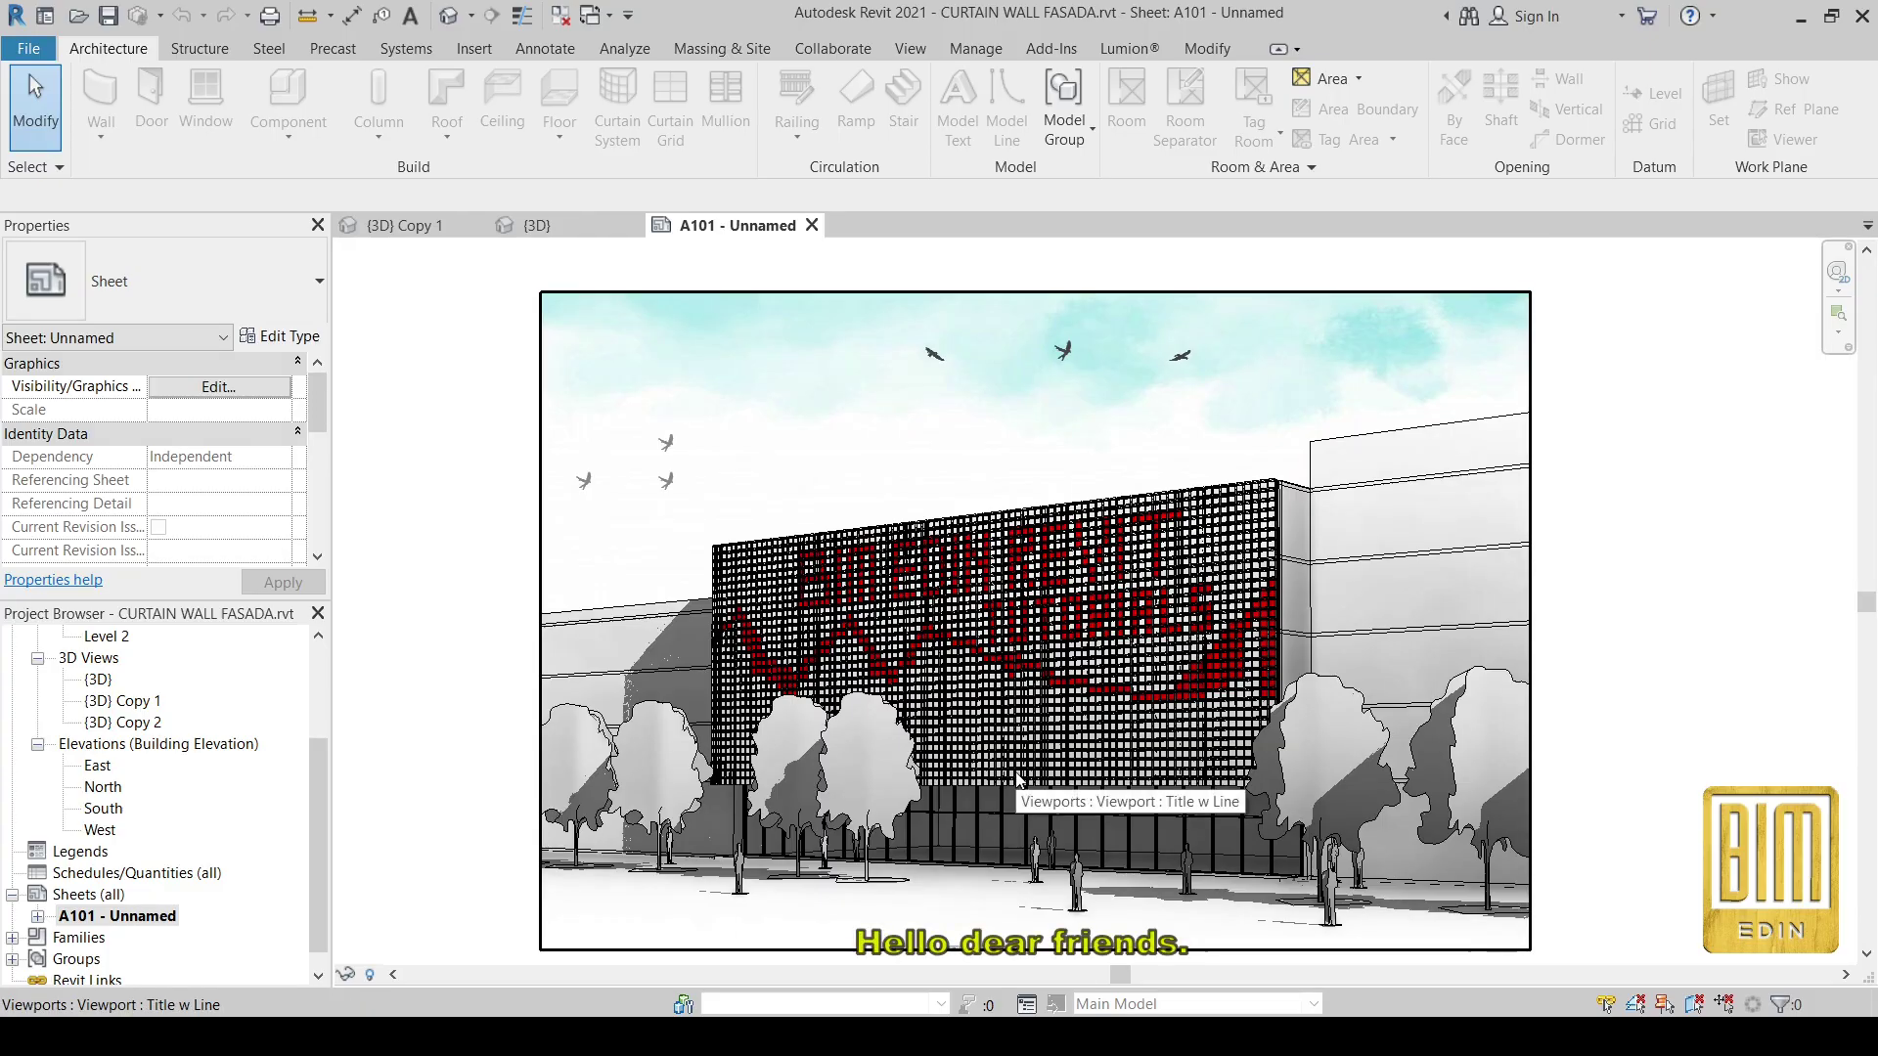
- Open the building's {3D} view and zoom in on the curtain-wall facade
scroll(975, 565, "up", 2)
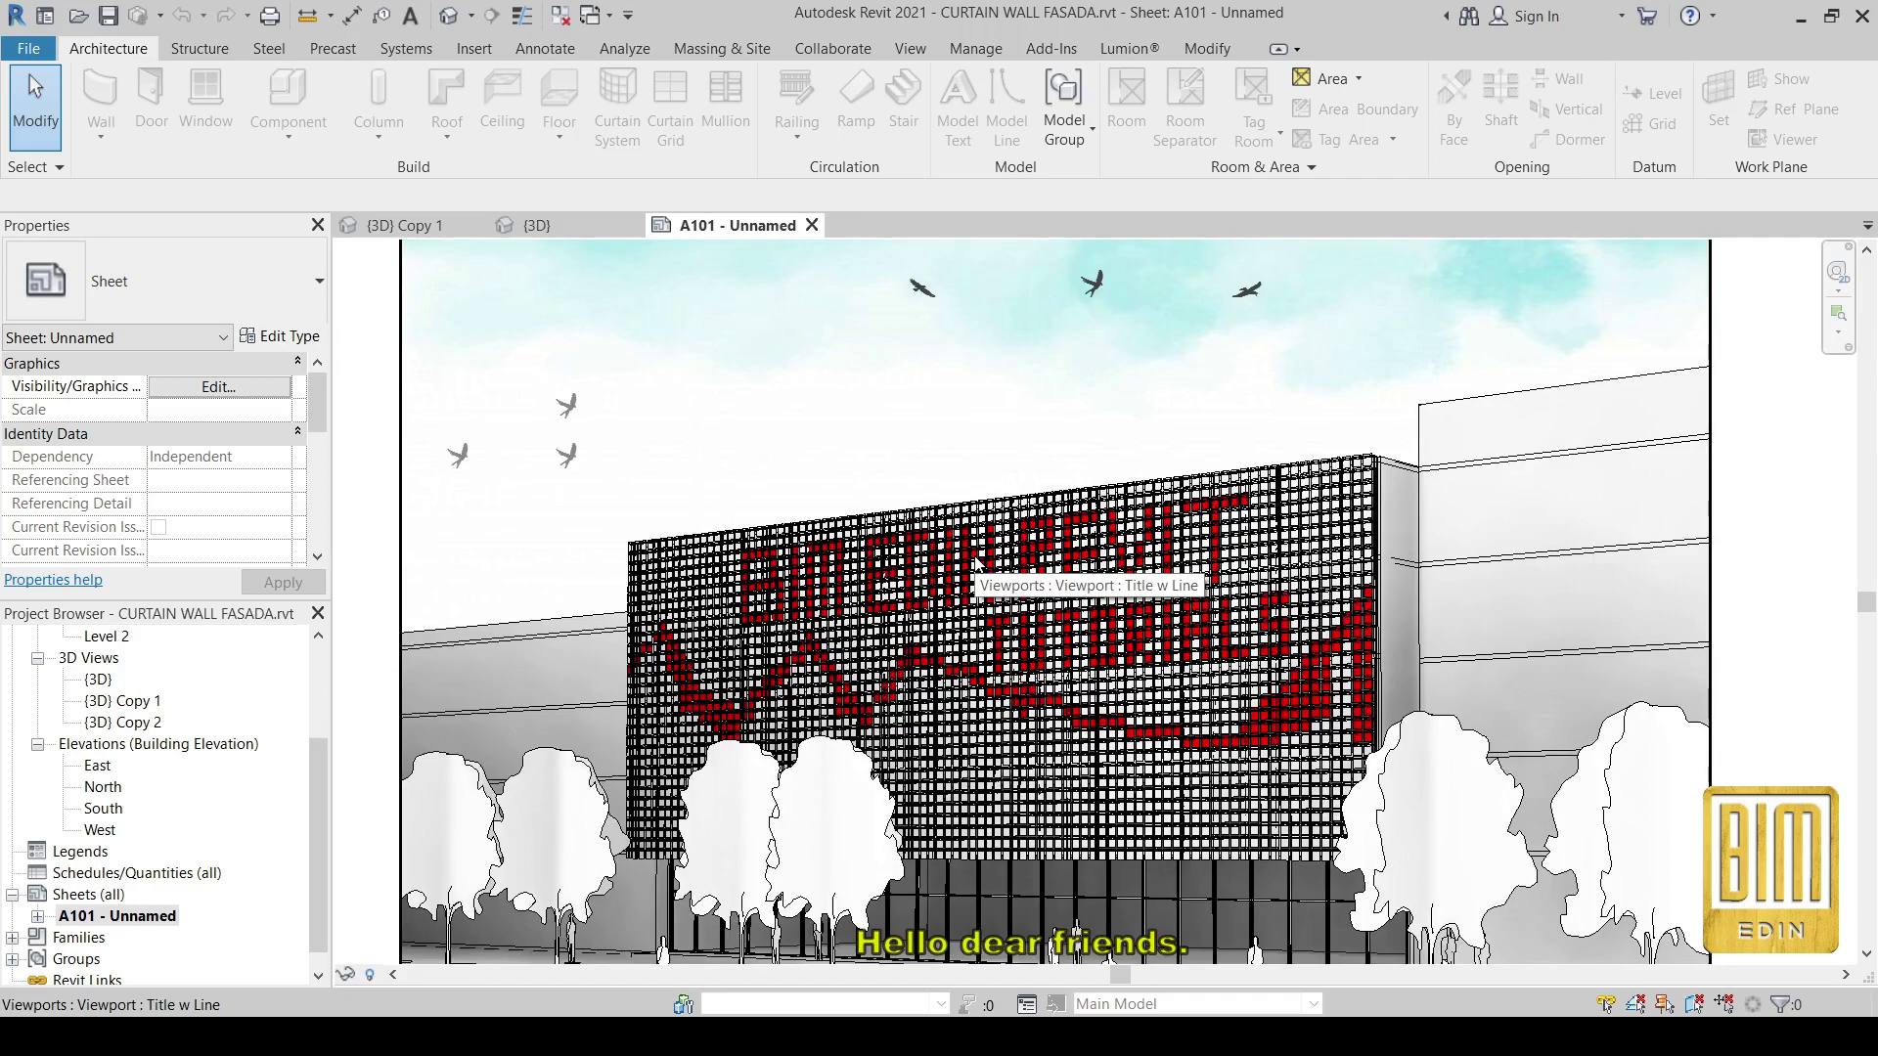
scroll(971, 670, "up", 3)
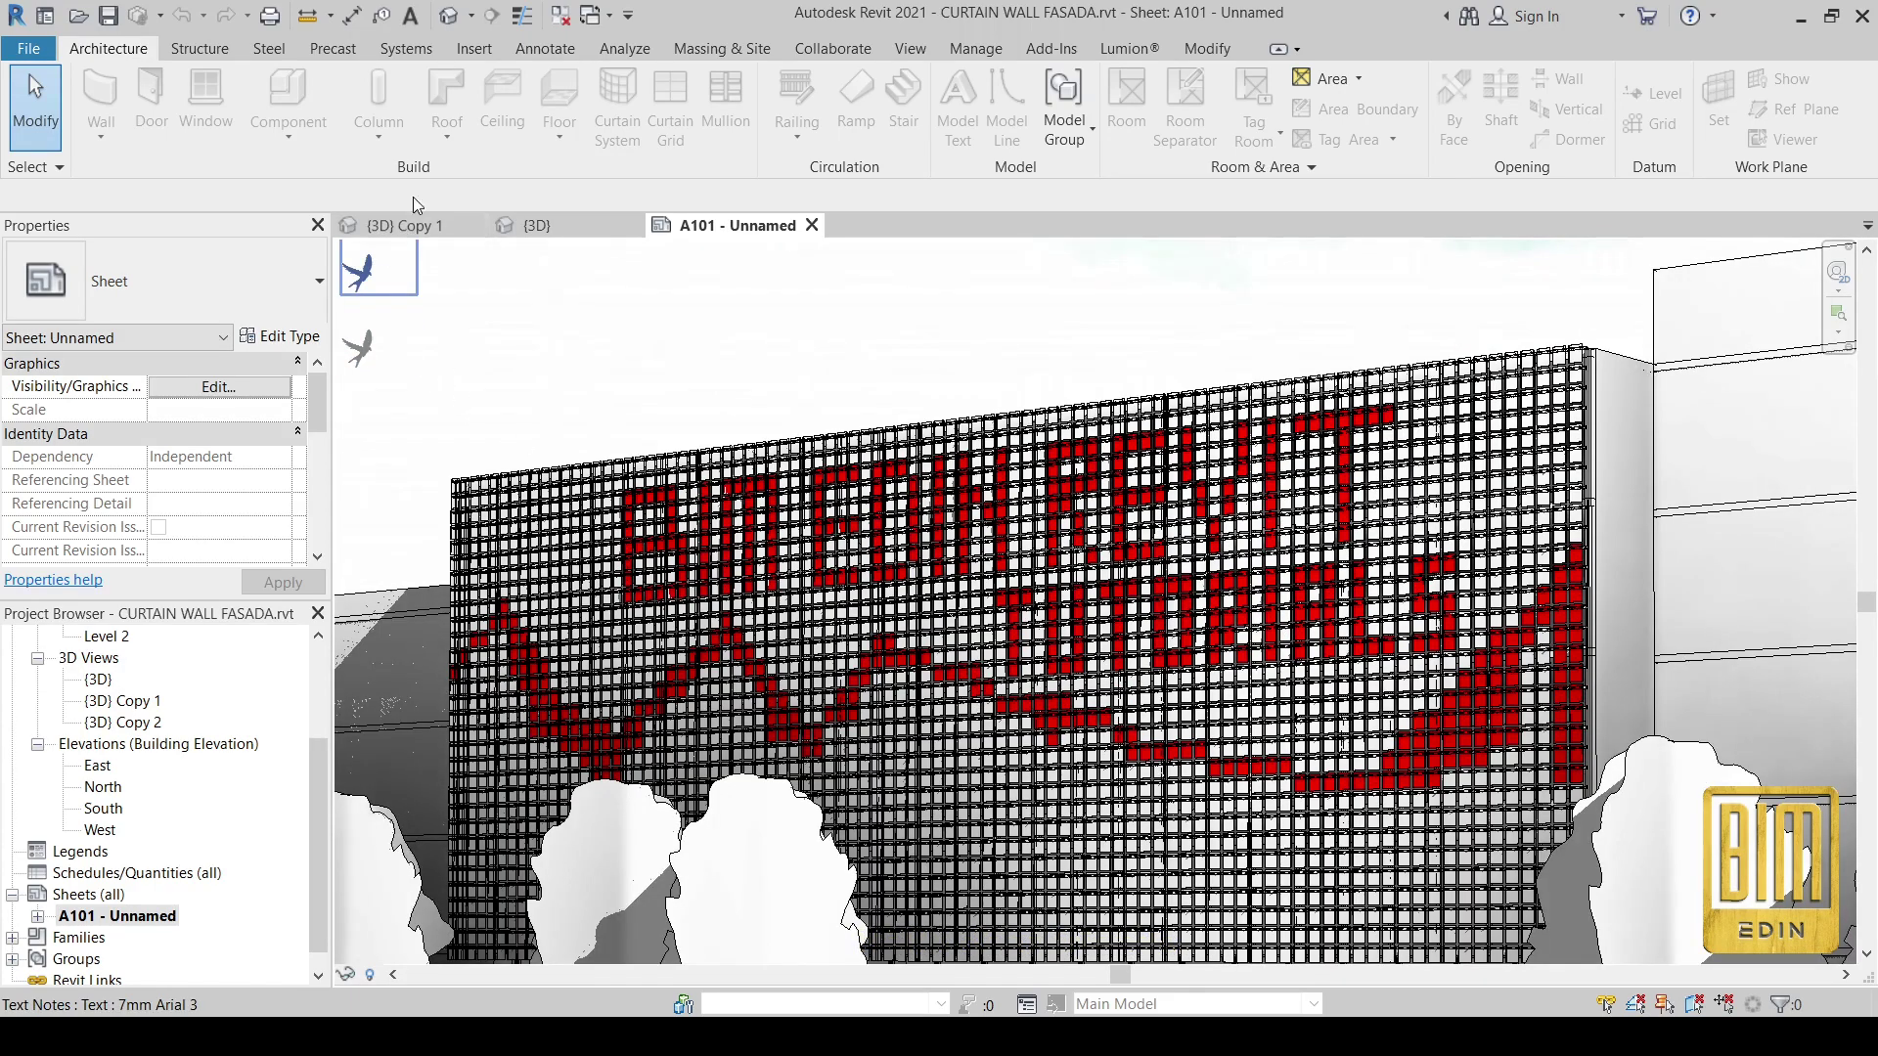
left_click(449, 16)
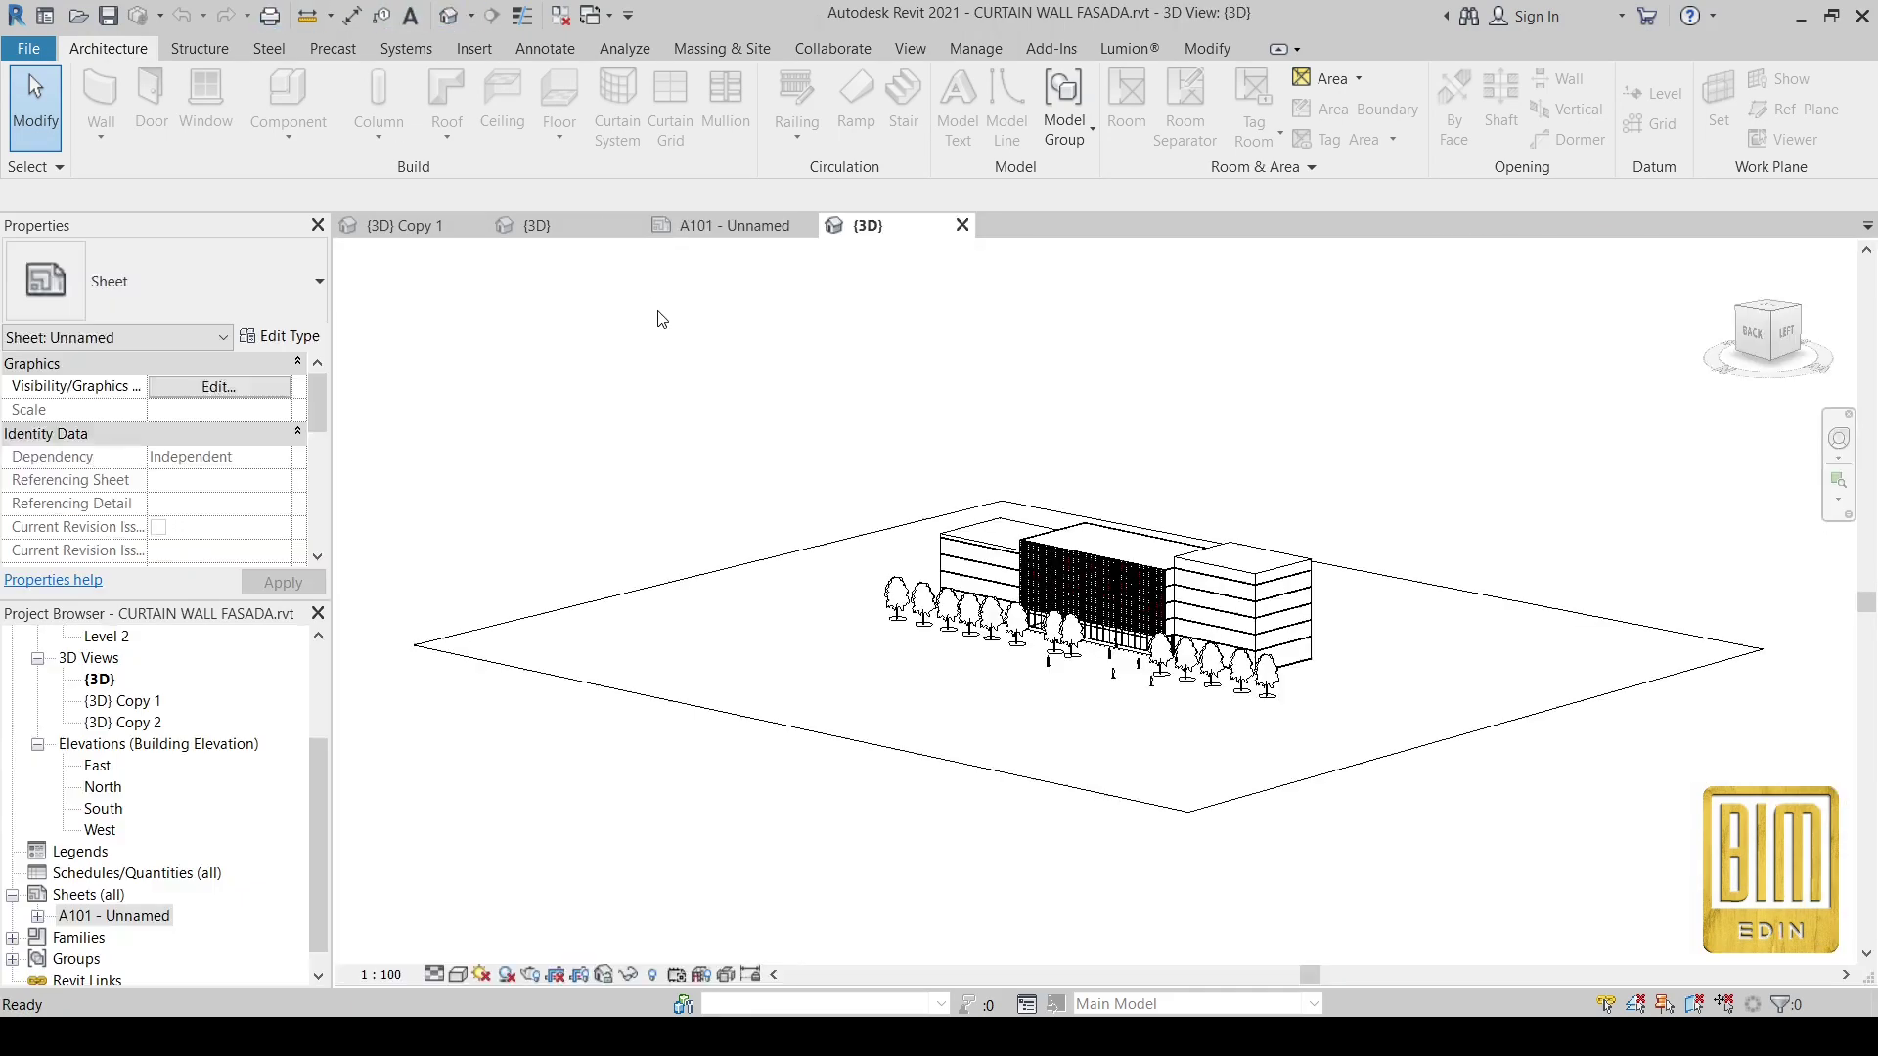
scroll(1100, 581, "up", 3)
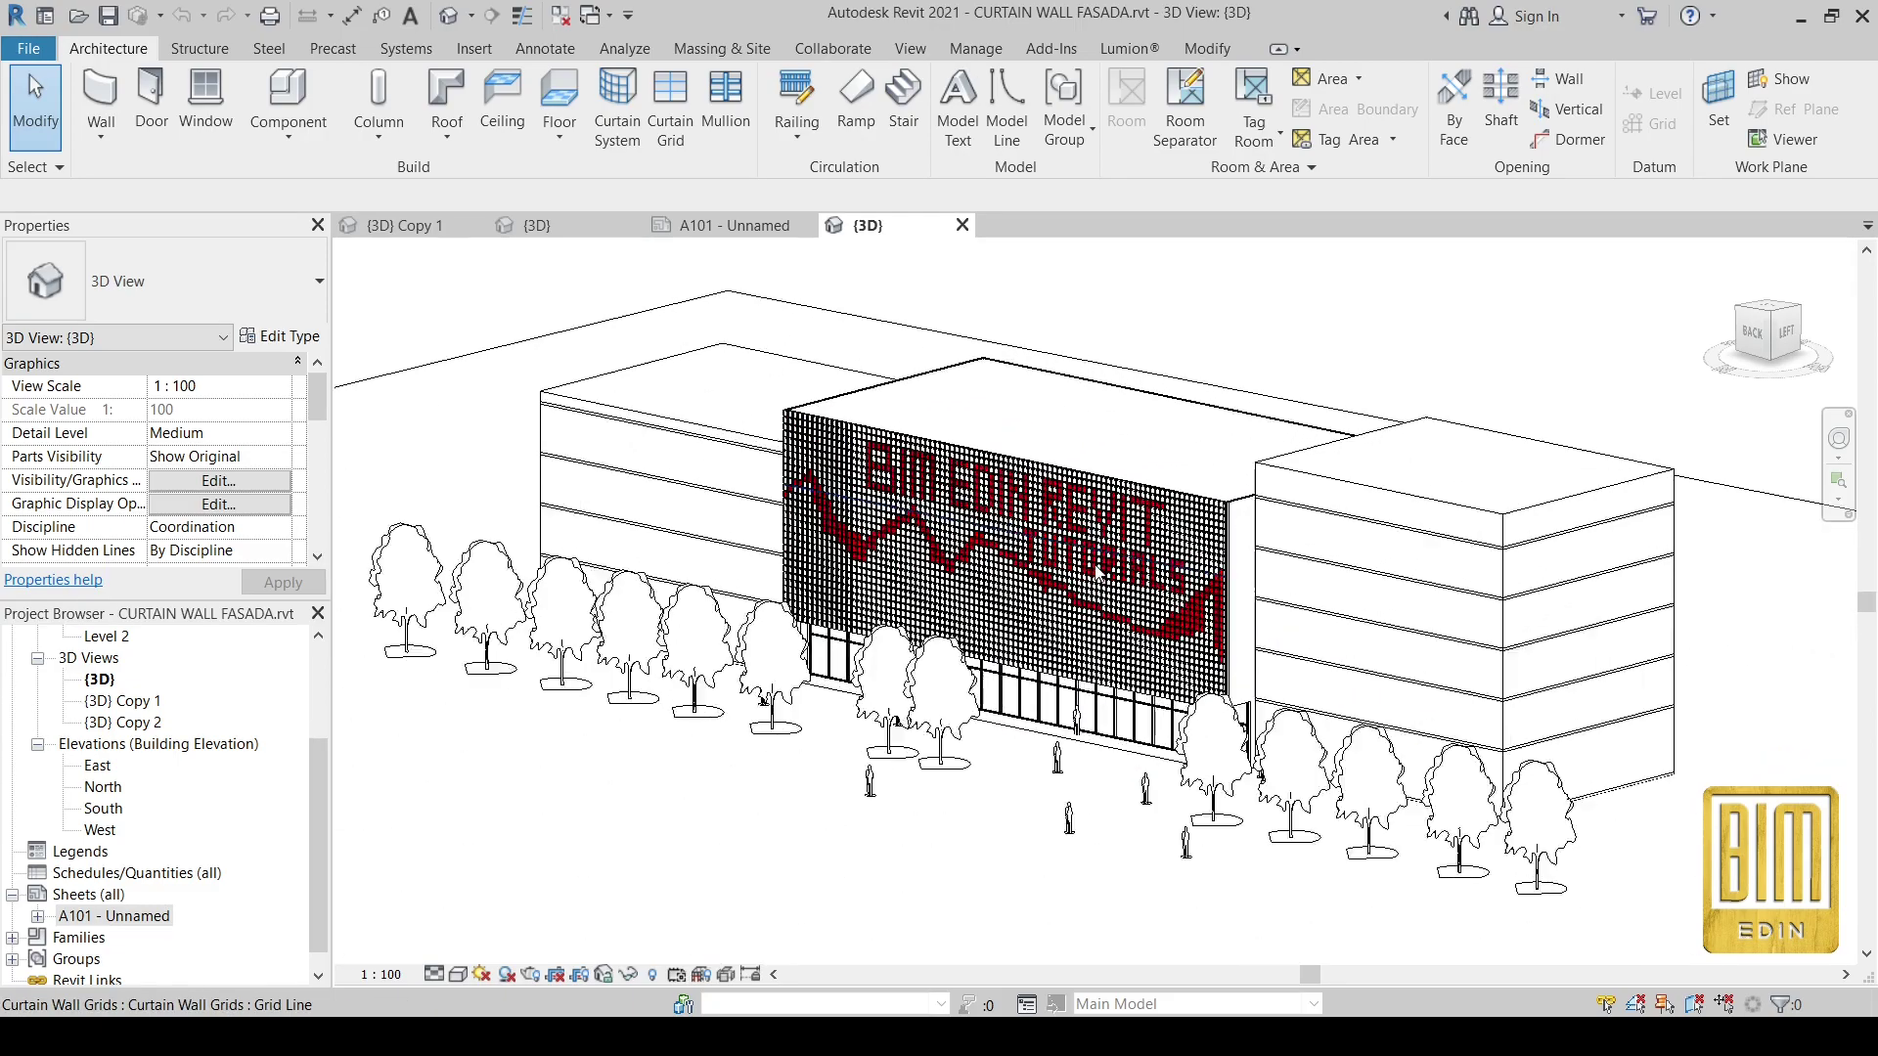
scroll(1099, 581, "up", 3)
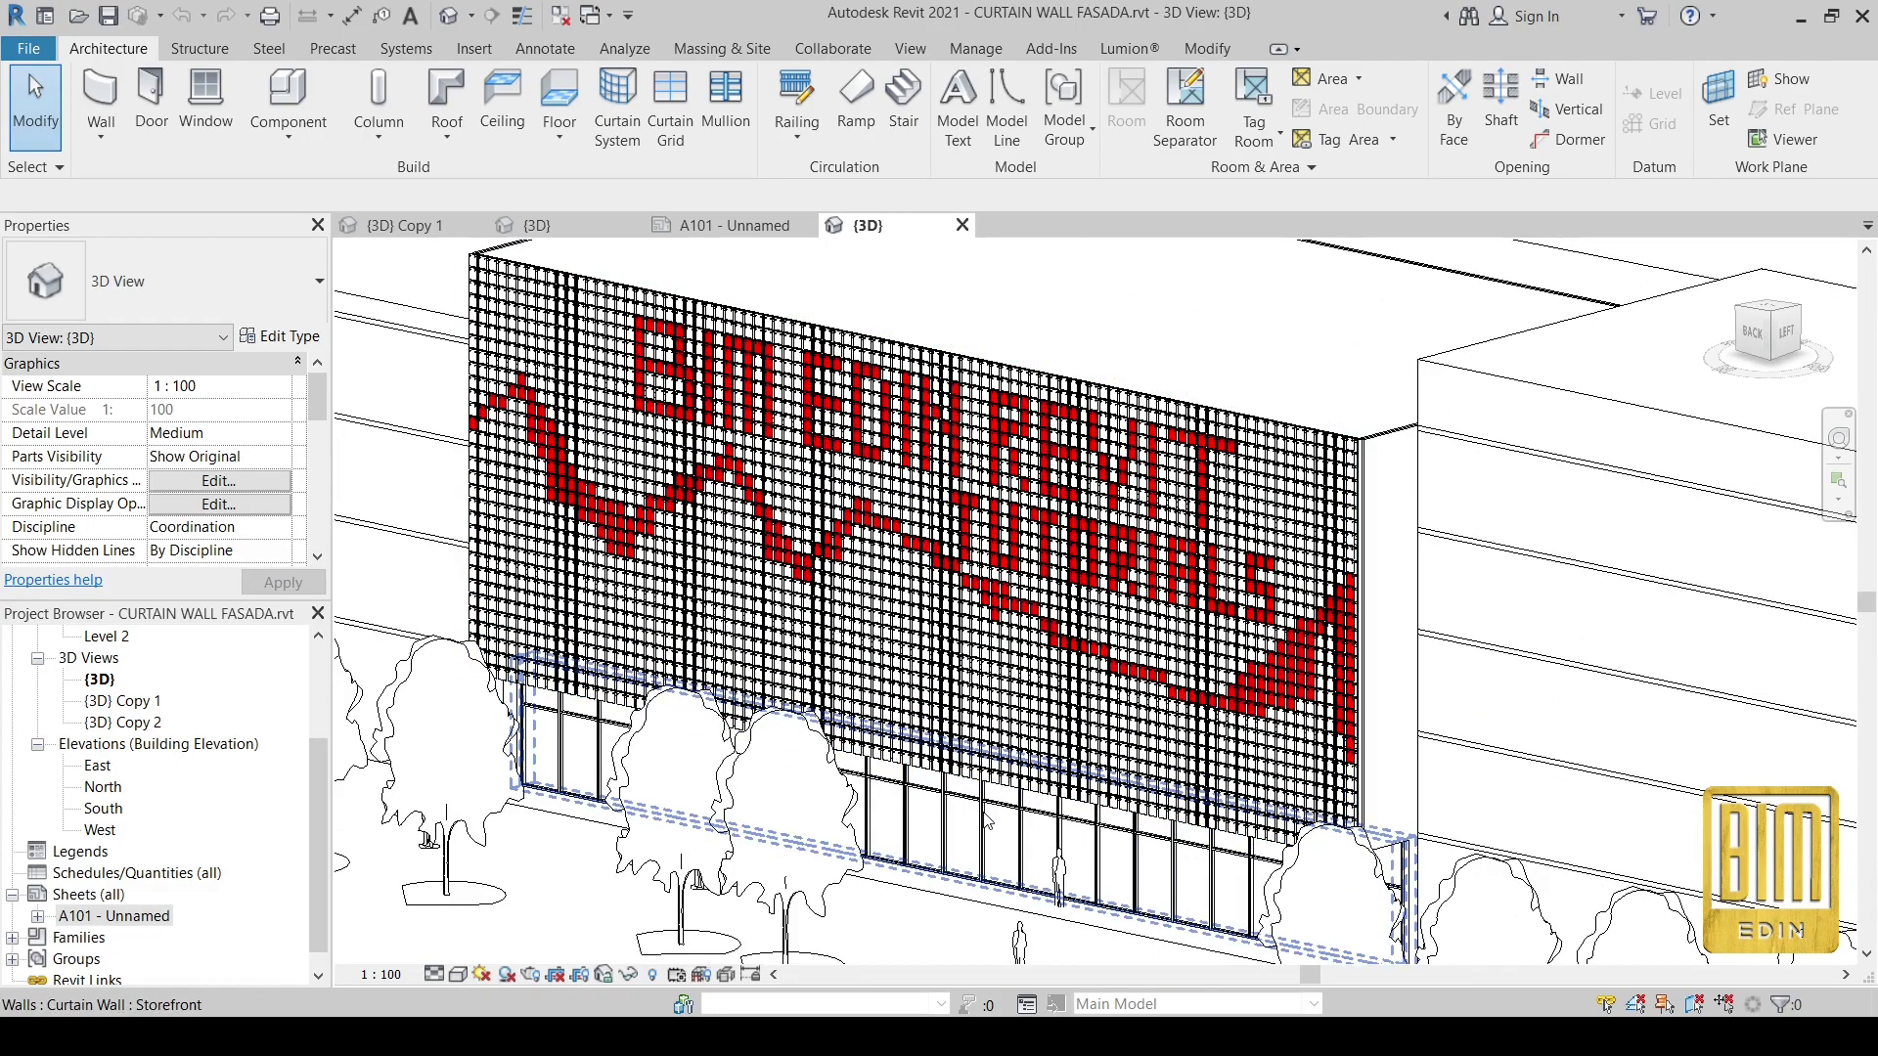
scroll(957, 701, "down", 2)
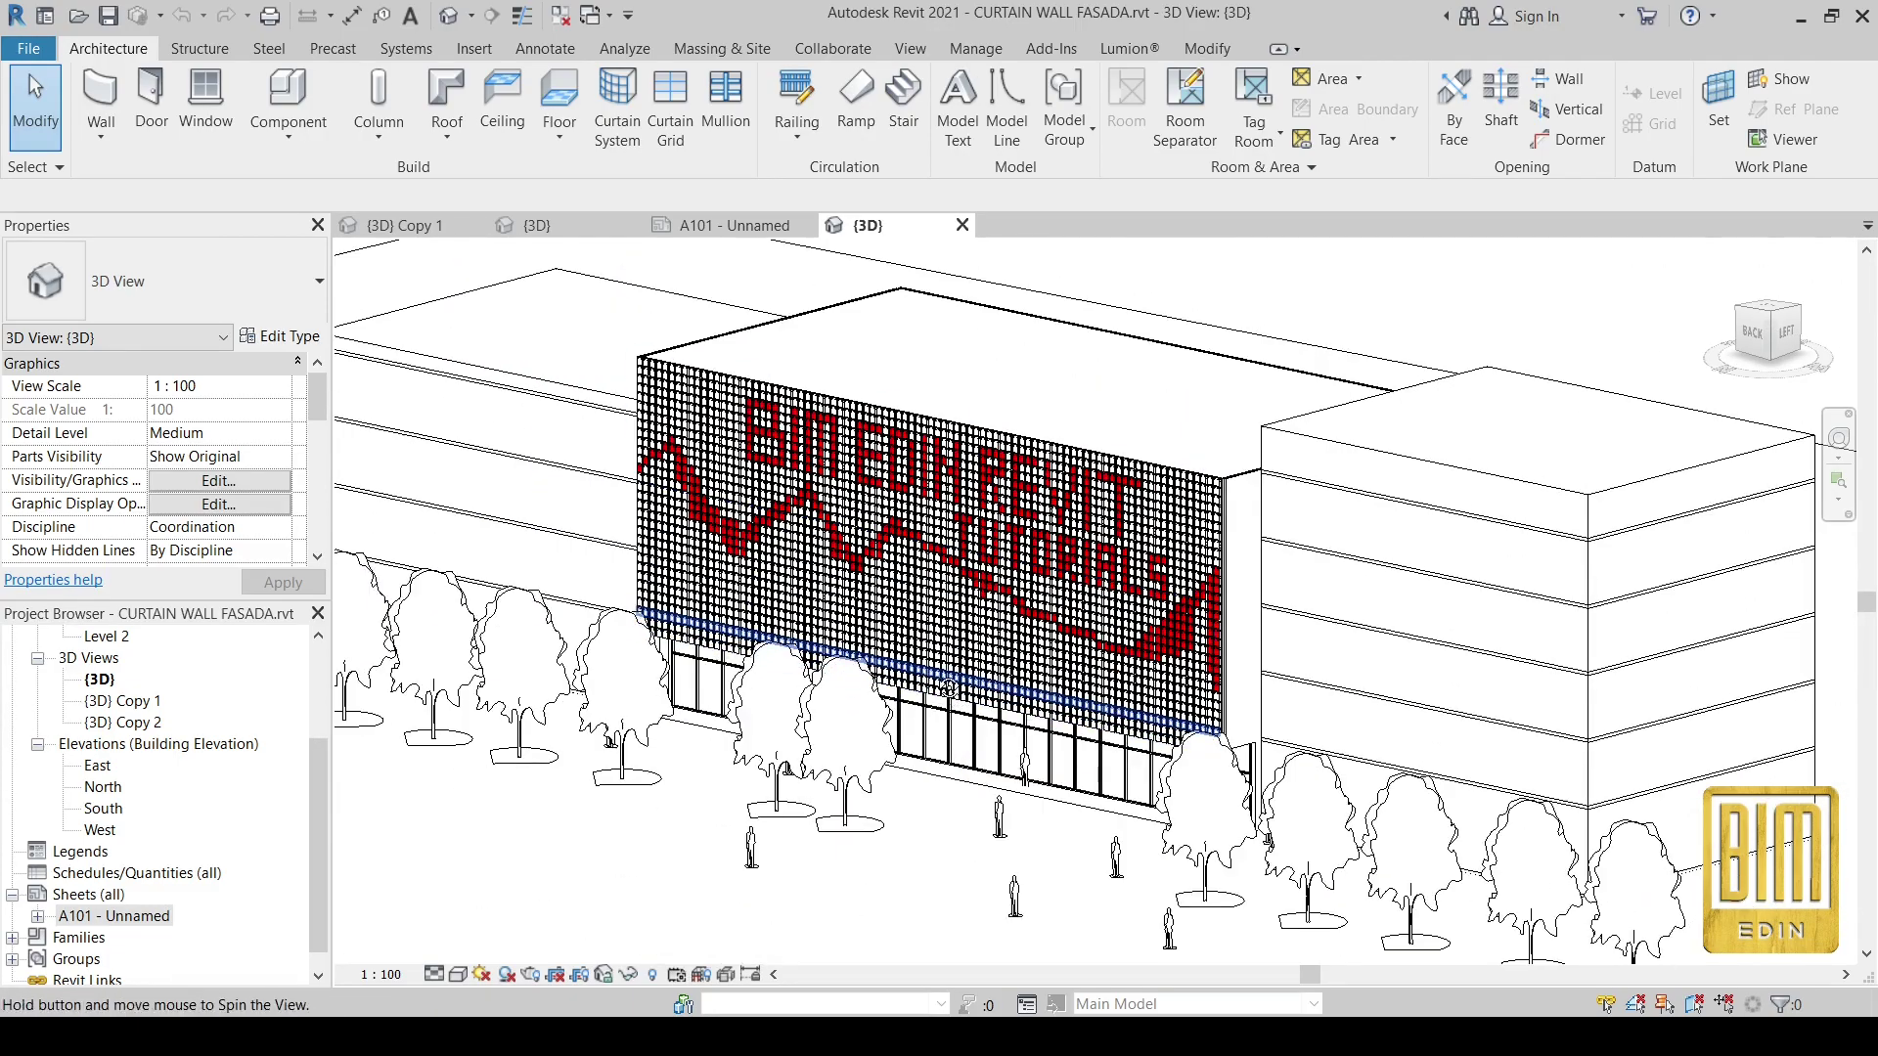
- Orbit and zoom around the facade to inspect the red lettering and zigzag panels
middle_click_drag(957, 702, 1228, 681, "shift")
scroll(714, 535, "up", 1)
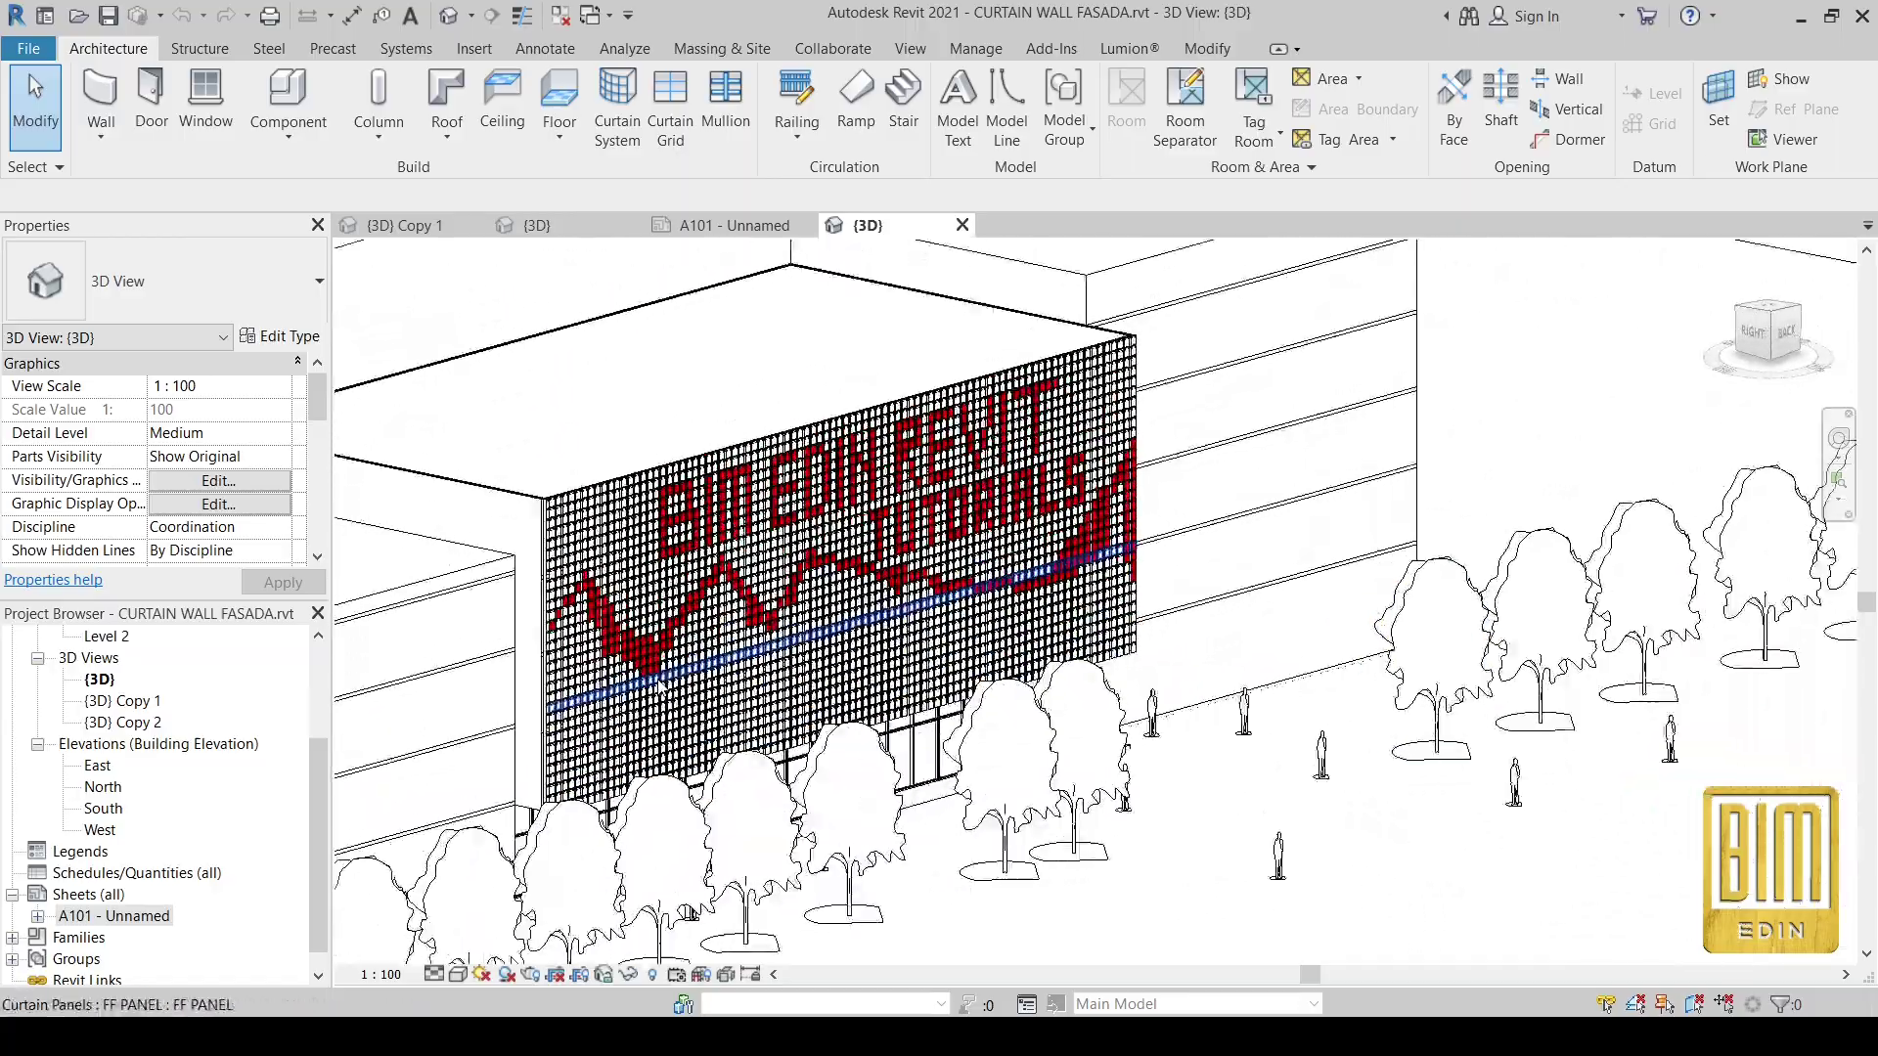
scroll(714, 535, "up", 2)
scroll(714, 535, "up", 3)
scroll(714, 535, "up", 2)
scroll(714, 535, "down", 1)
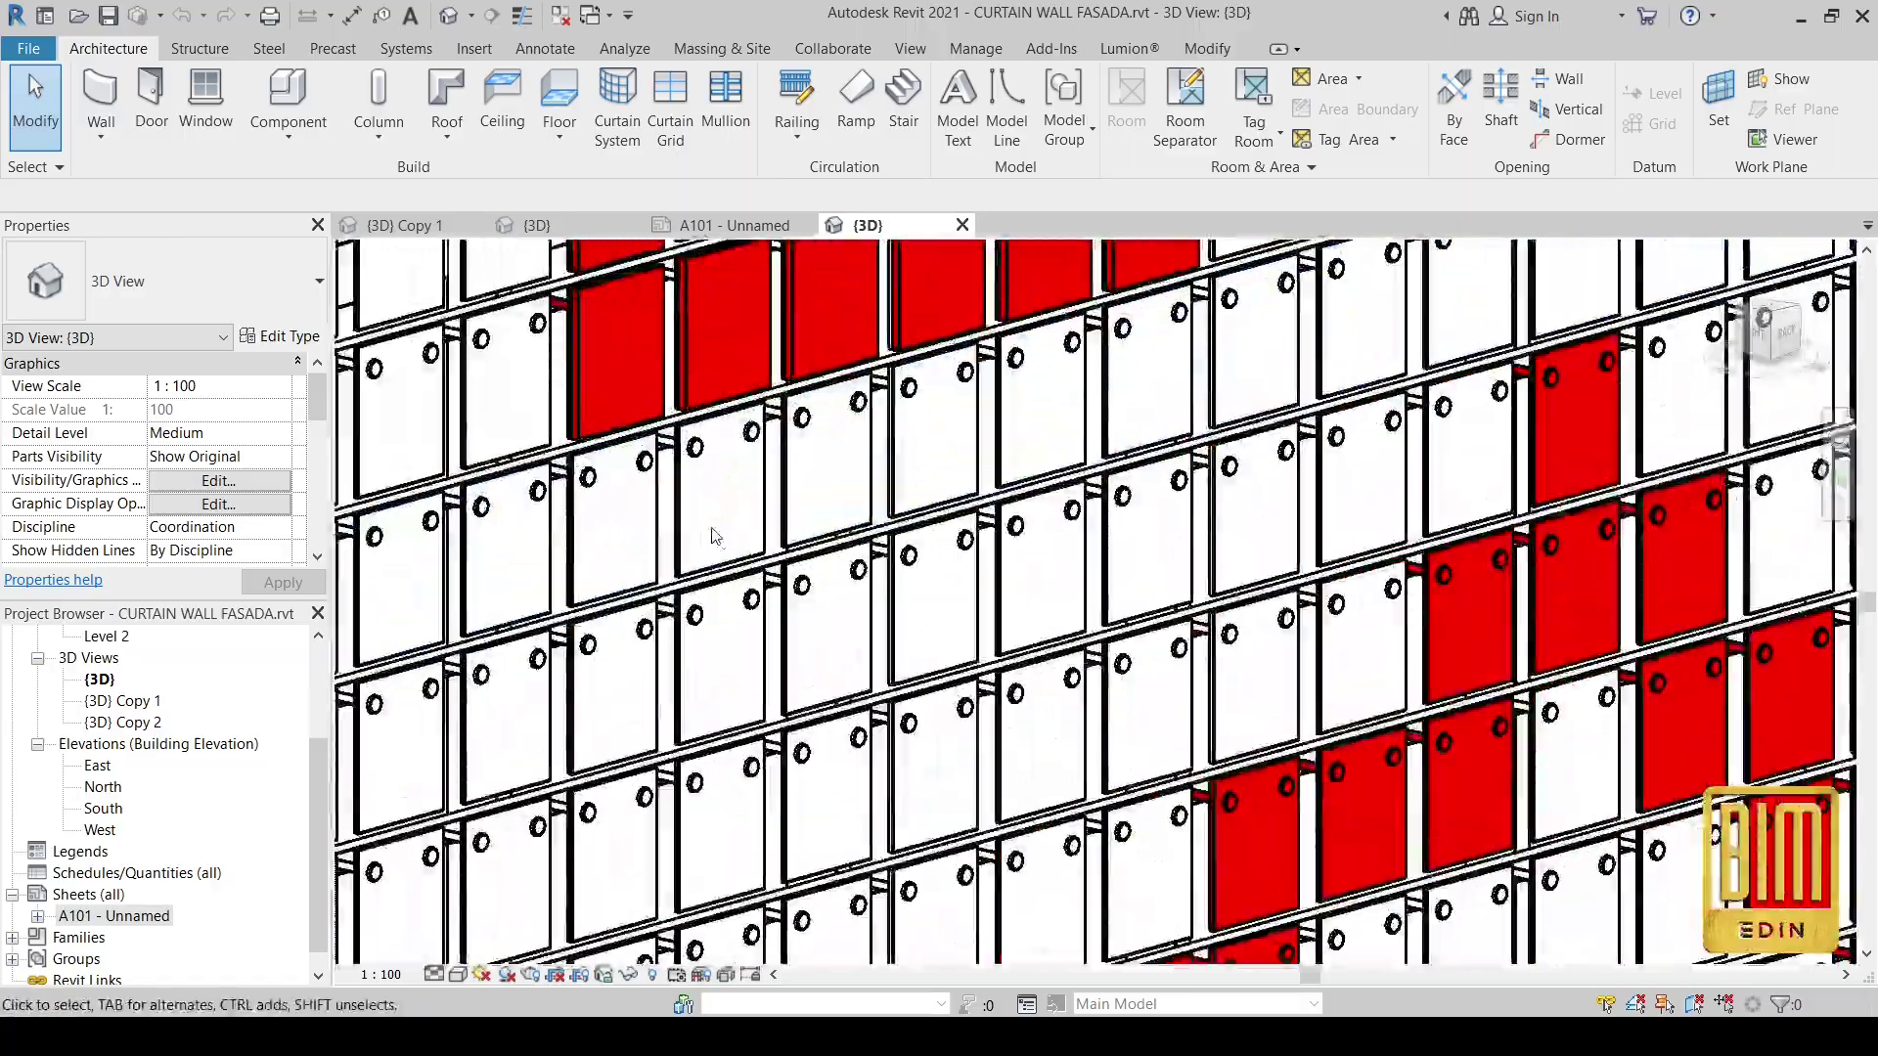
scroll(714, 535, "down", 1)
scroll(841, 524, "down", 2)
scroll(968, 513, "down", 2)
scroll(967, 514, "down", 2)
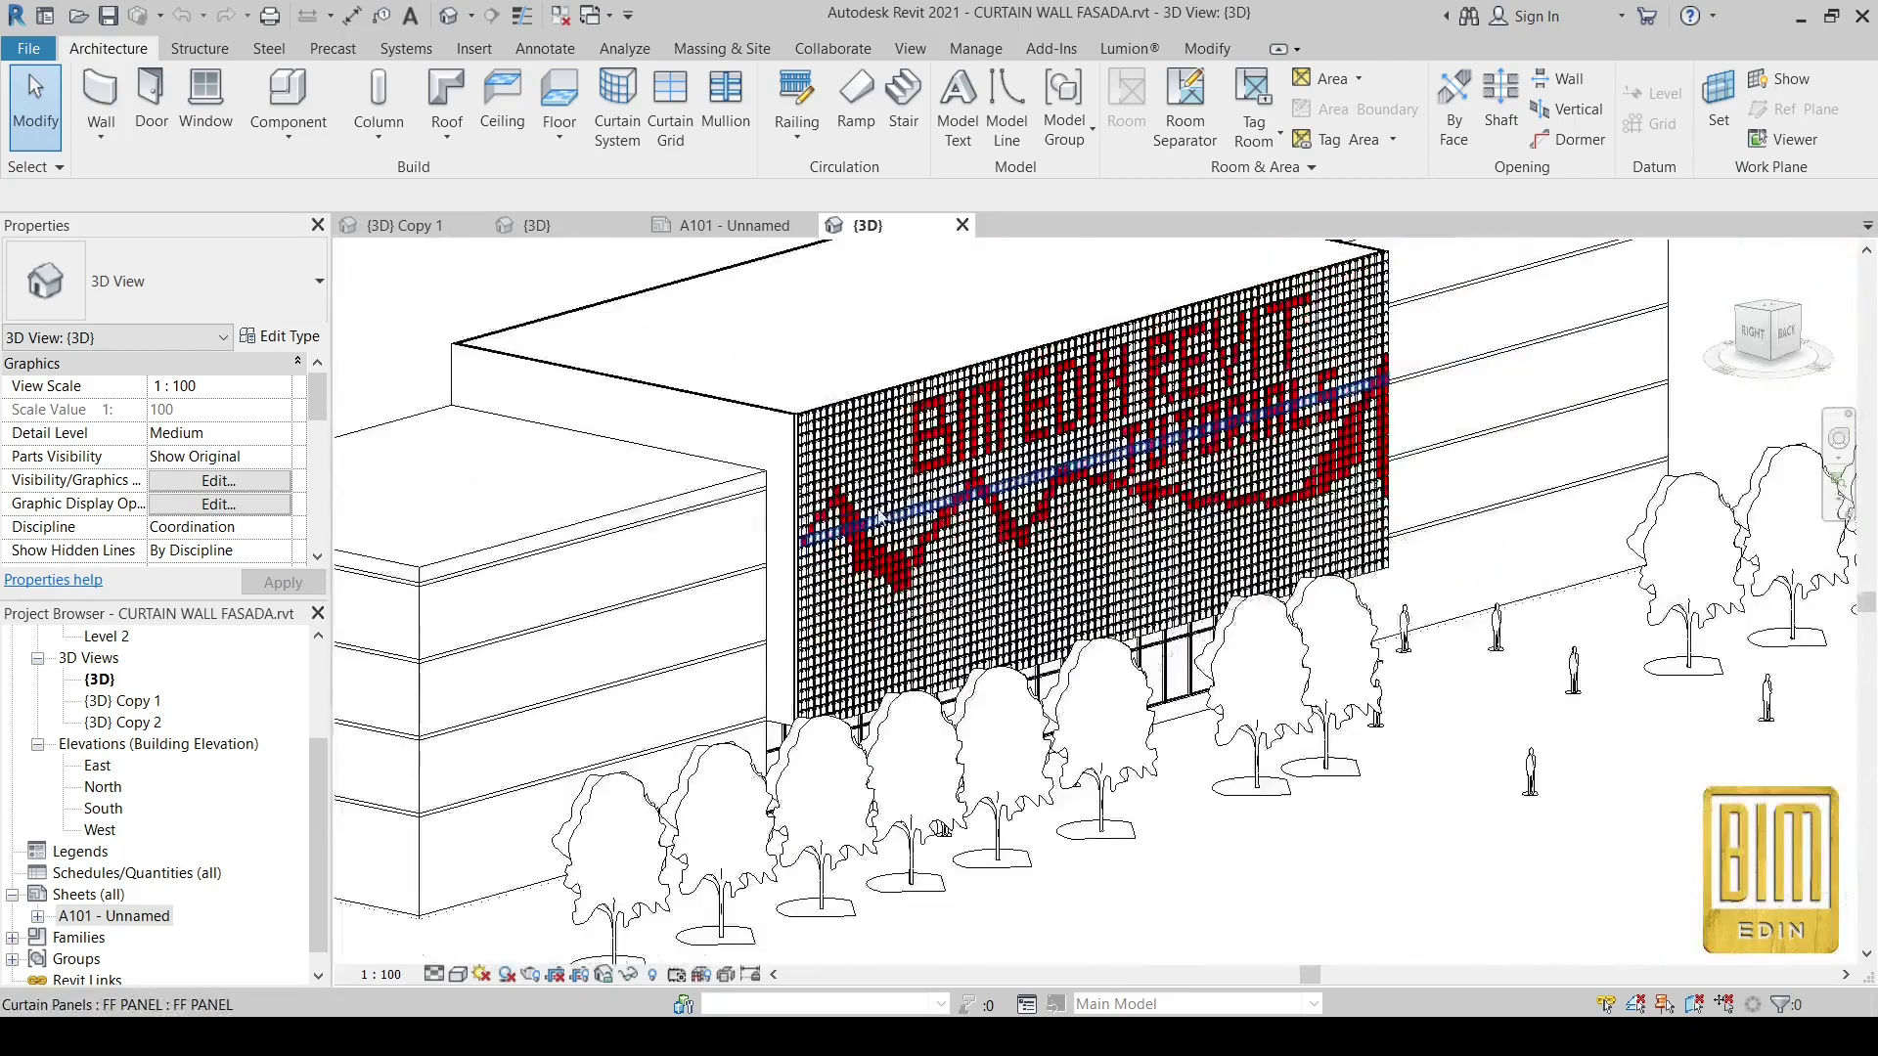
scroll(967, 514, "down", 1)
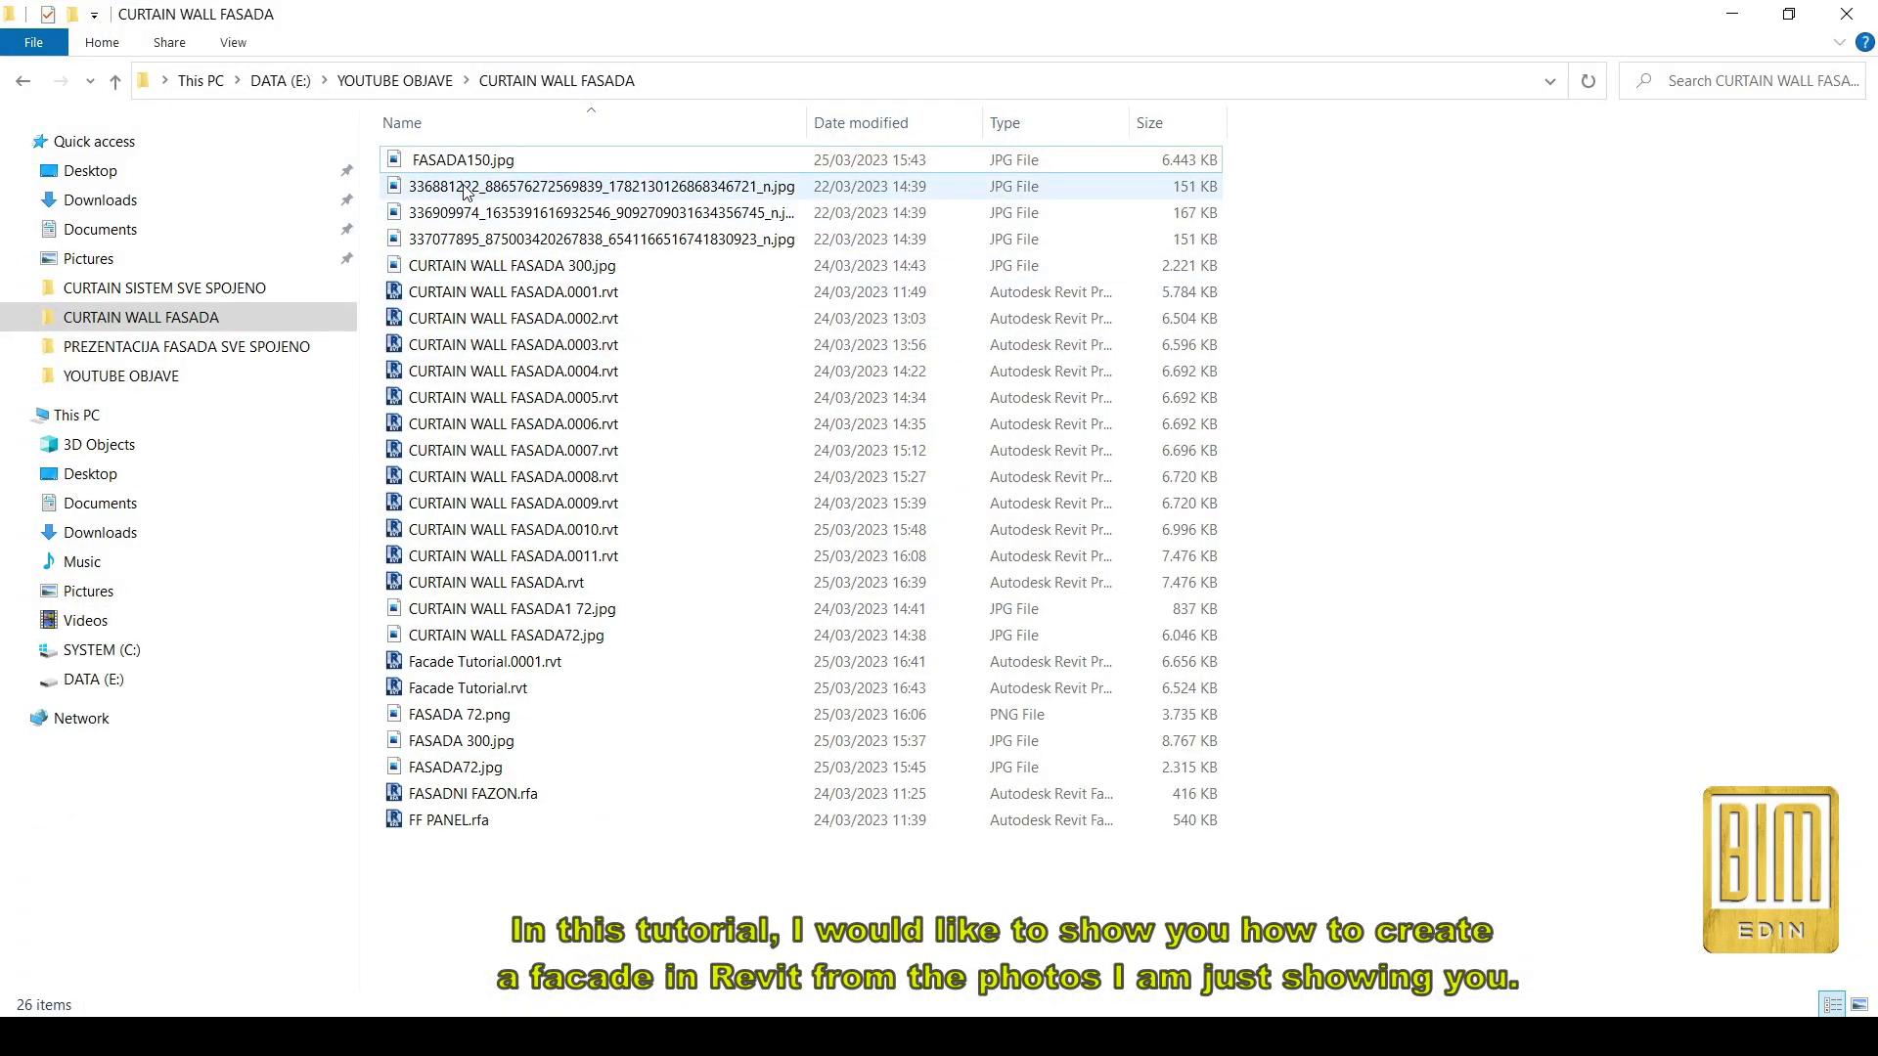
- Page through the facade reference photos, from the FASADA150 rendering to the perforated-panel close-up
left_click(465, 193)
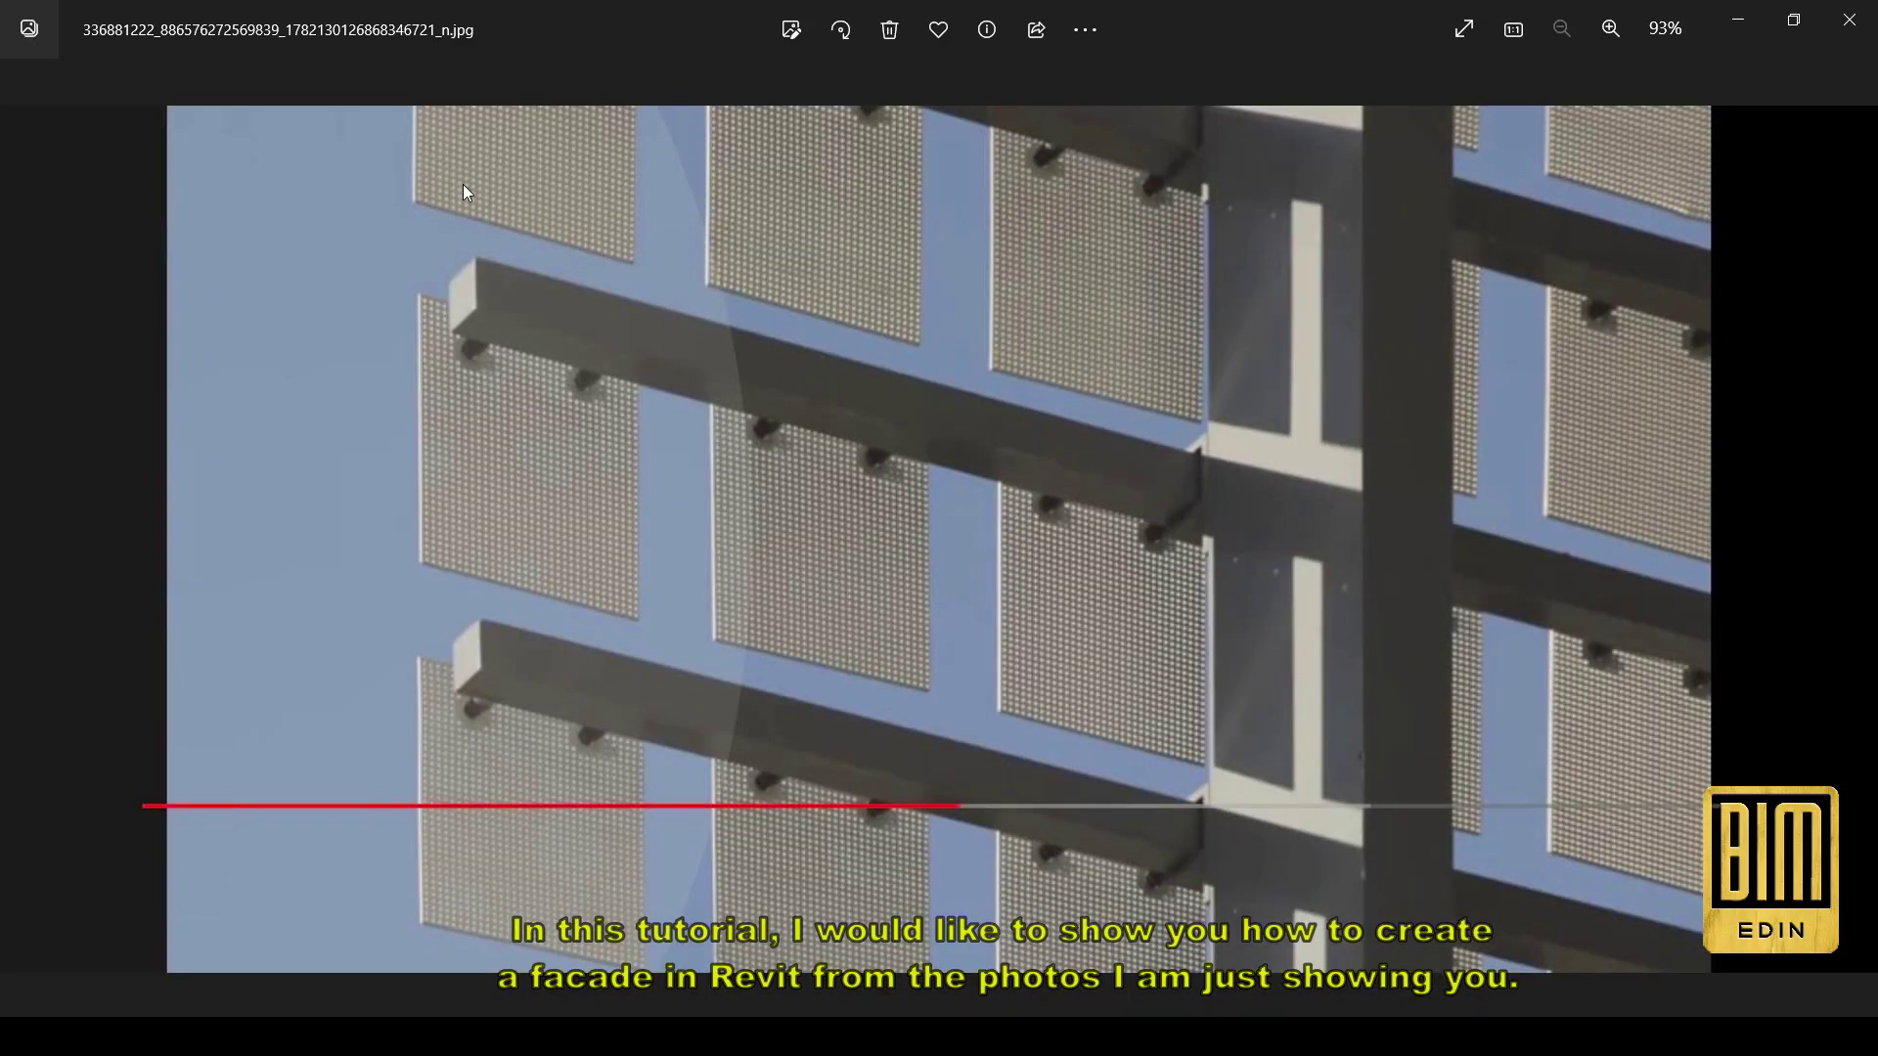
left_click(29, 549)
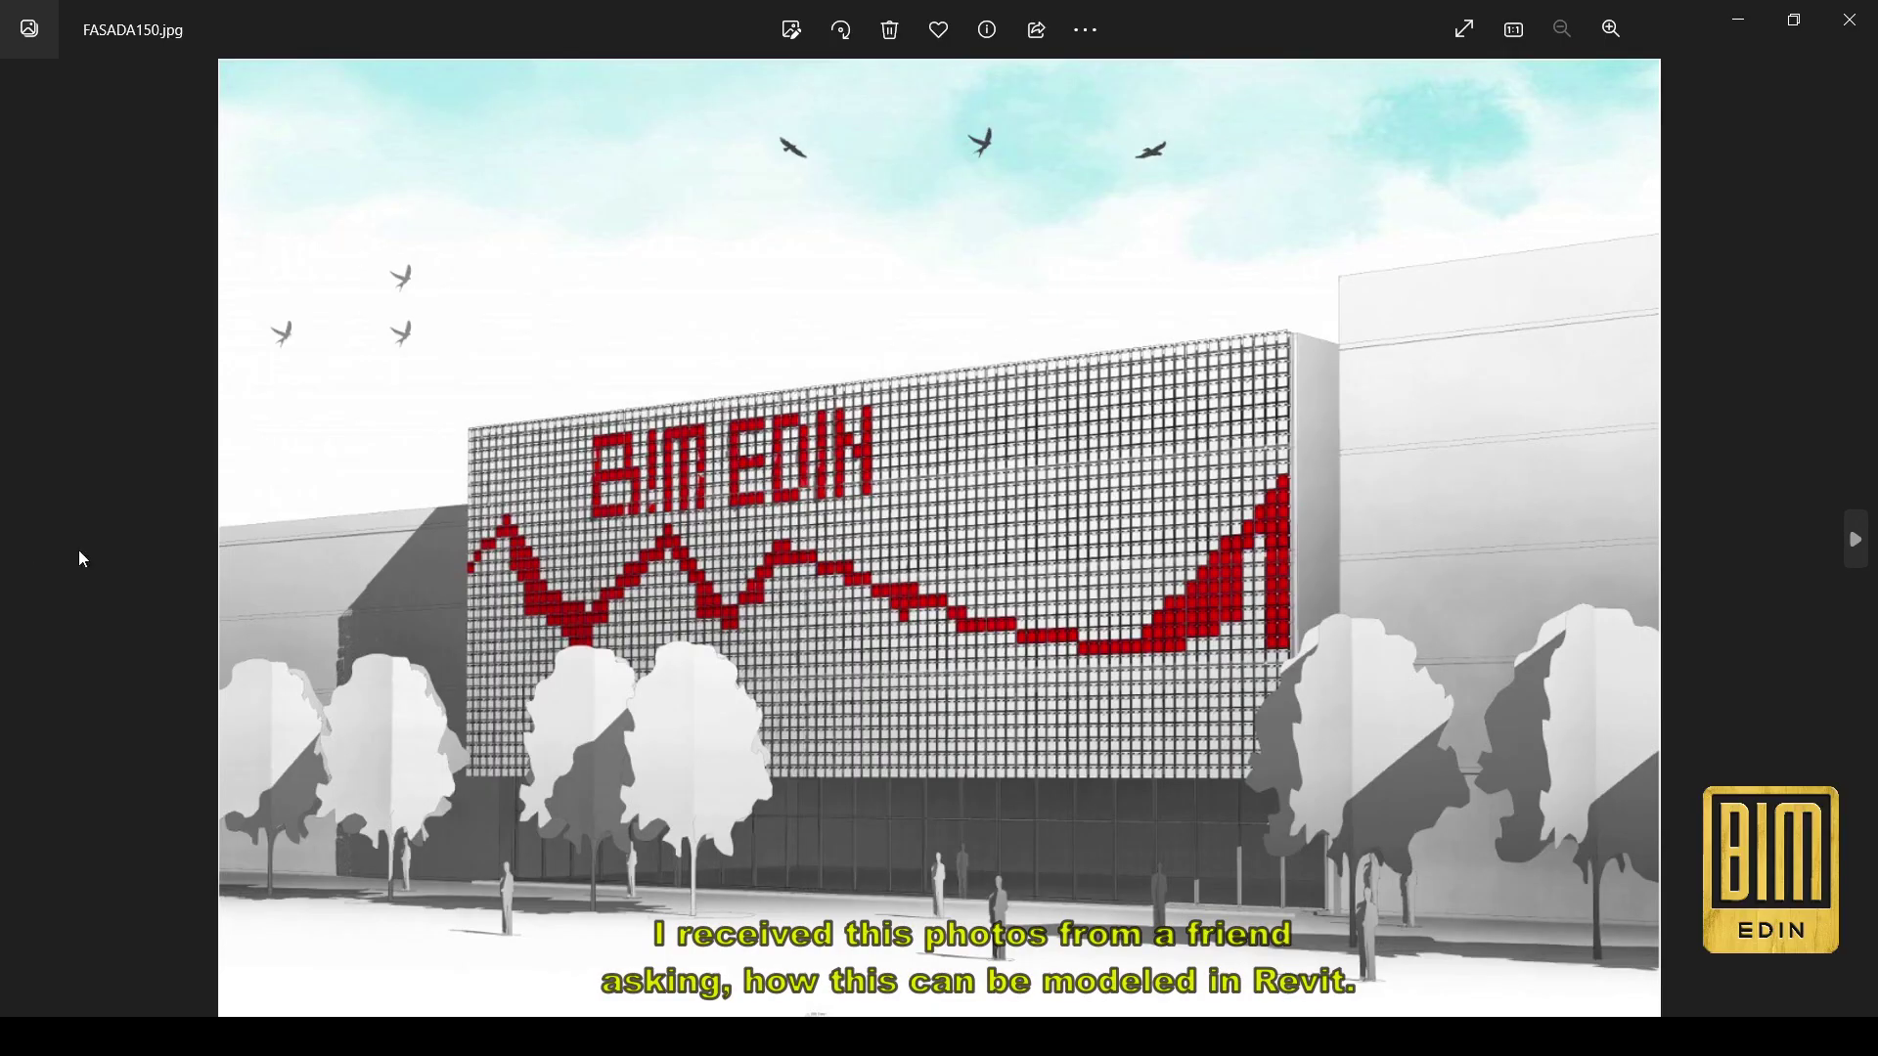
left_click(1859, 546)
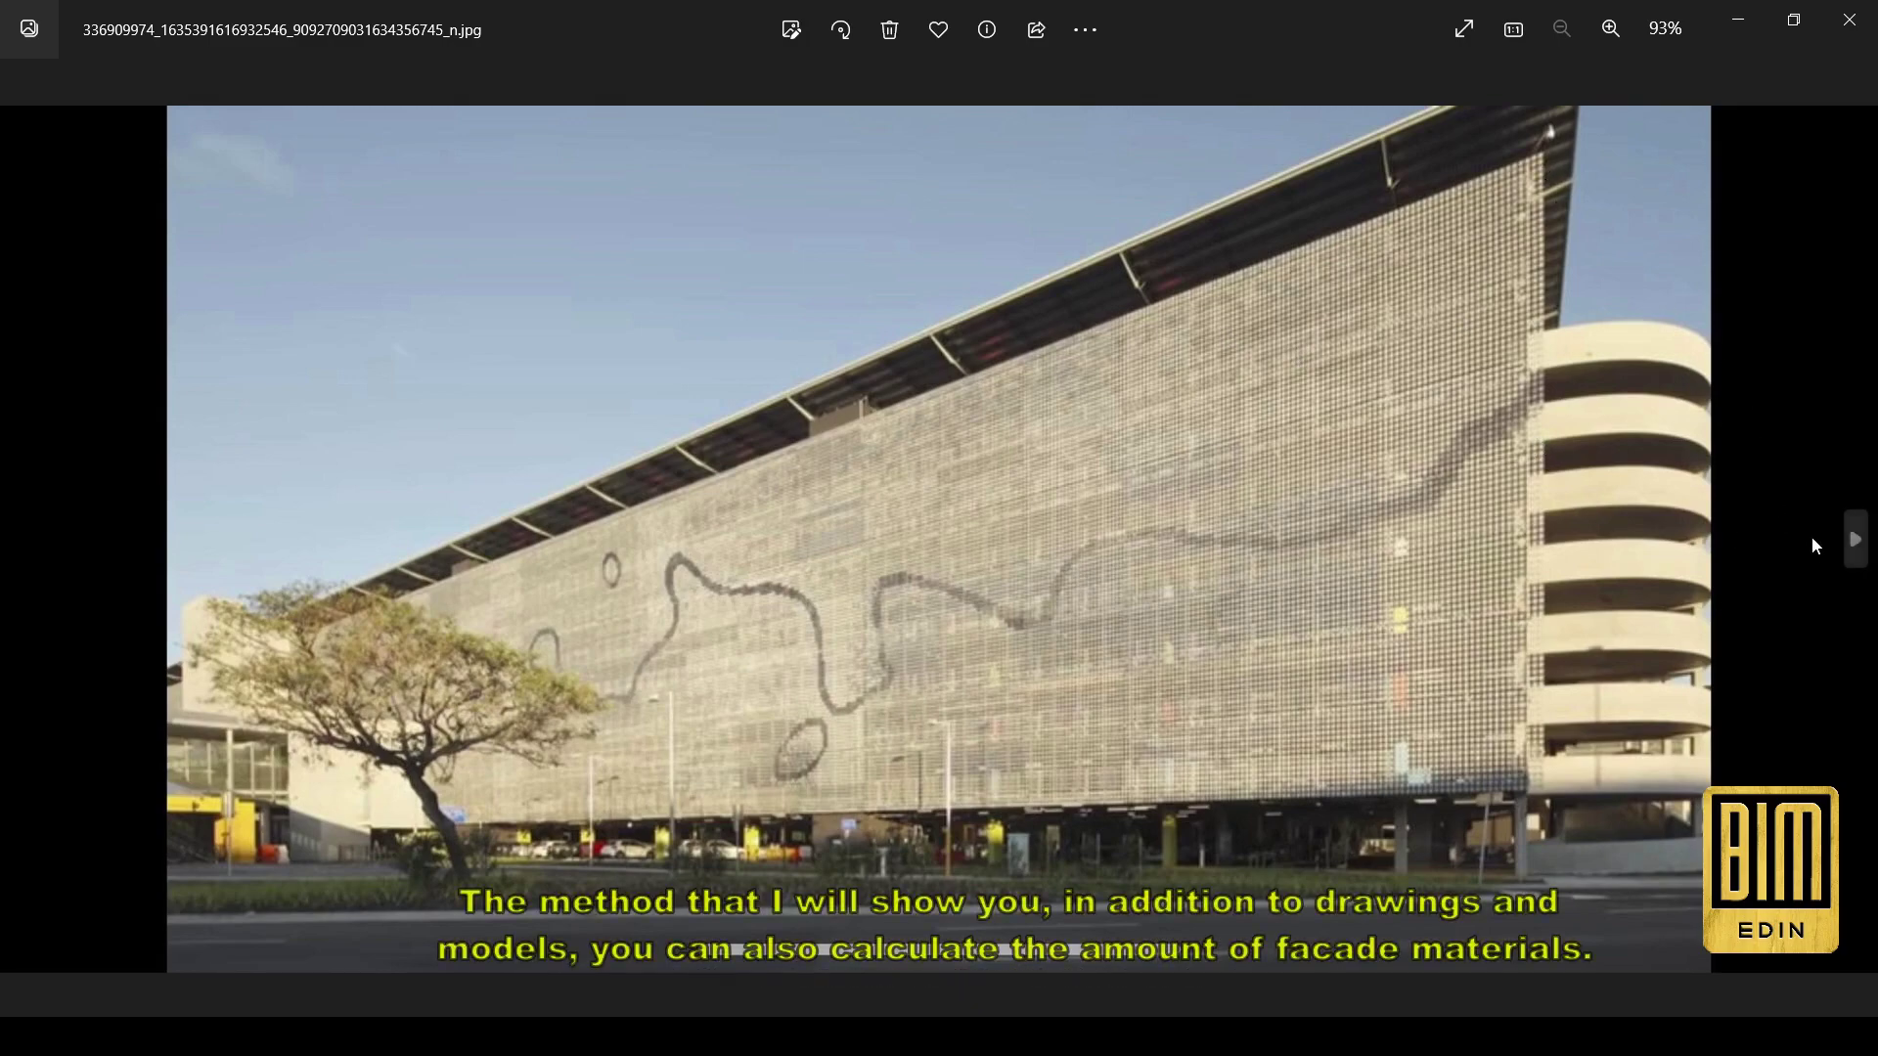
left_click(1857, 541)
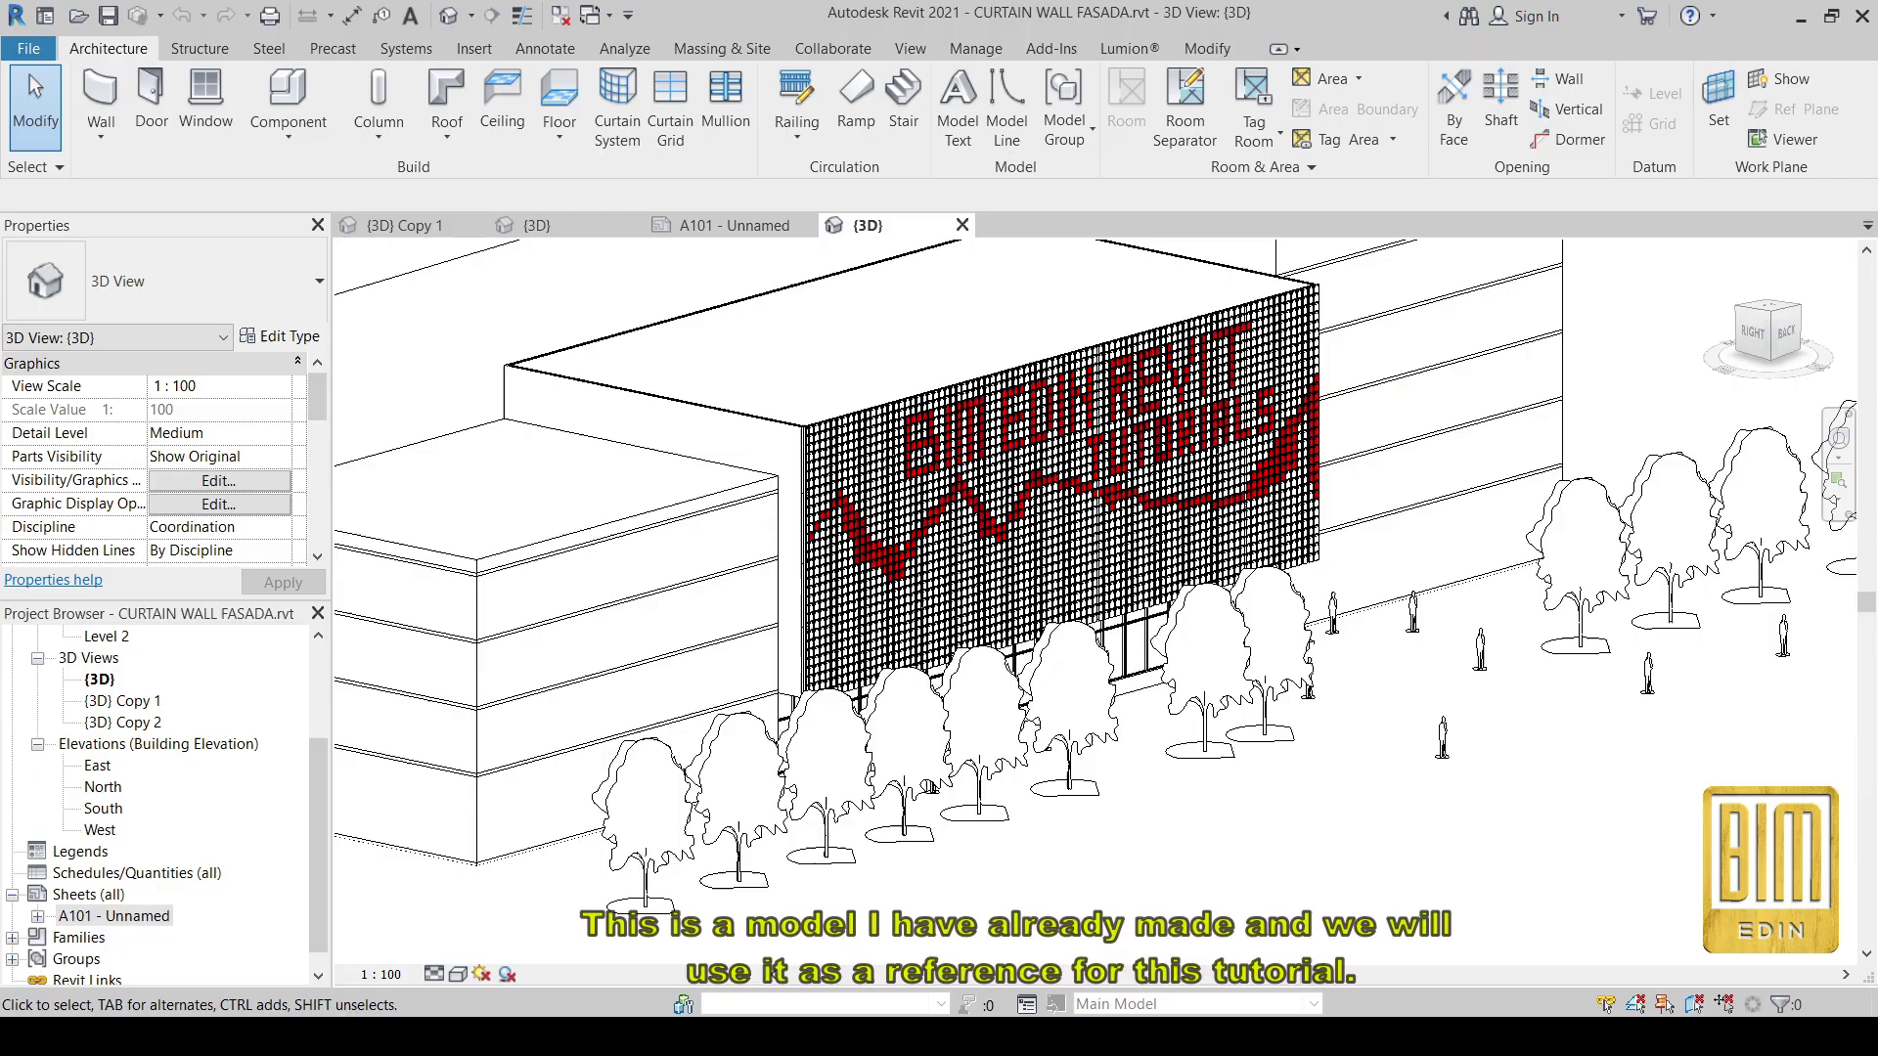
- Switch the model display to Thin Lines and pan across the facade panels
scroll(918, 437, "up", 5)
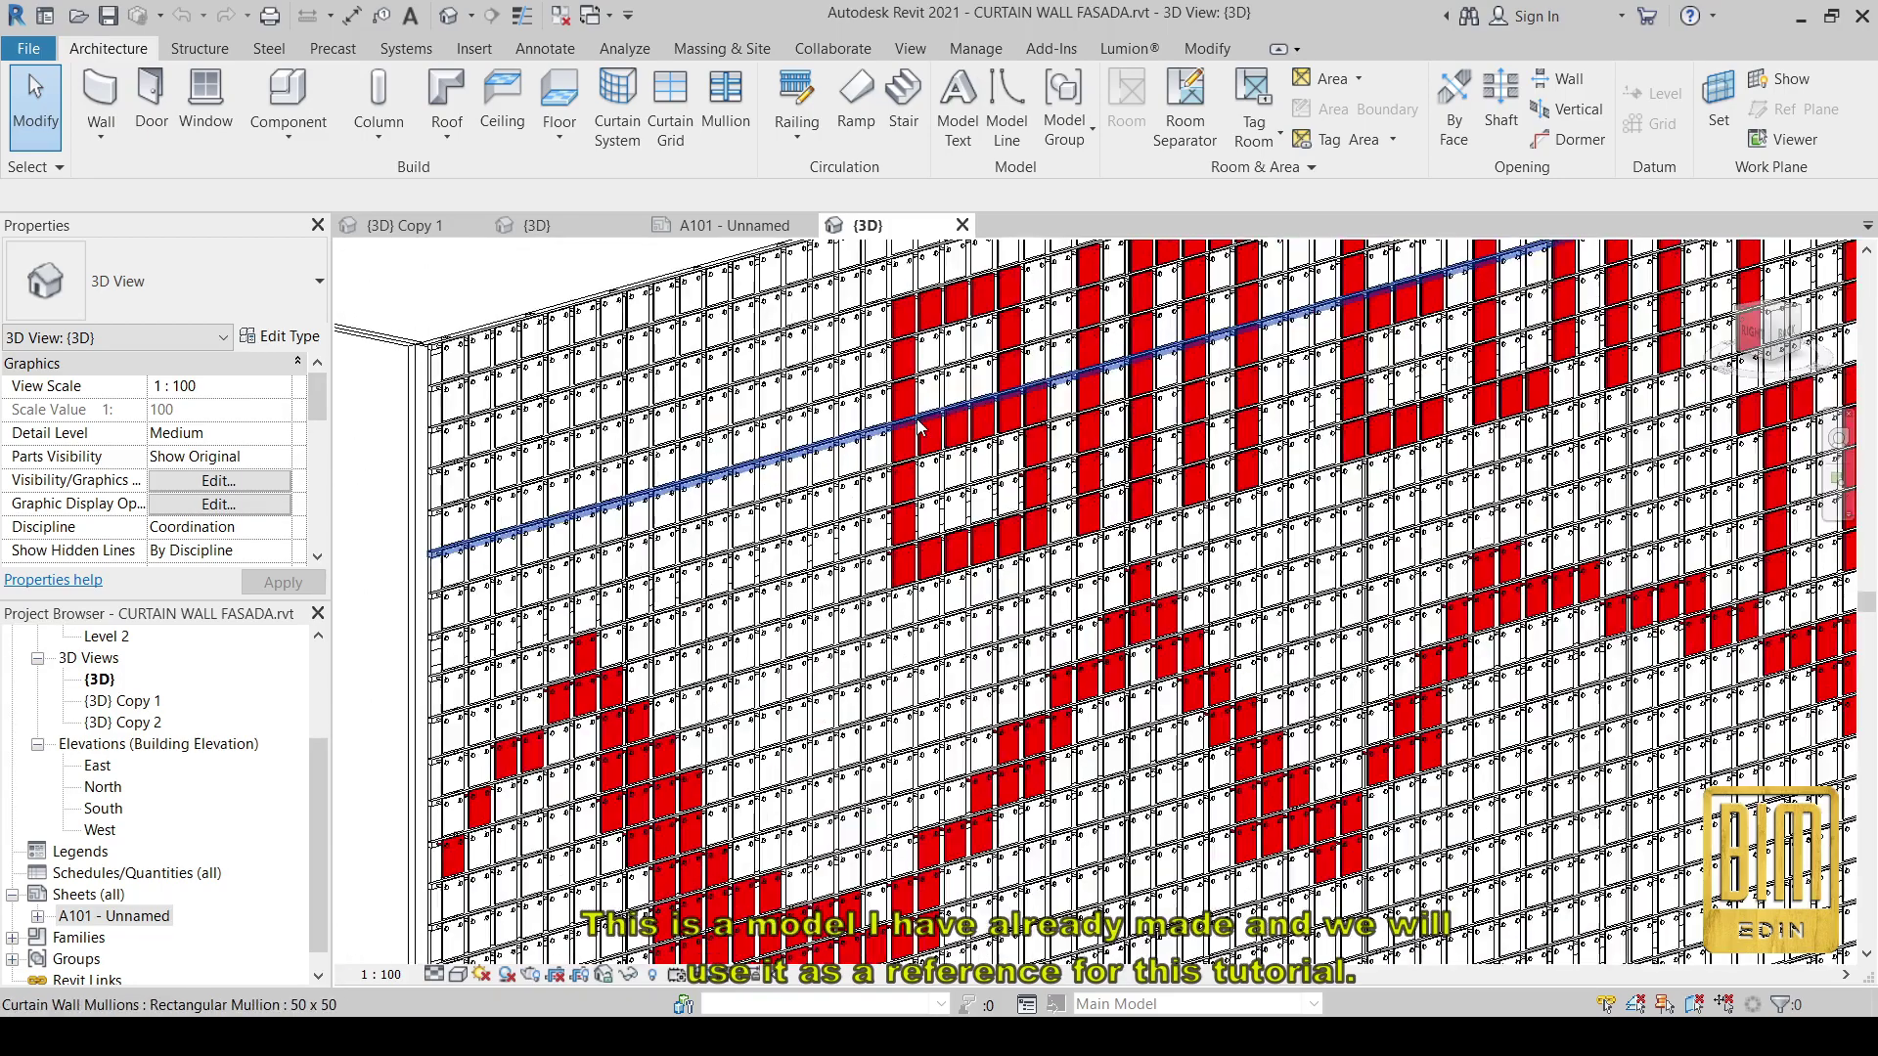
scroll(917, 426, "up", 2)
scroll(920, 489, "up", 2)
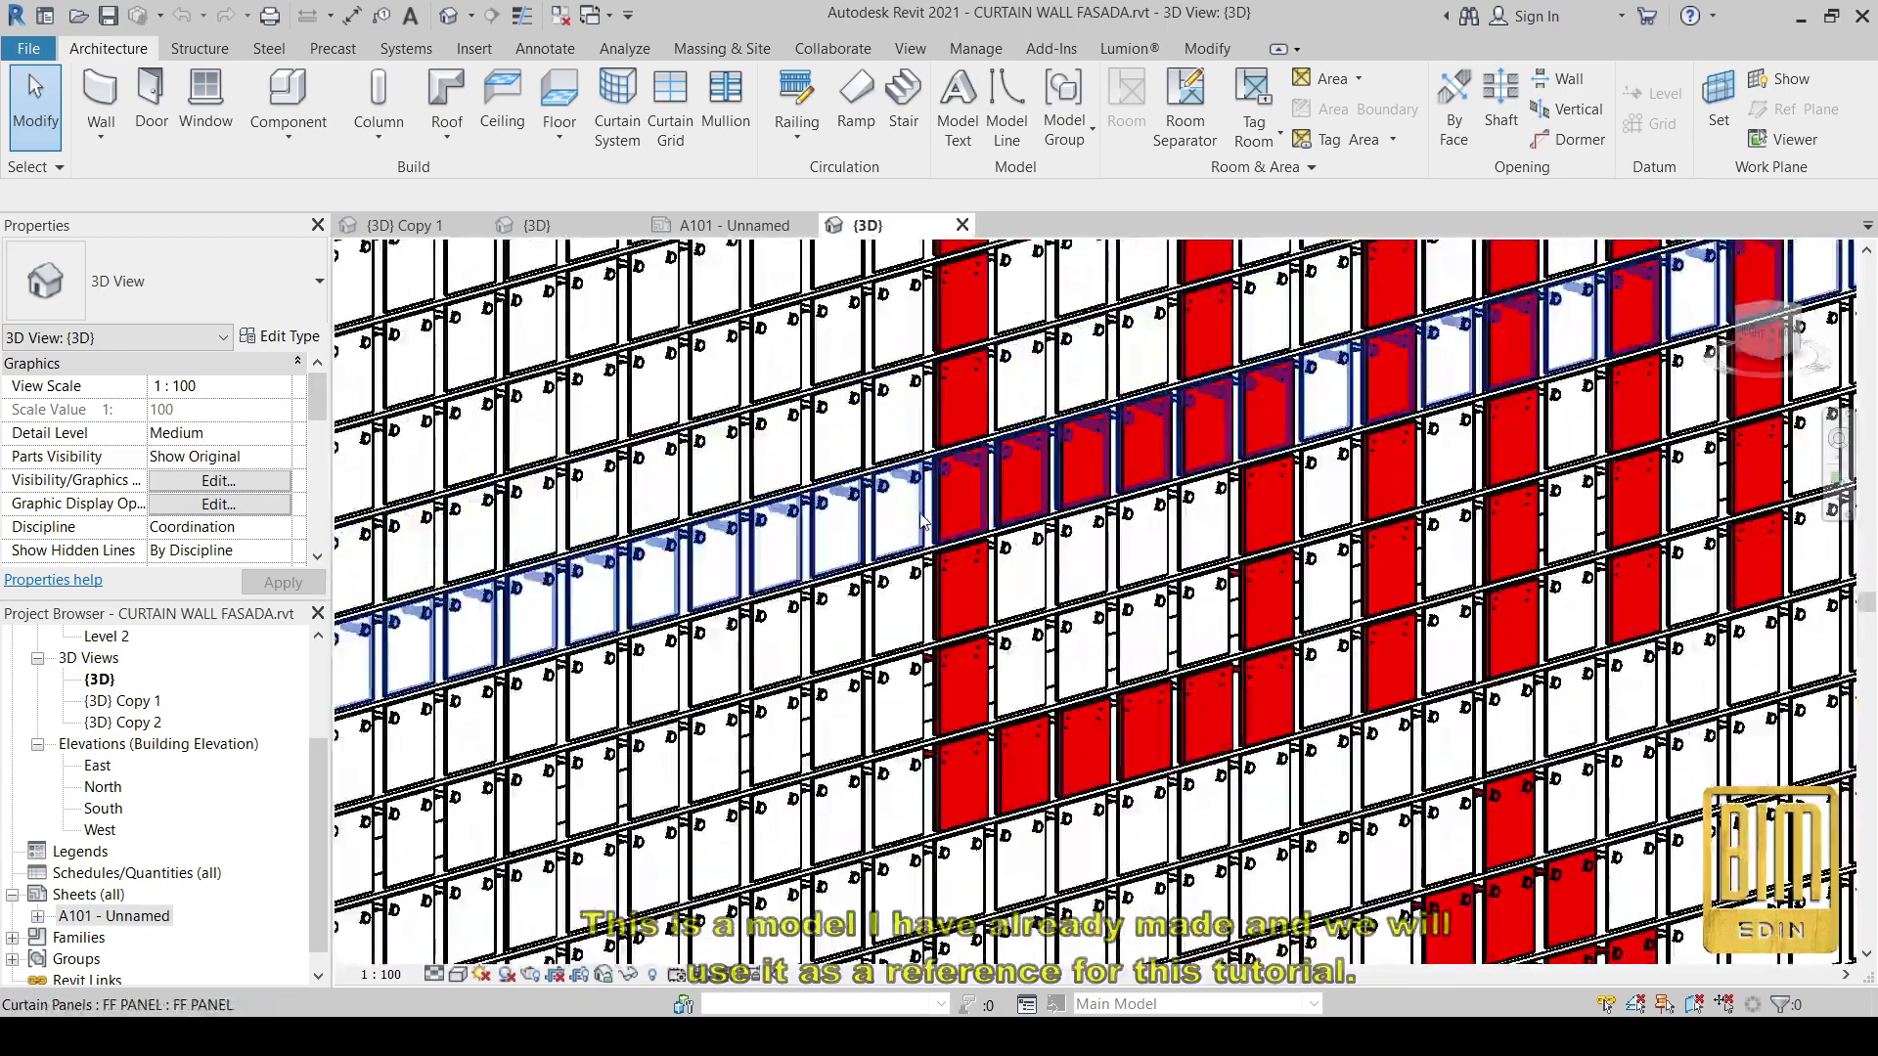
left_click(525, 20)
middle_click_drag(941, 430, 1025, 440)
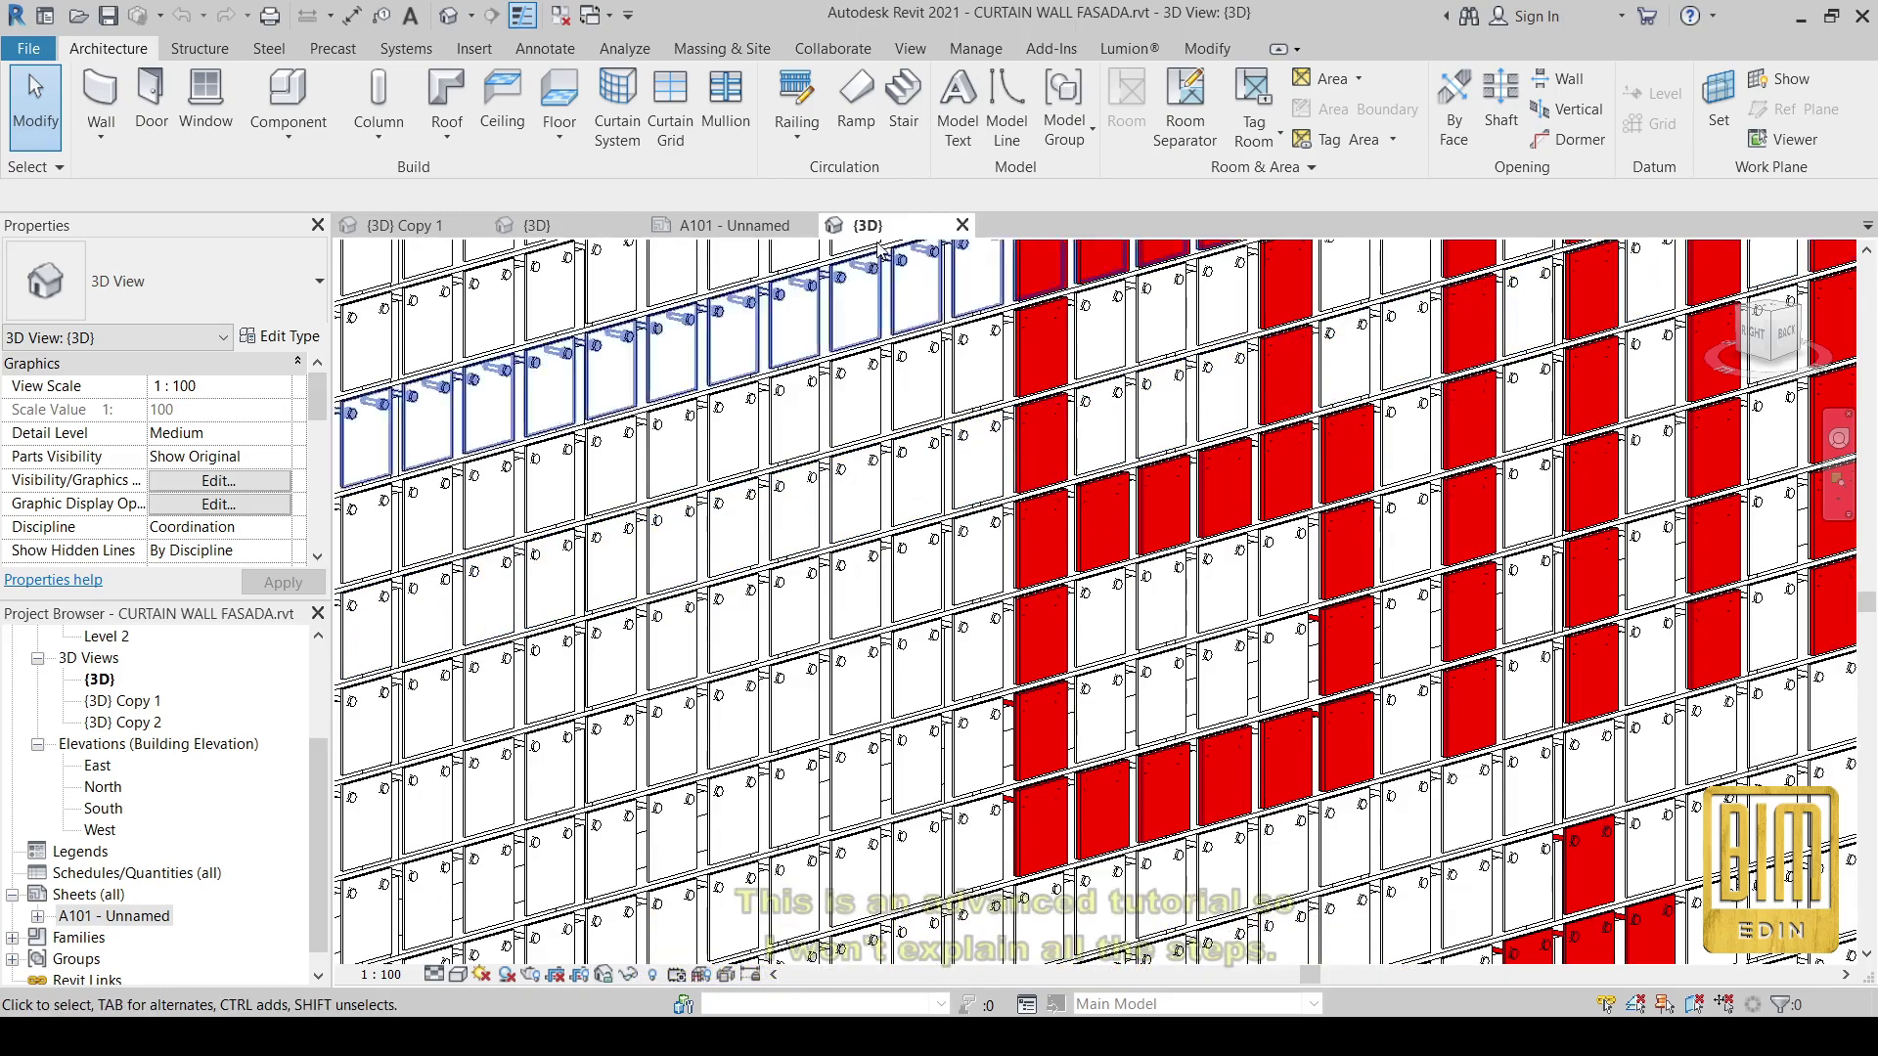
- Close all inactive views from the View tab
left_click(909, 49)
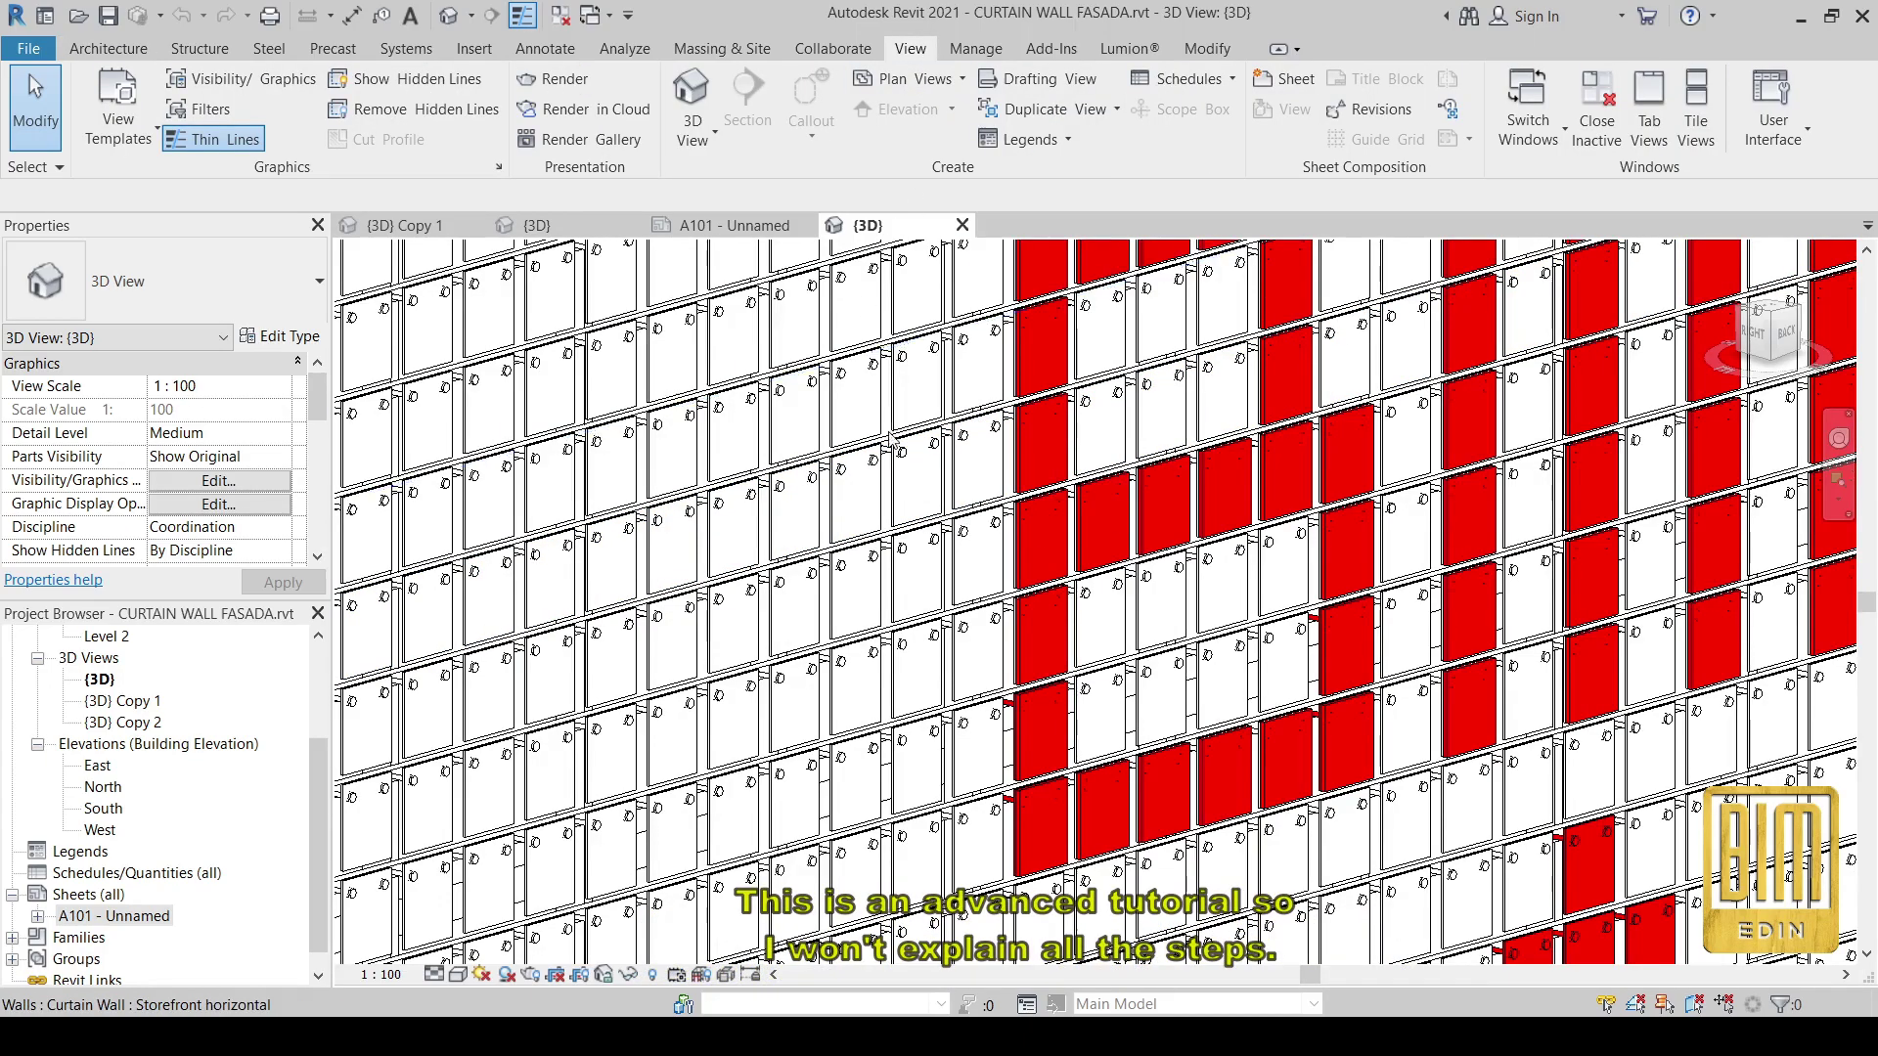
scroll(891, 440, "down", 5)
scroll(891, 440, "down", 4)
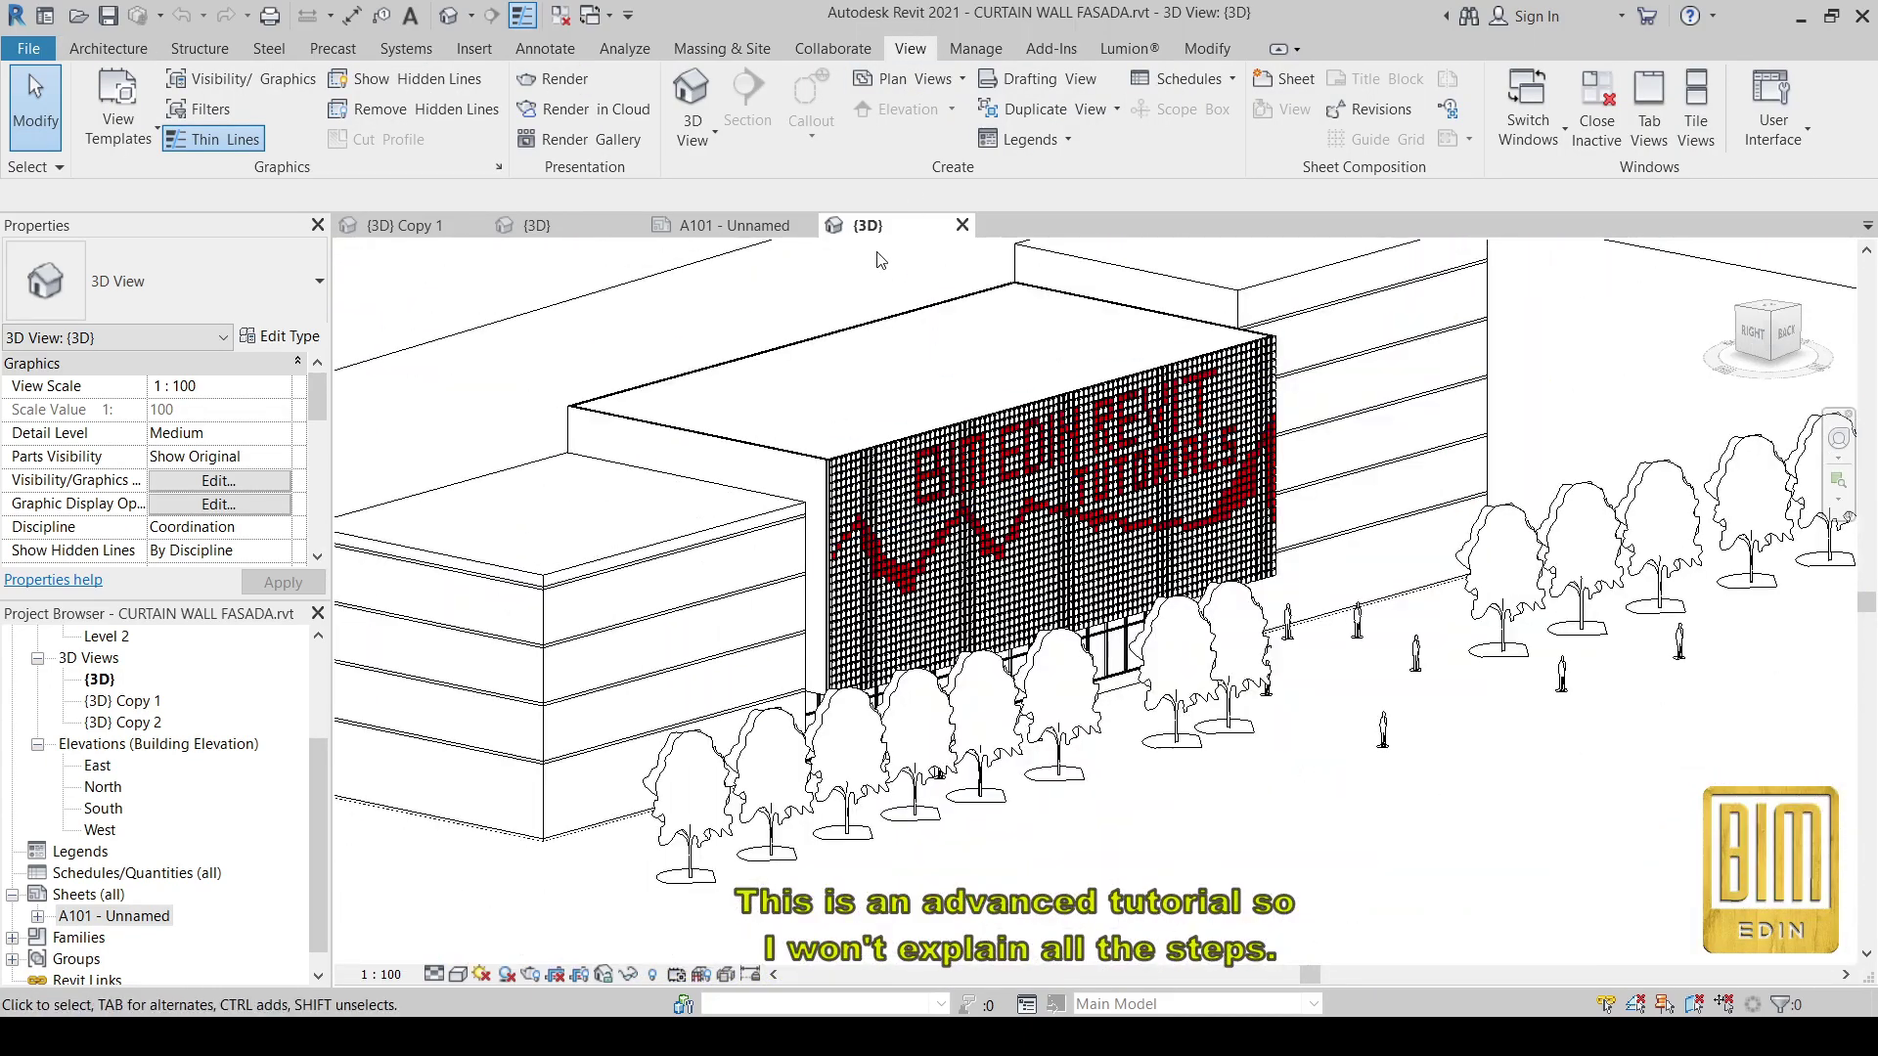
left_click(1596, 108)
- Go to the Facade Tutorial project and open the Level 1 plan, zoomed to the front corner
left_click(435, 233)
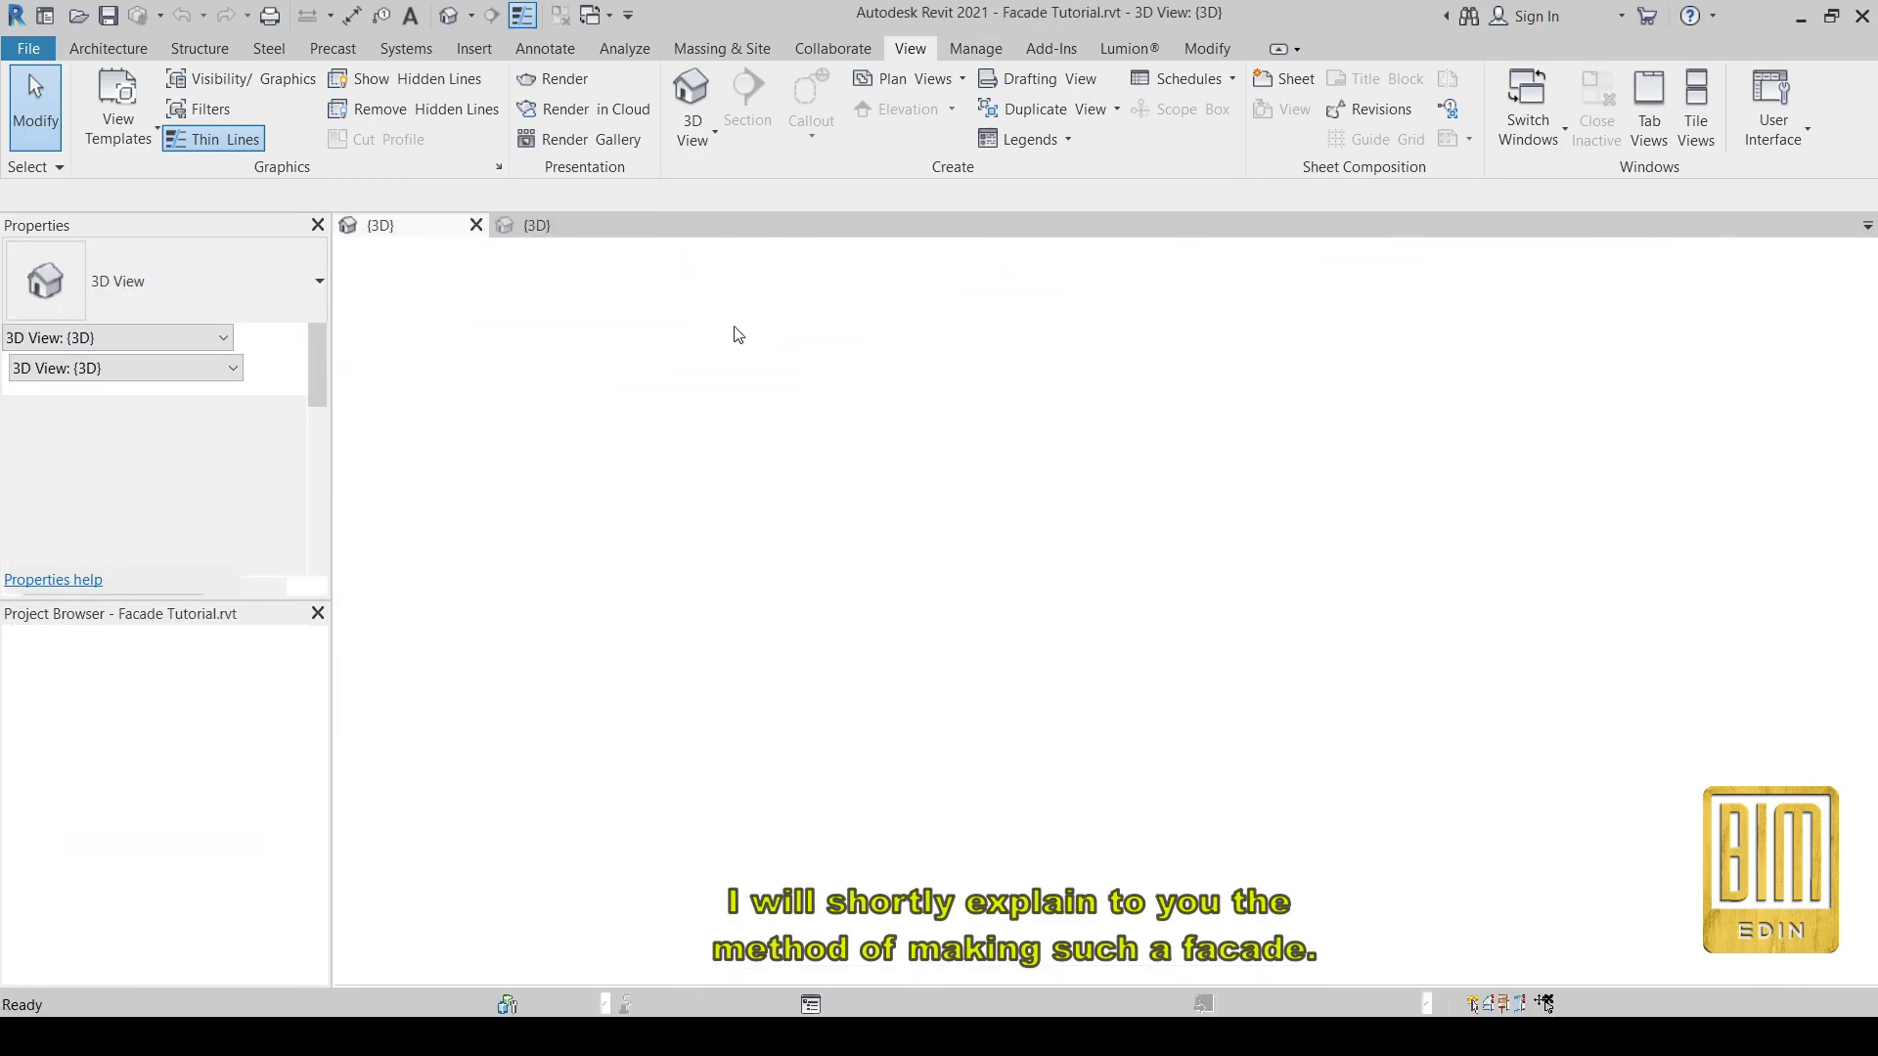
scroll(1125, 612, "up", 3)
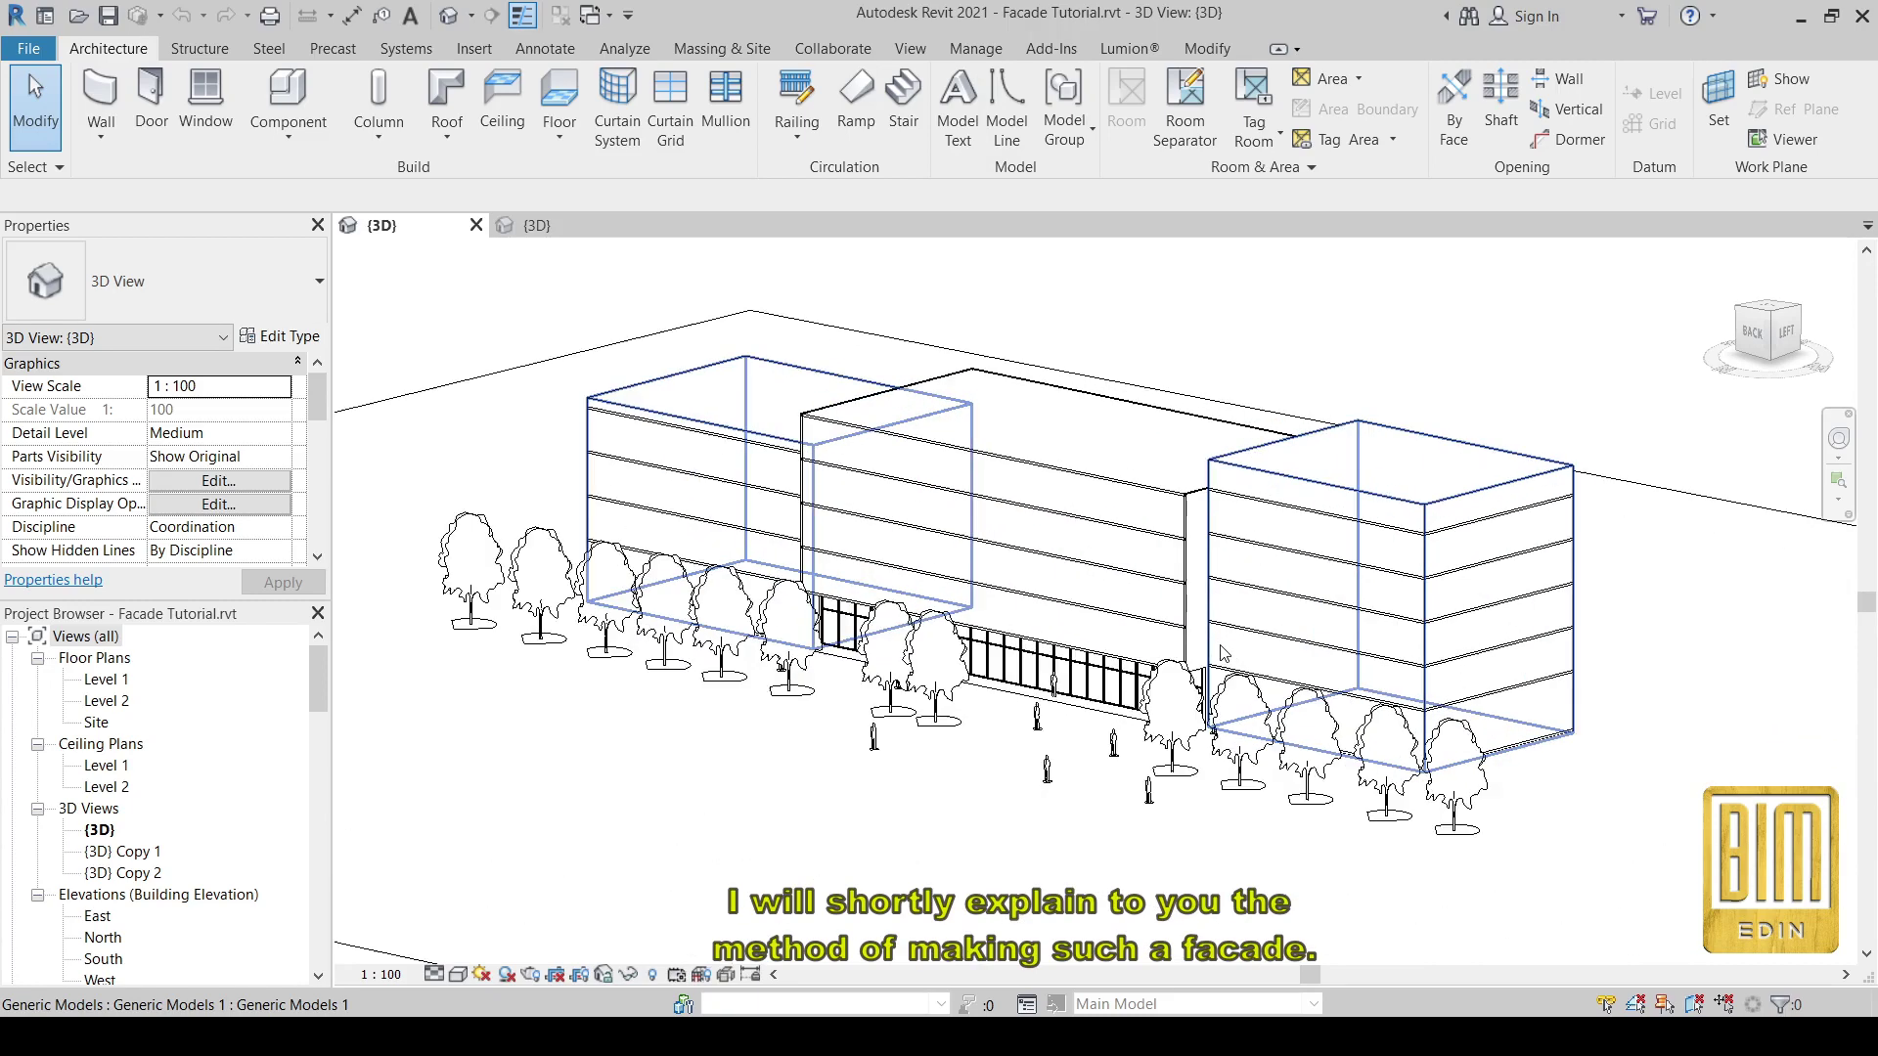
scroll(973, 468, "up", 1)
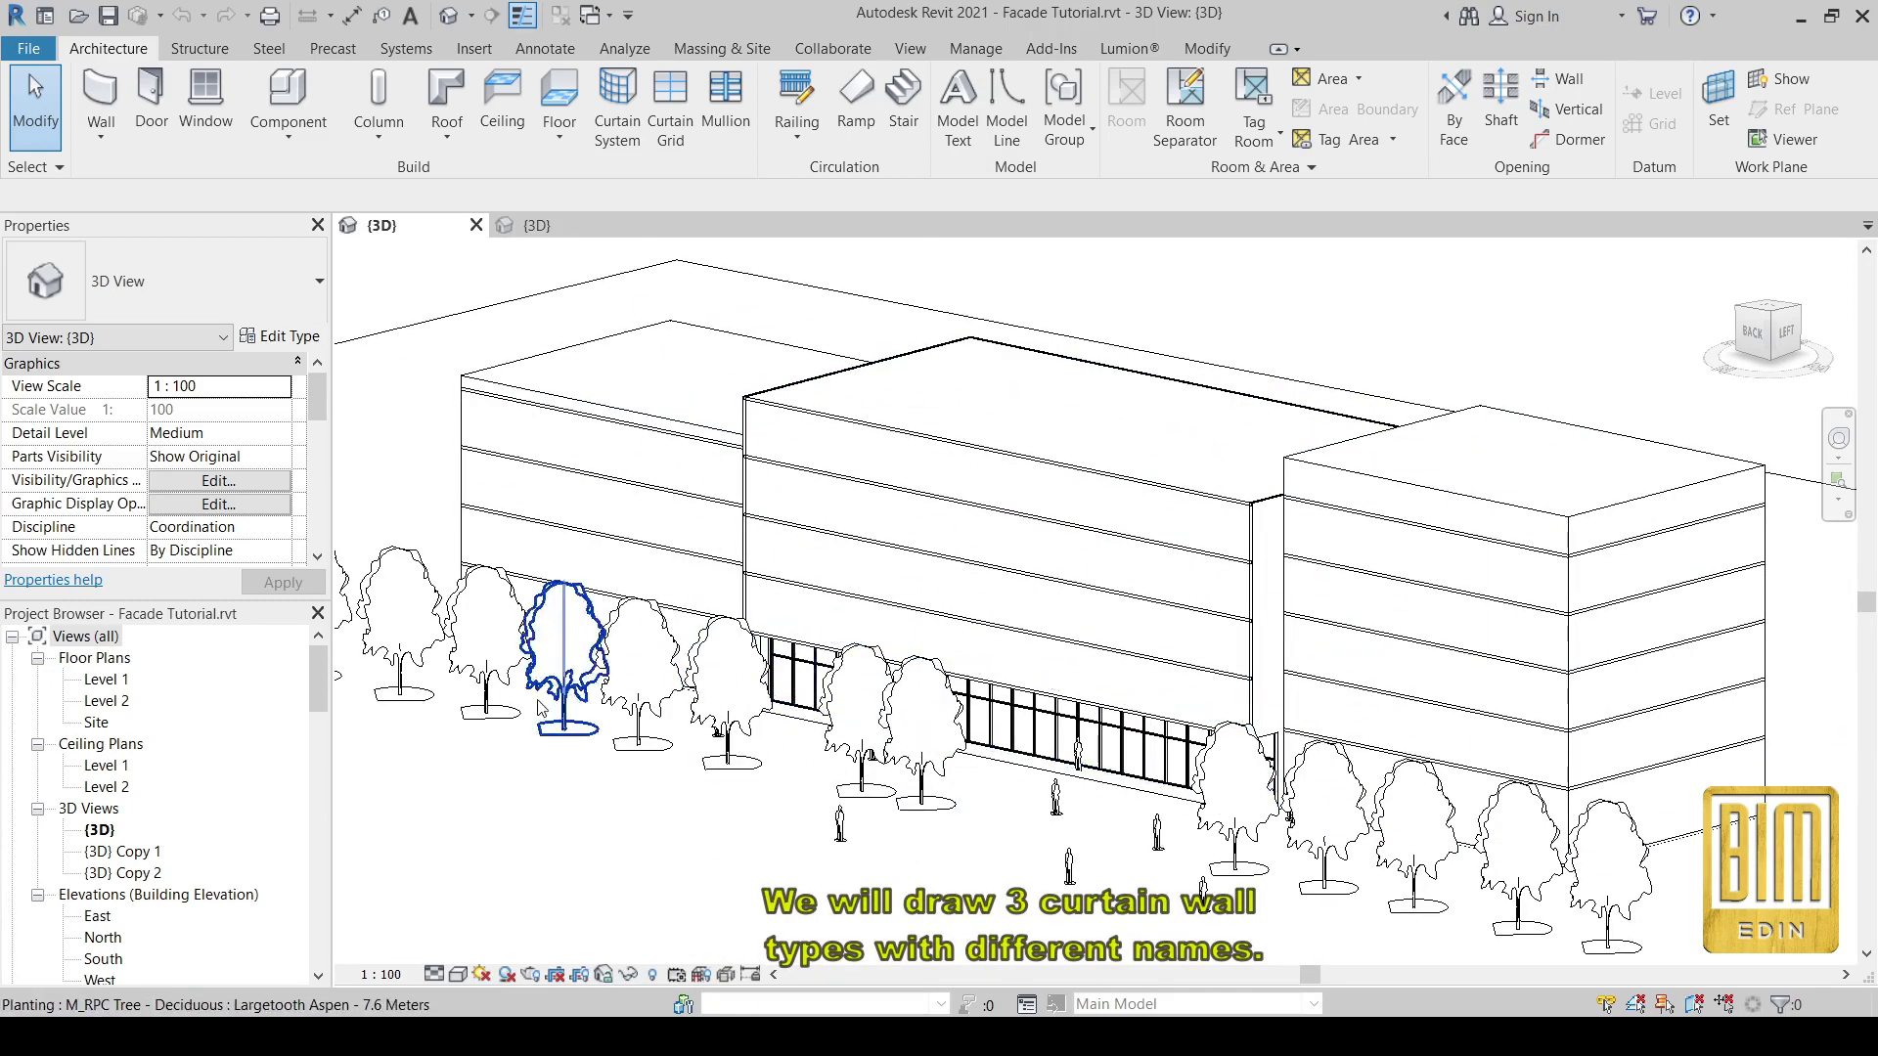
double_click(107, 679)
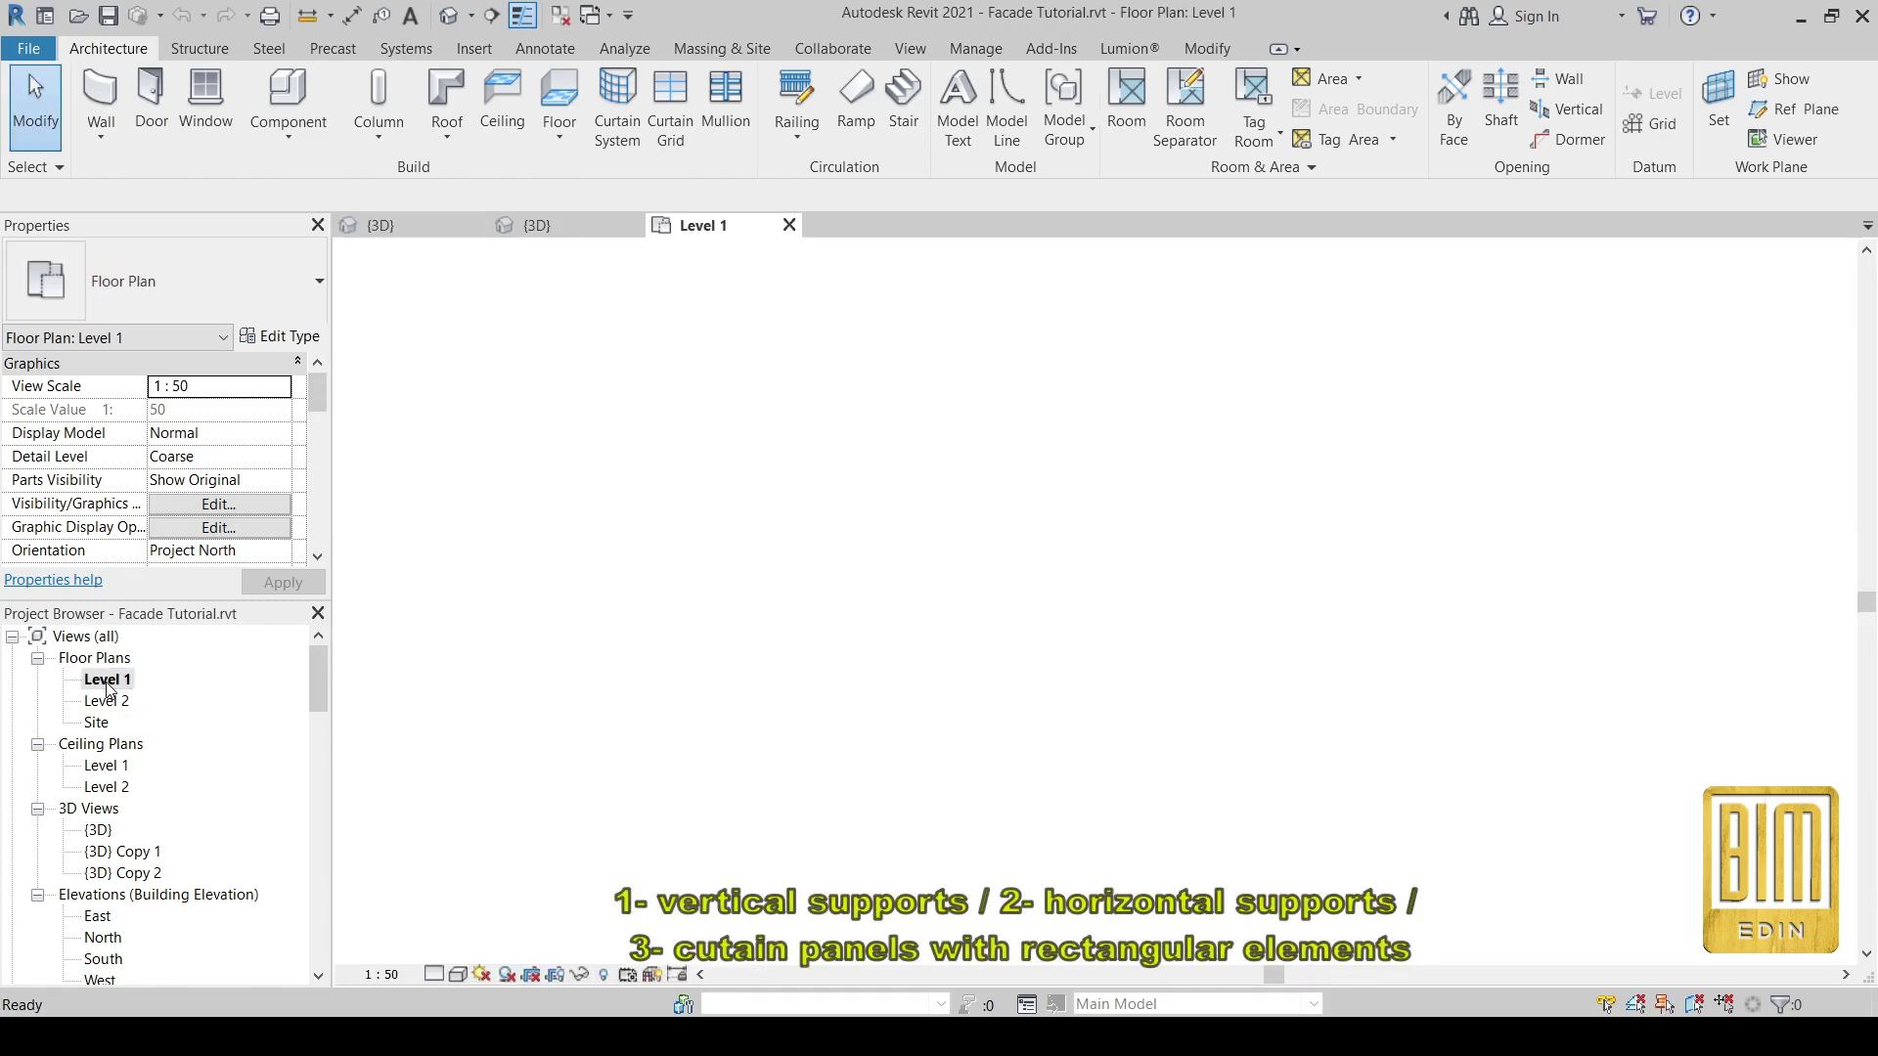
scroll(890, 545, "up", 2)
scroll(890, 544, "up", 1)
scroll(890, 545, "up", 1)
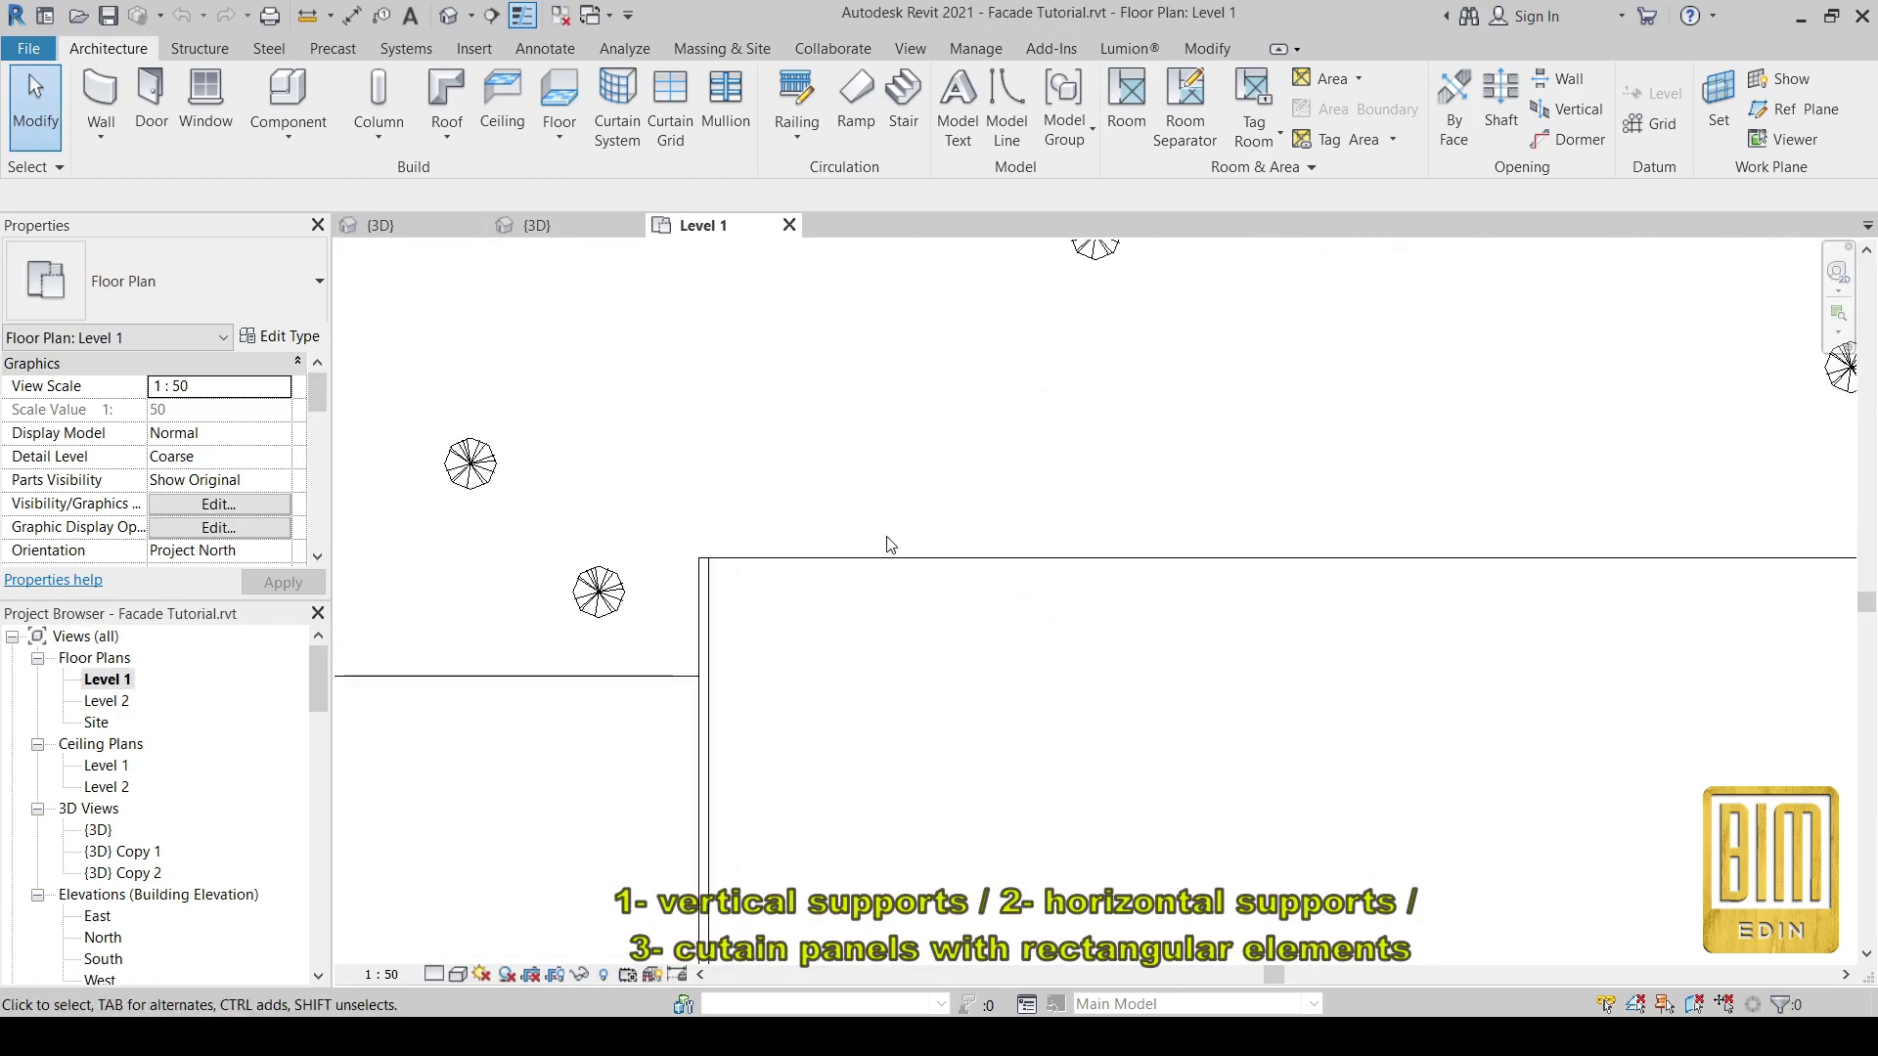
- Start a new wall using the Storefront curtain wall type
left_click(108, 92)
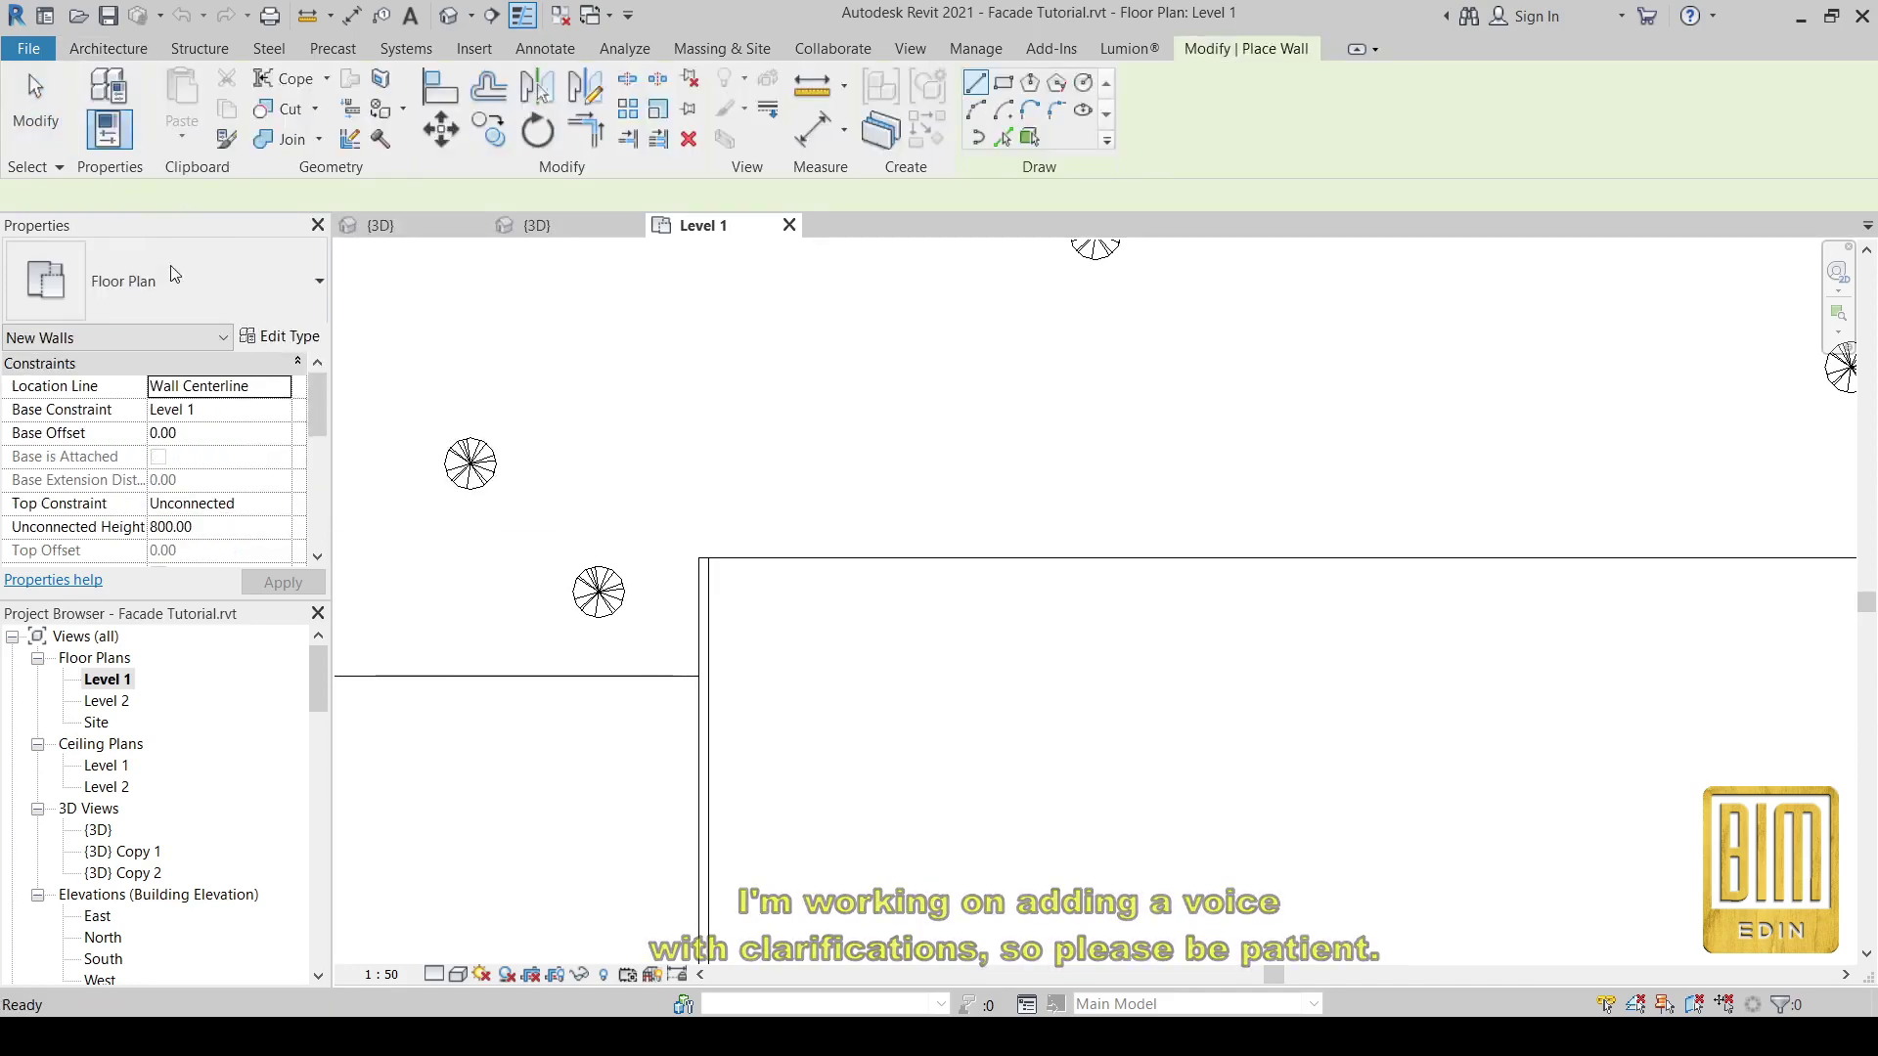
left_click(198, 289)
scroll(189, 626, "down", 3)
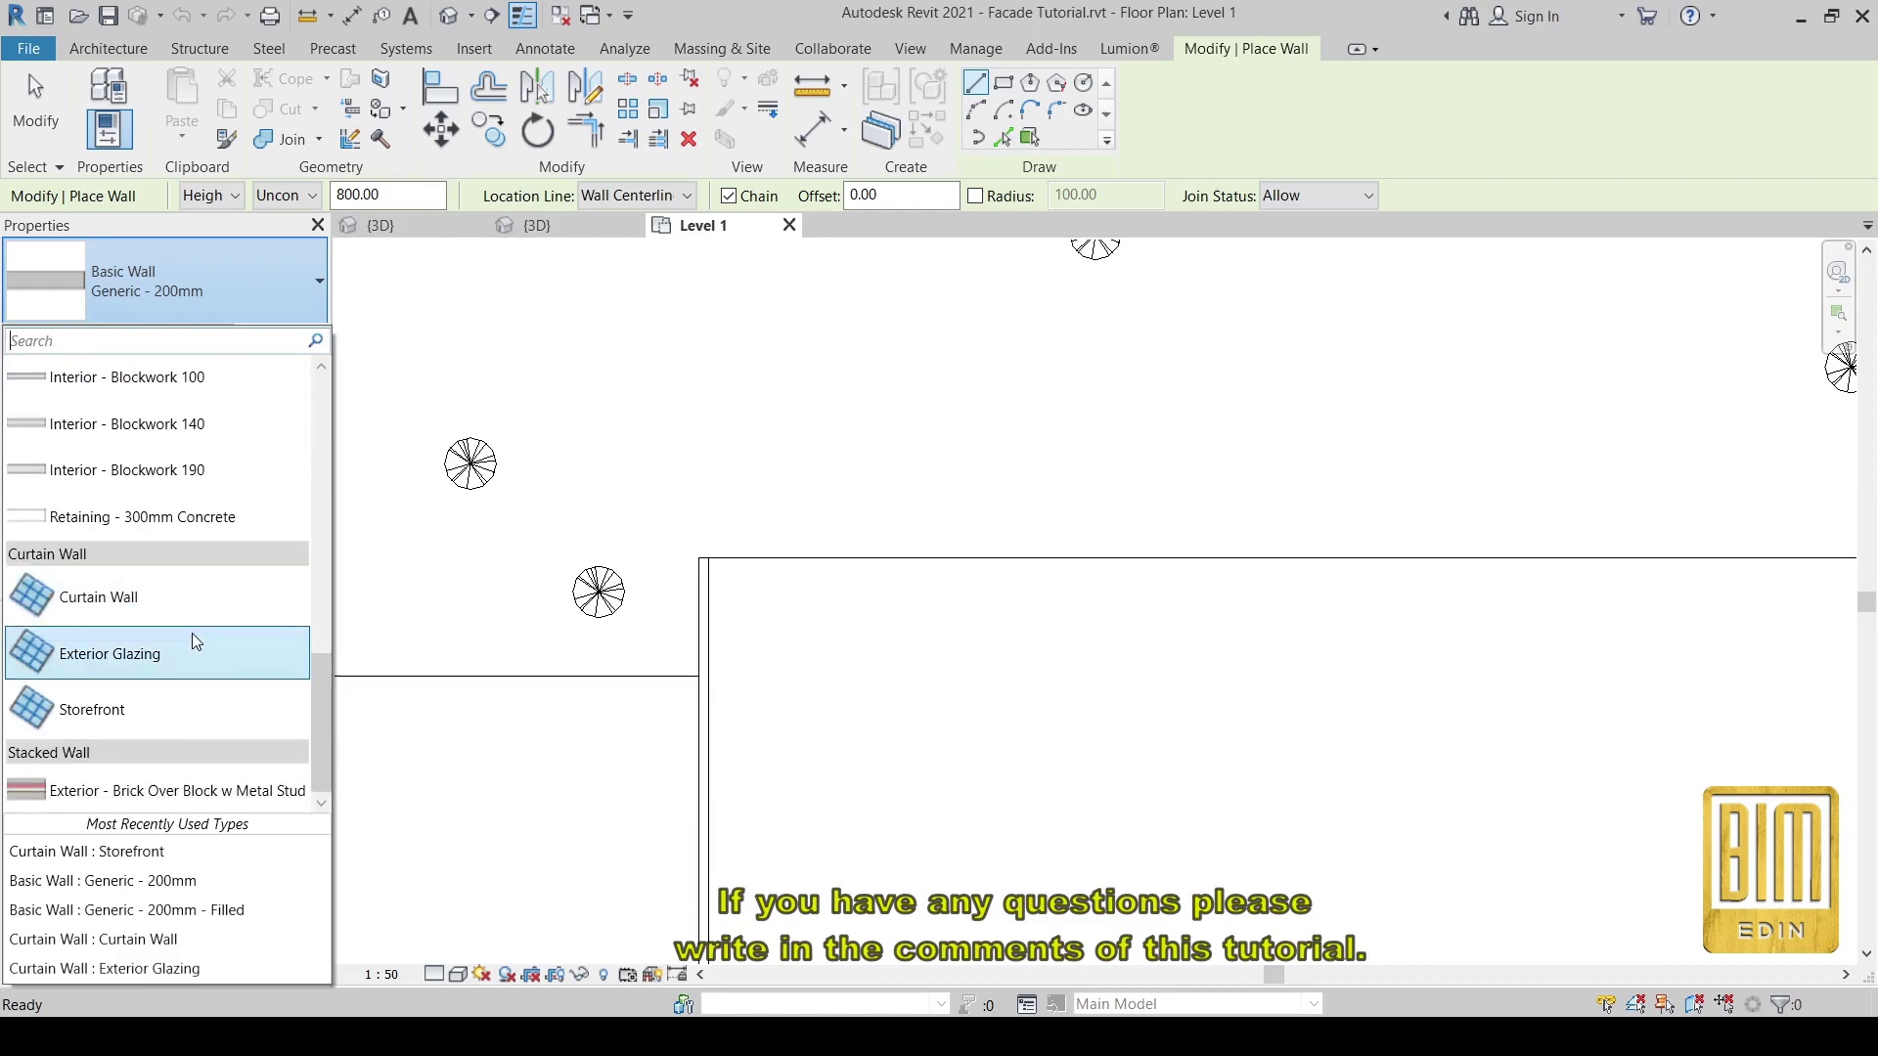
left_click(130, 711)
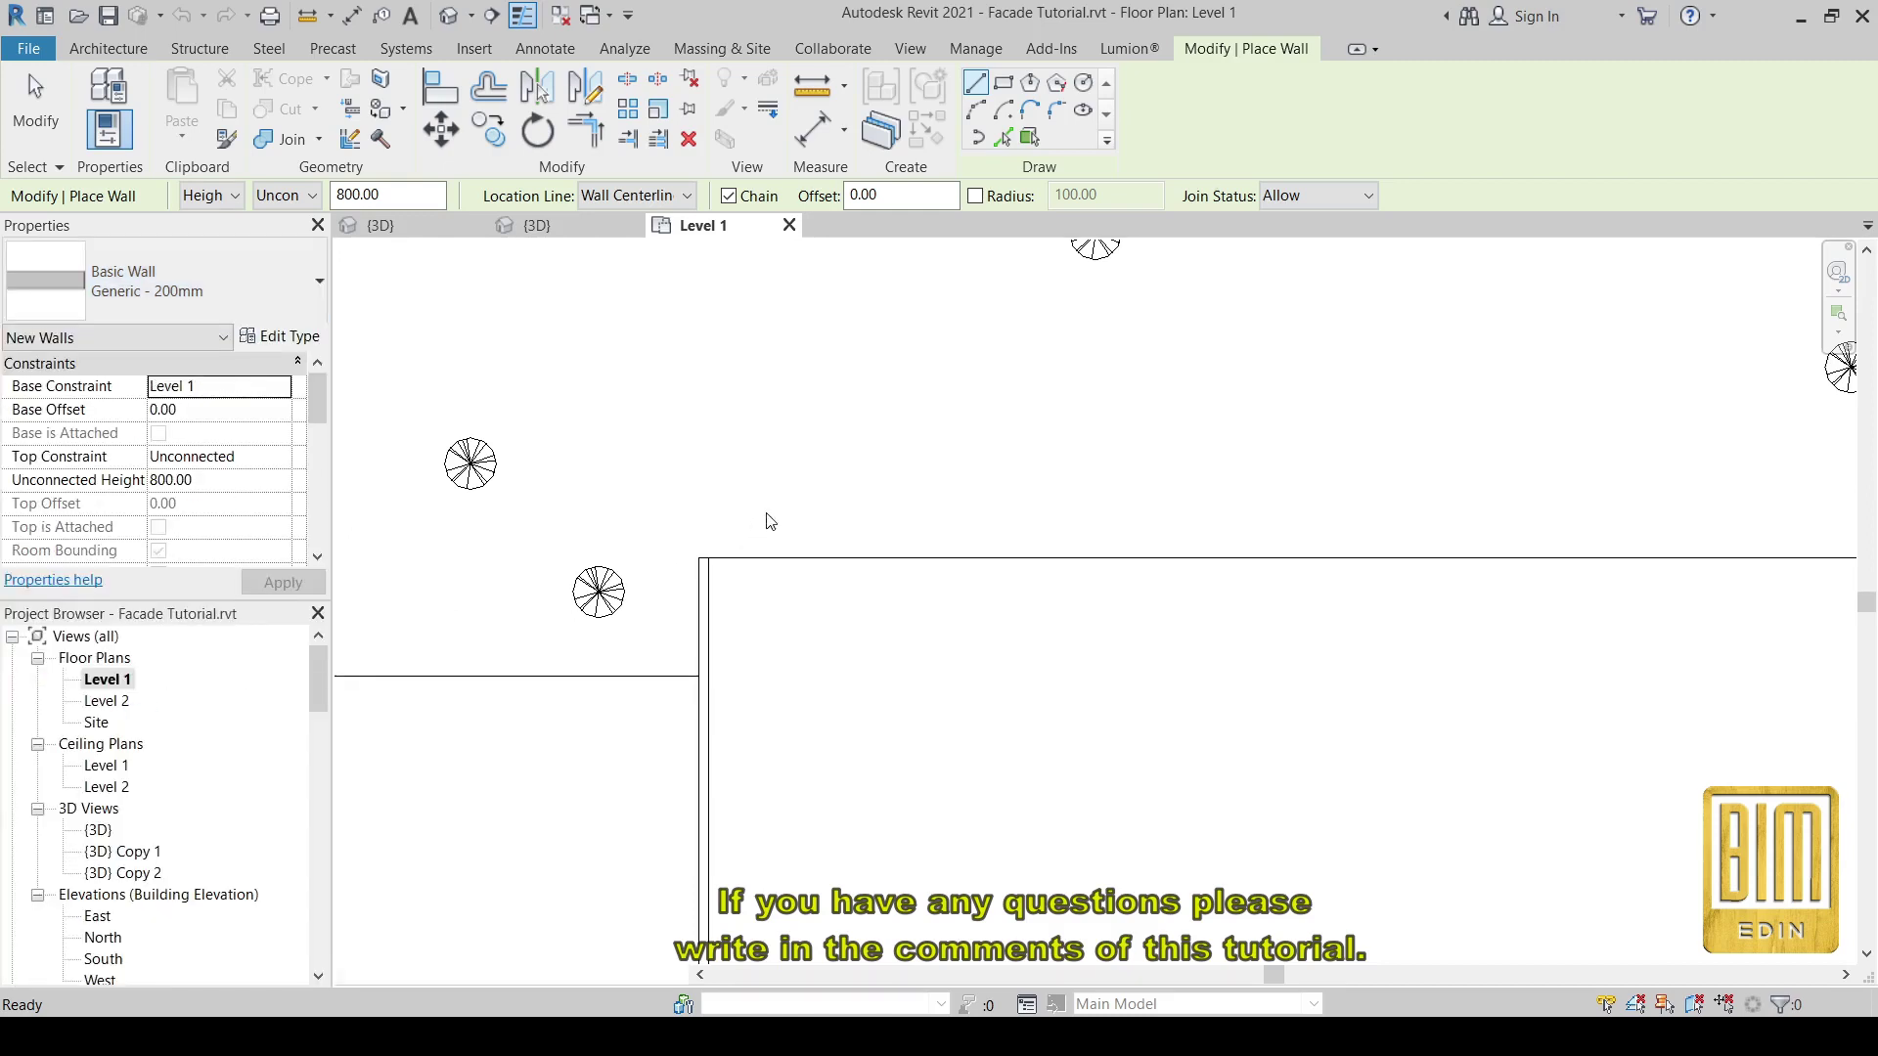
scroll(754, 537, "up", 3)
scroll(744, 533, "up", 1)
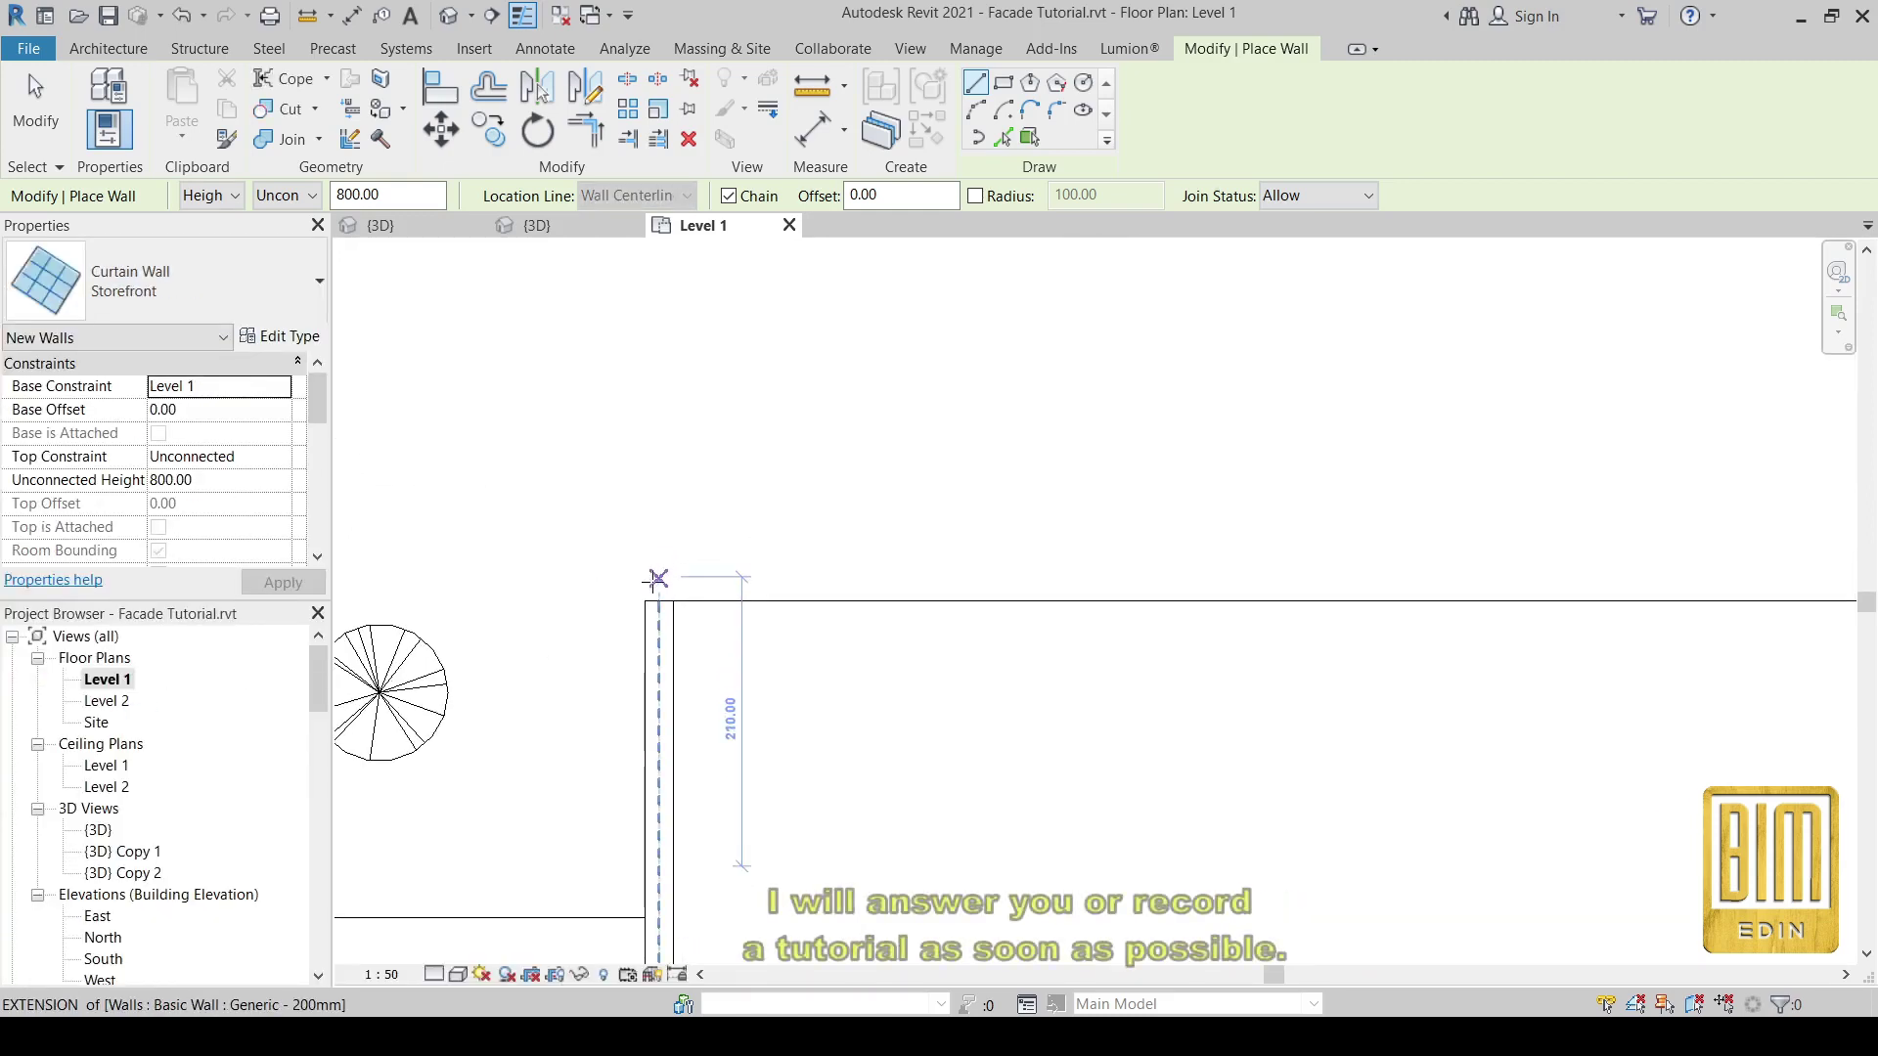
- Draw the Storefront curtain wall along the building's top edge to the corner
left_click(659, 582)
scroll(646, 580, "down", 3)
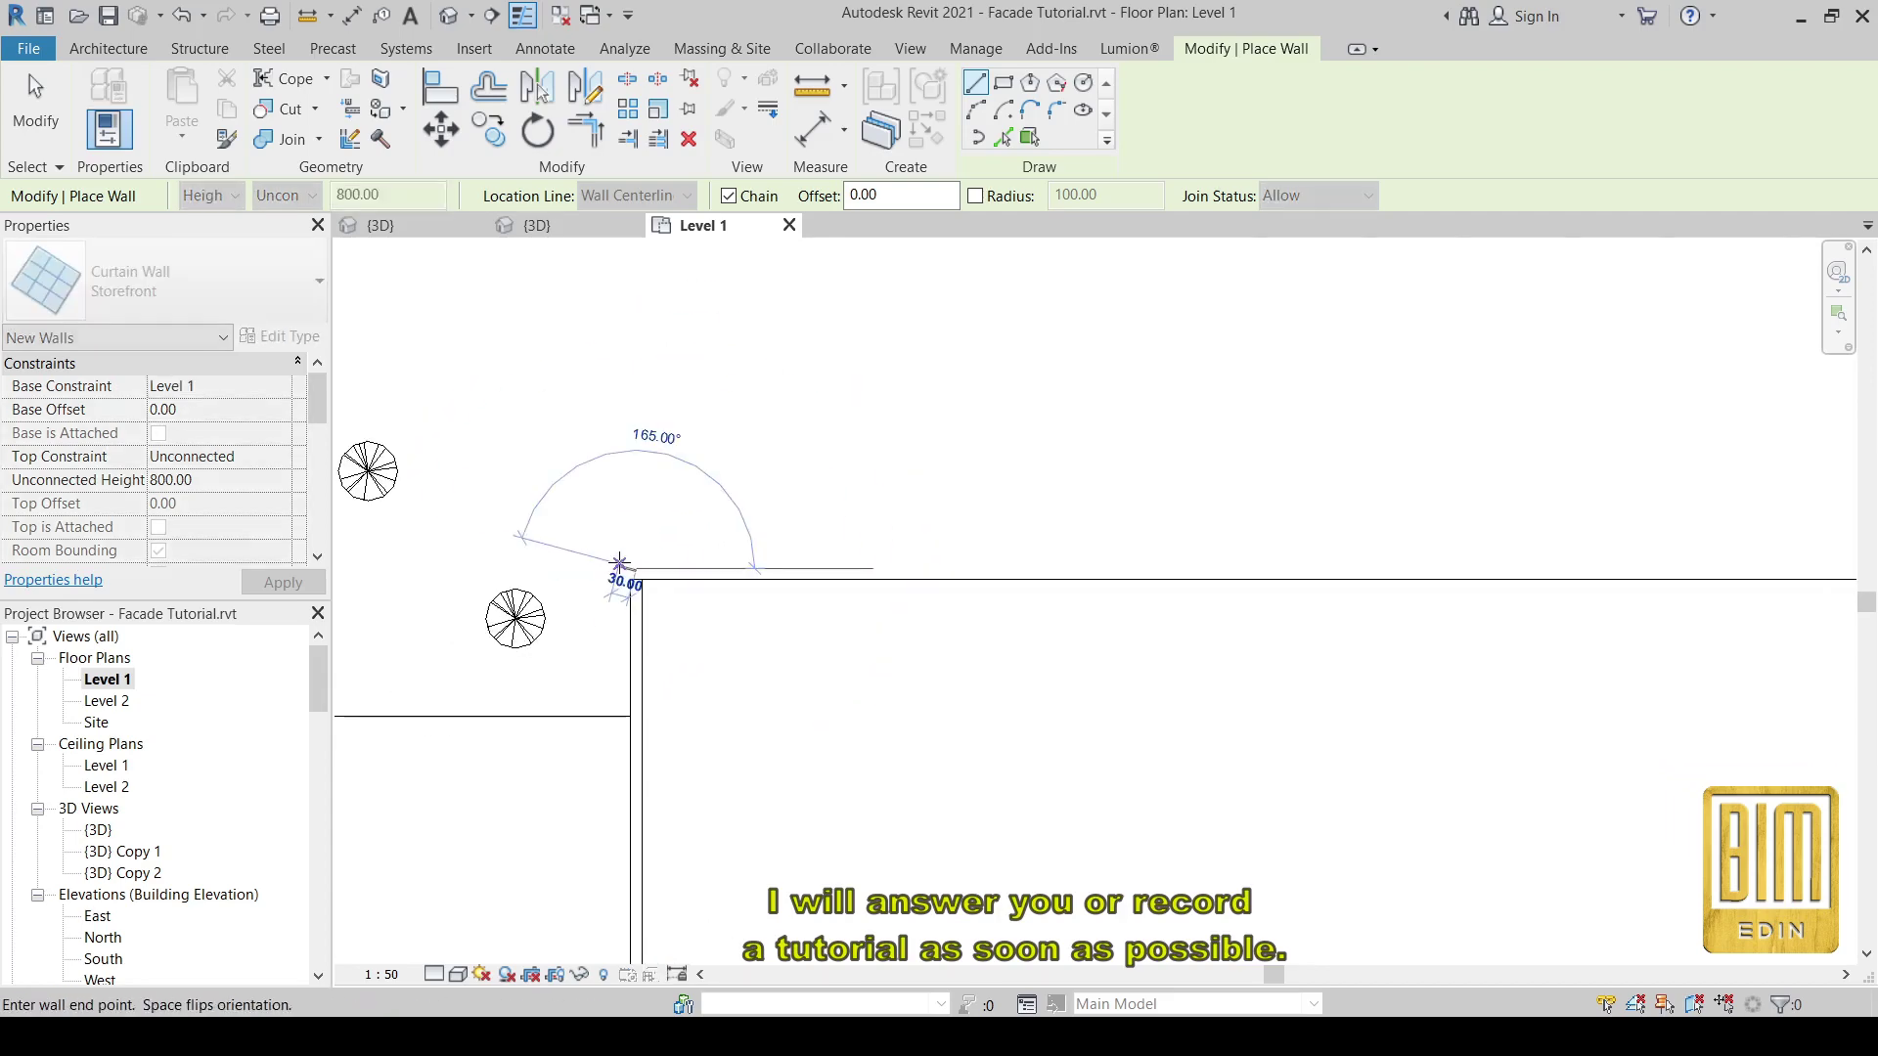
scroll(1229, 557, "up", 2)
scroll(1321, 557, "up", 2)
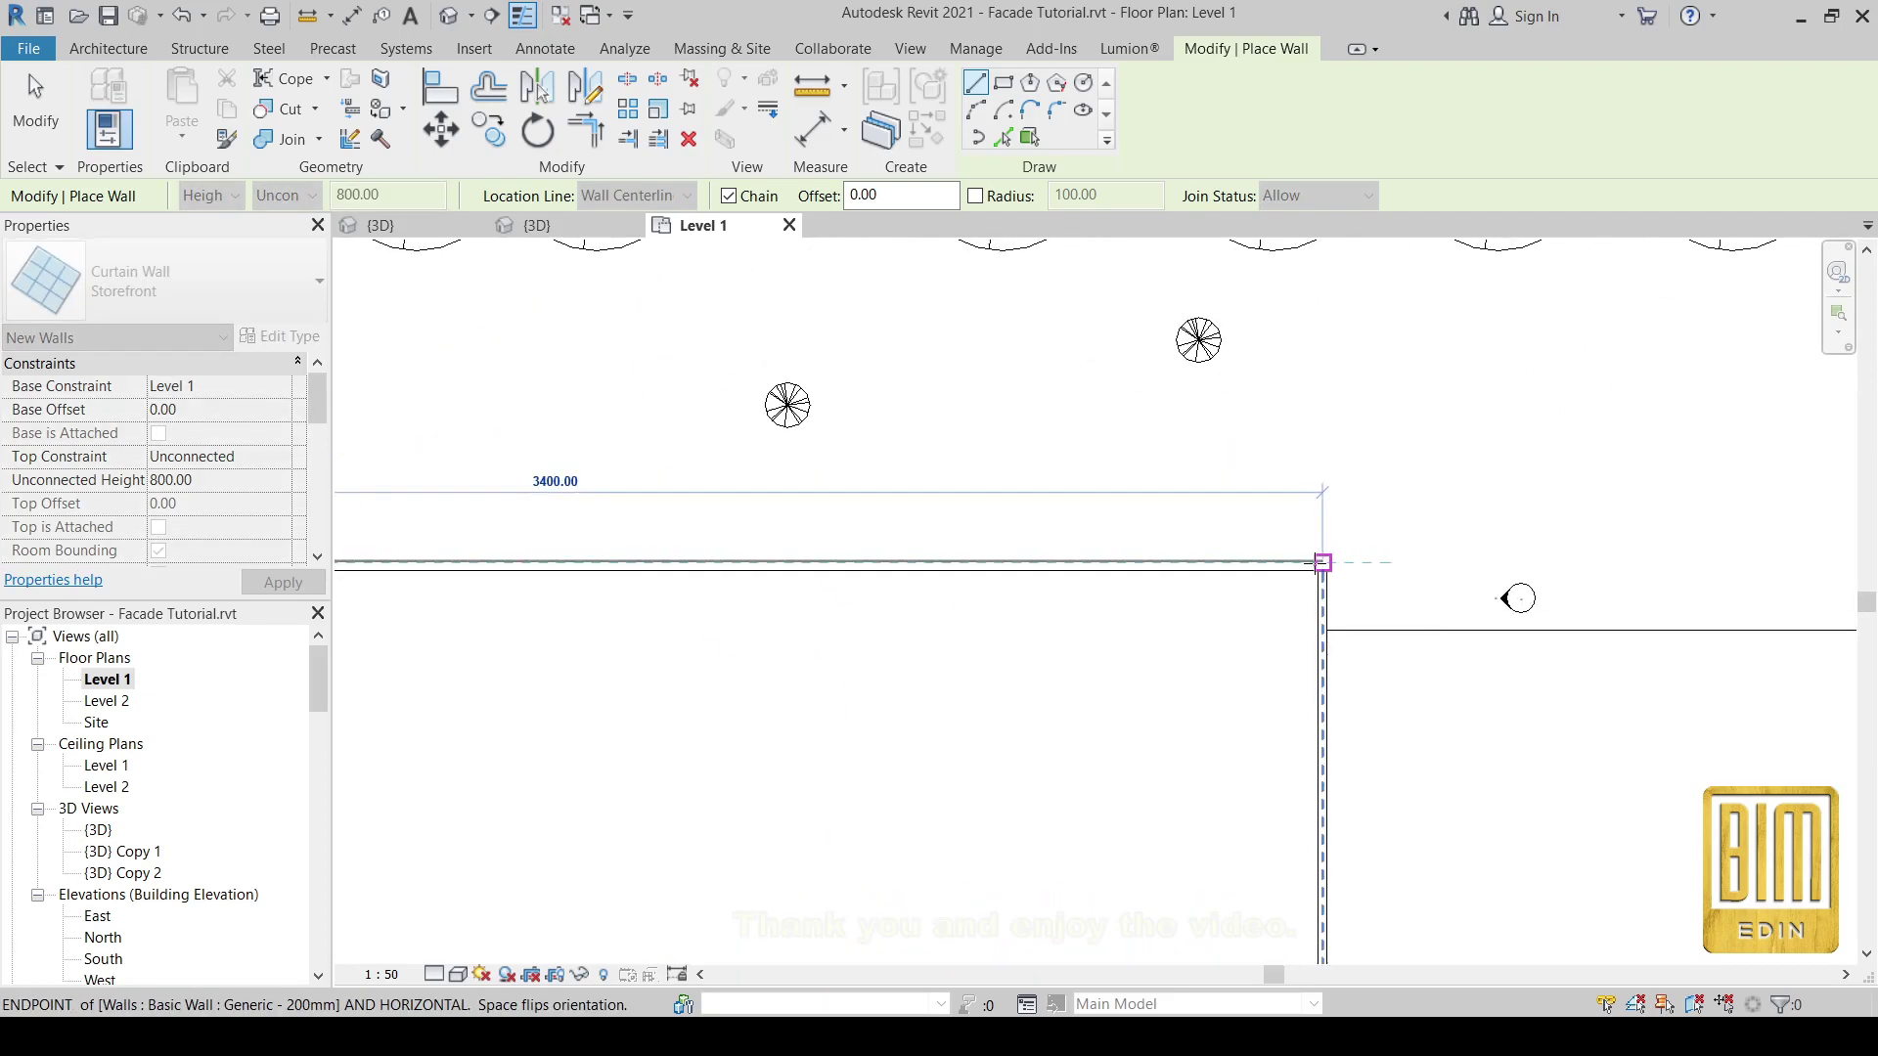
scroll(1321, 558, "up", 2)
left_click(1335, 565)
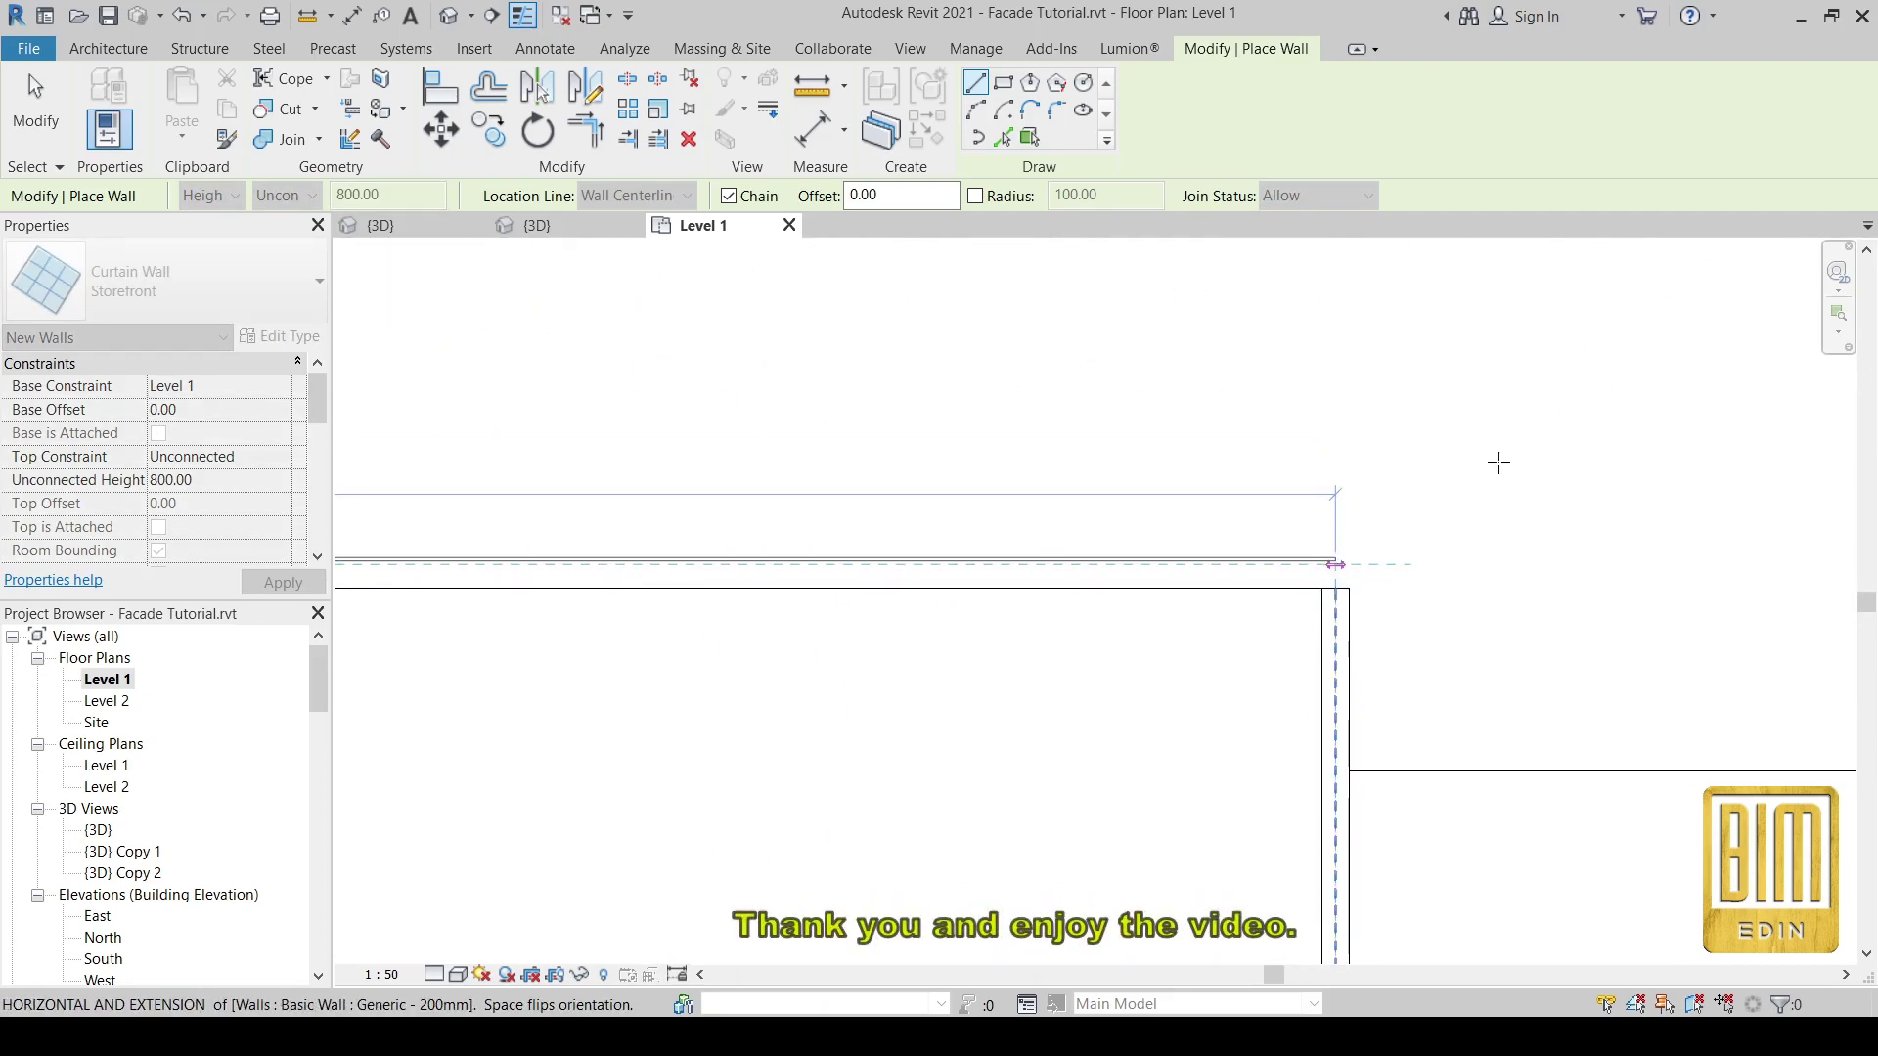
key("Escape")
key("Escape")
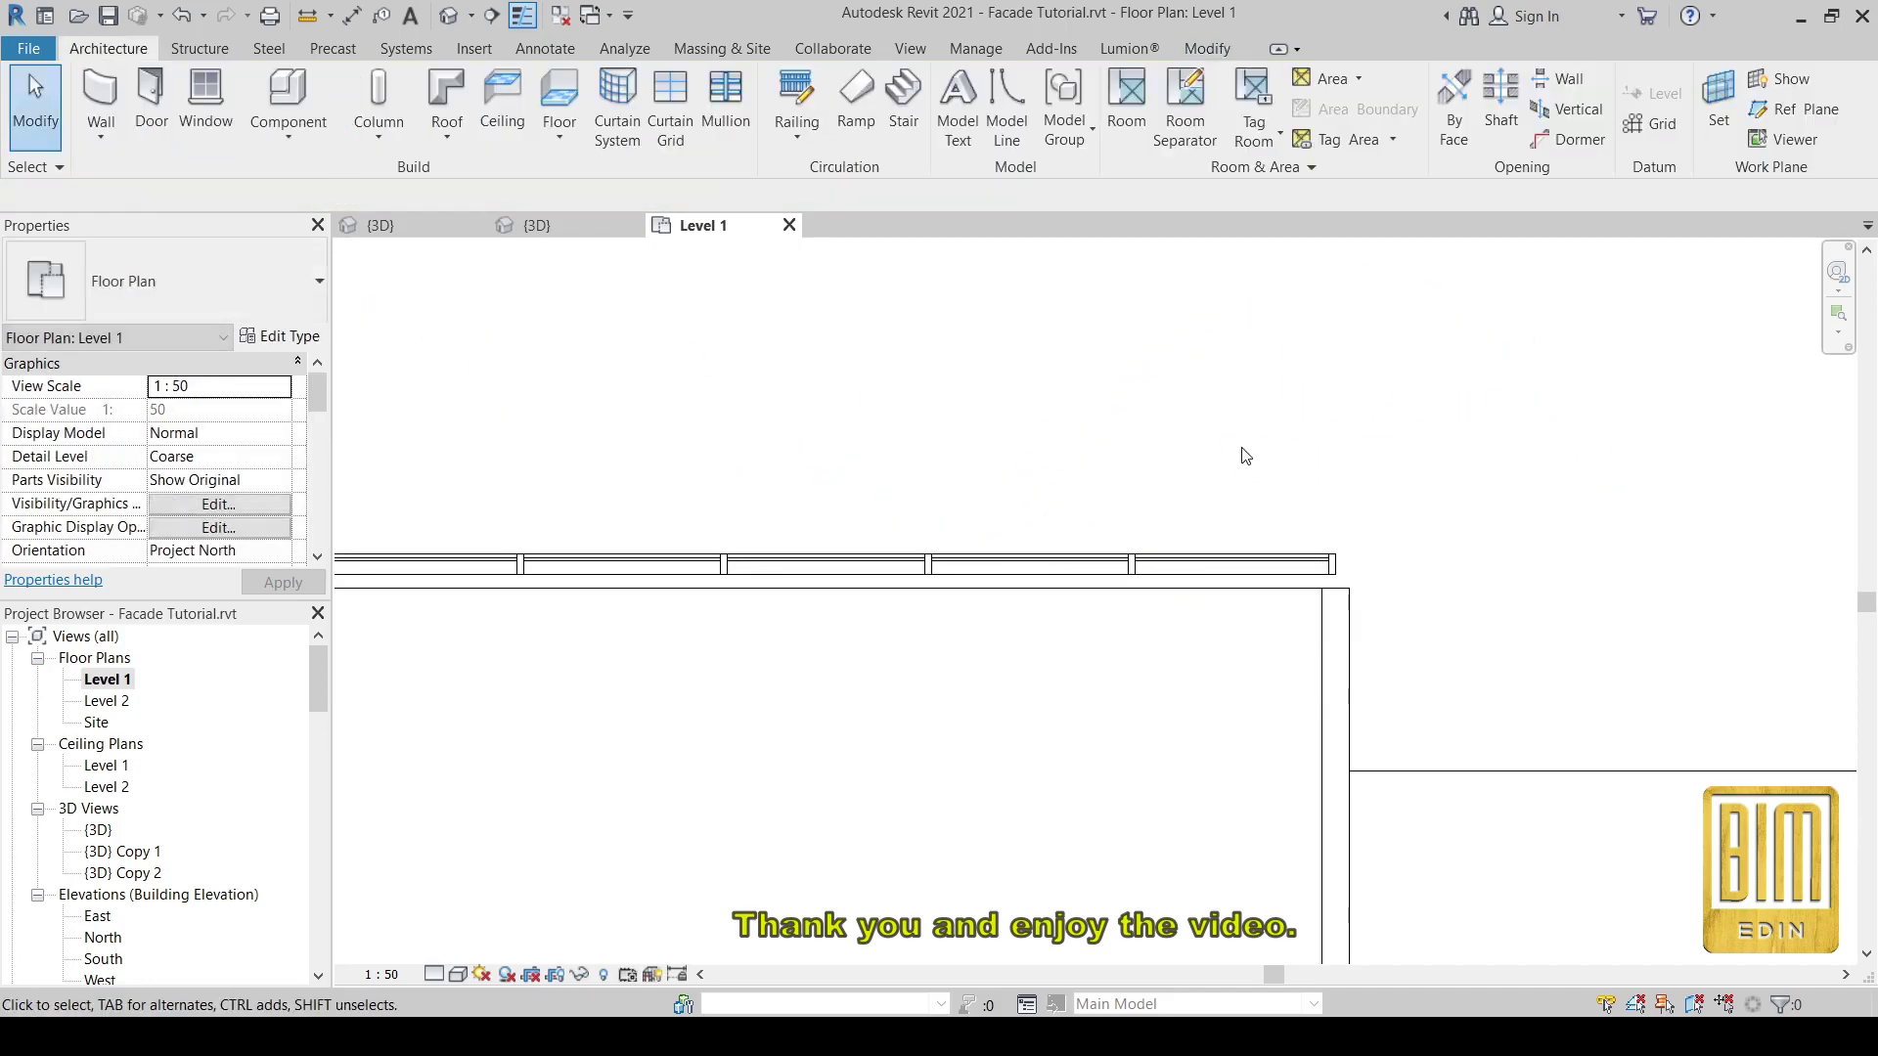
- Select the curtain wall and begin Trim/Extend Single Element toward the corner wall reference
left_click(1286, 564)
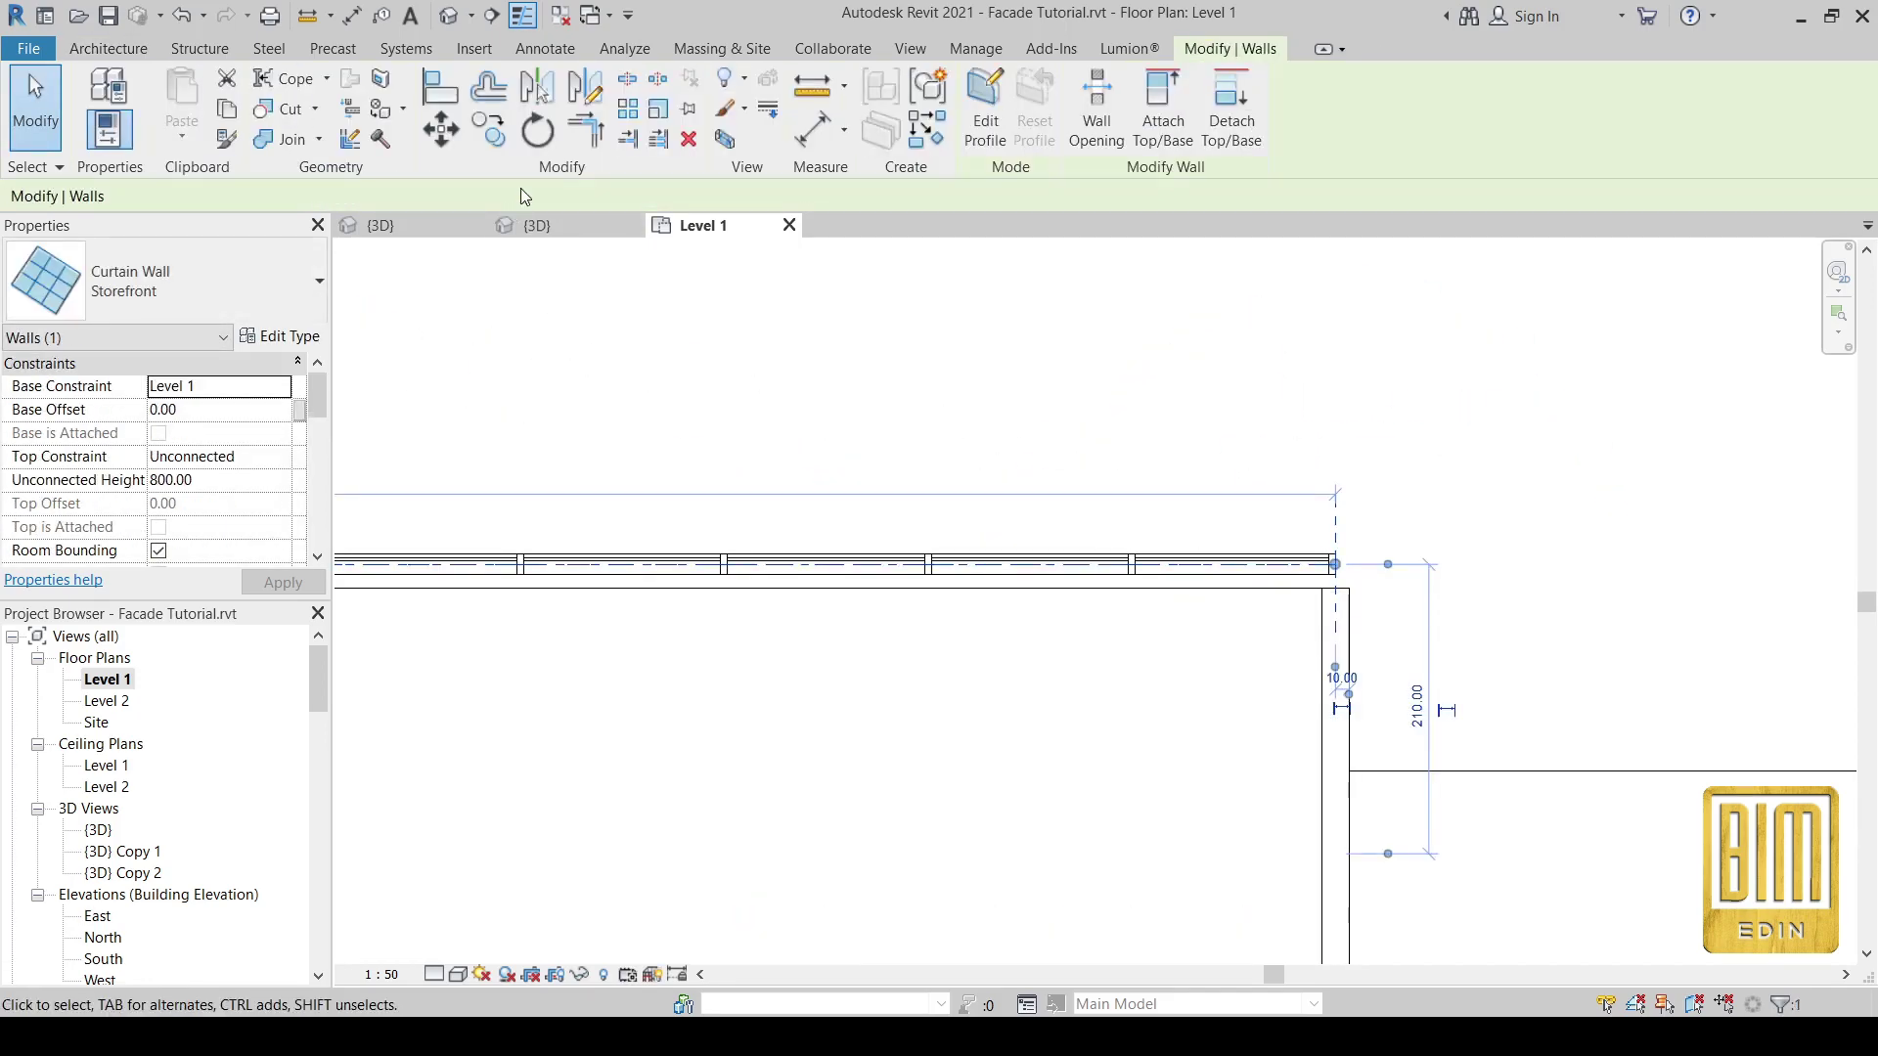
left_click(628, 138)
scroll(1361, 626, "up", 2)
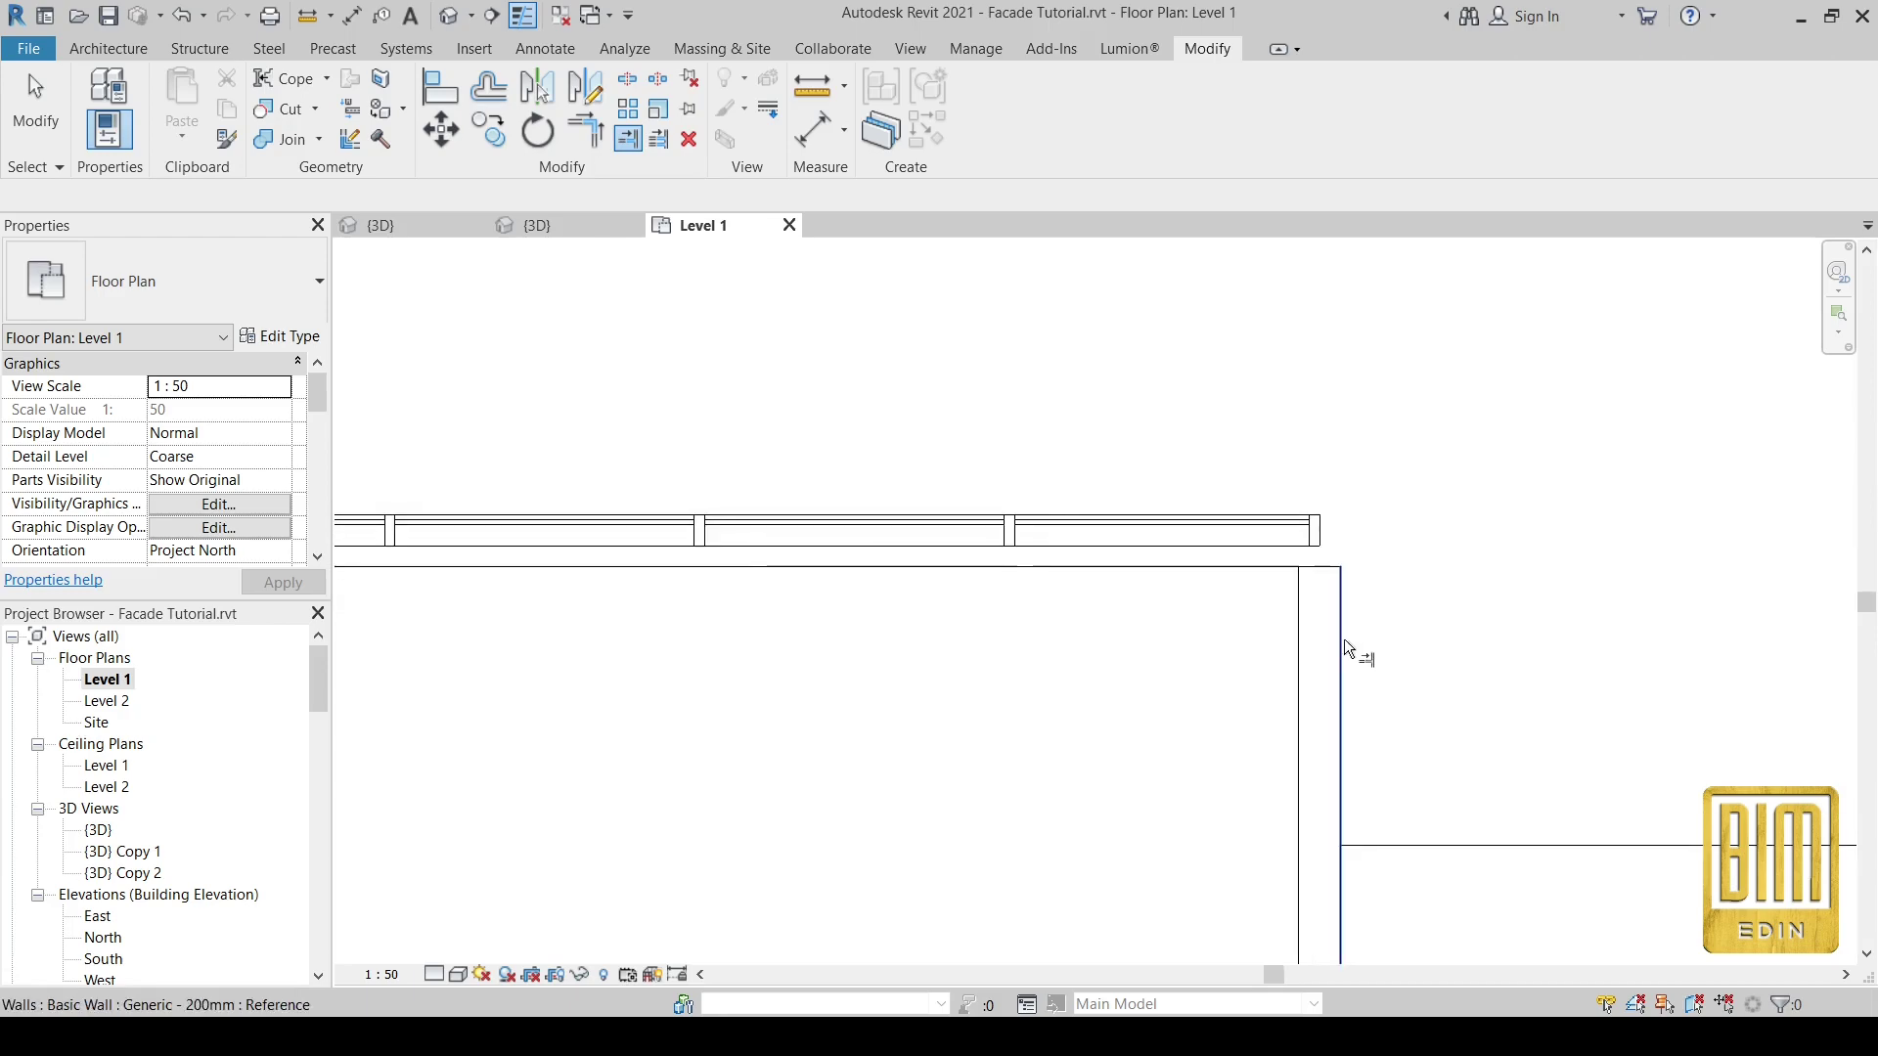
left_click(1272, 537)
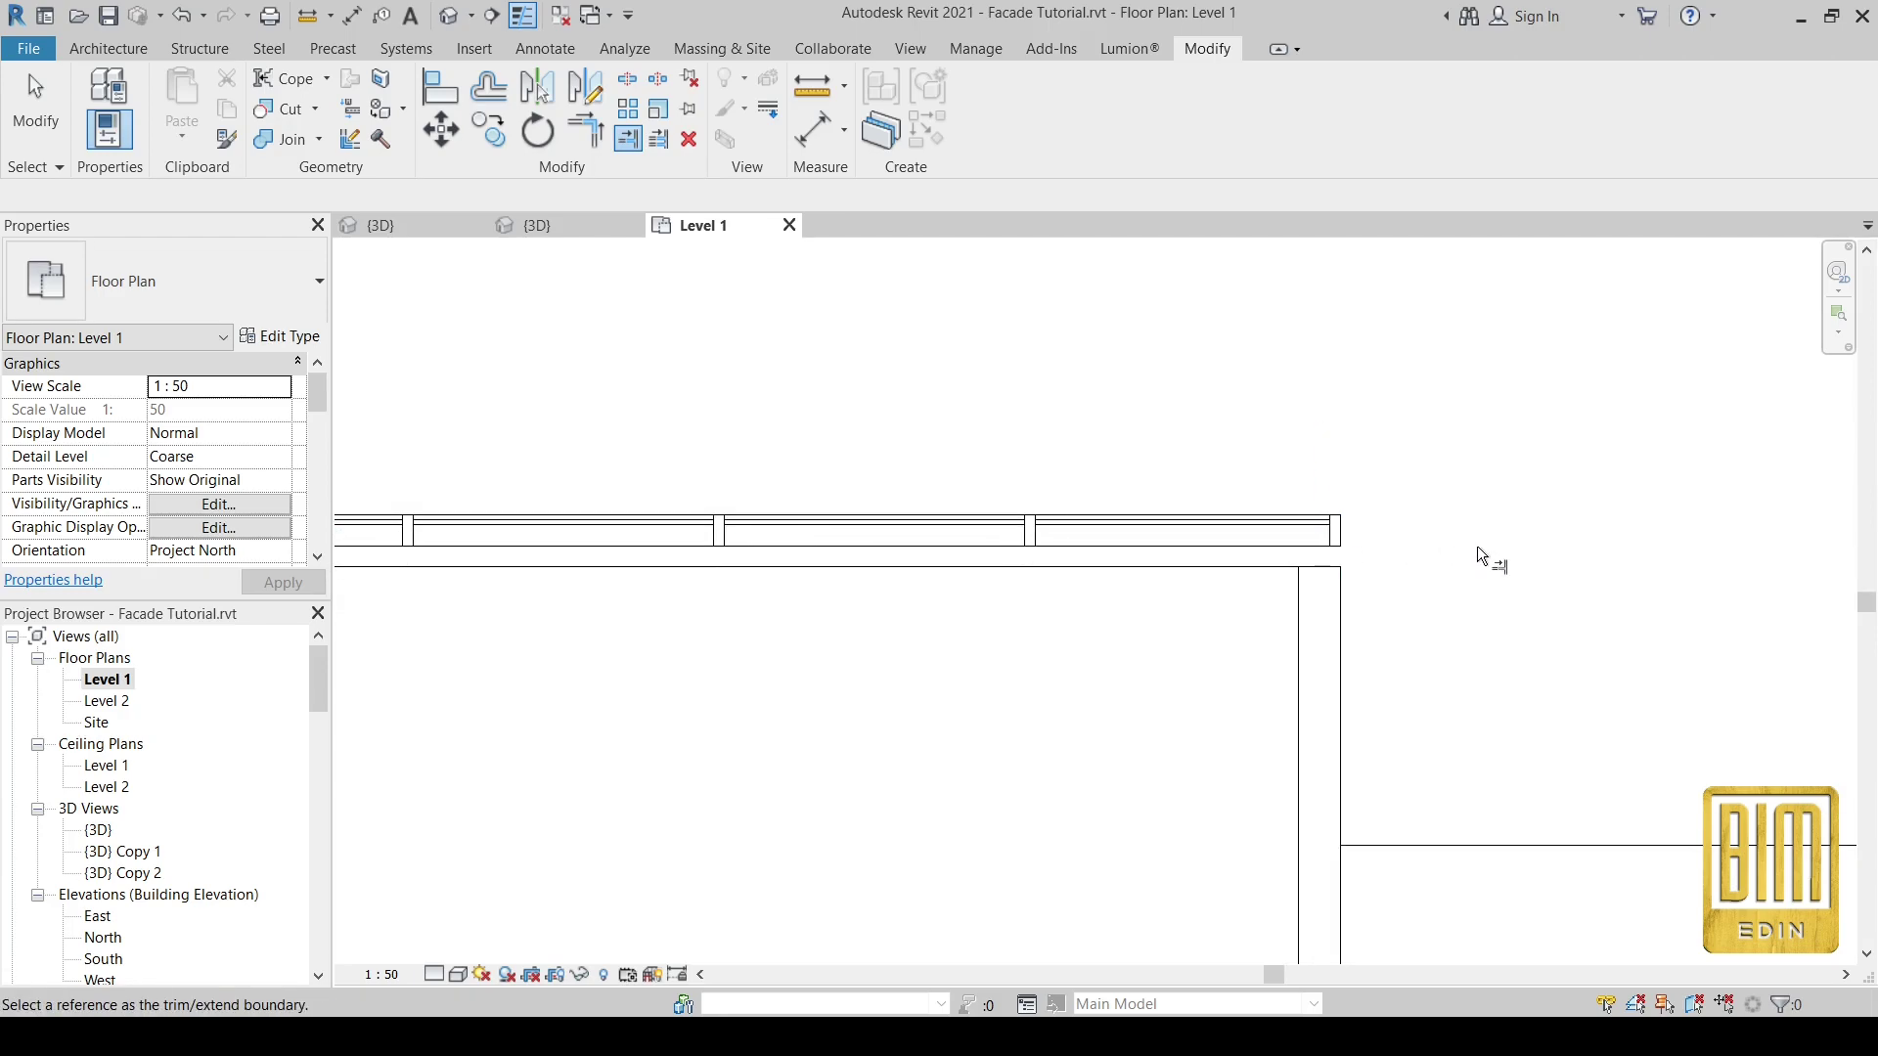
scroll(1477, 546, "down", 3)
scroll(1477, 546, "down", 3)
scroll(880, 537, "up", 2)
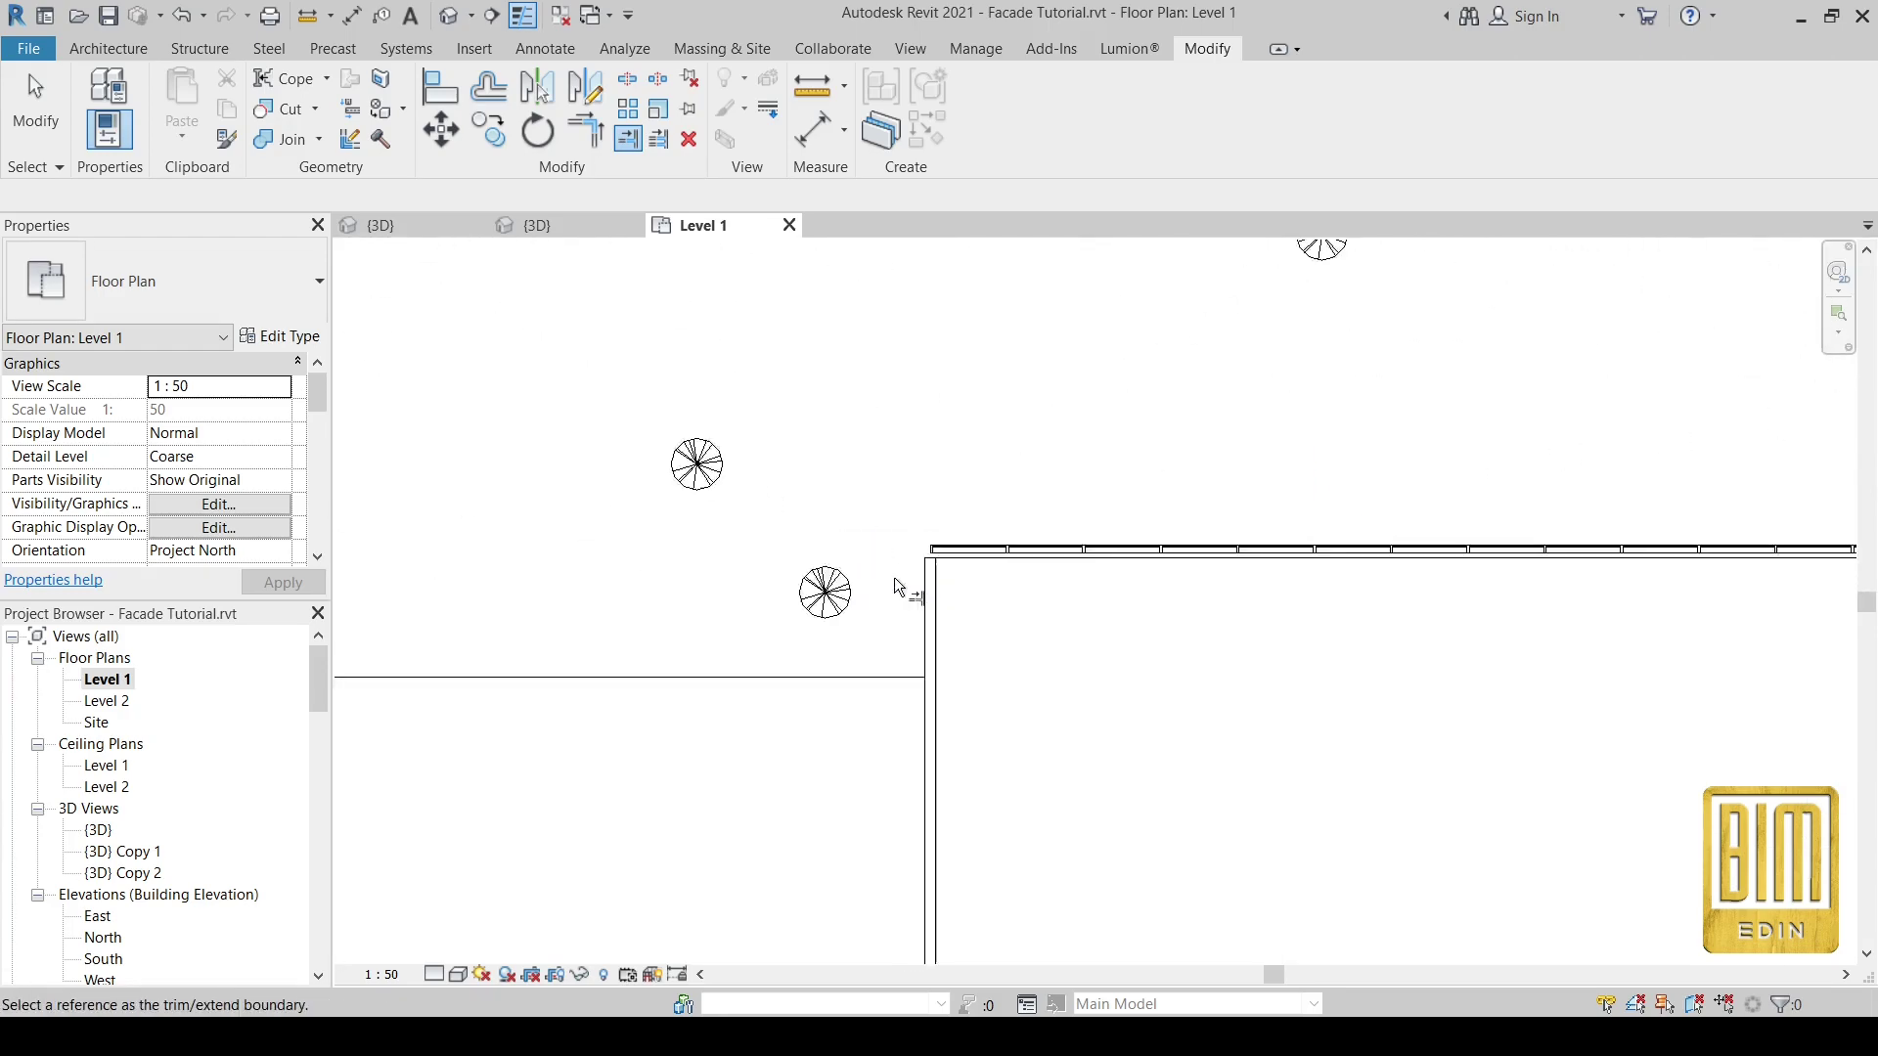
scroll(894, 577, "up", 3)
scroll(923, 570, "up", 2)
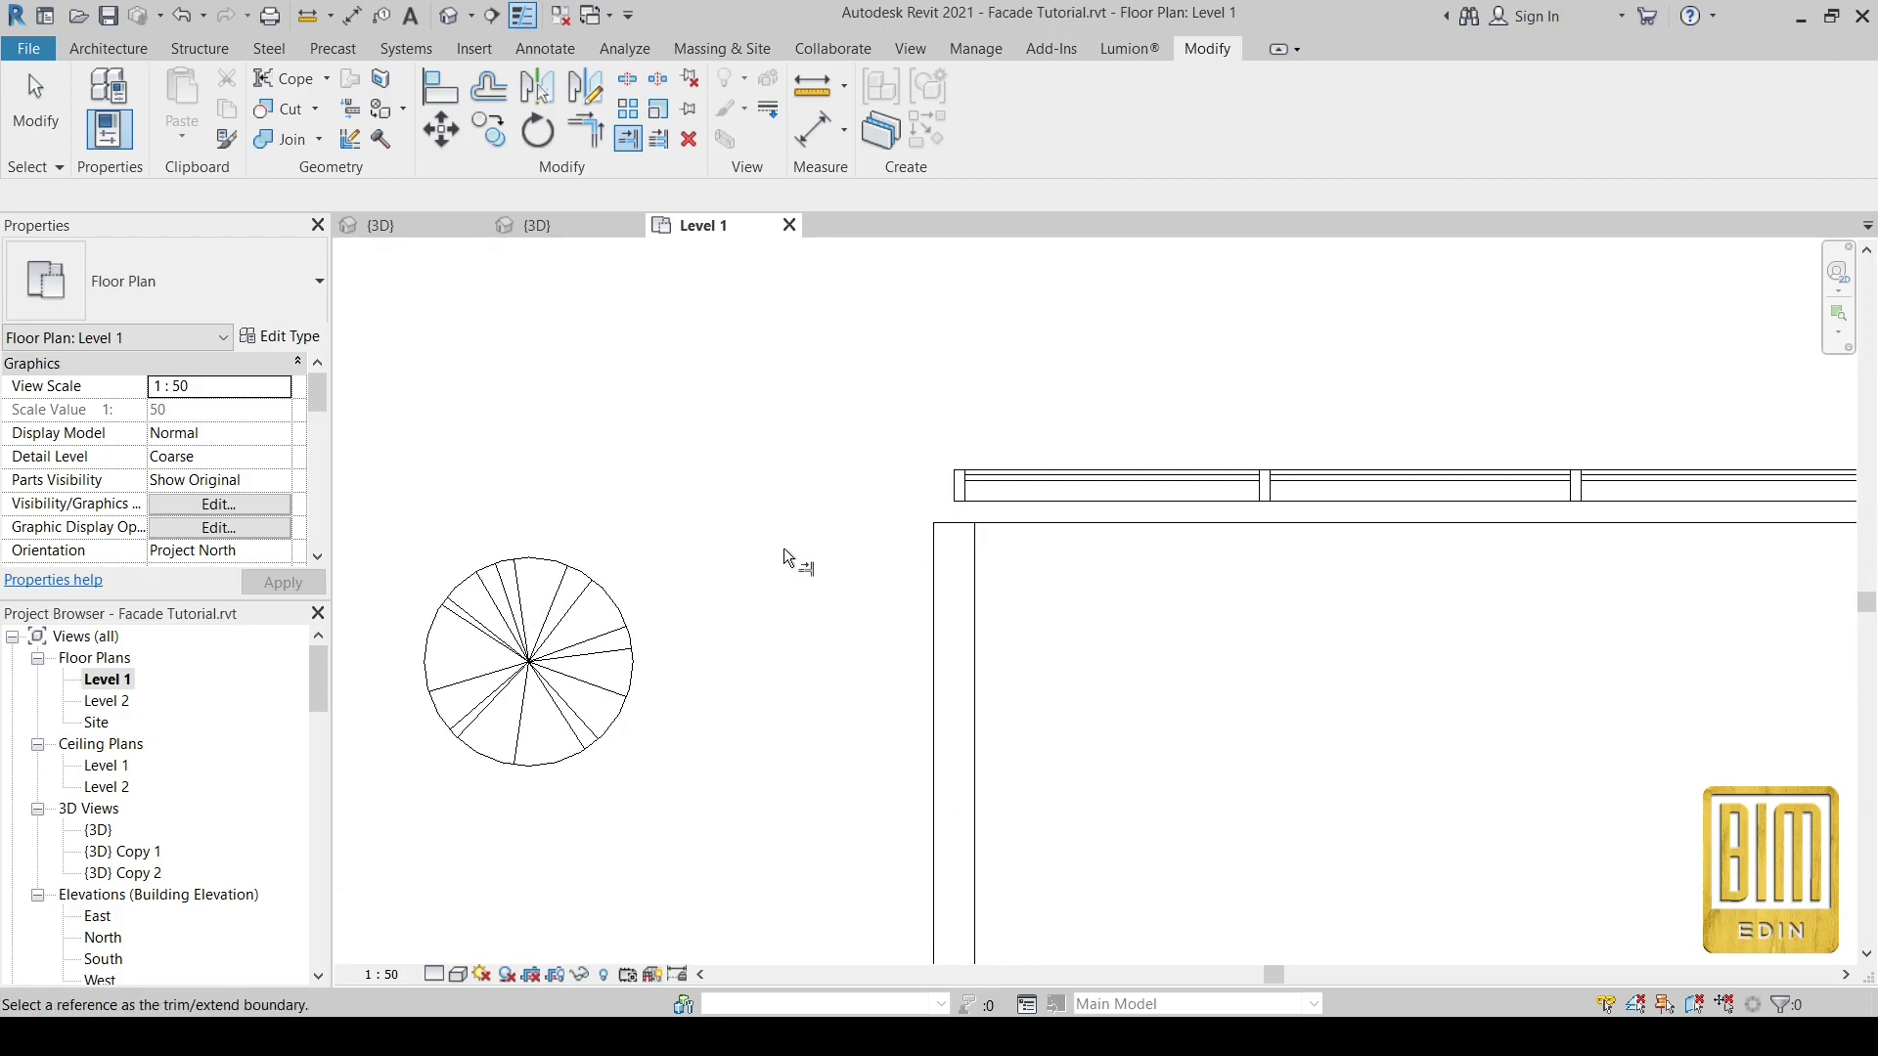
- Extend the curtain wall to the side wall so it lines up with the building corner
scroll(780, 555, "down", 2)
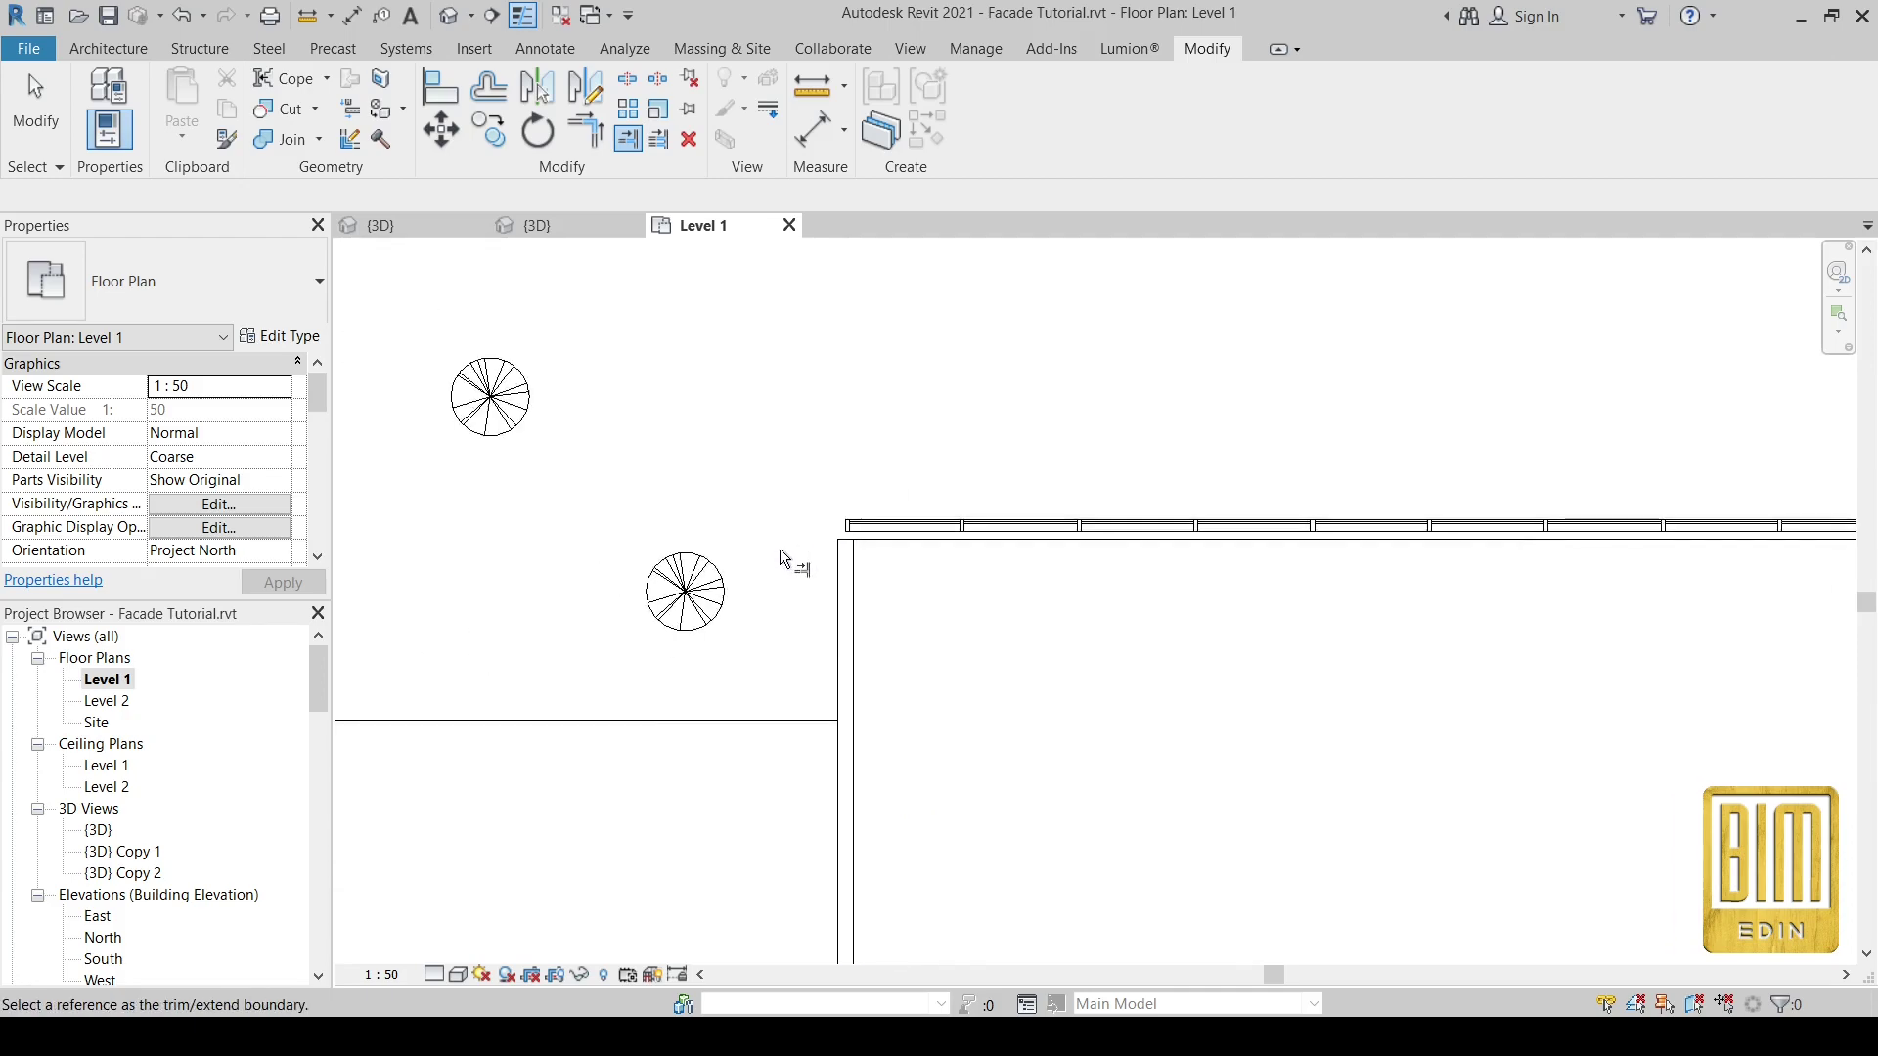
scroll(733, 557, "down", 2)
scroll(733, 558, "down", 1)
scroll(1359, 548, "up", 3)
scroll(1360, 545, "up", 2)
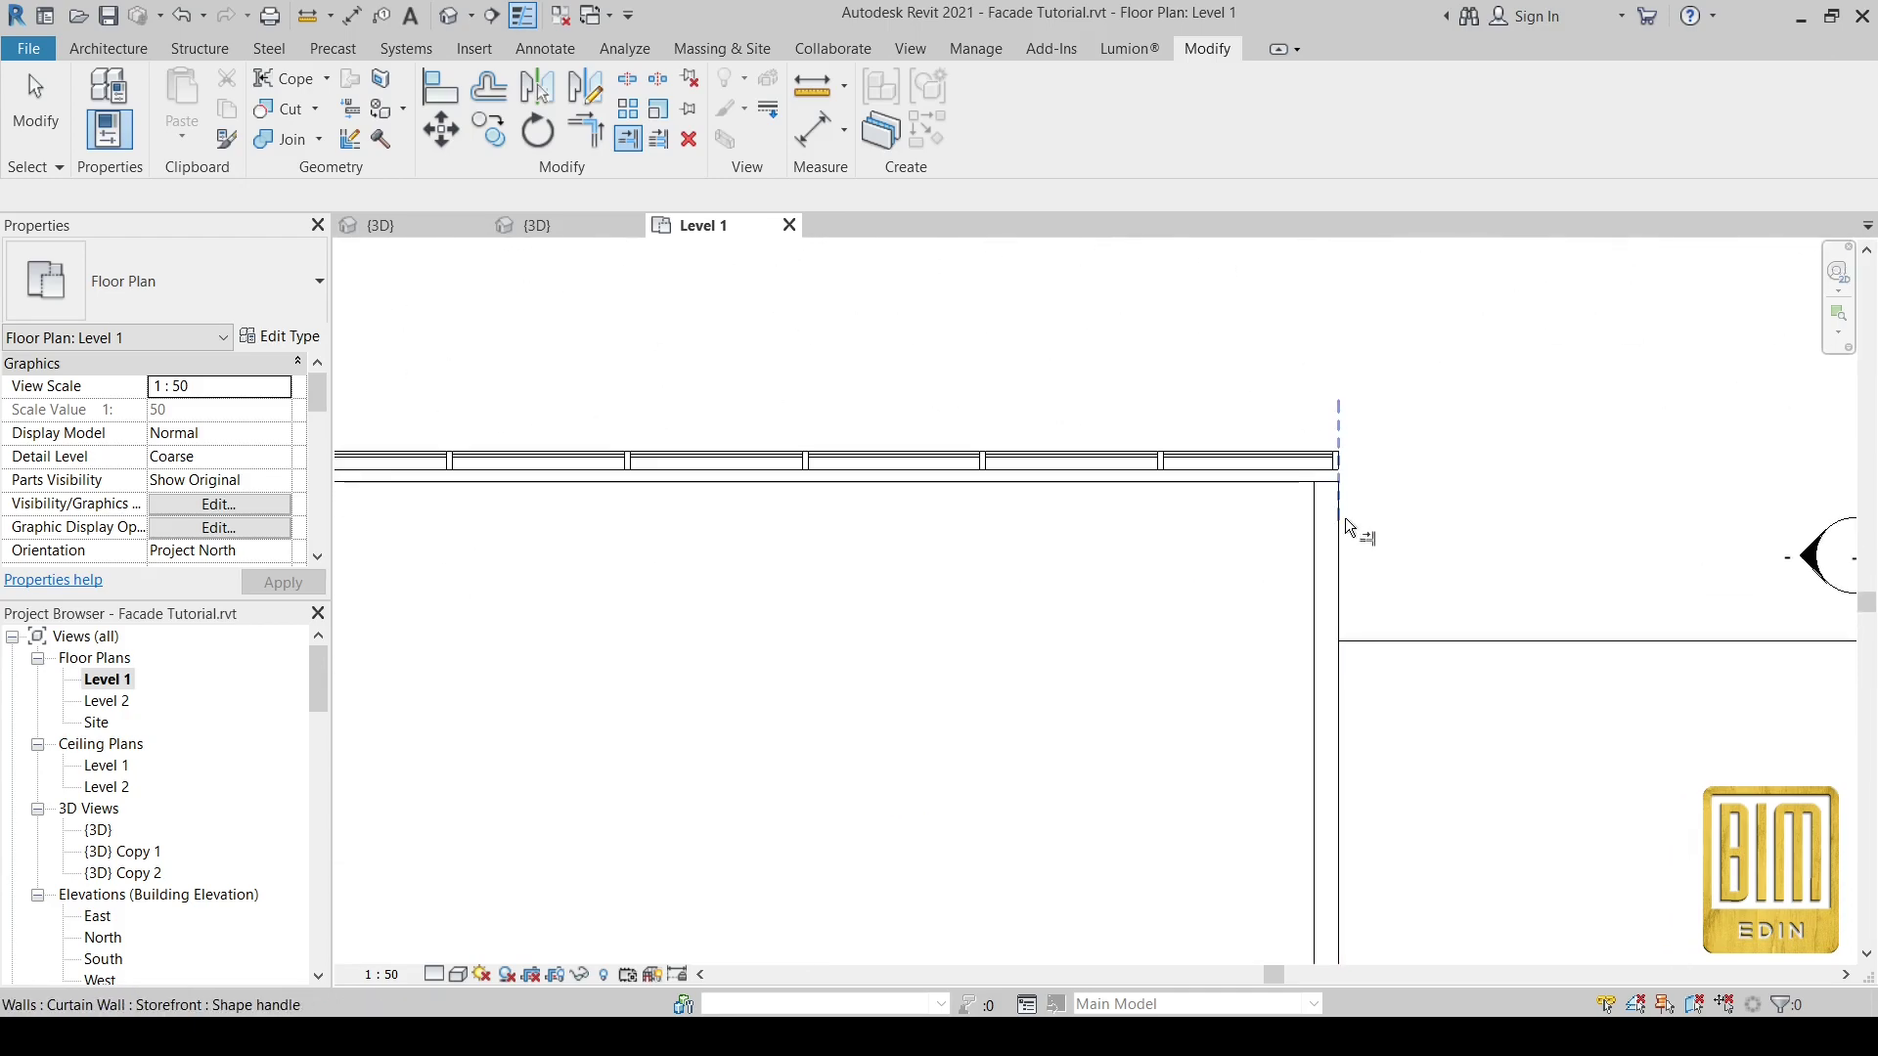
left_click(1331, 544)
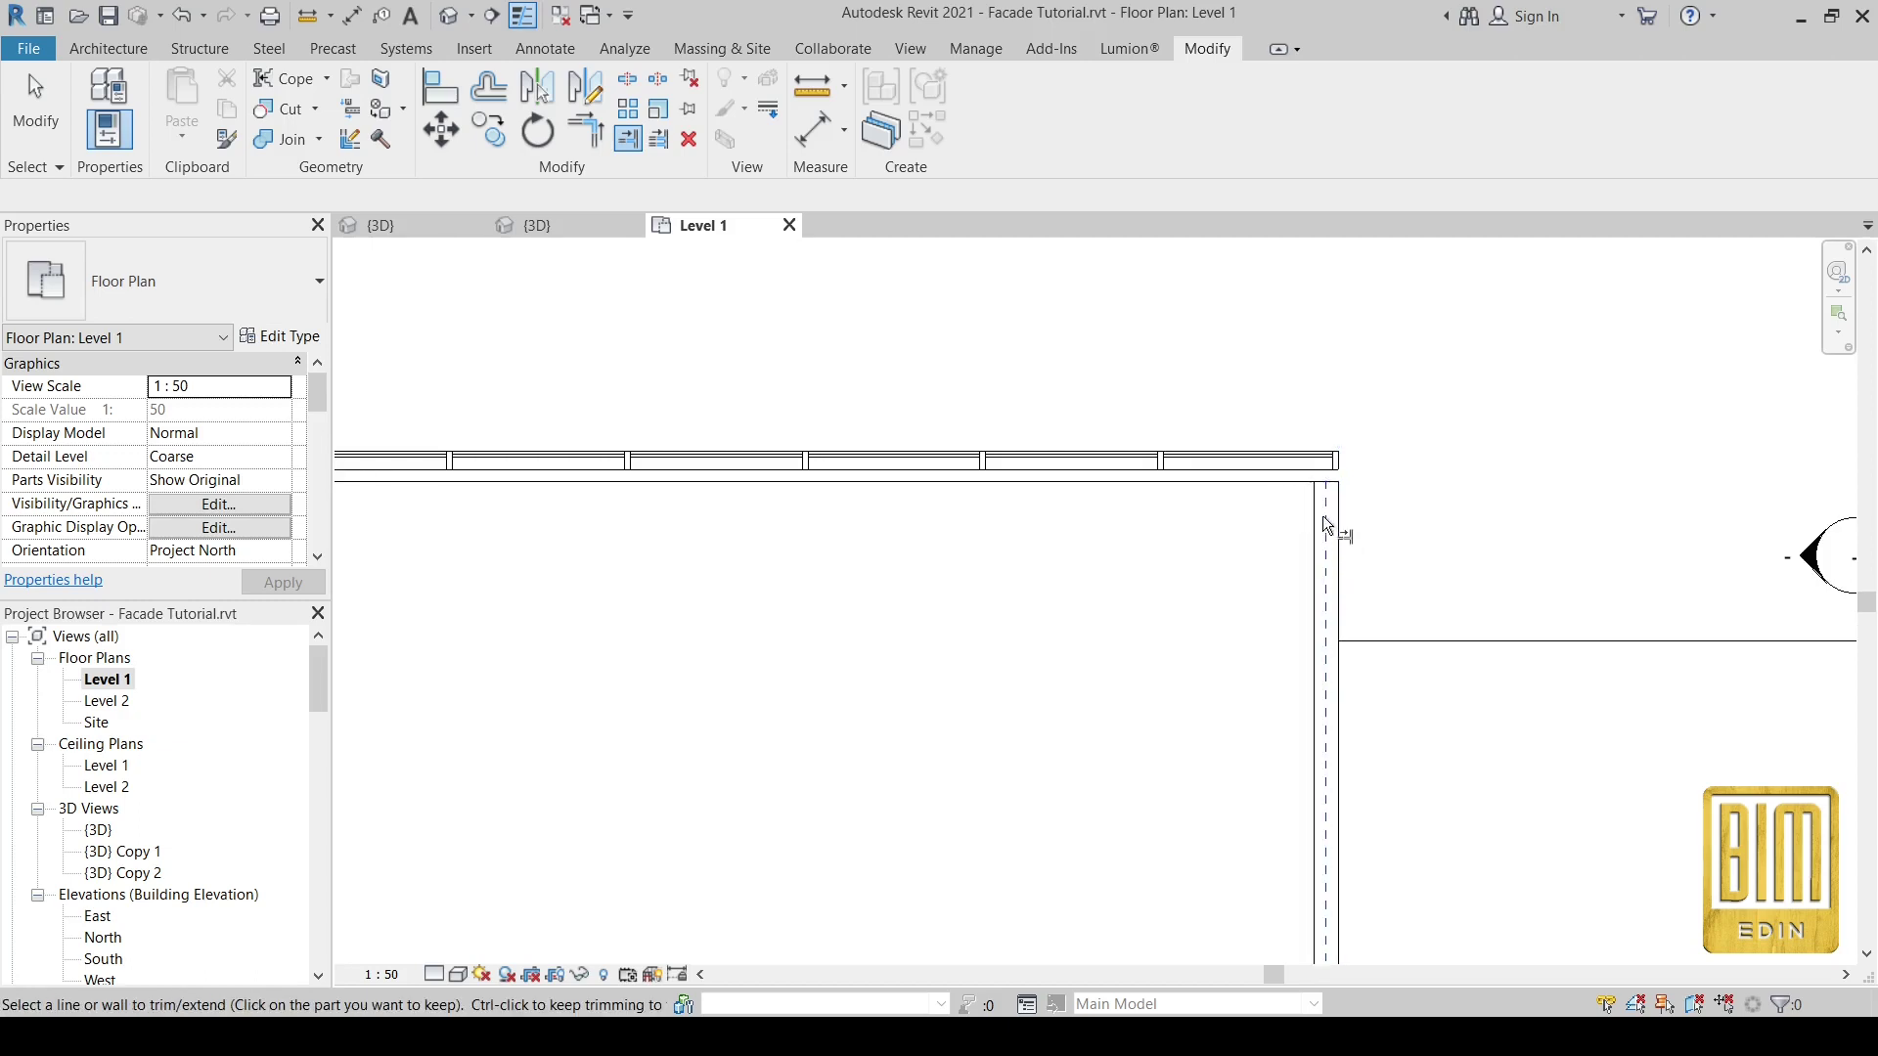
scroll(1446, 482, "down", 1)
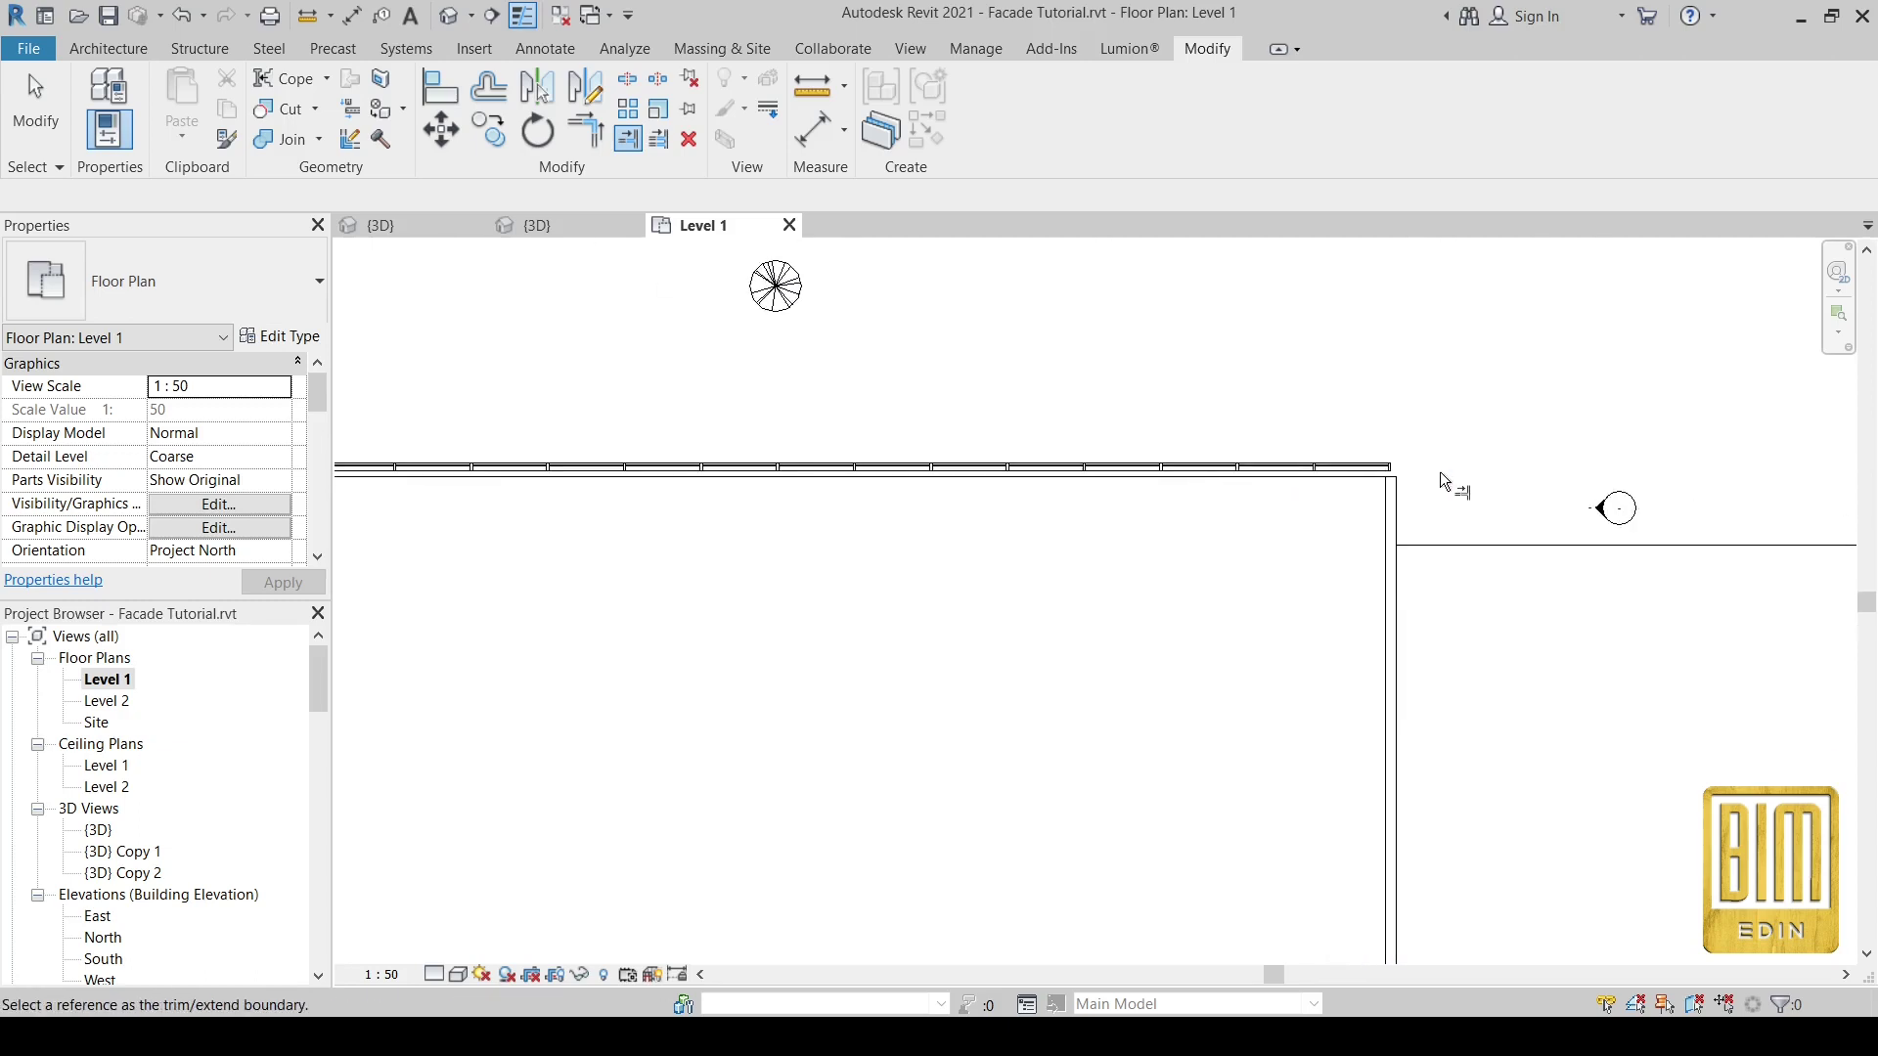
scroll(1194, 483, "down", 2)
scroll(572, 475, "up", 3)
scroll(606, 480, "up", 2)
- Duplicate the curtain wall's Storefront type and name the copy 'Vertical Grid'
scroll(777, 491, "up", 2)
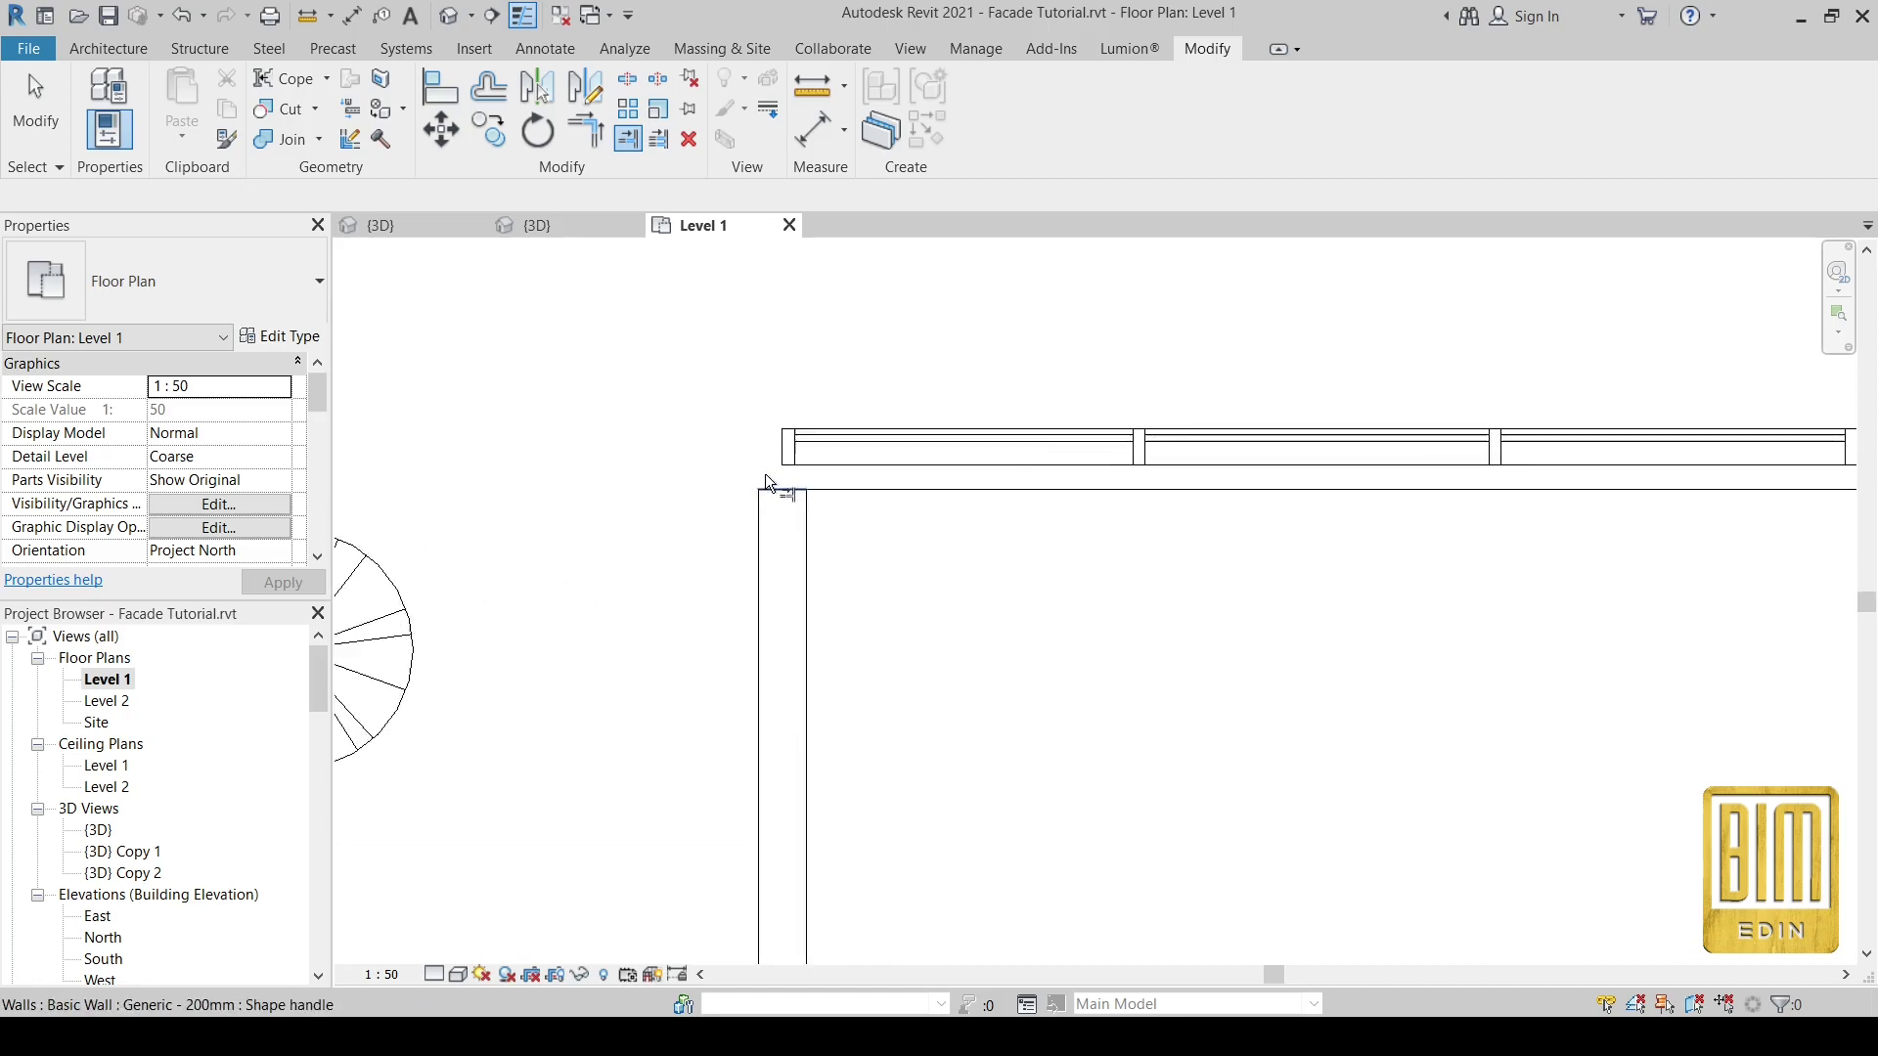
scroll(797, 491, "up", 2)
left_click(36, 103)
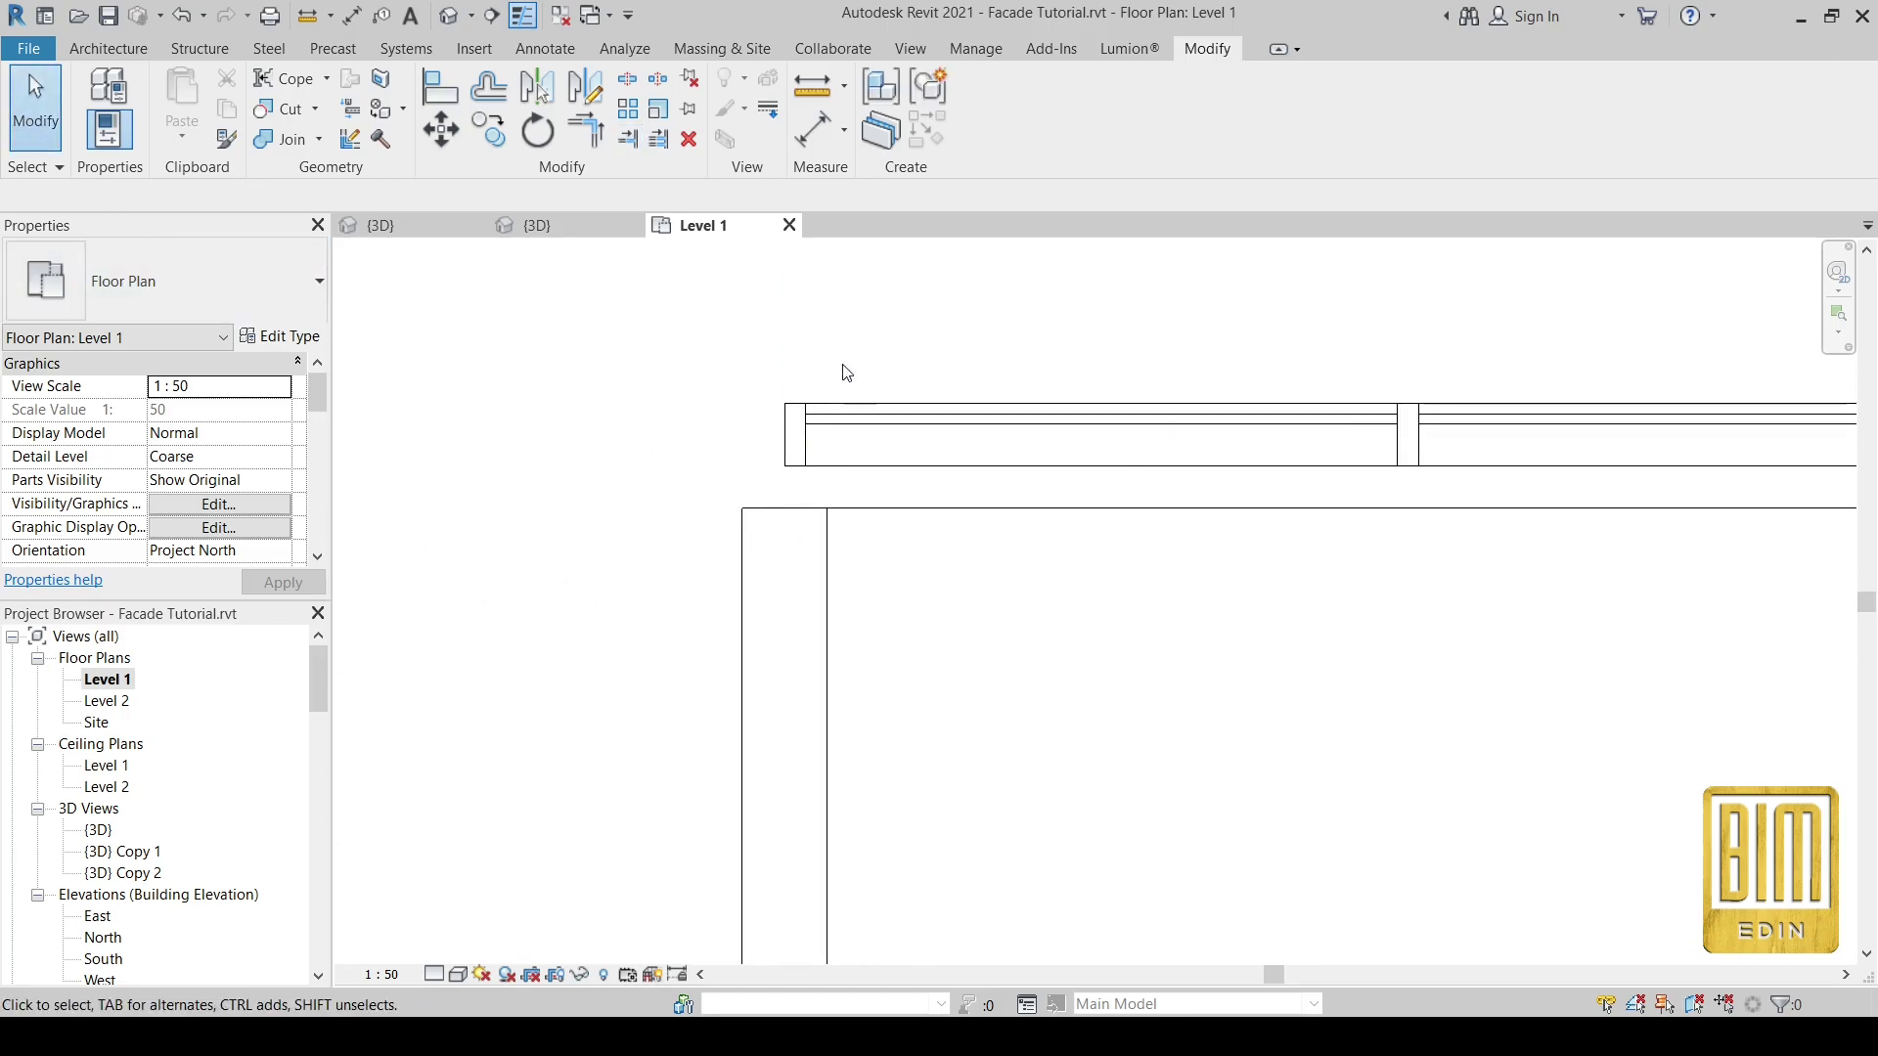
left_click(873, 433)
left_click(282, 335)
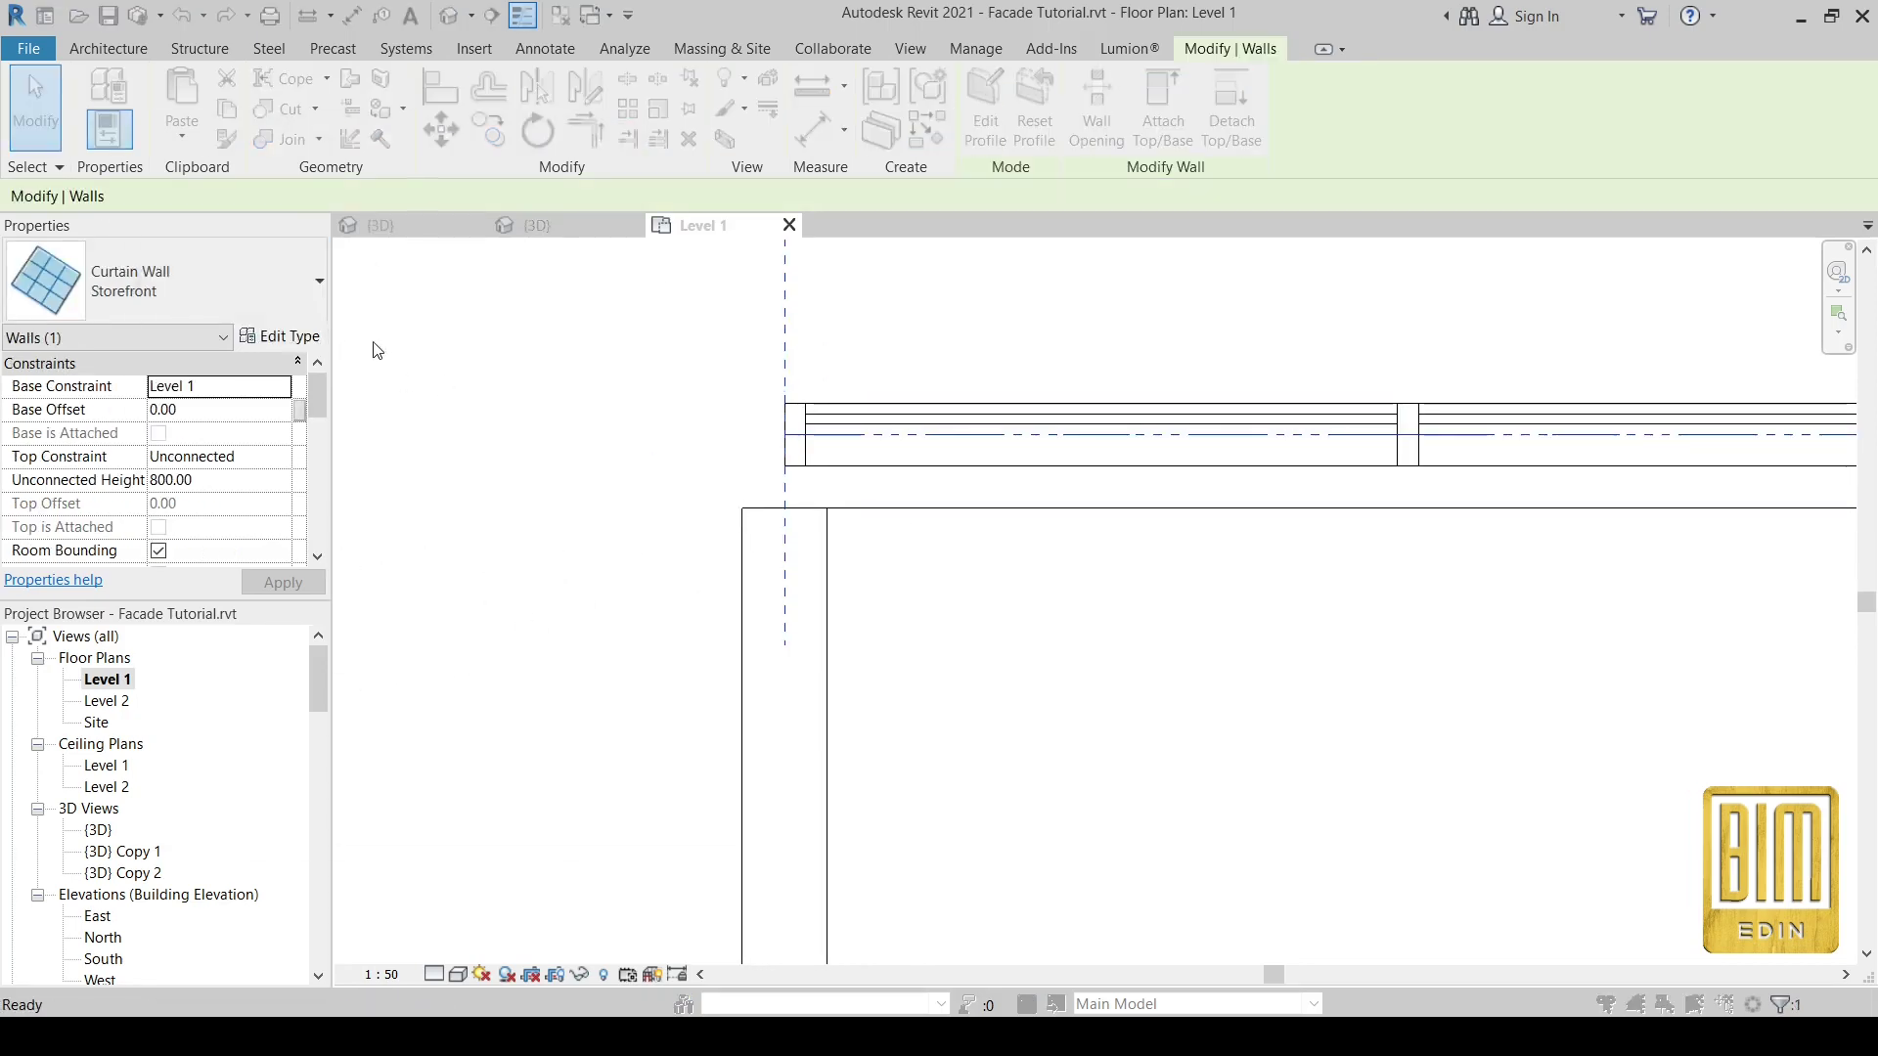
left_click(574, 223)
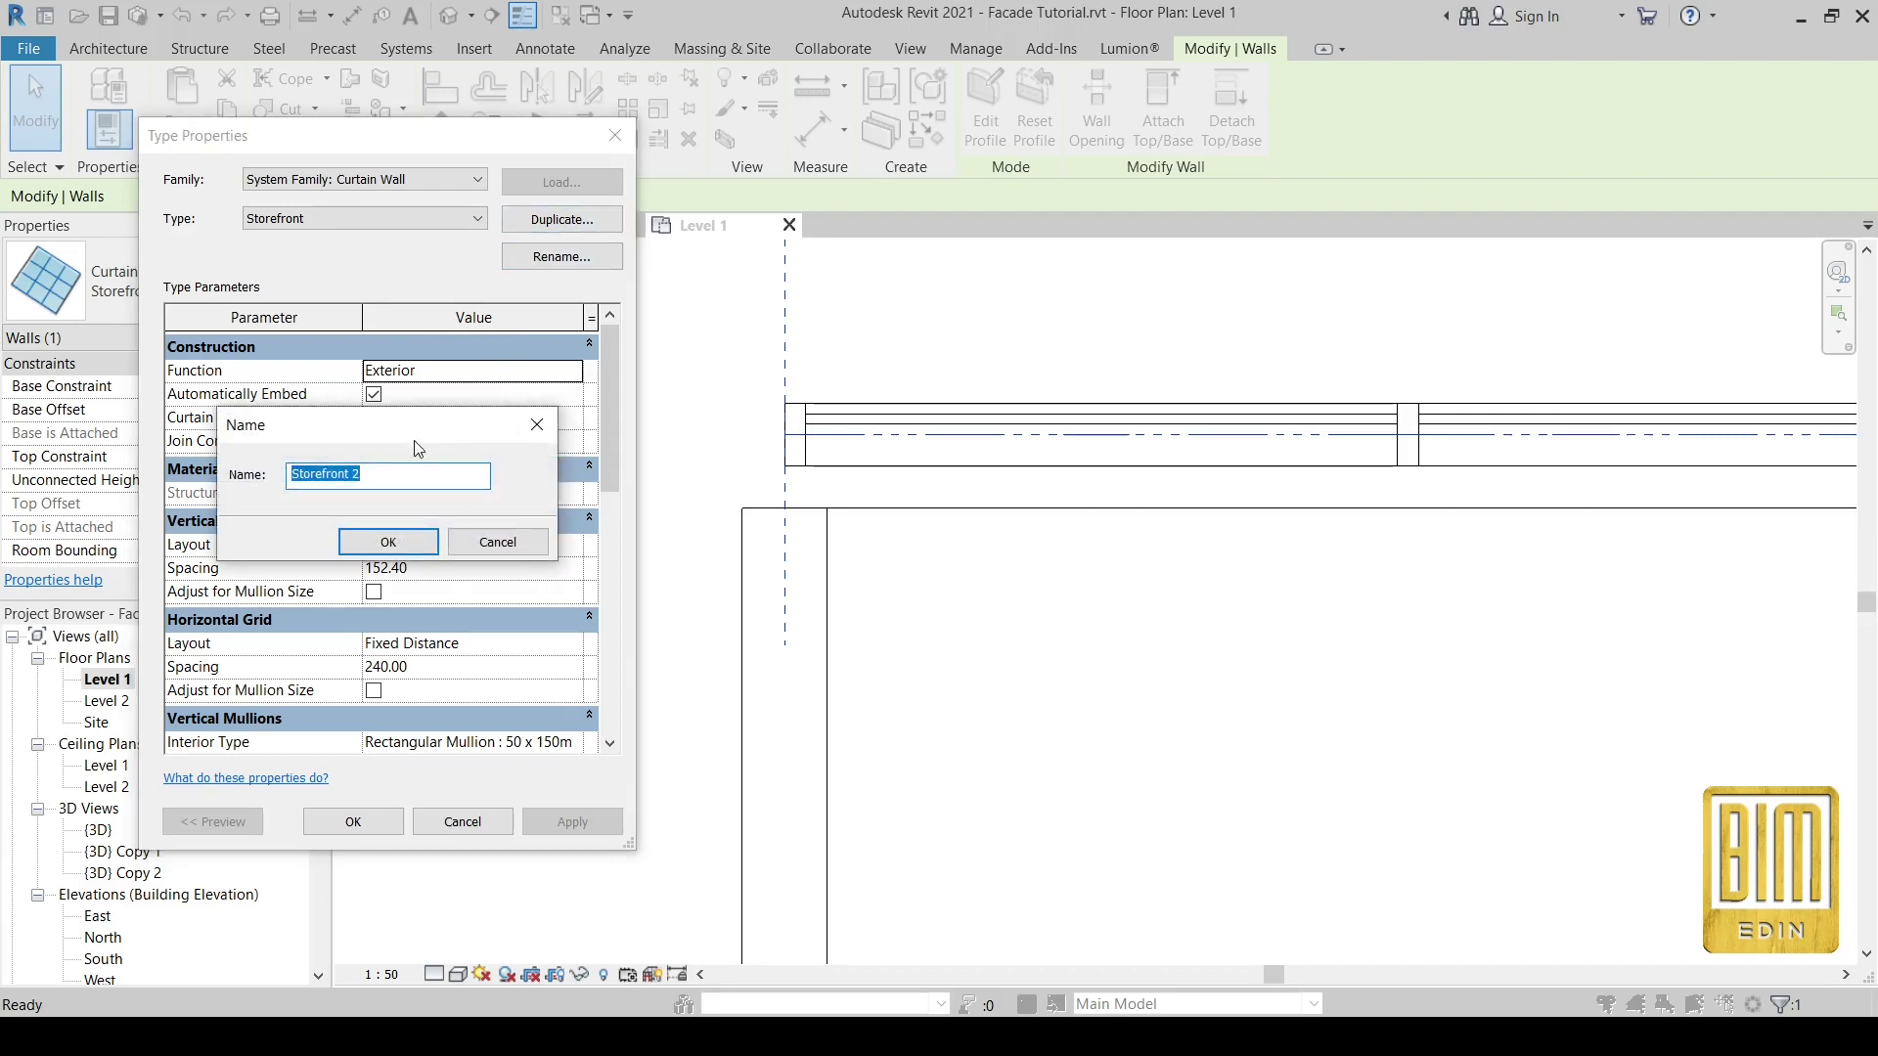
left_click_drag(314, 442, 336, 298)
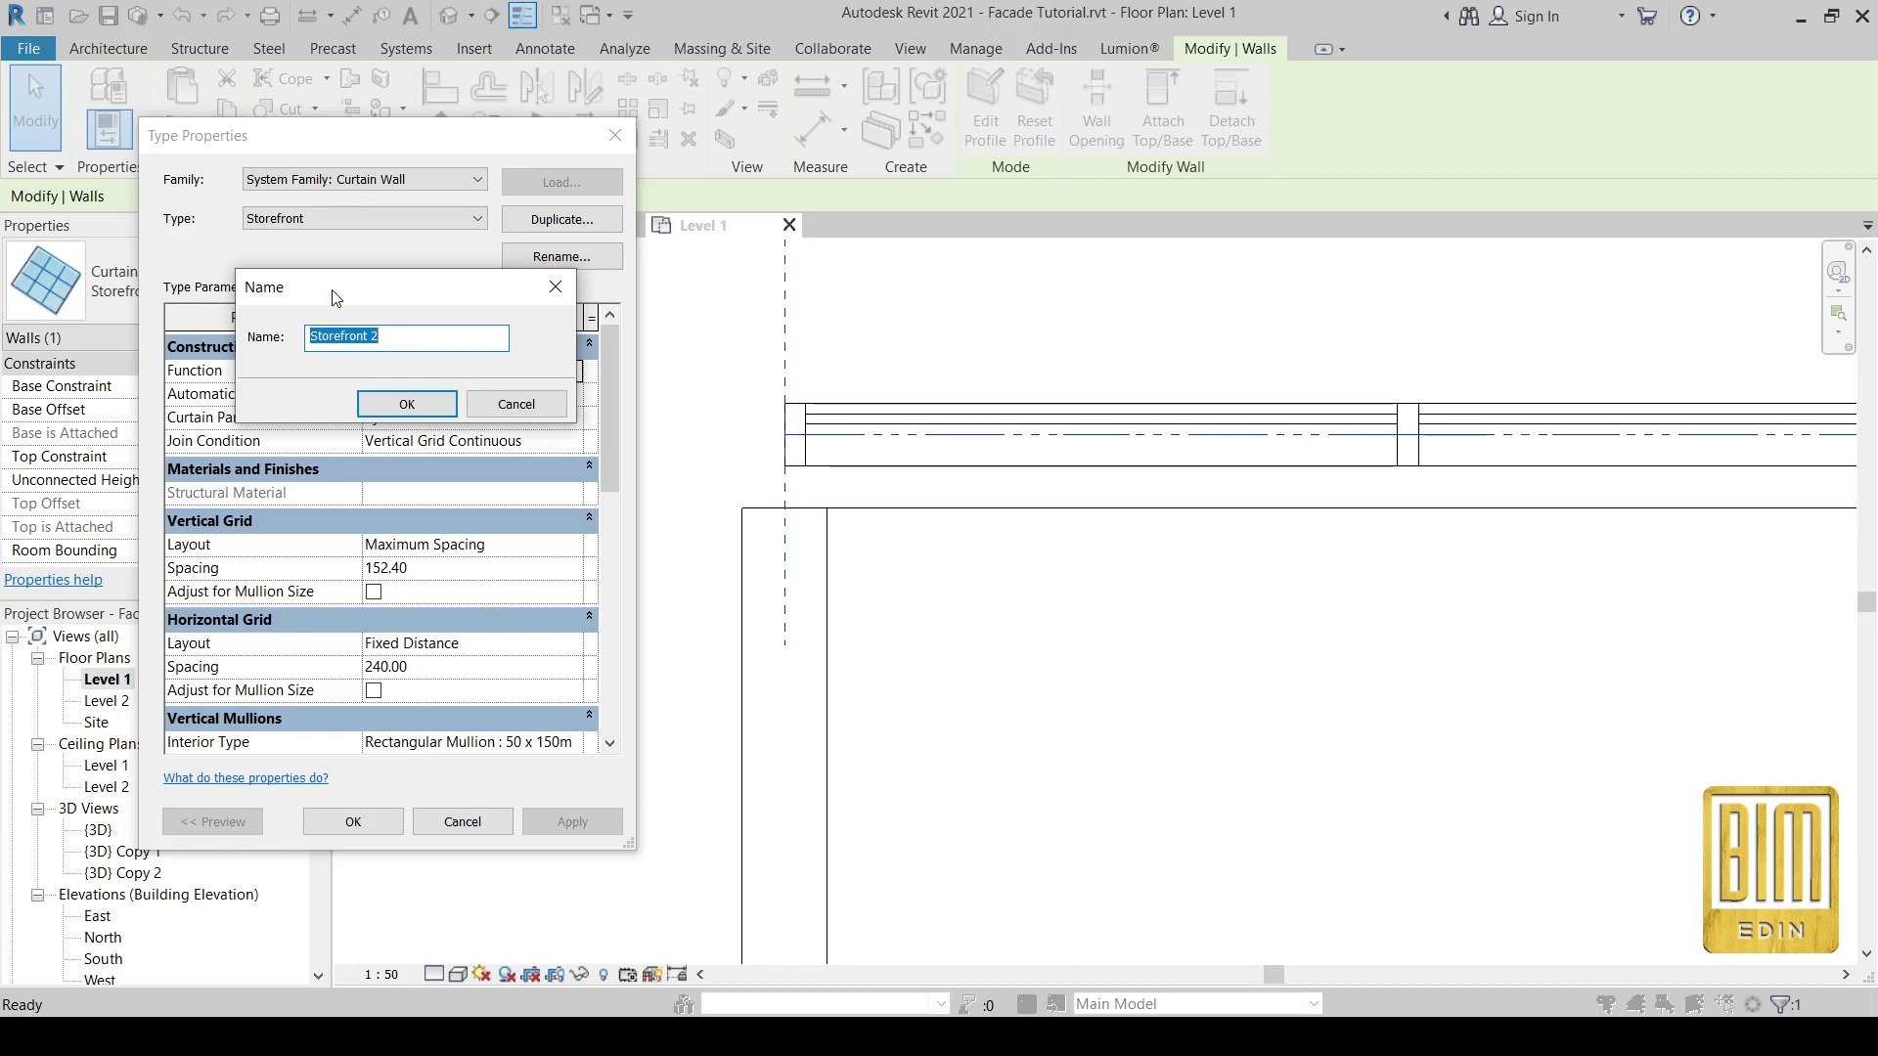
type("Ve")
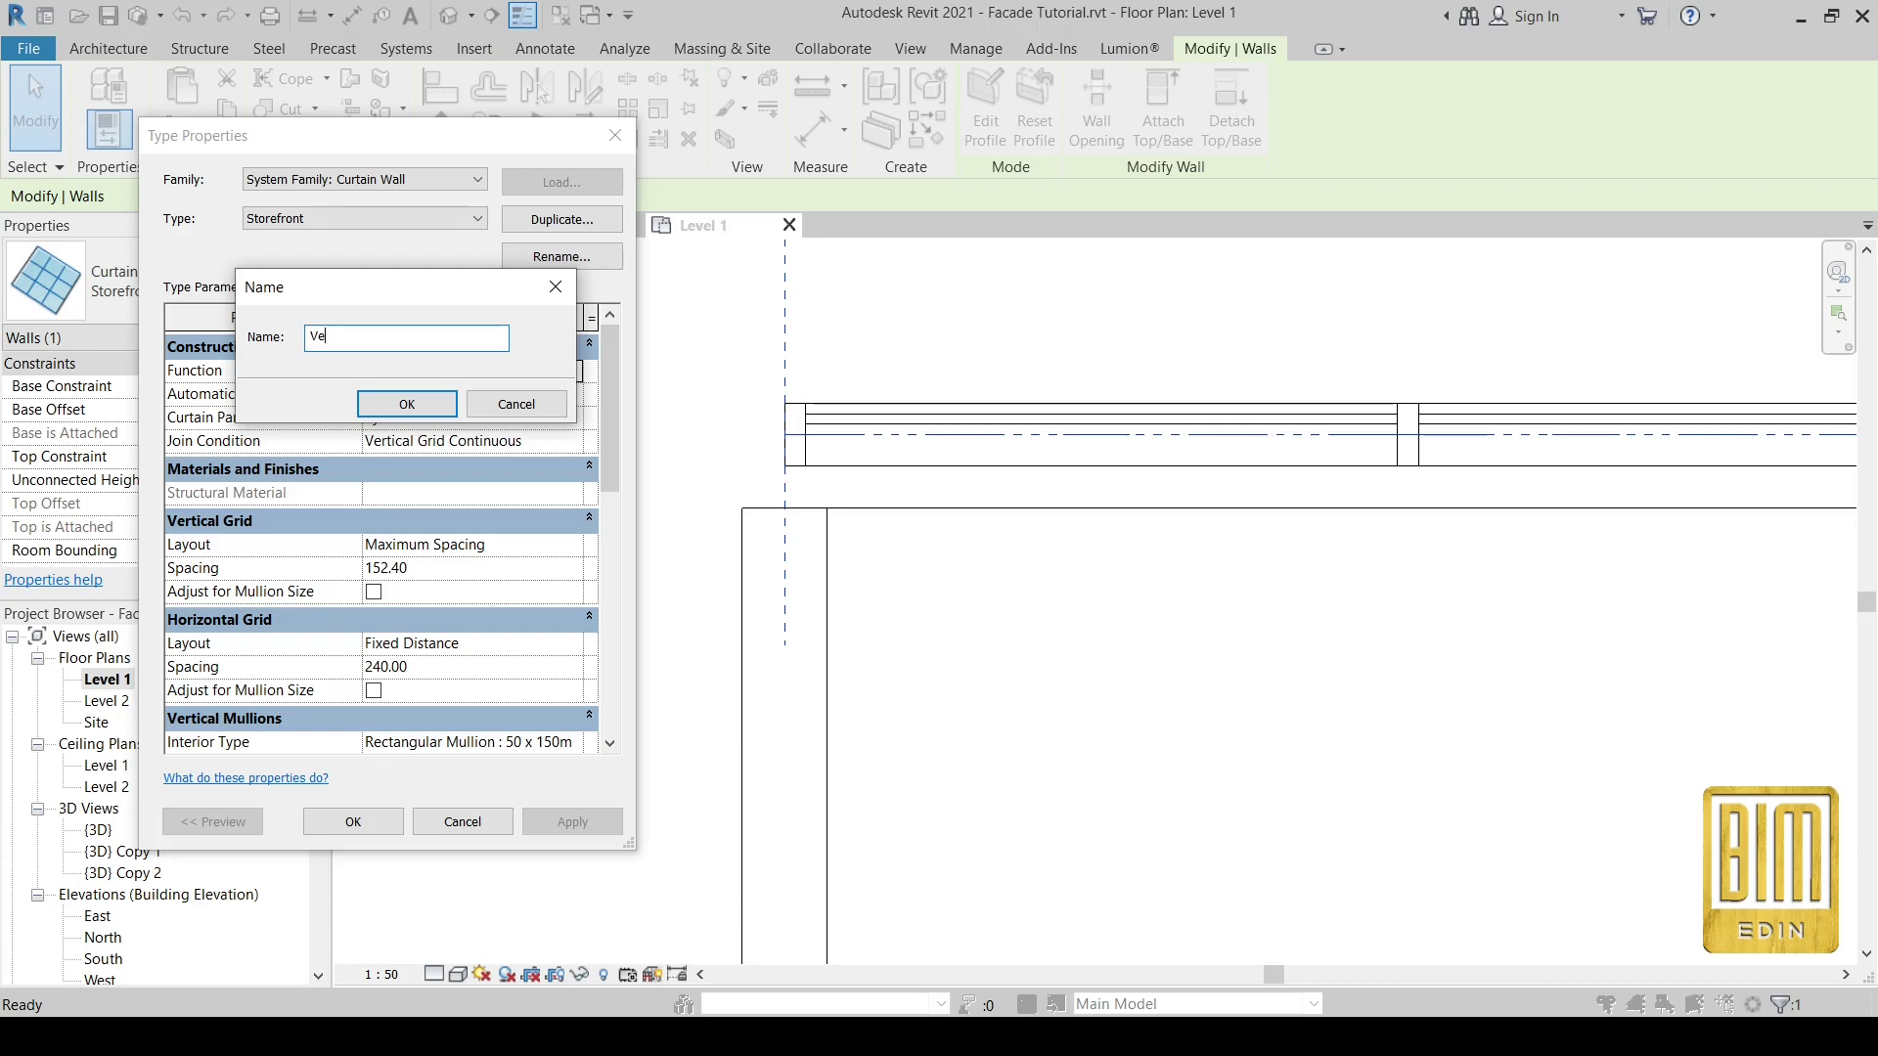
type("rtical Grid")
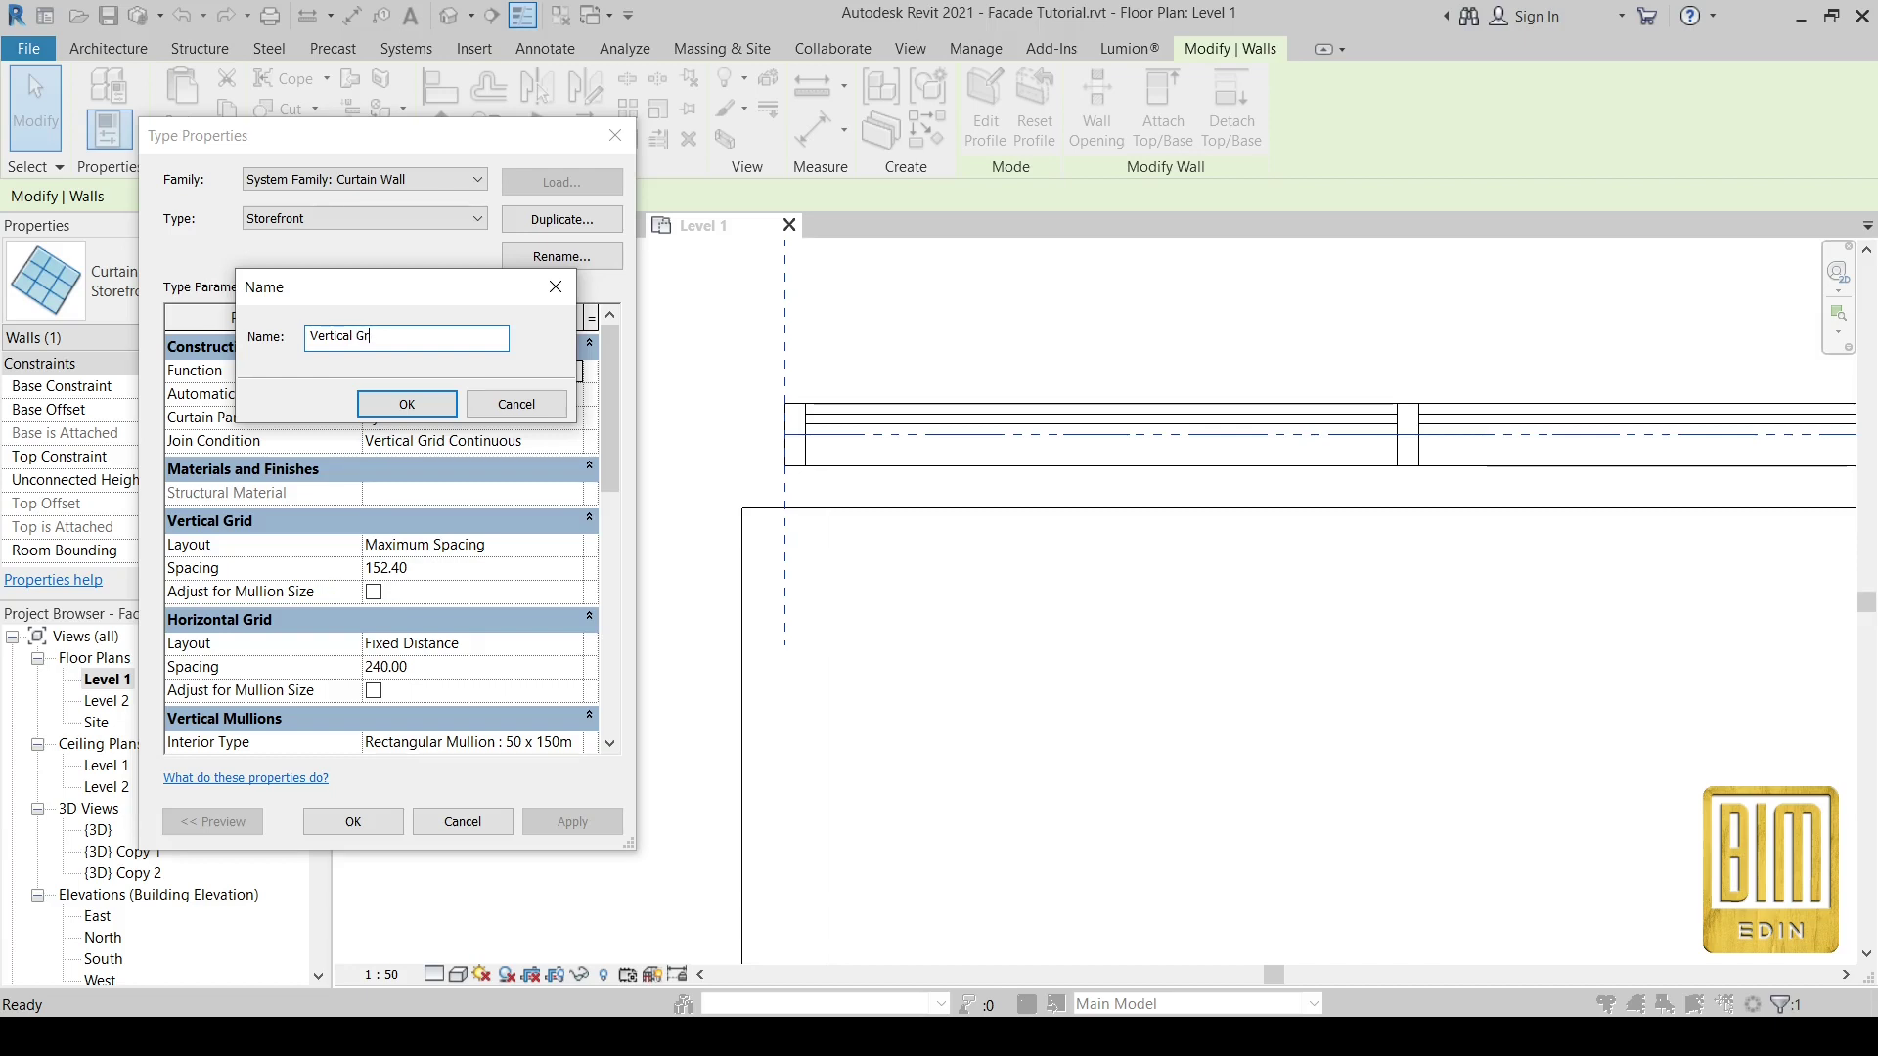
left_click(401, 411)
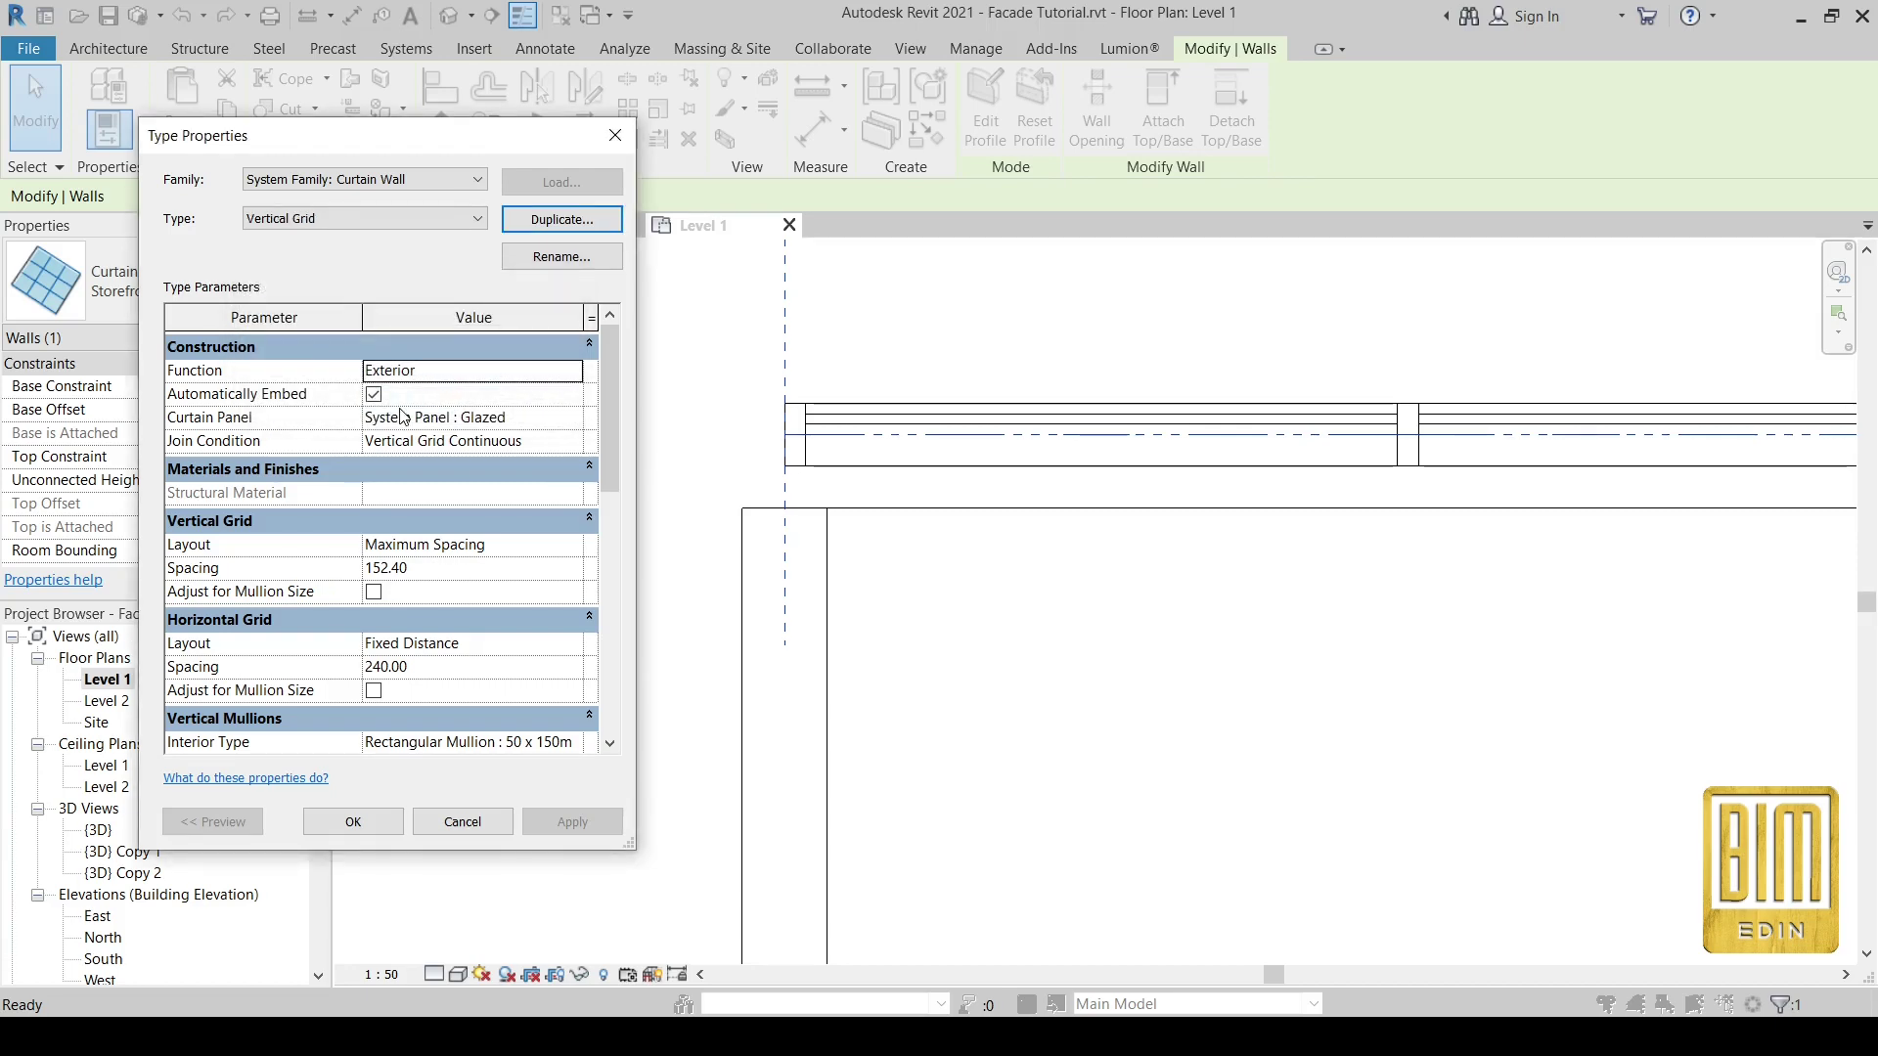
- Set vertical grid spacing to 120 and all horizontal interior and border mullions to None
left_click(444, 568)
type("120")
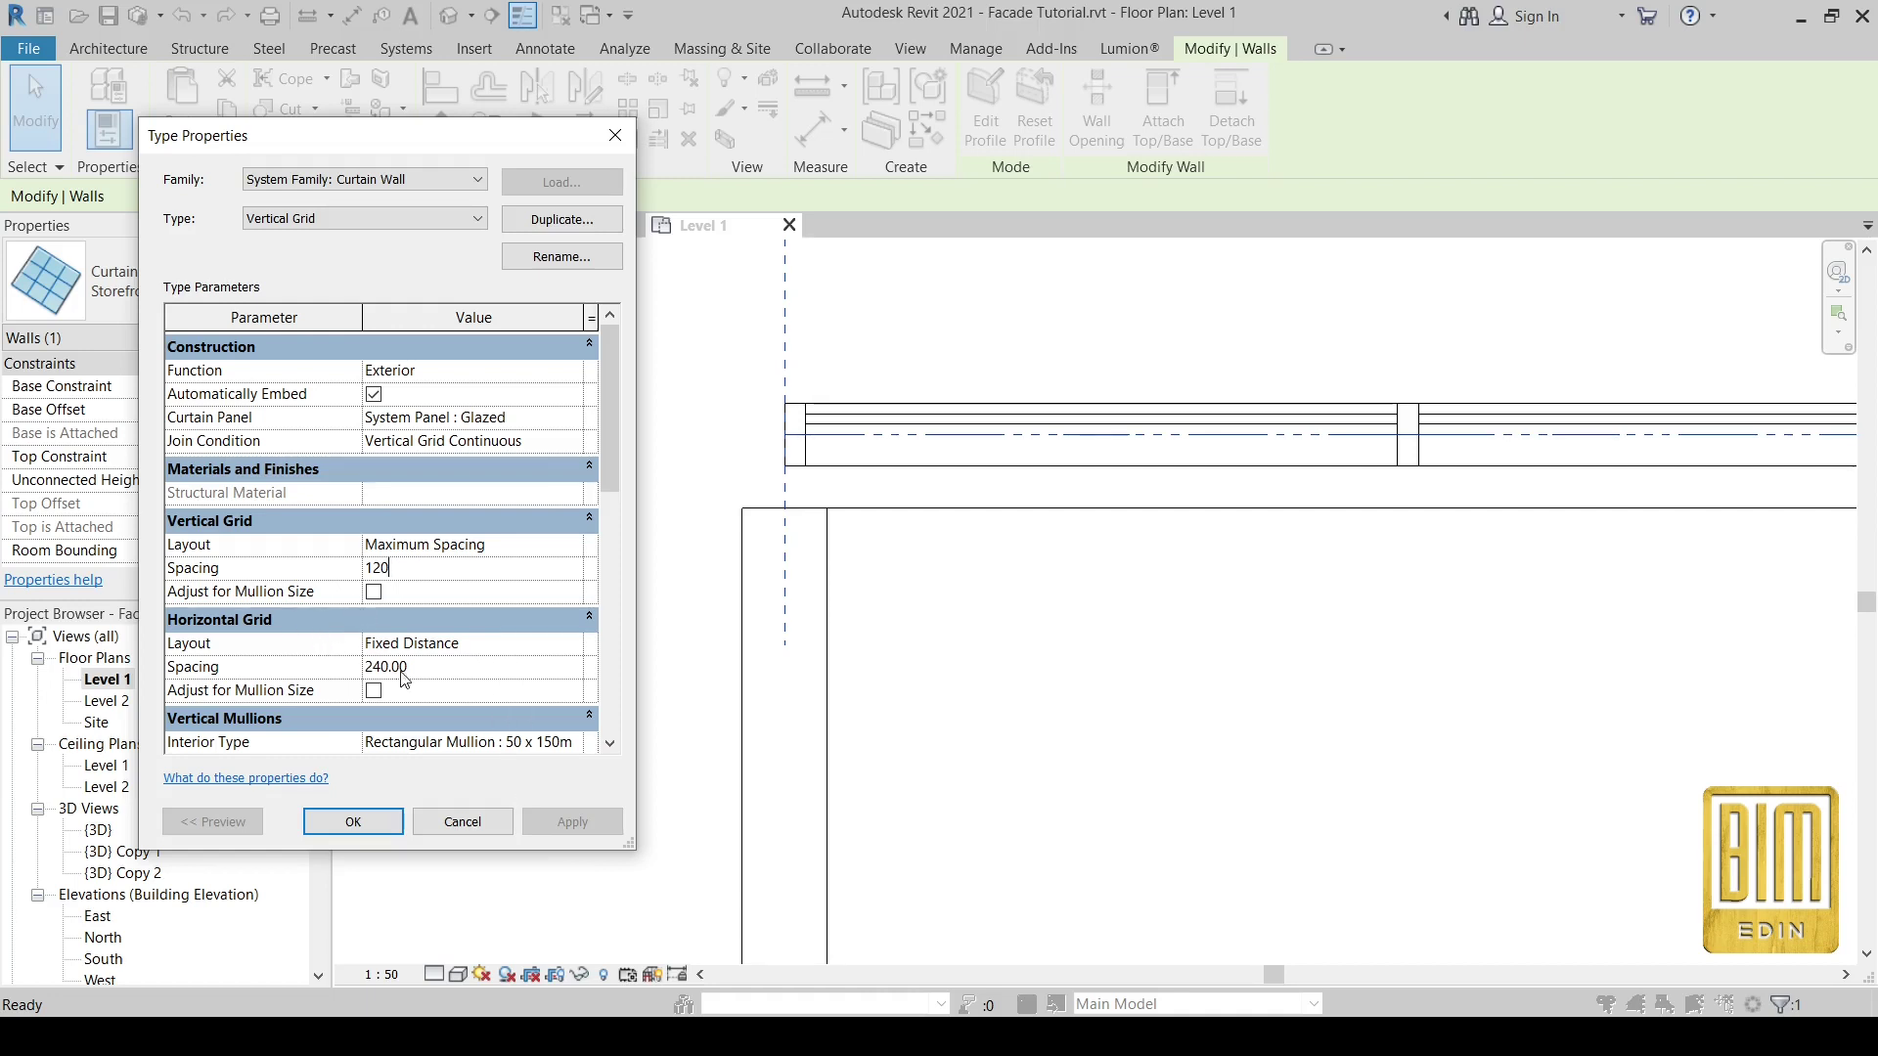
scroll(392, 631, "down", 2)
scroll(426, 650, "down", 1)
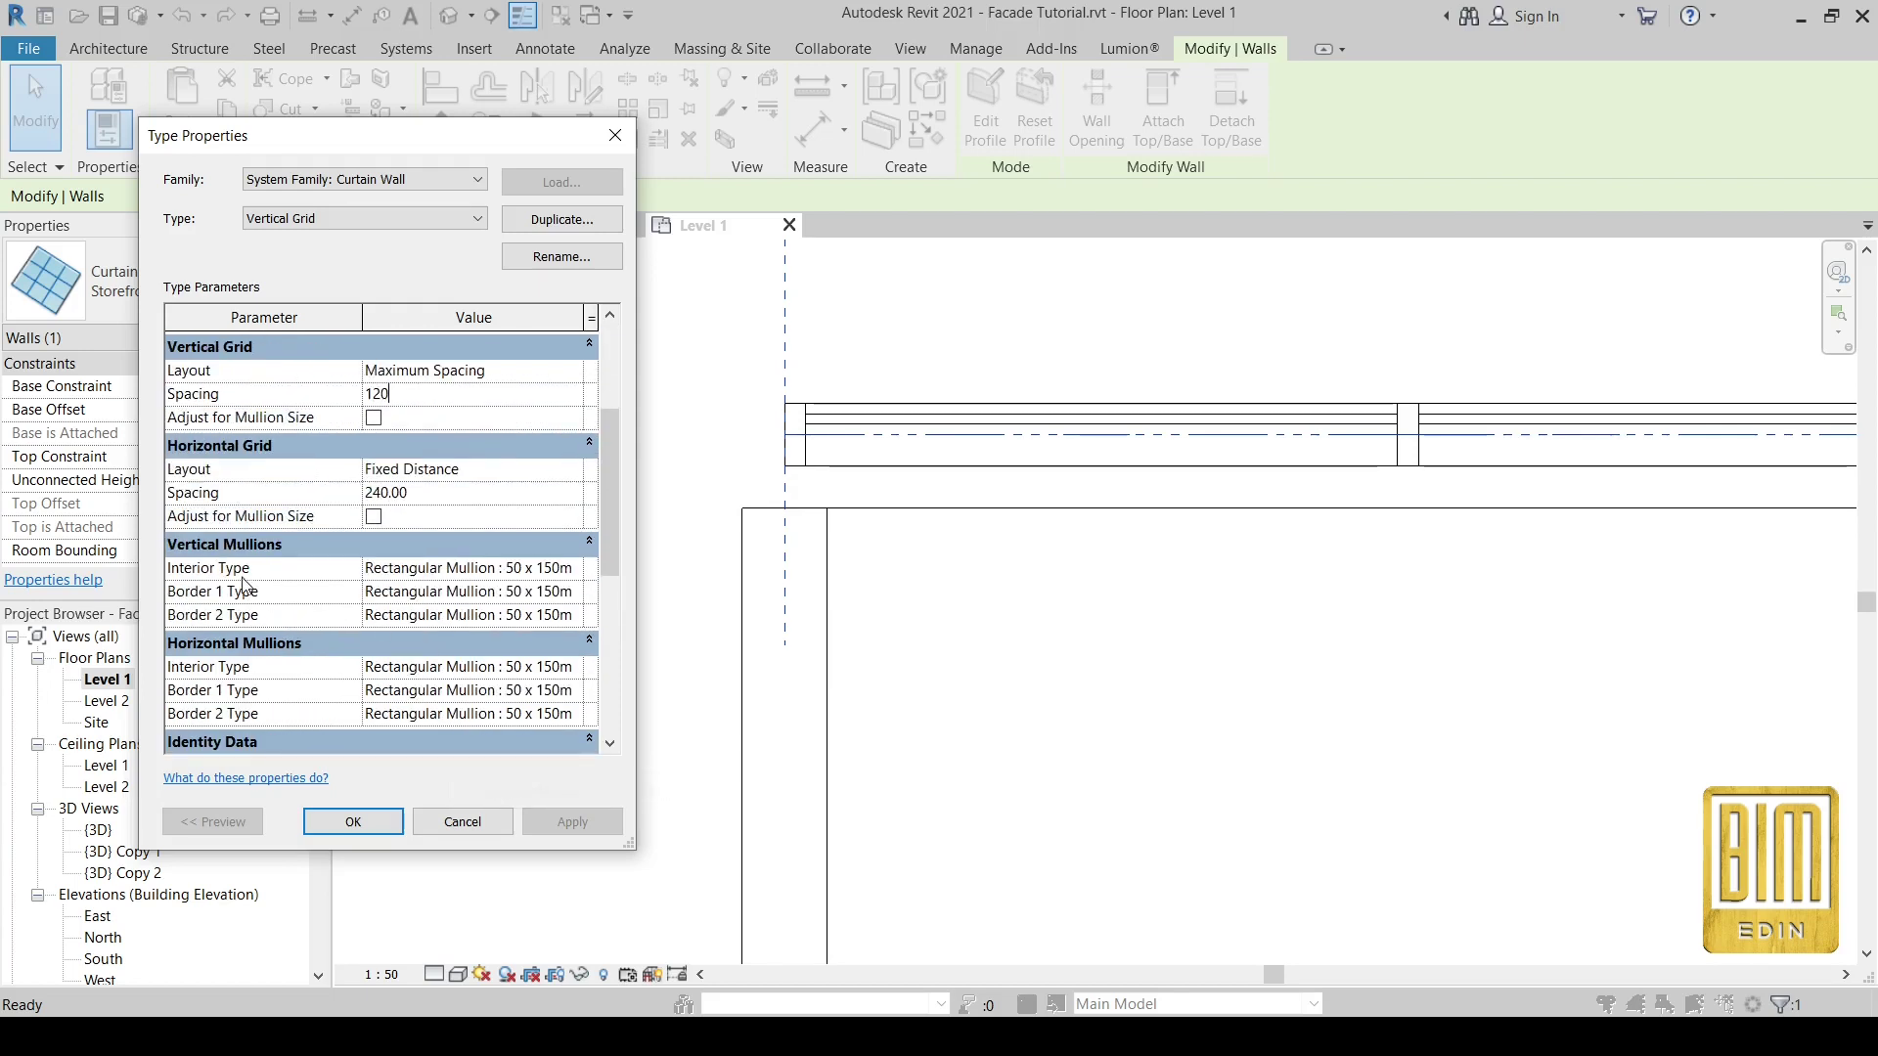
scroll(494, 631, "down", 2)
left_click(576, 566)
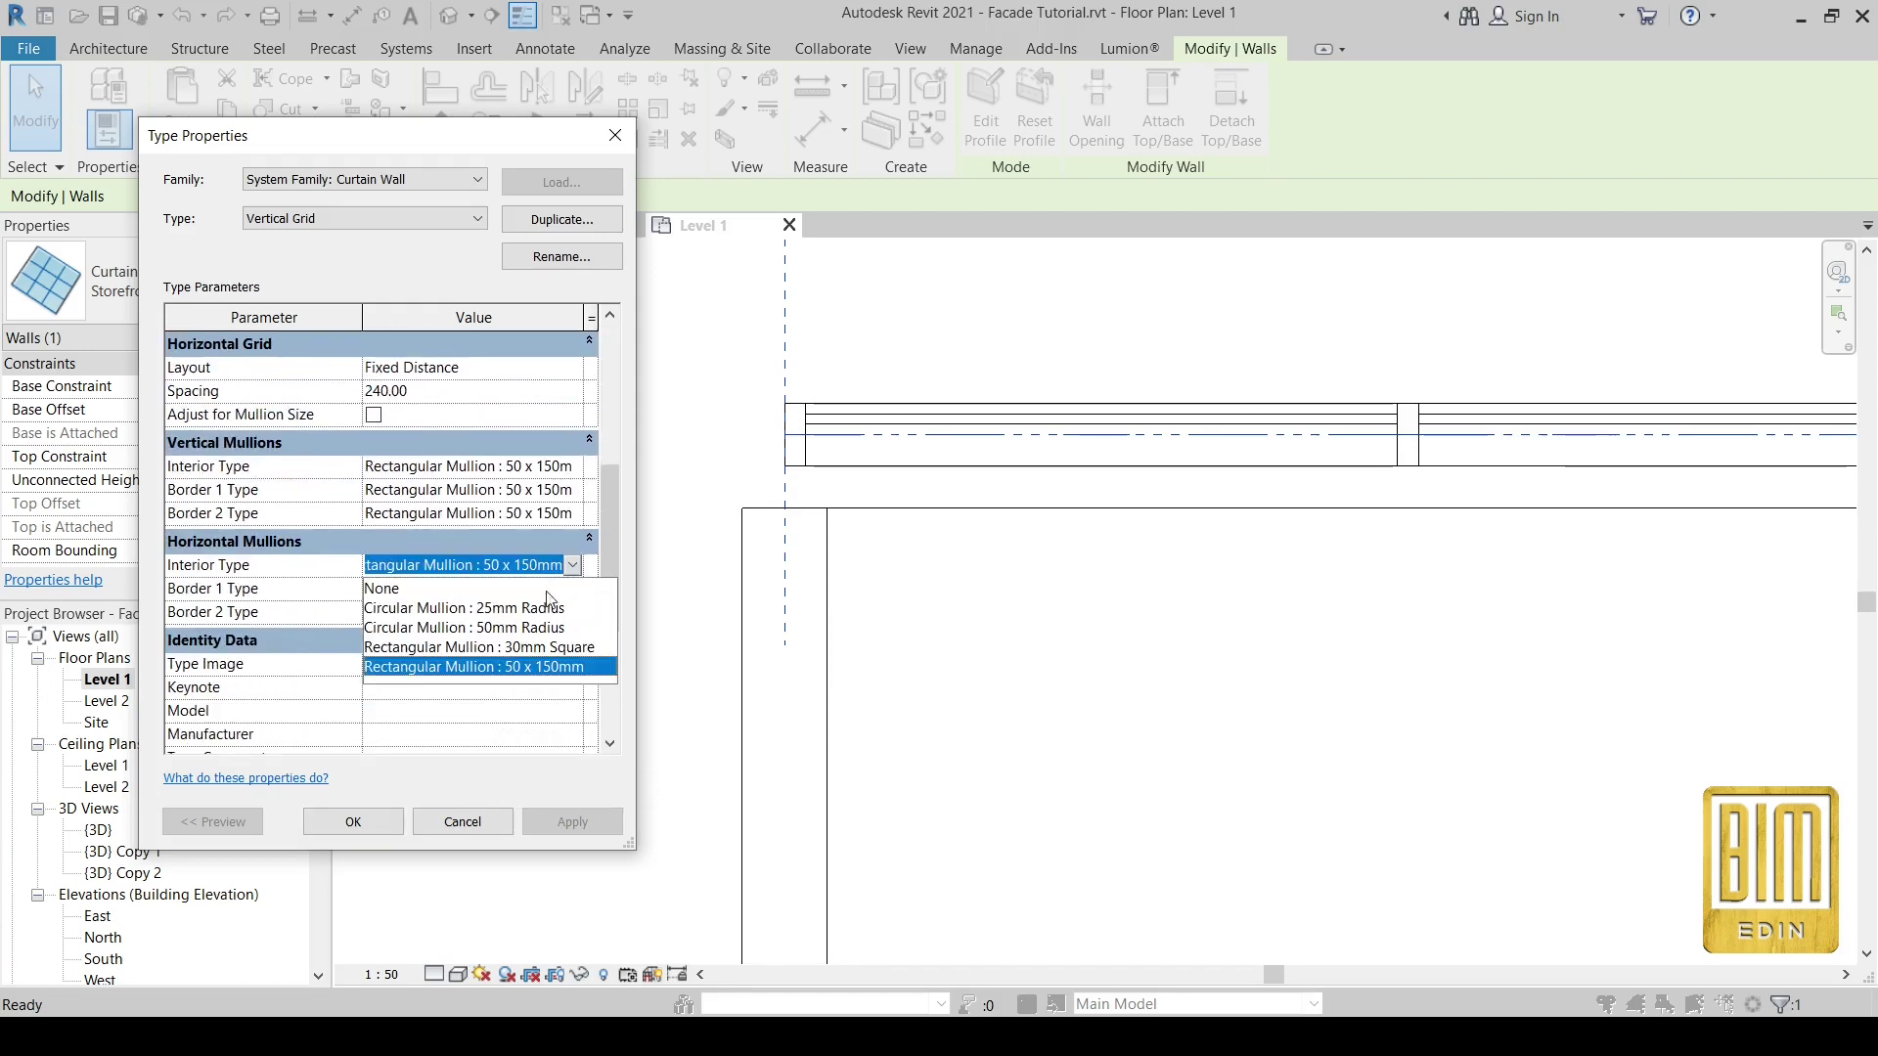
left_click(426, 590)
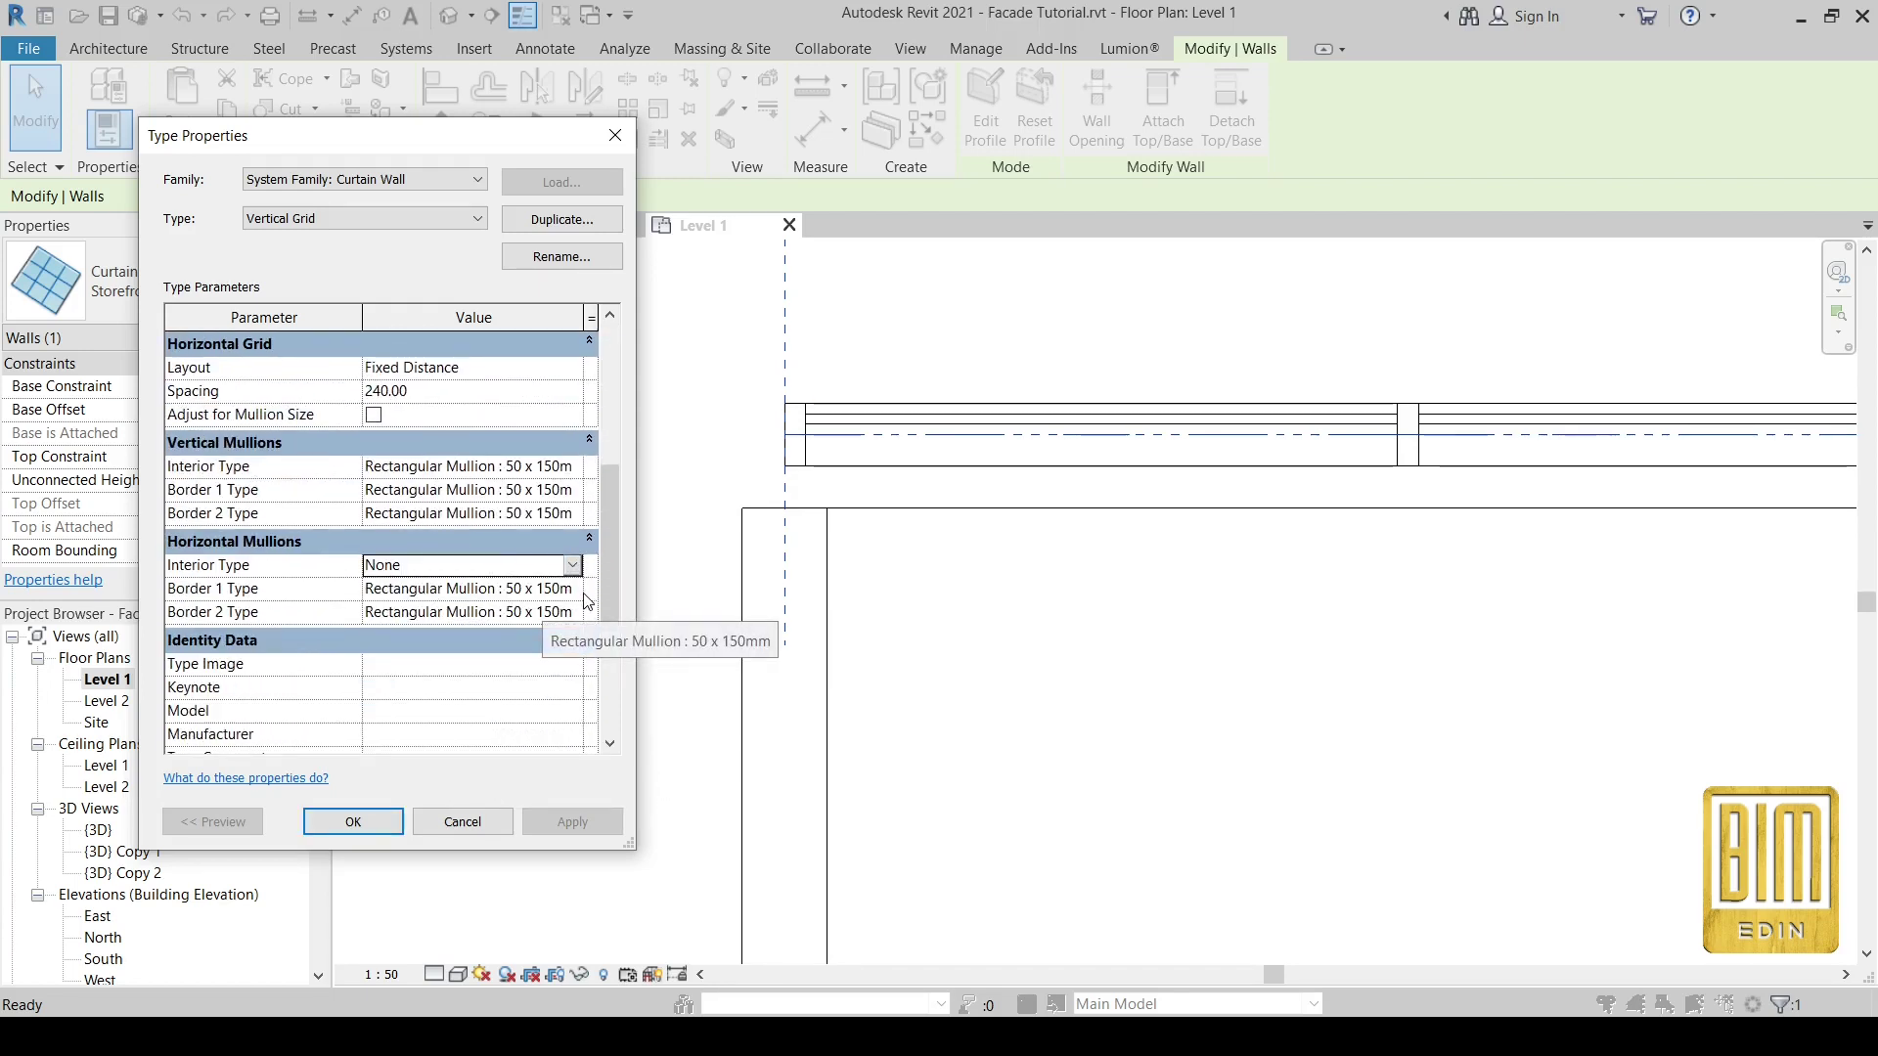
left_click(575, 590)
scroll(479, 641, "up", 1)
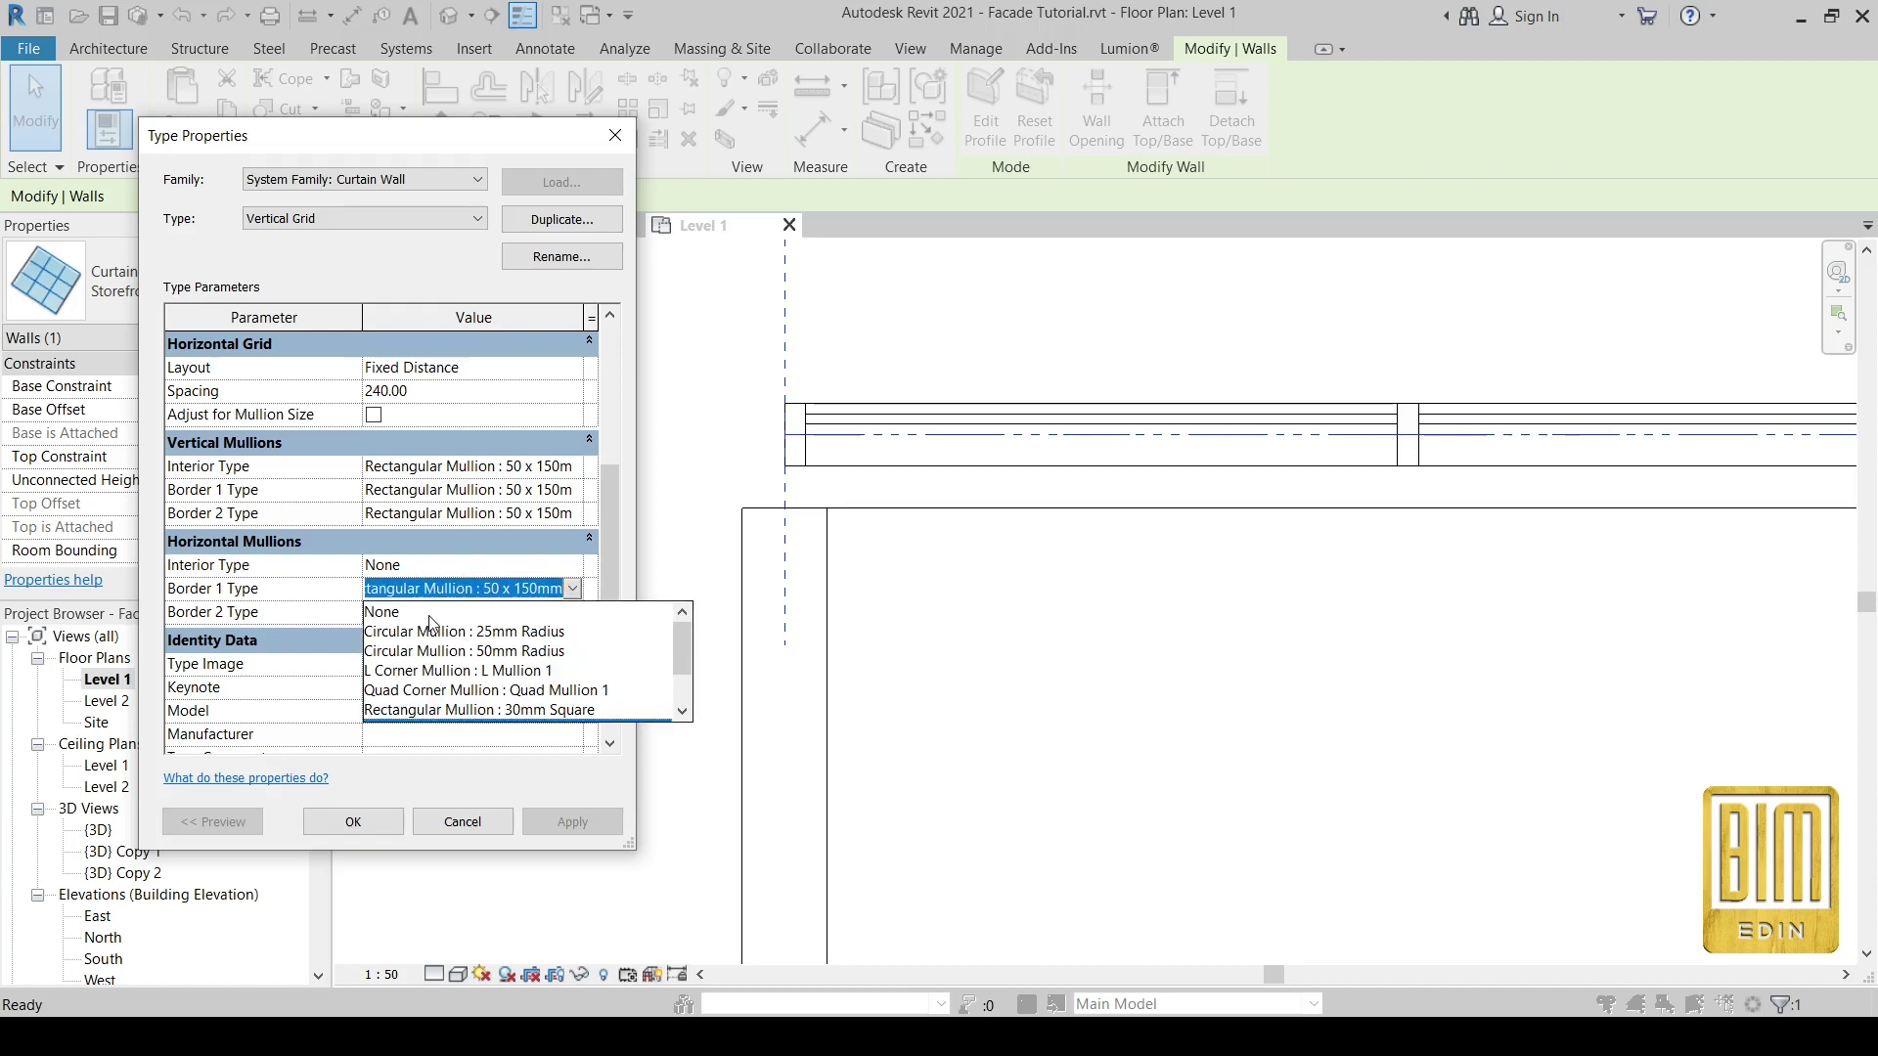
left_click(431, 614)
left_click(574, 613)
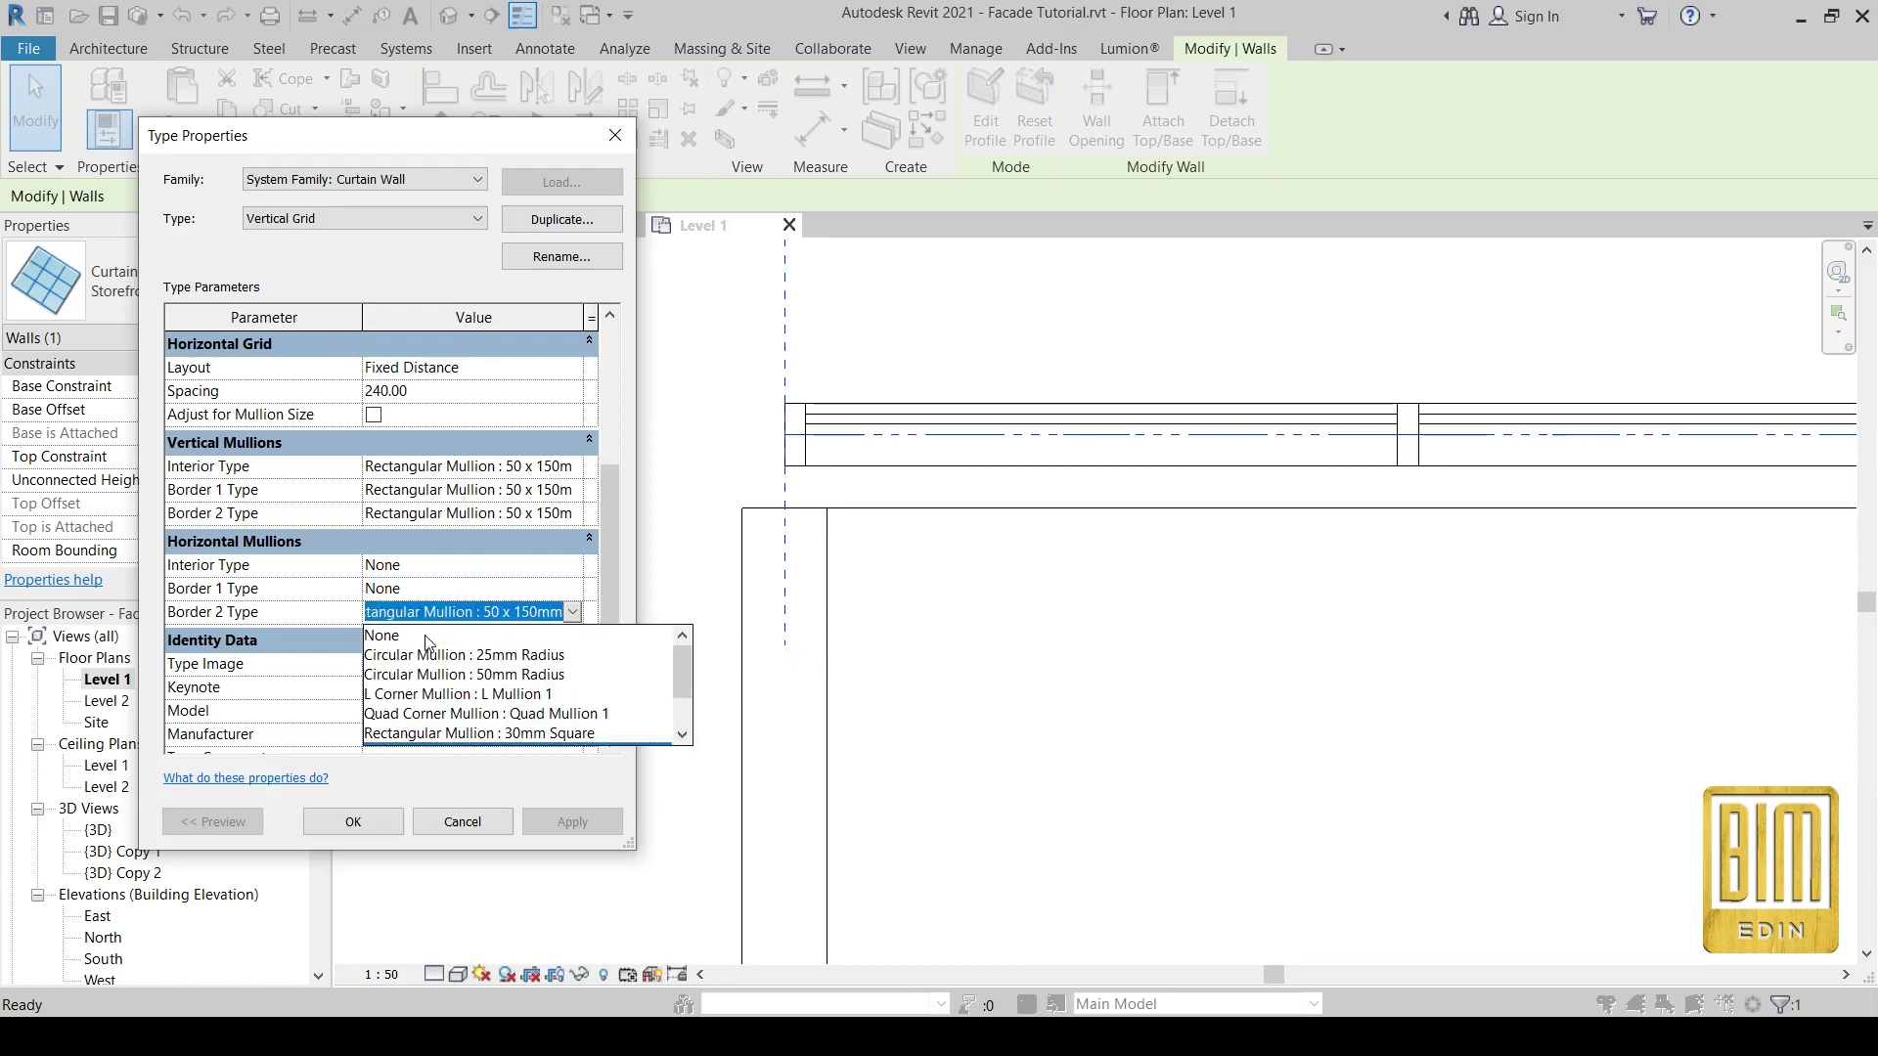
left_click(427, 636)
- Set the Vertical Grid type's Horizontal Grid Layout to None
scroll(517, 609, "down", 3)
scroll(516, 609, "up", 2)
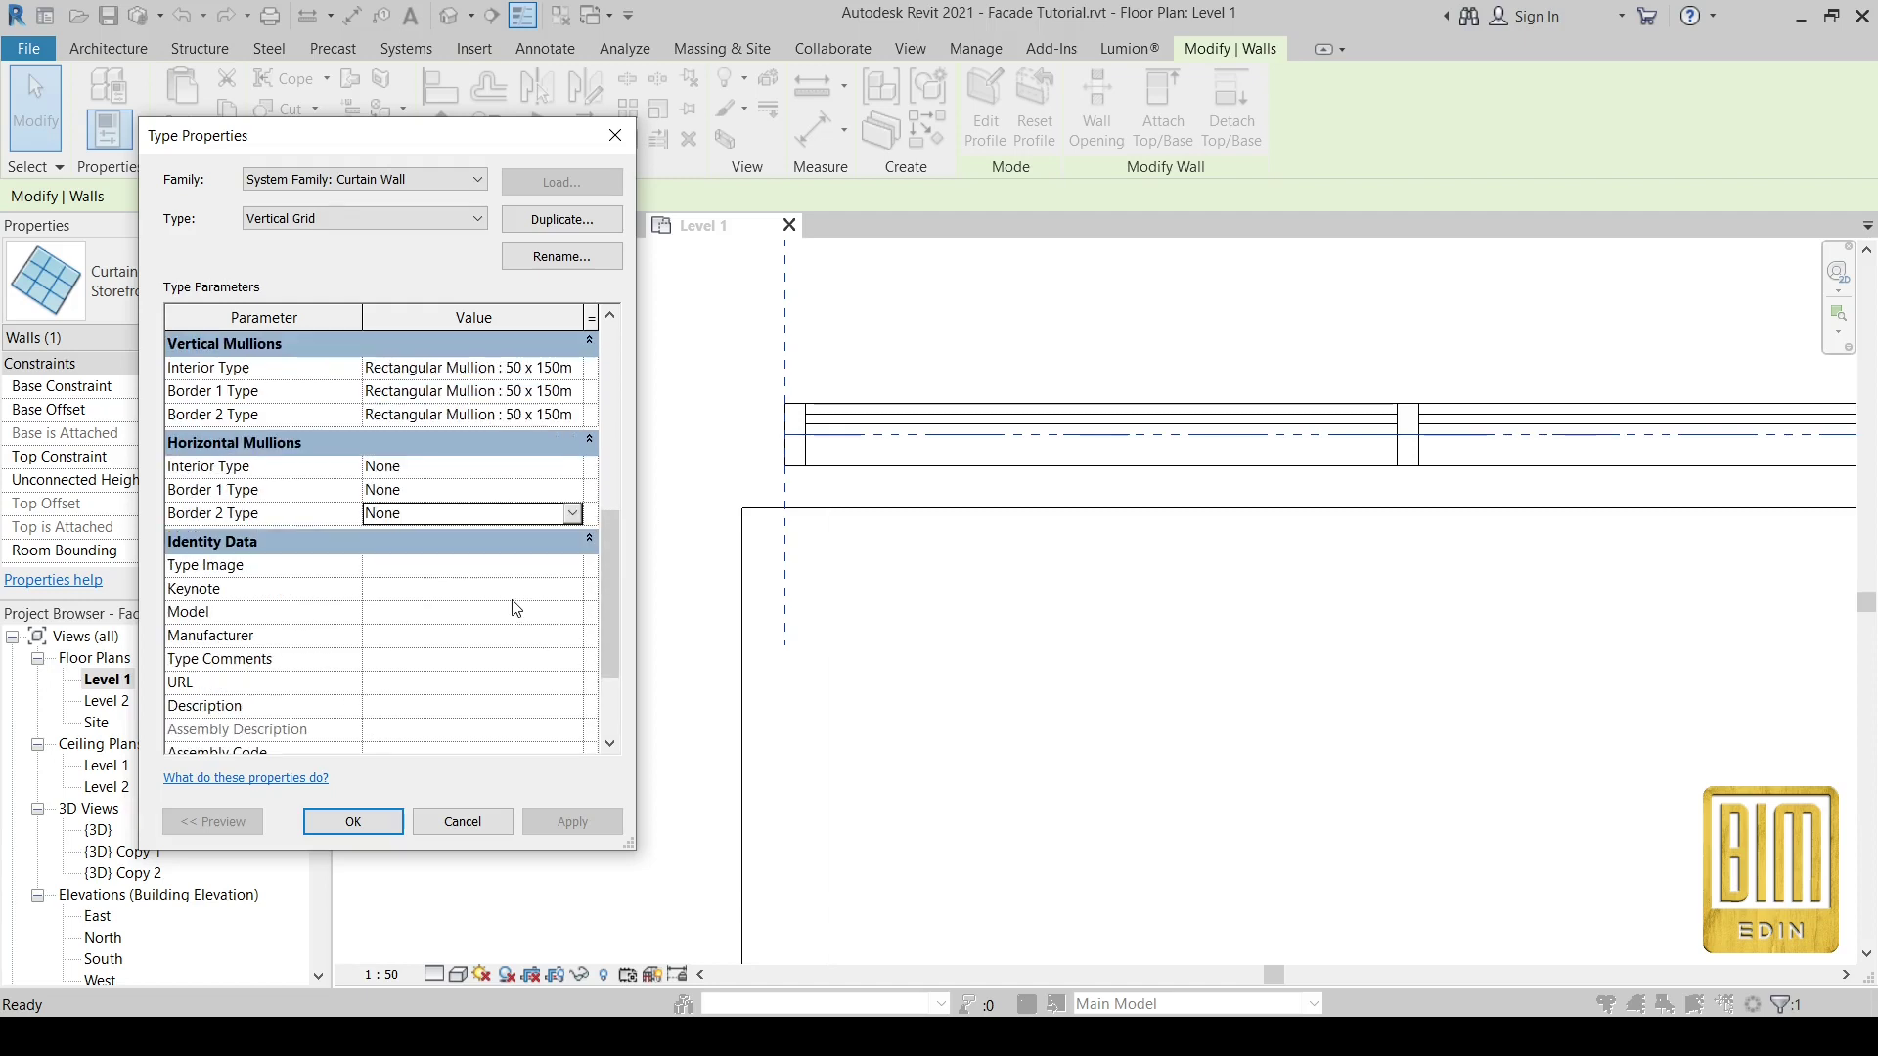
scroll(516, 608, "up", 2)
scroll(516, 609, "up", 2)
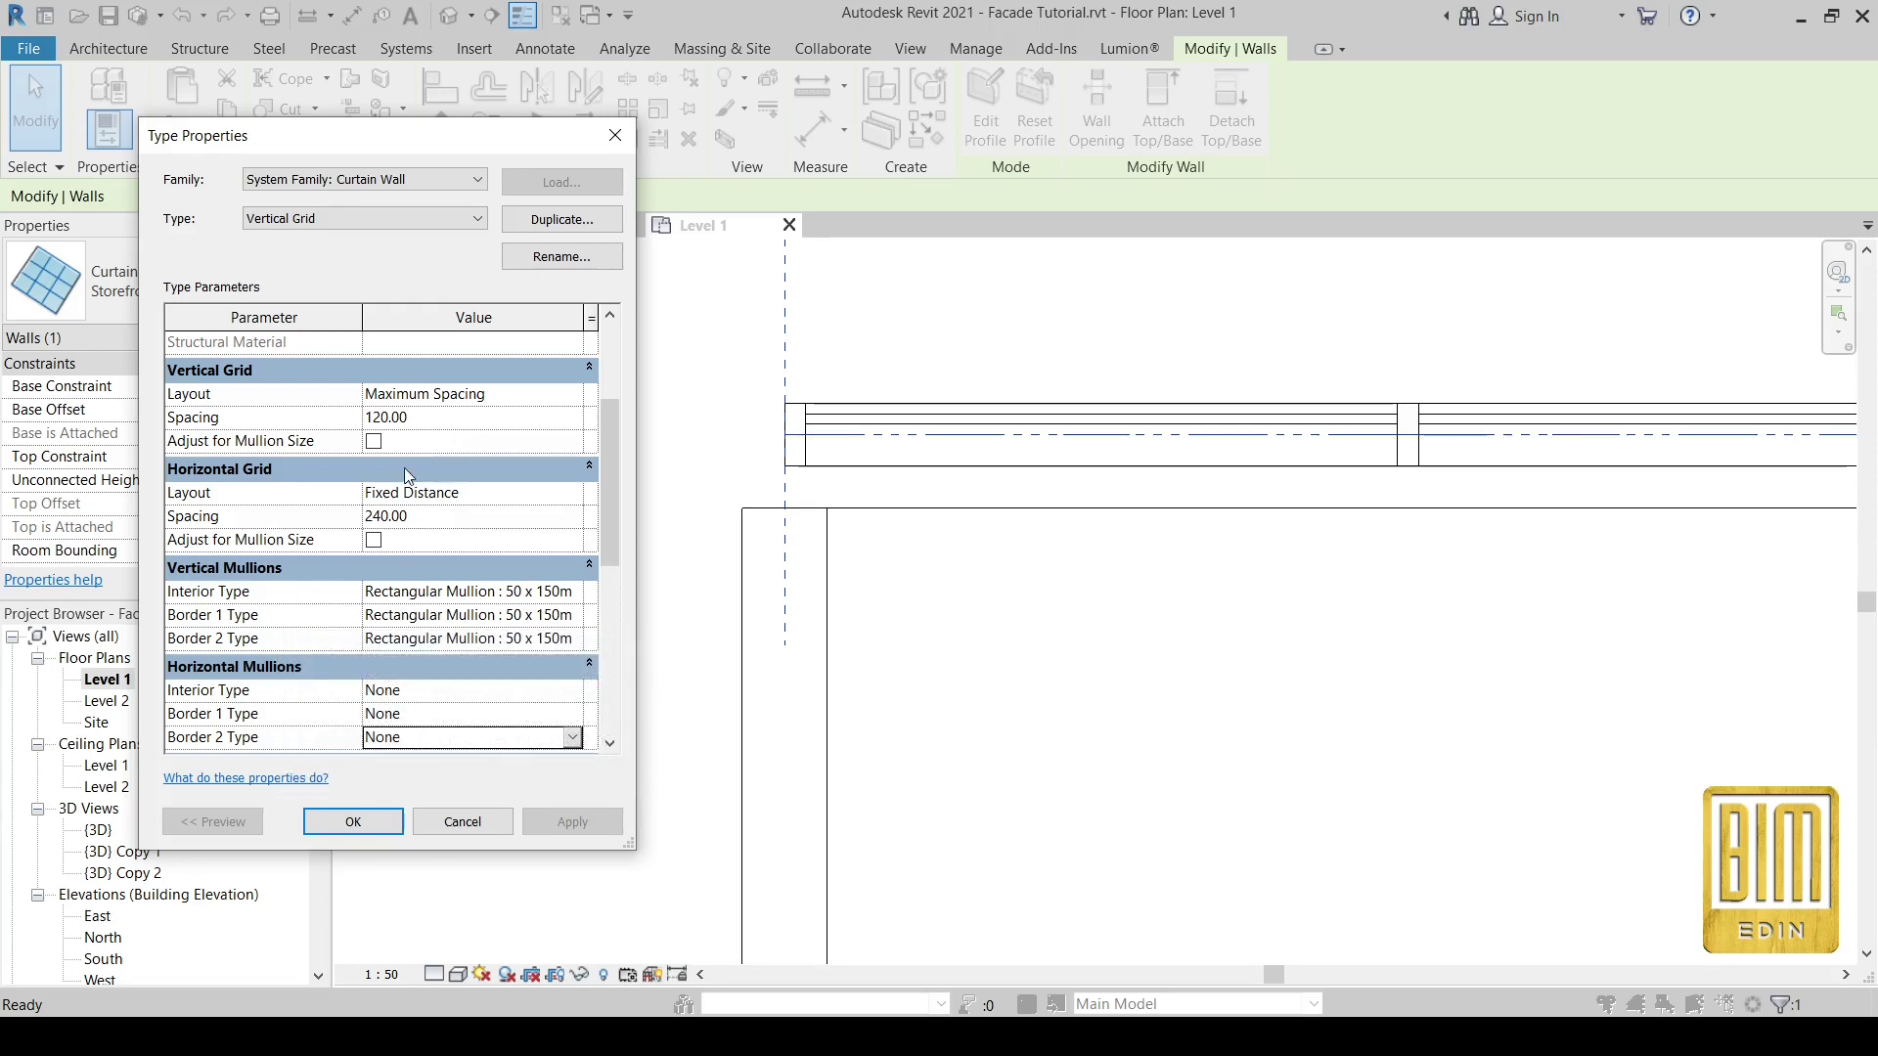
scroll(472, 516, "up", 1)
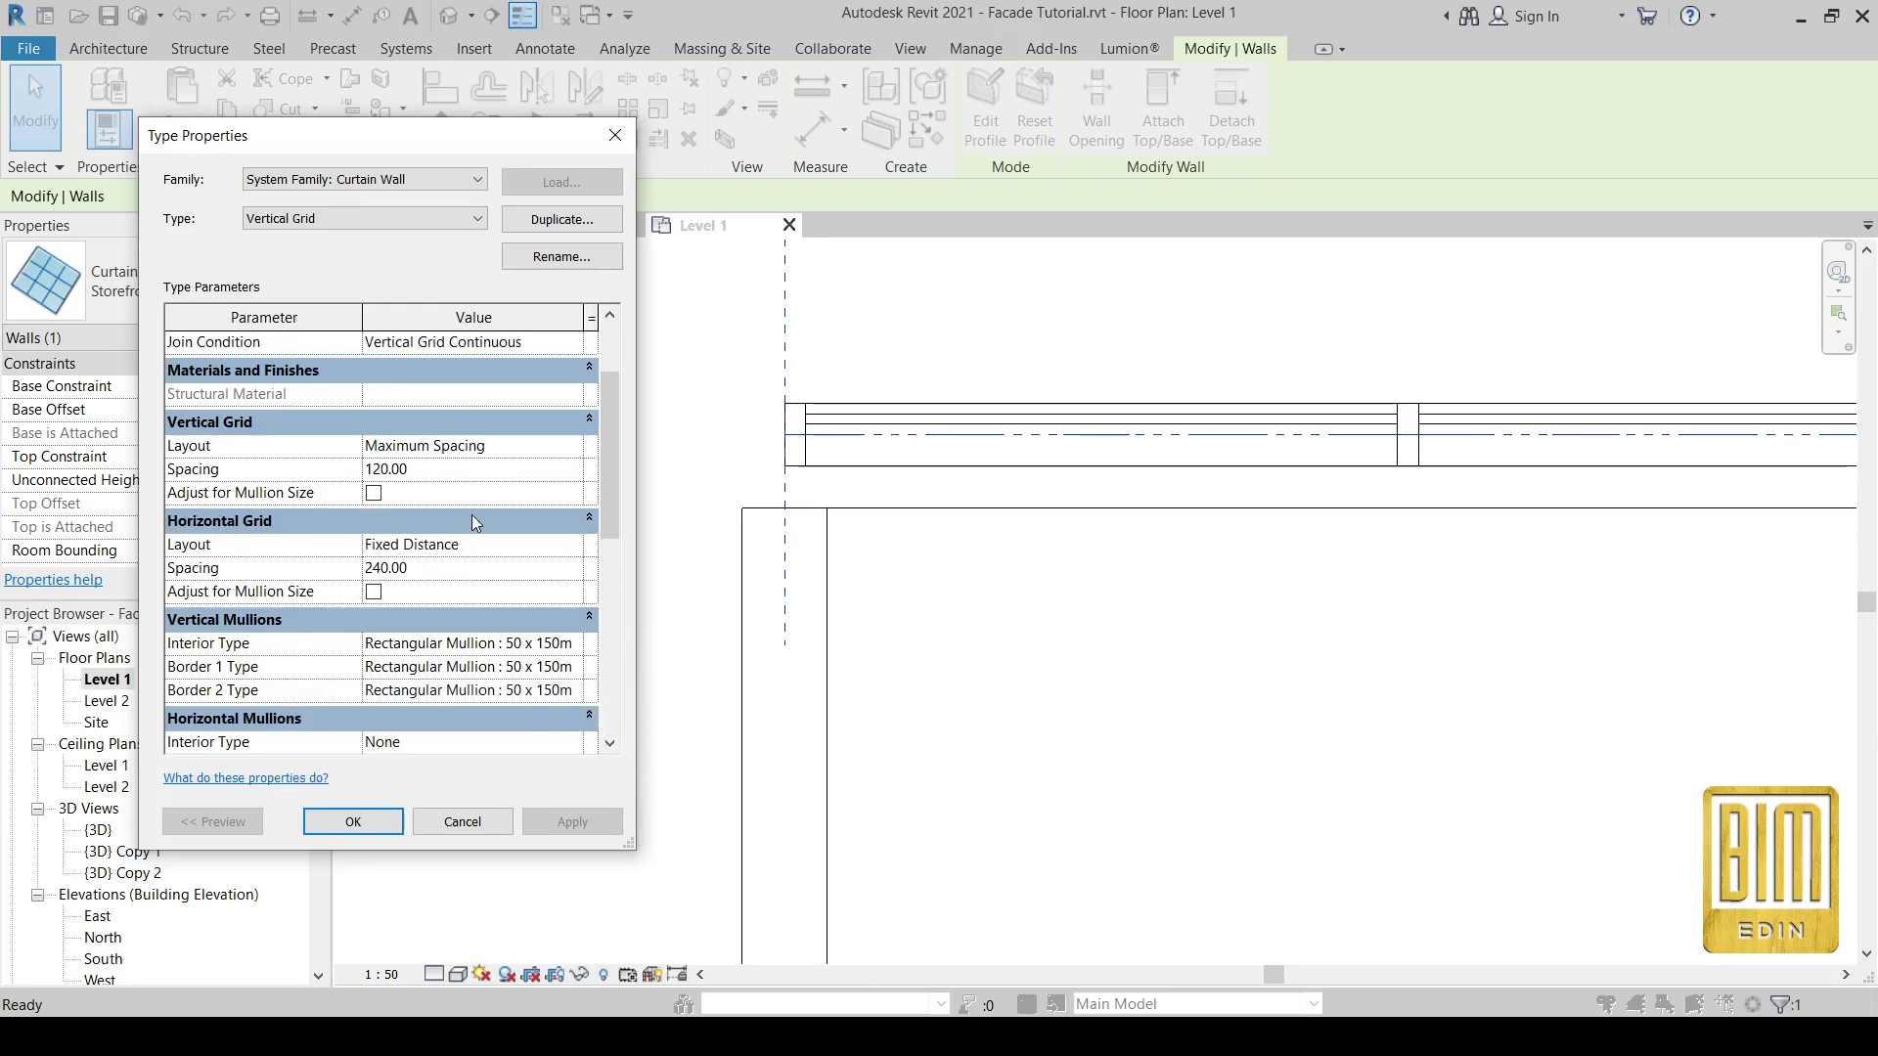
left_click(543, 545)
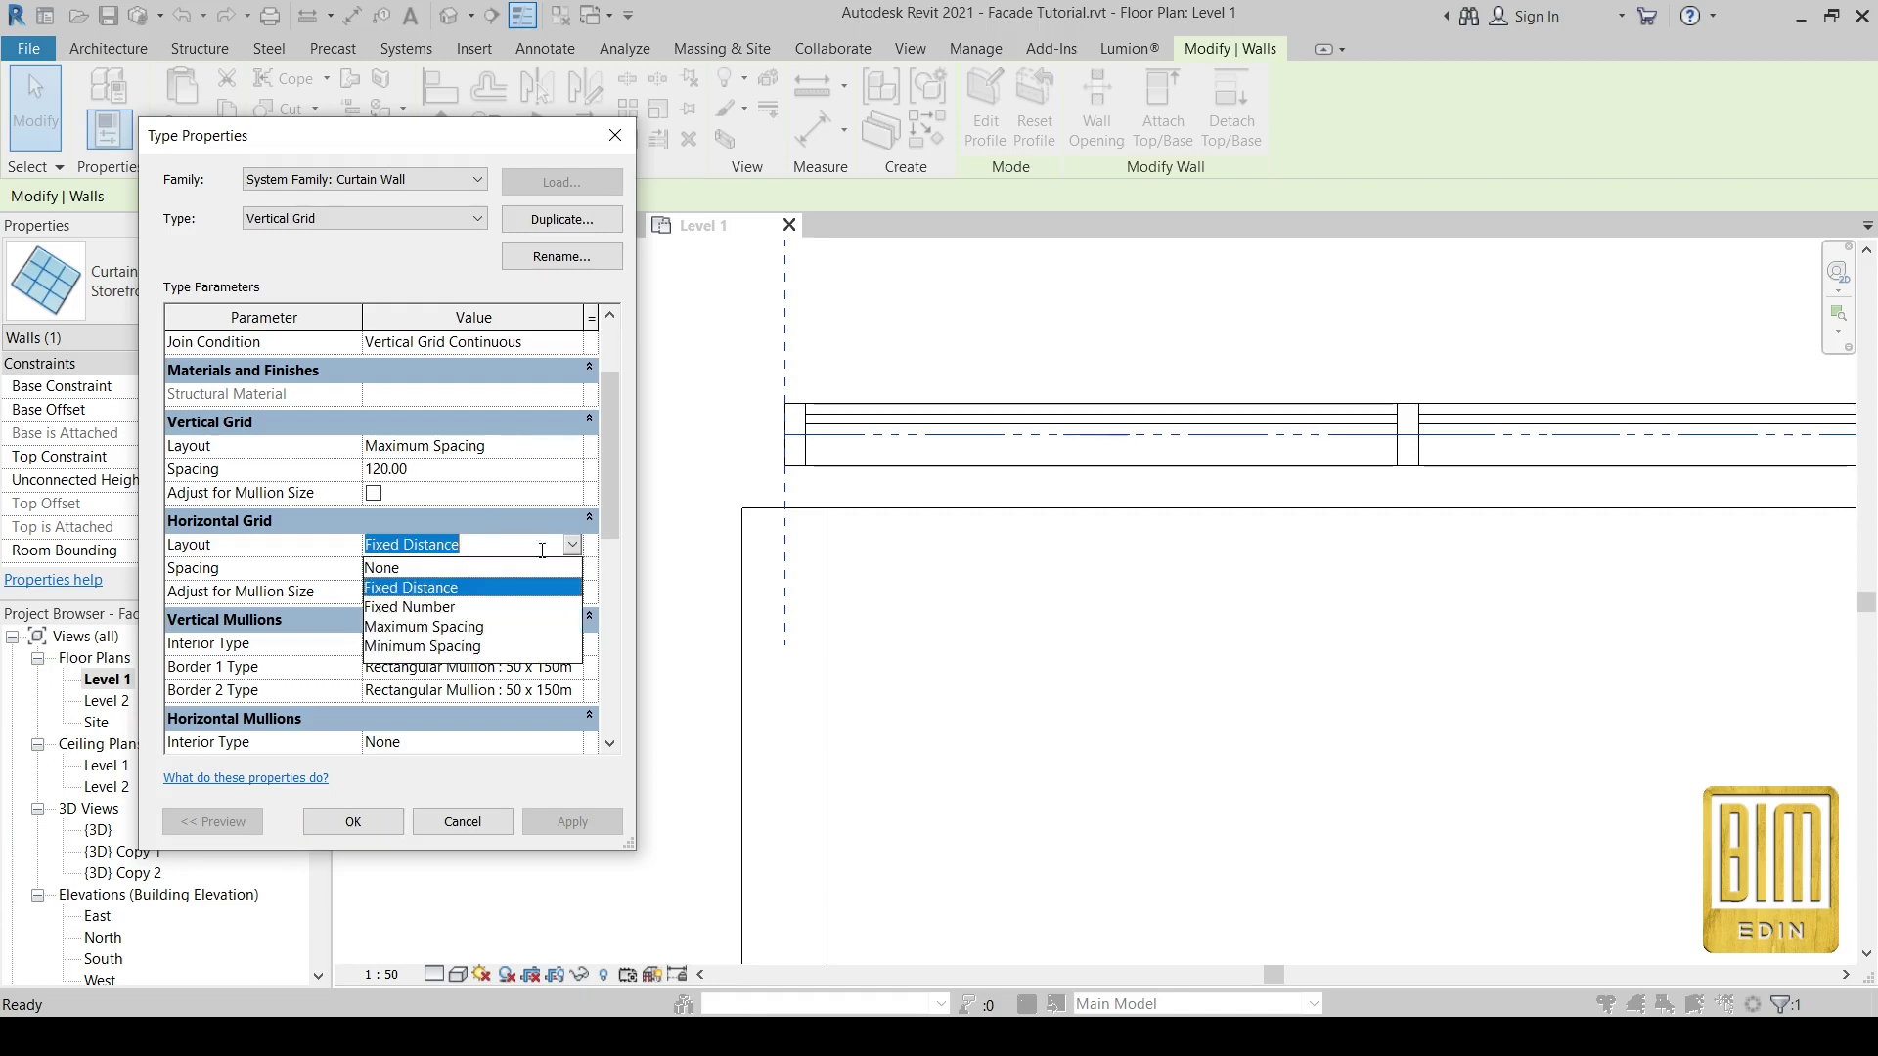
left_click(395, 569)
scroll(483, 452, "up", 2)
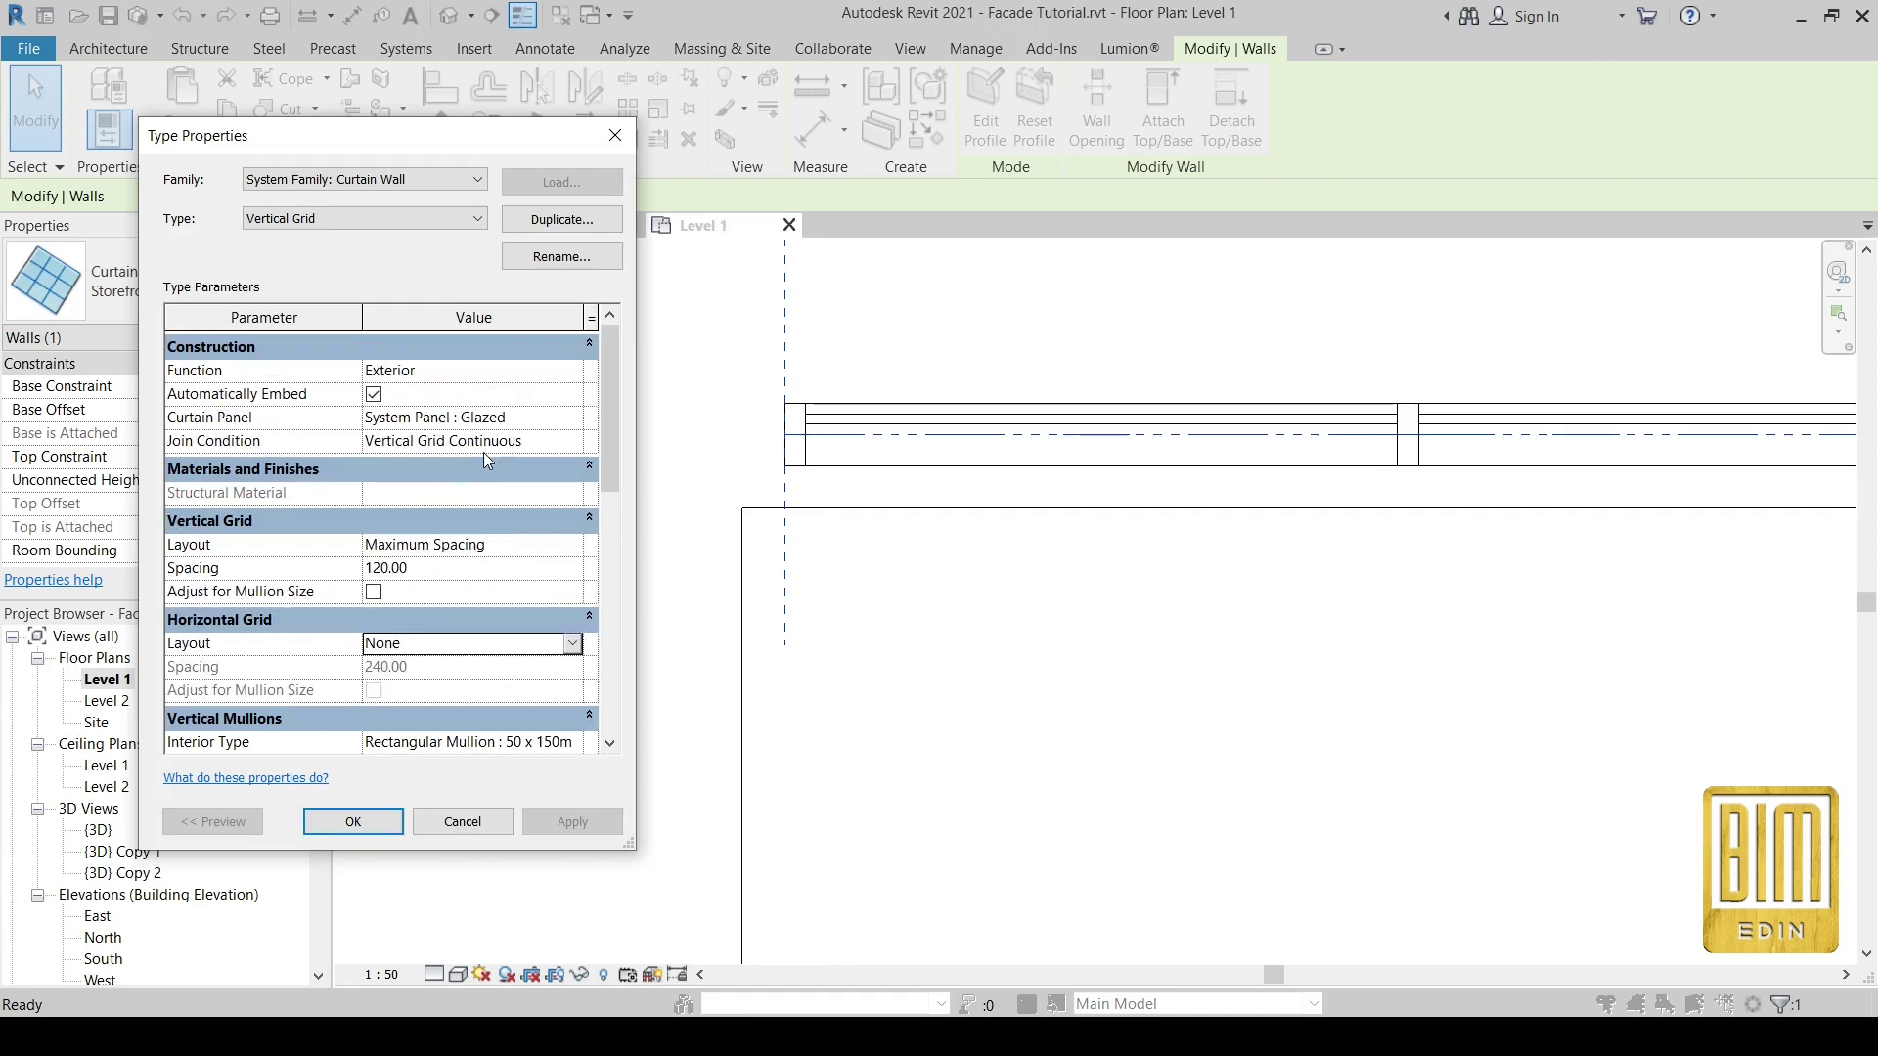
- Apply the Vertical Grid type changes and delete the conflicting curtain grid lines
left_click(353, 821)
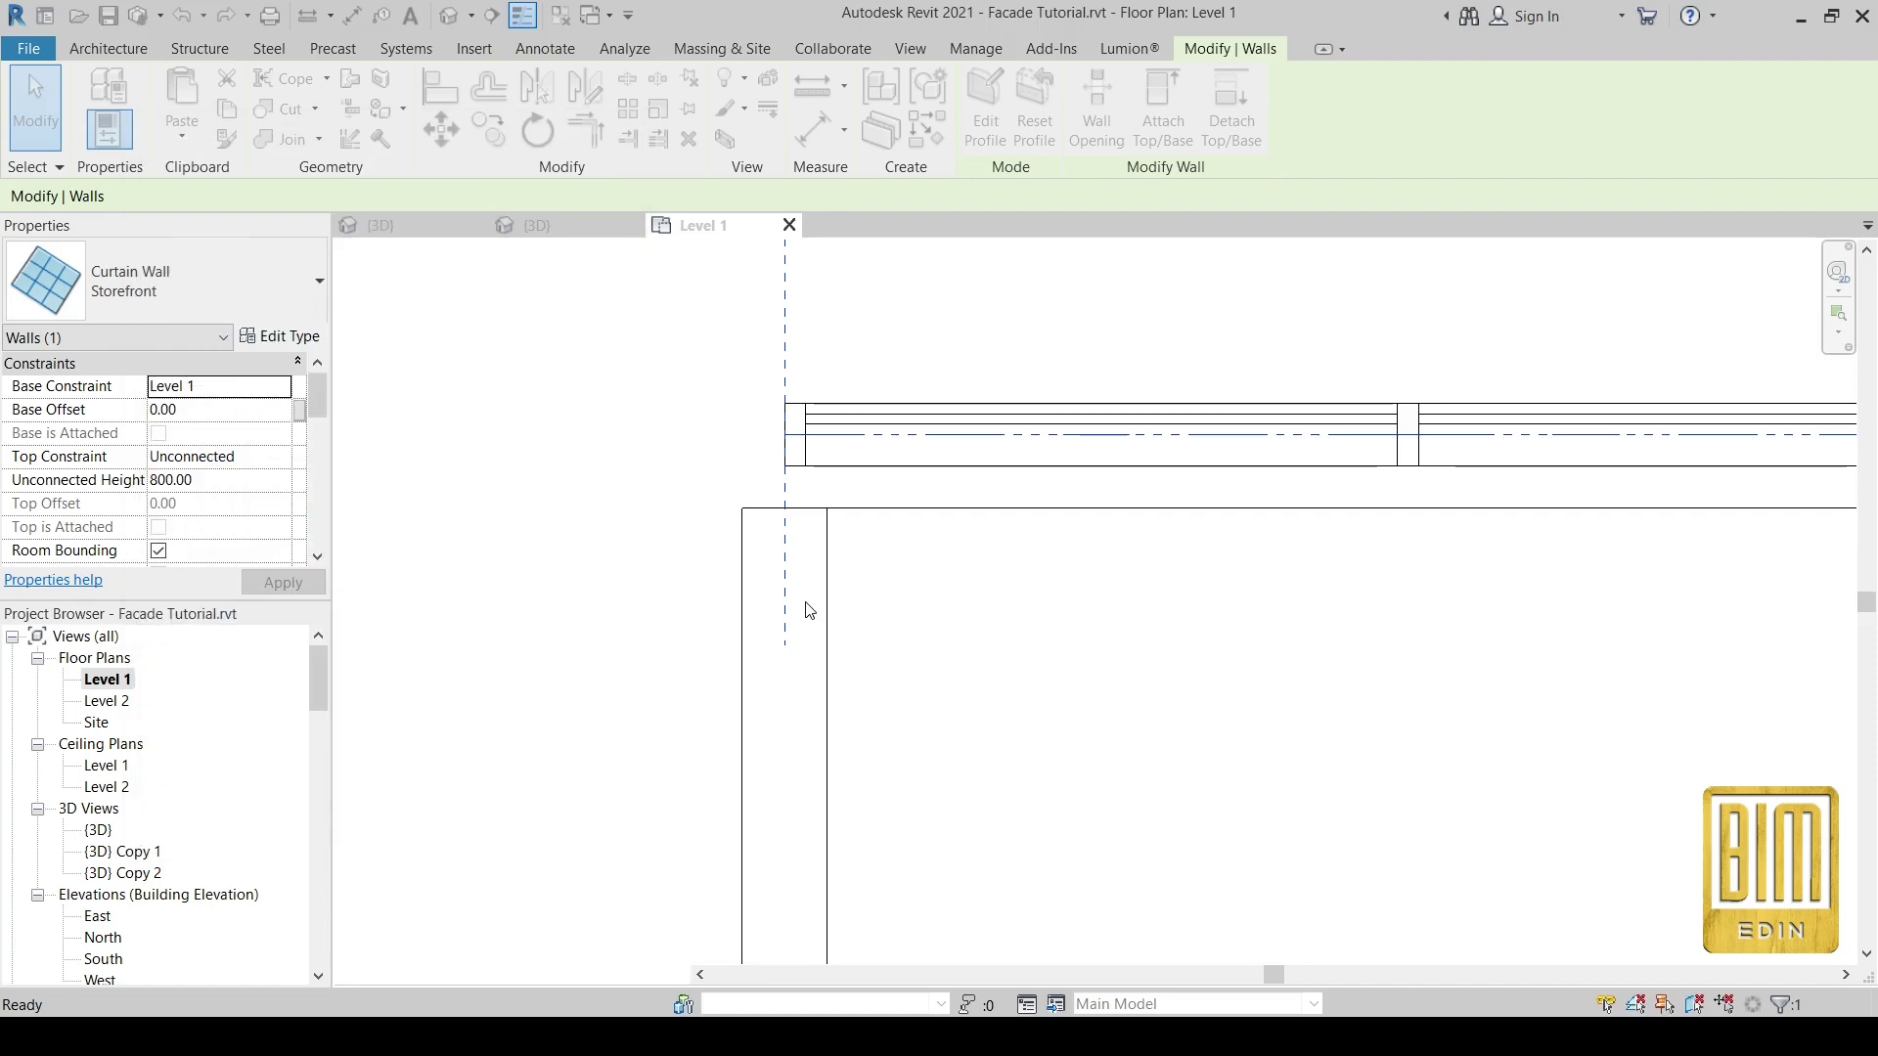
left_click(811, 600)
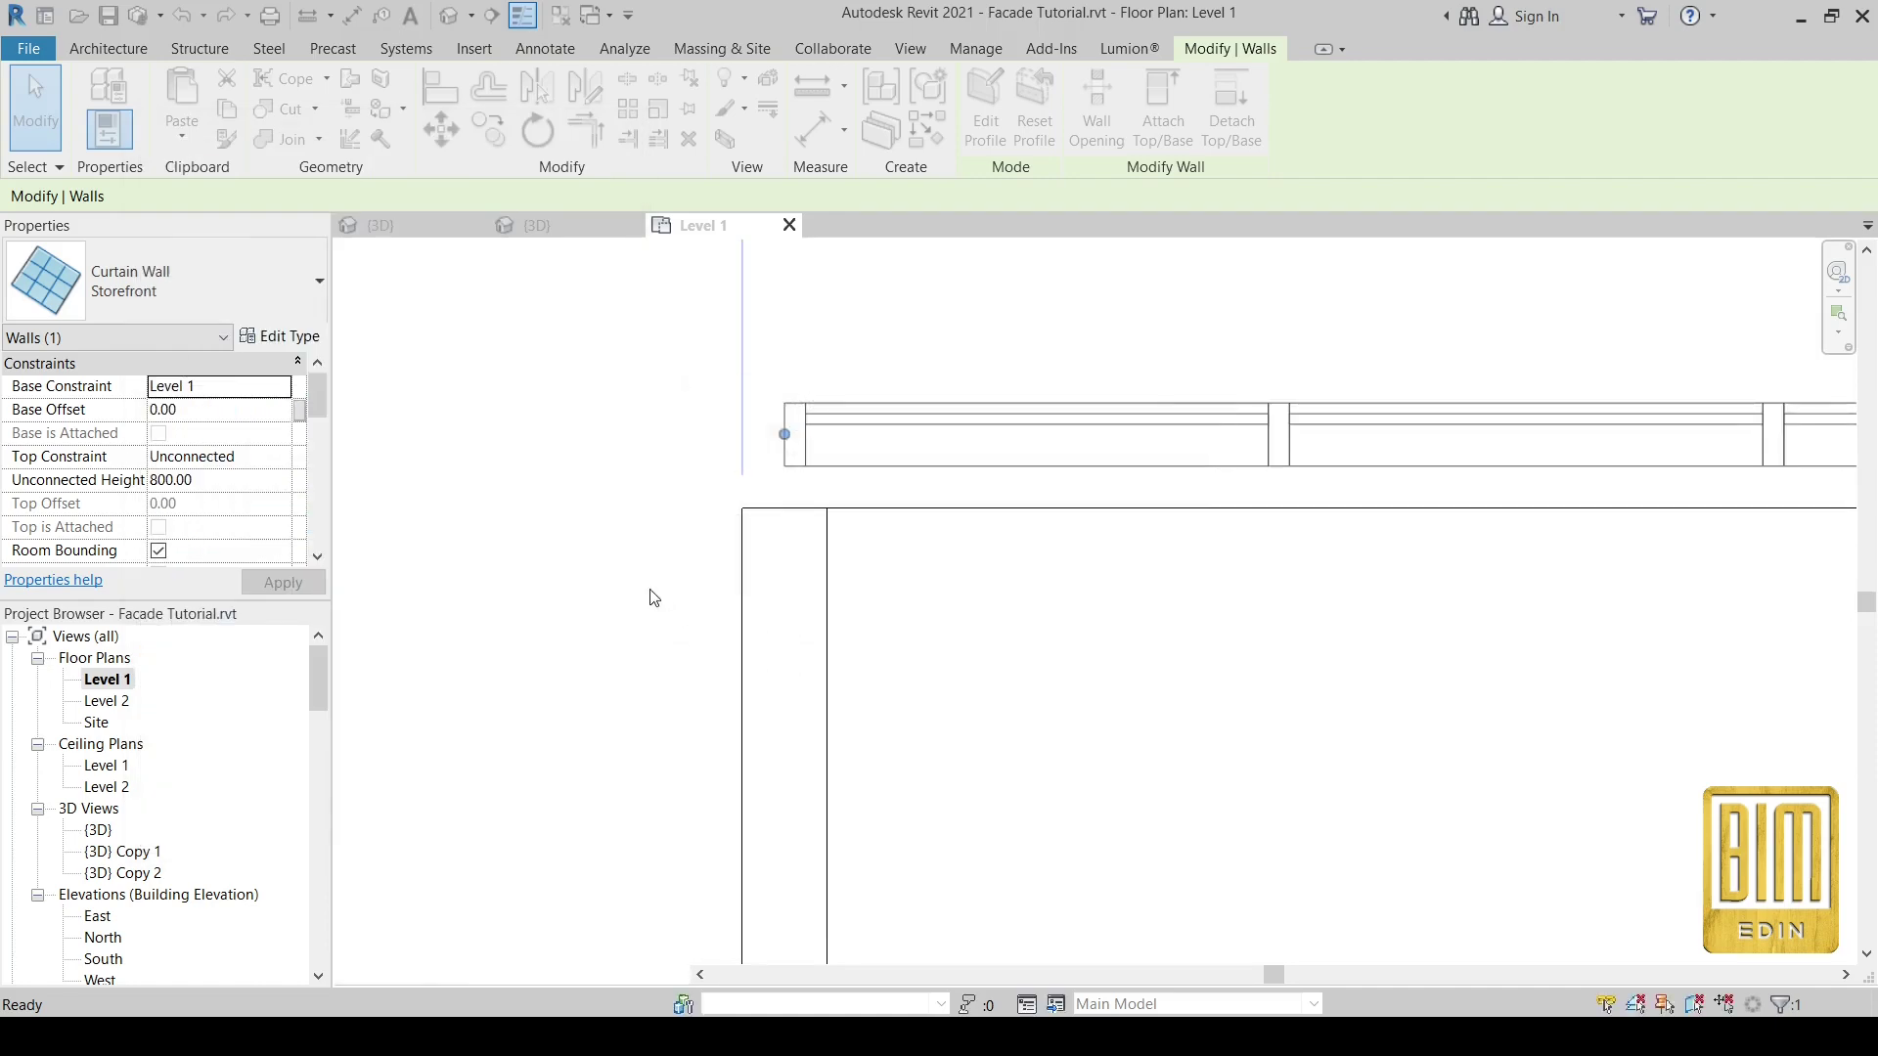
scroll(619, 606, "down", 3)
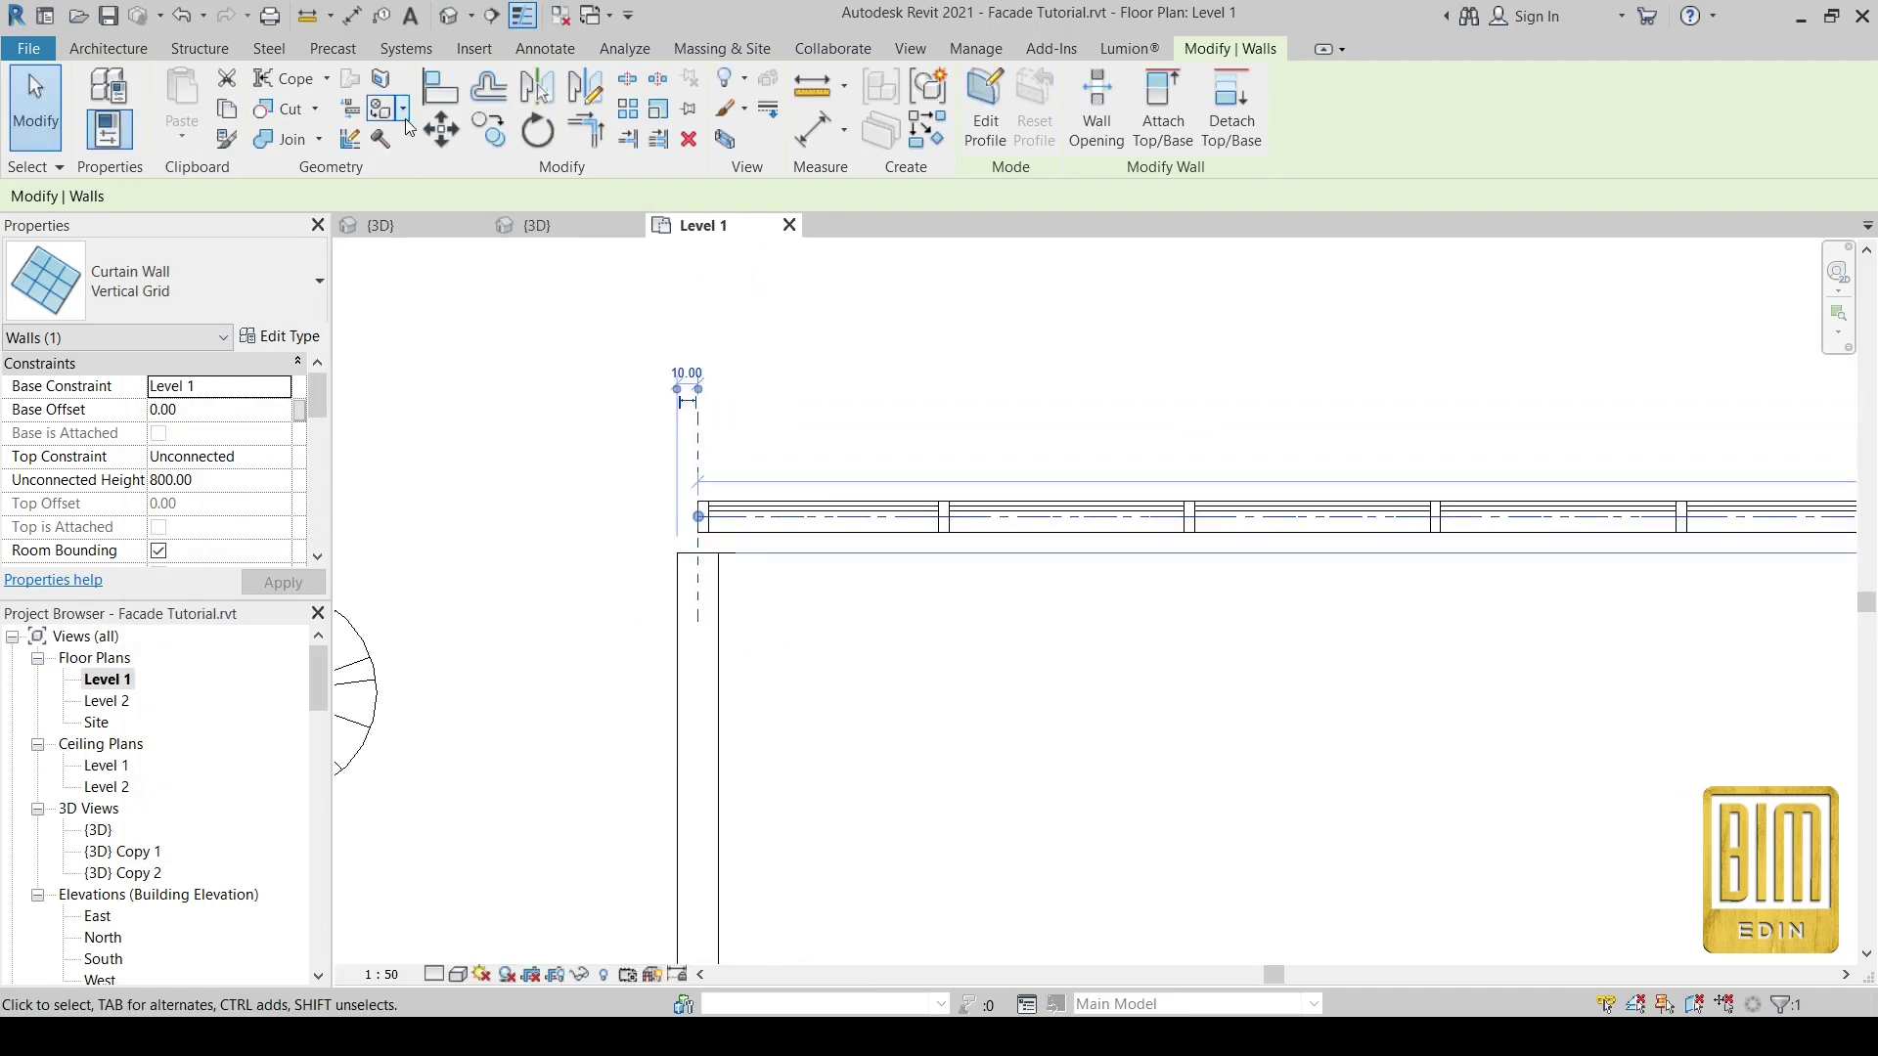
- In the {3D} view, align the curtain wall's top to the floor edge above
left_click(457, 18)
scroll(915, 504, "up", 3)
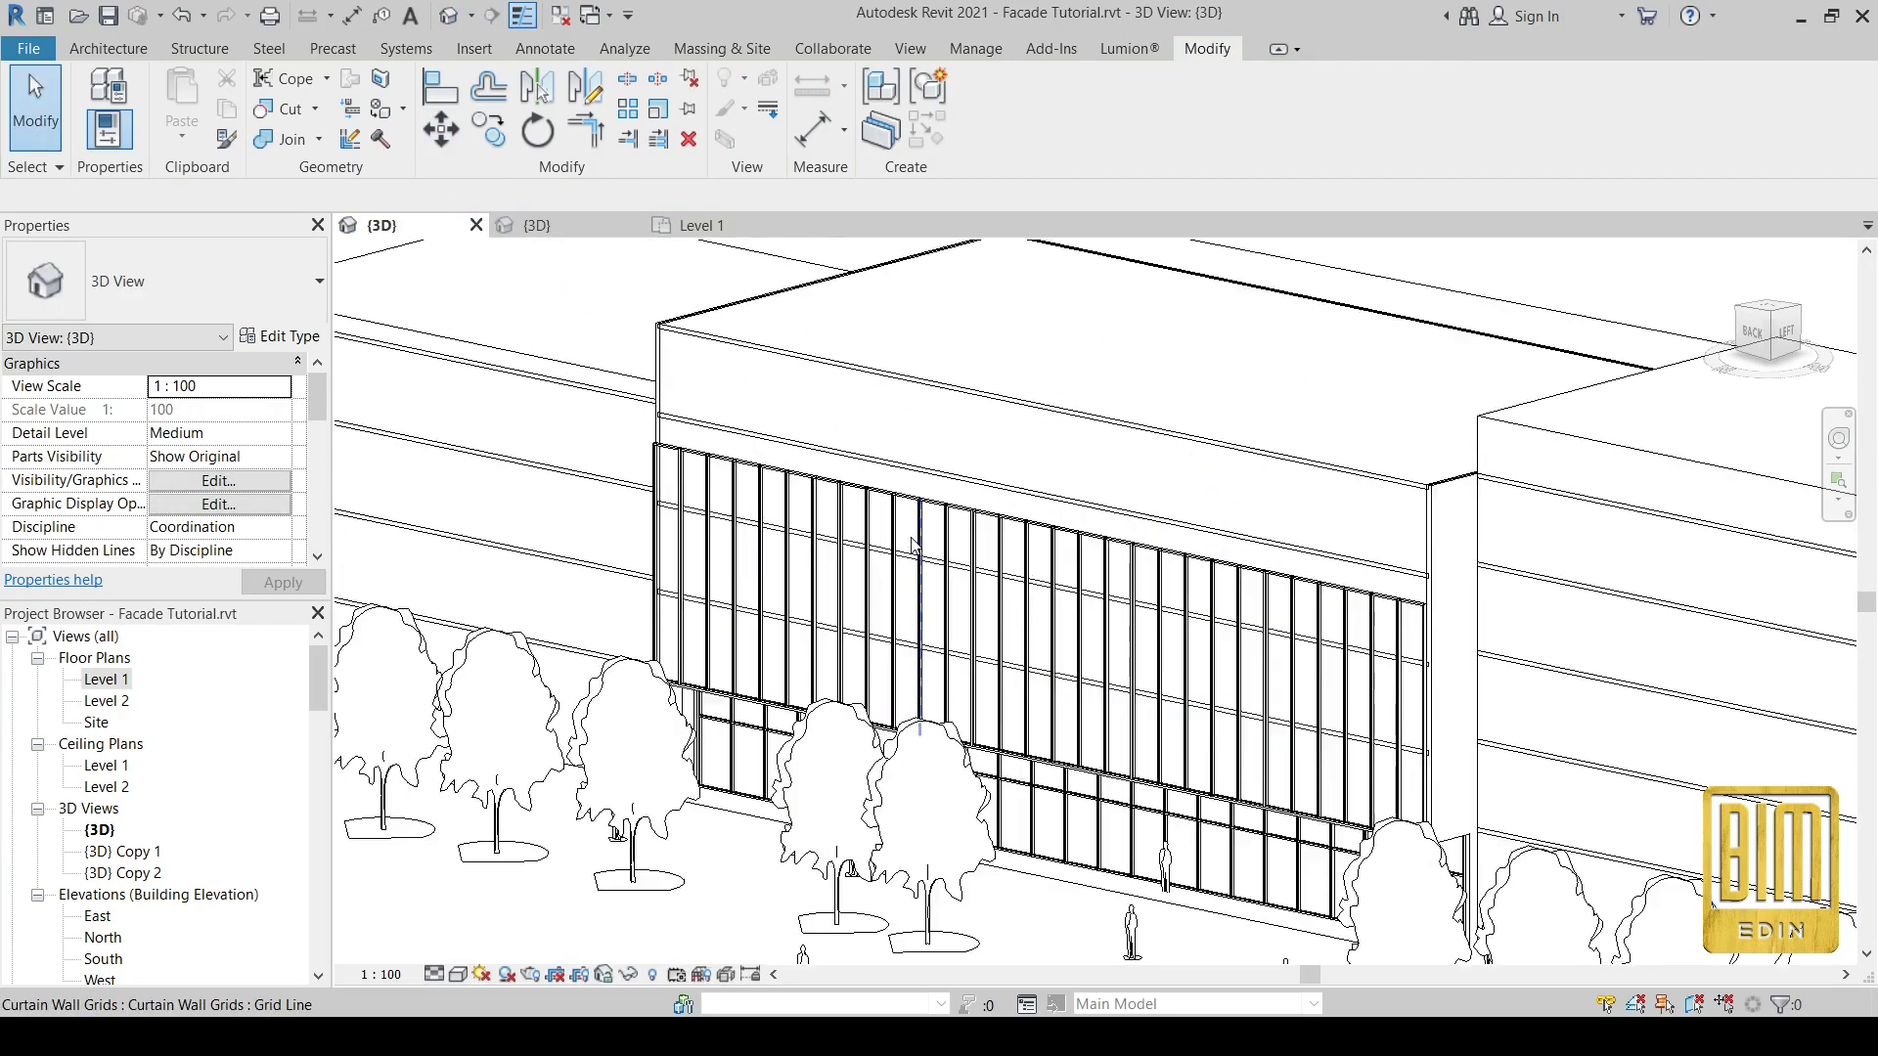
scroll(916, 504, "up", 2)
left_click(430, 93)
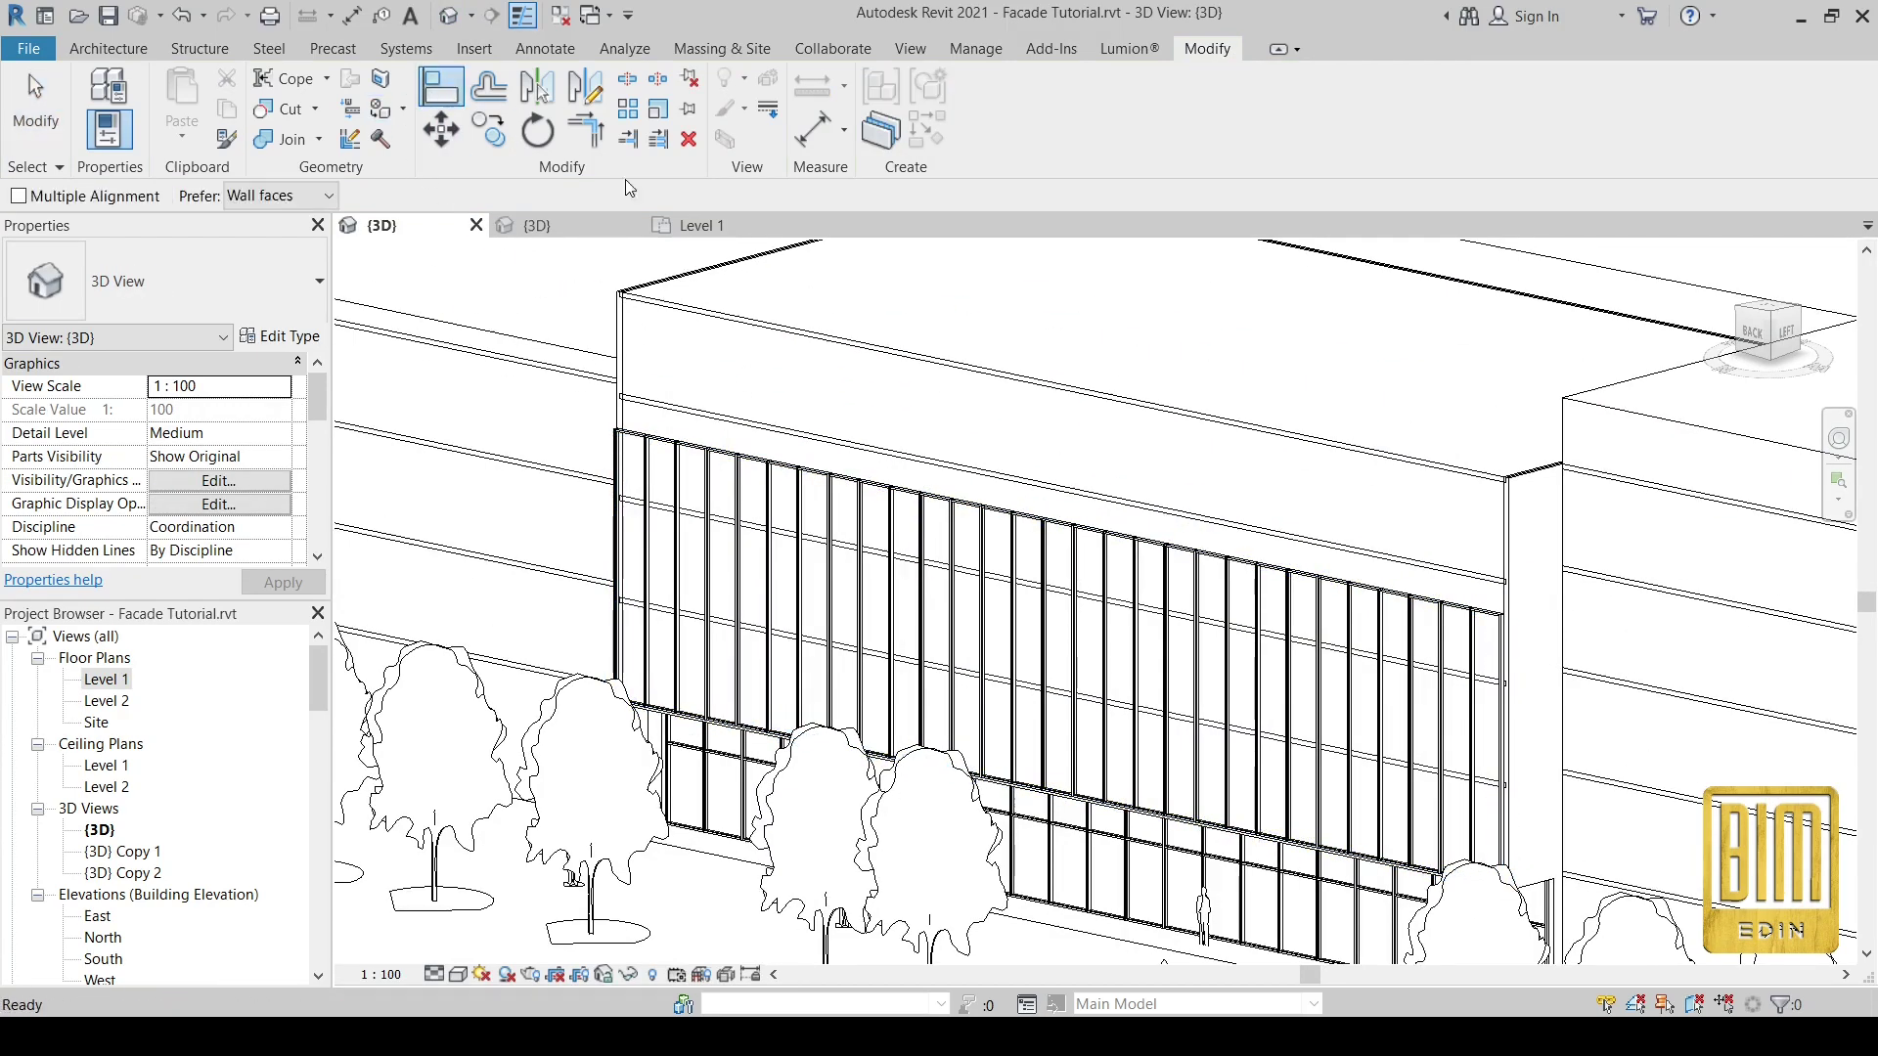
scroll(688, 524, "up", 3)
left_click(685, 523)
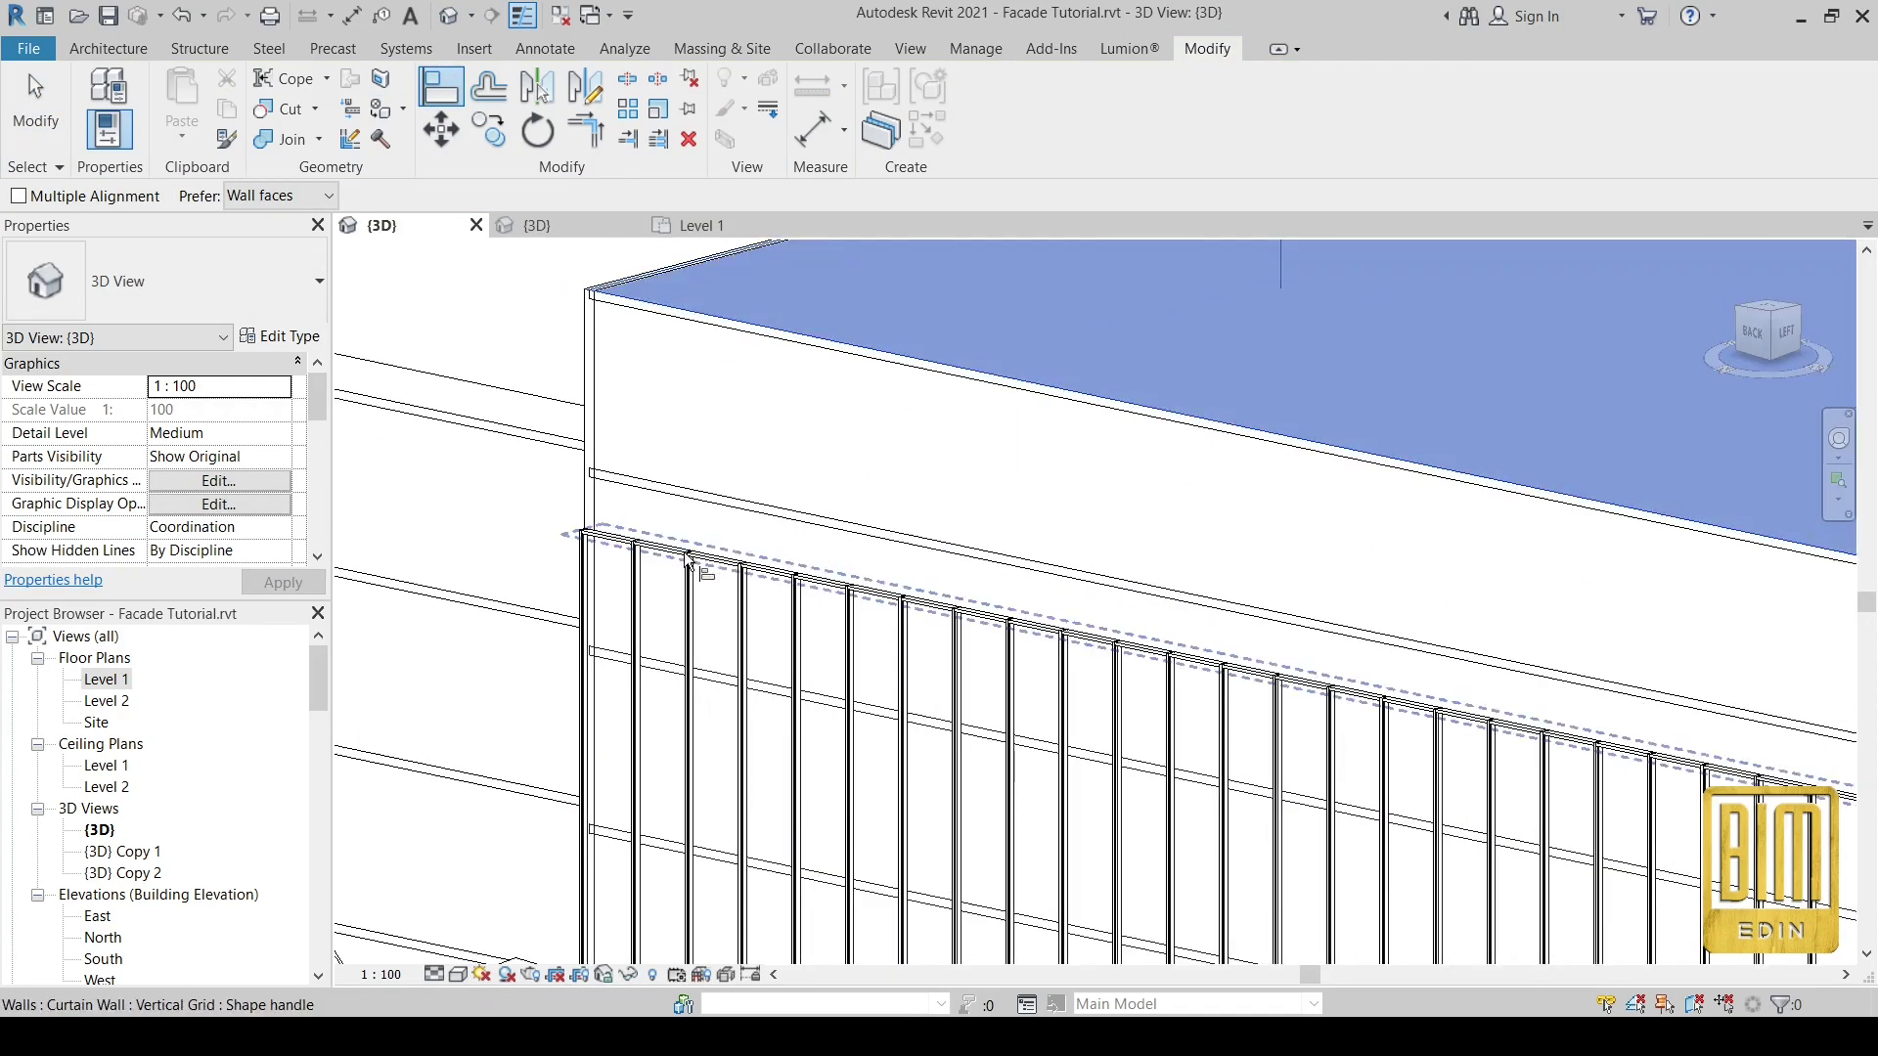
left_click(694, 548)
scroll(541, 328, "down", 2)
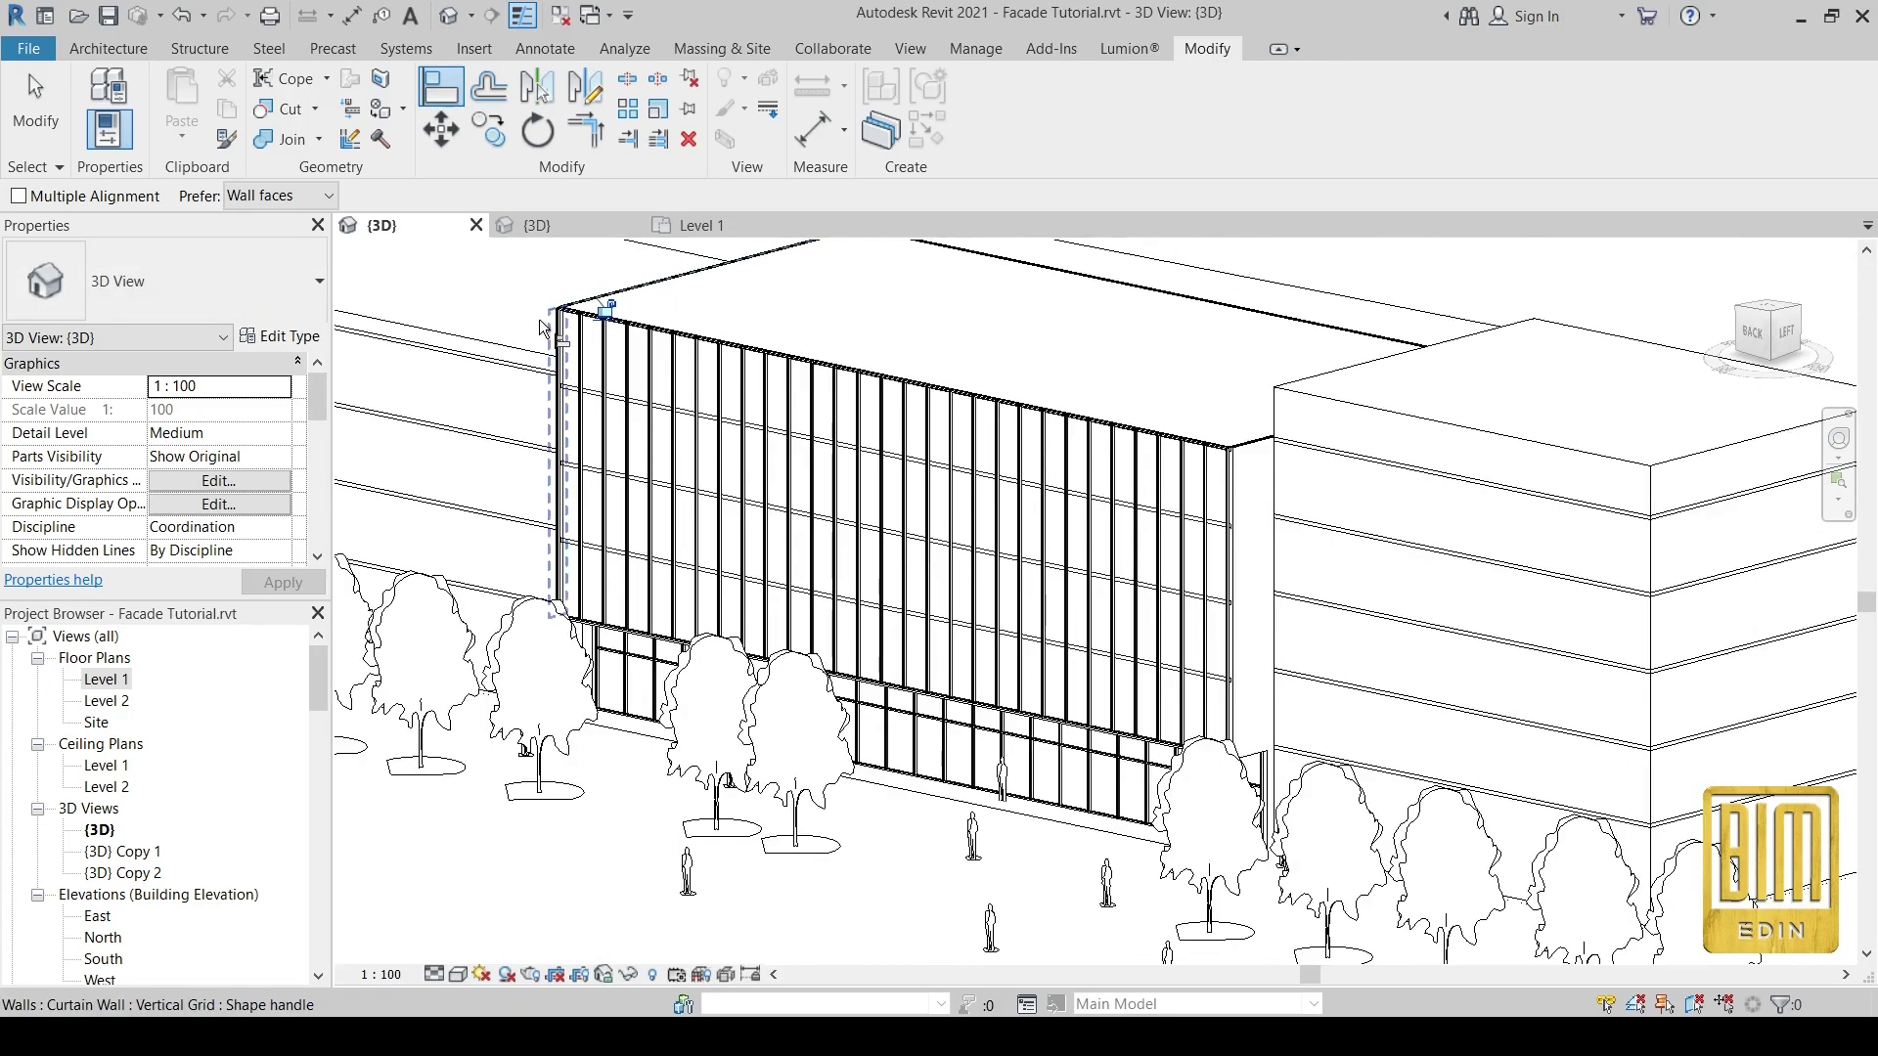
left_click(39, 93)
- Select the curtain wall and reopen the Vertical Grid type properties
left_click(1169, 524)
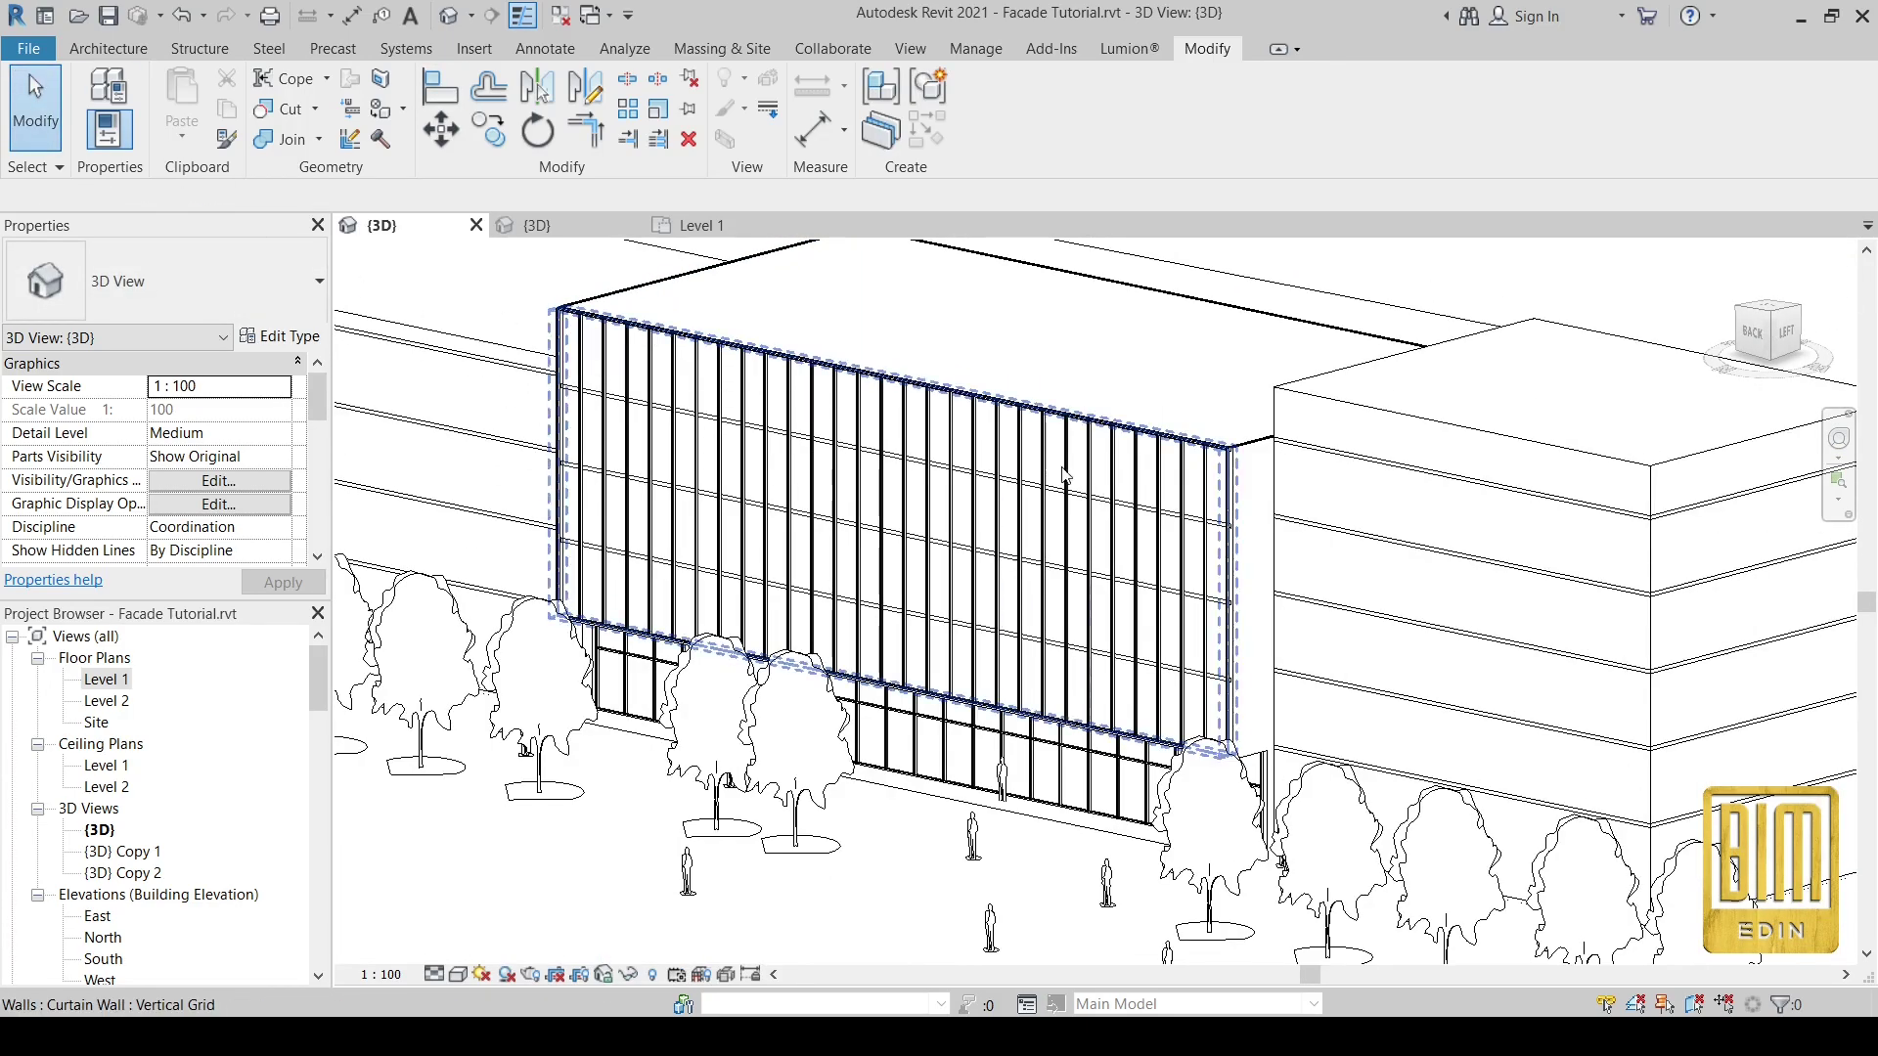
scroll(1166, 523, "up", 2)
left_click(1162, 518)
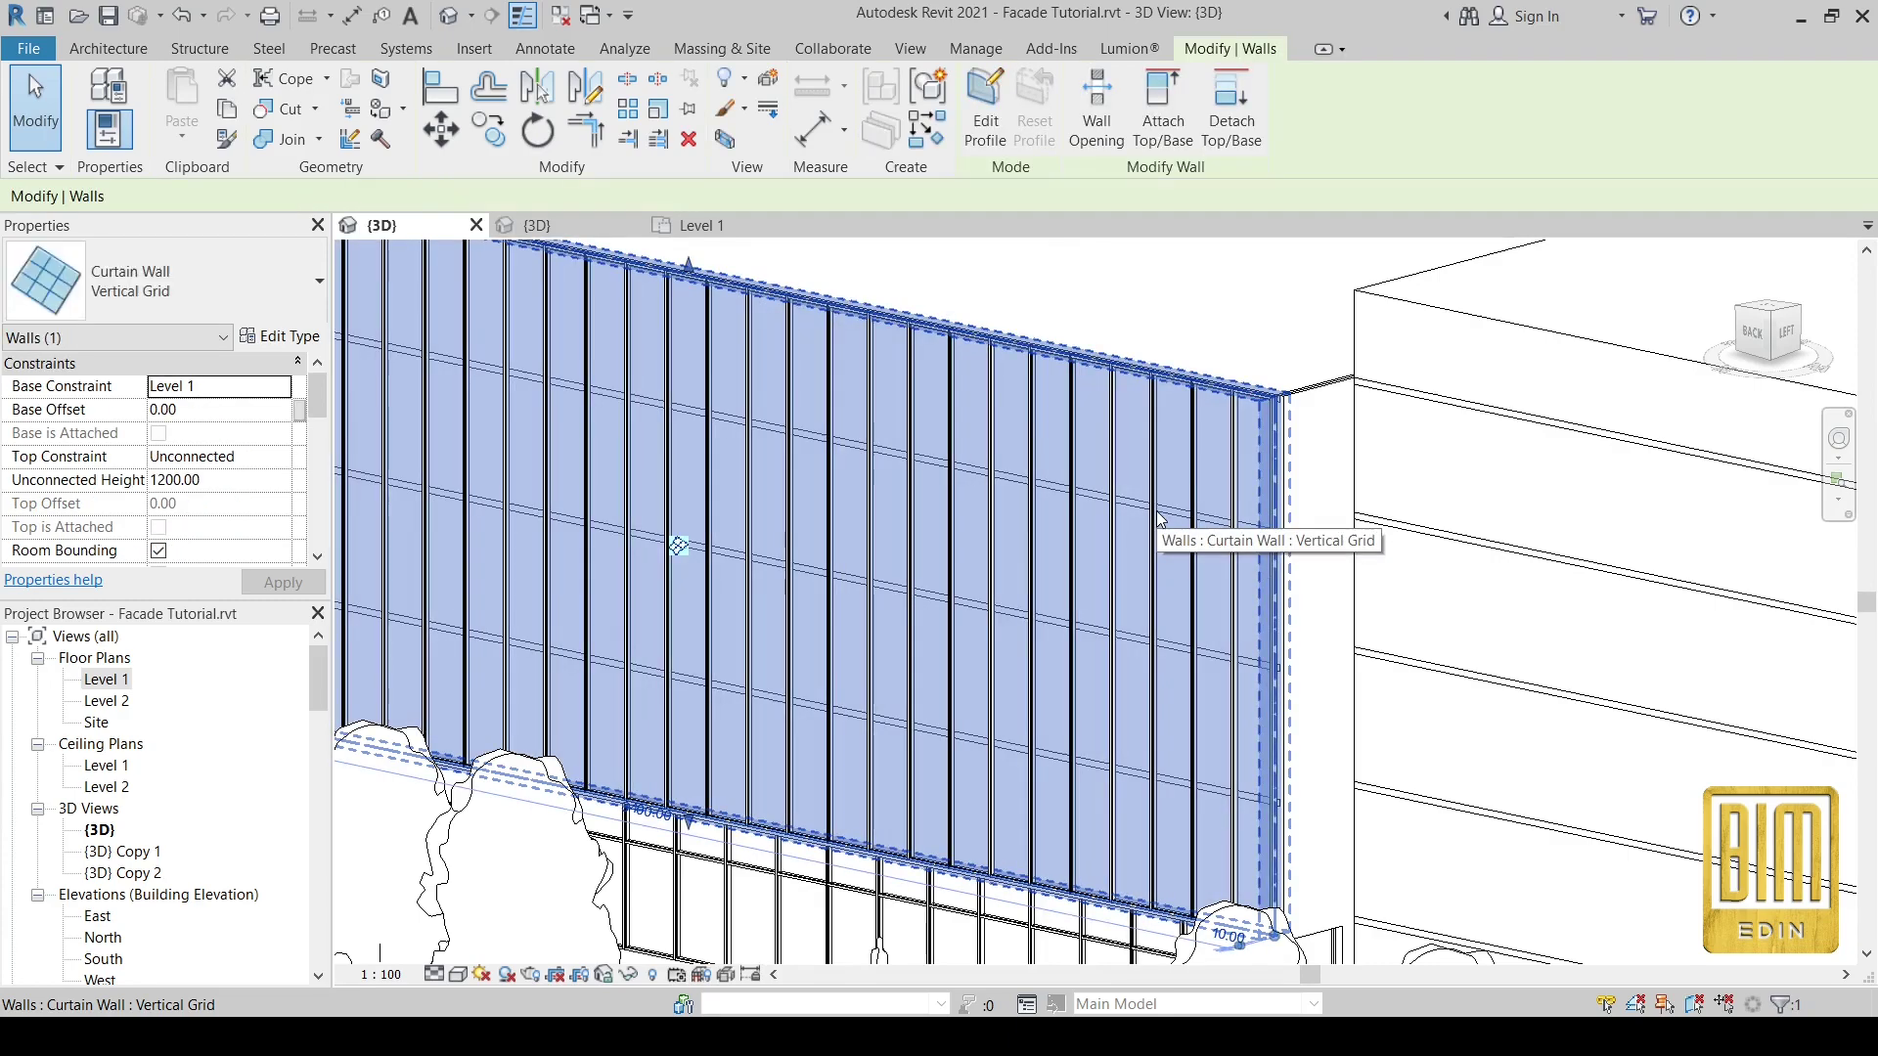
scroll(1162, 518, "down", 3)
scroll(565, 322, "up", 1)
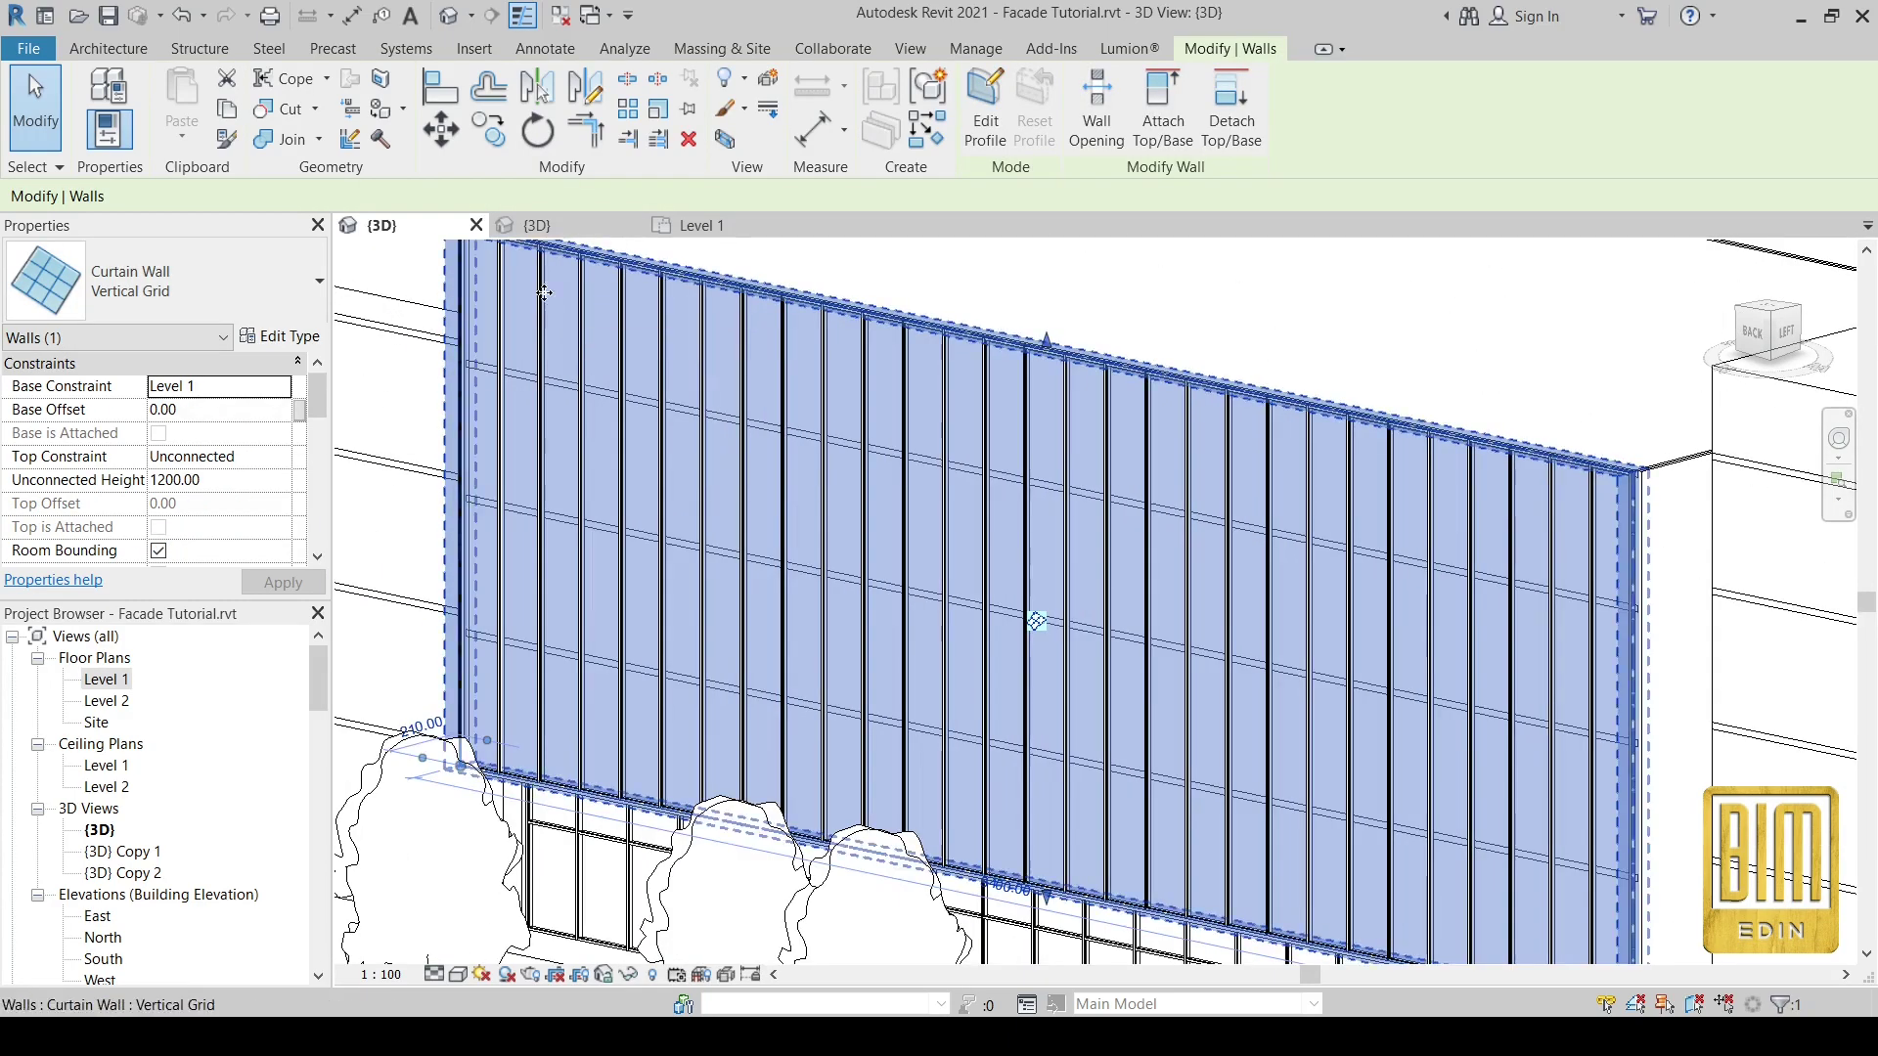
scroll(565, 322, "down", 2)
scroll(572, 331, "up", 3)
scroll(574, 335, "up", 1)
scroll(574, 336, "up", 1)
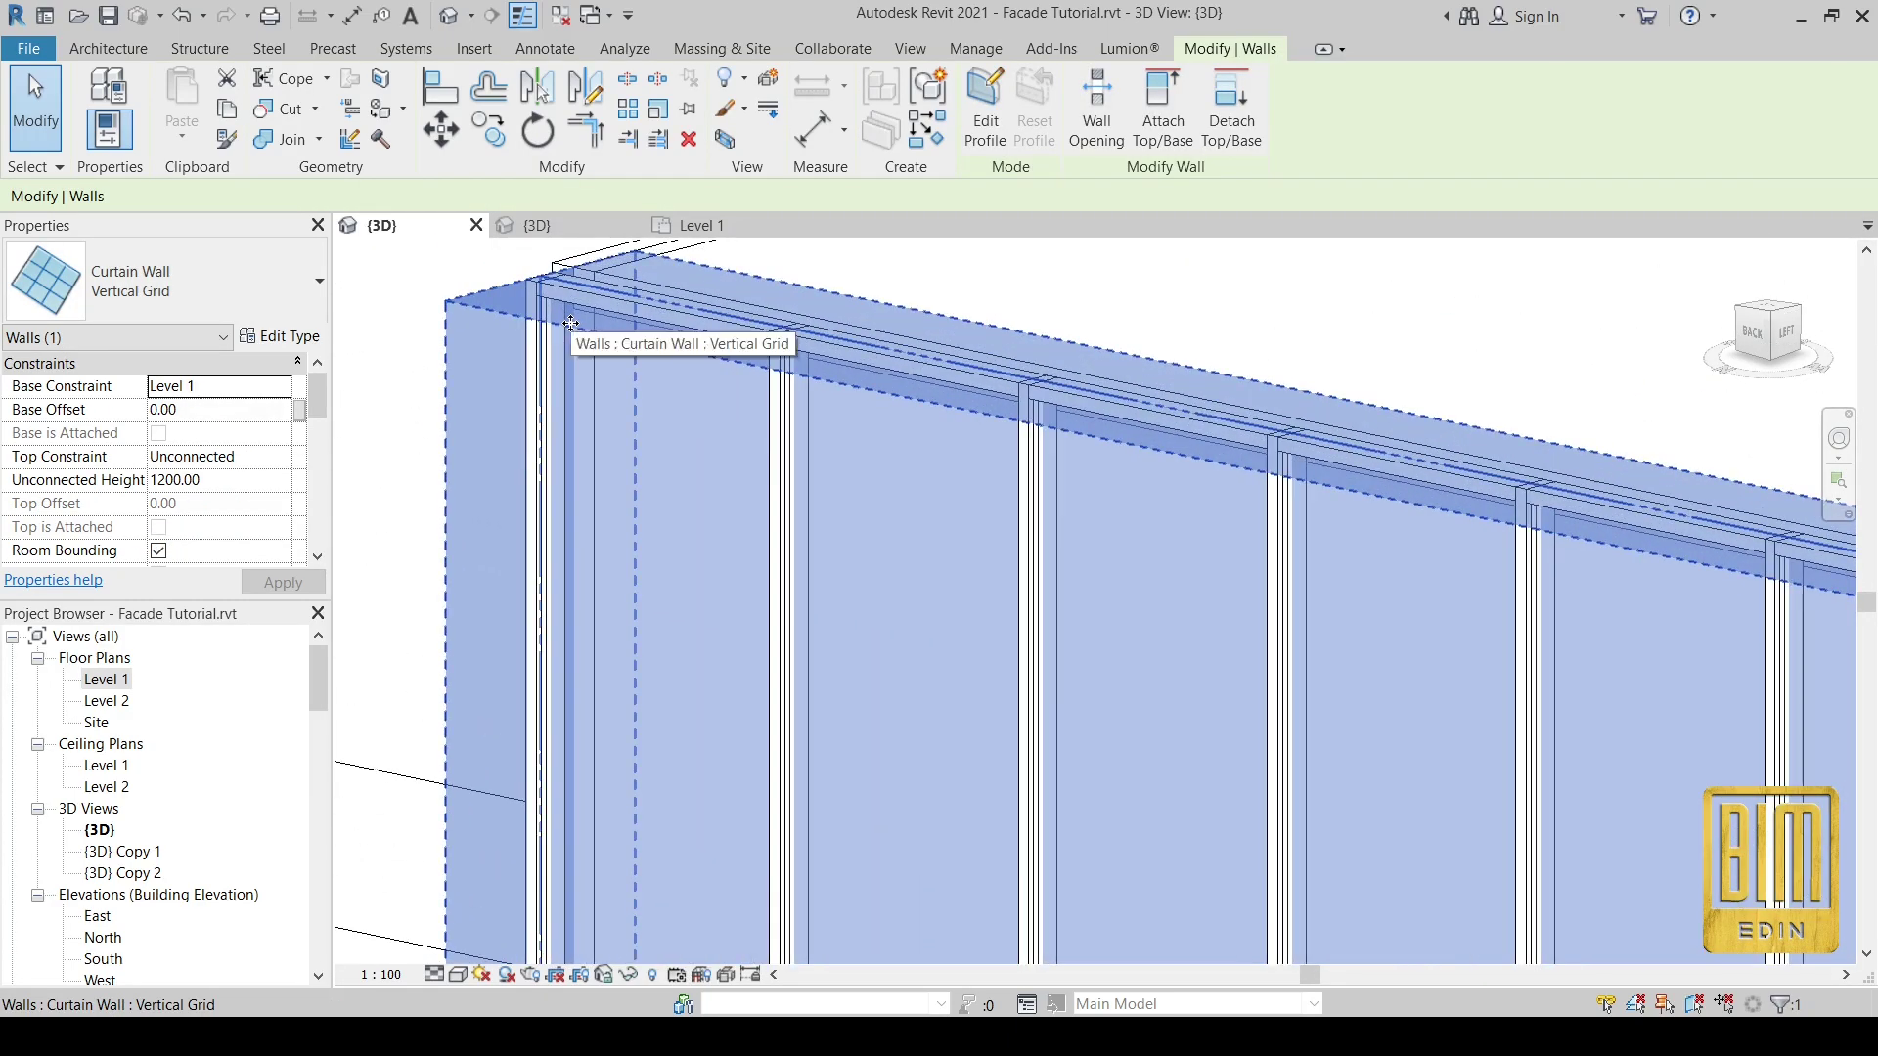
scroll(632, 308, "up", 1)
scroll(632, 308, "down", 2)
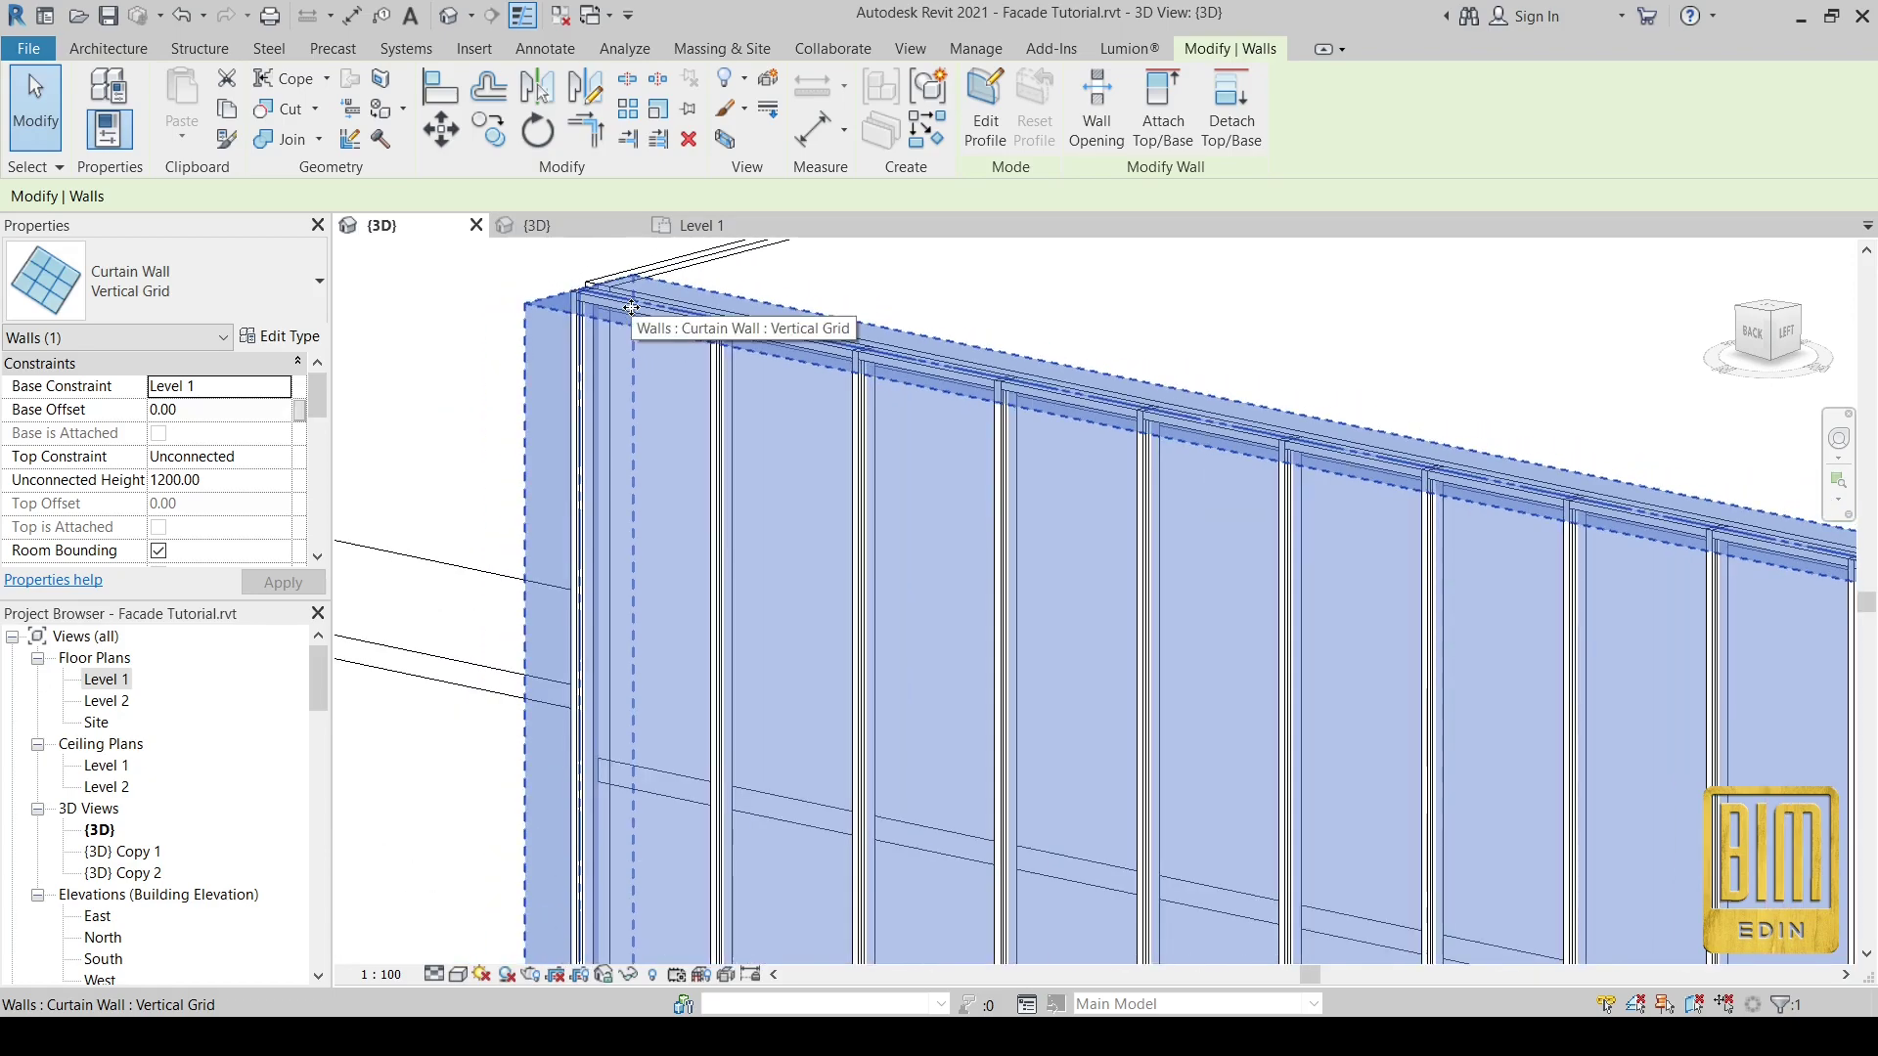
scroll(654, 311, "down", 1)
scroll(654, 311, "down", 2)
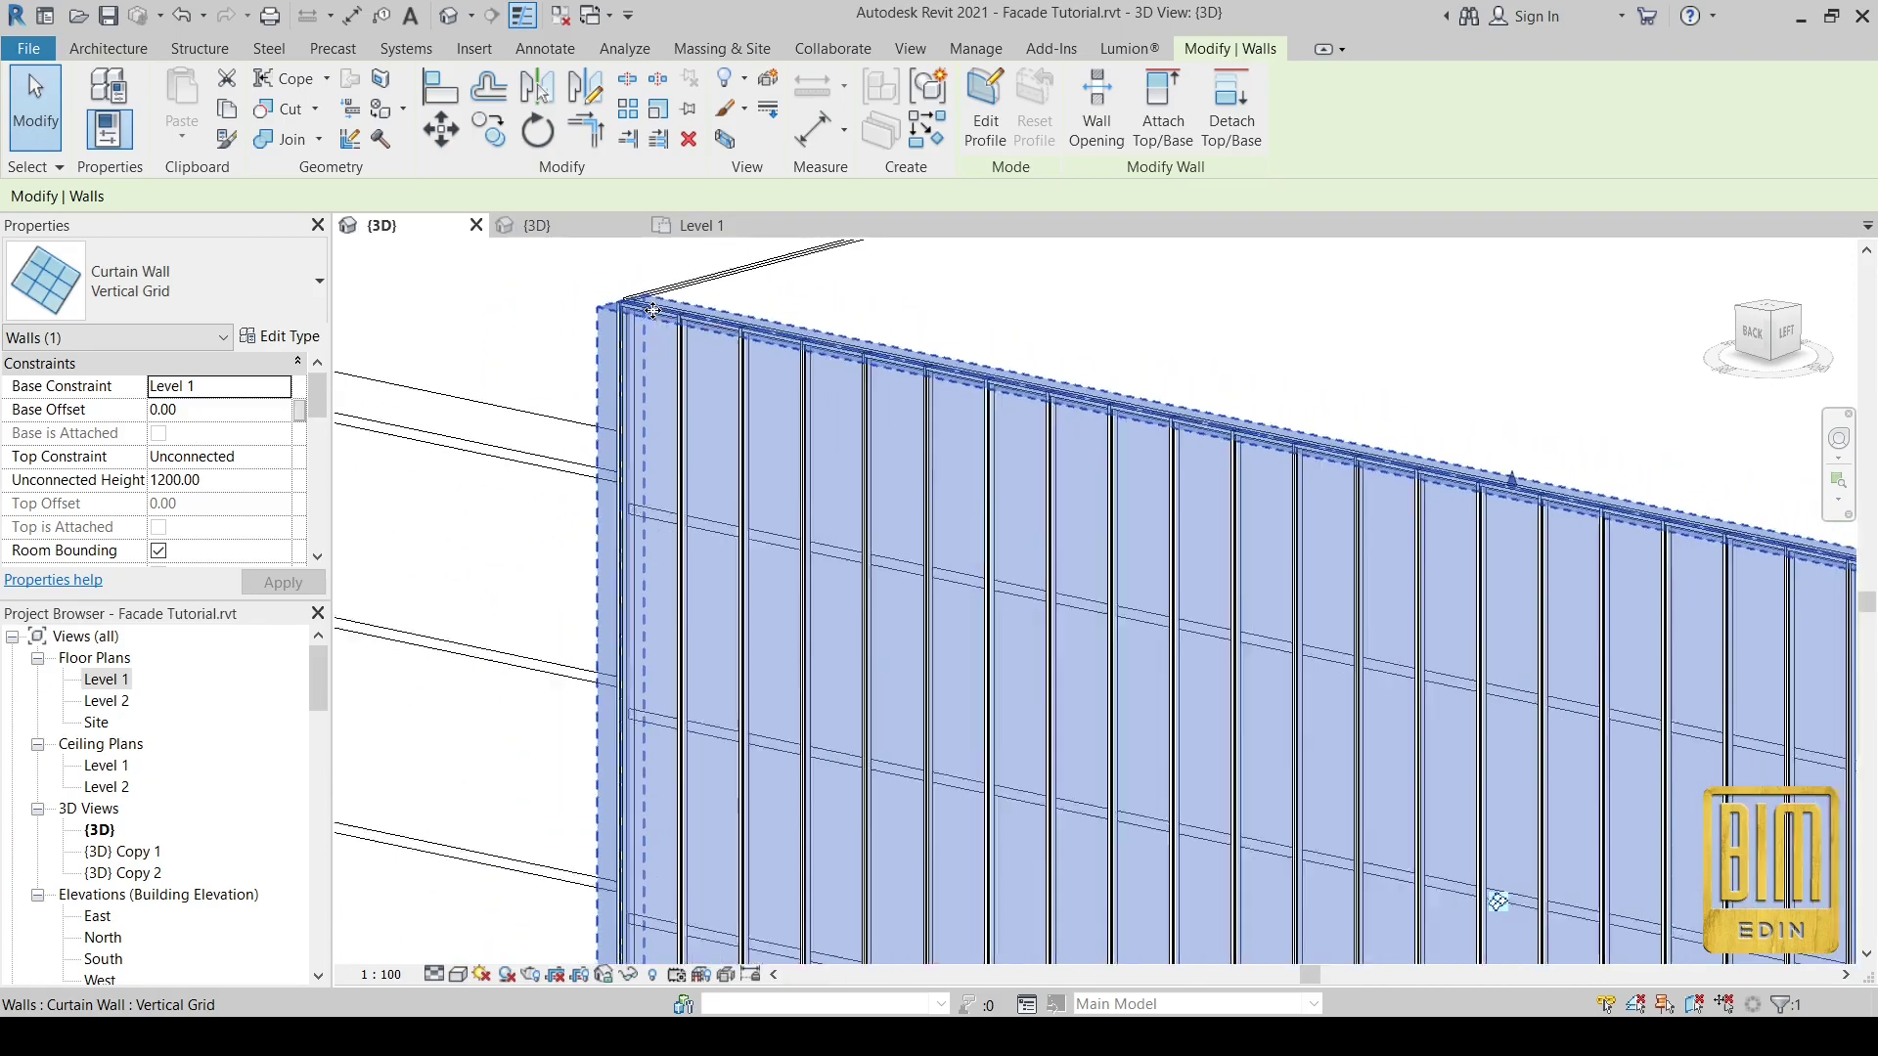
scroll(654, 311, "down", 1)
scroll(655, 778, "up", 2)
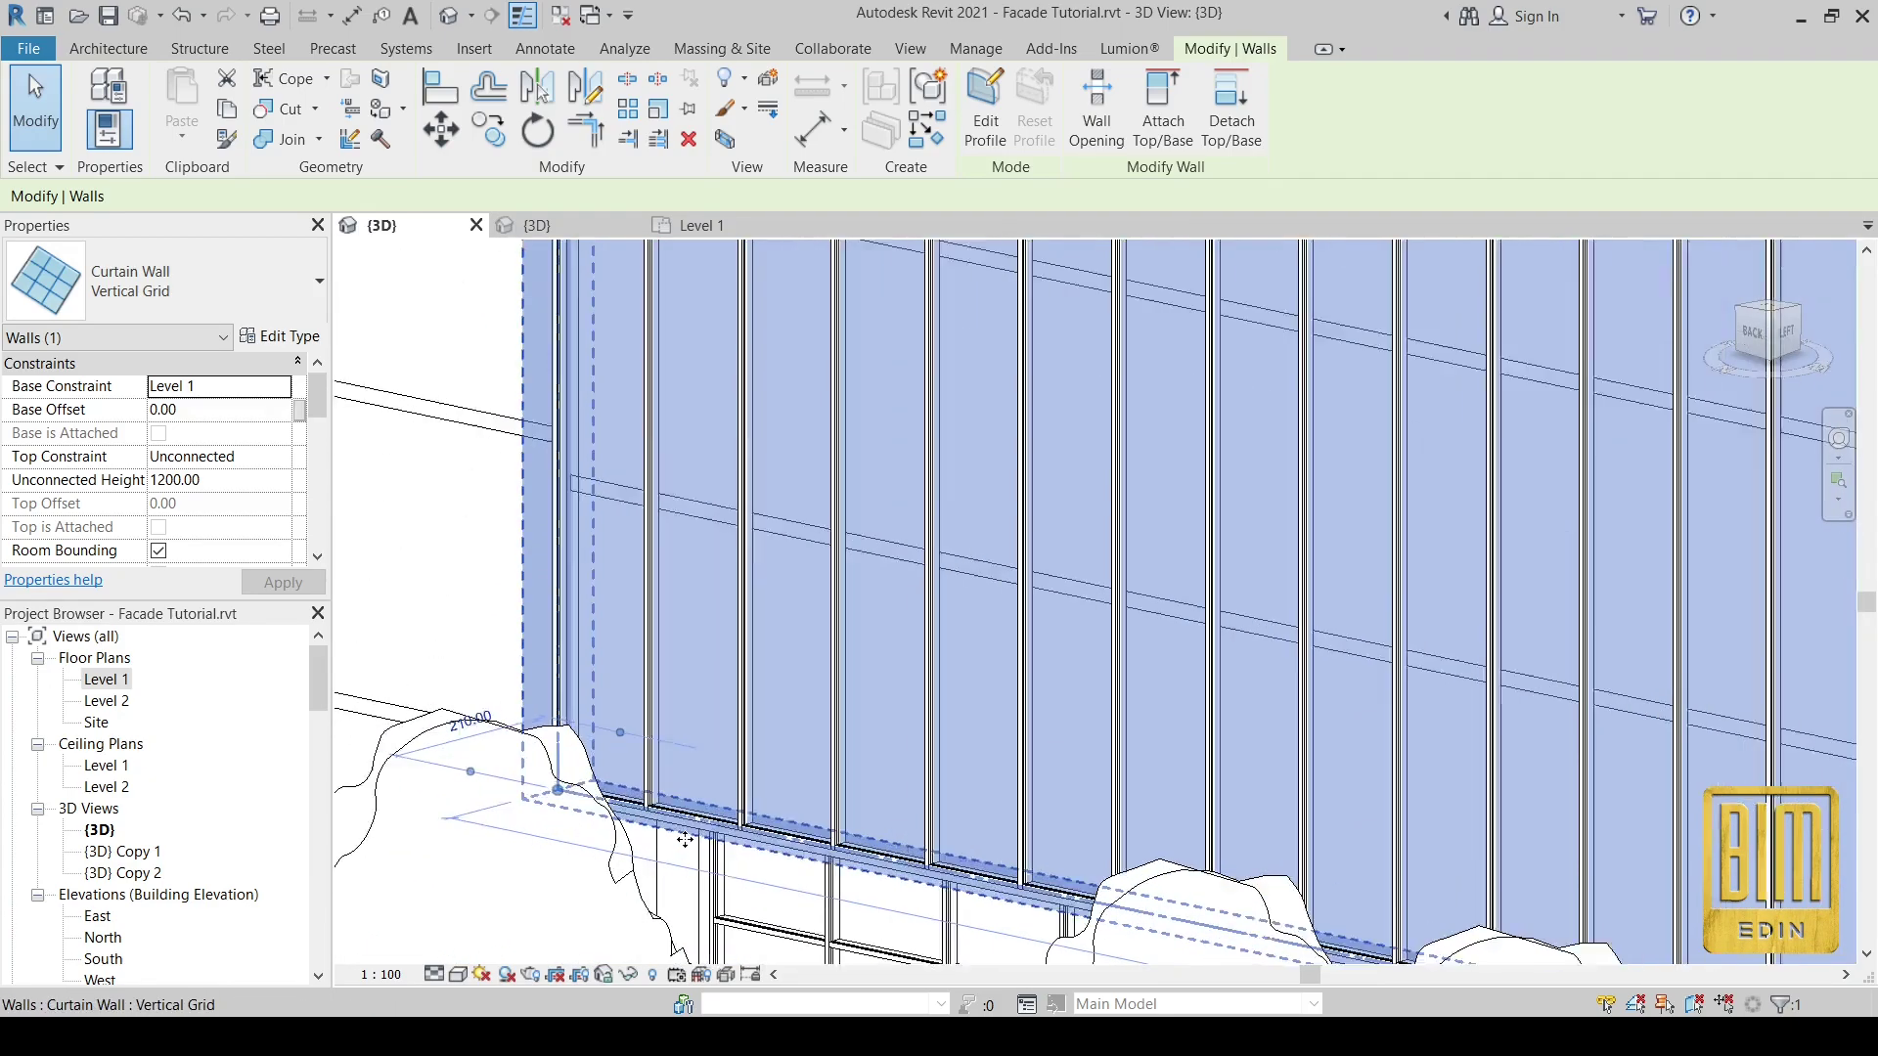
scroll(656, 778, "up", 3)
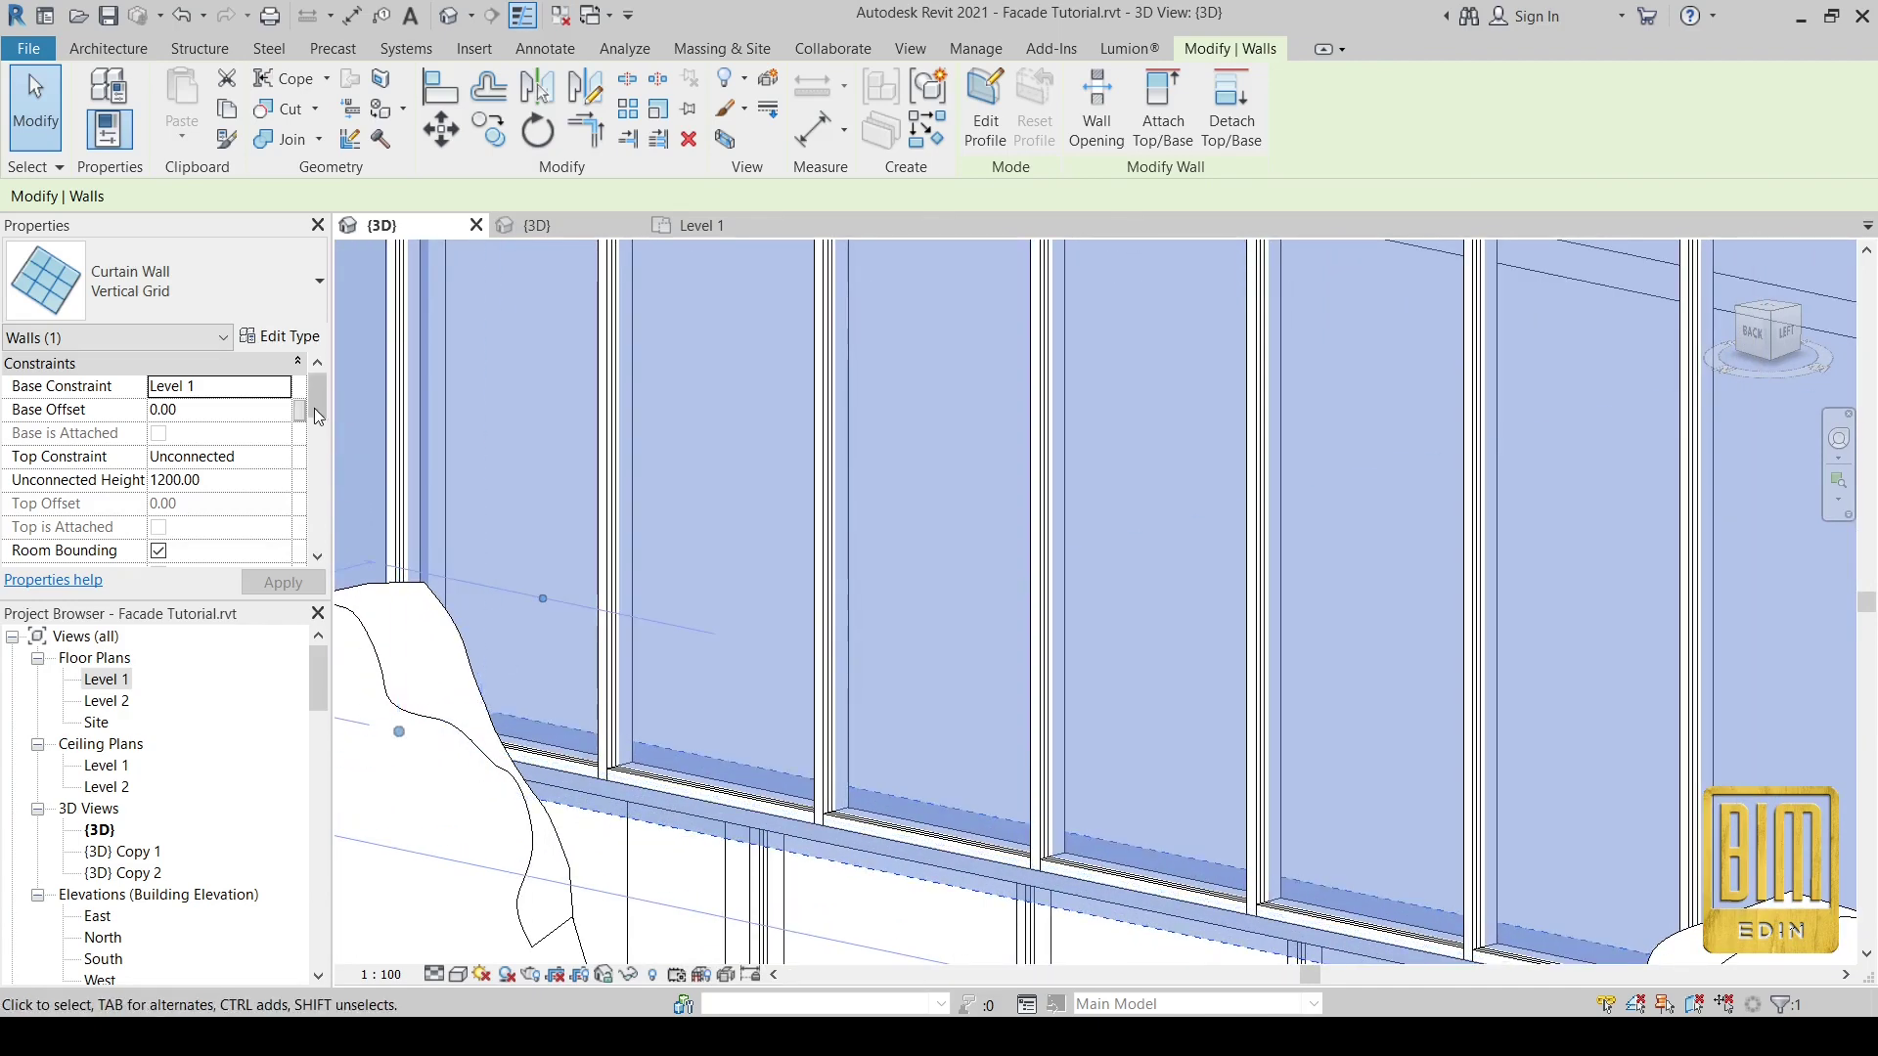
left_click(284, 336)
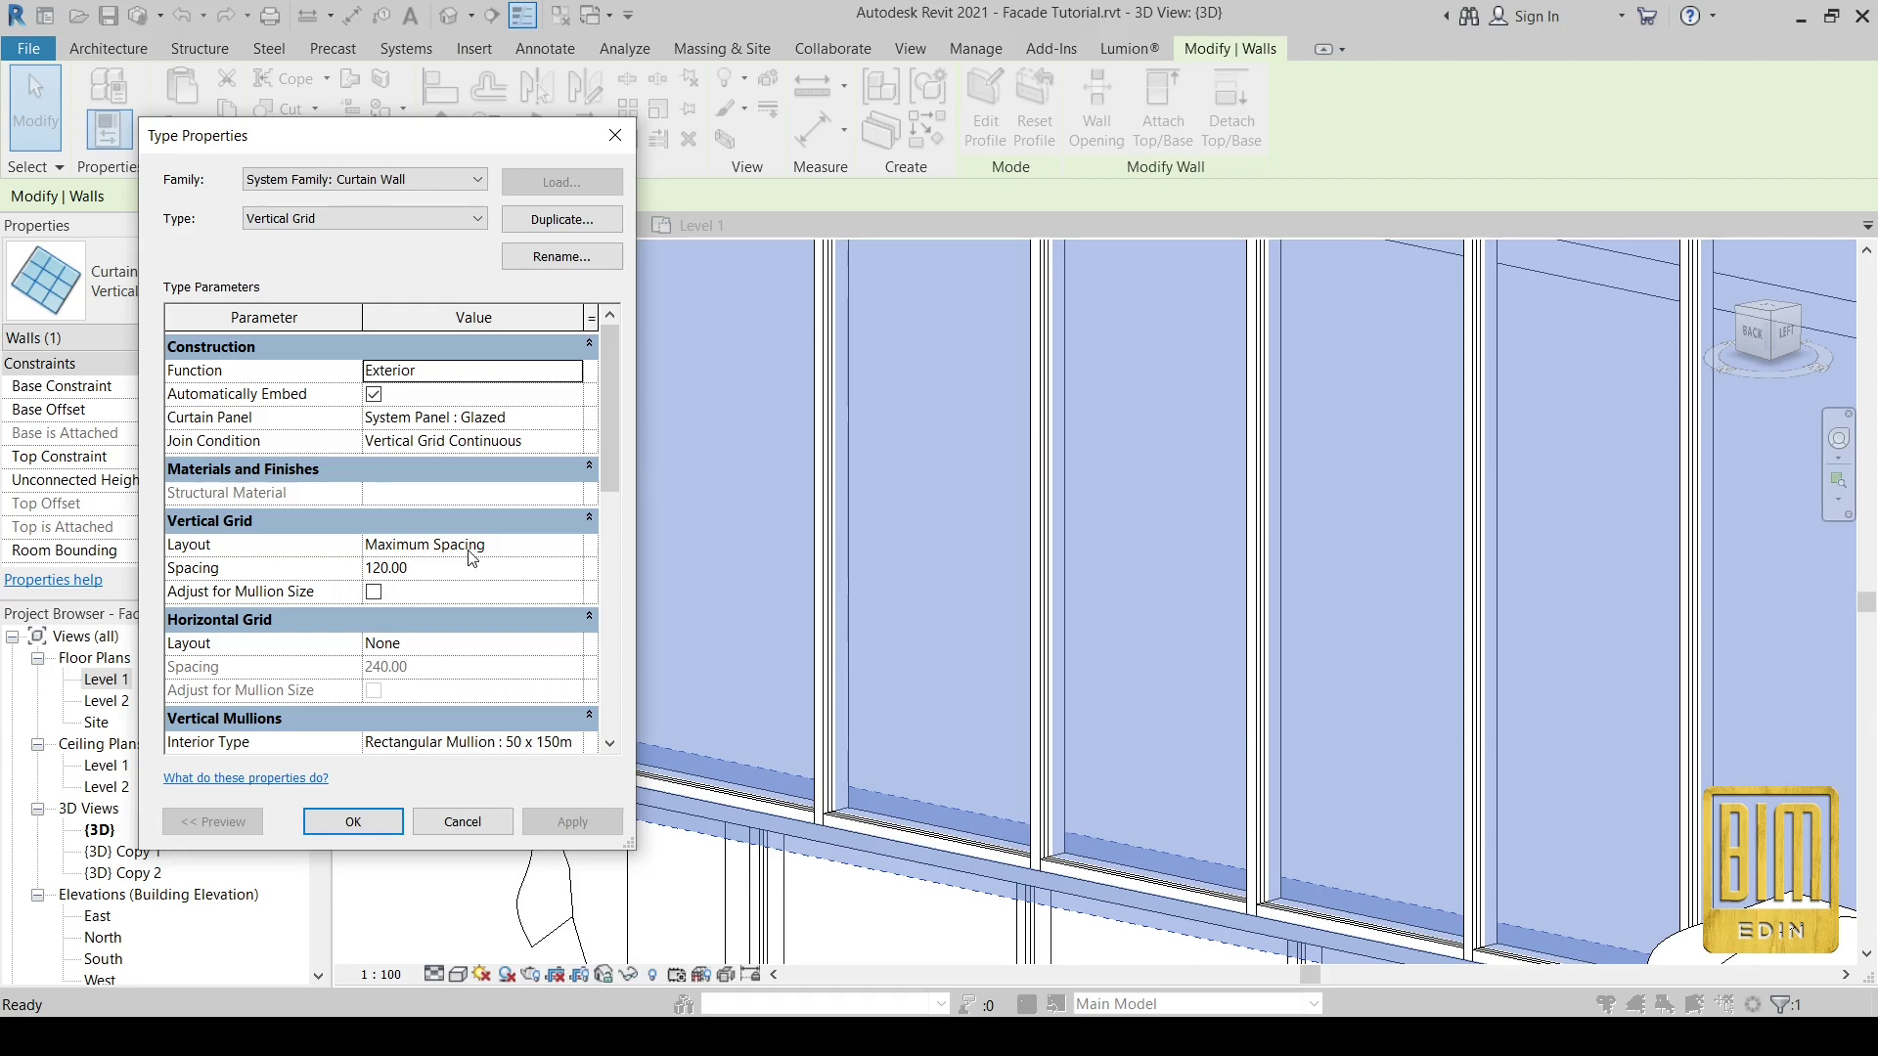
- Set Vertical Mullions Border 1 and Border 2 Type to None and apply
scroll(472, 557, "down", 2)
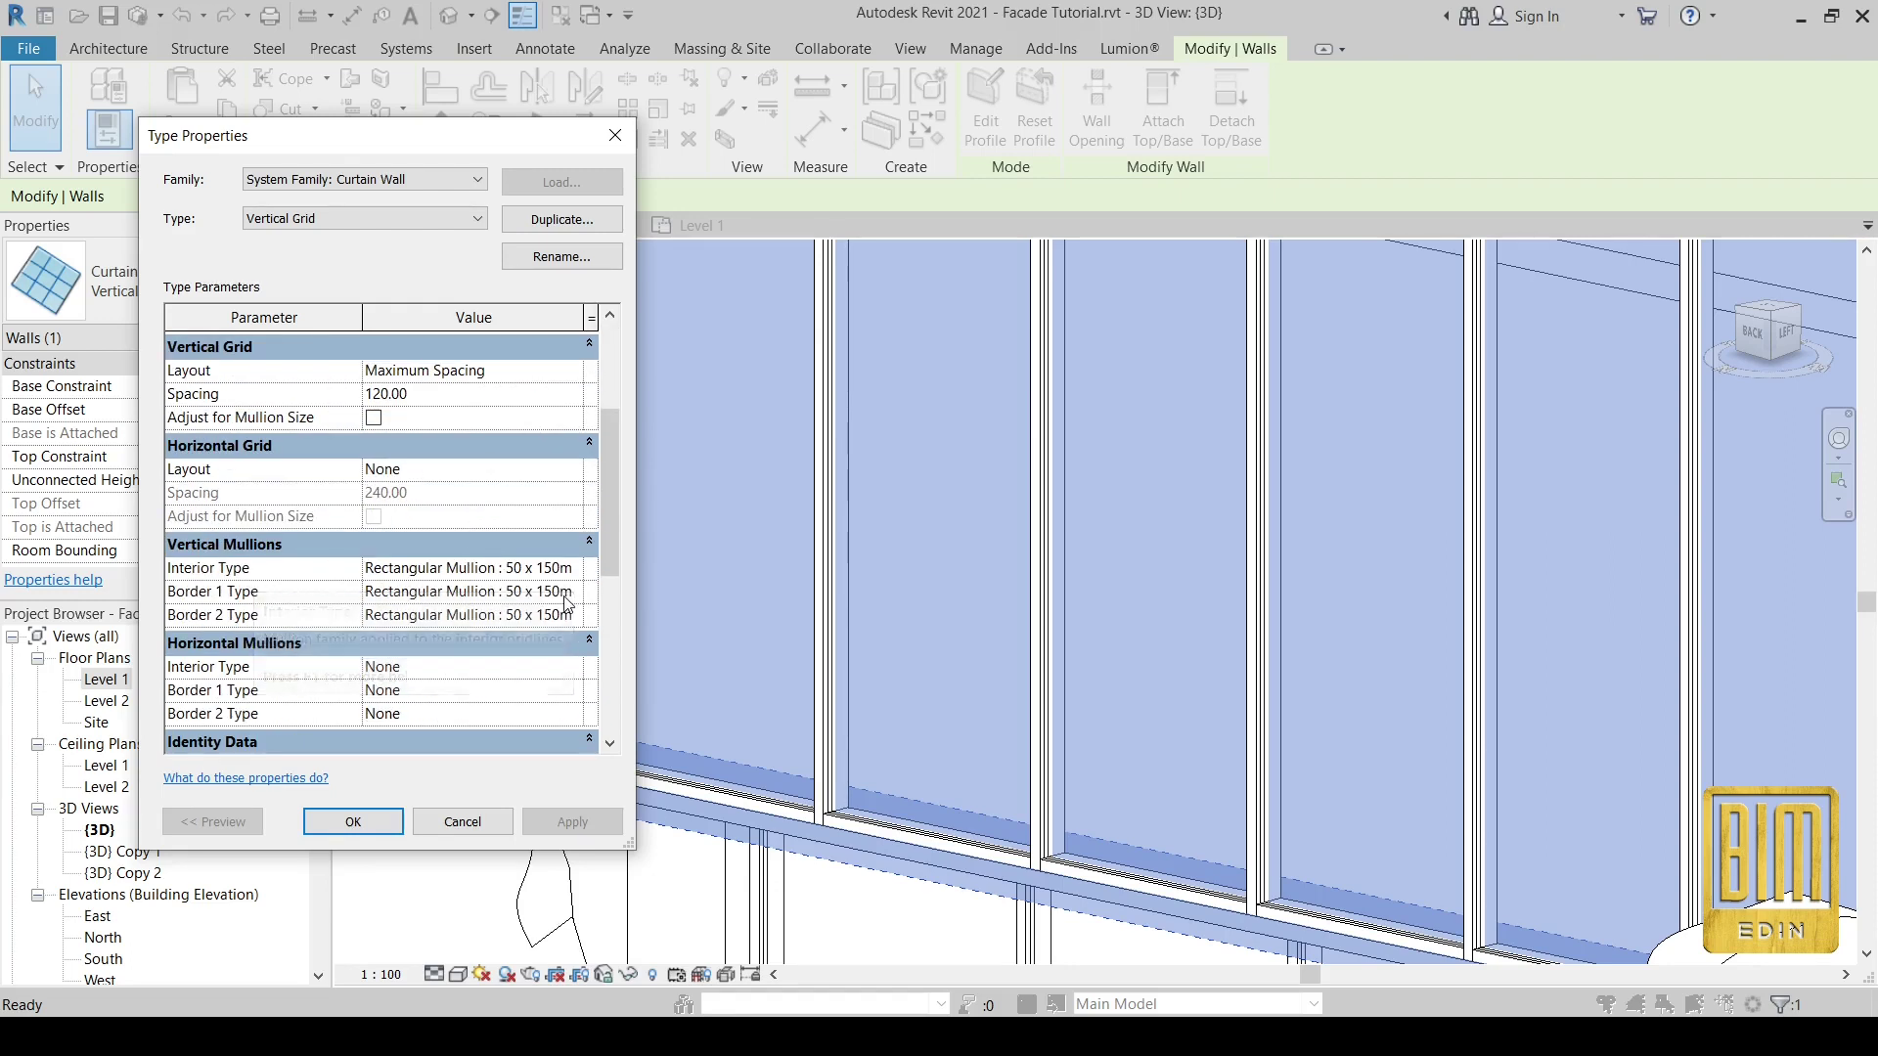
left_click(450, 593)
scroll(451, 612, "up", 1)
scroll(451, 617, "up", 1)
left_click(452, 624)
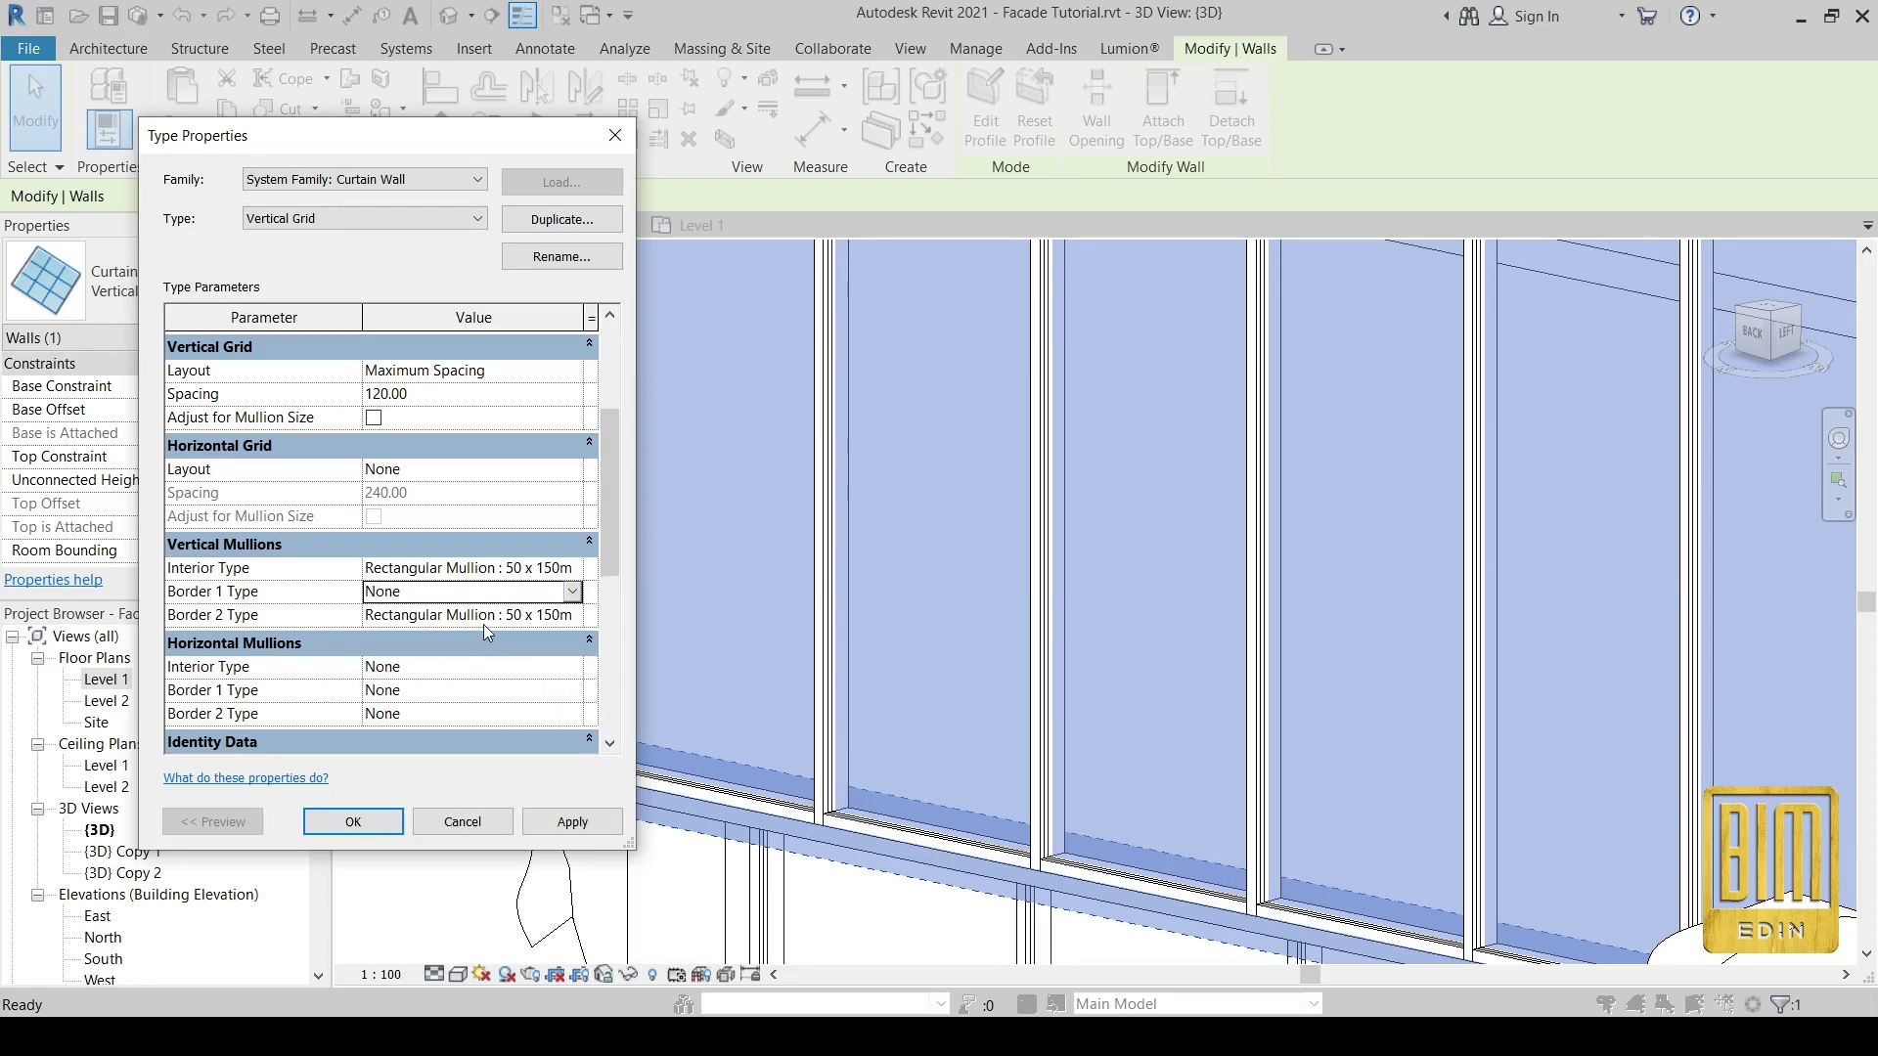
left_click(475, 615)
scroll(450, 665, "up", 2)
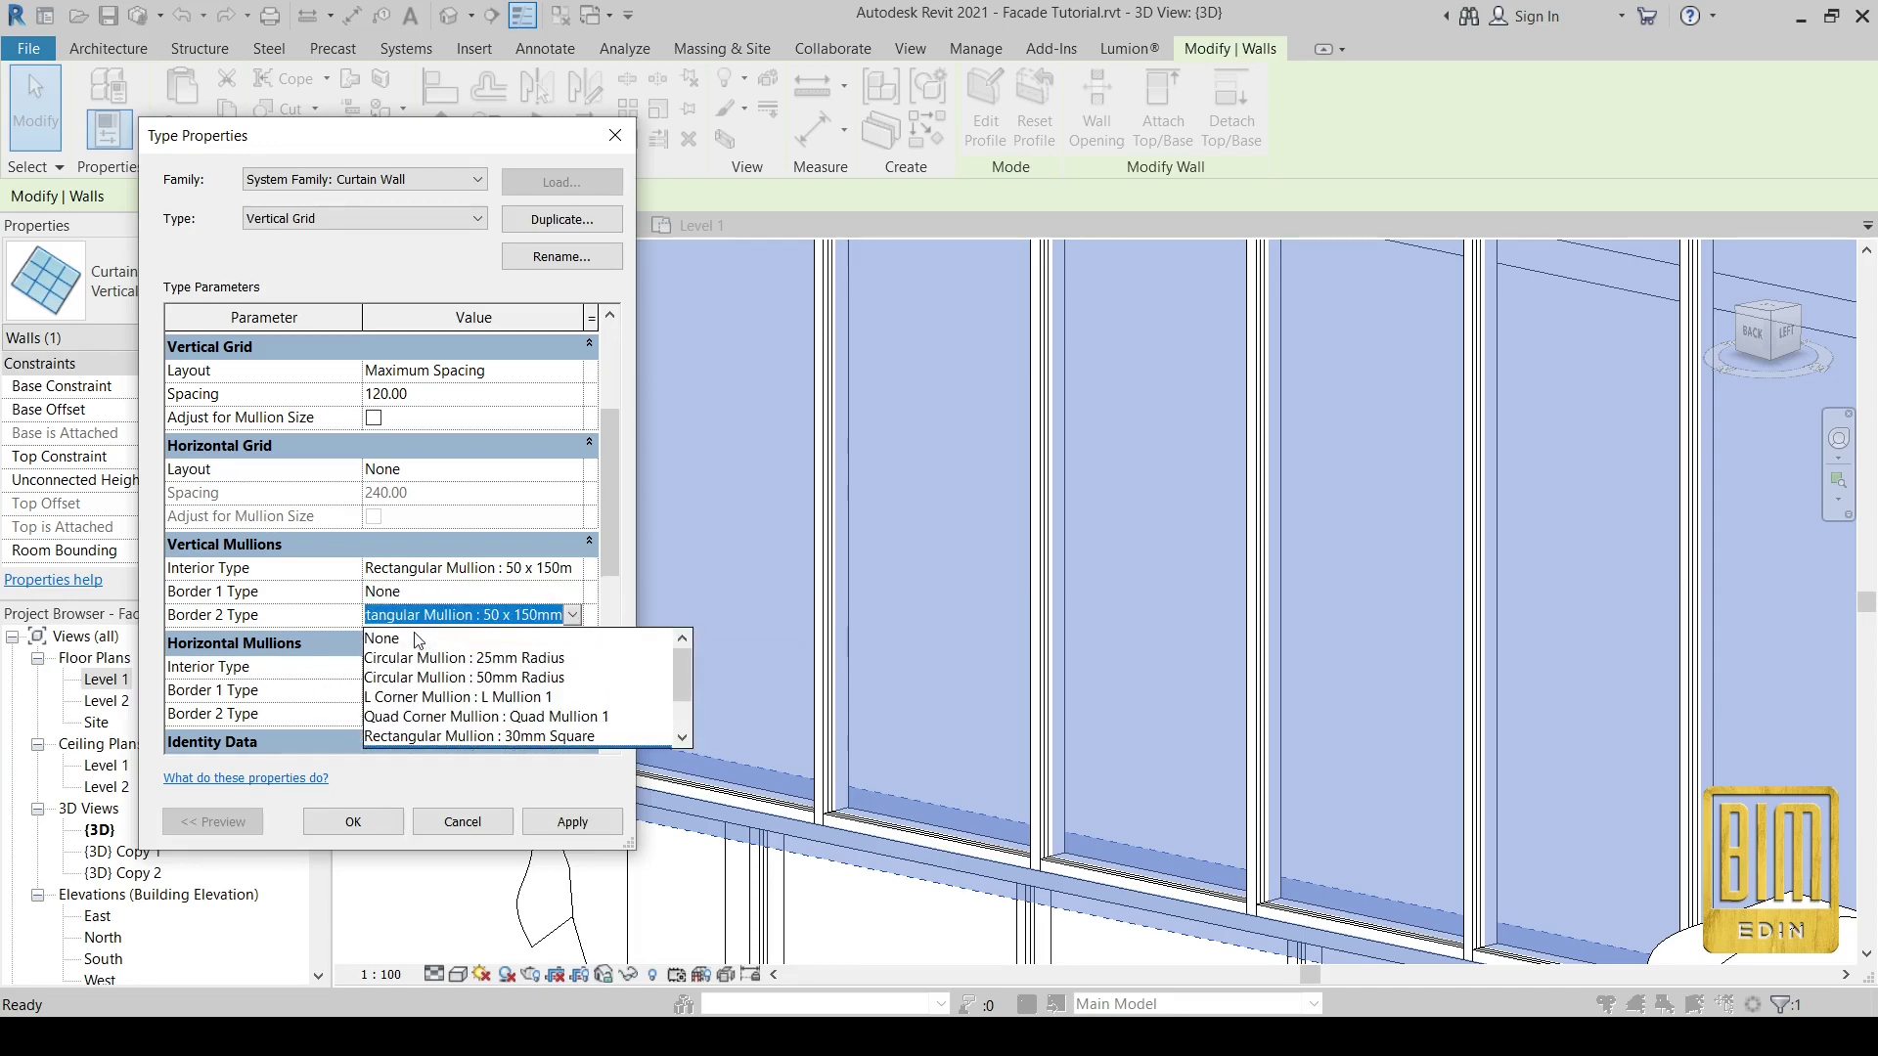
left_click(419, 638)
left_click(575, 824)
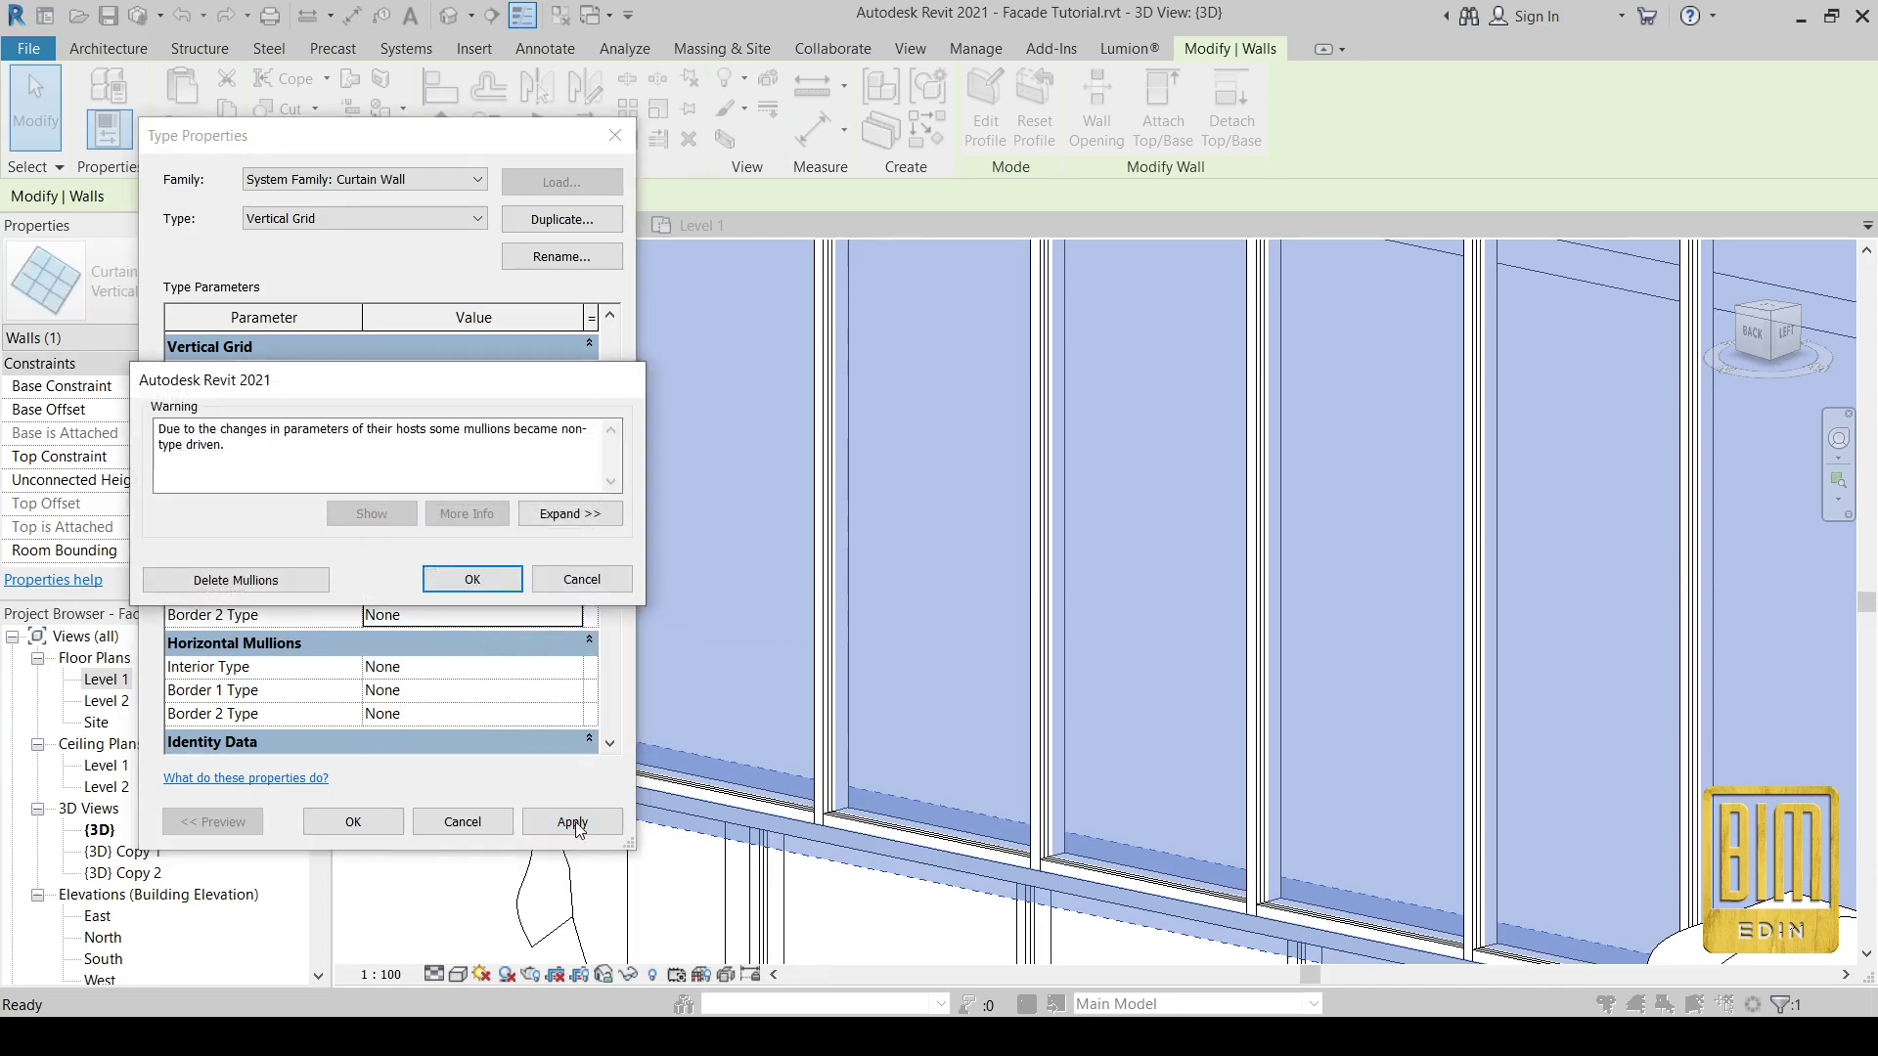
- Choose Delete Mullions to remove the existing border mullions and close Type Properties
left_click(261, 583)
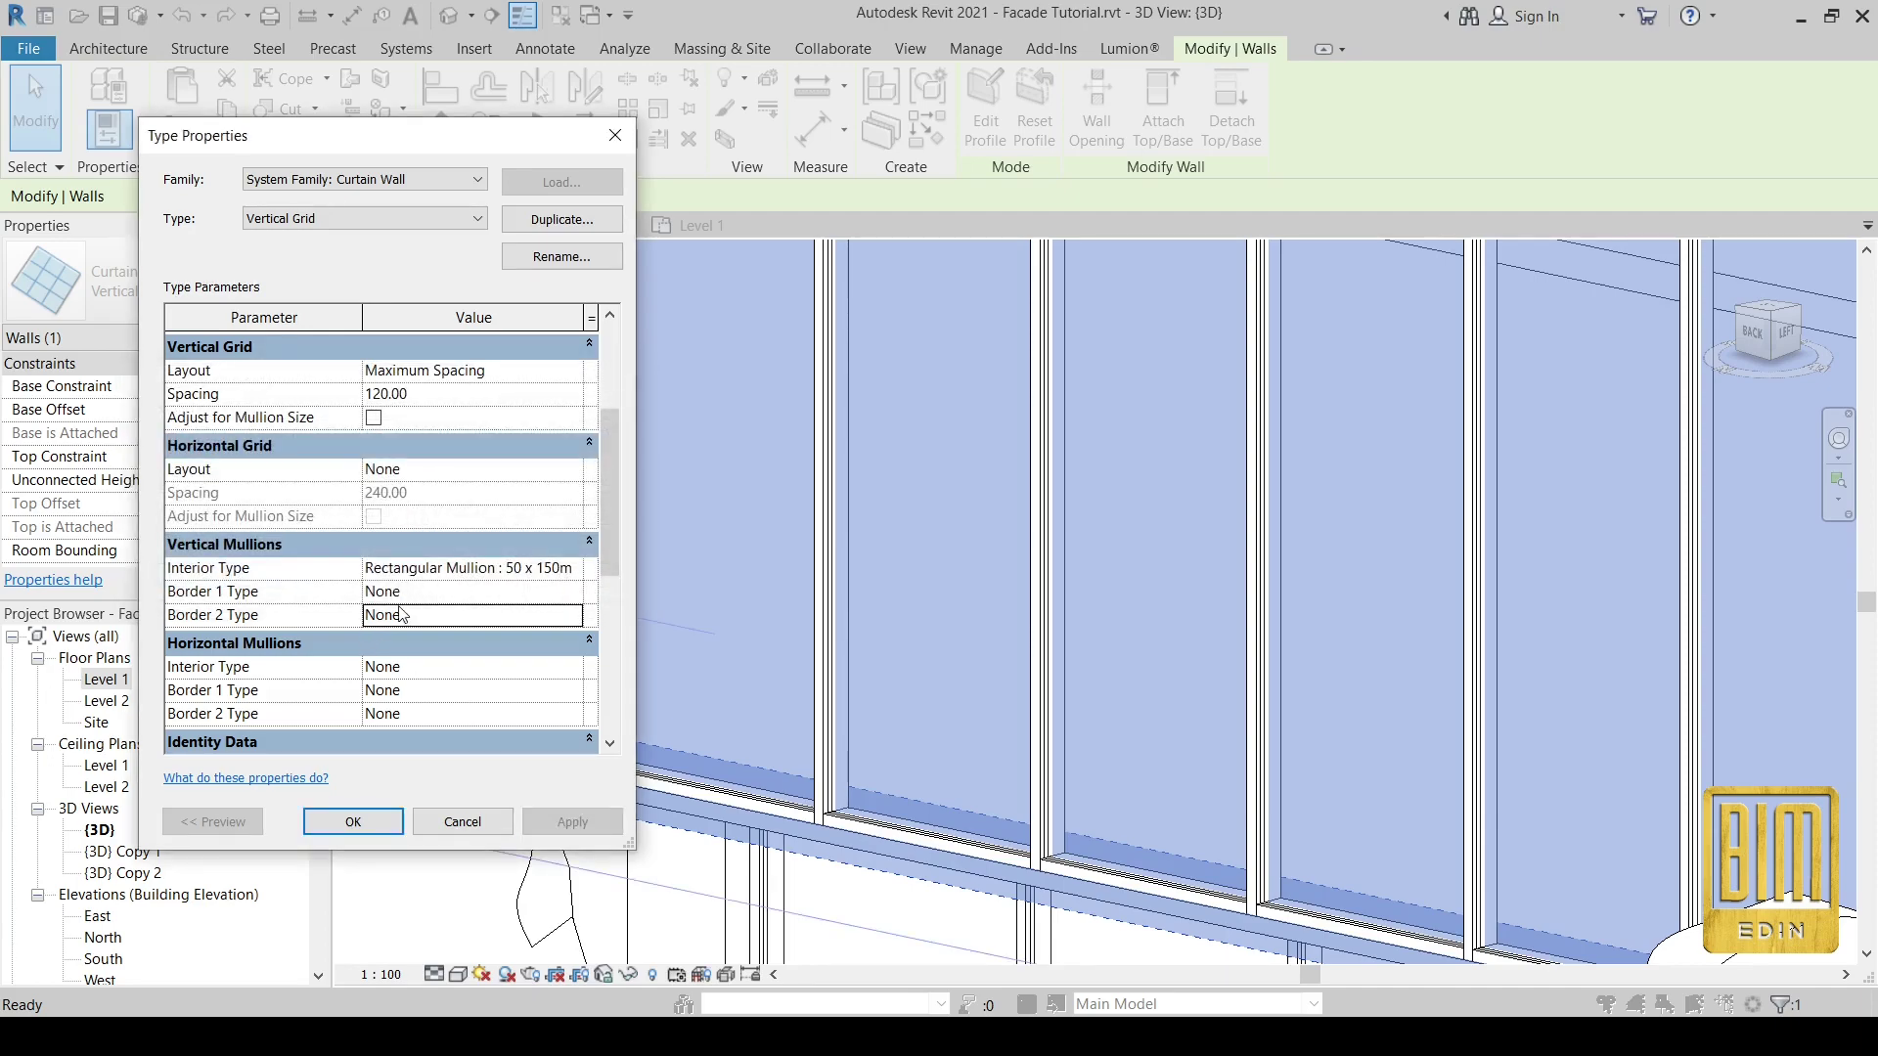
left_click(368, 826)
scroll(620, 692, "down", 2)
scroll(620, 693, "down", 2)
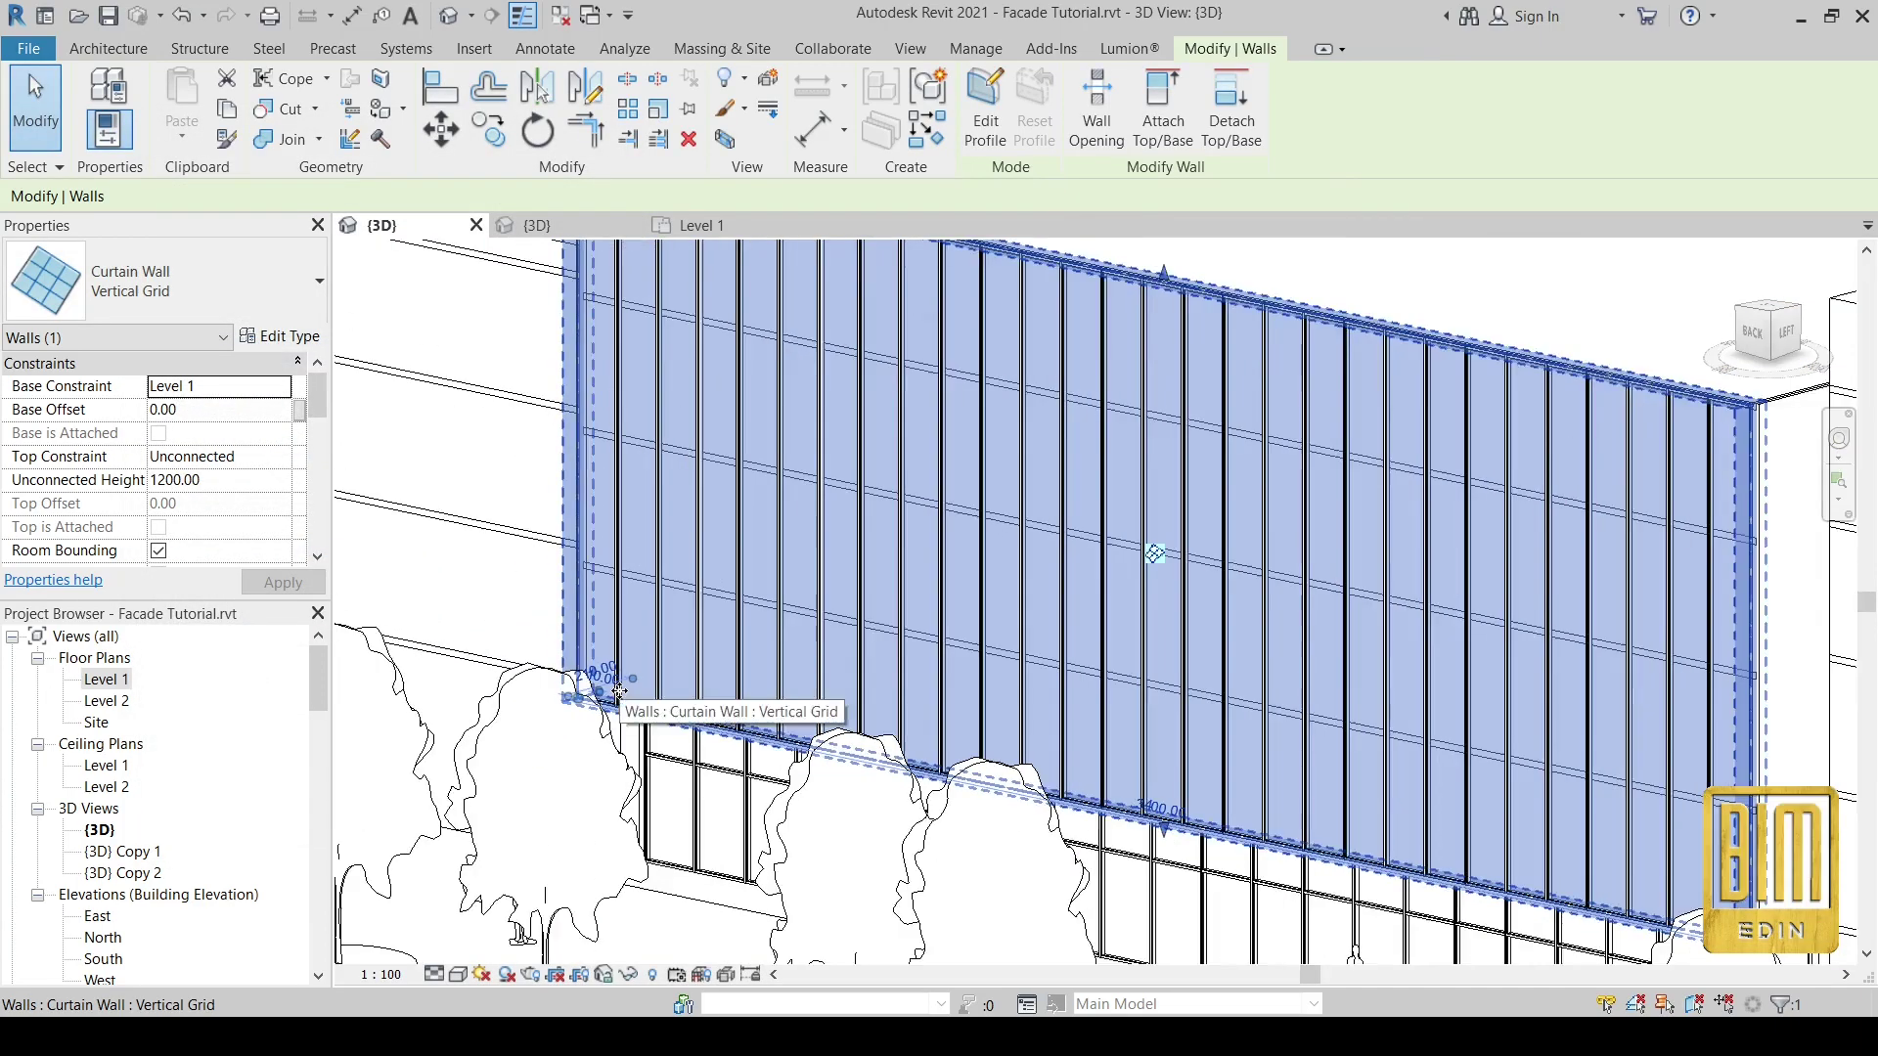
scroll(619, 692, "down", 3)
scroll(525, 367, "up", 5)
scroll(526, 367, "up", 2)
scroll(525, 367, "up", 2)
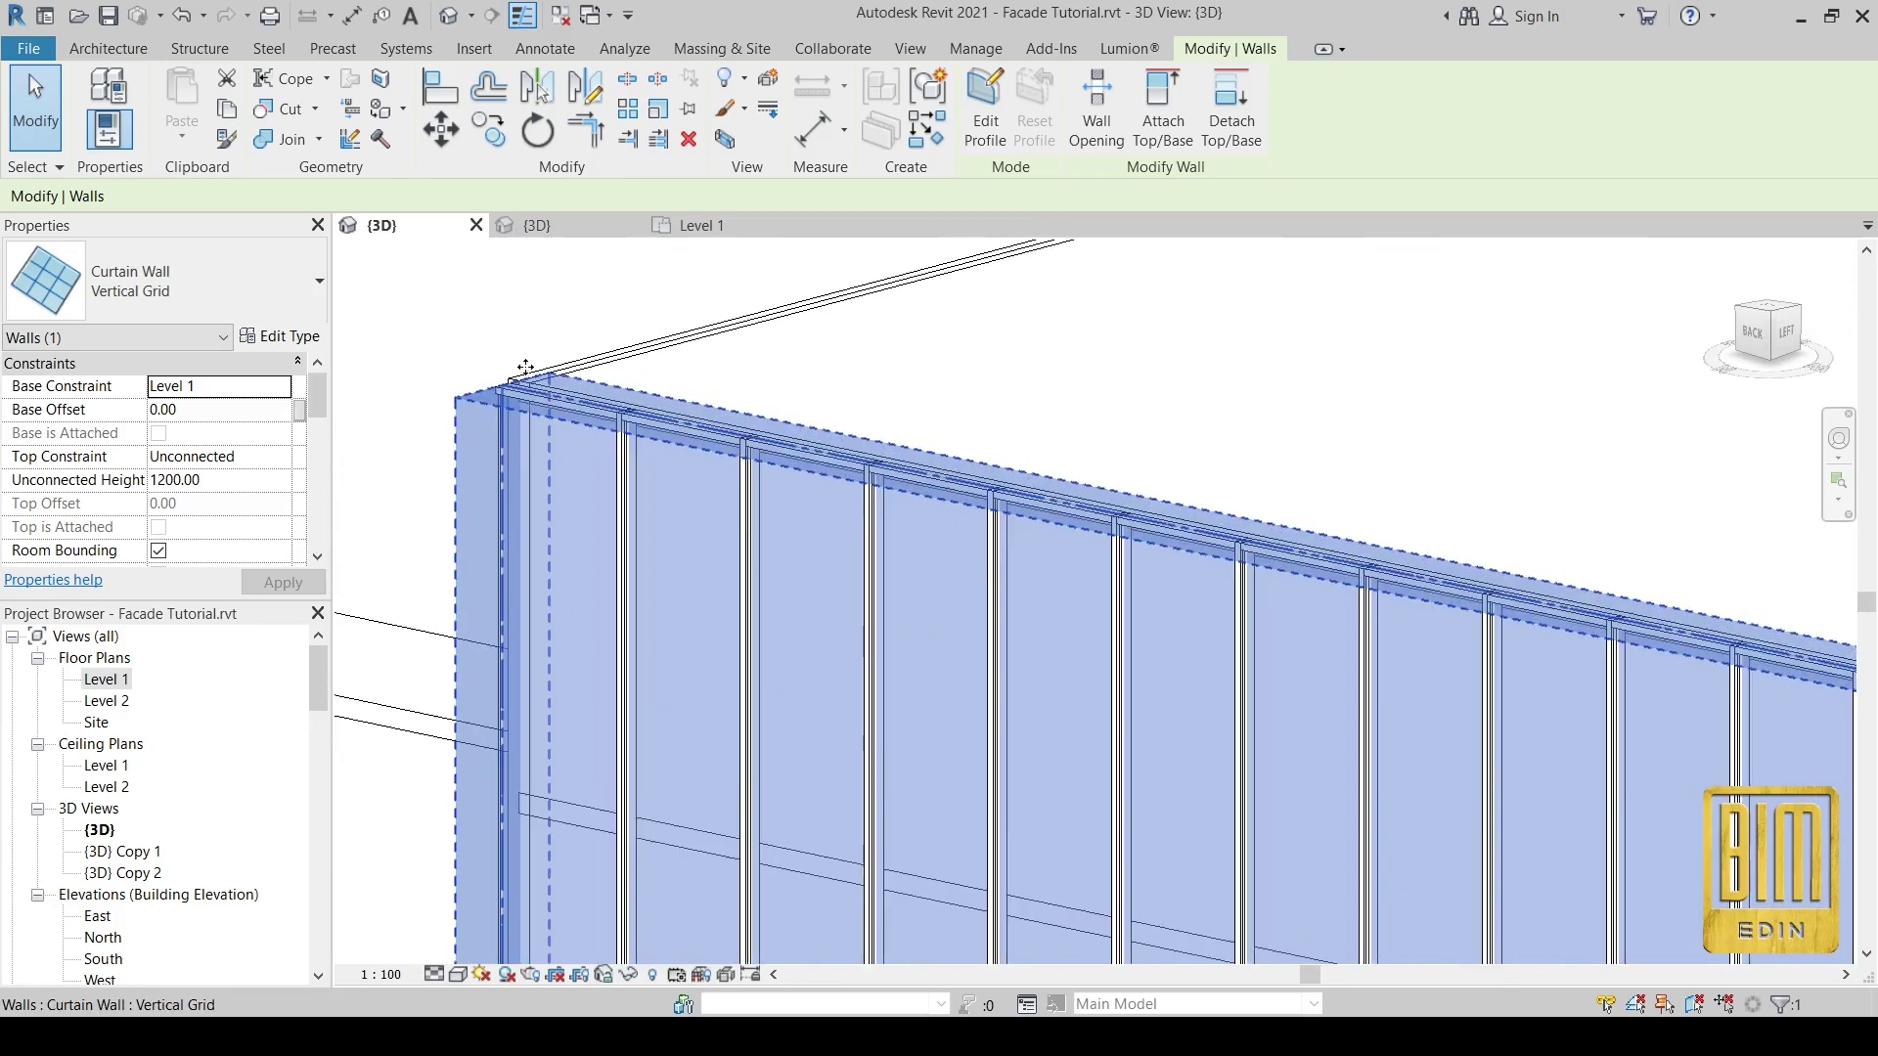
scroll(525, 367, "up", 2)
scroll(524, 401, "up", 2)
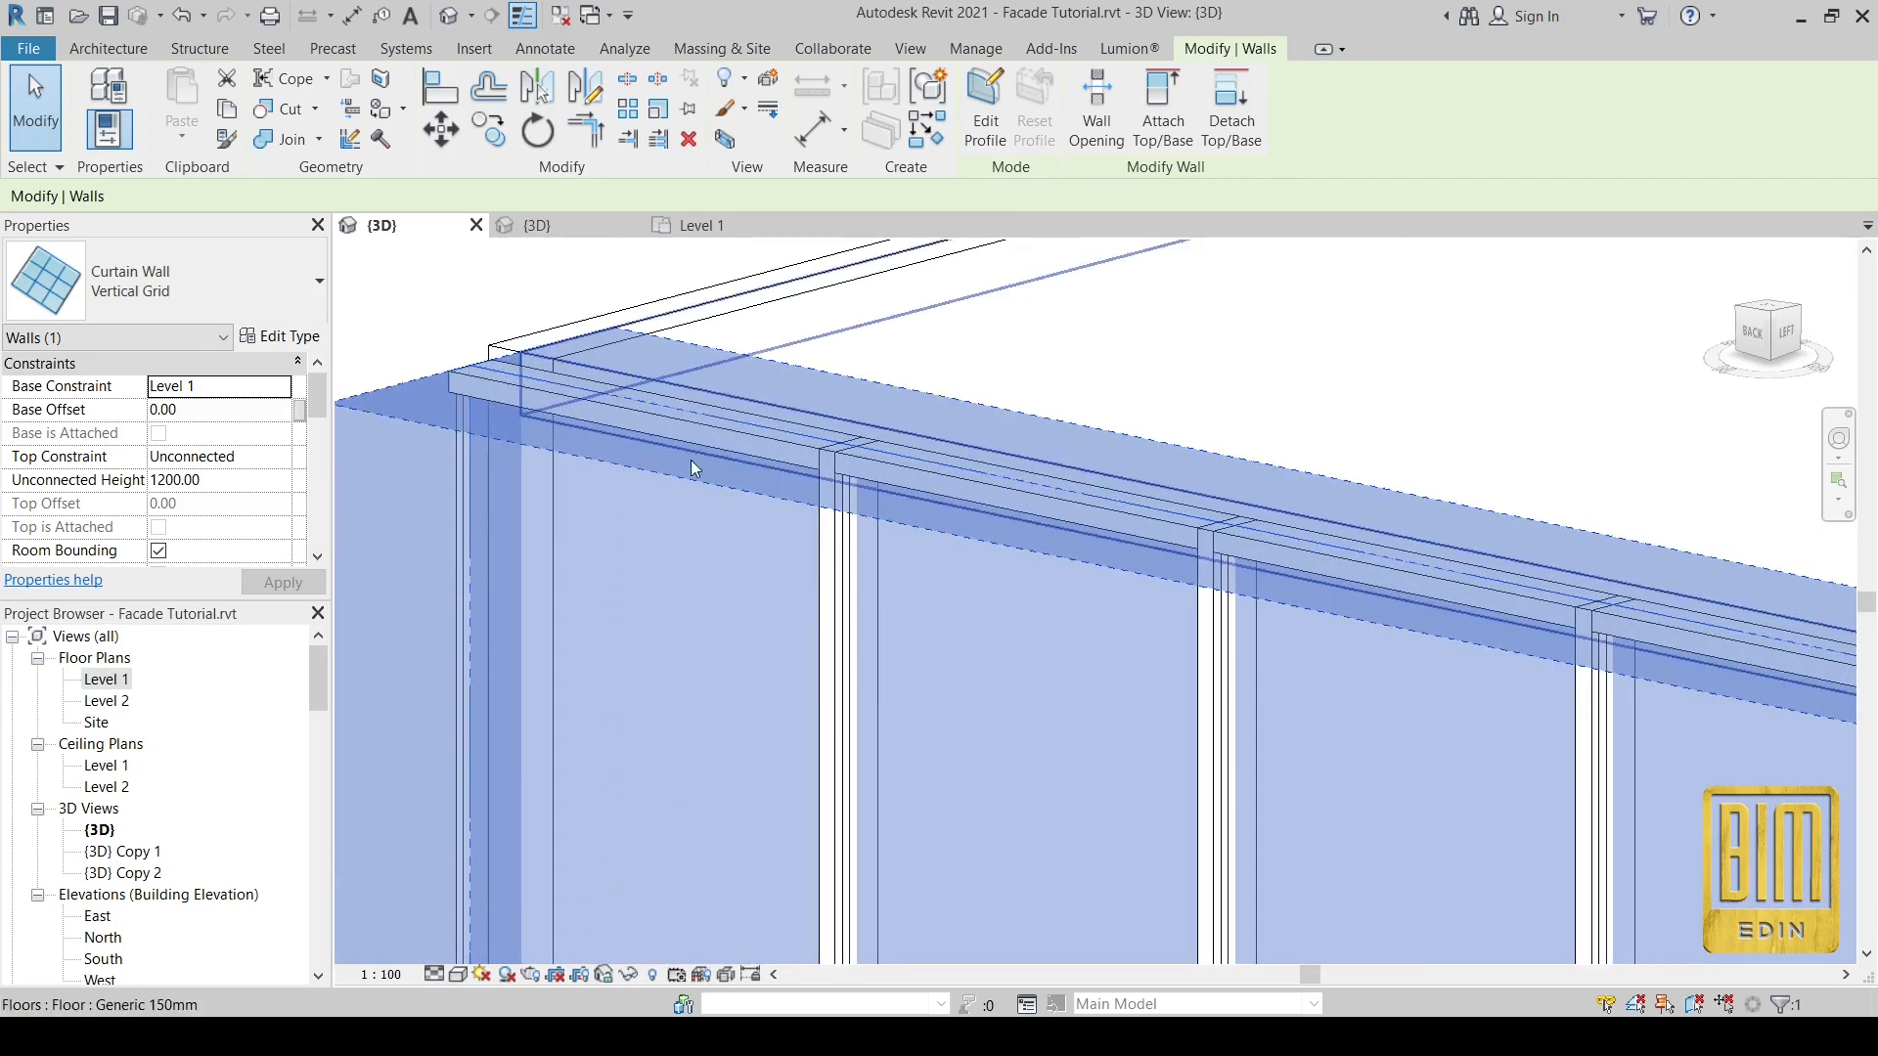
- Set the Vertical Grid type's Curtain Panel to Empty System Panel : Empty
left_click(296, 340)
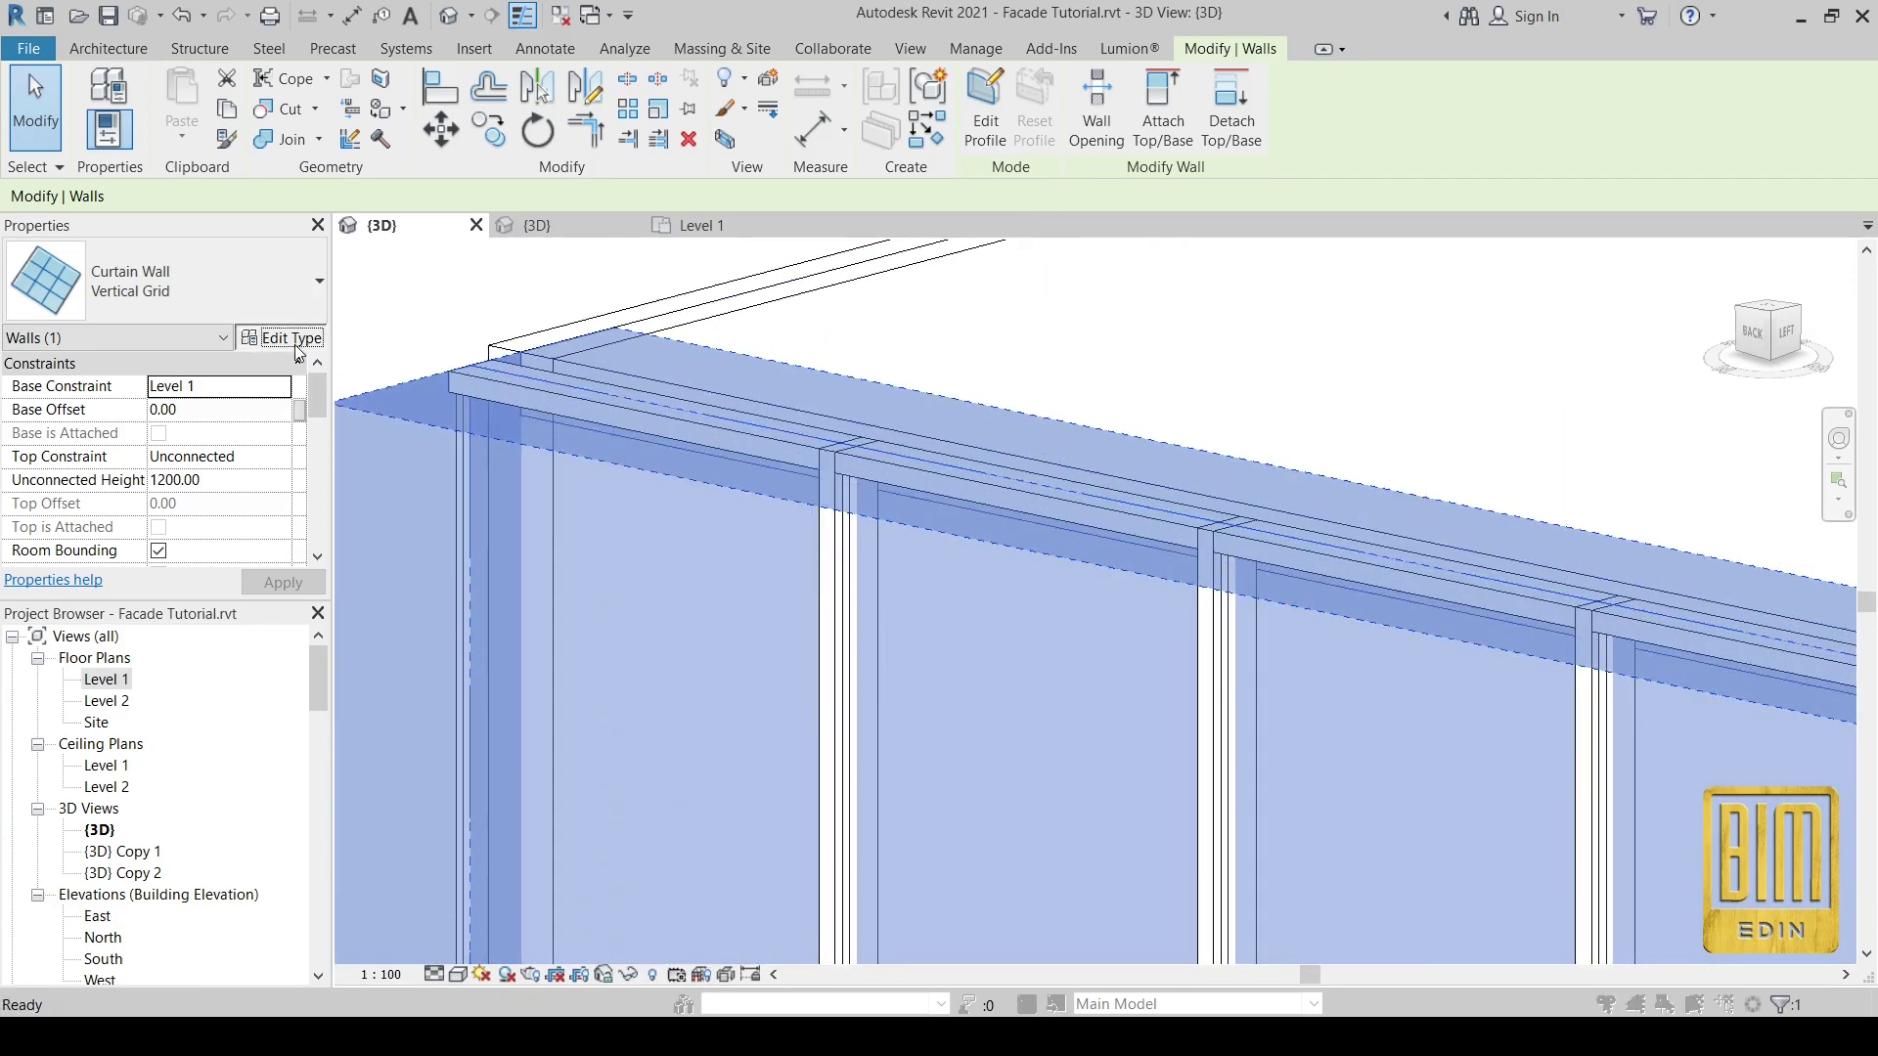
scroll(439, 487, "down", 3)
scroll(439, 488, "down", 2)
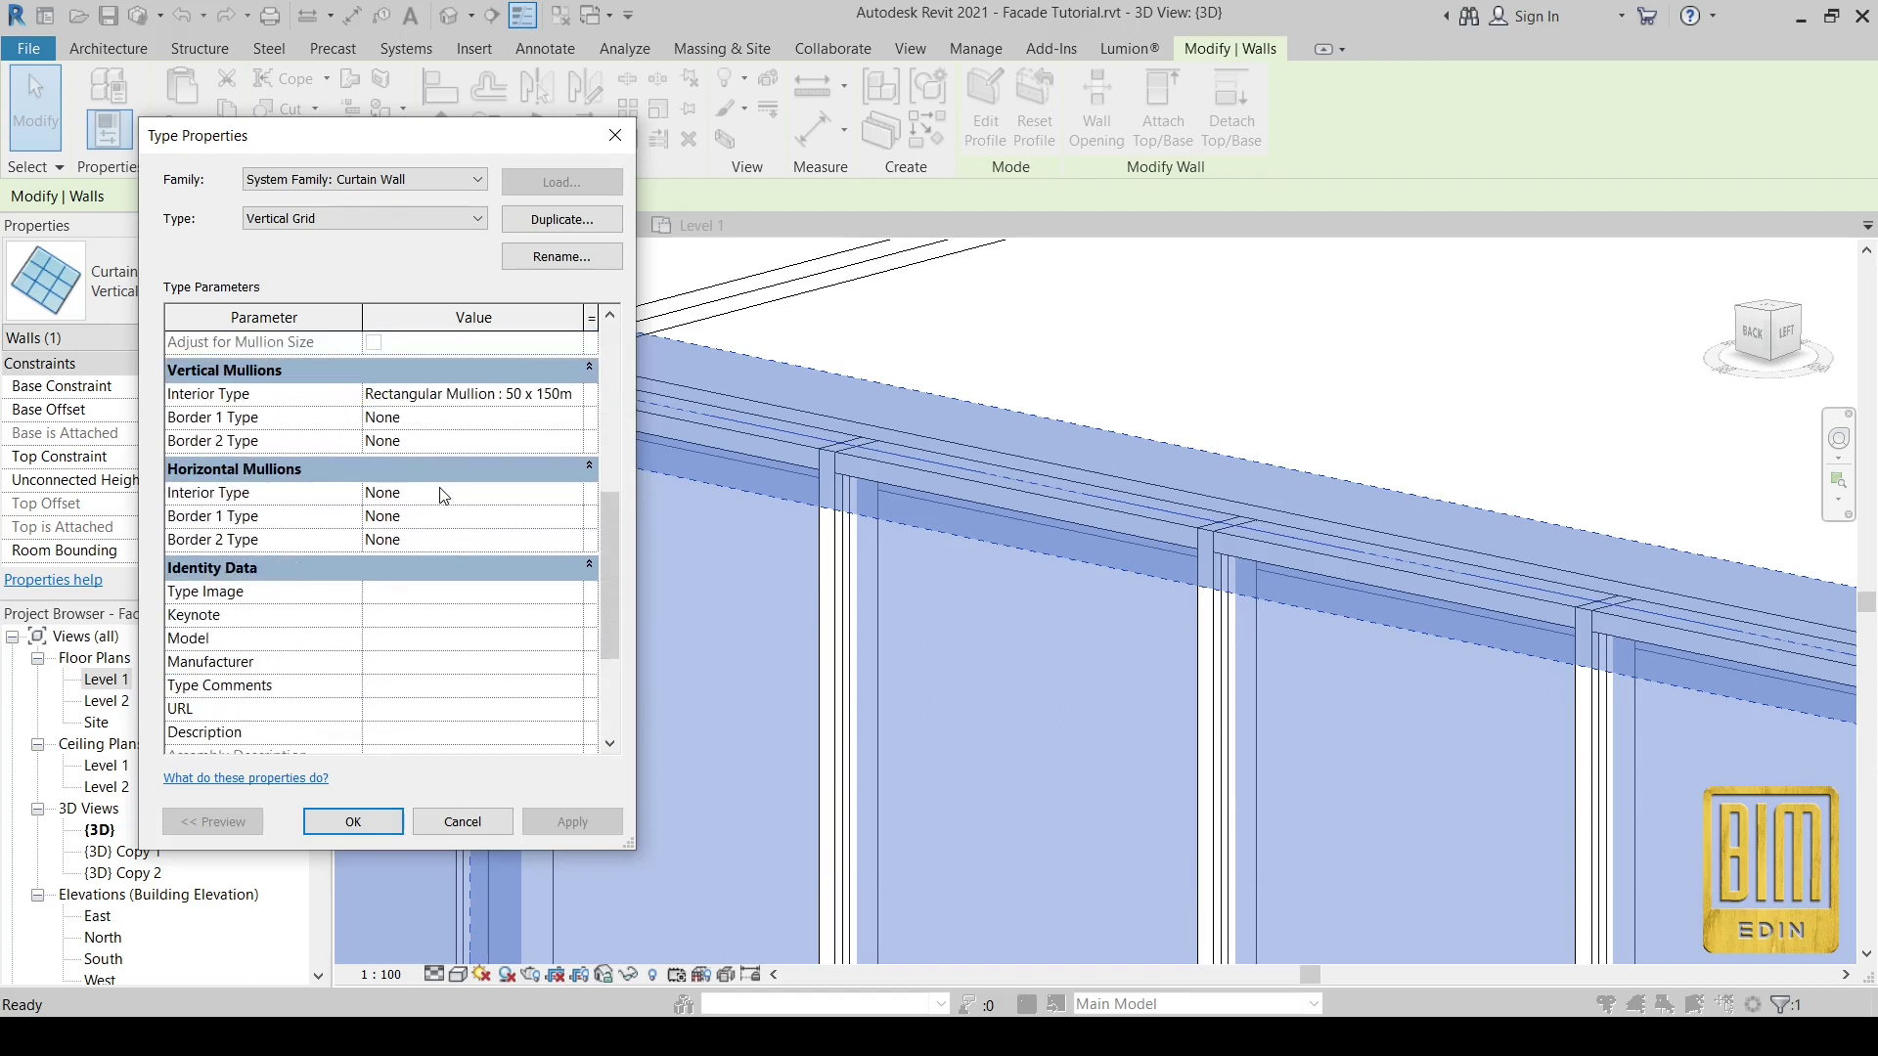
scroll(439, 495, "up", 2)
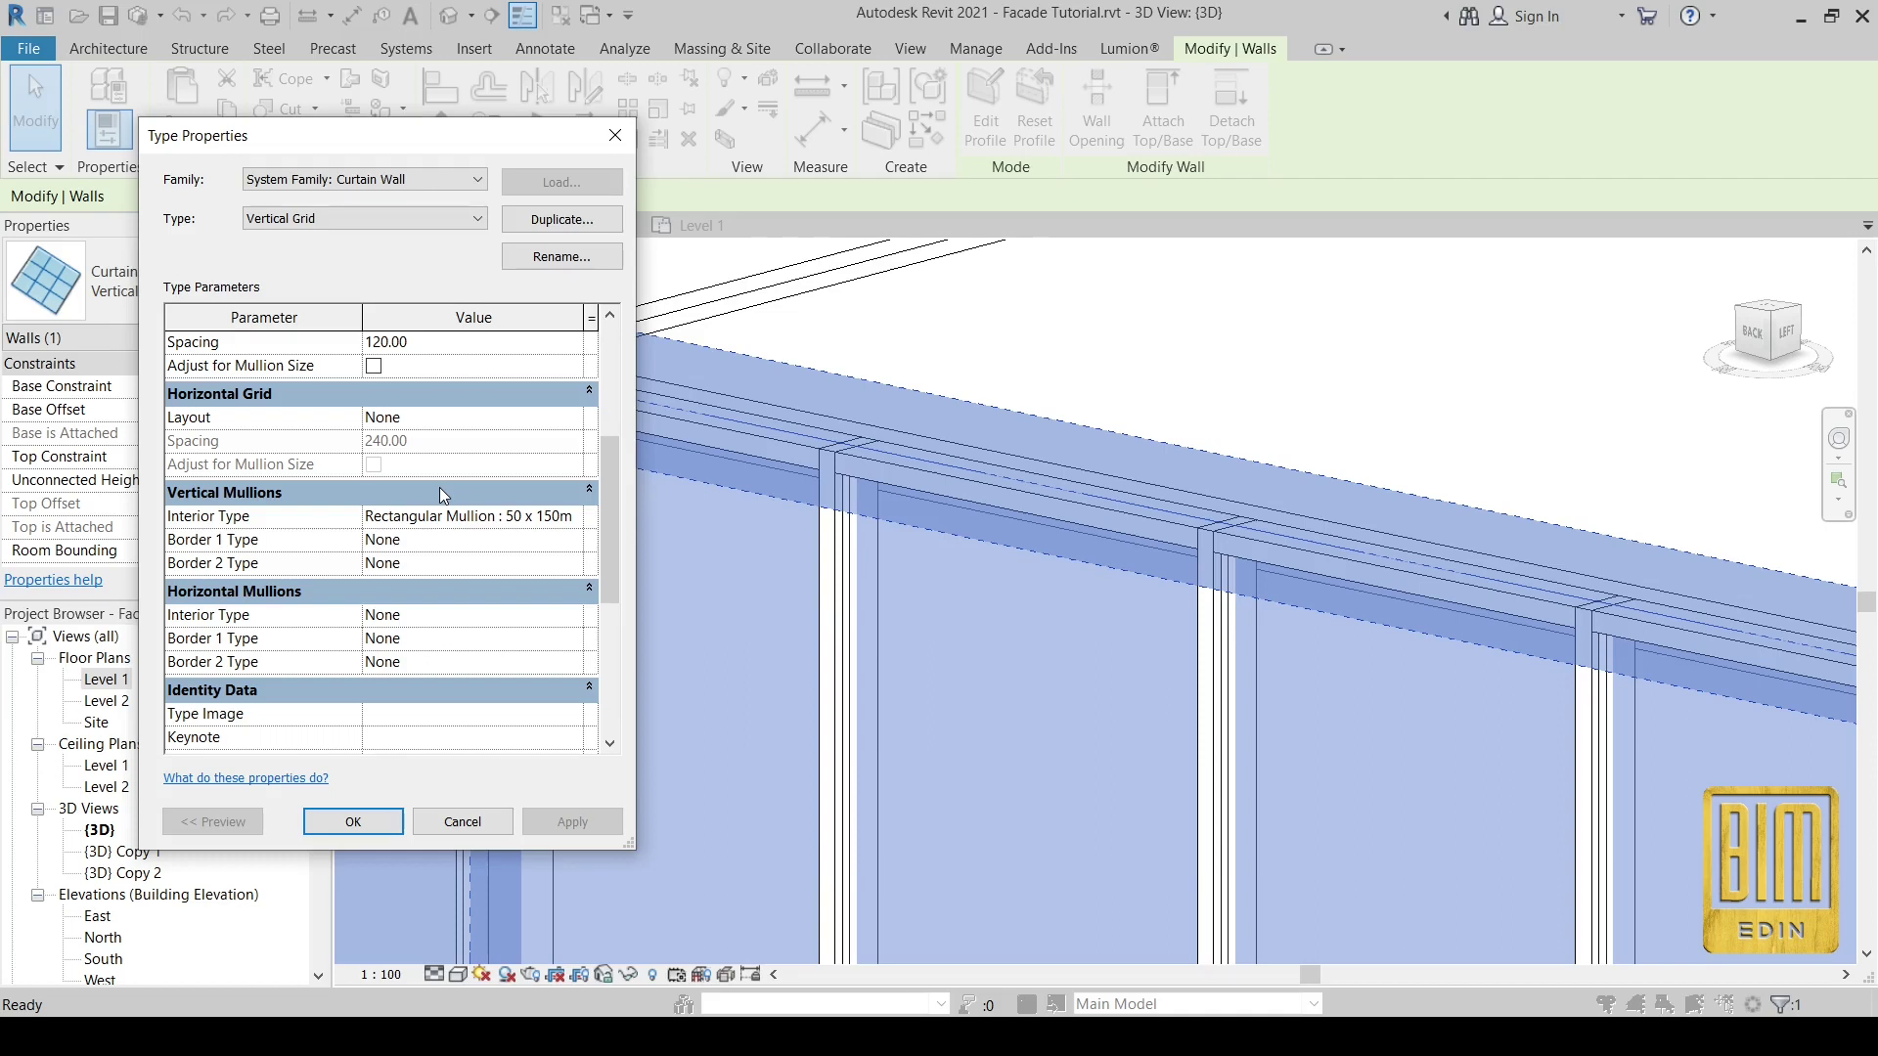
scroll(442, 495, "up", 1)
scroll(442, 495, "up", 1)
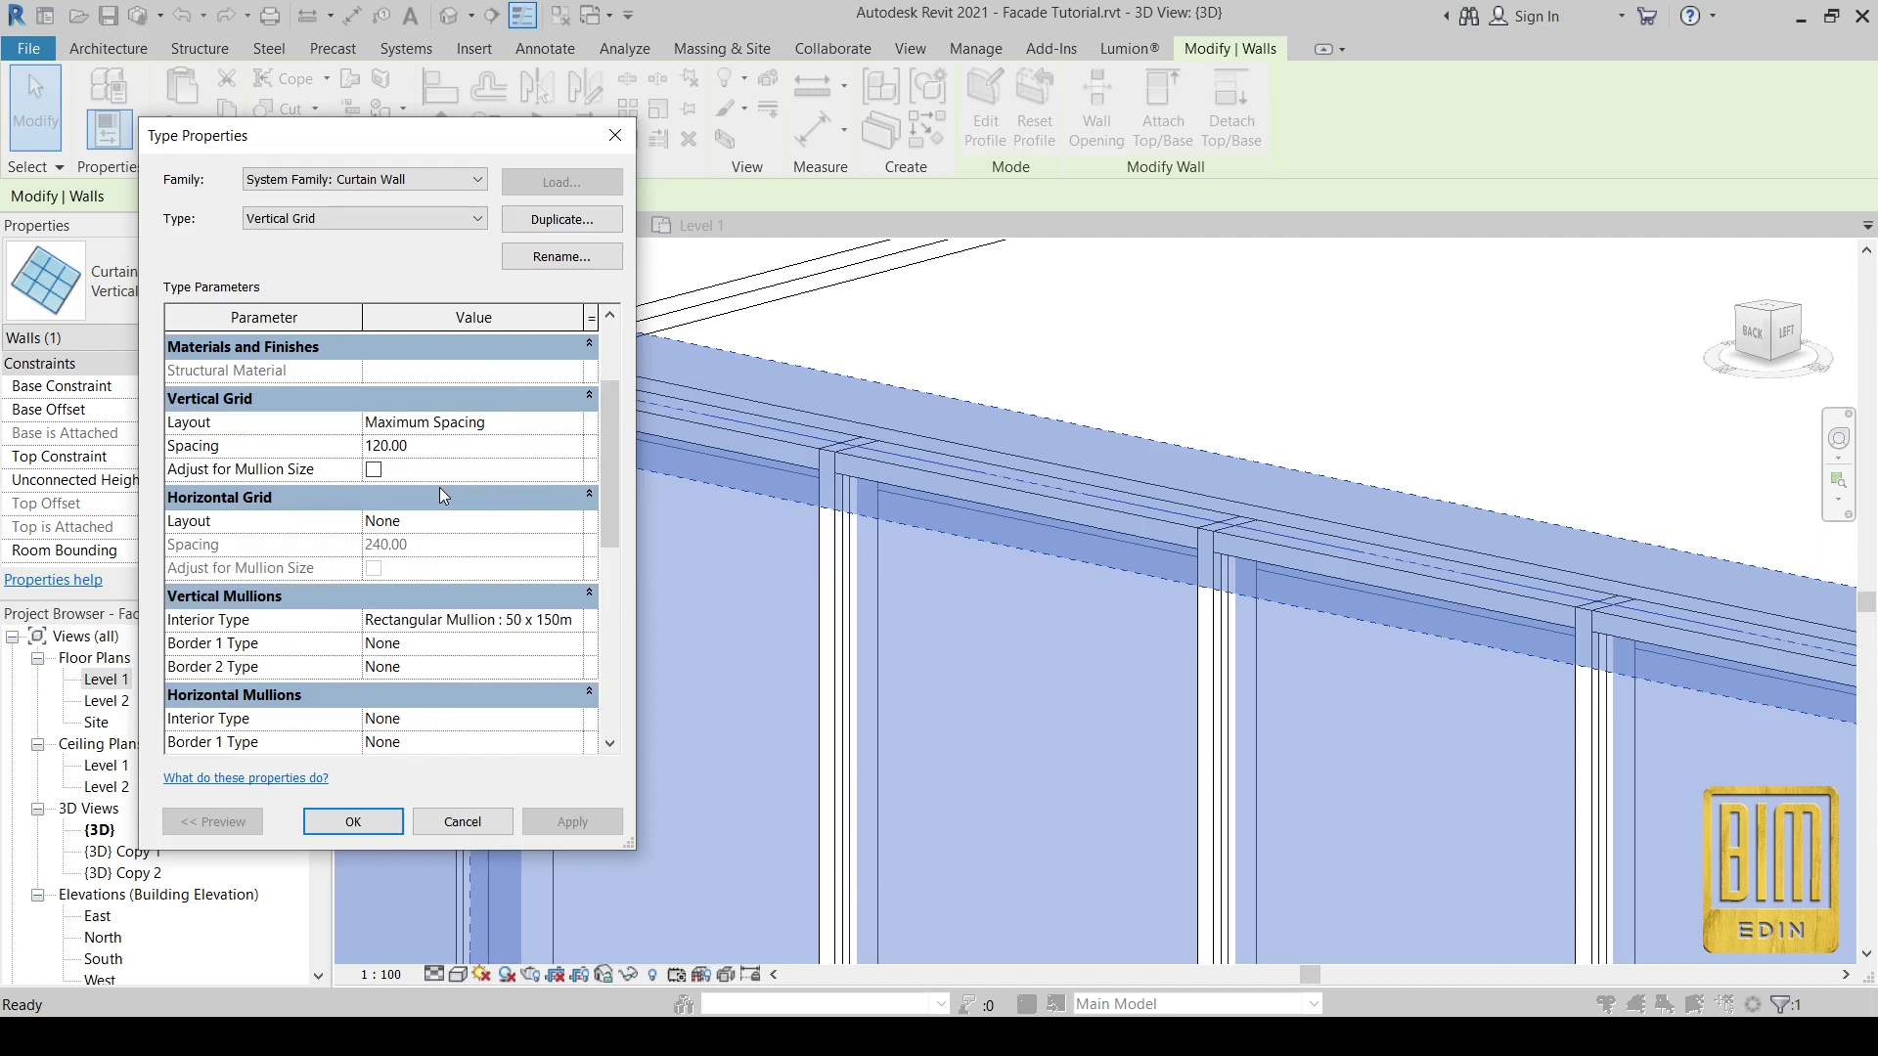
scroll(442, 495, "up", 1)
scroll(442, 495, "up", 1)
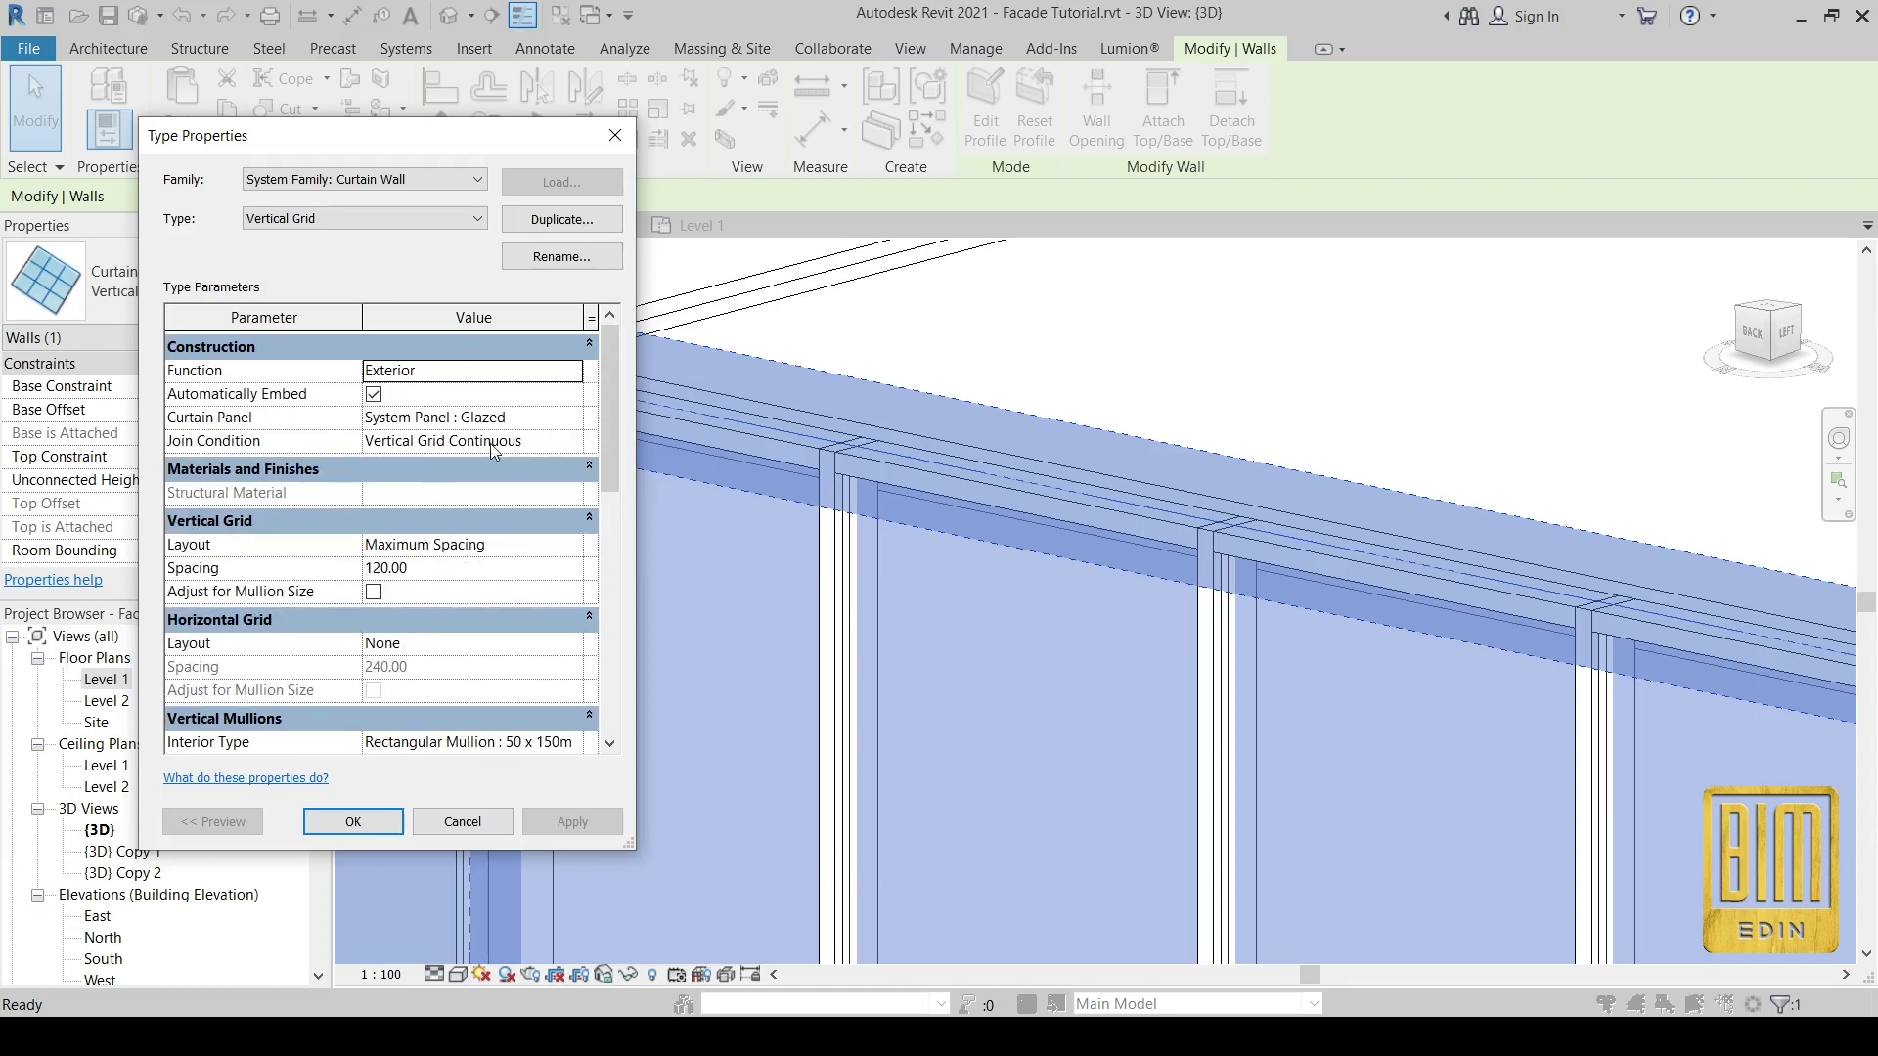
left_click(567, 421)
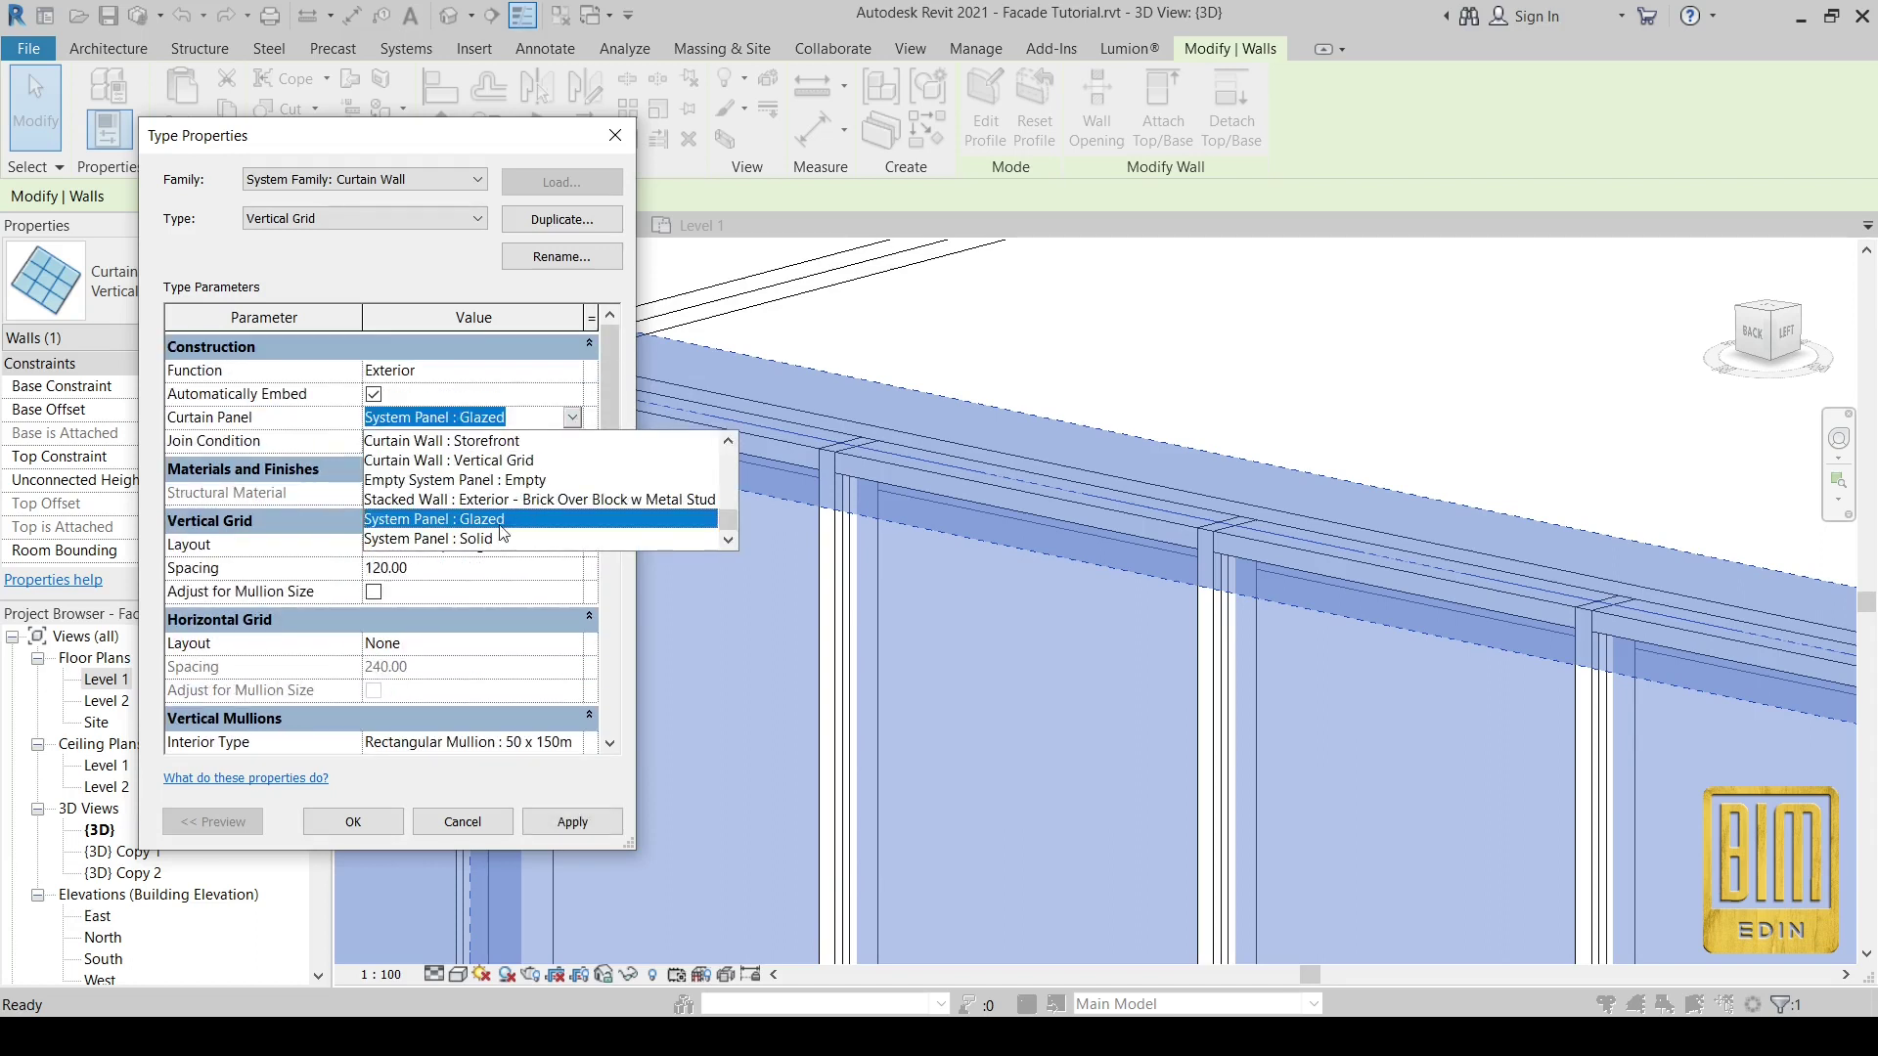
left_click(495, 481)
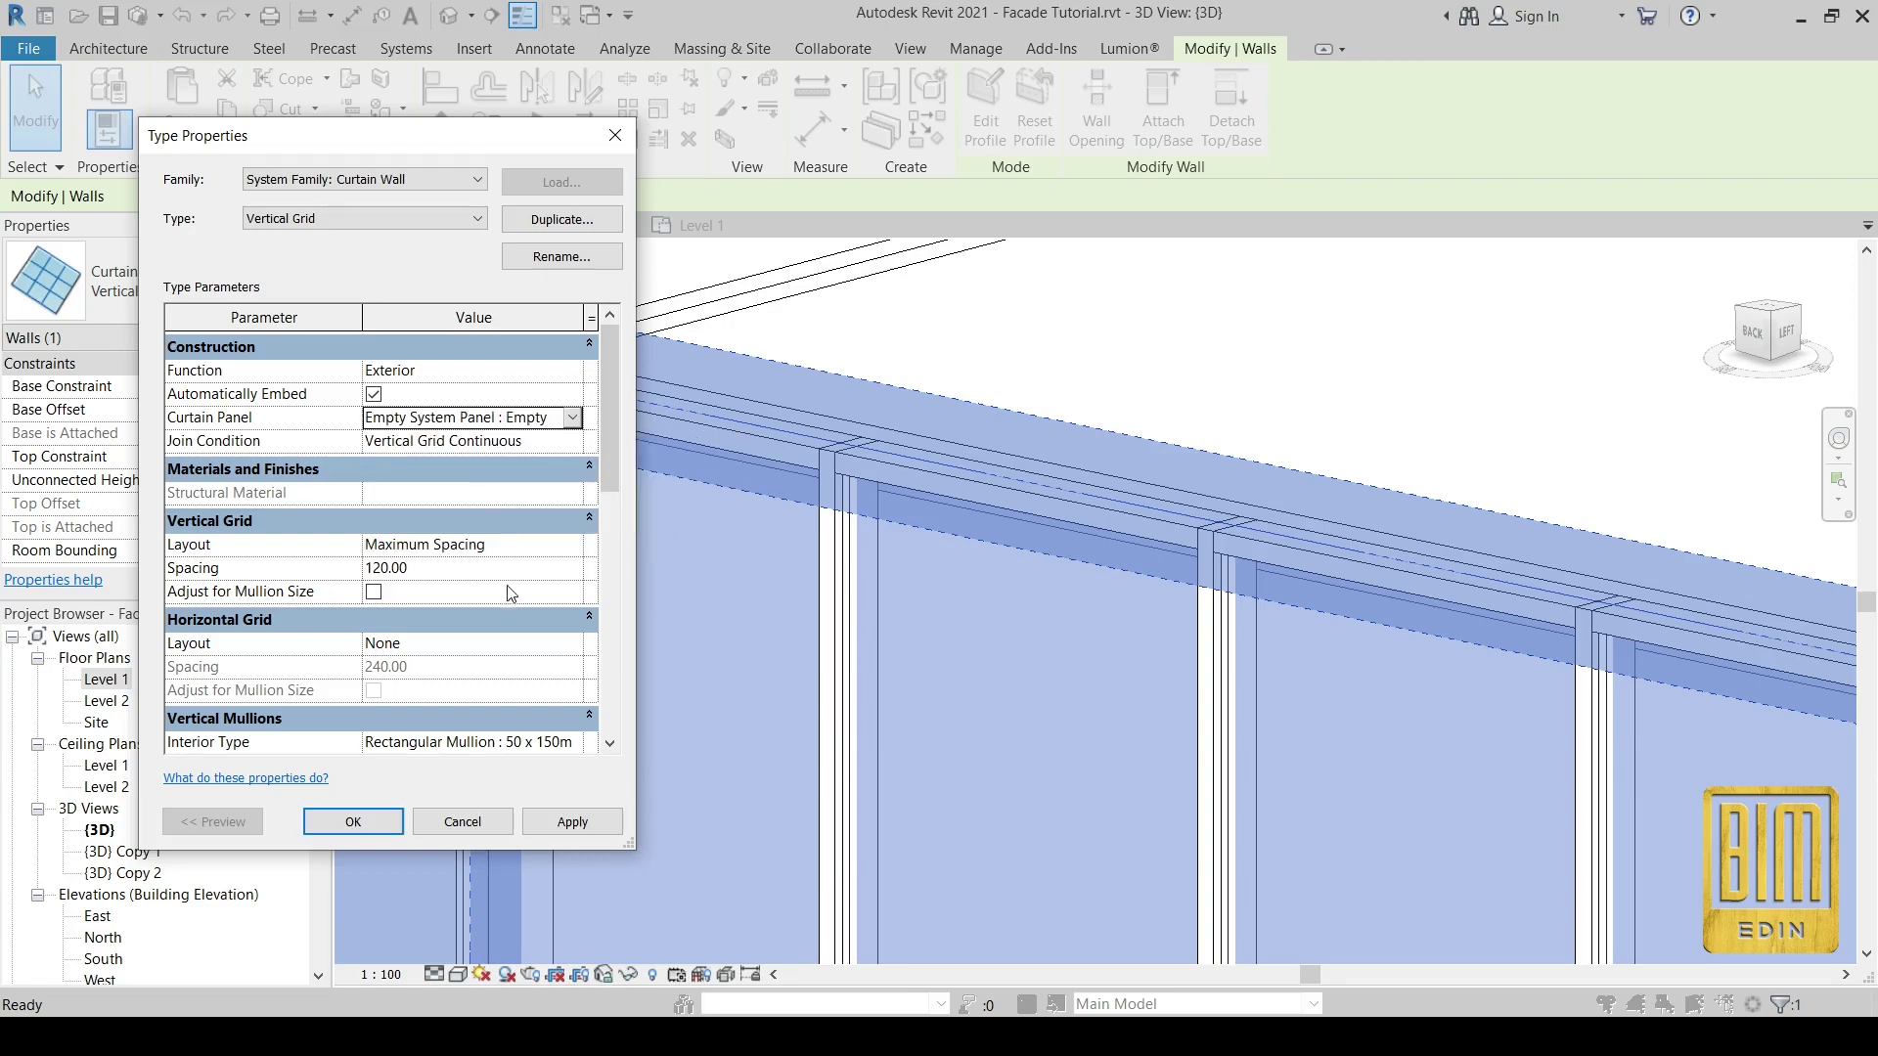
left_click(367, 821)
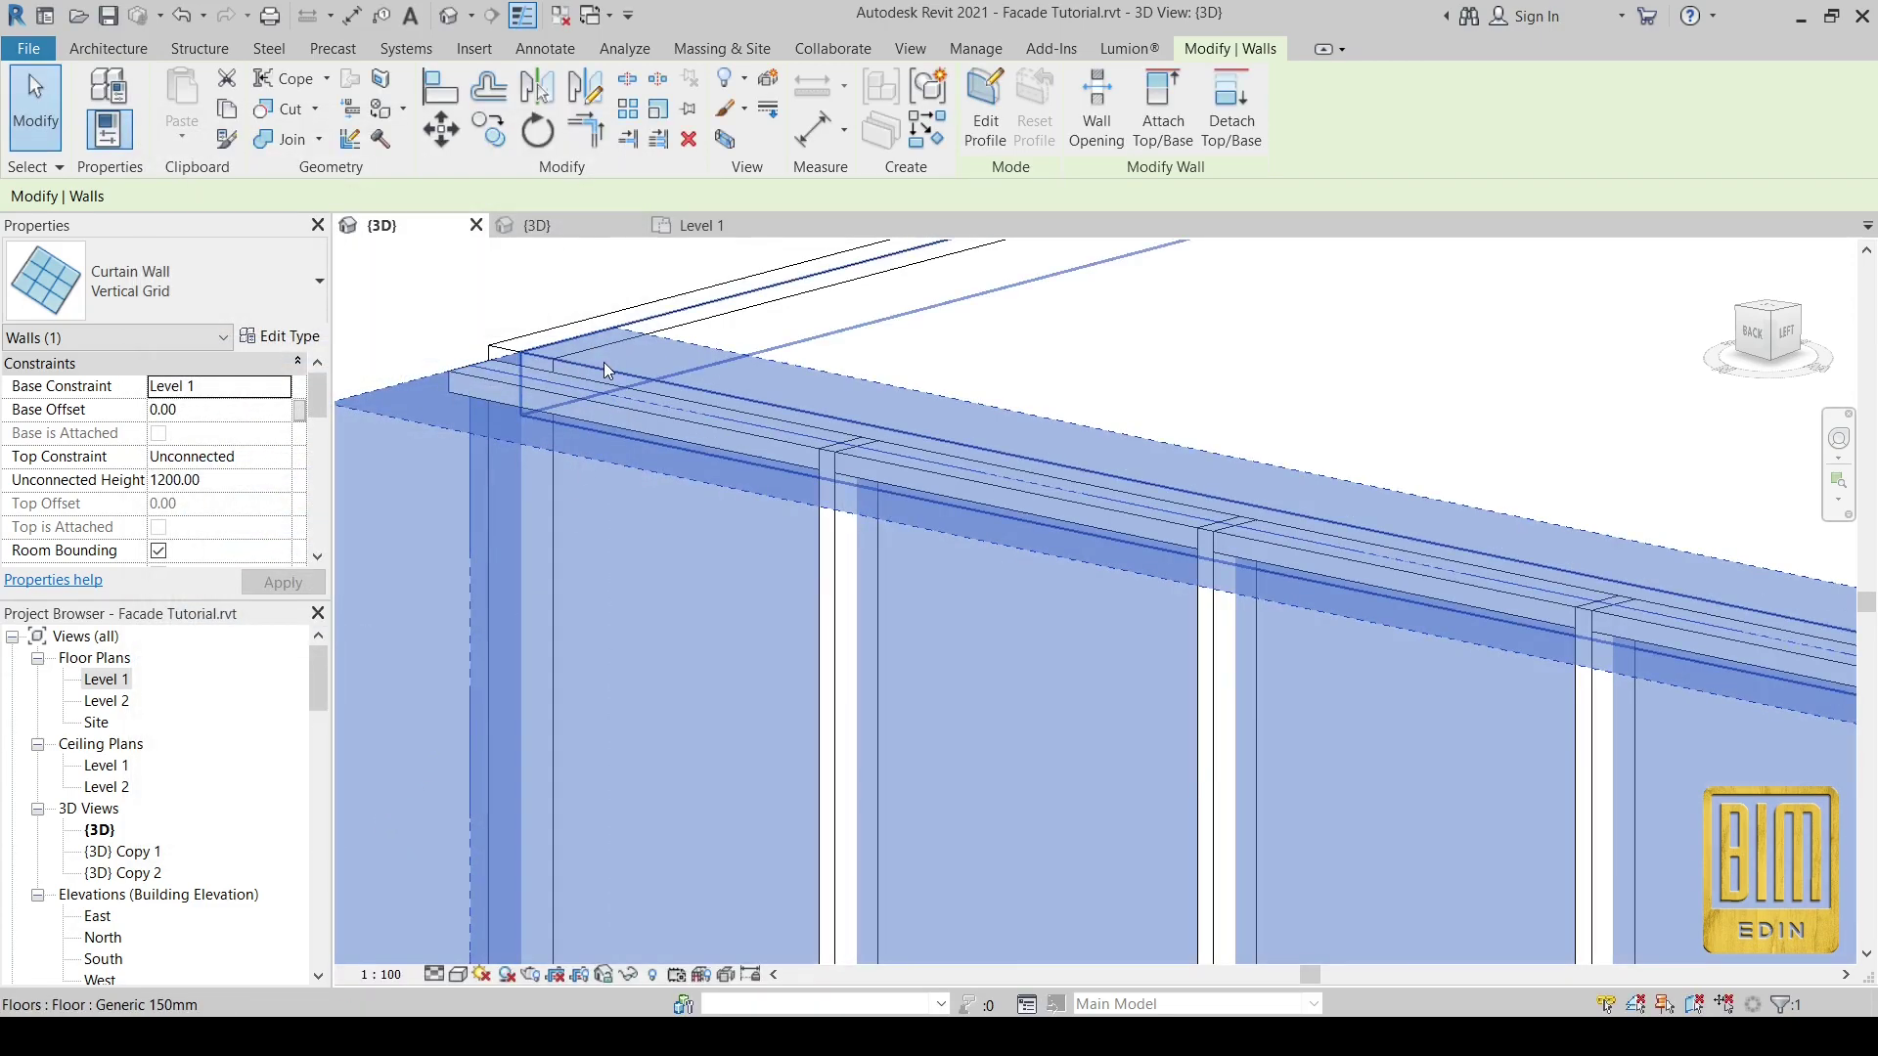
scroll(474, 673, "down", 3)
scroll(475, 673, "down", 3)
scroll(603, 362, "down", 3)
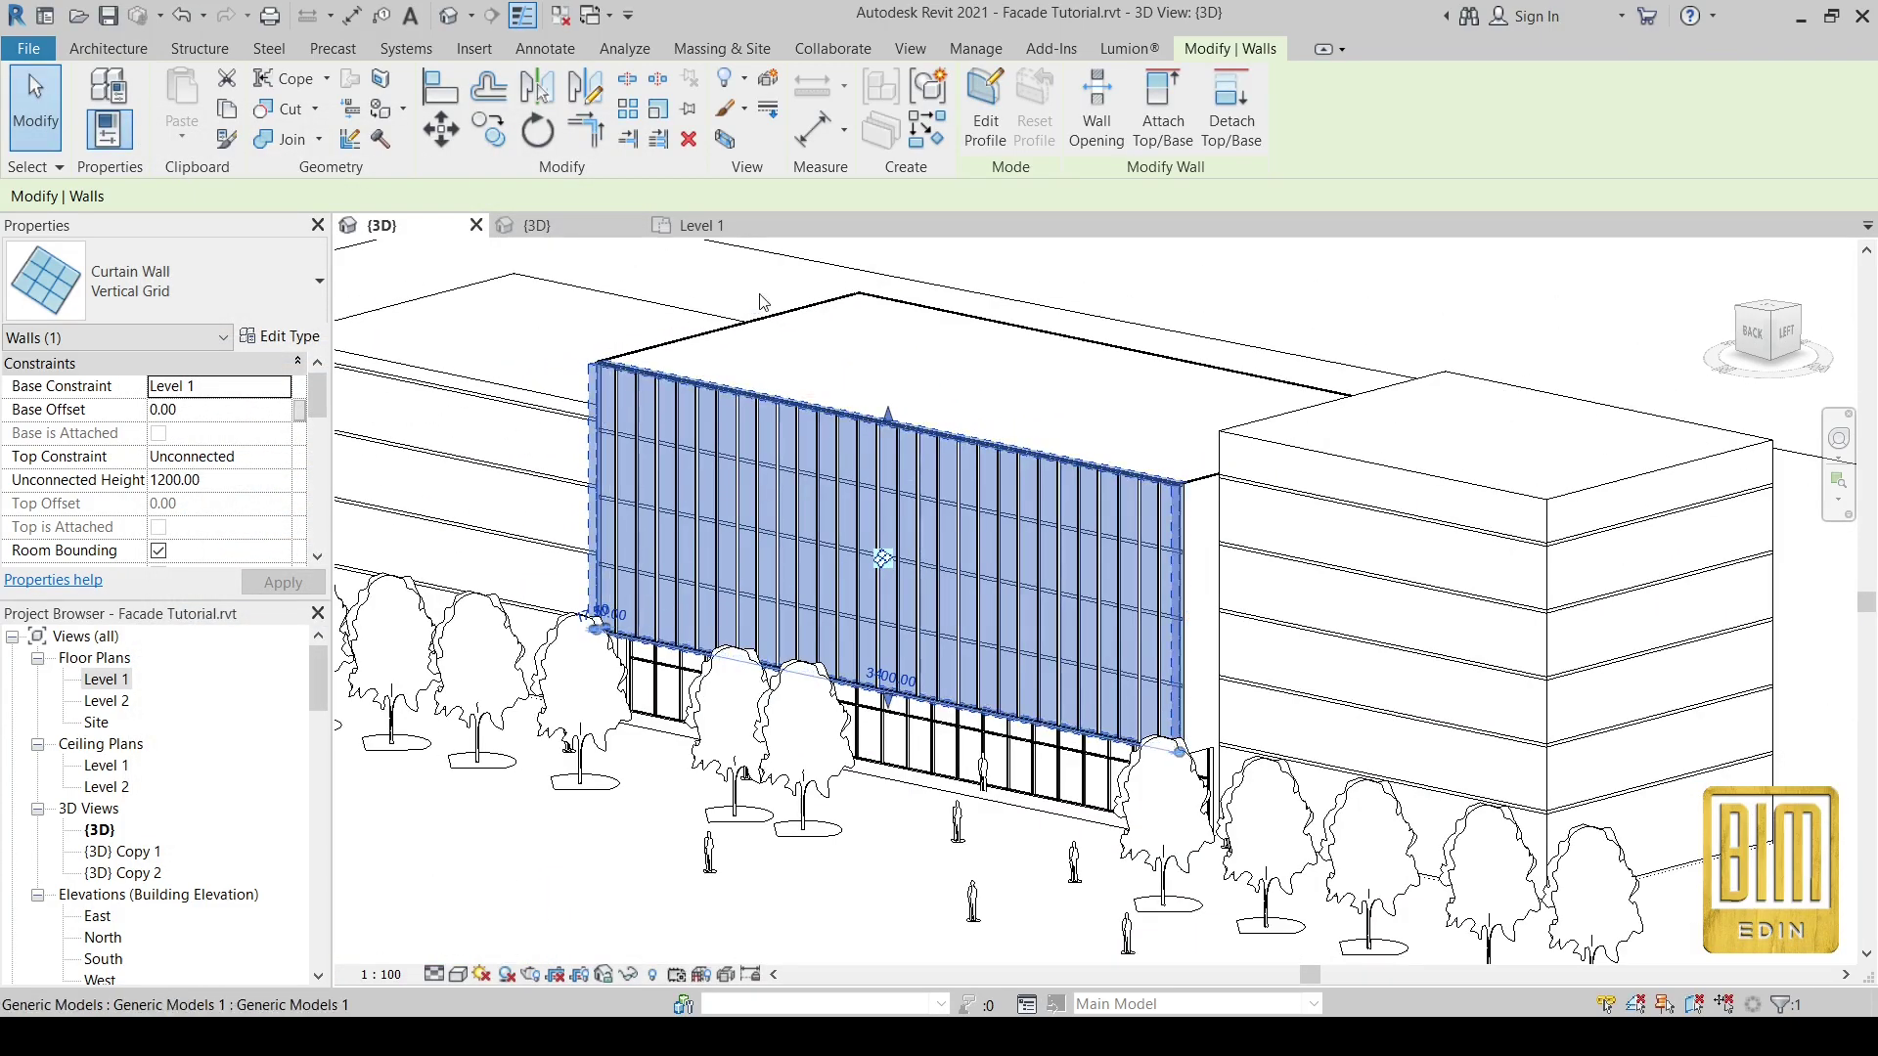
key("Escape")
scroll(1167, 544, "up", 2)
scroll(1167, 544, "up", 2)
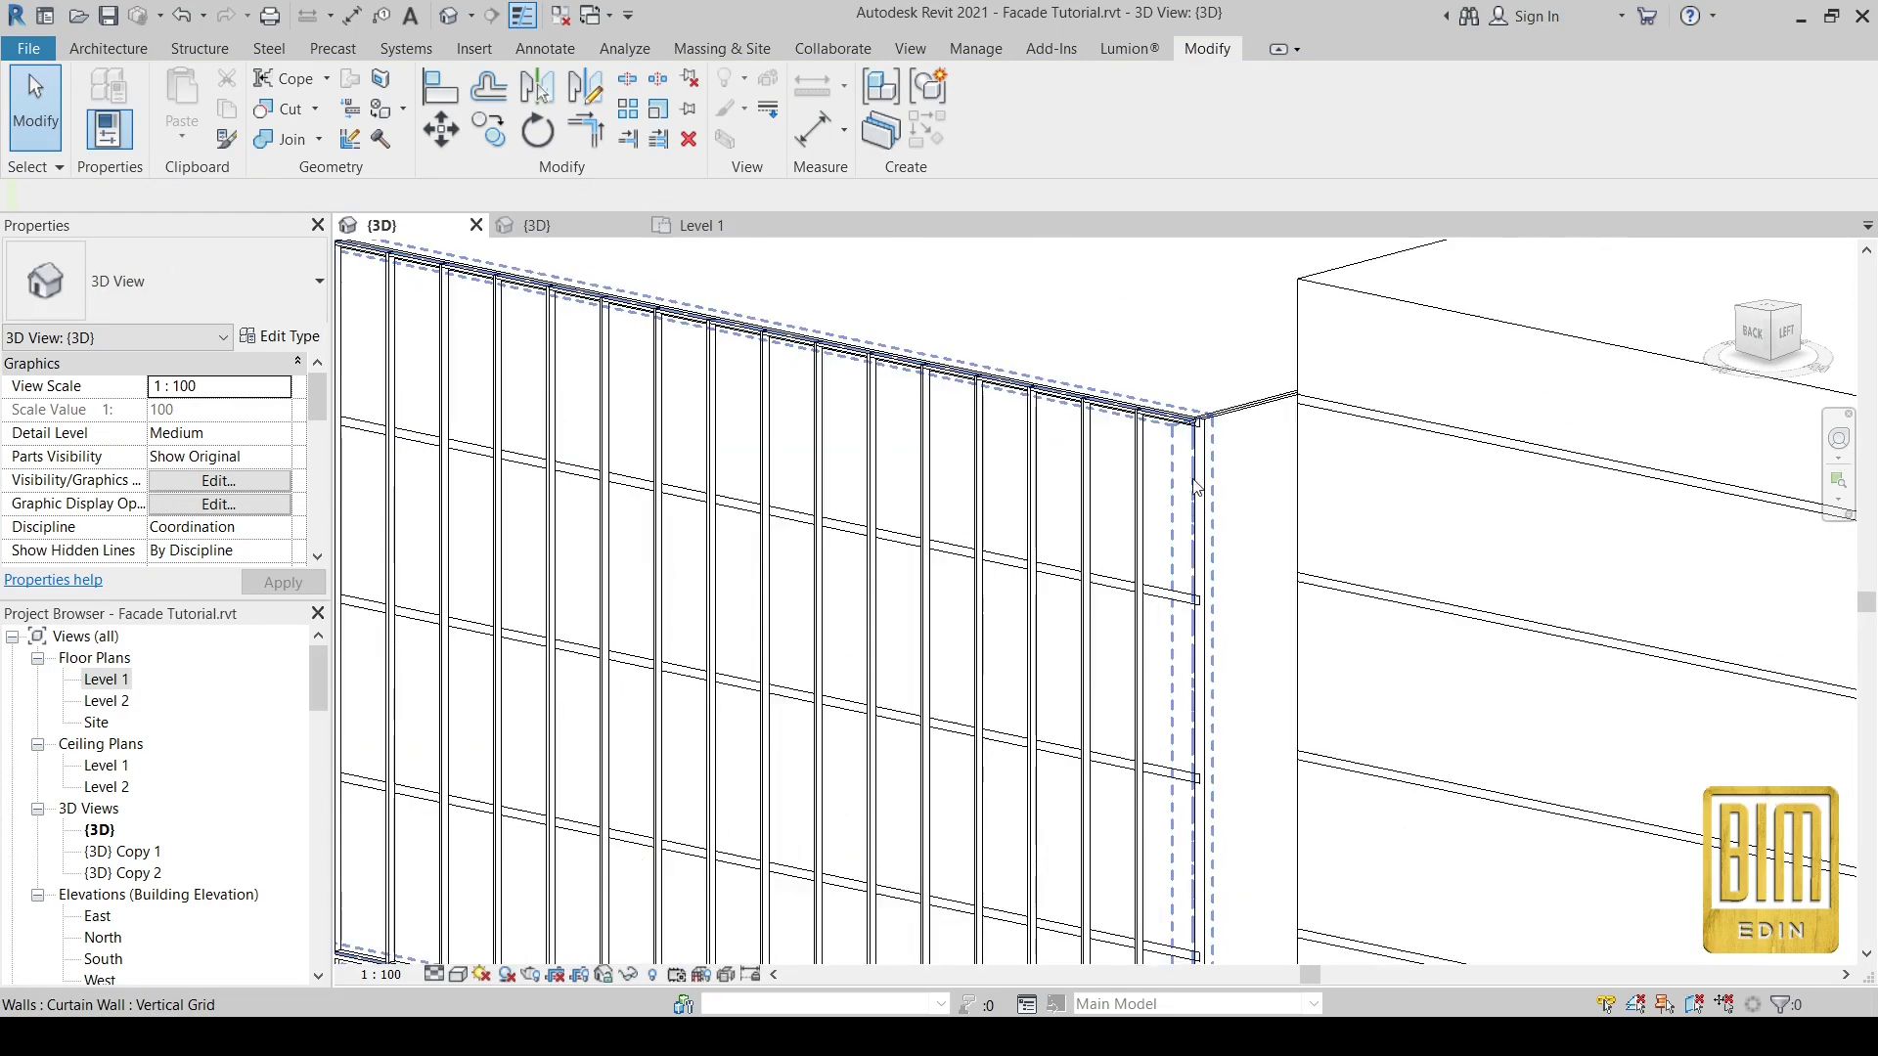
scroll(1194, 440, "up", 2)
scroll(1125, 401, "up", 2)
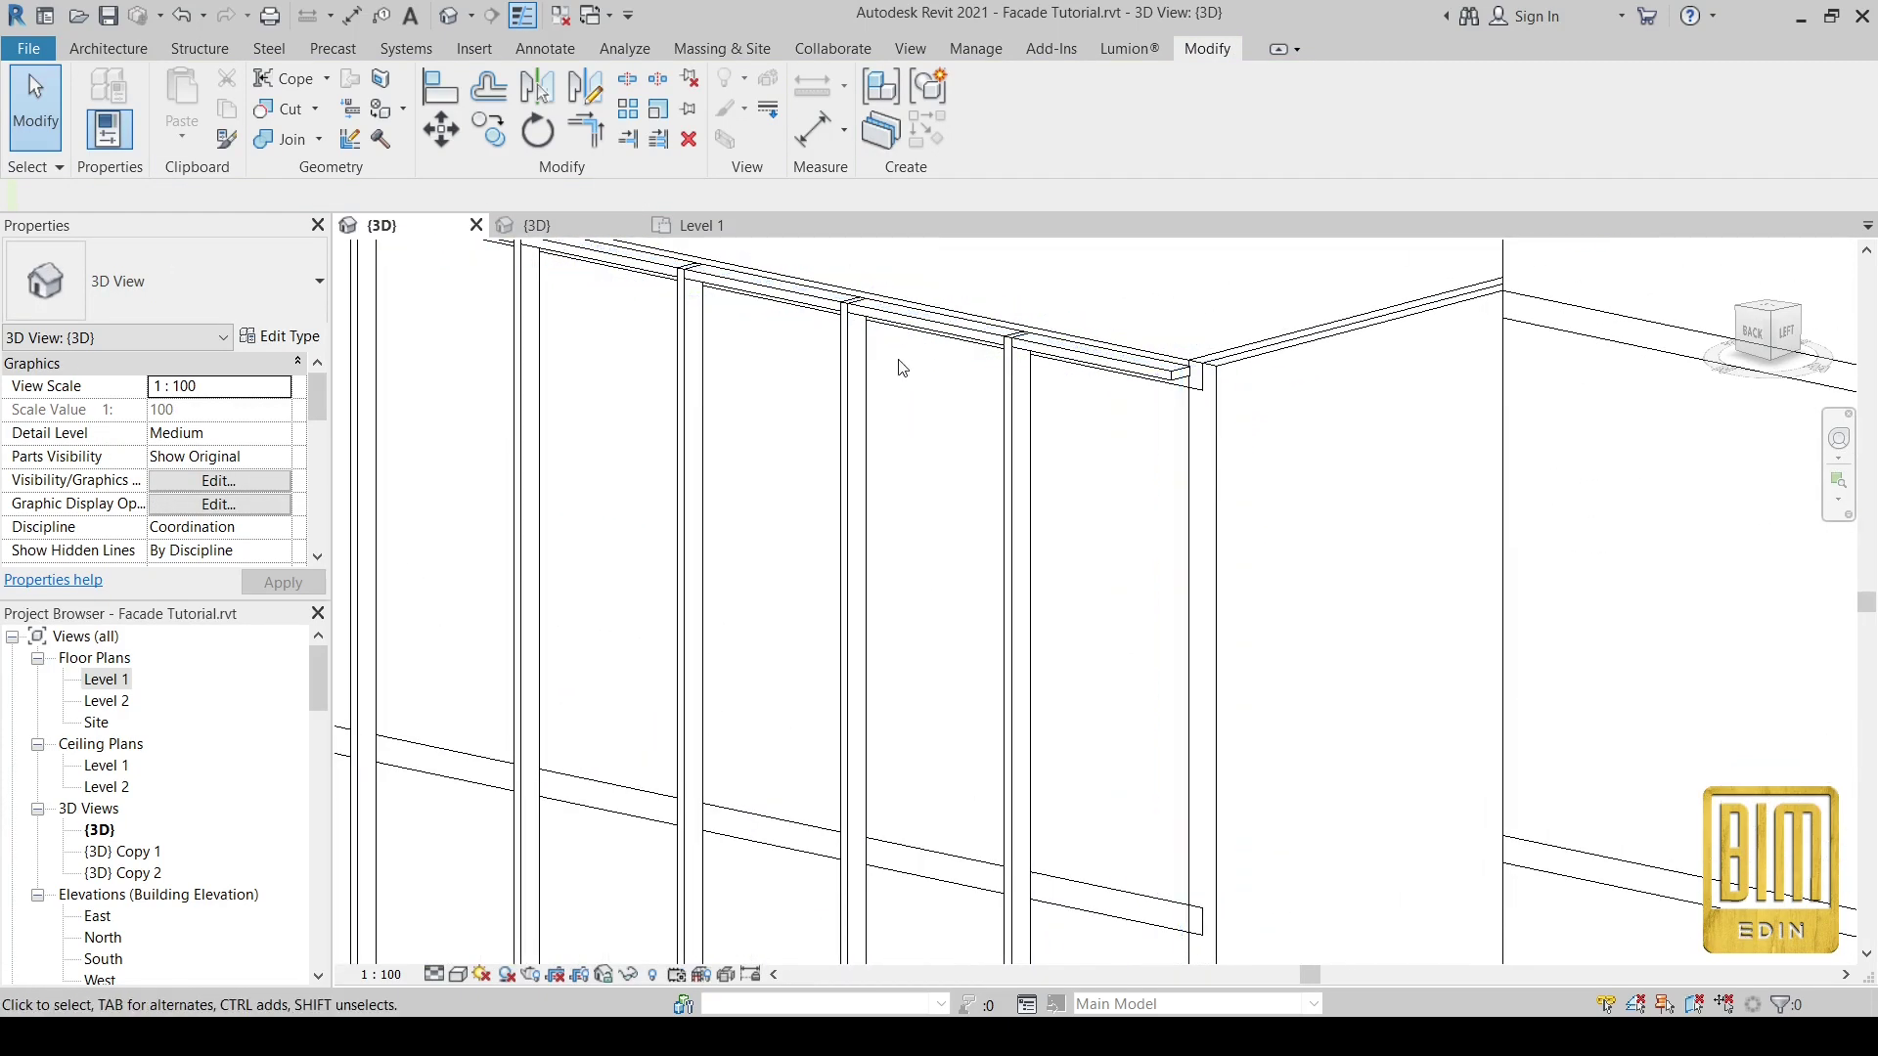
scroll(902, 368, "down", 1)
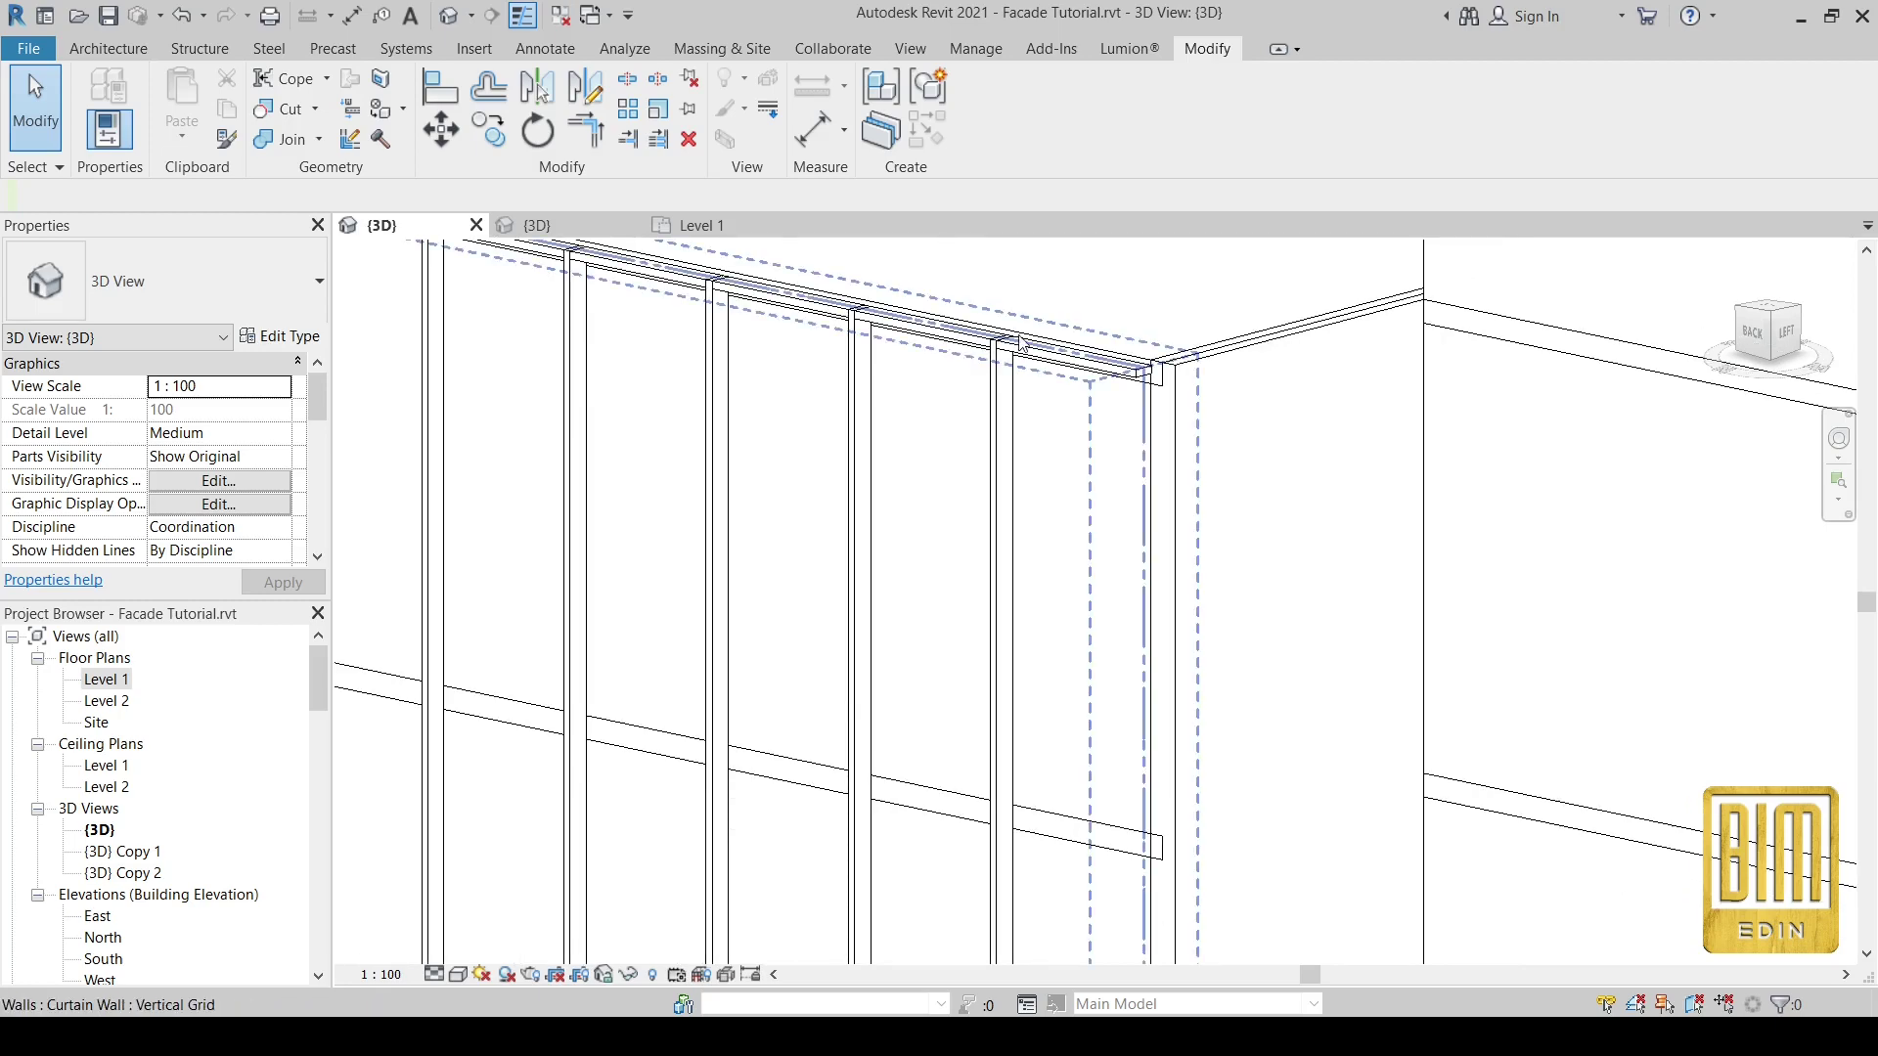
scroll(1086, 333, "down", 2)
scroll(1073, 319, "down", 1)
scroll(1073, 320, "down", 1)
scroll(1076, 328, "down", 1)
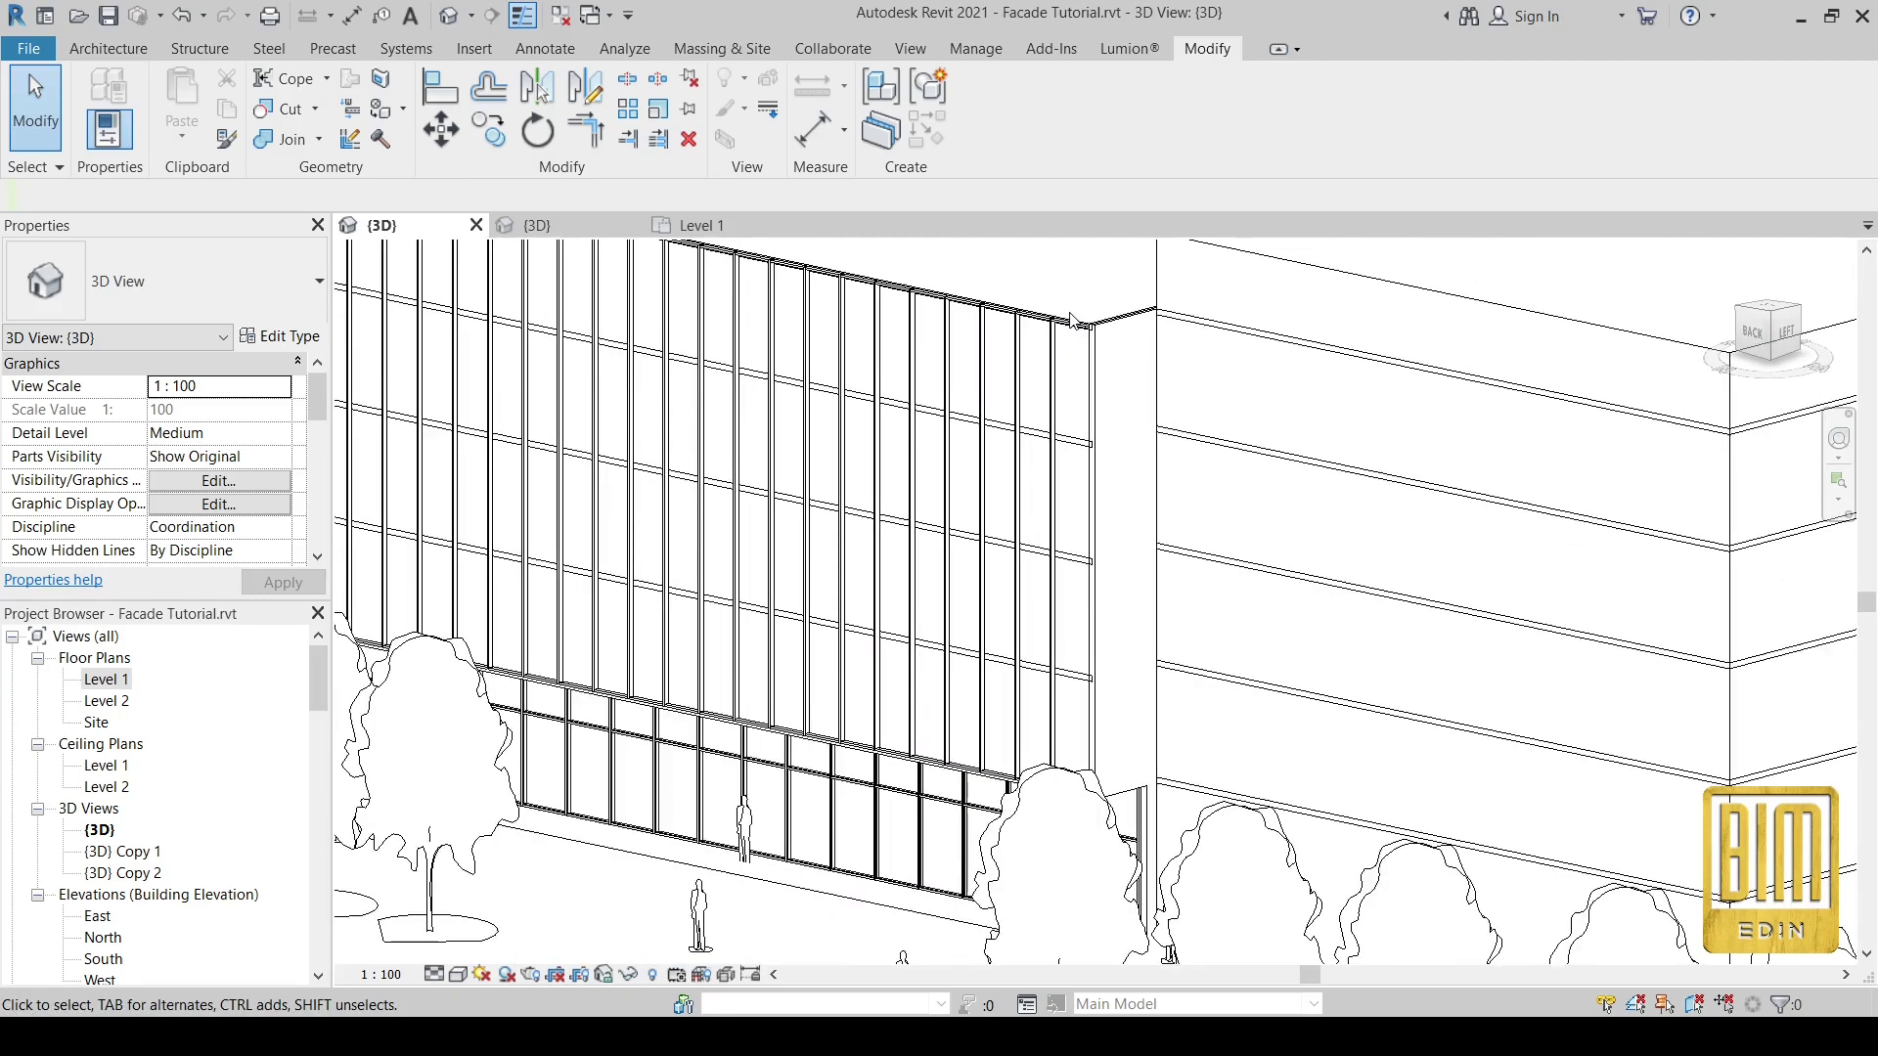
scroll(1081, 342, "down", 1)
scroll(1083, 362, "down", 1)
scroll(518, 265, "up", 1)
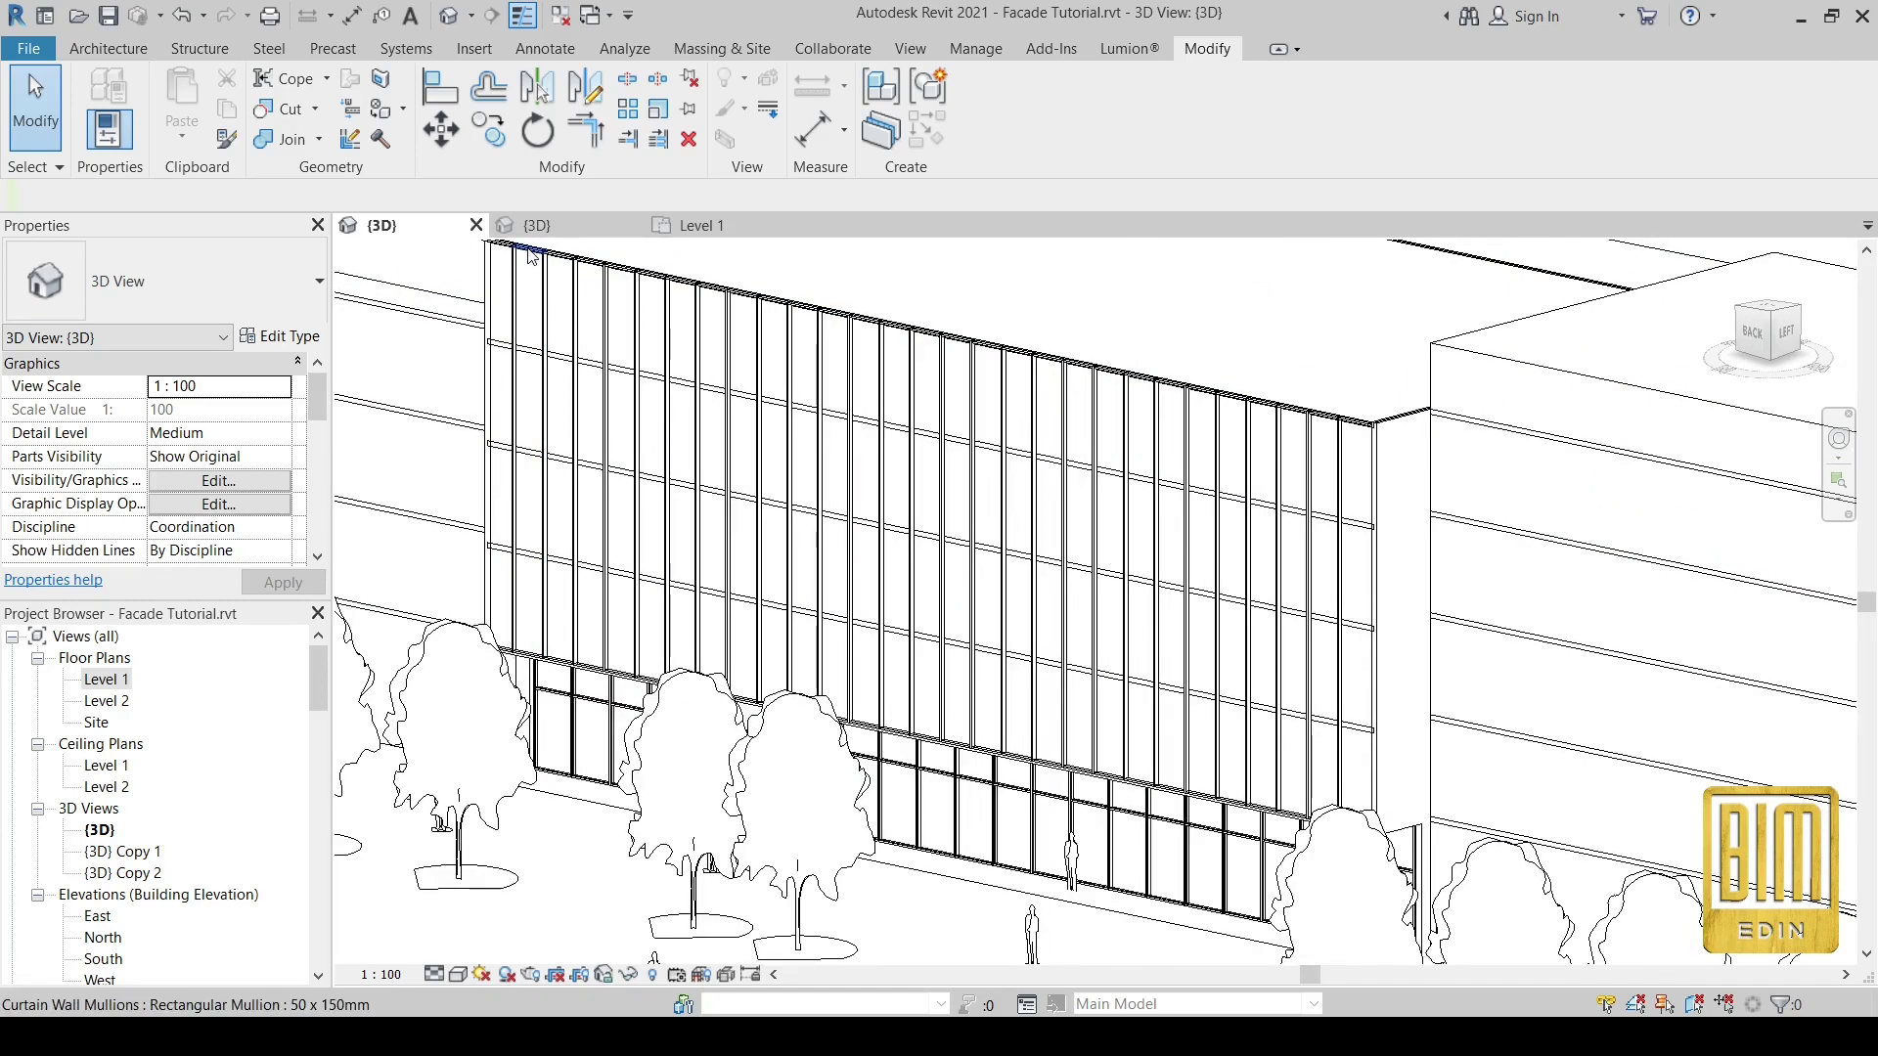
scroll(520, 263, "up", 1)
scroll(522, 262, "up", 1)
scroll(519, 264, "up", 2)
scroll(528, 294, "up", 1)
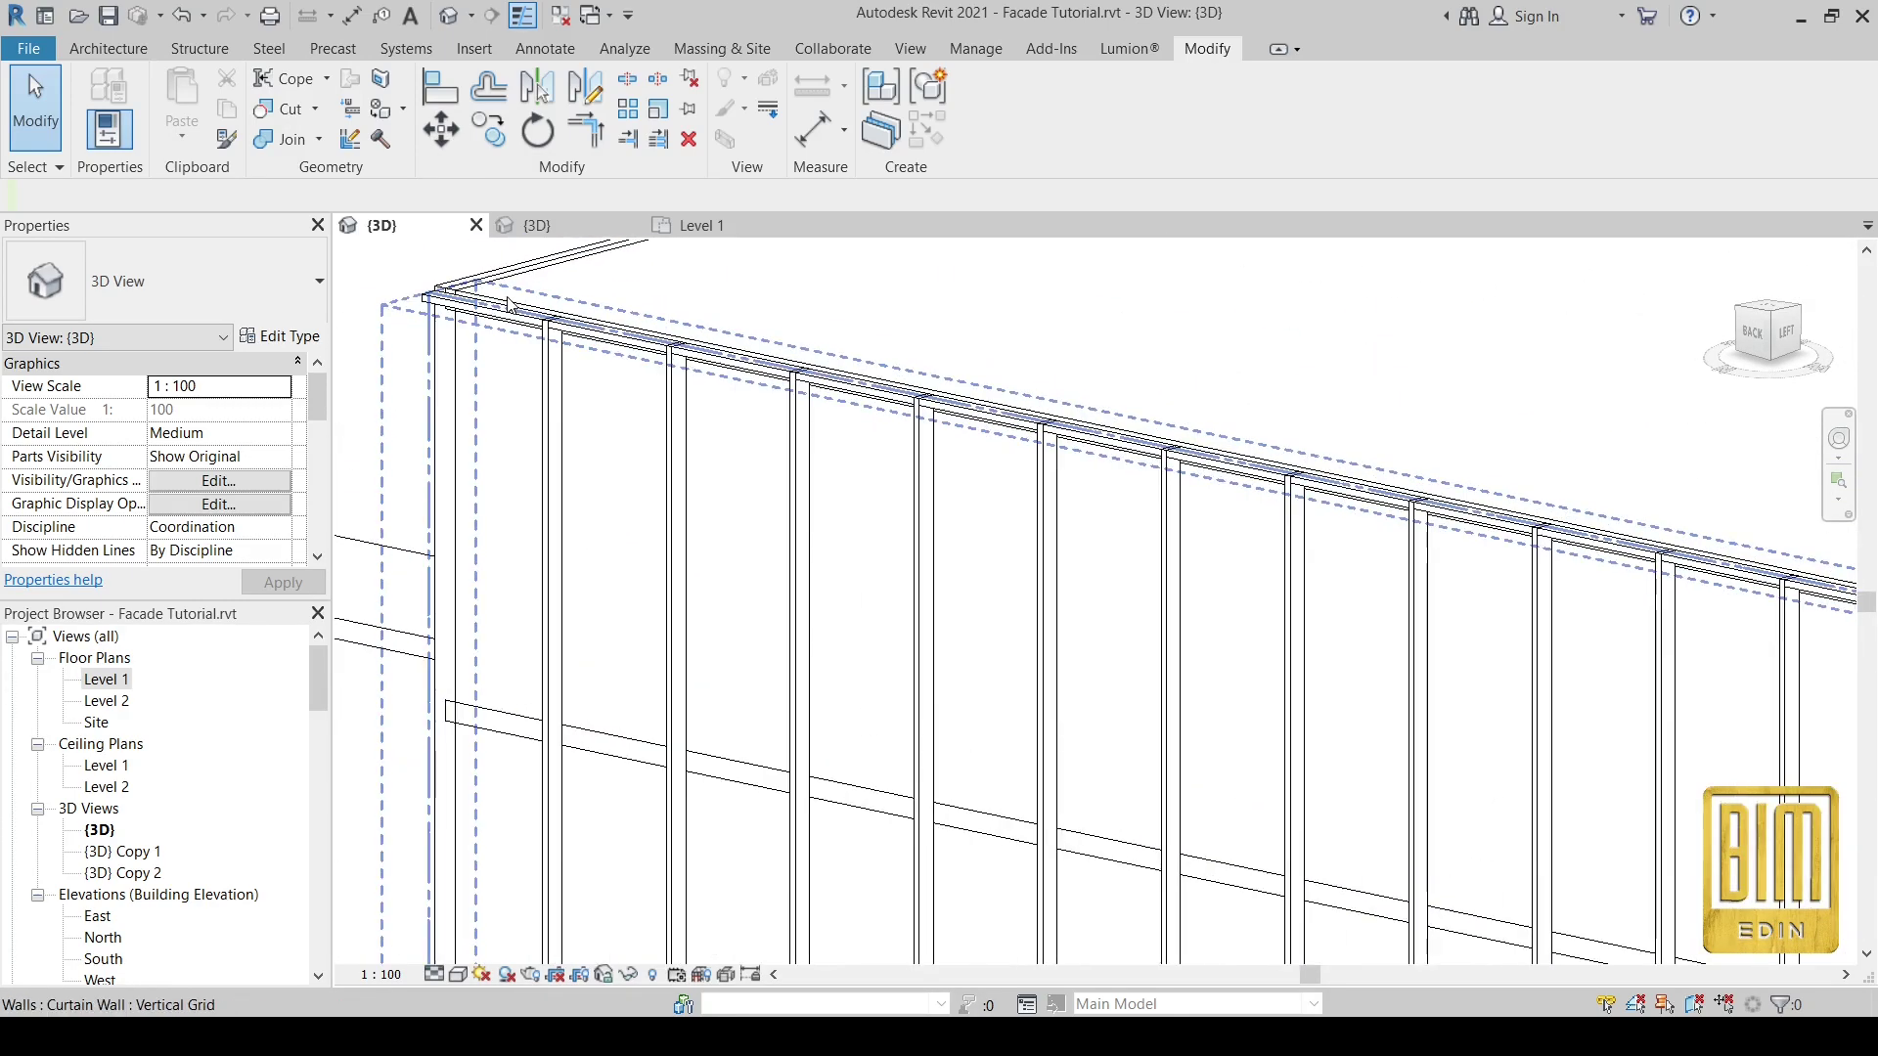
scroll(543, 333, "up", 1)
left_click(551, 360)
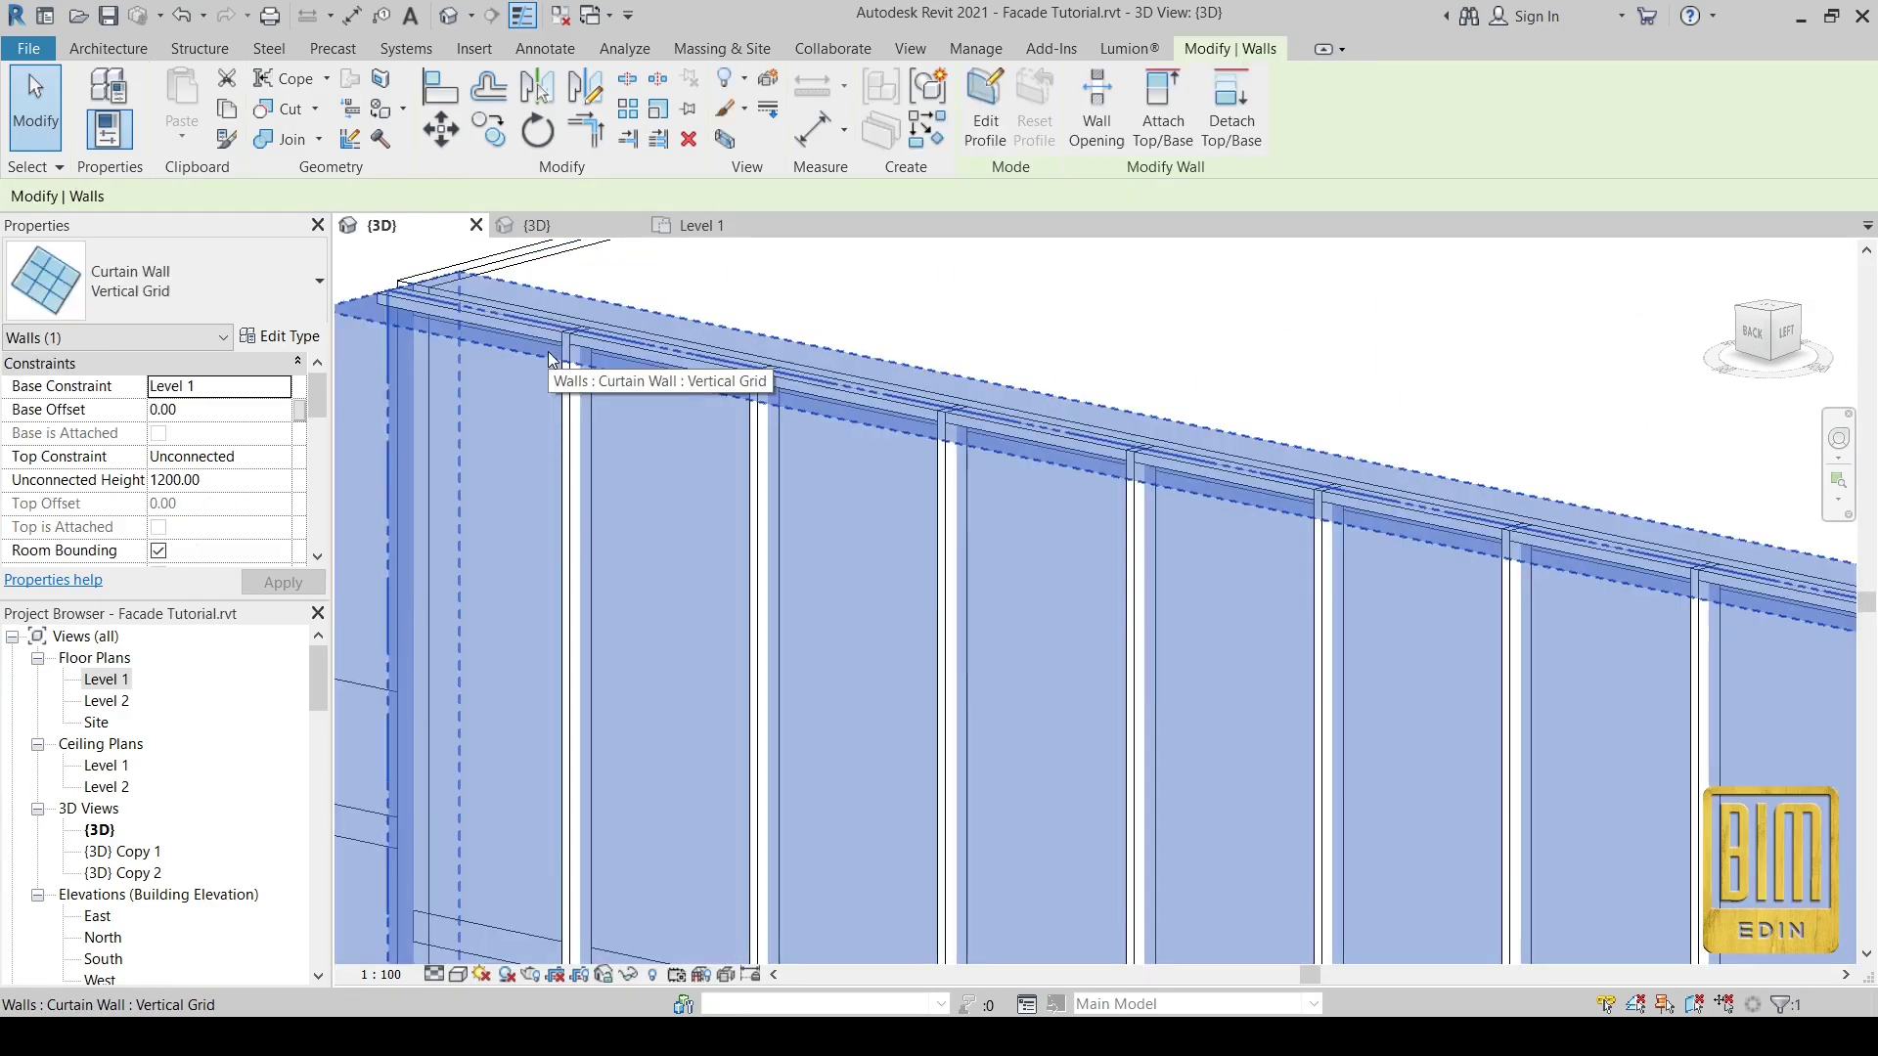
scroll(588, 296, "down", 1)
scroll(588, 296, "down", 1)
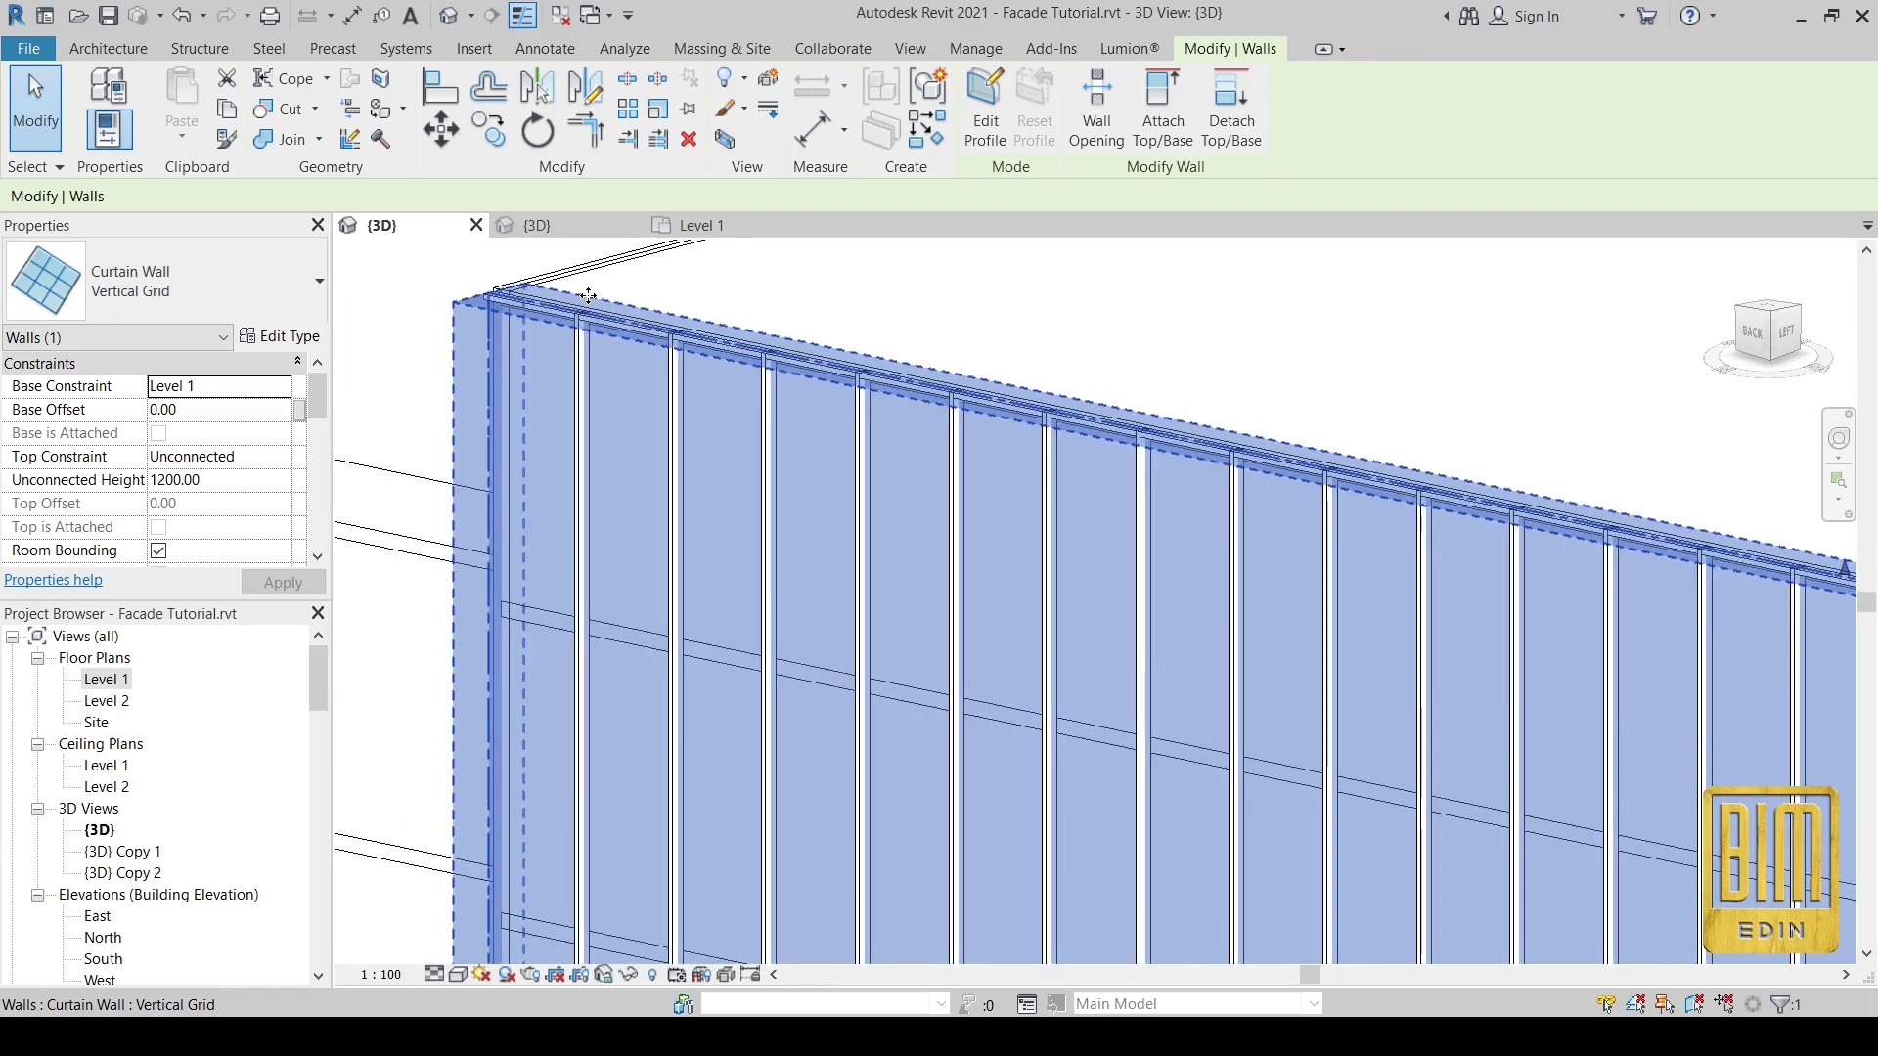
scroll(588, 294, "down", 1)
scroll(588, 294, "down", 1)
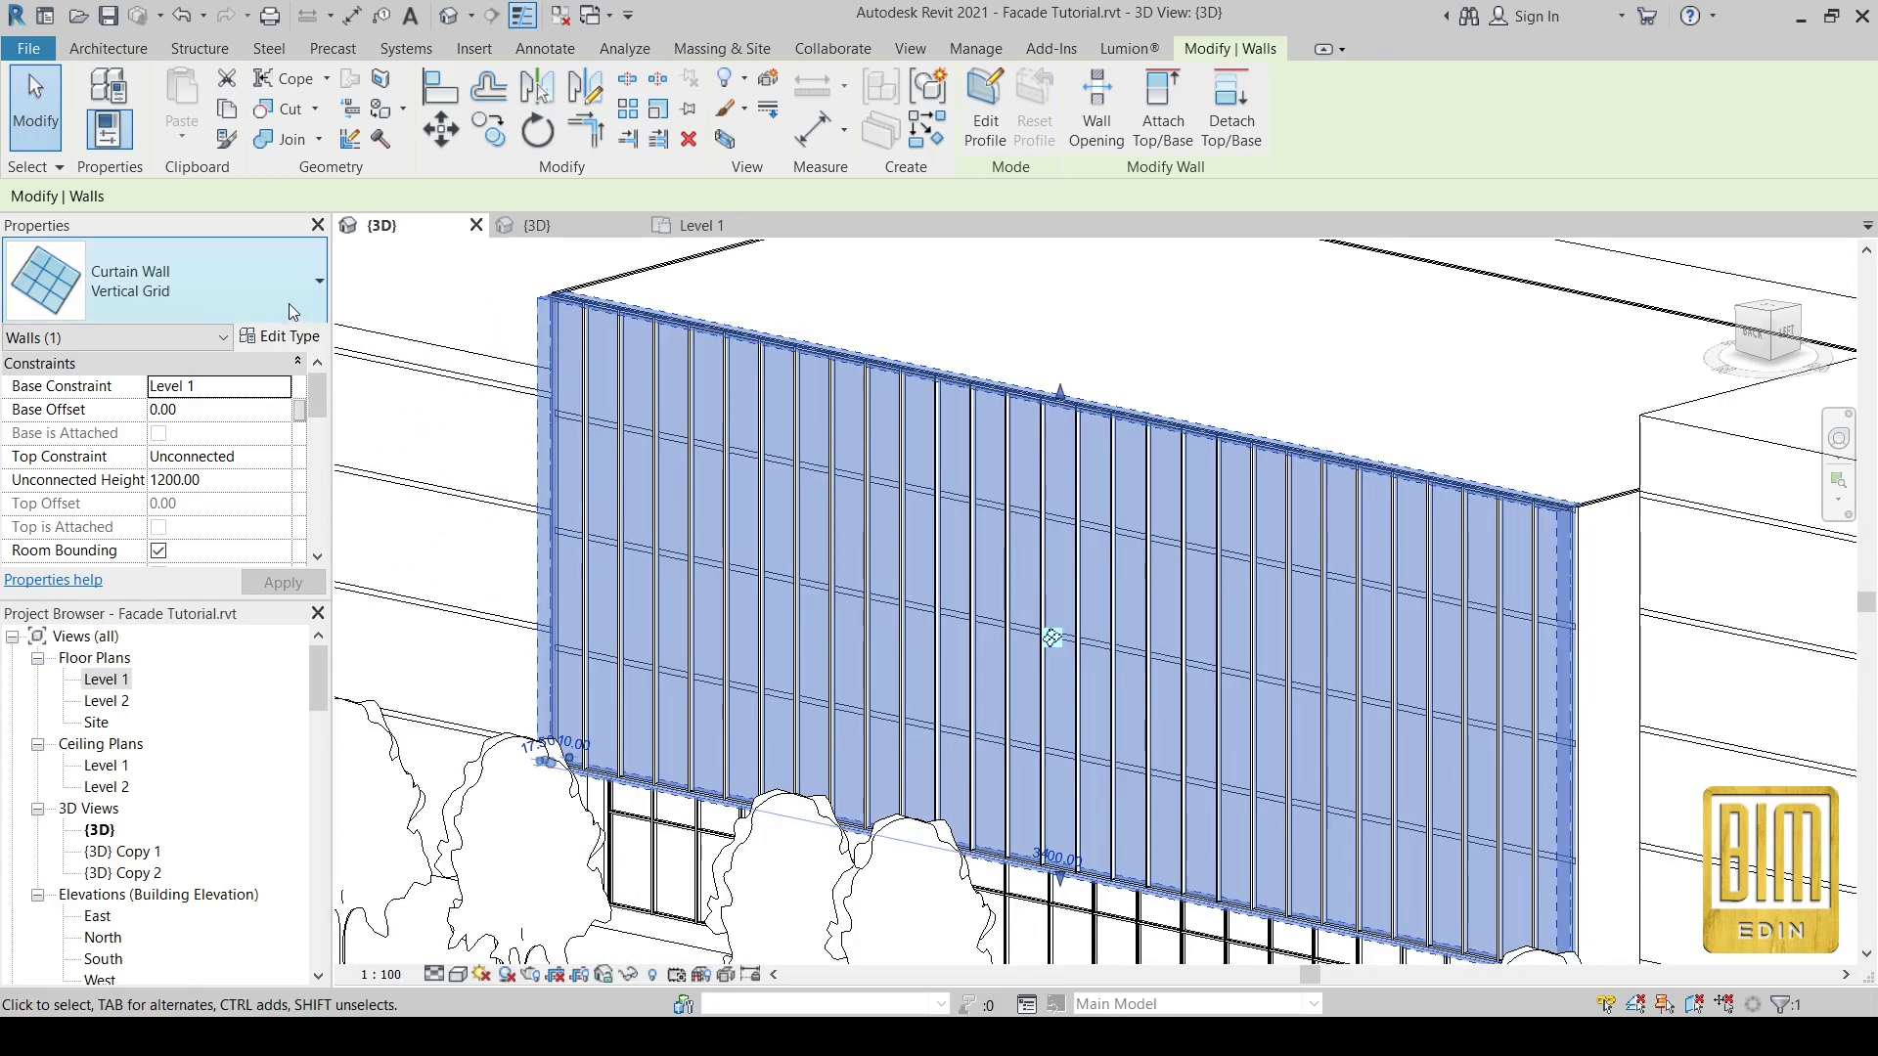
left_click(219, 297)
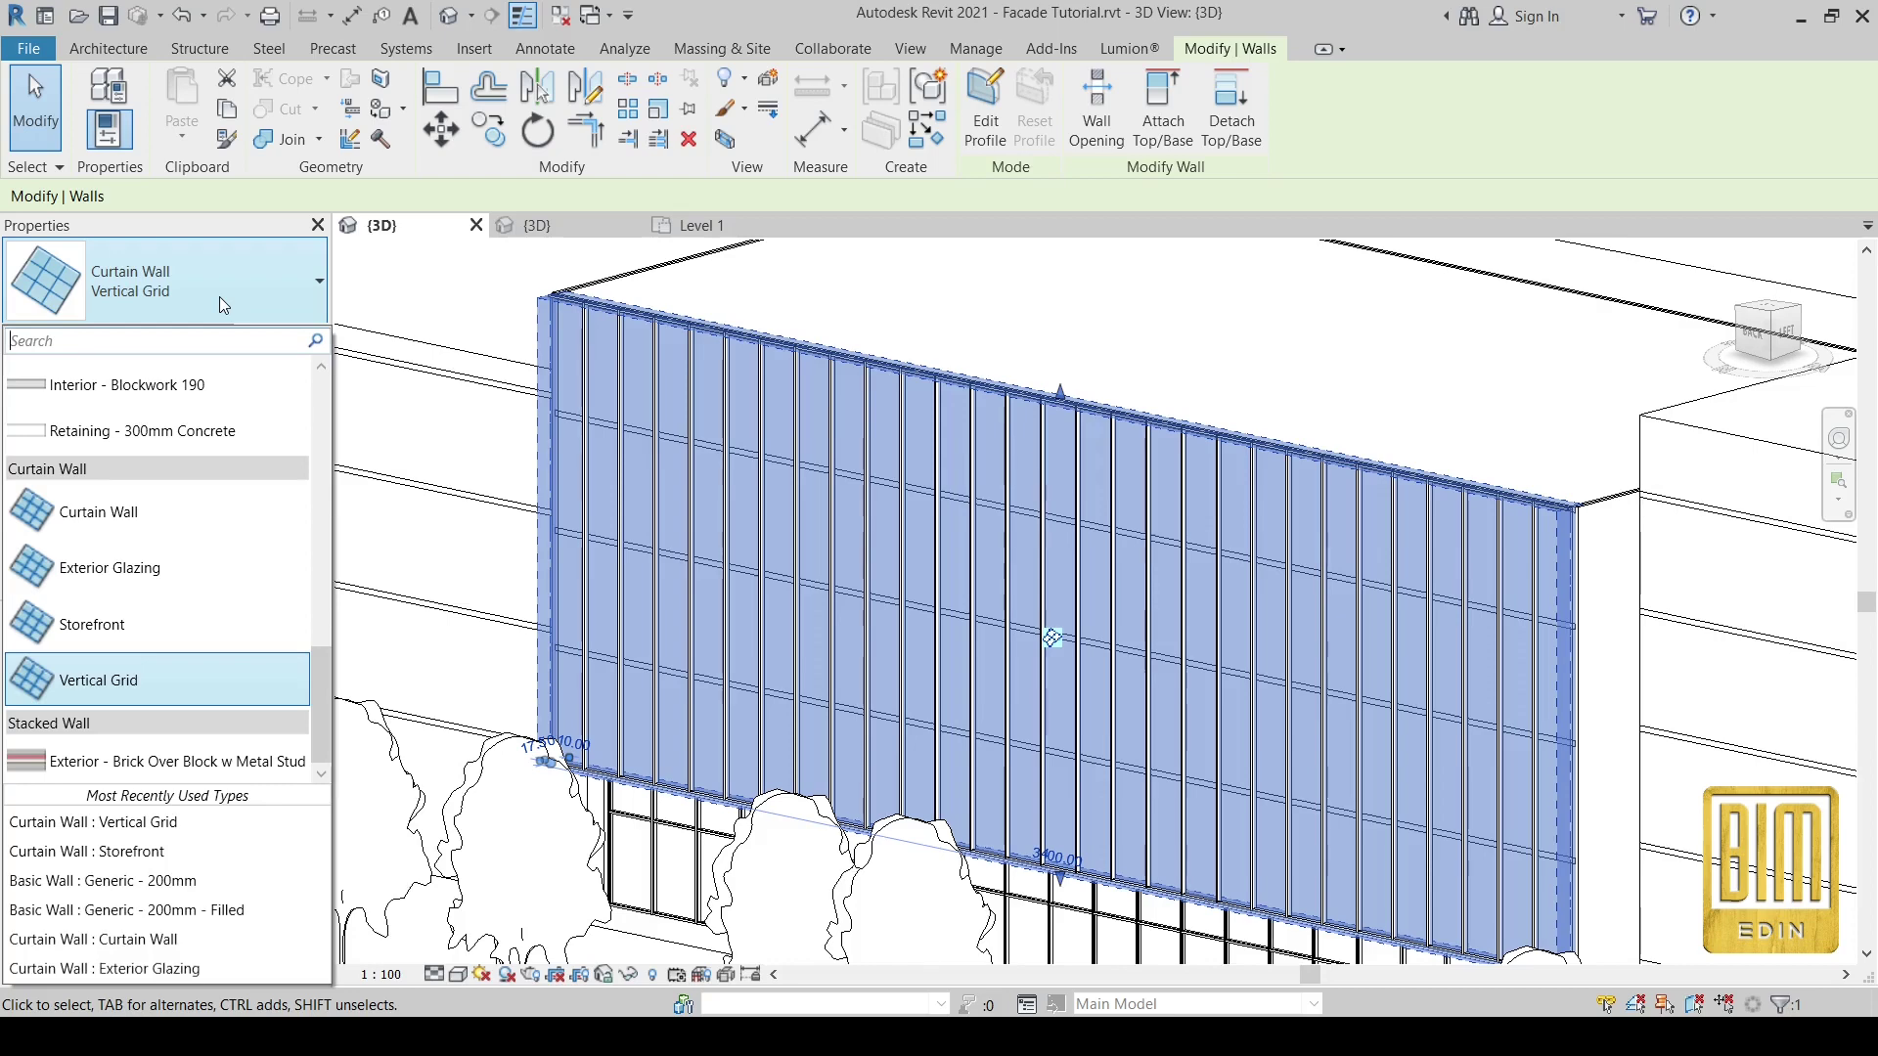
left_click(629, 349)
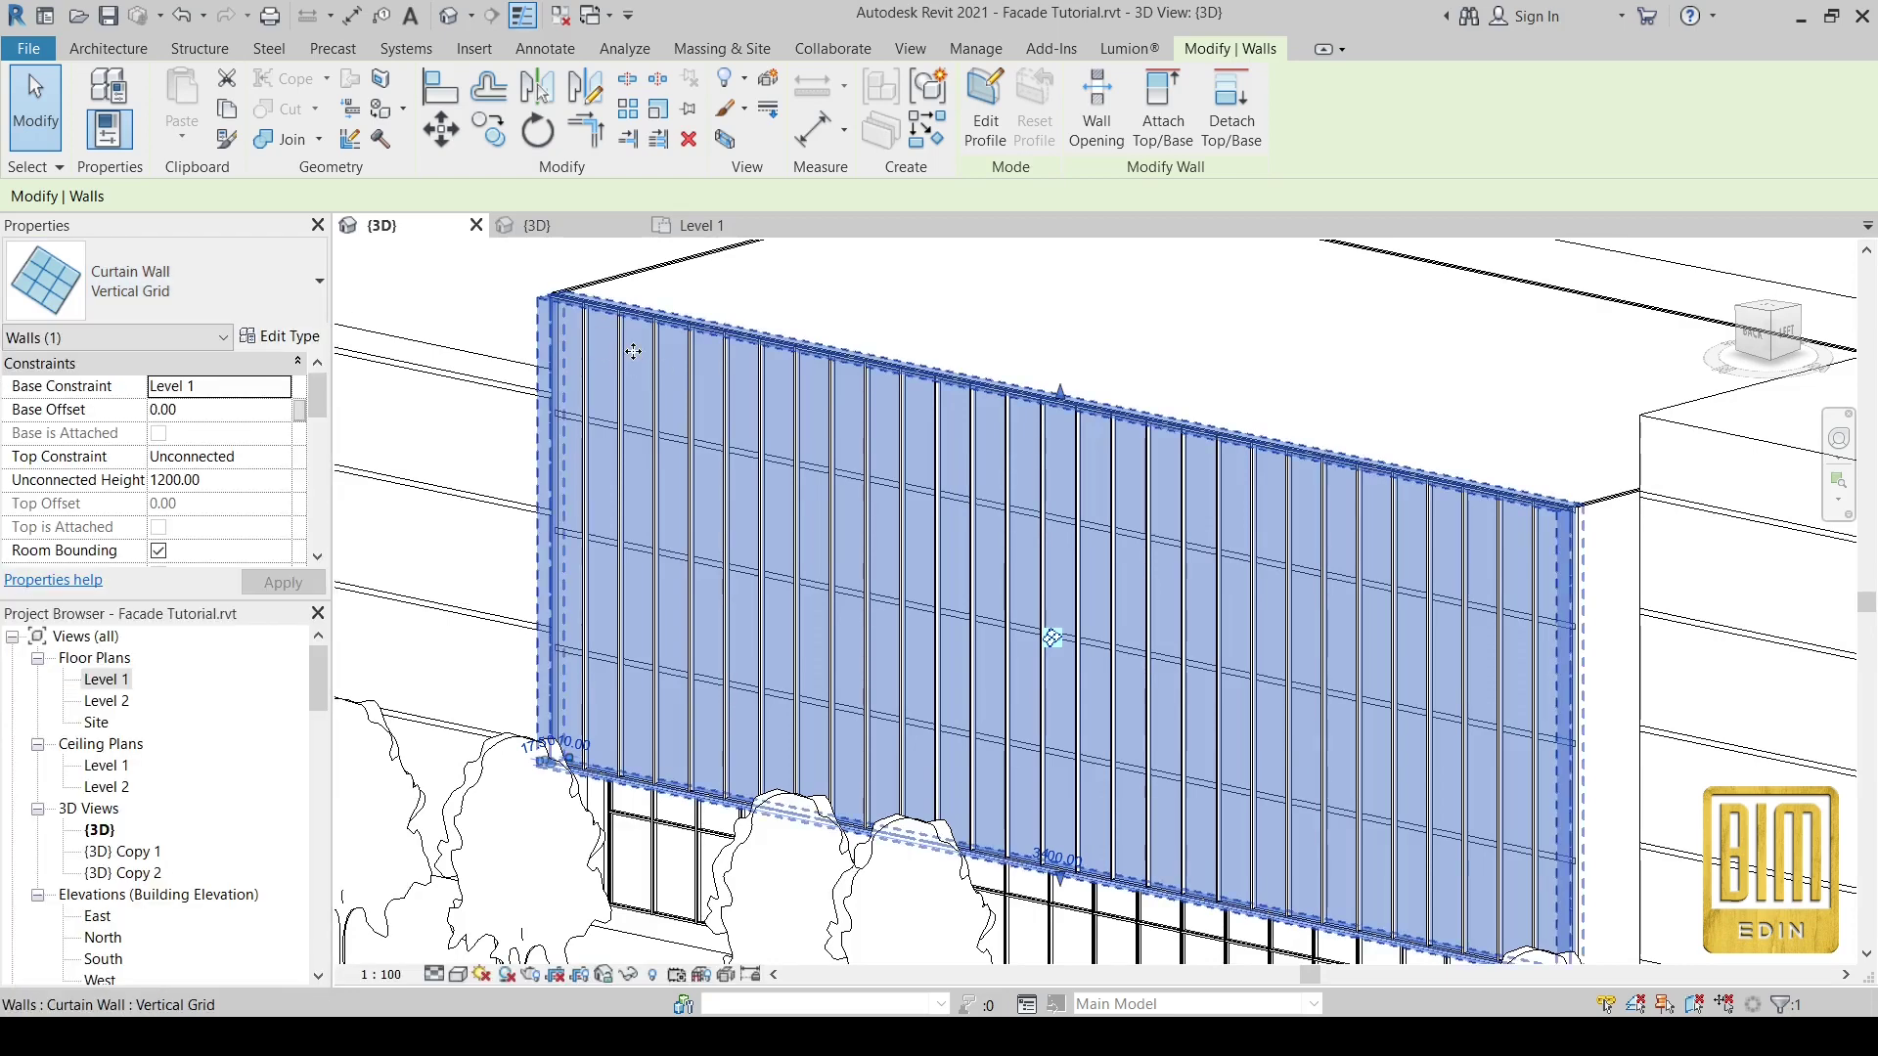
scroll(584, 322, "up", 1)
scroll(584, 321, "up", 1)
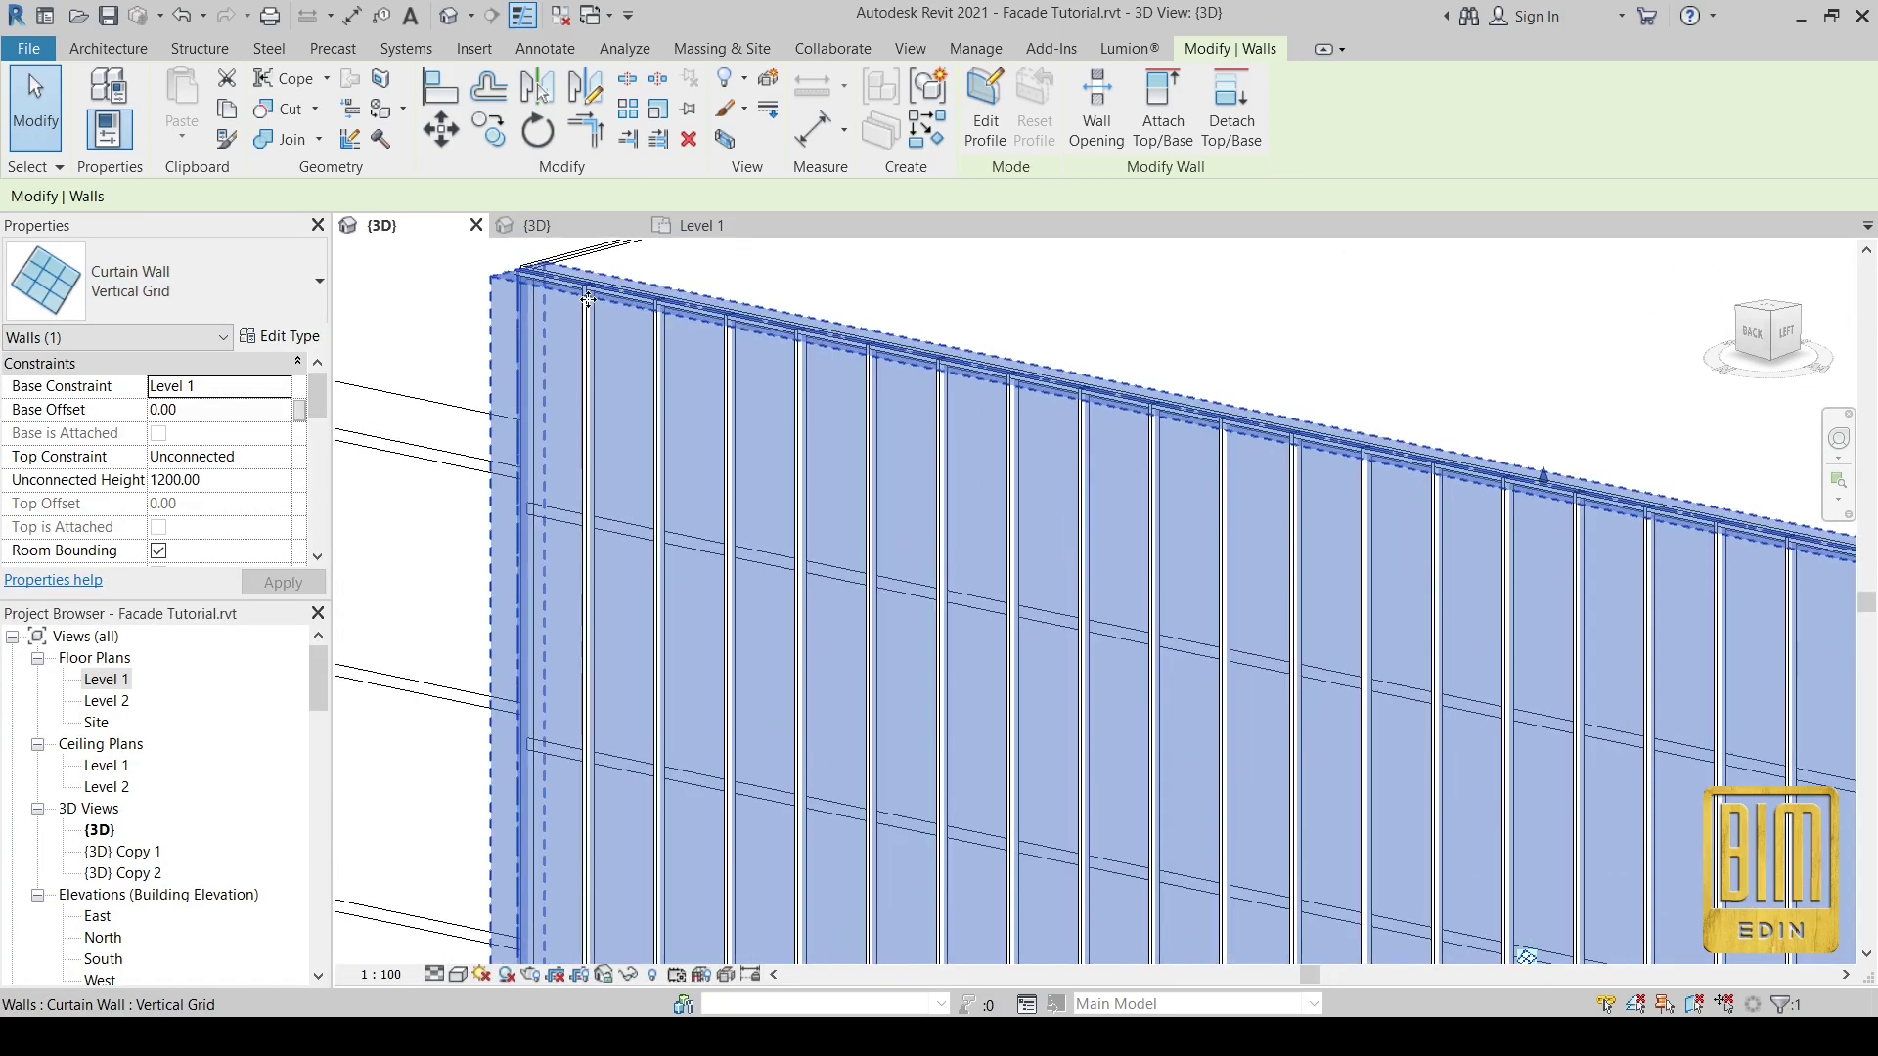
- Set Vertical Mullions Border 1 and Border 2 Type to Rectangular Mullion : 50 x 150mm
left_click(311, 341)
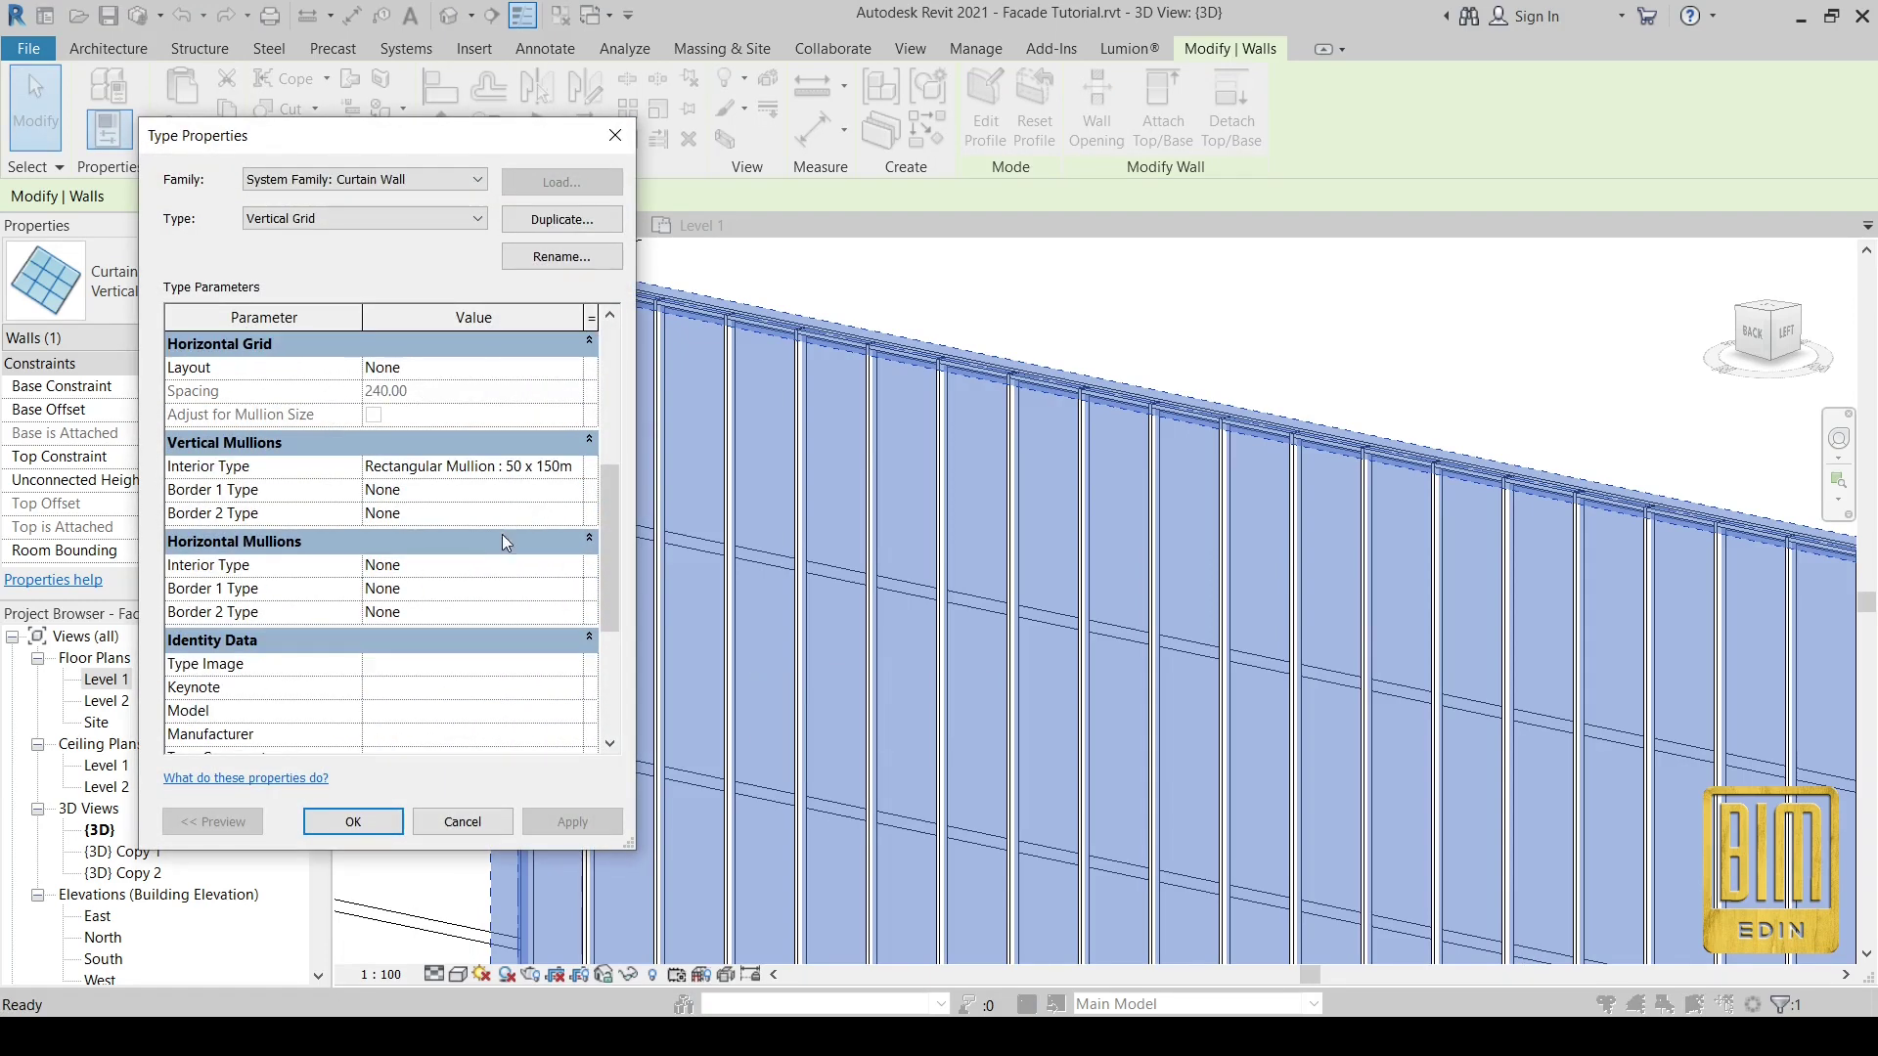
left_click(503, 467)
left_click(503, 467)
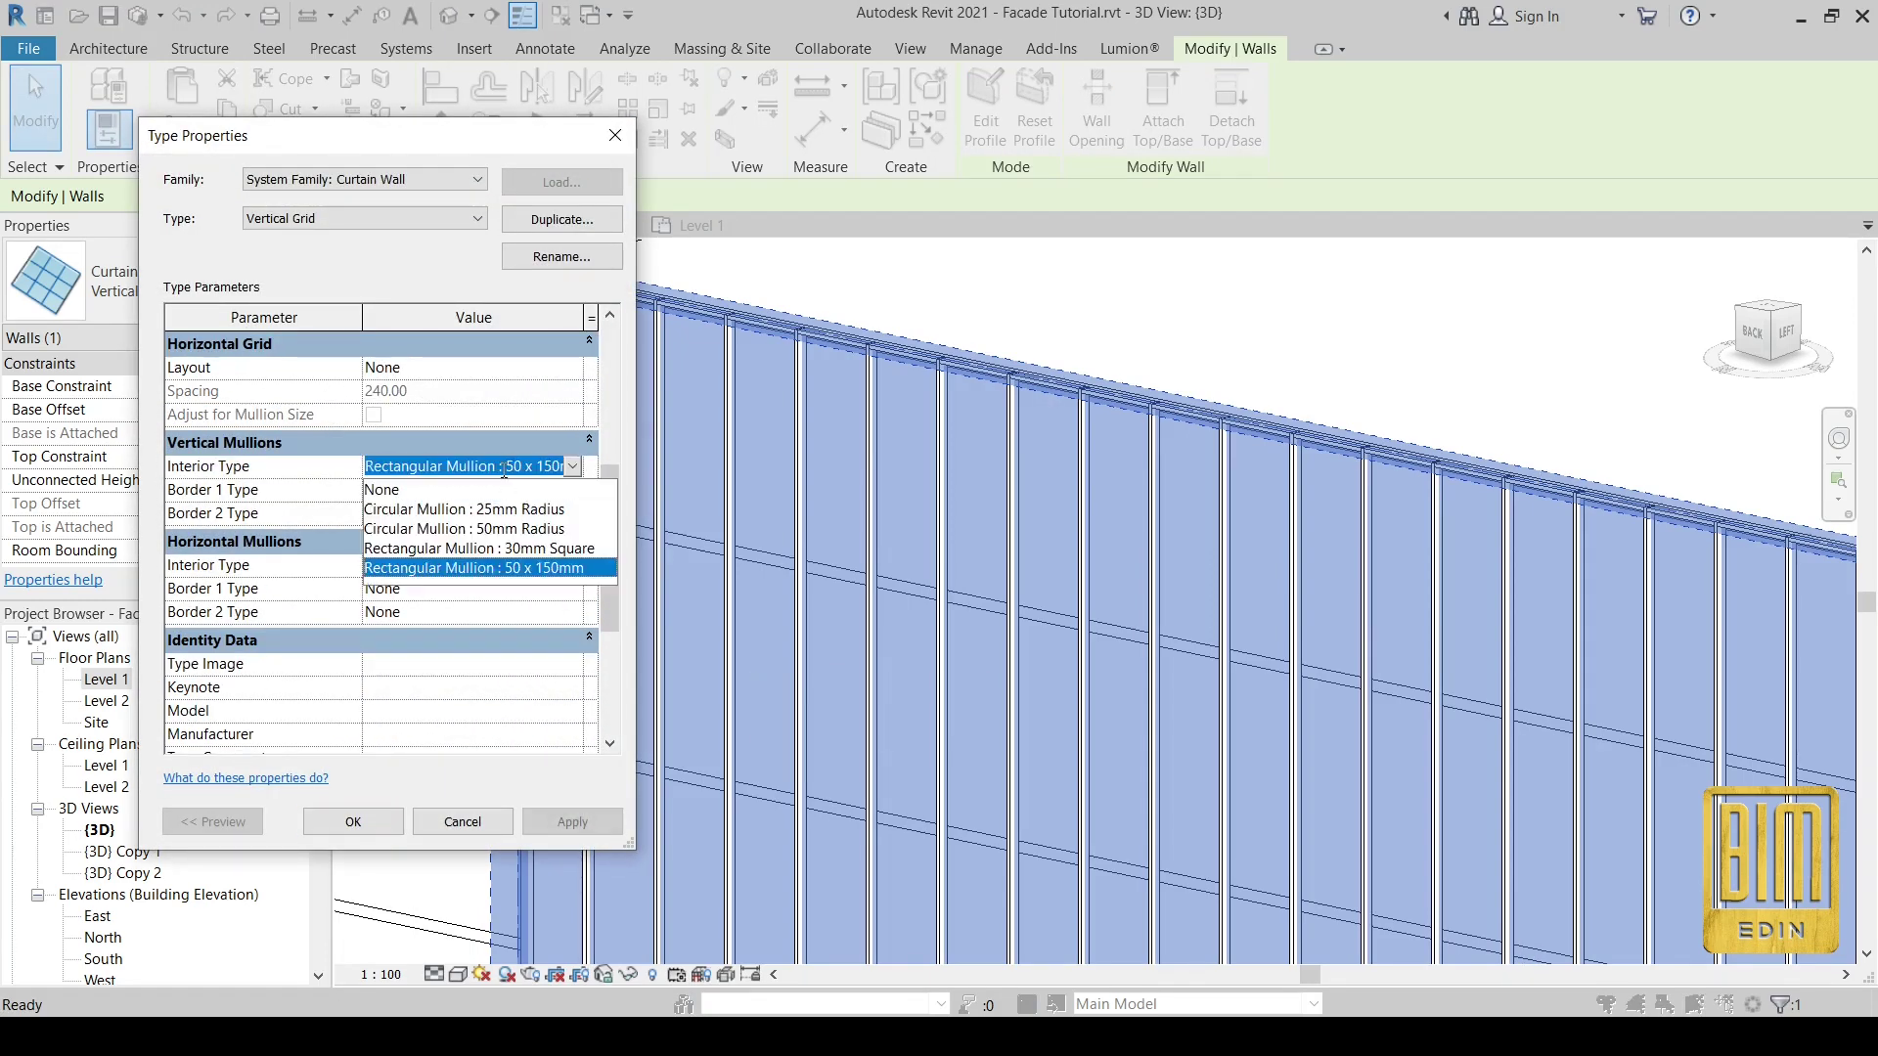
left_click(503, 469)
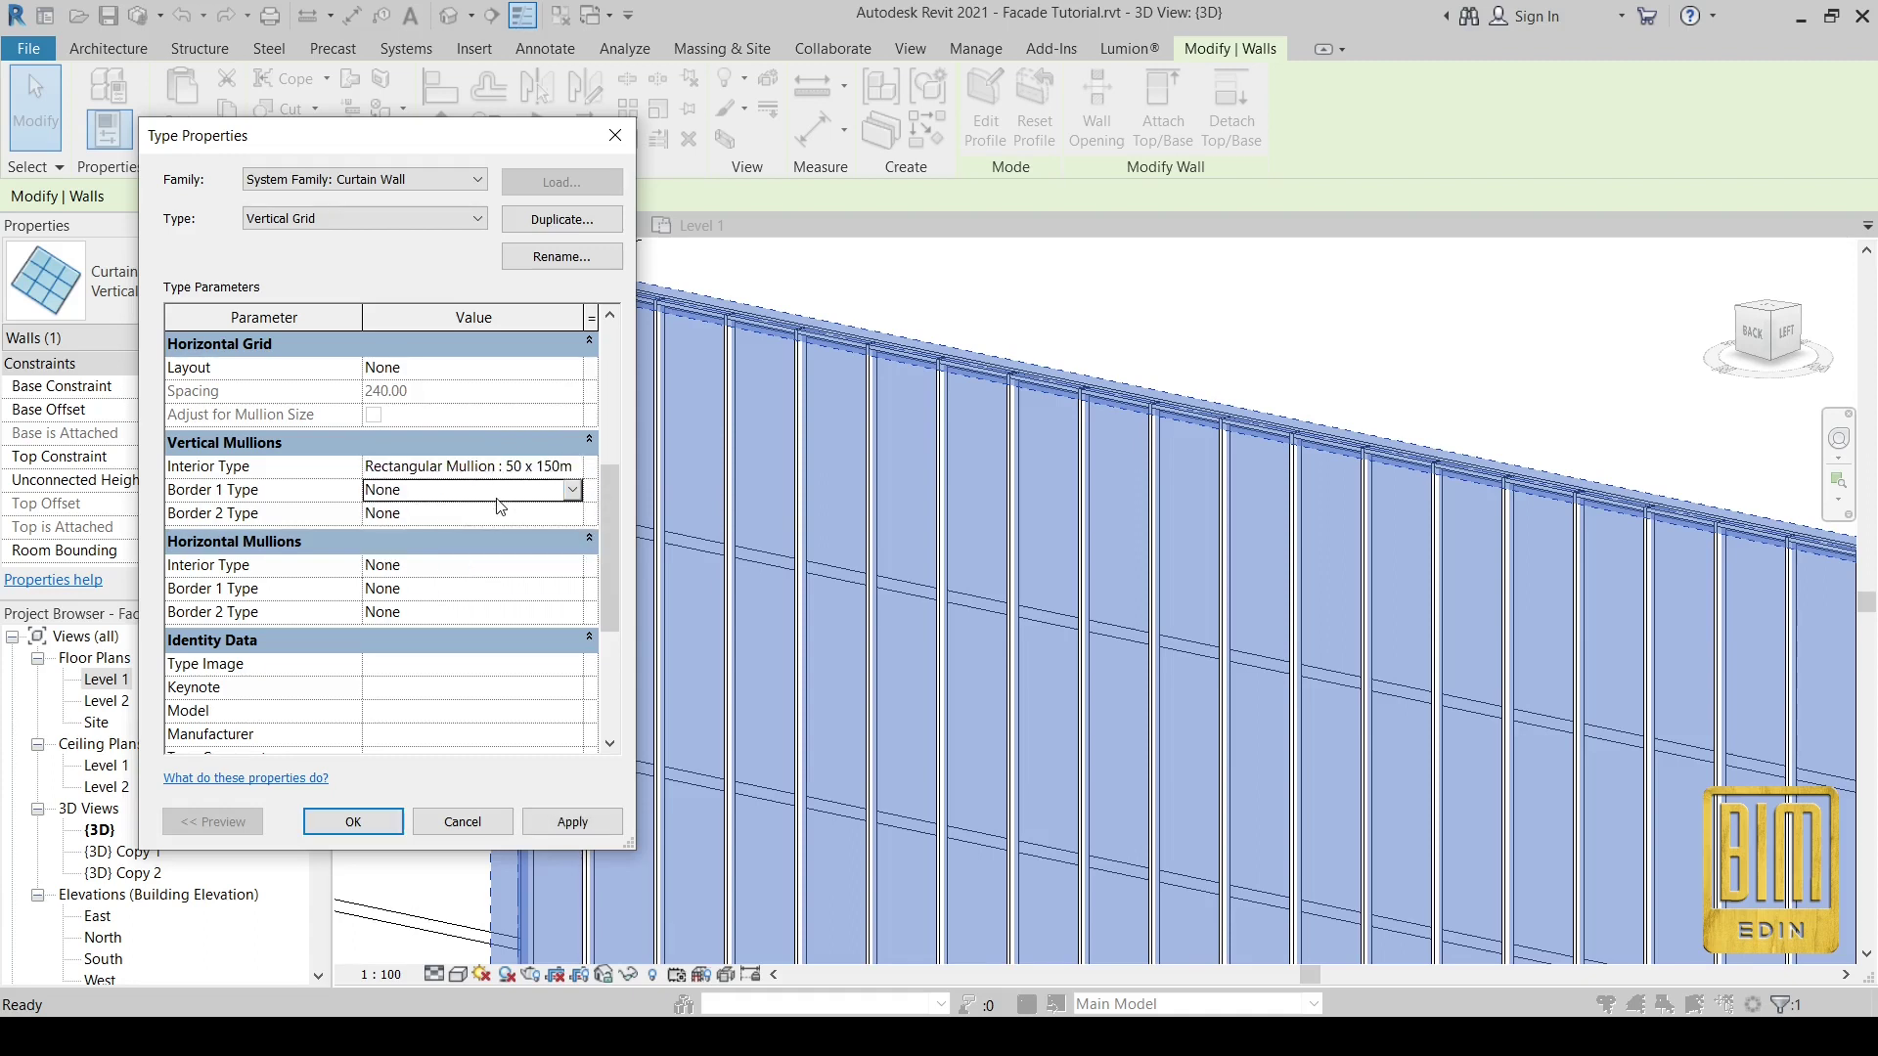
left_click(499, 494)
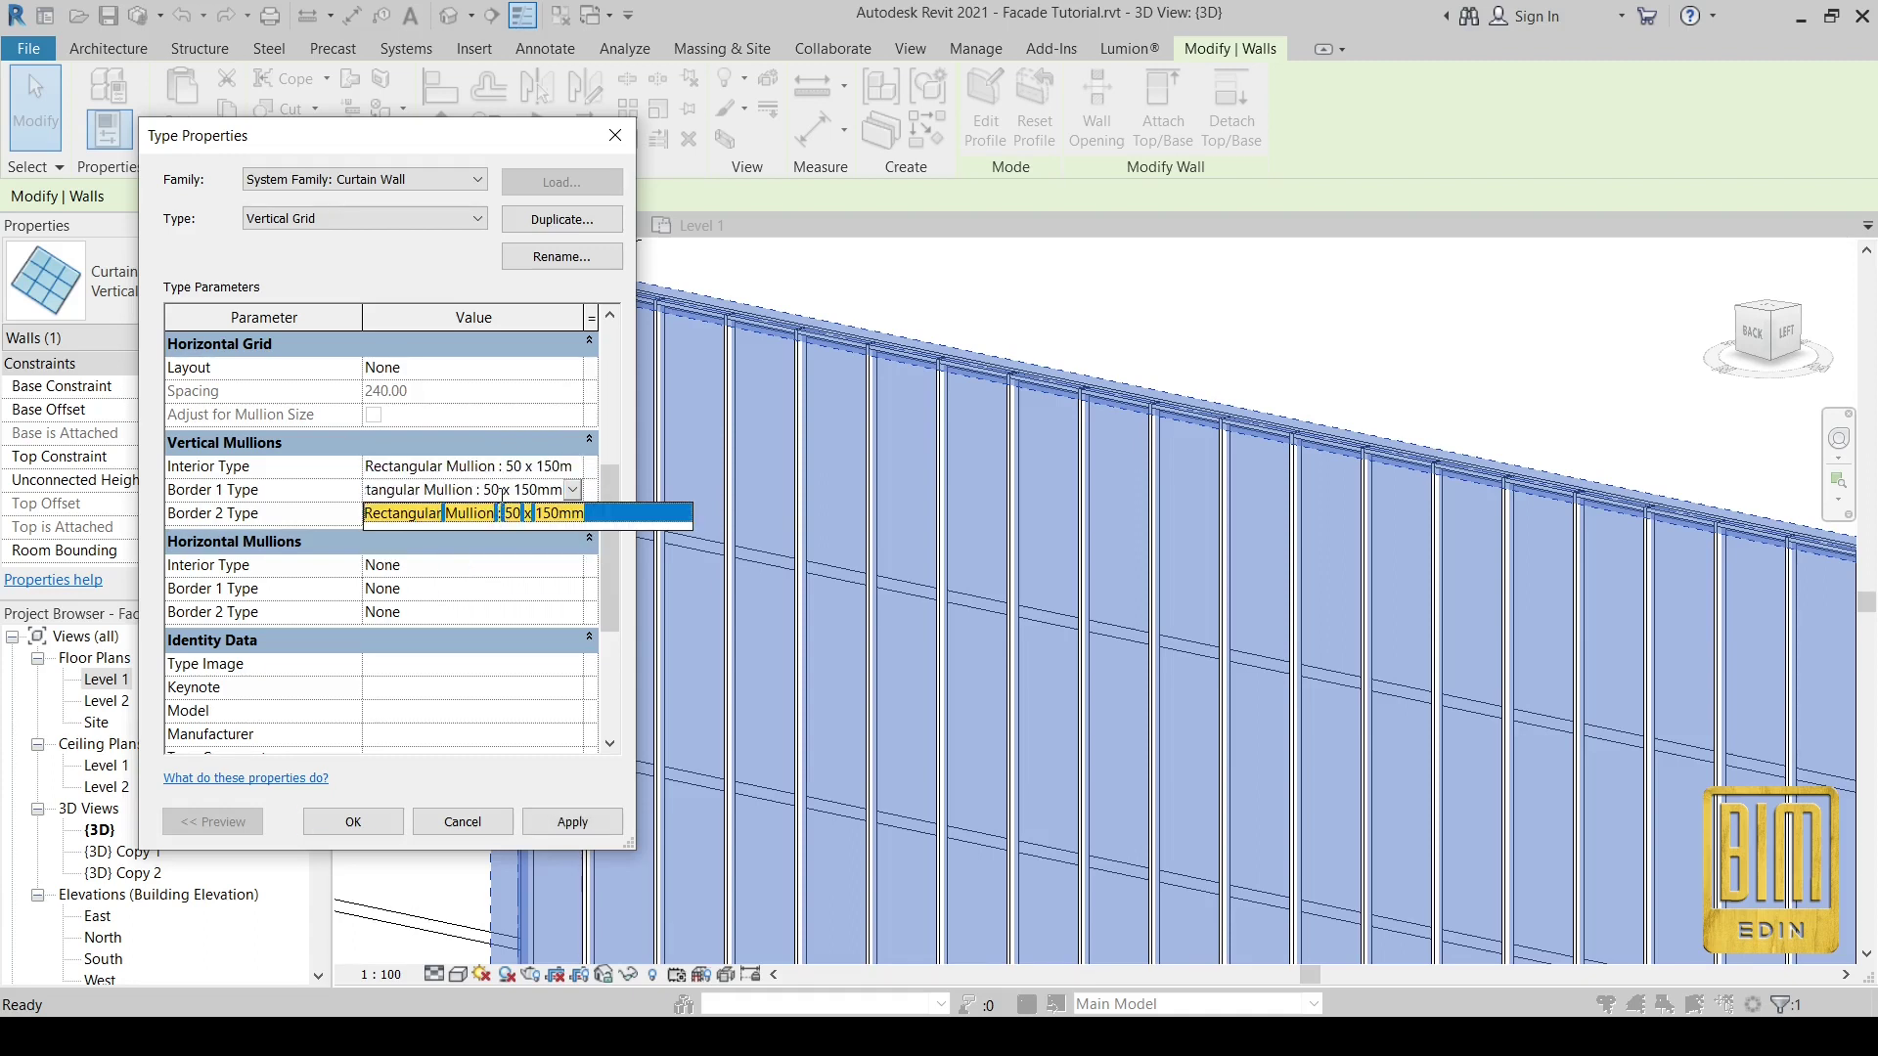
left_click(496, 513)
left_click(497, 514)
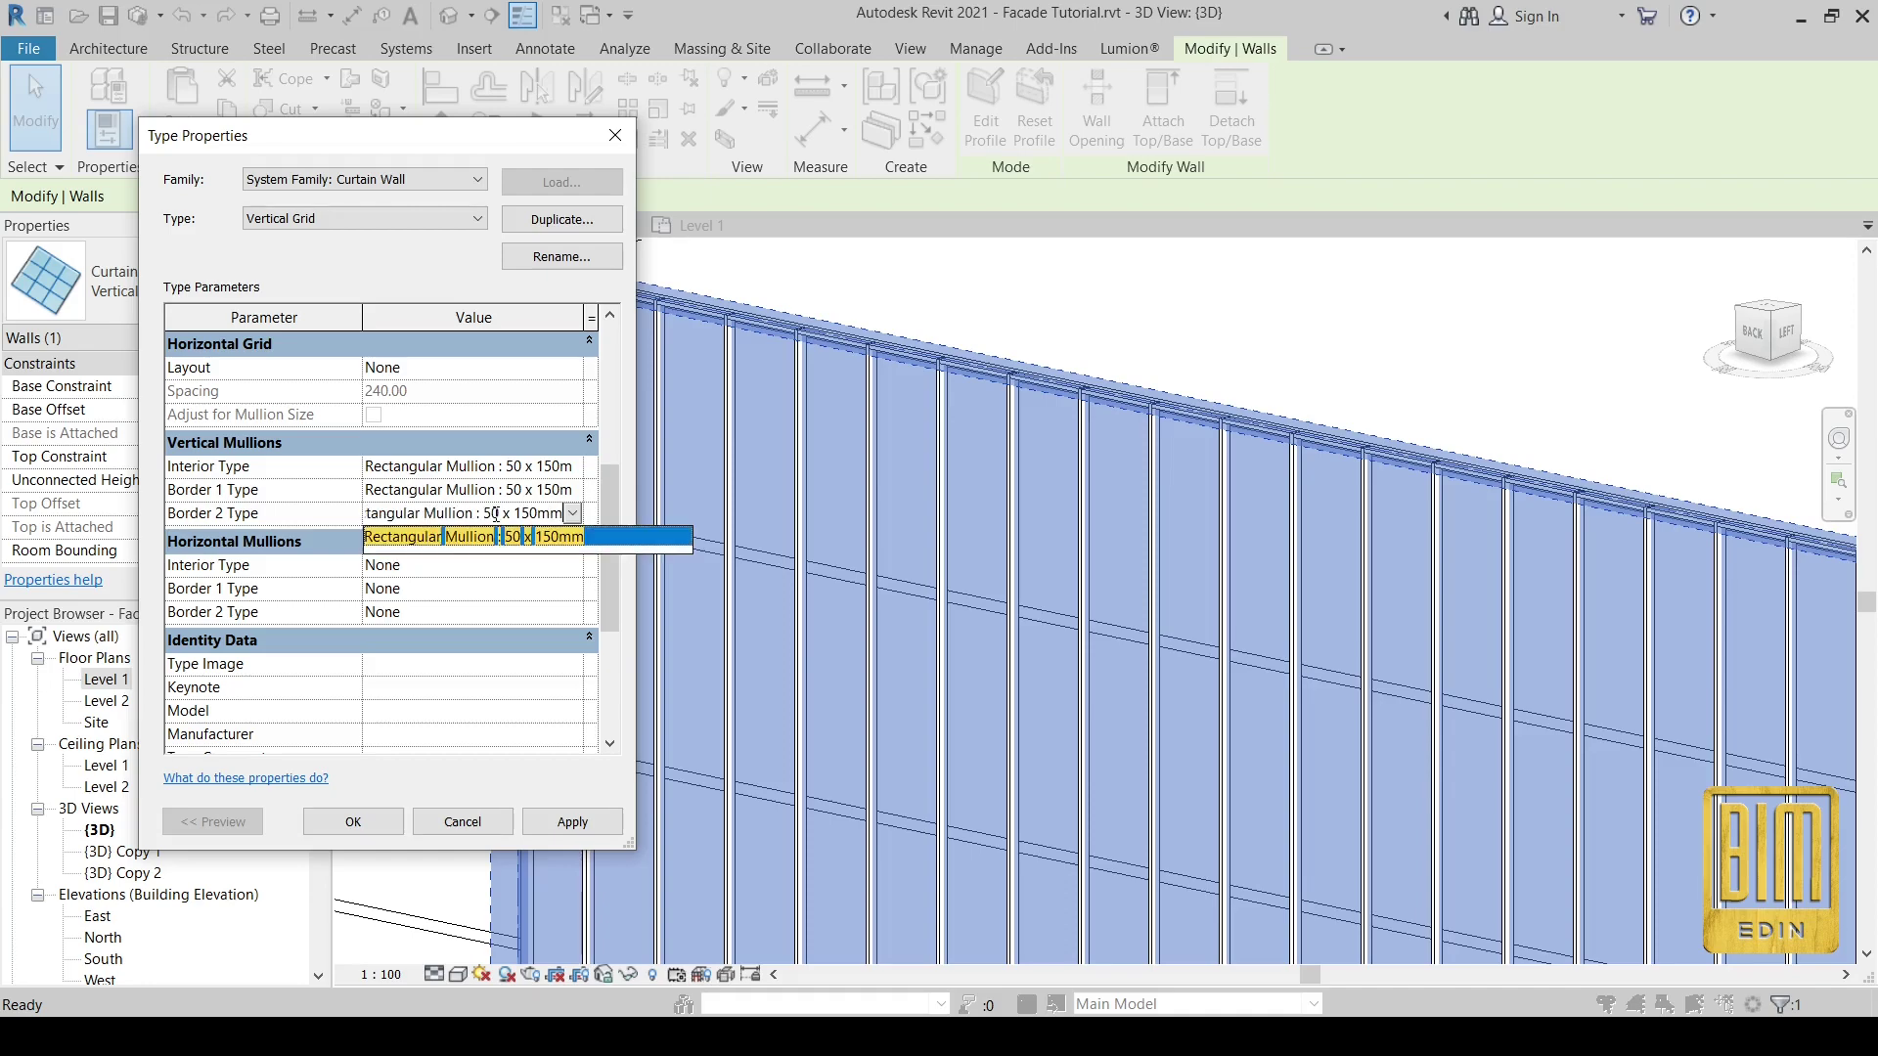
left_click(379, 818)
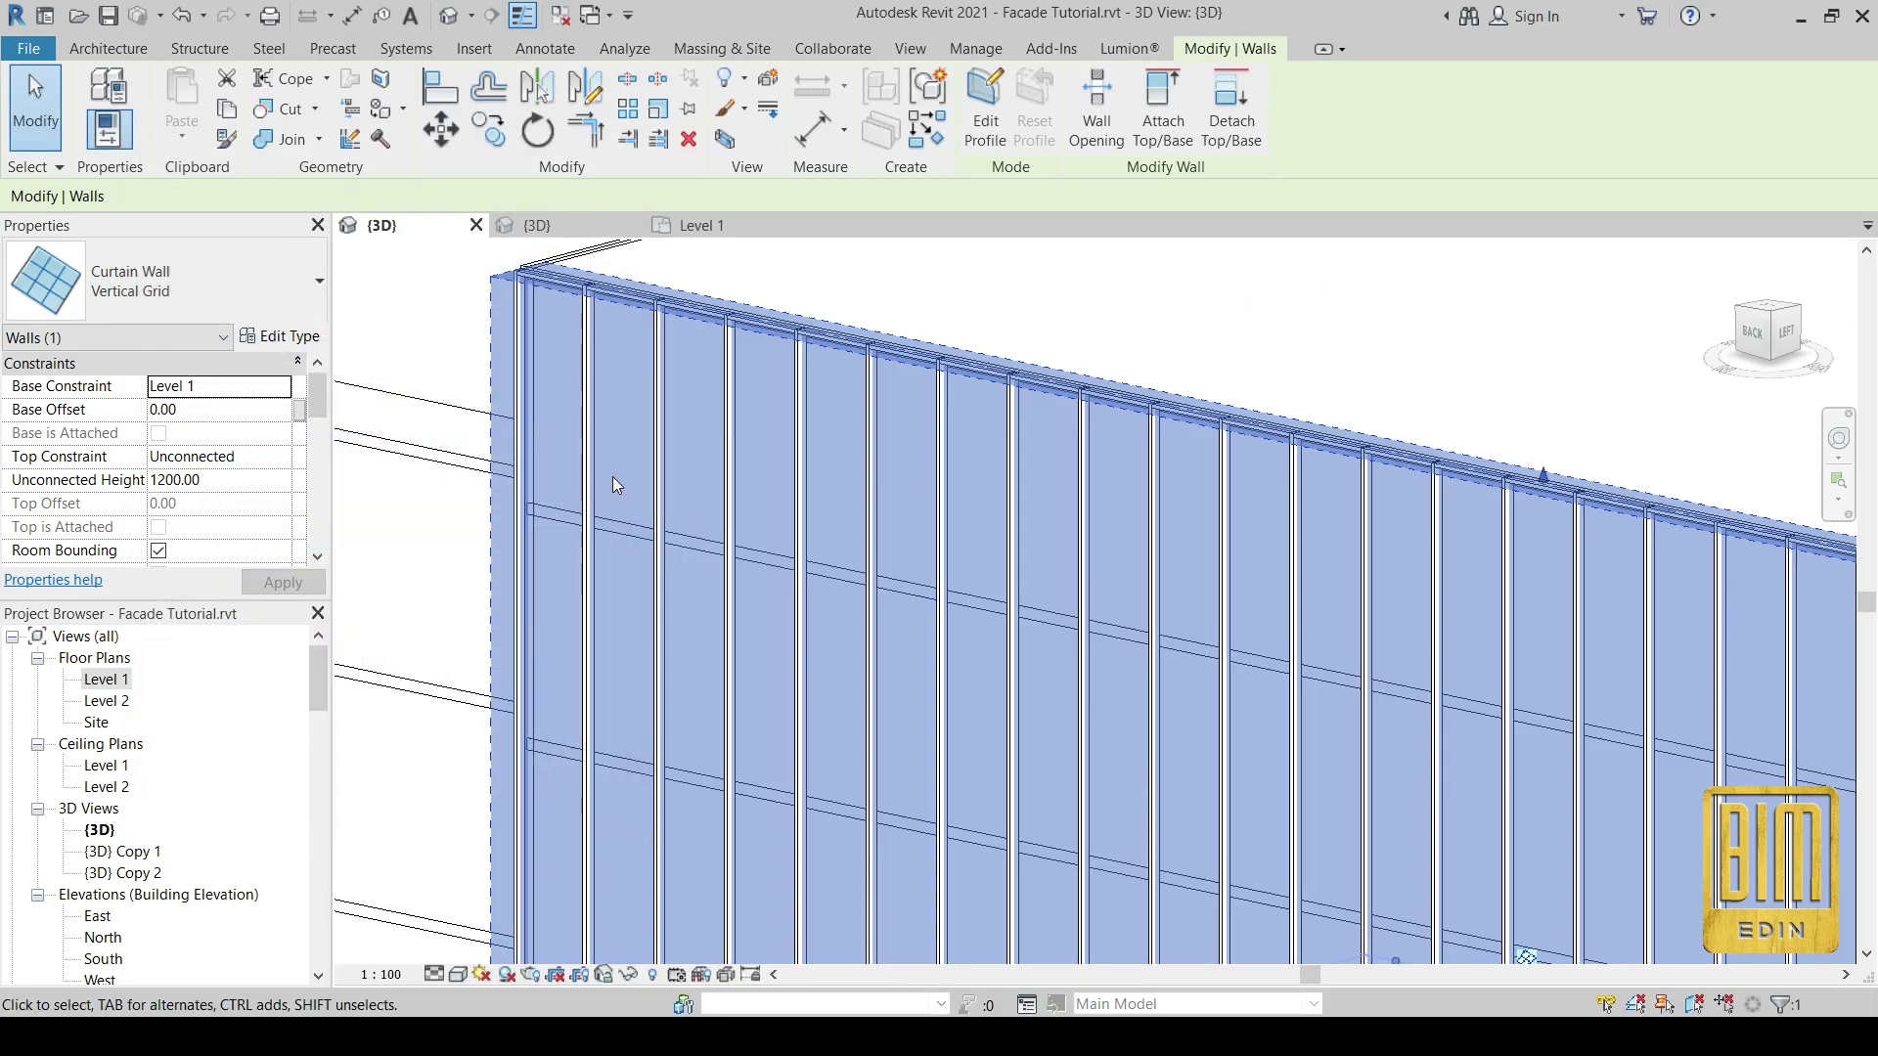
left_click(18, 113)
scroll(1138, 478, "down", 3)
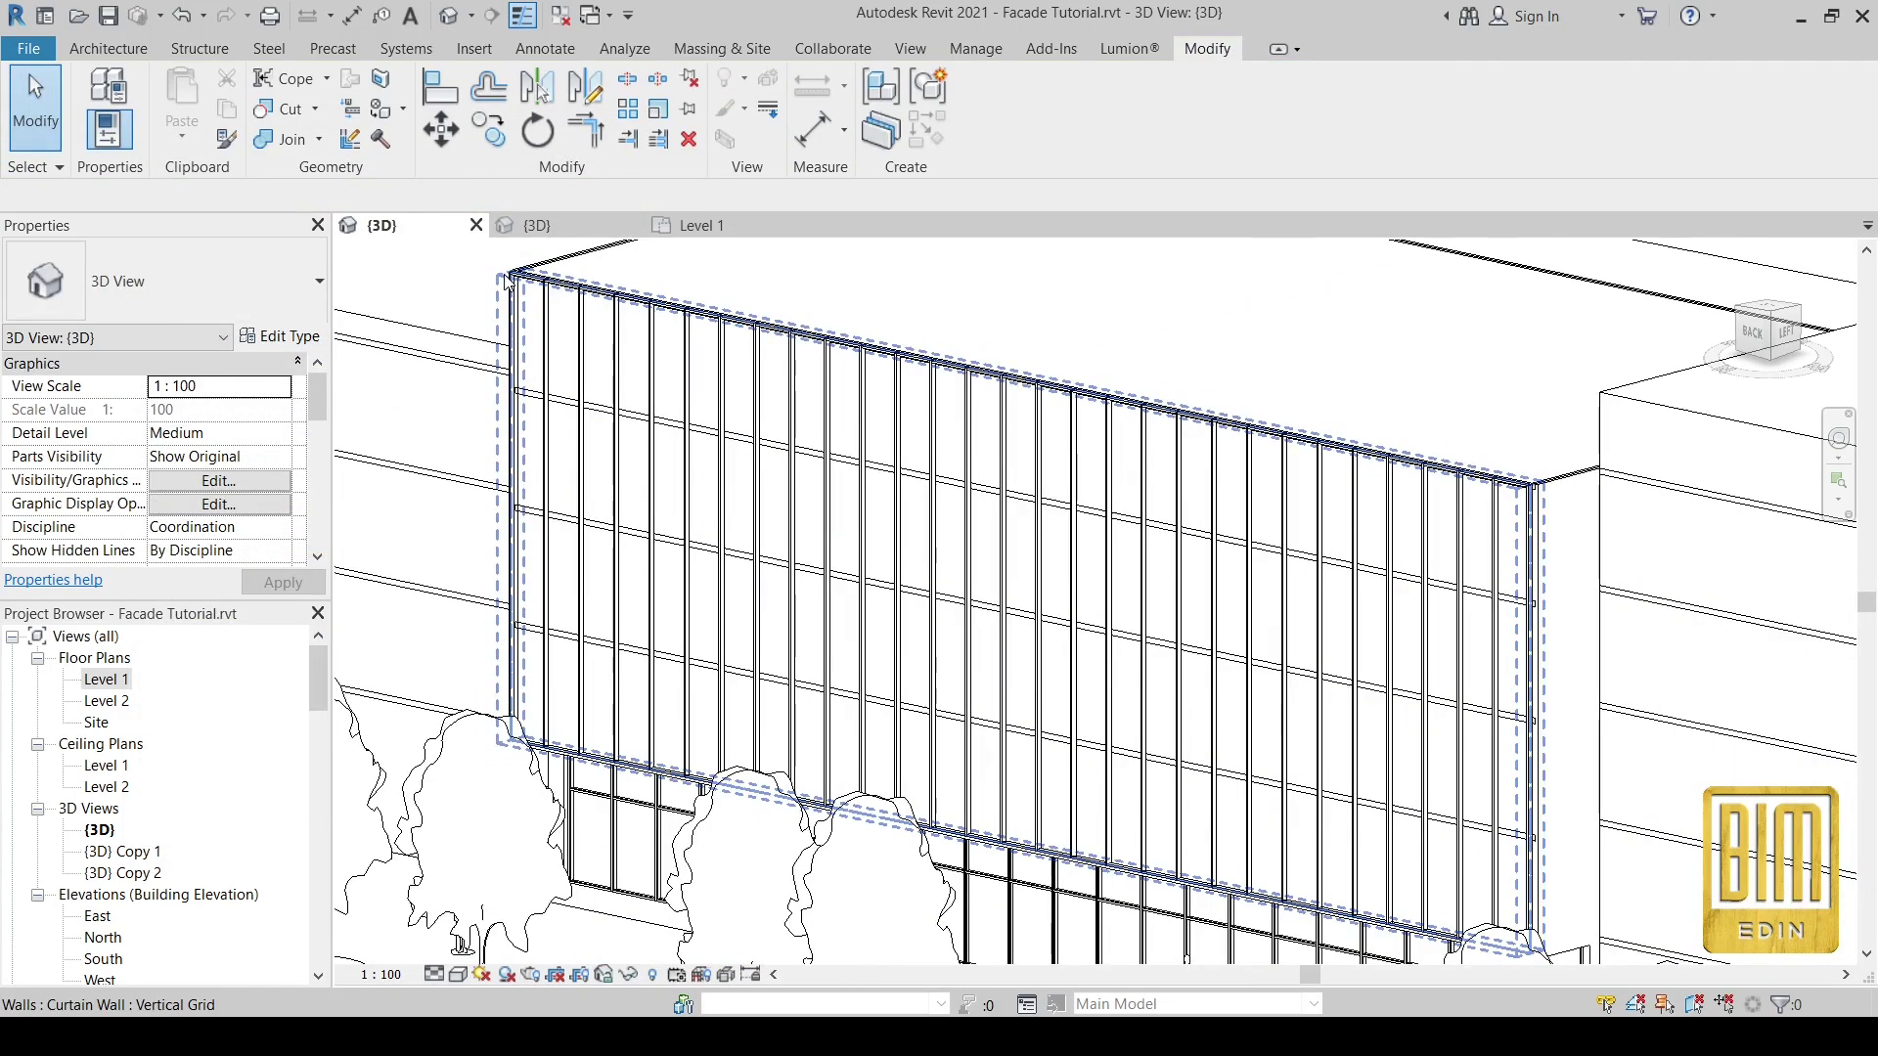
scroll(1138, 479, "down", 2)
scroll(1179, 416, "up", 2)
scroll(1183, 411, "up", 2)
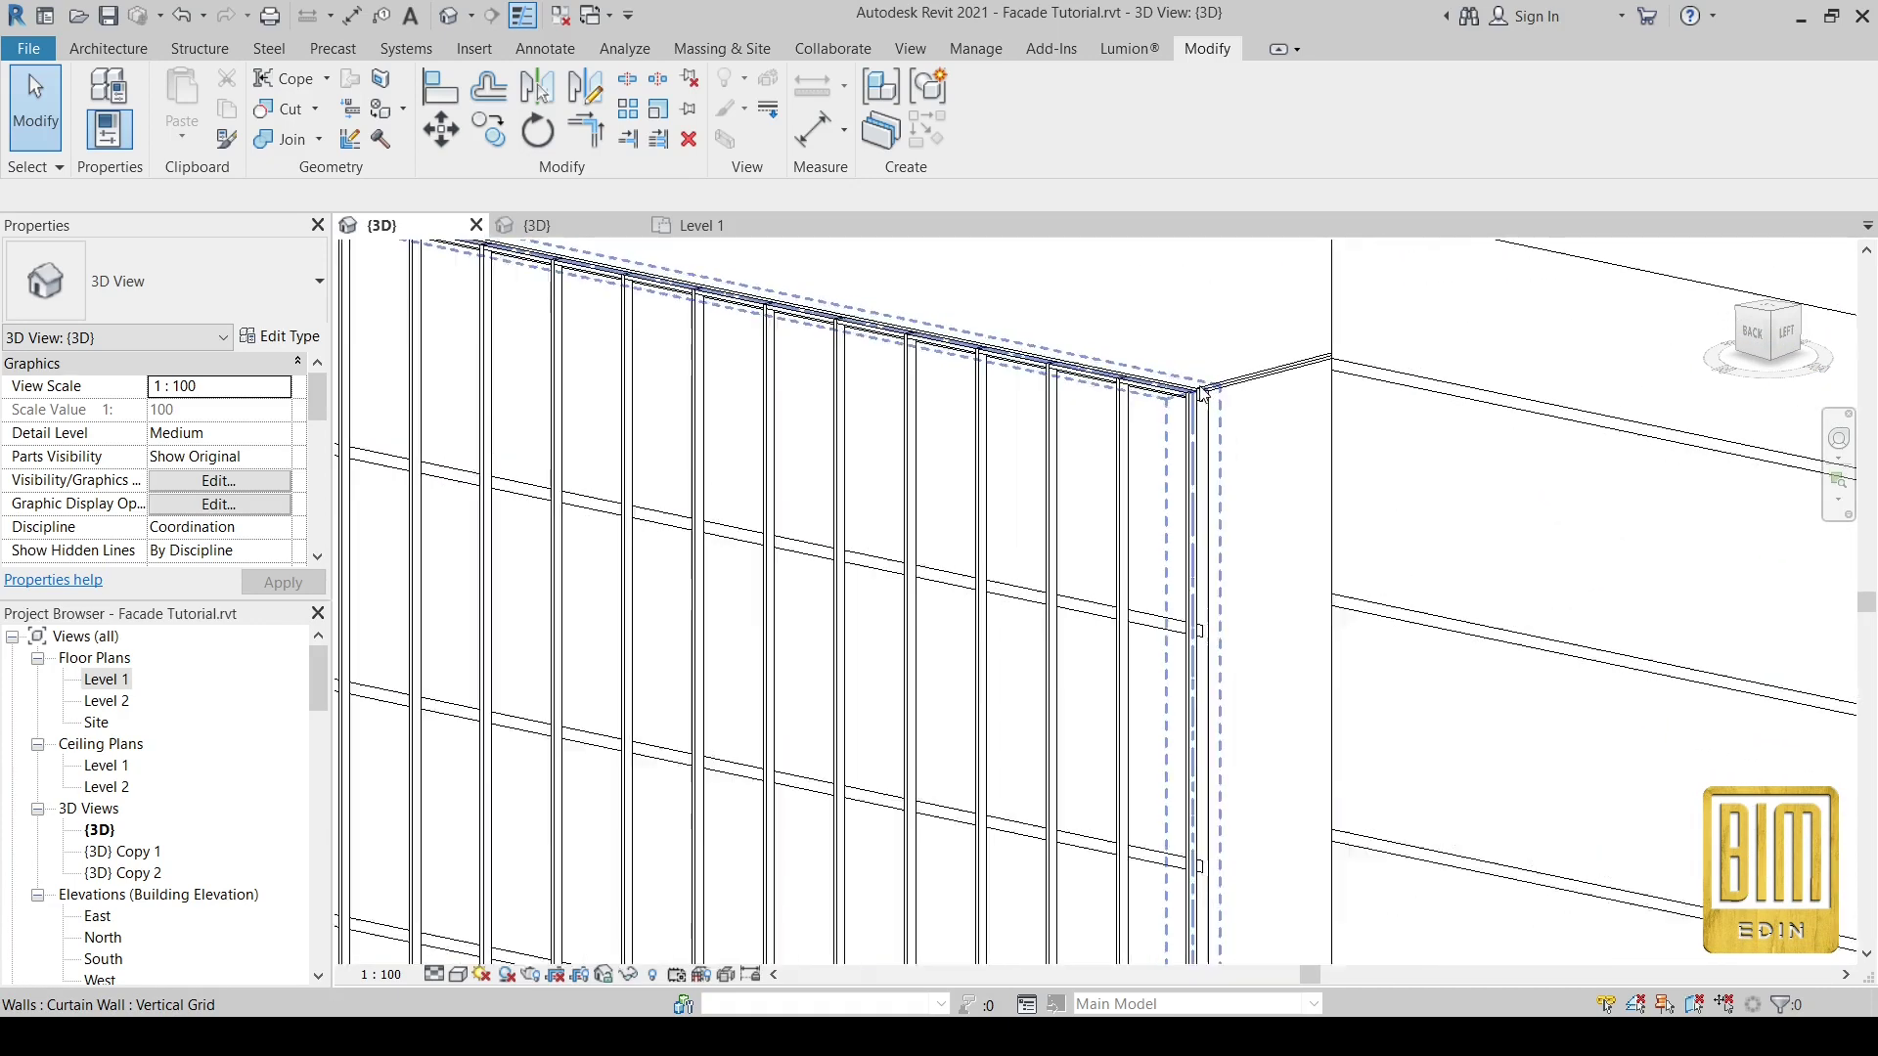
scroll(1189, 409, "up", 2)
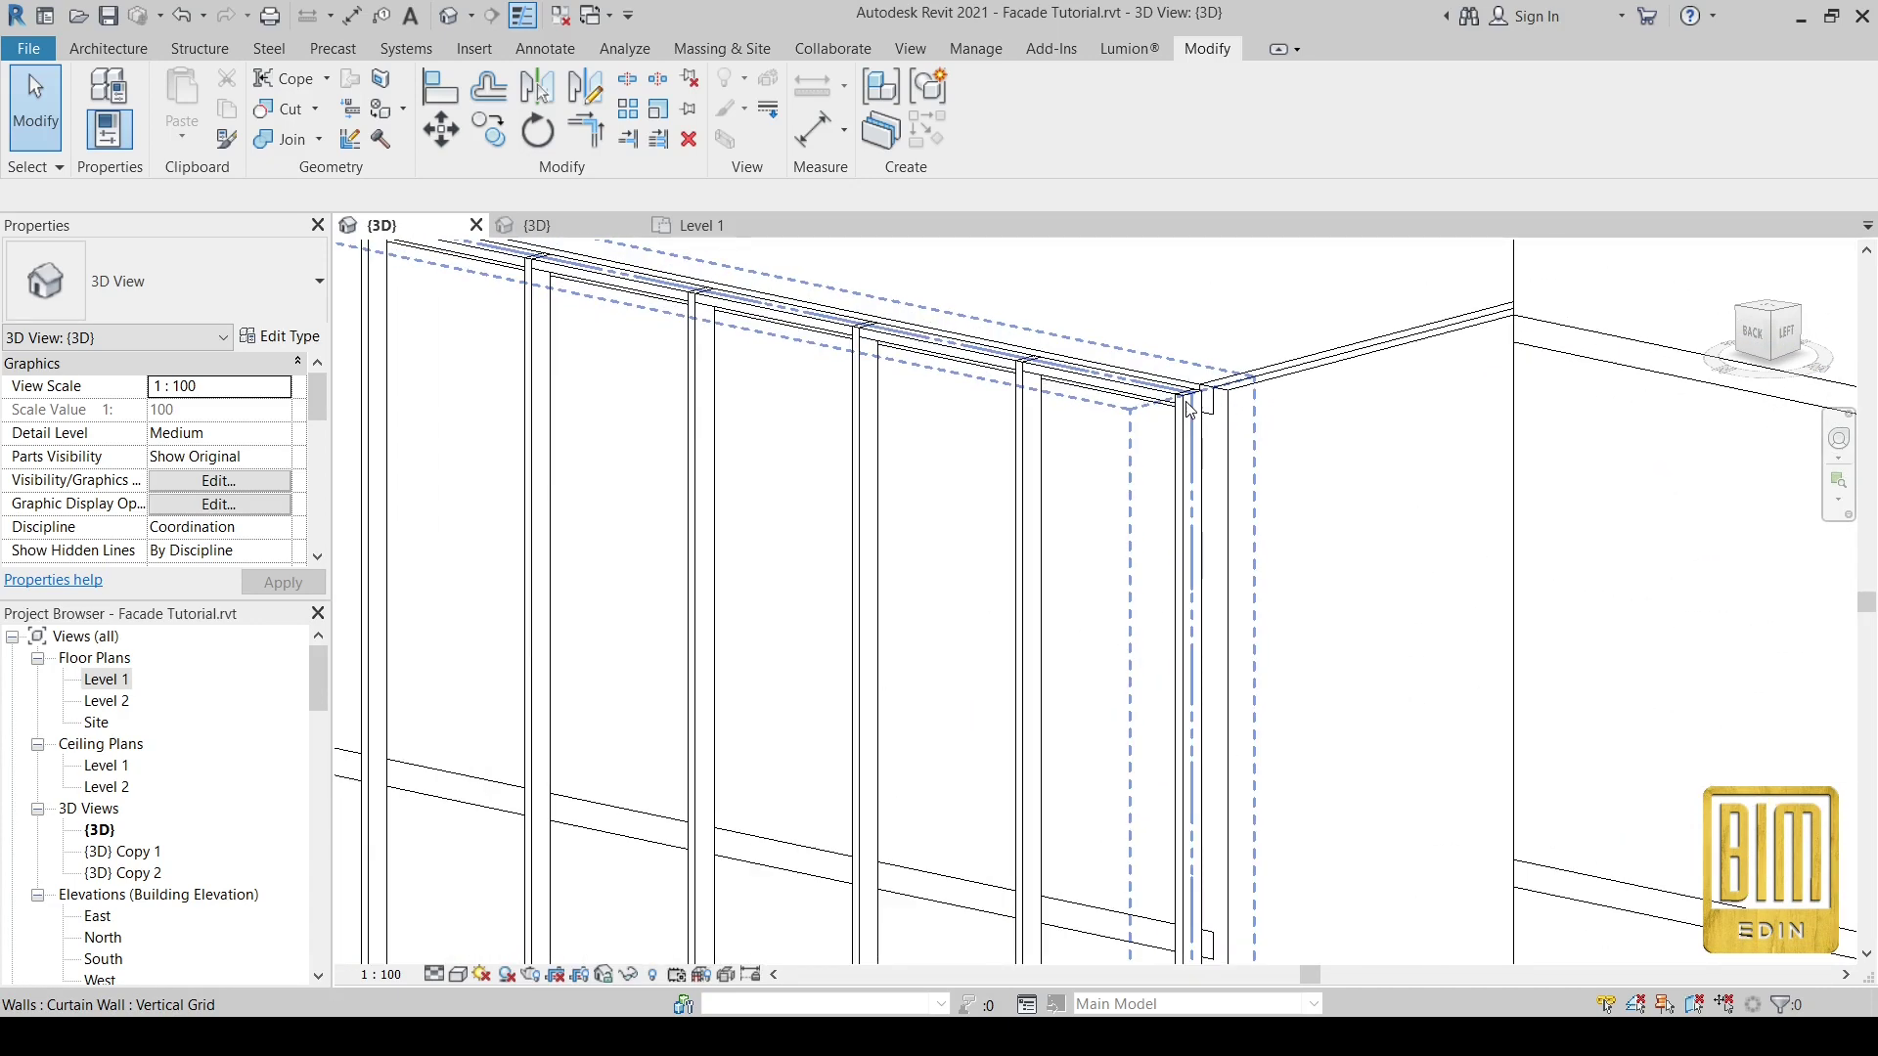
- On the Level 1 plan, select the curtain wall and start a Move, then cancel it
double_click(100, 682)
scroll(692, 528, "up", 2)
scroll(685, 528, "up", 2)
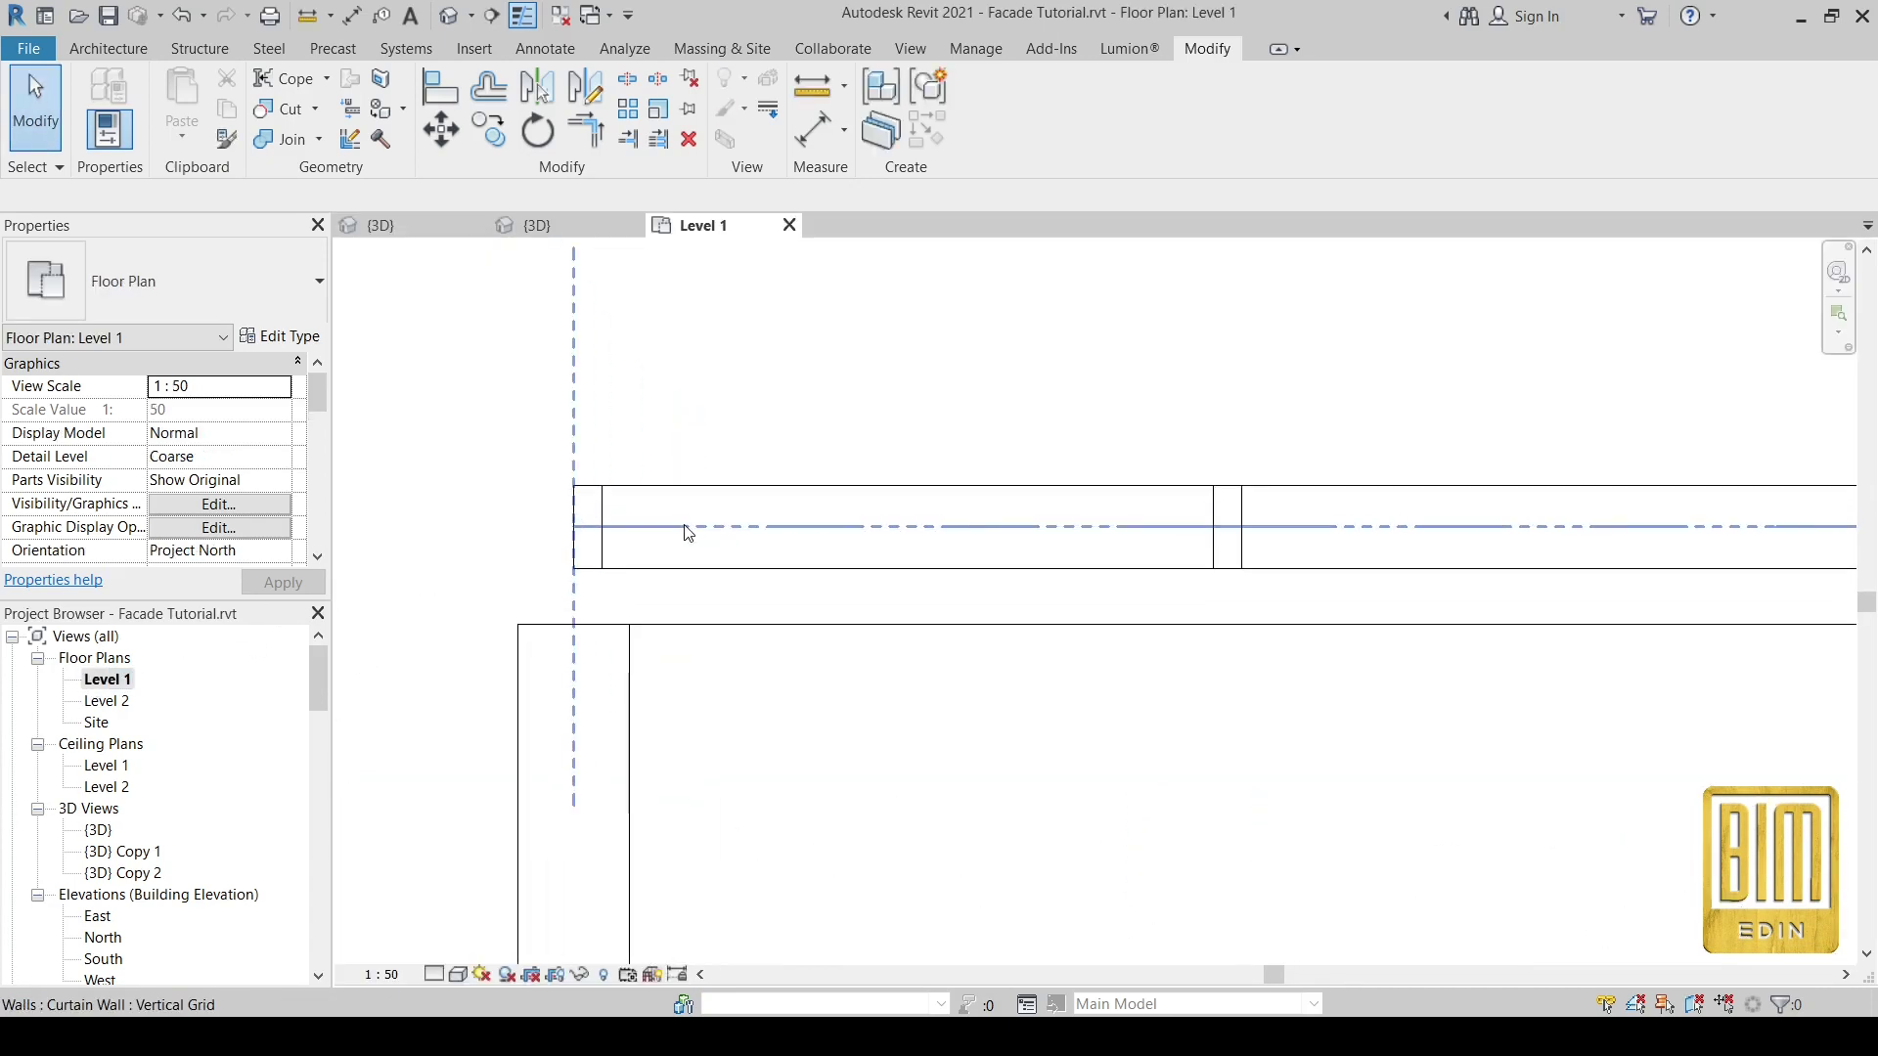
left_click(683, 528)
left_click(441, 130)
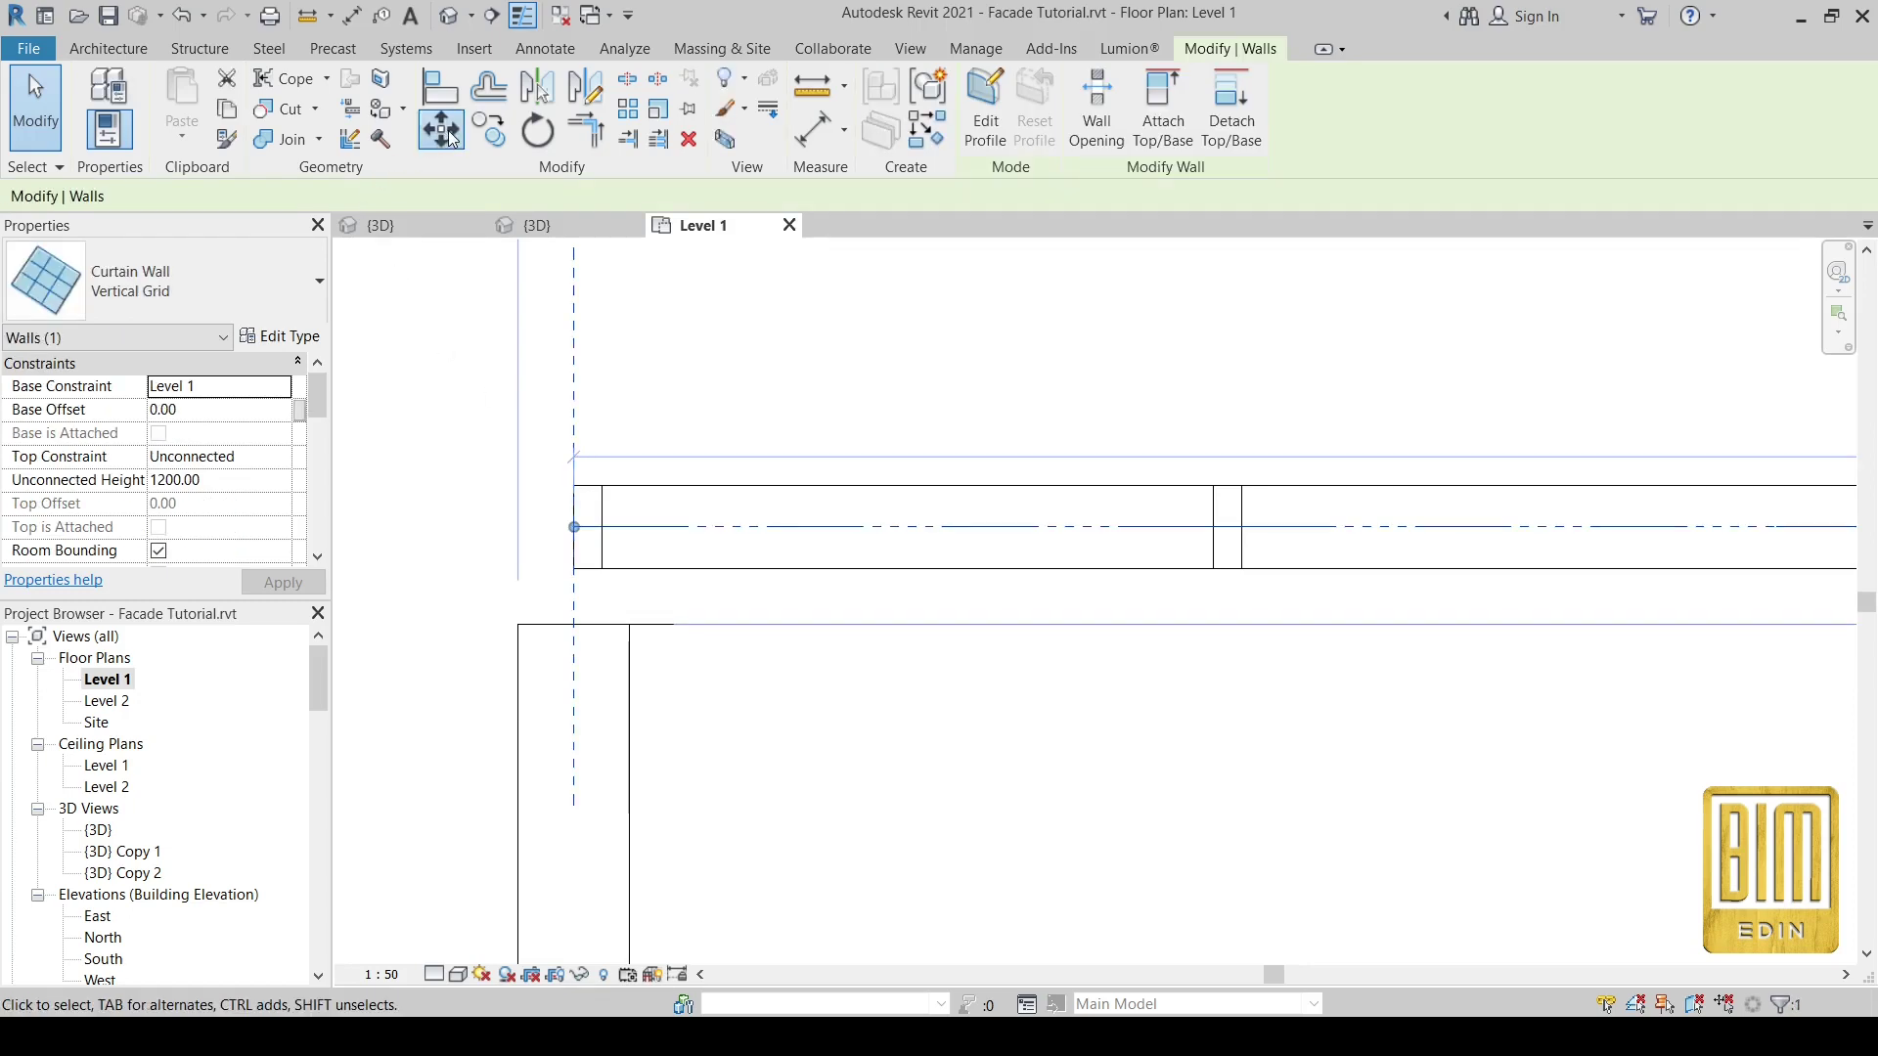
scroll(575, 572, "up", 1)
left_click(578, 566)
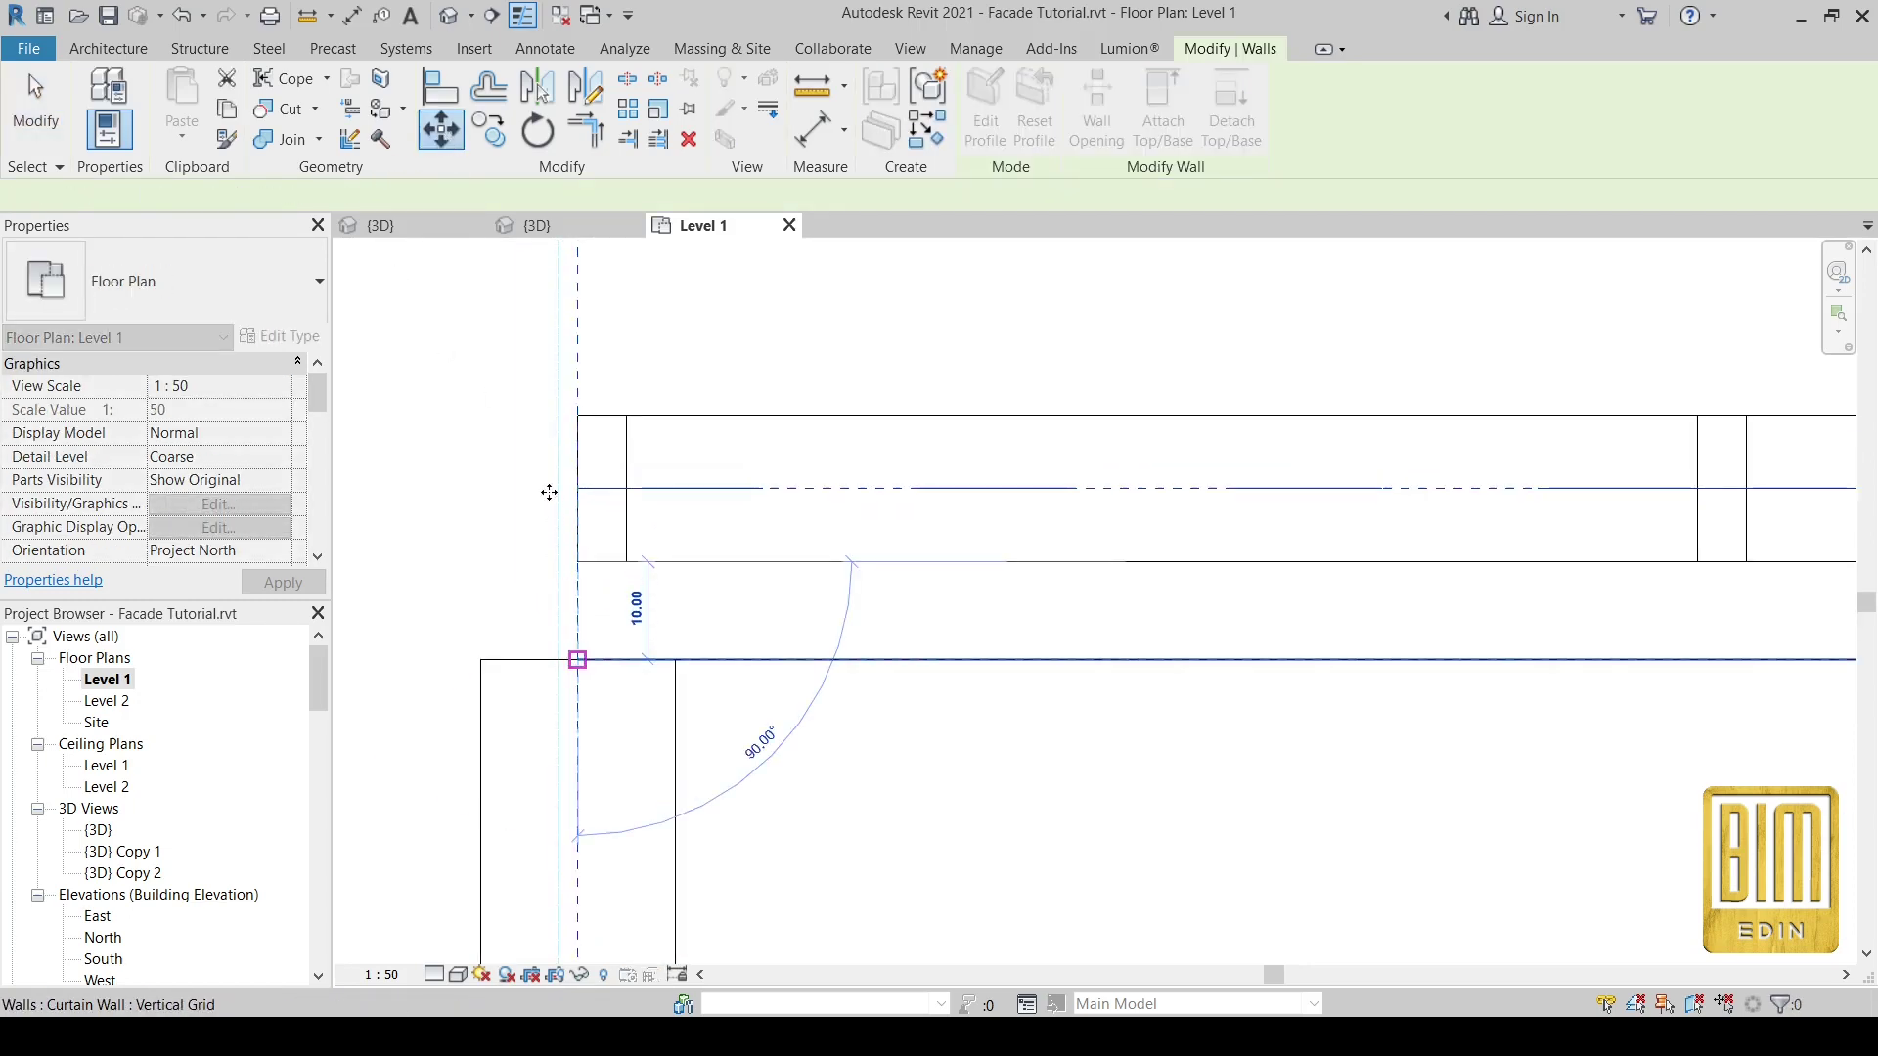
key("Escape")
scroll(545, 495, "down", 3)
scroll(556, 503, "up", 1)
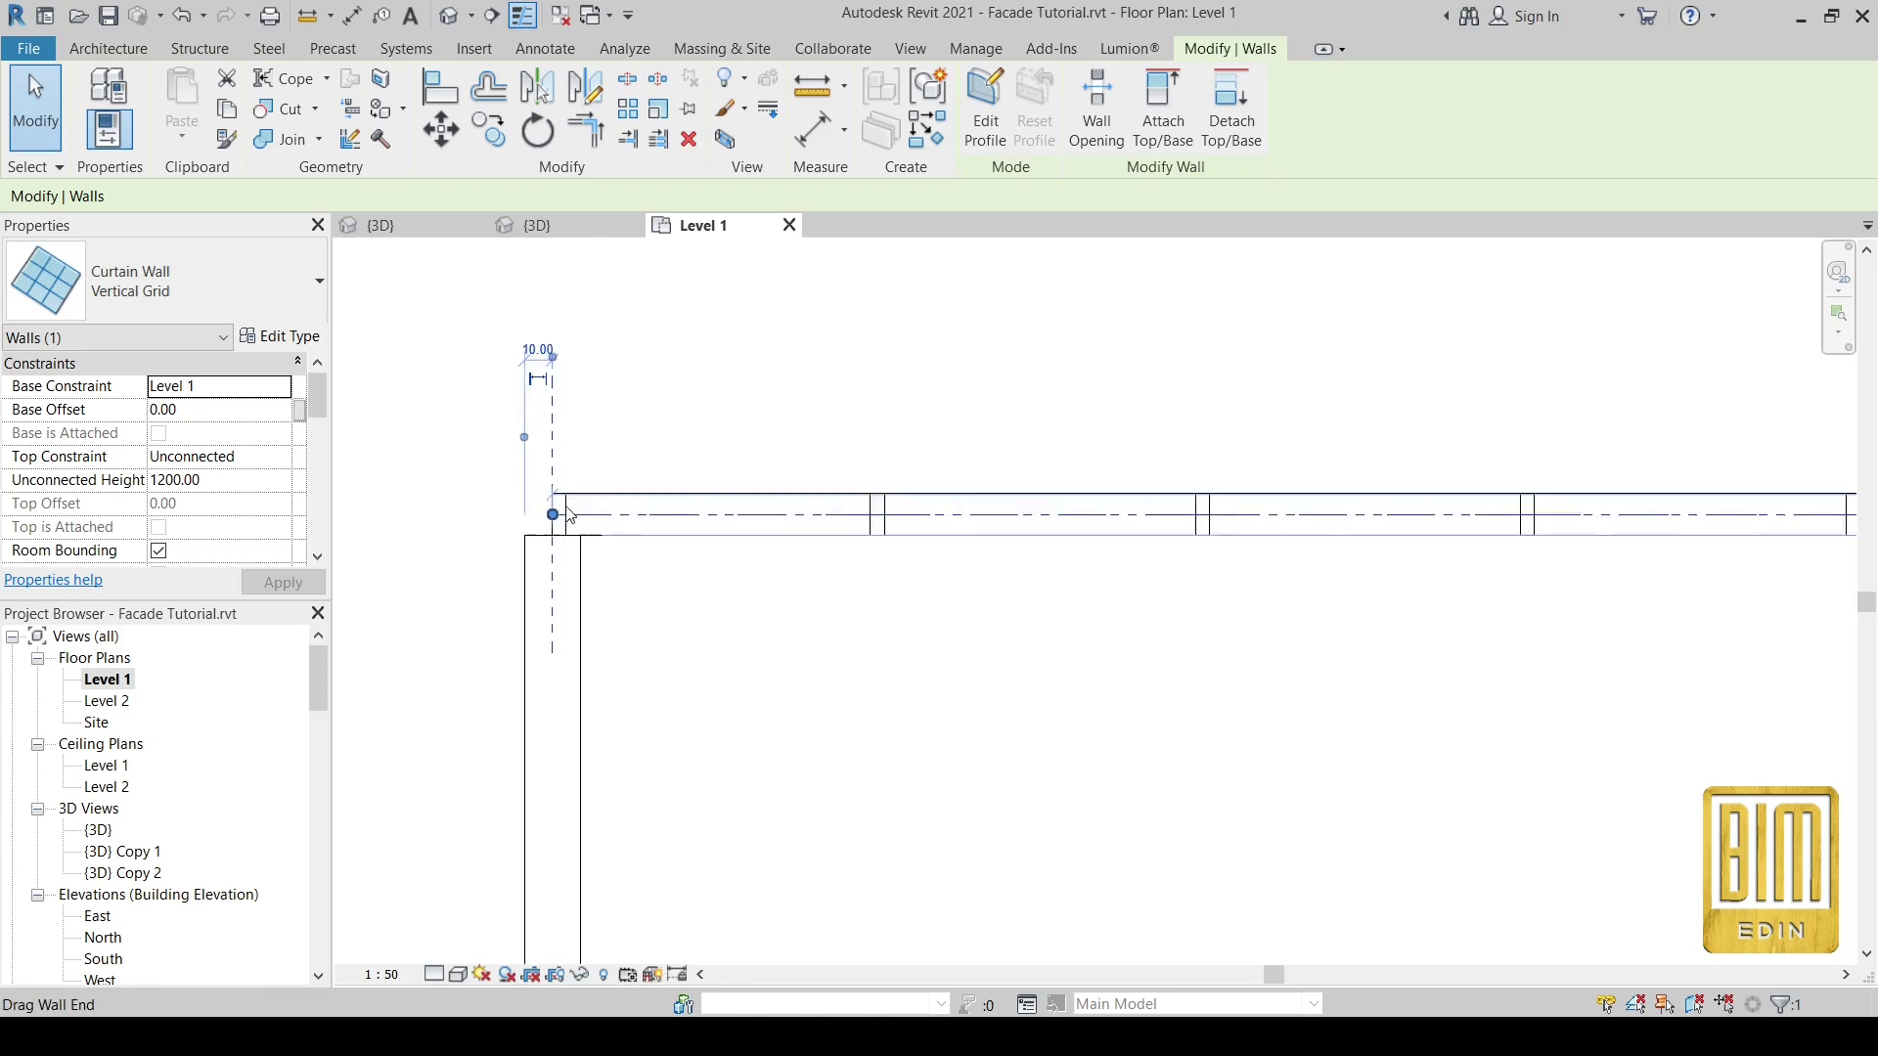
scroll(557, 504, "up", 2)
scroll(567, 505, "up", 2)
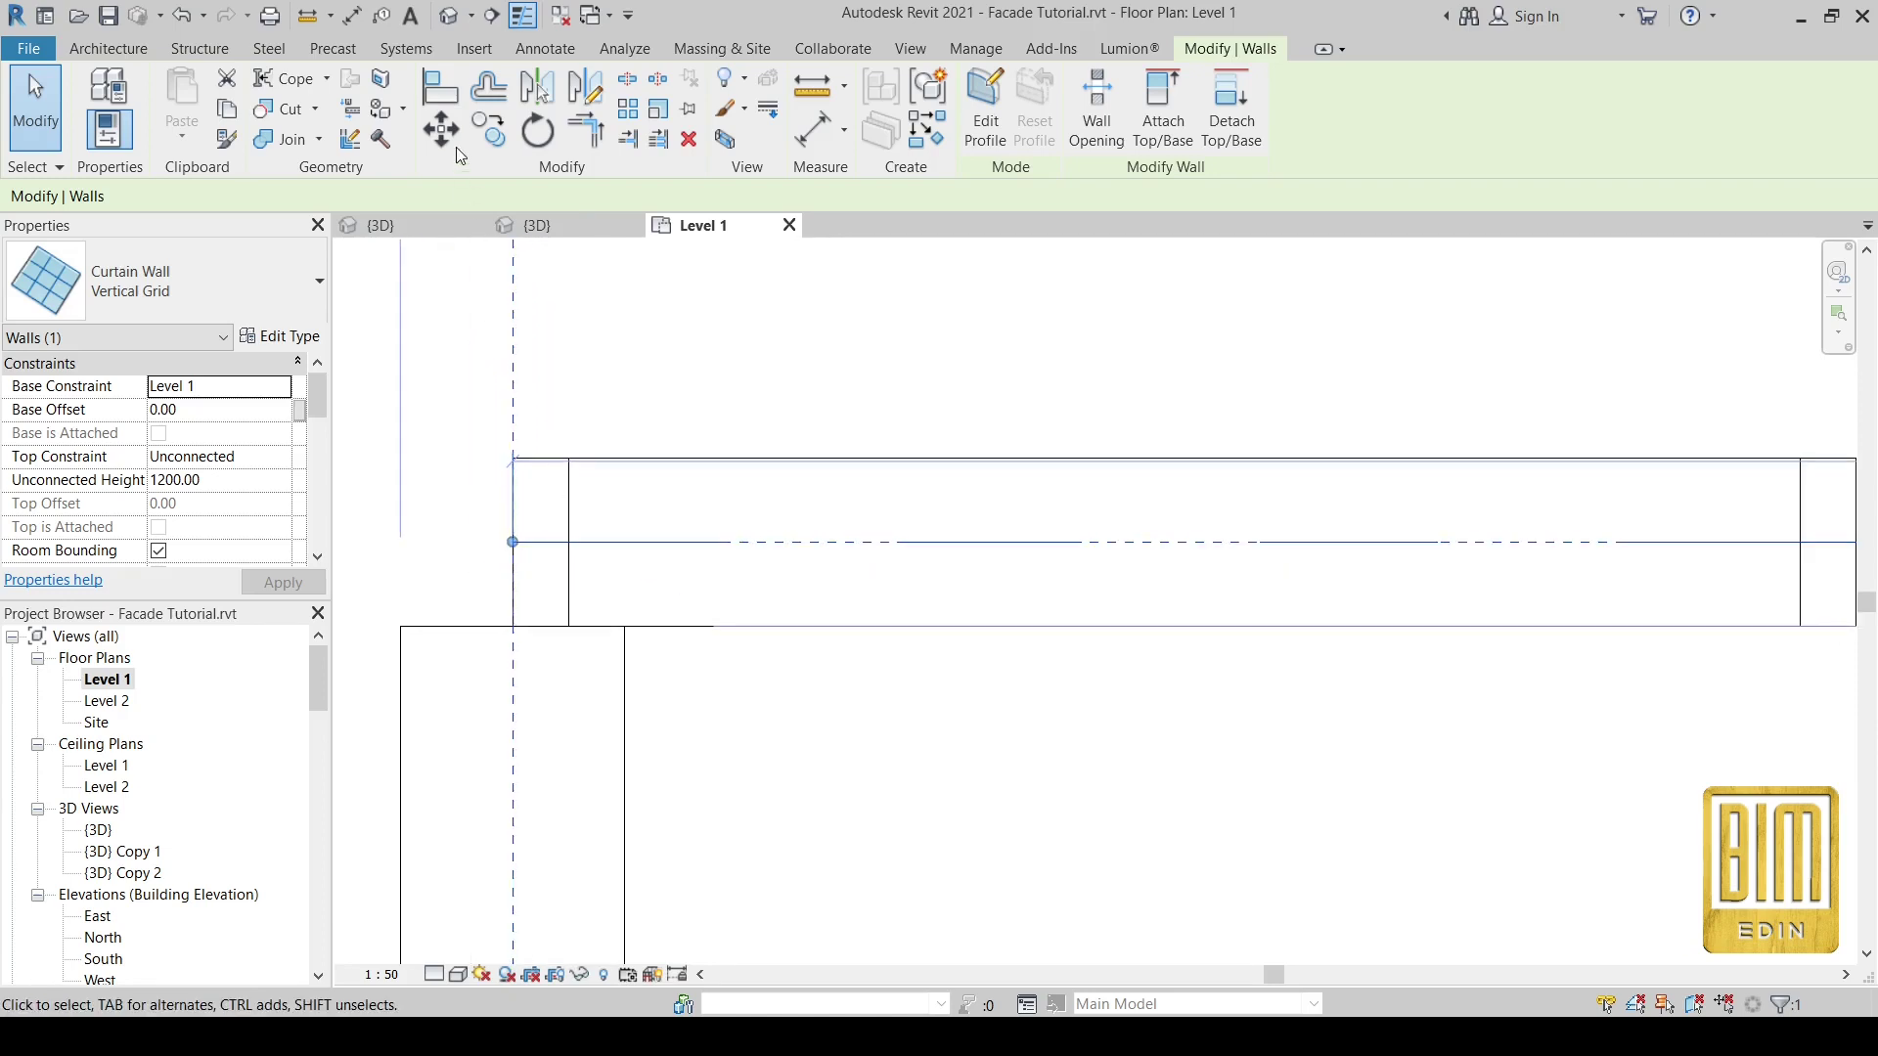
- Copy the curtain wall and place the copy above the original in plan
left_click(489, 130)
left_click(571, 633)
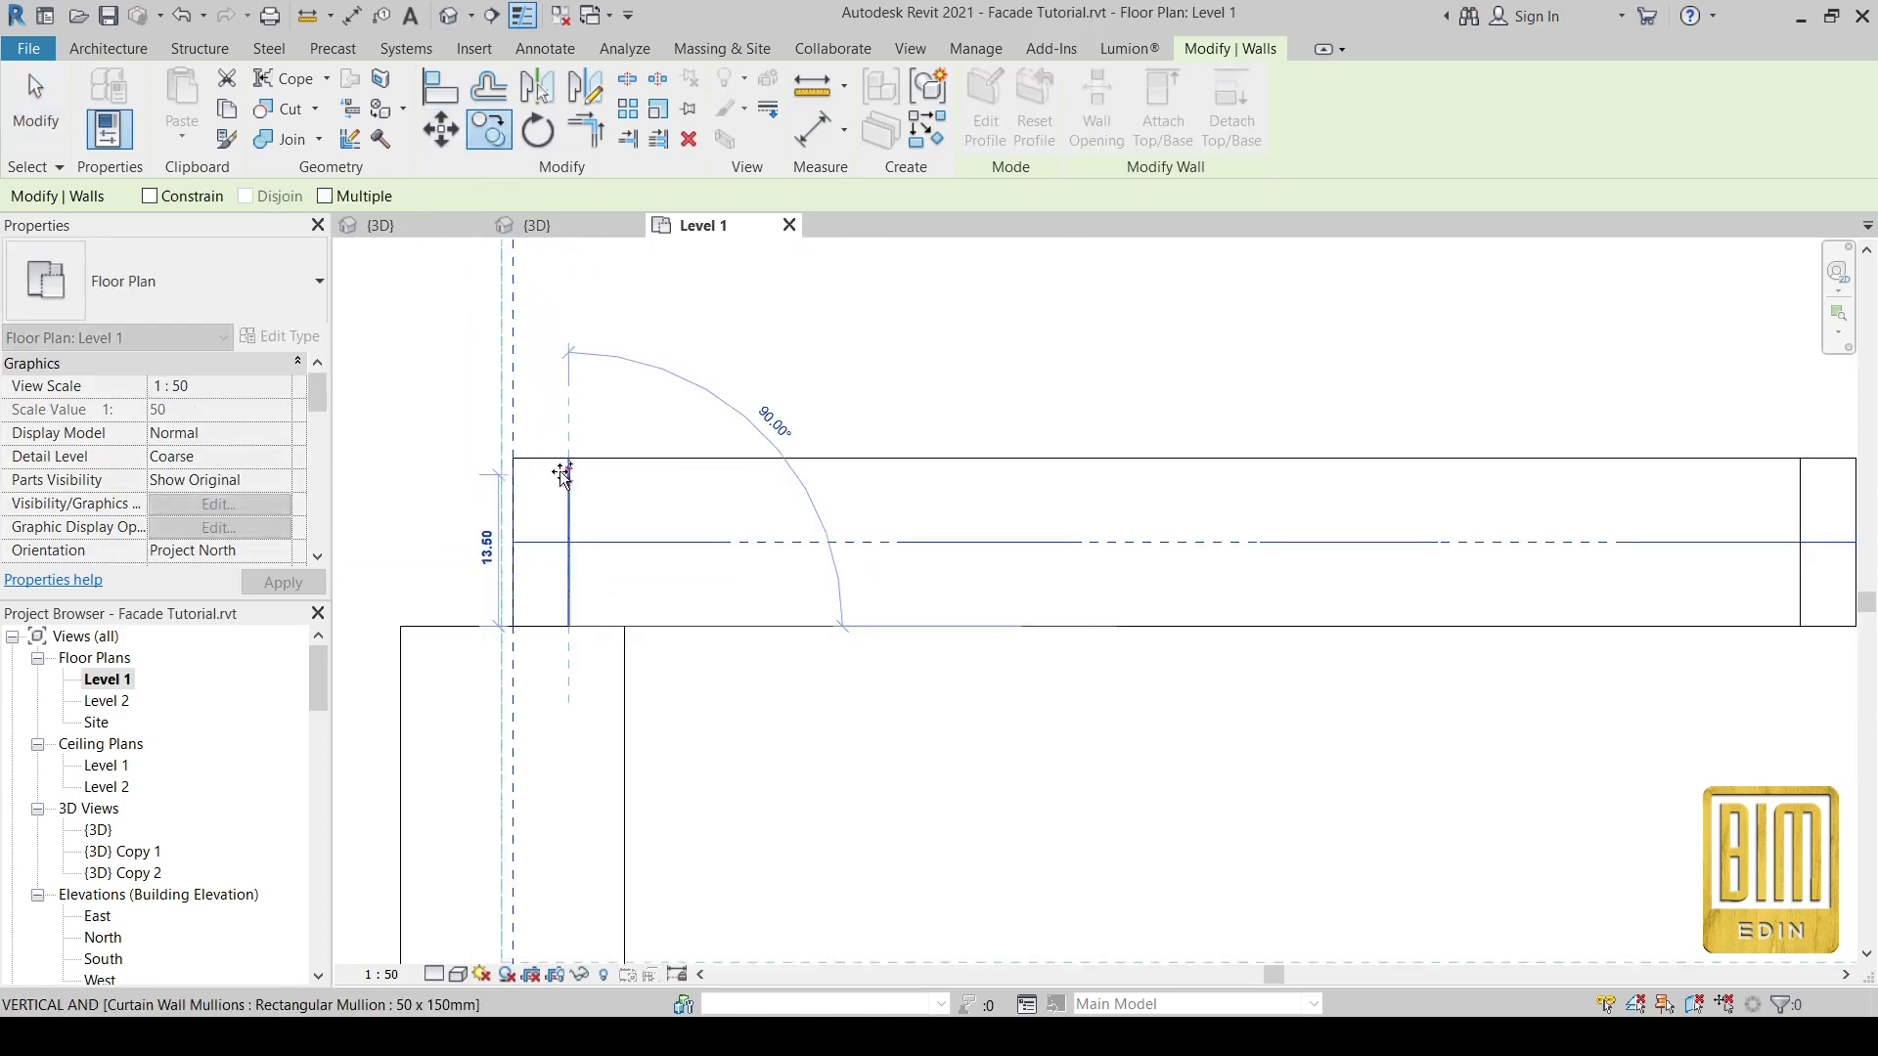
left_click(565, 460)
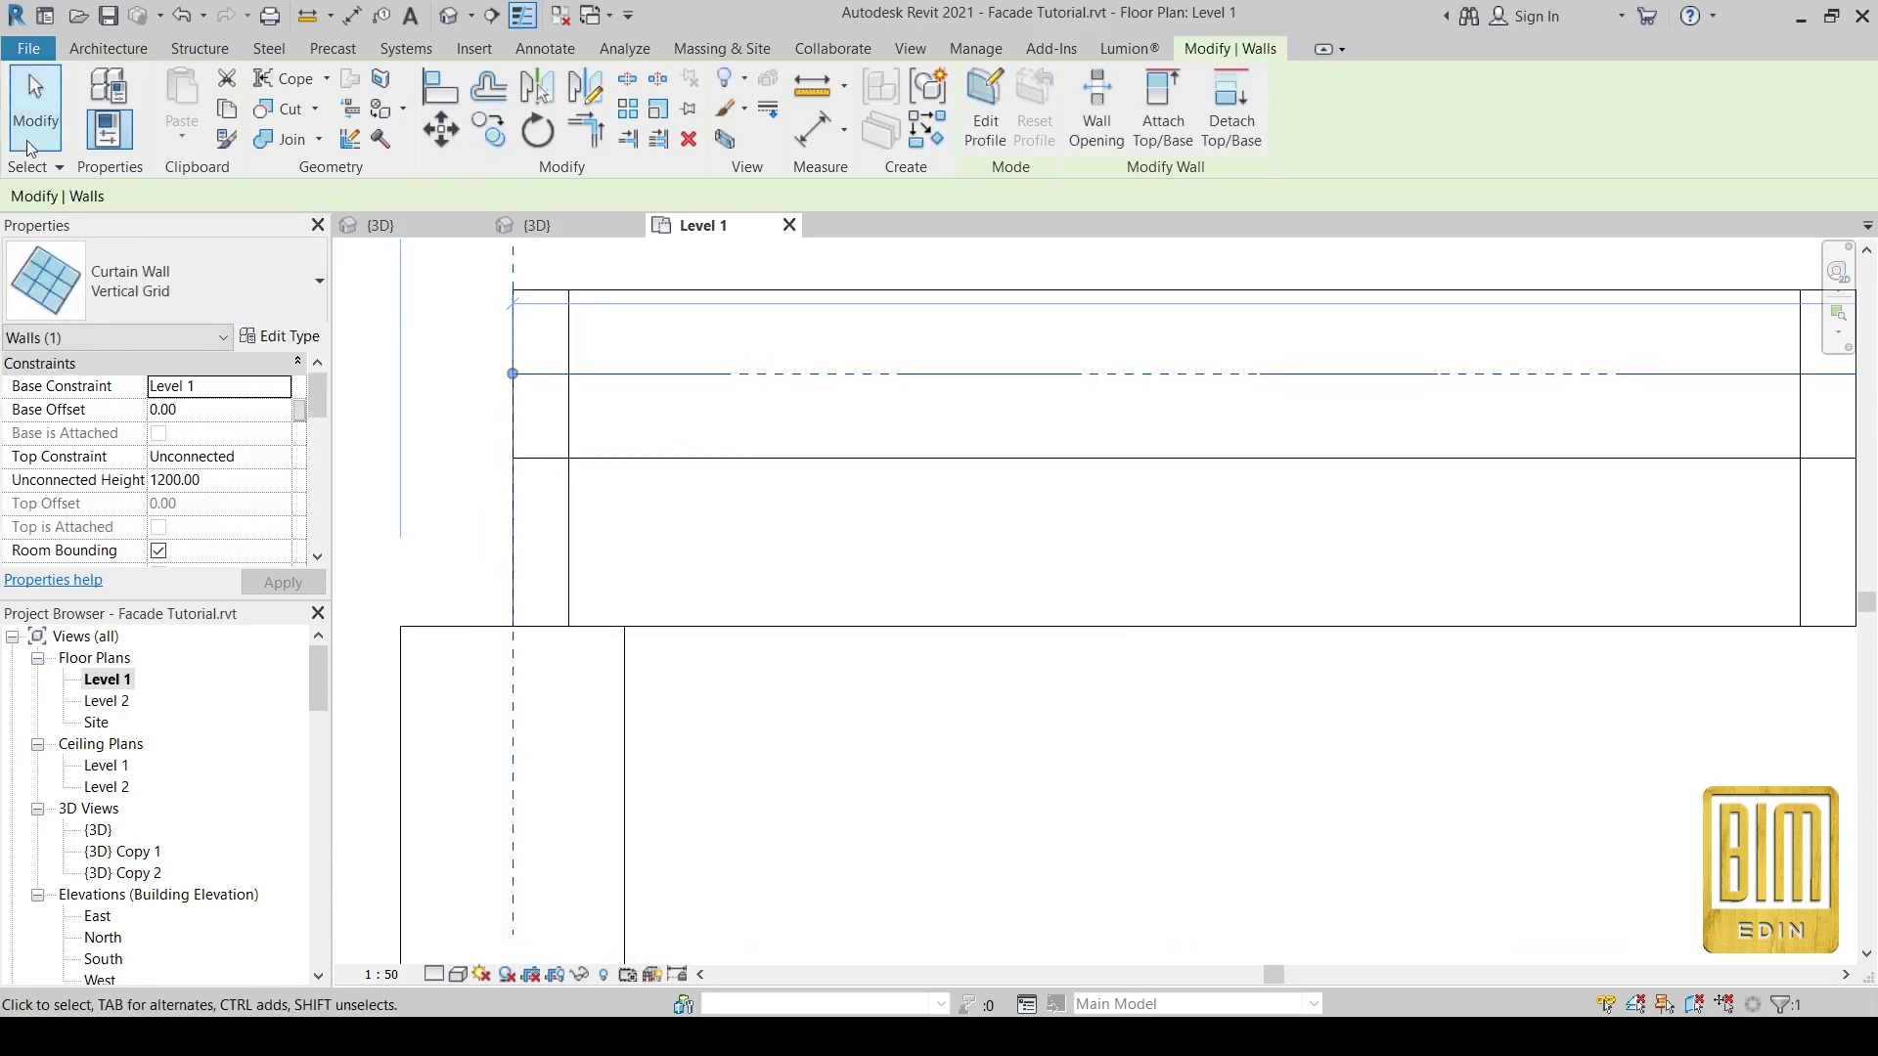
key("Escape")
- Check the 3D view, then select the curtain wall on Level 1 and open Edit Type
left_click(411, 225)
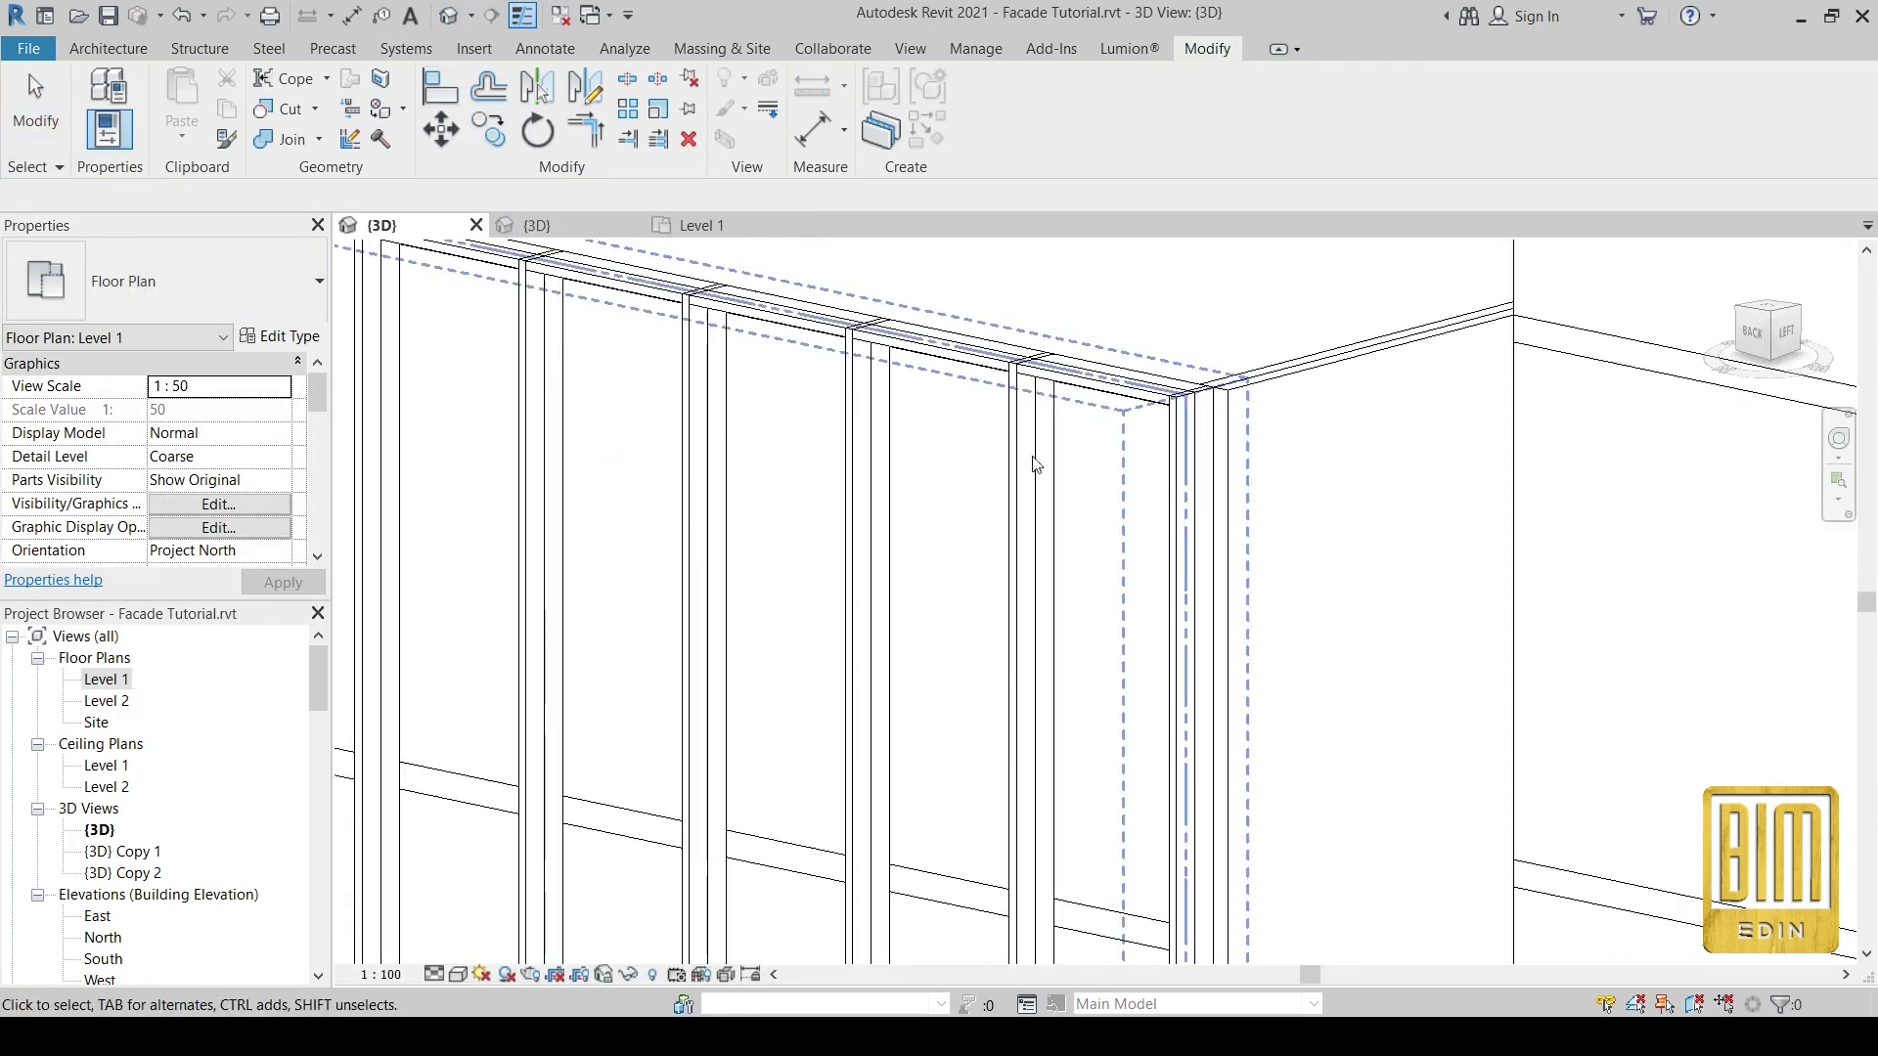
scroll(538, 362, "down", 2)
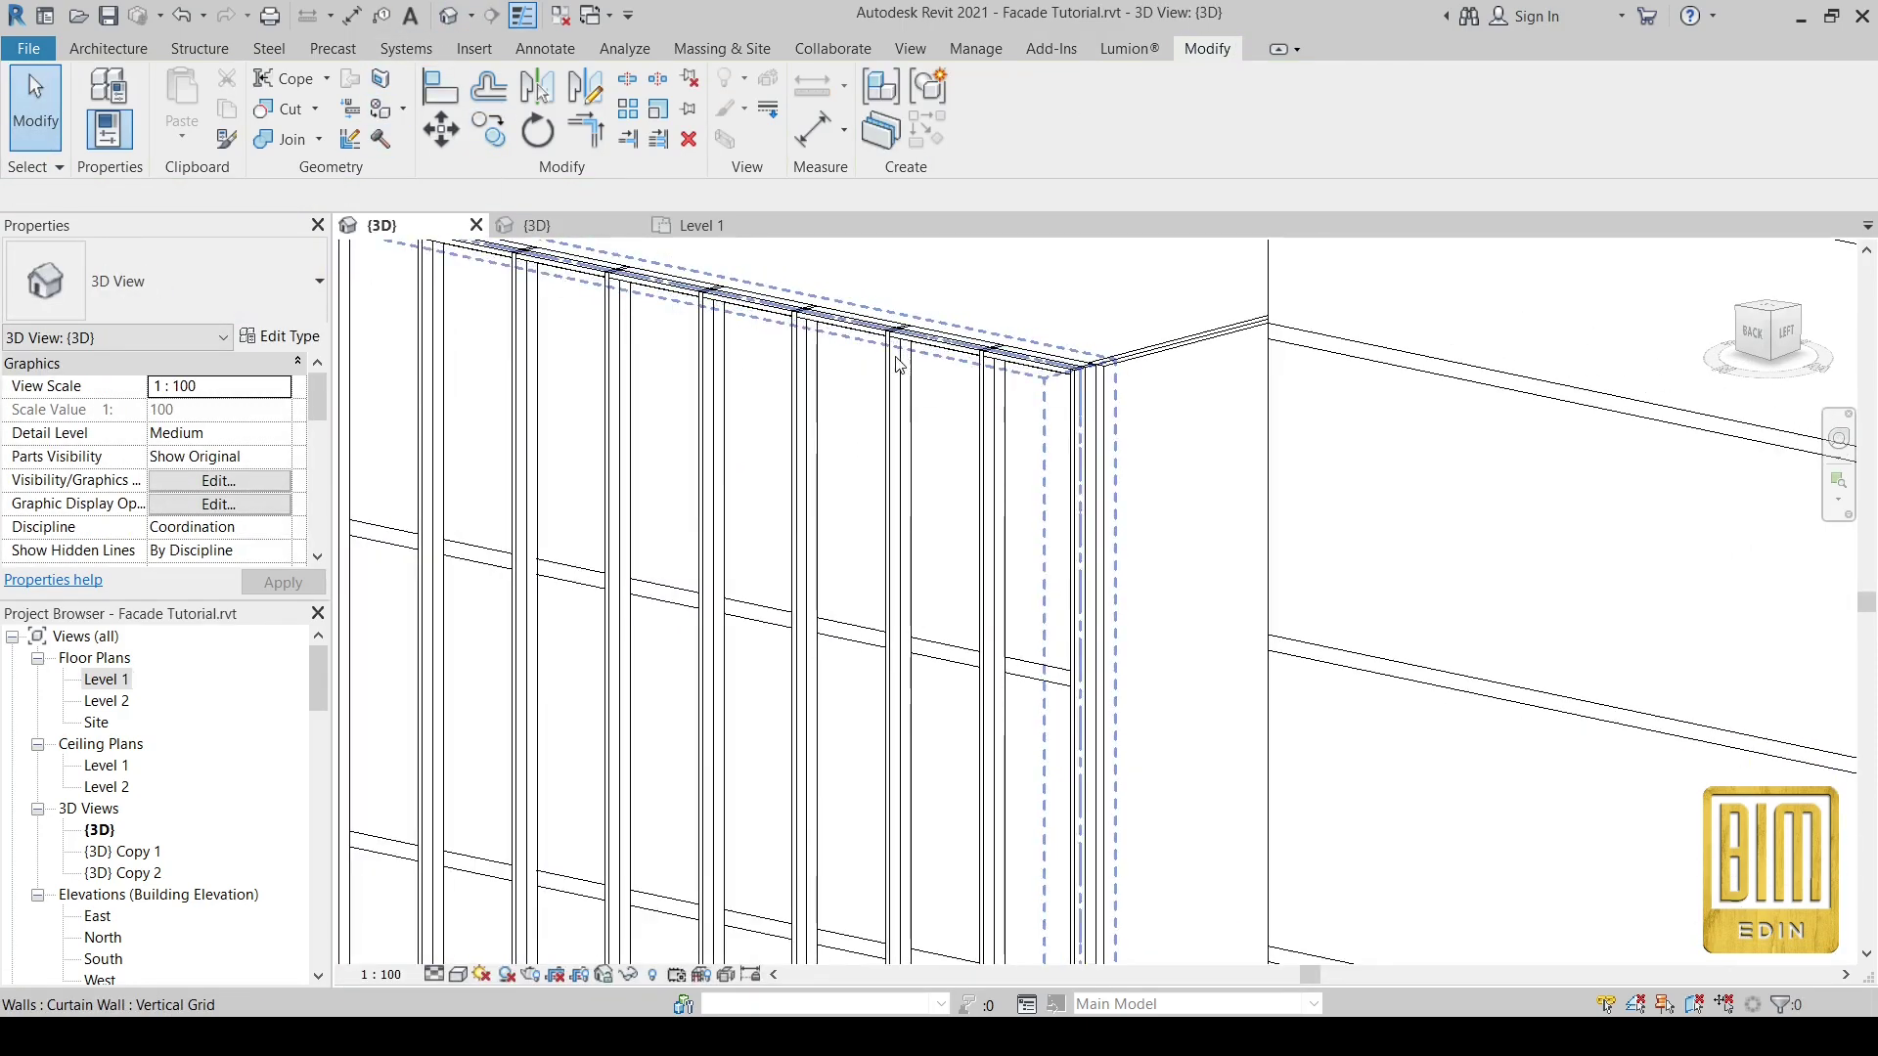
left_click(900, 360)
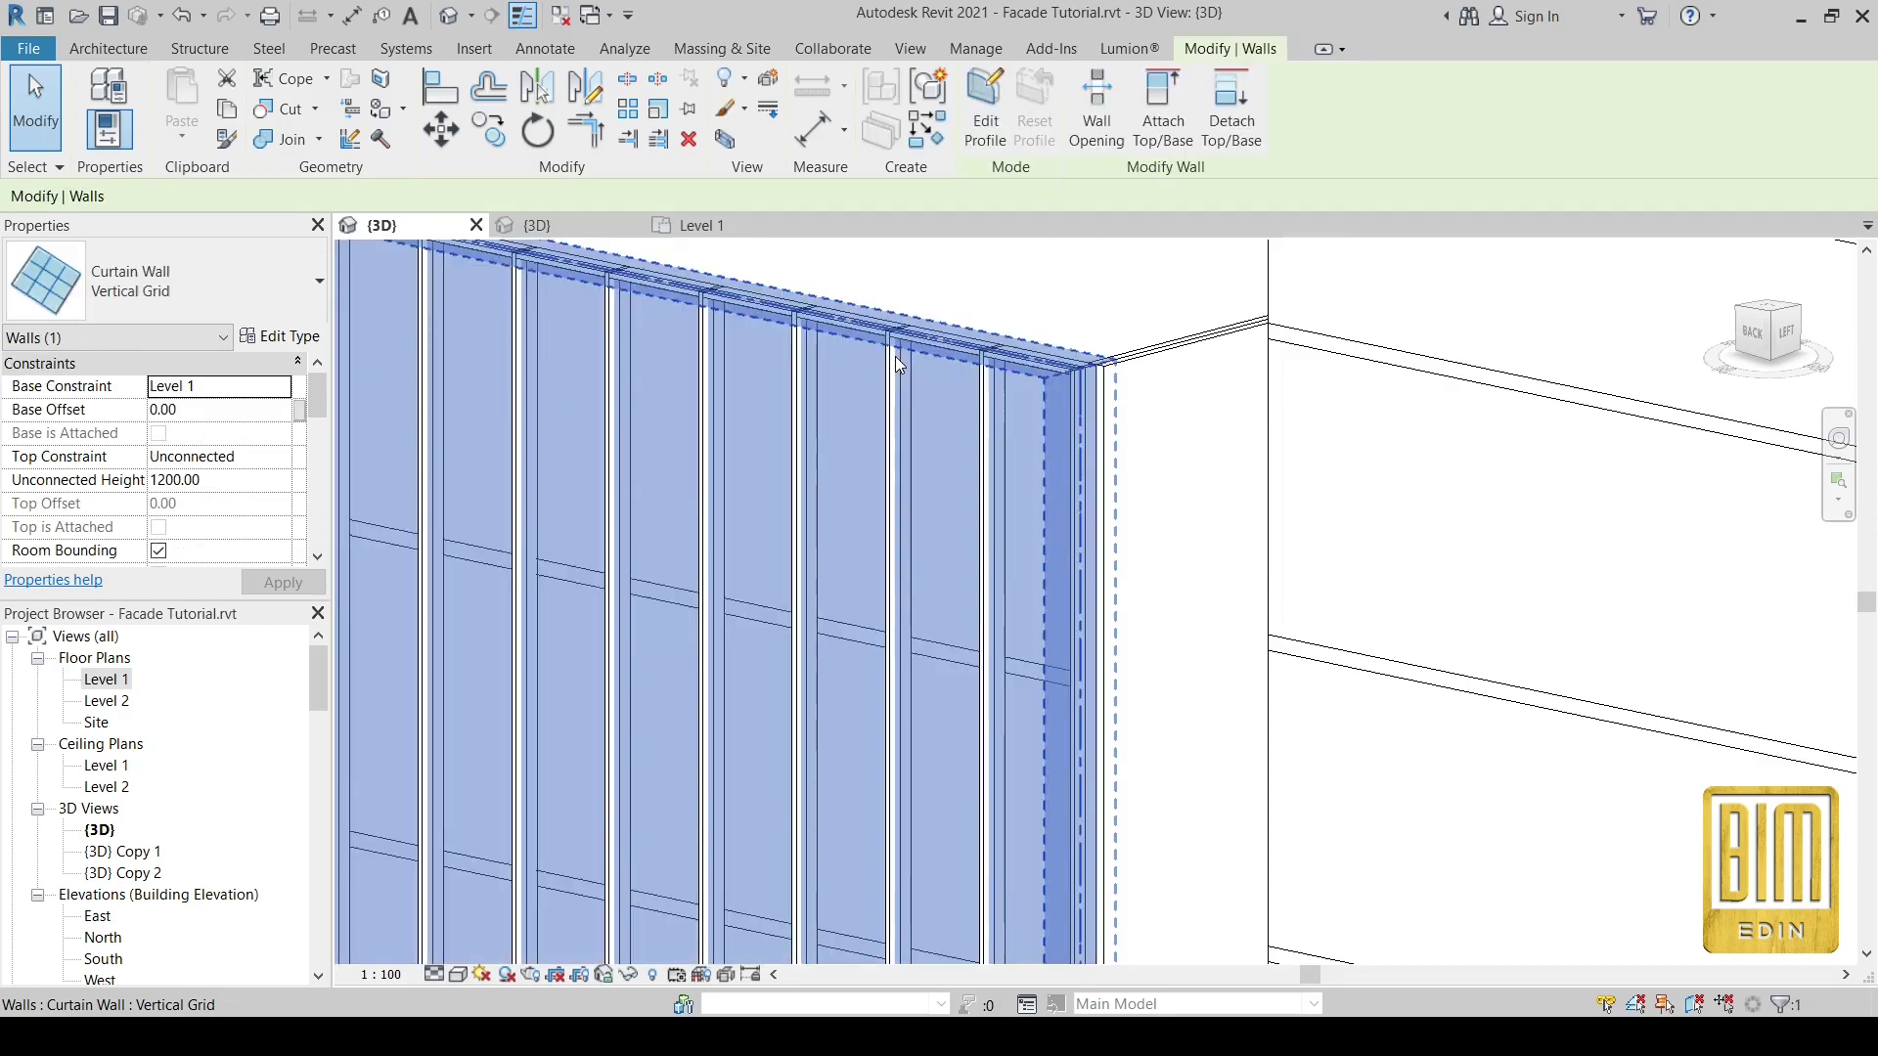
double_click(106, 679)
left_click(563, 373)
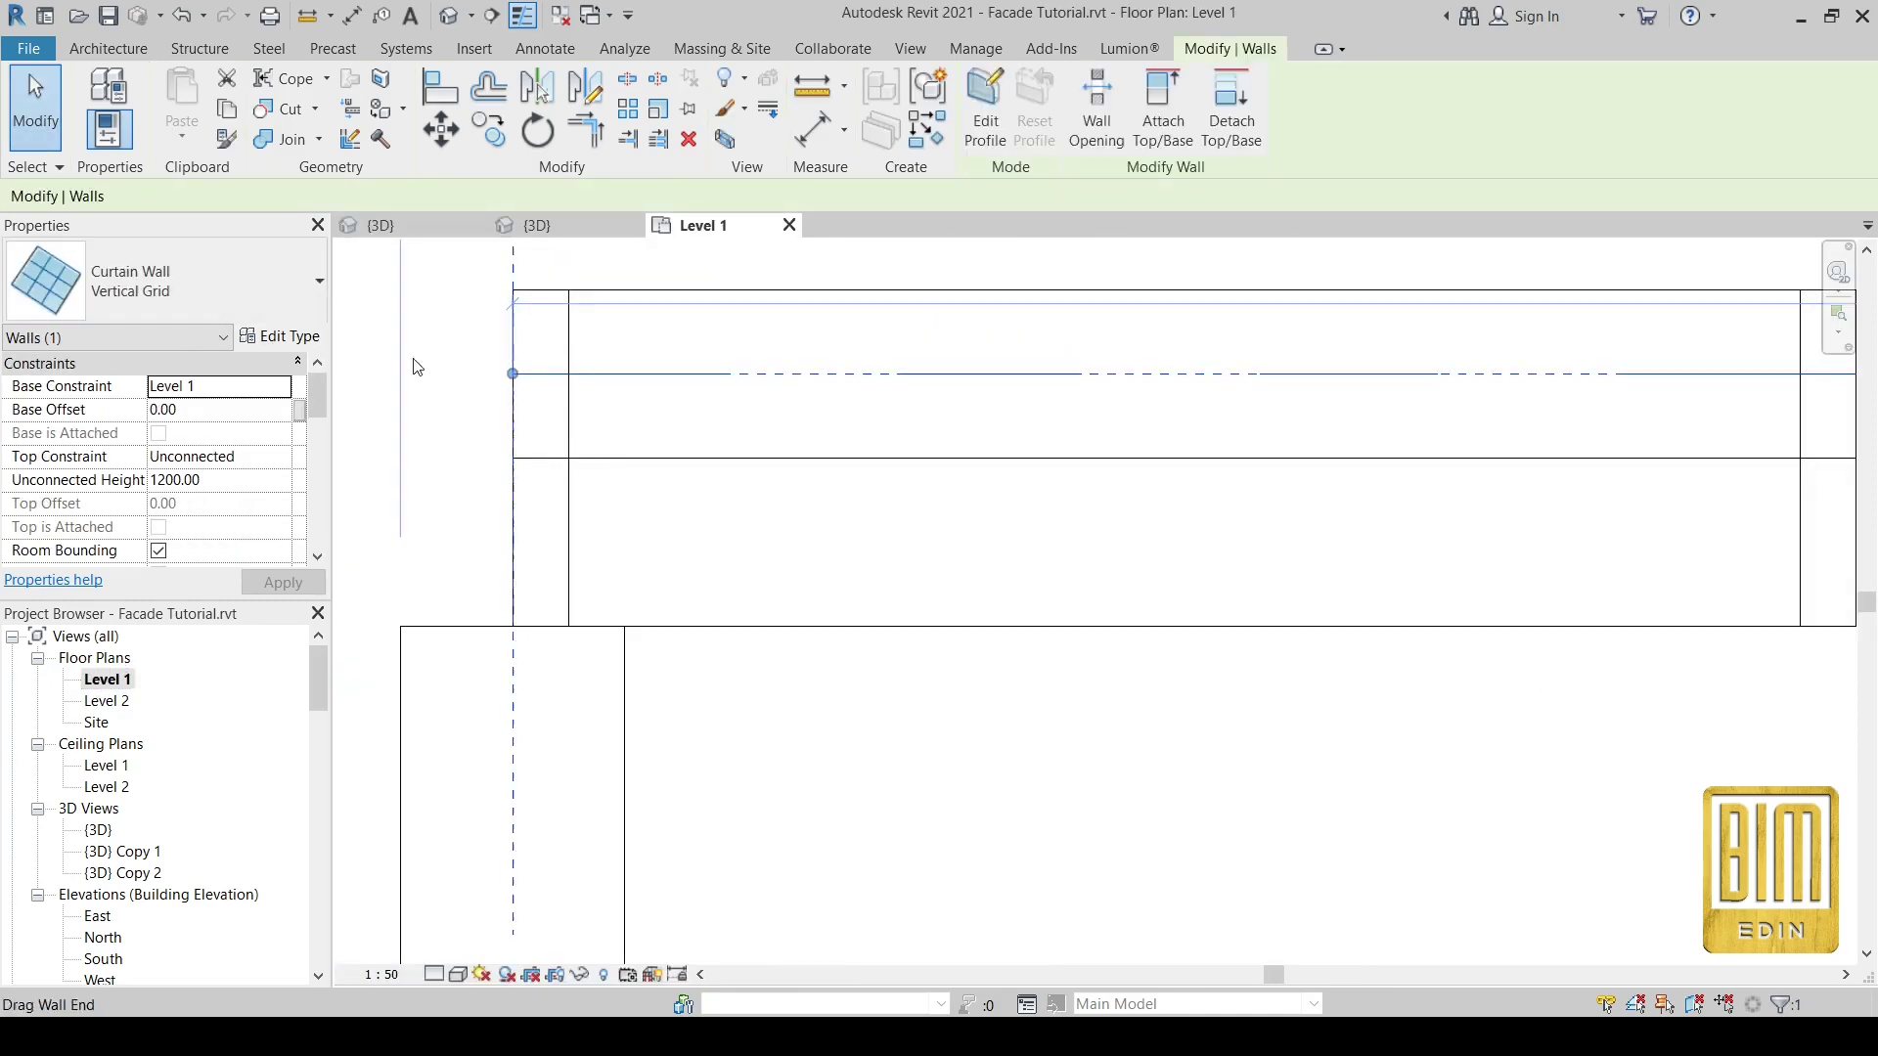
left_click(273, 336)
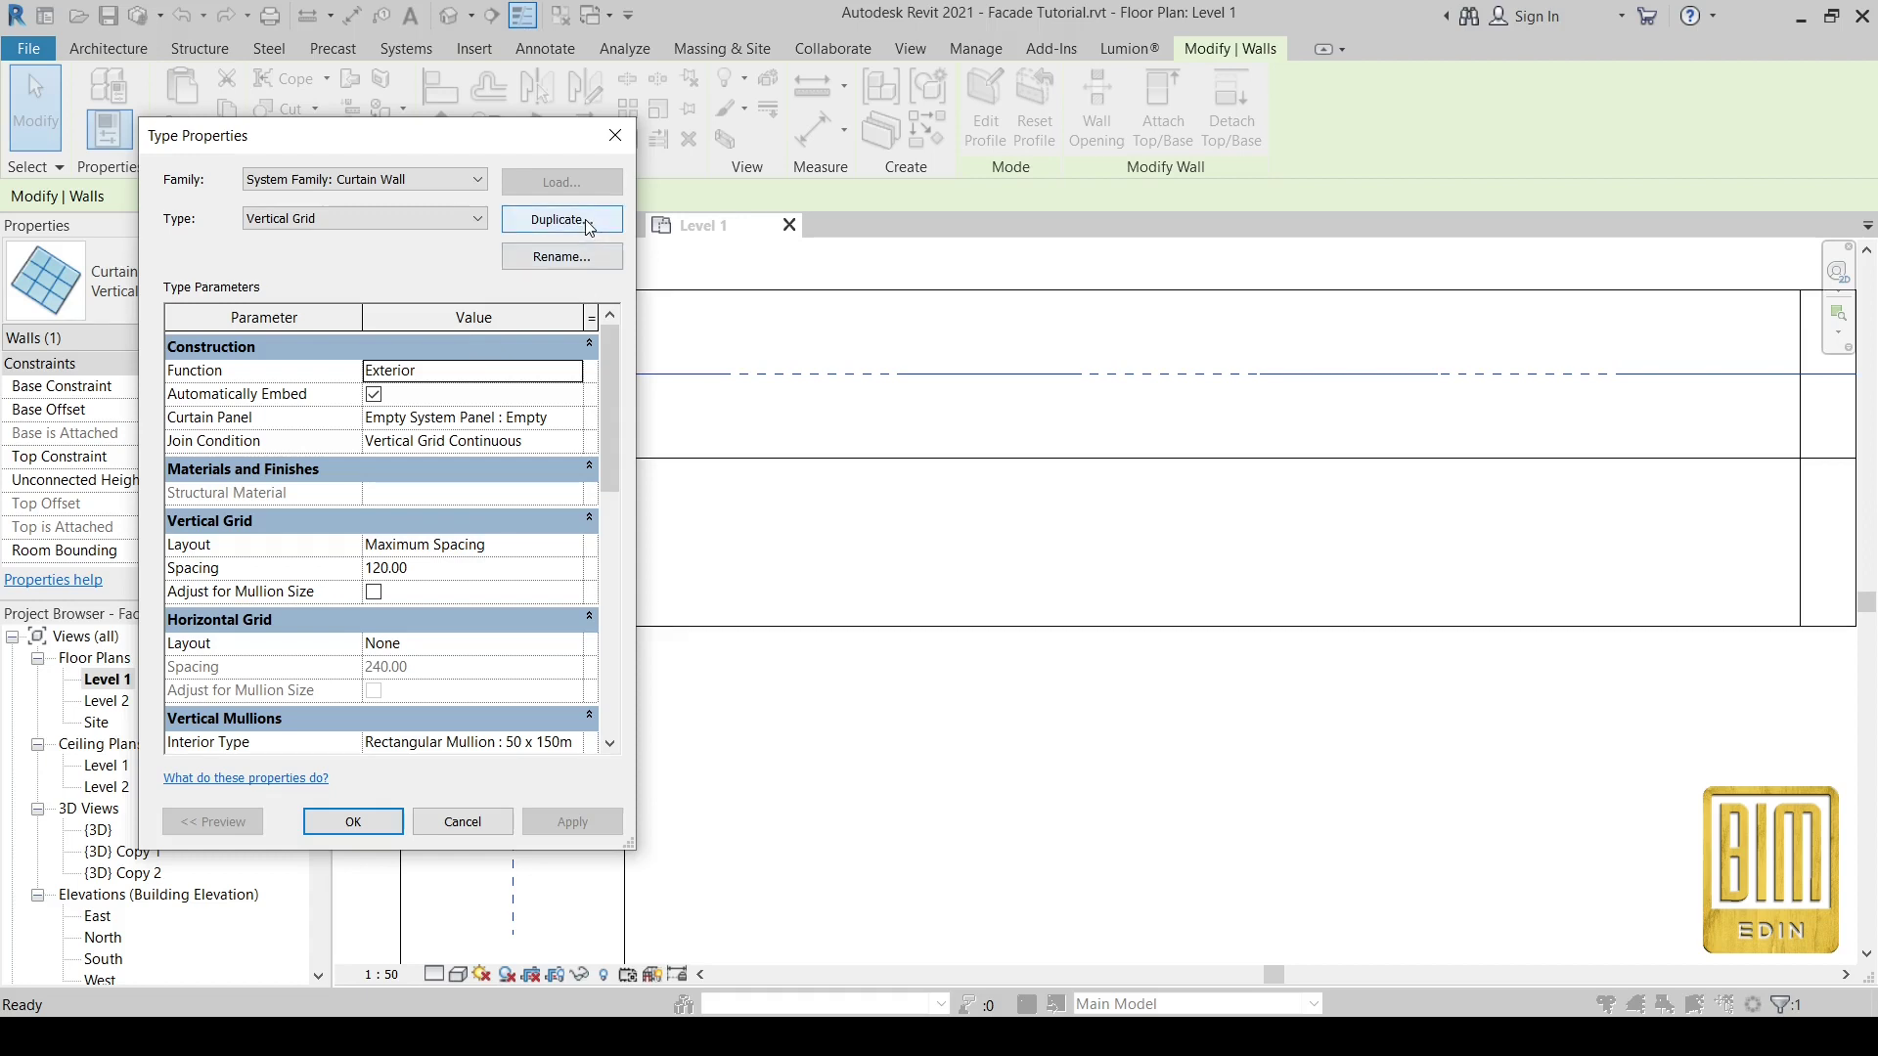
- Duplicate the curtain wall type as 'Horizontal Grid 5x5 cm' and apply it to the wall
left_click(562, 220)
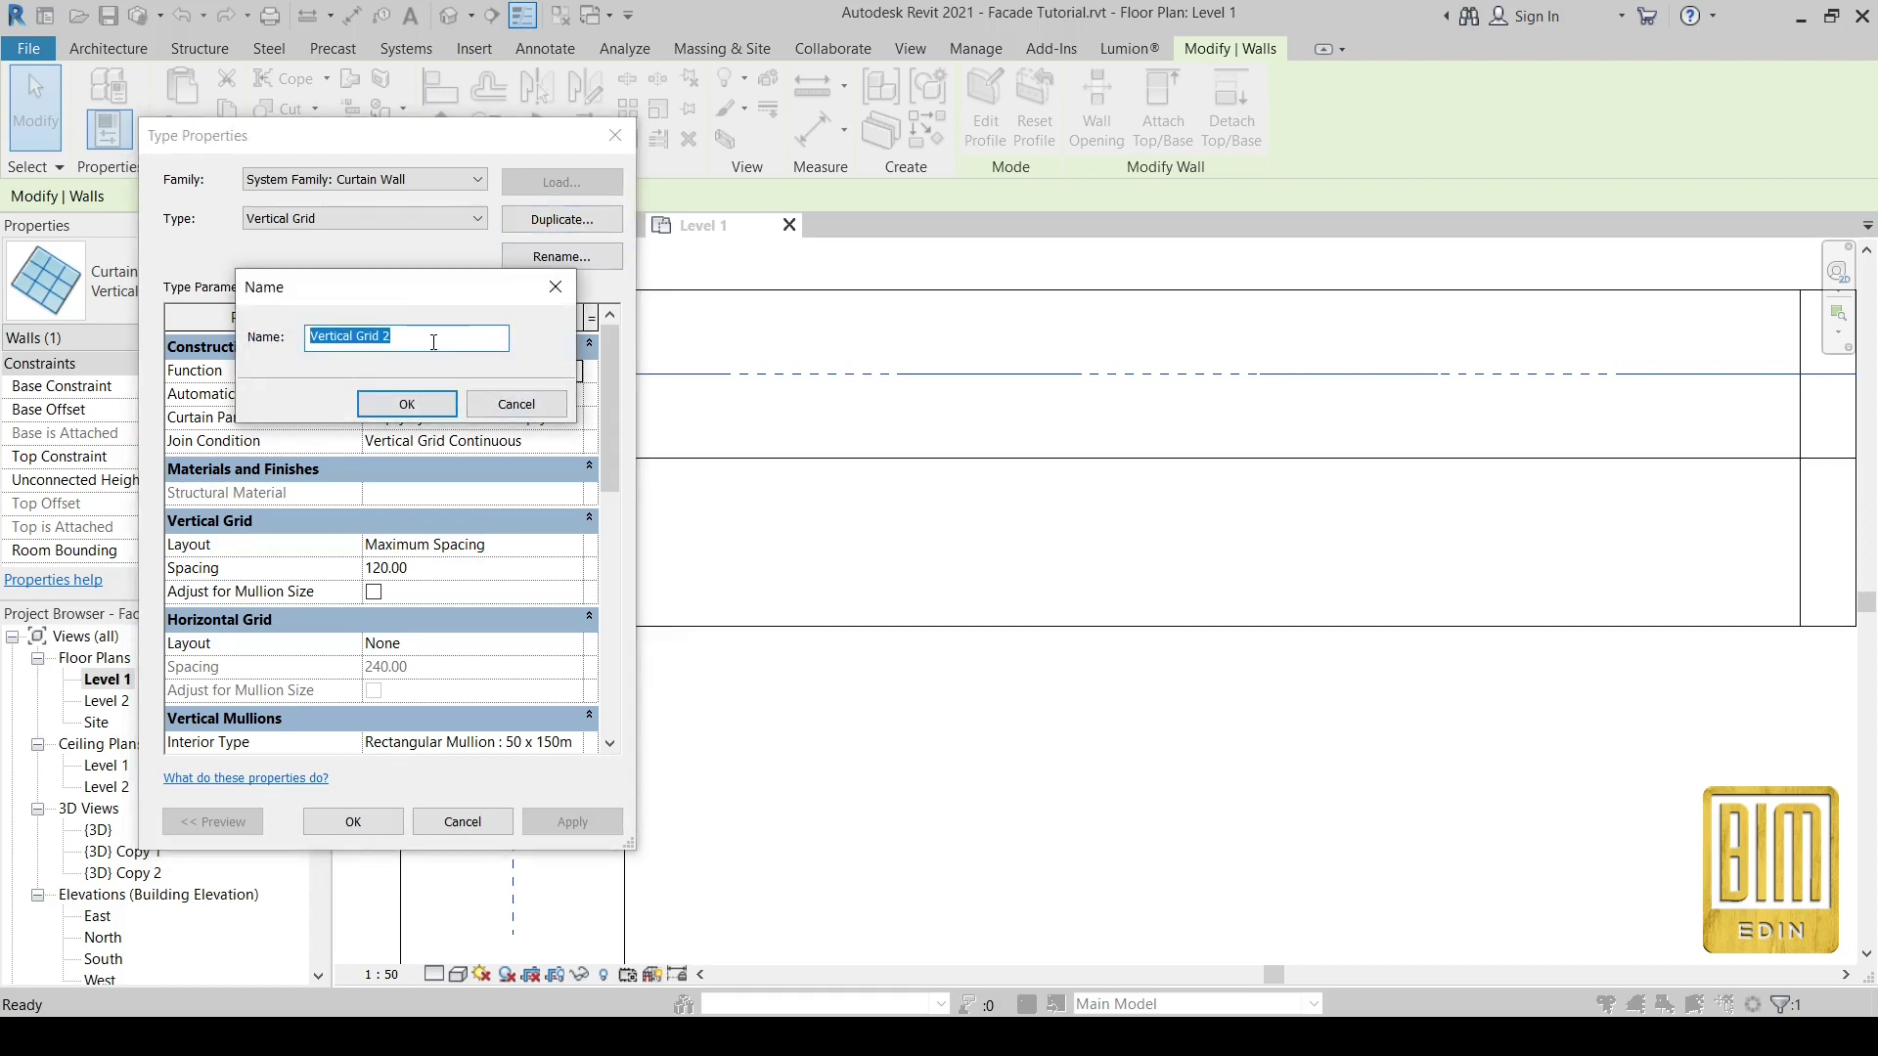
type("H")
type("ta")
type("r")
left_click(407, 404)
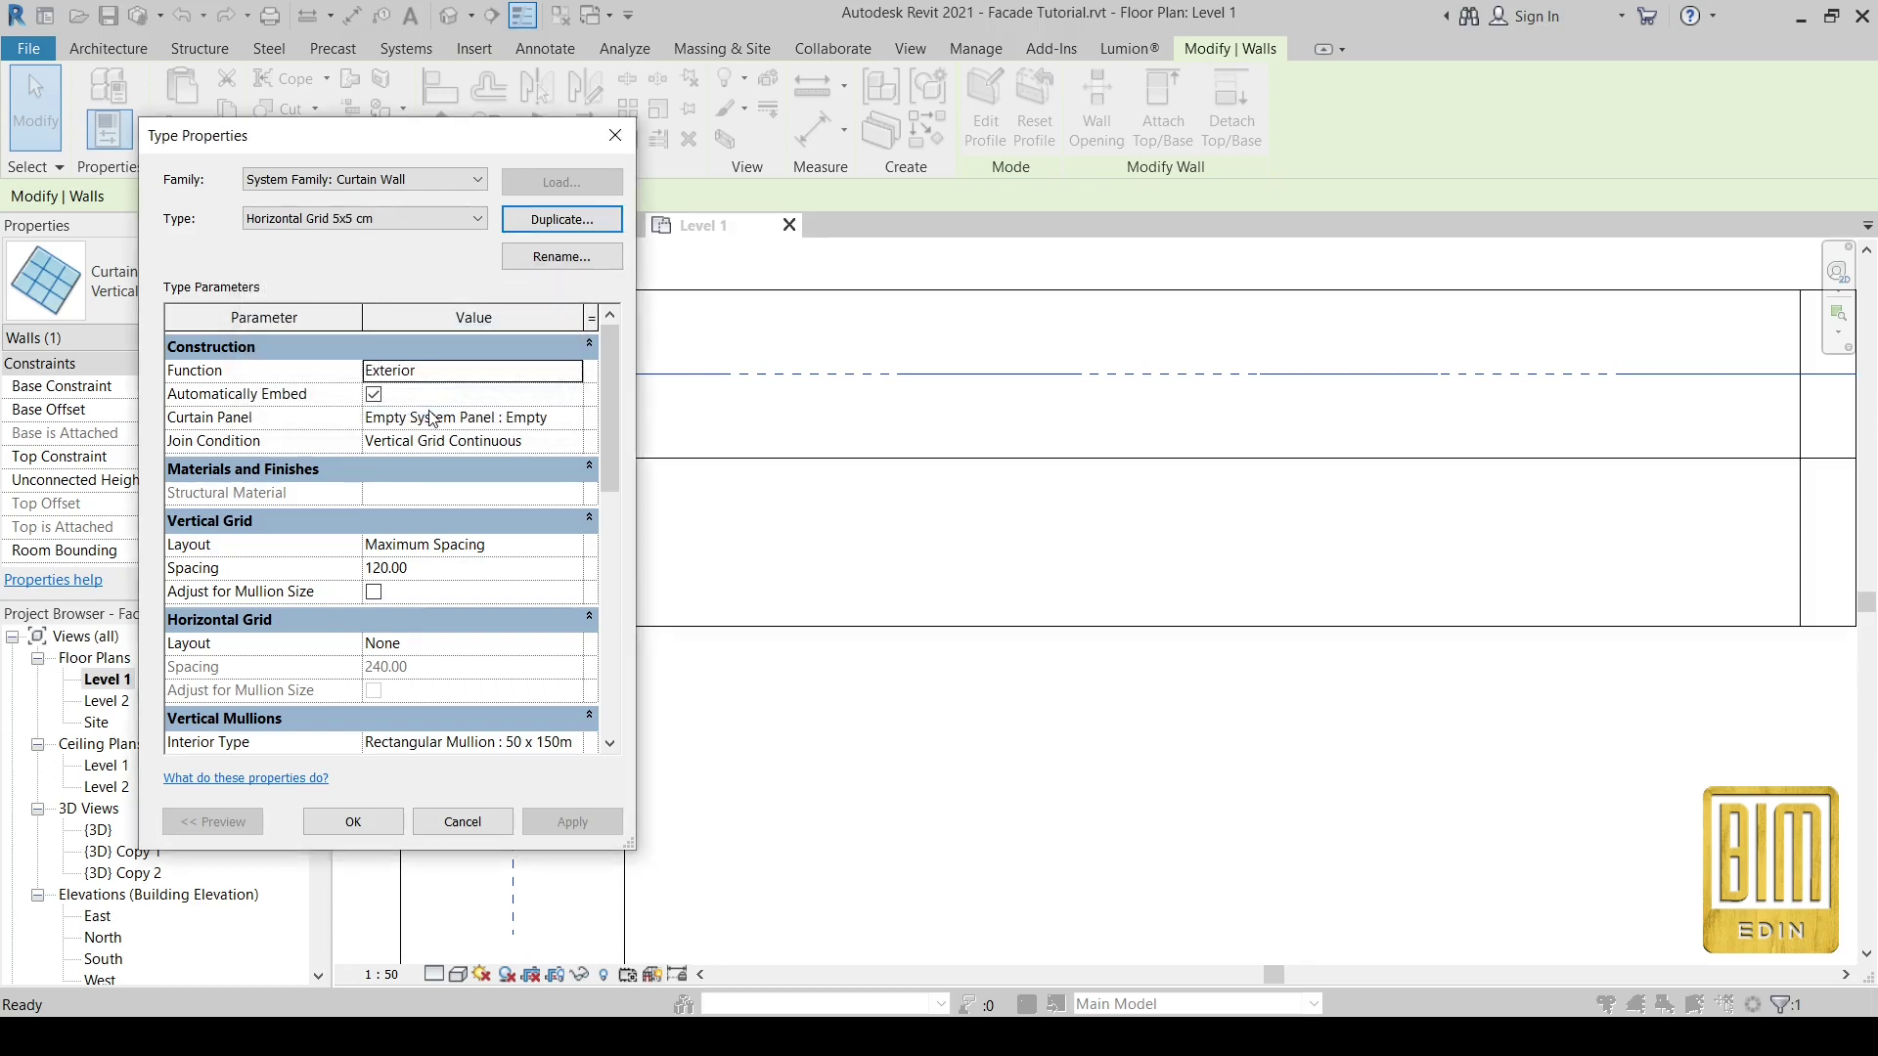
scroll(423, 546, "down", 2)
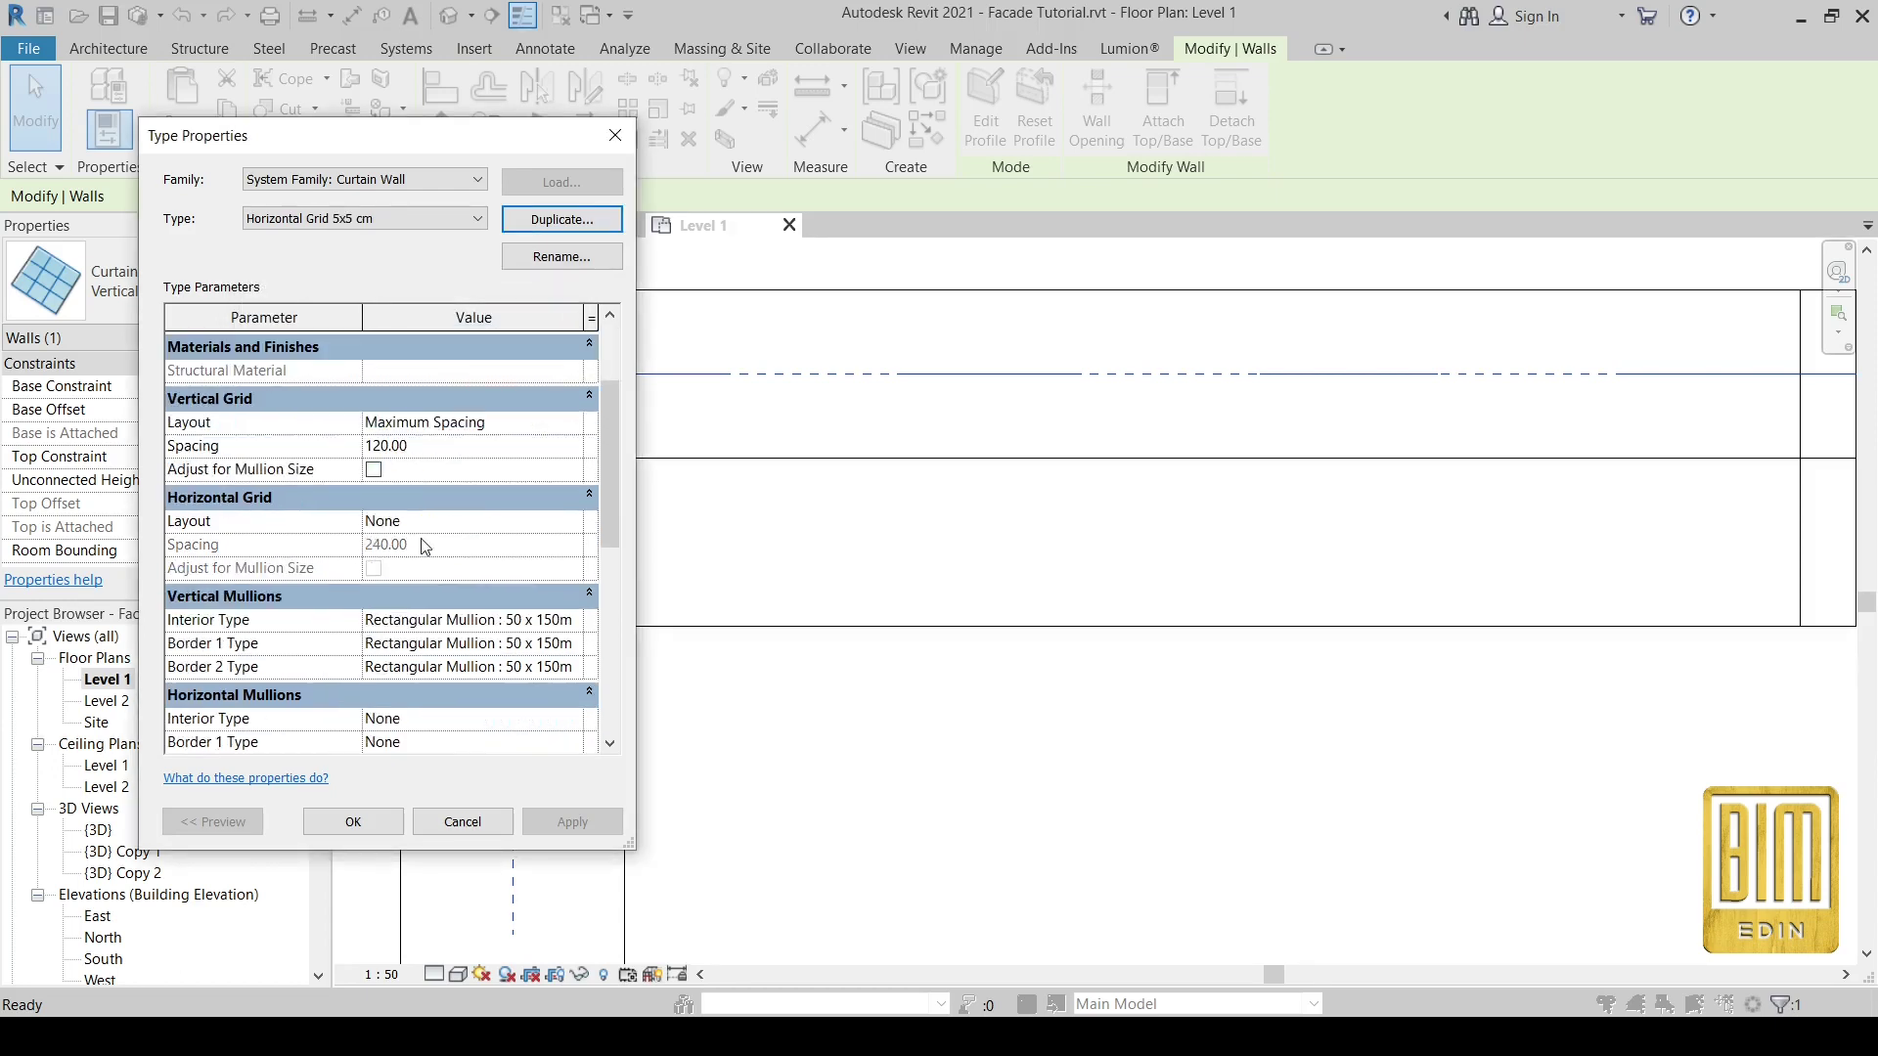
scroll(425, 548, "down", 1)
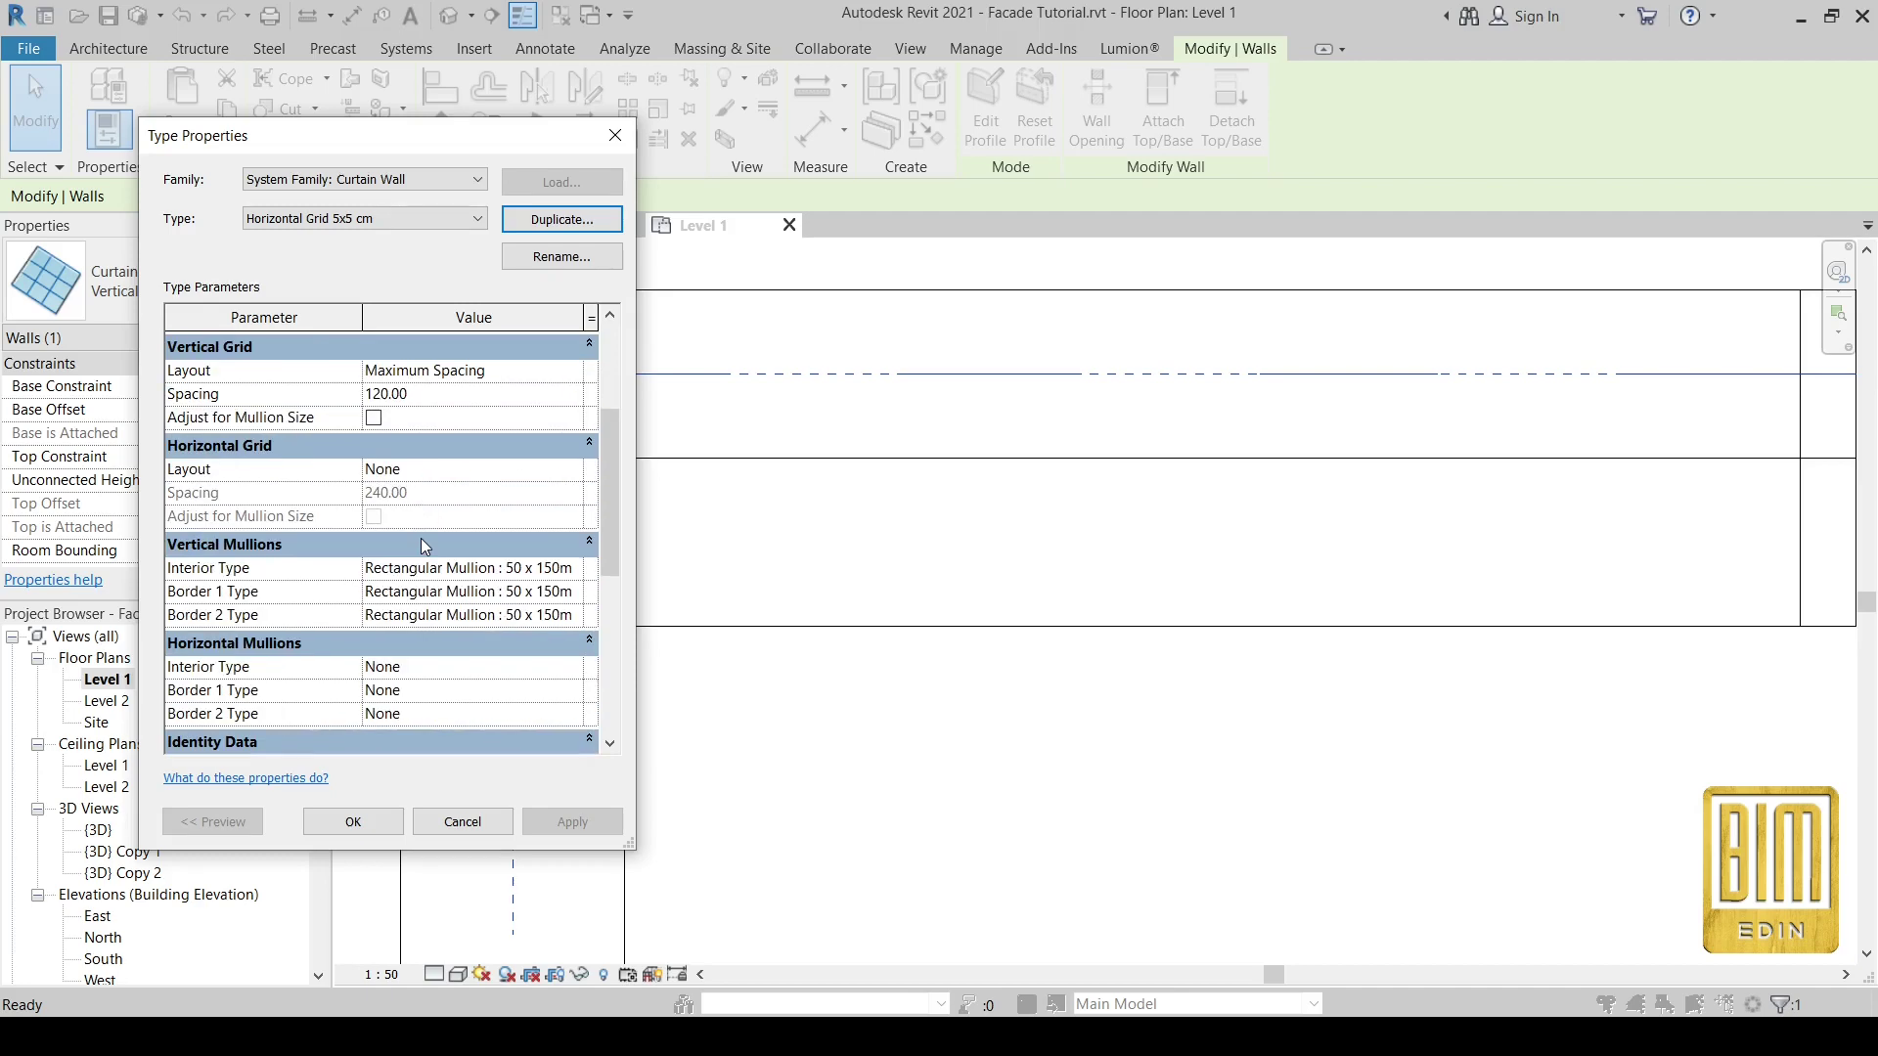
left_click(368, 821)
- Select the copied wall's top horizontal mullion in the {3D} view and bring up its context menu
key("Tab")
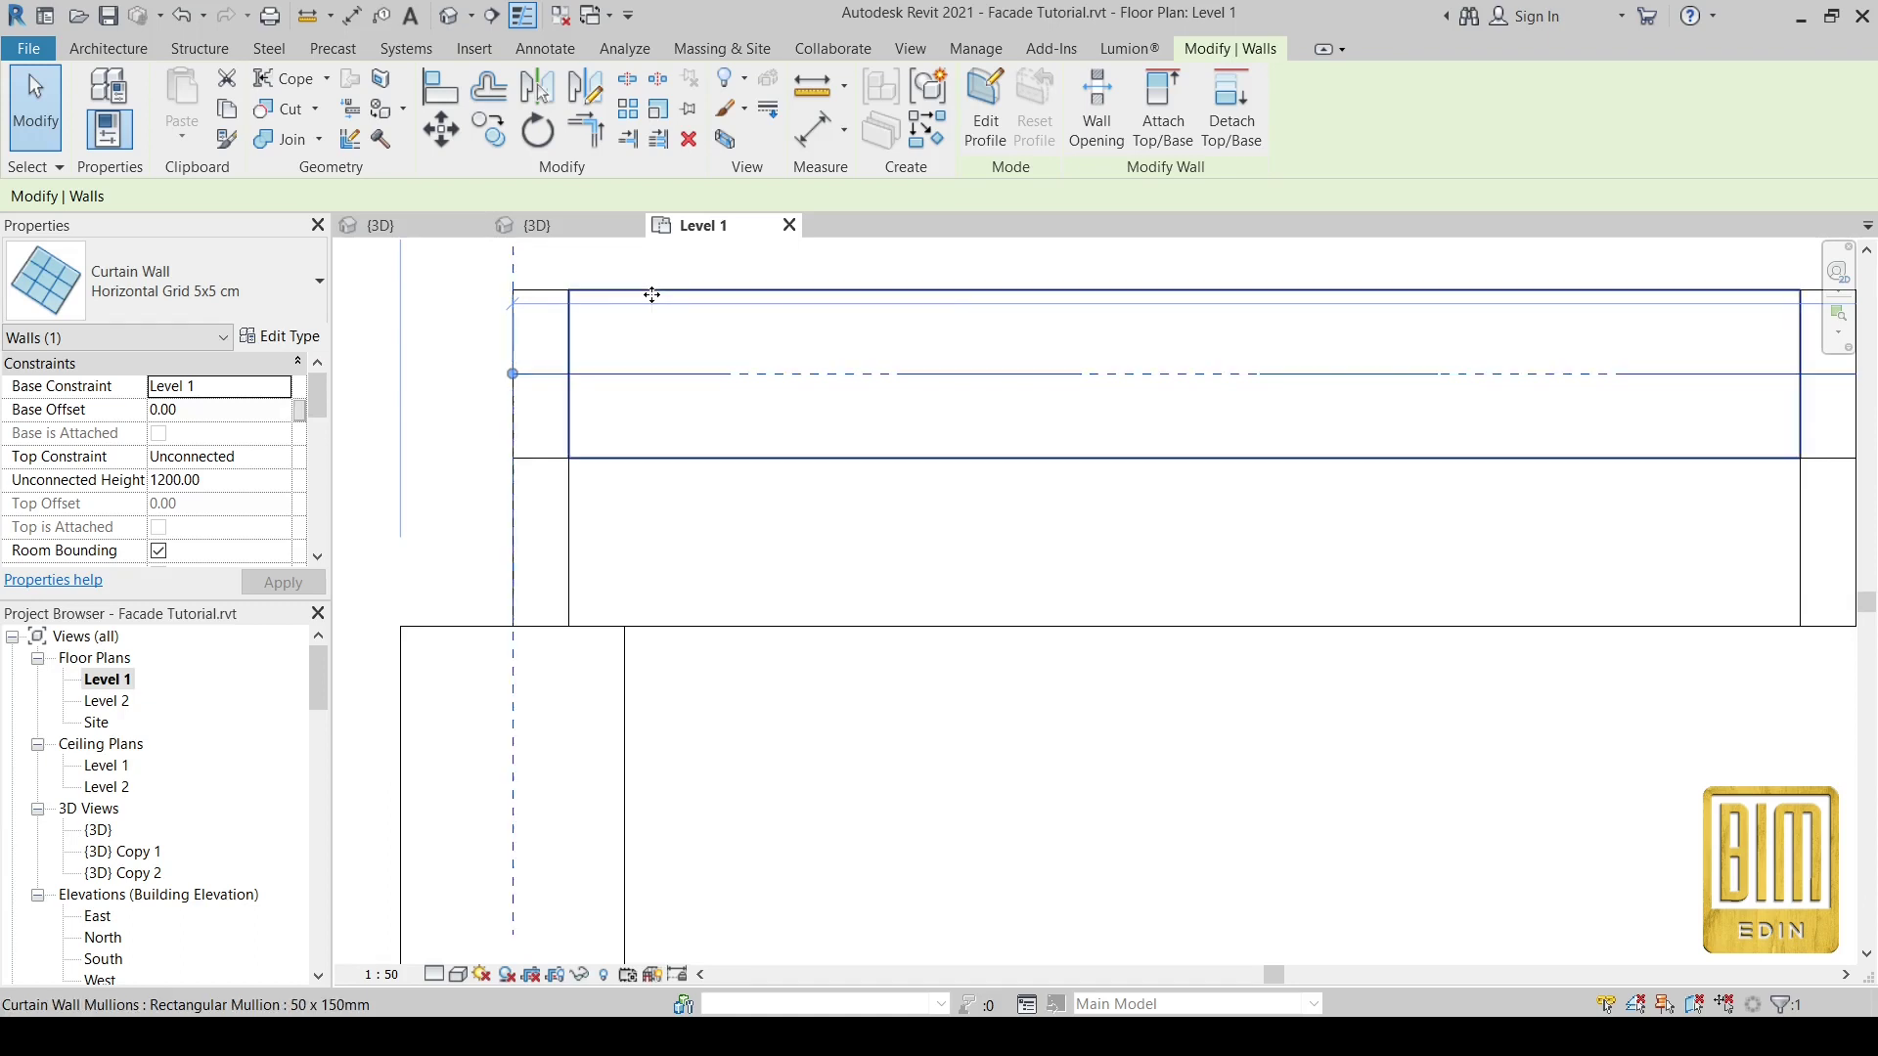
left_click(652, 294)
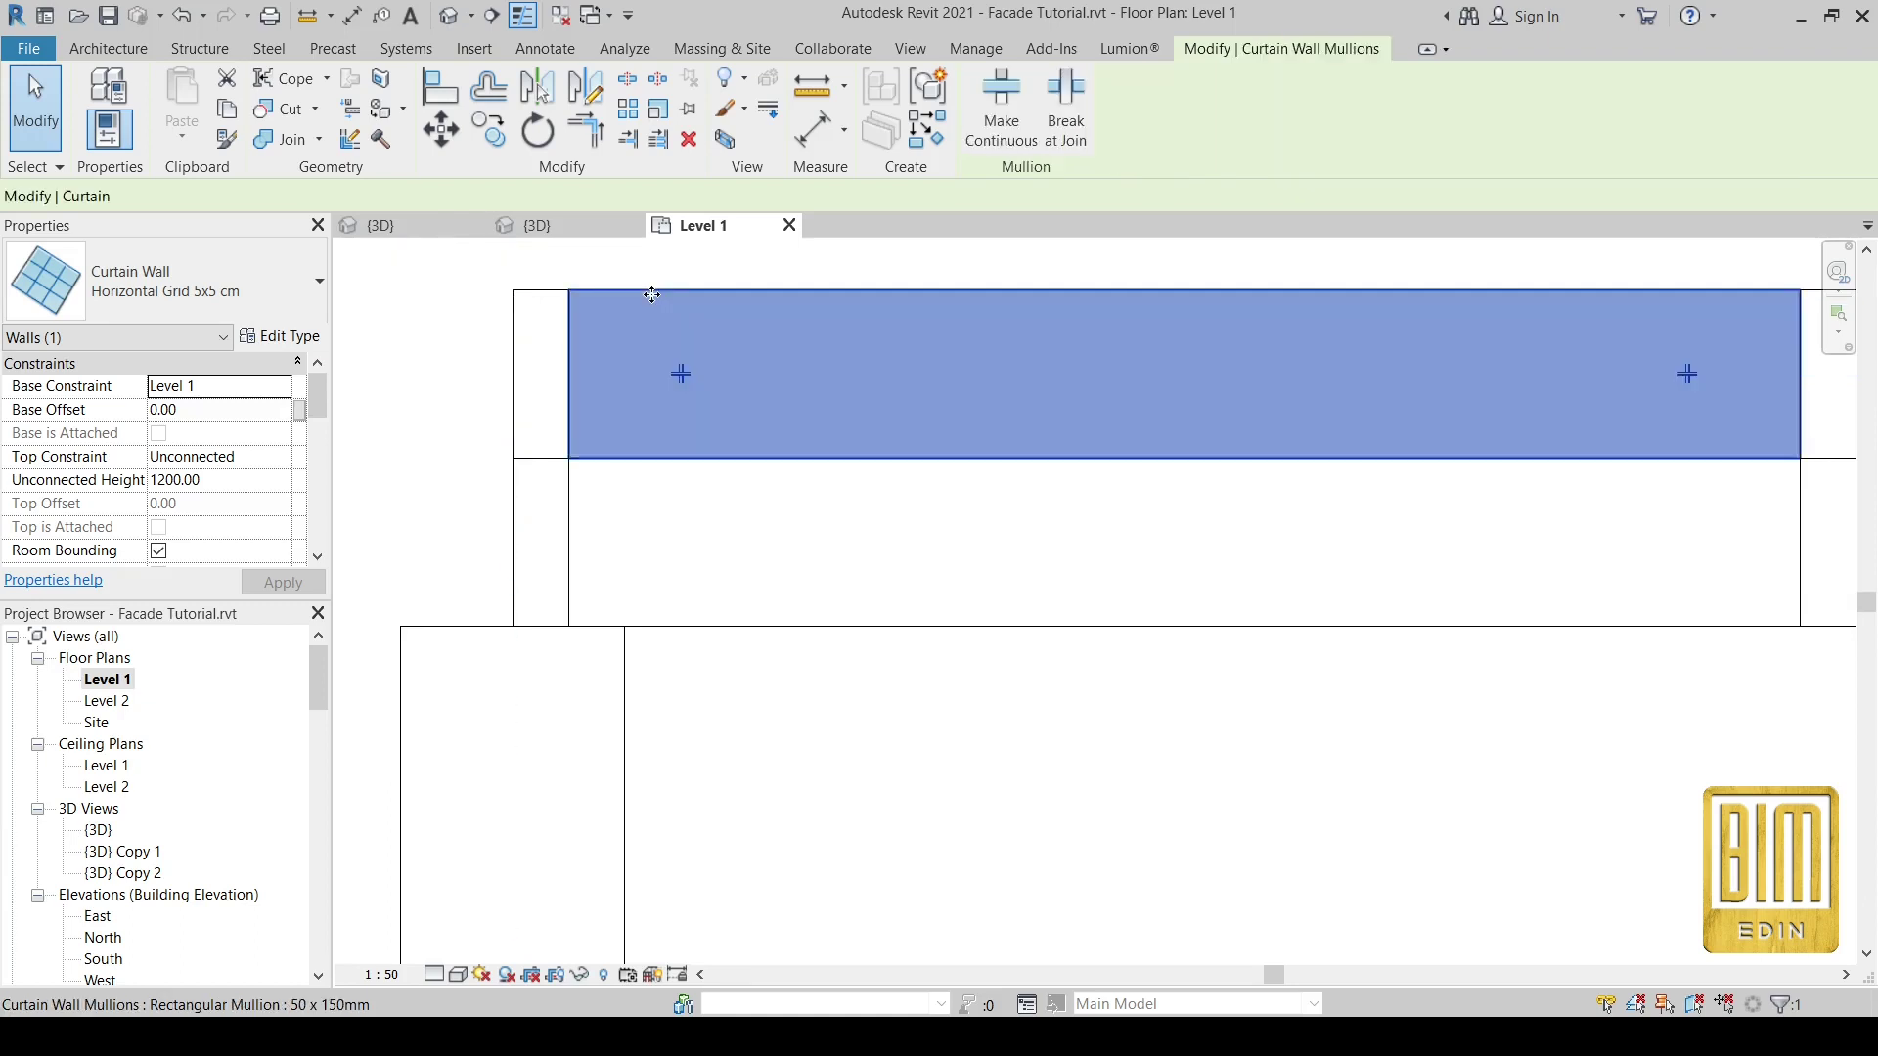
left_click(448, 15)
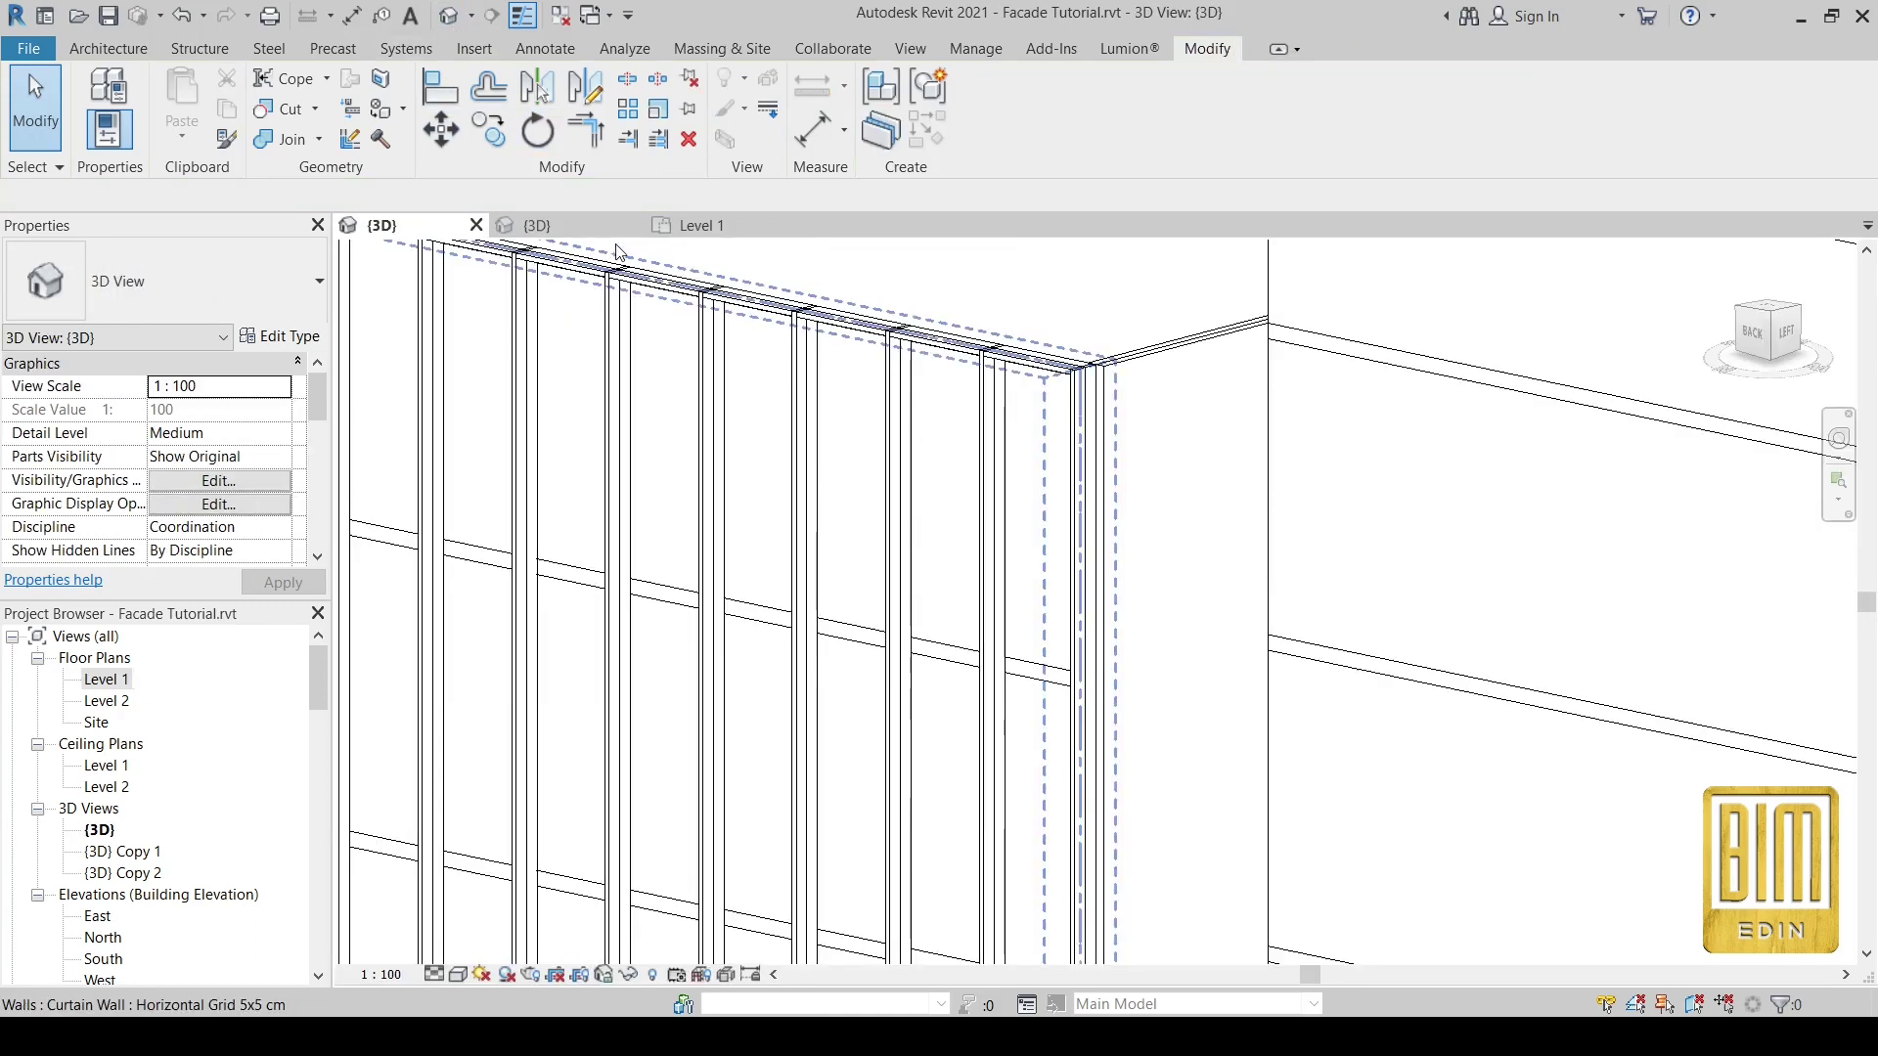
scroll(849, 334, "up", 2)
left_click(847, 330)
scroll(847, 331, "up", 2)
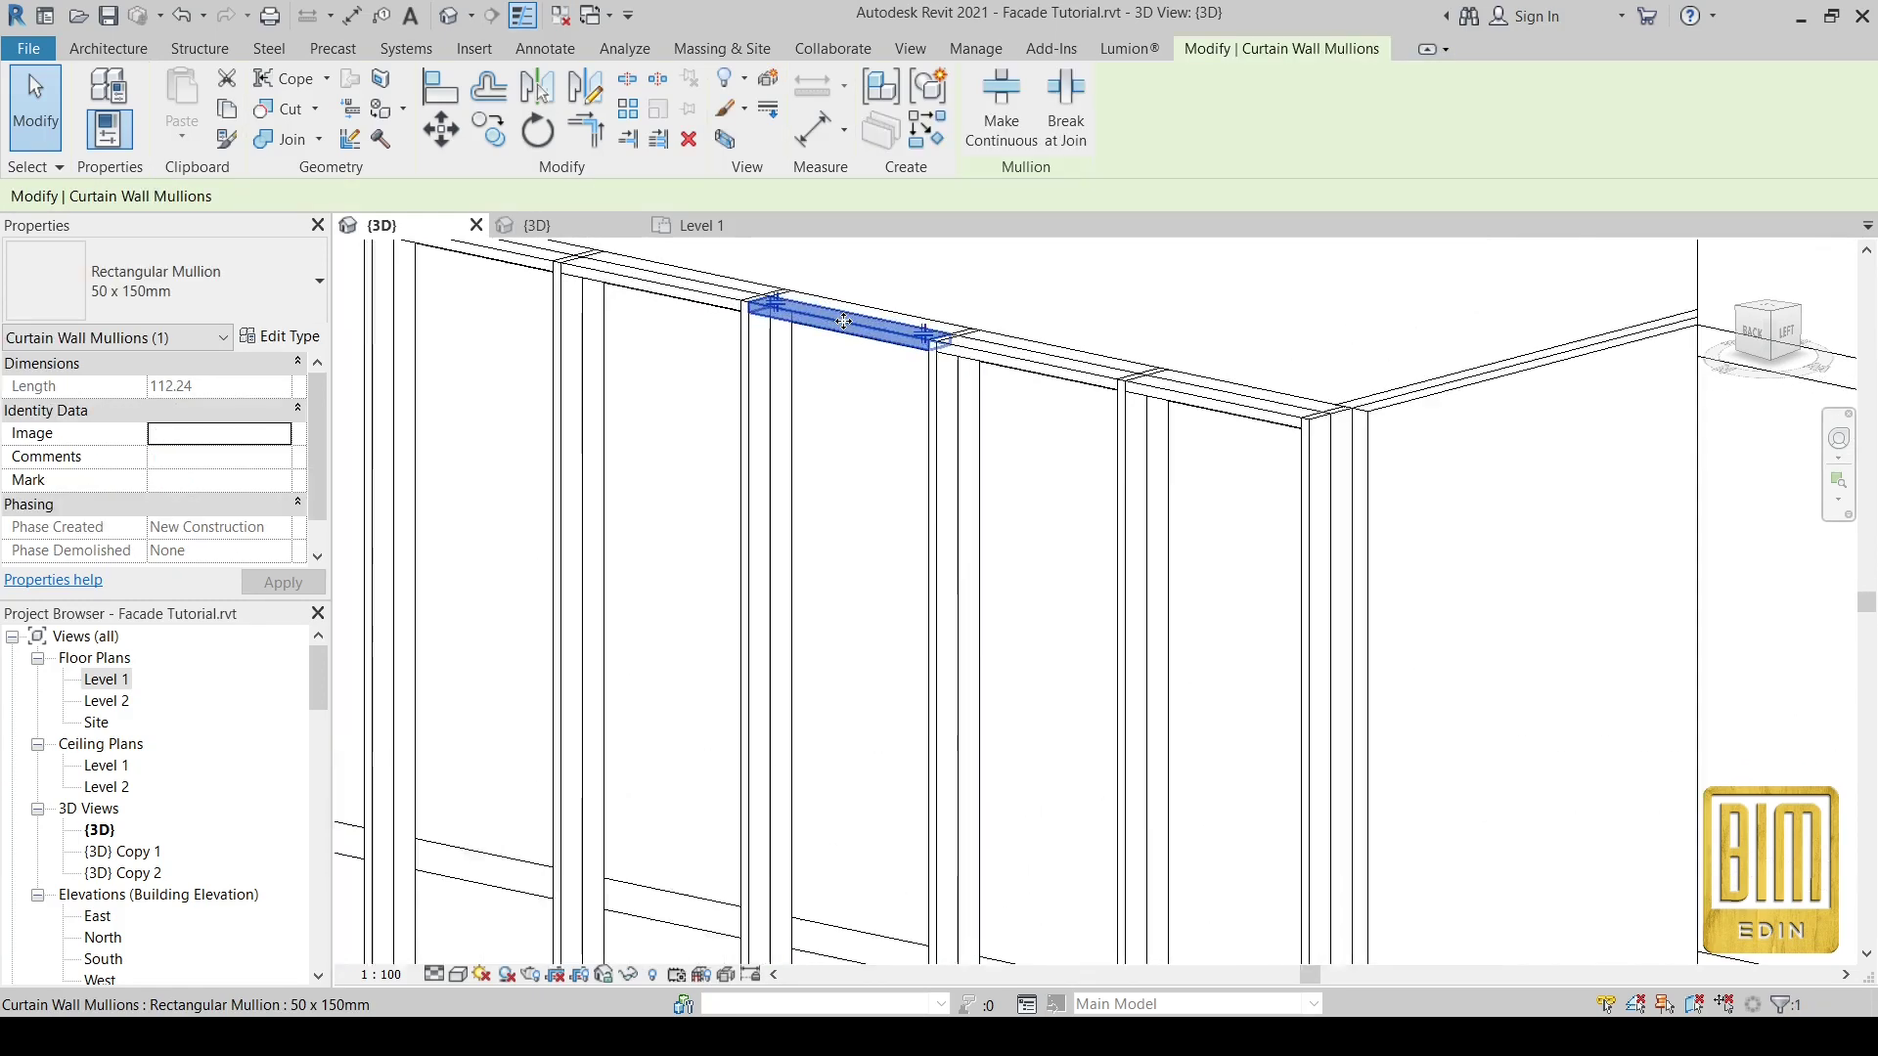
right_click(847, 327)
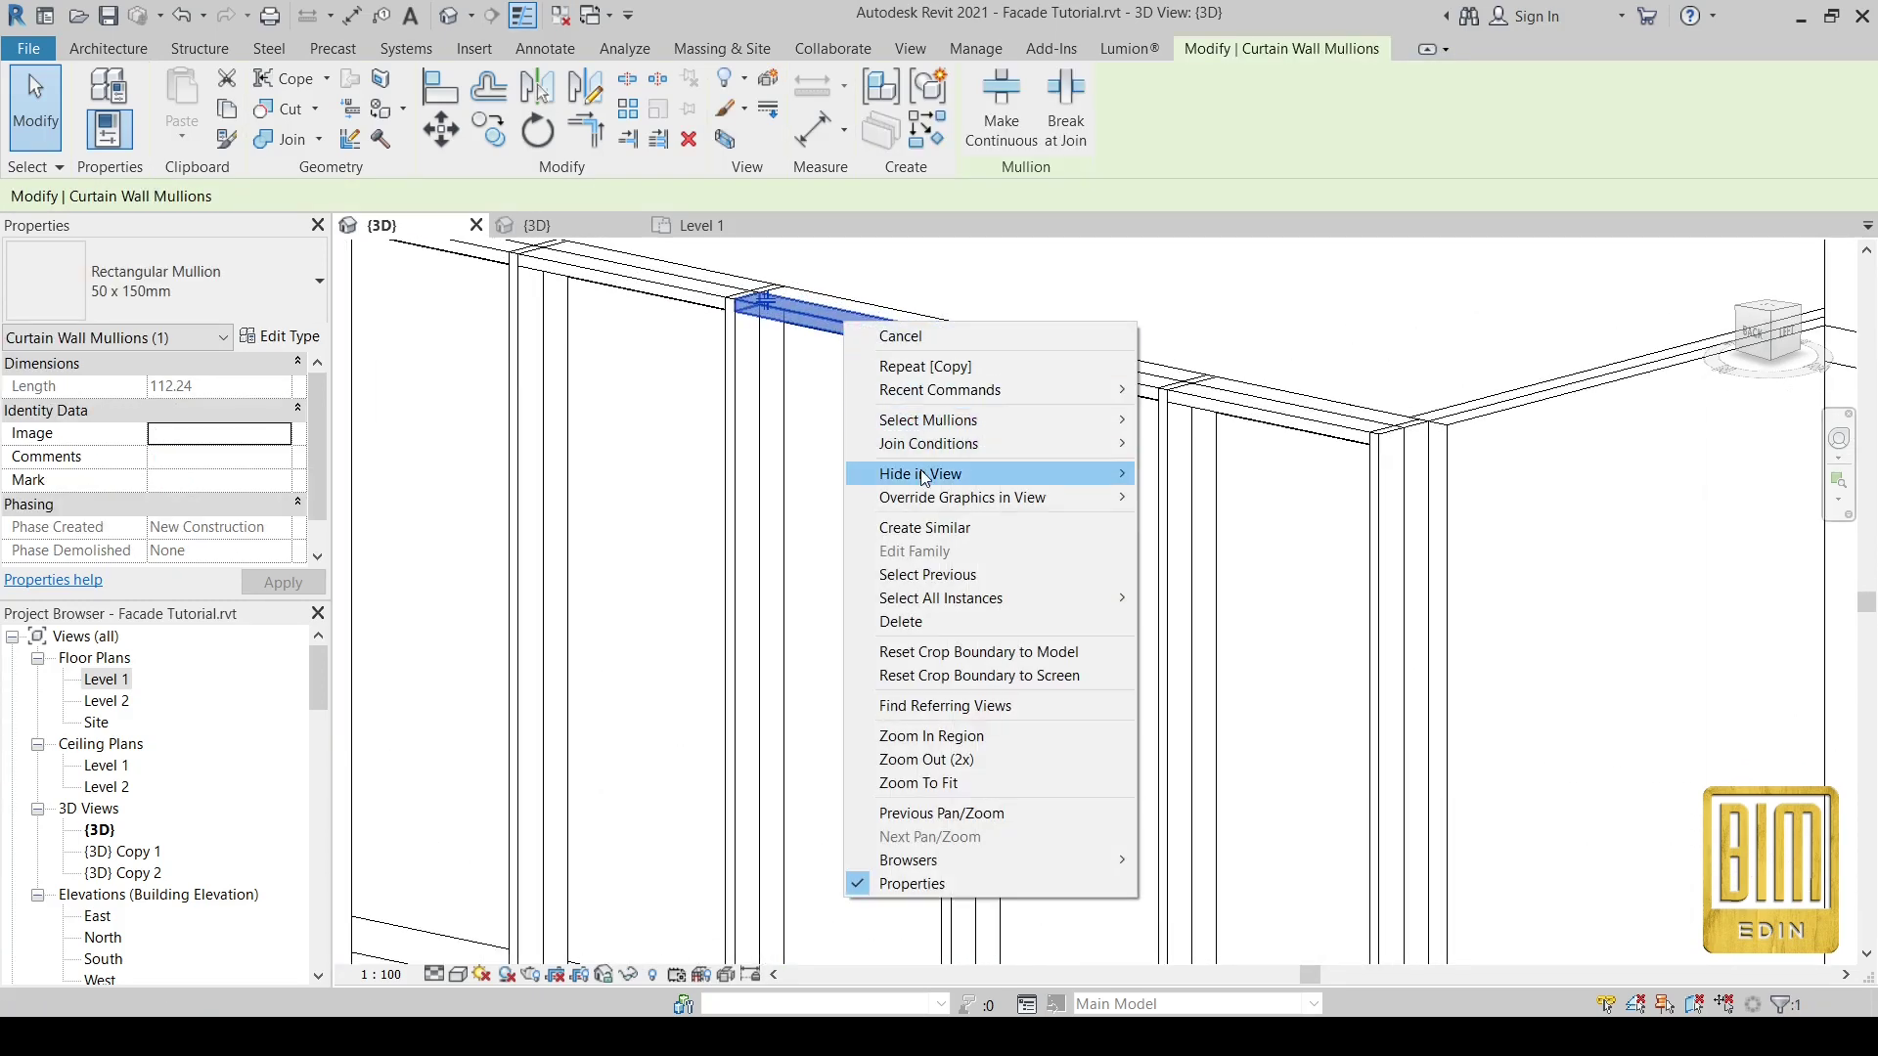
- Duplicate the 50 x 150mm mullion type as '5x5 cm' with Thickness 5
left_click(300, 337)
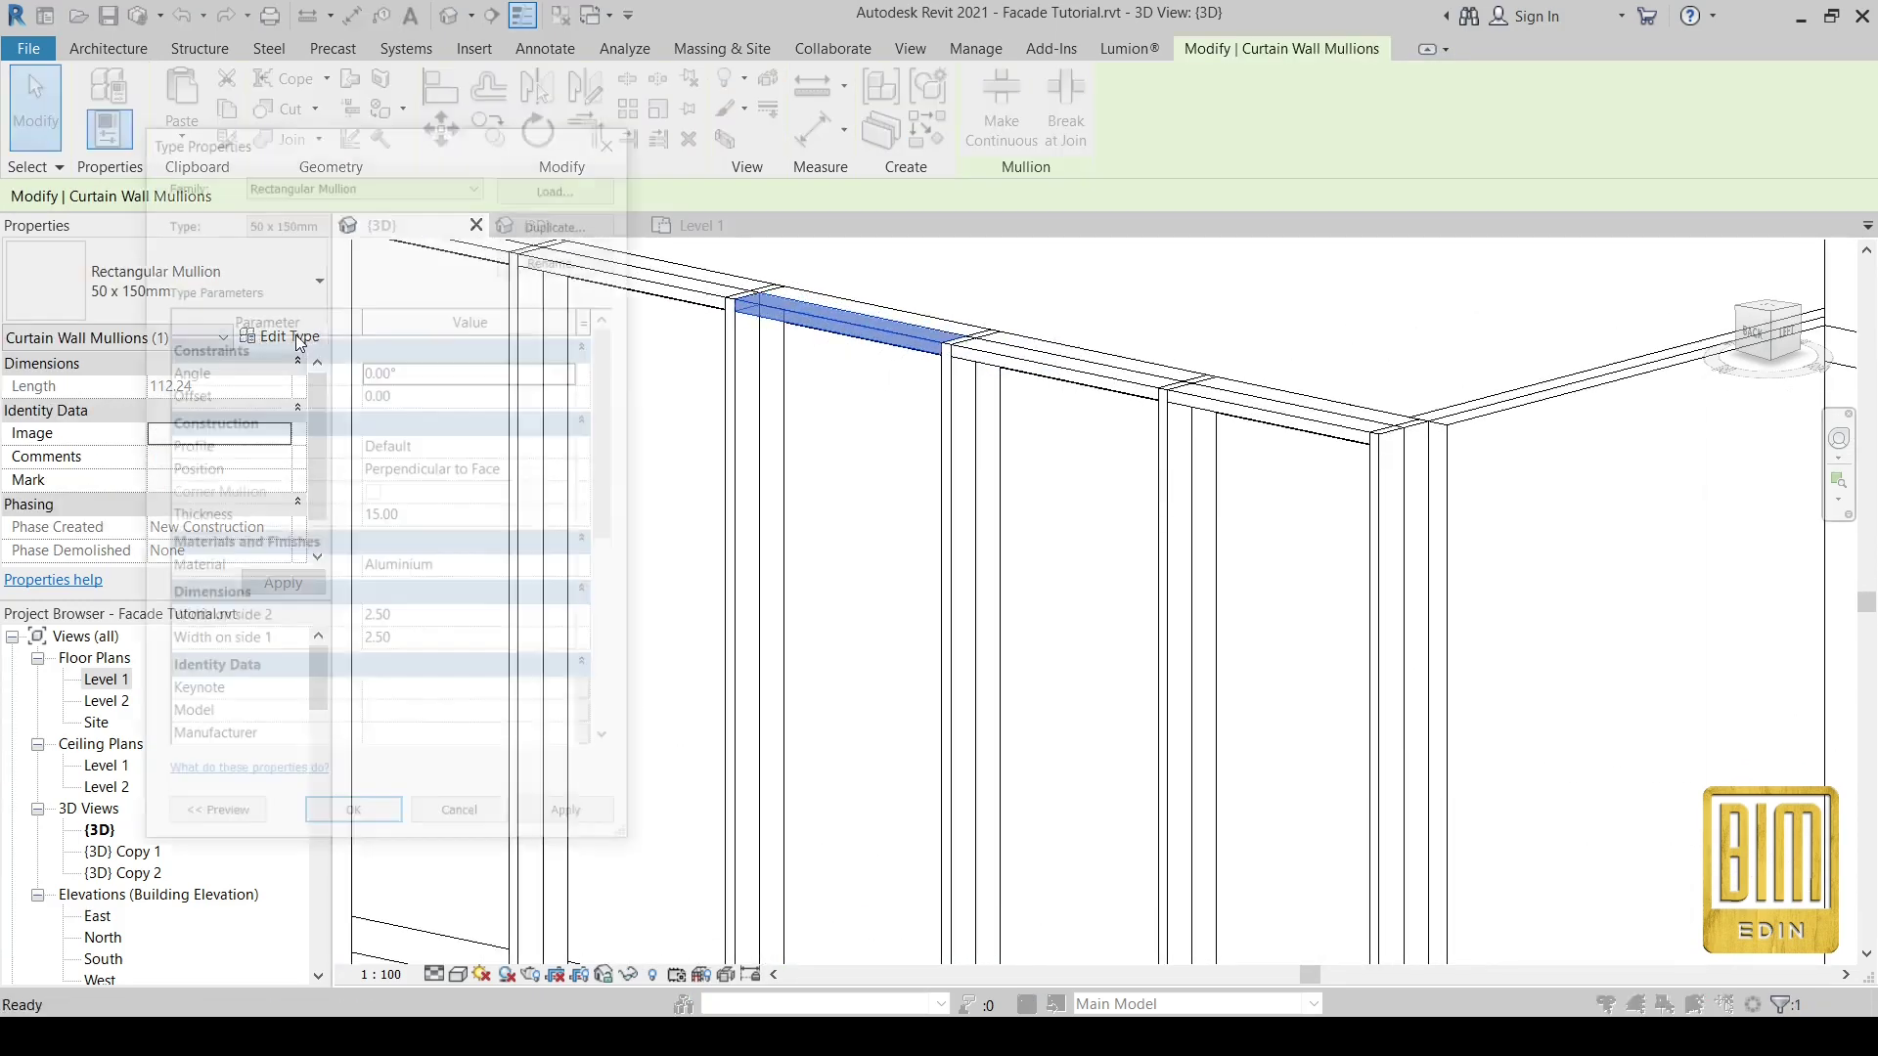
left_click(561, 219)
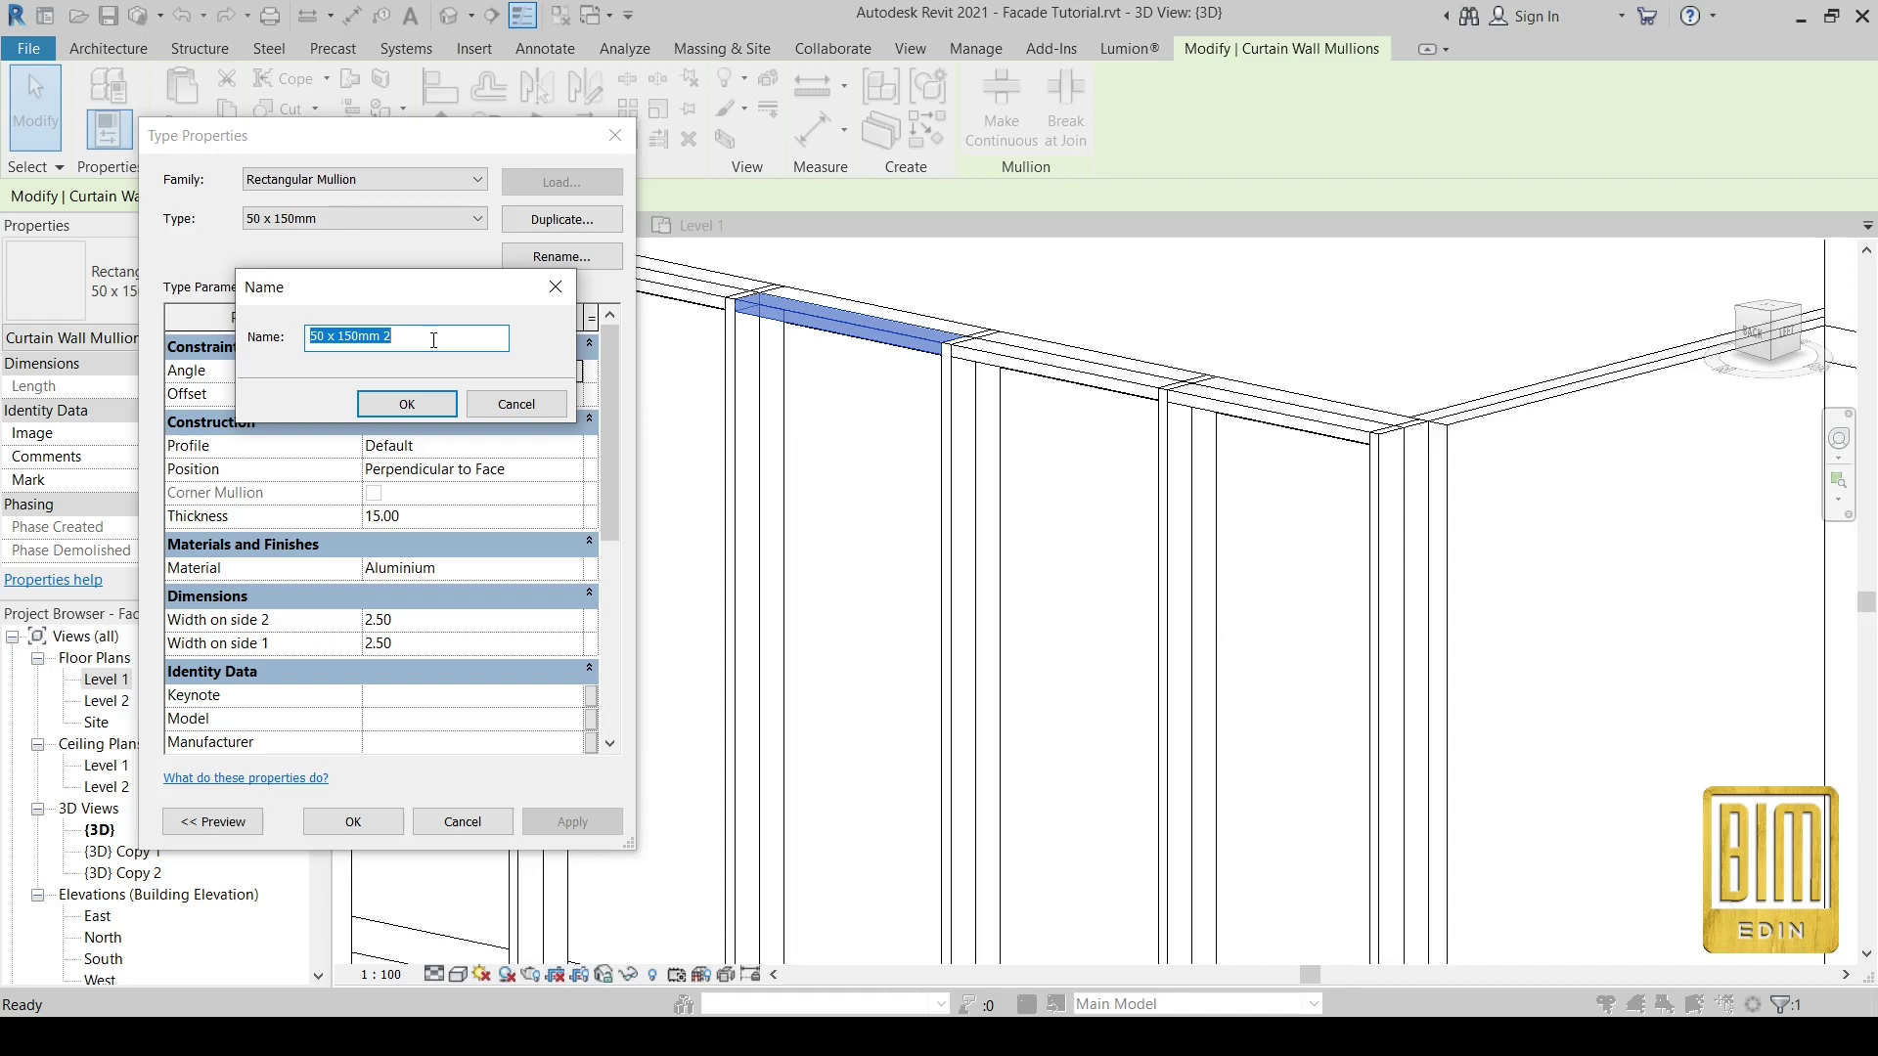
type("5x5 cm")
left_click(415, 403)
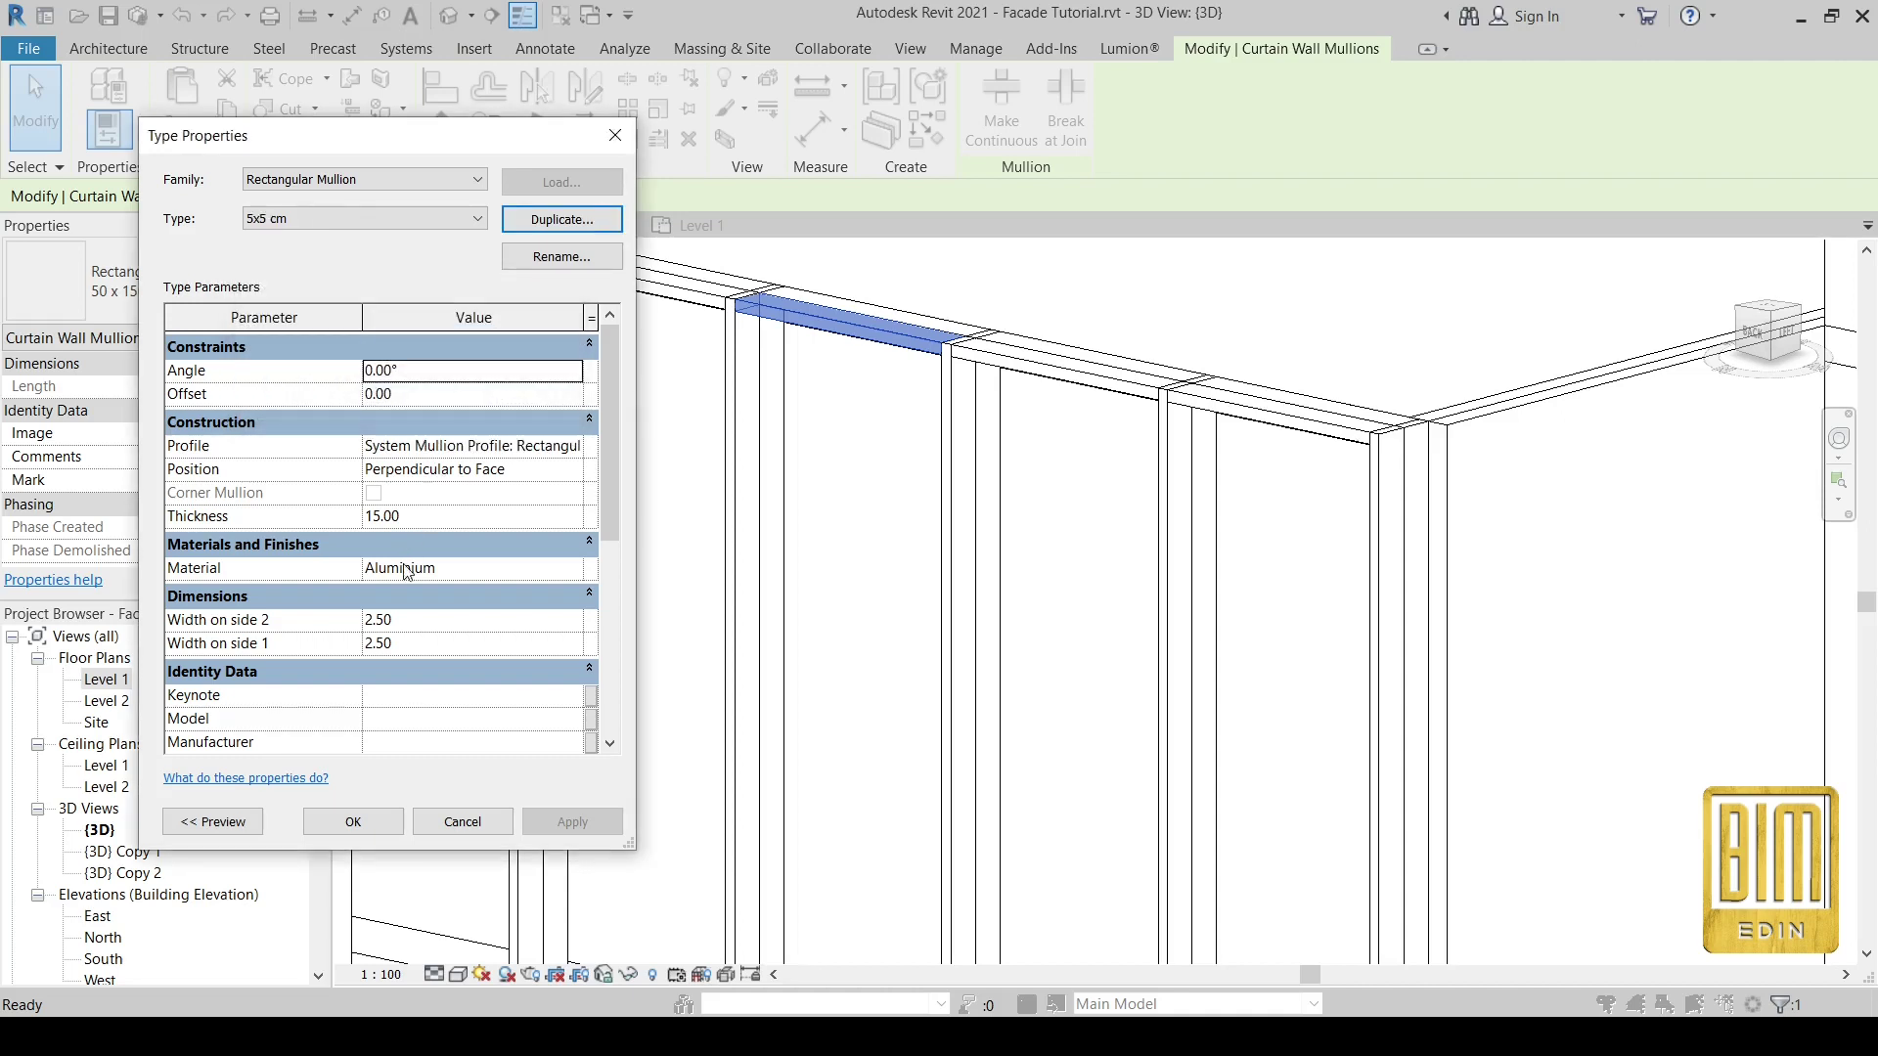
left_click(419, 515)
type("5")
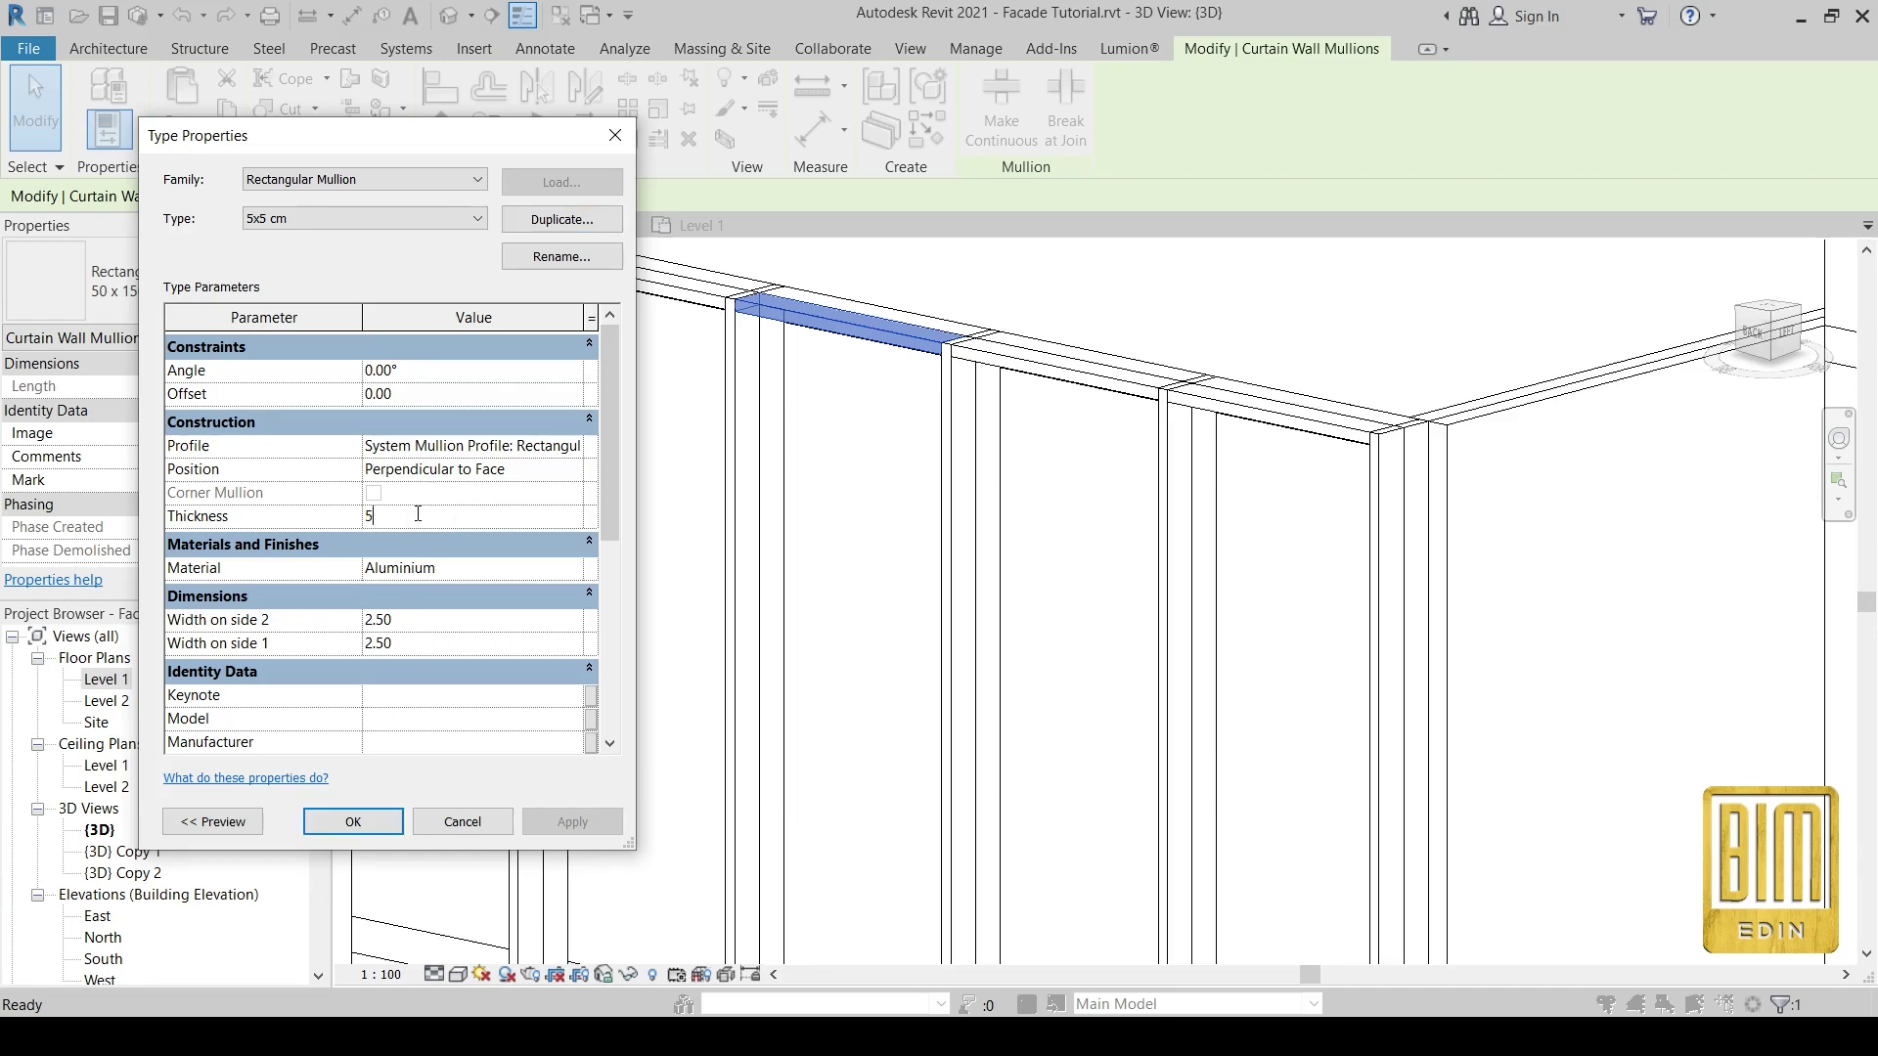
left_click(366, 825)
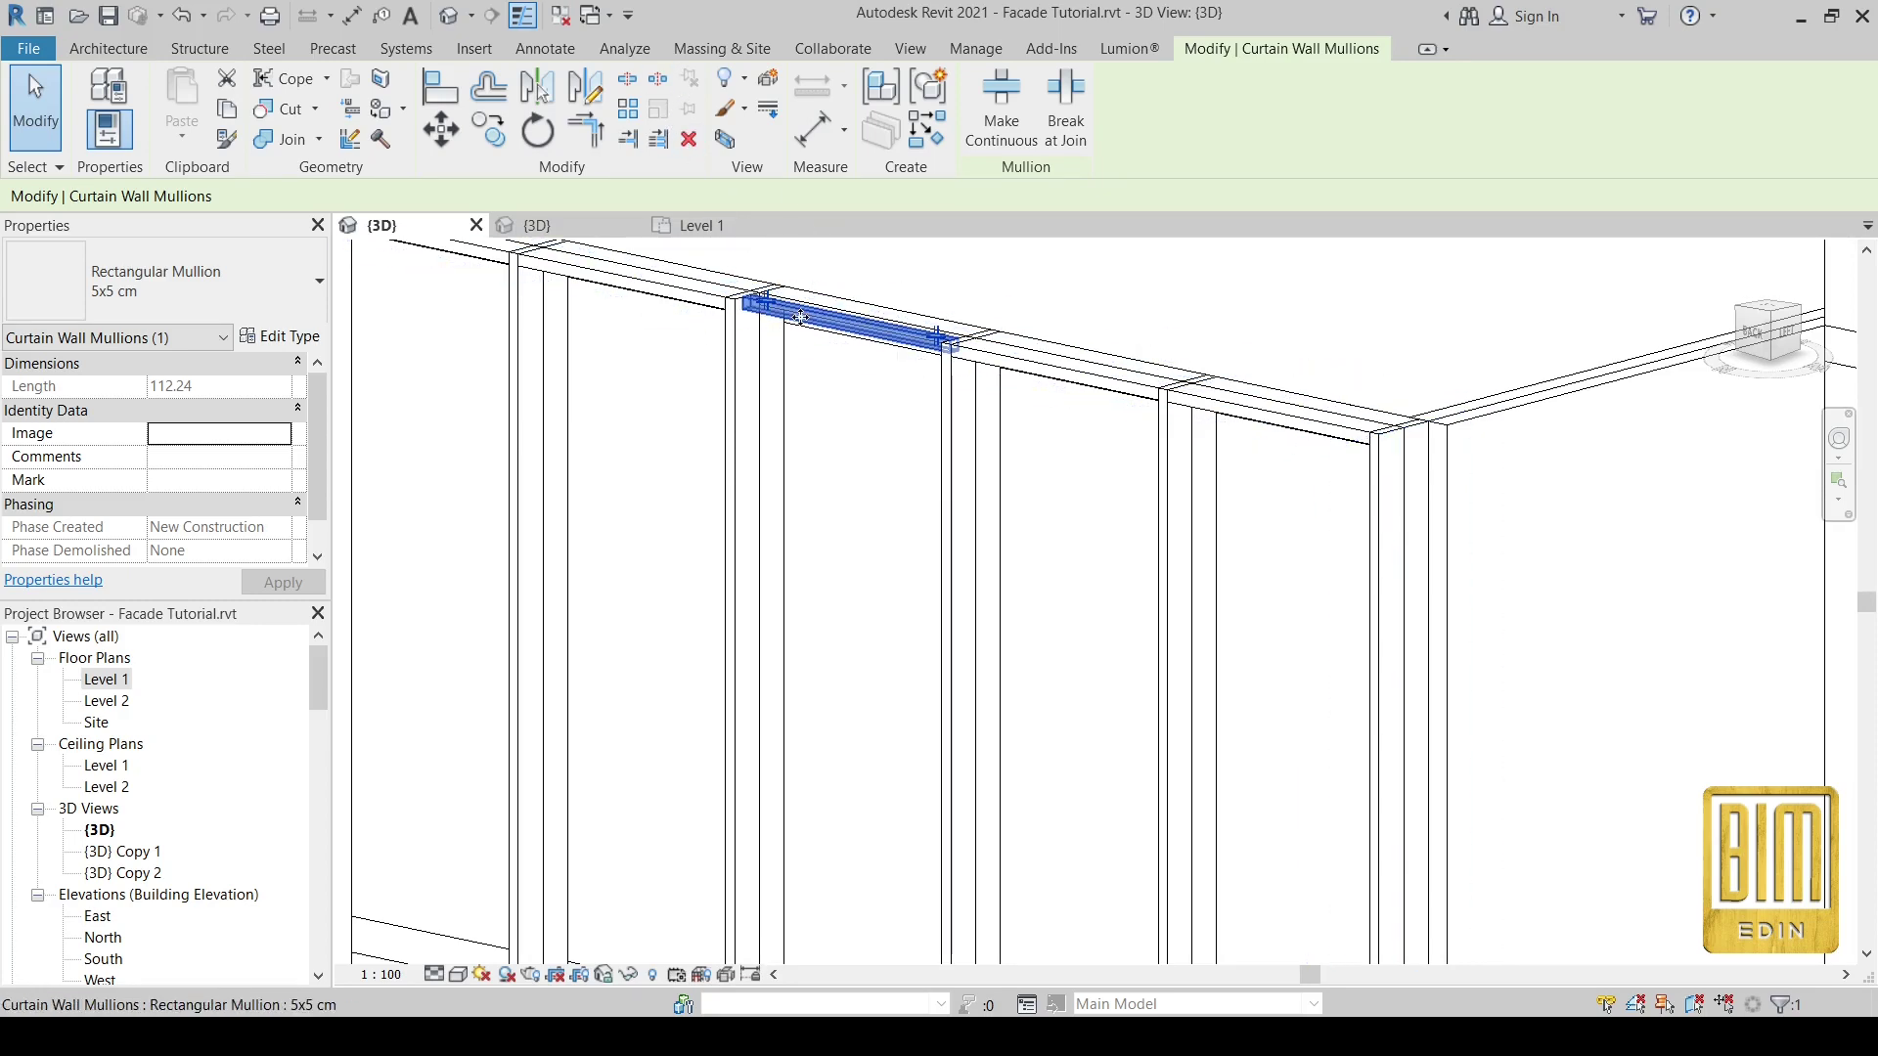
- Delete the selected top mullion
right_click(800, 317)
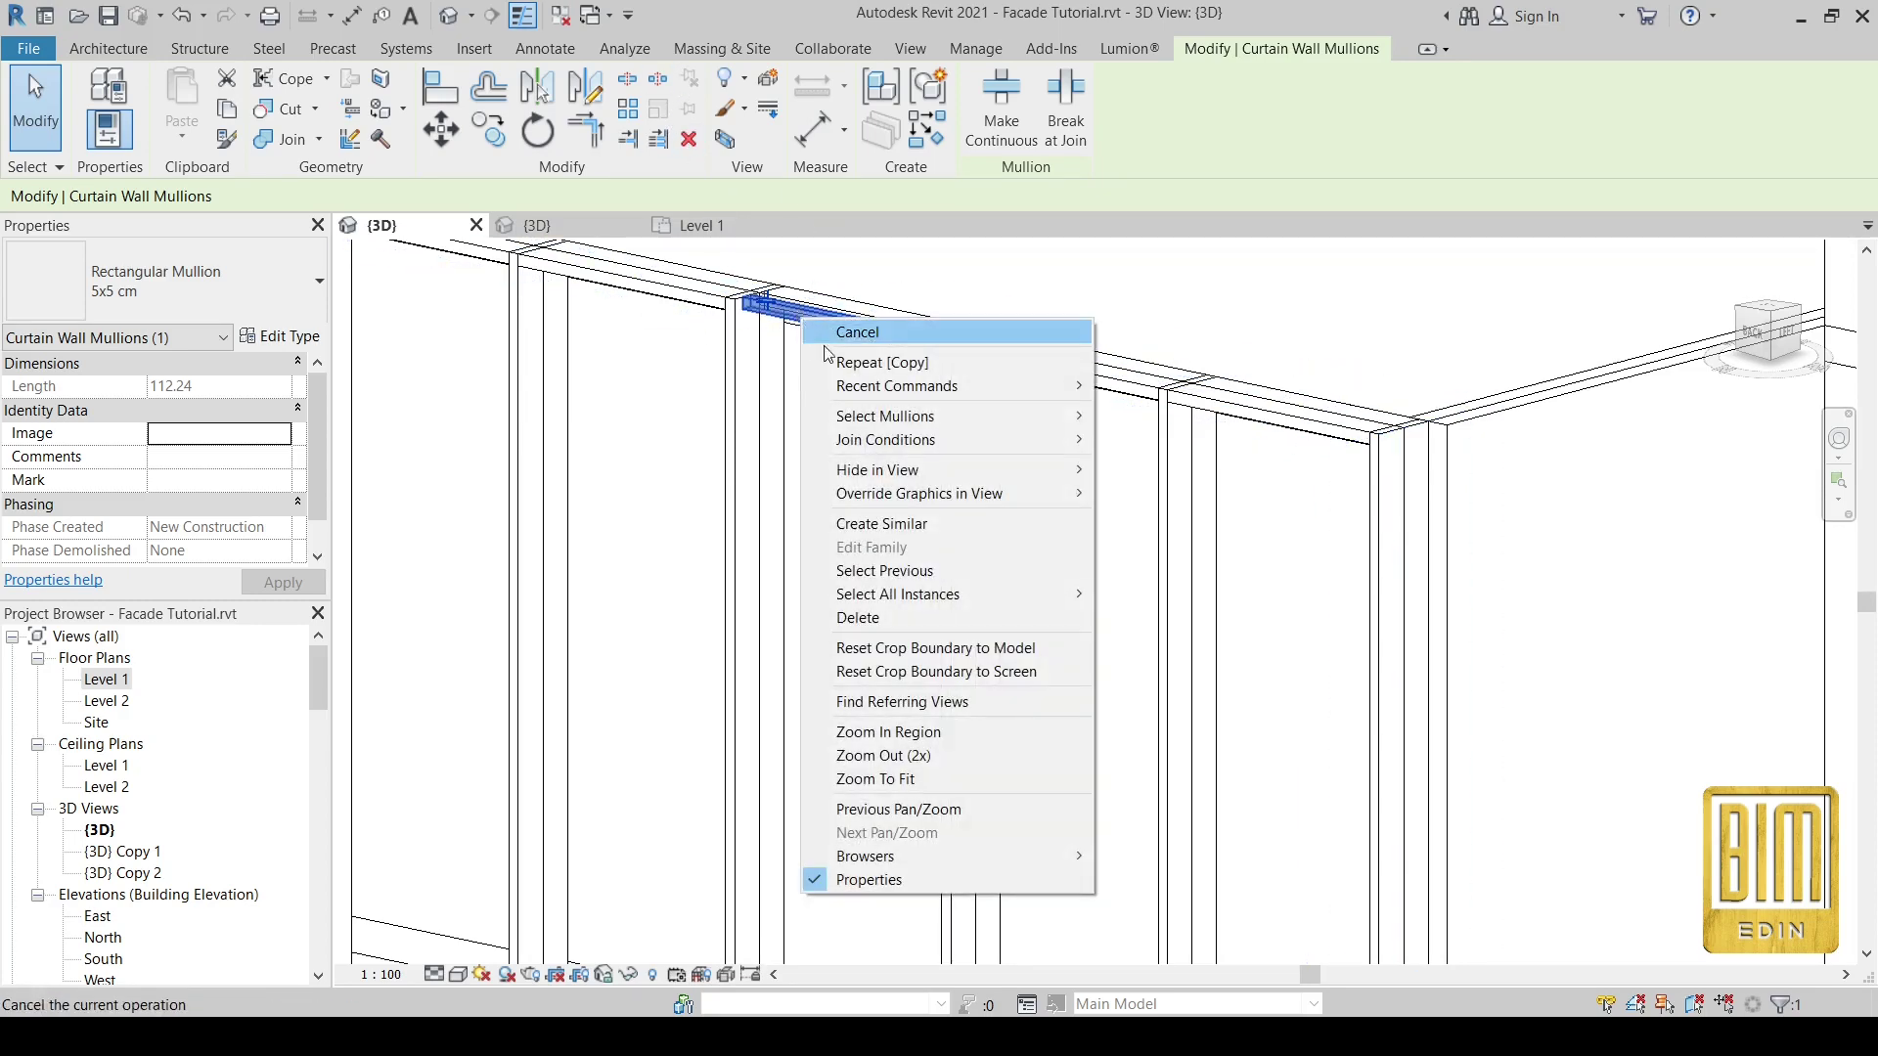
left_click(882, 618)
scroll(1035, 442, "down", 2)
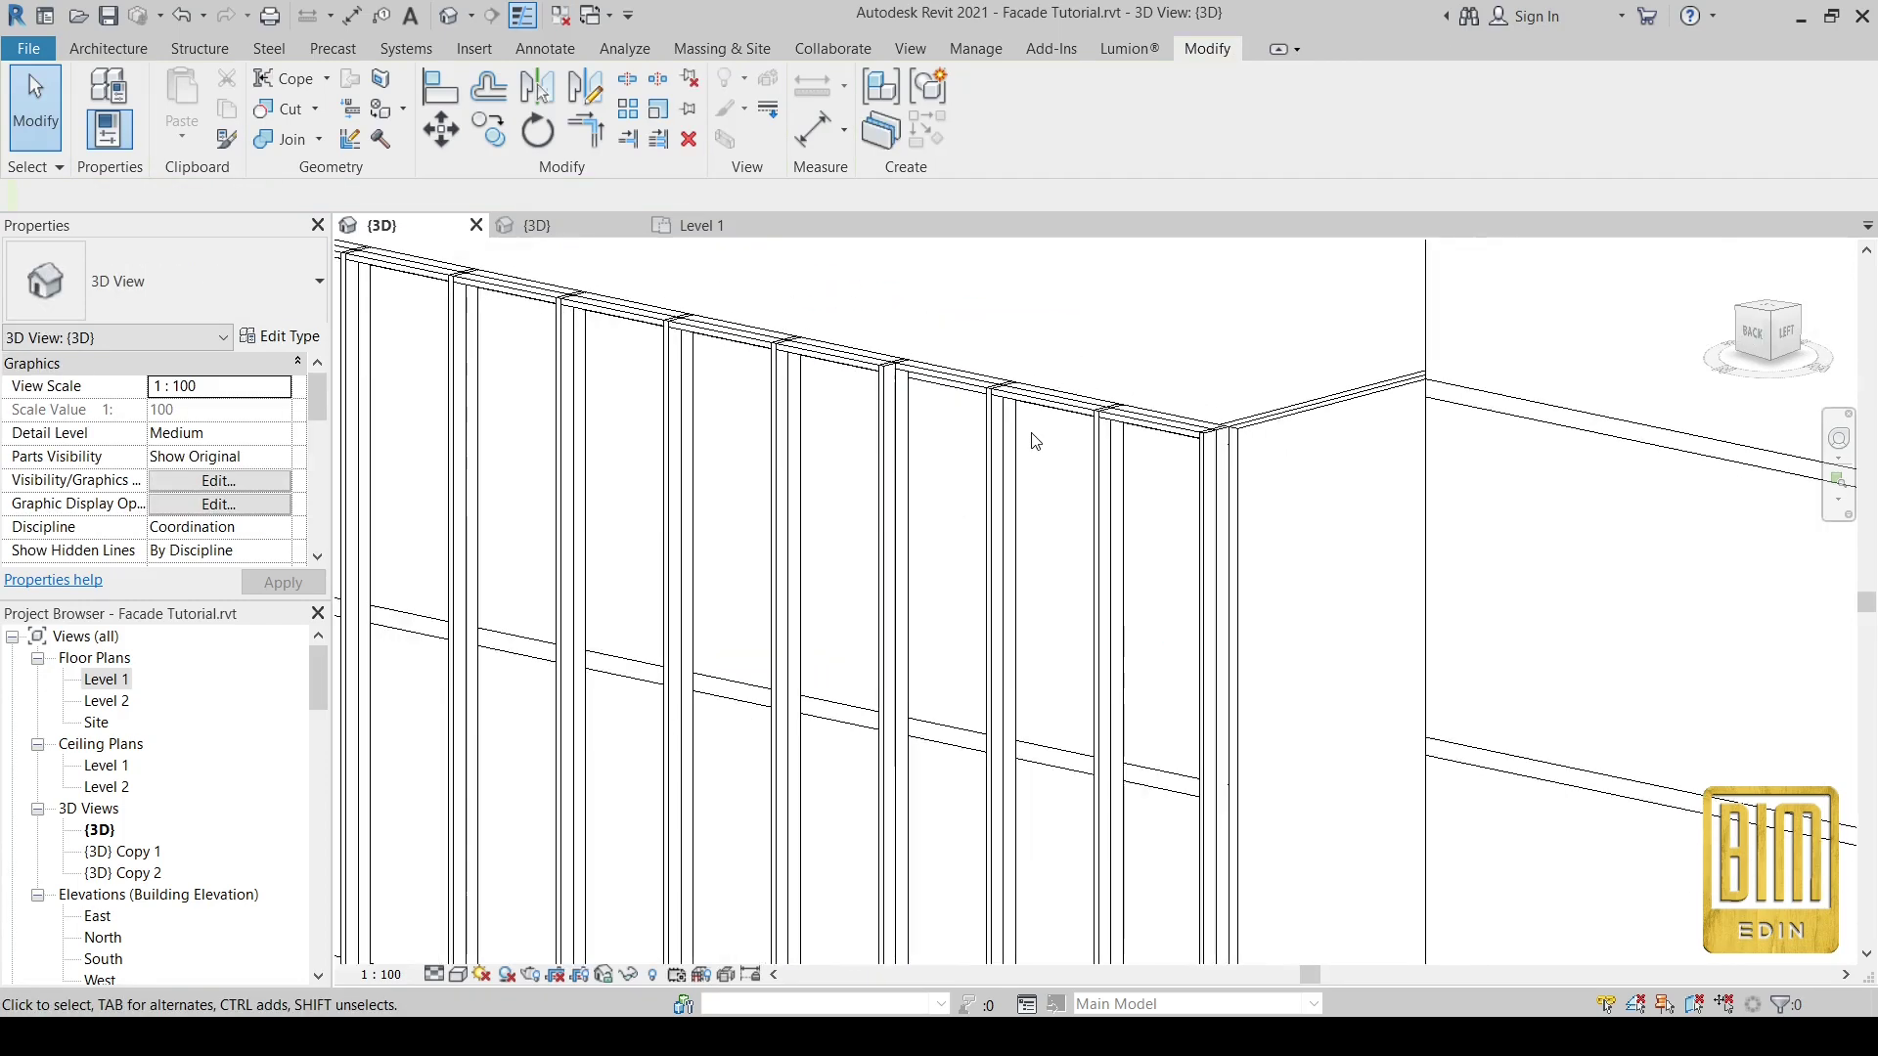
scroll(1035, 442, "down", 2)
scroll(1035, 443, "down", 2)
scroll(548, 279, "up", 2)
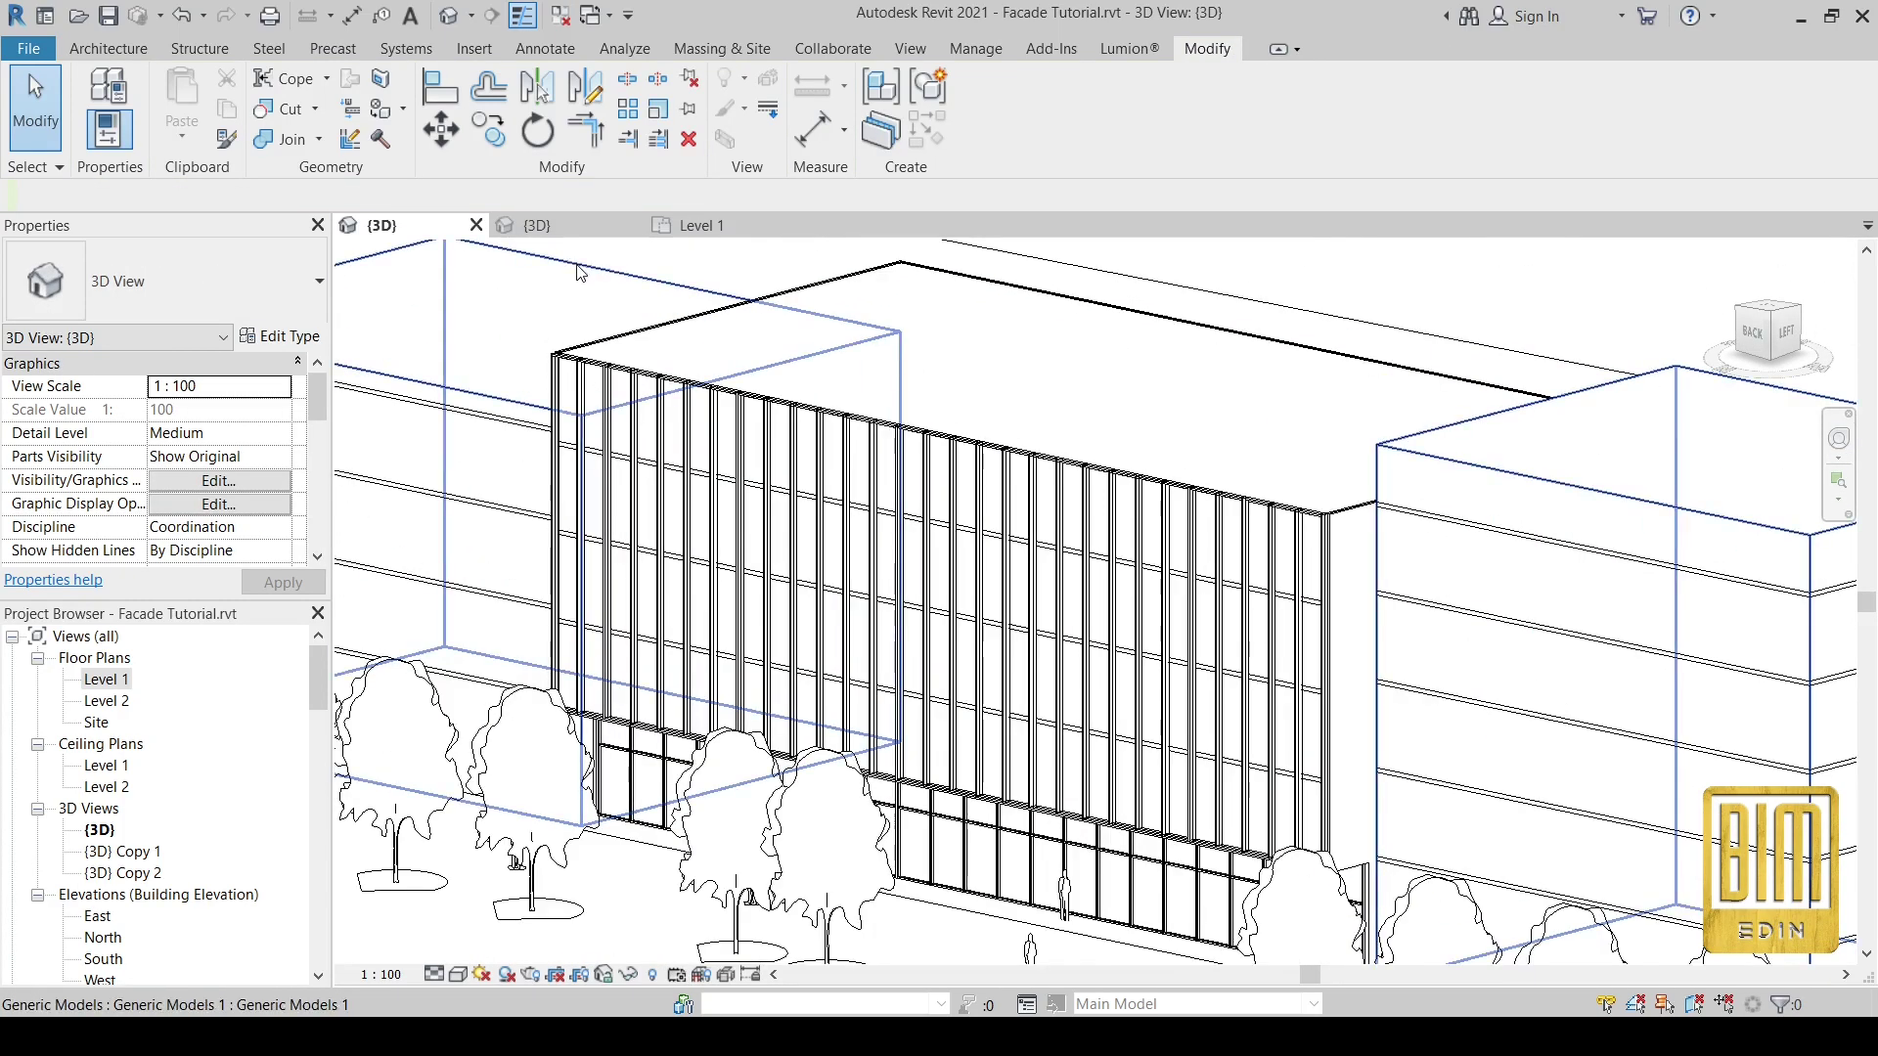
- Window-select the top mullions across the facade and delete them
mouse_move(502, 291)
left_mouse_down()
mouse_move(615, 379)
mouse_move(1389, 536)
left_mouse_up()
right_click(970, 316)
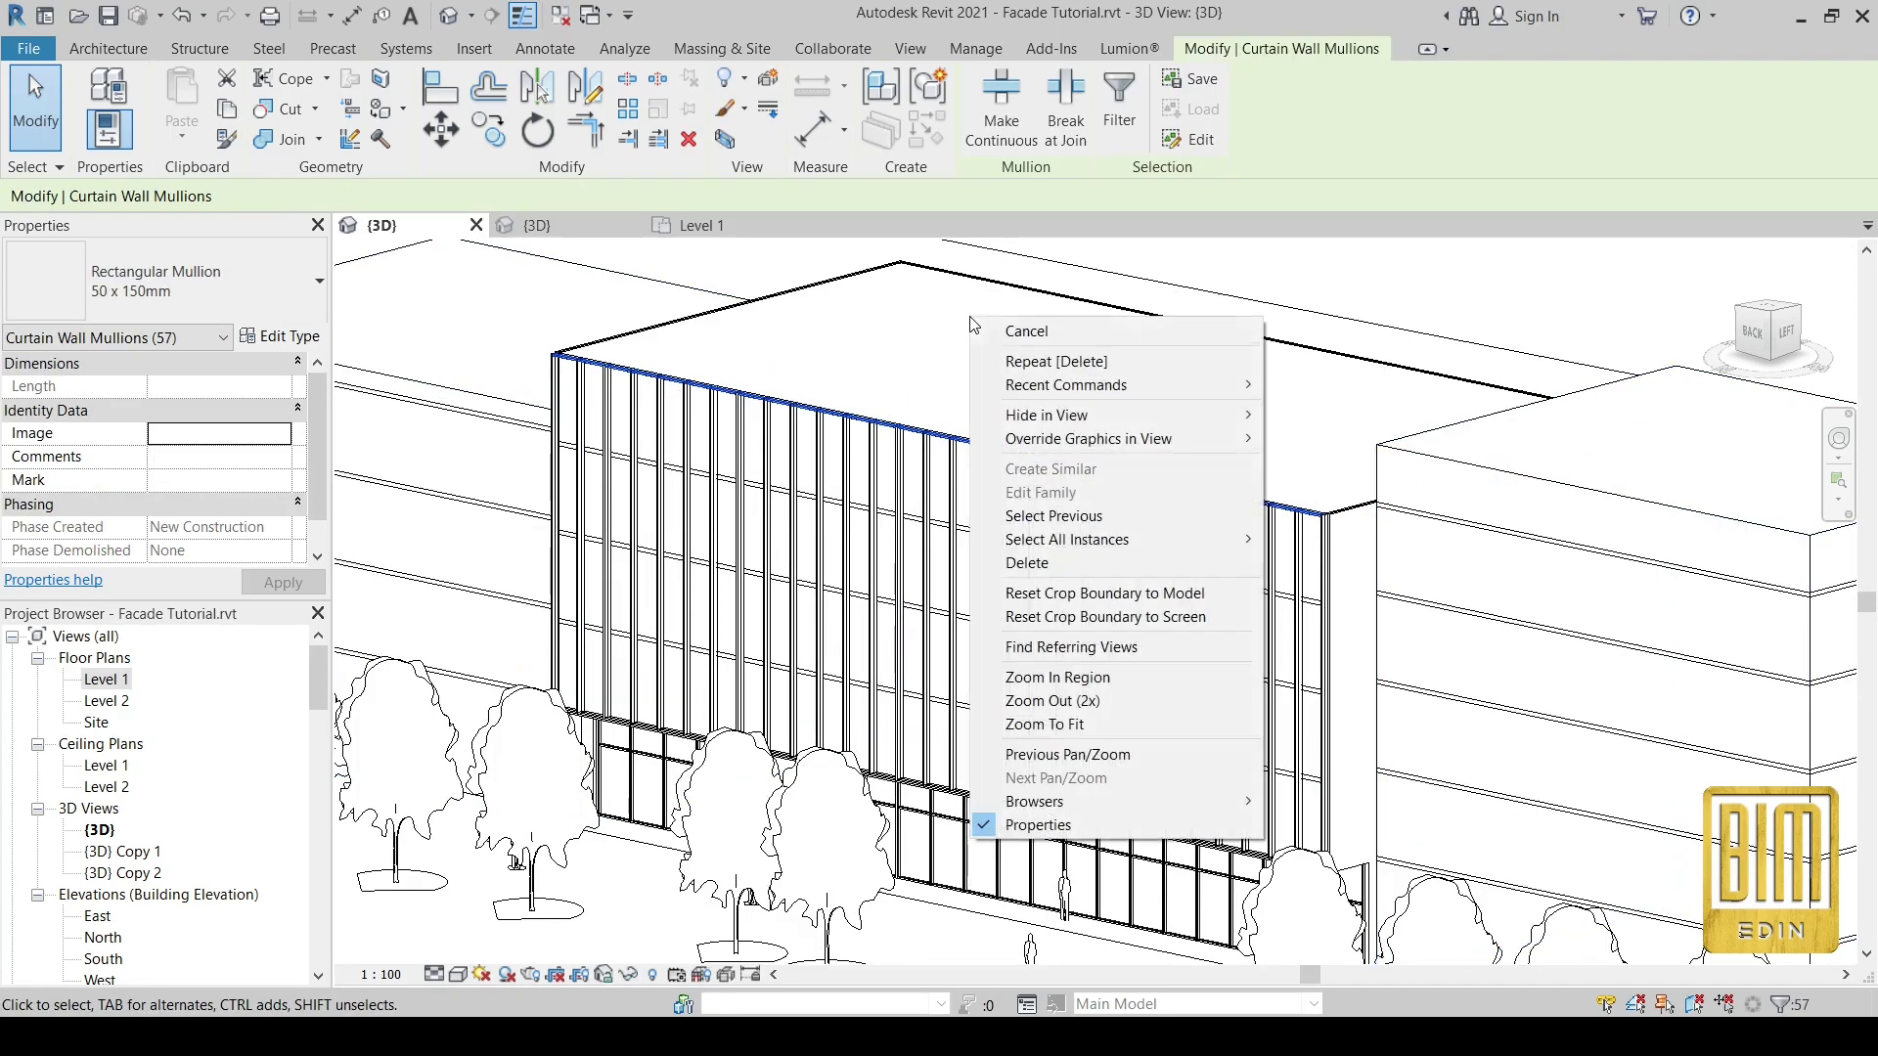
left_click(1044, 565)
scroll(880, 489, "down", 3)
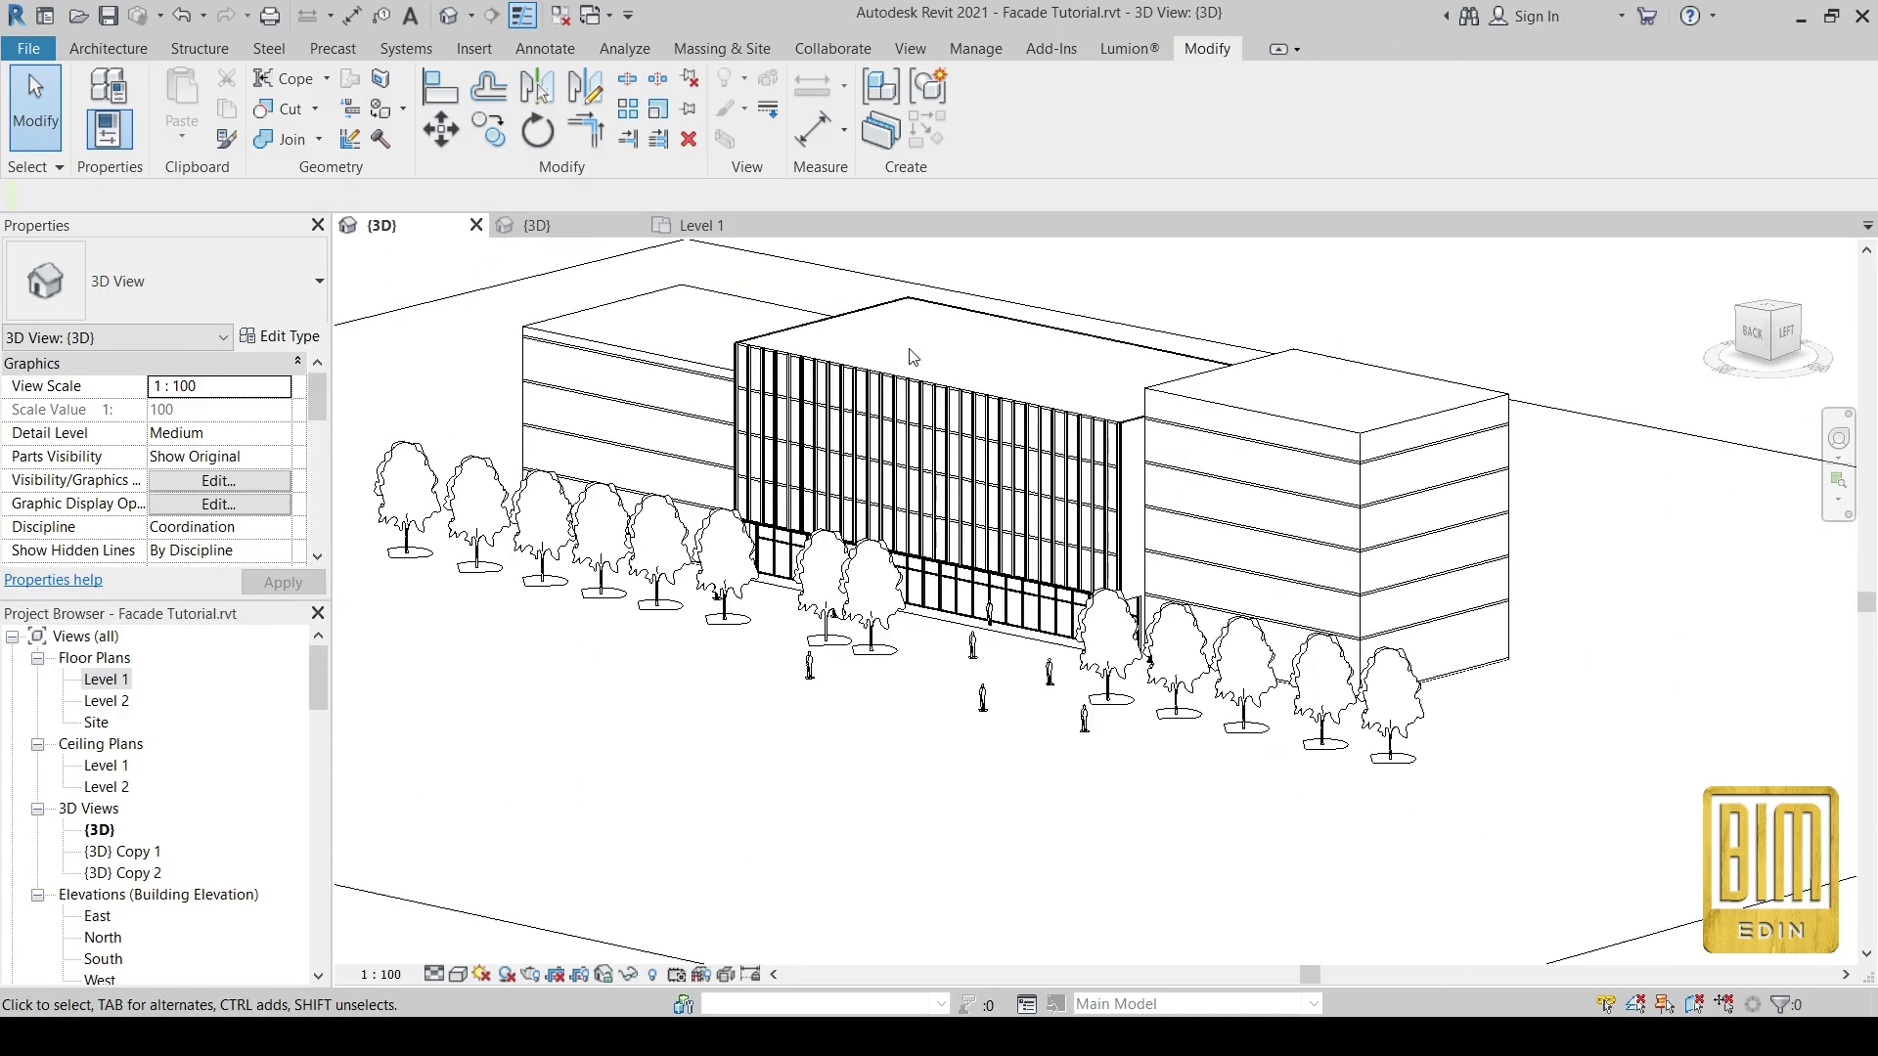
scroll(701, 439, "up", 5)
scroll(701, 439, "up", 2)
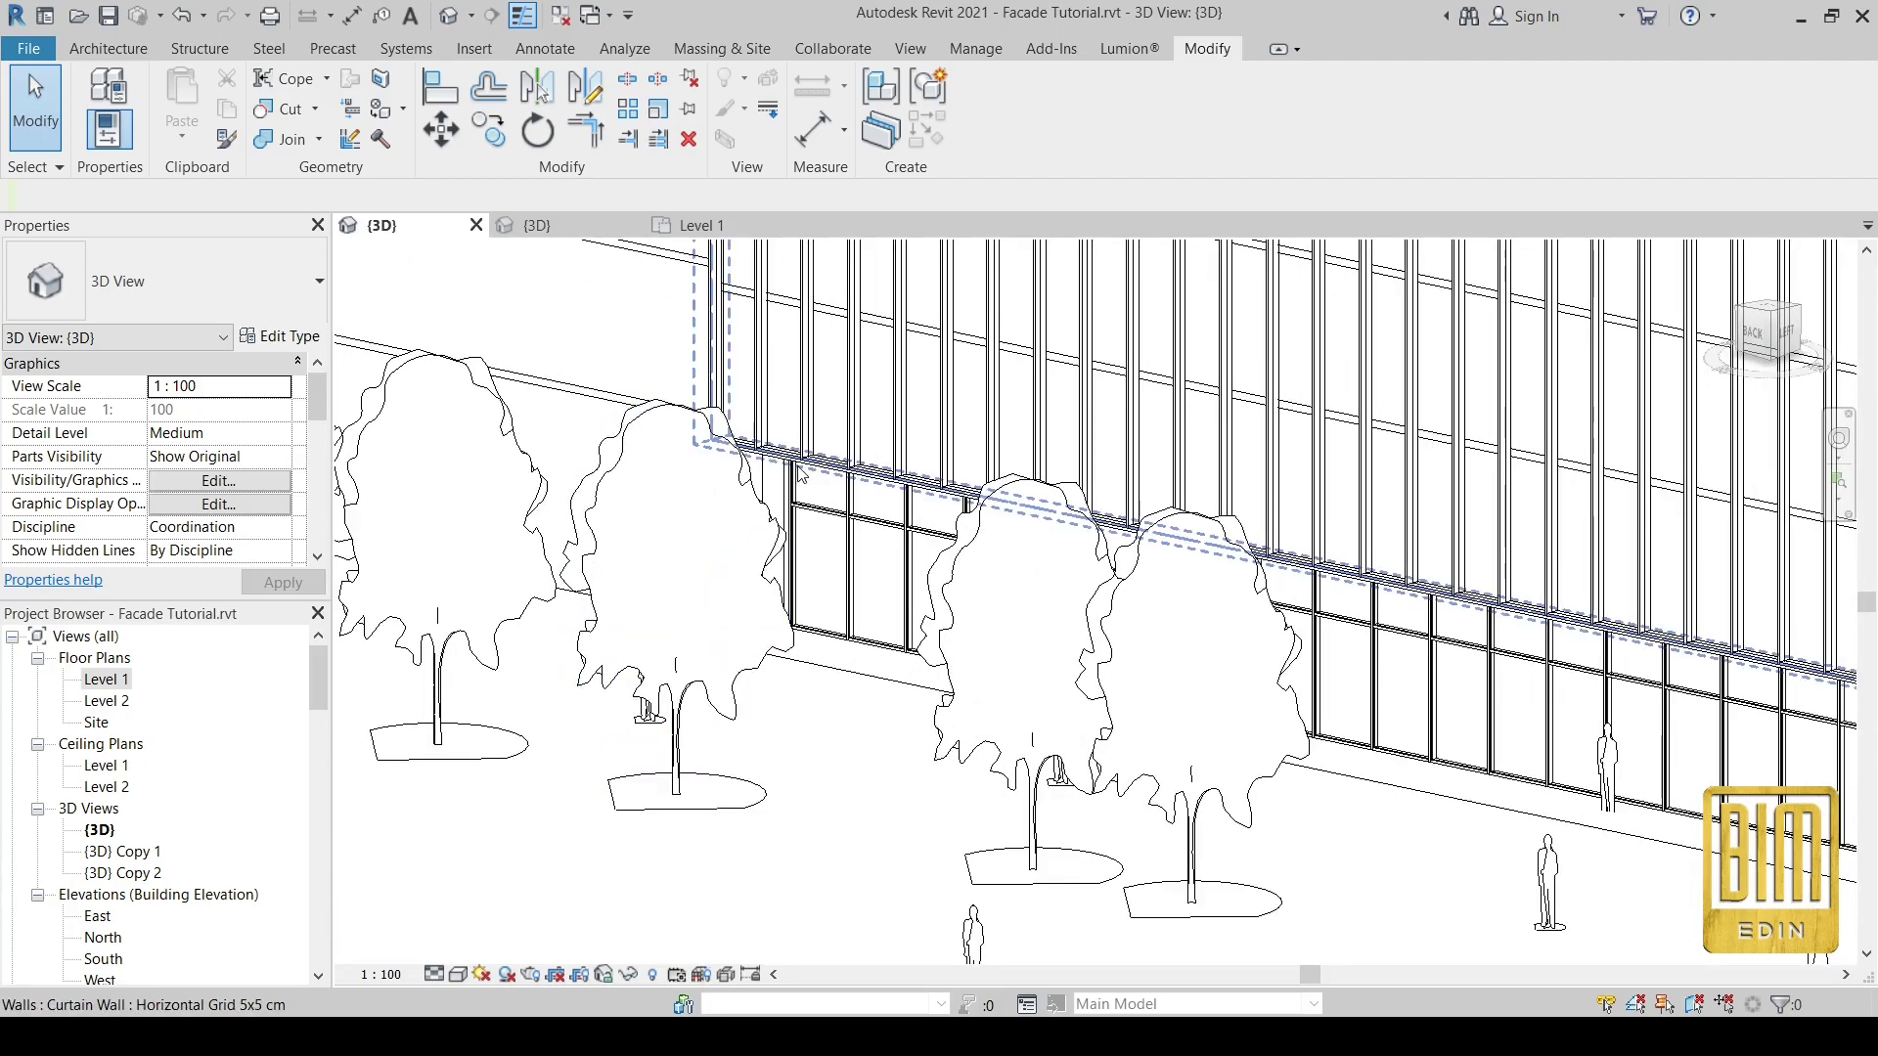
- Hide the topography and all trees in the 3D view to expose the facade
middle_click_drag(802, 531, 866, 503, "shift")
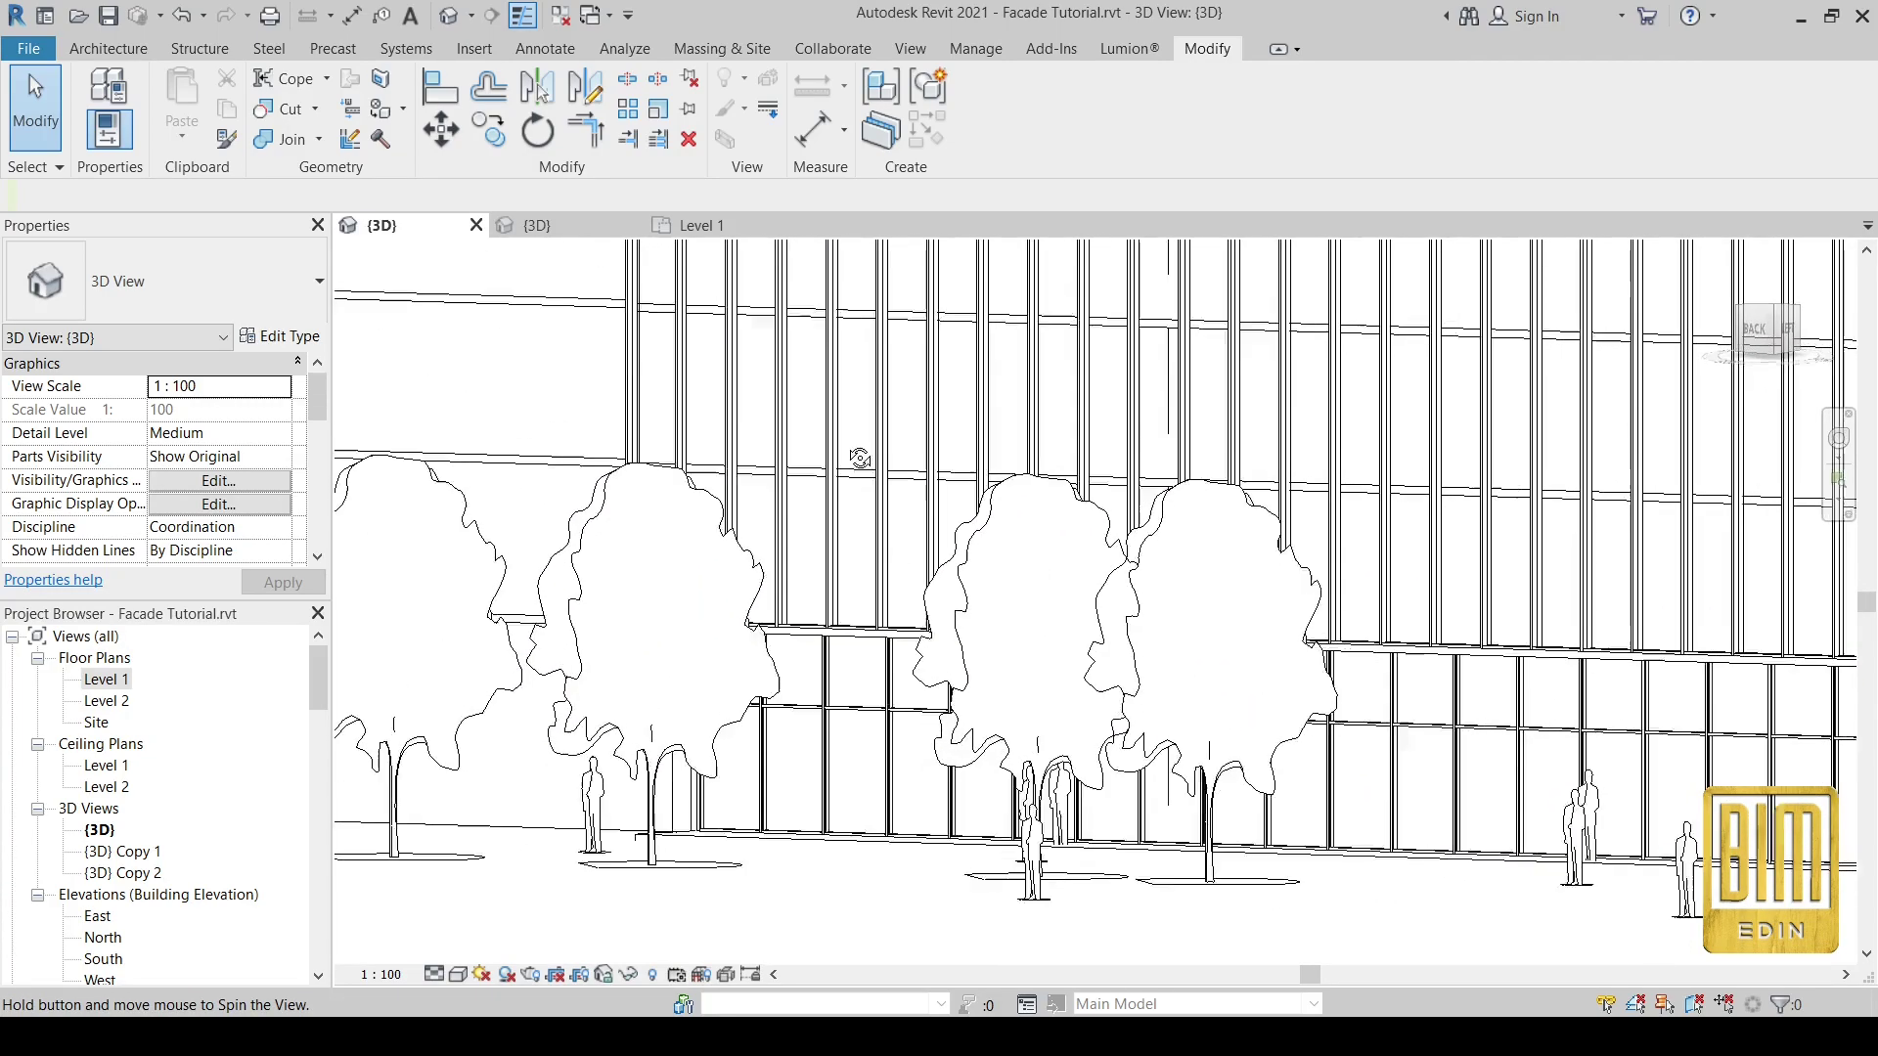
scroll(826, 407, "down", 5)
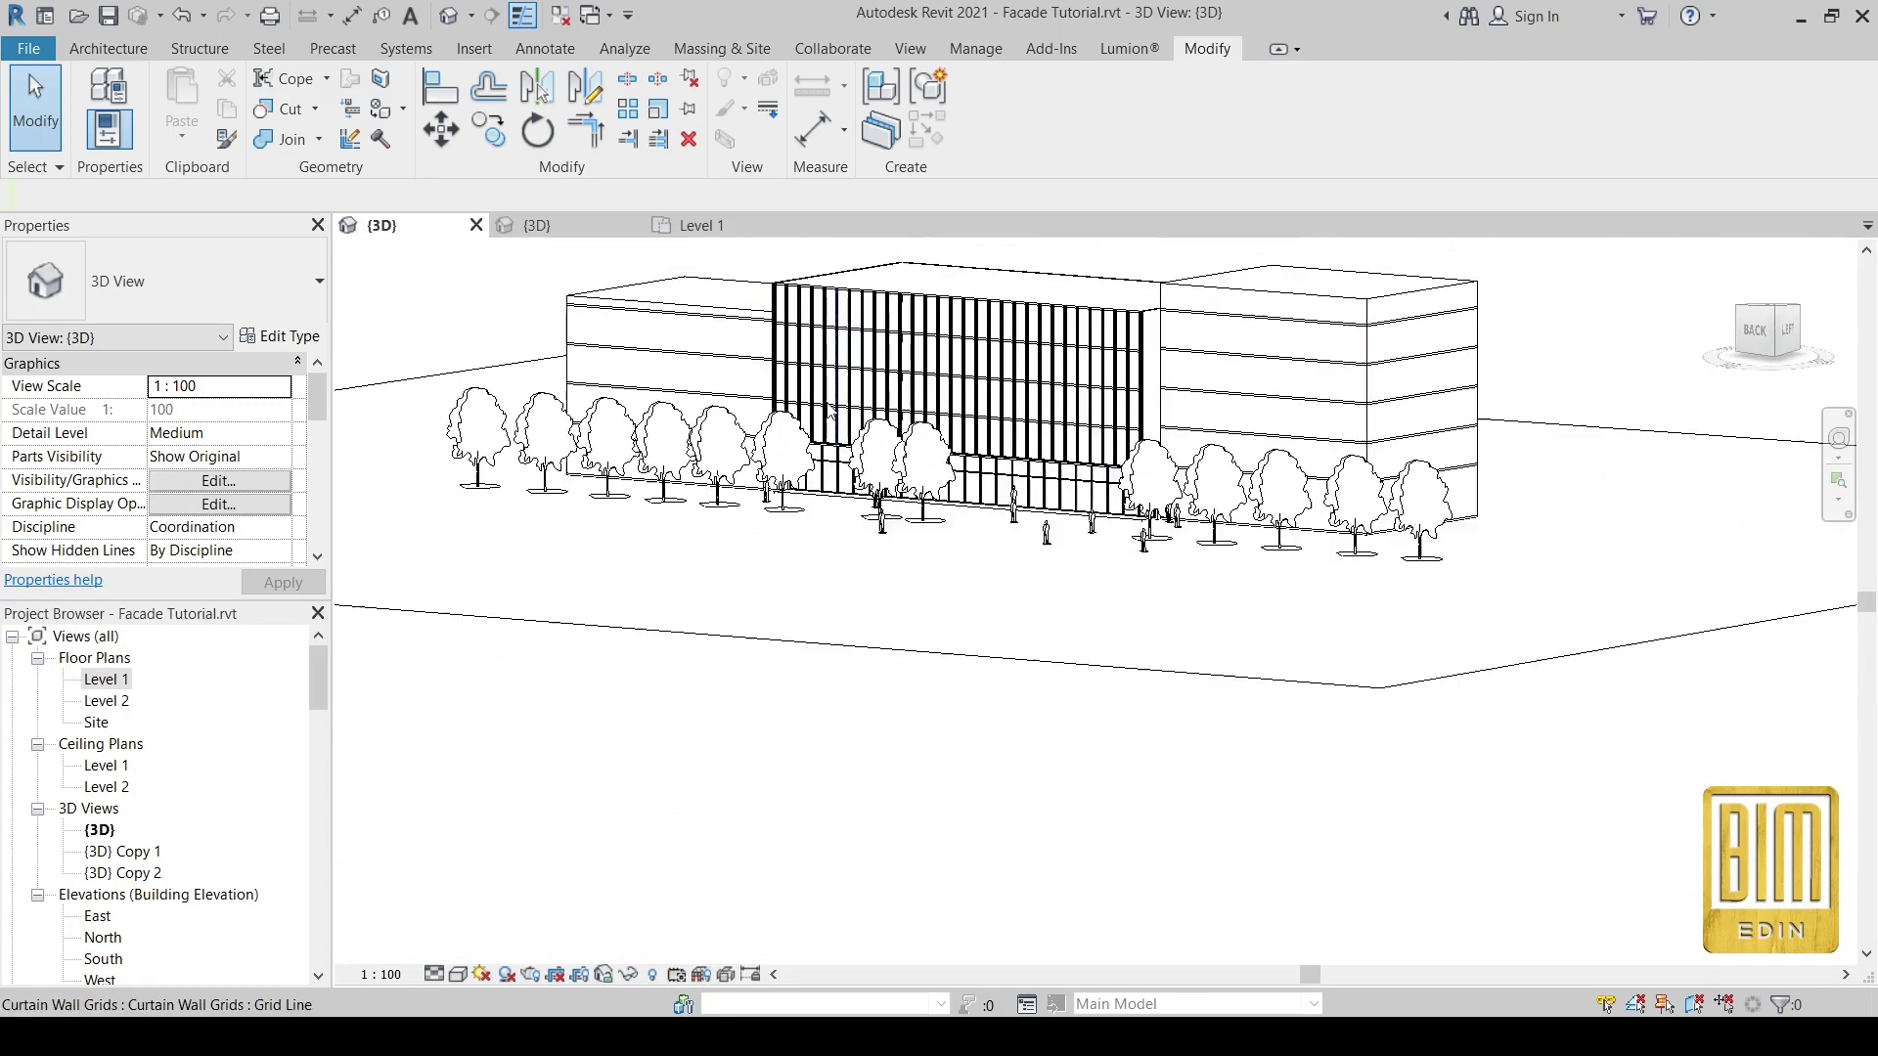
left_click(819, 655)
right_click(819, 655)
mouse_move(890, 221)
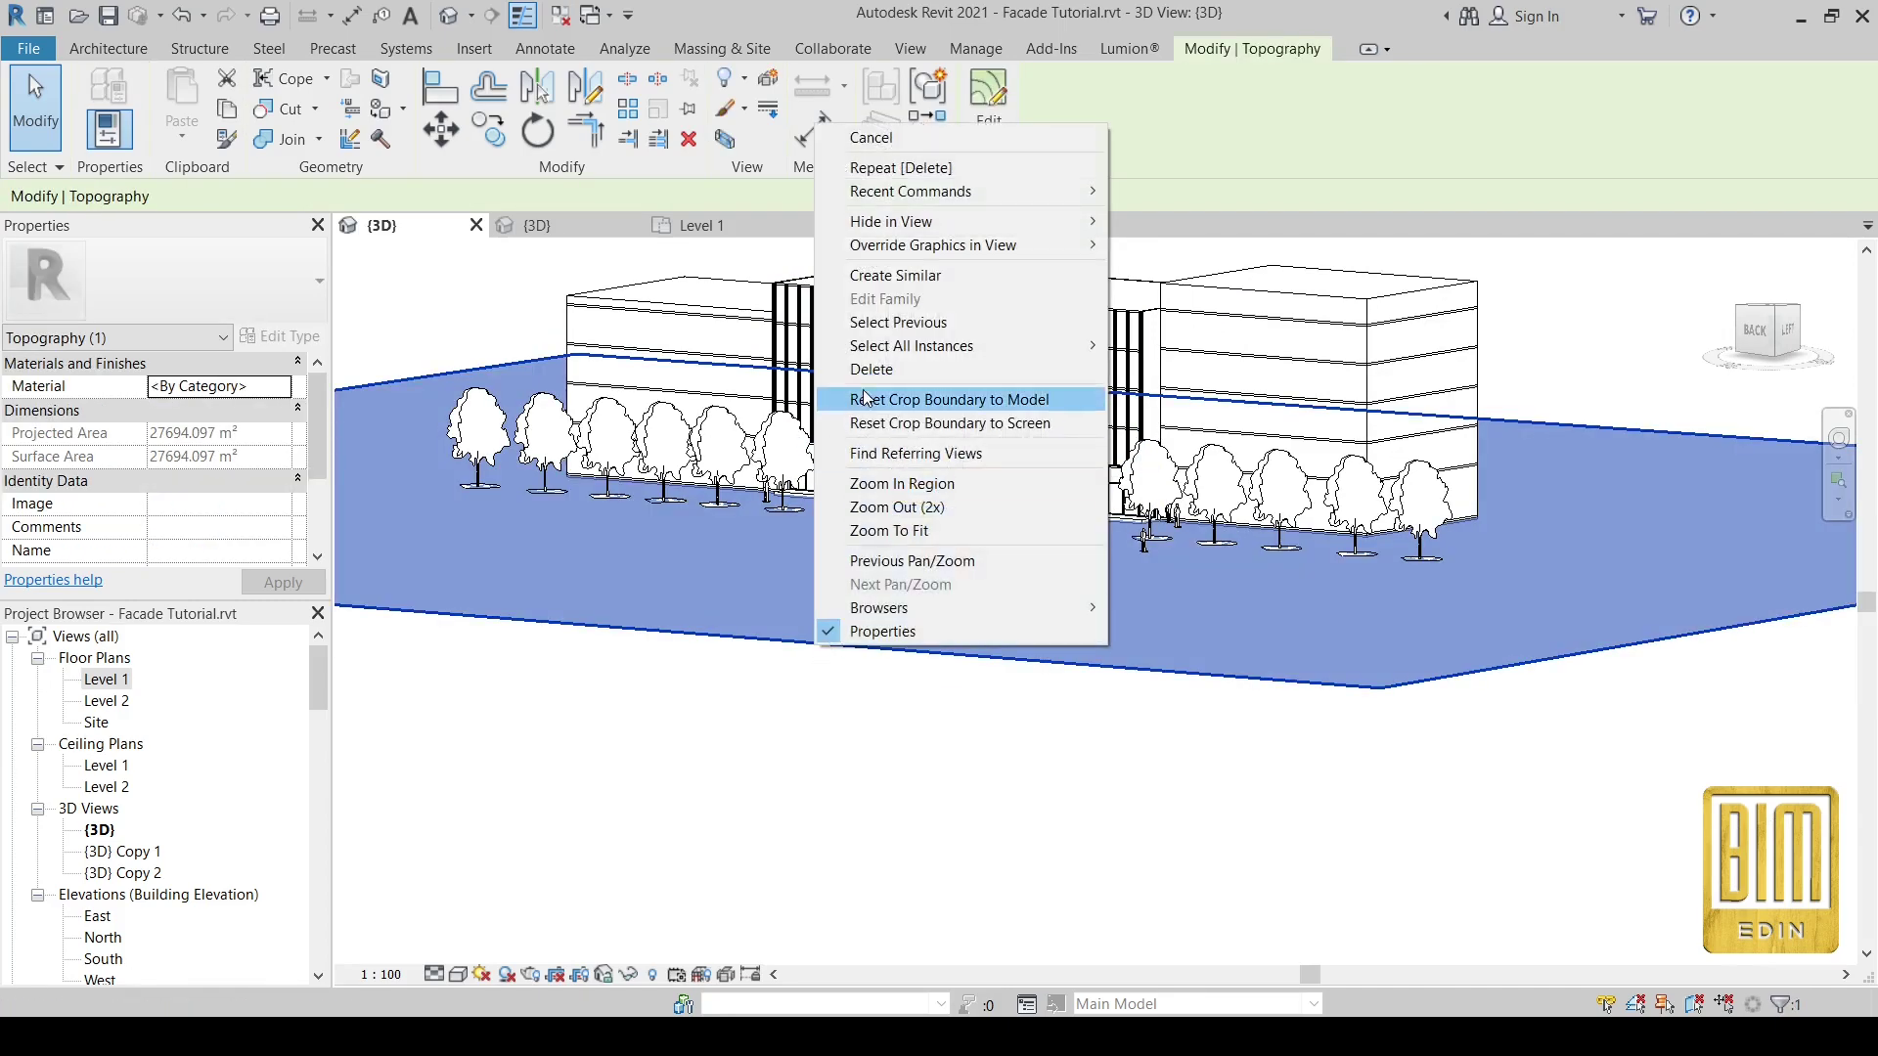
left_click(1167, 245)
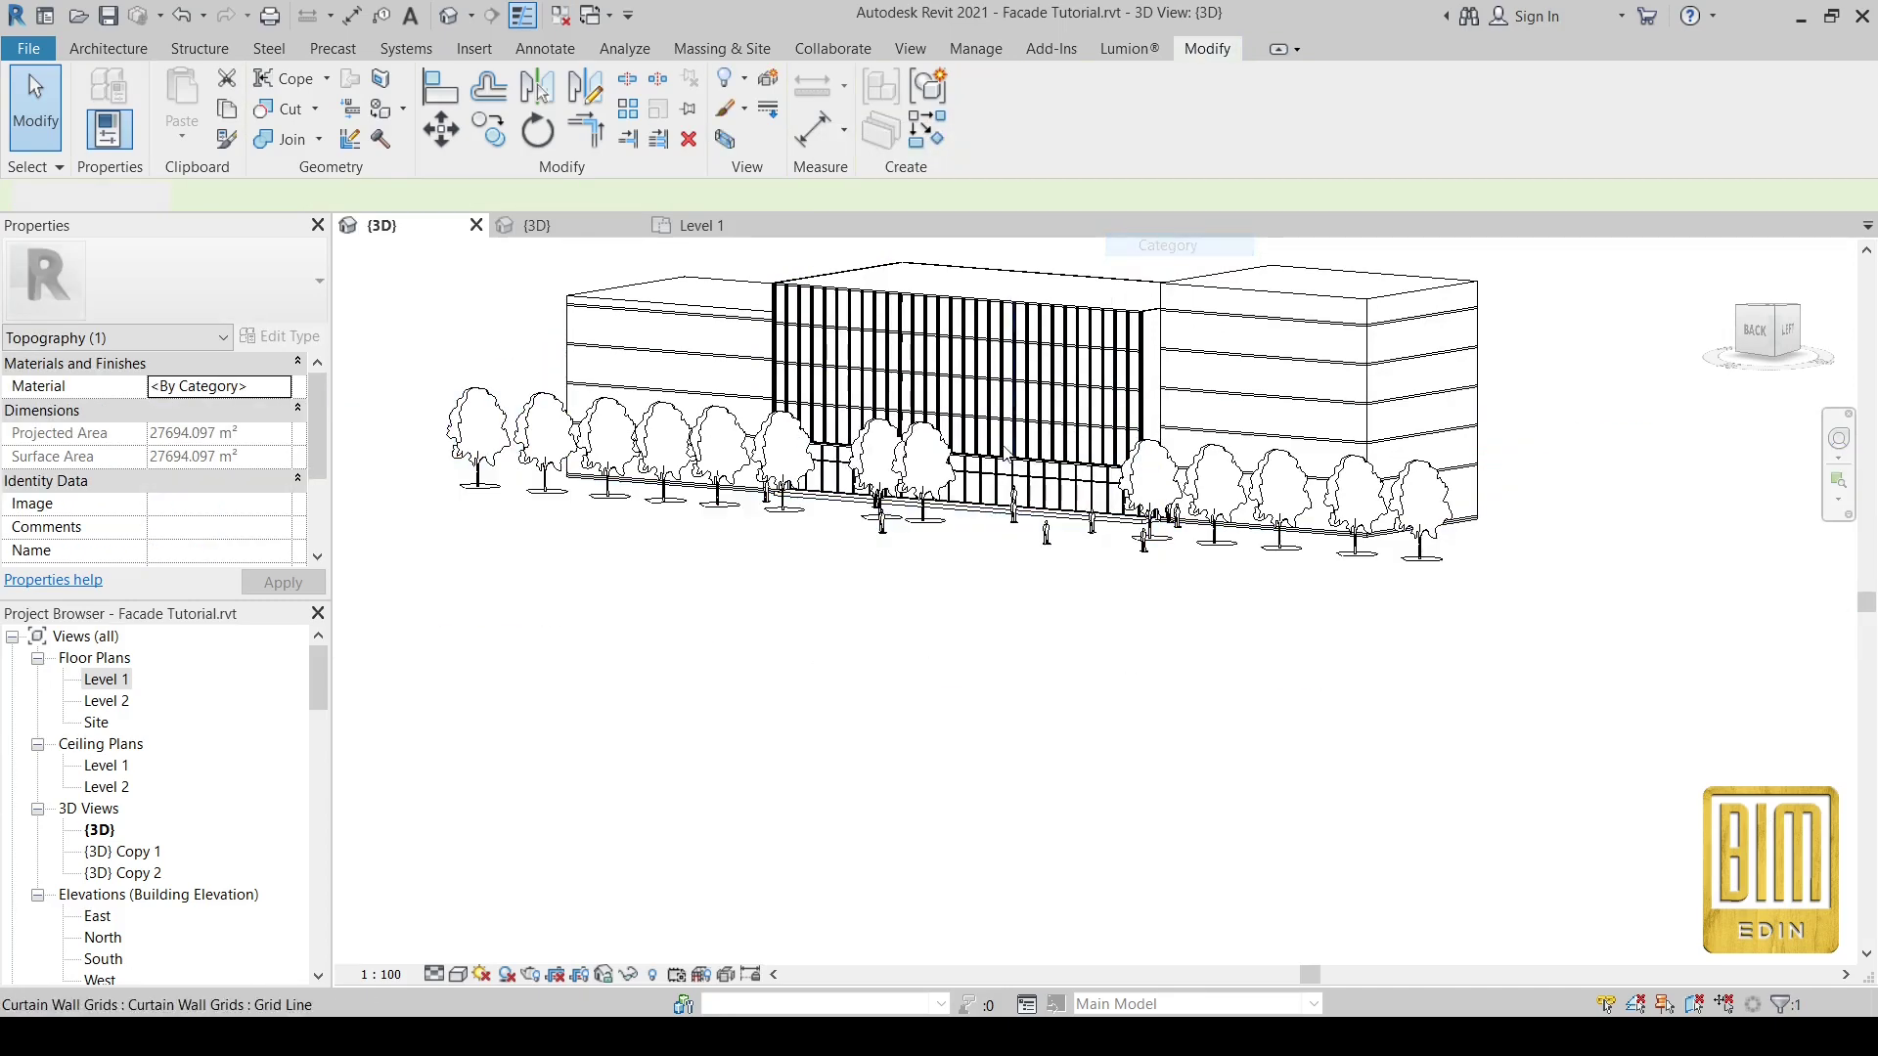
scroll(877, 470, "up", 5)
left_click(879, 460)
right_click(880, 460)
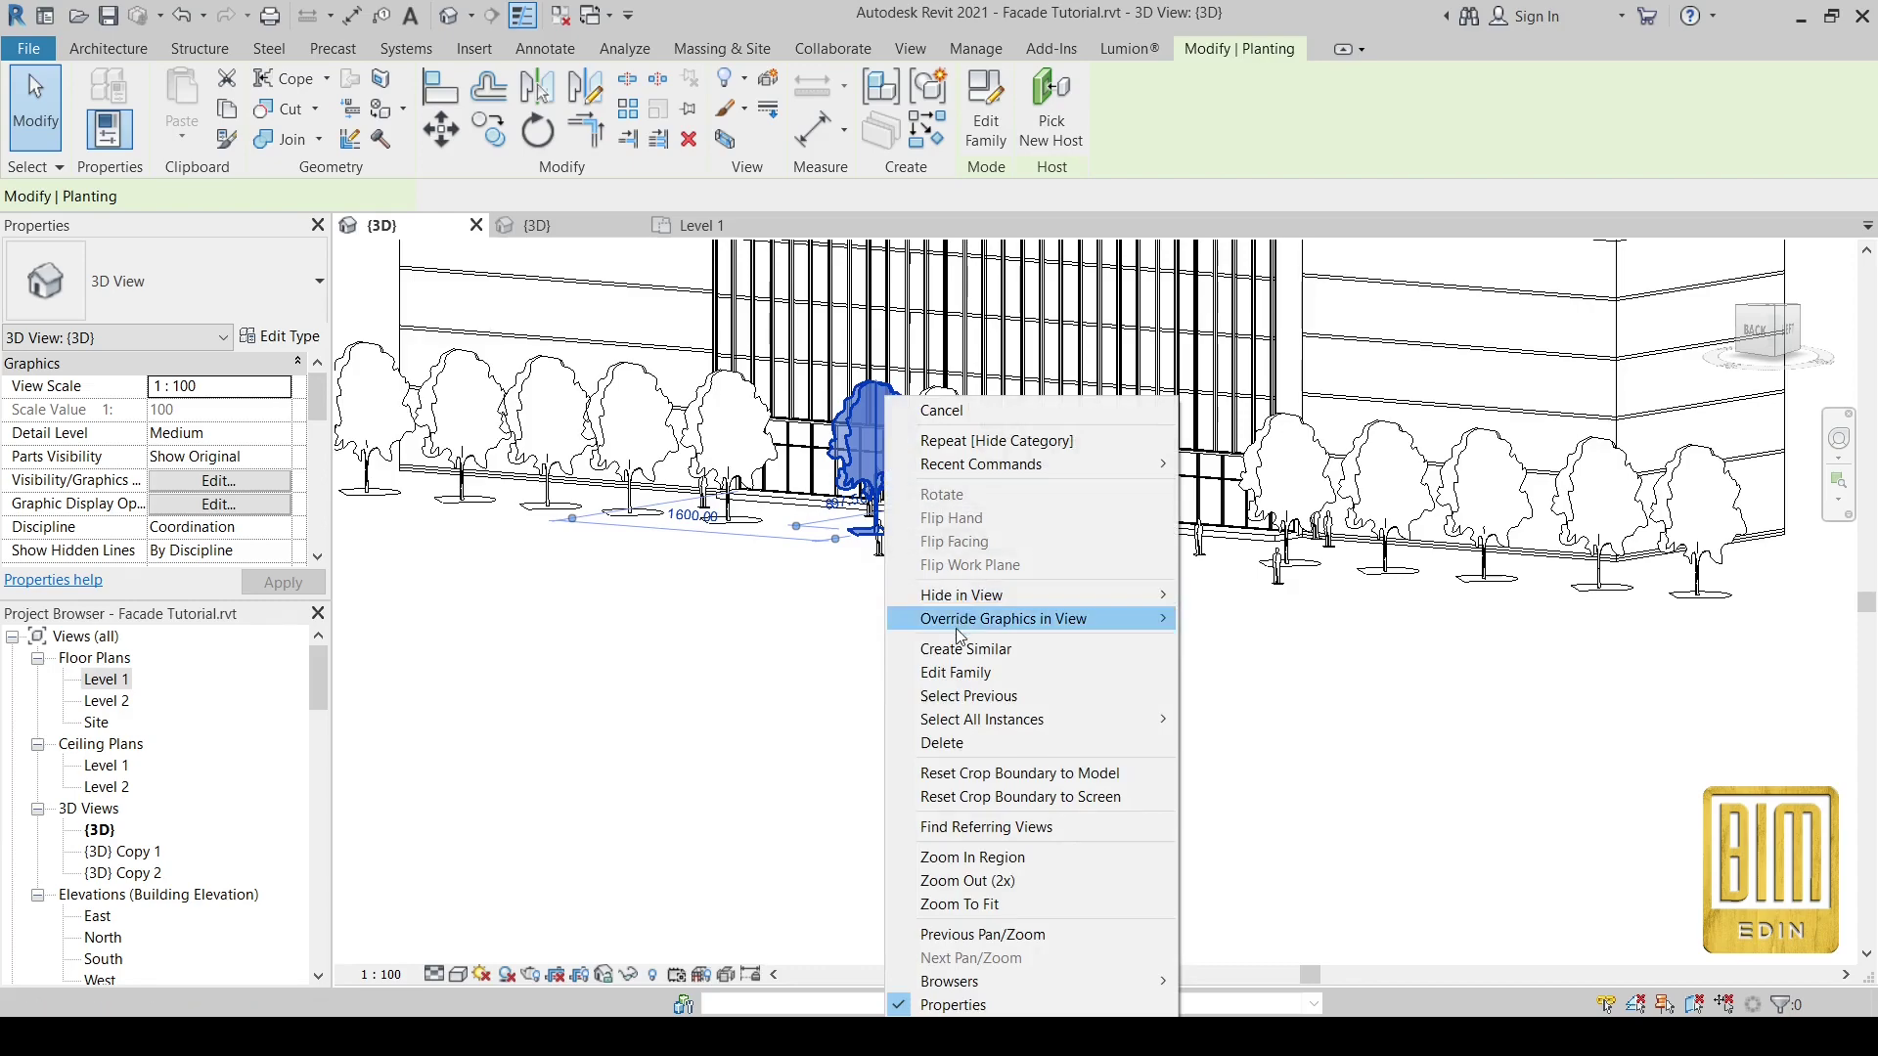
left_click(1231, 616)
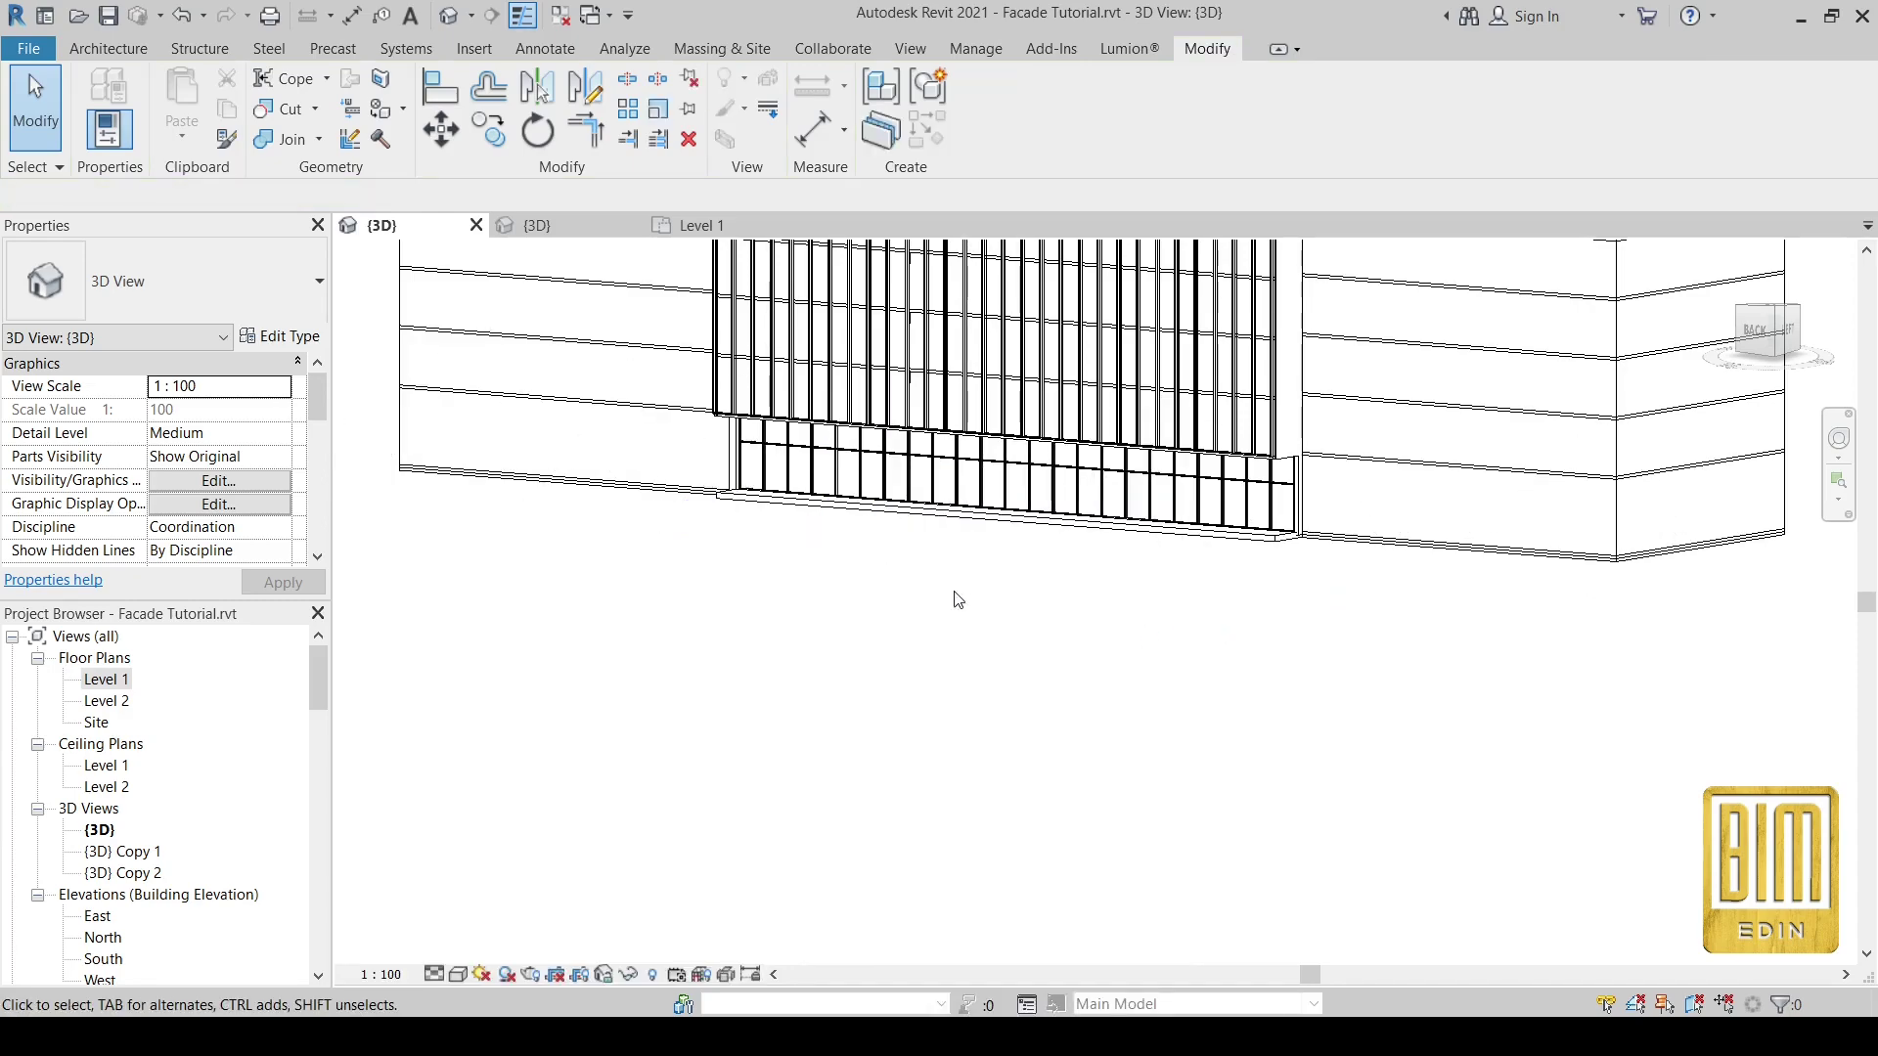
- Window-select the facade's horizontal mullions and delete them
mouse_move(956, 596)
middle_mouse_down("shift")
mouse_move(939, 397)
mouse_move(1044, 473)
middle_mouse_up("shift")
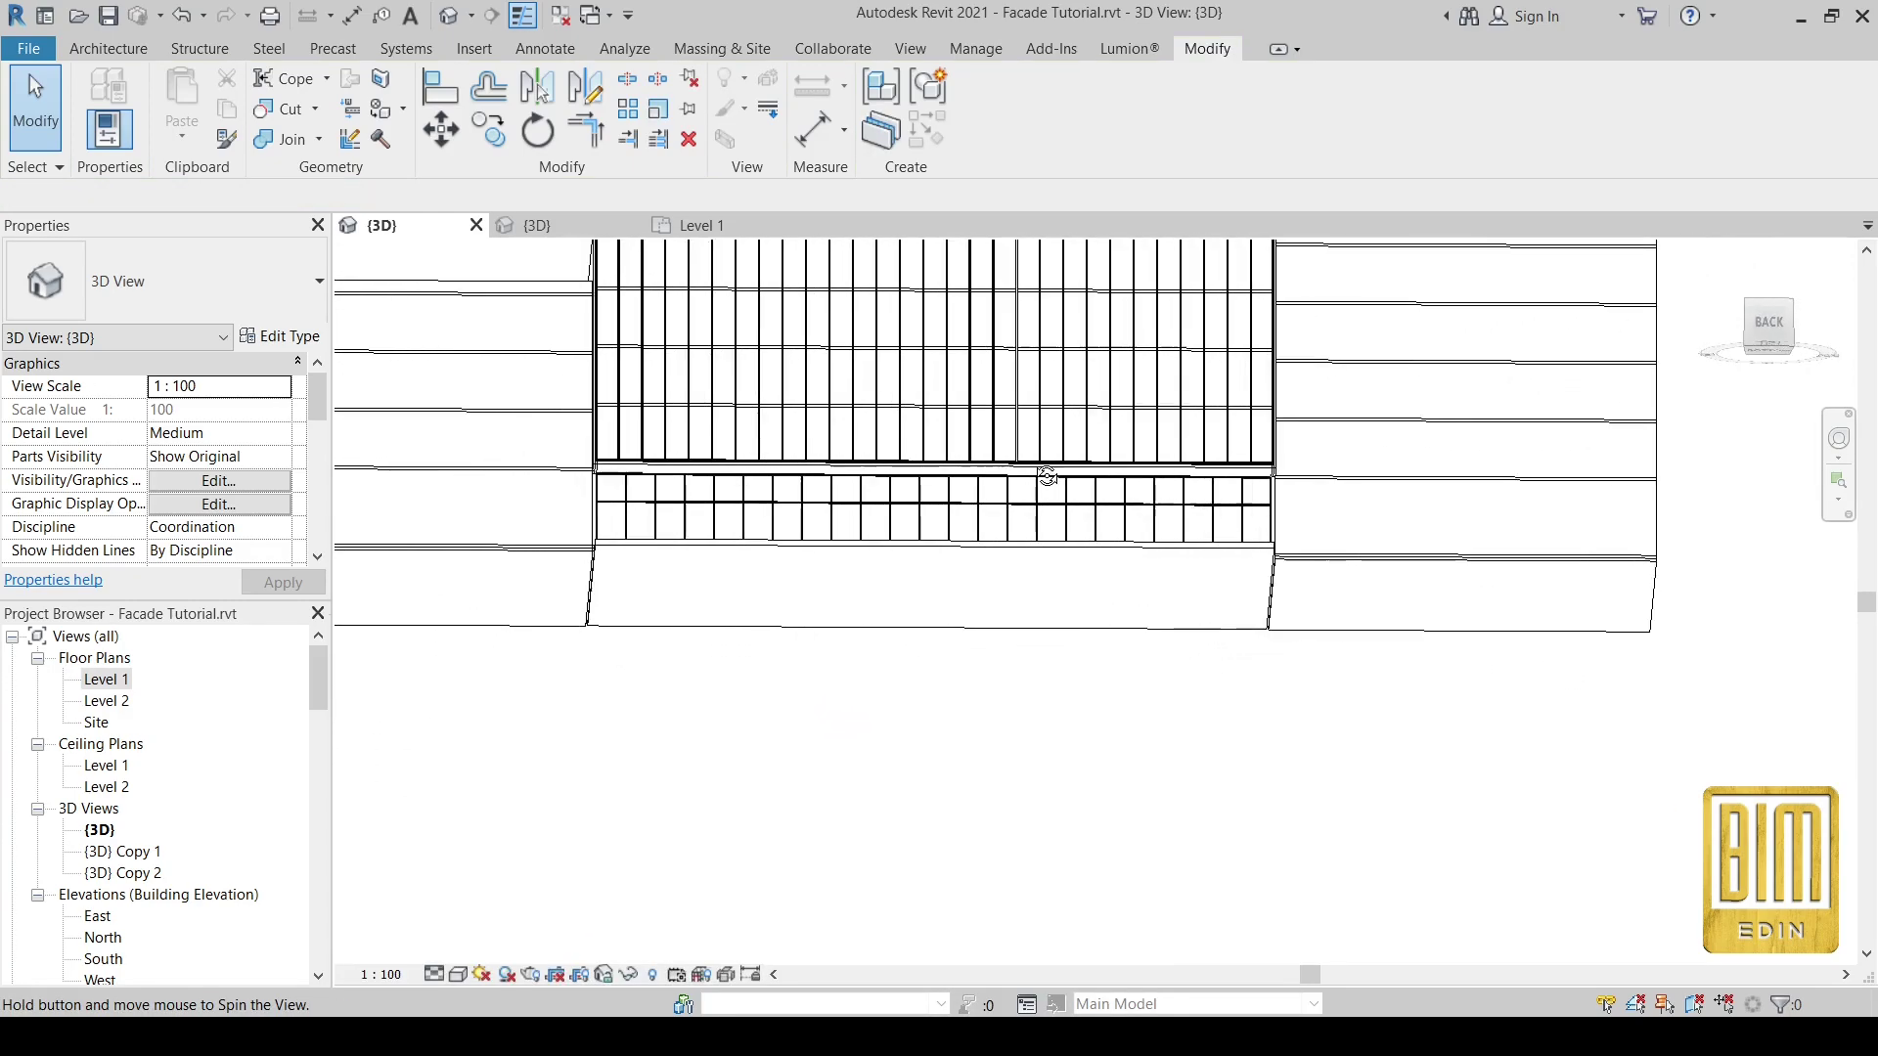
scroll(567, 440, "up", 2)
left_click_drag(505, 428, 1753, 511)
scroll(773, 489, "up", 2)
scroll(768, 491, "up", 2)
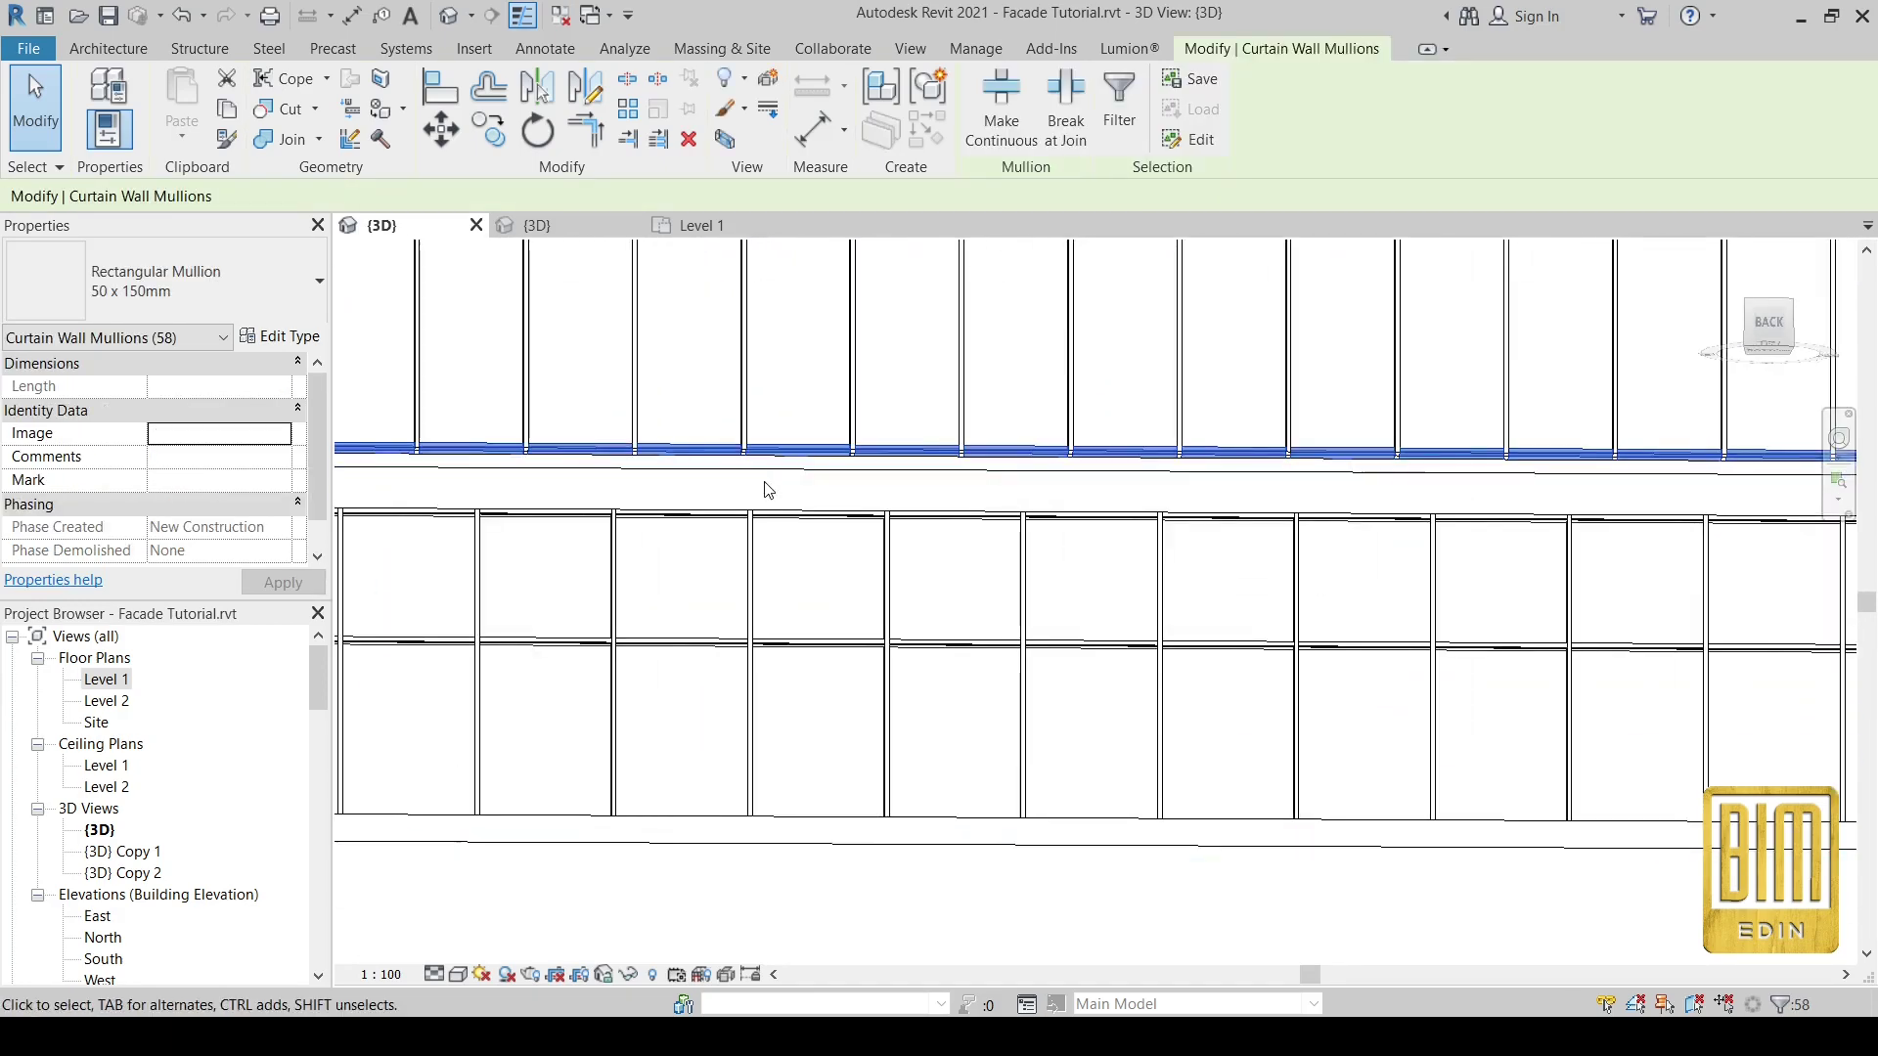
right_click(769, 491)
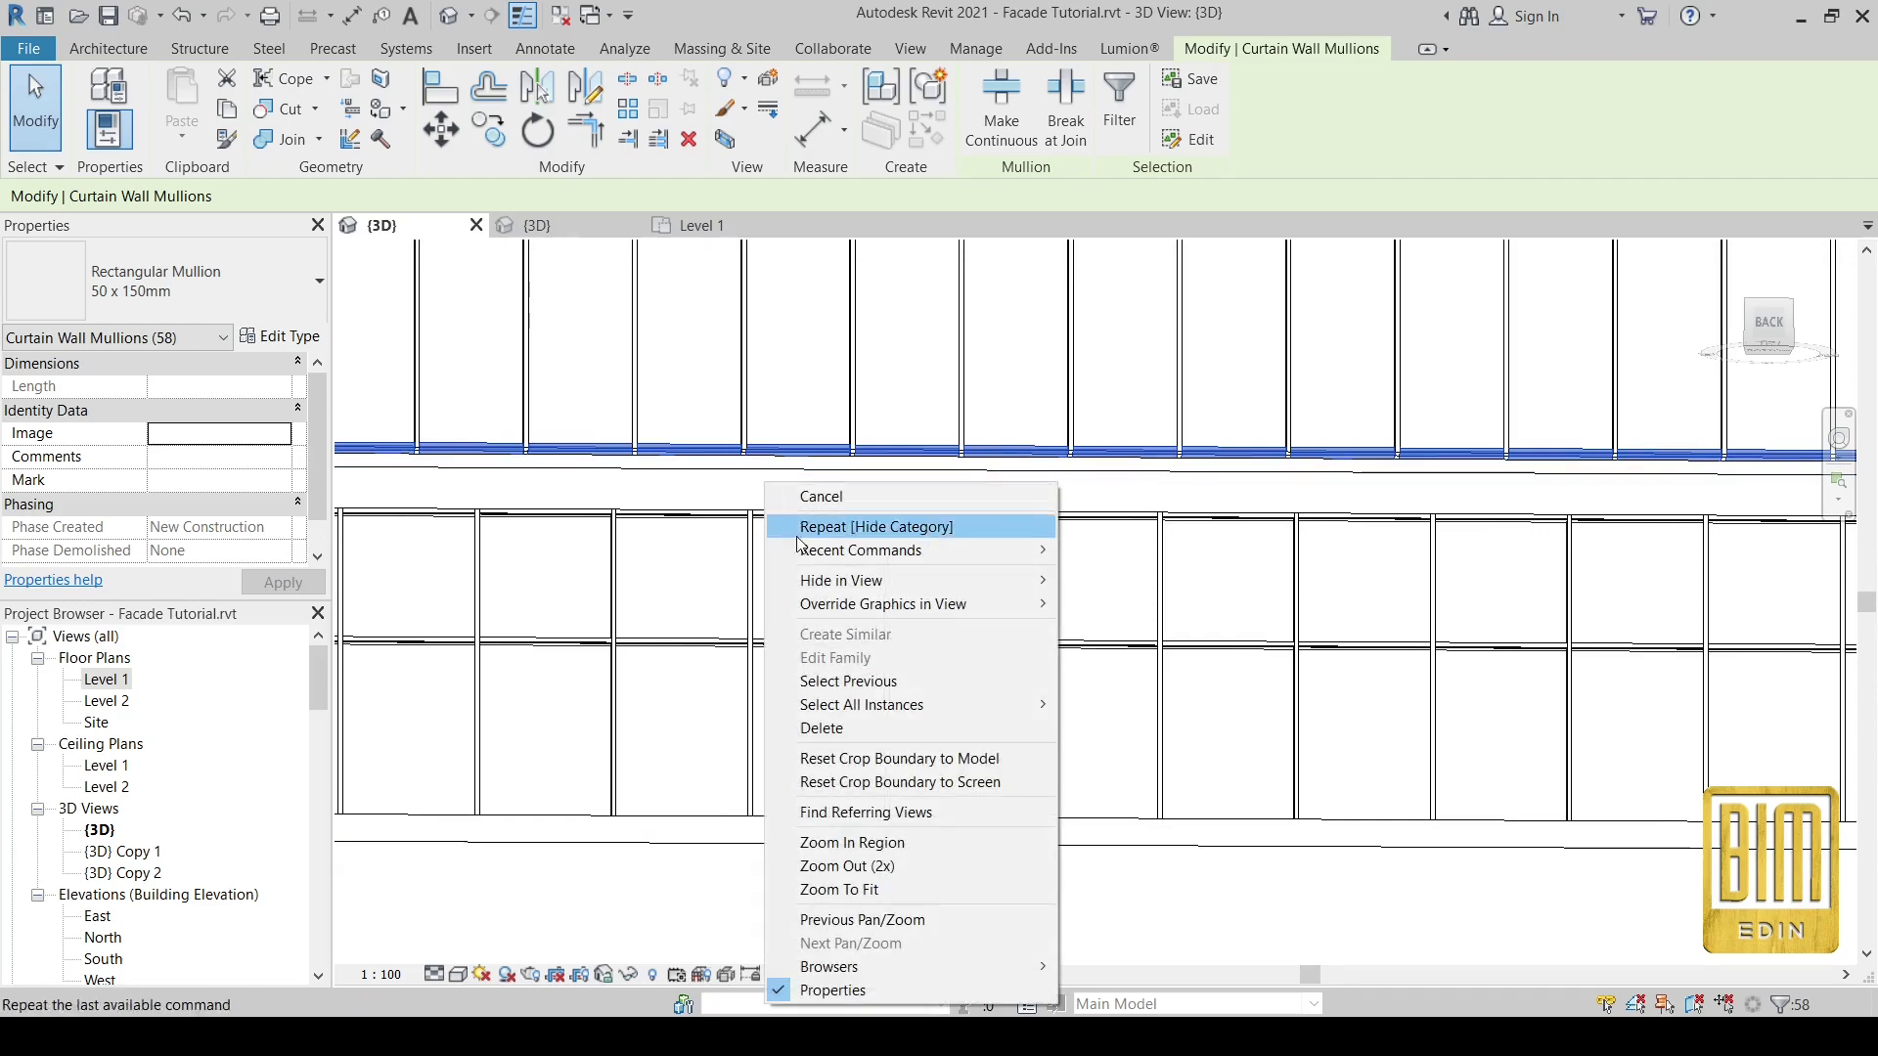
left_click(826, 724)
scroll(829, 510, "down", 2)
scroll(830, 509, "down", 3)
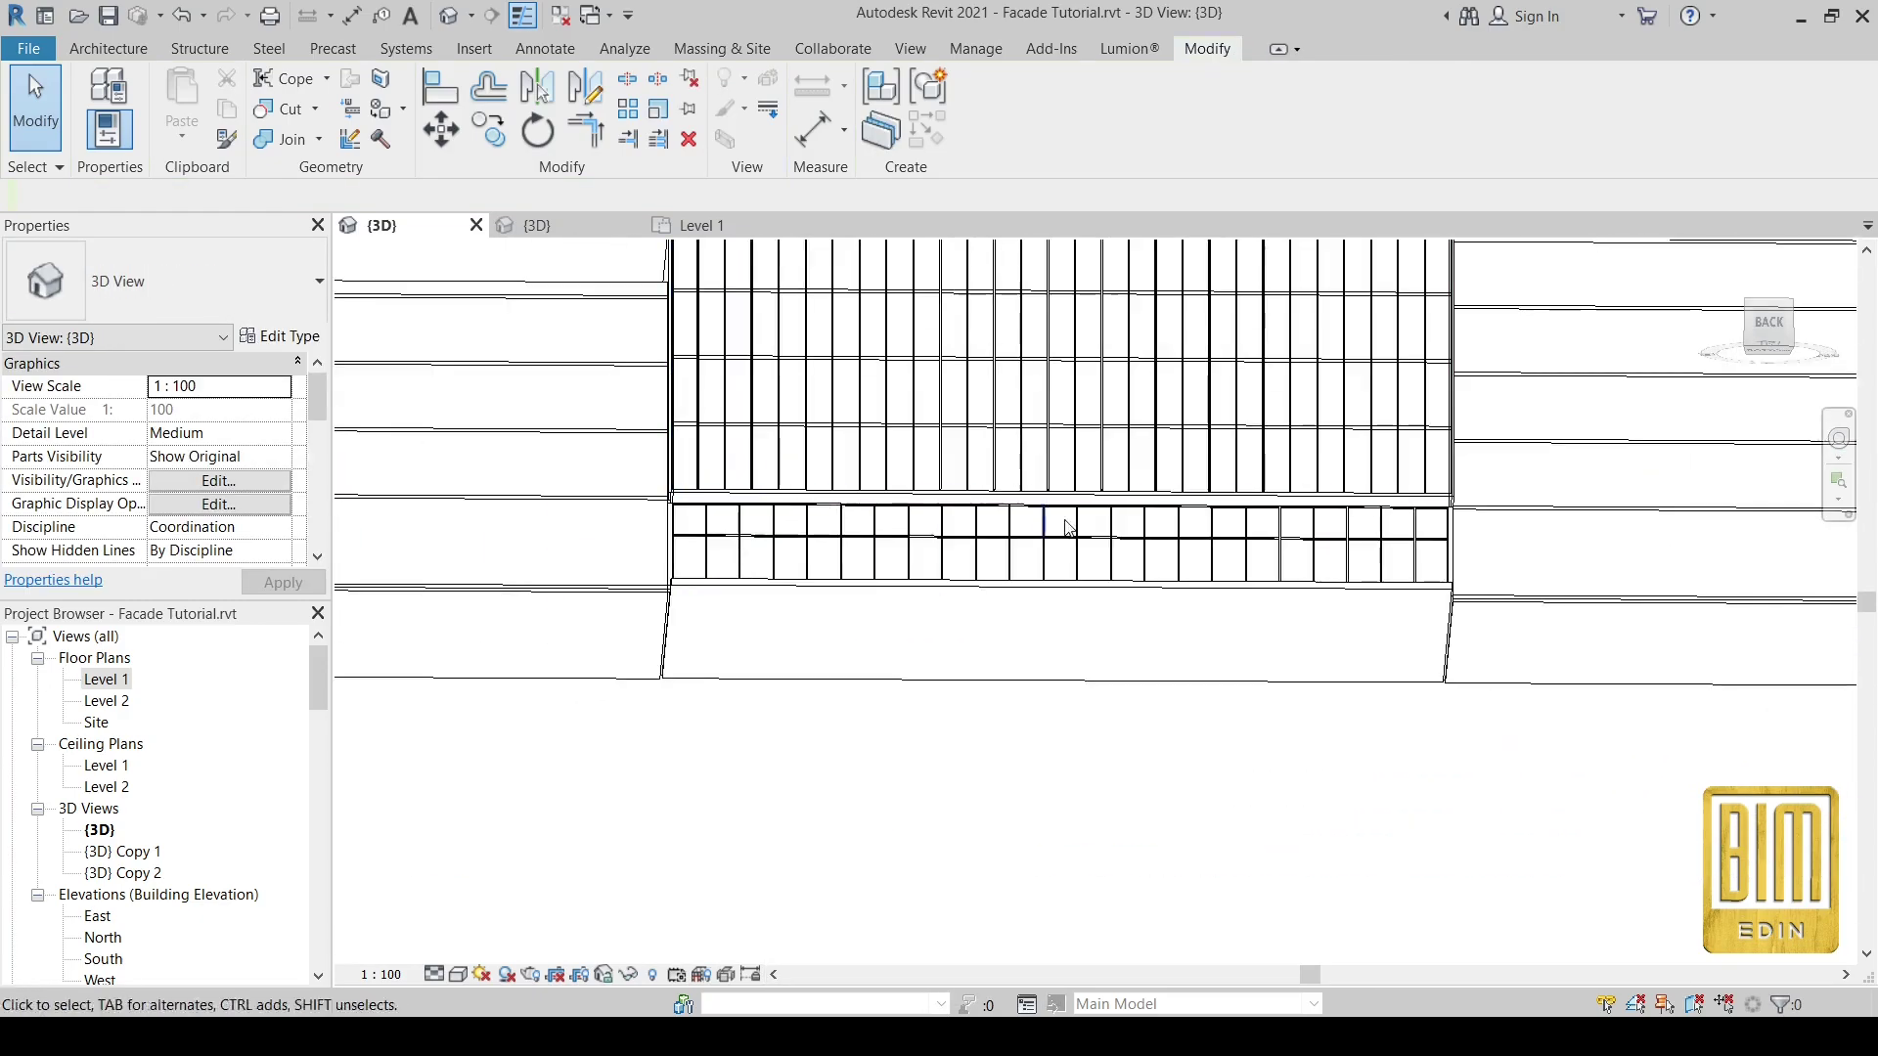
- Orbit to an angled view of the building and select the upper curtain wall
mouse_move(829, 510)
middle_mouse_down("shift")
mouse_move(977, 759)
mouse_move(947, 800)
middle_mouse_up("shift")
scroll(1240, 551, "up", 2)
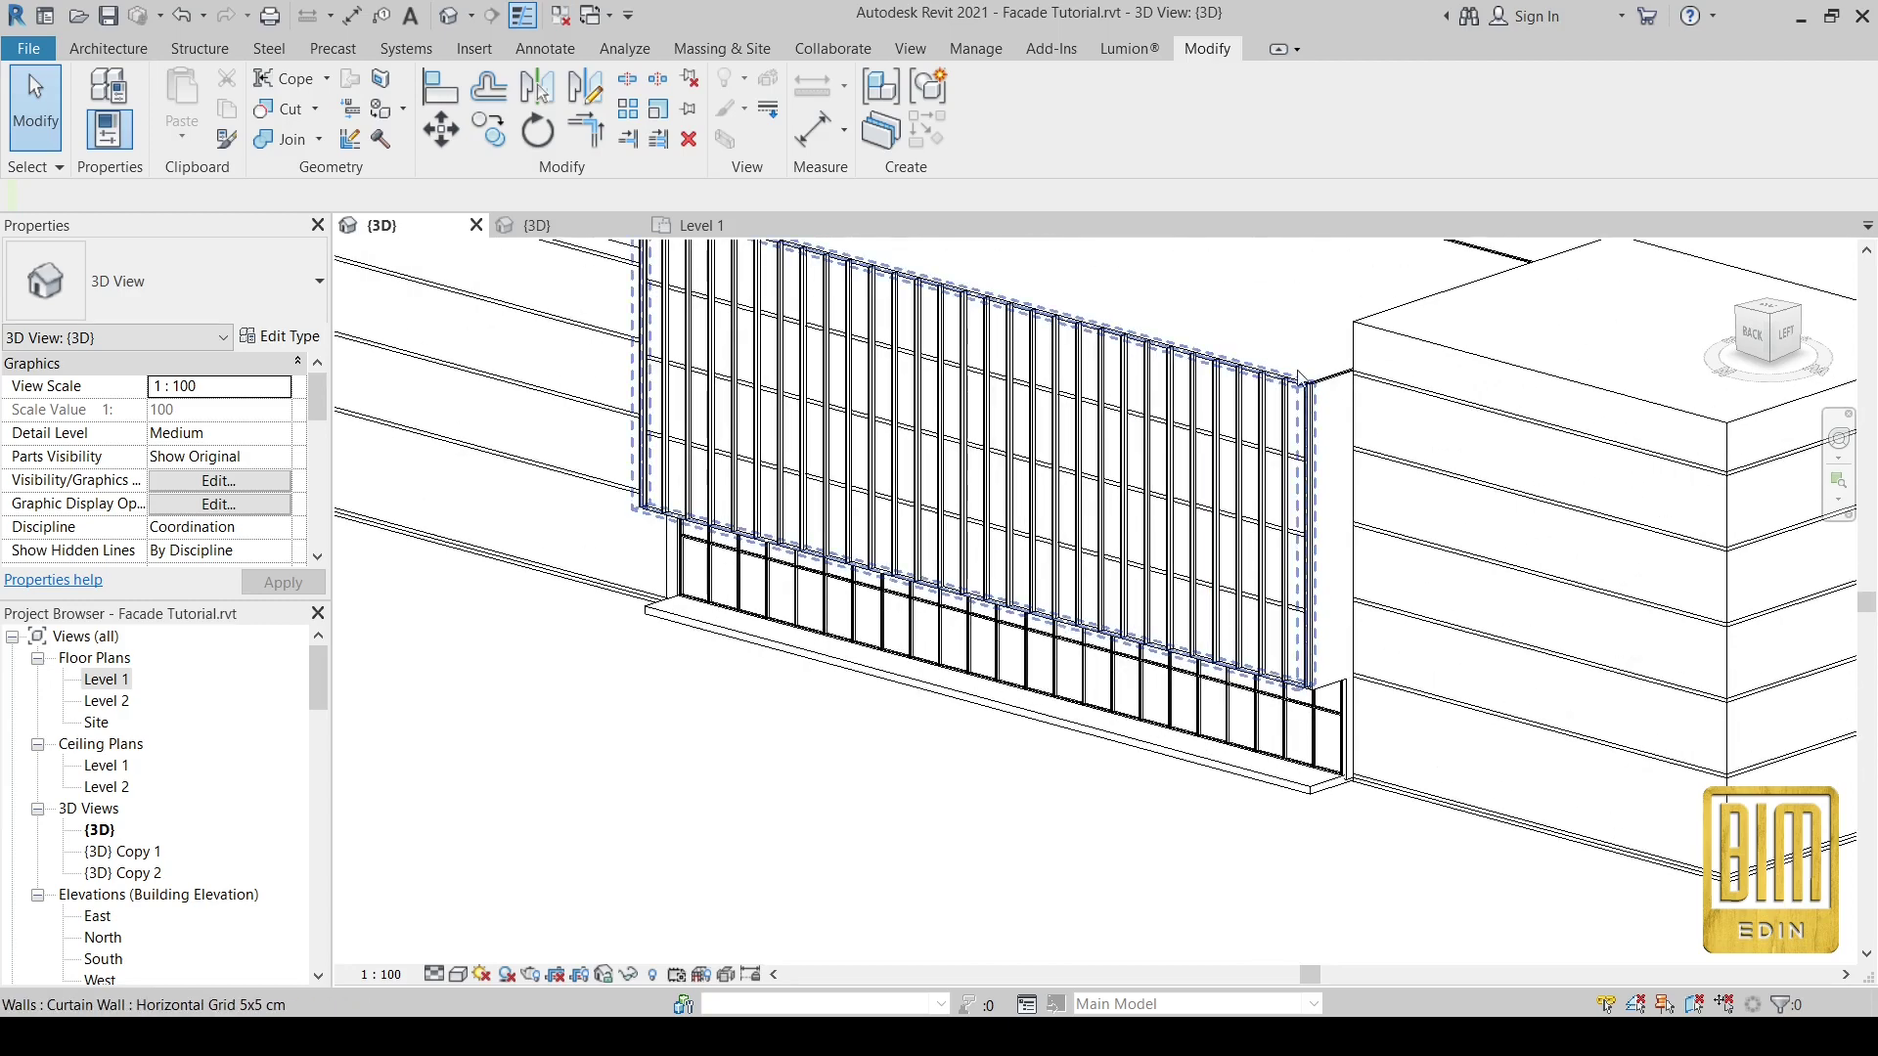
scroll(1301, 469, "up", 3)
scroll(1316, 489, "up", 1)
scroll(1321, 496, "up", 1)
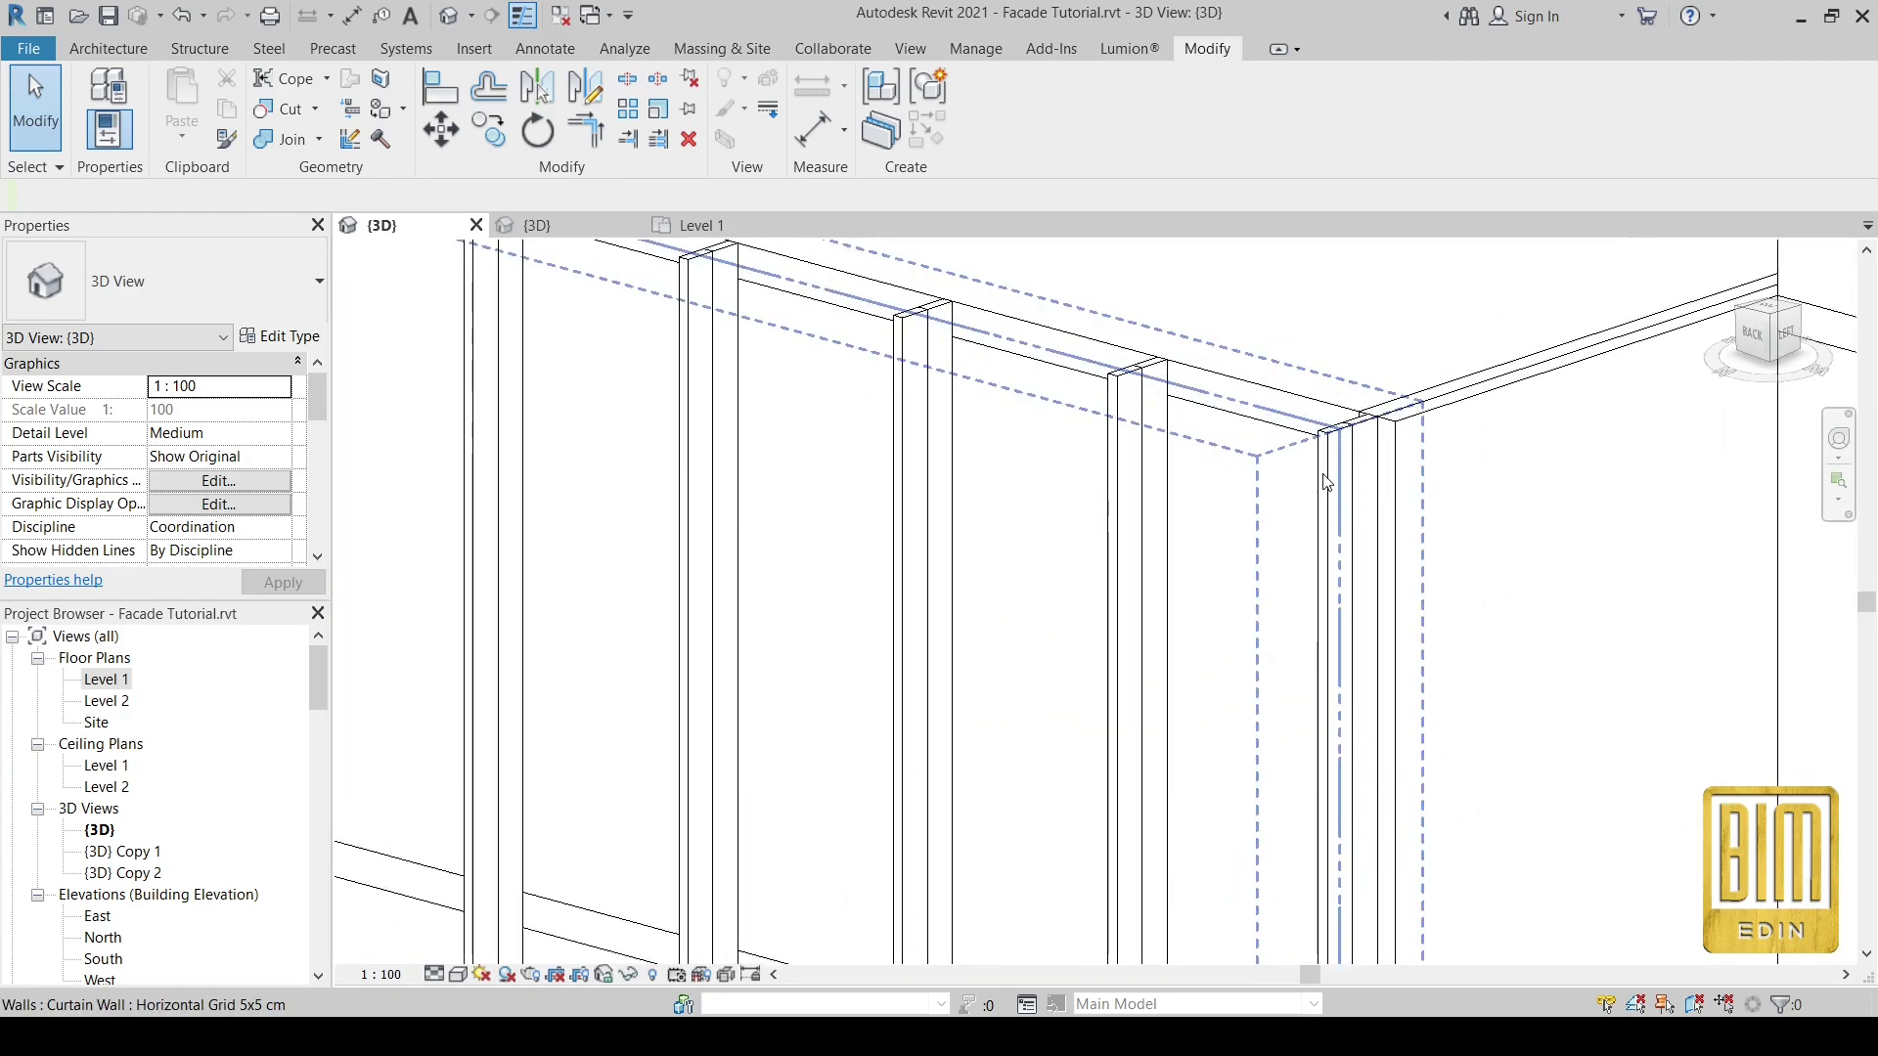
left_click(1324, 476)
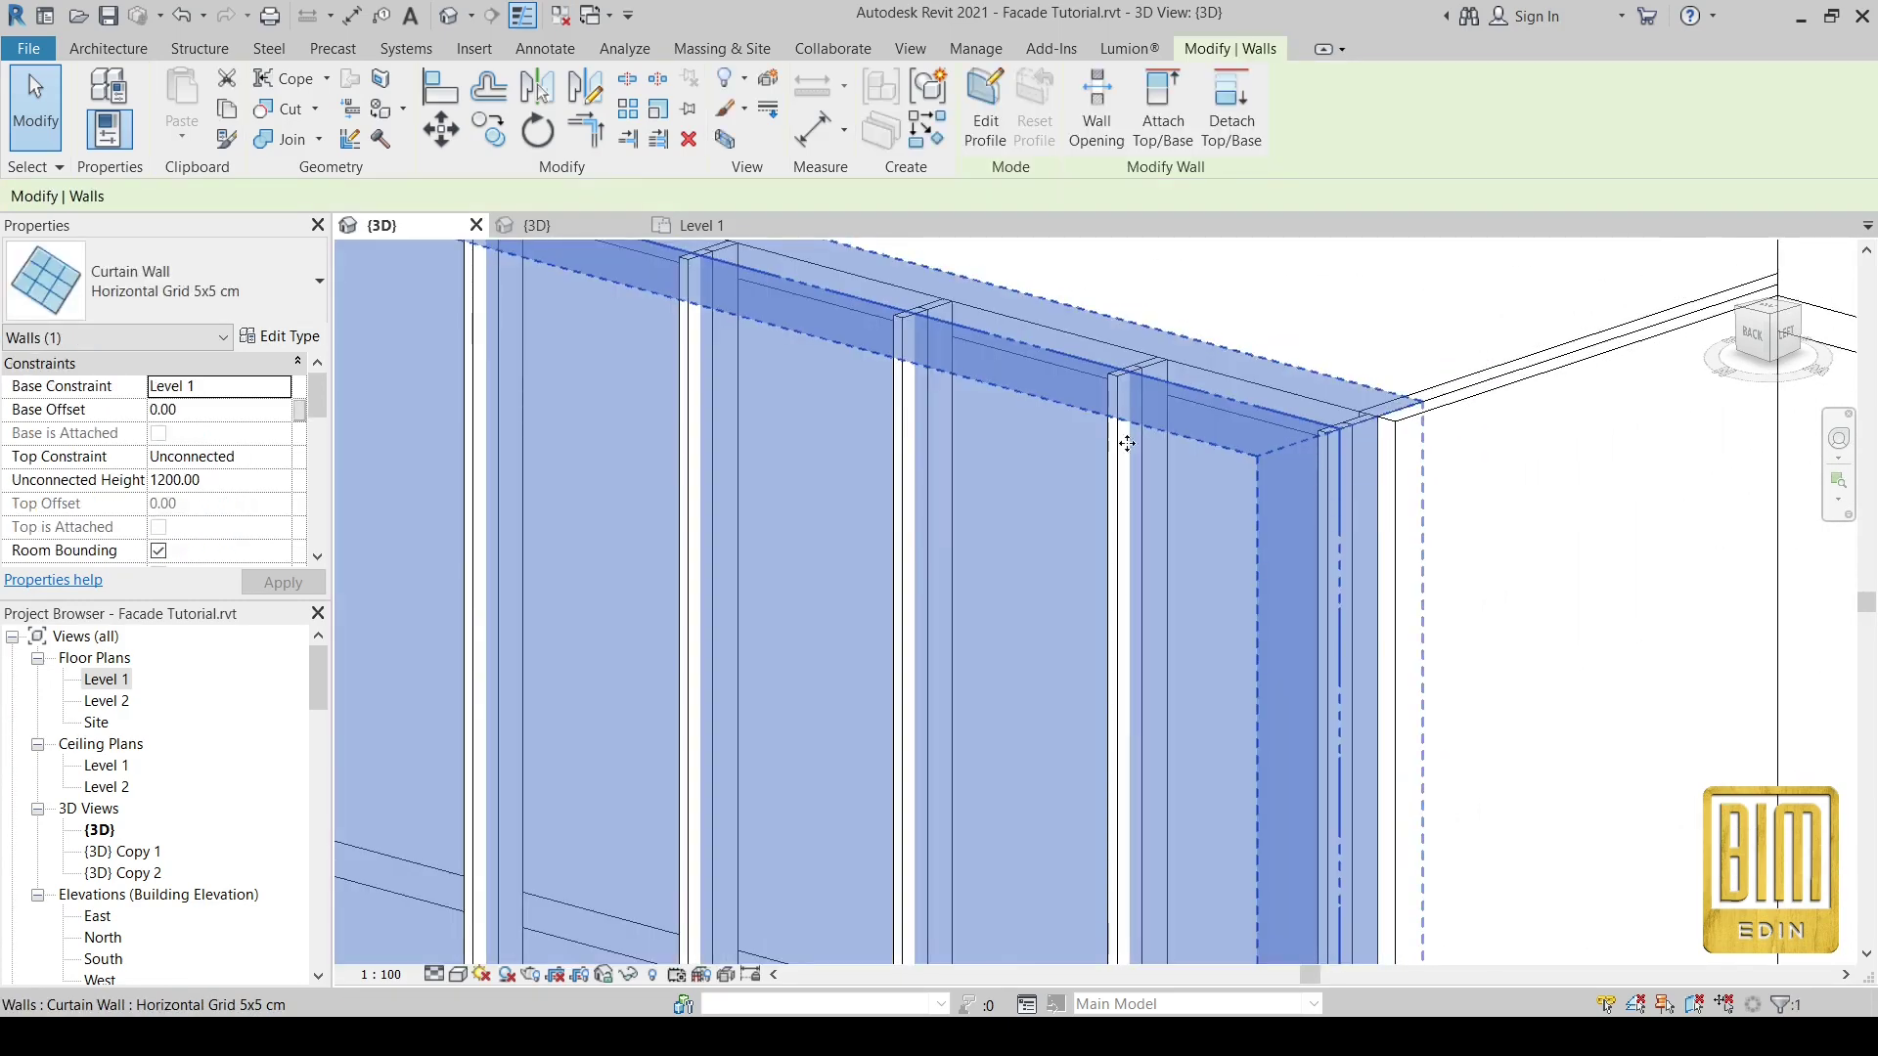
- Set the wall type's vertical grid to None and horizontal grid to Maximum Spacing 40
left_click(280, 338)
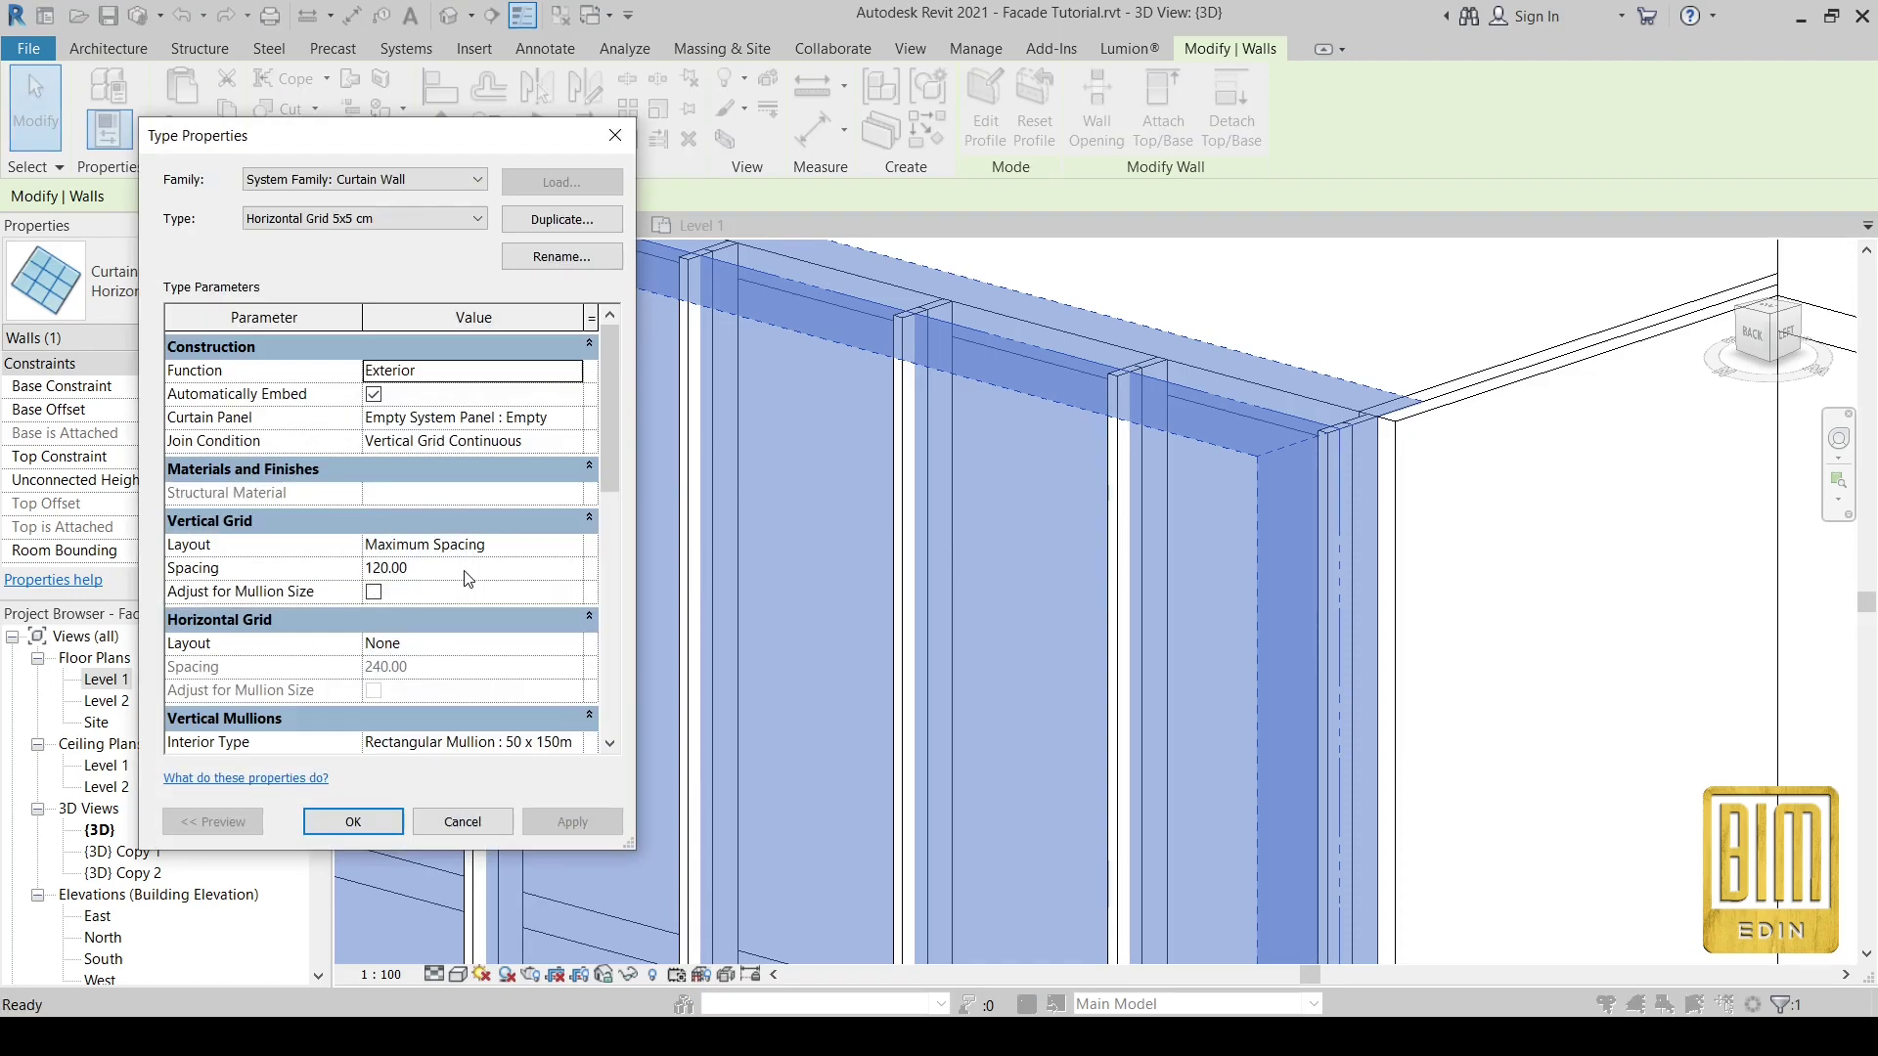
left_click(575, 550)
left_click(443, 572)
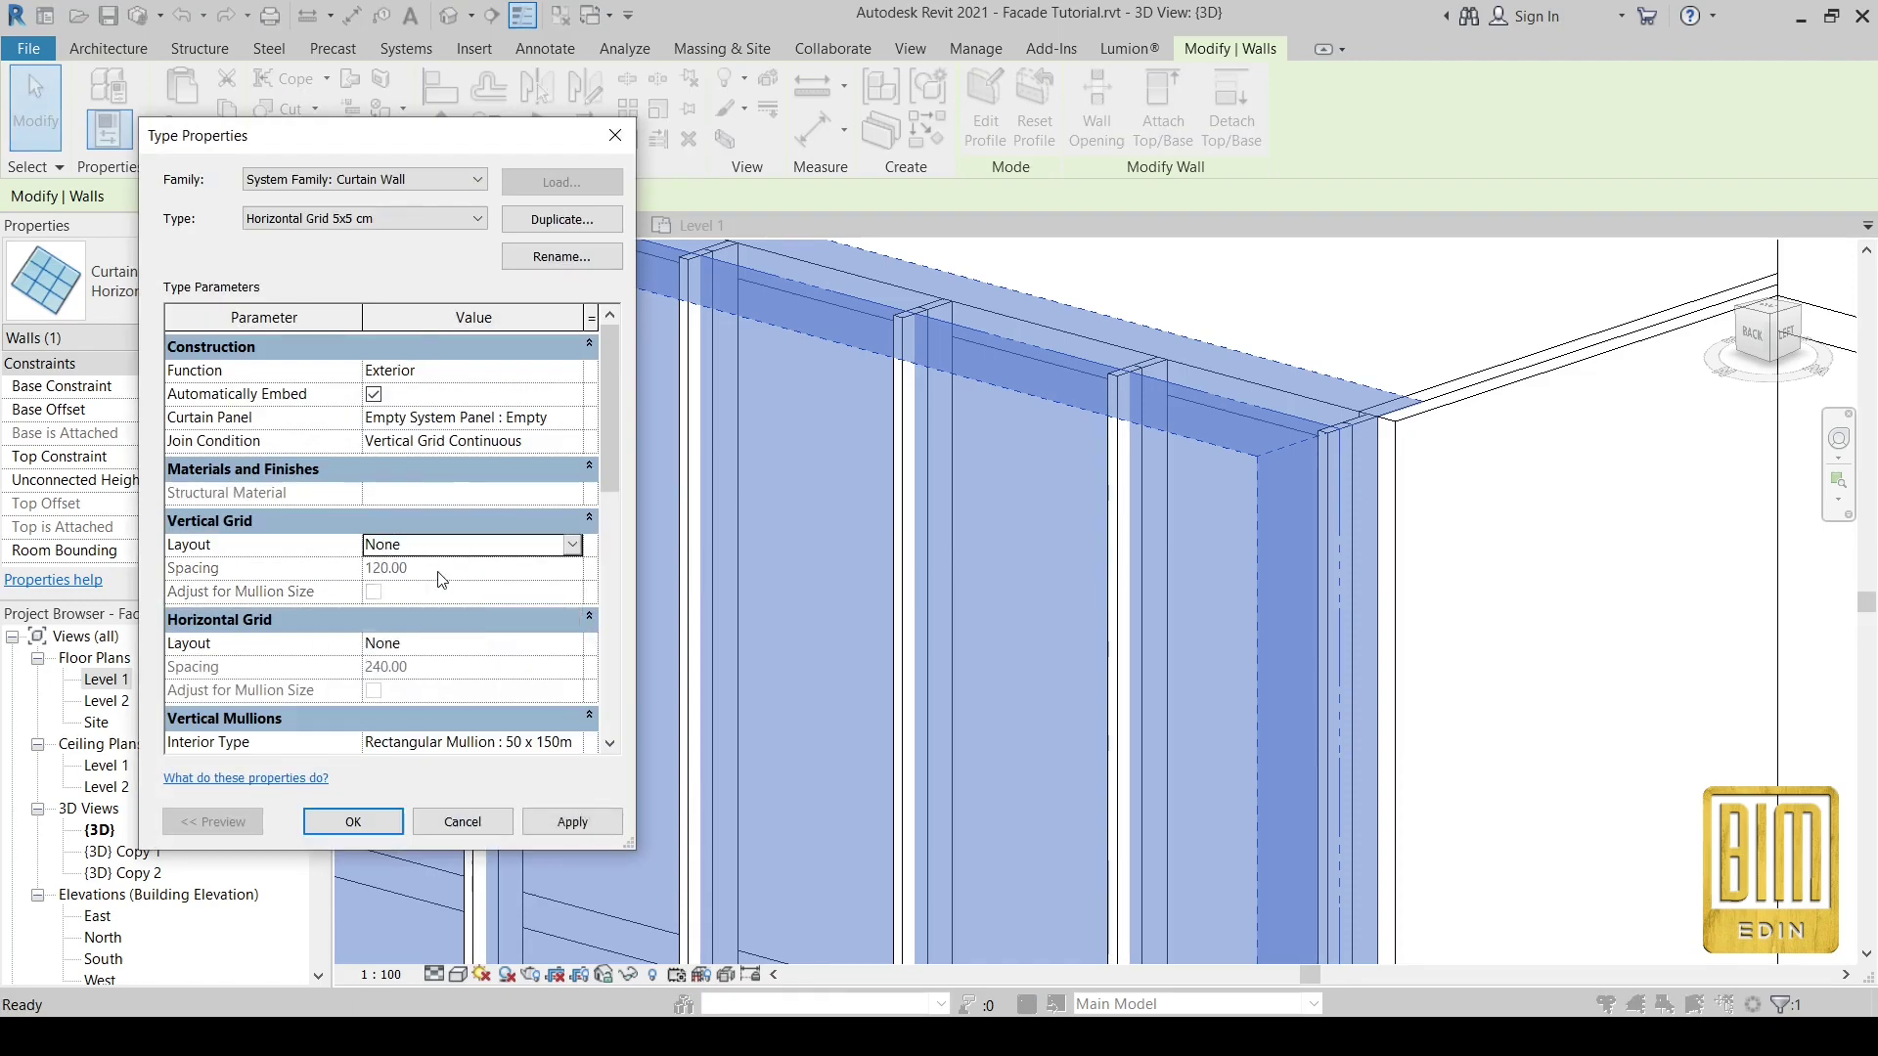
scroll(489, 597, "down", 1)
left_click(517, 596)
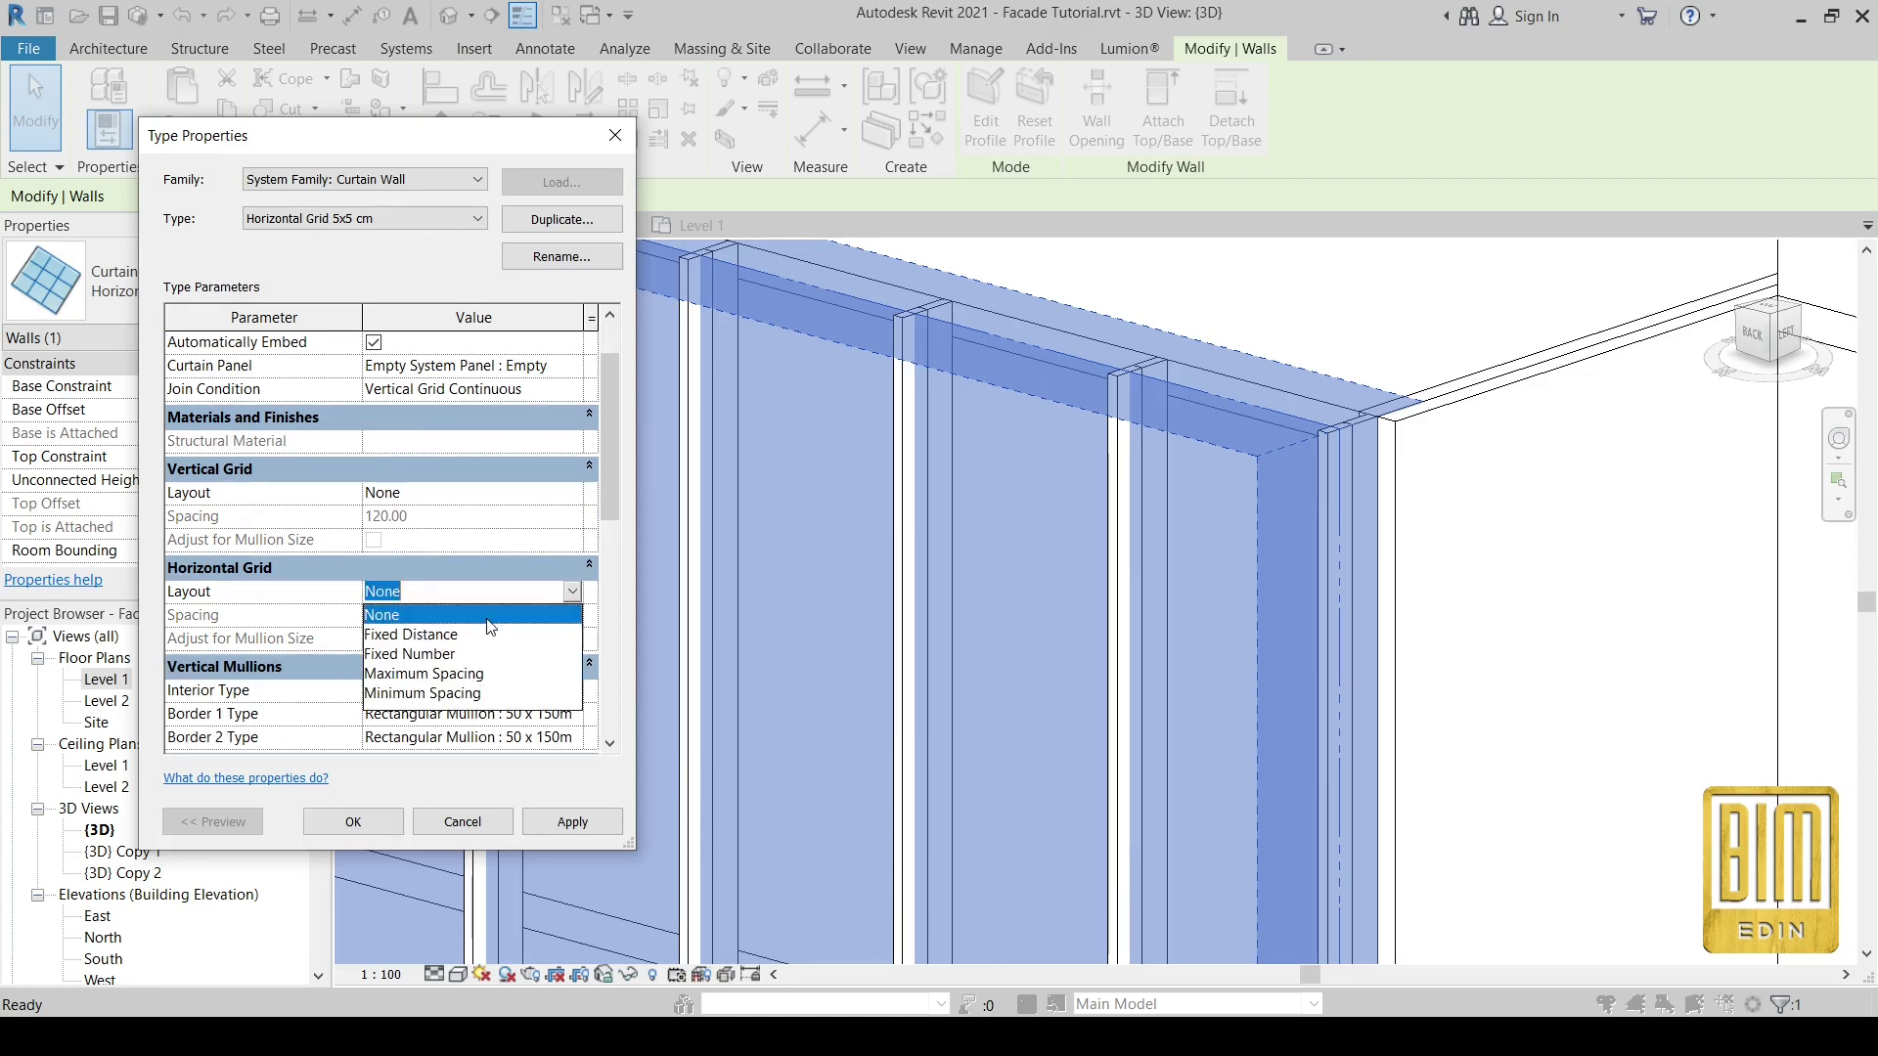
left_click(445, 673)
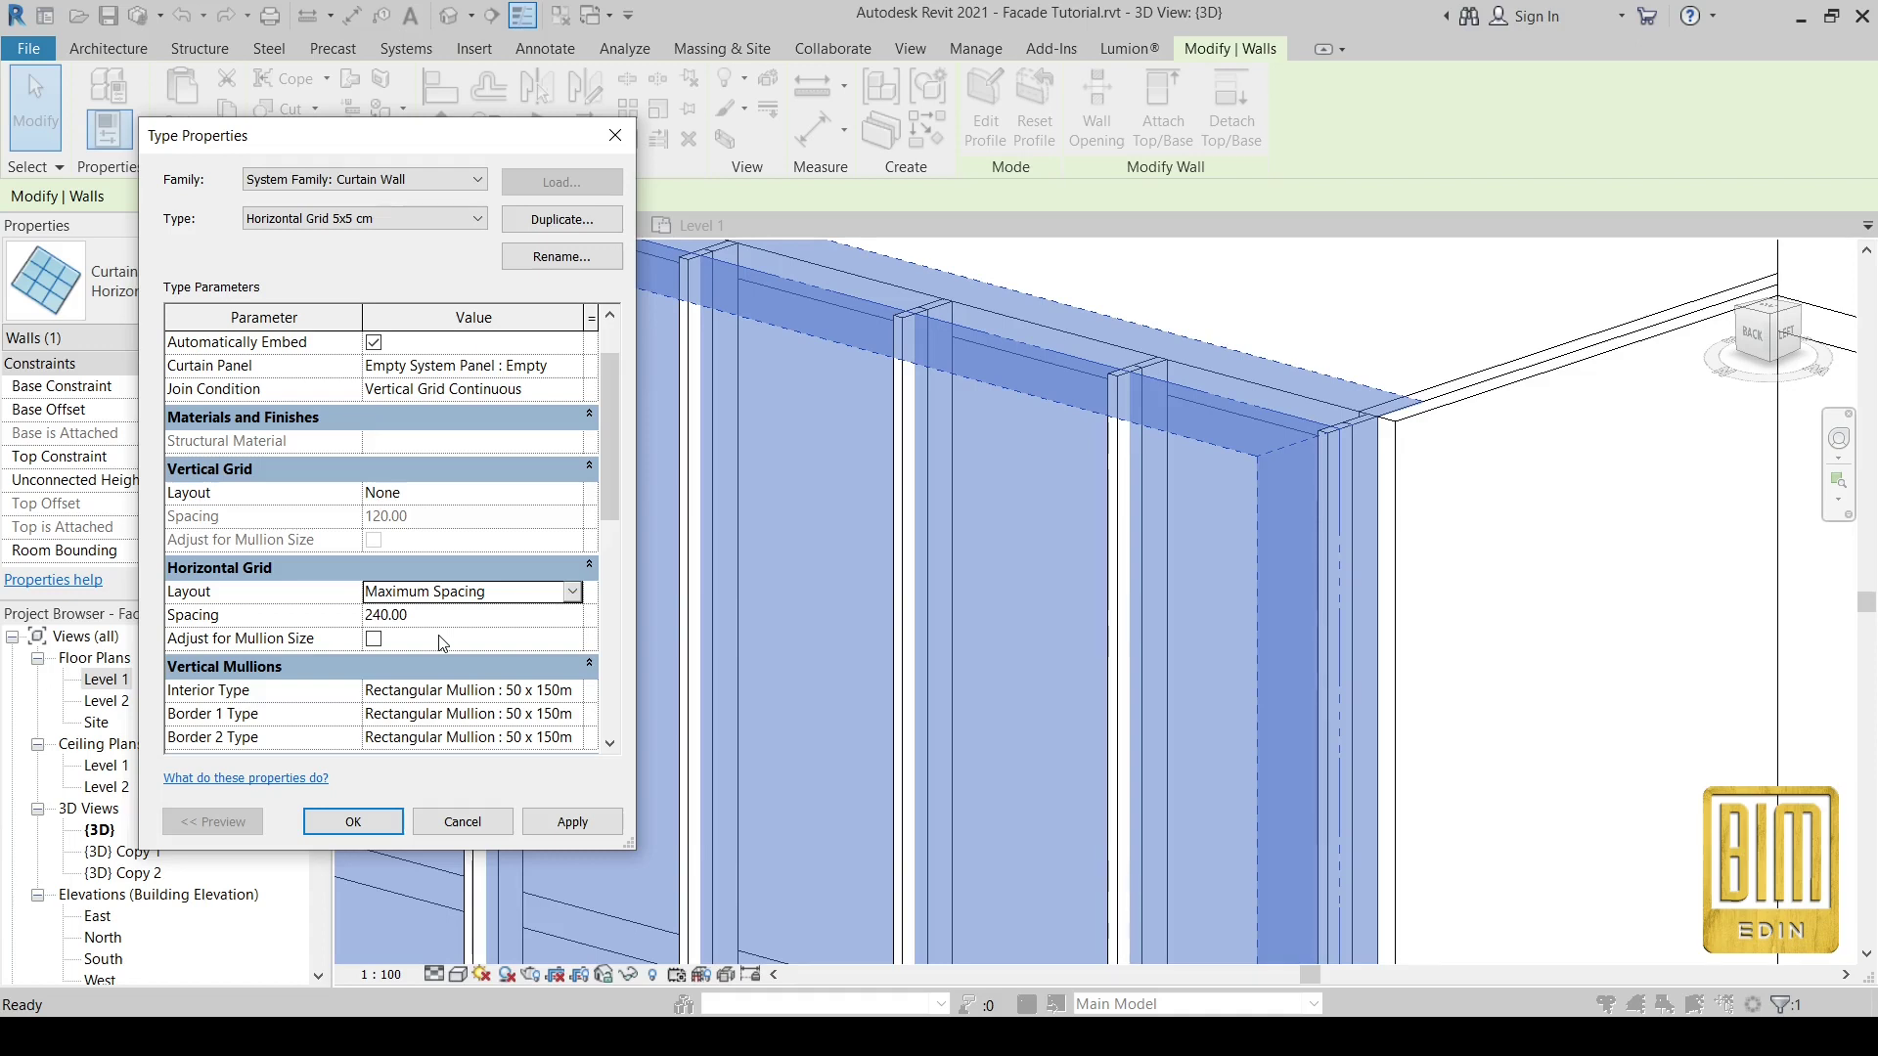
left_click(442, 613)
type("40")
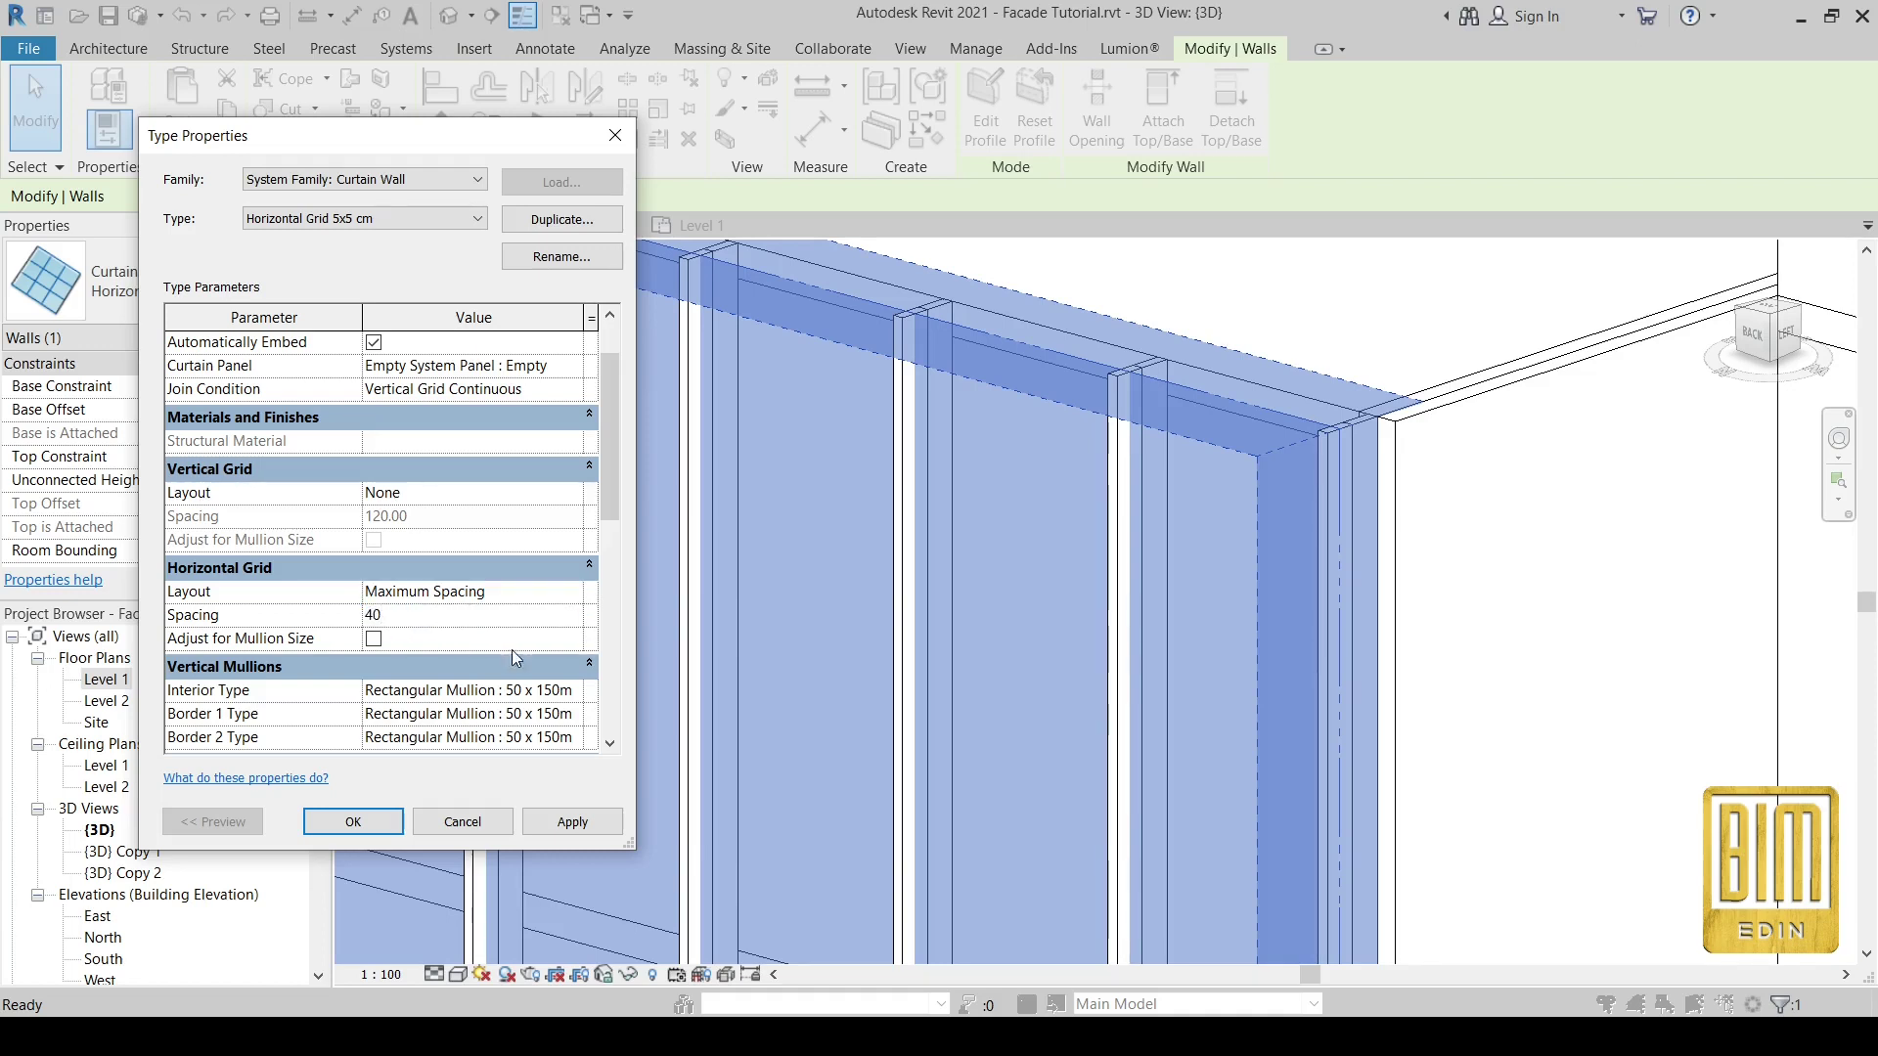
- Use 5x5 cm rectangular interior mullions and set Border 1 and Border 2 mullions to None
left_click(578, 696)
key("Down")
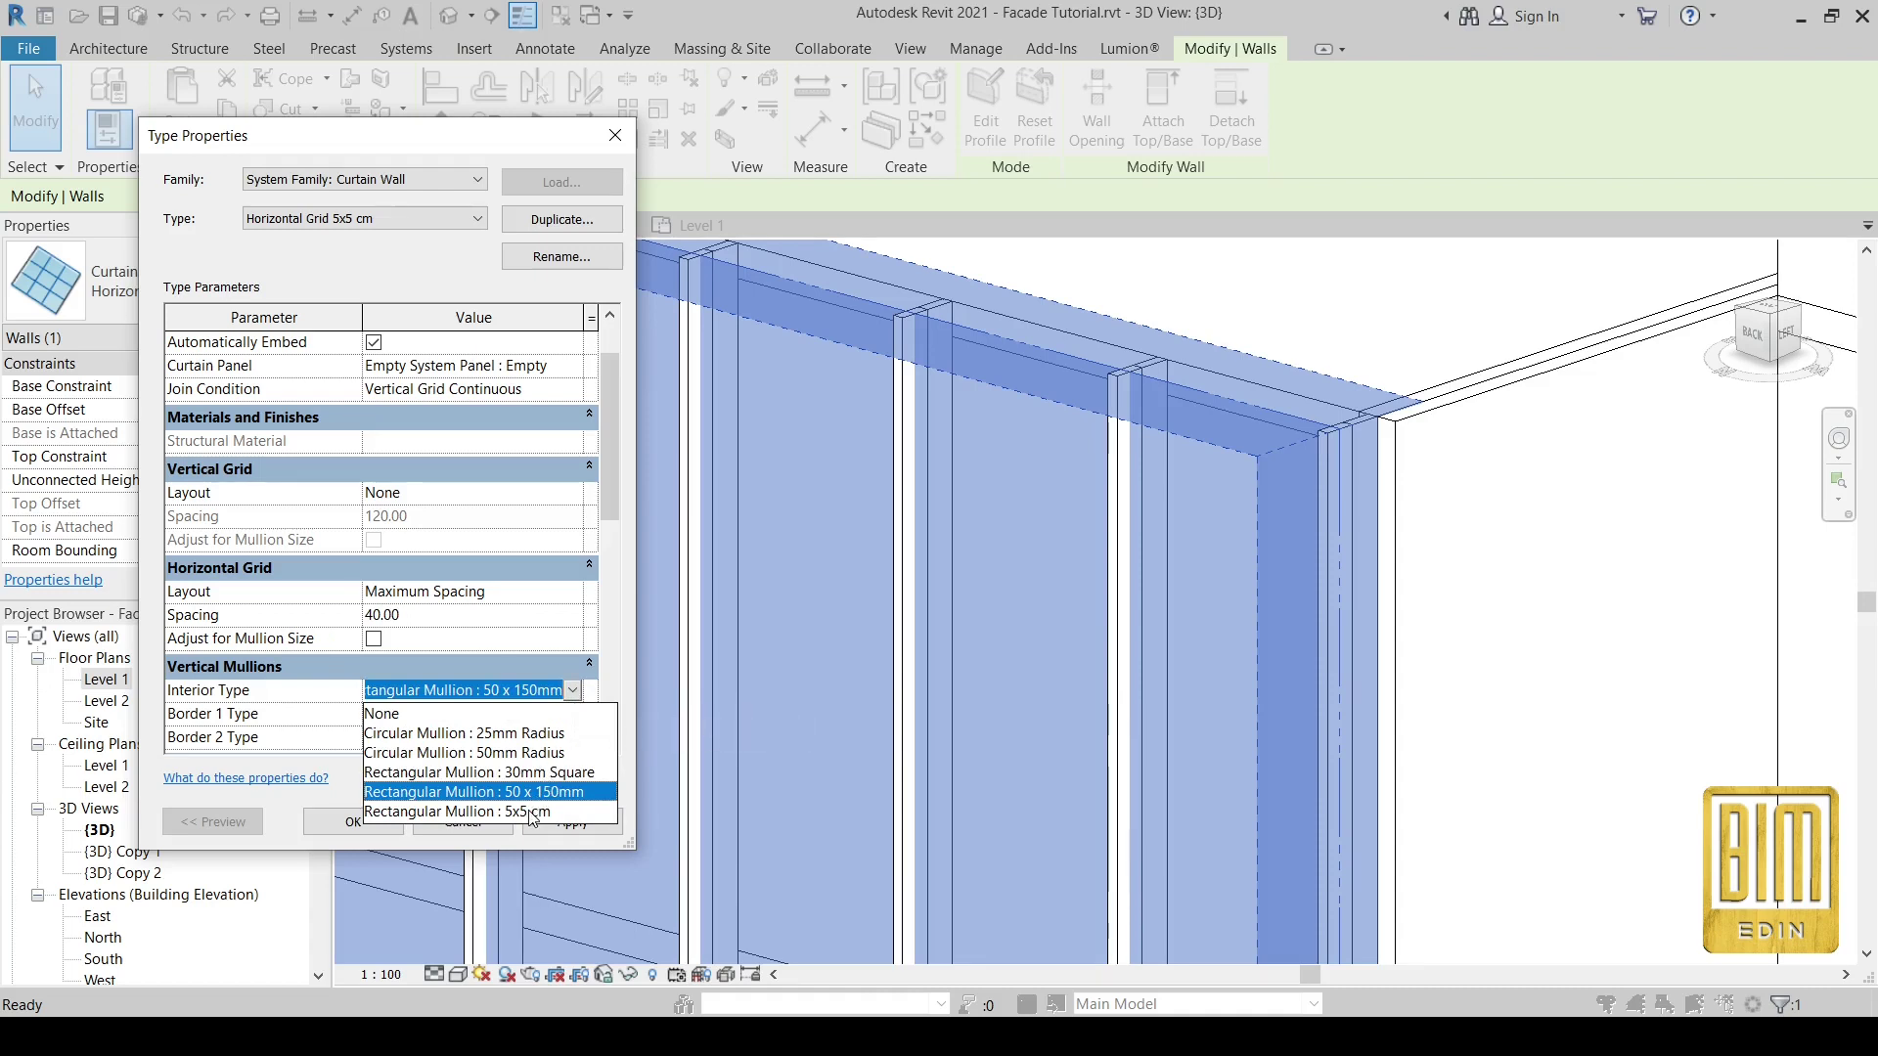
key("Return")
left_click(576, 717)
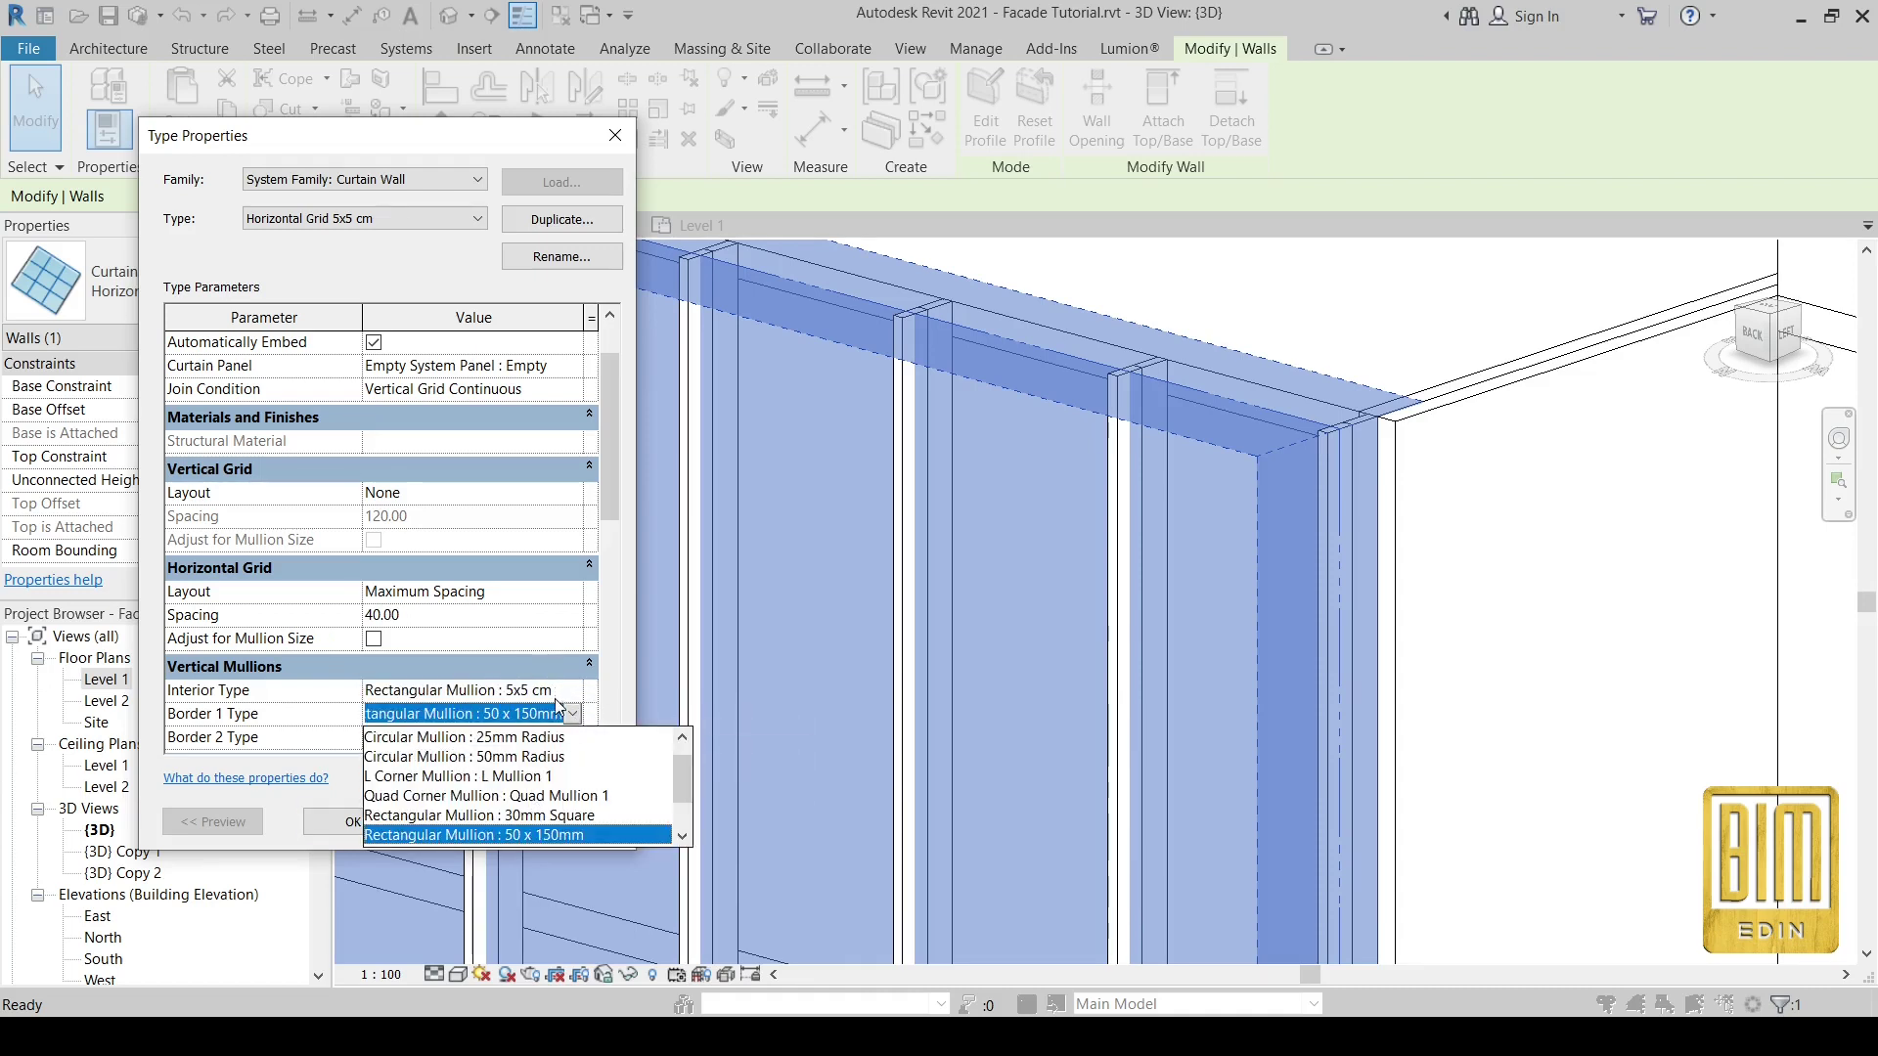
scroll(553, 828, "down", 1)
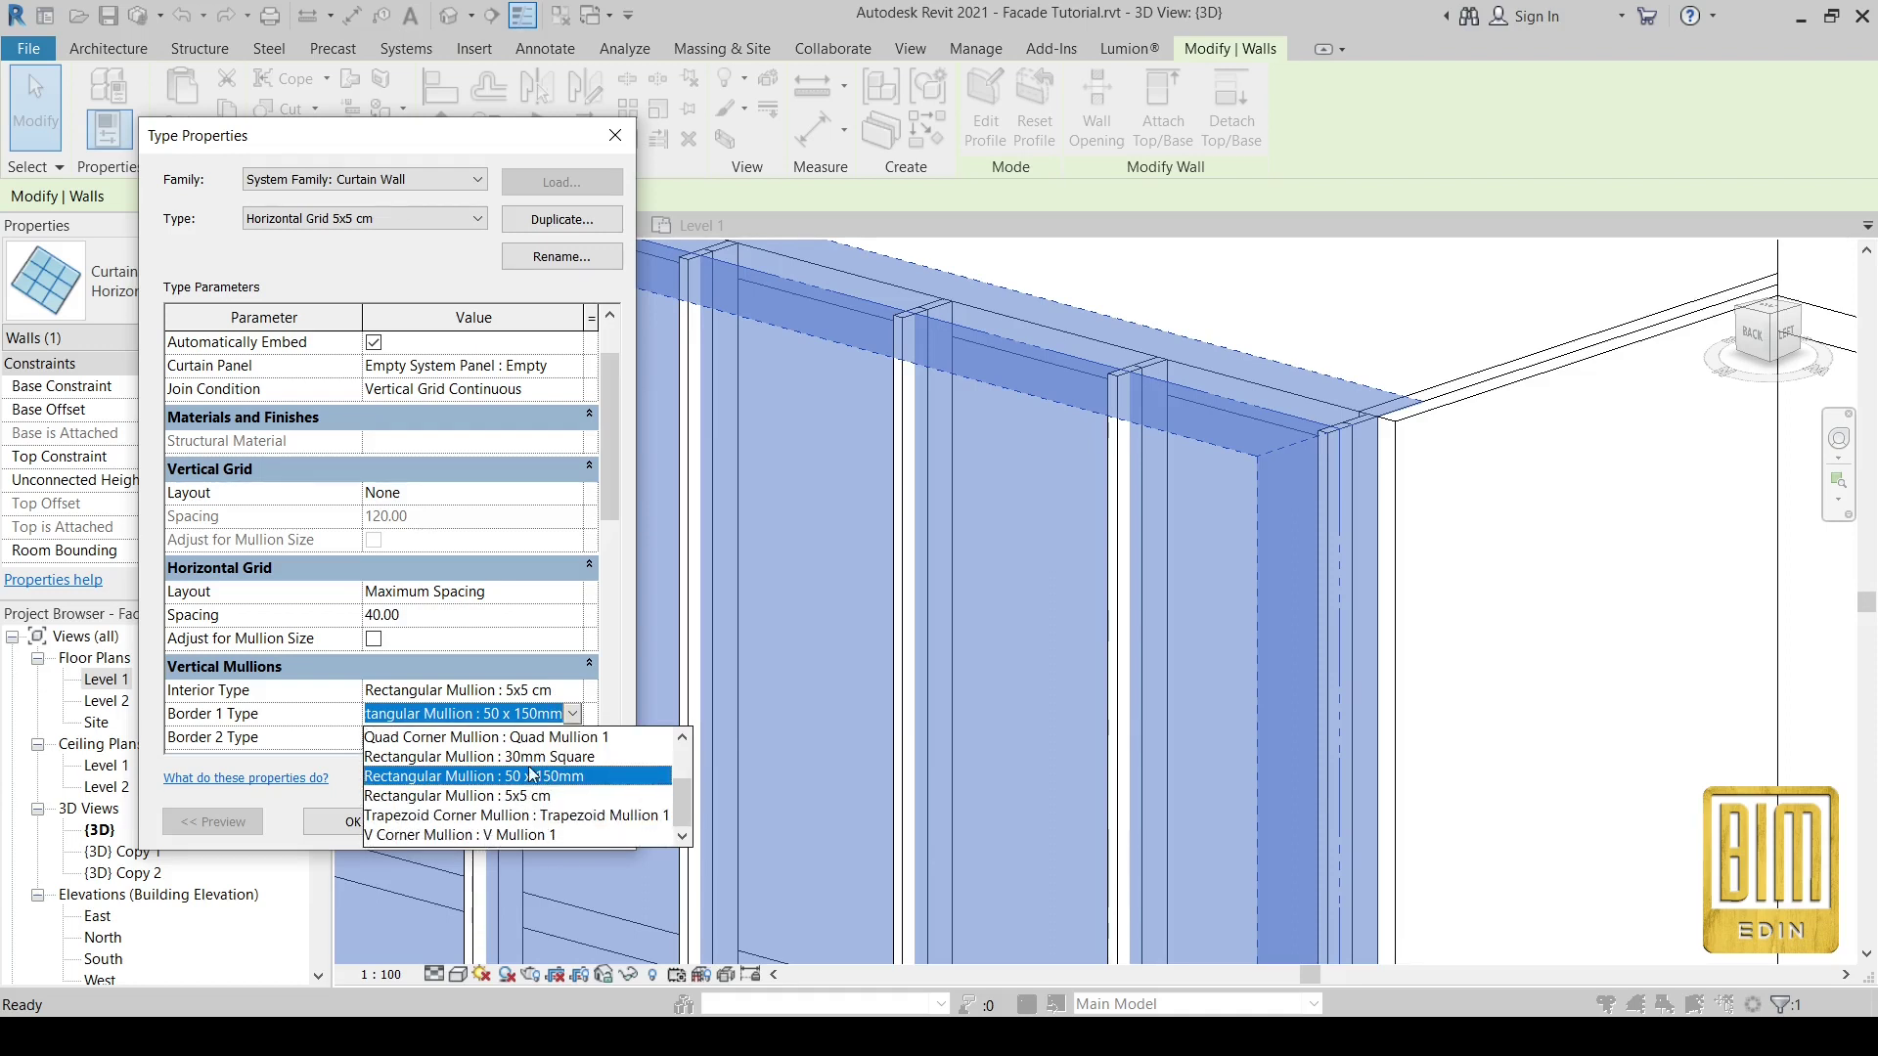
scroll(547, 772, "up", 1)
scroll(489, 761, "up", 1)
left_click(465, 742)
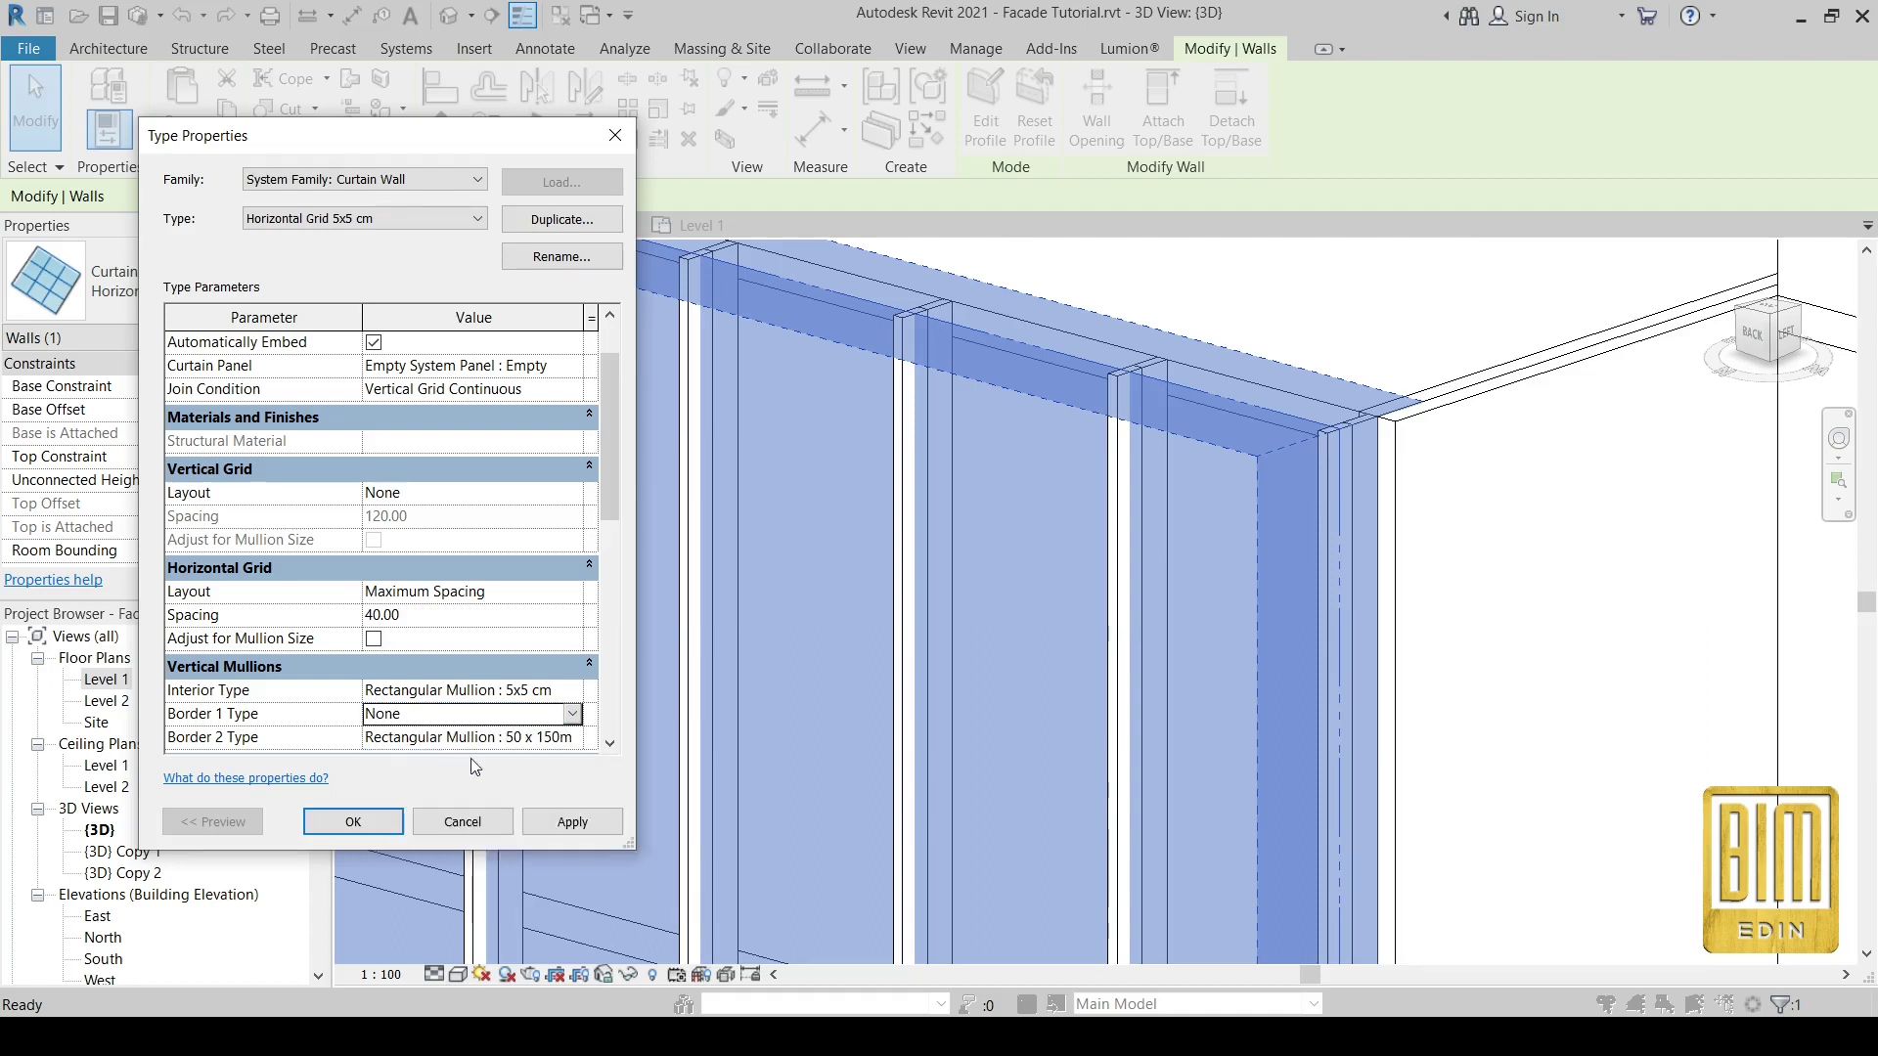
left_click(578, 741)
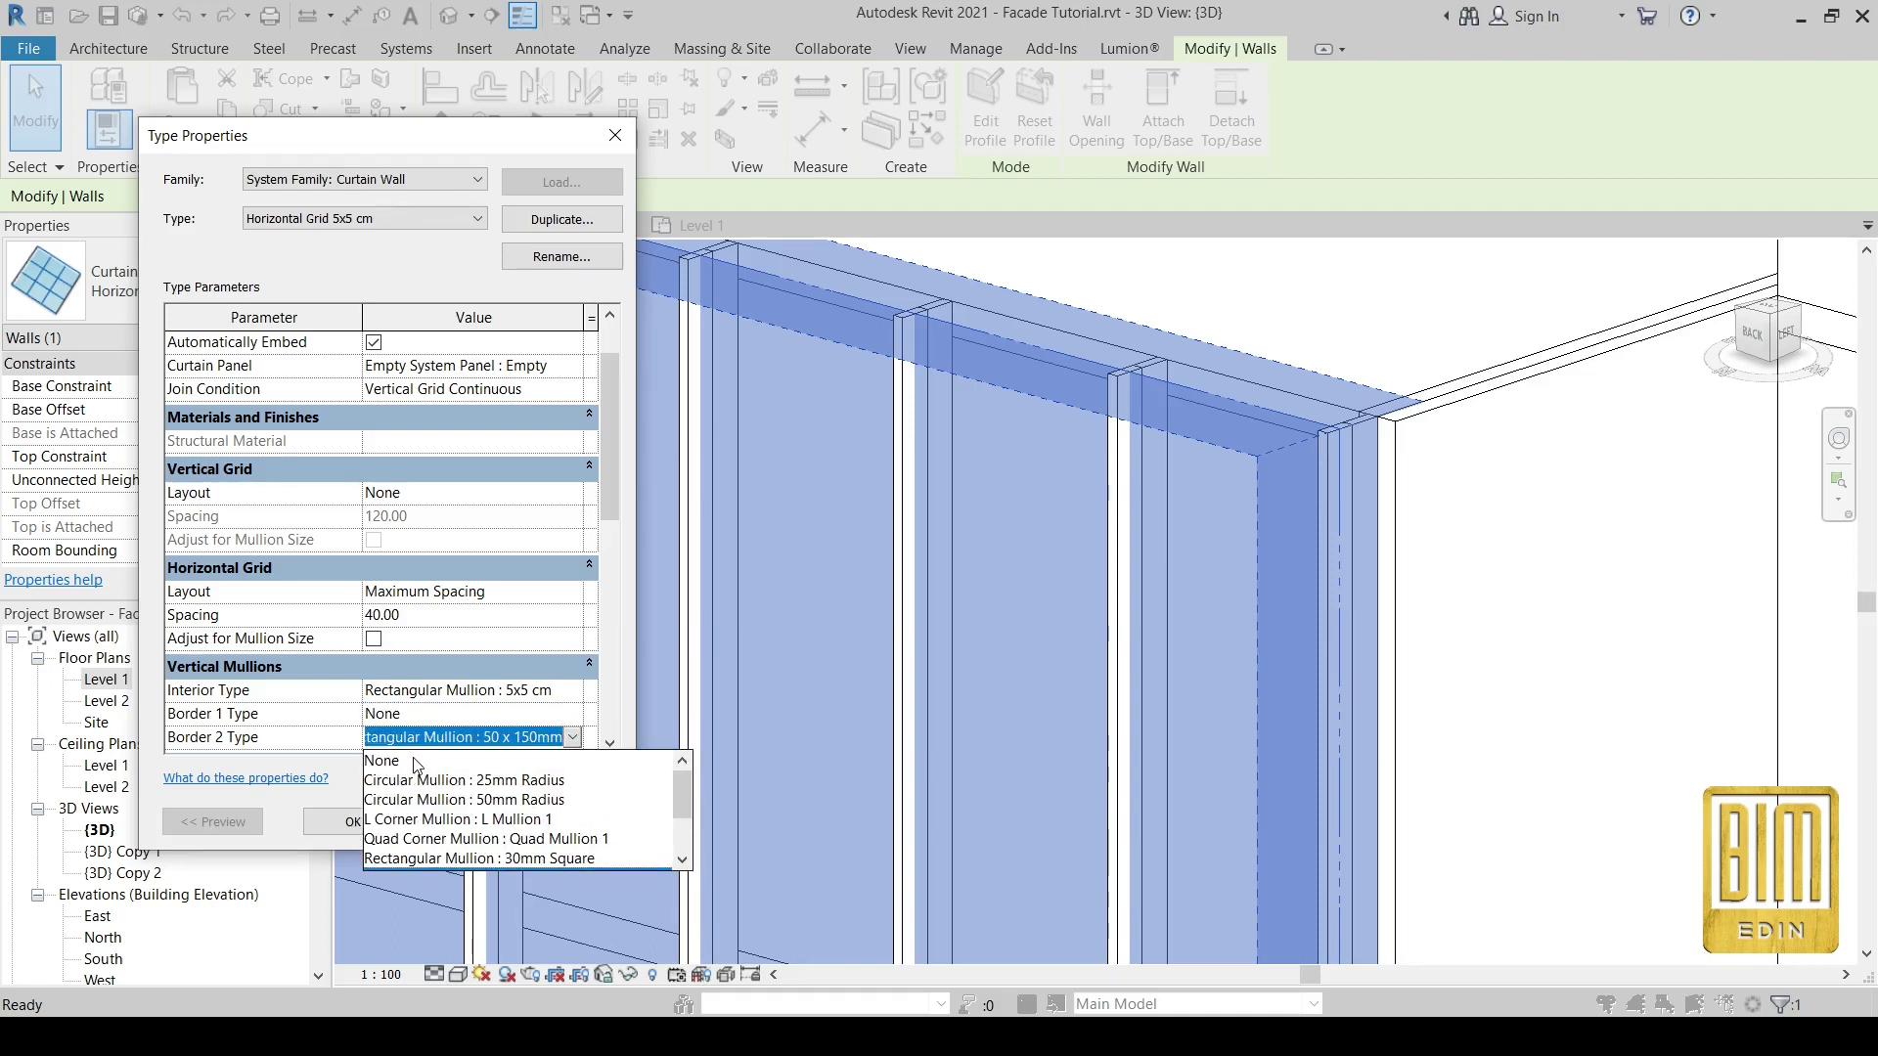
left_click(416, 762)
- Apply the type changes, accept the old-gridline warning, and close Type Properties
left_click(575, 824)
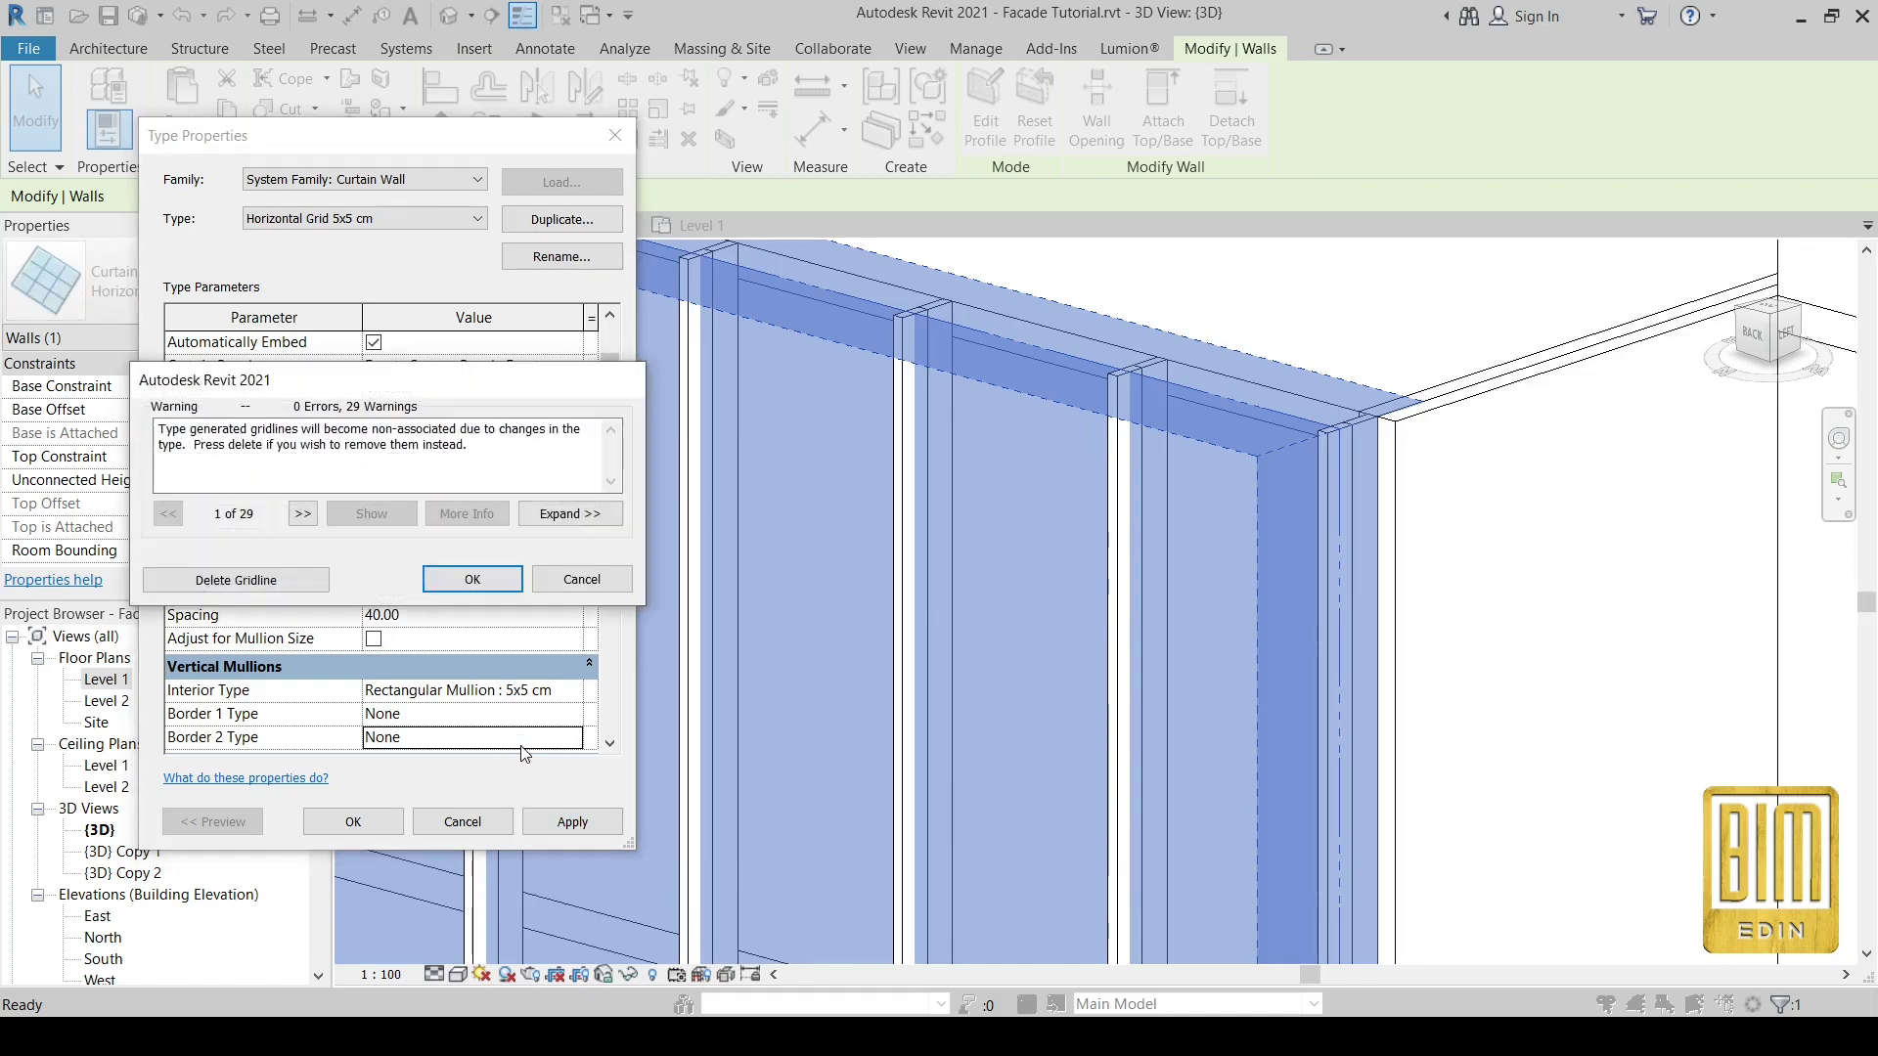
left_click(278, 580)
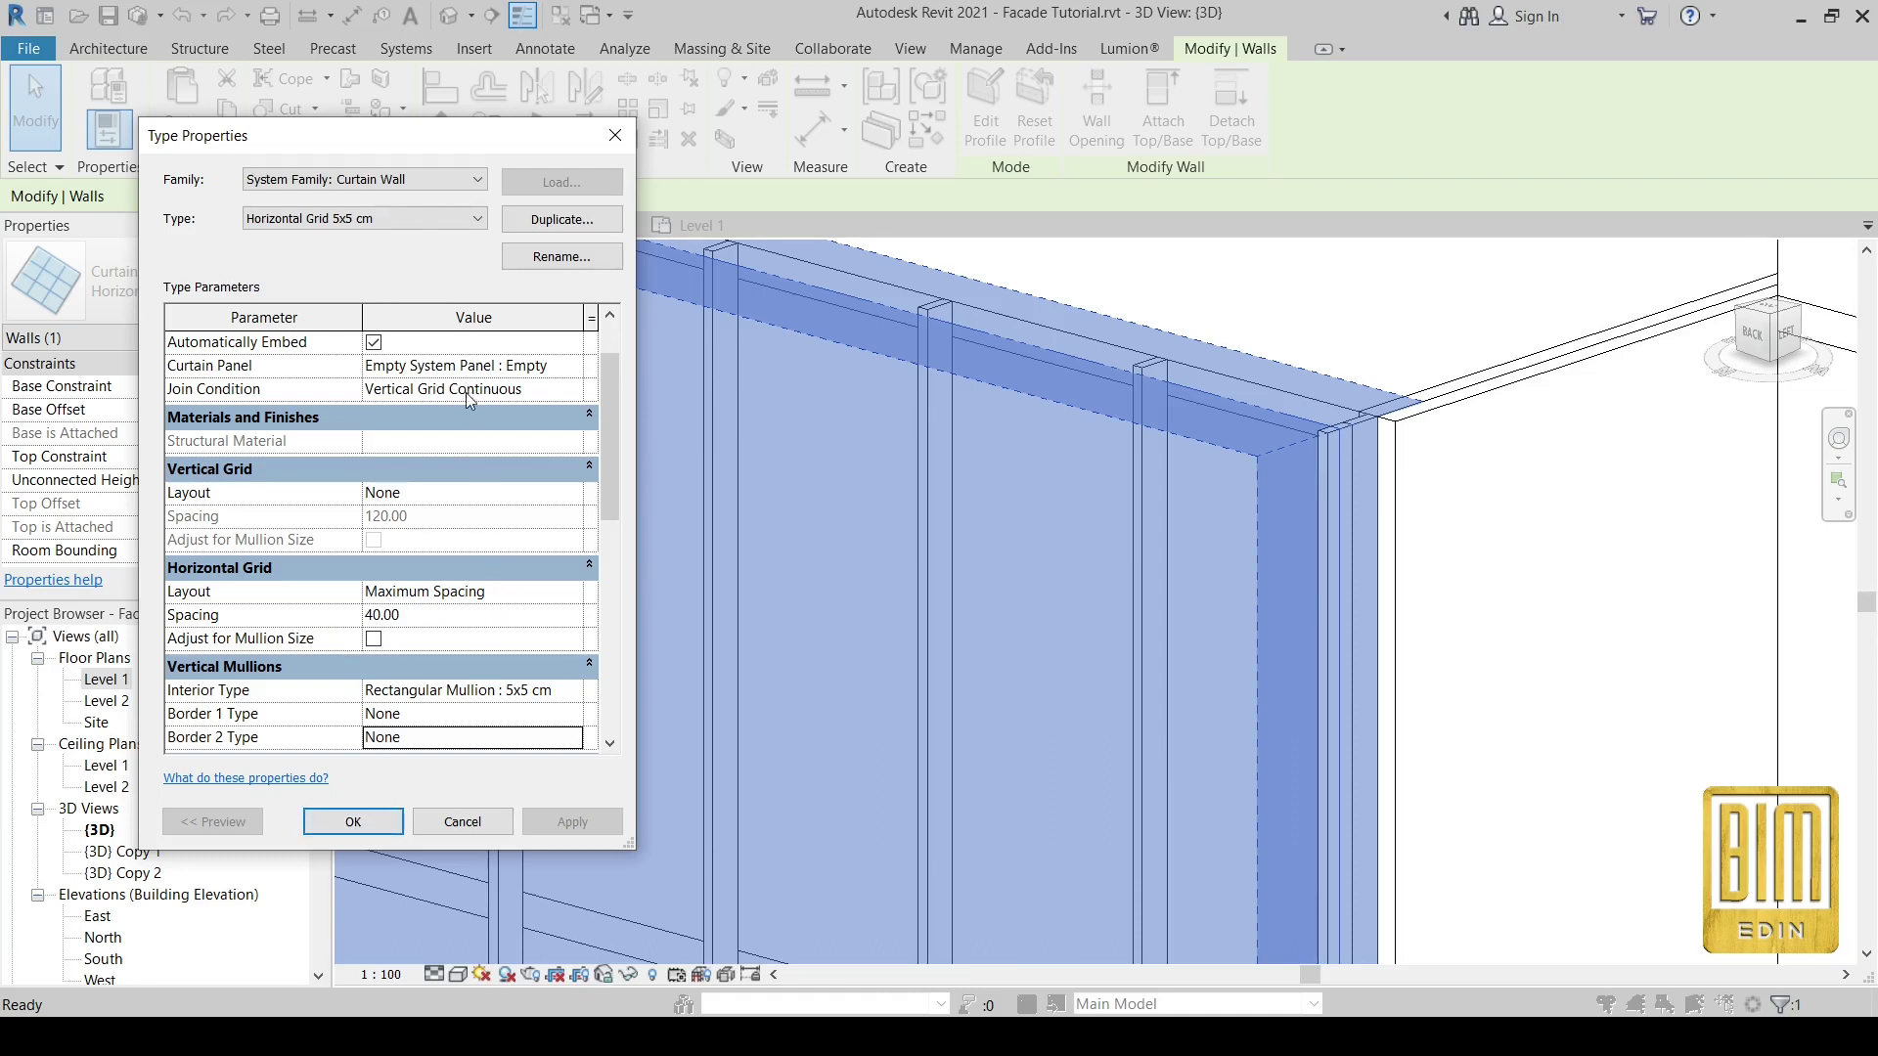
left_click(353, 822)
- Reopen the wall's type properties and set the interior vertical mullions to None
scroll(797, 420, "down", 3)
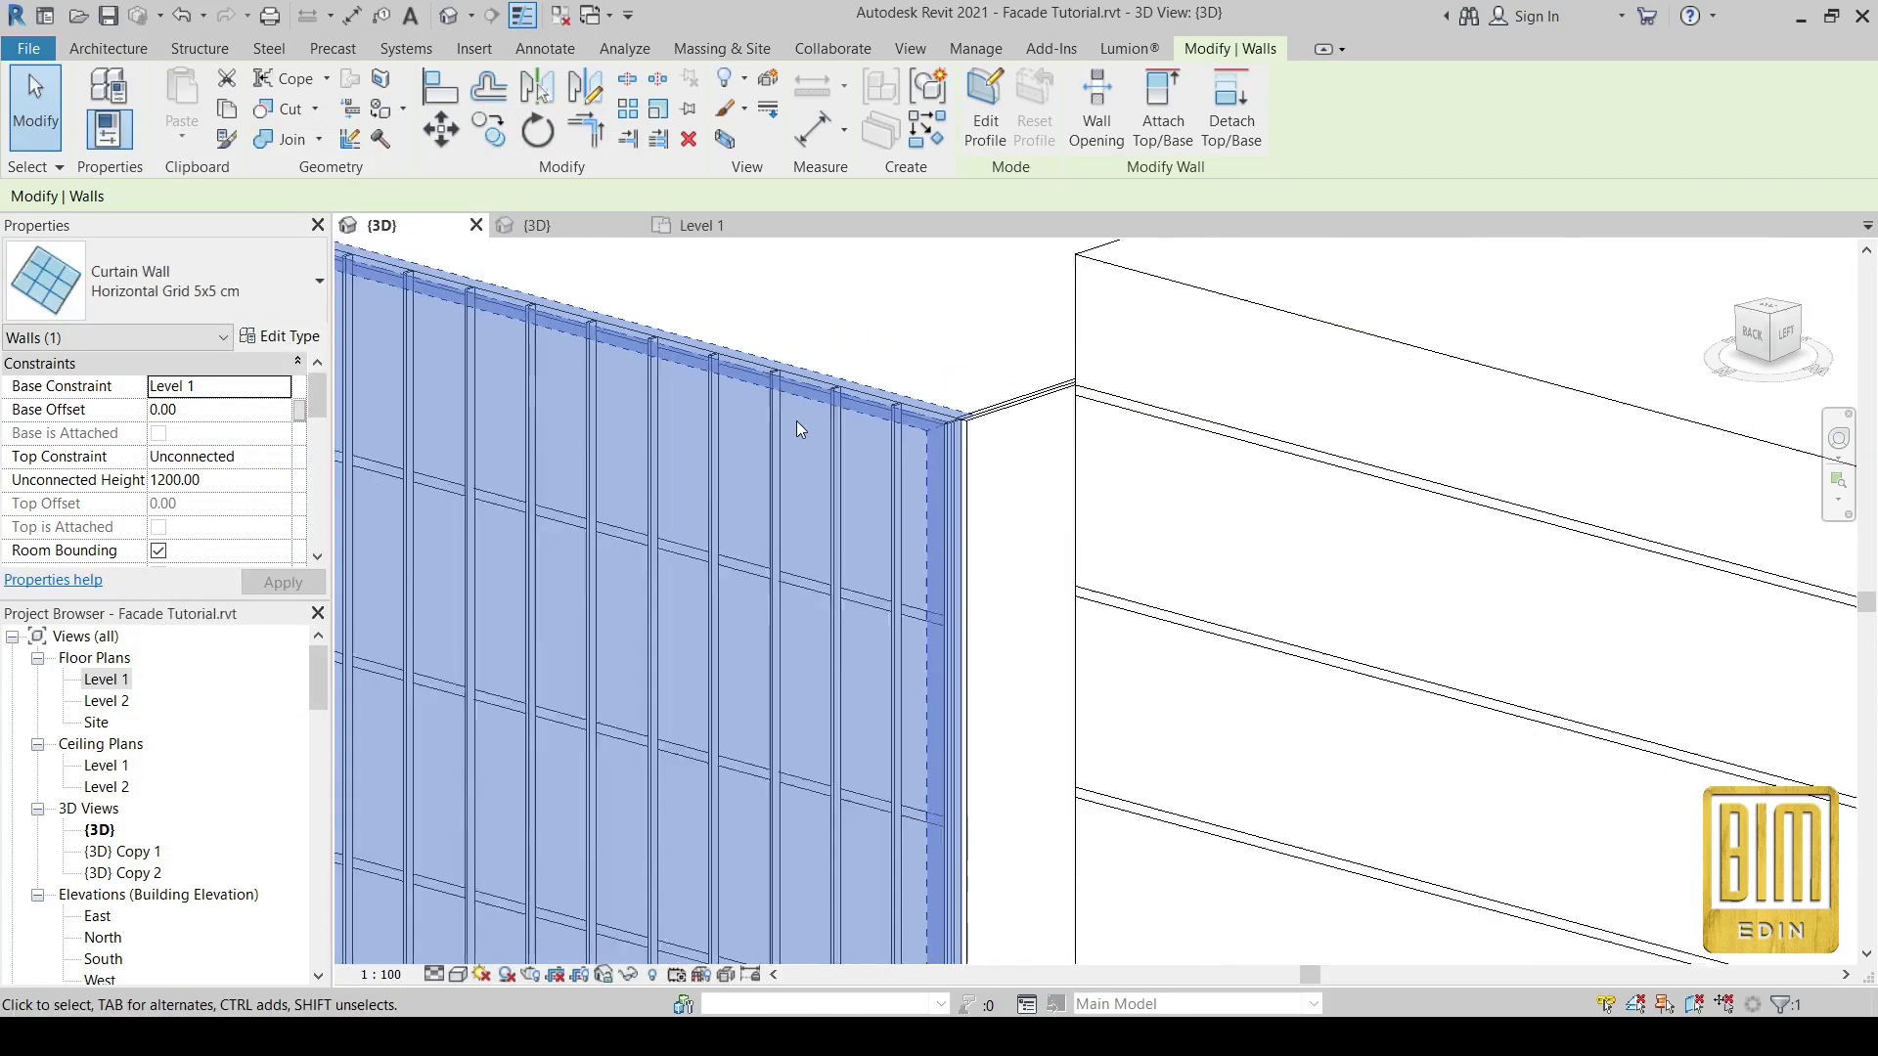
scroll(797, 421, "down", 3)
scroll(846, 416, "up", 3)
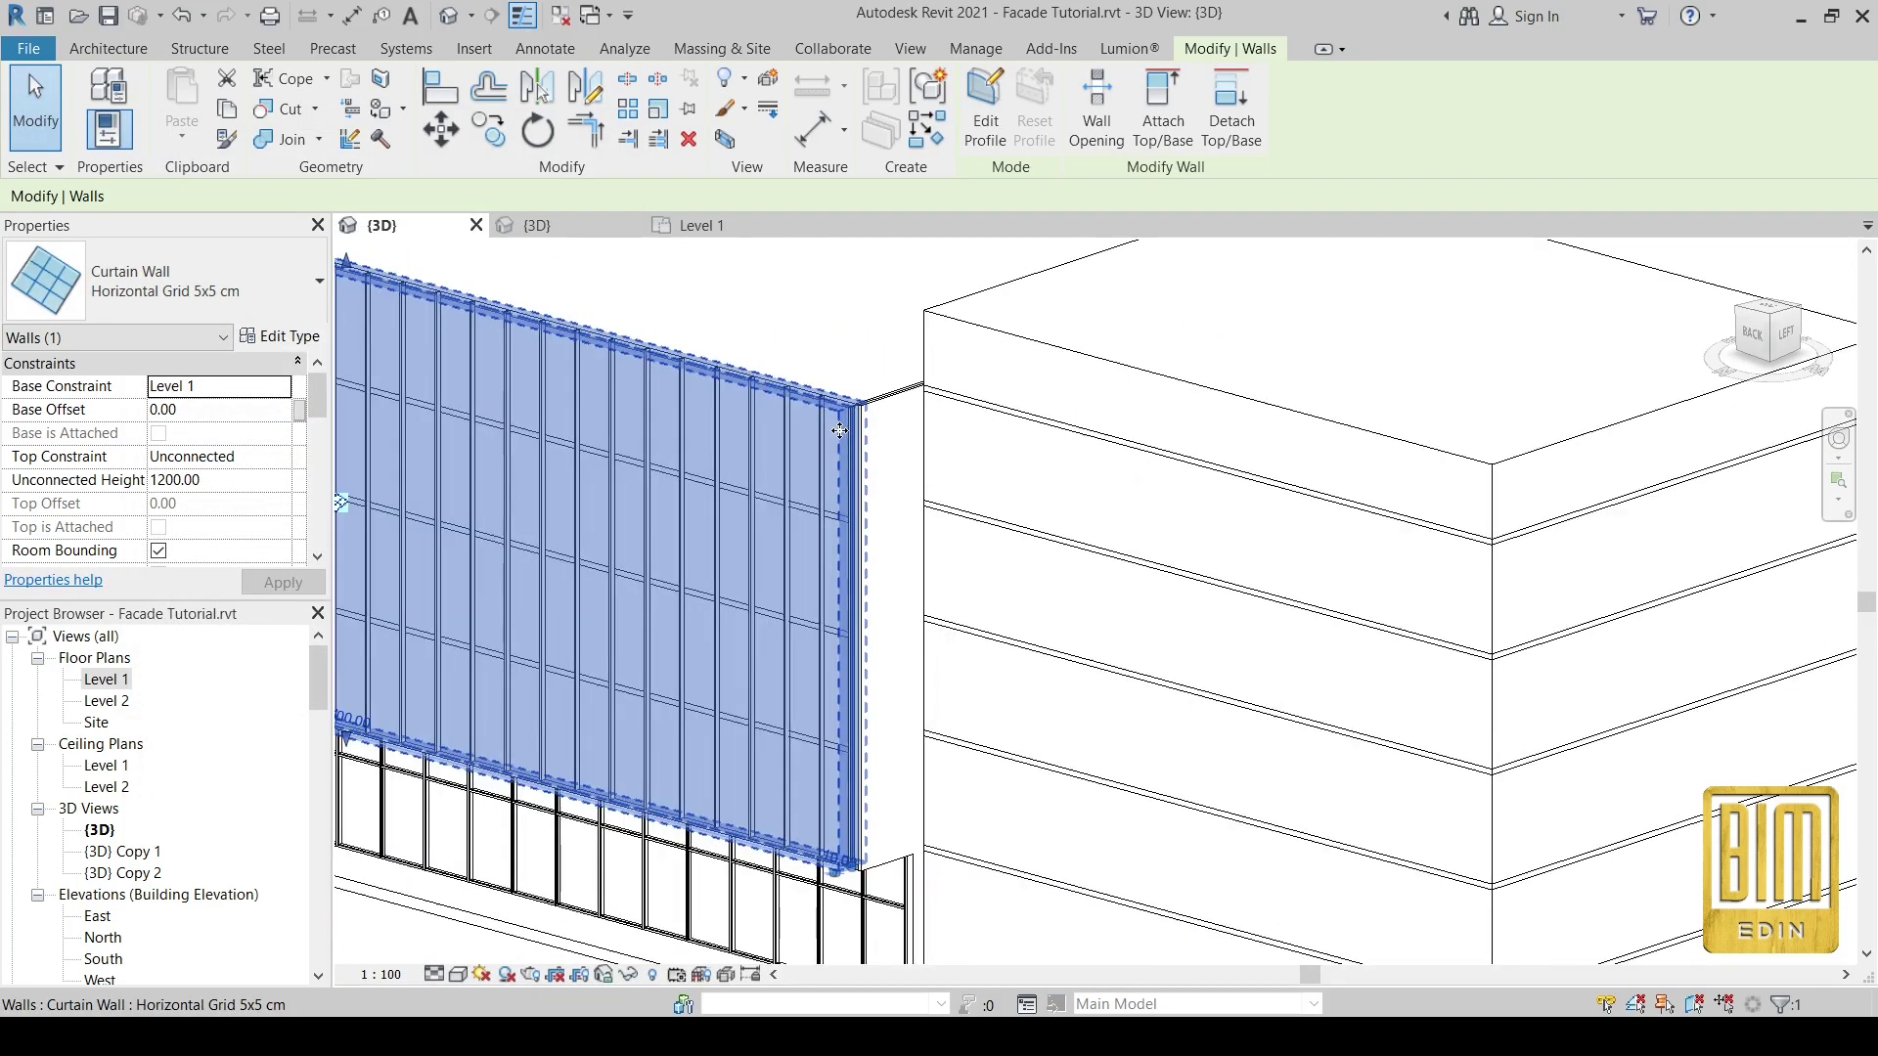
scroll(866, 391, "up", 3)
scroll(884, 381, "up", 2)
scroll(883, 380, "up", 1)
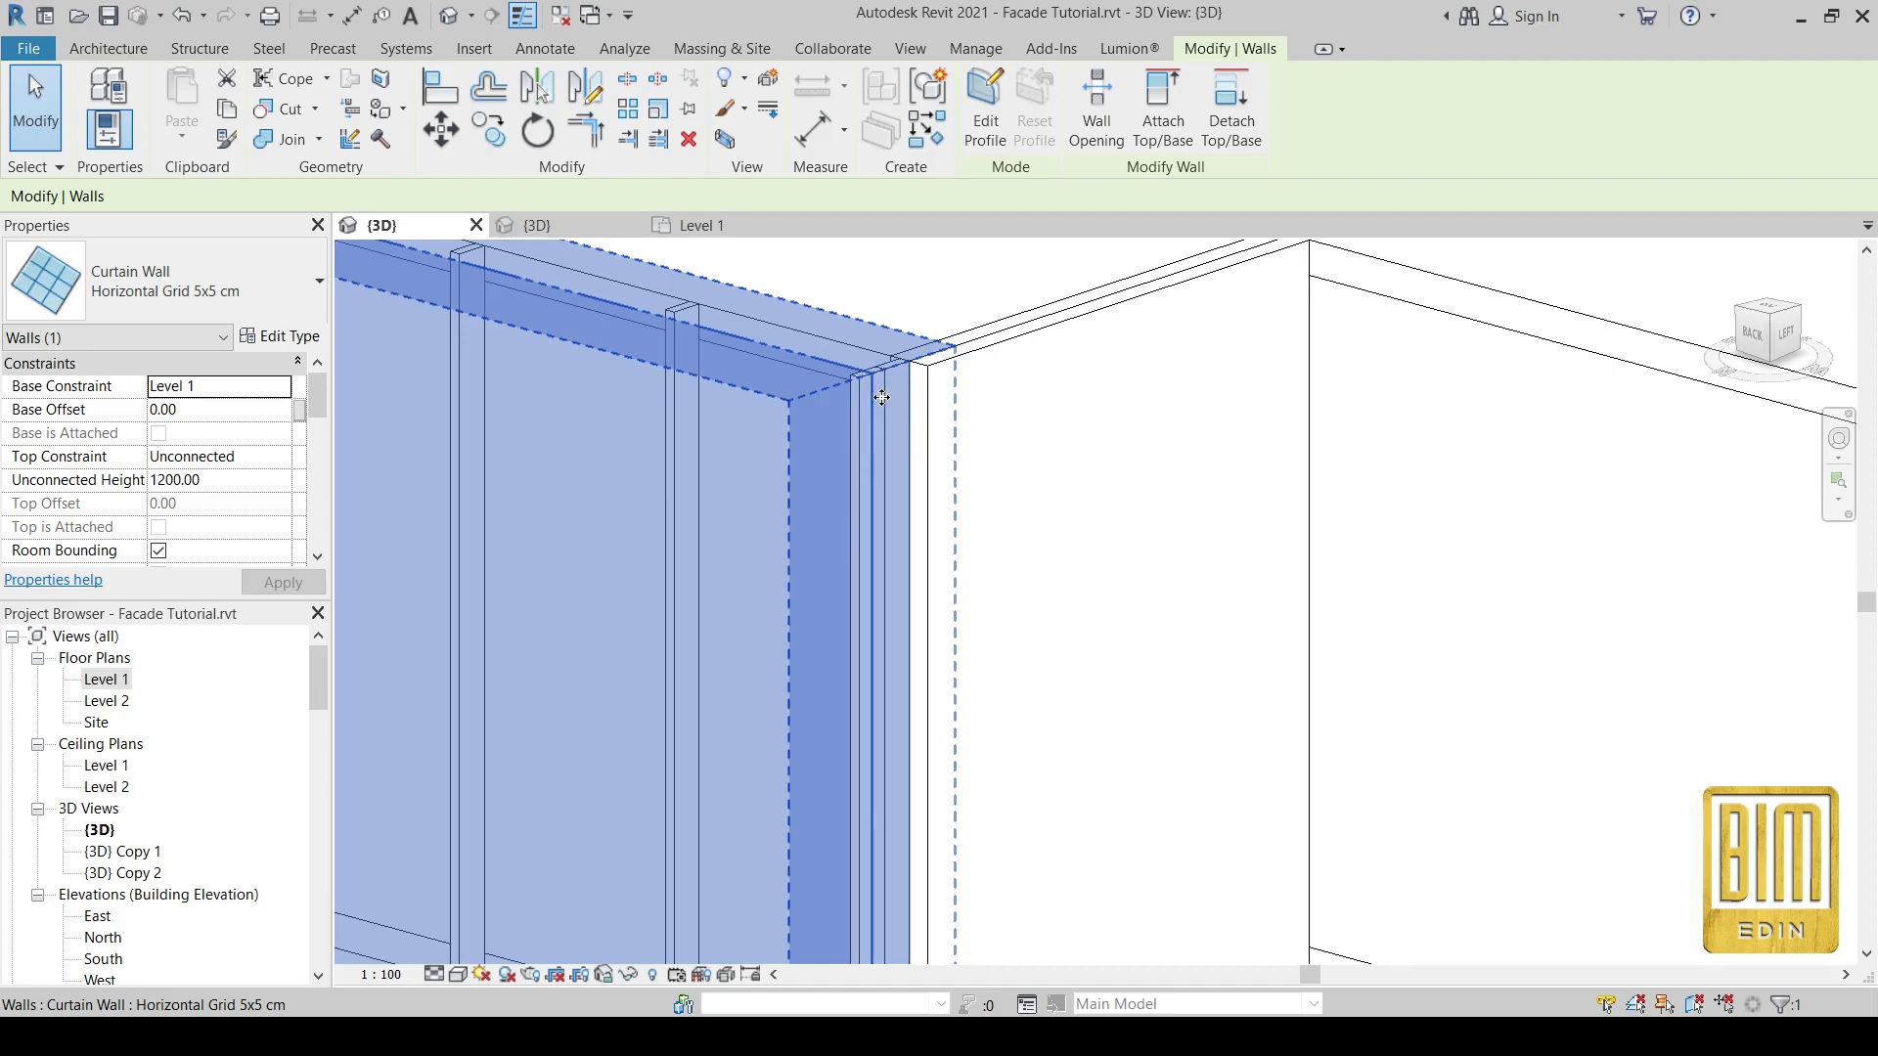
scroll(882, 397, "down", 2)
scroll(885, 397, "down", 2)
scroll(887, 397, "down", 2)
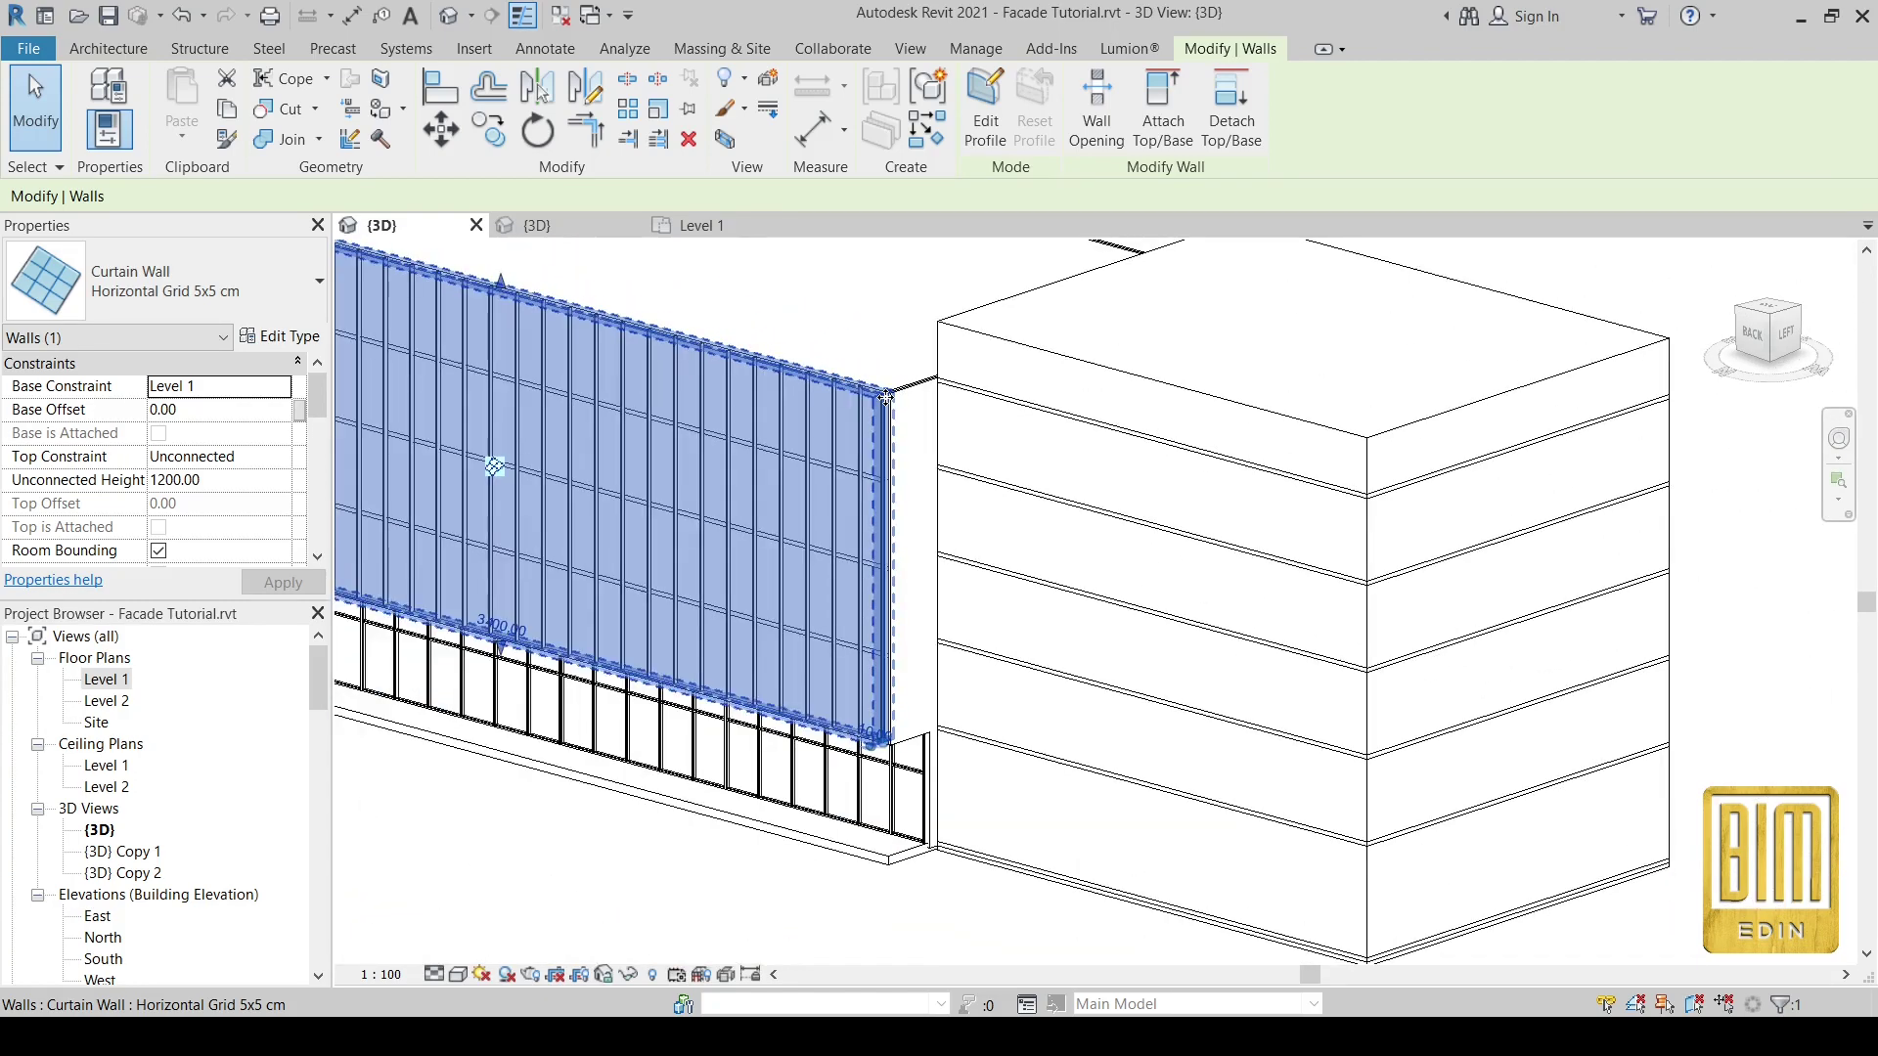
scroll(887, 397, "down", 2)
scroll(886, 397, "down", 1)
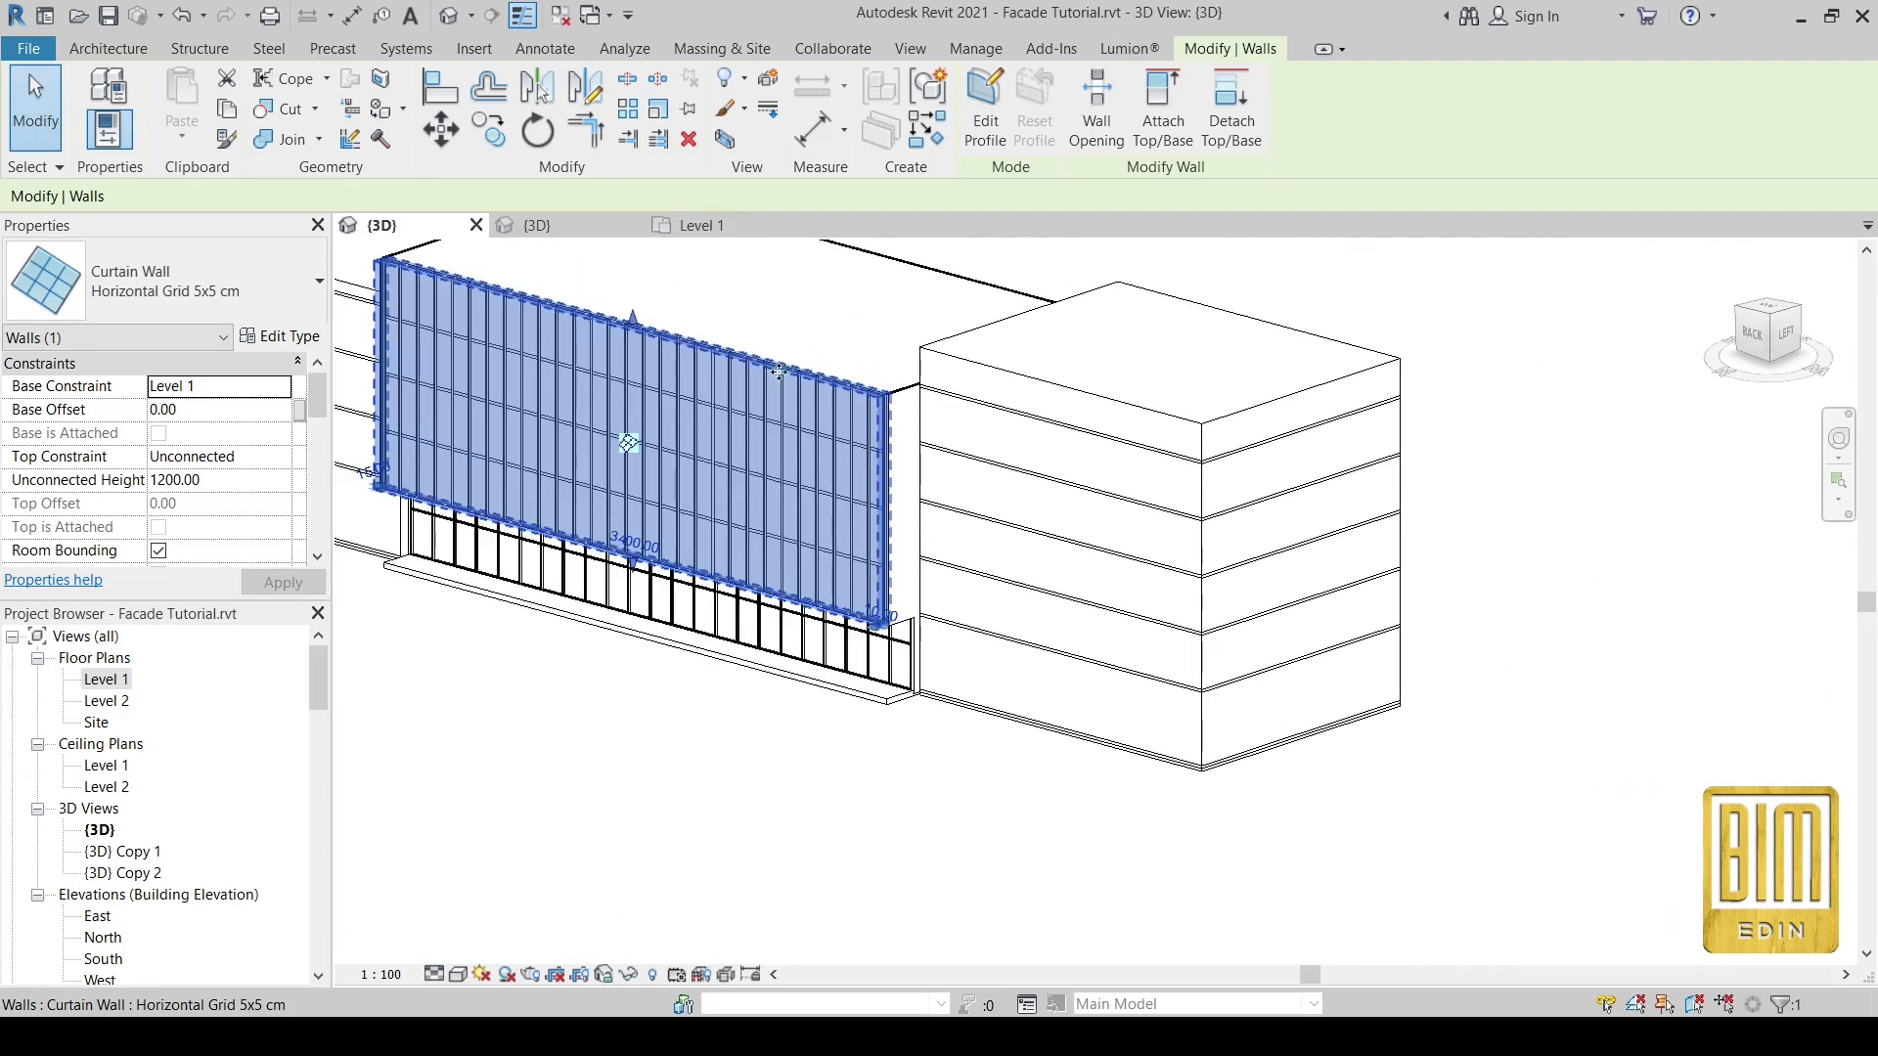
left_click(283, 339)
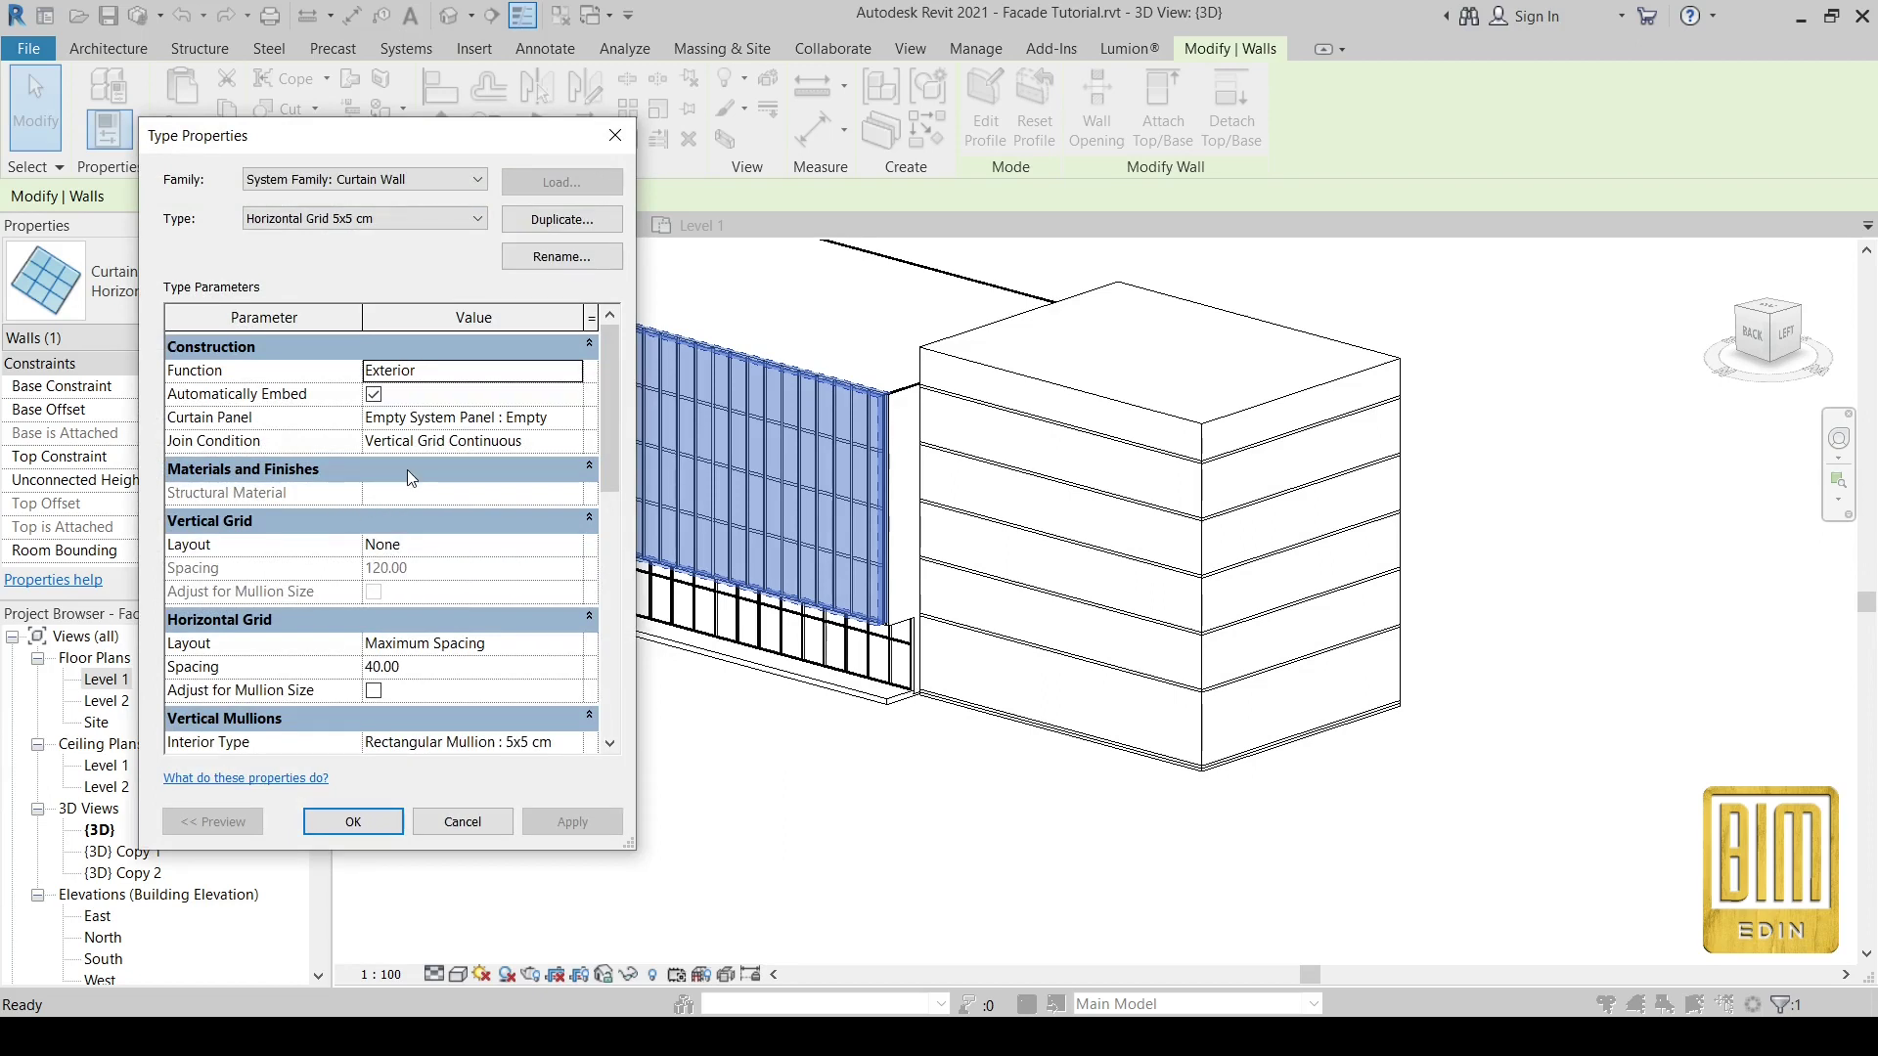
scroll(430, 691, "down", 3)
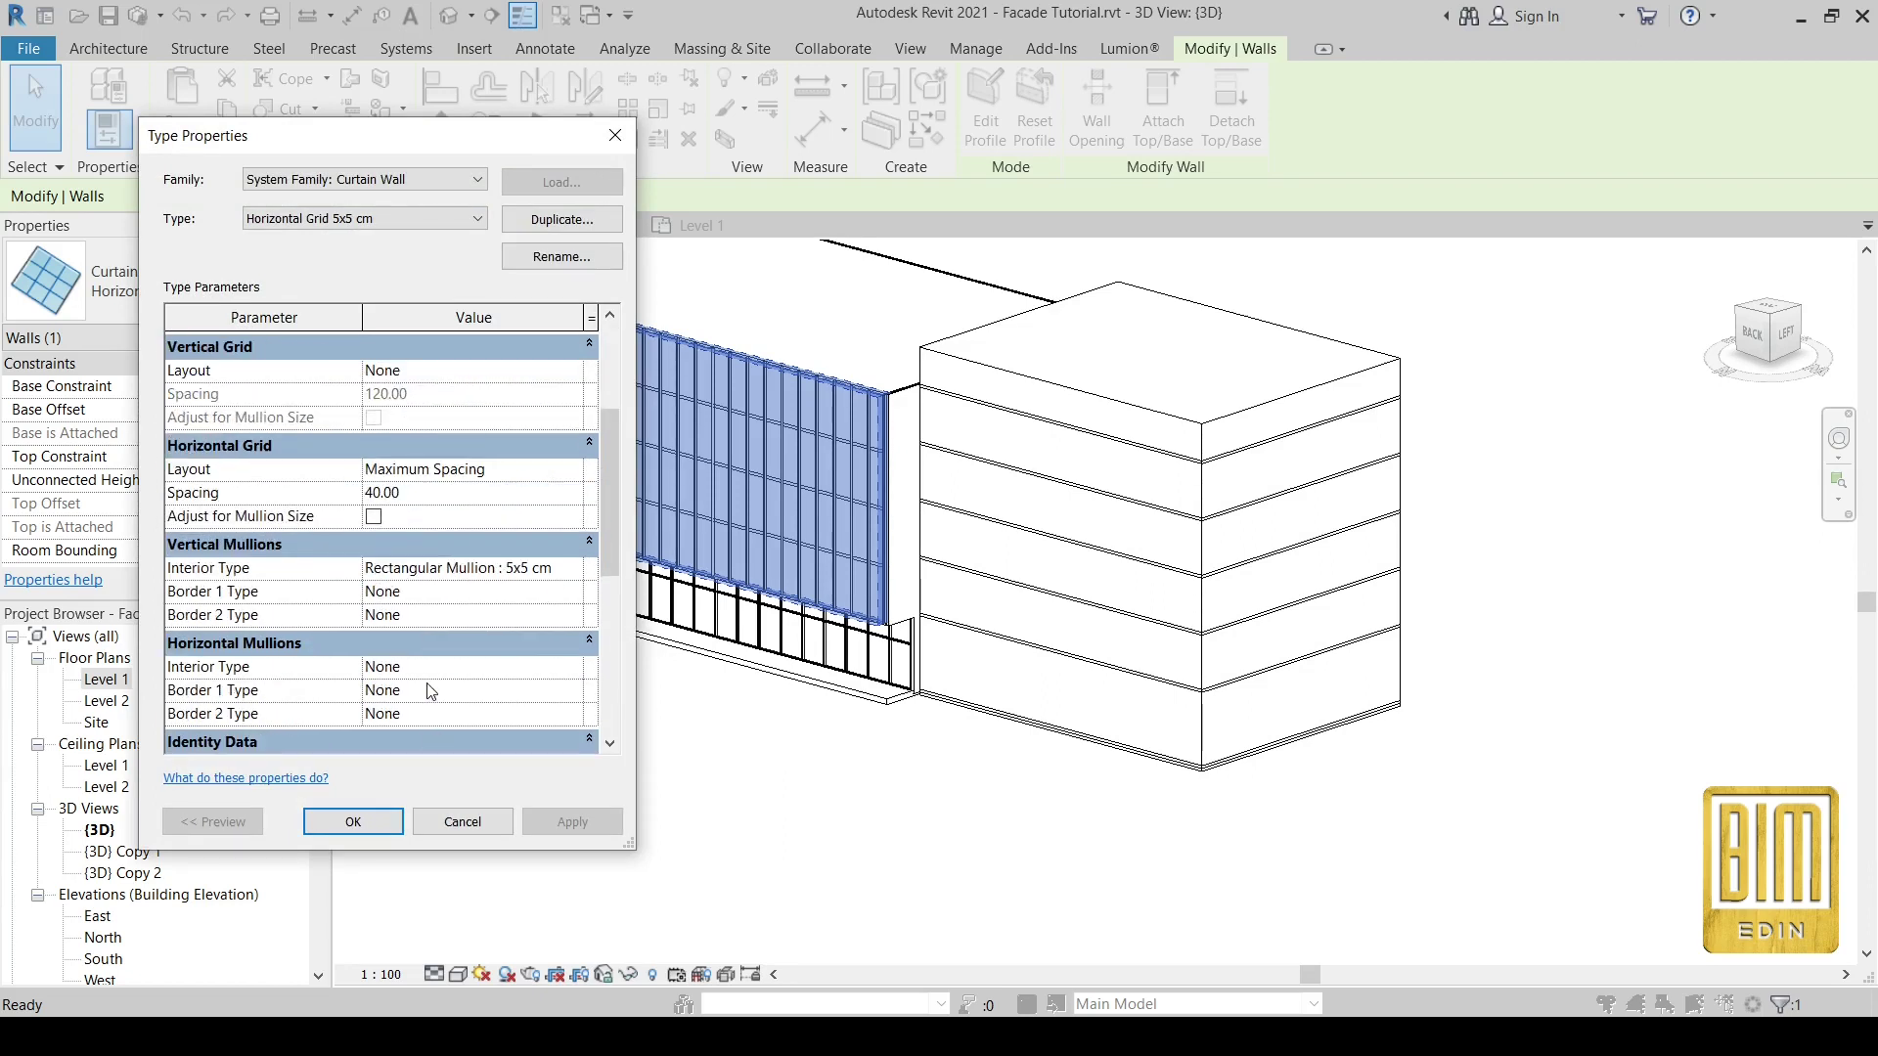
left_click(565, 569)
left_click(436, 594)
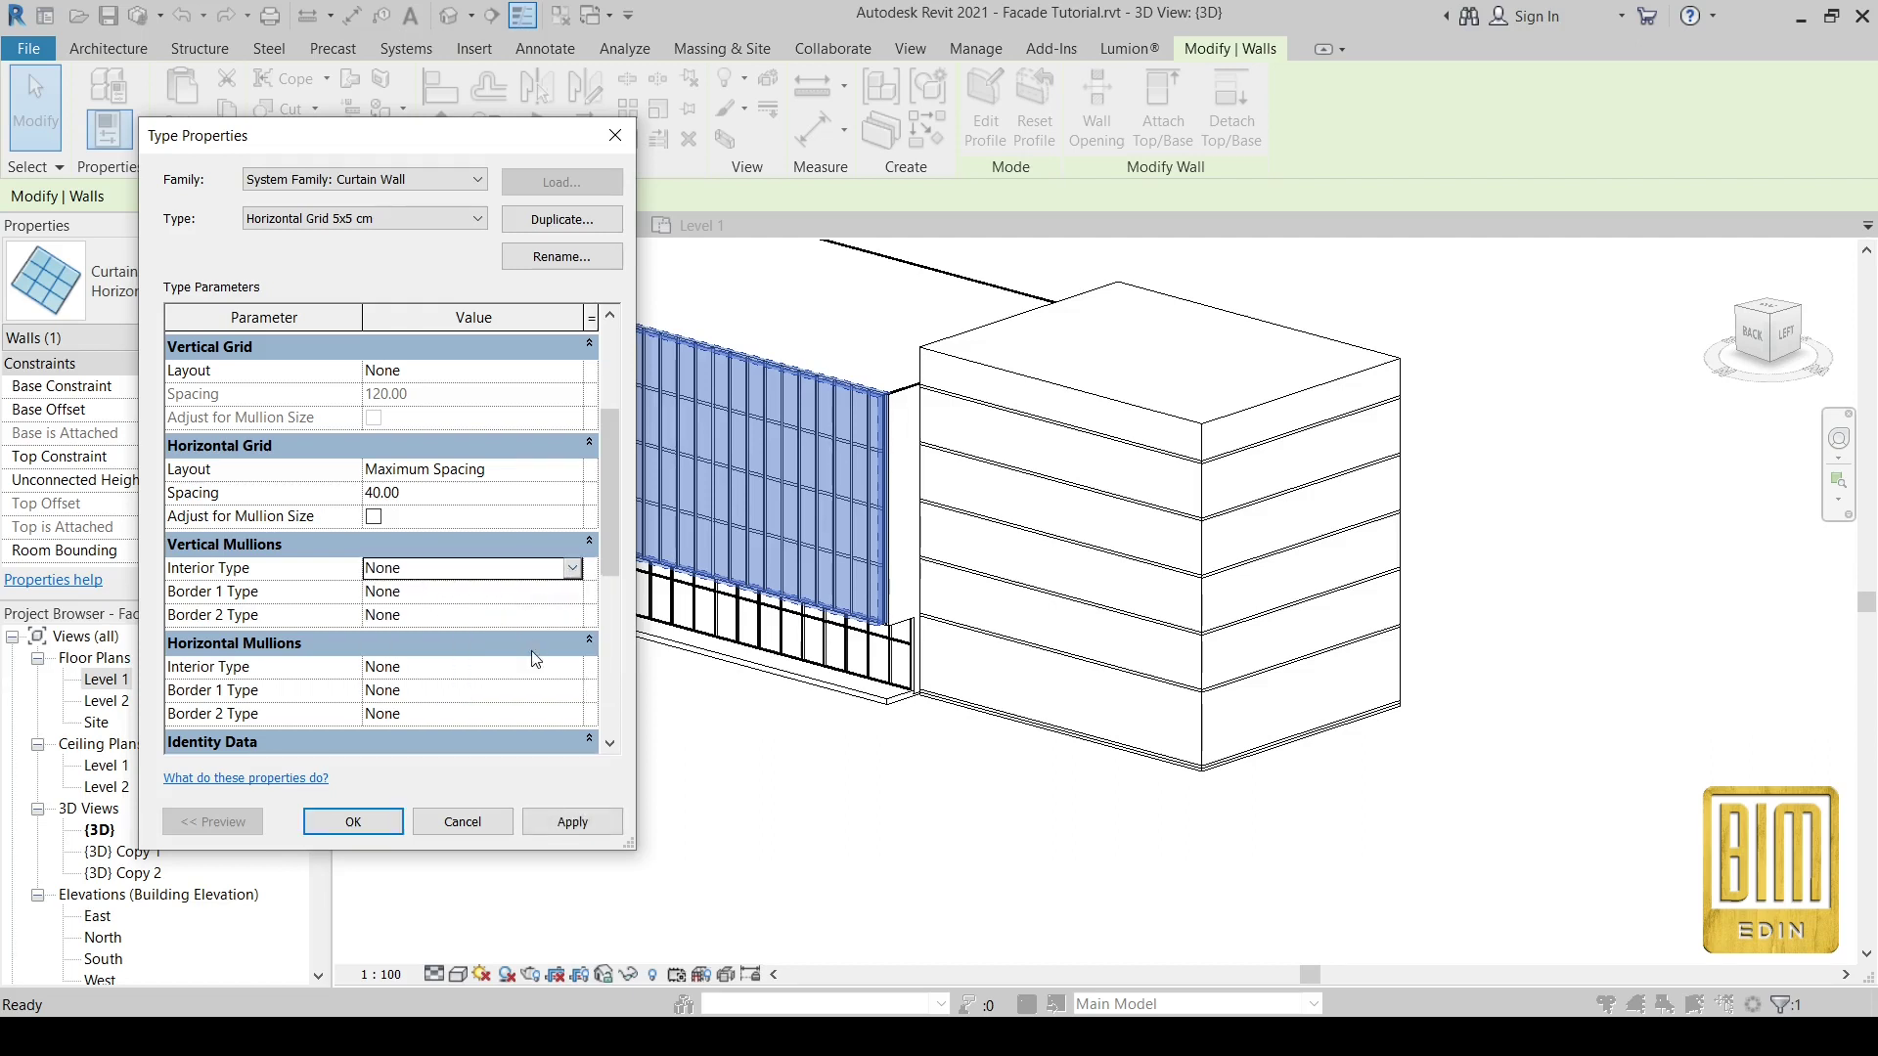
- Set horizontal interior mullions to Rectangular Mullion 5x5 cm and confirm
left_click(574, 669)
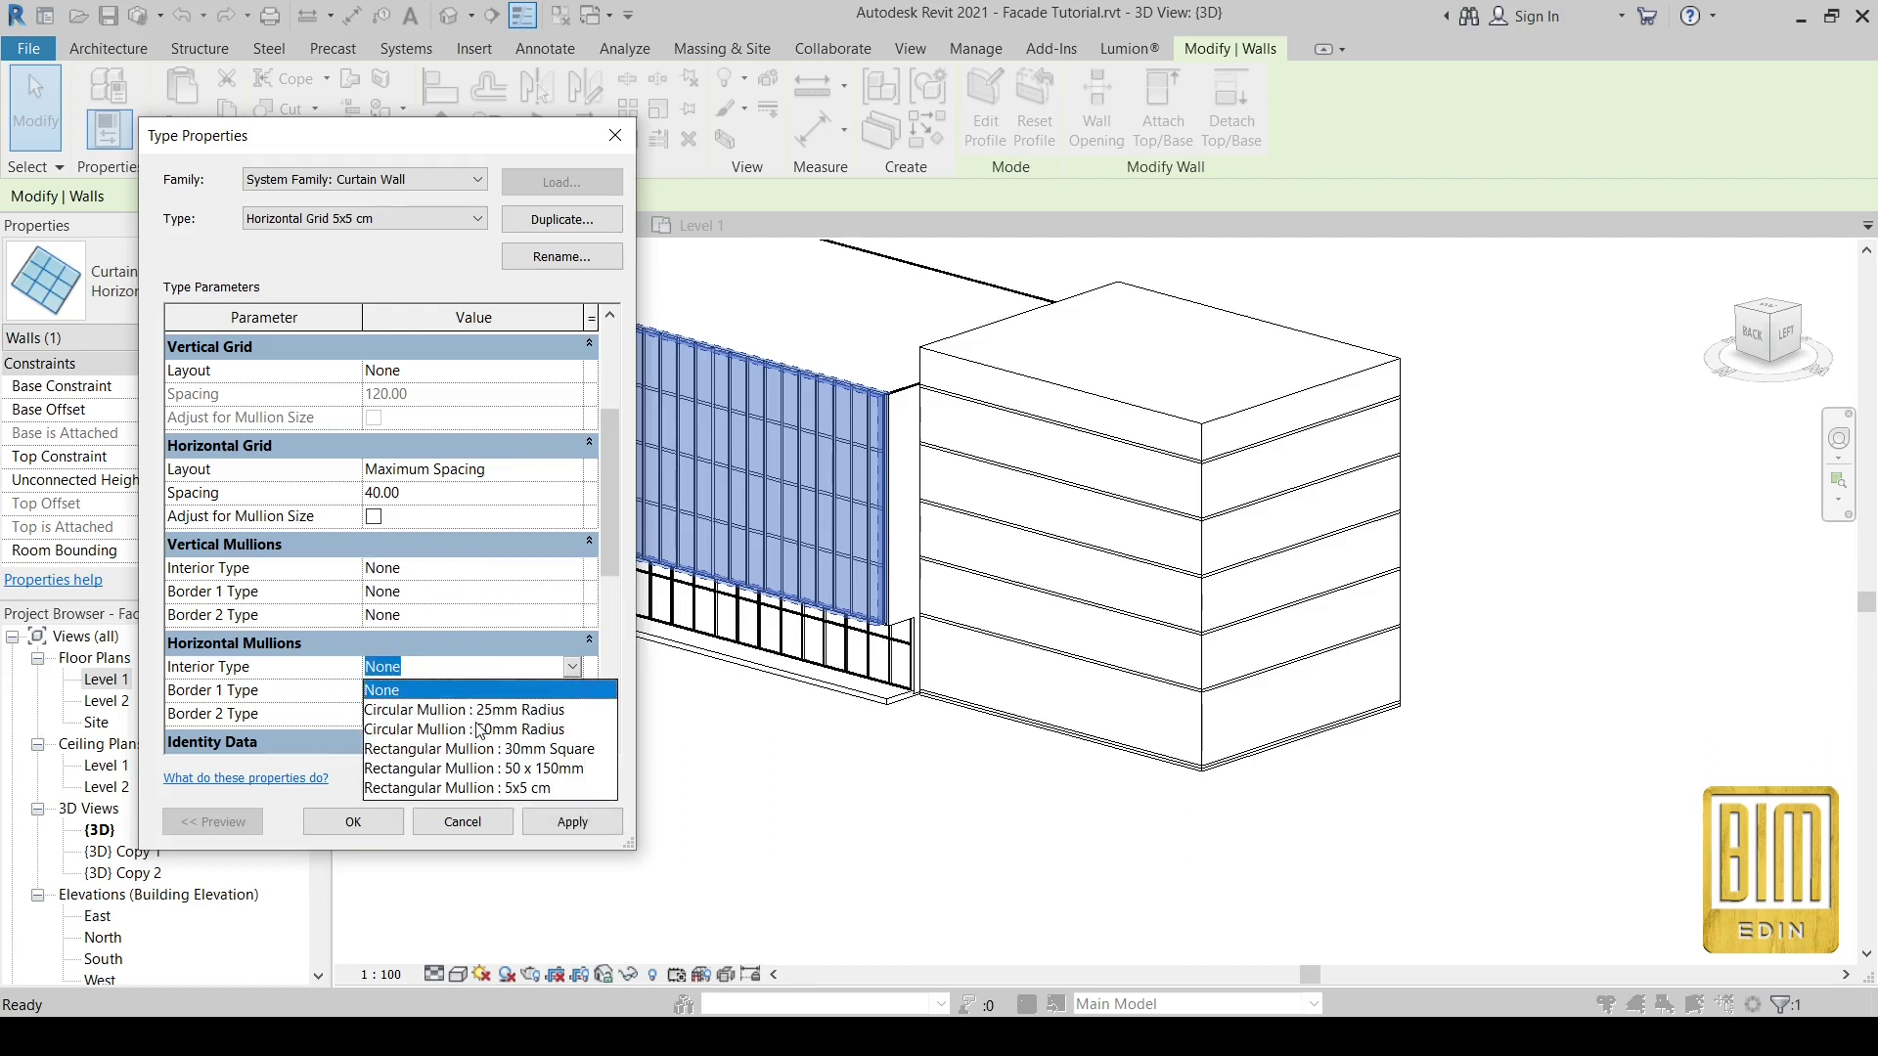
left_click(494, 789)
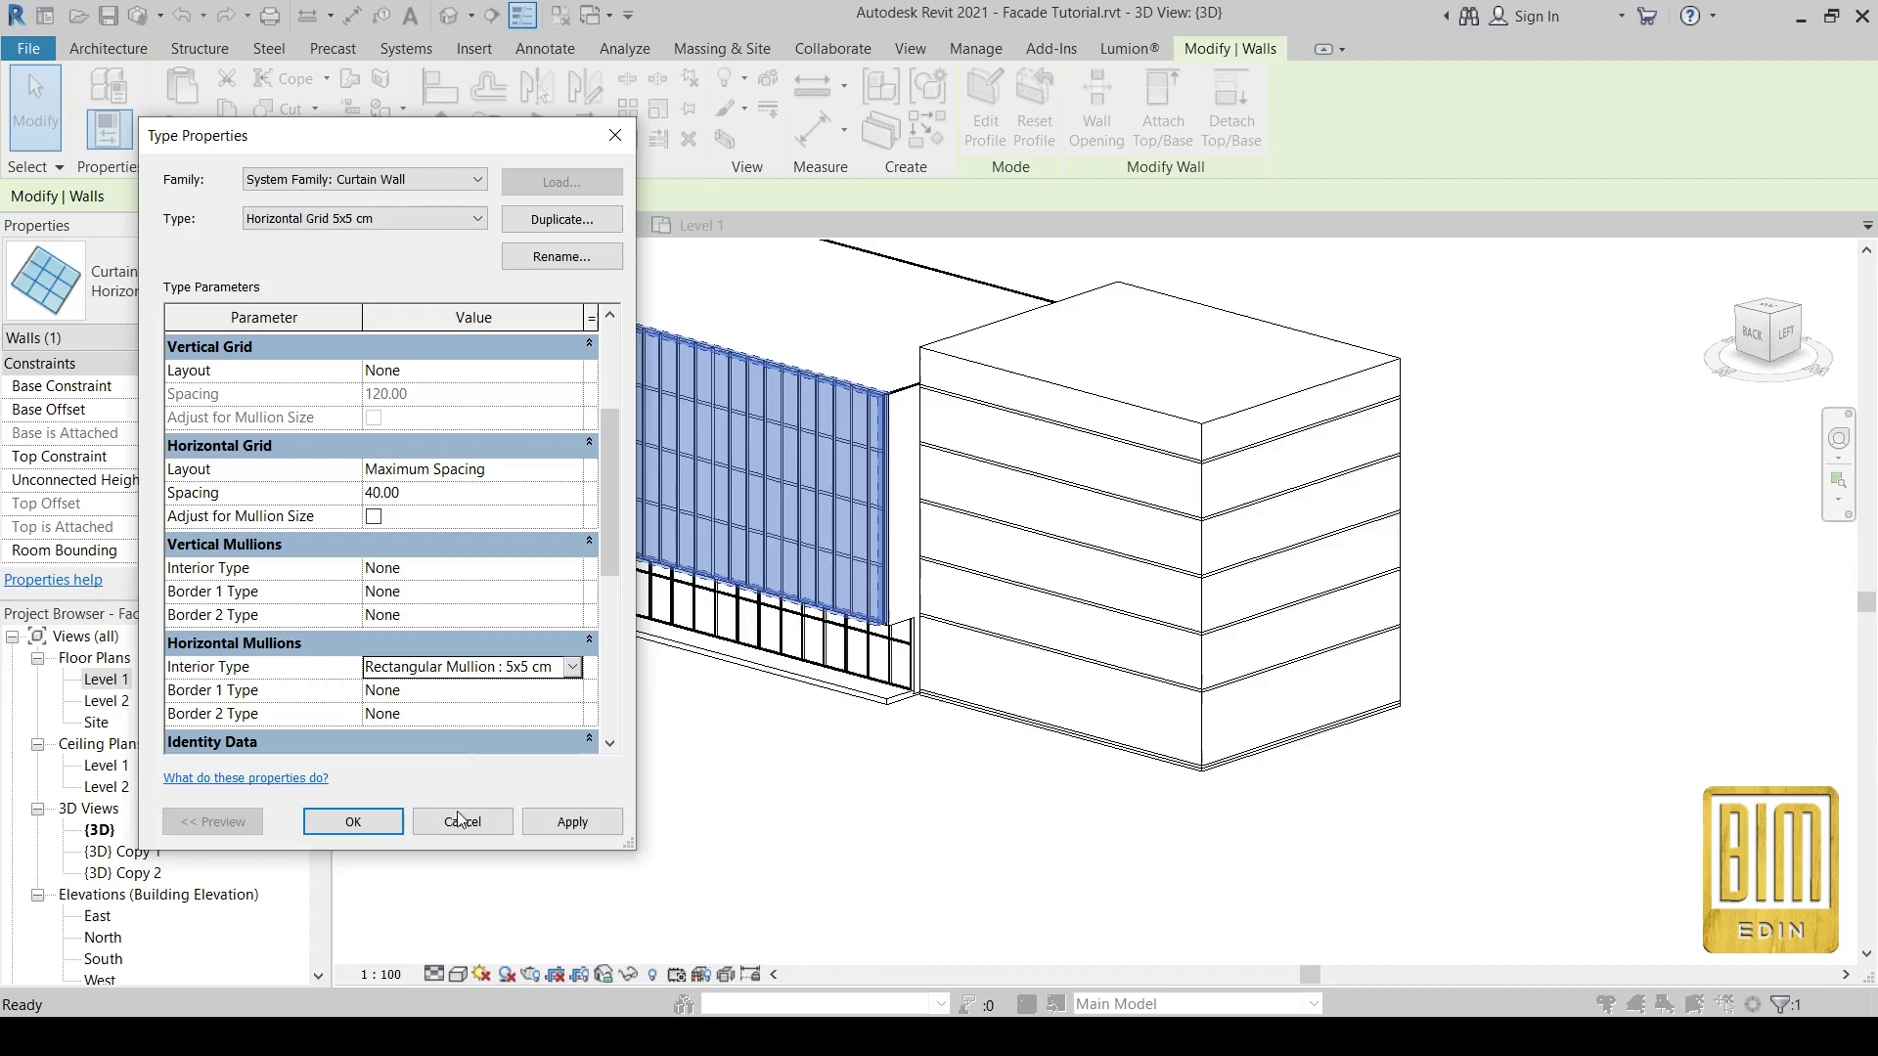
left_click(367, 822)
- Undo the horizontal-mullion change and reselect the curtain wall in the 3D view
scroll(880, 421, "up", 2)
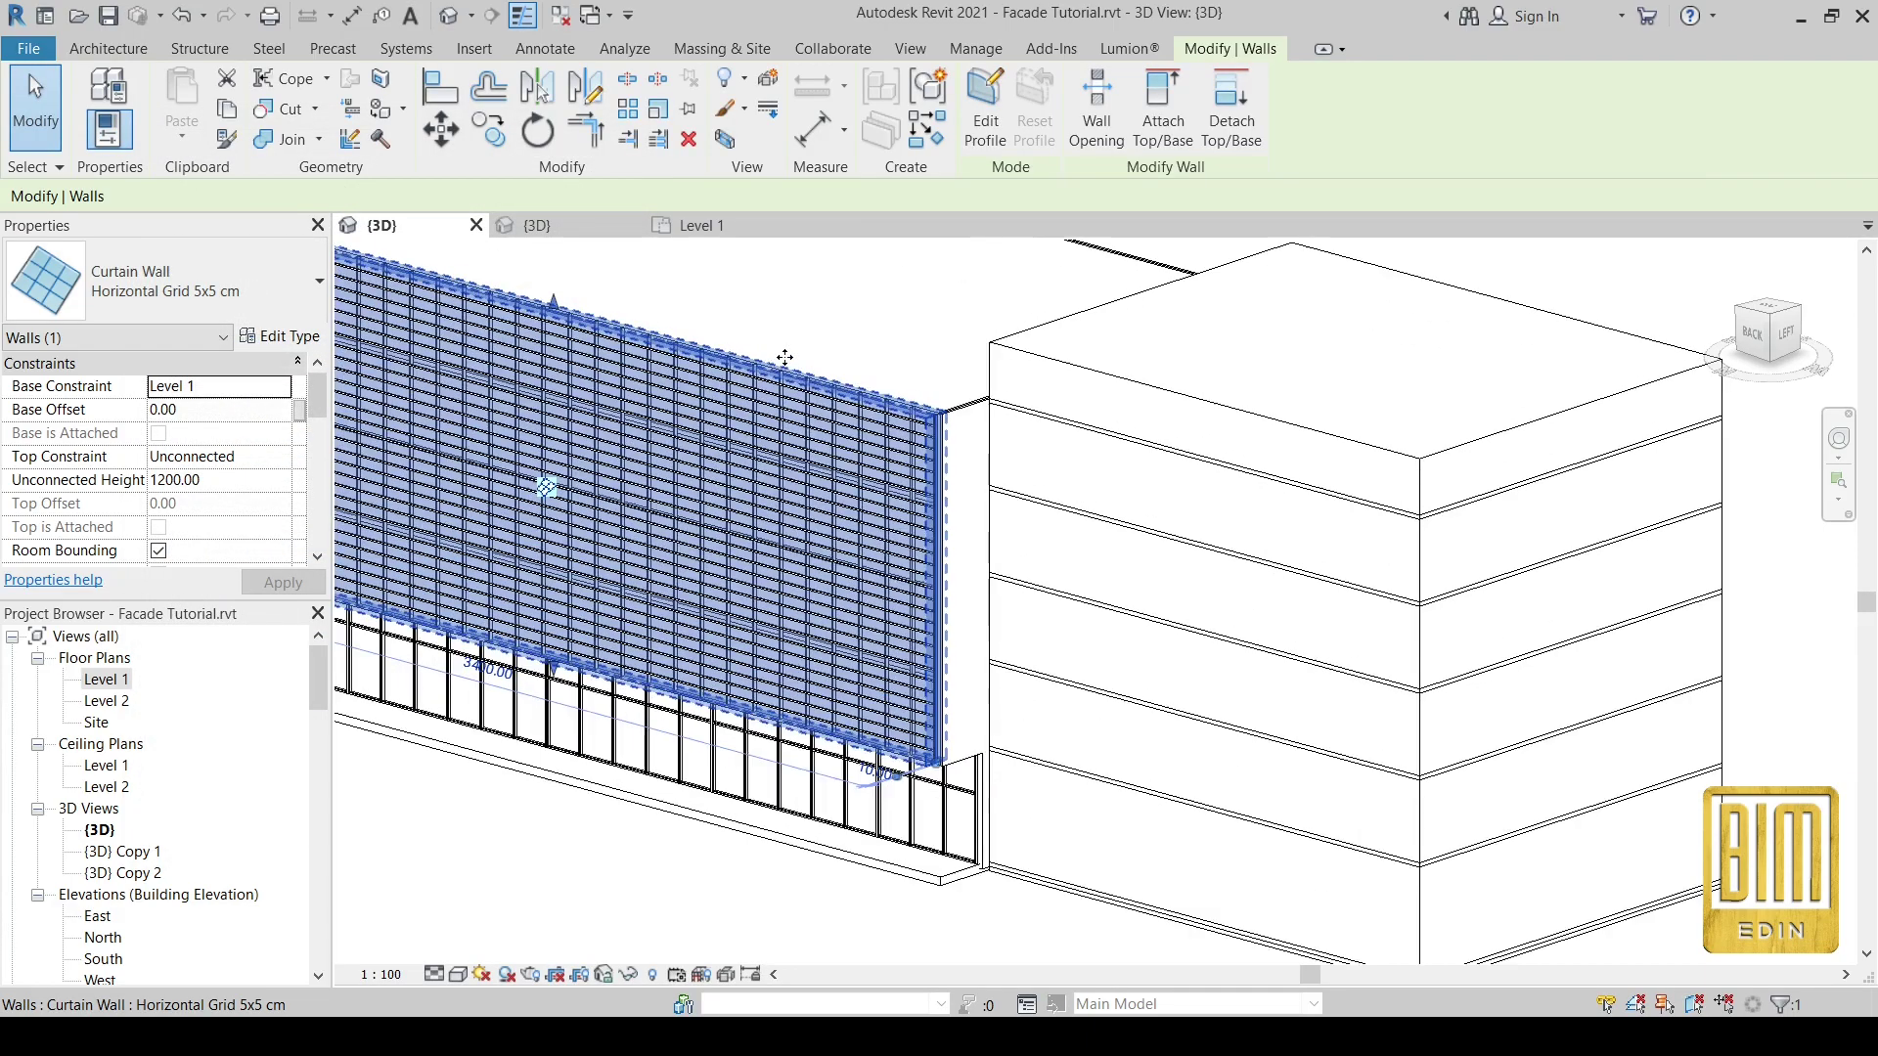
scroll(1013, 479, "up", 2)
scroll(1012, 479, "up", 2)
scroll(1013, 479, "up", 2)
scroll(1012, 479, "up", 1)
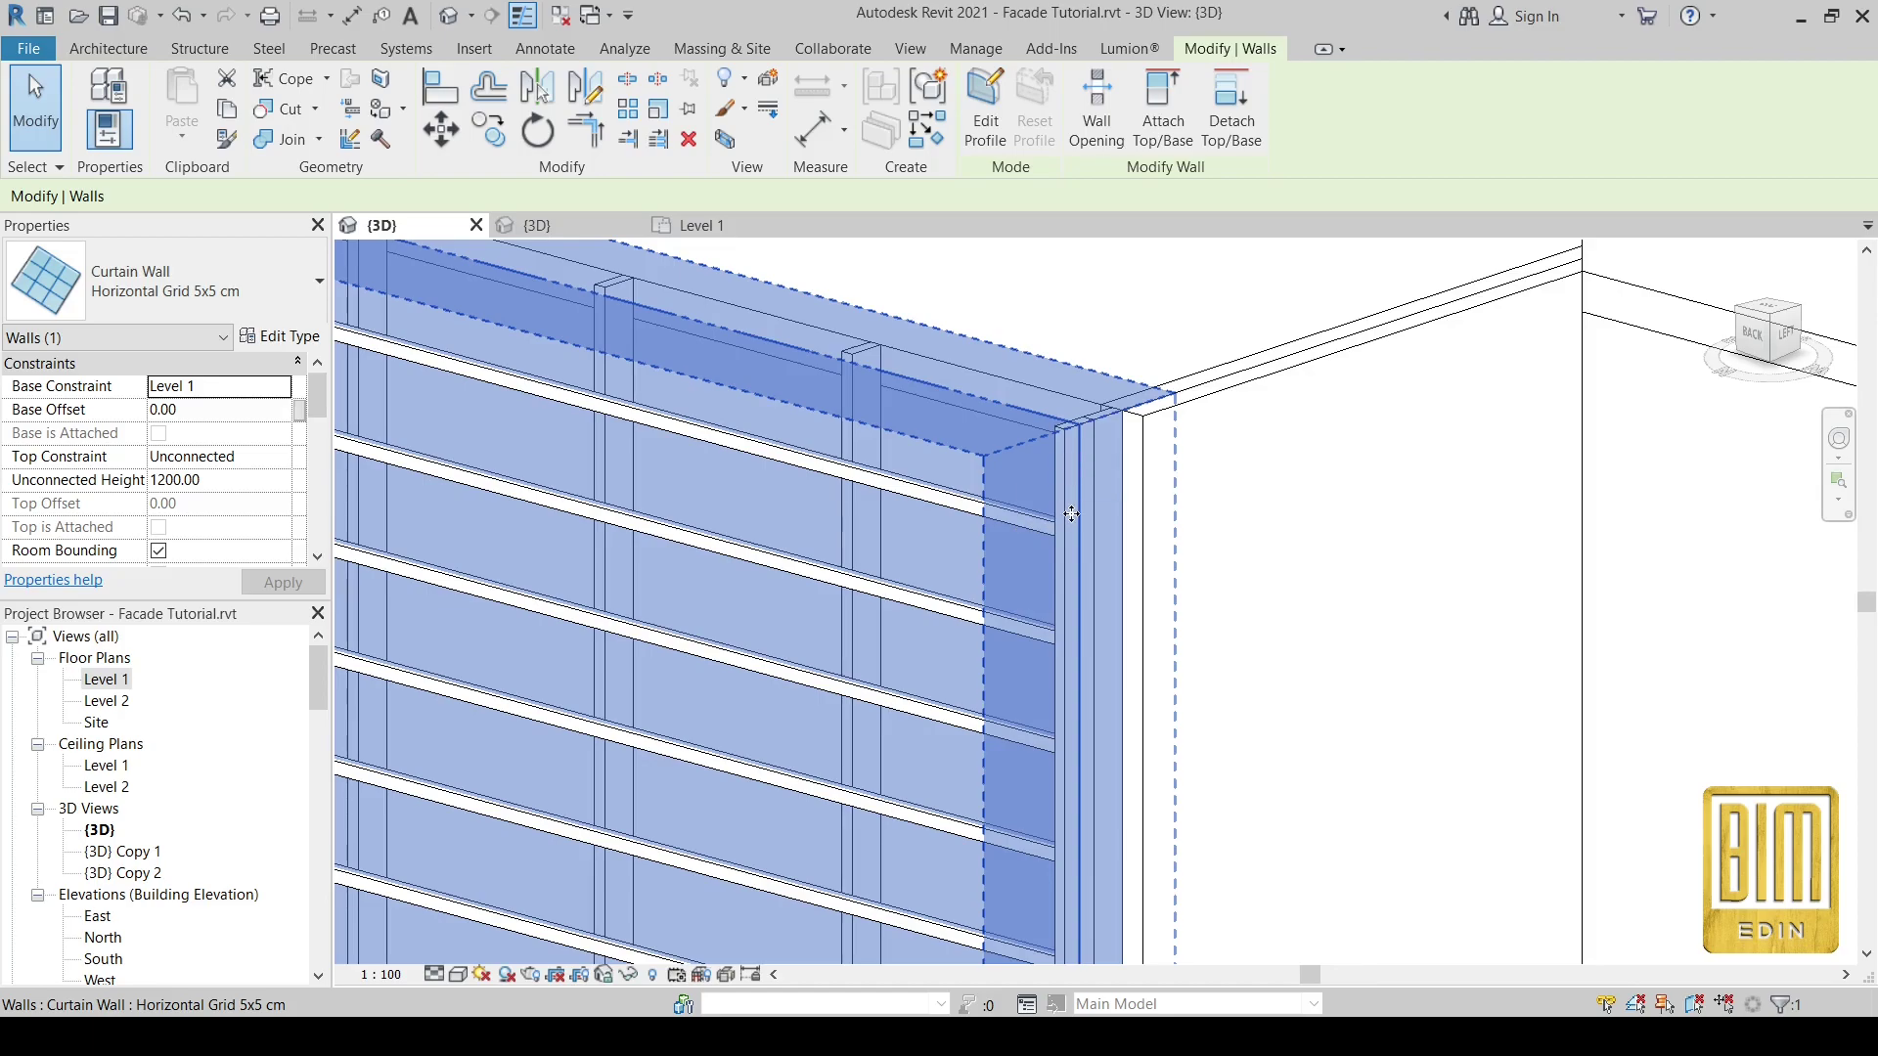
scroll(1063, 496, "down", 2)
scroll(1063, 490, "down", 2)
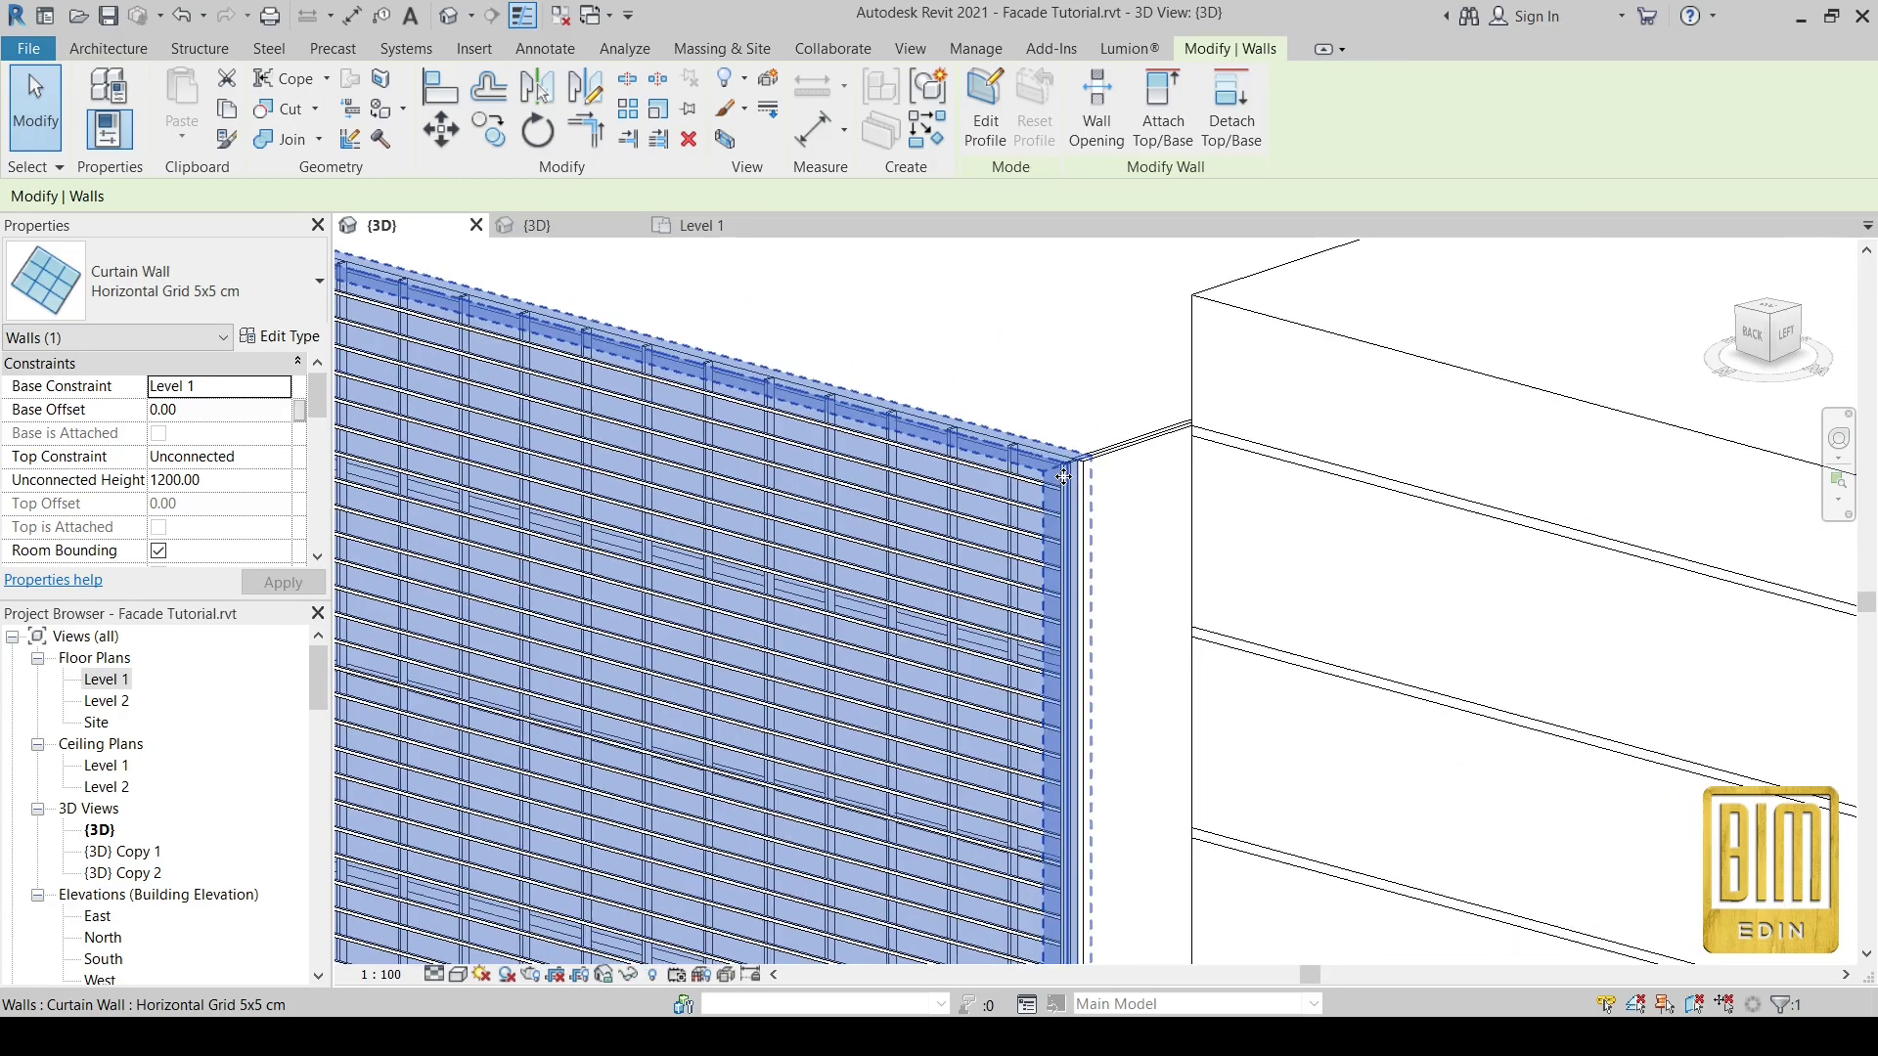
scroll(1064, 484, "down", 2)
scroll(1064, 478, "down", 1)
scroll(577, 327, "up", 1)
scroll(579, 324, "up", 2)
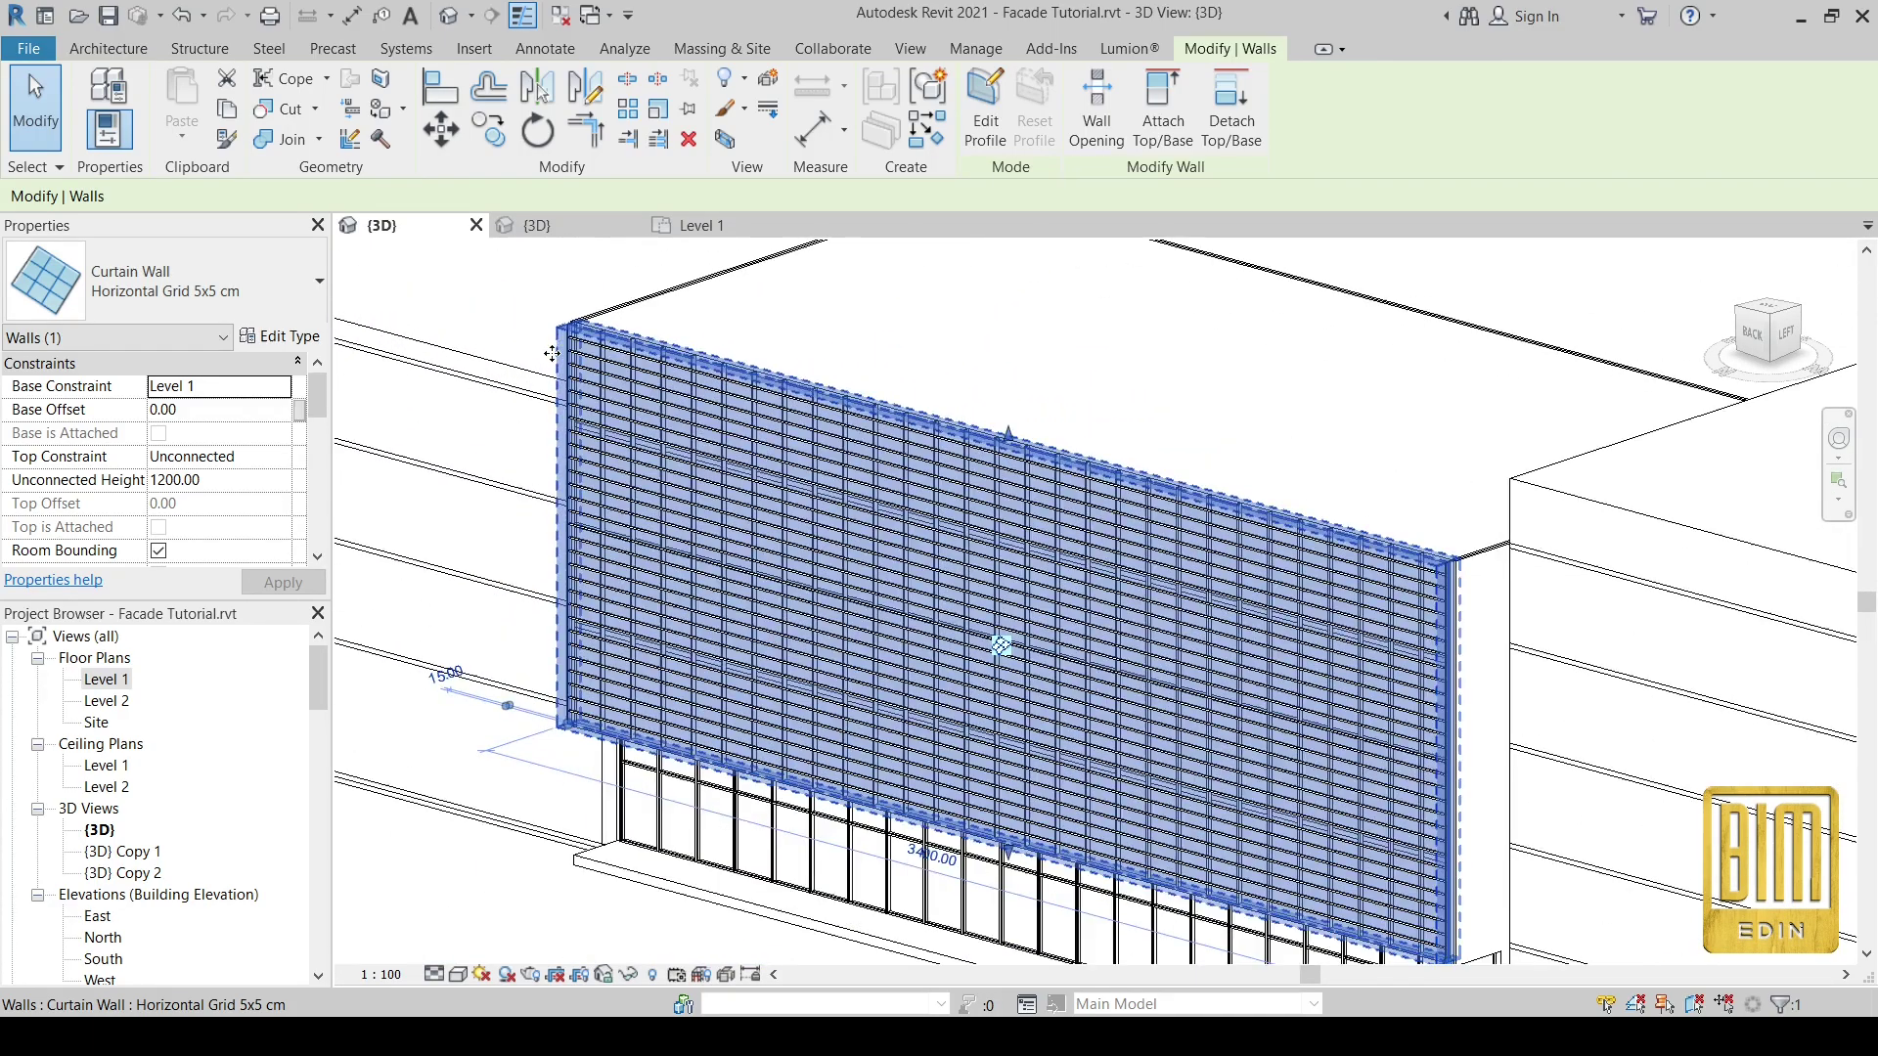
scroll(581, 321, "up", 3)
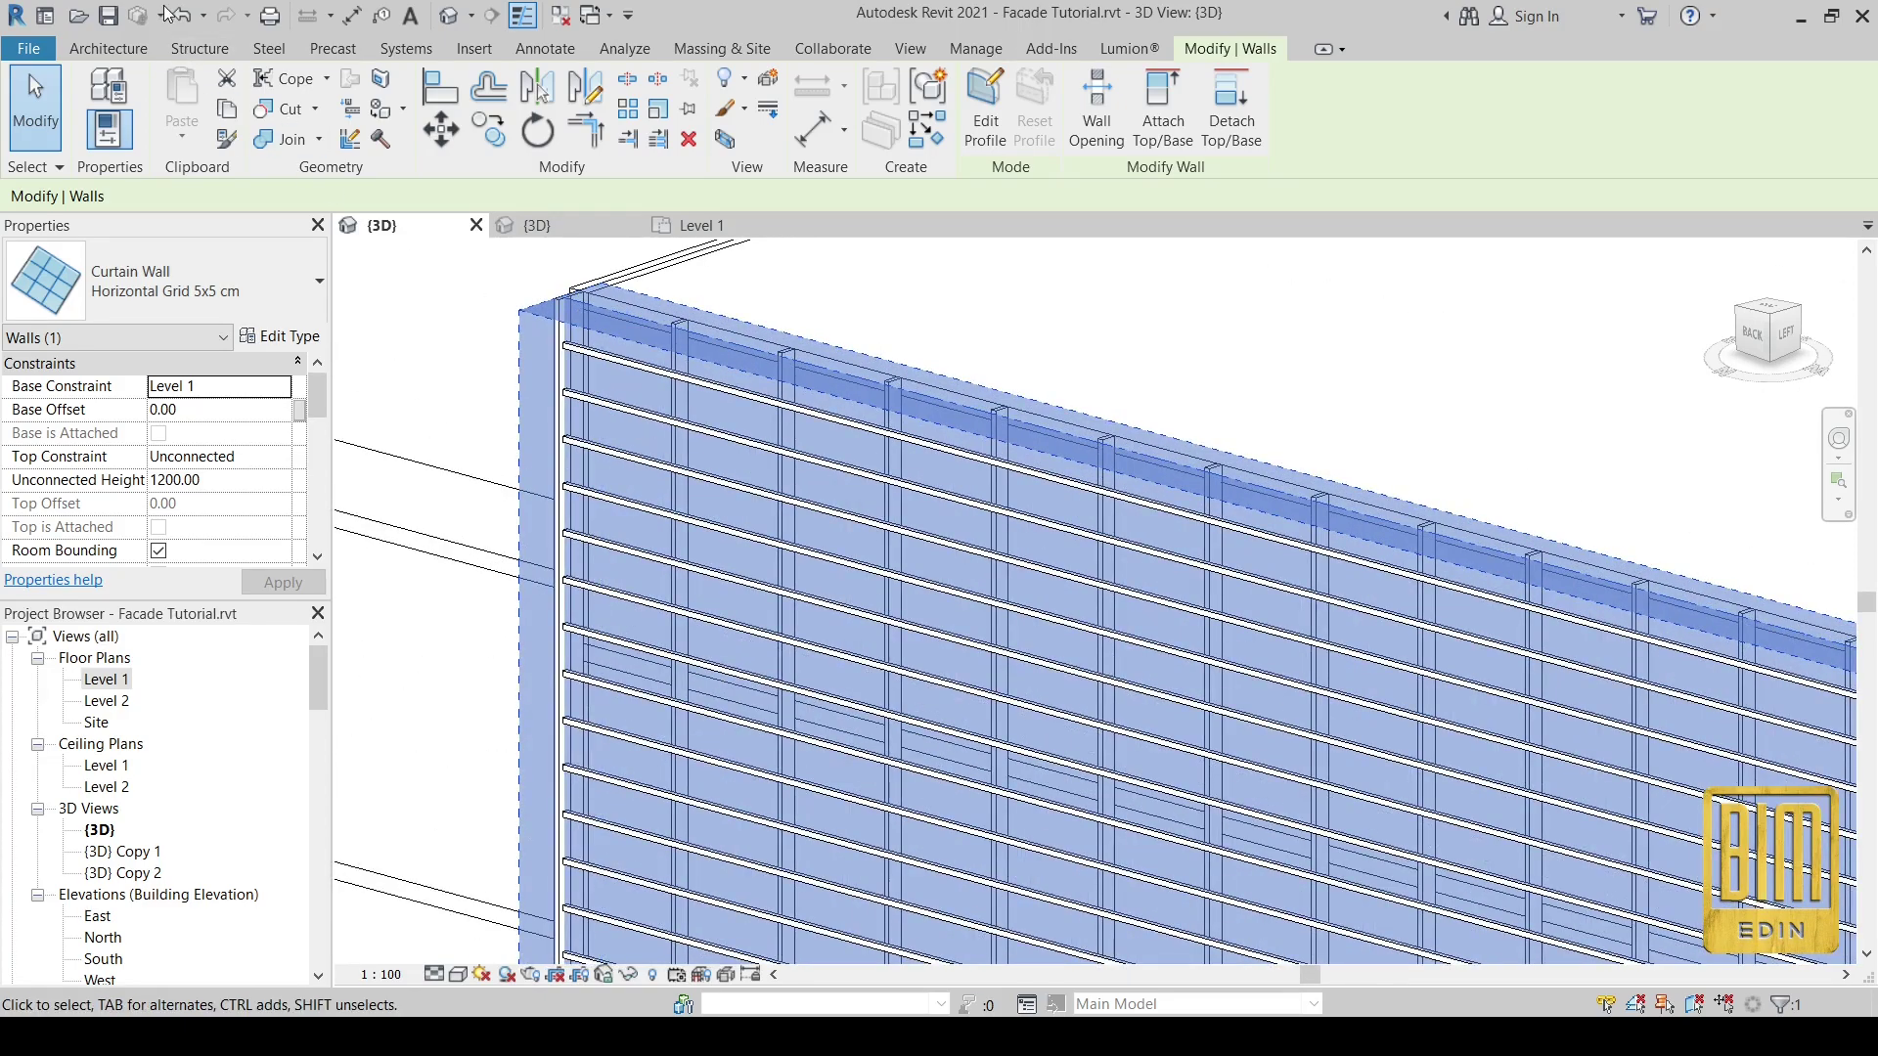
left_click(184, 16)
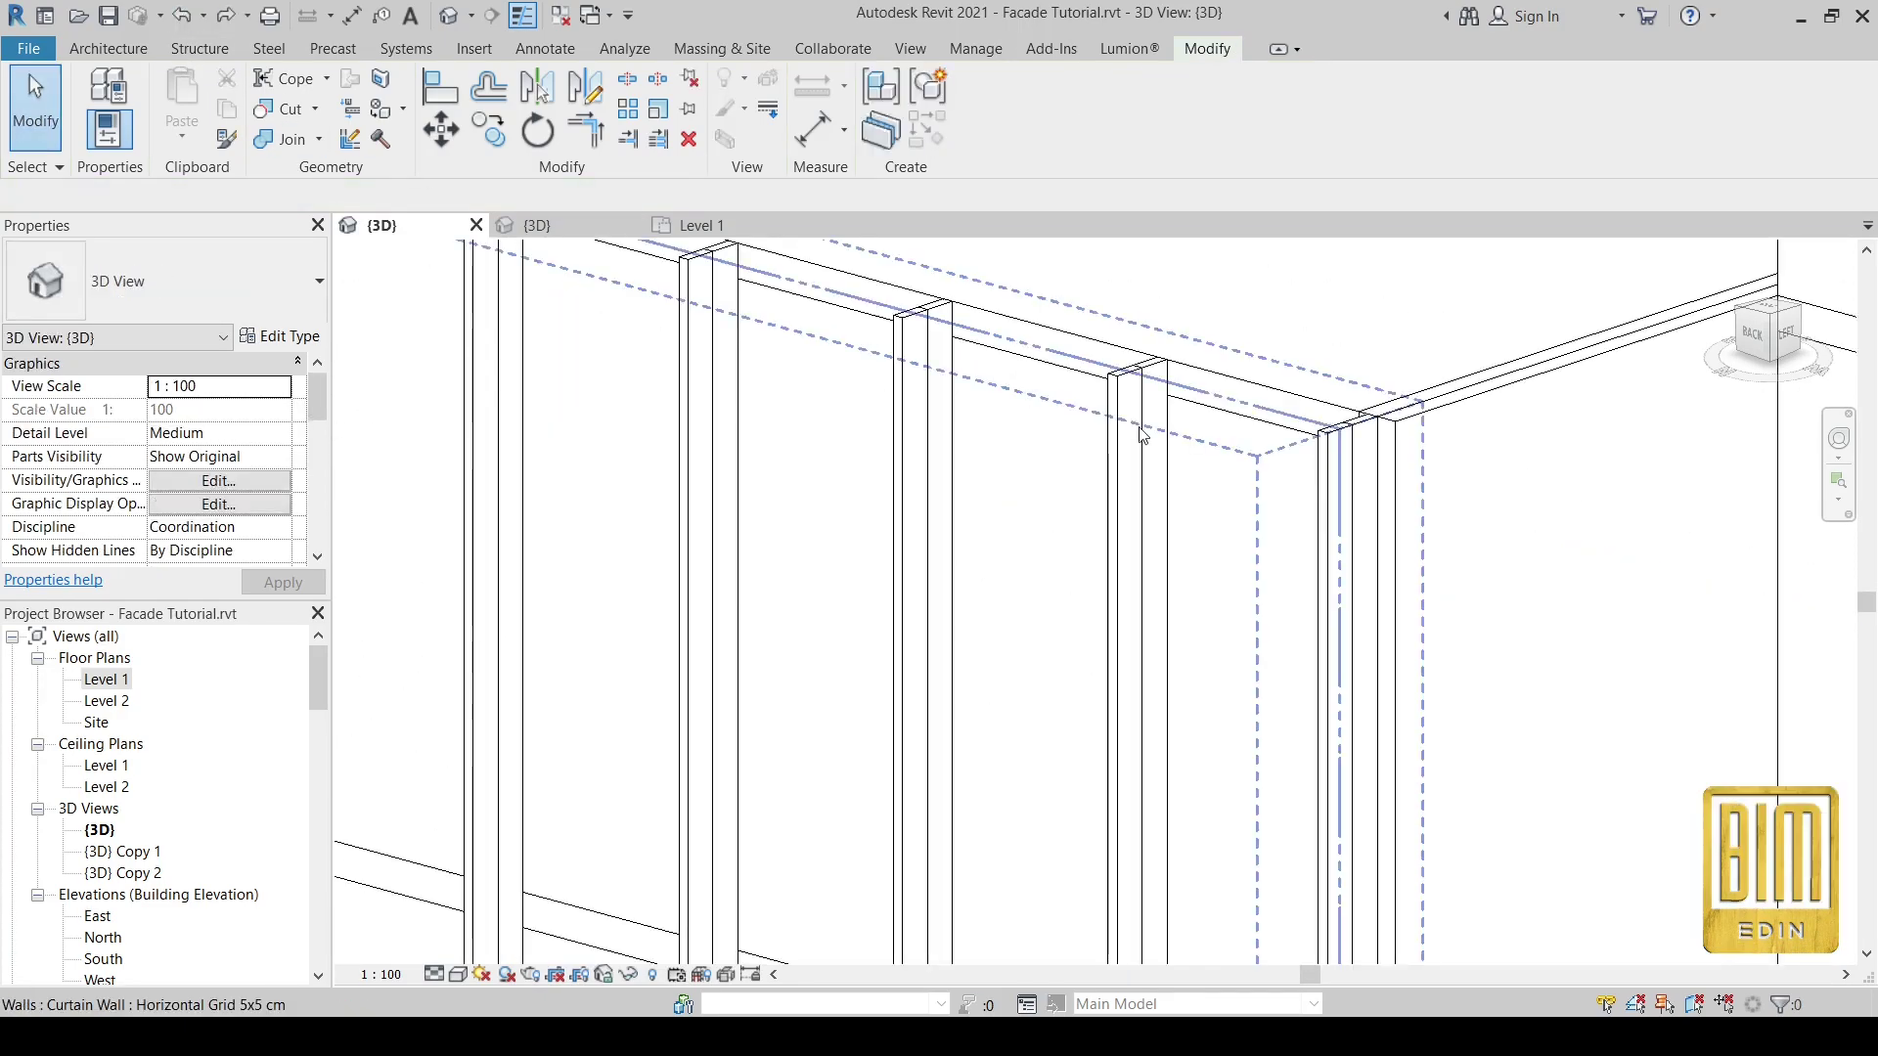
left_click(1340, 489)
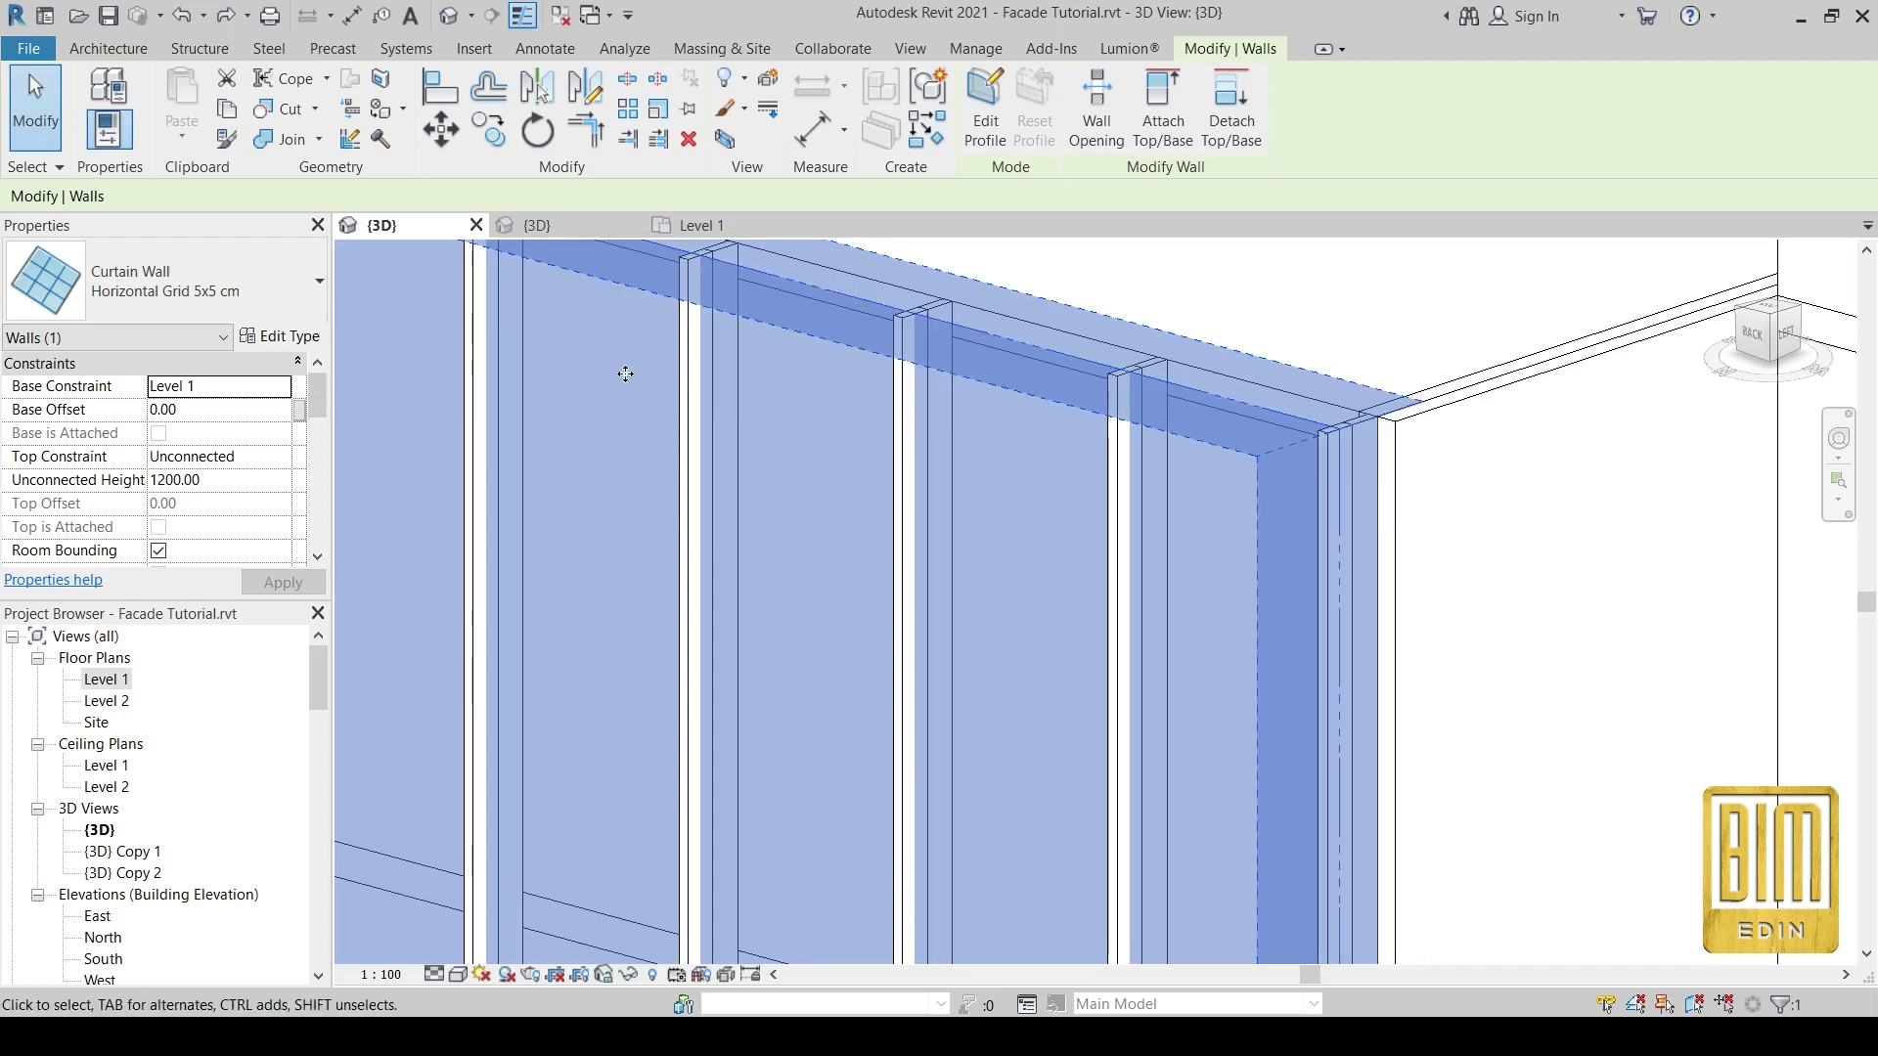
- Set the vertical grid layout to None and horizontal grid to Maximum Spacing 40
left_click(281, 335)
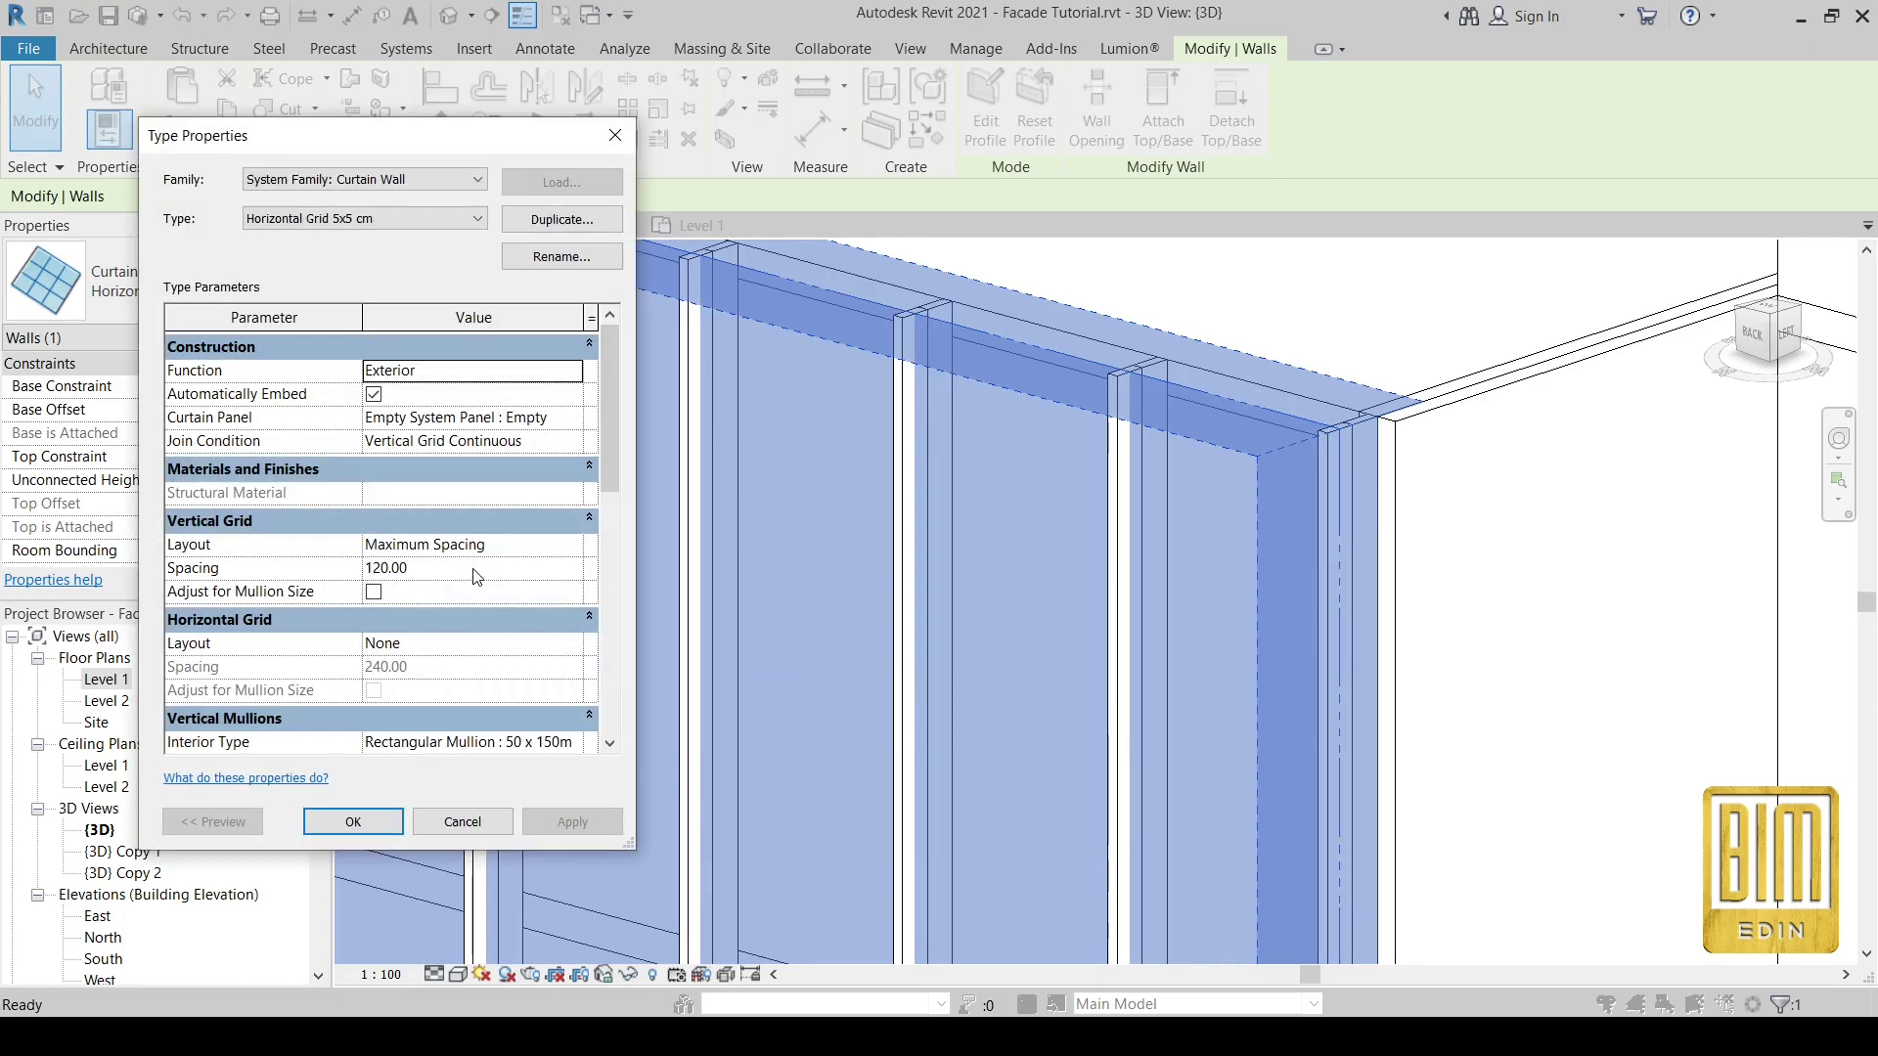
scroll(472, 567, "down", 5)
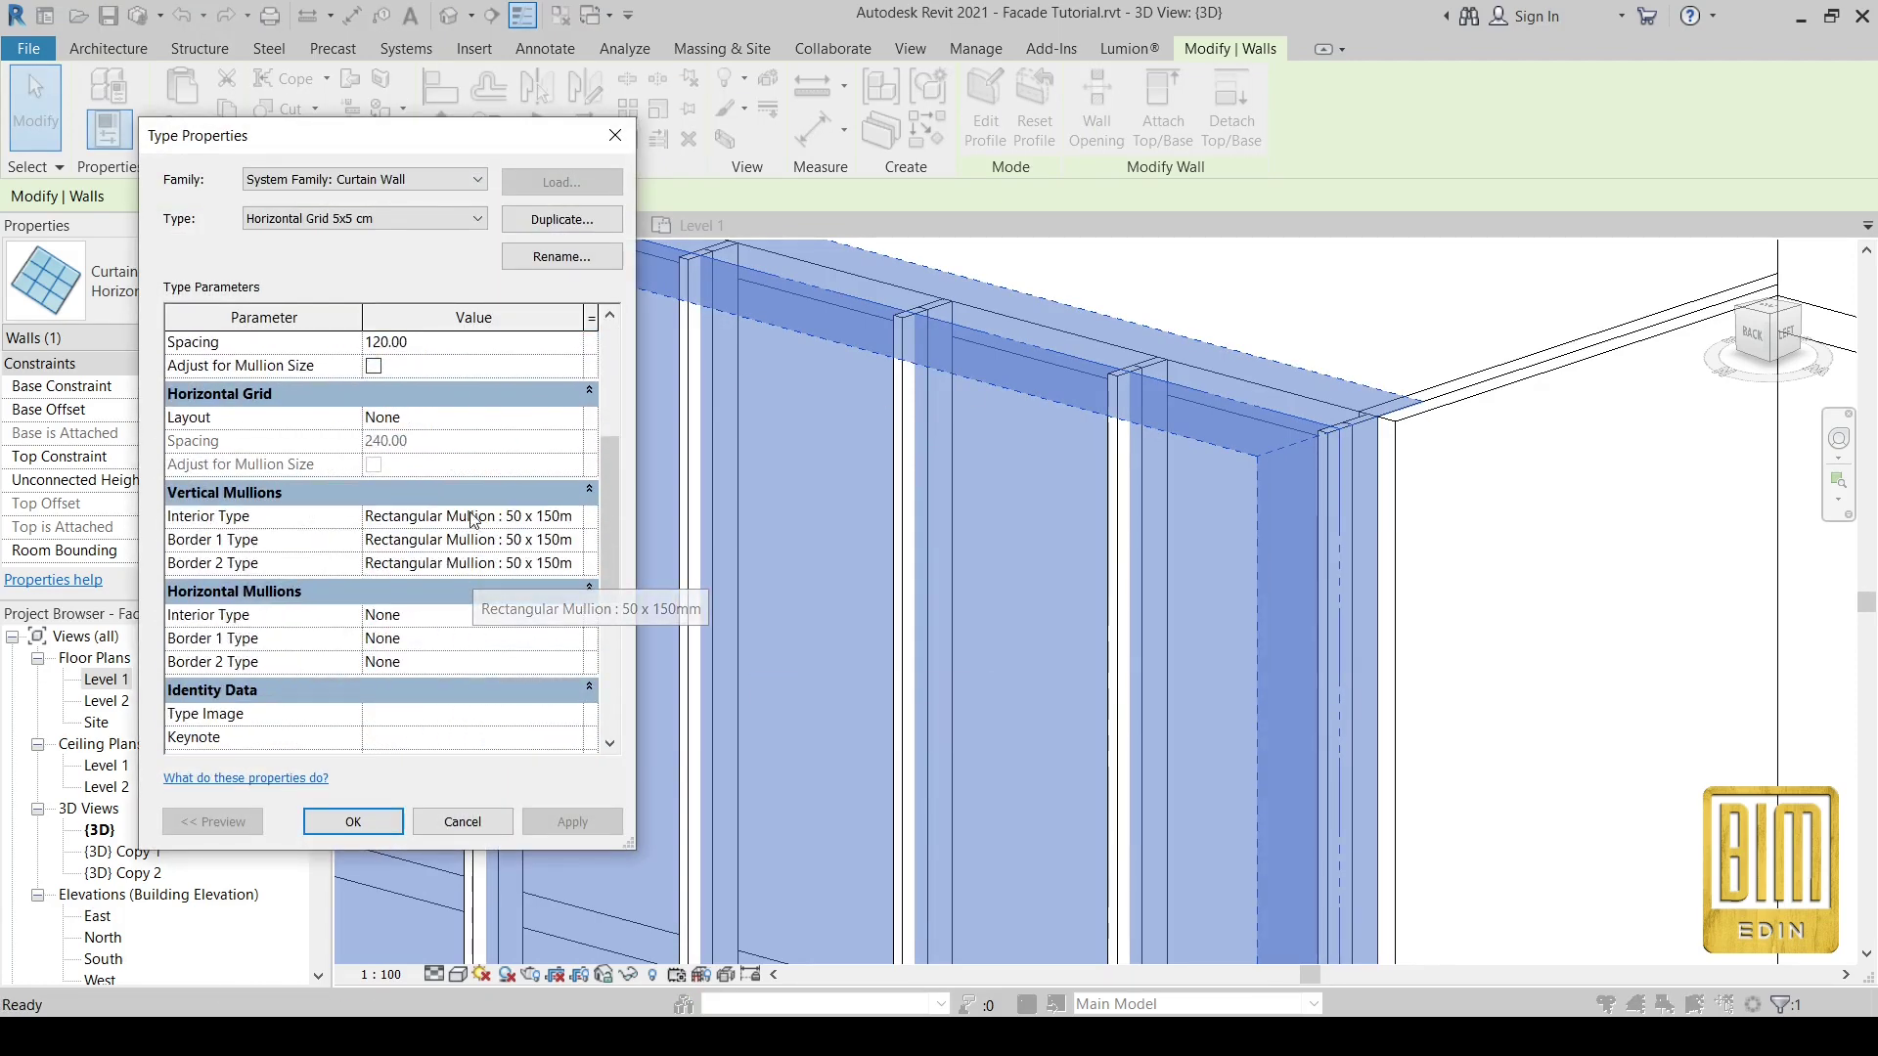
scroll(473, 568, "up", 2)
scroll(460, 435, "up", 2)
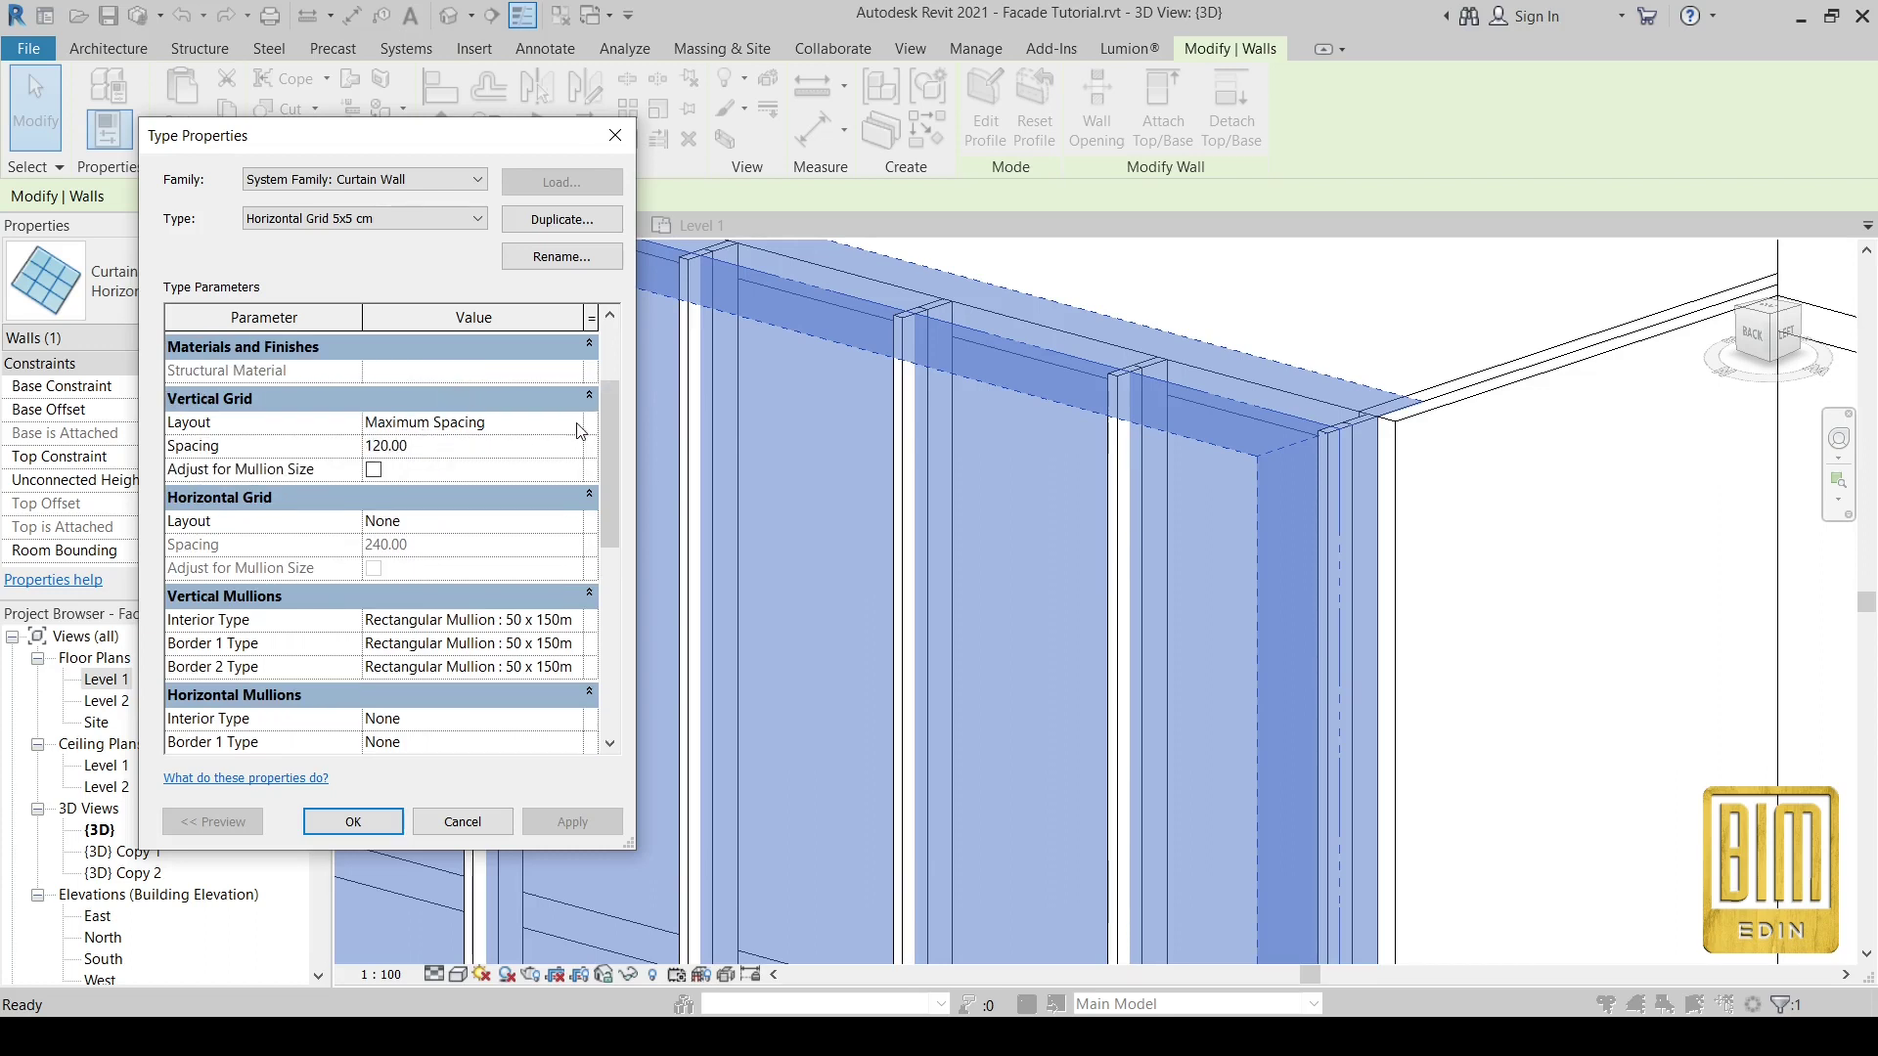
left_click(577, 424)
left_click(445, 452)
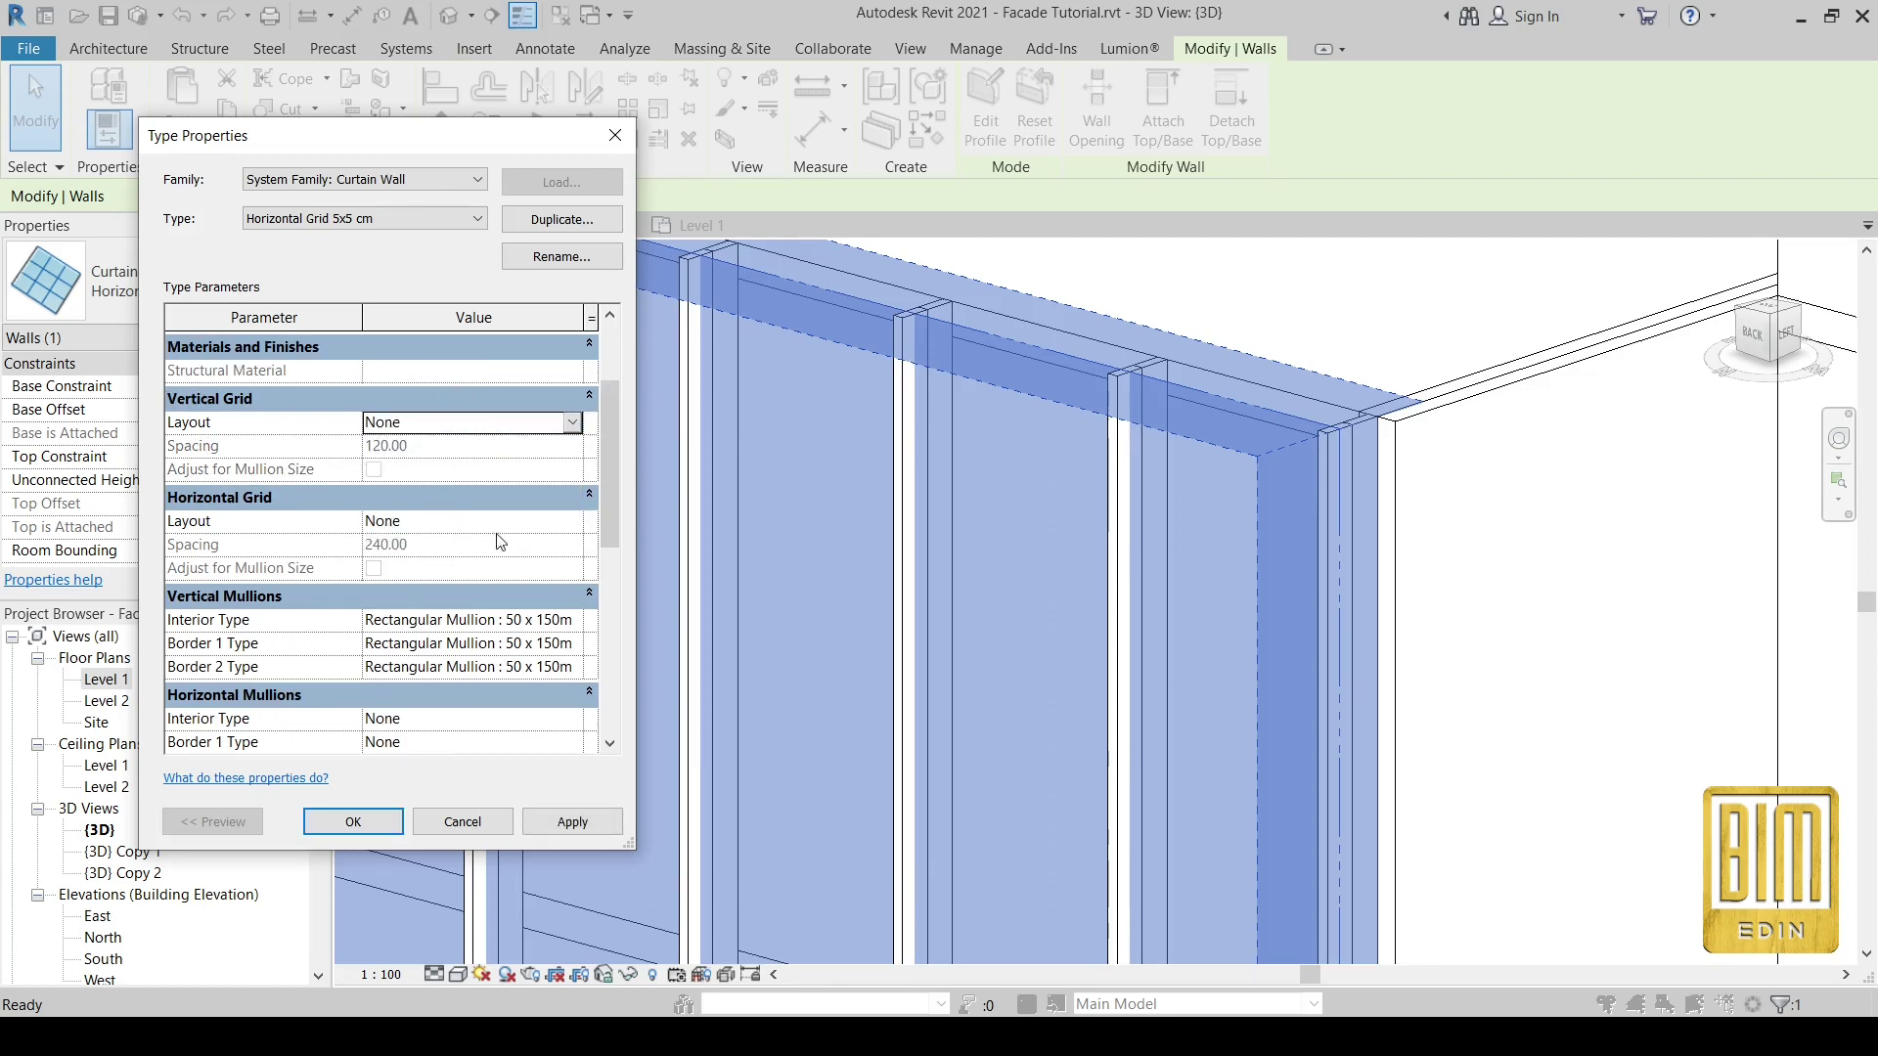
left_click(572, 522)
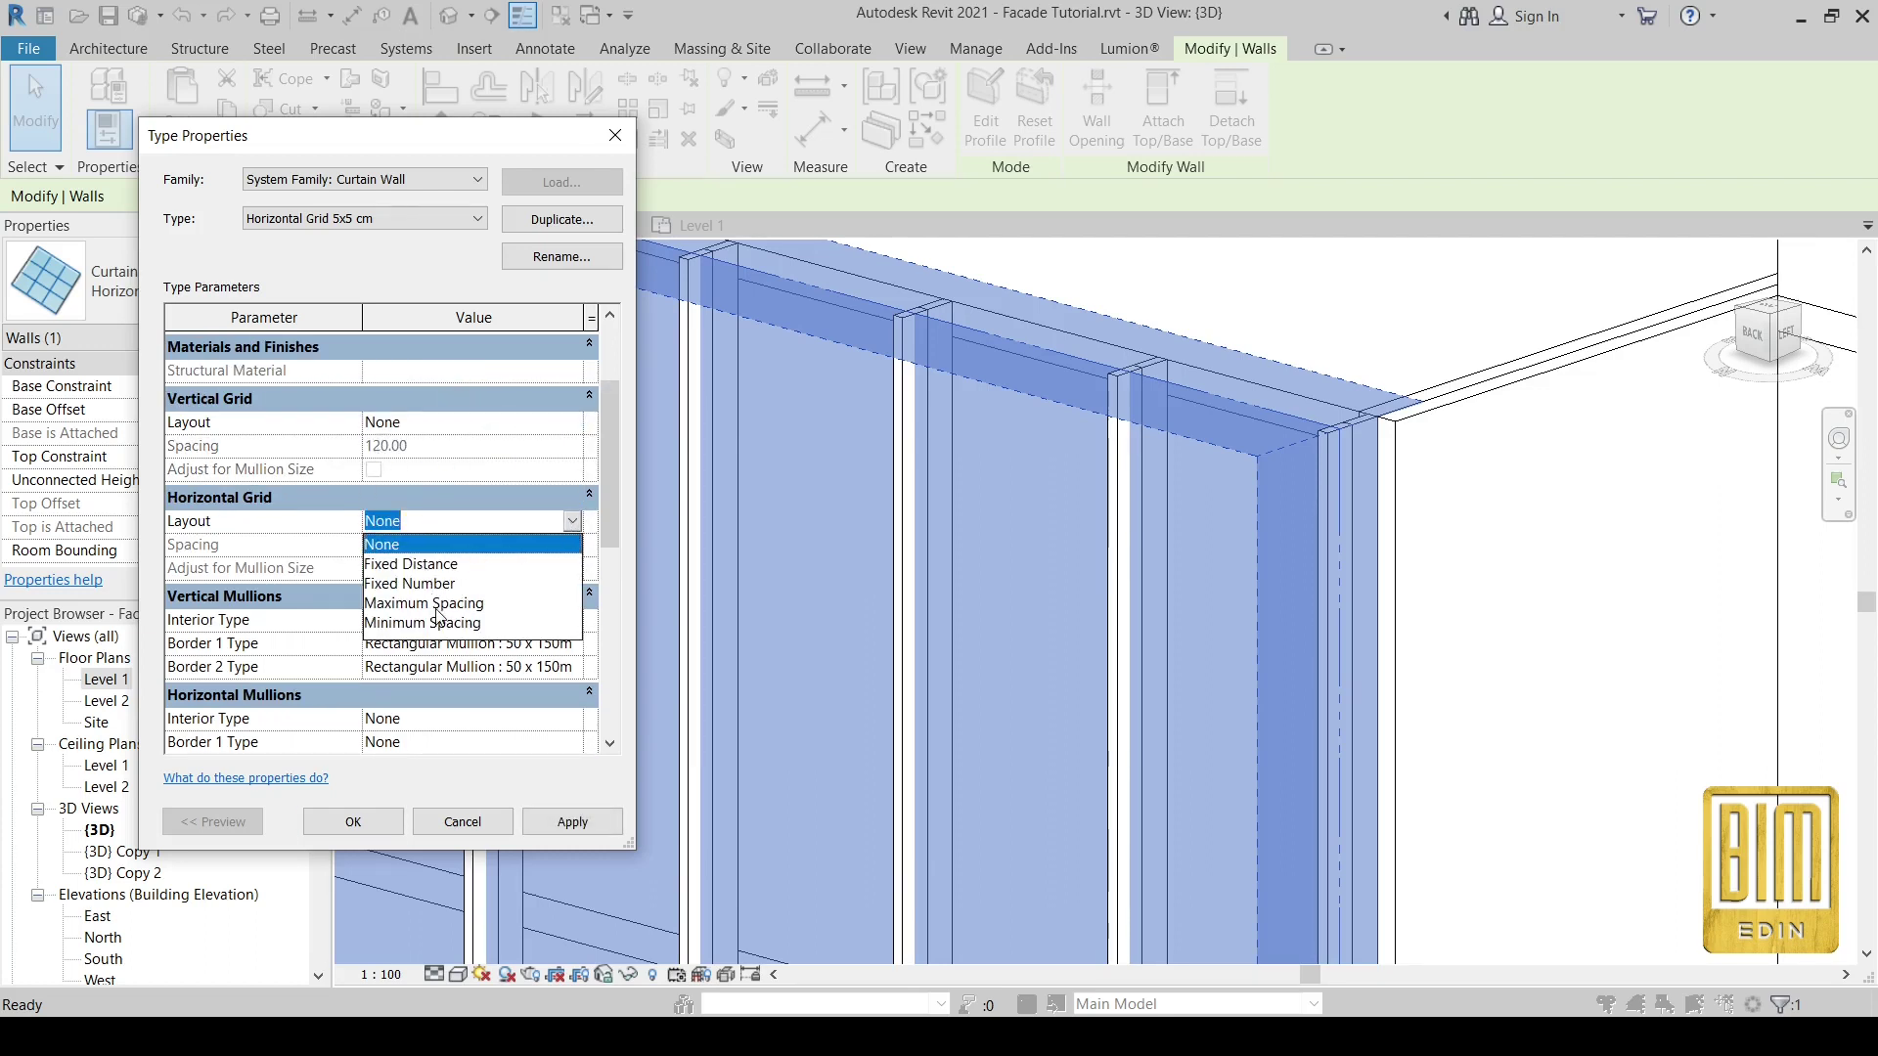
left_click(422, 603)
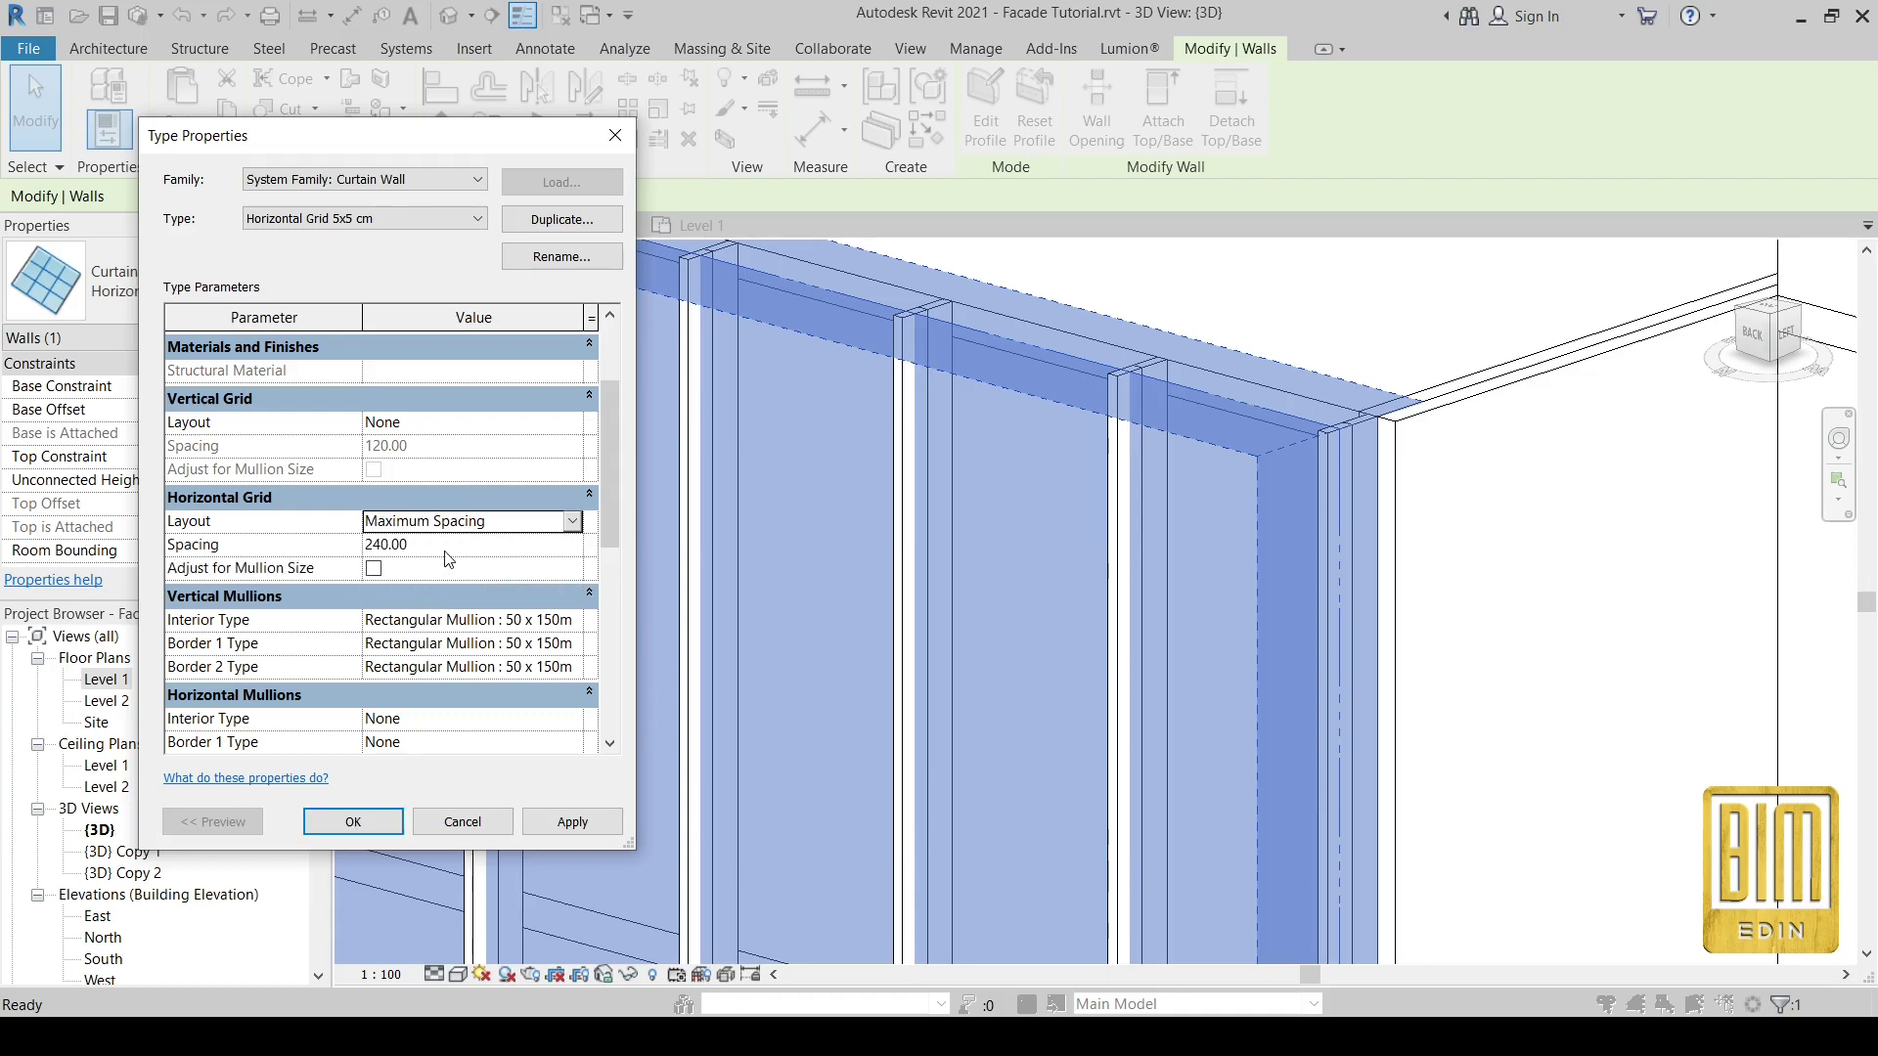
left_click(446, 551)
type("40")
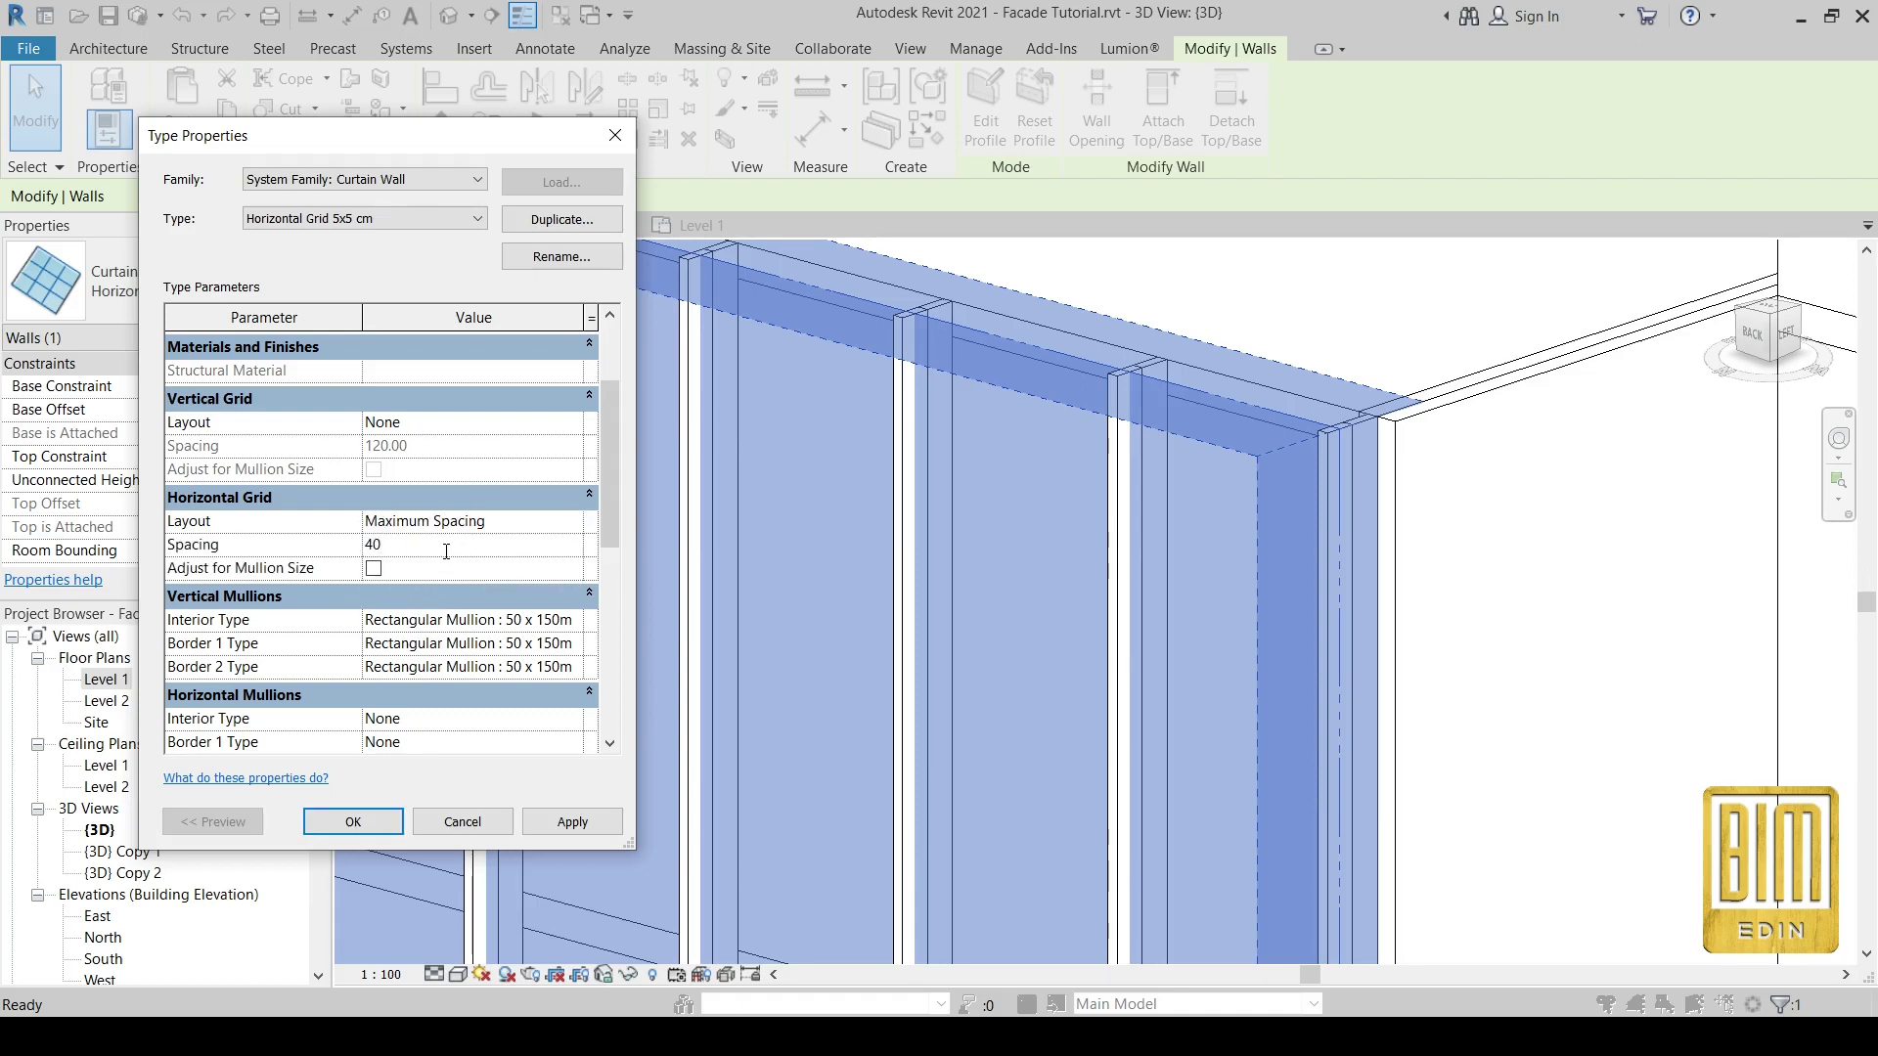
- Remove the interior vertical mullions and both border vertical mullions
left_click(576, 622)
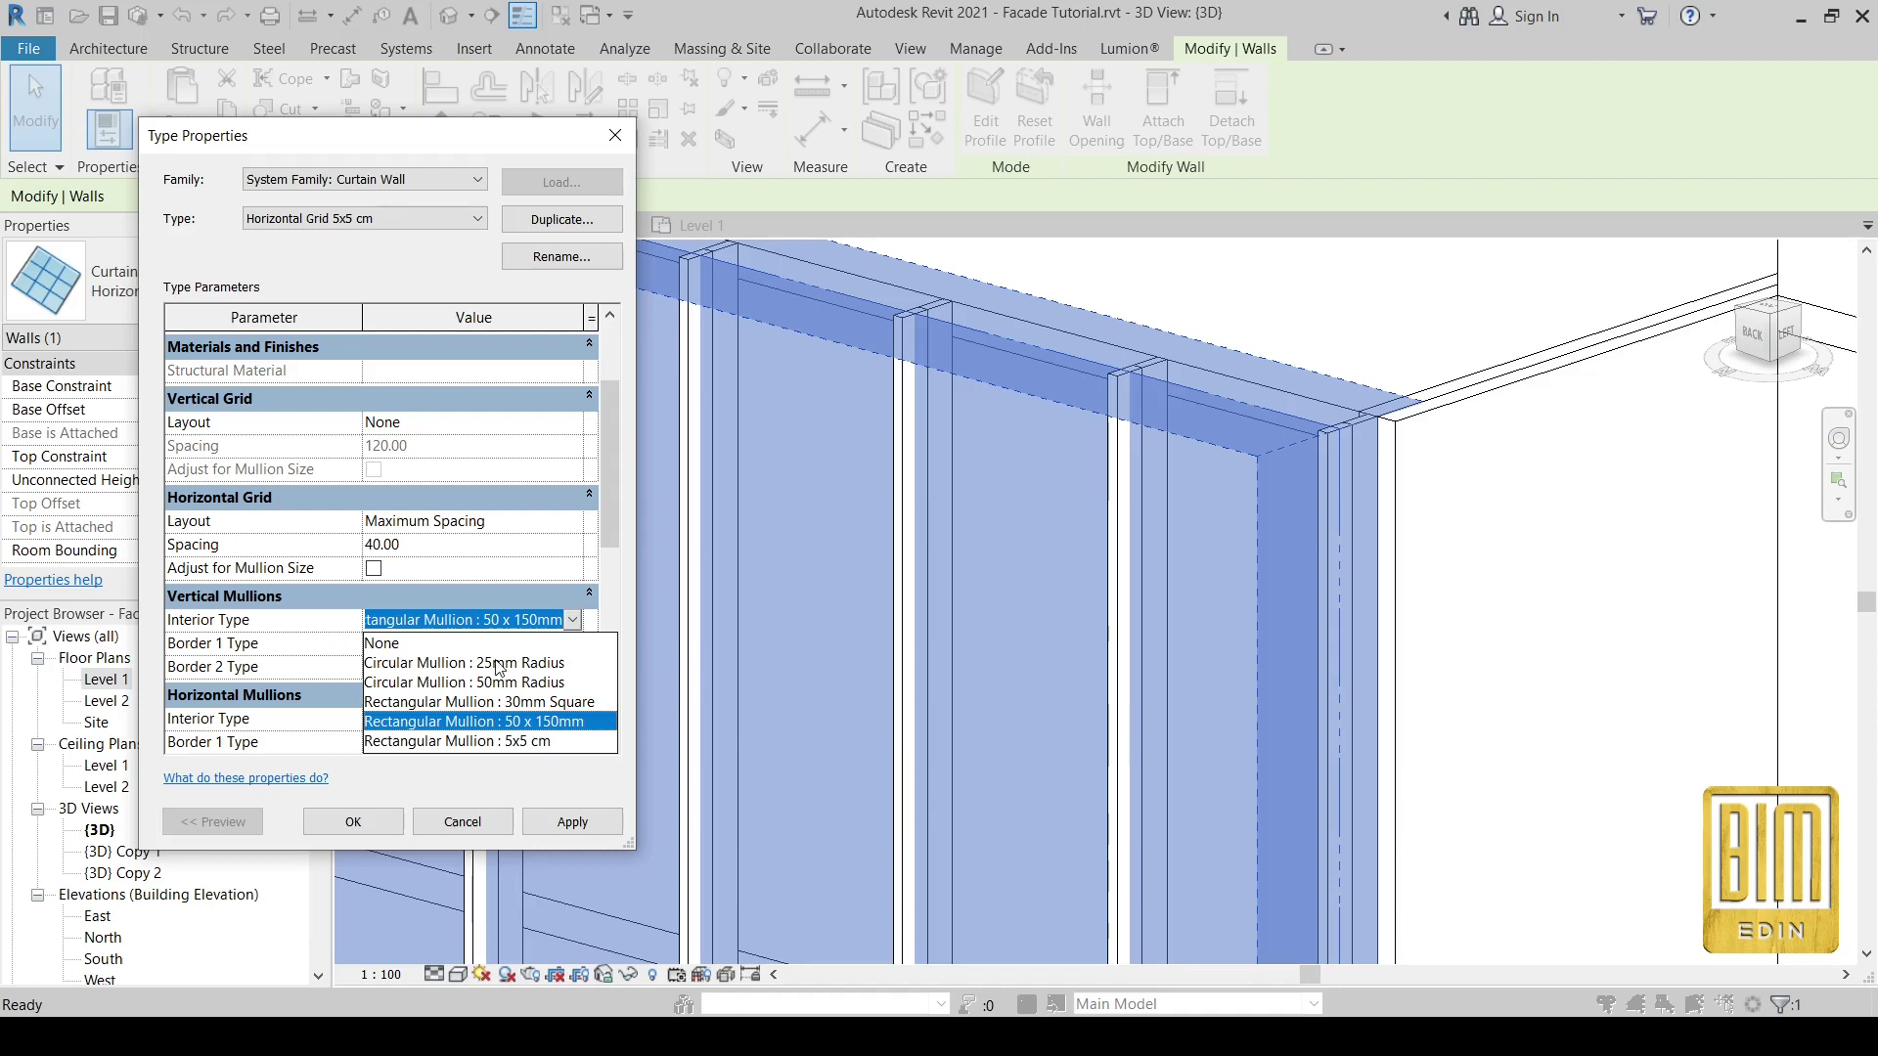
left_click(501, 658)
left_click(573, 620)
left_click(464, 643)
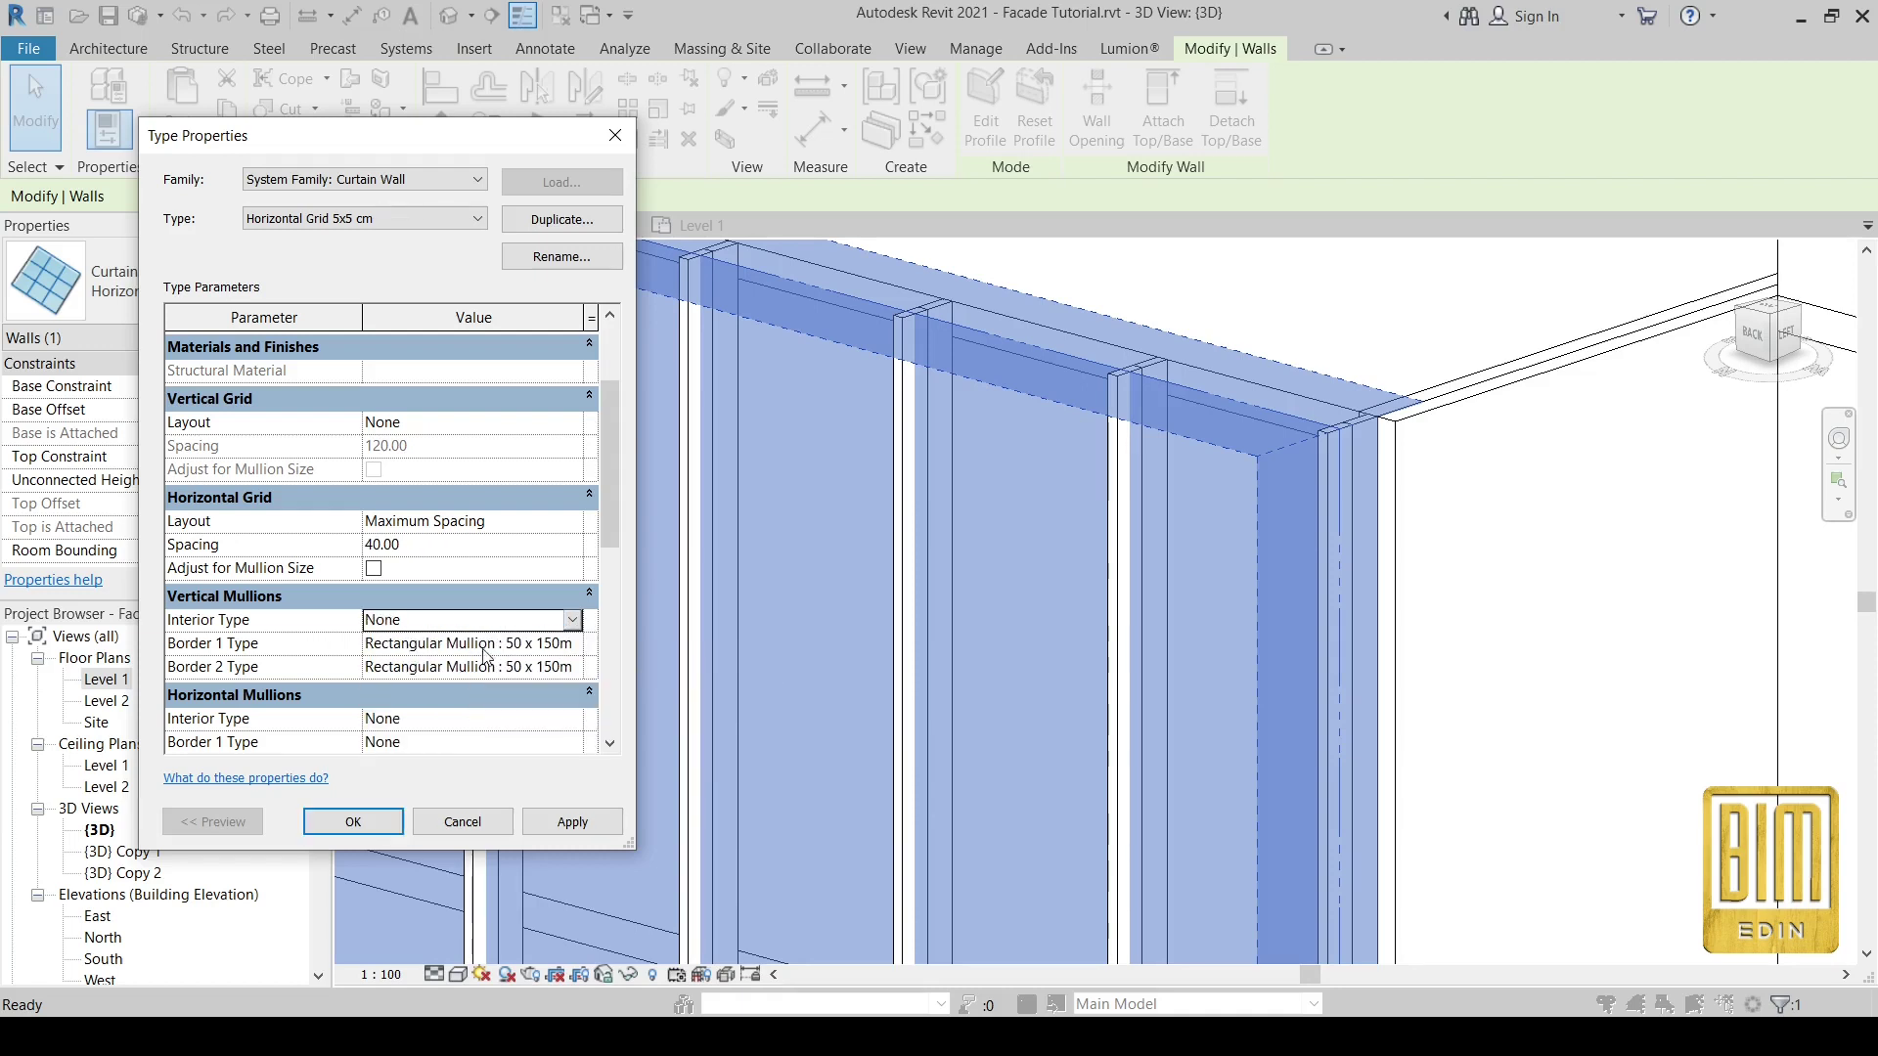
left_click(570, 644)
scroll(465, 682, "up", 1)
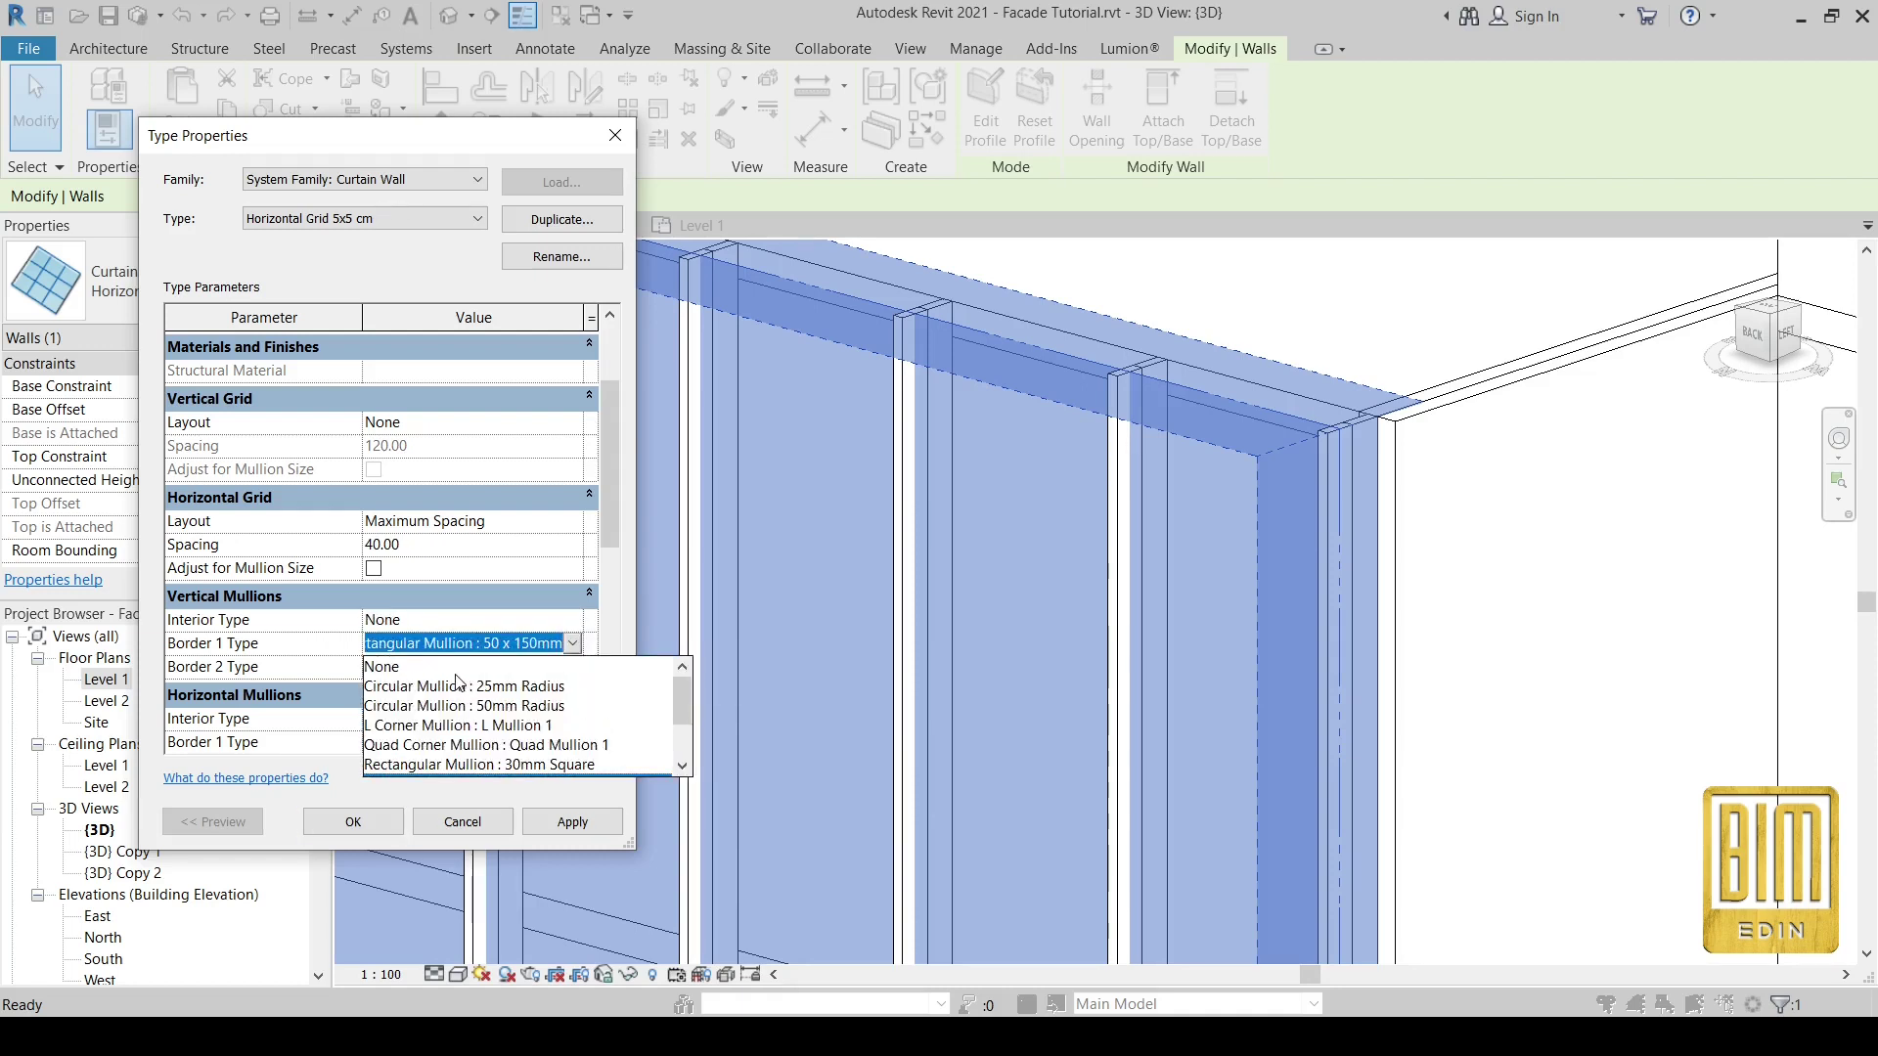
left_click(462, 666)
left_click(576, 667)
scroll(445, 702, "up", 1)
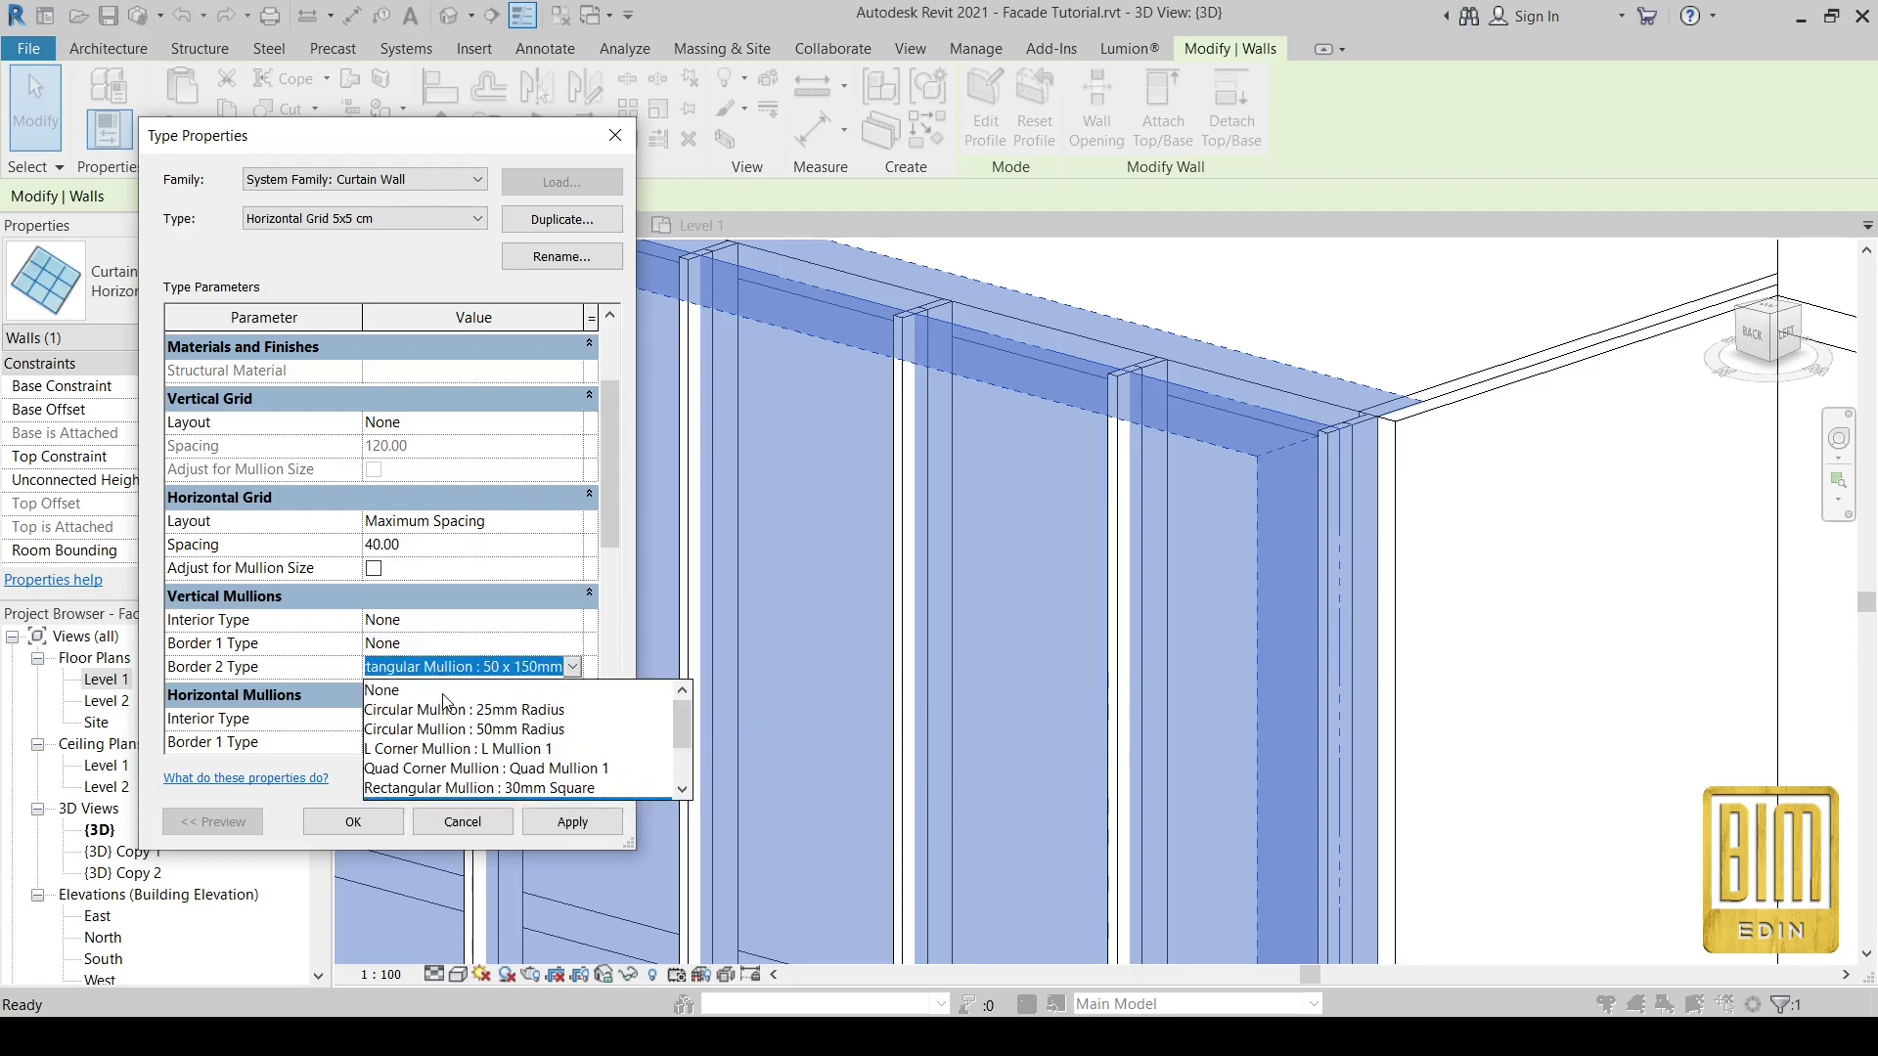
left_click(494, 690)
- Set the horizontal interior mullions to Rectangular Mullion 5x5 cm
scroll(499, 689, "down", 2)
scroll(499, 665, "down", 3)
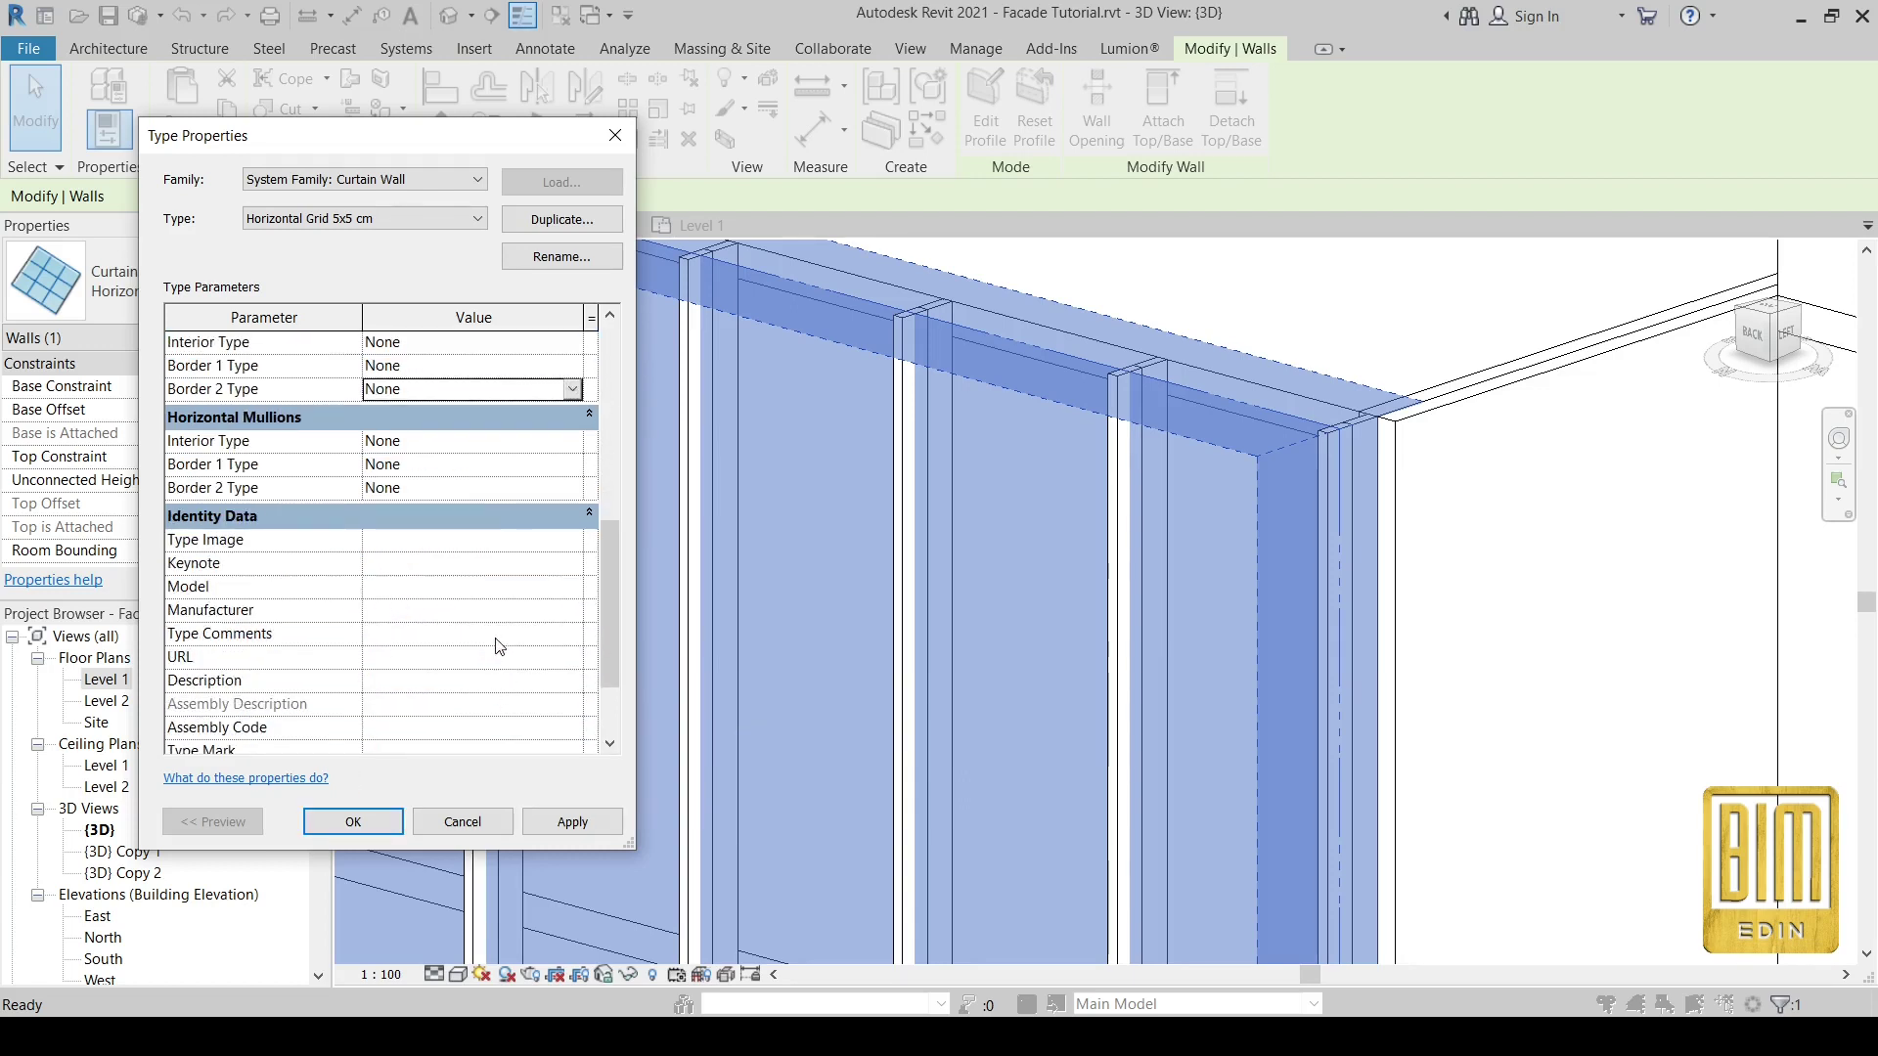
left_click(573, 441)
left_click(470, 563)
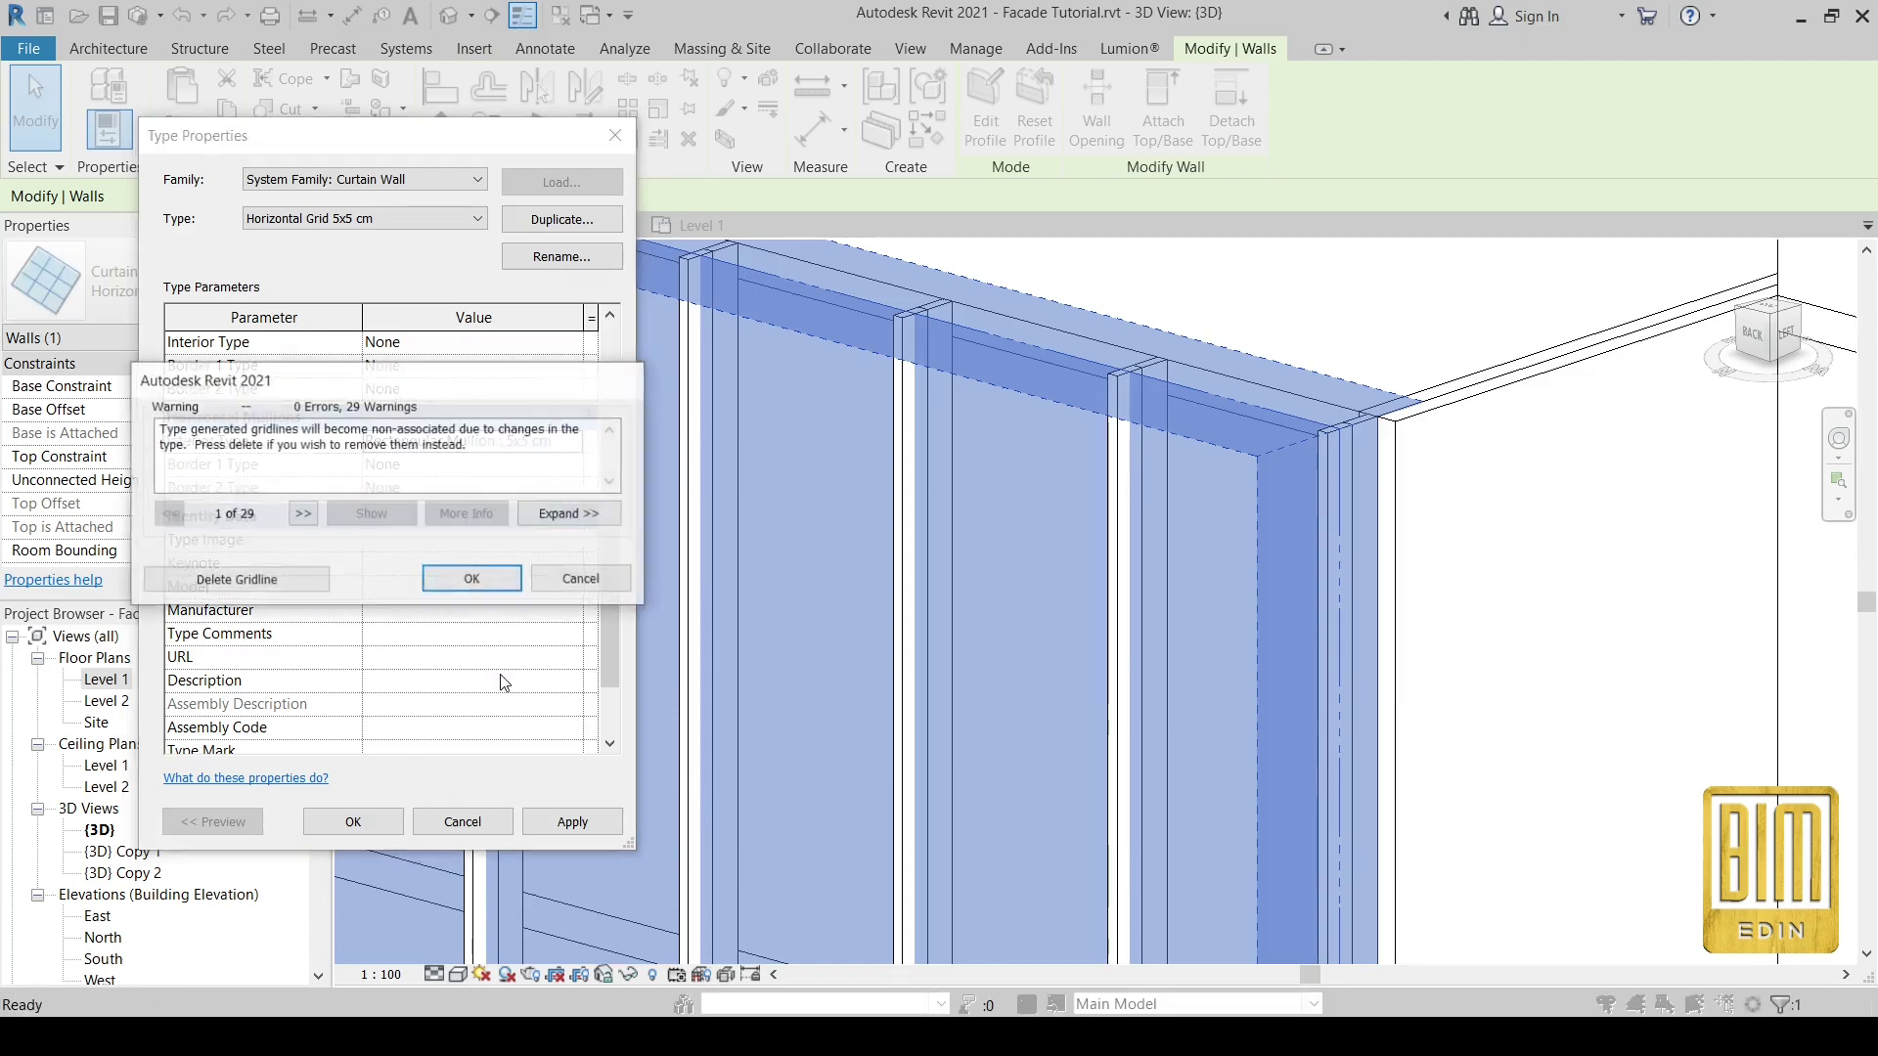
- Accept the gridline warning to apply the type changes, then open the Level 1 plan
left_click(426, 585)
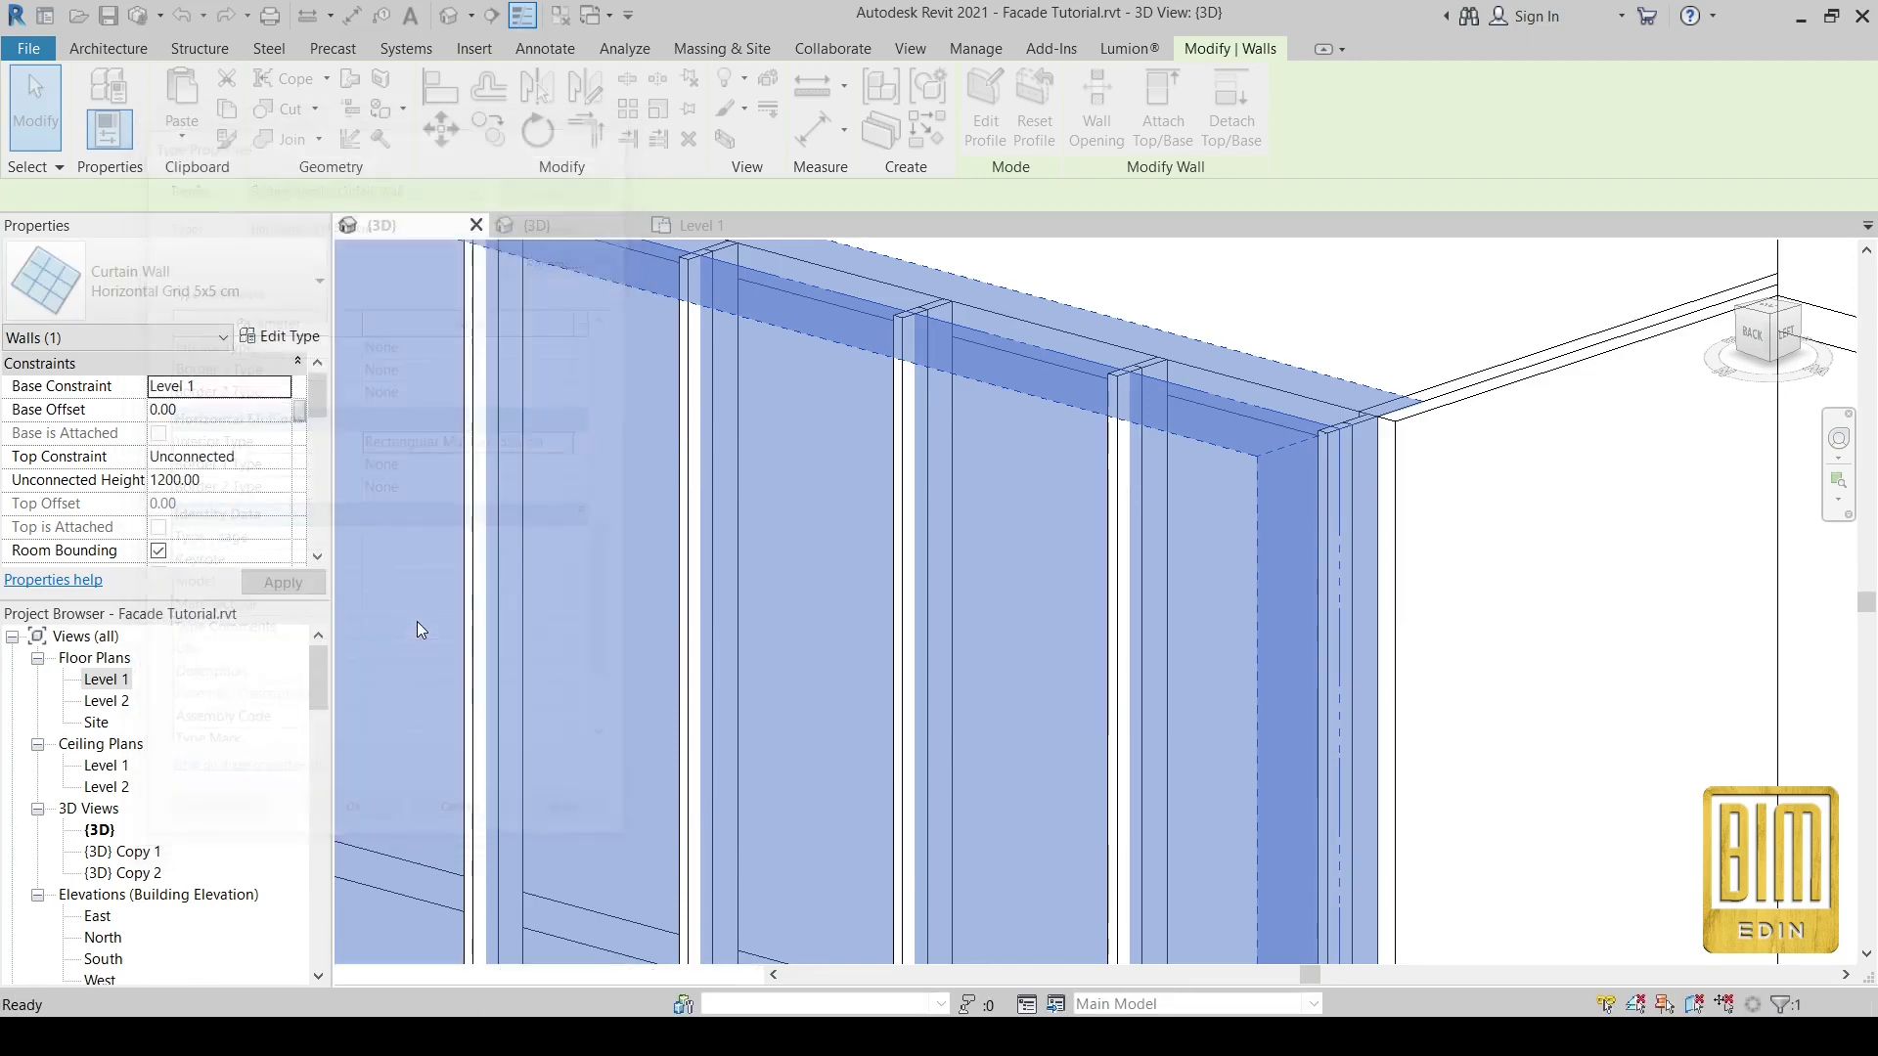
scroll(516, 617, "down", 3)
scroll(779, 600, "down", 2)
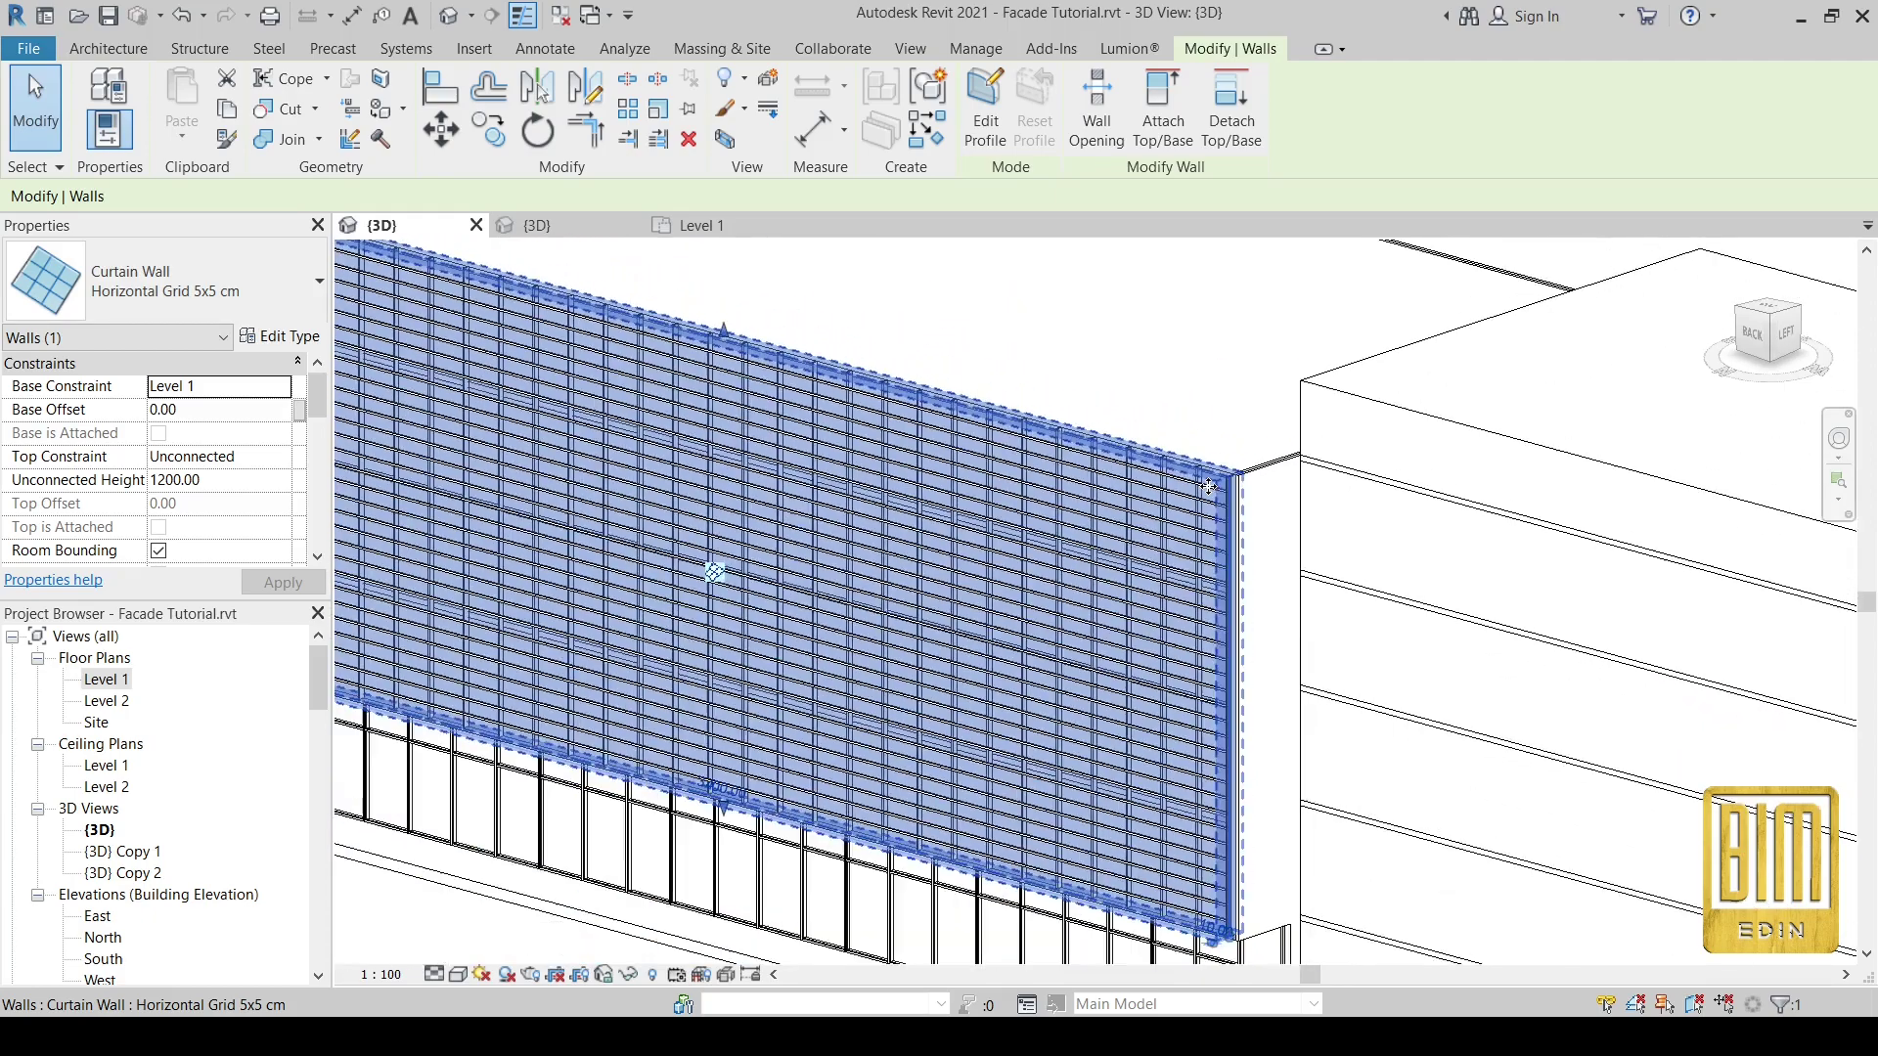
double_click(108, 681)
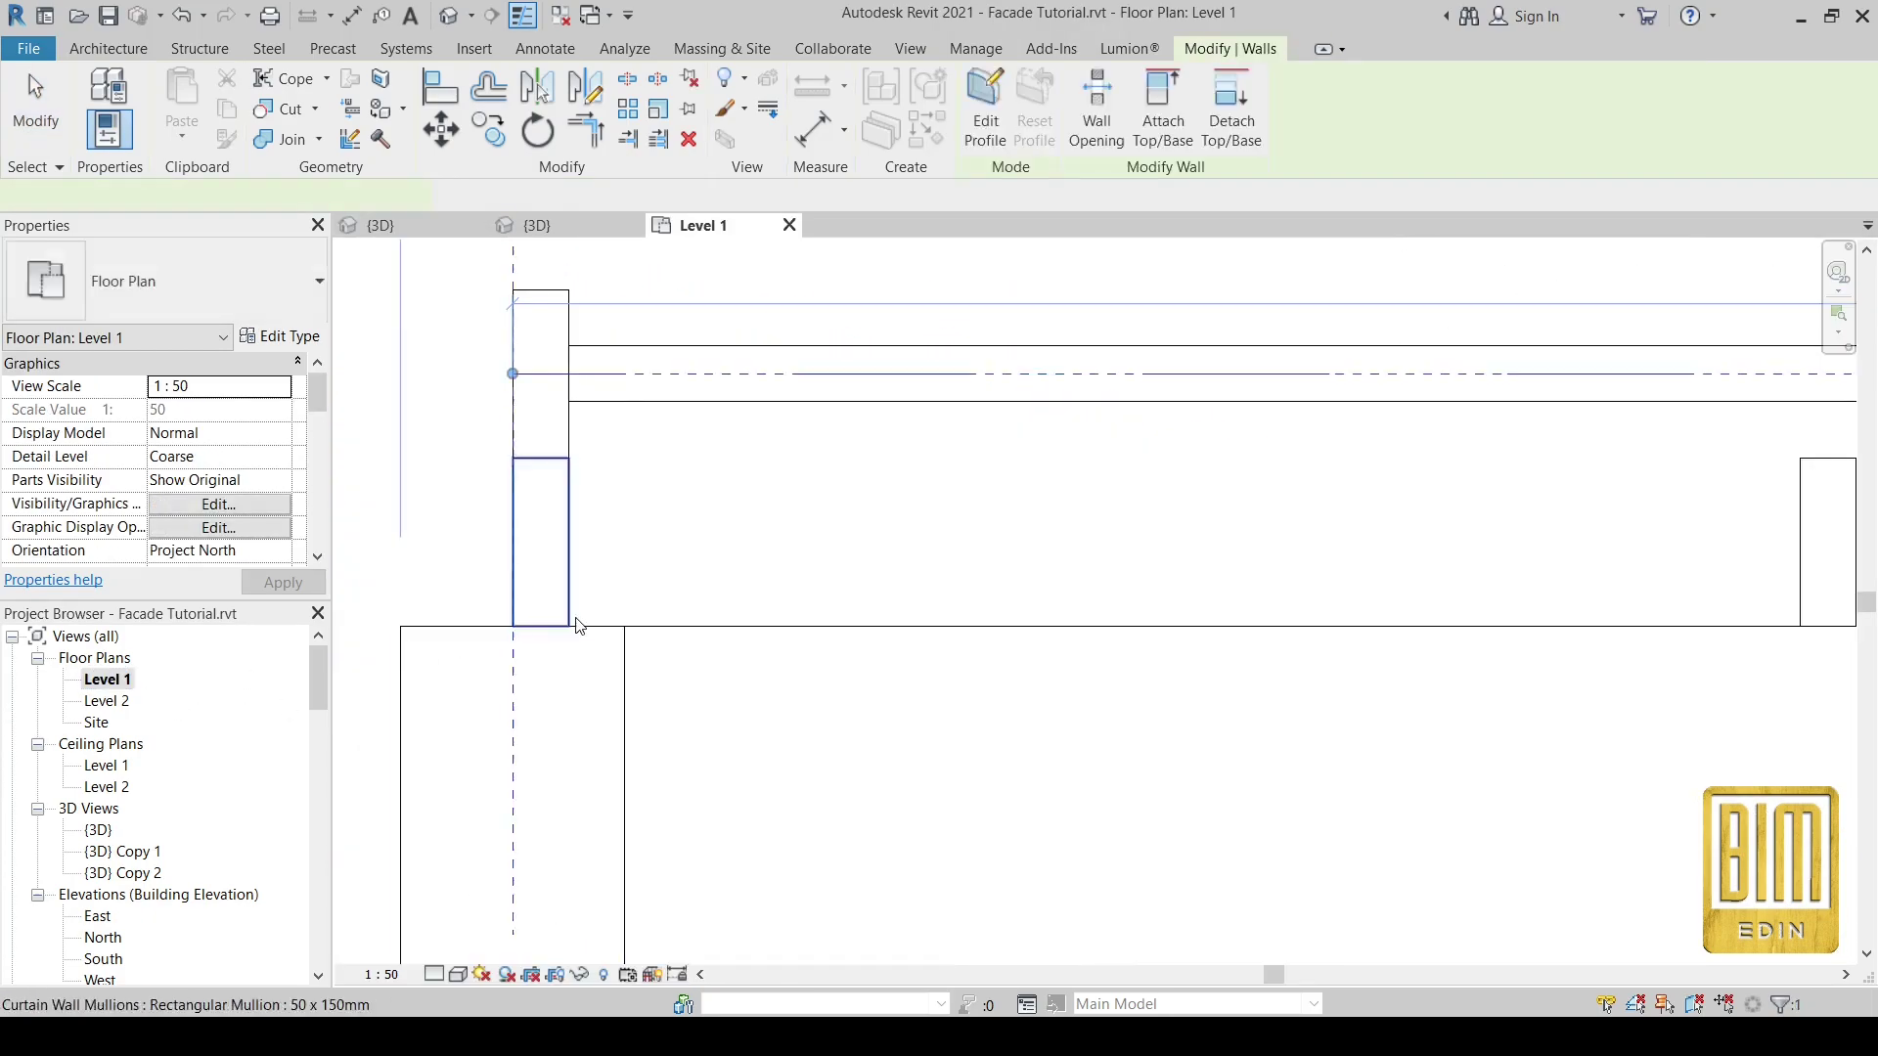
- In Level 1, clear the selection and box-select the mullion at the wall's left end
scroll(557, 351, "up", 2)
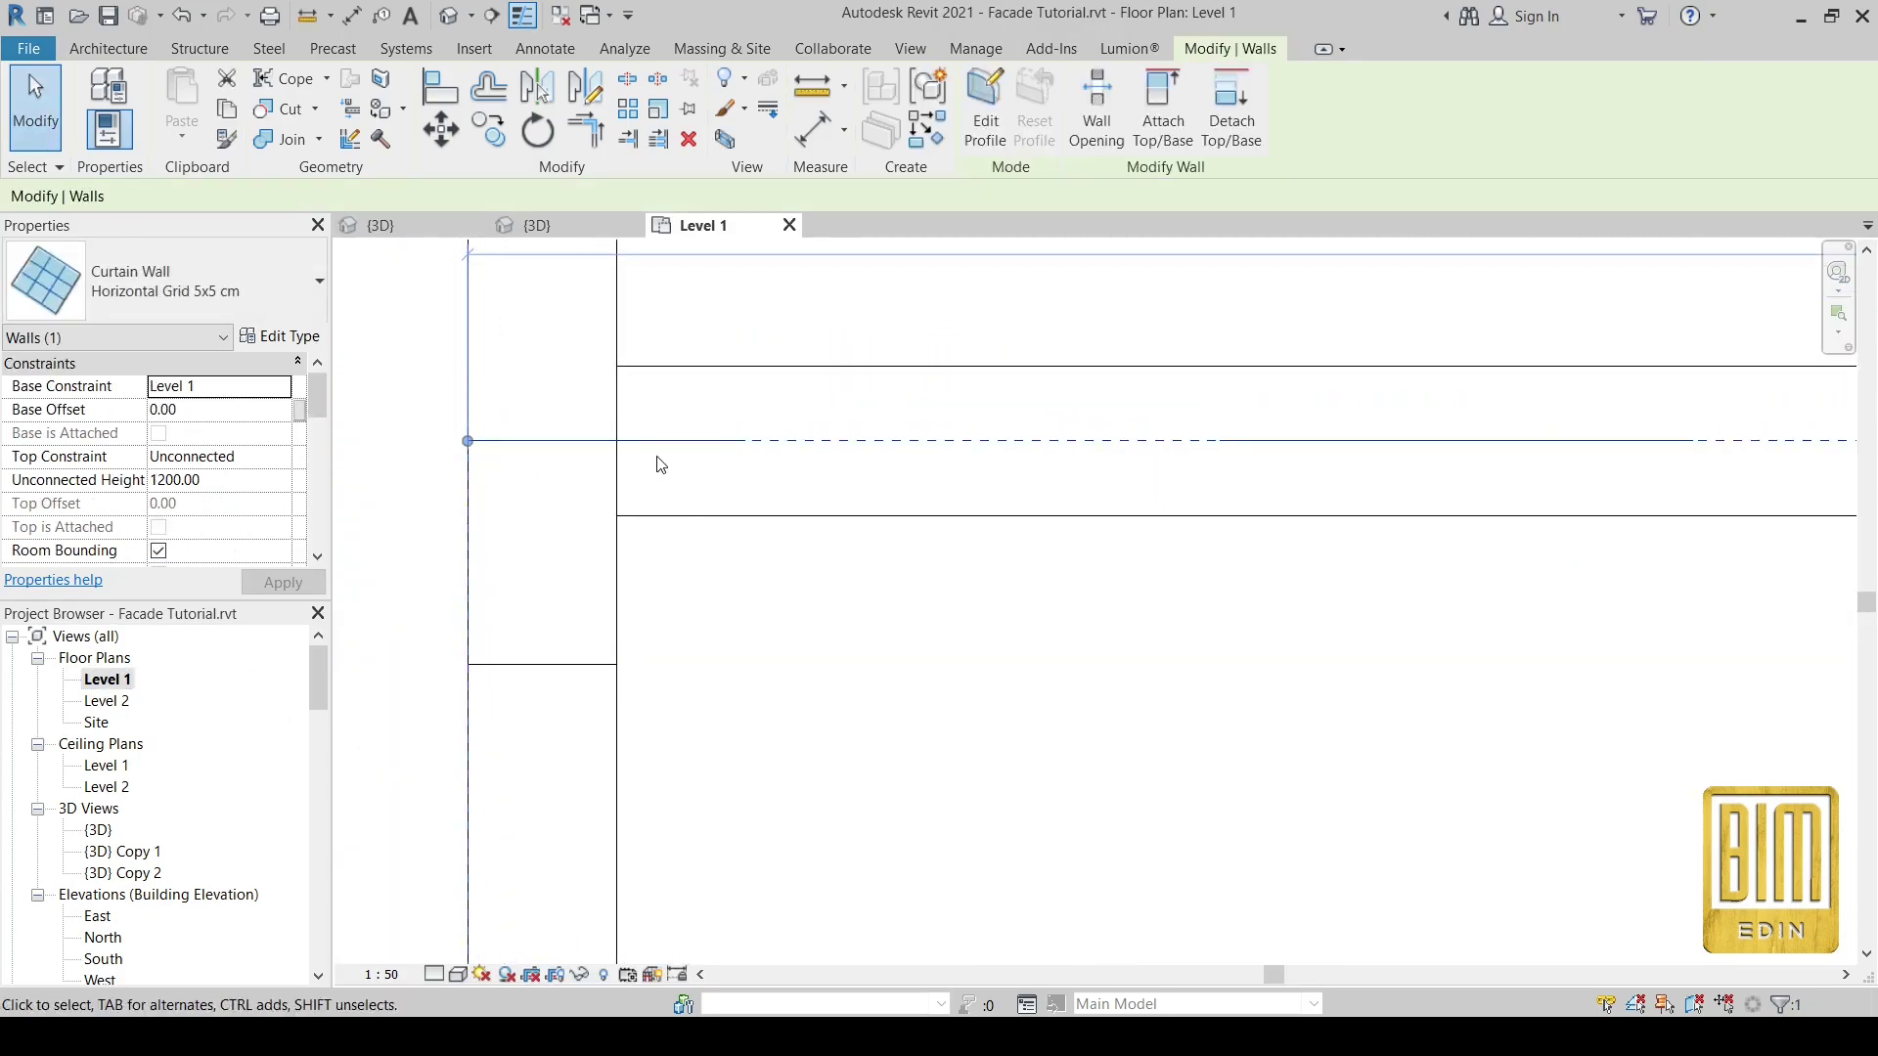
scroll(655, 518, "down", 2)
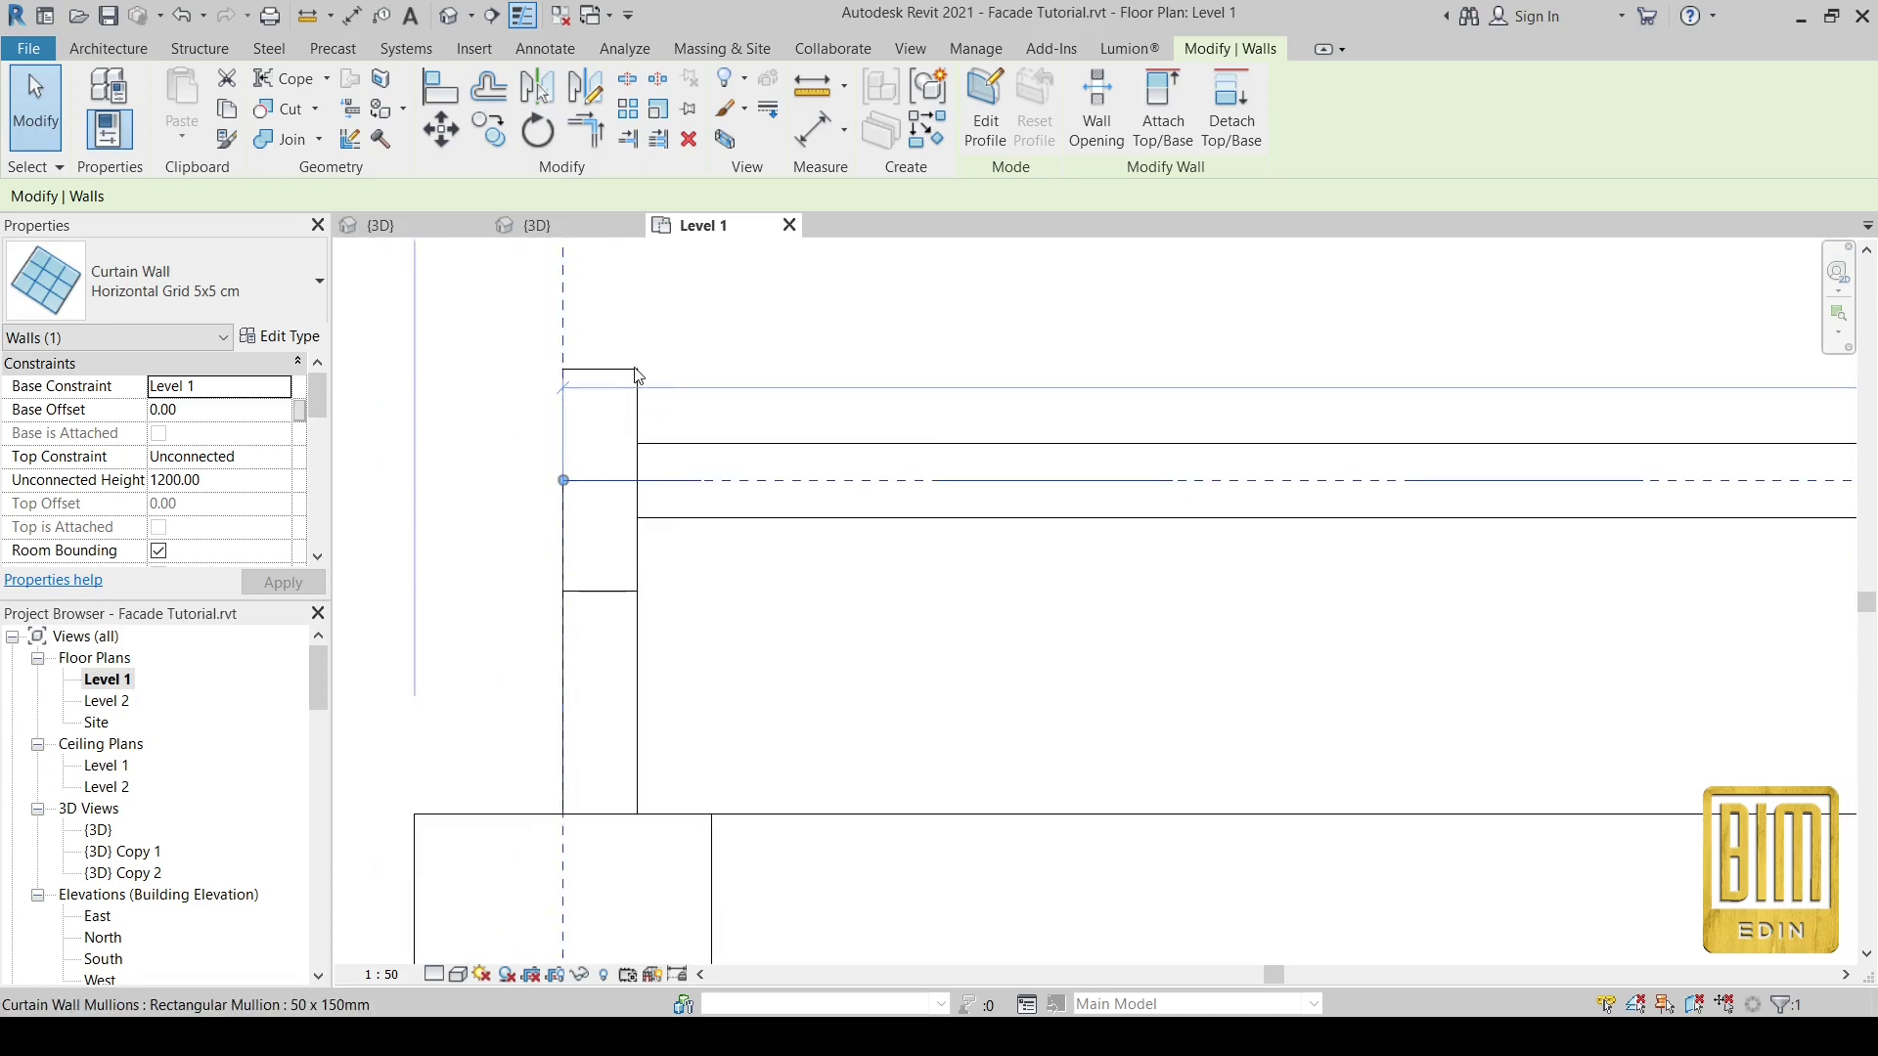
scroll(621, 509, "down", 2)
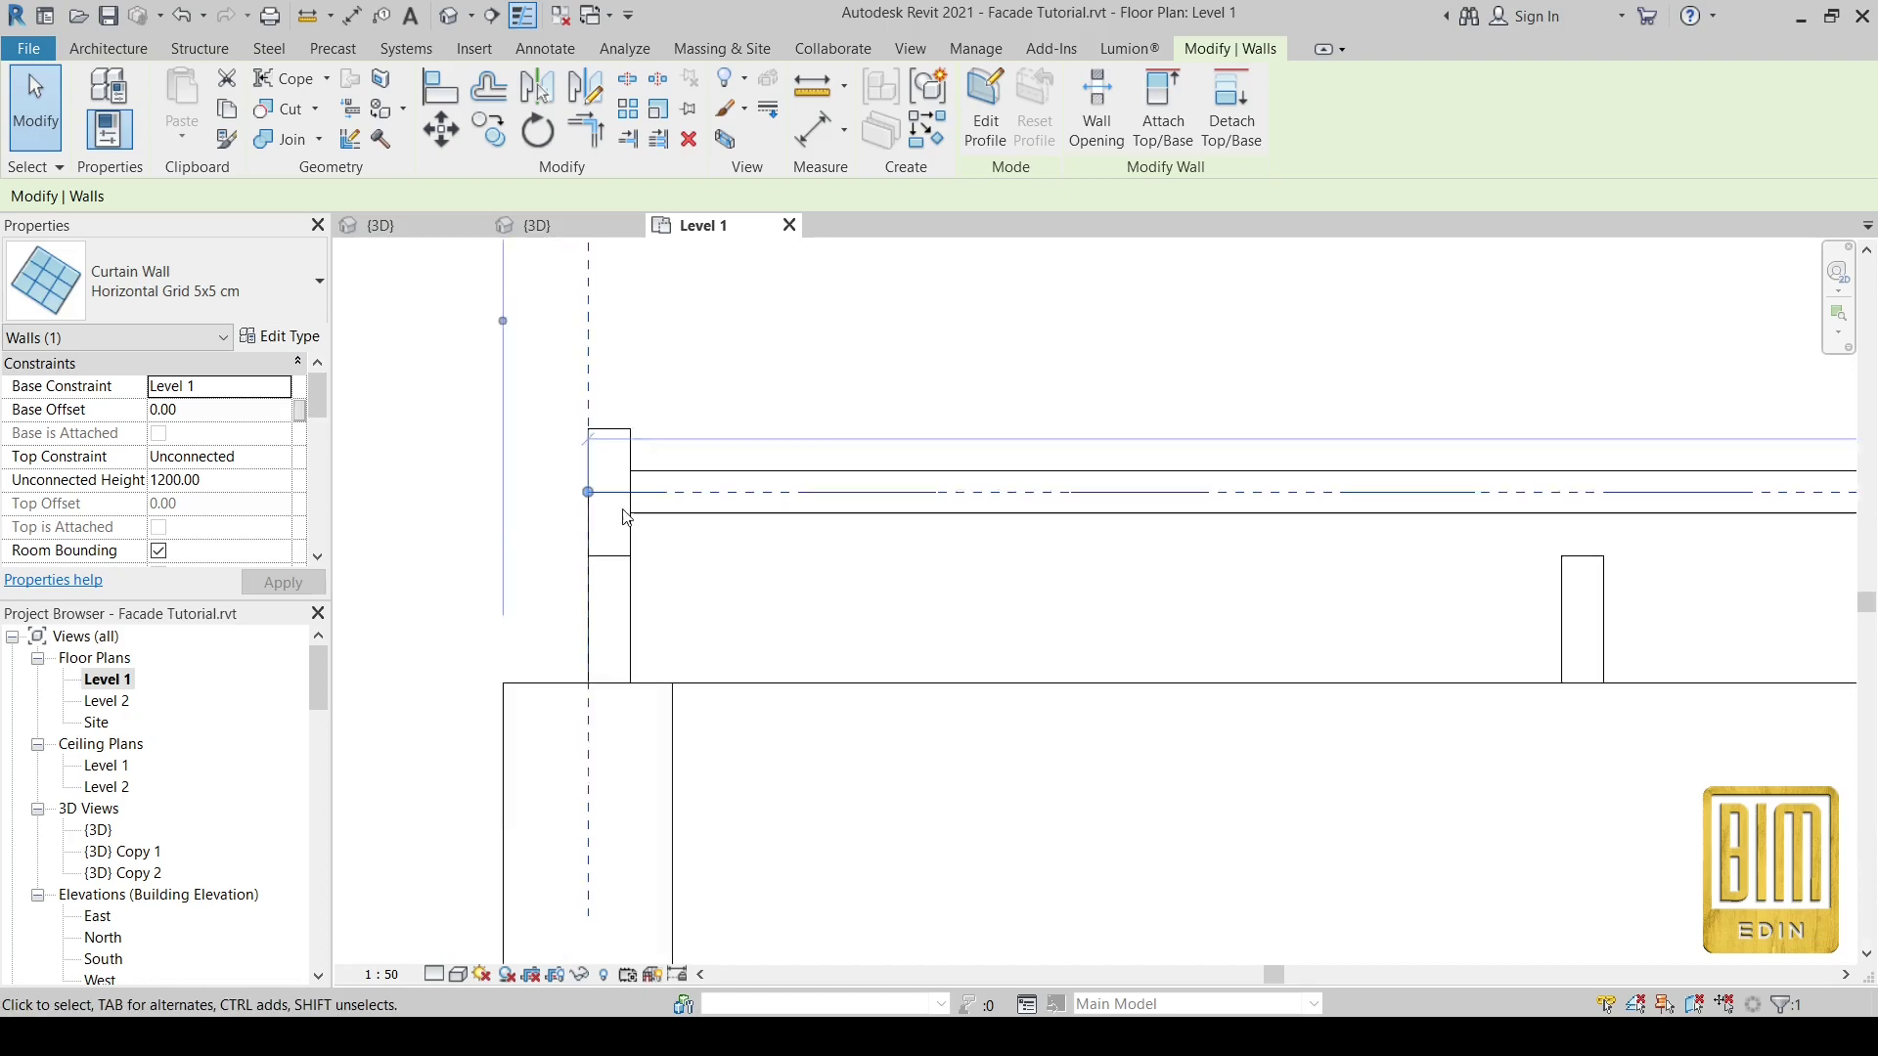
scroll(621, 509, "down", 1)
key("Escape")
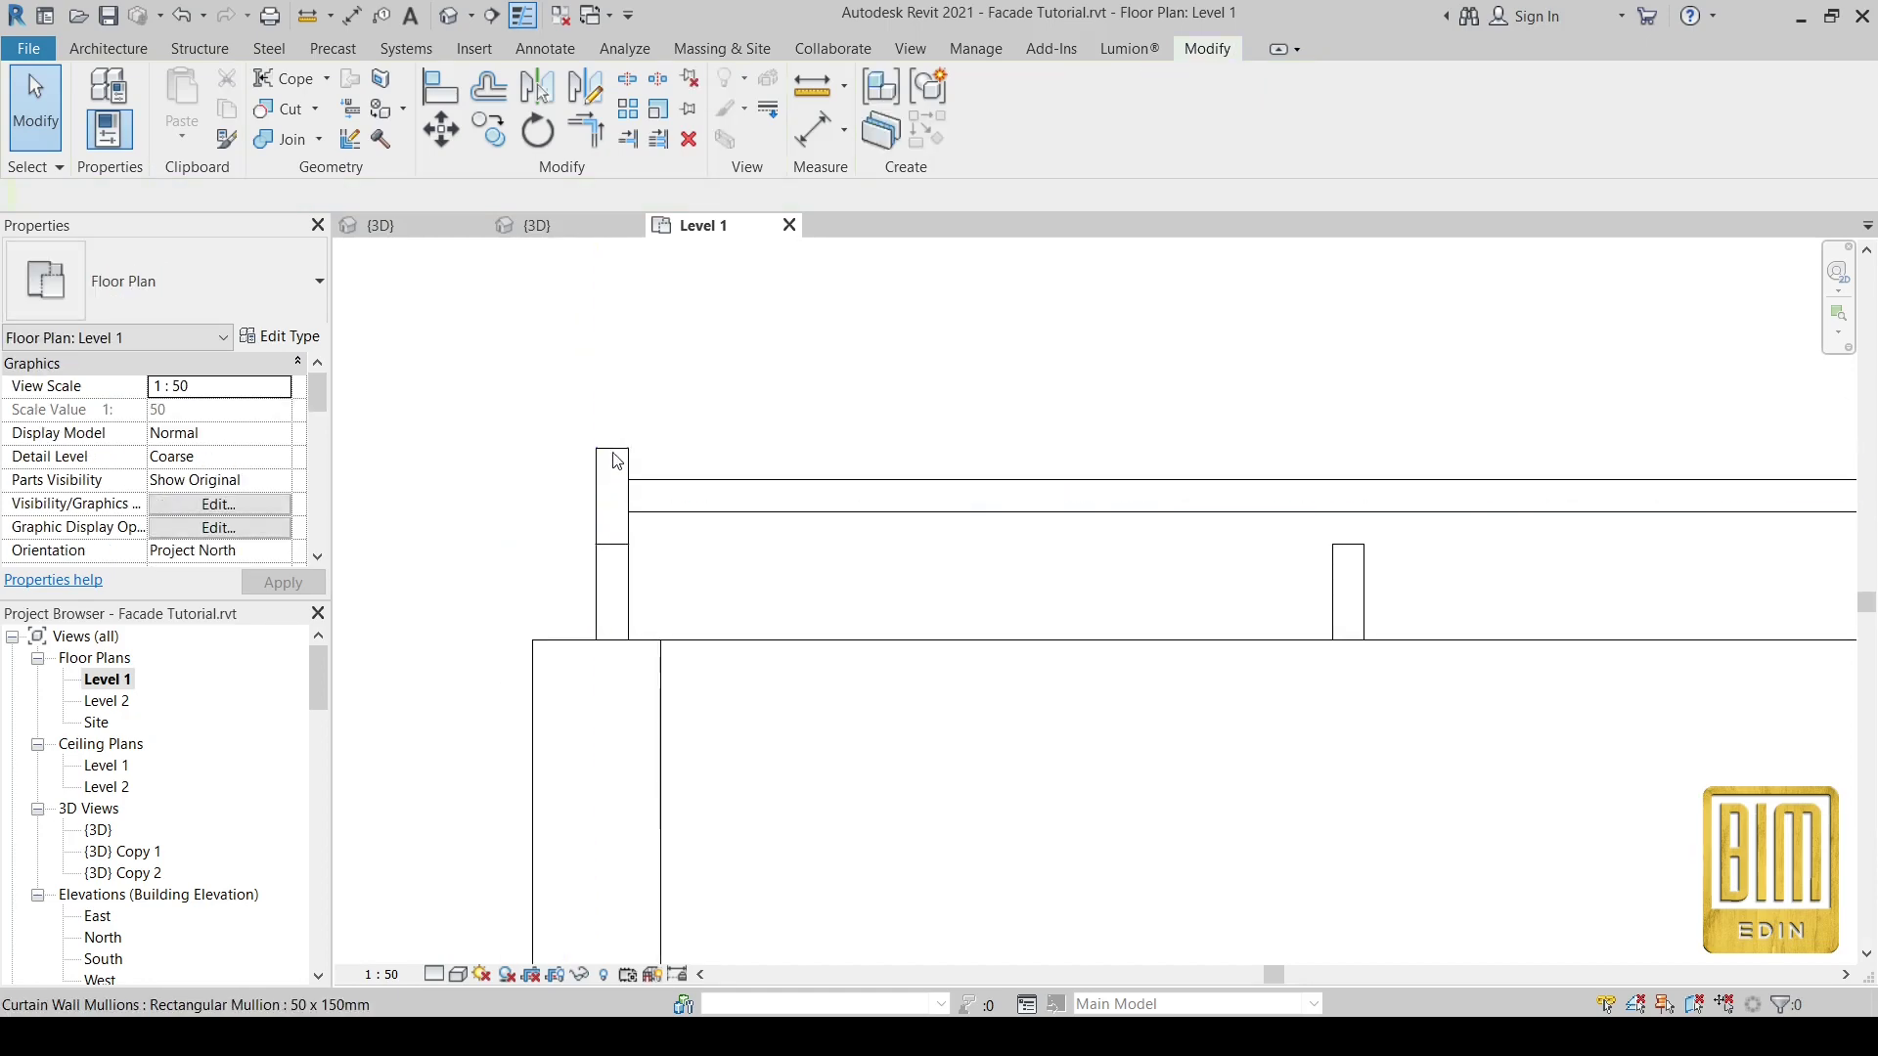
left_click_drag(543, 412, 700, 580)
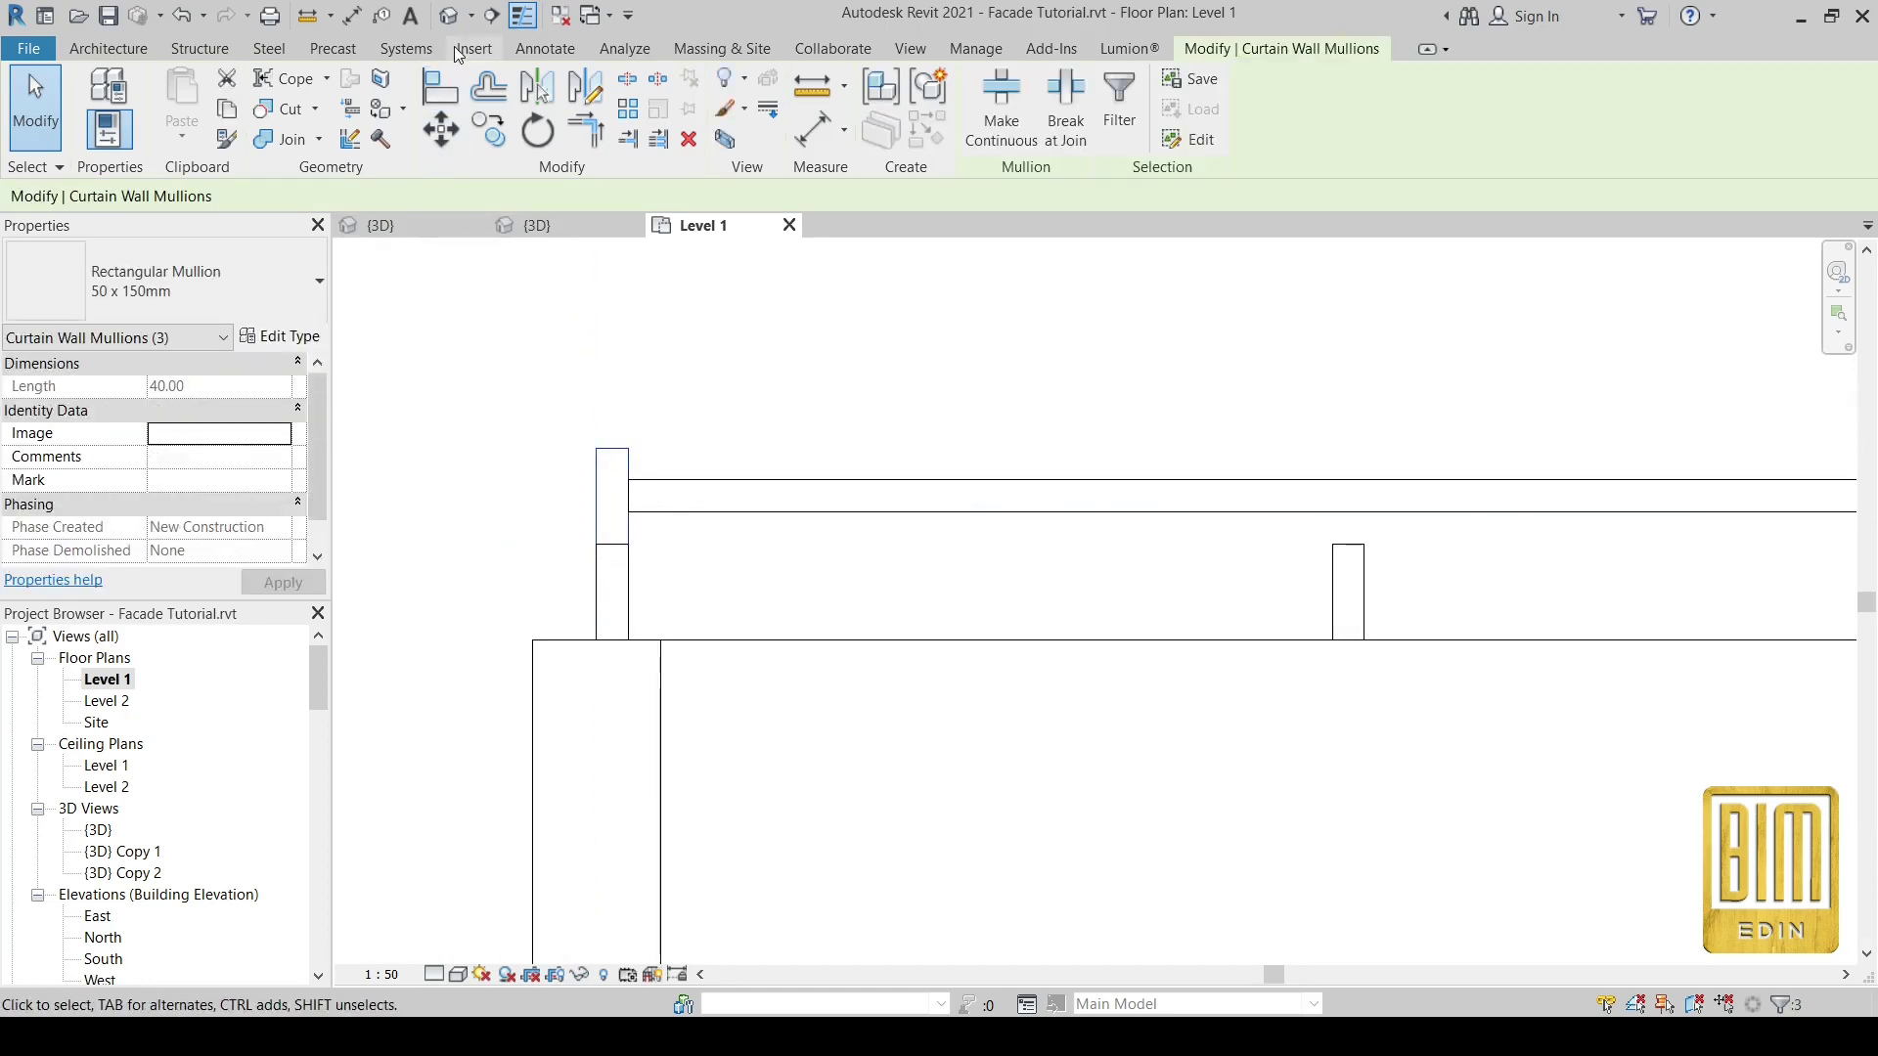
- In the 3D view, select the curtain wall and its corner mullion
left_click(449, 16)
scroll(1242, 491, "up", 3)
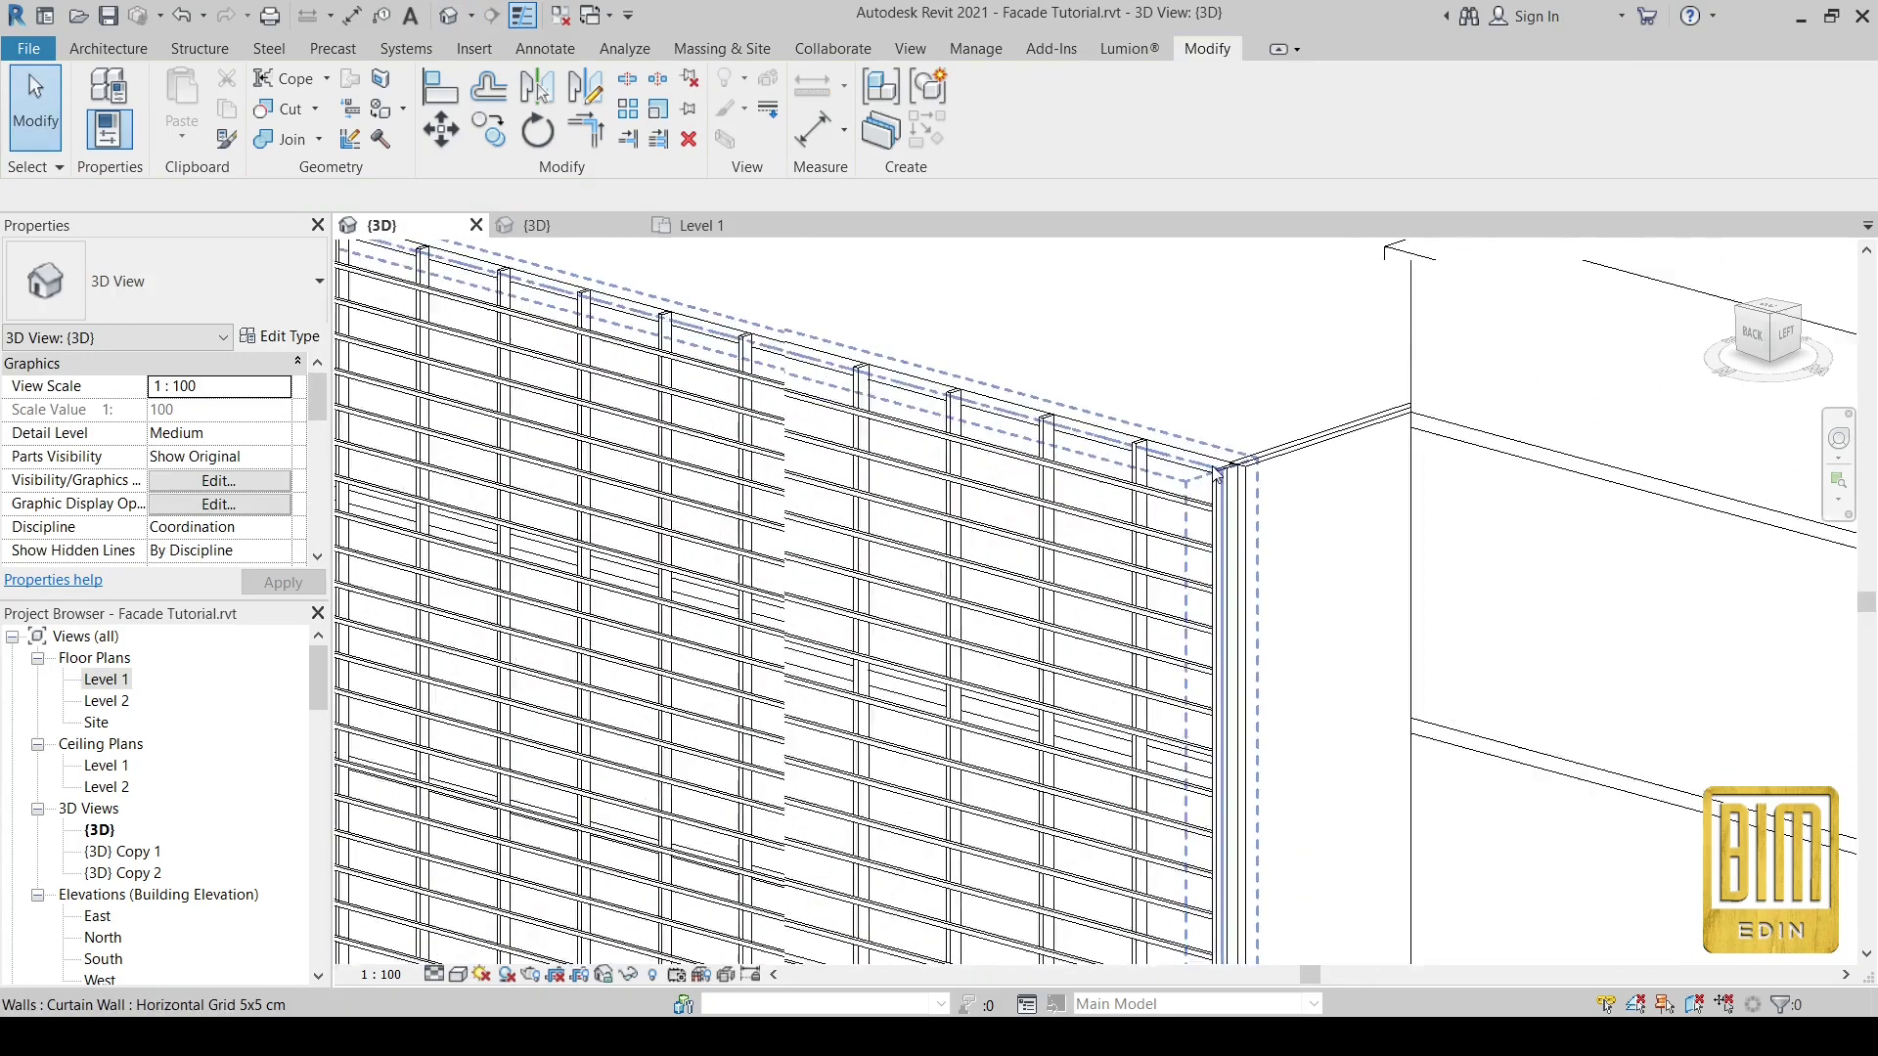
scroll(1242, 489, "up", 2)
scroll(1213, 489, "up", 2)
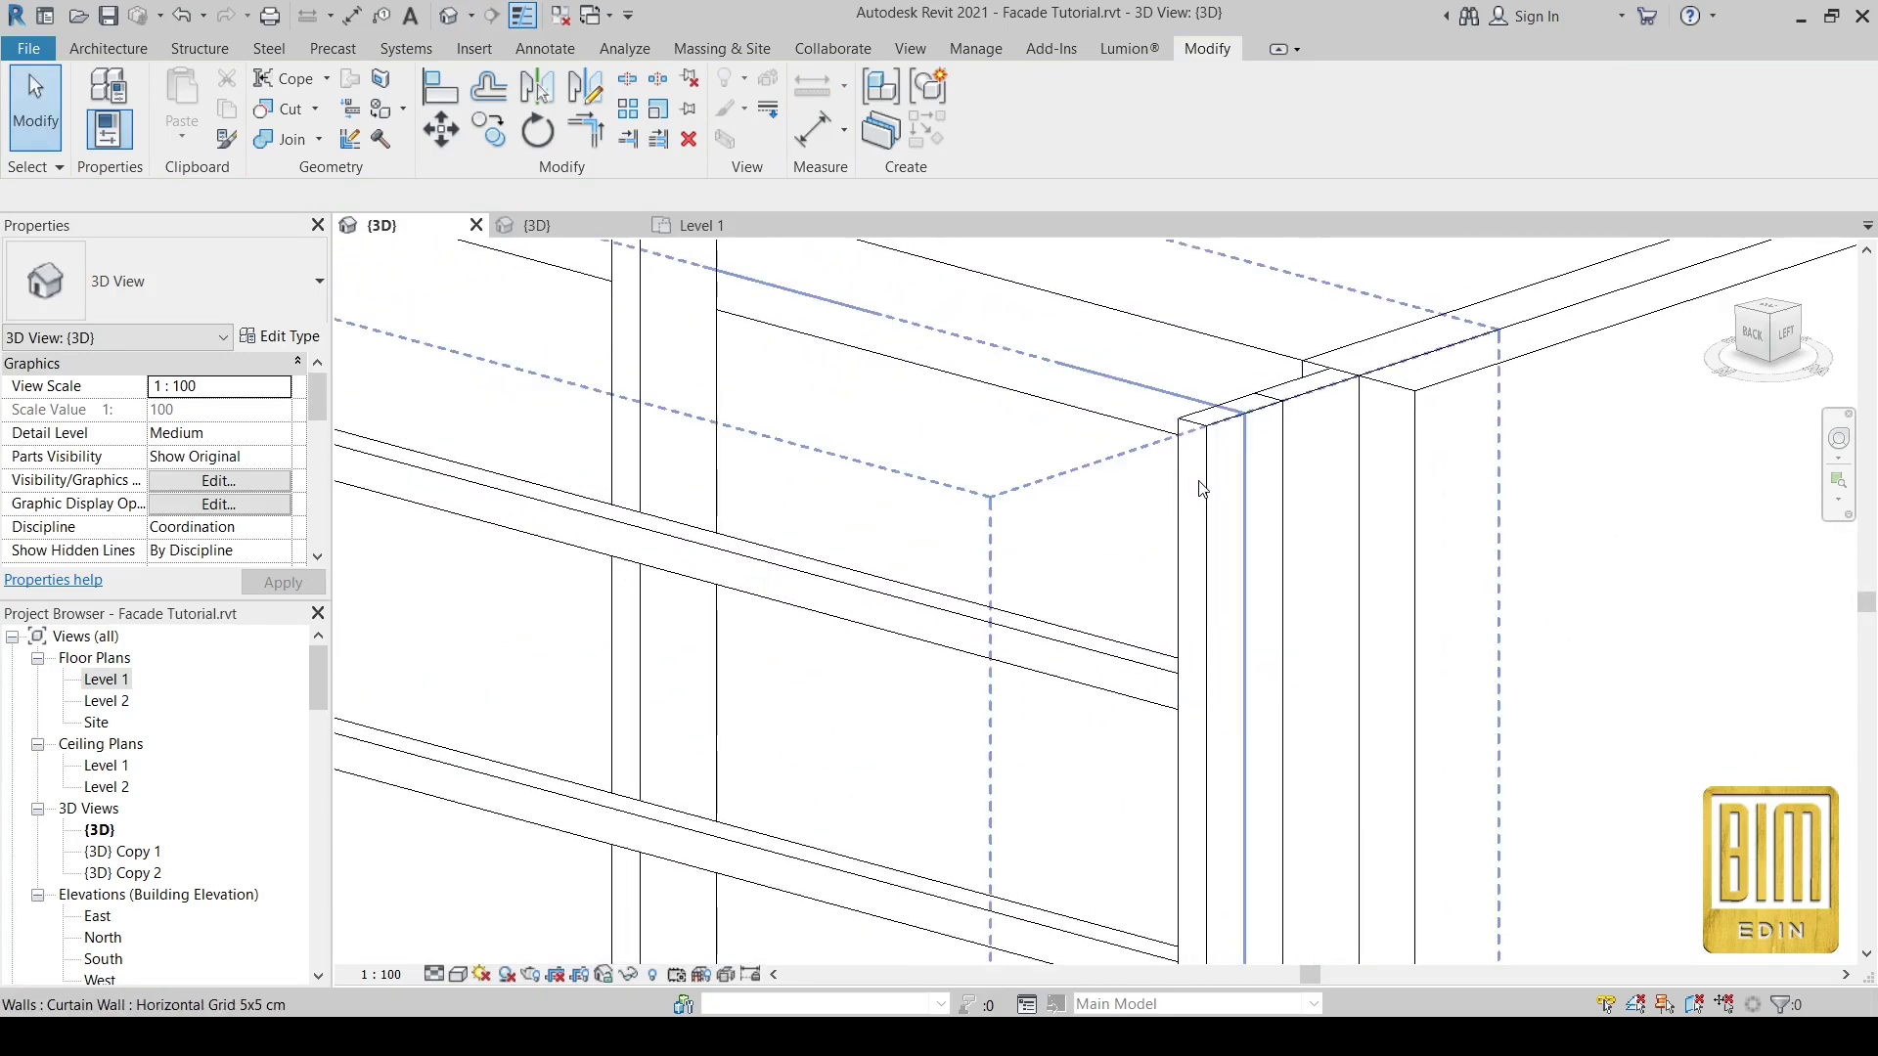
left_click(1197, 482)
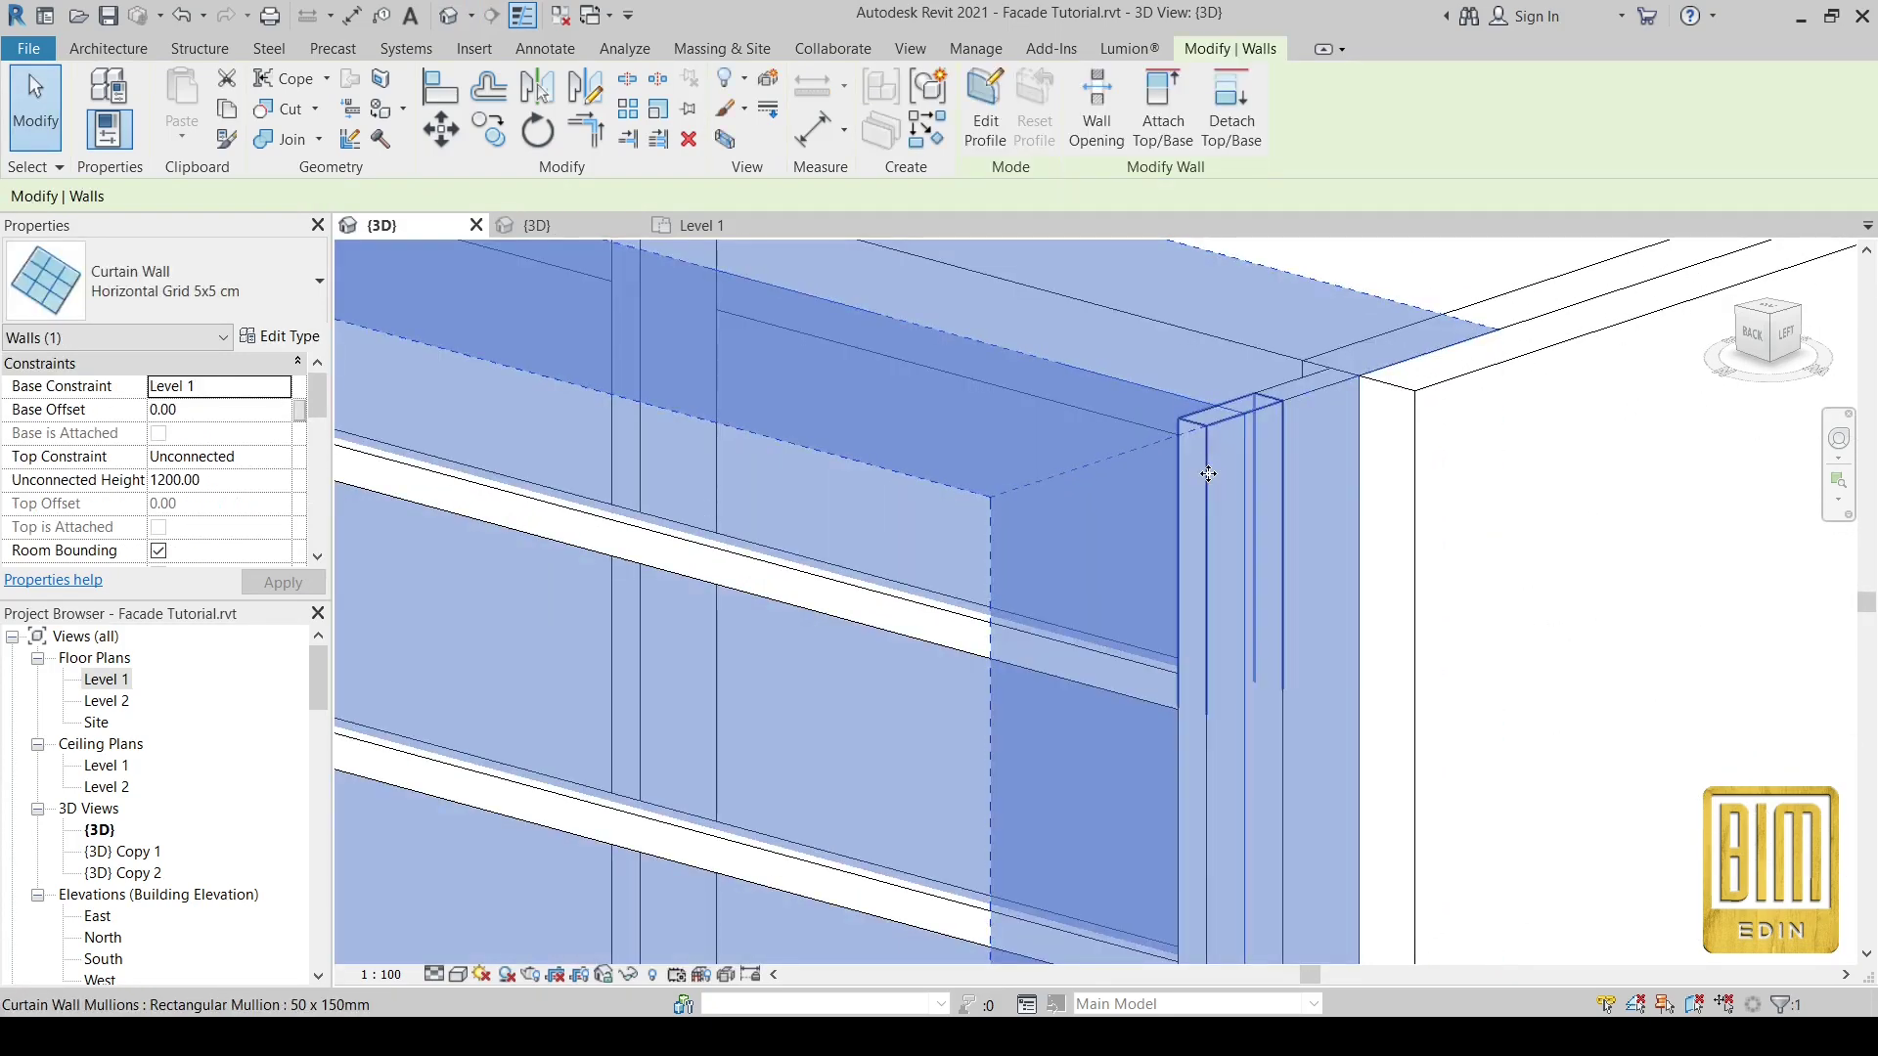
left_click(1209, 474)
scroll(1209, 474, "down", 3)
scroll(1209, 475, "down", 3)
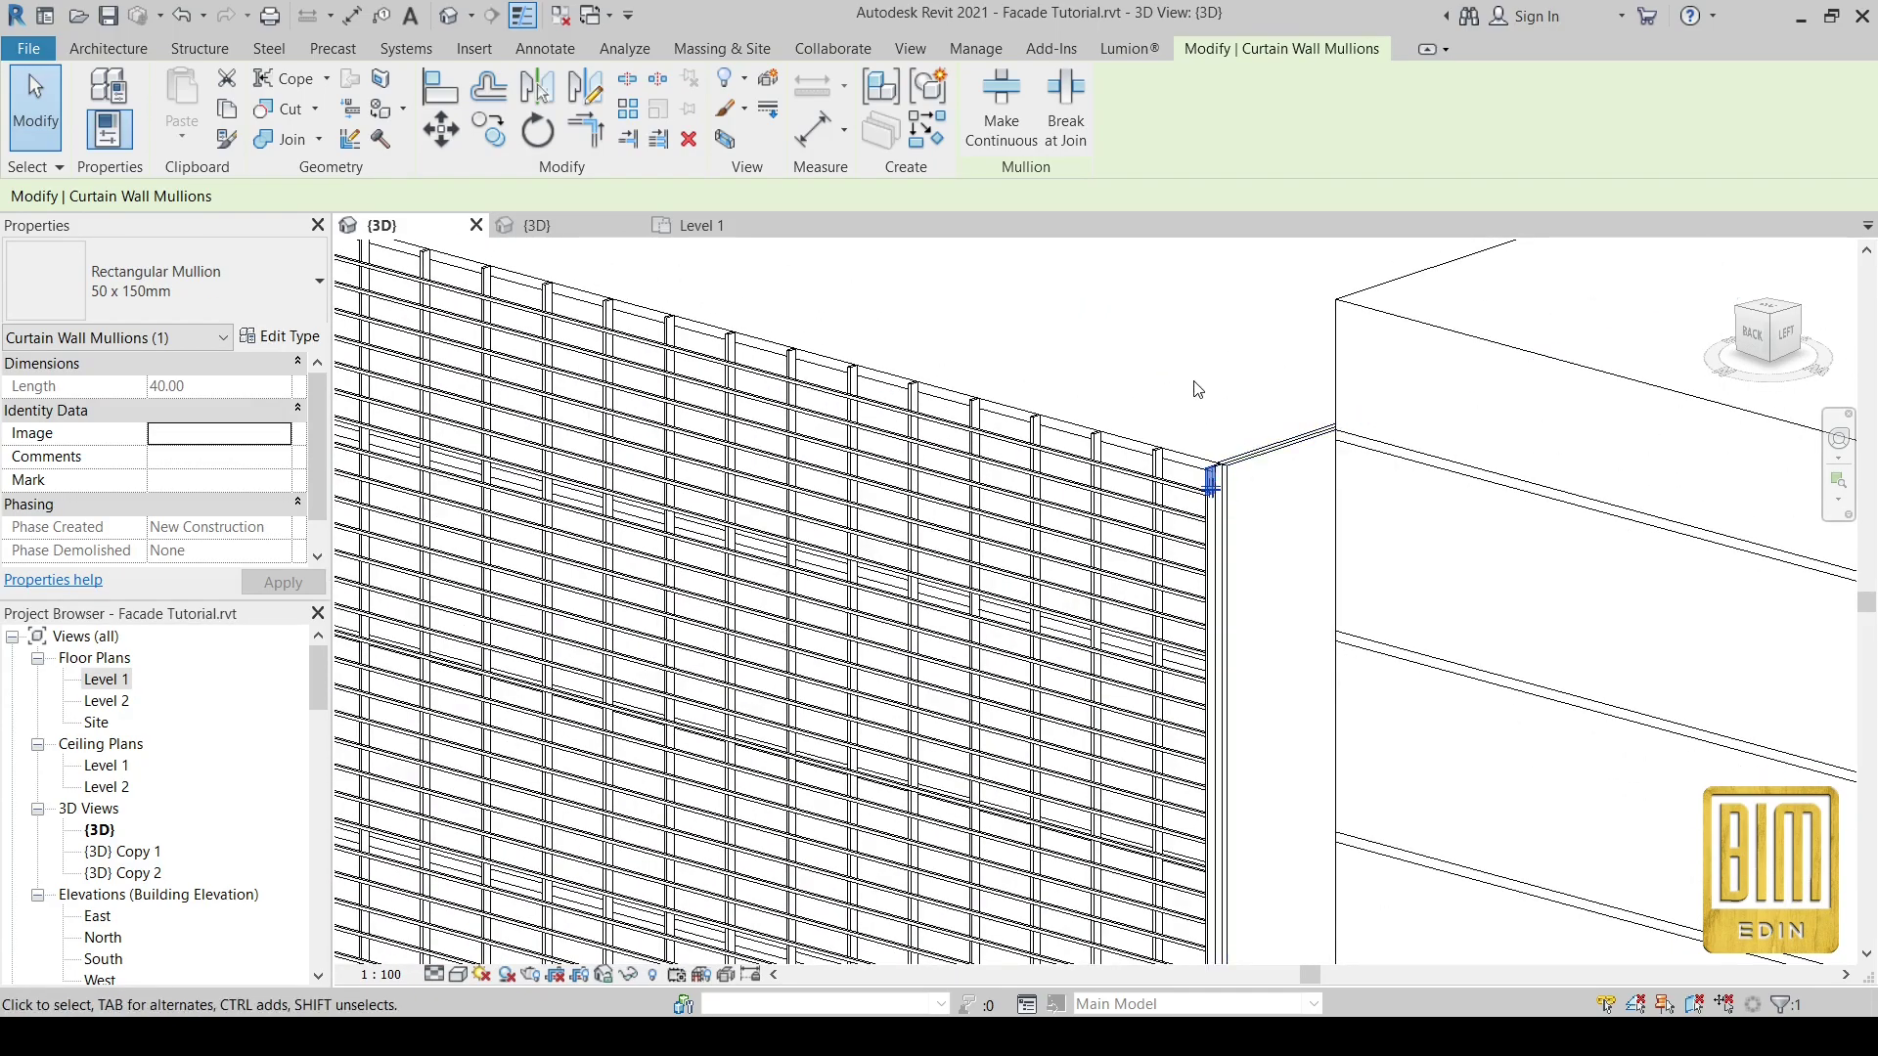
scroll(1198, 391, "down", 2)
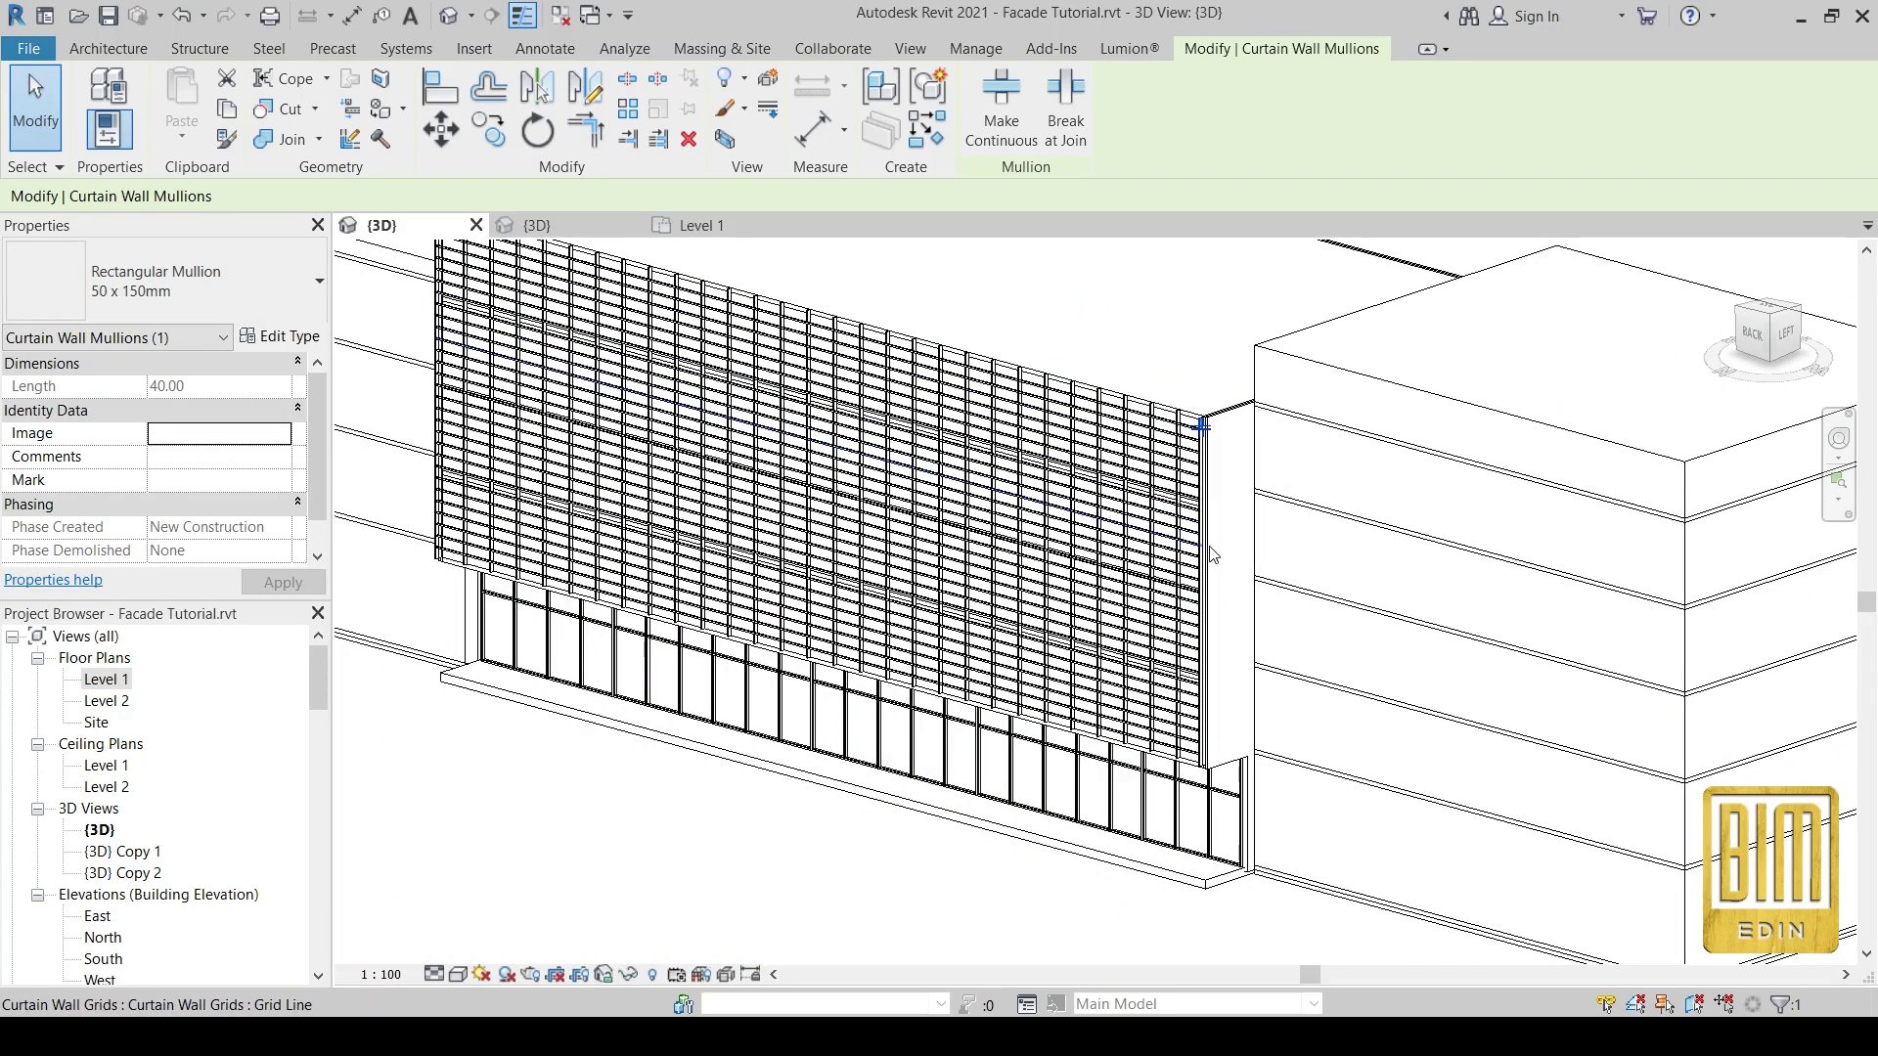
- In the Level 1 plan, move the horizontal-grid curtain wall with MV to a new position
double_click(106, 679)
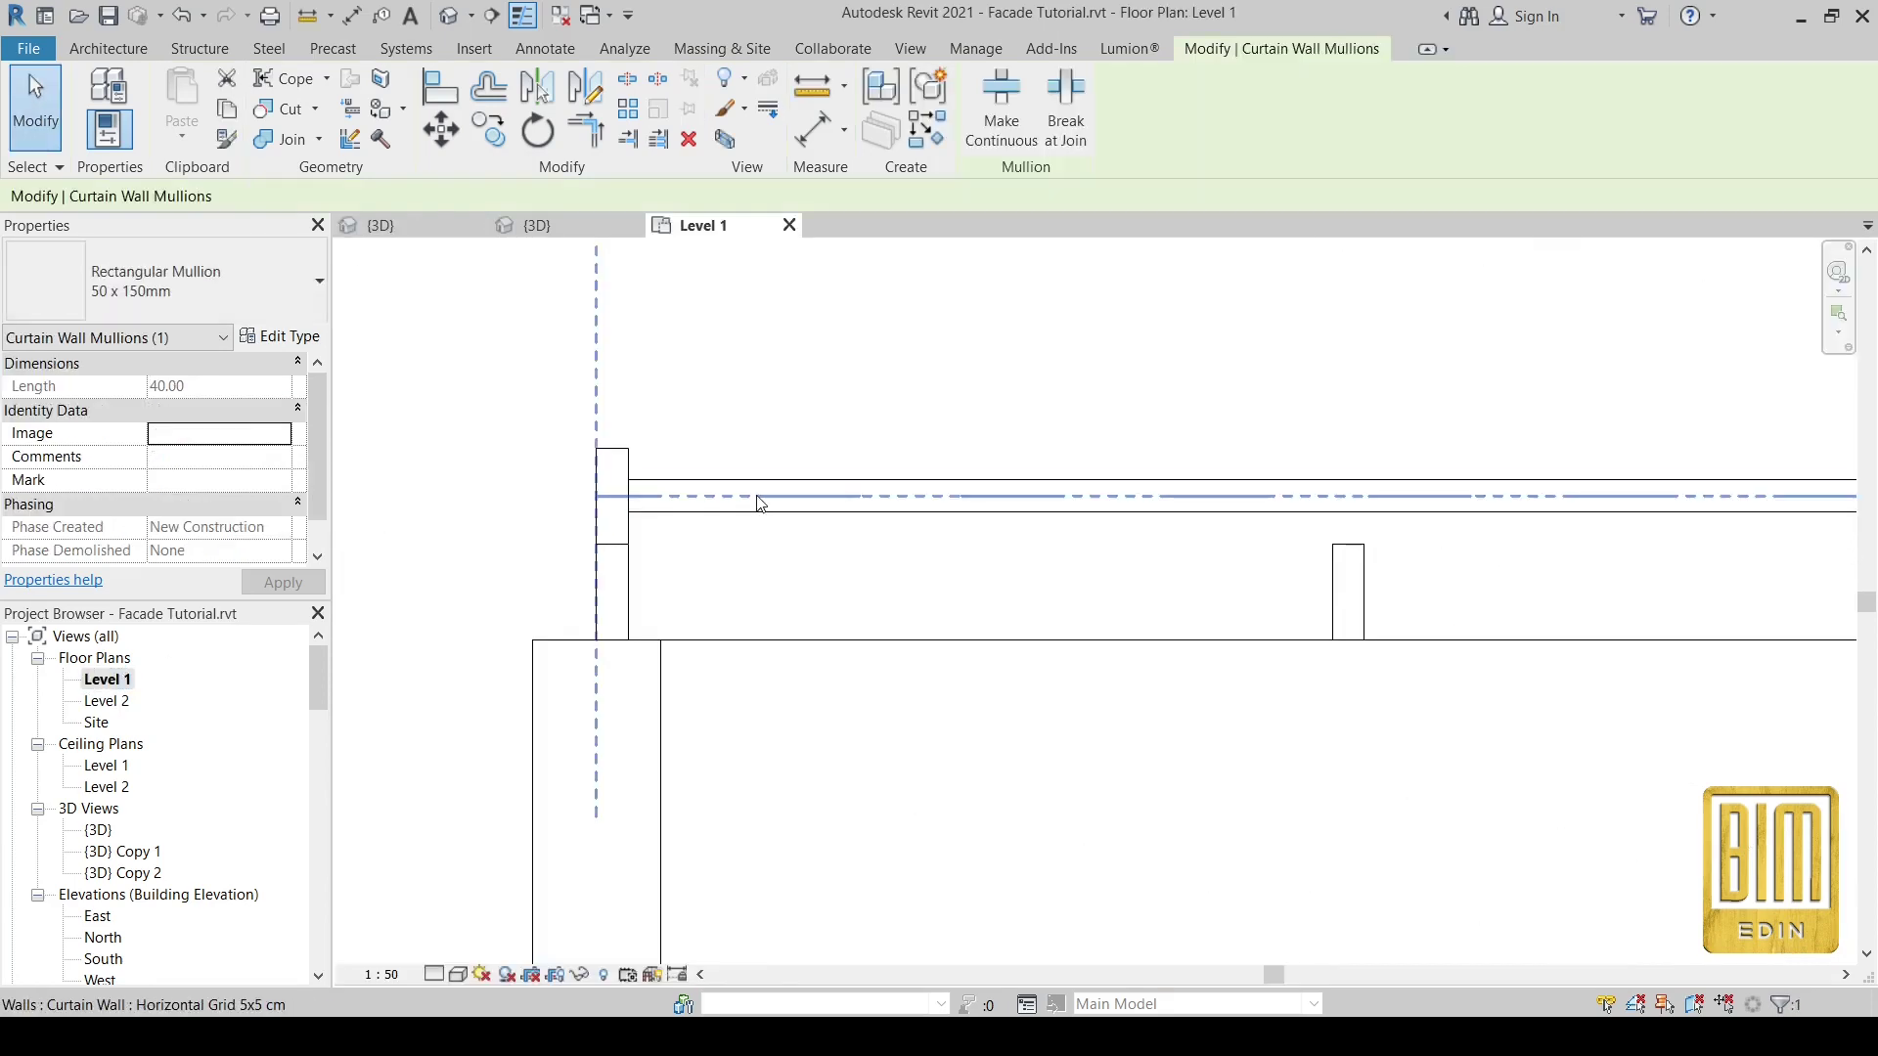
left_click(708, 501)
scroll(707, 502, "down", 2)
scroll(714, 421, "down", 2)
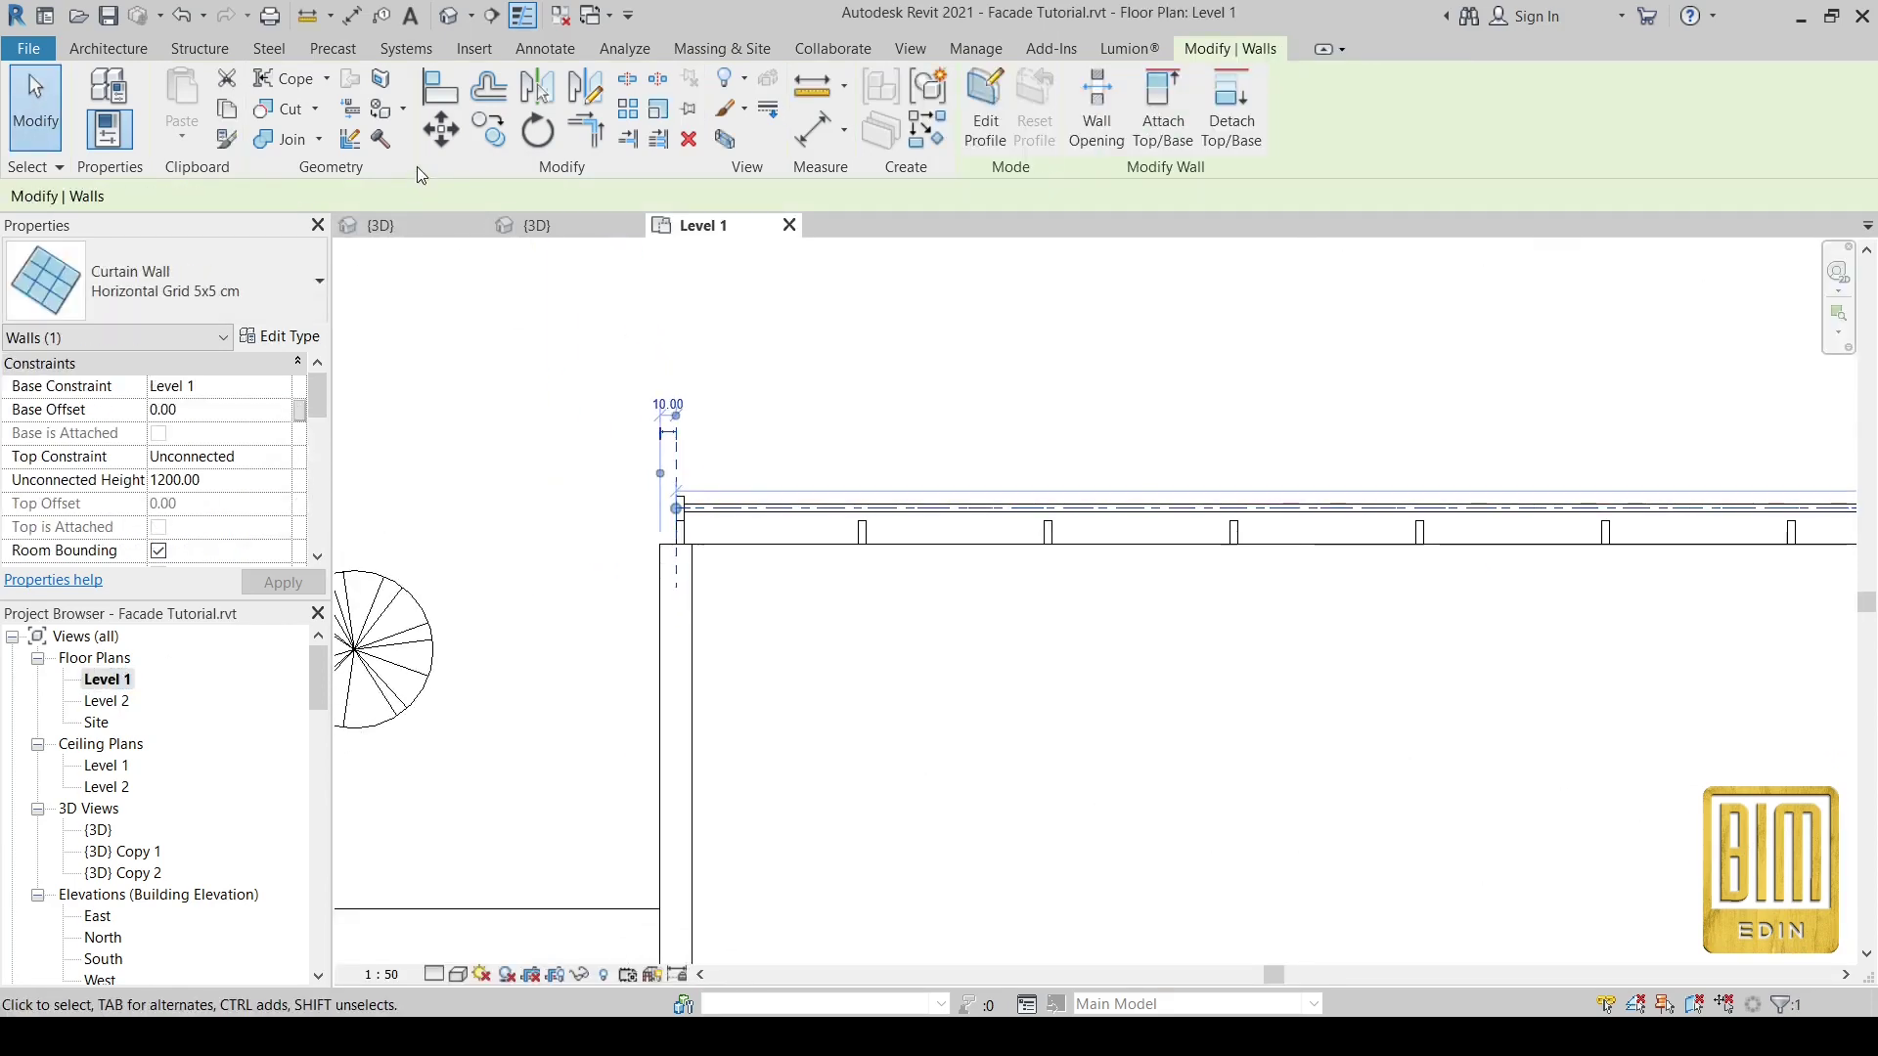
key("m")
key("v")
left_click(735, 523)
scroll(739, 523, "down", 3)
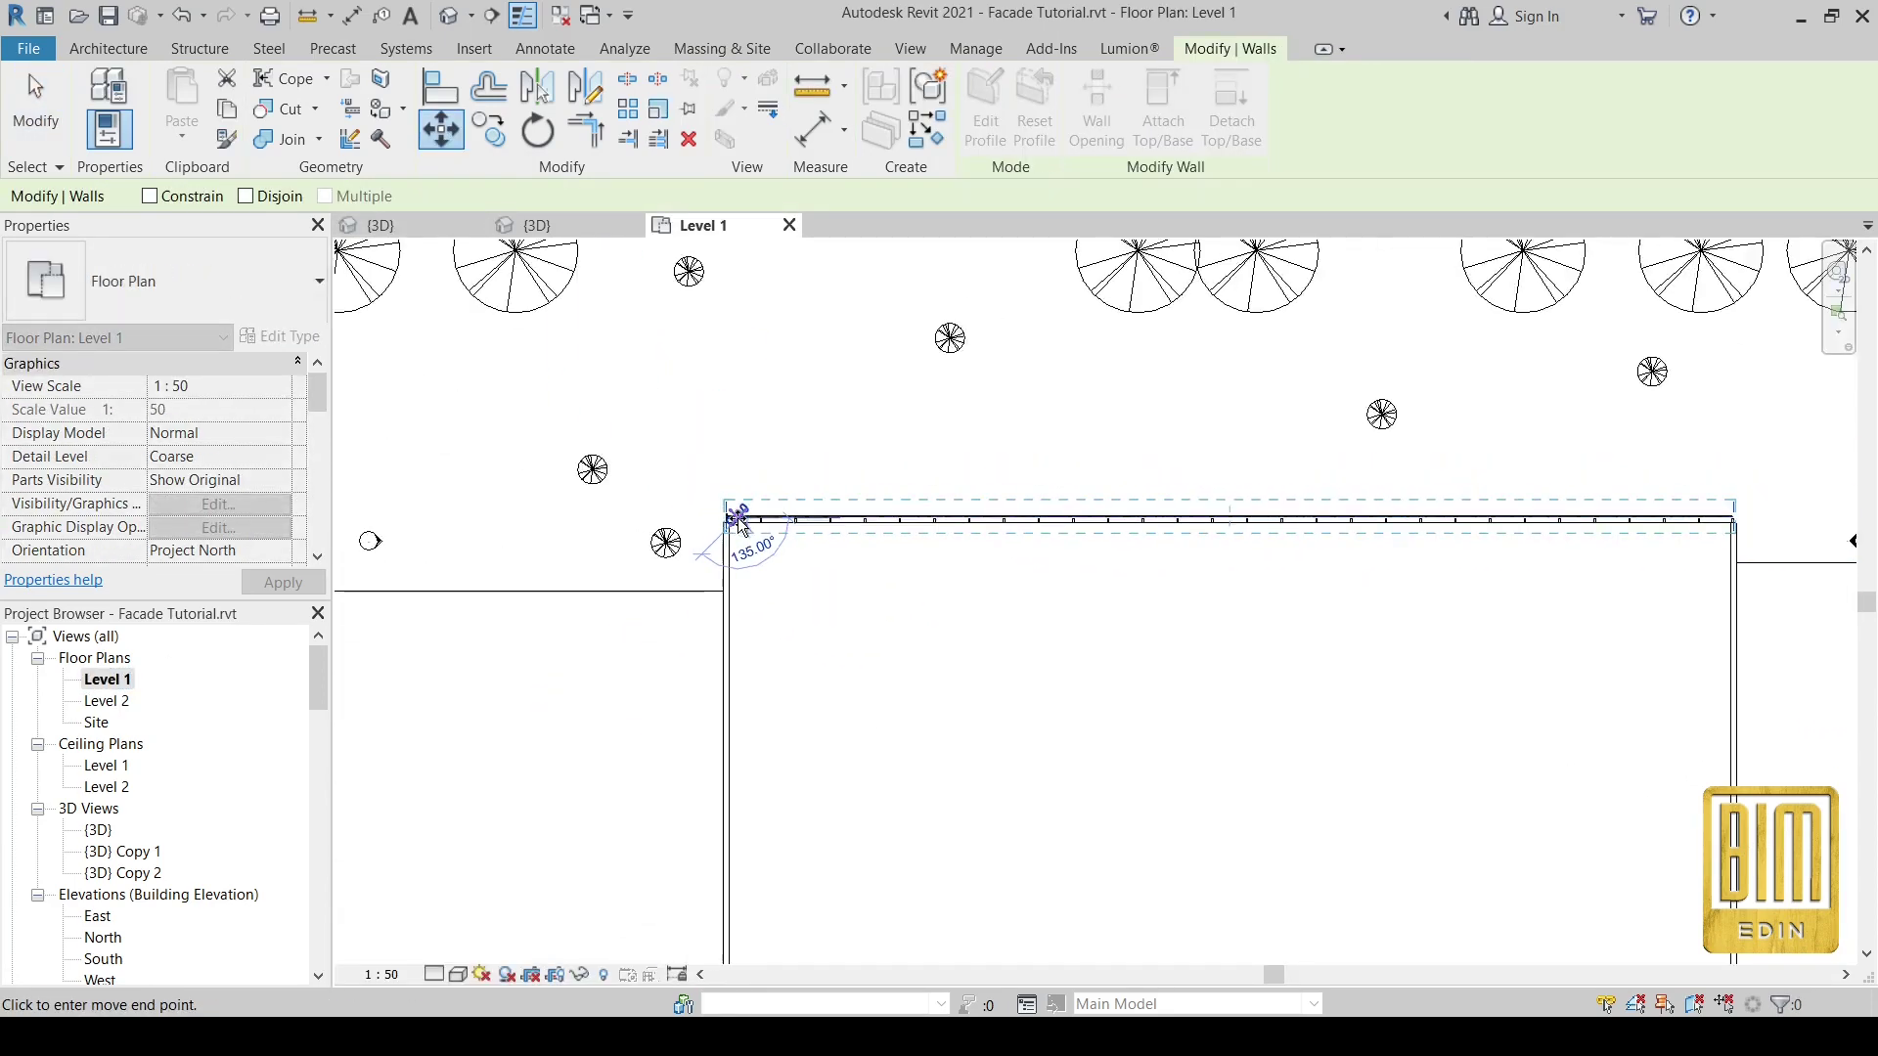
scroll(740, 525, "down", 2)
scroll(740, 525, "down", 2)
left_click(734, 342)
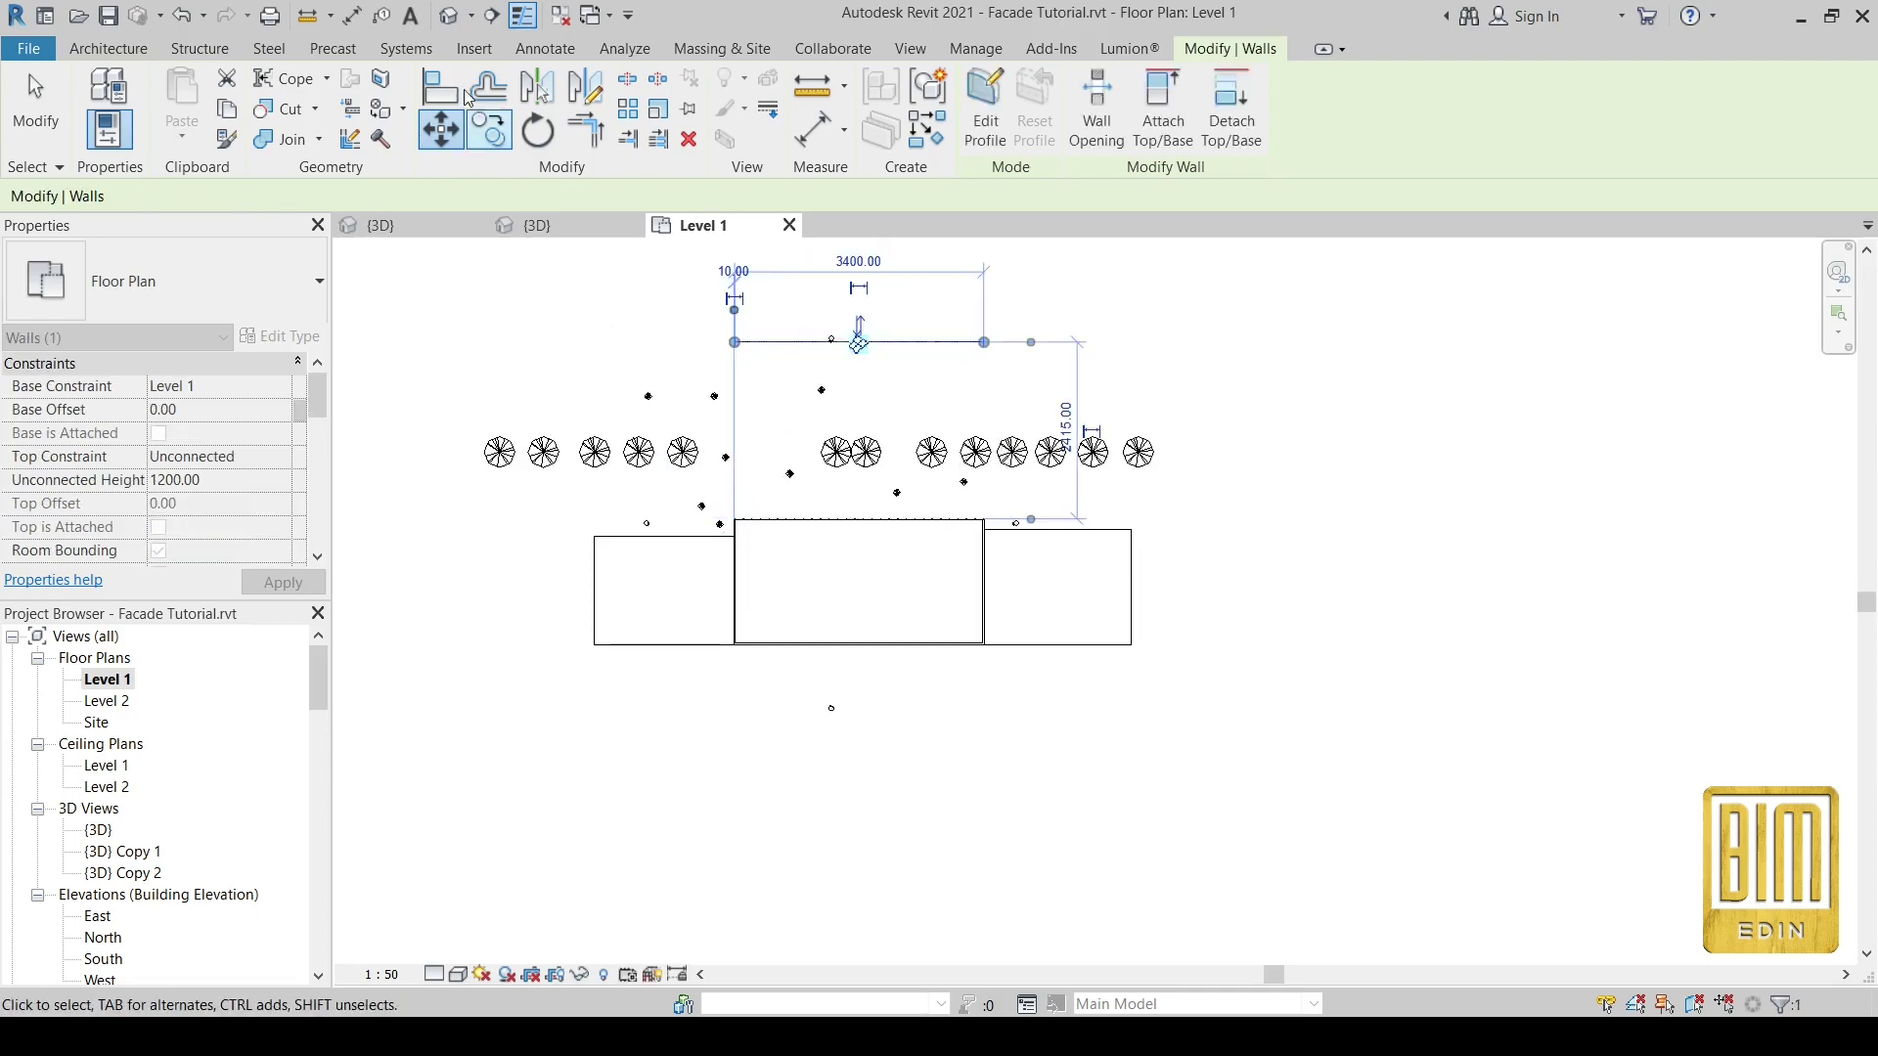
- In the 3D view, box-select and delete the mullions at one end of the wall
left_click(451, 22)
scroll(685, 489, "down", 3)
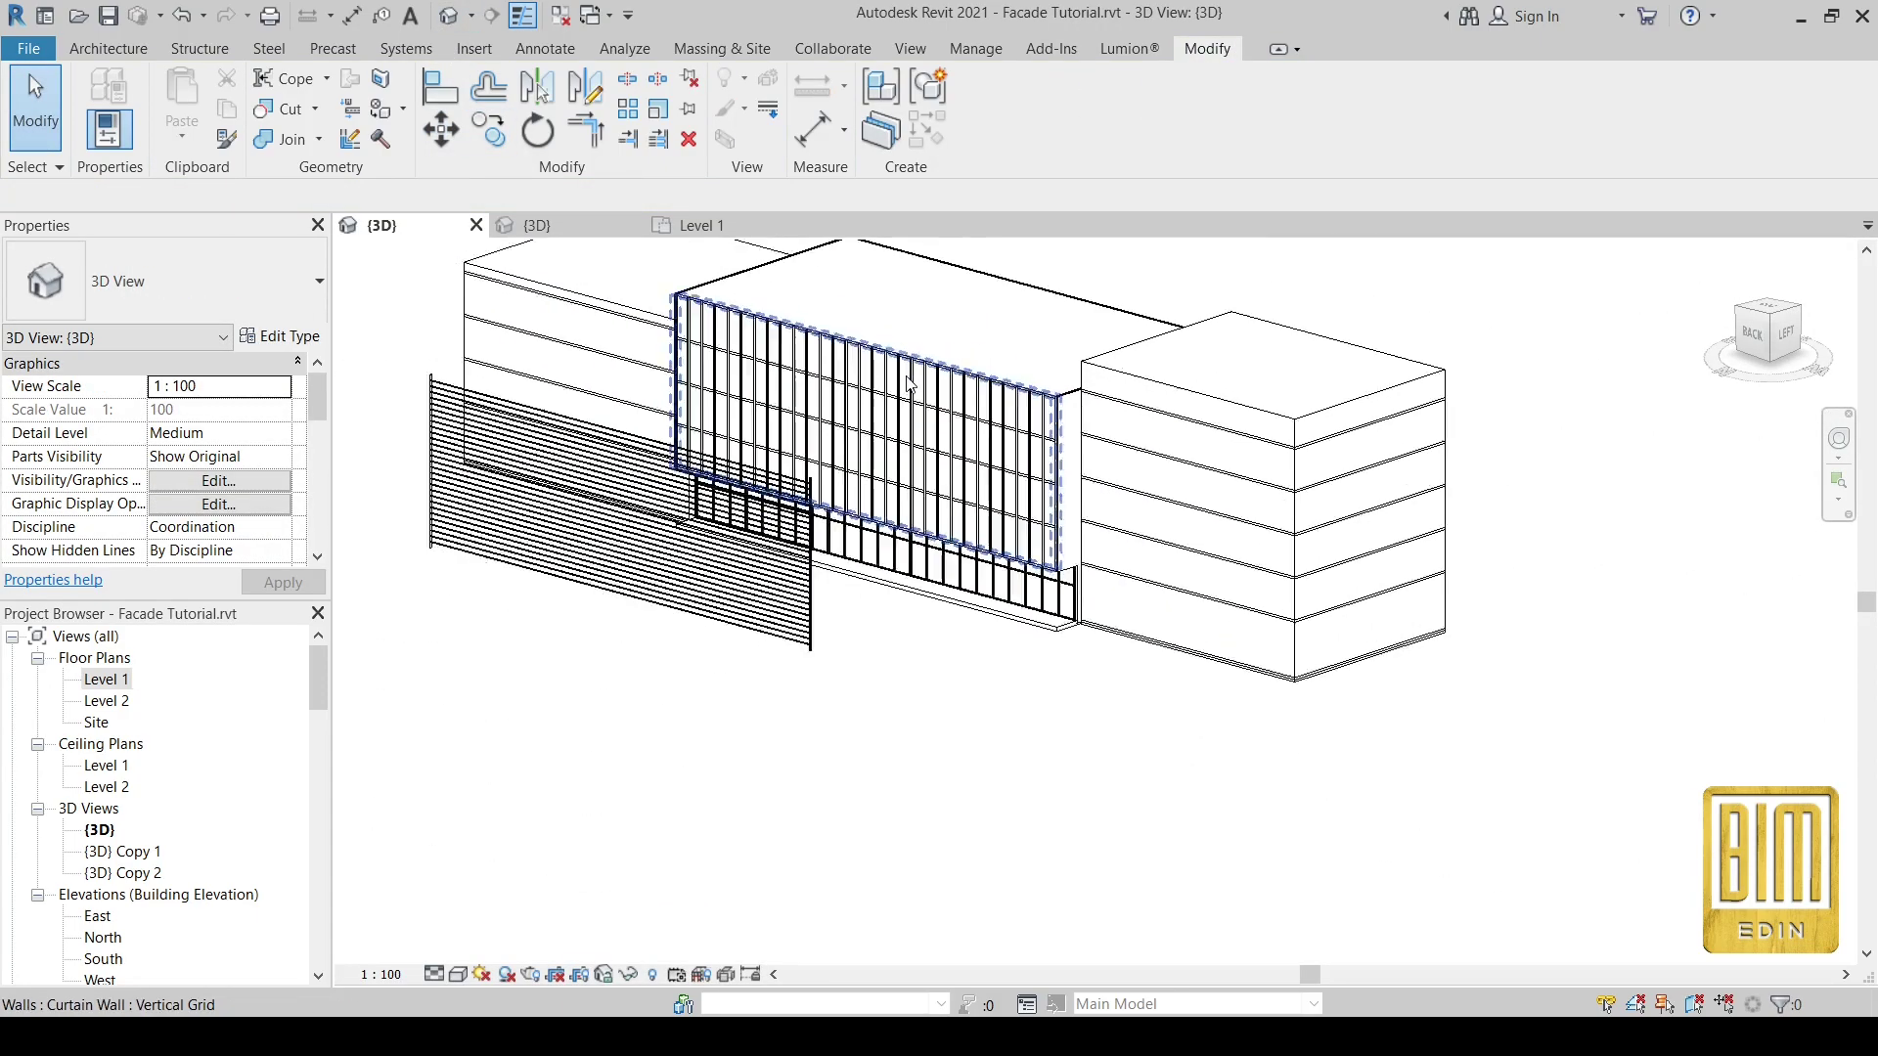
scroll(381, 365, "up", 2)
left_click_drag(396, 330, 510, 741)
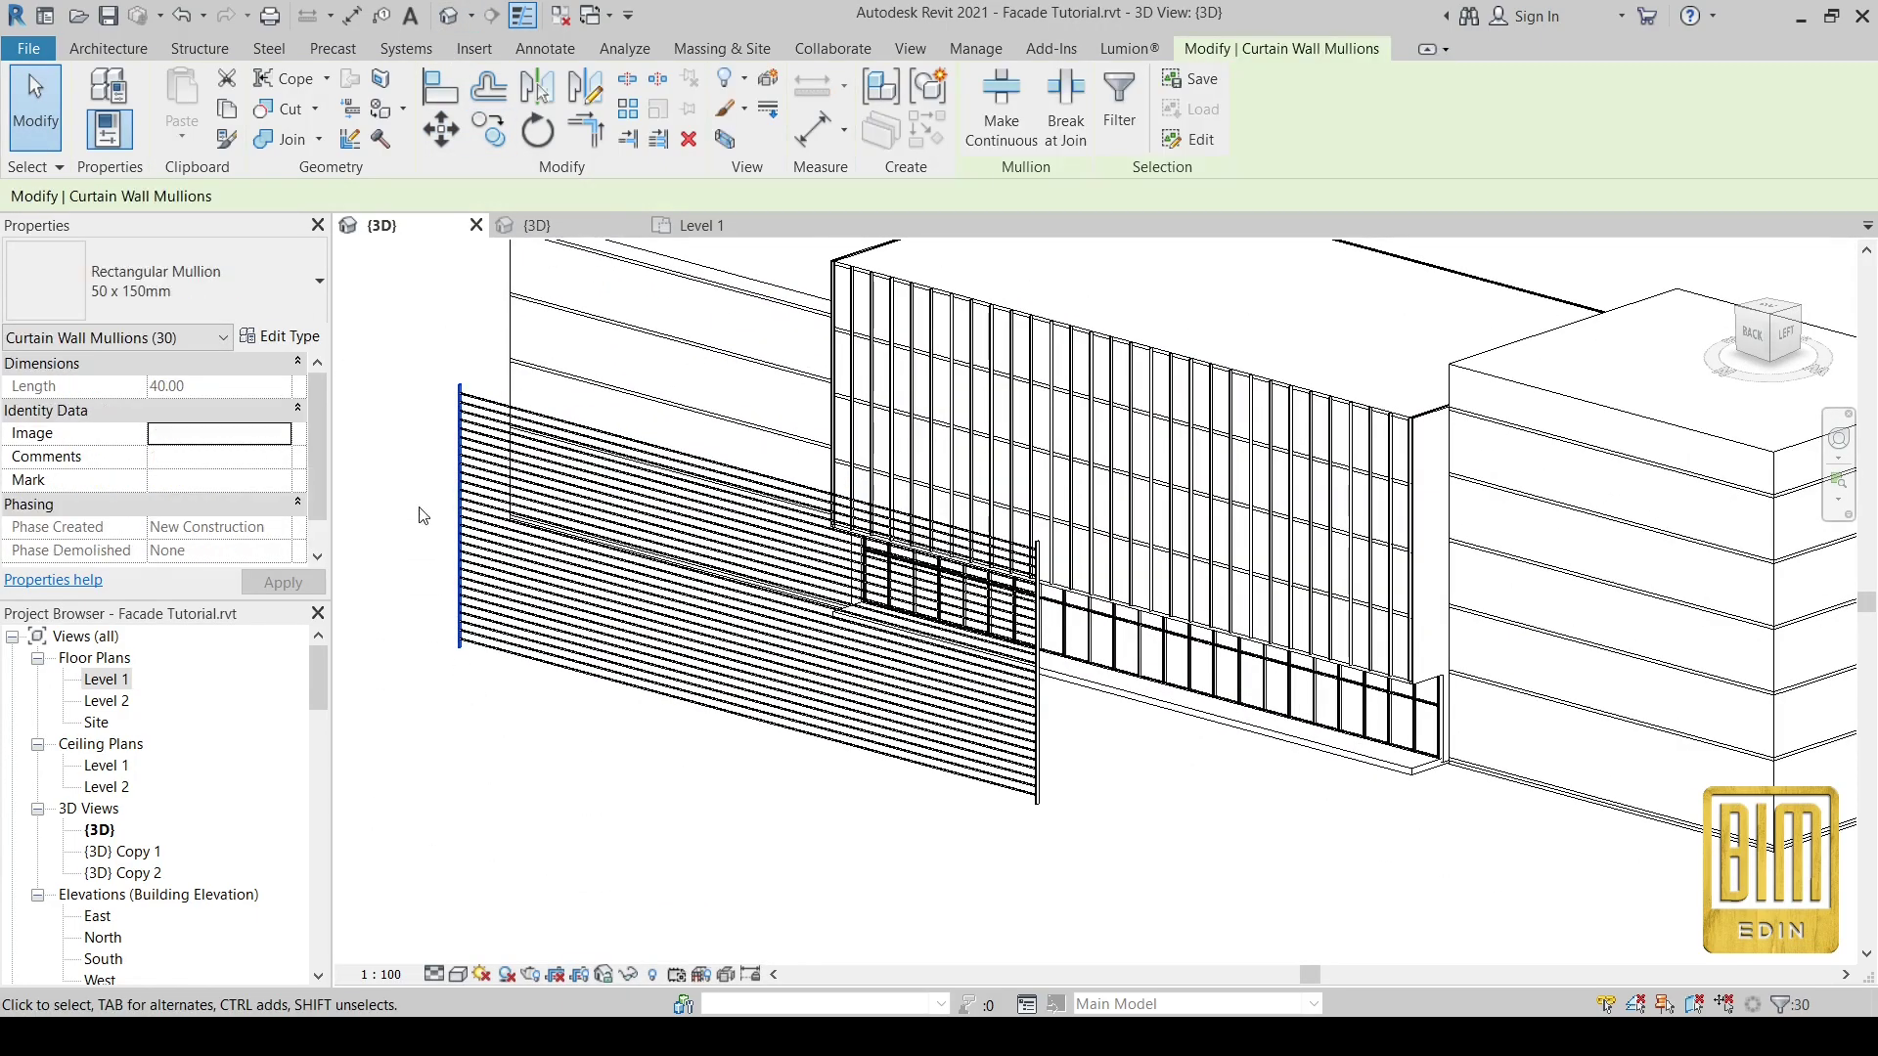
right_click(411, 442)
left_click(468, 680)
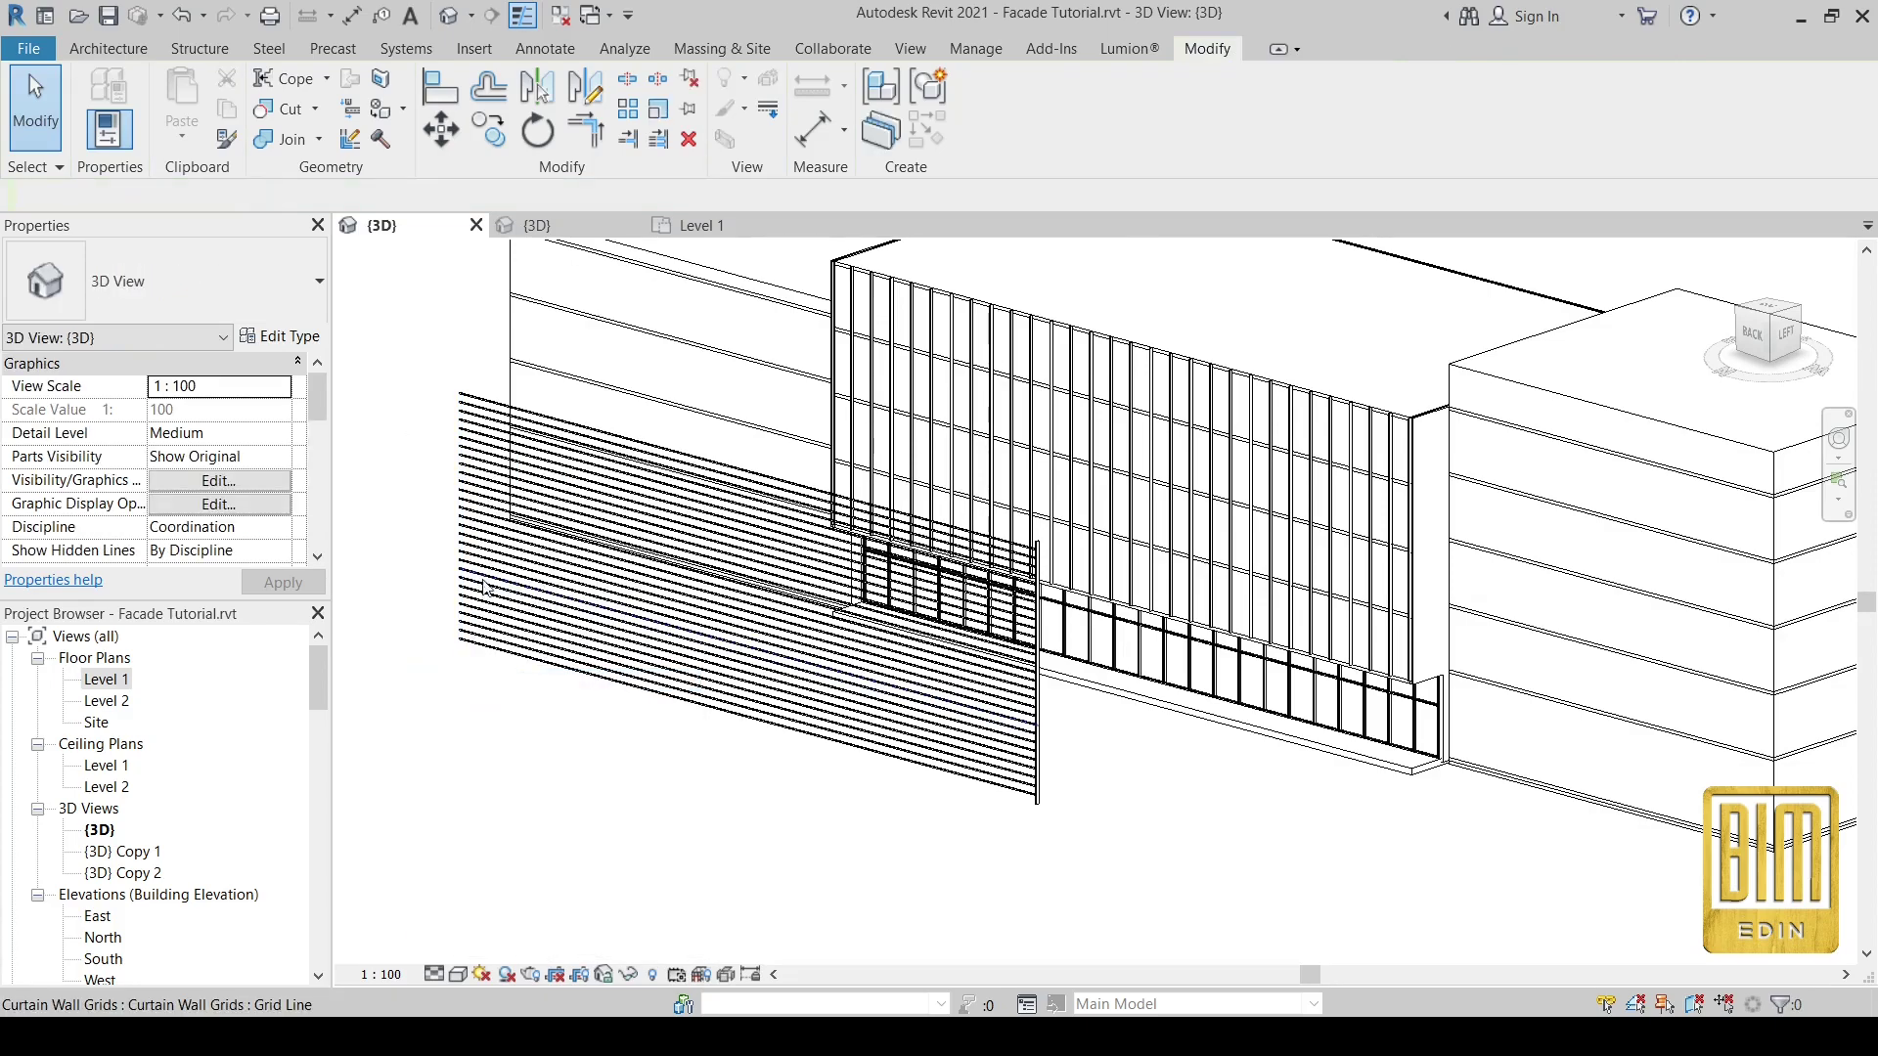
- Delete the mullions at the wall's other end, then return to the Level 1 plan
scroll(457, 602, "down", 1)
middle_click_drag(419, 605, 1317, 329, "shift")
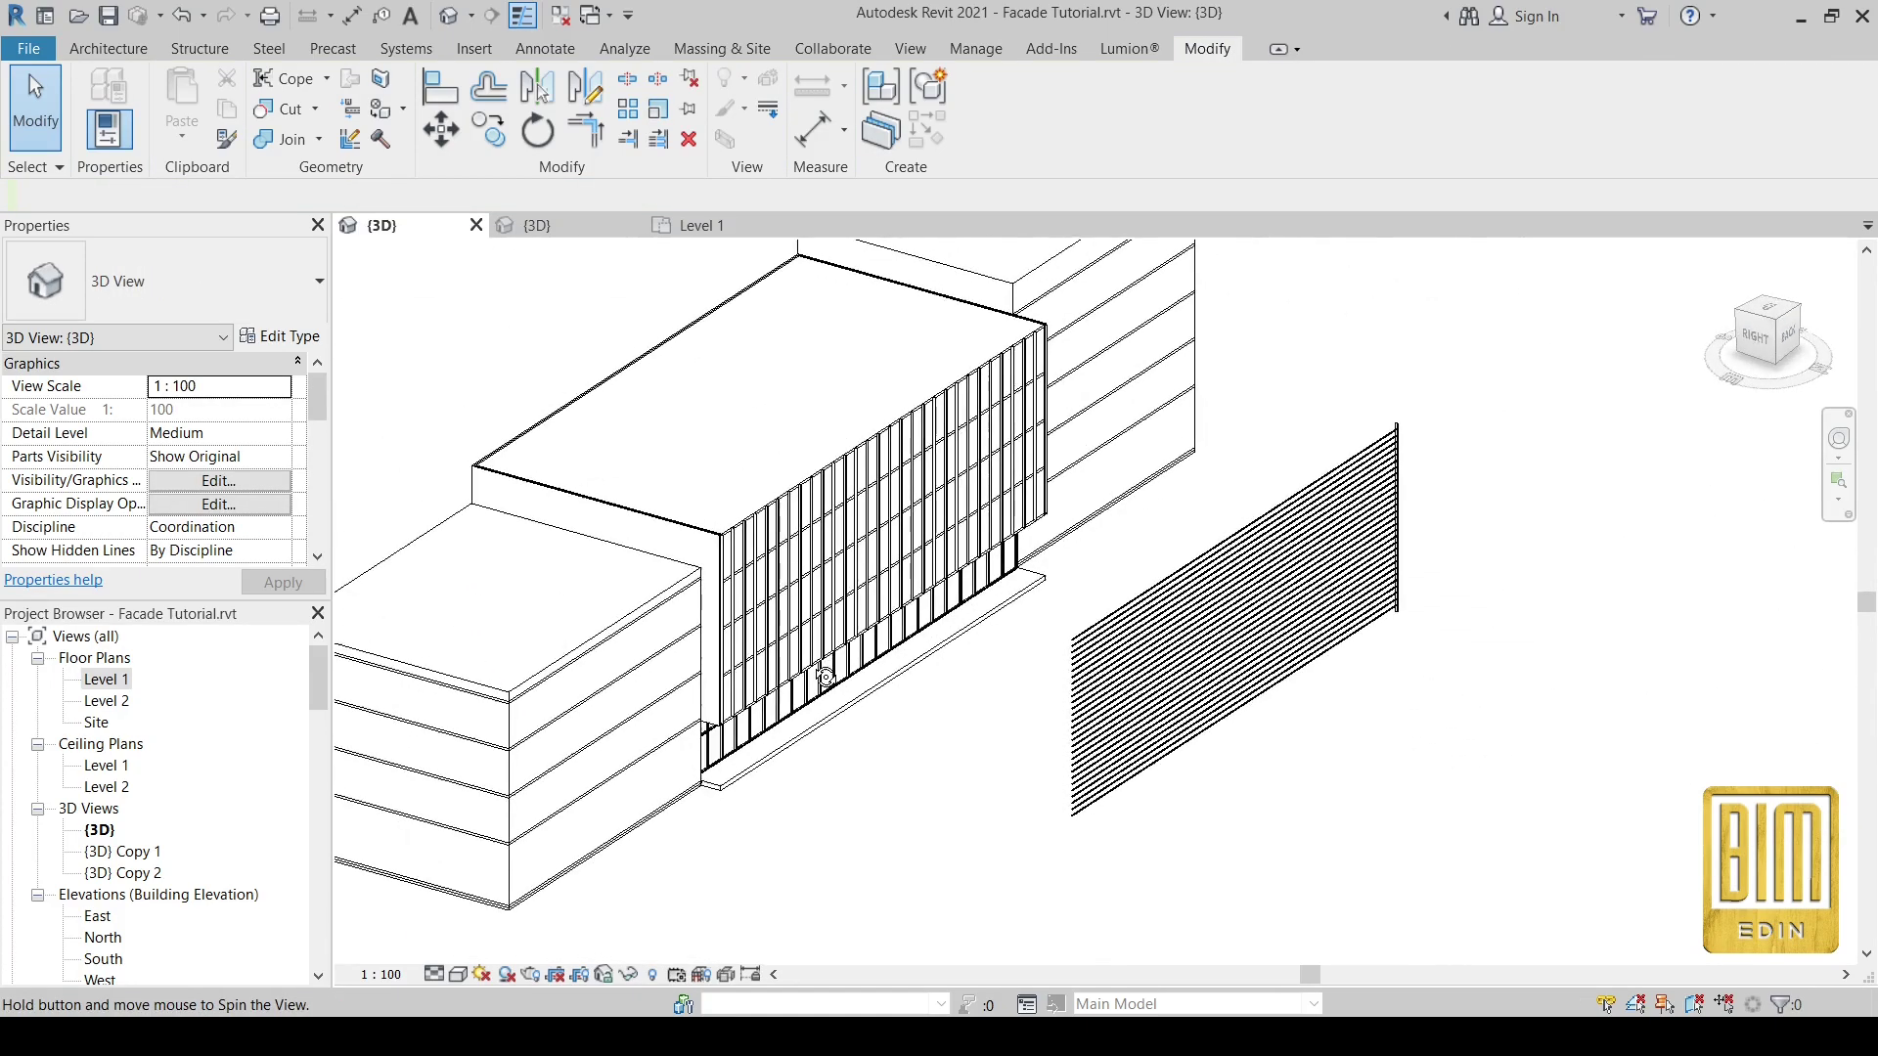
left_click_drag(1352, 344, 1497, 673)
right_click(1473, 658)
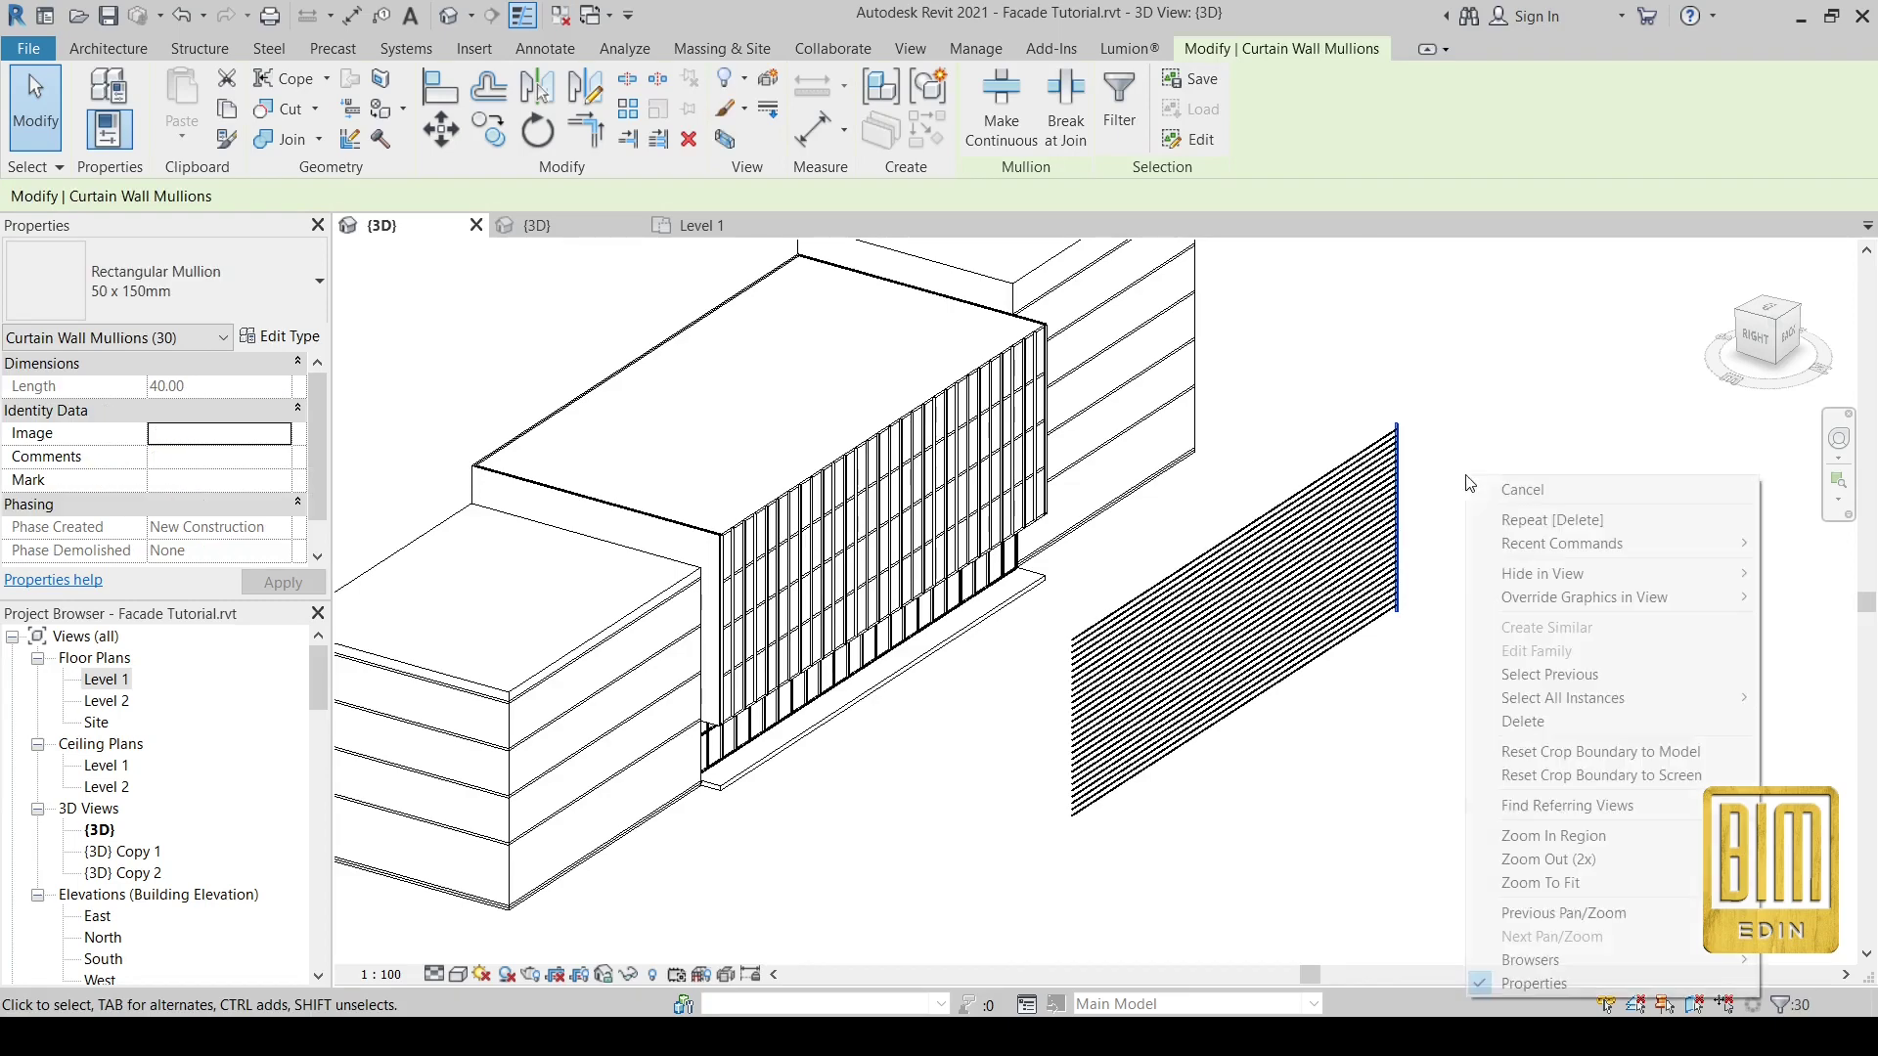
left_click(1526, 721)
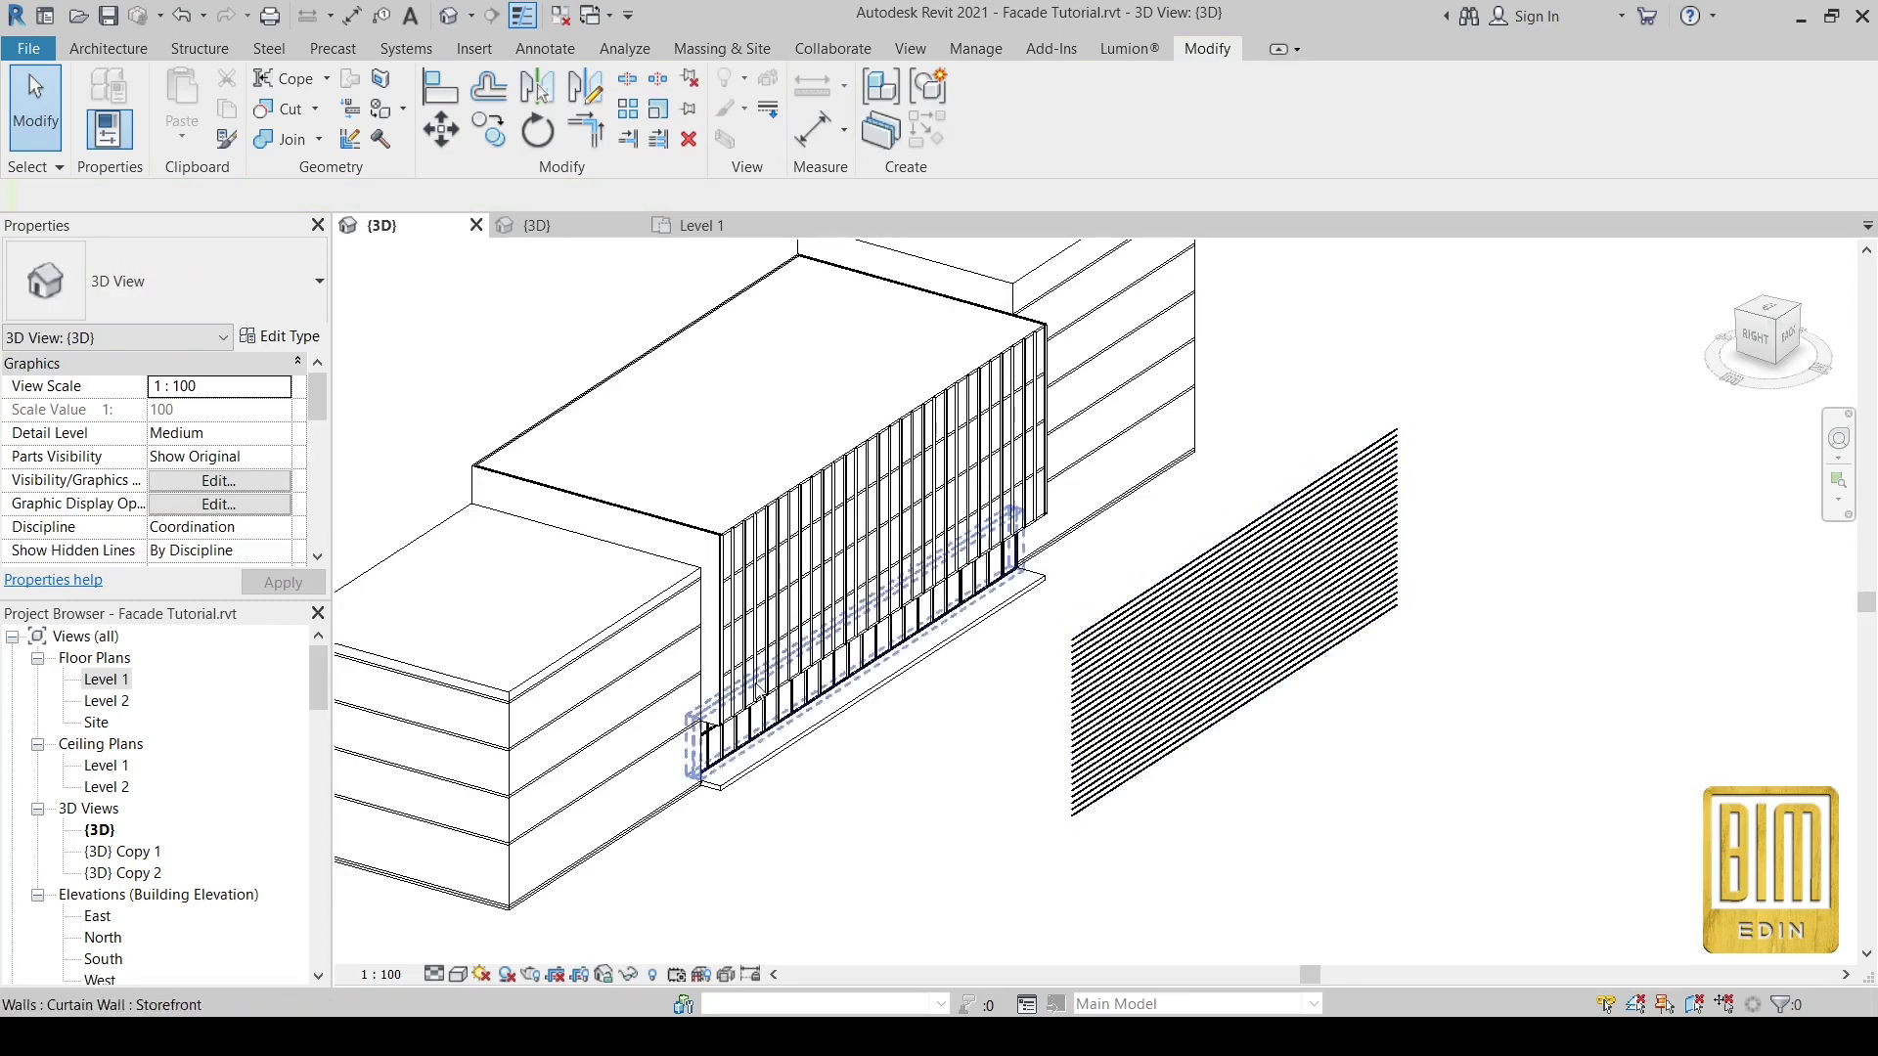
double_click(103, 683)
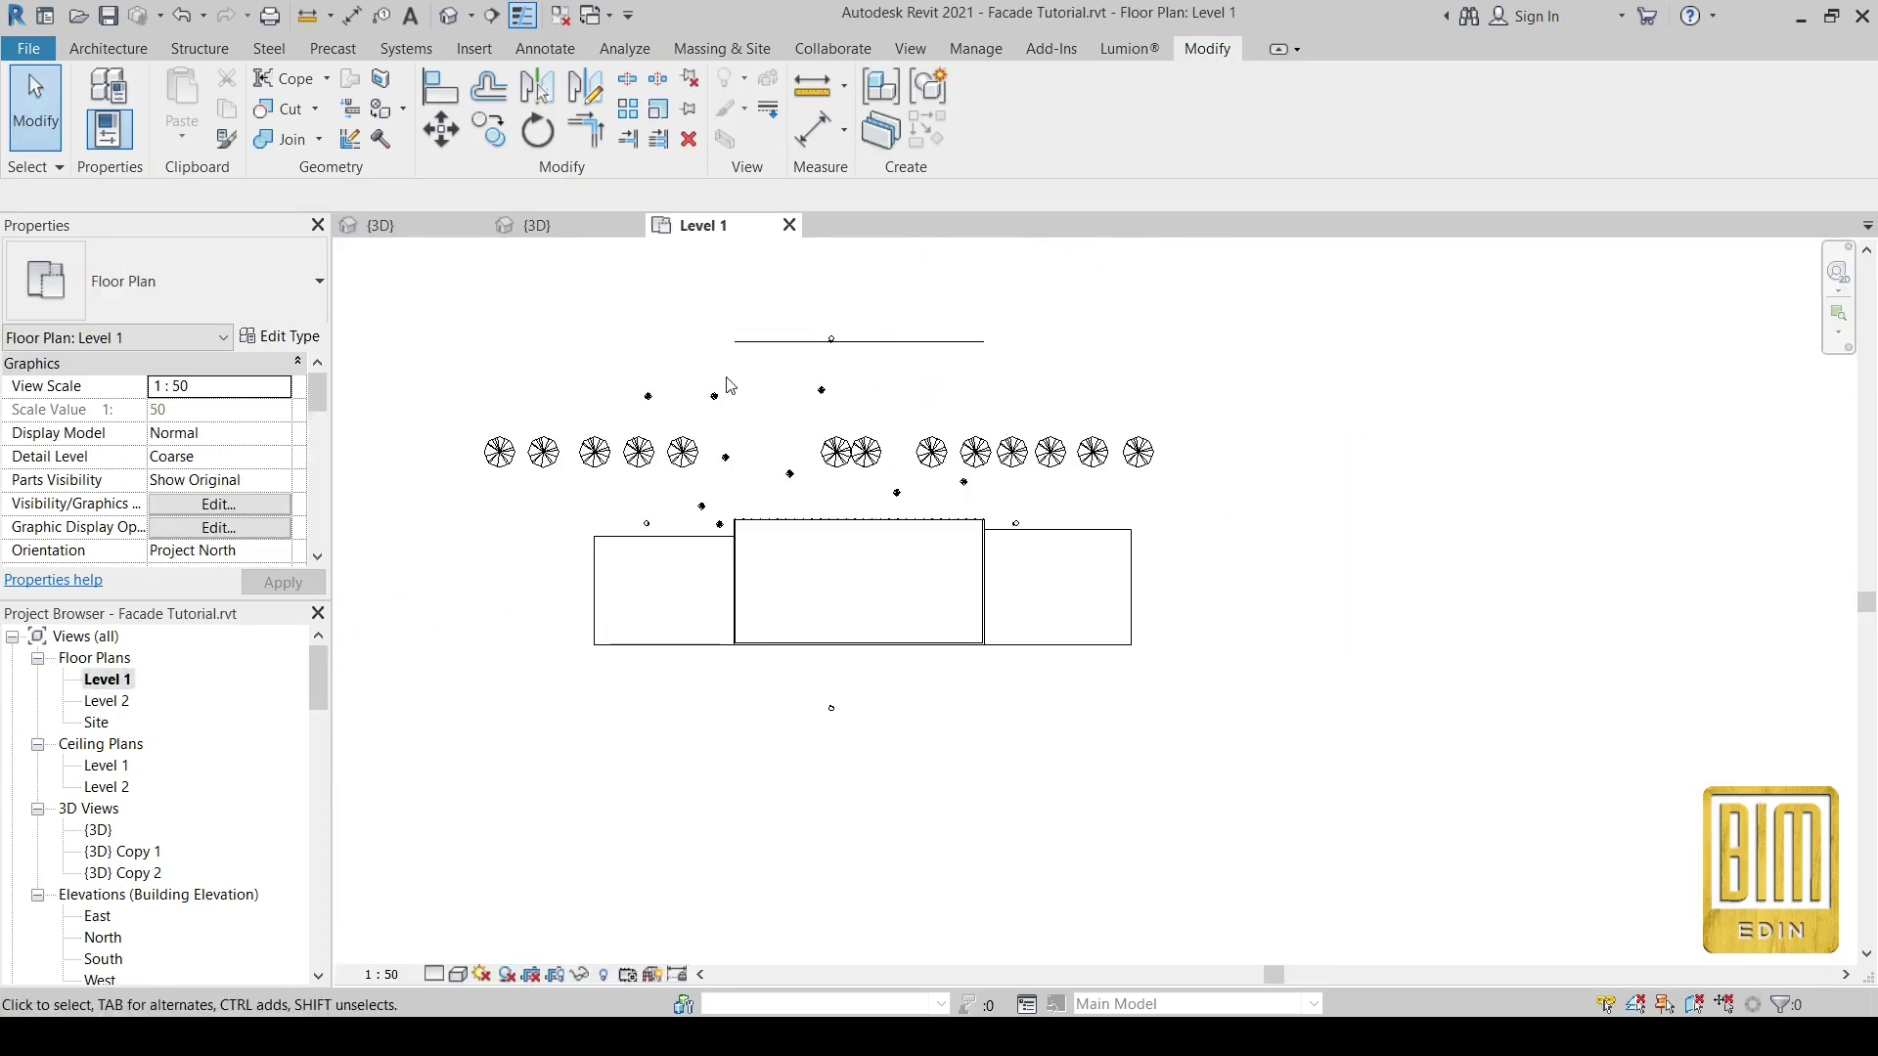
- Move the horizontal-grid curtain wall from its endpoint to the storefront mullion's endpoint
scroll(753, 316, "up", 3)
left_click(734, 321)
scroll(732, 332, "up", 1)
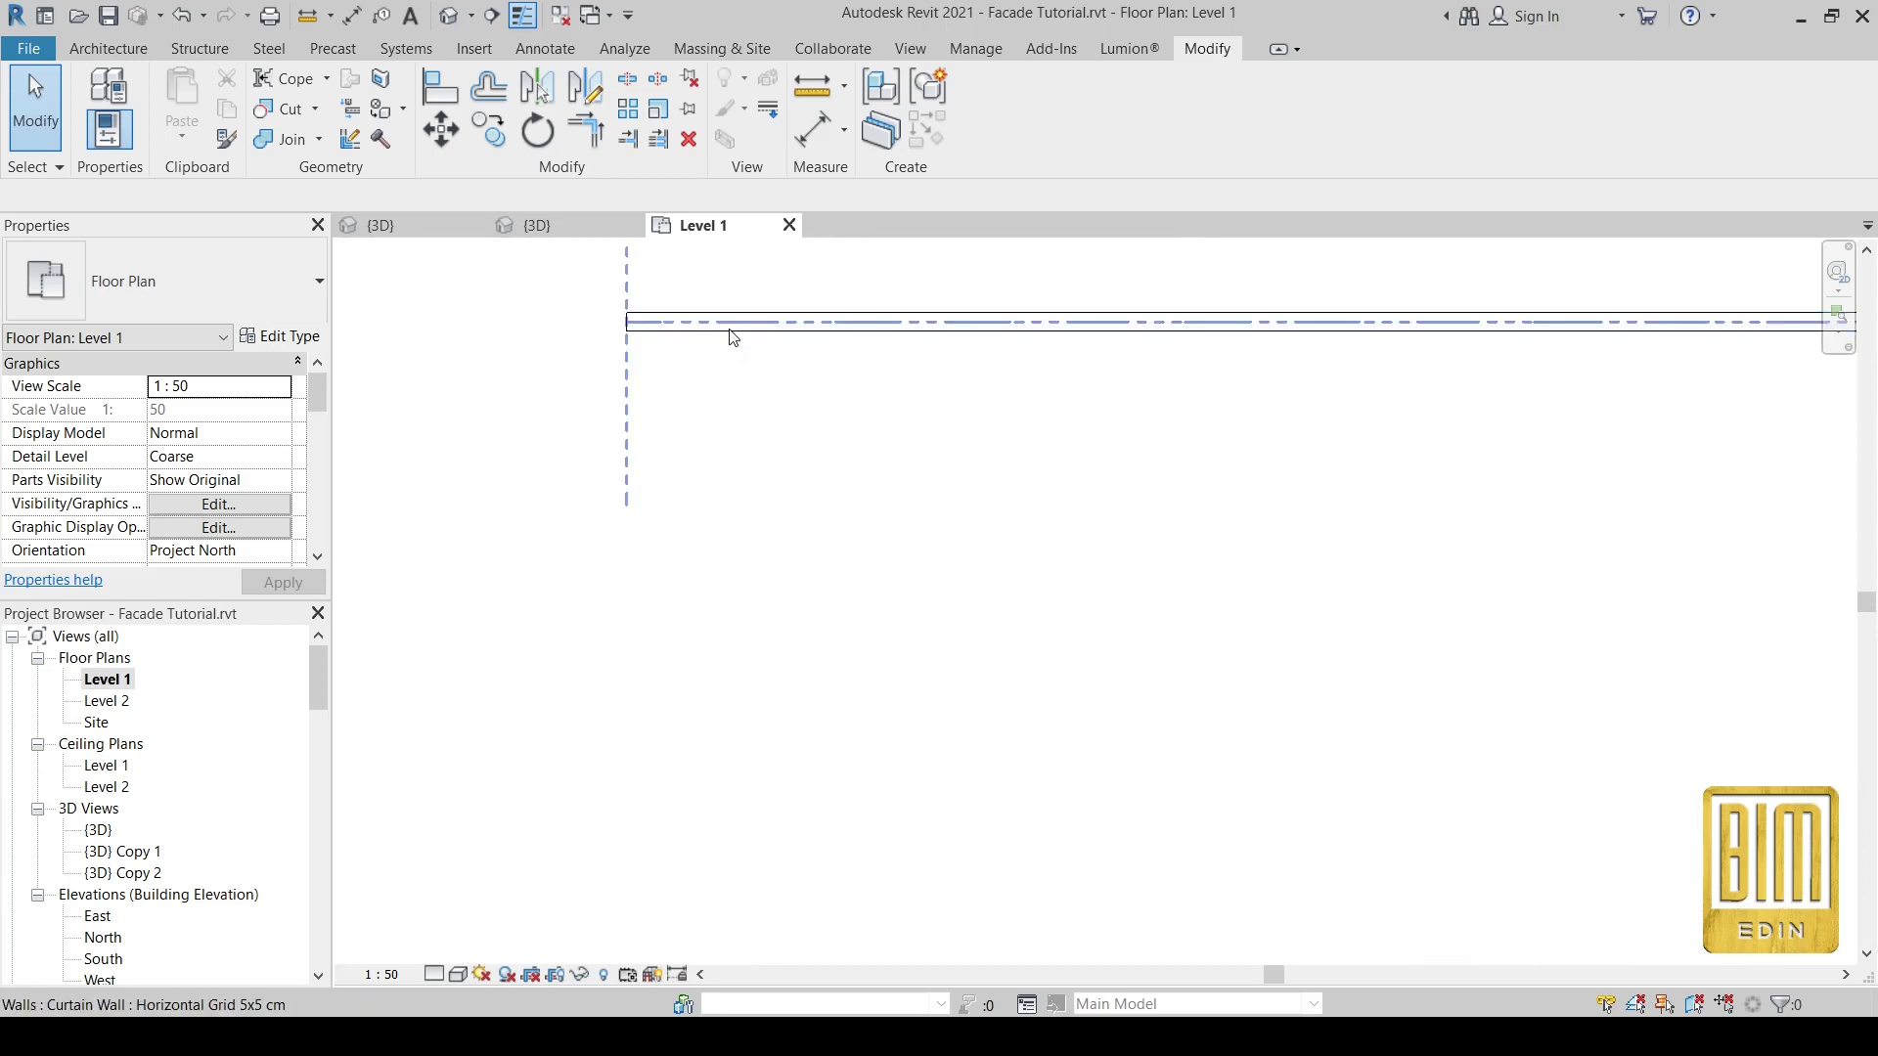
left_click(440, 130)
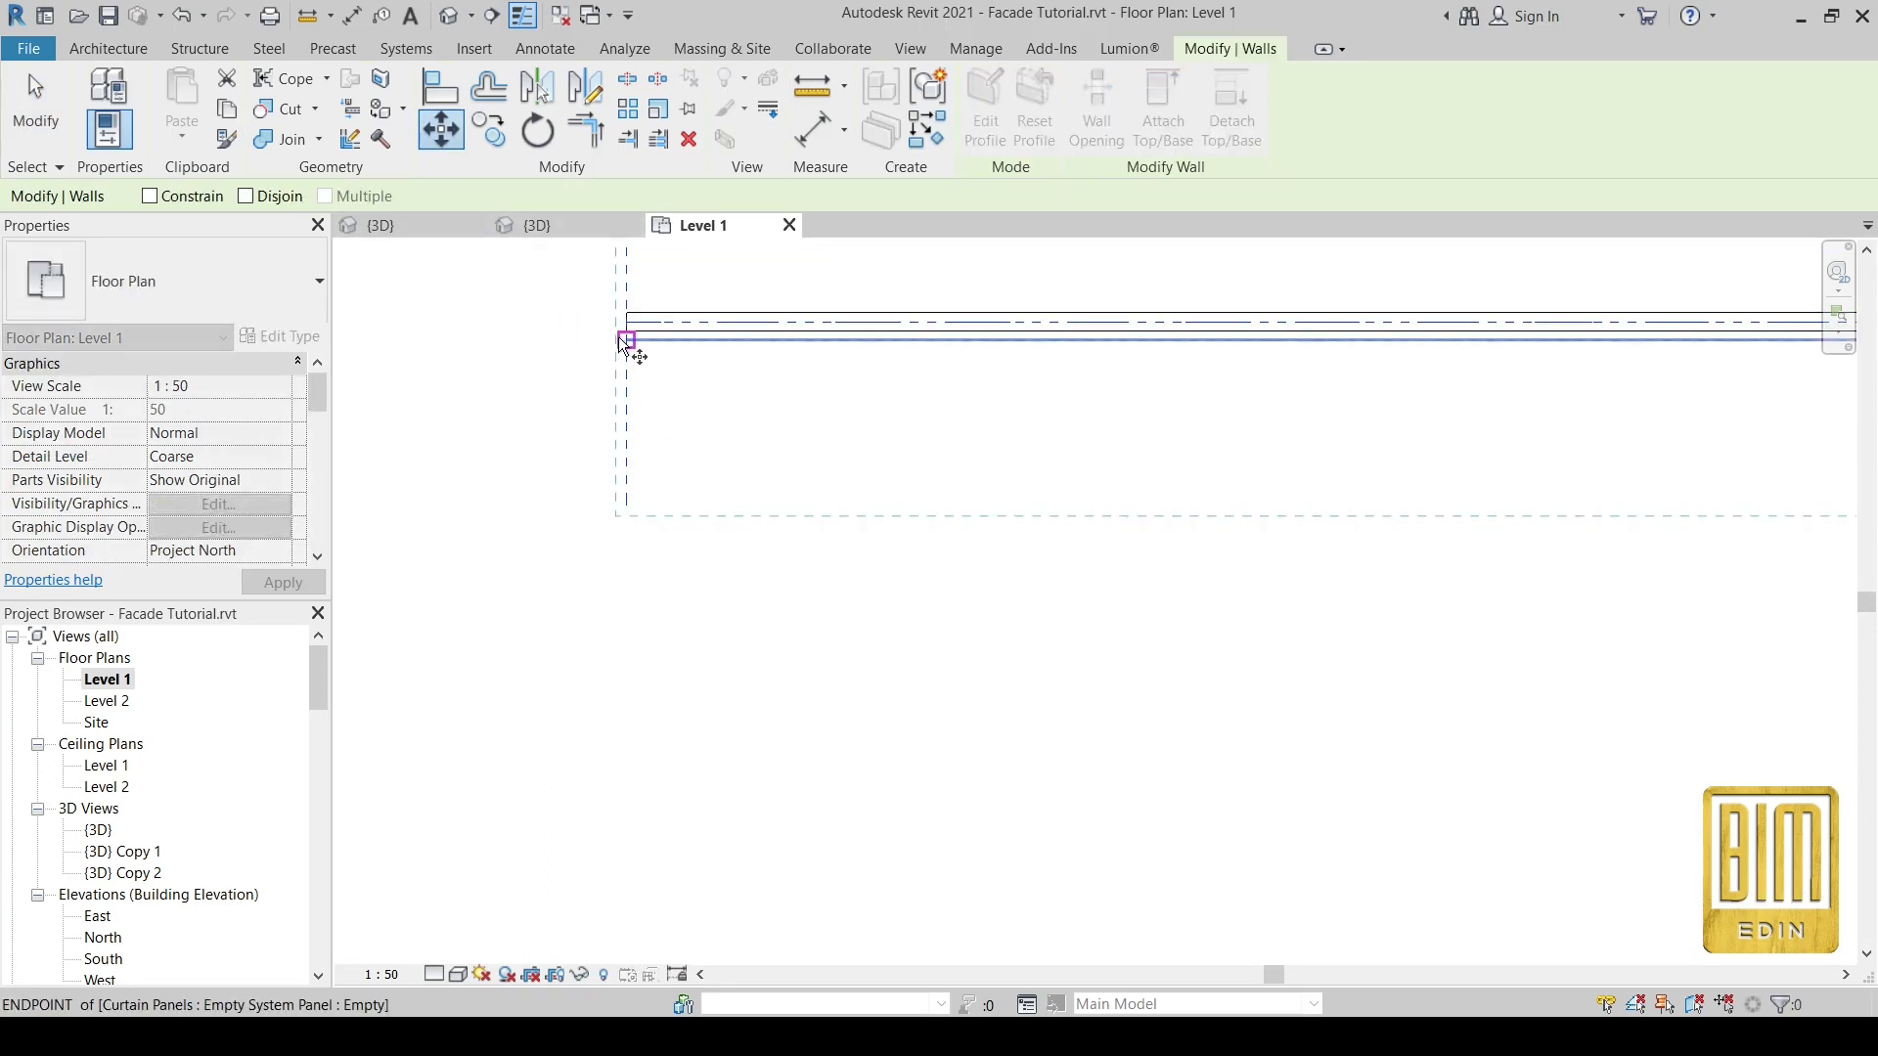
left_click(627, 333)
scroll(621, 328, "down", 2)
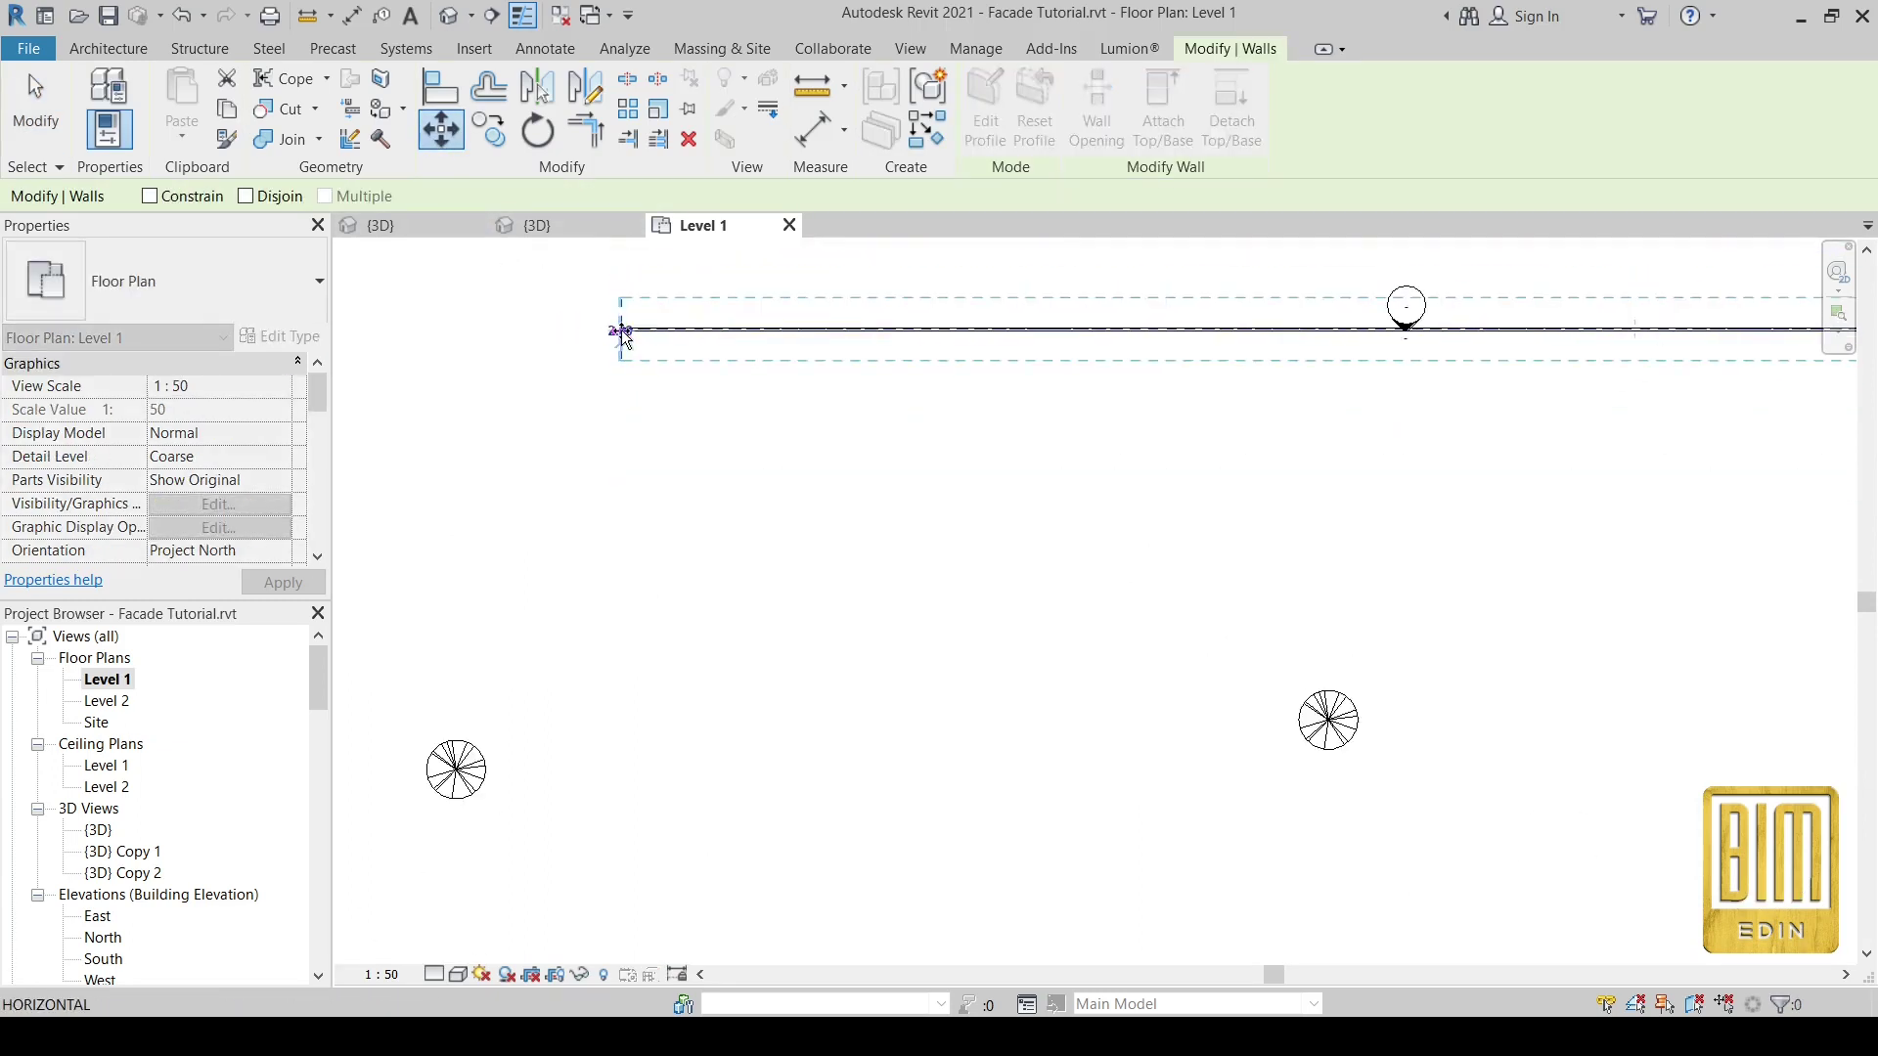
scroll(618, 328, "down", 2)
scroll(631, 794, "up", 2)
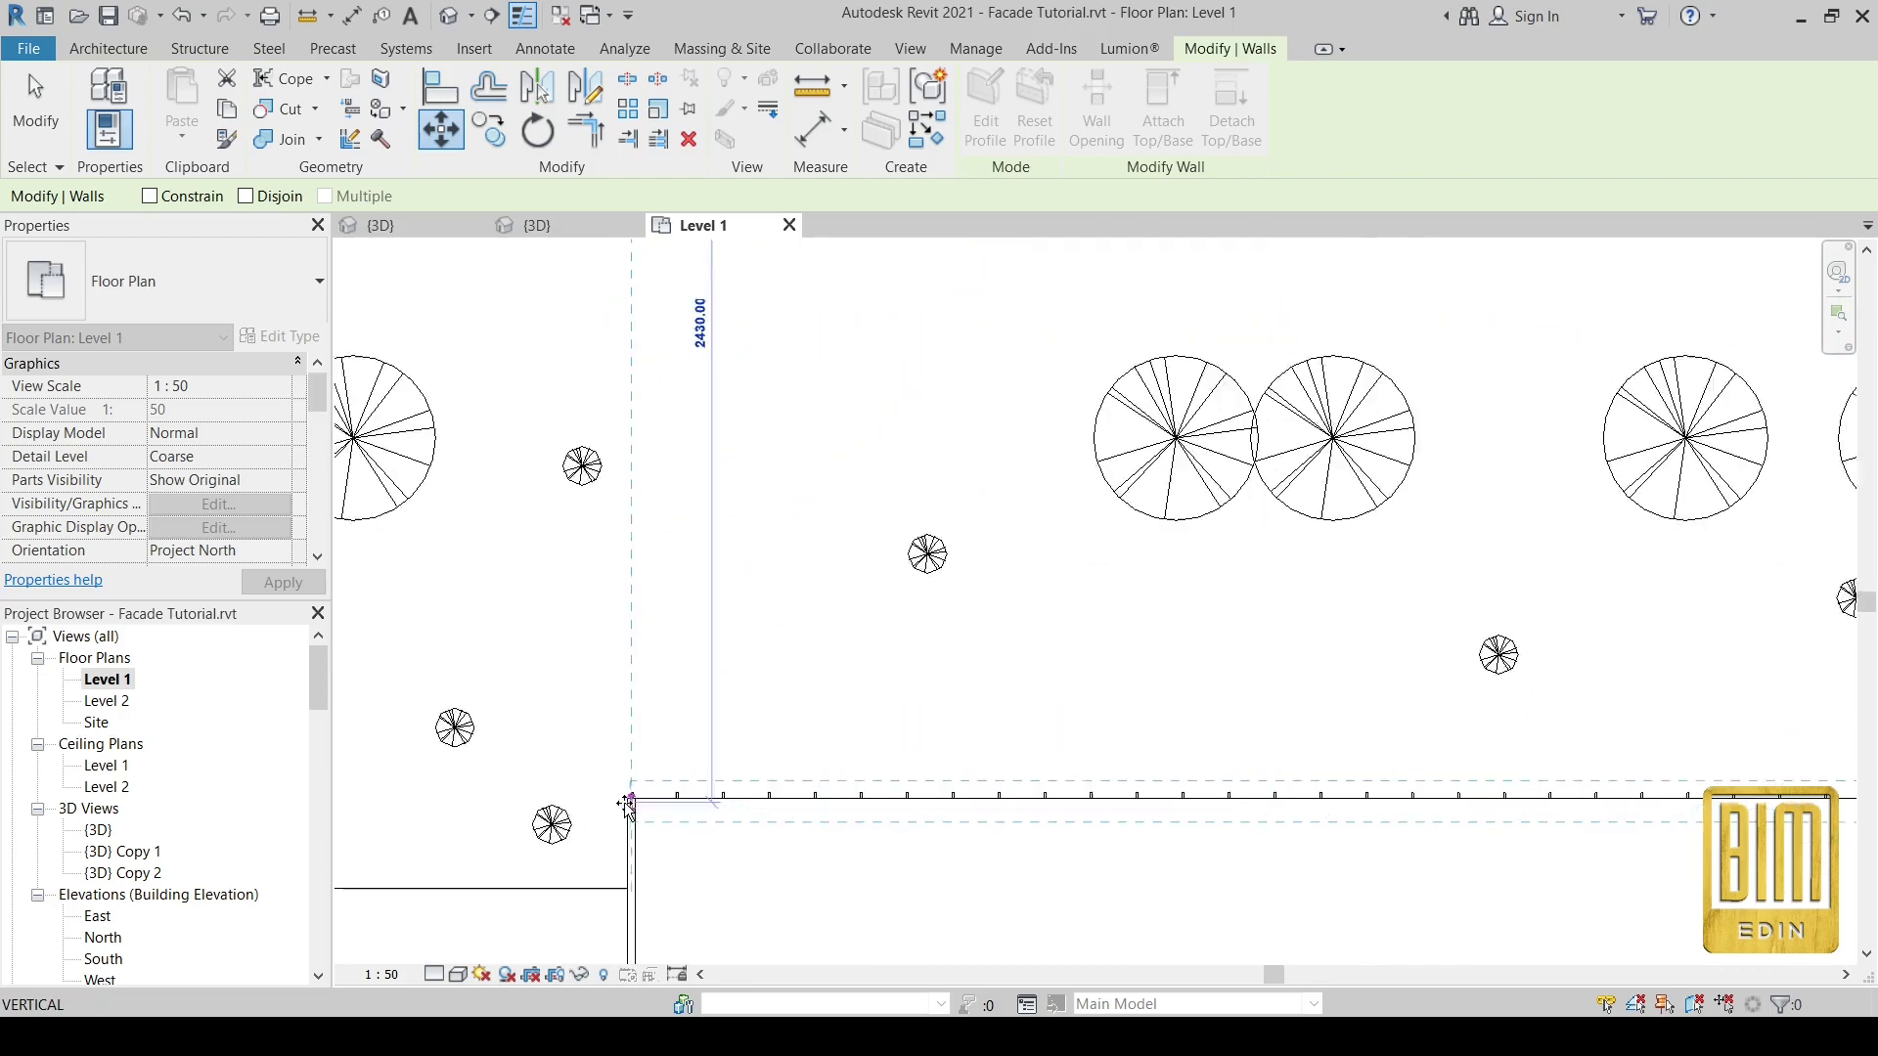
scroll(634, 787, "up", 2)
scroll(637, 780, "up", 1)
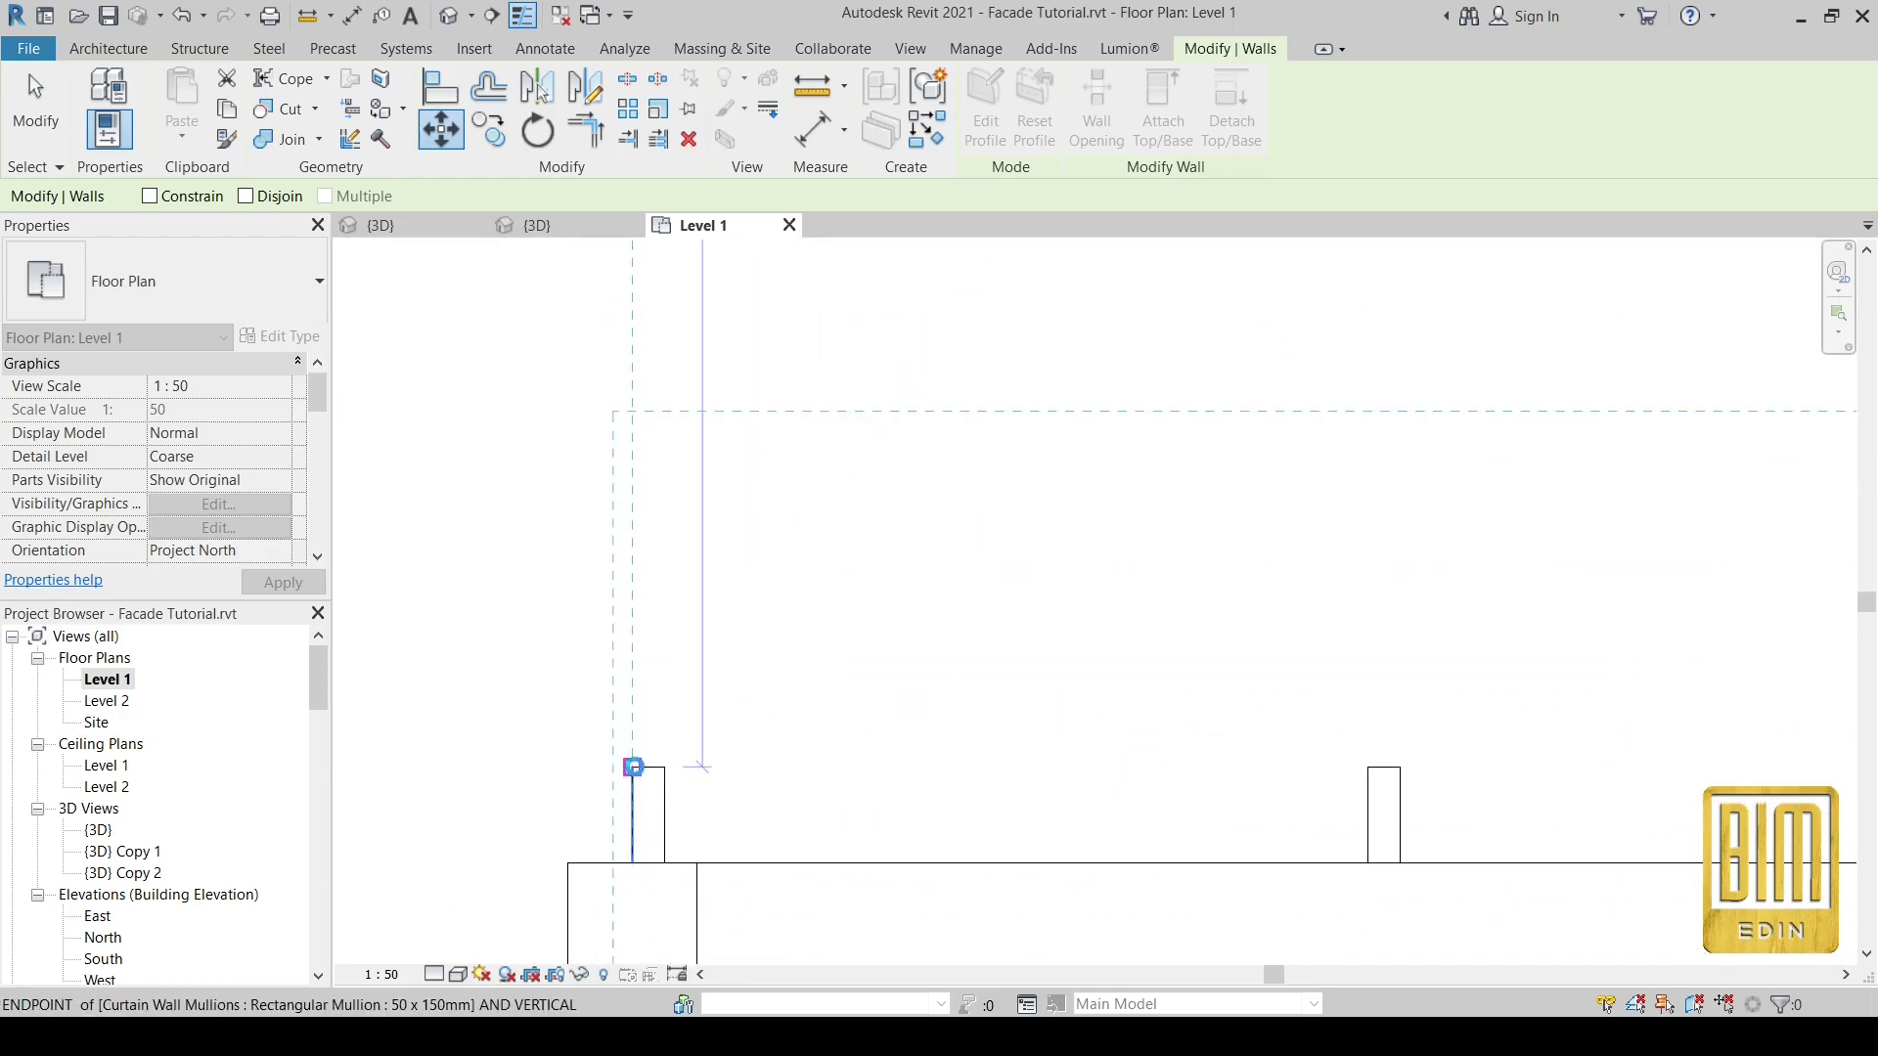
left_click(634, 773)
scroll(689, 631, "up", 2)
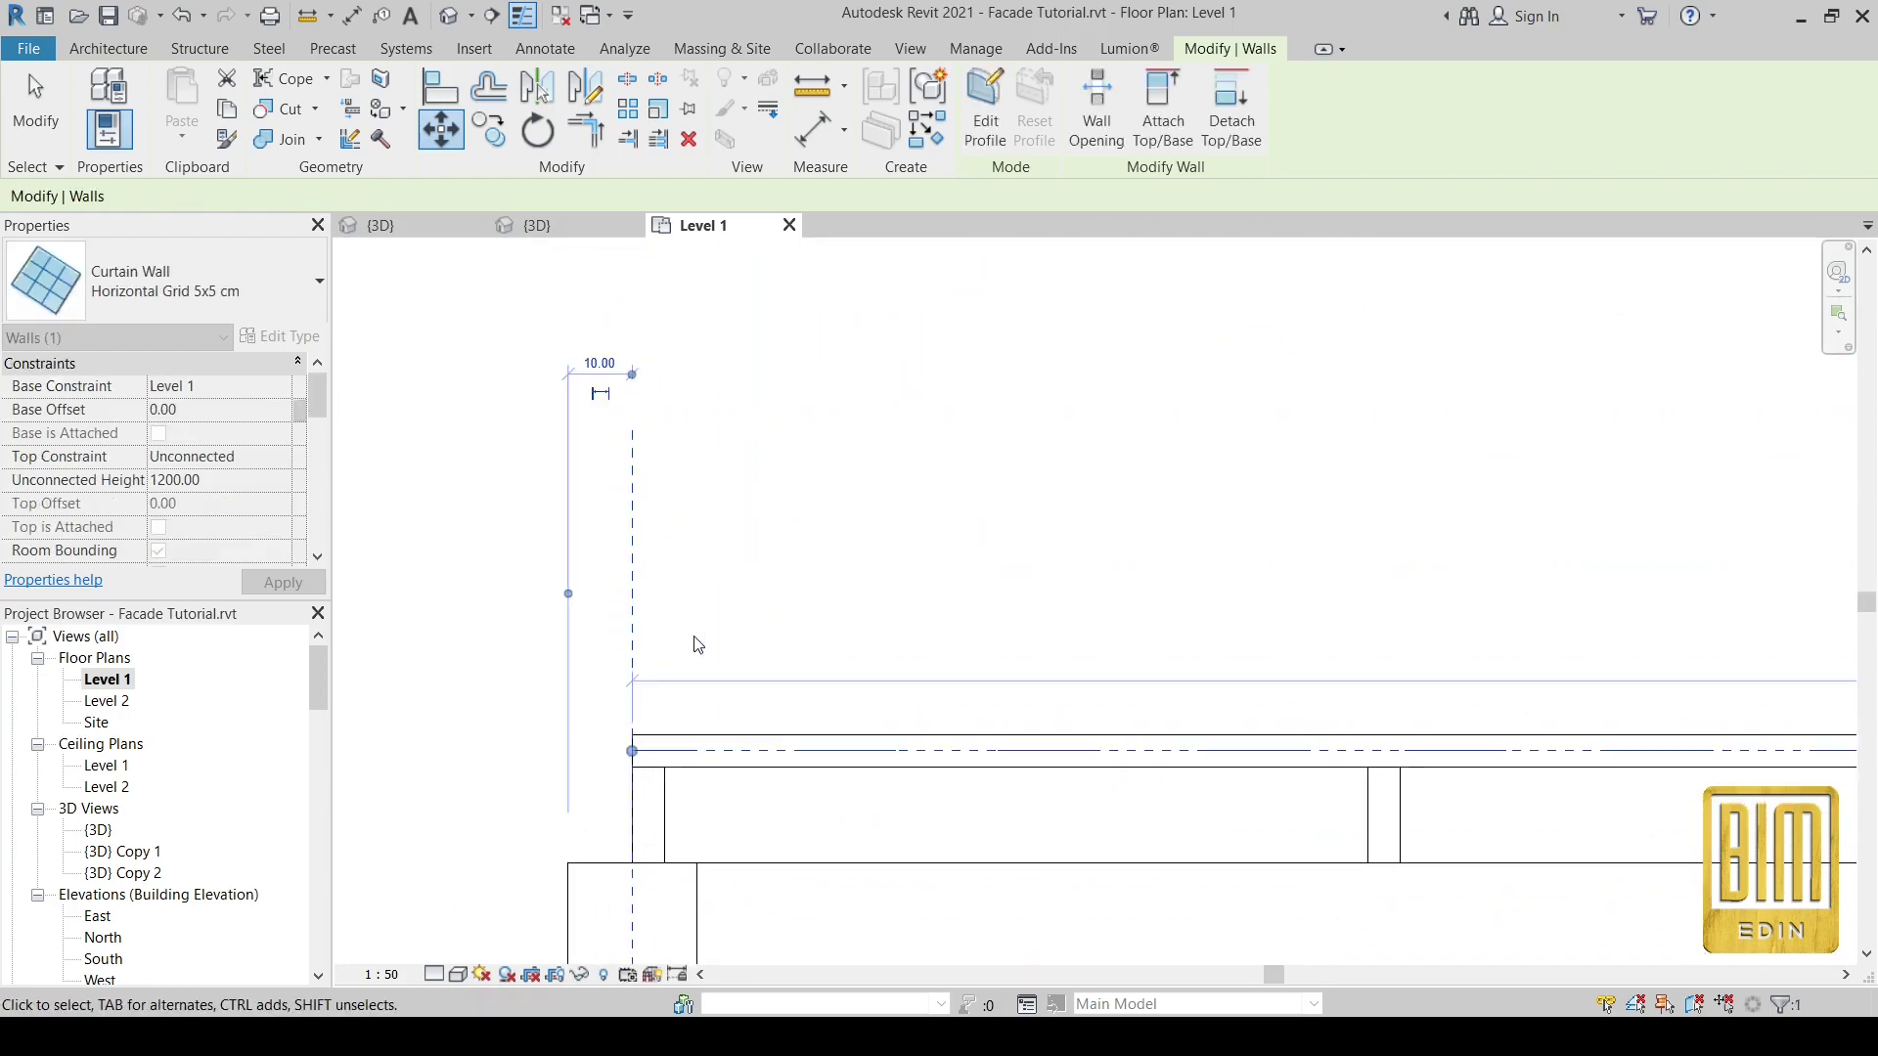
- Check the curtain wall over the storefront facade corner in the default 3D view
left_click(452, 22)
scroll(773, 410, "up", 3)
scroll(724, 487, "up", 3)
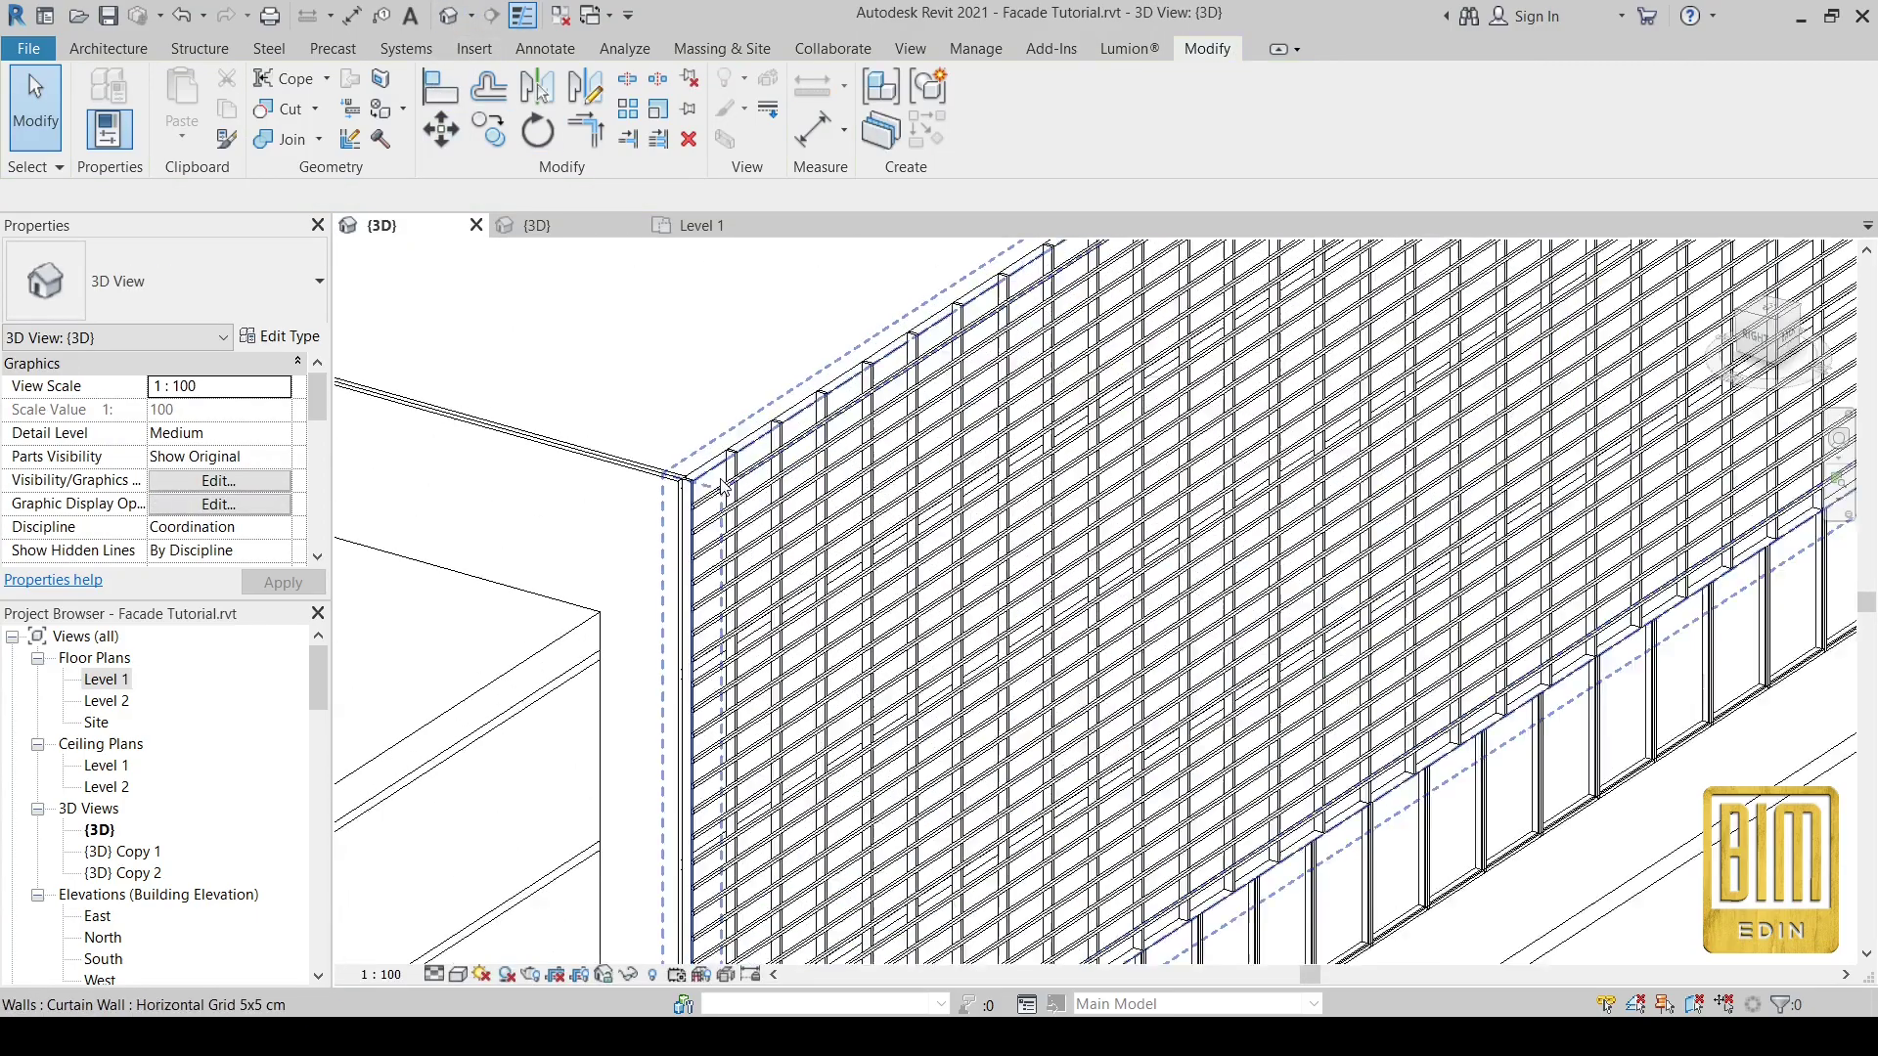
scroll(724, 486, "down", 2)
scroll(739, 499, "down", 2)
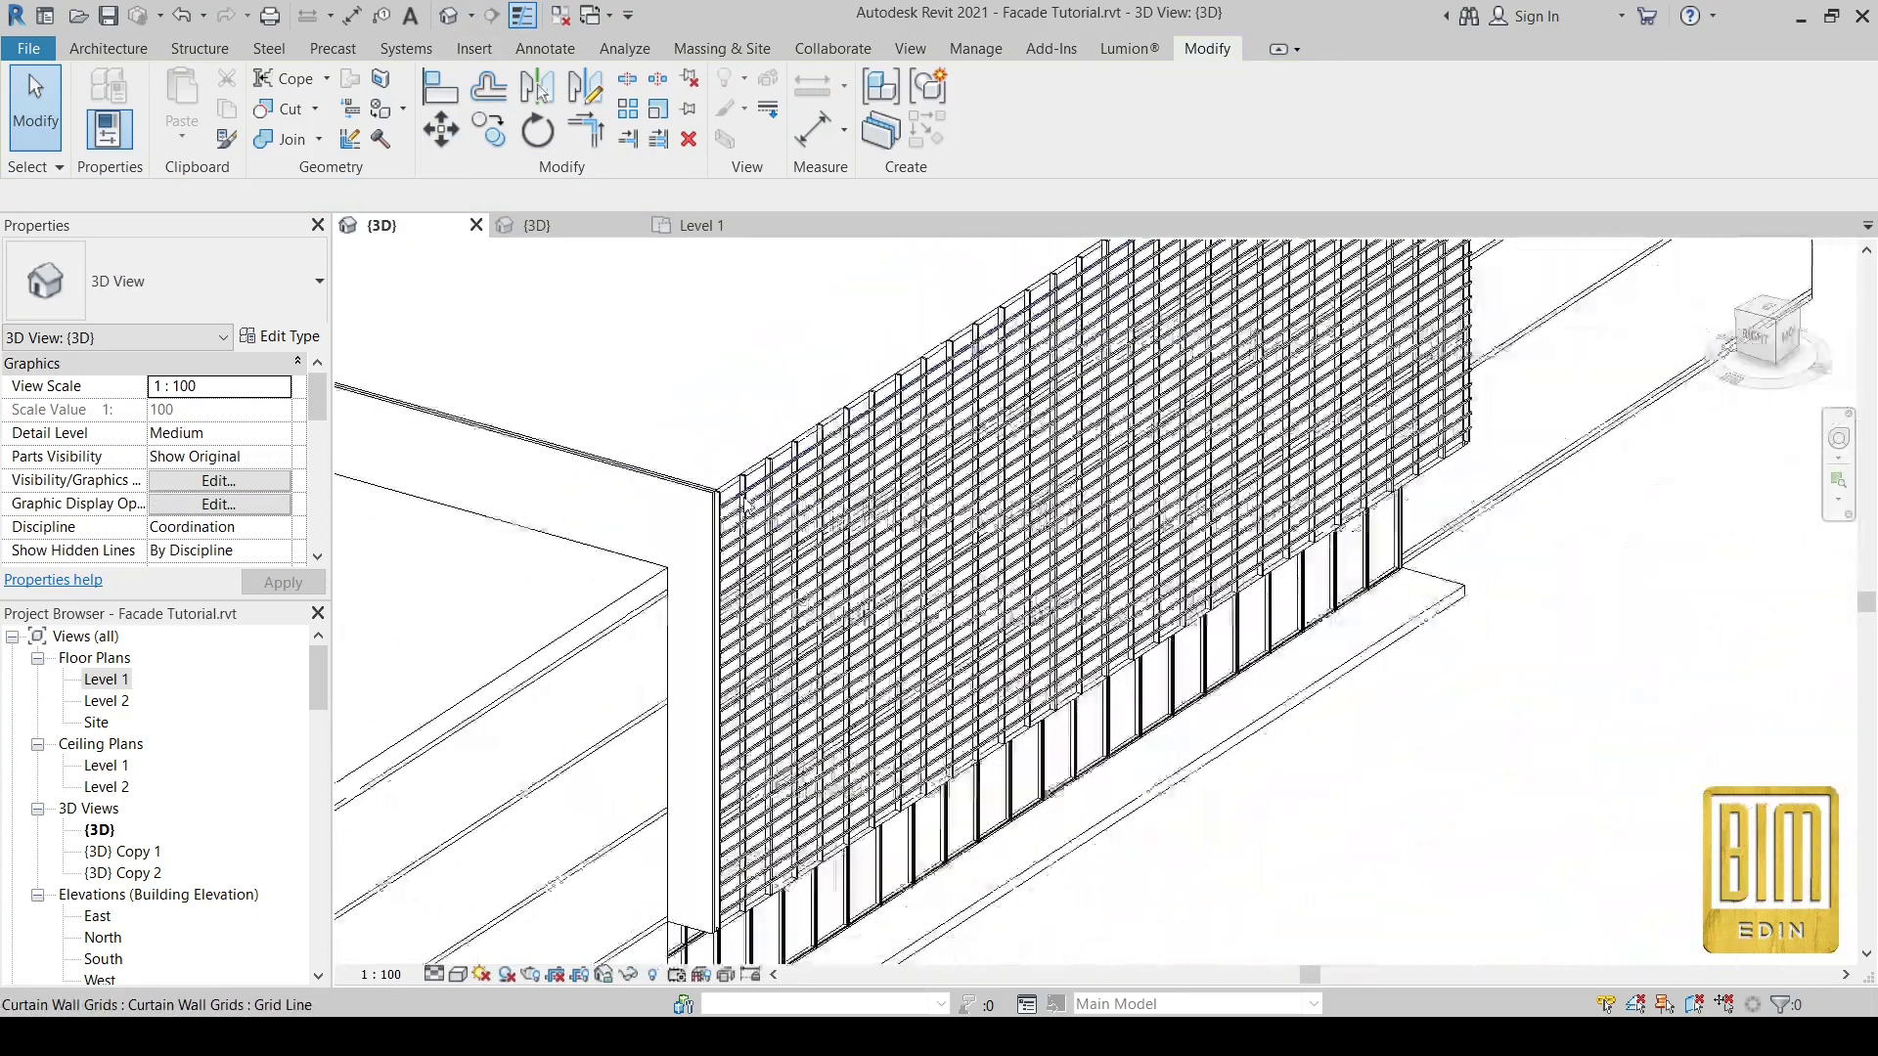
scroll(743, 504, "down", 2)
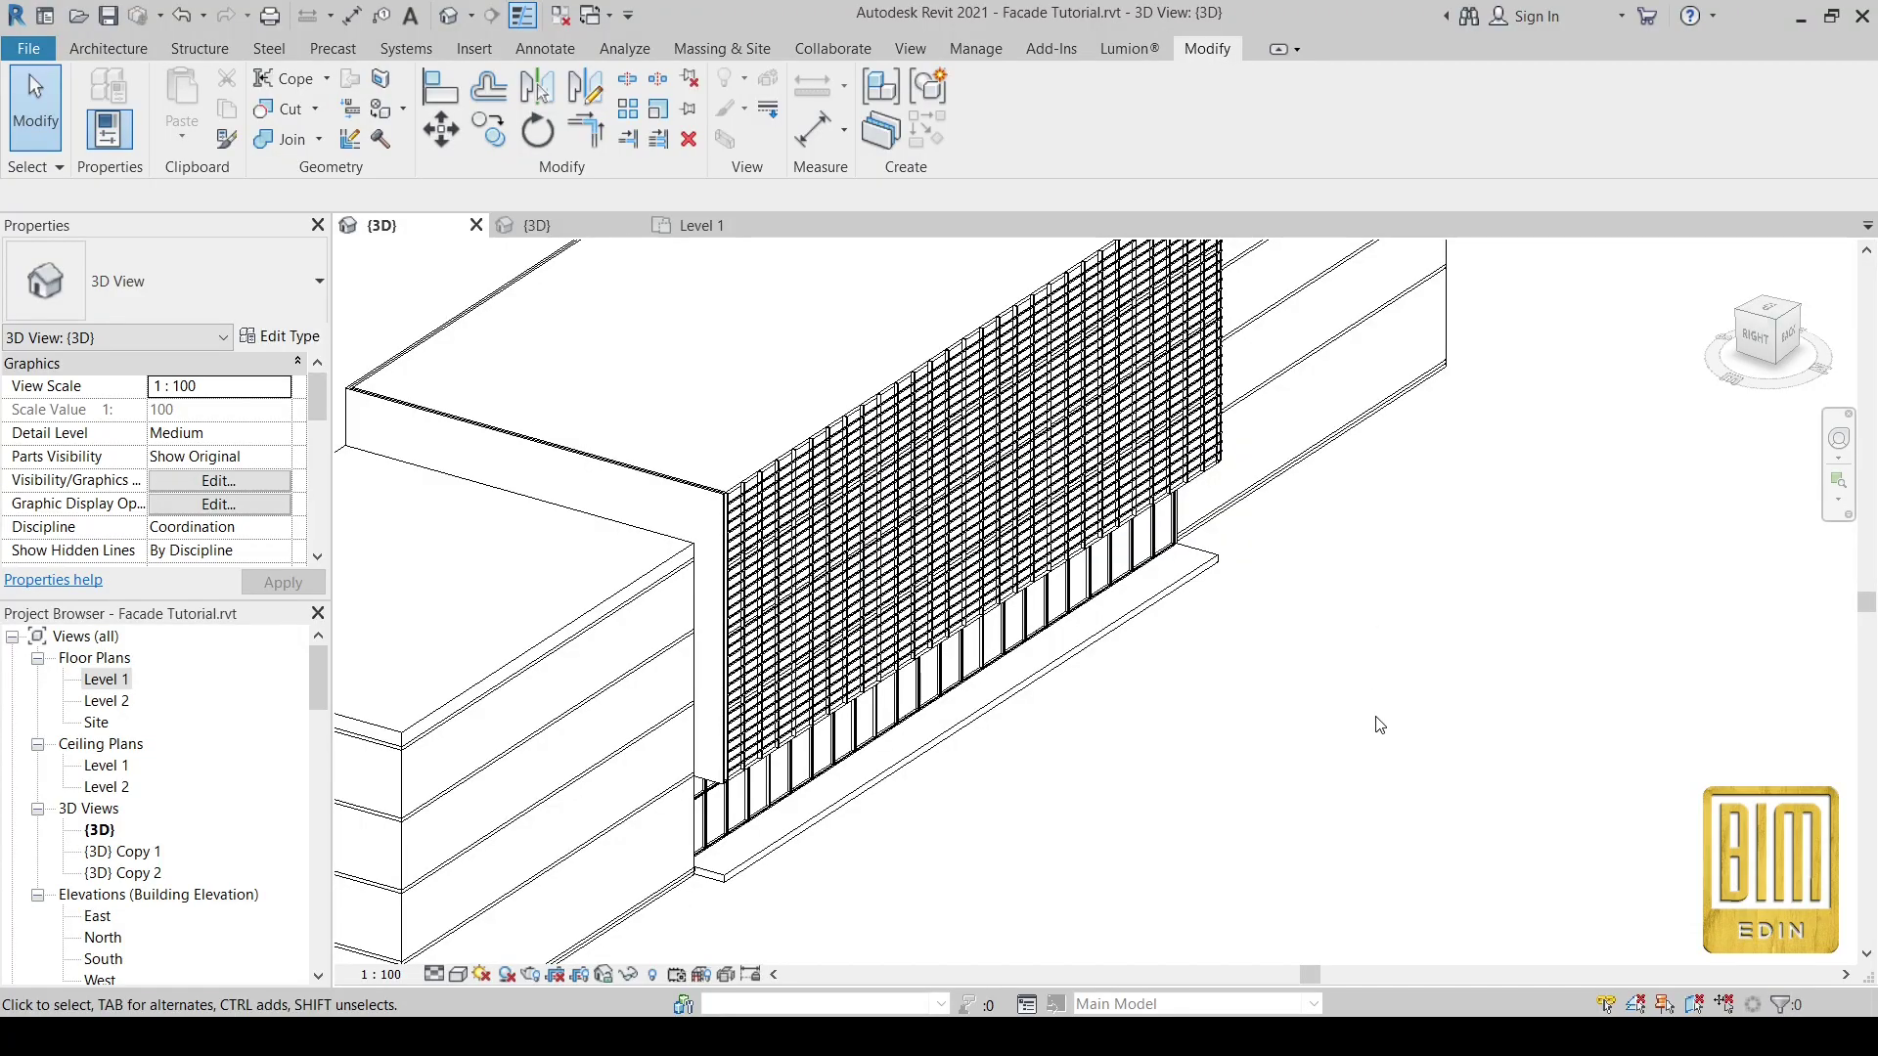
middle_click_drag(1379, 724, 1450, 394, "shift")
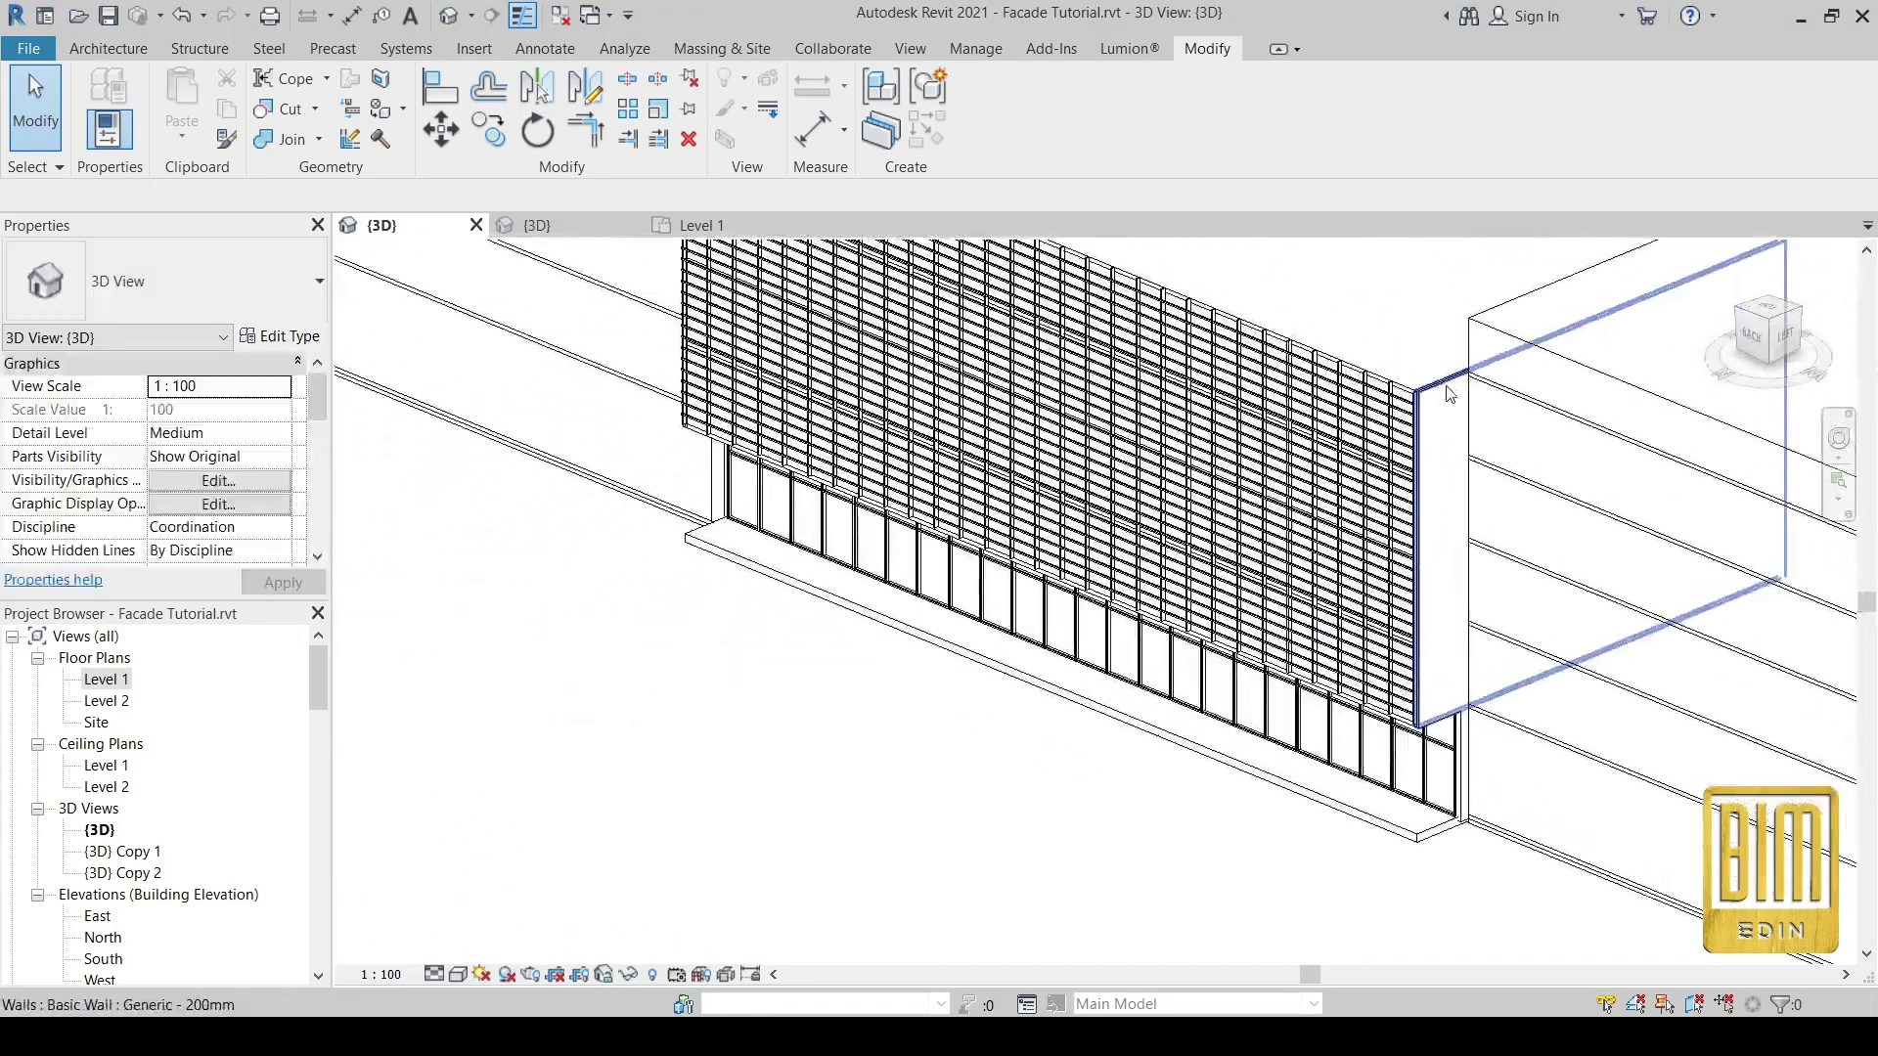
scroll(1450, 394, "up", 2)
scroll(1418, 420, "up", 2)
scroll(1389, 445, "up", 2)
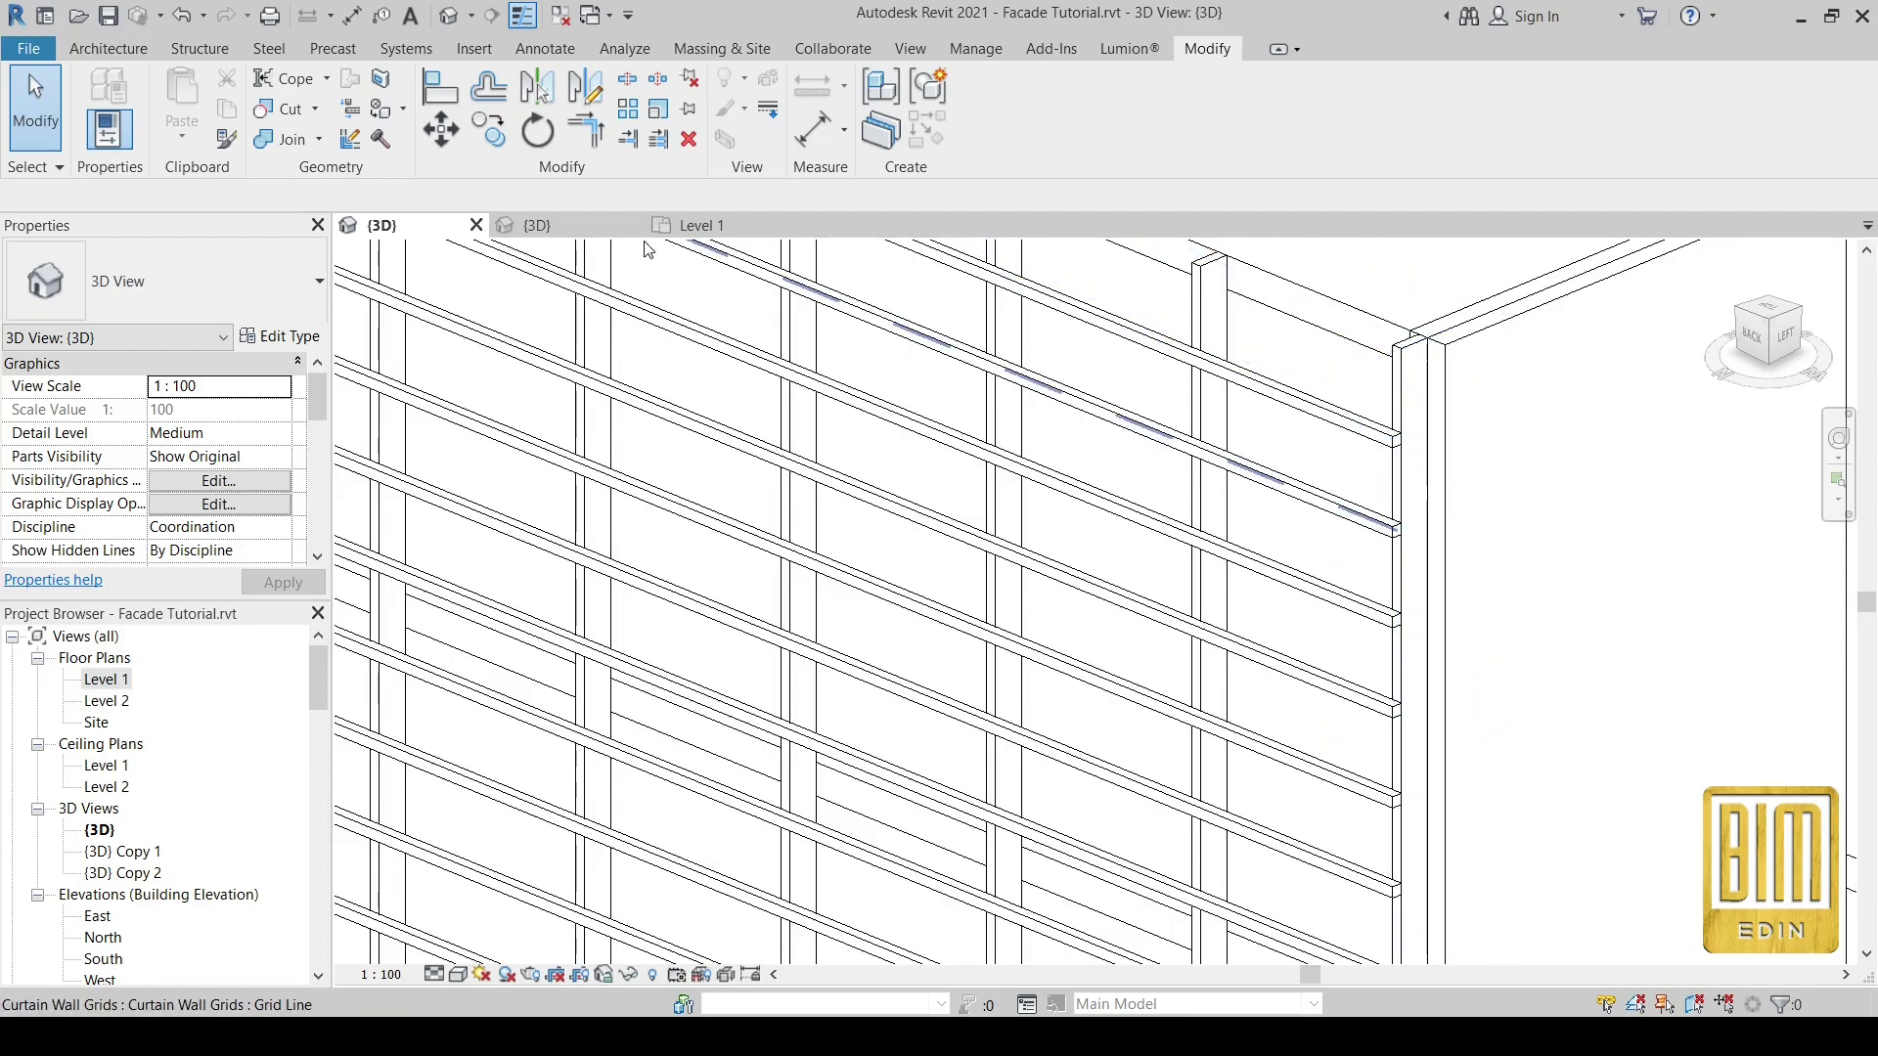
left_click(579, 231)
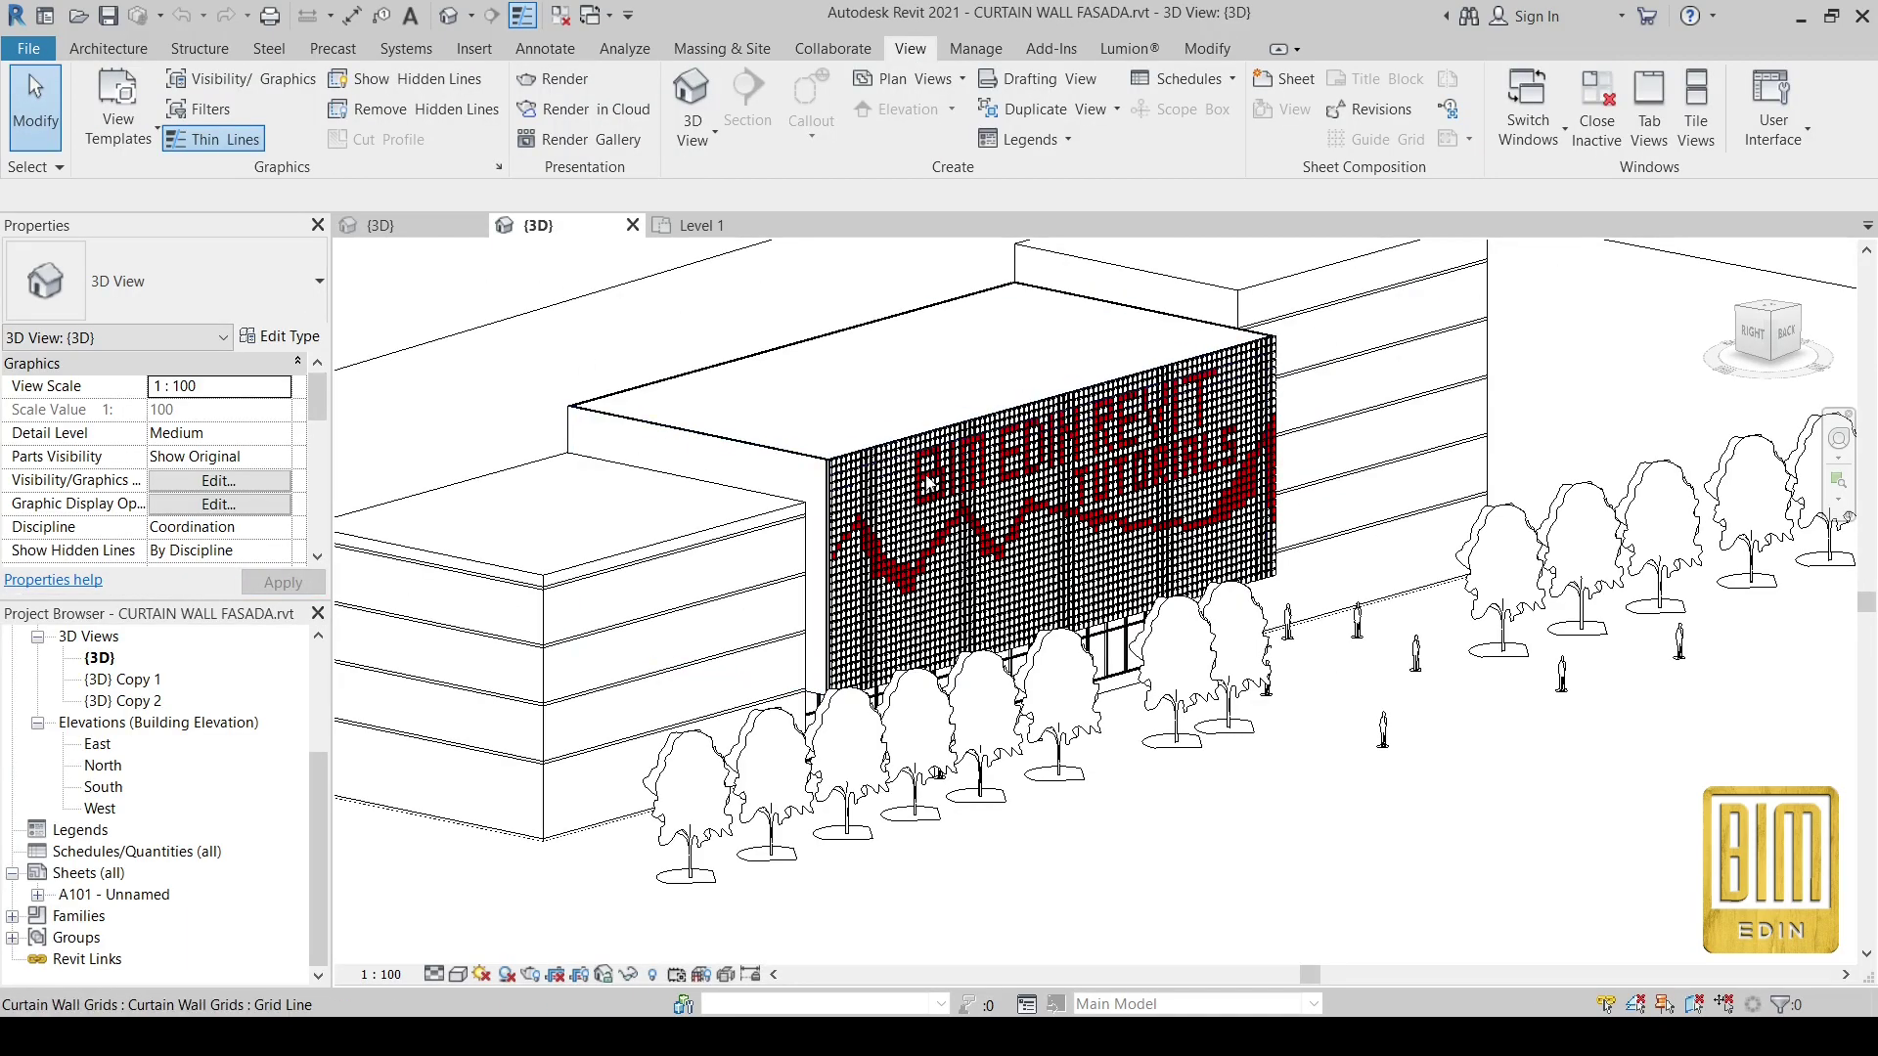
scroll(749, 466, "up", 2)
scroll(749, 467, "up", 3)
scroll(749, 467, "up", 2)
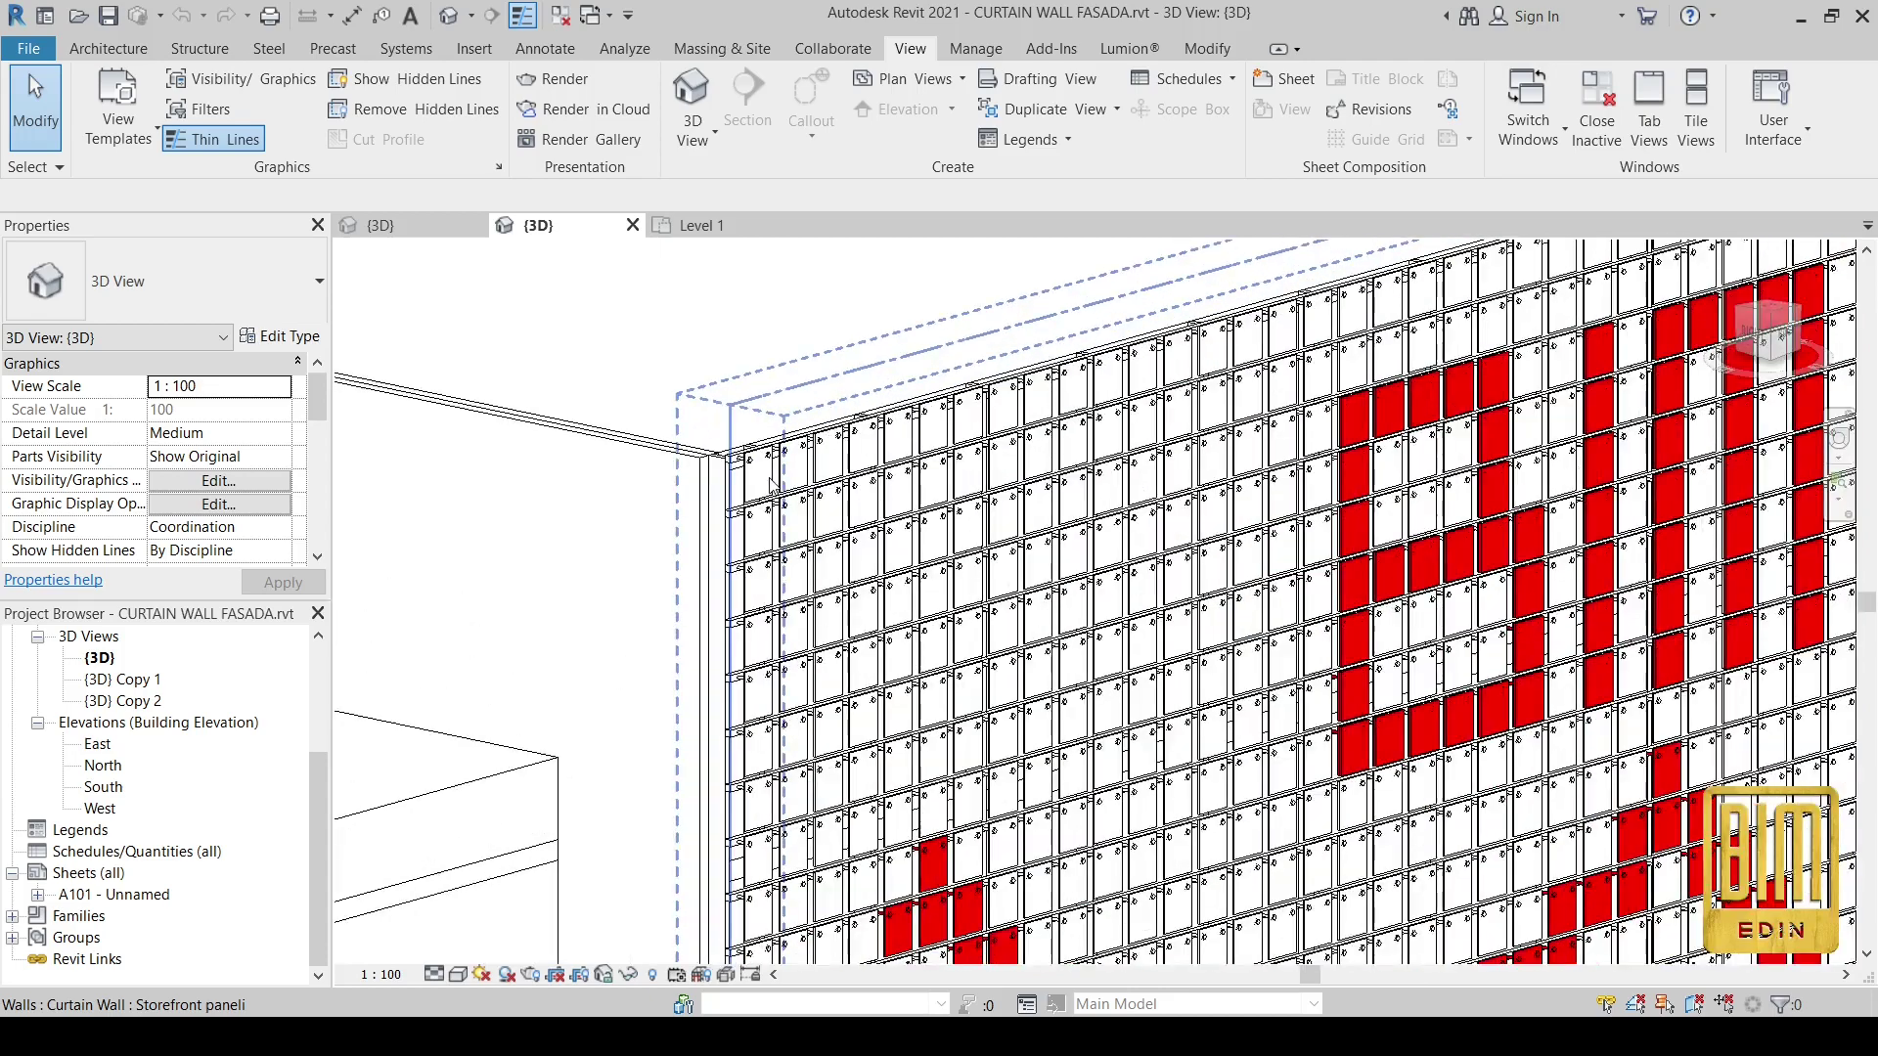
scroll(749, 467, "up", 2)
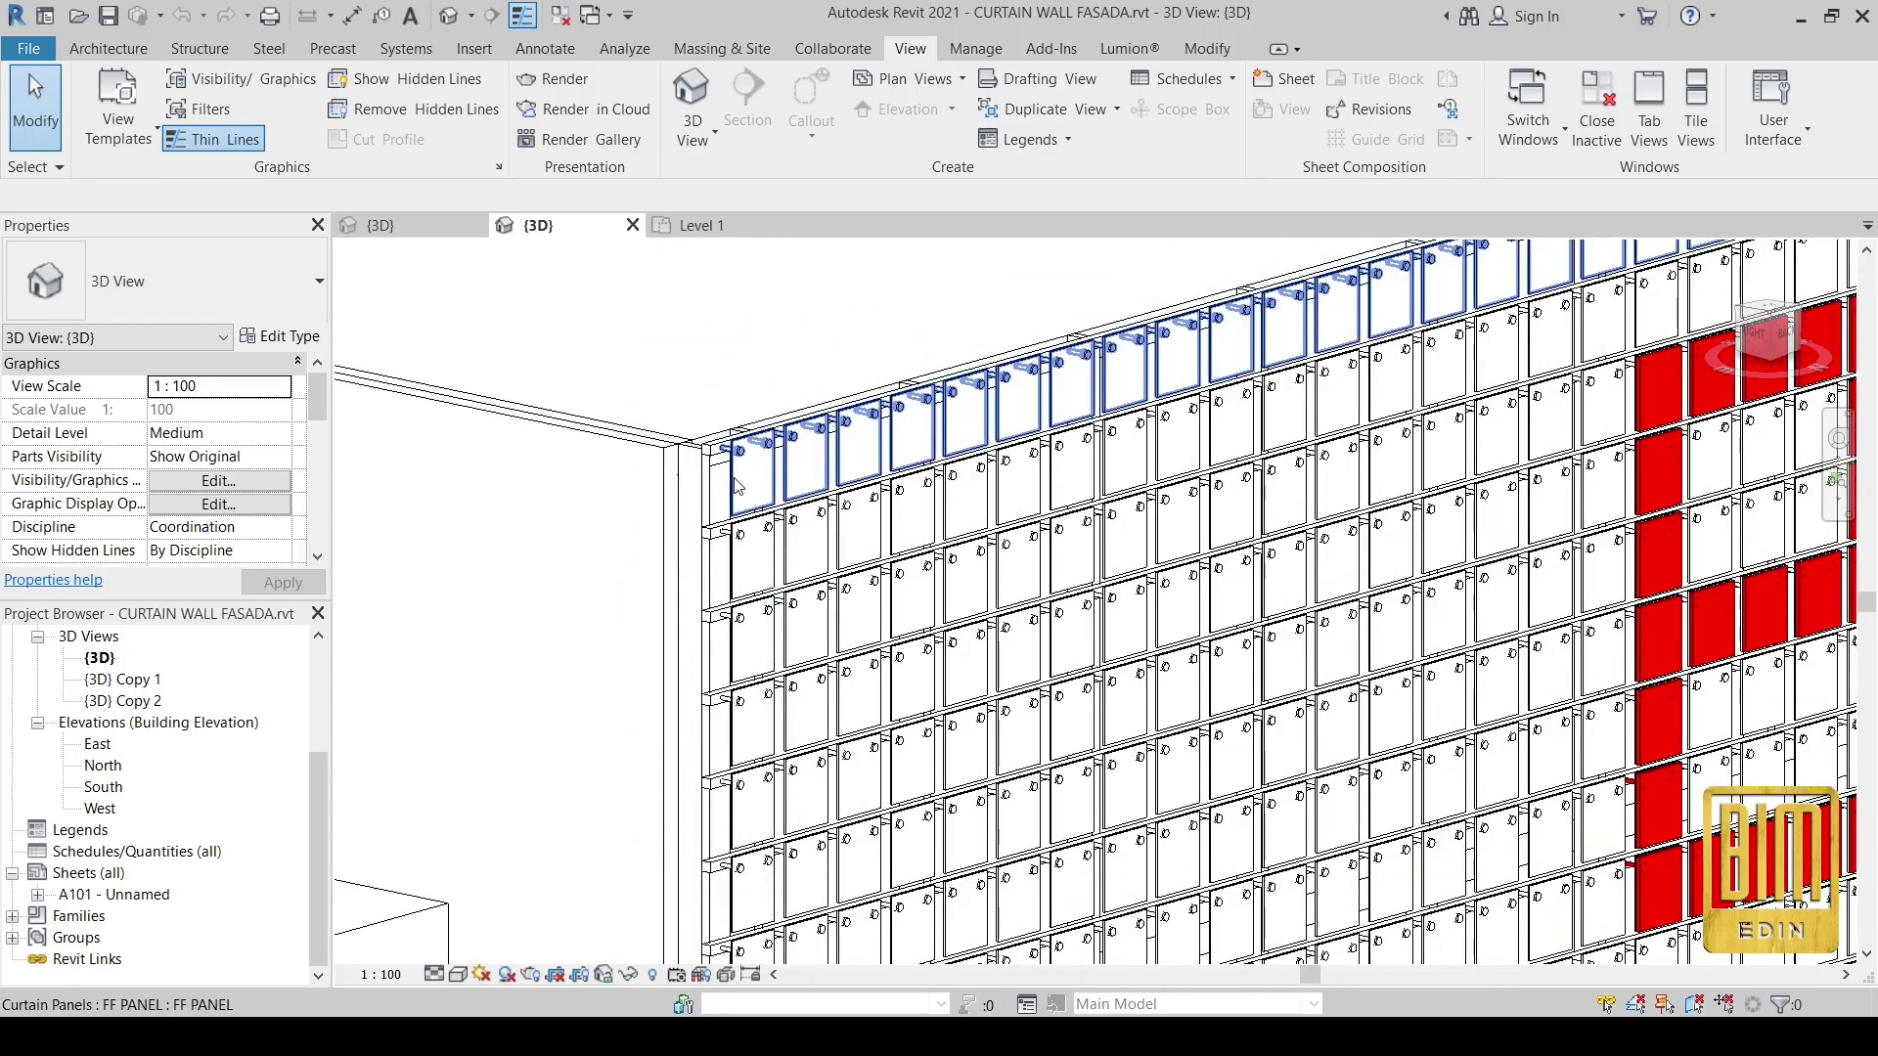
left_click(734, 477)
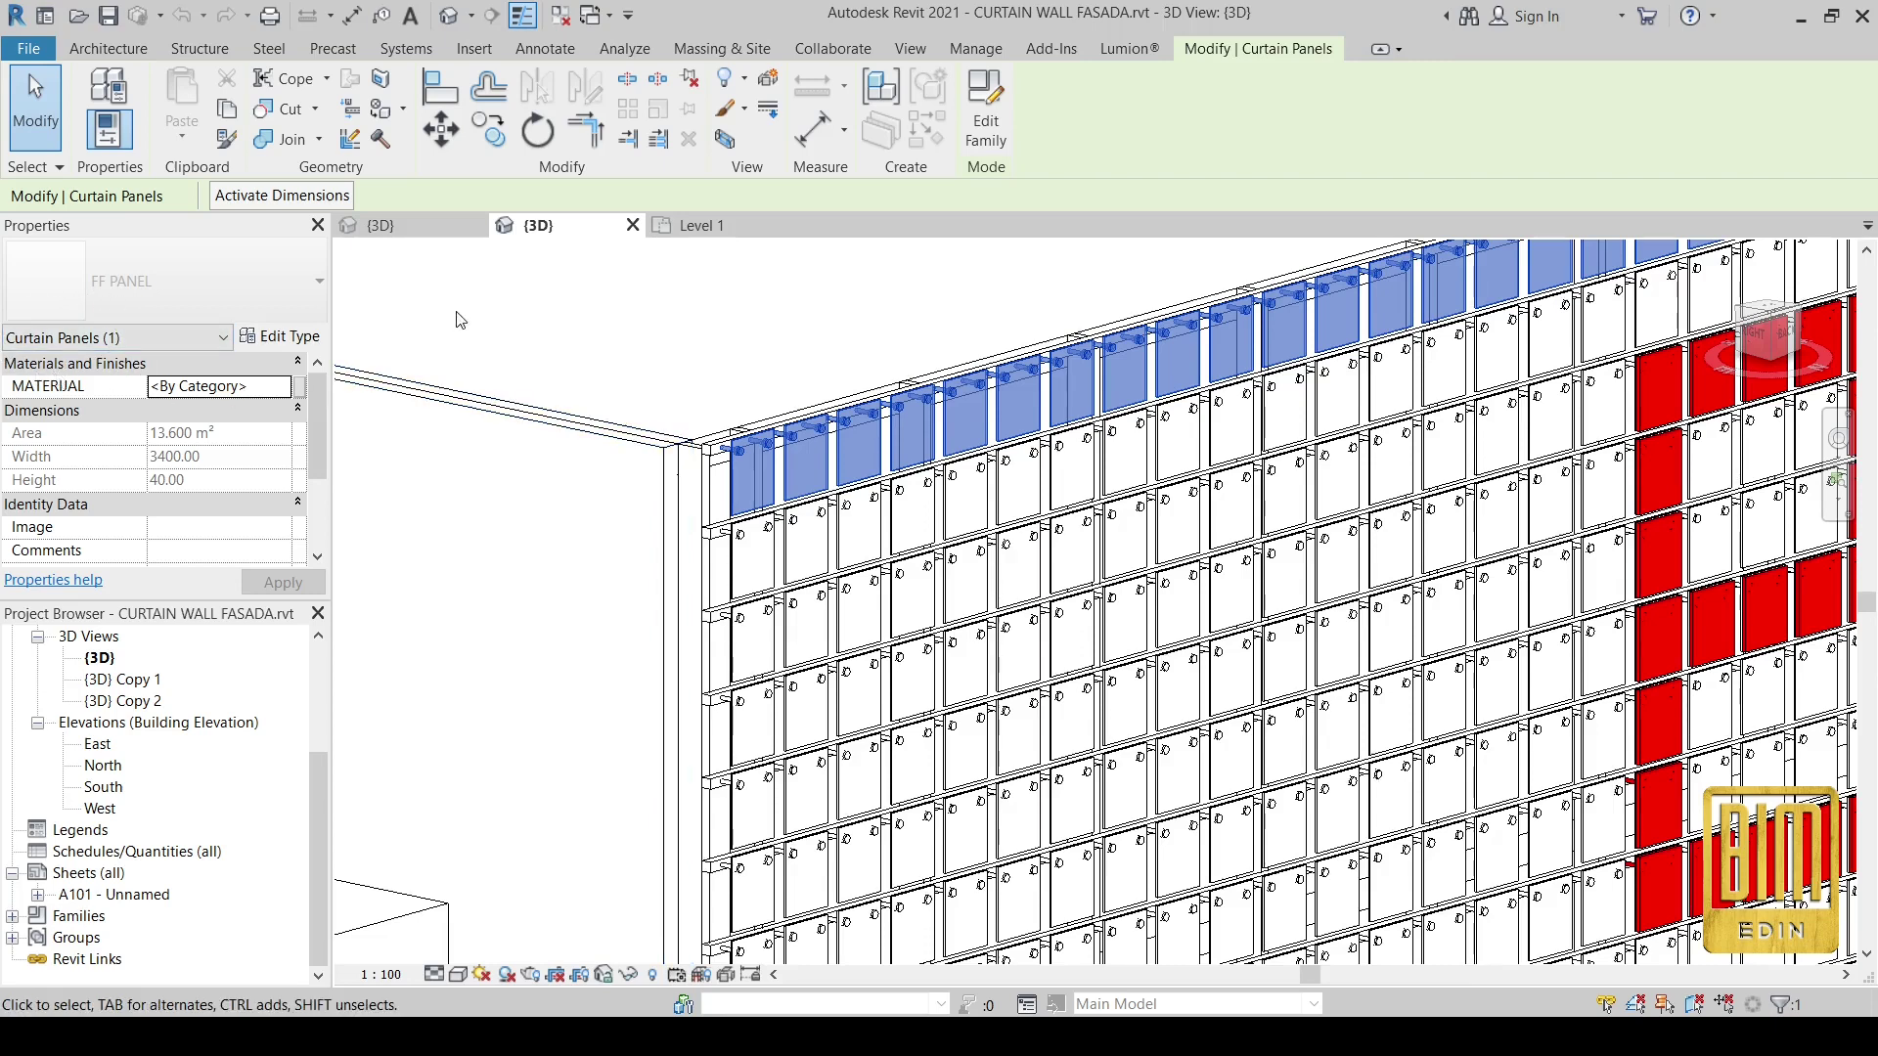
left_click(440, 227)
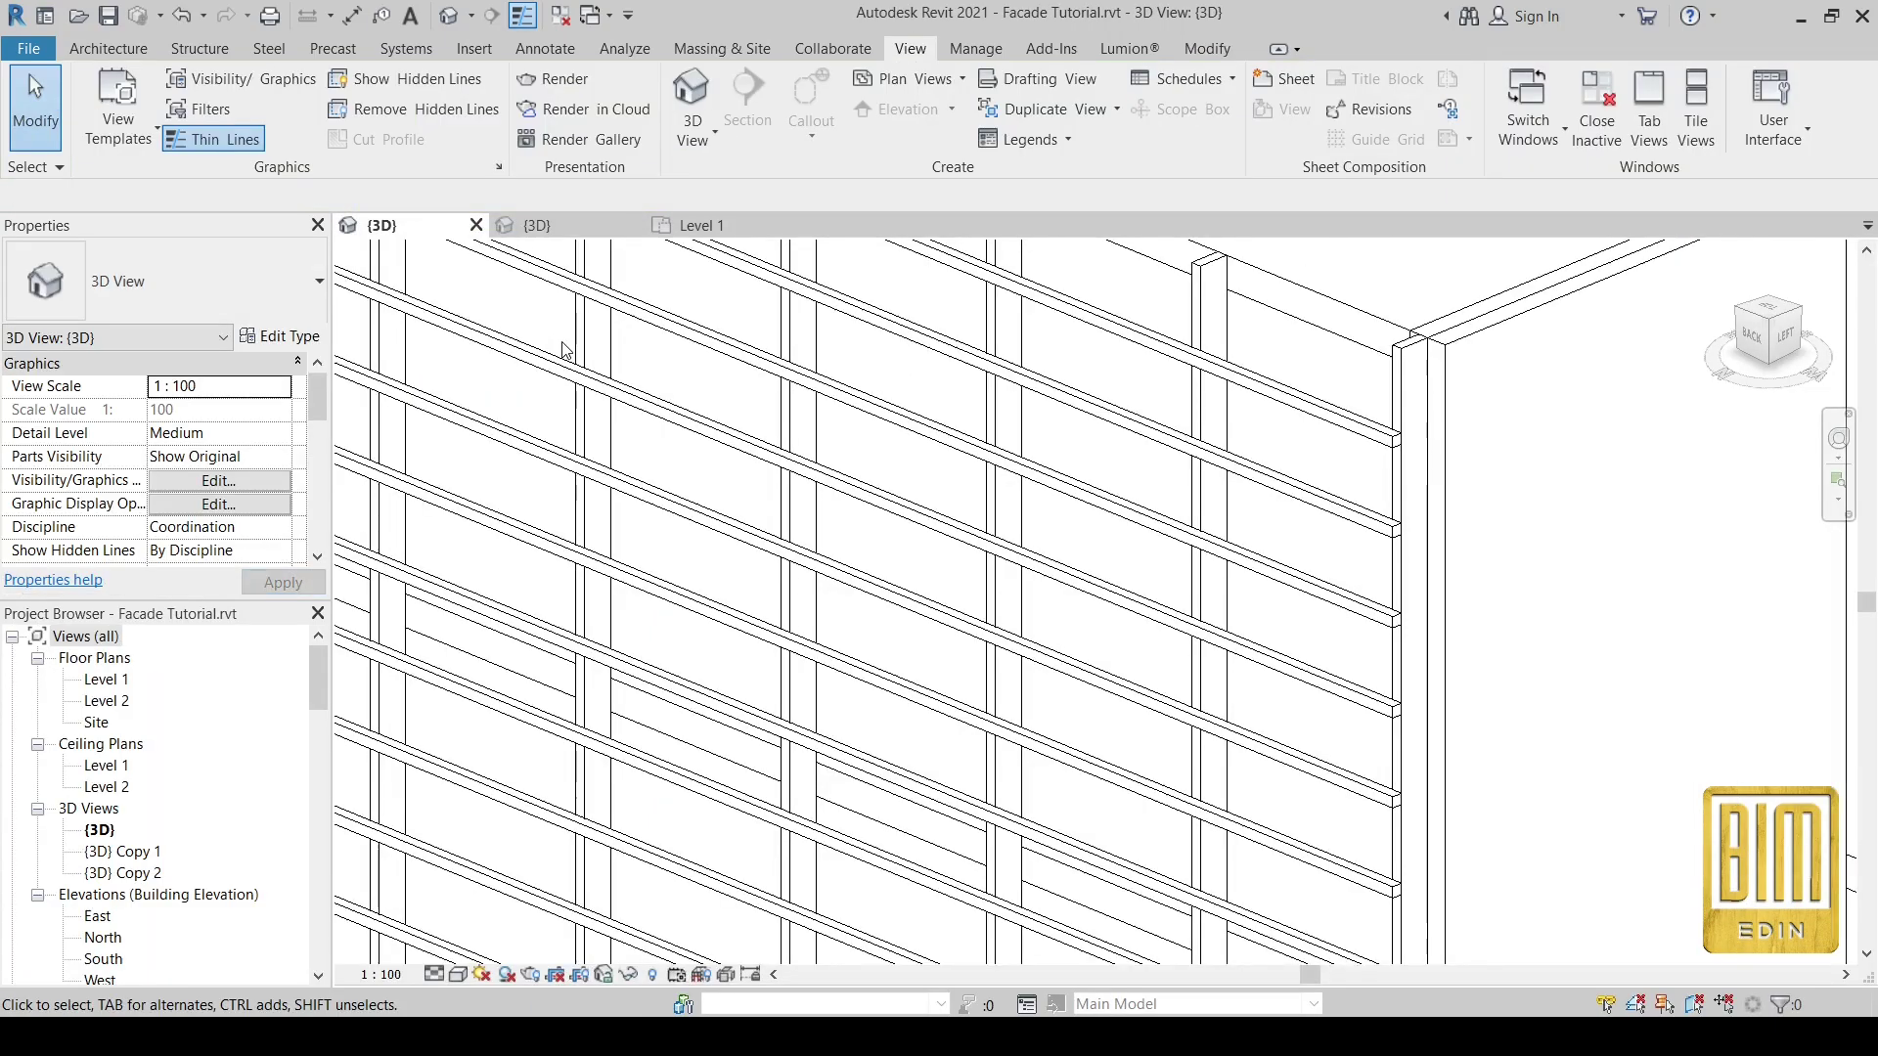
scroll(1050, 525, "down", 4)
scroll(1050, 526, "down", 3)
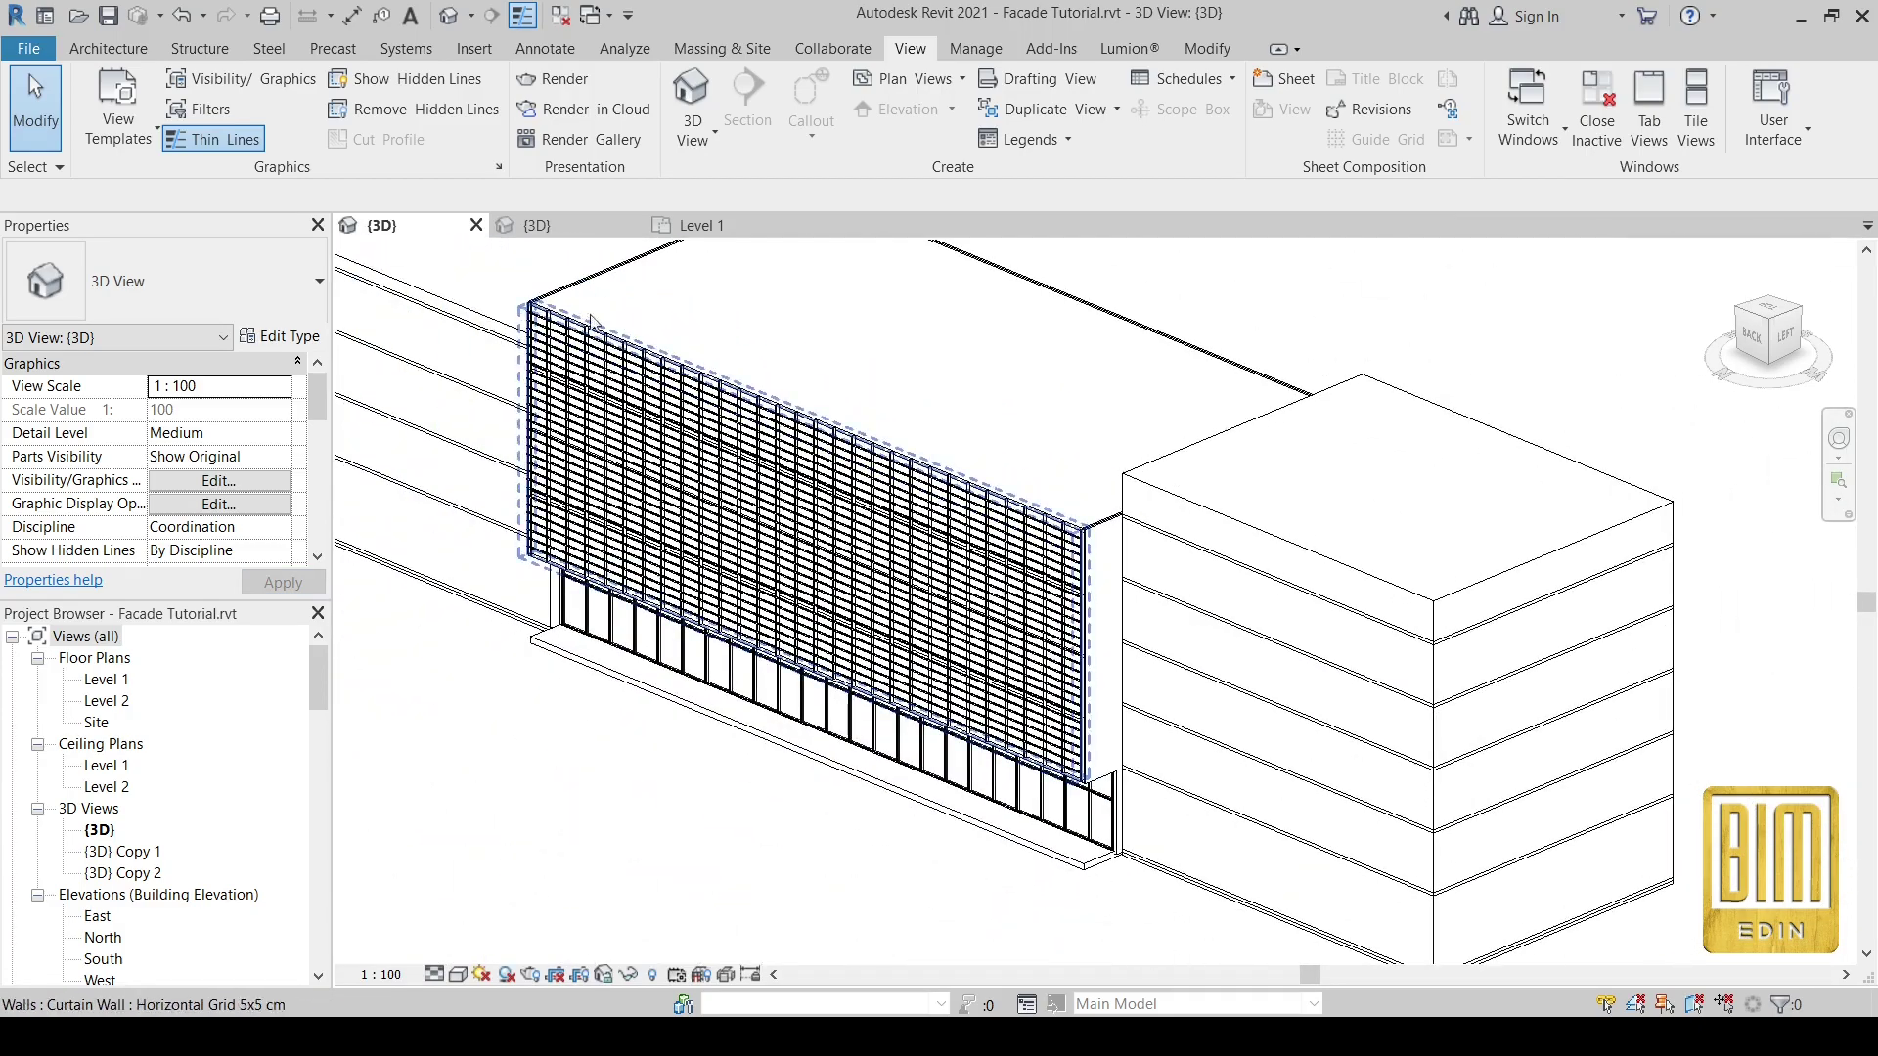
- Start a new family in the English templates folder, with the templates shown as a list
left_click(30, 51)
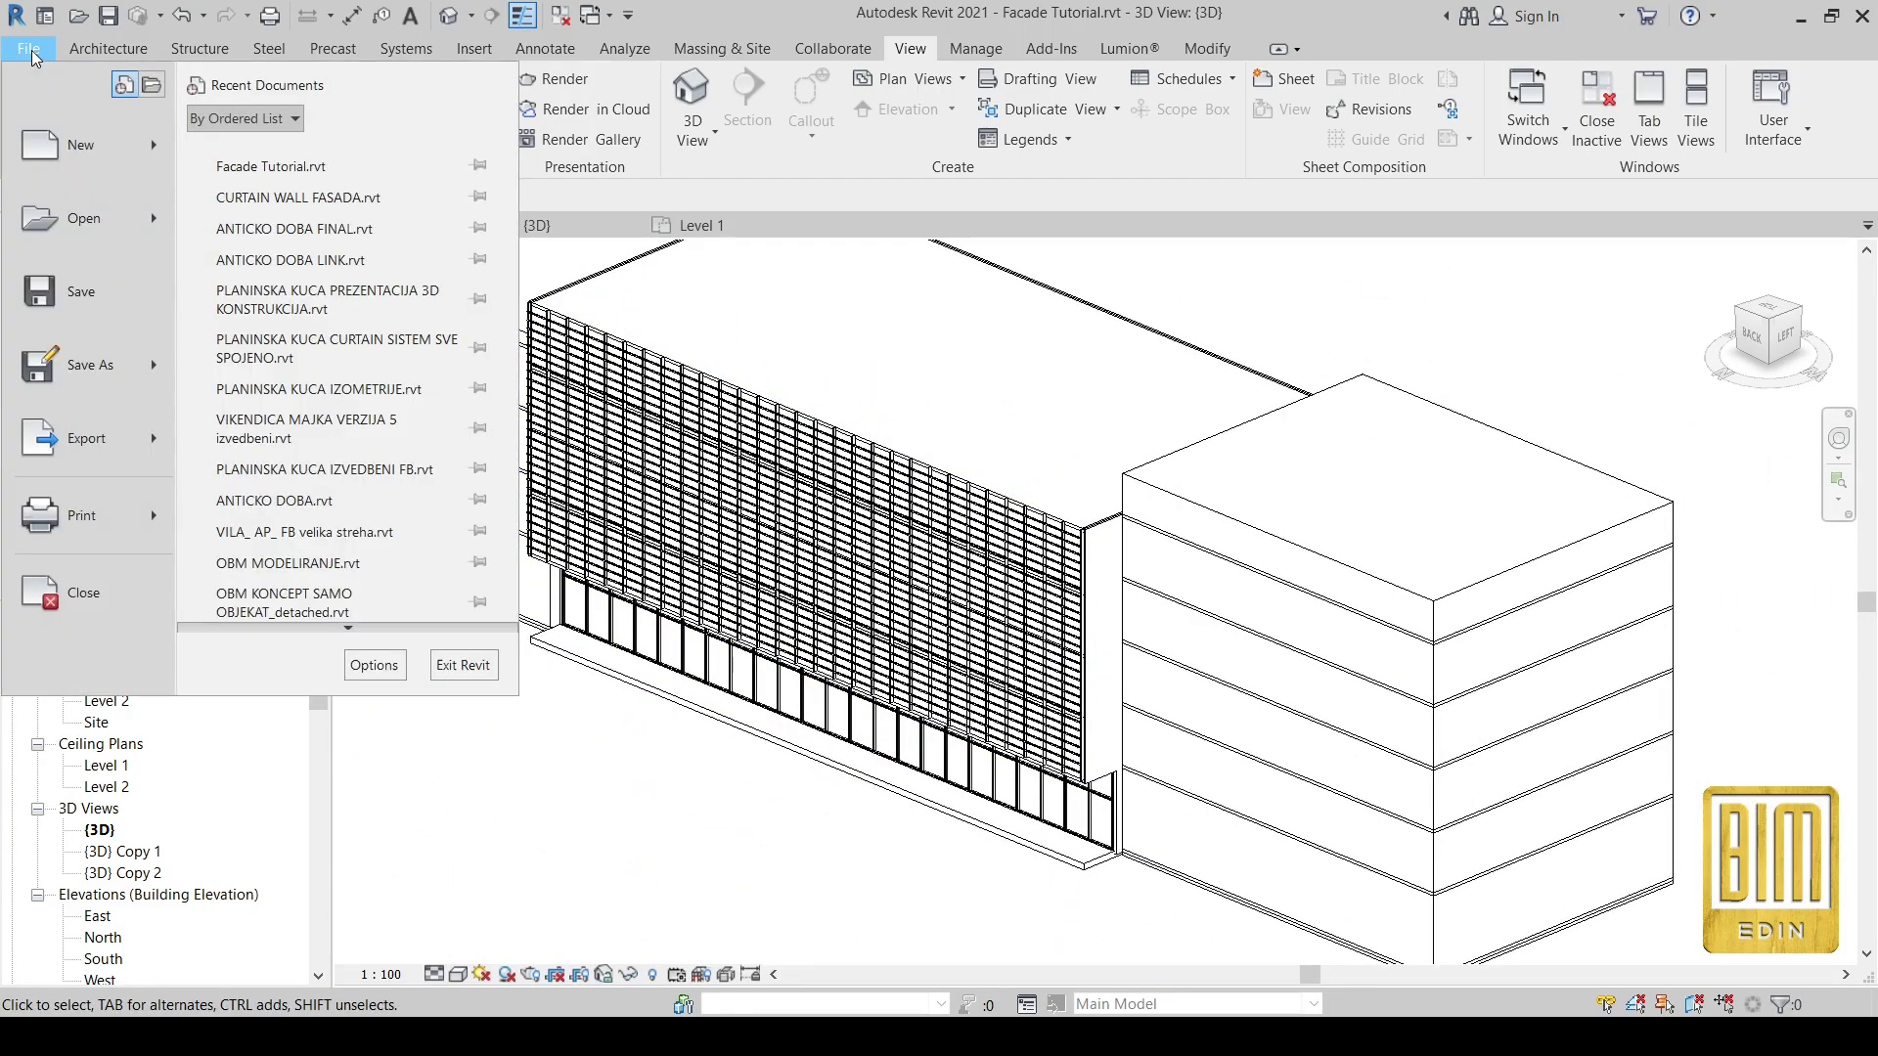
mouse_move(85, 144)
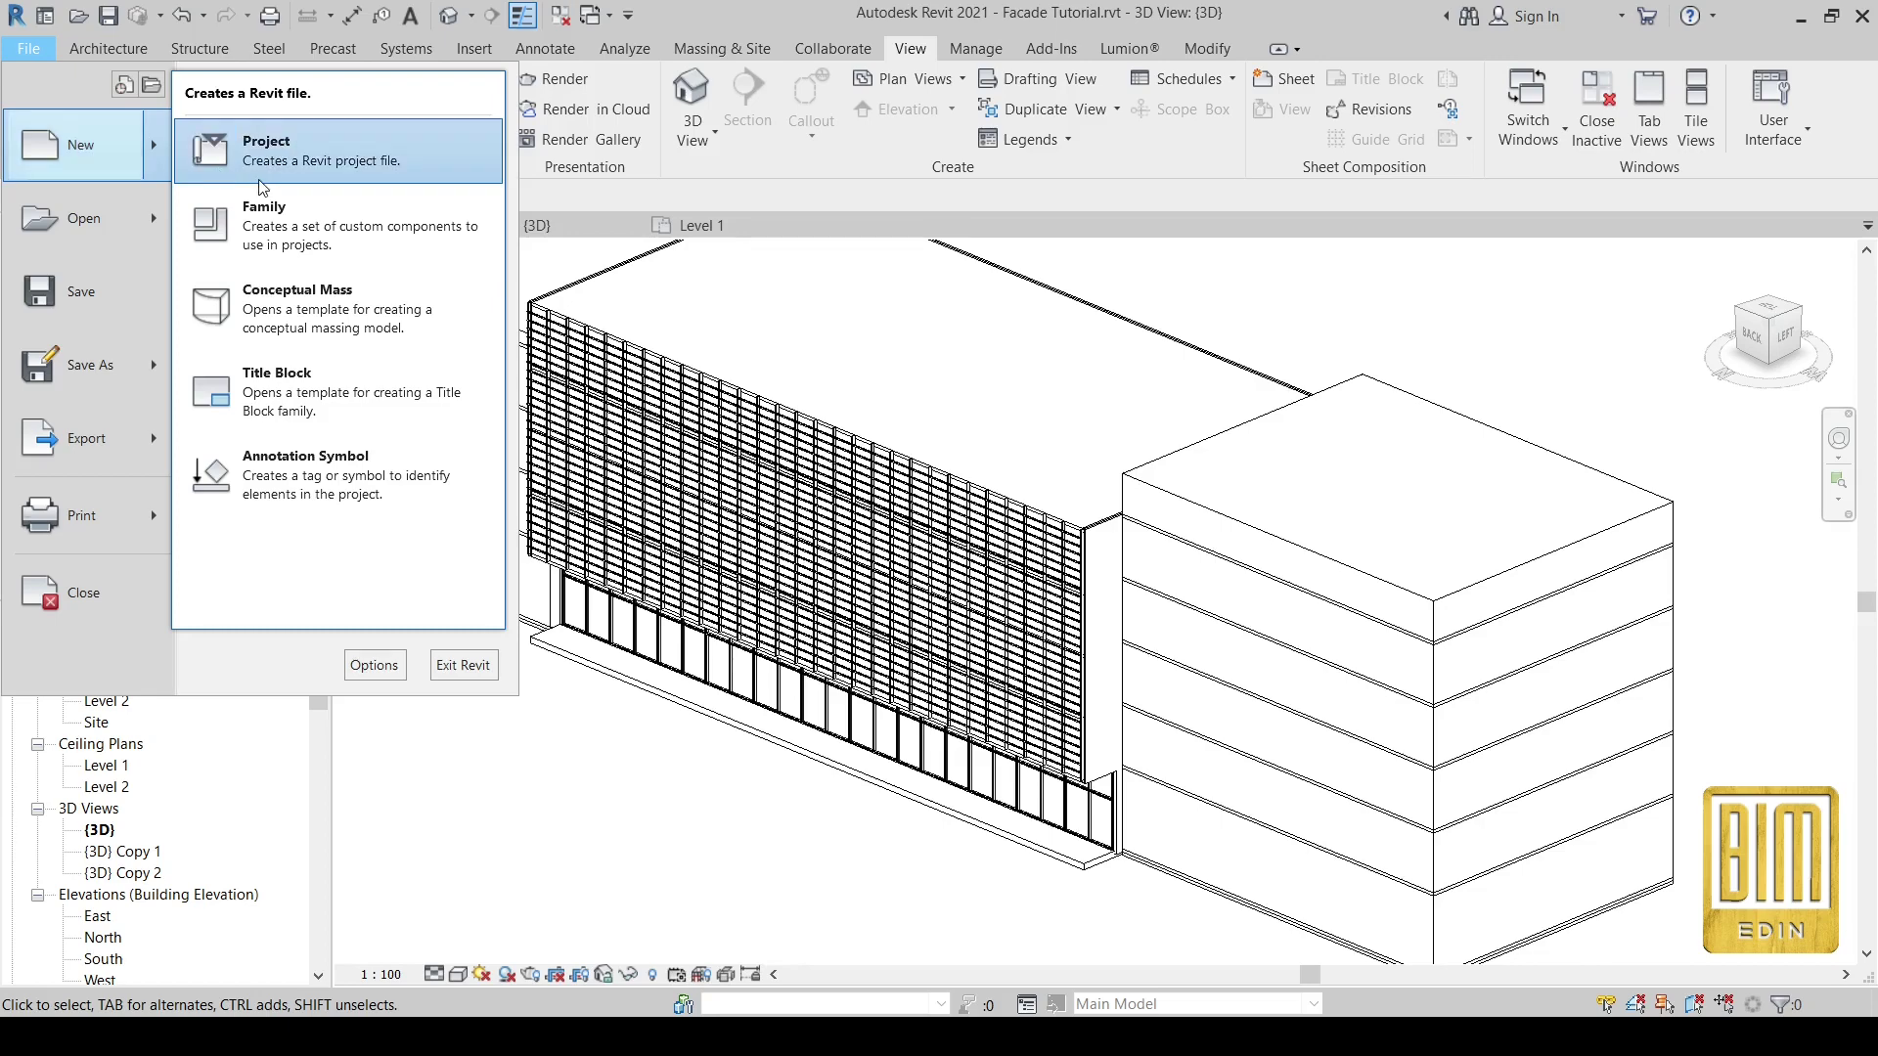
left_click(294, 229)
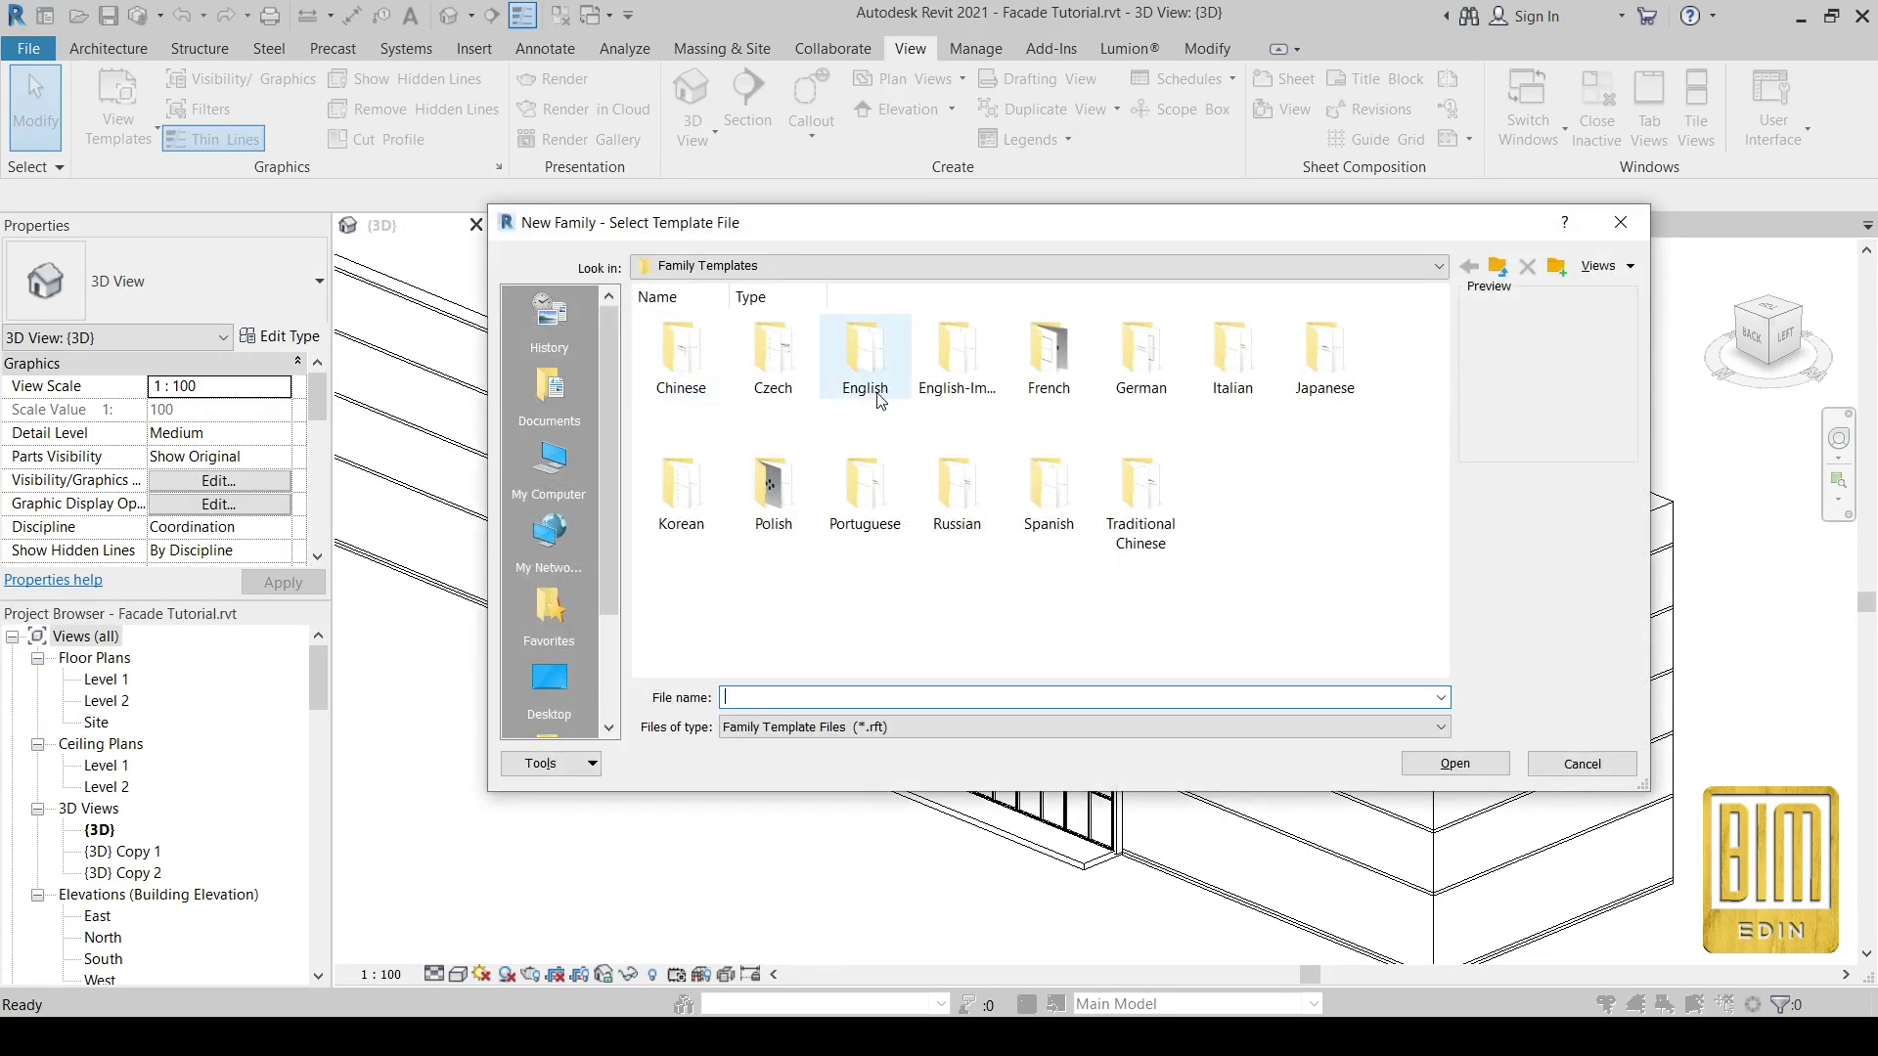
double_click(866, 363)
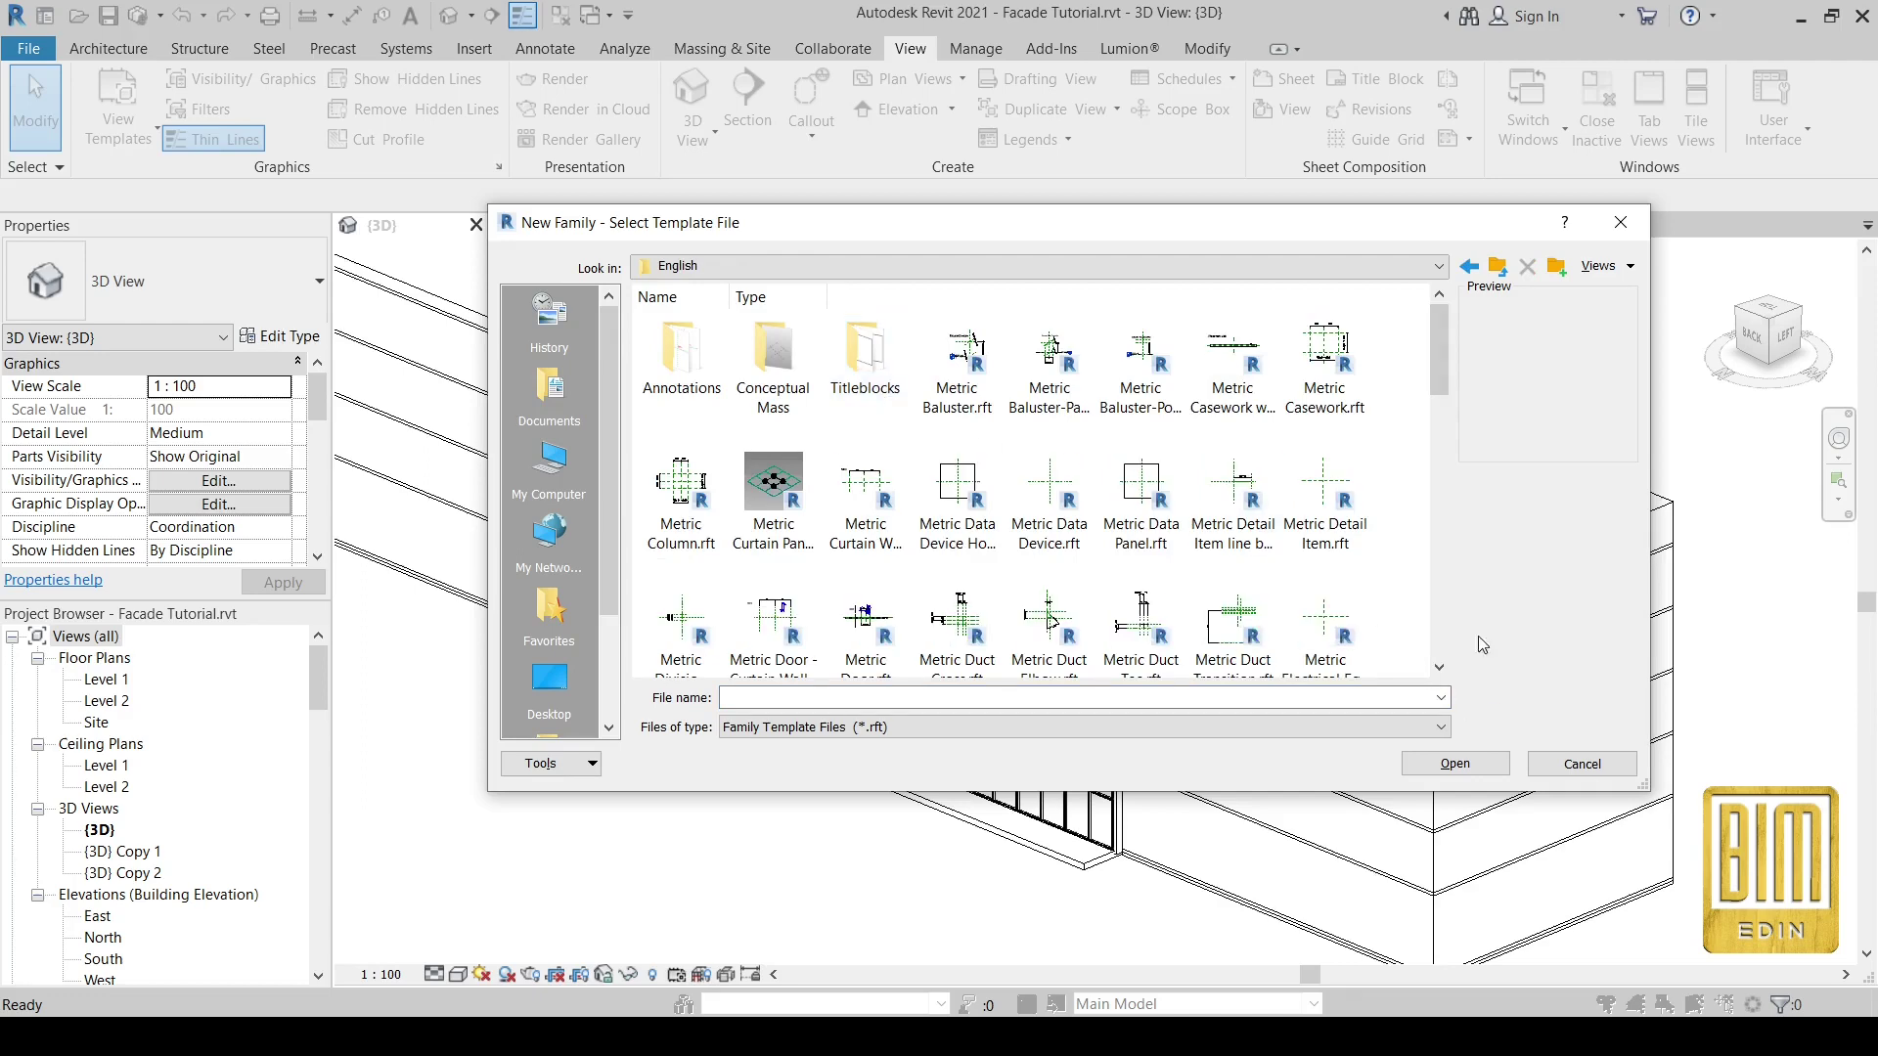
left_click(1604, 266)
left_click(1619, 287)
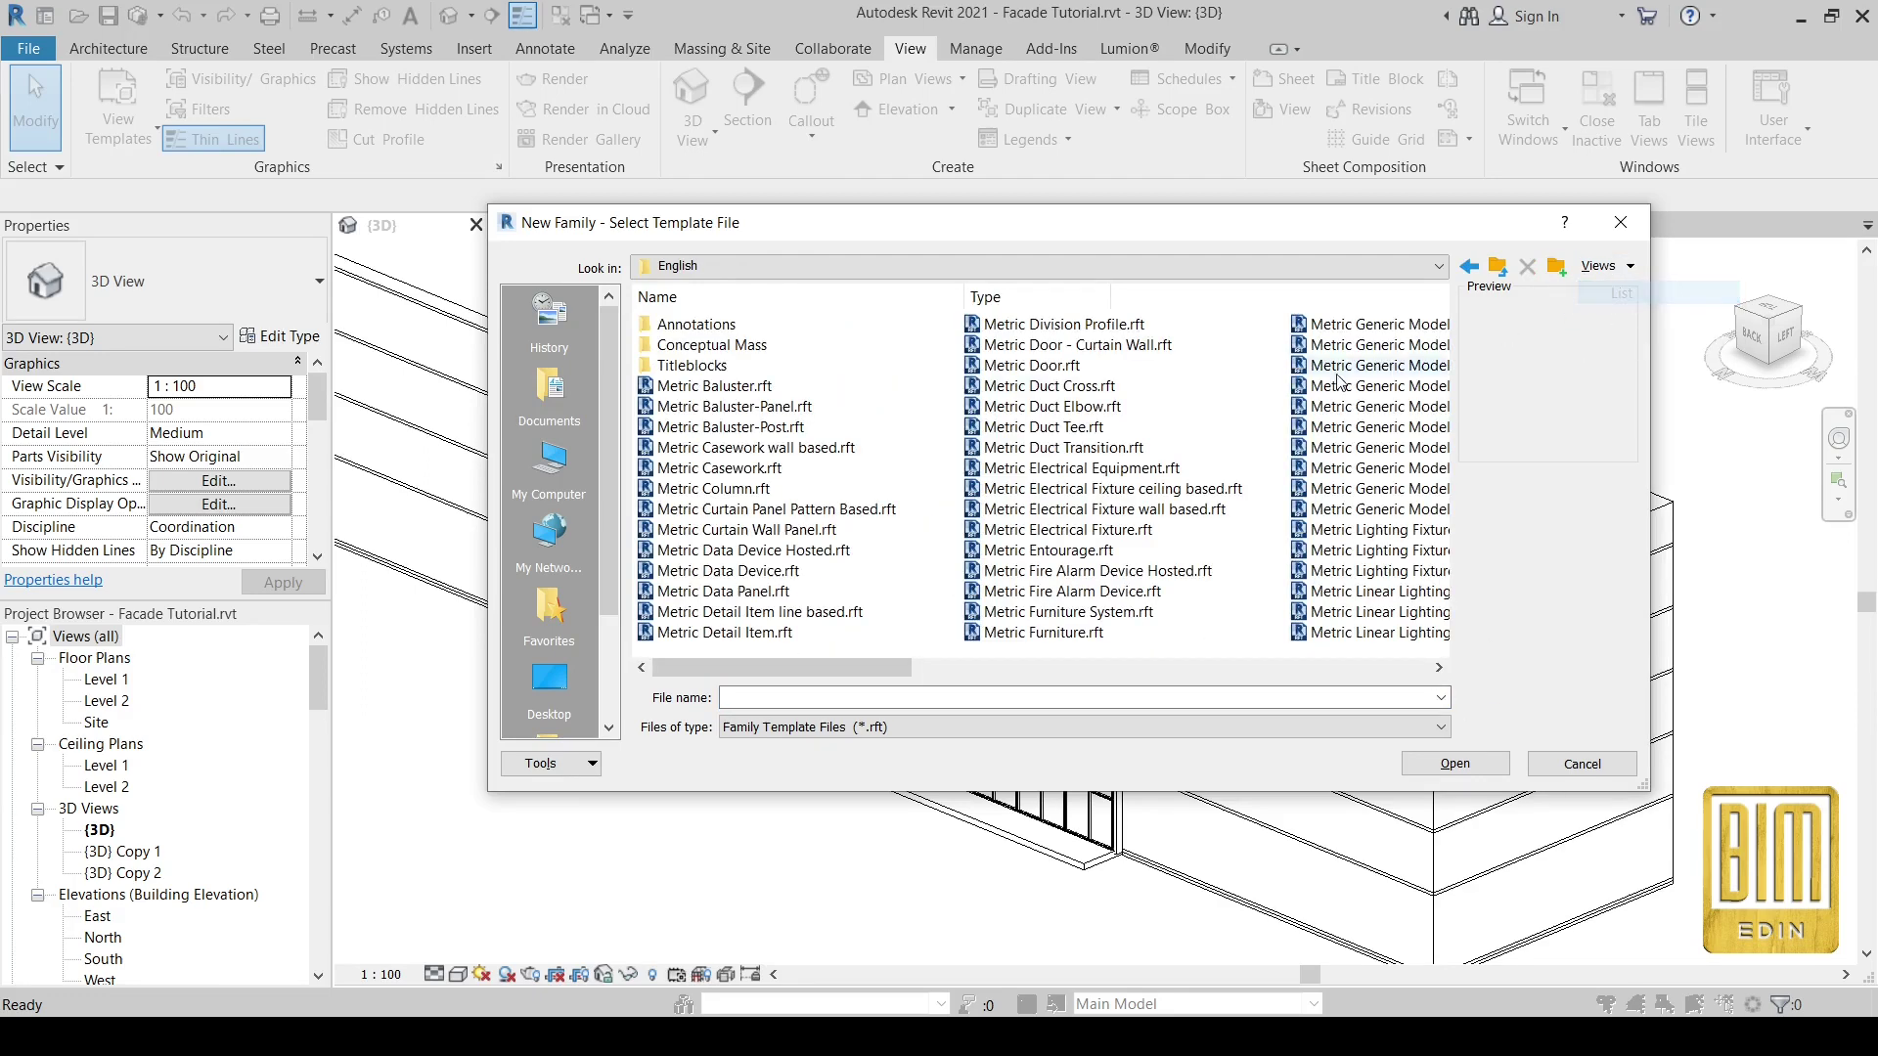
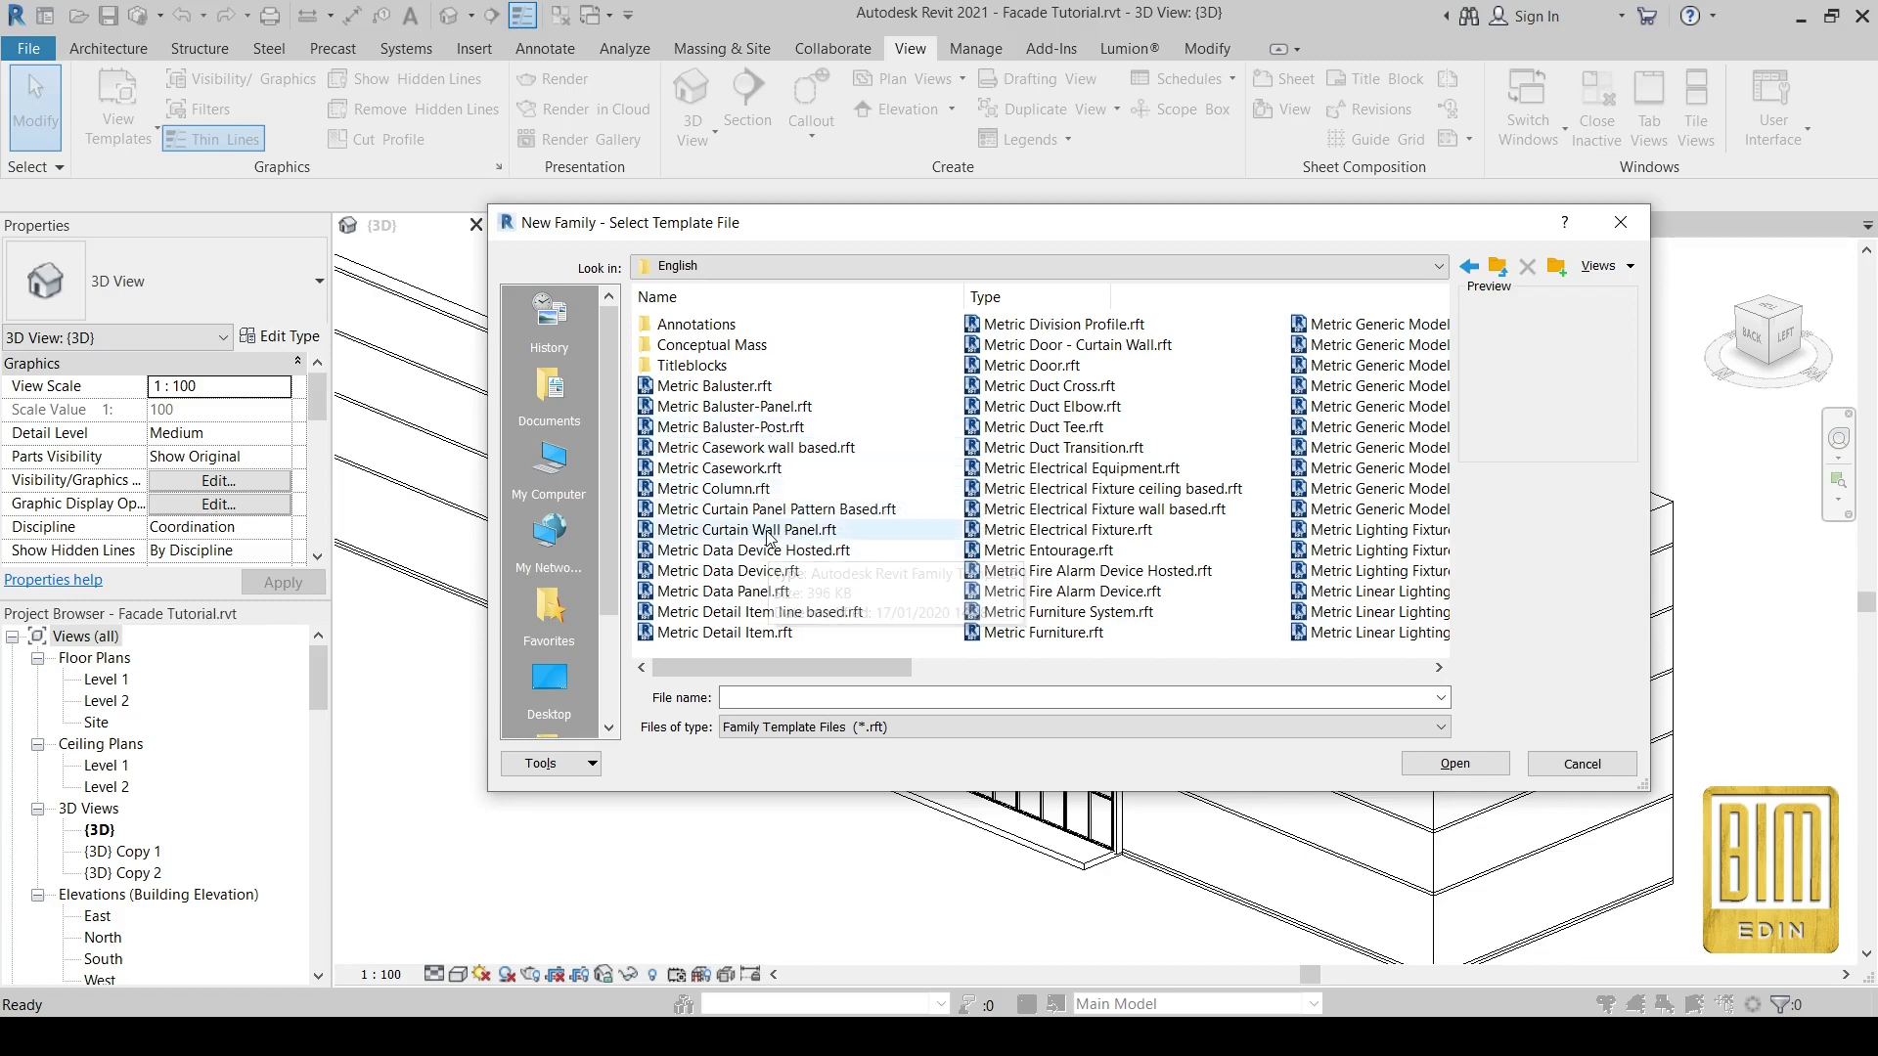
- Create a new family from the Metric Curtain Wall Panel.rft template
left_click(770, 533)
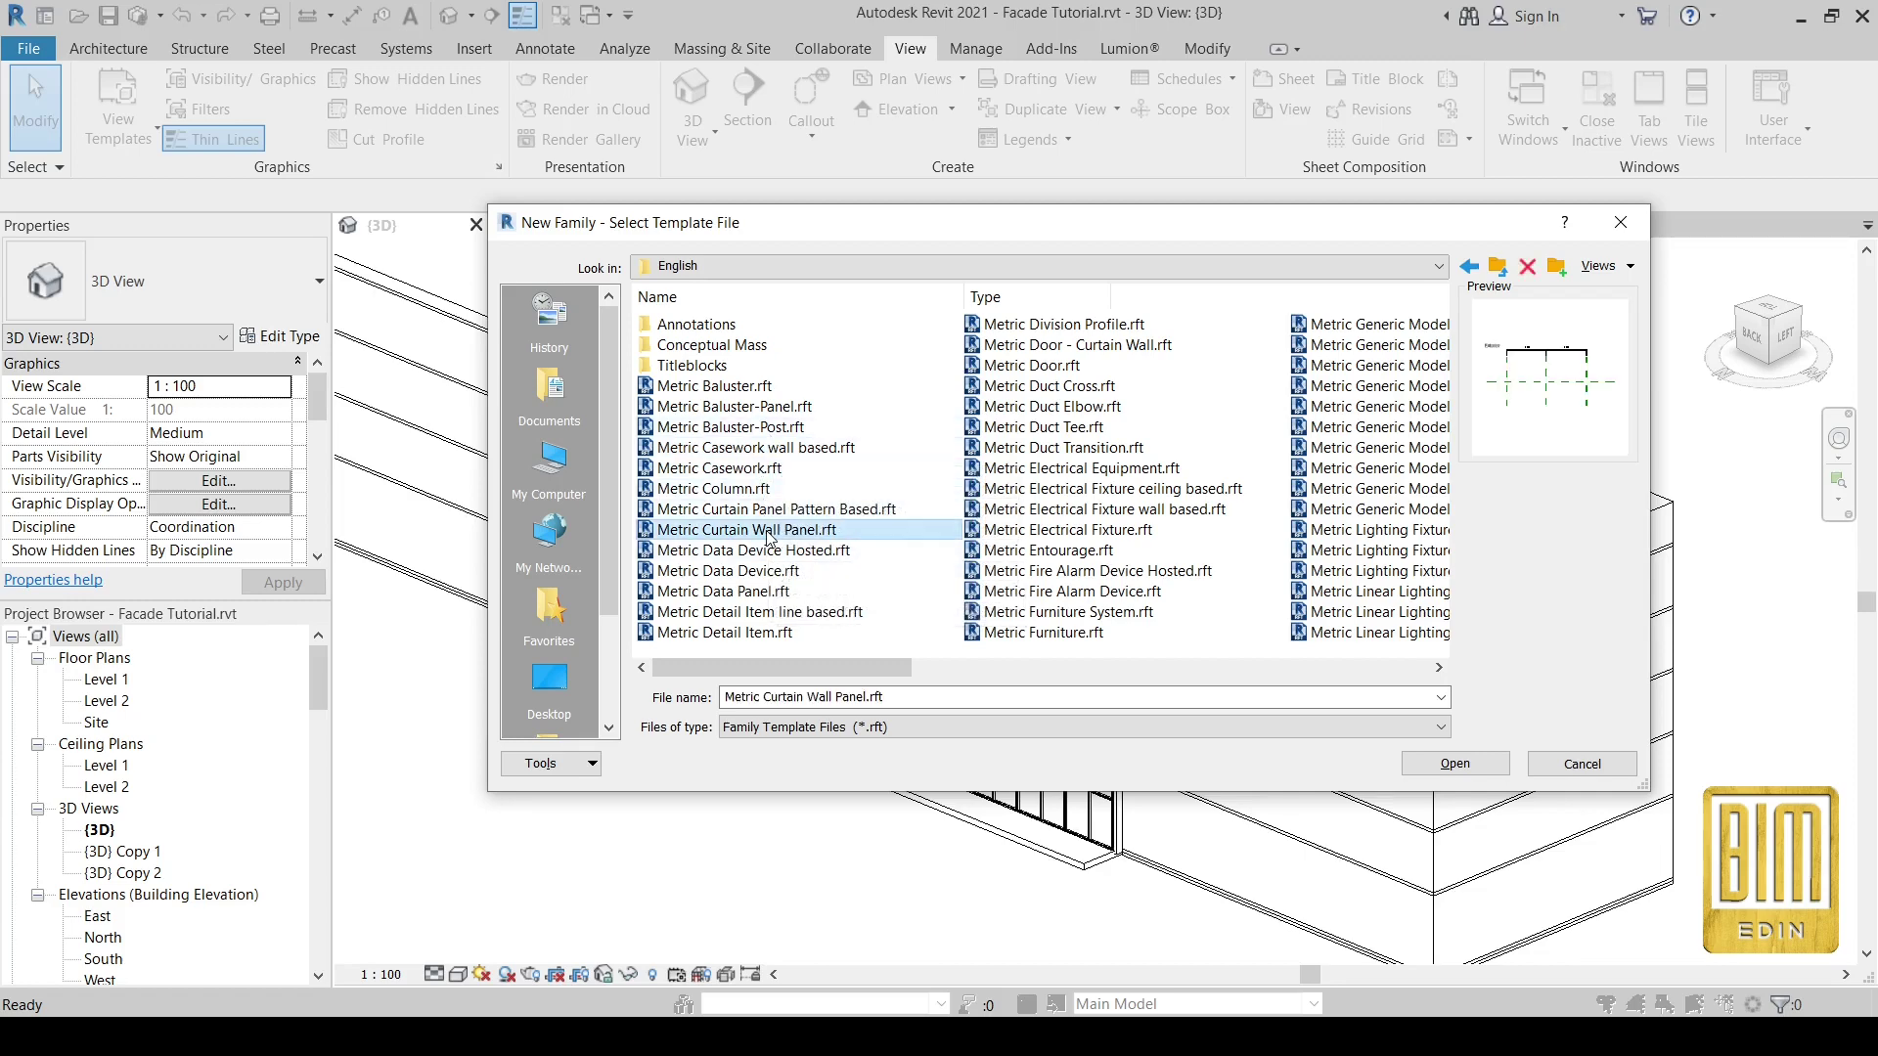
left_click(1454, 764)
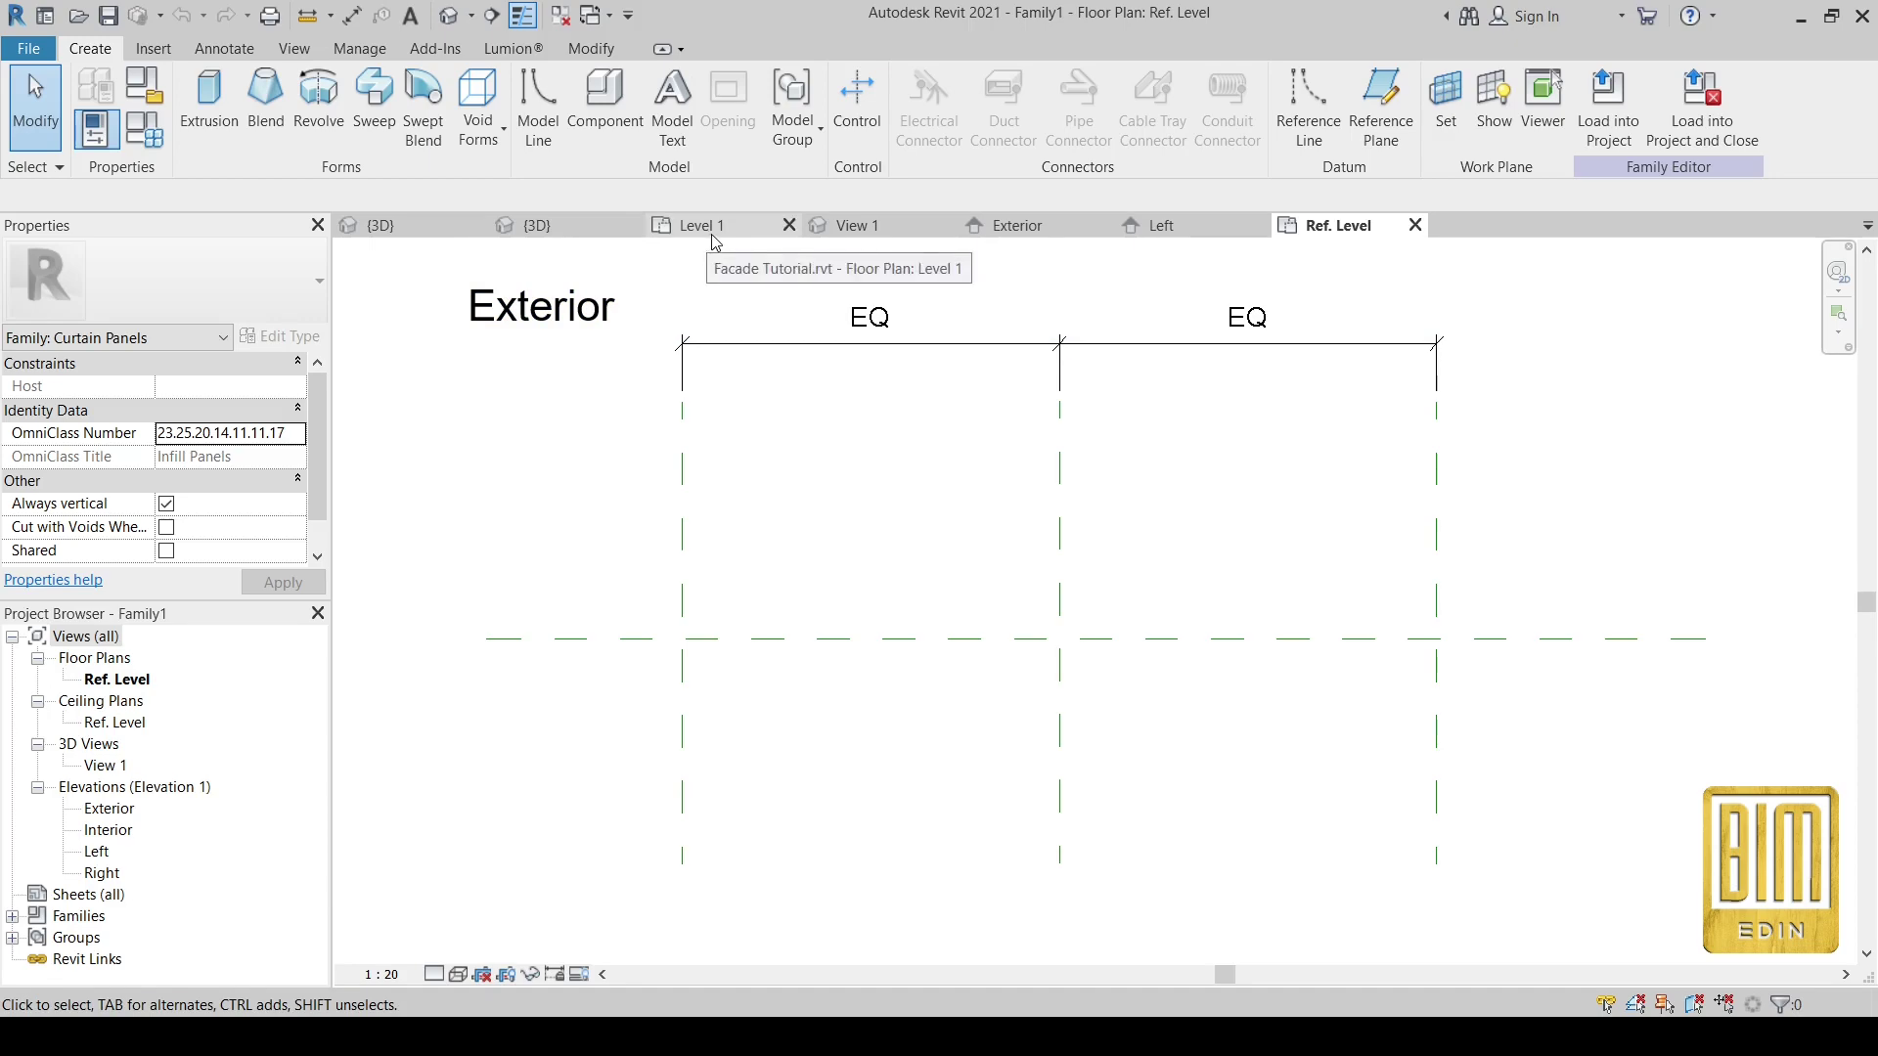
- Select one of the facade's curtain panels in the project {3D} view
left_click(564, 227)
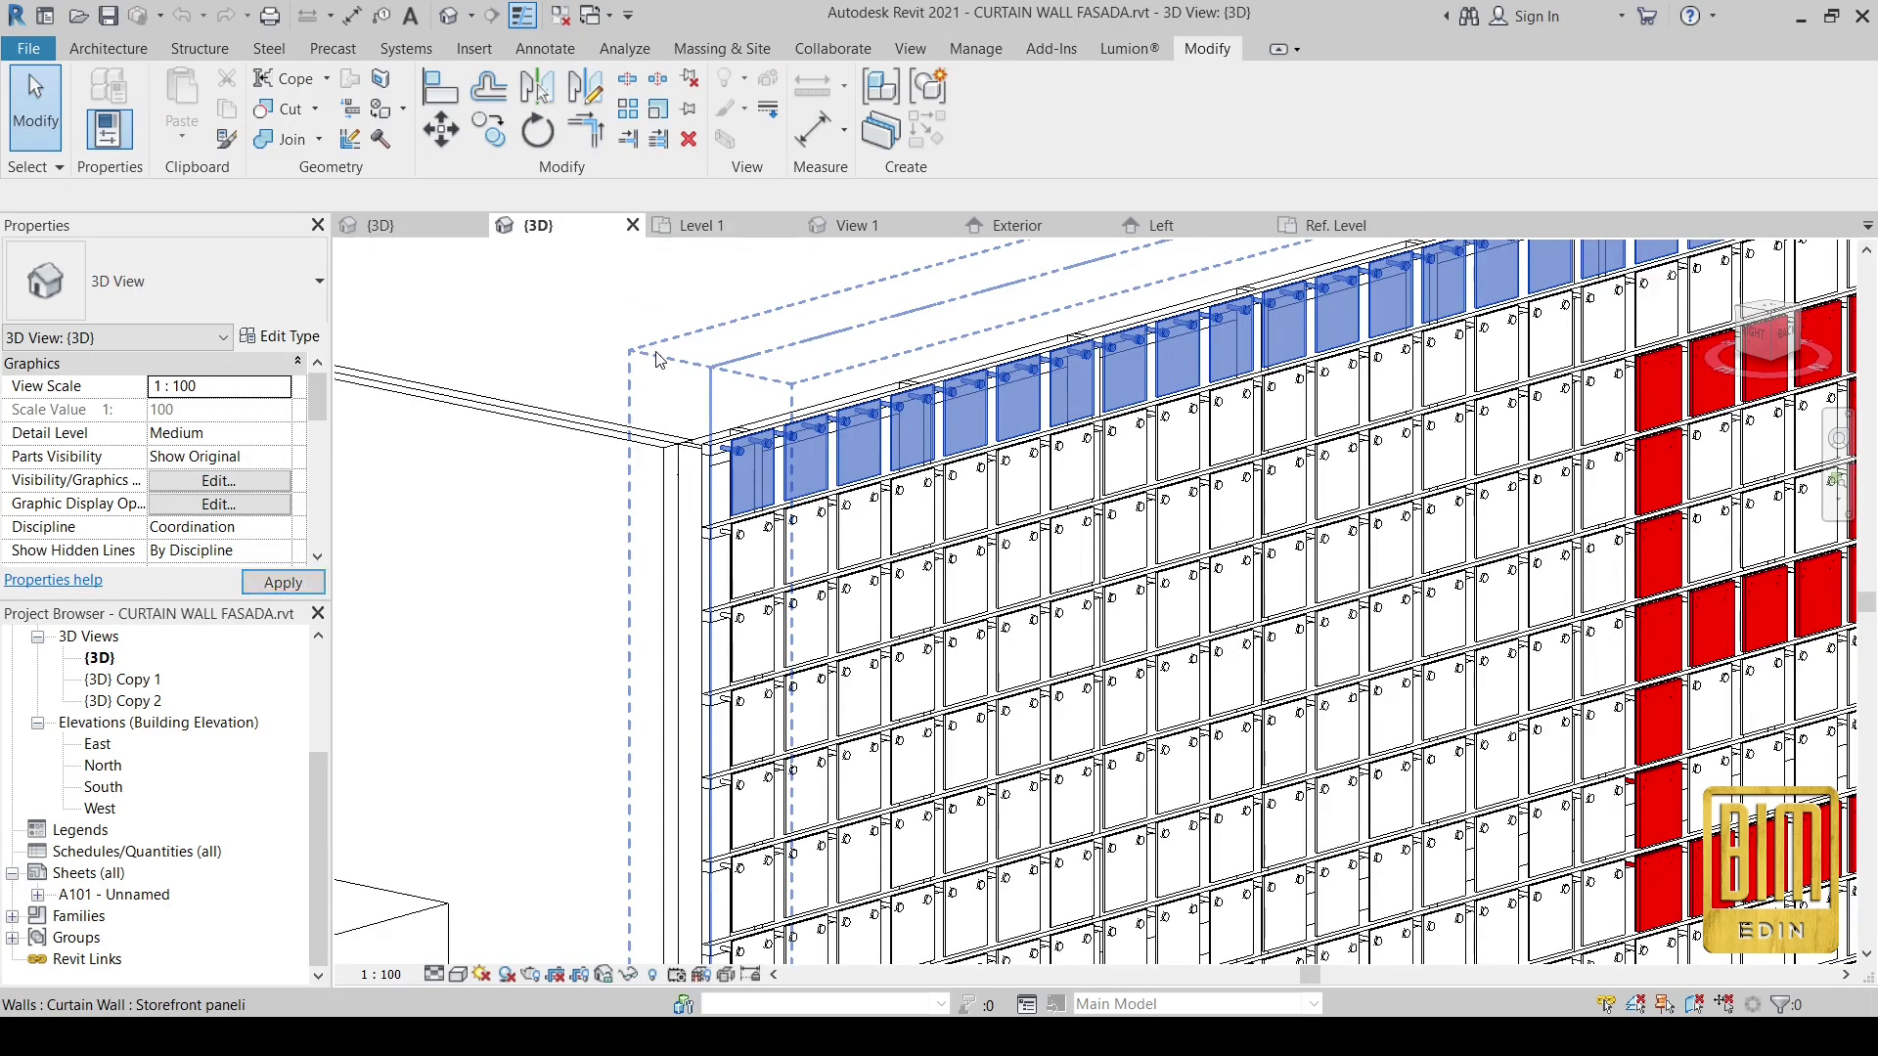
left_click(850, 413)
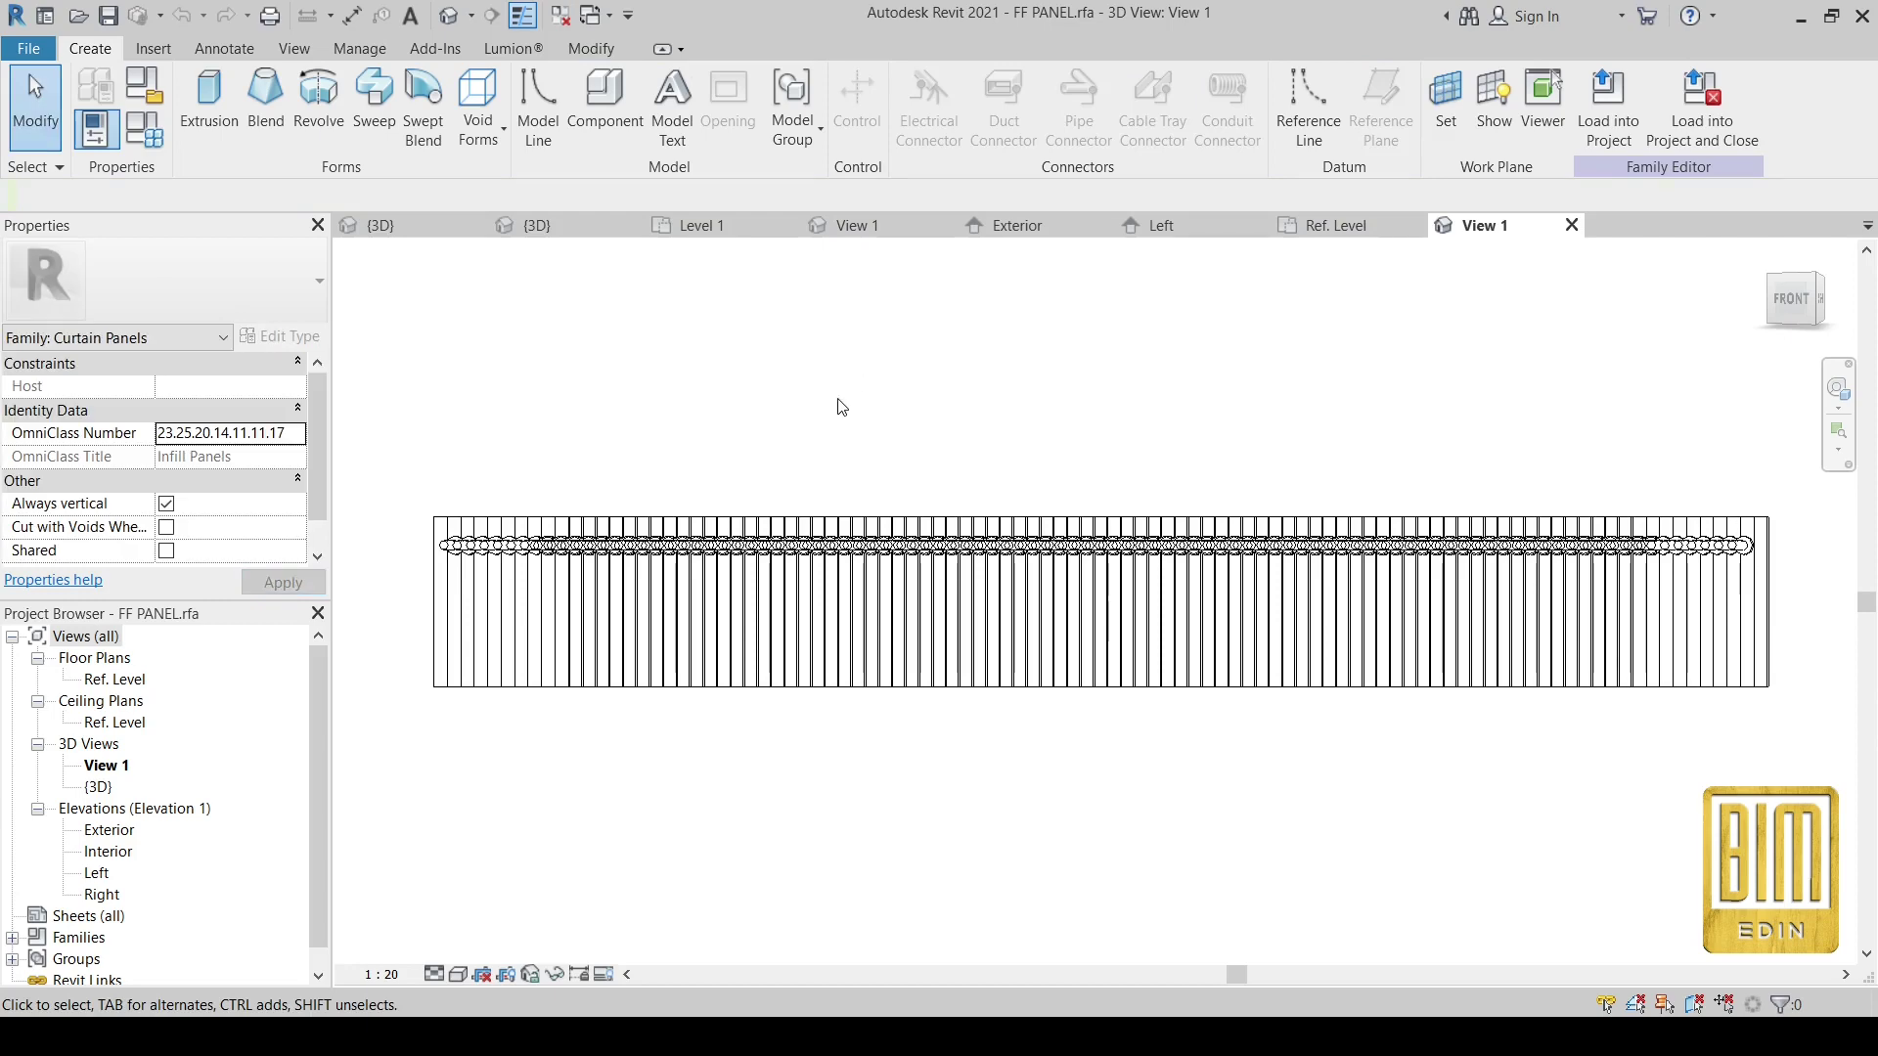
scroll(478, 529, "up", 2)
scroll(478, 529, "up", 2)
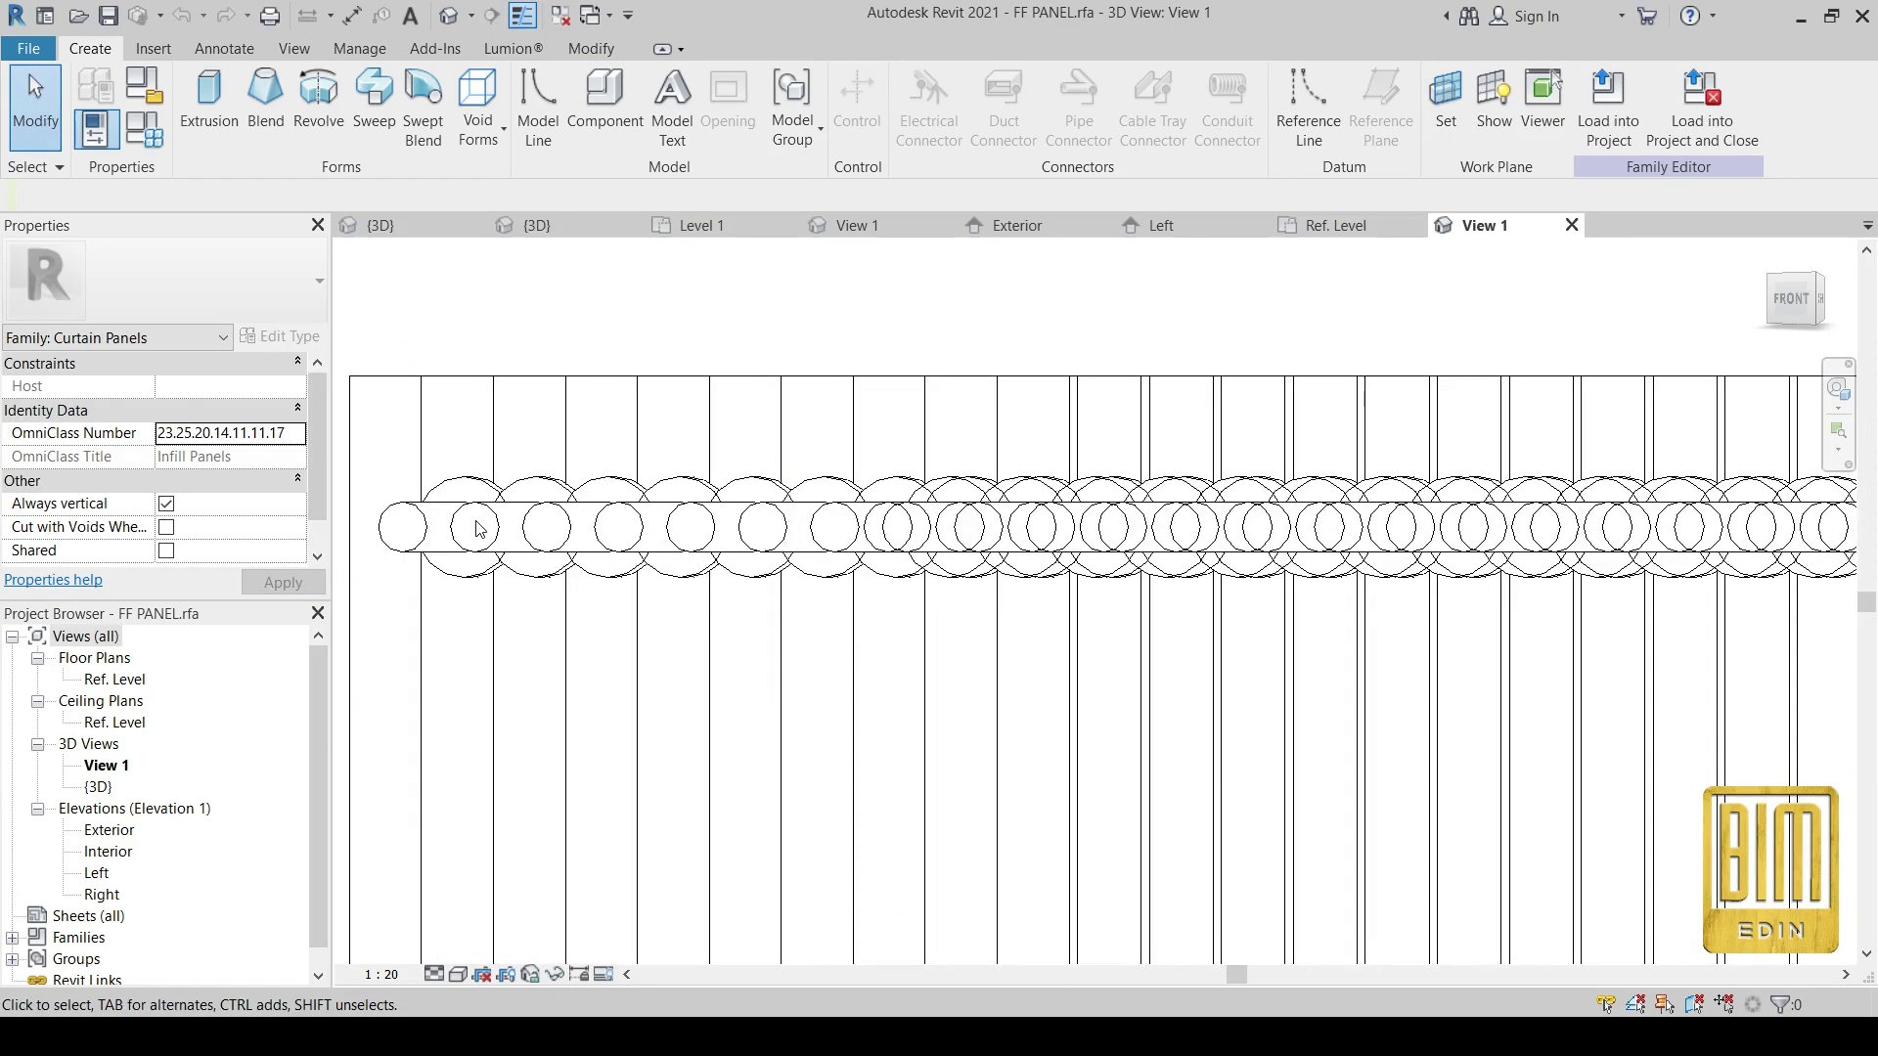
scroll(478, 529, "down", 3)
scroll(479, 529, "down", 2)
- Open the FF PANEL family's Ref. Level floor plan showing the bracket dimensions
double_click(115, 679)
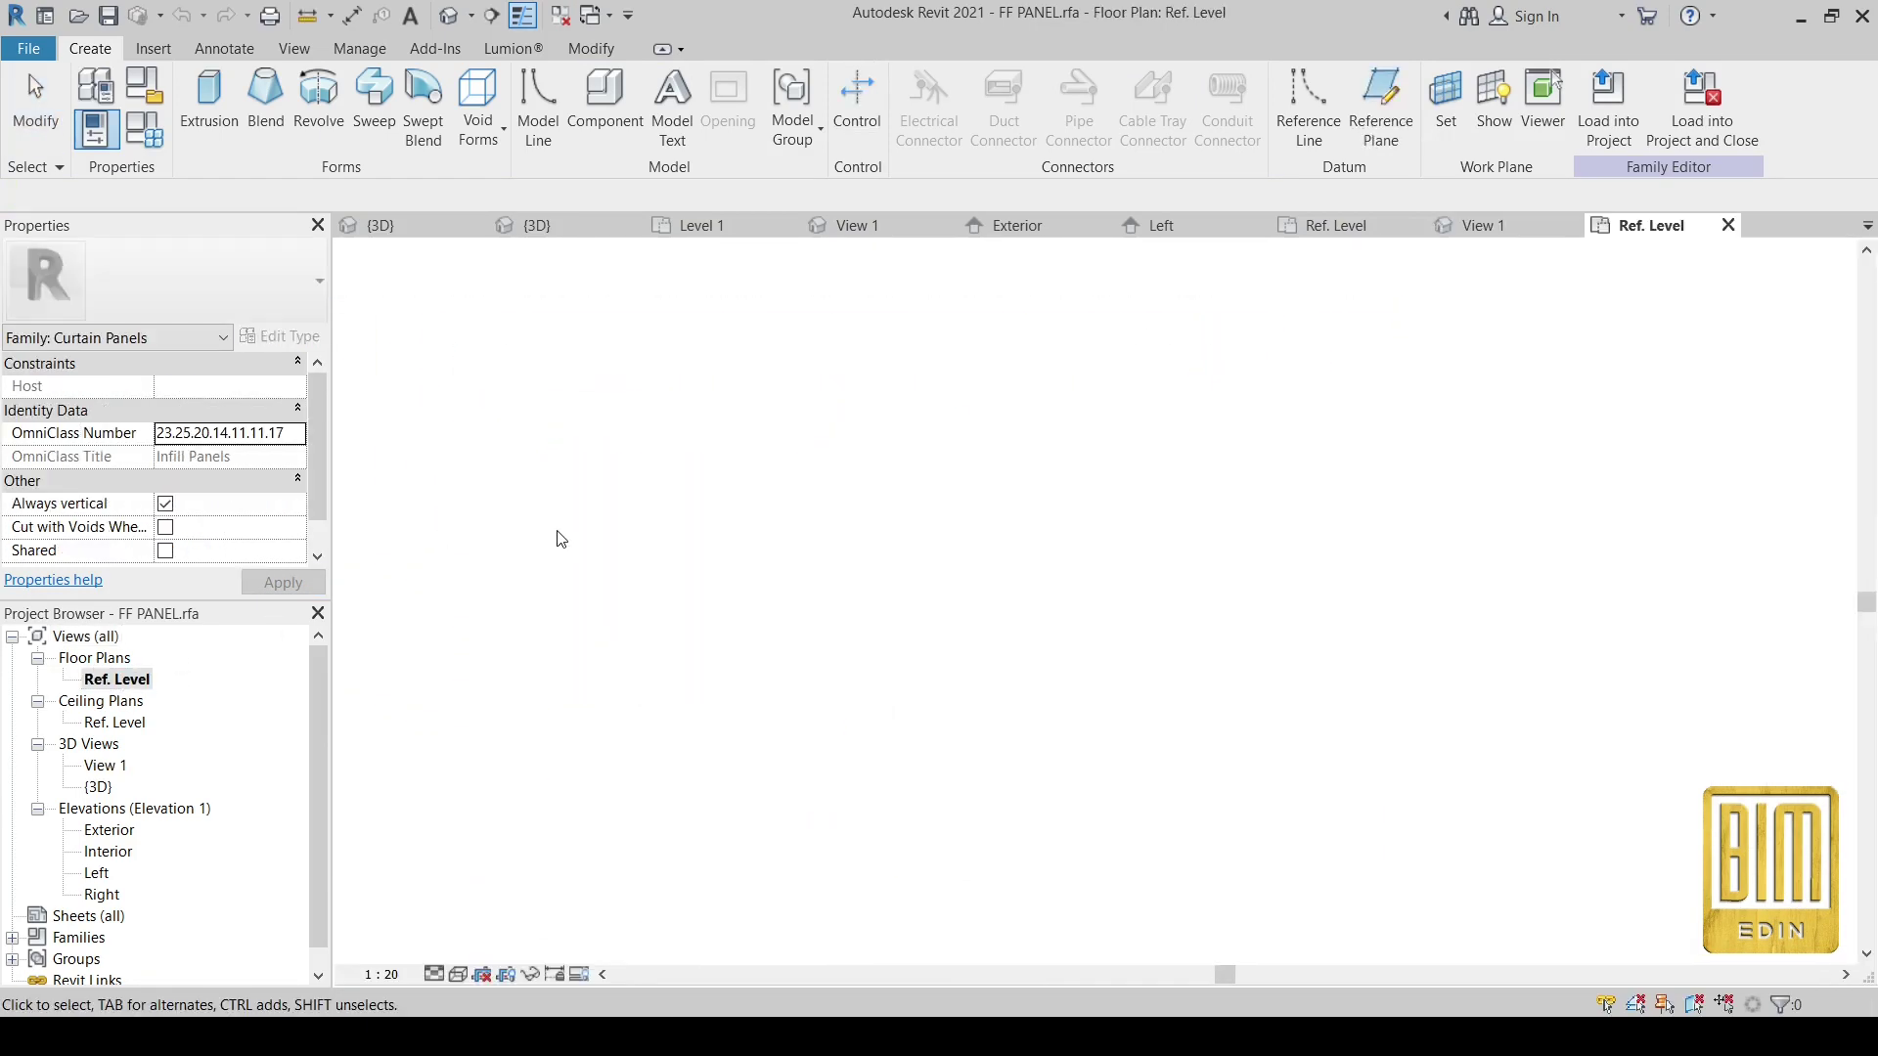
scroll(700, 650, "up", 1)
scroll(704, 650, "up", 1)
scroll(714, 645, "down", 2)
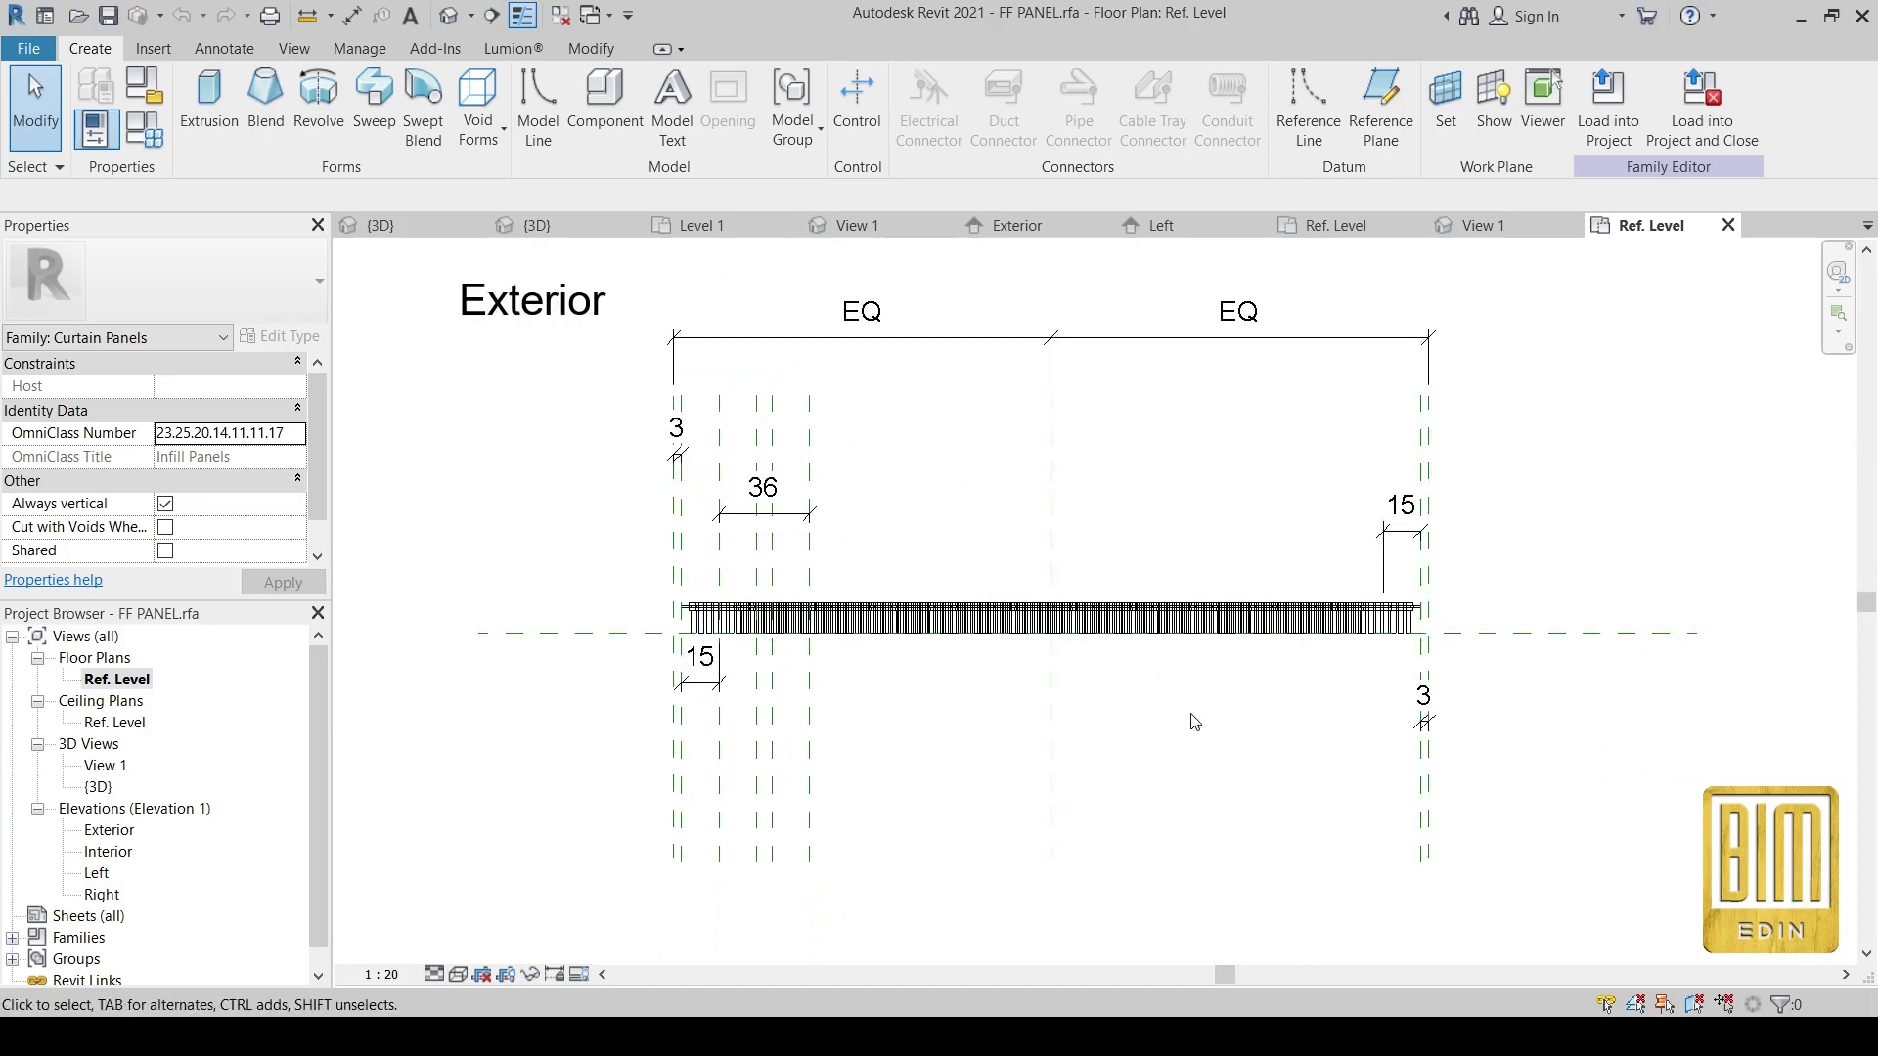
- Lower the BROJ F FAZONA type parameter from 90 so five brackets remain
left_click(135, 144)
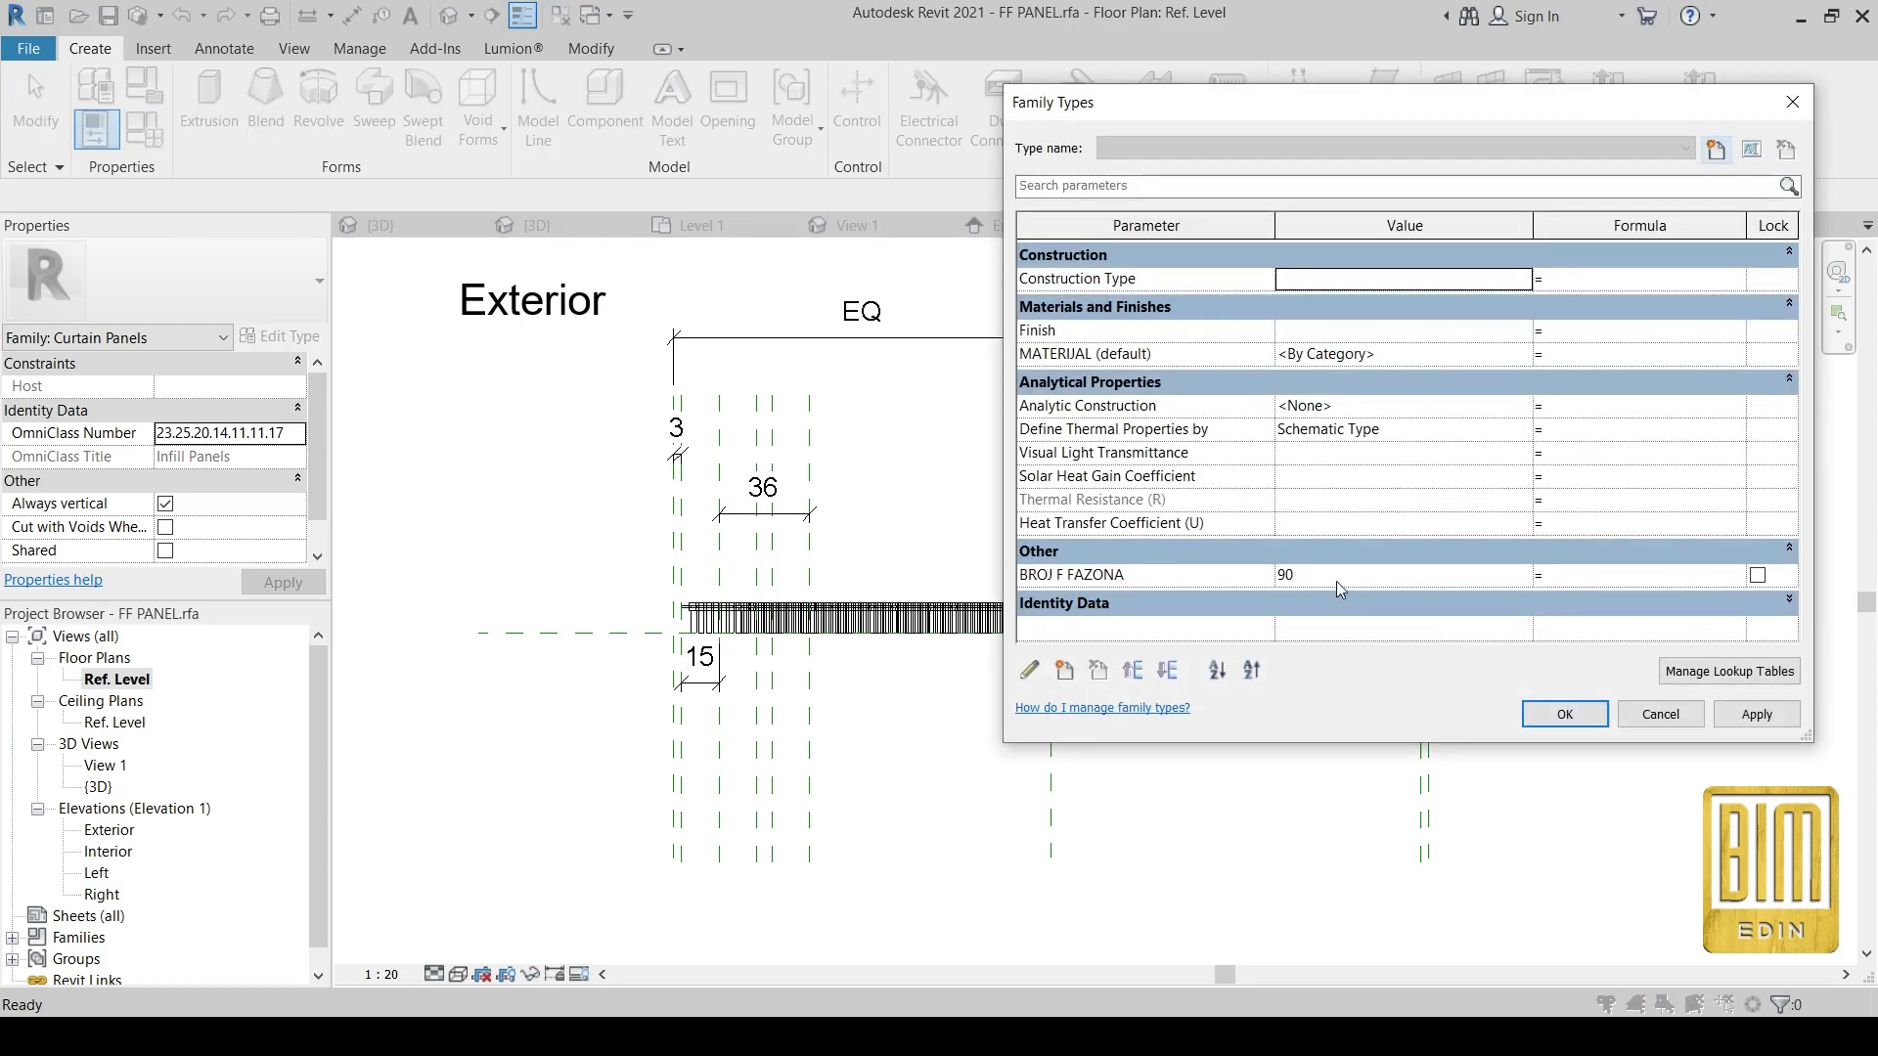
left_click(1338, 578)
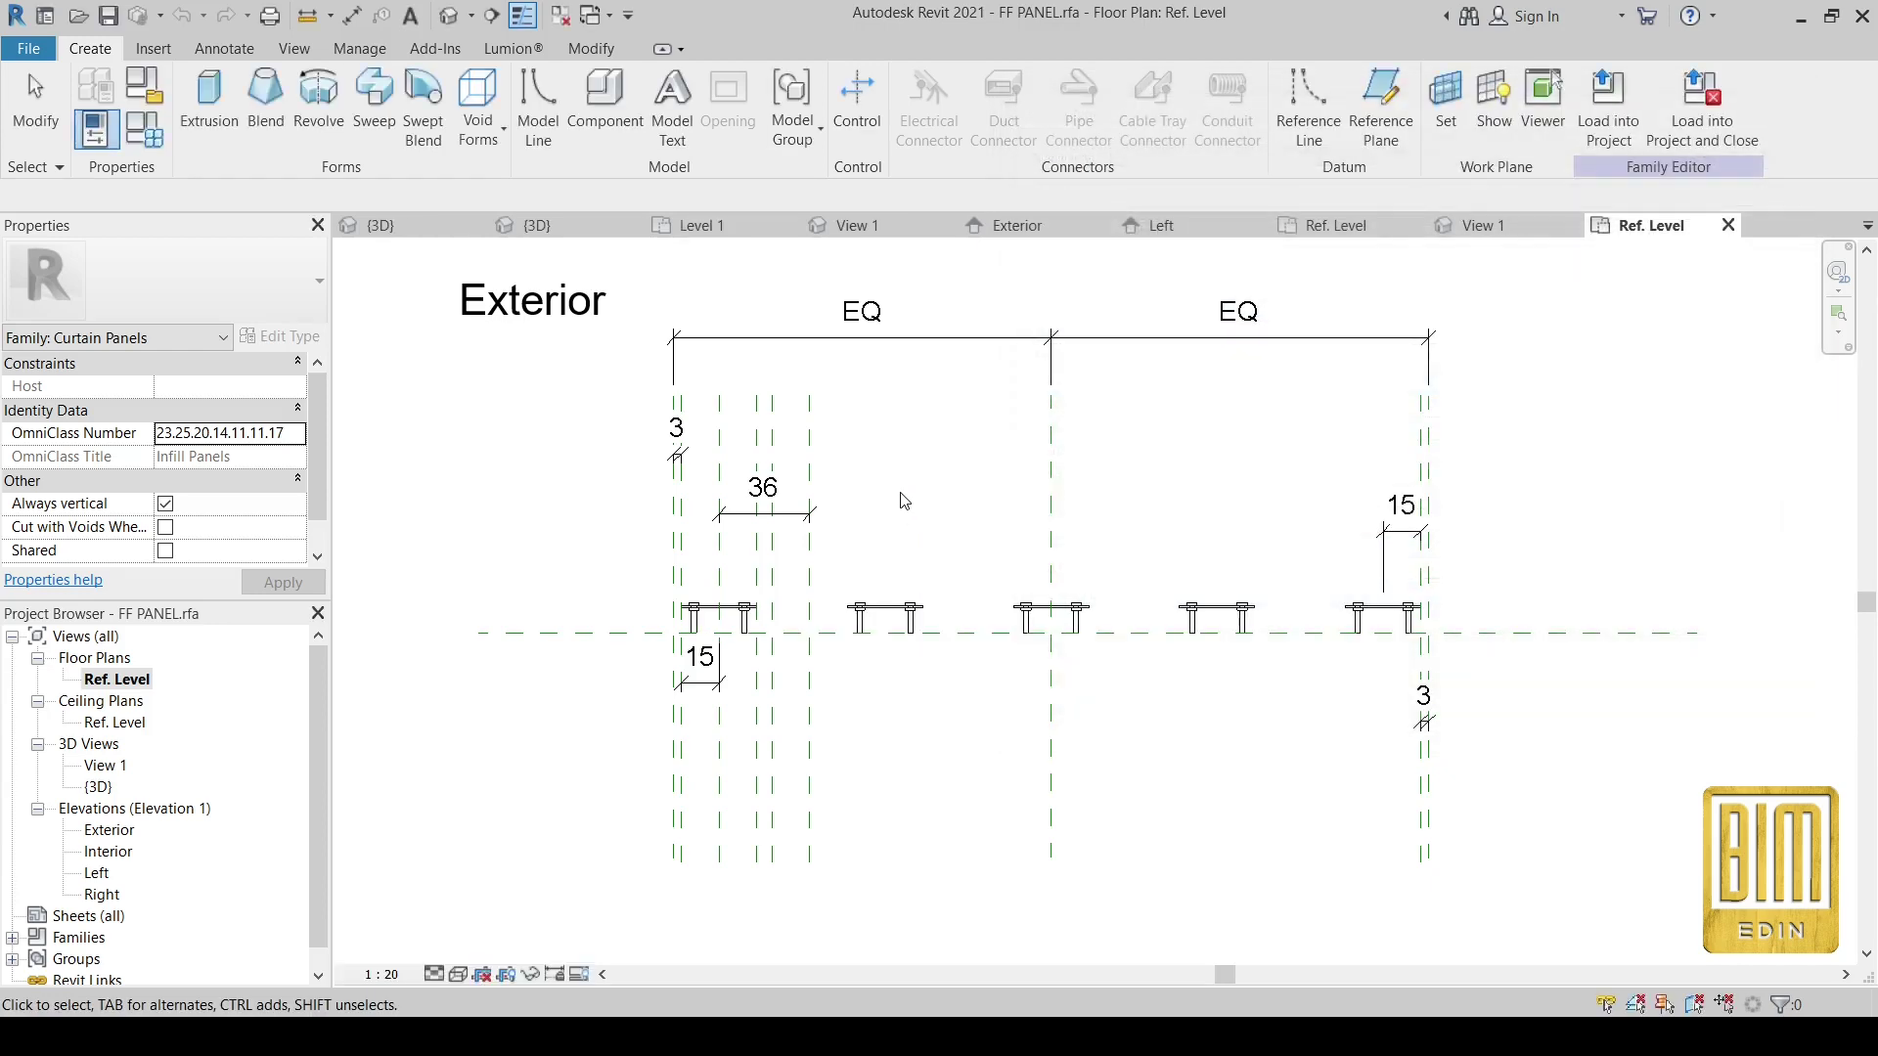
scroll(919, 685, "up", 2)
scroll(936, 769, "down", 1)
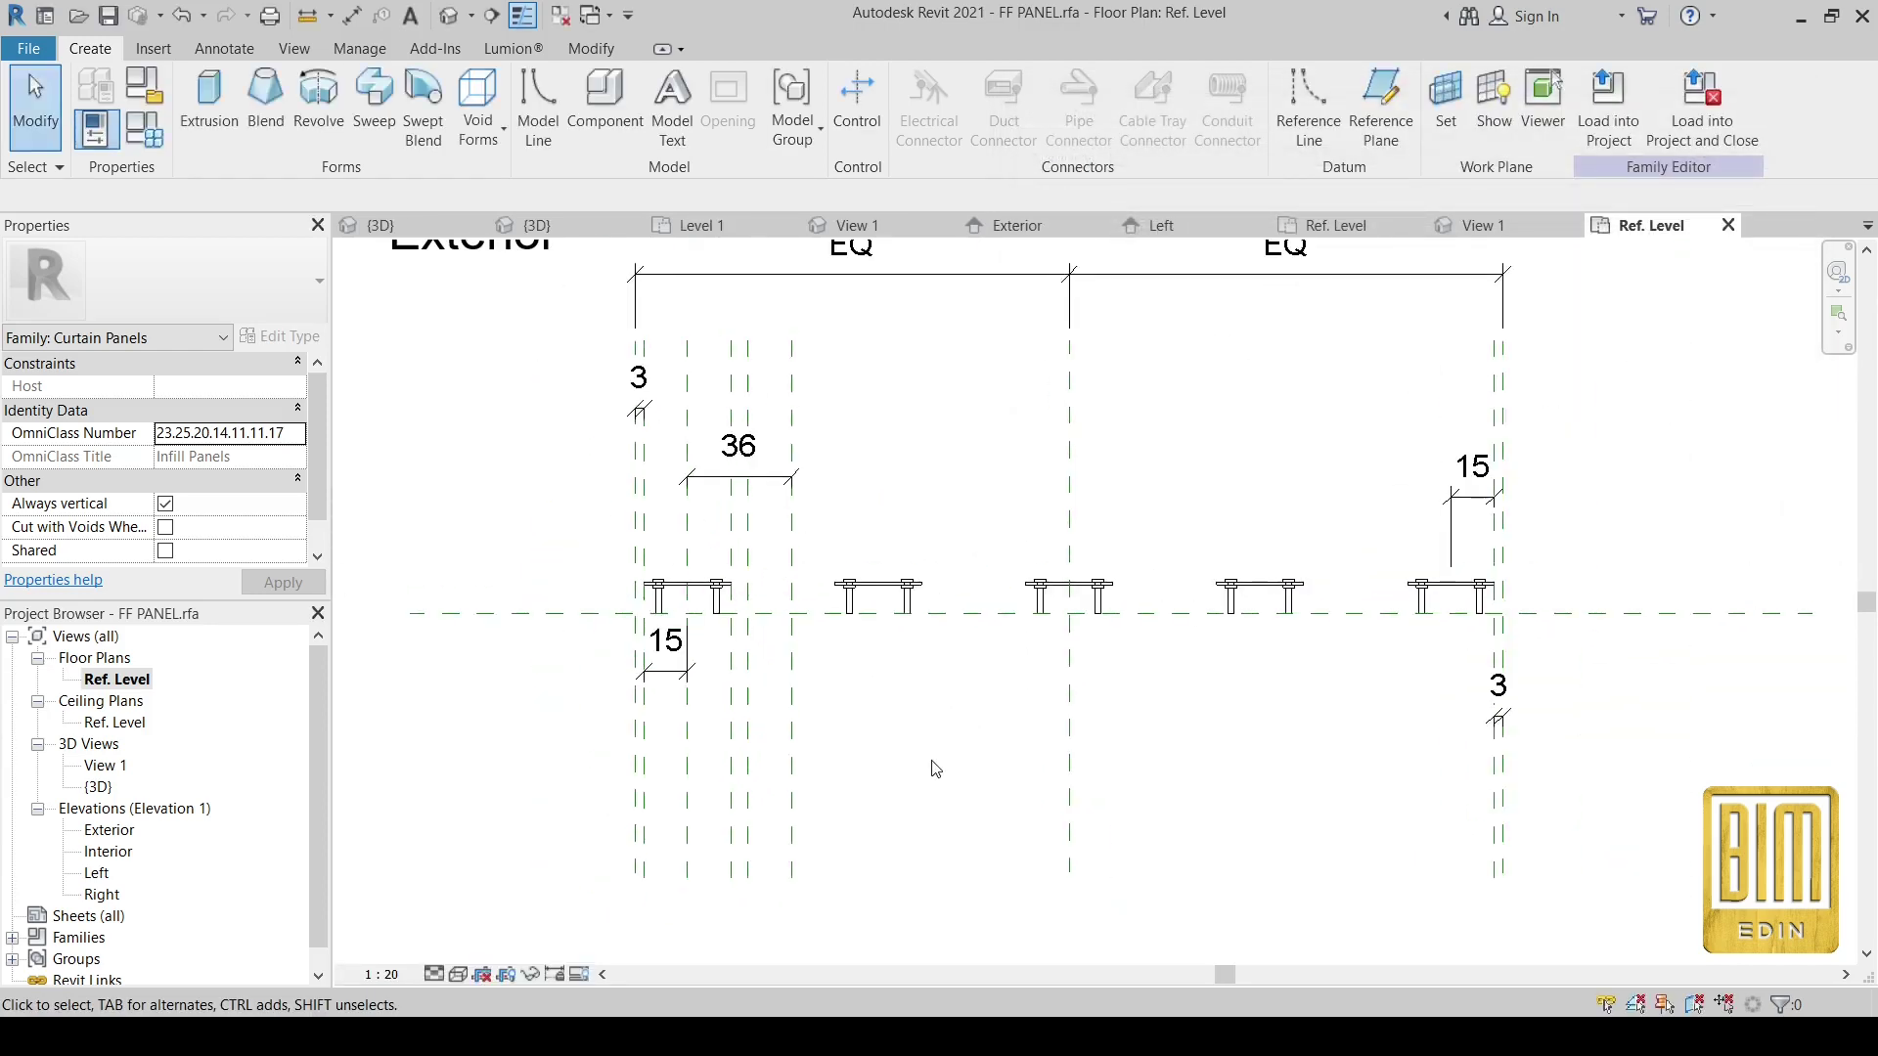
- Review the reduced brackets in a default 3D view and the FF PANEL Ref. Level plan
left_click(450, 16)
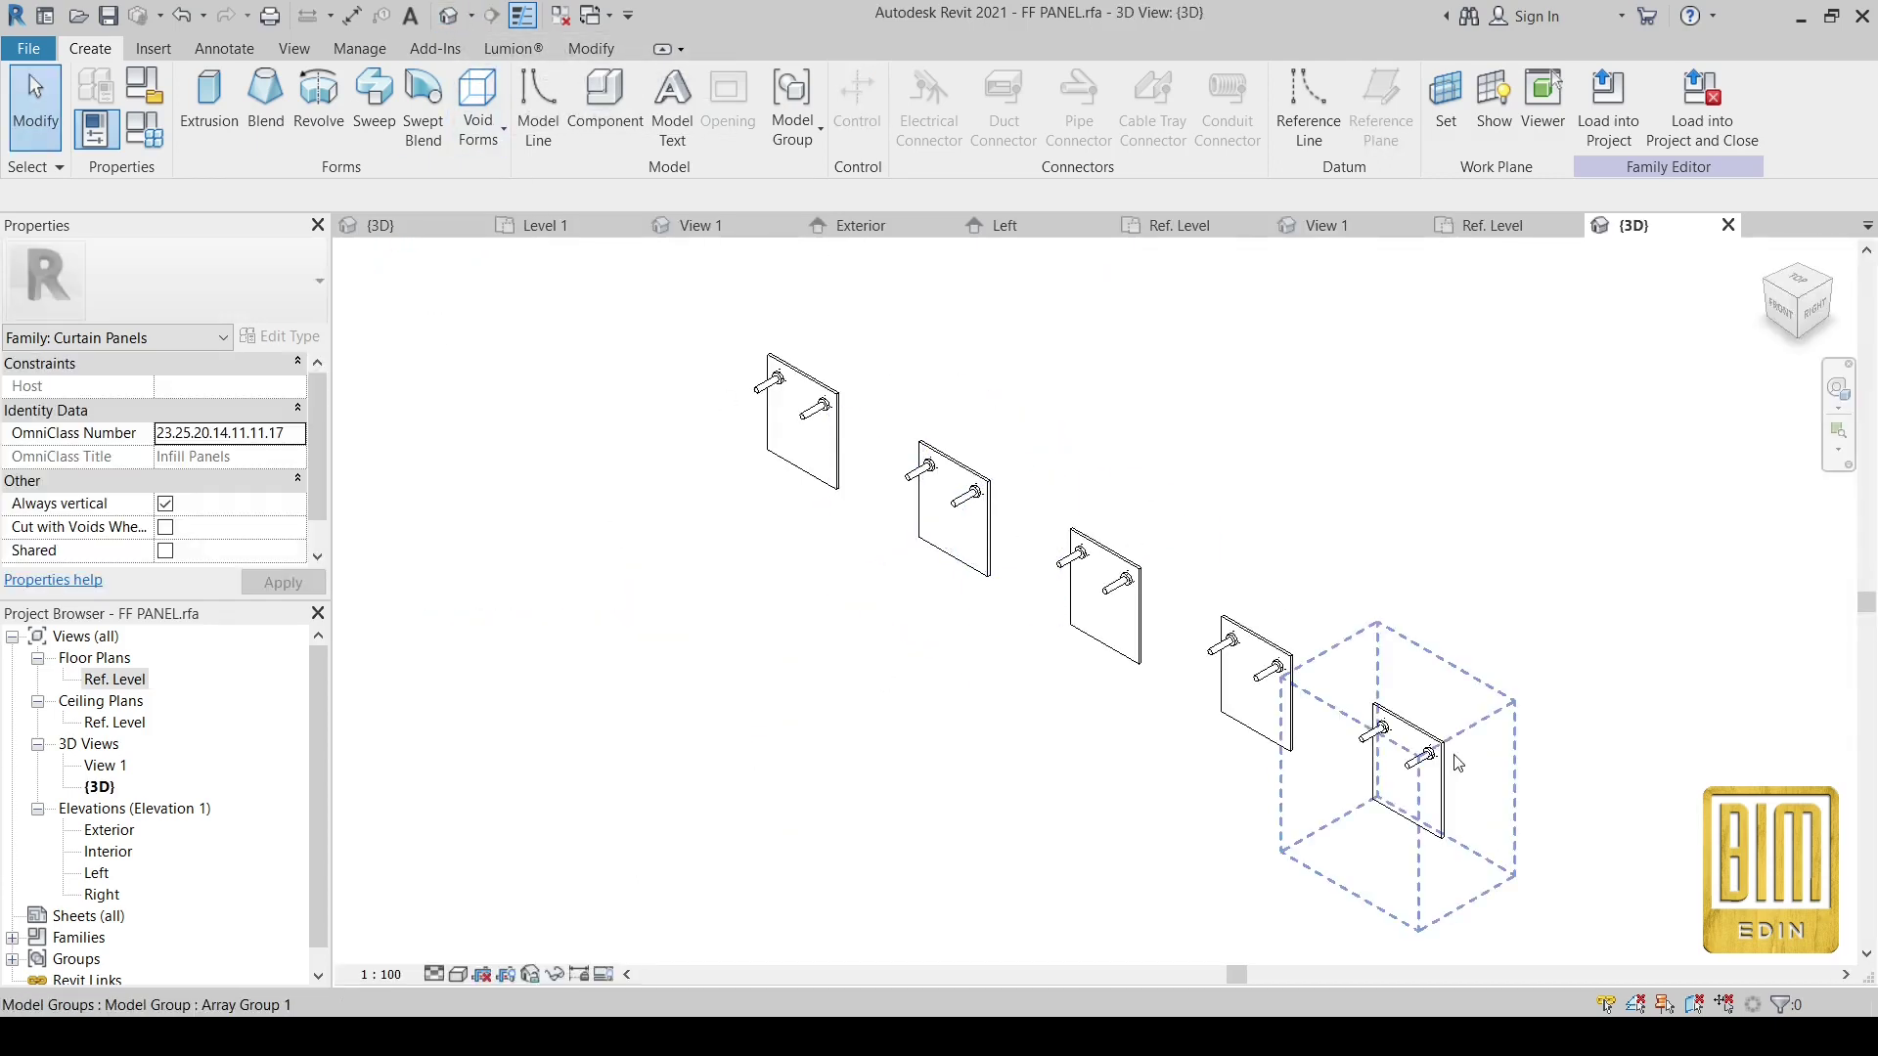
double_click(78, 685)
scroll(688, 631, "up", 2)
scroll(646, 606, "up", 2)
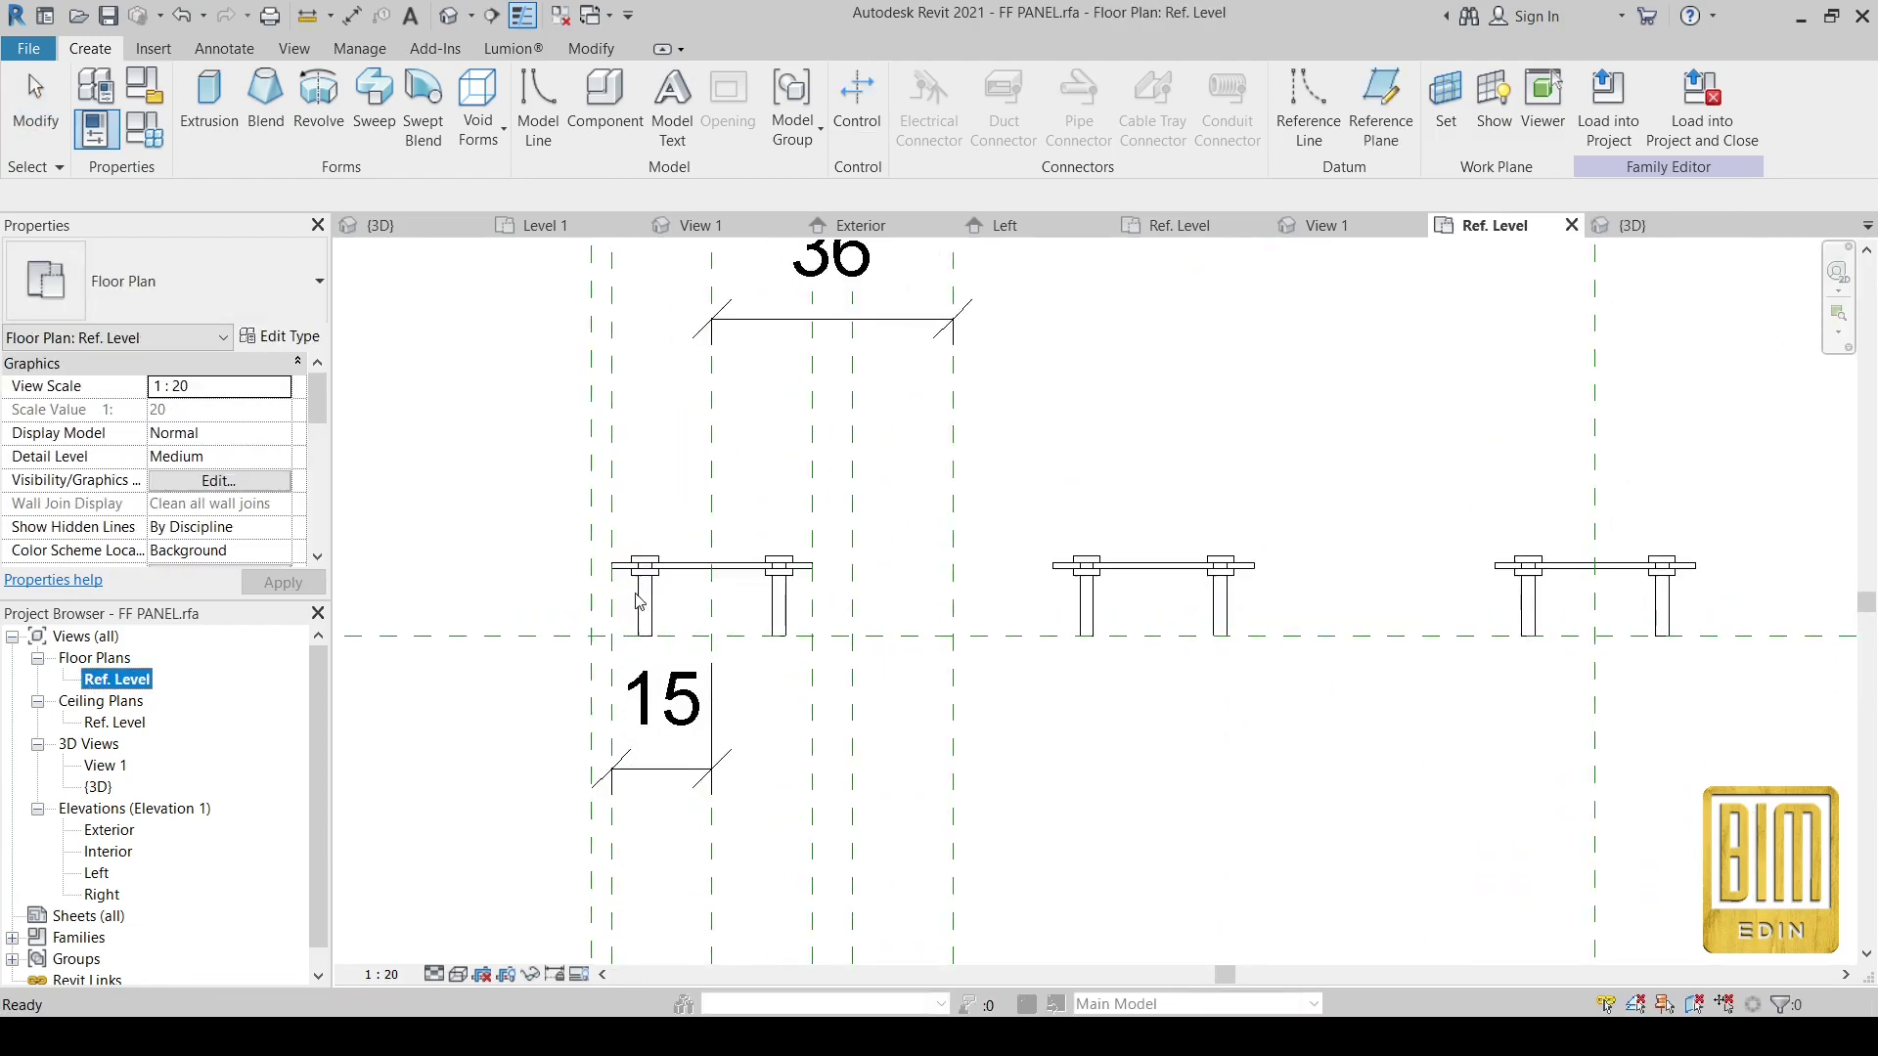
scroll(641, 602, "down", 3)
scroll(746, 617, "down", 1)
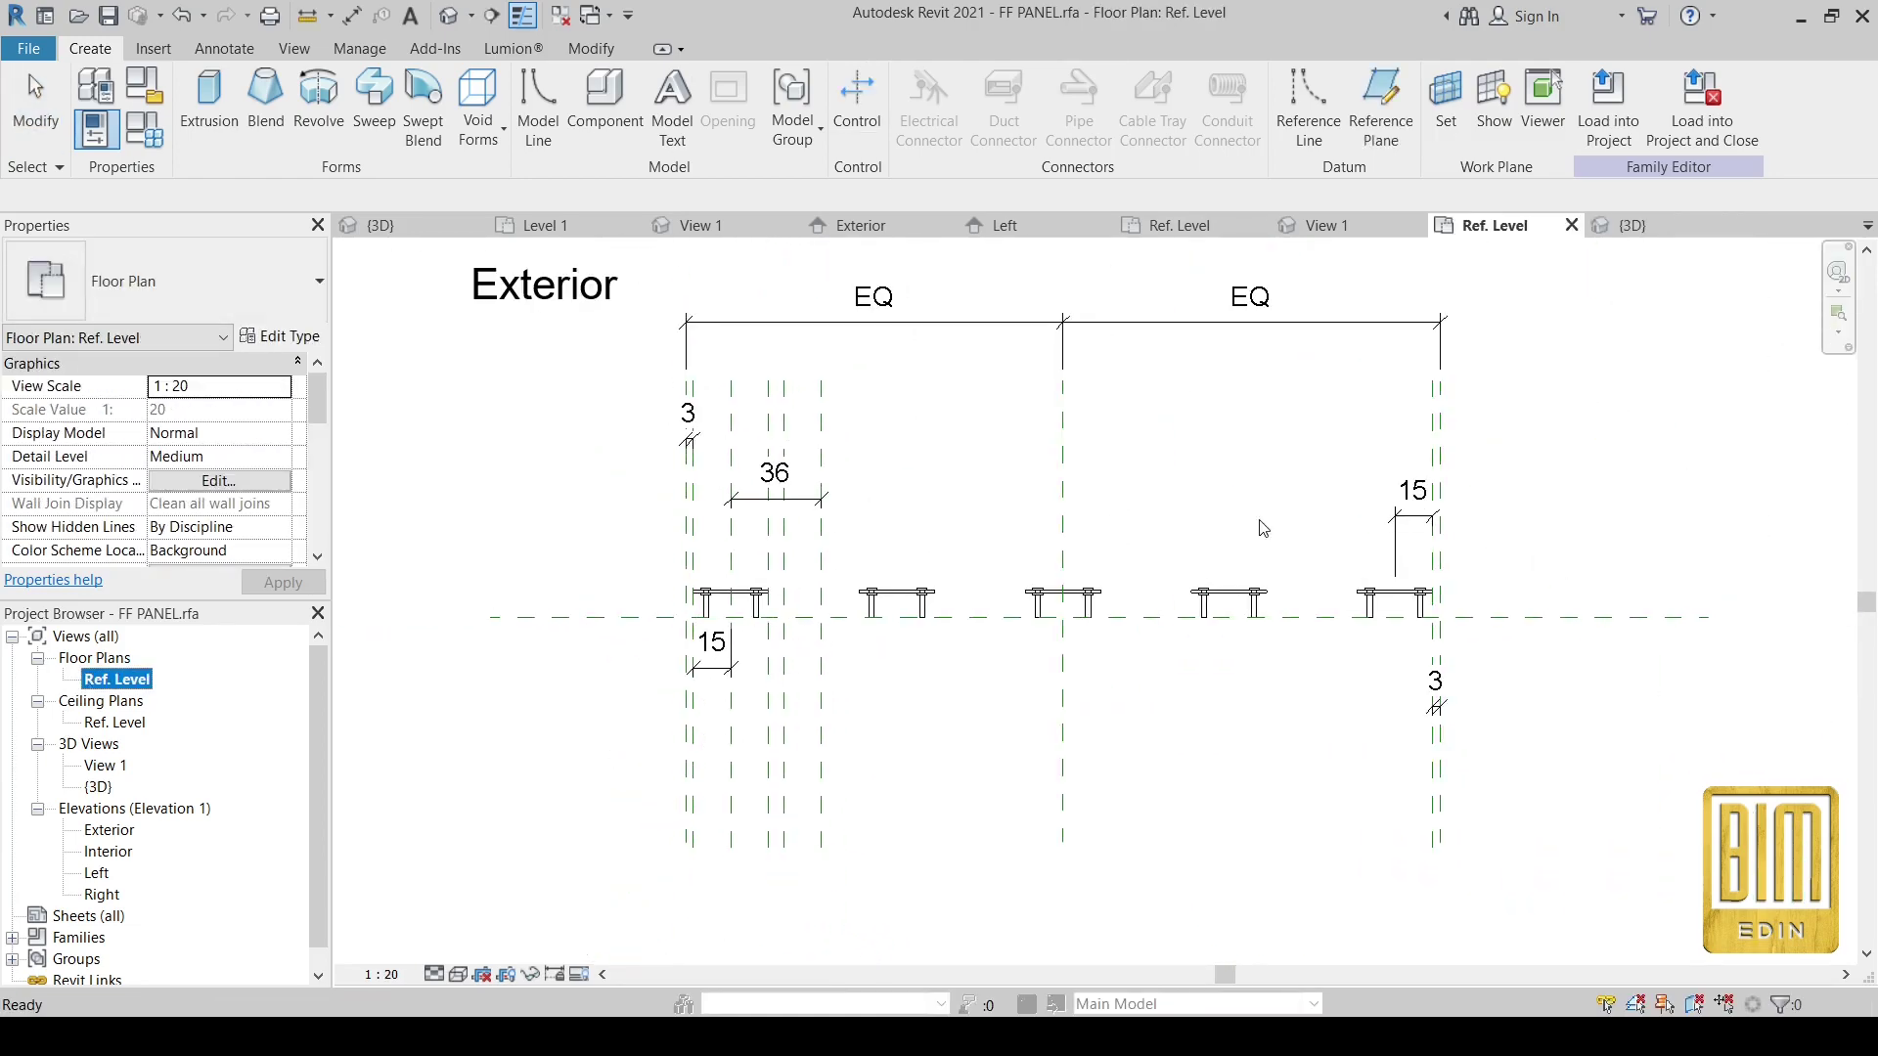
- Check the {3D} and front views, then return to Family1's Ref. Level plan
left_click(1637, 231)
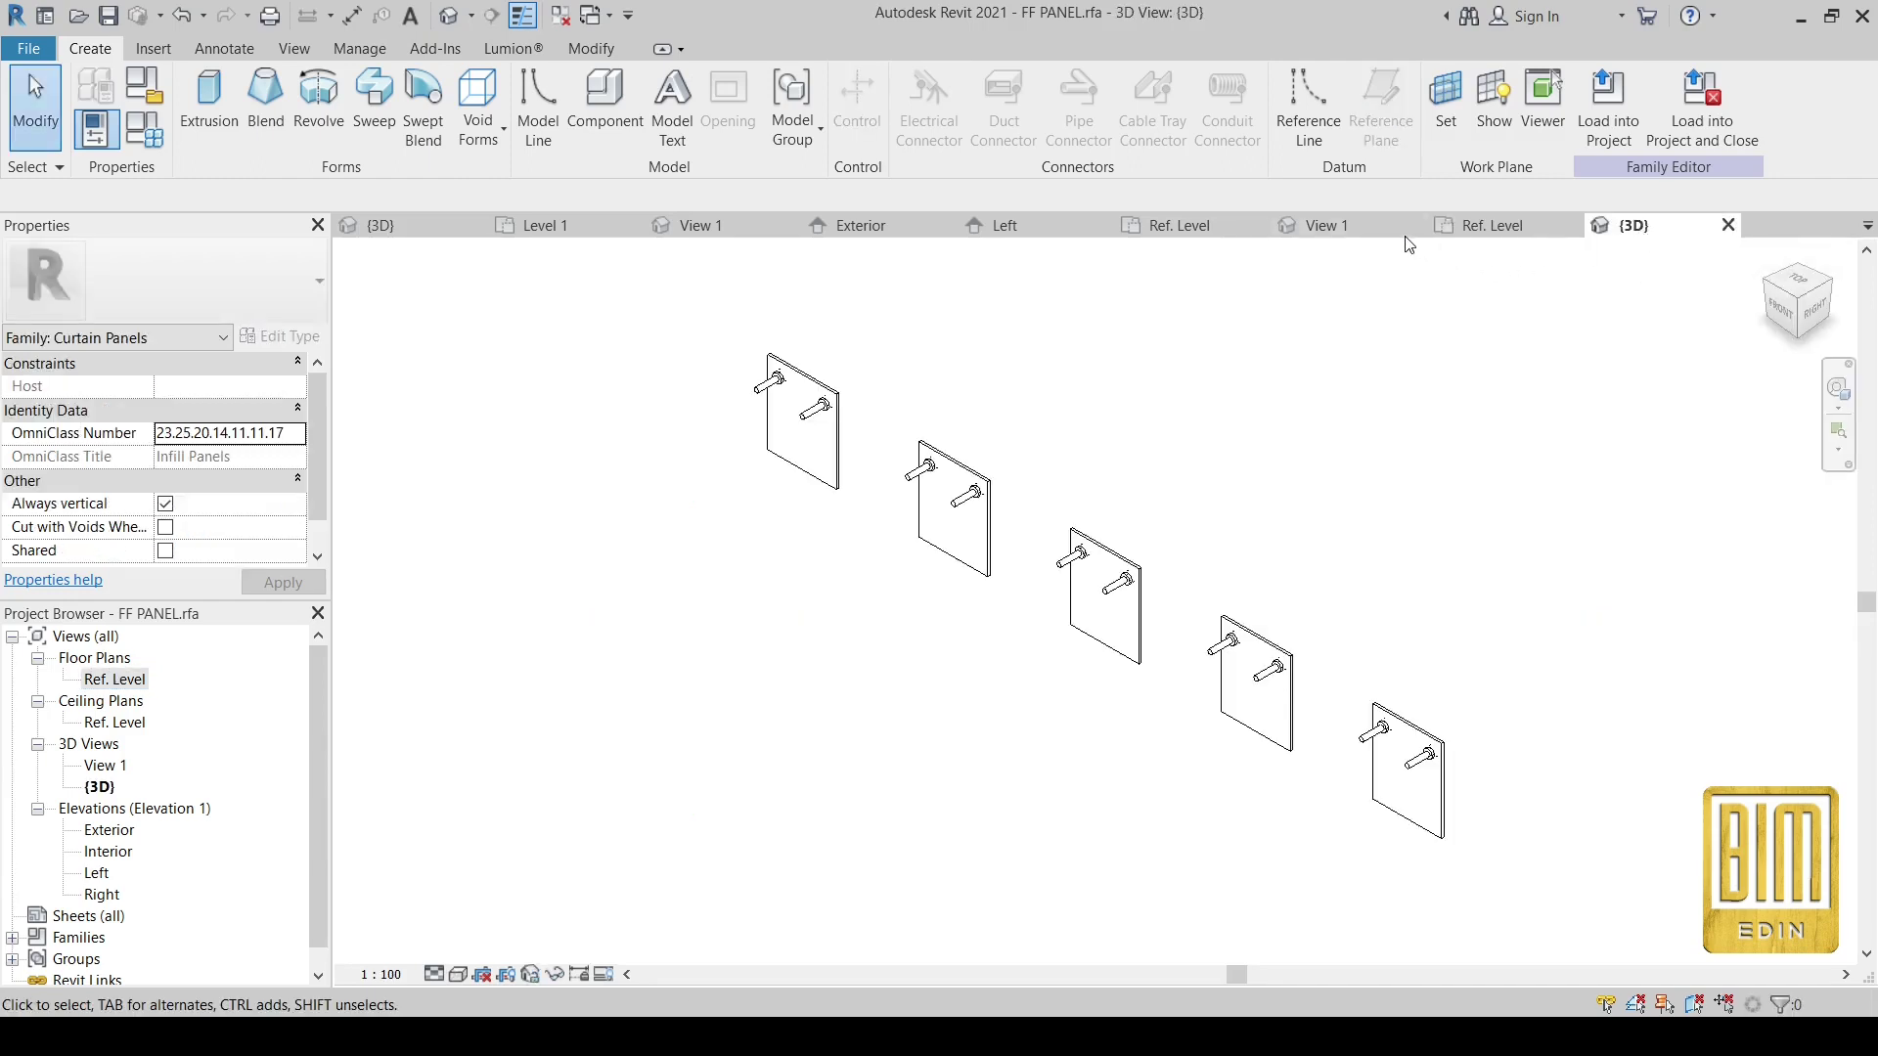
left_click(1356, 225)
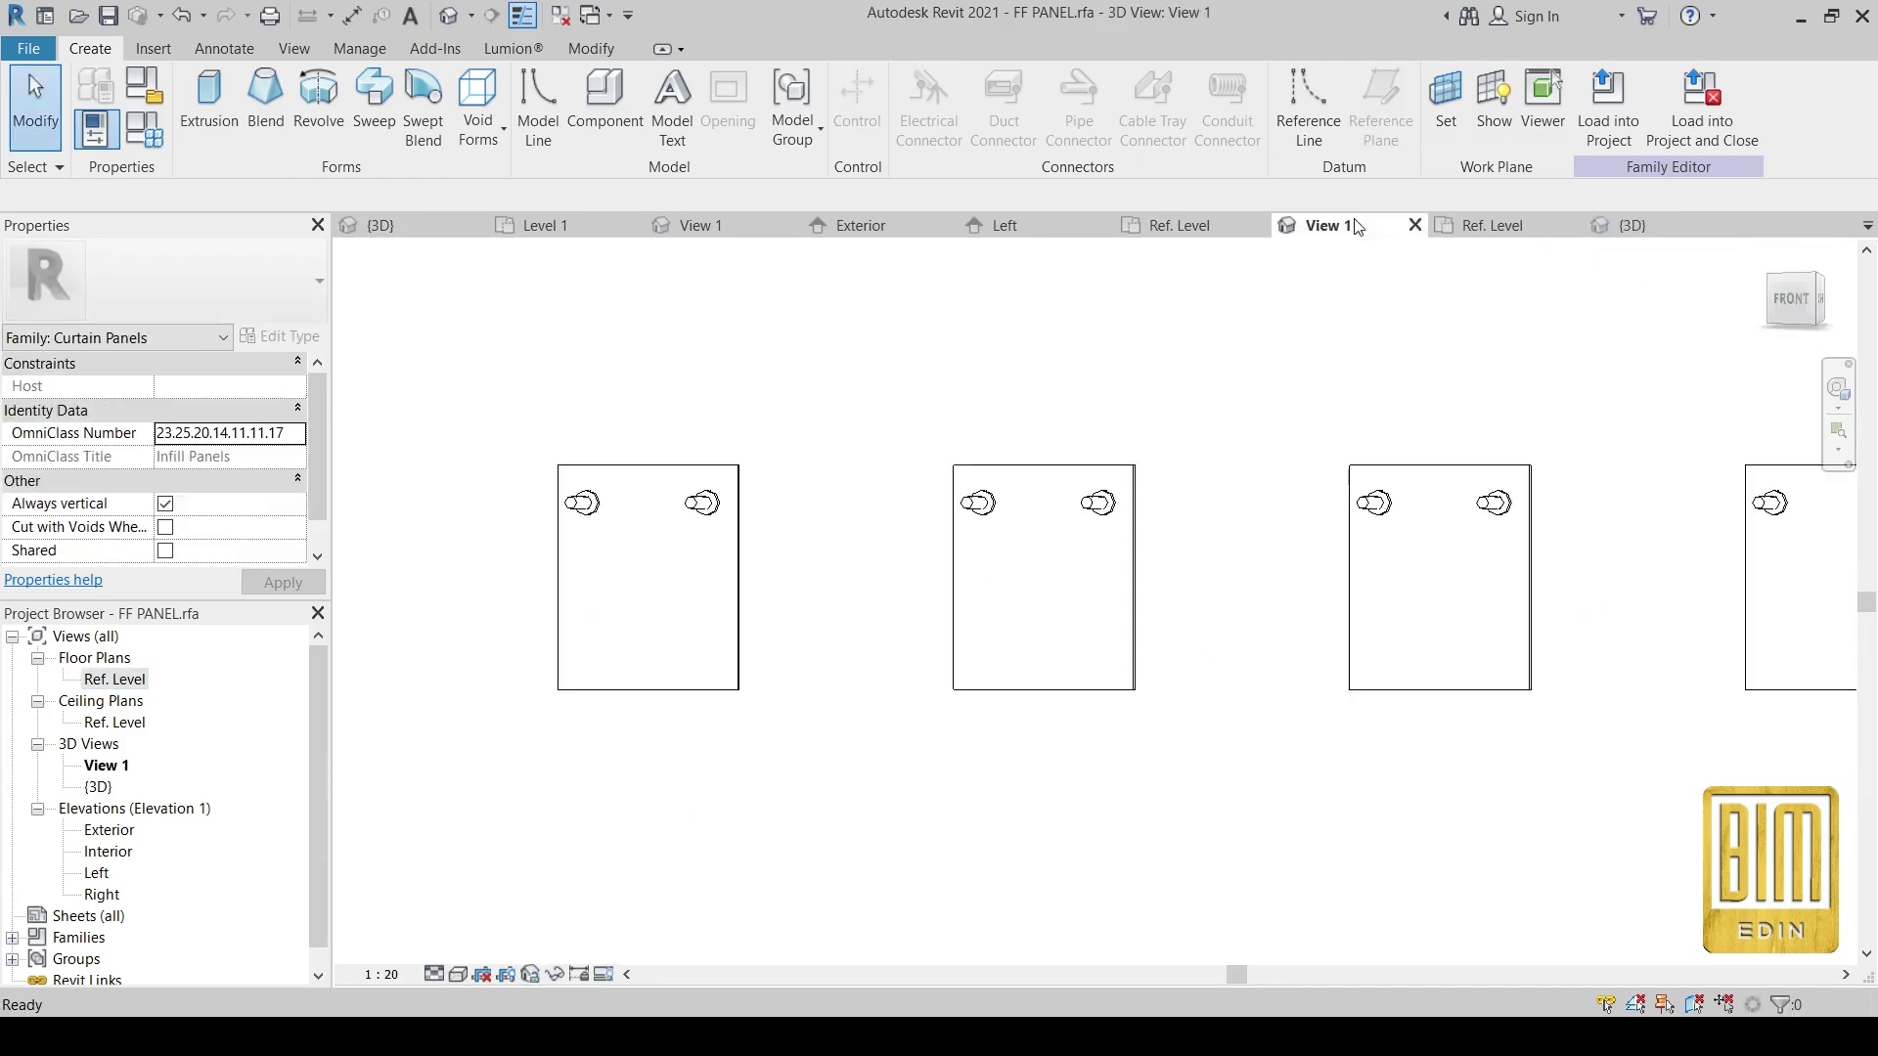
left_click(1183, 223)
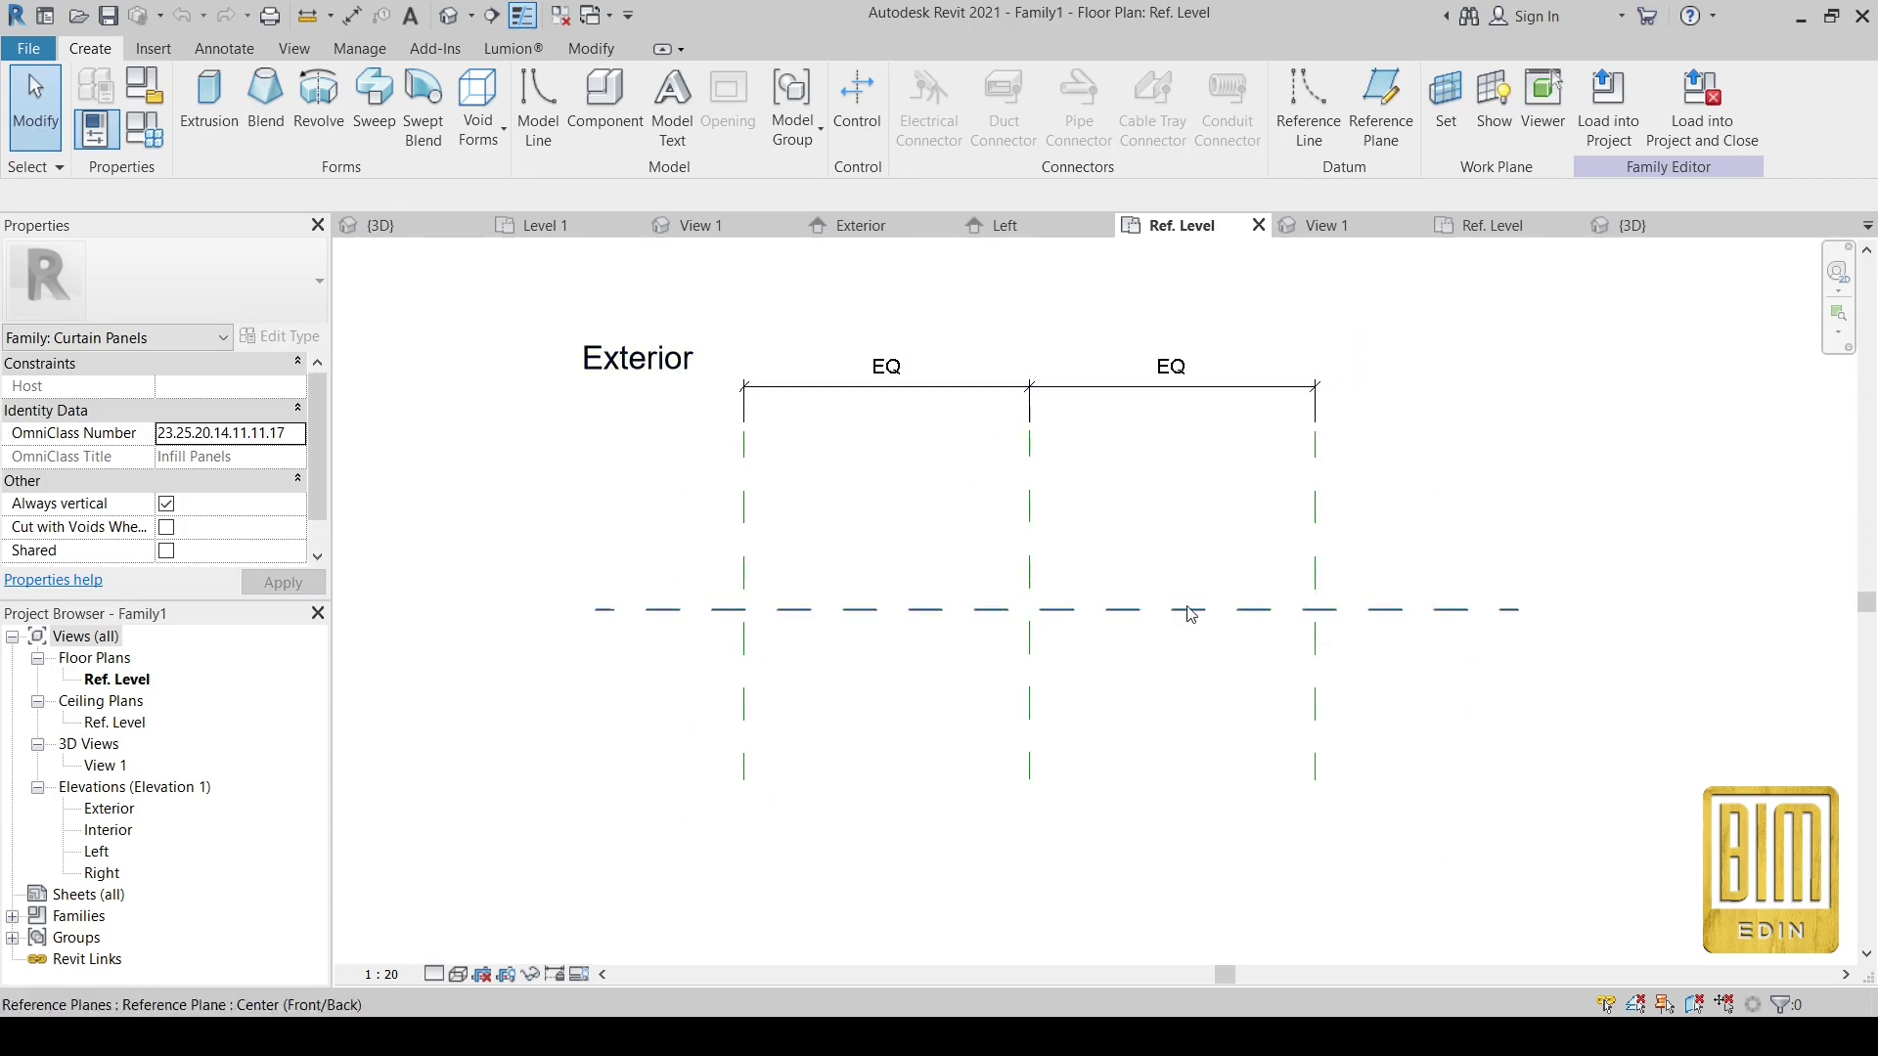
- Draw a vertical reference plane just right of the Left plane, top to bottom
scroll(786, 543, "up", 3)
left_click(704, 533)
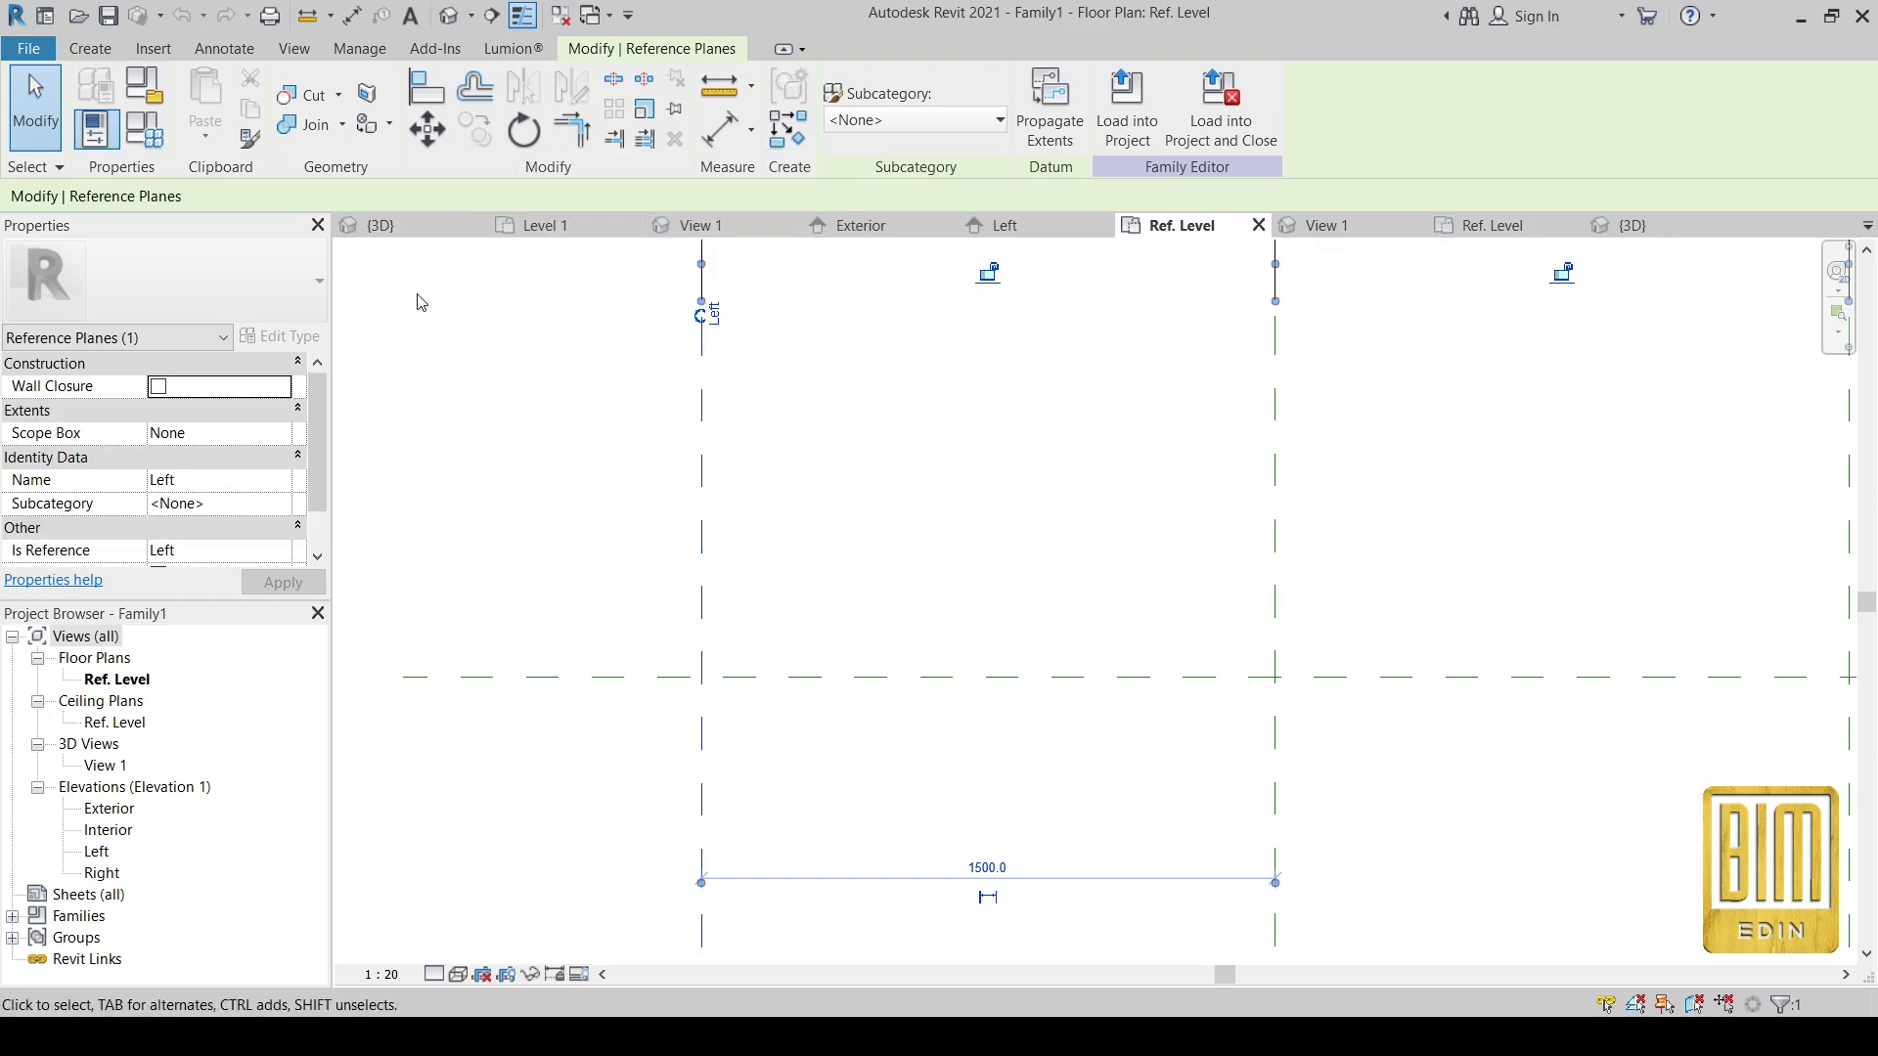
left_click(90, 49)
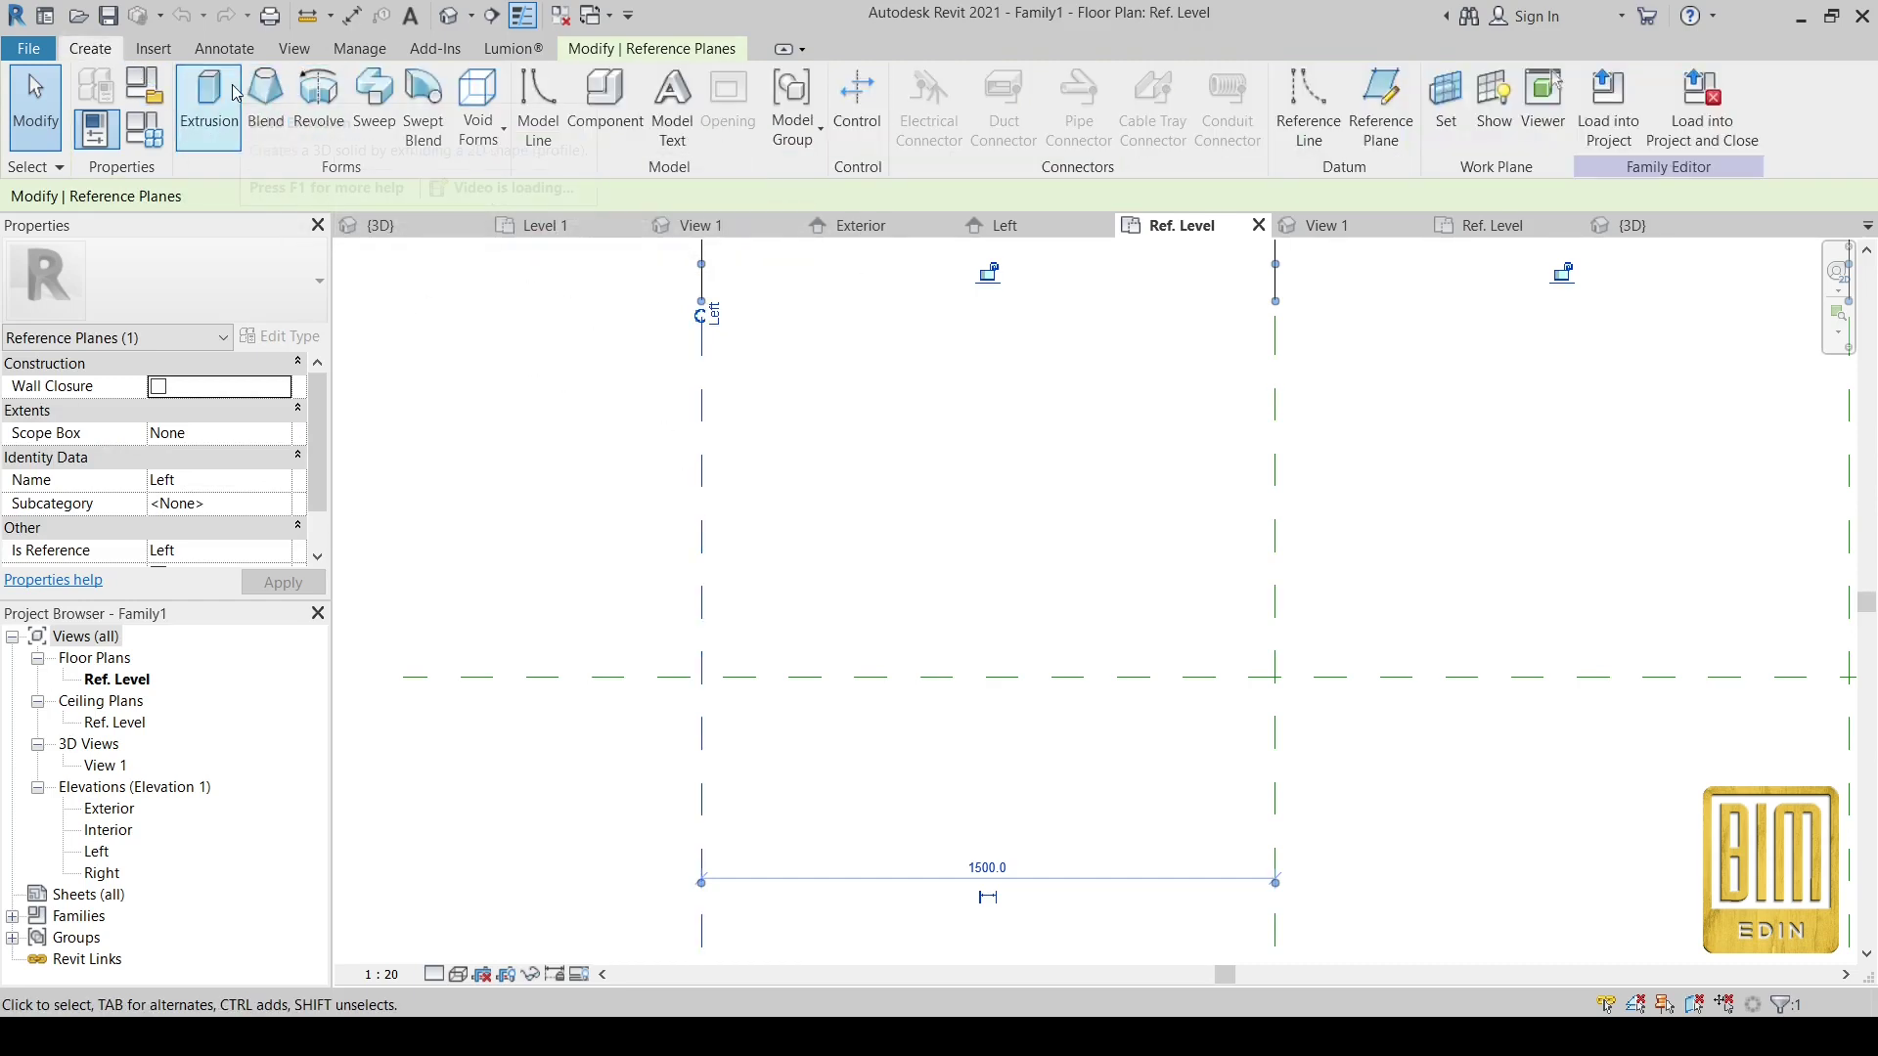
left_click(1379, 108)
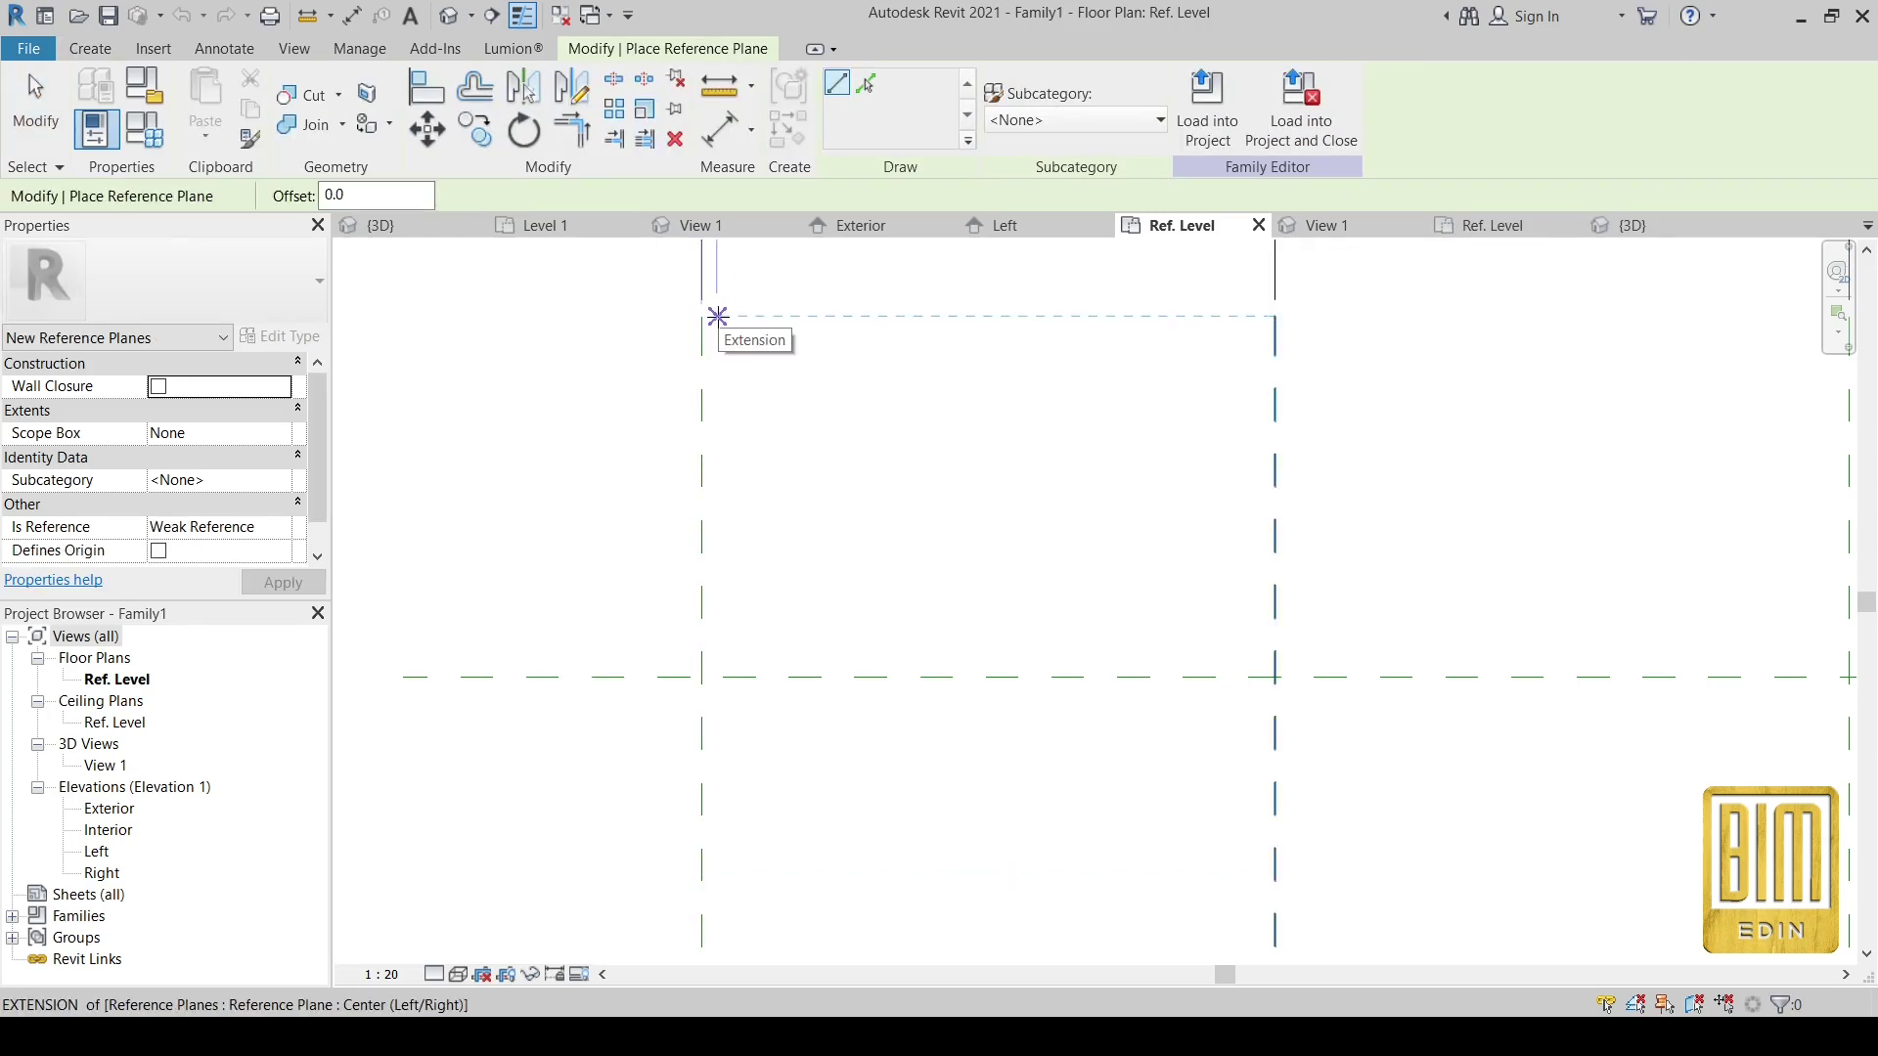
left_click(717, 316)
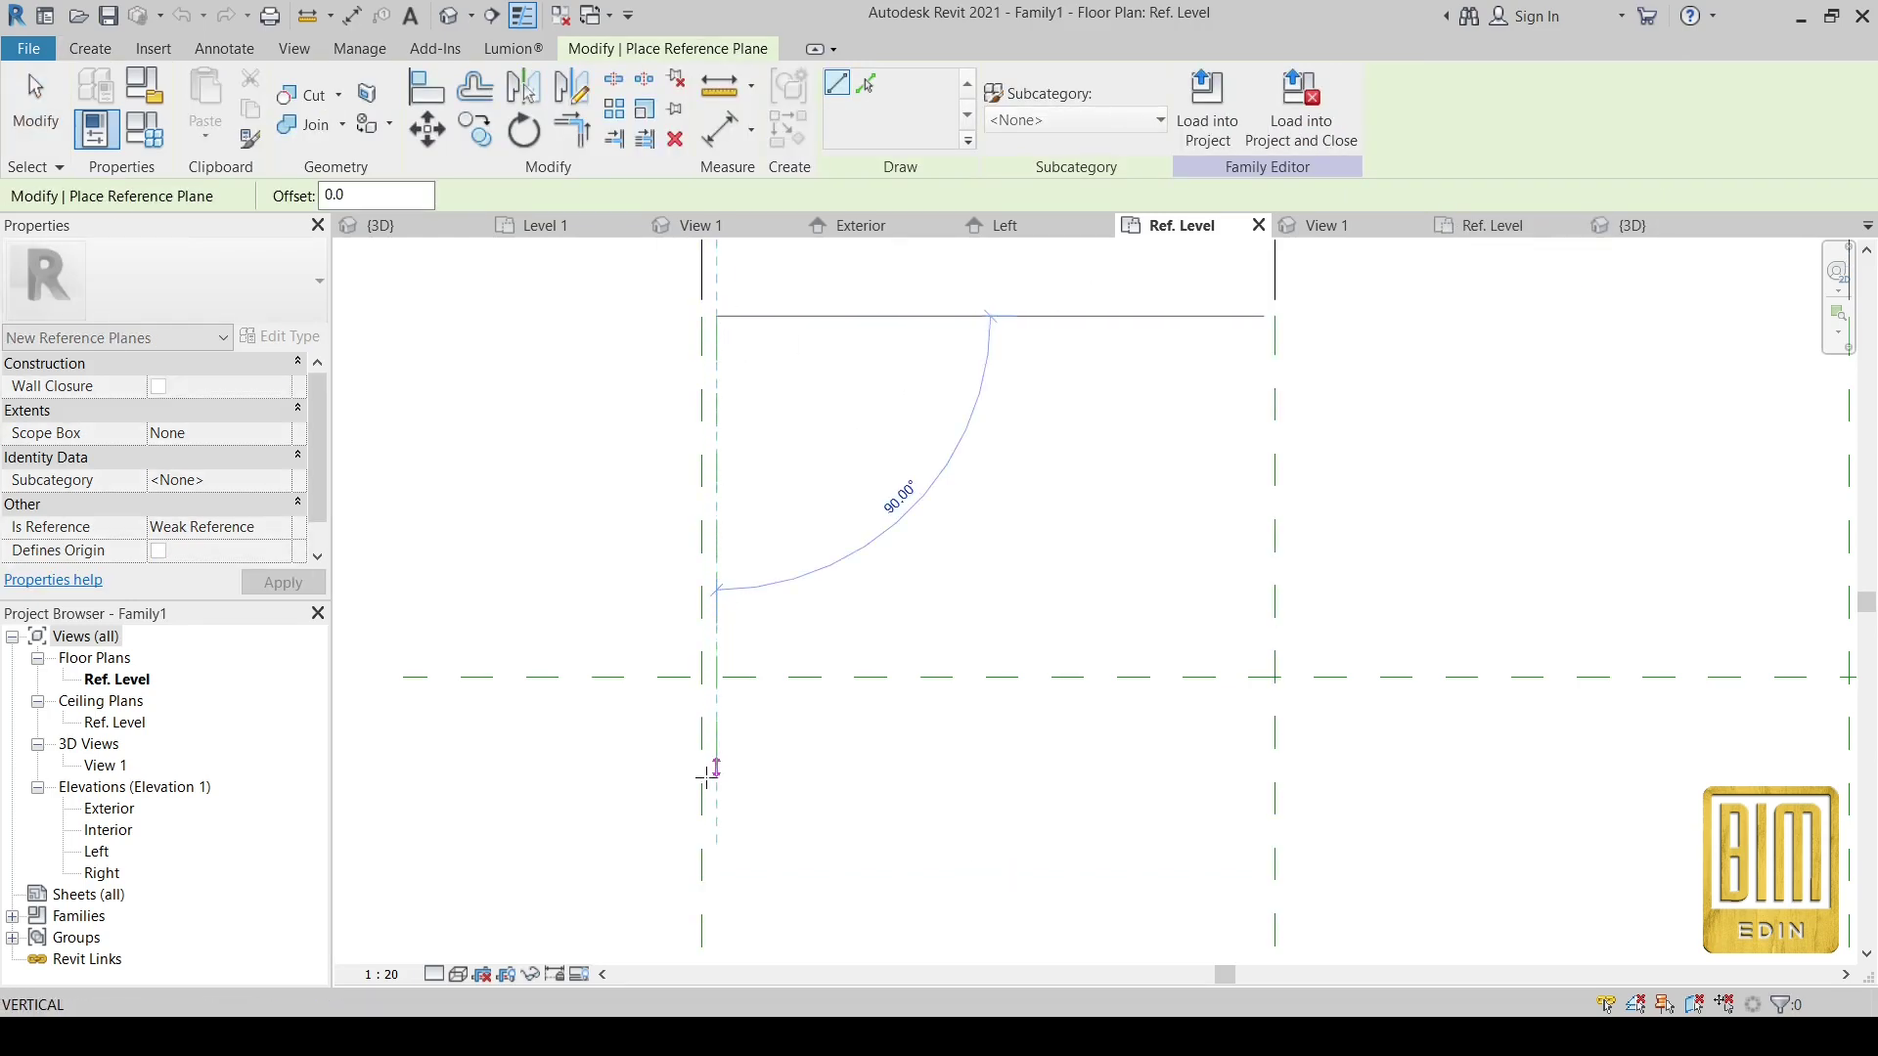
left_click(738, 894)
key("Escape")
key("Escape")
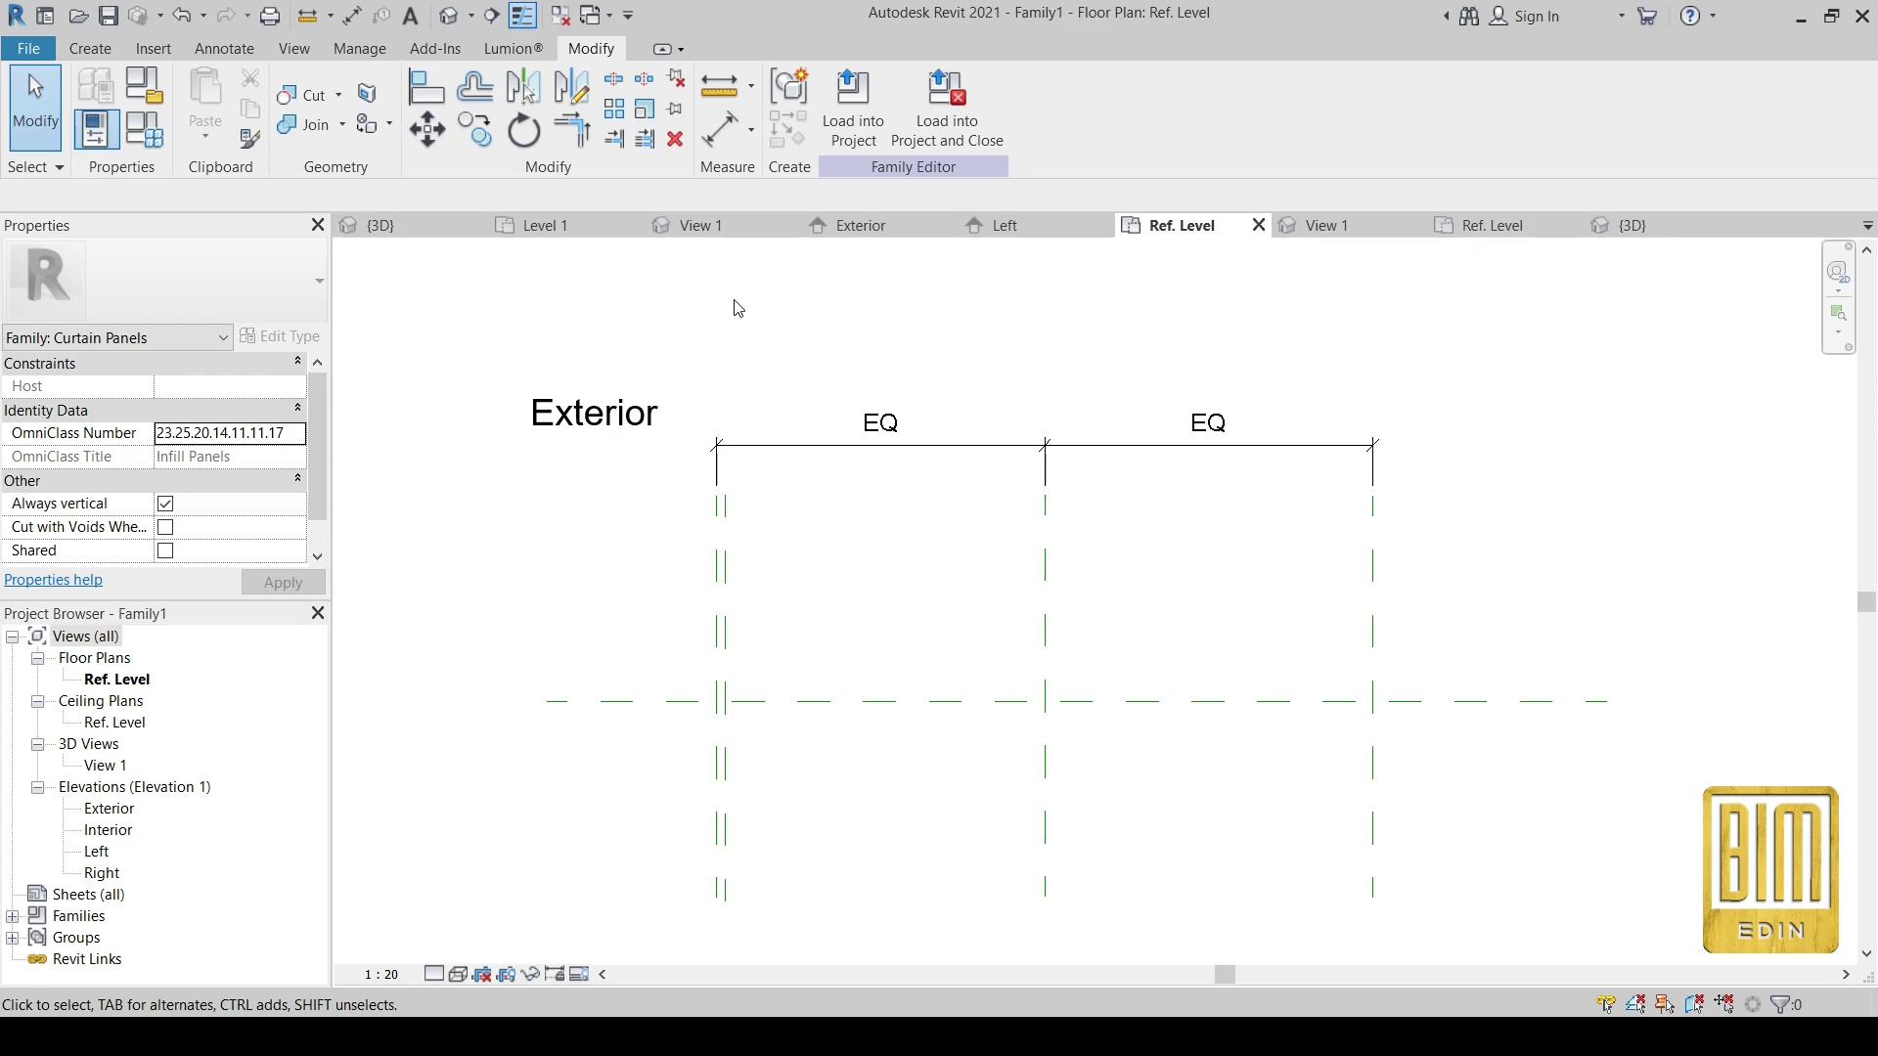
- Close the inactive views and tile the remaining open views side by side
left_click(297, 55)
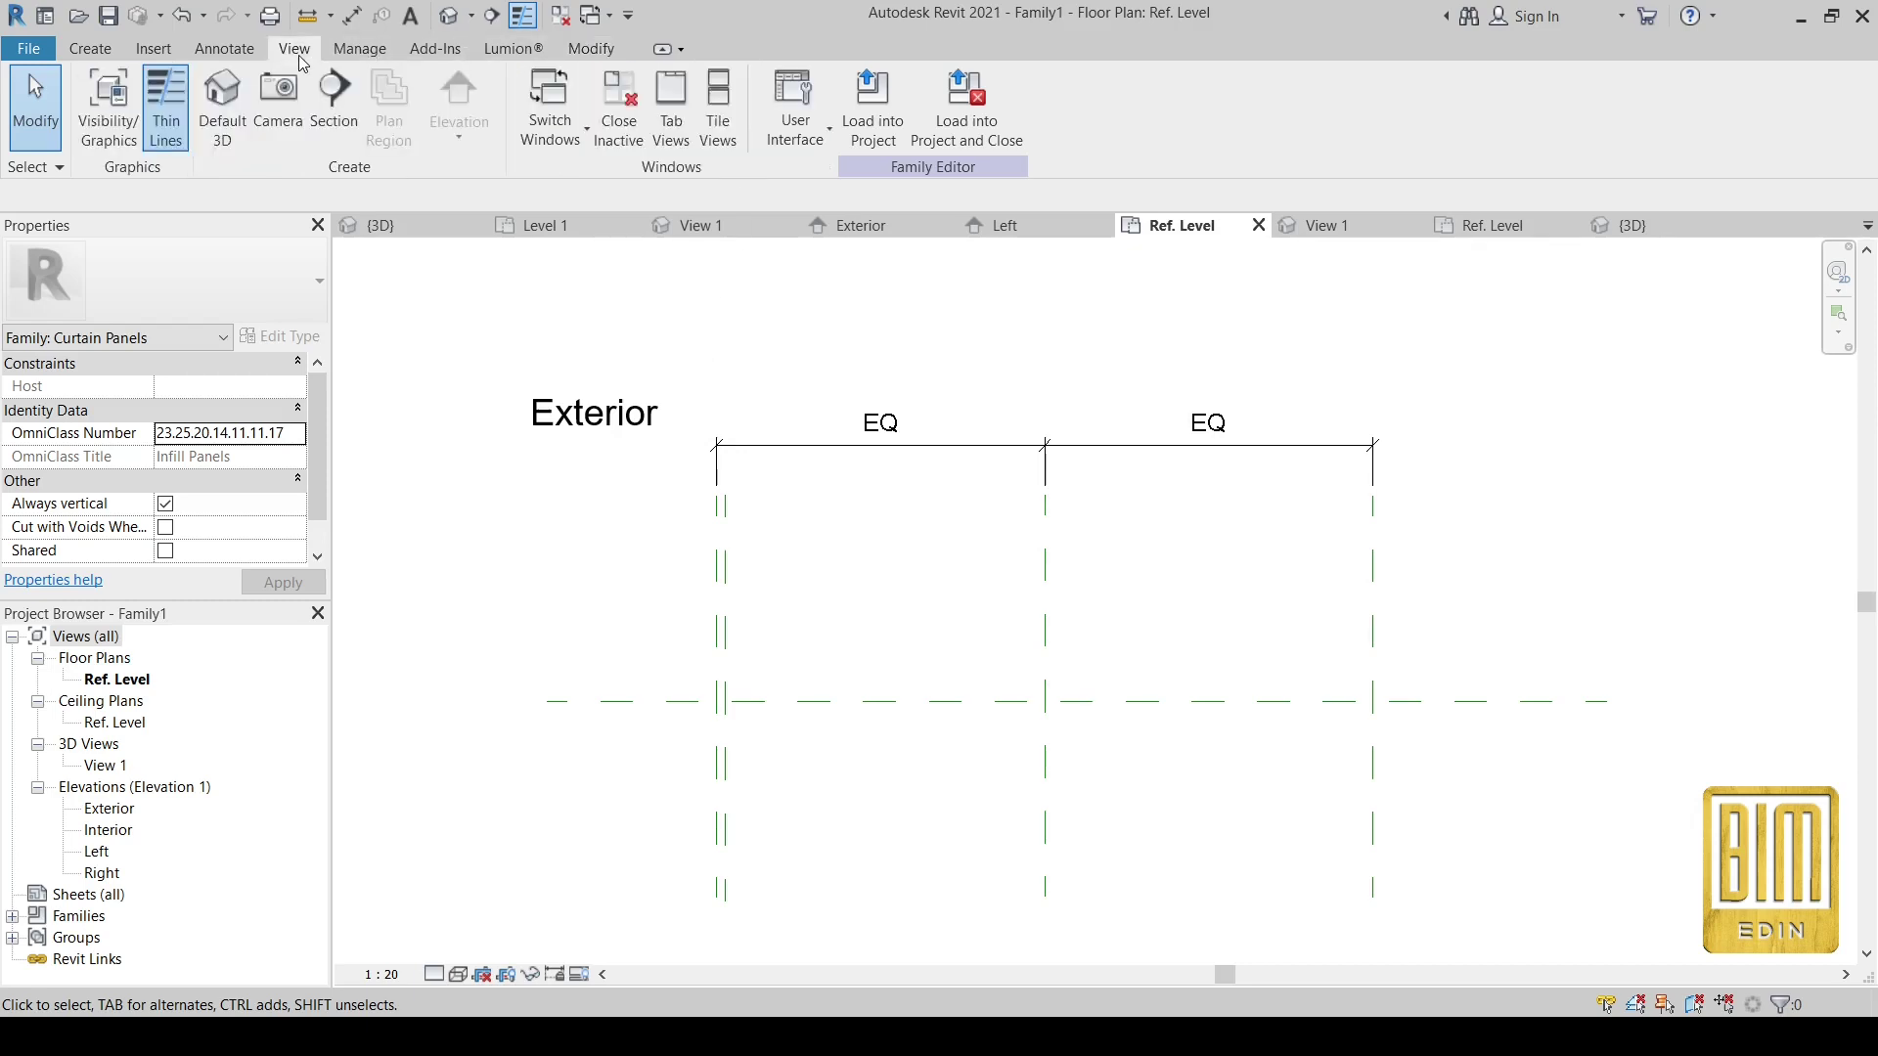
left_click(640, 125)
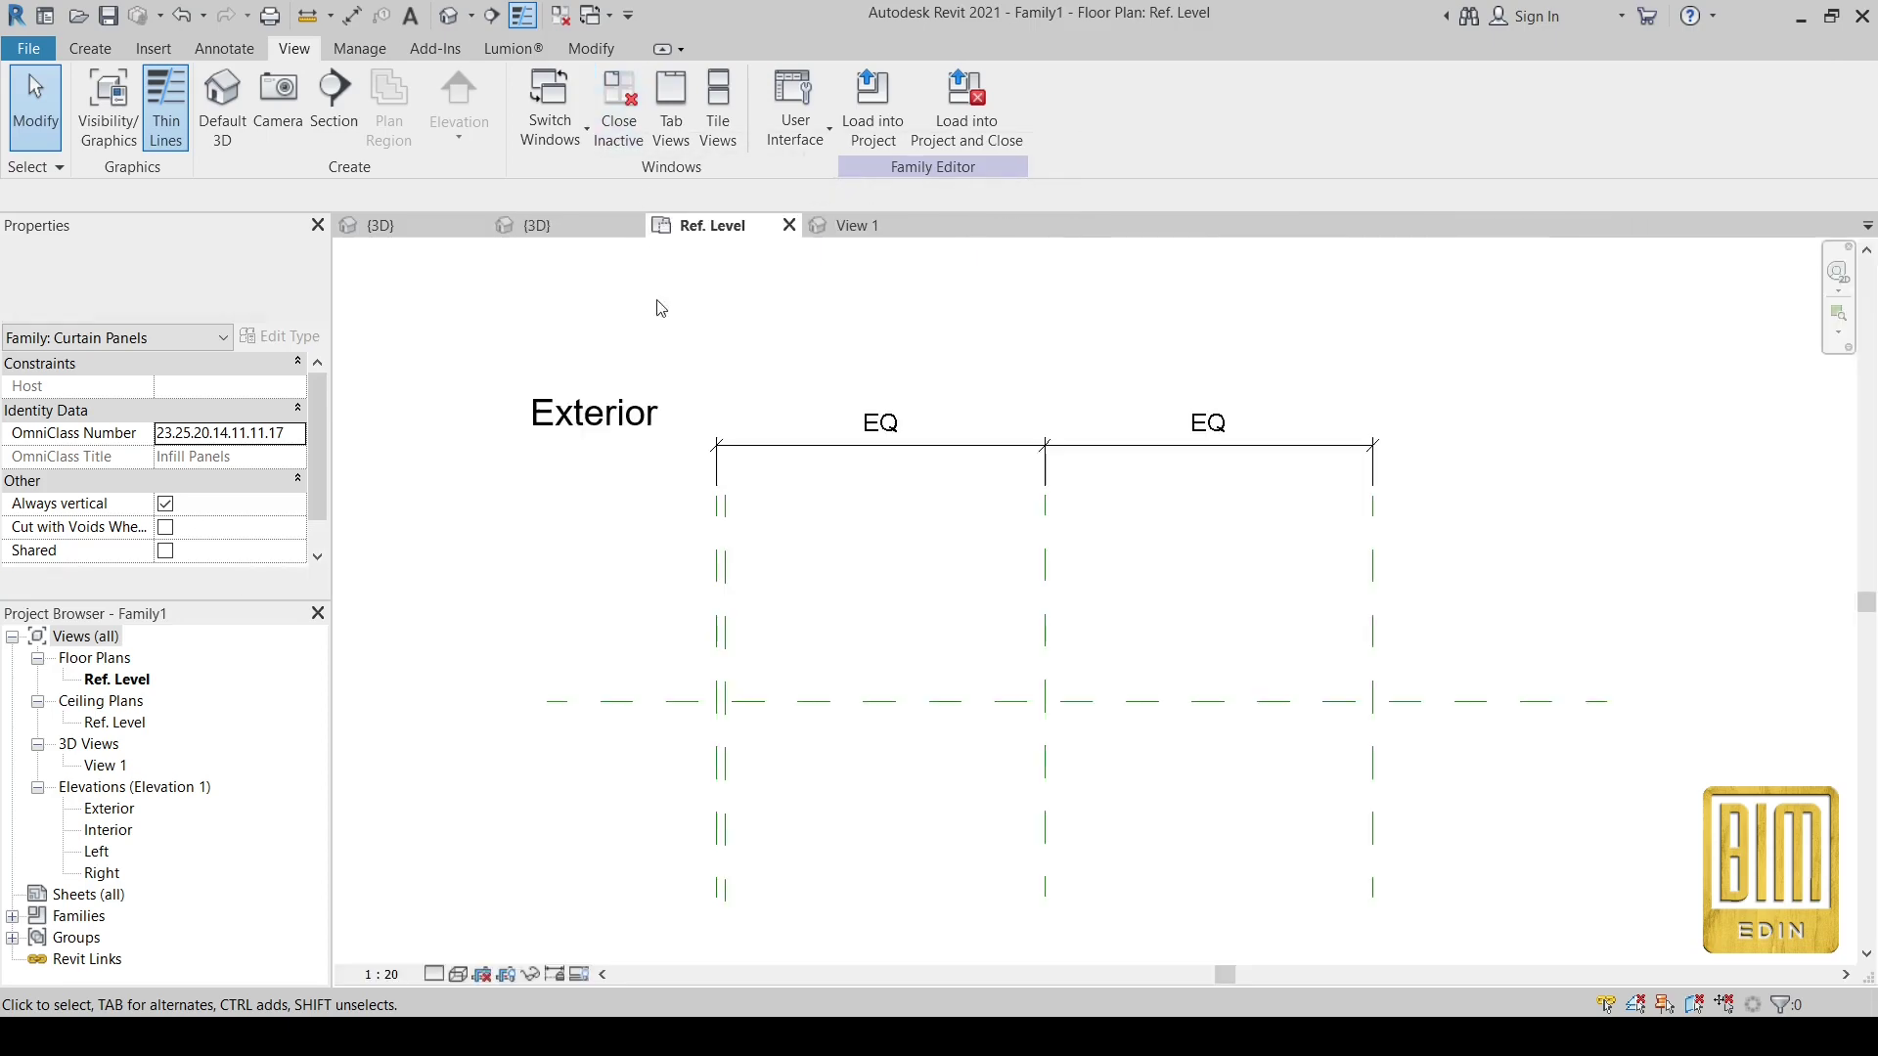
left_click(719, 103)
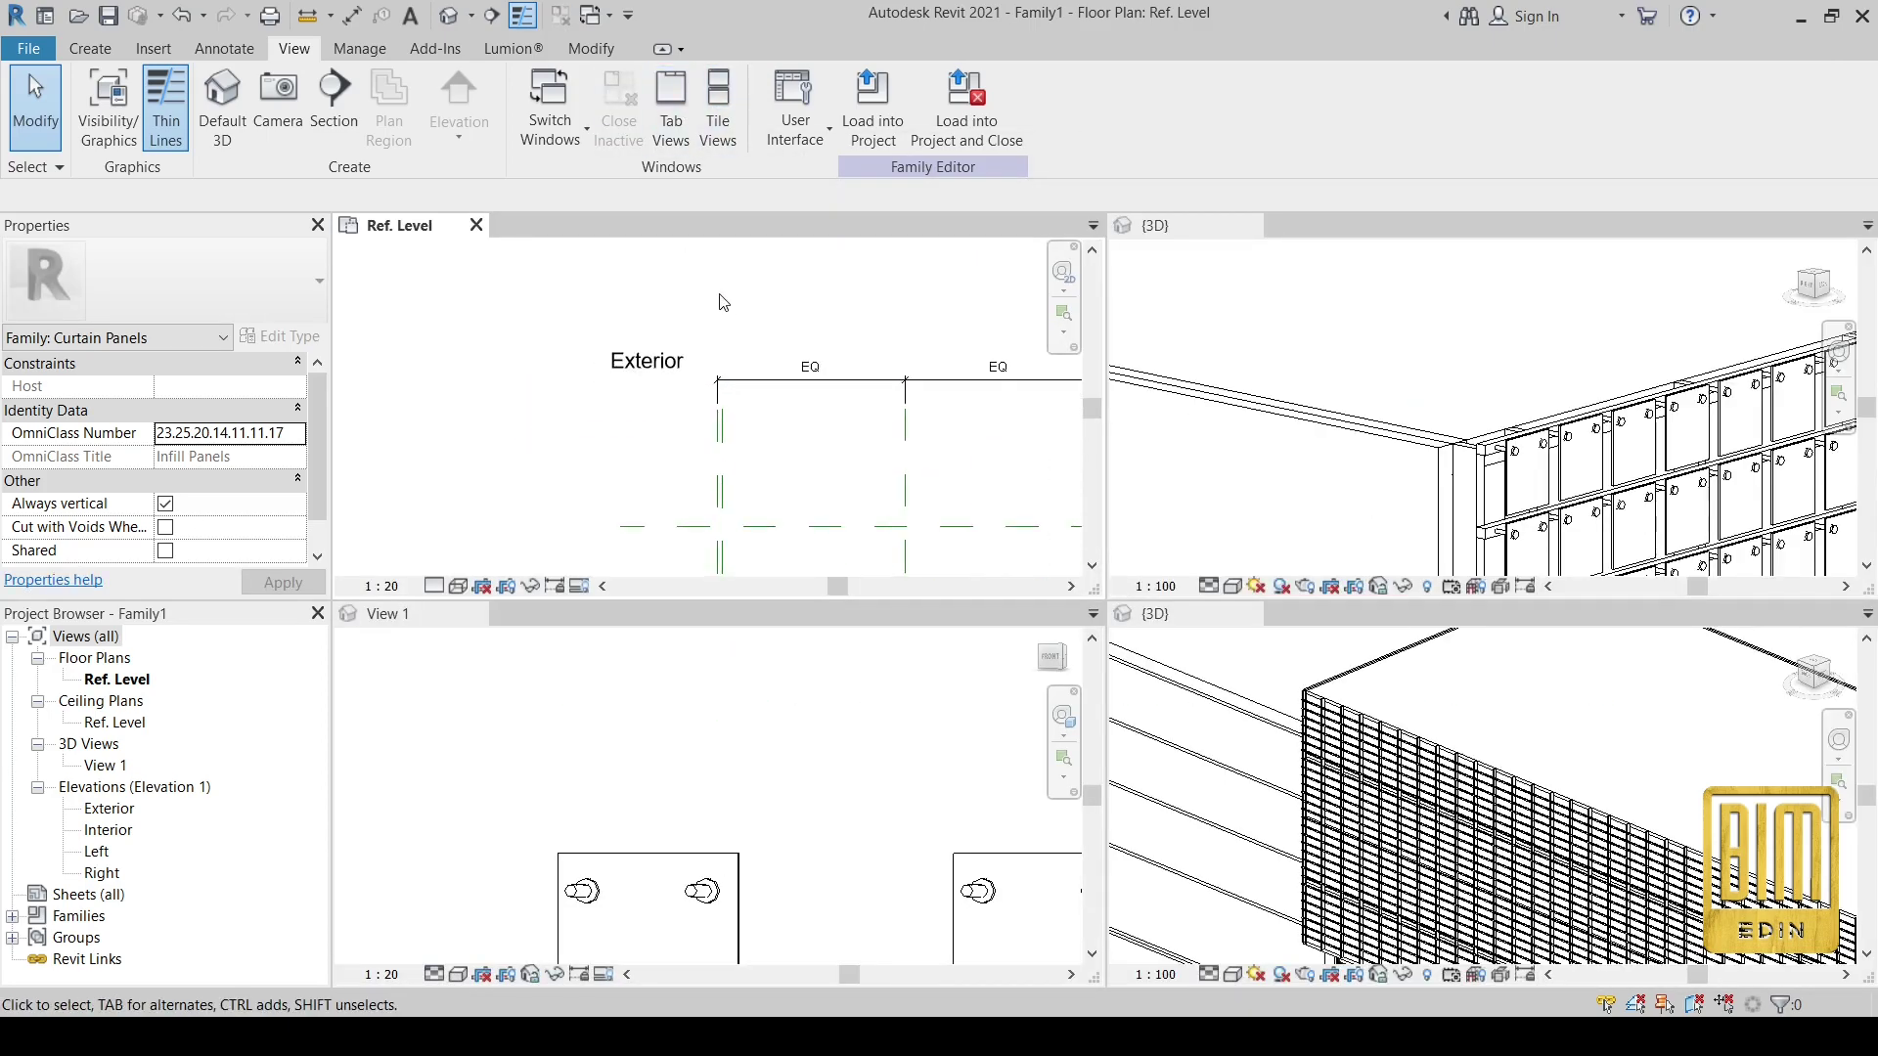
scroll(723, 302, "down", 2)
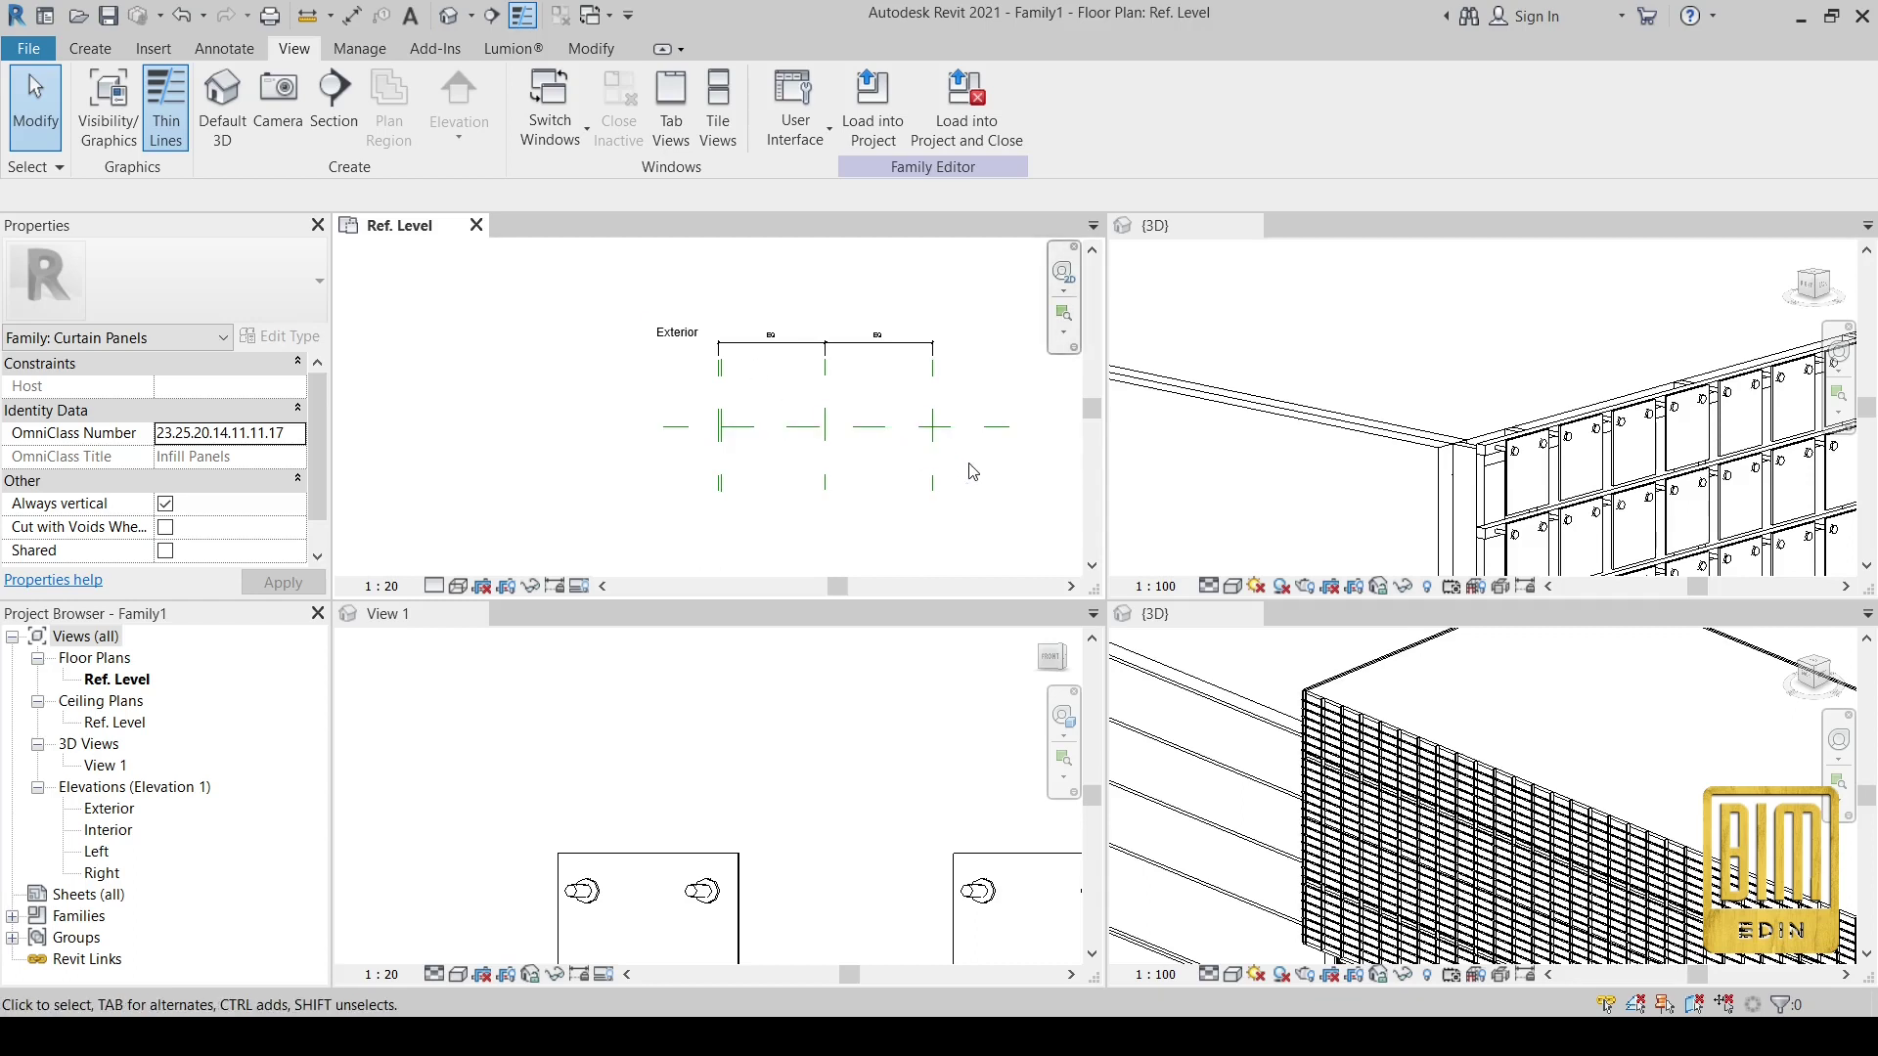
scroll(845, 447, "up", 1)
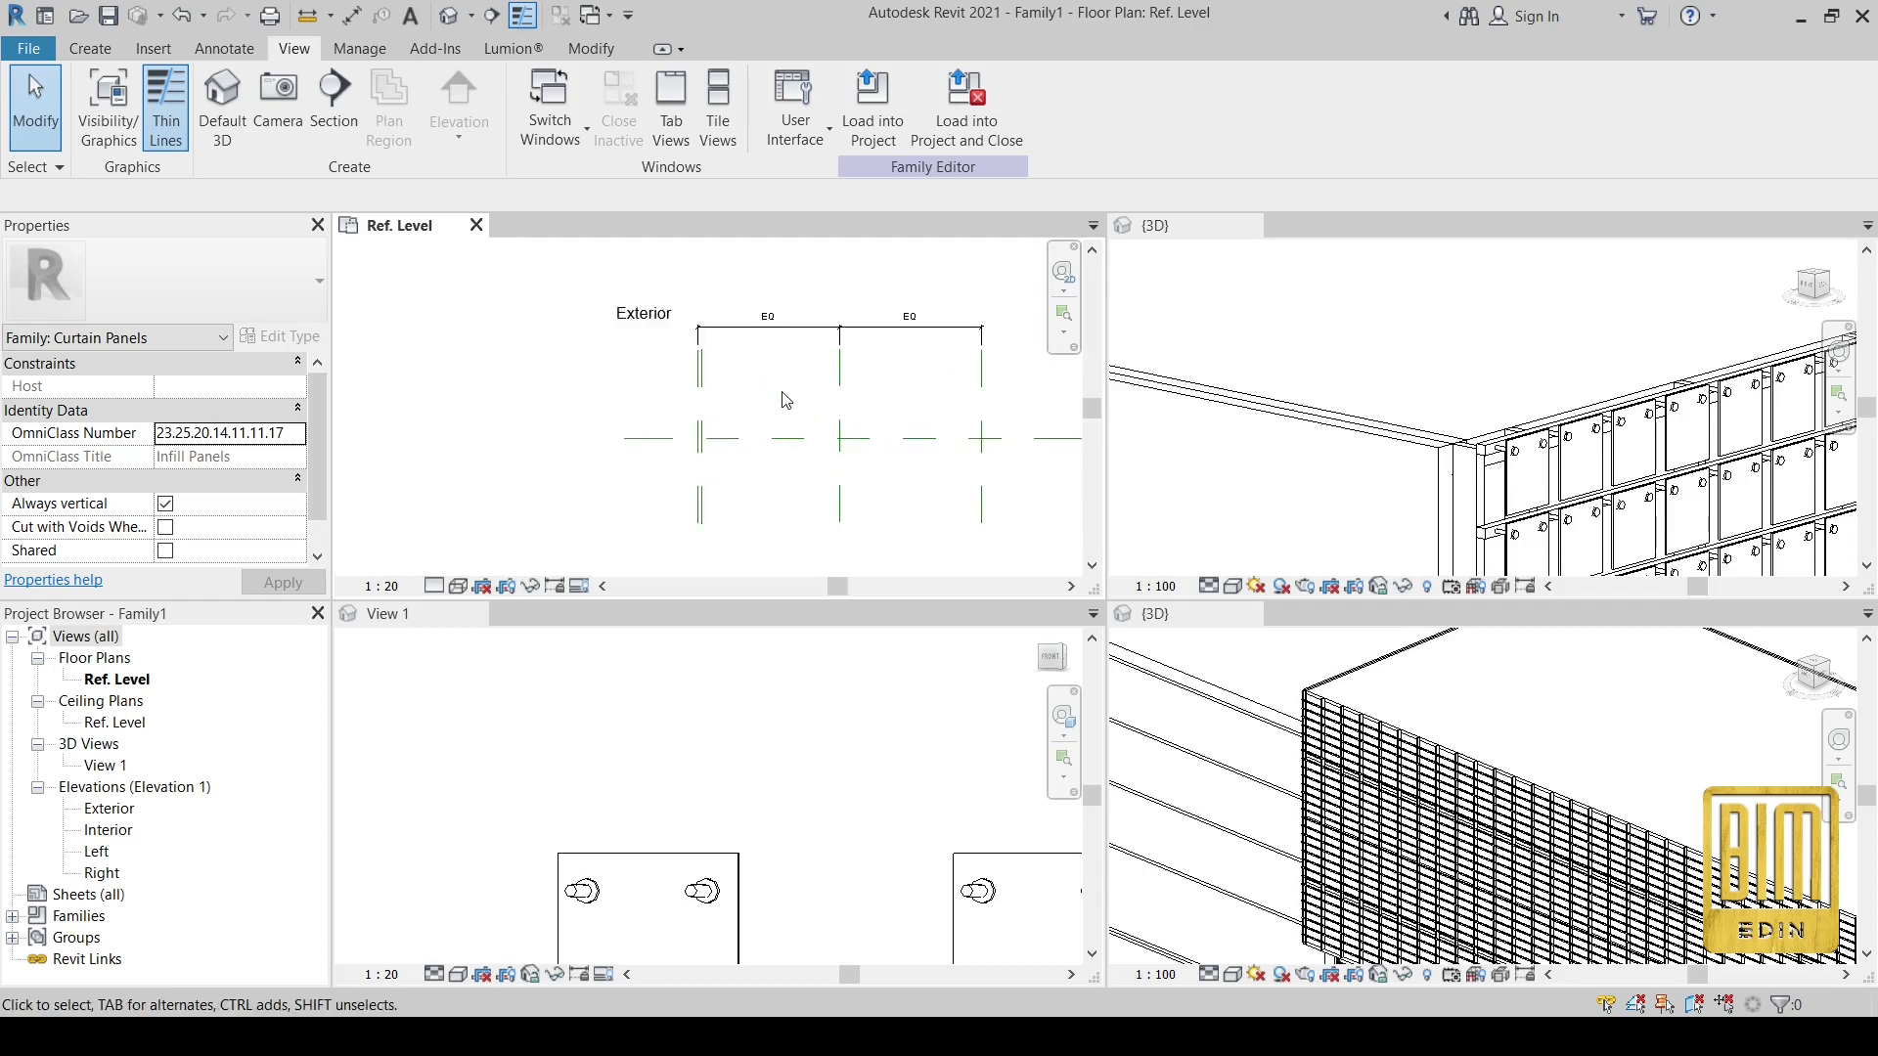
scroll(845, 445, "up", 2)
scroll(843, 443, "down", 2)
scroll(843, 441, "up", 3)
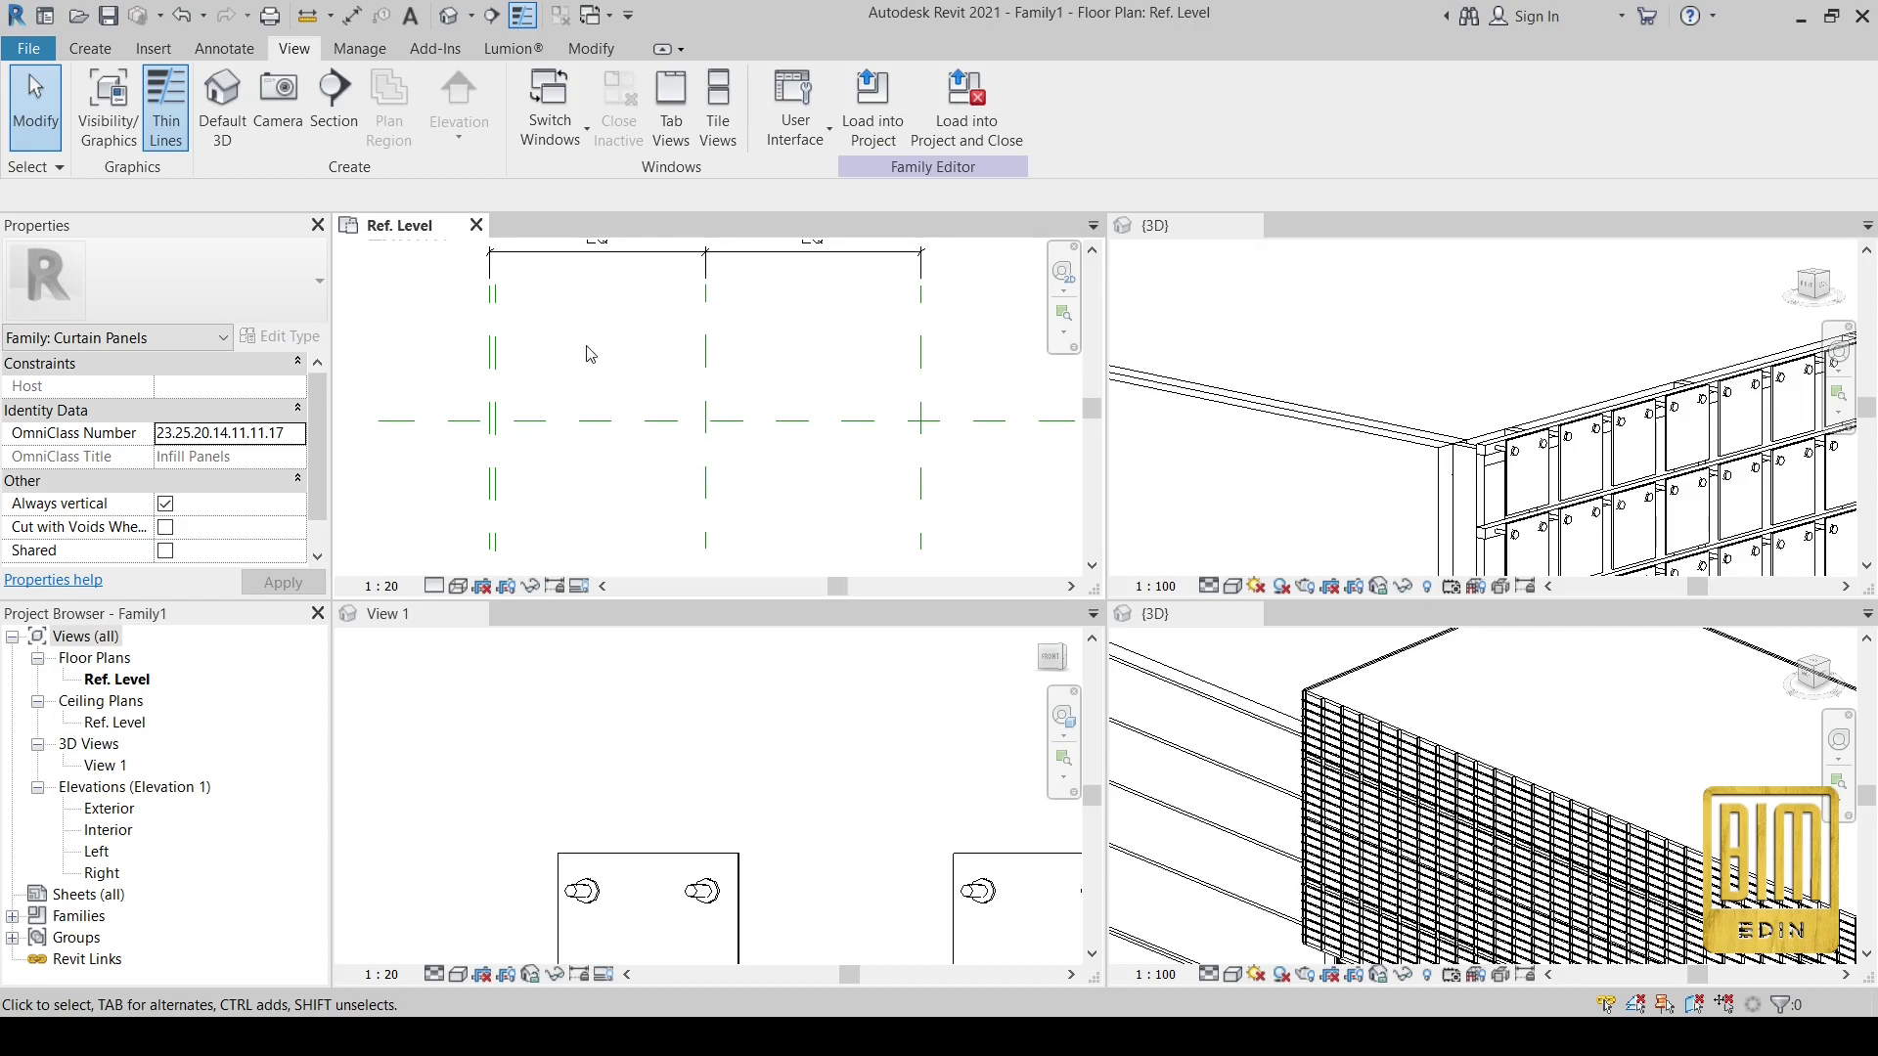
scroll(590, 354, "down", 1)
scroll(574, 688, "down", 1)
scroll(573, 687, "down", 1)
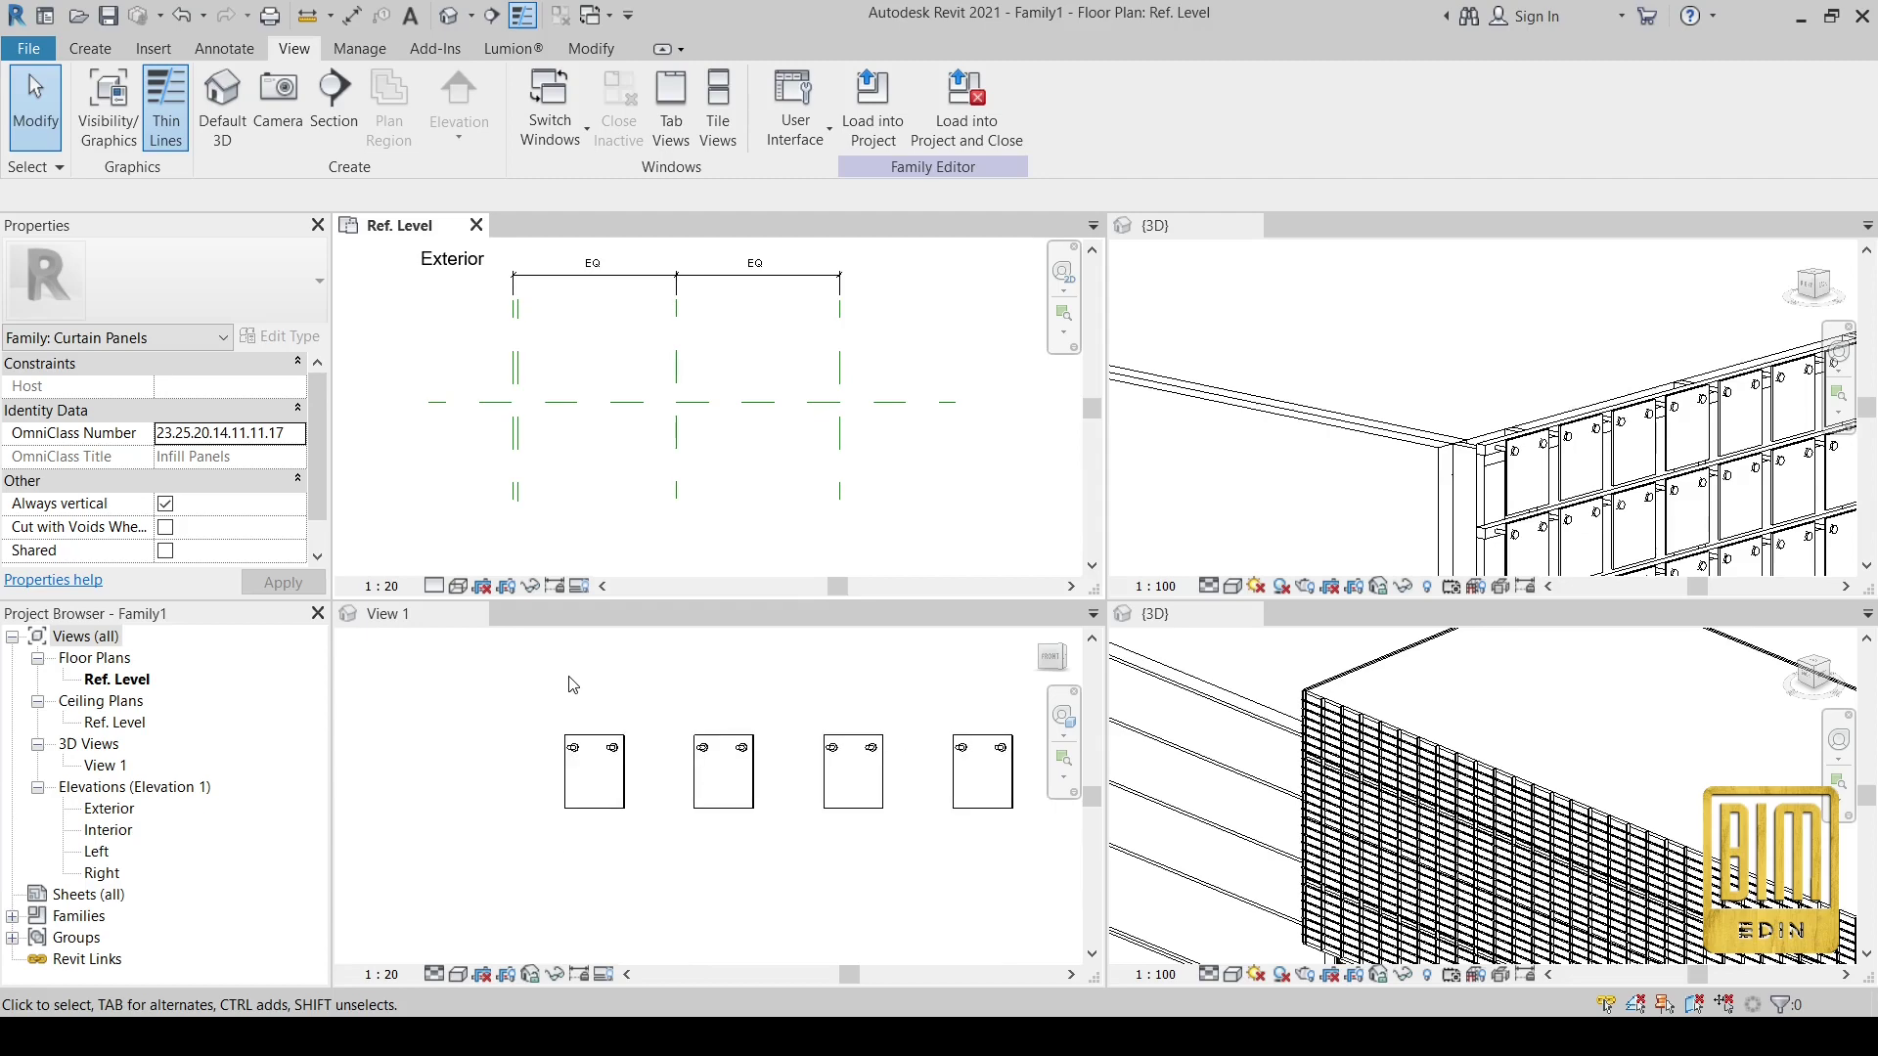
scroll(573, 686, "down", 1)
scroll(577, 690, "down", 1)
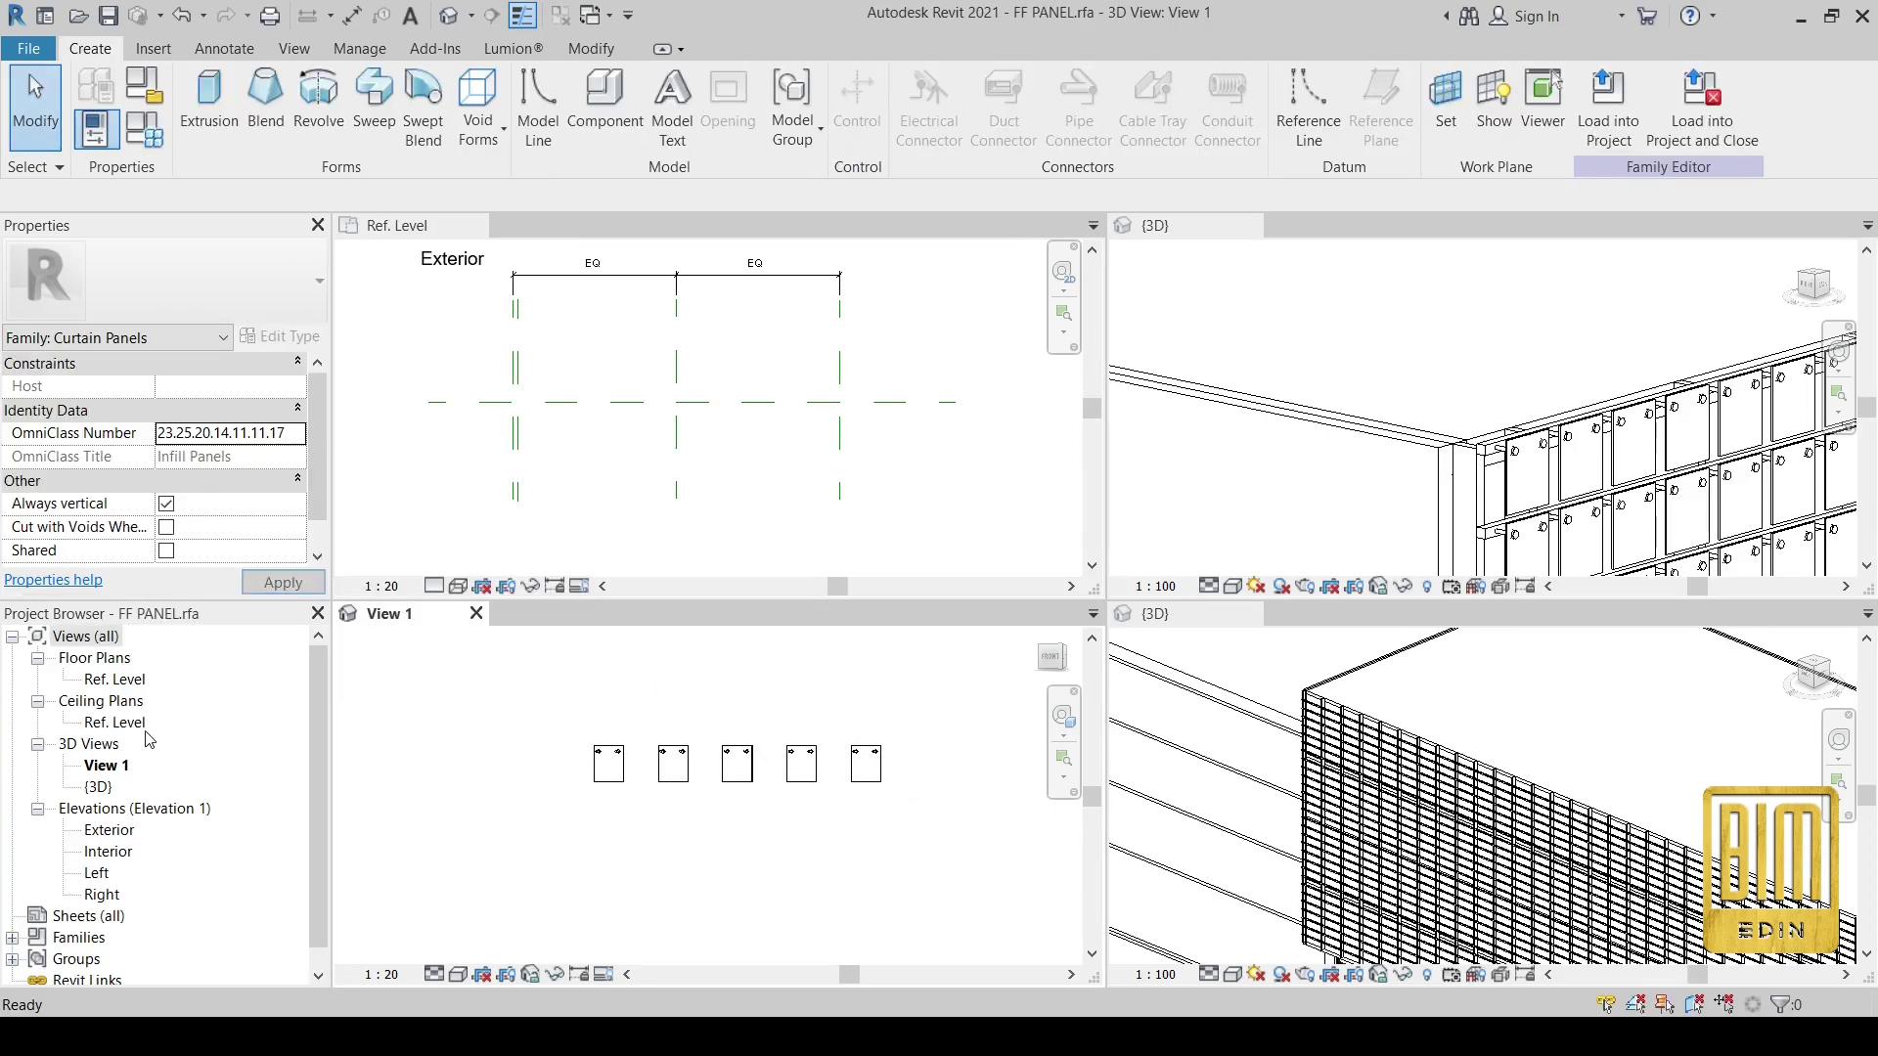
- Zoom into the FF PANEL Ref. Level plan to inspect the 3 and 36 spacings
double_click(121, 683)
scroll(543, 841, "up", 2)
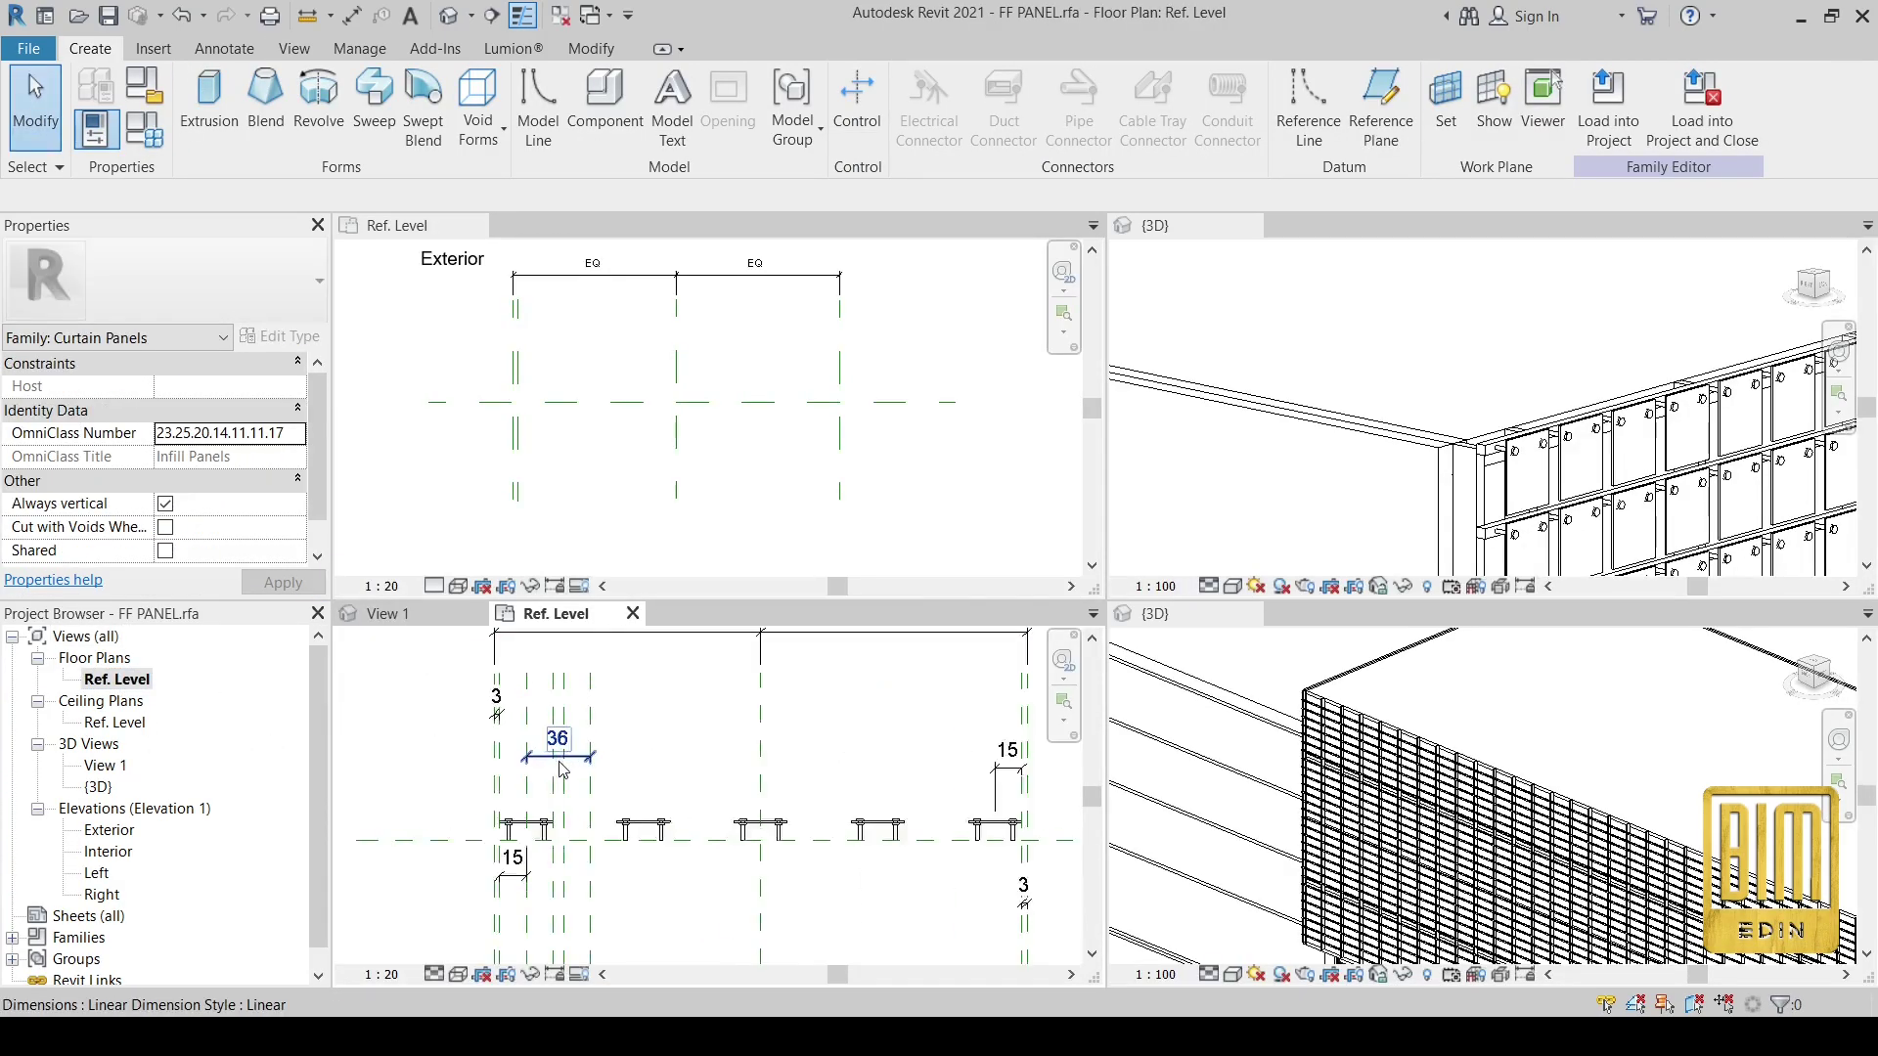
scroll(536, 905, "up", 2)
middle_click_drag(536, 909, 585, 918)
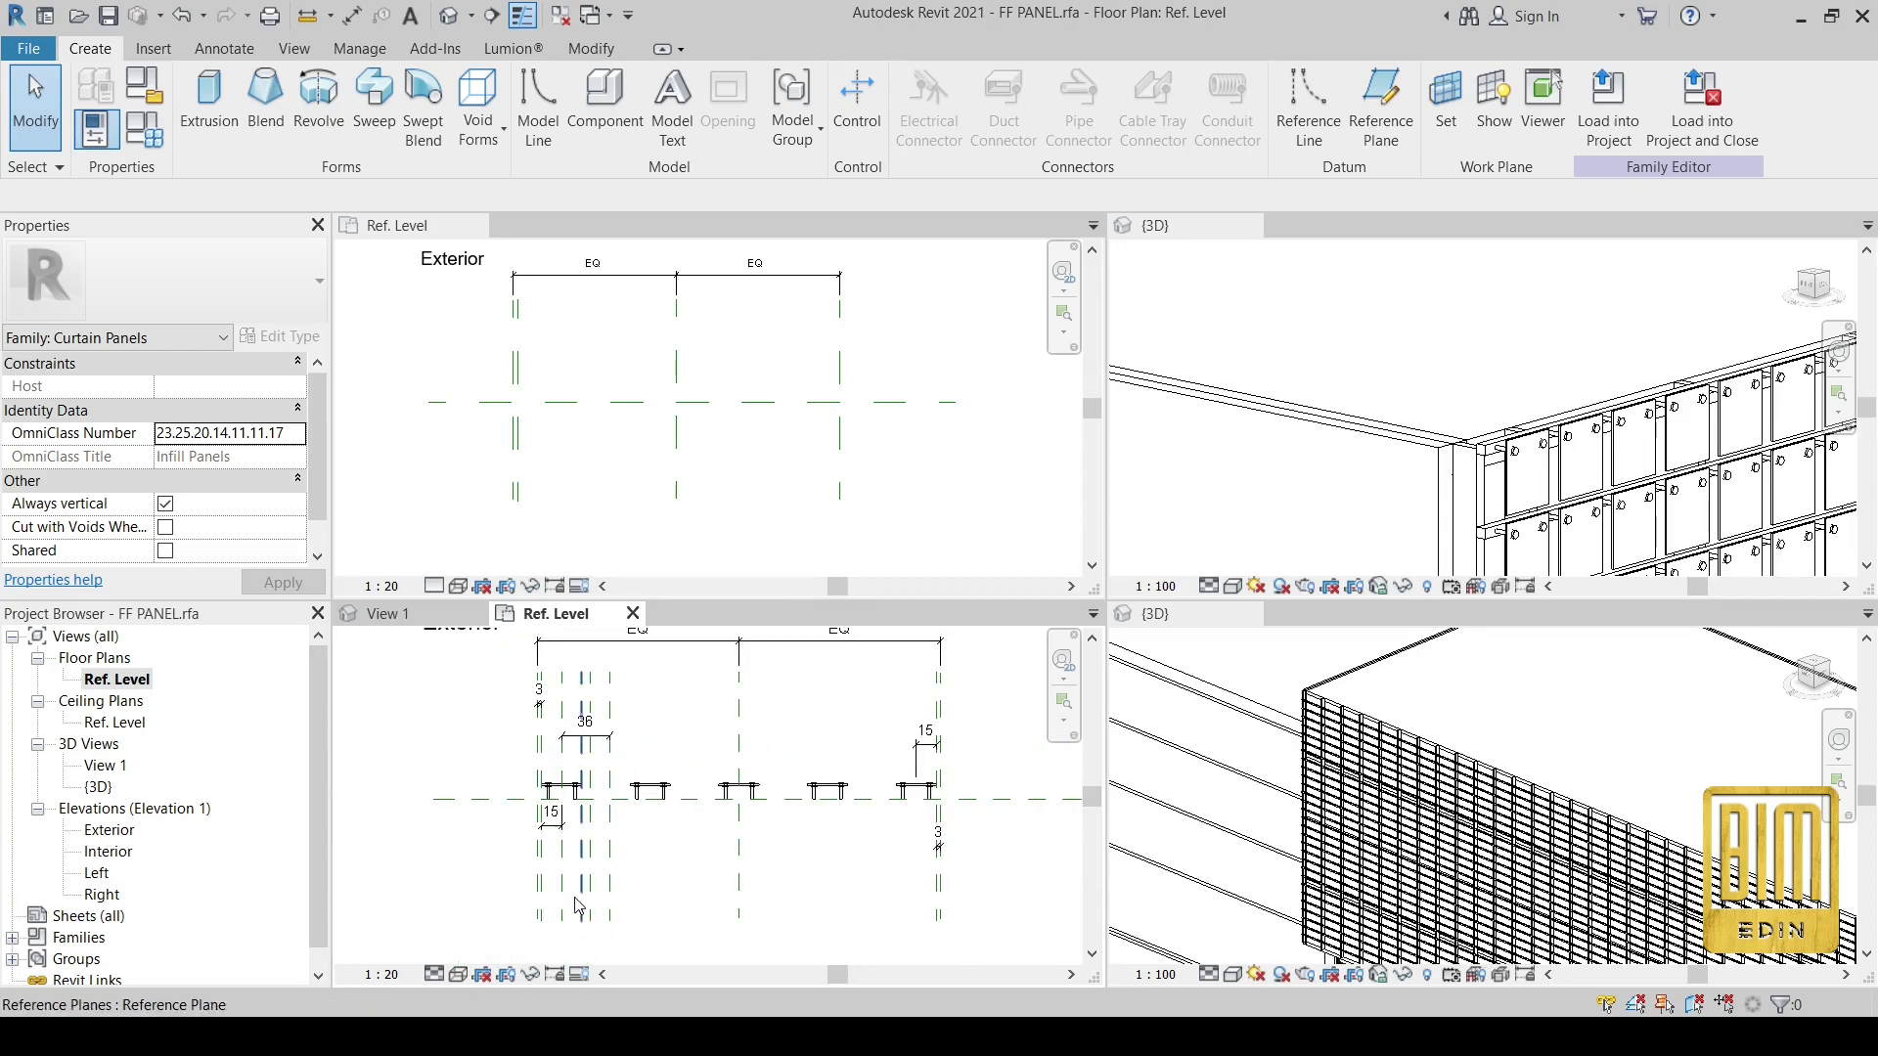
scroll(542, 691, "up", 2)
scroll(929, 392, "up", 2)
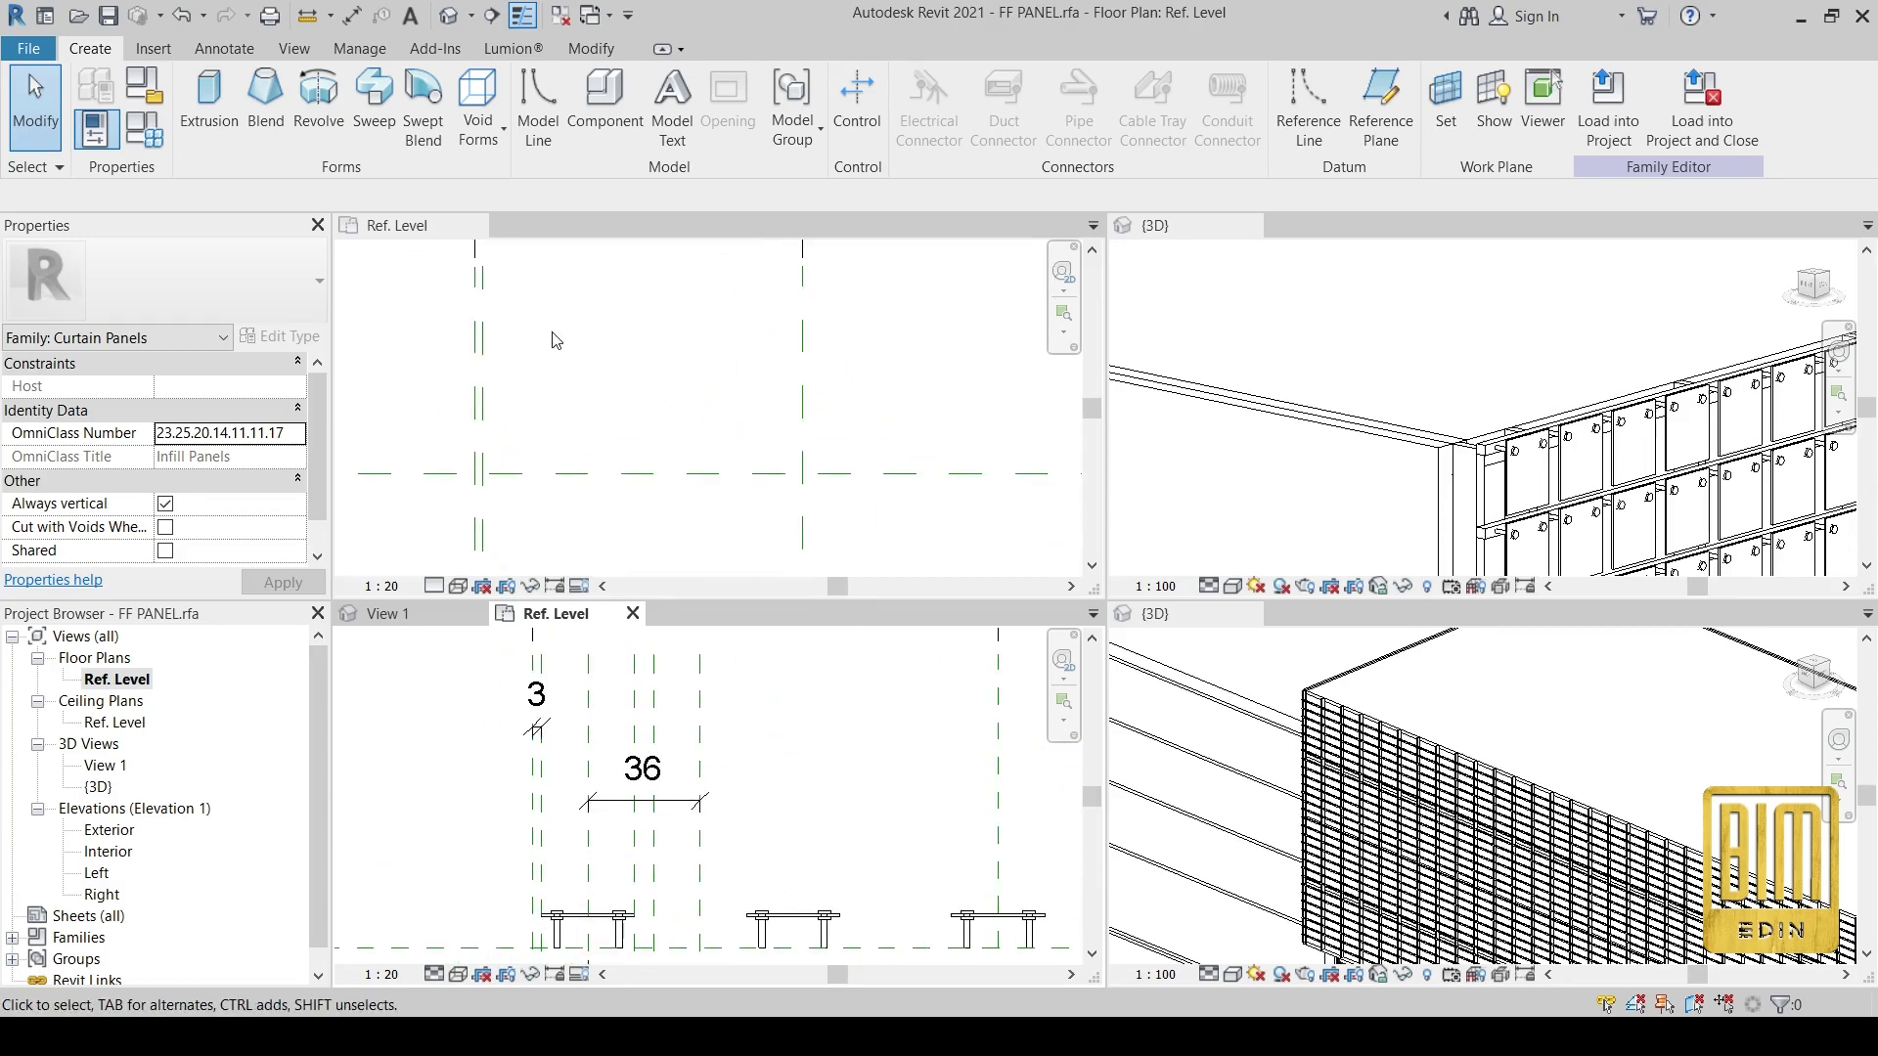
mouse_move(871, 262)
middle_mouse_down()
mouse_move(919, 285)
mouse_move(916, 339)
middle_mouse_up()
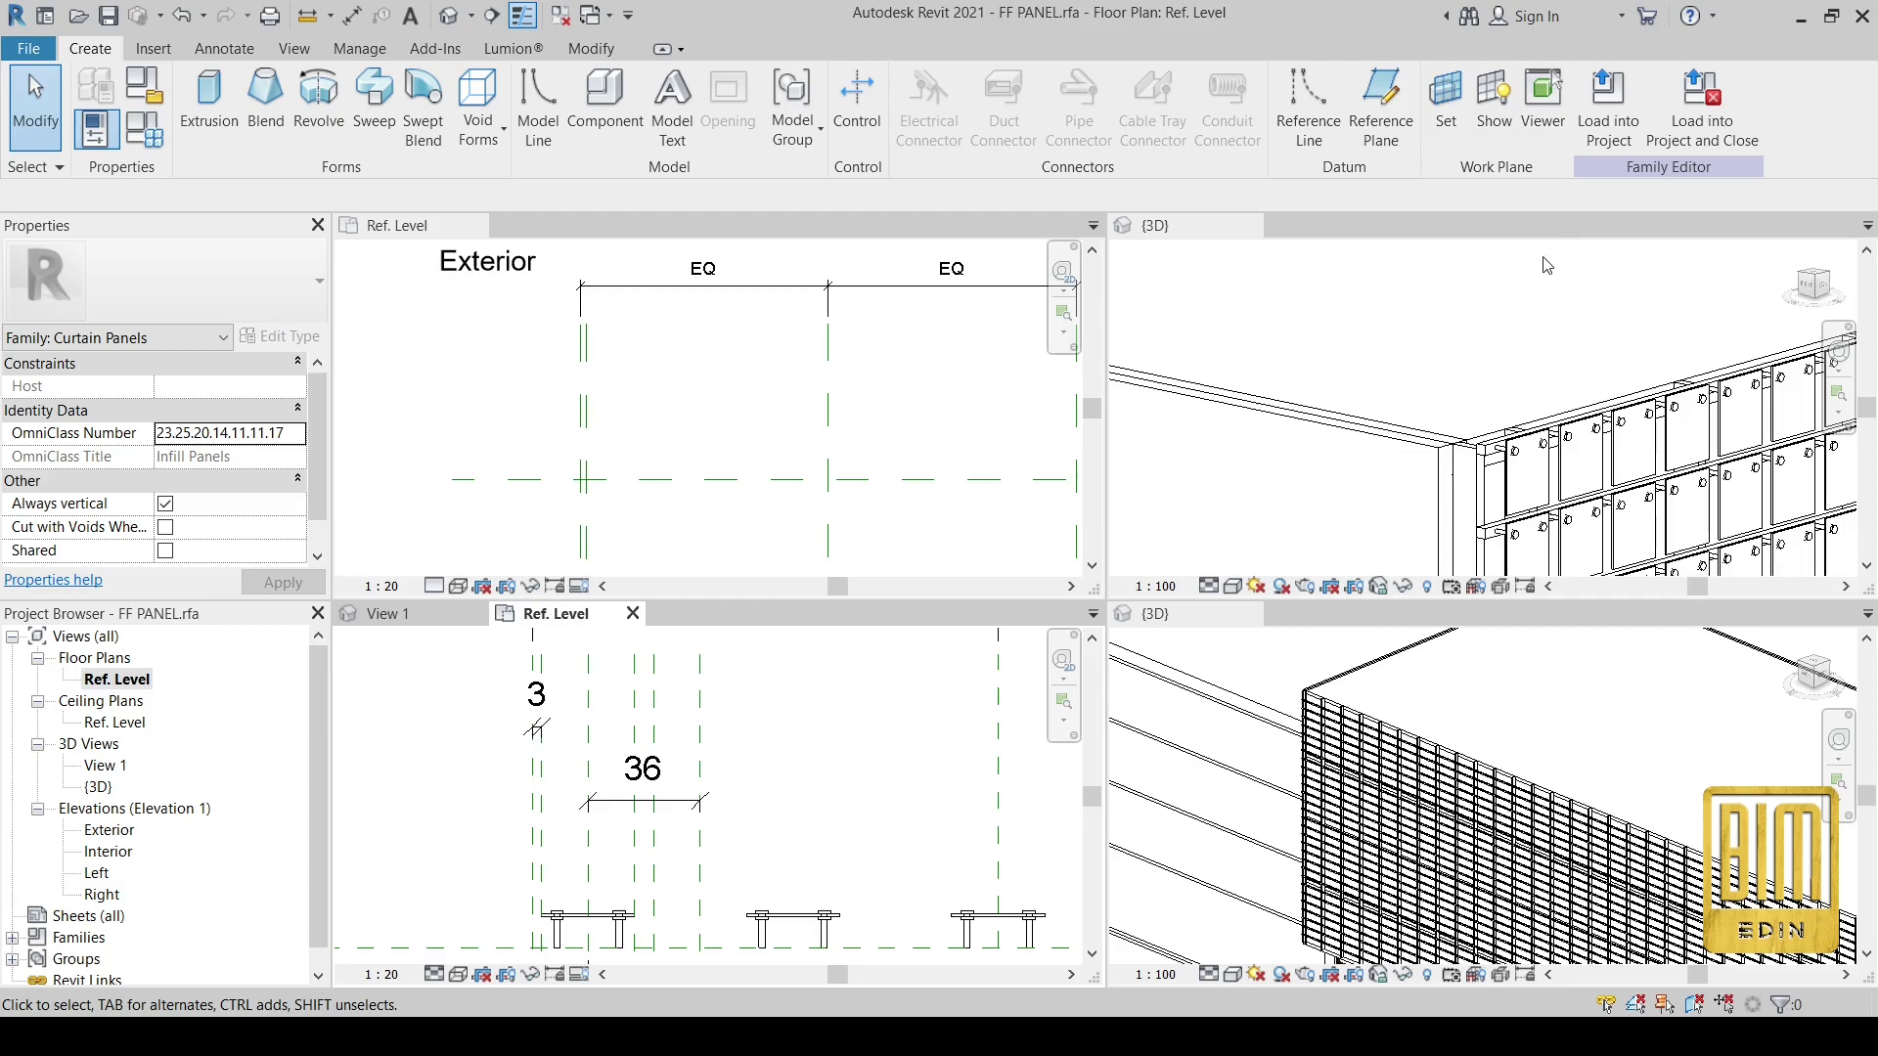
scroll(626, 367, "up", 1)
scroll(582, 533, "up", 1)
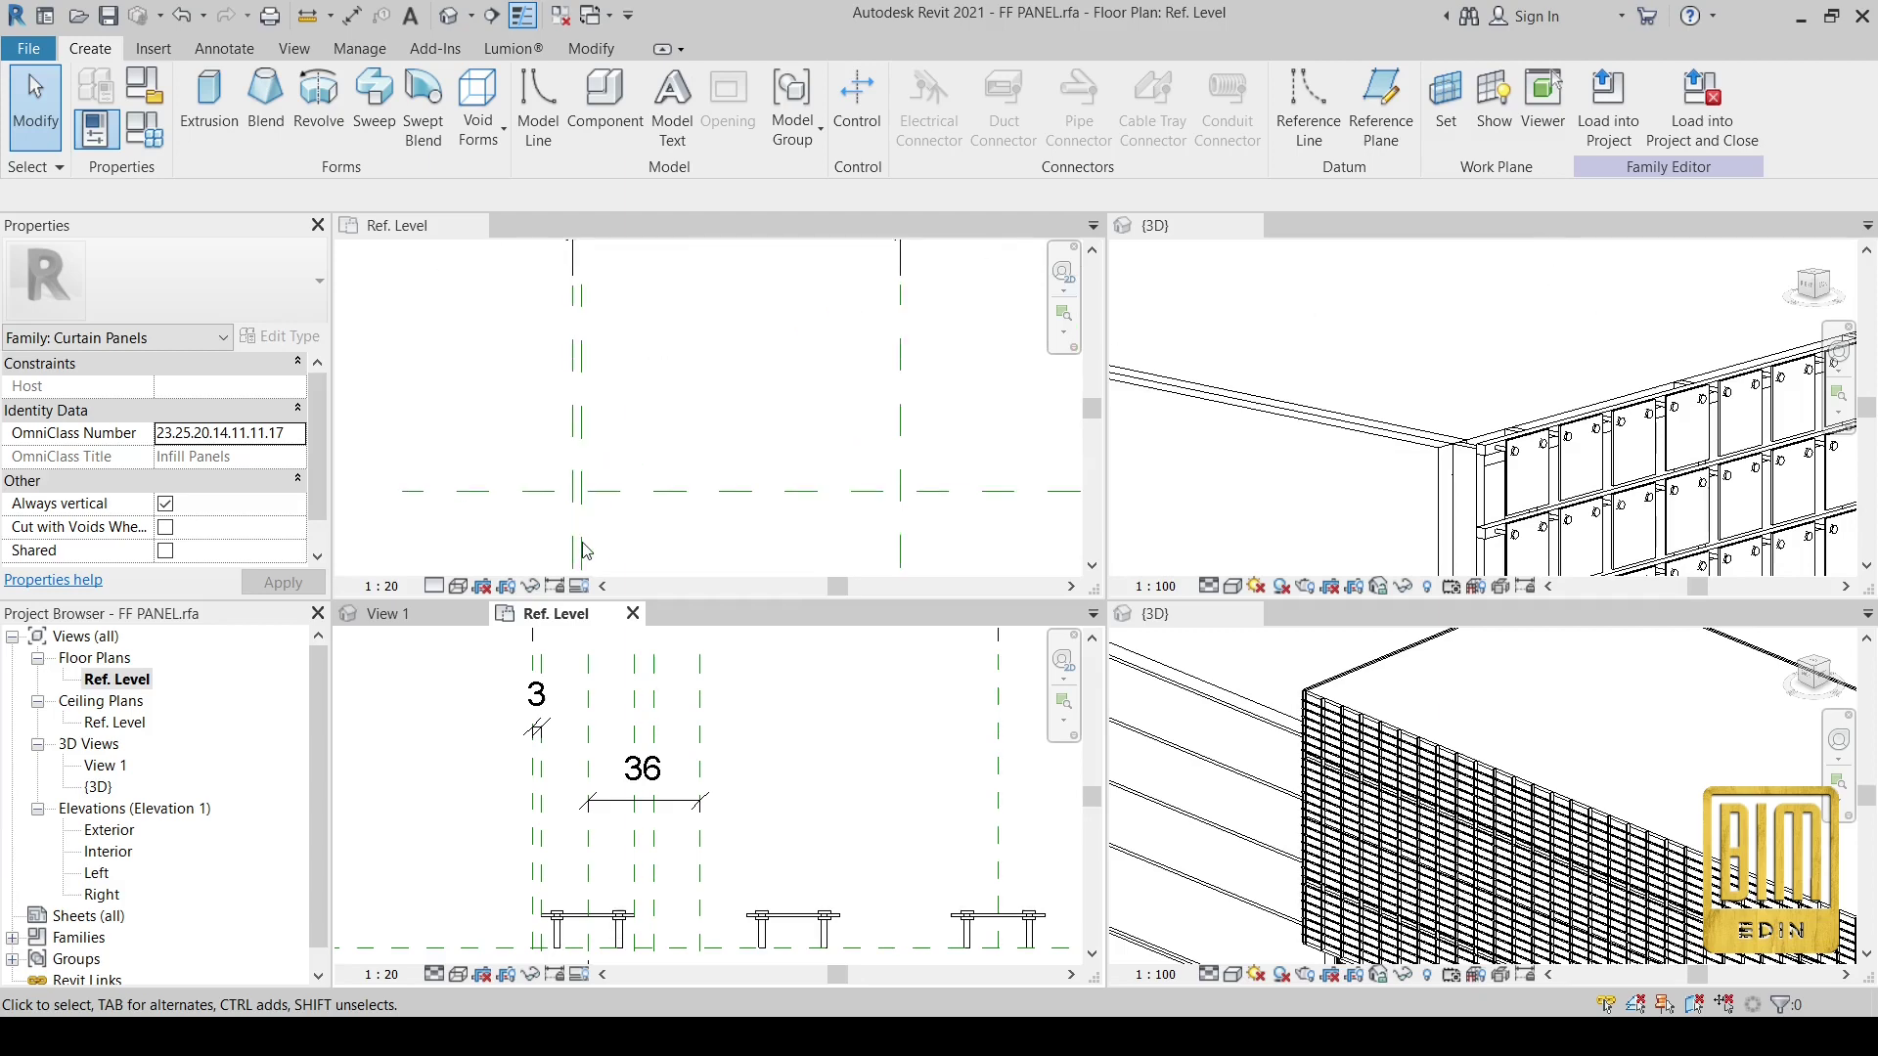
scroll(665, 330, "down", 1)
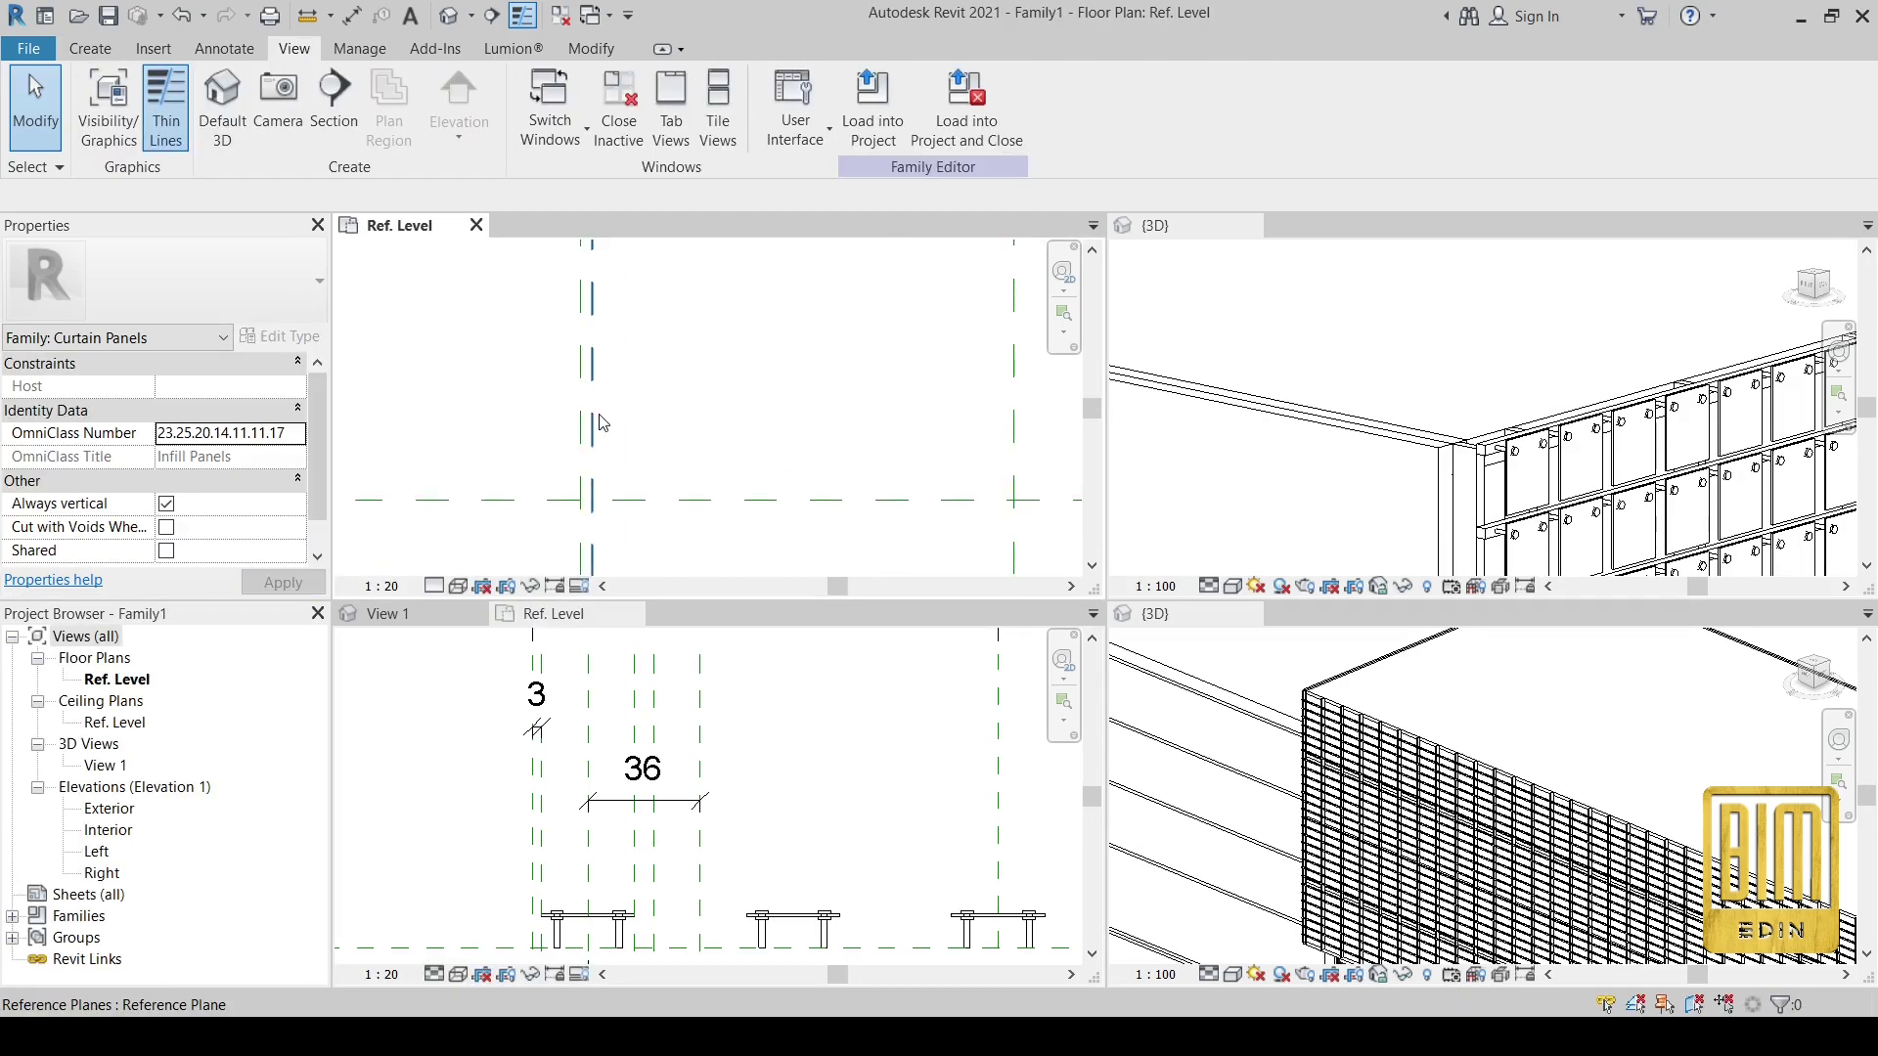
- Copy the reference plane twice to the right, each copy 240 mm apart
left_click(478, 143)
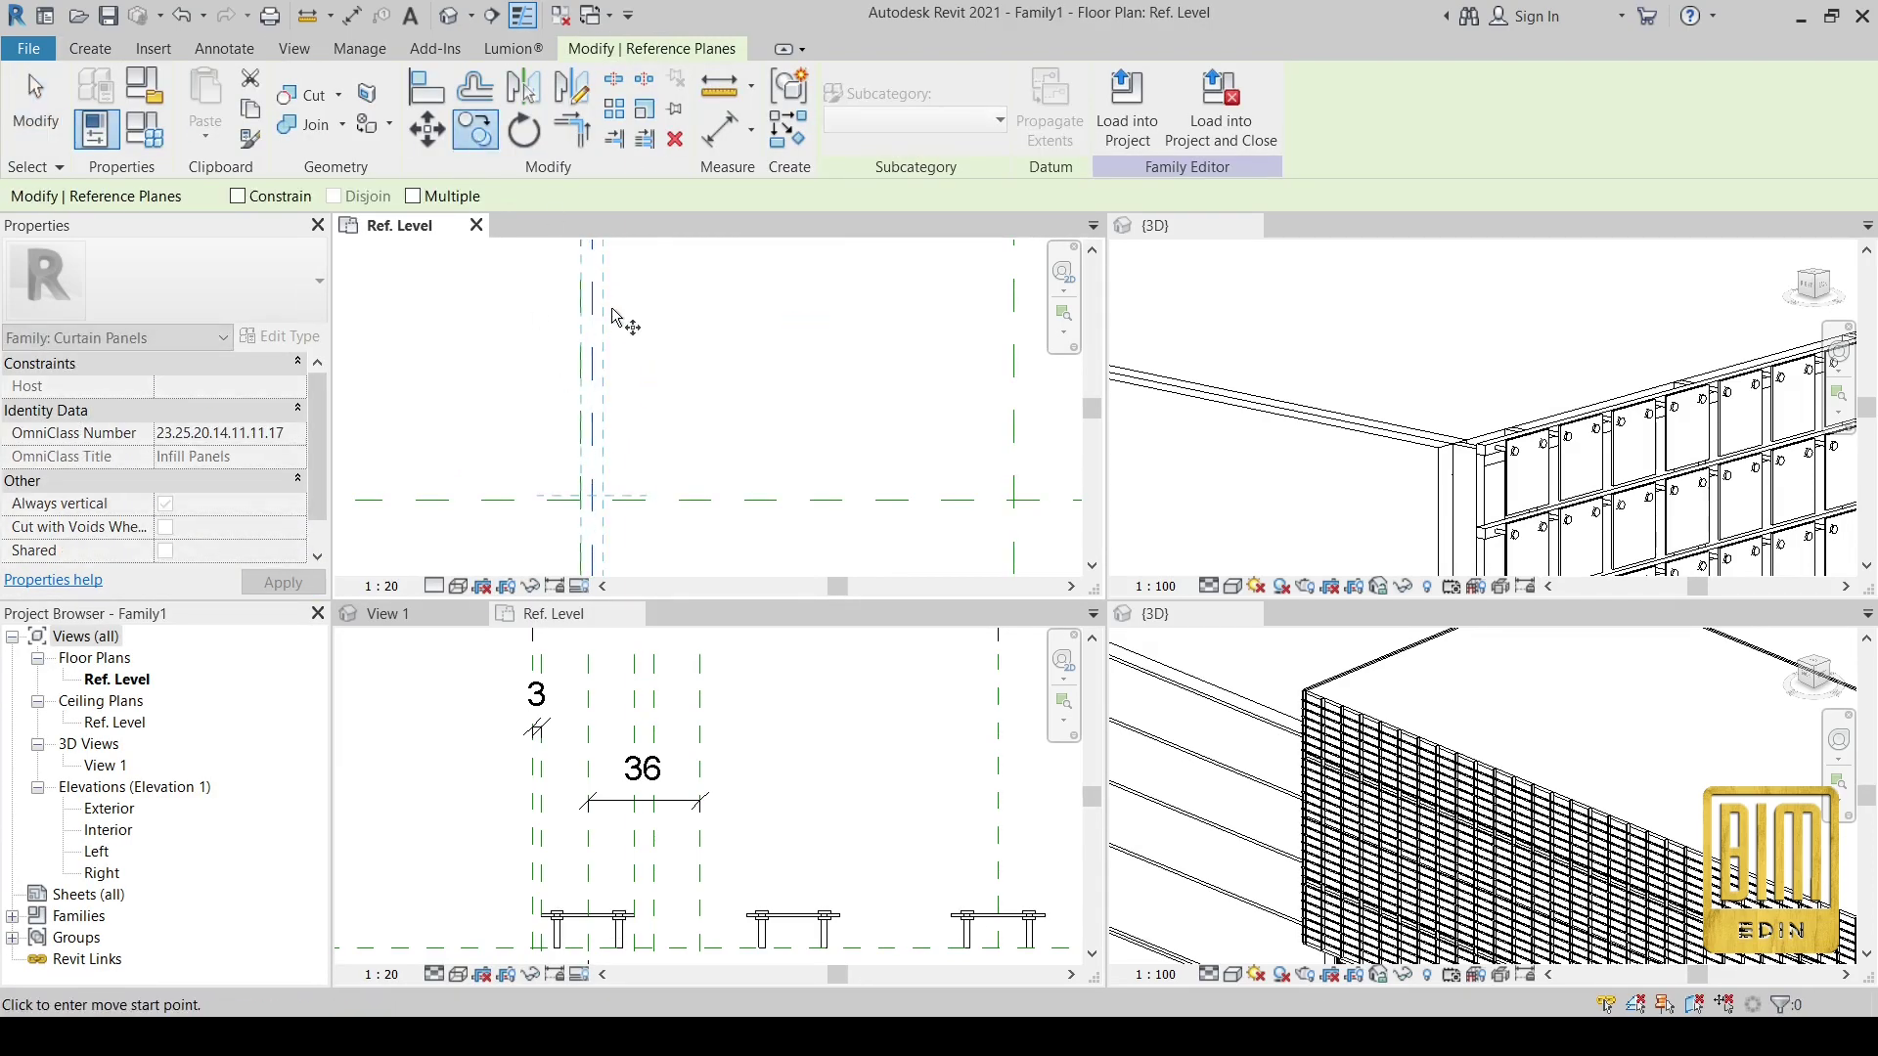
left_click(592, 325)
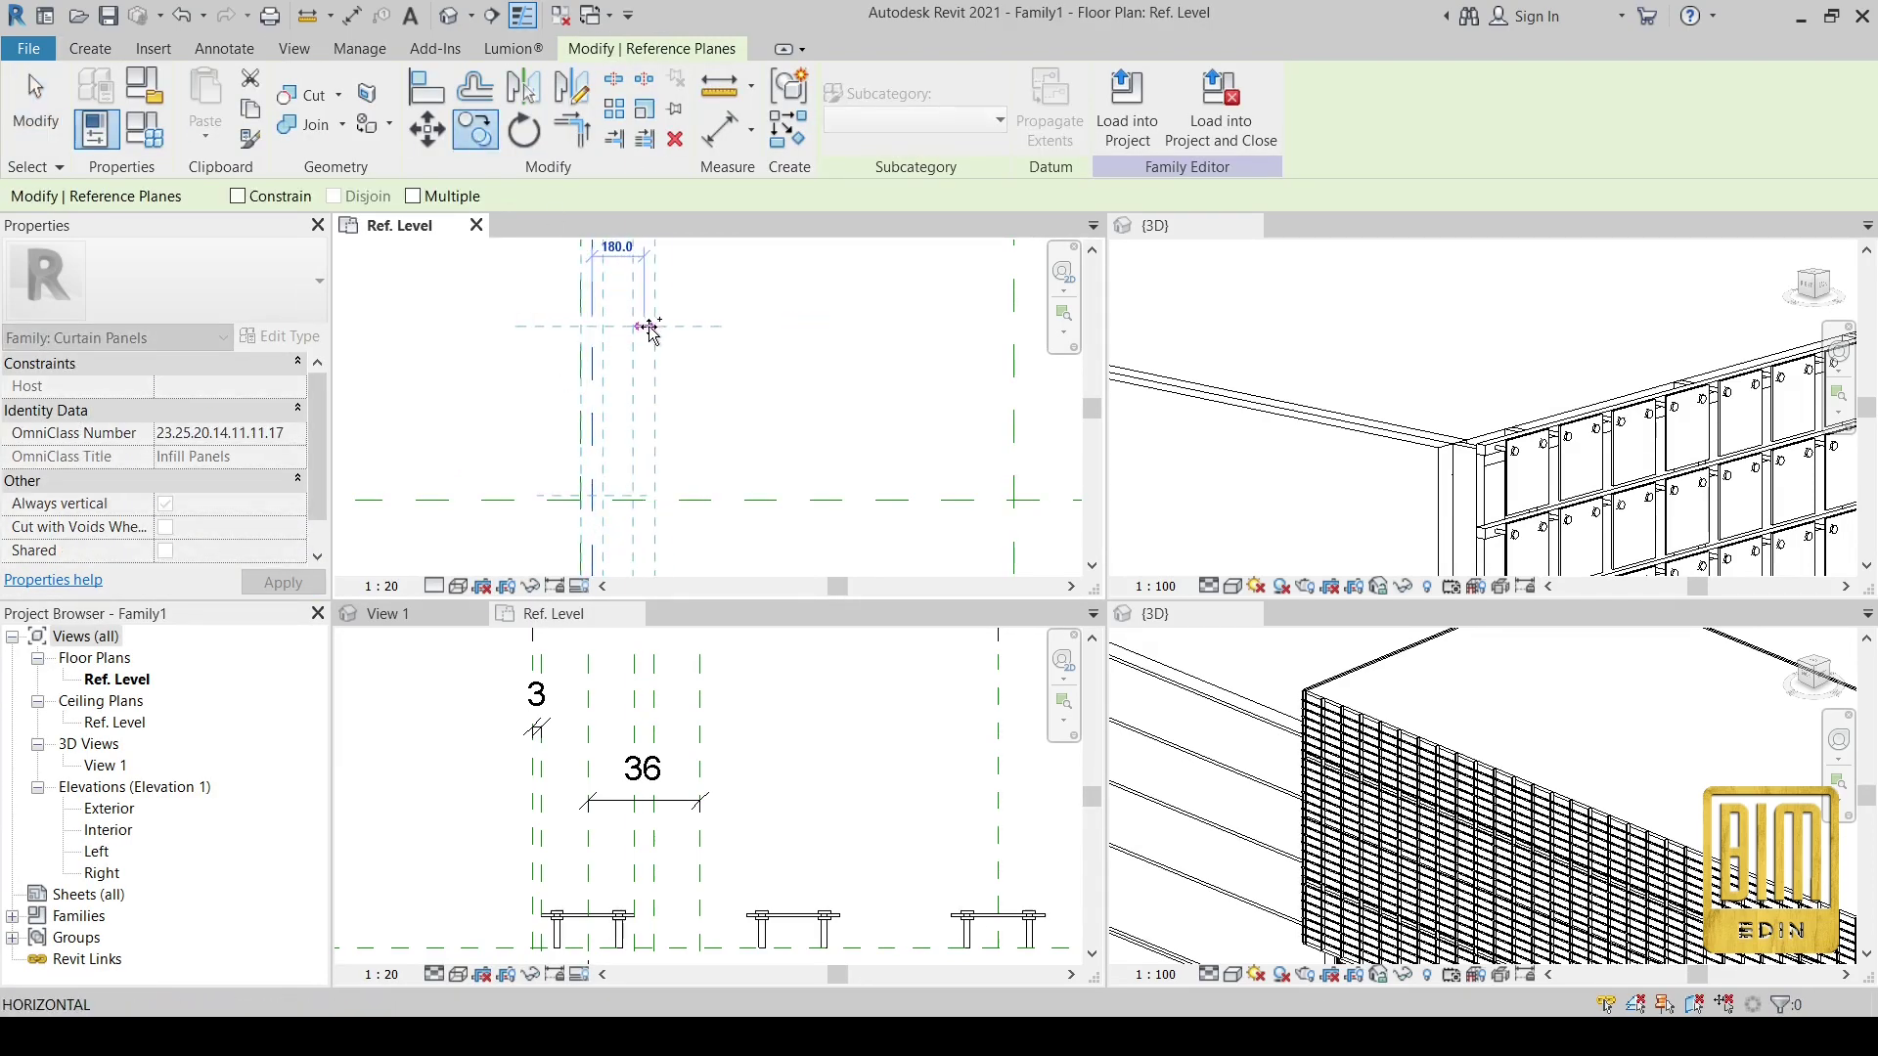
left_click(661, 293)
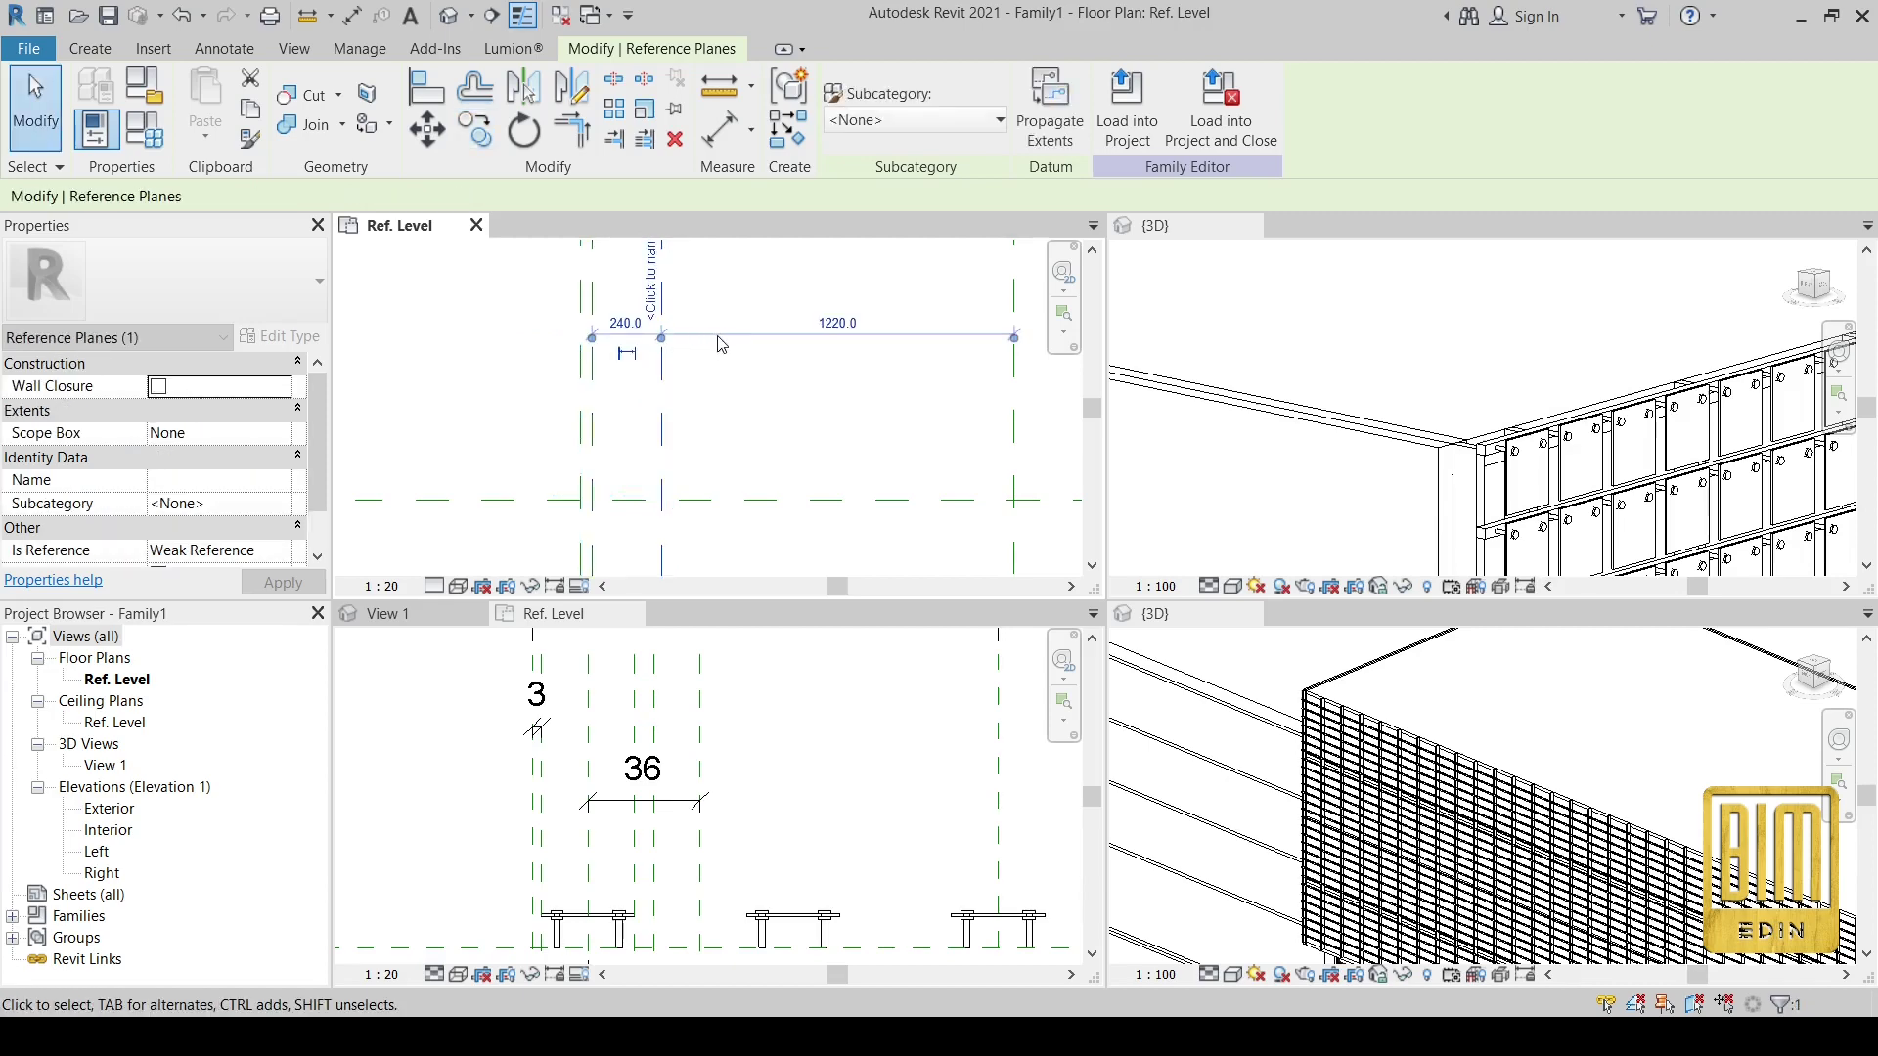
left_click(475, 128)
left_click(664, 350)
scroll(661, 299, "down", 1)
left_click(877, 336)
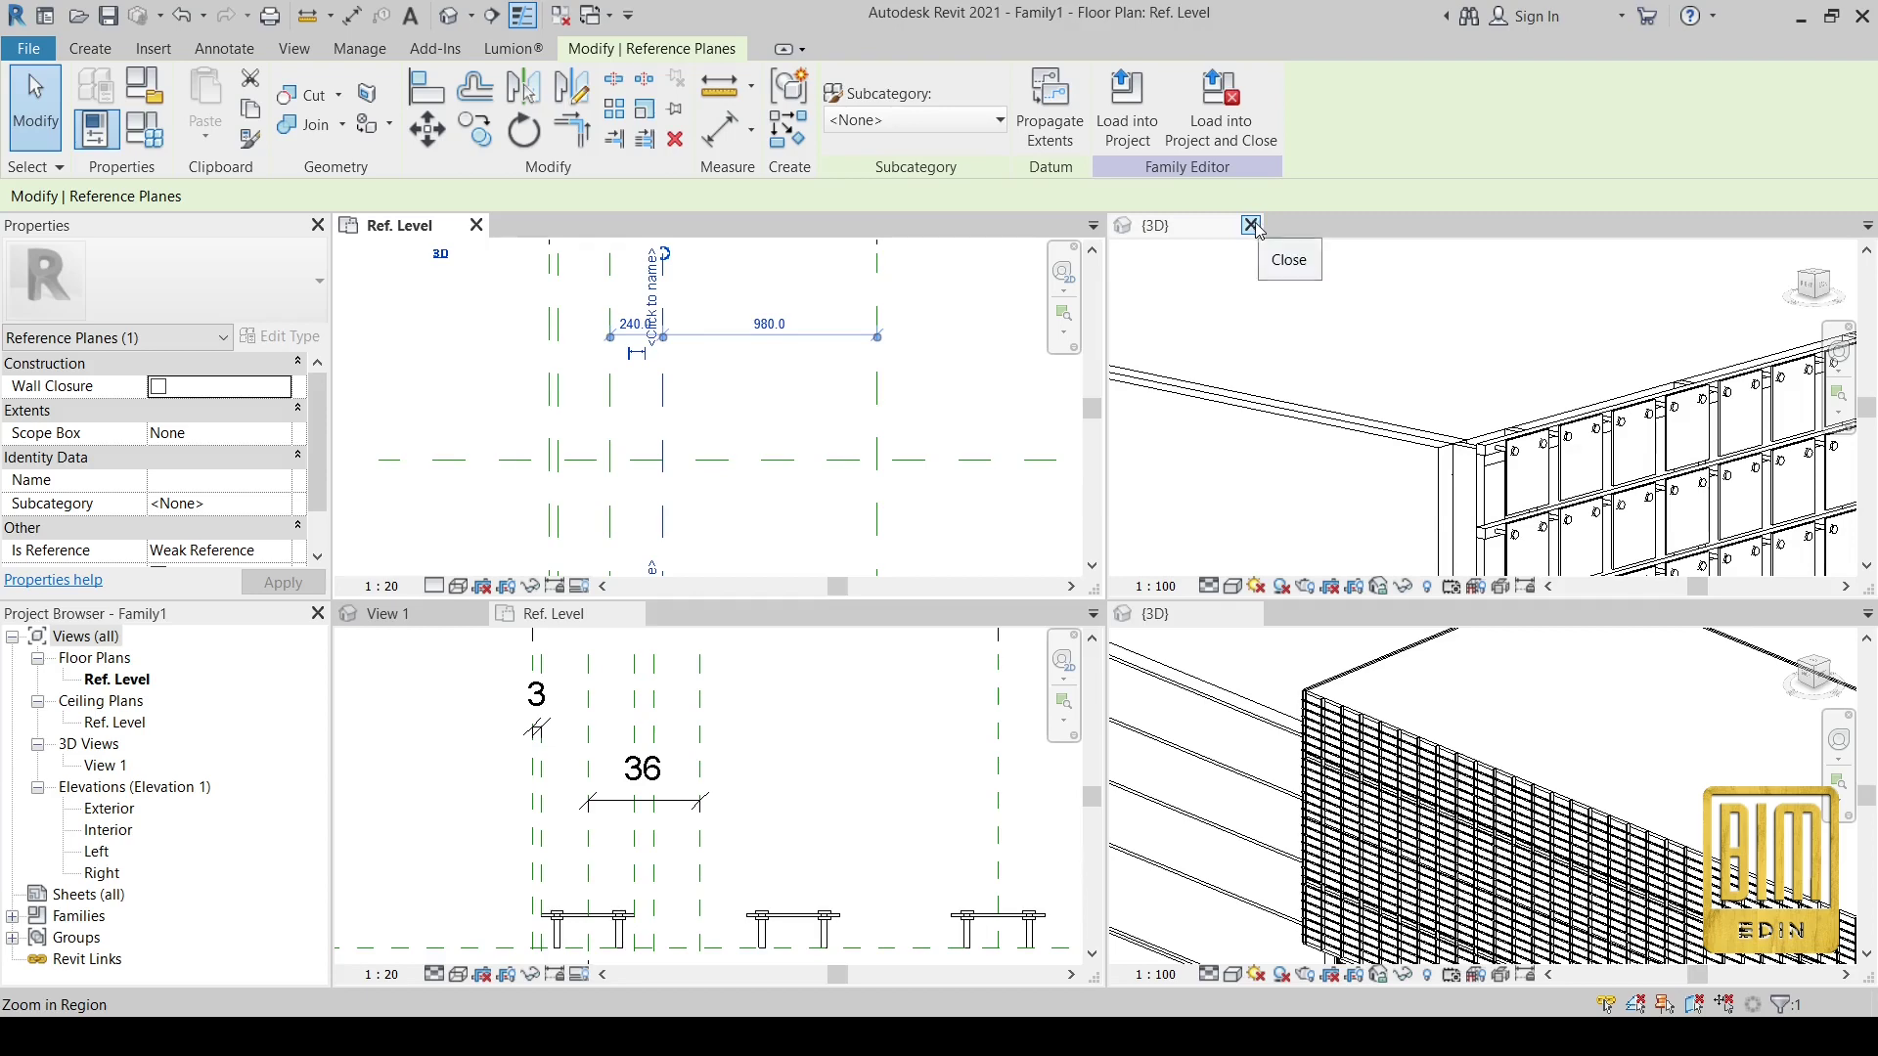
- Close the Facade Tutorial project's 3D view
left_click(1260, 323)
key("ctrl+F4")
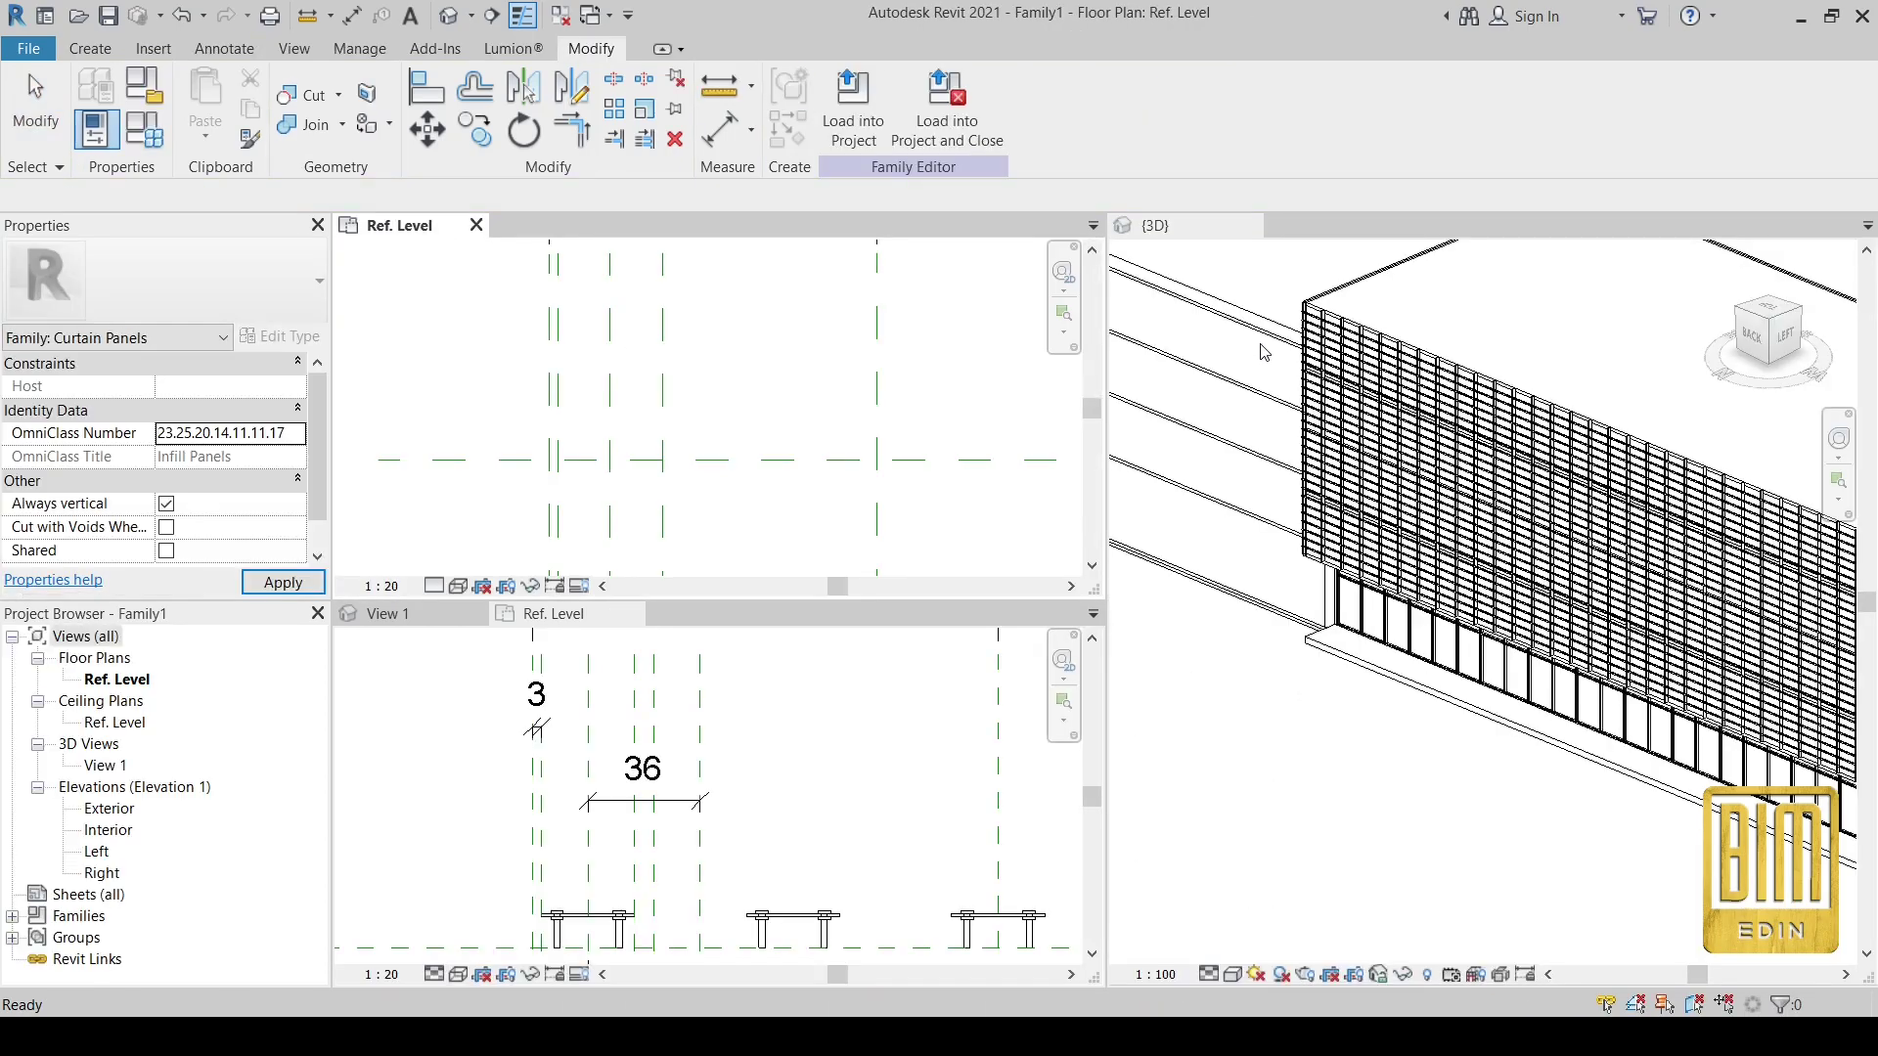
left_click(1251, 226)
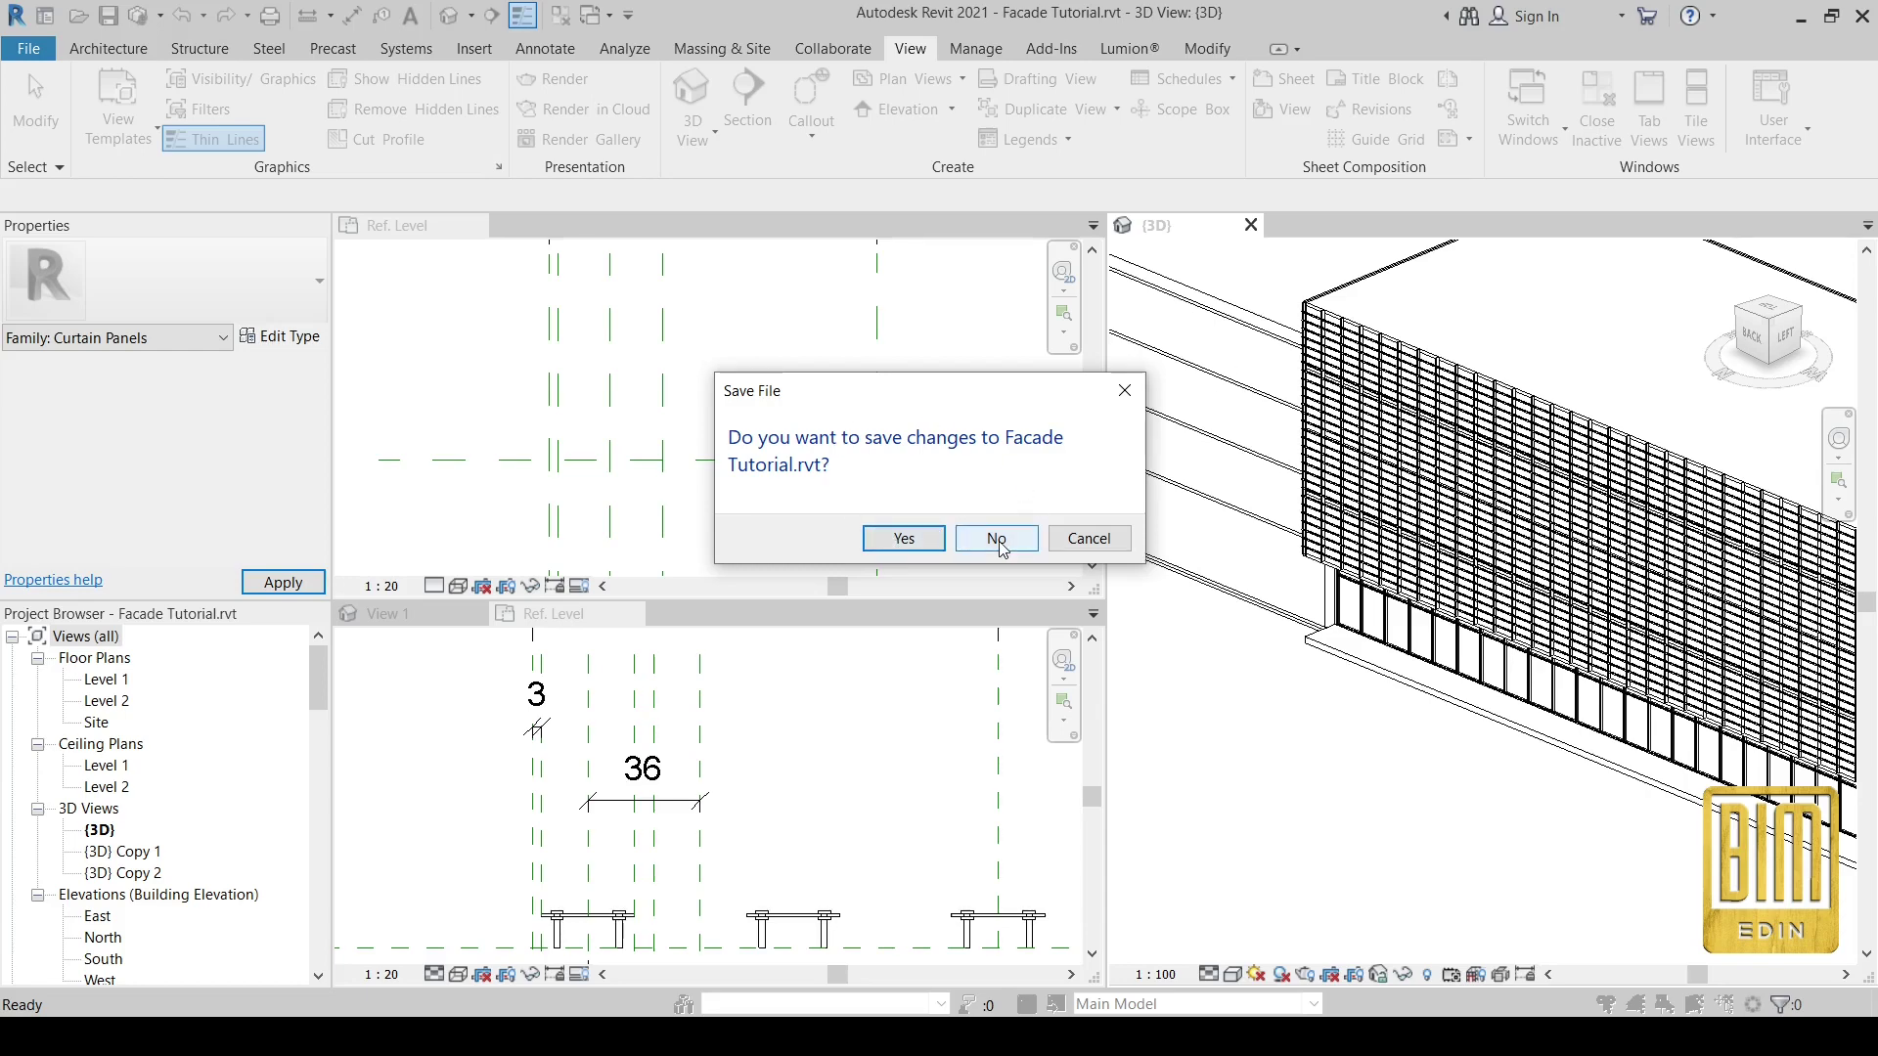
- Save Facade Tutorial.rvt, close inactive views, and tile the Family1 and FF PANEL plans
left_click(904, 537)
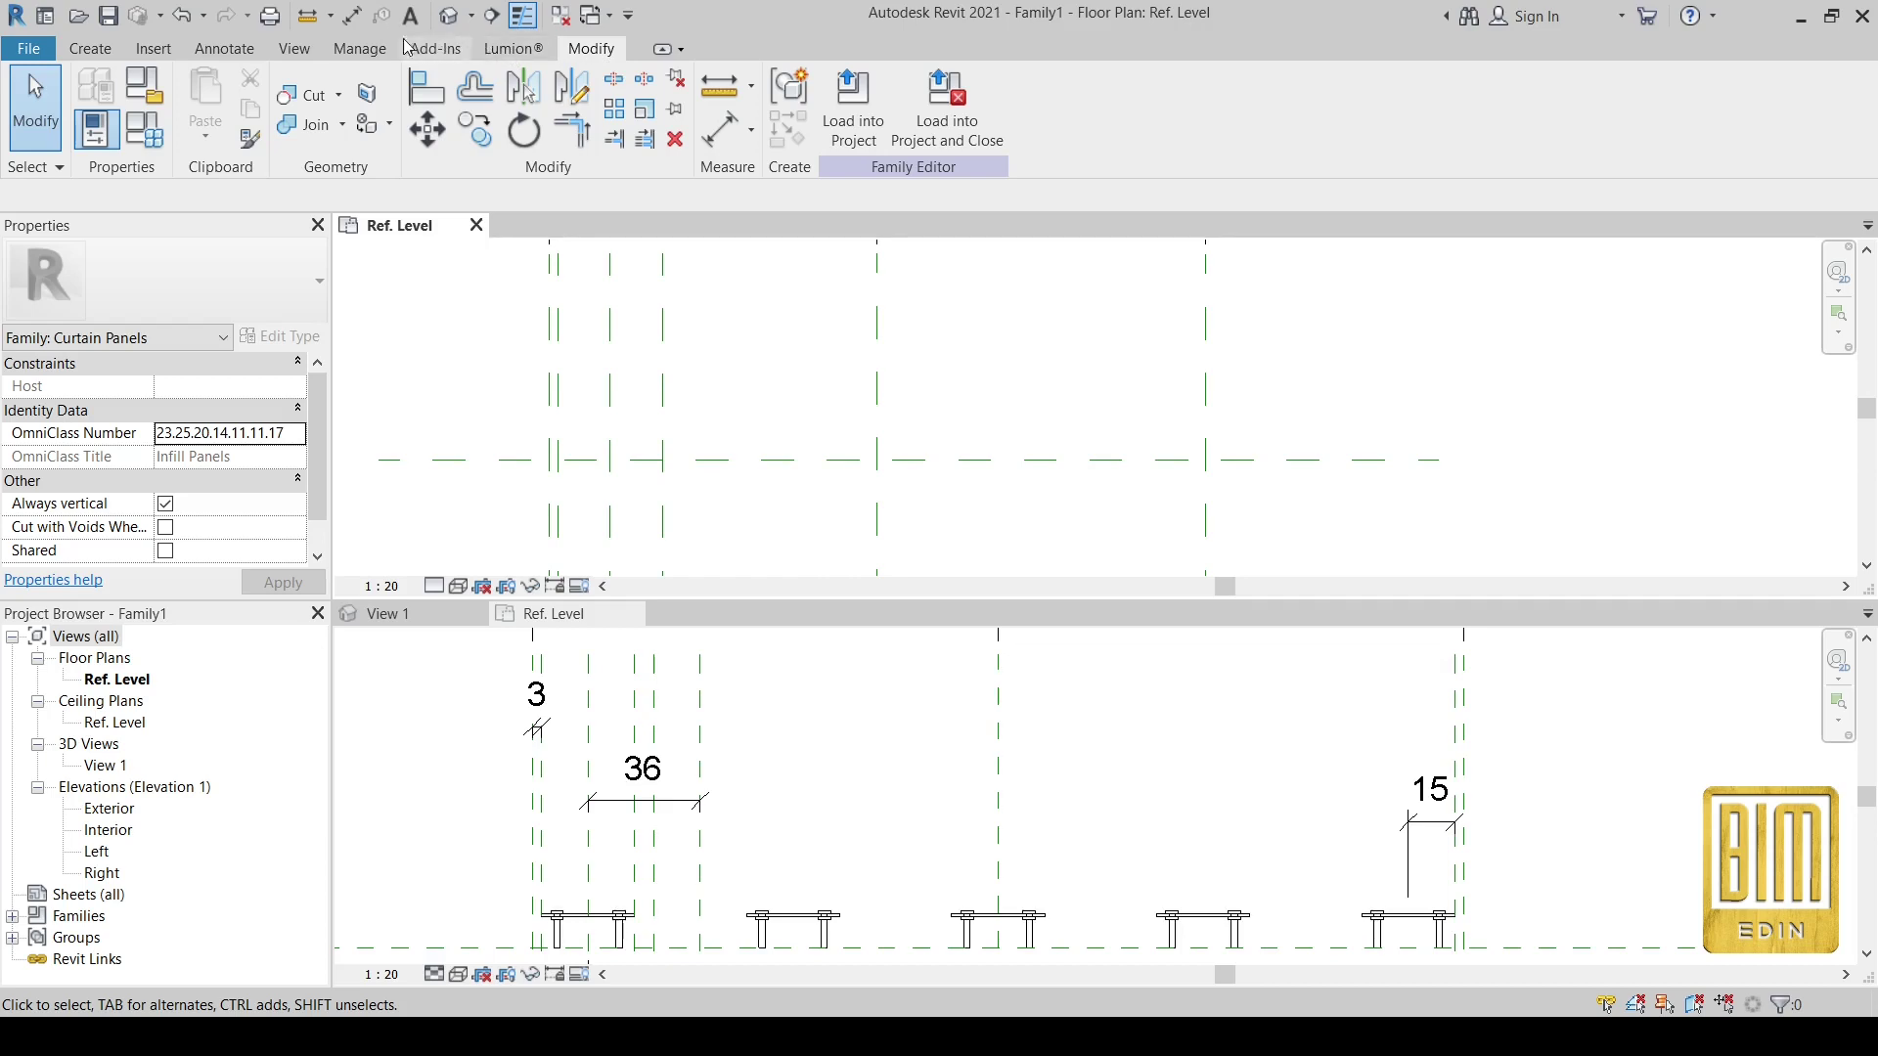
left_click(294, 48)
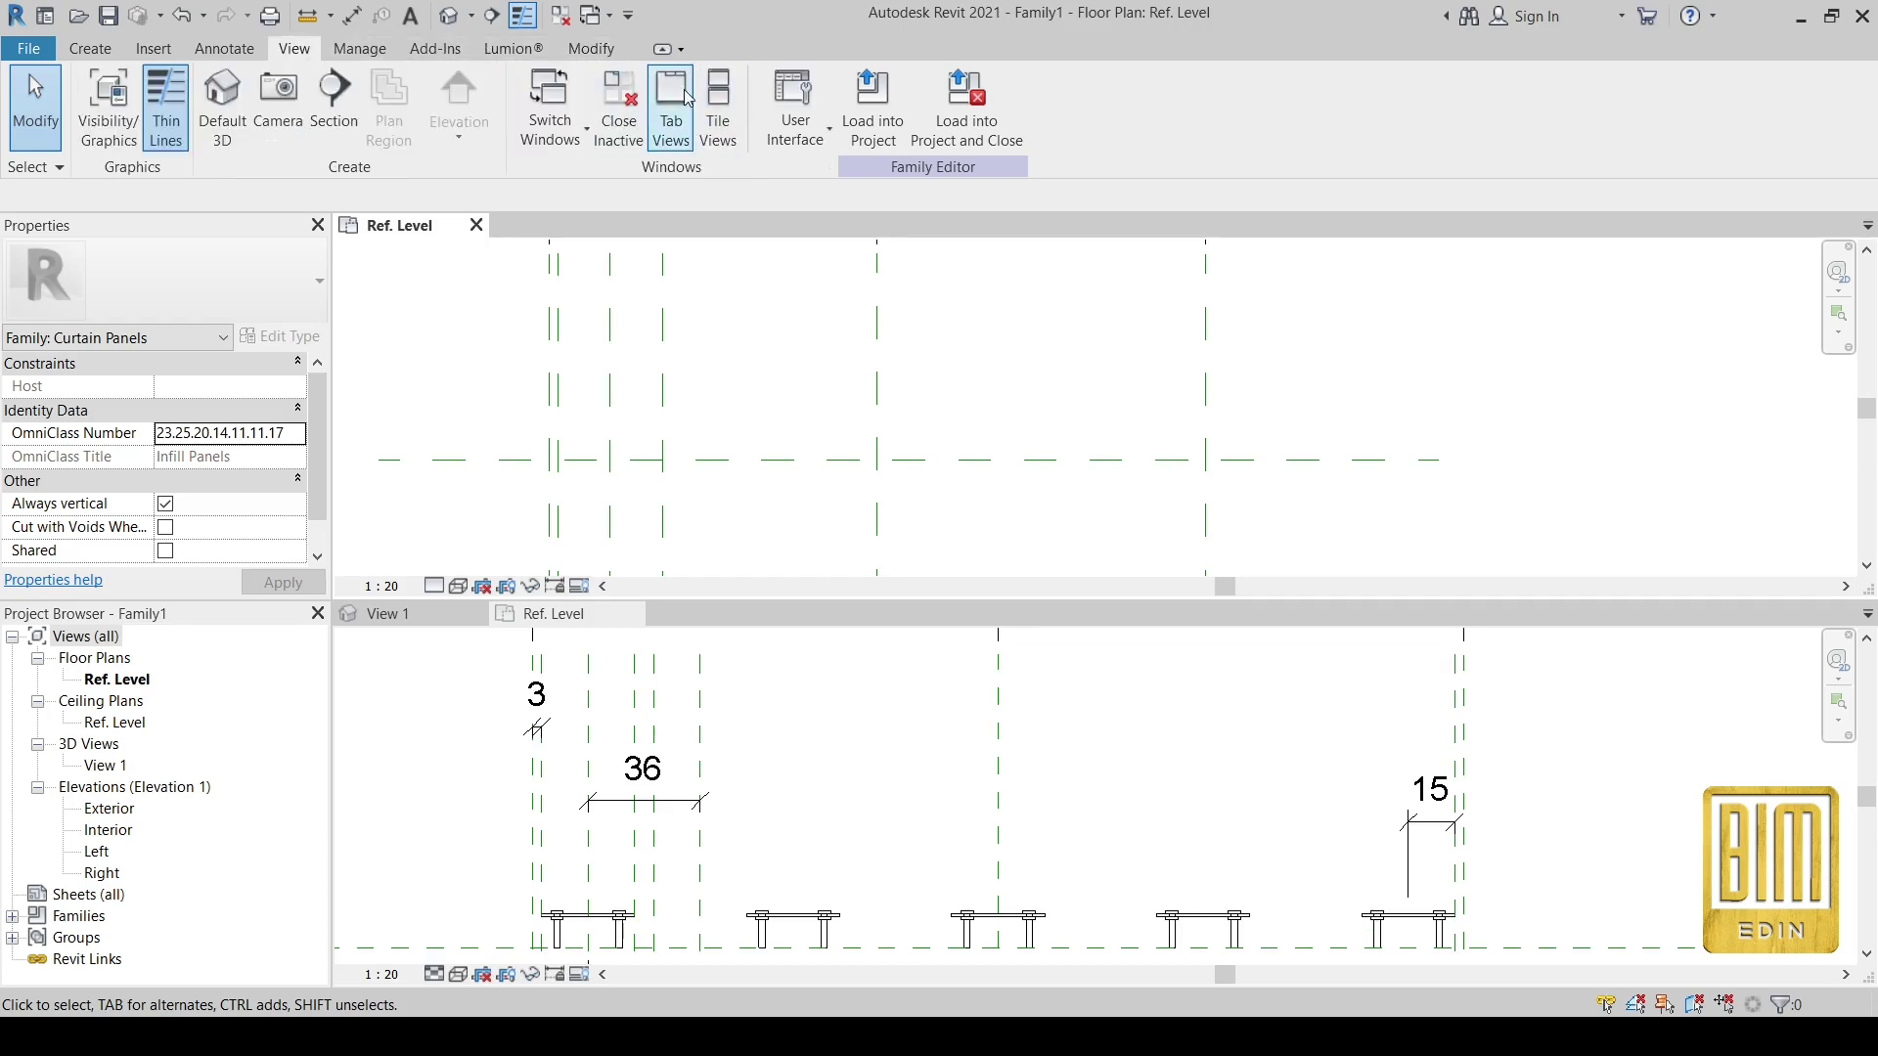
left_click(670, 99)
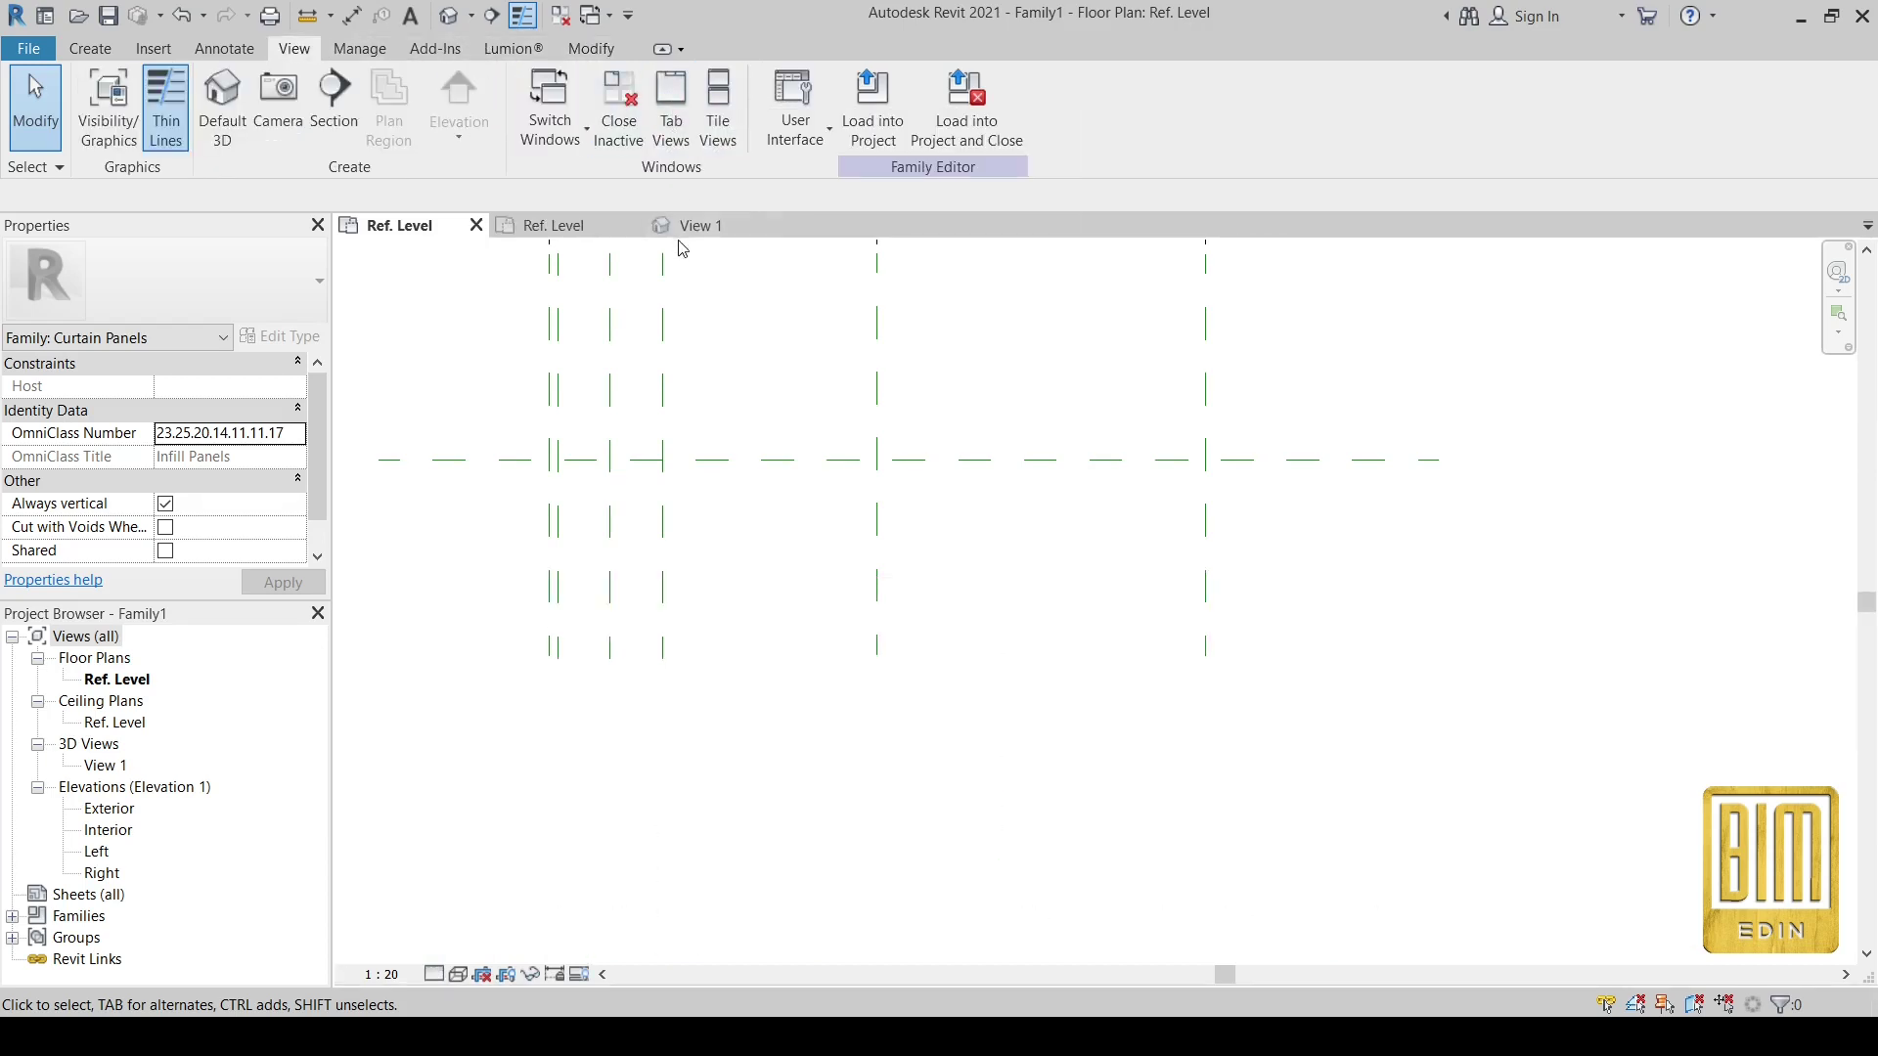
left_click(619, 107)
left_click(718, 108)
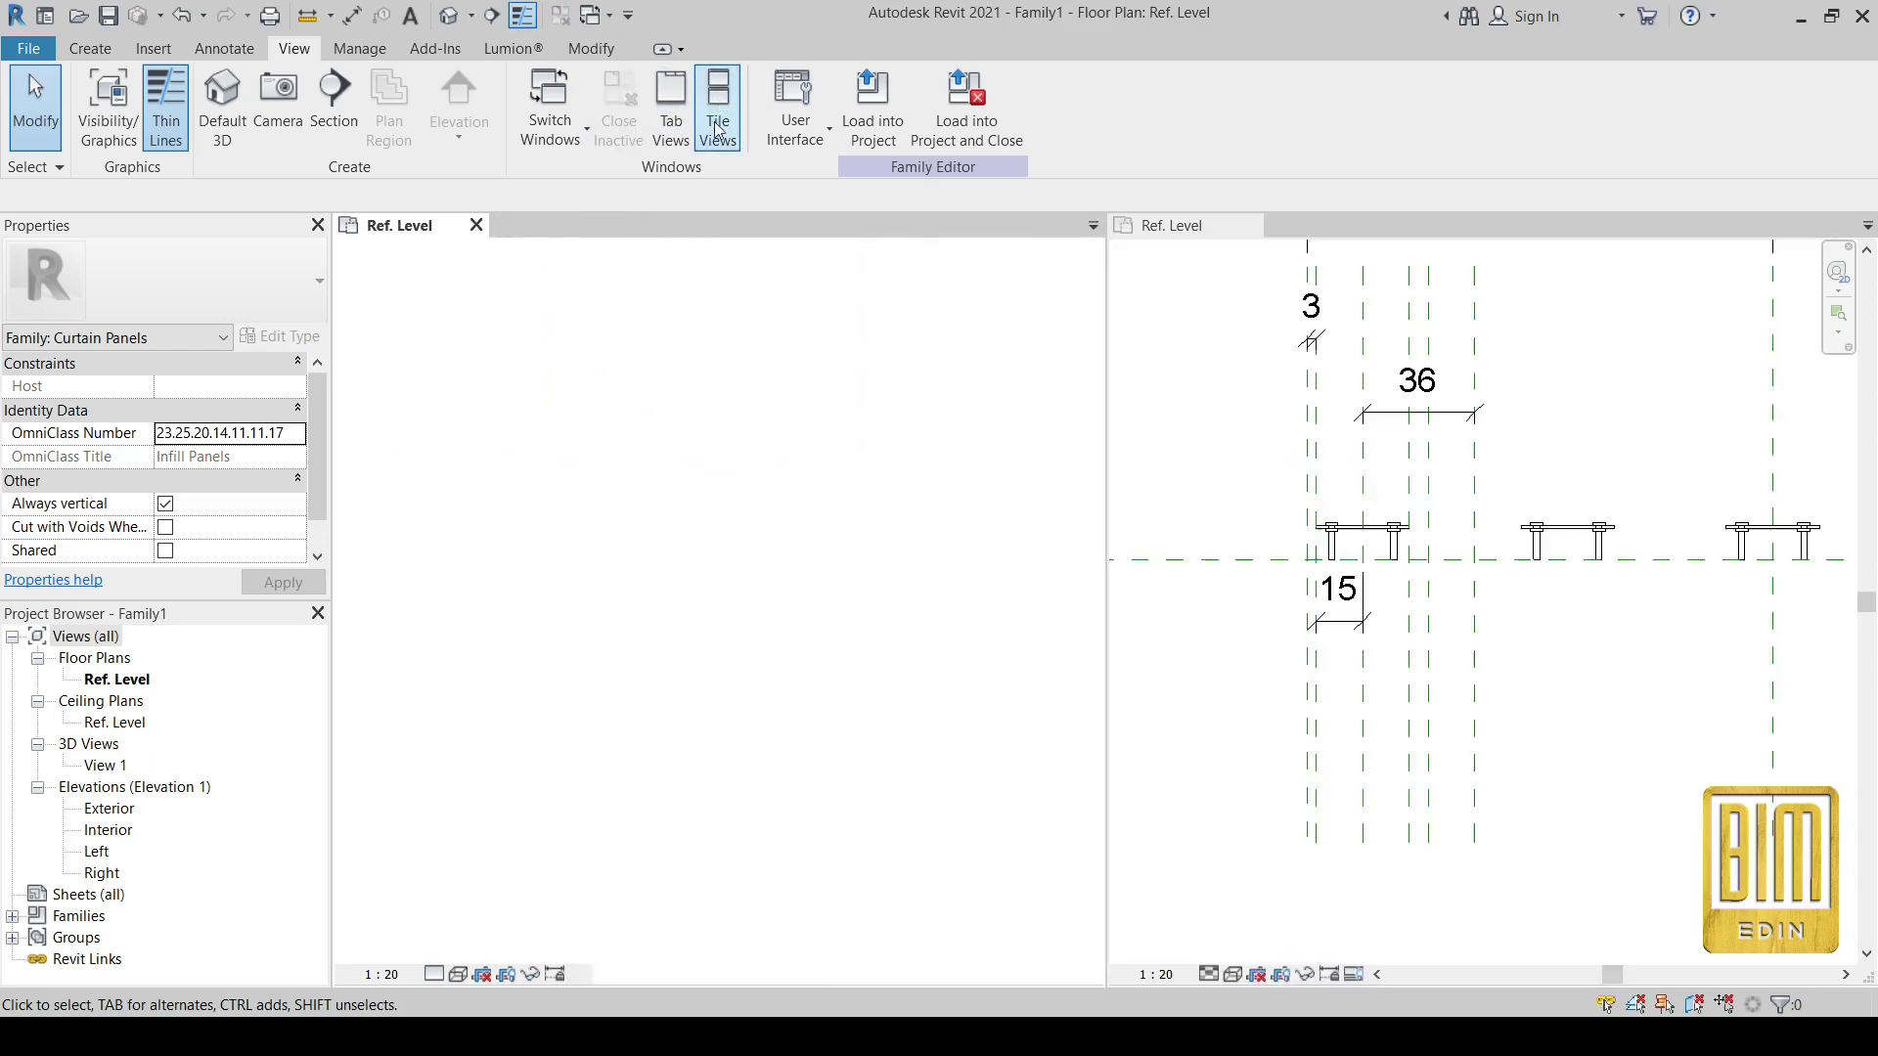
scroll(728, 657, "down", 3)
scroll(750, 553, "up", 2)
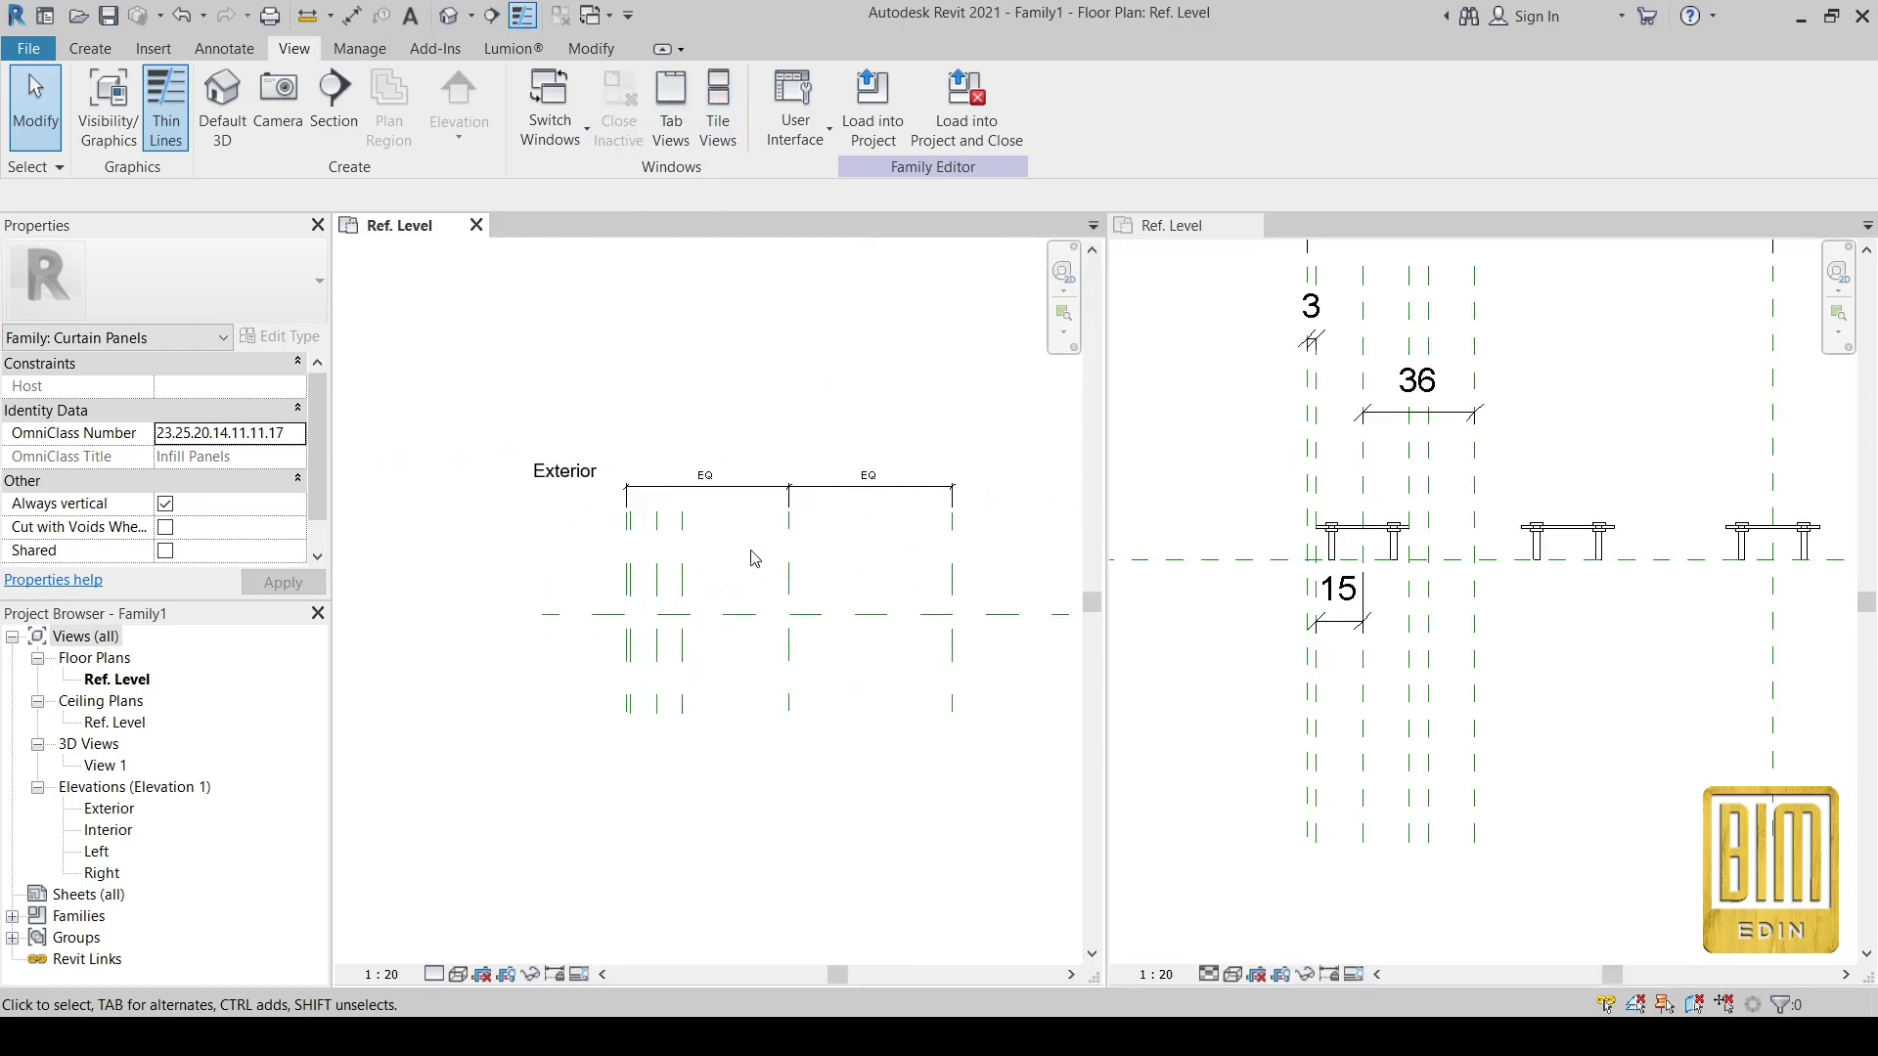
scroll(750, 555, "up", 3)
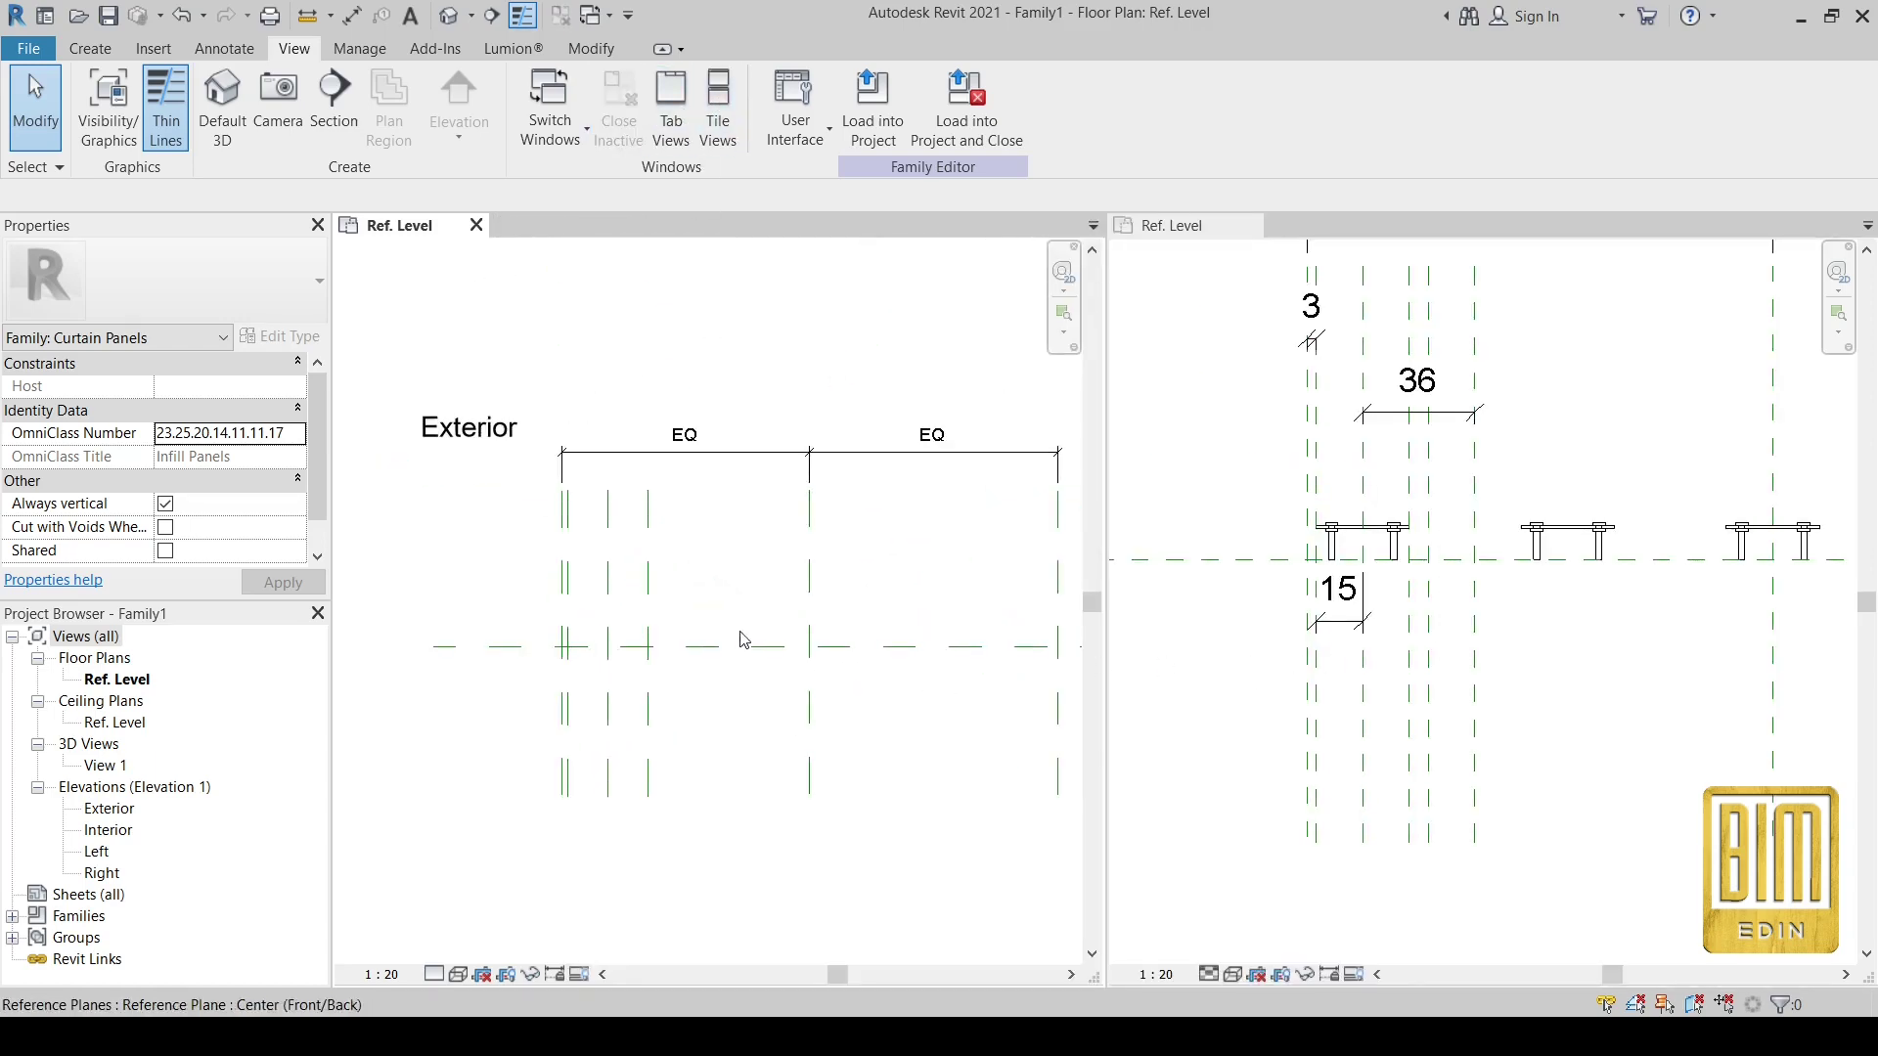
scroll(582, 665, "up", 2)
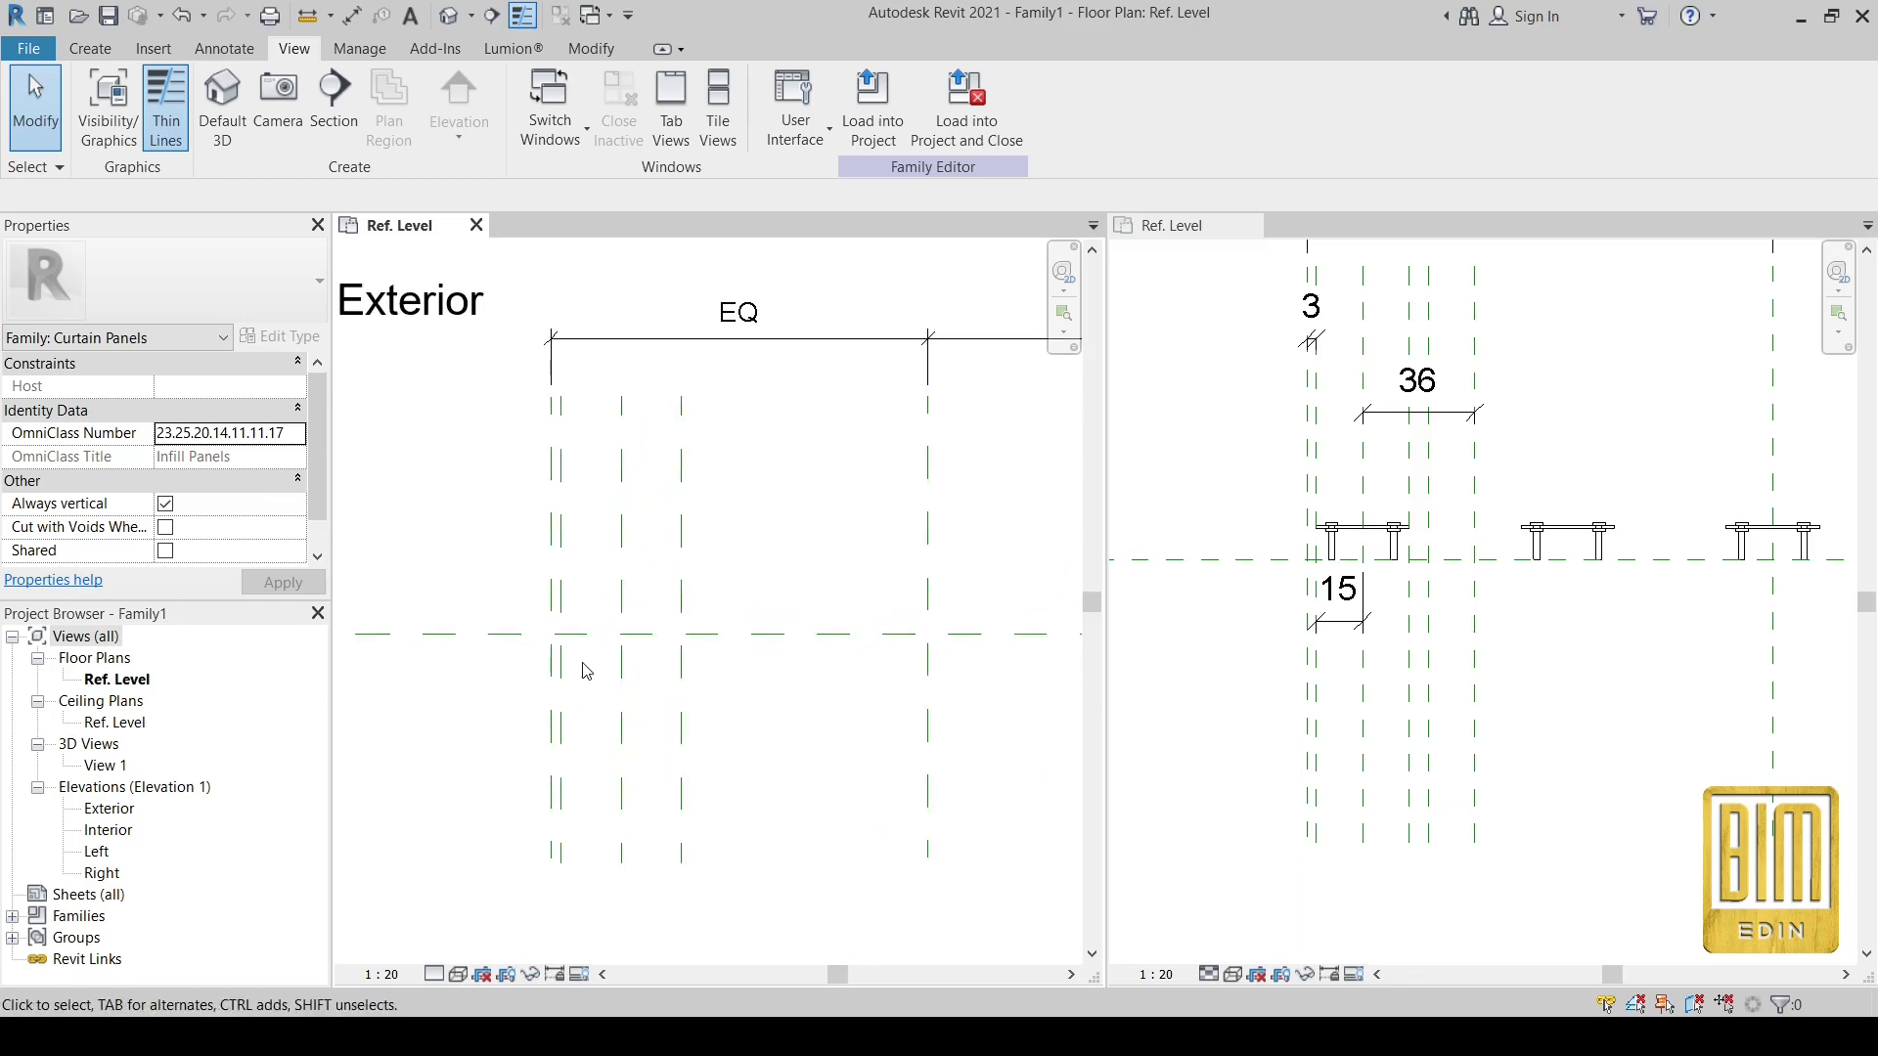
scroll(569, 559, "up", 2)
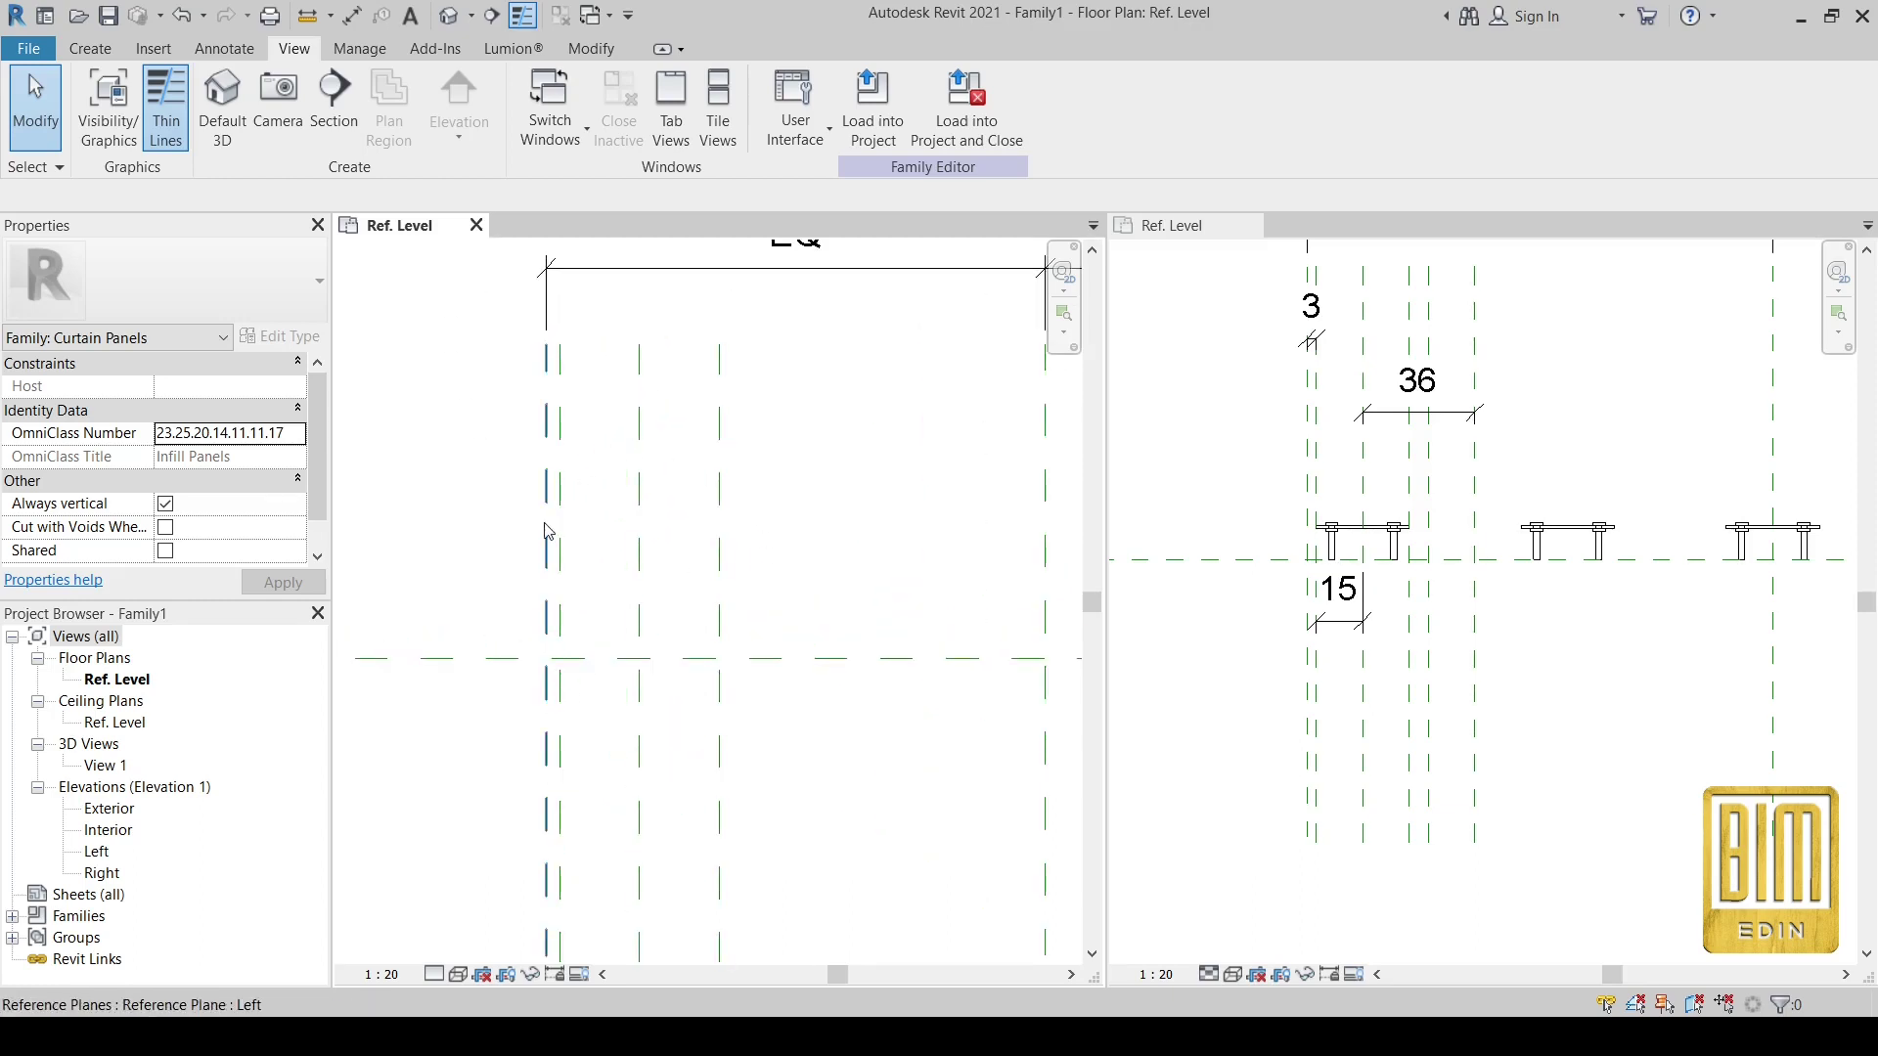
scroll(1213, 524, "down", 2)
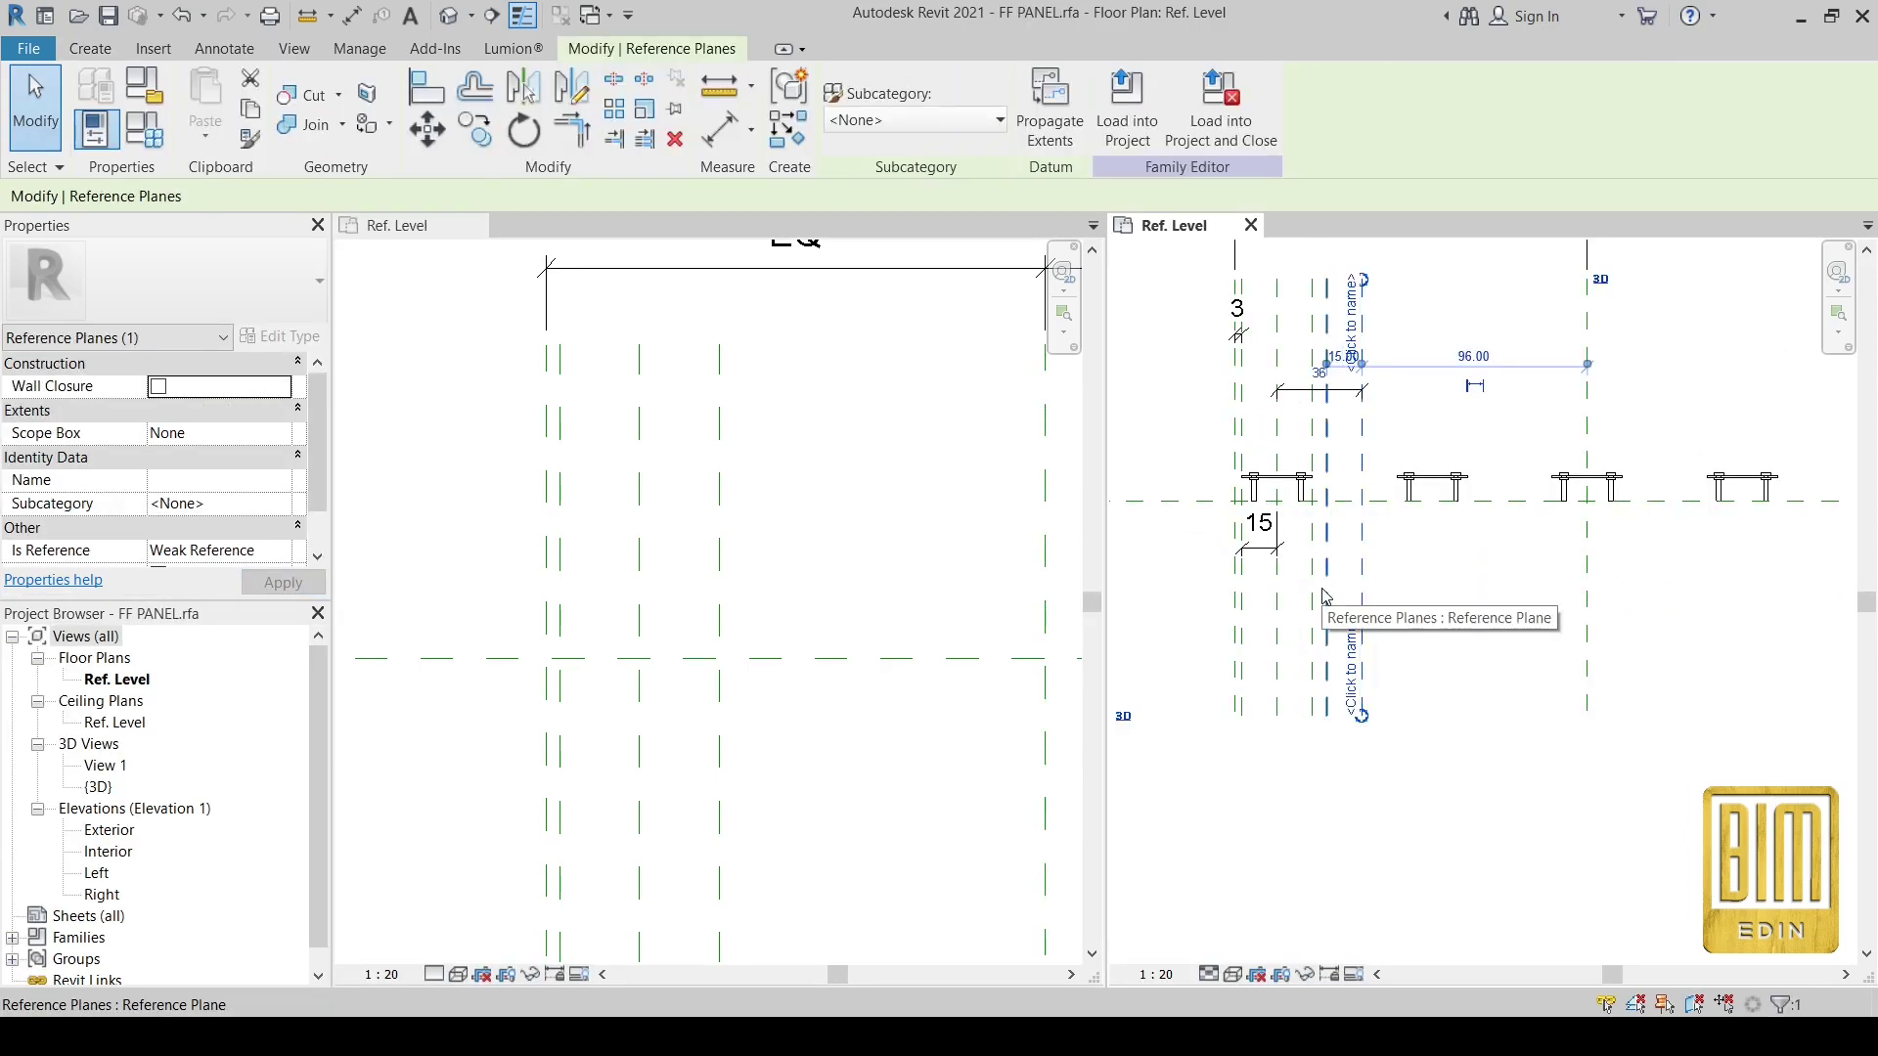
- Select the FF PANEL bracket reference planes, including the far right one
left_click(1327, 595, "ctrl")
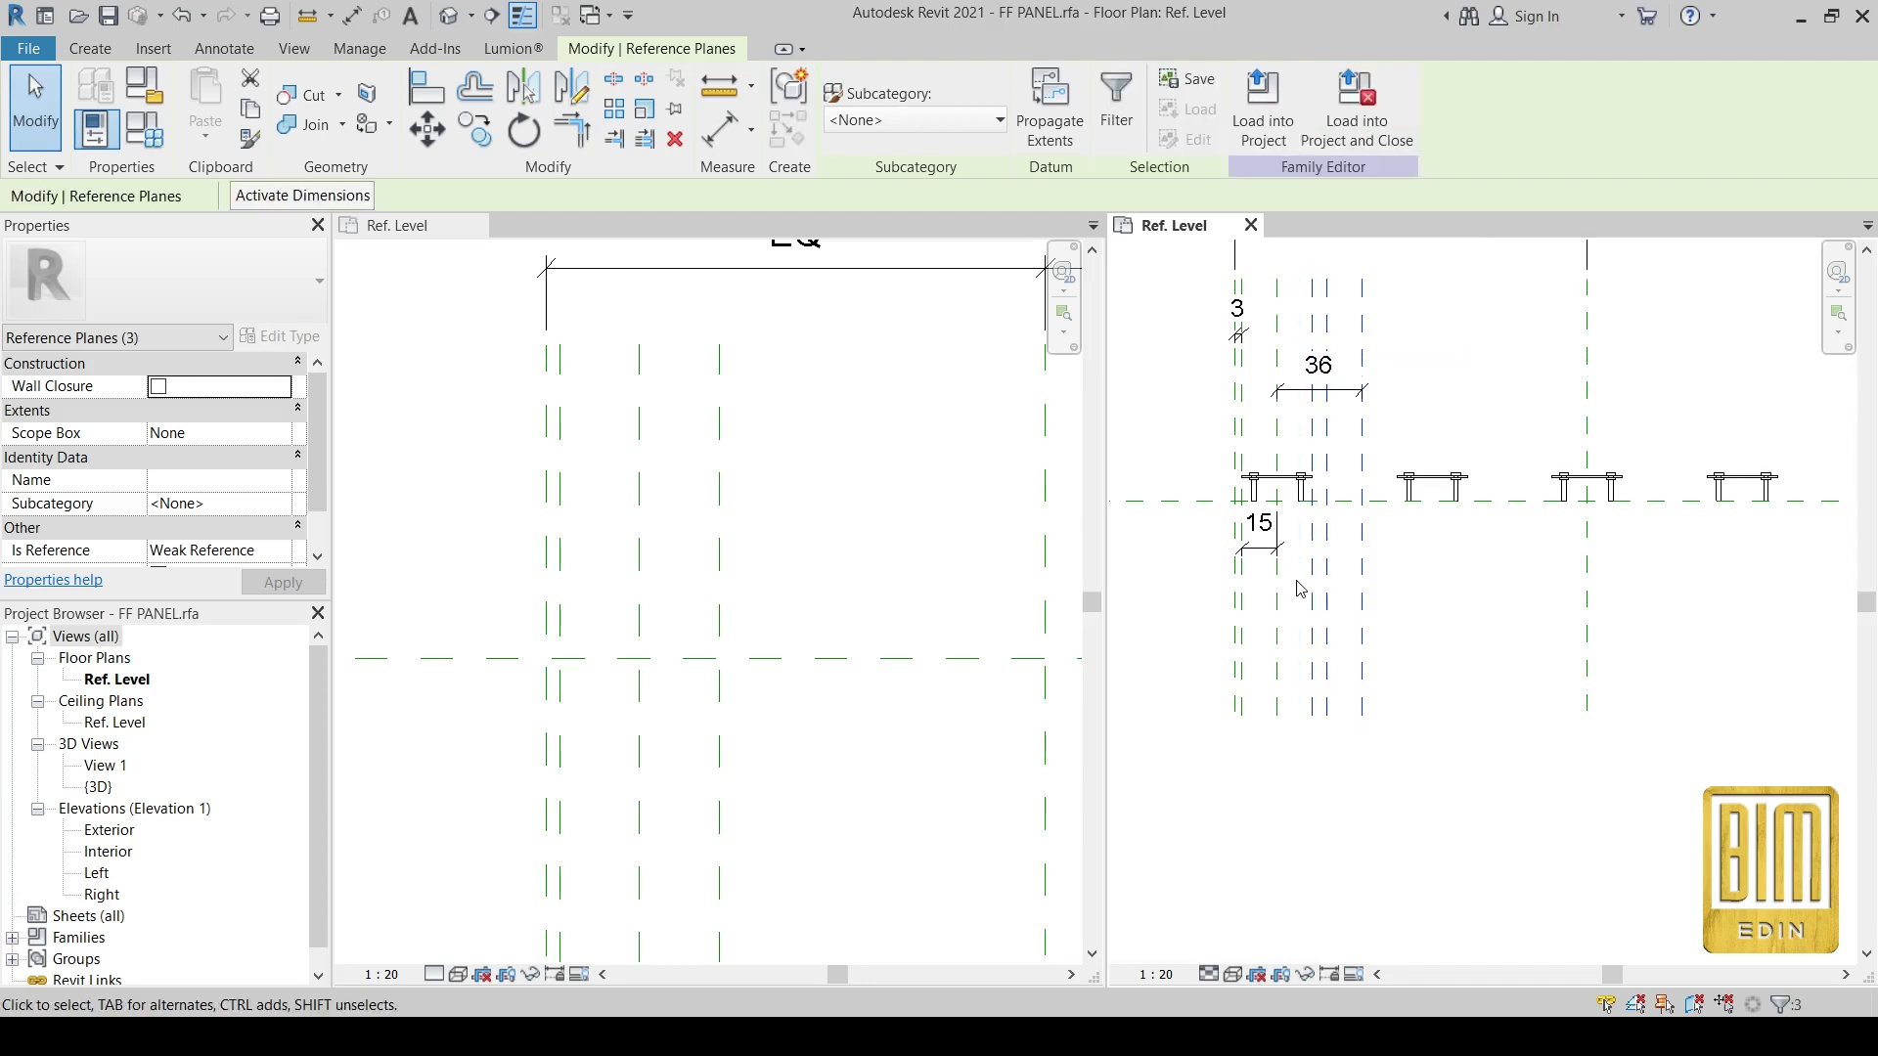
left_click(1264, 612, "ctrl")
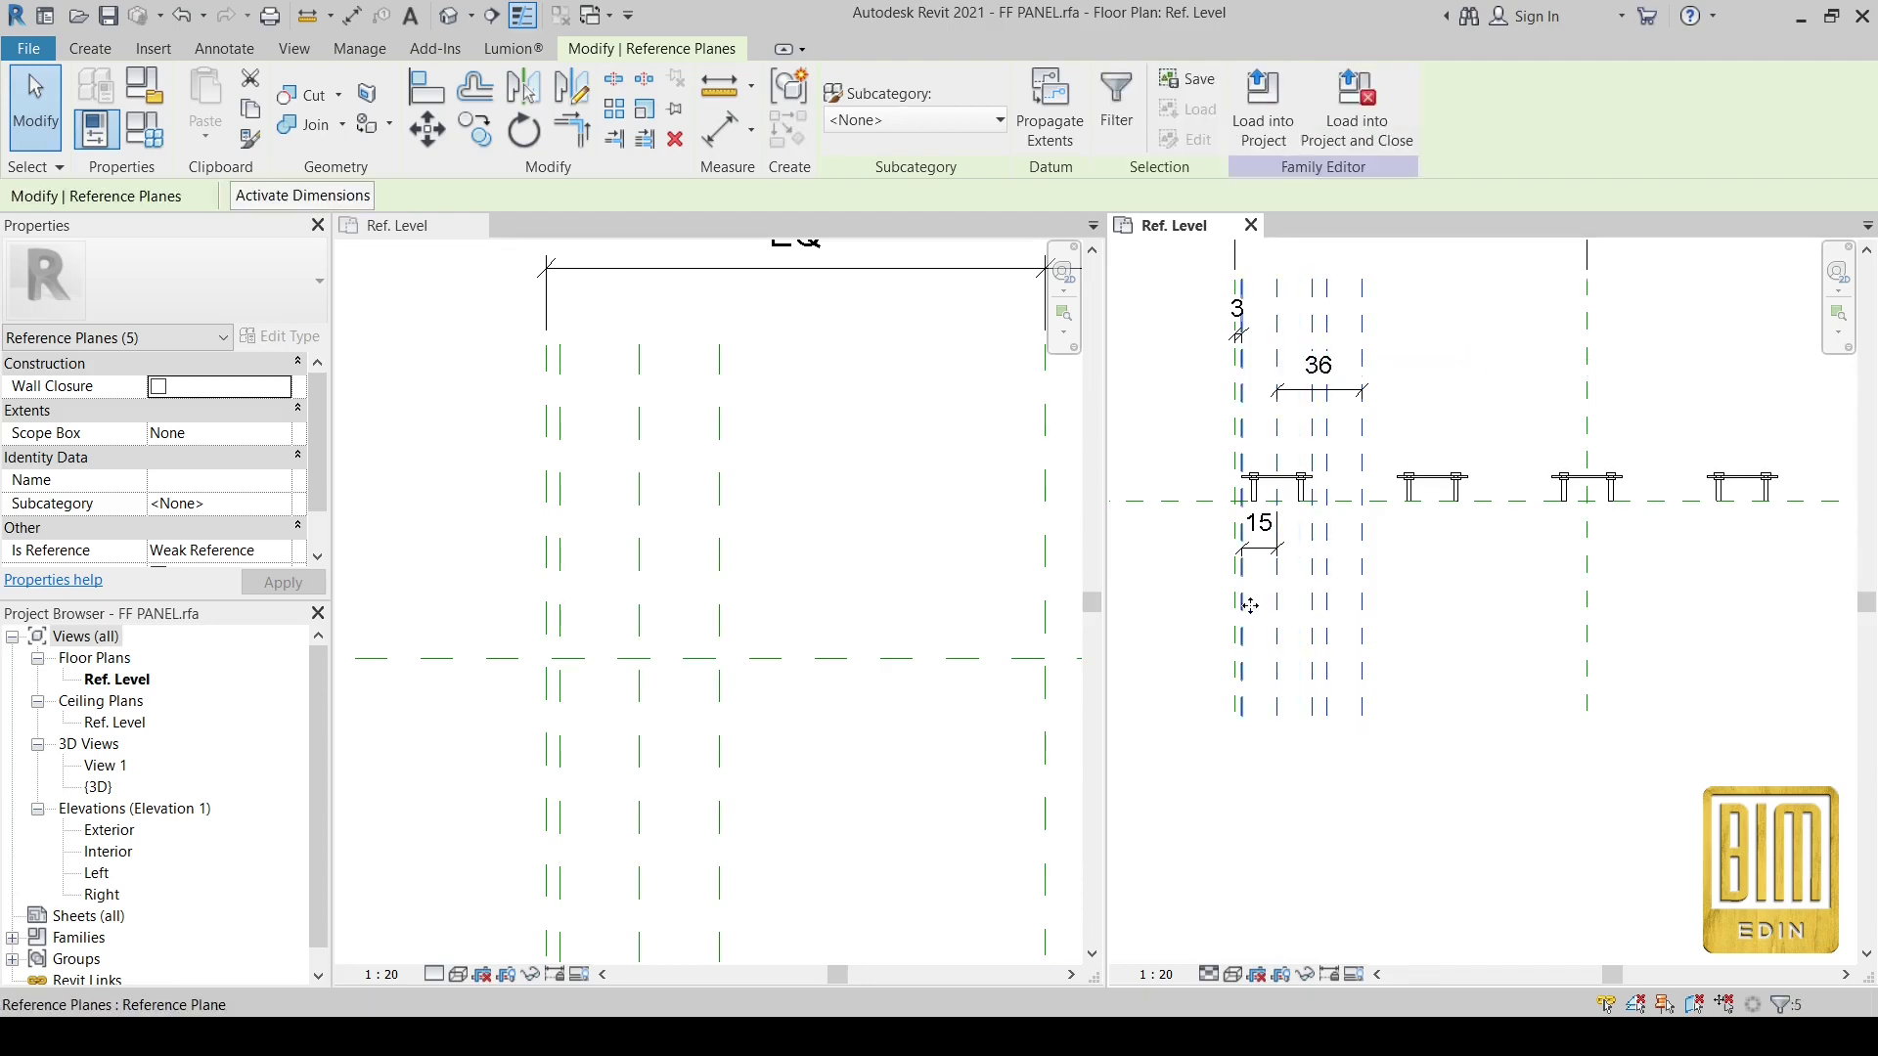
scroll(1185, 599, "down", 1)
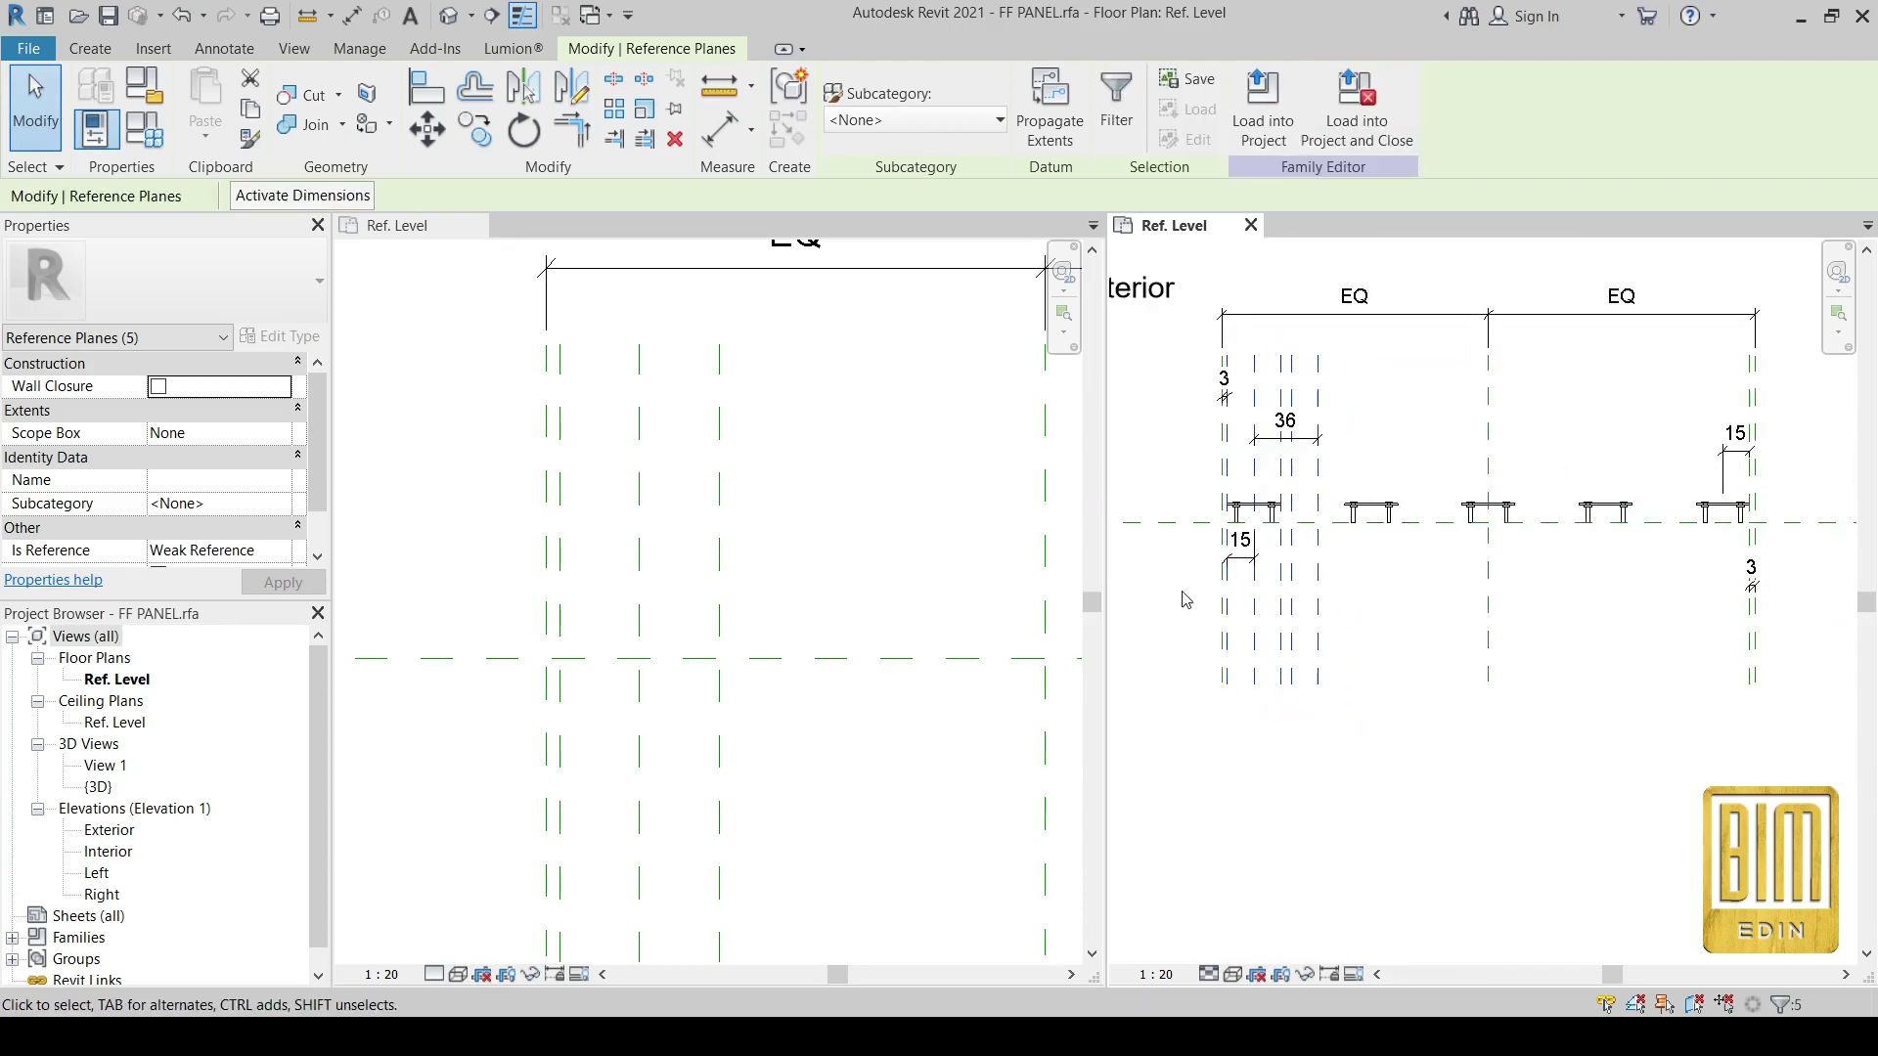
left_click(1749, 540, "ctrl")
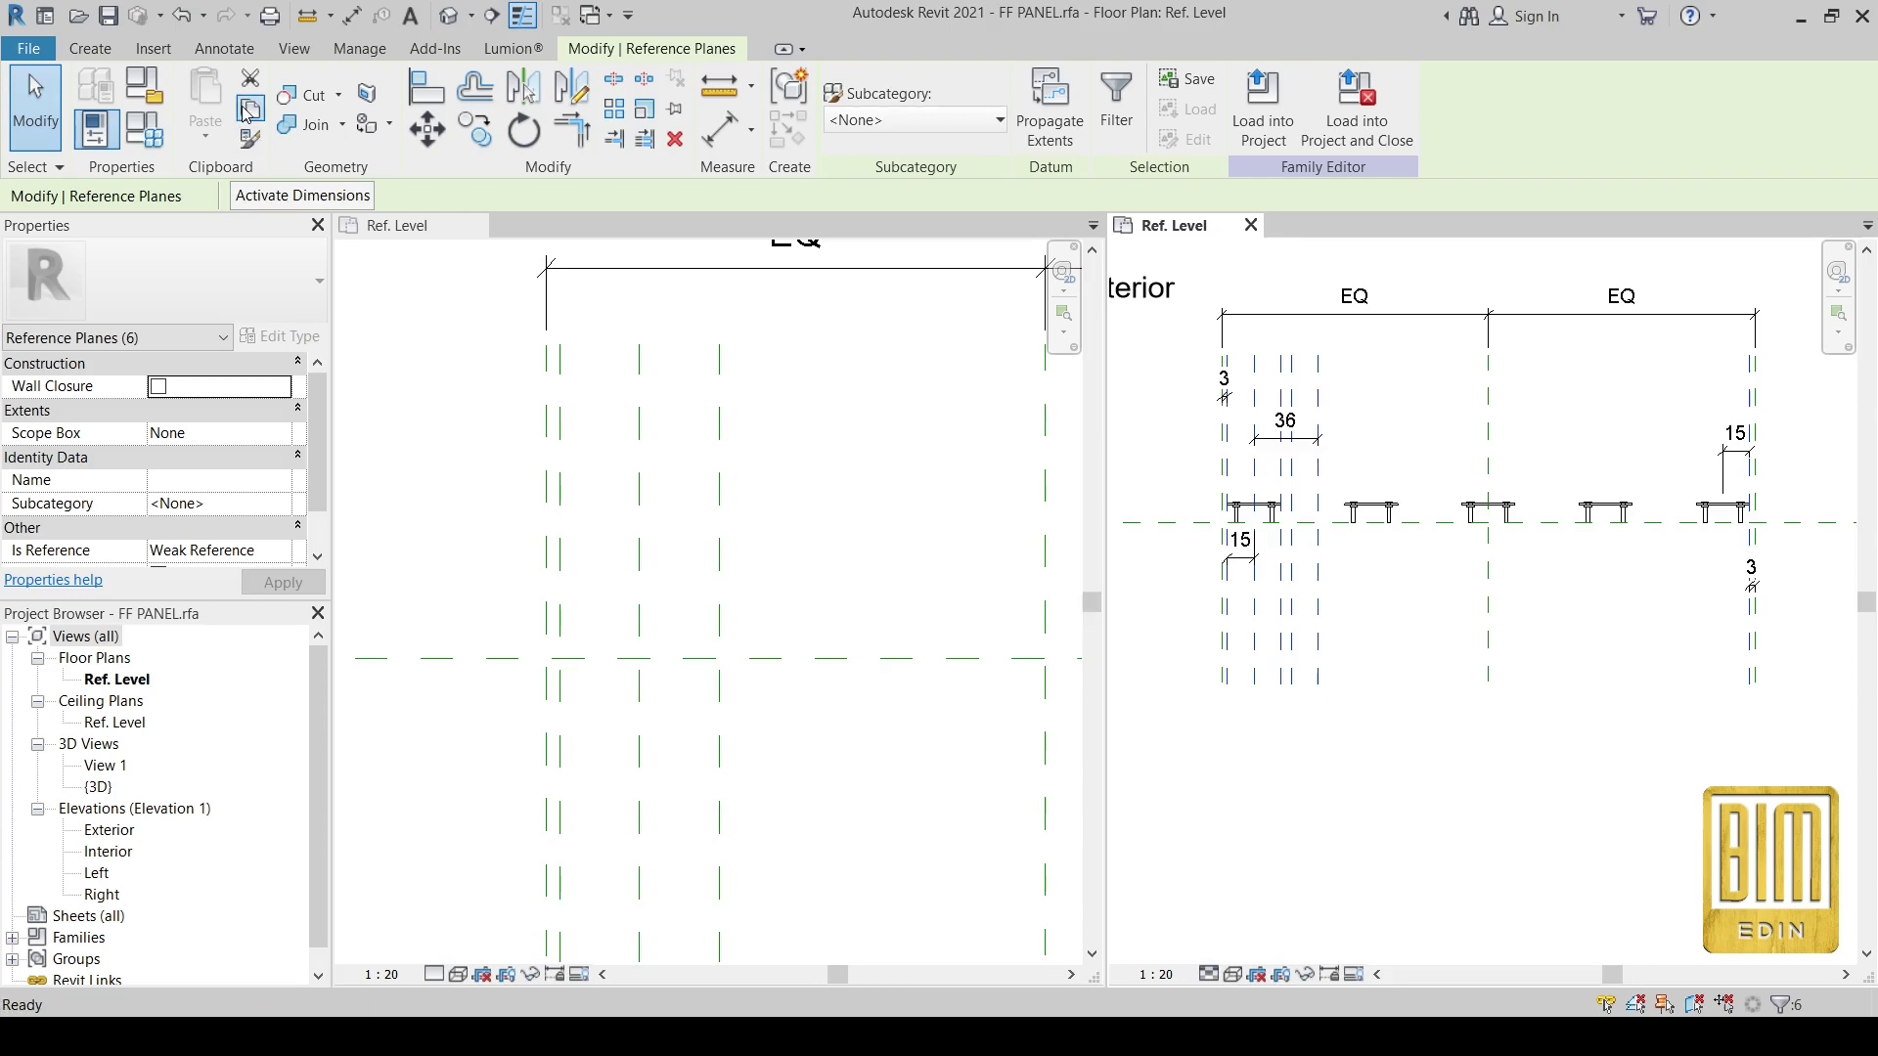
- Delete the extra reference planes from Family1's Ref. Level plan
left_click(795, 430)
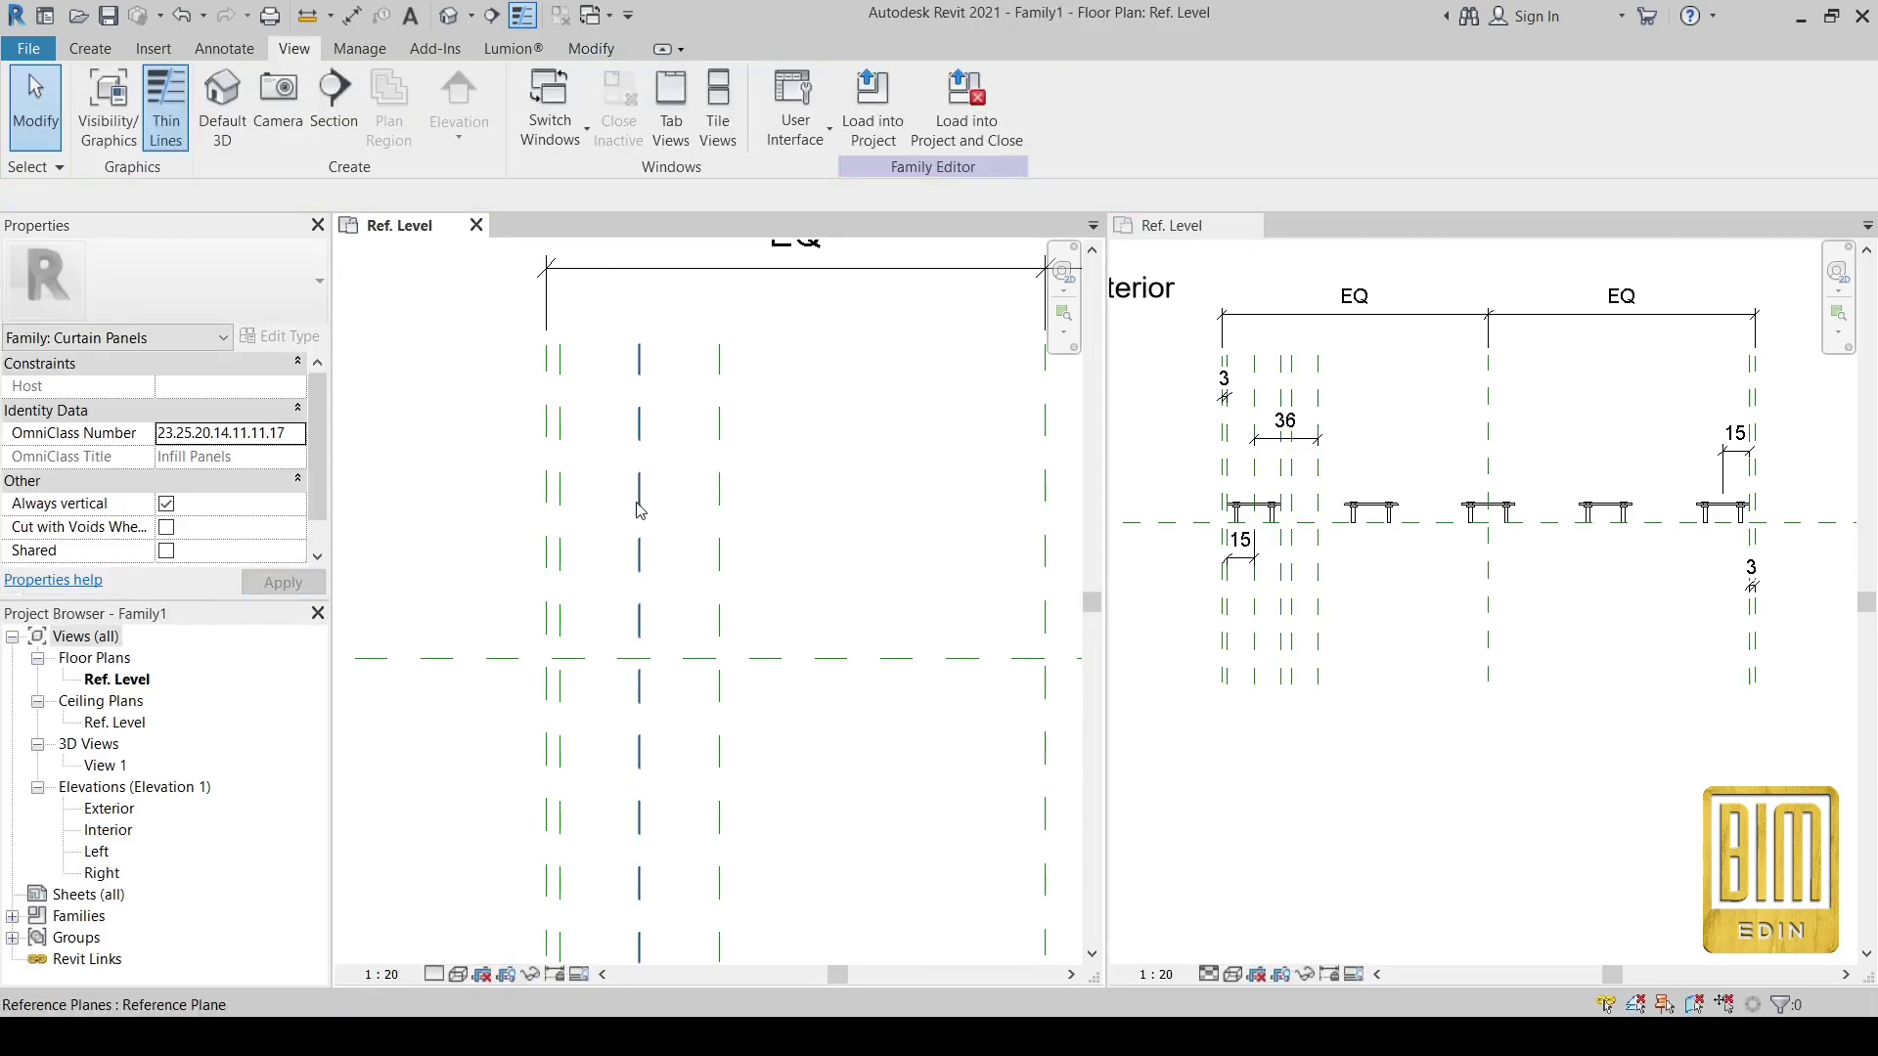
scroll(460, 384, "down", 2)
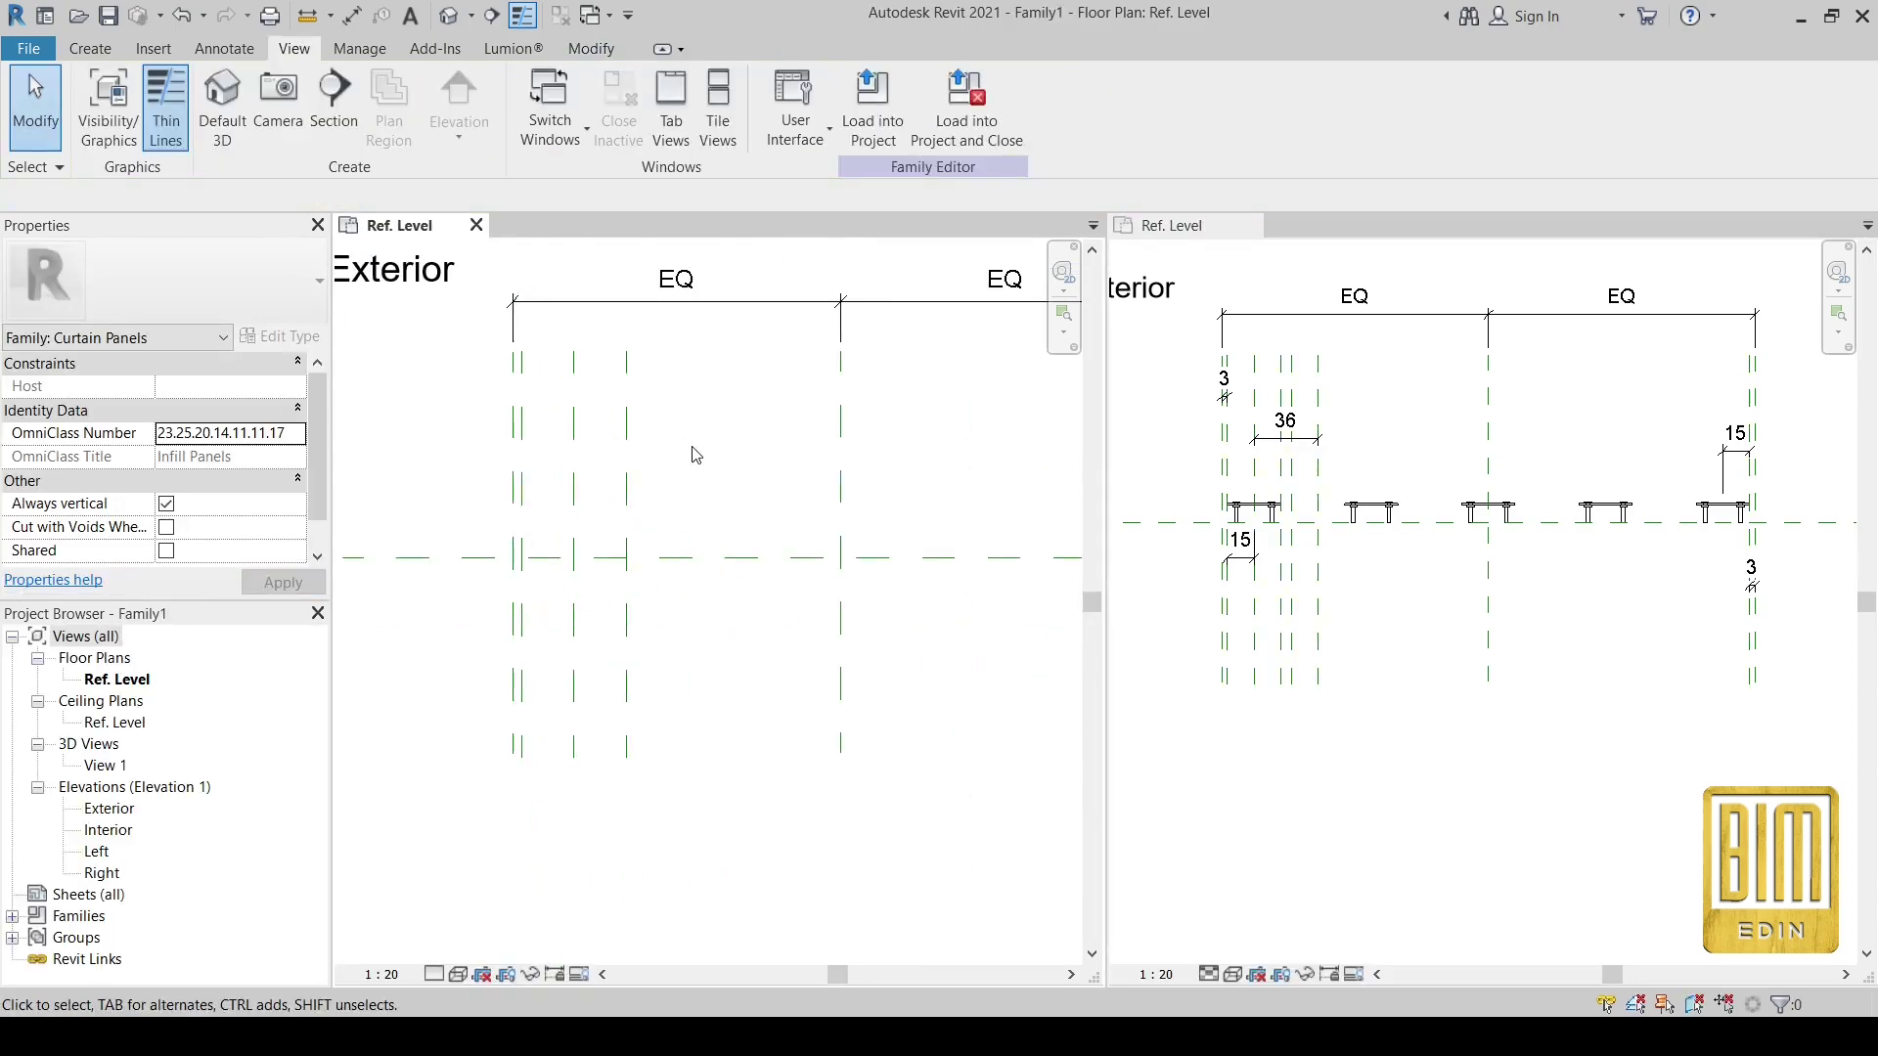
scroll(696, 456, "up", 1)
left_click_drag(693, 446, 466, 504)
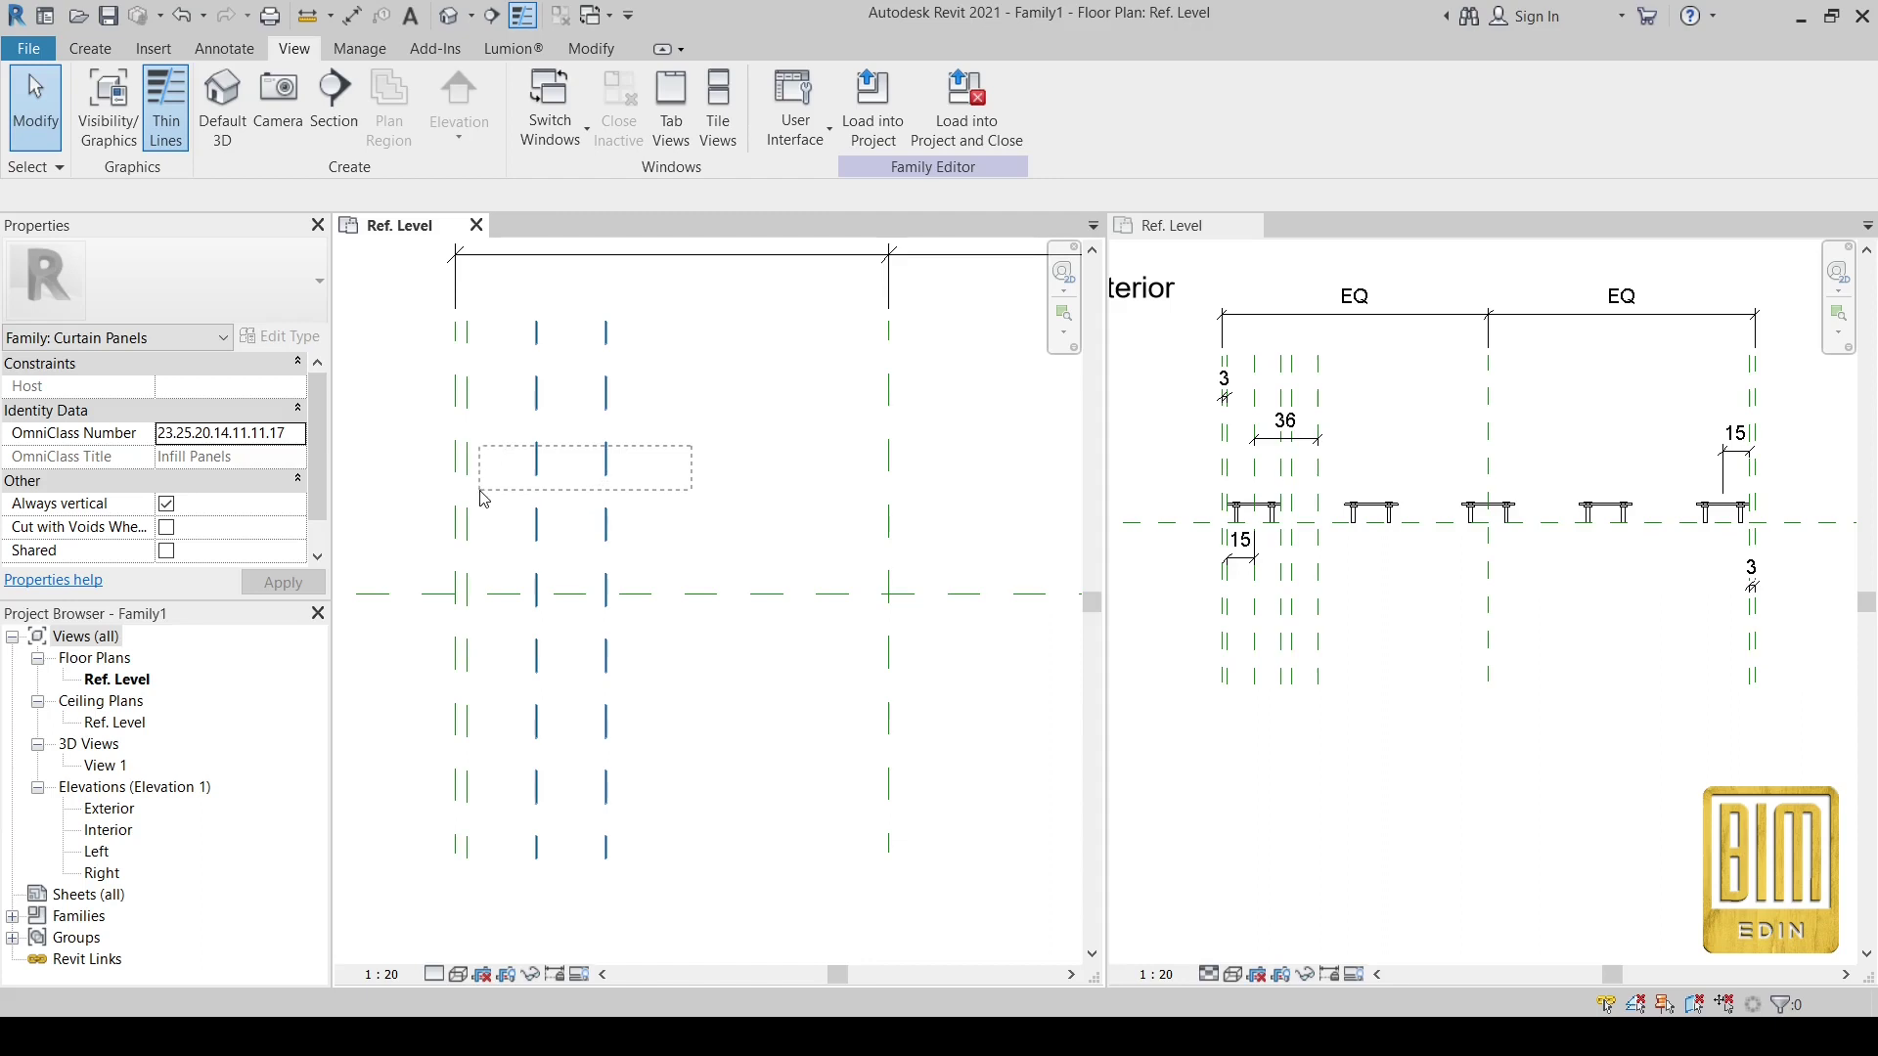
right_click(705, 455)
left_click(755, 648)
scroll(587, 518, "down", 3)
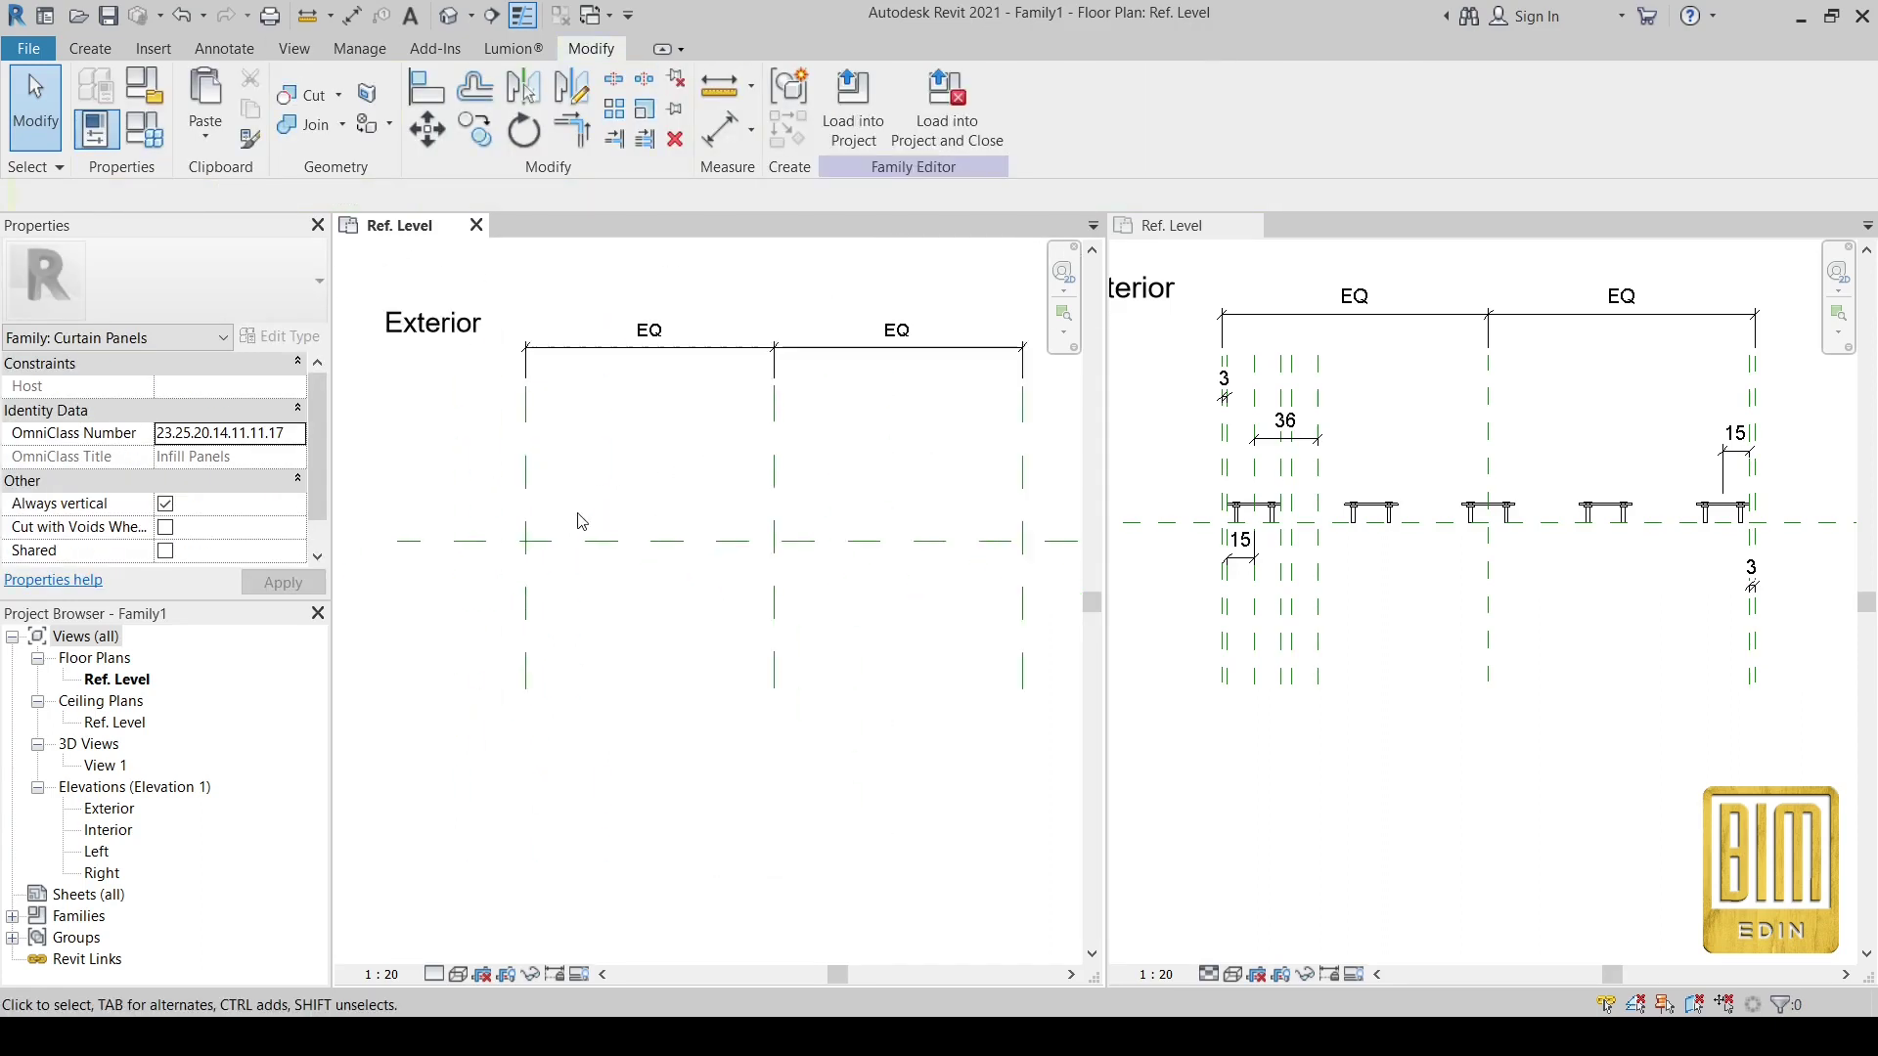
scroll(548, 514, "down", 2)
scroll(646, 512, "up", 2)
scroll(541, 513, "down", 1)
scroll(540, 514, "up", 1)
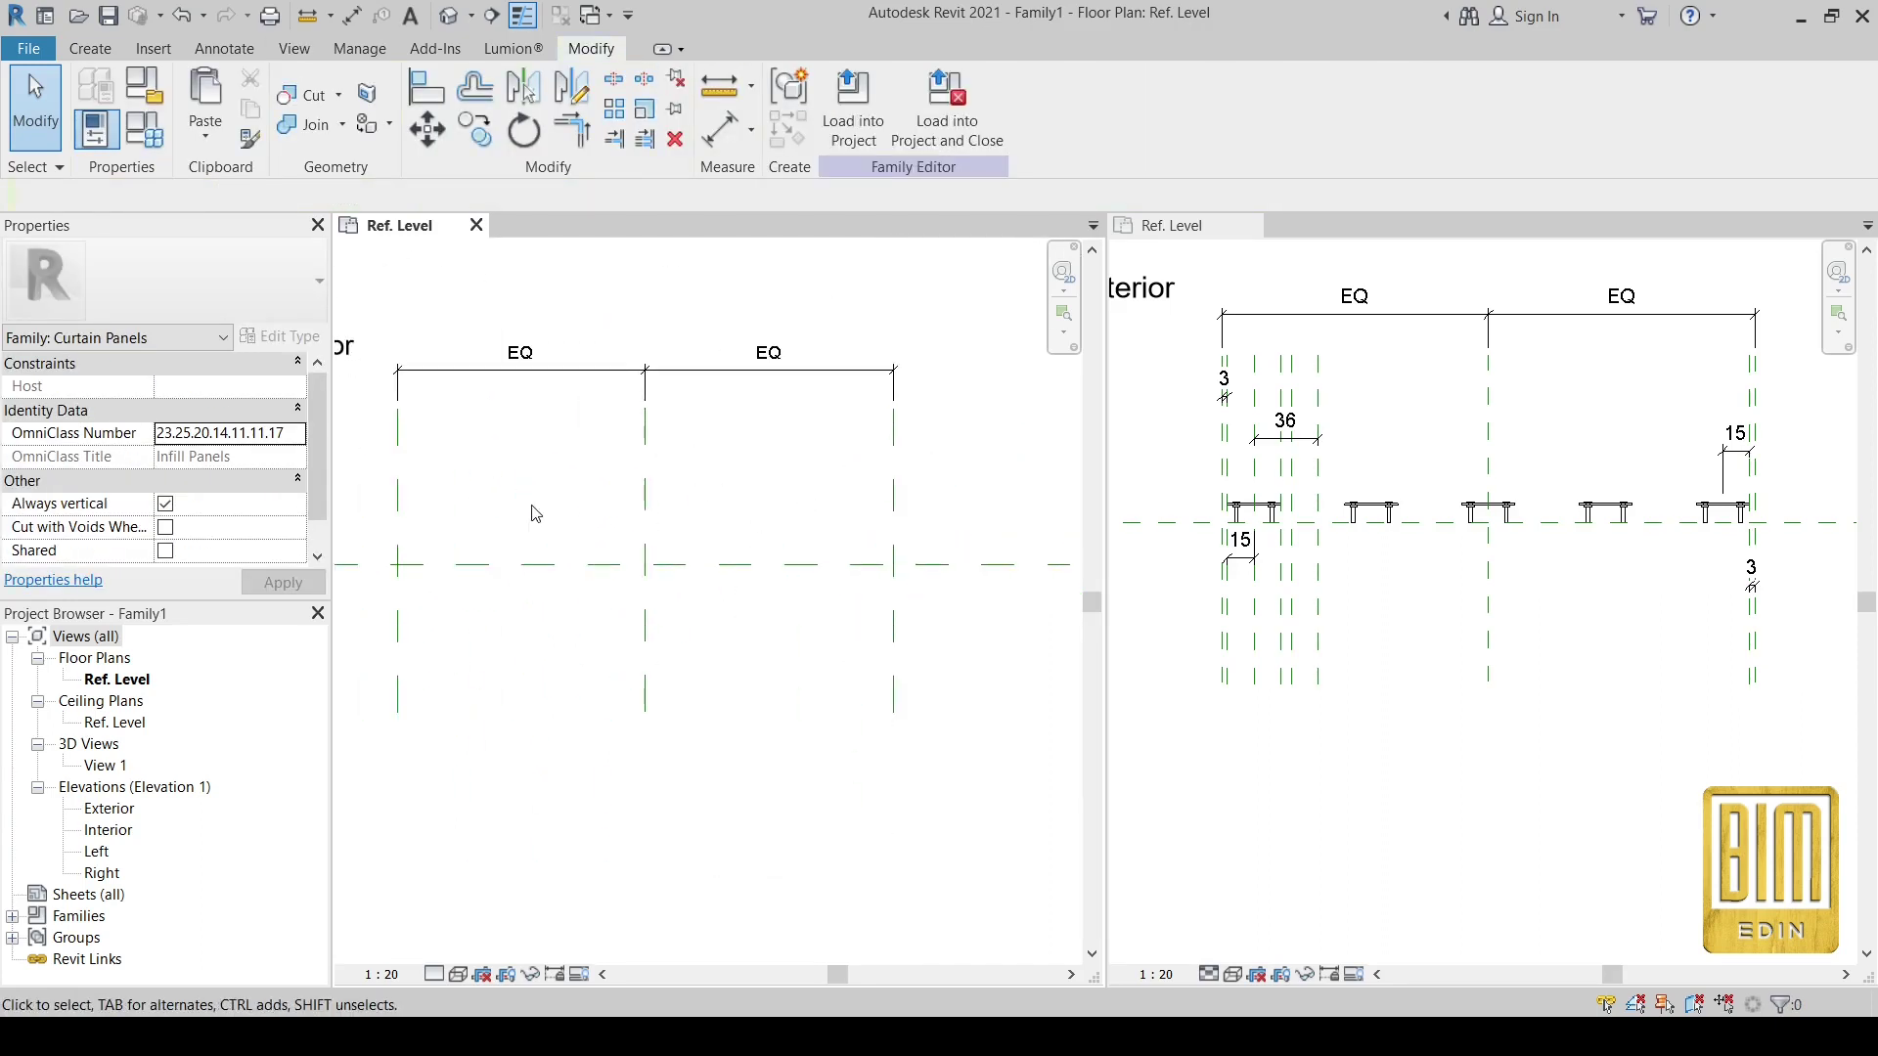
scroll(537, 513, "up", 1)
scroll(536, 513, "up", 1)
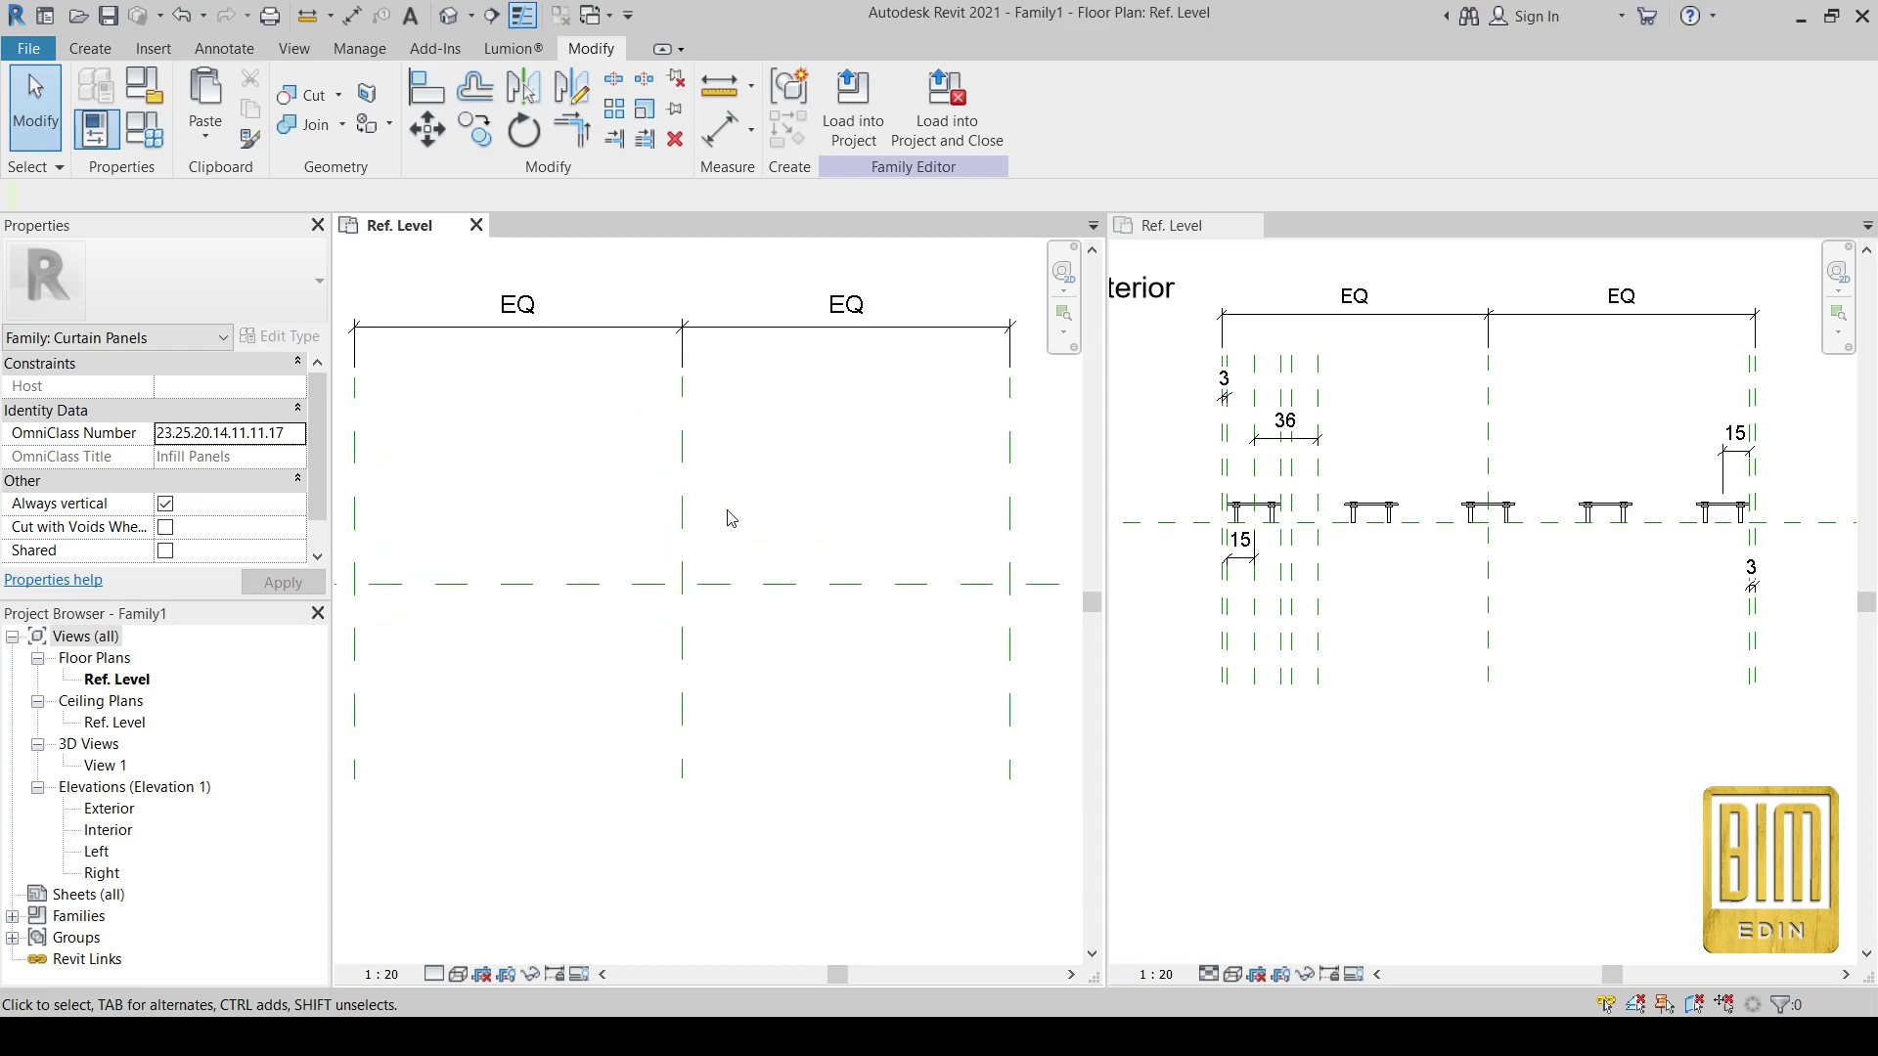
scroll(732, 519, "down", 1)
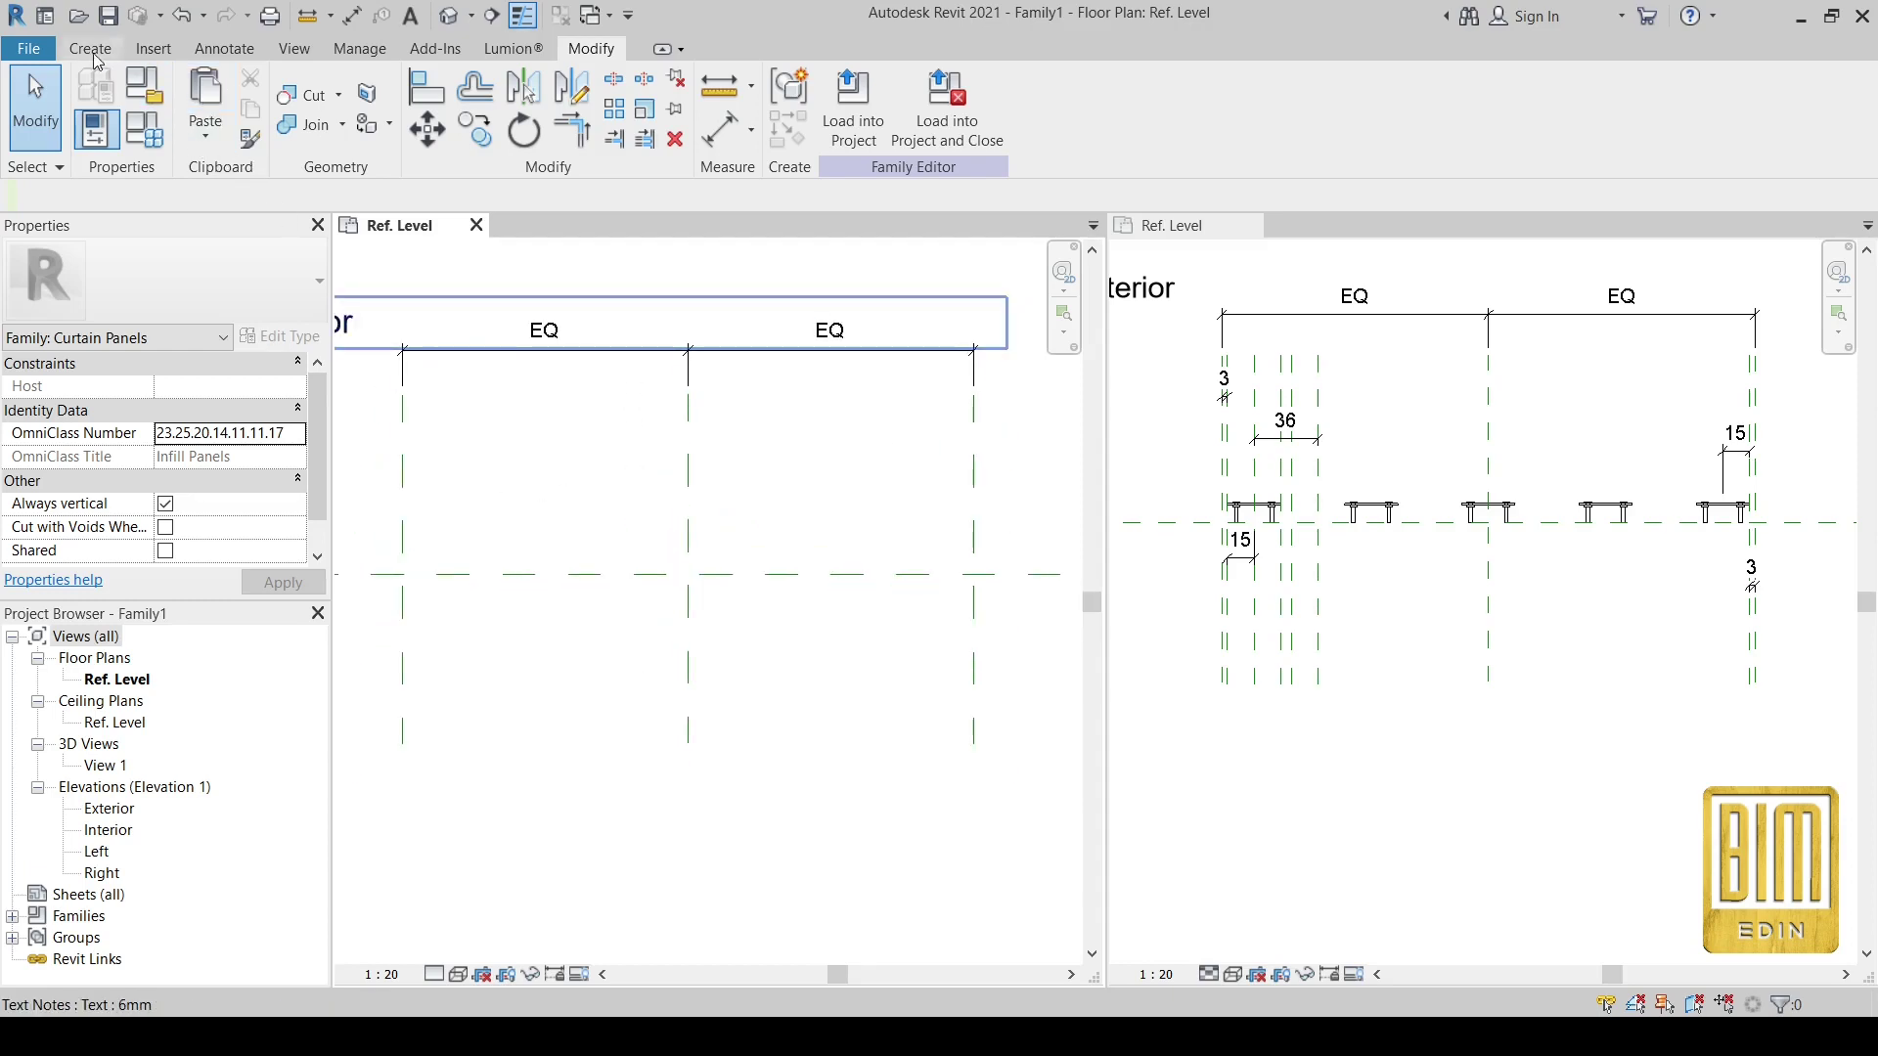
- Paste the copied planes and EQ dimensions Aligned to Same Place in Family1
left_click(205, 135)
left_click(272, 325)
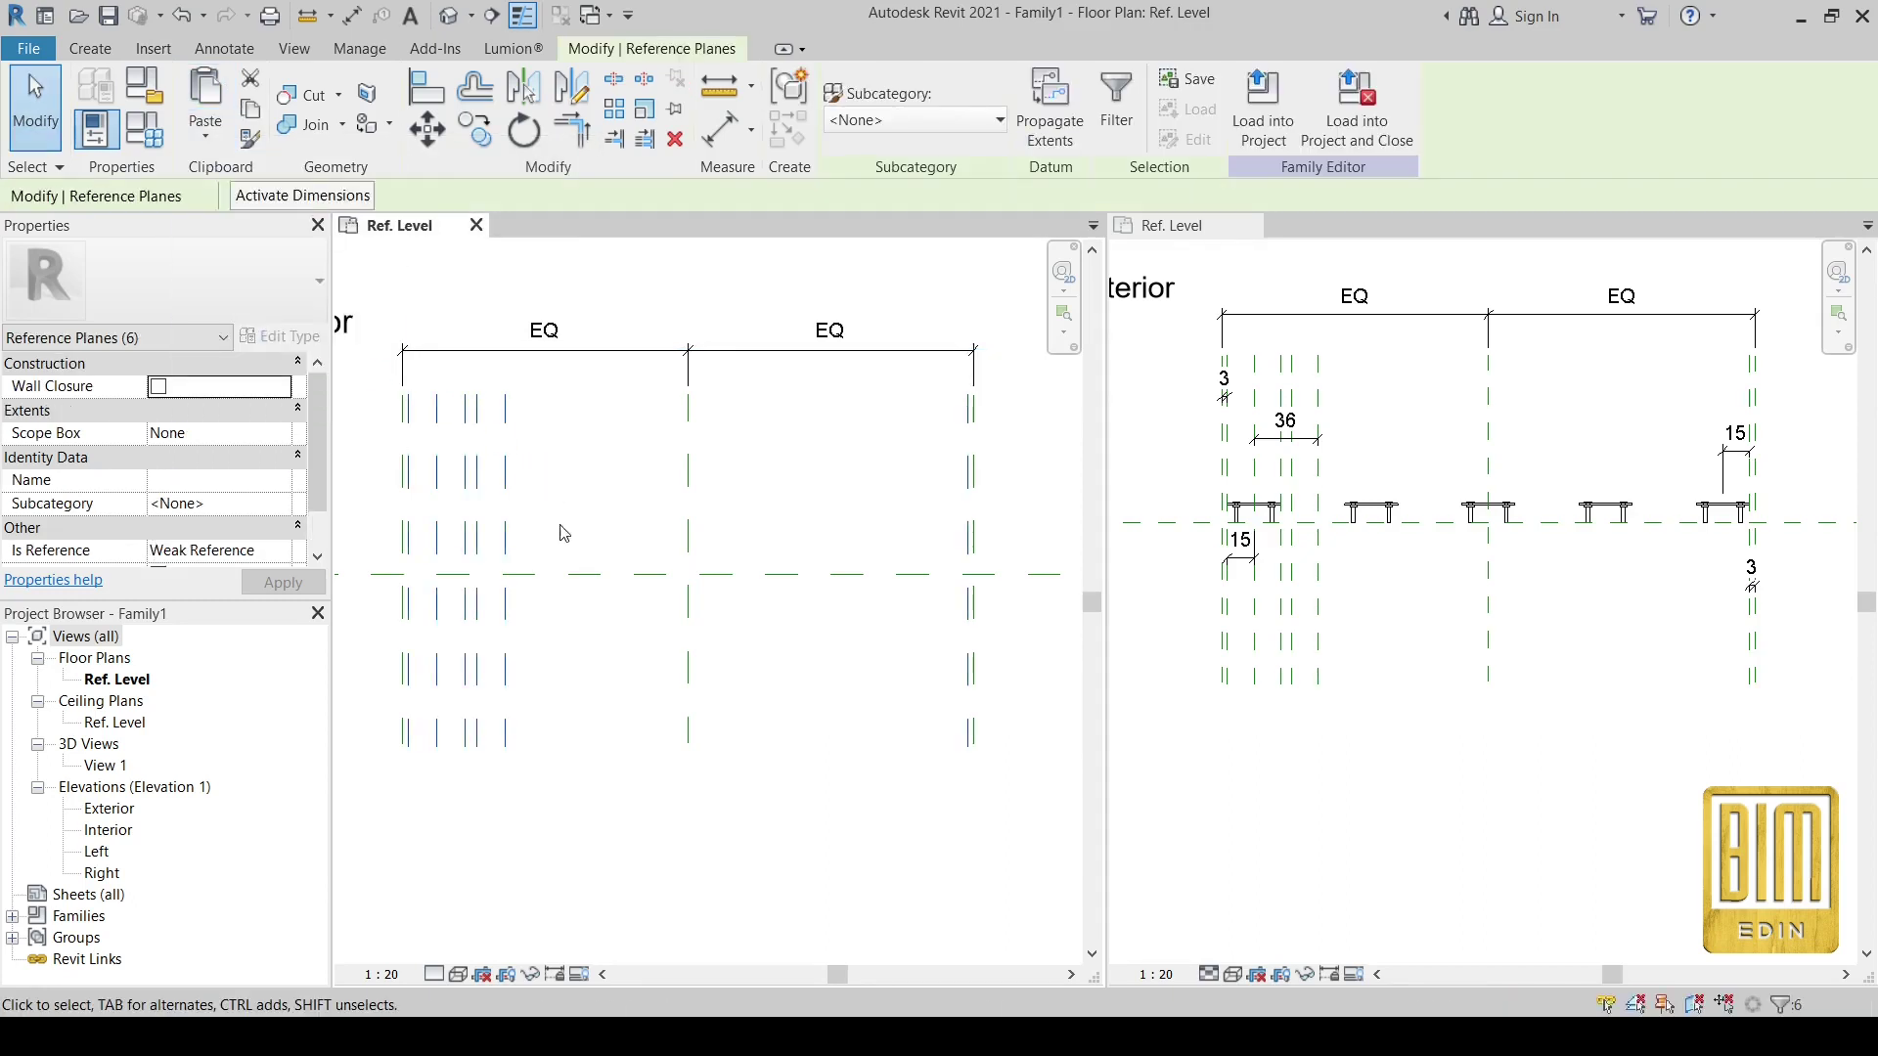
left_click(609, 671)
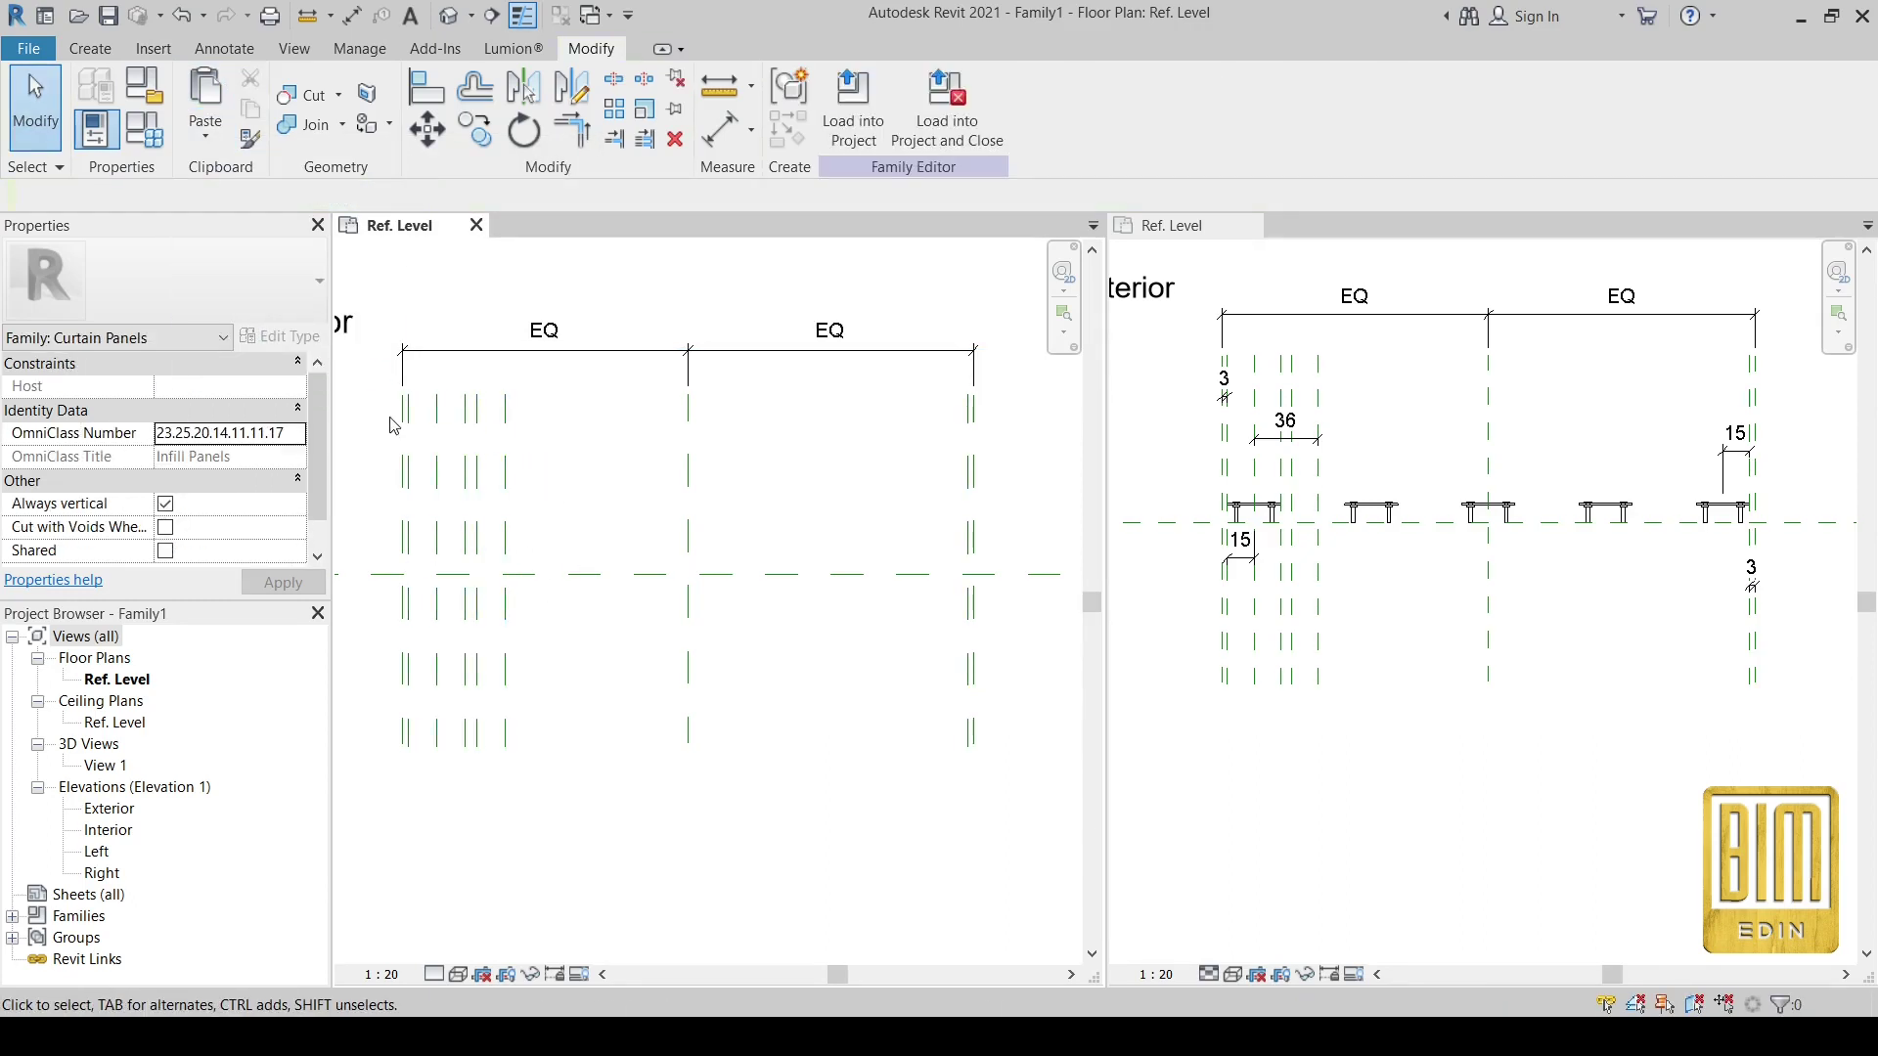
- Place a 30 aligned dimension between the left outer reference plane pair
scroll(384, 435, "up", 2)
scroll(396, 448, "up", 2)
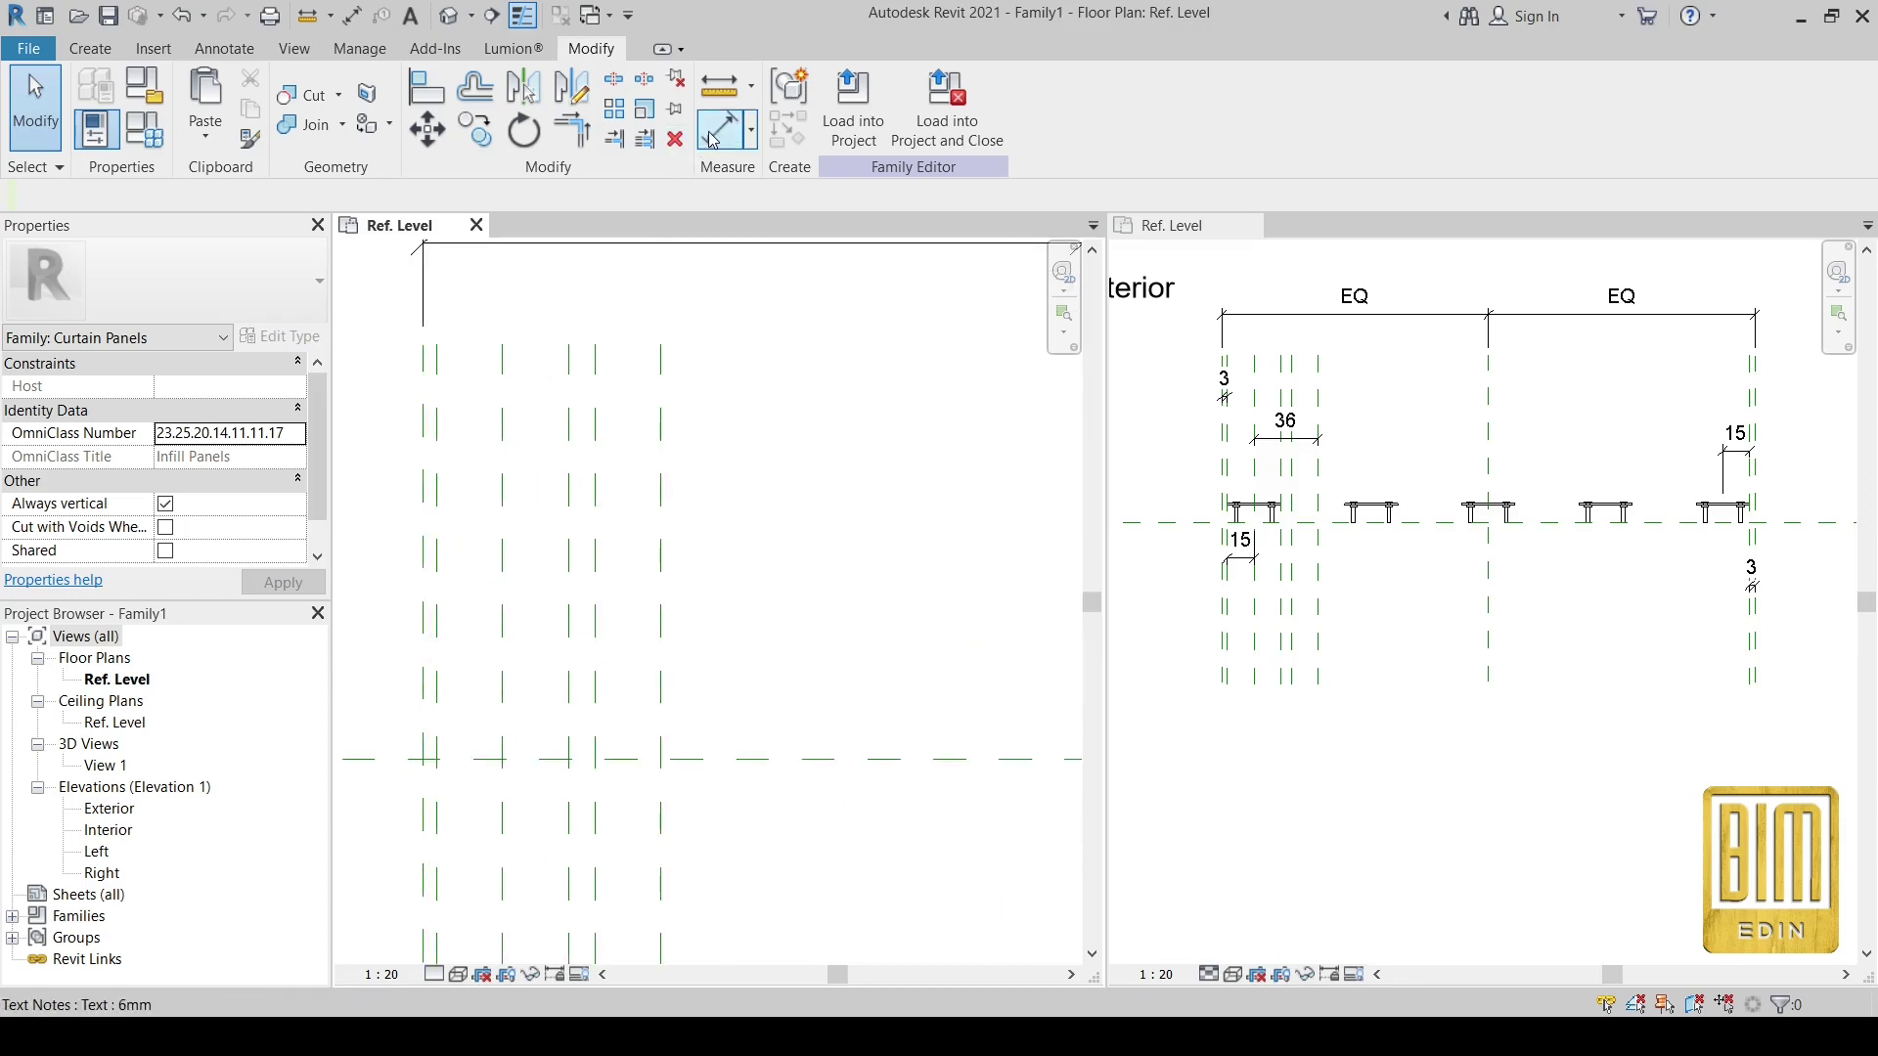
left_click(427, 430)
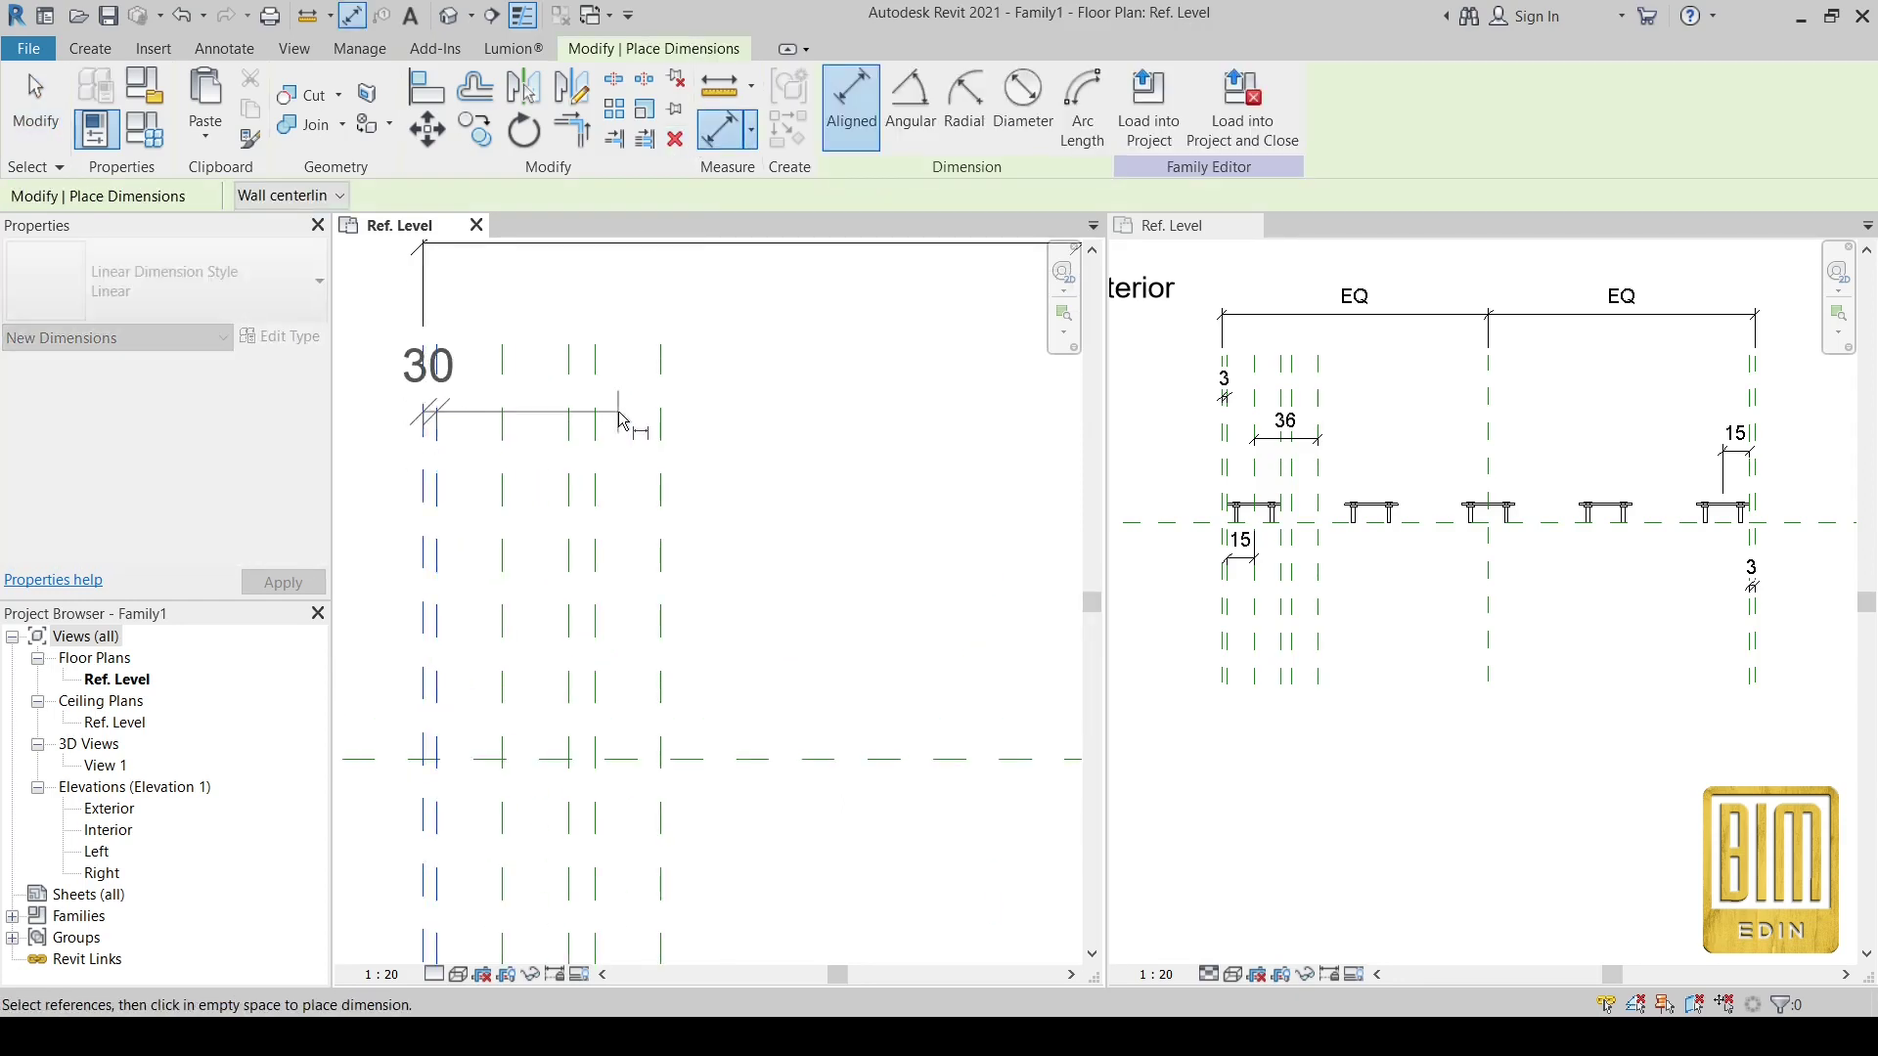
scroll(629, 421, "down", 2)
scroll(394, 477, "up", 2)
left_click(398, 487)
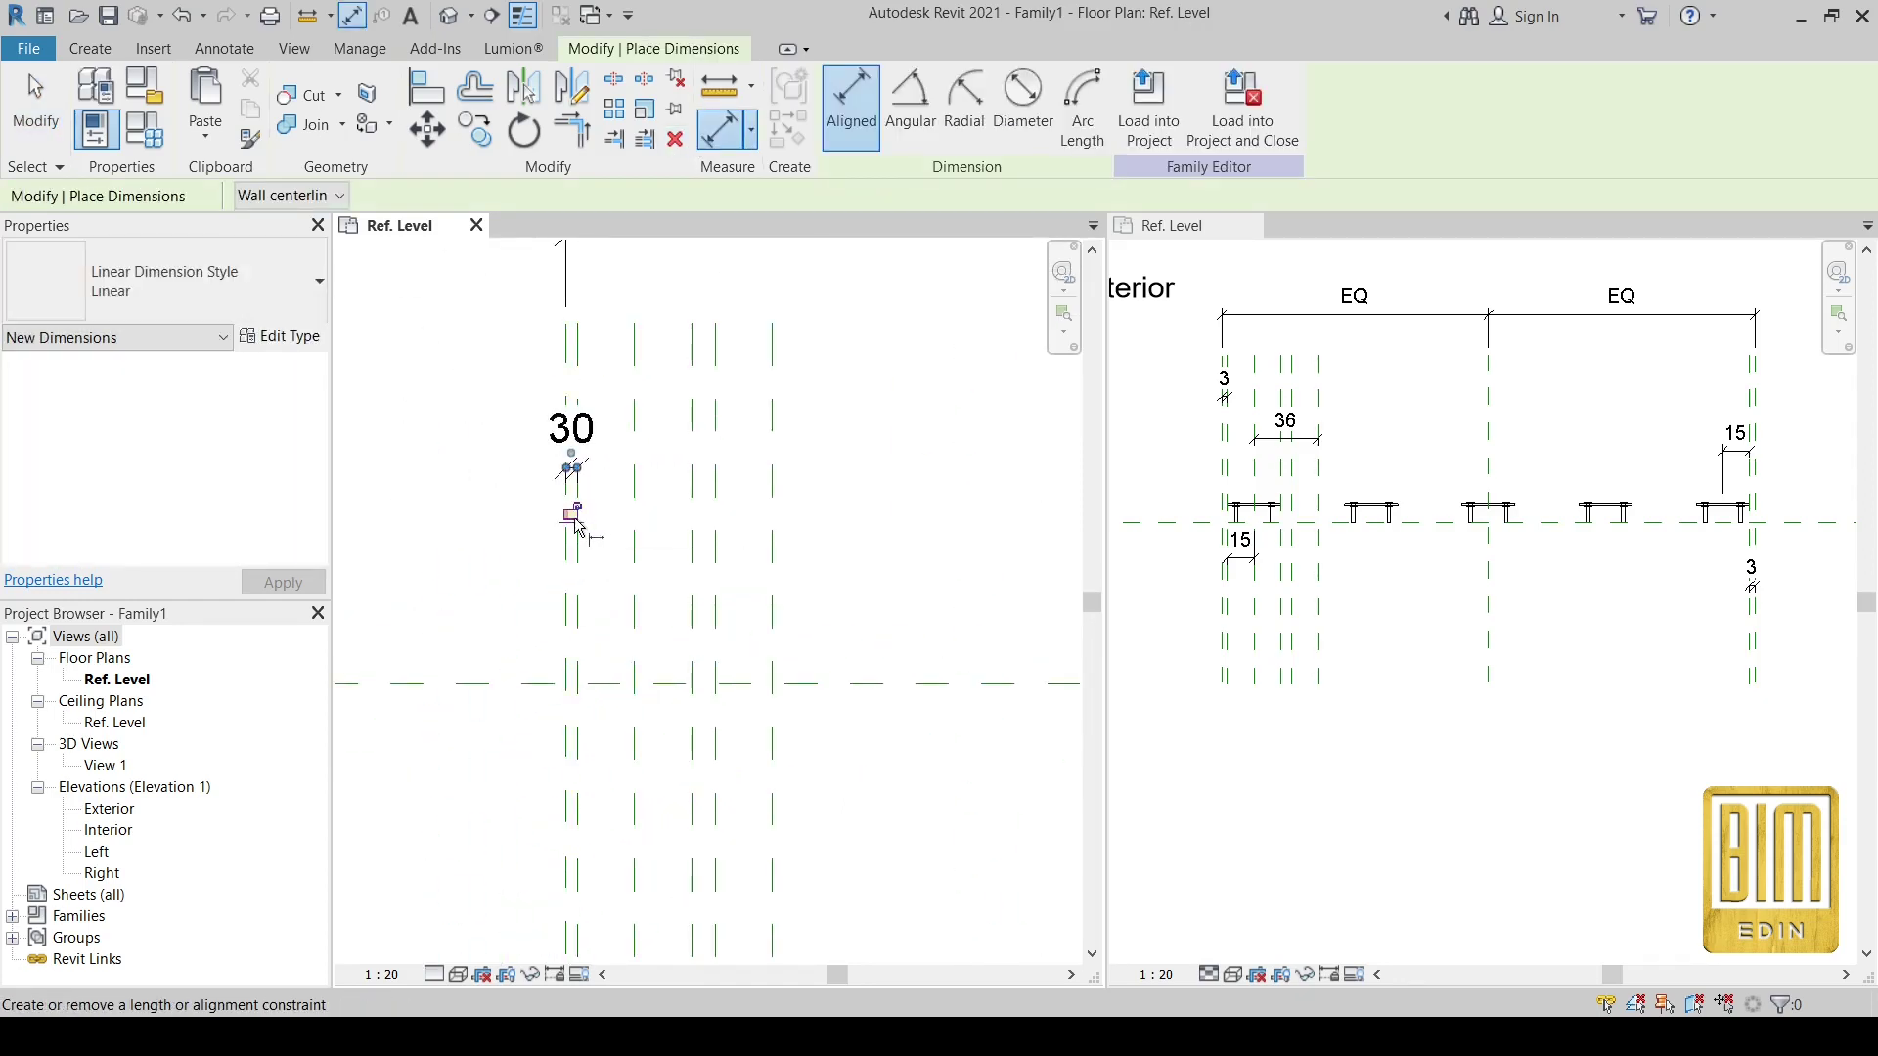
- Place a 30 aligned dimension between the right outer reference plane pair
scroll(396, 510, "down", 3)
scroll(396, 509, "down", 1)
scroll(855, 485, "up", 1)
scroll(853, 497, "up", 1)
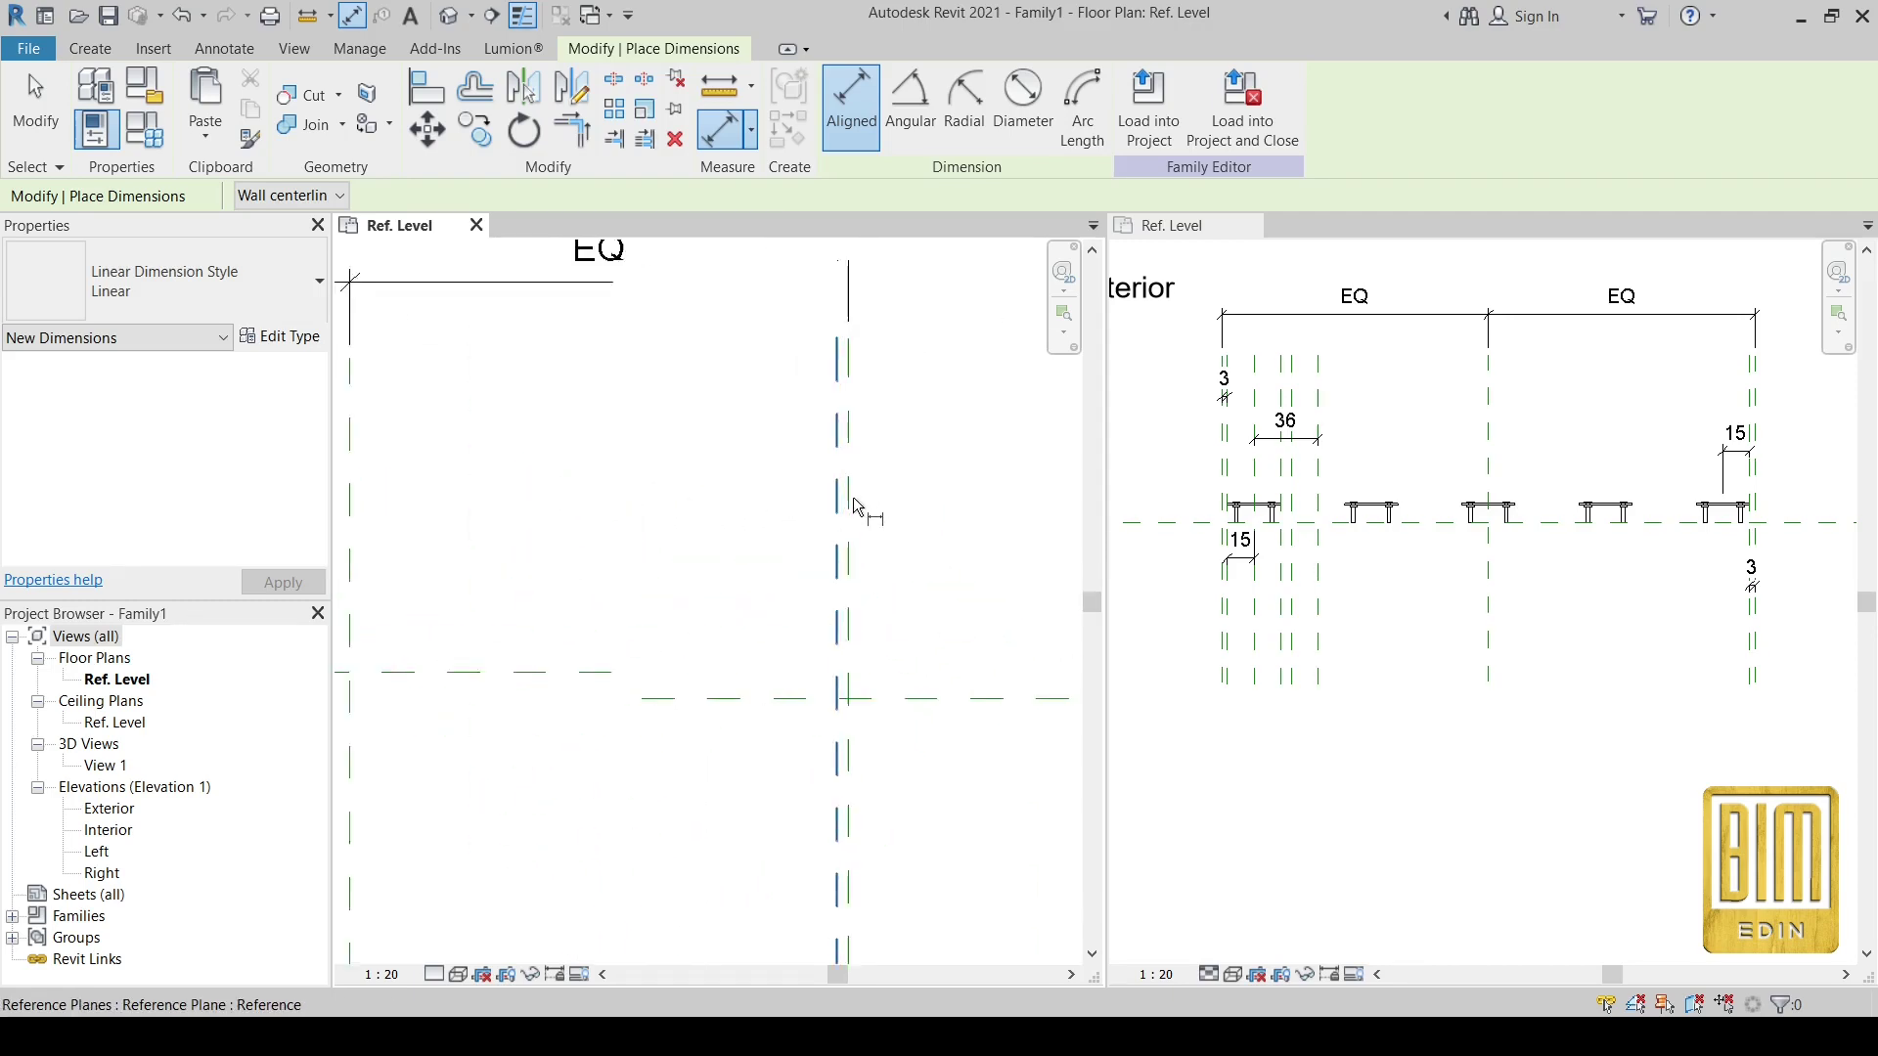
scroll(855, 510, "up", 1)
left_click(851, 514)
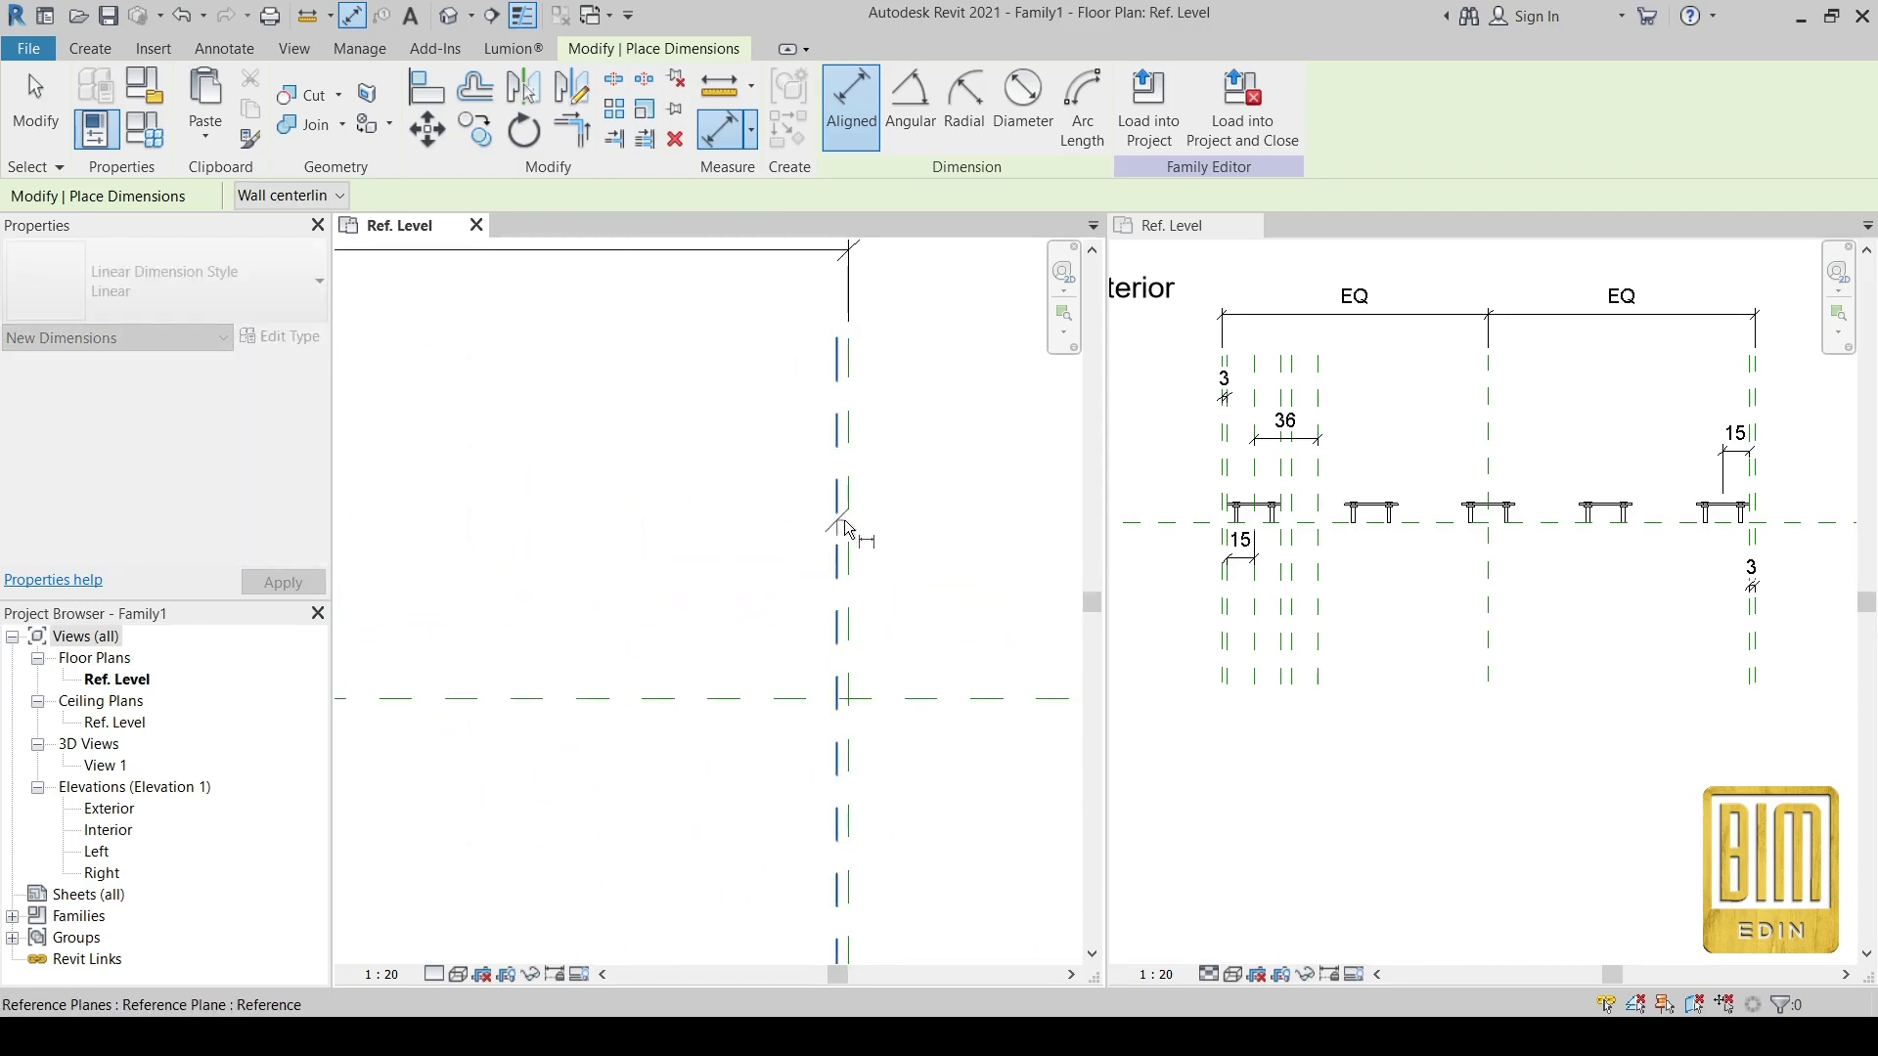
scroll(851, 524, "down", 2)
scroll(968, 500, "down", 2)
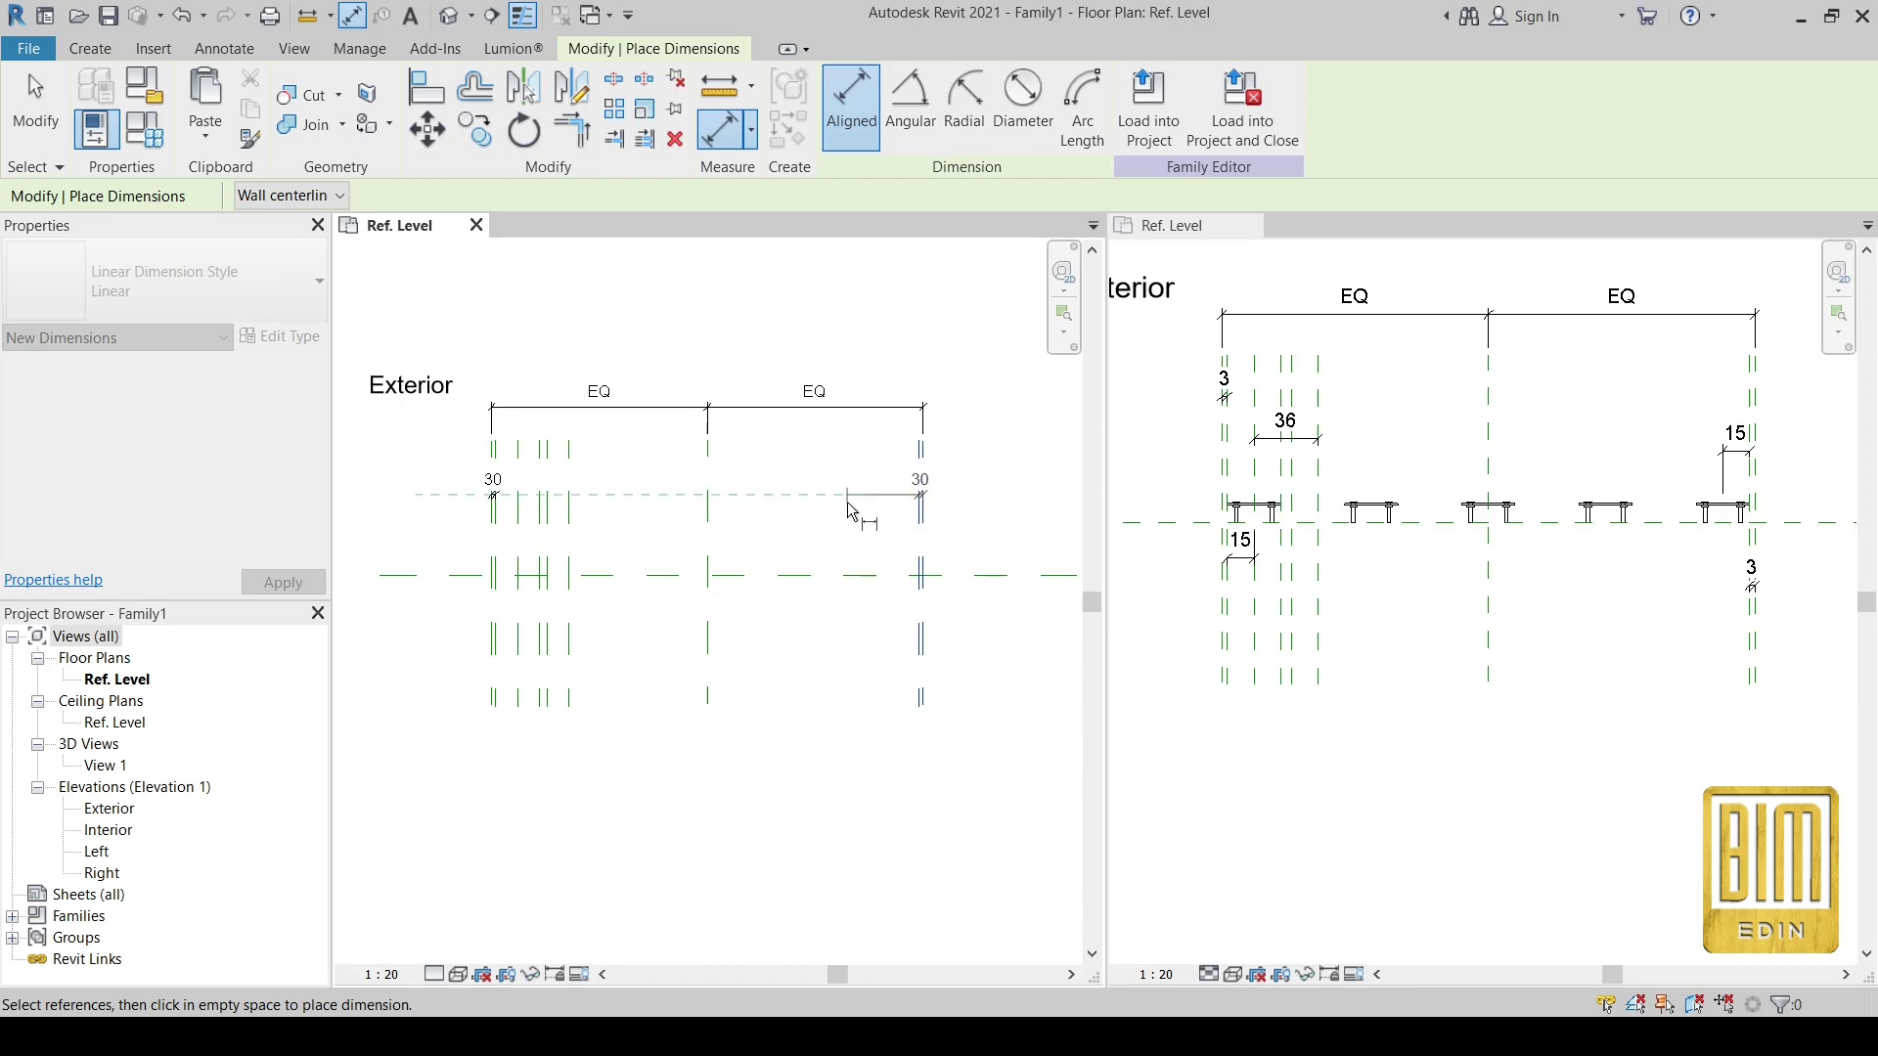
left_click(883, 515)
scroll(880, 509, "up", 2)
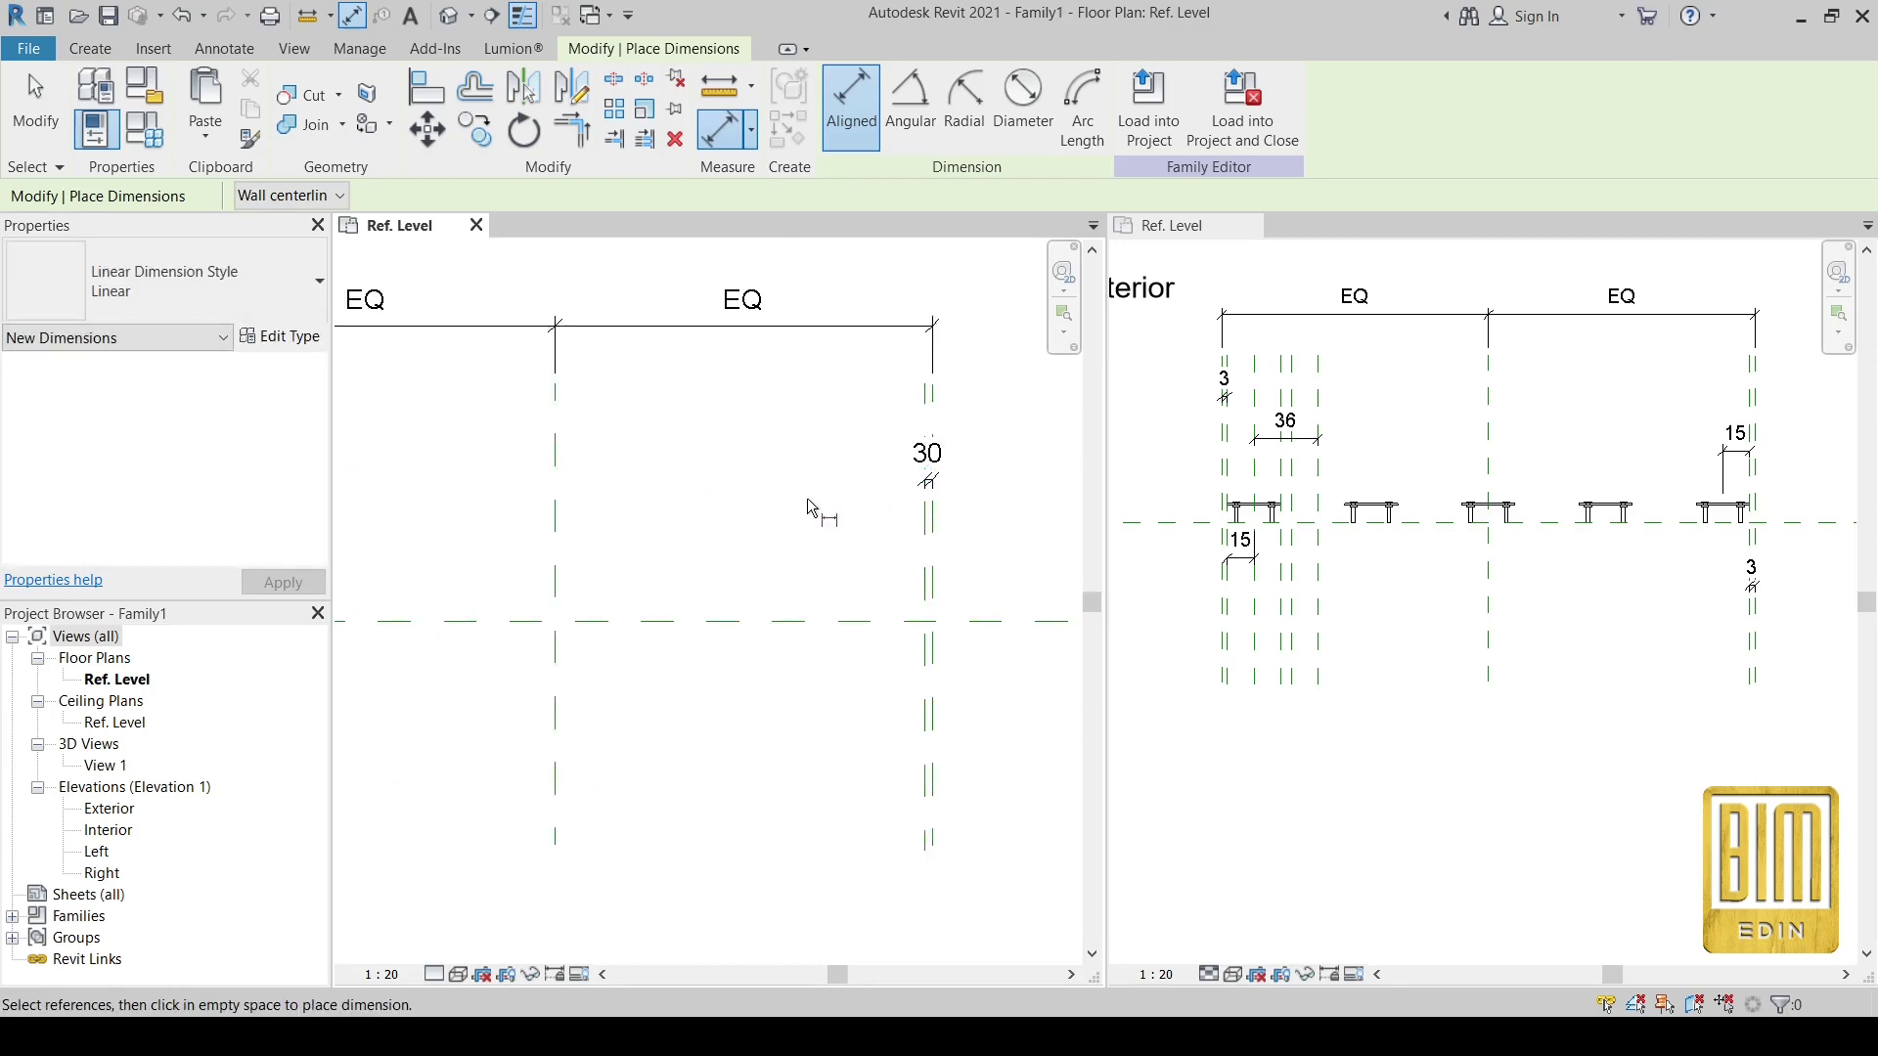
- Set project length units (UN) to Centimeters rounded to 2 decimal places
key("u")
key("n")
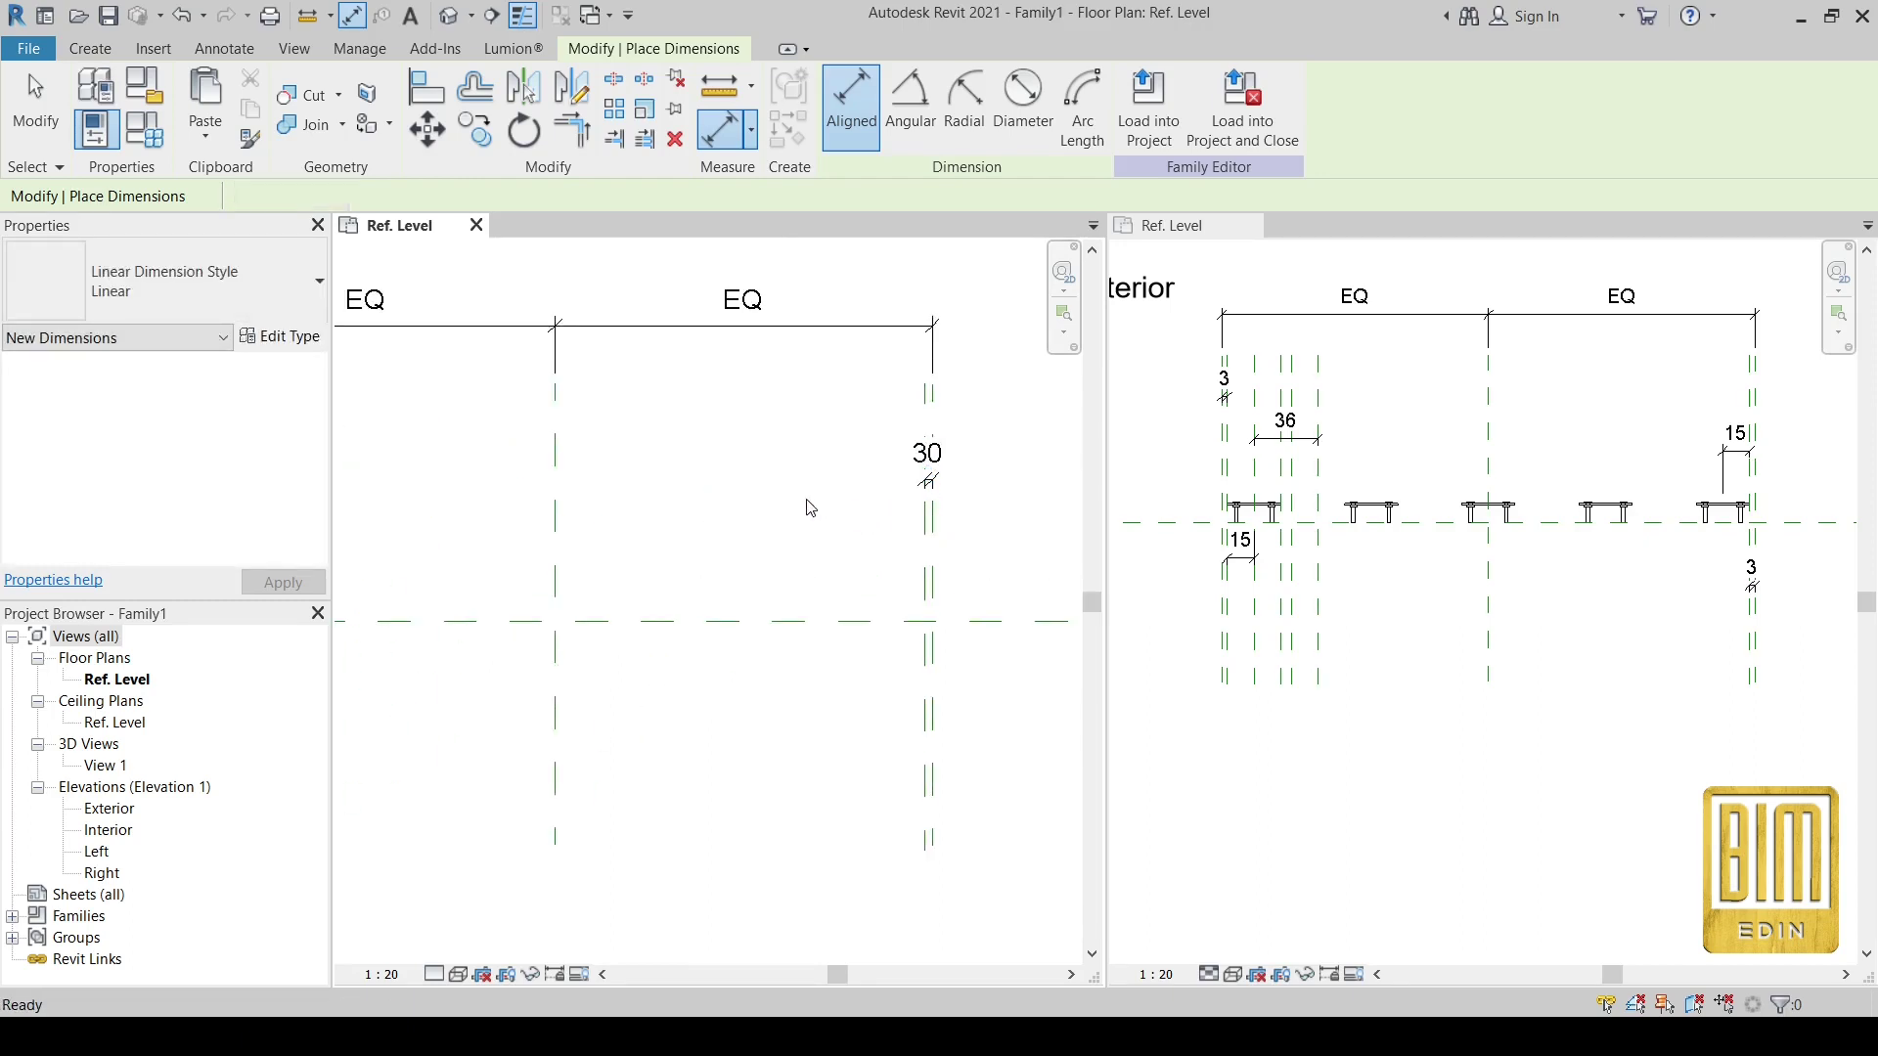
left_click(999, 396)
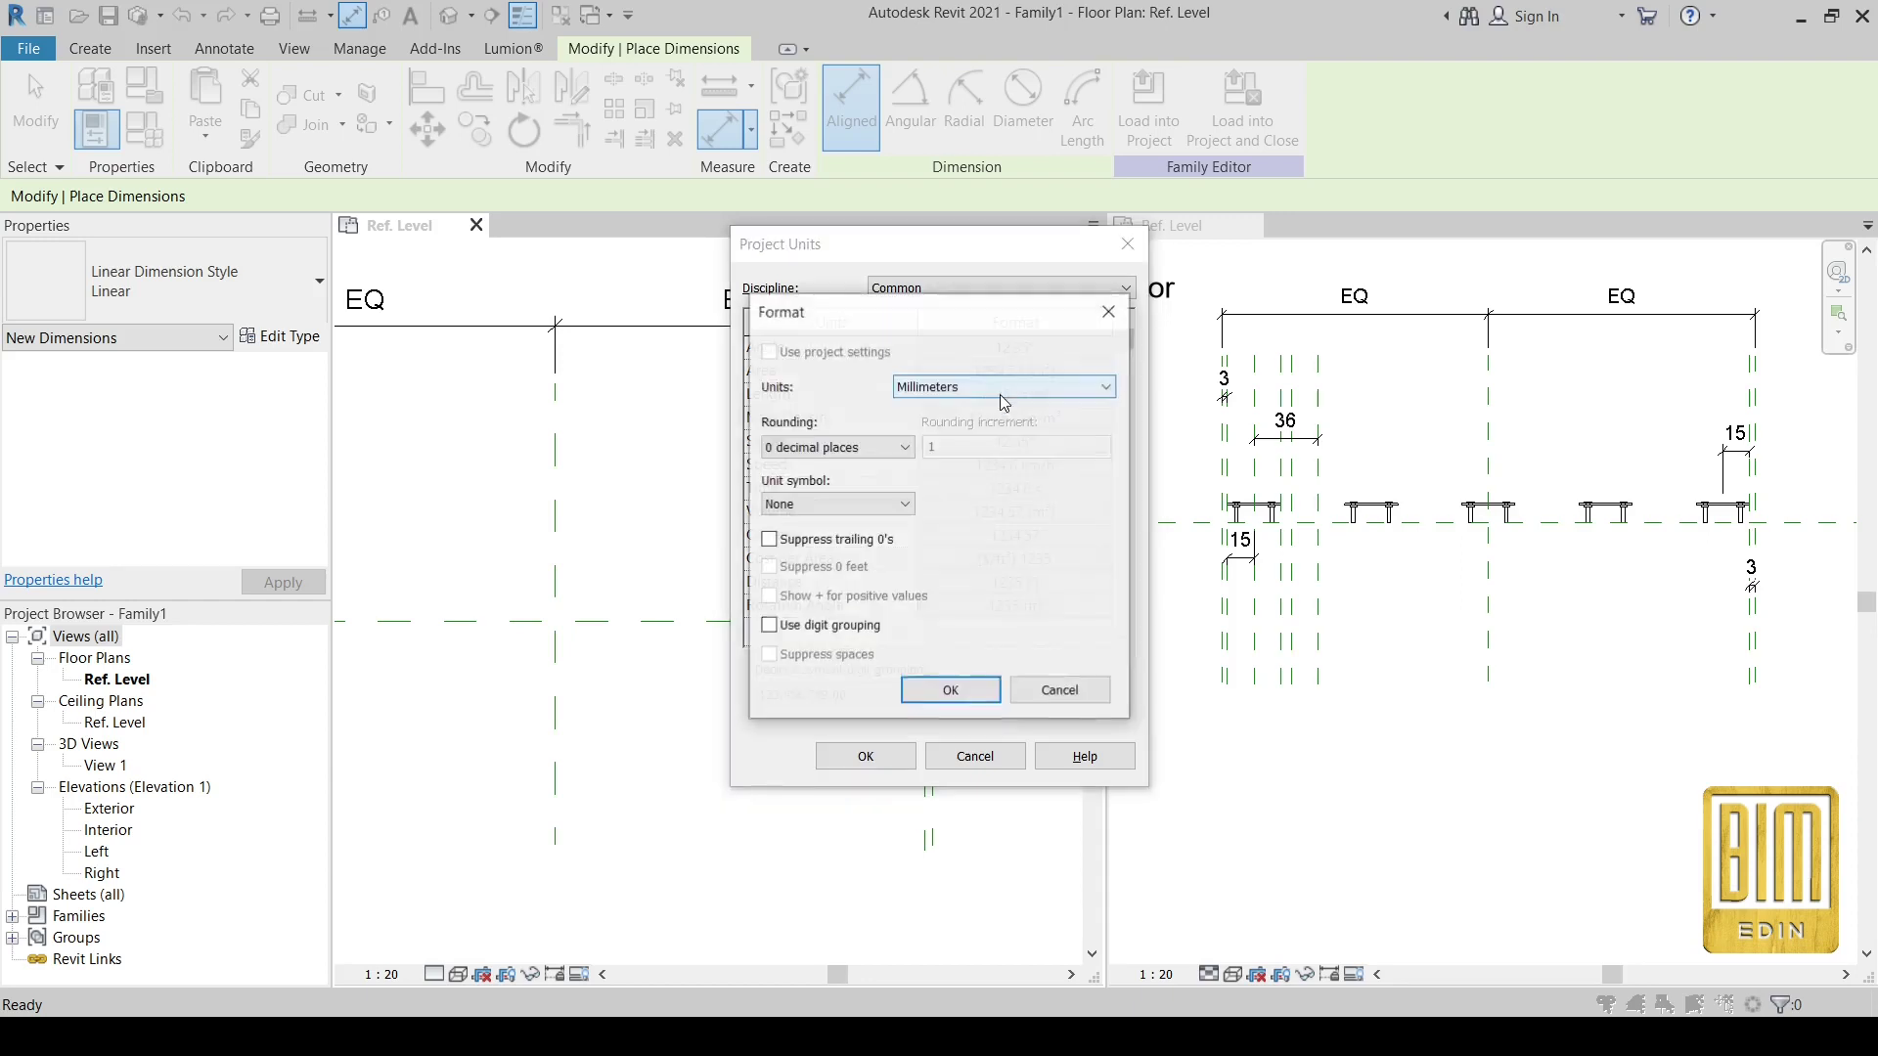
left_click(972, 387)
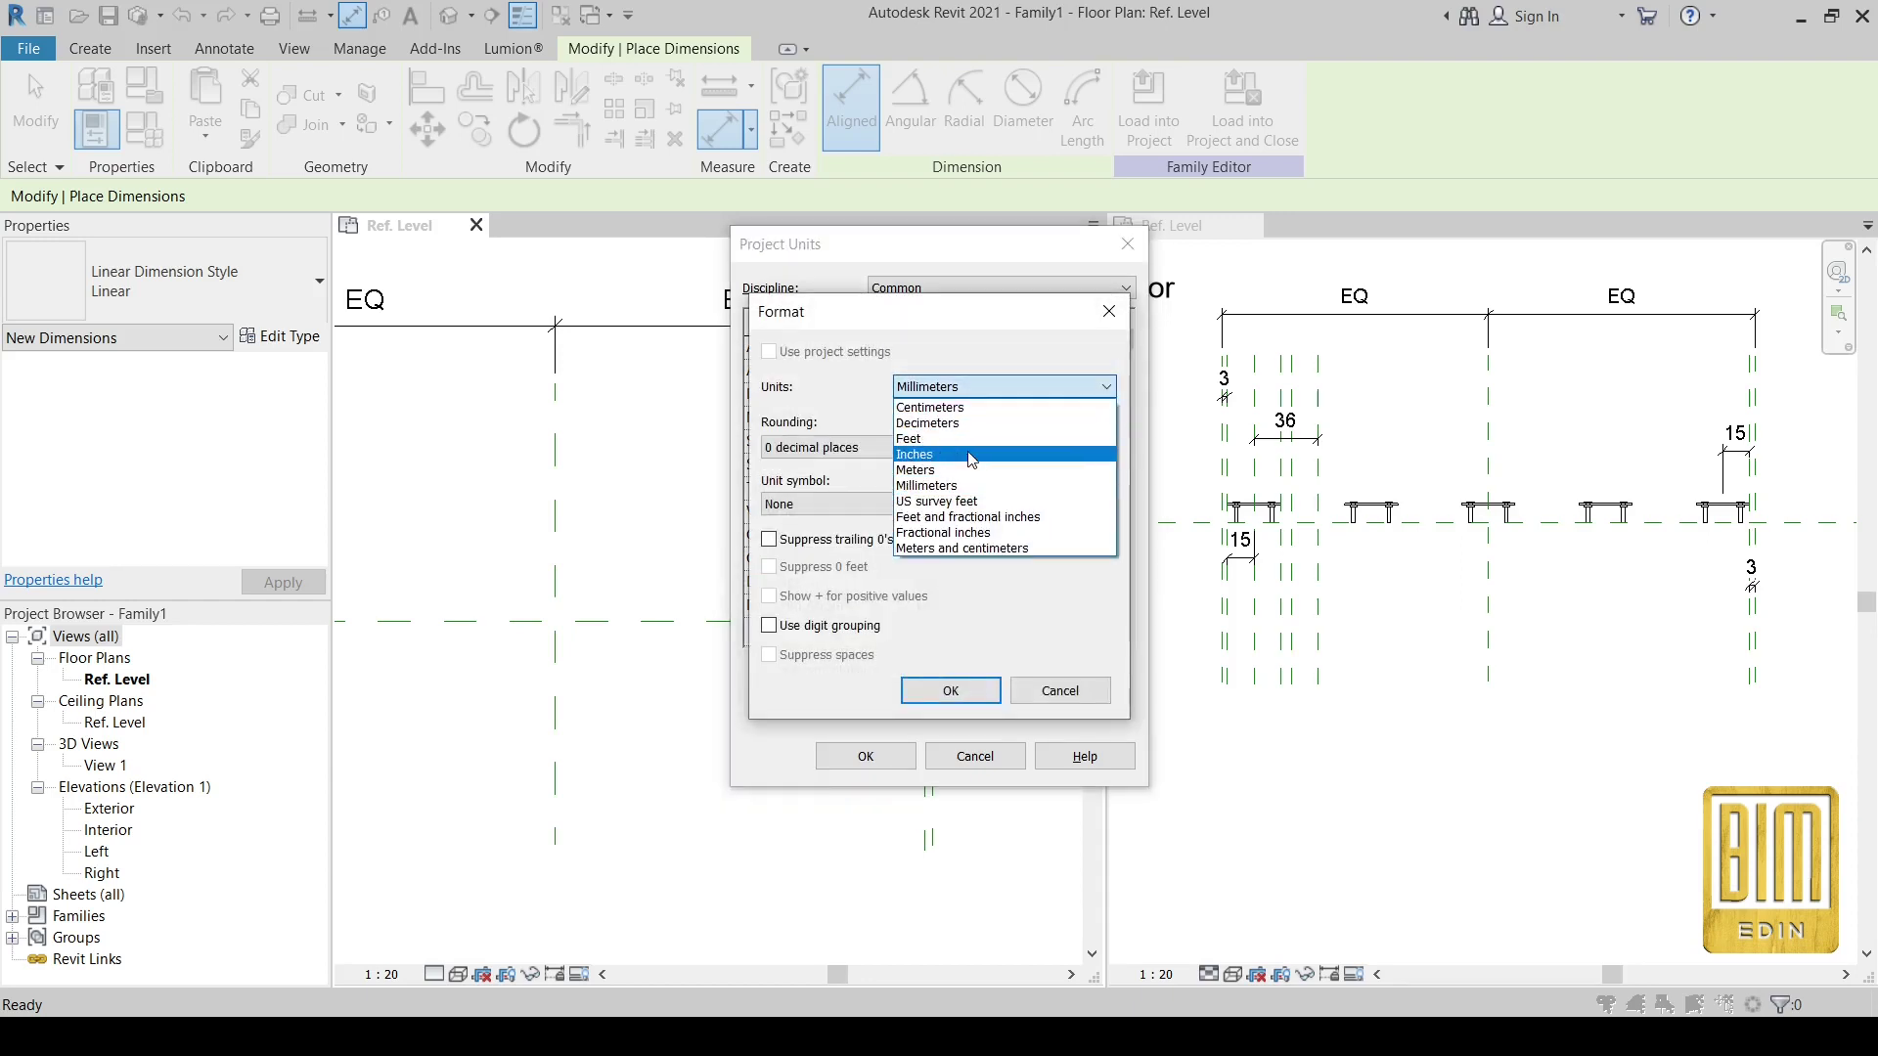
left_click(929, 407)
left_click(880, 447)
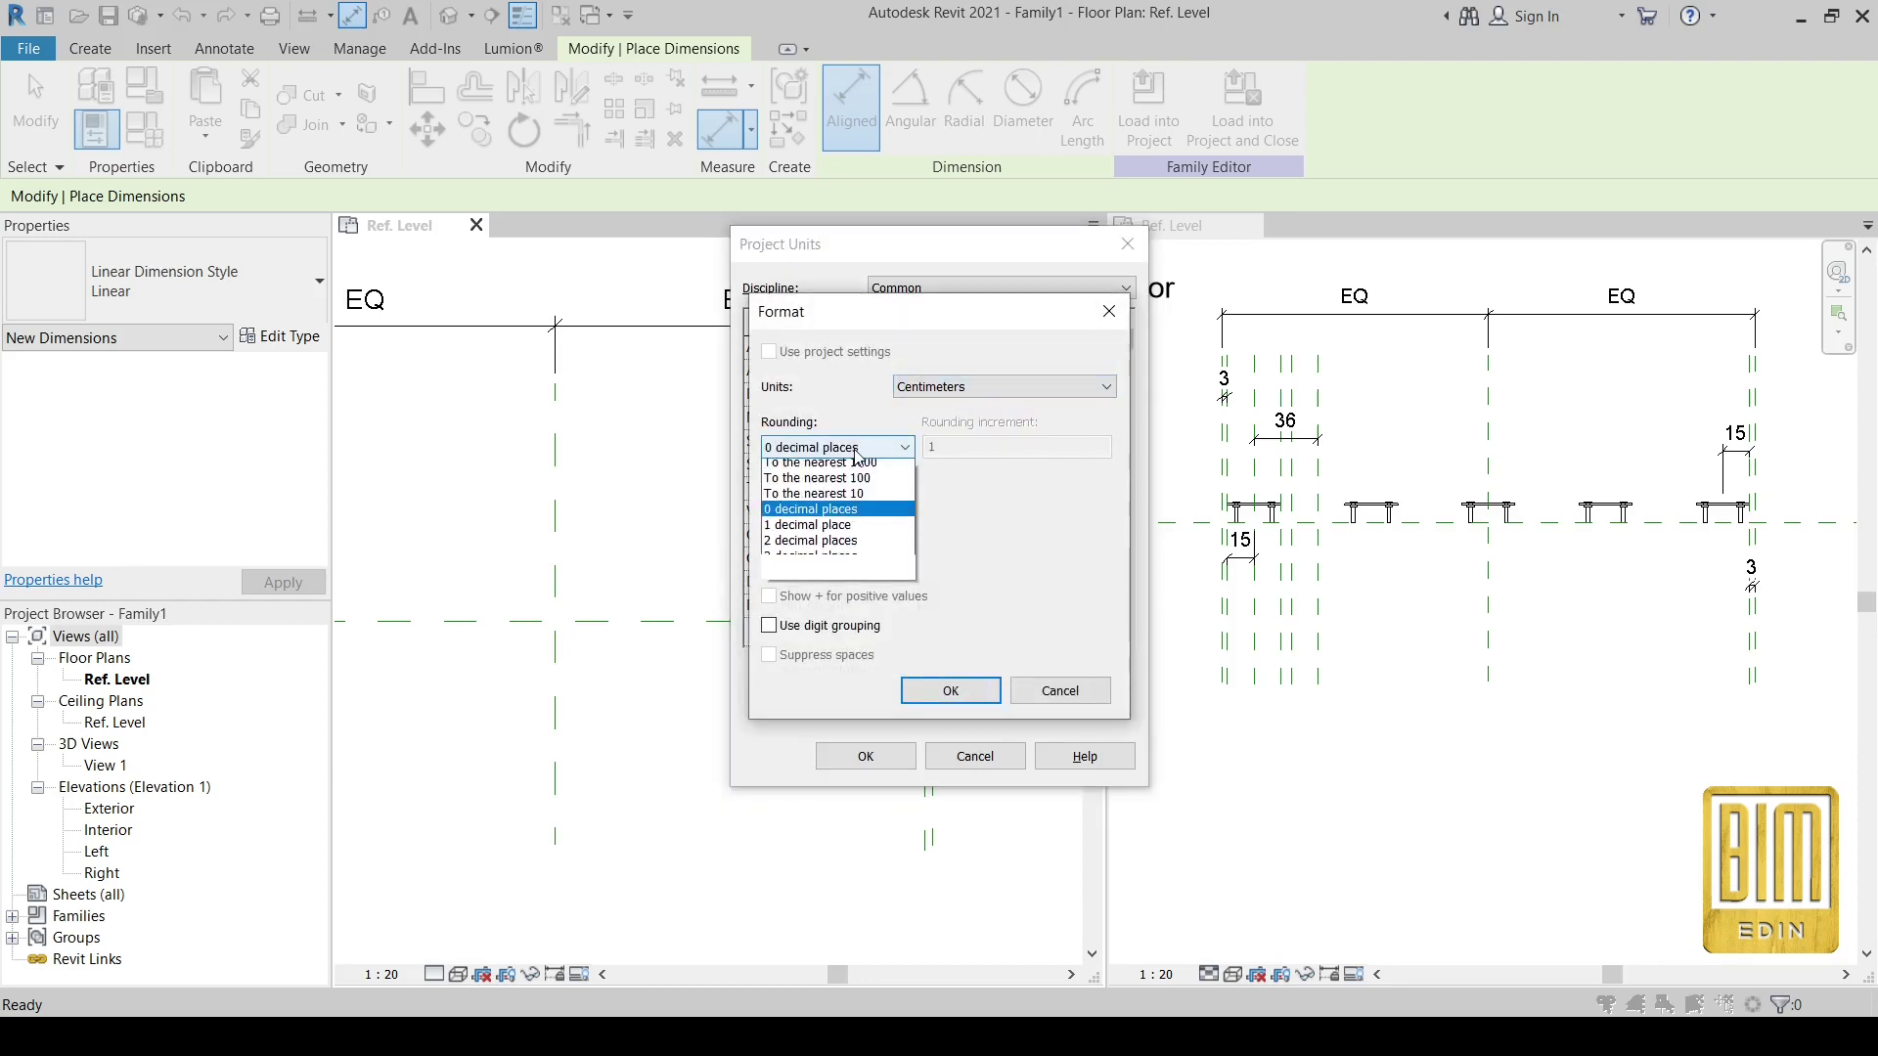
left_click(847, 530)
left_click(950, 691)
left_click(866, 756)
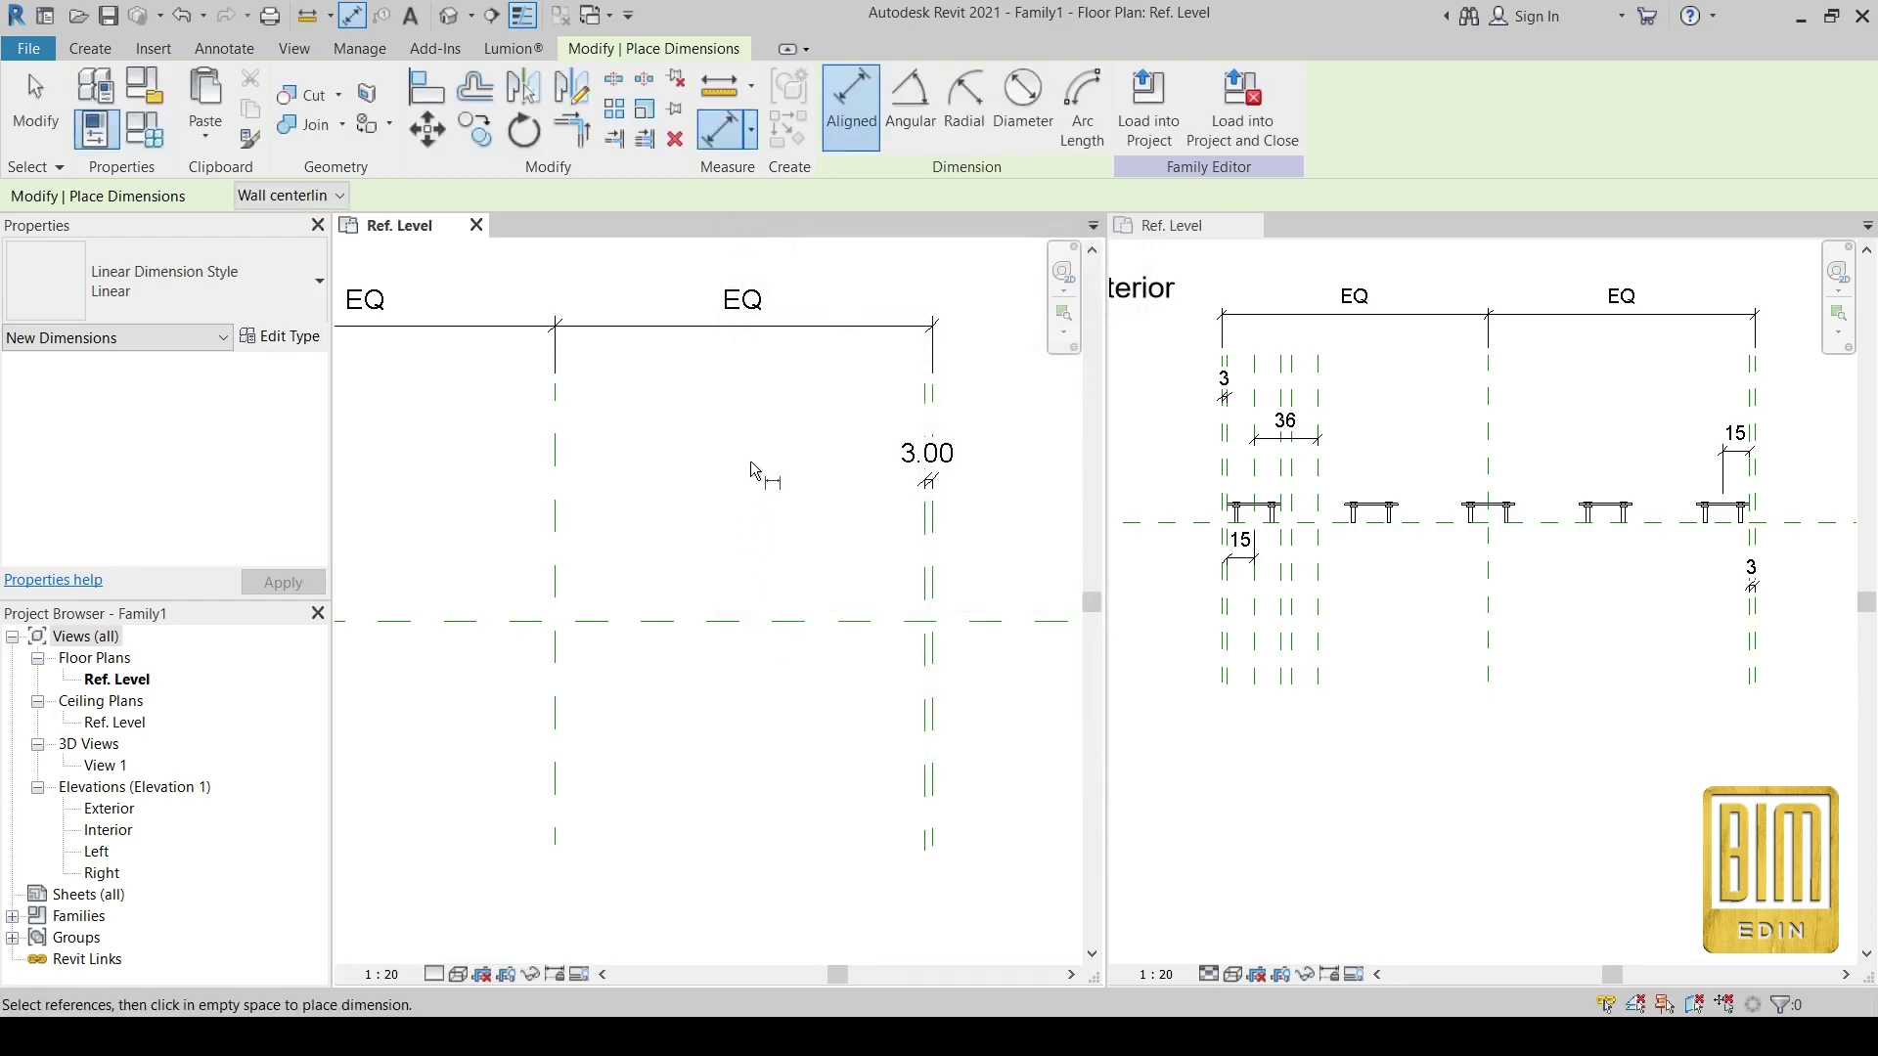
scroll(1031, 473, "down", 2)
scroll(710, 488, "up", 1)
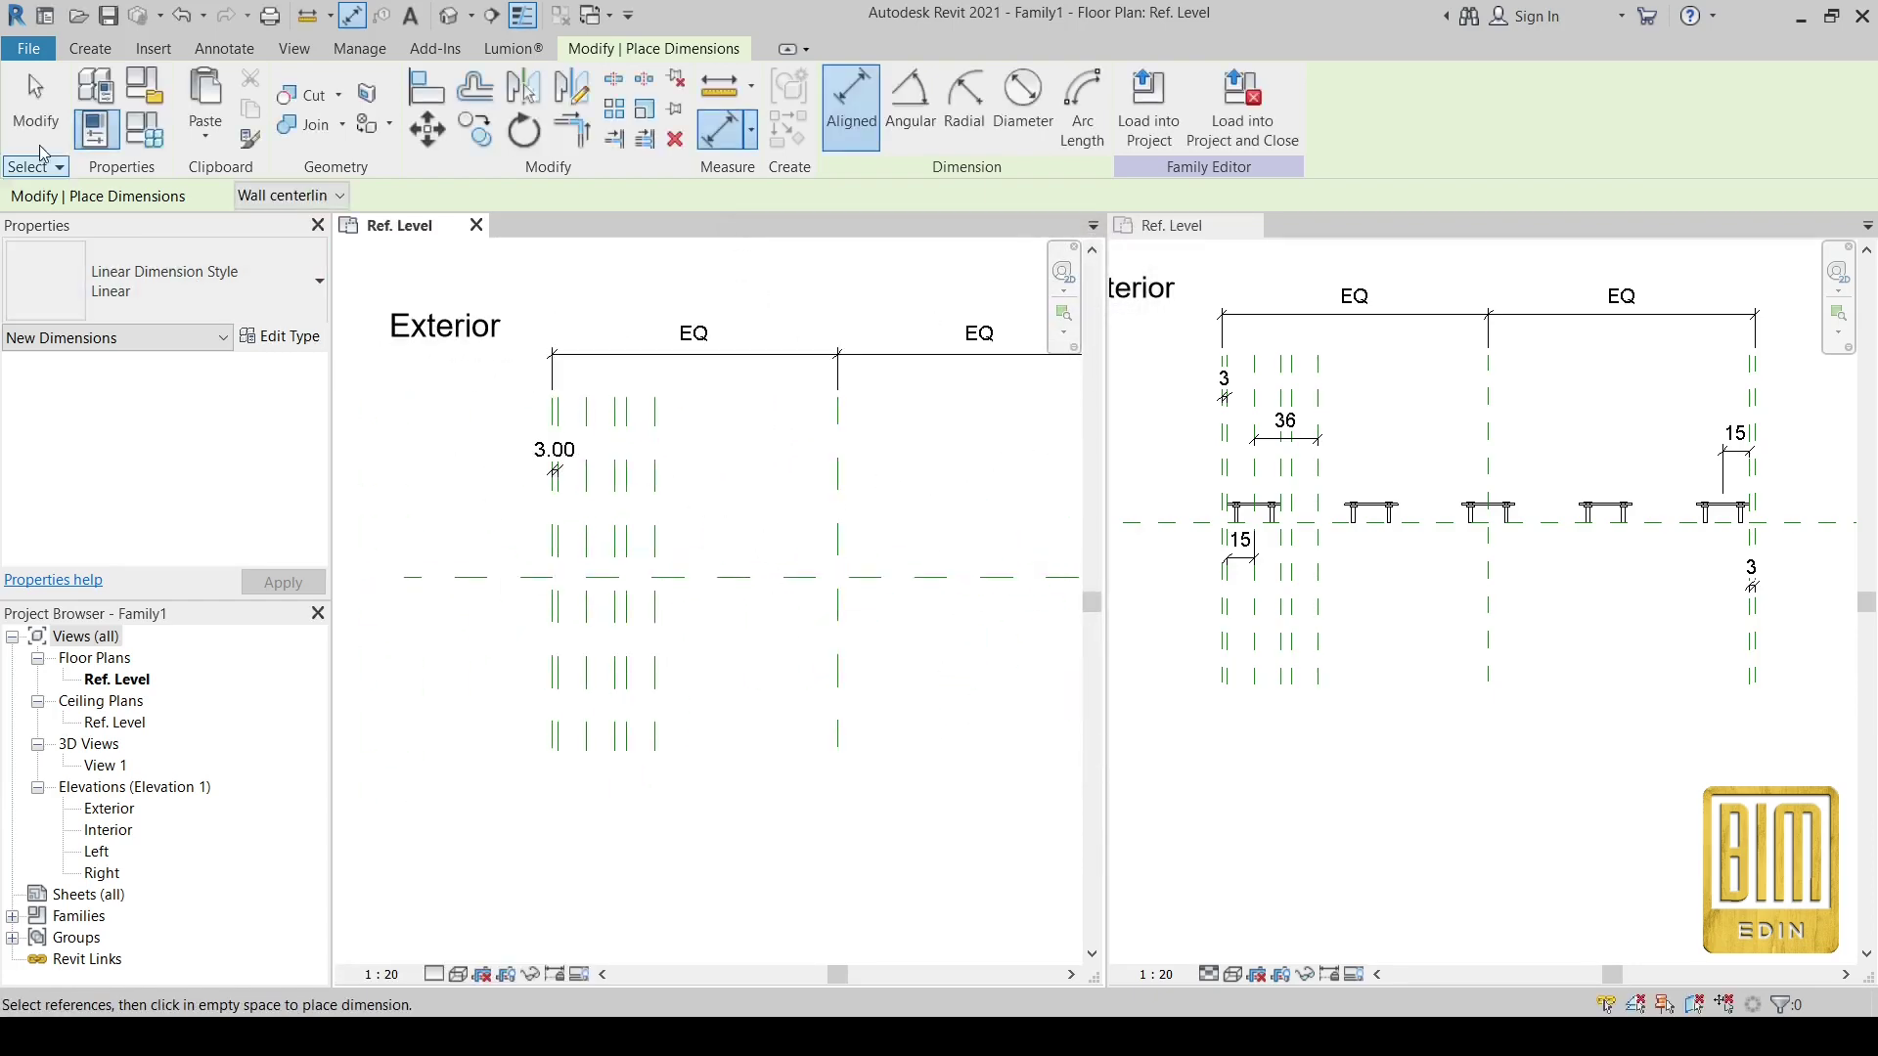
- Inspect the 15 dimension in the FF PANEL plan view
left_click(19, 98)
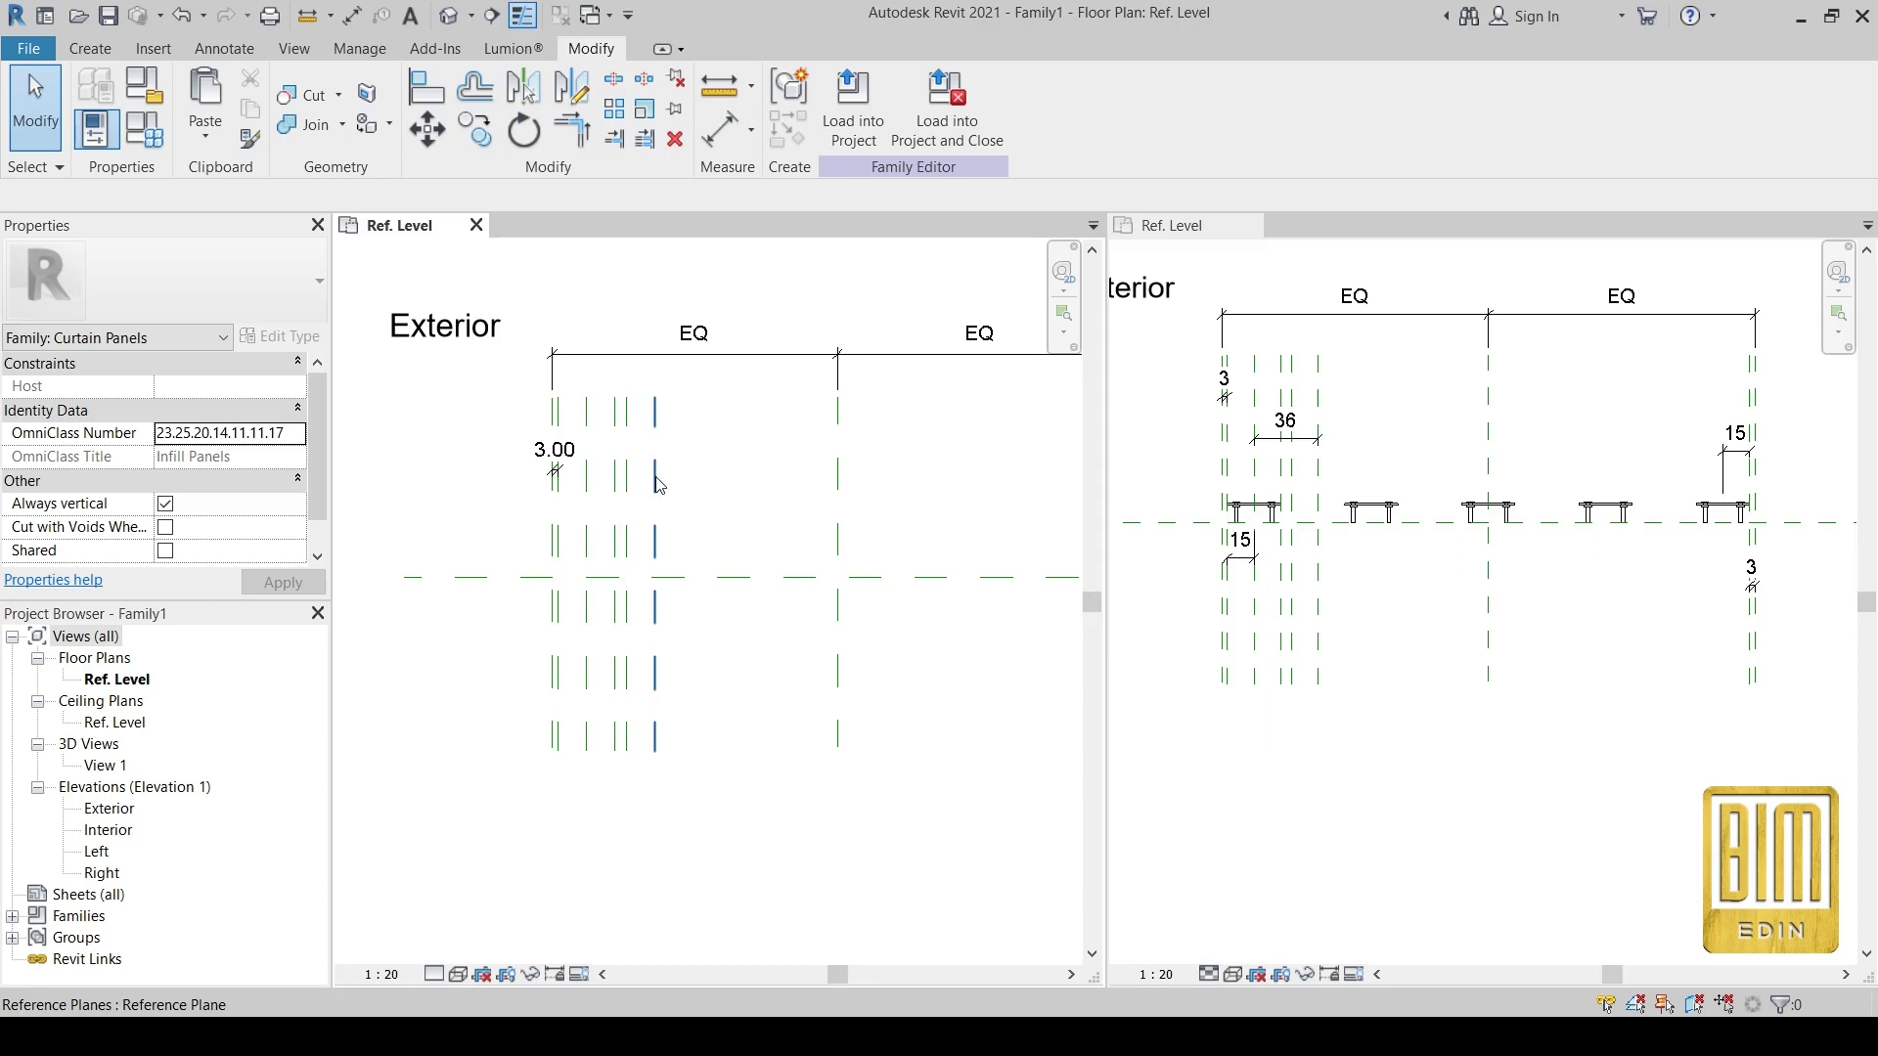
scroll(575, 606, "up", 2)
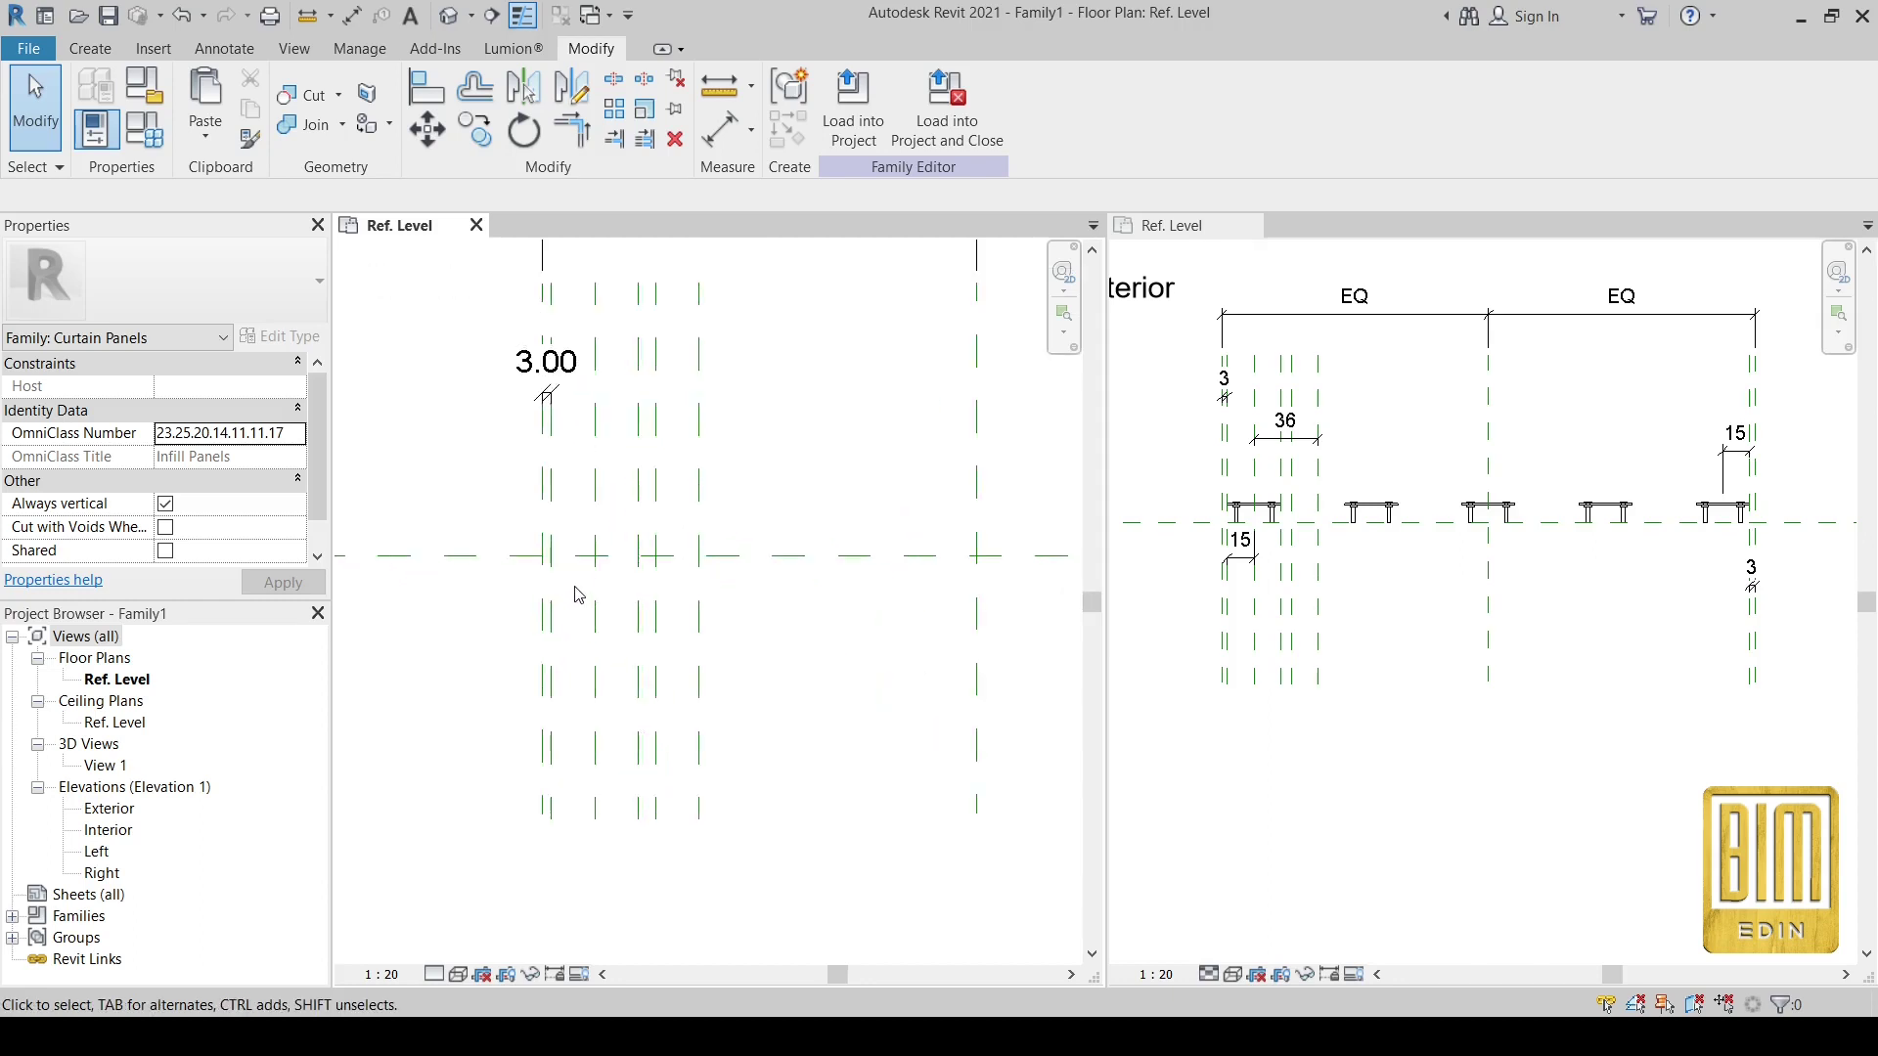
scroll(557, 606, "up", 1)
left_click(1262, 579)
scroll(1262, 580, "up", 2)
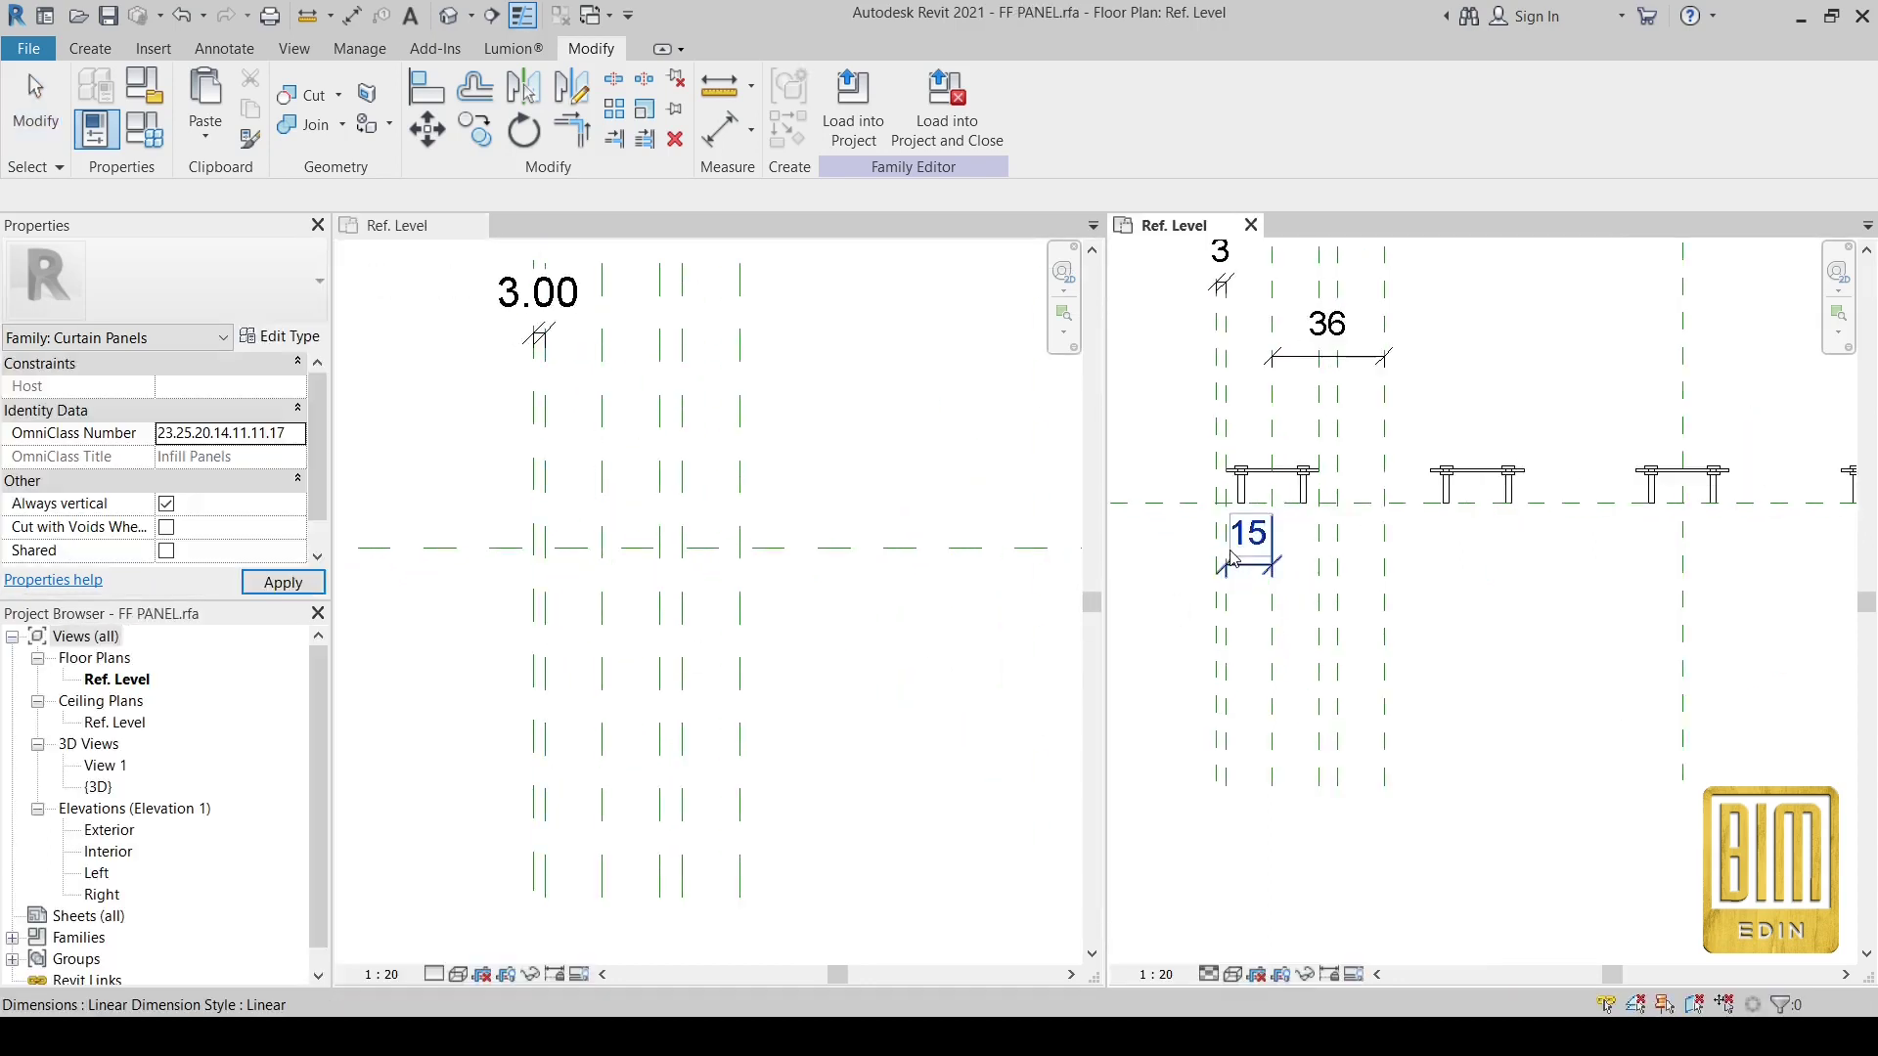
scroll(1258, 572, "up", 1)
left_click(1254, 564)
scroll(1253, 563, "down", 1)
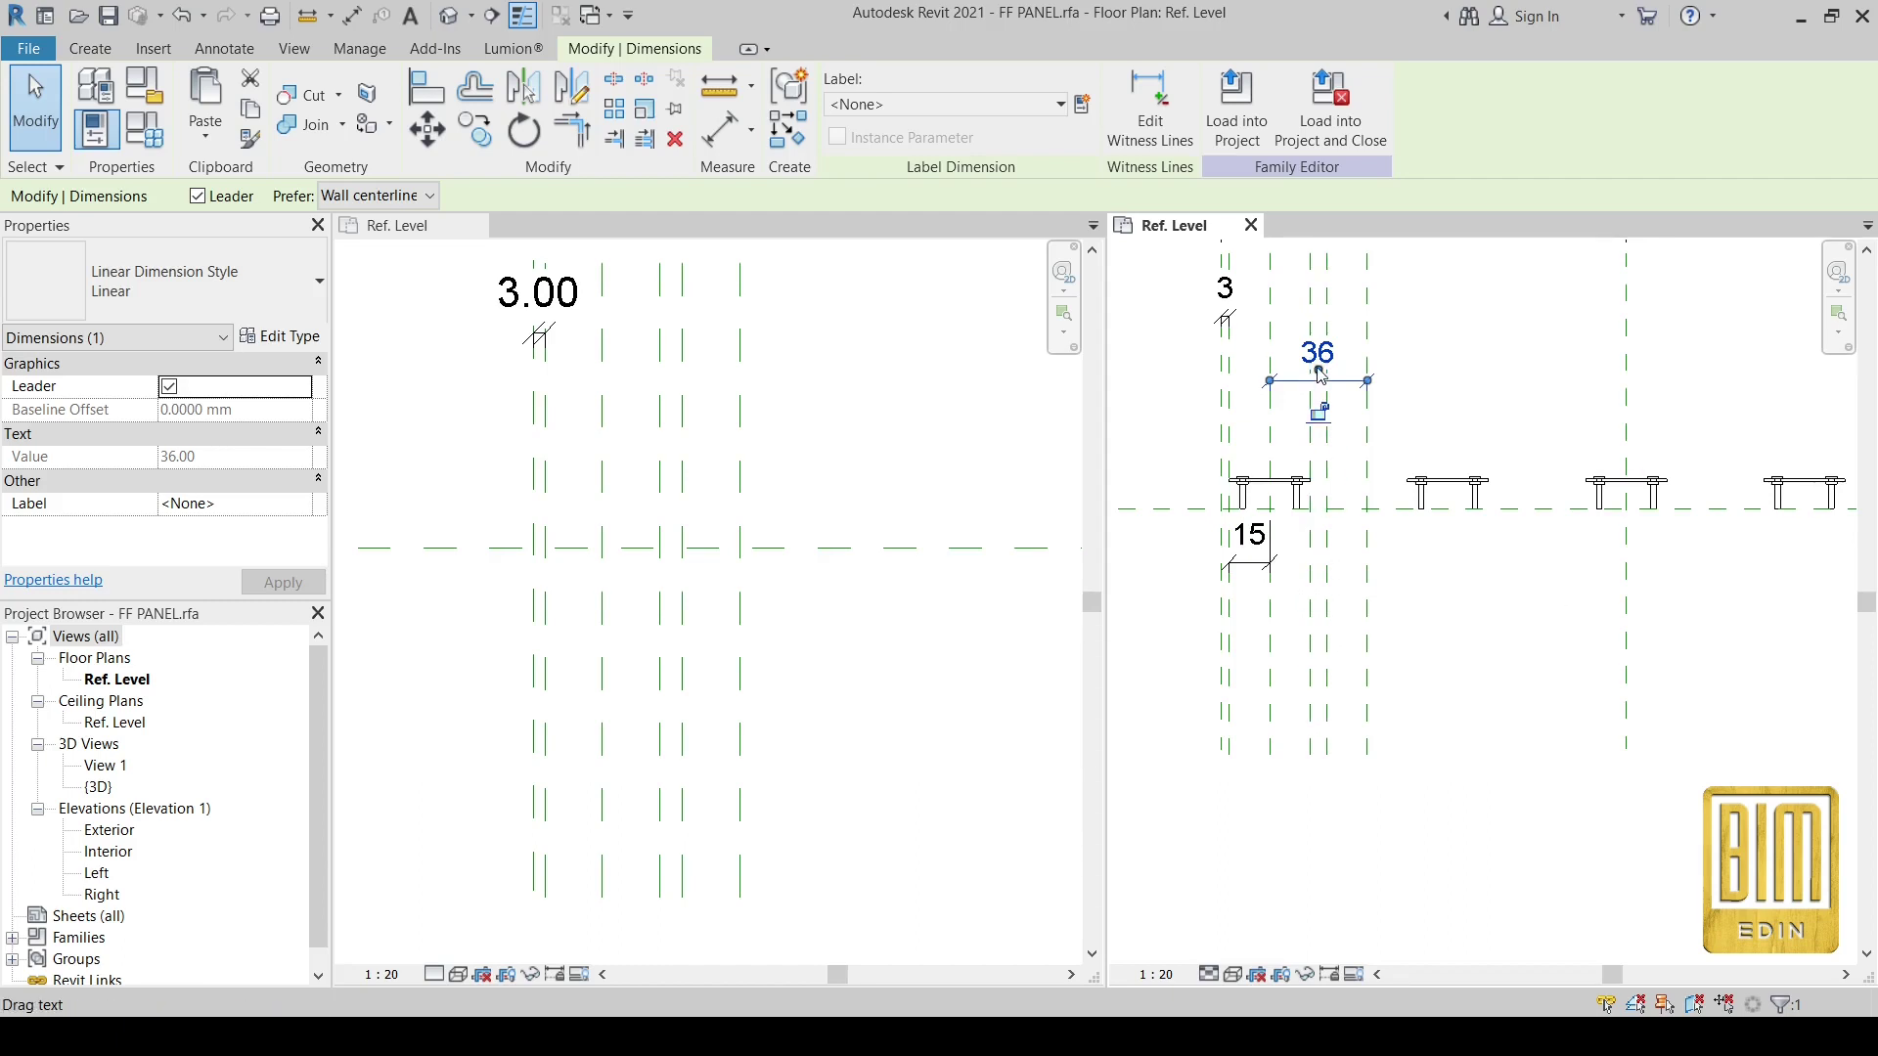
scroll(1330, 508, "down", 2)
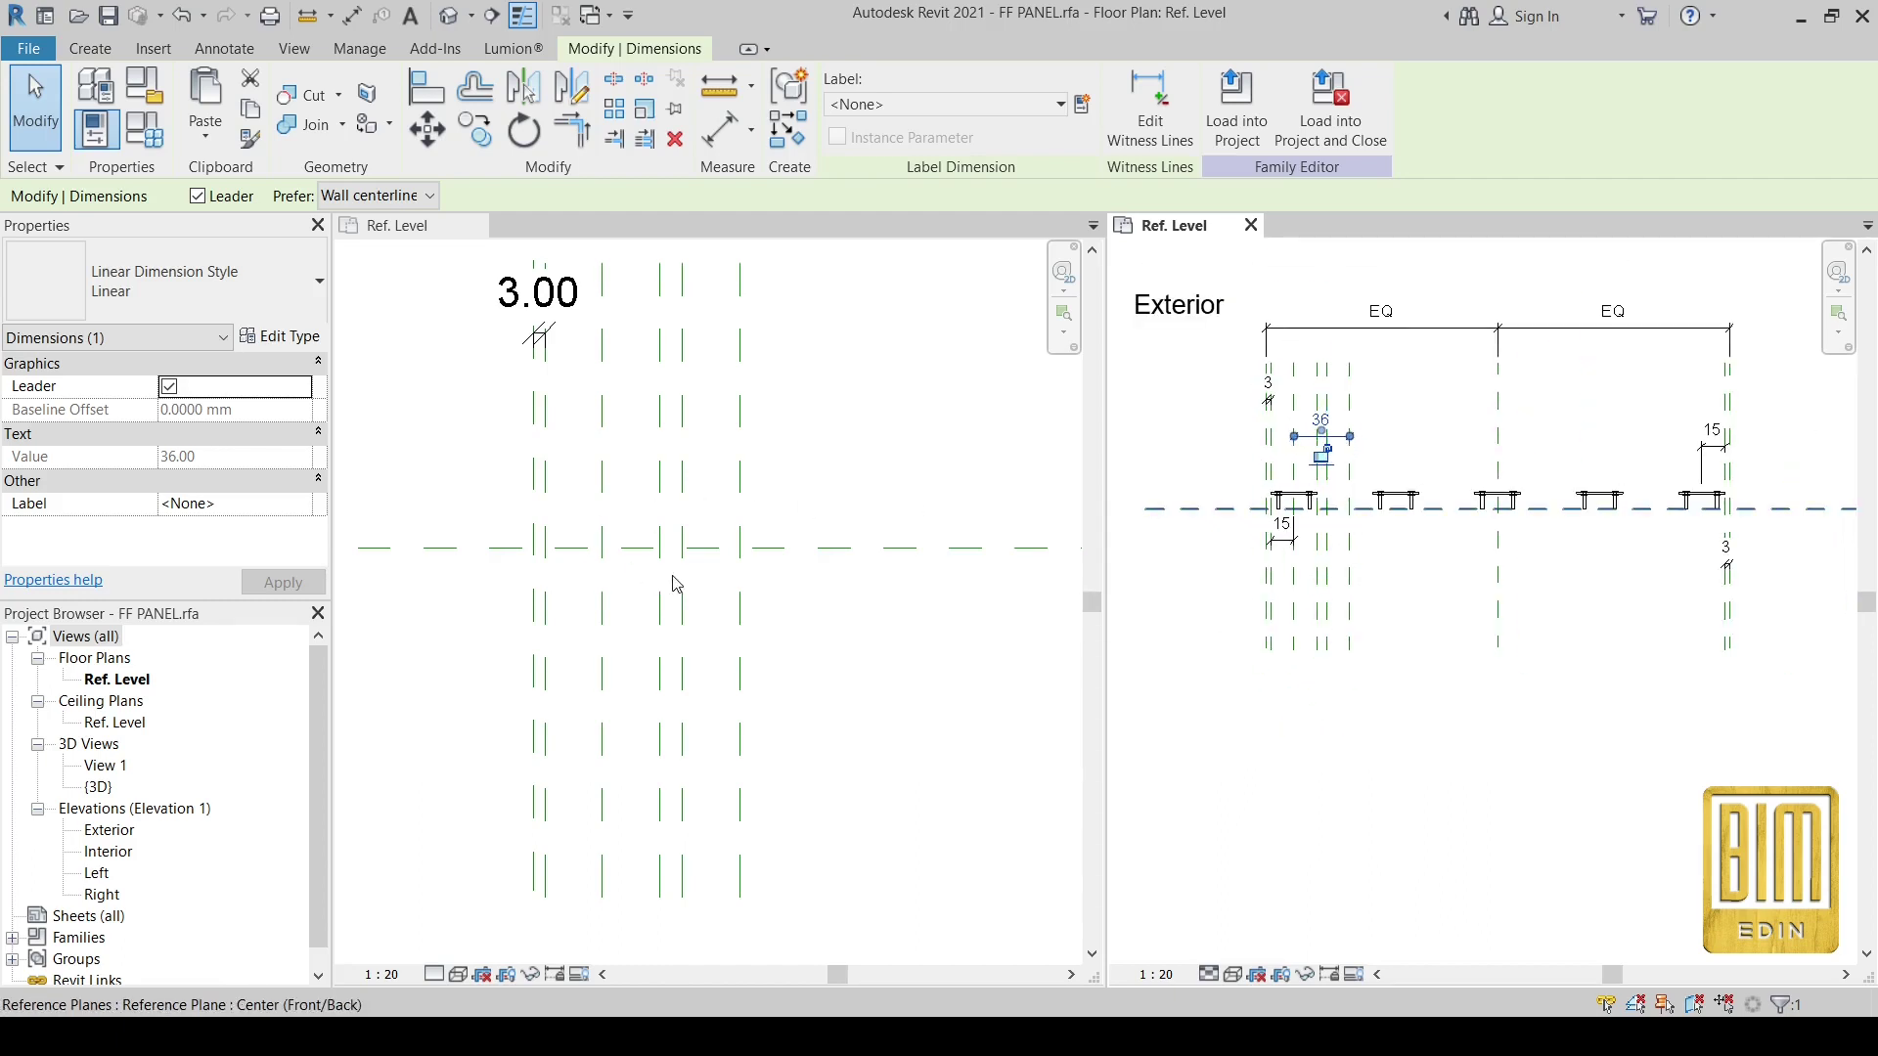
- Add a 15.00 aligned dimension between two left reference planes in Family1's plan
left_click(721, 129)
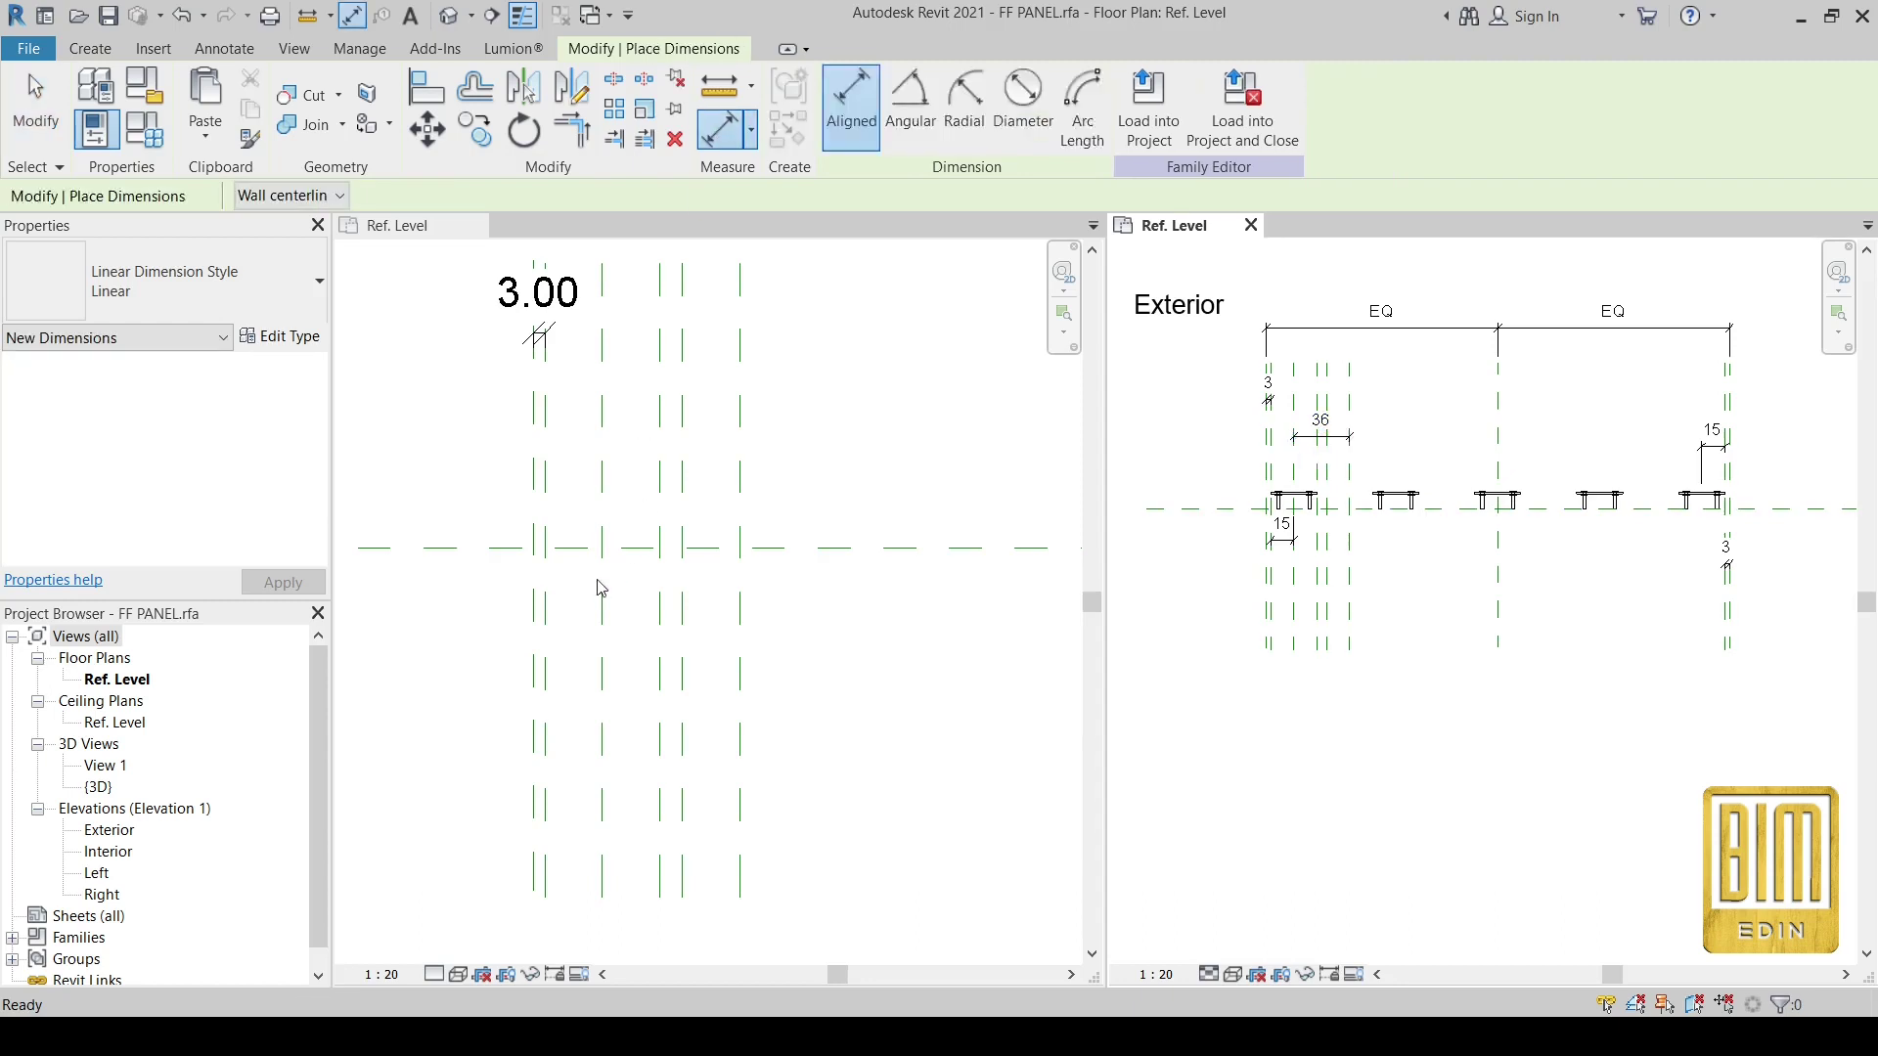
left_click(609, 647)
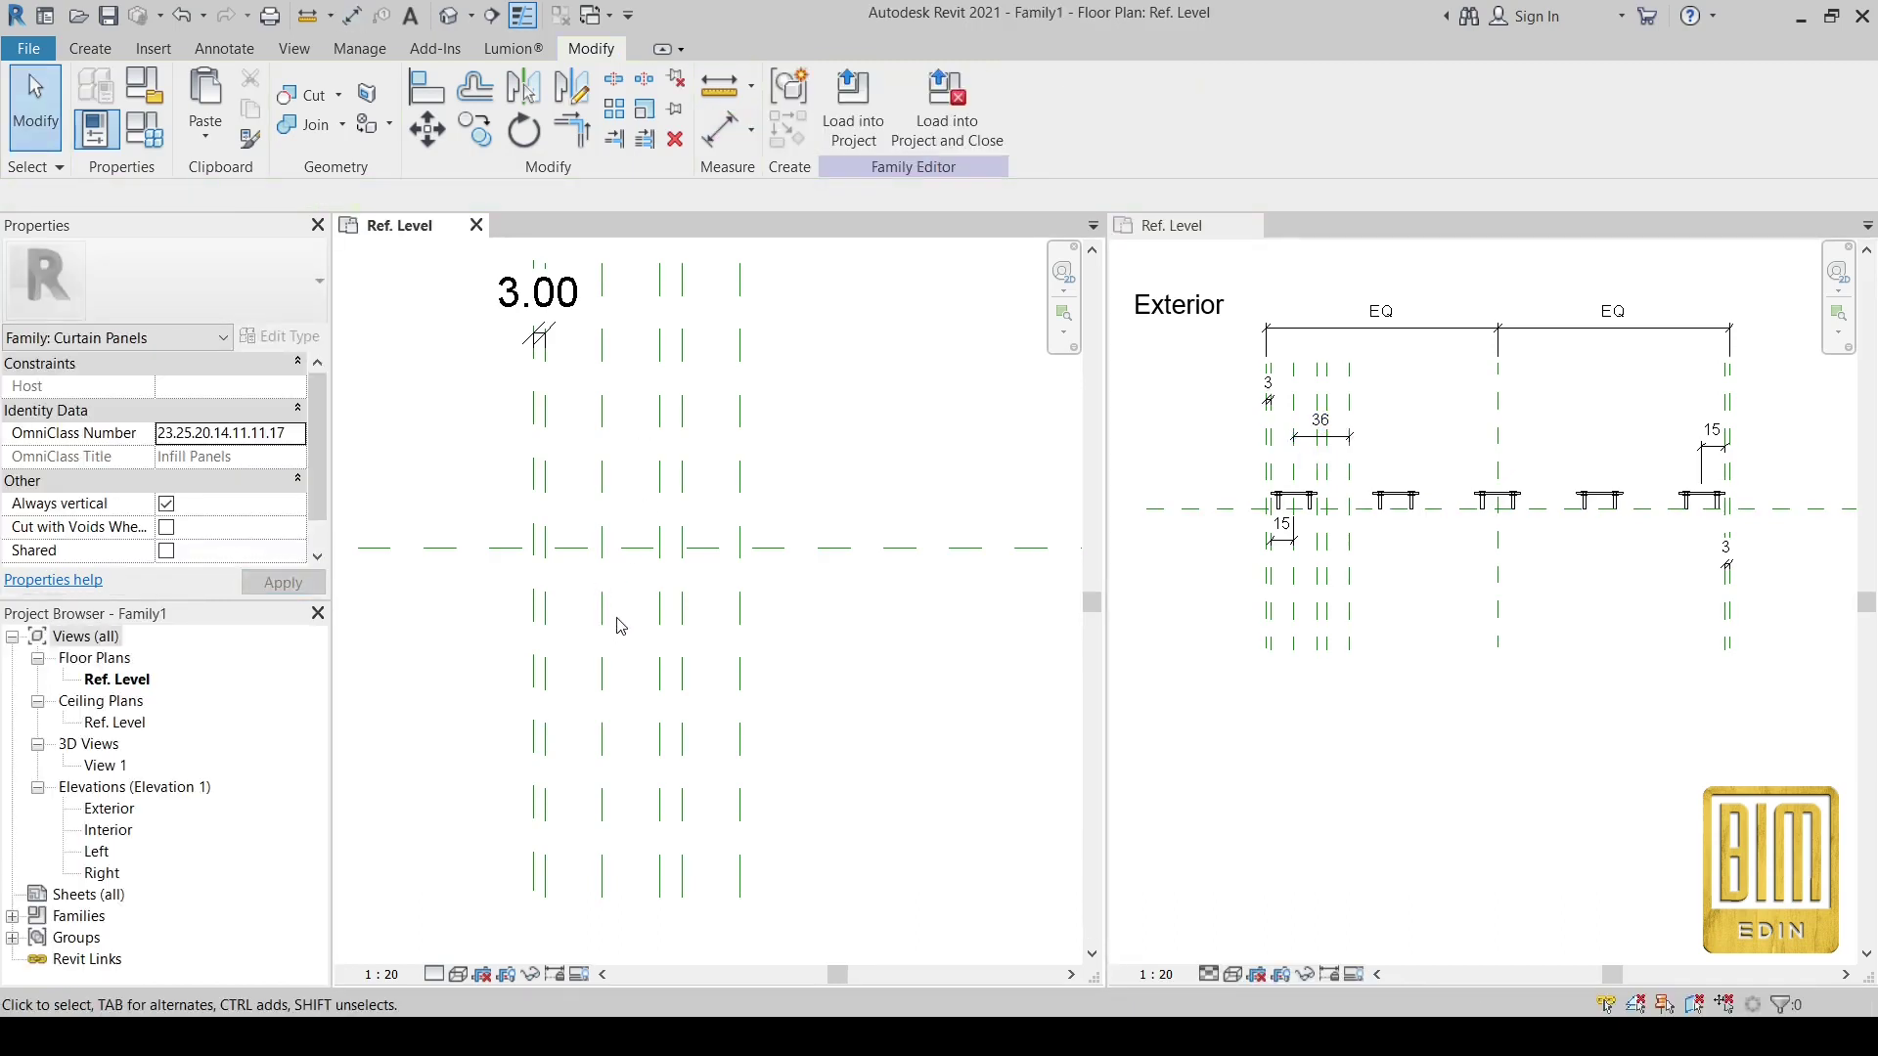
left_click(730, 140)
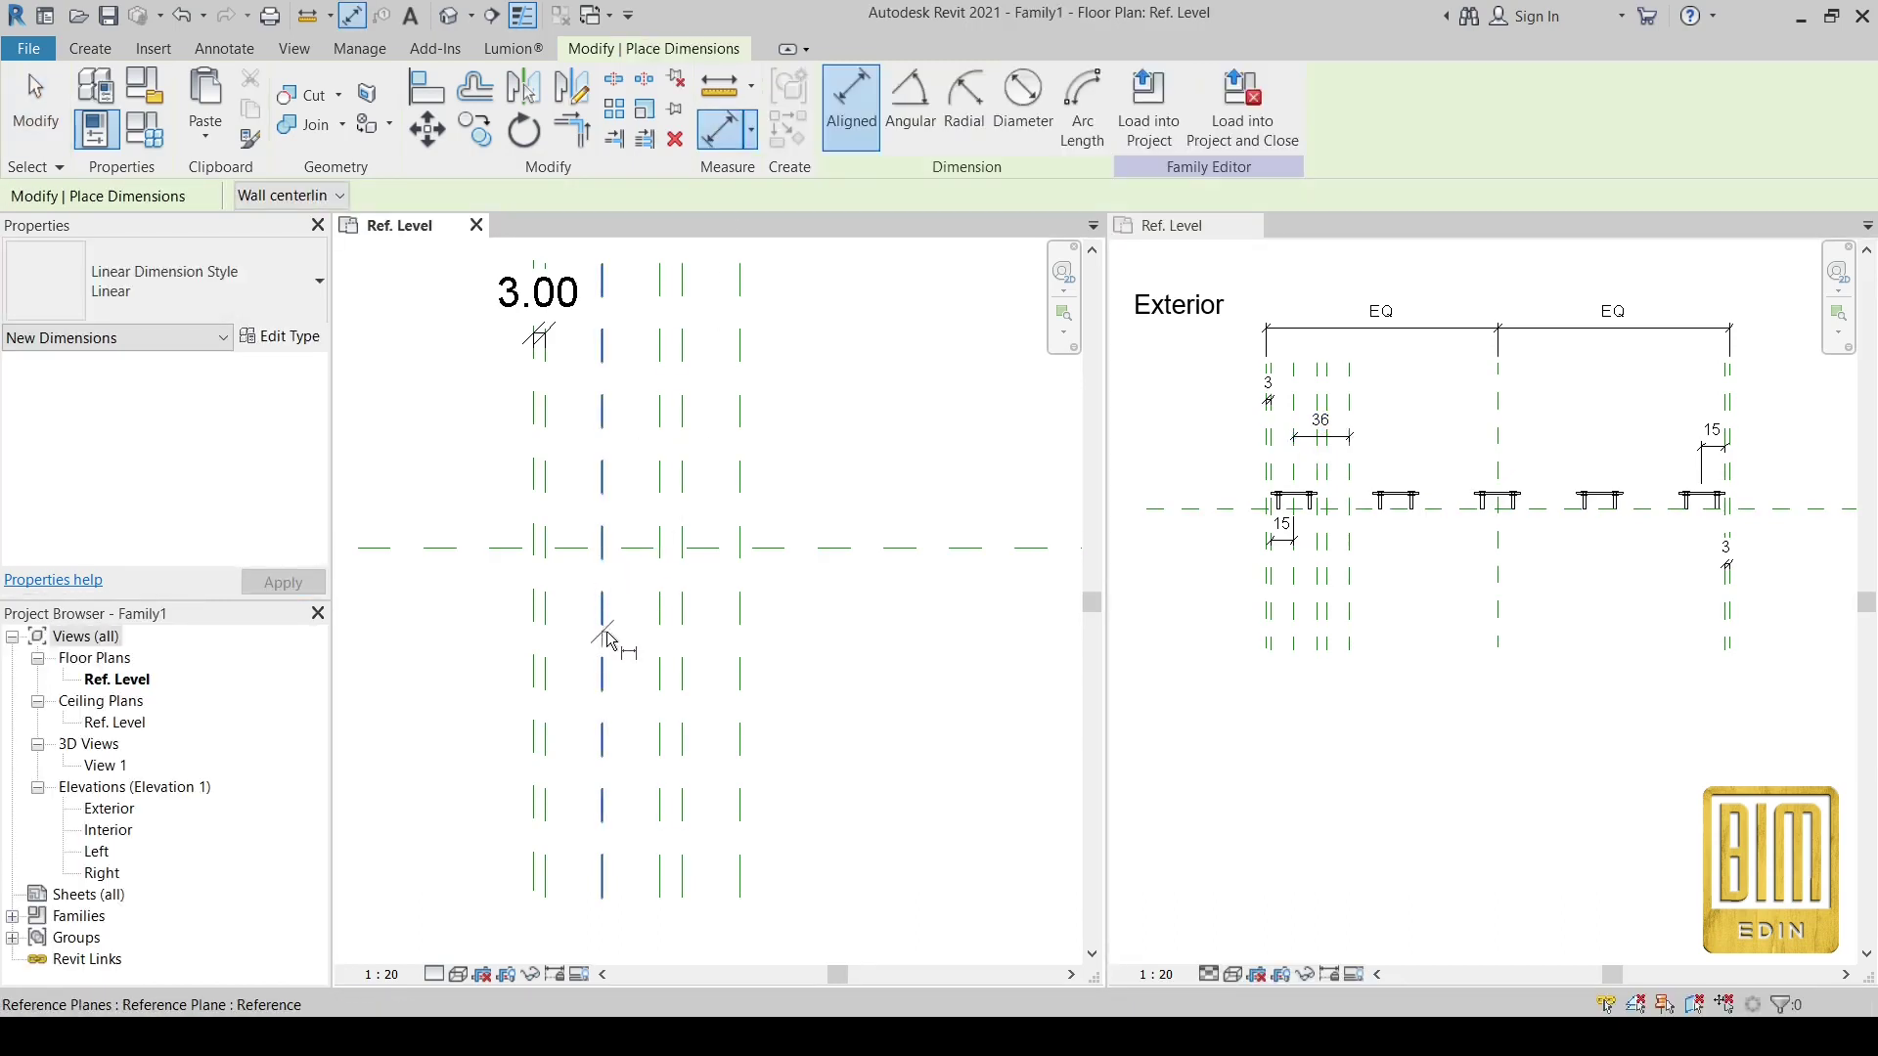
left_click(602, 633)
left_click(536, 675)
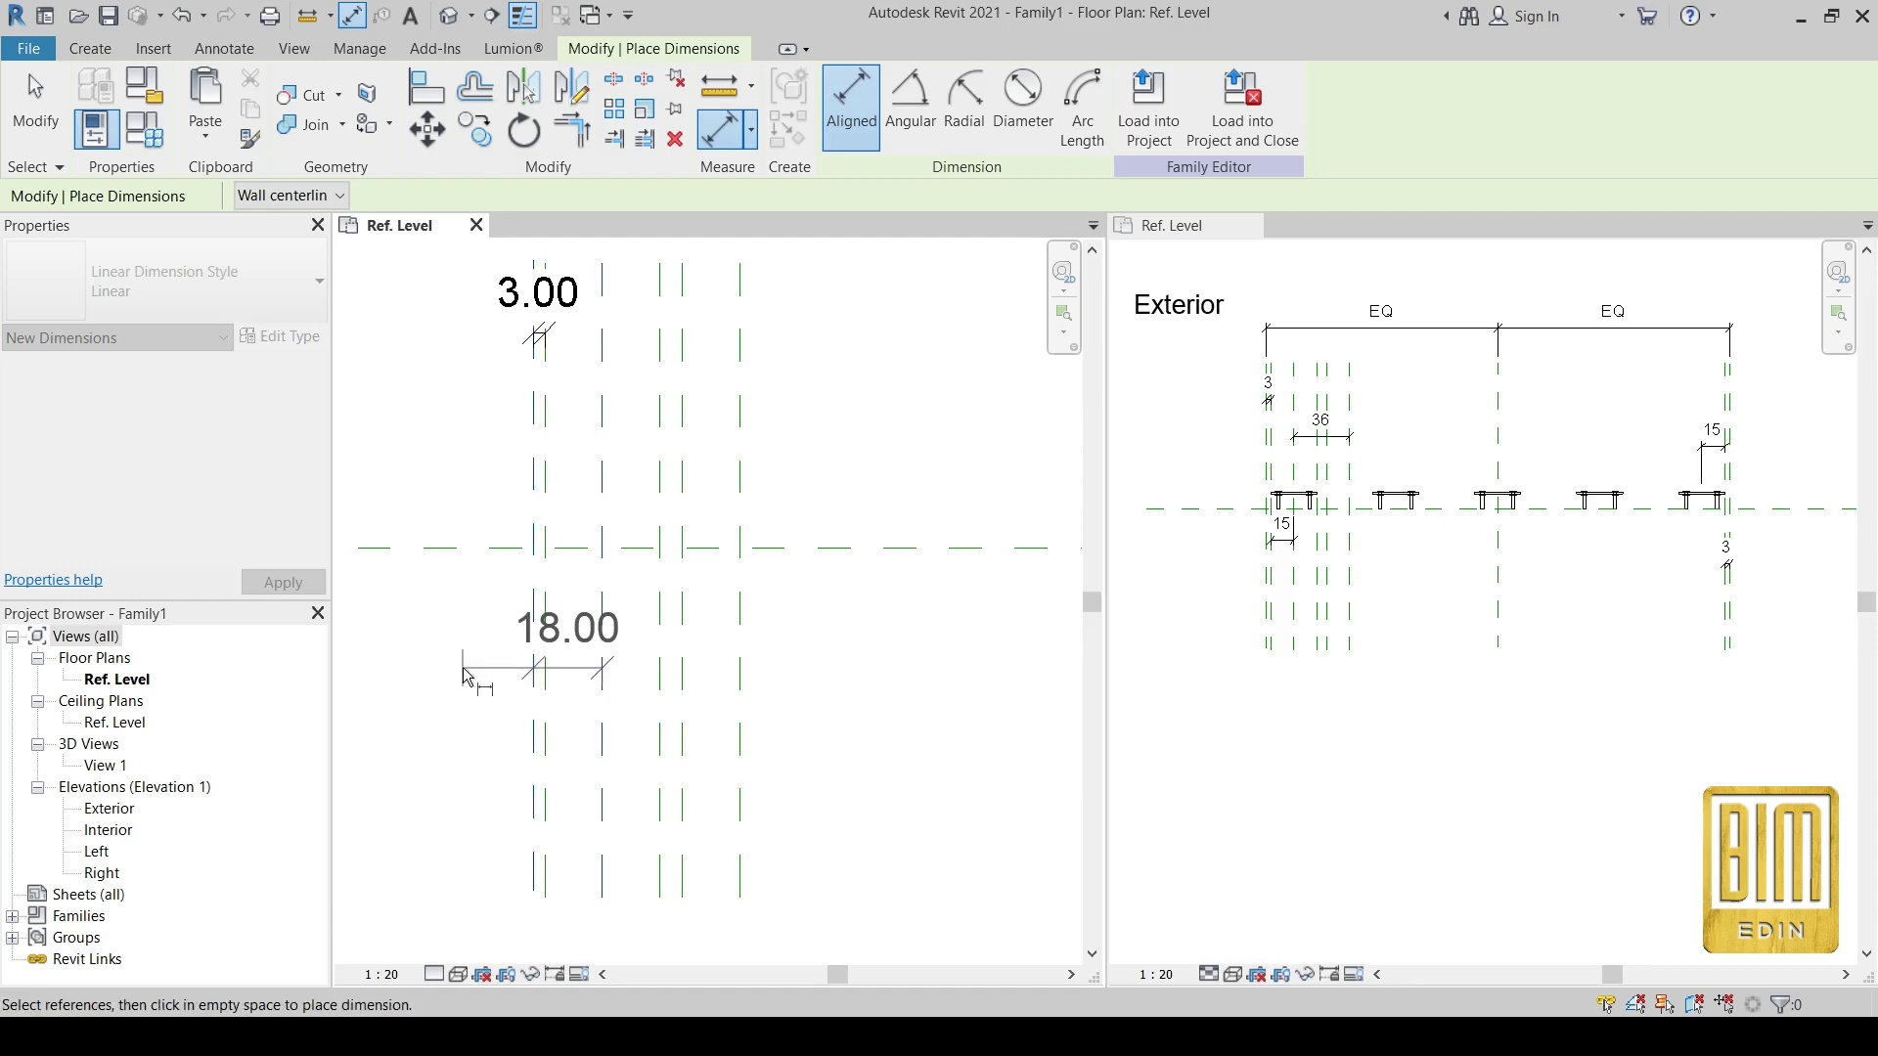
scroll(466, 675, "up", 1)
scroll(466, 675, "up", 1)
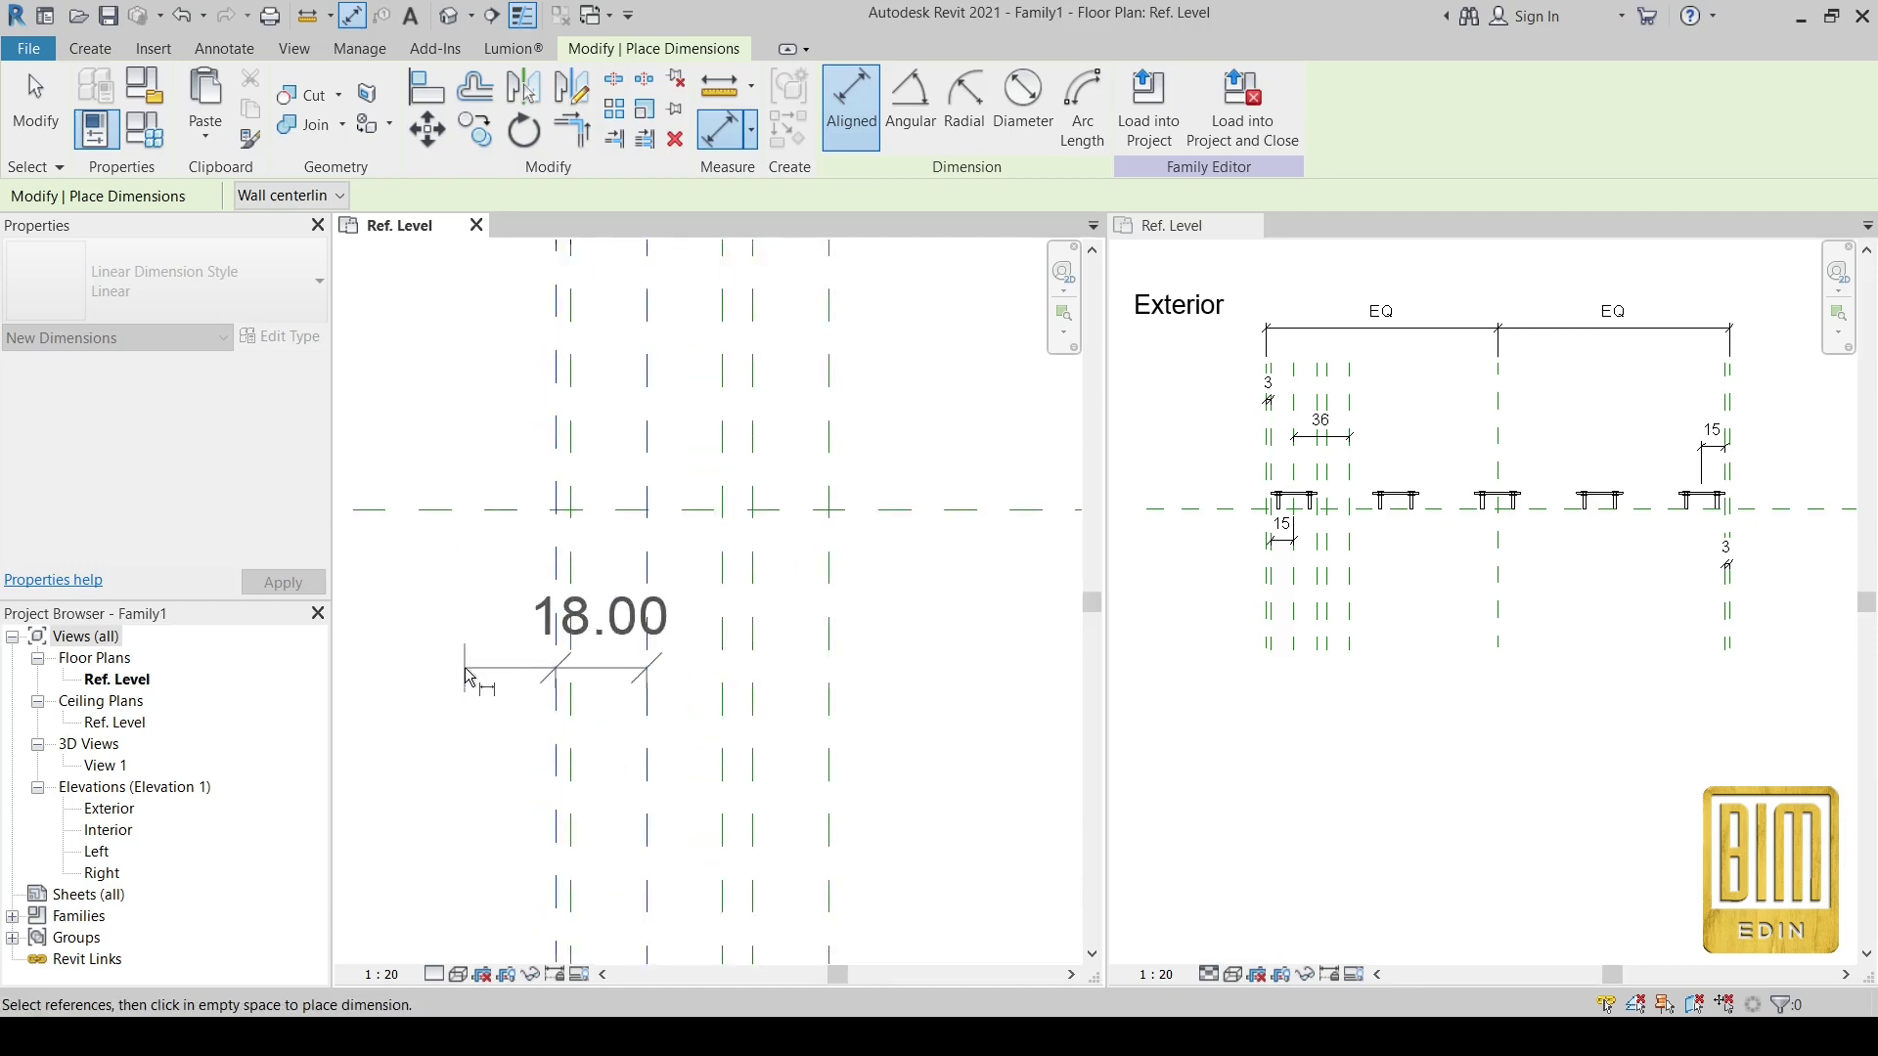
scroll(543, 657, "up", 2)
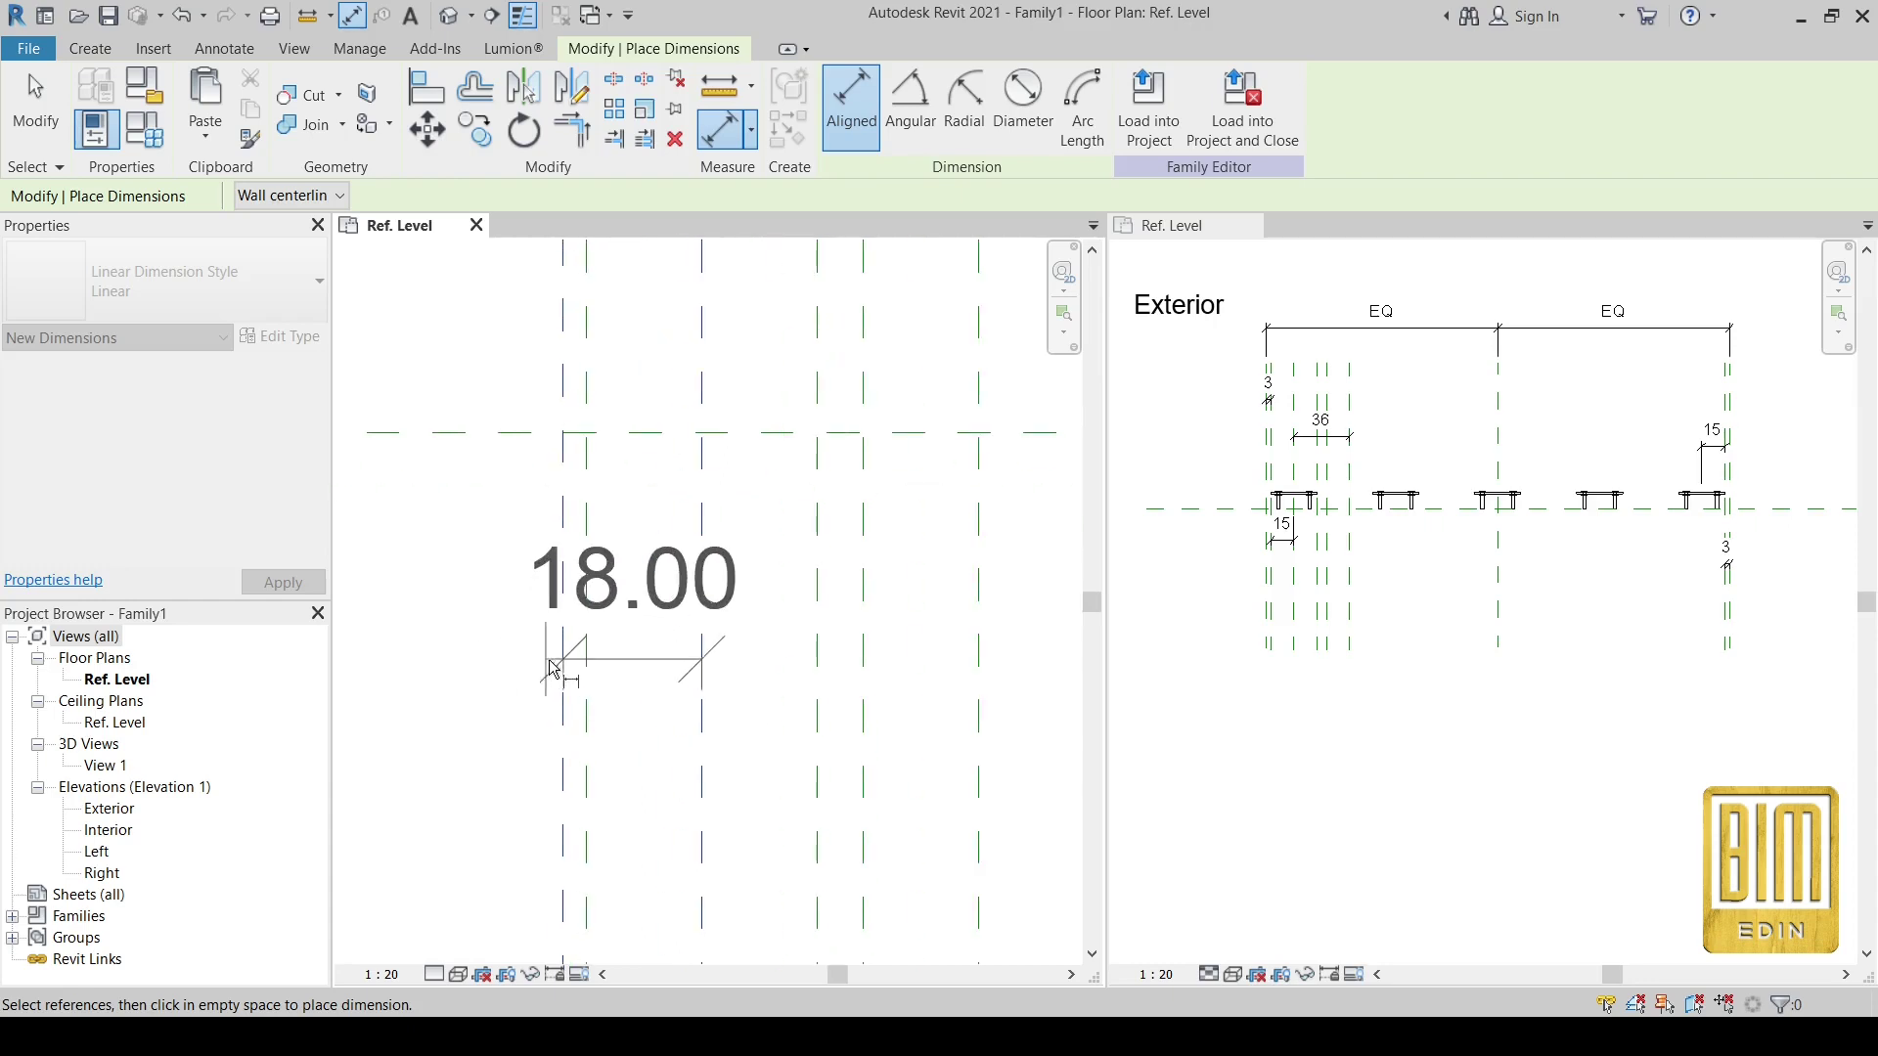
left_click(585, 671)
left_click(658, 662)
scroll(657, 661, "down", 2)
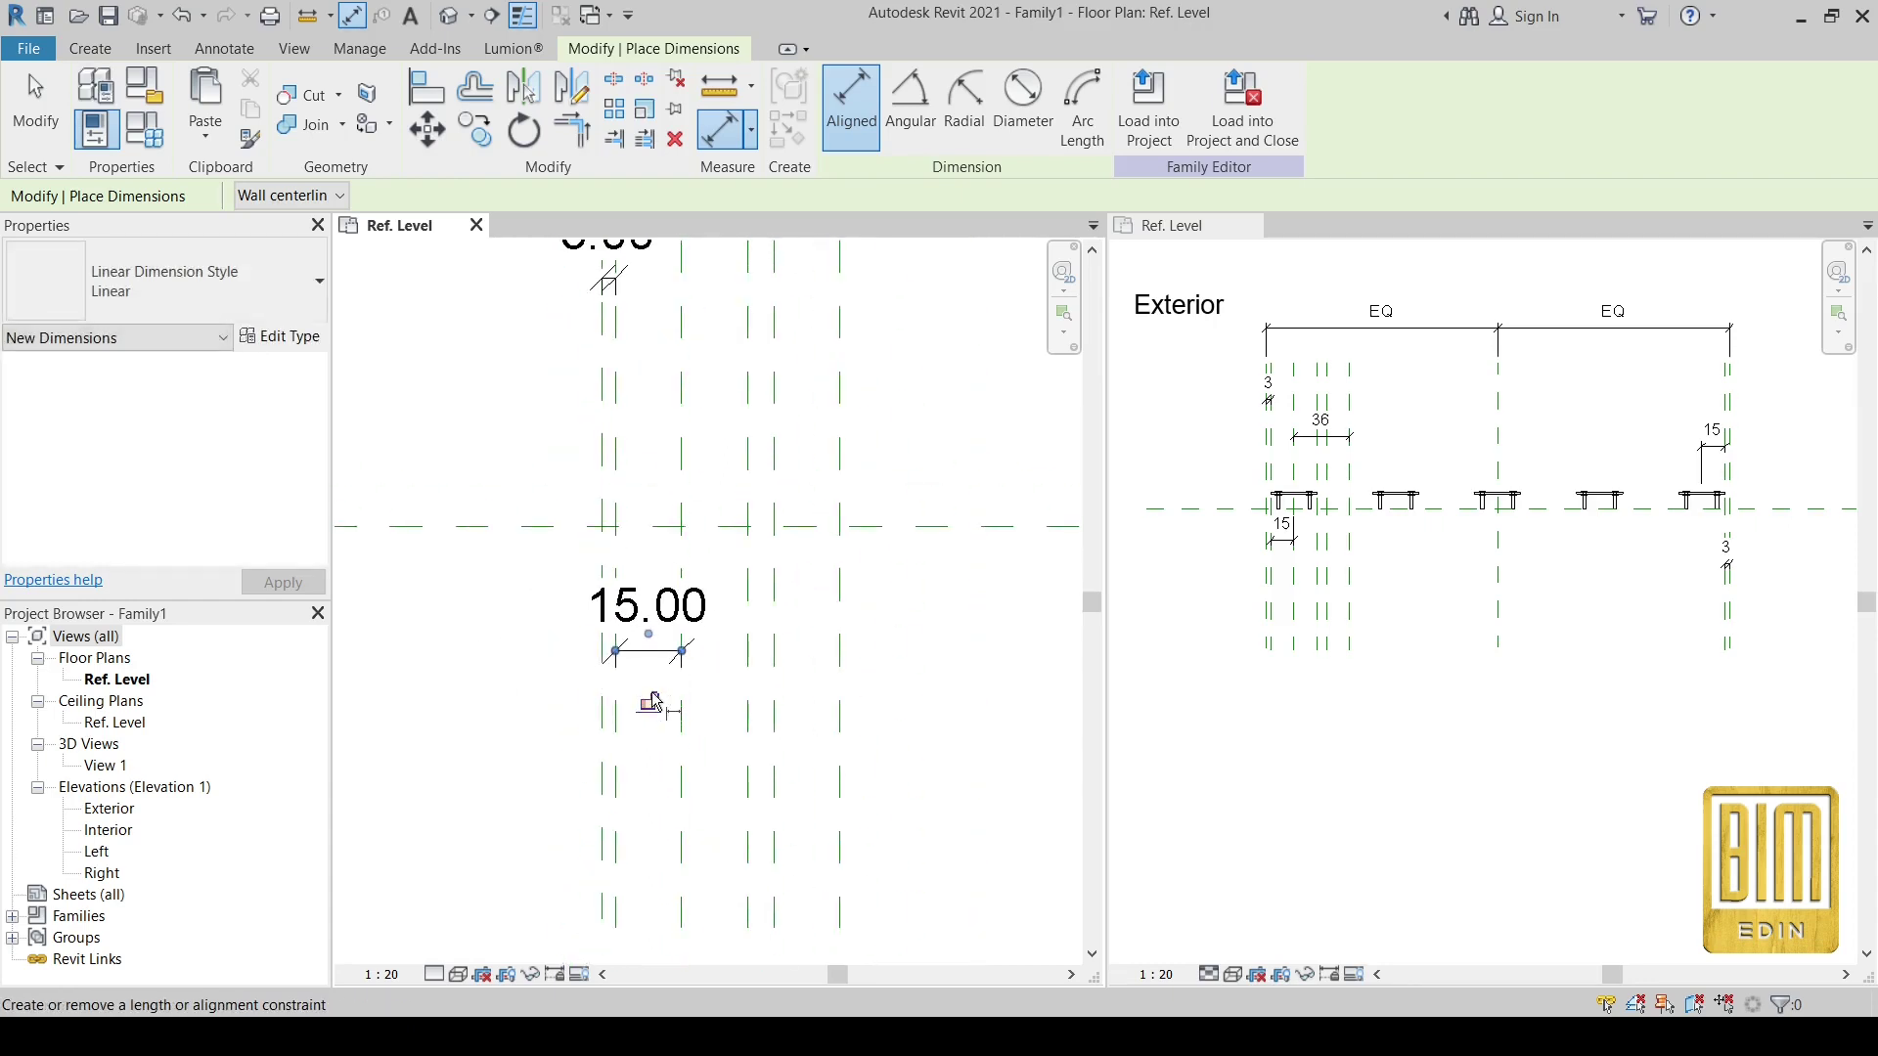
scroll(560, 650, "down", 3)
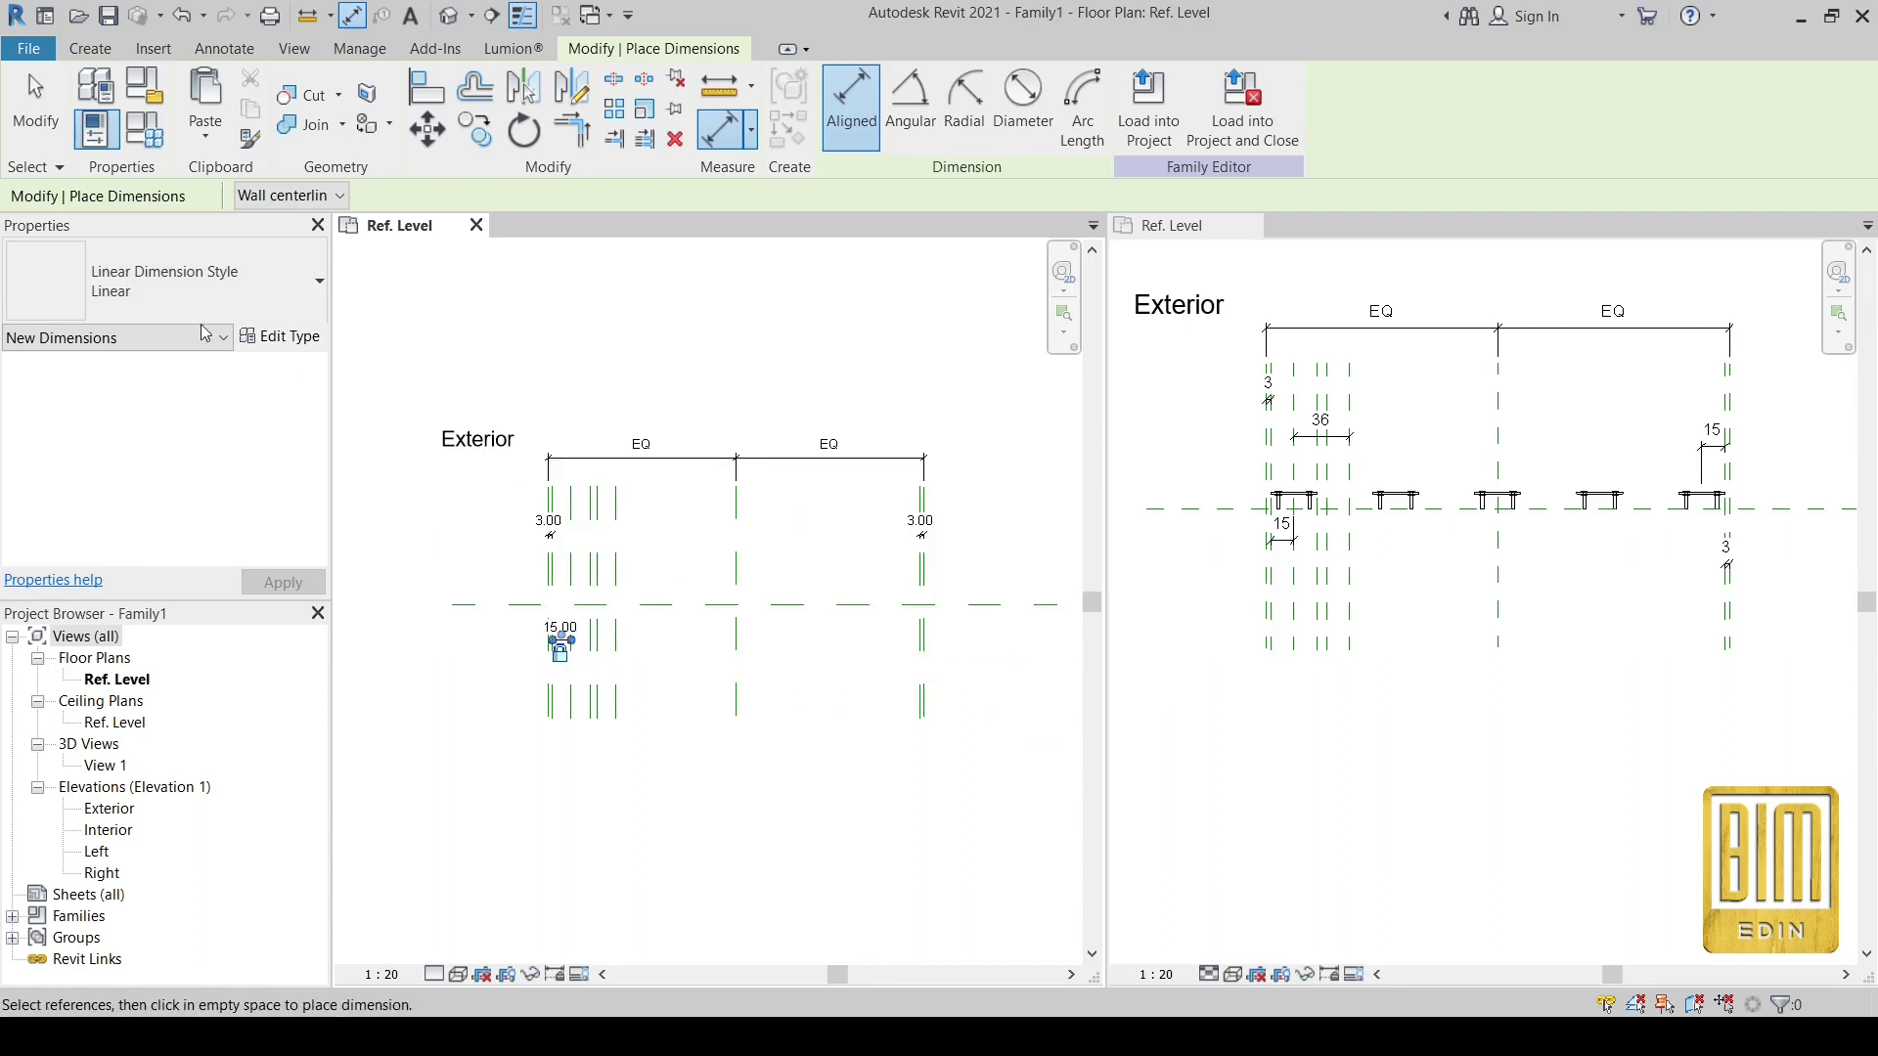
left_click(37, 124)
- Select Array Group 1 of the repeated brackets in the FF PANEL plan
scroll(550, 626, "up", 1)
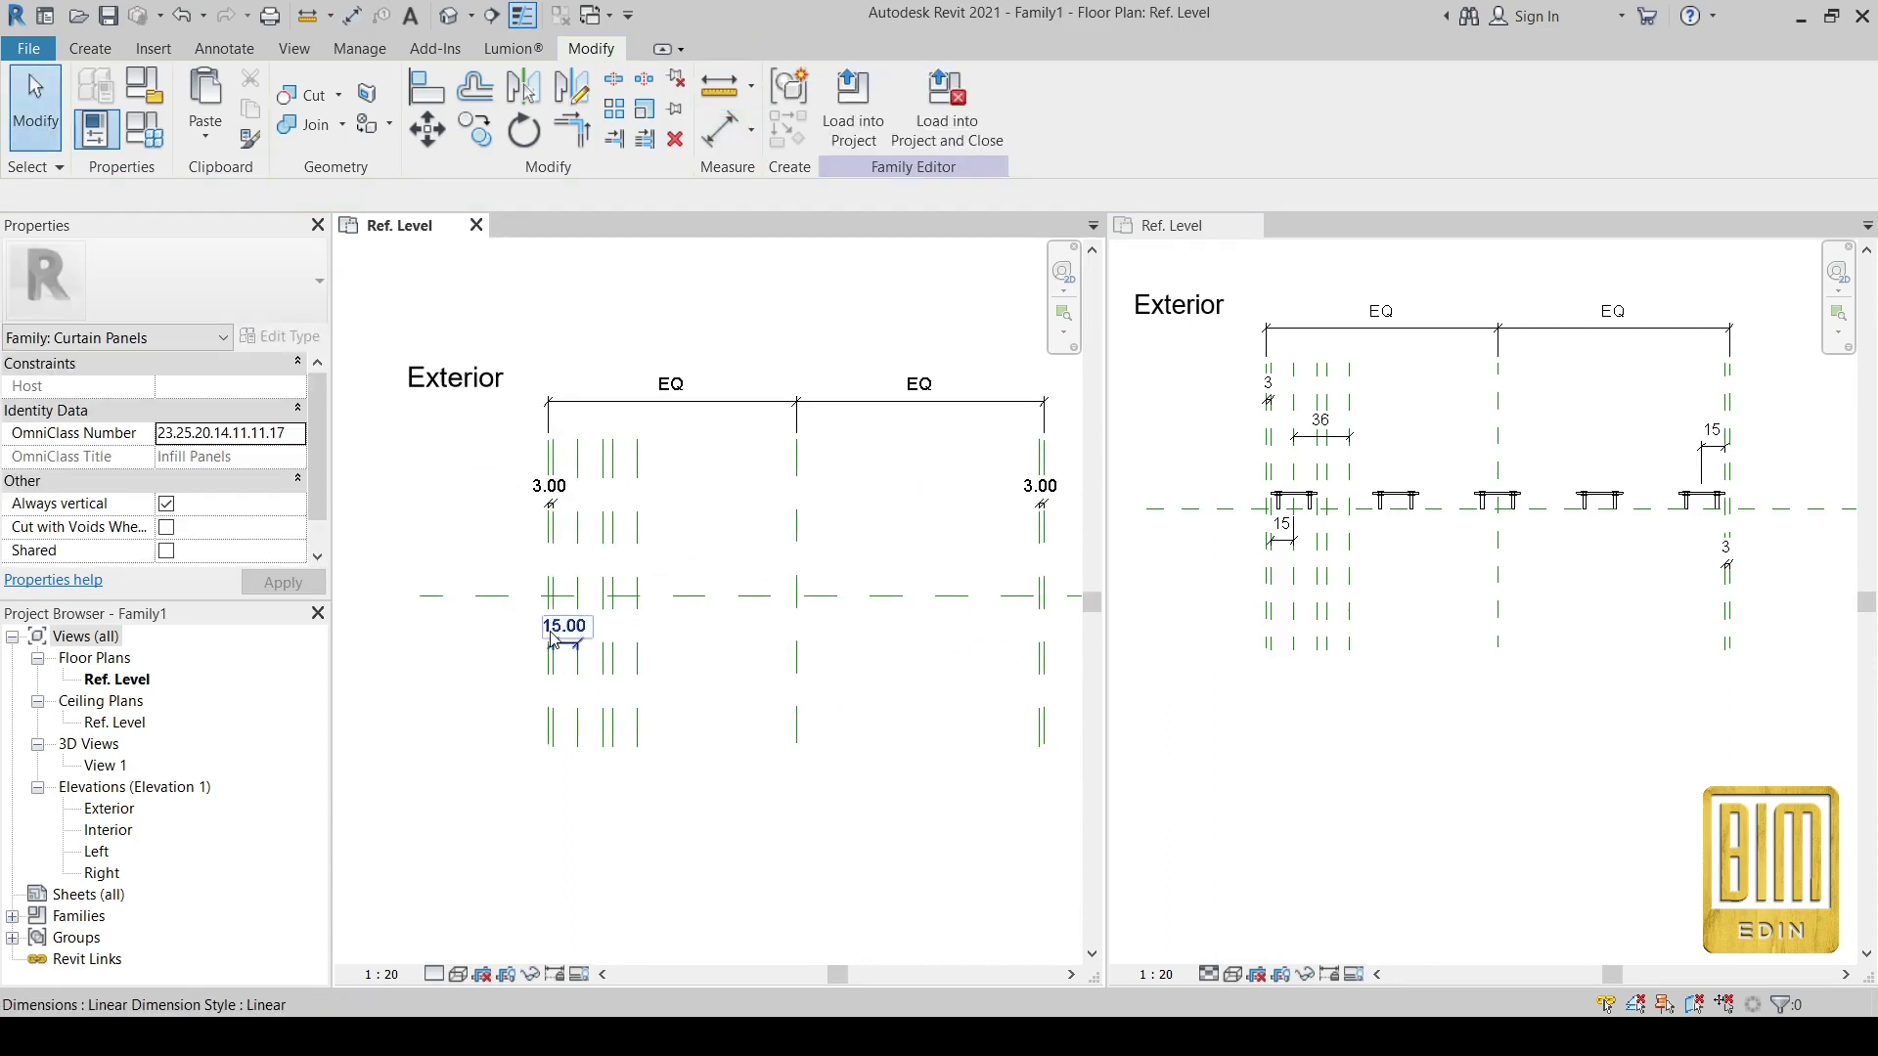
scroll(1496, 507, "up", 1)
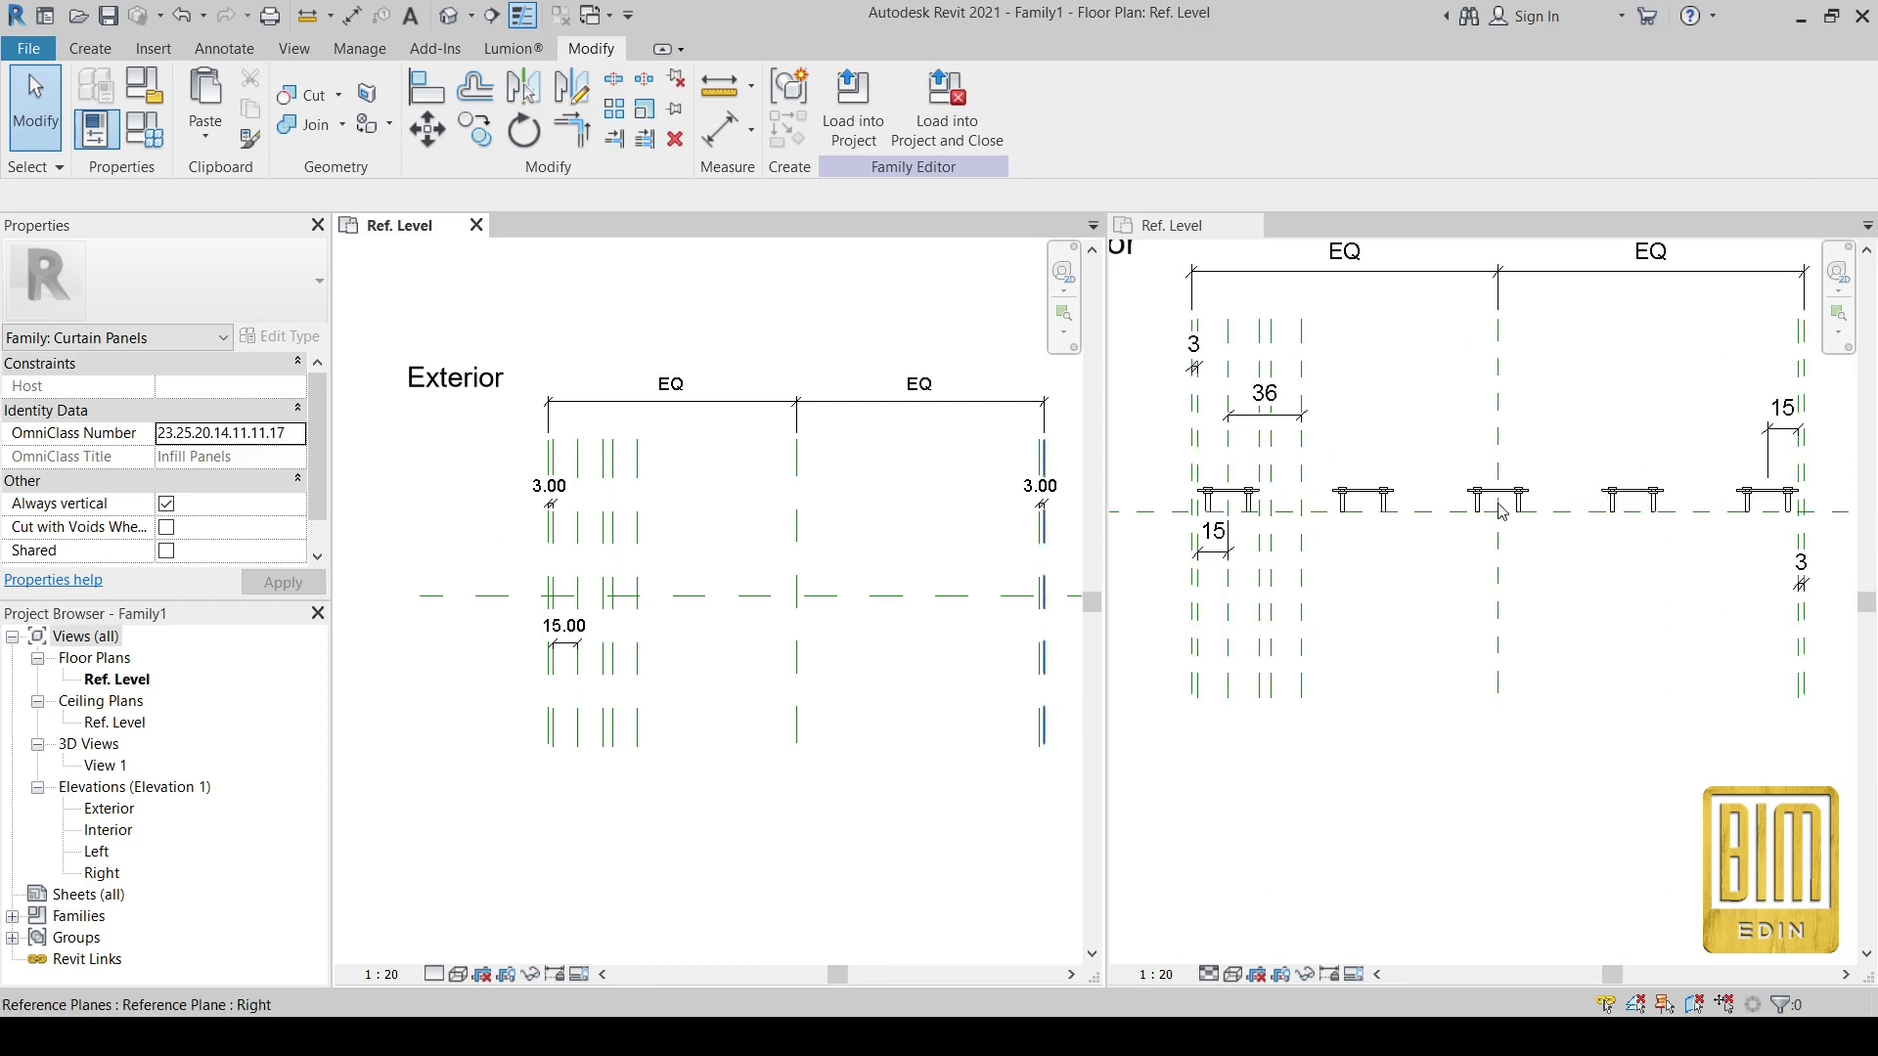
left_click(1356, 627)
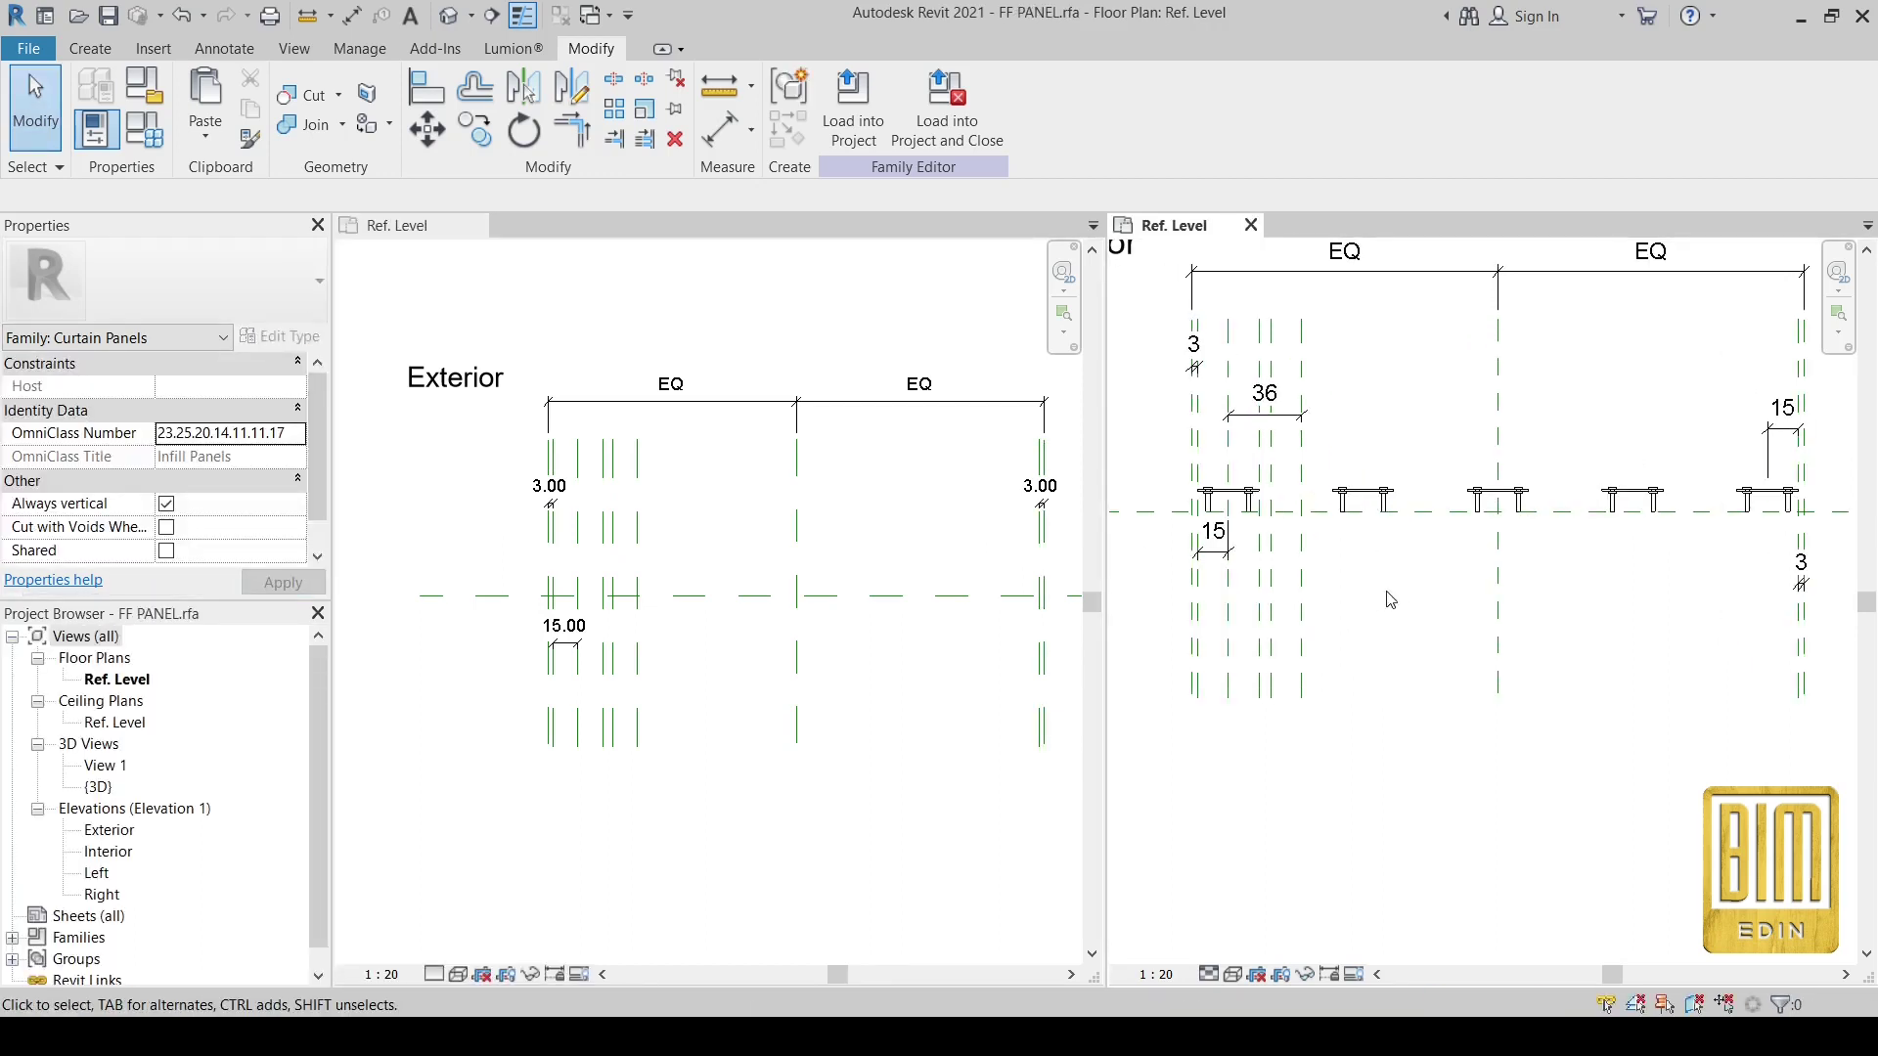
left_click(1365, 499)
scroll(1363, 494, "up", 2)
scroll(1363, 492, "up", 1)
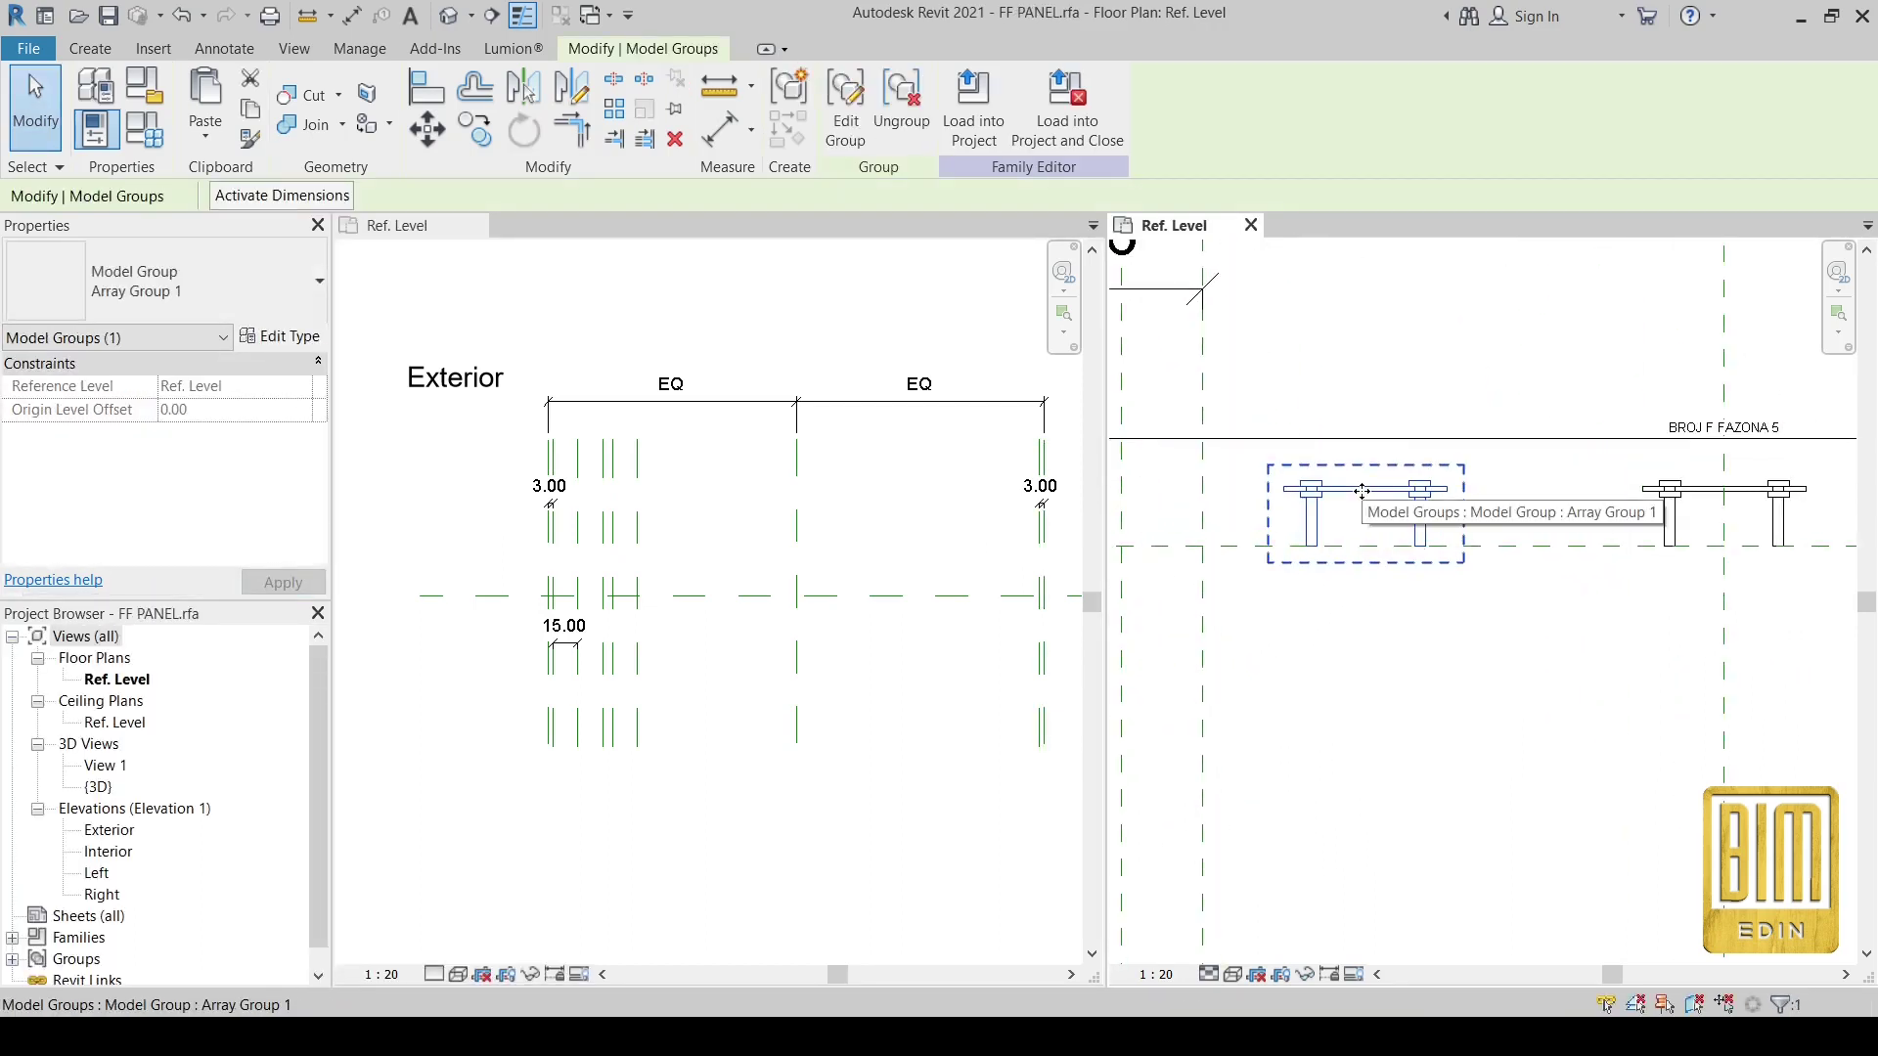
- Edit Array Group 1 and open a FASADNI FAZON bracket's family for editing
left_click(830, 128)
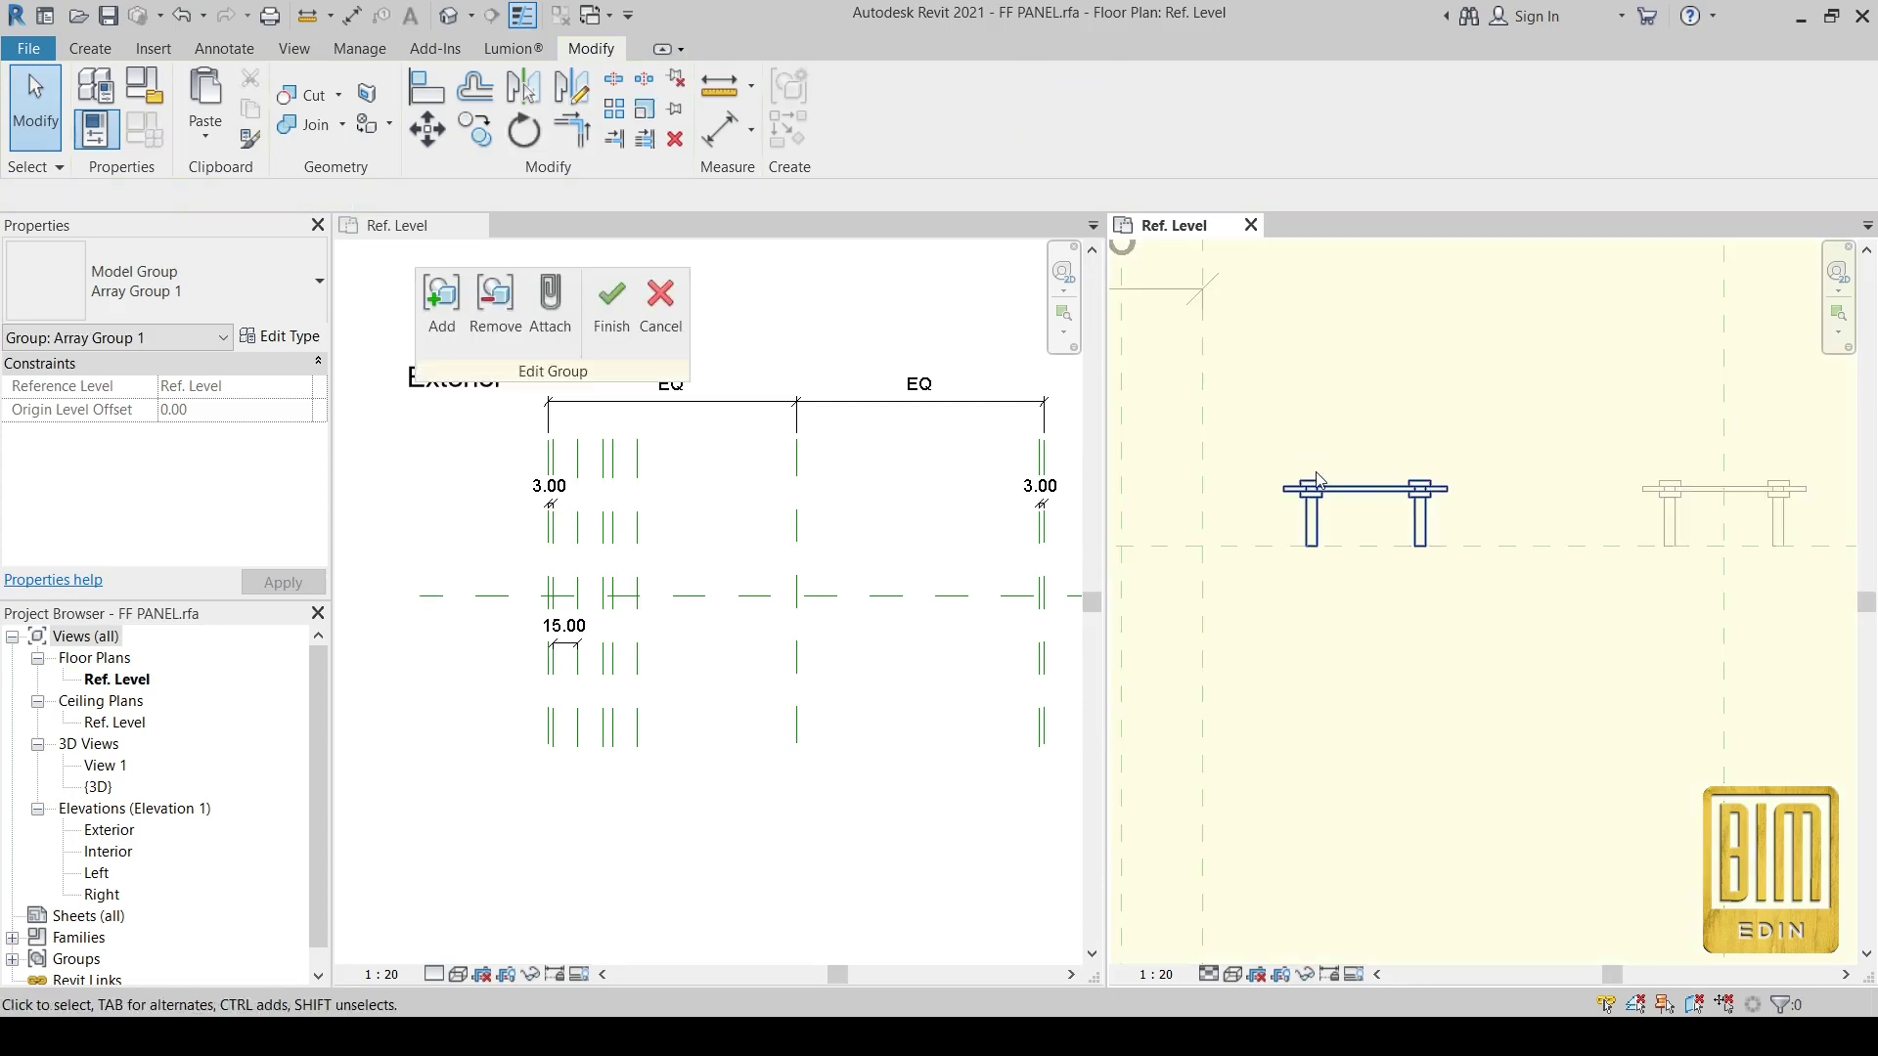
left_click(1322, 492)
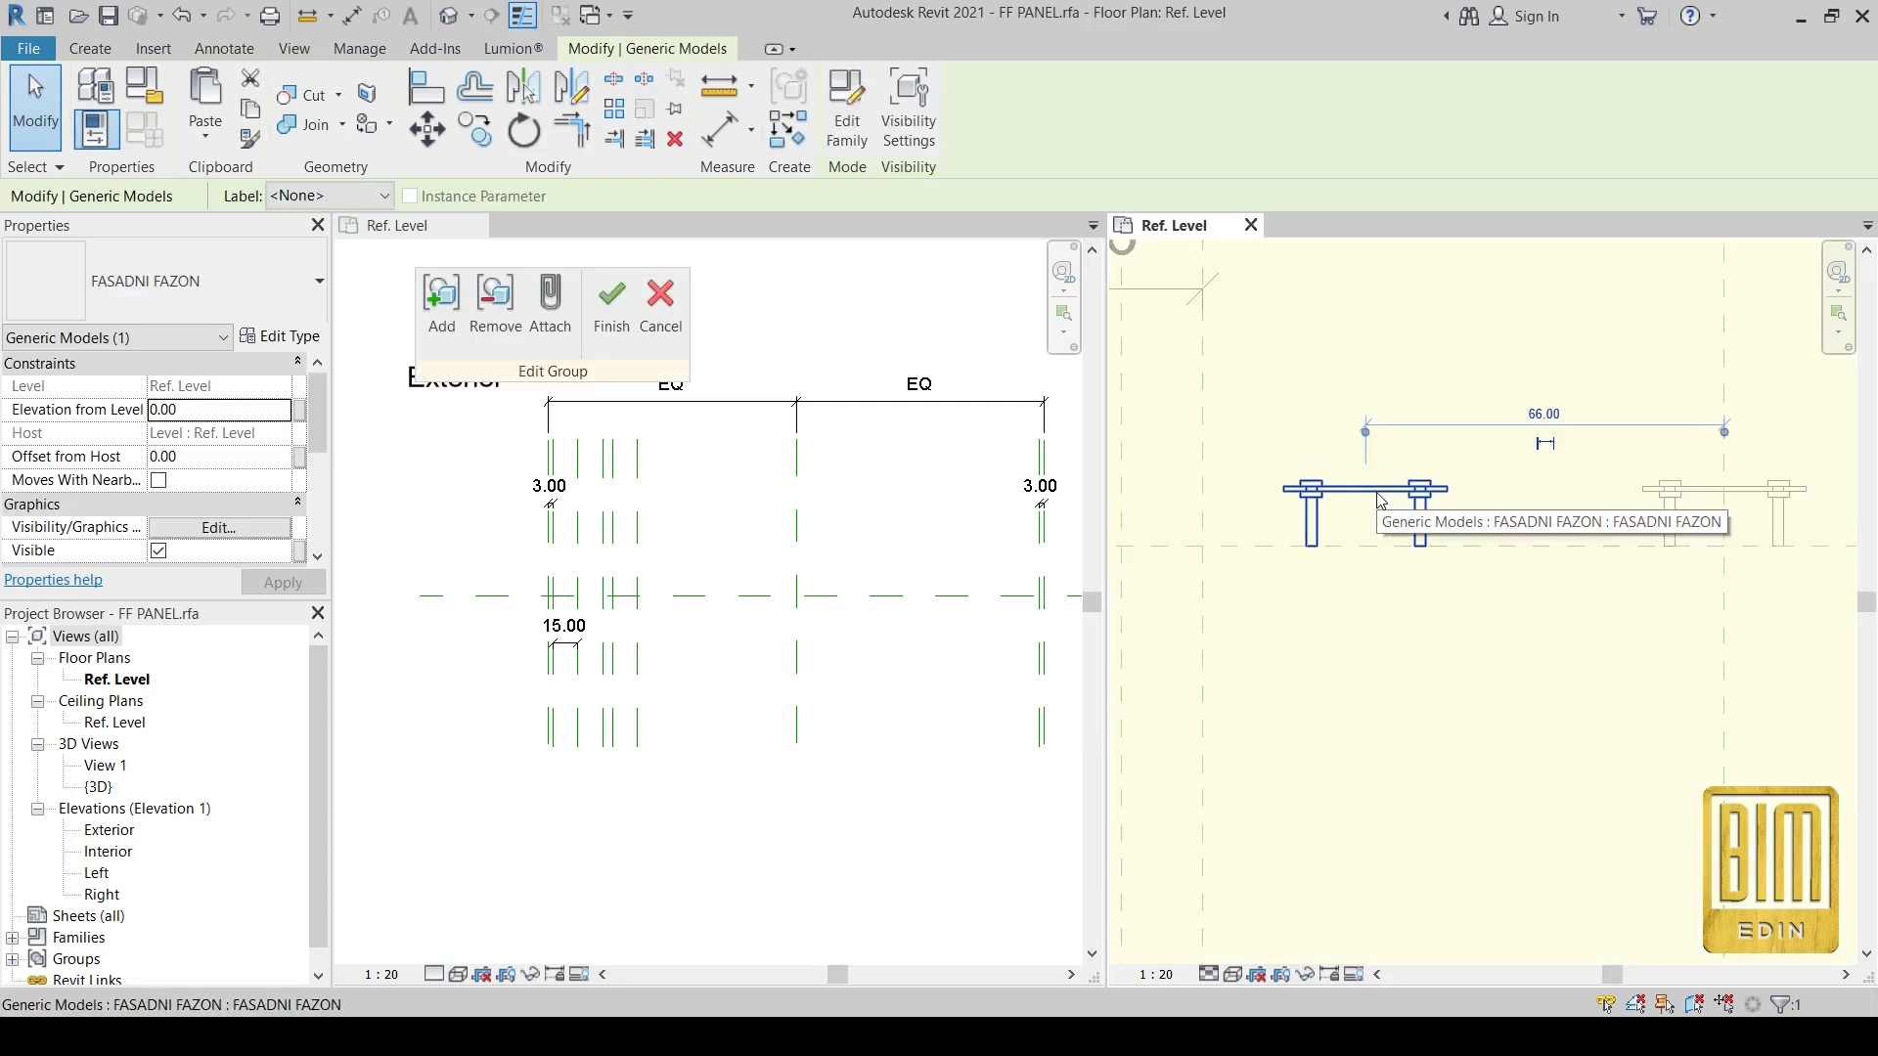
left_click(847, 116)
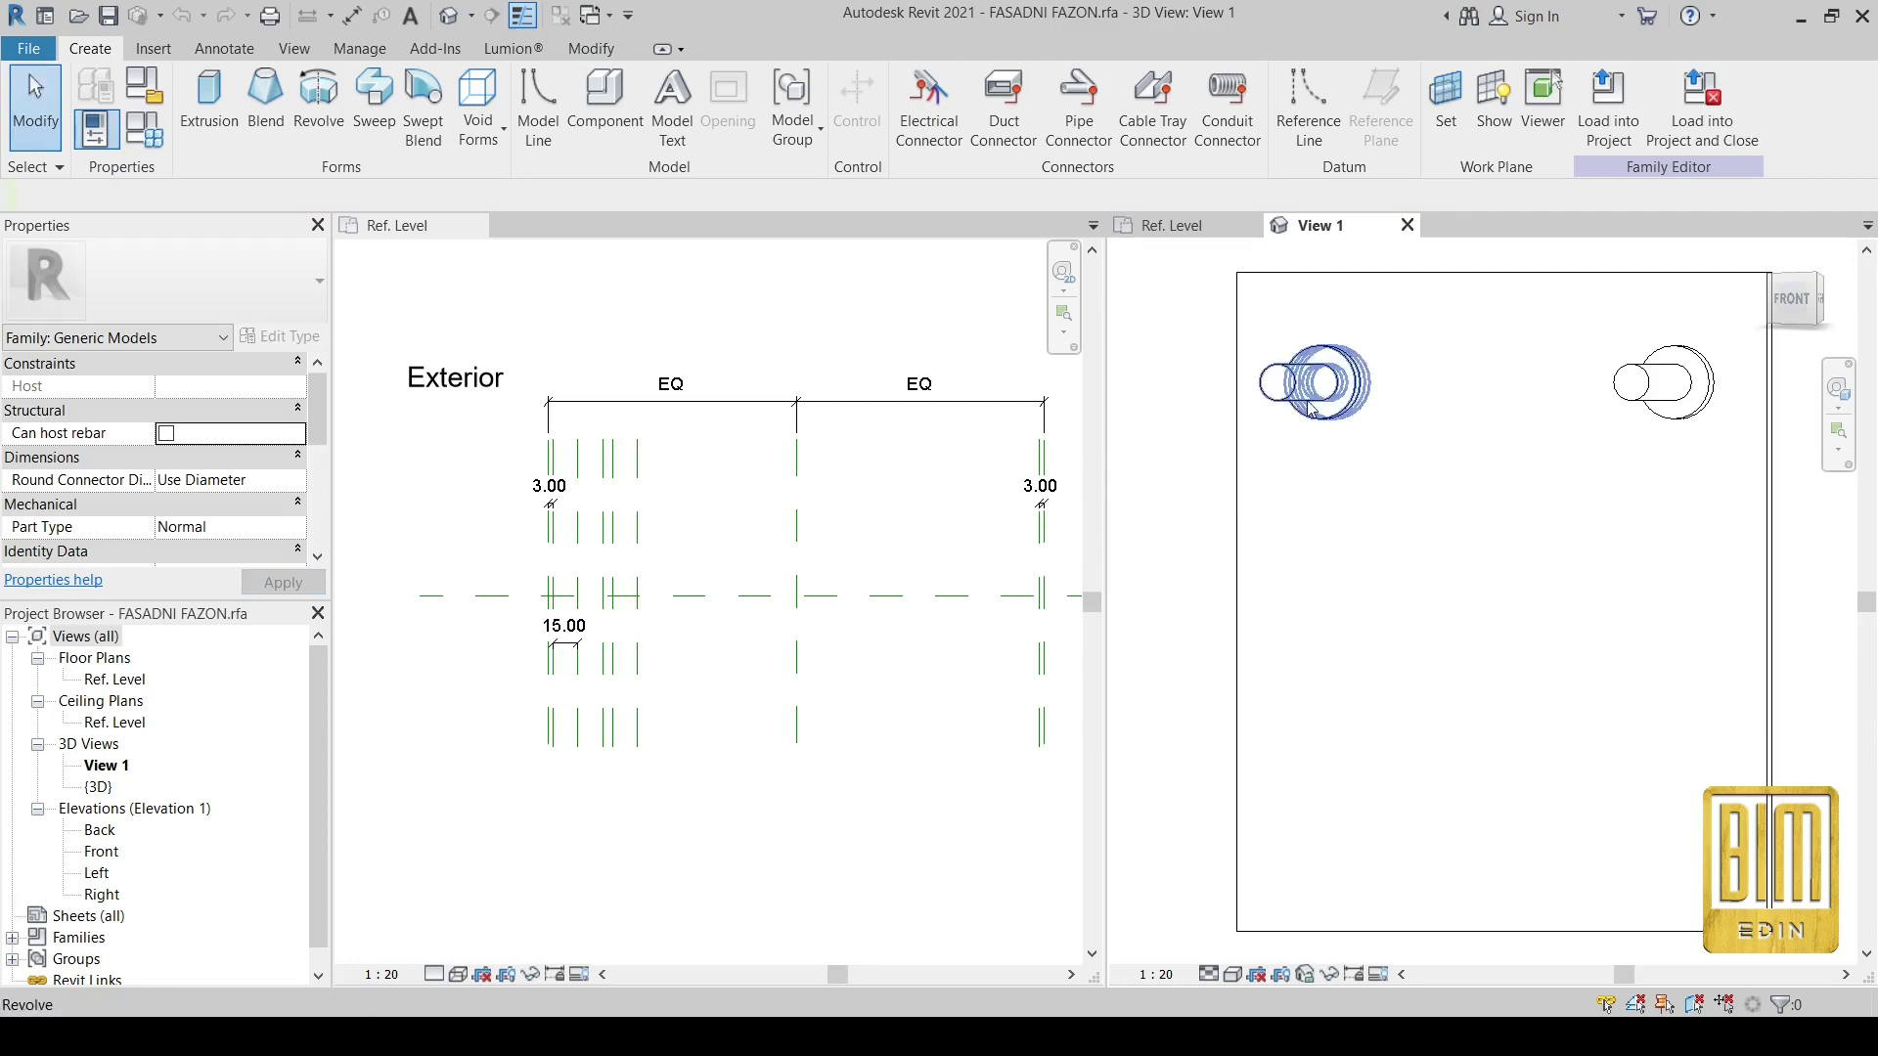
- Zoom the bracket's 3D View 1, then return to Family1's Ref. Level plan
scroll(1340, 460, "down", 3)
scroll(1341, 459, "down", 1)
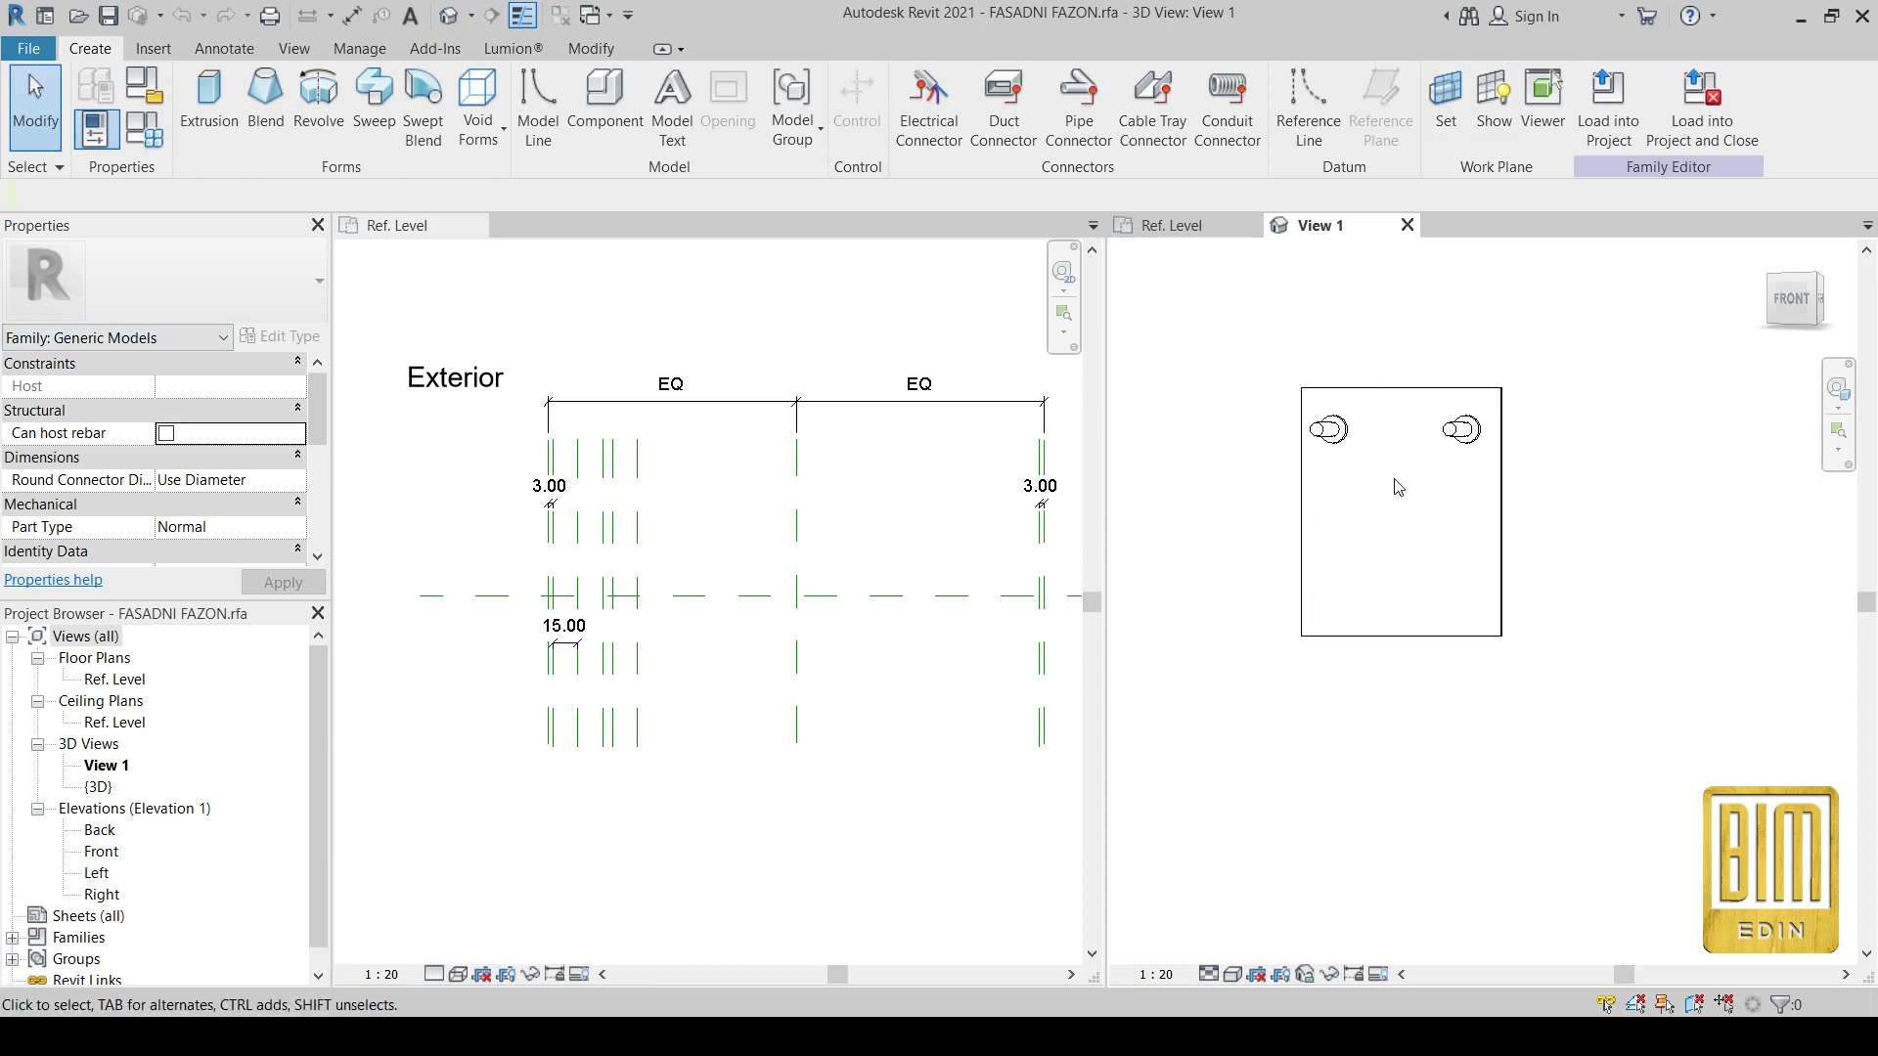
scroll(1459, 409, "up", 1)
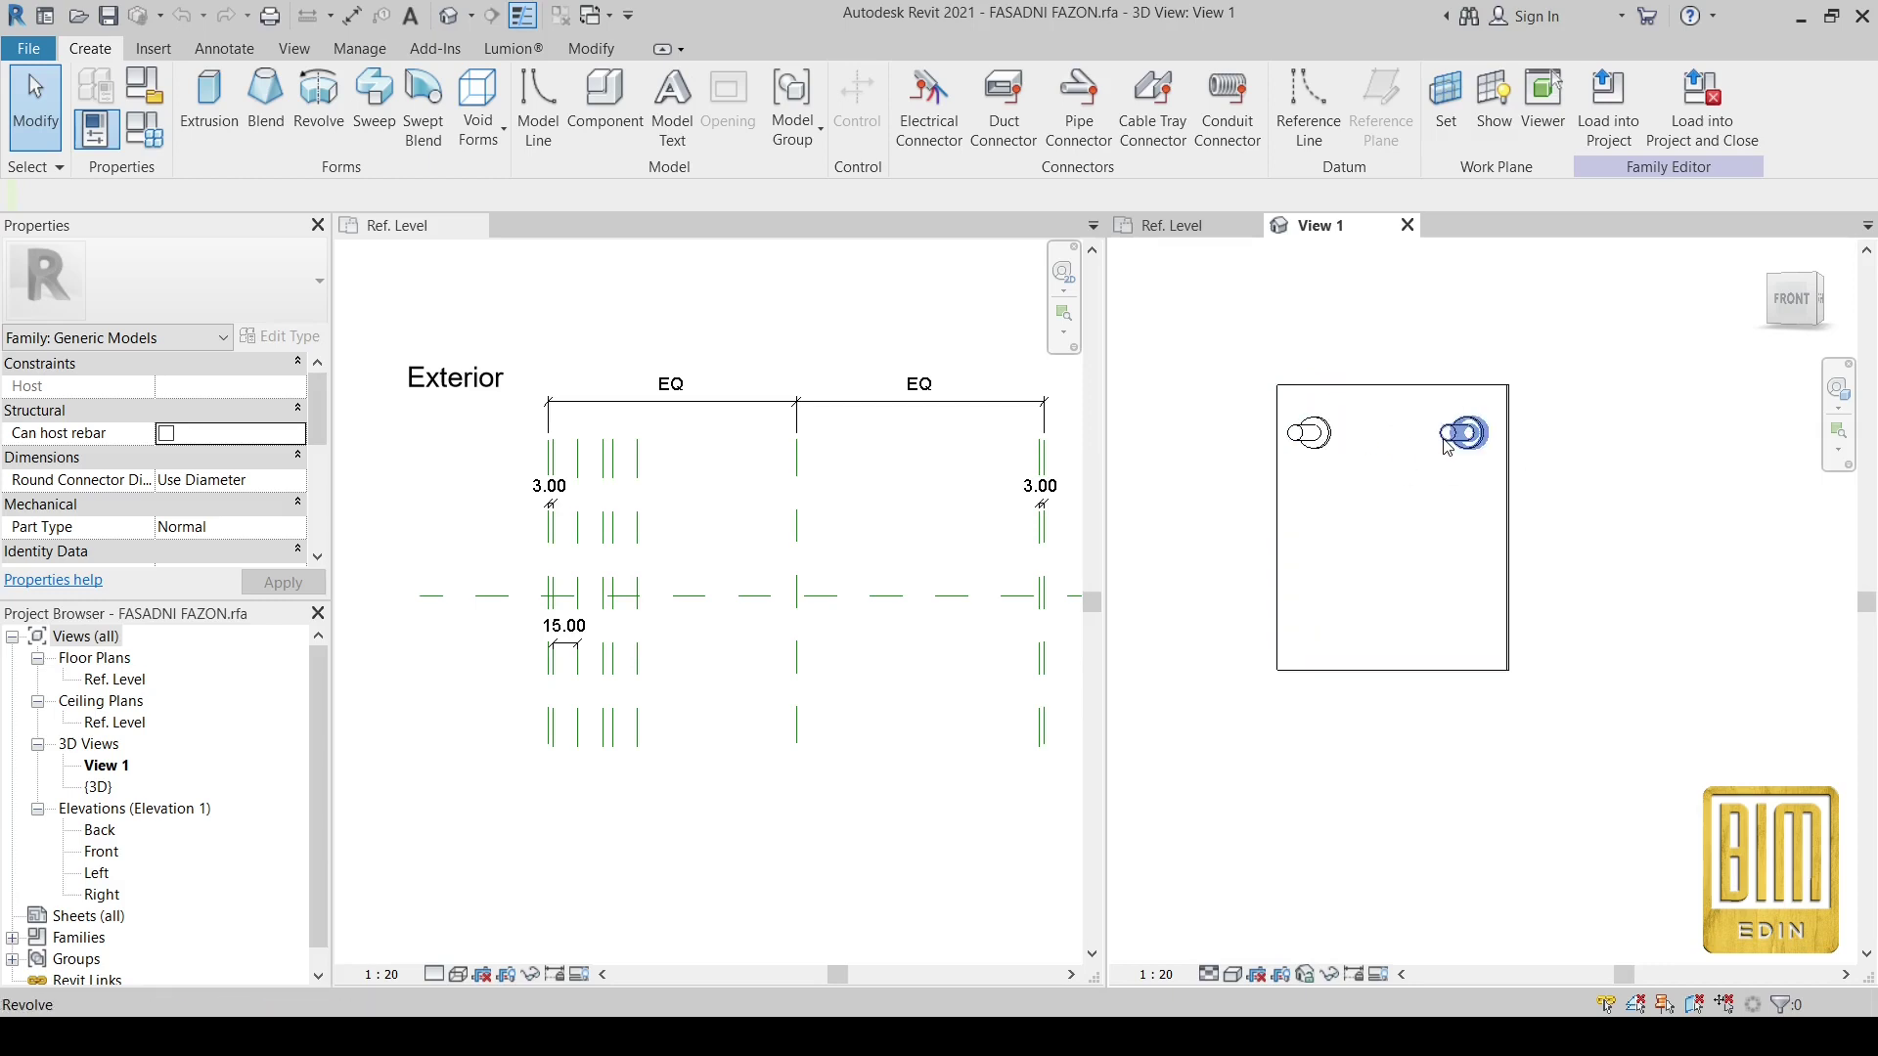
left_click(690, 512)
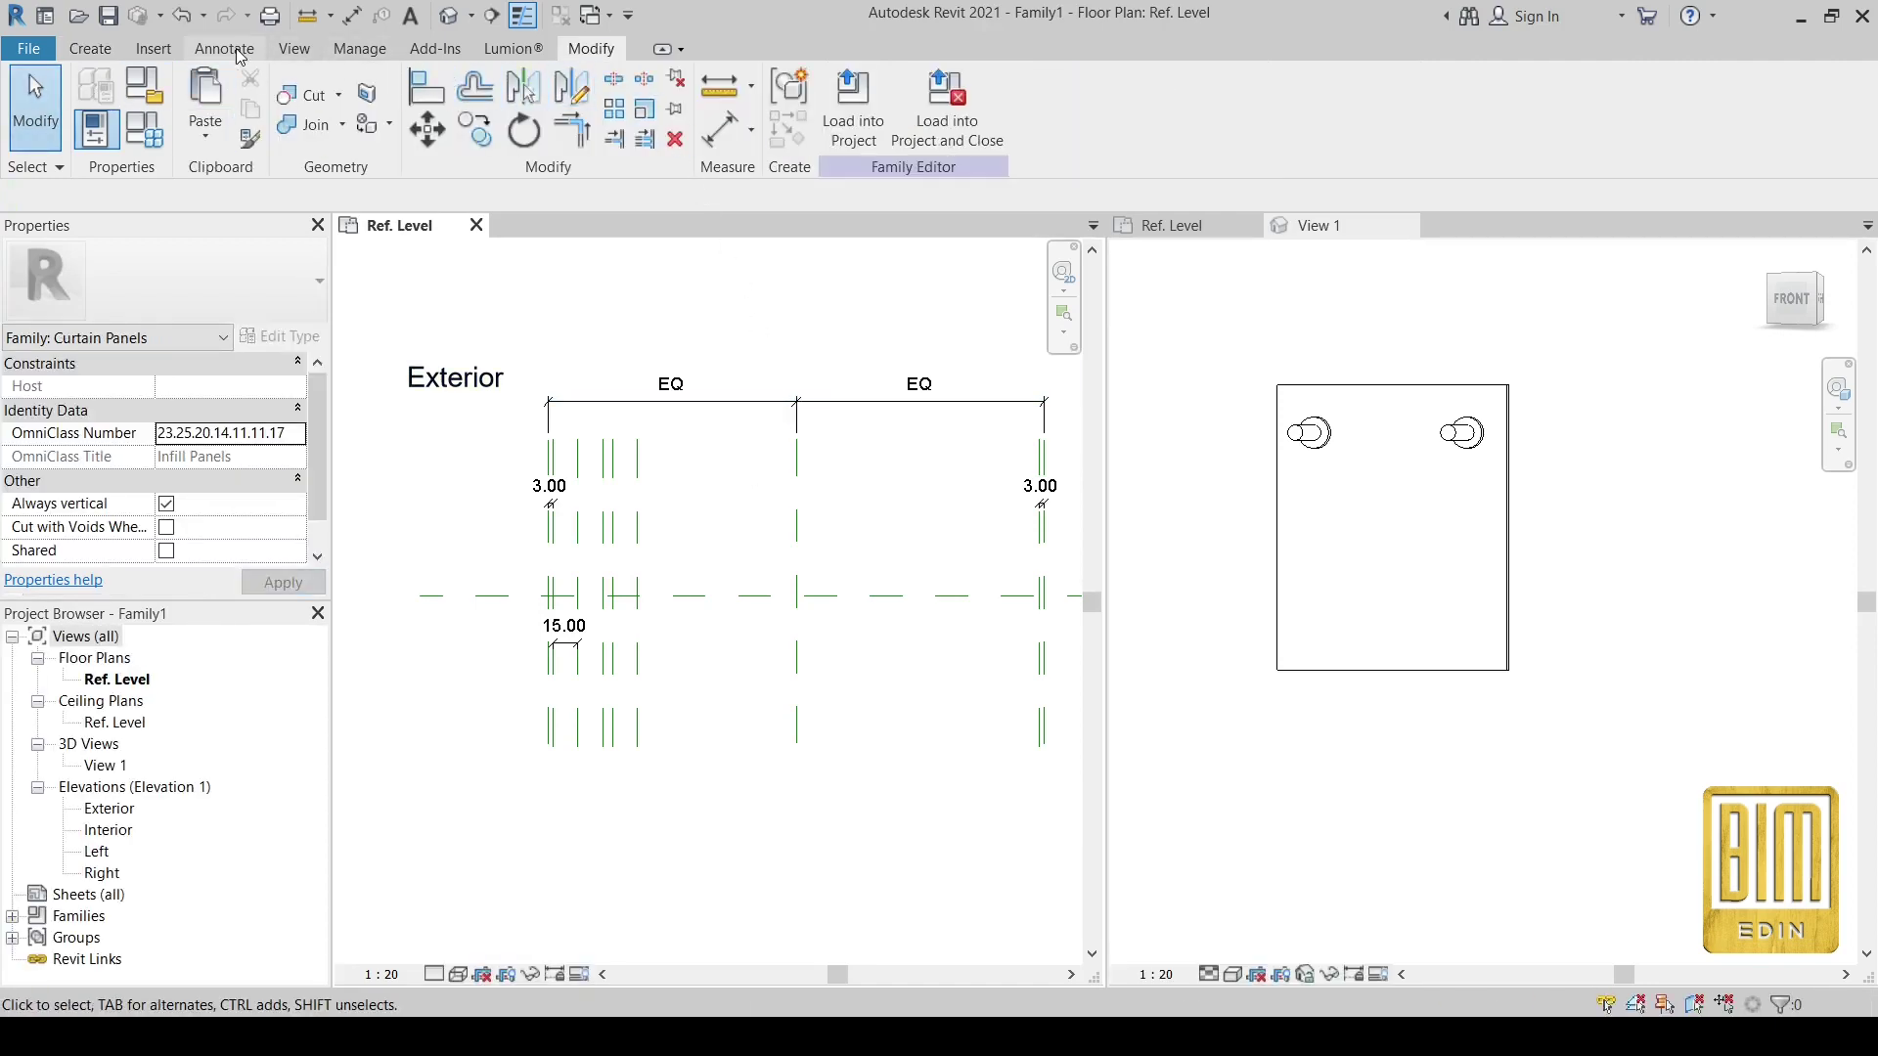
- Arrange the open views as tabs
left_click(294, 48)
left_click(671, 106)
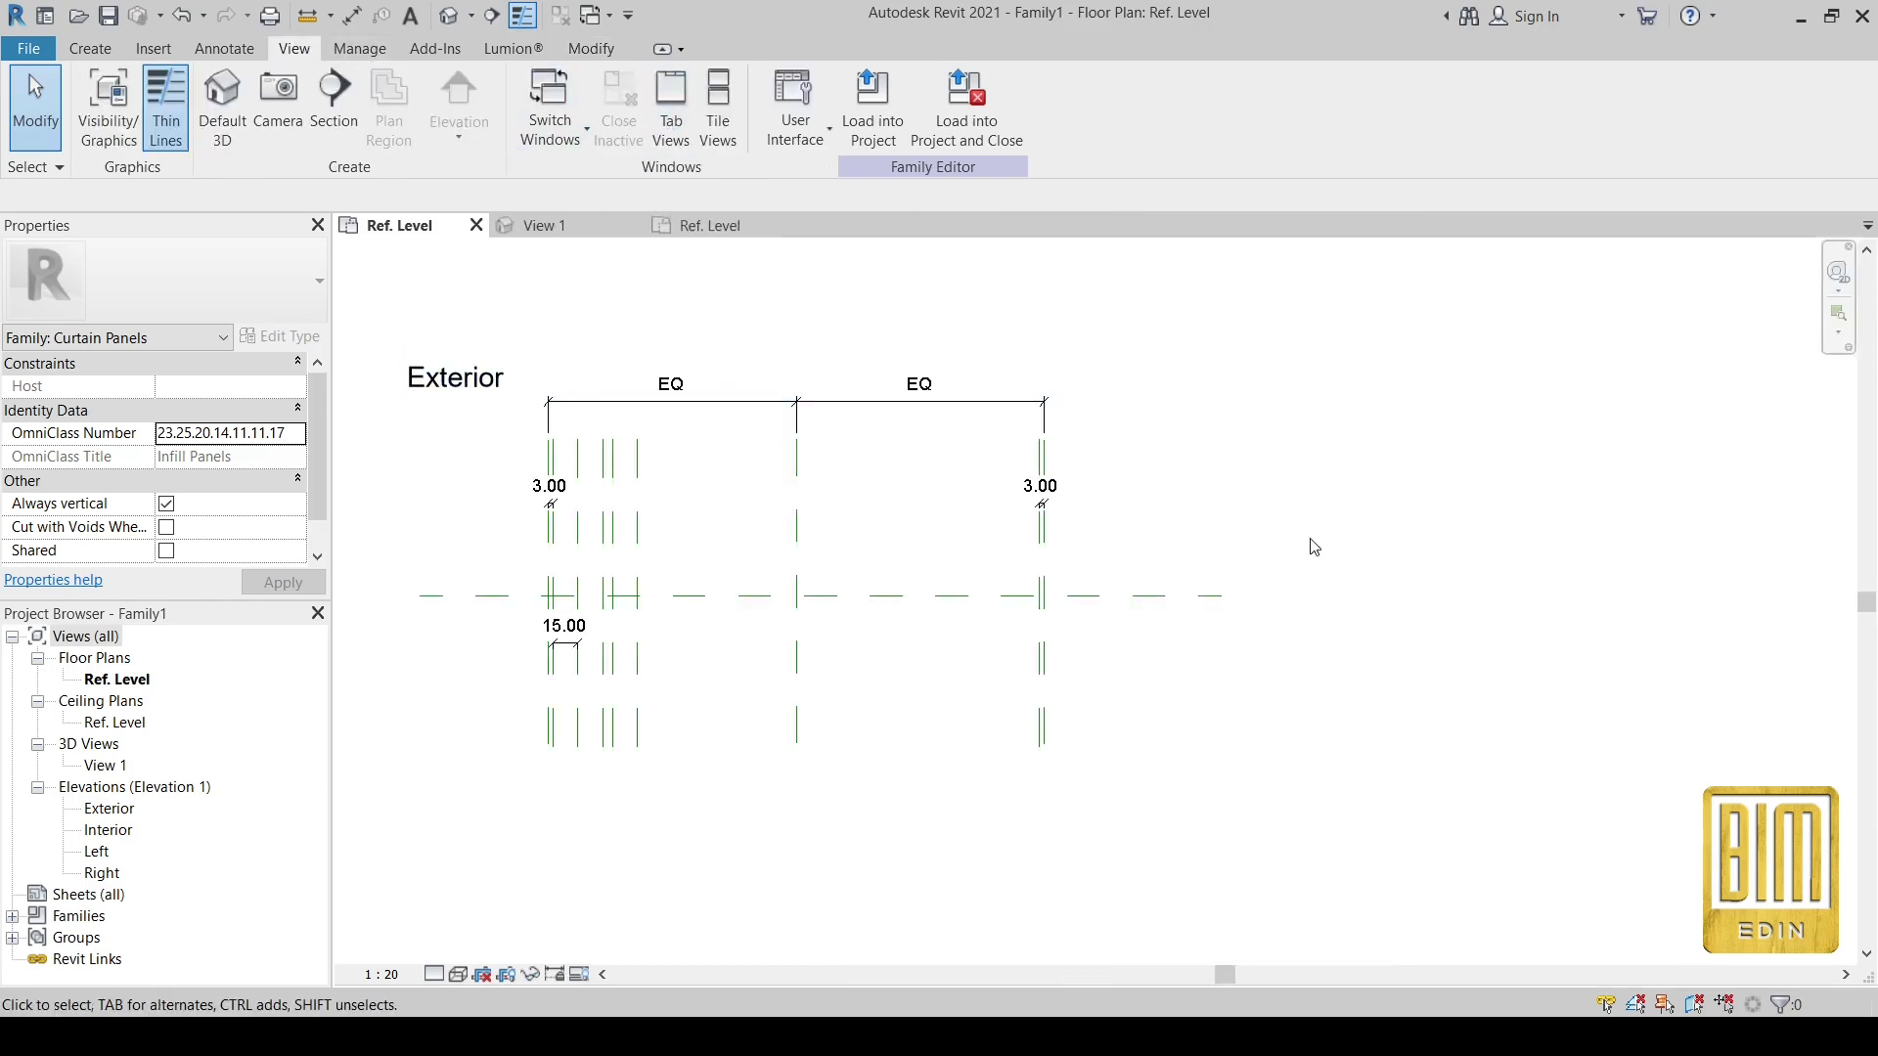
scroll(1291, 548, "down", 3)
scroll(969, 558, "up", 4)
scroll(1029, 555, "up", 1)
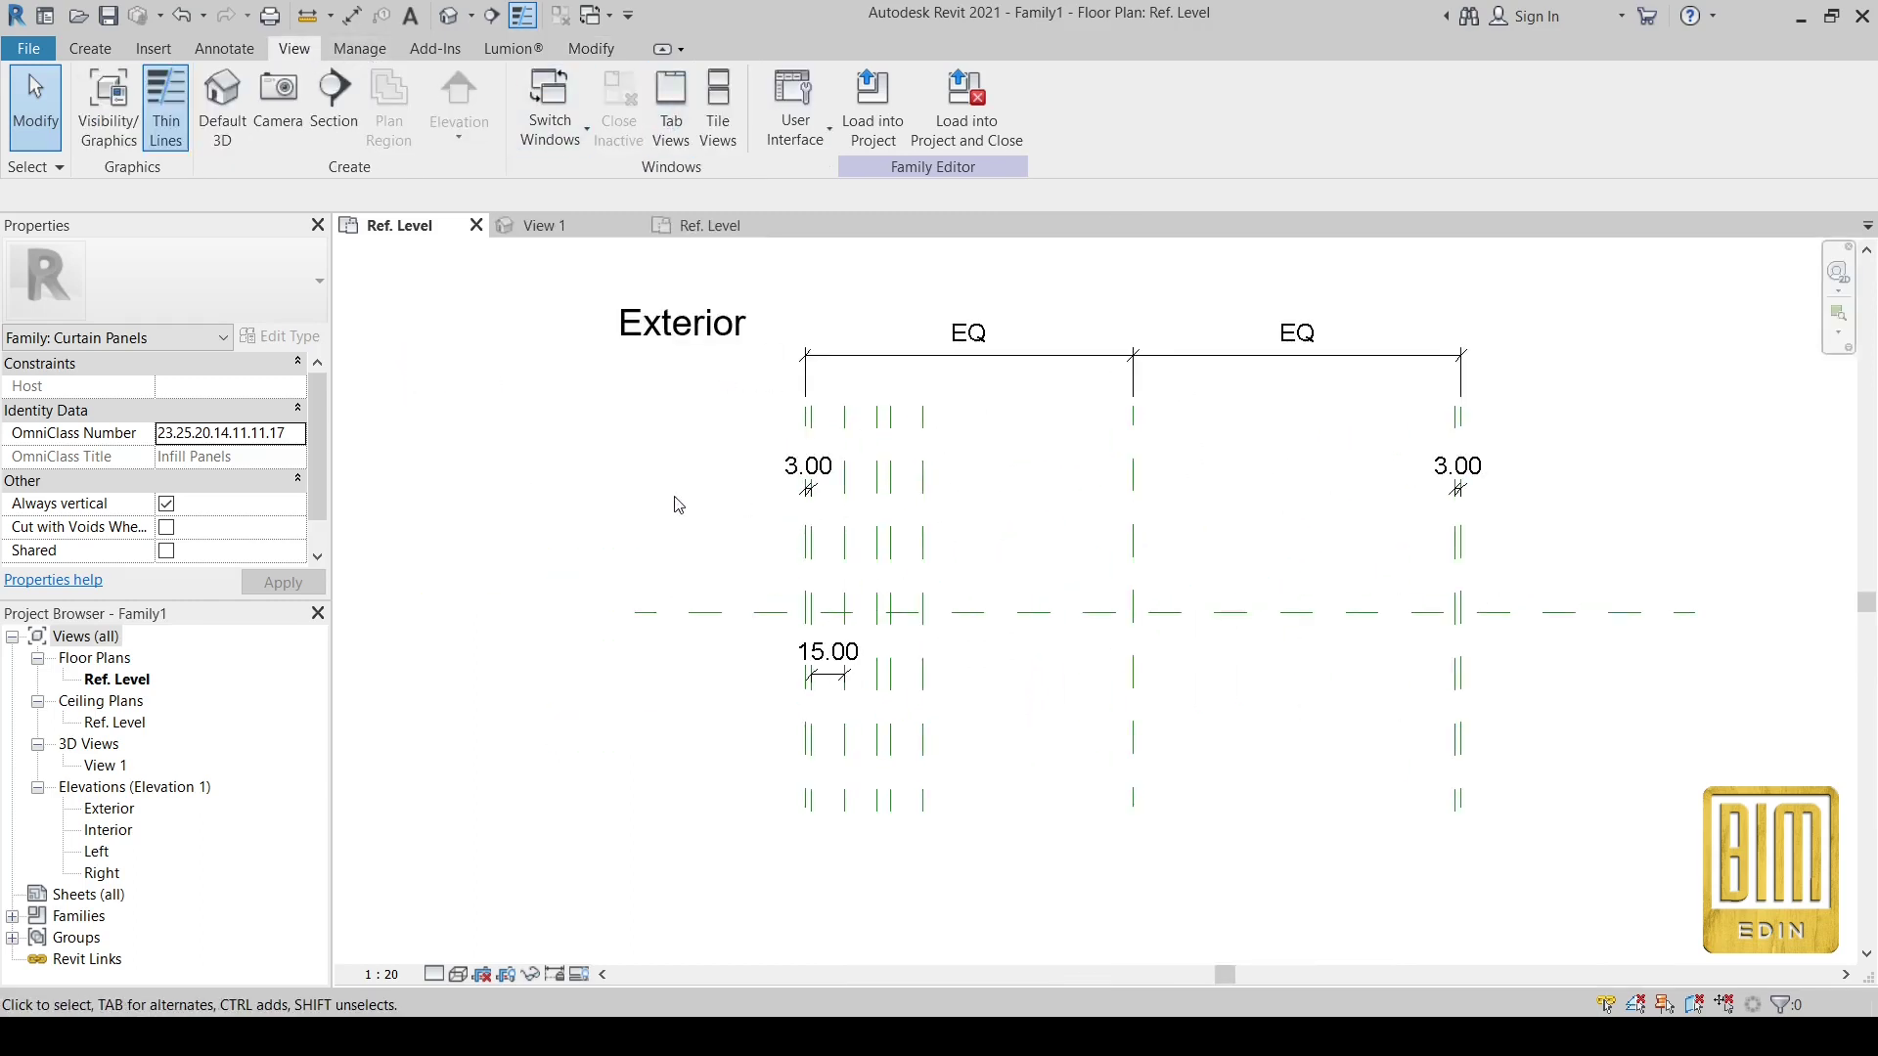
- Start a new Metric-Architectural project, then cancel it without creating one
left_click(43, 56)
left_click(59, 137)
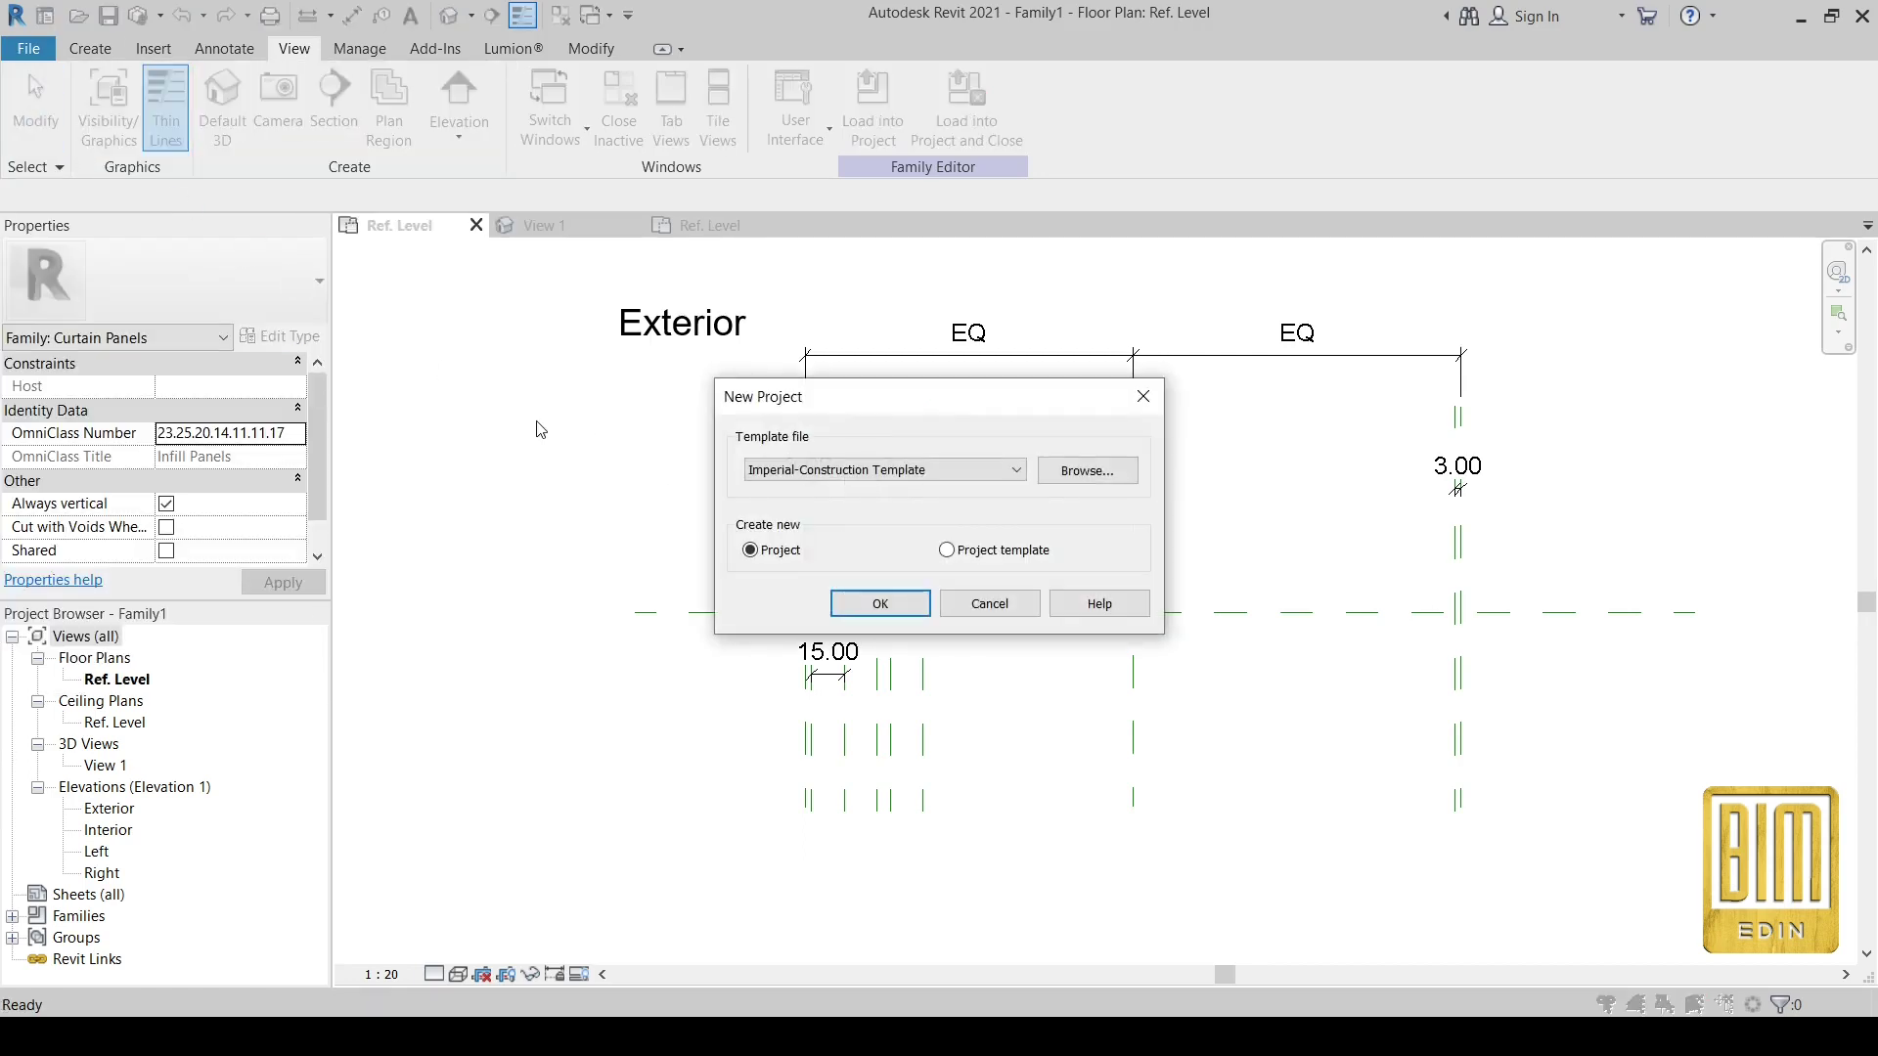
left_click(968, 470)
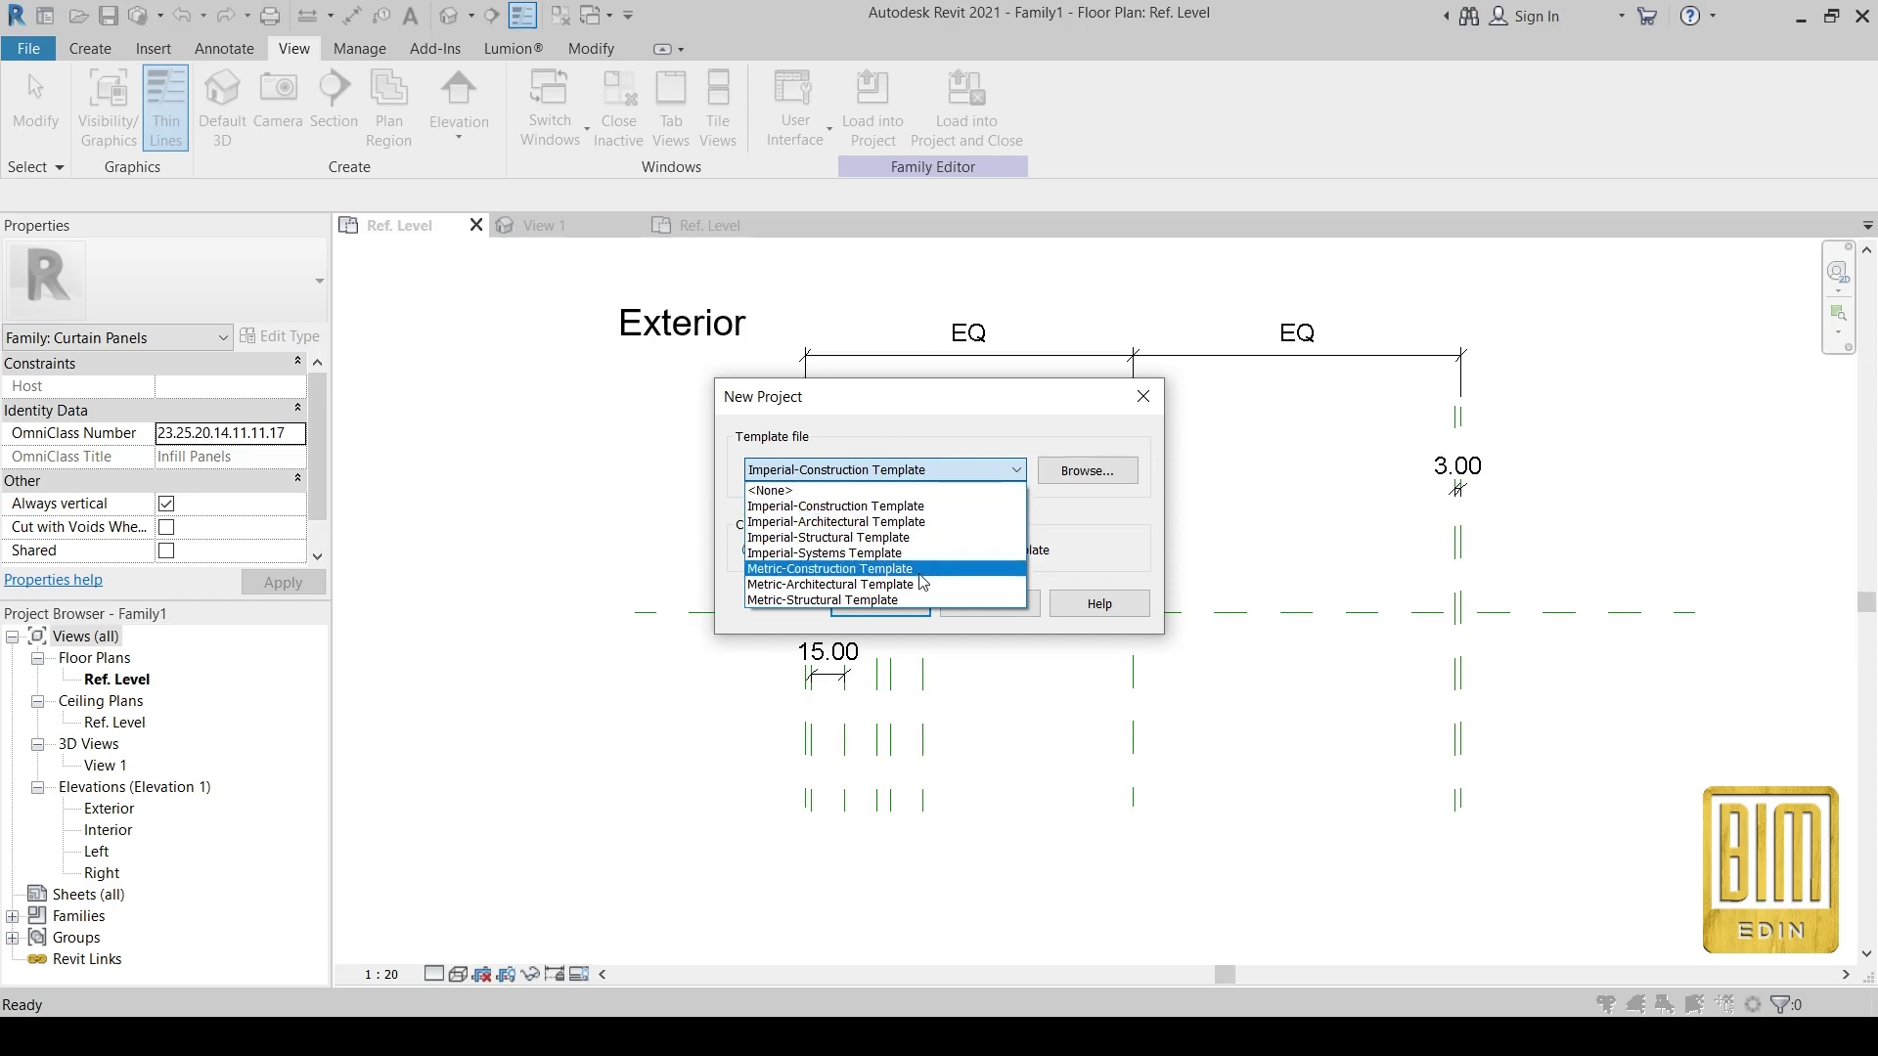
left_click(843, 587)
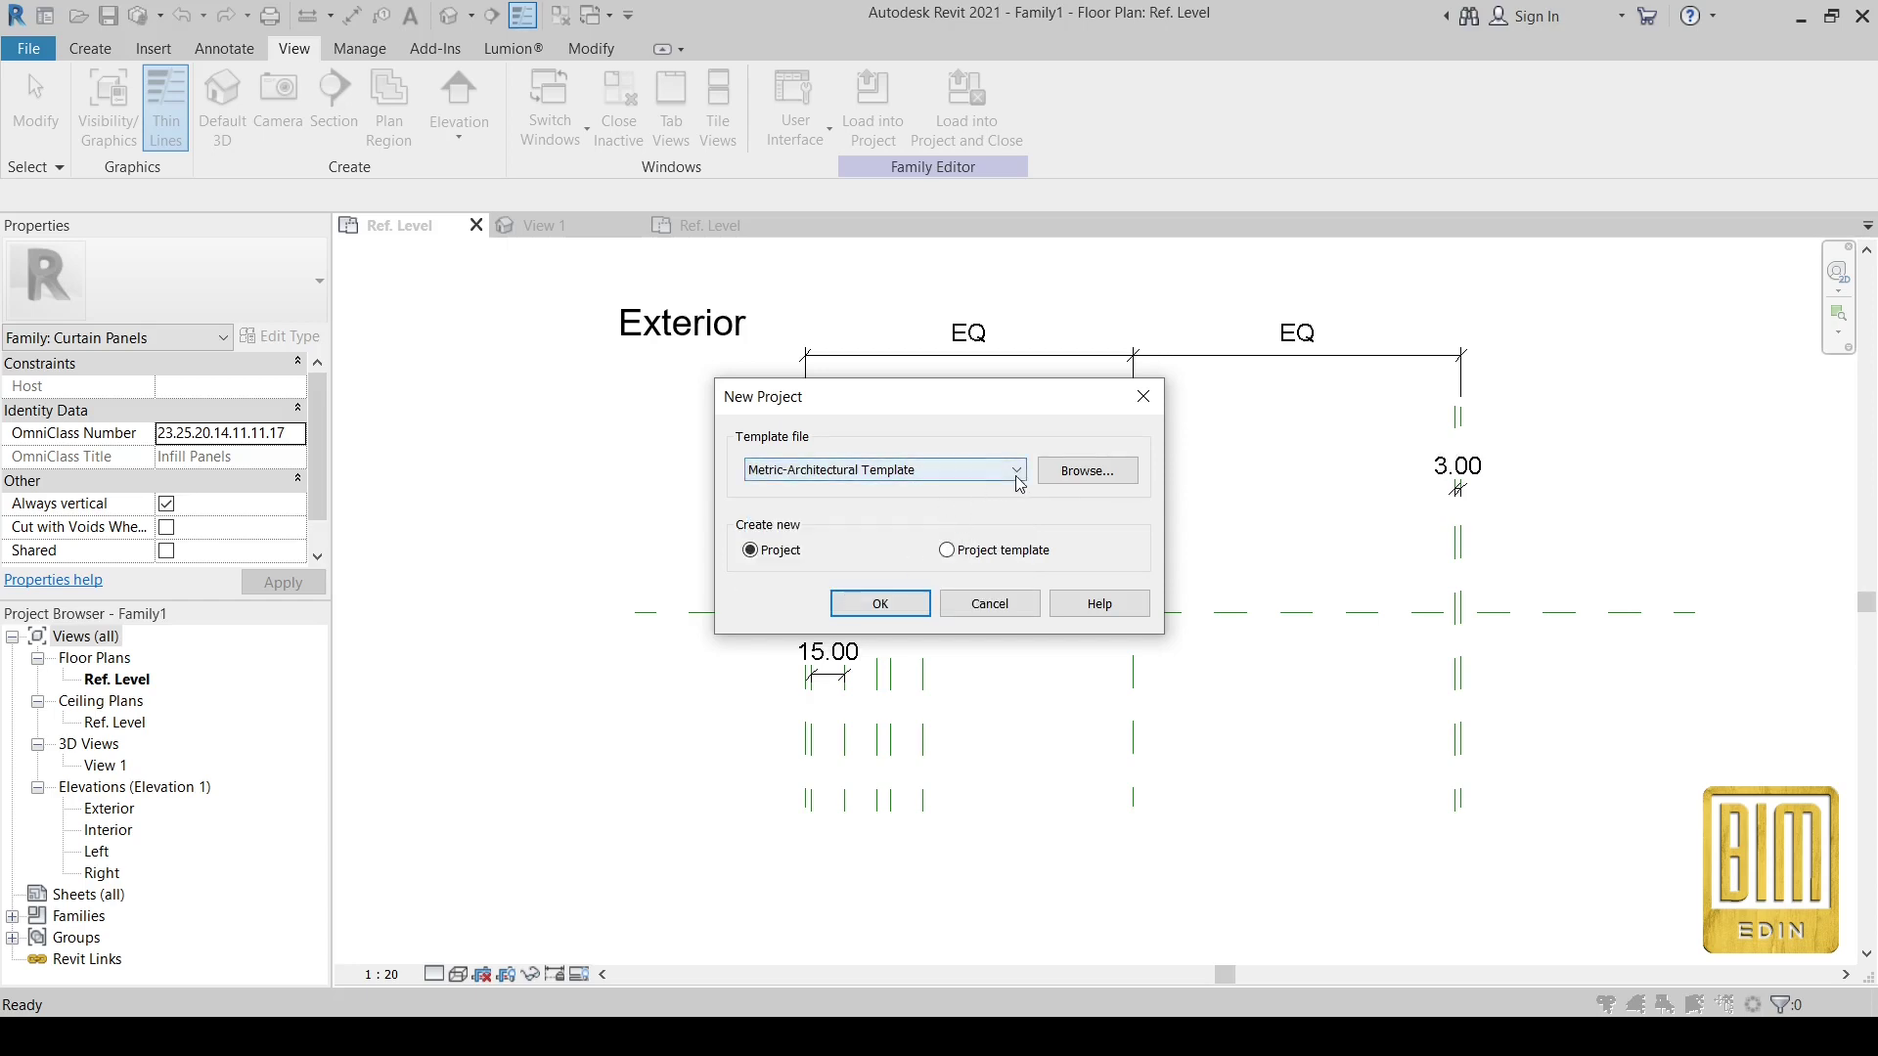
left_click(1144, 397)
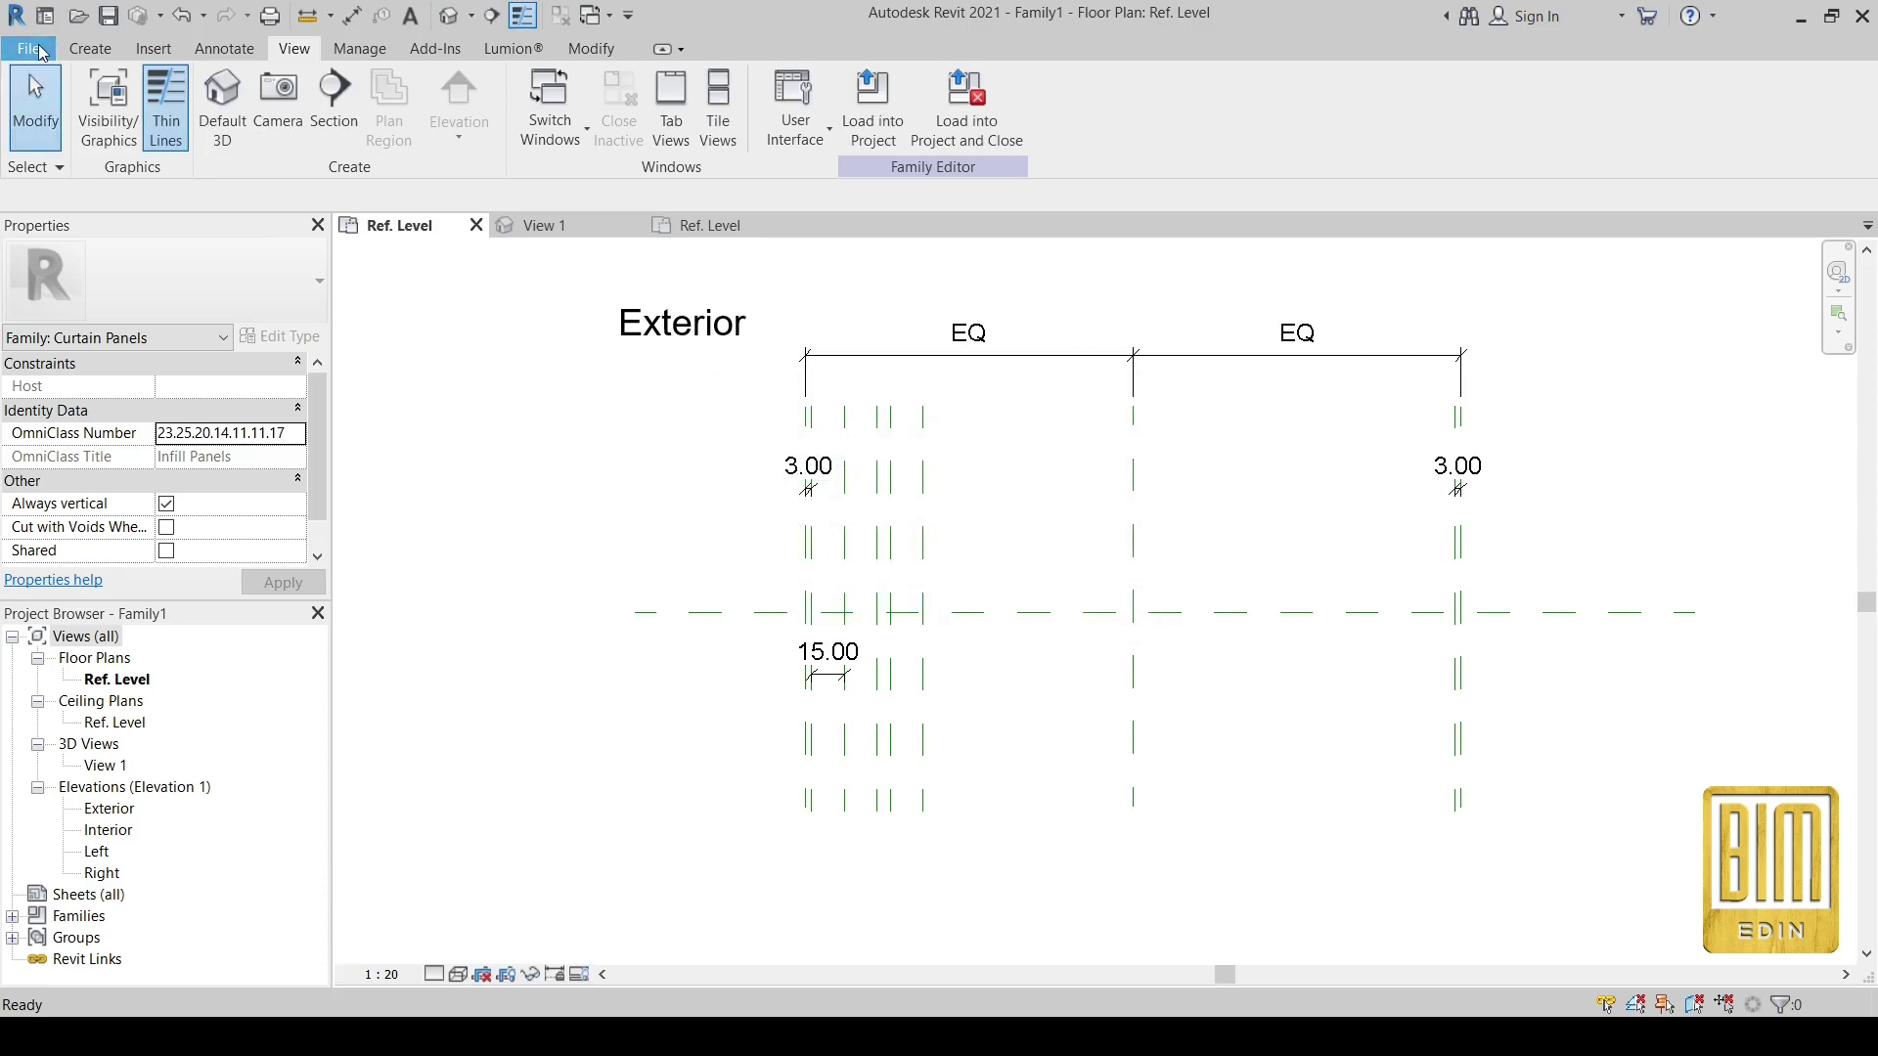
- Create a new family from English > Metric Generic Model.rft
left_click(39, 56)
mouse_move(80, 144)
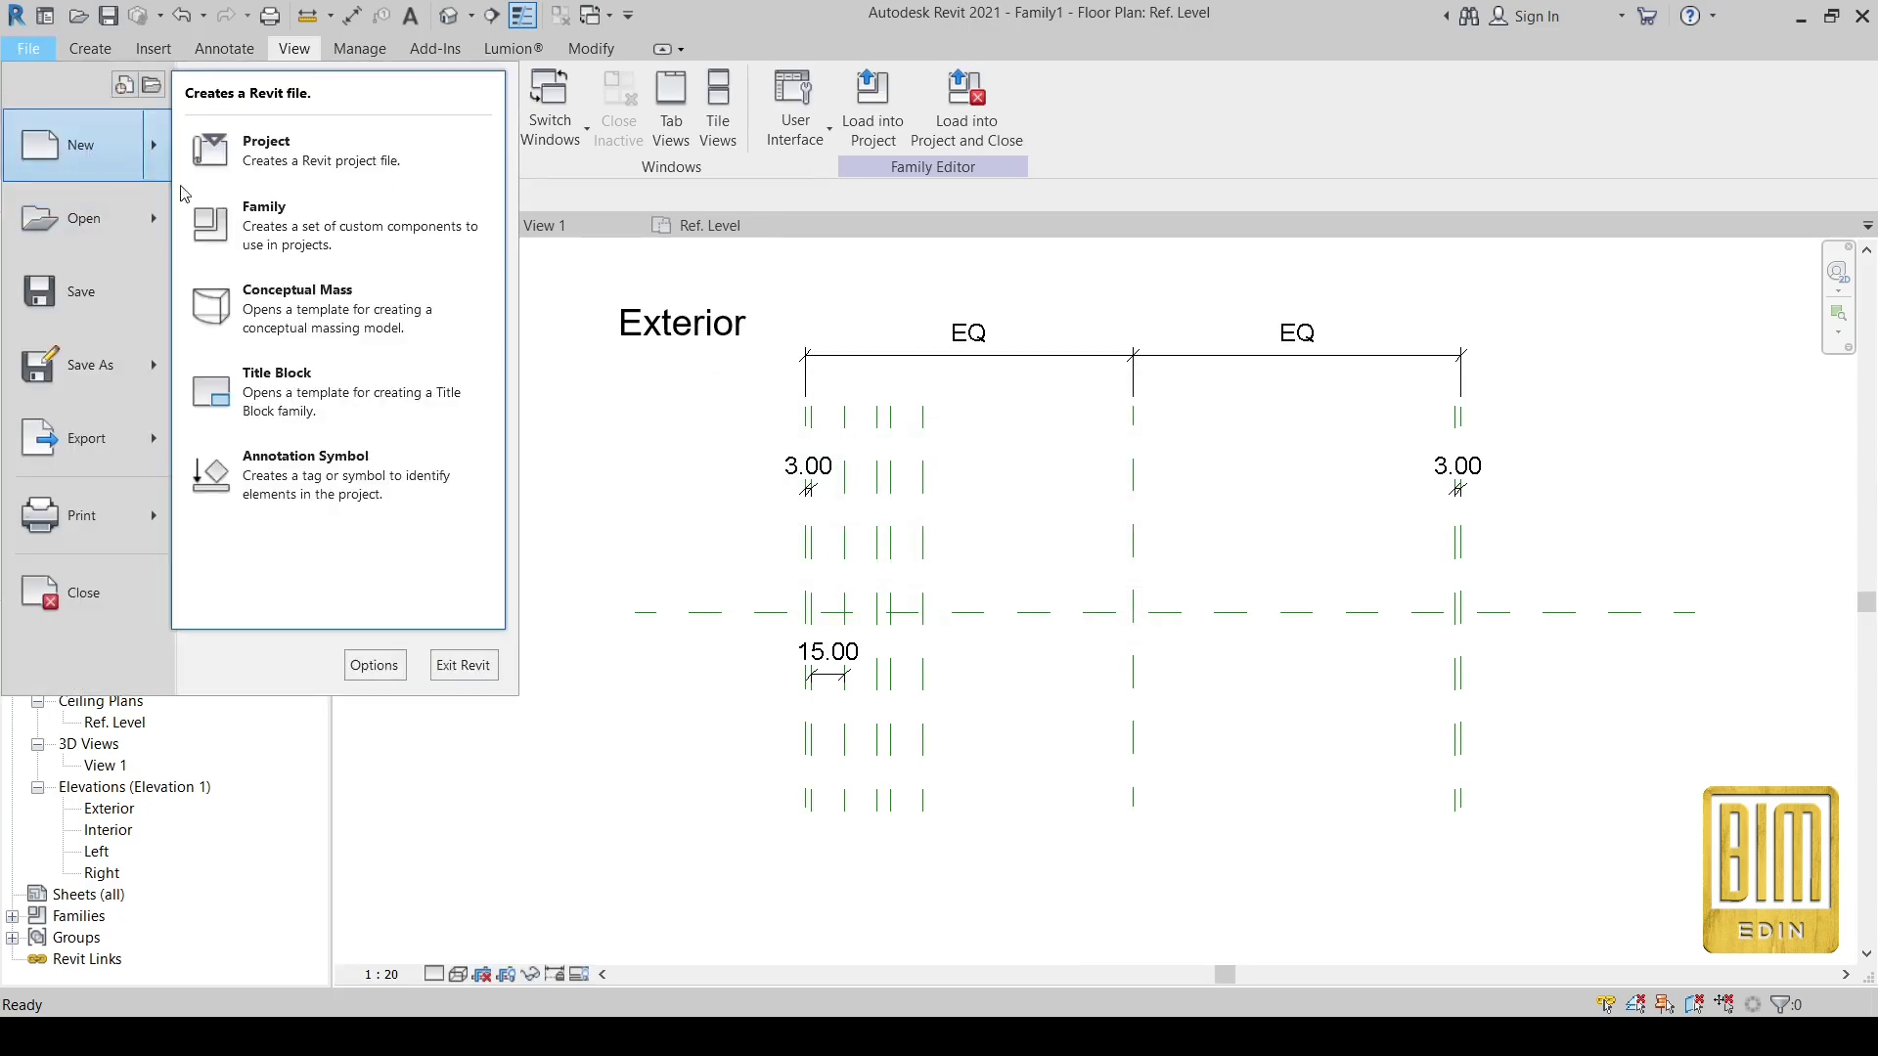
left_click(210, 207)
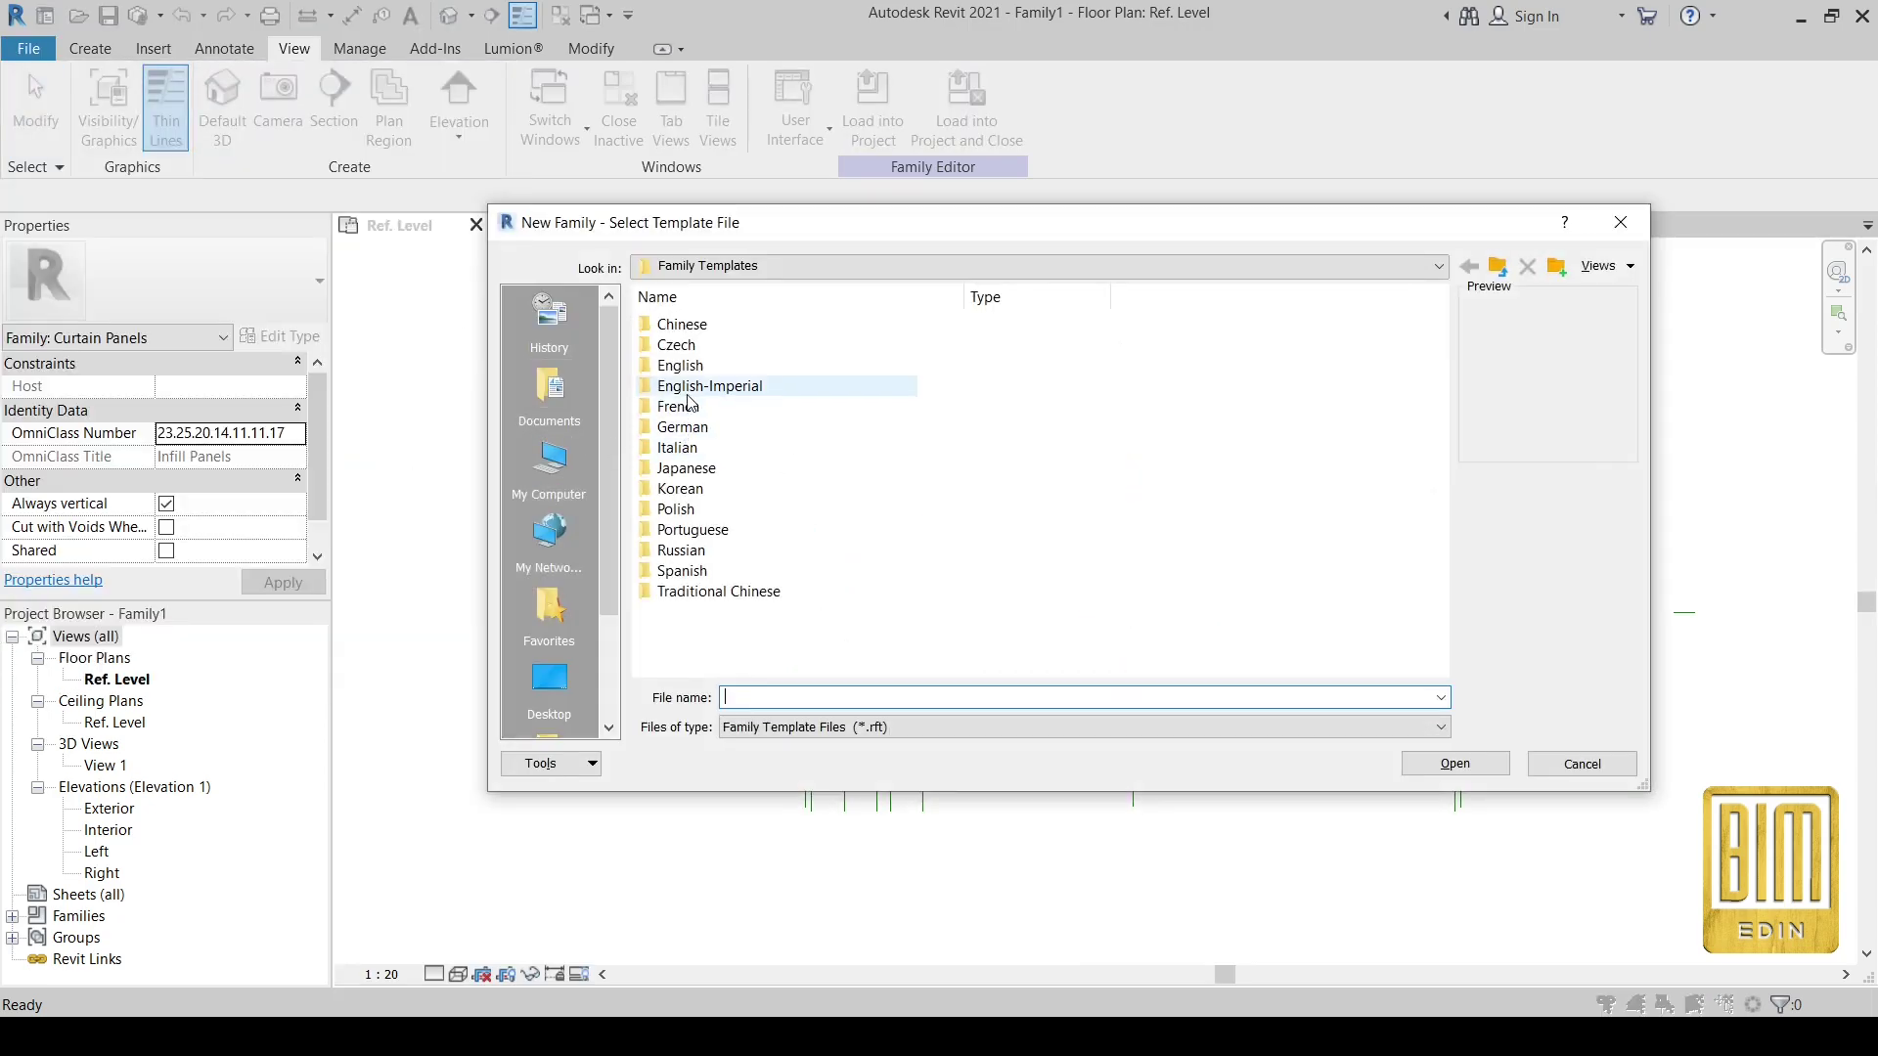
double_click(680, 364)
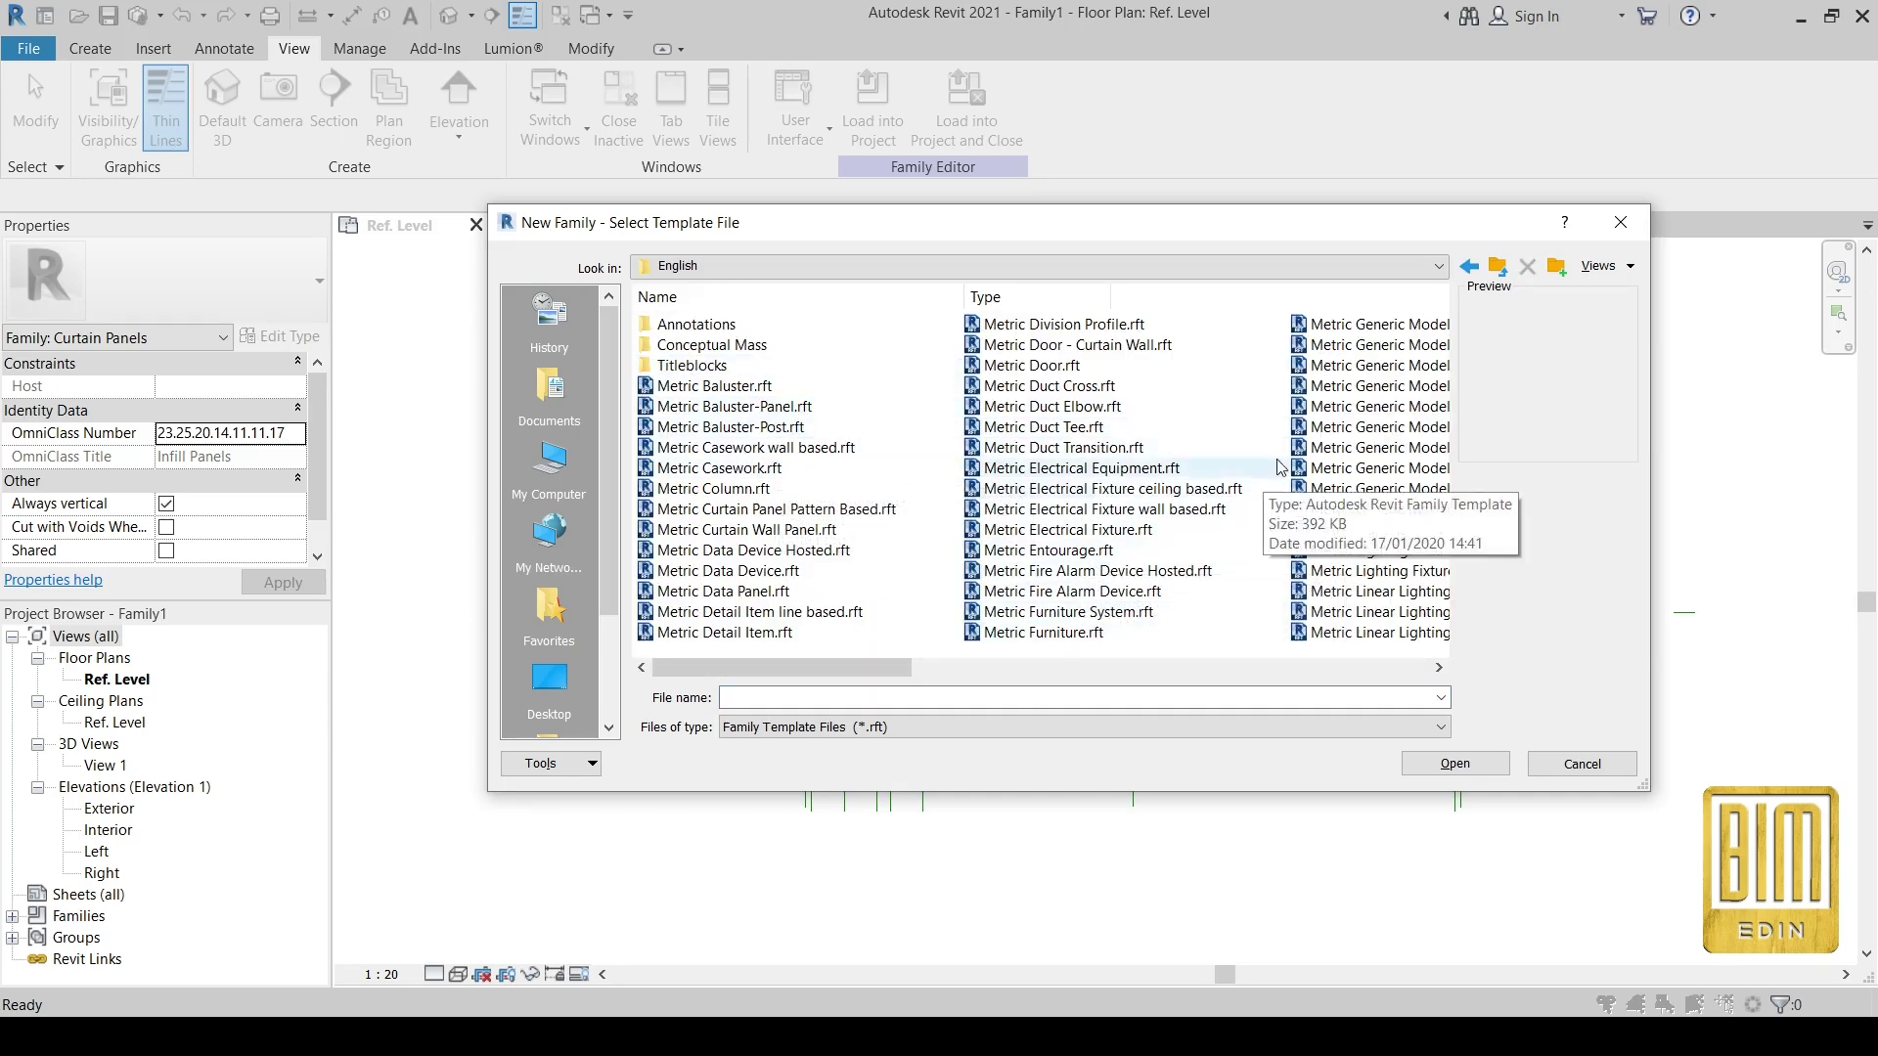
left_click(1364, 350)
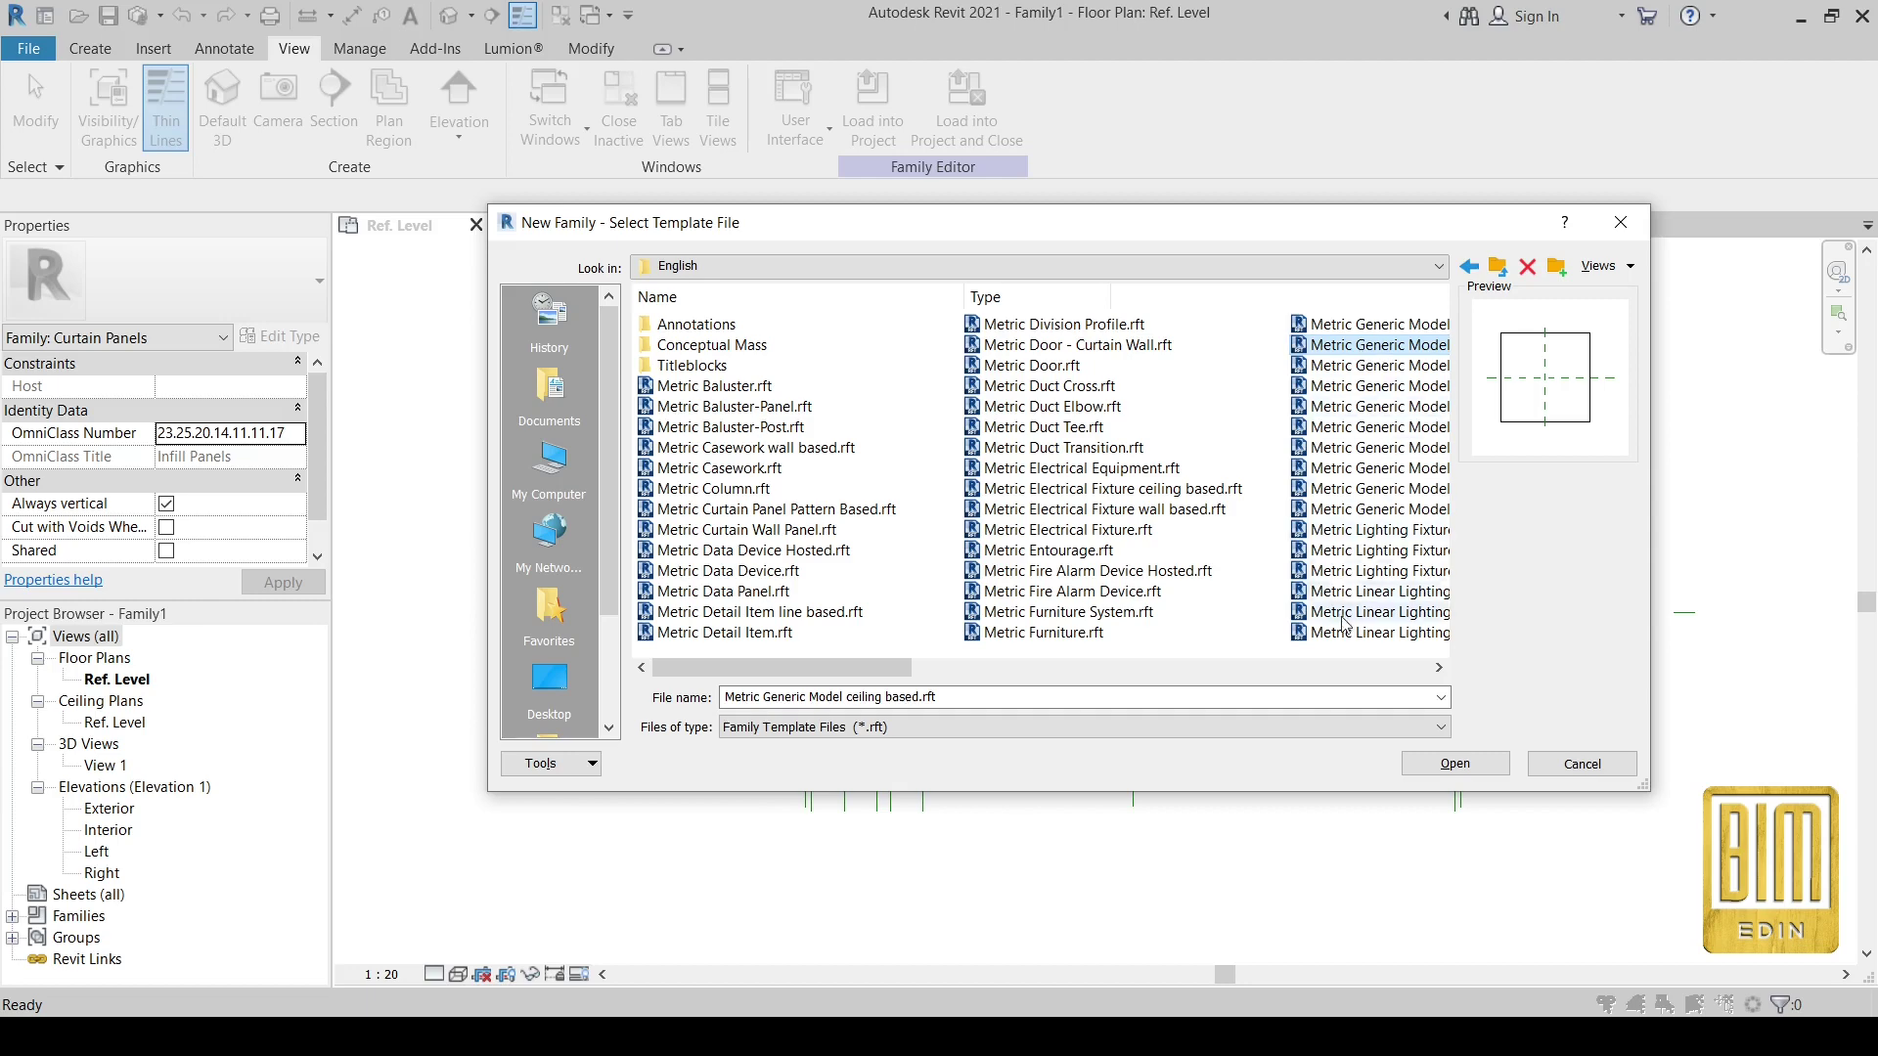
left_click_drag(834, 667, 960, 667)
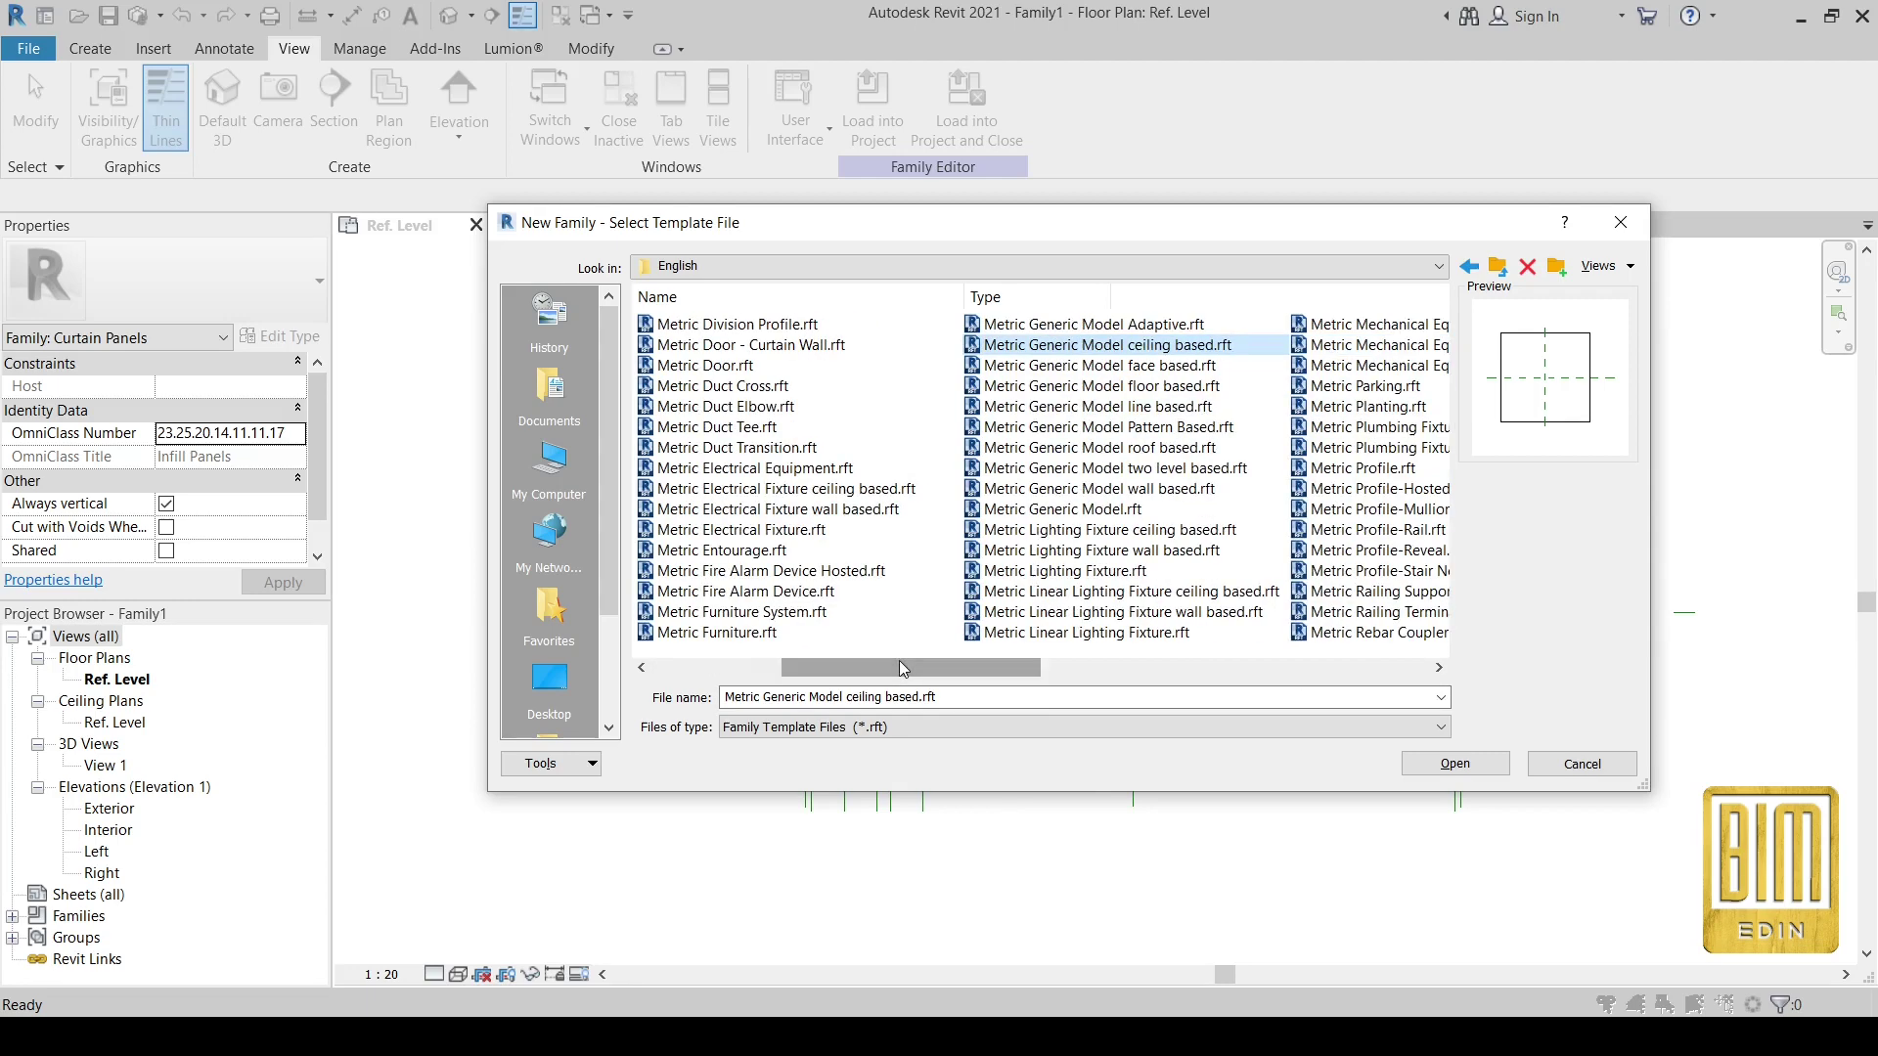
left_click(1076, 509)
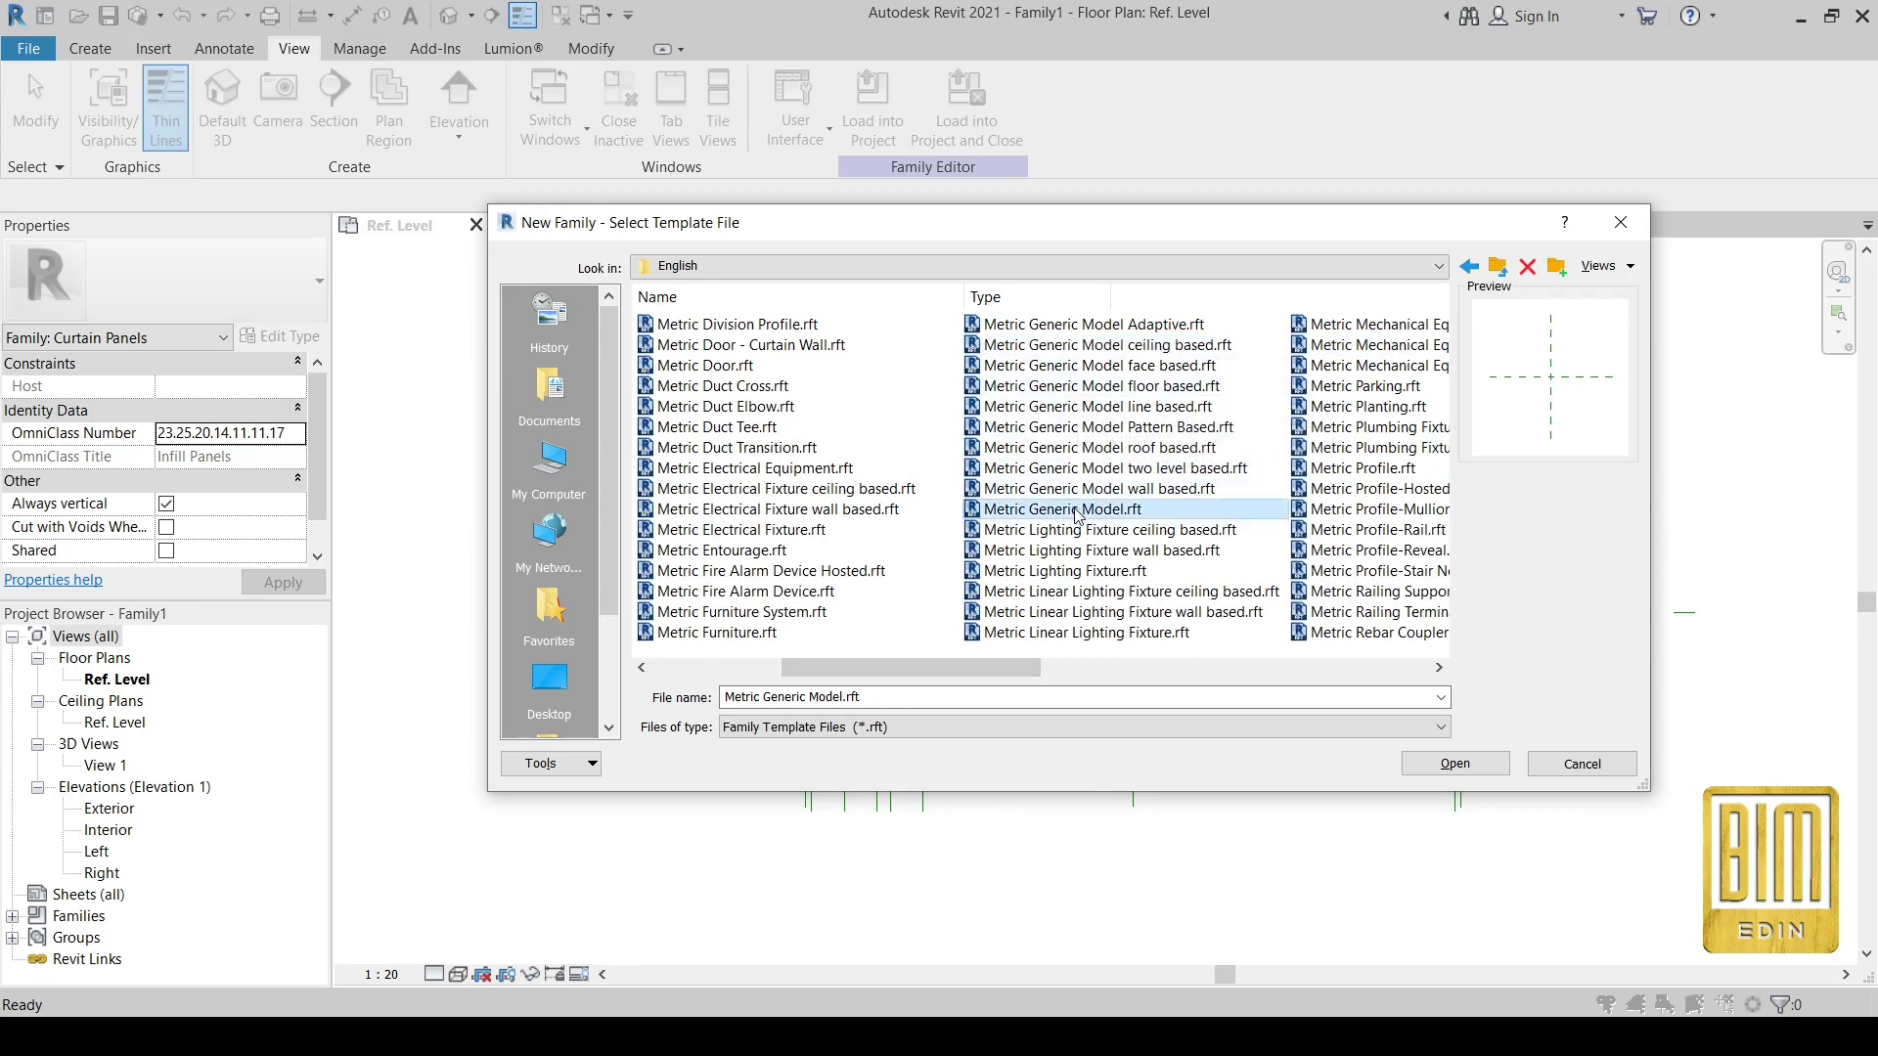
left_click(1455, 763)
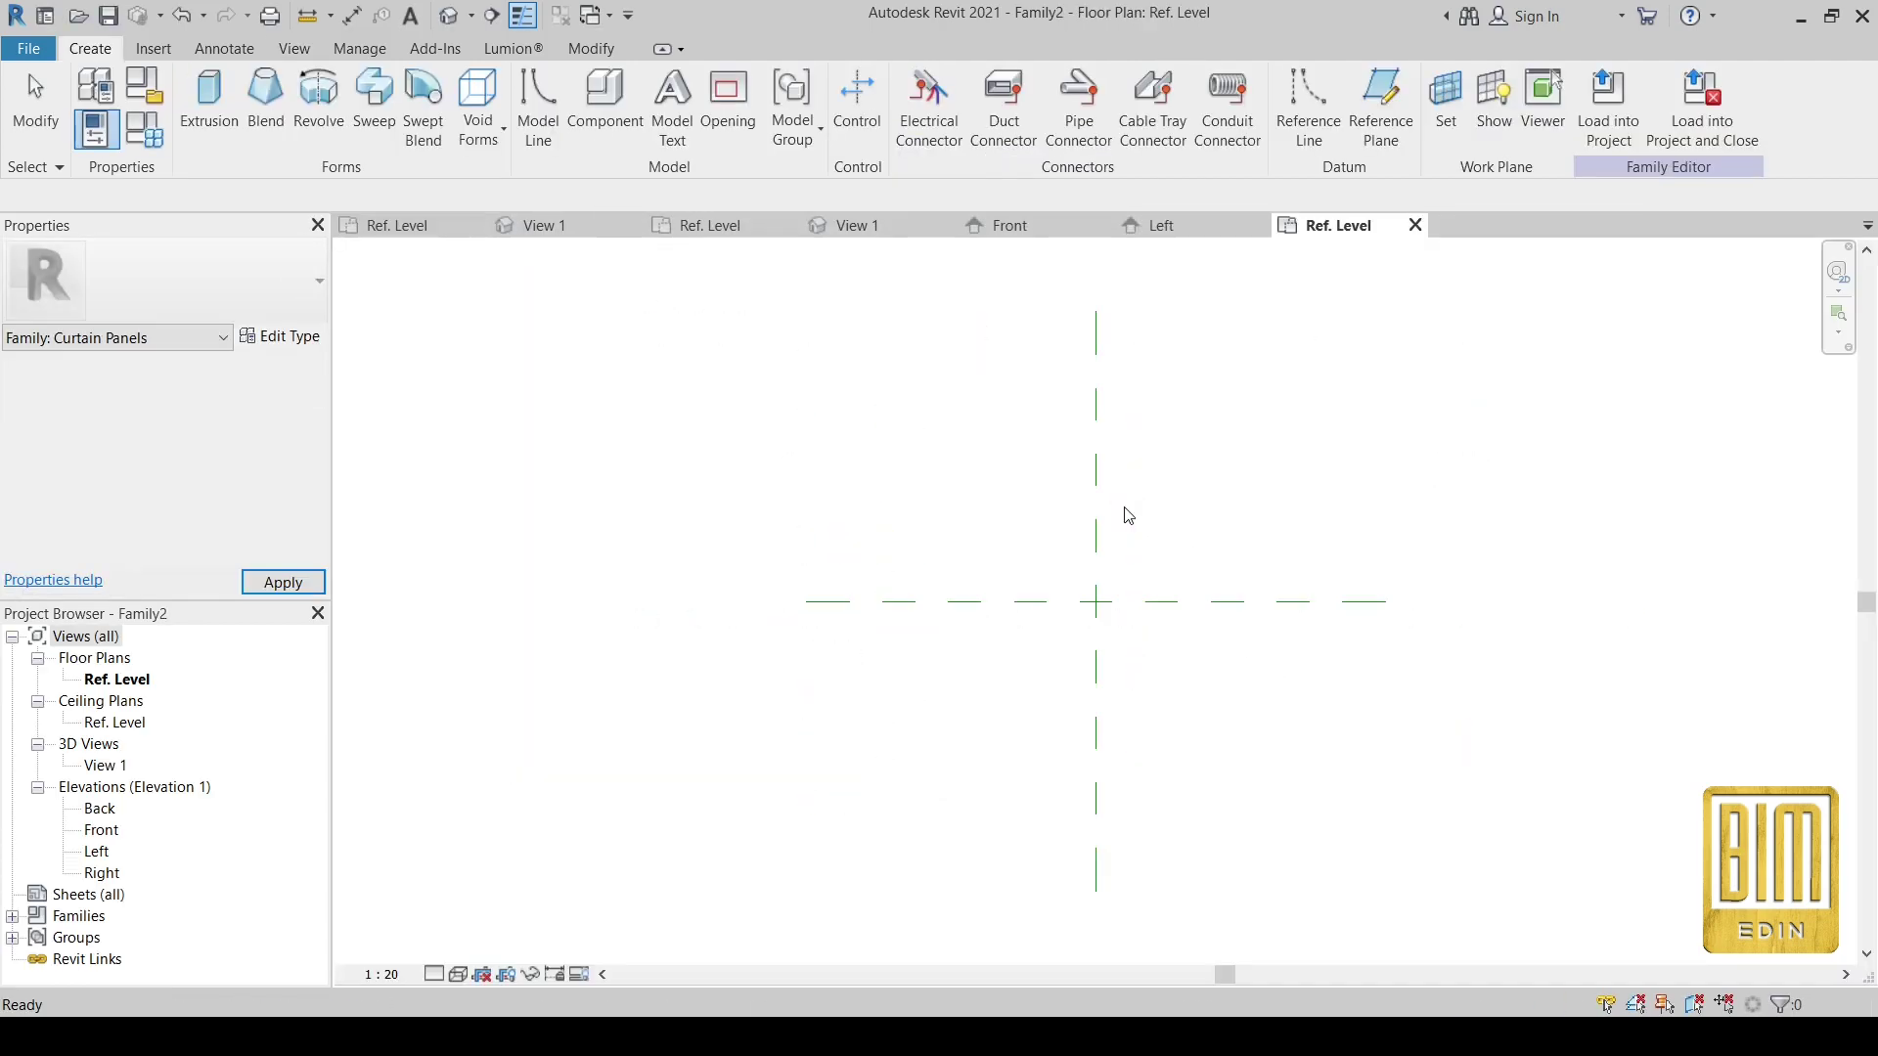
- Close inactive views and open FASADNI FAZON's reference level plan
scroll(1095, 617, "up", 1)
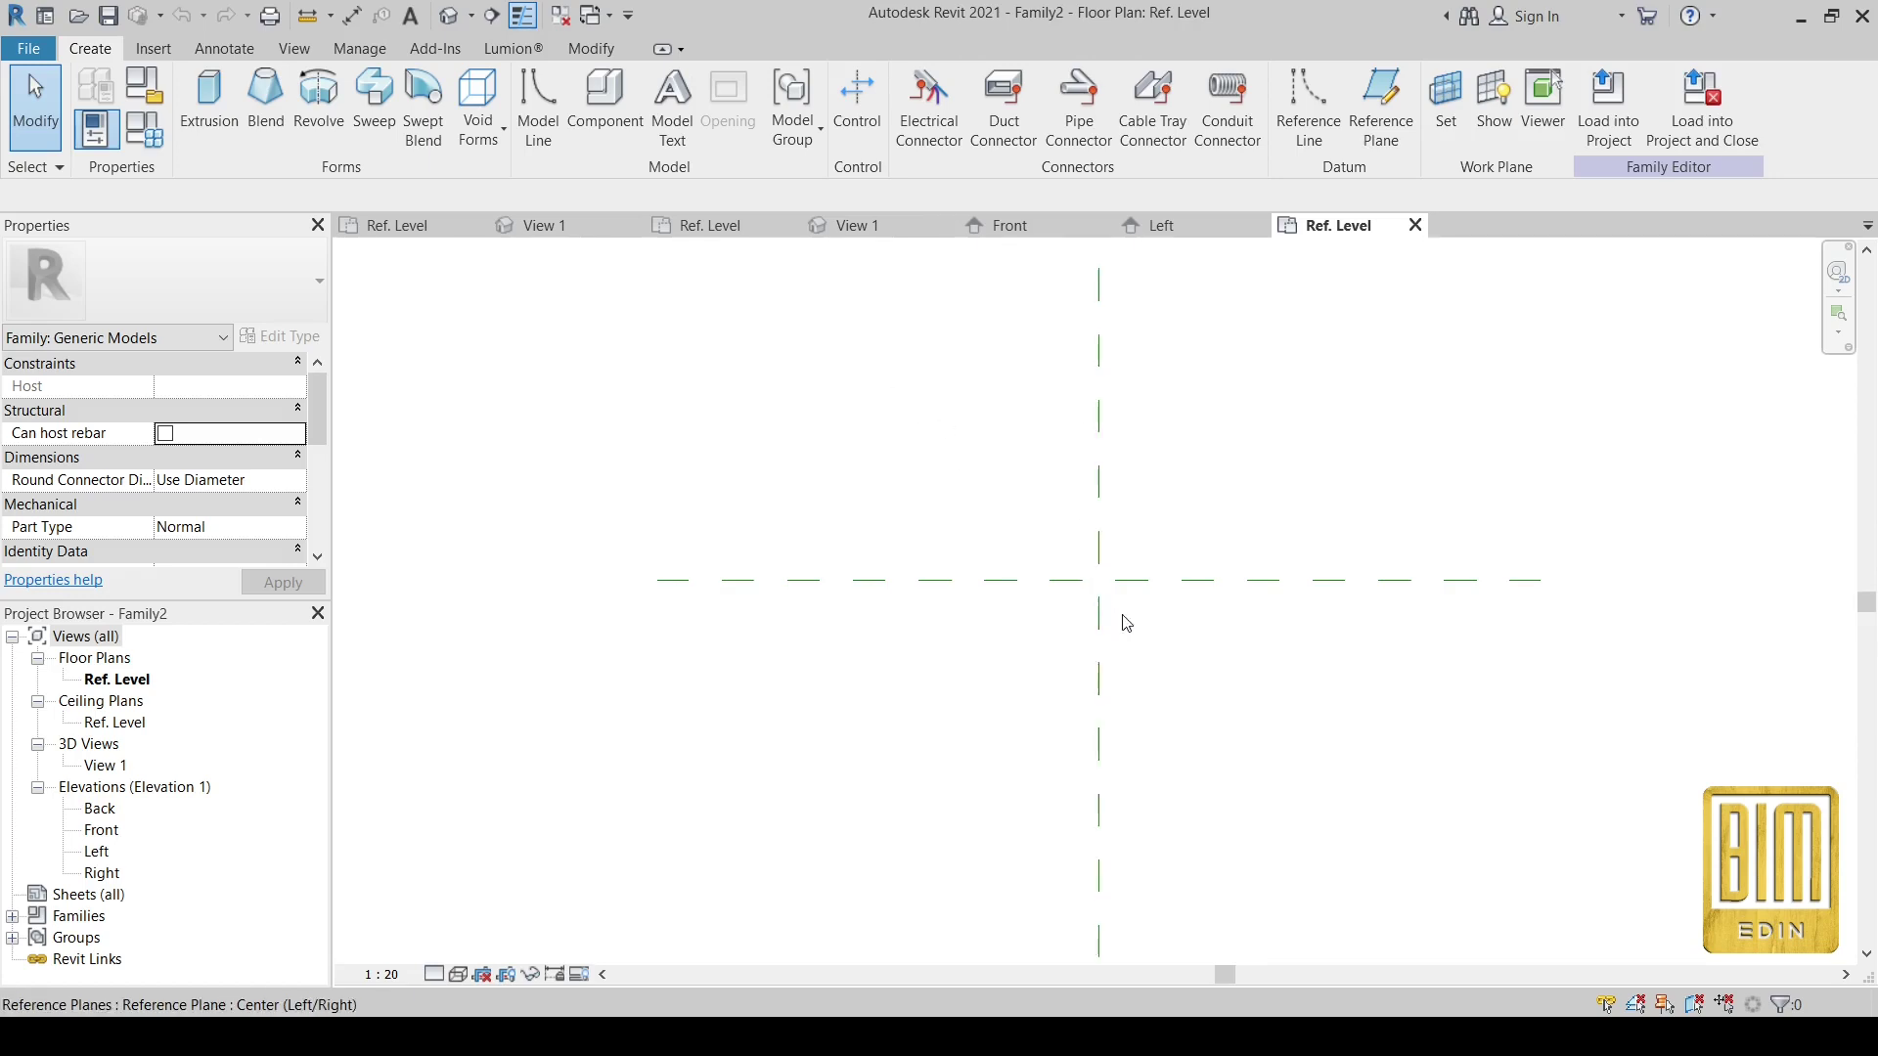
scroll(1135, 622, "up", 2)
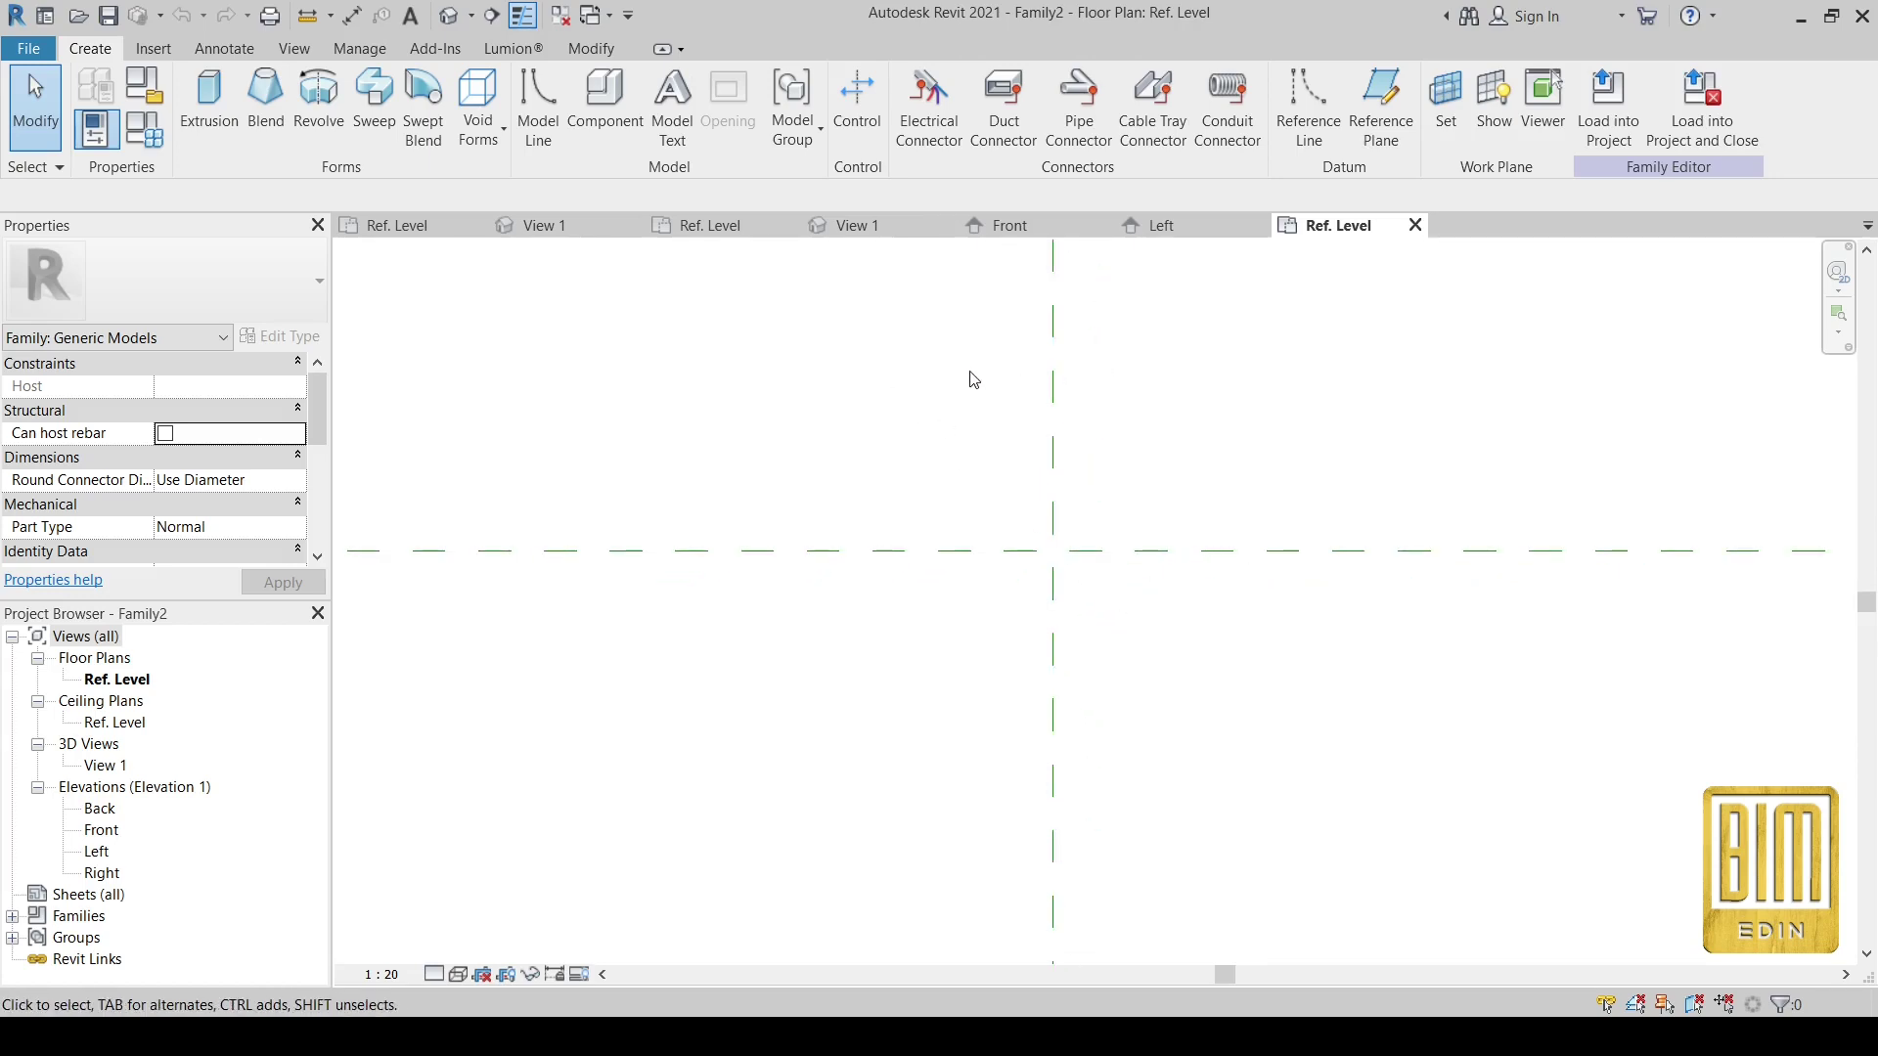
left_click(315, 53)
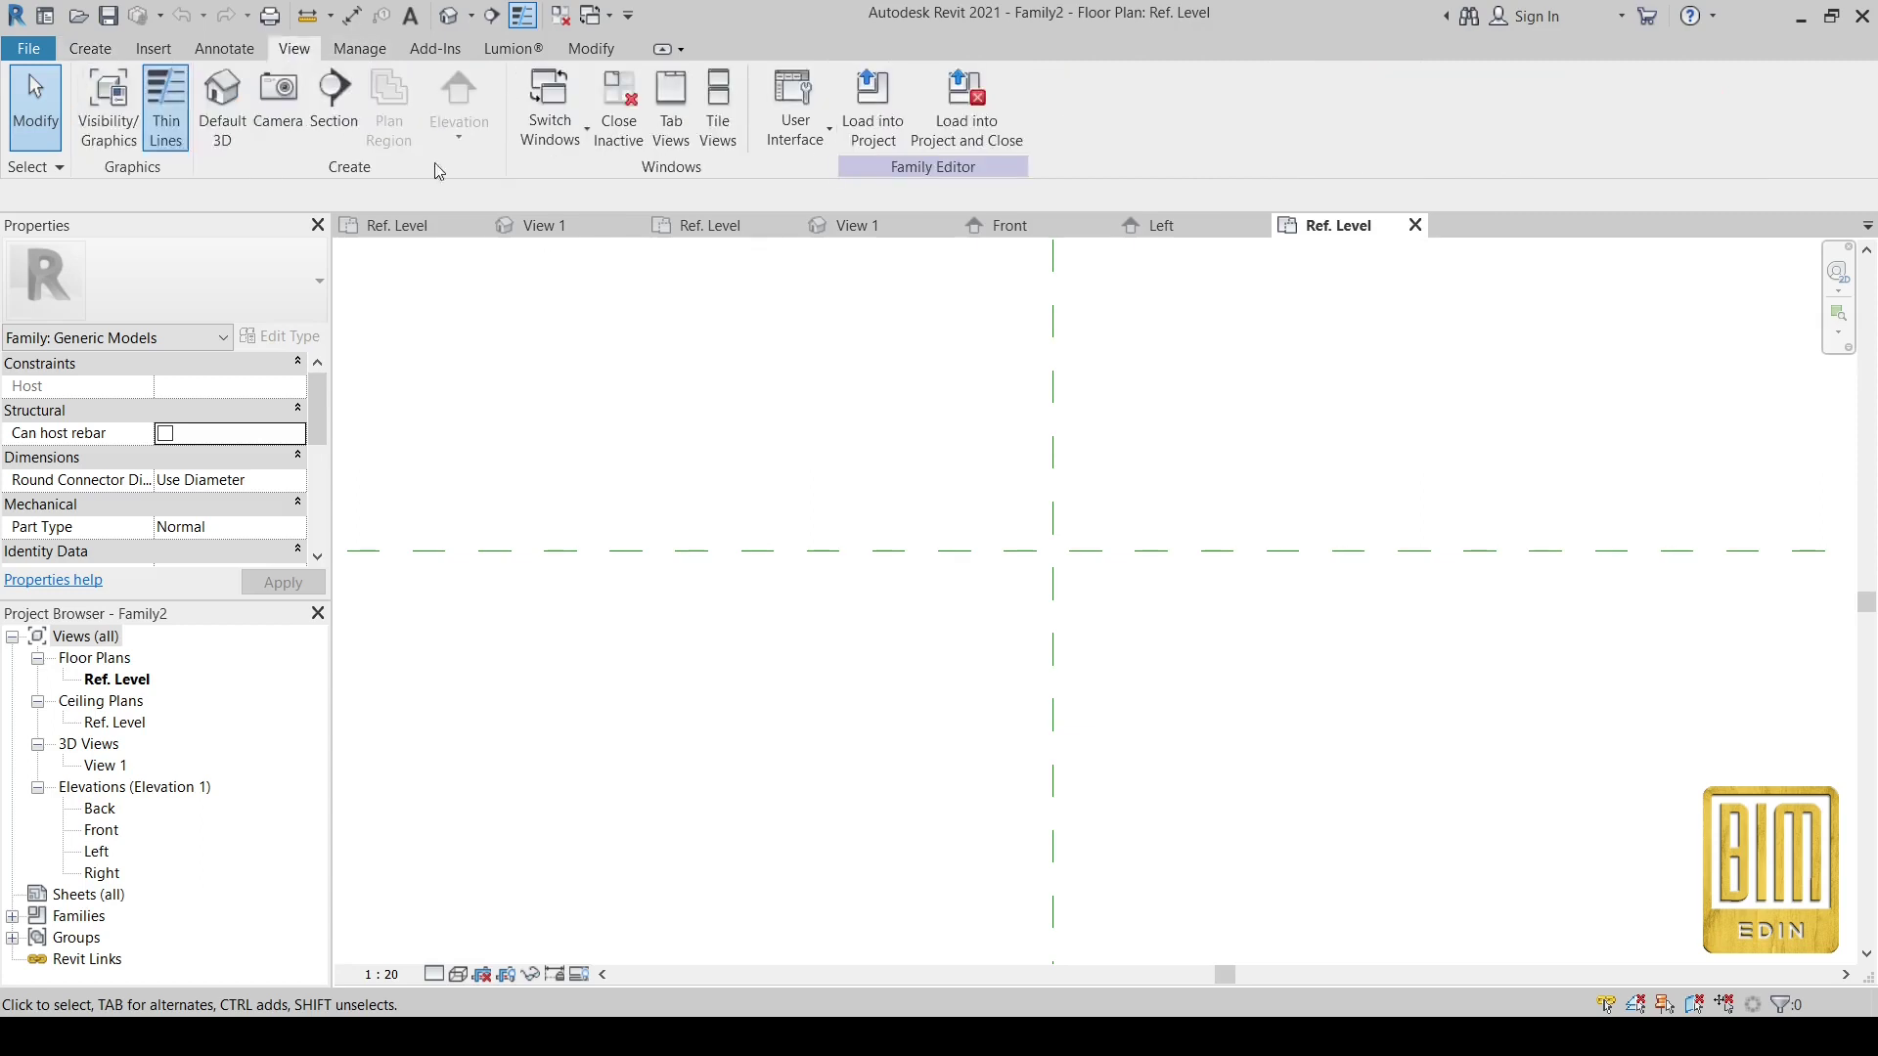
left_click(619, 110)
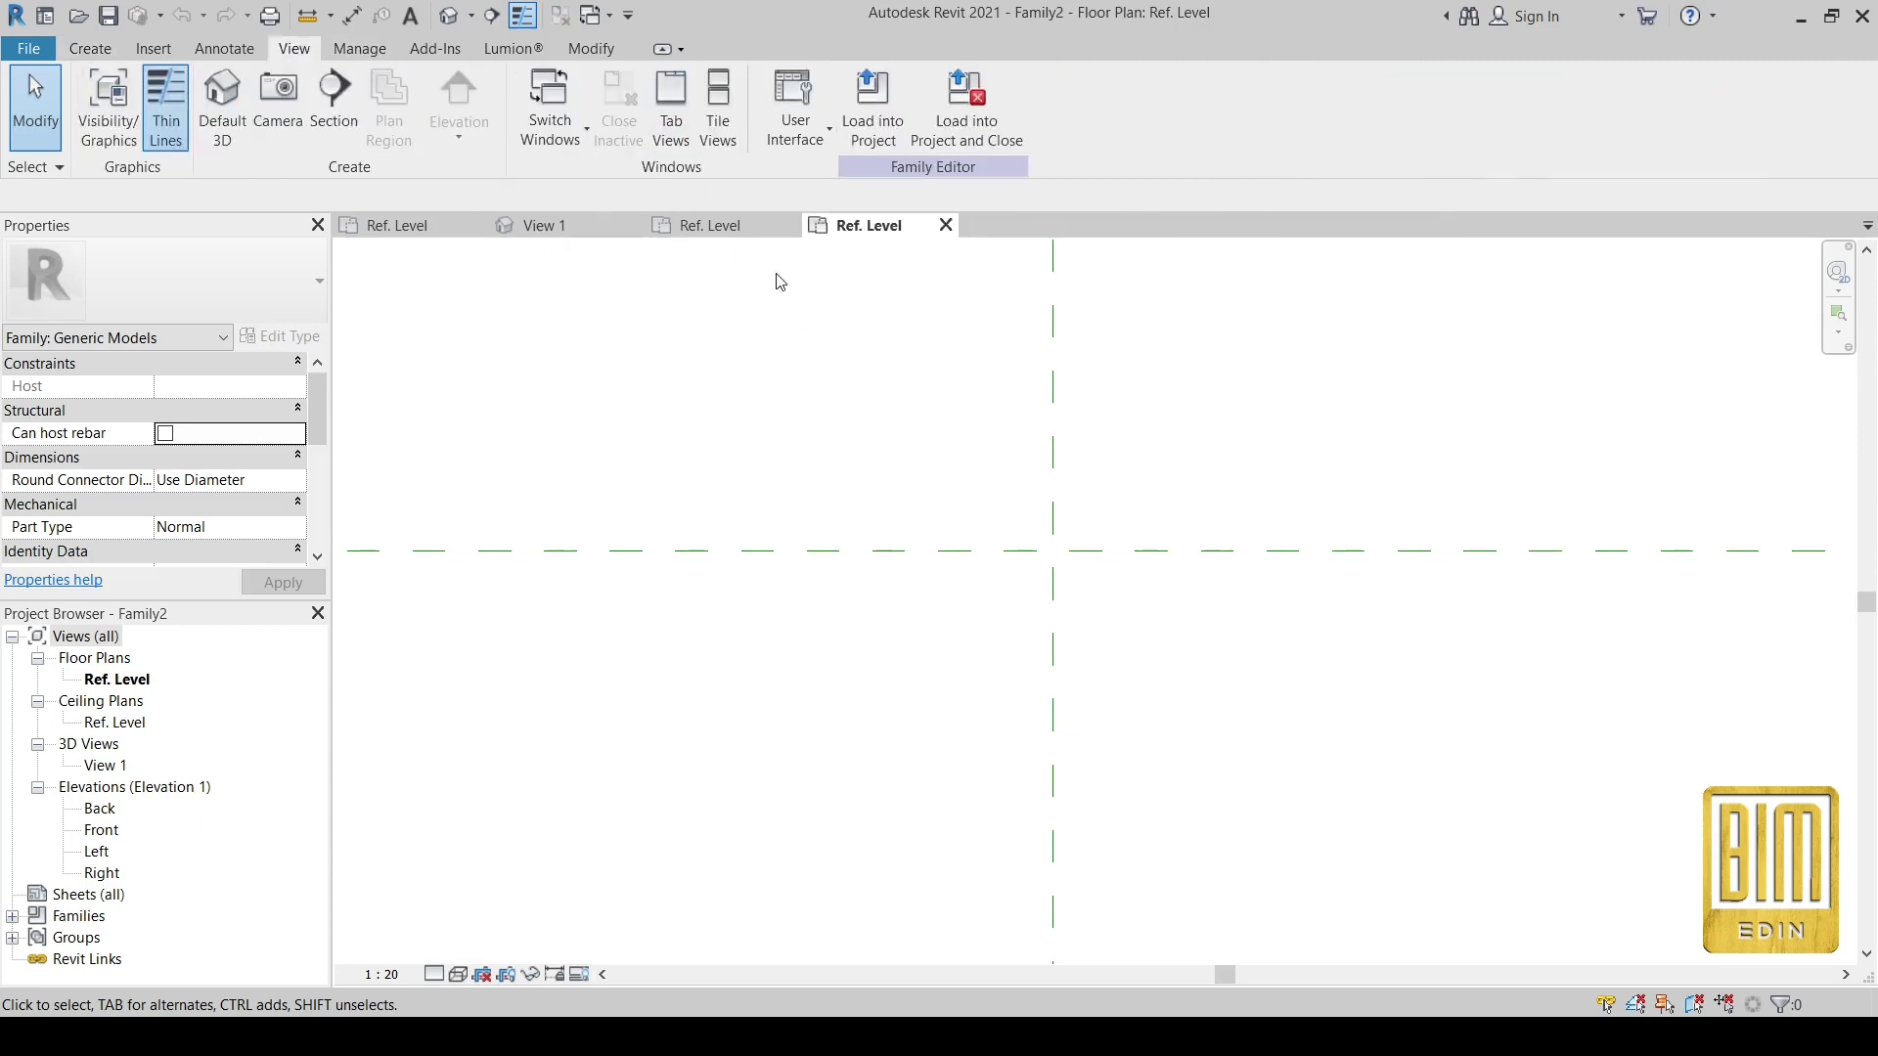
left_click(717, 226)
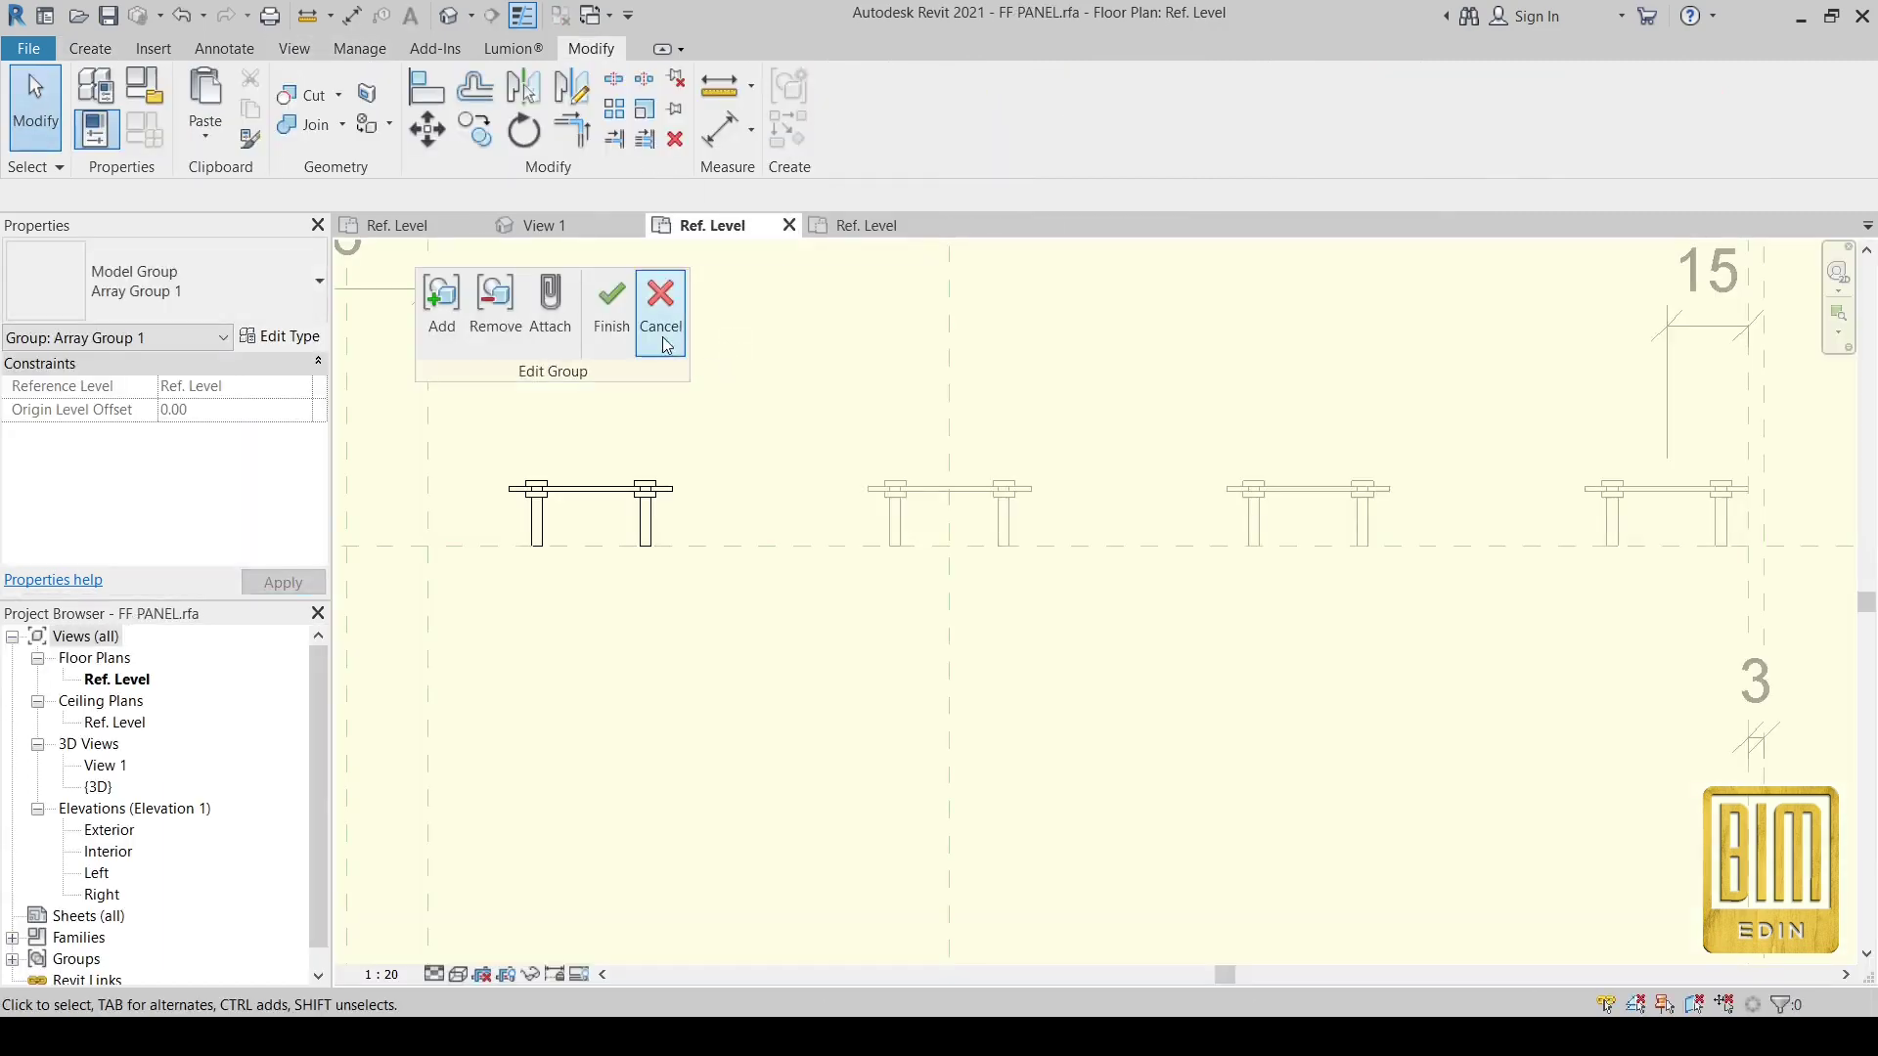
left_click(573, 221)
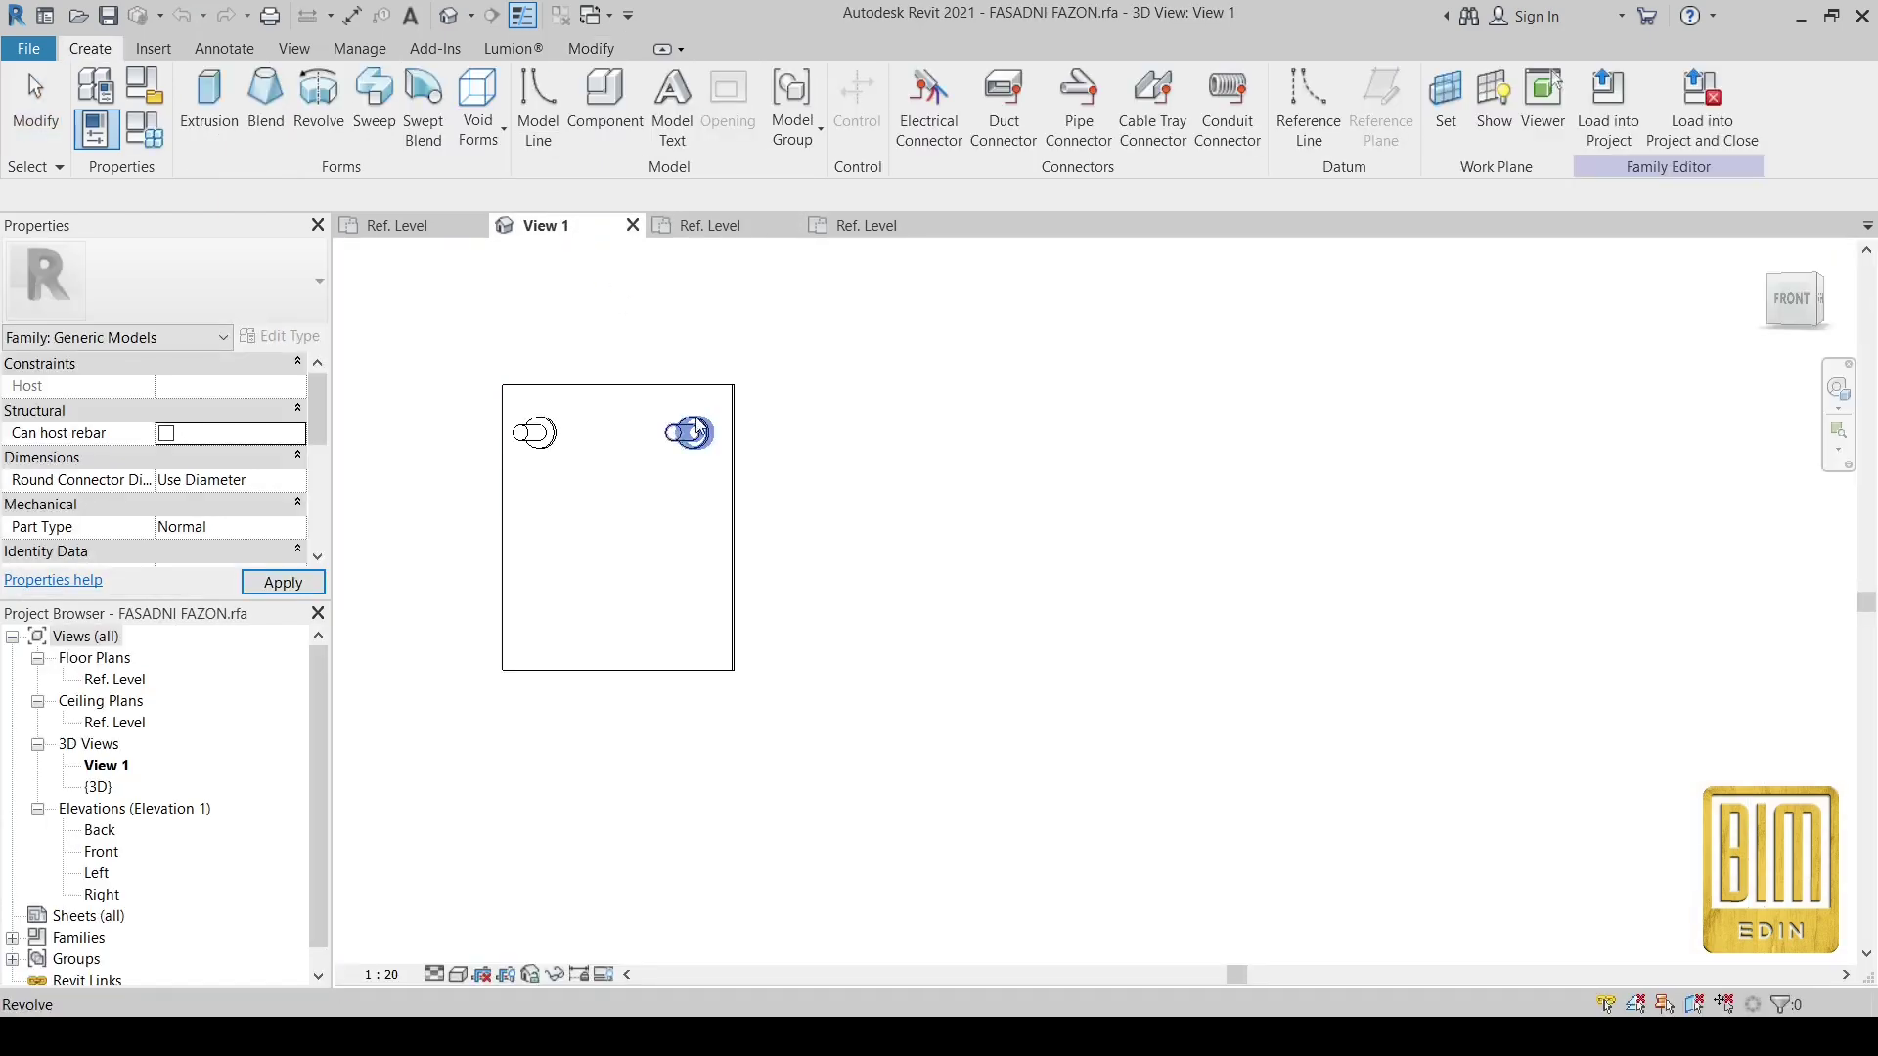
double_click(90, 680)
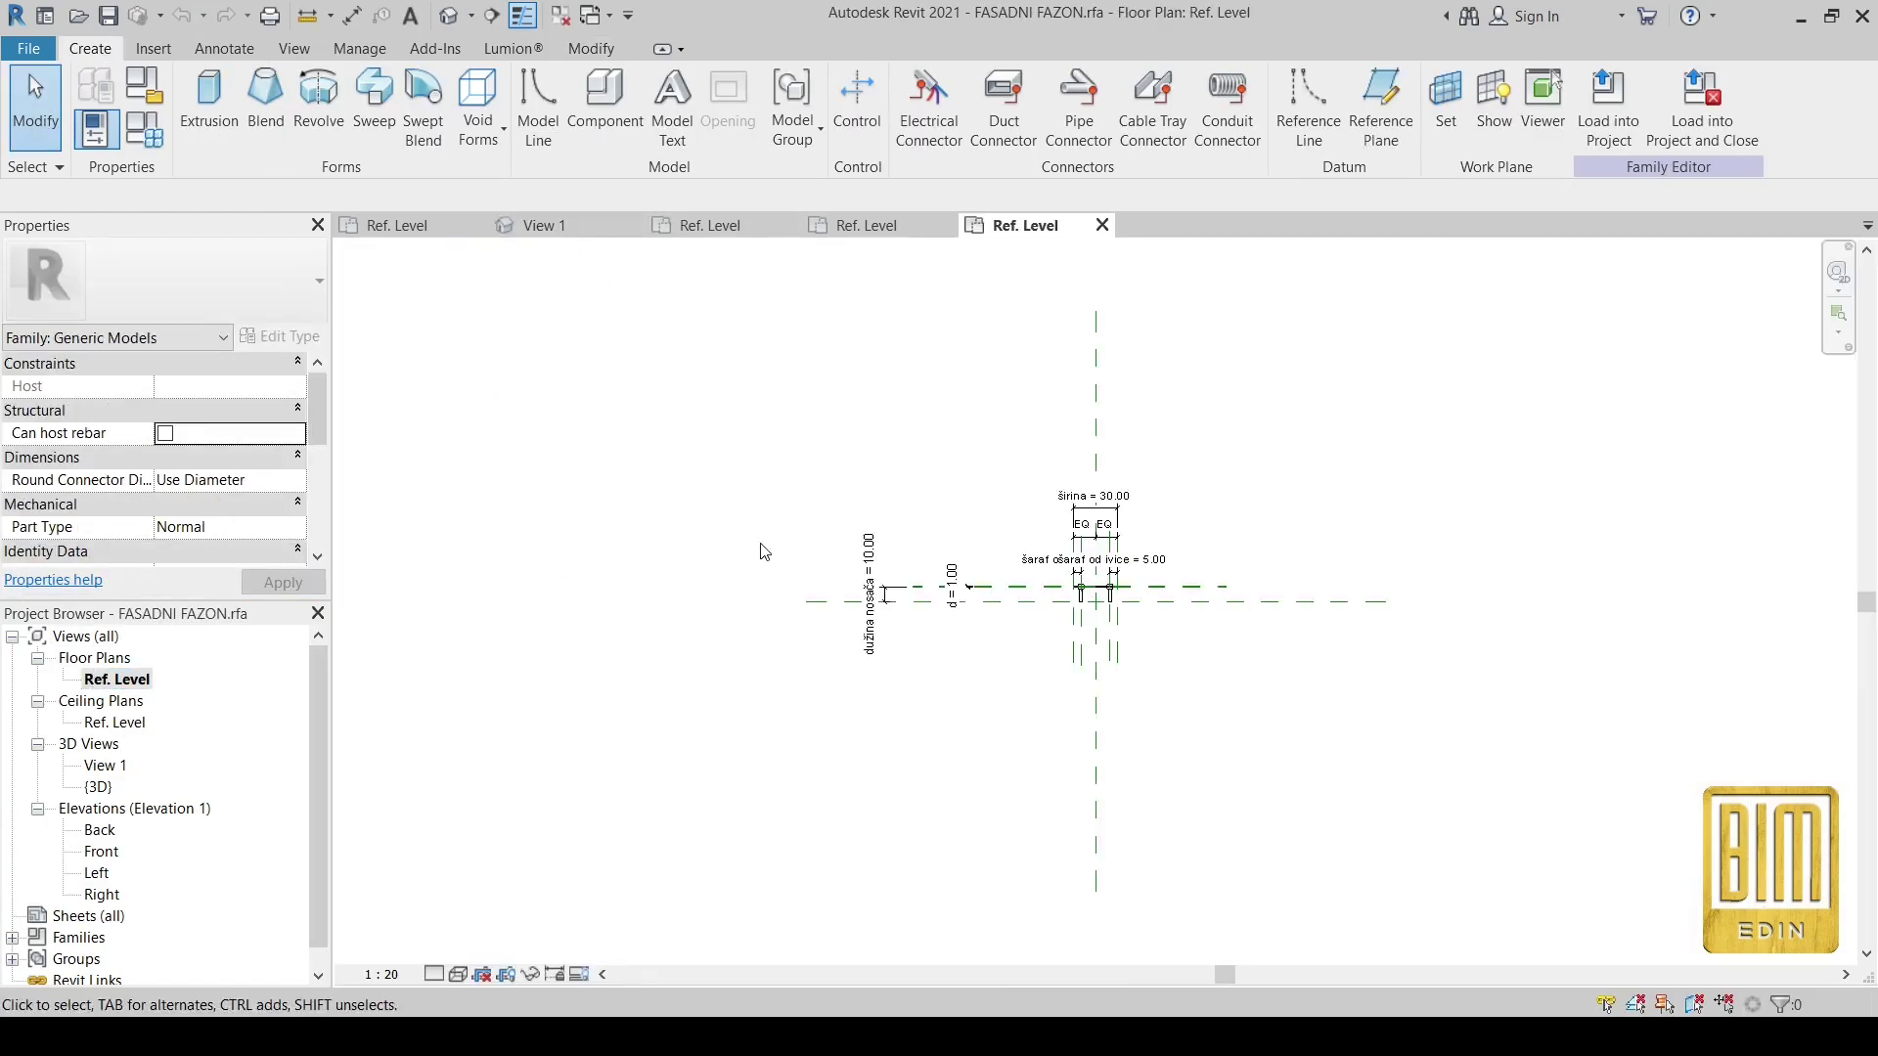
- Select and copy FASADNI FAZON's bolt reference planes, including the centre front/back plane
scroll(1174, 582, "up", 3)
scroll(1125, 607, "down", 1)
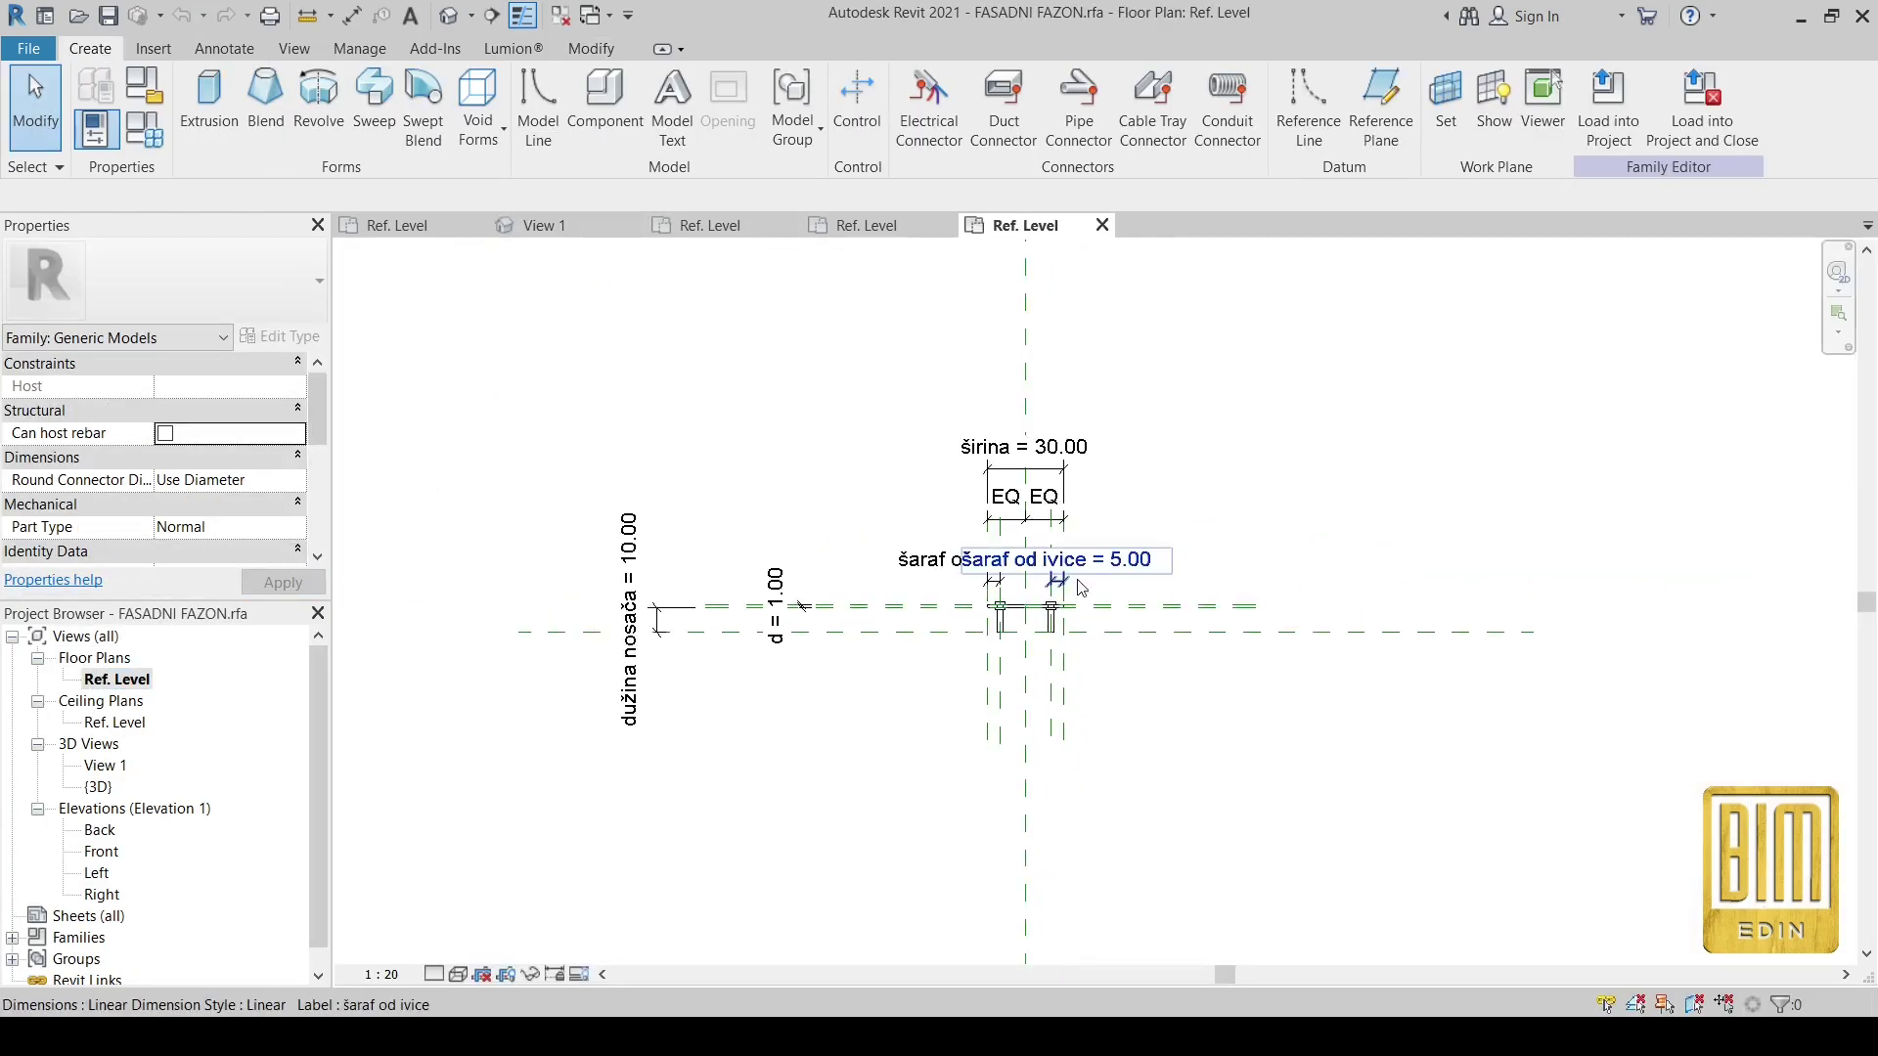
scroll(1093, 629, "up", 2)
scroll(1092, 629, "up", 1)
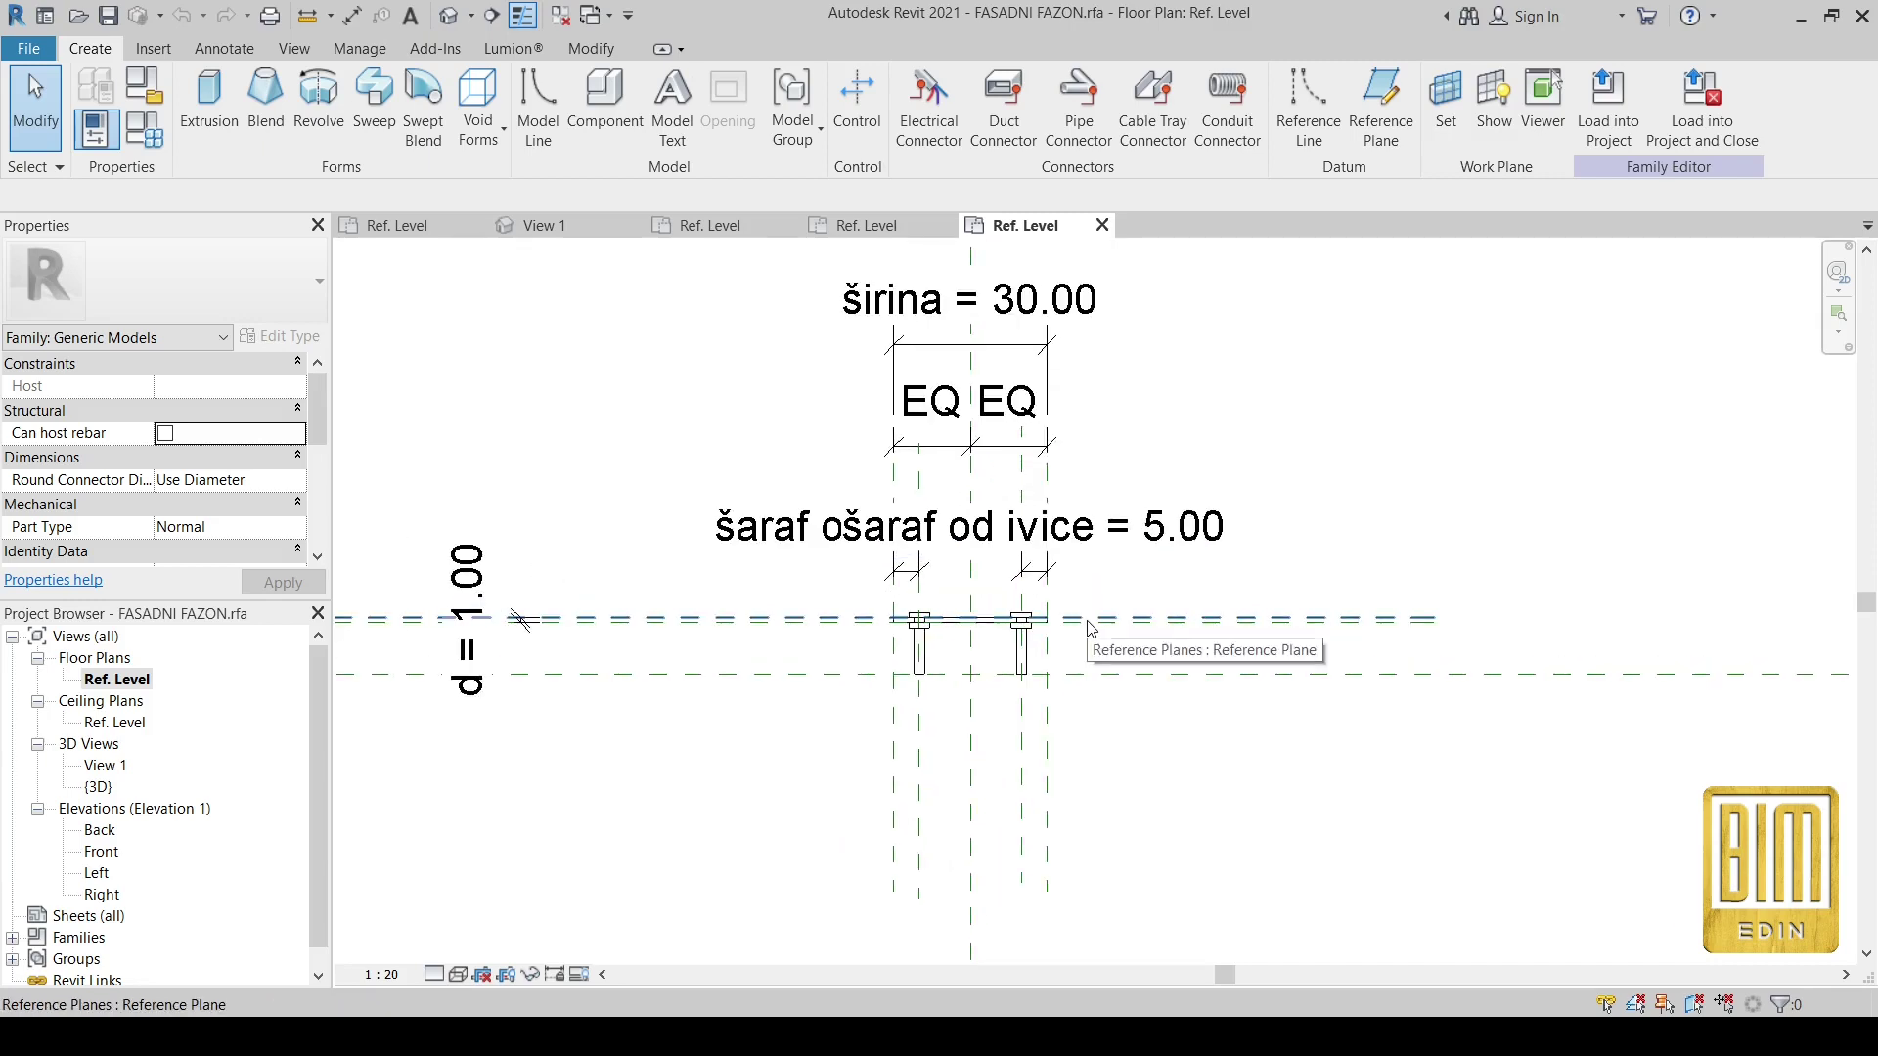
scroll(1076, 807, "up", 1)
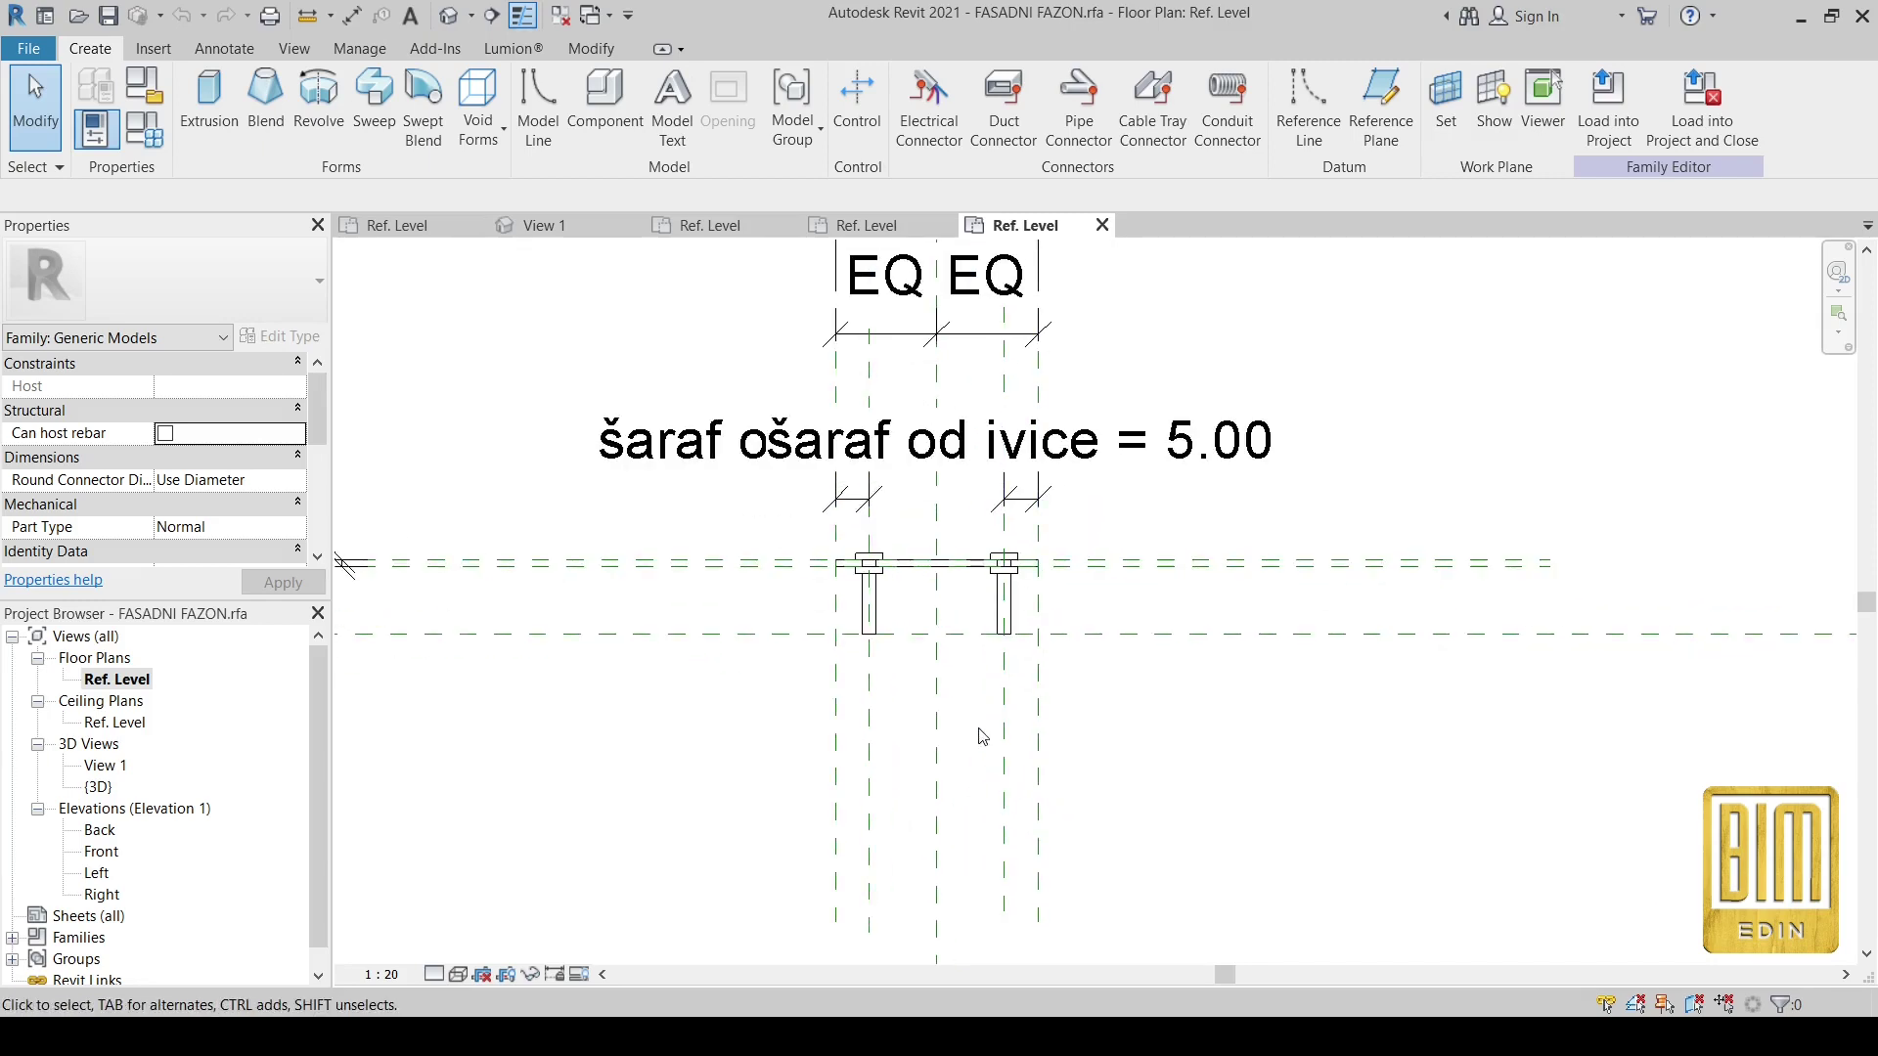
left_click(869, 708)
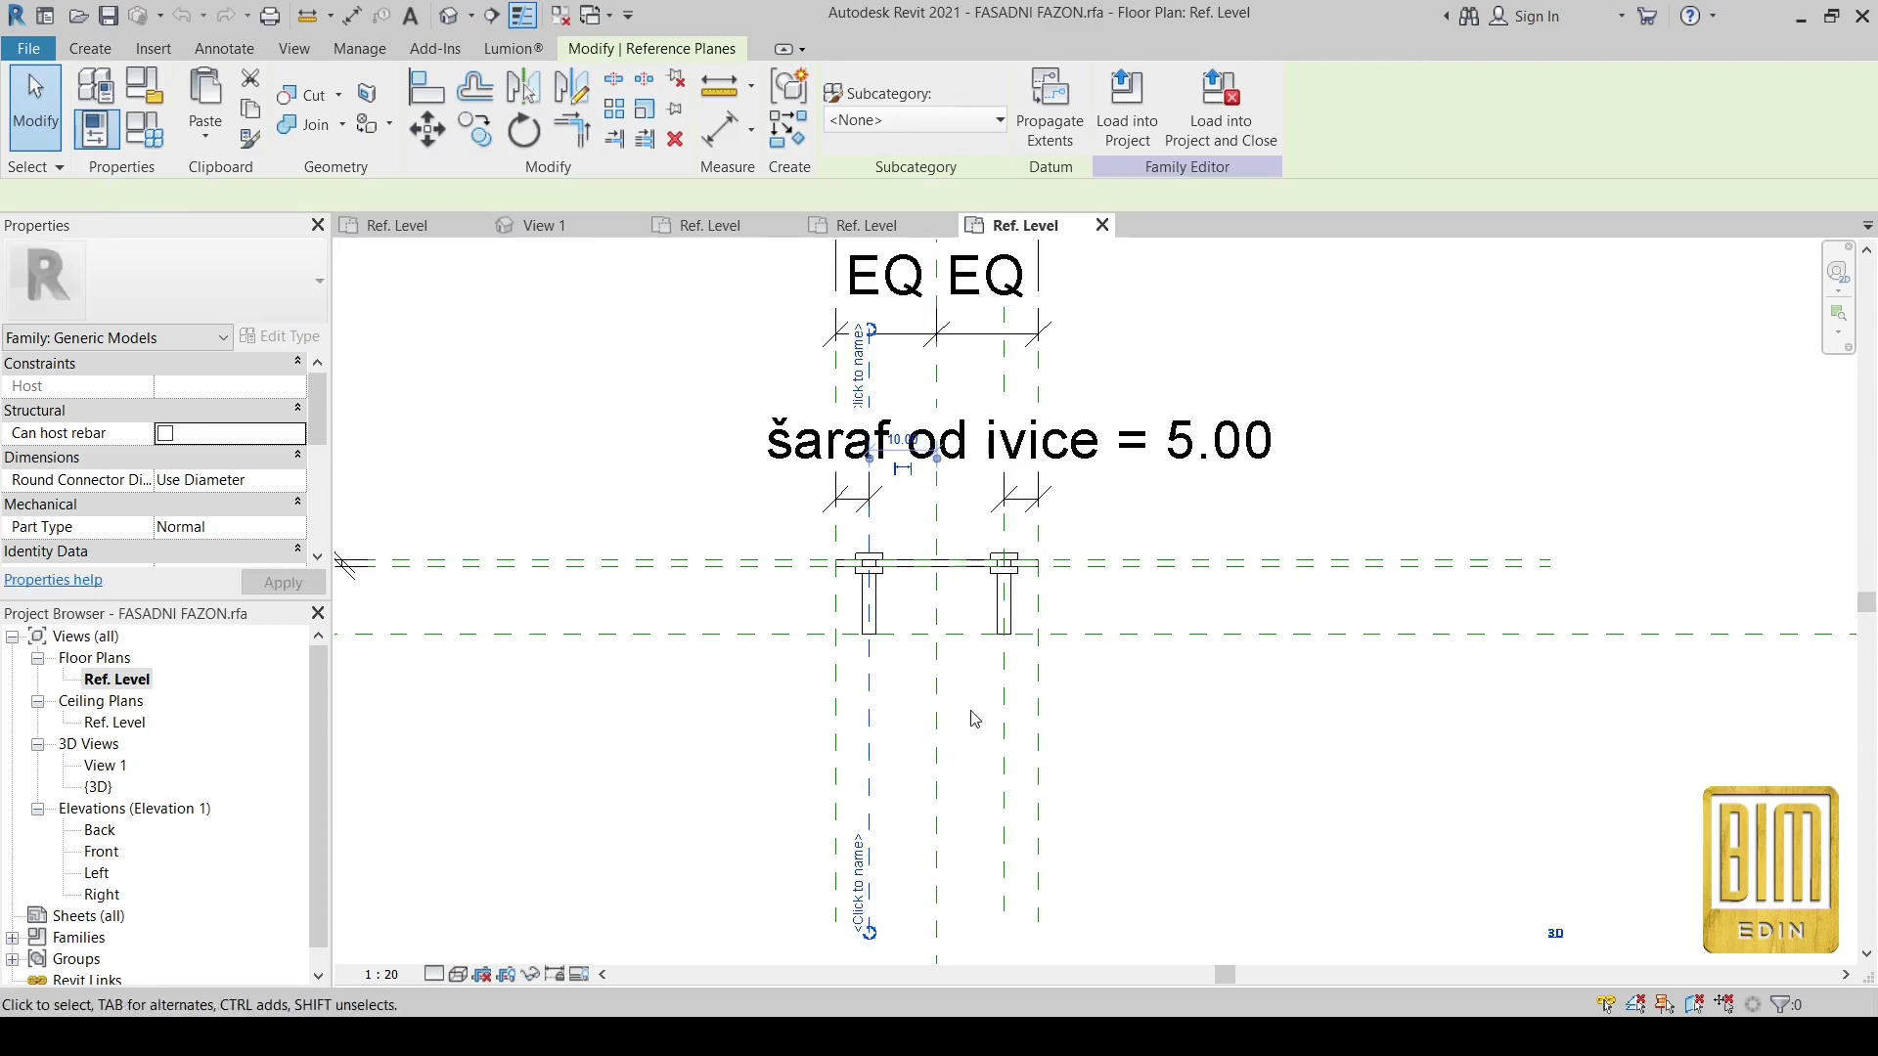
left_click(1116, 564, "ctrl")
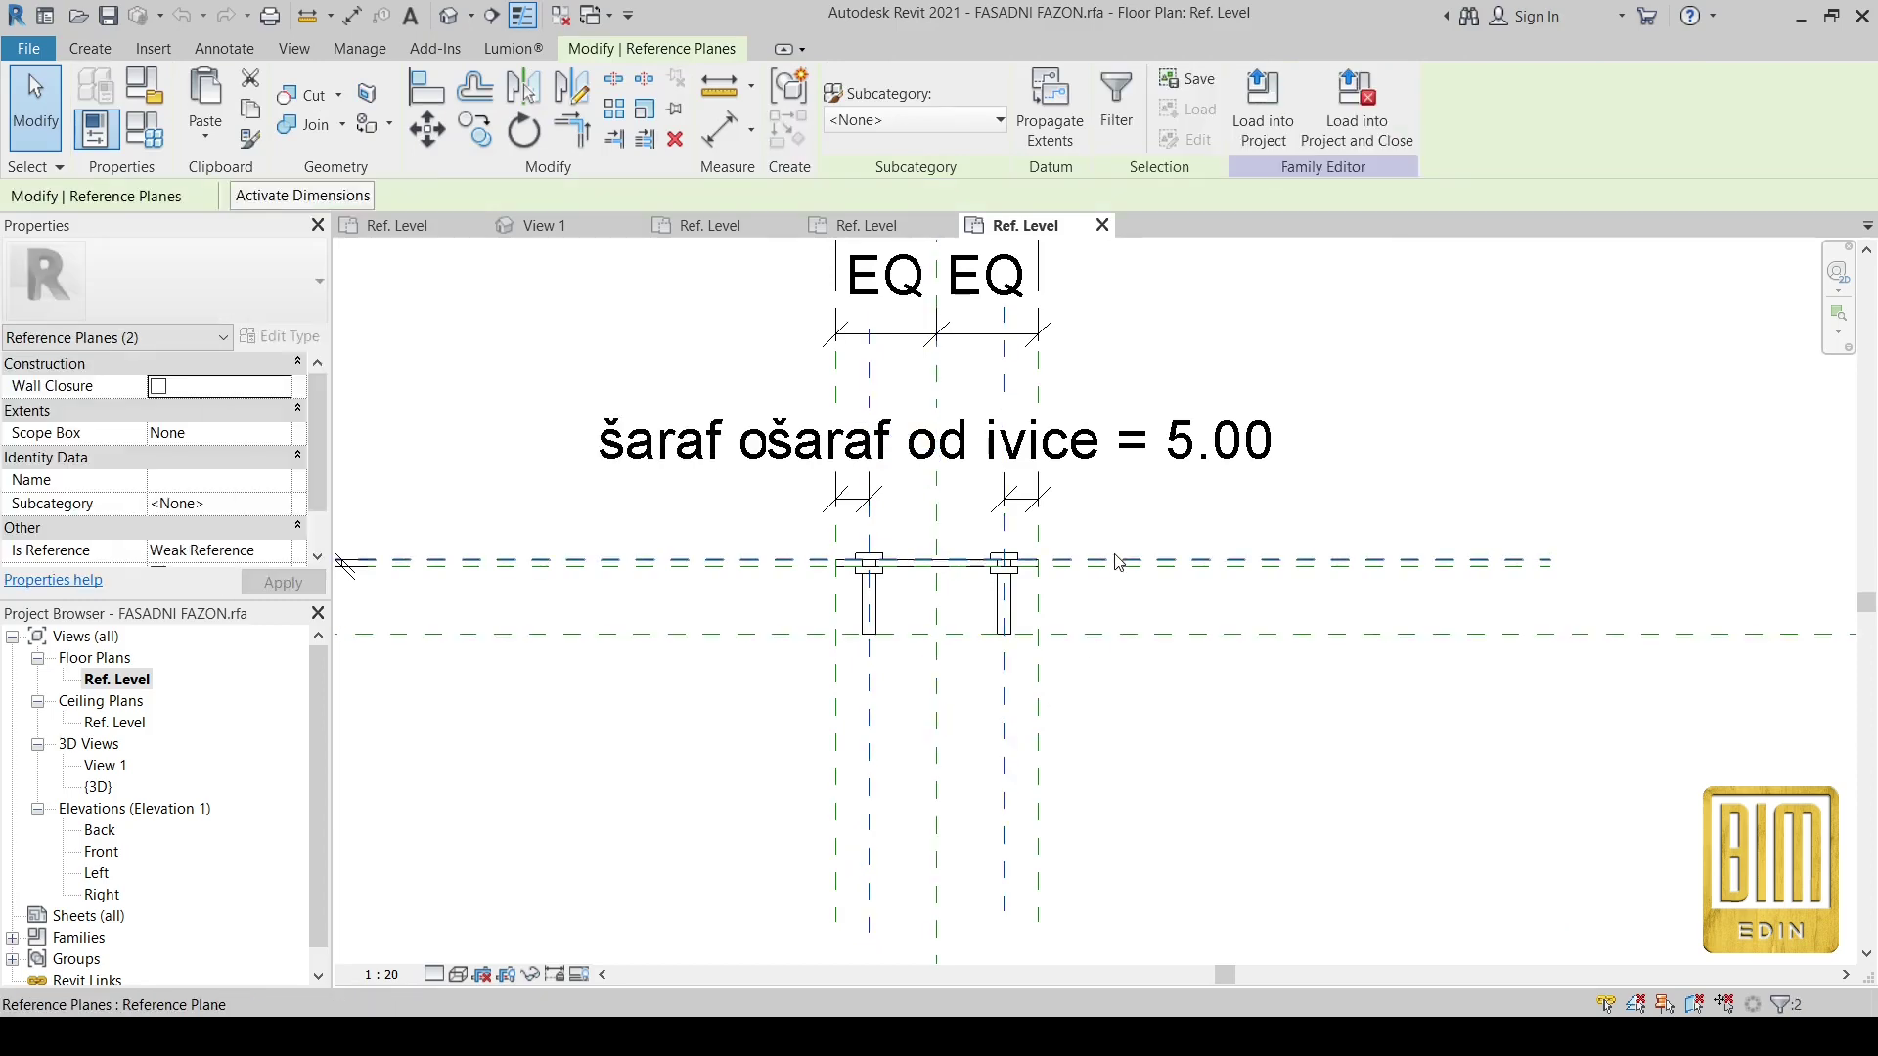
left_click(1150, 634, "ctrl")
scroll(1149, 626, "down", 2)
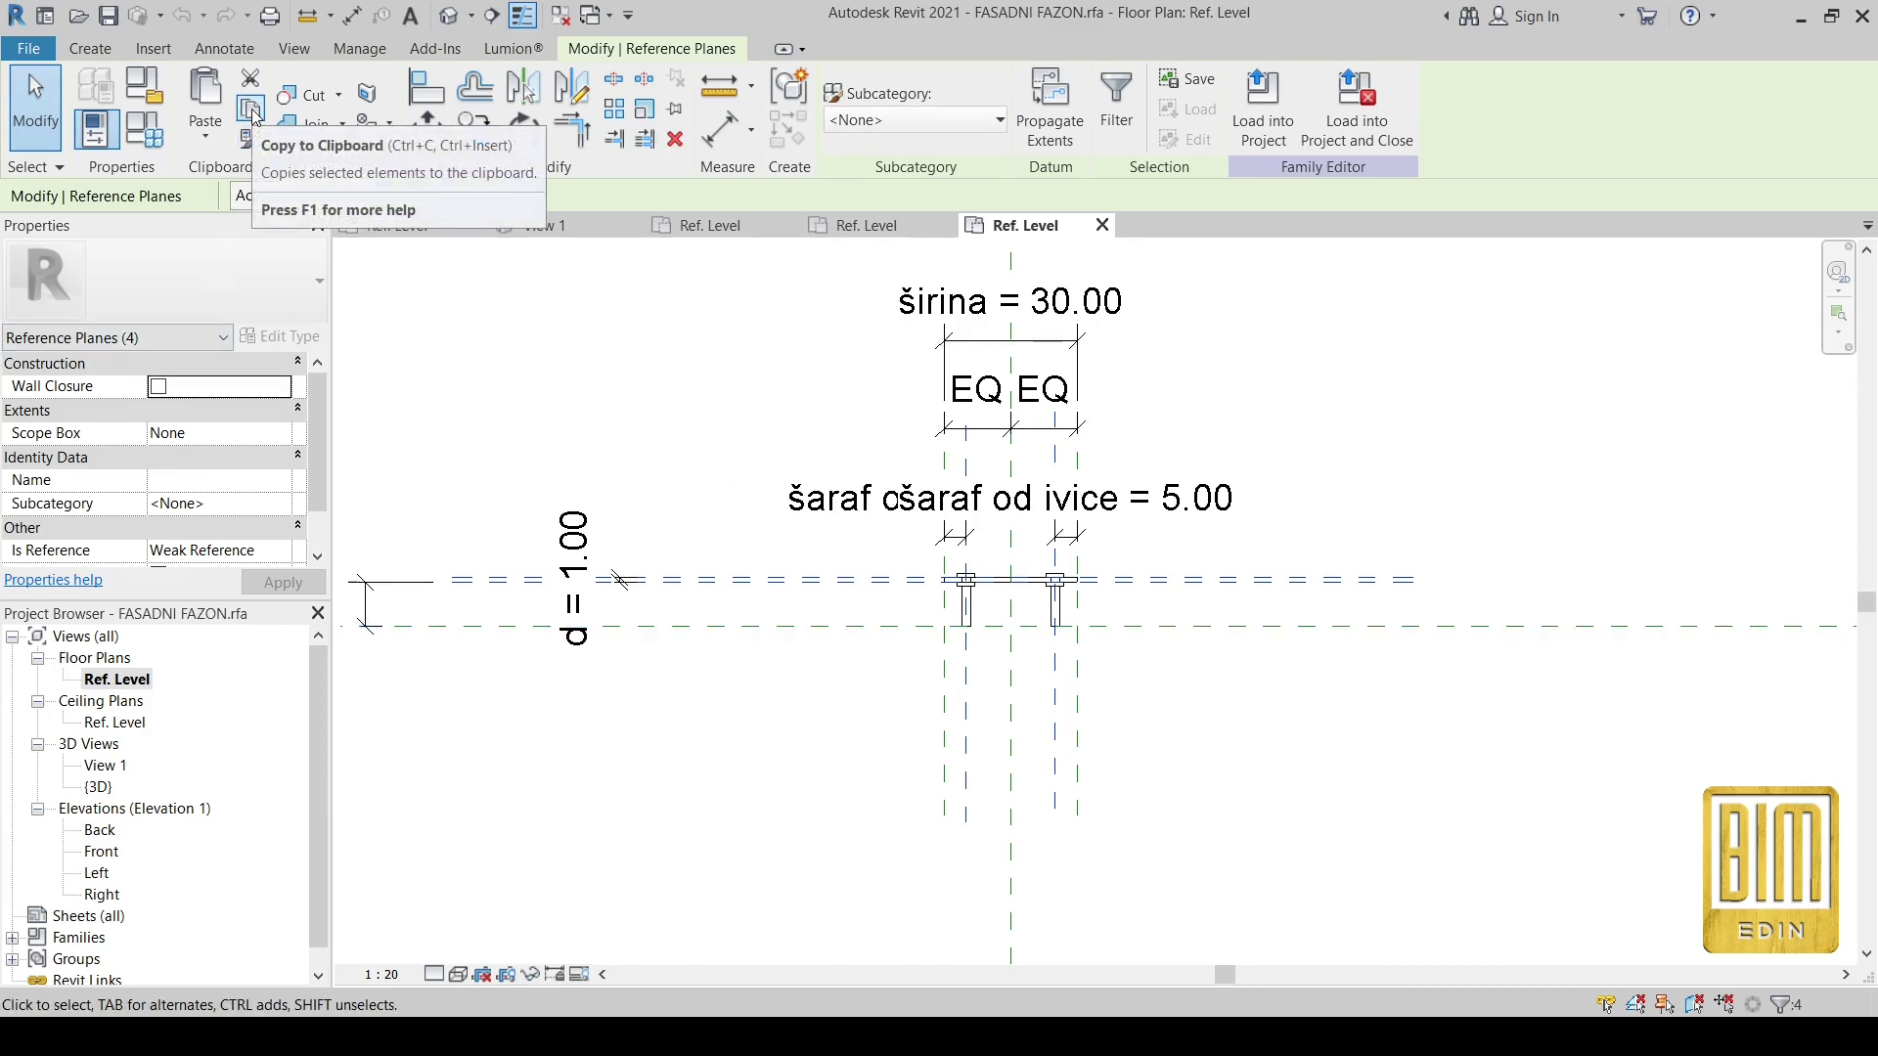
left_click(853, 229)
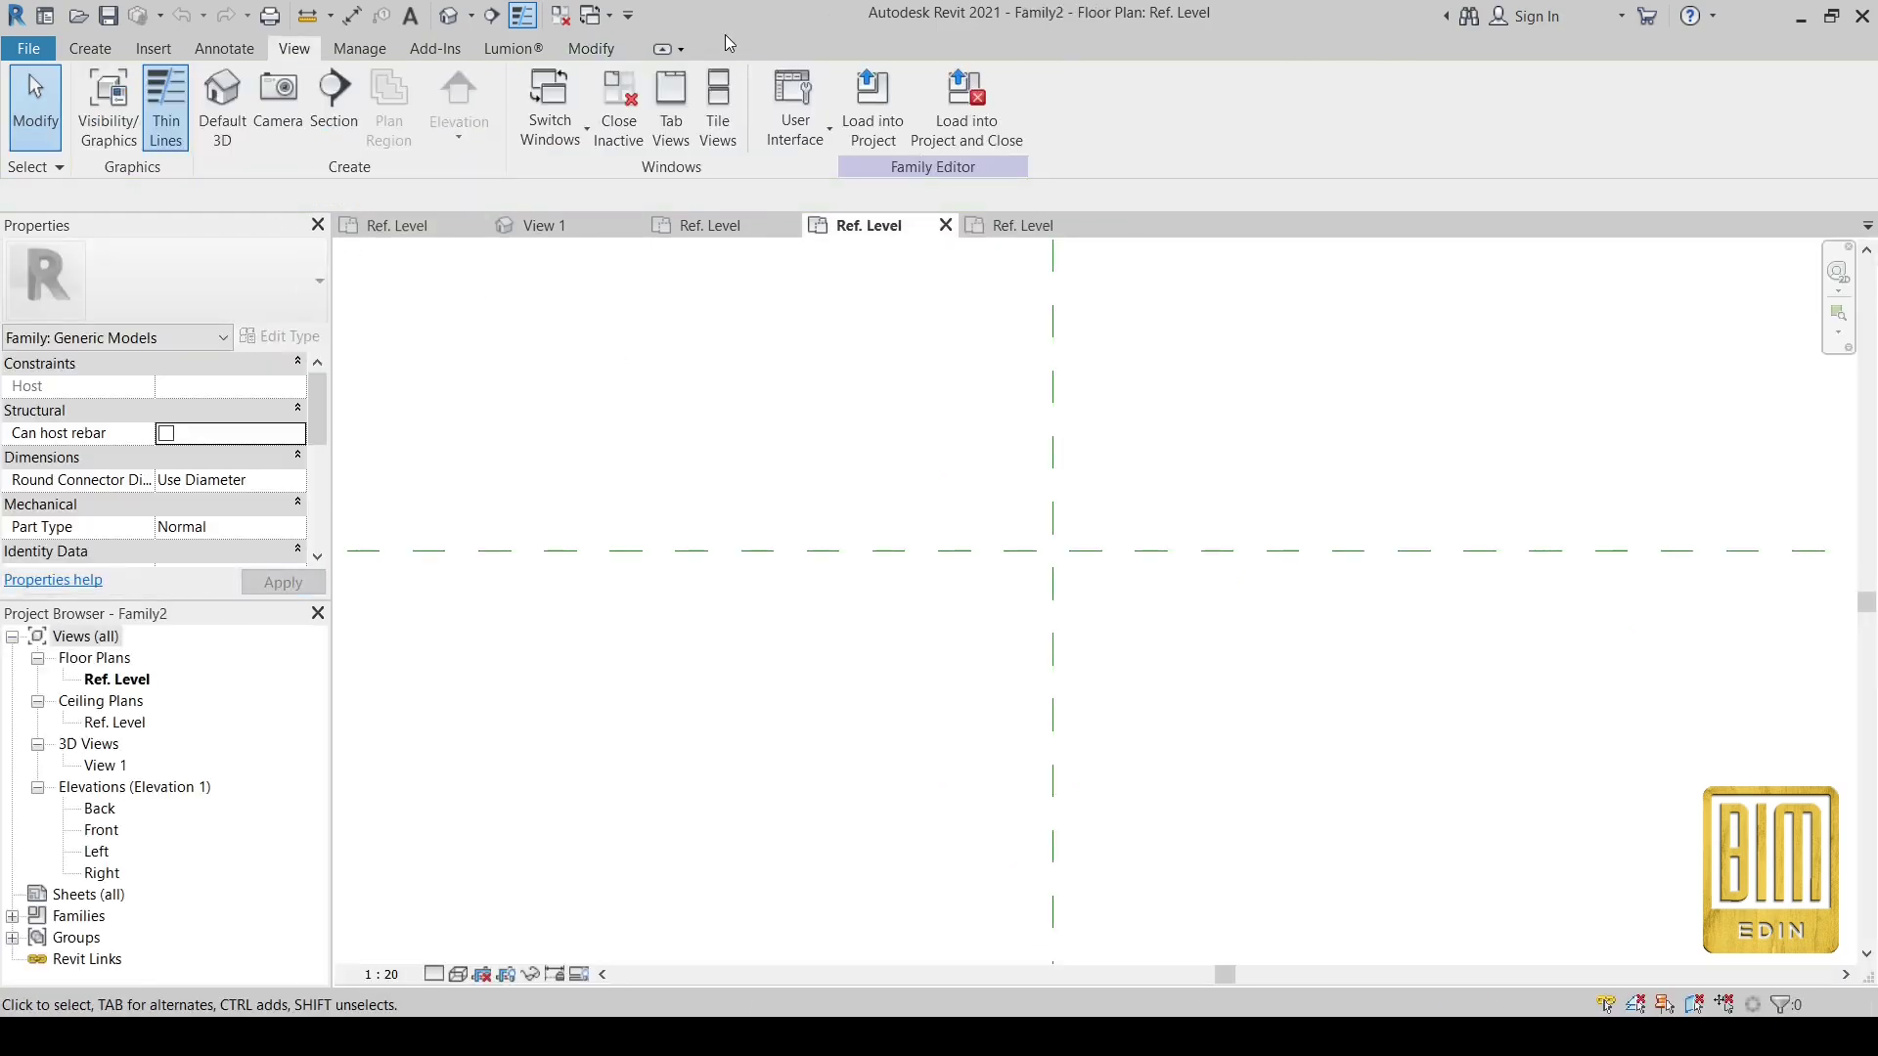
- Paste the copied bolt planes (d = 10) into Family2, aligned to the current view
left_click(590, 47)
left_click(205, 132)
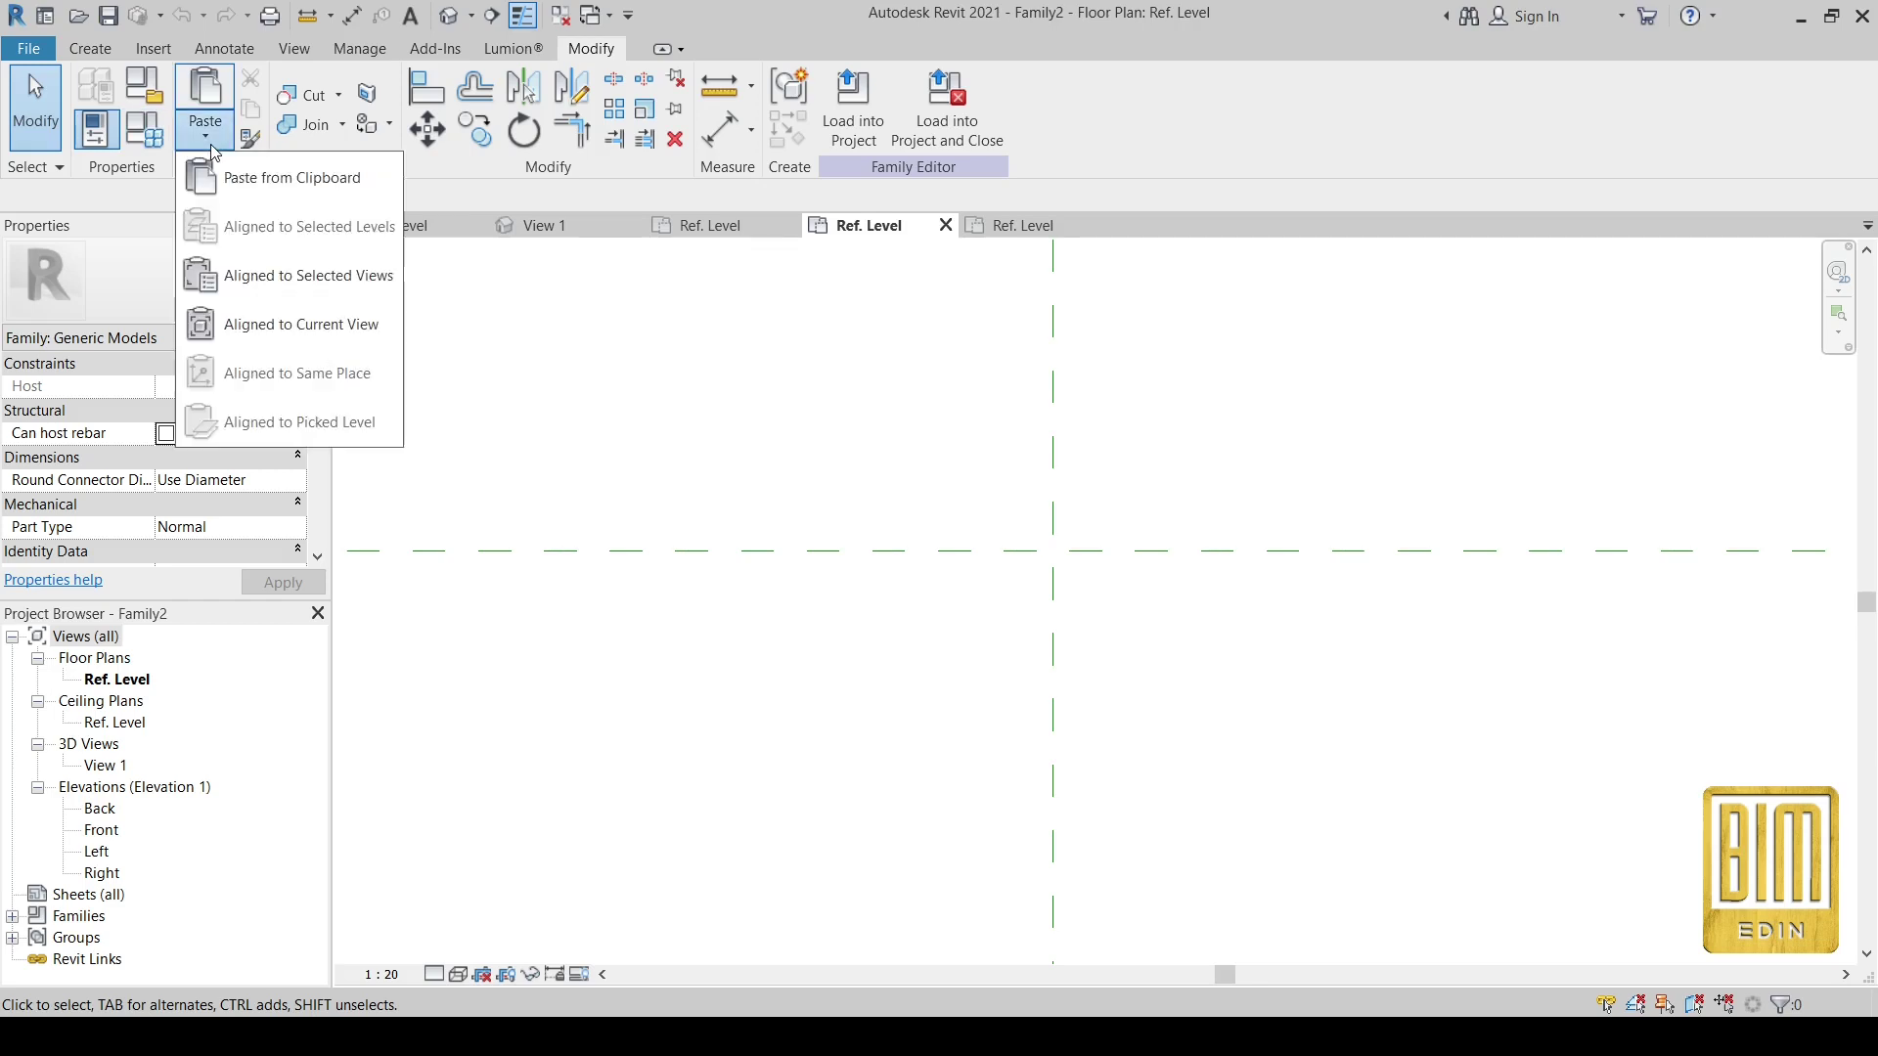
left_click(260, 321)
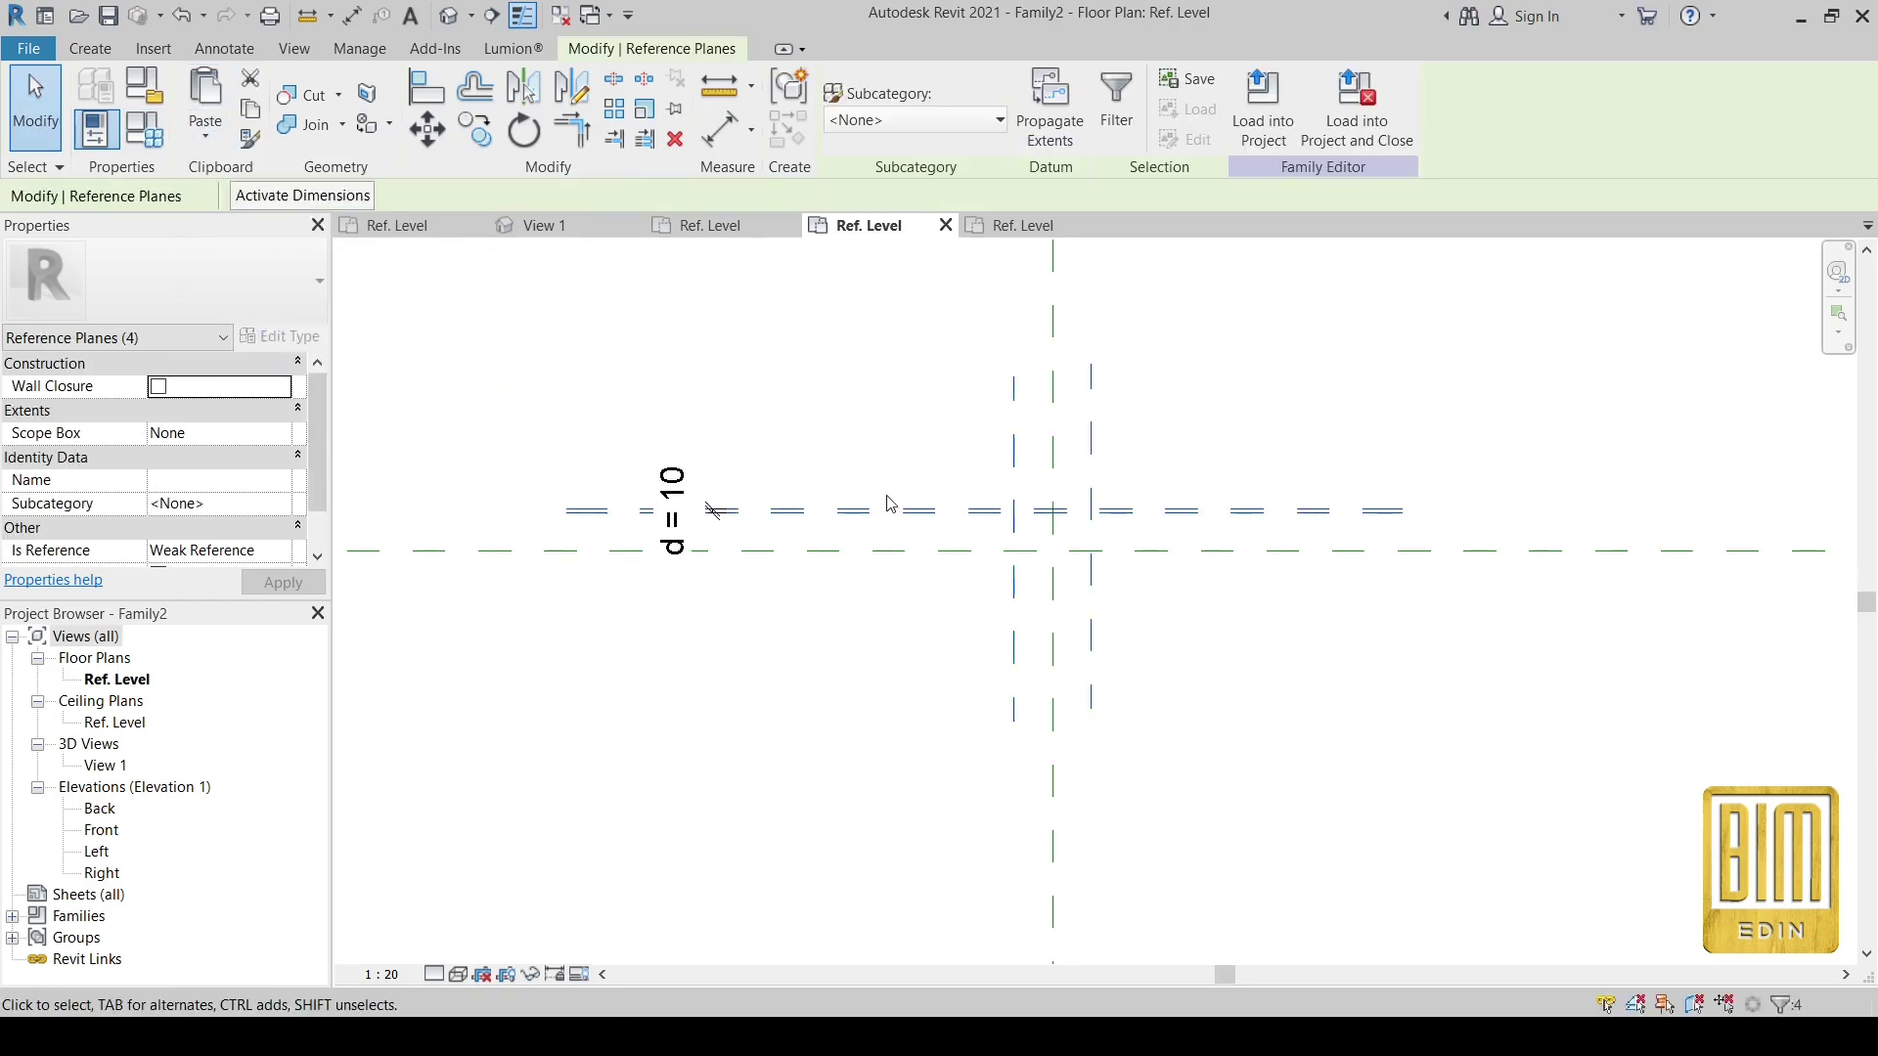
scroll(1053, 577, "up", 2)
left_click(1180, 637)
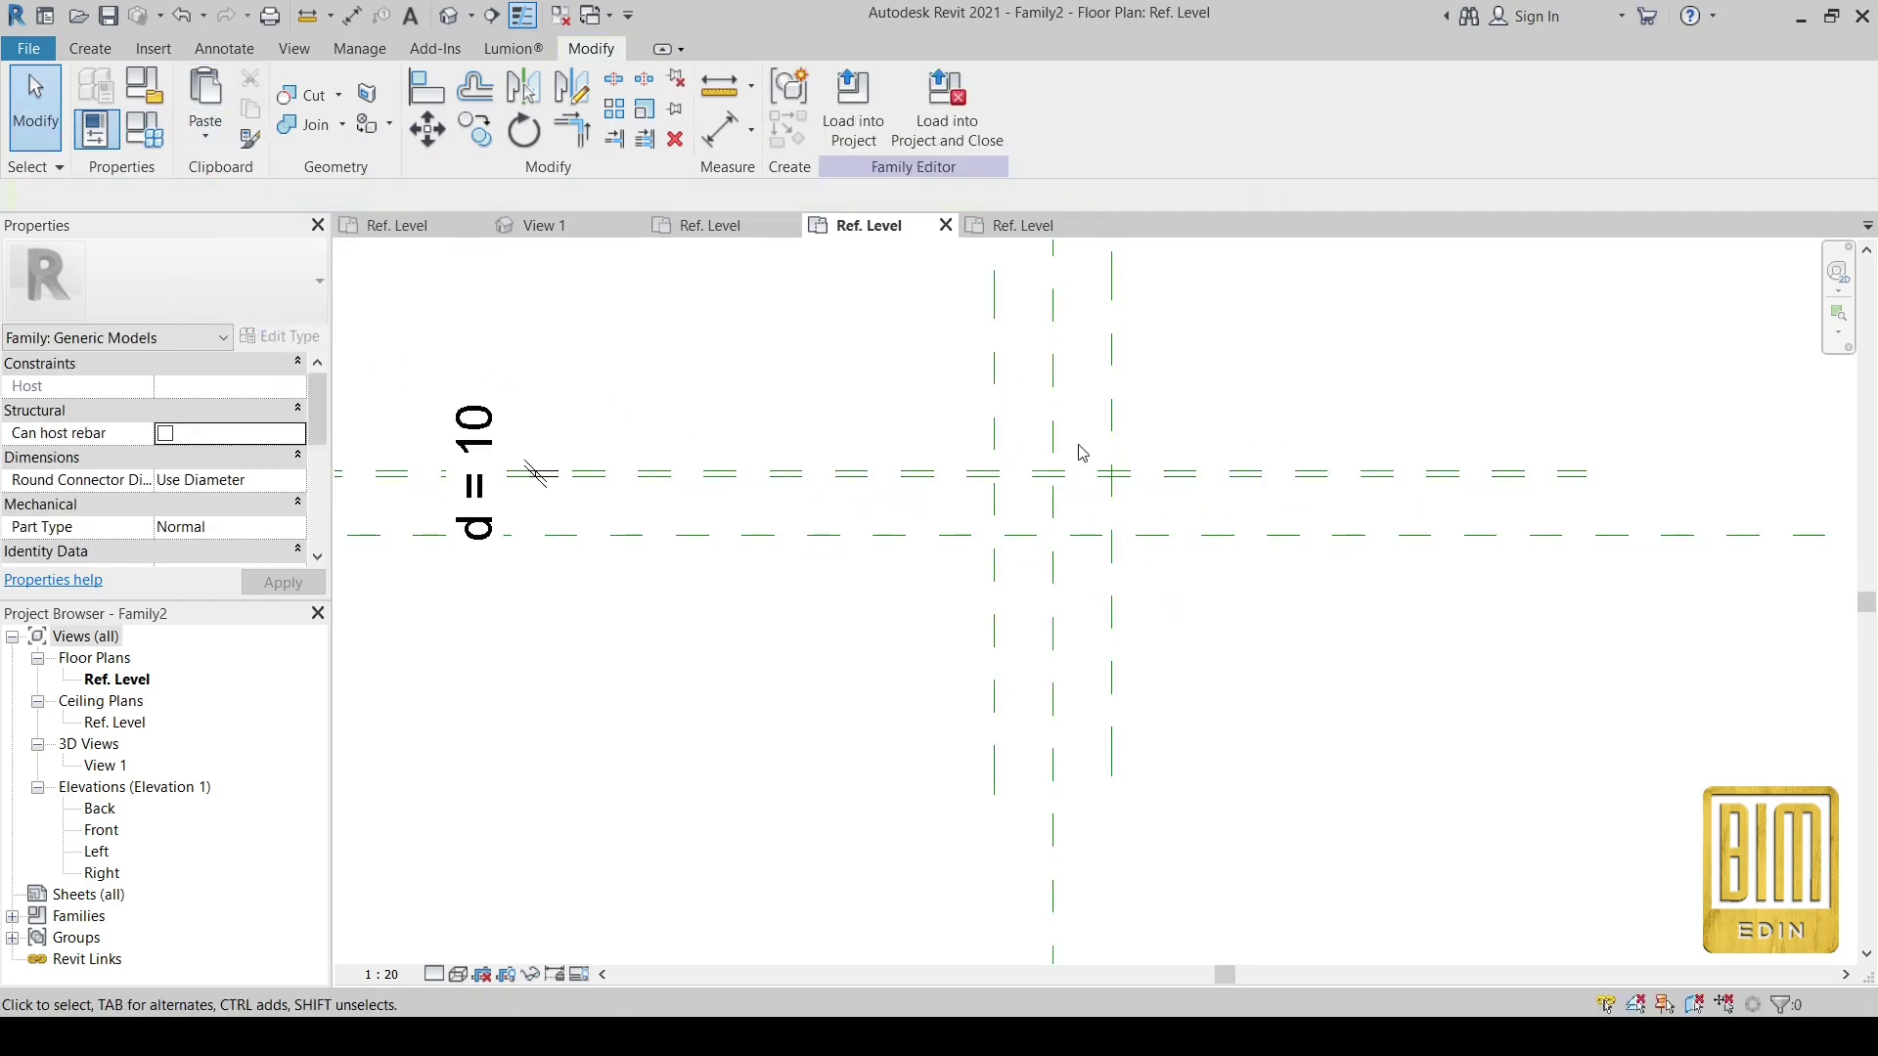
scroll(1061, 567, "down", 2)
- Add an aligned dimension string across Family2's three vertical planes
left_click(711, 147)
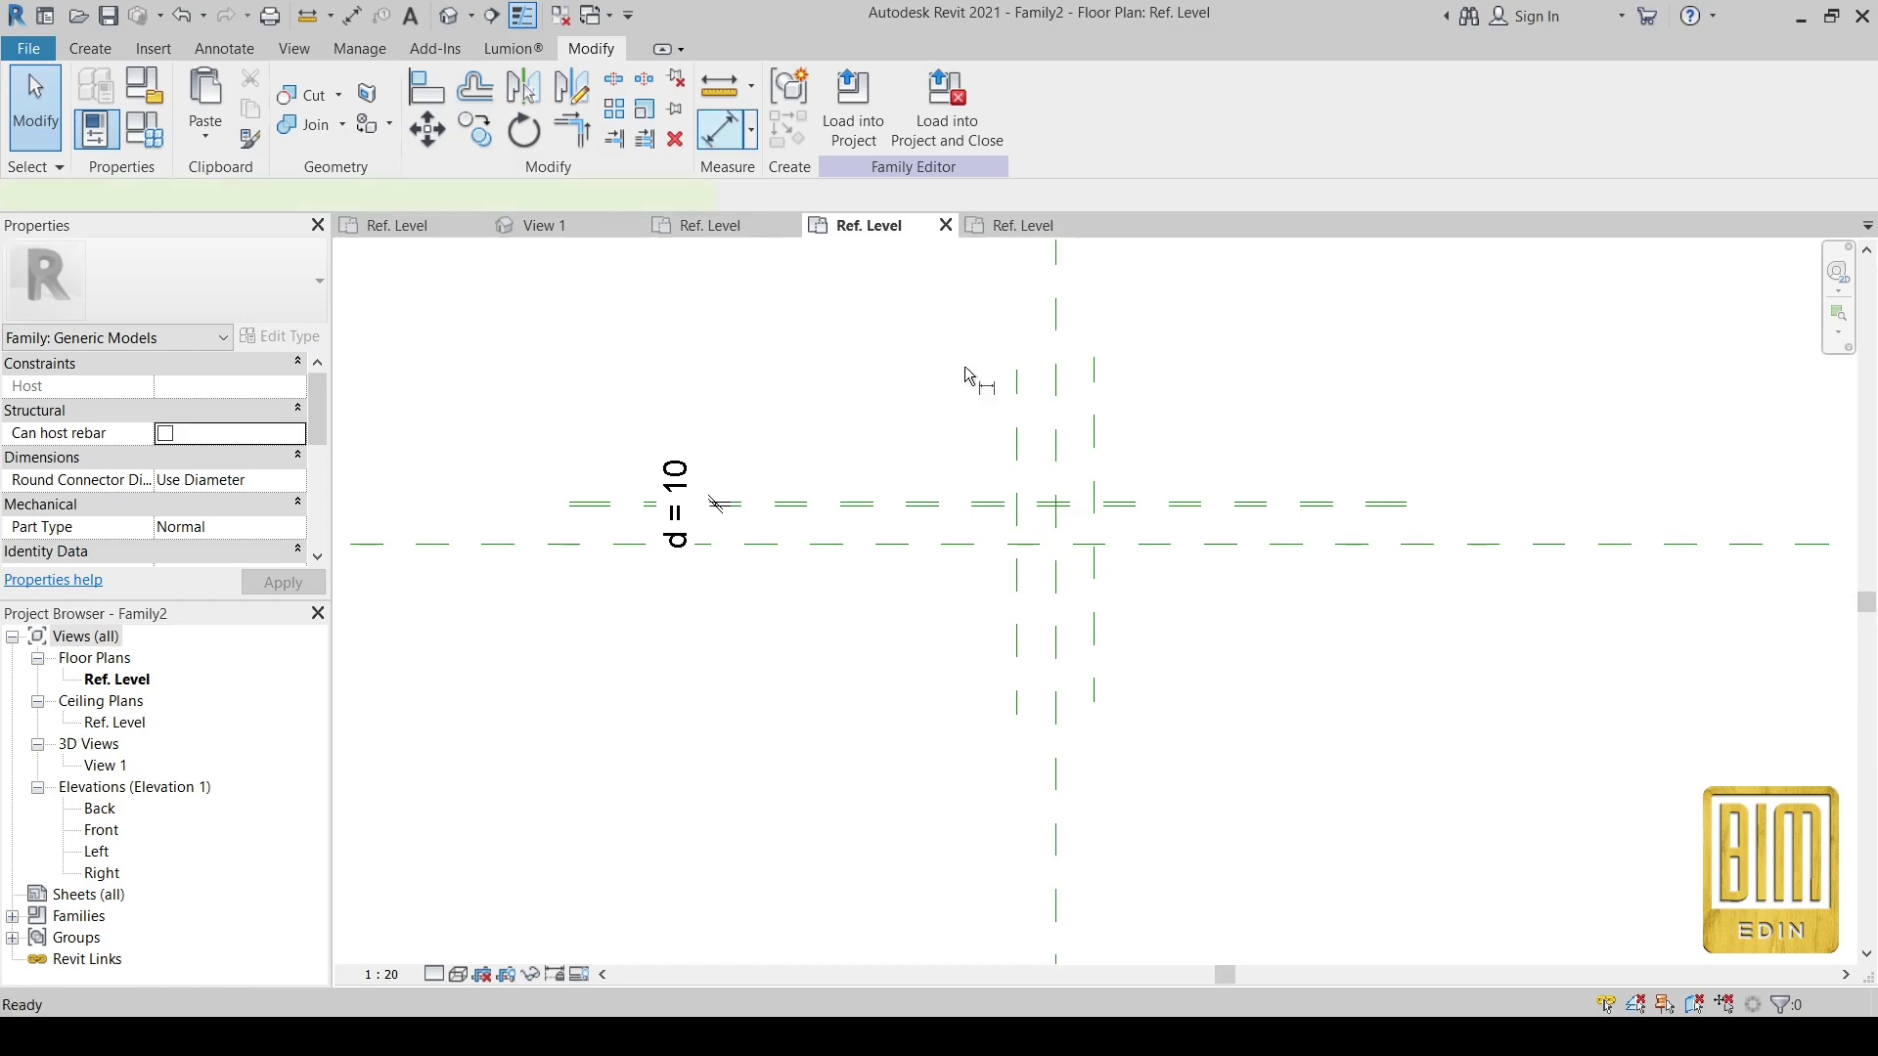
left_click(1017, 458)
left_click(1094, 466)
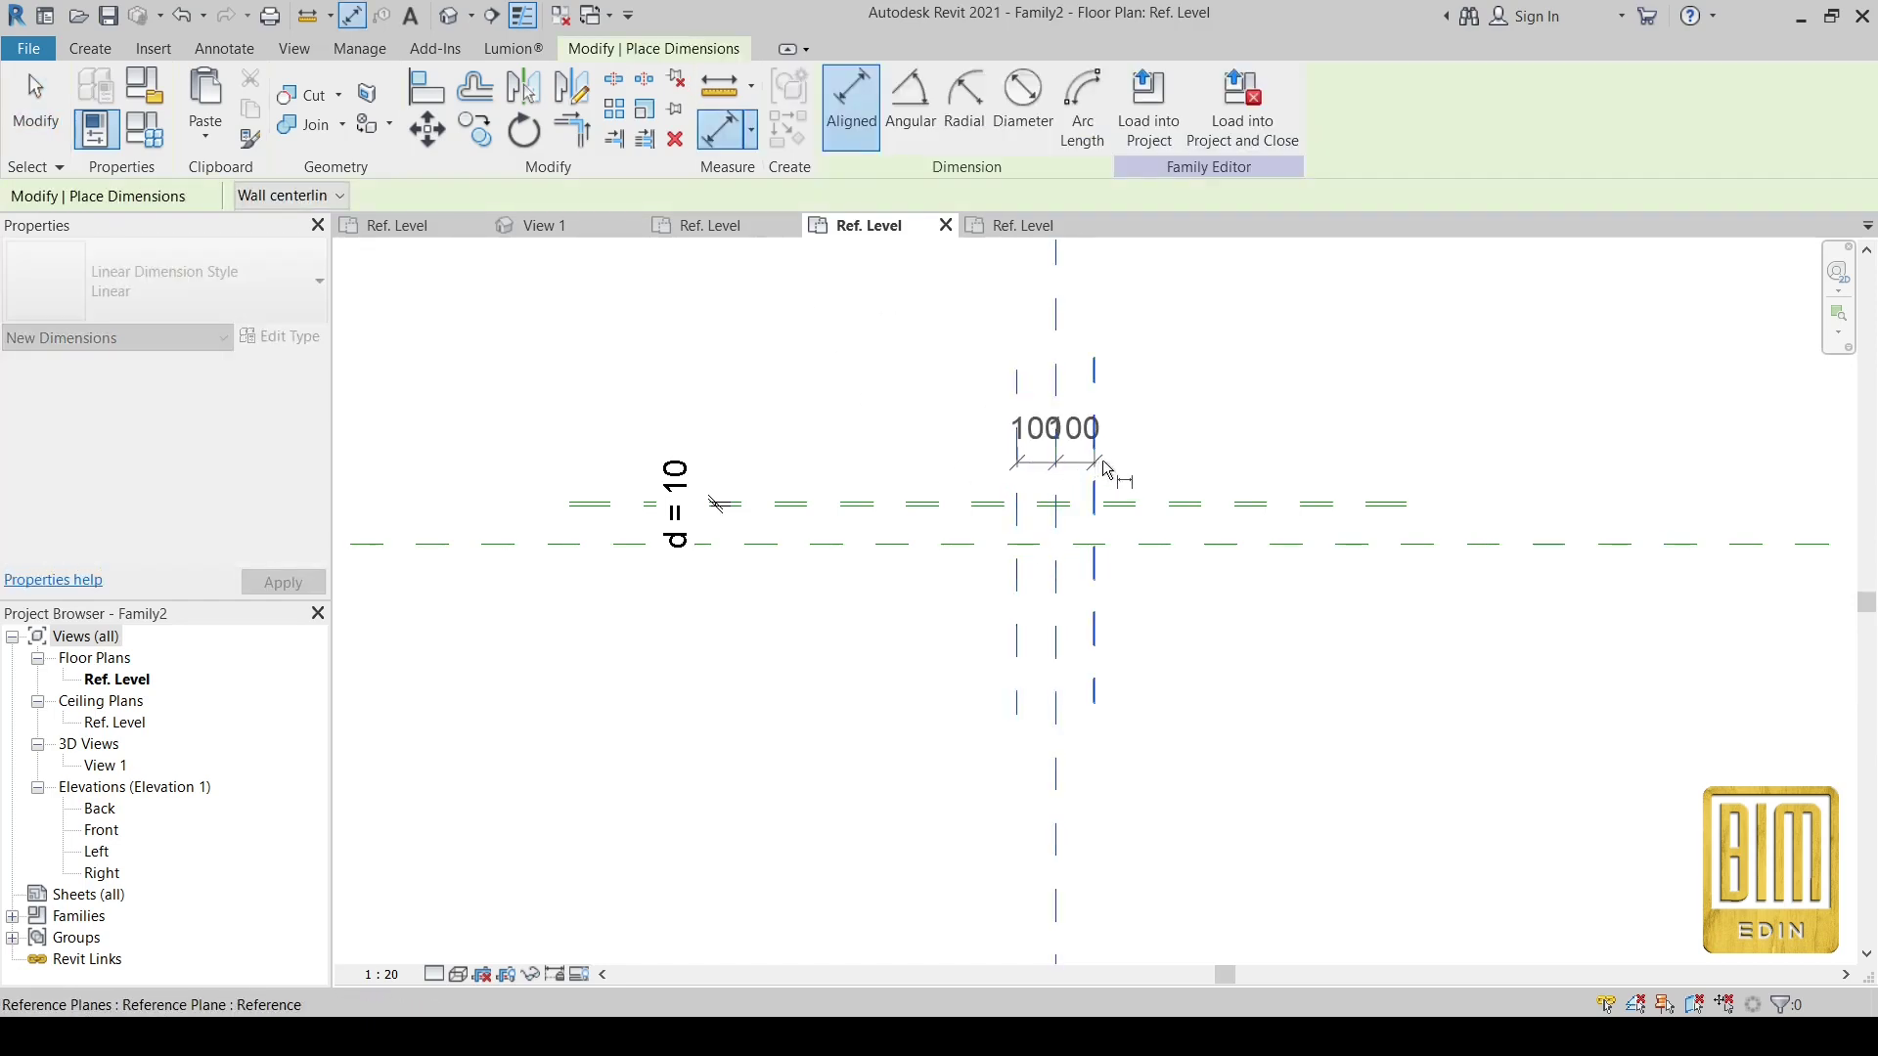
scroll(1151, 454, "up", 3)
left_click(1150, 454)
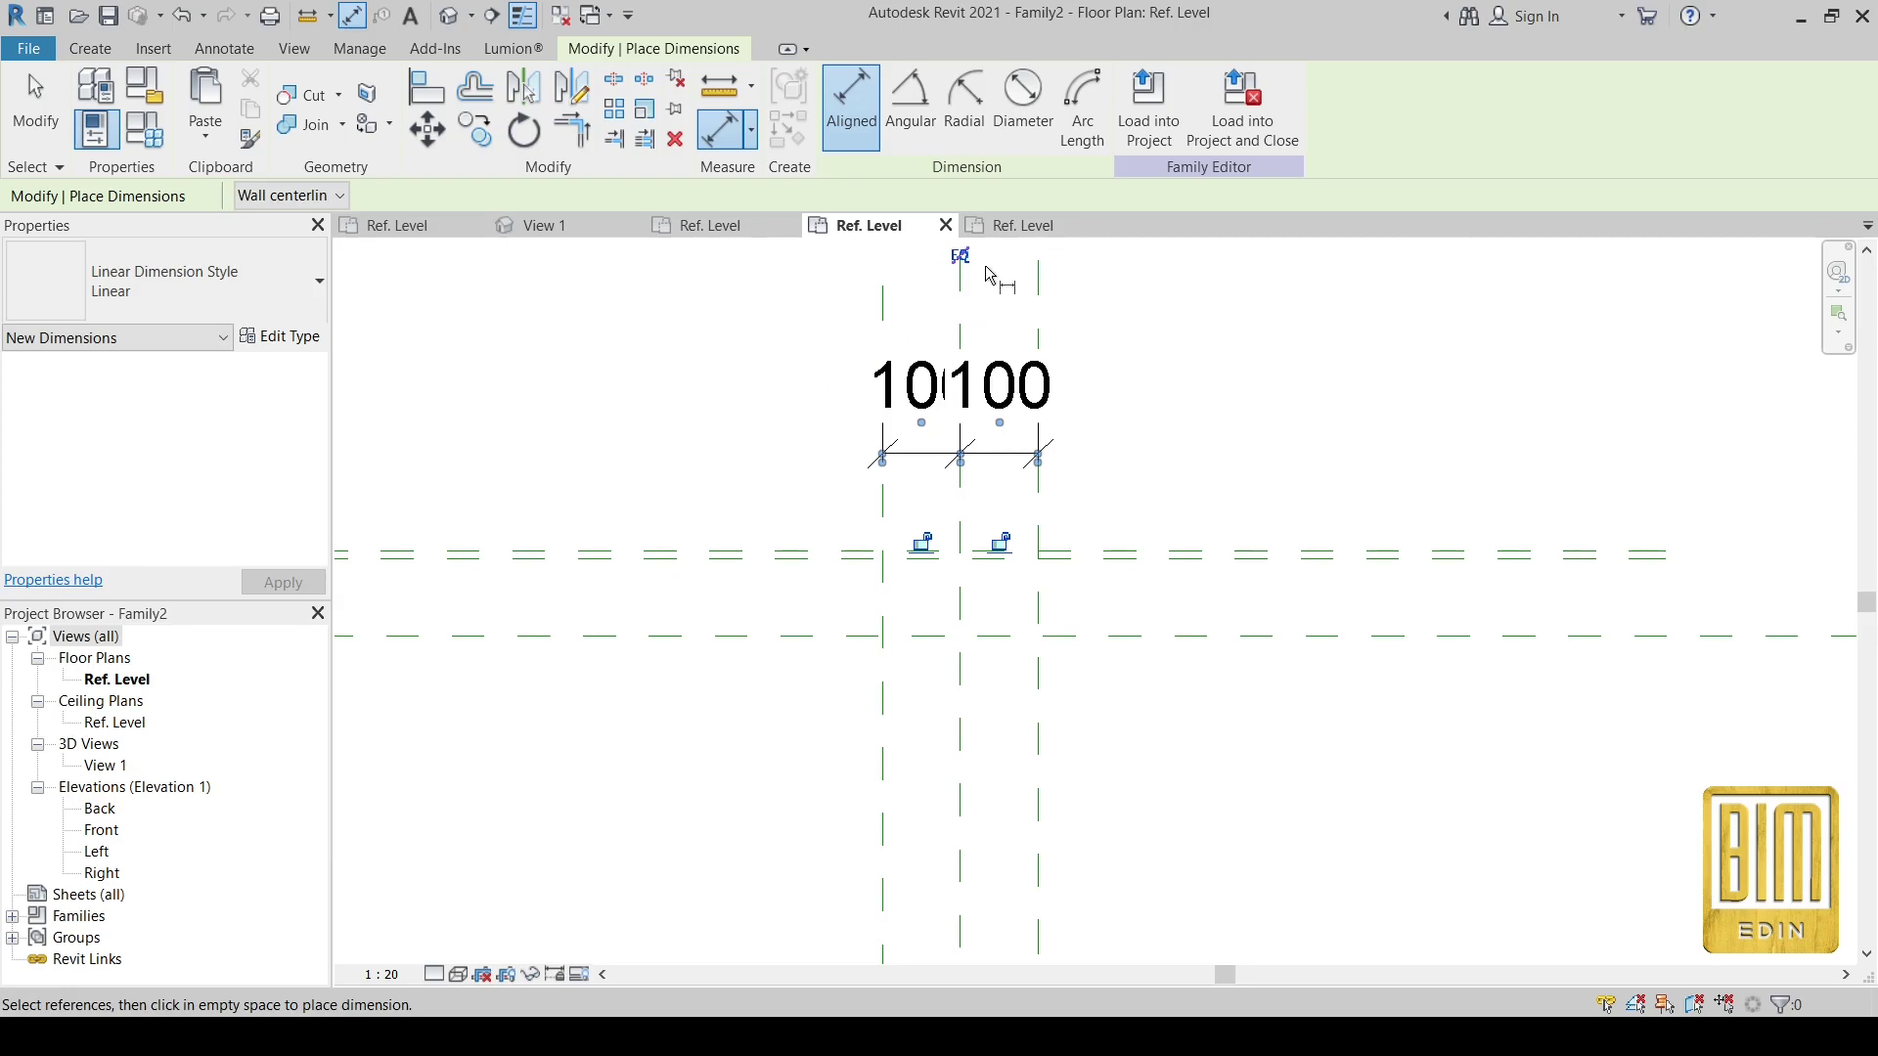
left_click(945, 225)
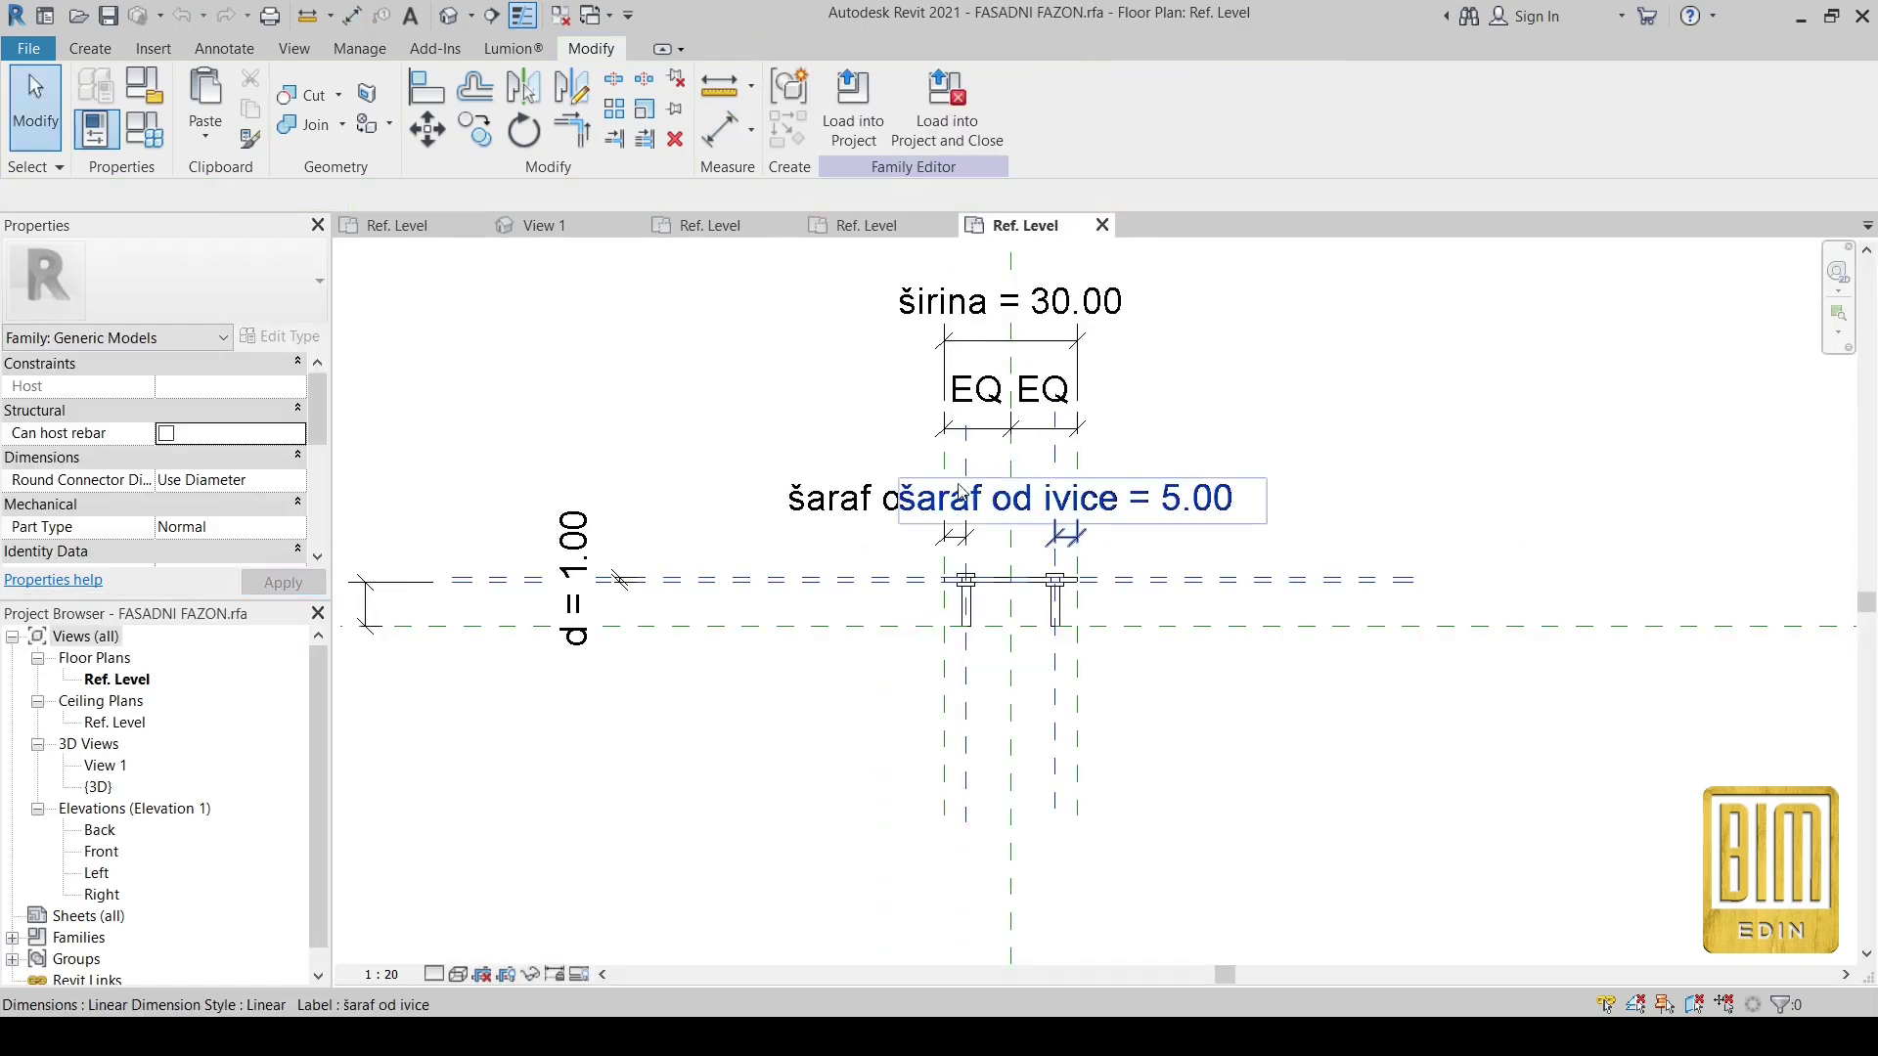
- Copy the left and right outer width planes into Family2, aligned to the current view
left_click(945, 467)
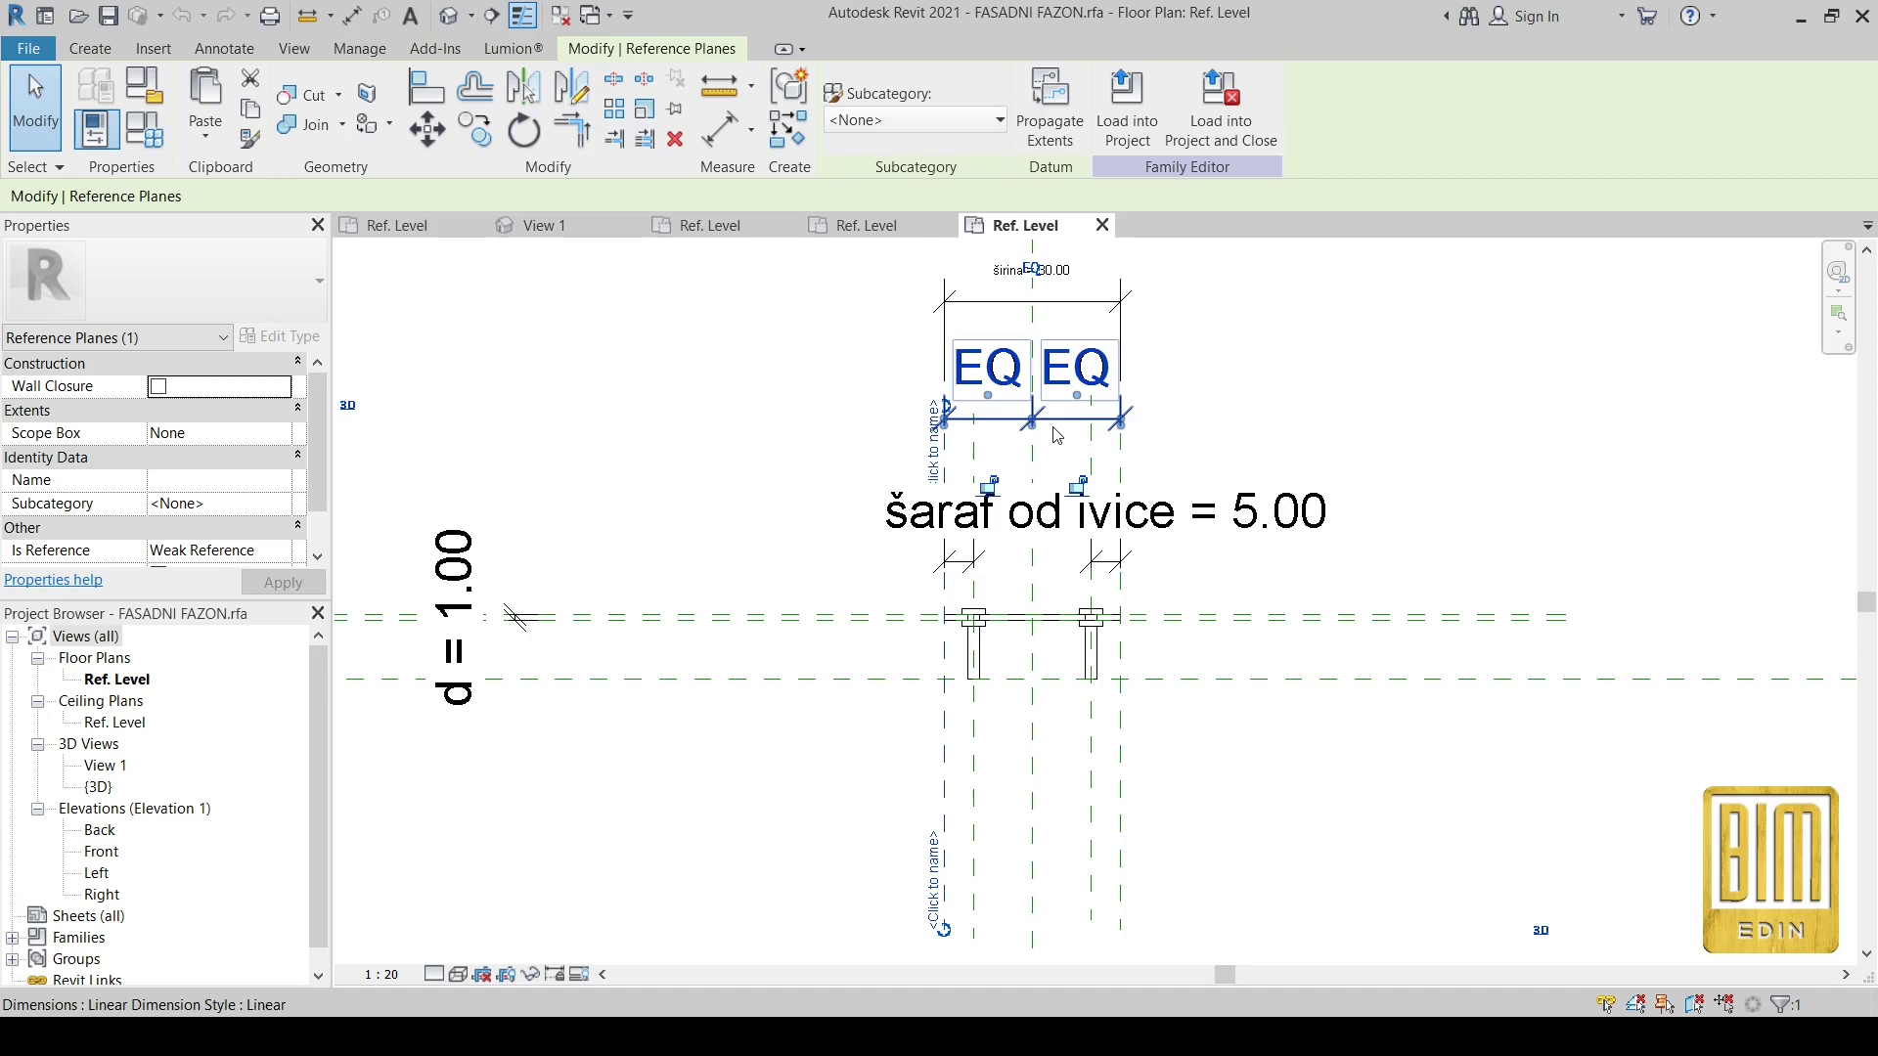
left_click(1122, 456, "ctrl")
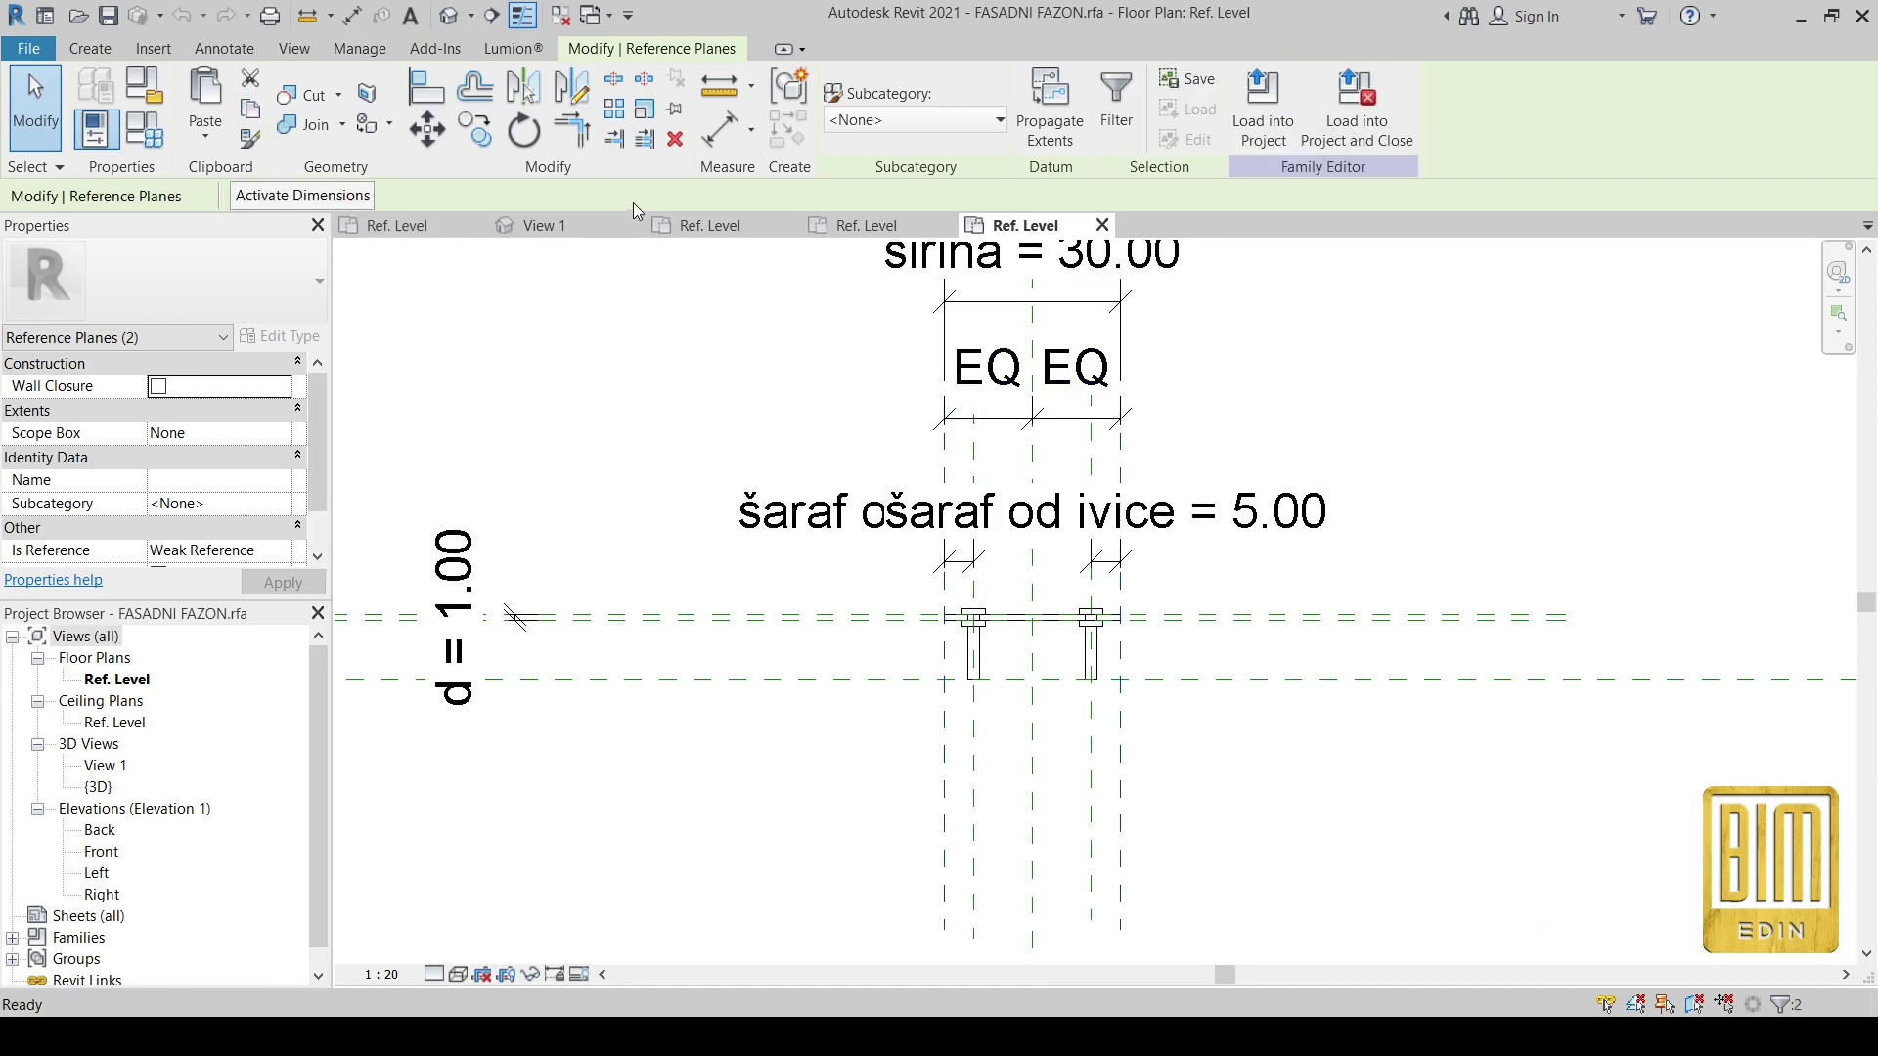
left_click(853, 225)
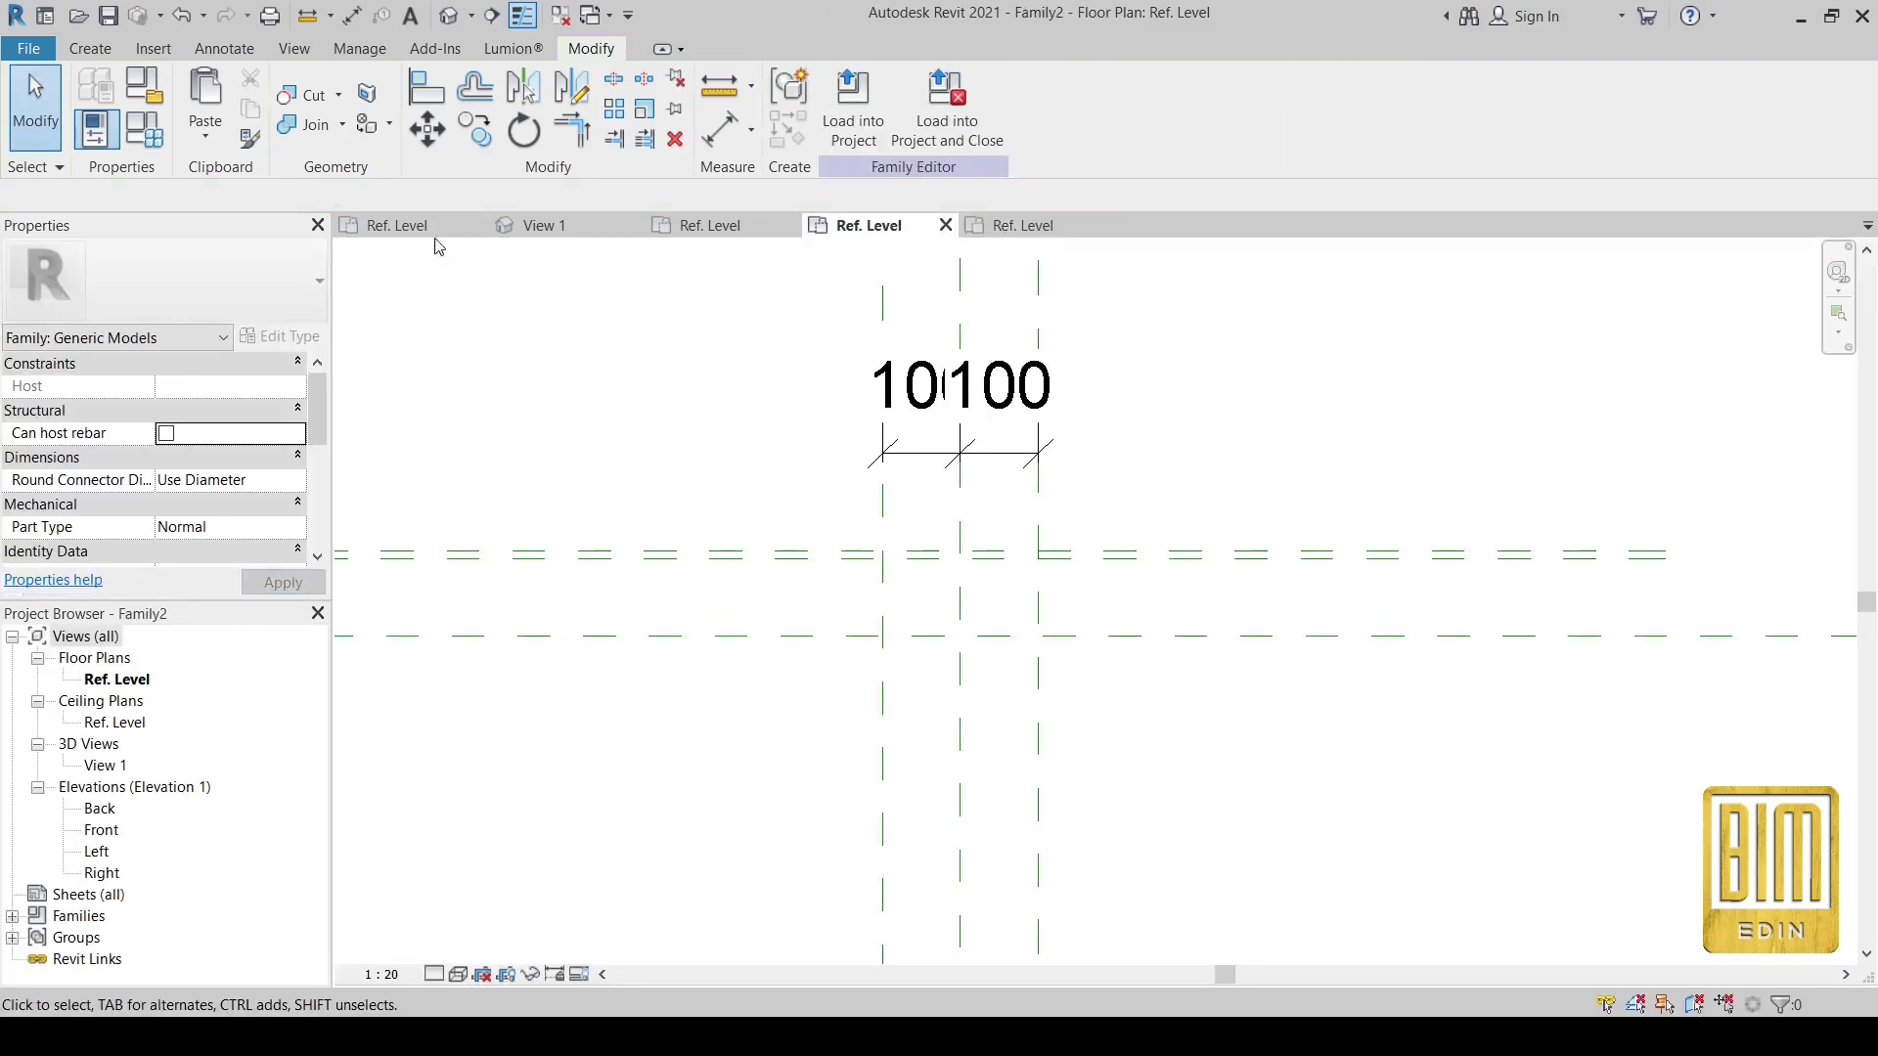
left_click(208, 144)
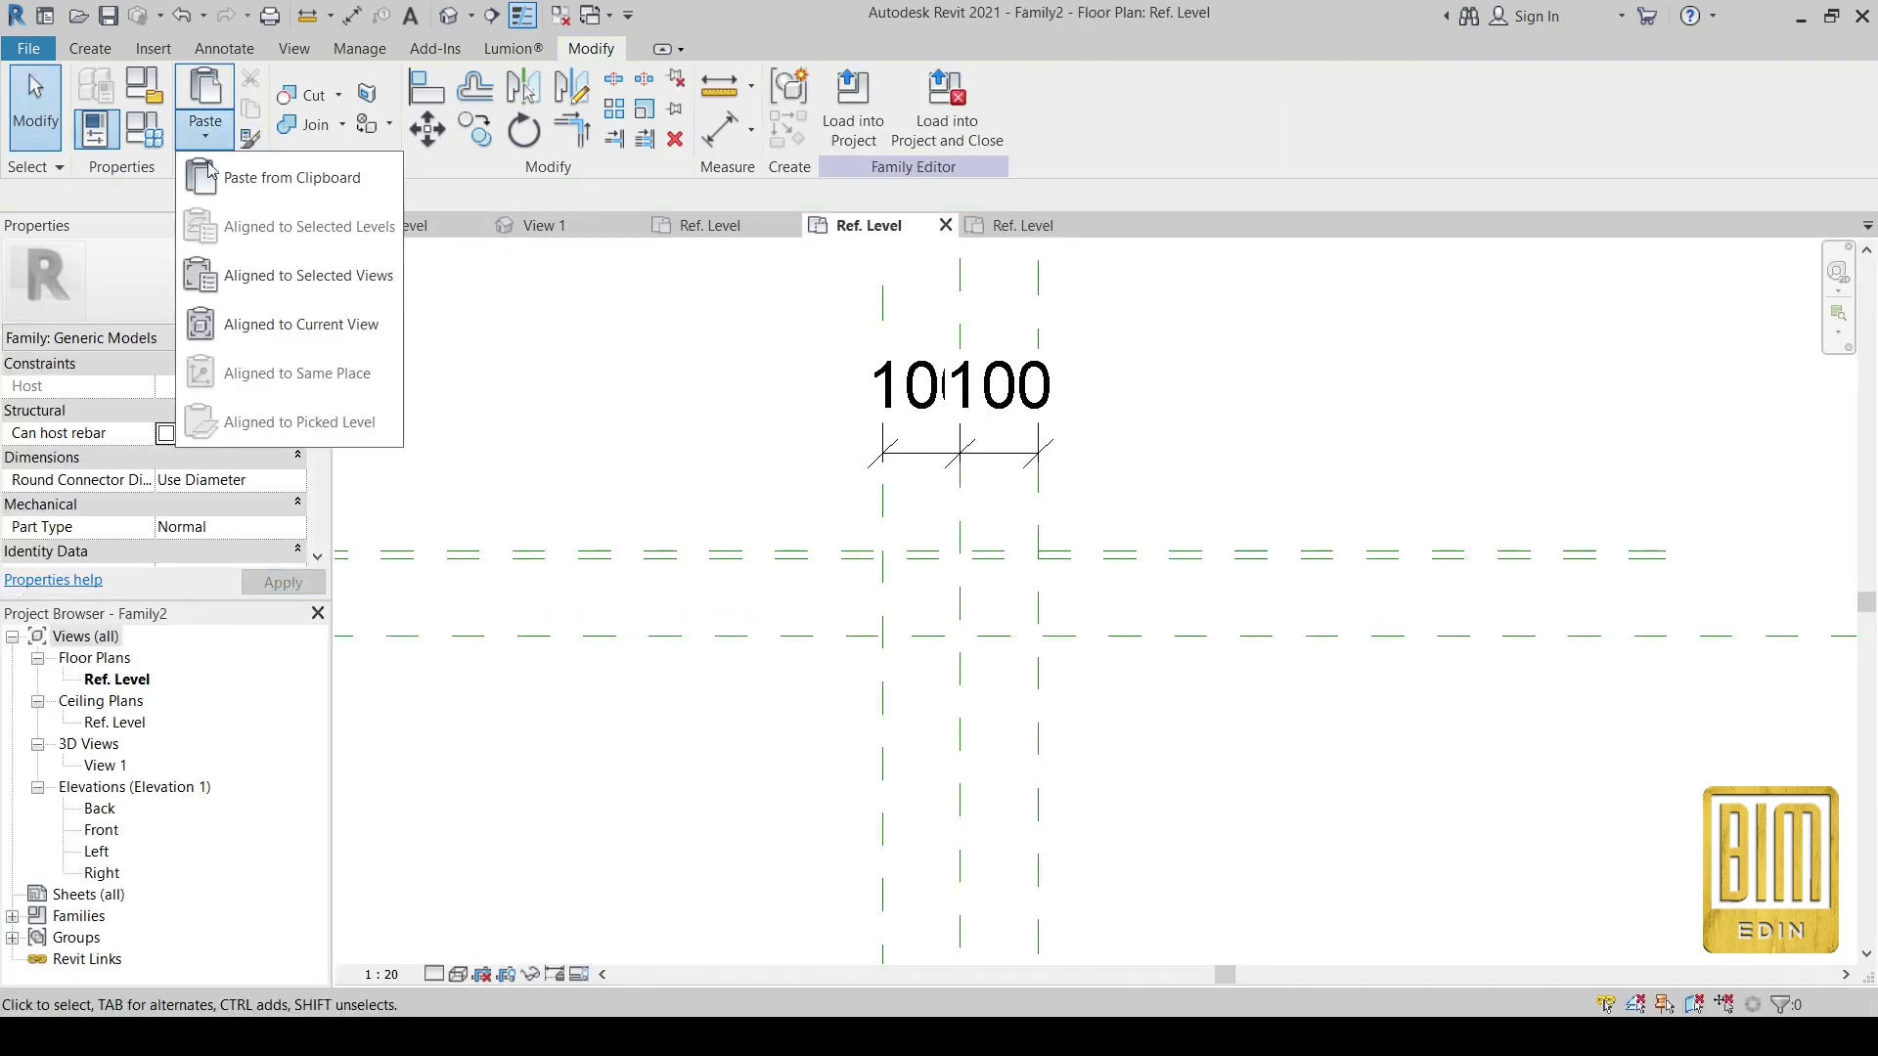
left_click(245, 320)
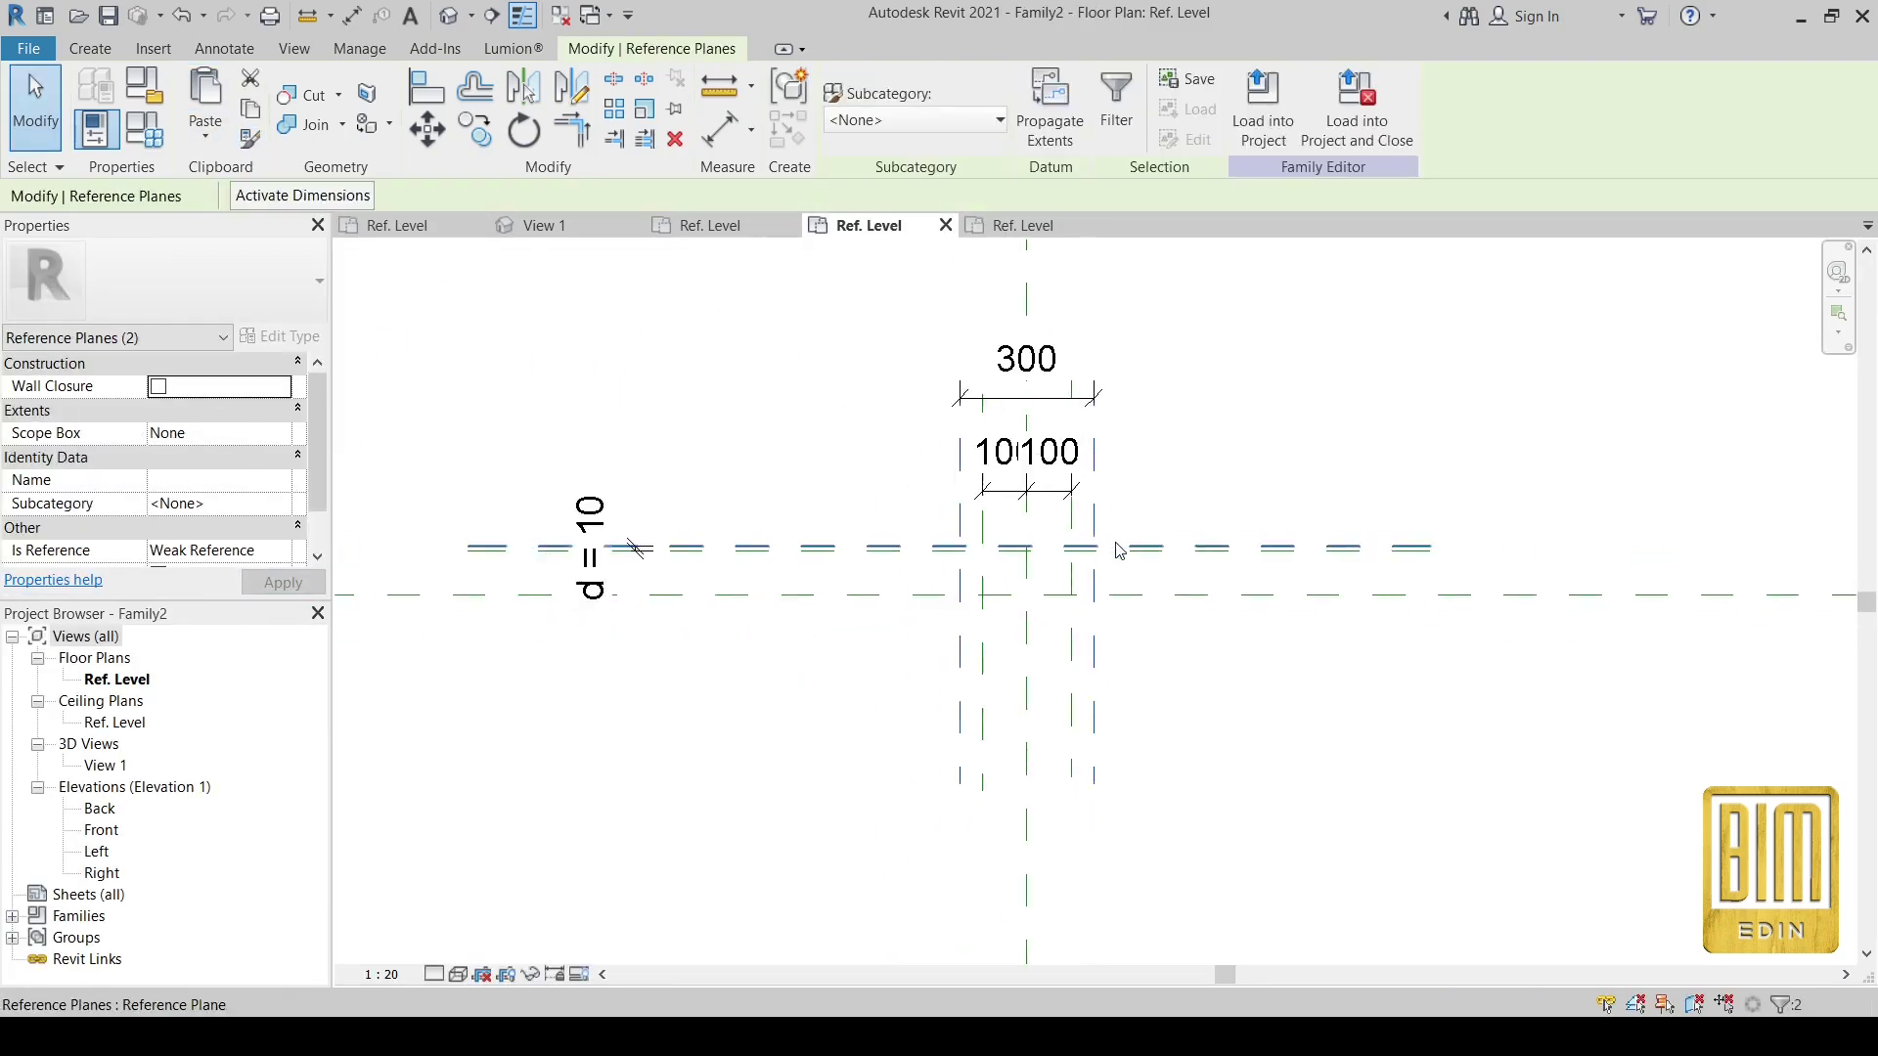
- Add the centre plane to the pasted 300 width dimension, splitting it EQ EQ
left_click(1008, 404)
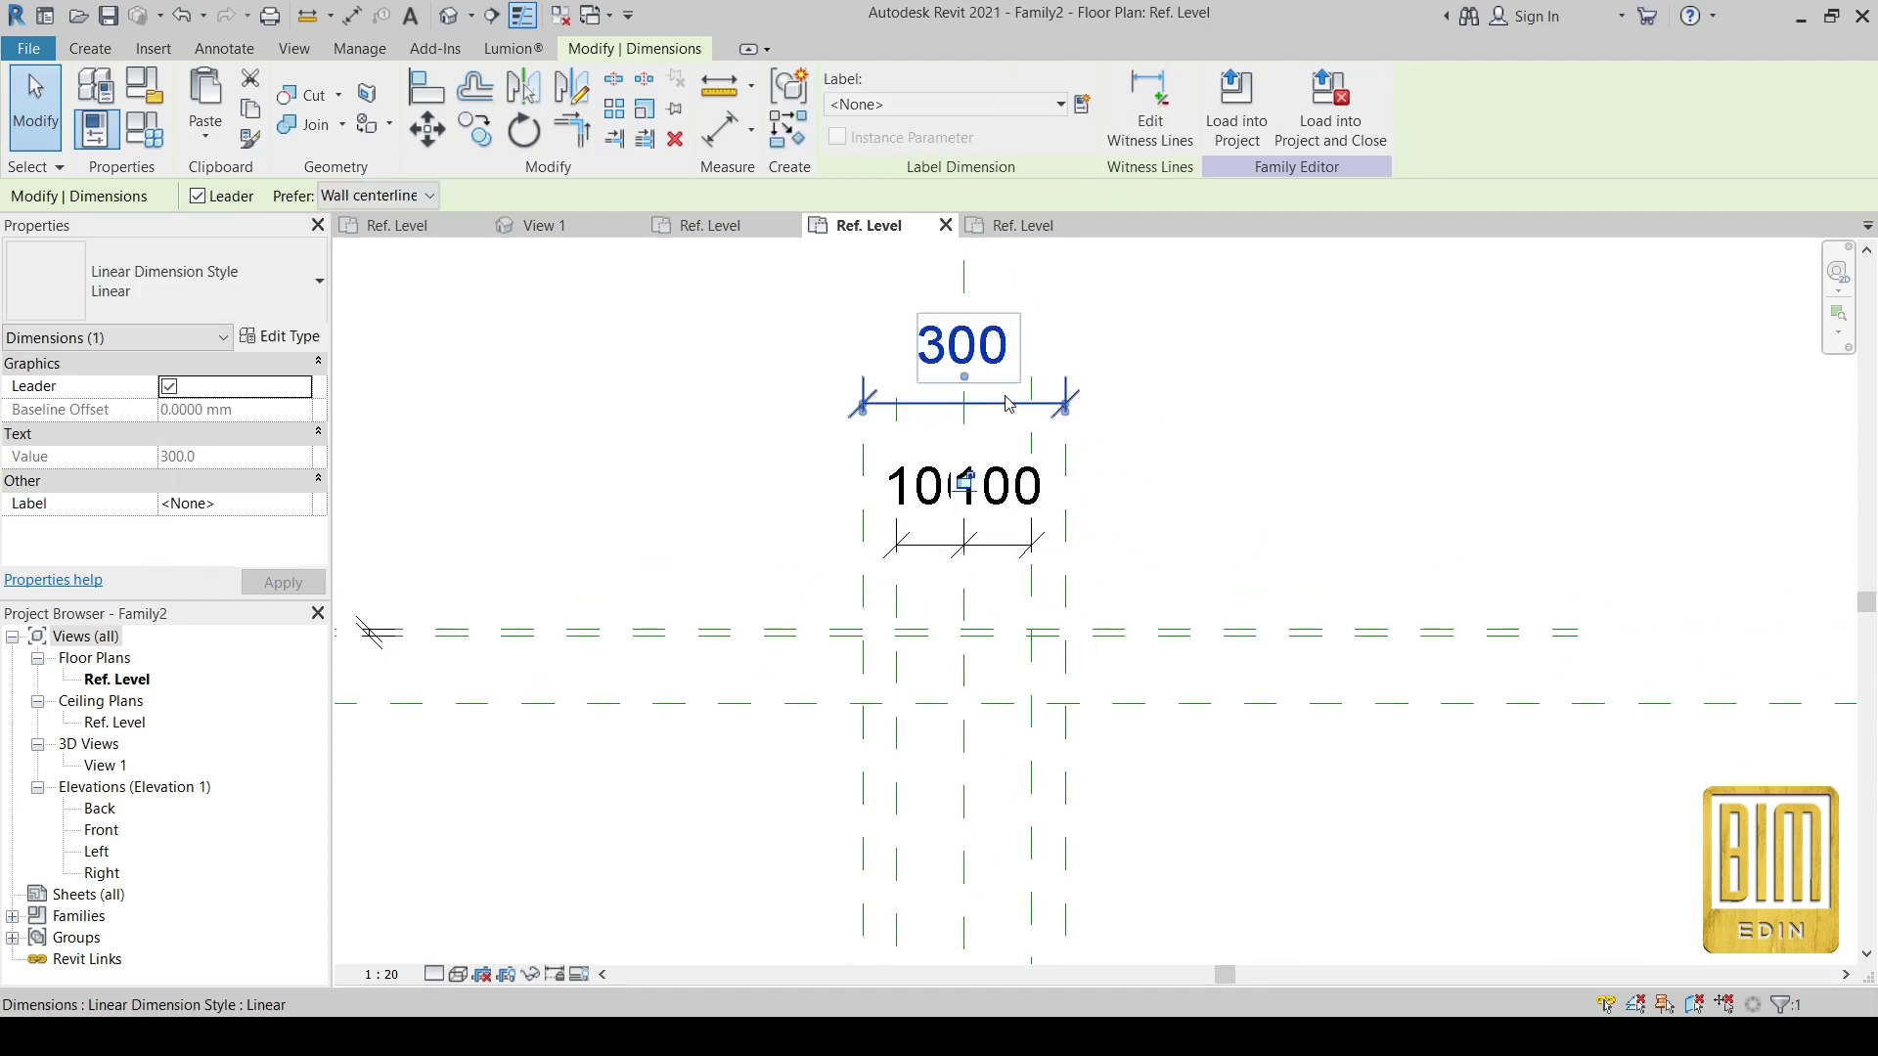
left_click(1121, 122)
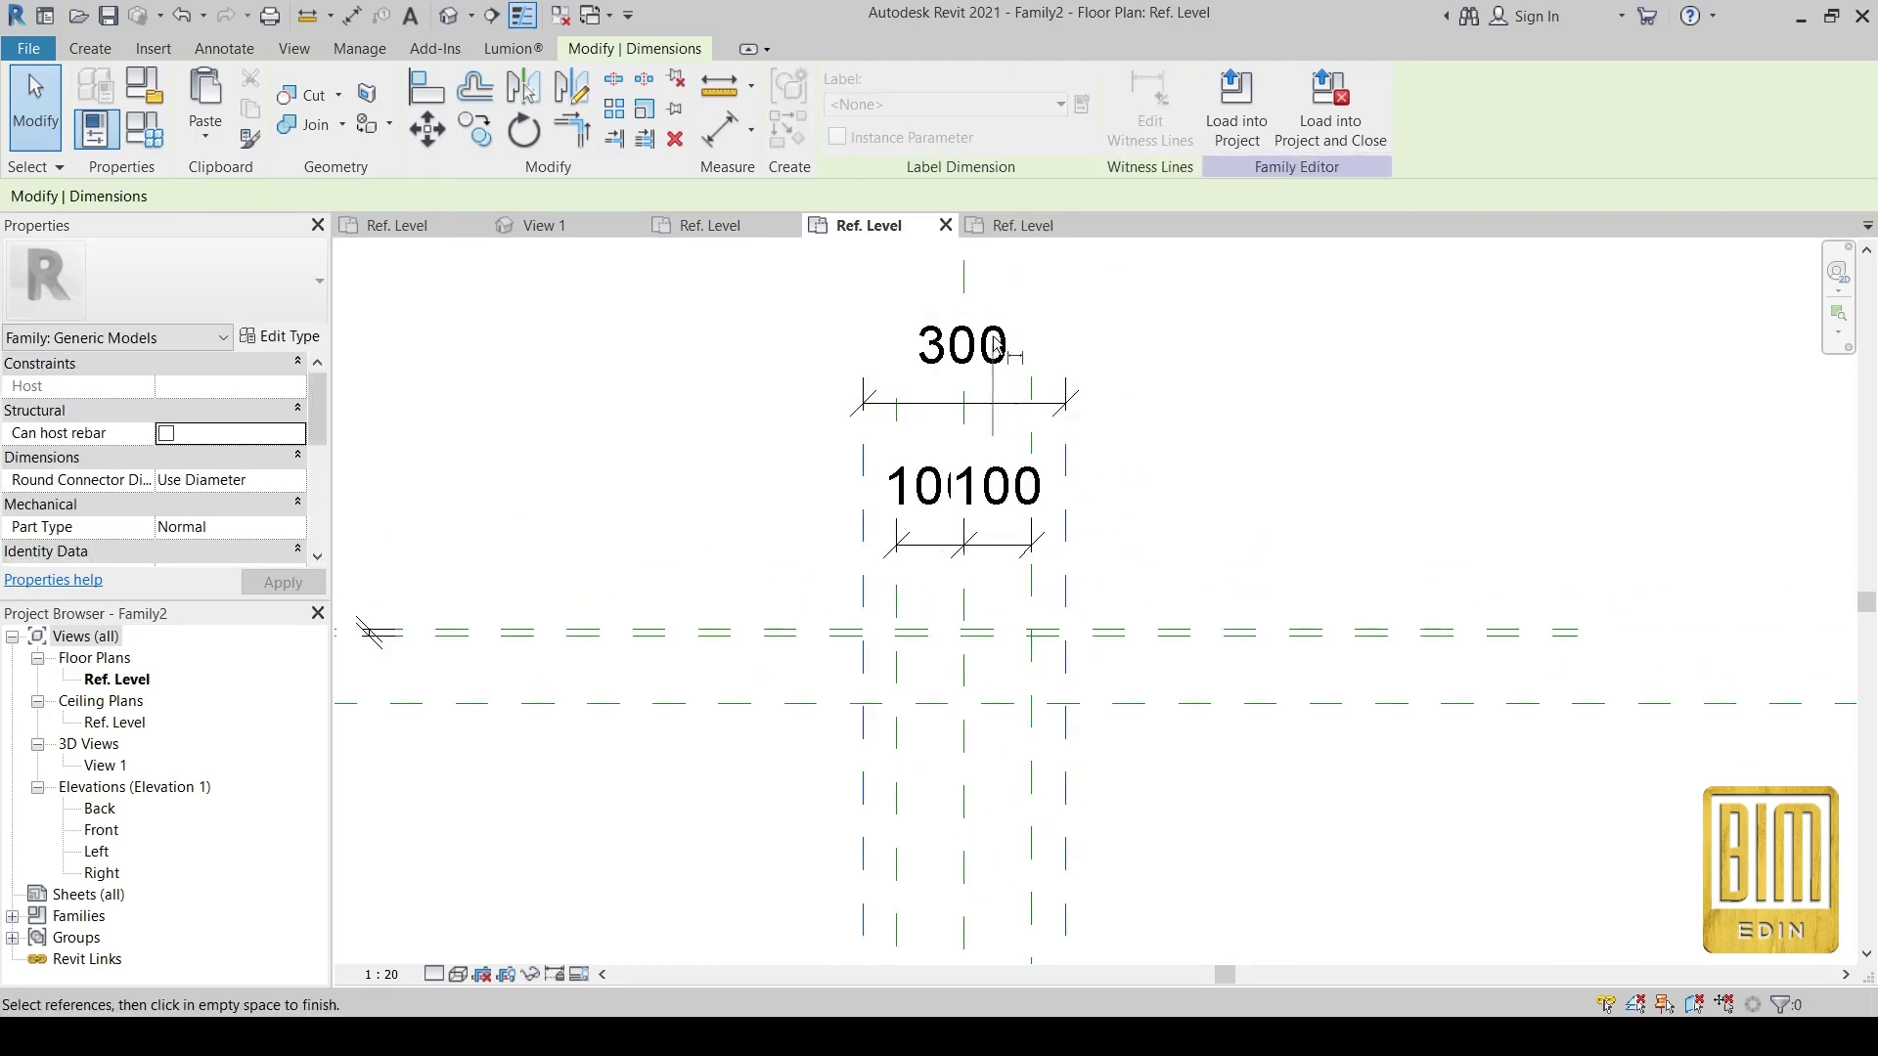
left_click(965, 421)
left_click(776, 431)
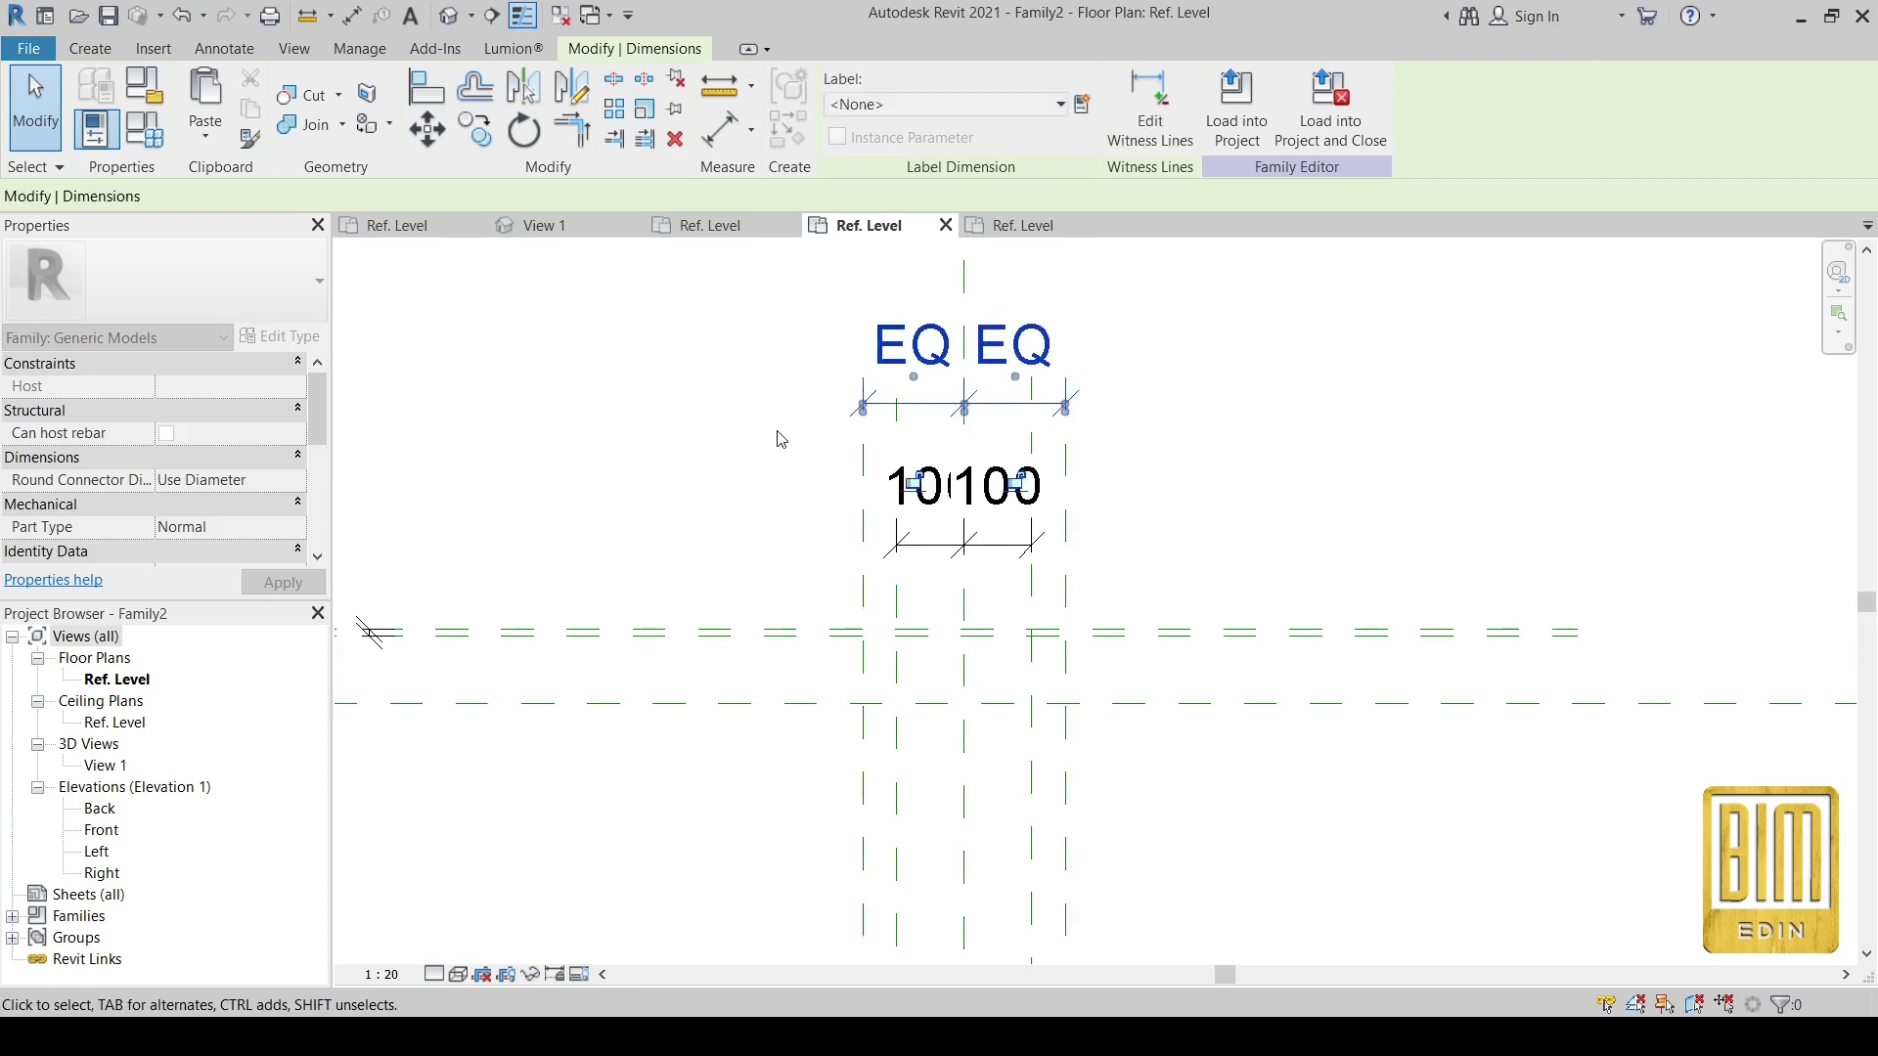
- Place an overall 300 aligned dimension (DI) between the outer planes above EQ EQ
key("d")
key("i")
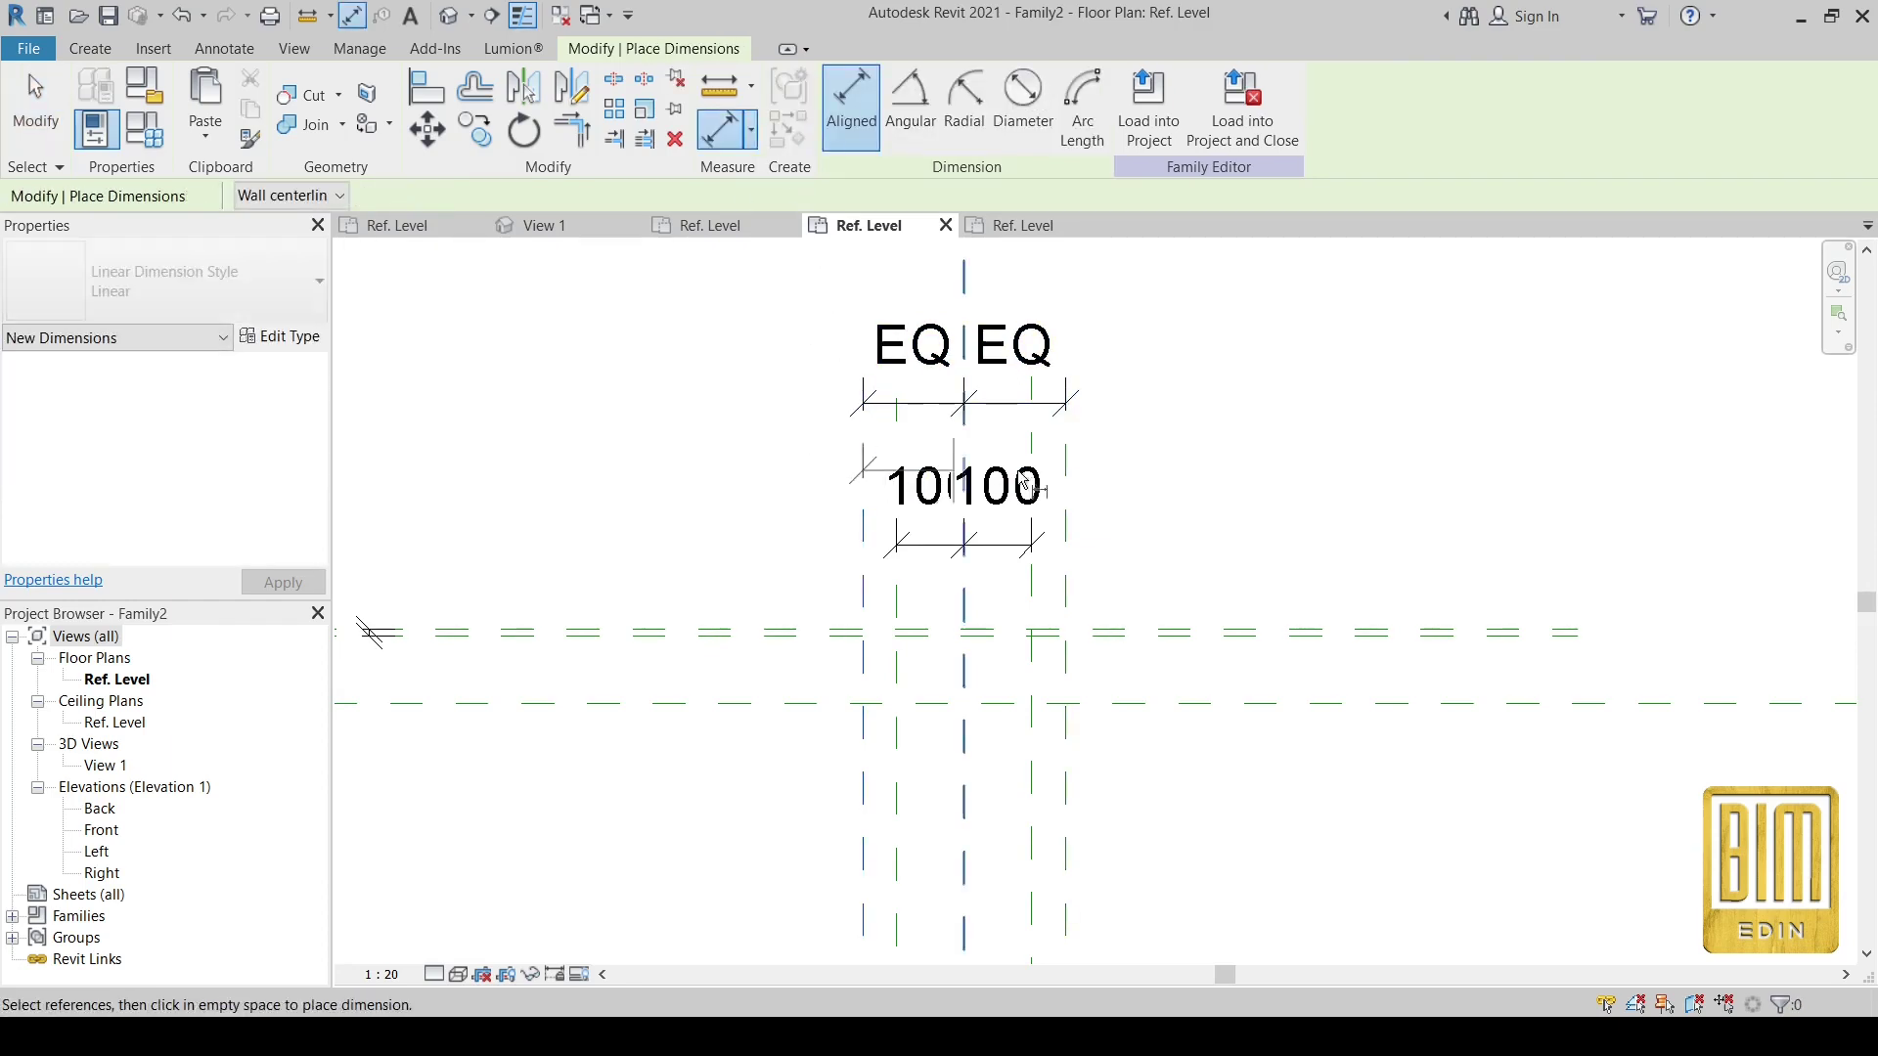
left_click(861, 452)
left_click(1065, 489)
left_click(1037, 283)
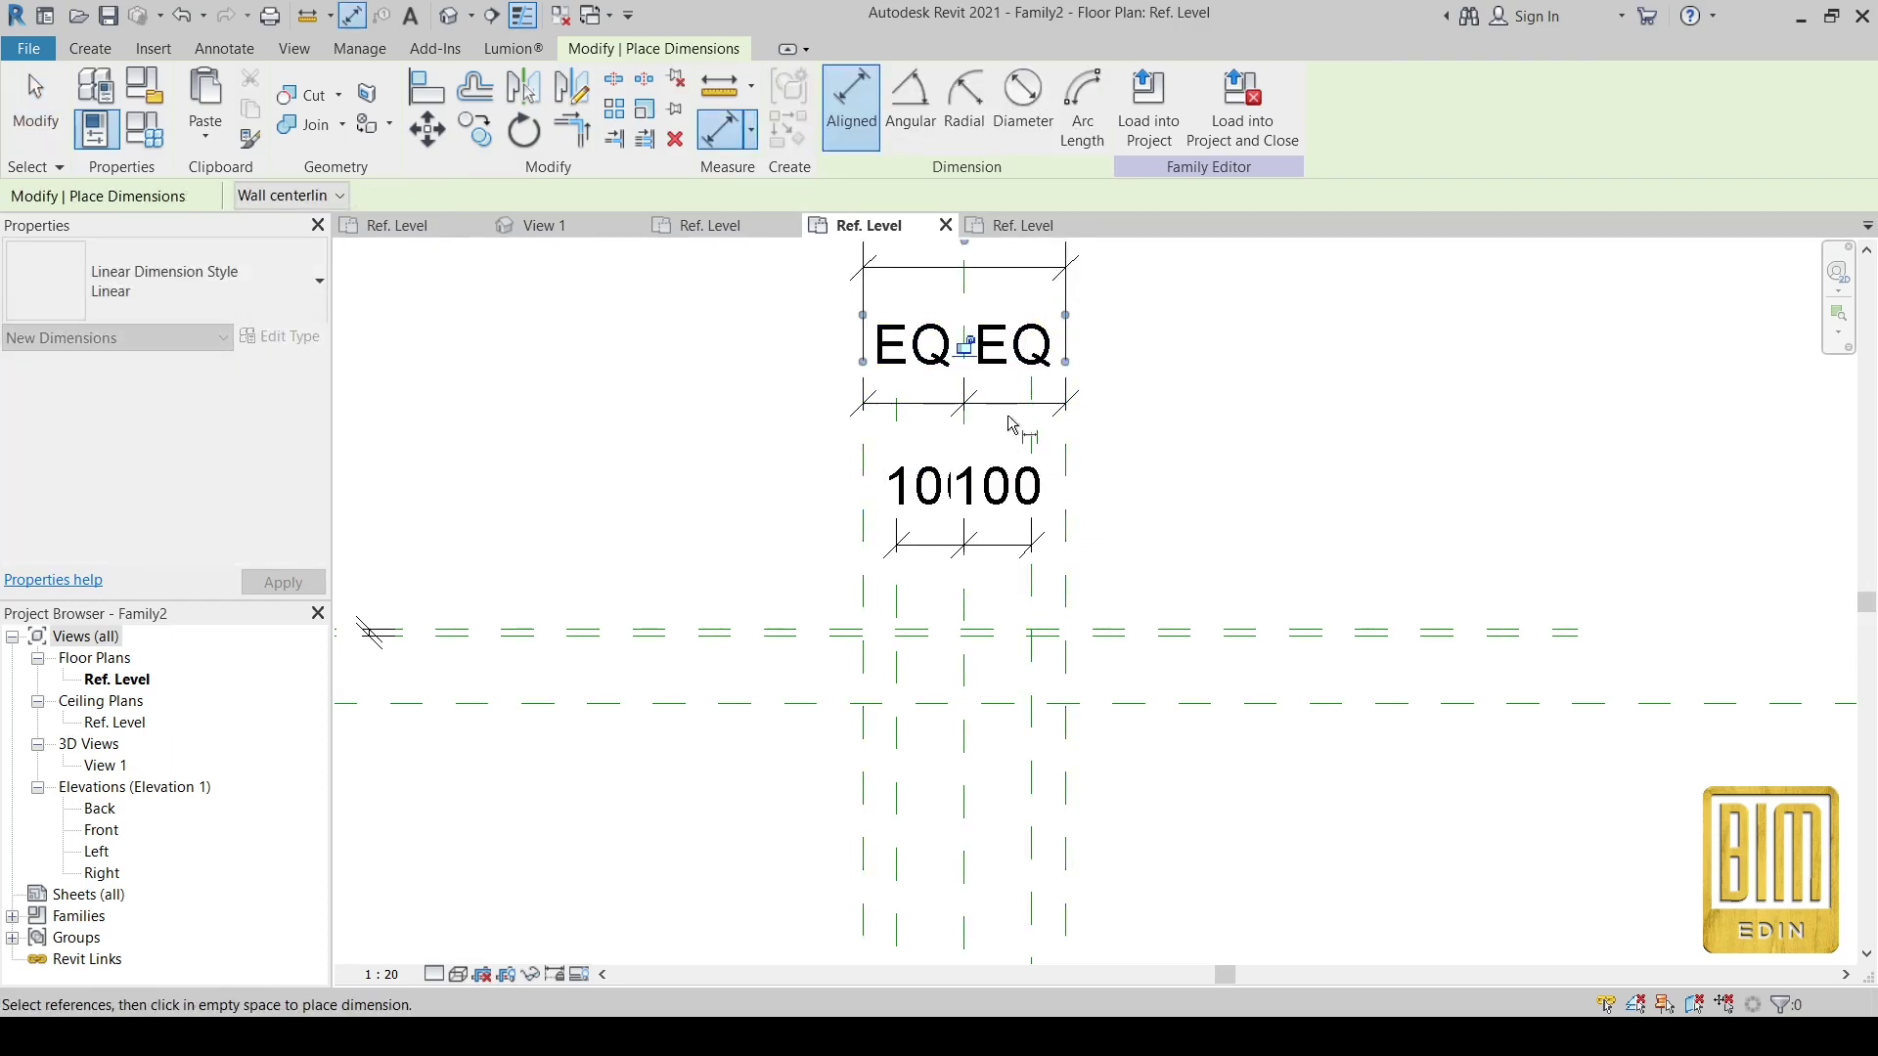
scroll(1017, 421, "down", 3)
scroll(754, 494, "up", 2)
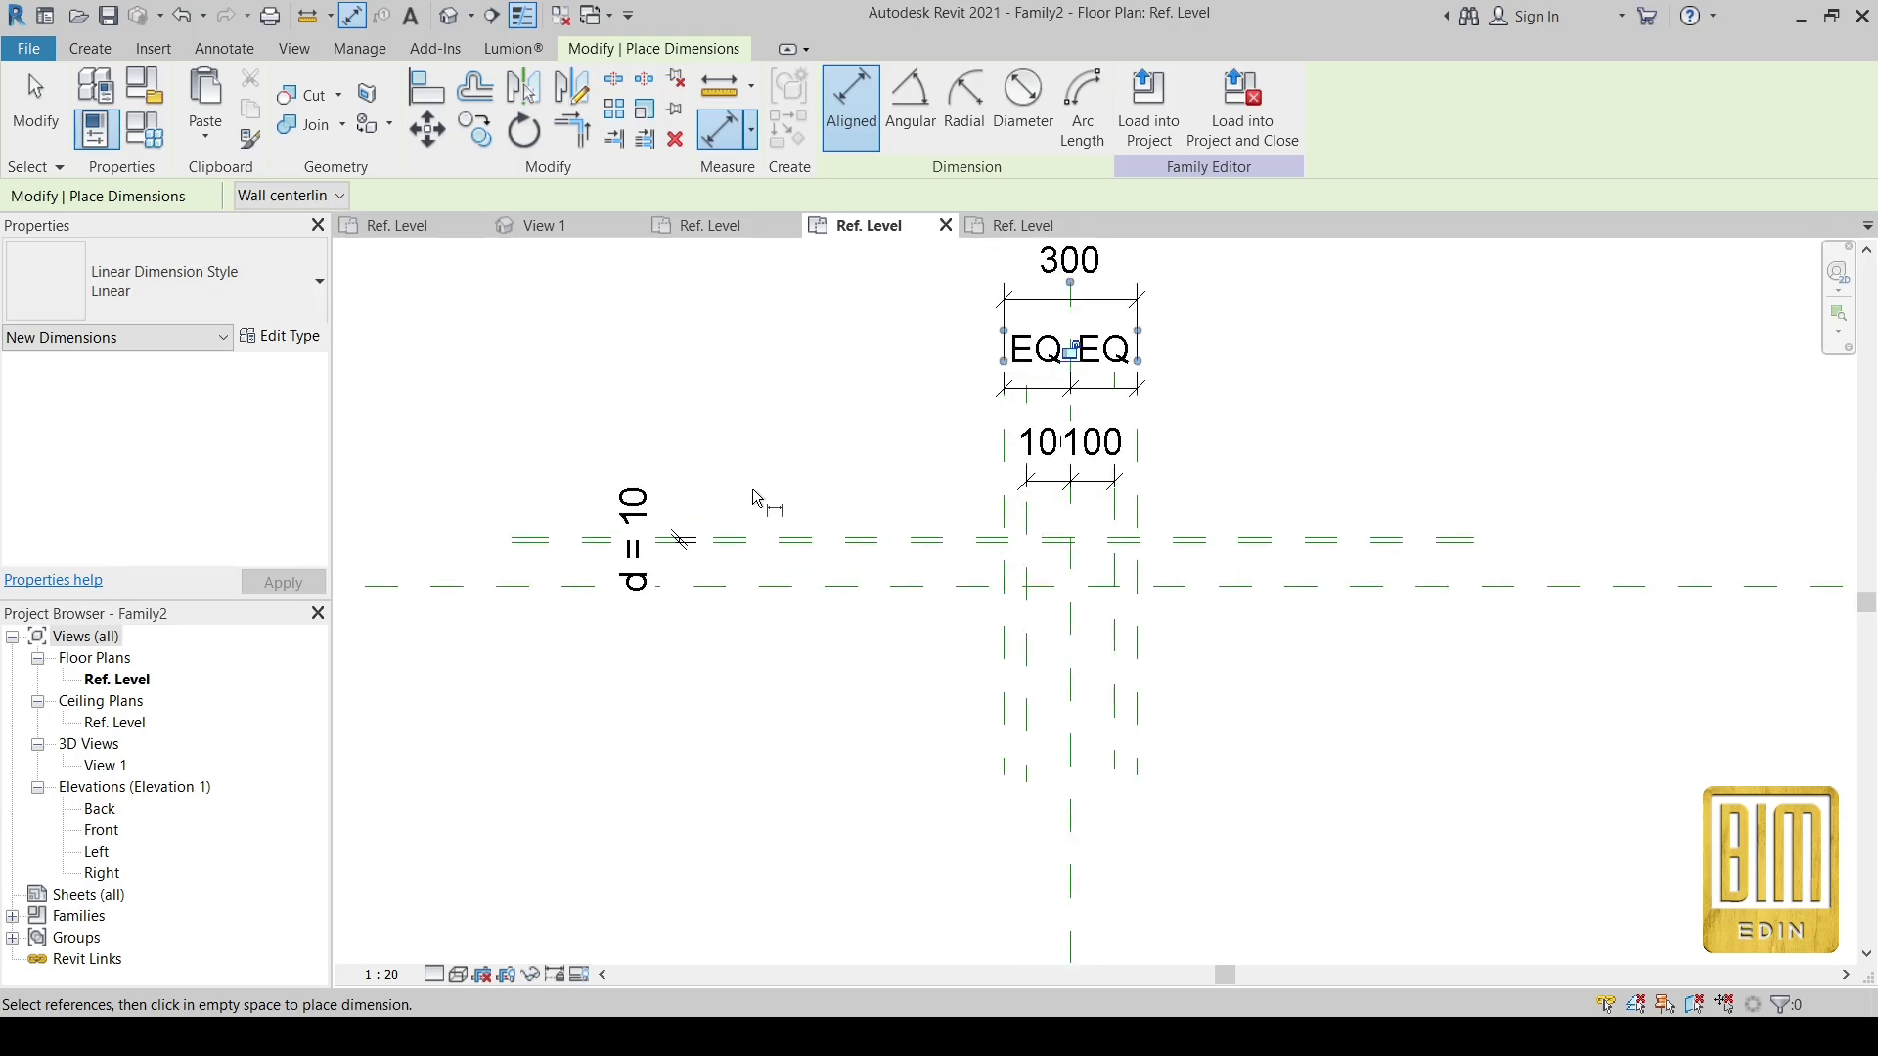
key("Escape")
key("Escape")
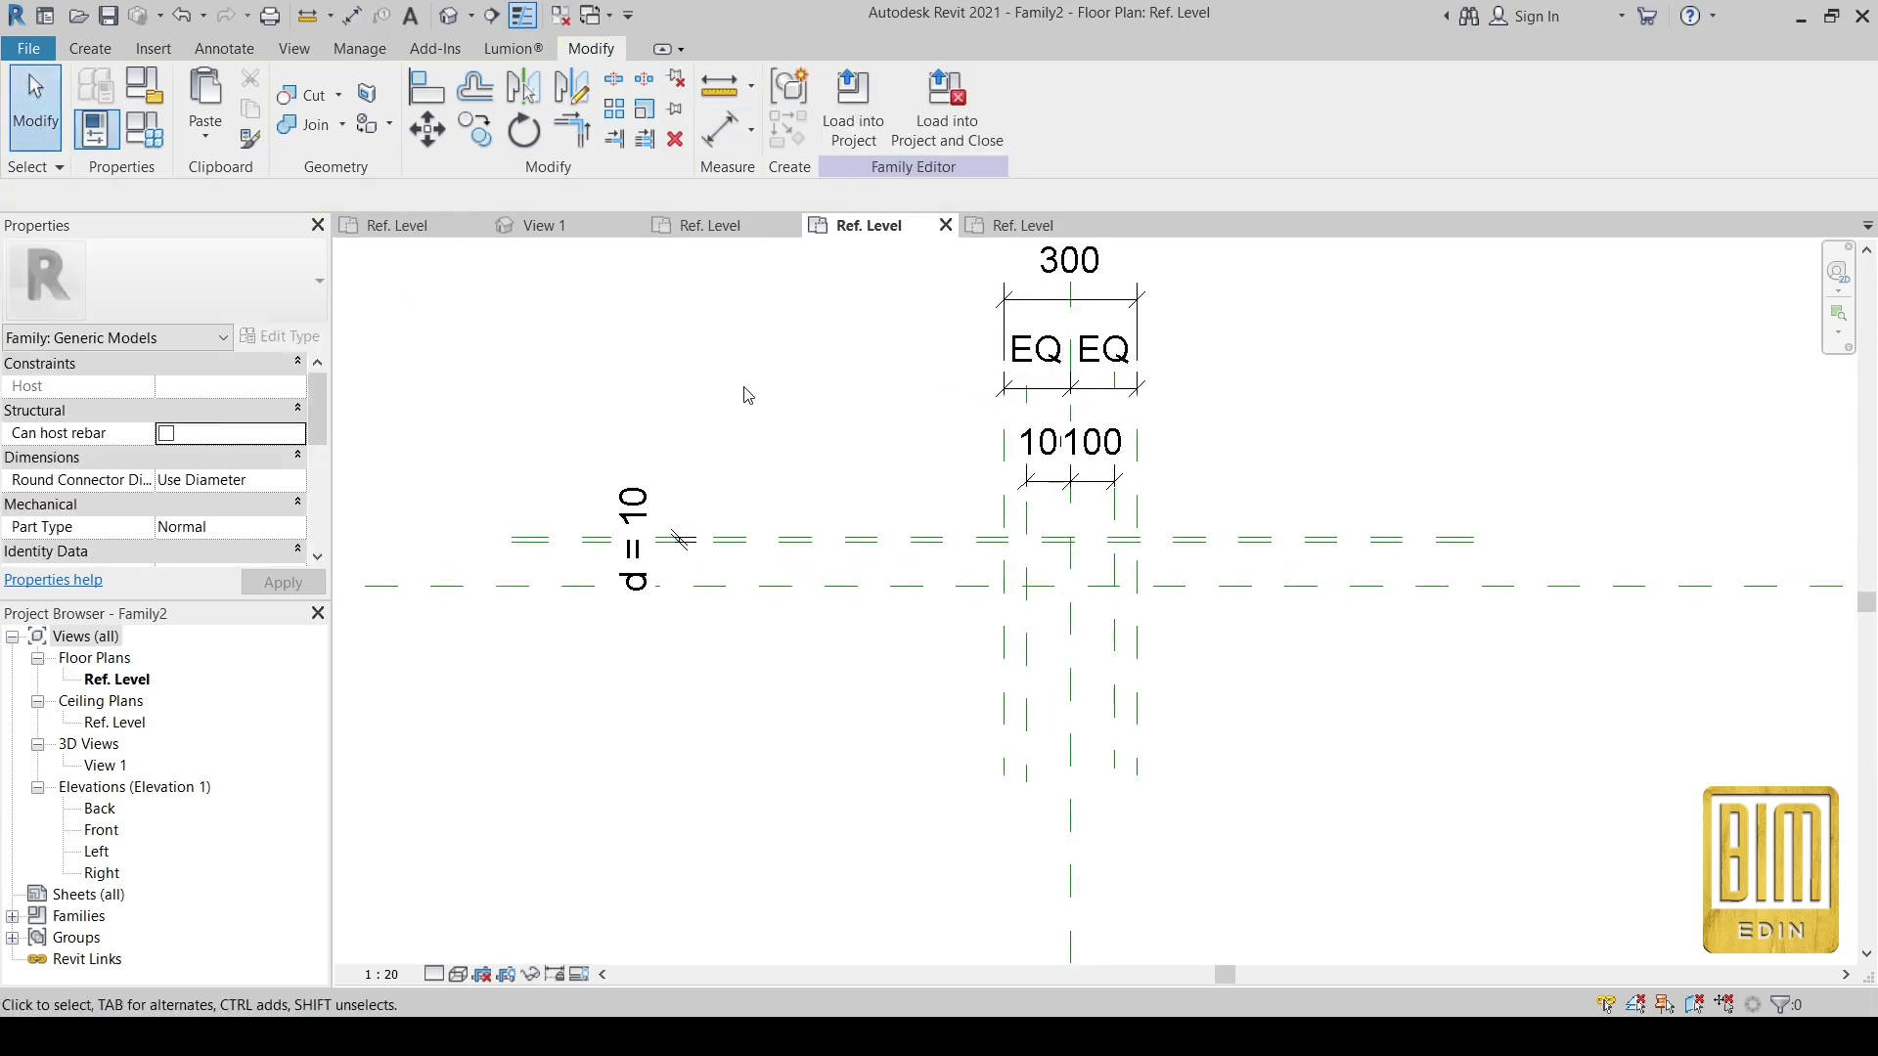
left_click(1030, 228)
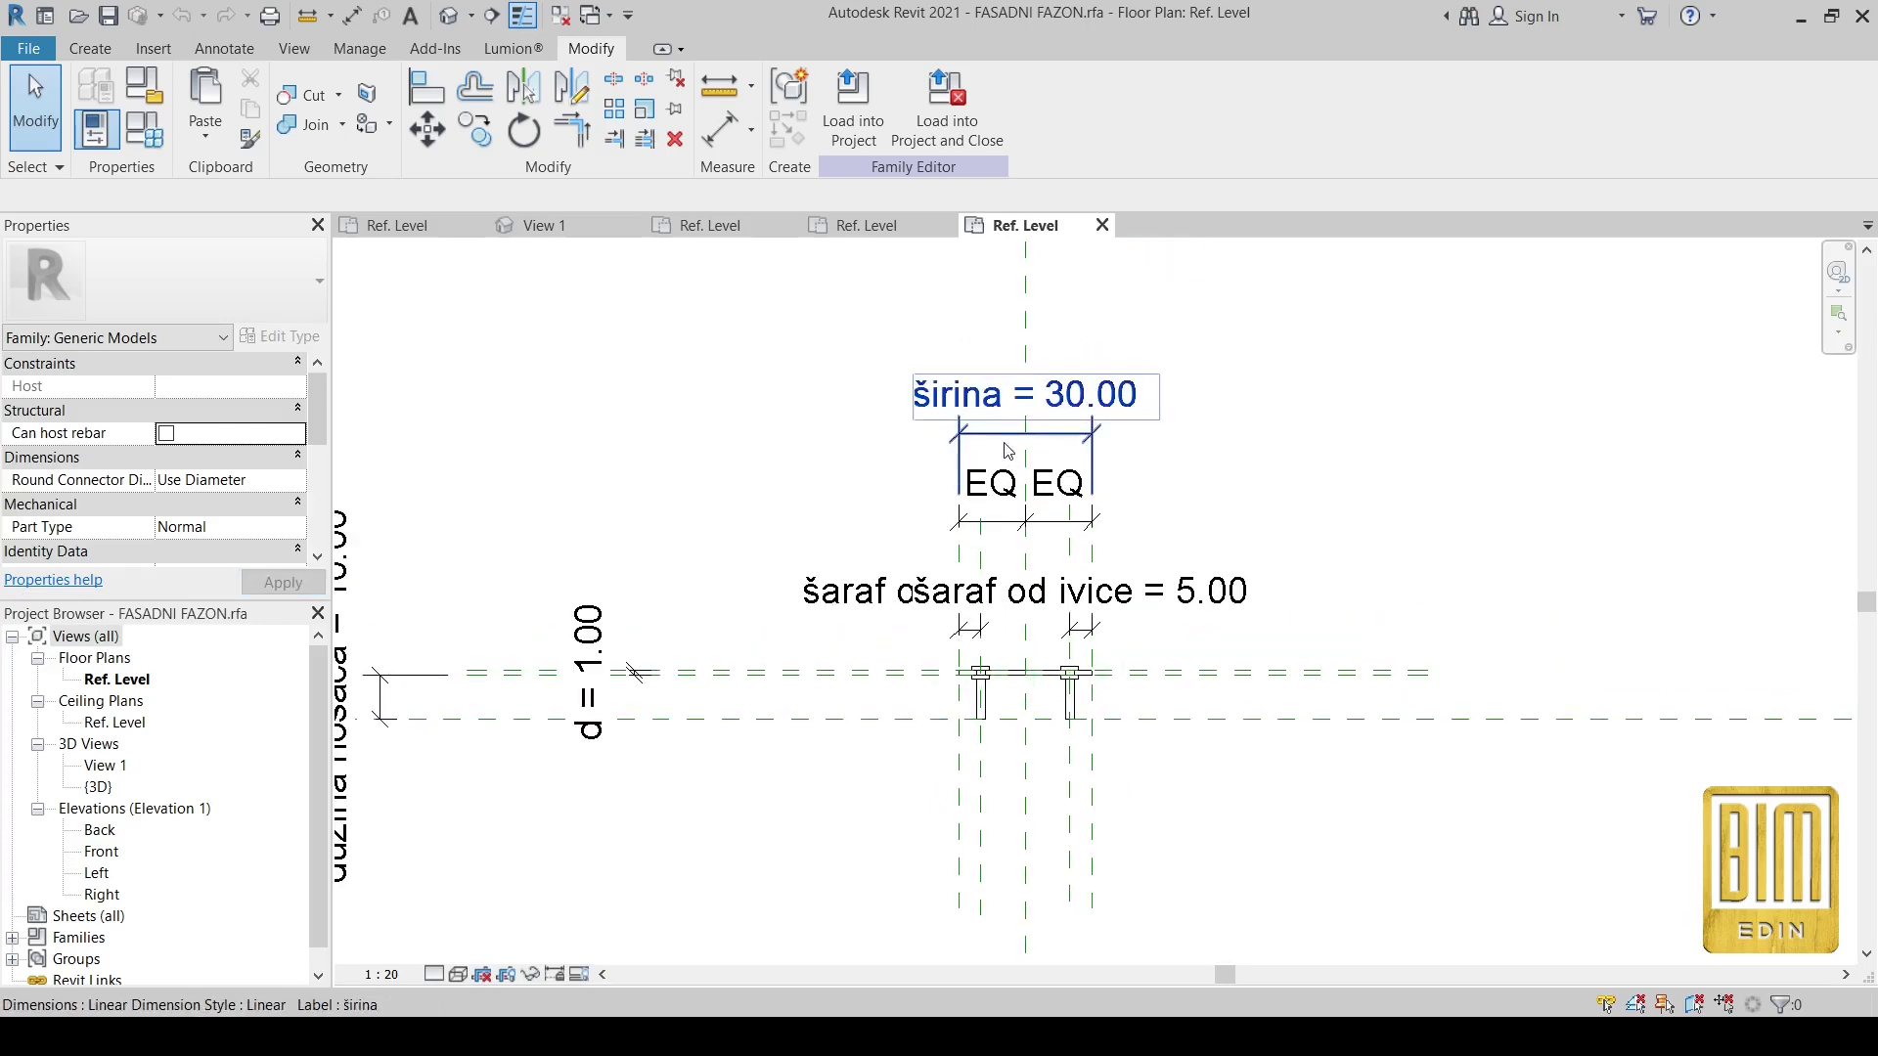
scroll(1364, 465, "down", 1)
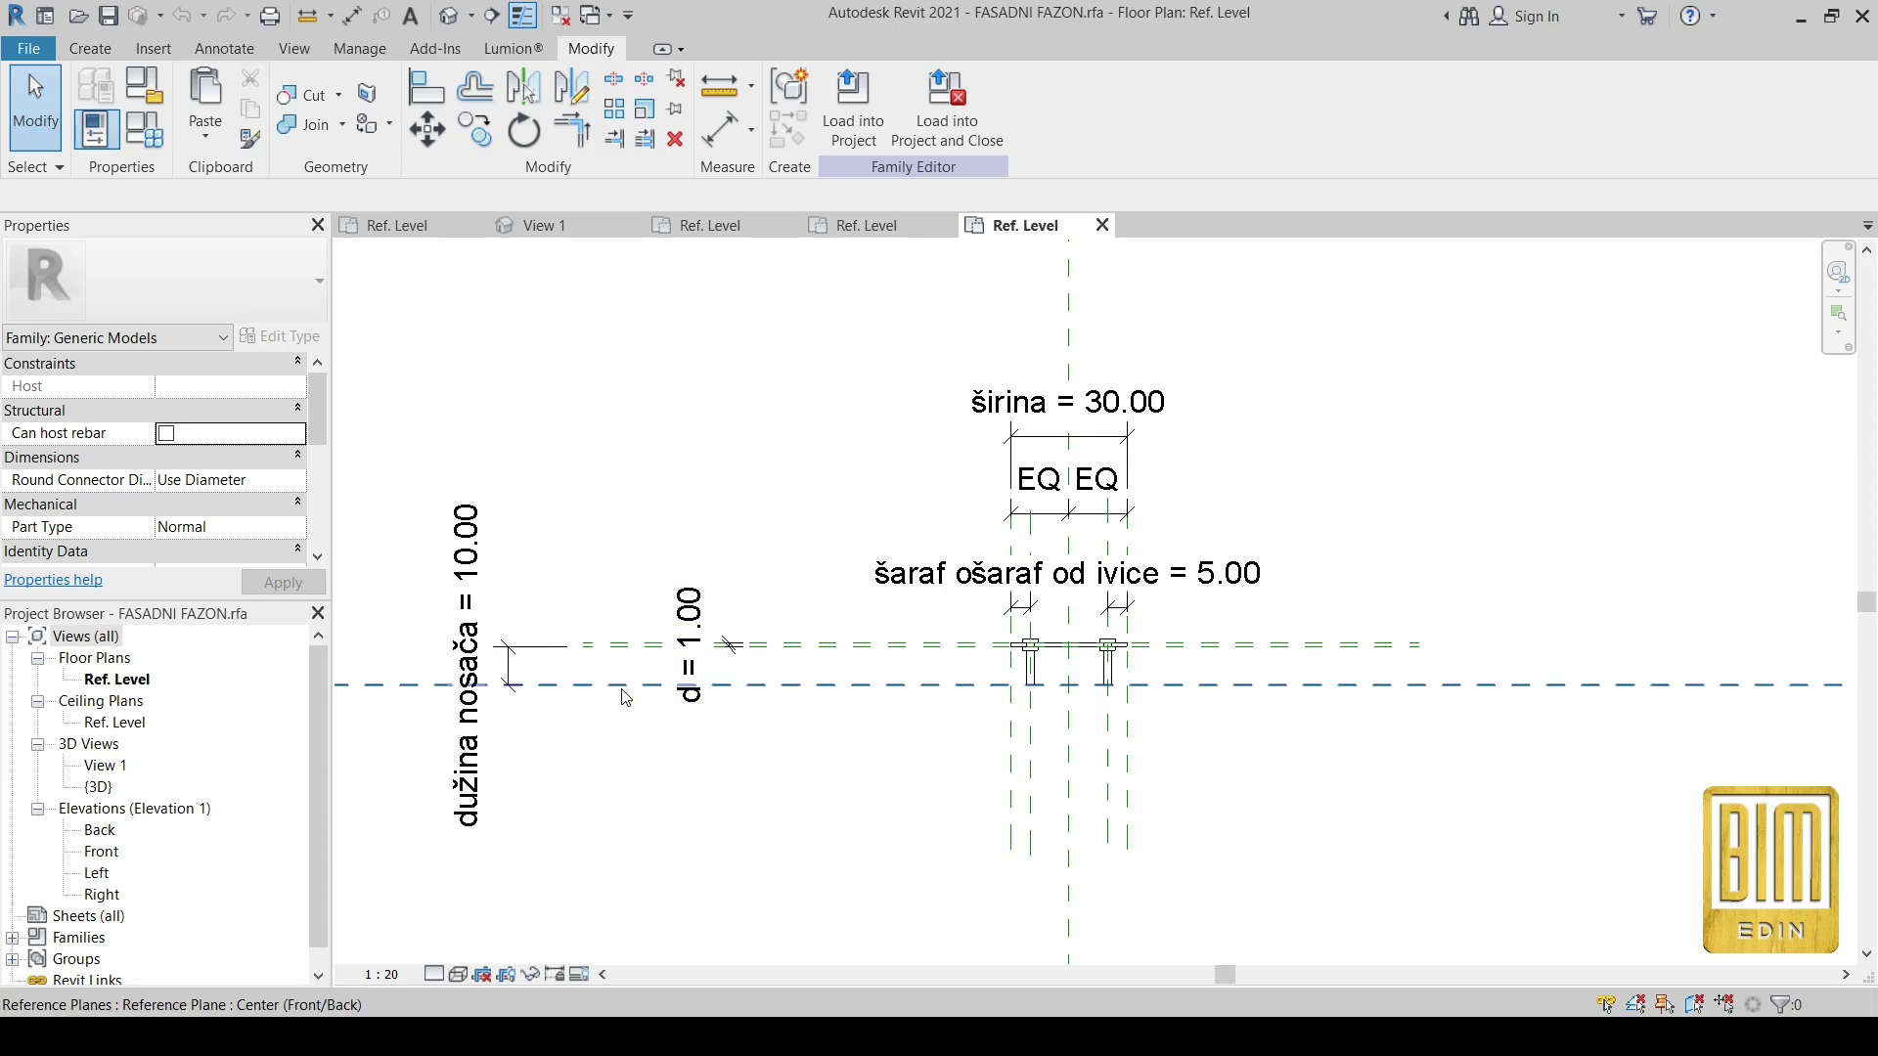
scroll(1173, 685, "up", 1)
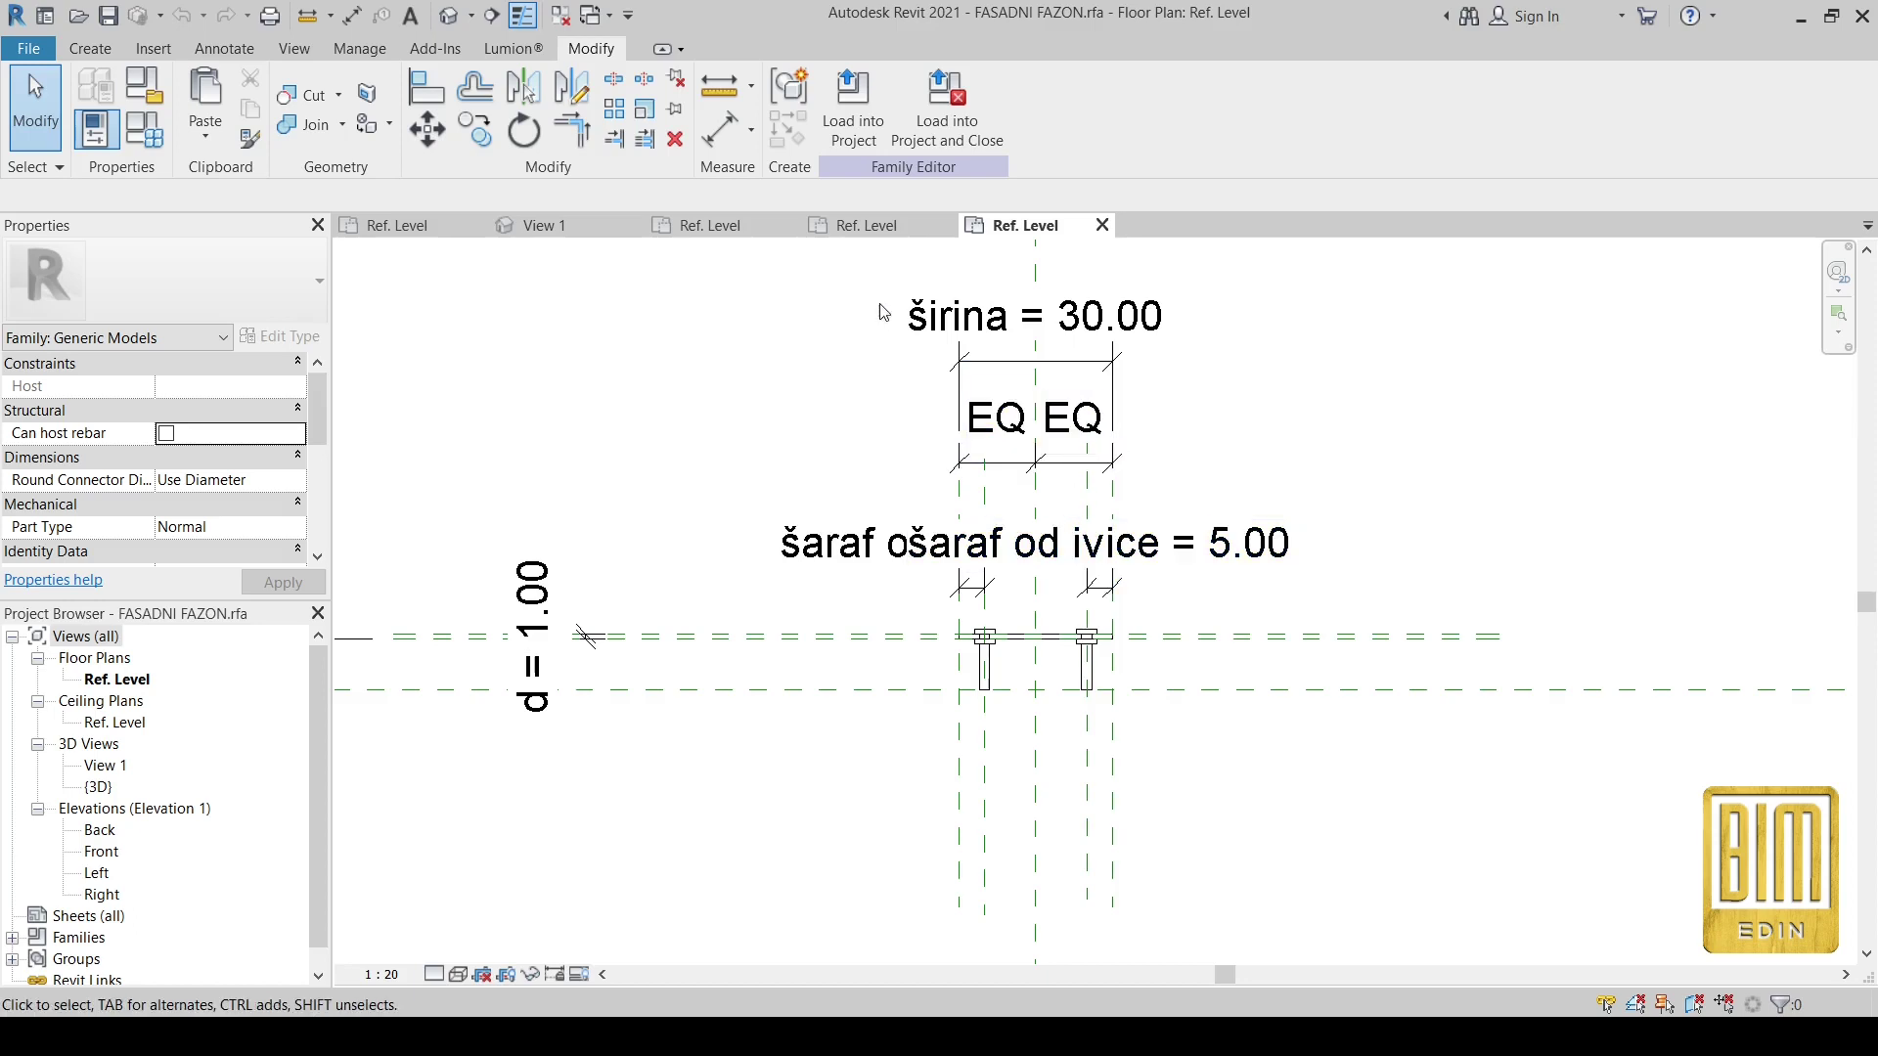
left_click(876, 227)
- Delete the inner 100 | 100 dimension string
left_click(1093, 485)
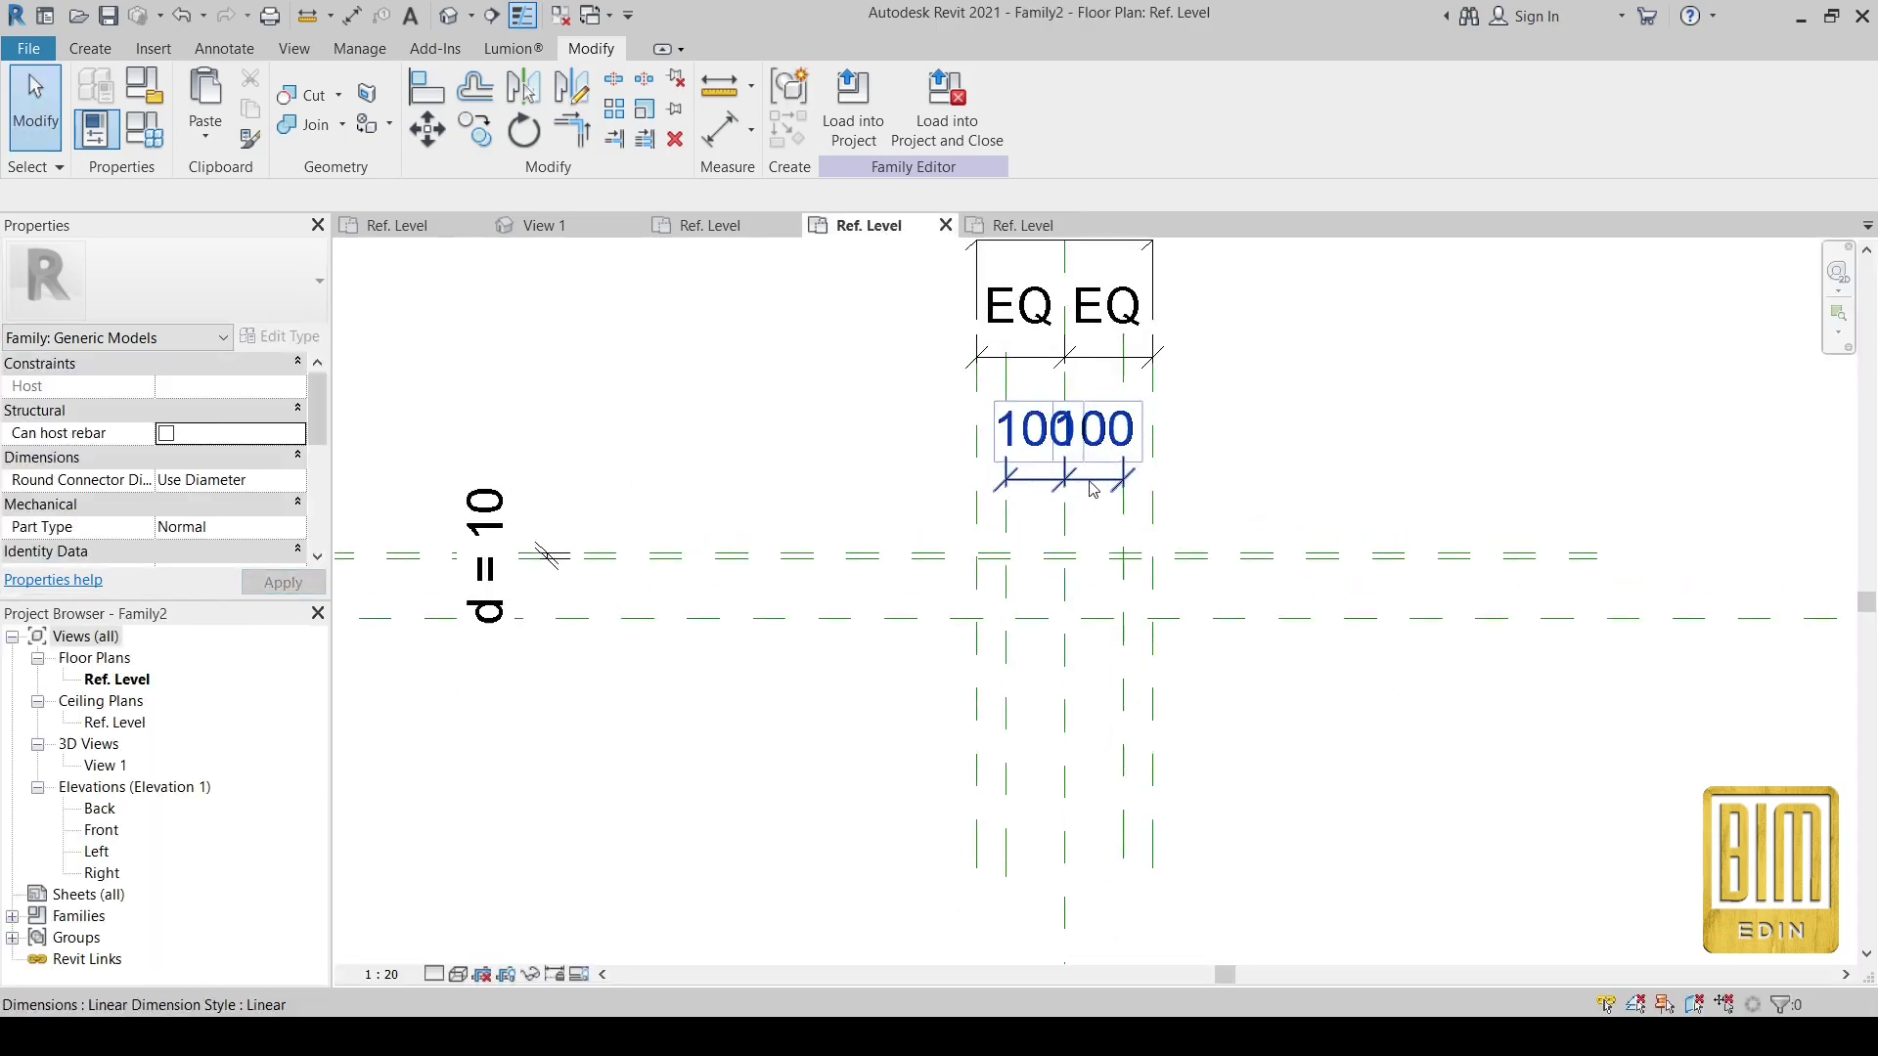
right_click(1094, 489)
left_click(1154, 795)
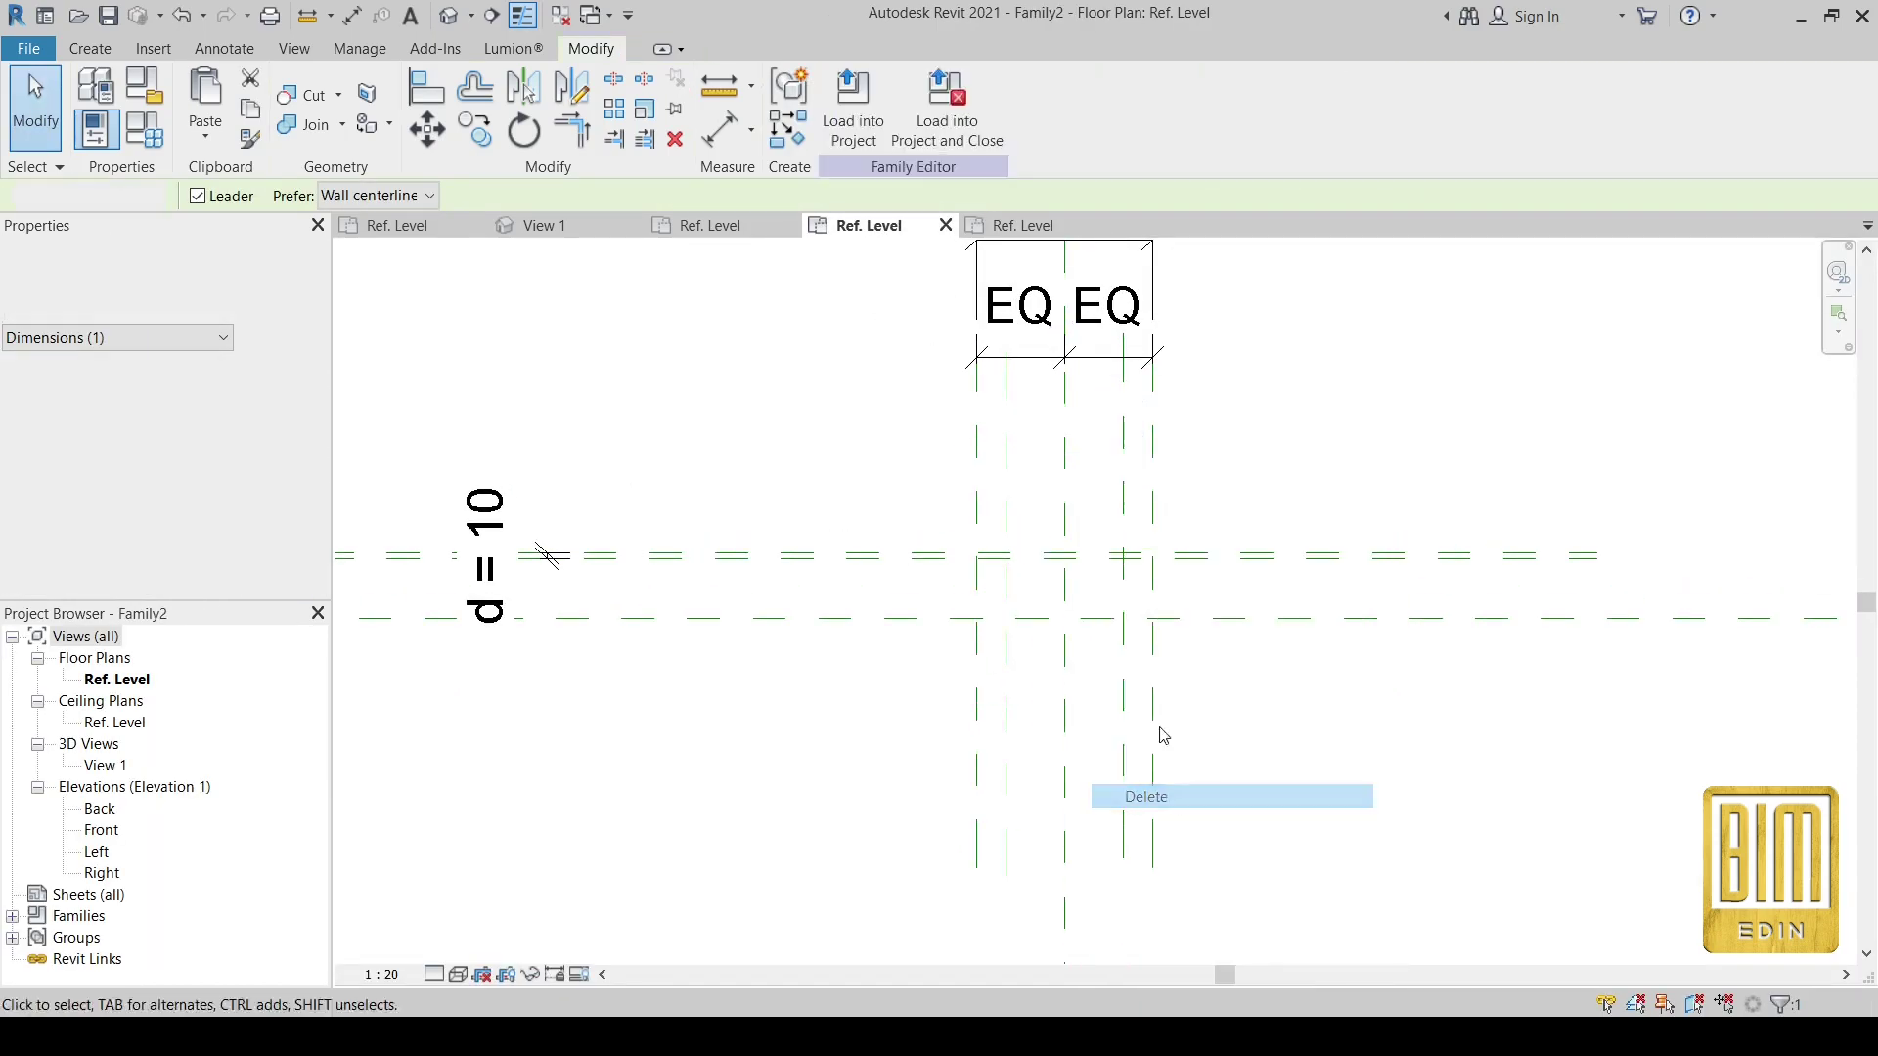
middle_click_drag(1074, 437, 1091, 564)
- Label the overall 300 dimension with a new parameter named sirina
left_click(1116, 363)
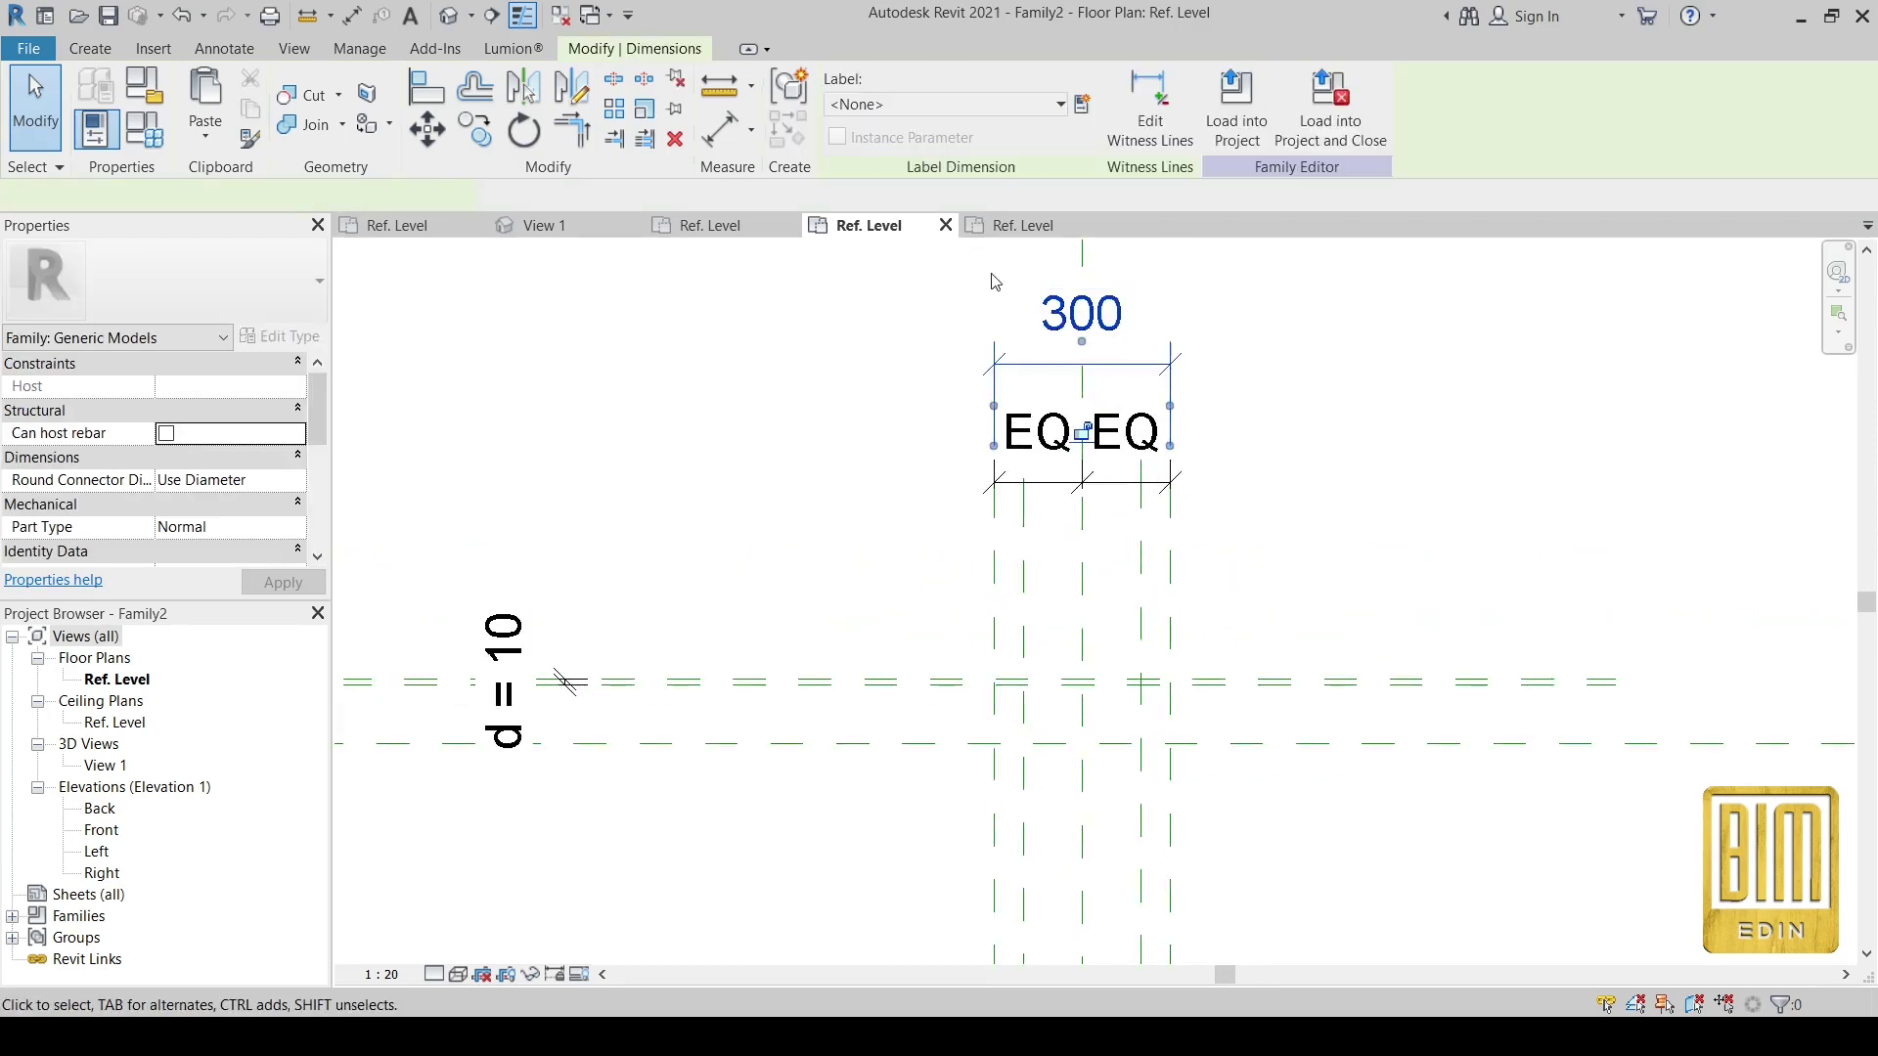
left_click(1084, 102)
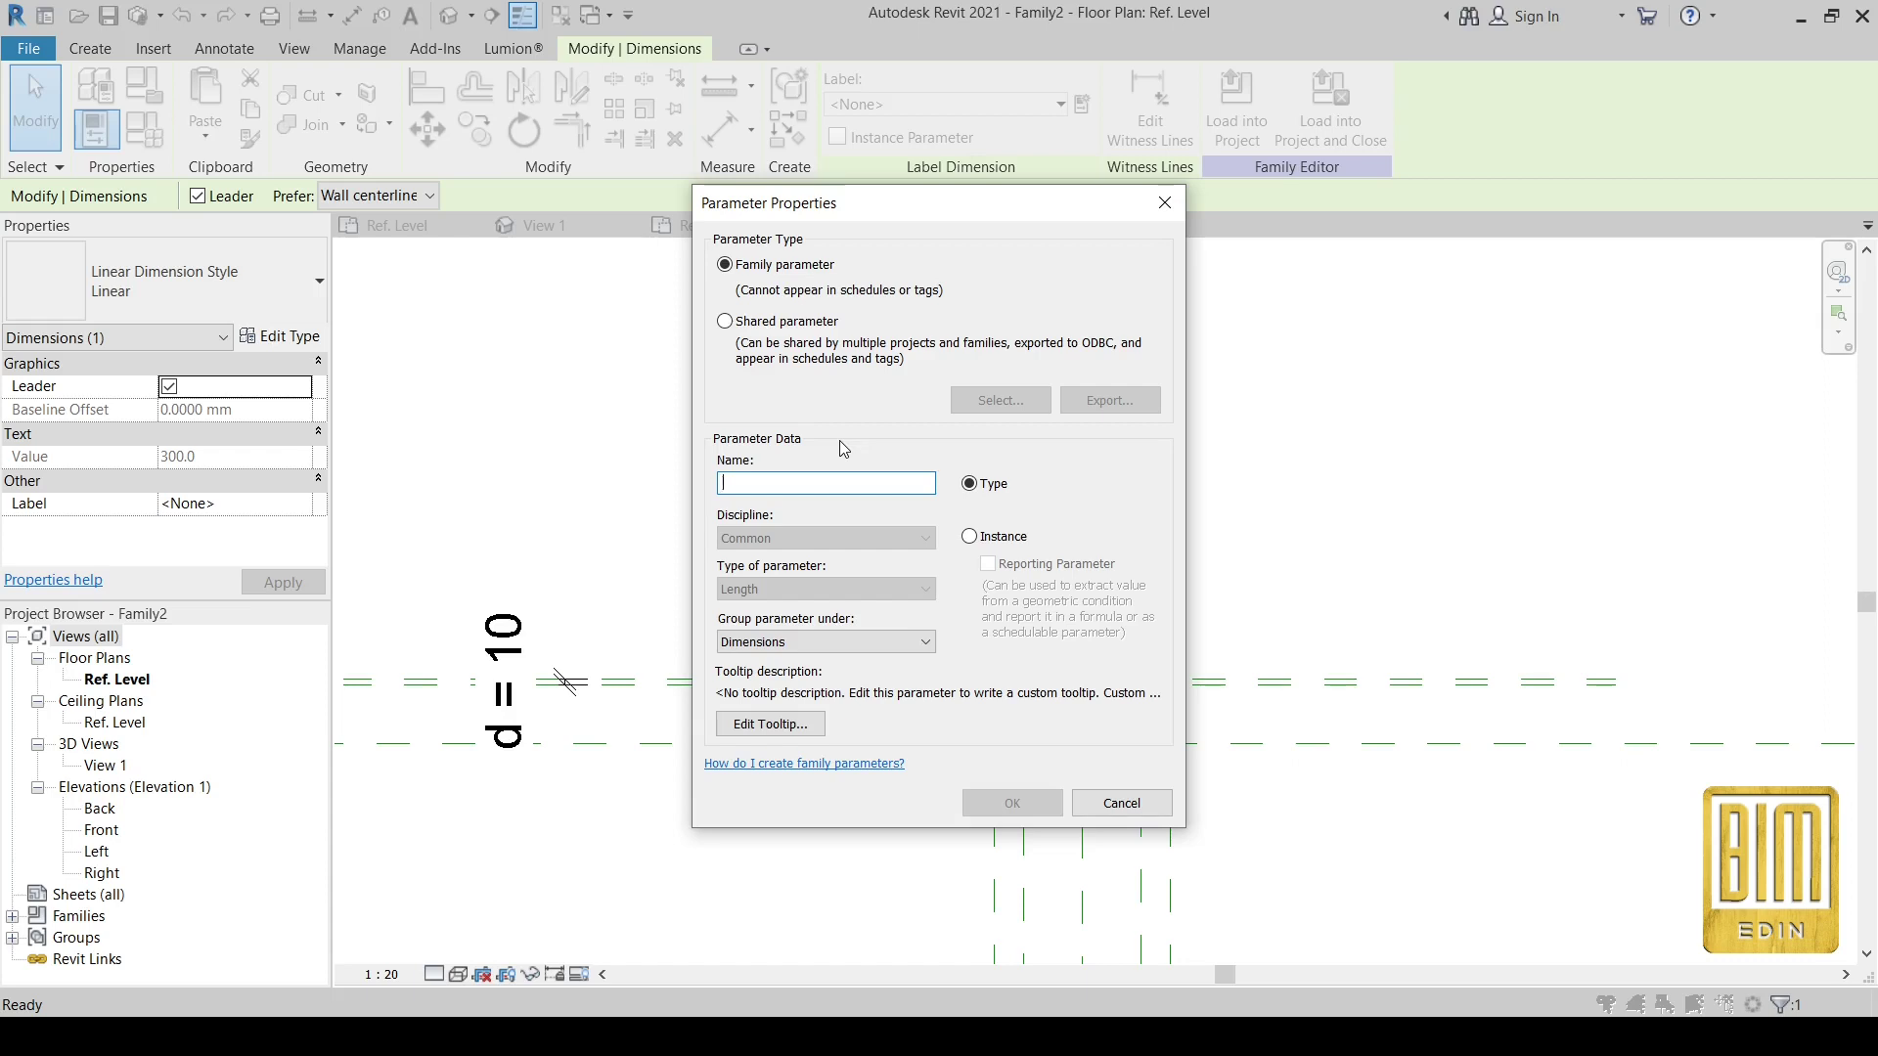
type("sirina")
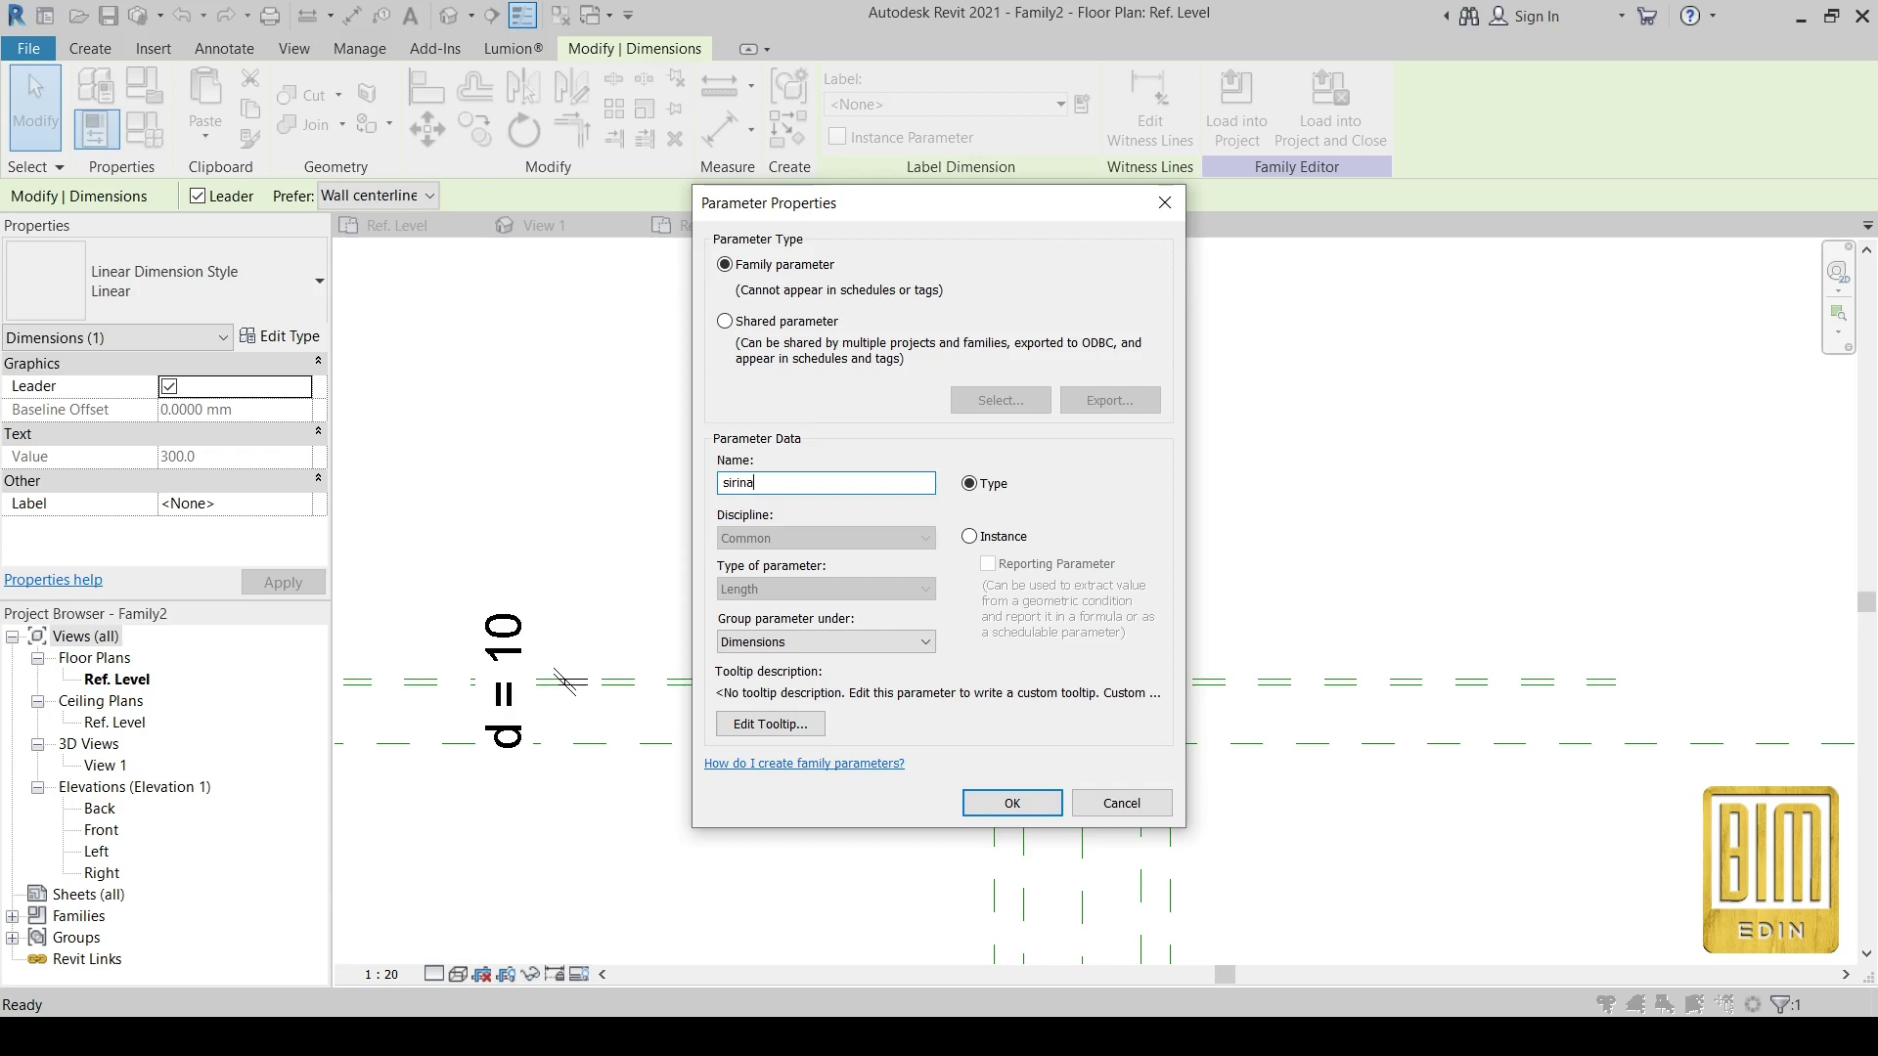
left_click(1030, 805)
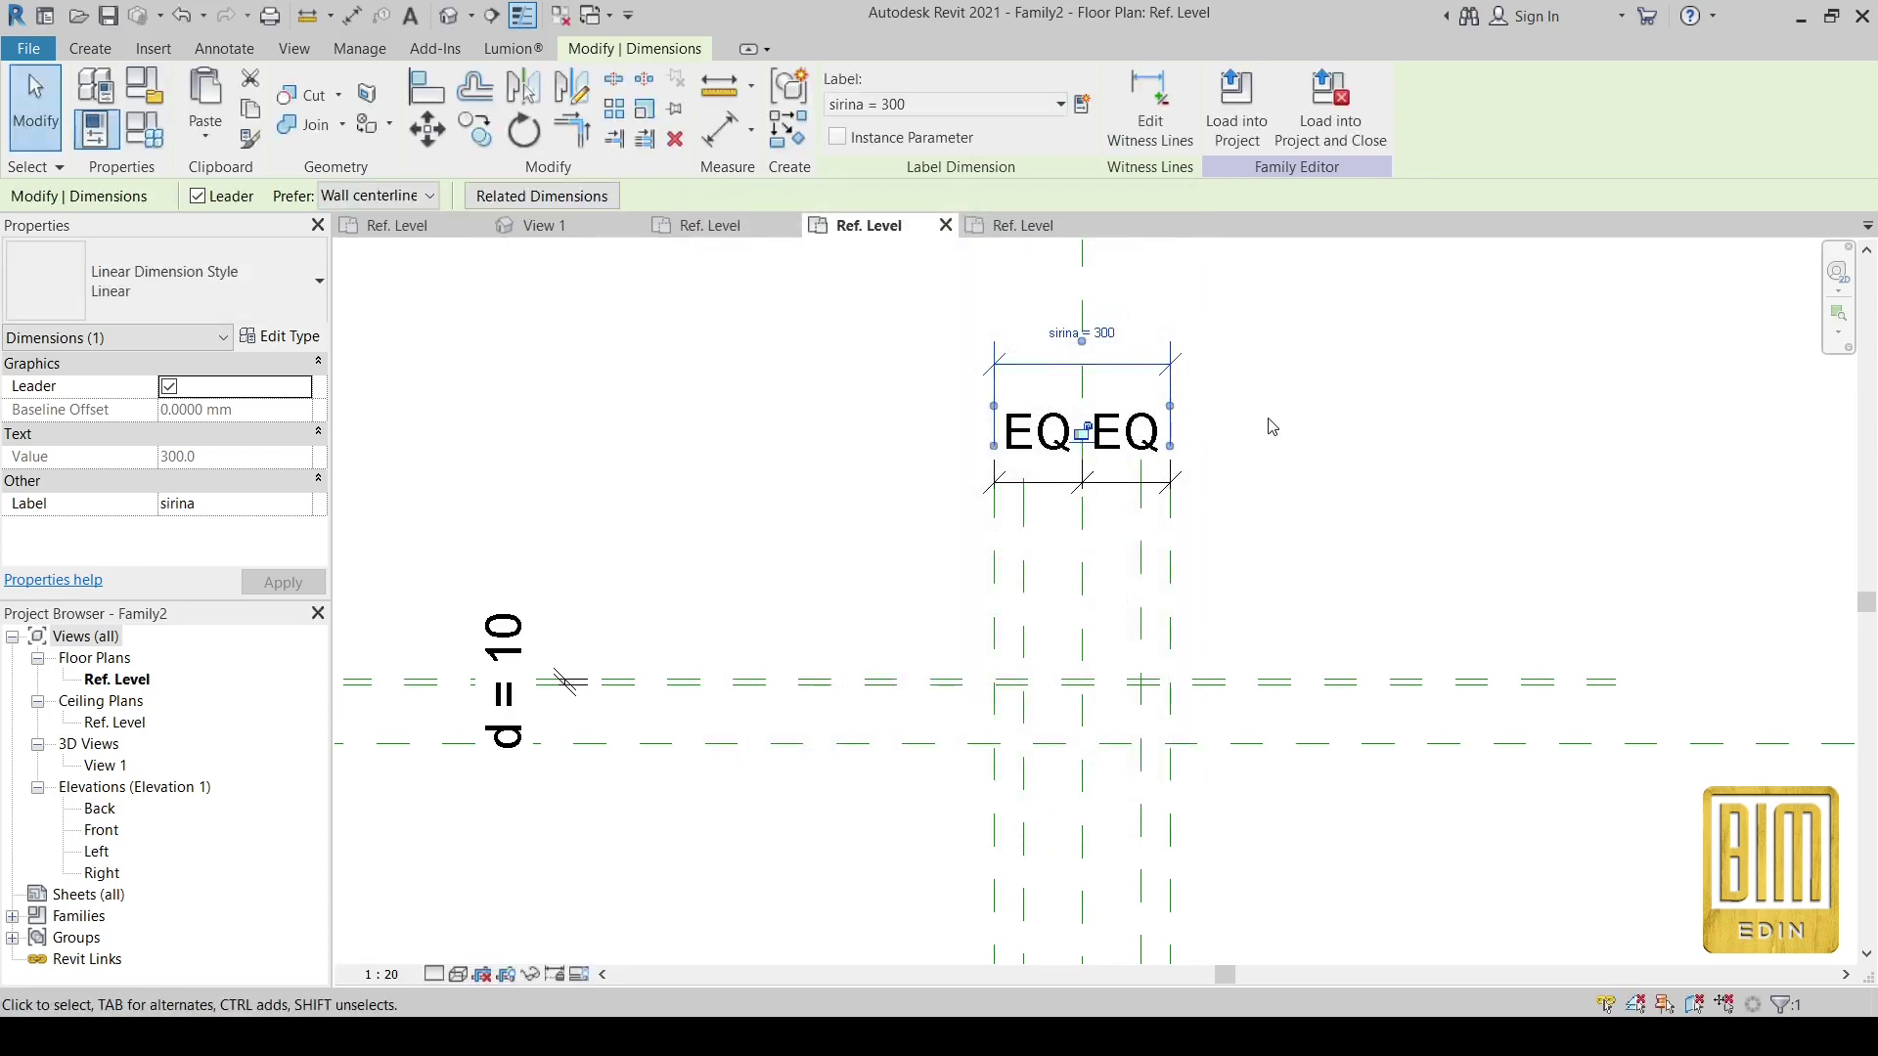
left_click(1271, 427)
scroll(1272, 428, "down", 1)
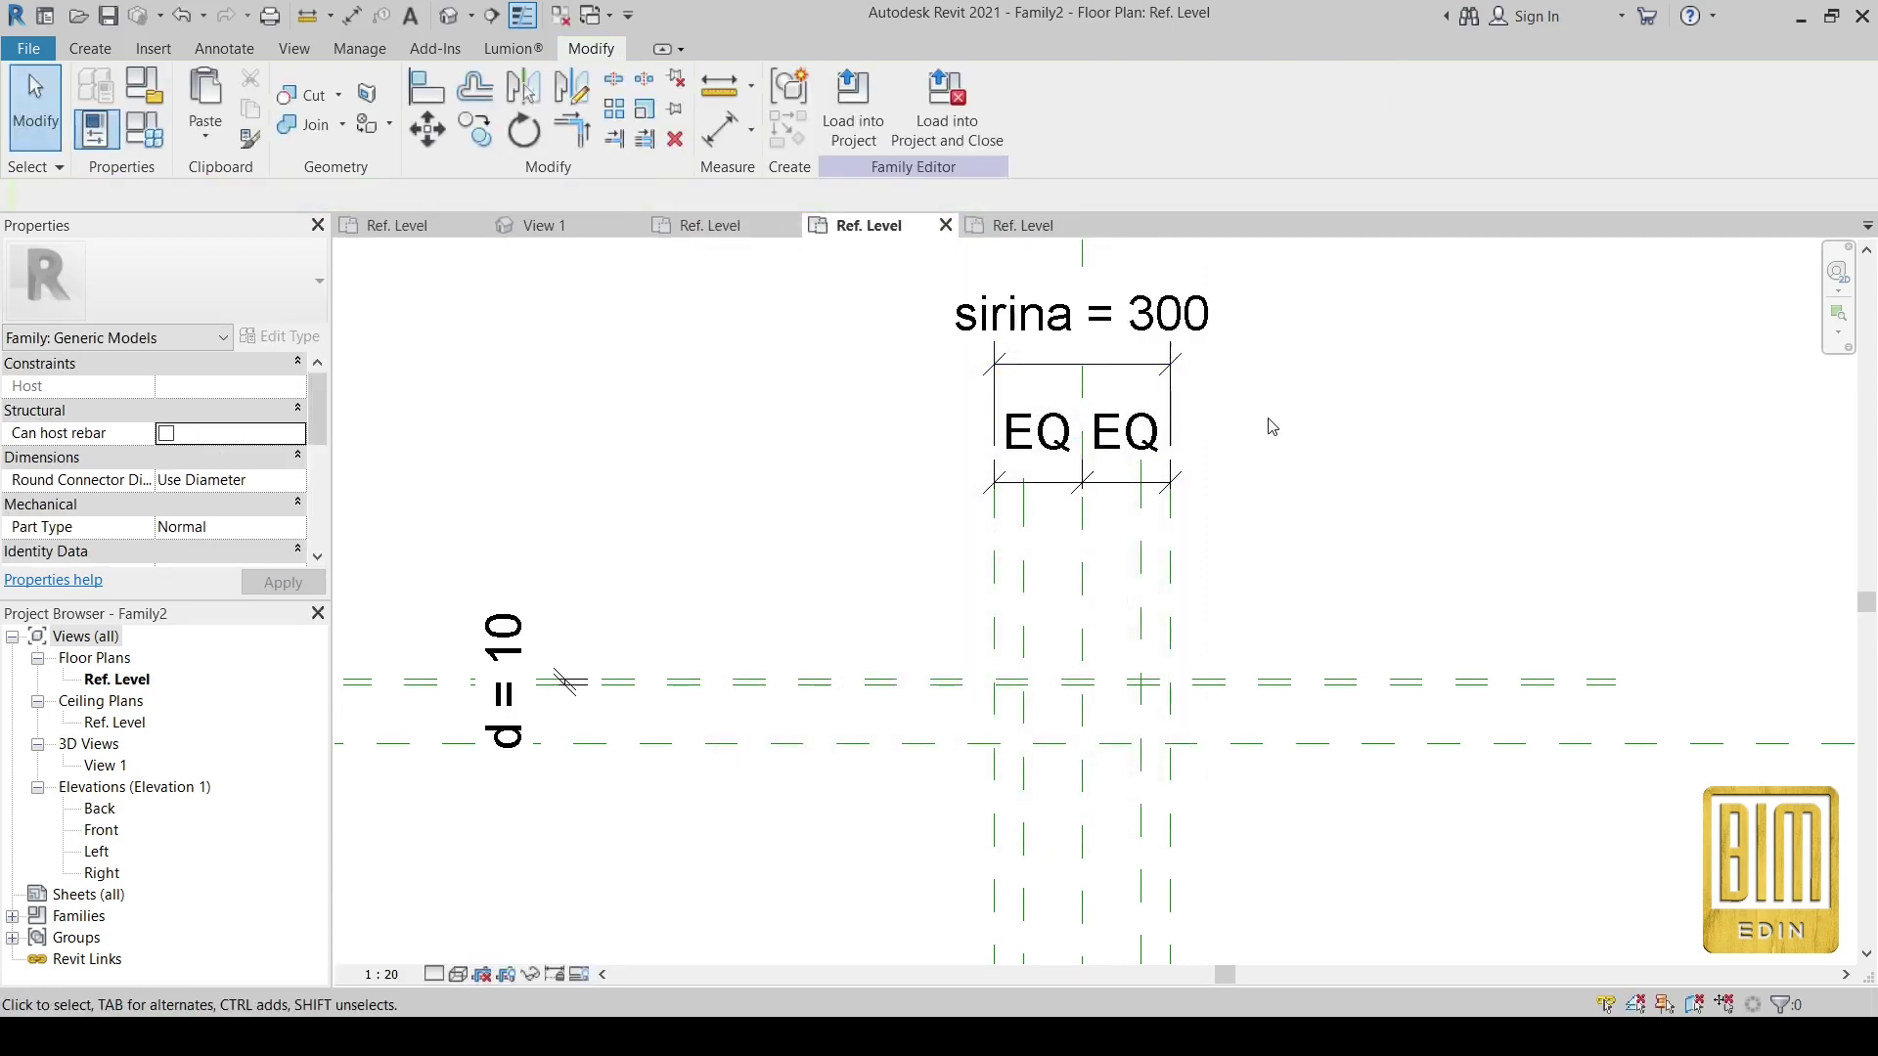
- Place a 100 aligned dimension between the upper and centre horizontal planes
left_click(732, 130)
scroll(639, 638, "up", 1)
right_click(638, 631)
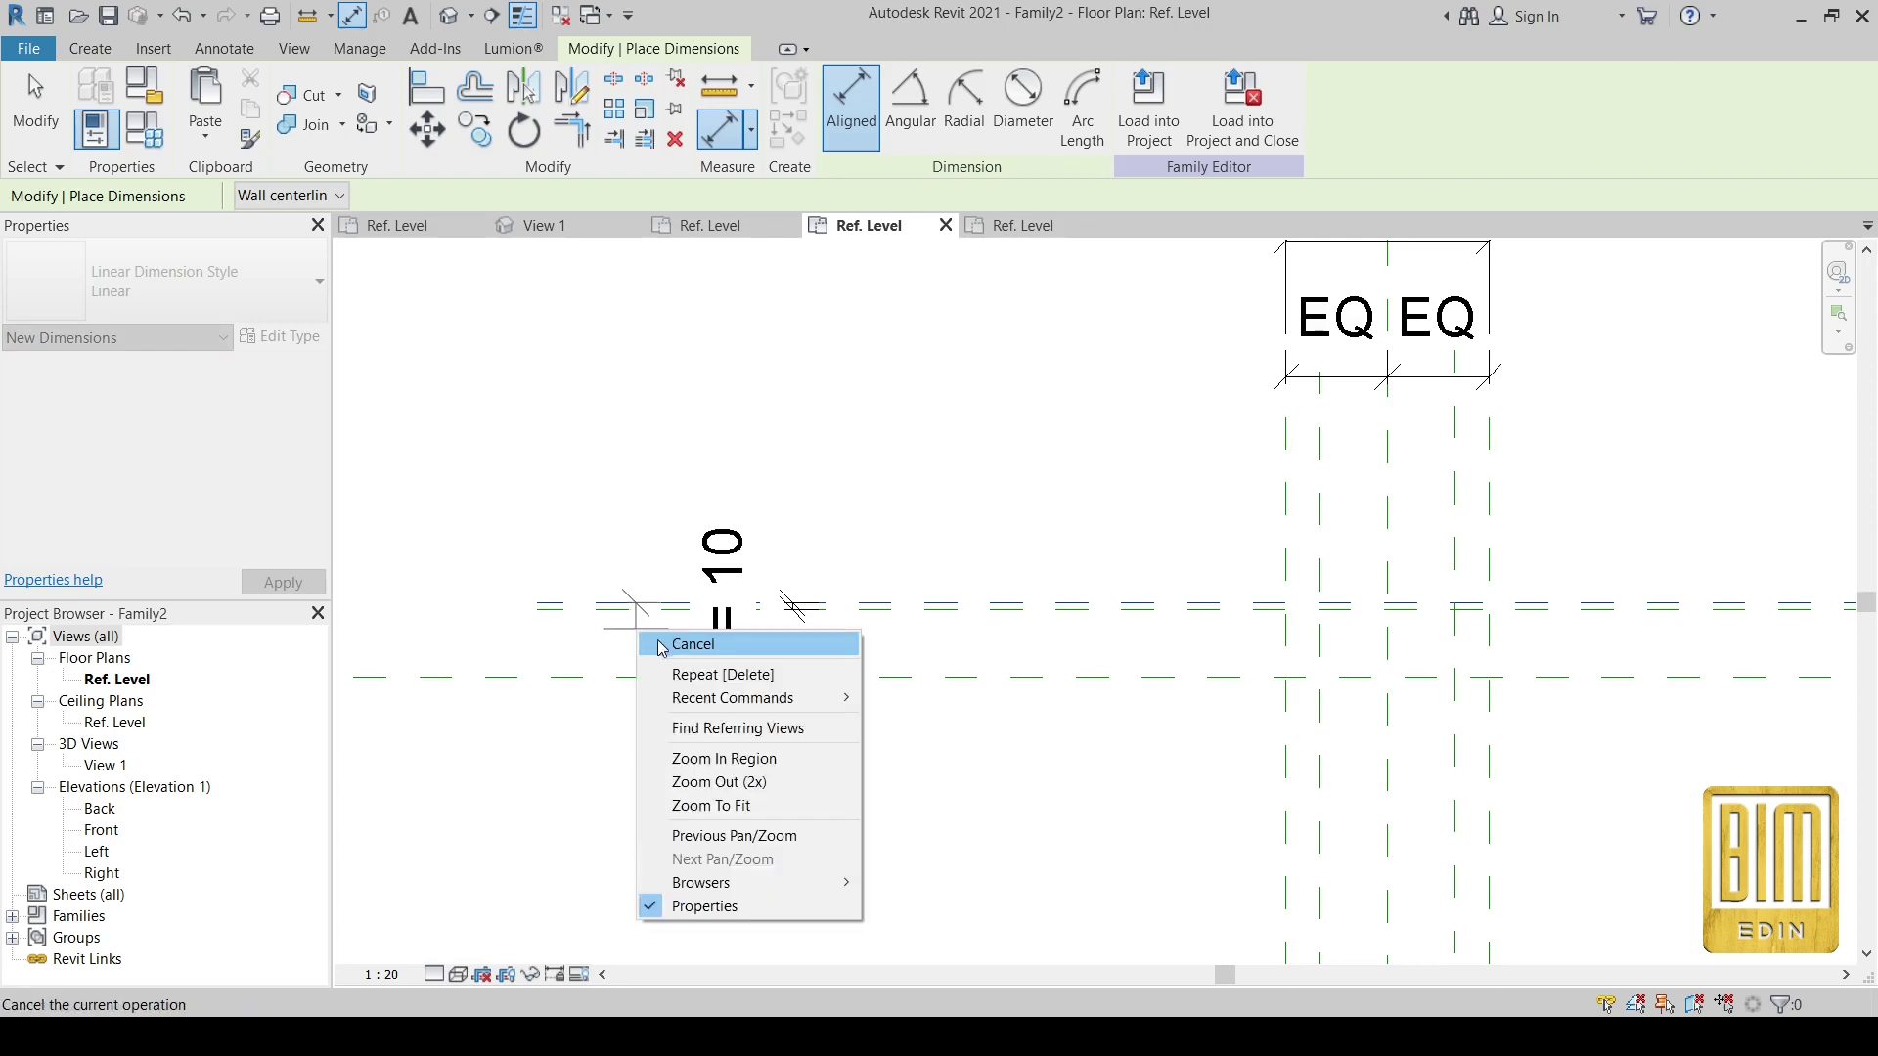
left_click(693, 644)
scroll(646, 636, "up", 2)
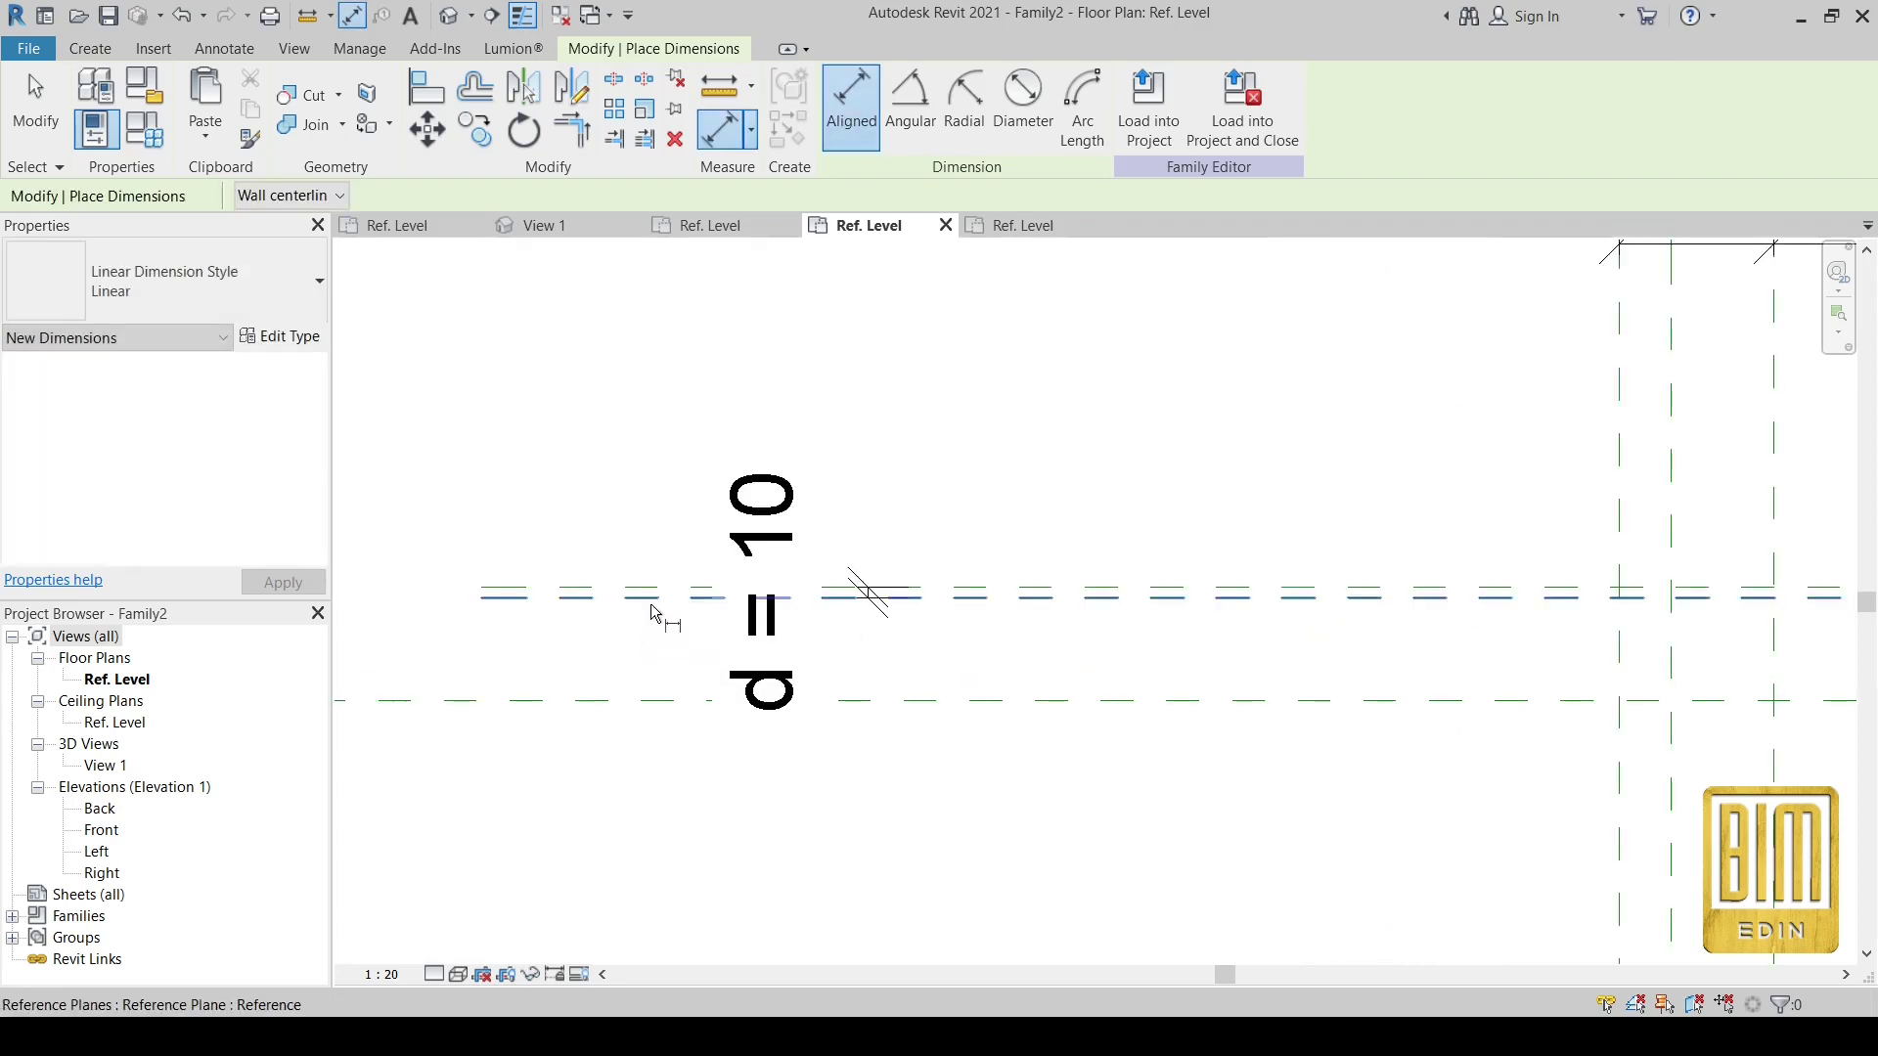
left_click(642, 703)
scroll(881, 575, "down", 2)
left_click(598, 591)
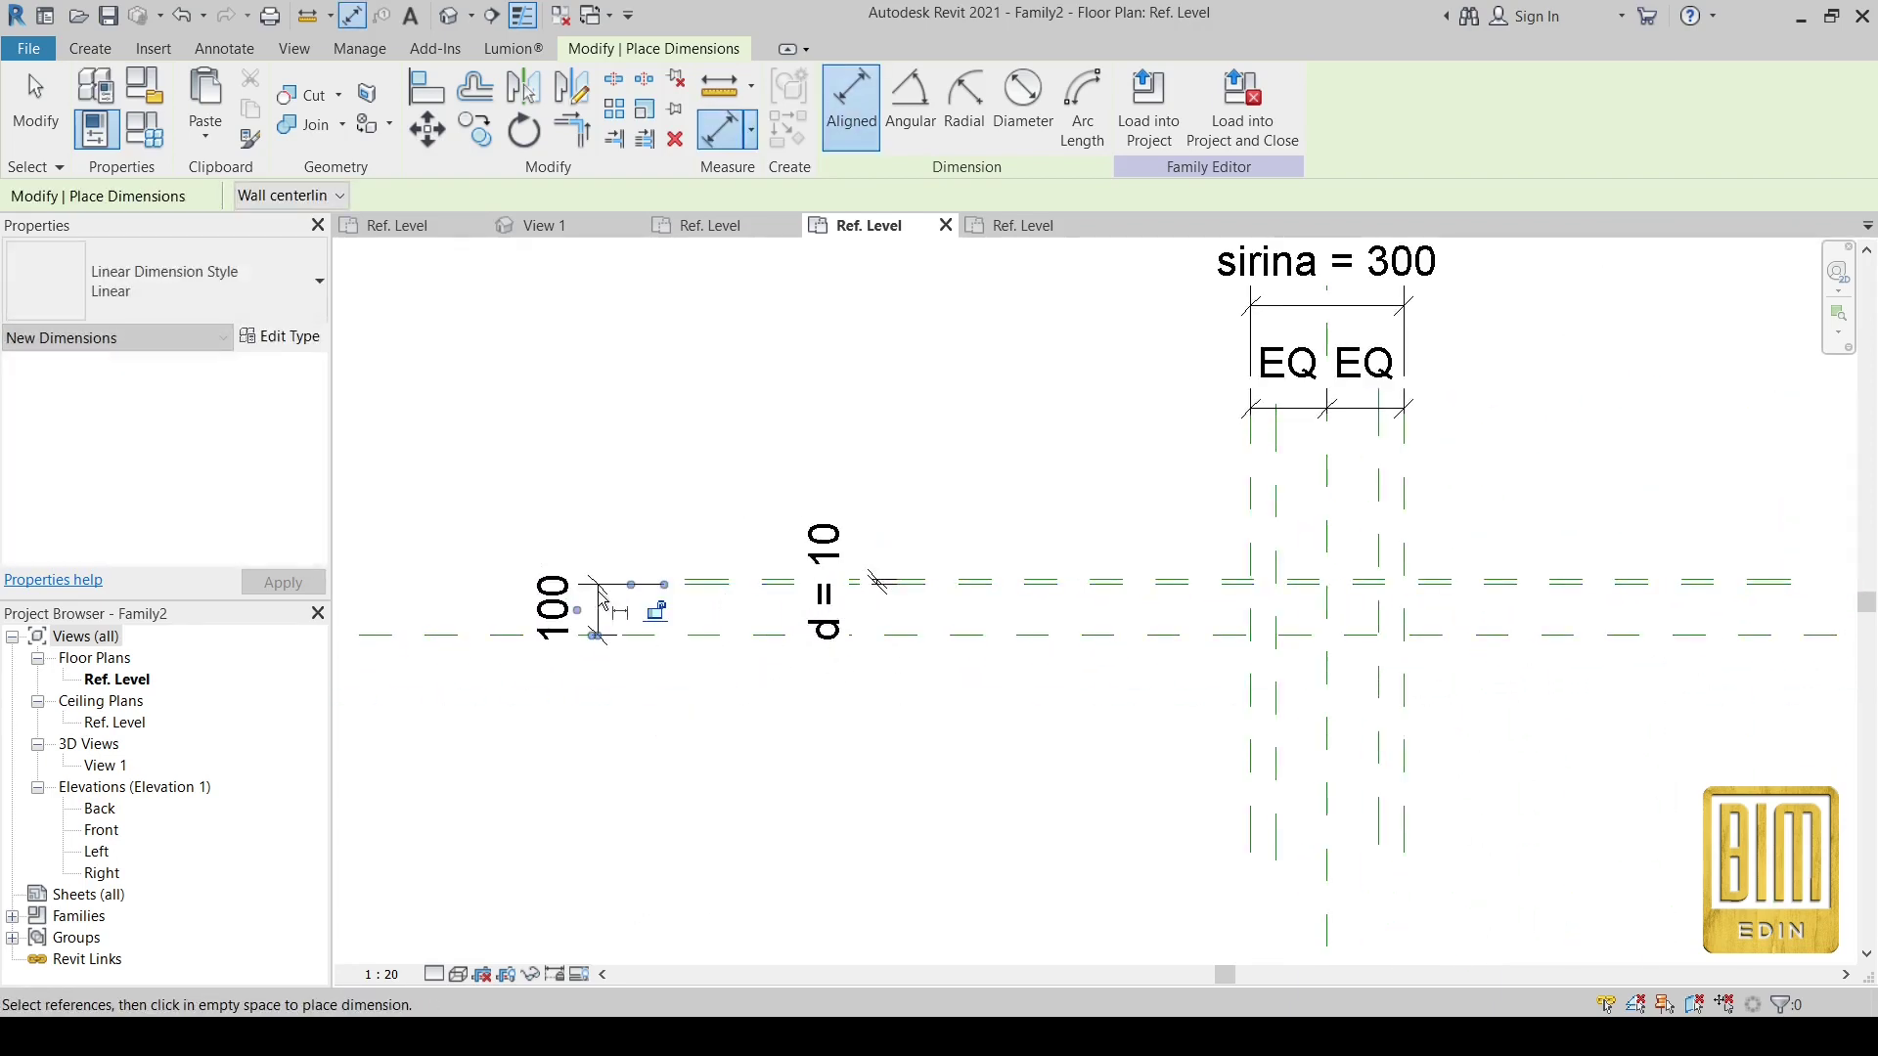
left_click(61, 115)
left_click(1023, 225)
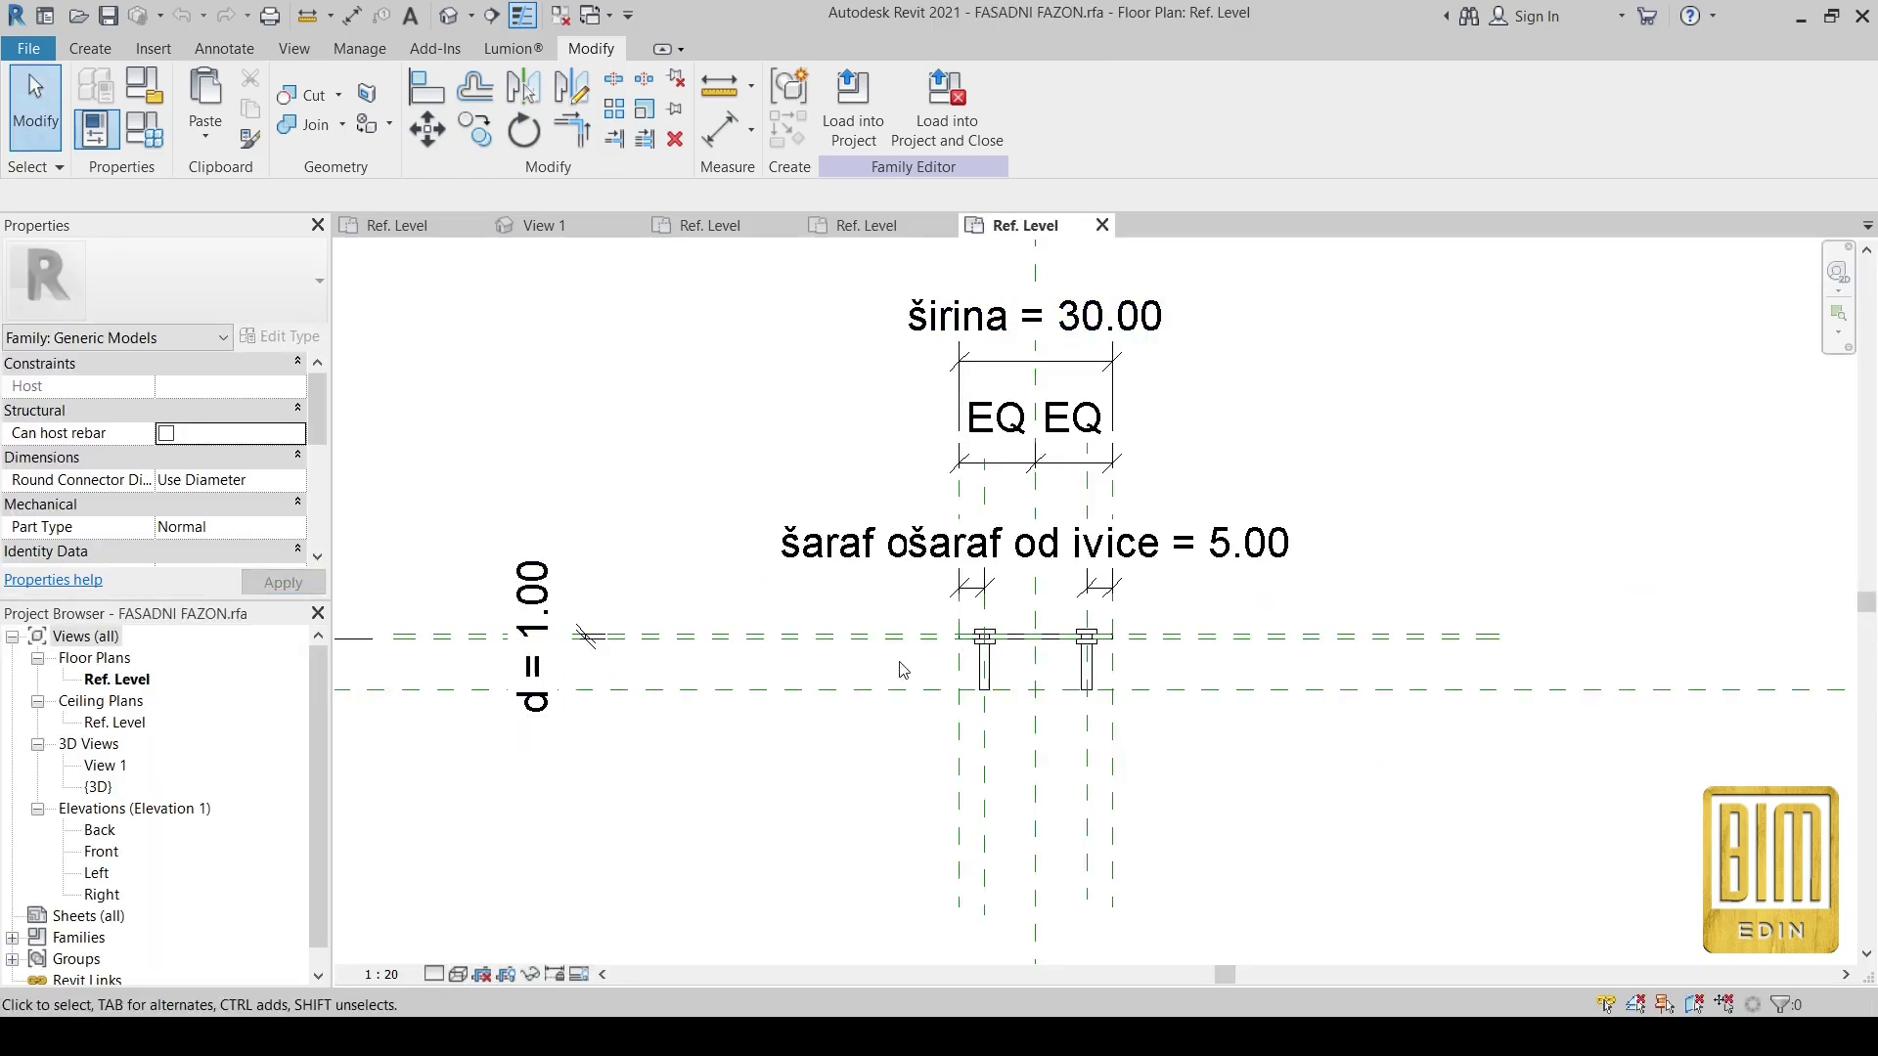
scroll(1051, 584, "down", 2)
scroll(411, 694, "up", 2)
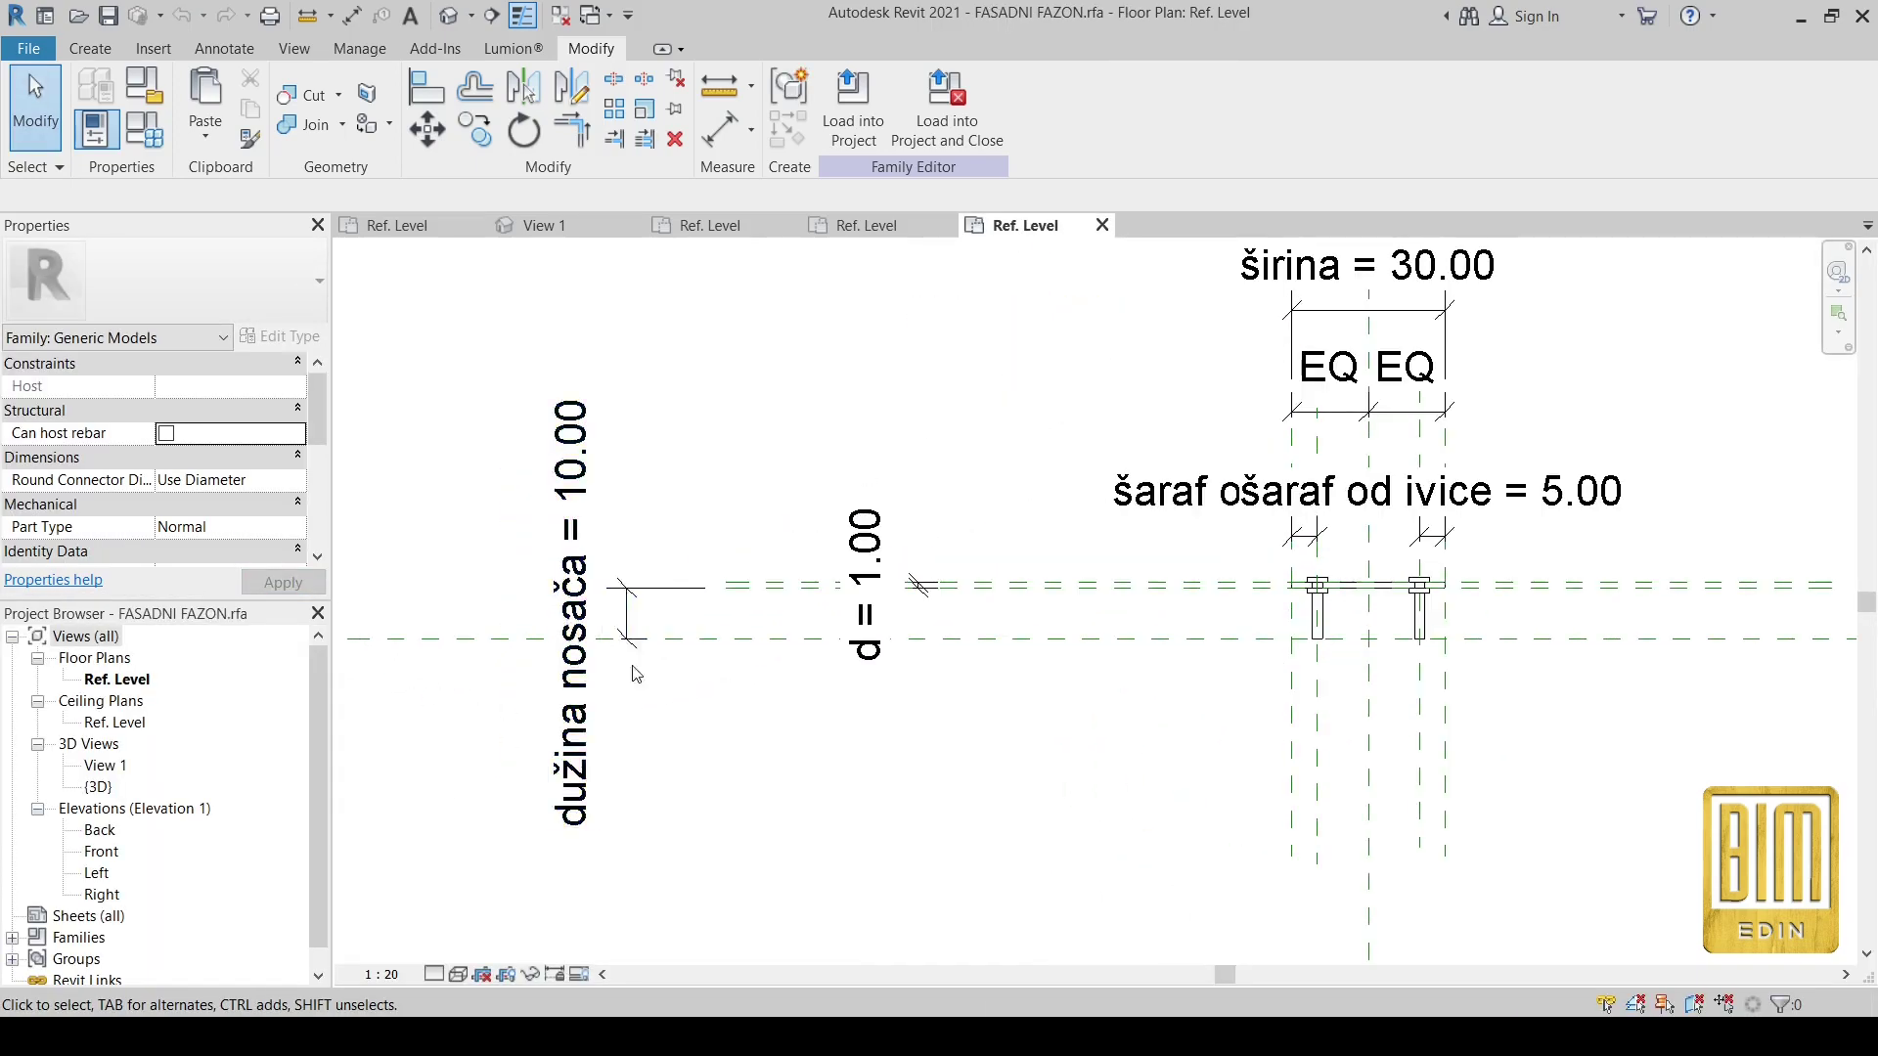
left_click(865, 231)
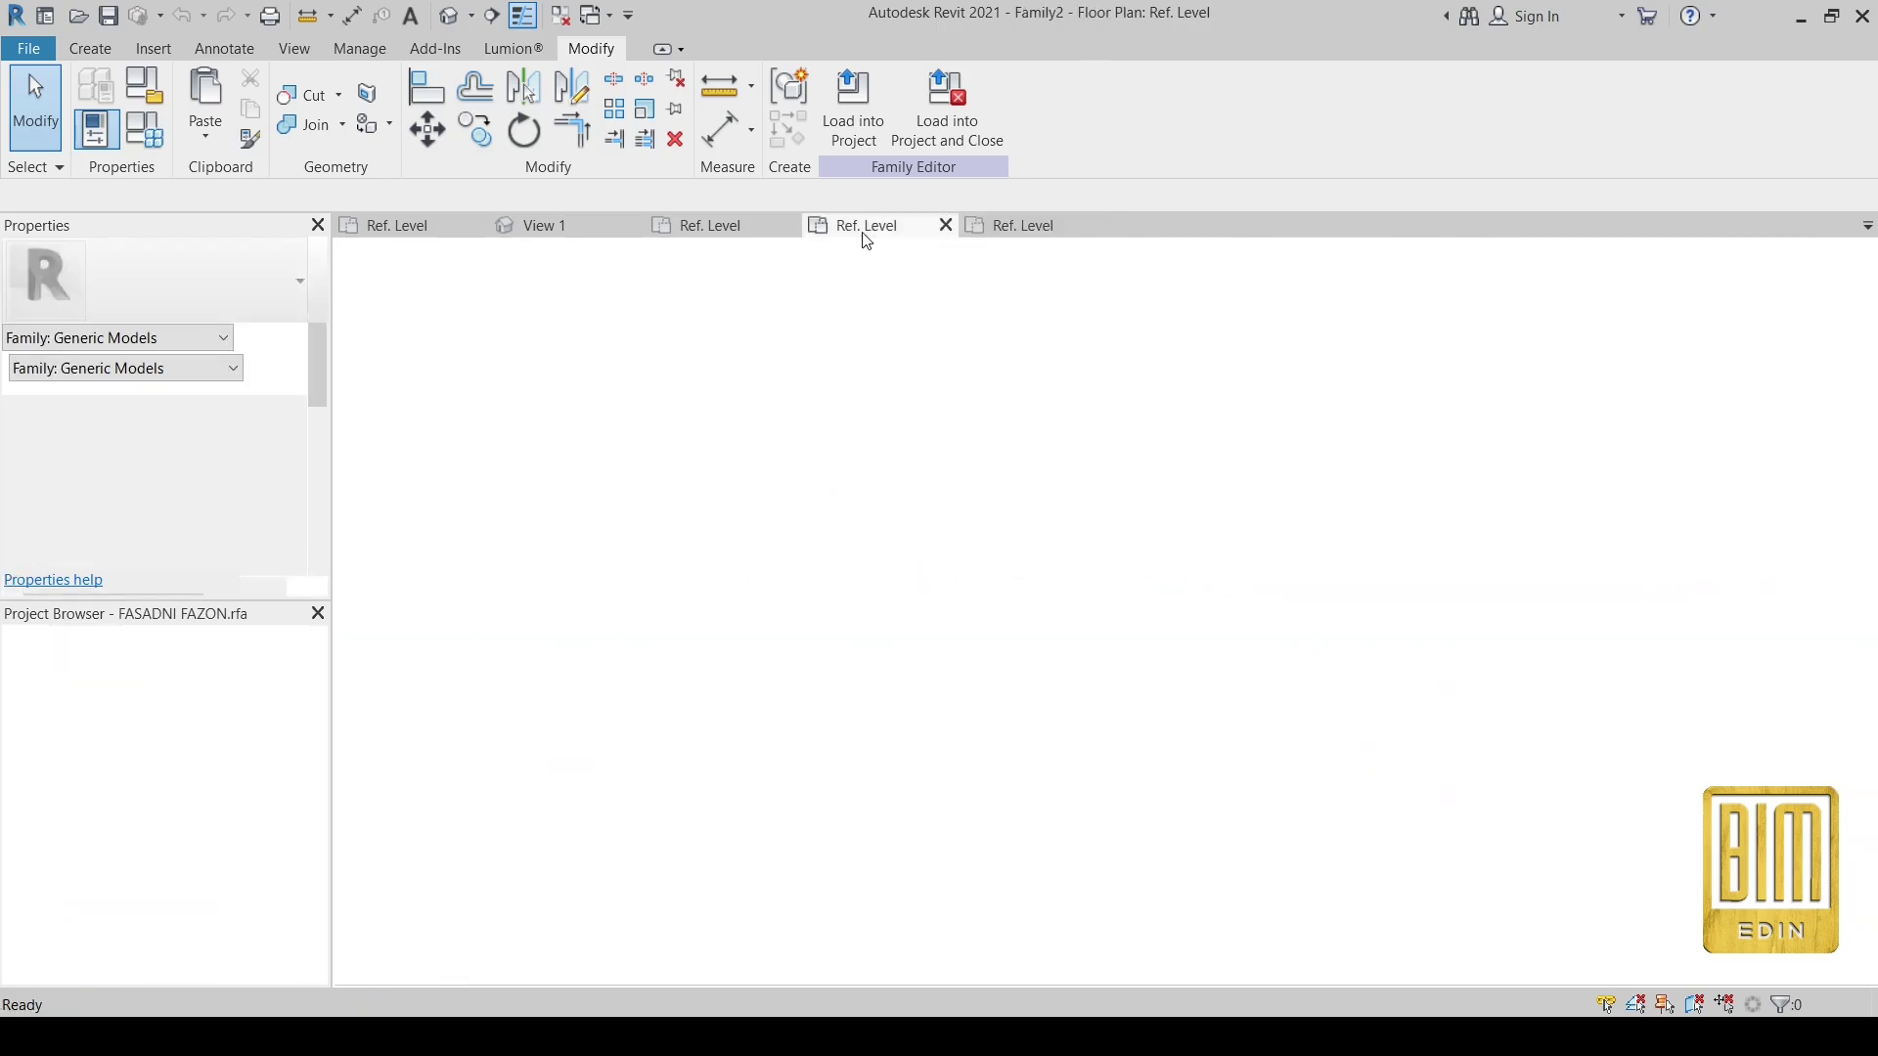
- Label the 100 dimension with a new parameter named duzina nosaca
left_click(597, 626)
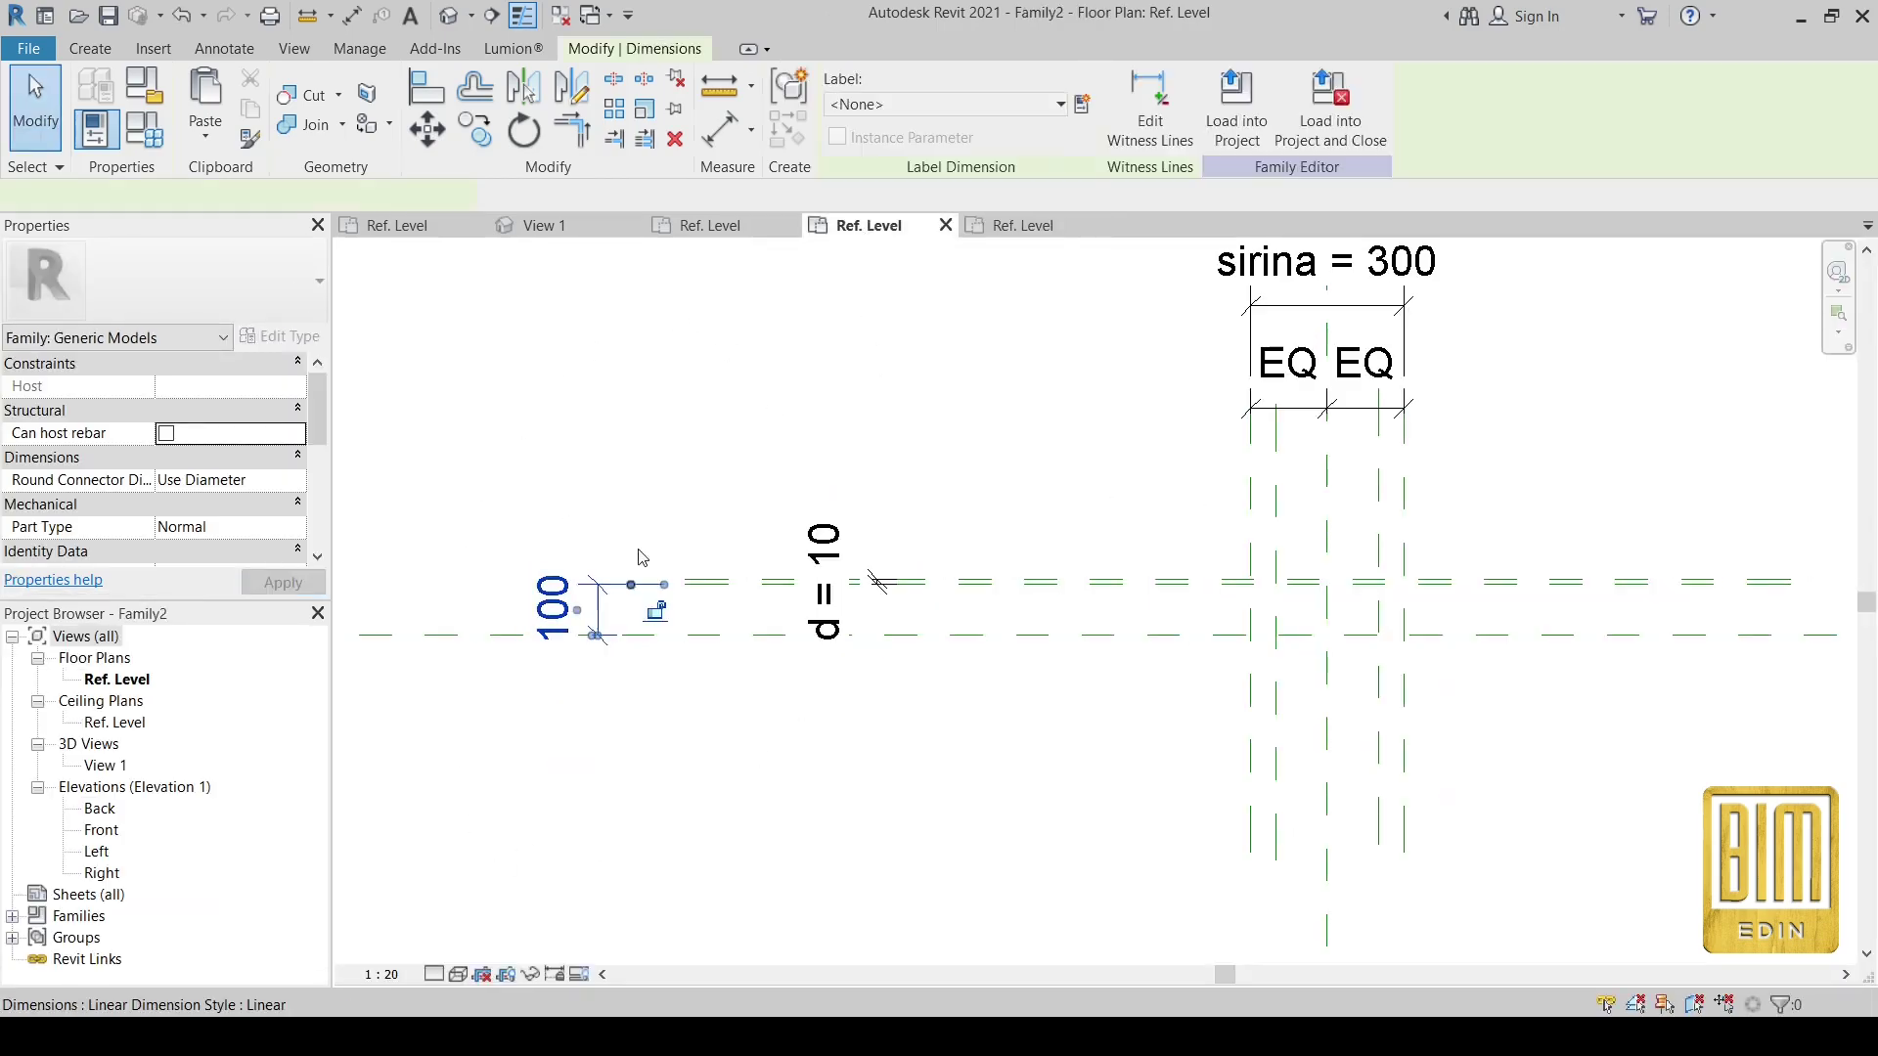
left_click(1081, 104)
type("d")
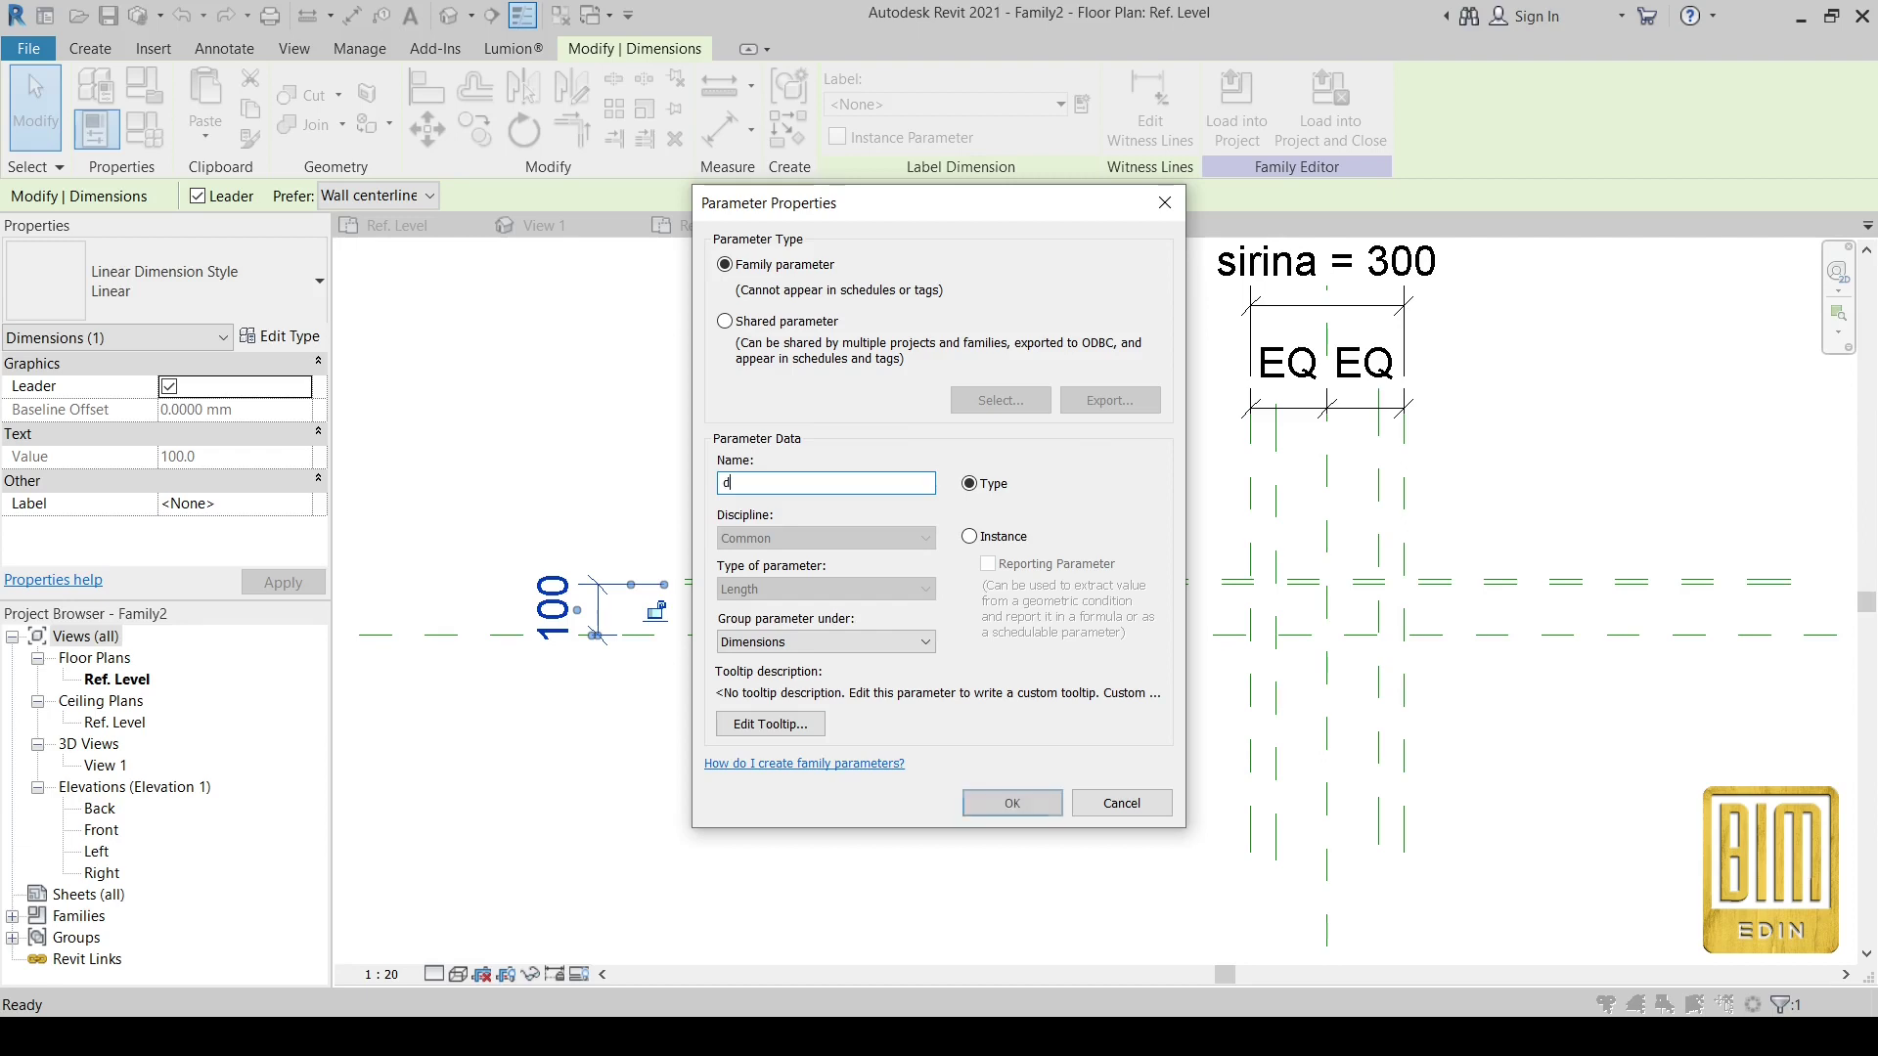
type("uzina nosaca")
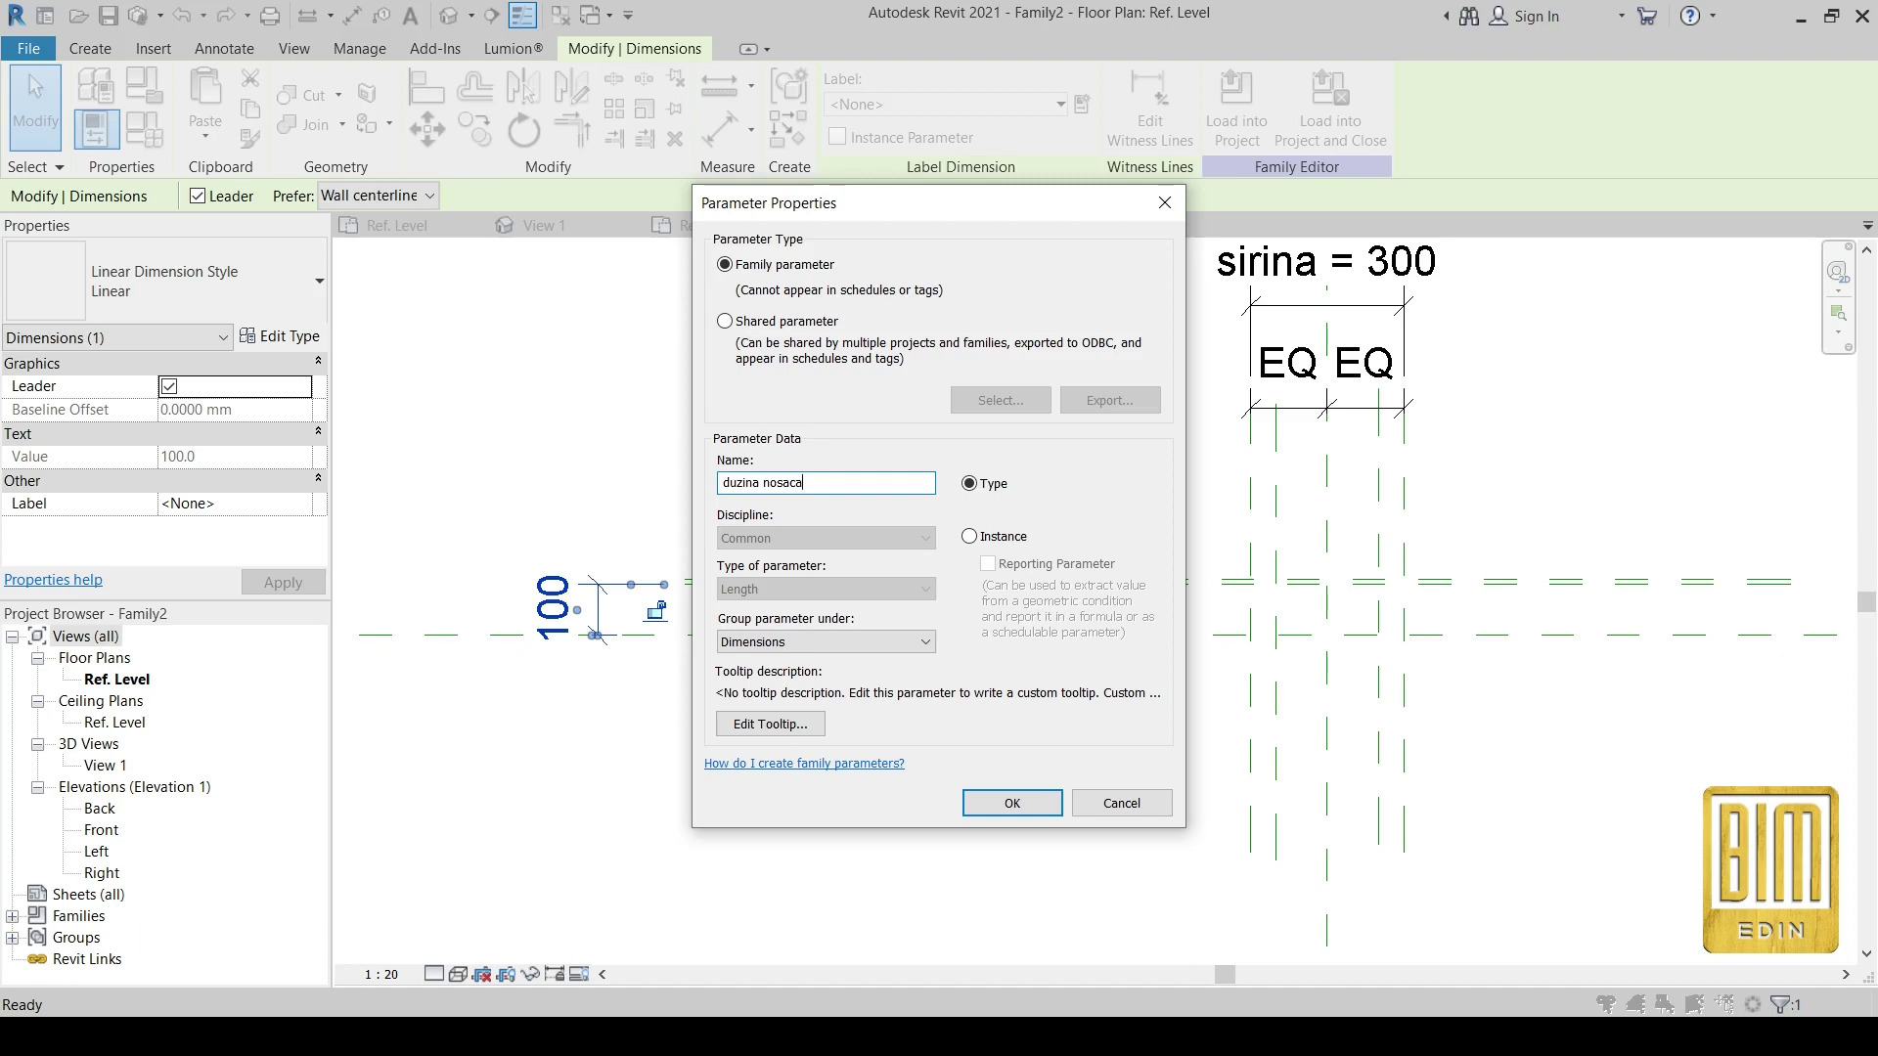
left_click(1012, 802)
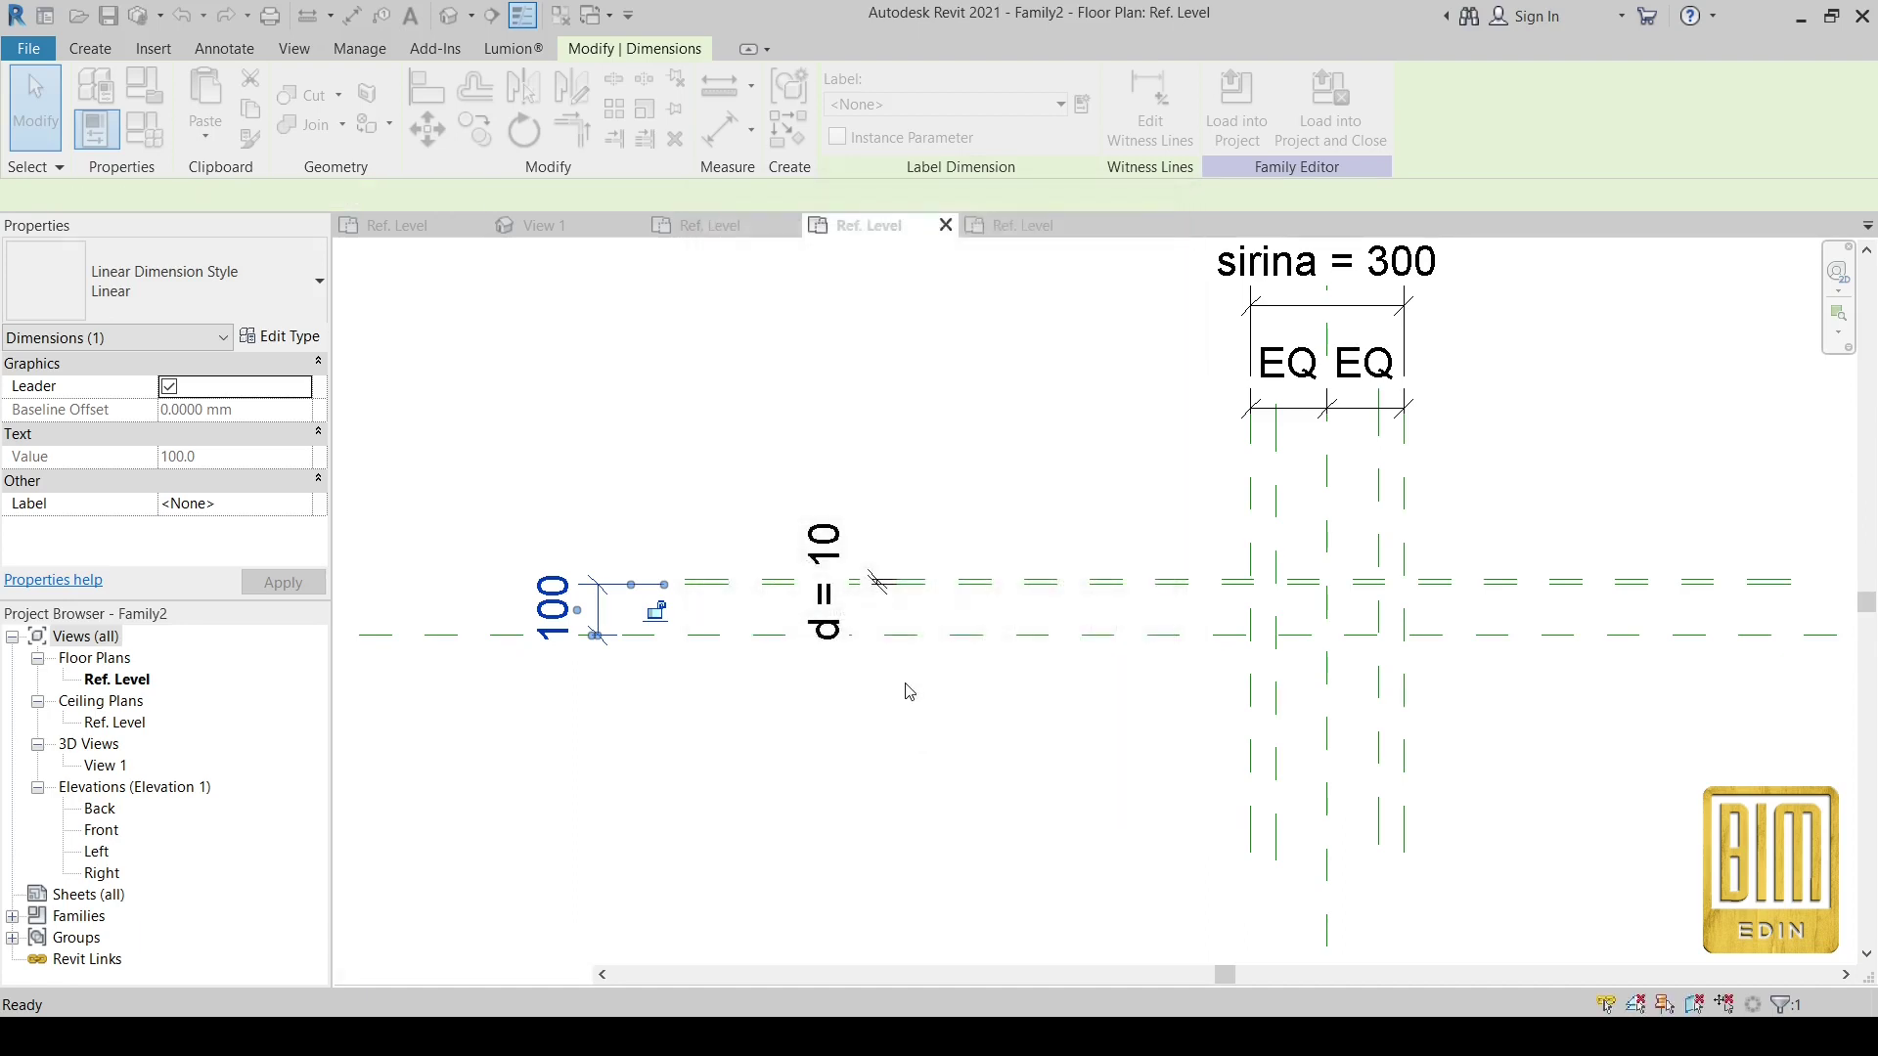
left_click(739, 486)
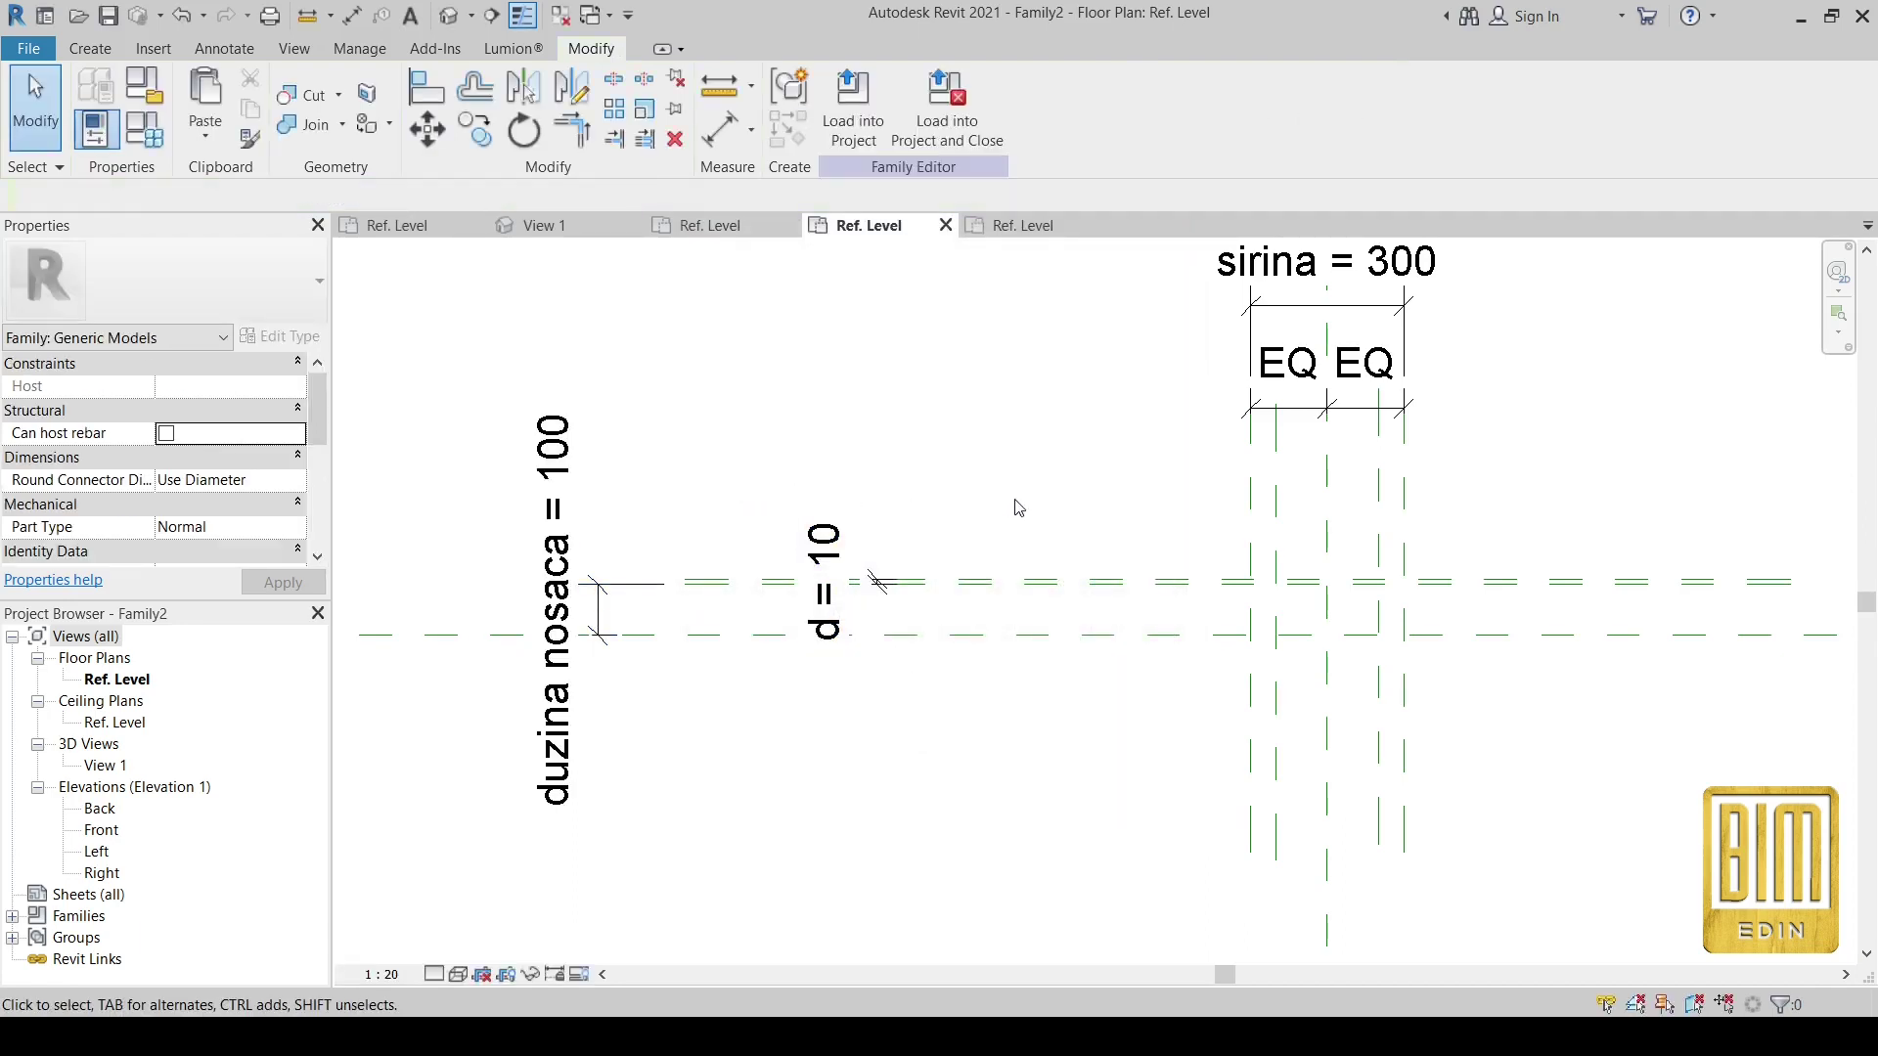
left_click(719, 128)
- Add 5.00 aligned dimensions from the outer to inner planes on both sides
scroll(1453, 508, "up", 2)
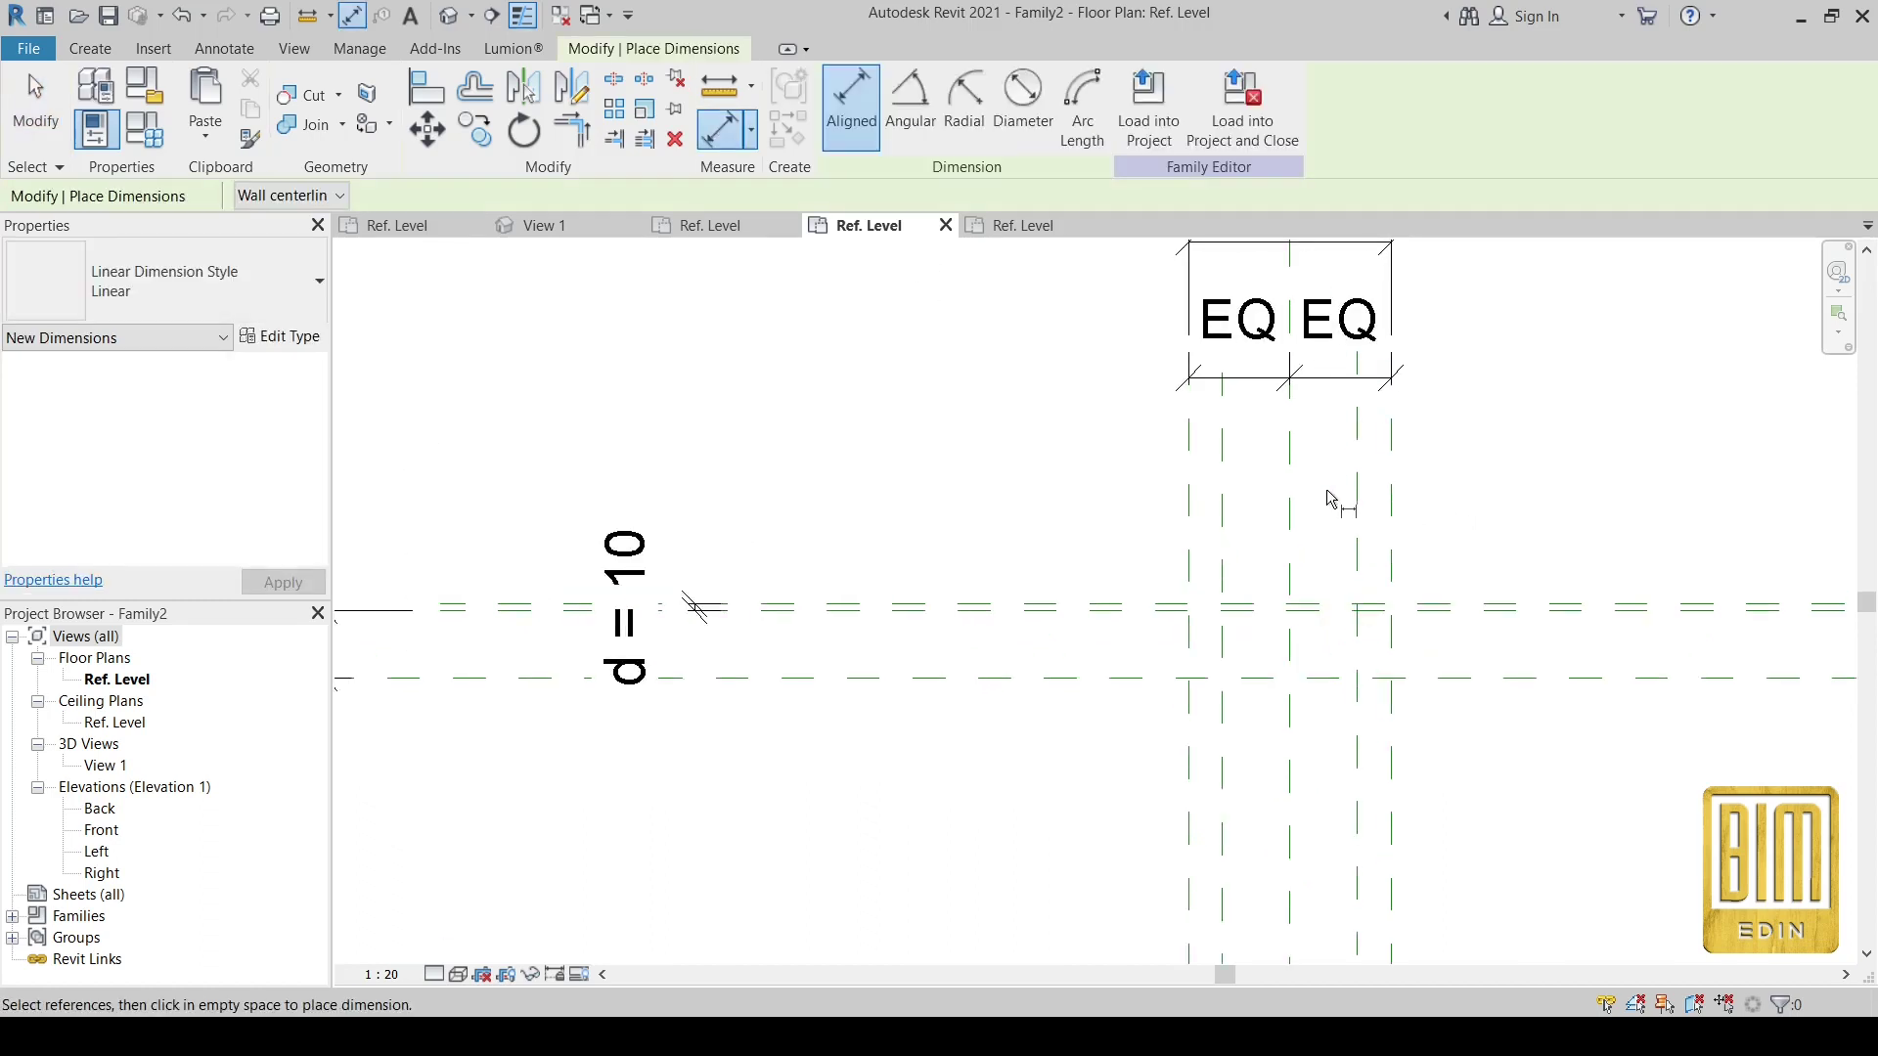
left_click(1390, 518)
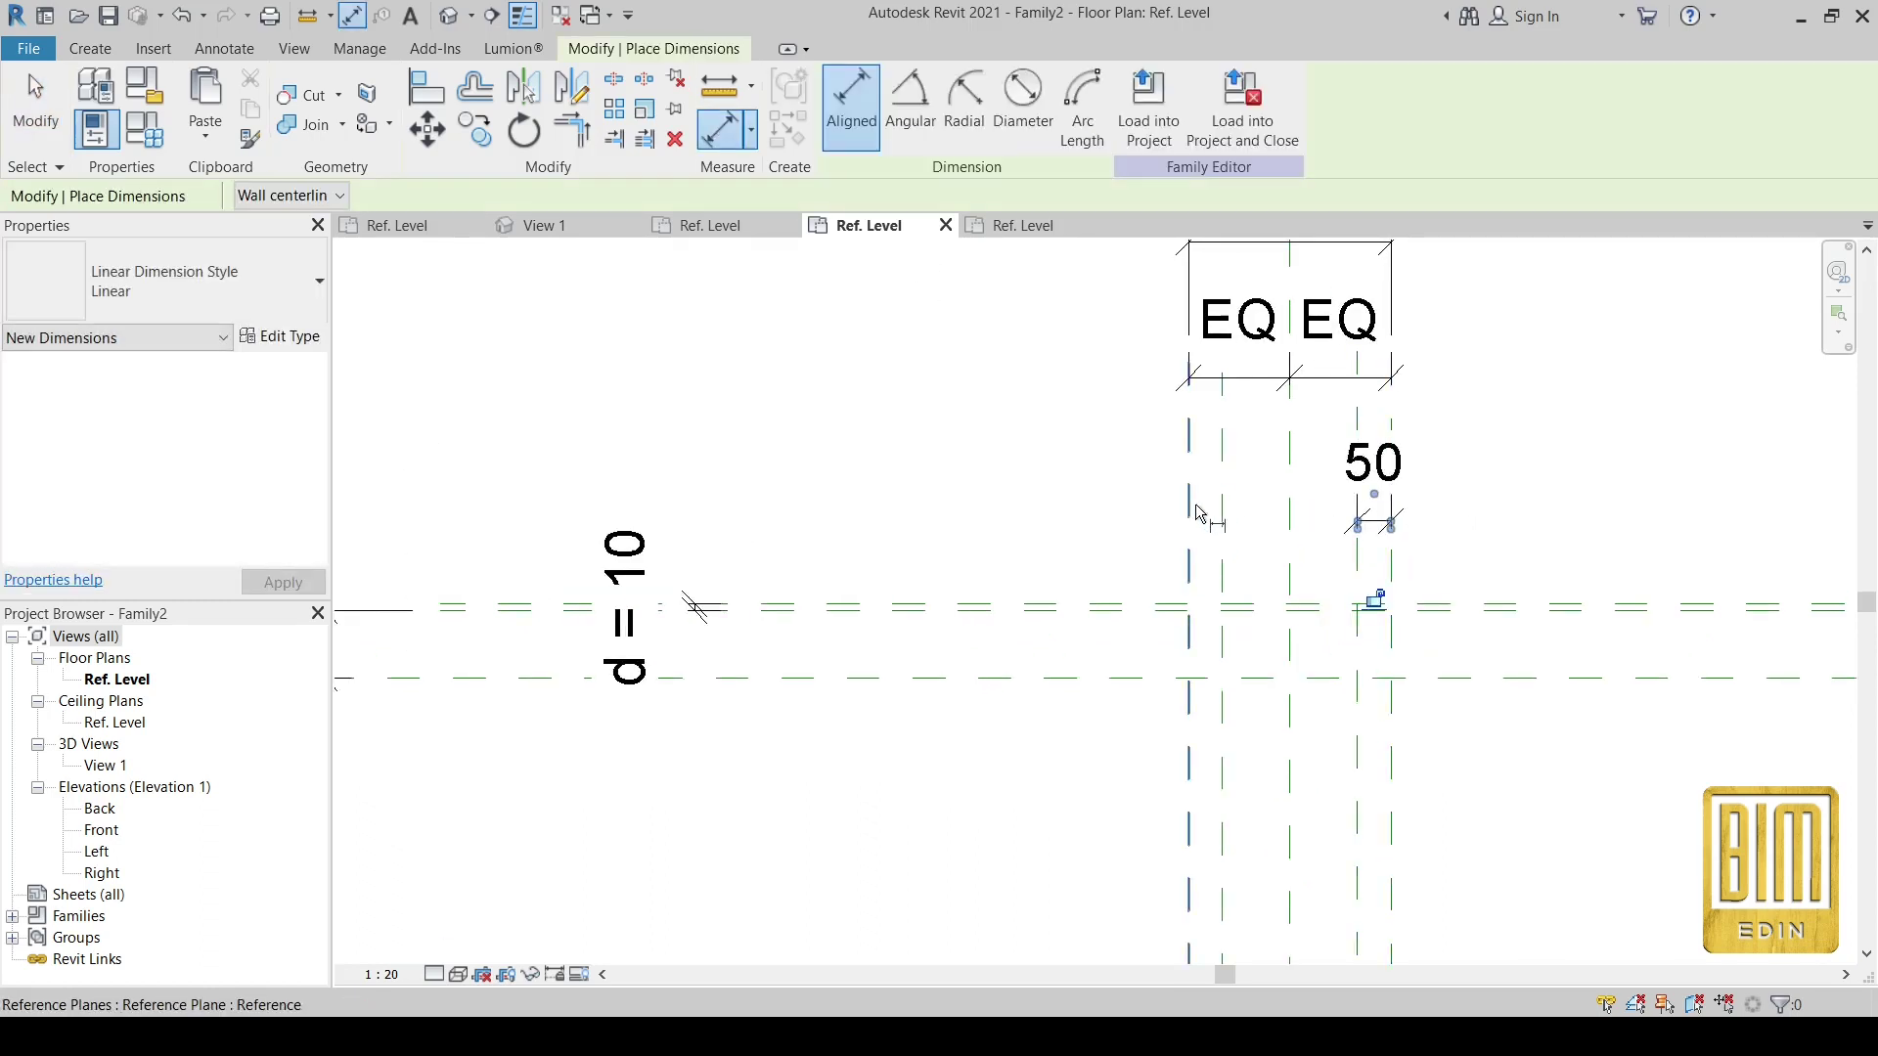
left_click(1221, 521)
key("Escape")
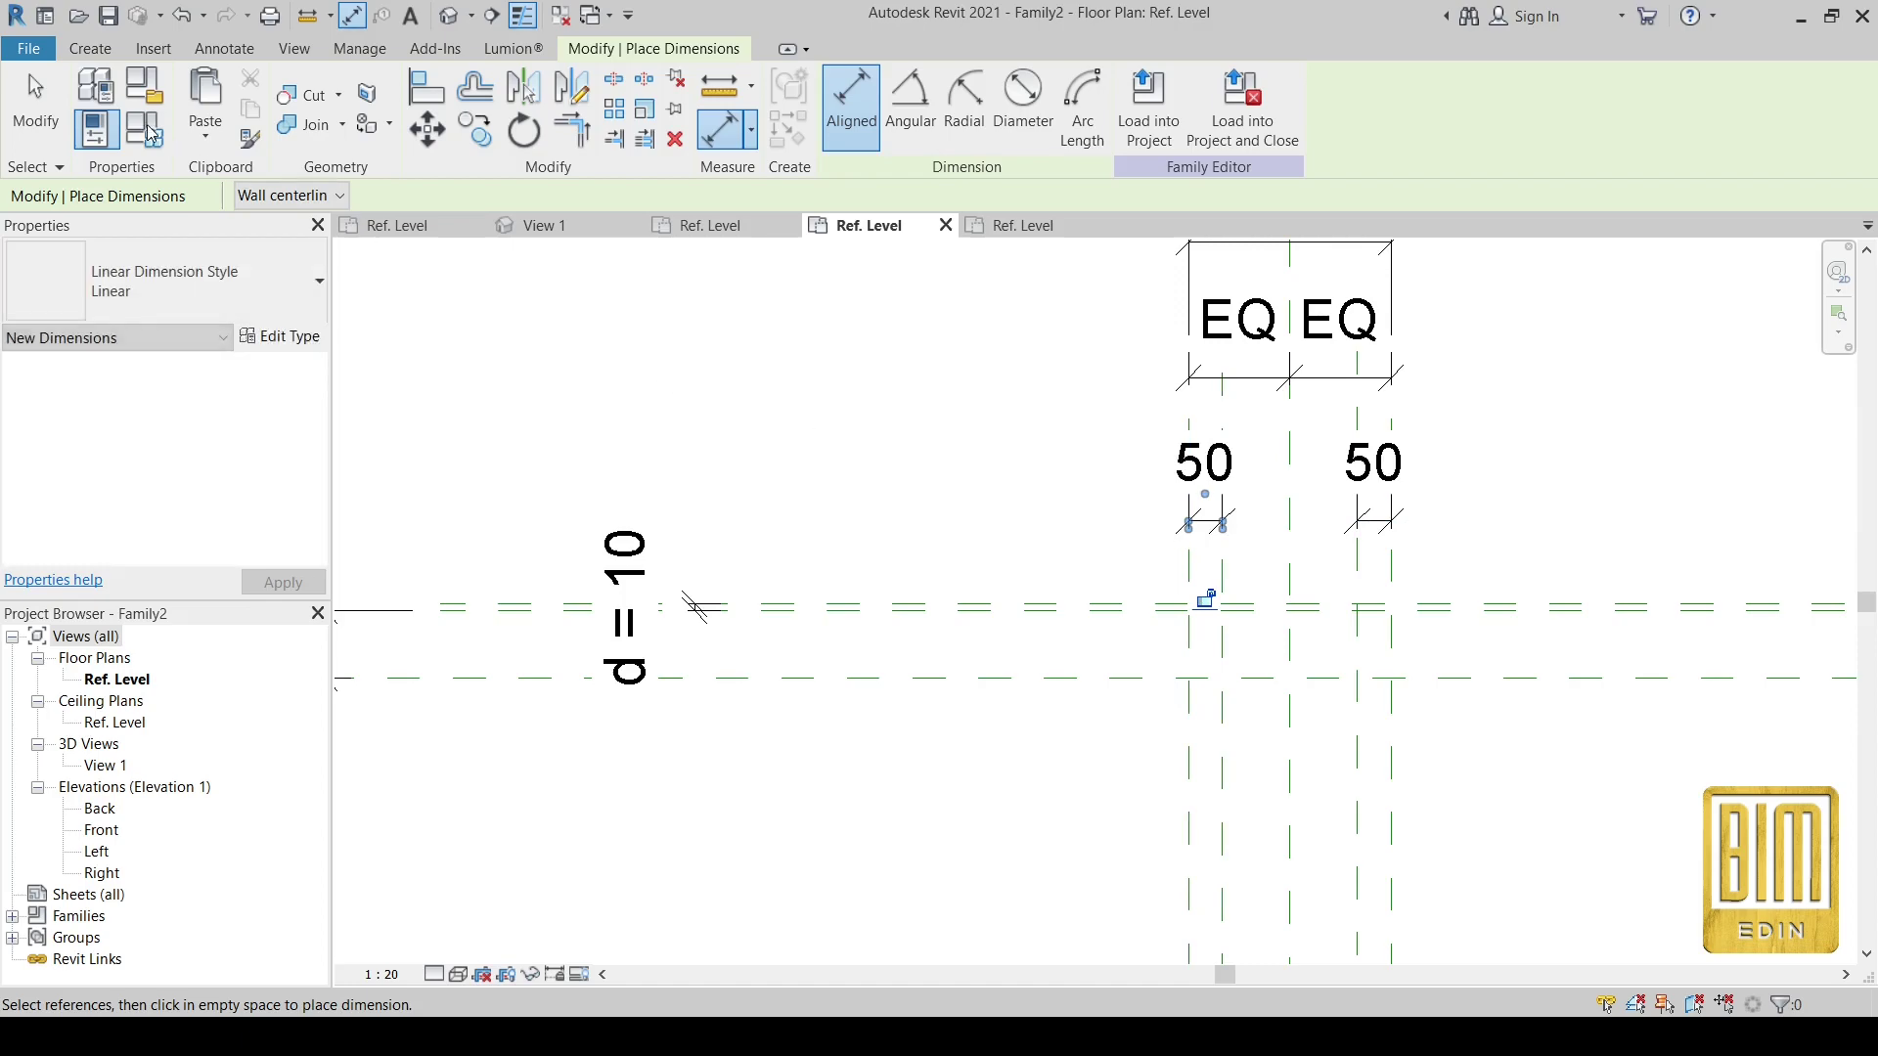
key("Escape")
- Set project length units to centimetres rounded to 2 decimal places
key("u")
key("n")
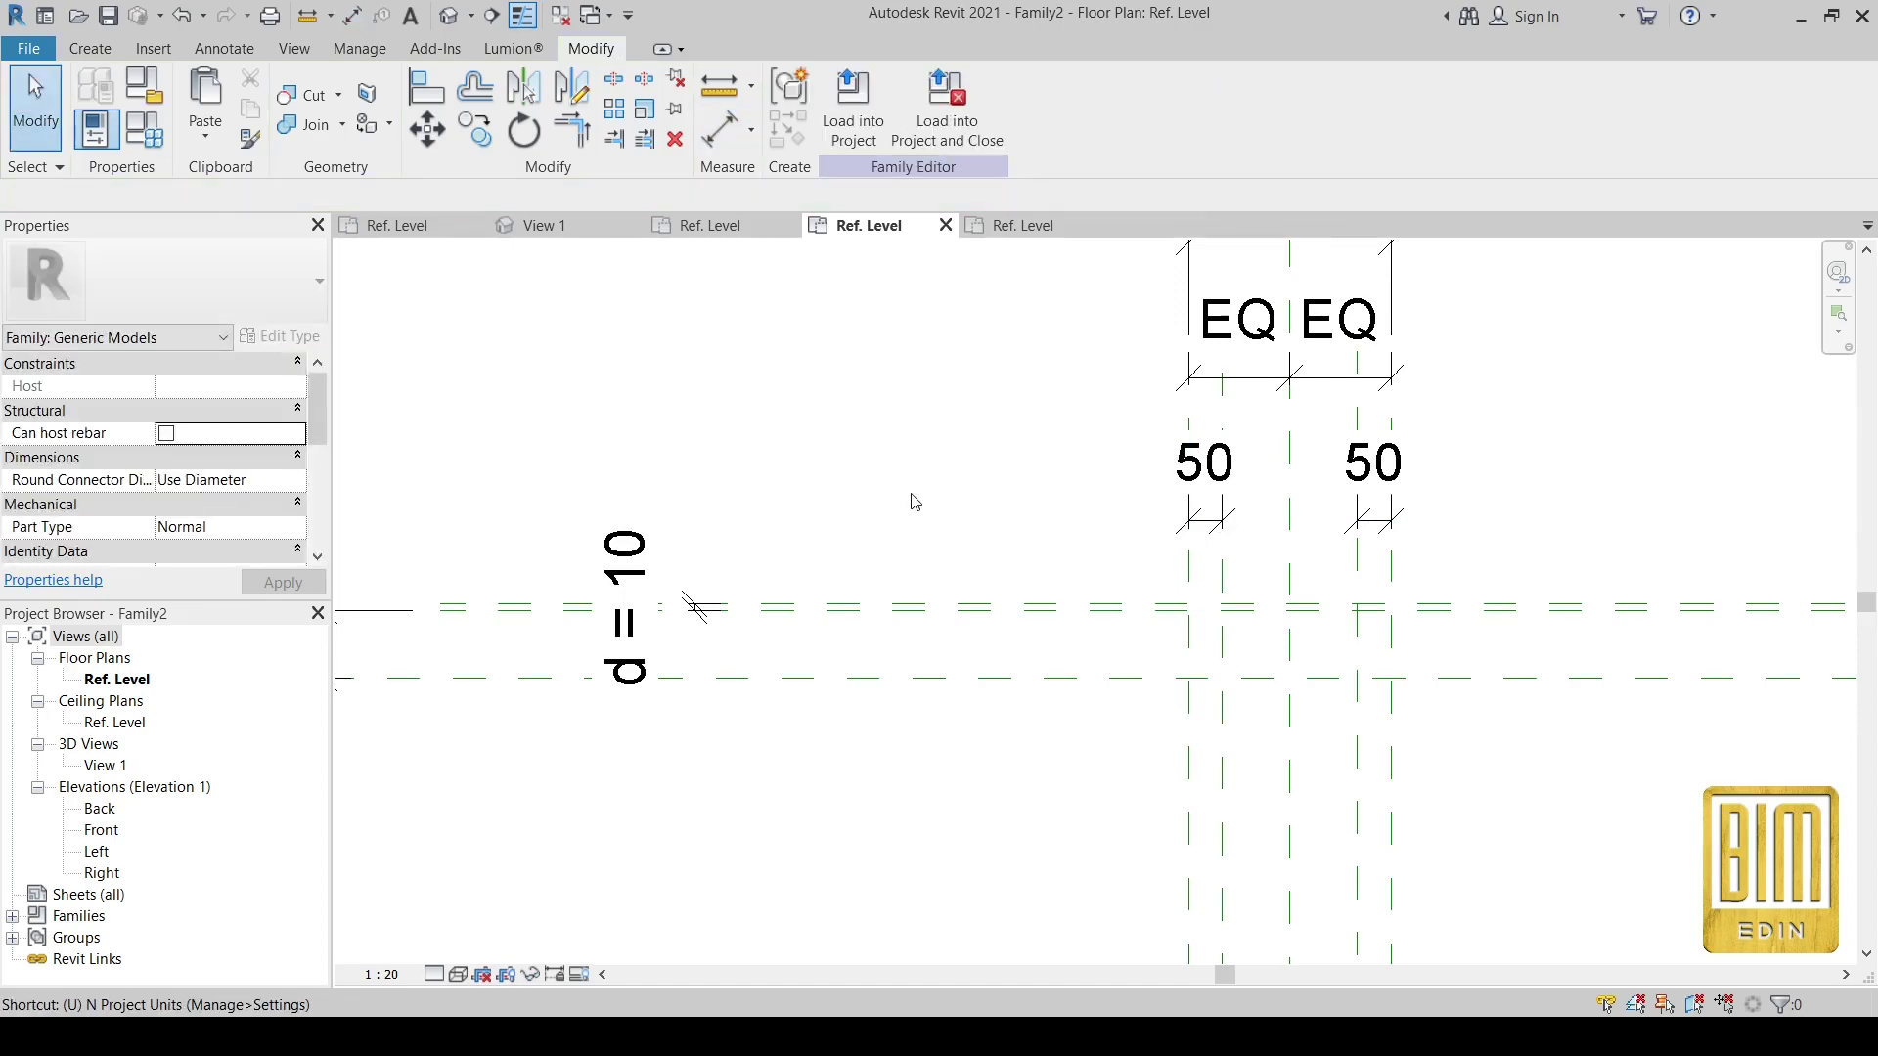
left_click(1027, 396)
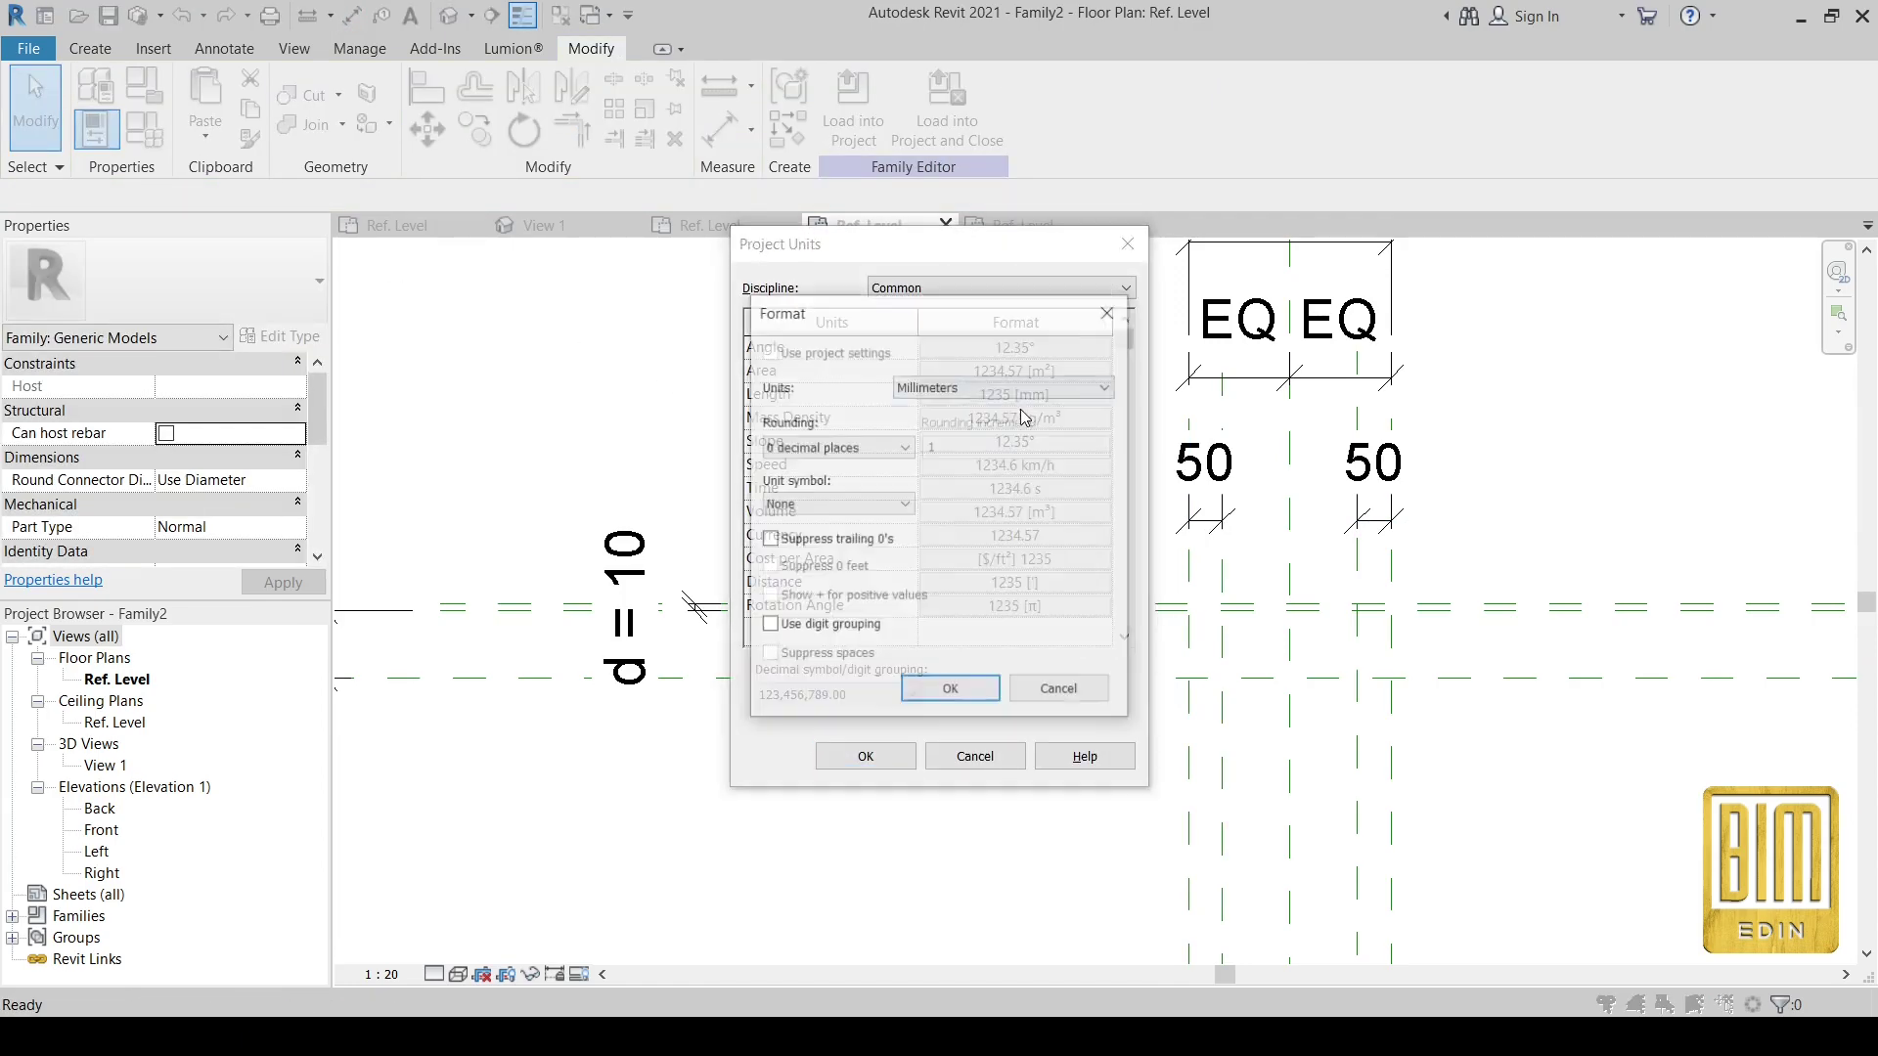
left_click(1028, 387)
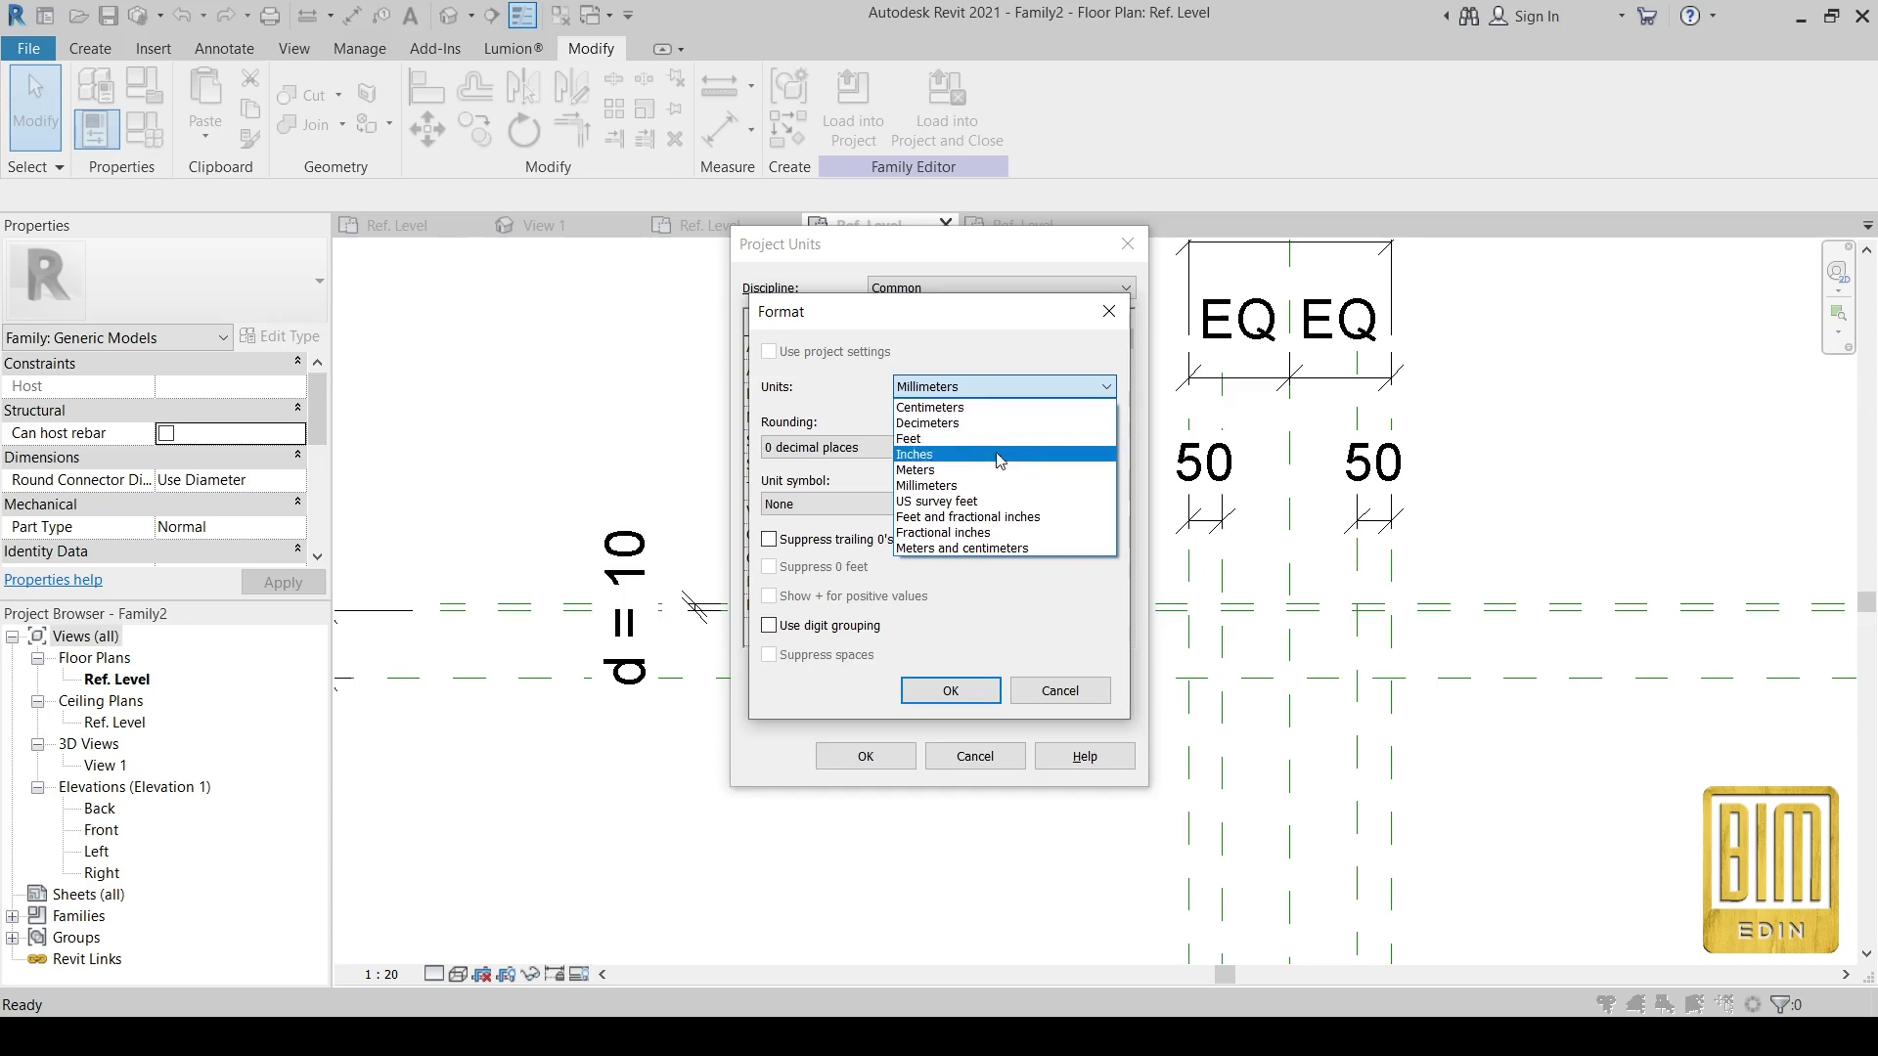
left_click(963, 407)
left_click(837, 447)
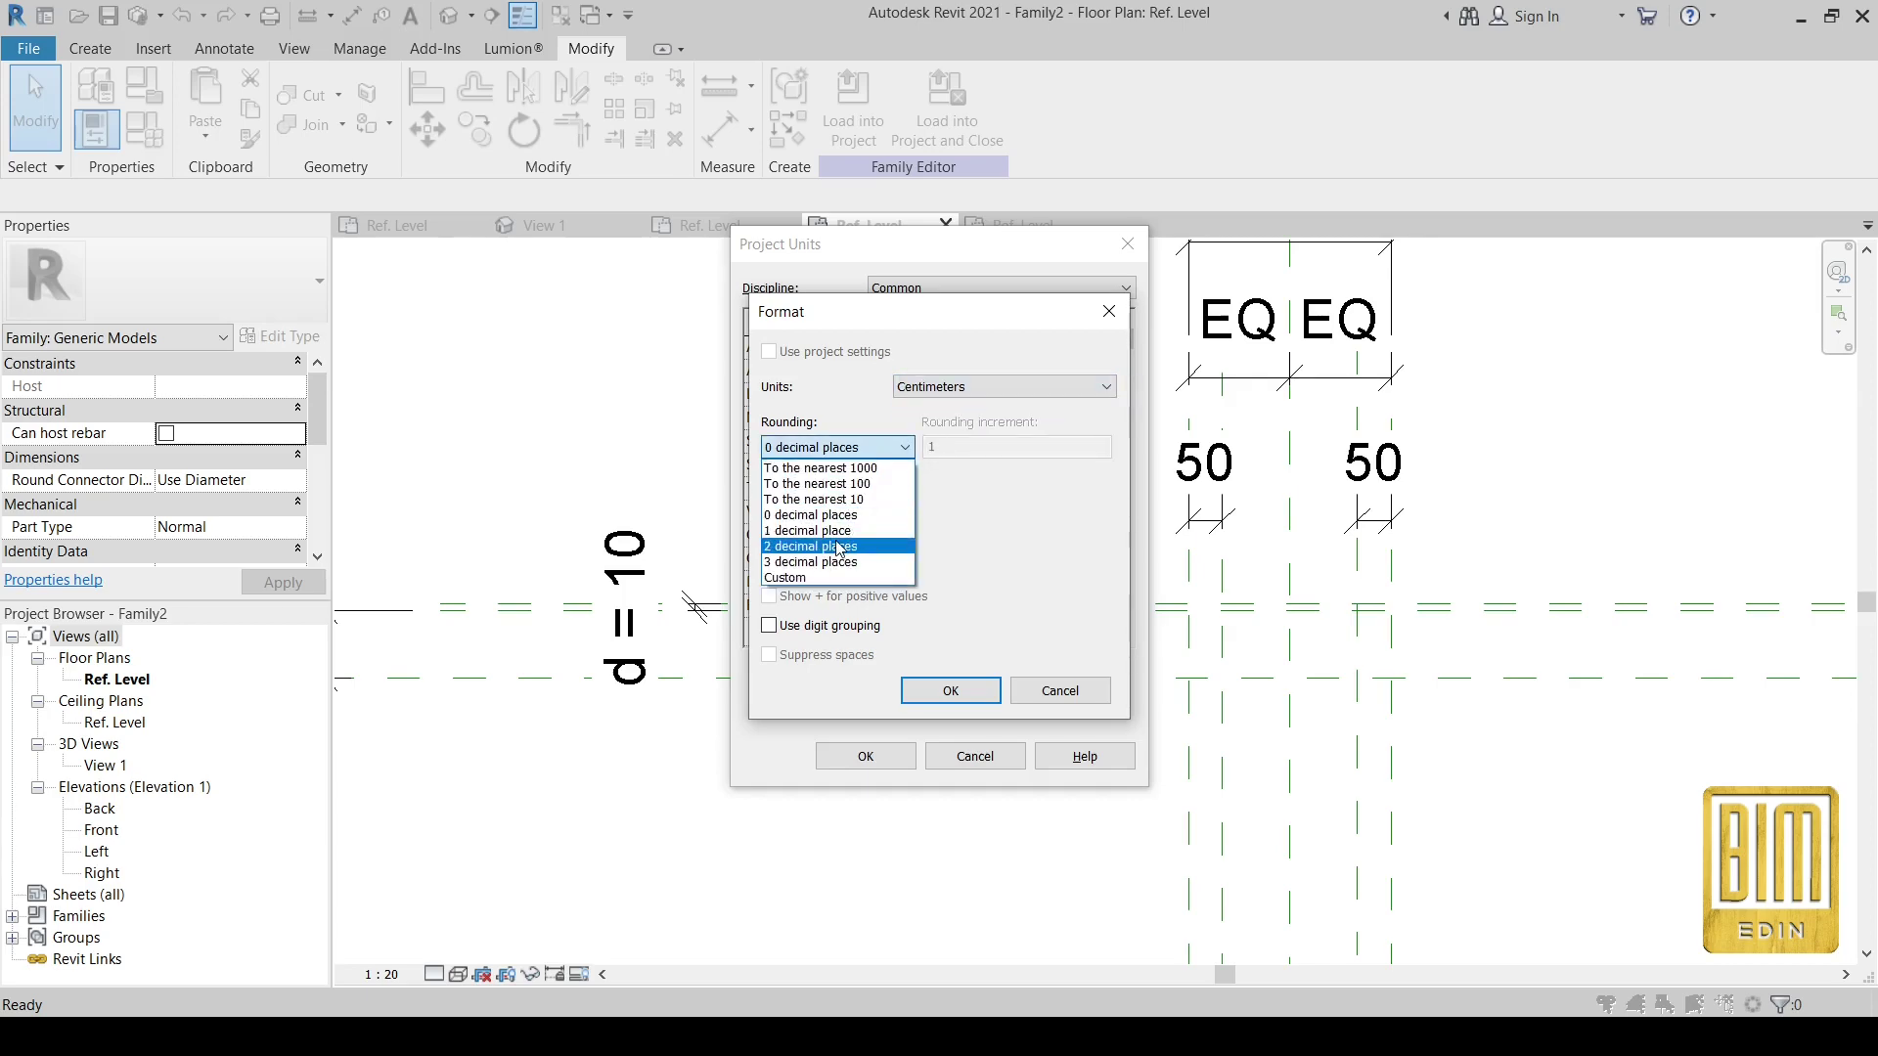
left_click(837, 546)
left_click(950, 691)
left_click(876, 758)
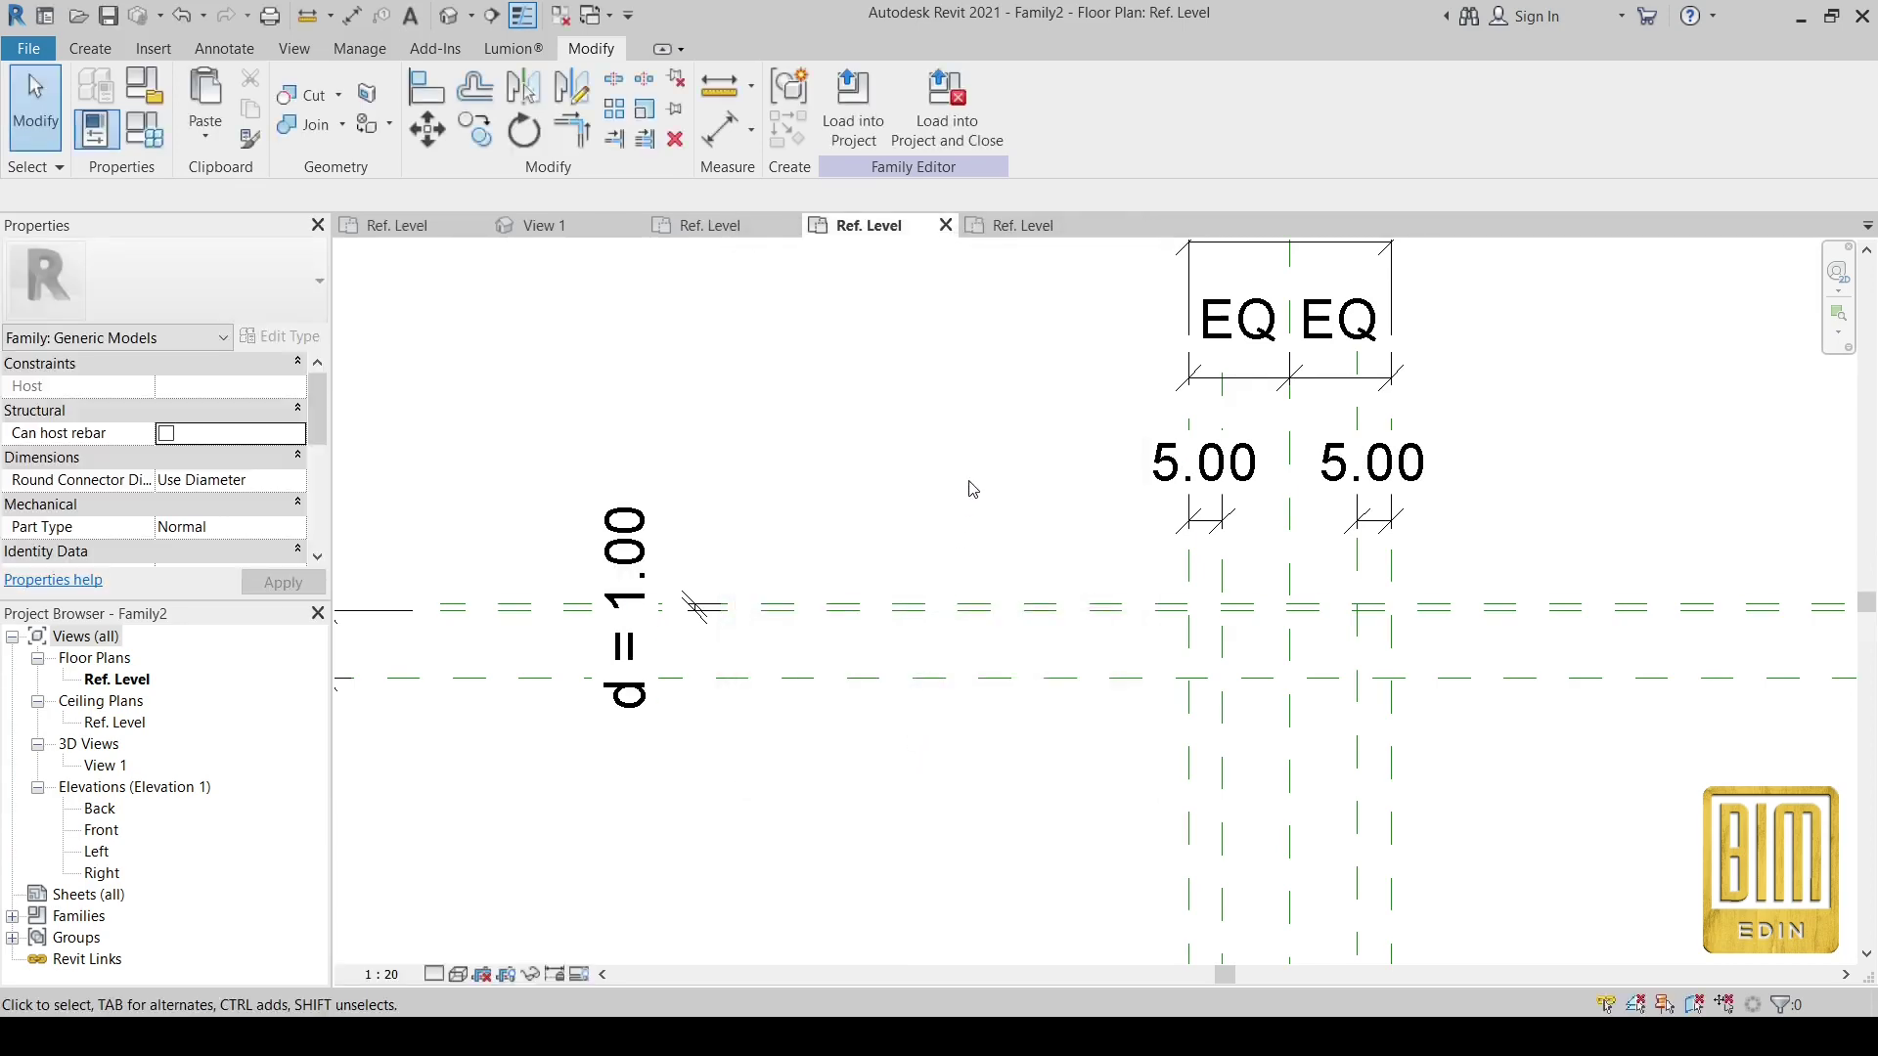
- Set the view scale to 1 : 10
scroll(978, 523, "down", 2)
scroll(1321, 523, "up", 2)
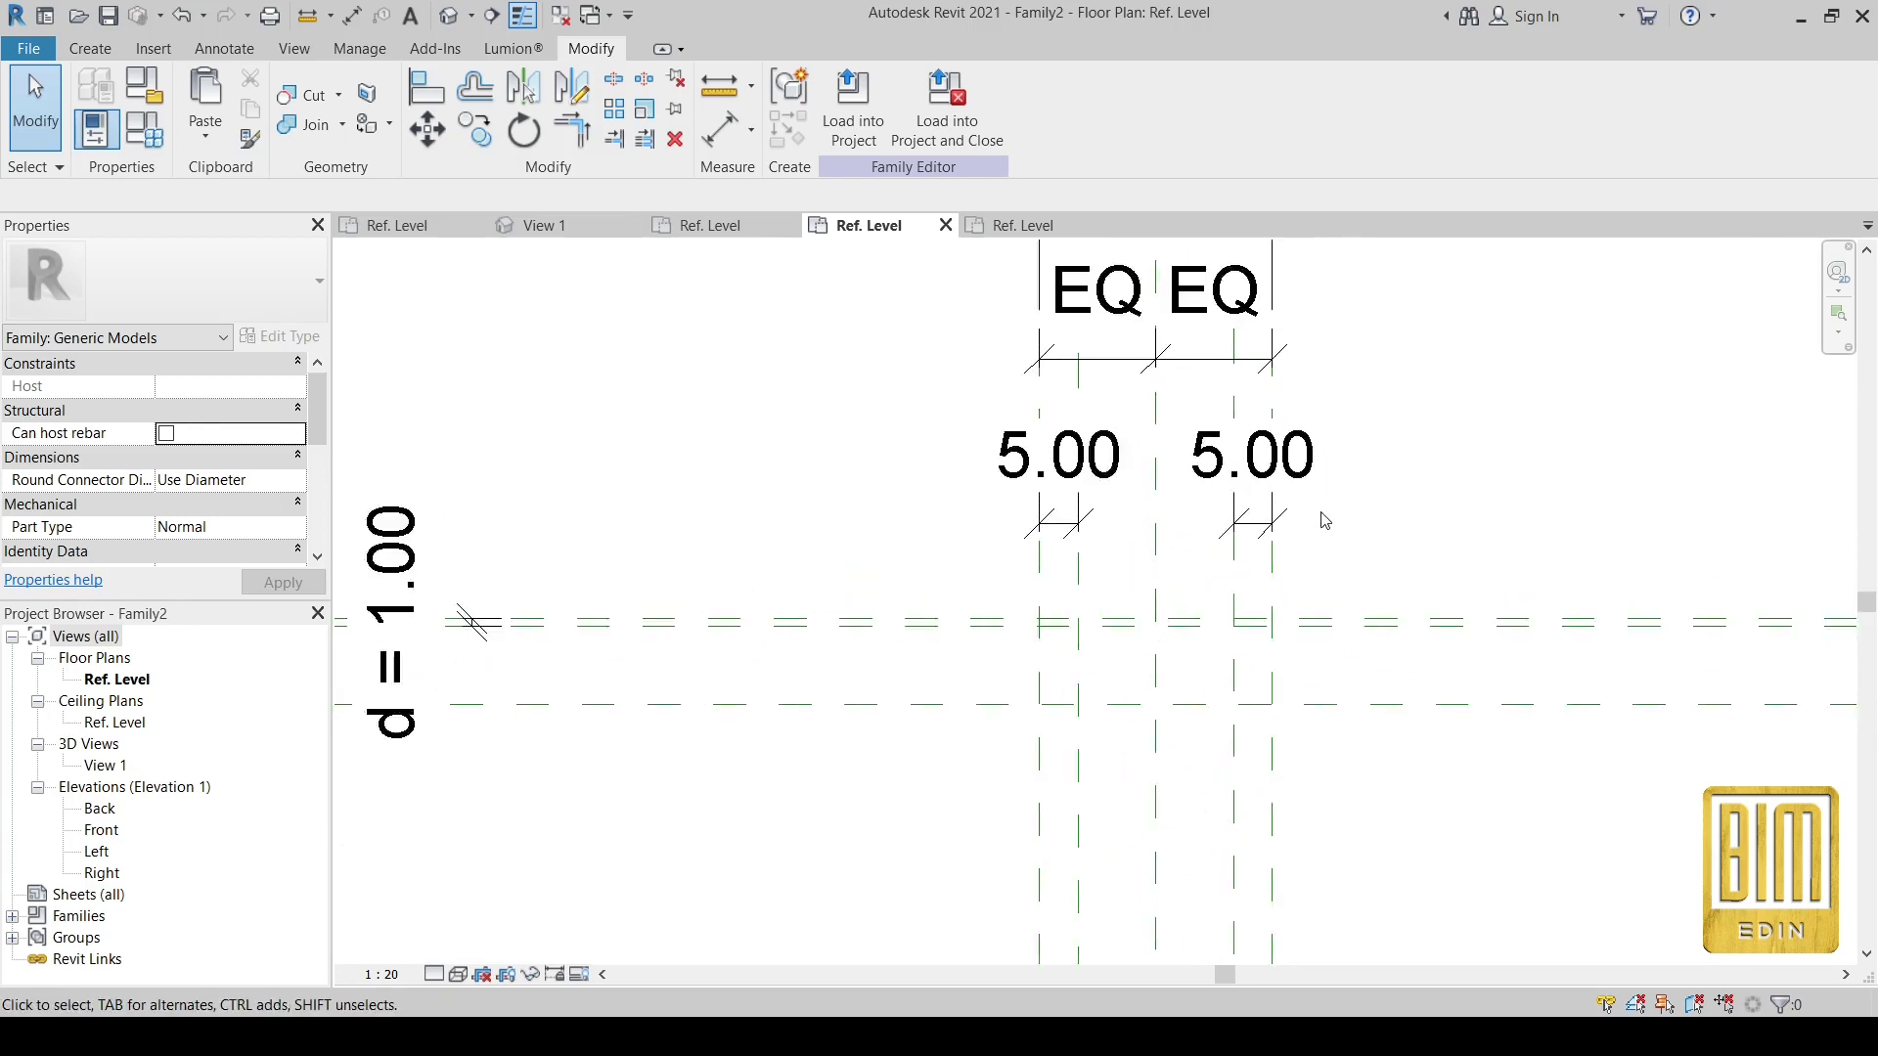
scroll(1321, 523, "up", 1)
left_click(381, 974)
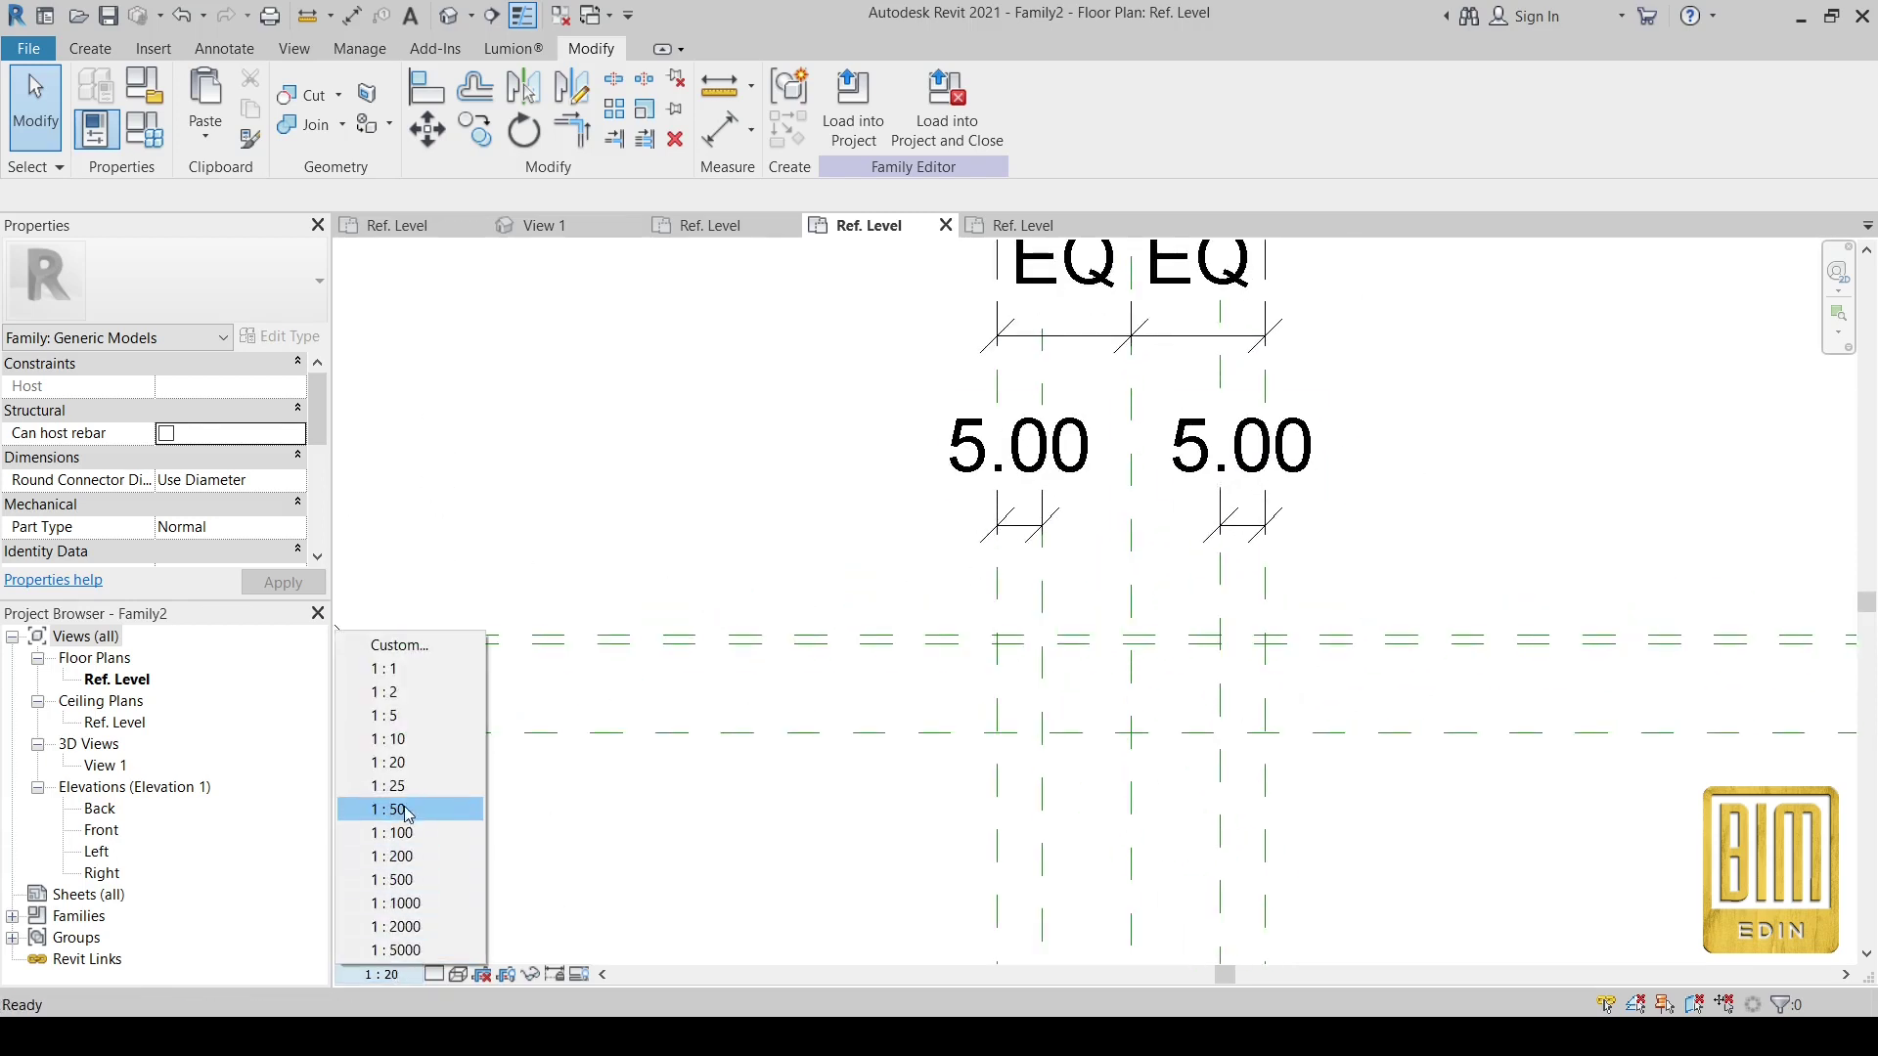
left_click(409, 740)
- Check the šaraf od ivice label in FASADNI FAZON, then select Family2's right 5.00 dimension
scroll(1135, 598, "down", 2)
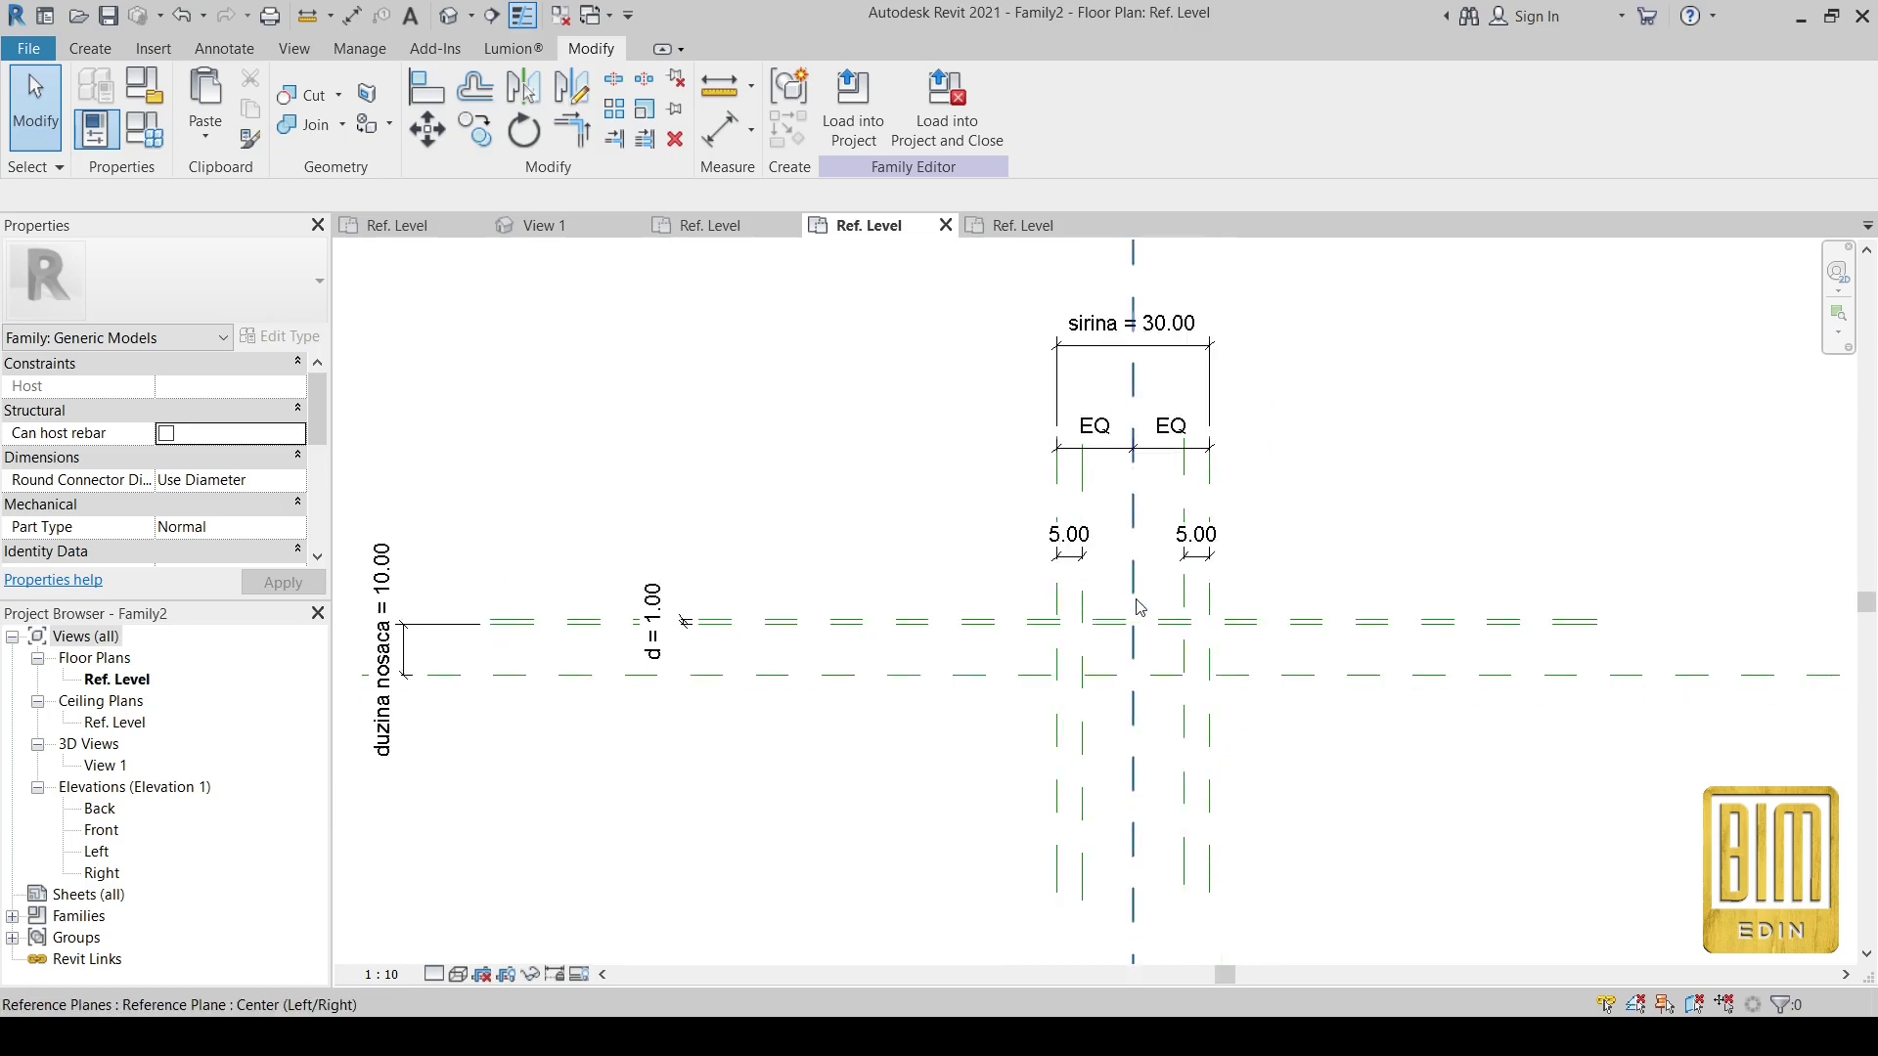
left_click(1013, 226)
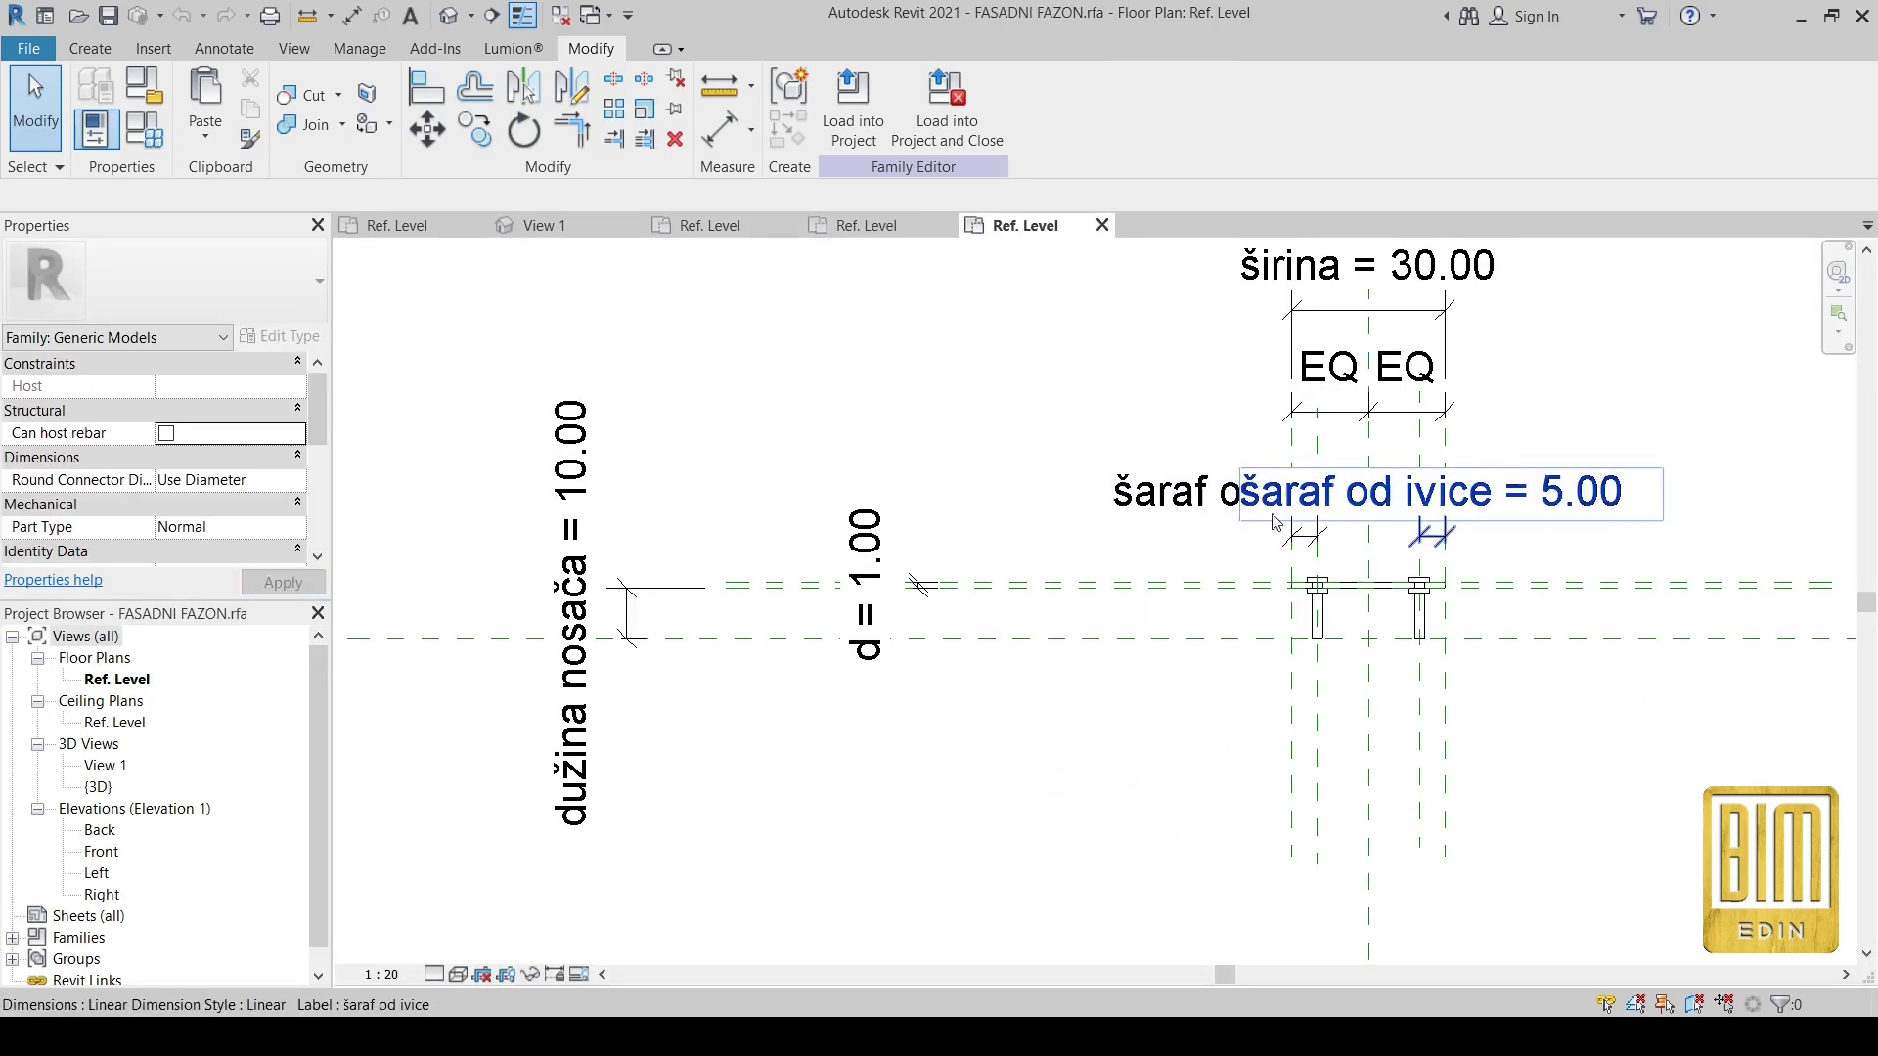
left_click_drag(1275, 521, 1125, 504)
key("ctrl+z")
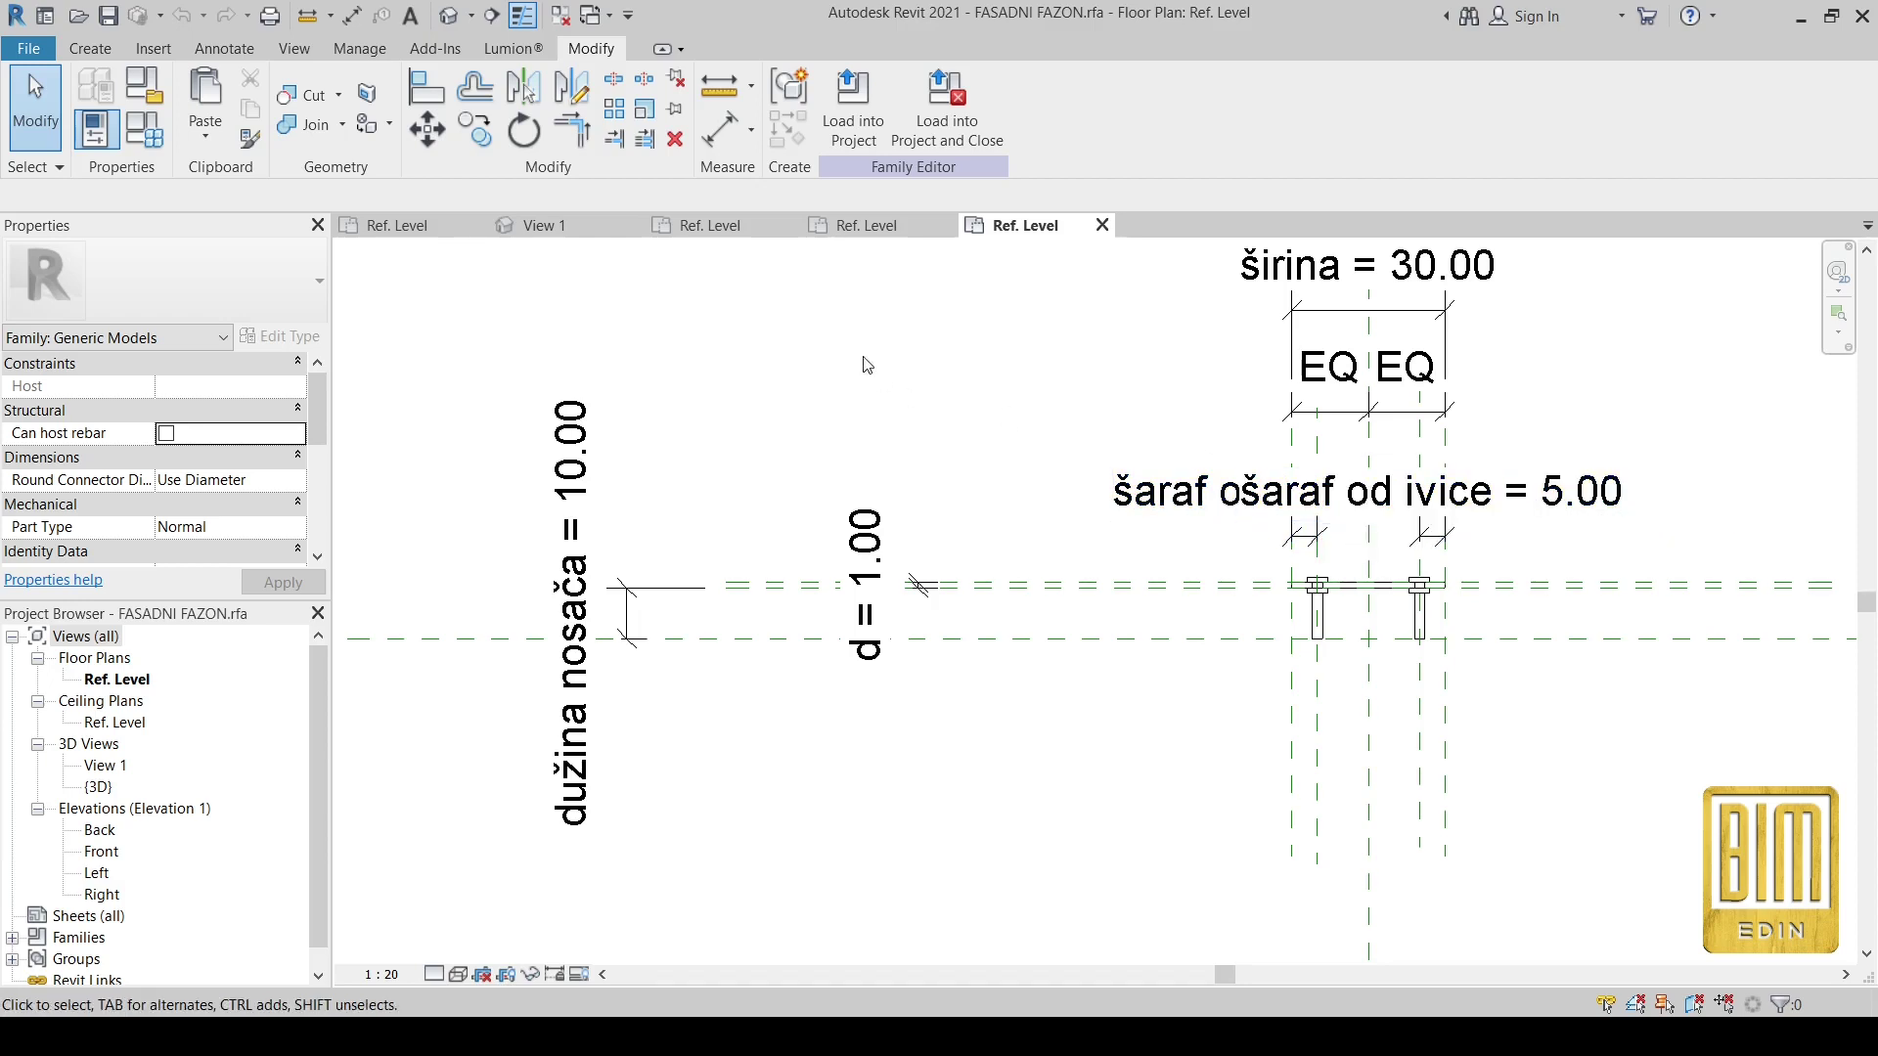
left_click(889, 221)
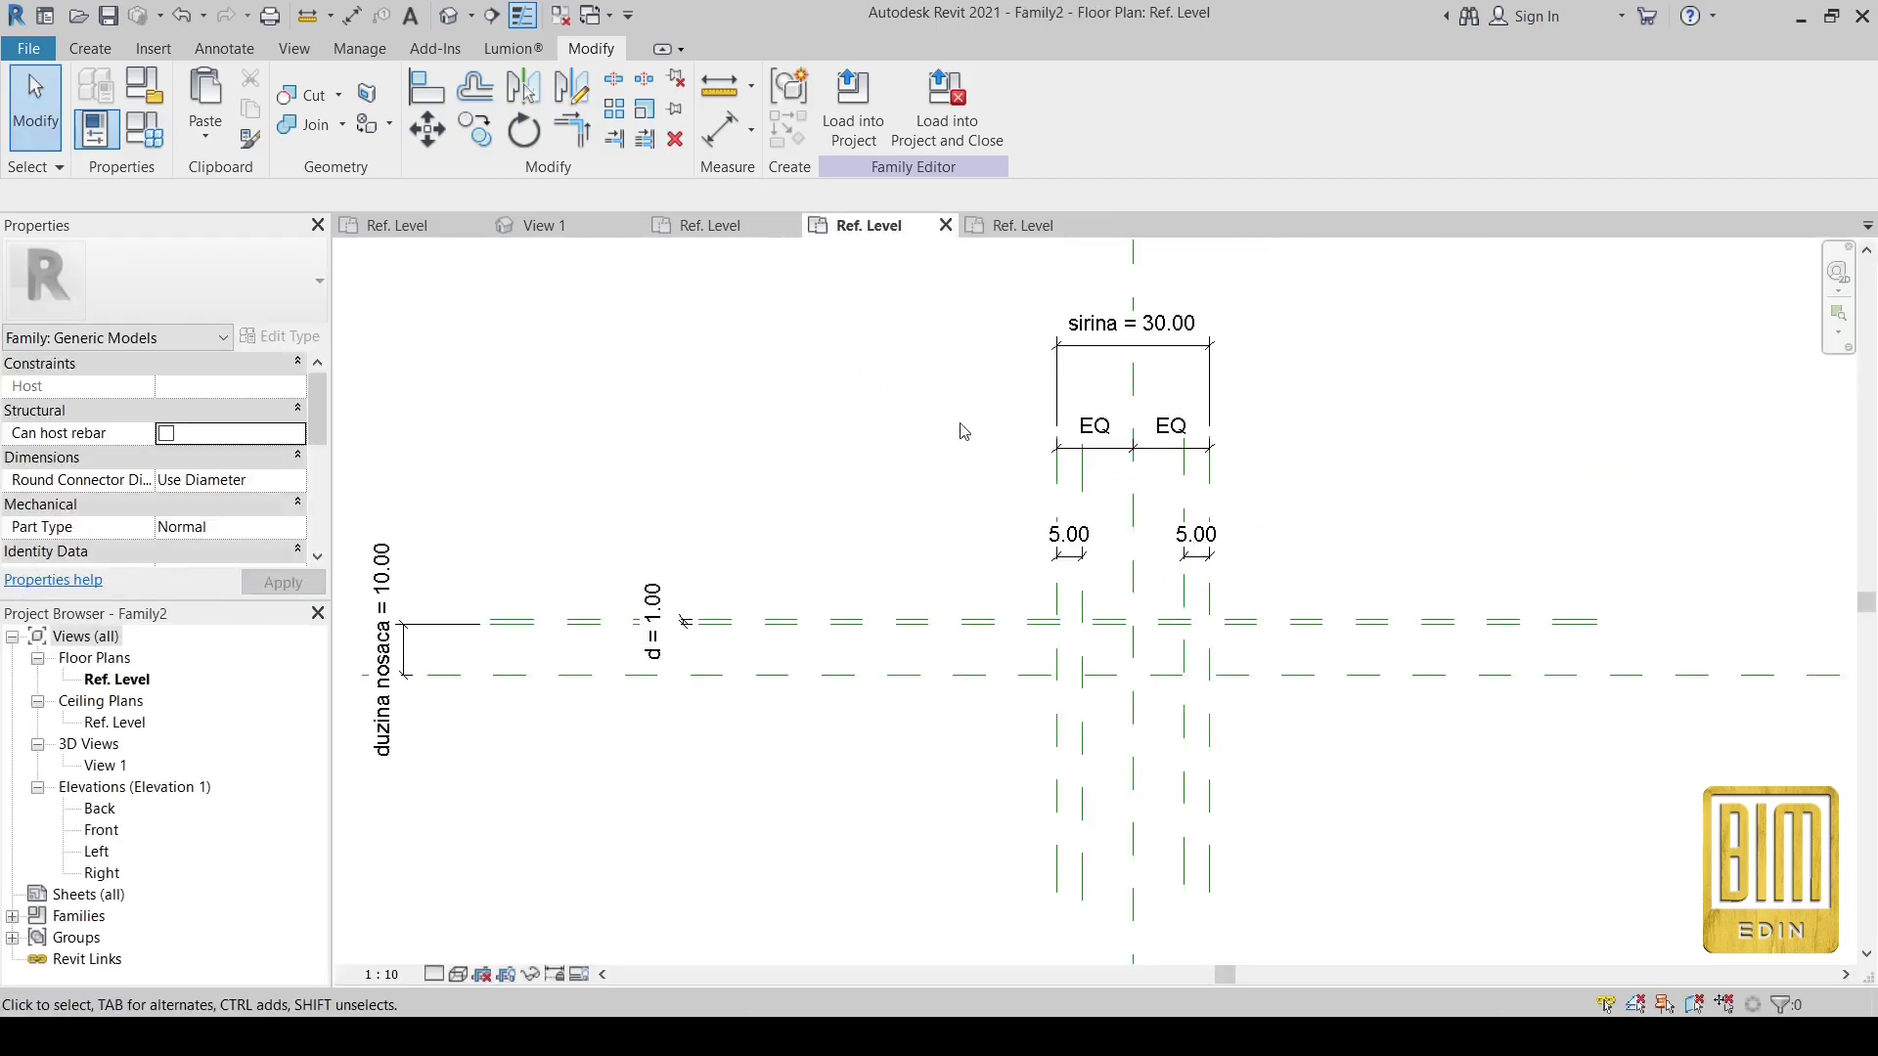
scroll(1180, 565, "up", 2)
left_click(1203, 556)
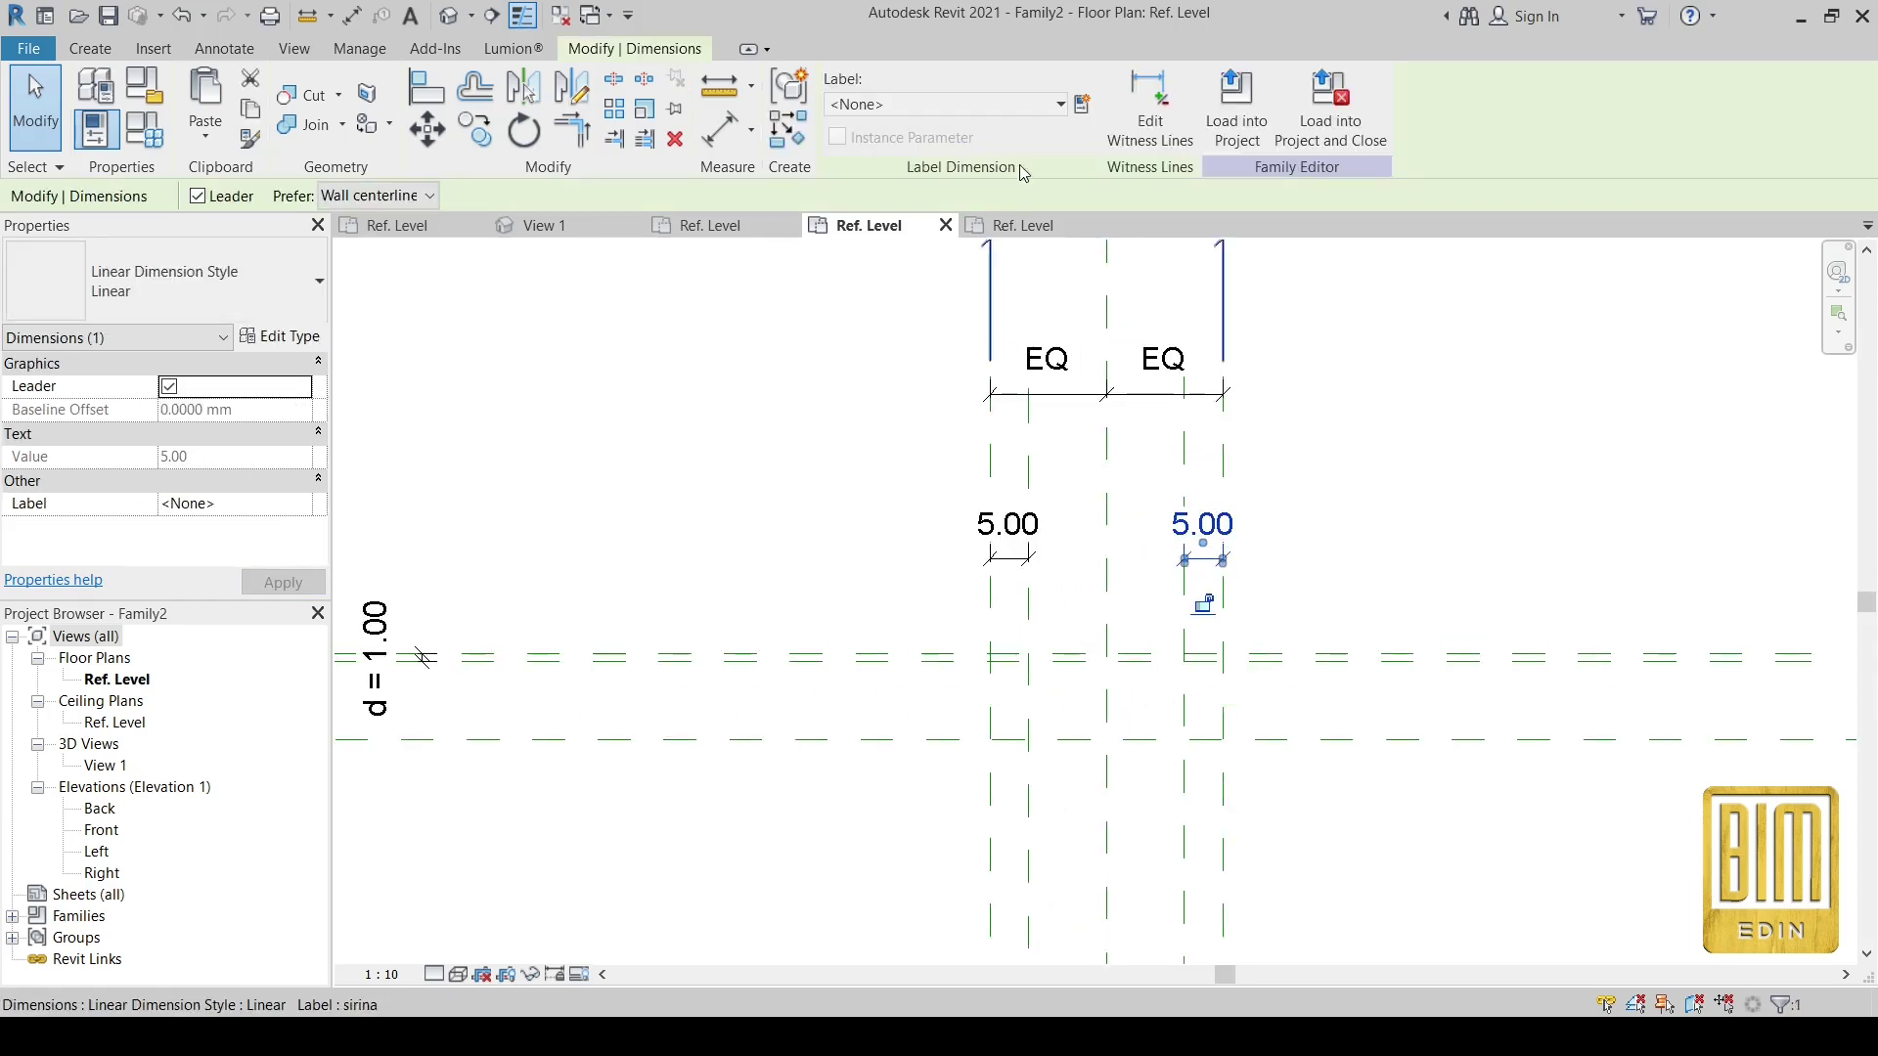
- Label both 5.00 edge dimensions with a new nosac od ivice parameter
left_click(1083, 106)
type("nosac od ivice")
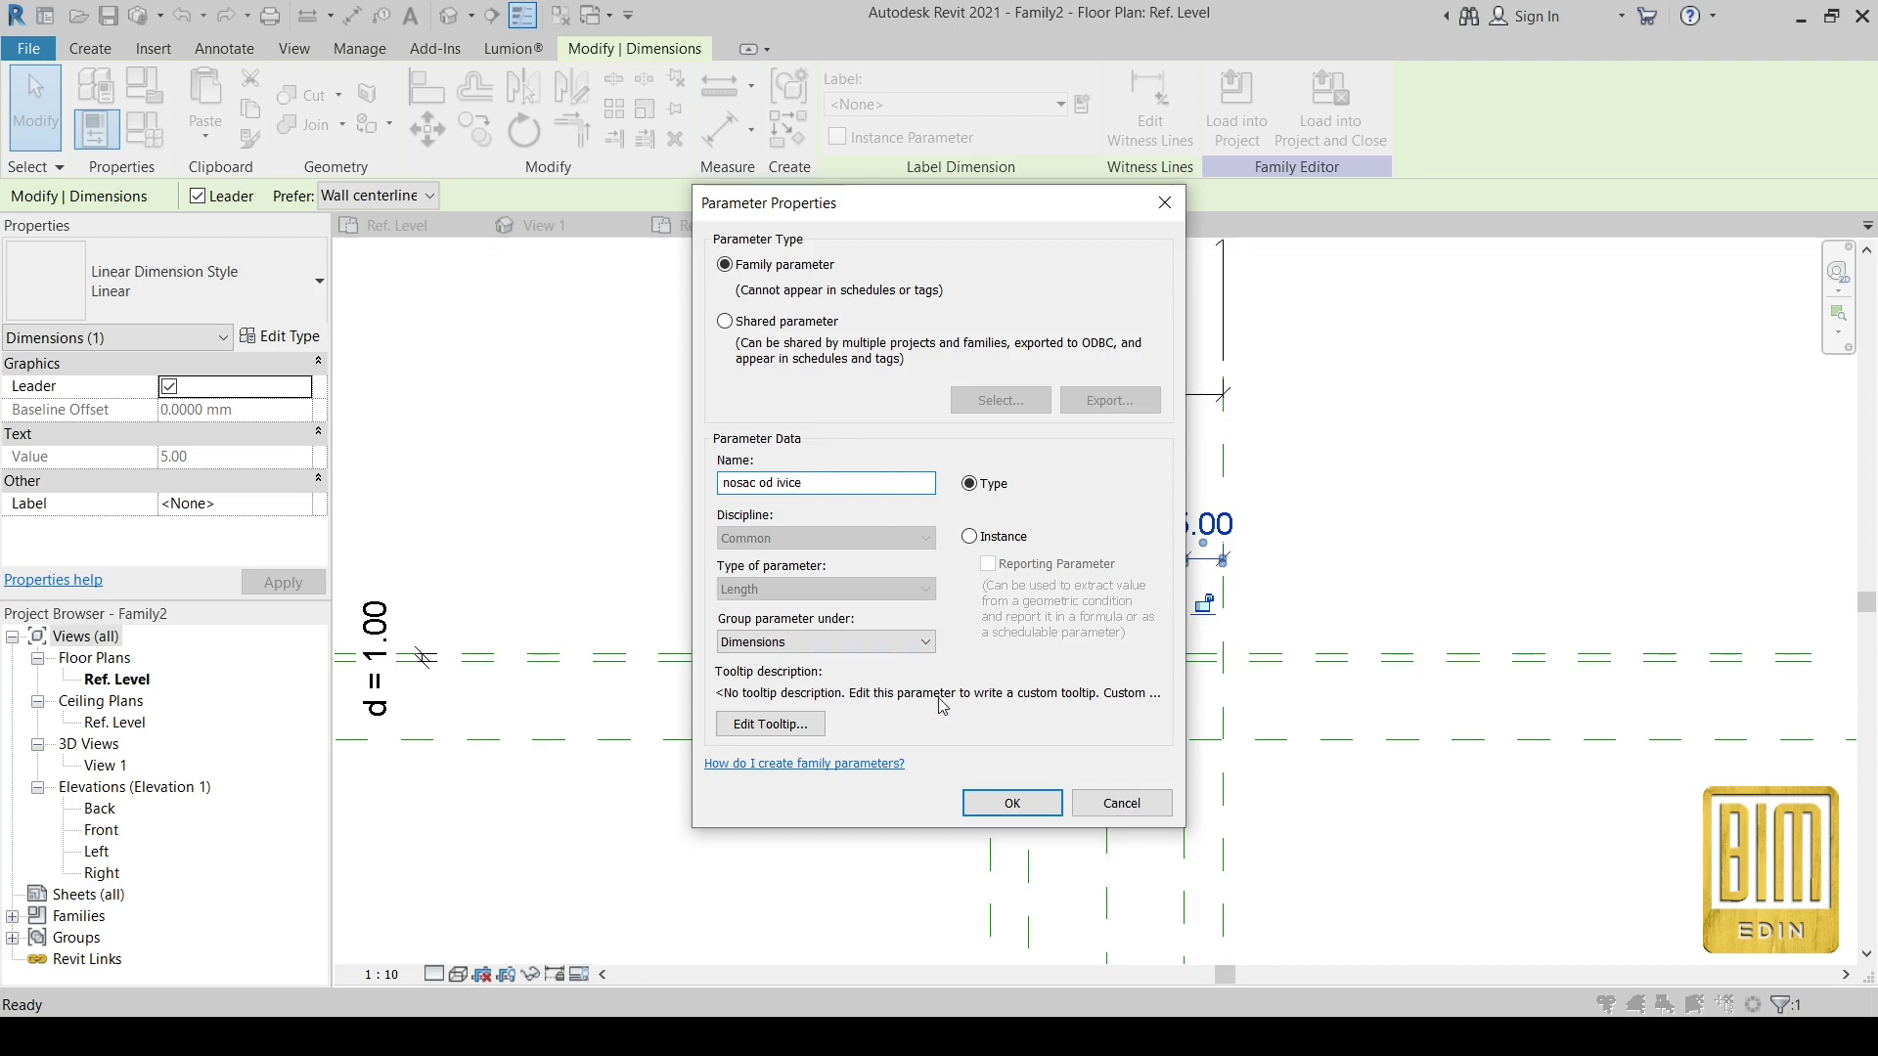
left_click(1011, 804)
left_click(939, 570)
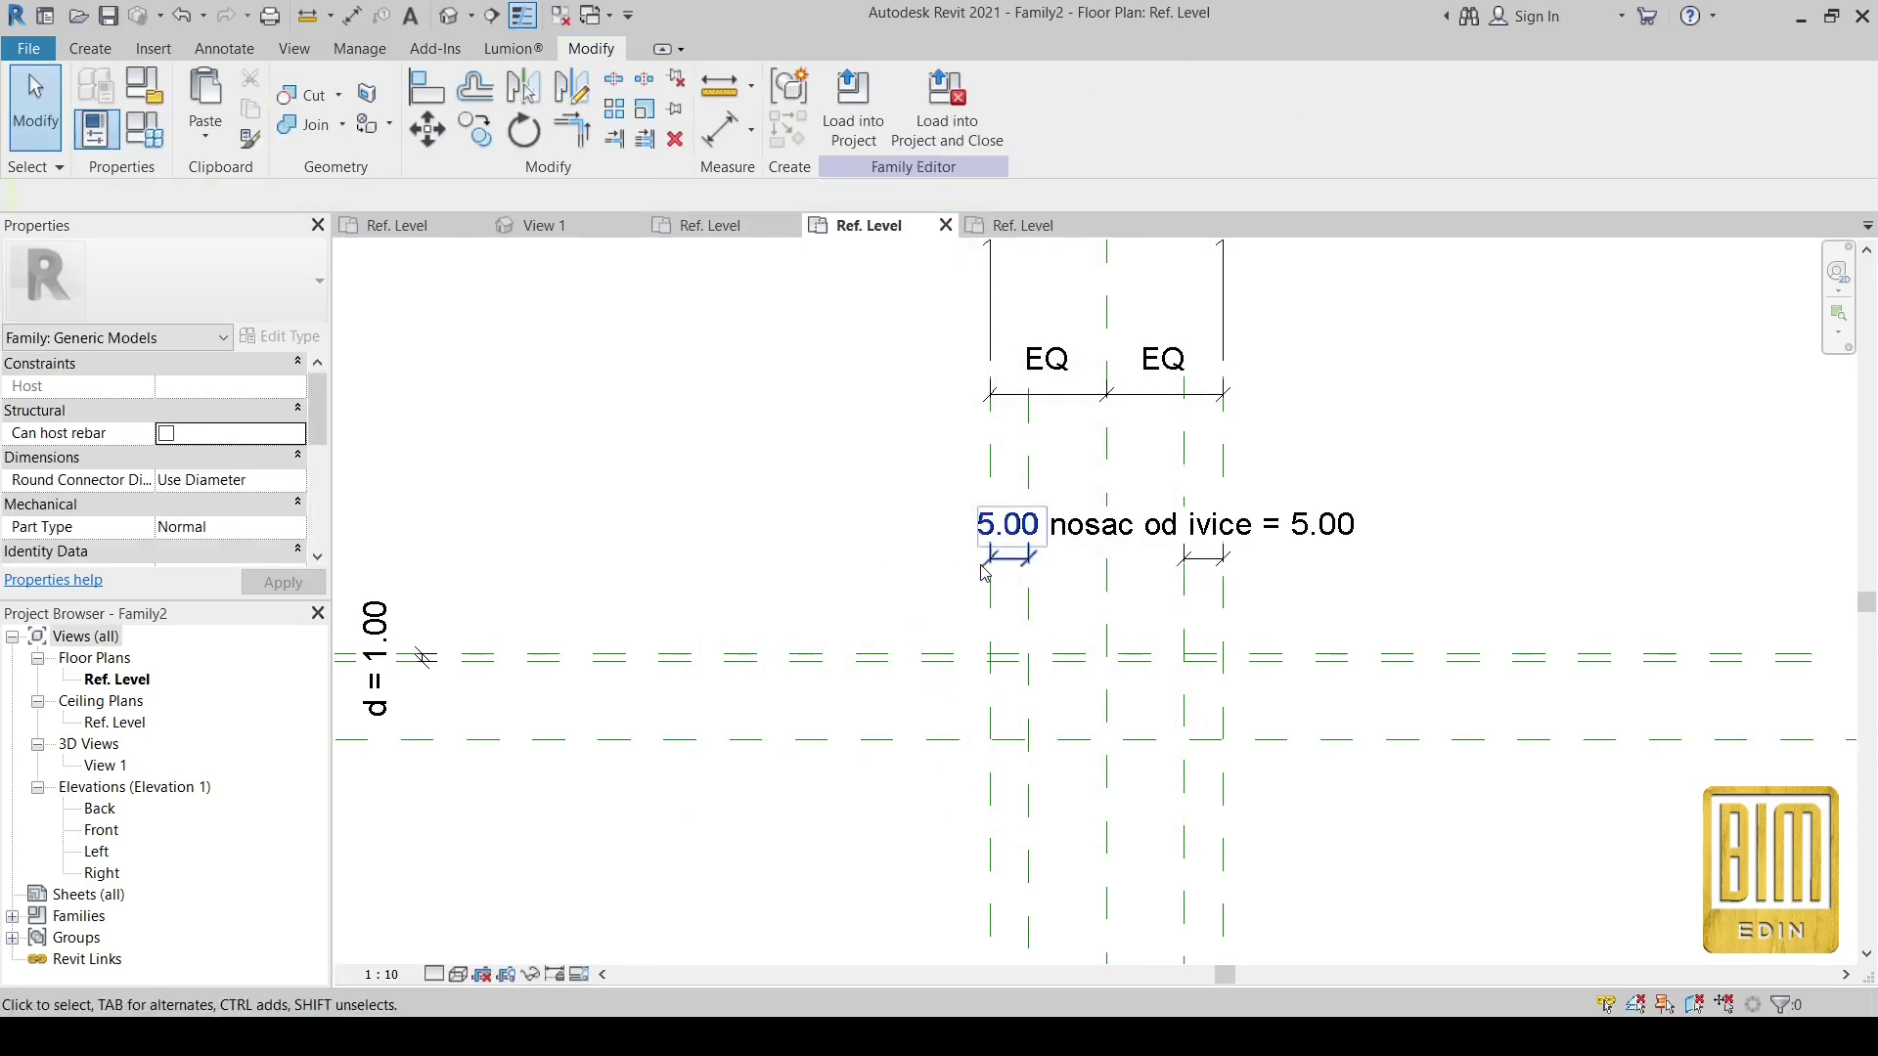
left_click(993, 569)
left_click(944, 104)
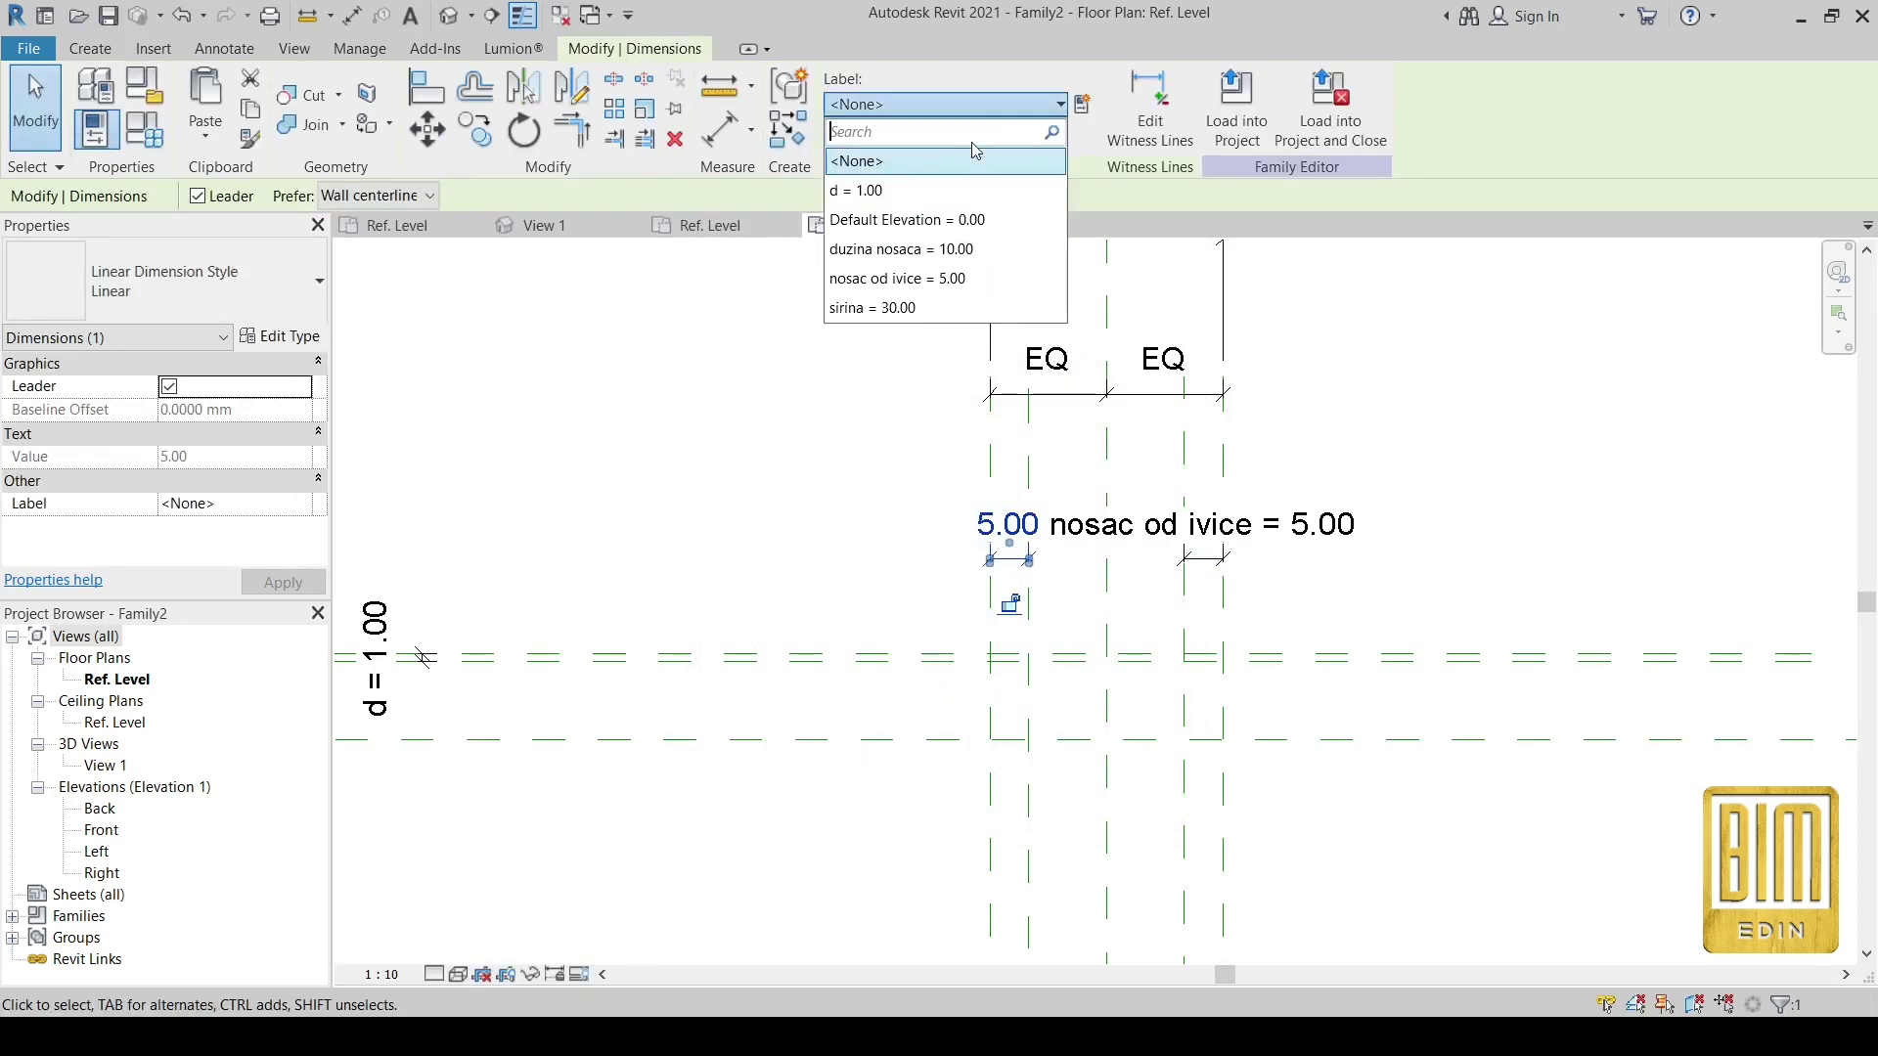
left_click(939, 278)
left_click(795, 428)
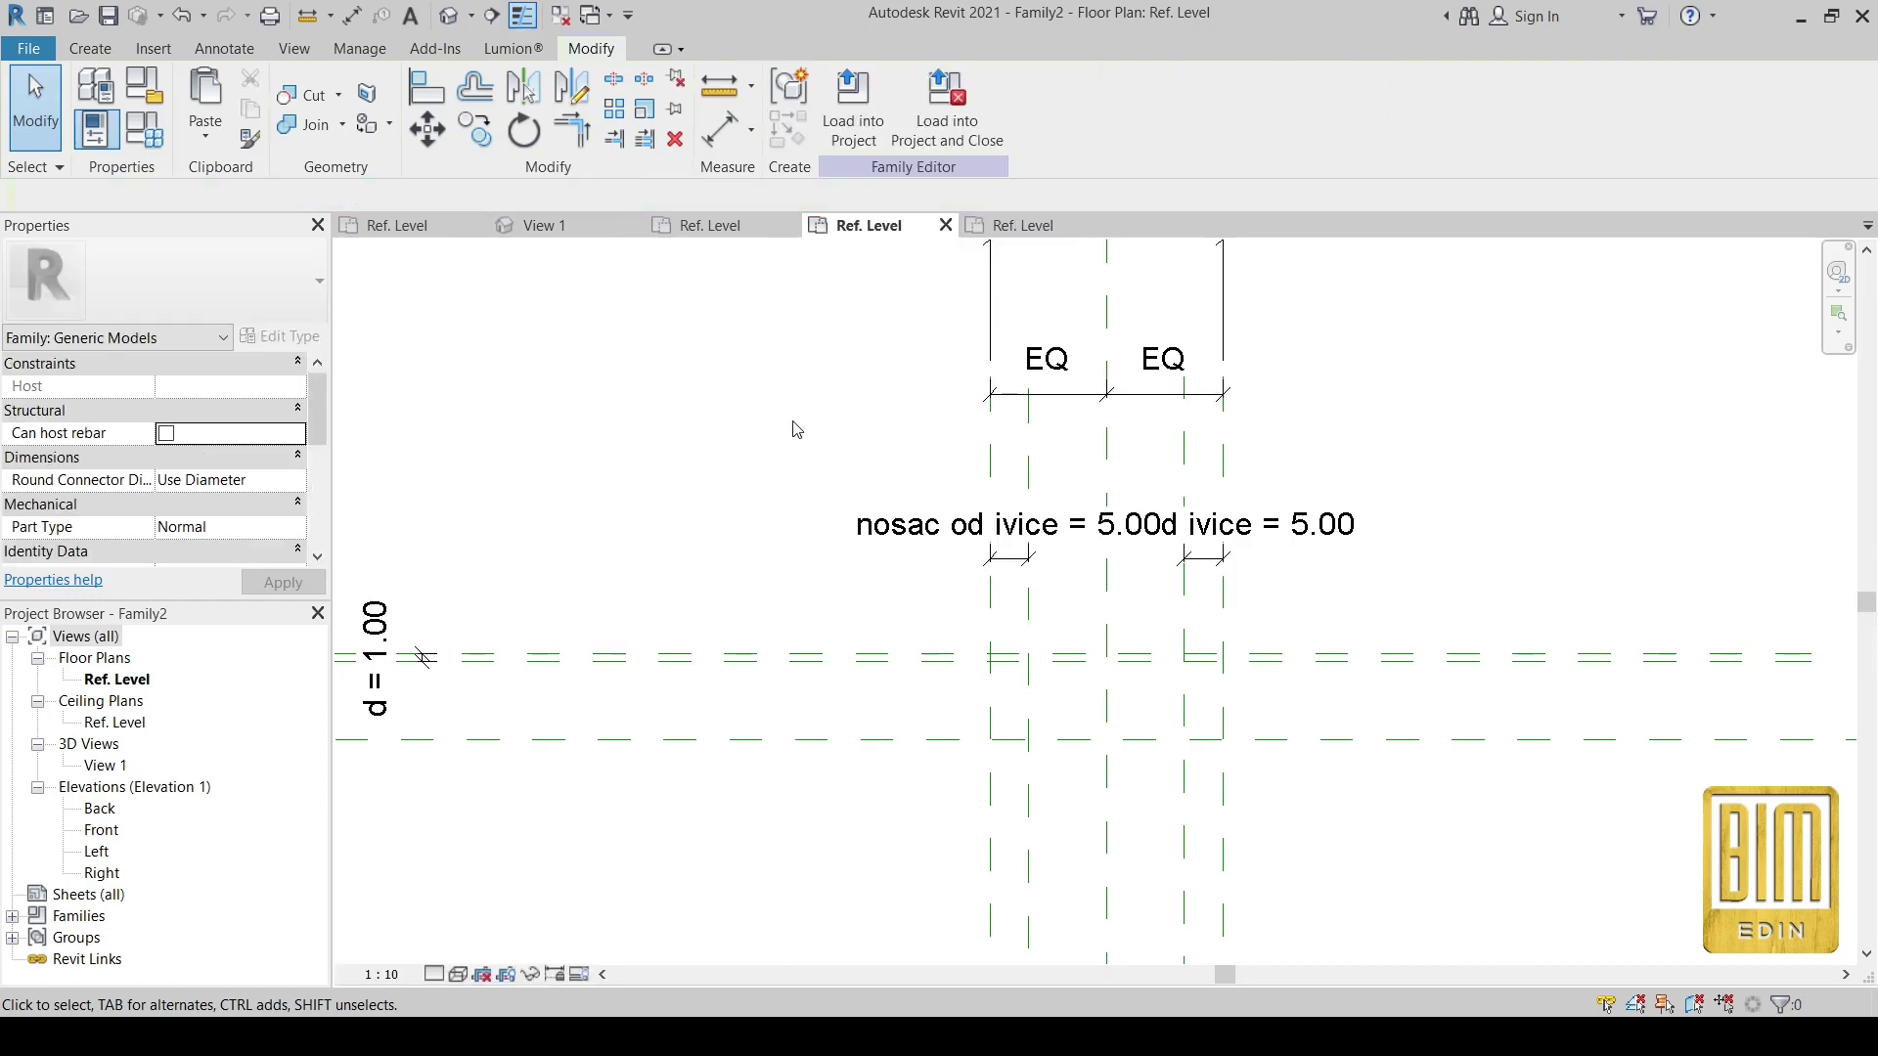
- Show FASADNI FAZON's Ref. Level plan, centred on its labelled dimensions
scroll(925, 462, "down", 2)
scroll(927, 494, "down", 2)
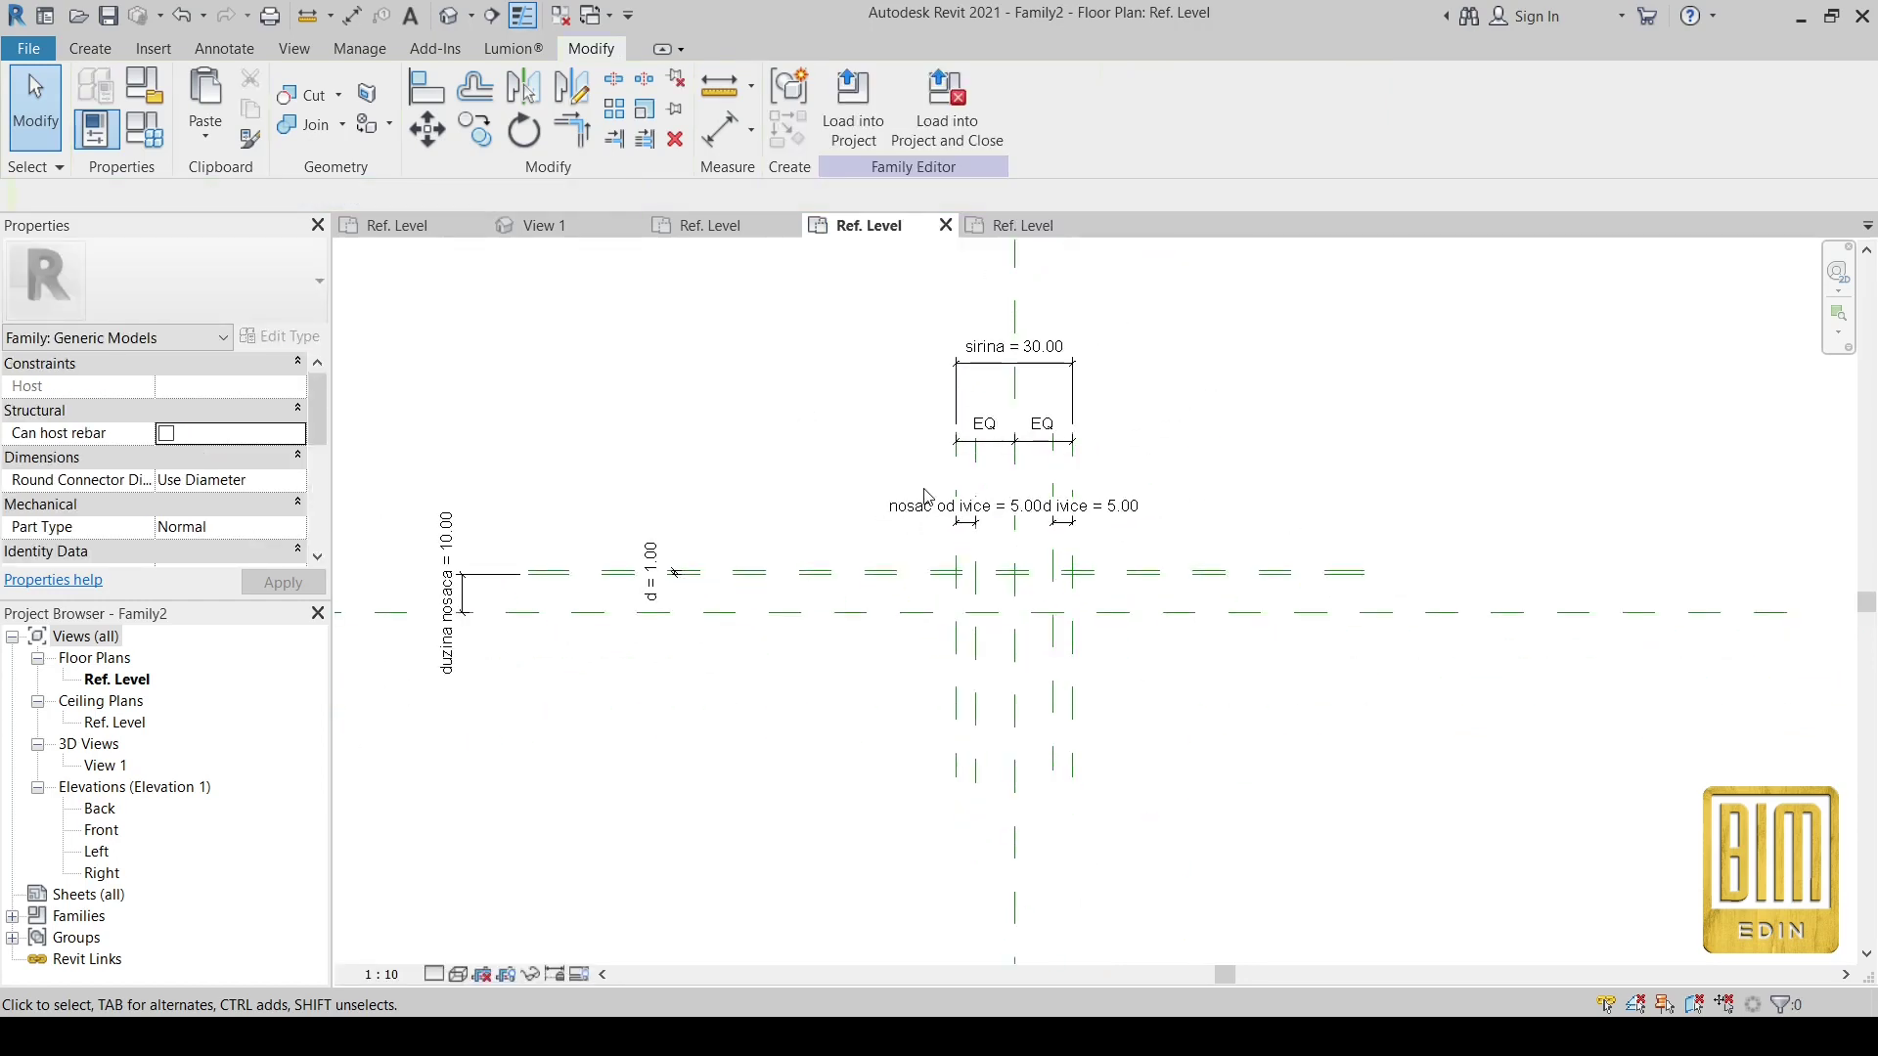
left_click(1013, 226)
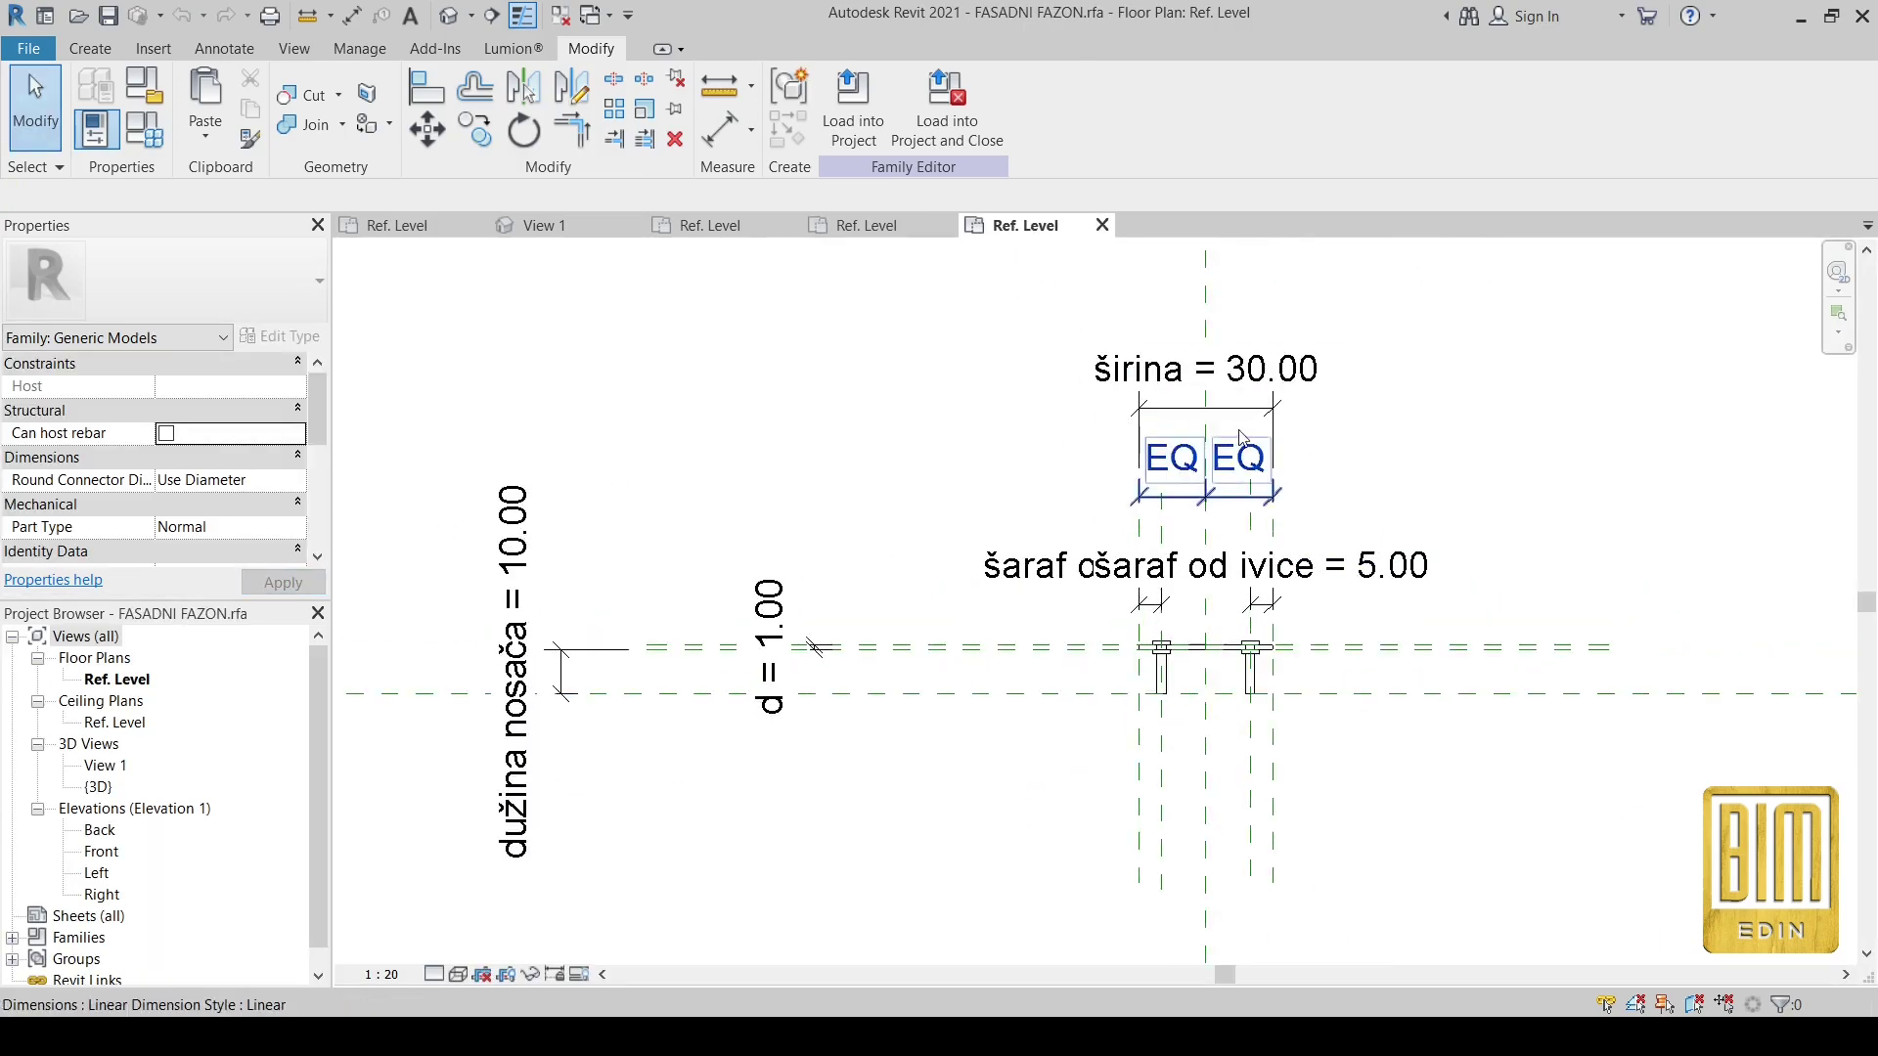
middle_click_drag(1110, 466, 1038, 462)
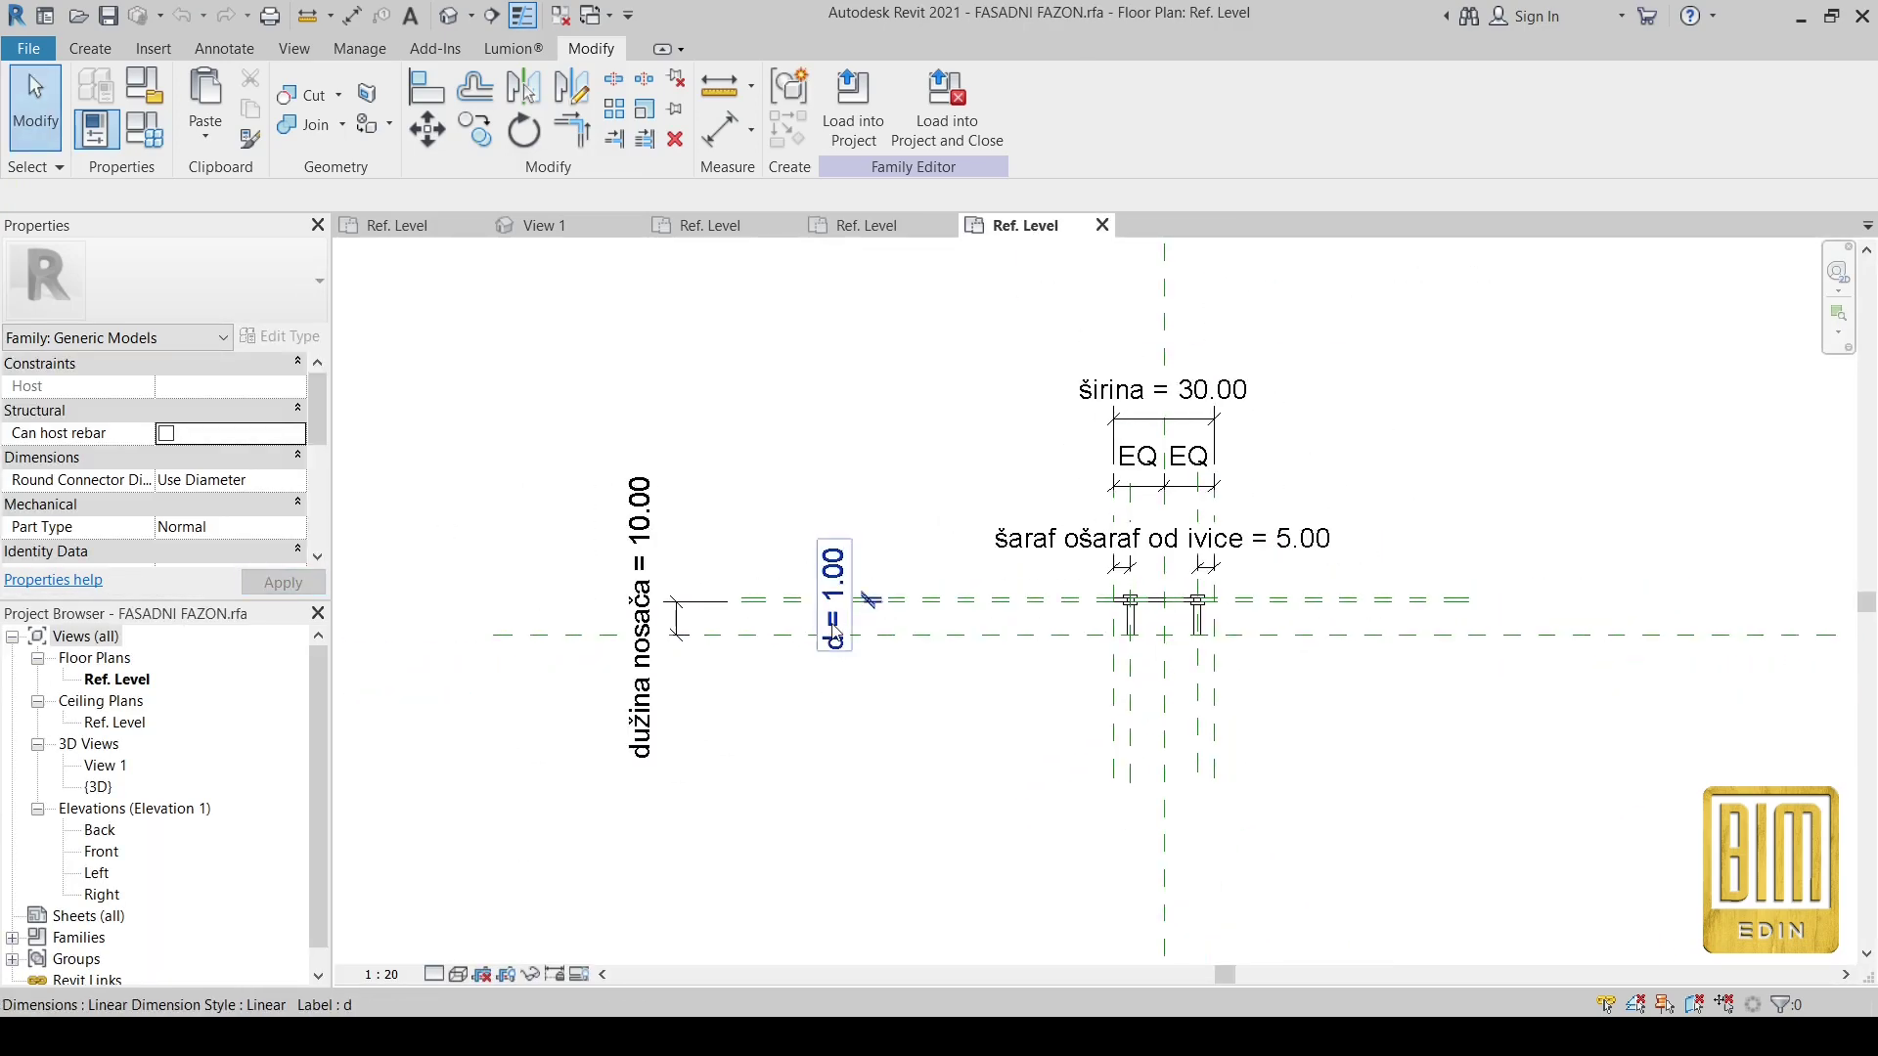
- Dimension FASADNI FAZON's front elevation with a 30.00/6.00 chain between reference planes
double_click(100, 852)
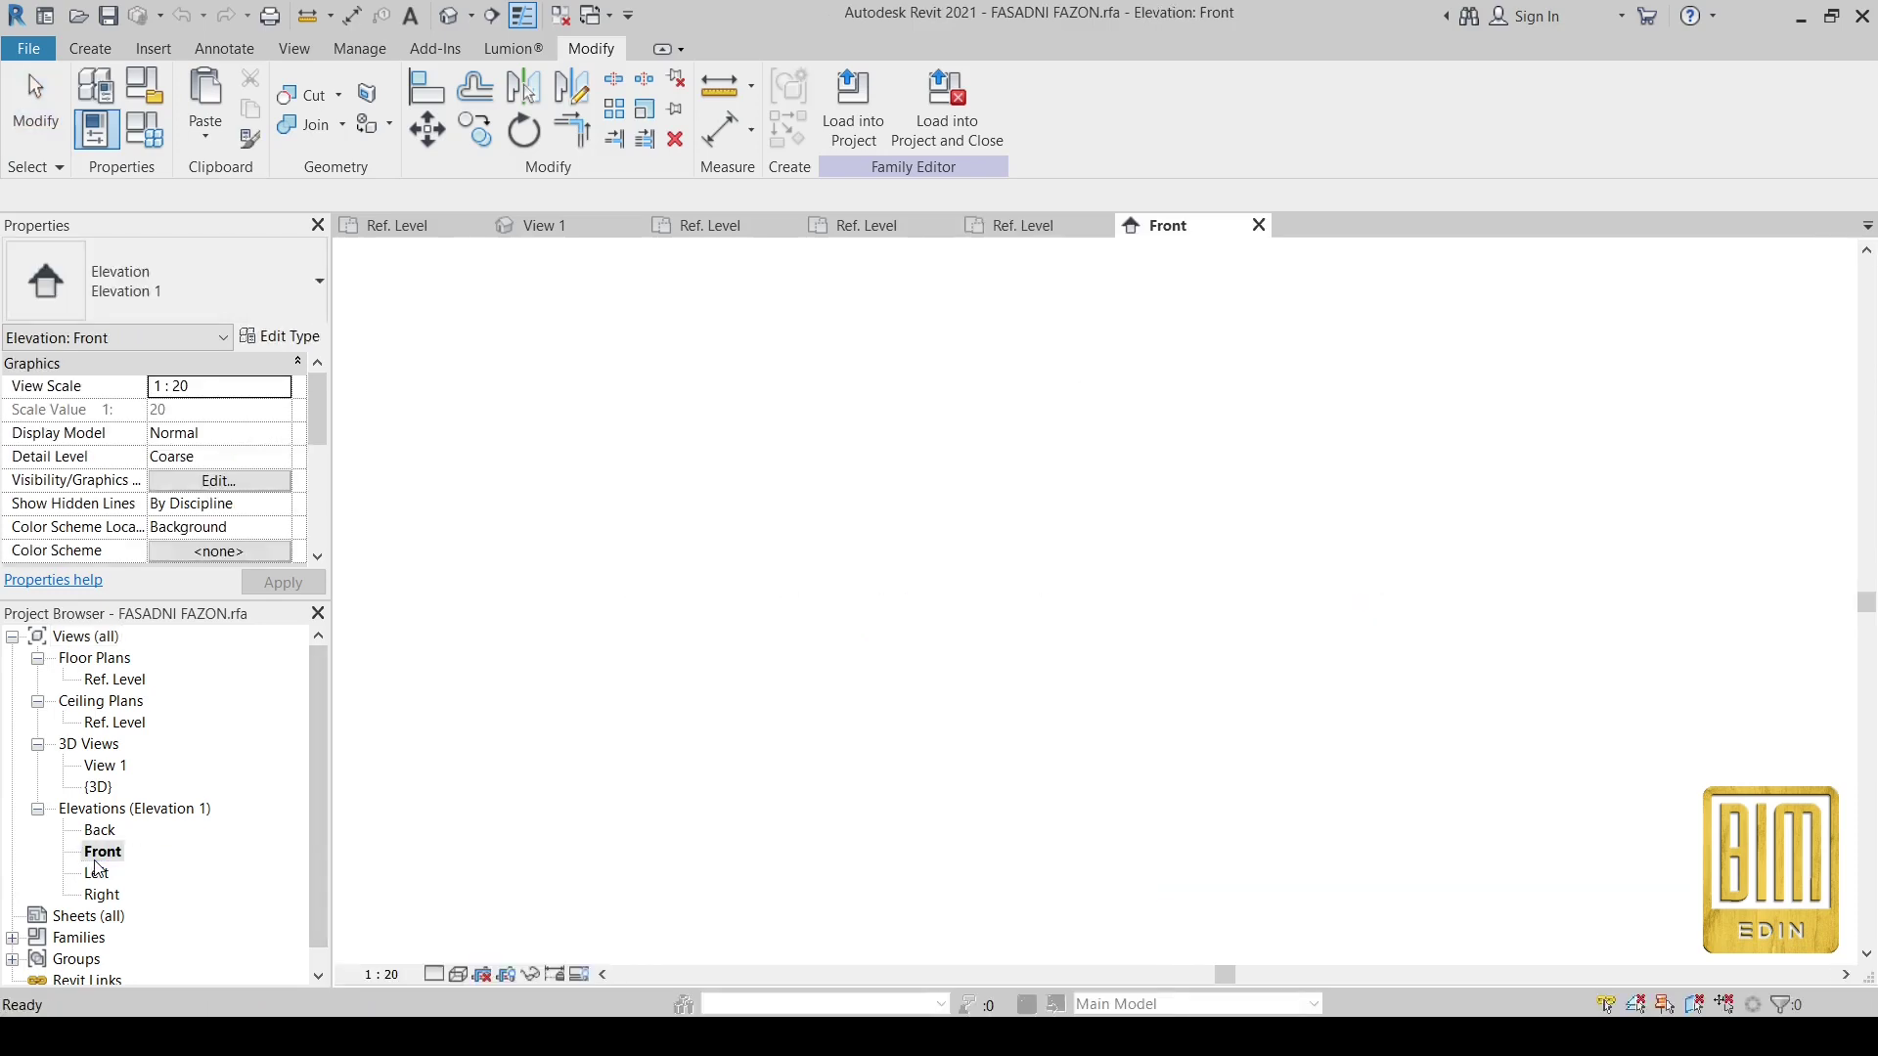
scroll(1093, 864, "up", 2)
scroll(1077, 880, "up", 3)
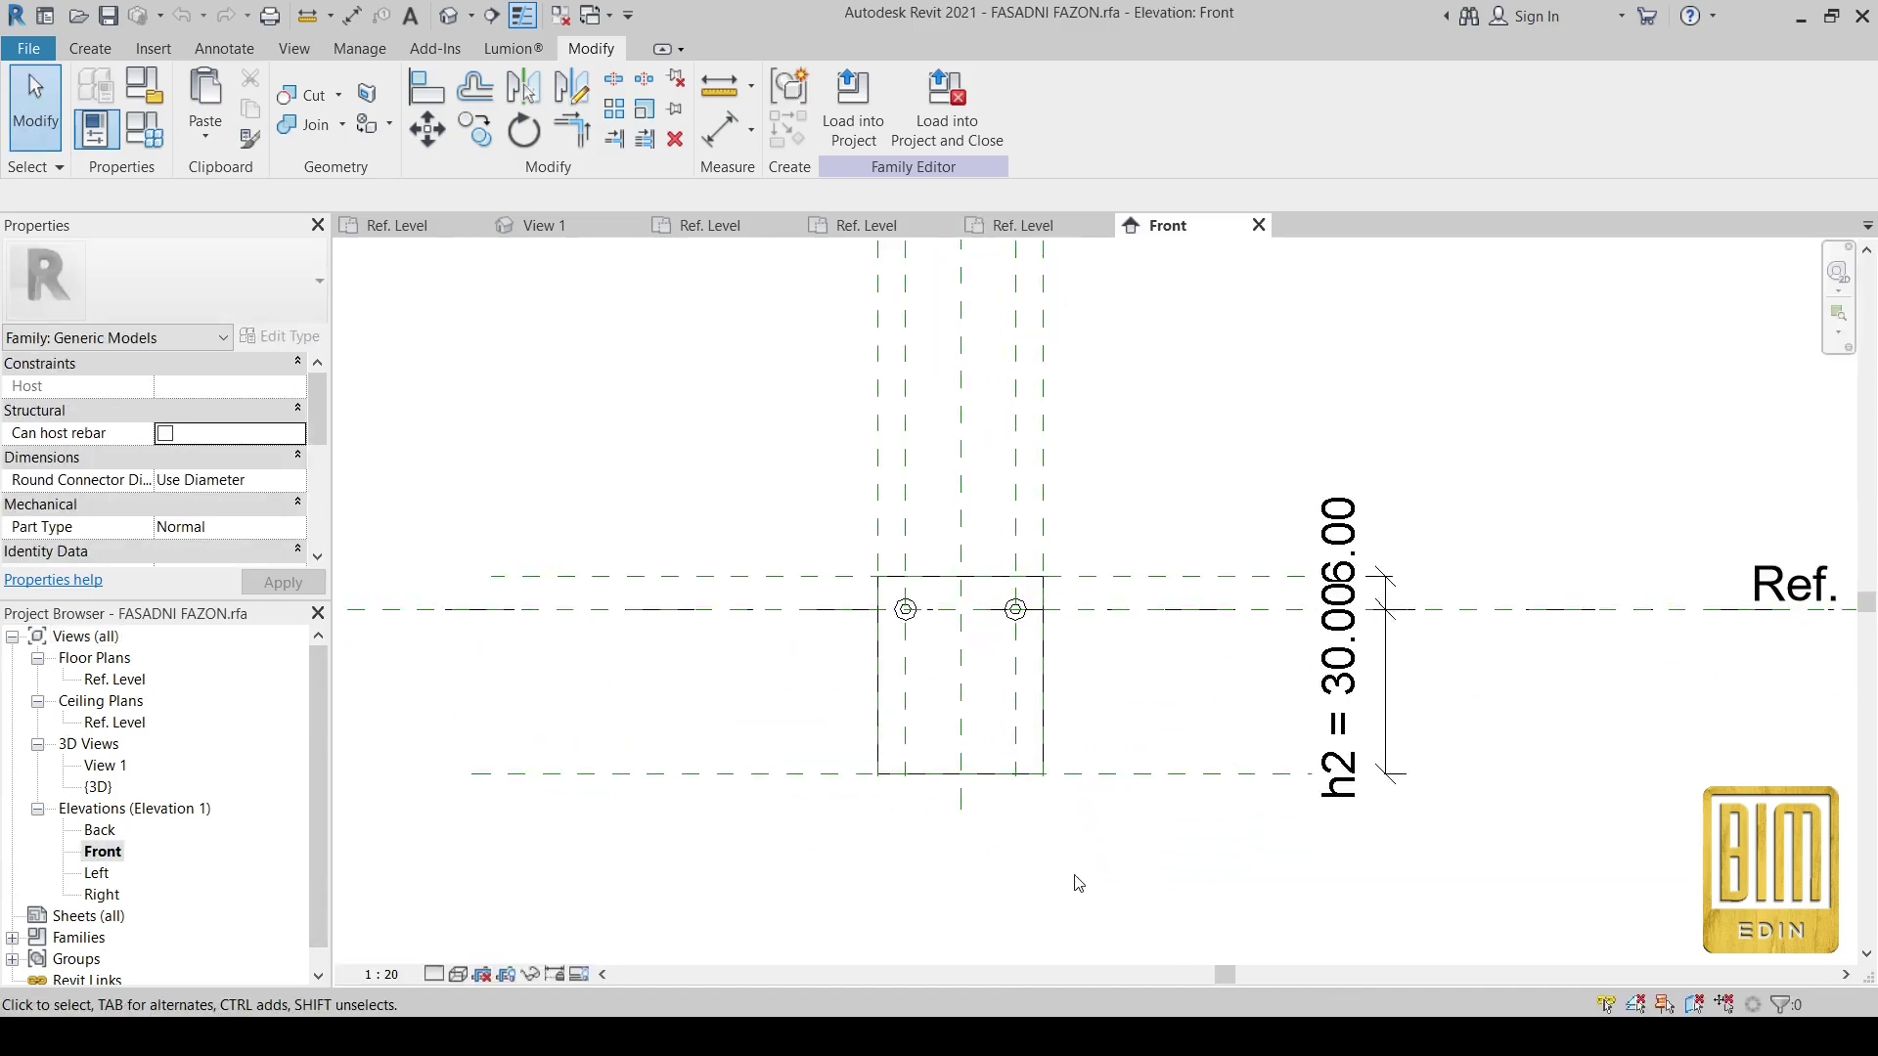
scroll(960, 669, "down", 1)
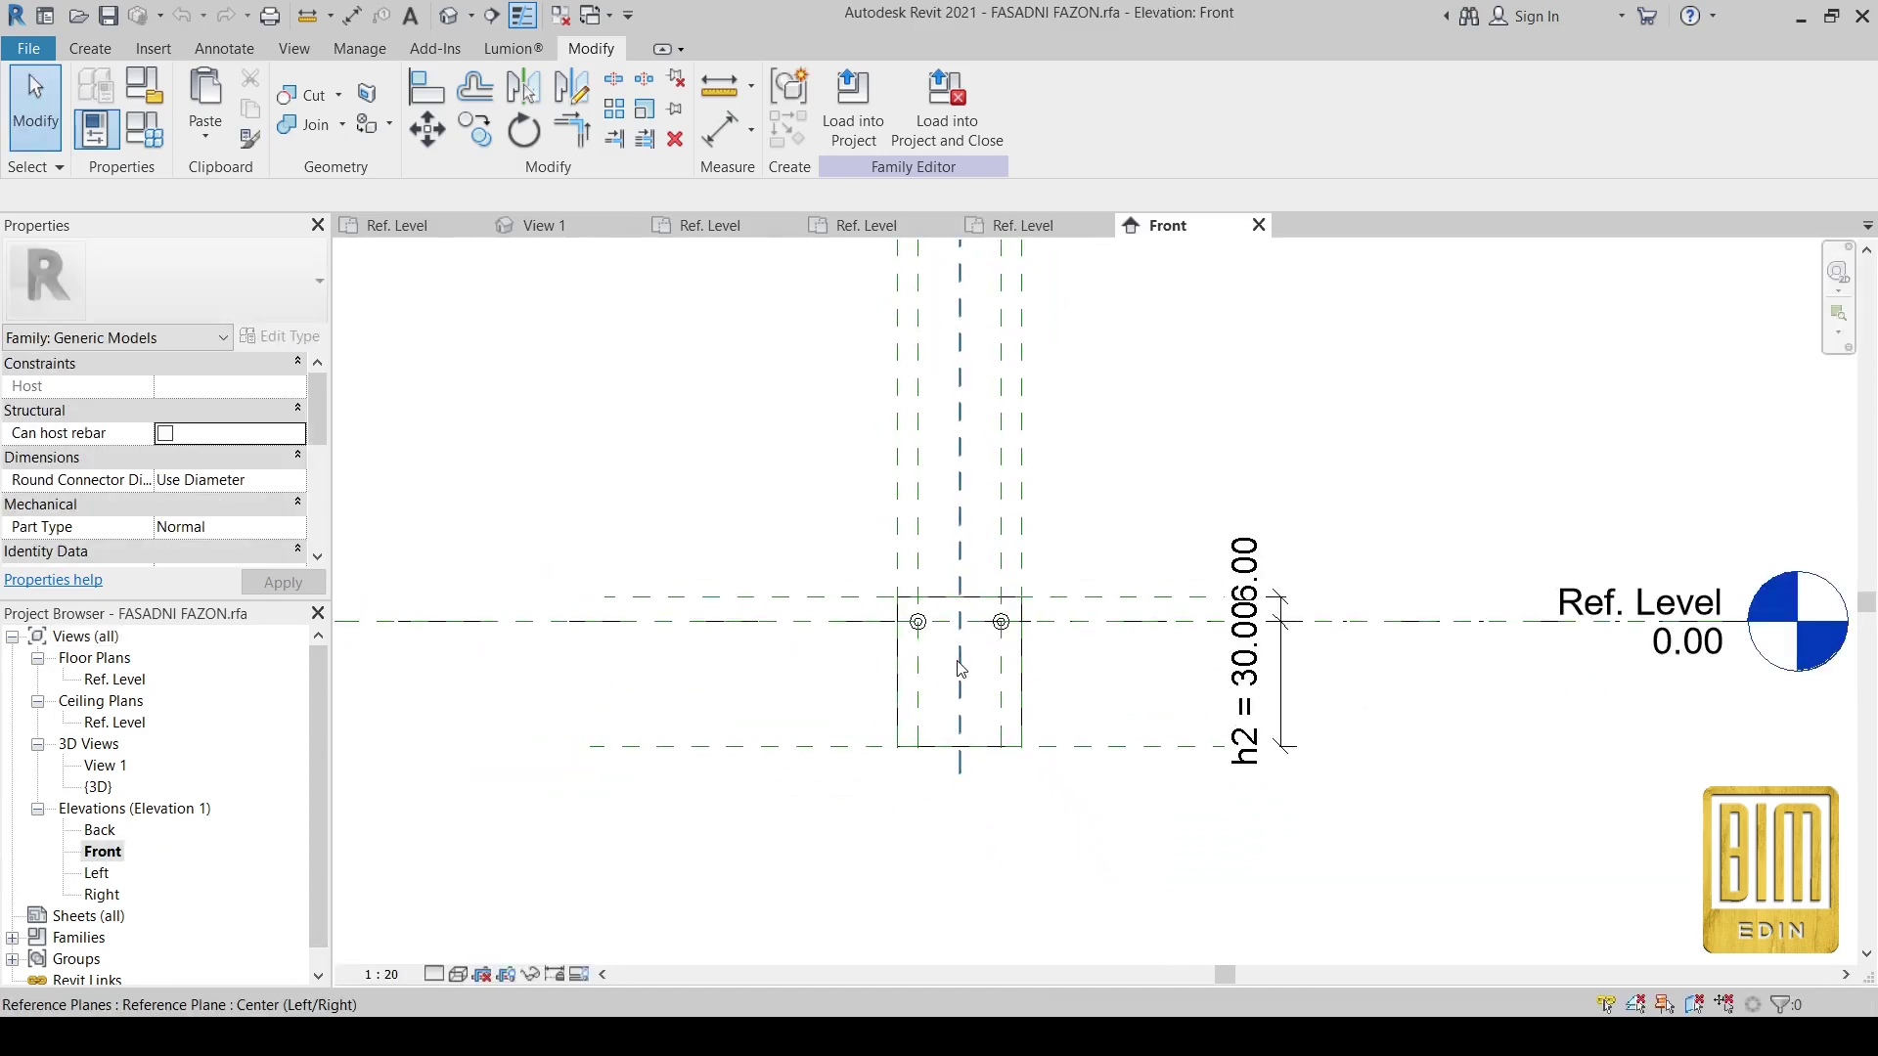
left_click(736, 137)
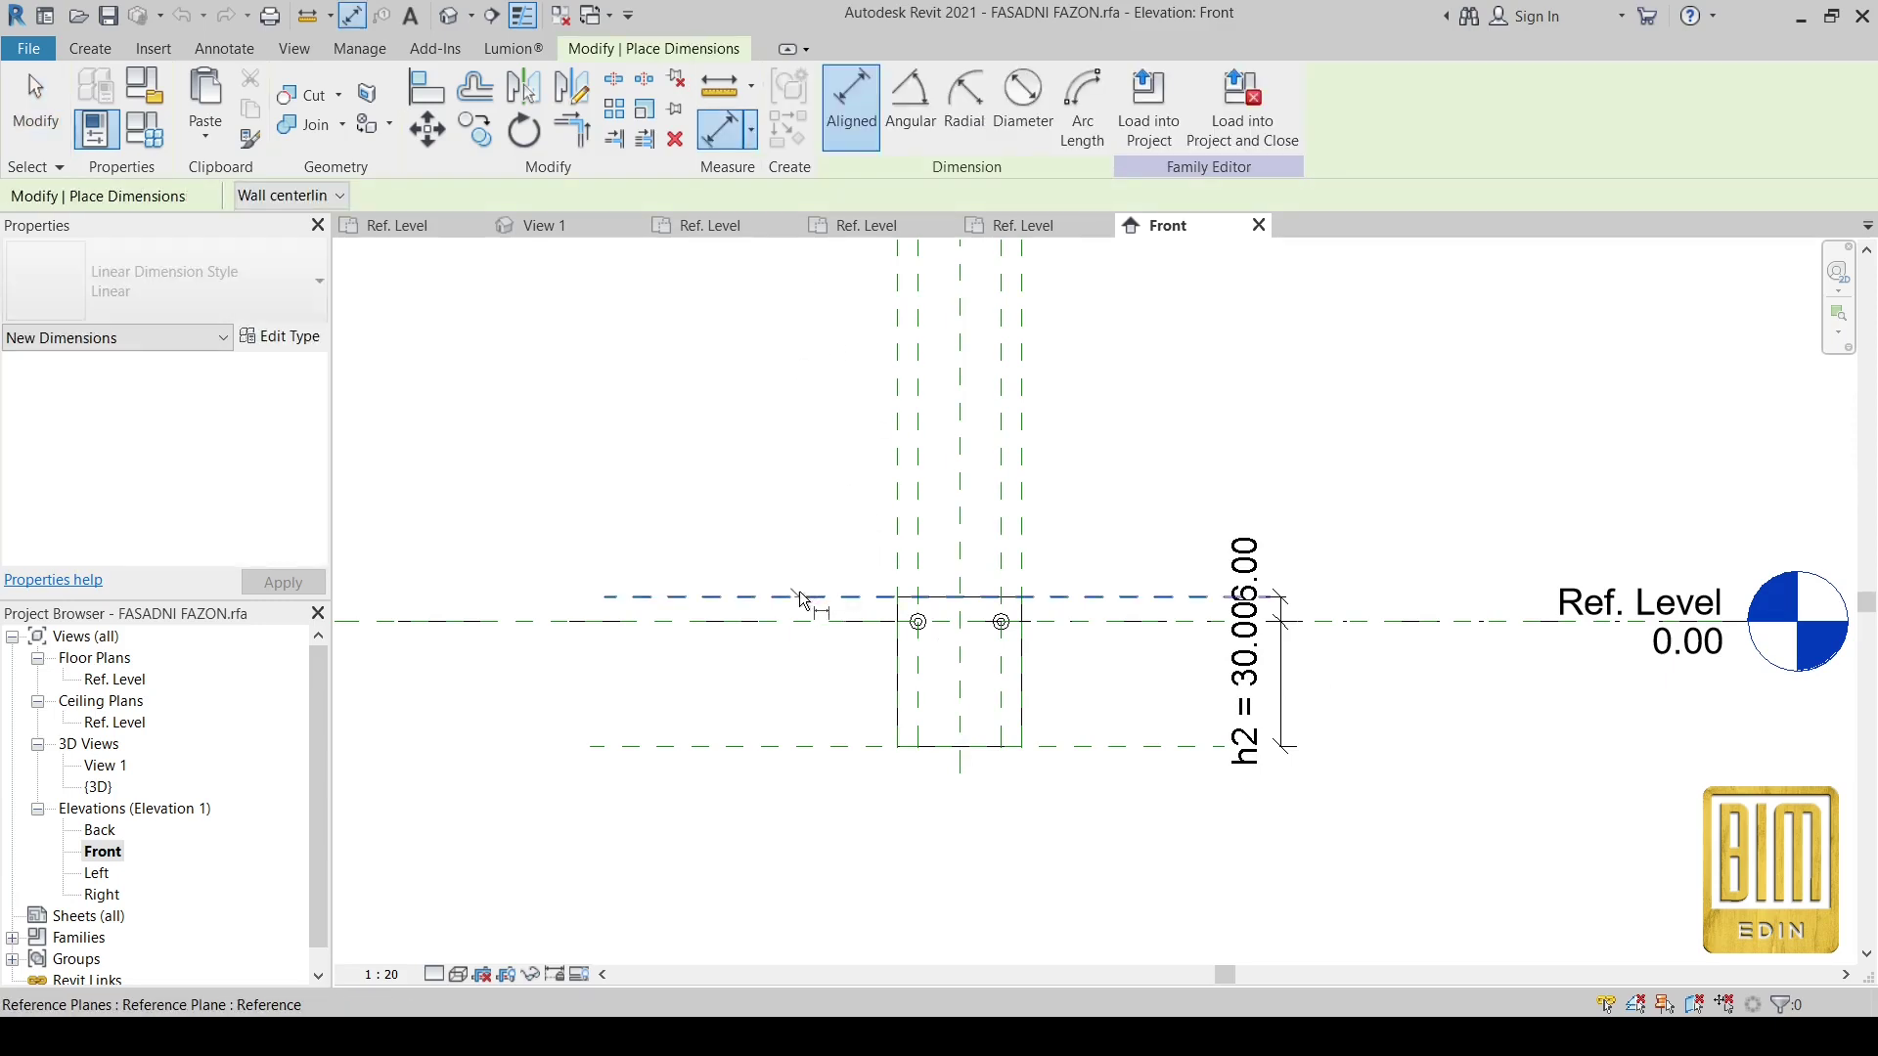
left_click(802, 596)
left_click(812, 747)
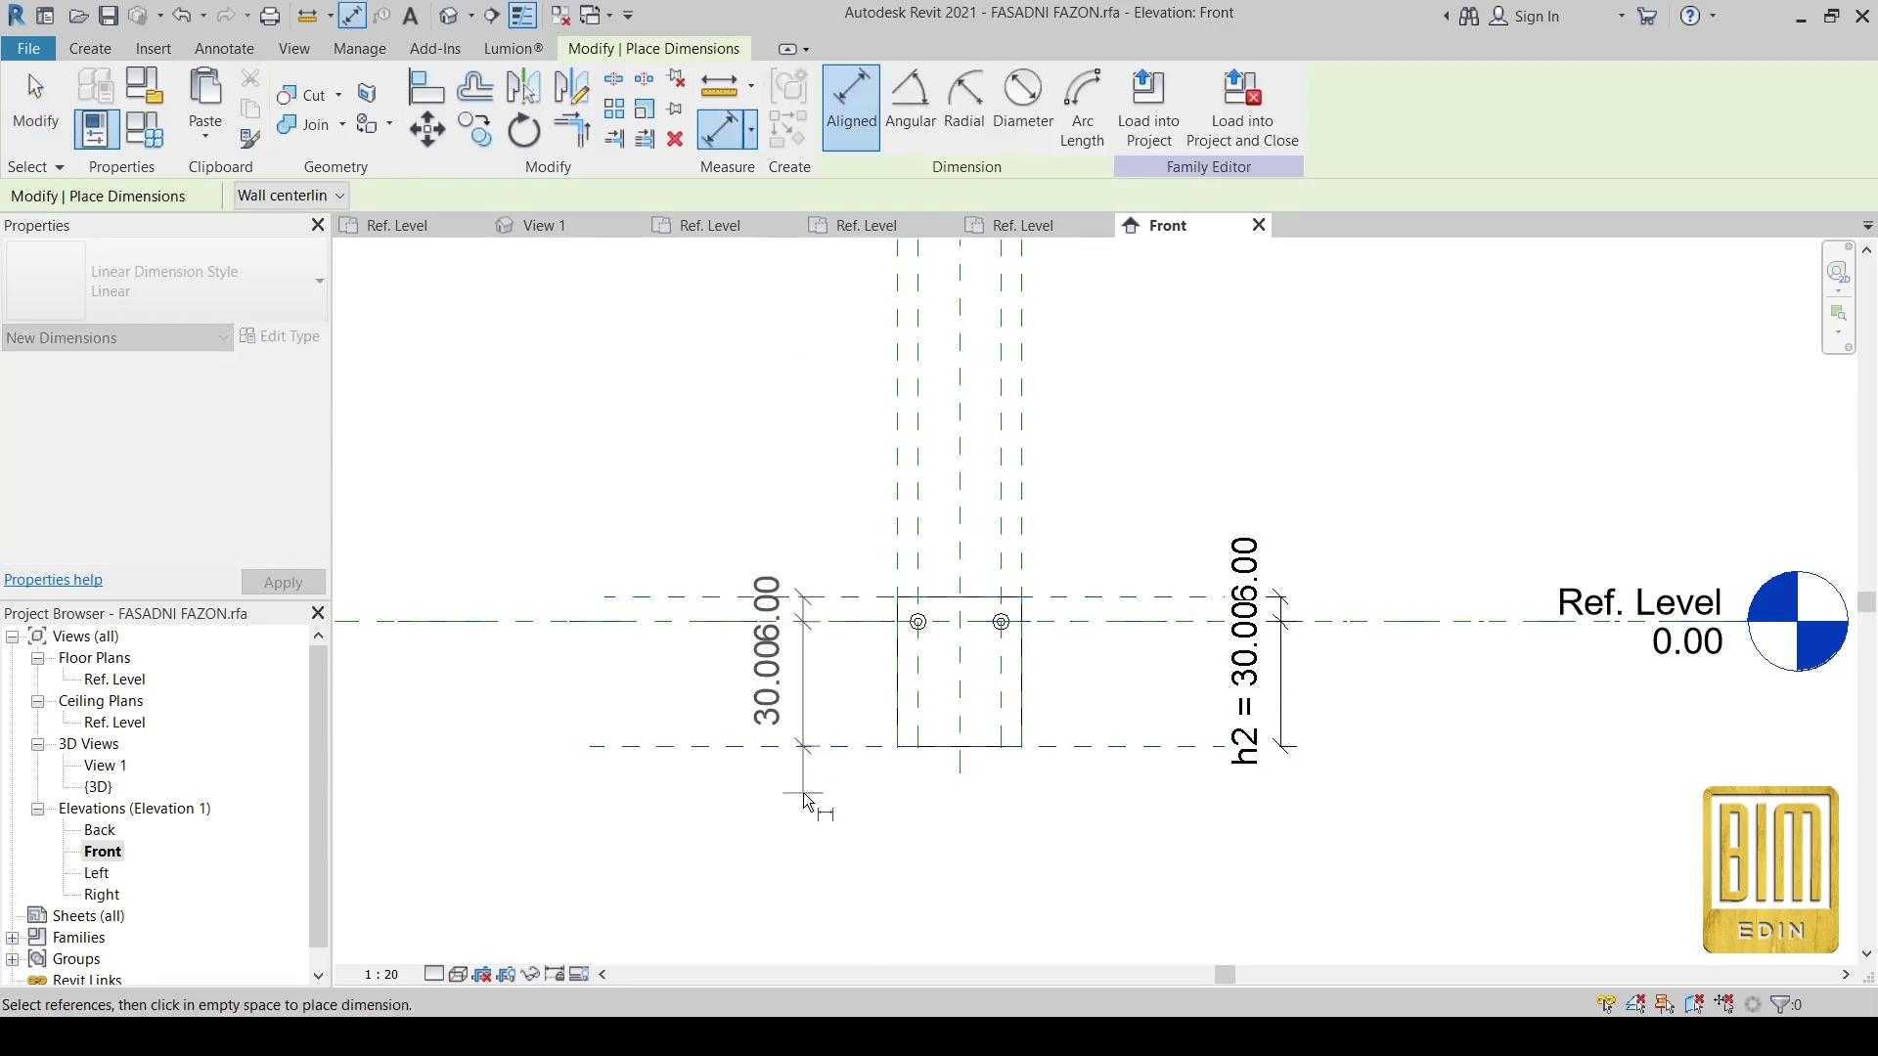
left_click(809, 796)
- Add a 36.00 overall height dimension, then go back to Family2's plan
left_click(702, 597)
left_click(721, 746)
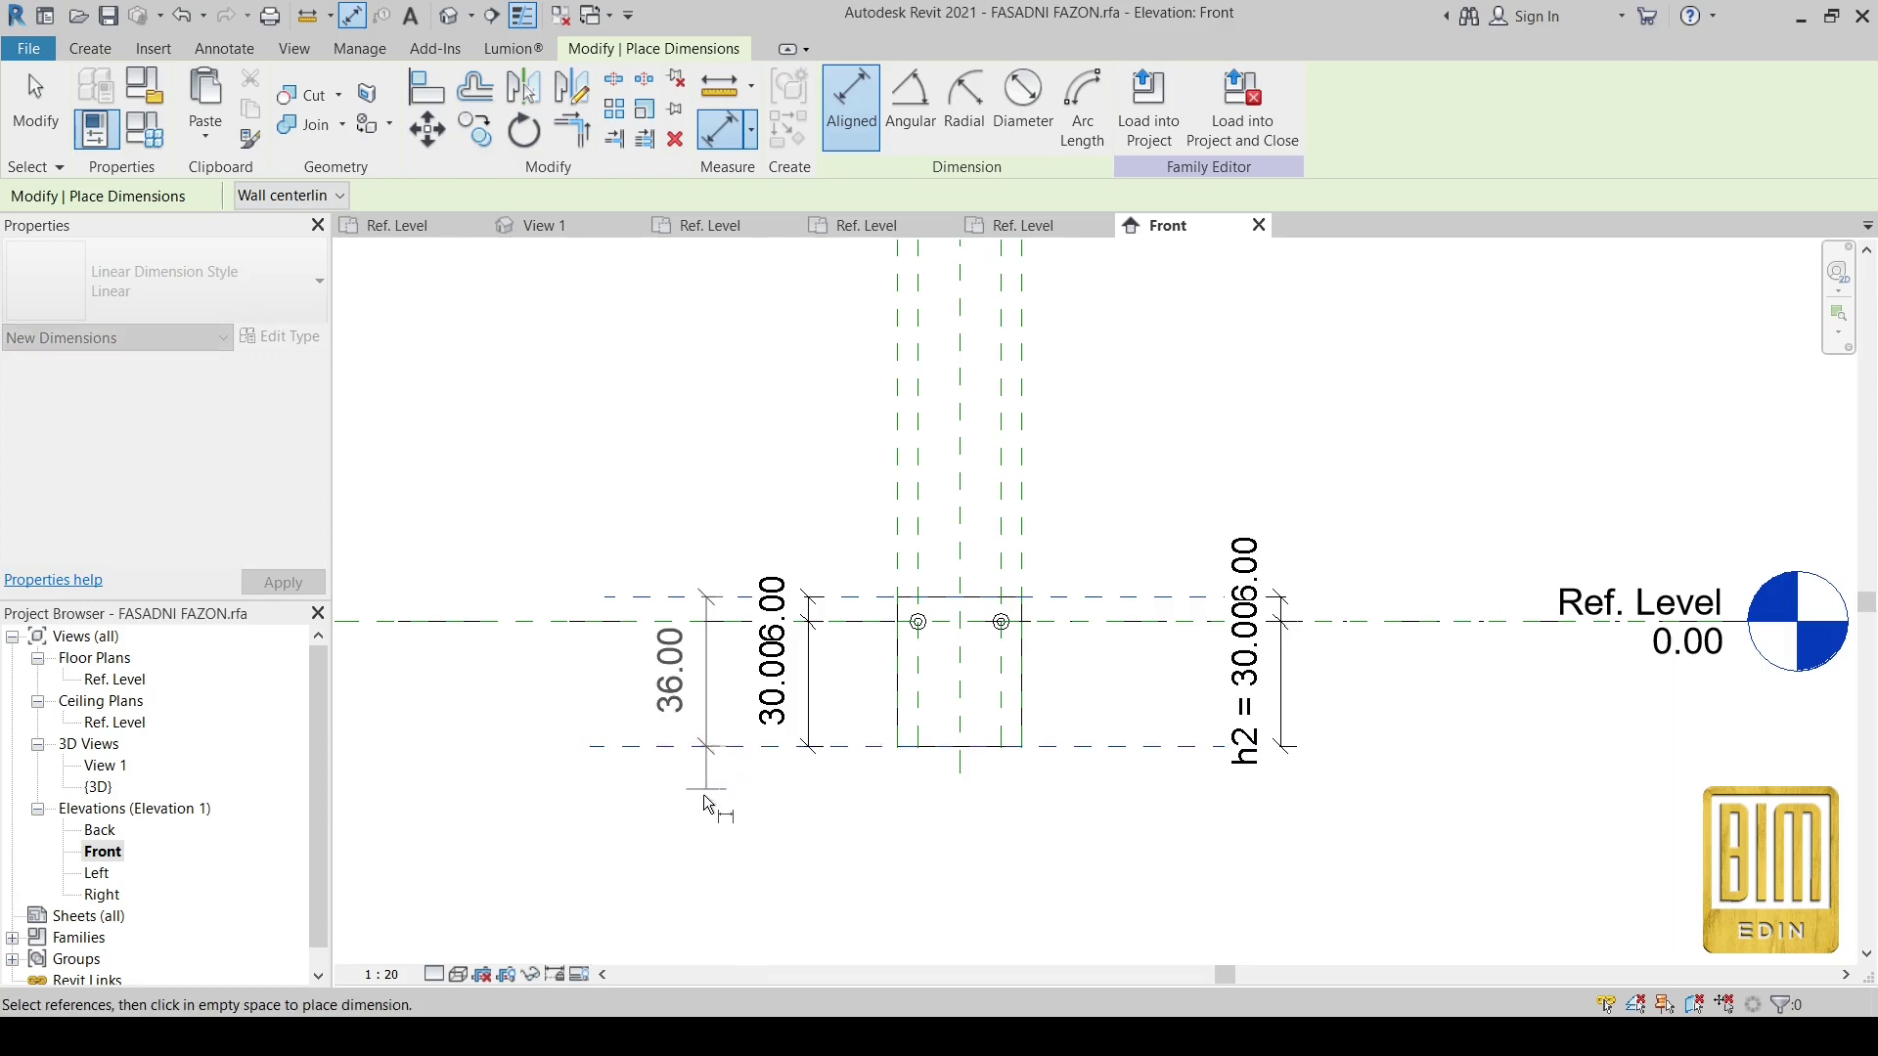
left_click(690, 792)
key("Escape")
key("Escape")
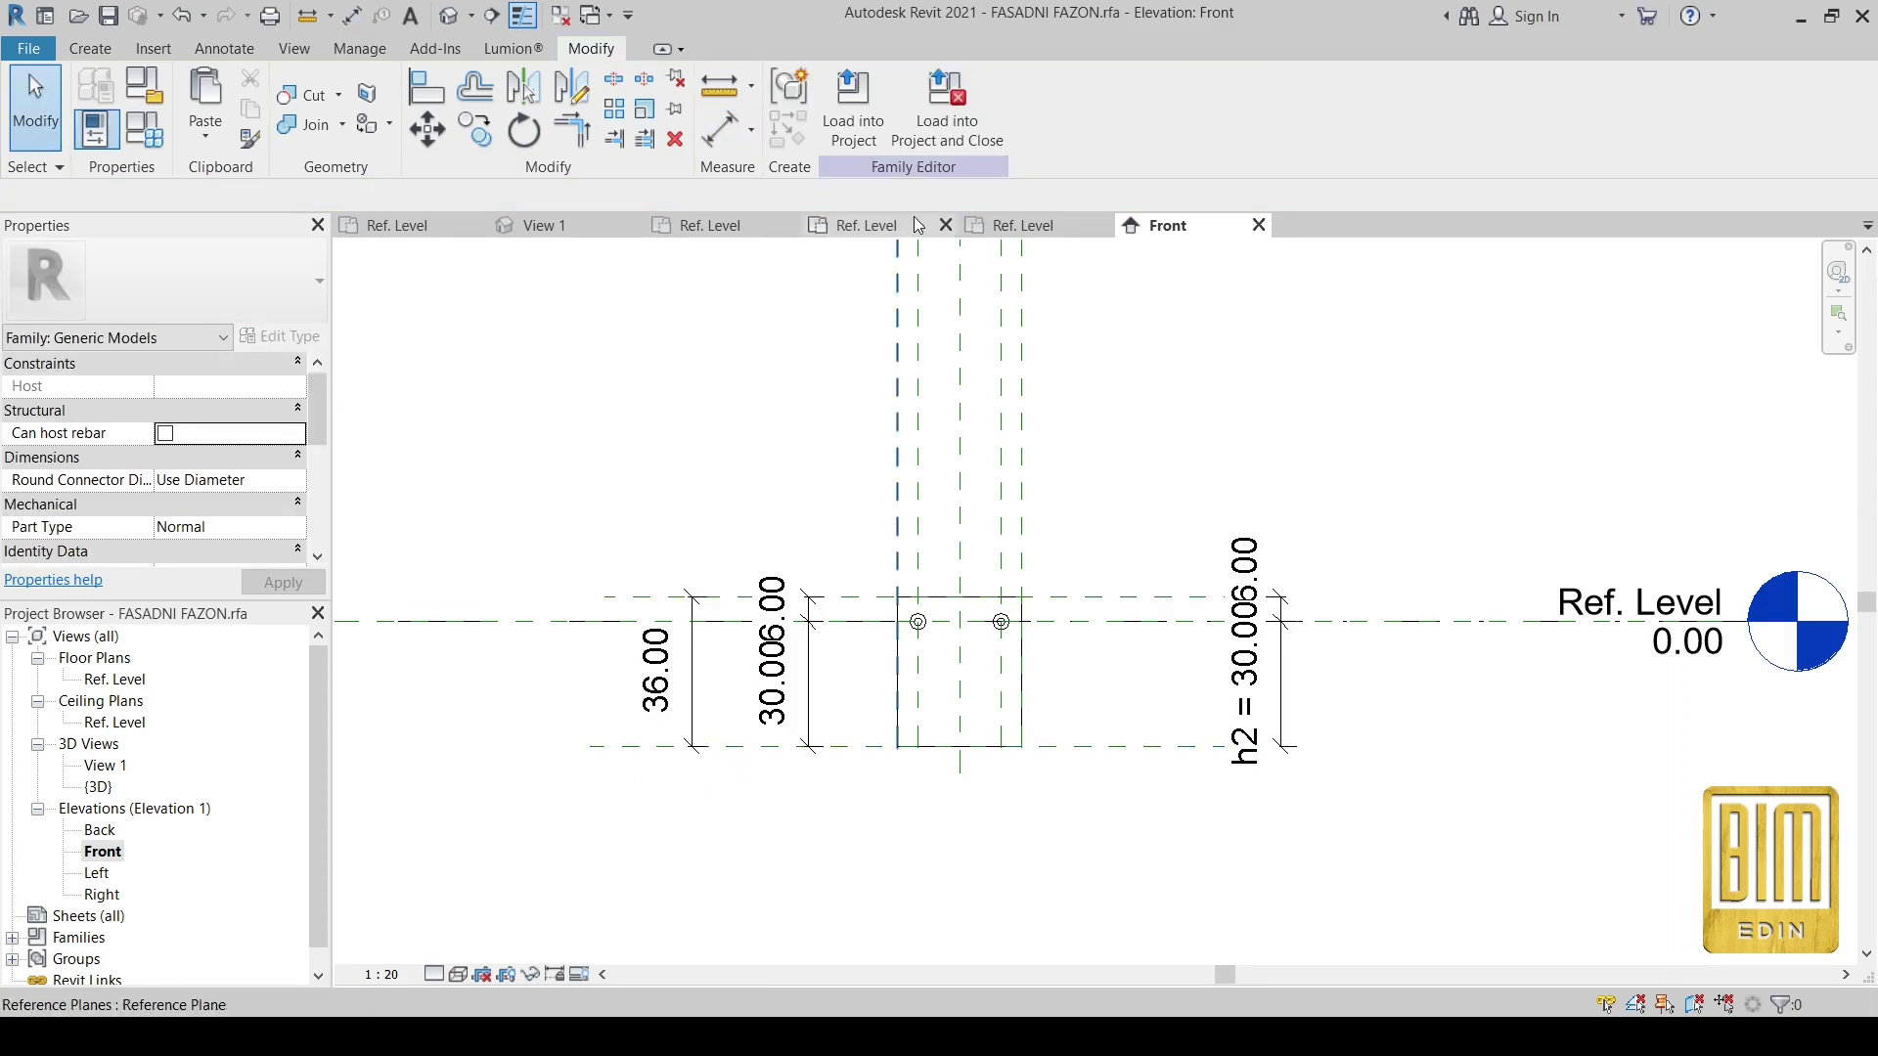
left_click(874, 227)
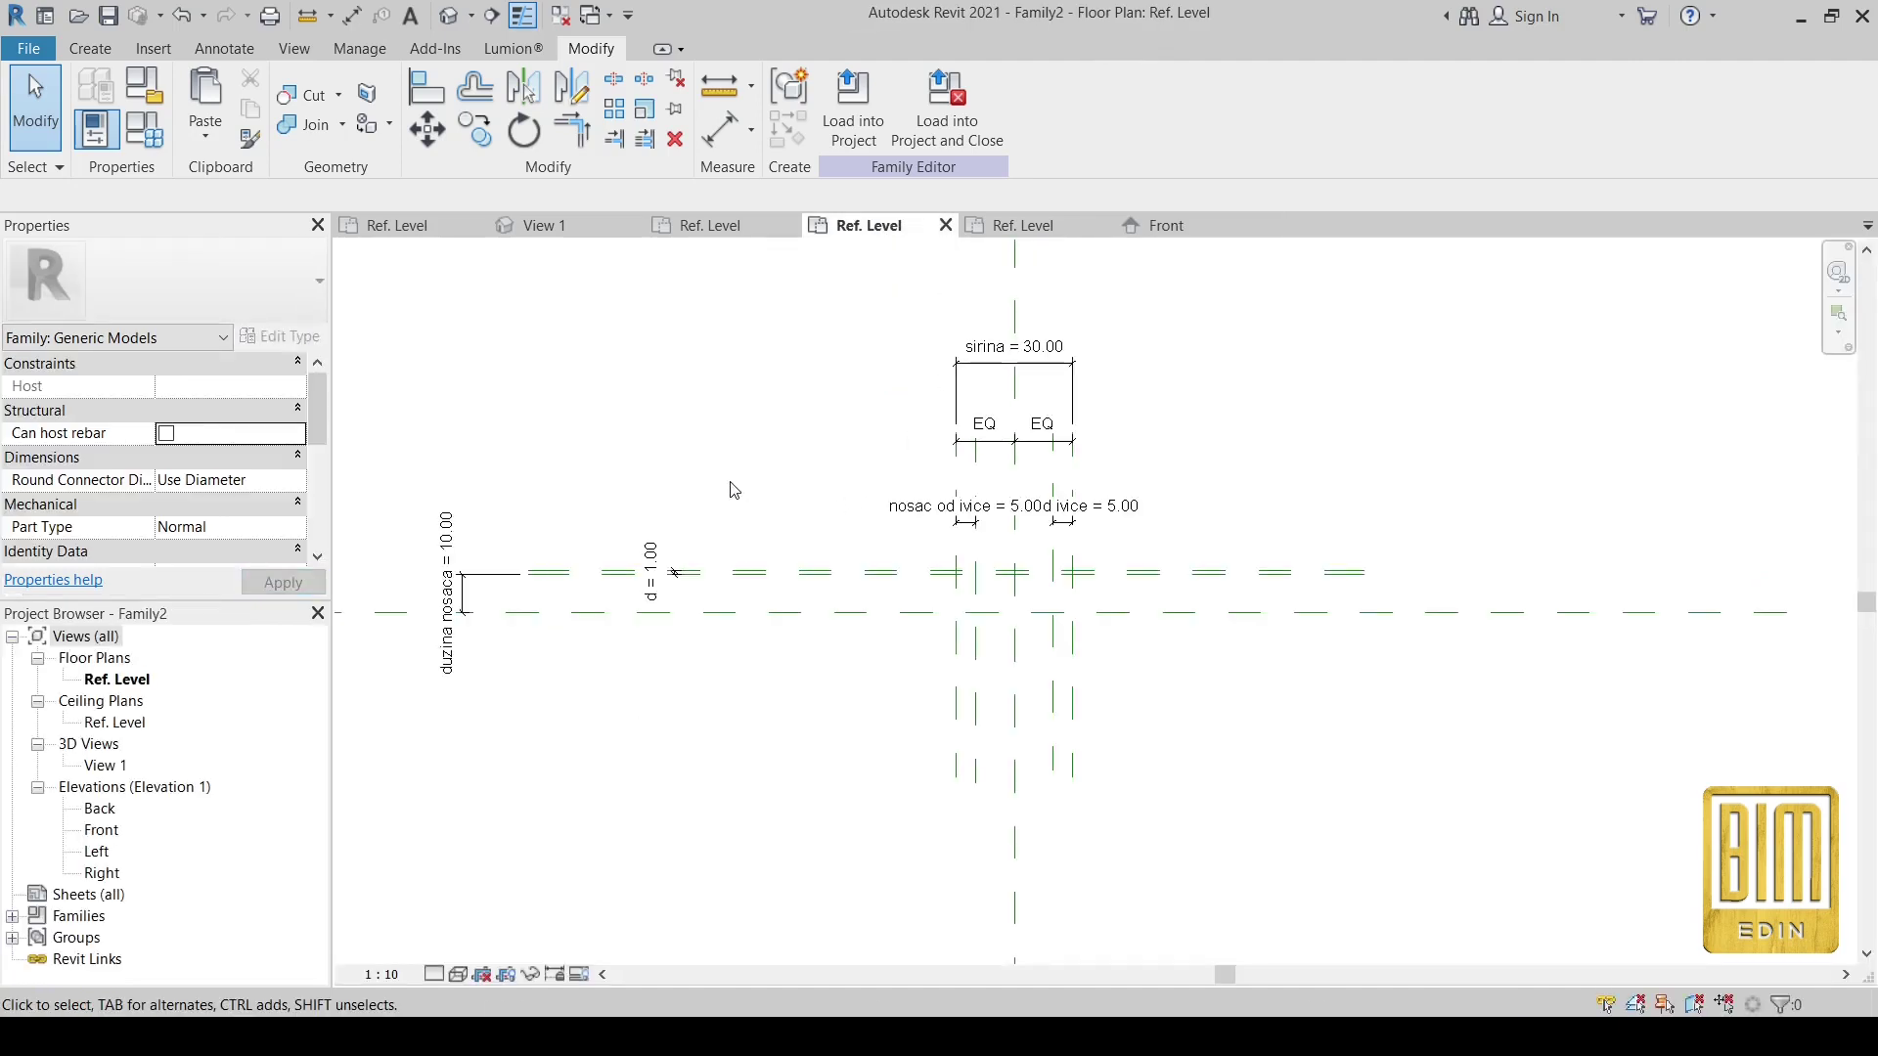
- Draw a horizontal reference plane above the level in Family2's front elevation
double_click(102, 829)
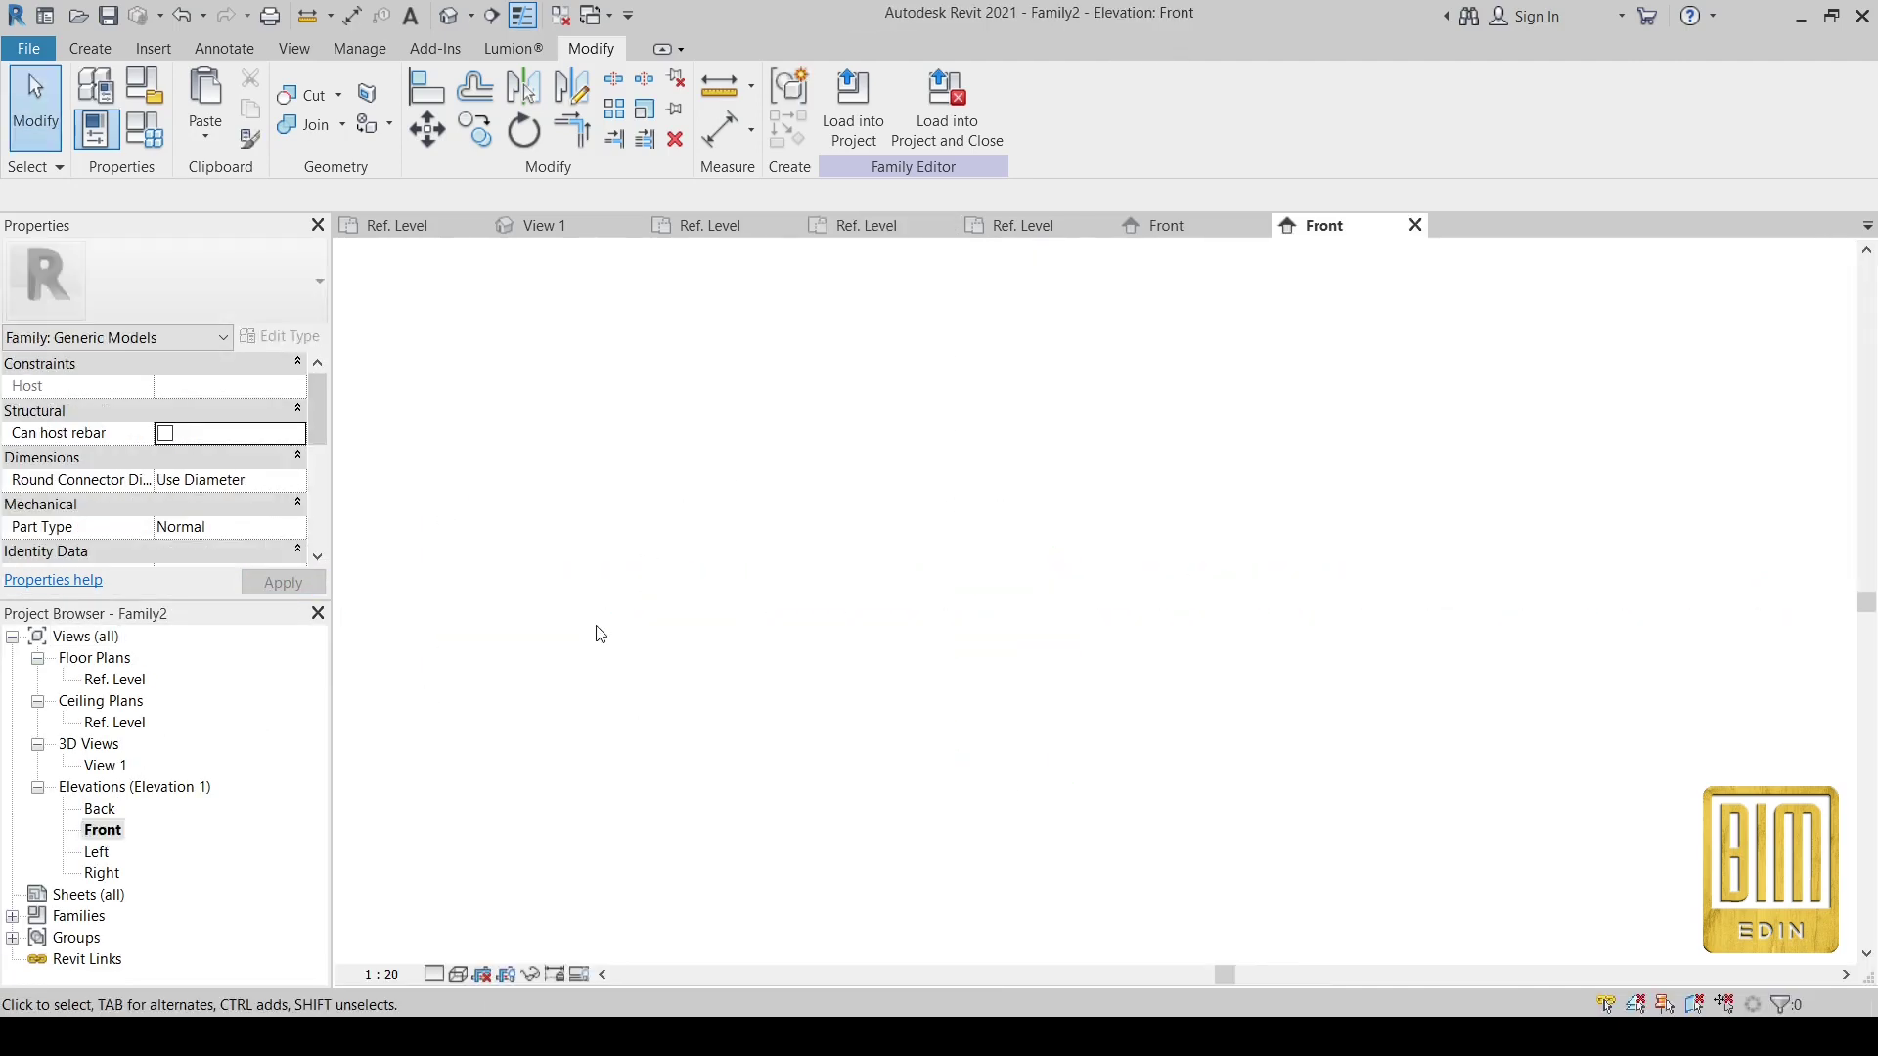
scroll(1083, 885, "up", 3)
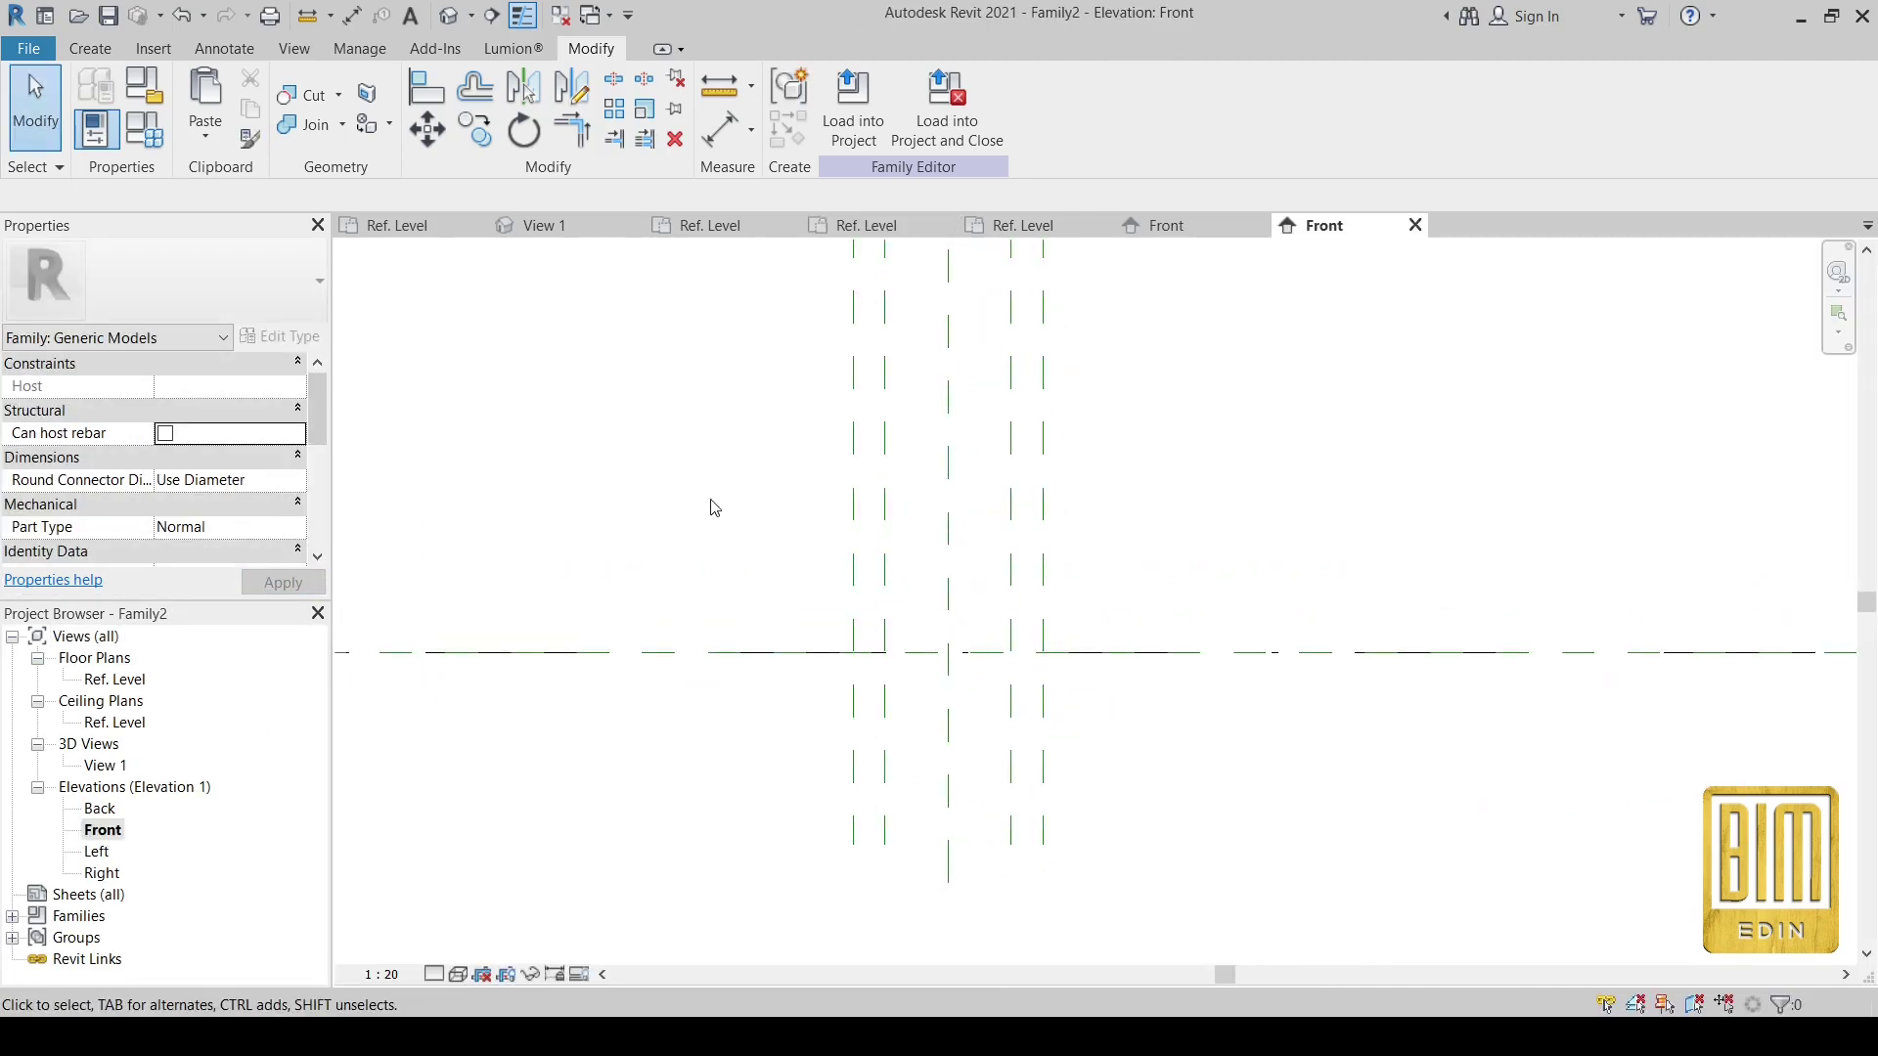
left_click(91, 47)
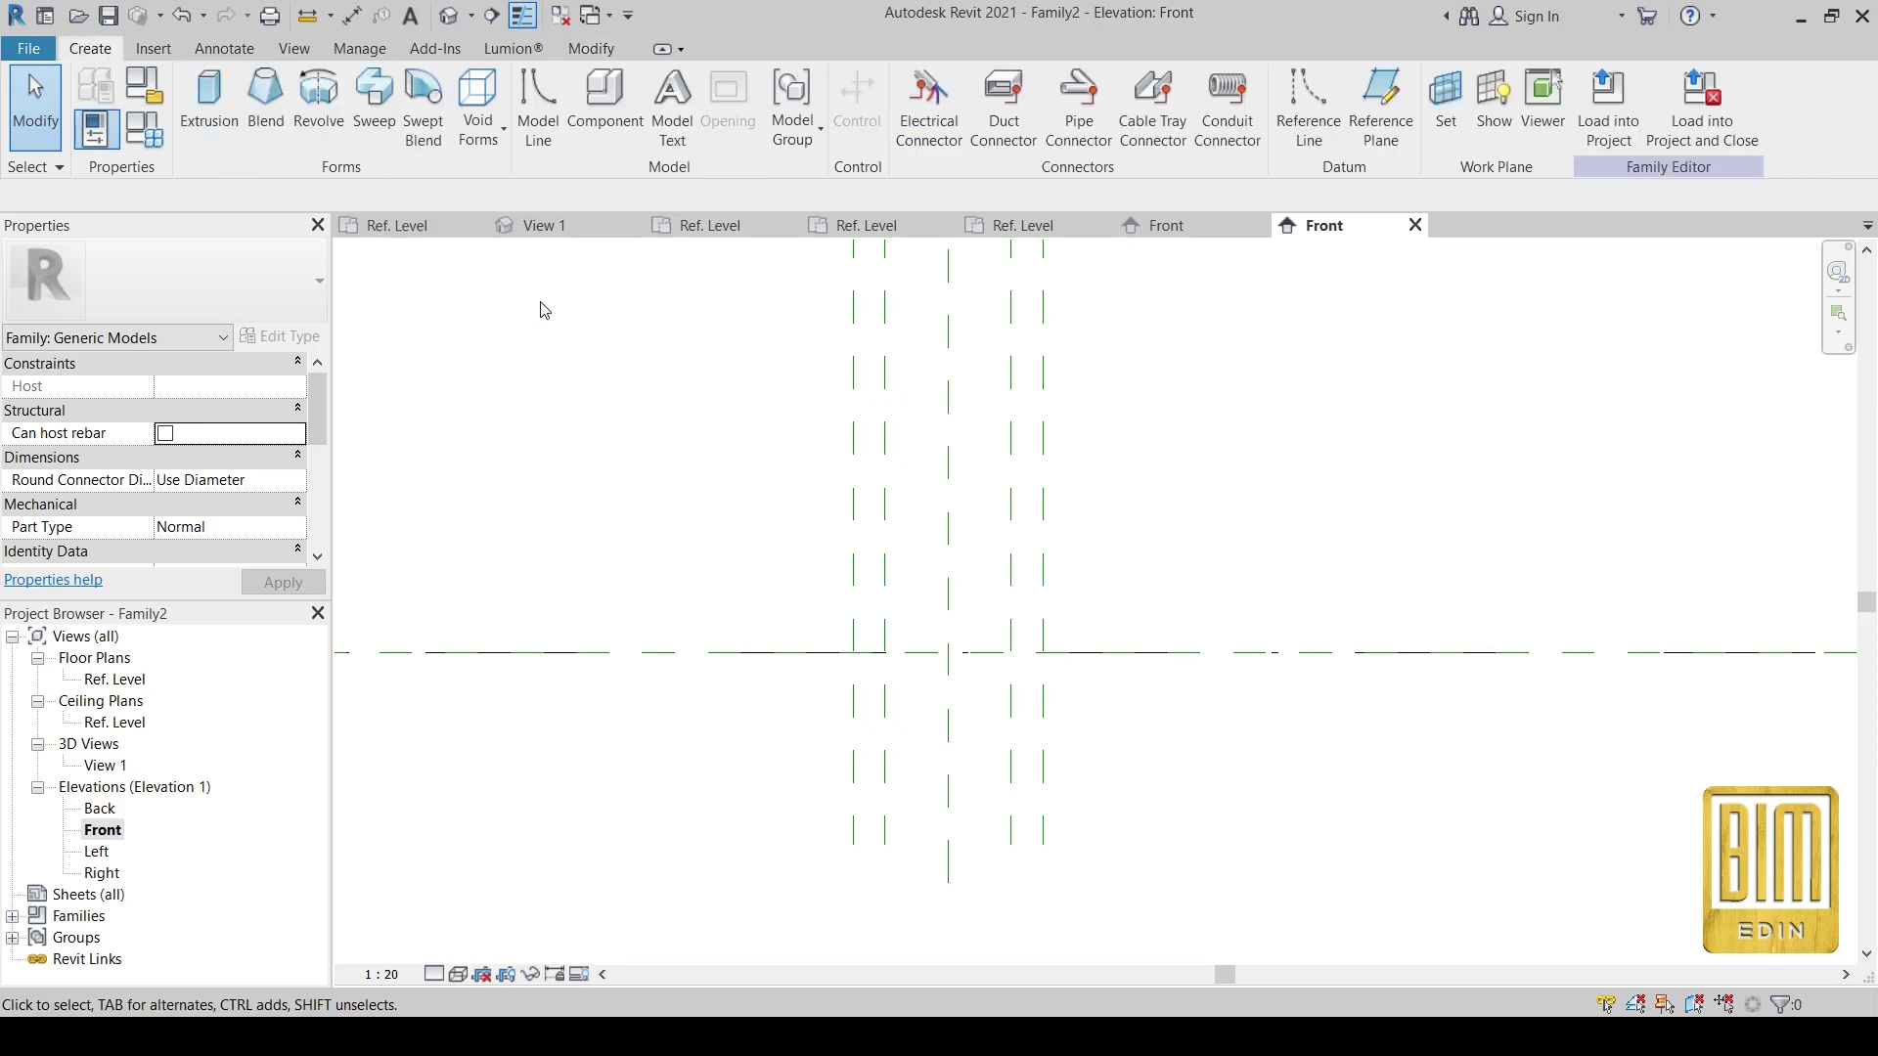
left_click(1381, 108)
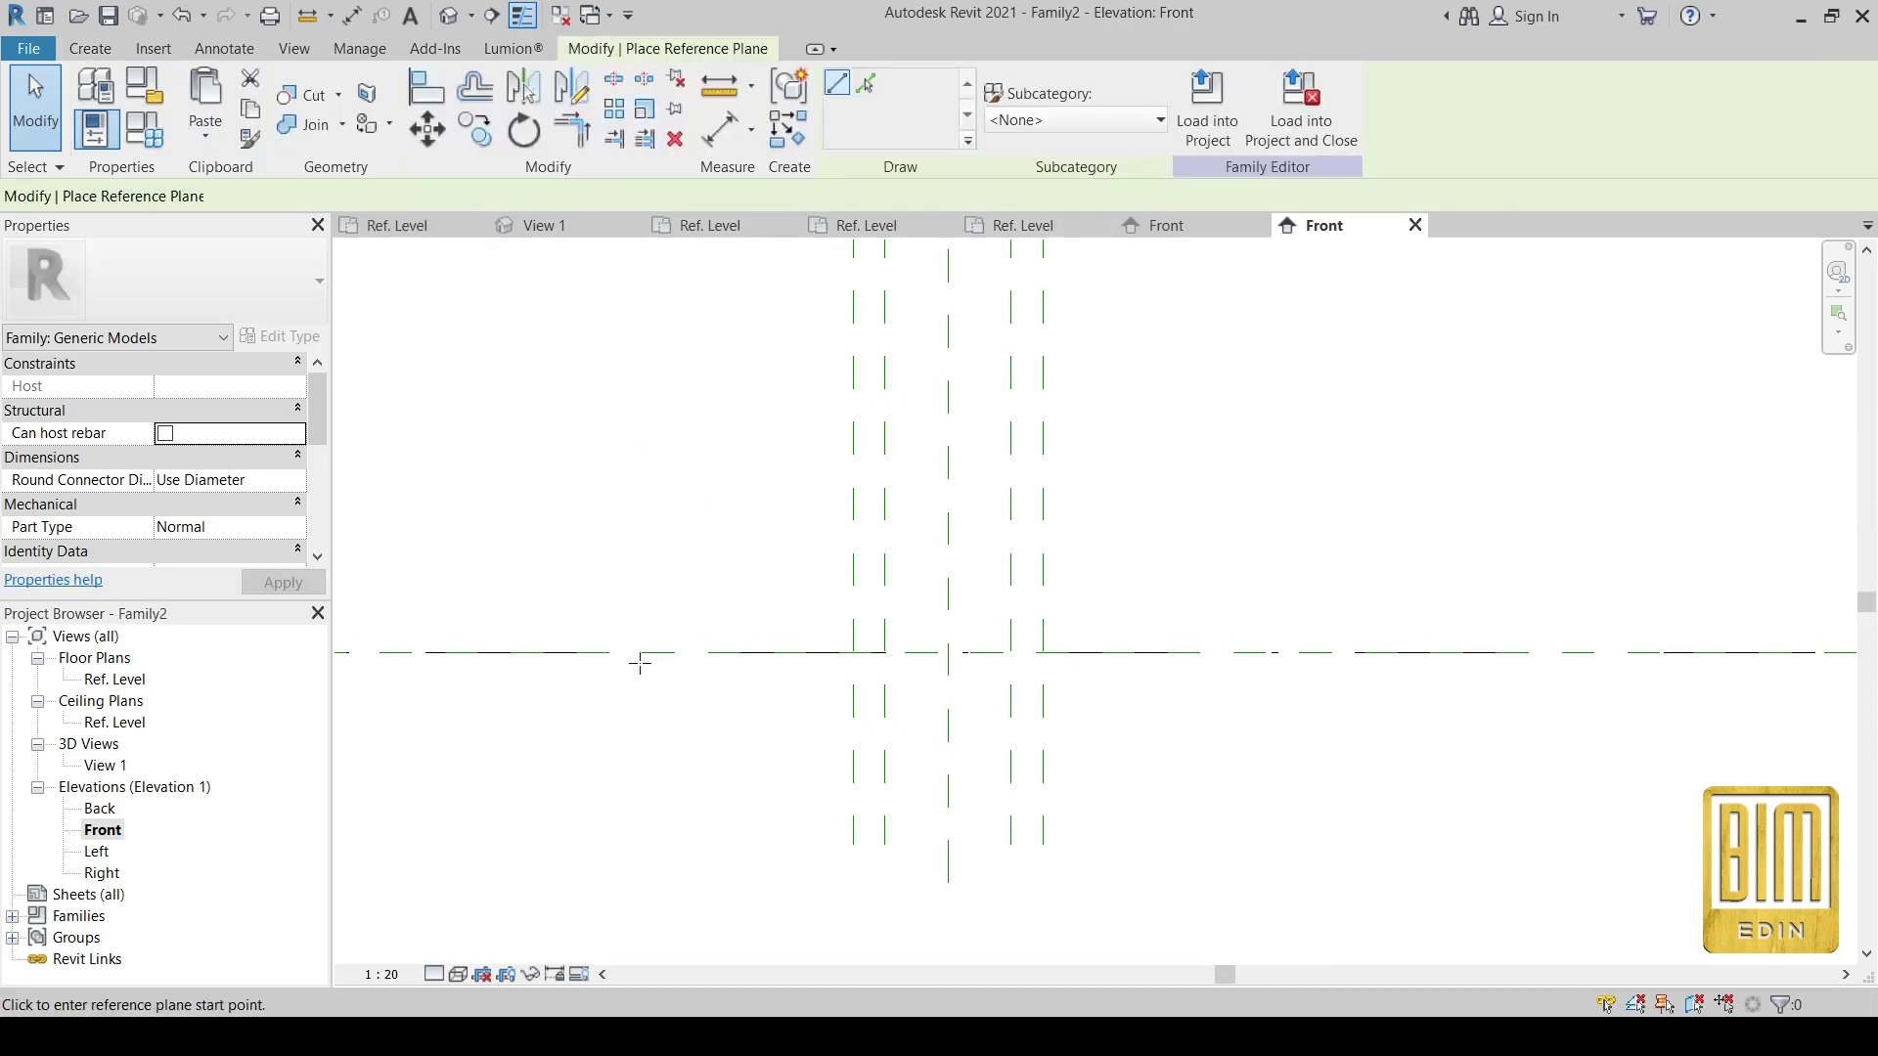
left_click(644, 608)
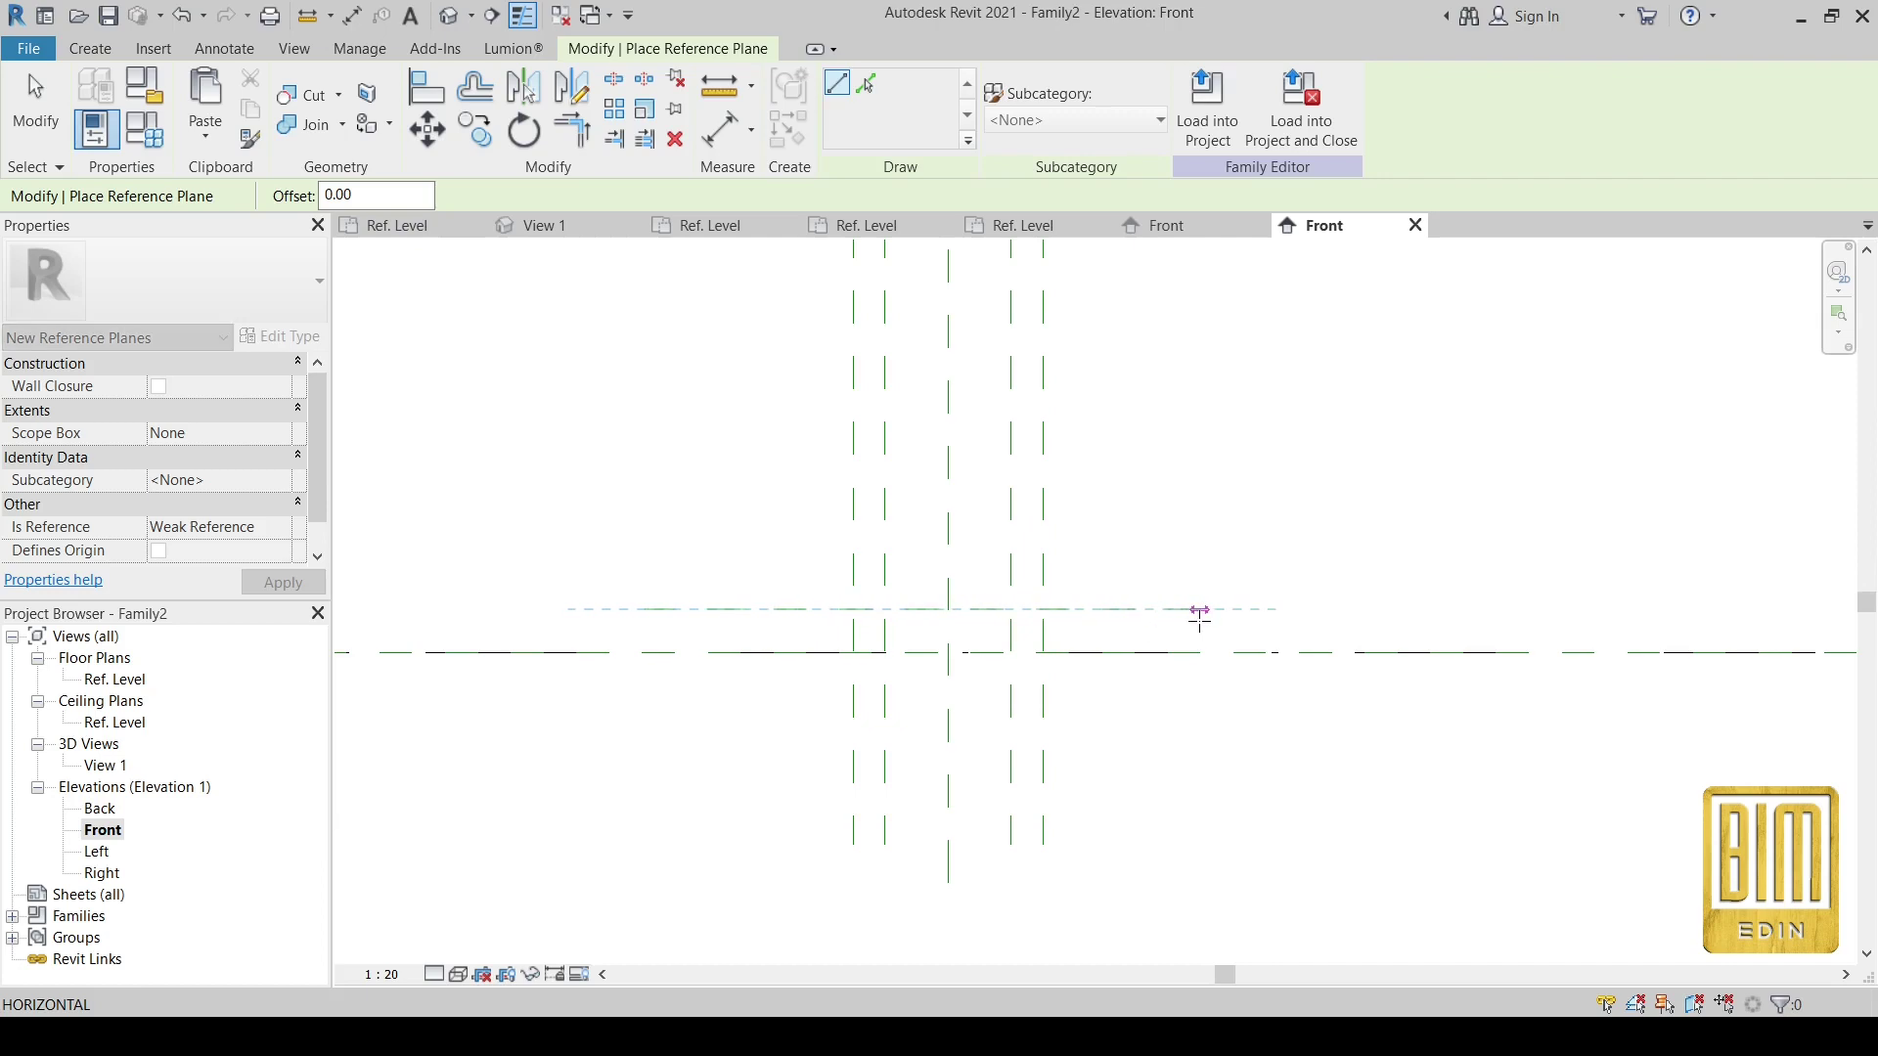
left_click(1205, 608)
left_click(36, 108)
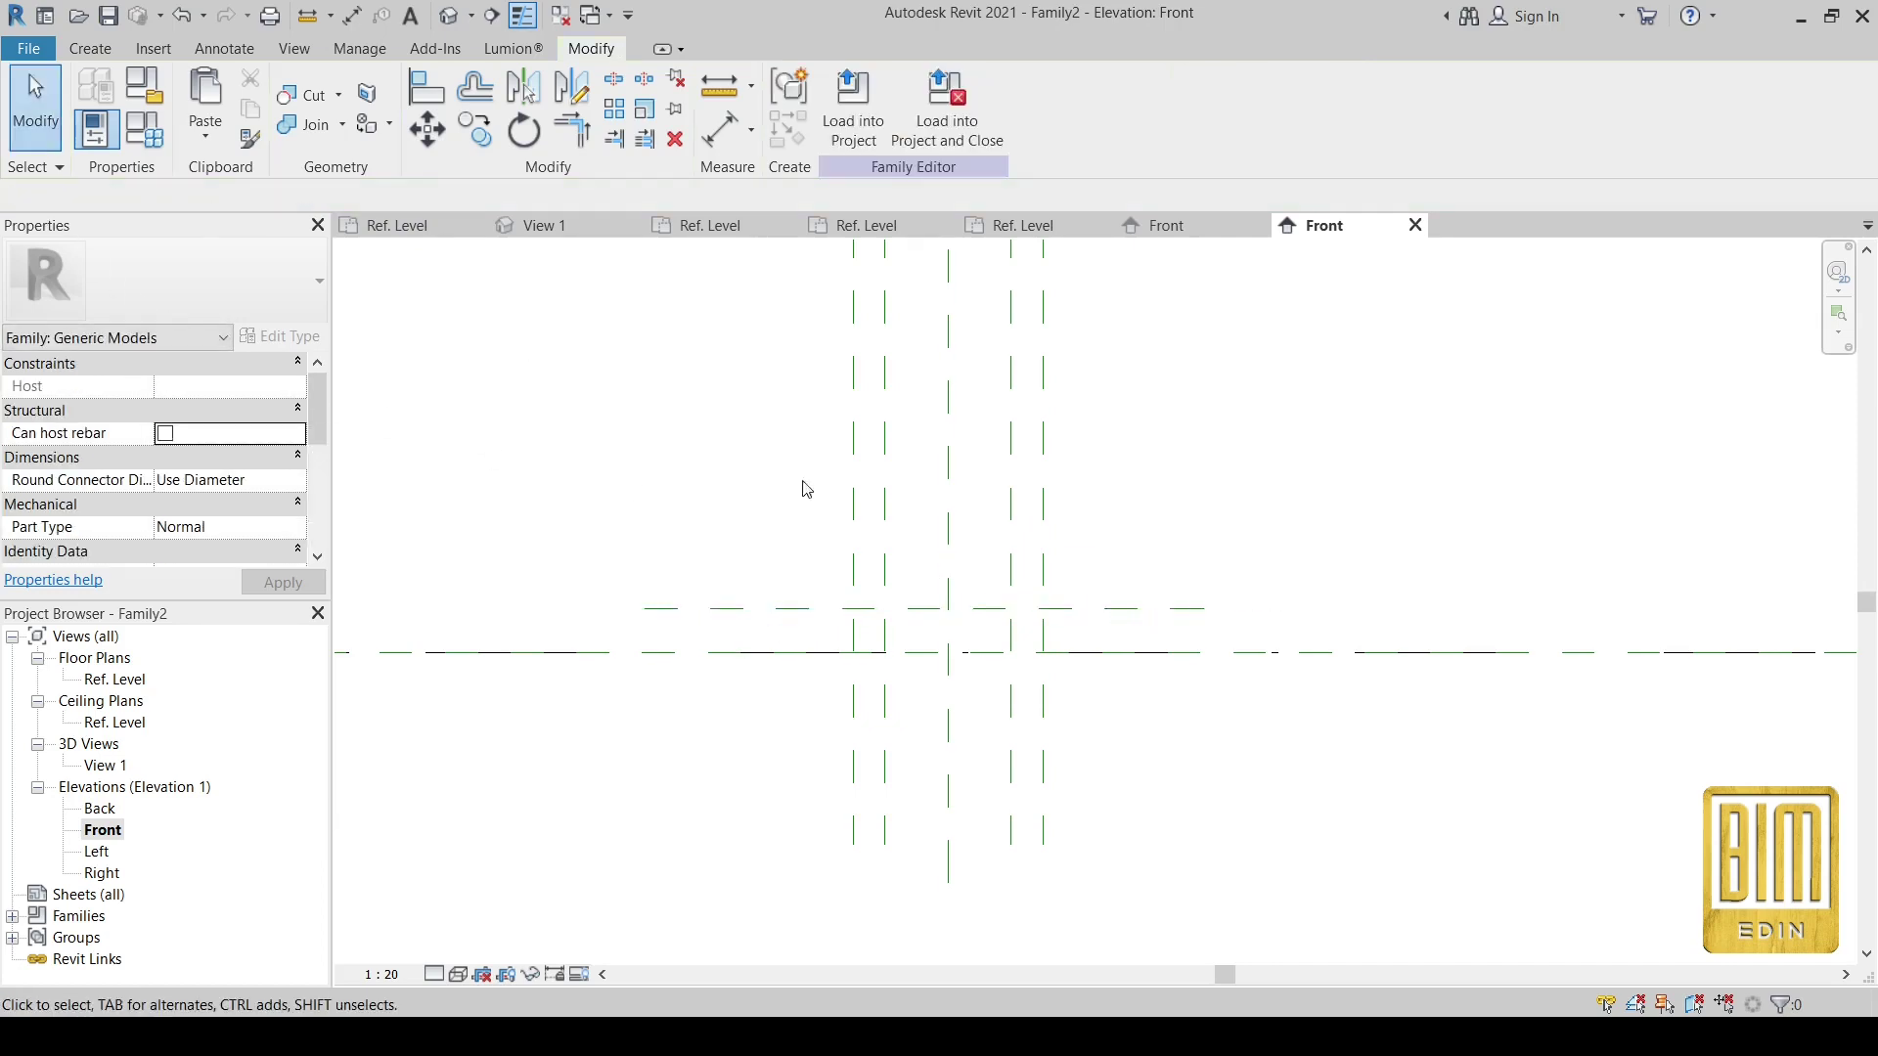
- Start a dimension from the new plane to the Ref. Level, then cancel it
left_click(799, 610)
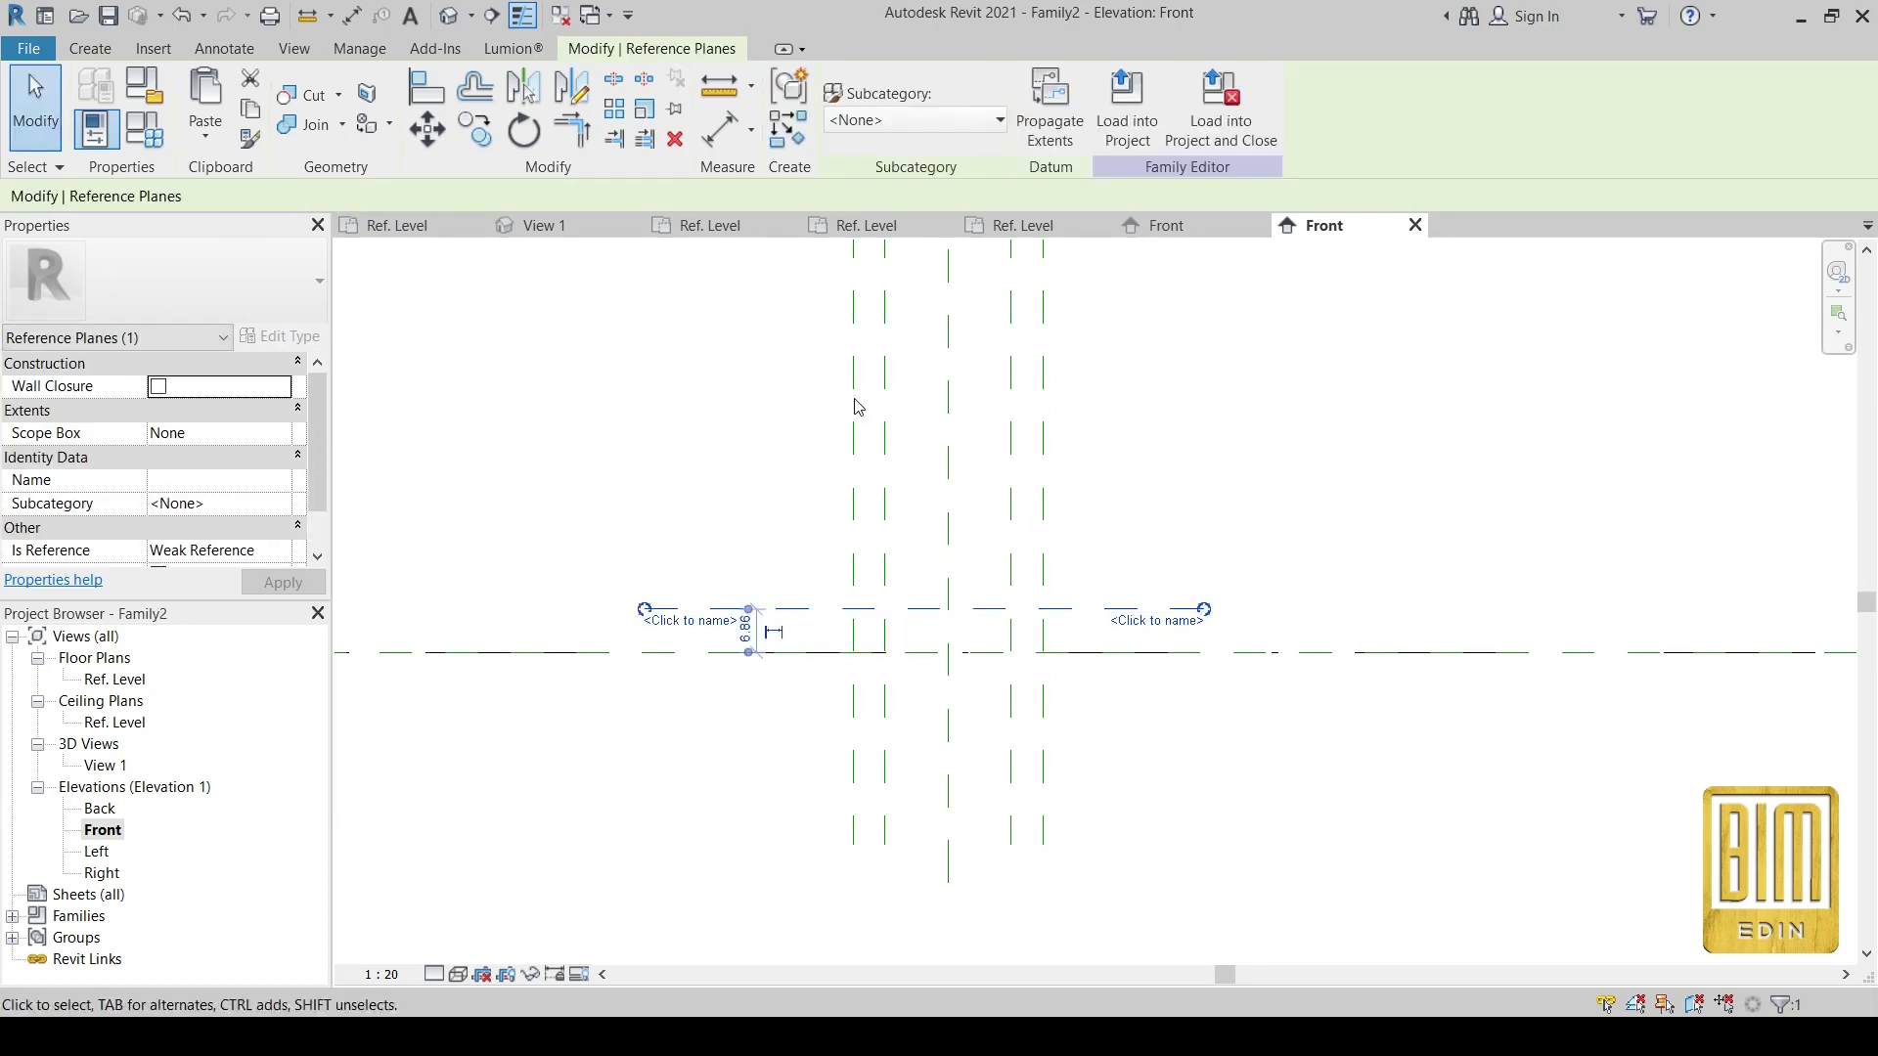
left_click(724, 131)
left_click(1160, 609)
left_click(1169, 653)
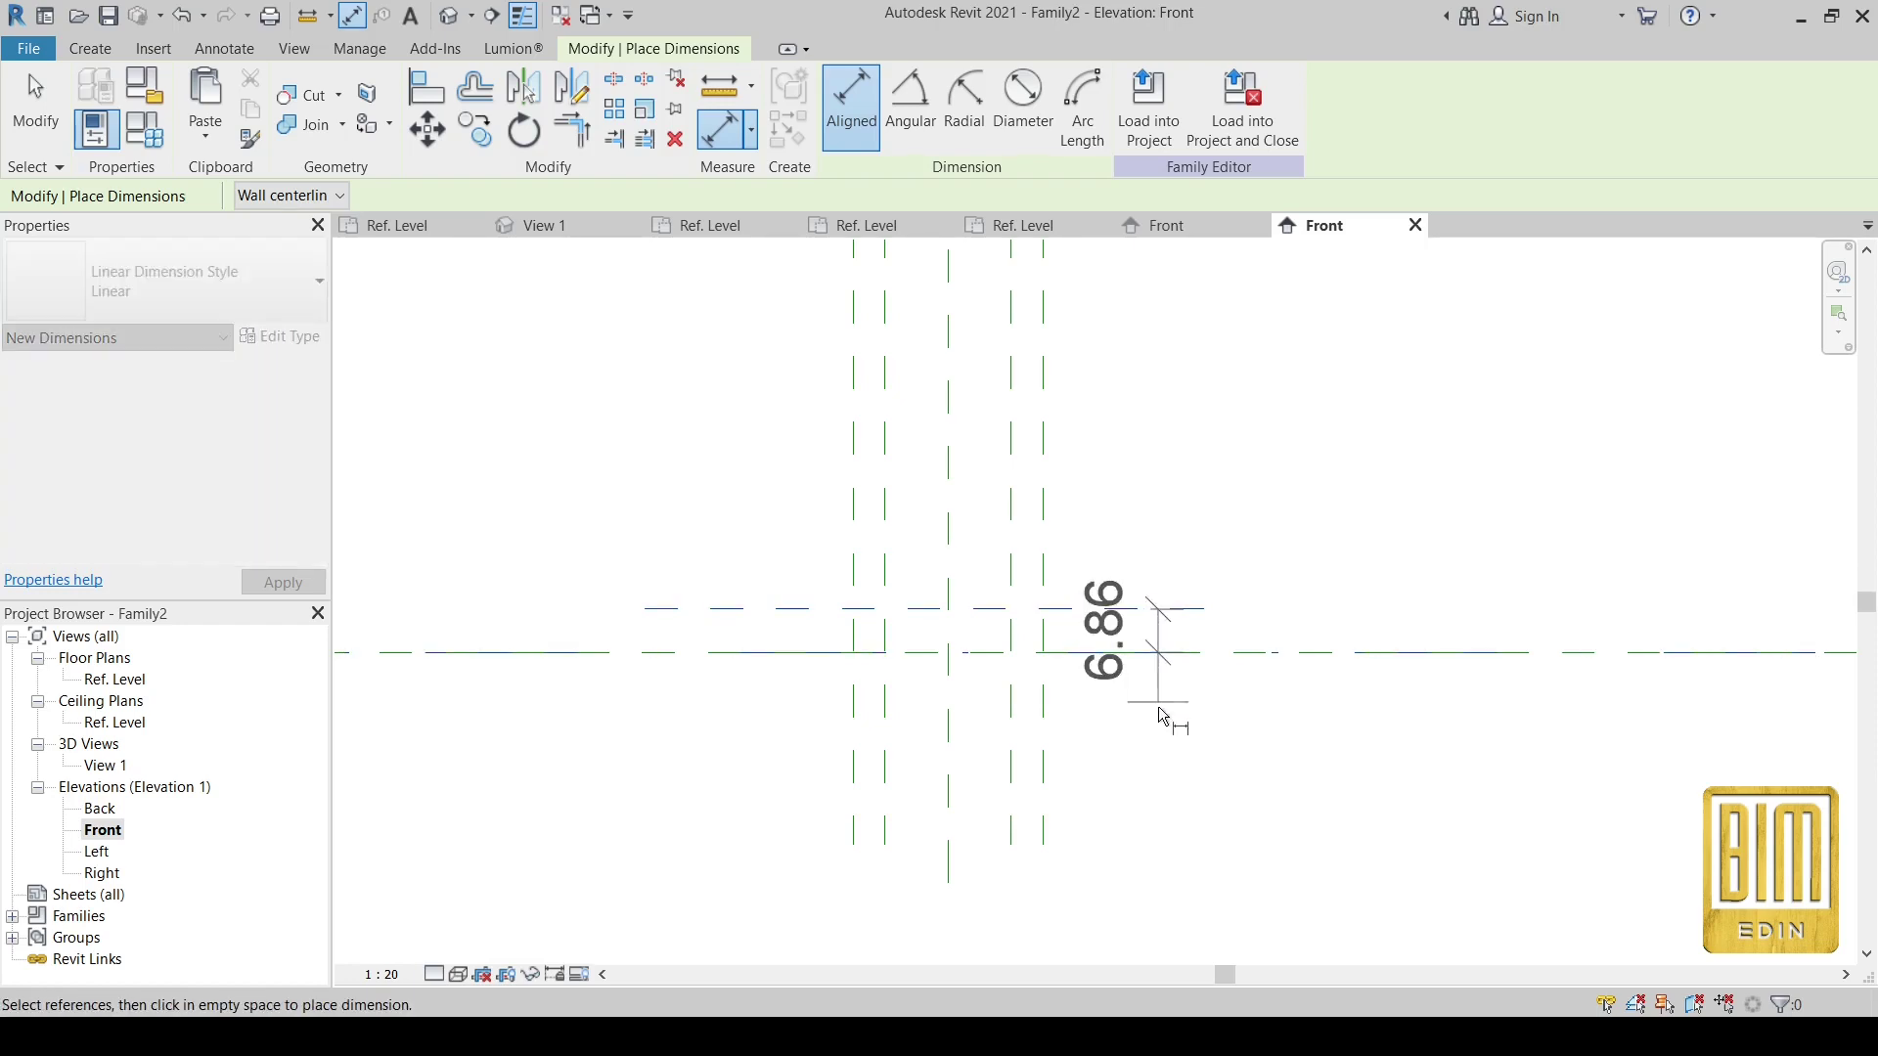
right_click(1164, 791)
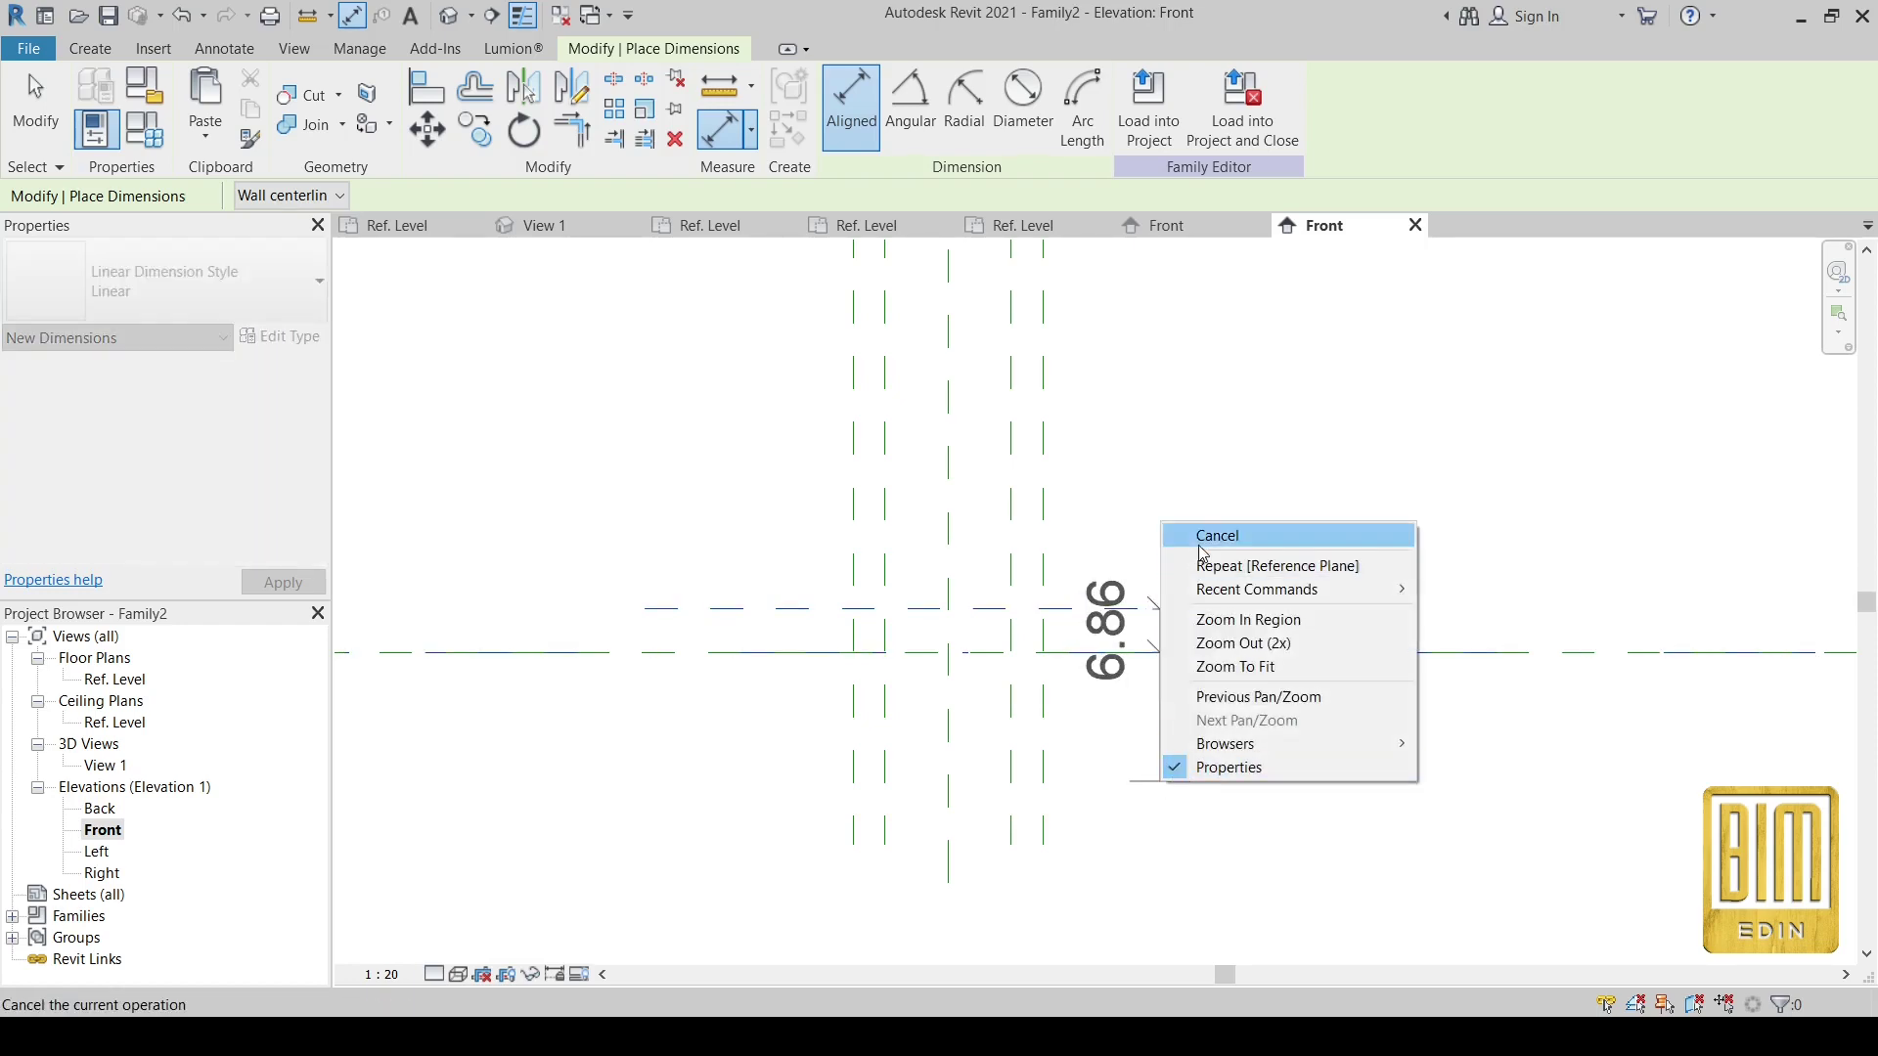
left_click(1199, 536)
left_click(30, 75)
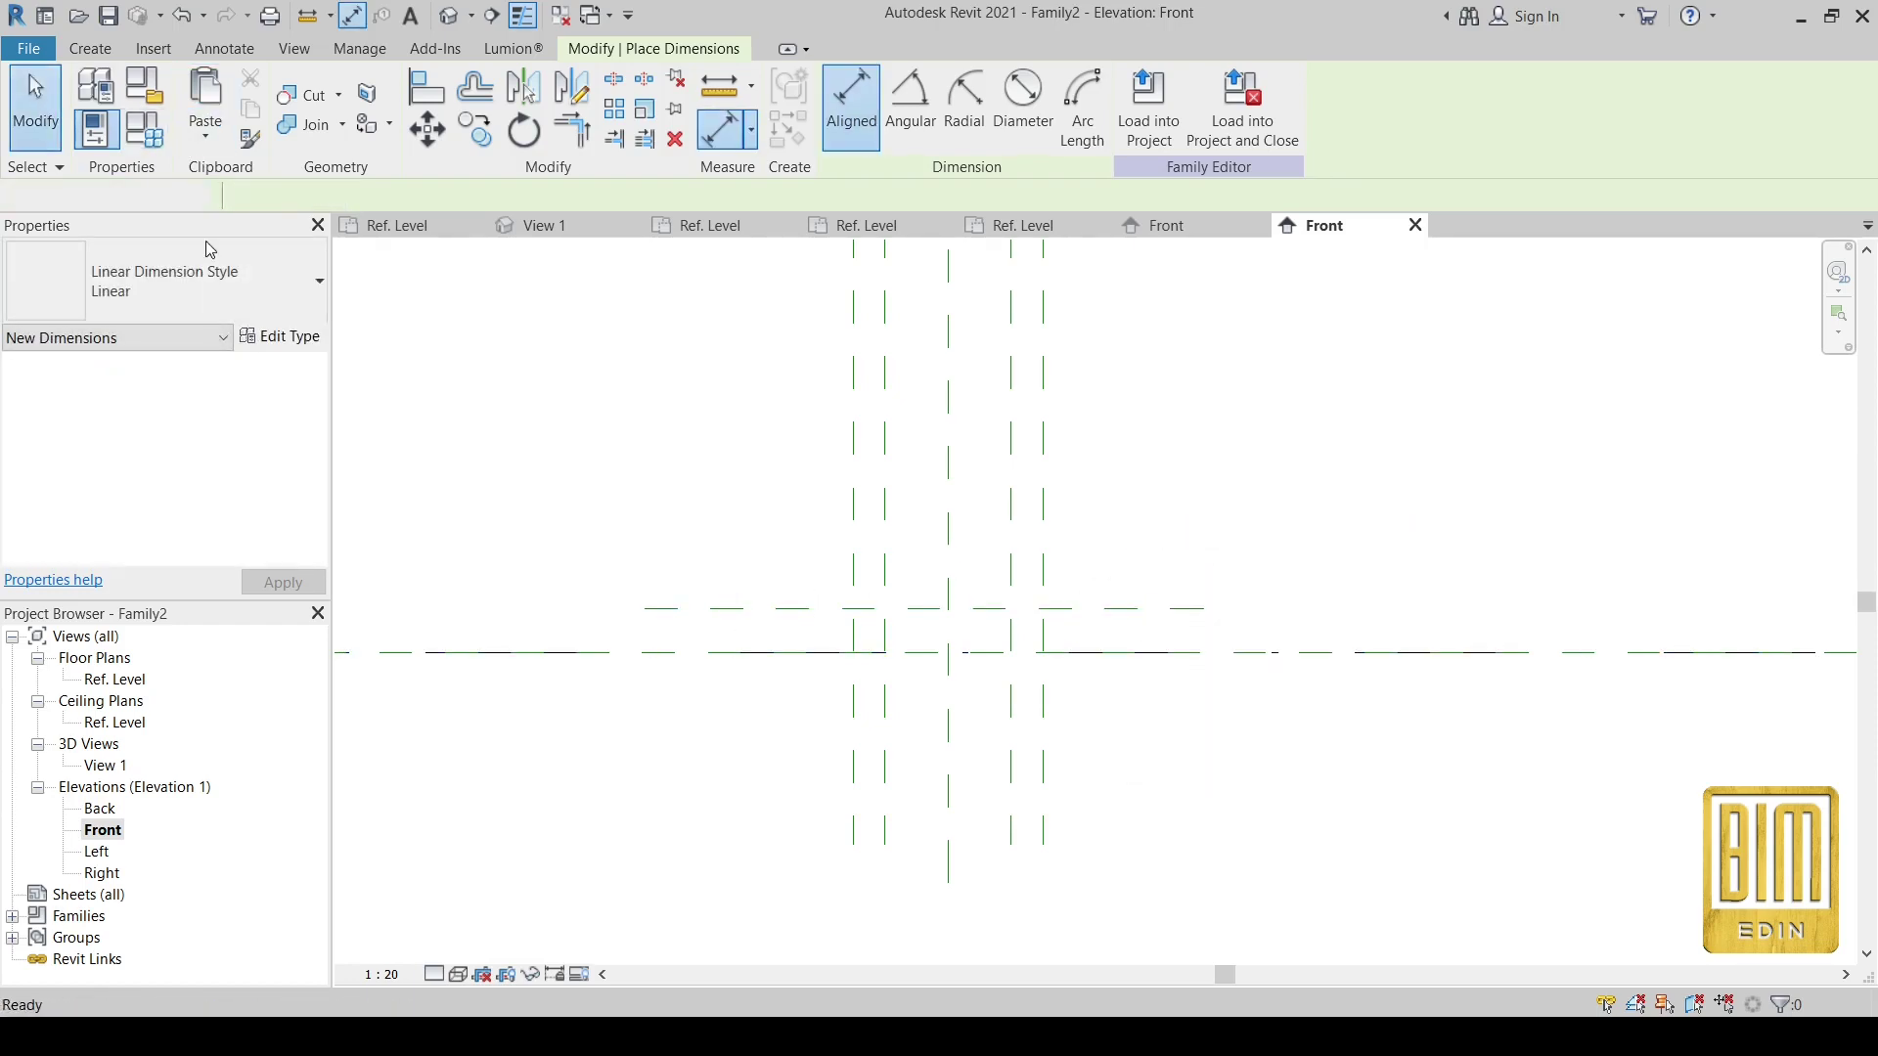
- Copy the reference plane to below the level
left_click(719, 608)
key("c")
key("o")
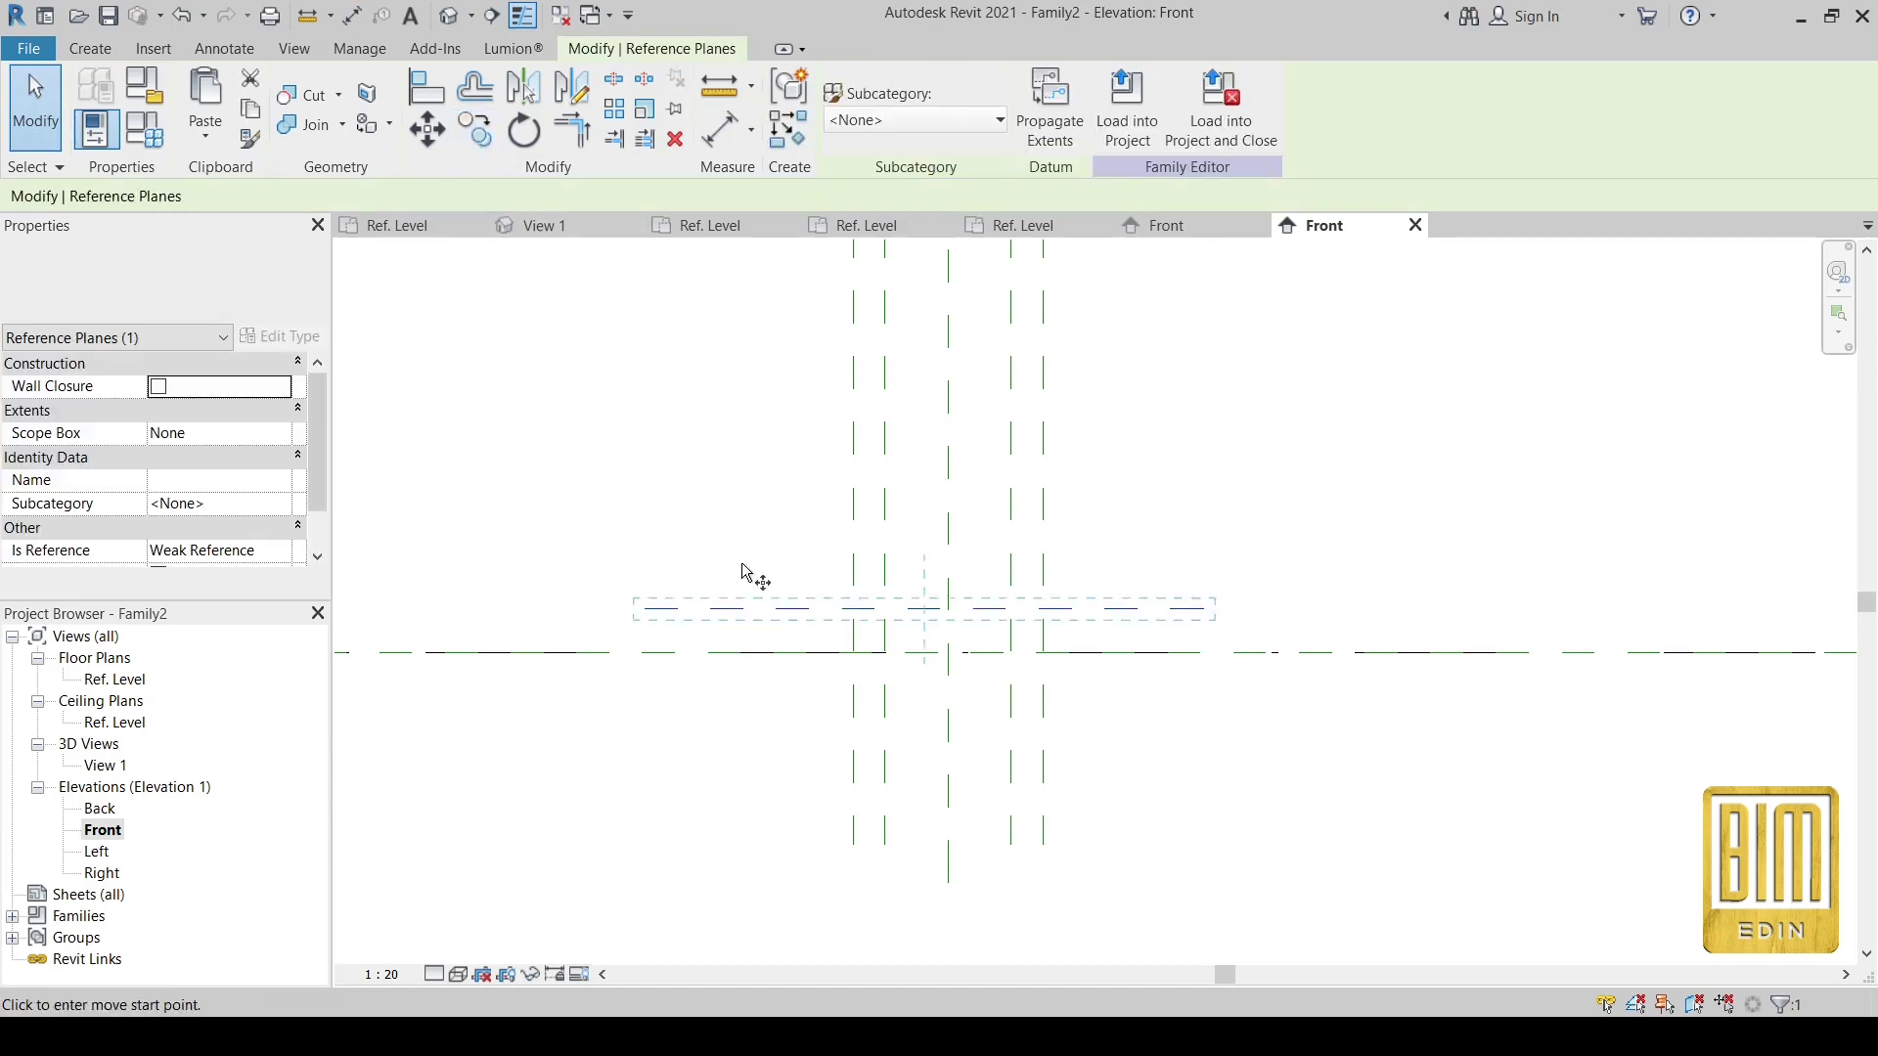
left_click(752, 609)
left_click(758, 786)
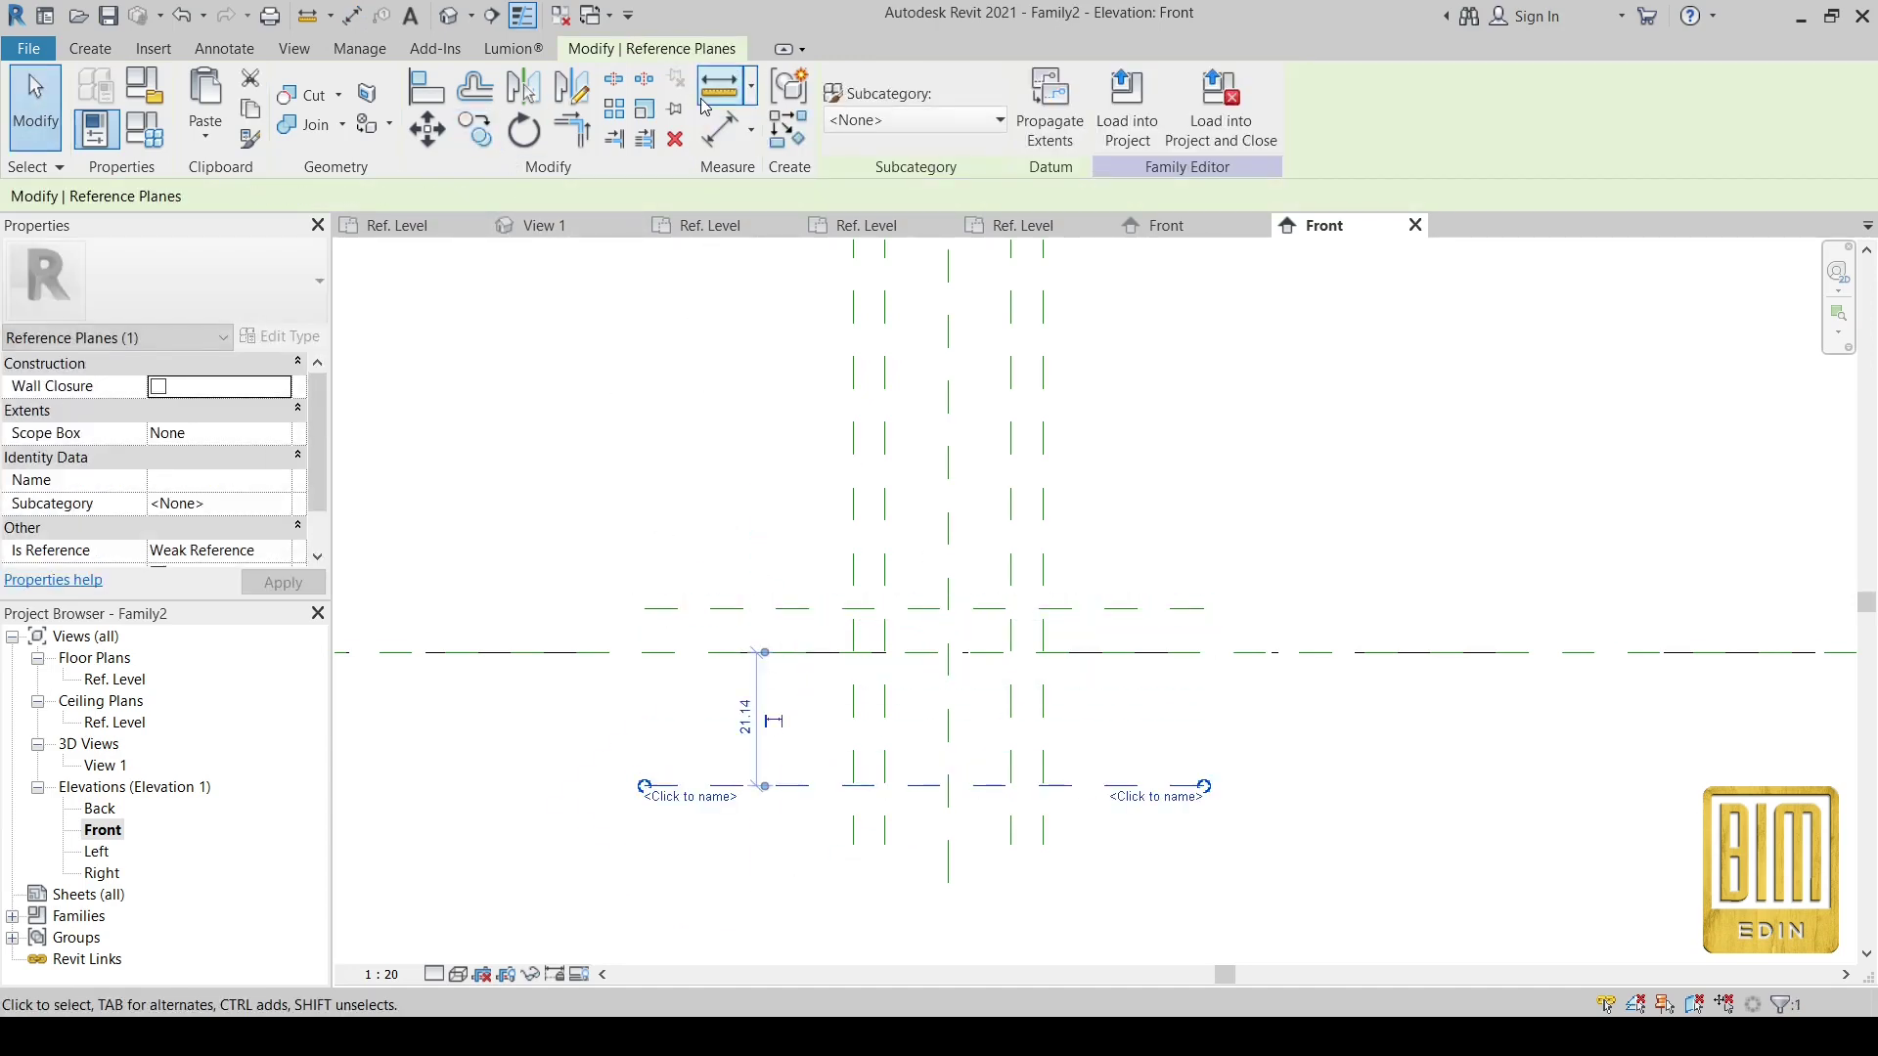
- Dimension both planes to the Ref. Level: 6.86 above and 21.14 below
left_click(722, 130)
left_click(1174, 614)
left_click(1178, 651)
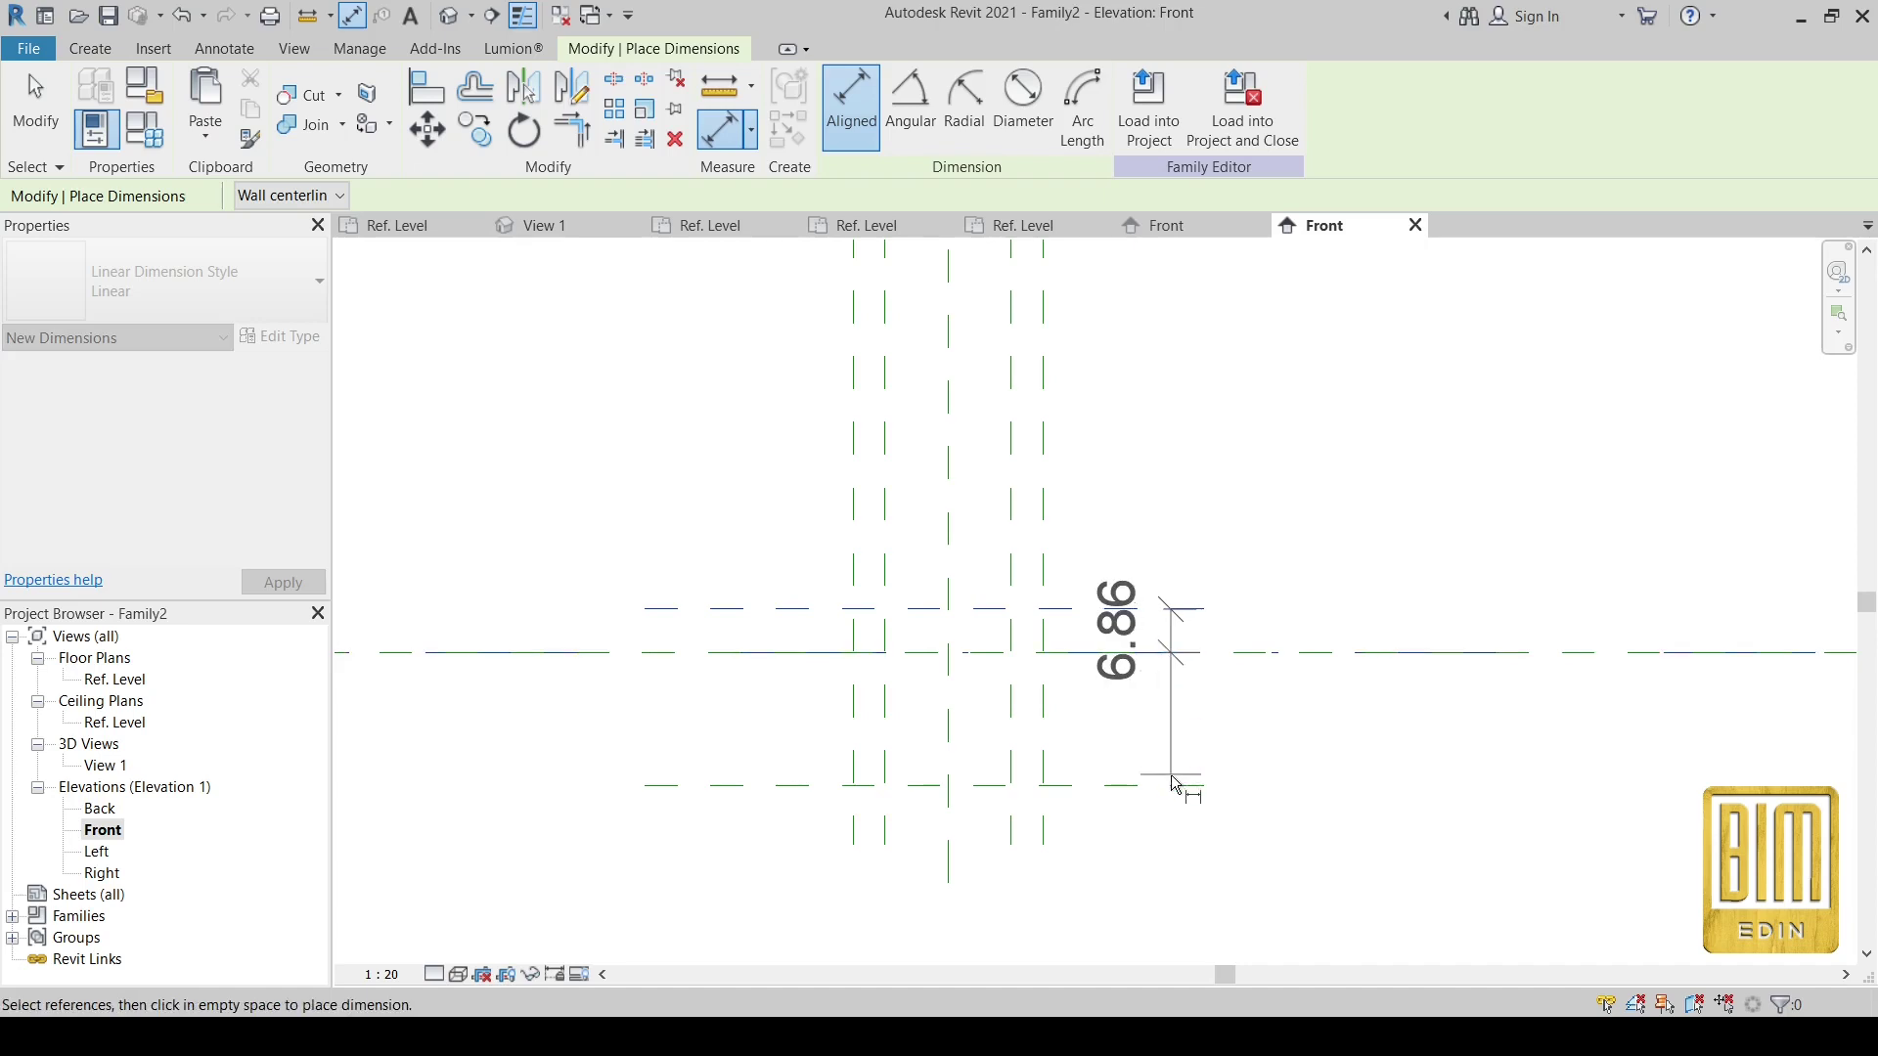
left_click(1164, 704)
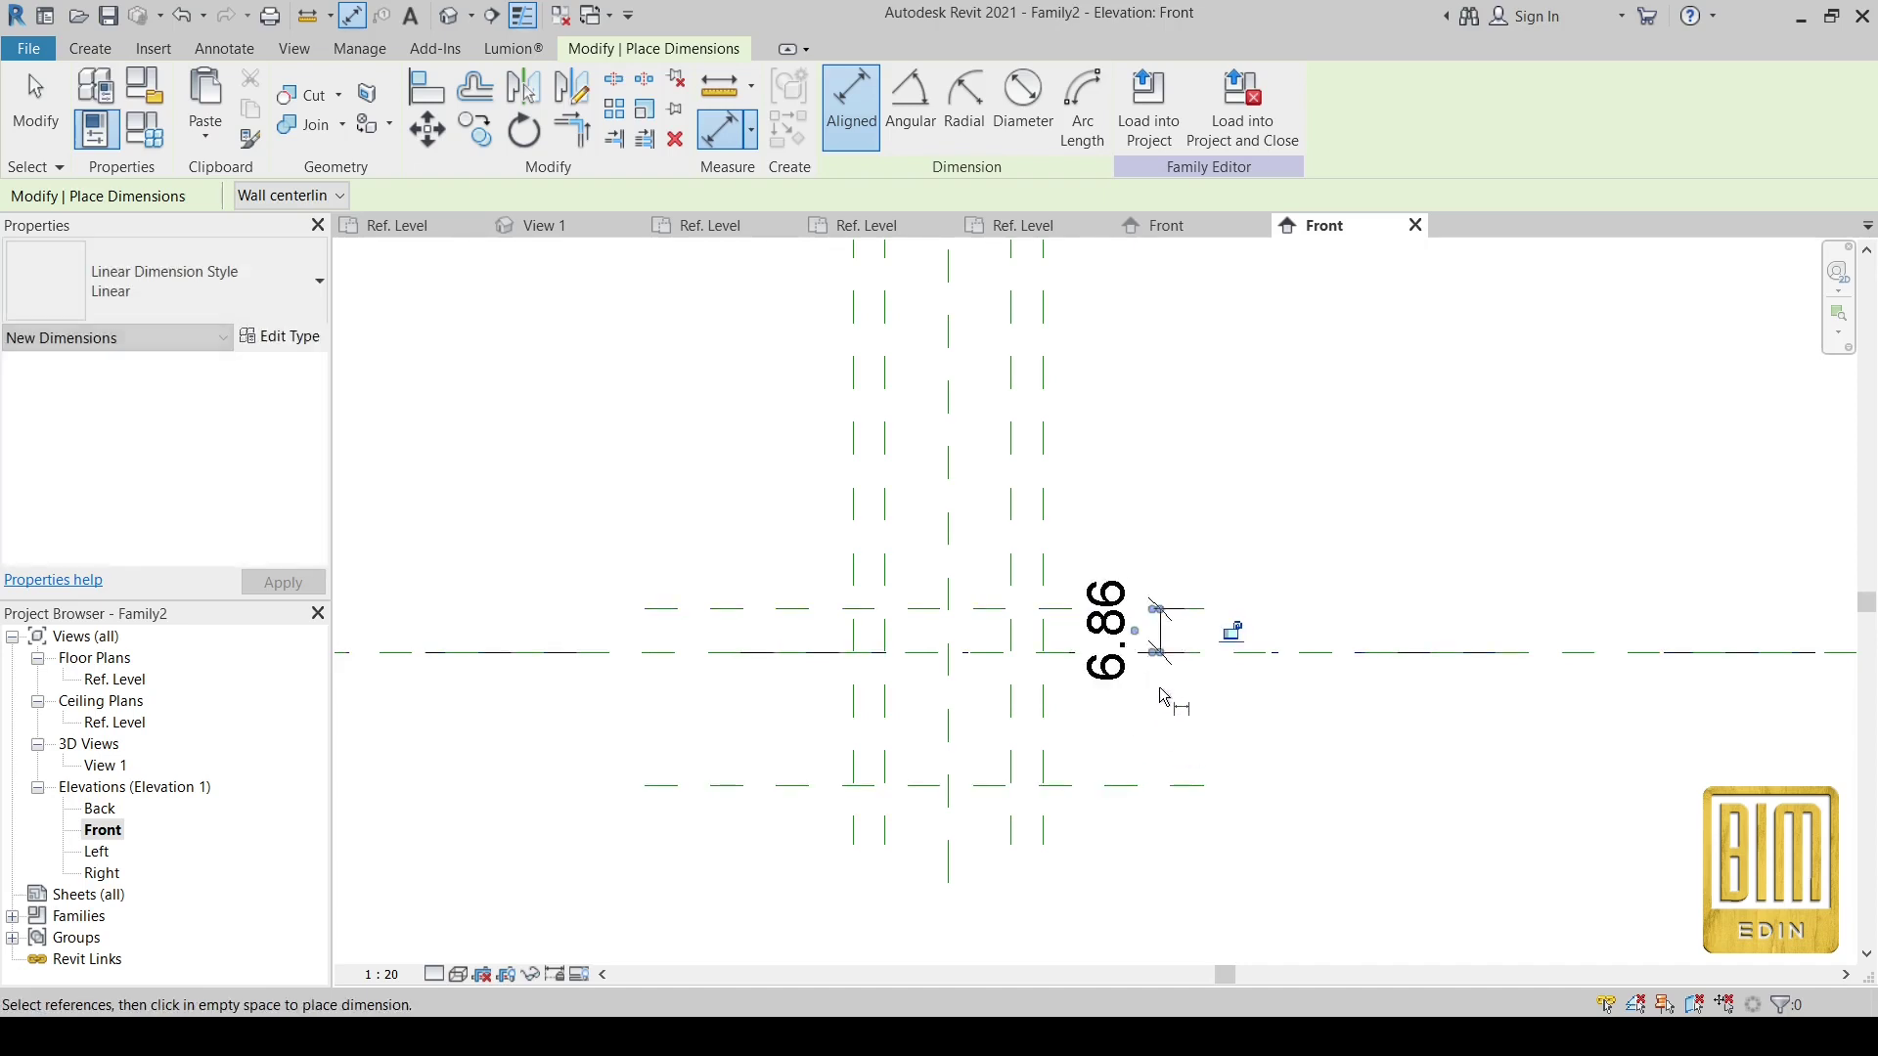
left_click(768, 653)
left_click(770, 789)
left_click(631, 724)
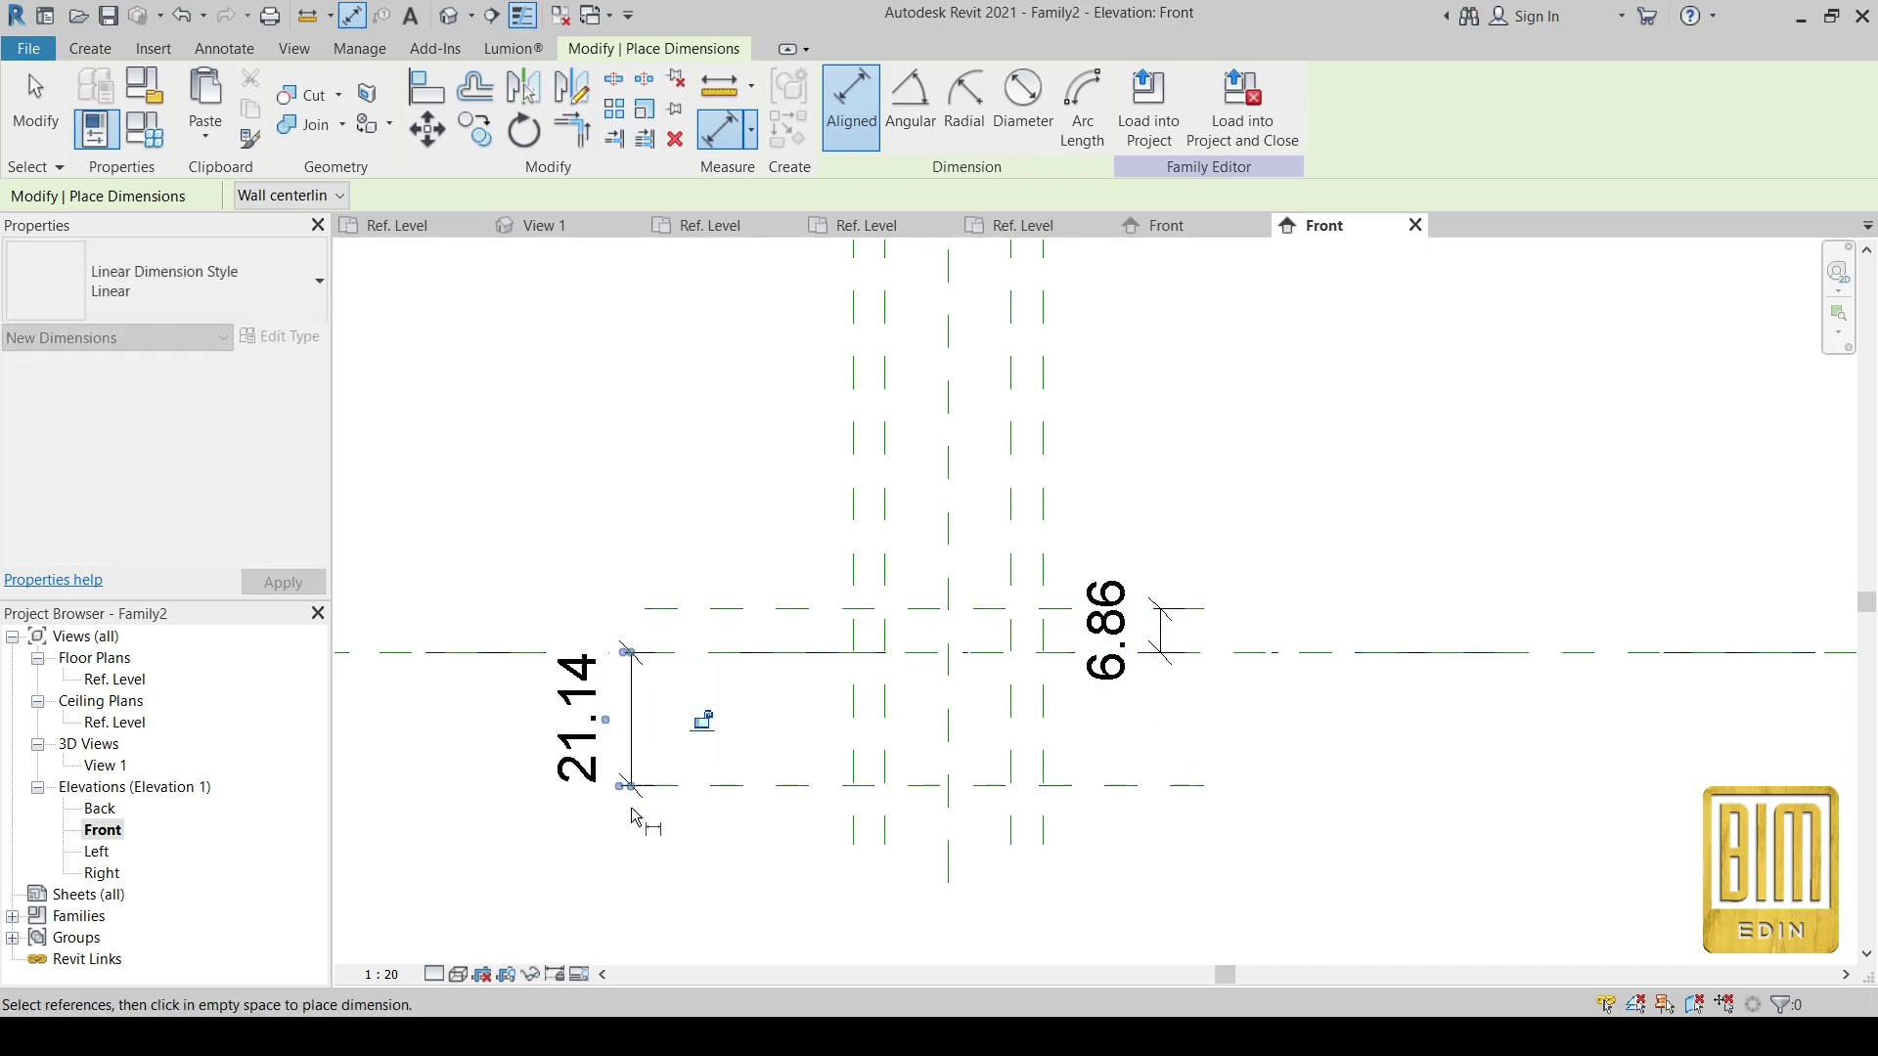
left_click(29, 117)
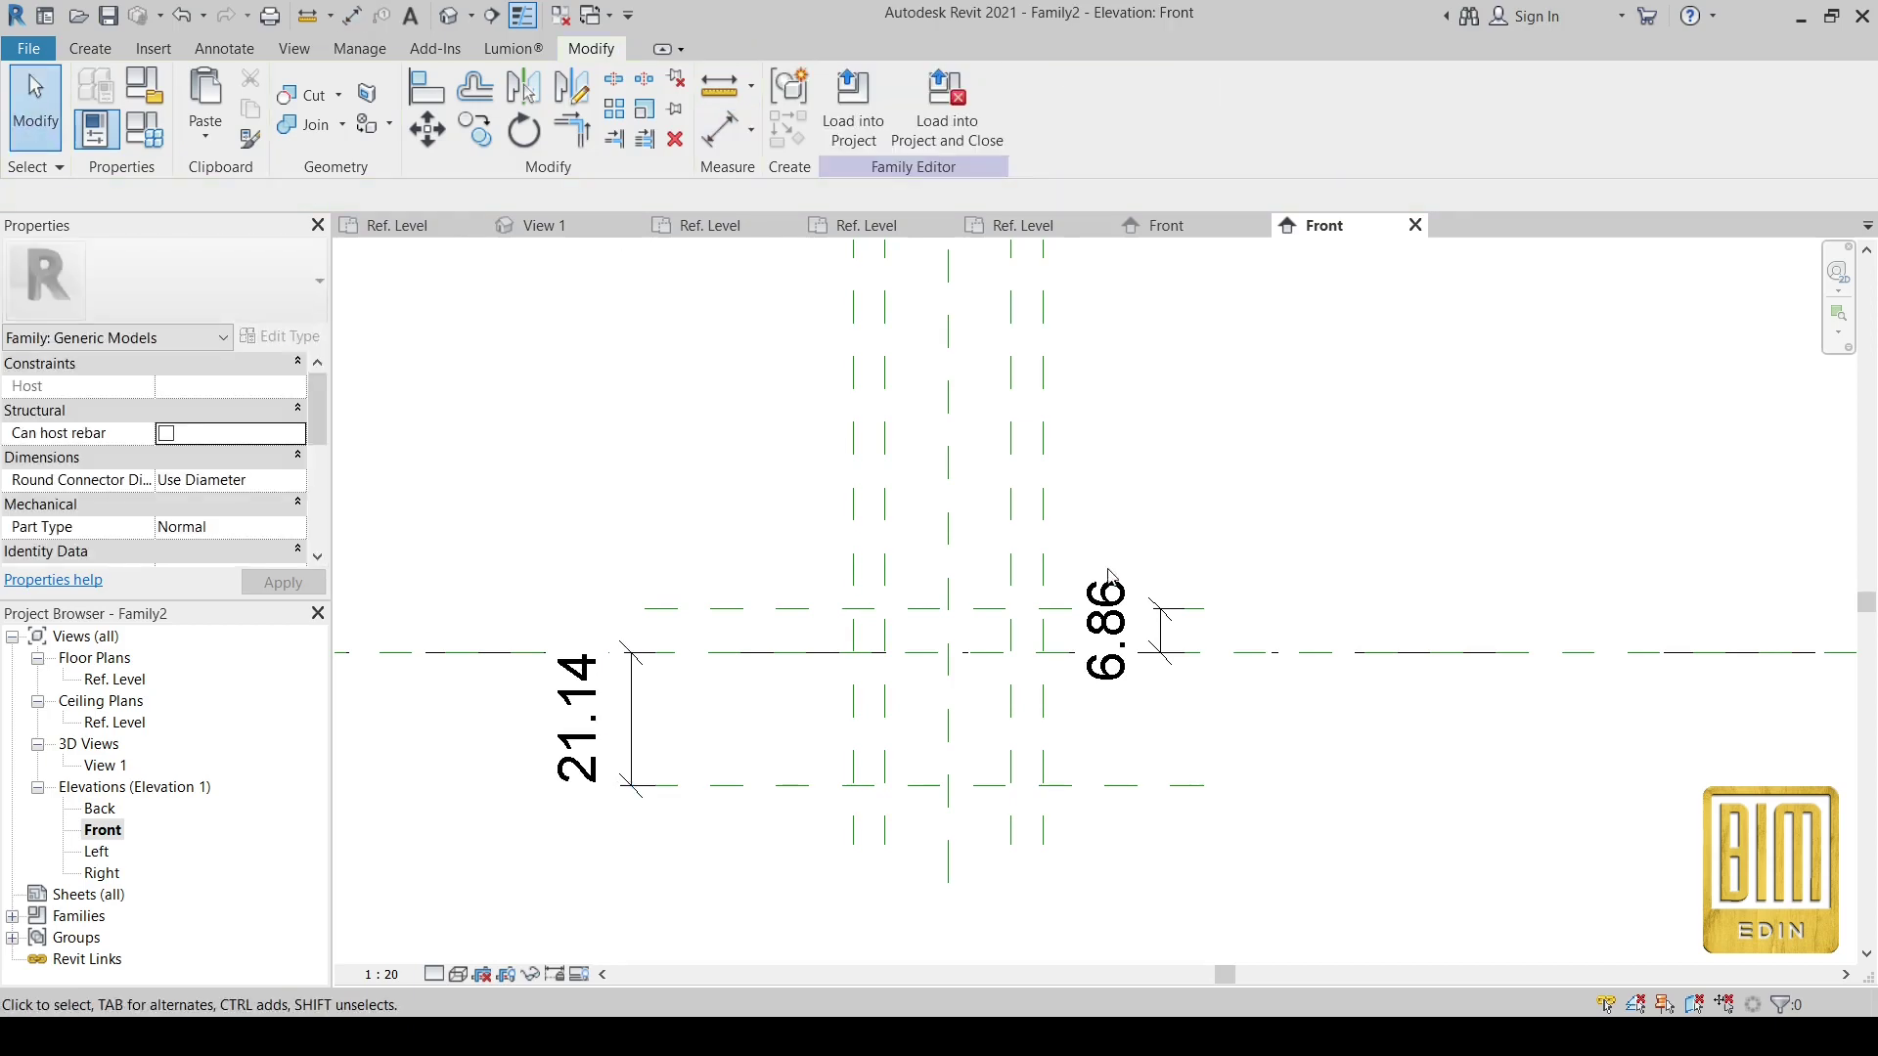
- Set the upper plane 6.00 from the level, then view FASADNI FAZON's front elevation
left_click(1064, 609)
left_click(1129, 636)
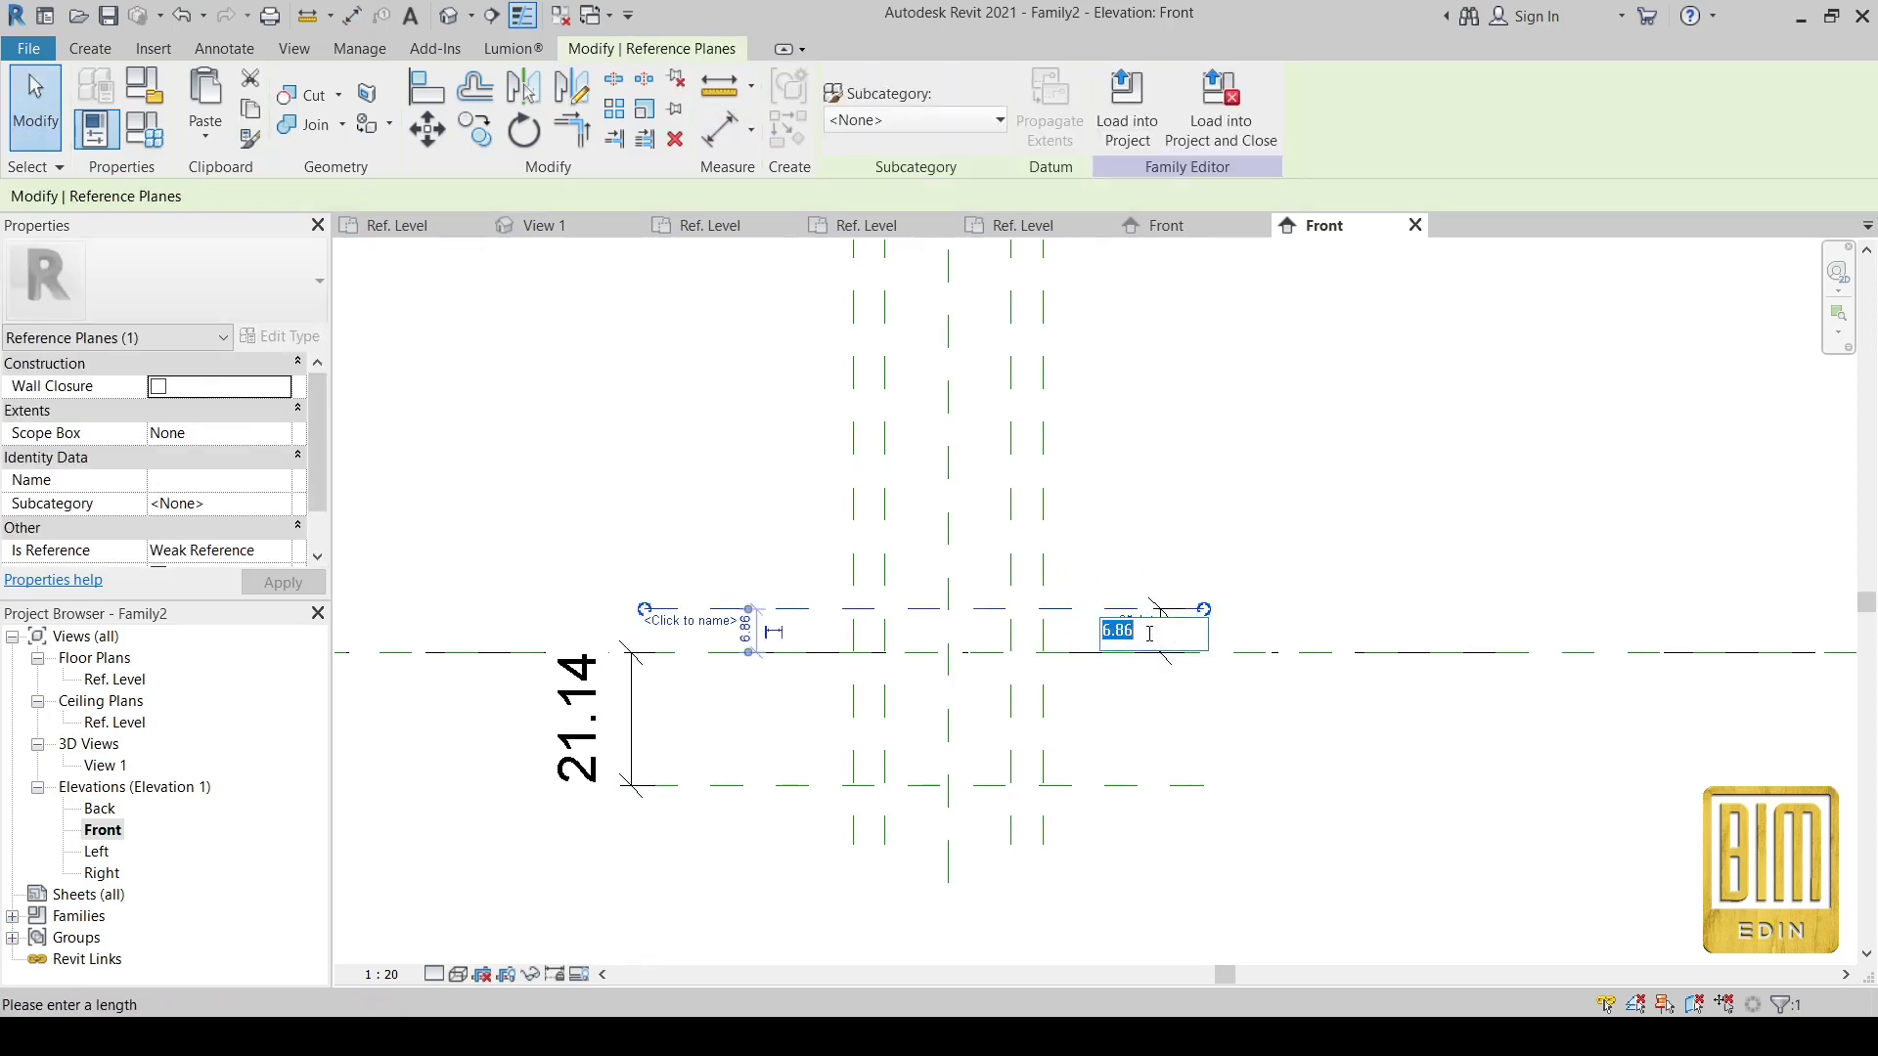
type("6")
key("Return")
left_click(1293, 474)
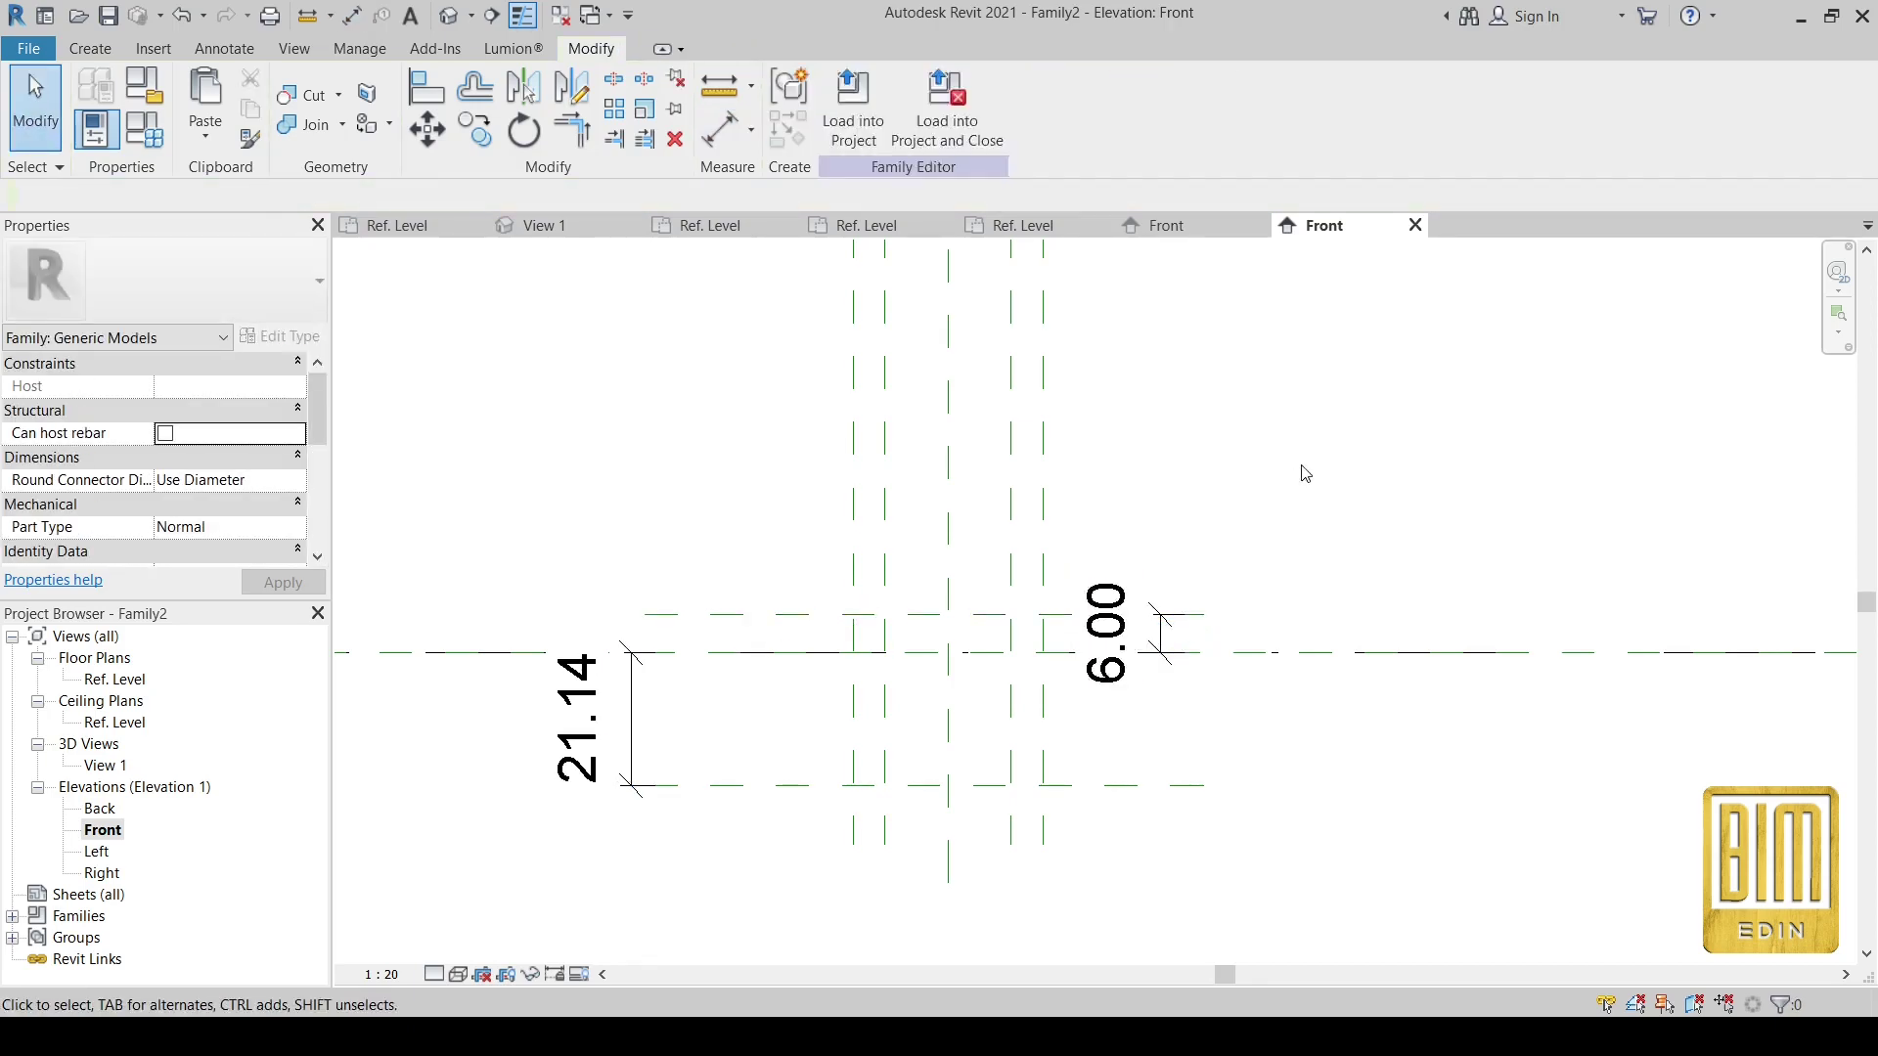
left_click(1146, 233)
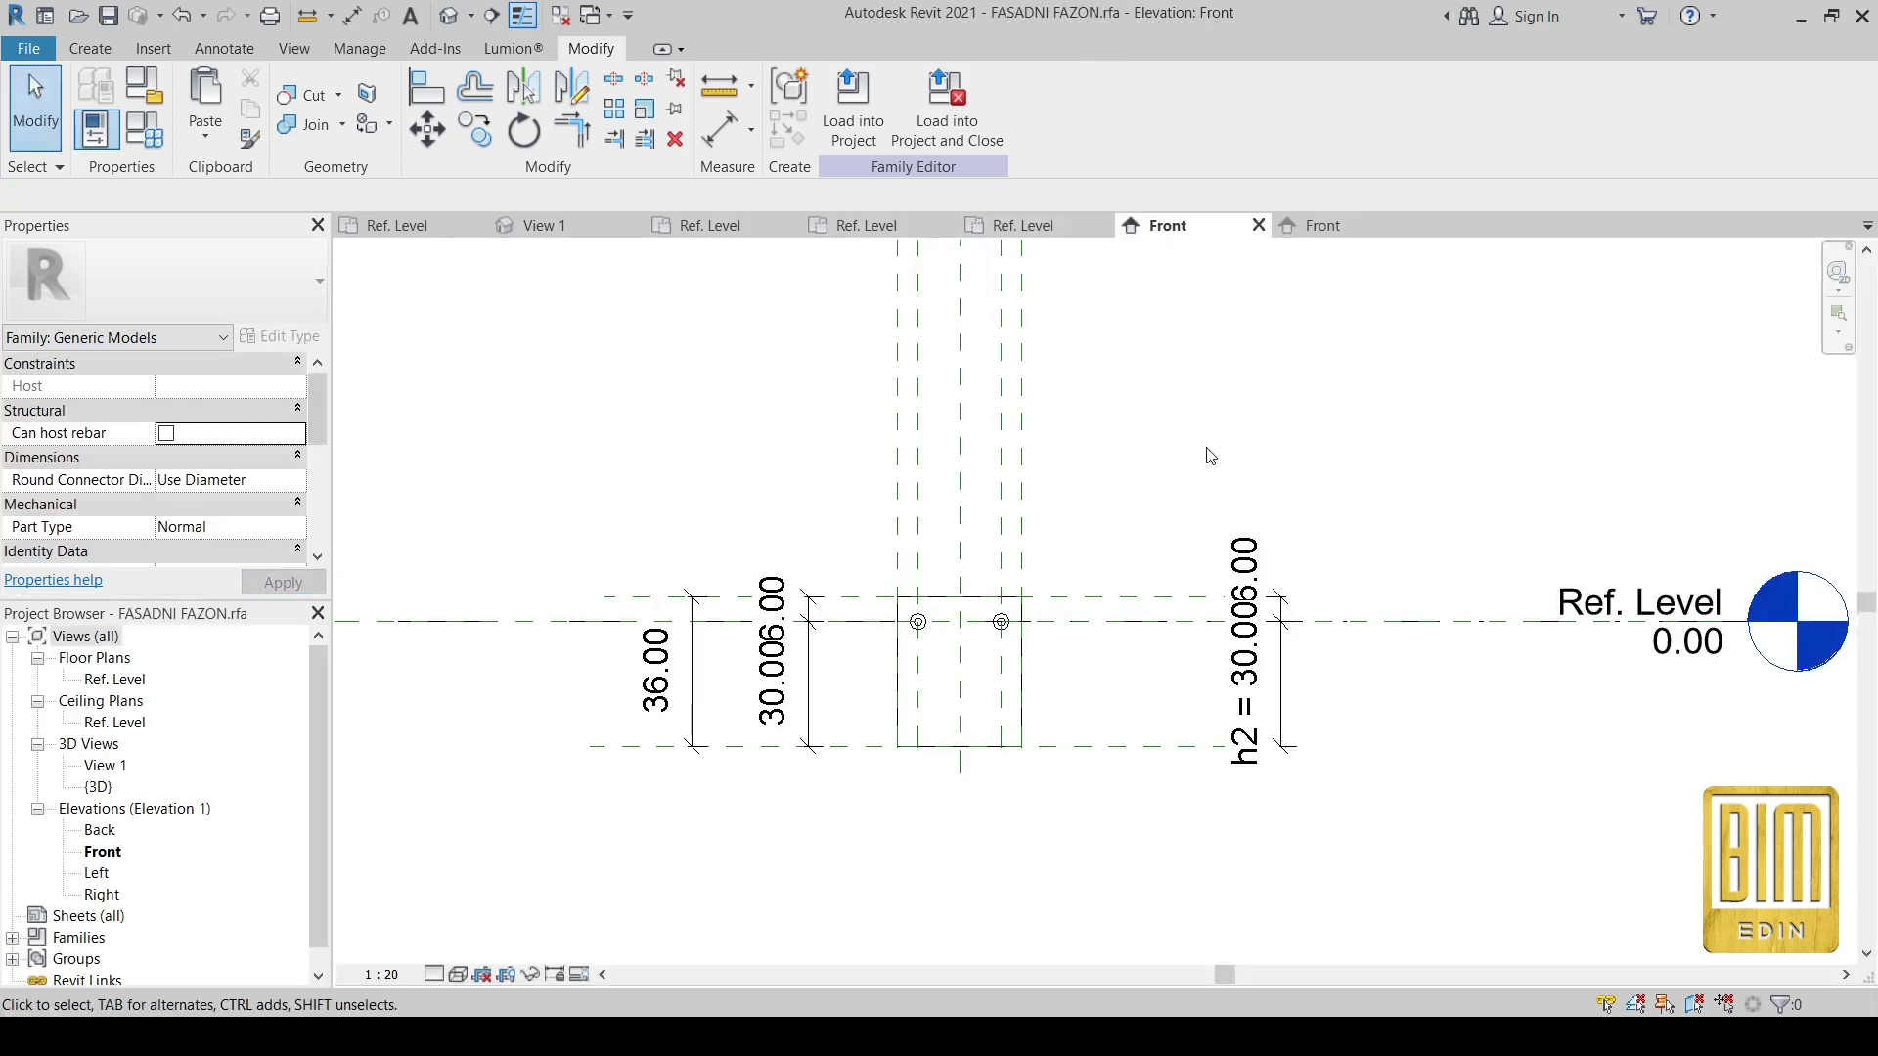
- Move Family2's lower reference plane to 30.00 below the level
left_click(1332, 226)
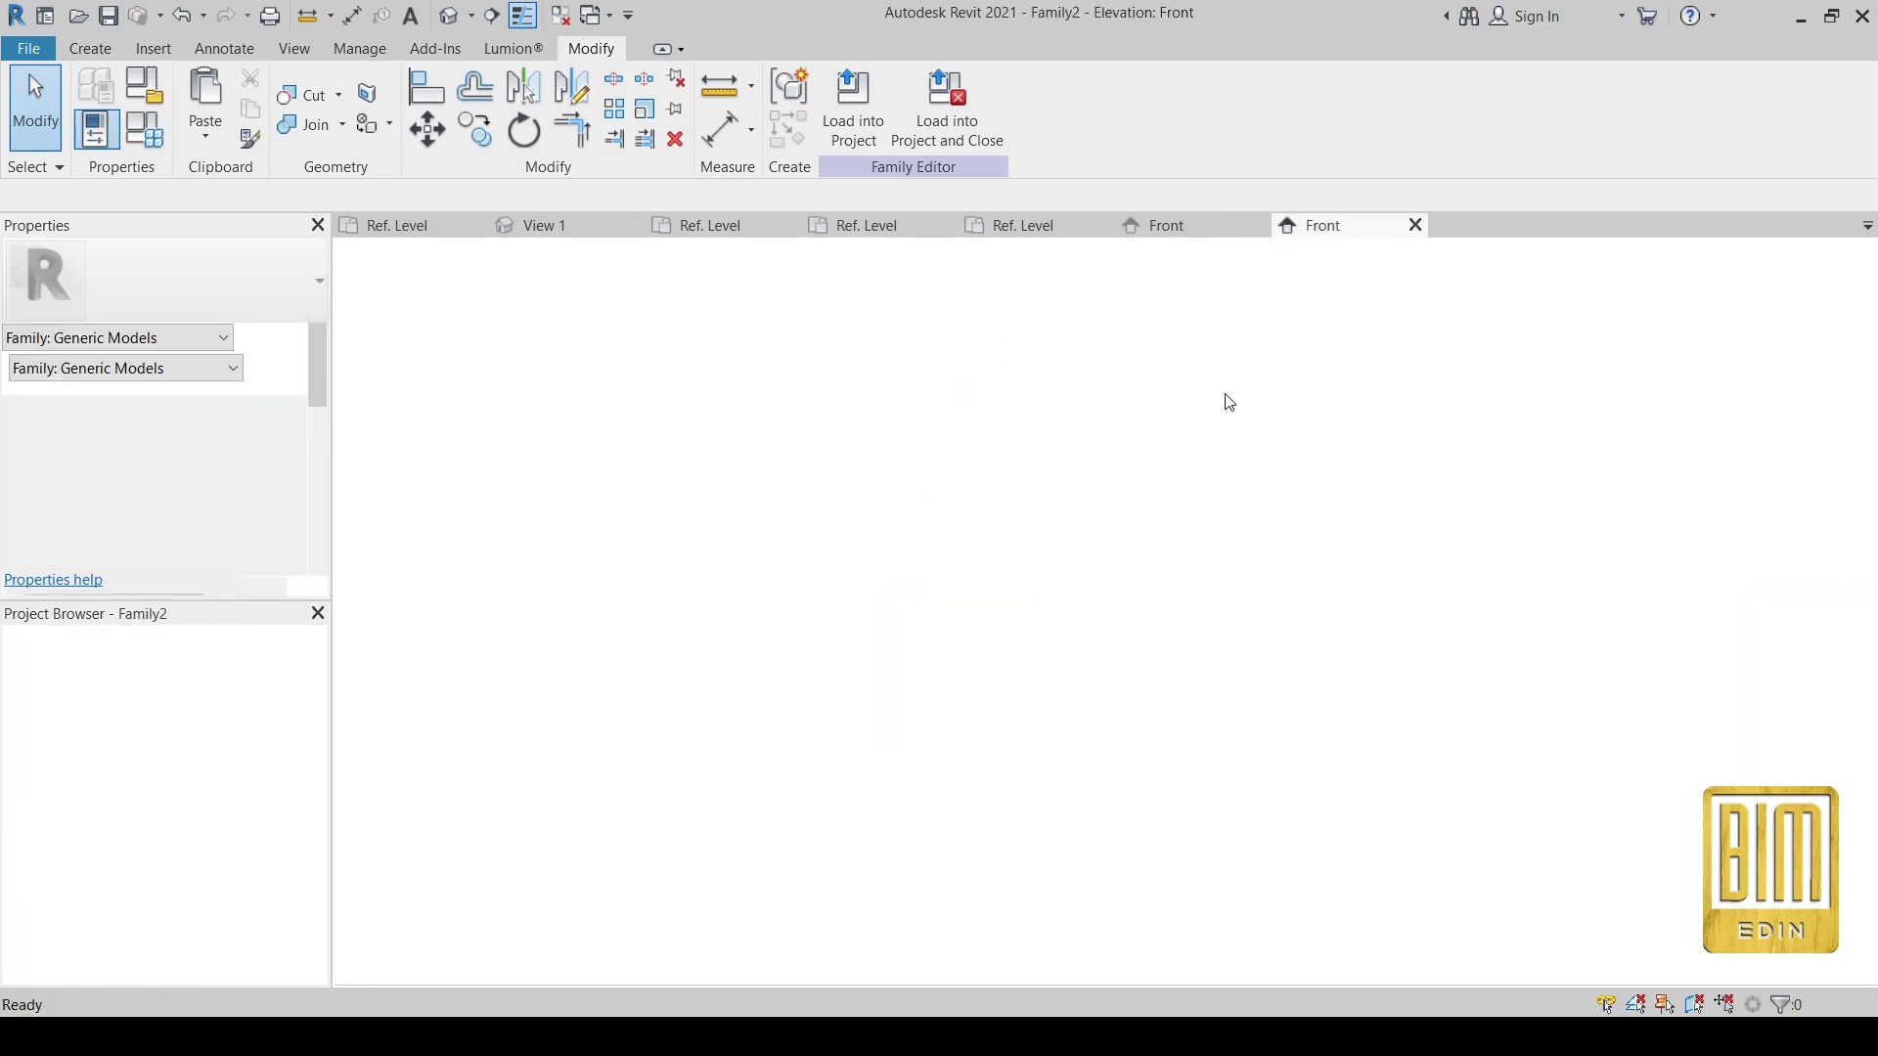
left_click(724, 783)
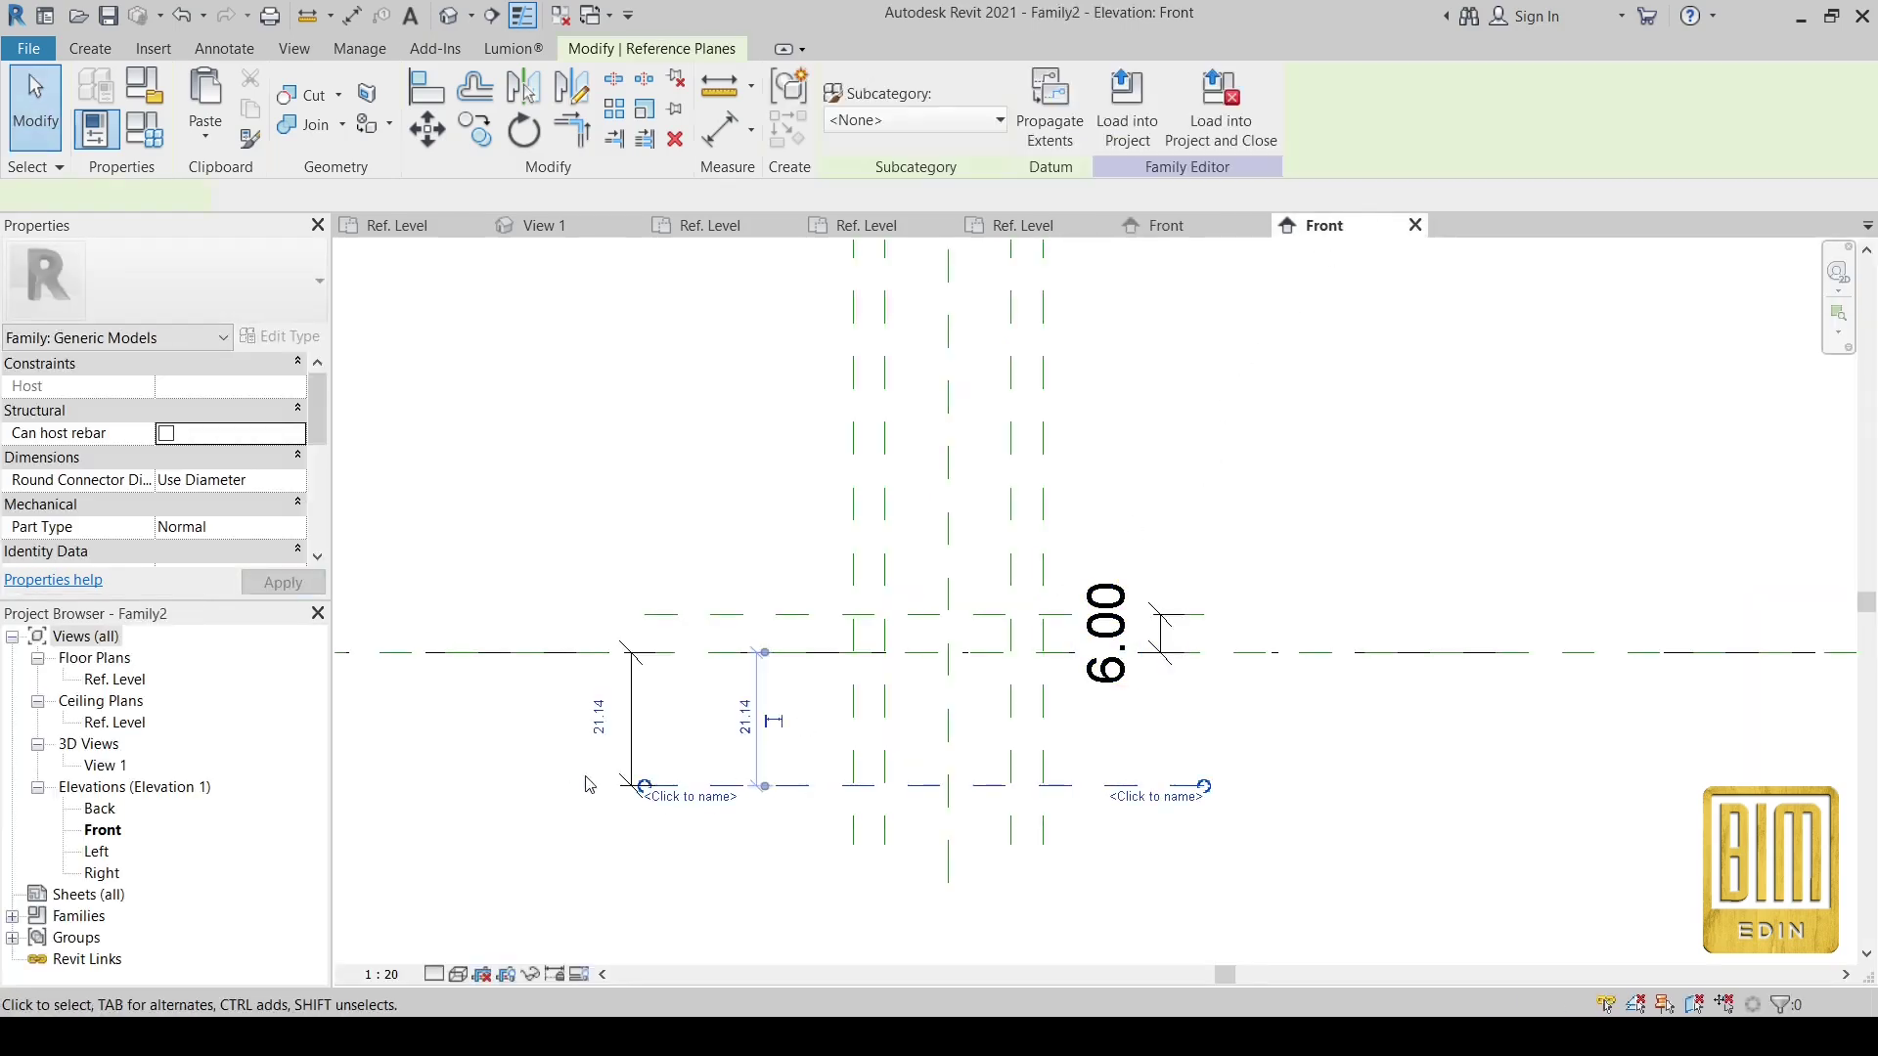
left_click(594, 721)
type("0")
key("Return")
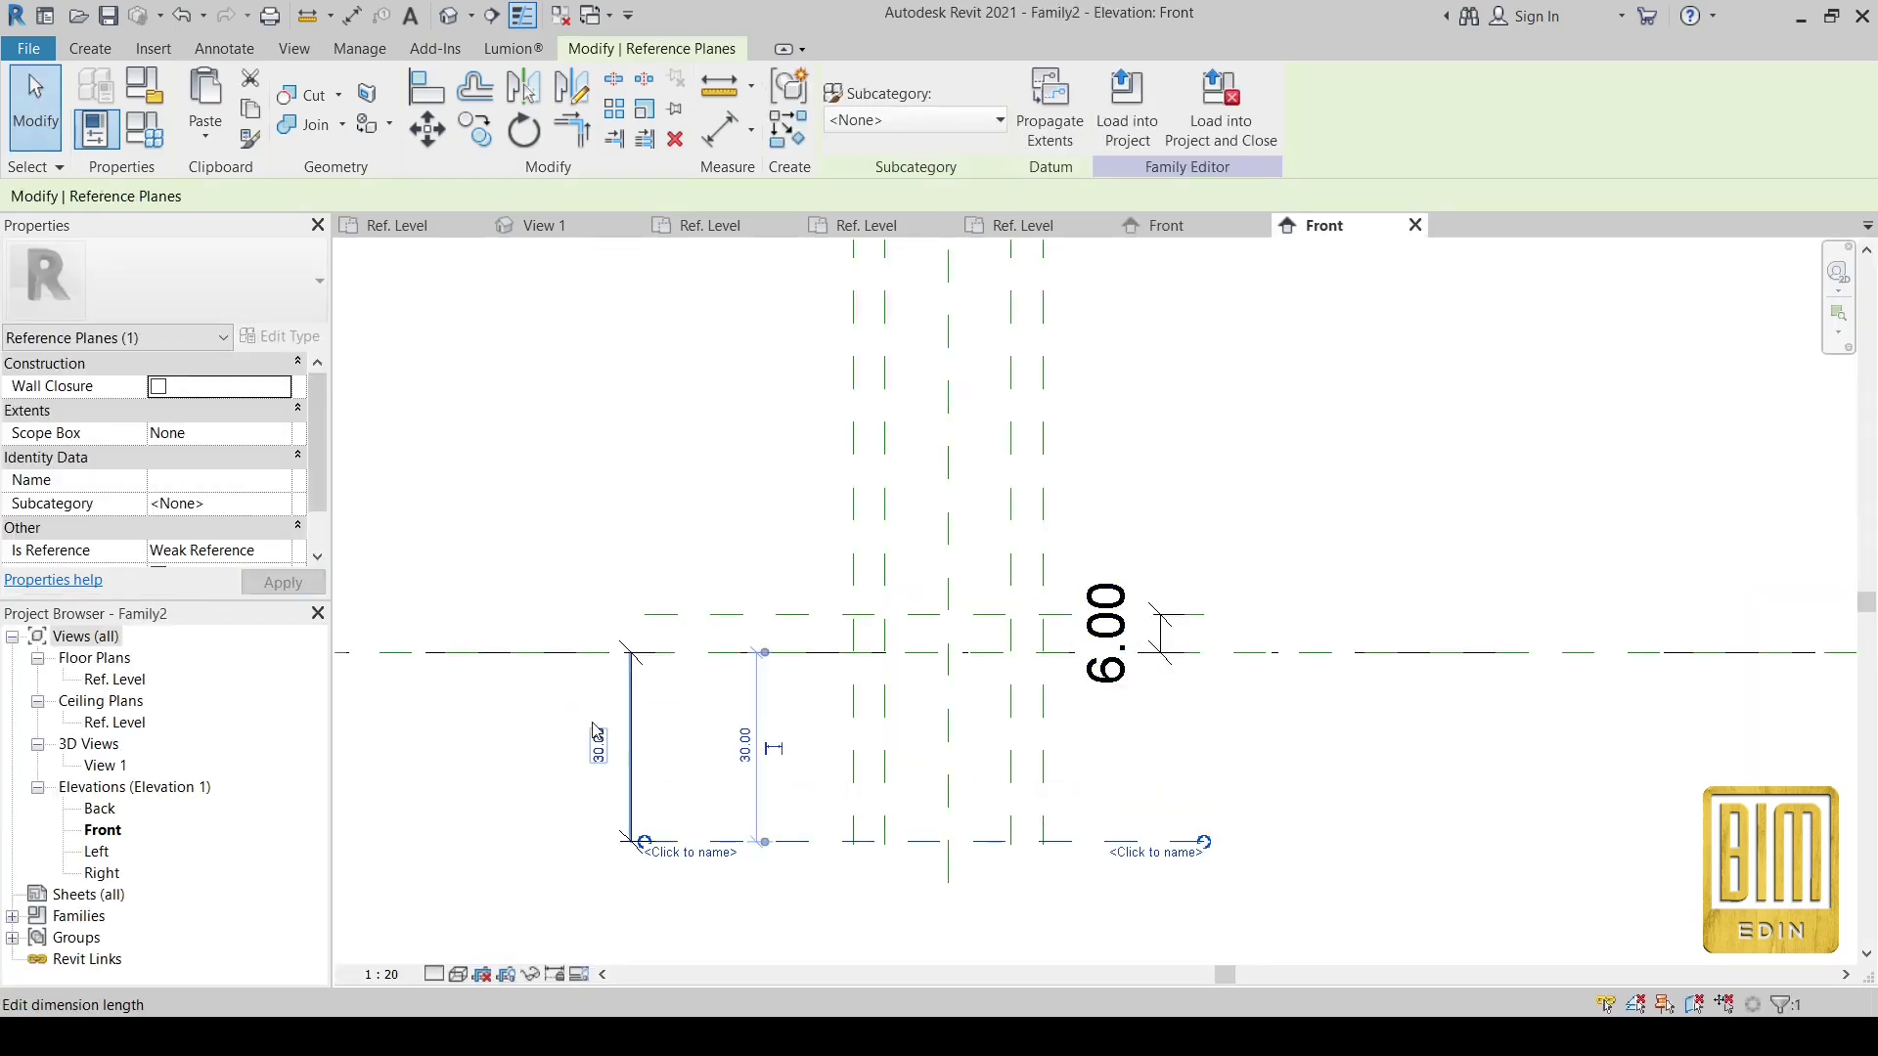
left_click(1225, 514)
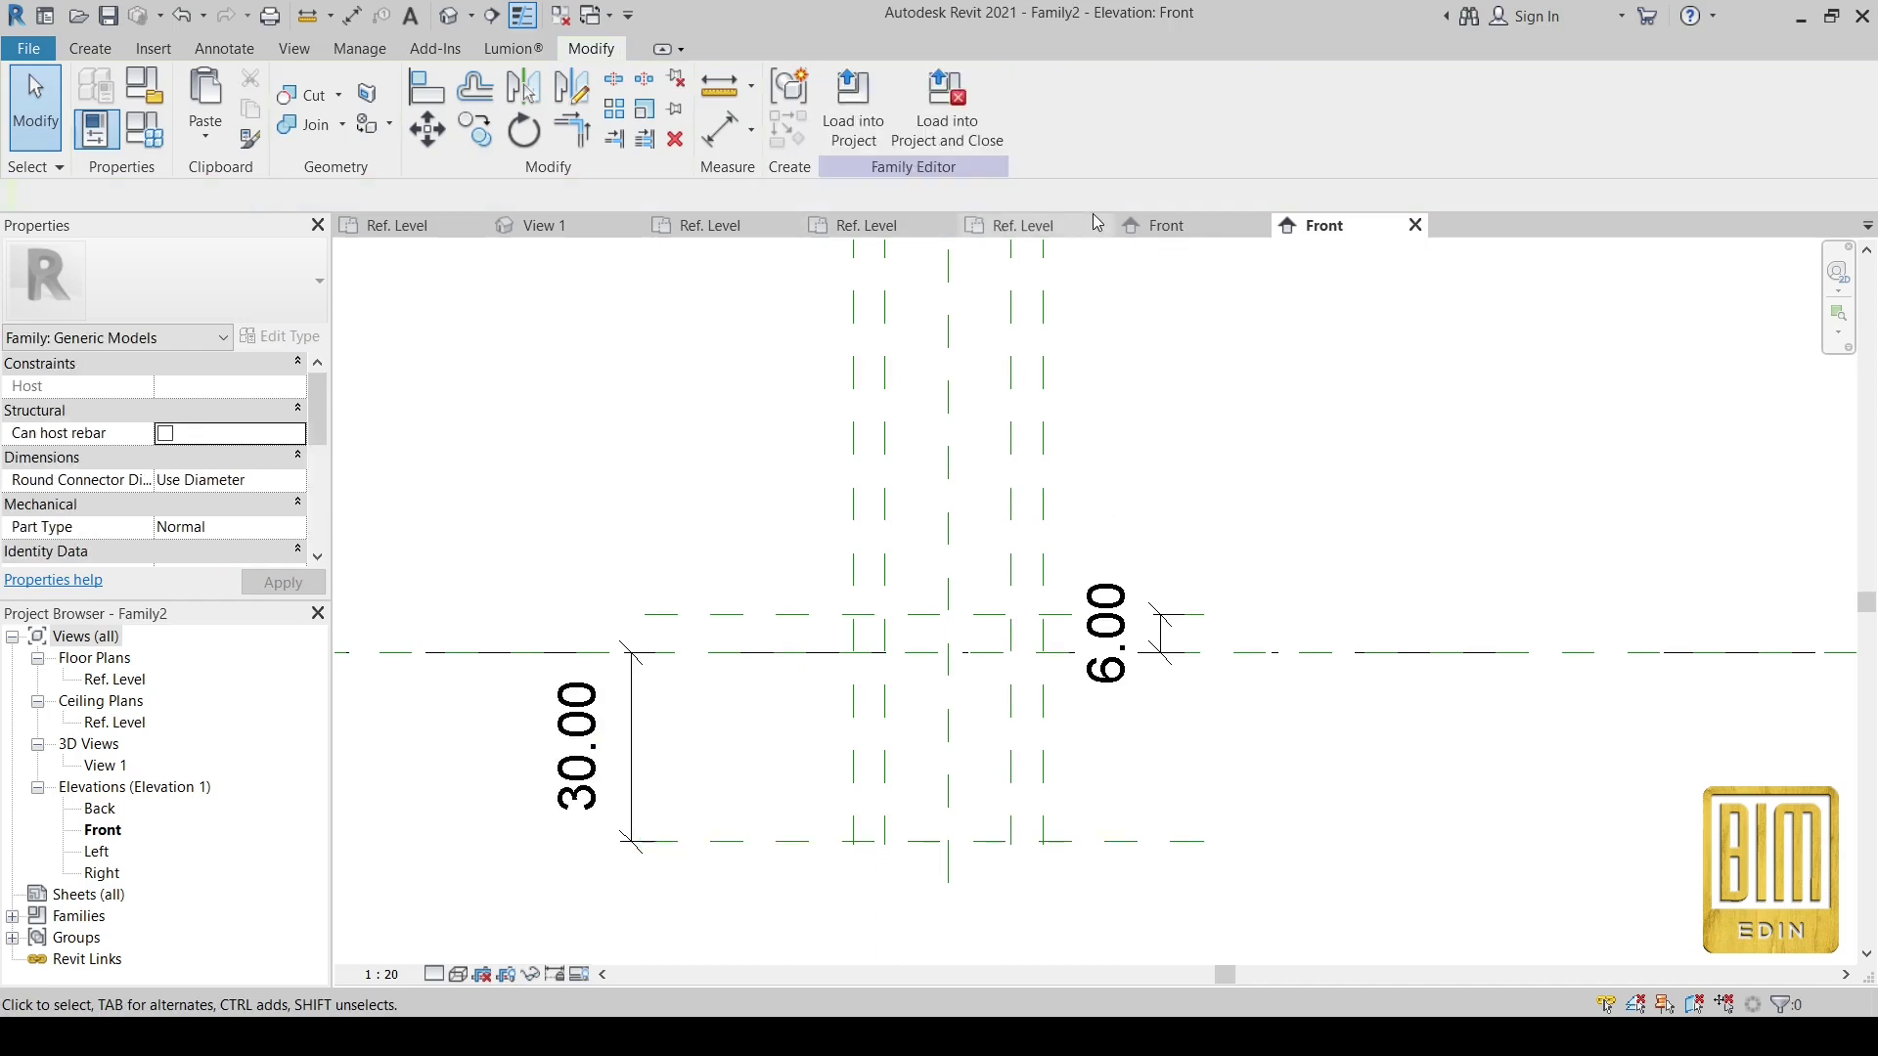
- Inspect FASADNI FAZON's h2 dimension, shifting its line right, then return to Family2 Front
left_click(1152, 225)
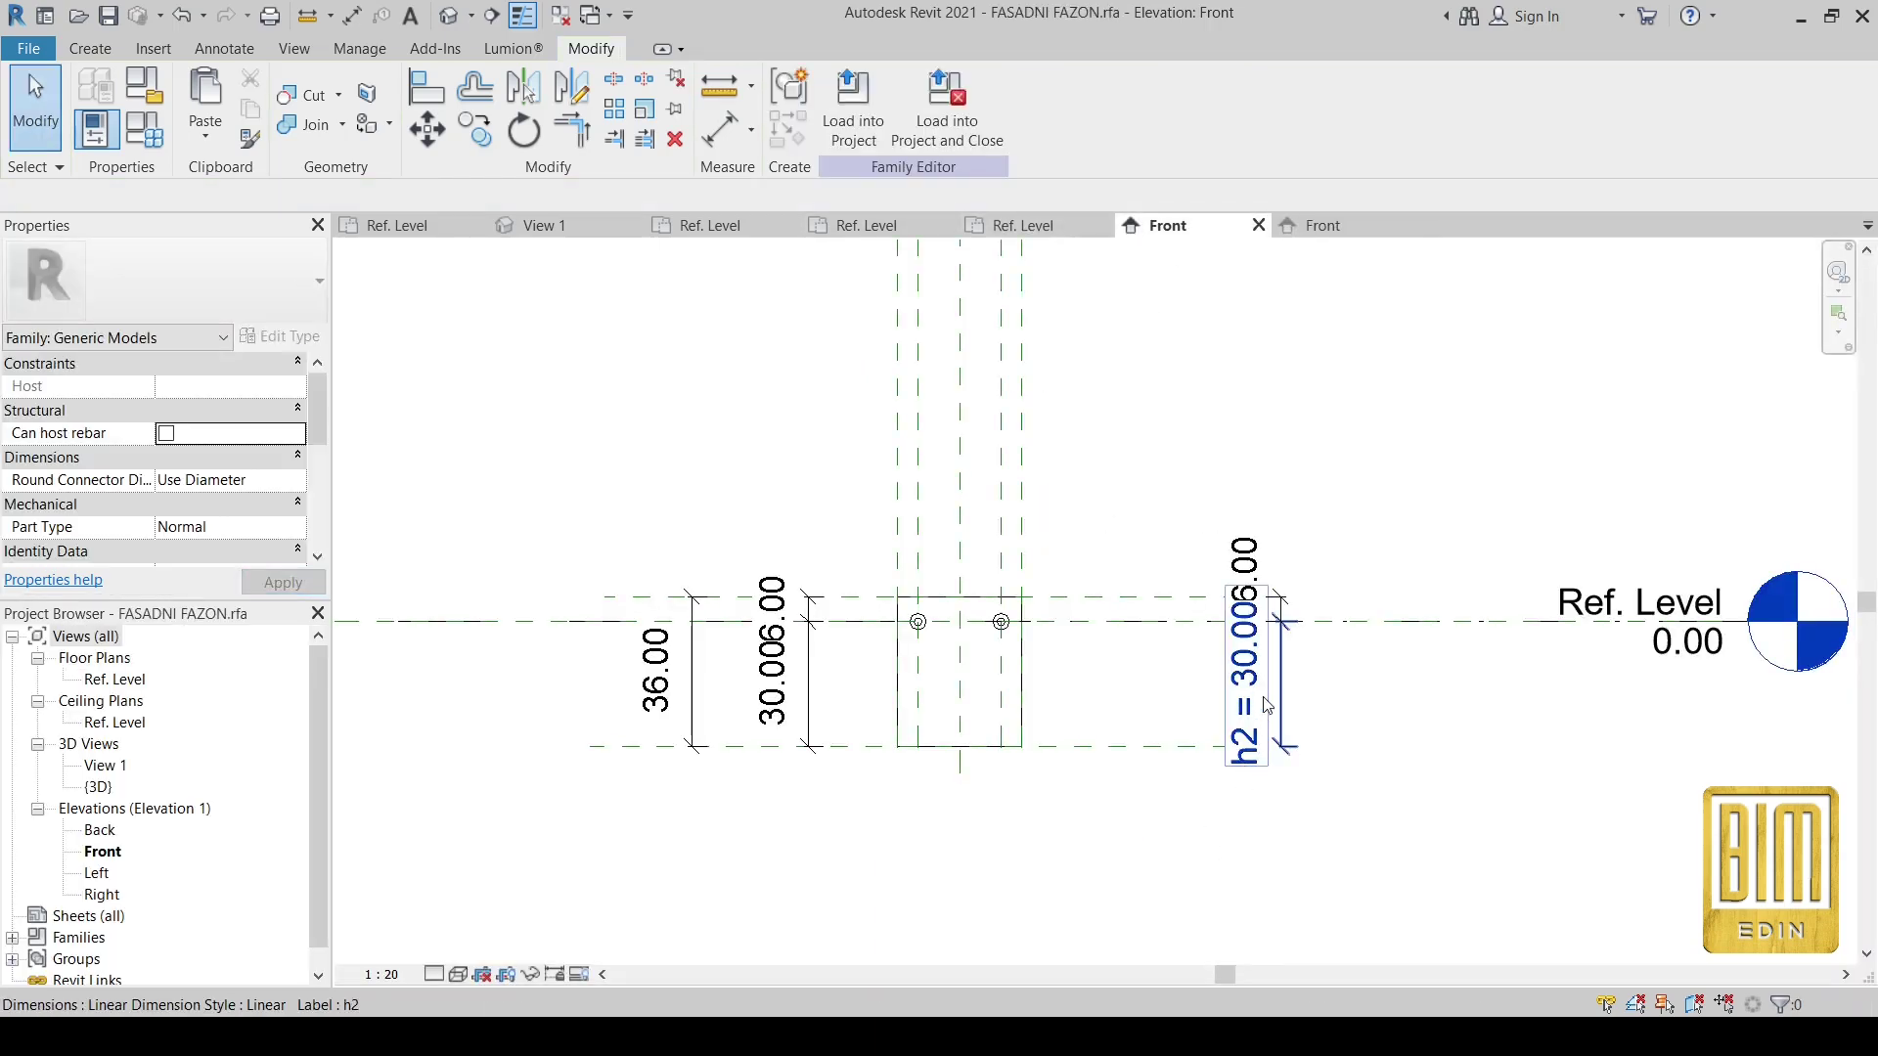
left_click(1276, 603)
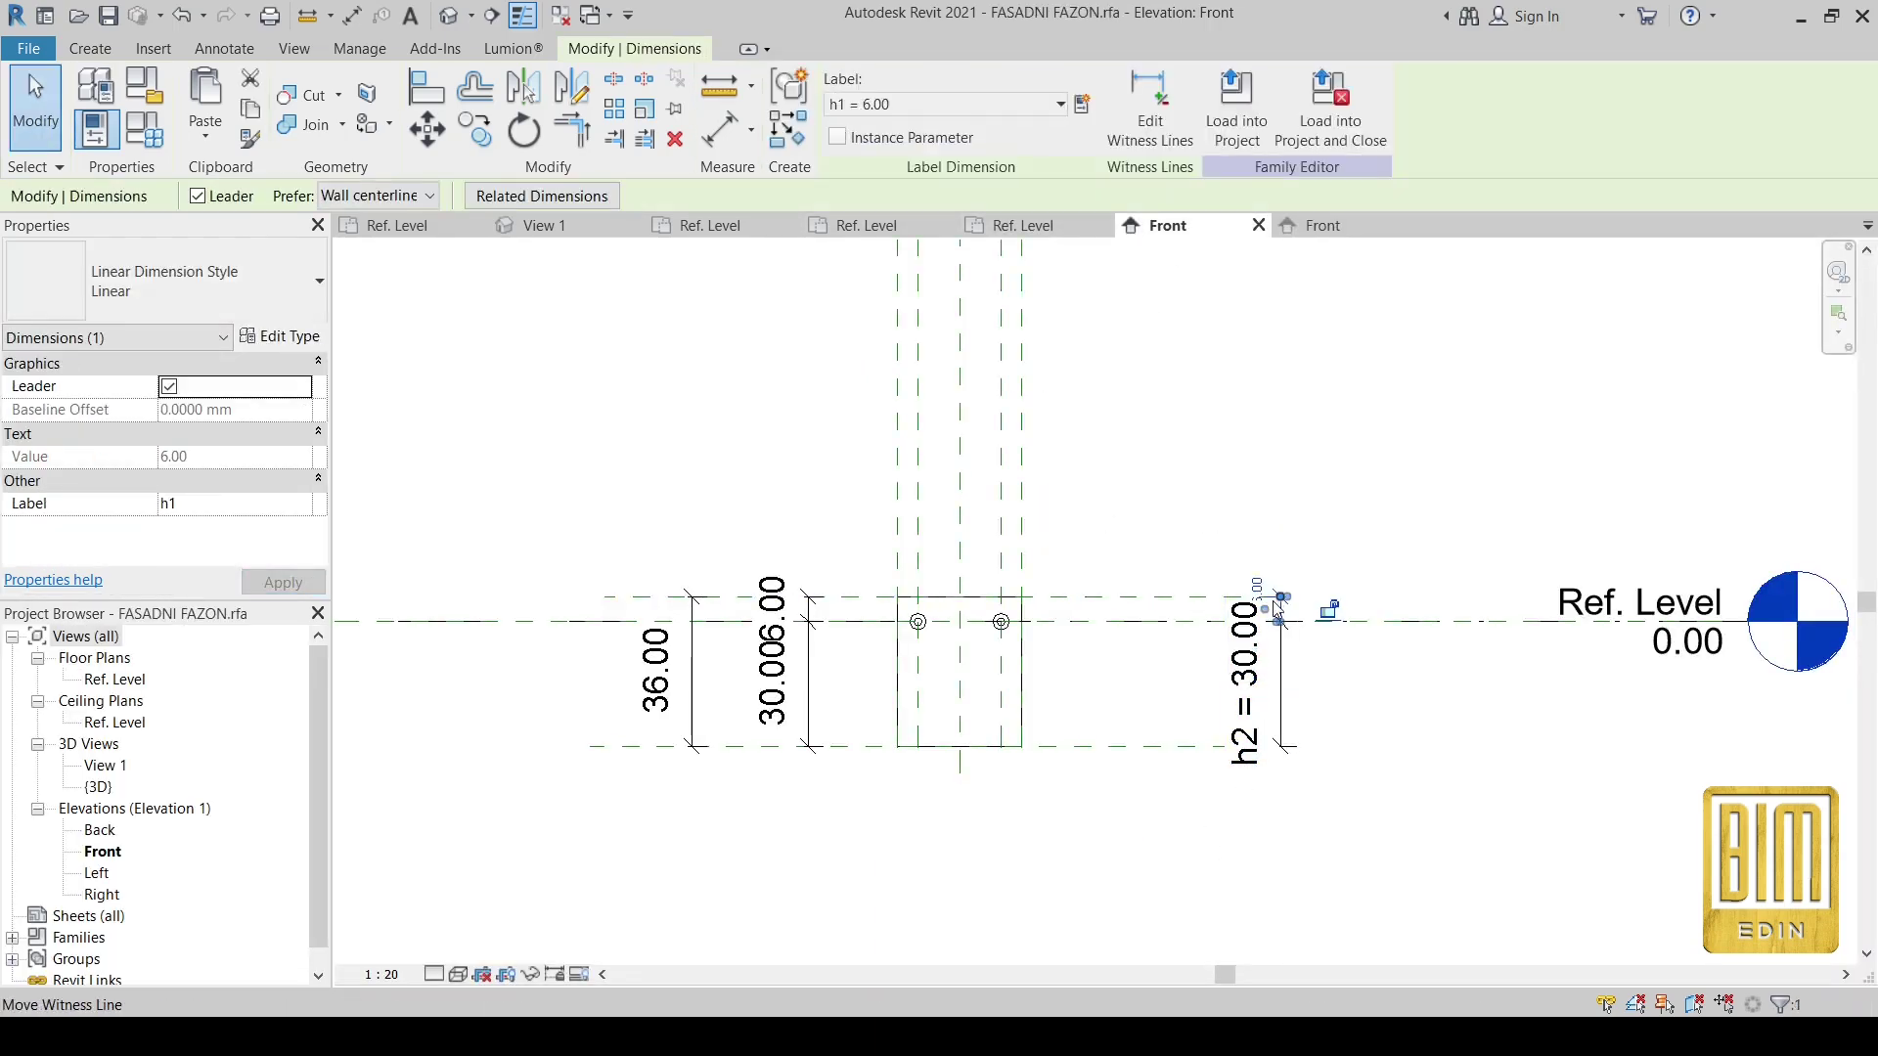
scroll(1370, 612, "up", 3)
scroll(1406, 621, "up", 2)
key("Escape")
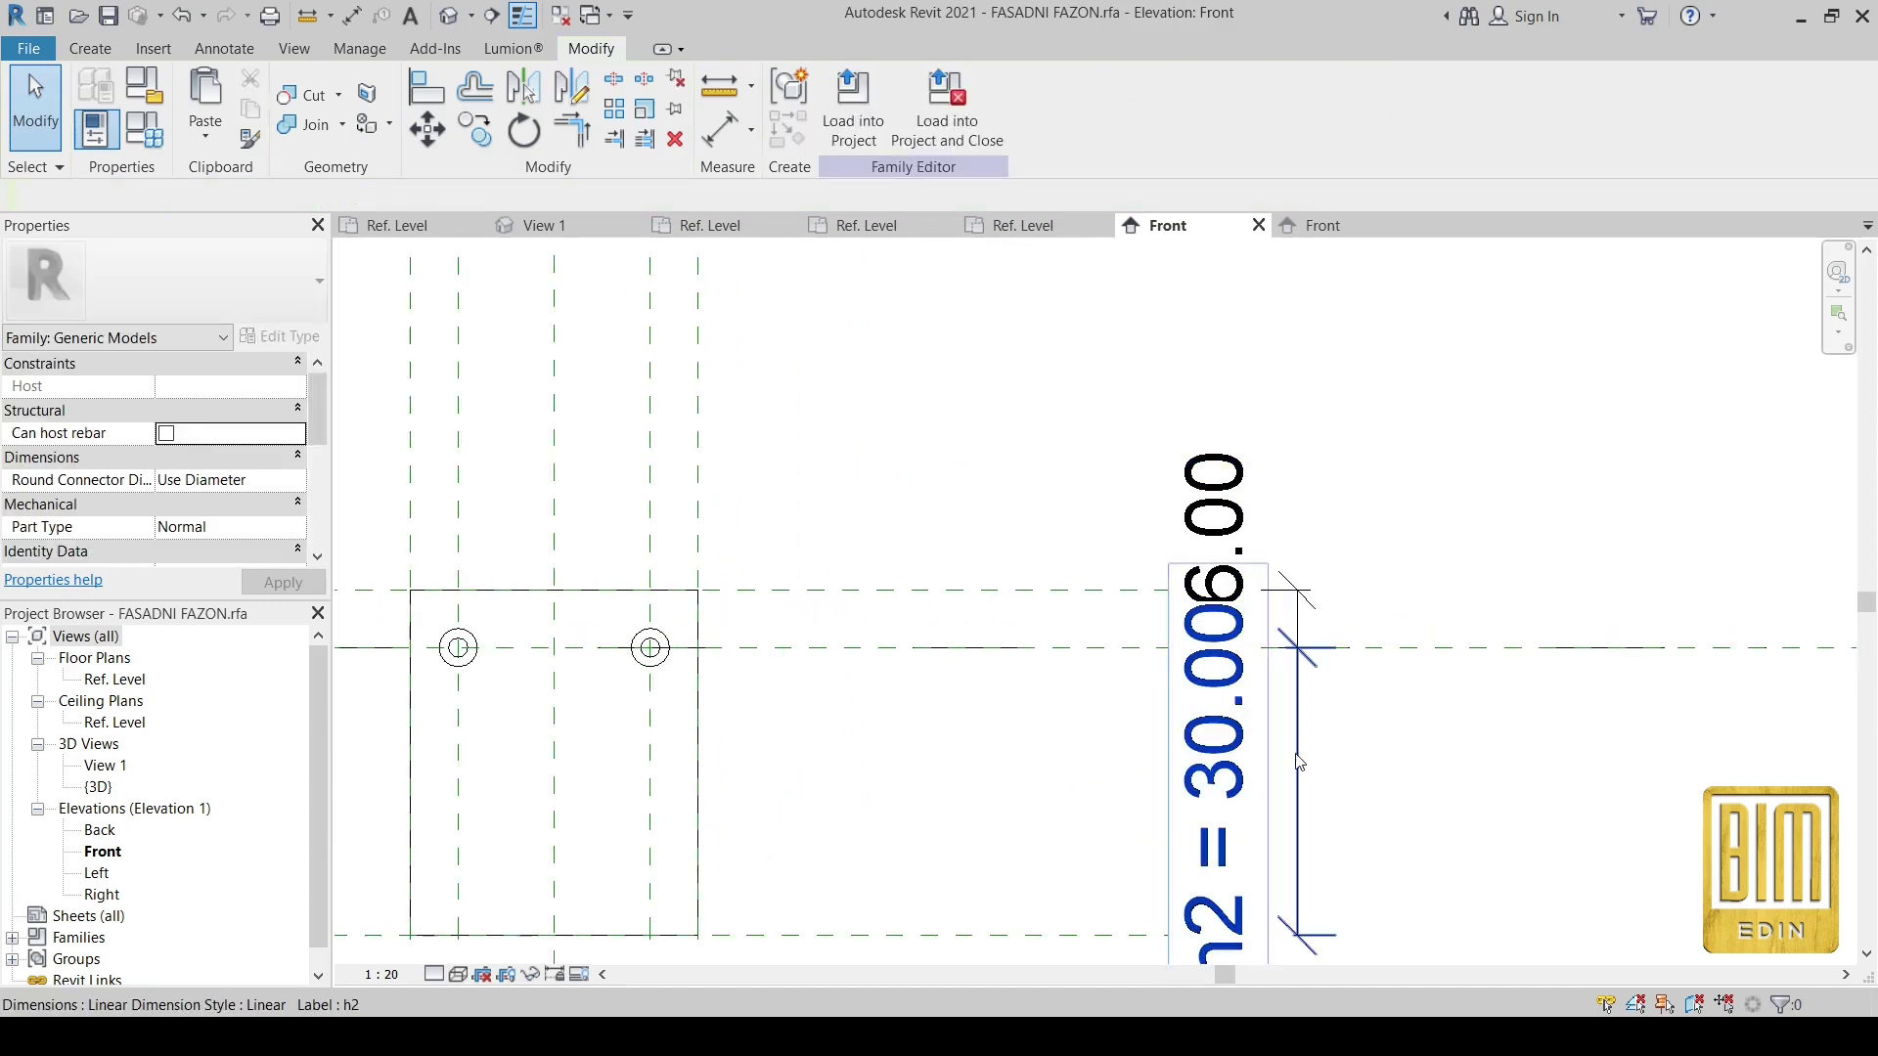
left_click(1341, 674)
left_click_drag(1408, 789, 1521, 787)
key("Escape")
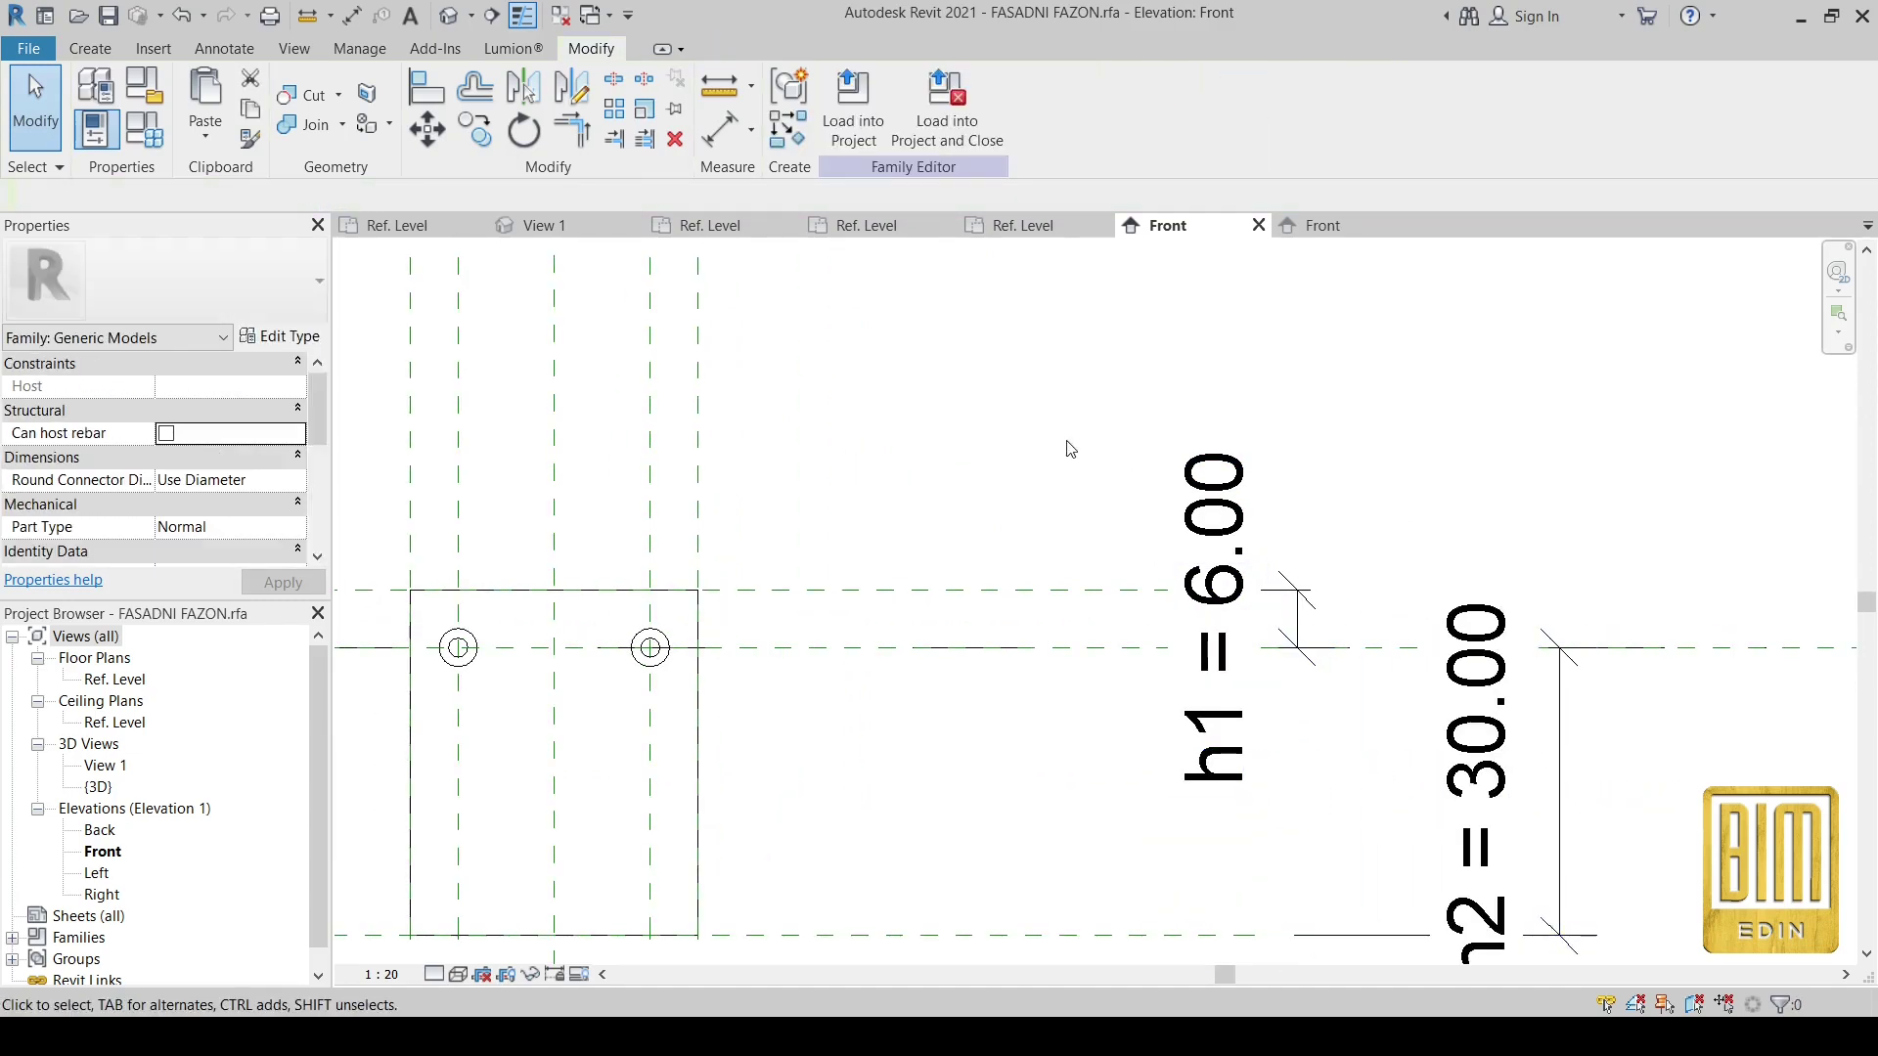
scroll(1006, 486, "down", 2)
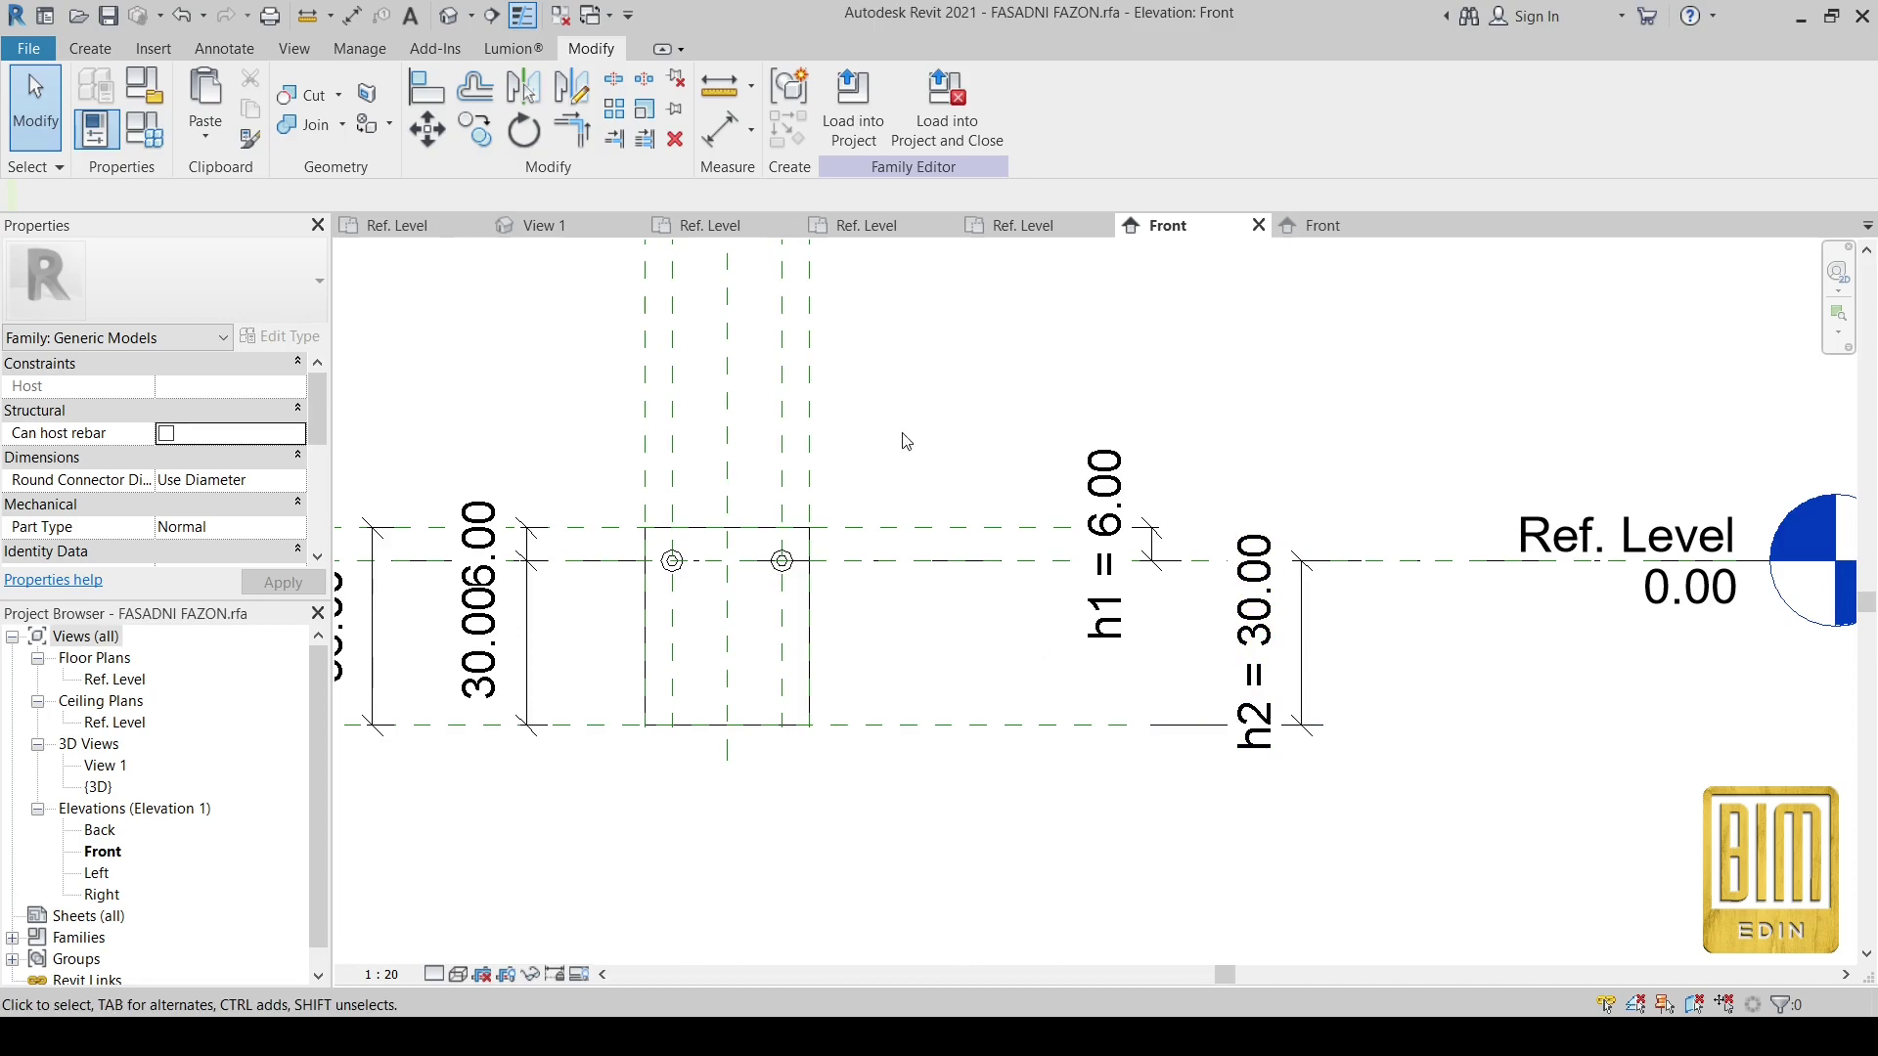
left_click(1299, 225)
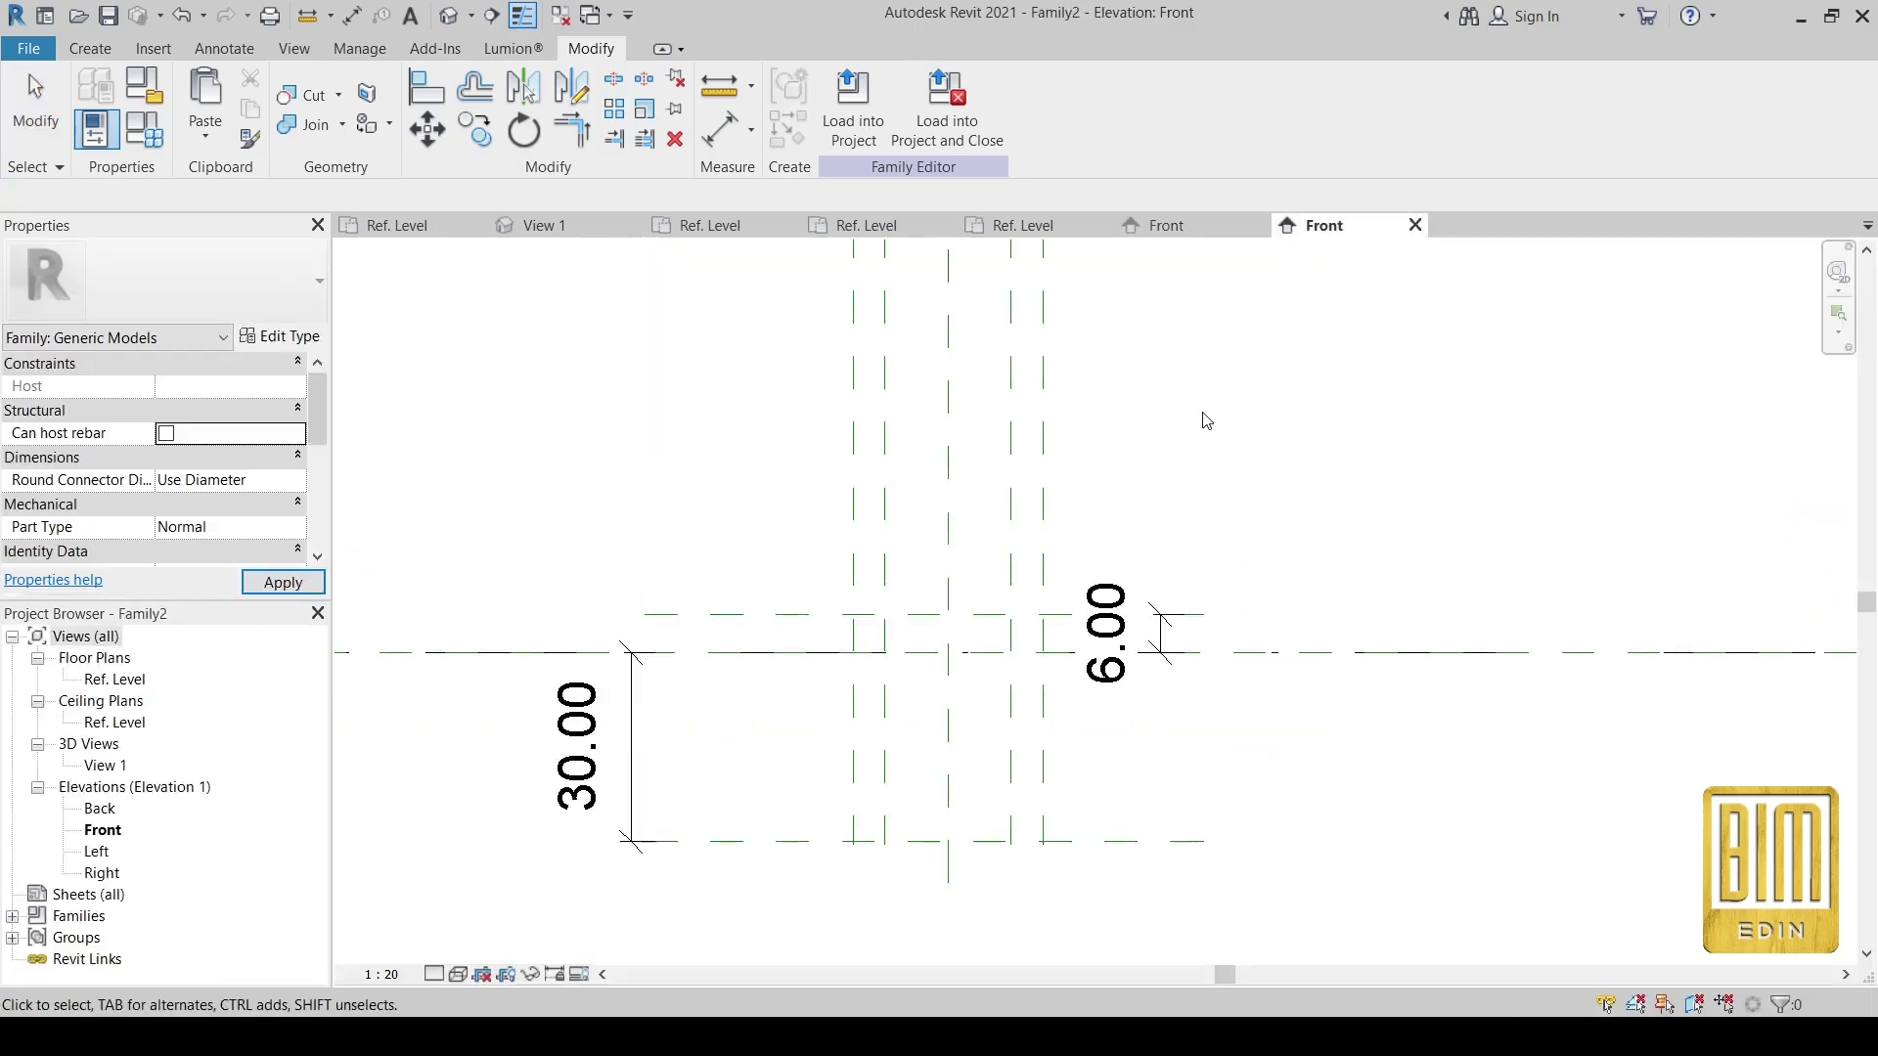
- Label the 6.00 dimension with a new h1 parameter
left_click(1105, 631)
left_click(1082, 103)
type("h")
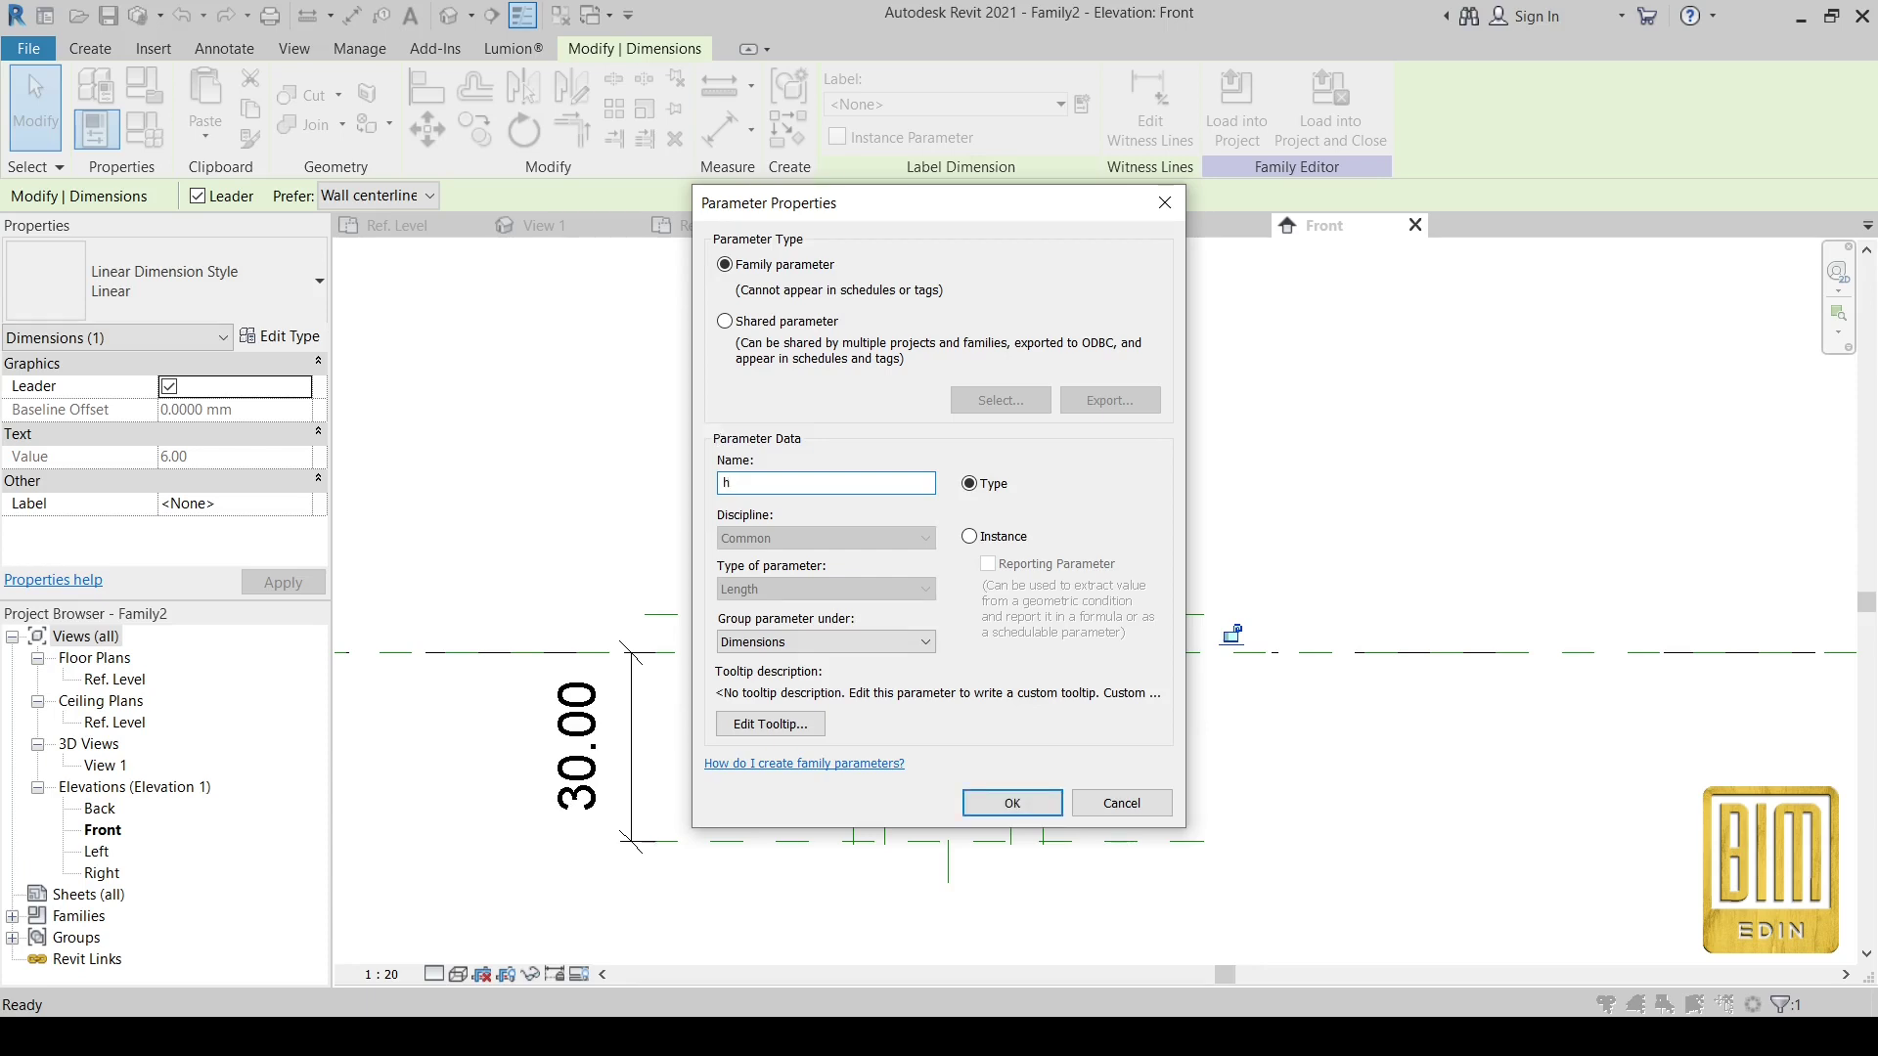
type("1")
key("Return")
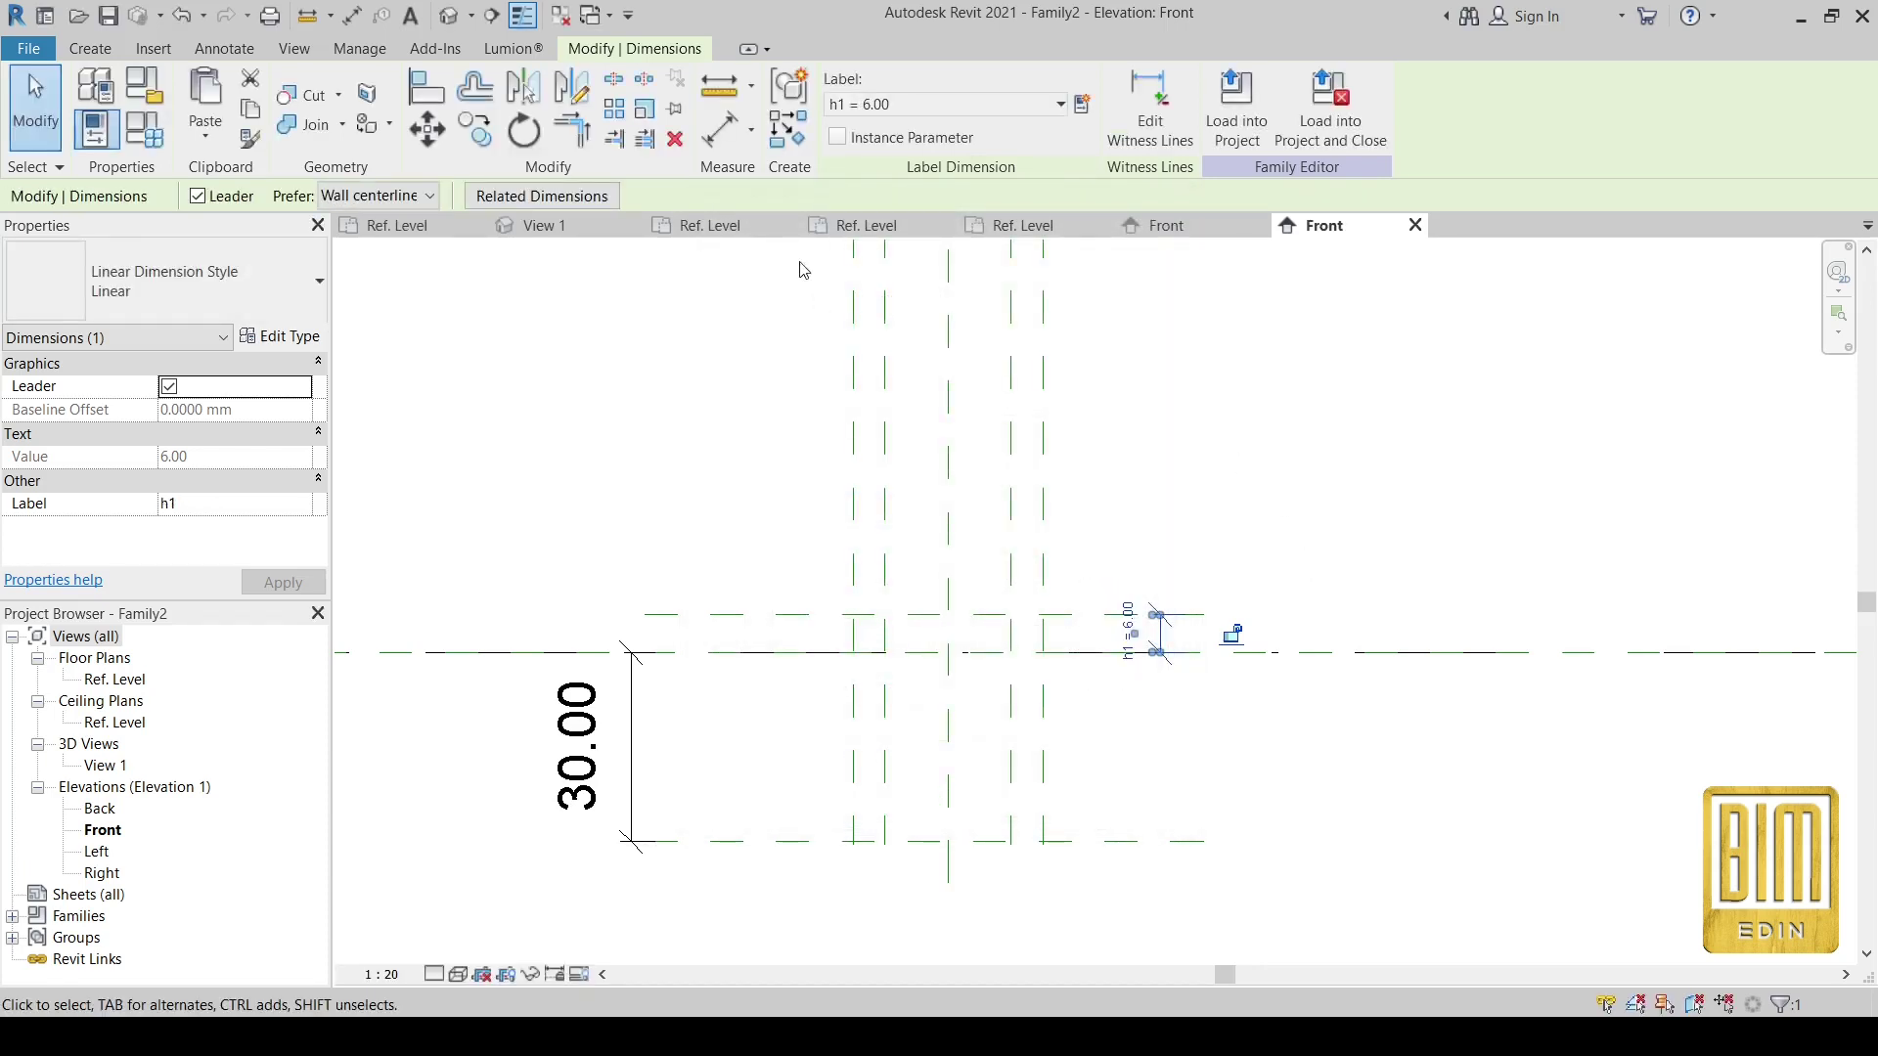
- Add a 30.00 dimension from level to lower plane and label it h2
left_click(719, 137)
left_click(1219, 653)
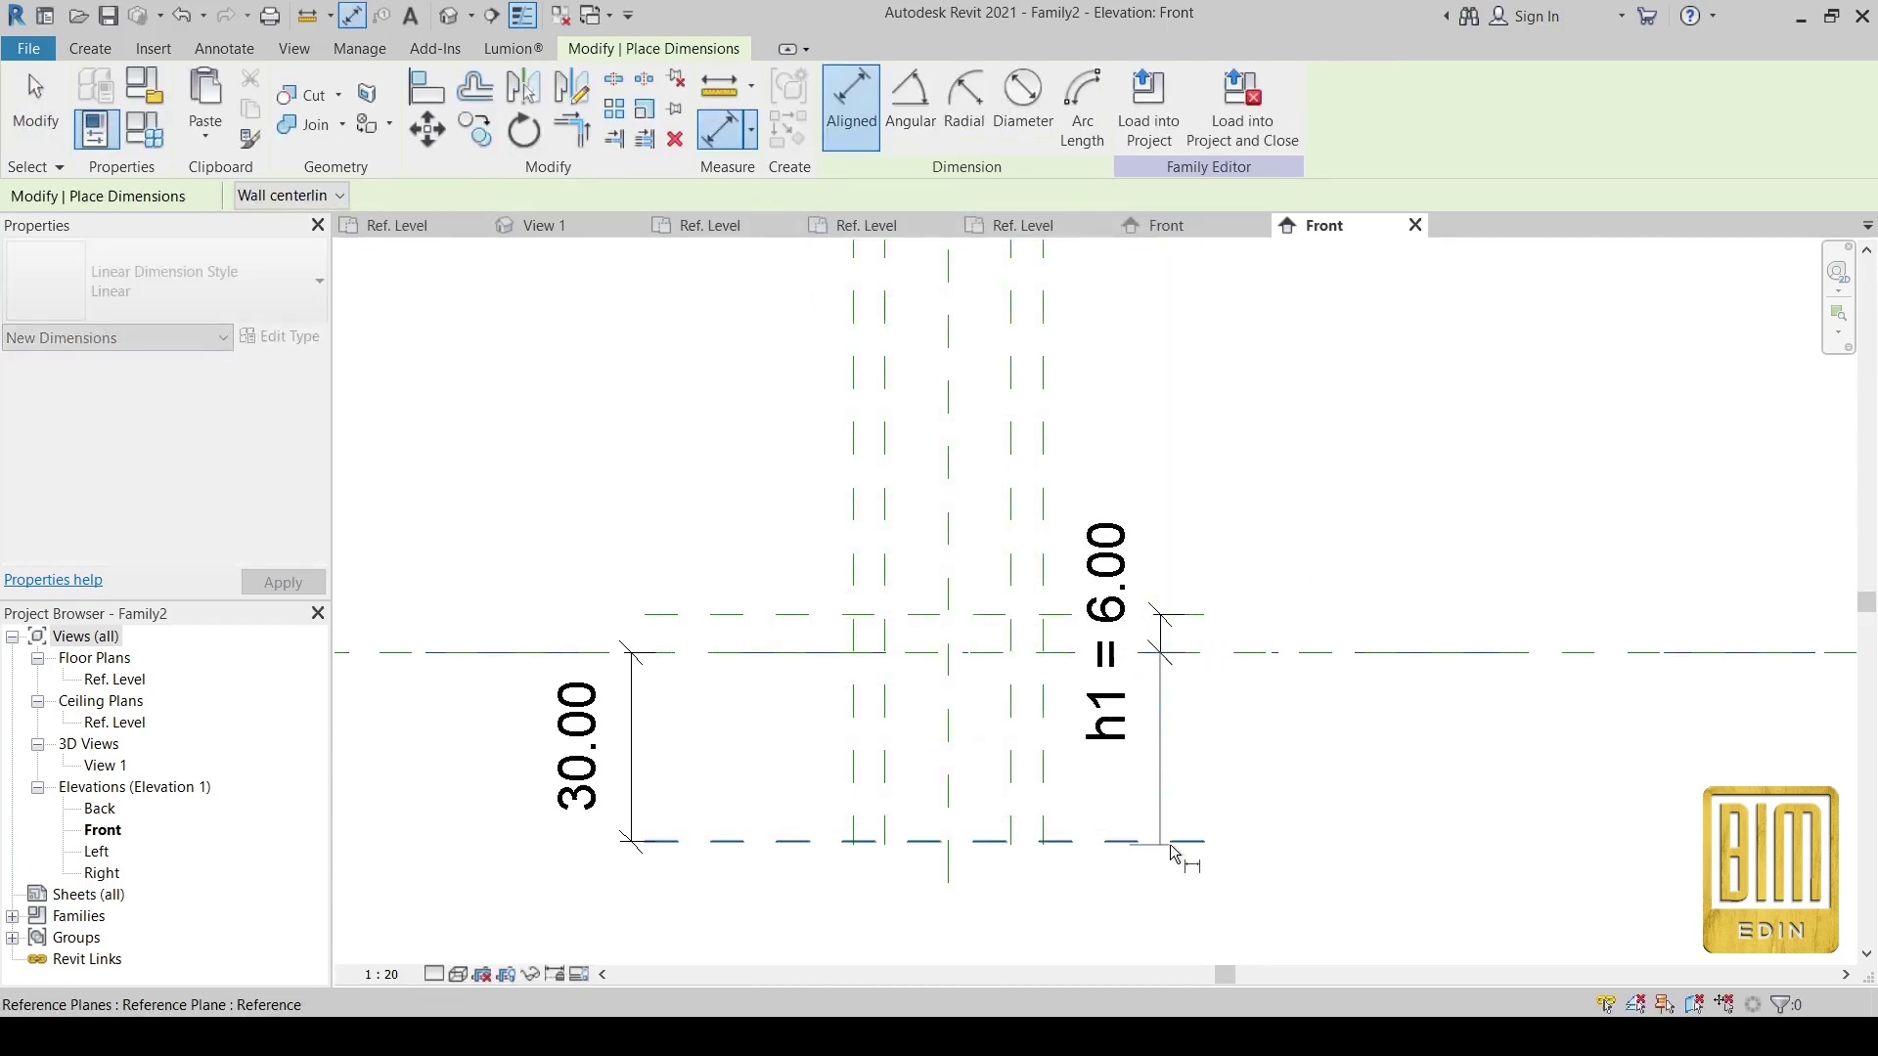
left_click(1291, 834)
key("Escape")
key("Escape")
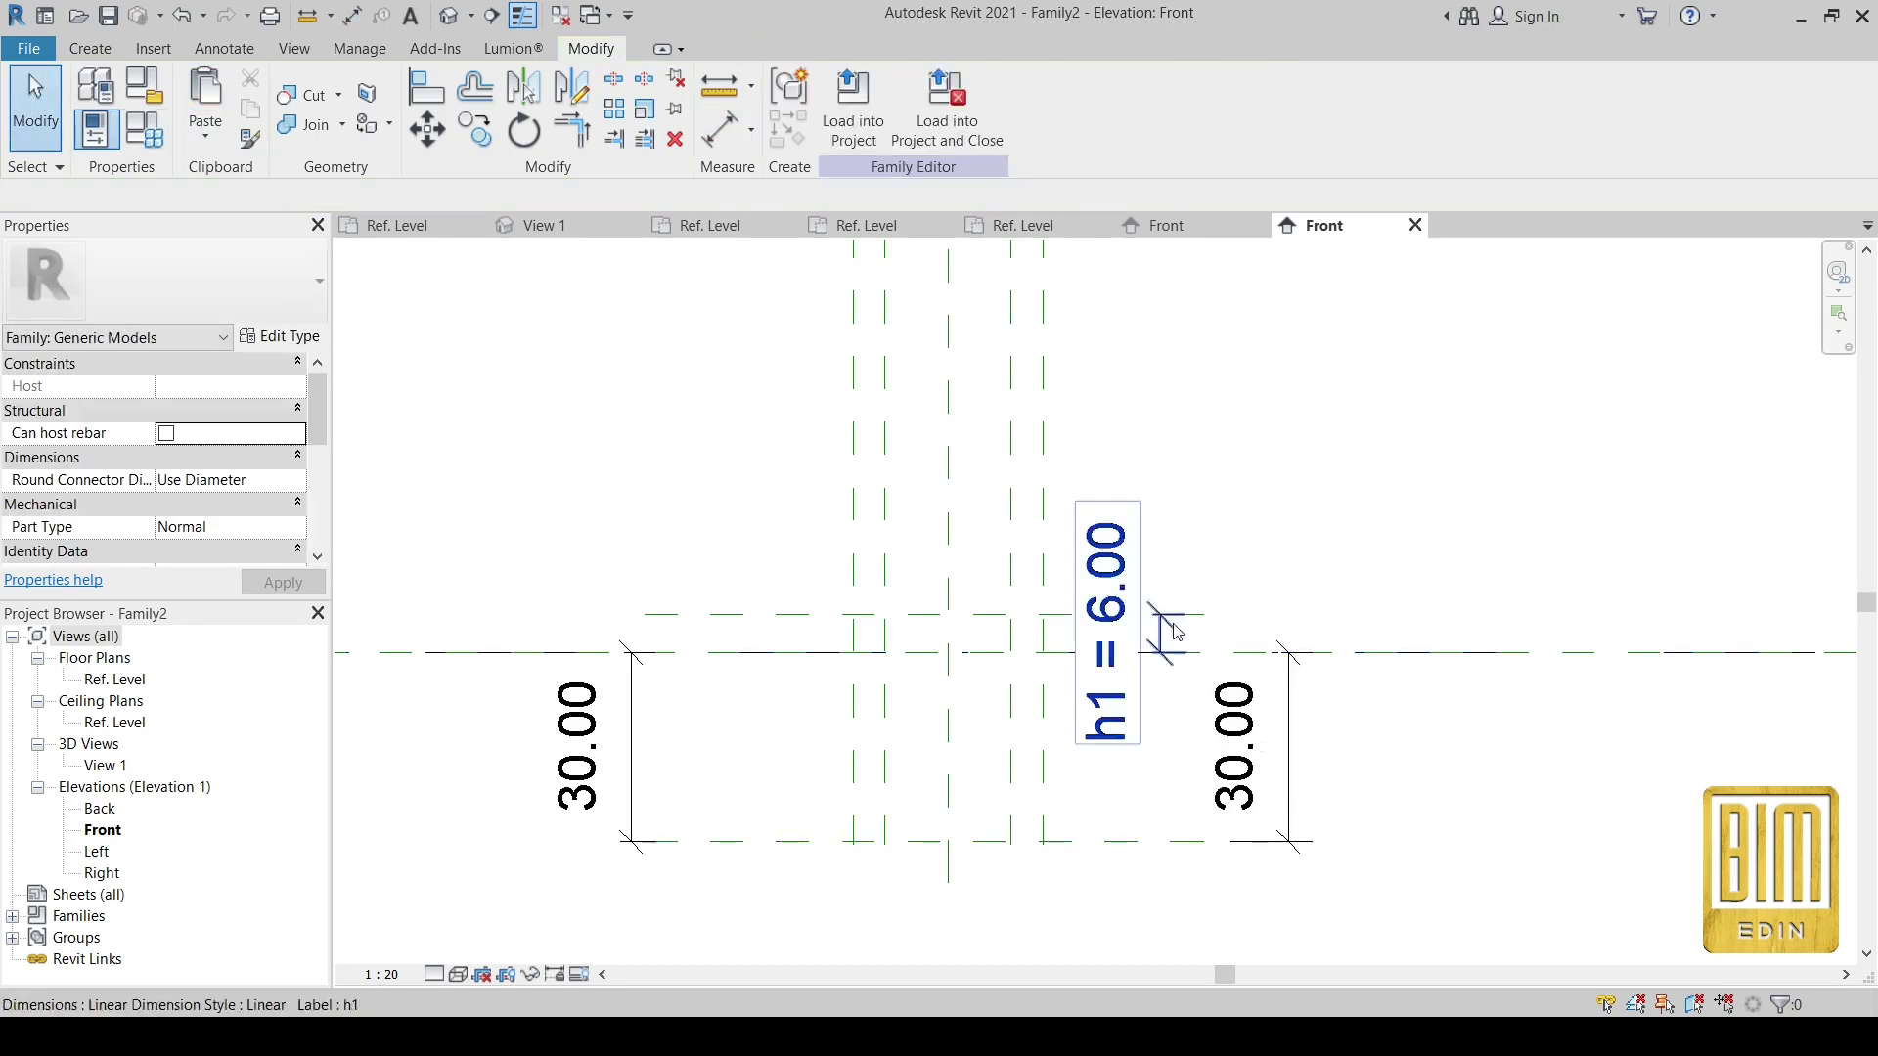
left_click(1302, 734)
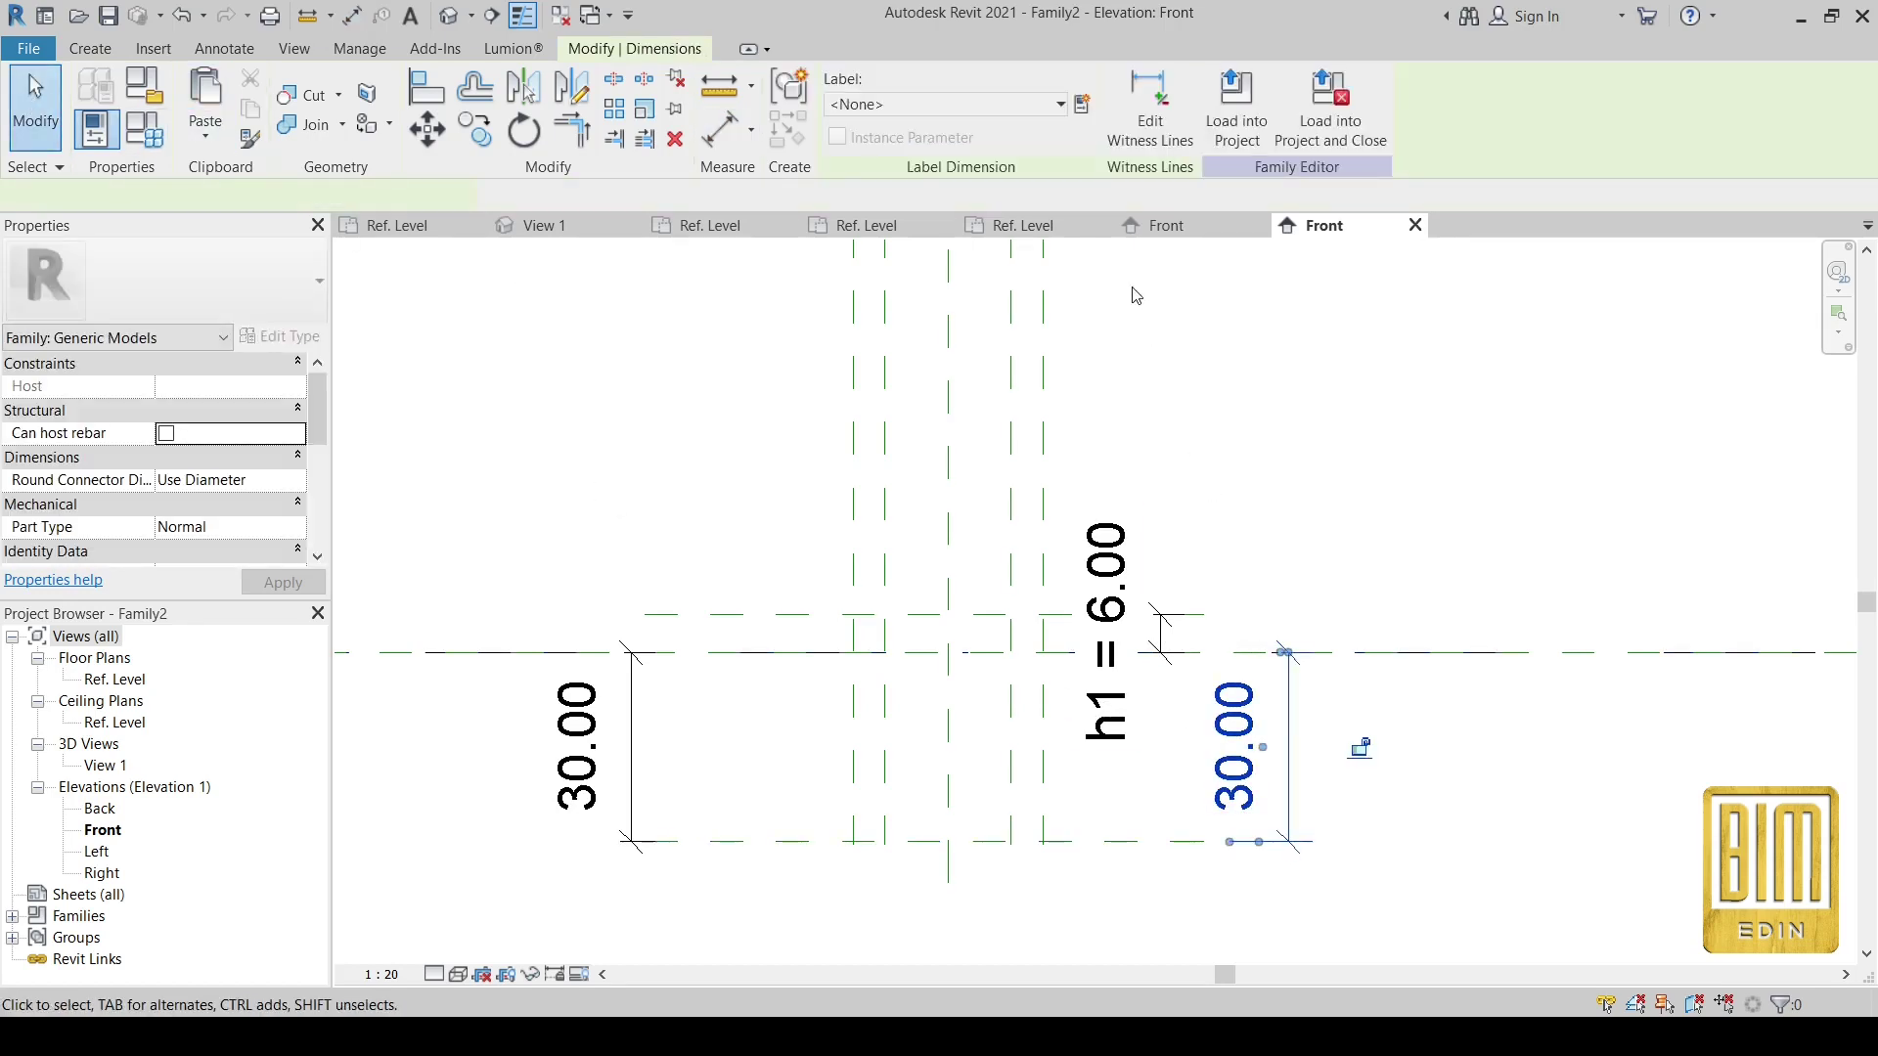
left_click(1081, 105)
type("h2")
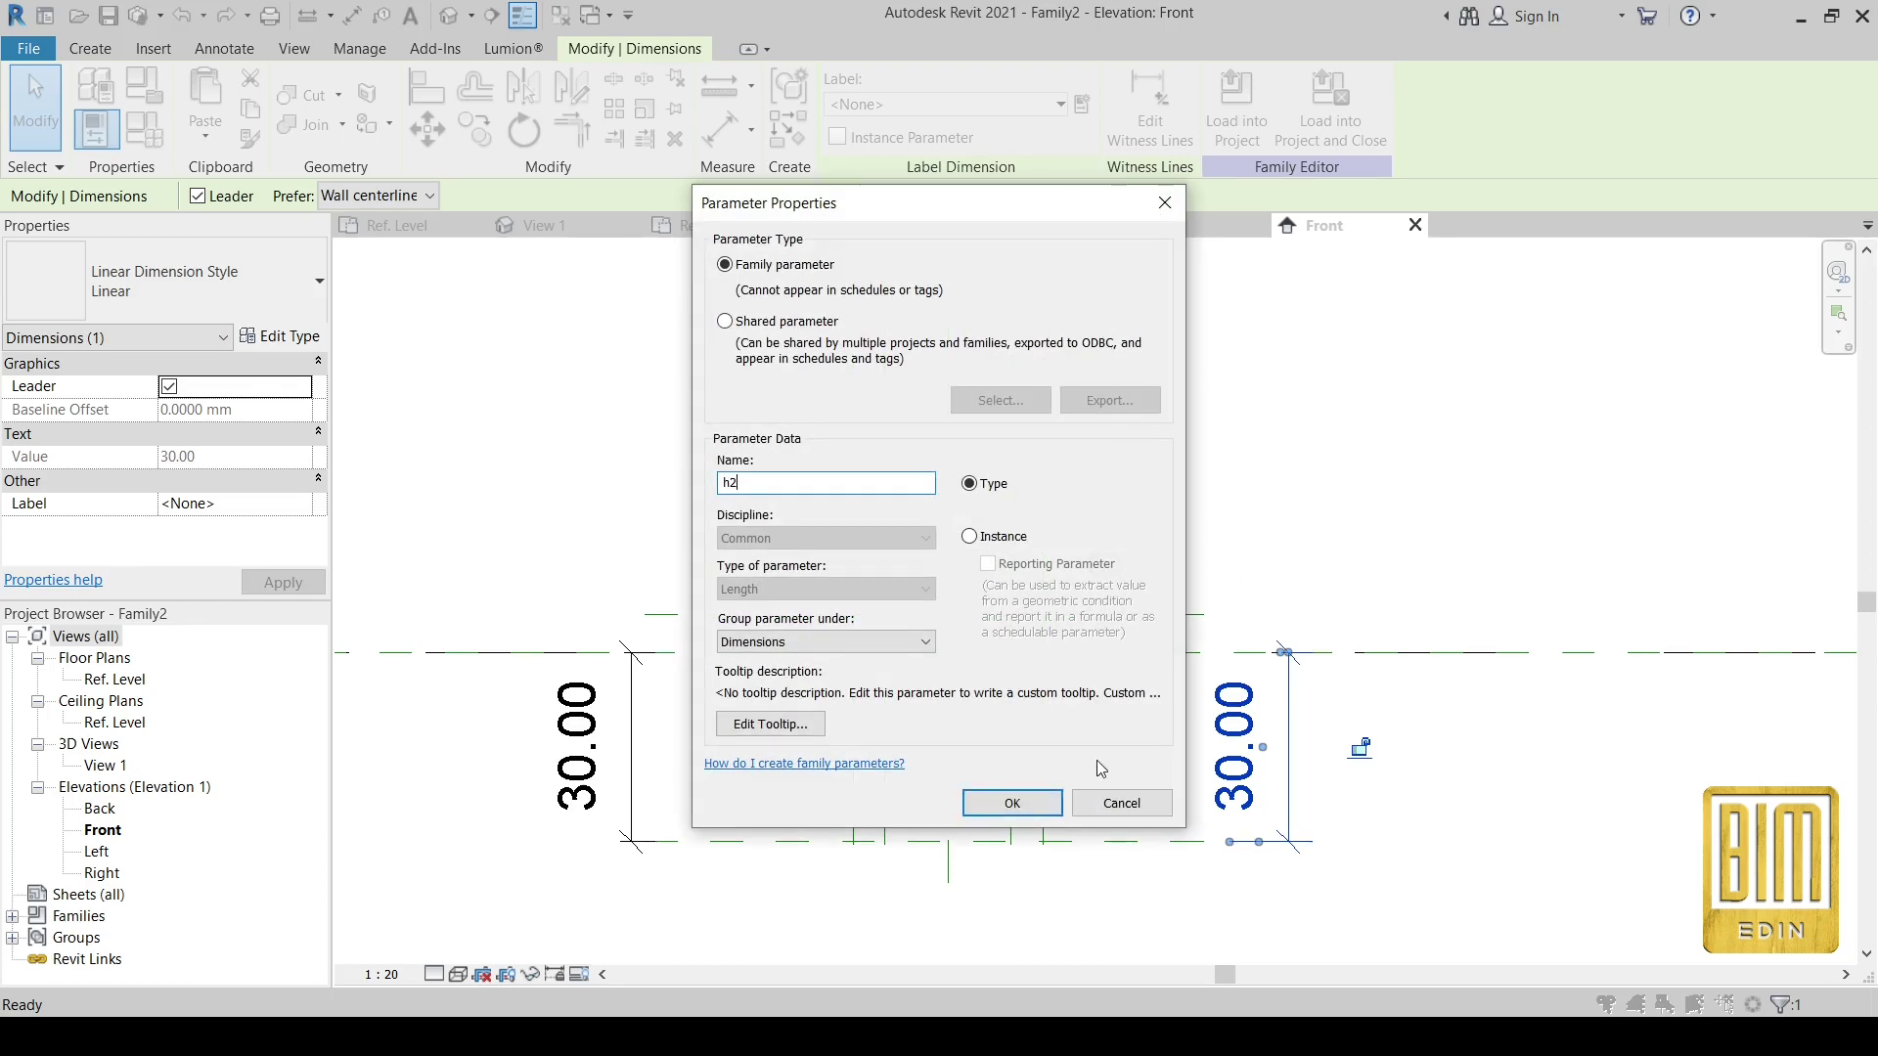
left_click(1012, 804)
left_click(1267, 521)
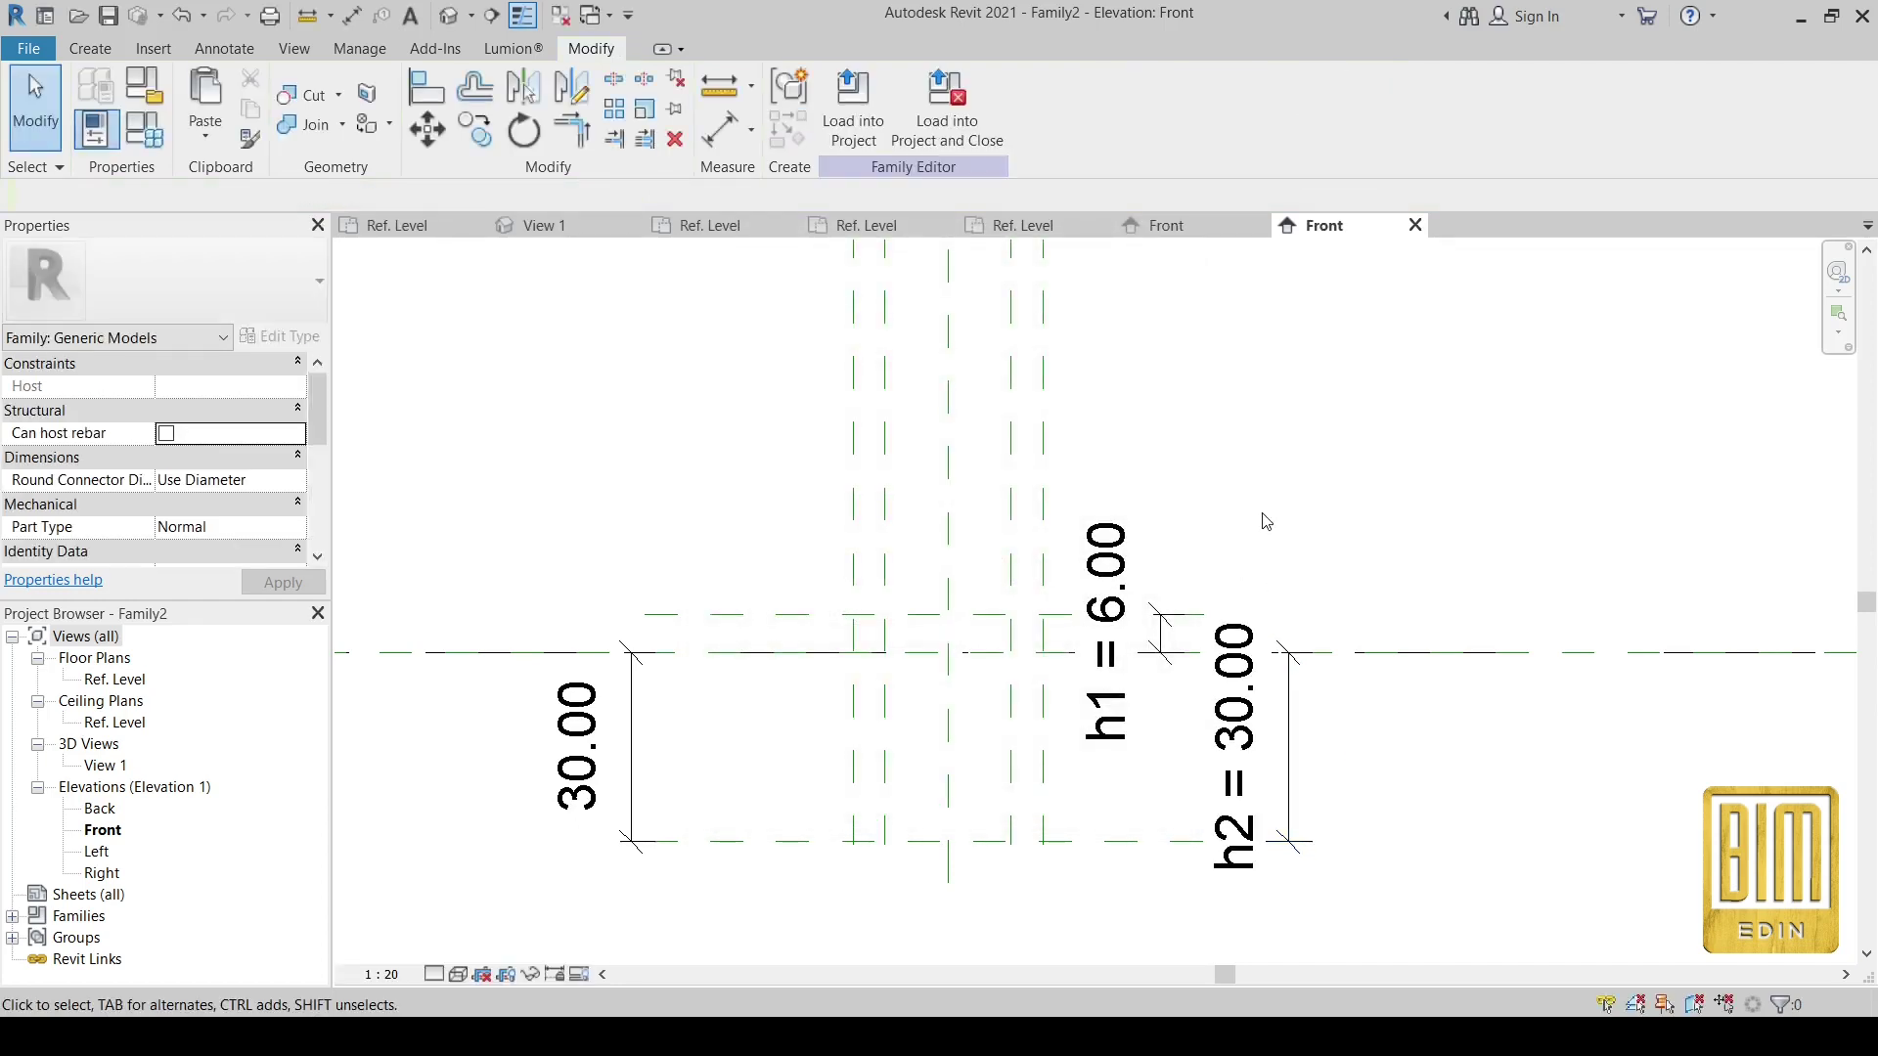
- Delete the old unlabelled 30.00 dimension on the left
scroll(1169, 626, "down", 2)
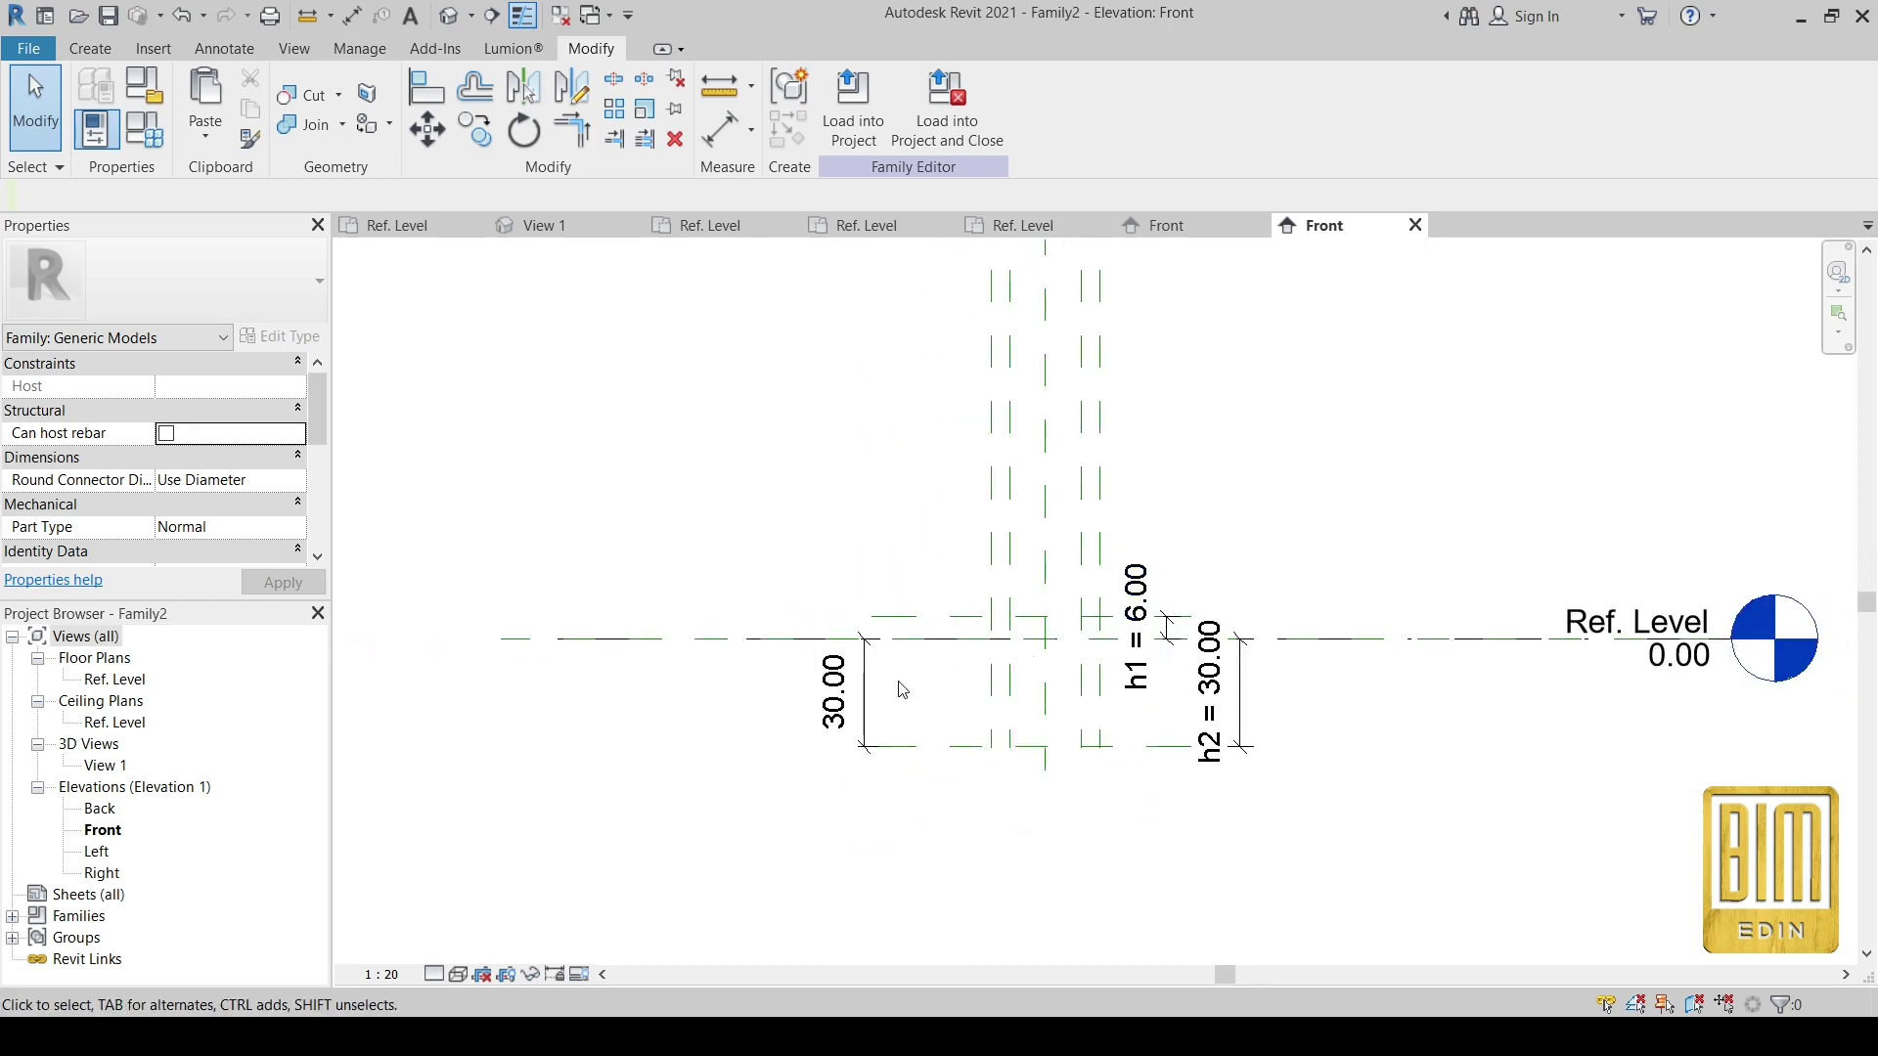
right_click(869, 693)
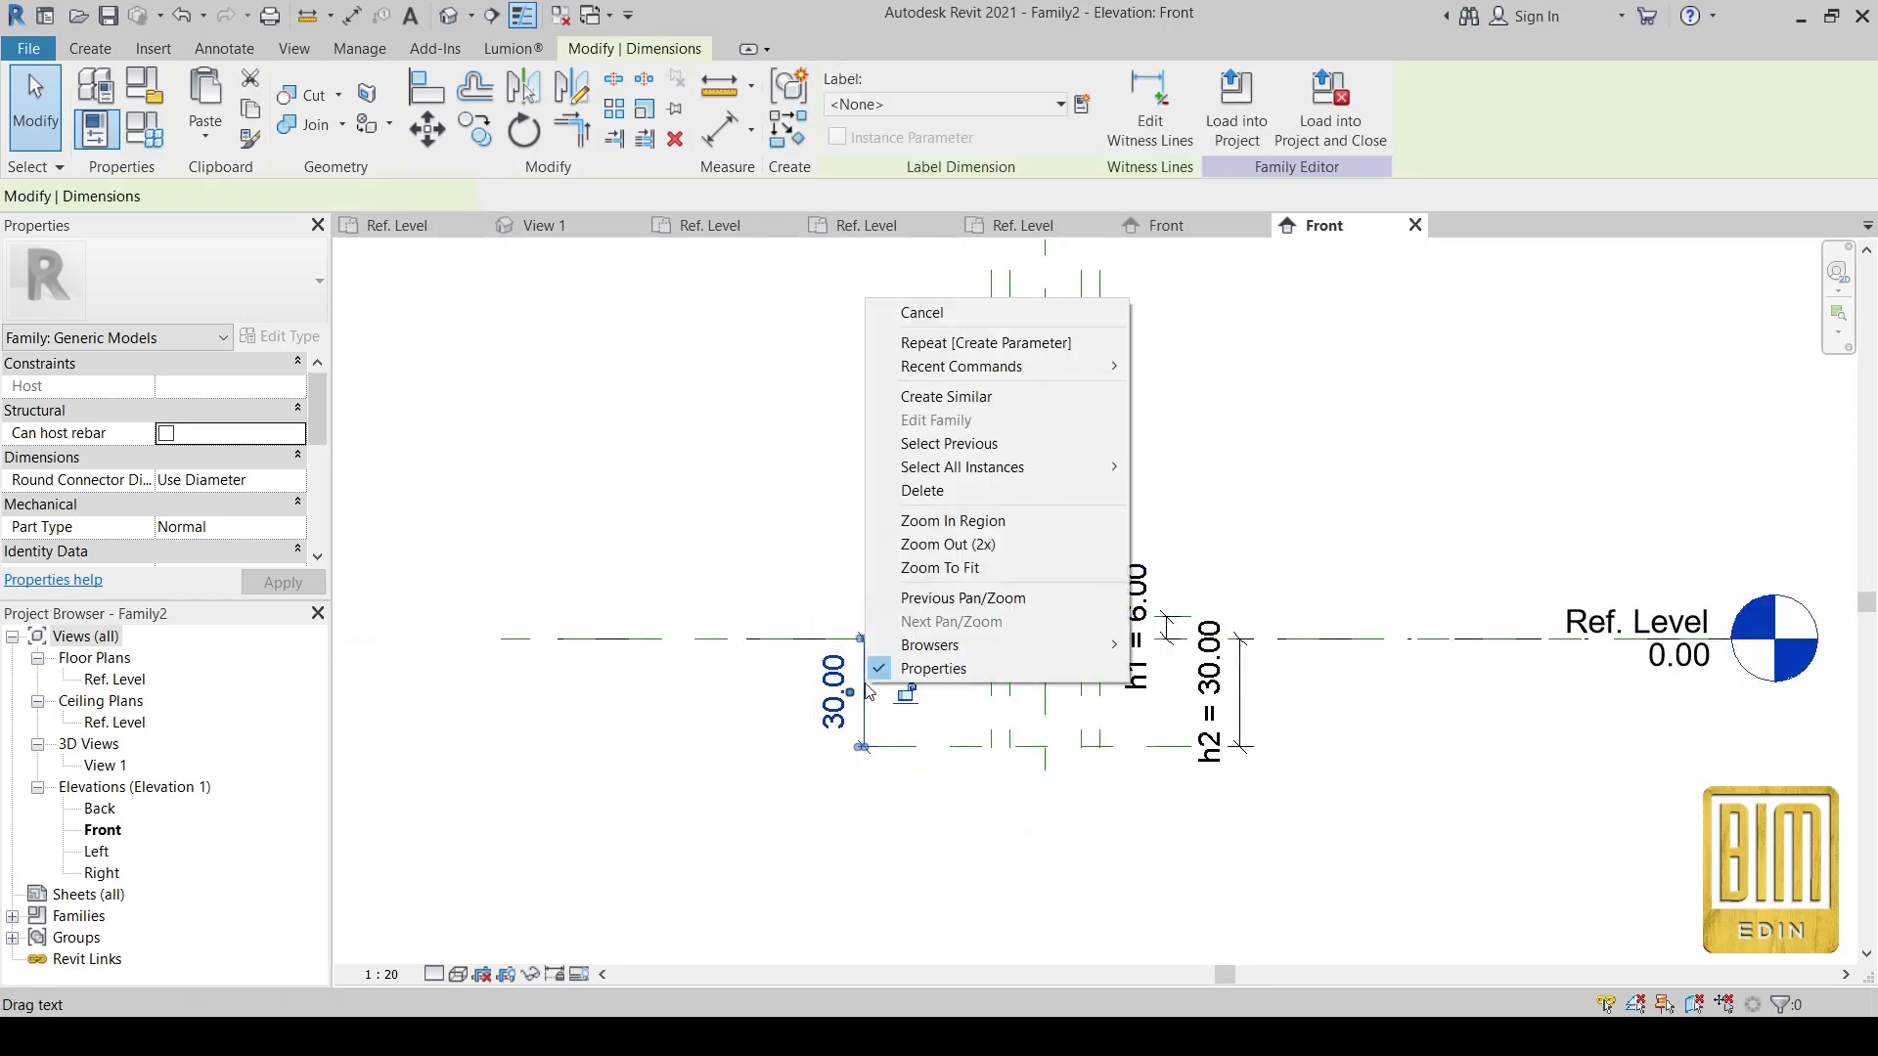
left_click(915, 492)
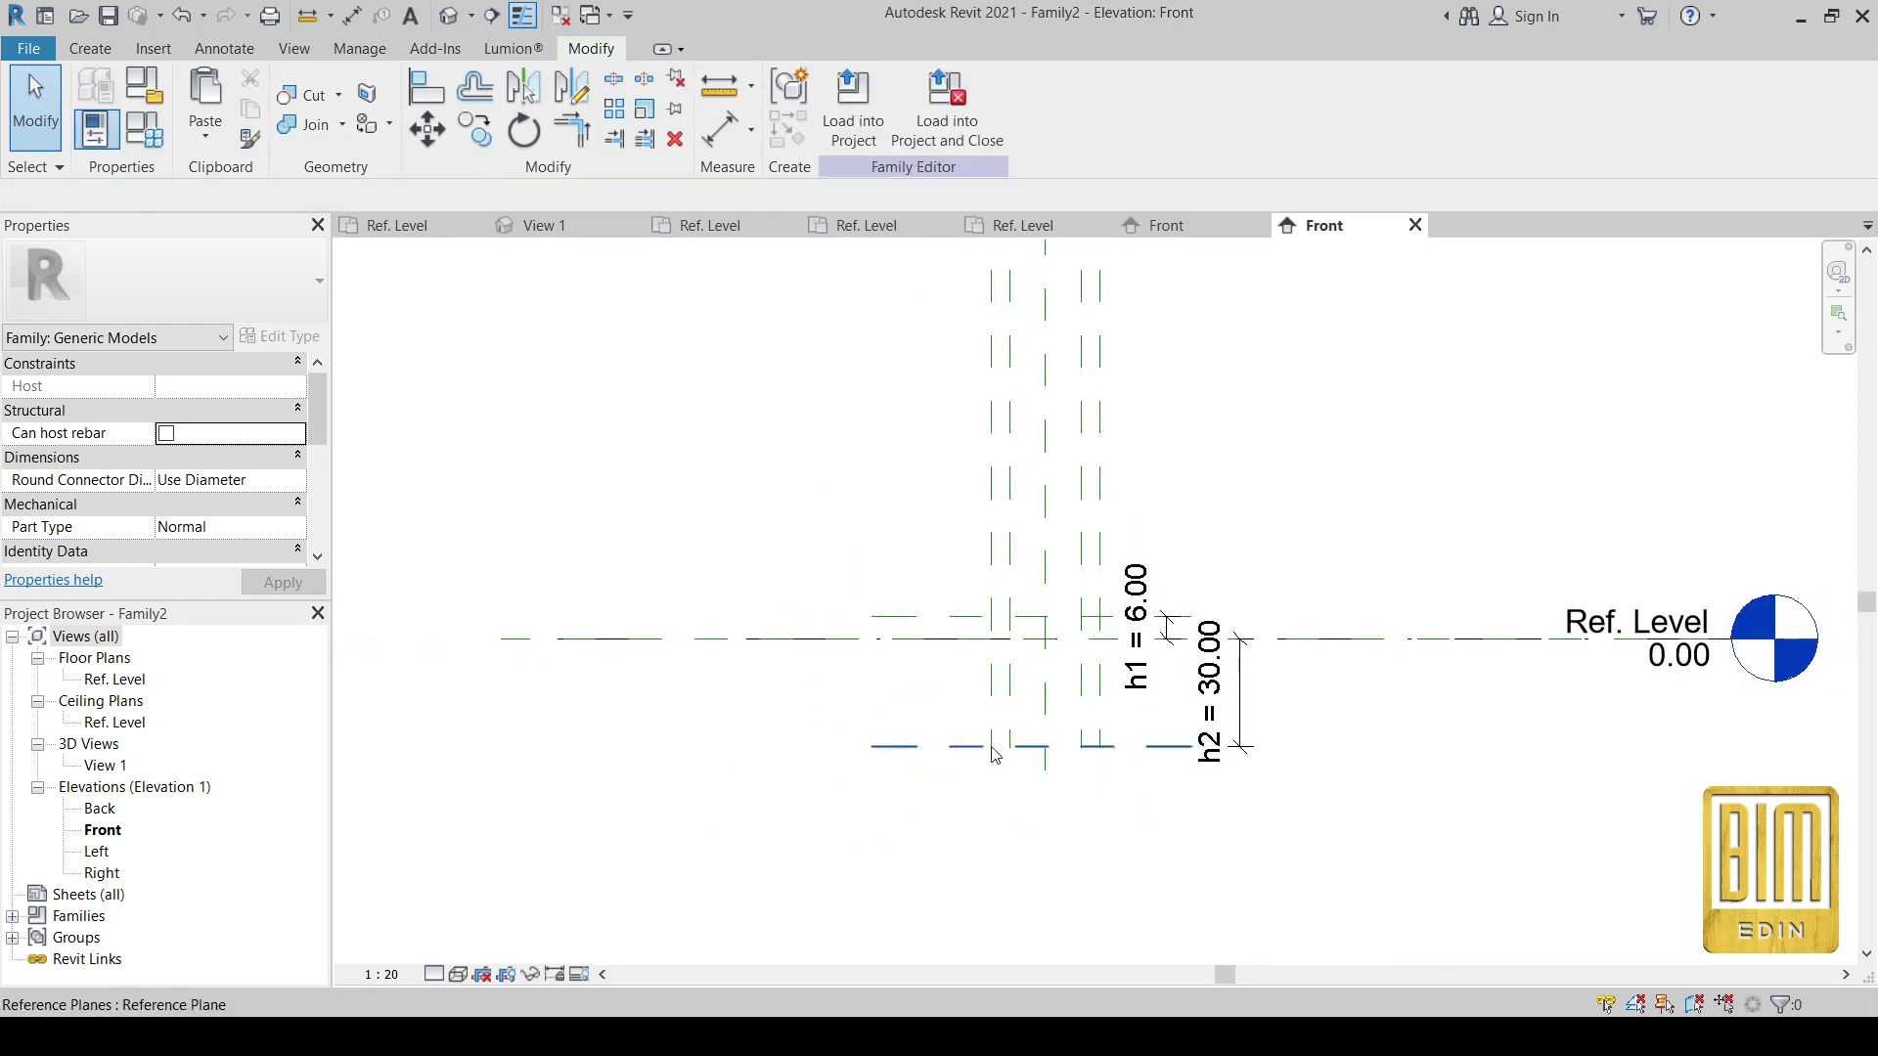
- Compare Family2's Ref. Level plan with FASADNI FAZON's, then reopen Family2's Ref. Level plan
double_click(109, 683)
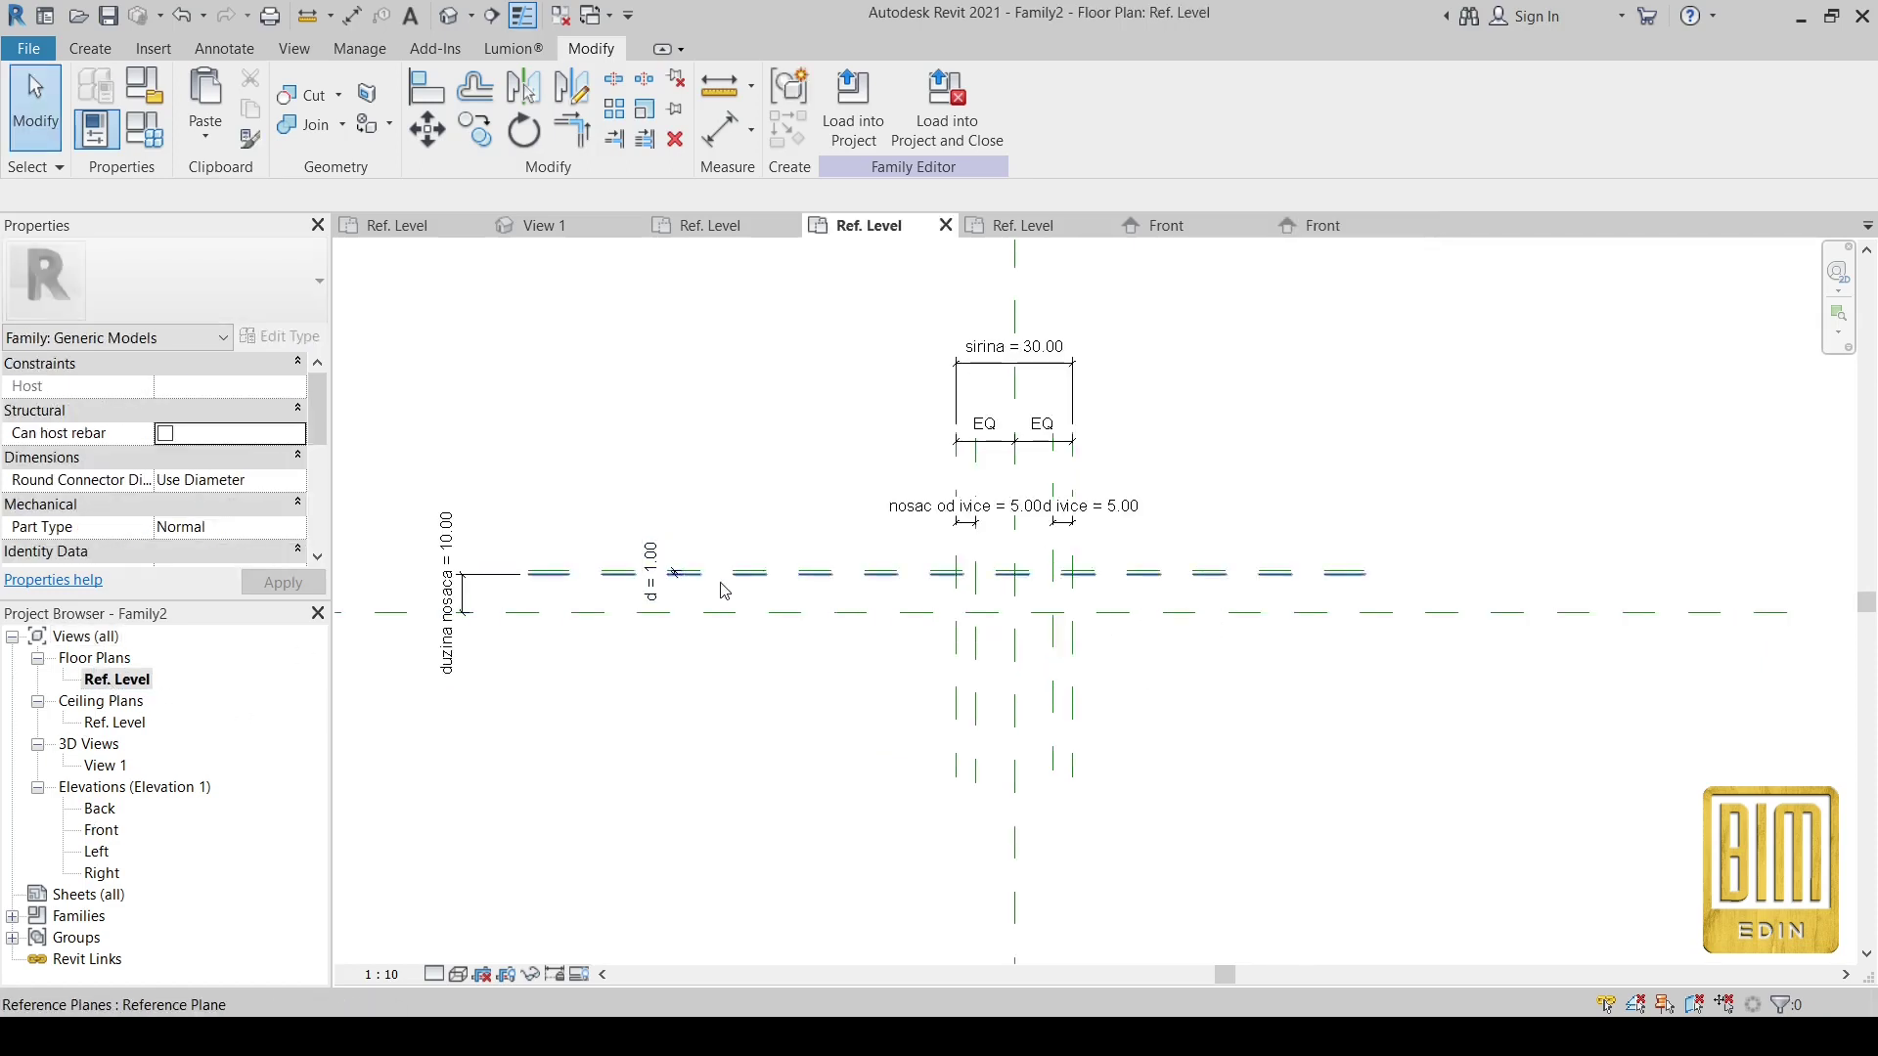
scroll(1089, 587, "up", 2)
scroll(1005, 601, "up", 2)
scroll(1005, 601, "up", 1)
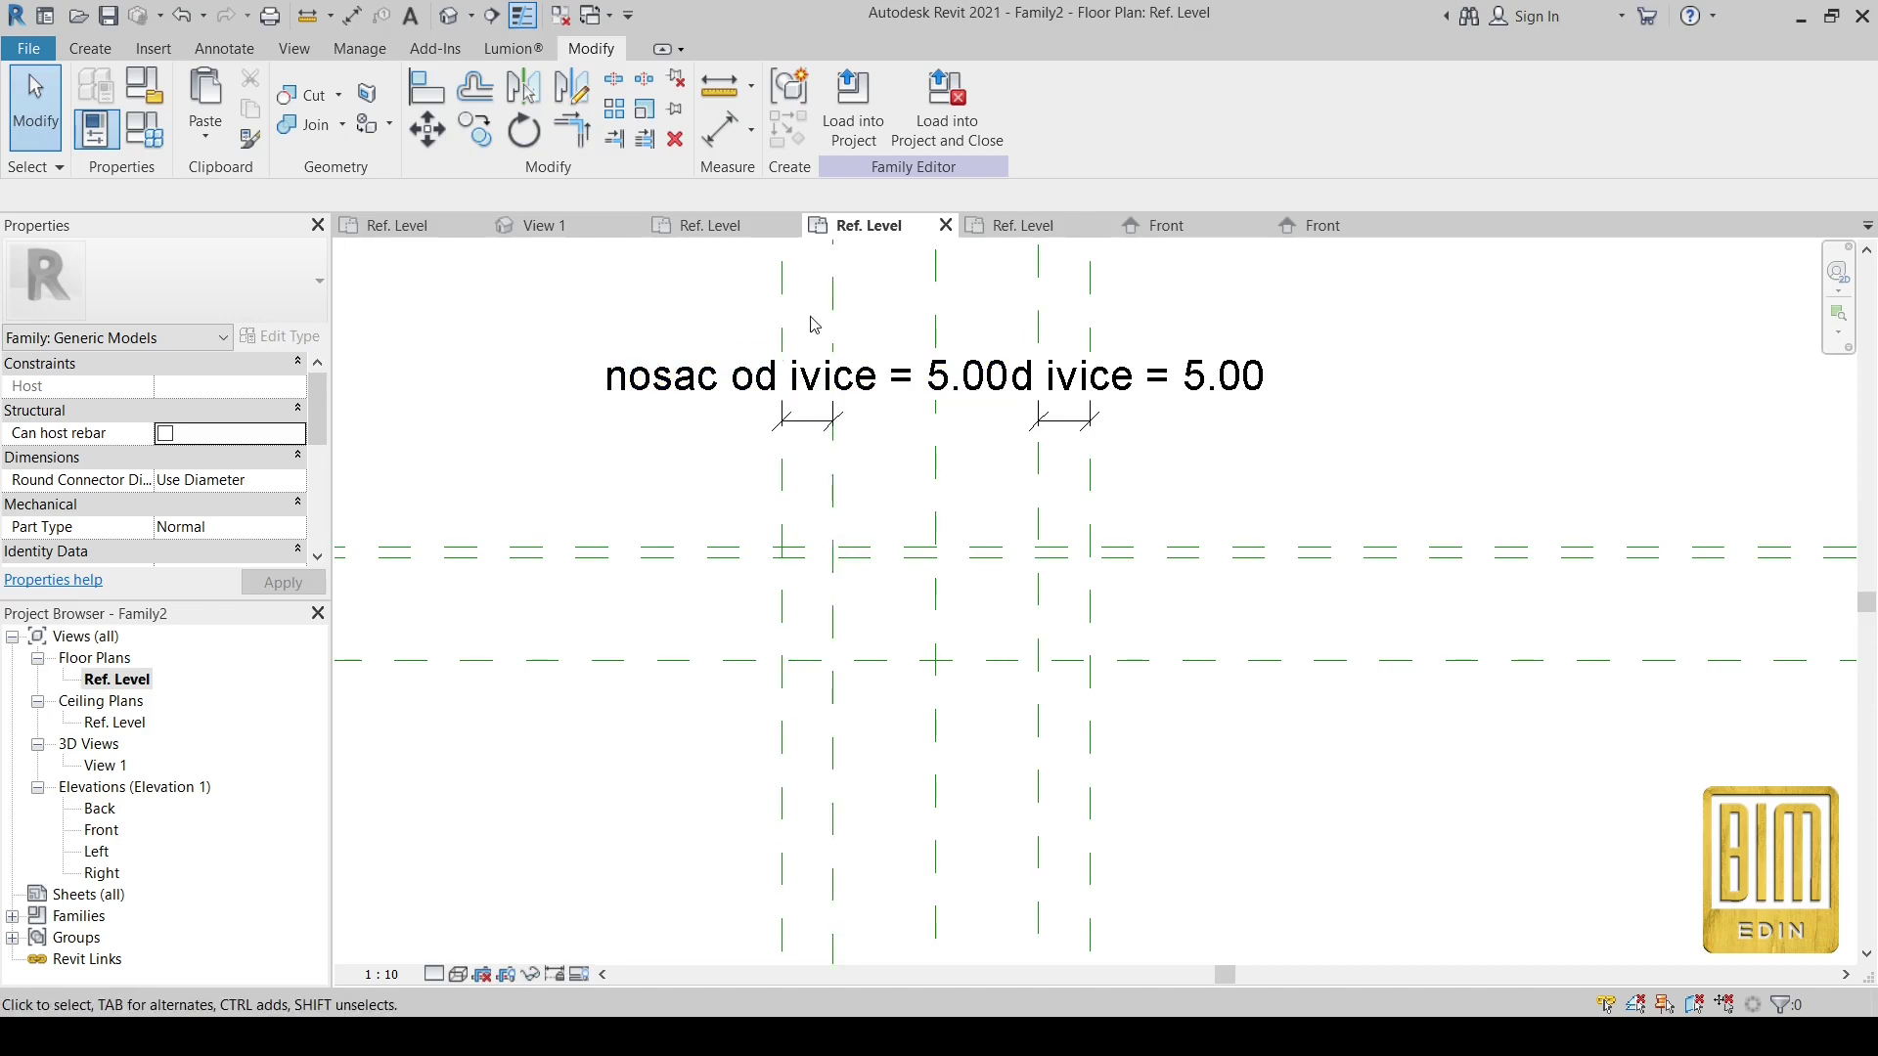
left_click(978, 226)
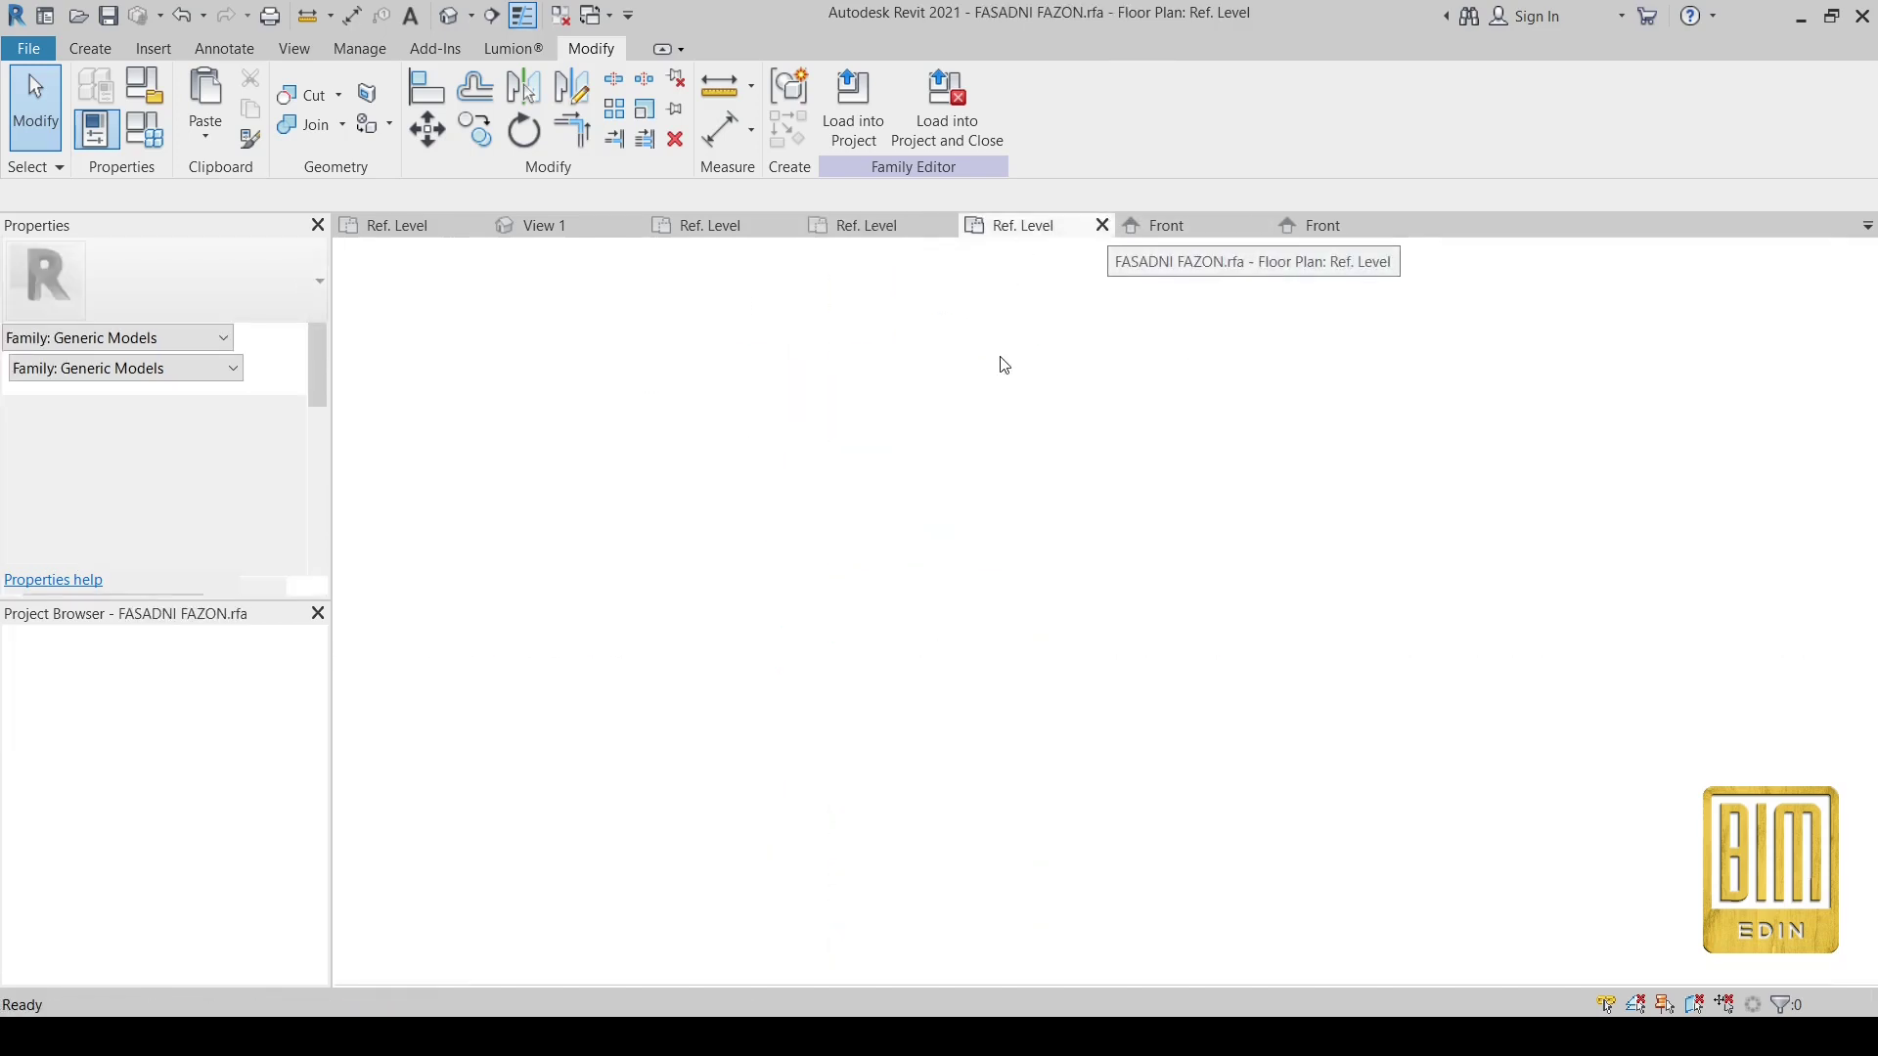
scroll(1188, 675, "up", 2)
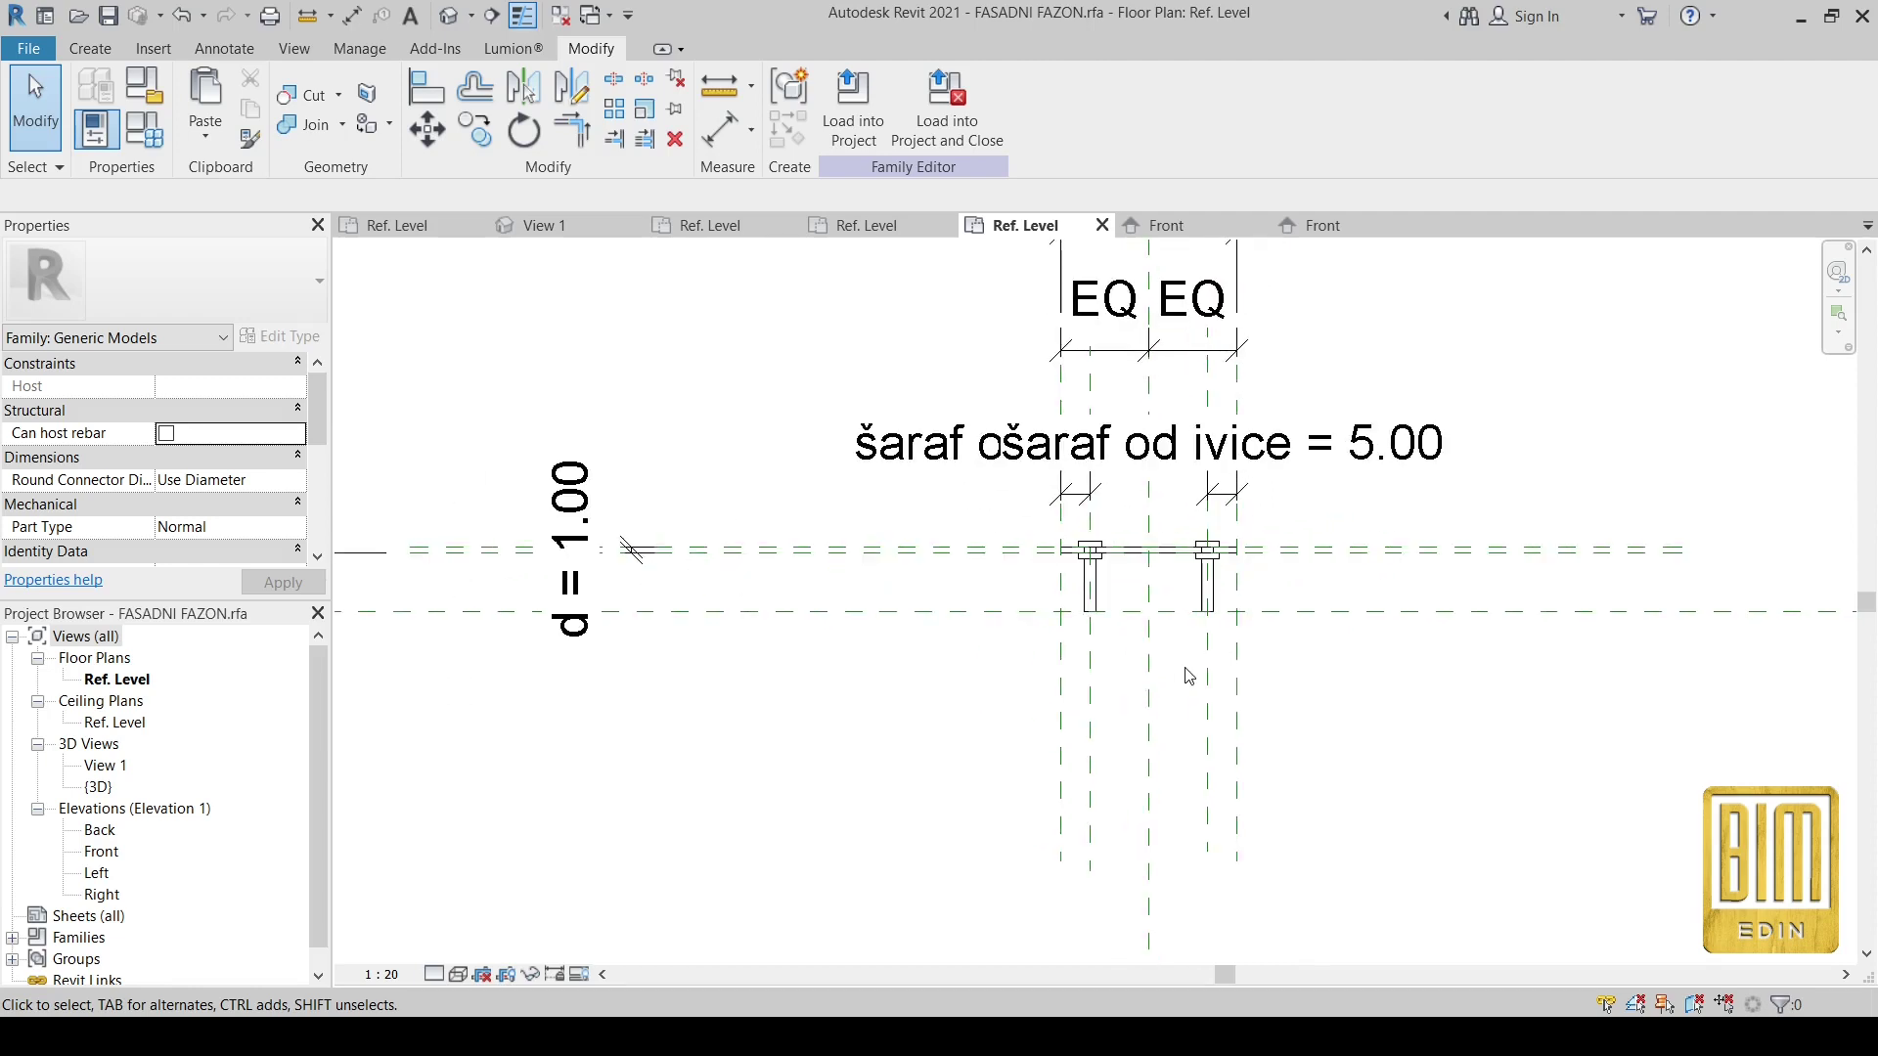
left_click(1316, 226)
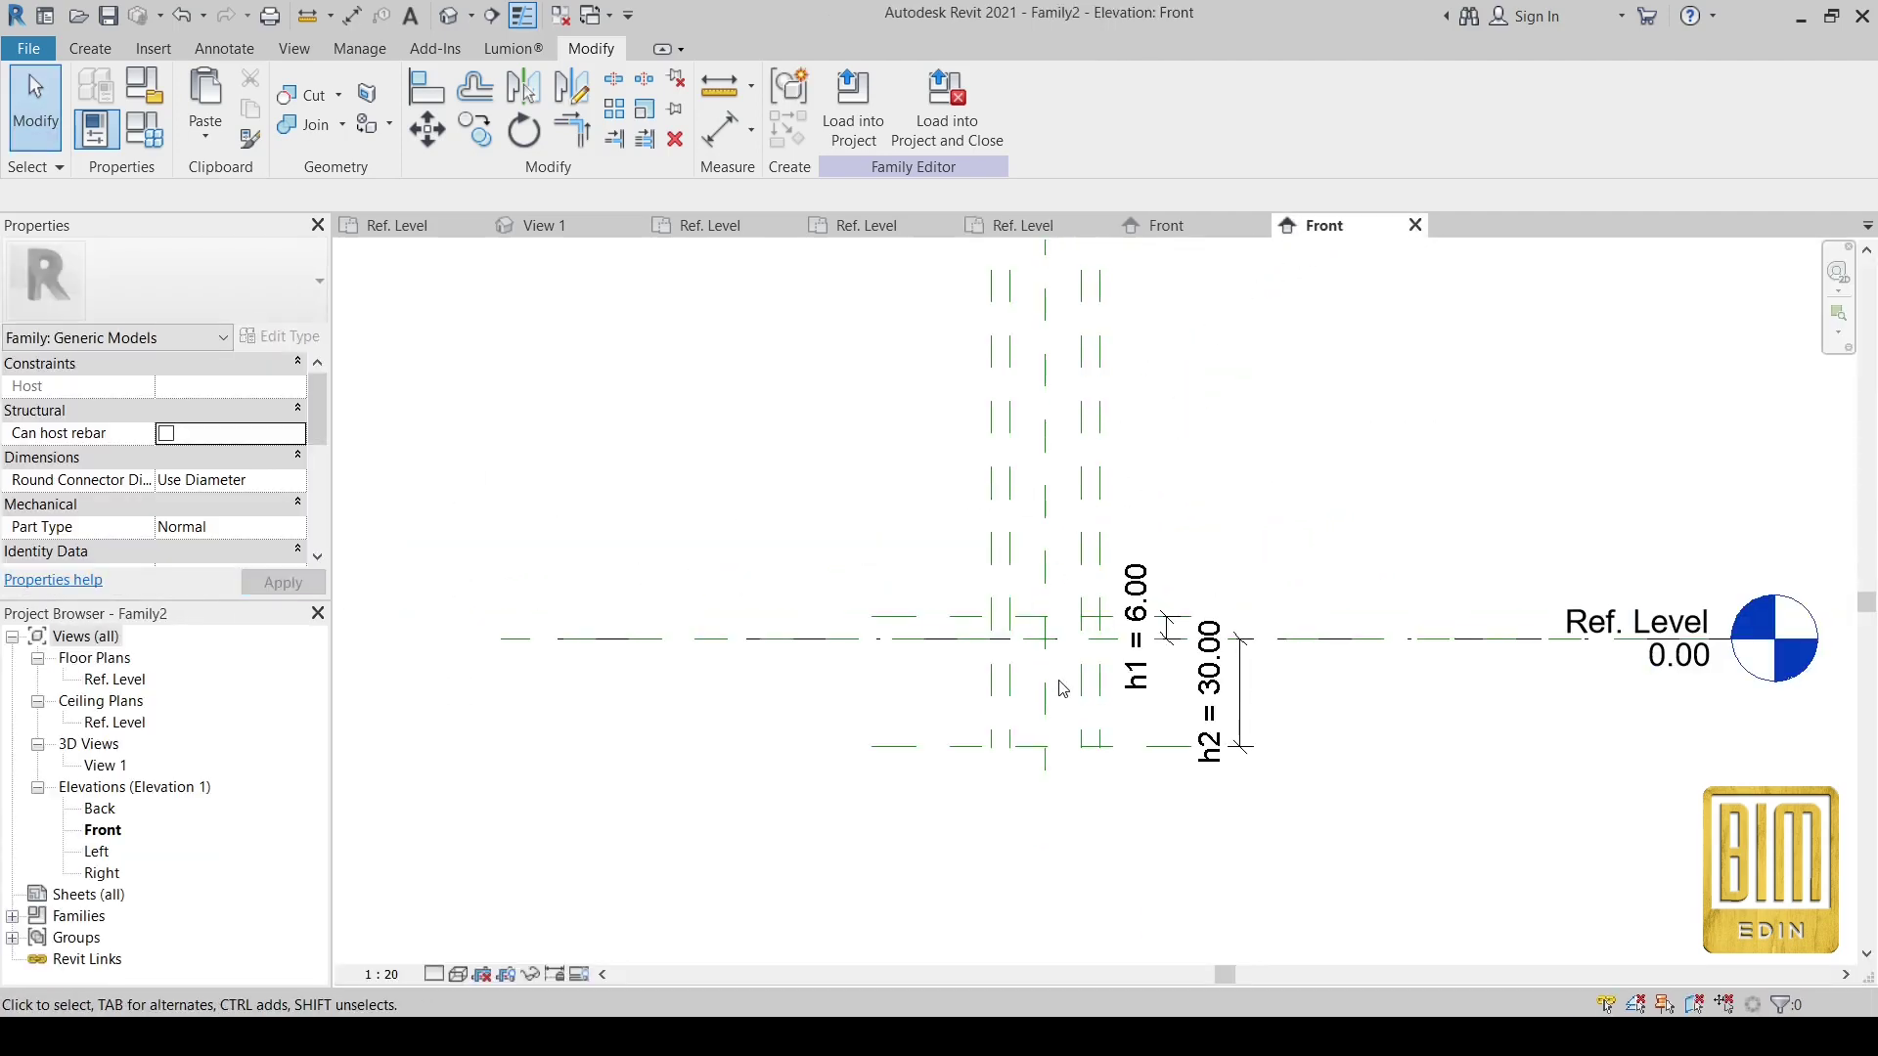
double_click(114, 682)
scroll(886, 611, "up", 2)
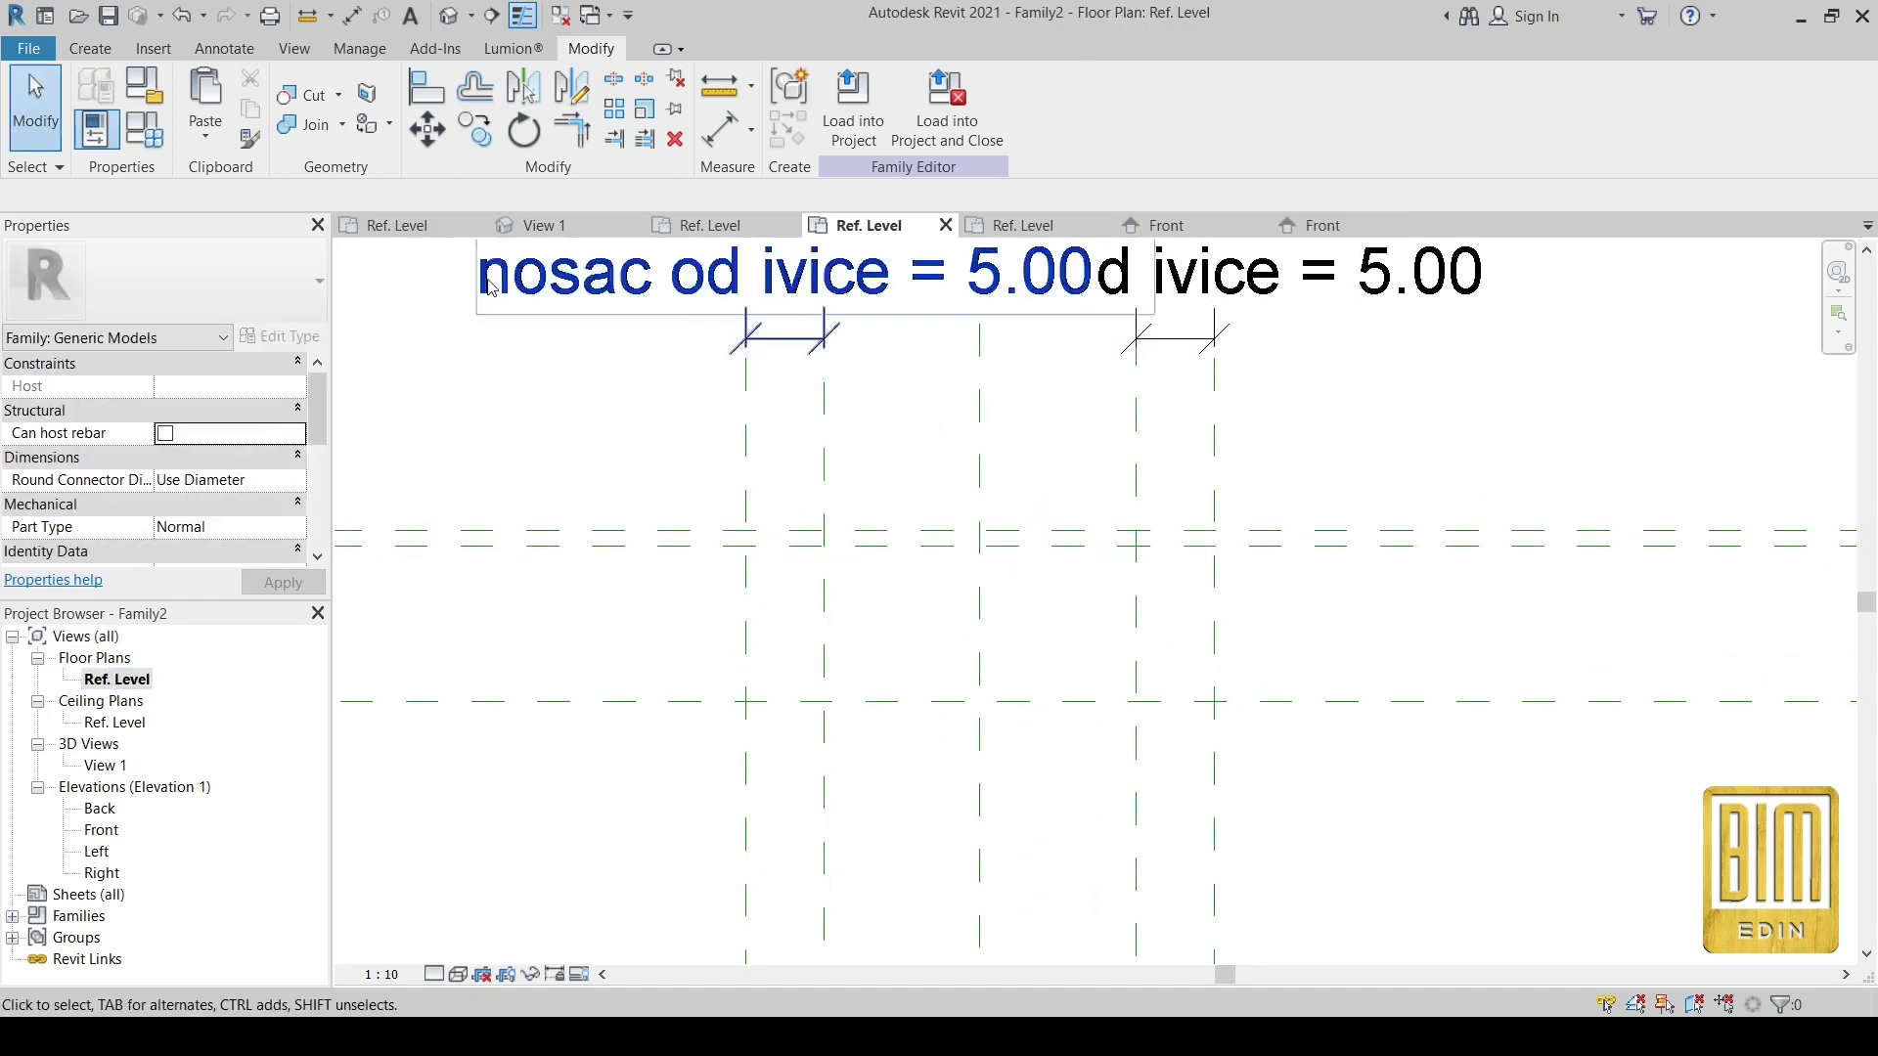
- Create a rectangular extrusion spanning the 30.00 width between the plane intersections
left_click(90, 48)
left_click(209, 103)
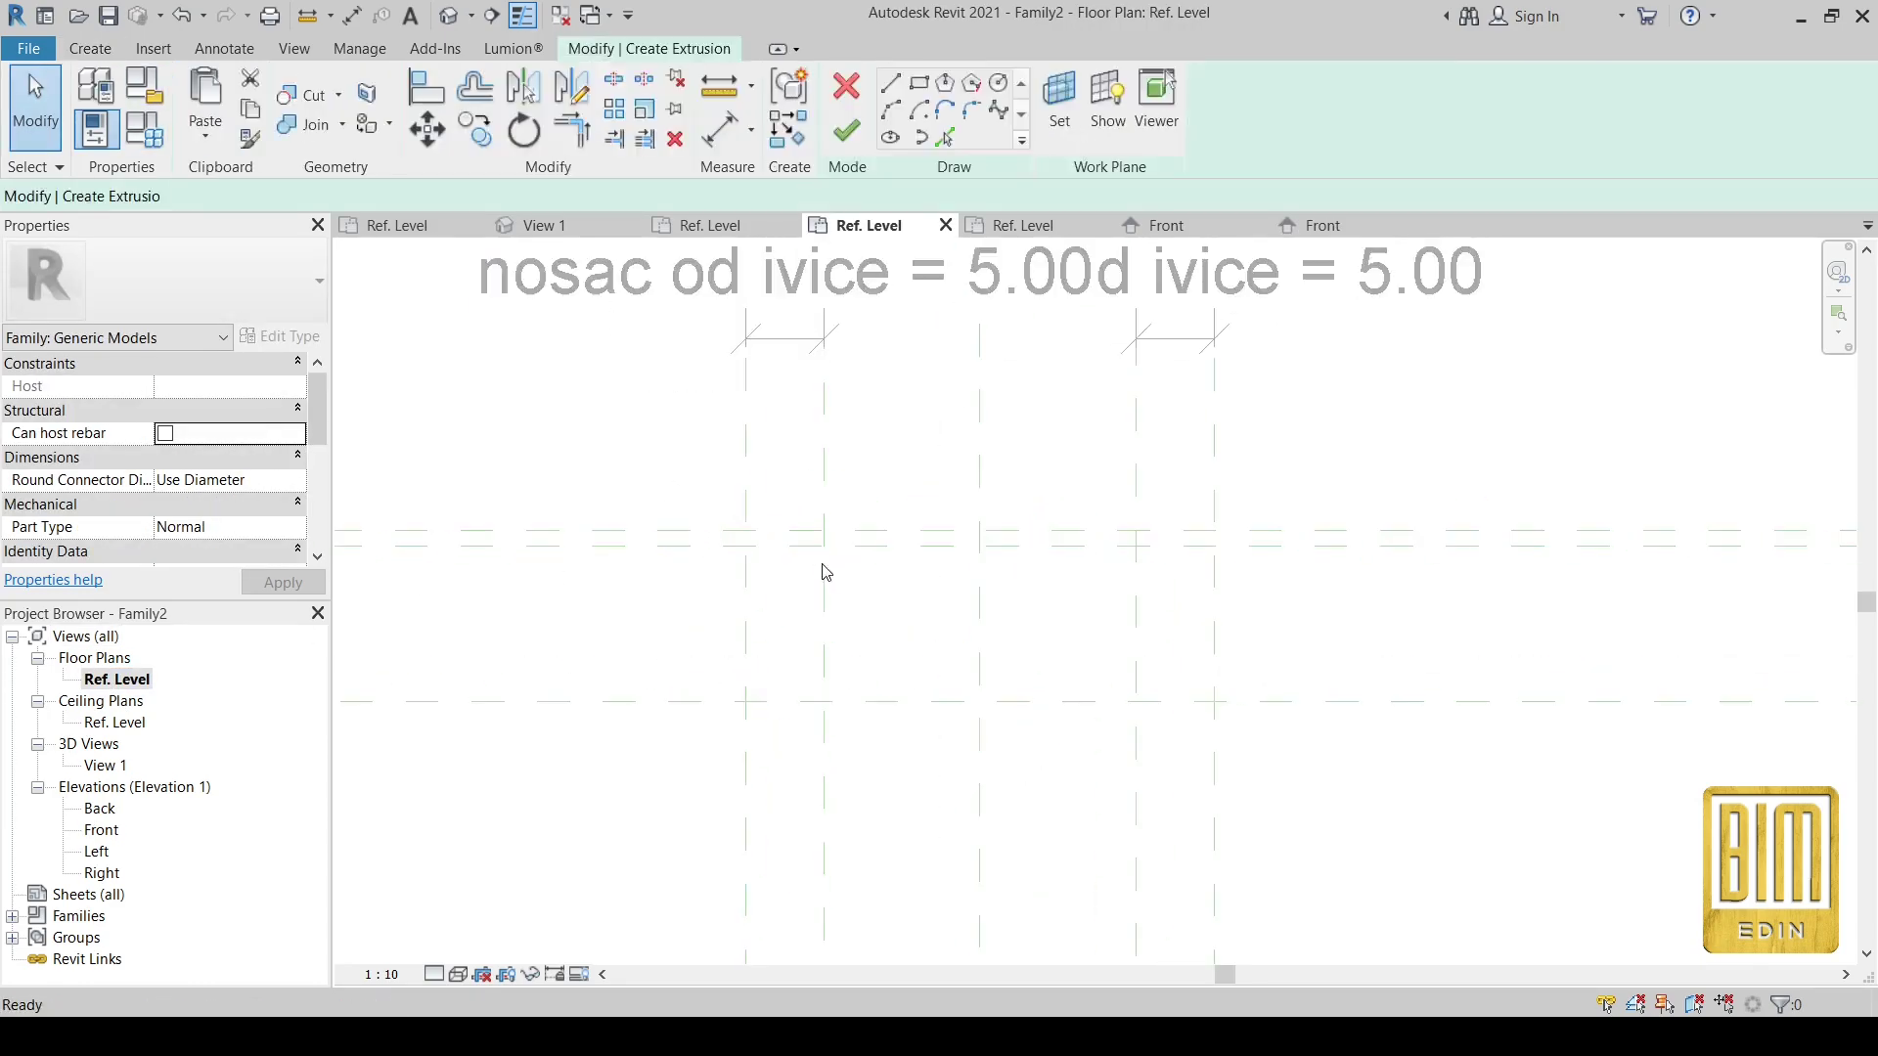
left_click(918, 83)
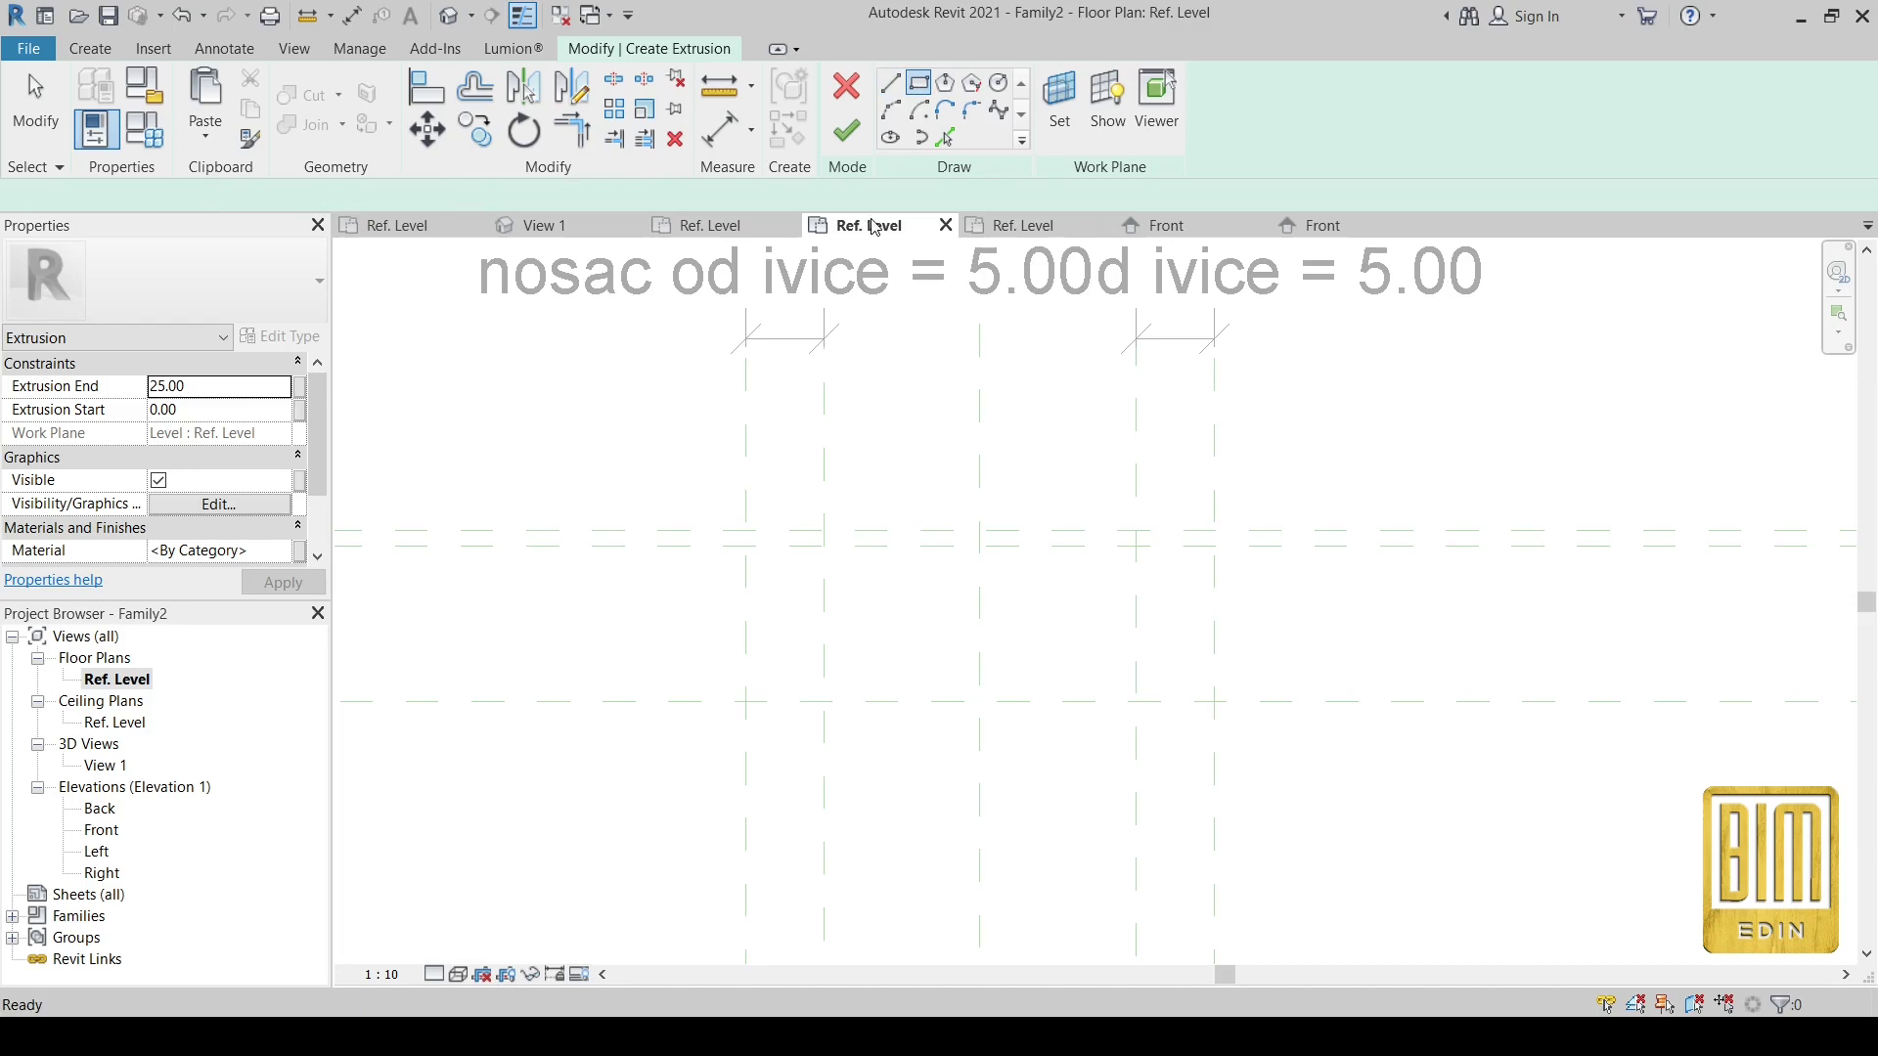
left_click(745, 531)
left_click(1214, 544)
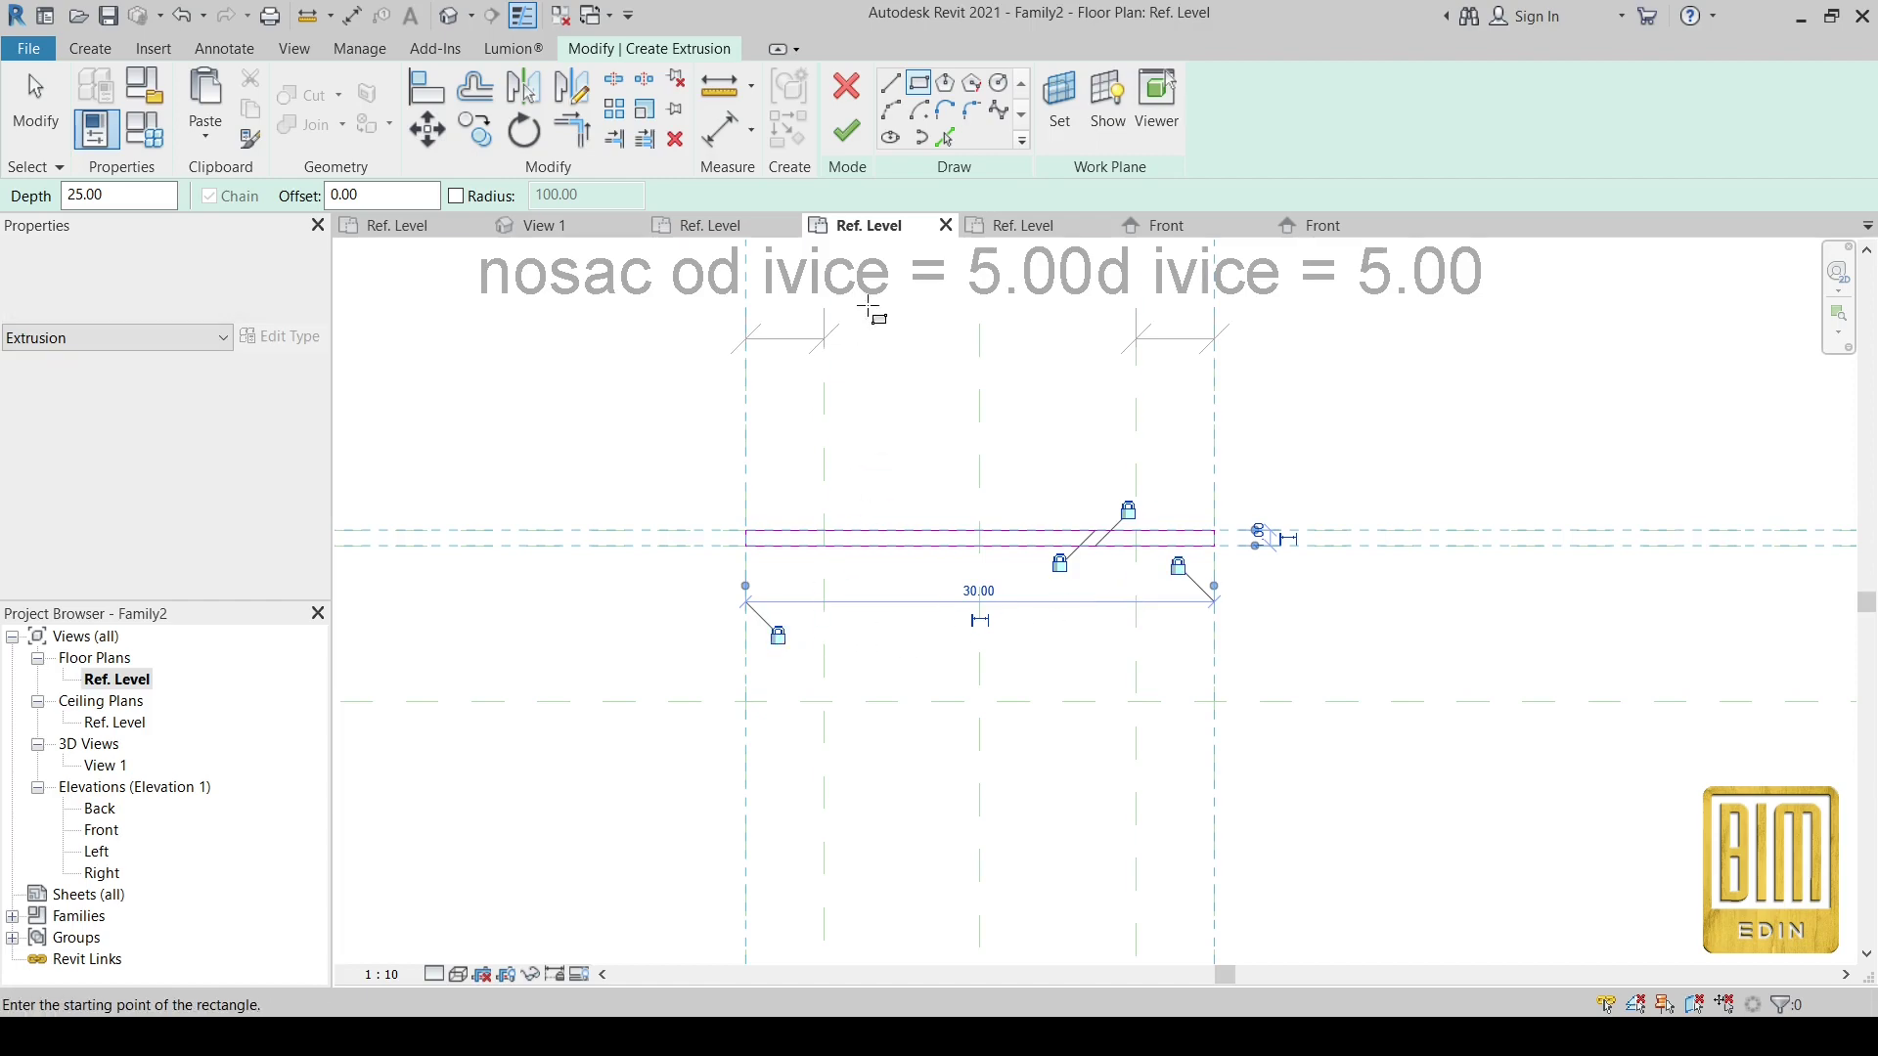
left_click(846, 131)
- Check the d = 1.00 dimension, then open the Front elevation
scroll(973, 552, "down", 2)
scroll(973, 553, "down", 2)
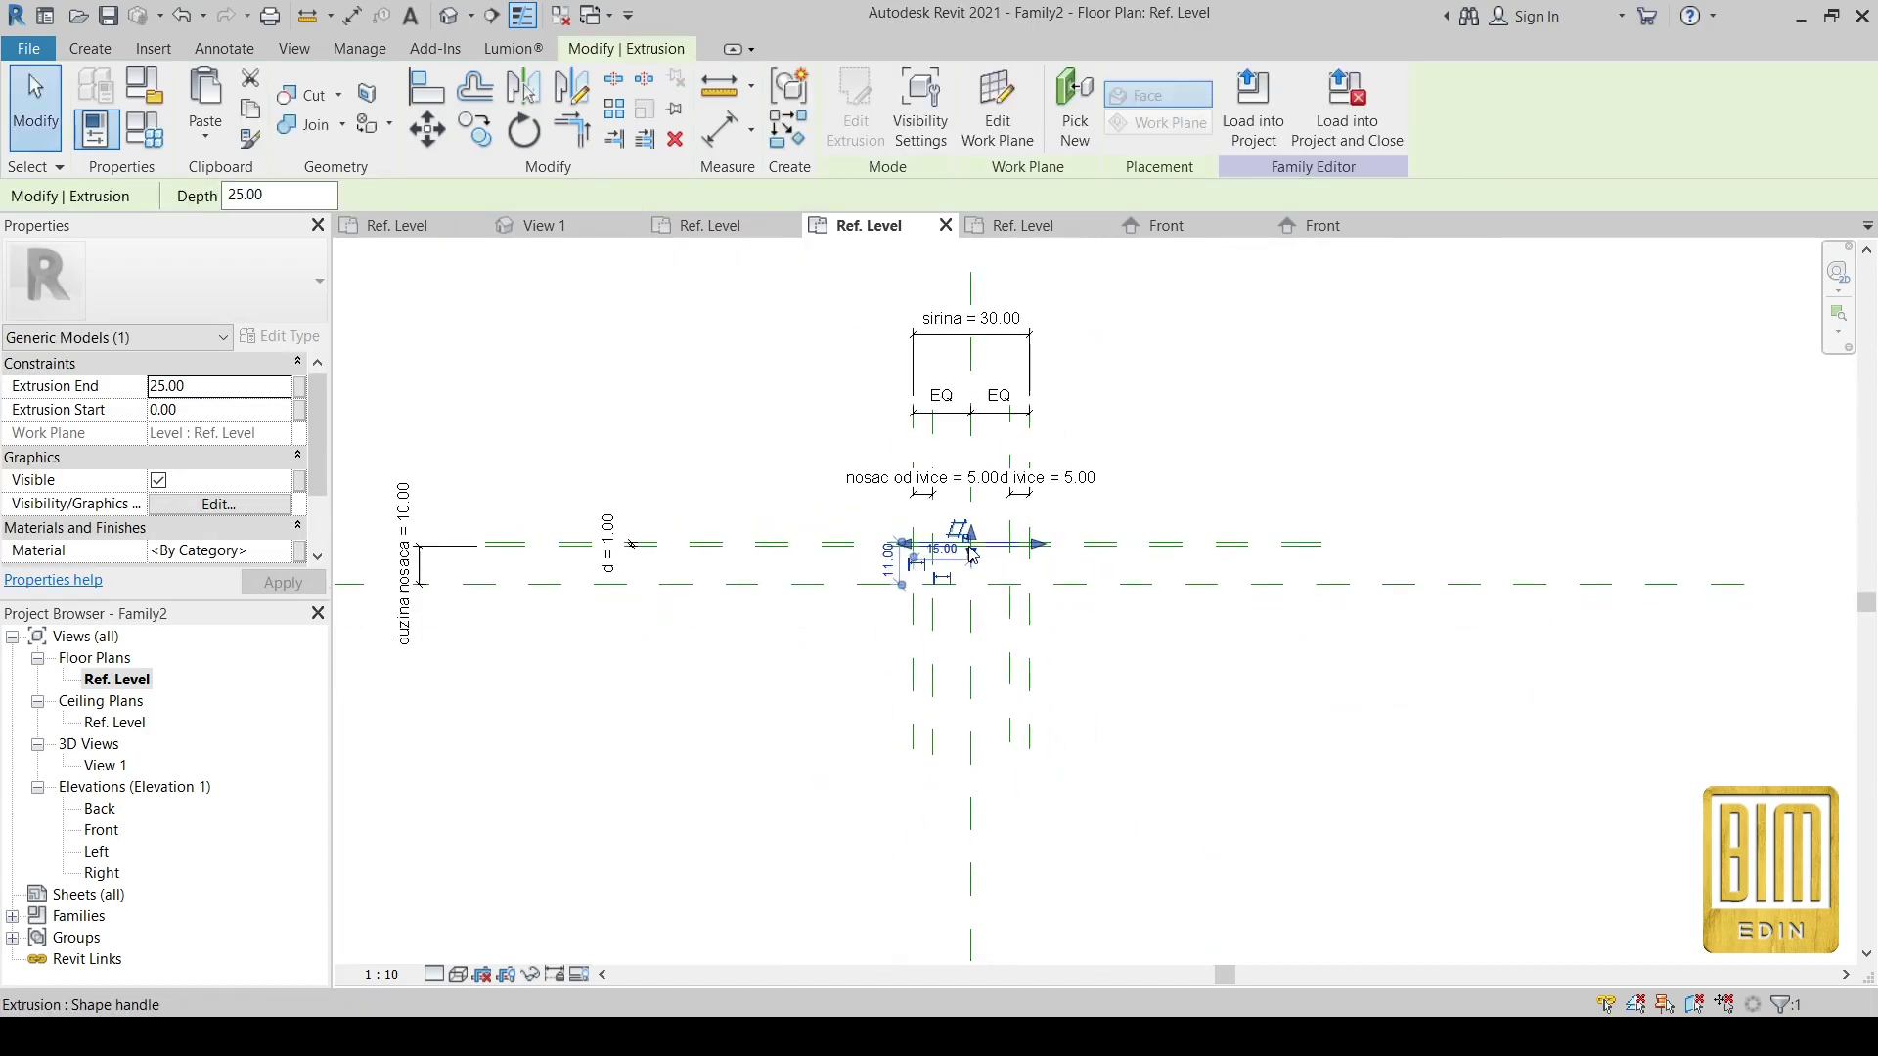
scroll(631, 553, "up", 1)
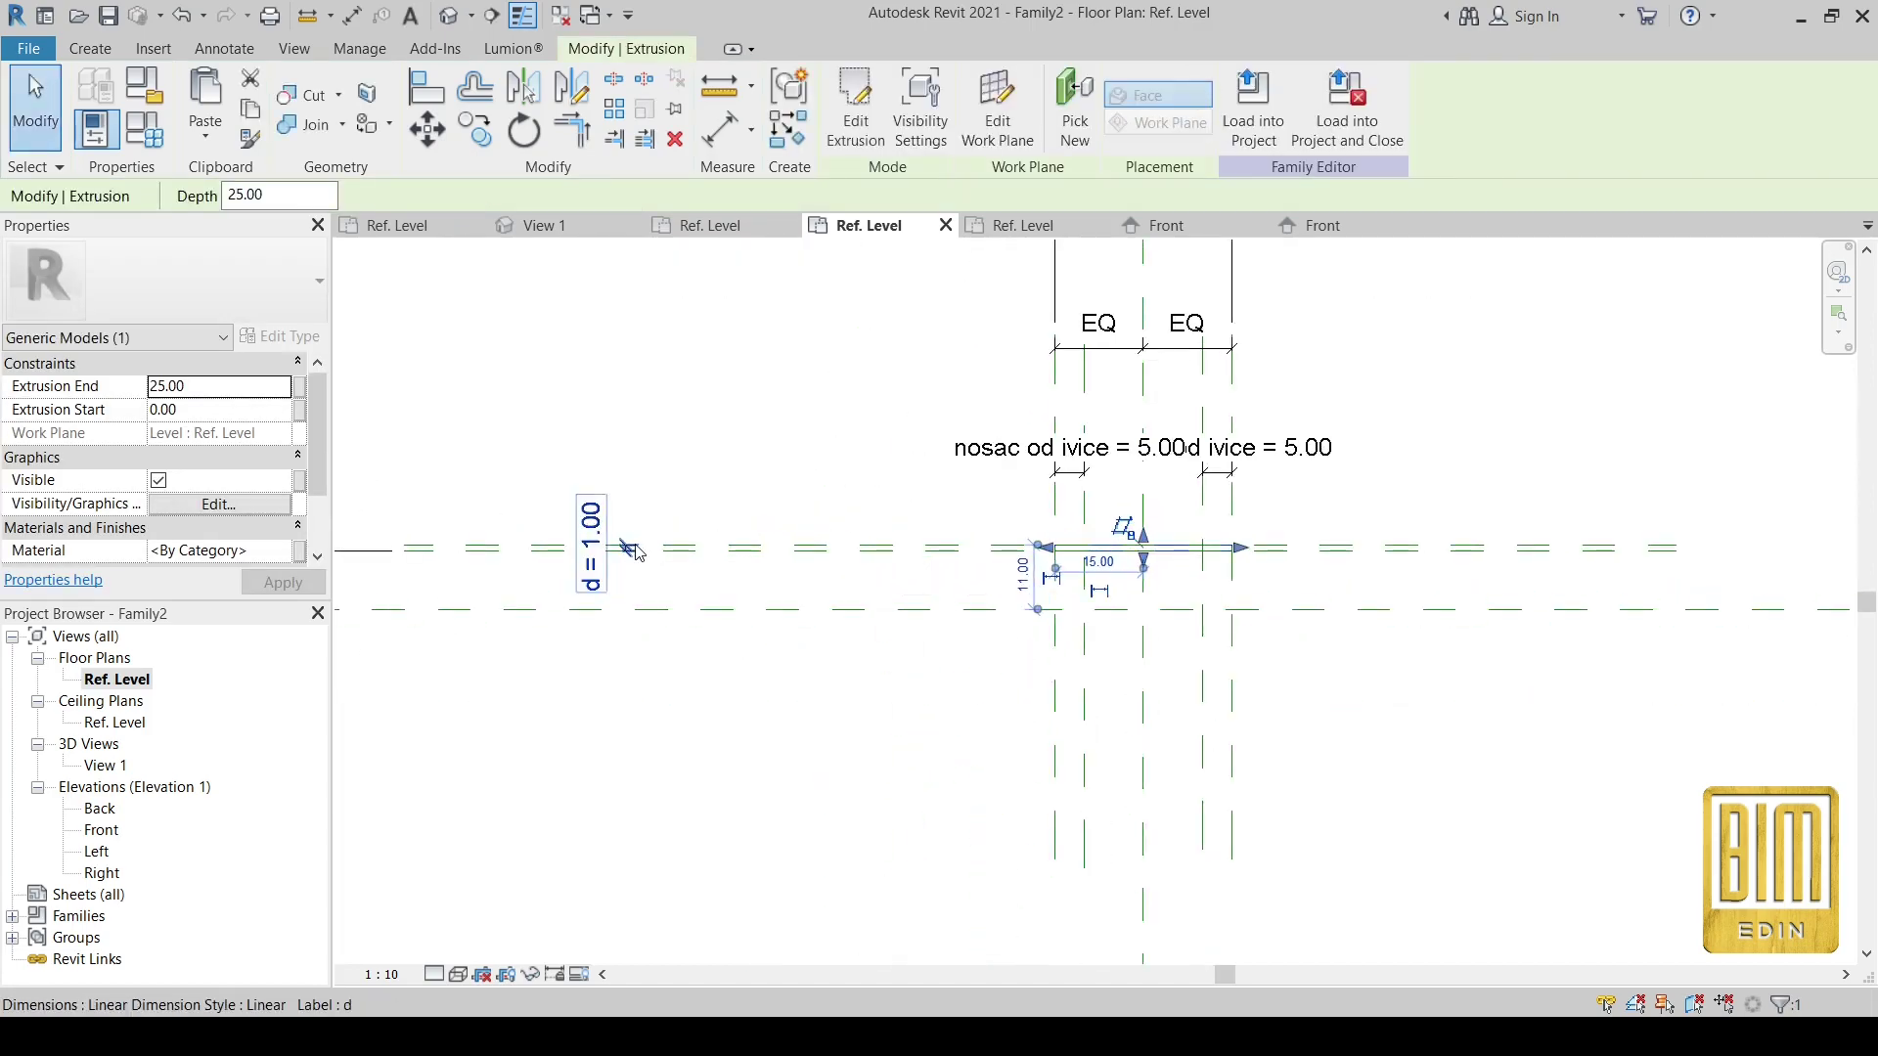
left_click(606, 549)
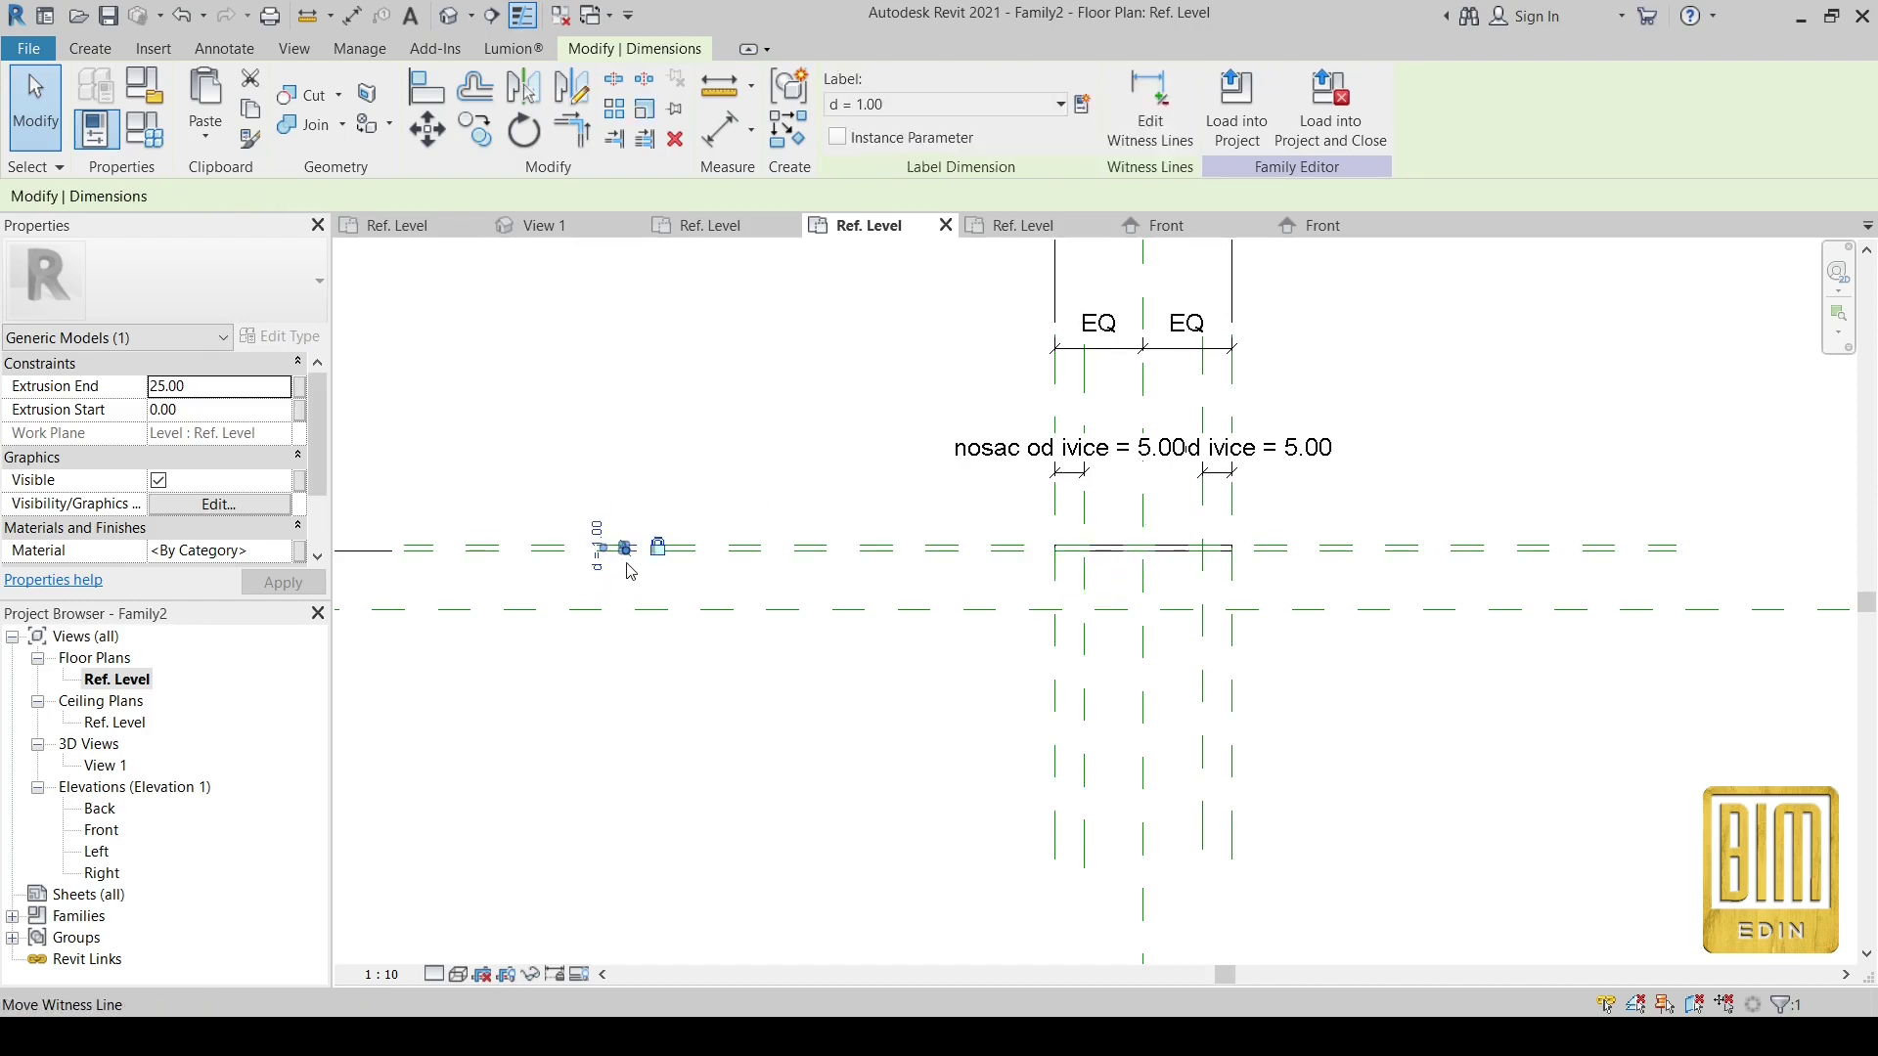
scroll(626, 557, "up", 2)
scroll(645, 553, "up", 1)
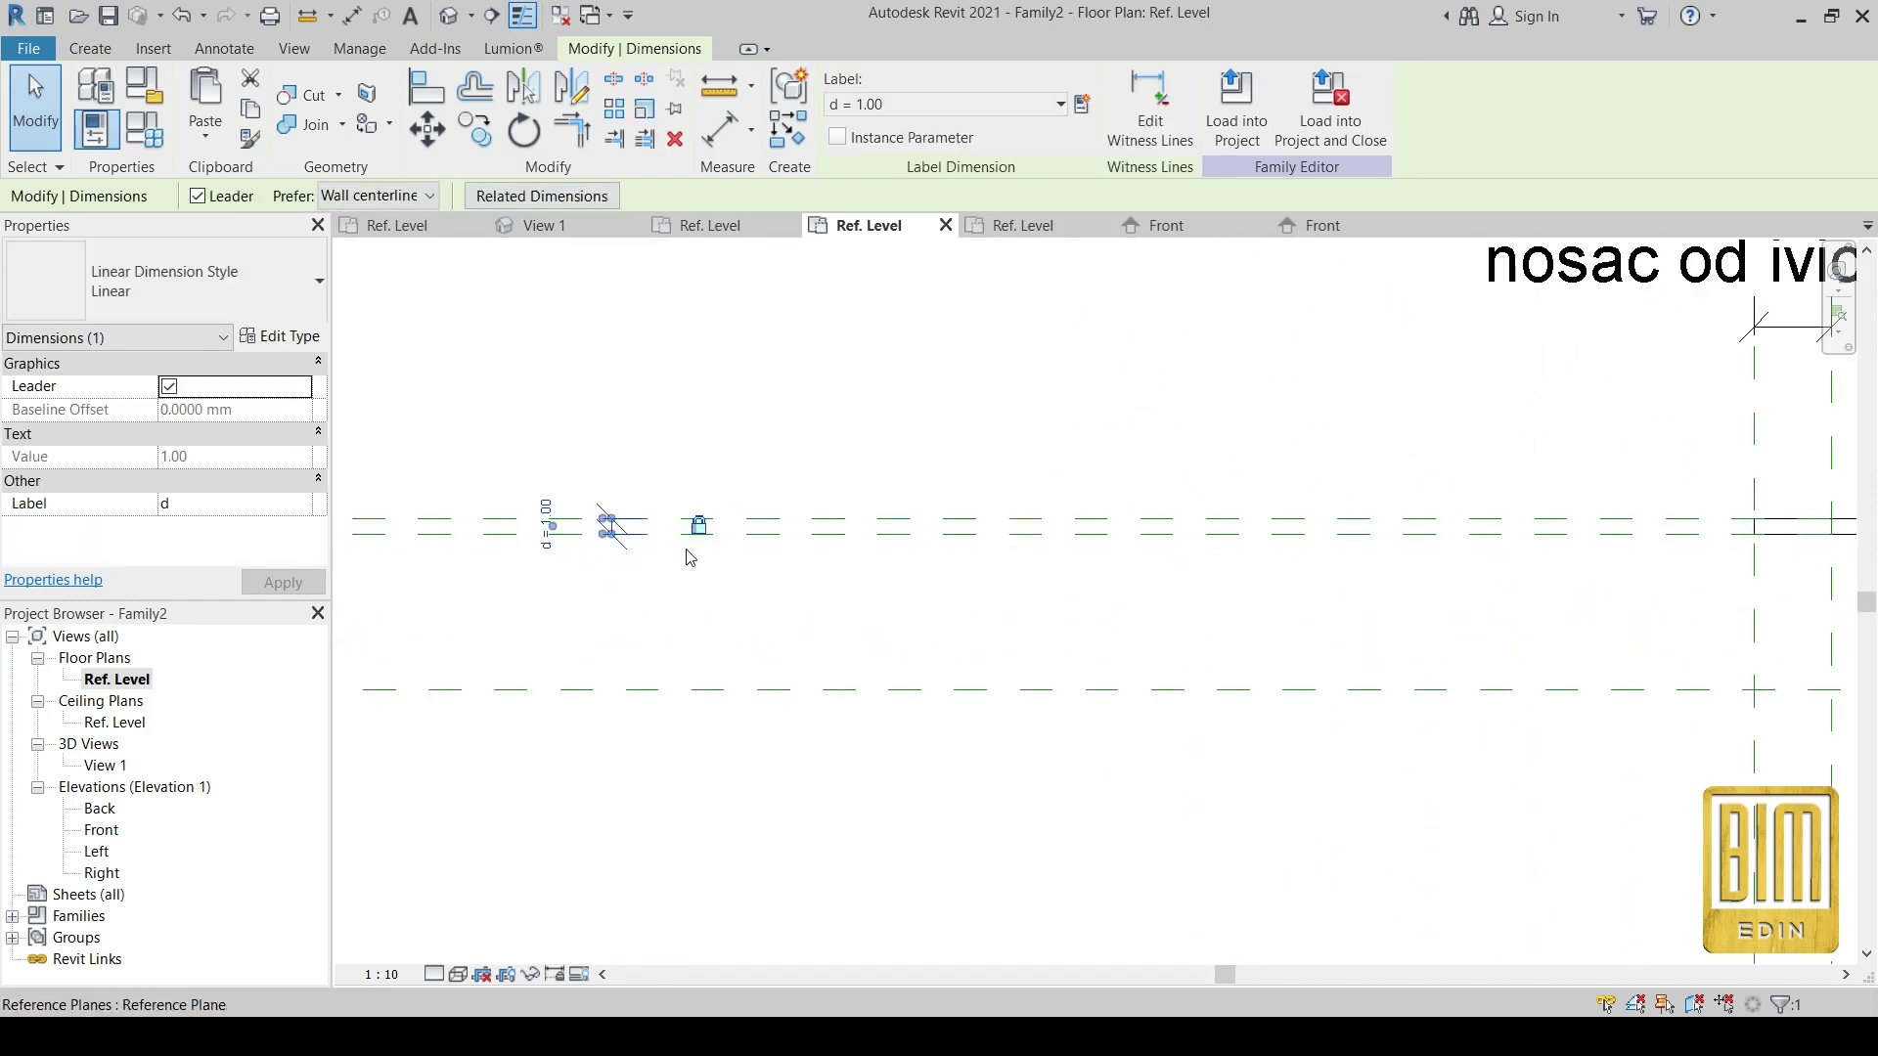
left_click(700, 398)
scroll(616, 483, "down", 2)
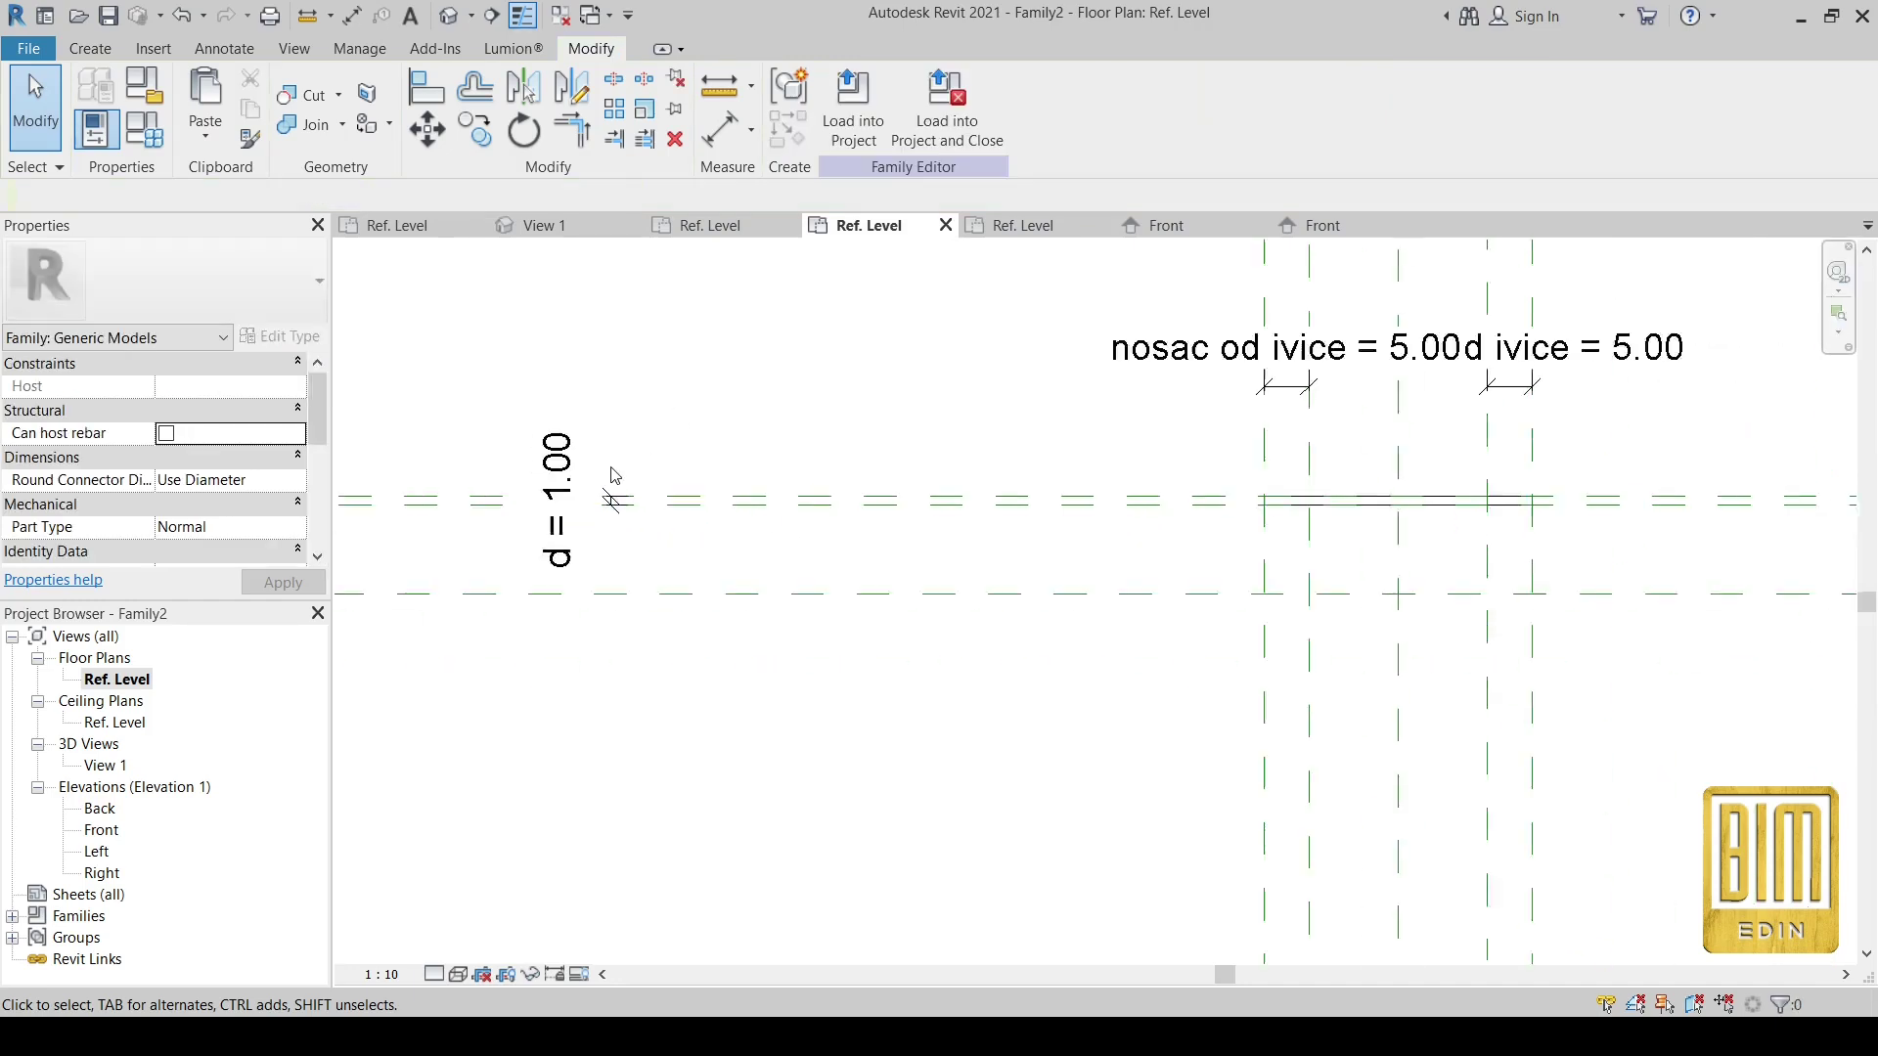
scroll(632, 489, "down", 2)
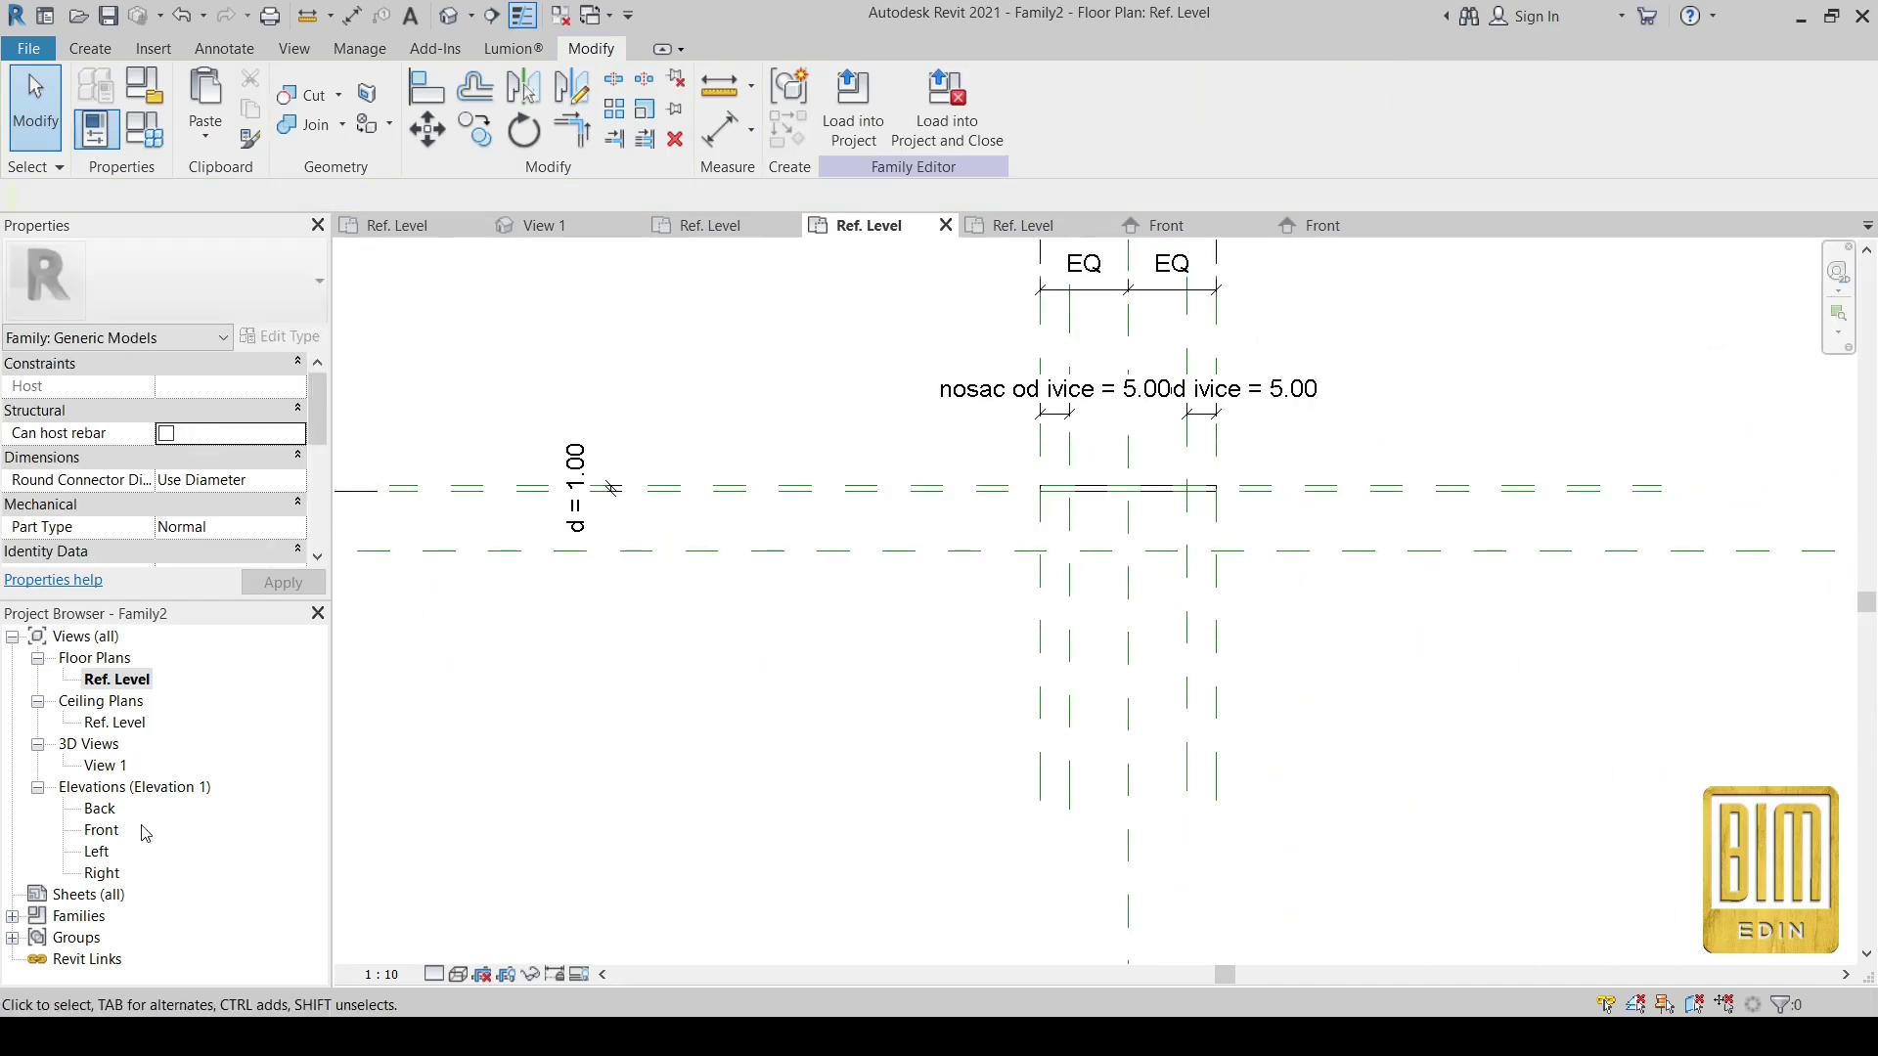
double_click(102, 830)
scroll(1046, 572, "up", 1)
- Select the box extrusion and nudge its bottom end, leaving the 15.00 width unchanged
scroll(1046, 572, "up", 1)
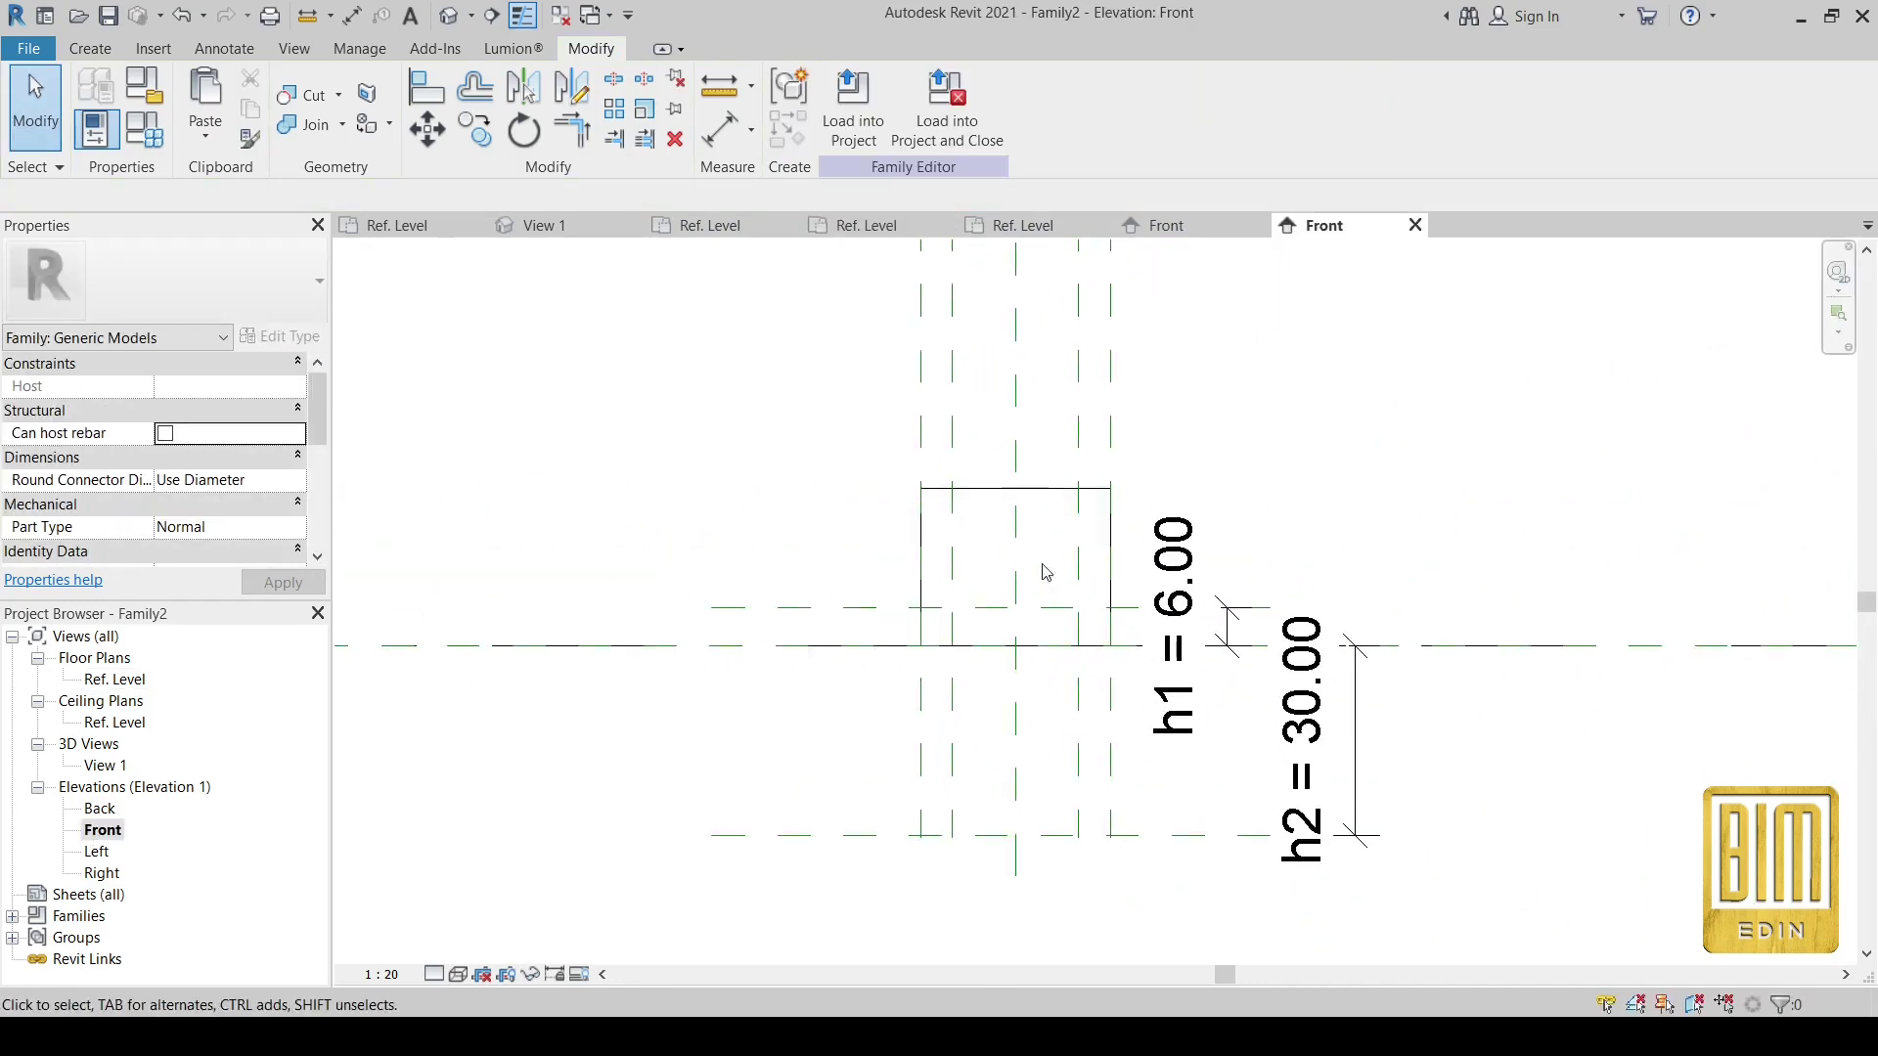
left_click(1018, 489)
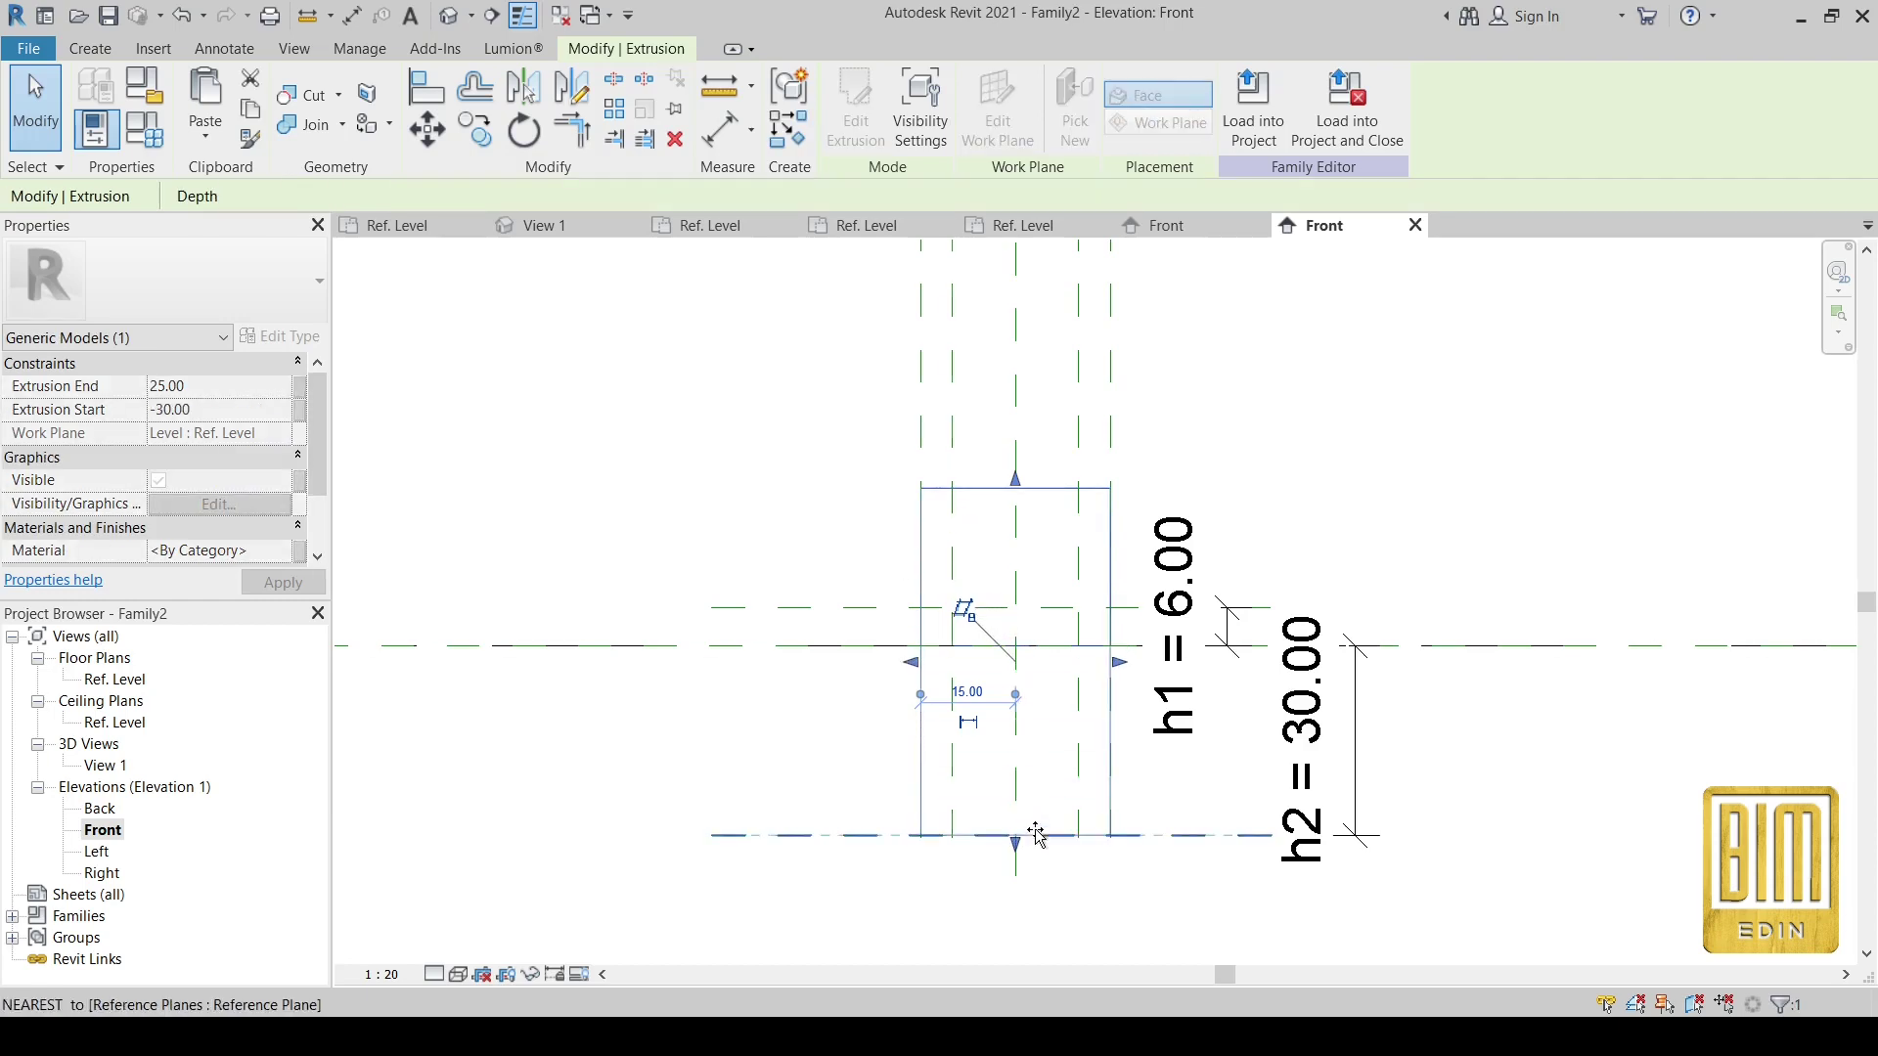
scroll(1032, 826, "up", 1)
left_click_drag(1009, 832, 1023, 823)
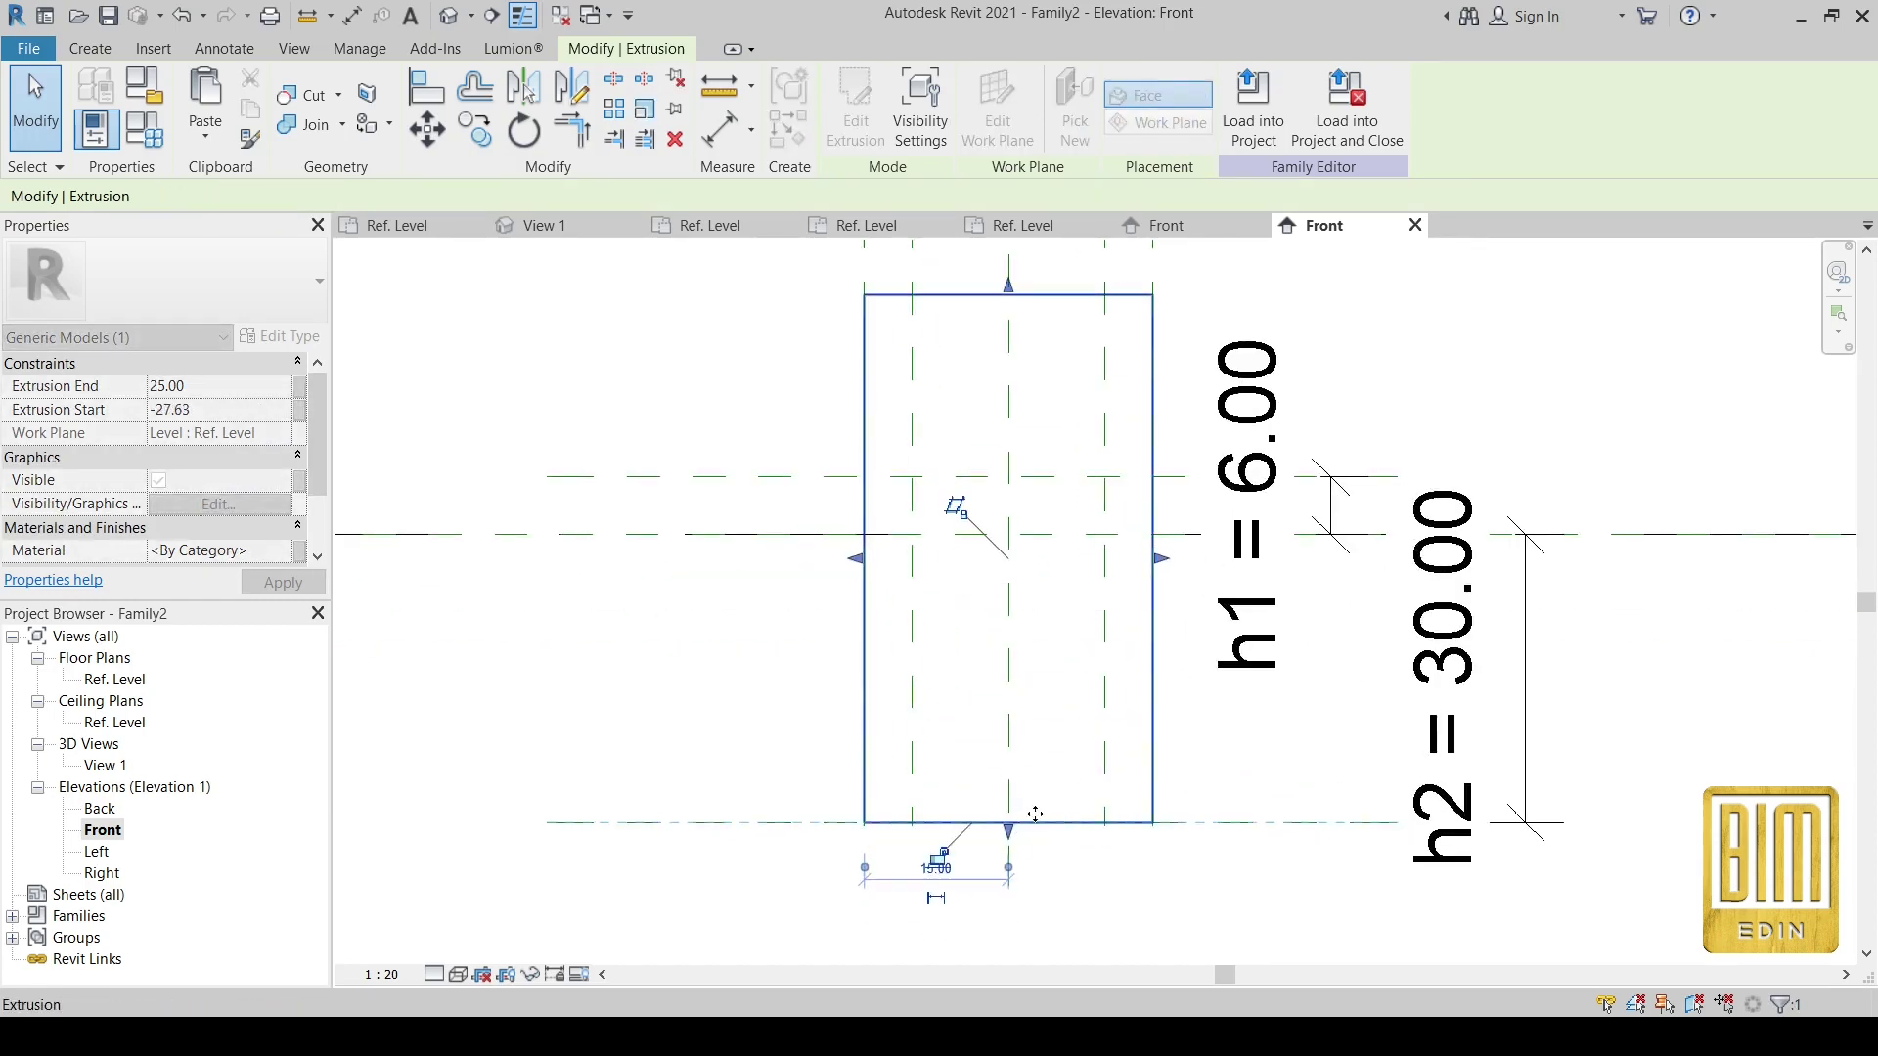
left_click(945, 856)
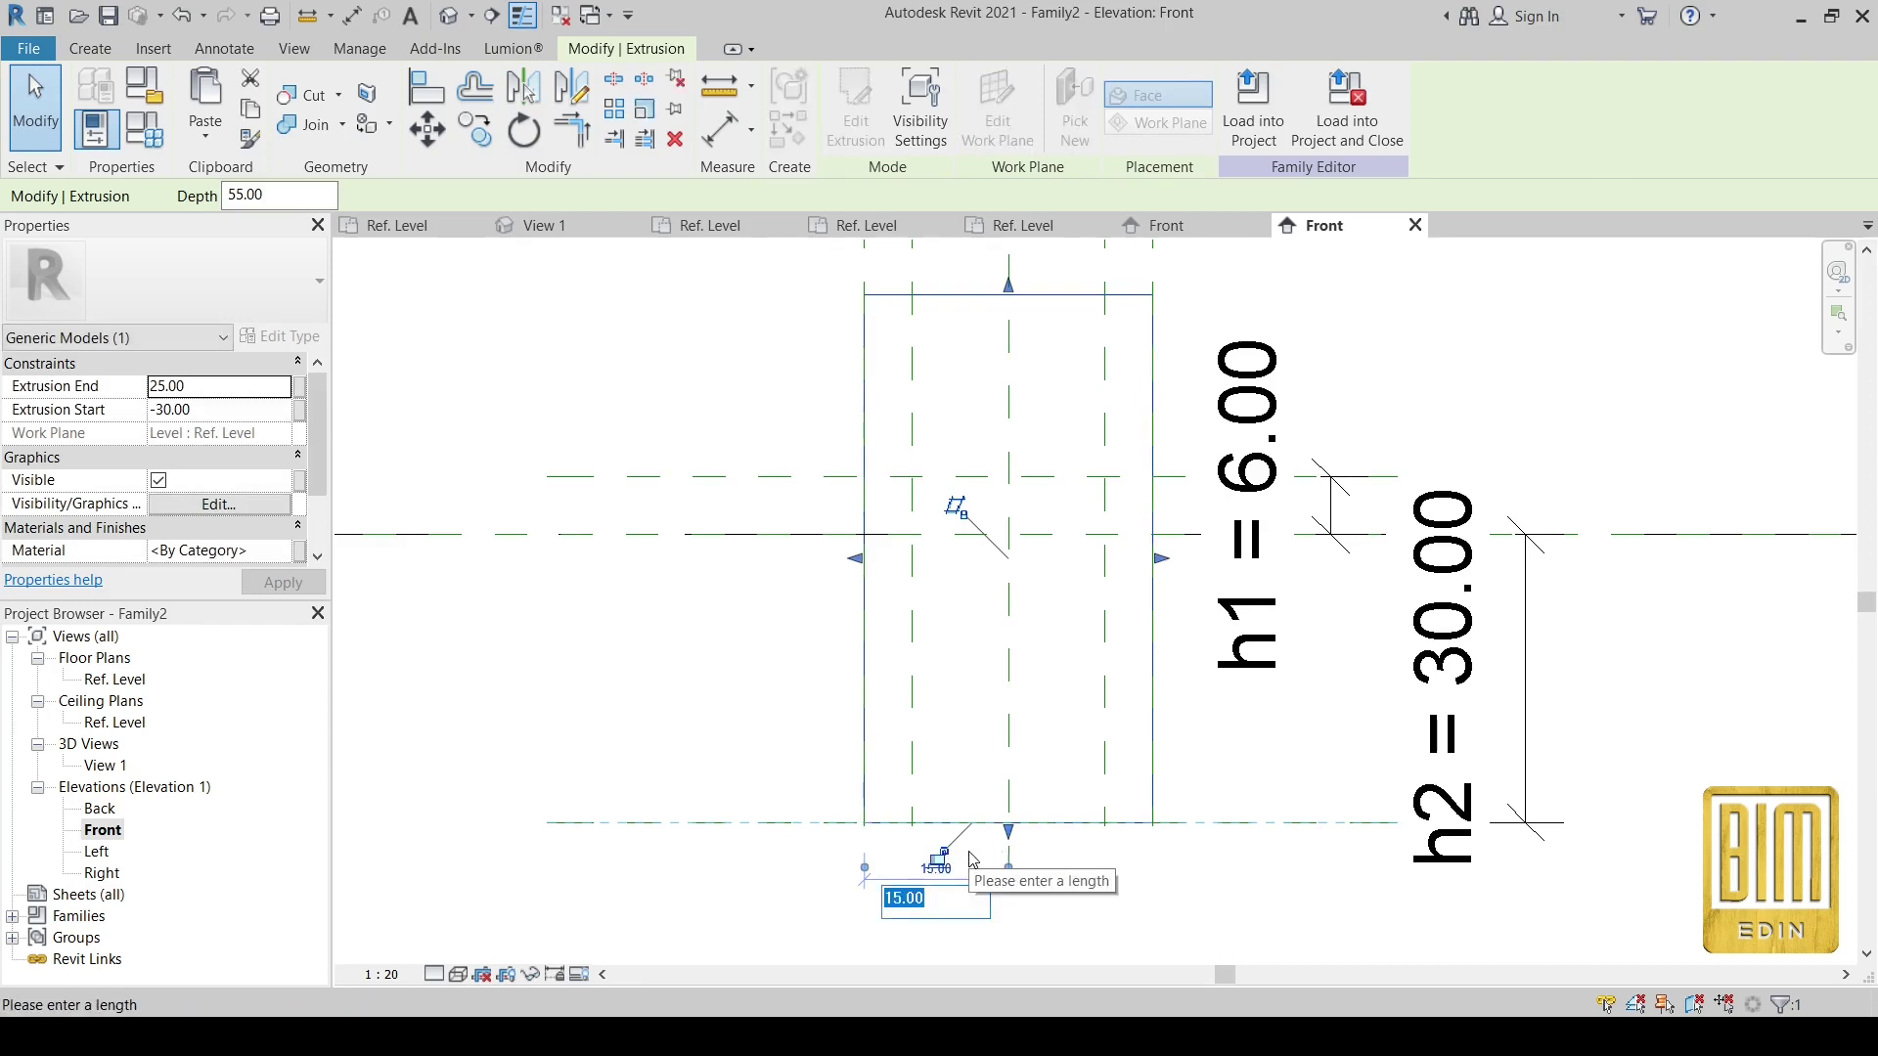
scroll(971, 859, "up", 3)
key("Return")
- Snap the extrusion's top down onto the h1 reference plane and deselect it
scroll(958, 861, "down", 2)
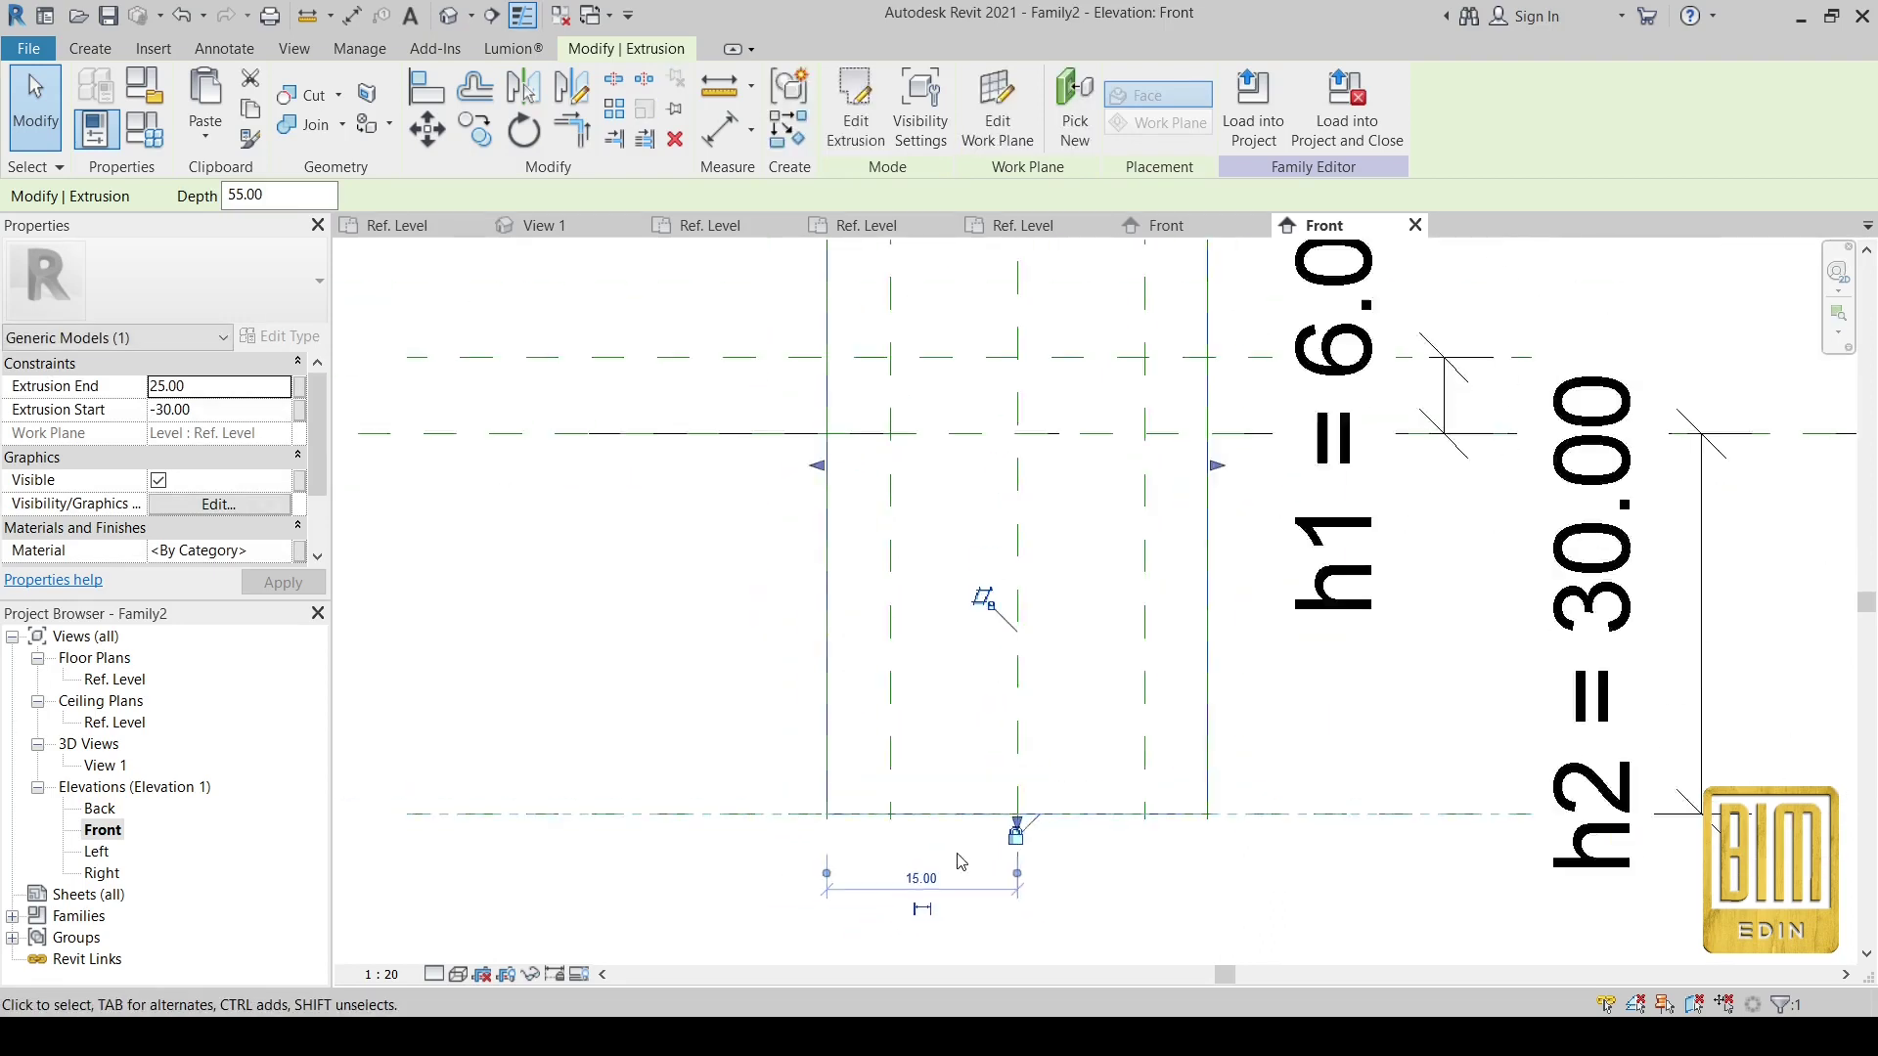
scroll(959, 860, "down", 2)
middle_click_drag(974, 722, 978, 810)
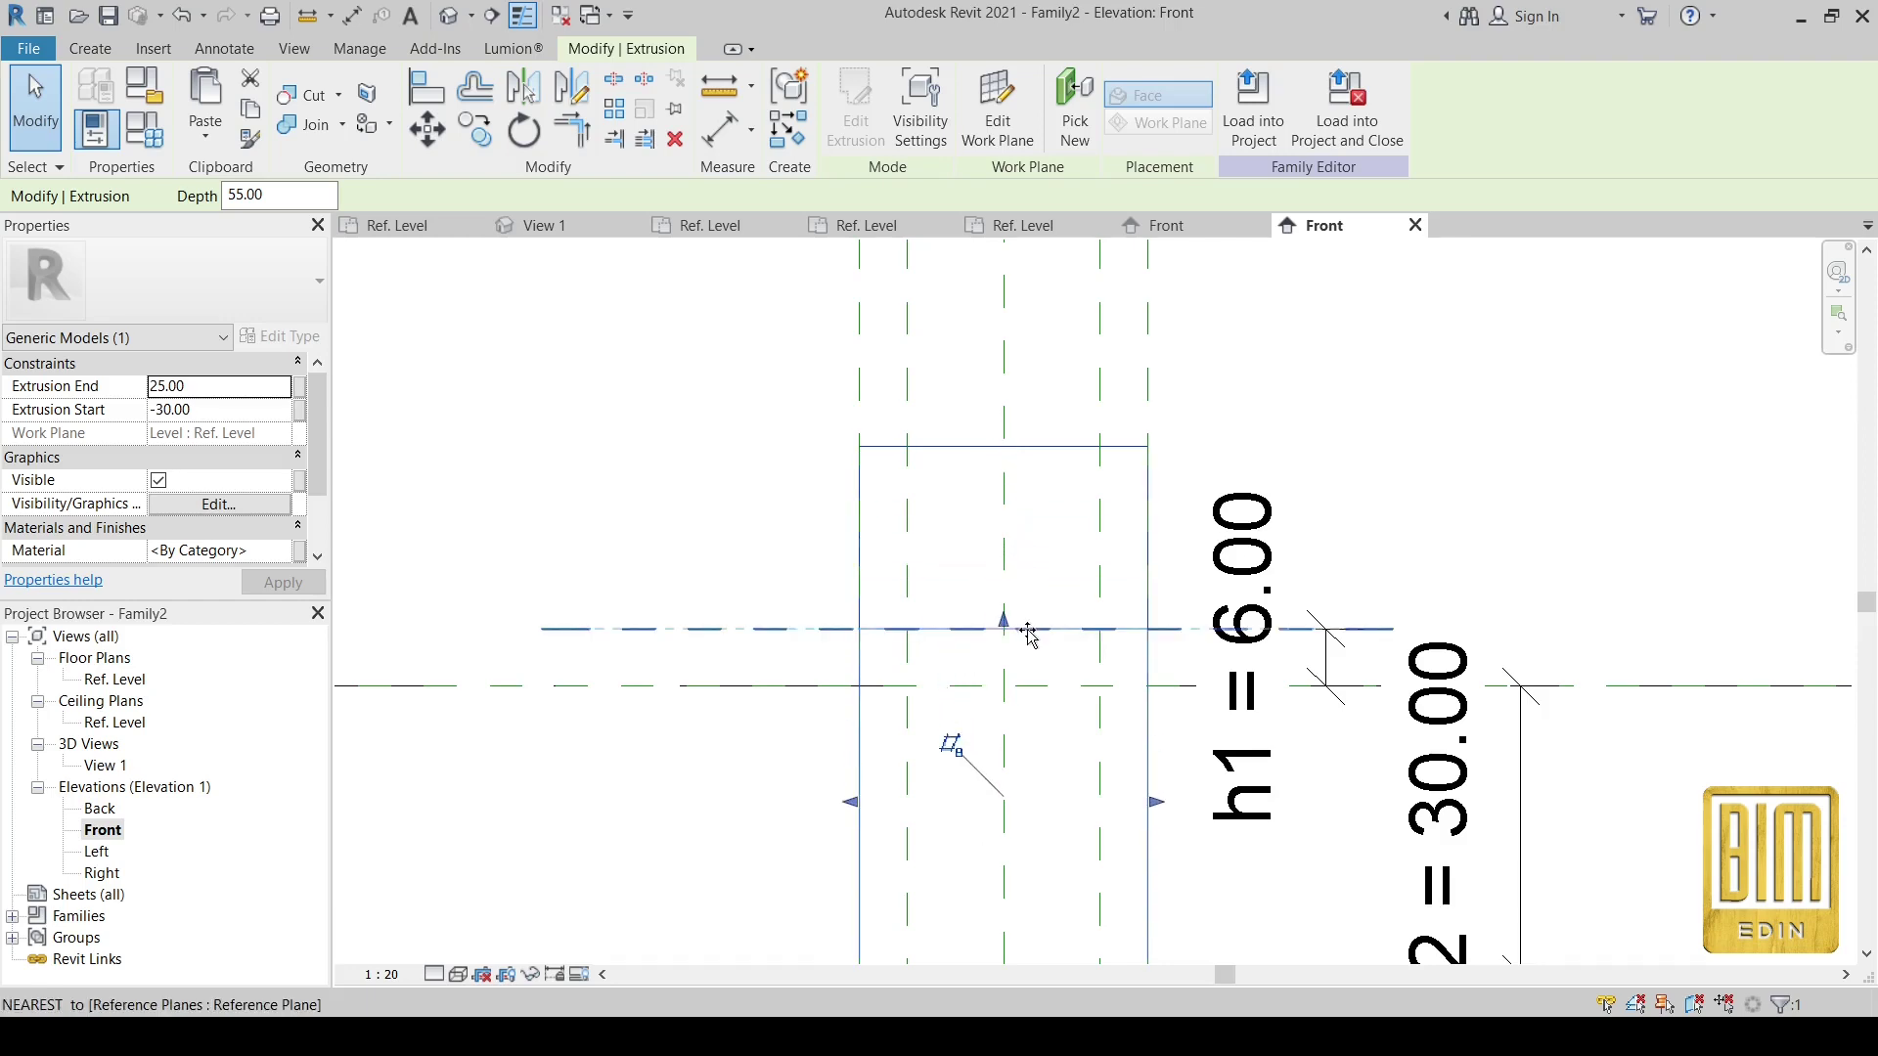
left_click_drag(1029, 633, 1027, 631)
left_click(729, 563)
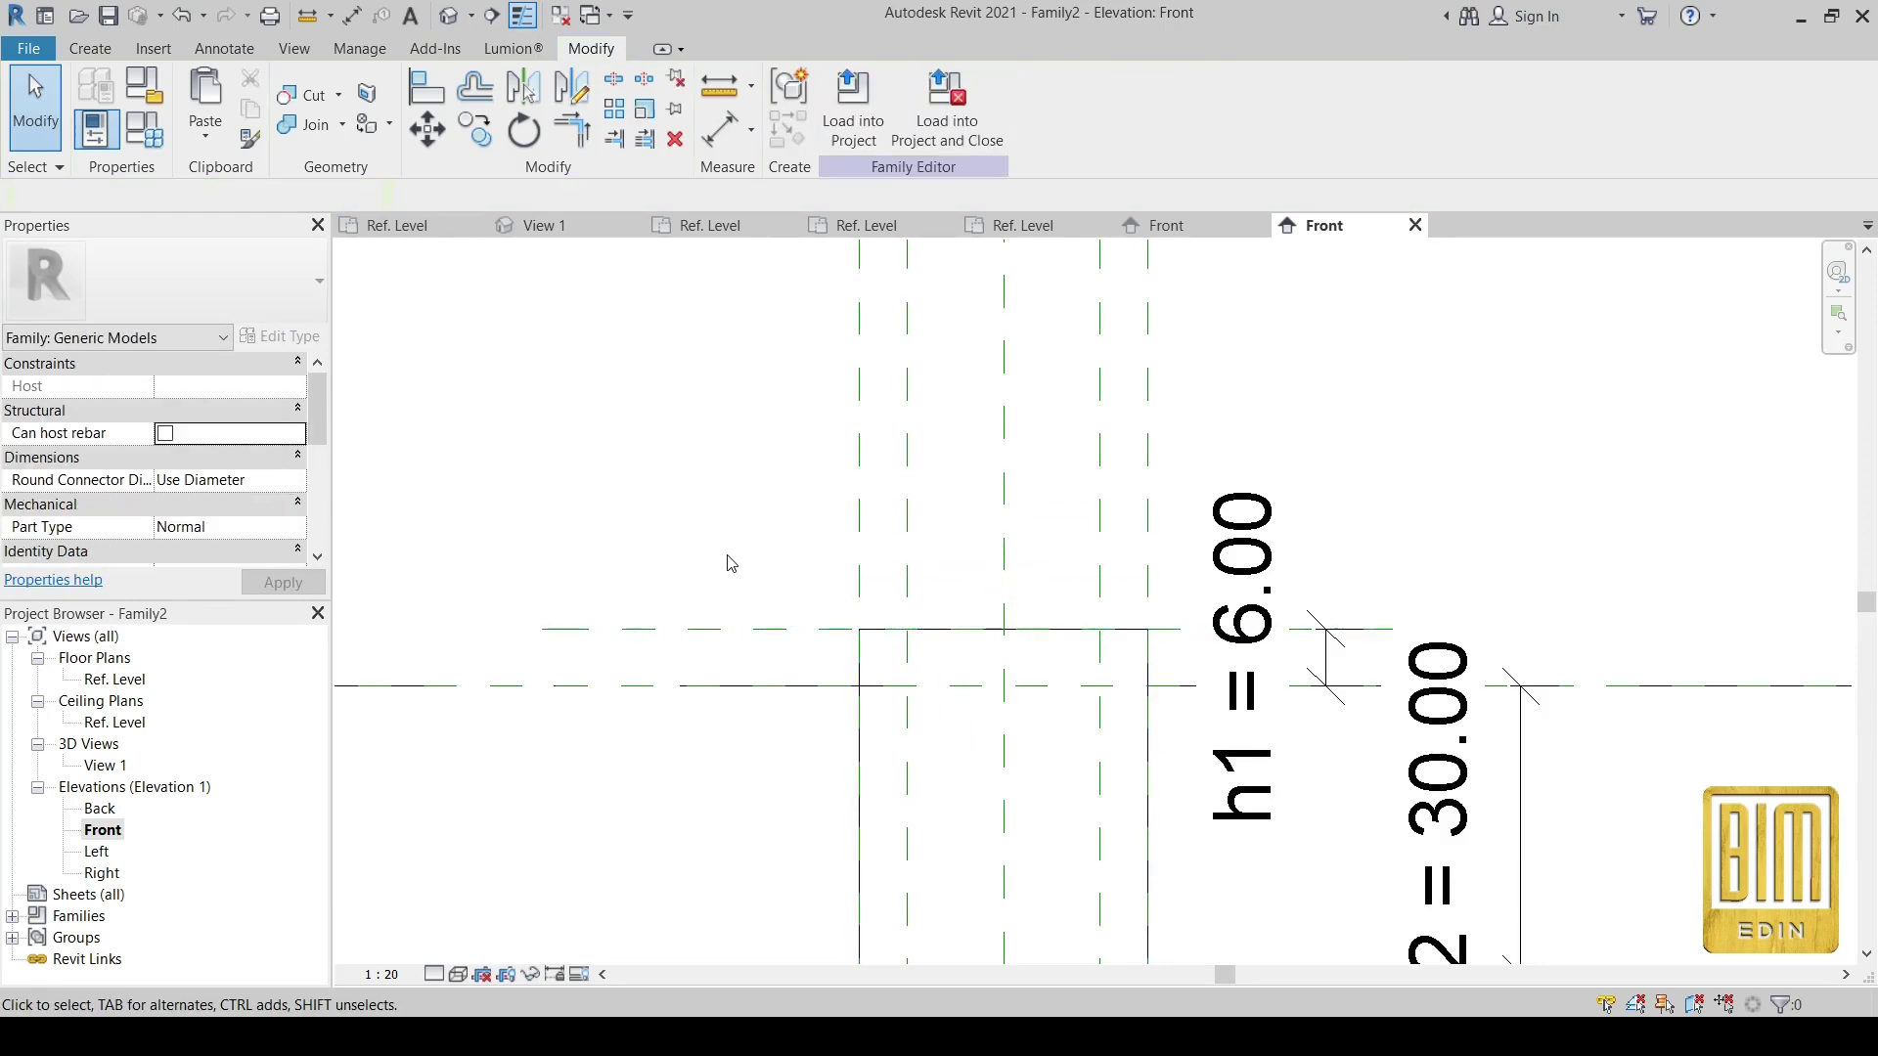
- Switch to the Ref. Level floor plan view
double_click(114, 679)
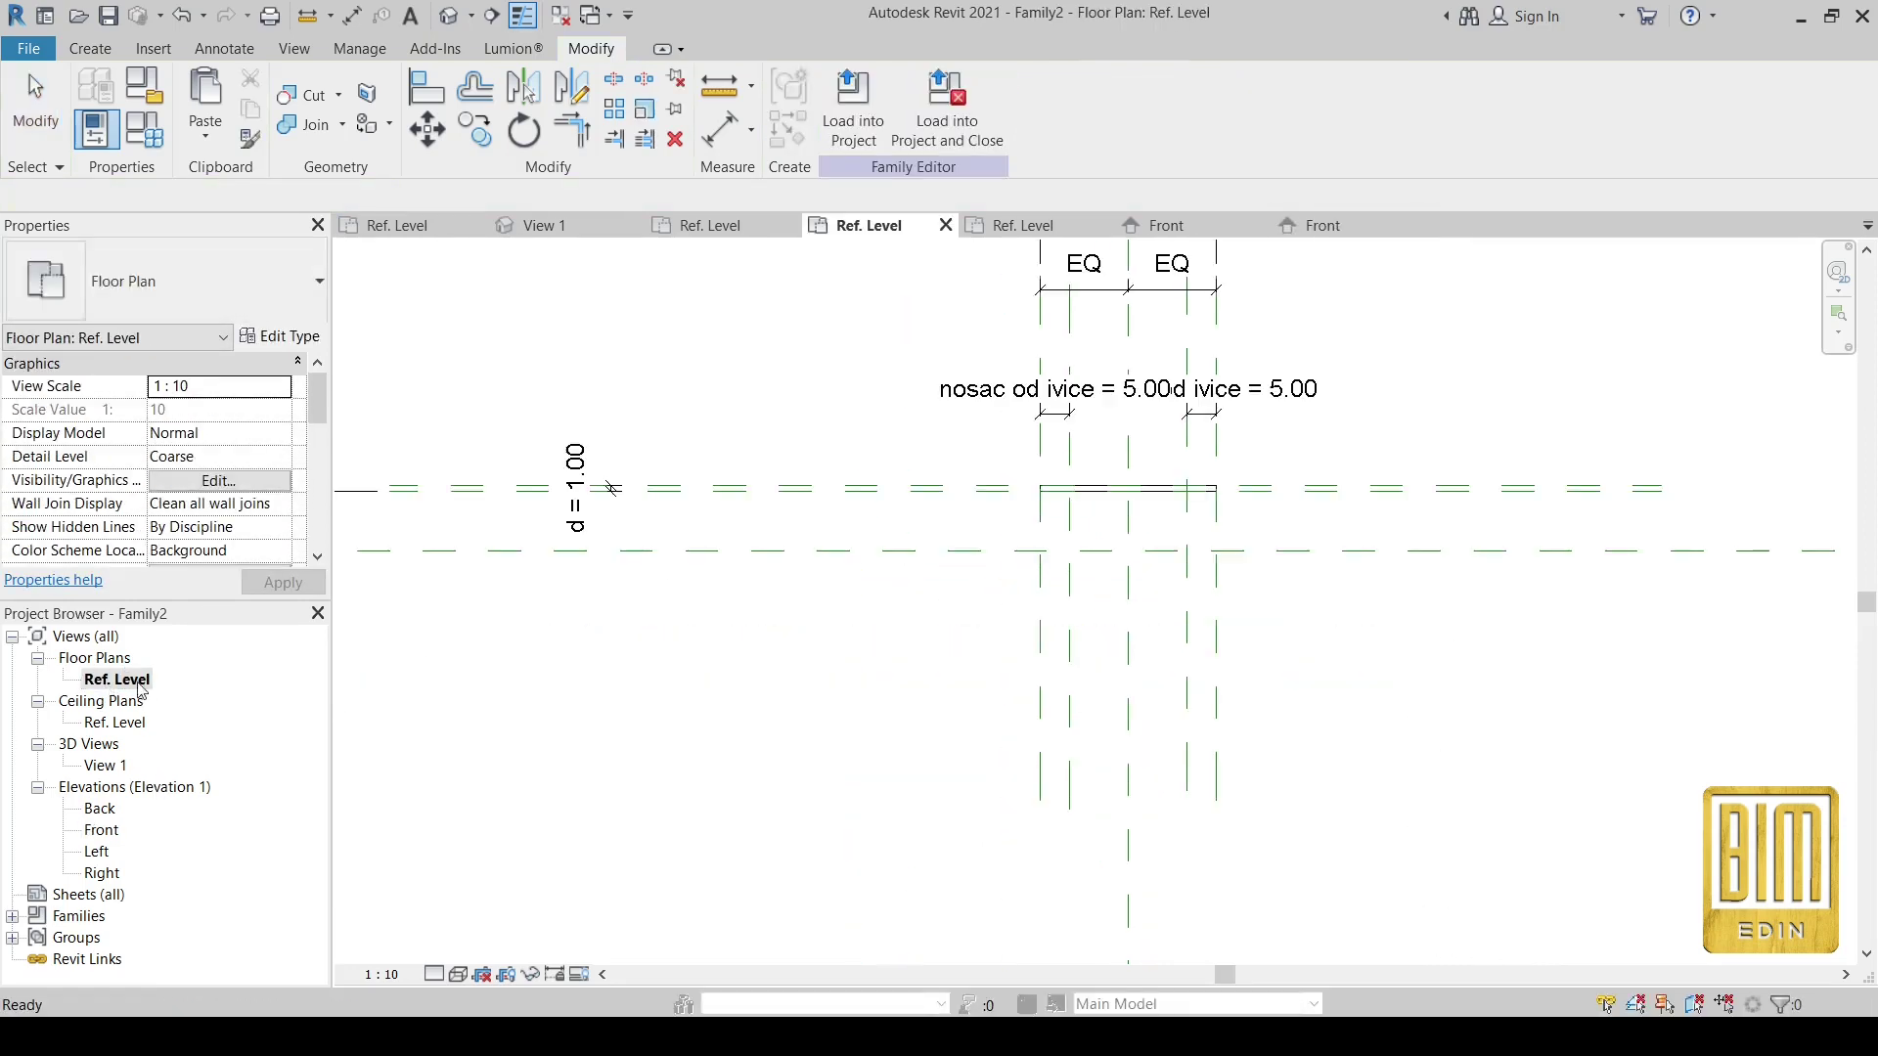
scroll(862, 701, "up", 3)
scroll(863, 701, "down", 2)
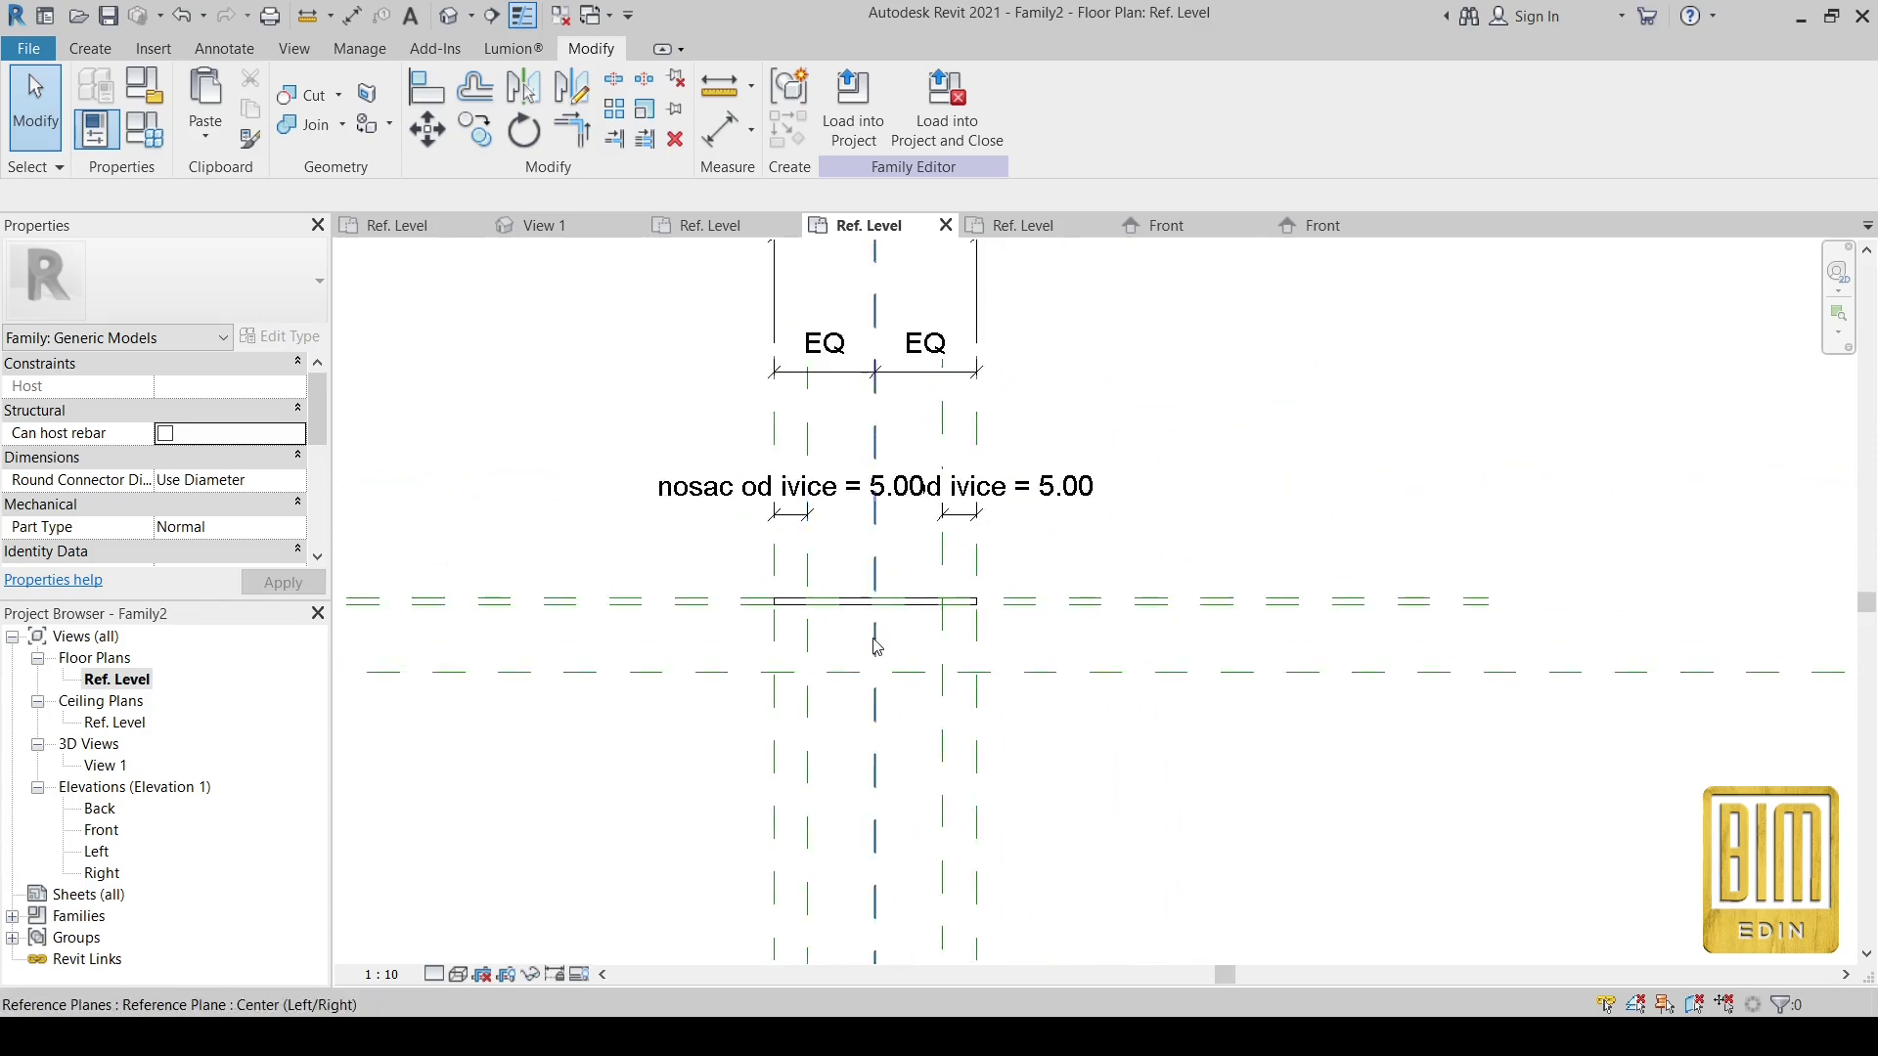
scroll(893, 667, "up", 2)
scroll(899, 672, "up", 1)
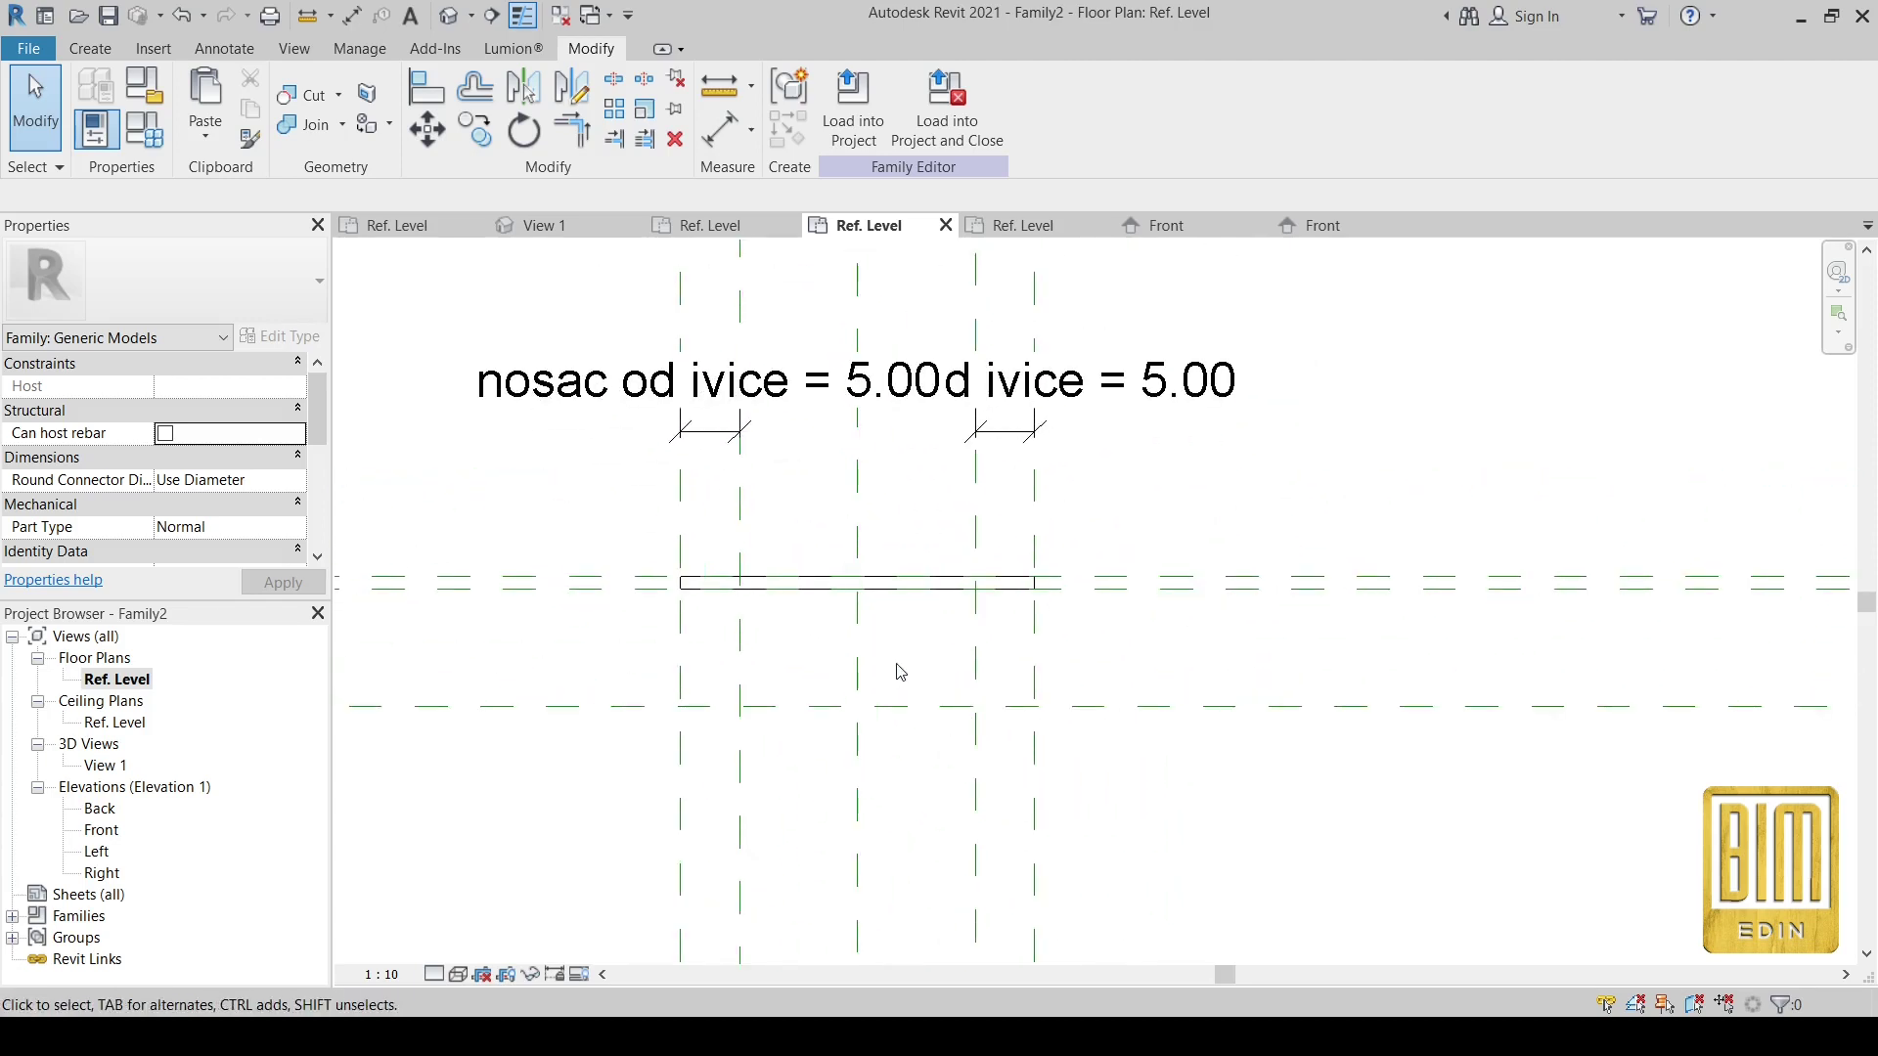
- Start a revolve and draw a vertical axis line between the lower and upper plane intersections
left_click(99, 49)
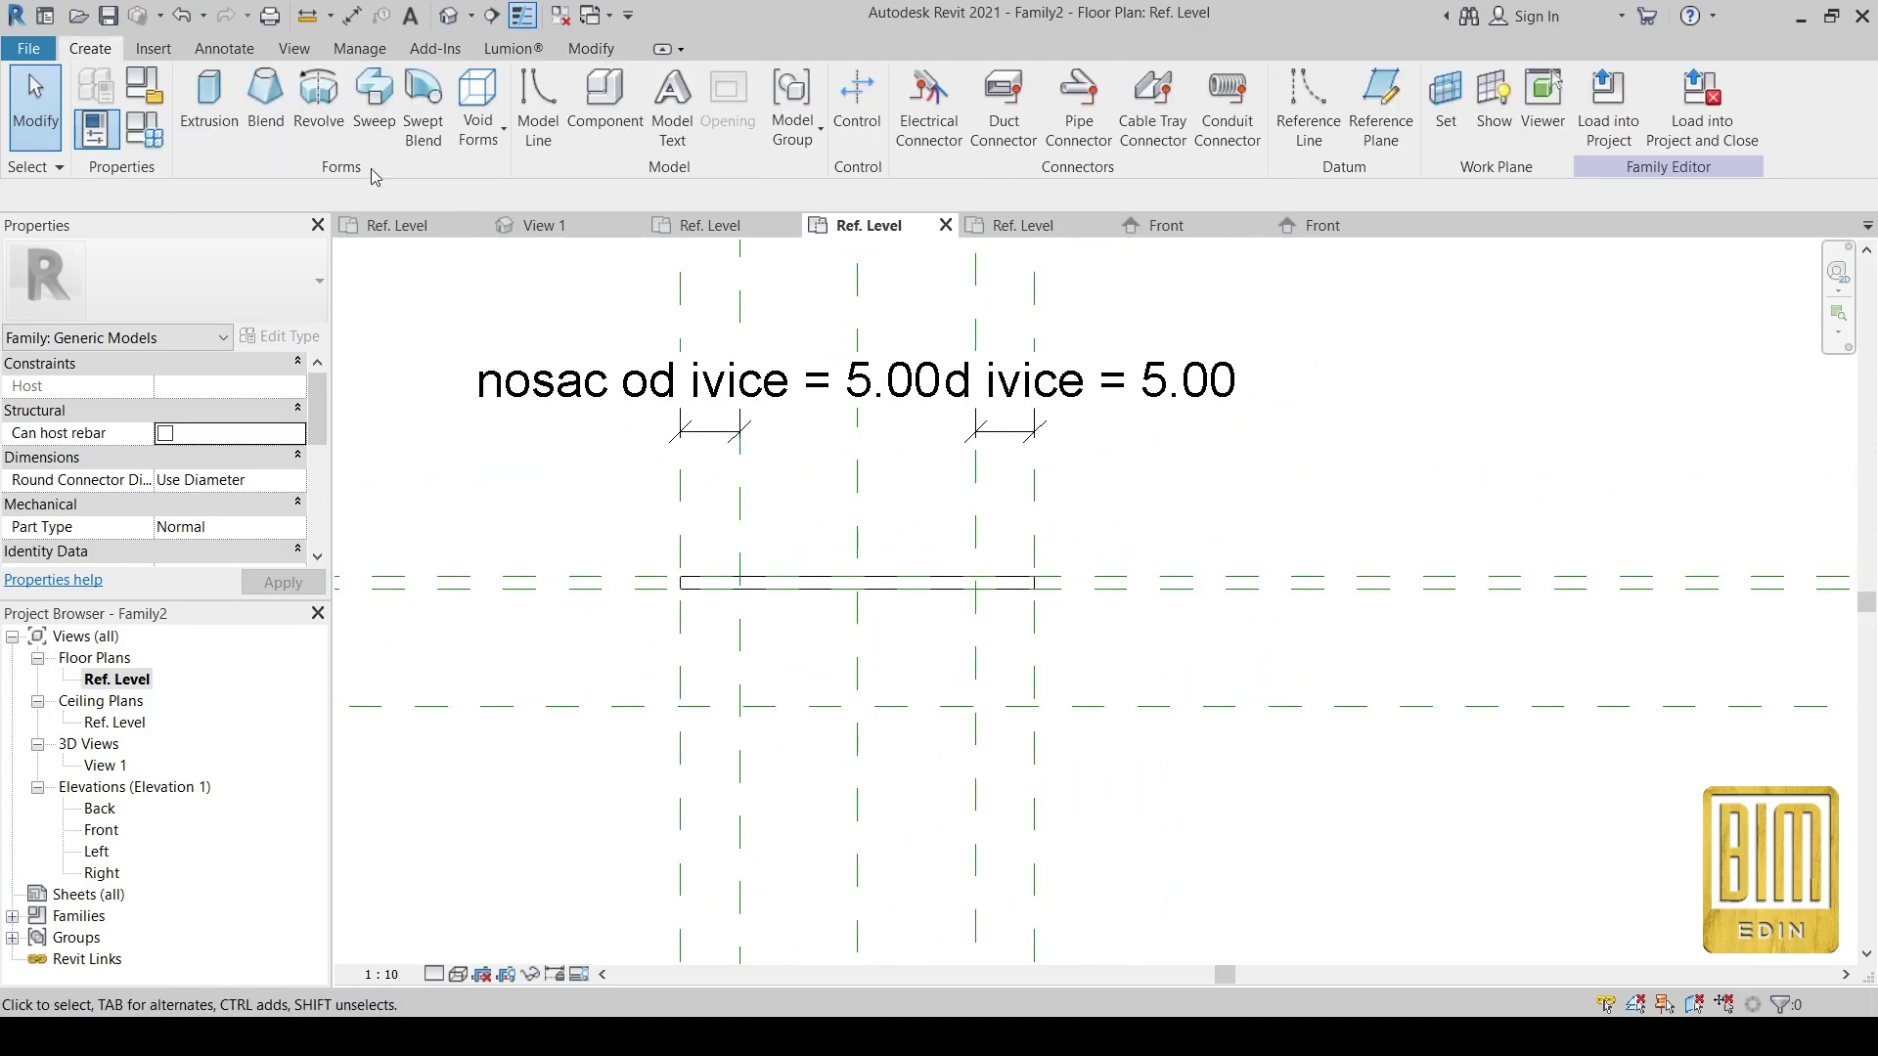
left_click(300, 125)
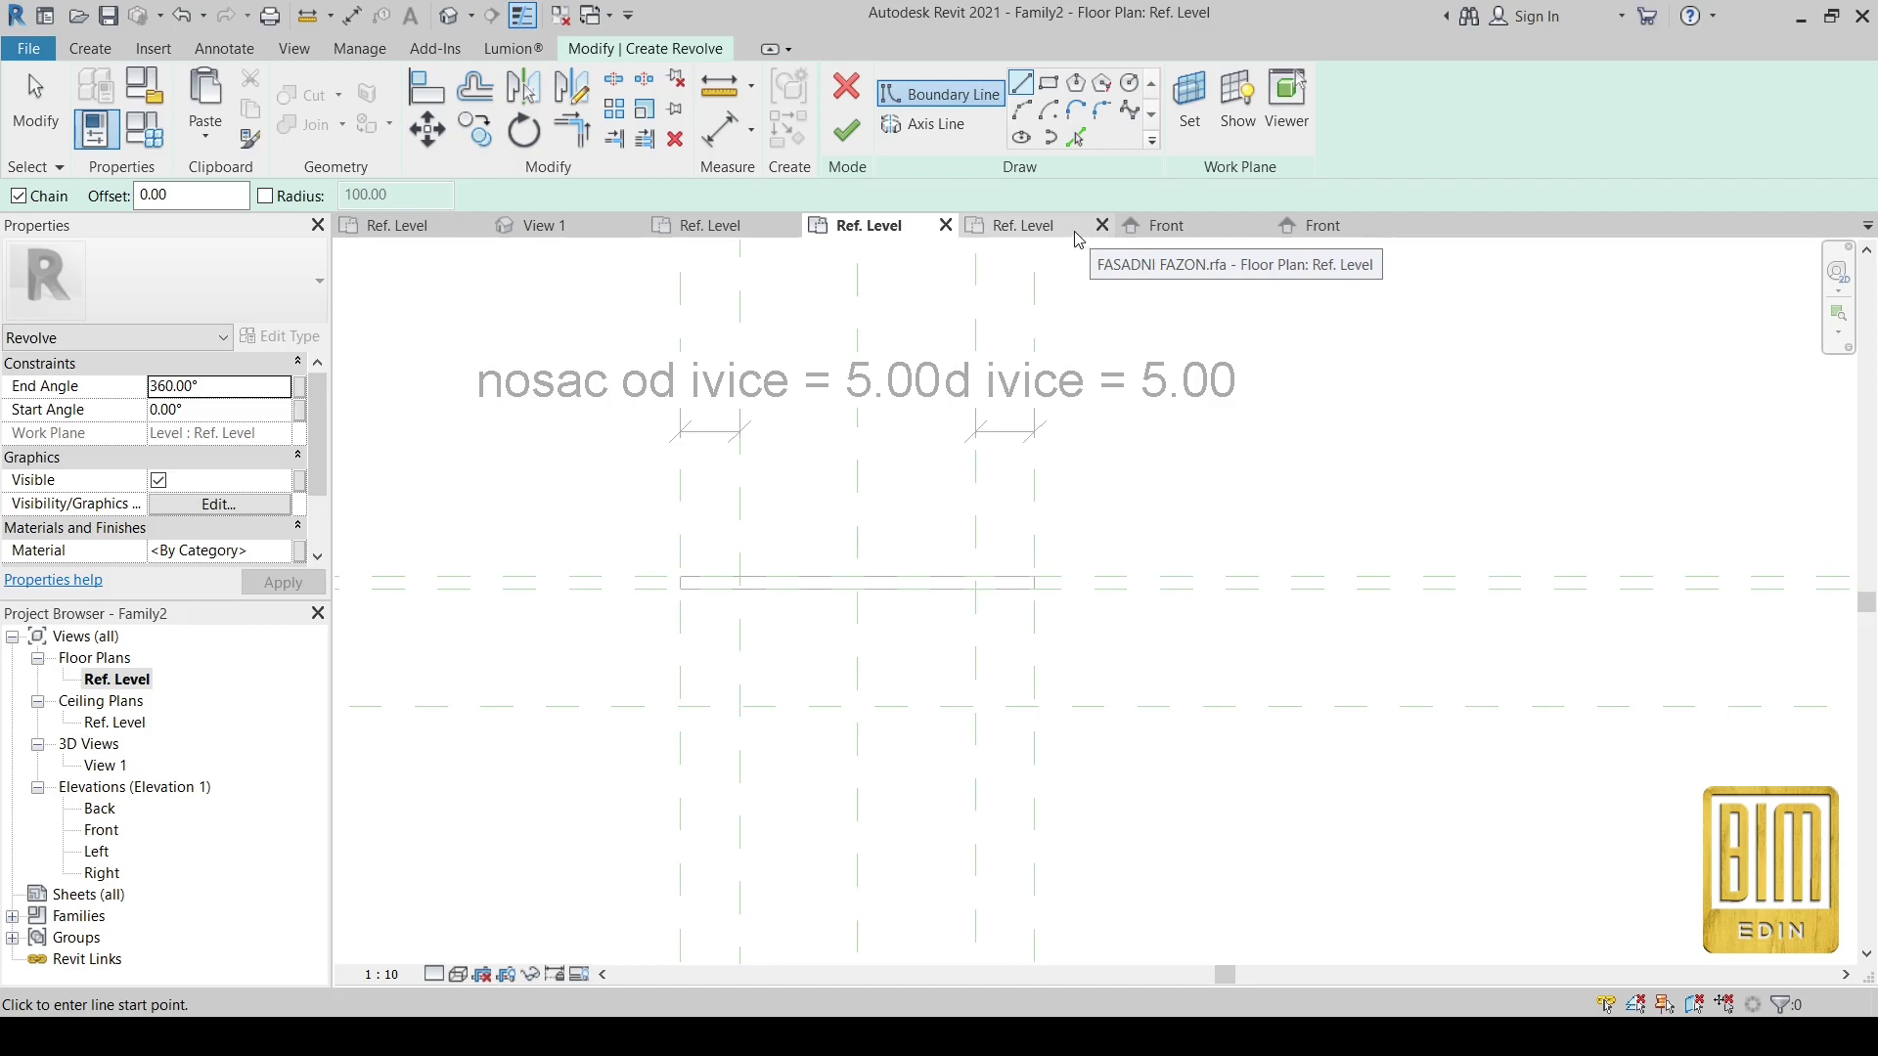
left_click(923, 124)
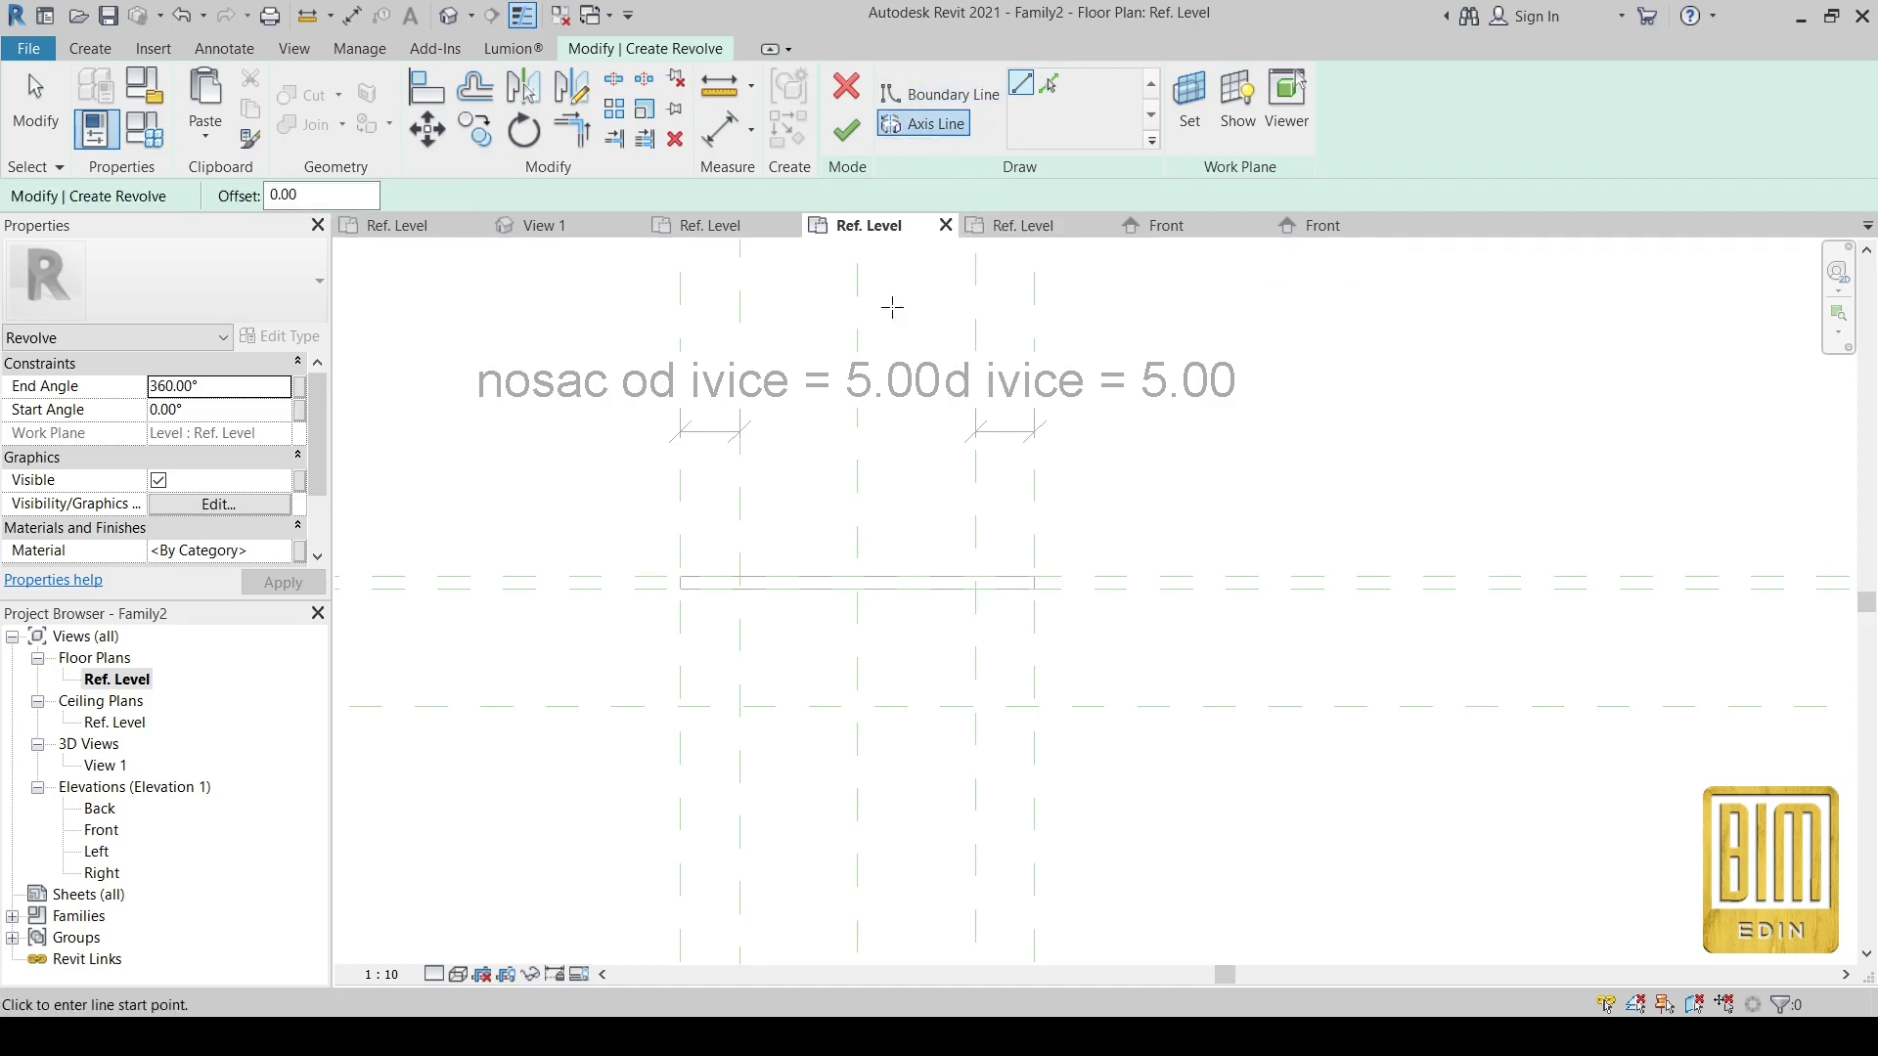
left_click(740, 705)
scroll(740, 586, "up", 2)
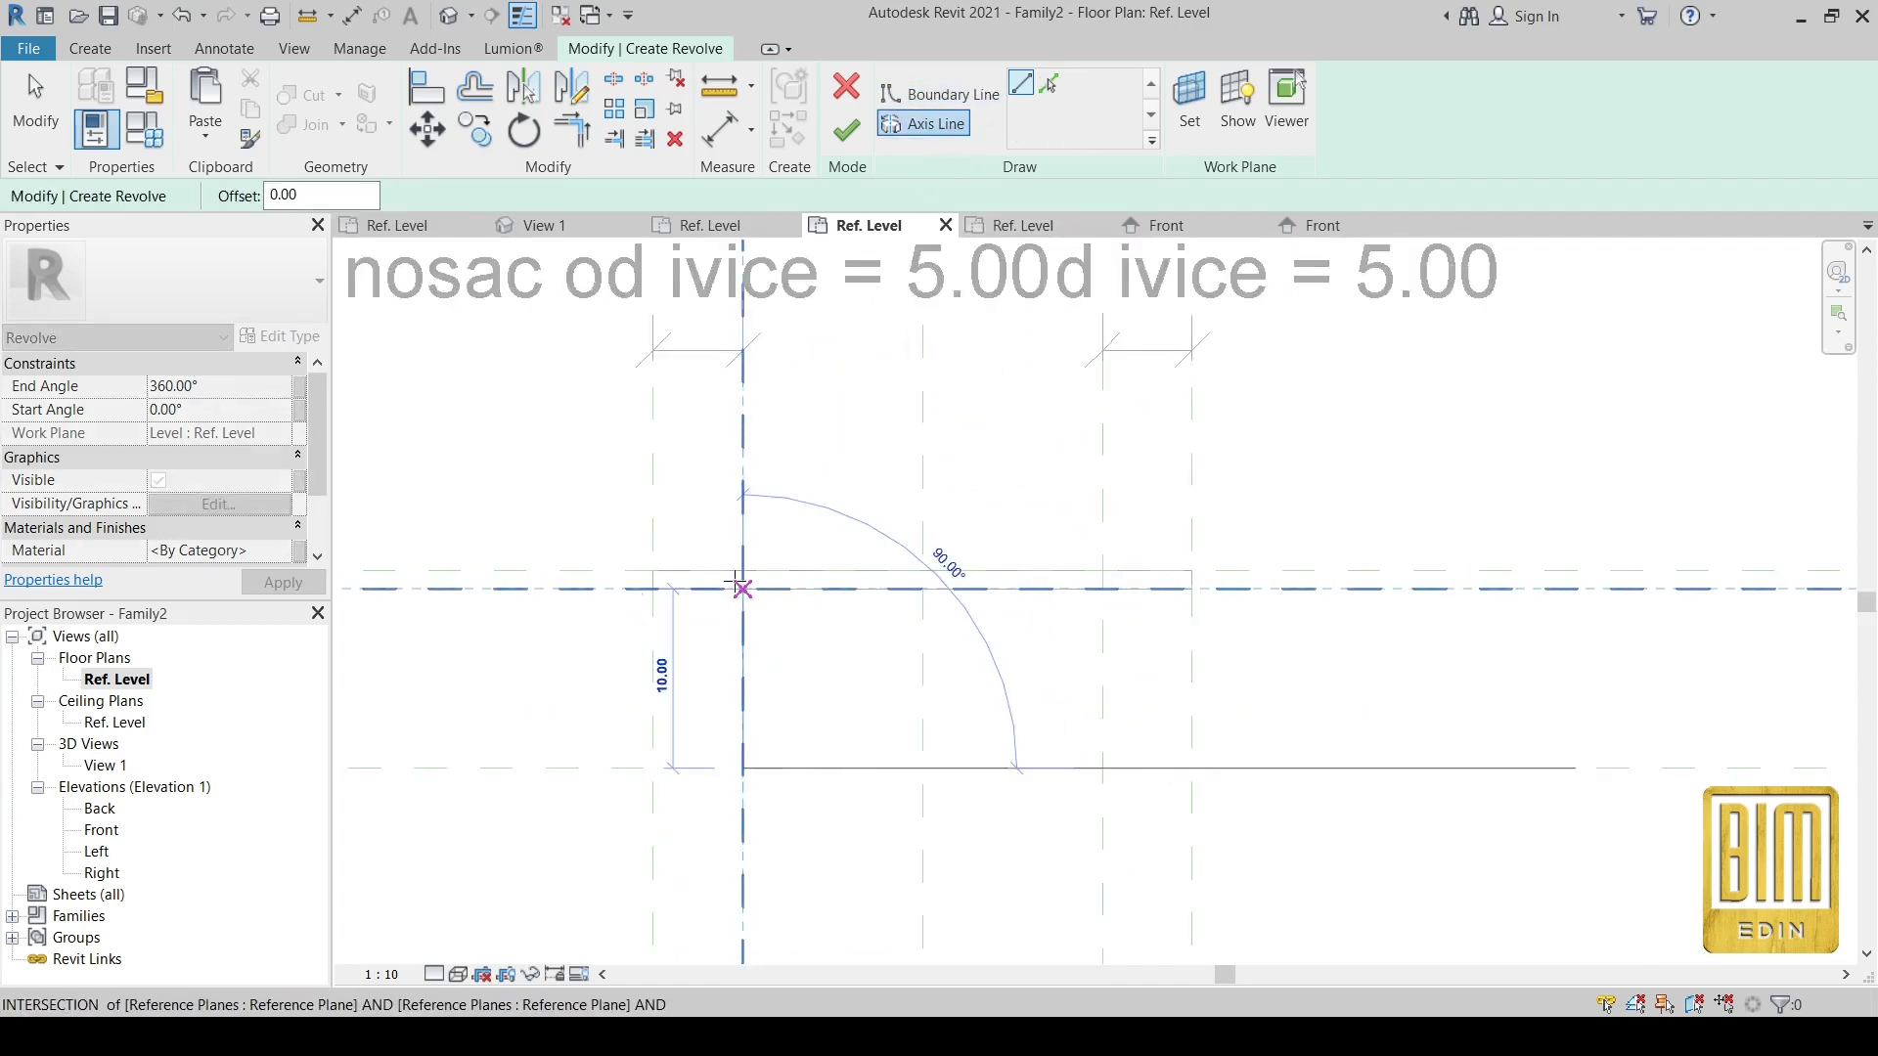
scroll(740, 585, "up", 2)
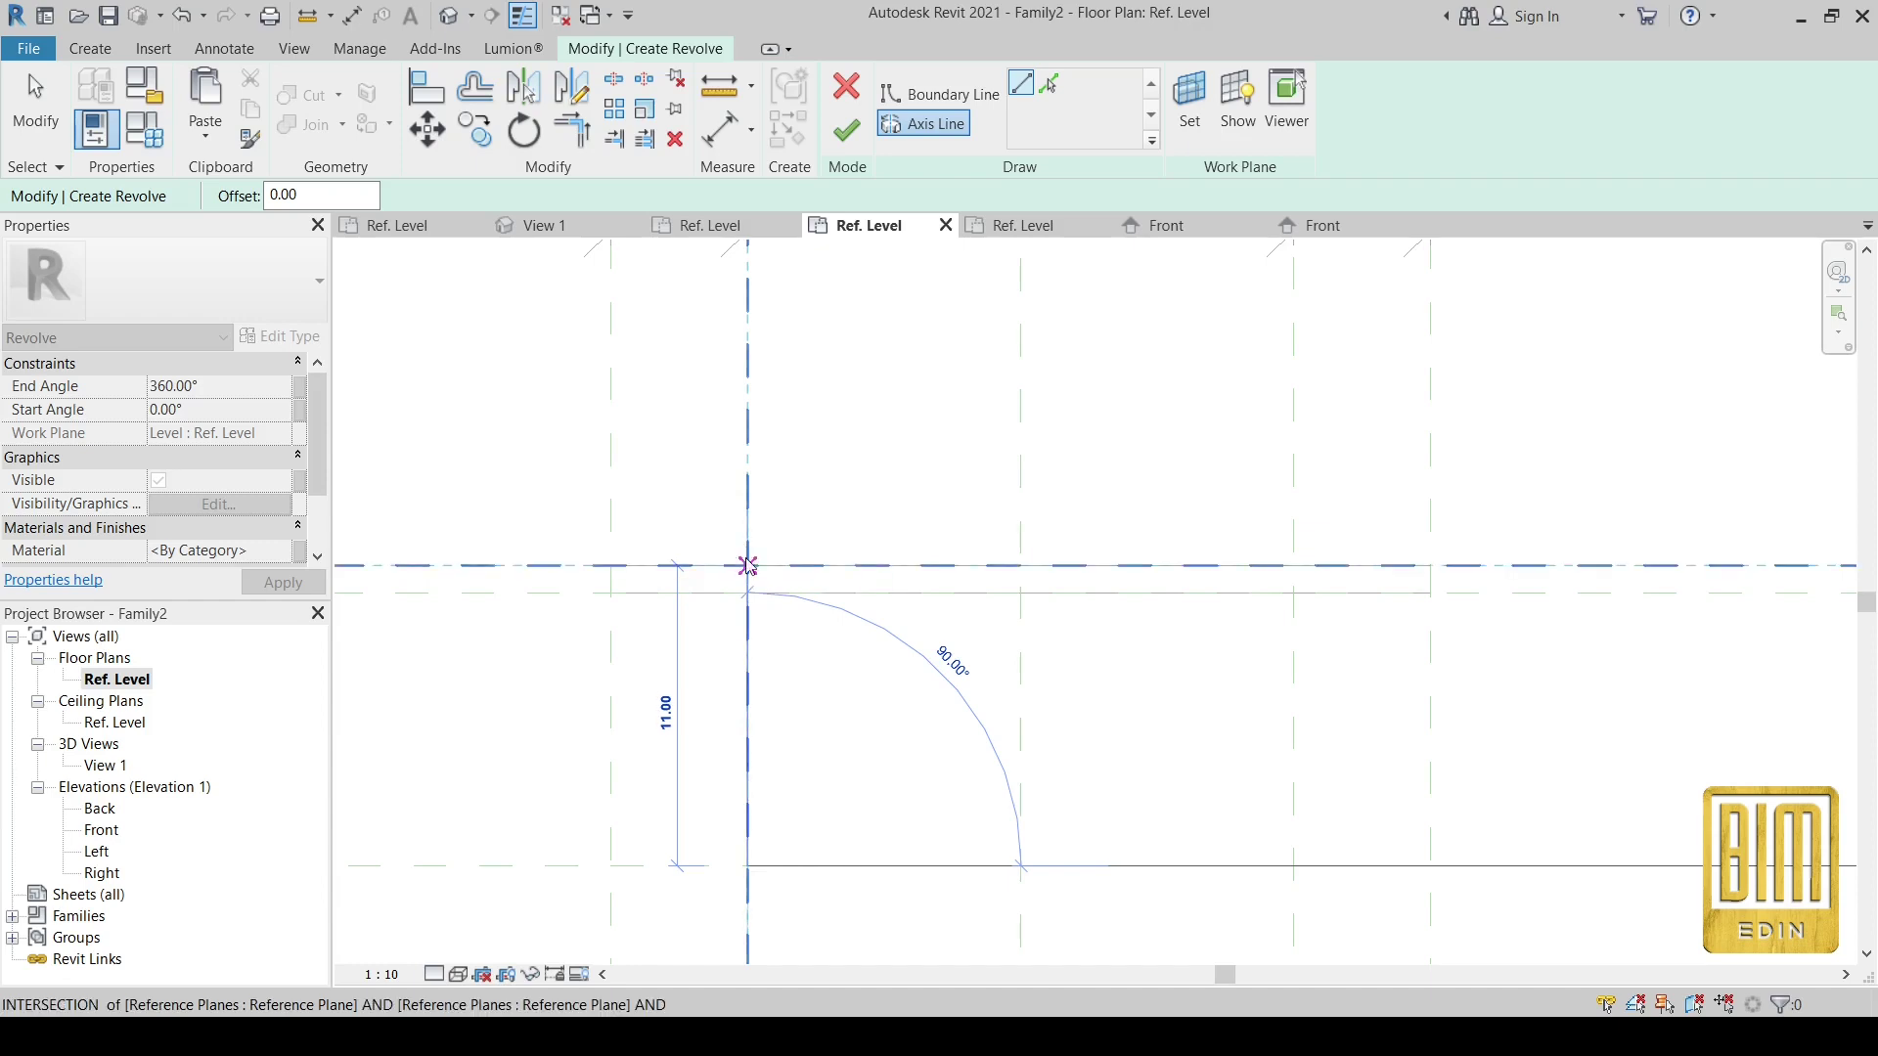
left_click(747, 565)
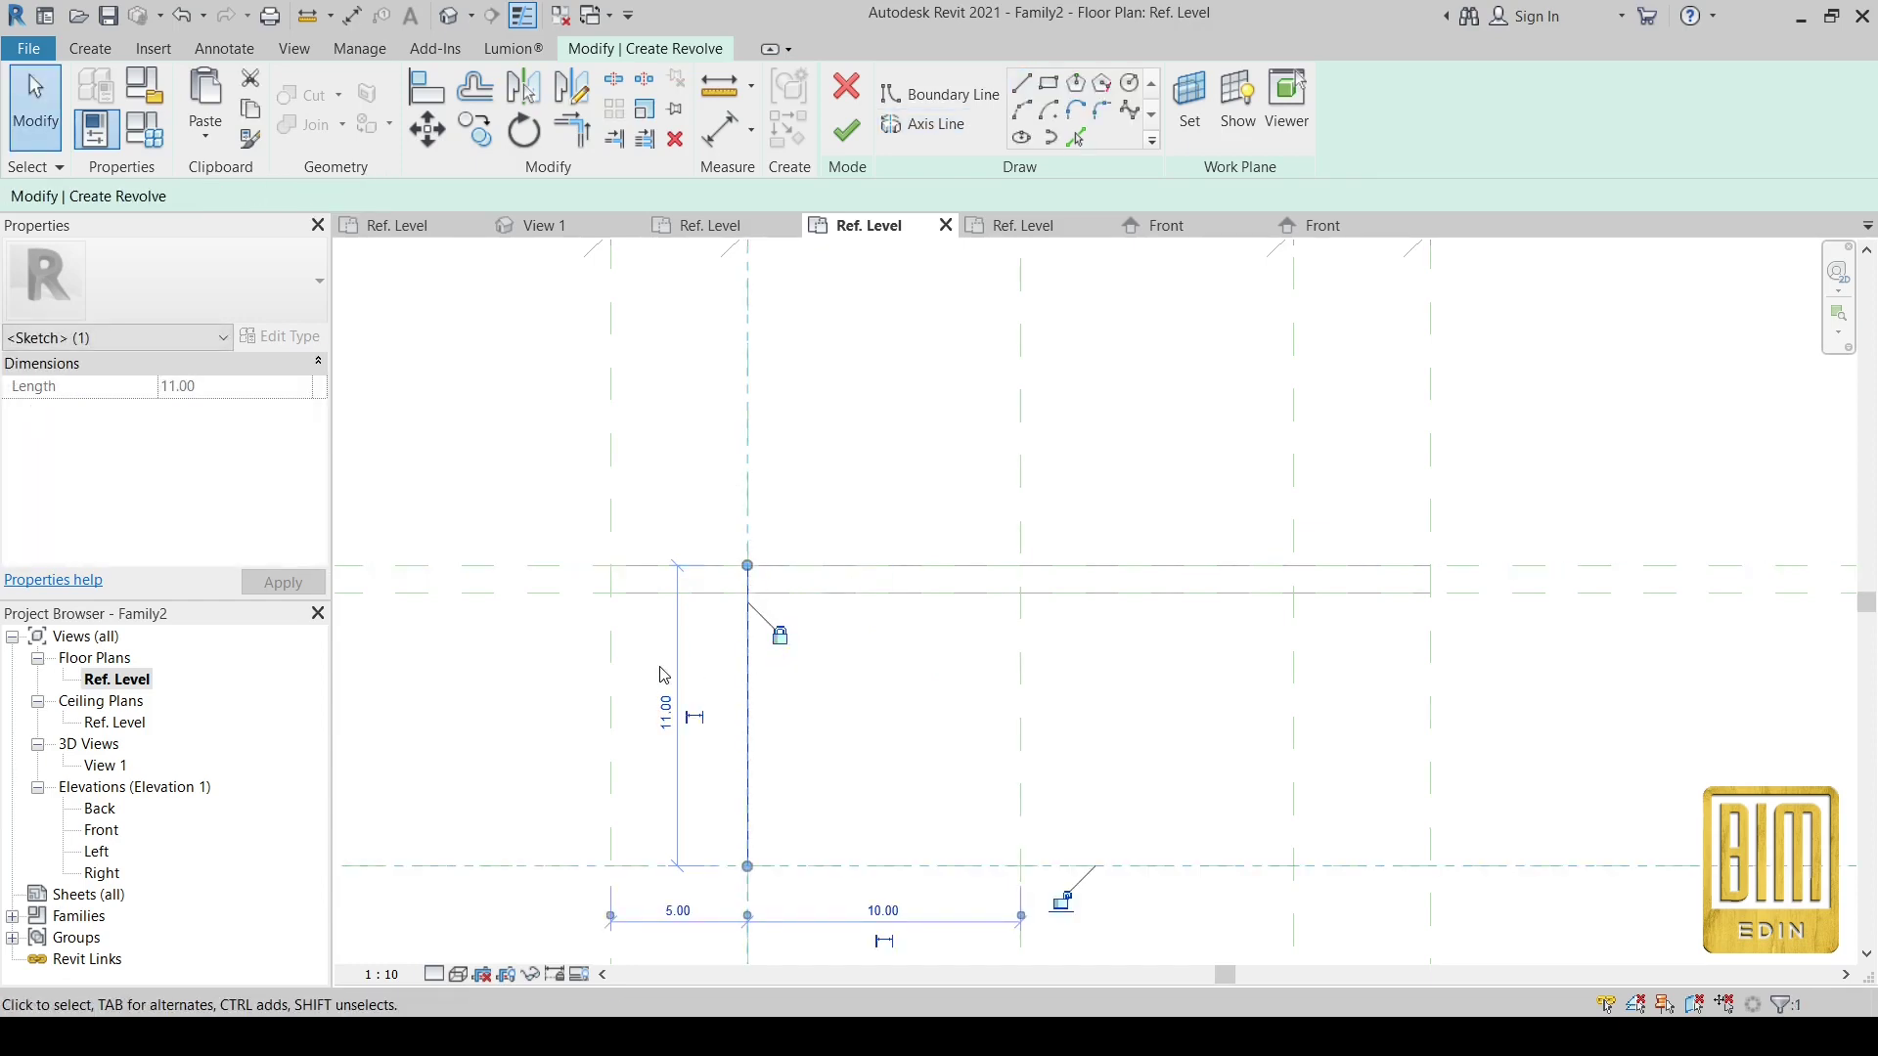
scroll(664, 675, "down", 2)
- Align the axis ends to the upper and lower reference planes, then attempt to finish the sketch
left_click(427, 88)
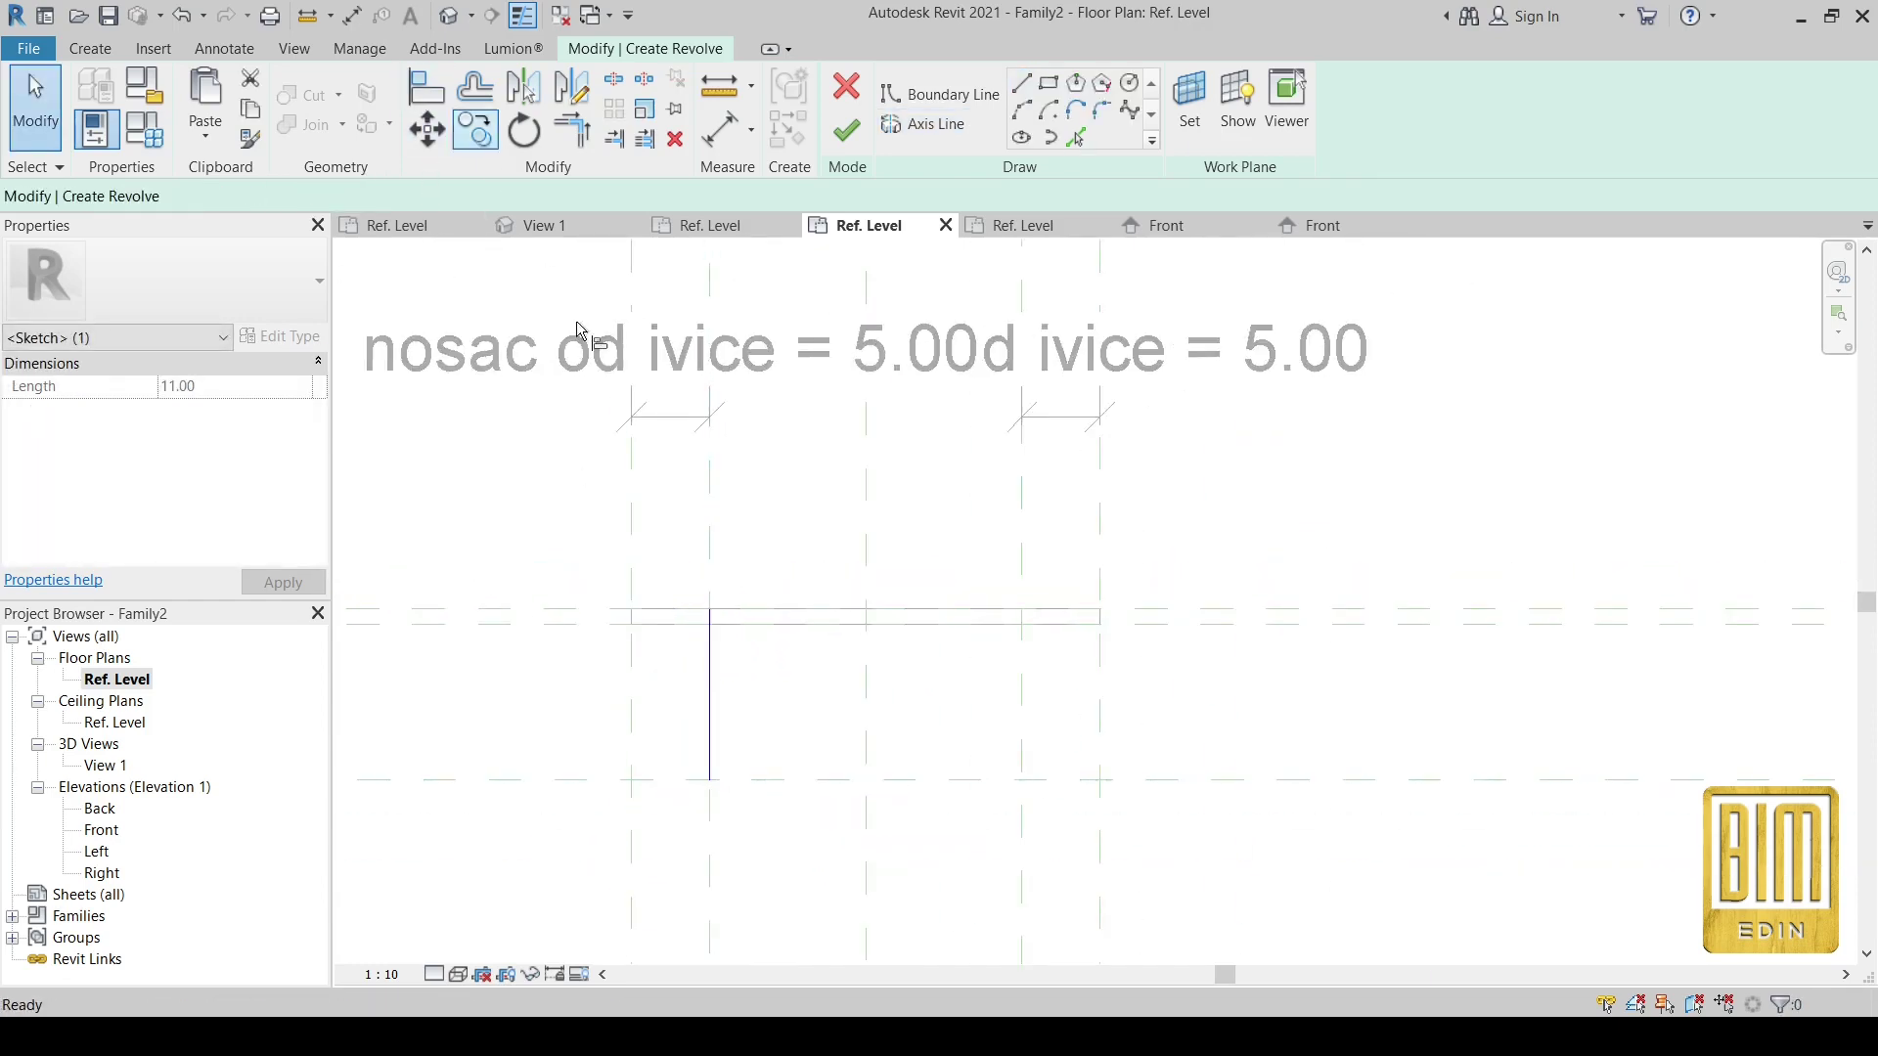
scroll(743, 626, "up", 1)
left_click(744, 627)
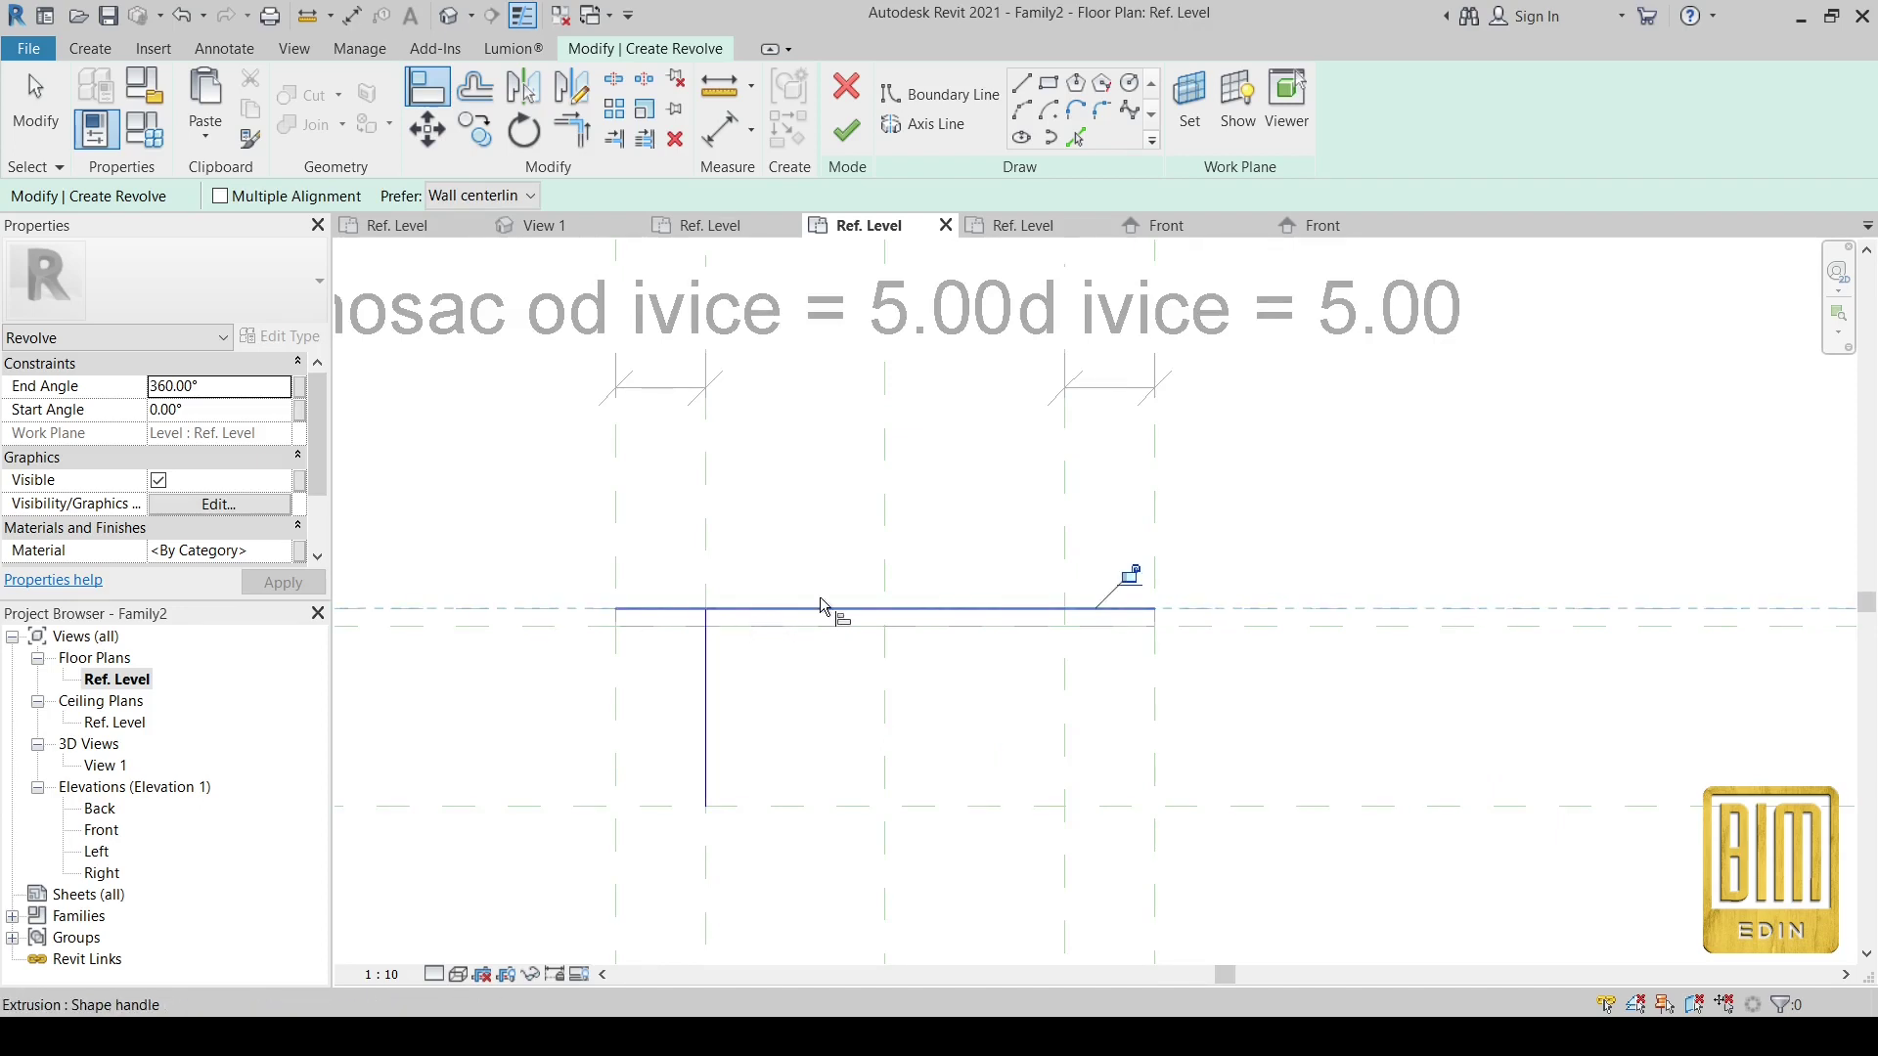
left_click(721, 808)
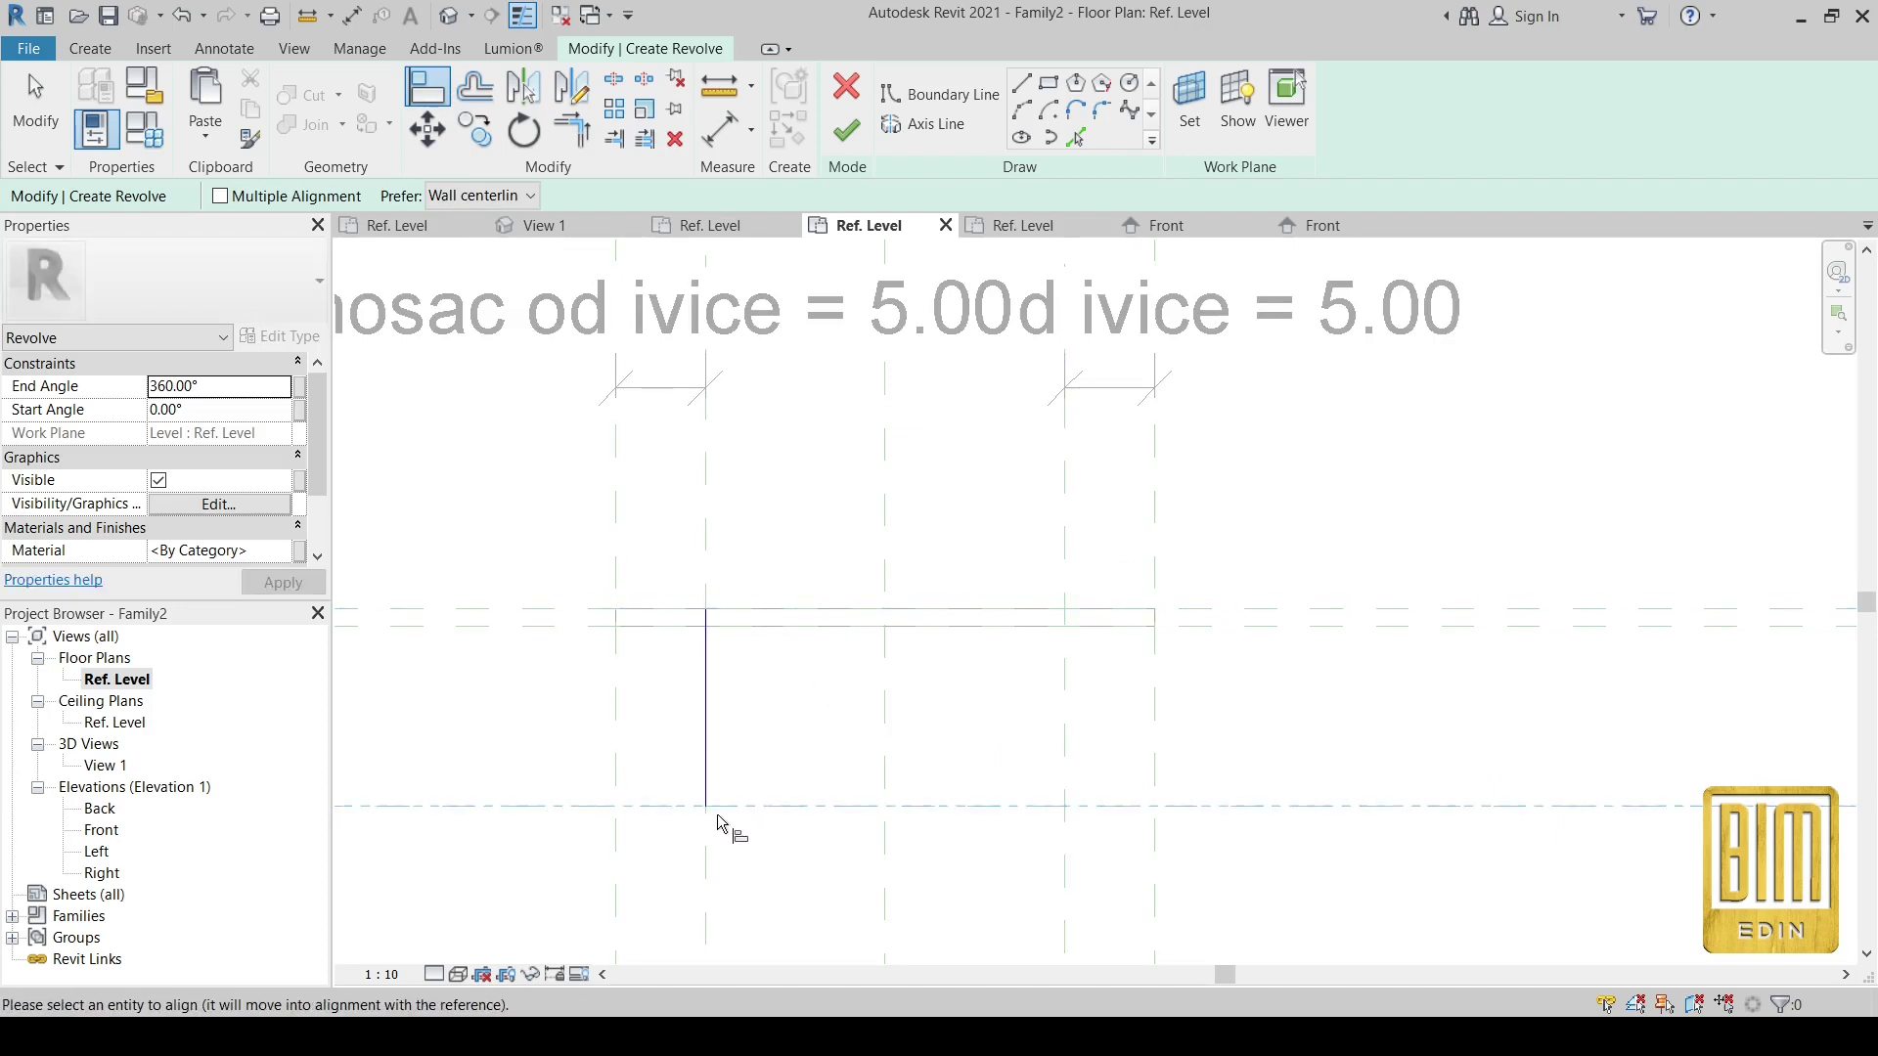
scroll(1060, 831, "up", 1)
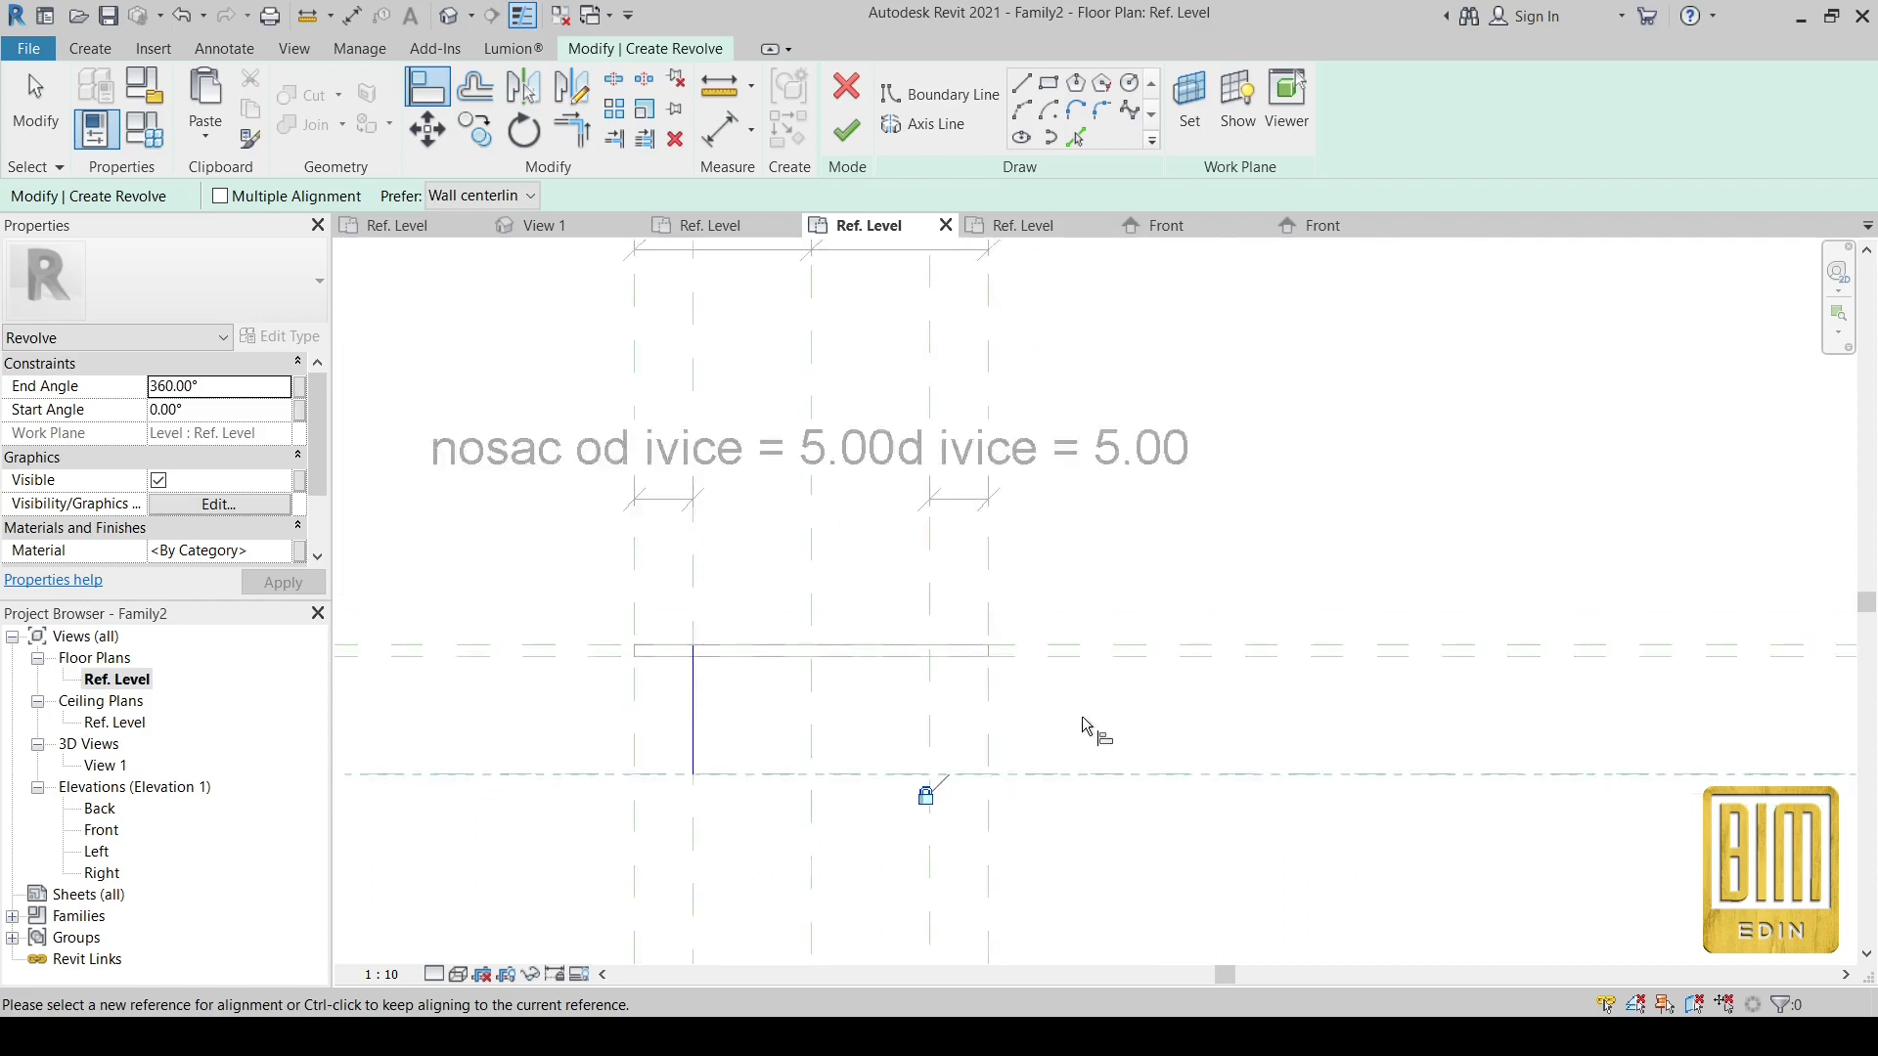
scroll(1135, 301, "down", 2)
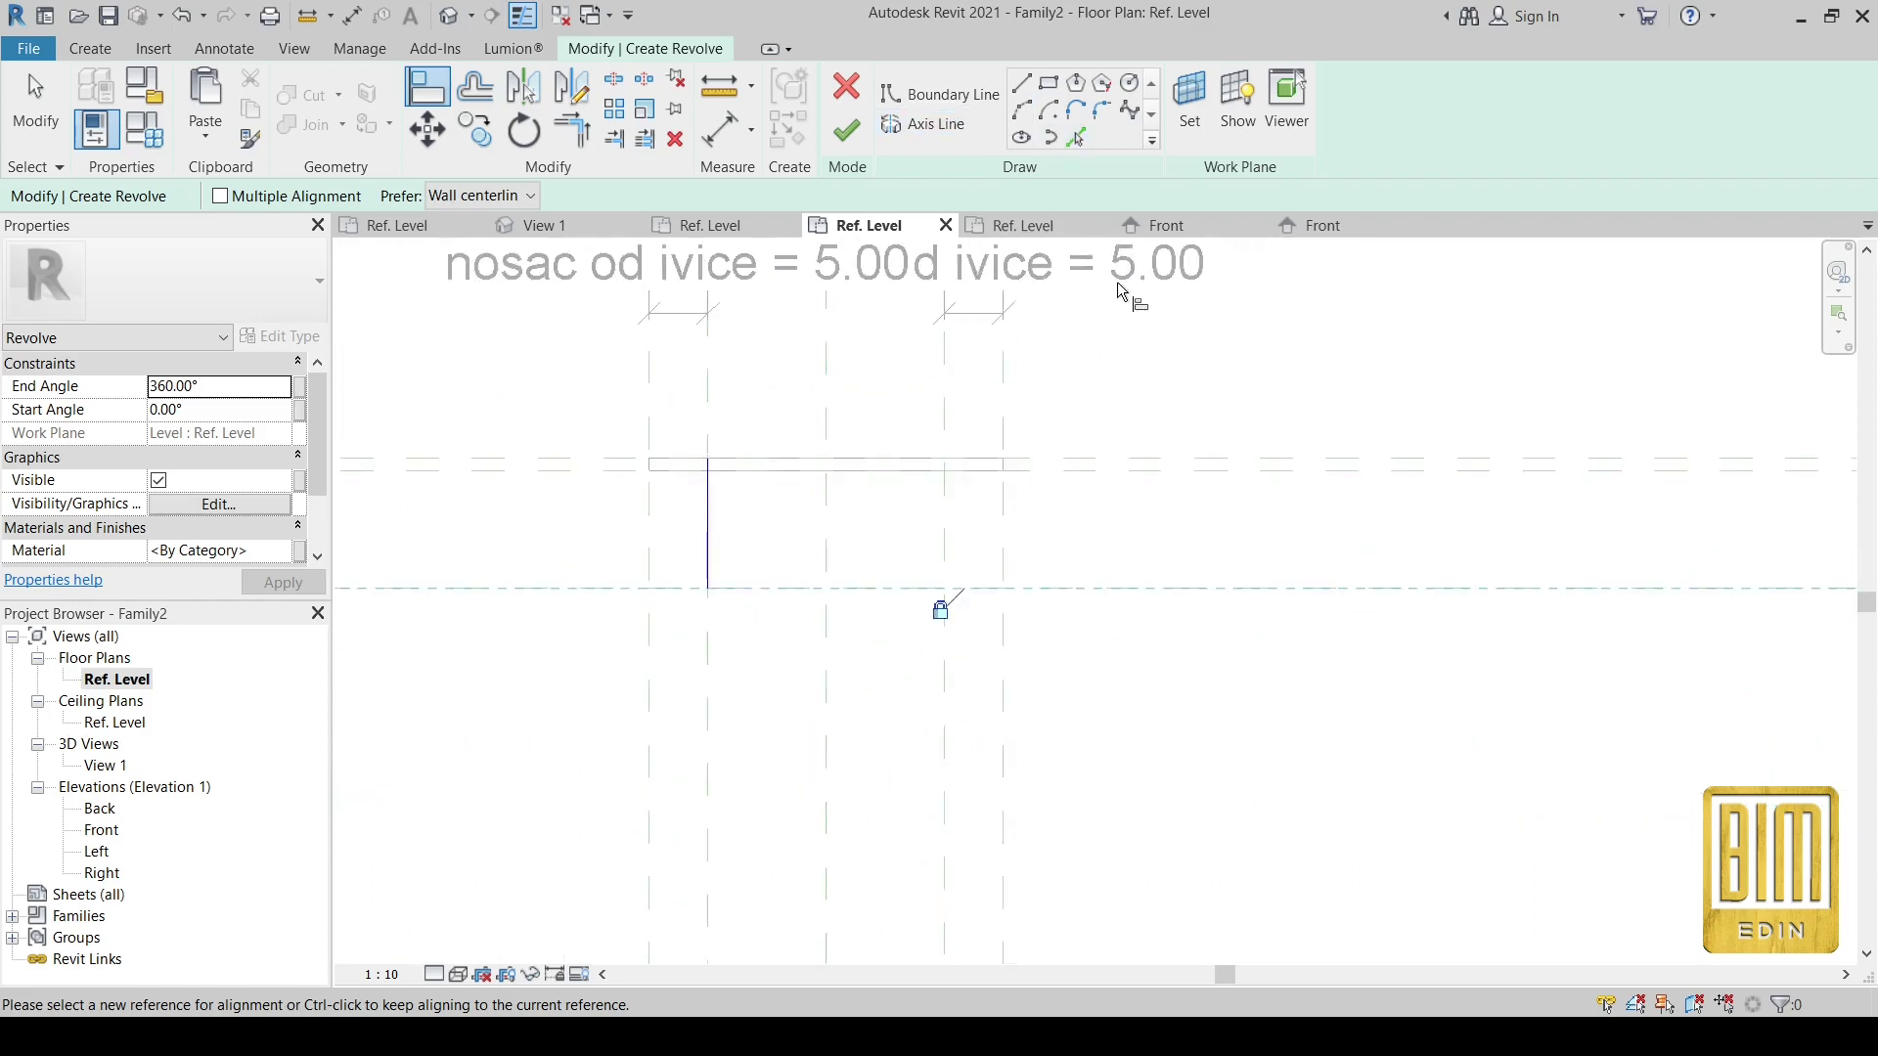
left_click(847, 130)
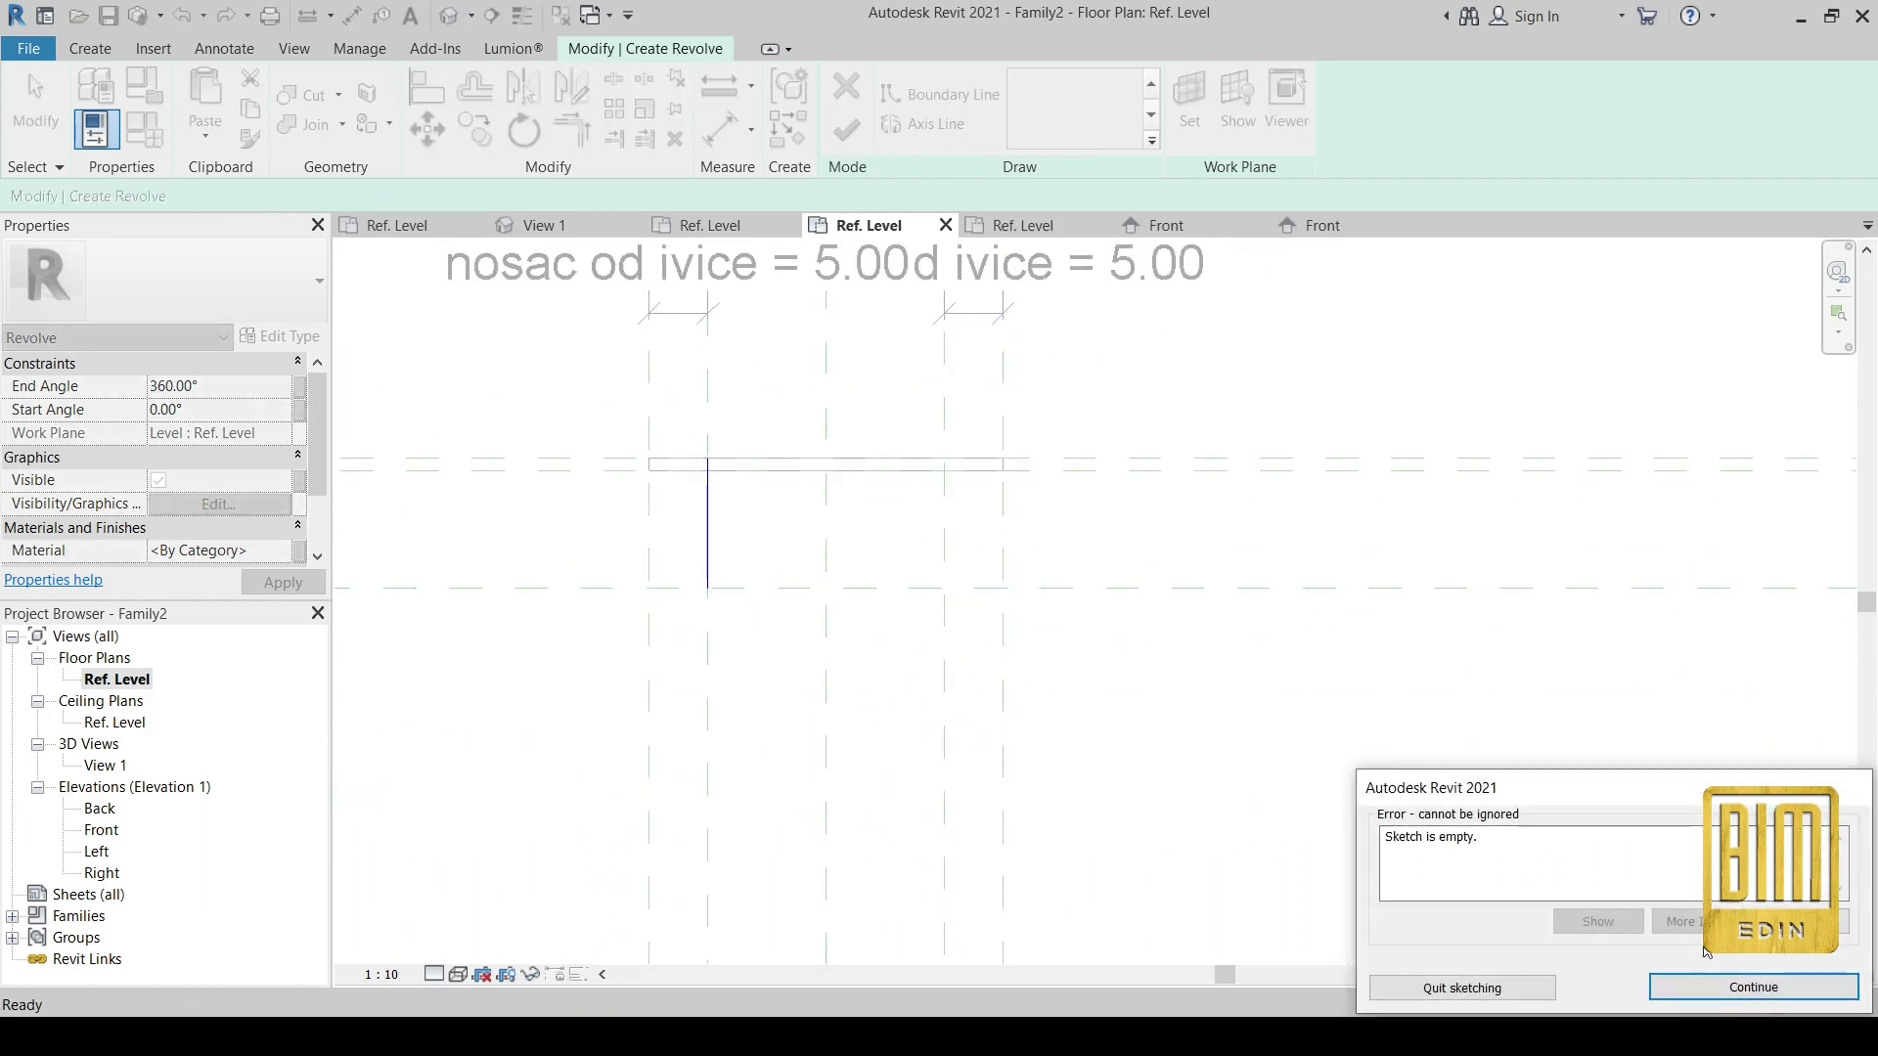
- Continue past the empty-sketch error and draw a short vertical boundary segment from the axis top
left_click(1717, 987)
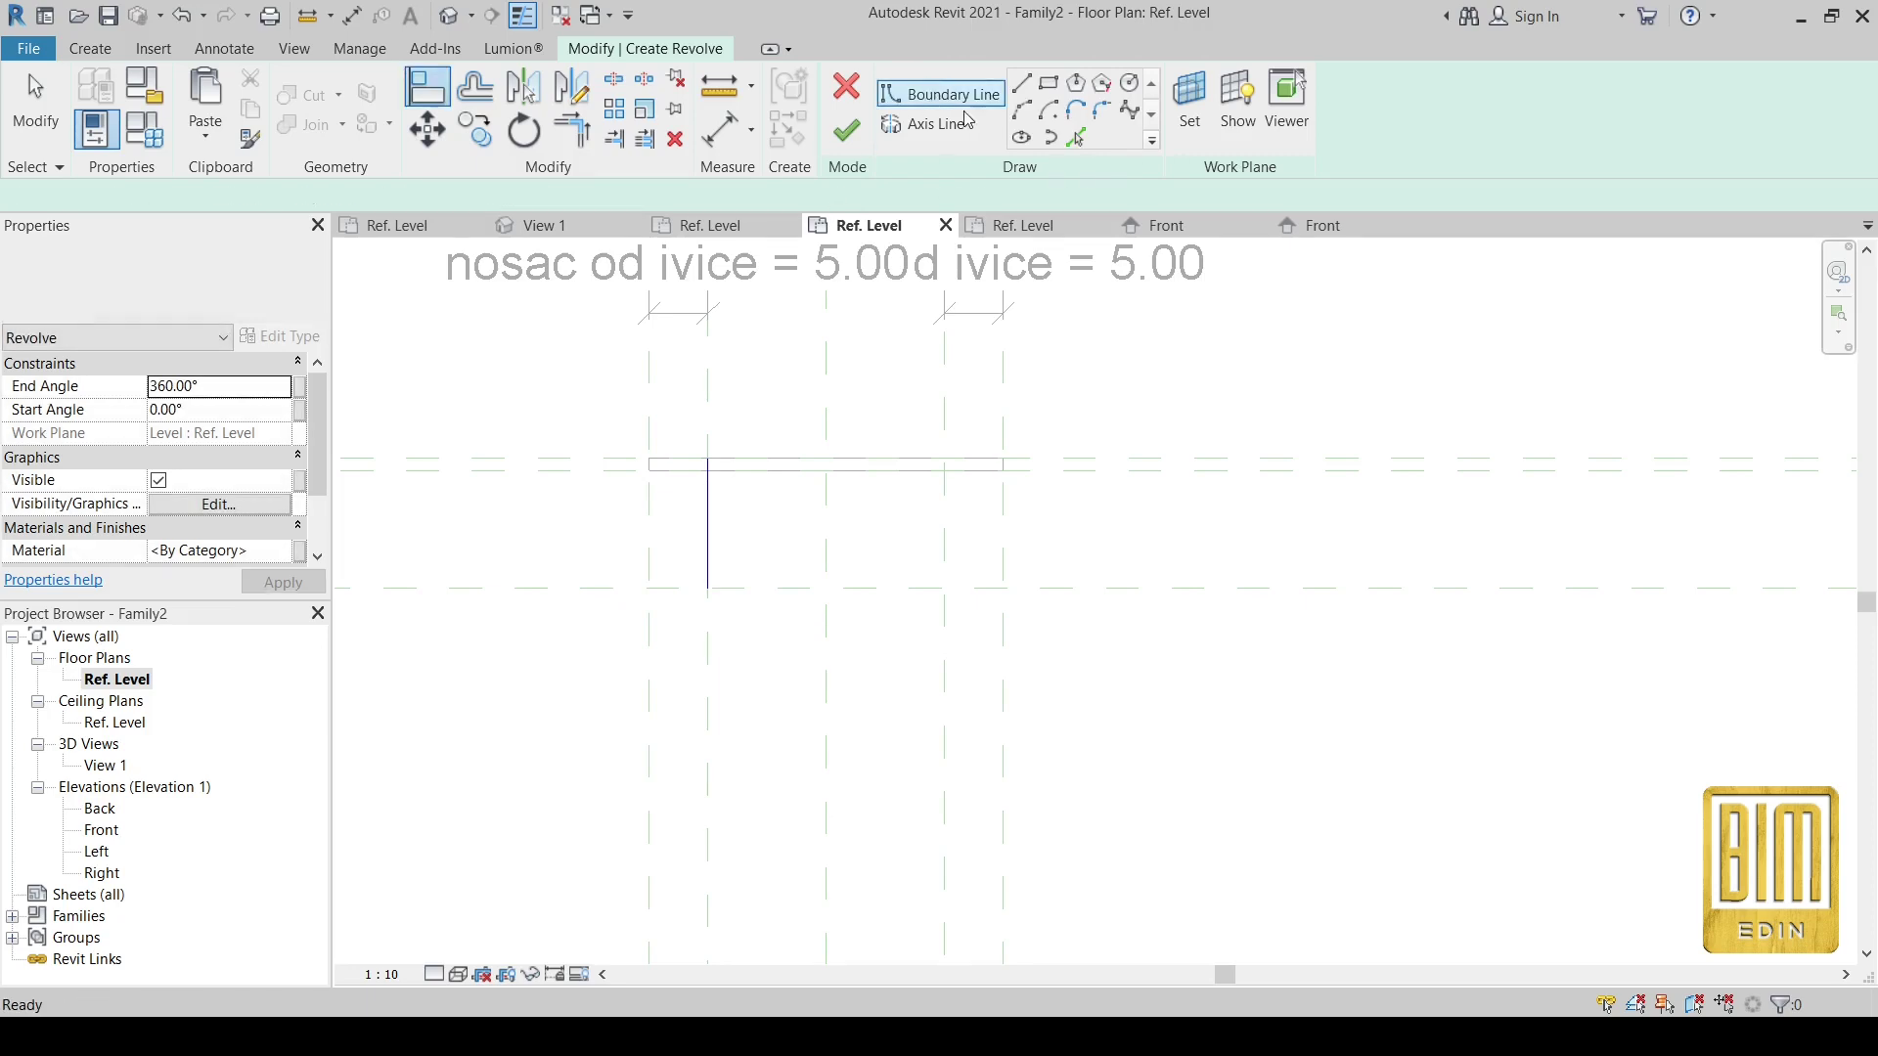
scroll(714, 445, "up", 2)
scroll(696, 460, "up", 2)
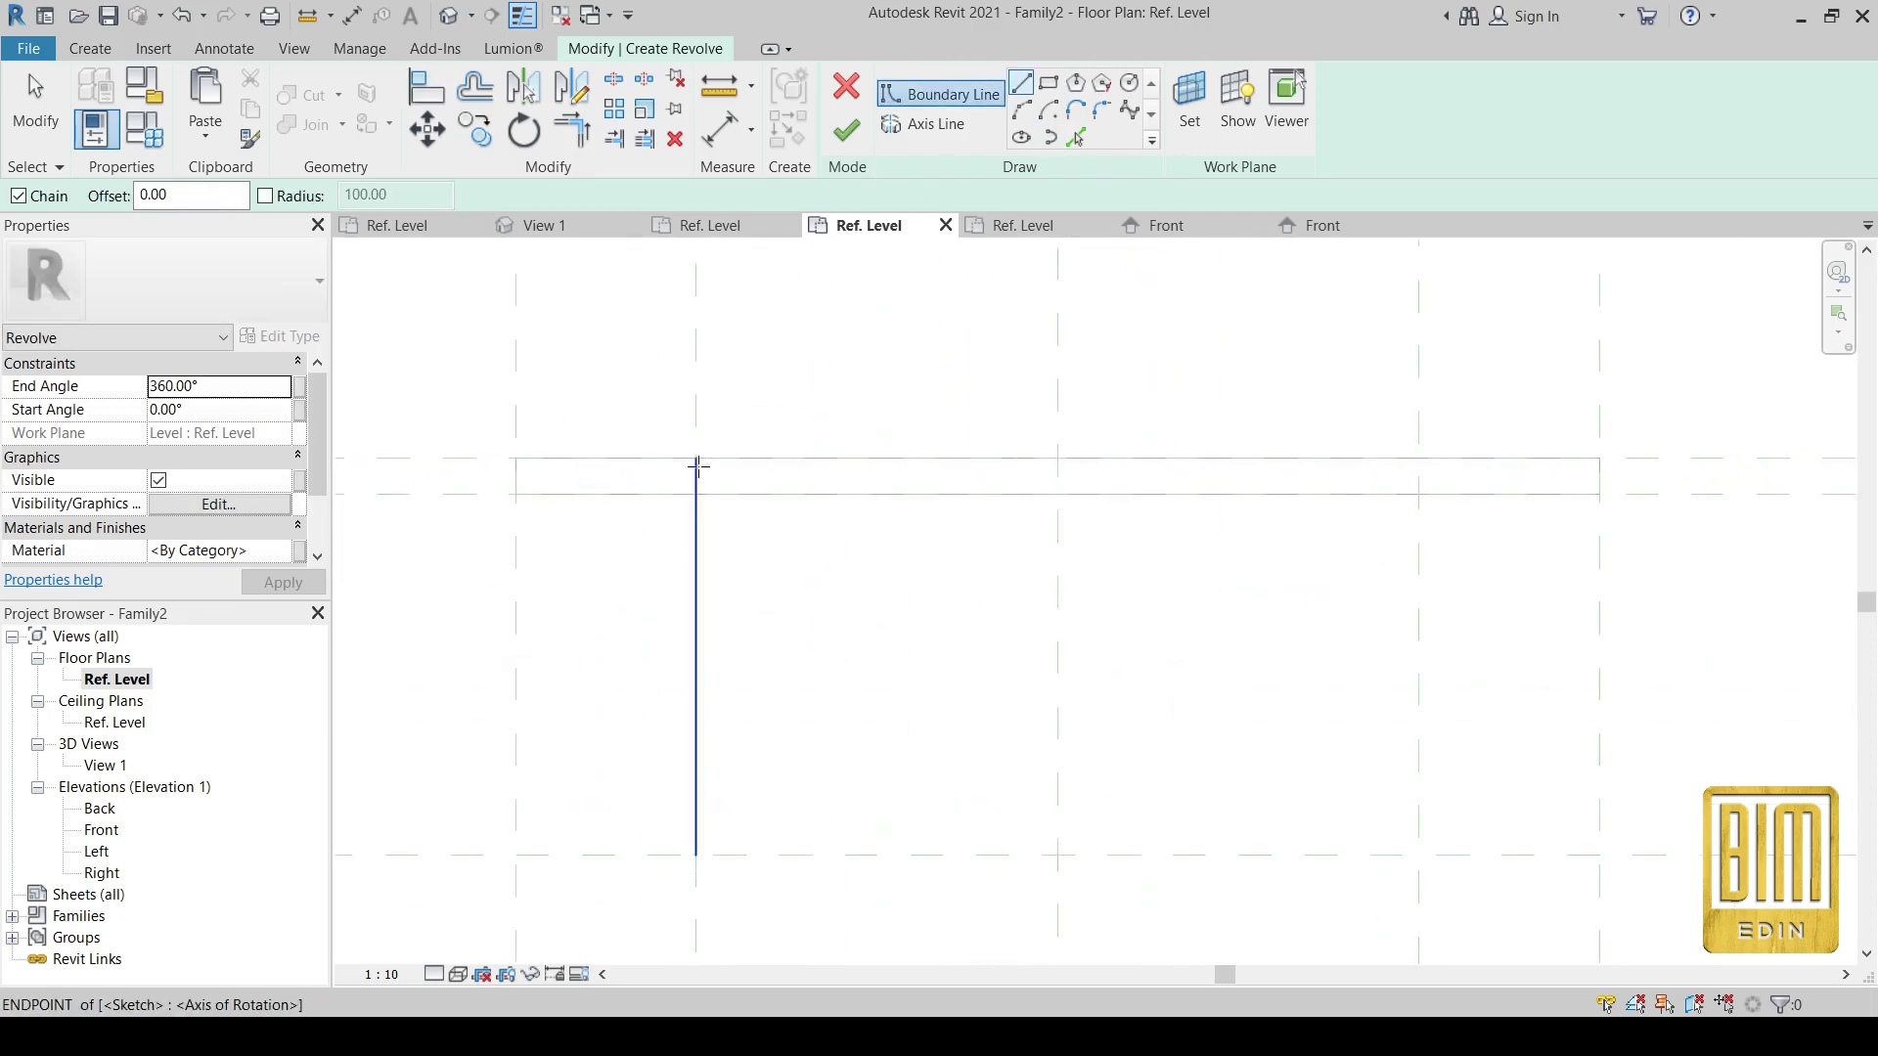
scroll(696, 455, "up", 2)
scroll(691, 445, "up", 1)
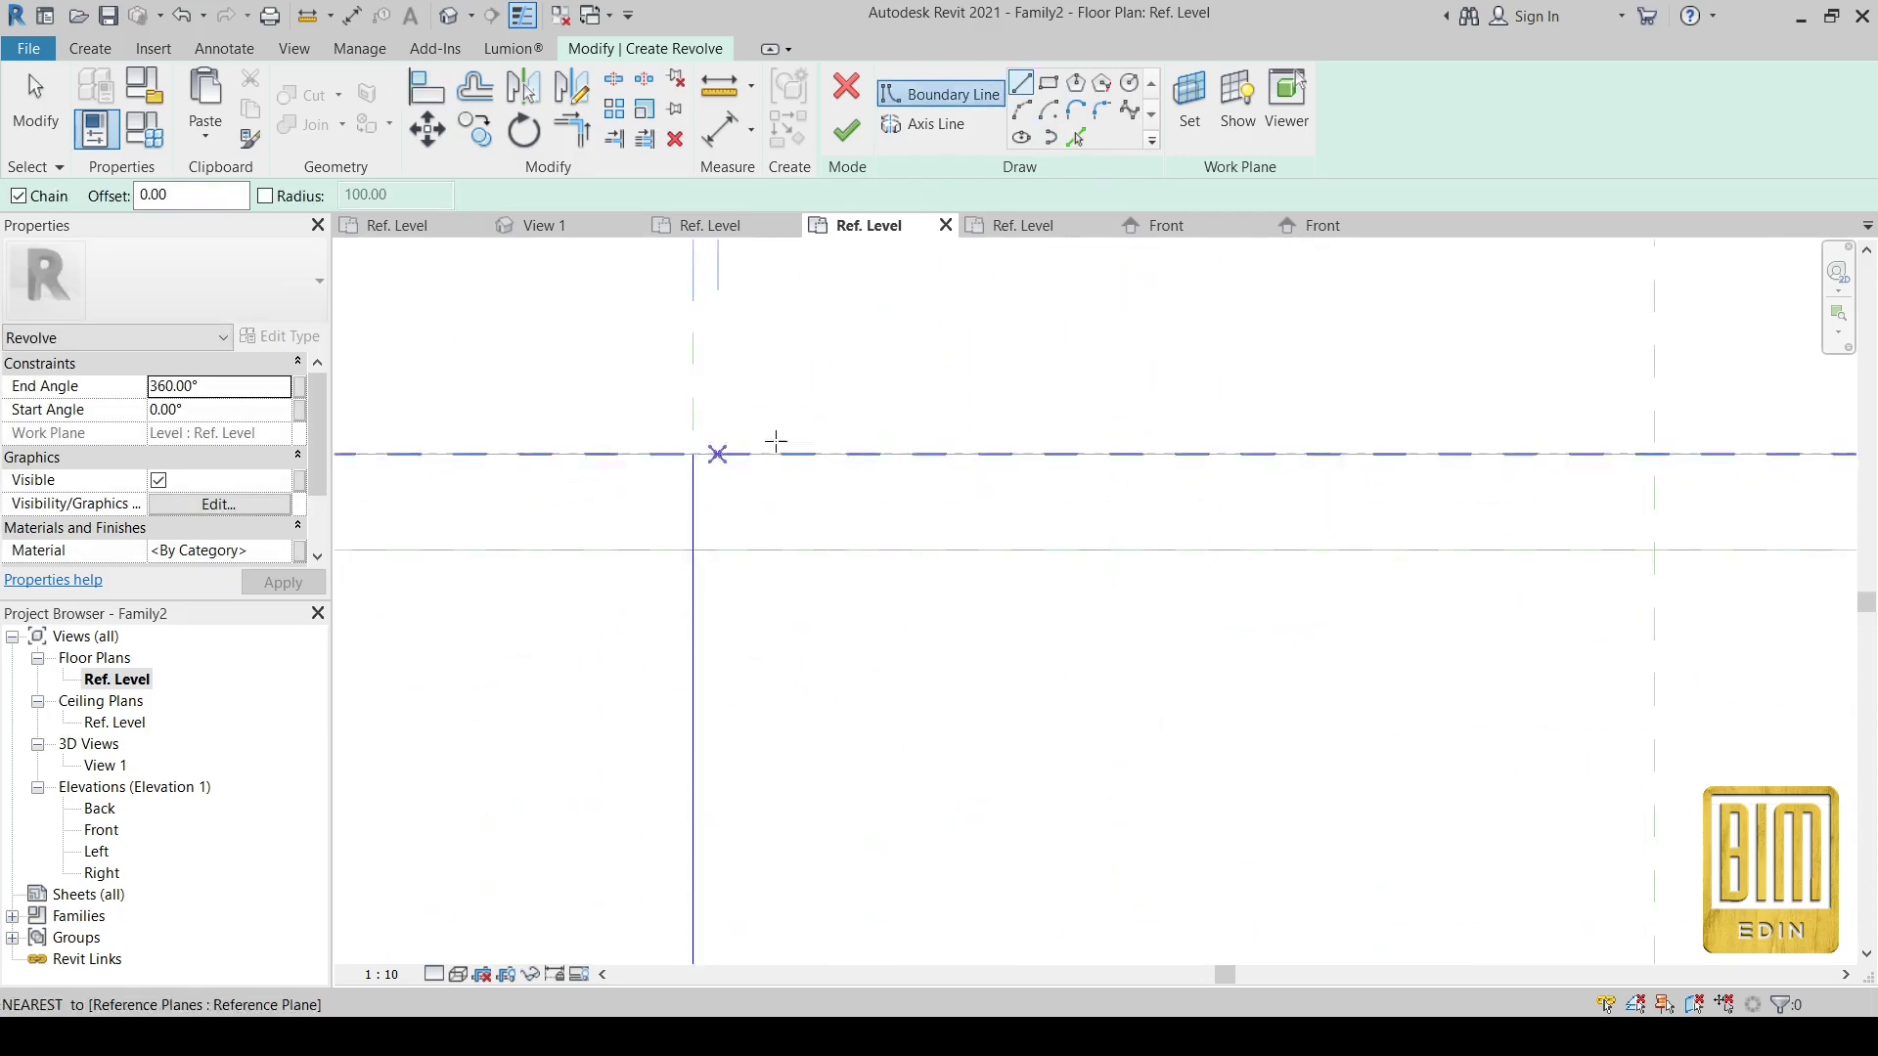
scroll(773, 445, "down", 2)
scroll(812, 448, "down", 1)
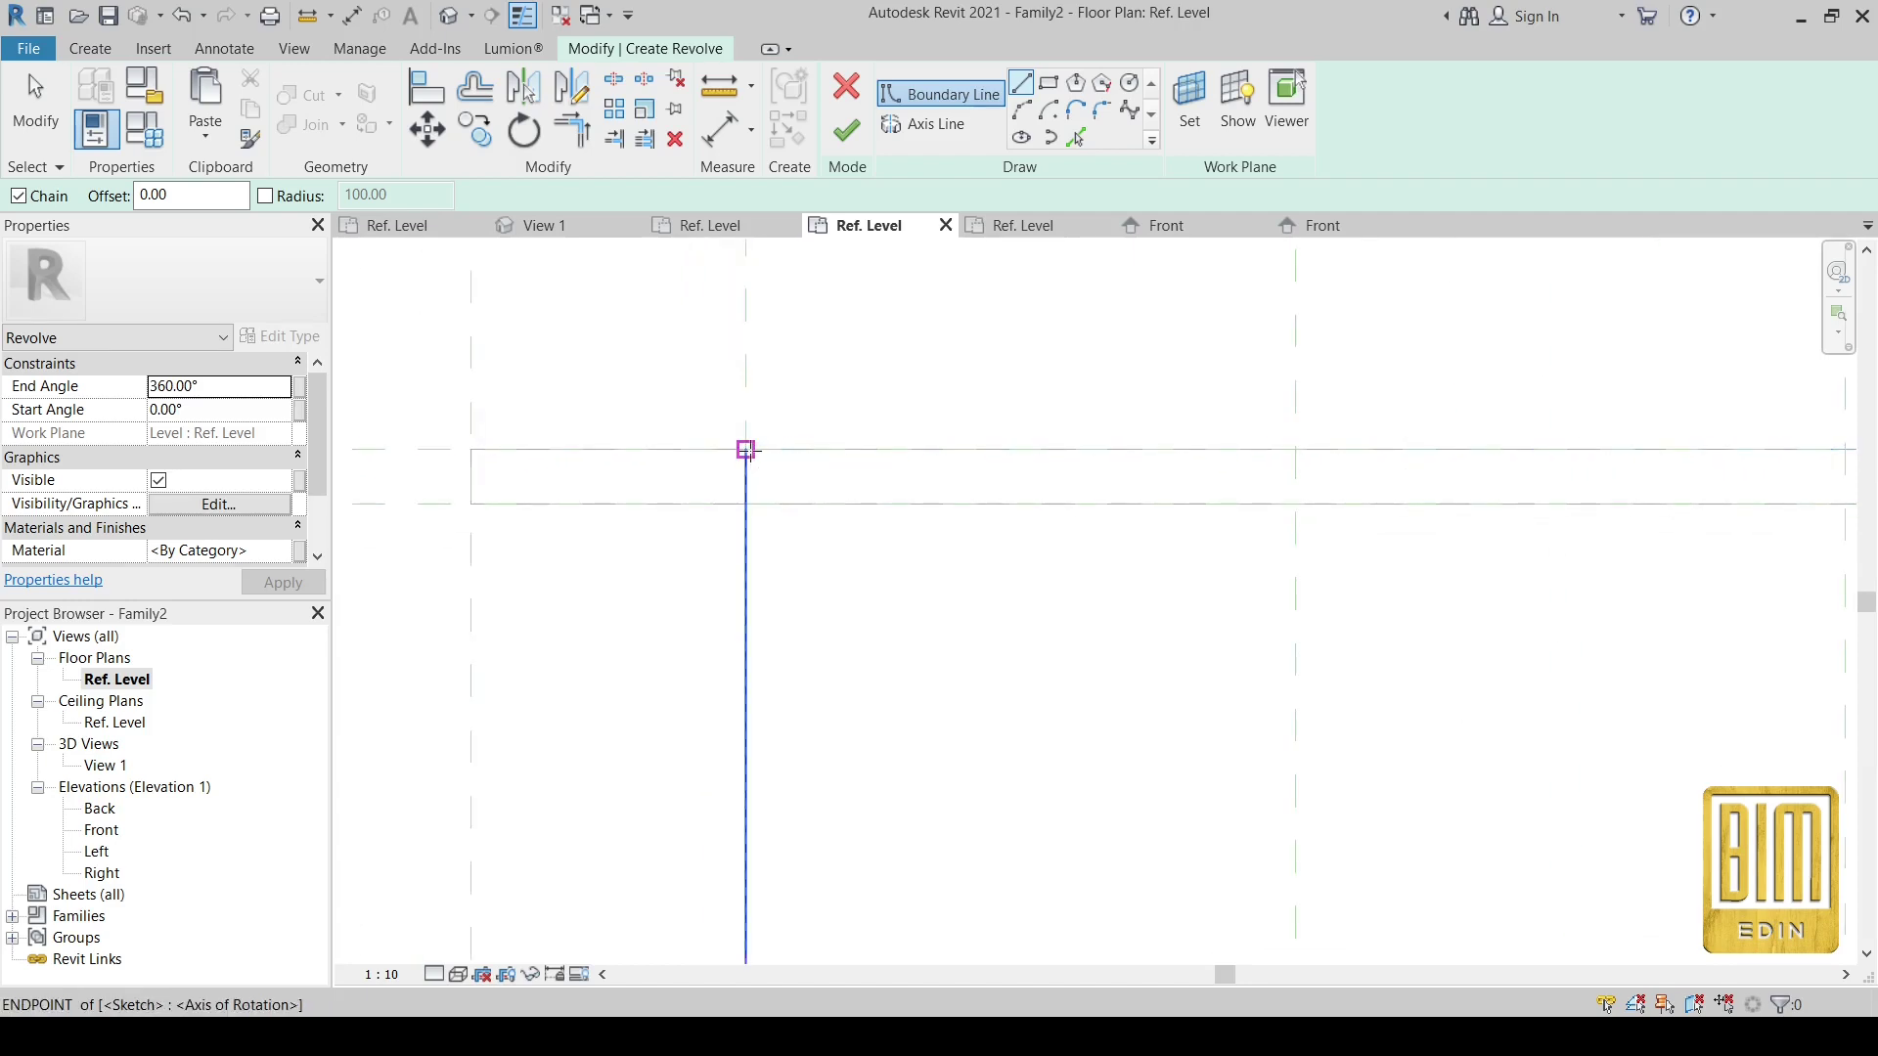
left_click(746, 450)
left_click(746, 450)
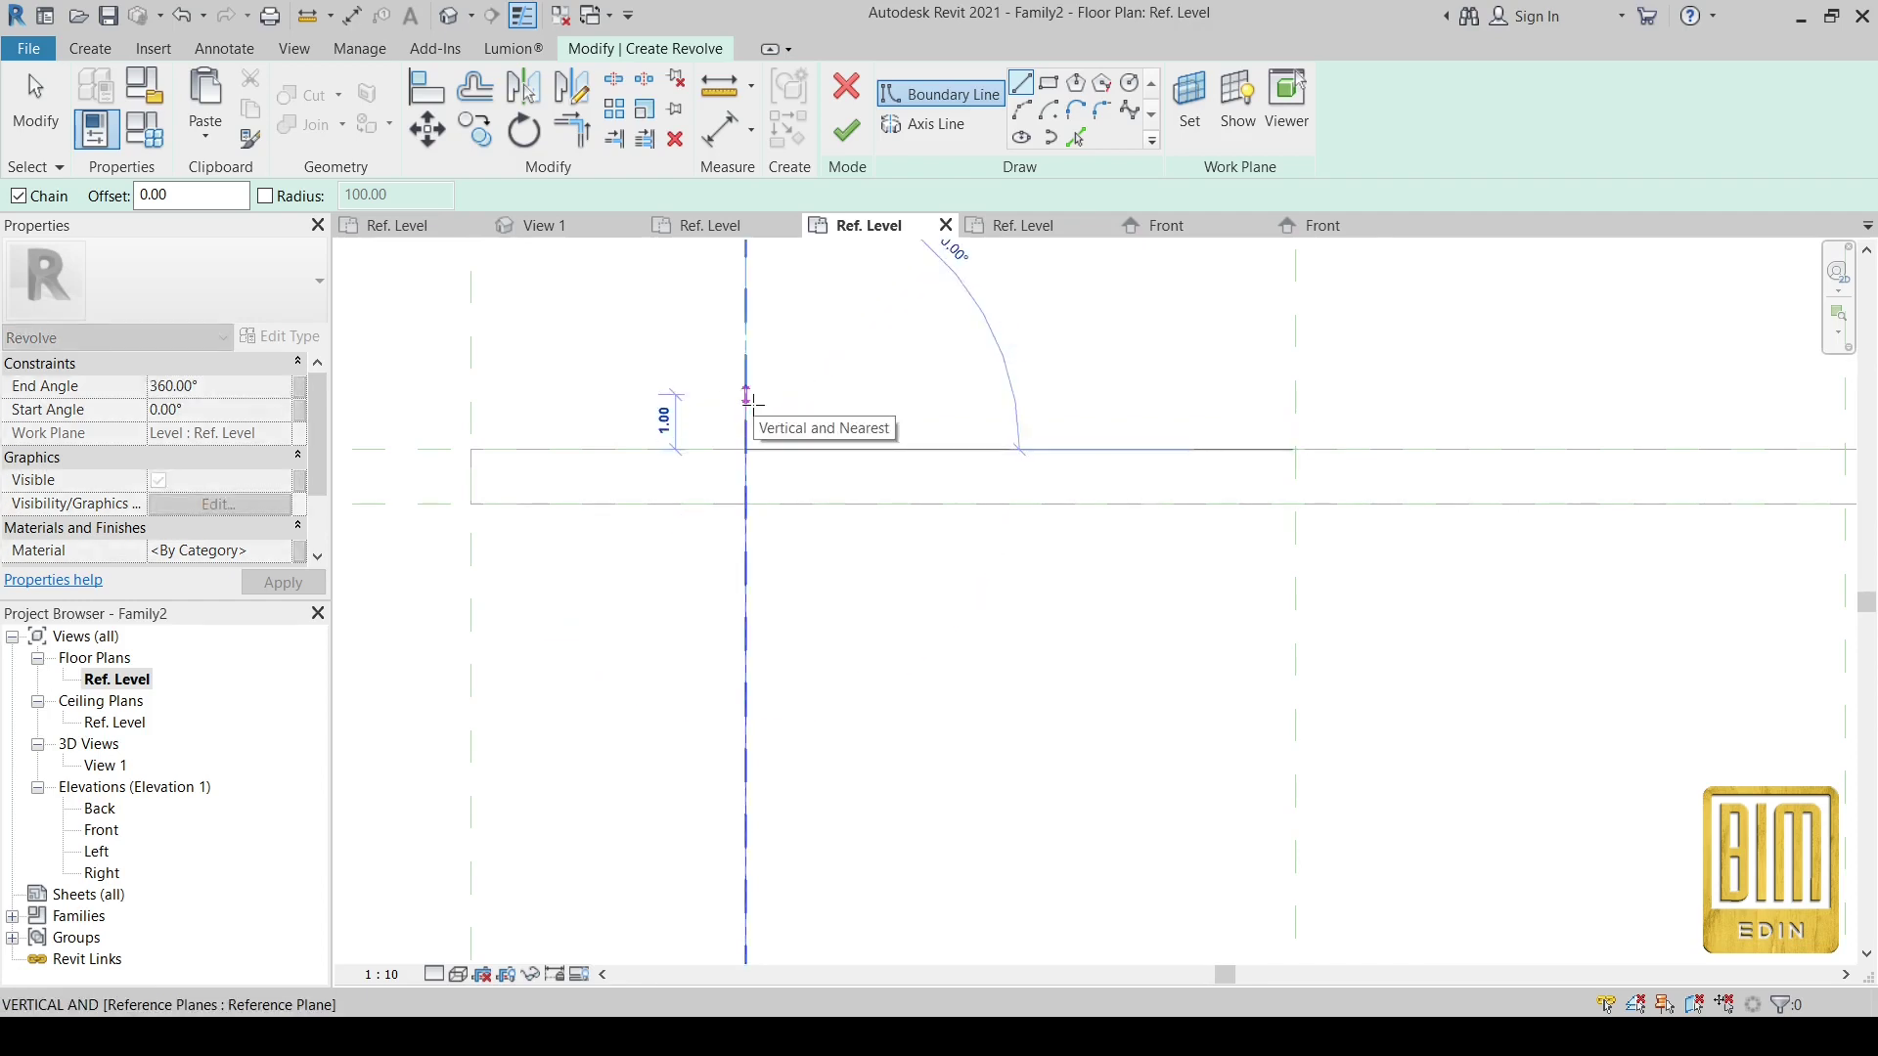
scroll(745, 406, "up", 2)
left_click(744, 424)
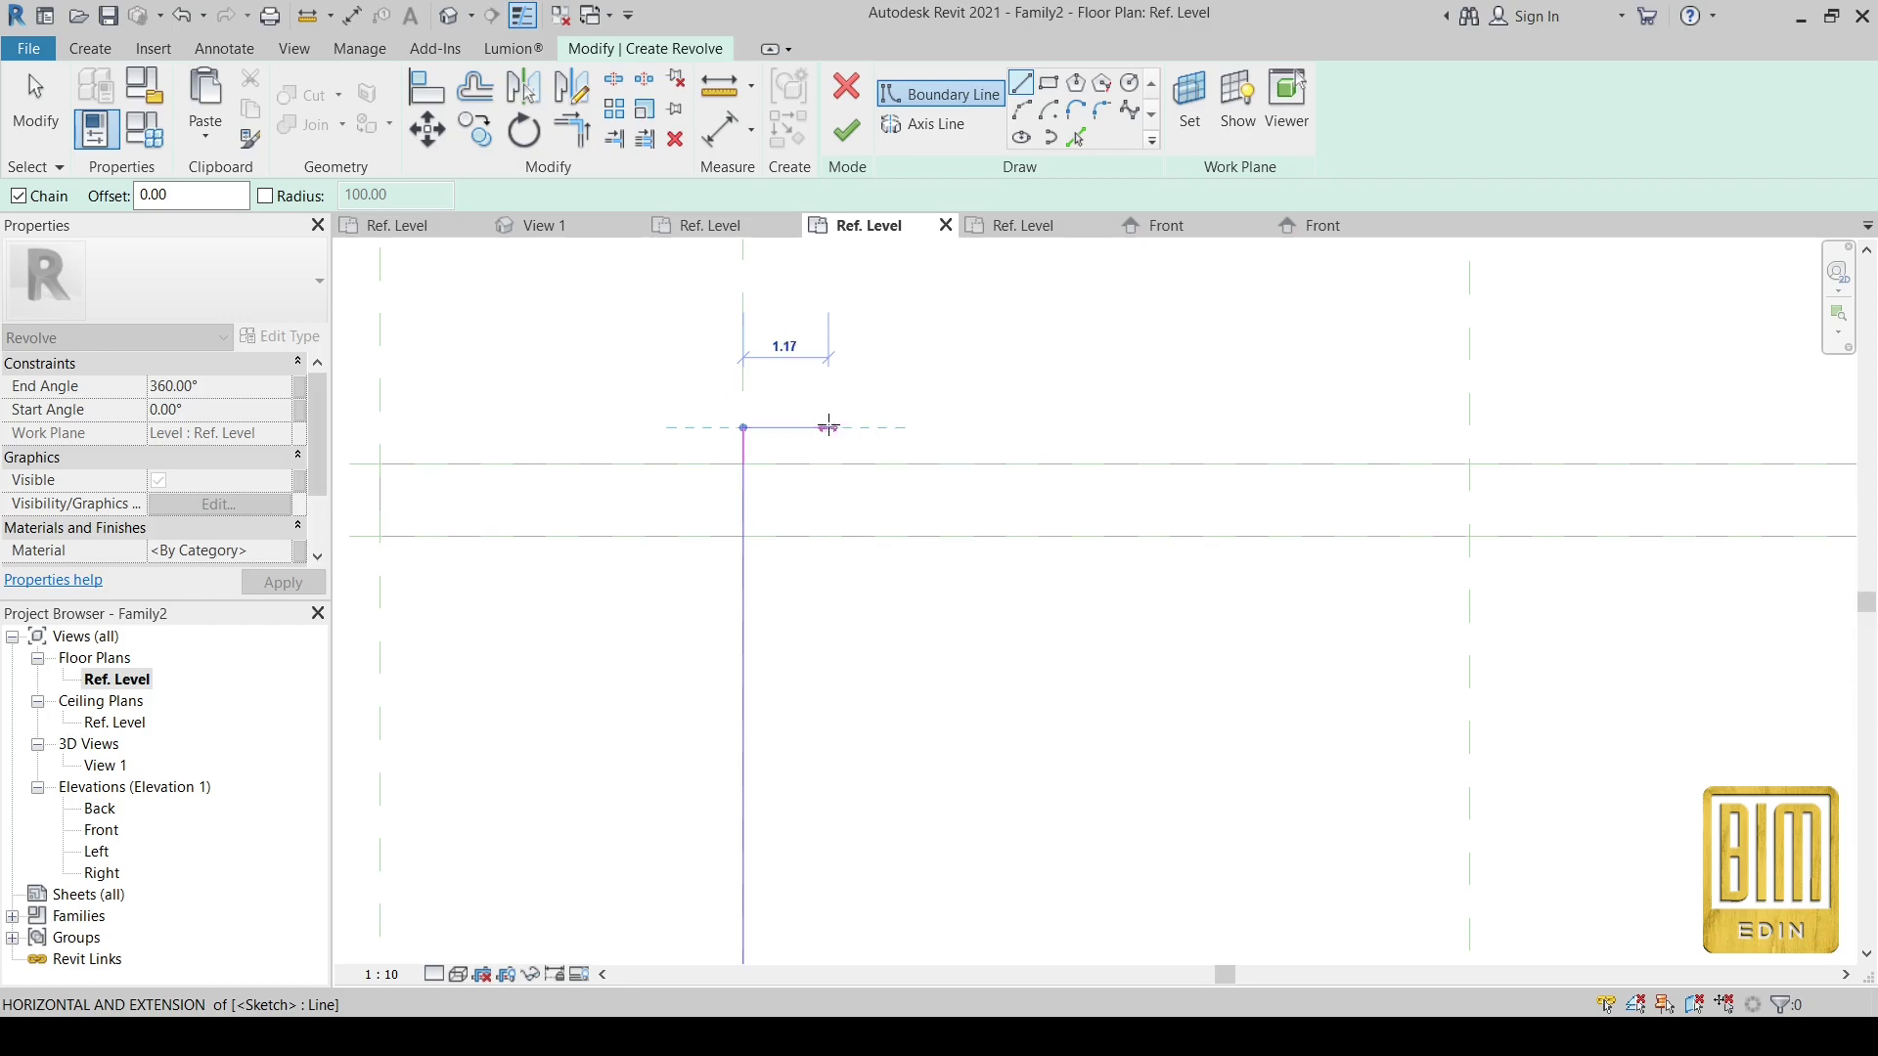
- Sketch the remaining profile edges: top edge, notch, and long stem down to the bottom
left_click(851, 428)
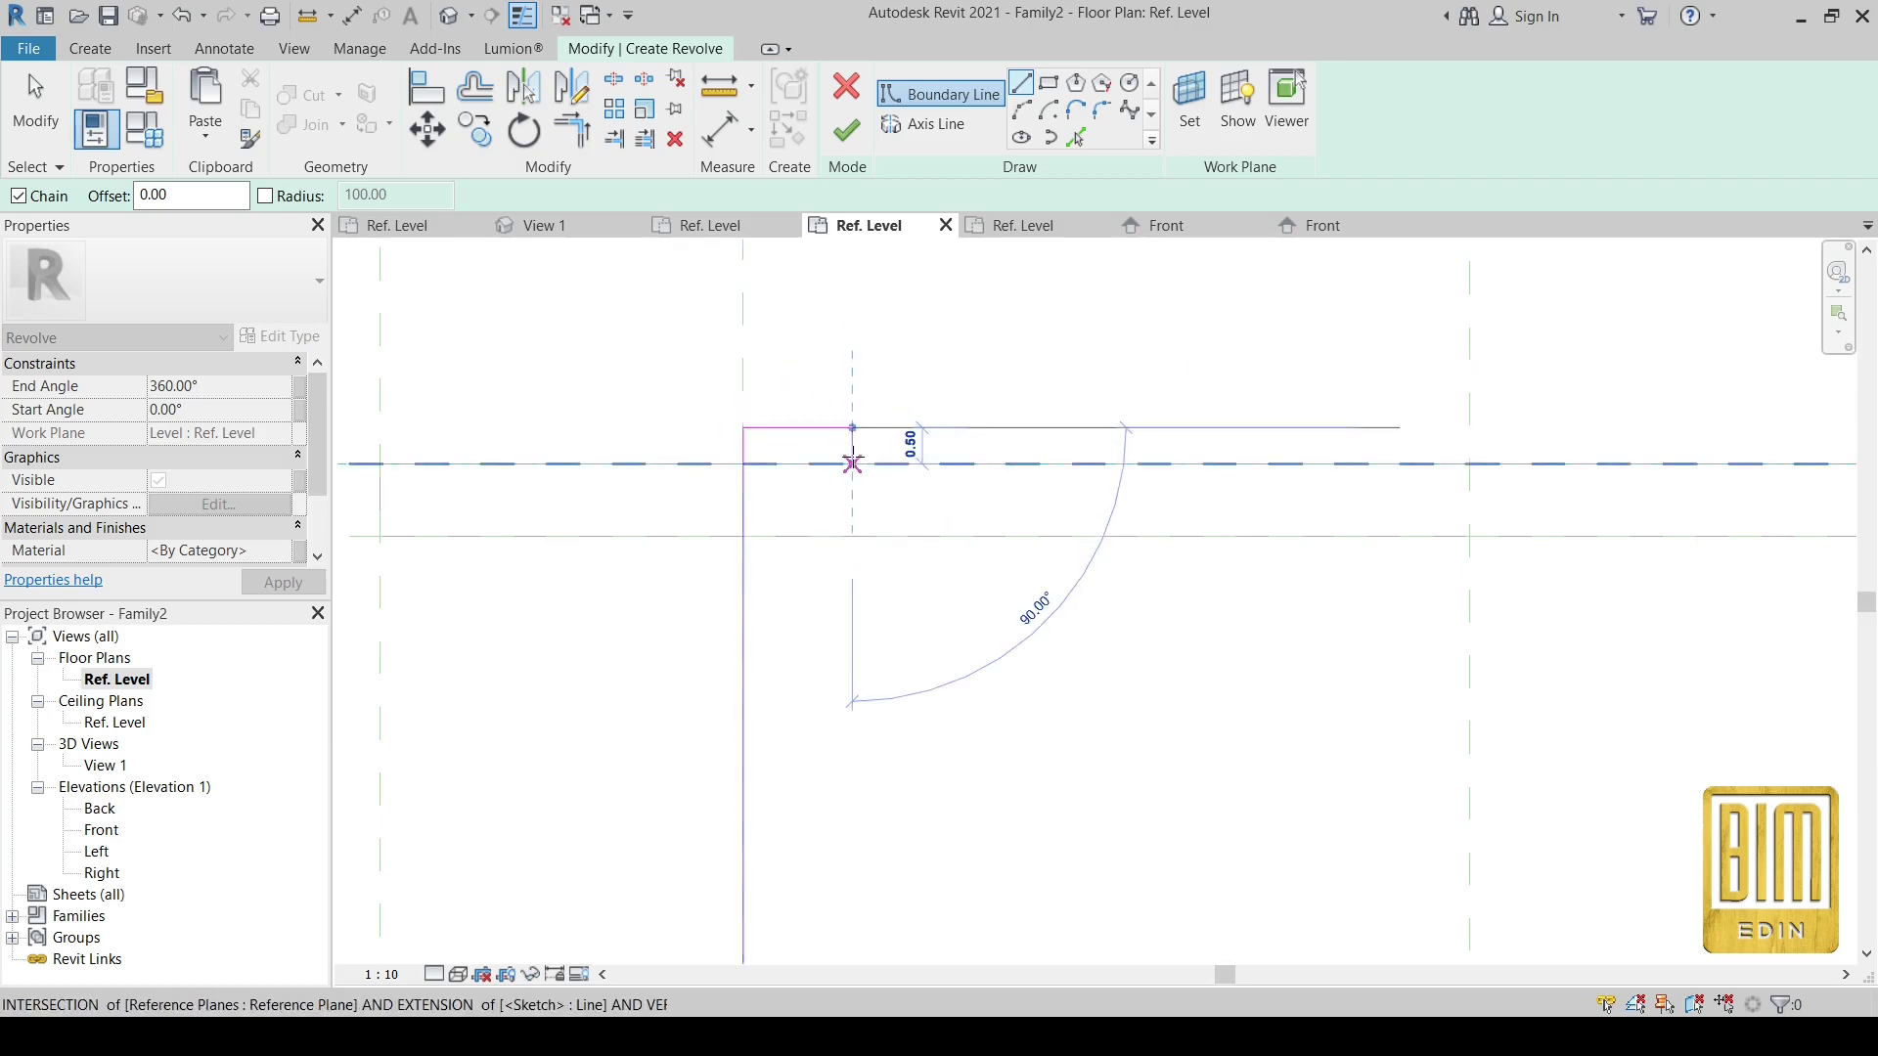
left_click(852, 463)
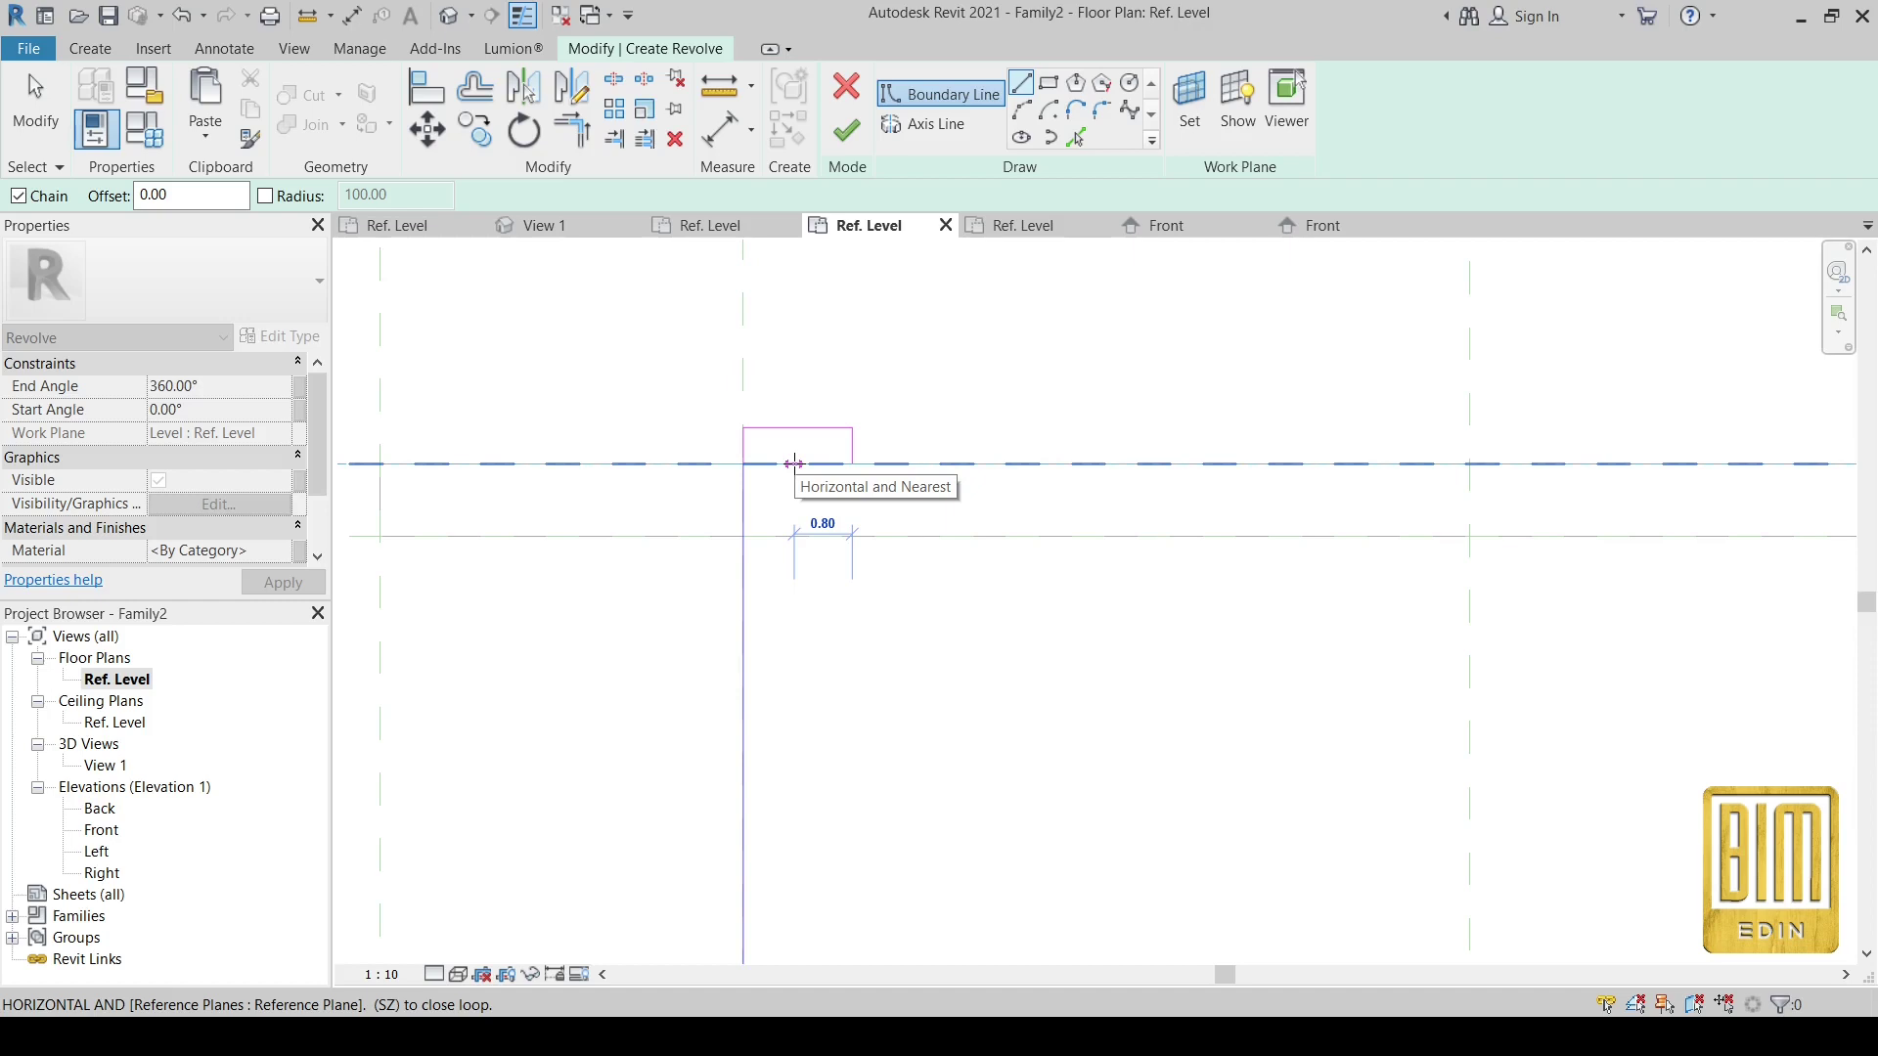
left_click(794, 464)
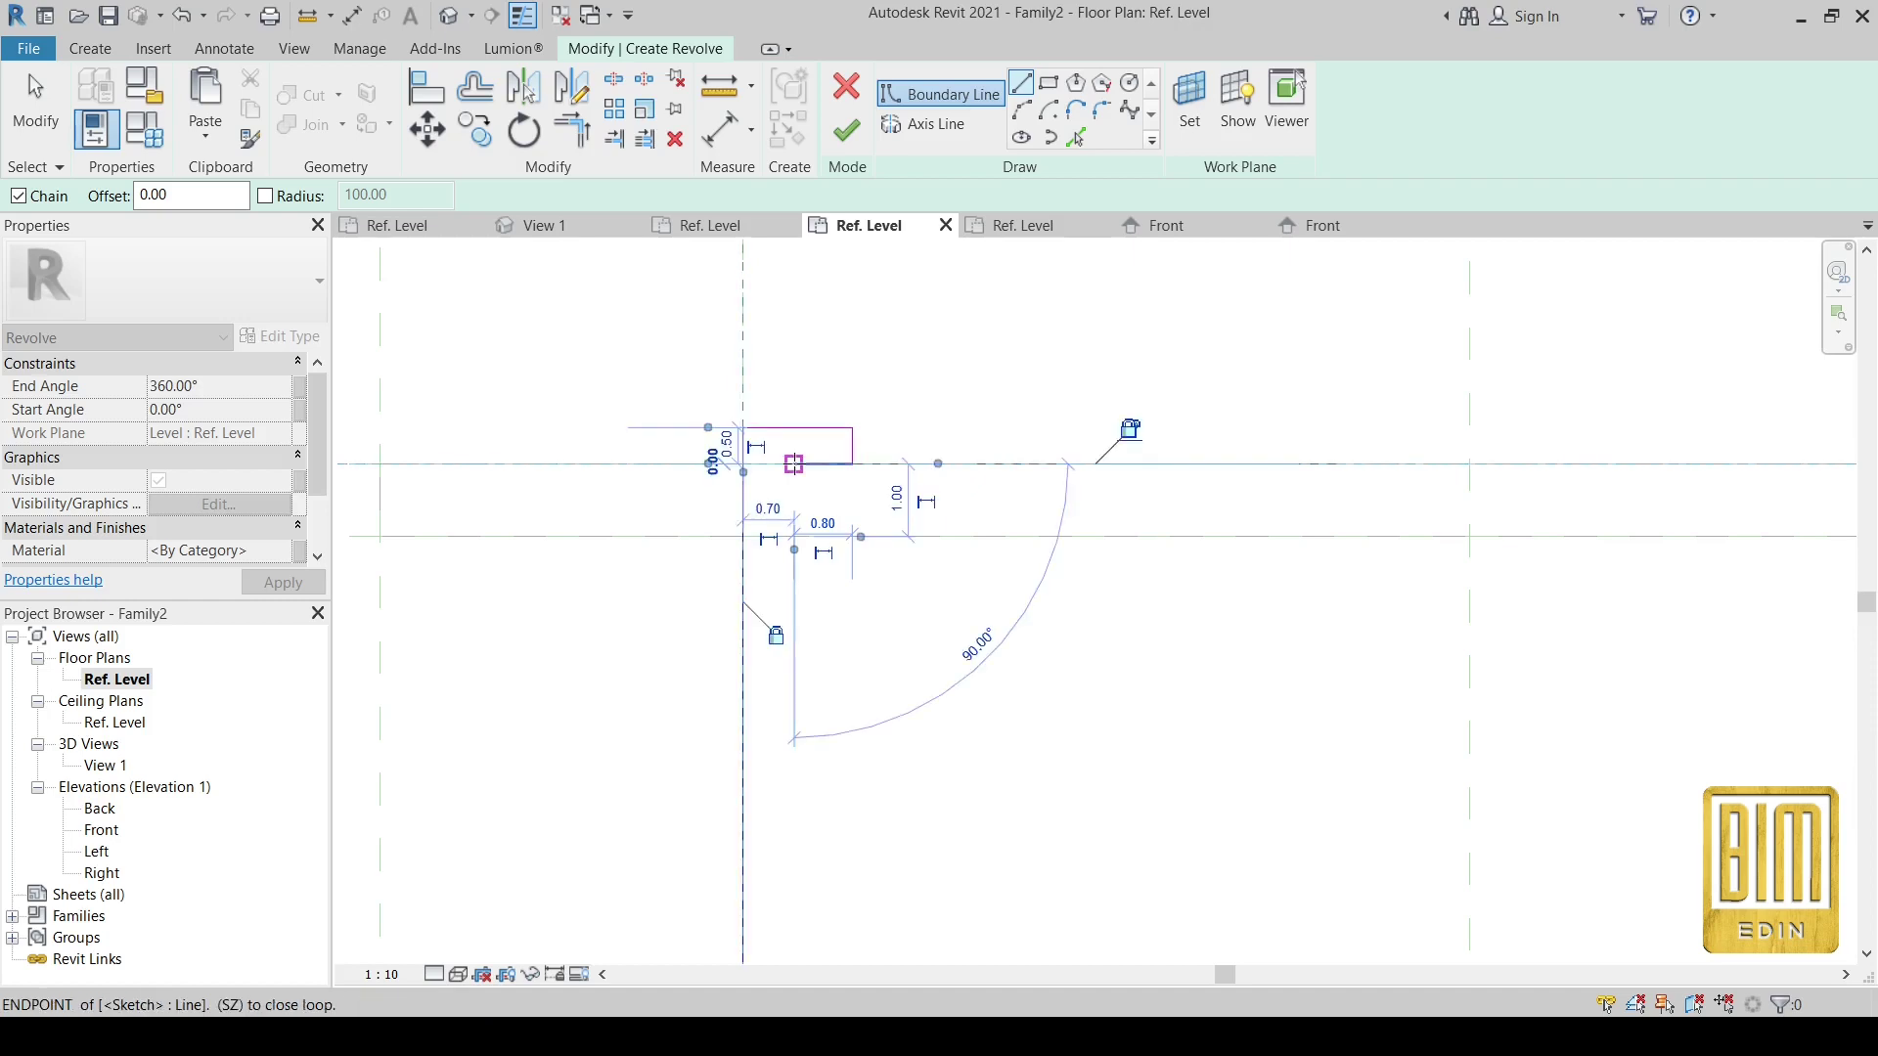
scroll(793, 464, "down", 1)
left_click(793, 519)
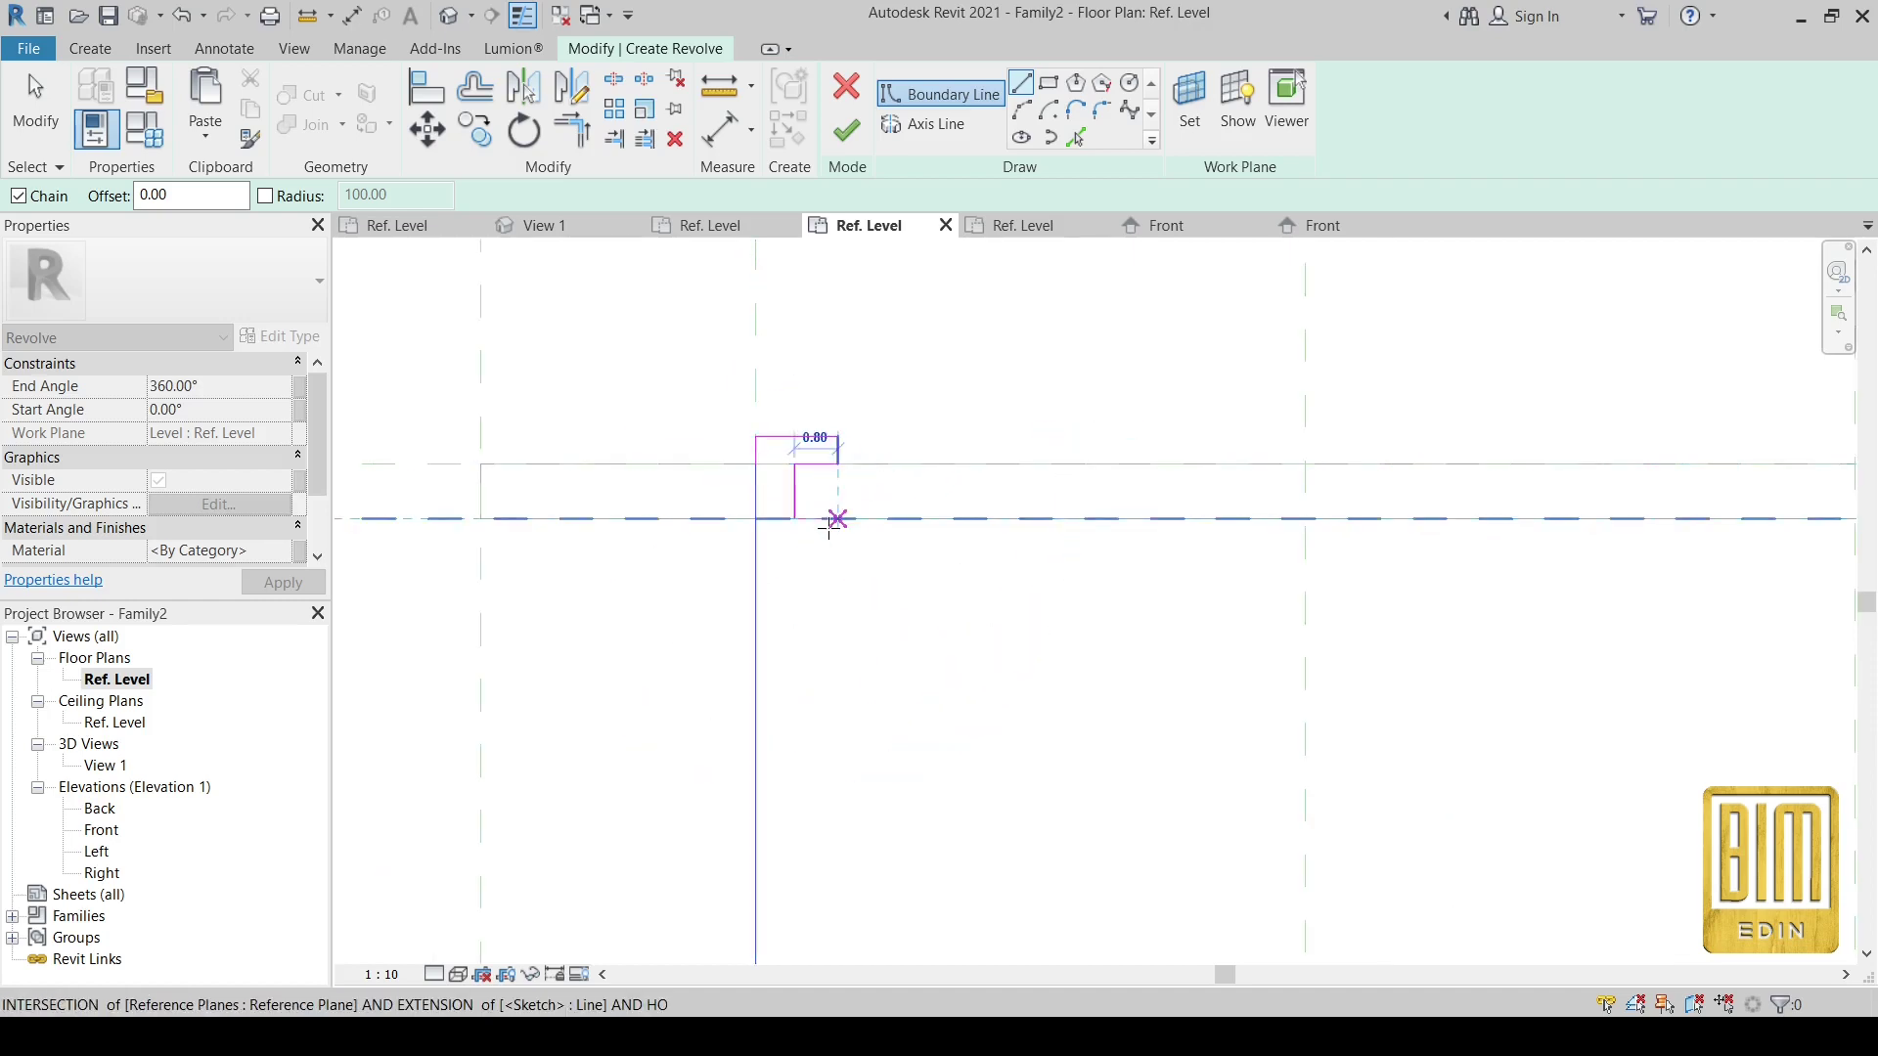
left_click(836, 518)
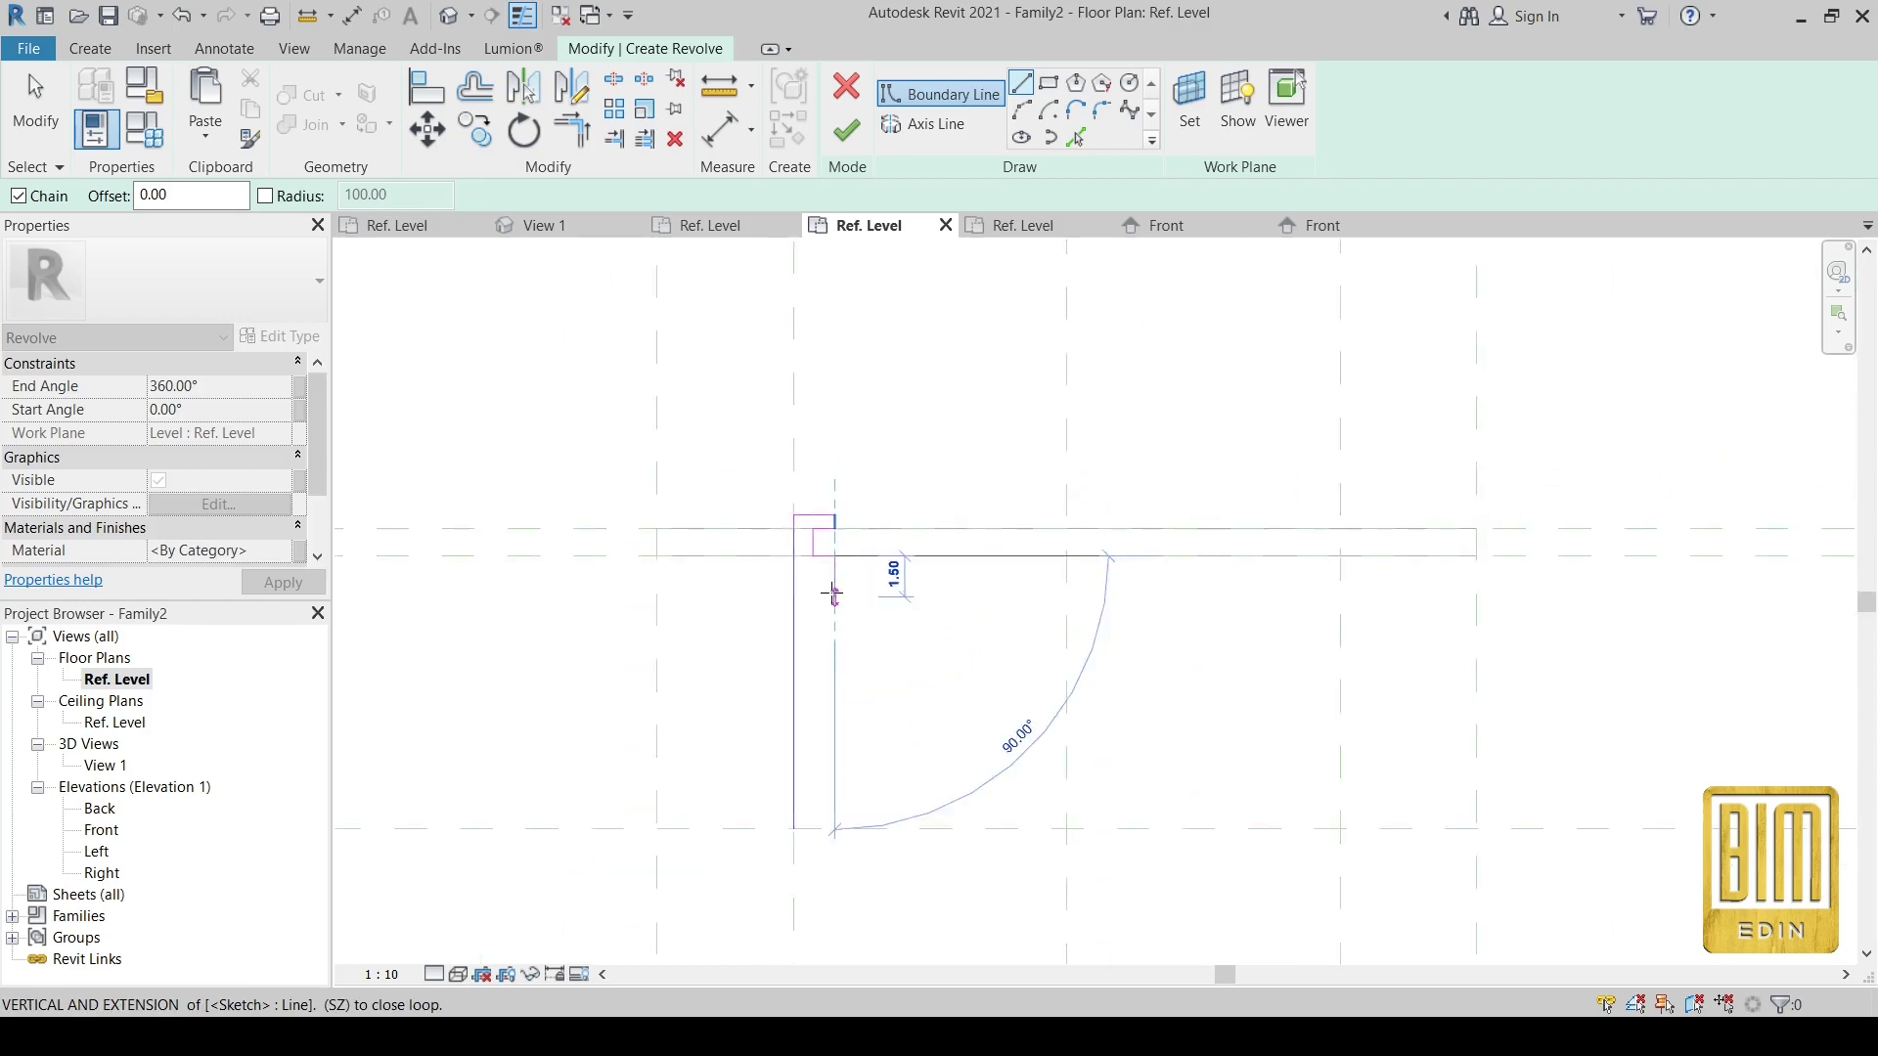
scroll(836, 548, "up", 1)
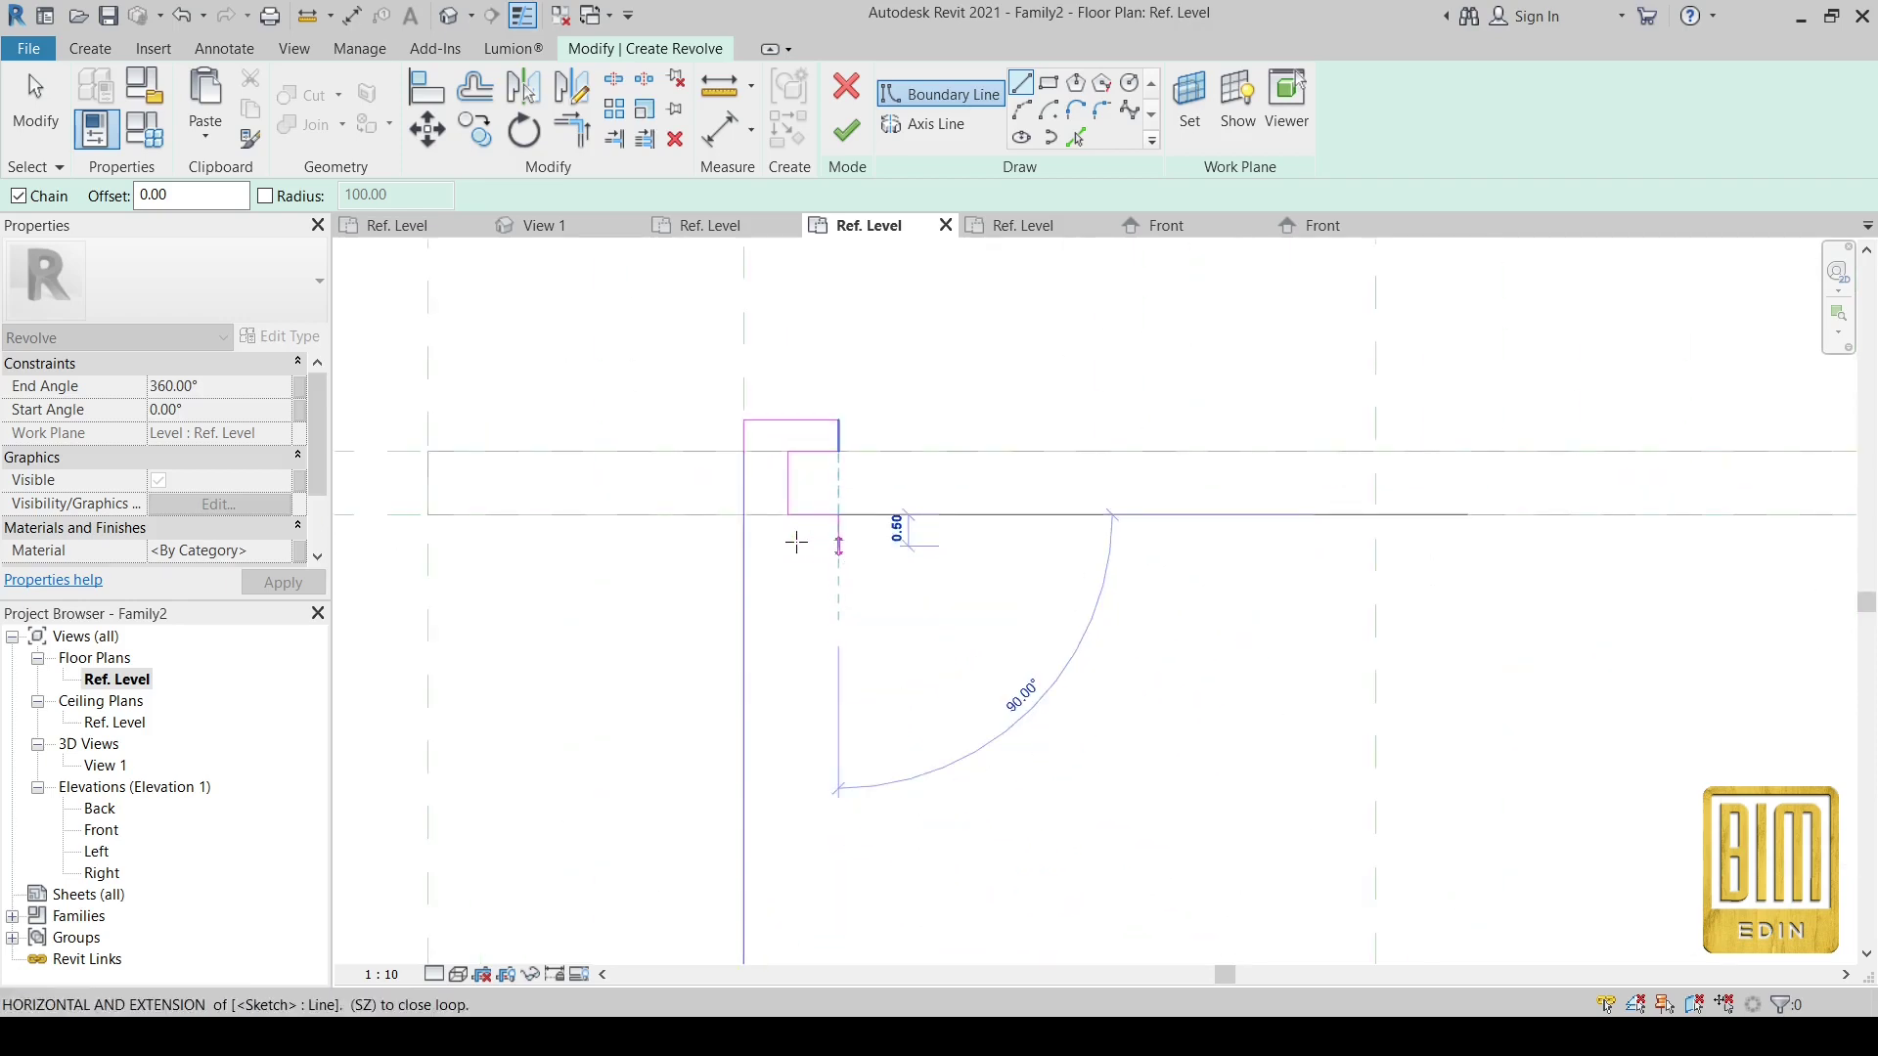
scroll(785, 541, "down", 2)
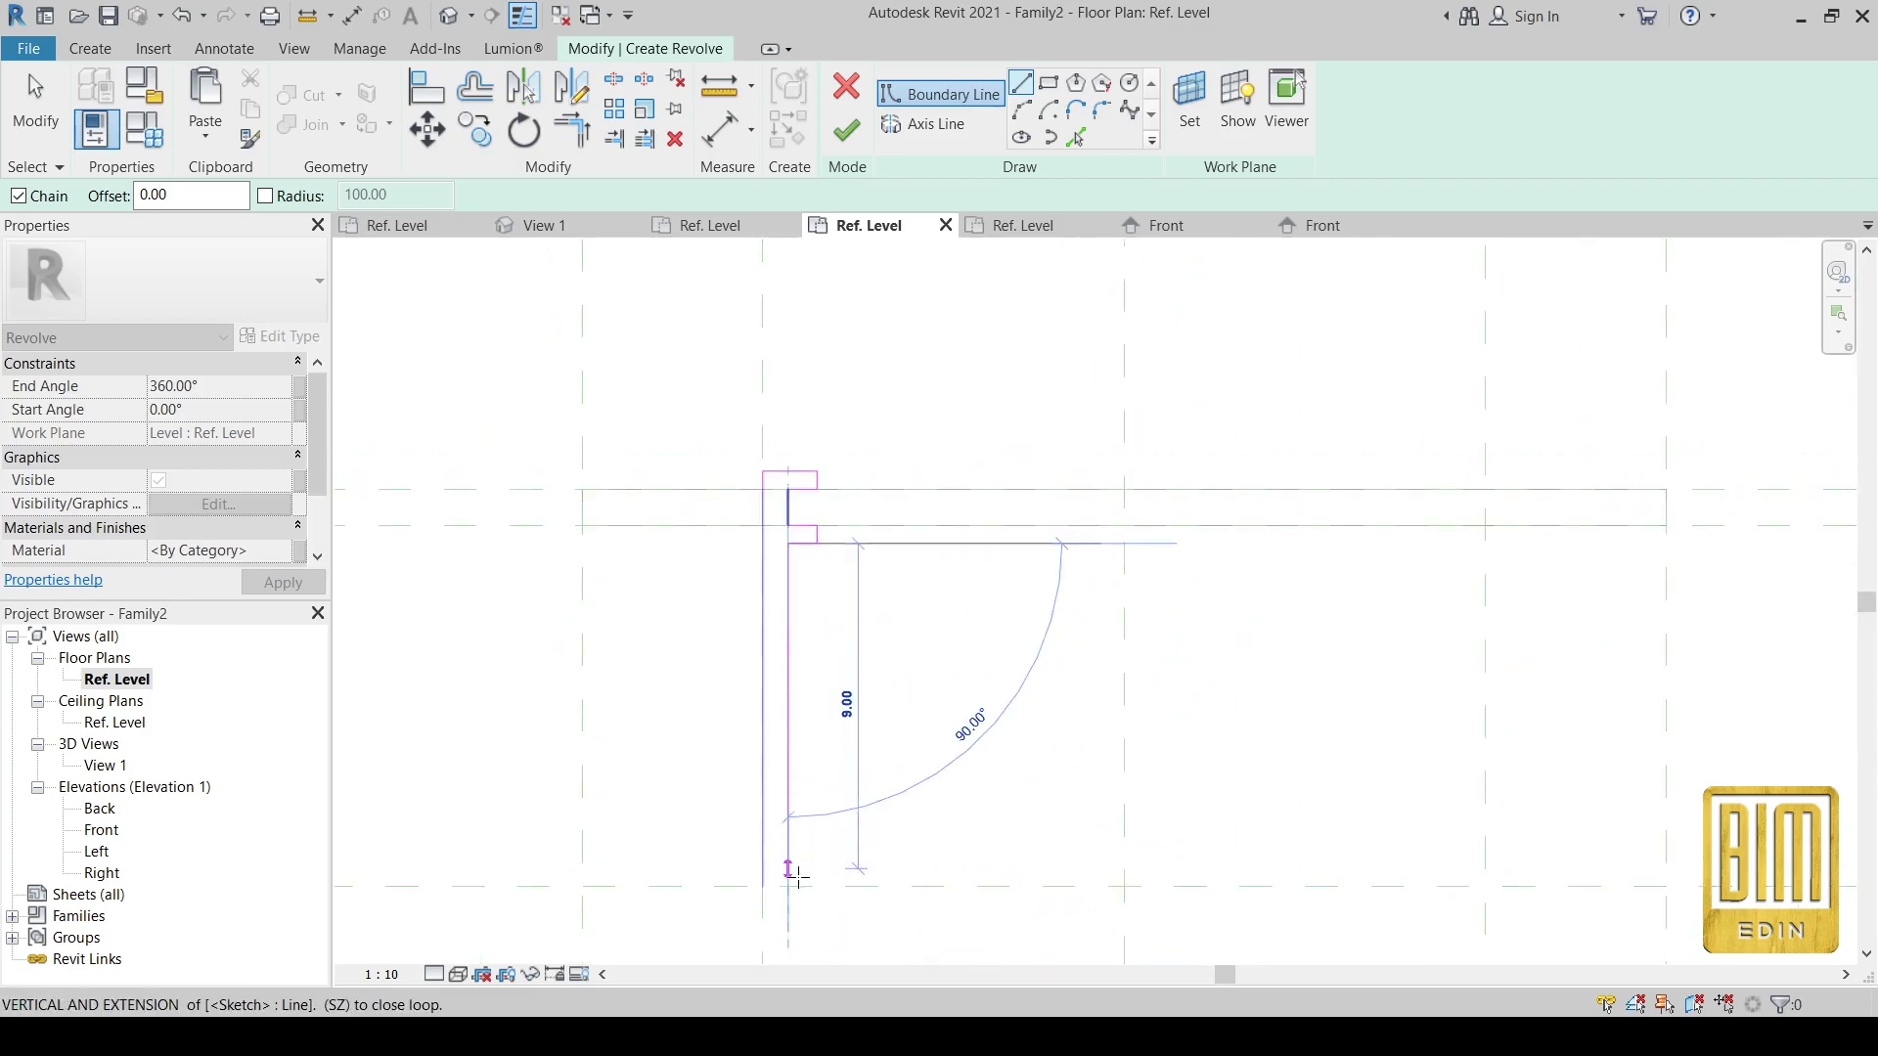
left_click(788, 886)
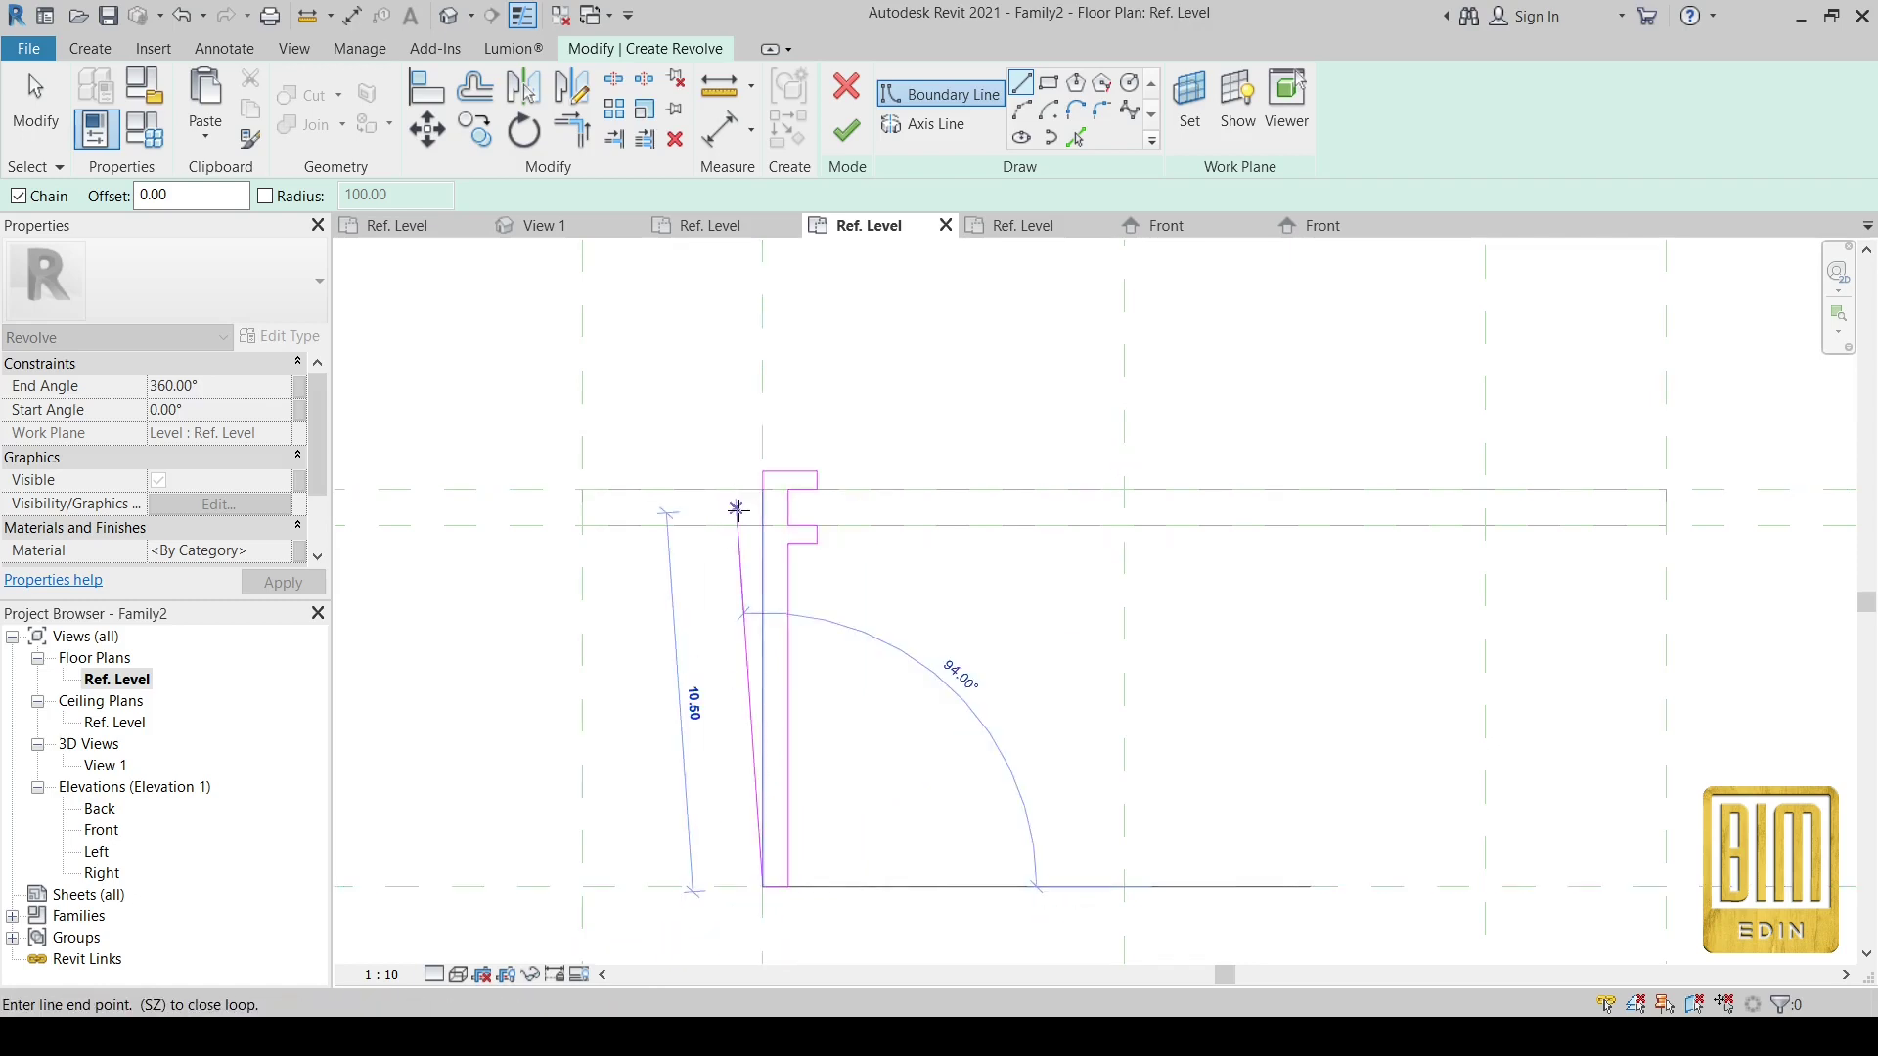
- Trim the sketch lines to close the profile loop cleanly and return to selecting
left_click(611, 145)
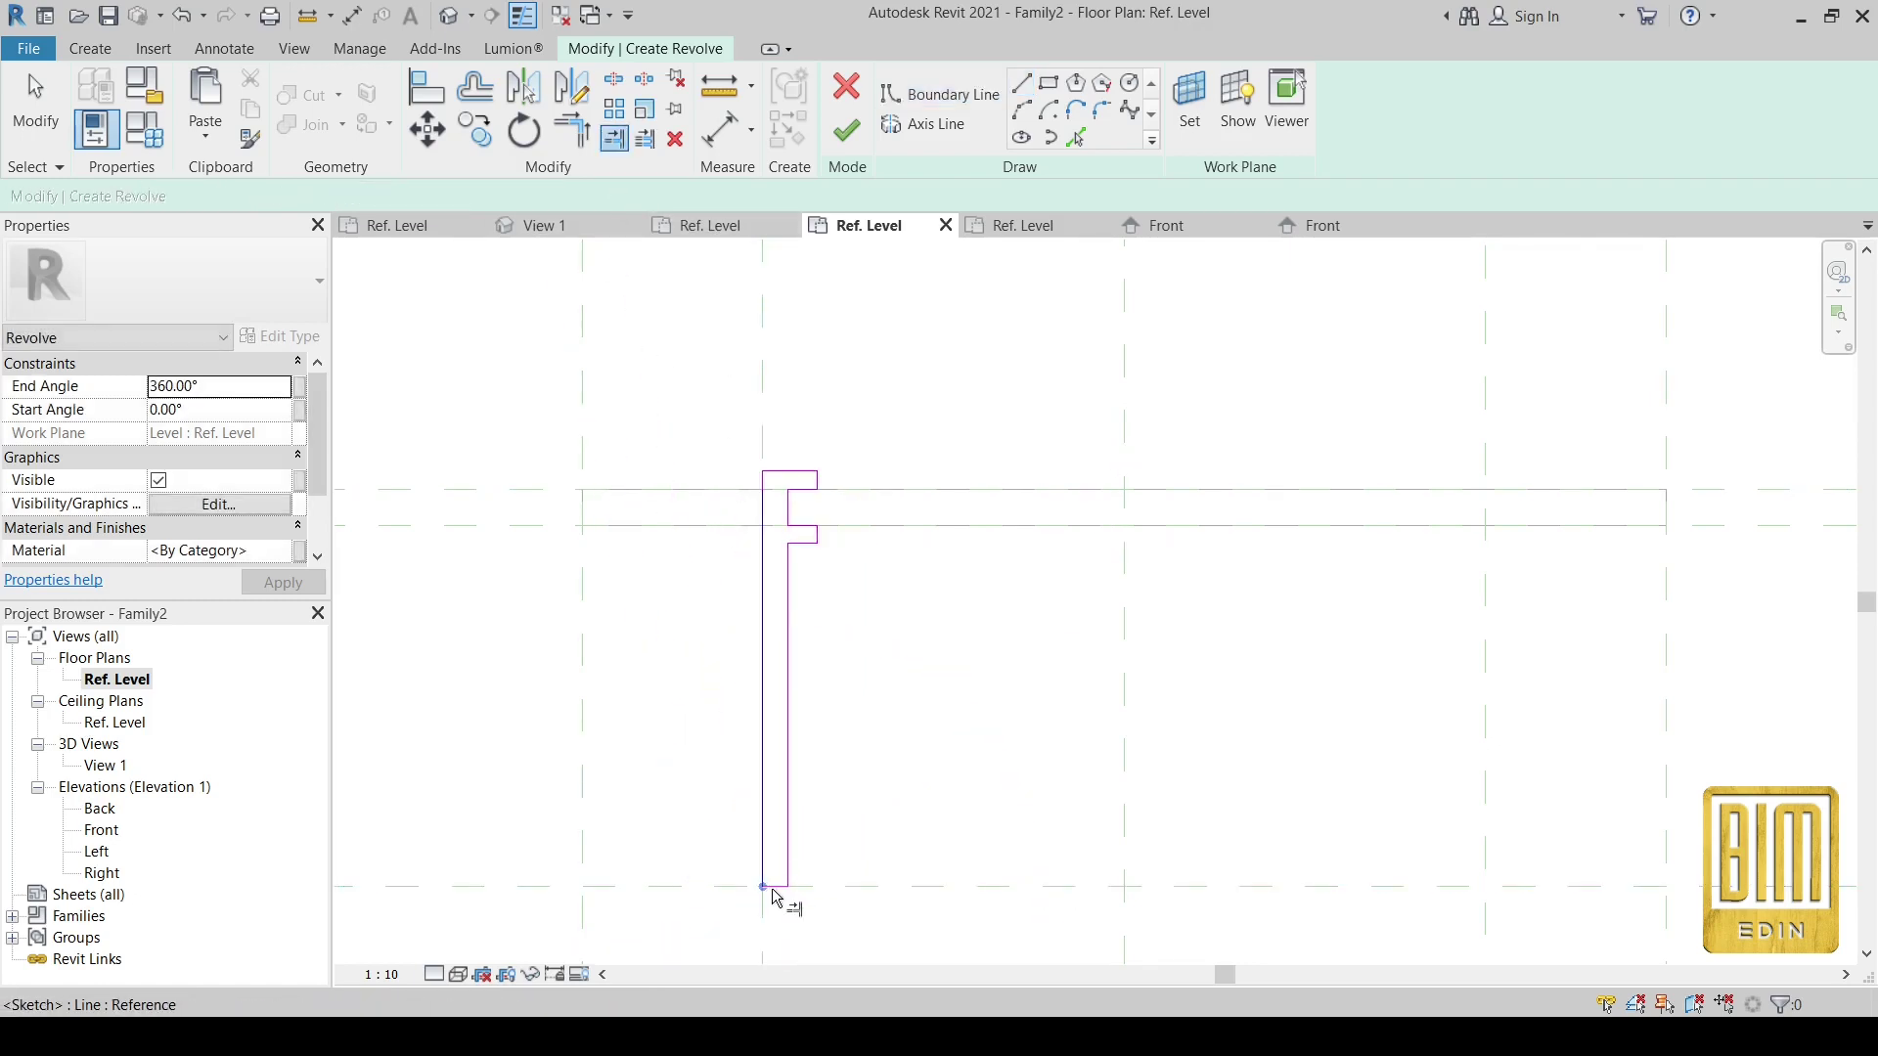
scroll(784, 890, "up", 2)
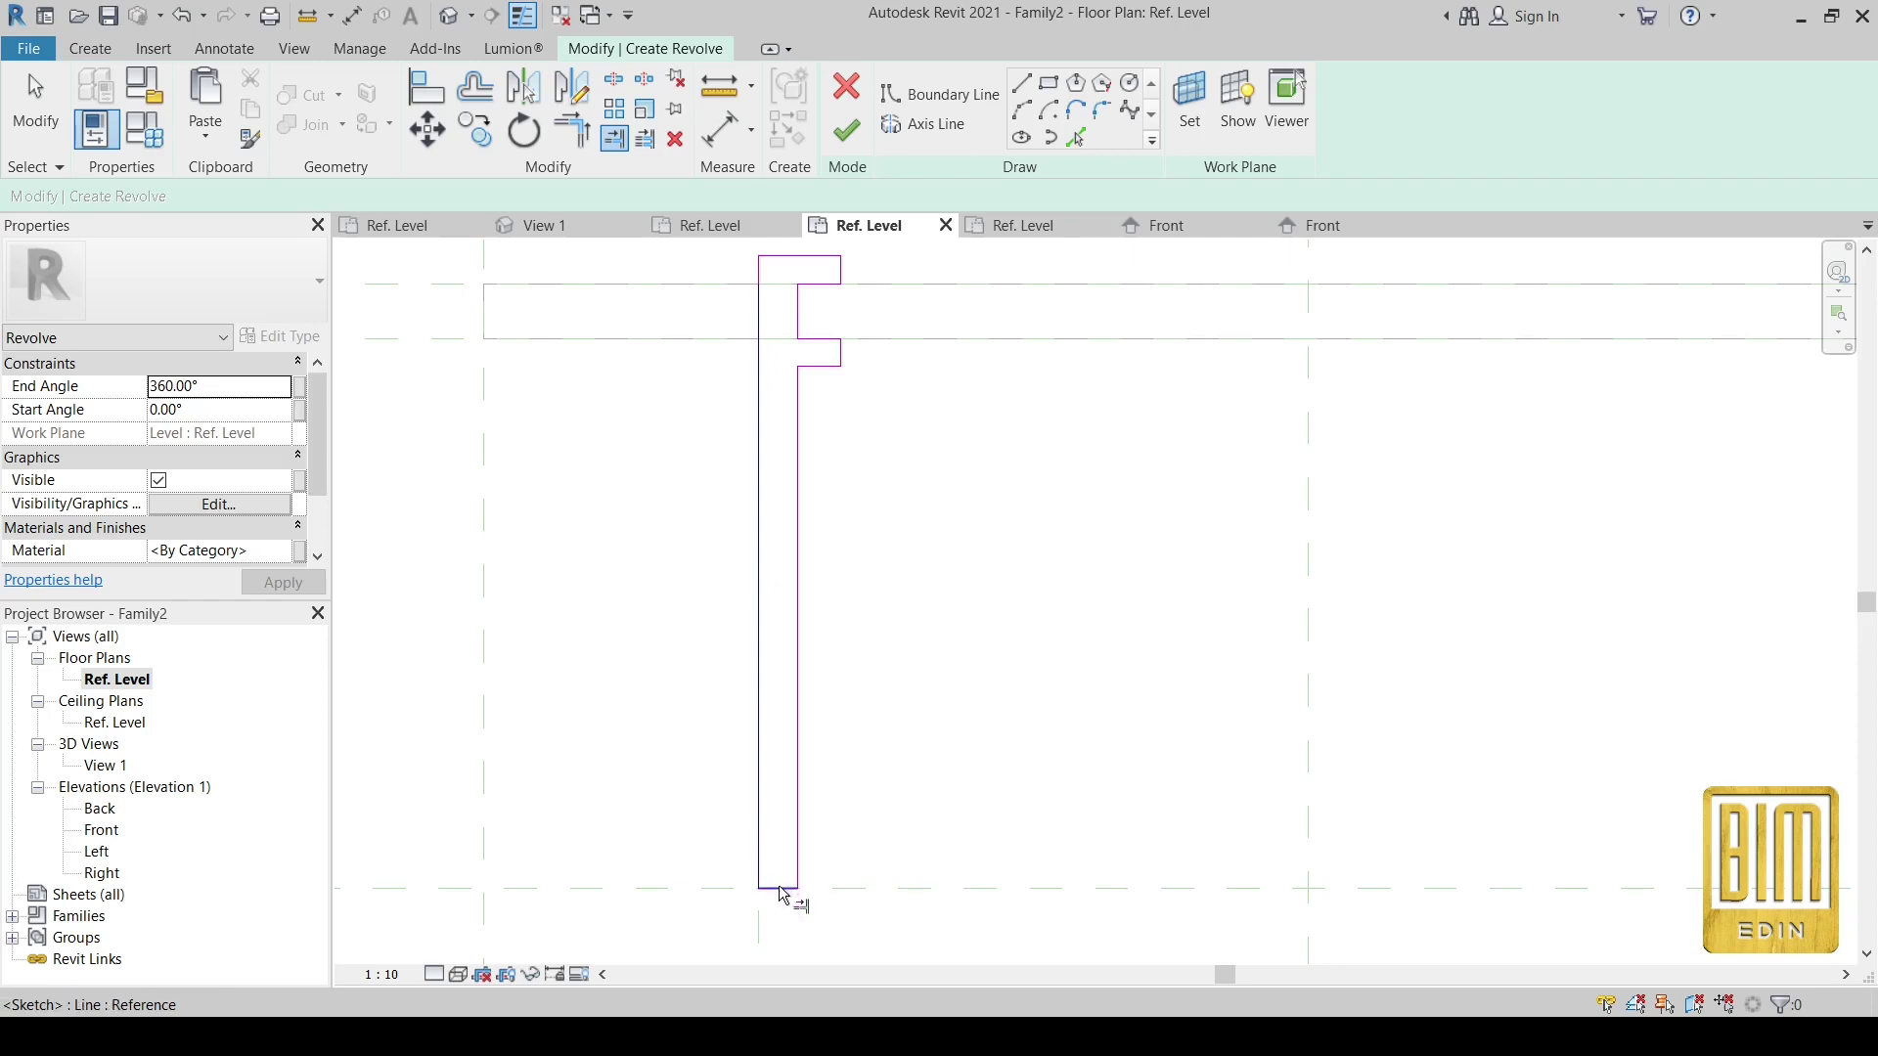
scroll(784, 894, "down", 2)
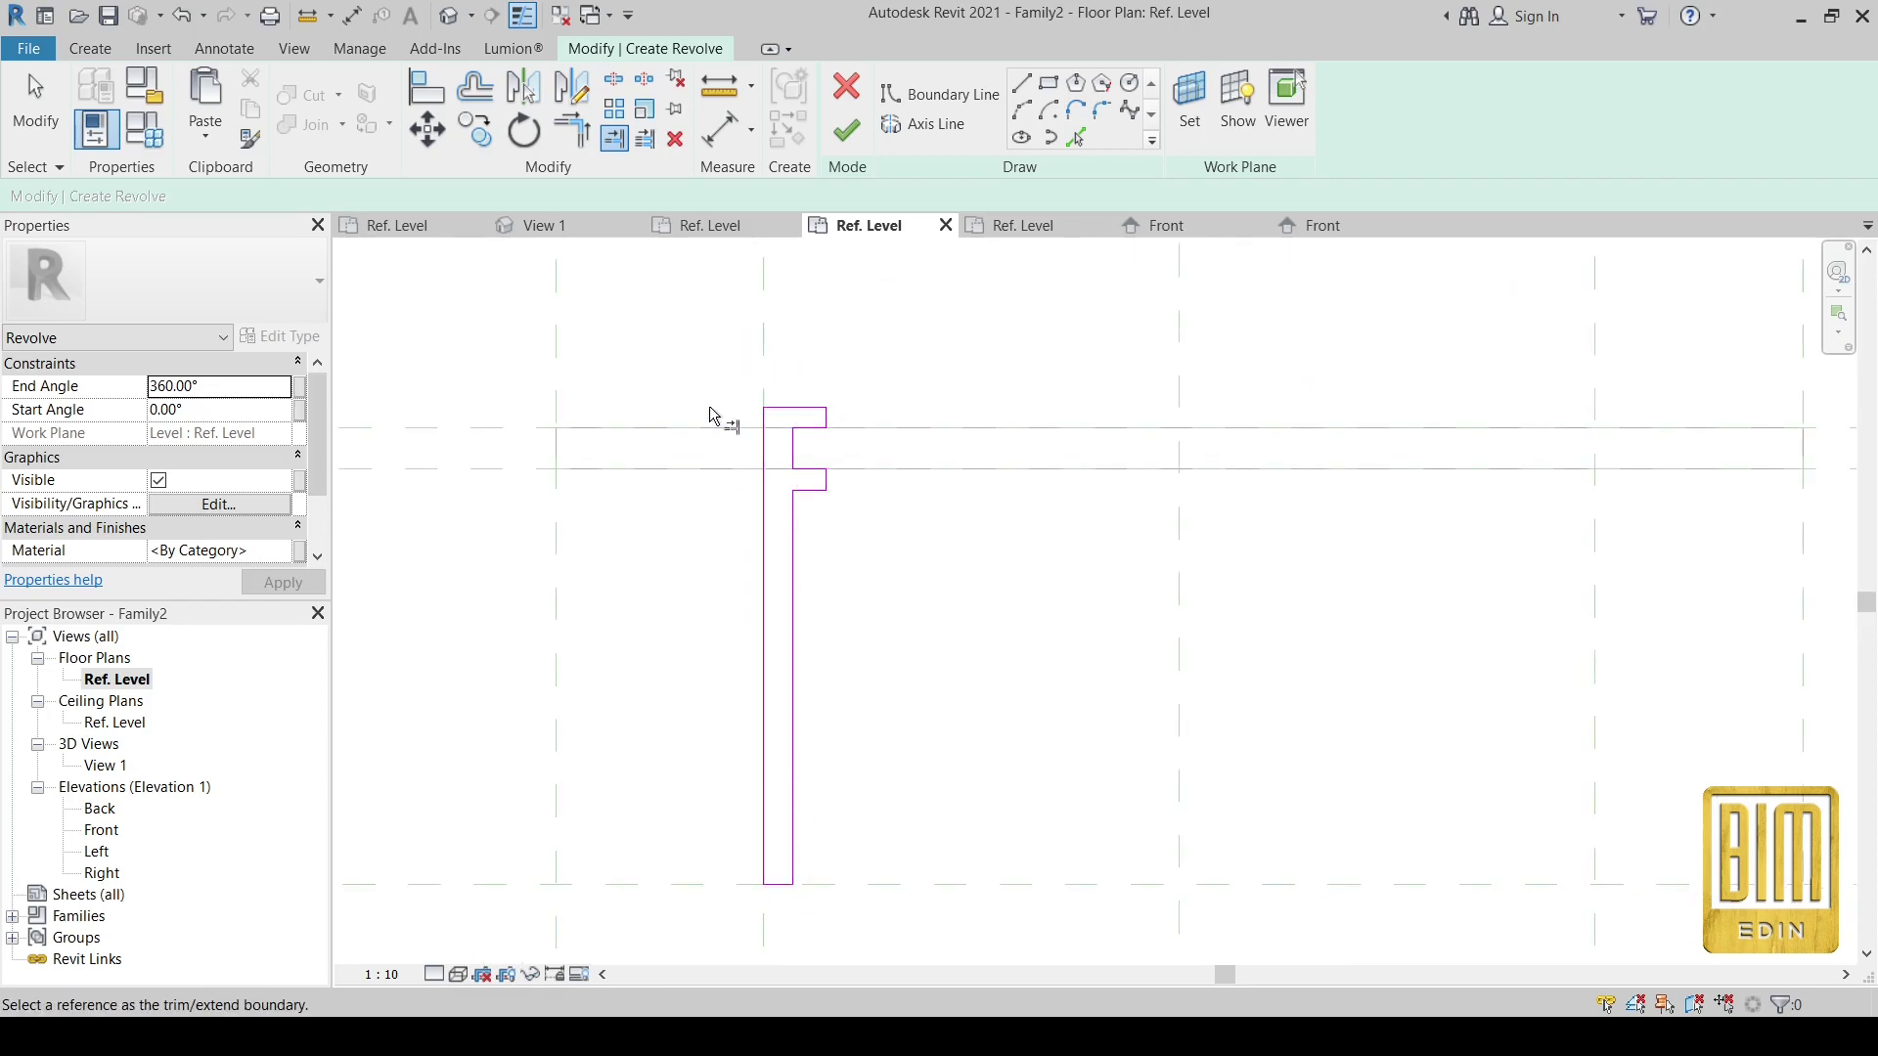
left_click(46, 111)
scroll(722, 654, "down", 2)
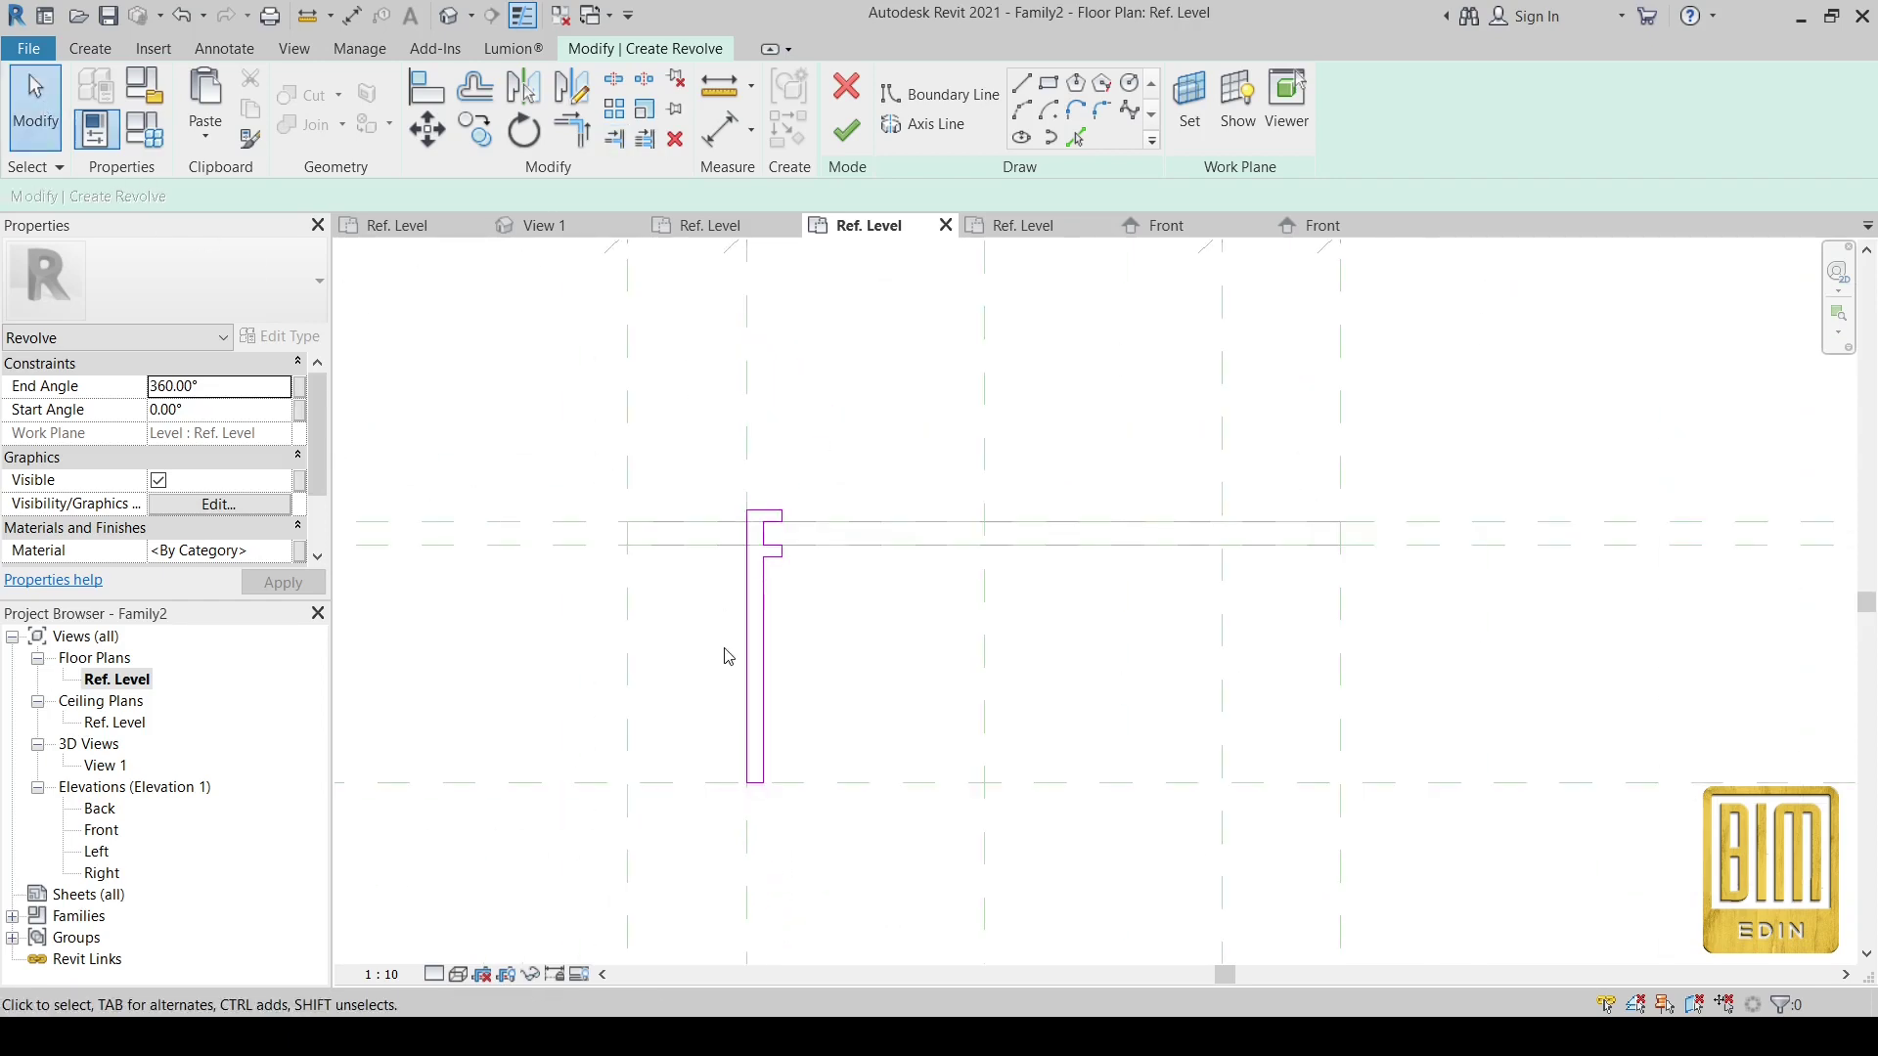
scroll(729, 656, "down", 1)
scroll(788, 637, "up", 1)
scroll(790, 641, "up", 2)
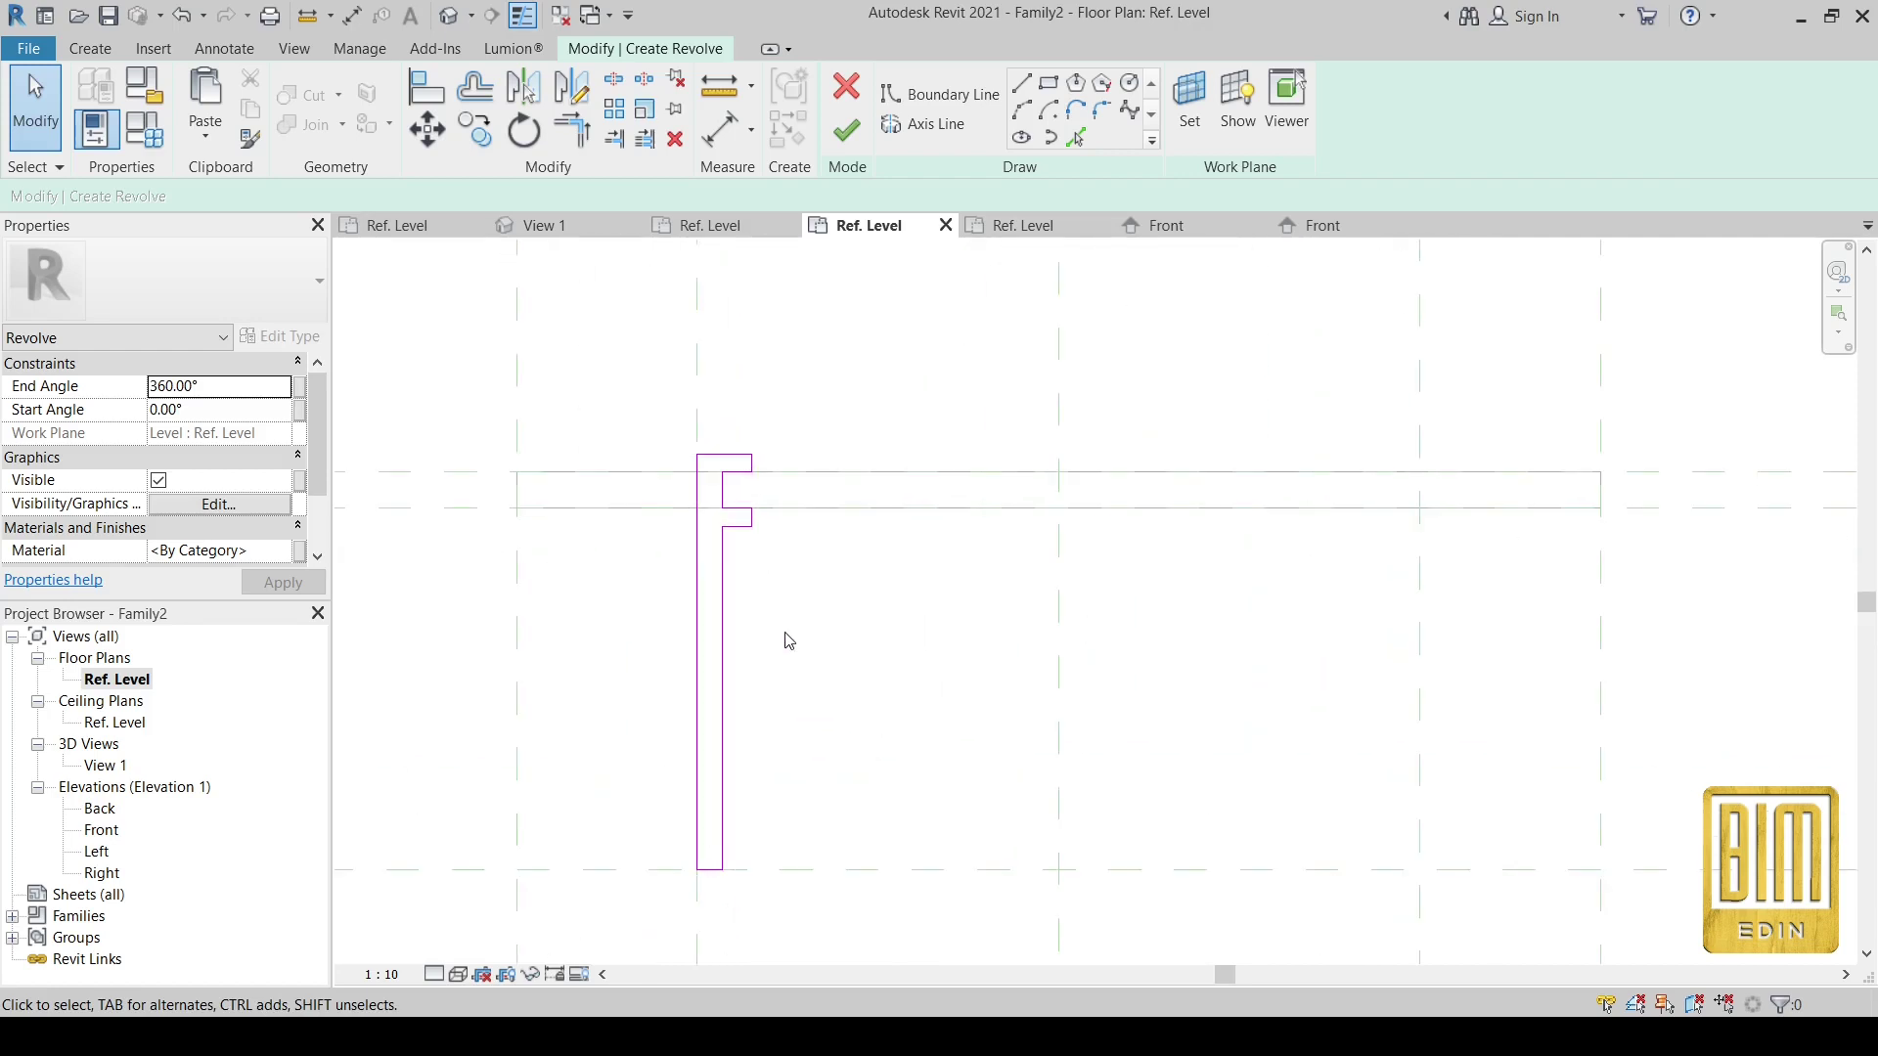
scroll(725, 357, "up", 2)
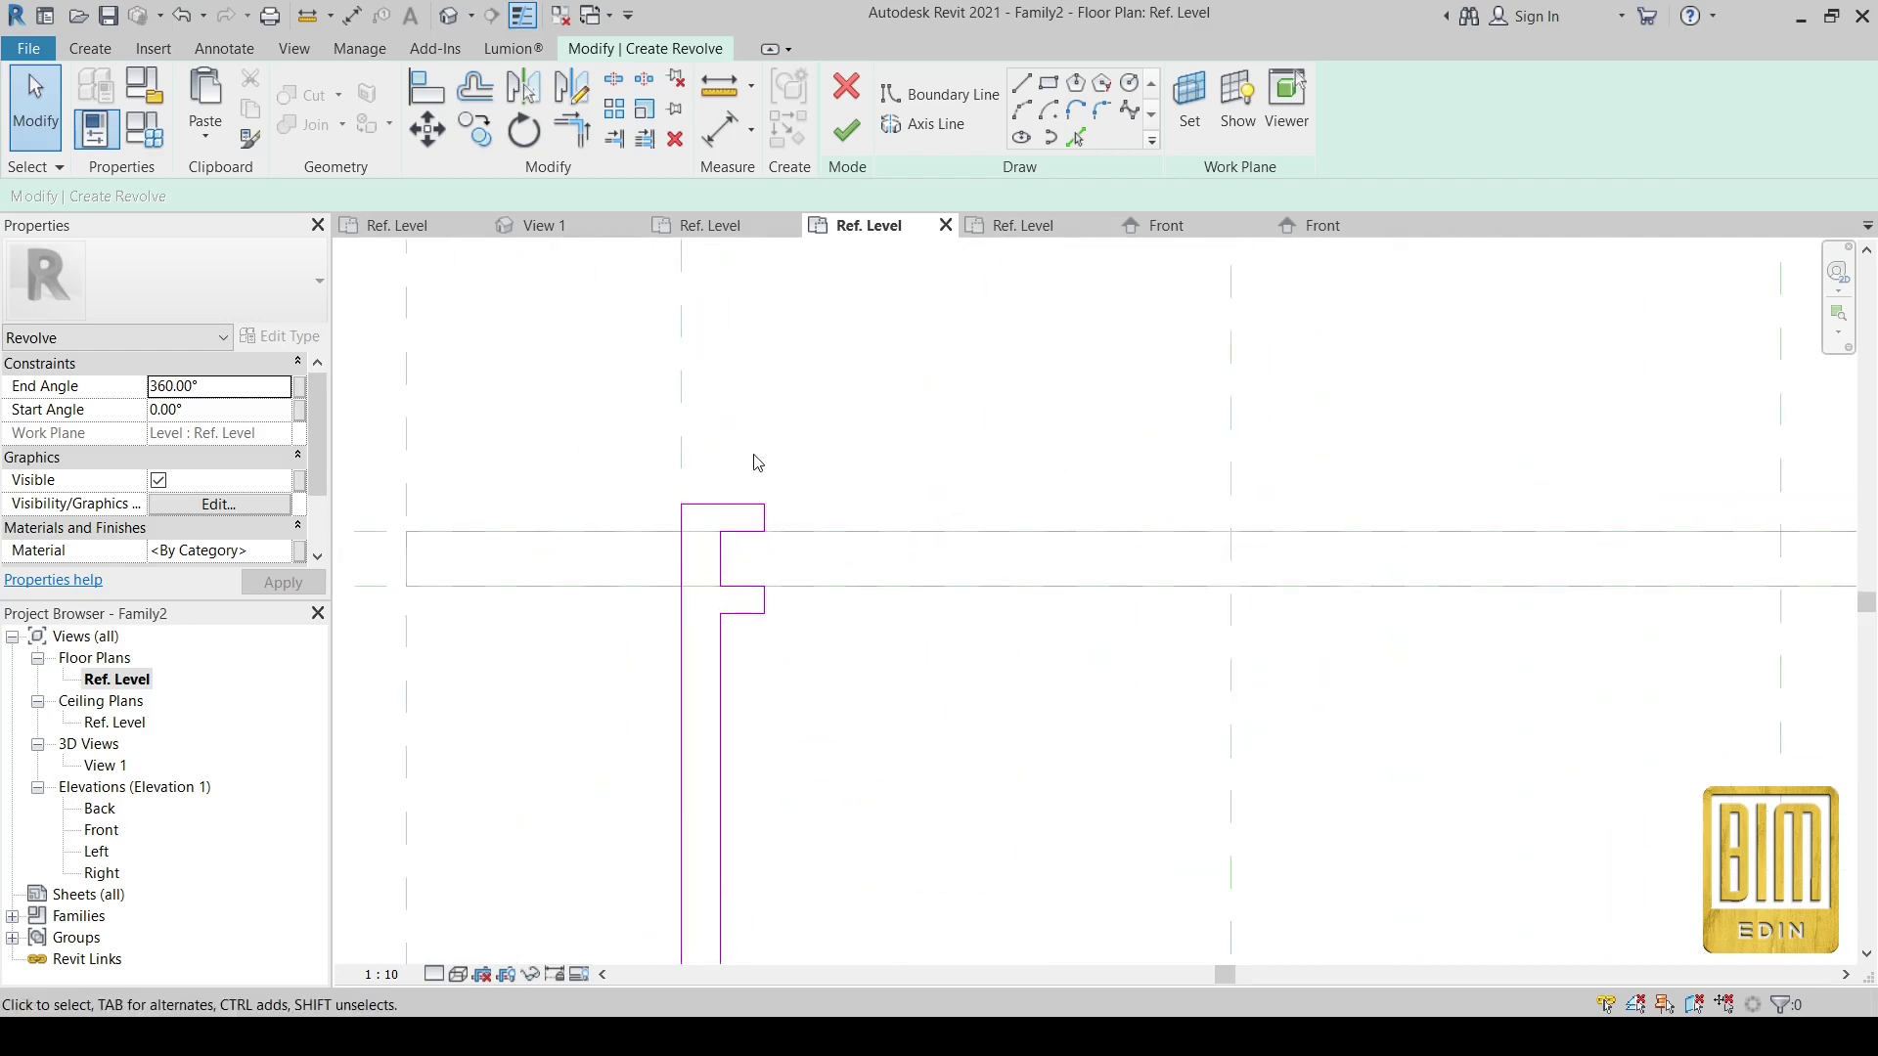
- Place a 1.50 aligned dimension above the revolve profile
left_click(721, 132)
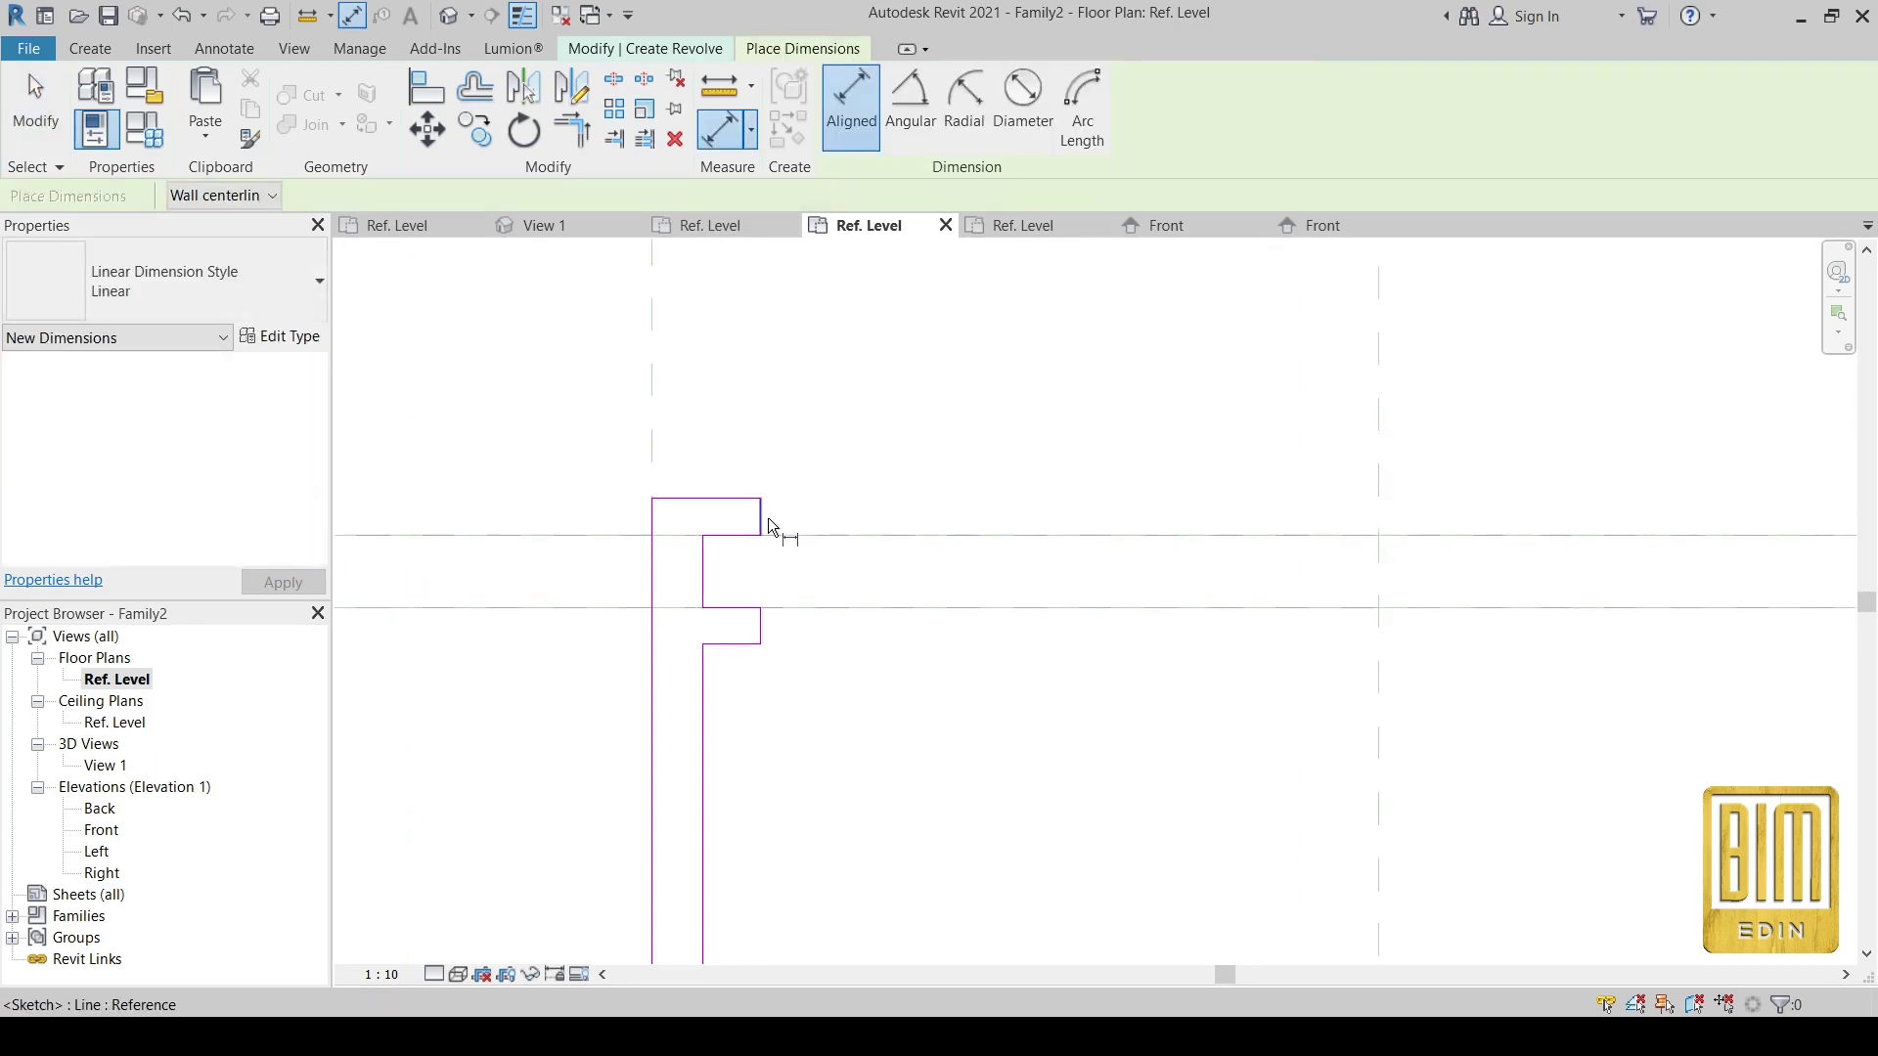
scroll(777, 528, "up", 1)
left_click(733, 462)
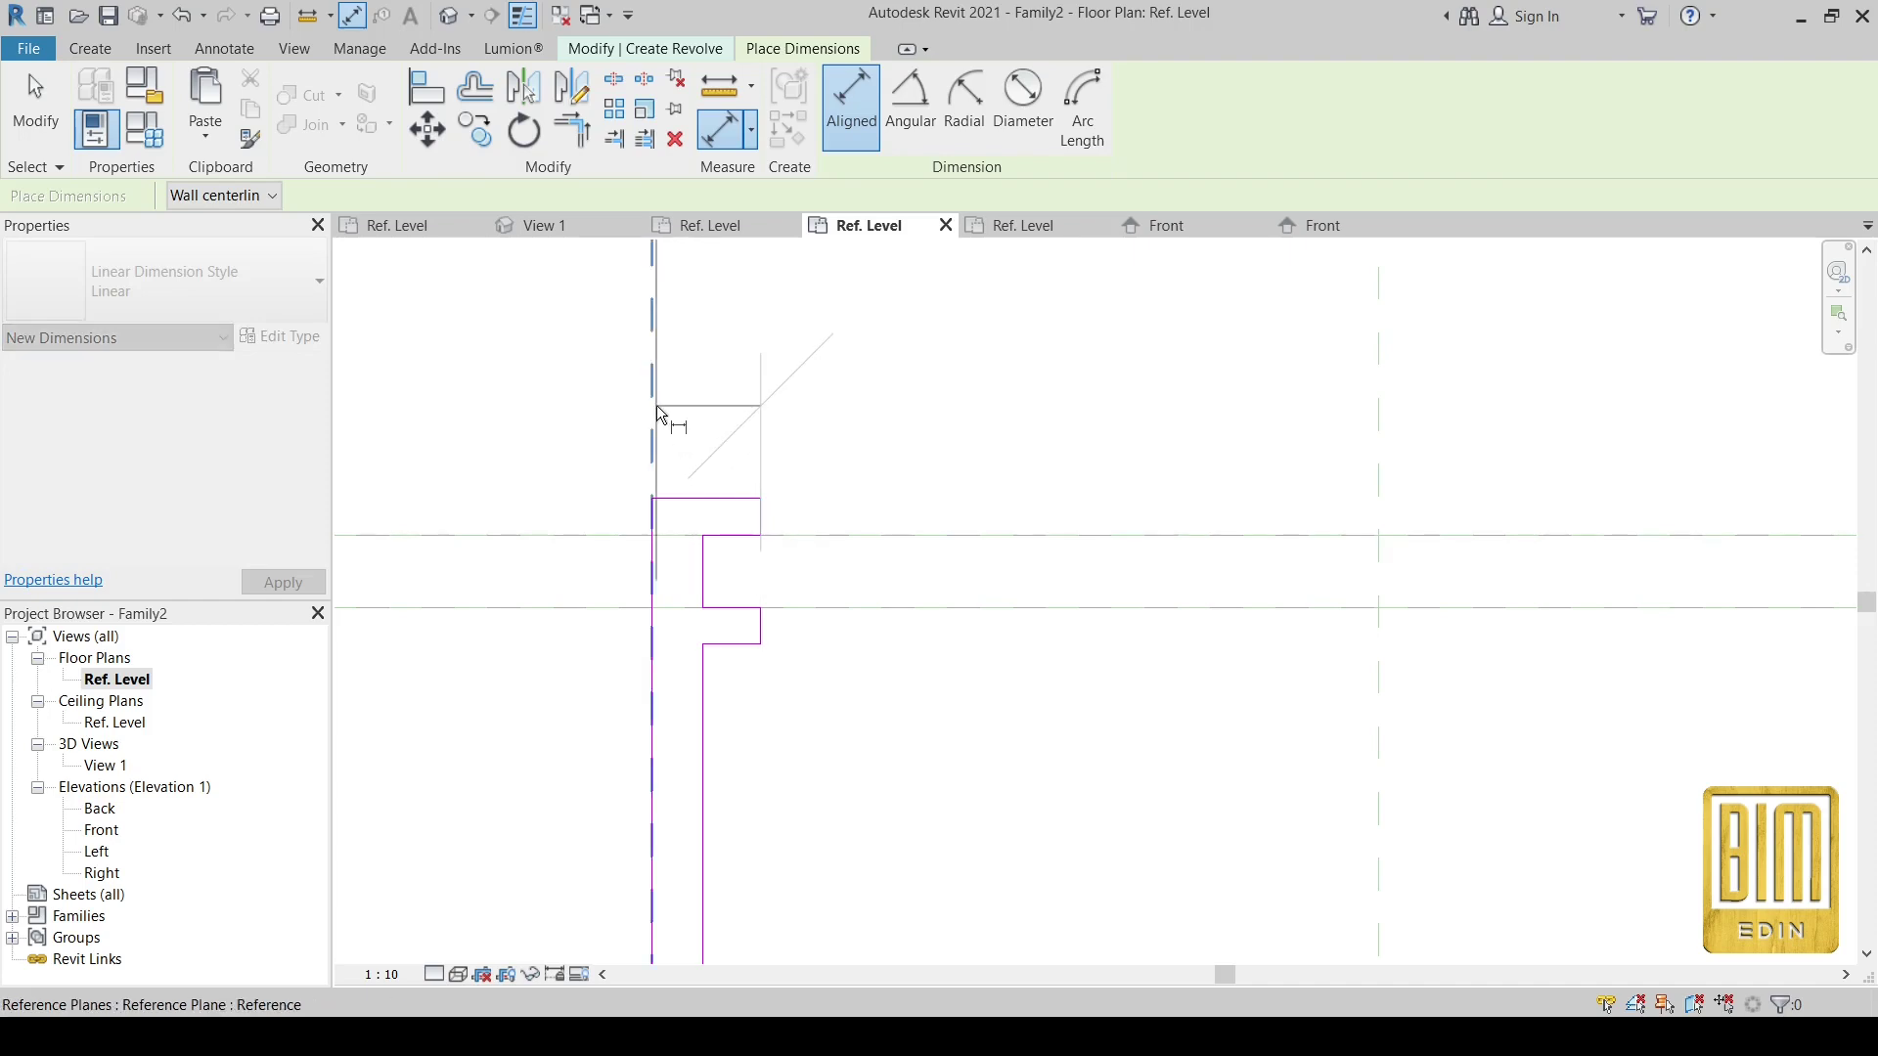
scroll(685, 460, "down", 1)
scroll(695, 499, "down", 2)
scroll(685, 450, "down", 1)
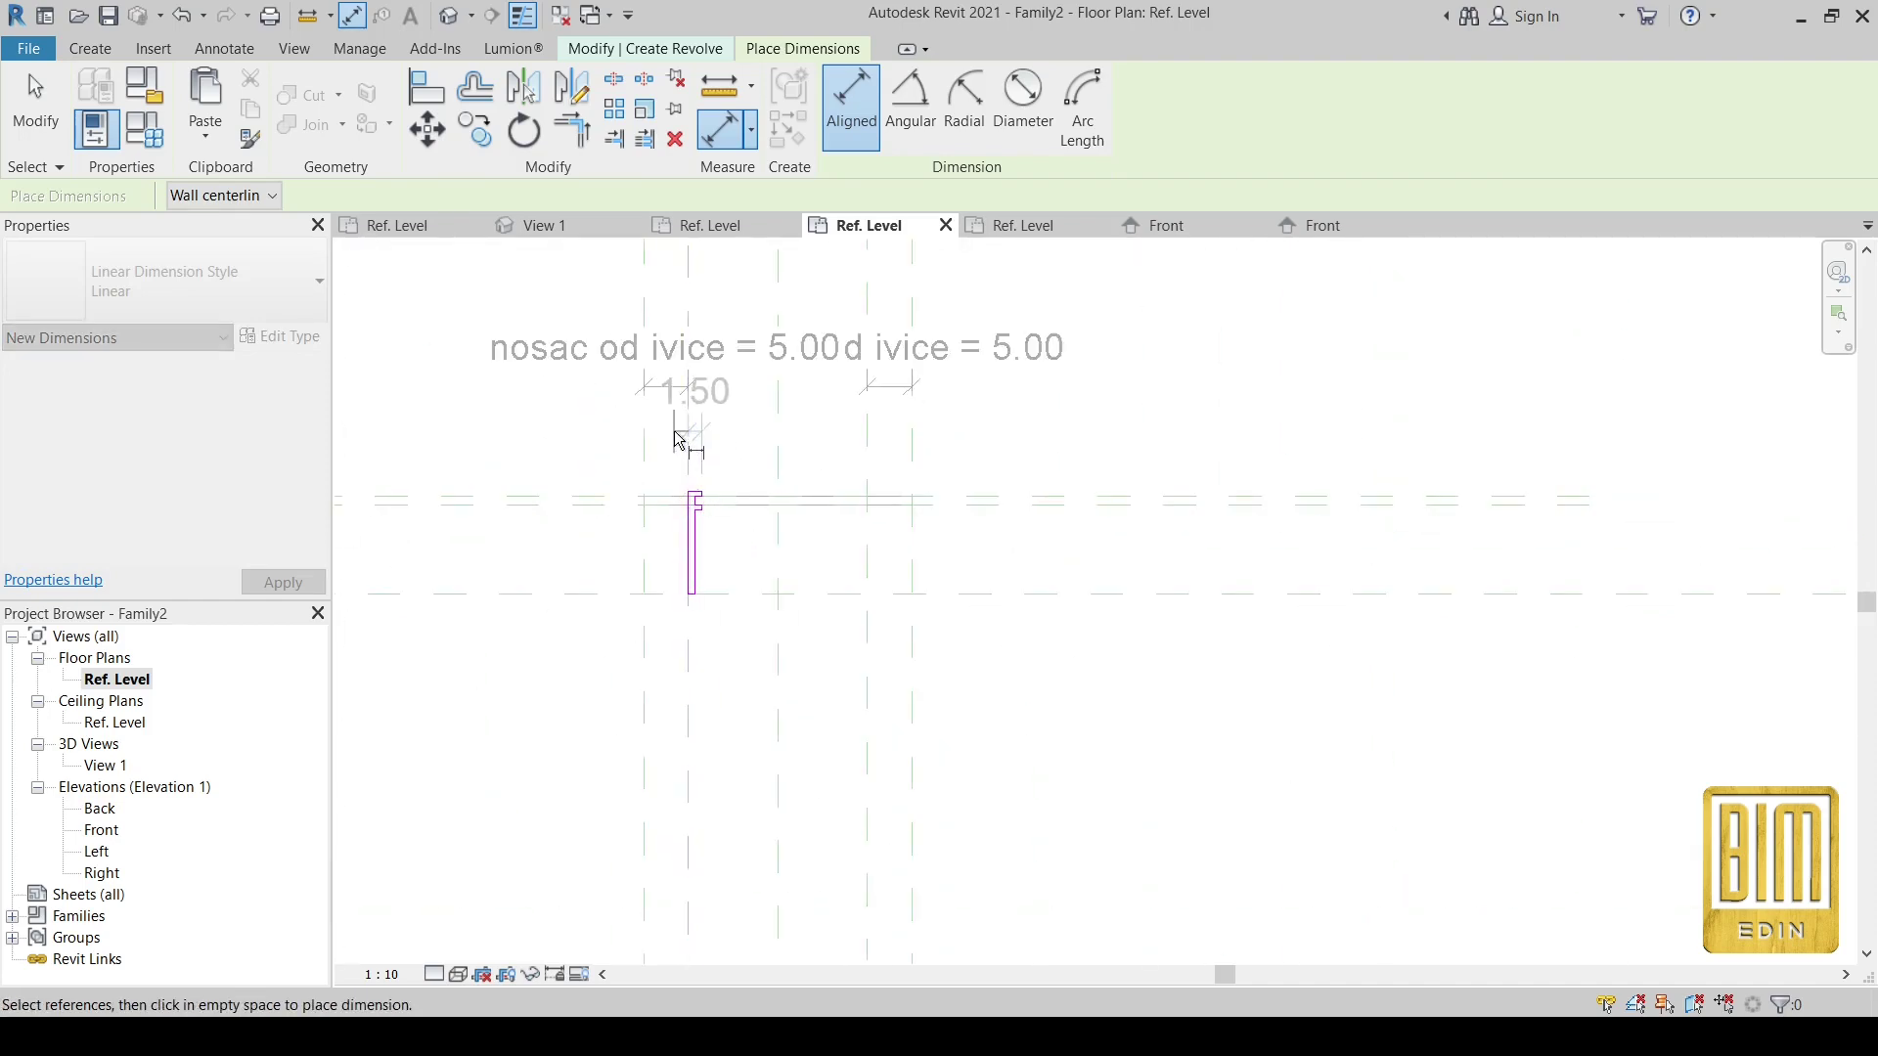
scroll(678, 441, "up", 1)
left_click(704, 462)
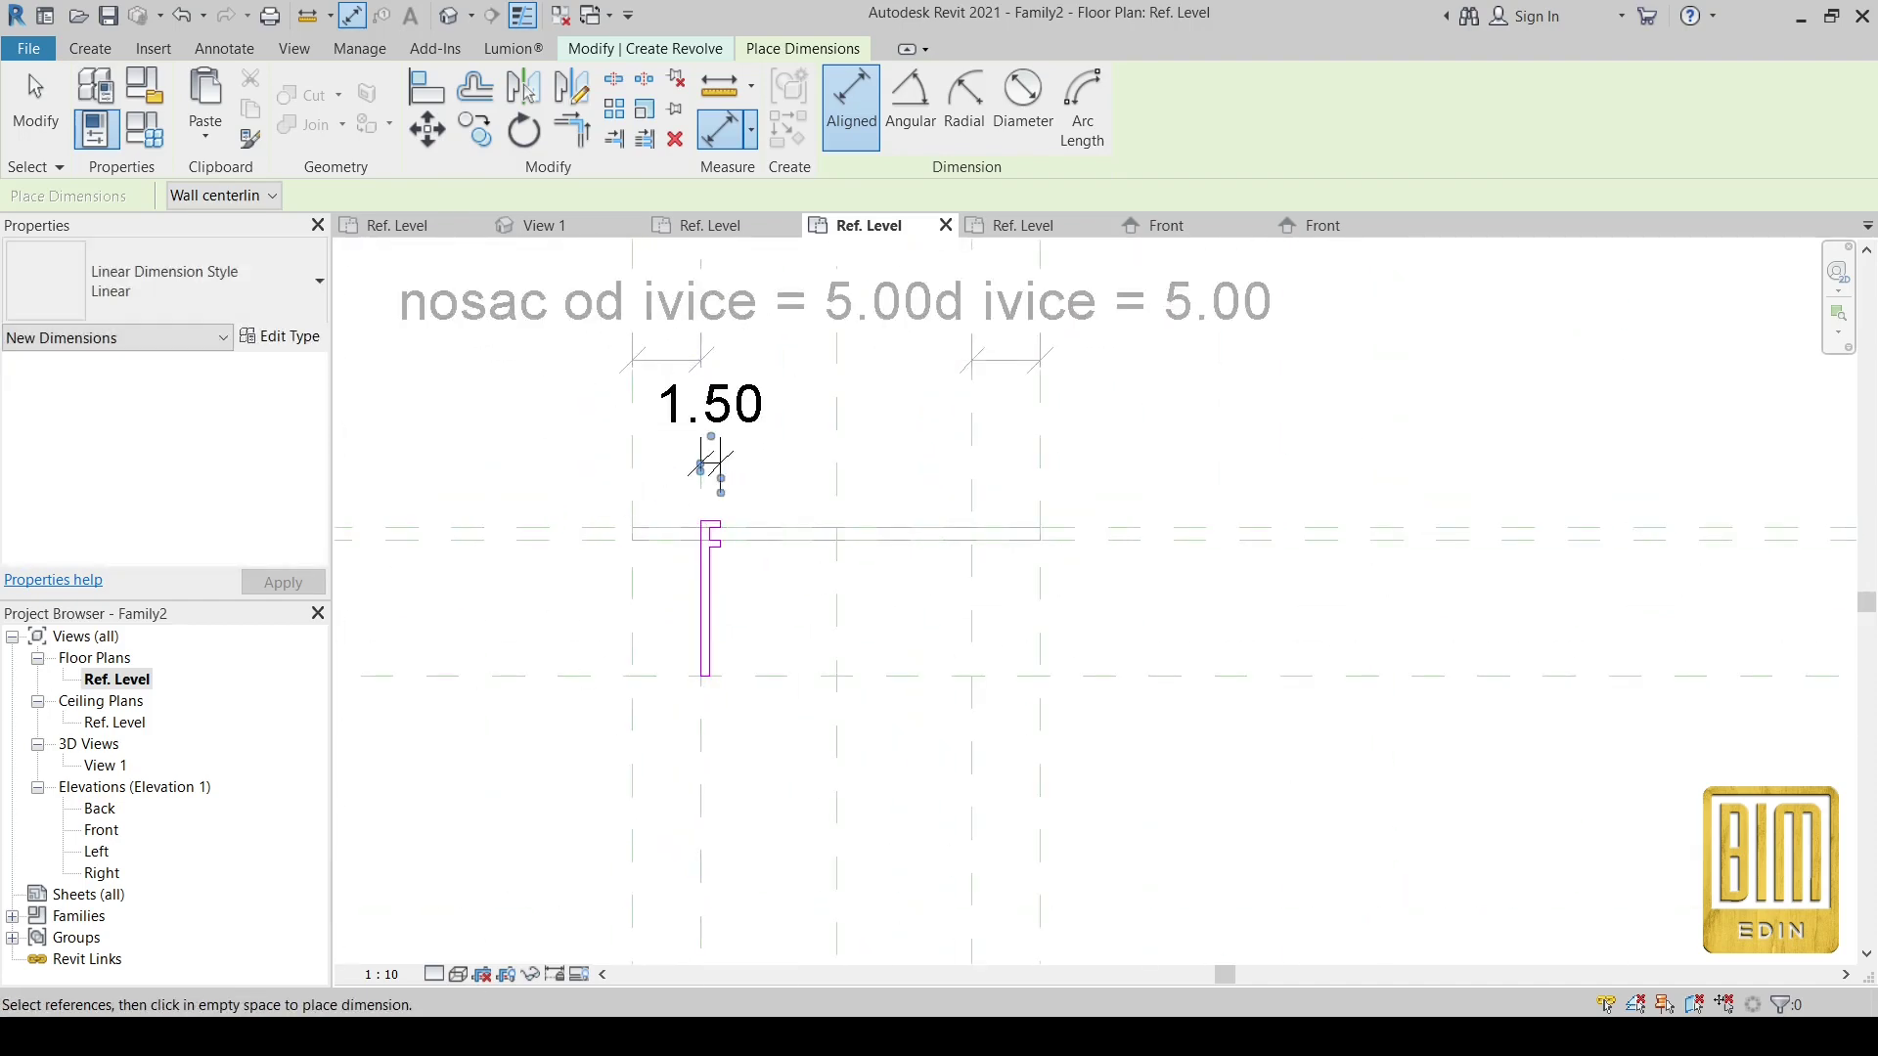
- Set the view scale to 1:5 and select the 1.50 dimension
left_click(389, 981)
left_click(411, 714)
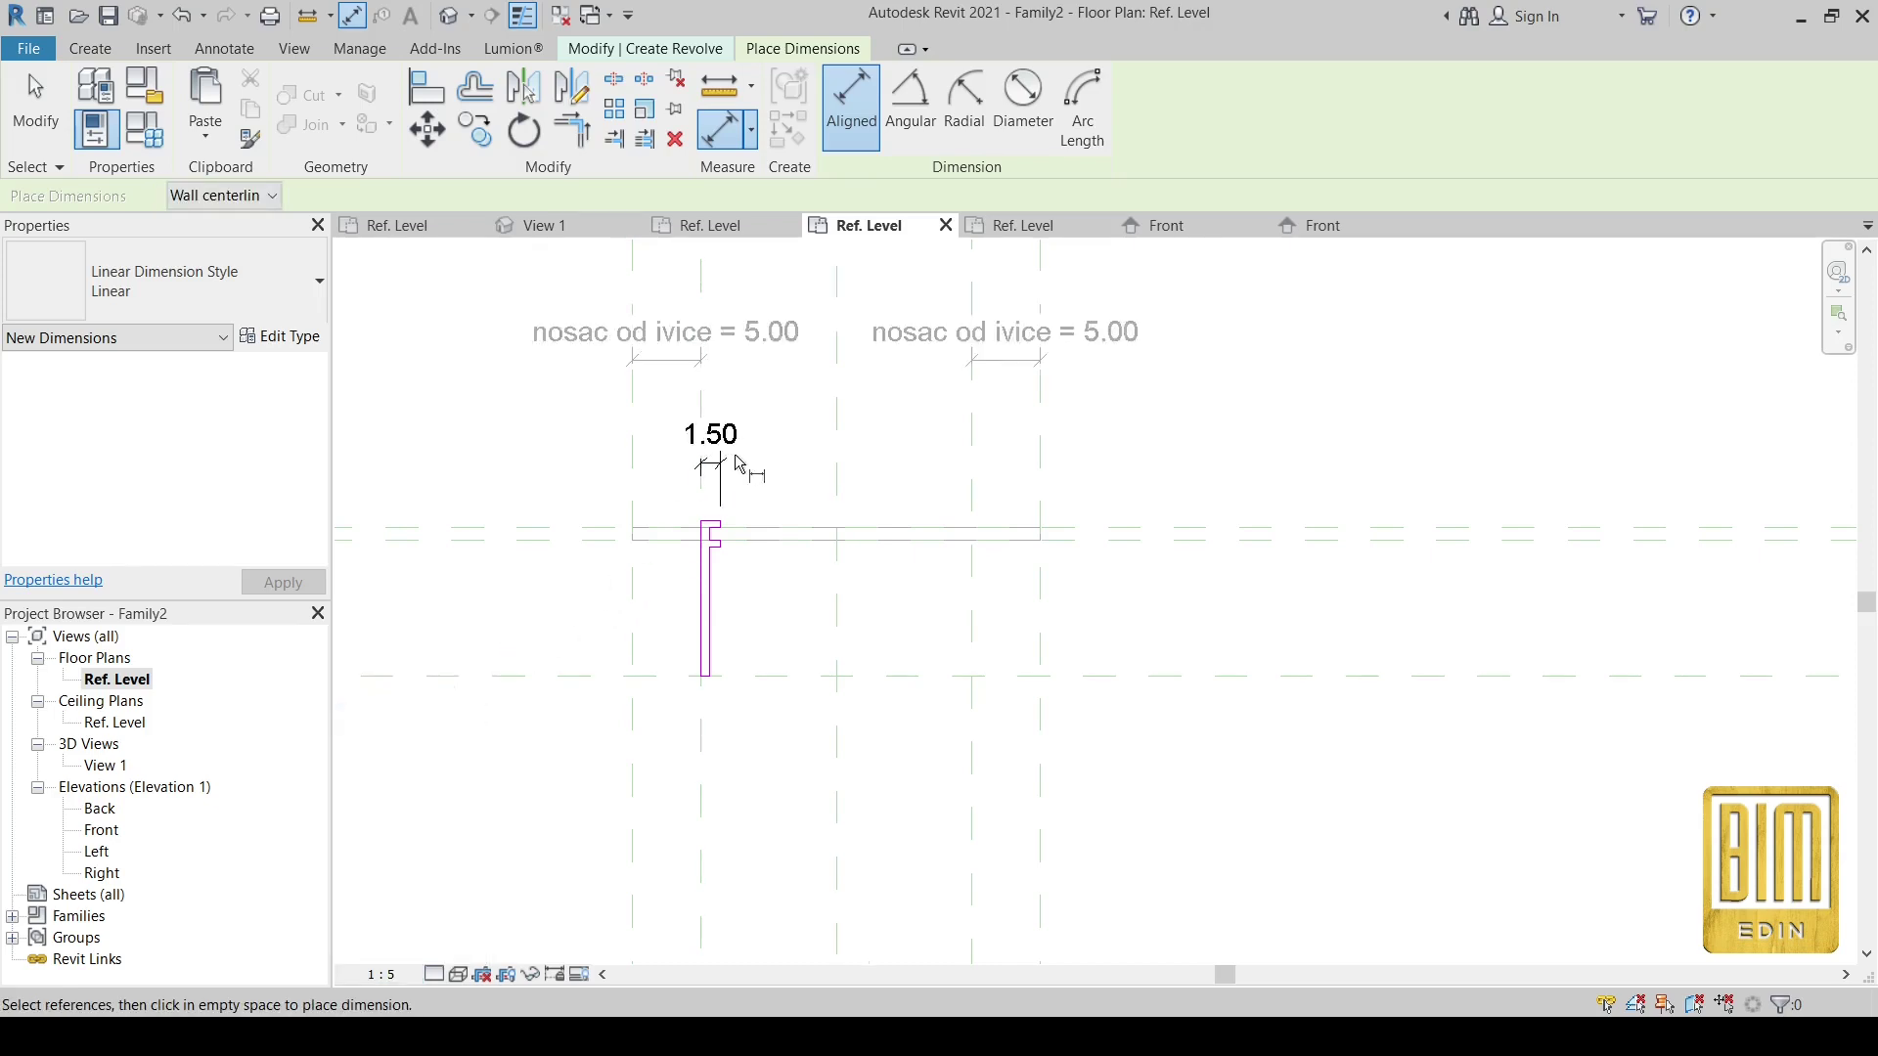
scroll(738, 462, "up", 1)
left_click(36, 103)
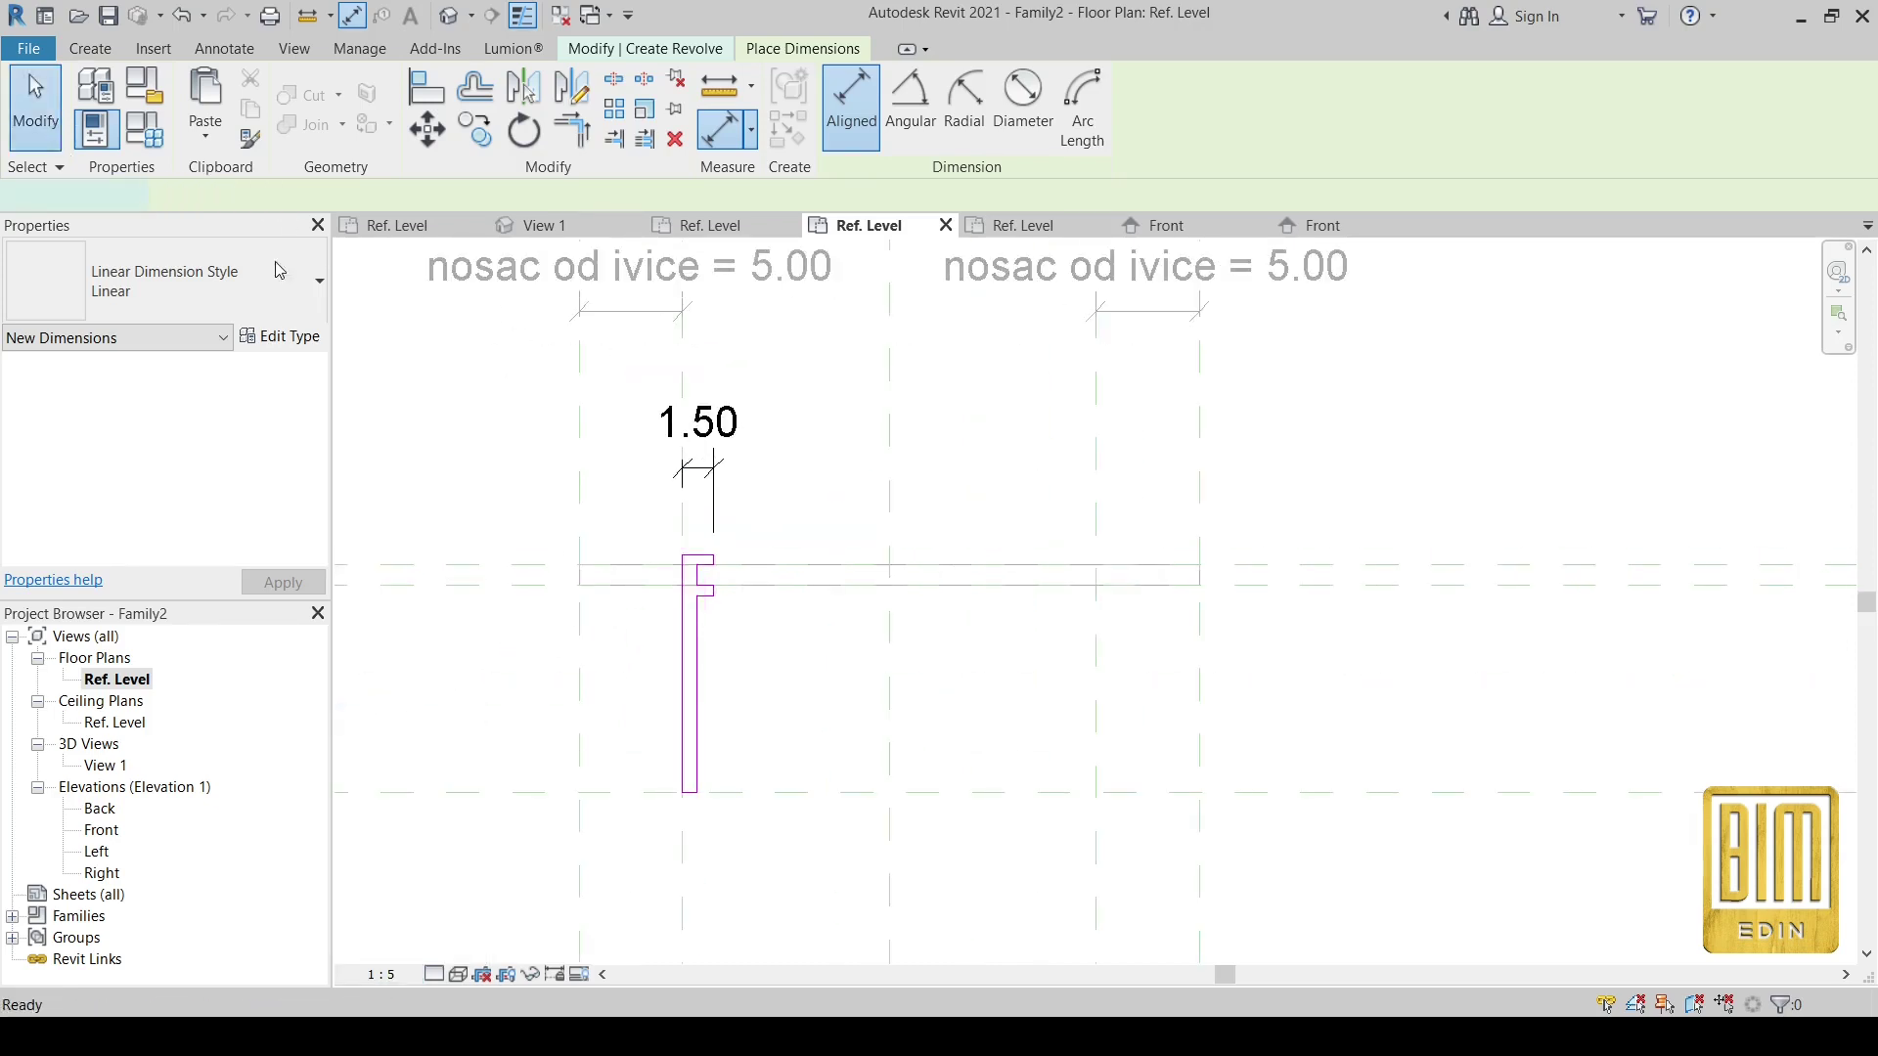
scroll(719, 515, "up", 1)
left_click(715, 509)
scroll(713, 514, "down", 1)
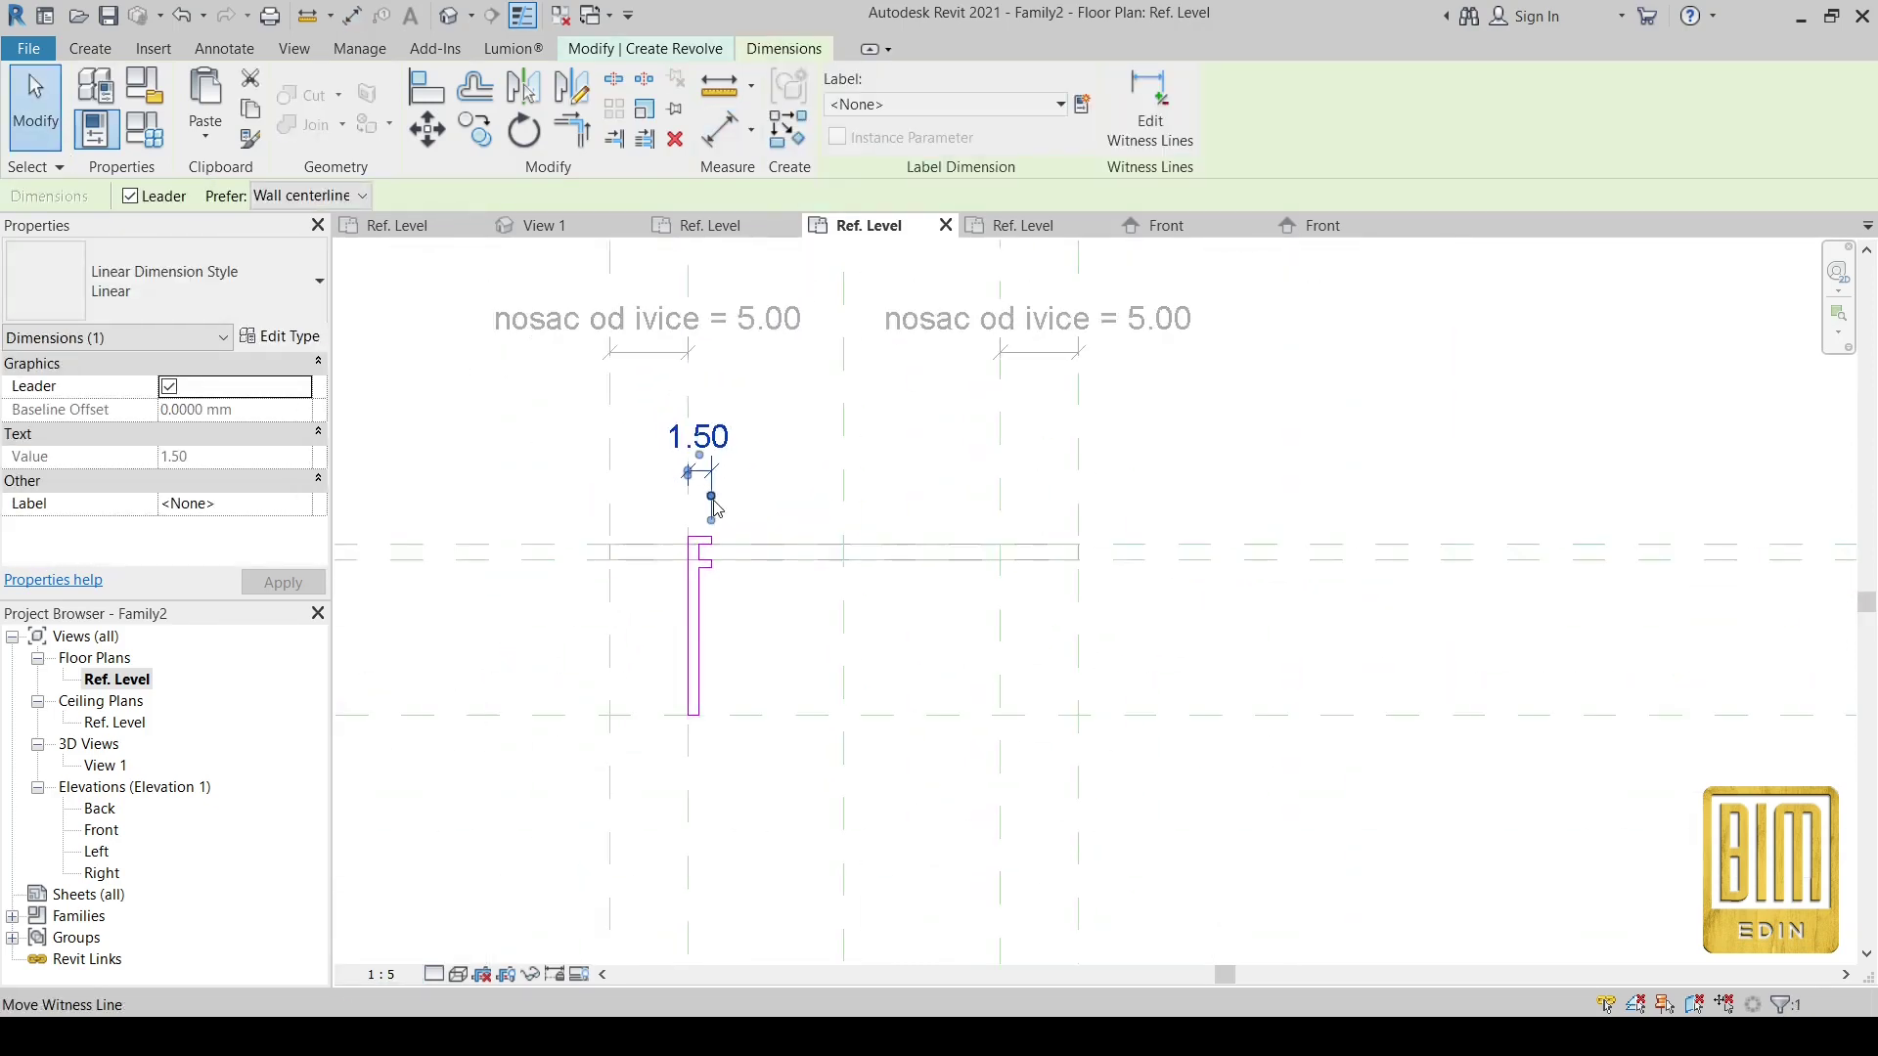
scroll(713, 509, "down", 2)
scroll(713, 538, "up", 1)
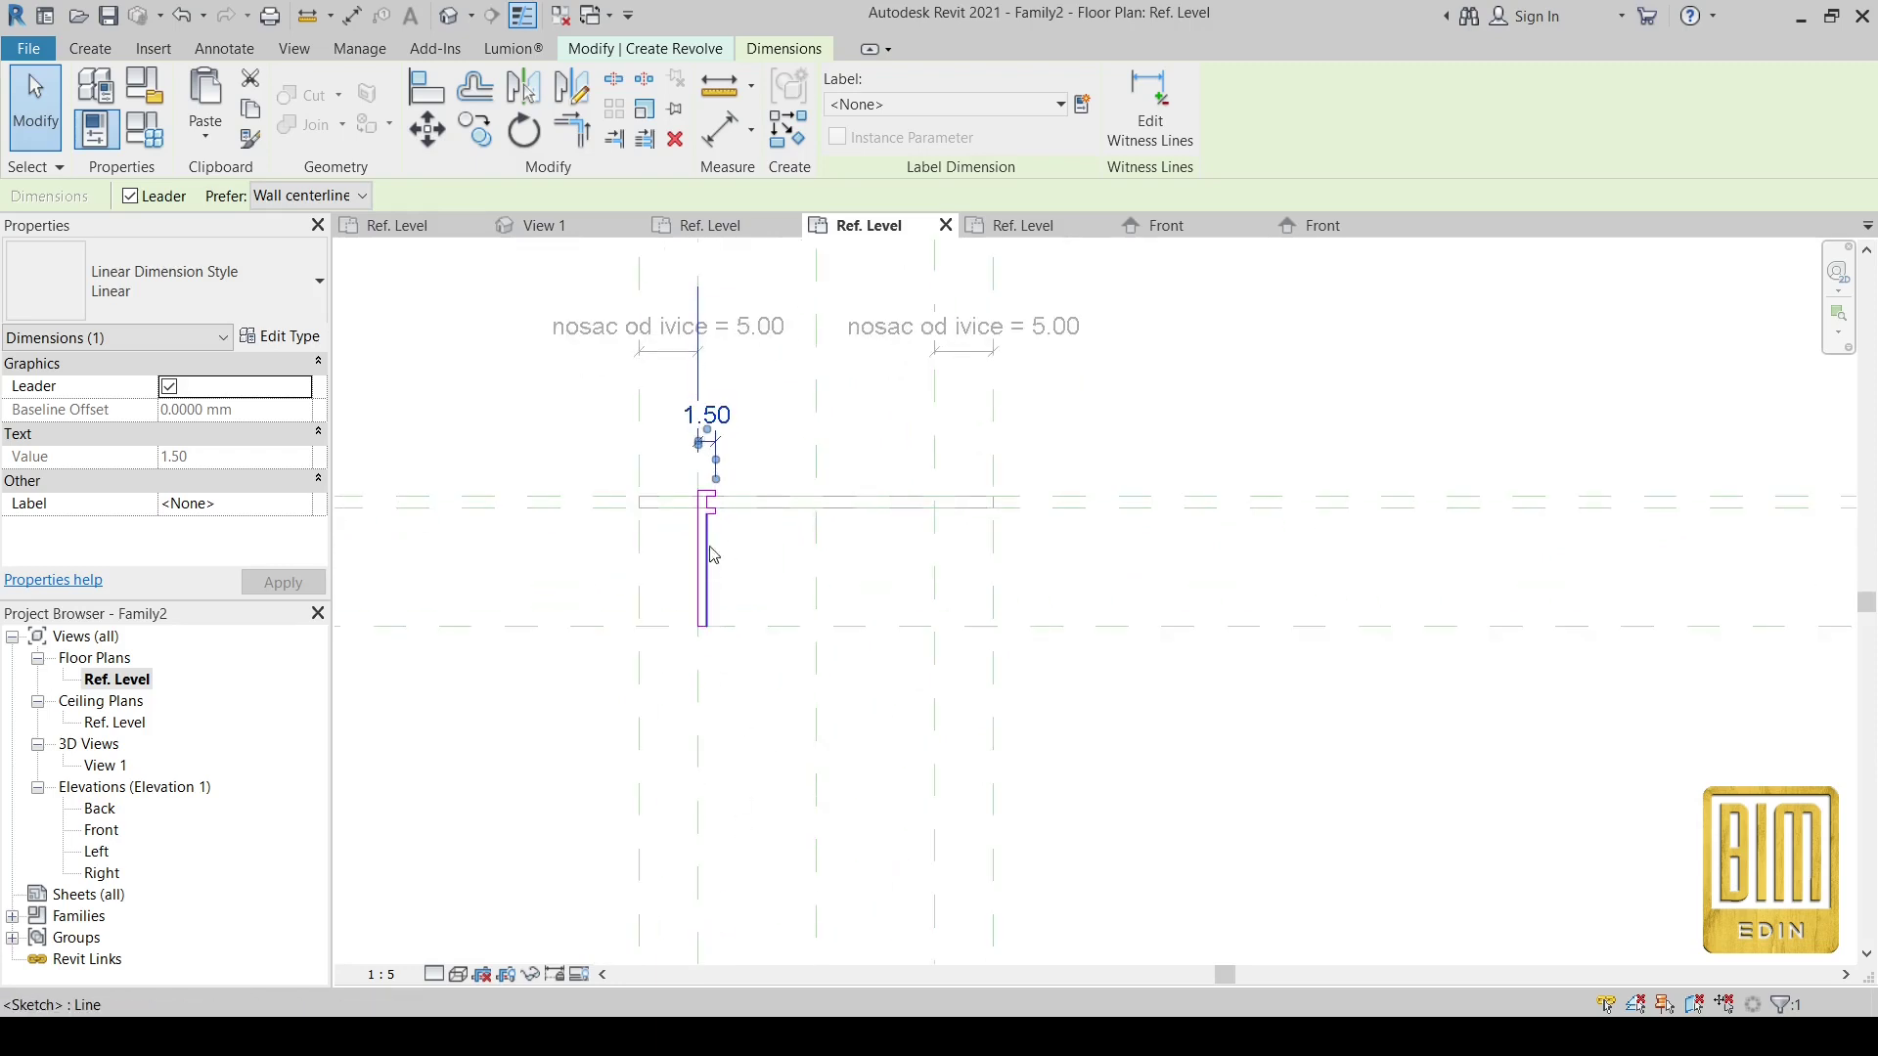
scroll(714, 524, "up", 1)
scroll(717, 529, "up", 1)
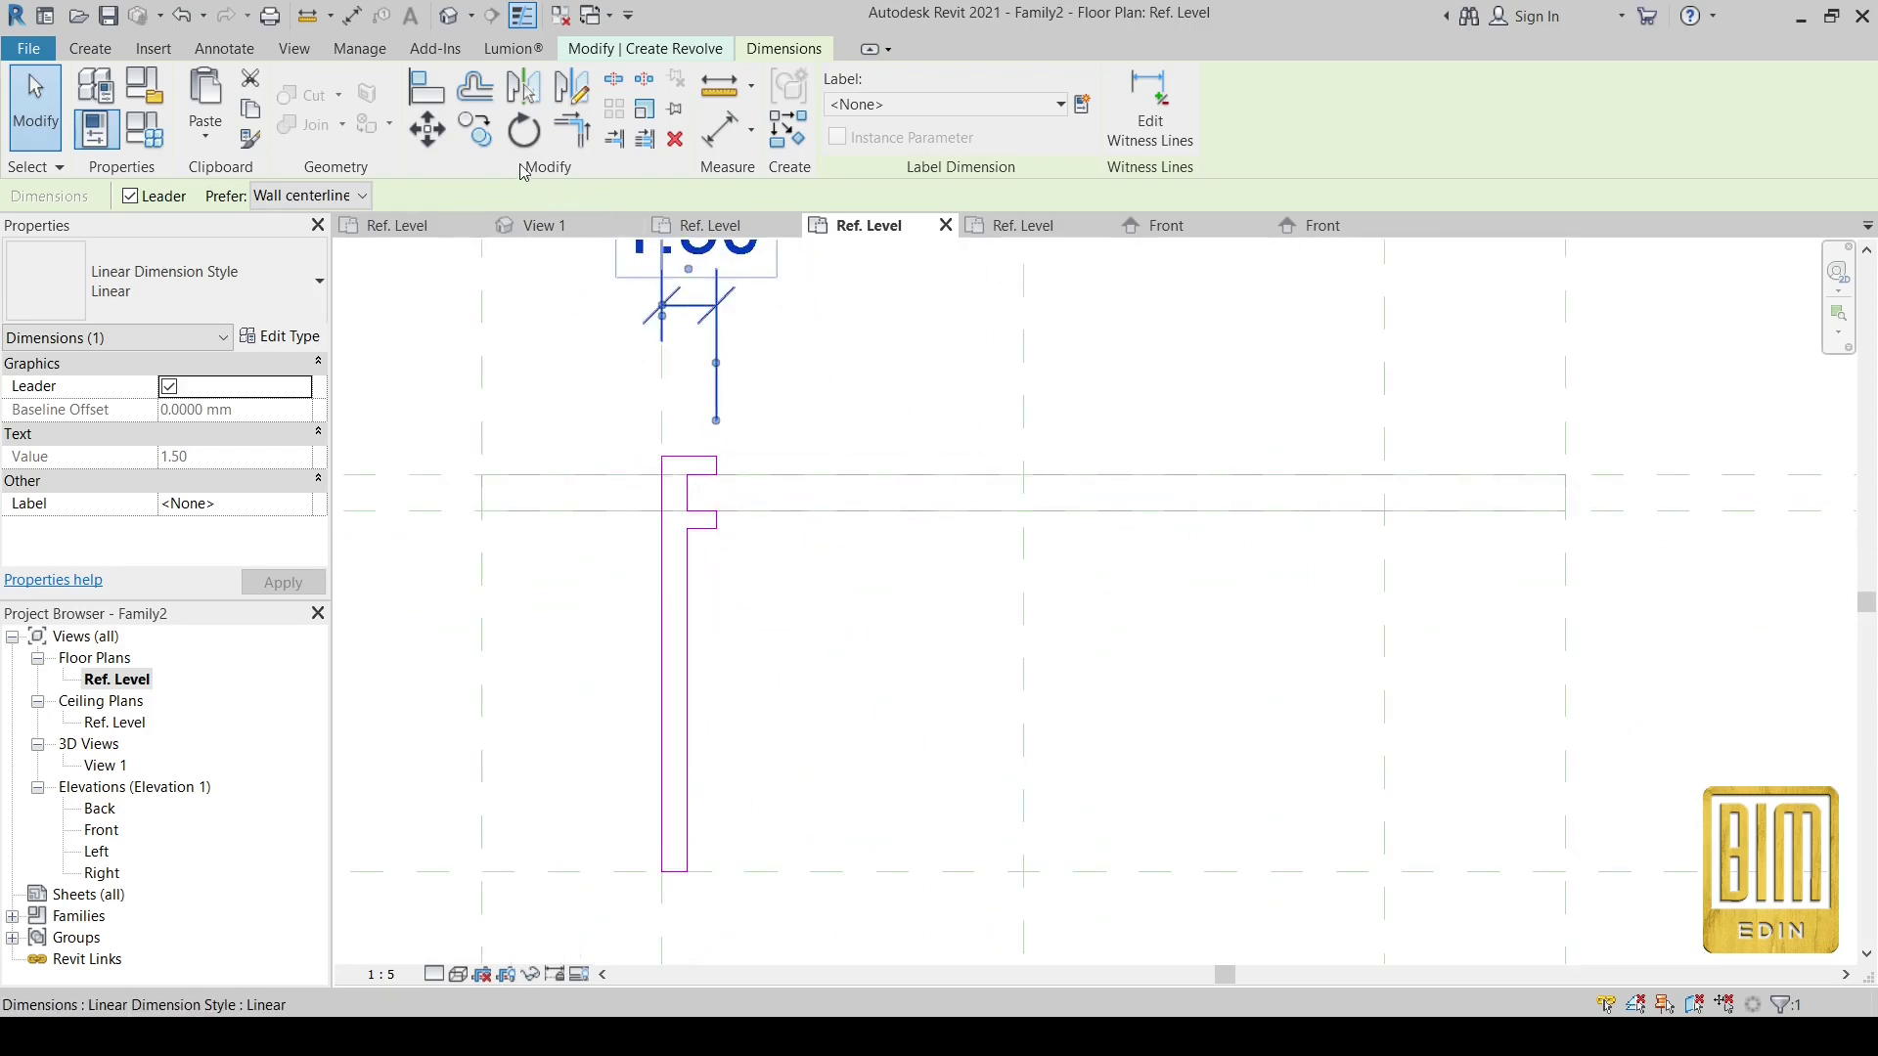
- Add a 1.50 aligned dimension below the profile to the reference plane
left_click(707, 142)
scroll(752, 550, "up", 1)
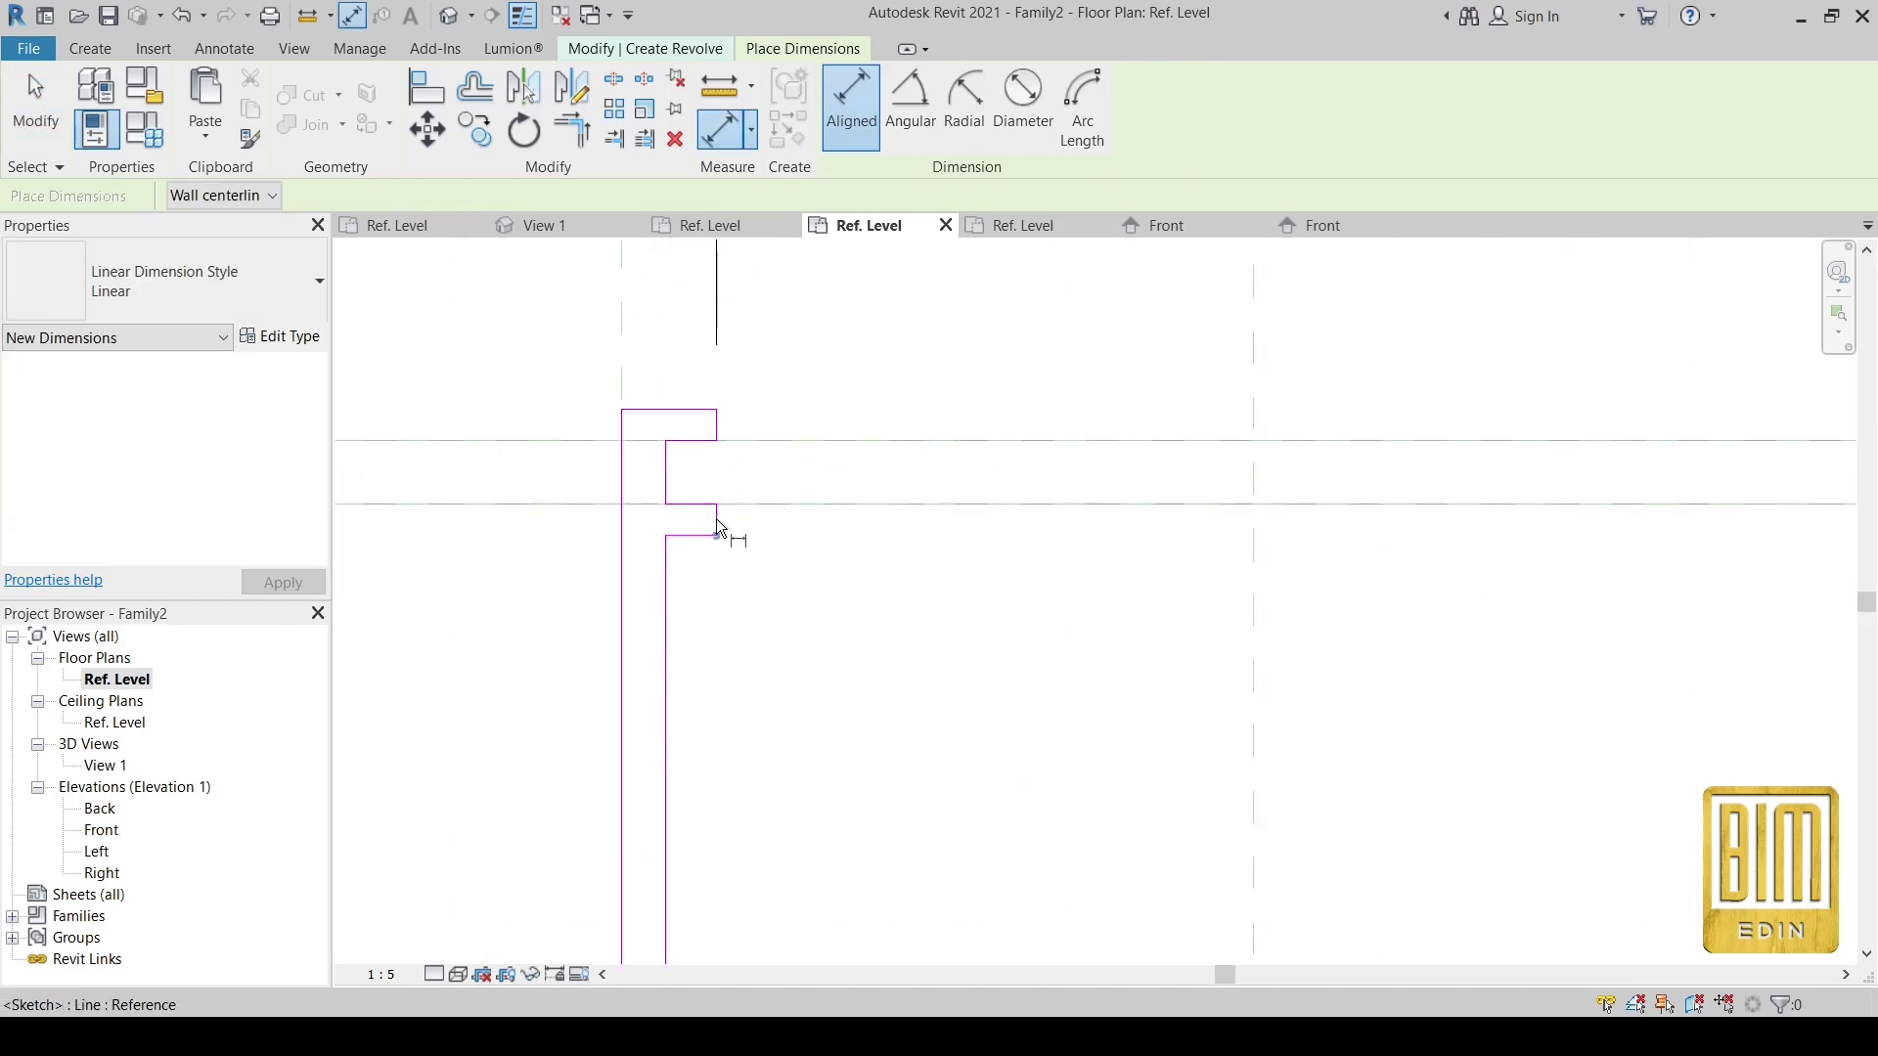
scroll(753, 552, "up", 1)
scroll(738, 540, "down", 2)
scroll(722, 529, "down", 2)
left_click(689, 851)
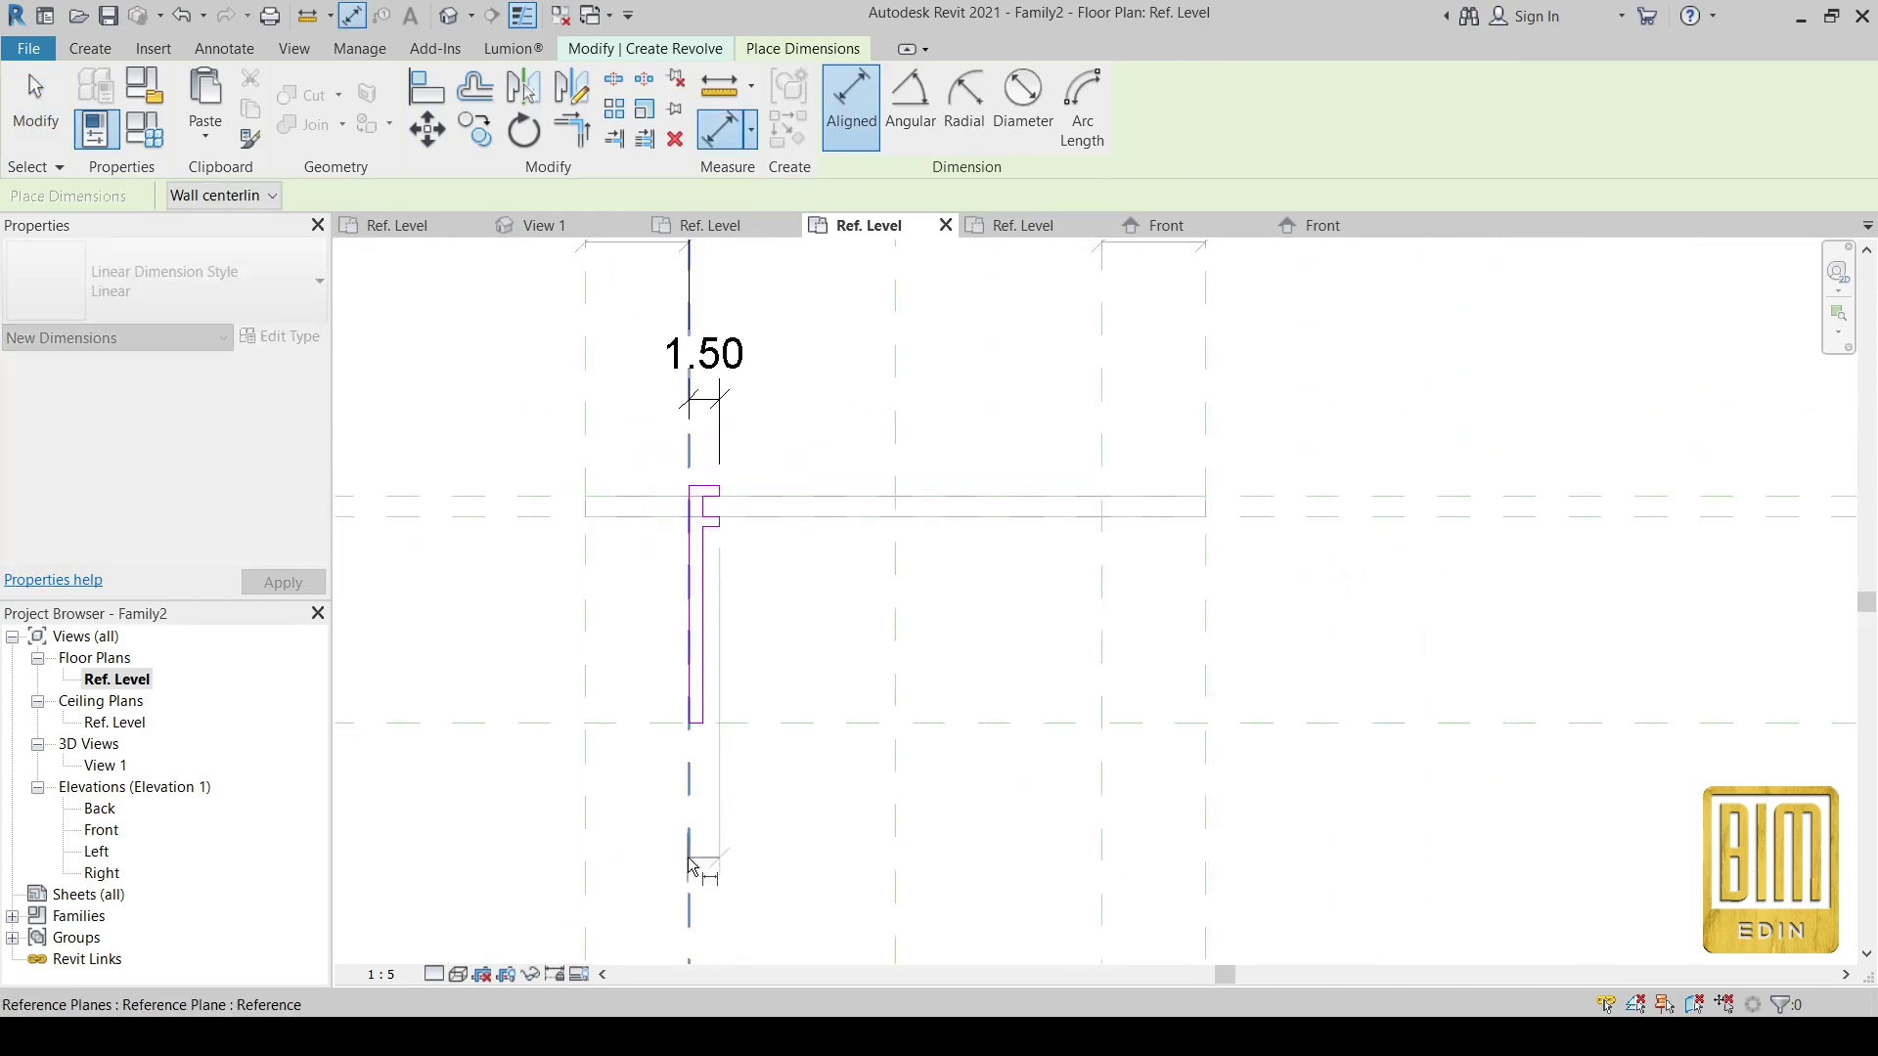
left_click(702, 844)
scroll(701, 773, "down", 3)
scroll(719, 880, "down", 2)
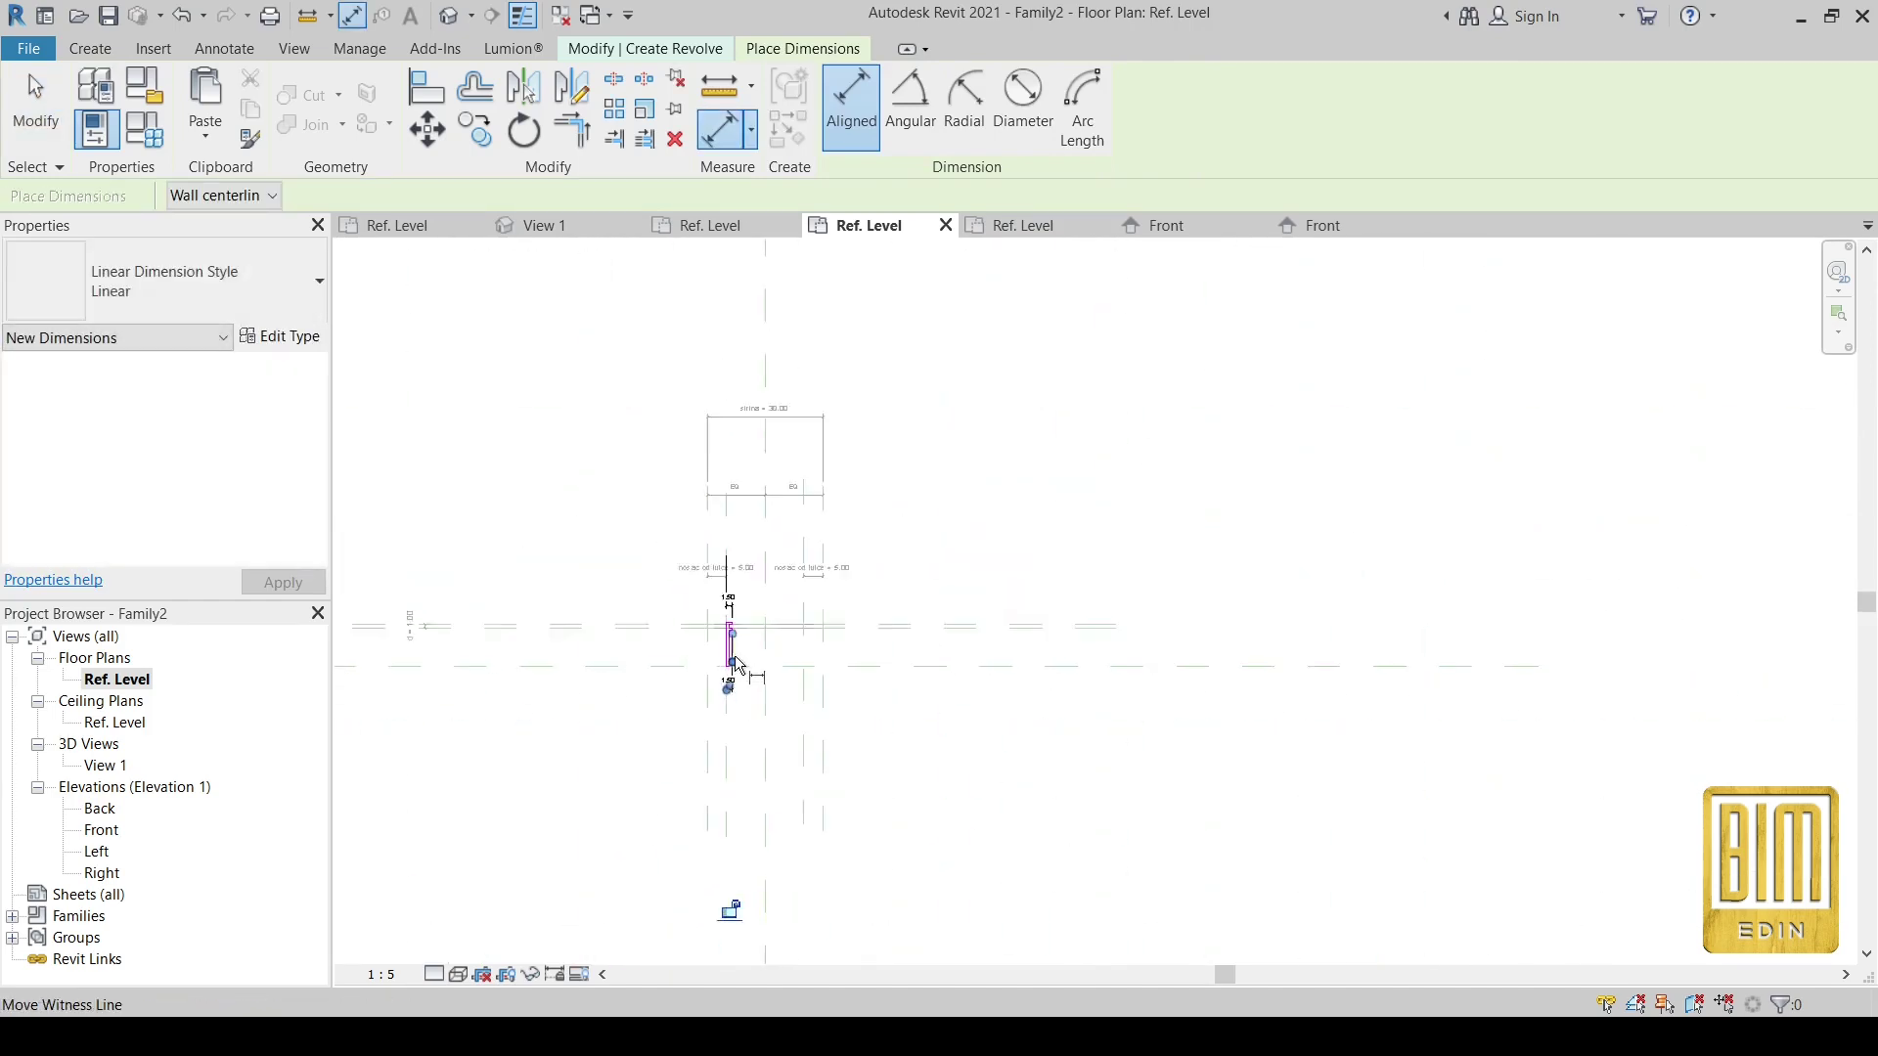
scroll(729, 724, "up", 1)
scroll(729, 721, "up", 2)
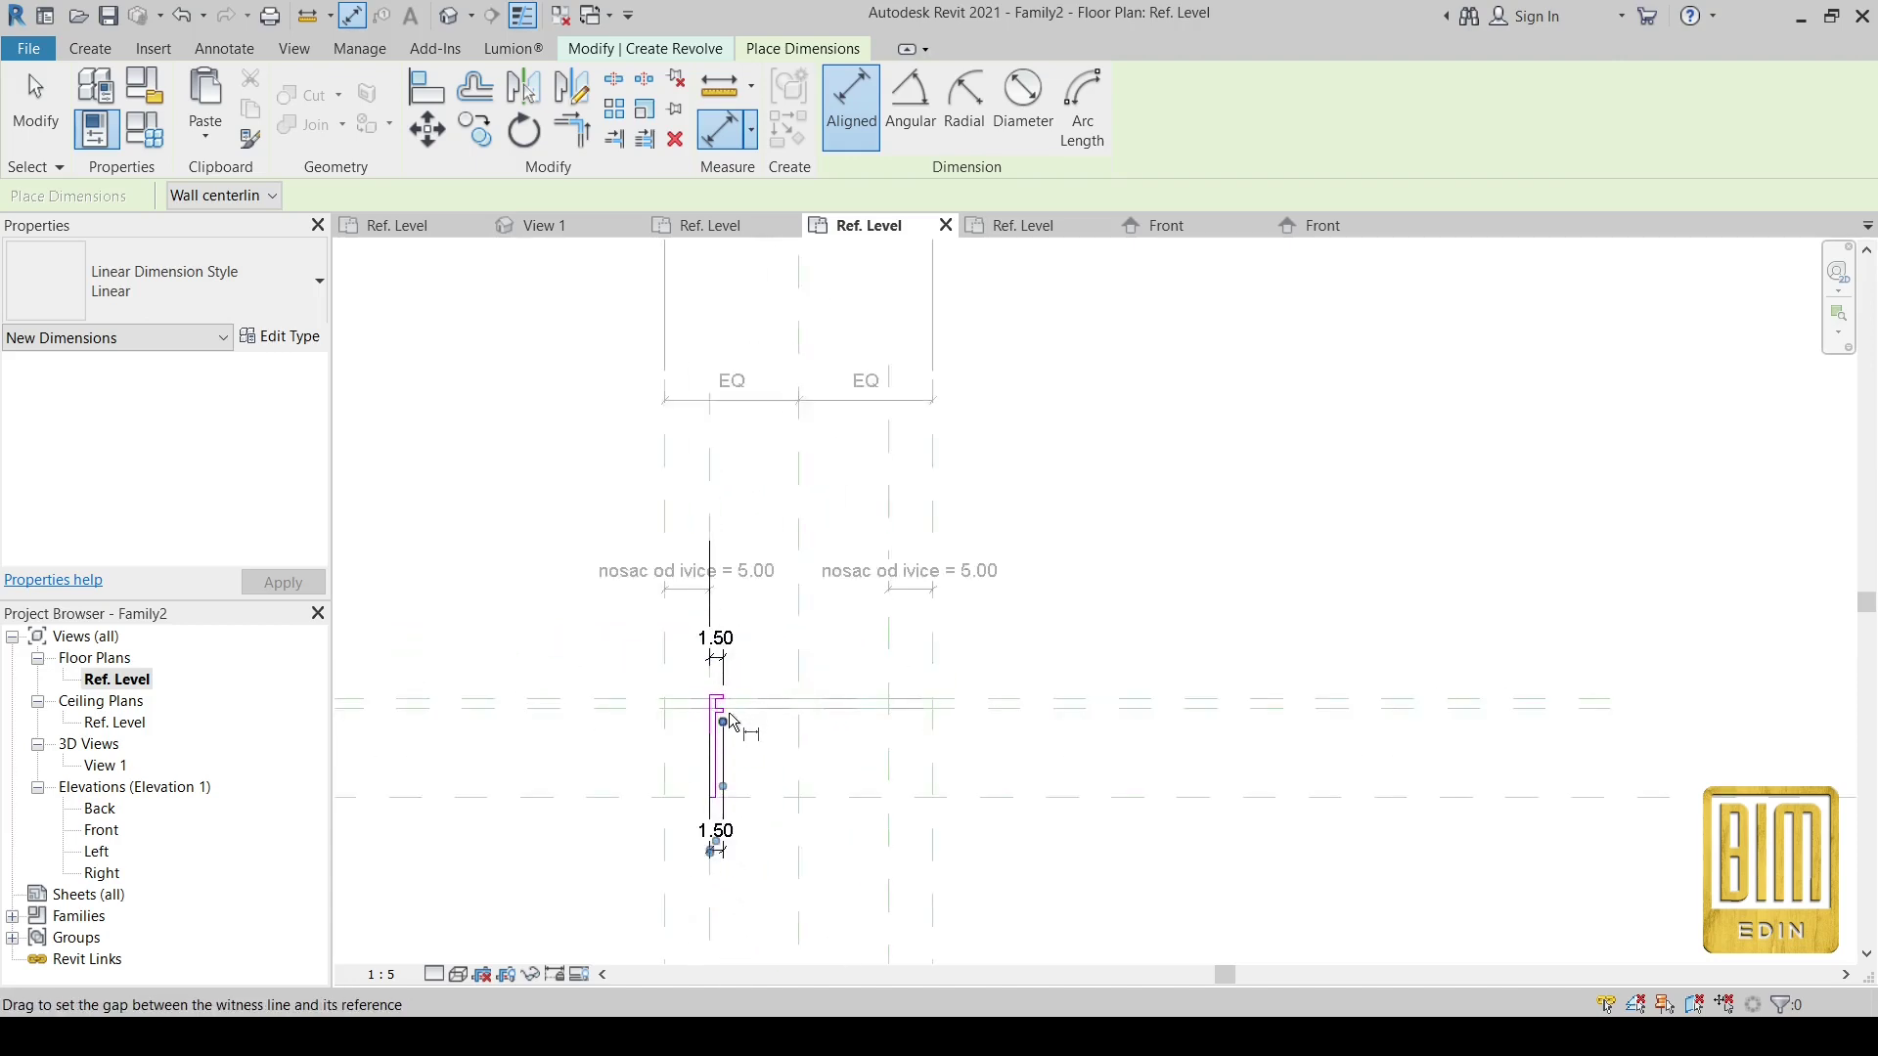
scroll(731, 695, "up", 2)
scroll(703, 662, "up", 2)
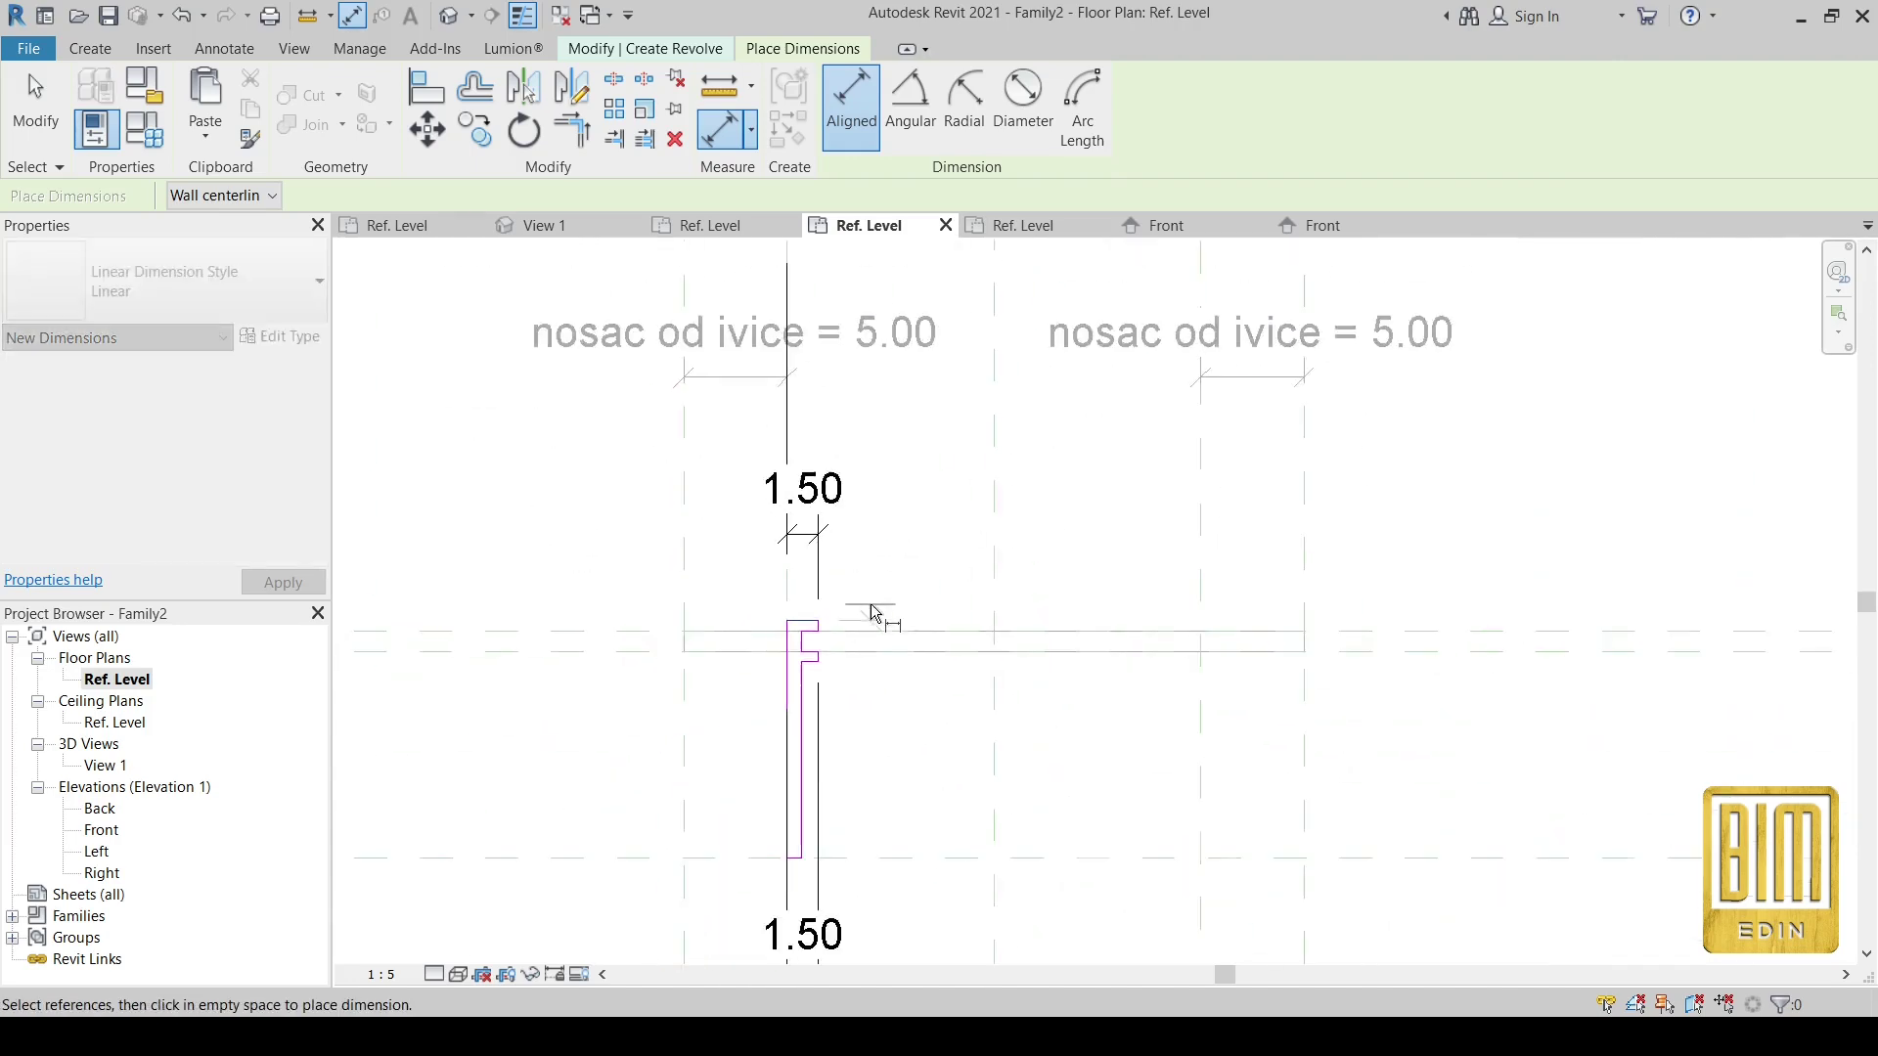
scroll(861, 616, "down", 4)
- Dimension the two 0.50 offsets on the notch beside the profile
left_click(556, 622)
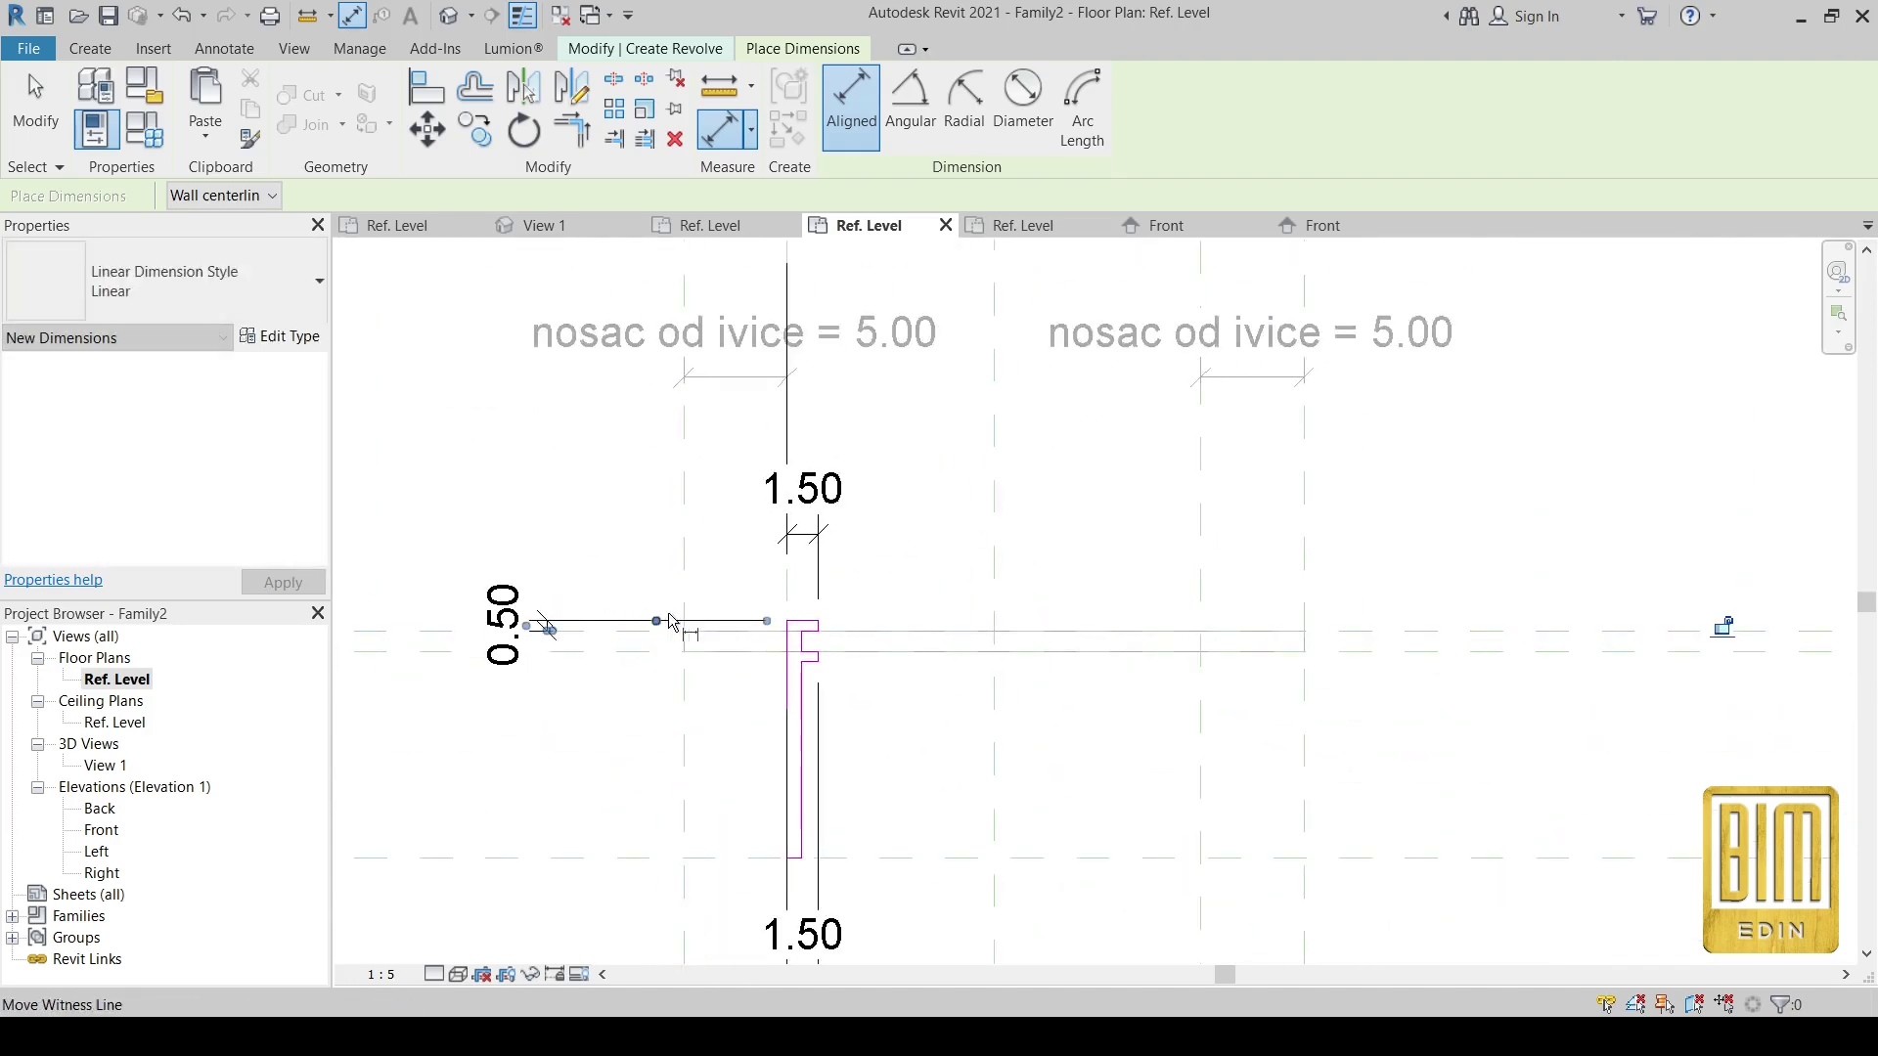
scroll(651, 684, "up", 1)
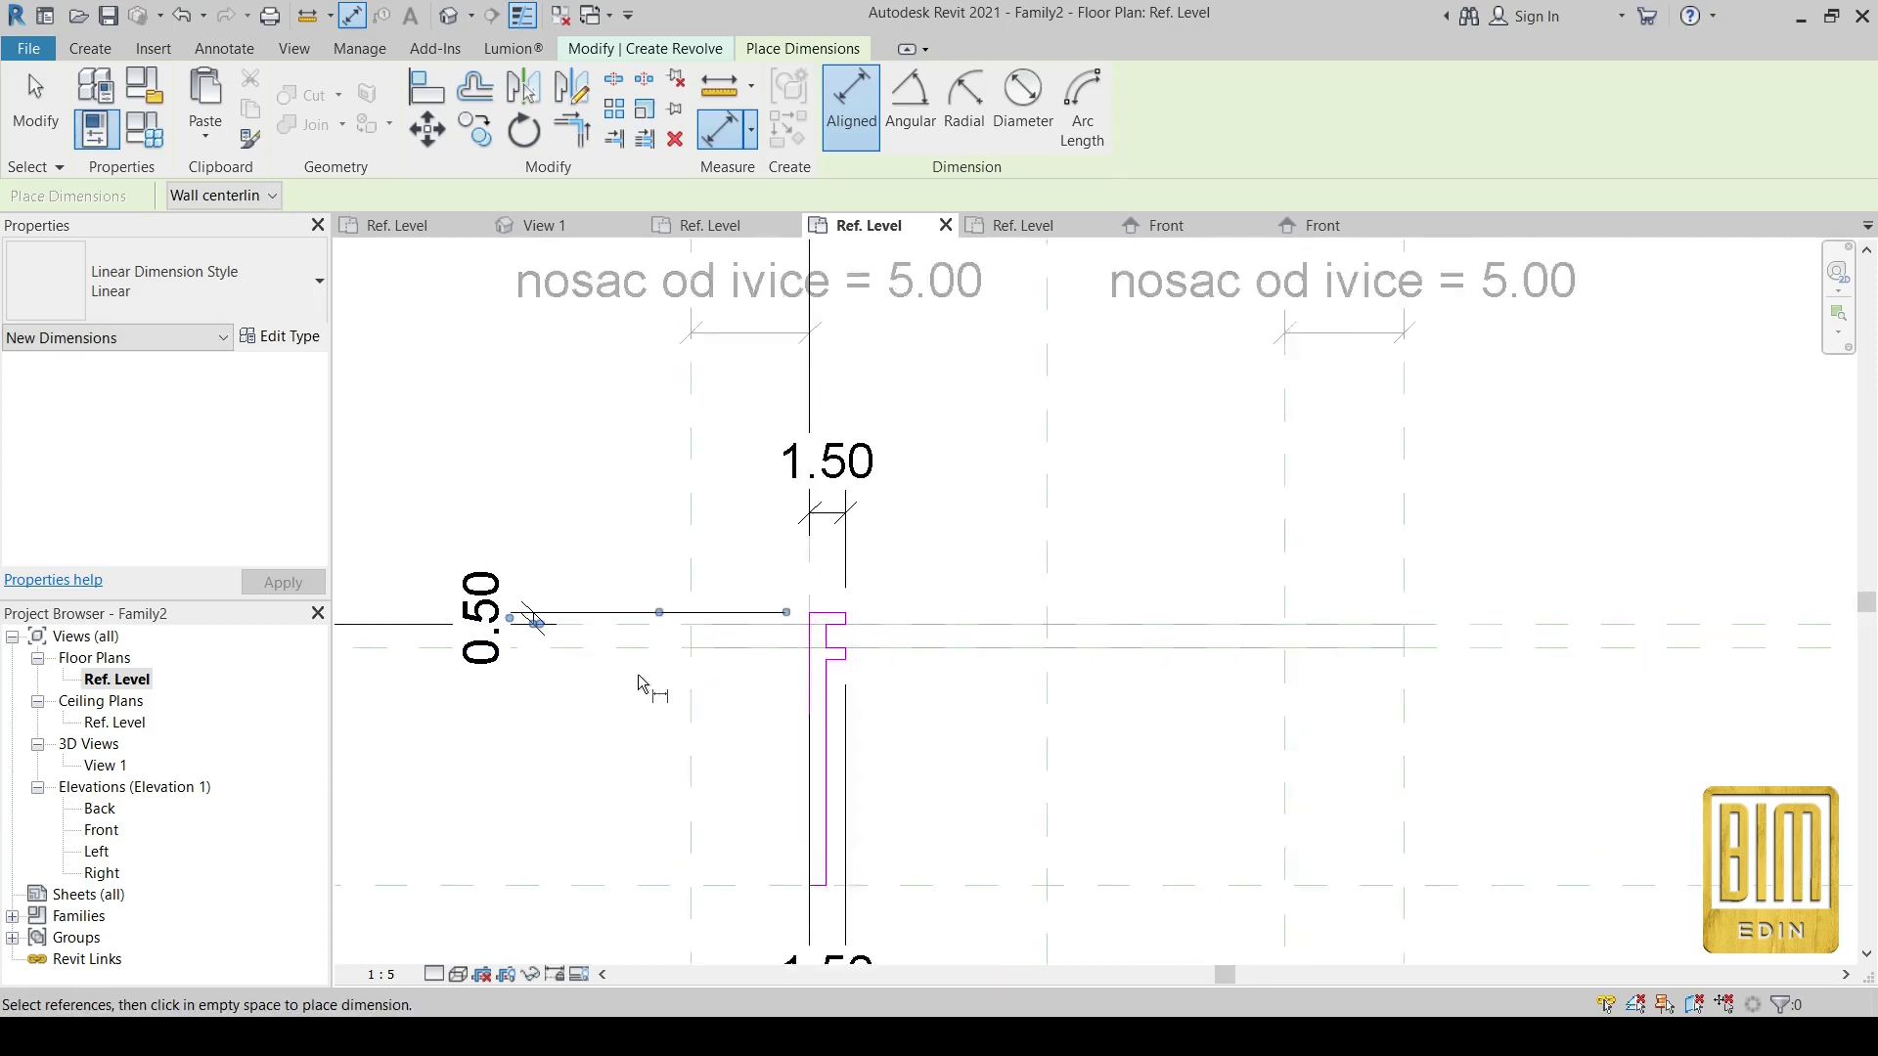
scroll(621, 659, "up", 1)
scroll(626, 665, "up", 1)
scroll(908, 677, "up", 1)
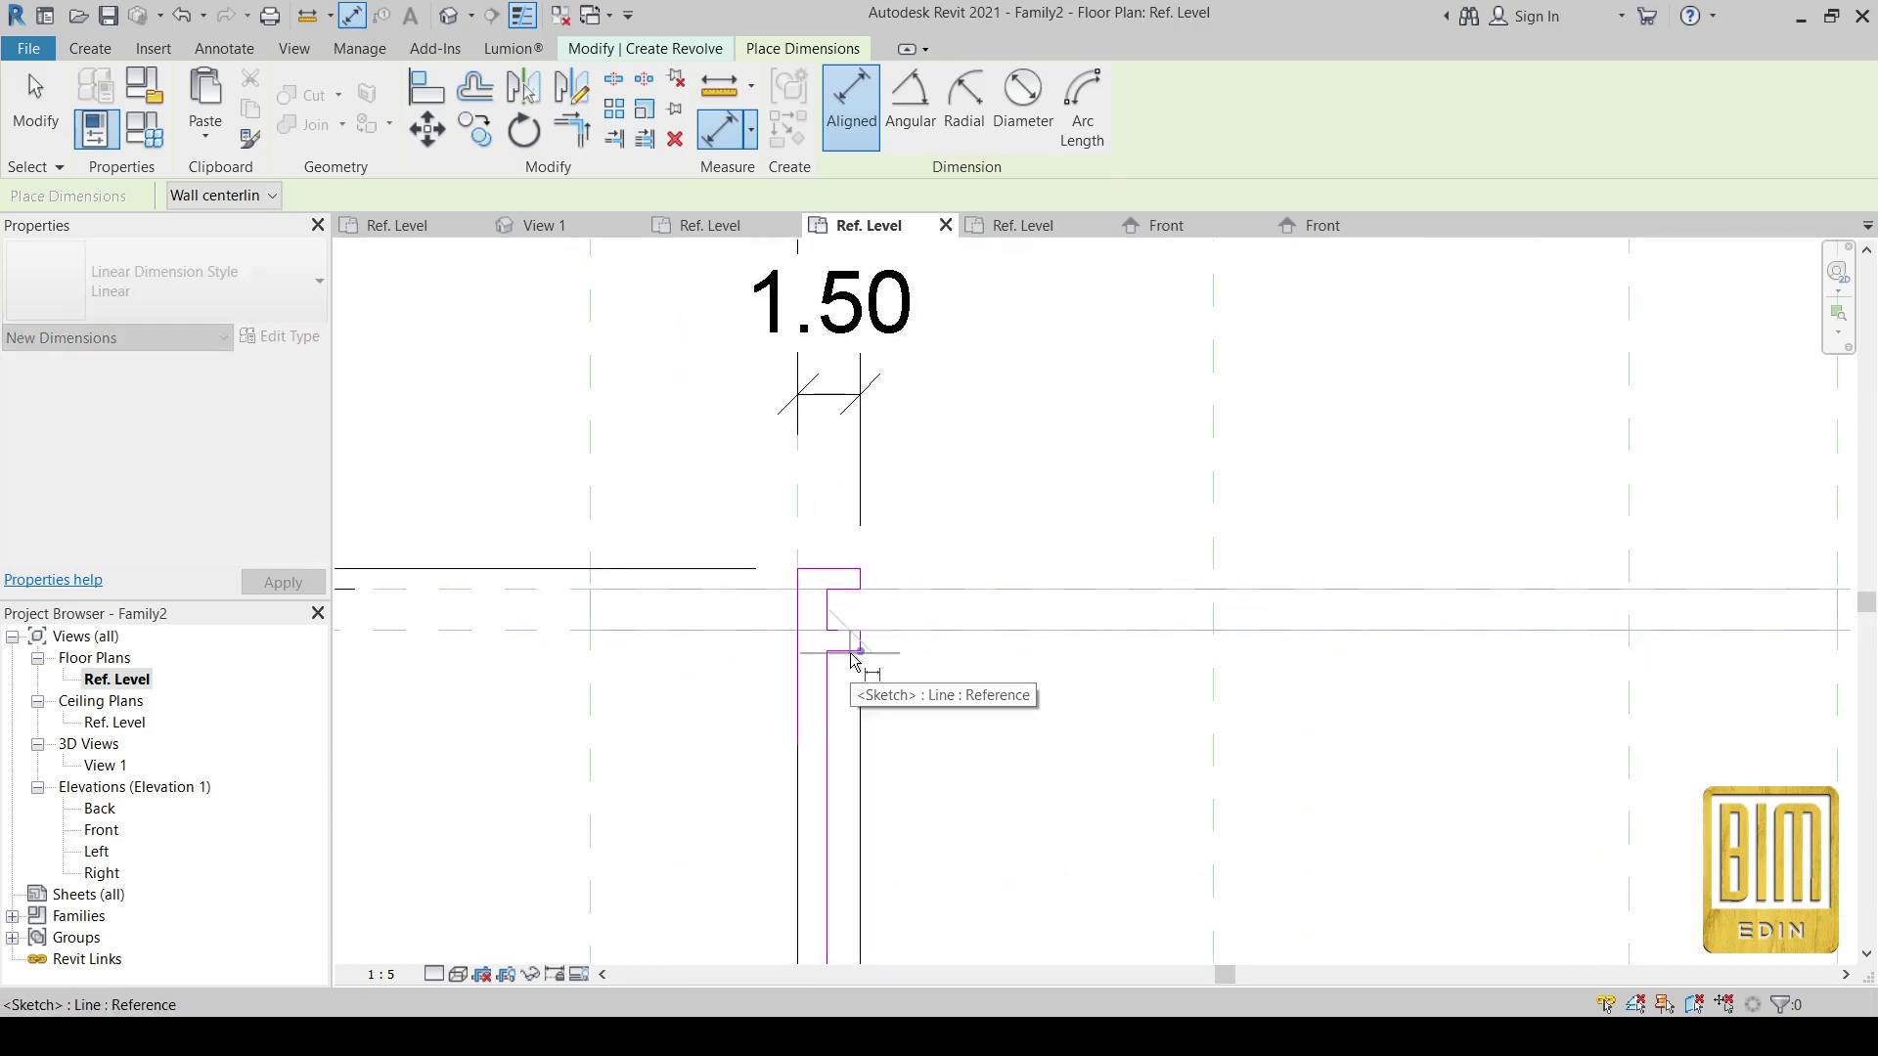
scroll(861, 650, "down", 3)
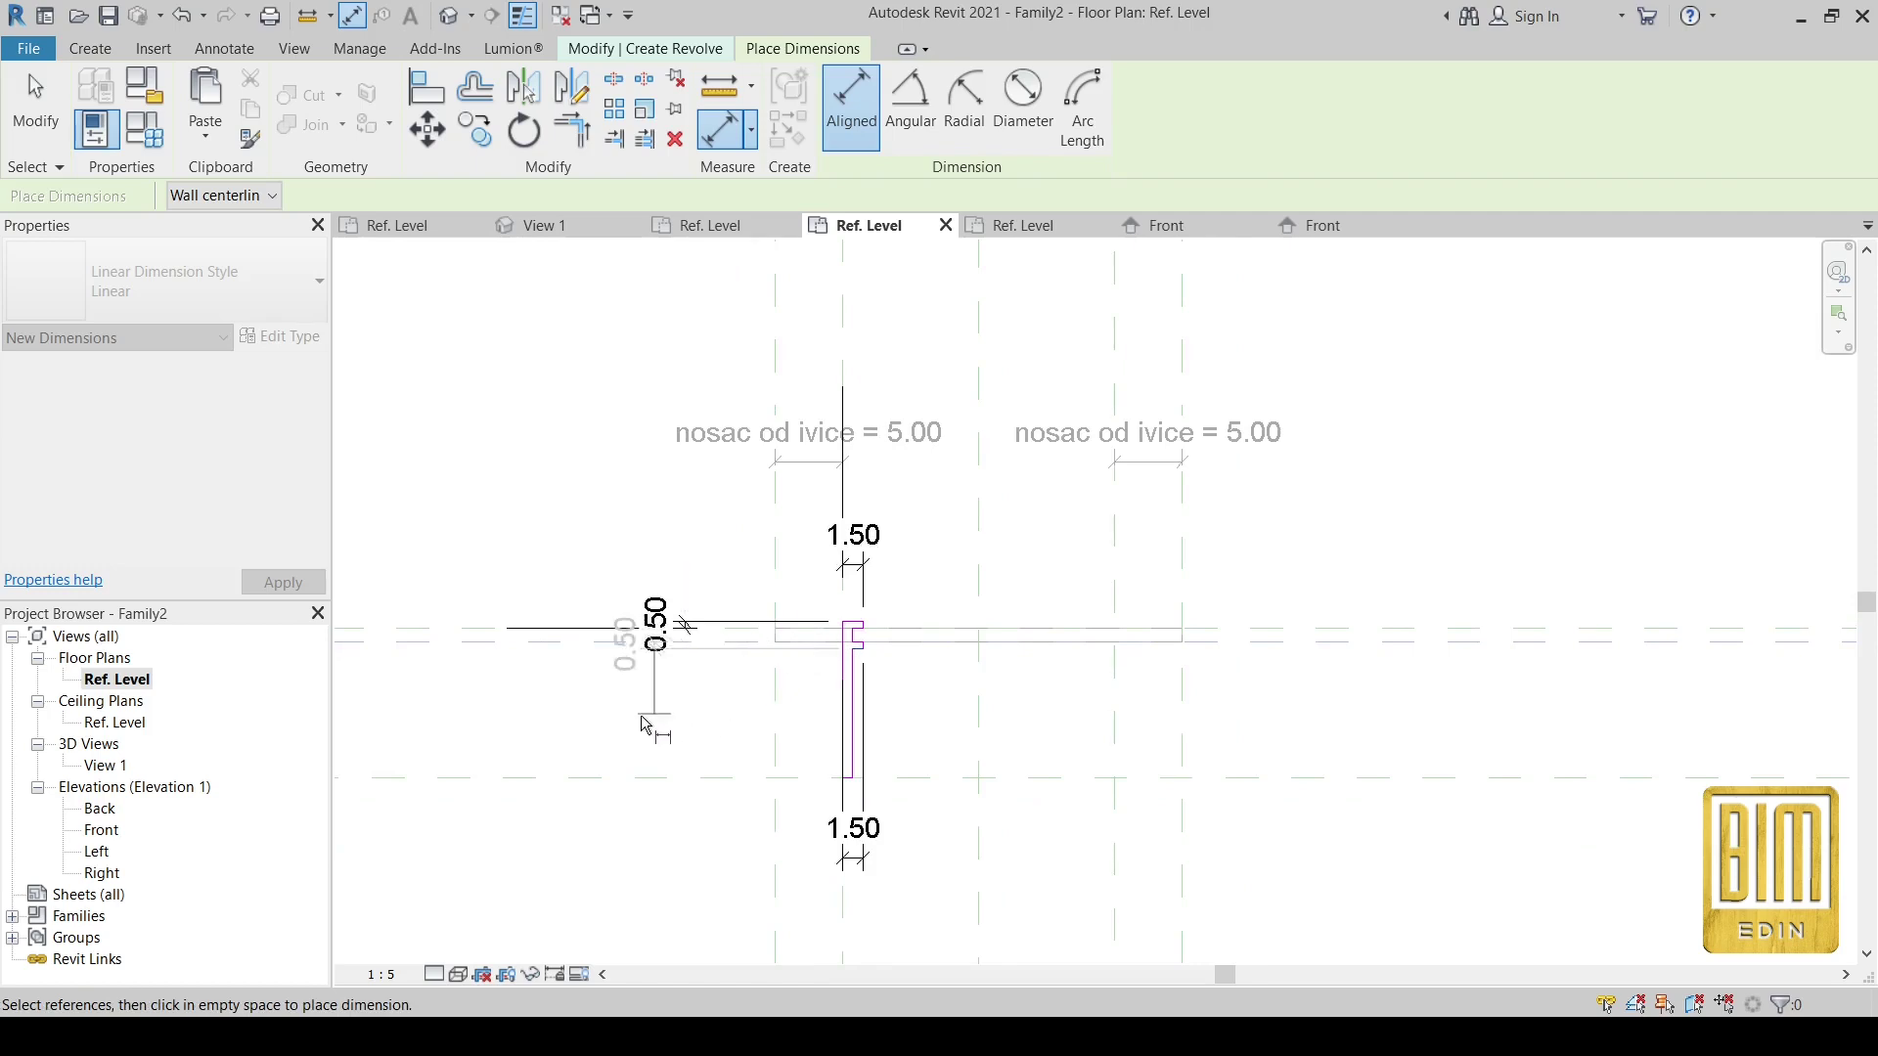
left_click(595, 718)
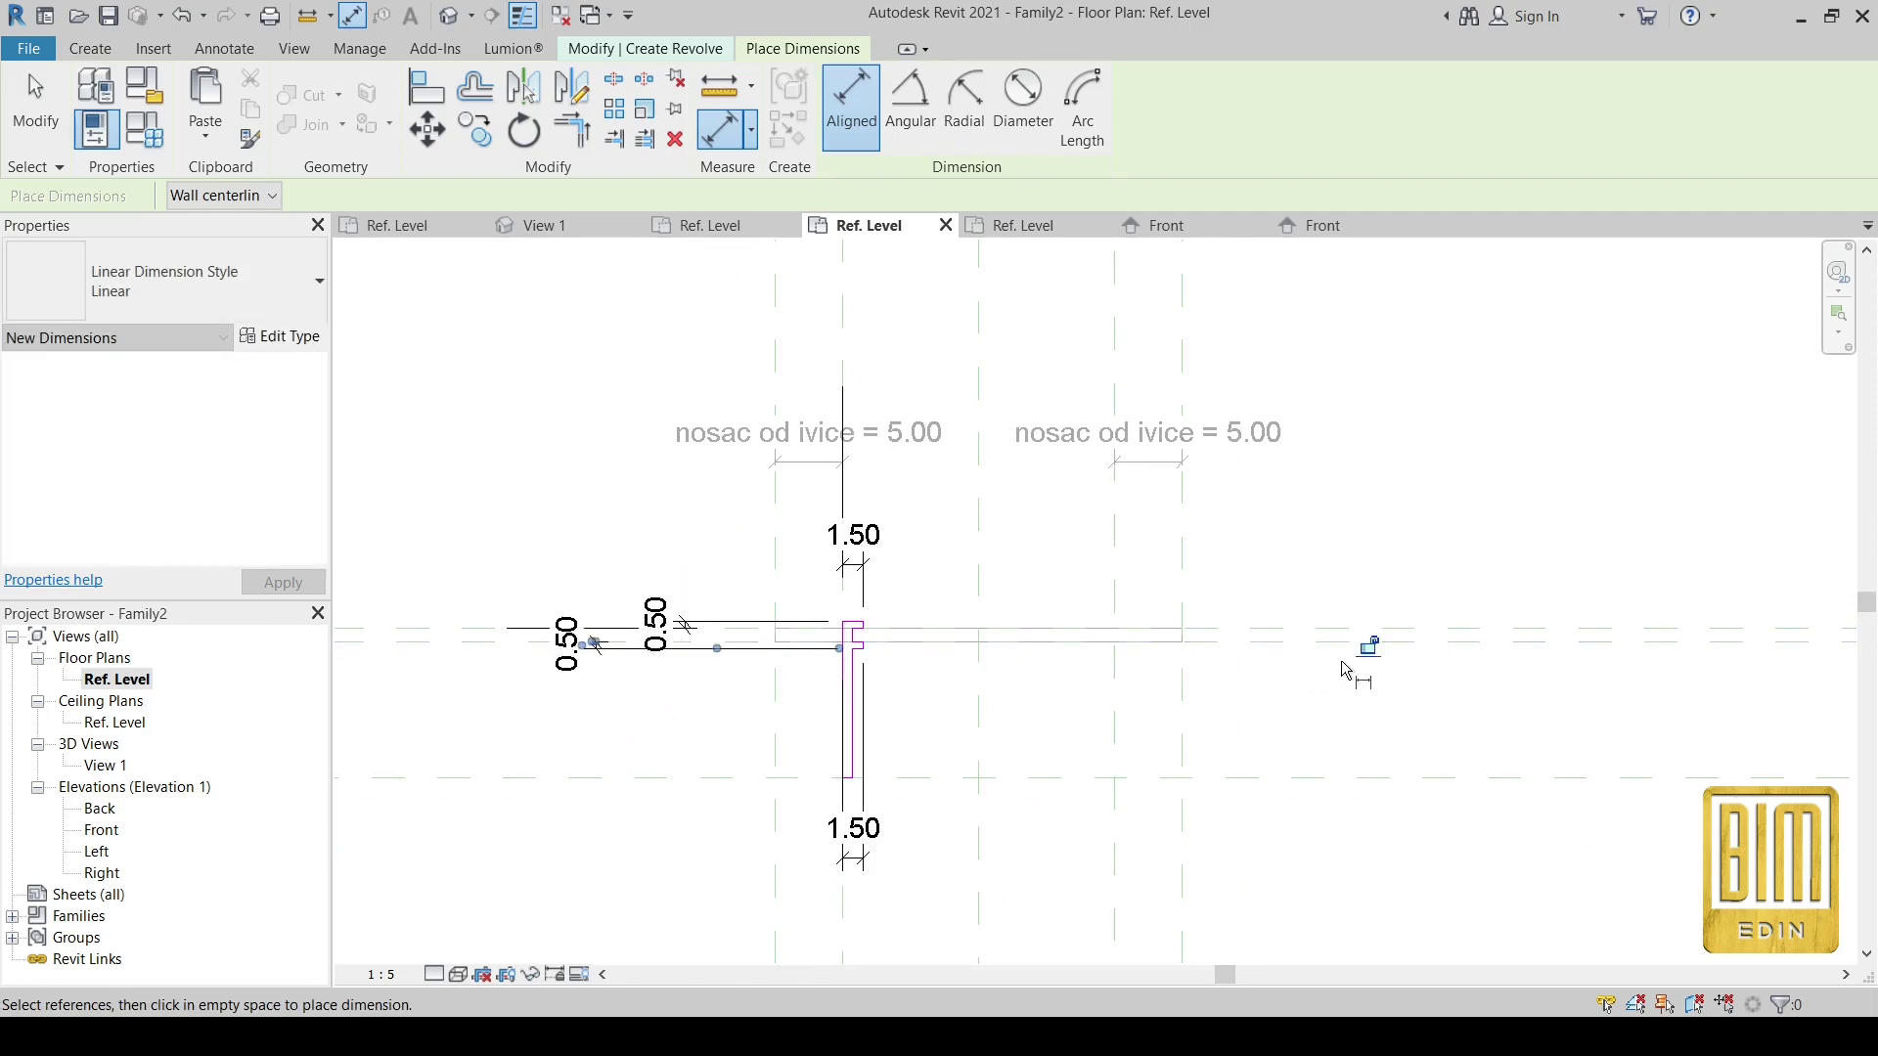
scroll(935, 655, "up", 3)
scroll(820, 618, "up", 3)
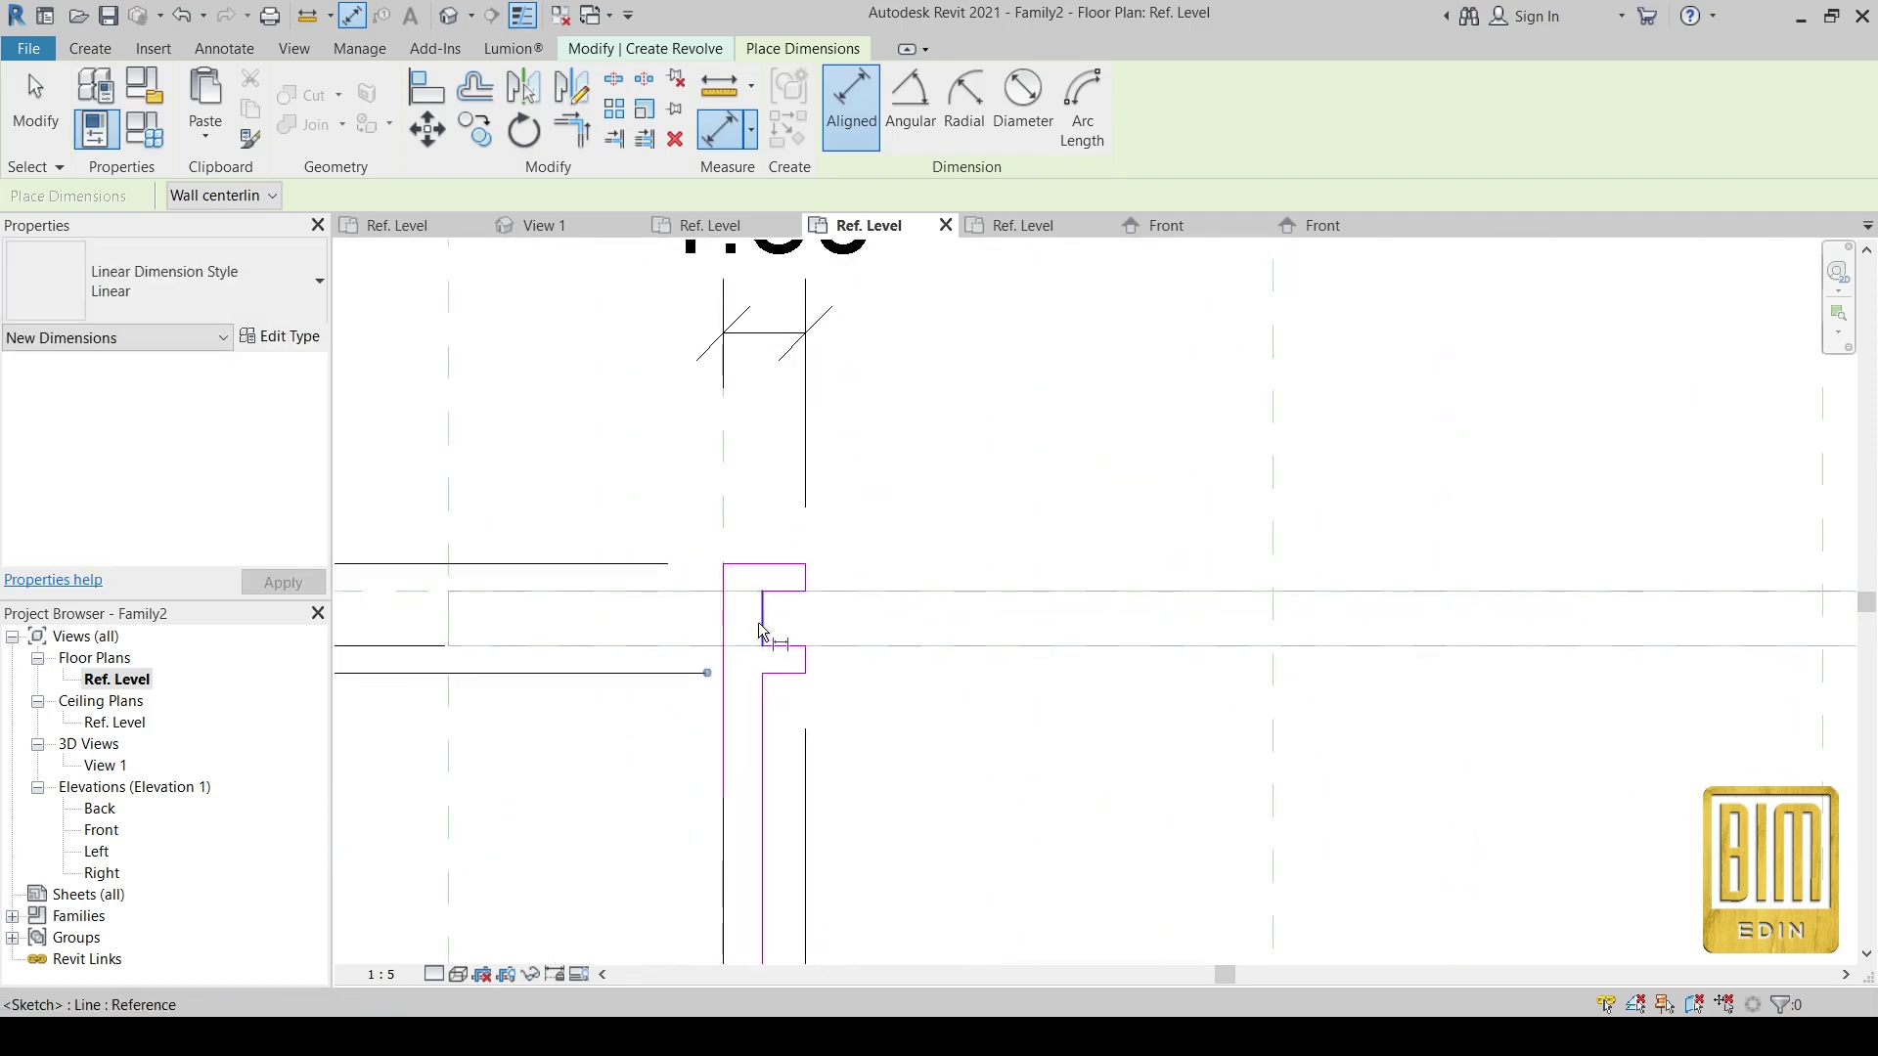
scroll(719, 480, "down", 2)
scroll(719, 479, "down", 2)
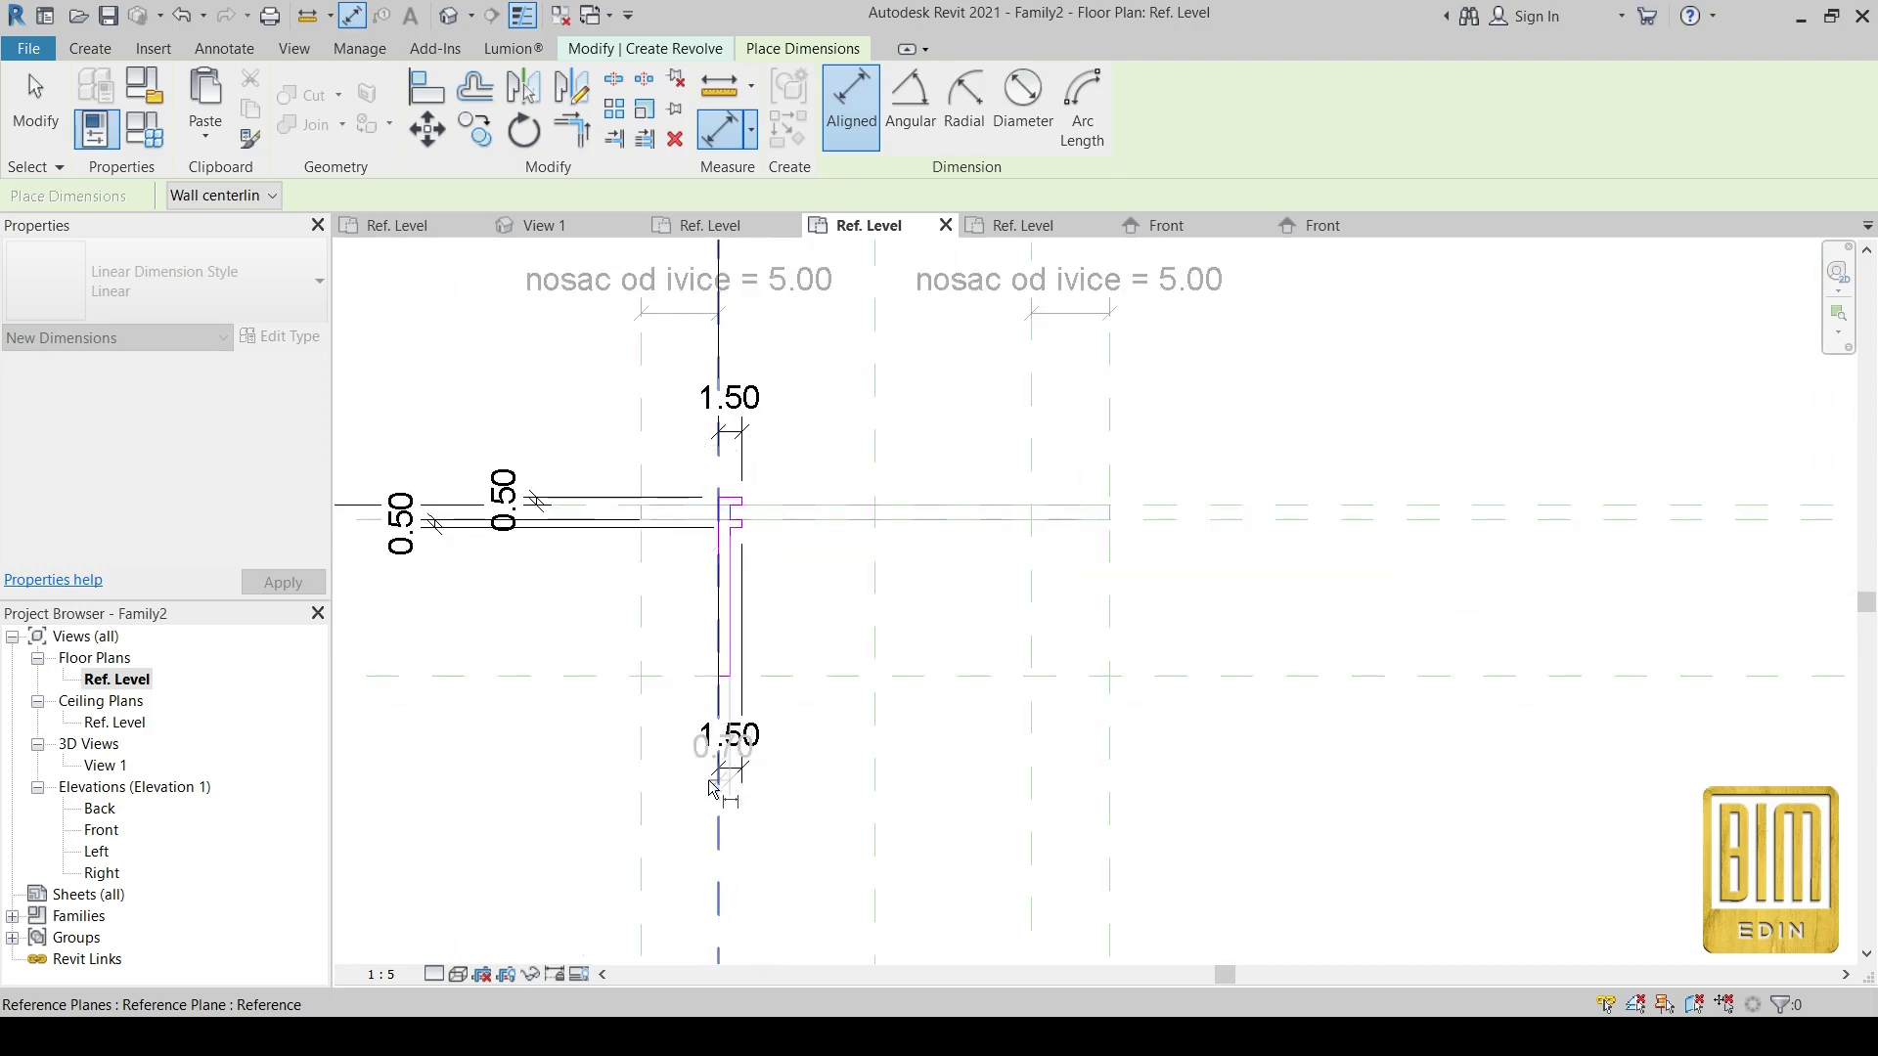
- Add the 0.70 width dimension near the base of the stem
left_click(717, 847)
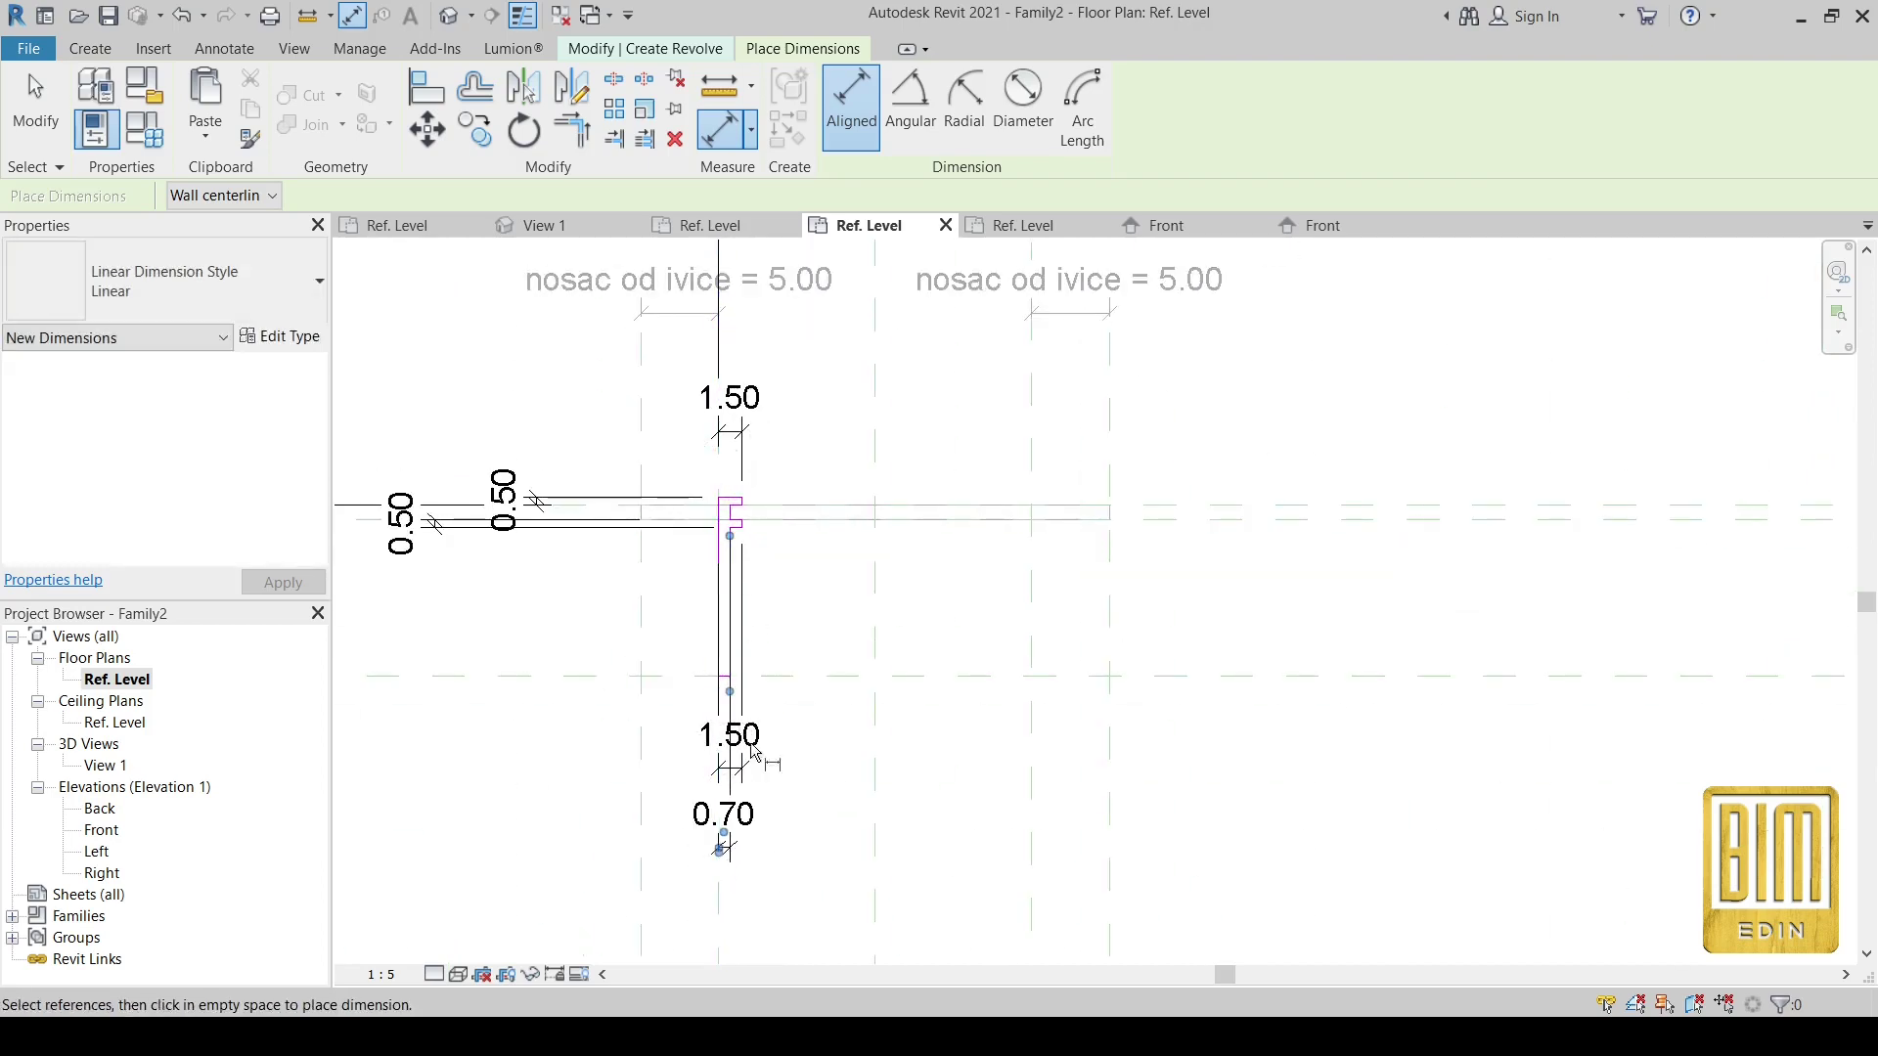
scroll(749, 738, "down", 4)
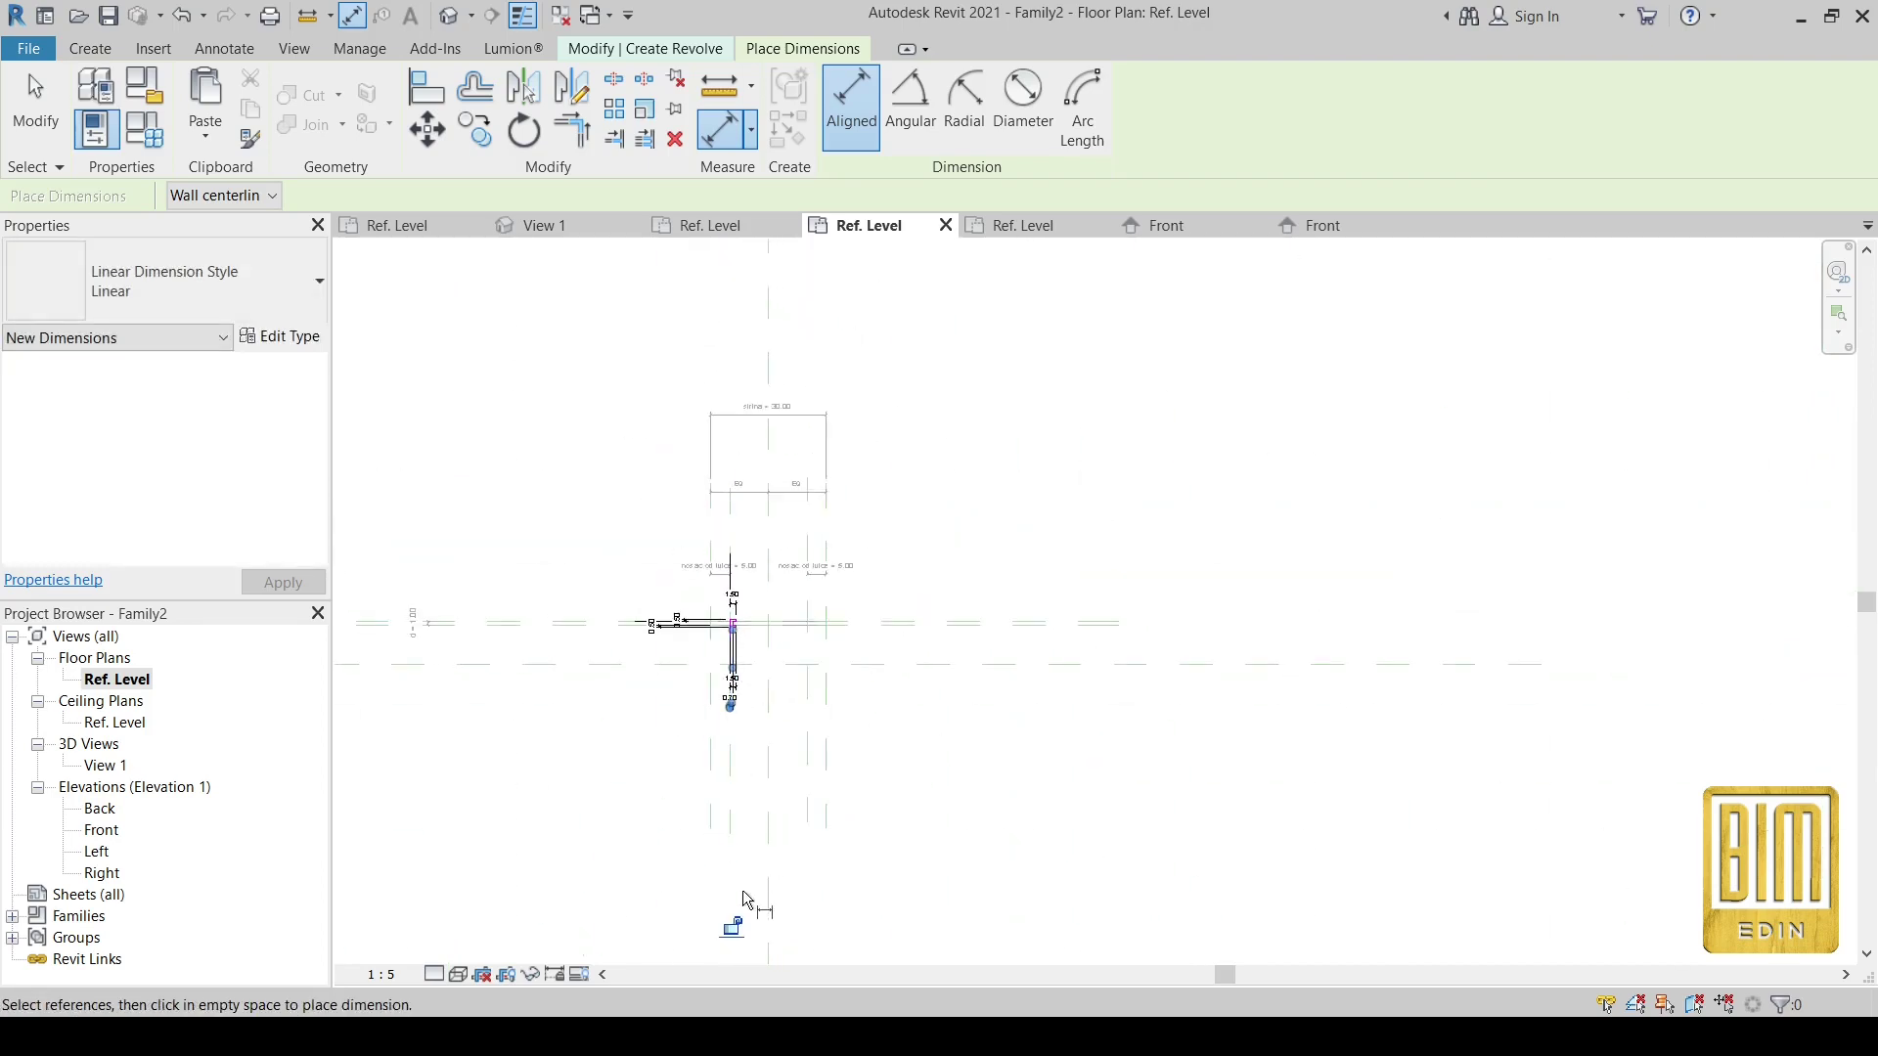
scroll(723, 631, "up", 1)
scroll(729, 646, "up", 2)
scroll(729, 674, "up", 3)
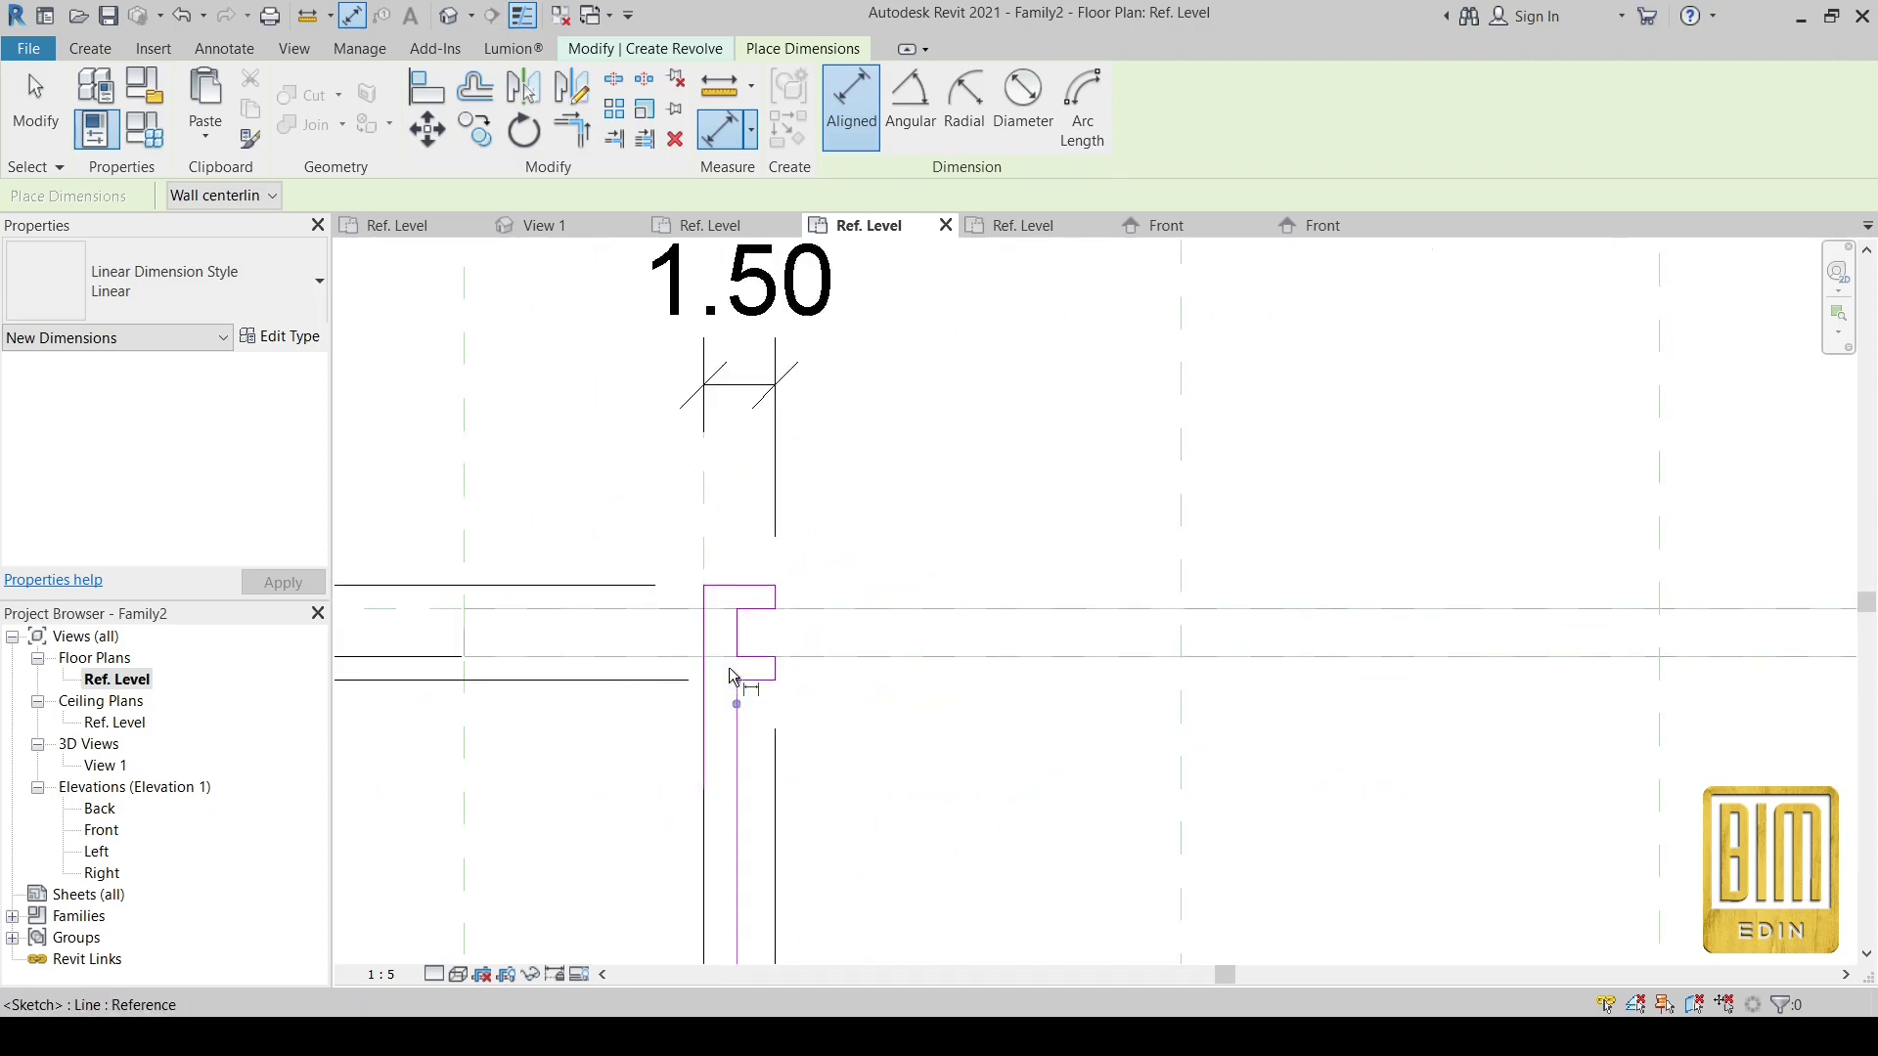
scroll(734, 661, "up", 1)
- Align the notch and lower sketch lines onto the vertical reference plane
key("a")
key("l")
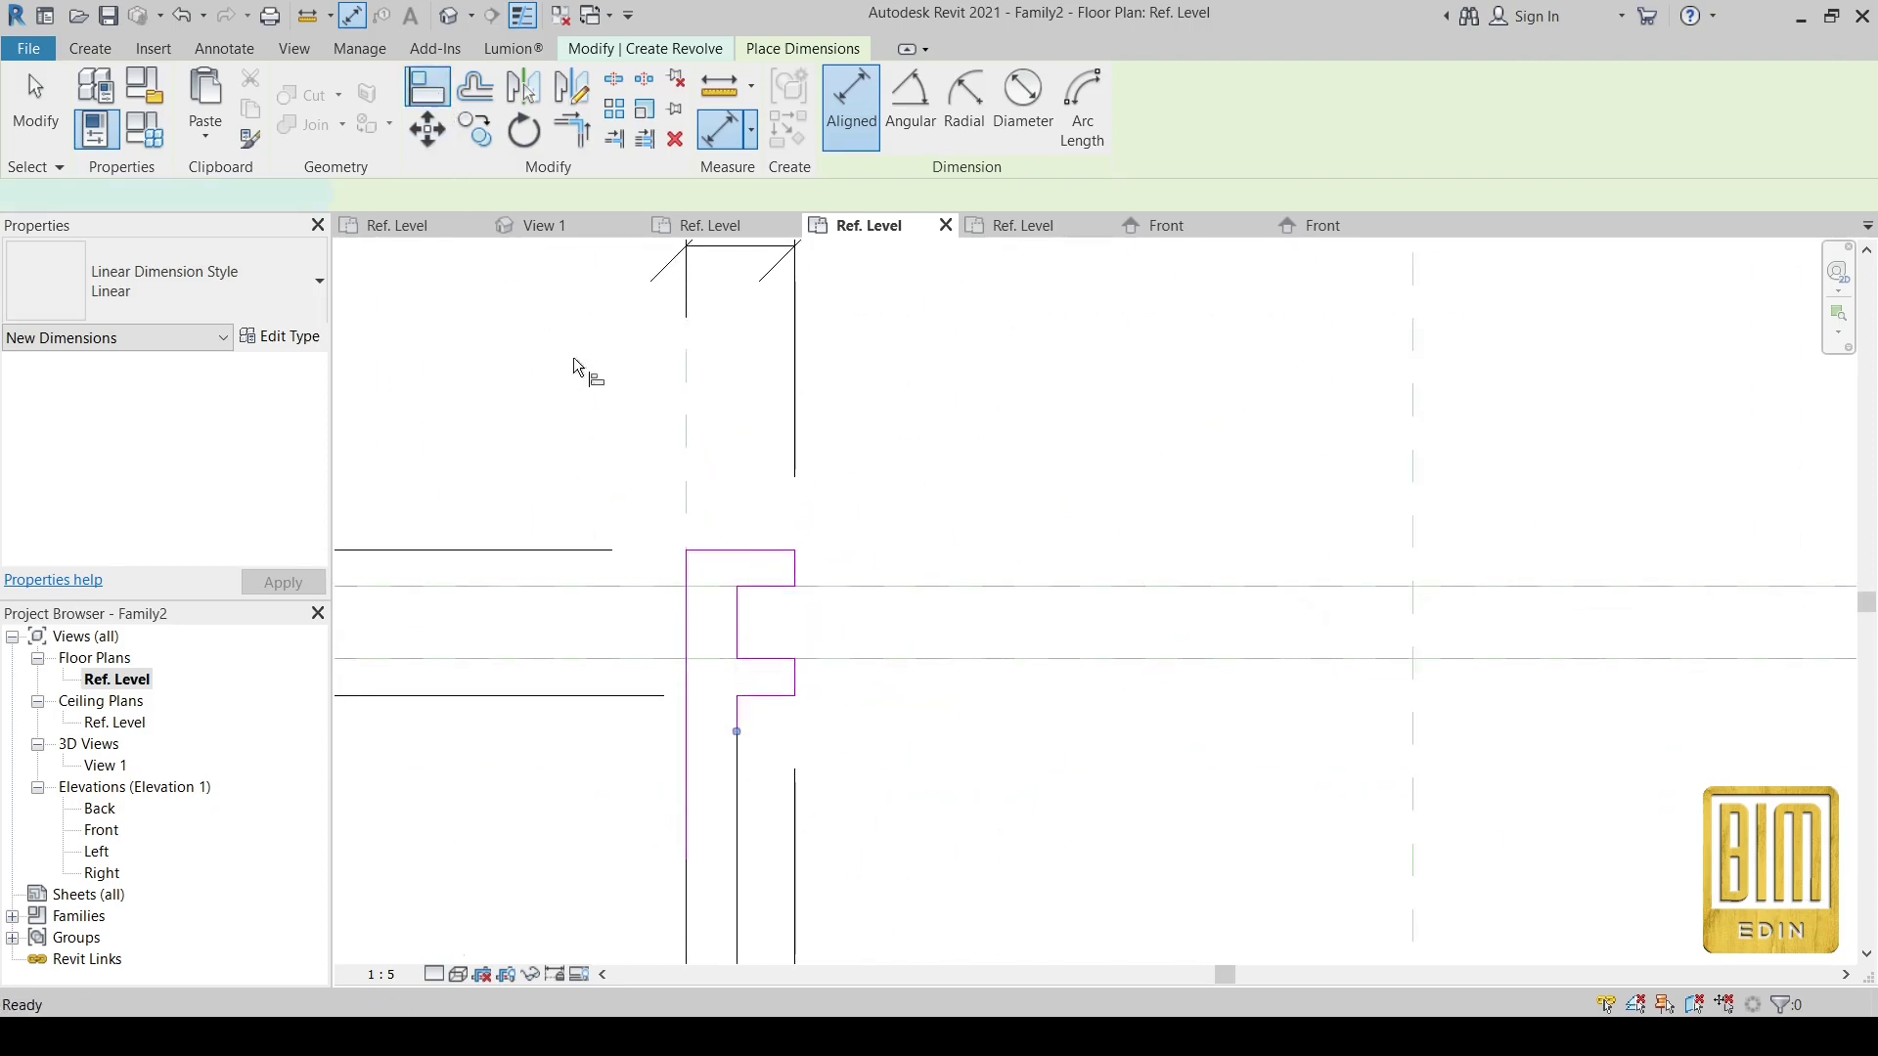
scroll(893, 578, "down", 2)
scroll(893, 578, "down", 2)
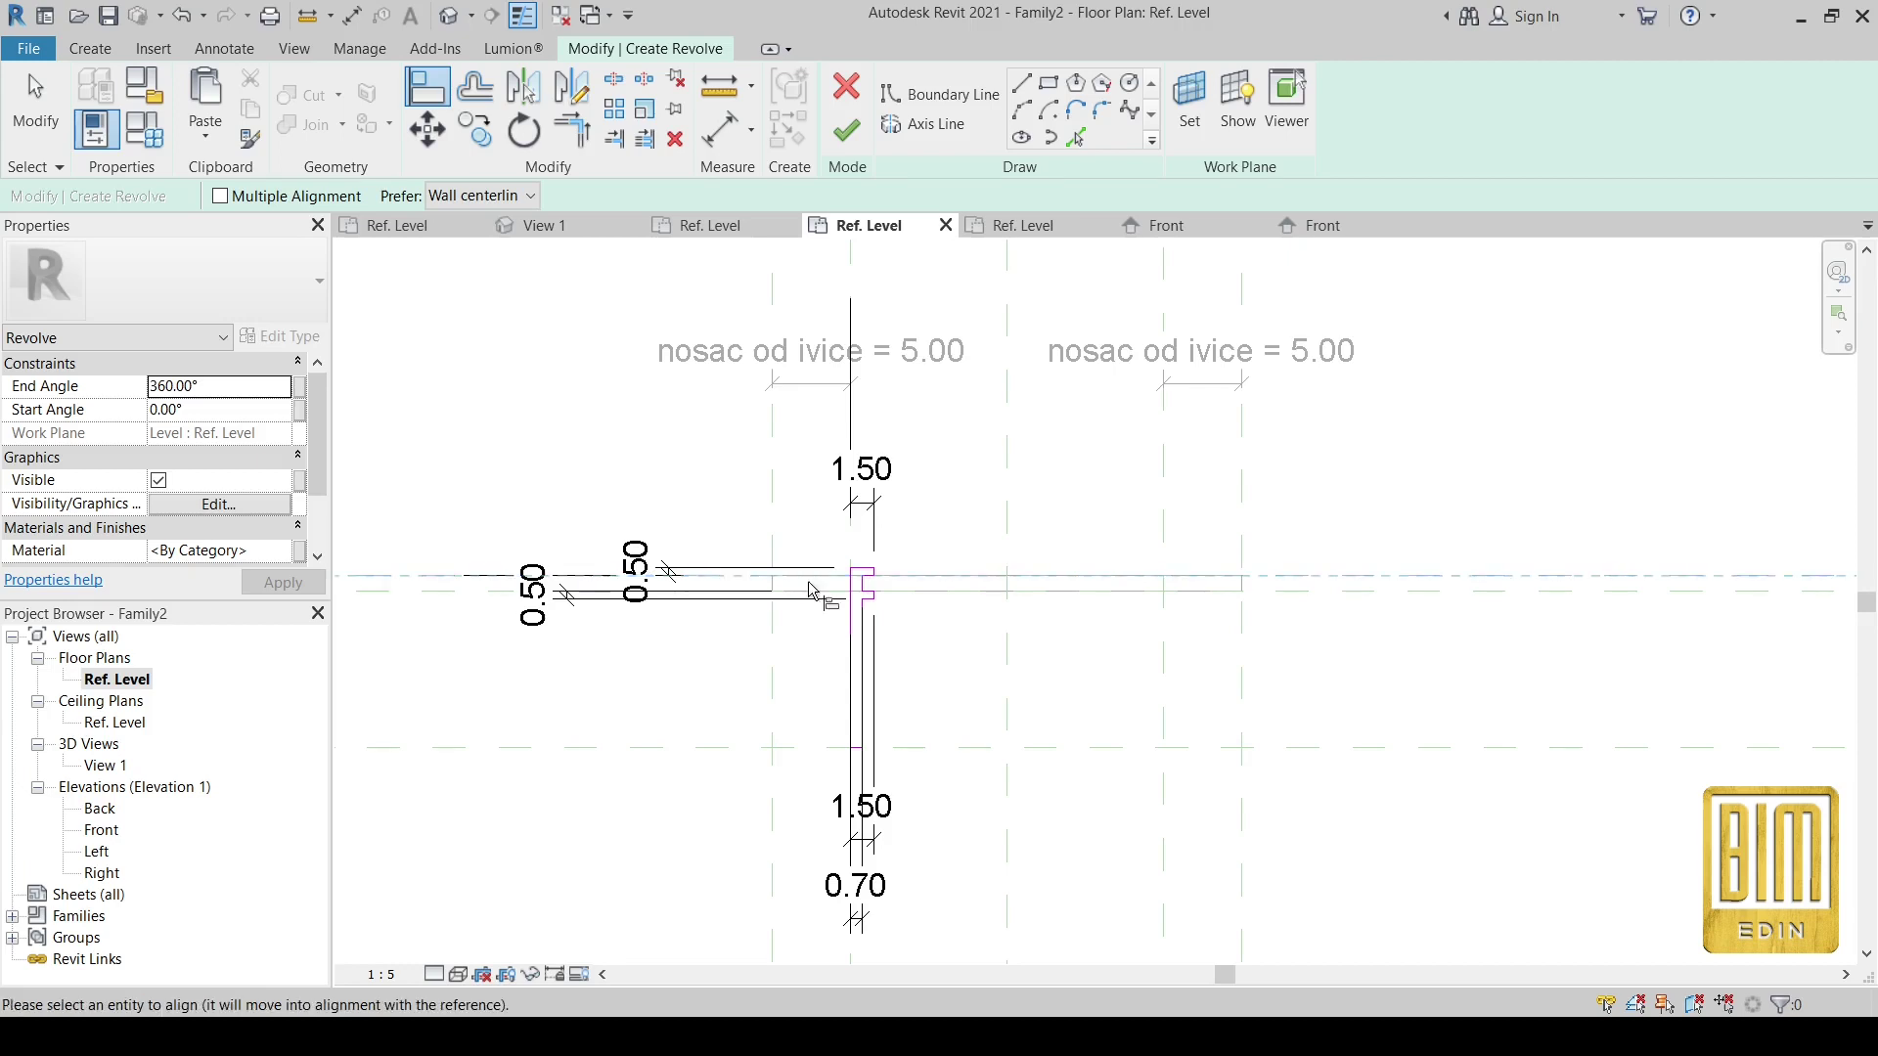
scroll(817, 589, "up", 2)
scroll(870, 583, "up", 2)
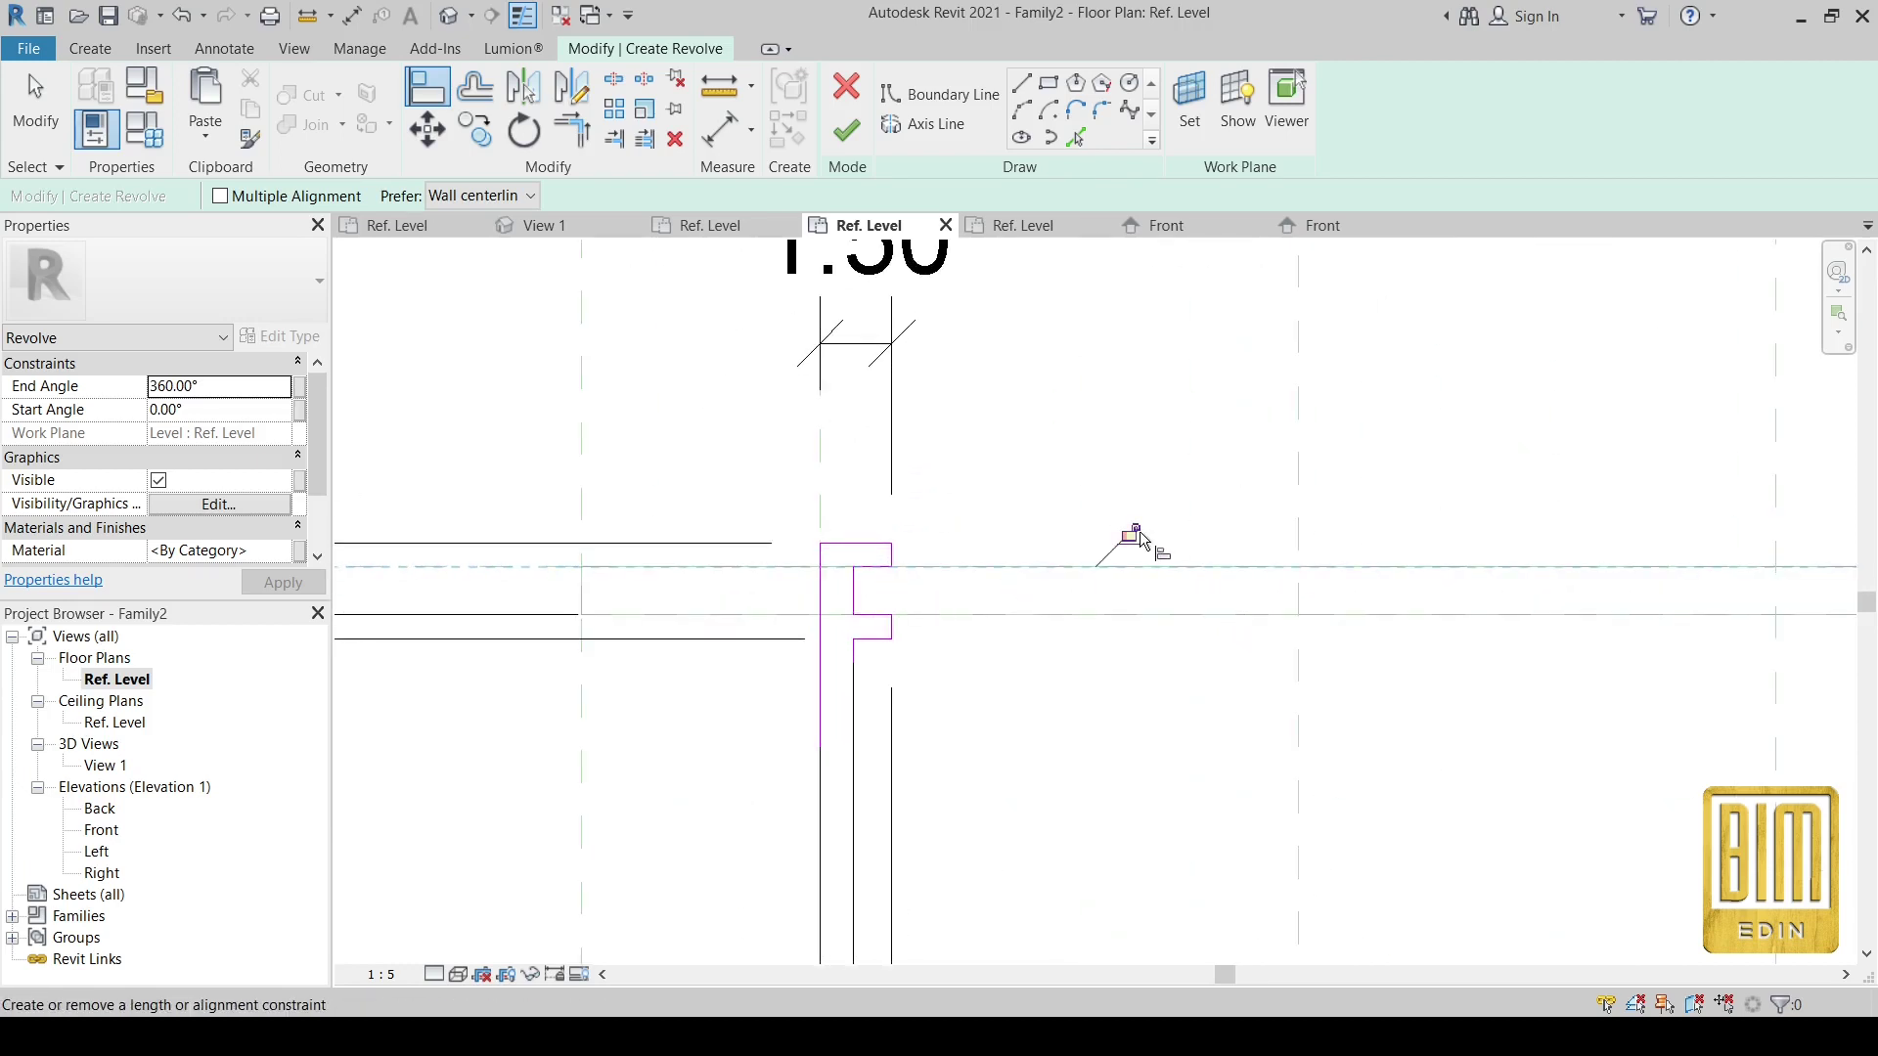
scroll(860, 587, "down", 4)
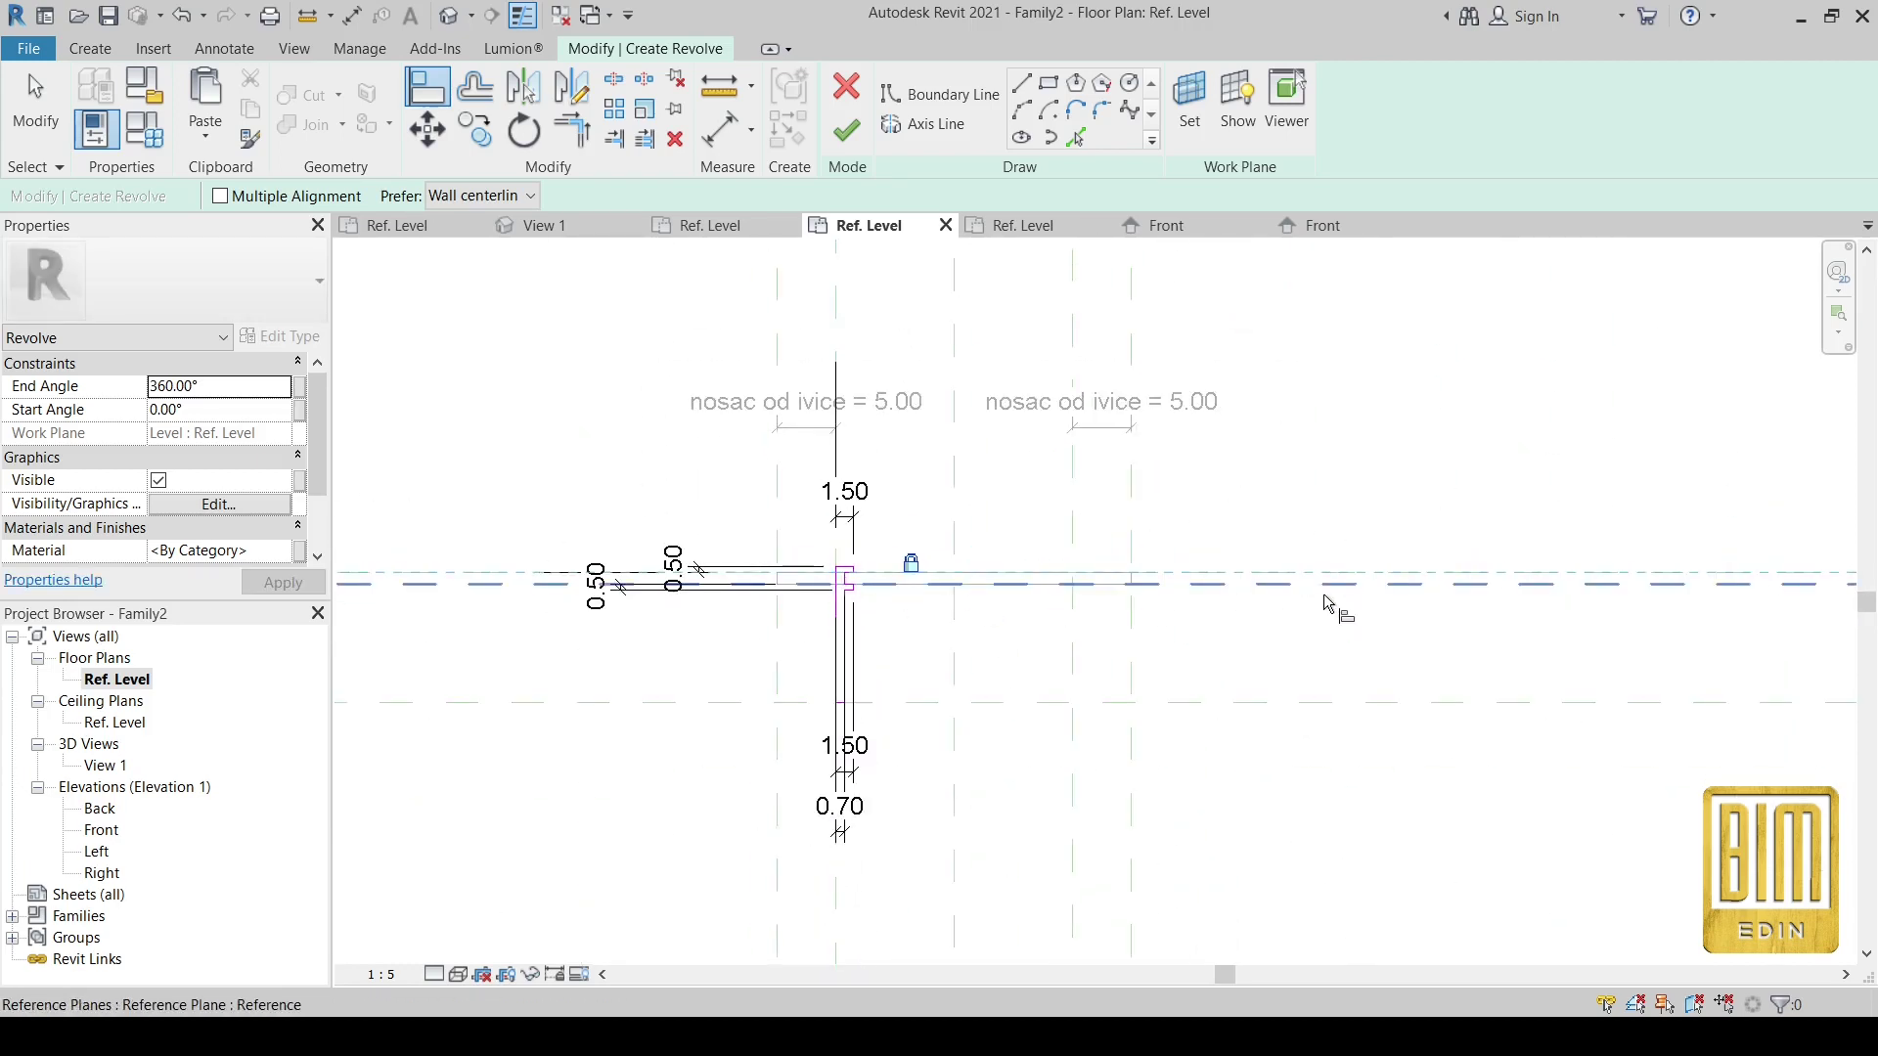
scroll(840, 587, "up", 2)
scroll(831, 592, "up", 2)
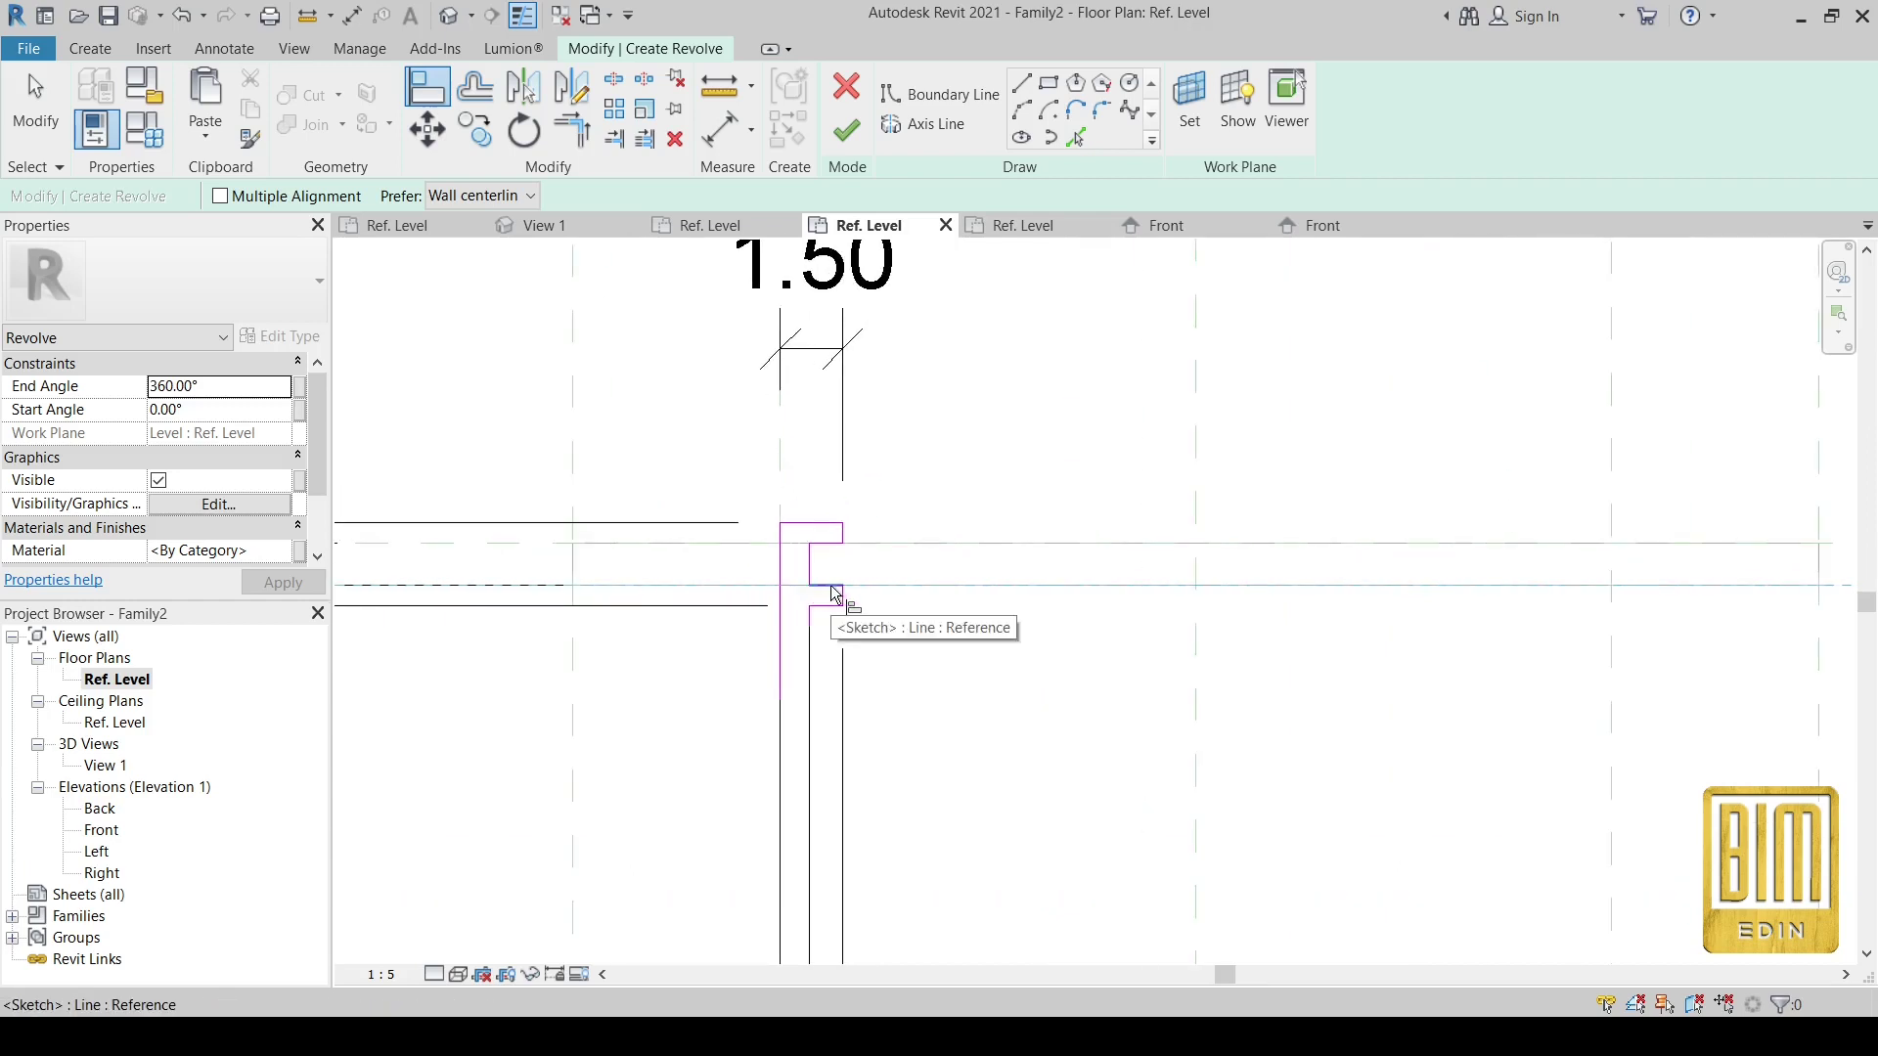
left_click(836, 592)
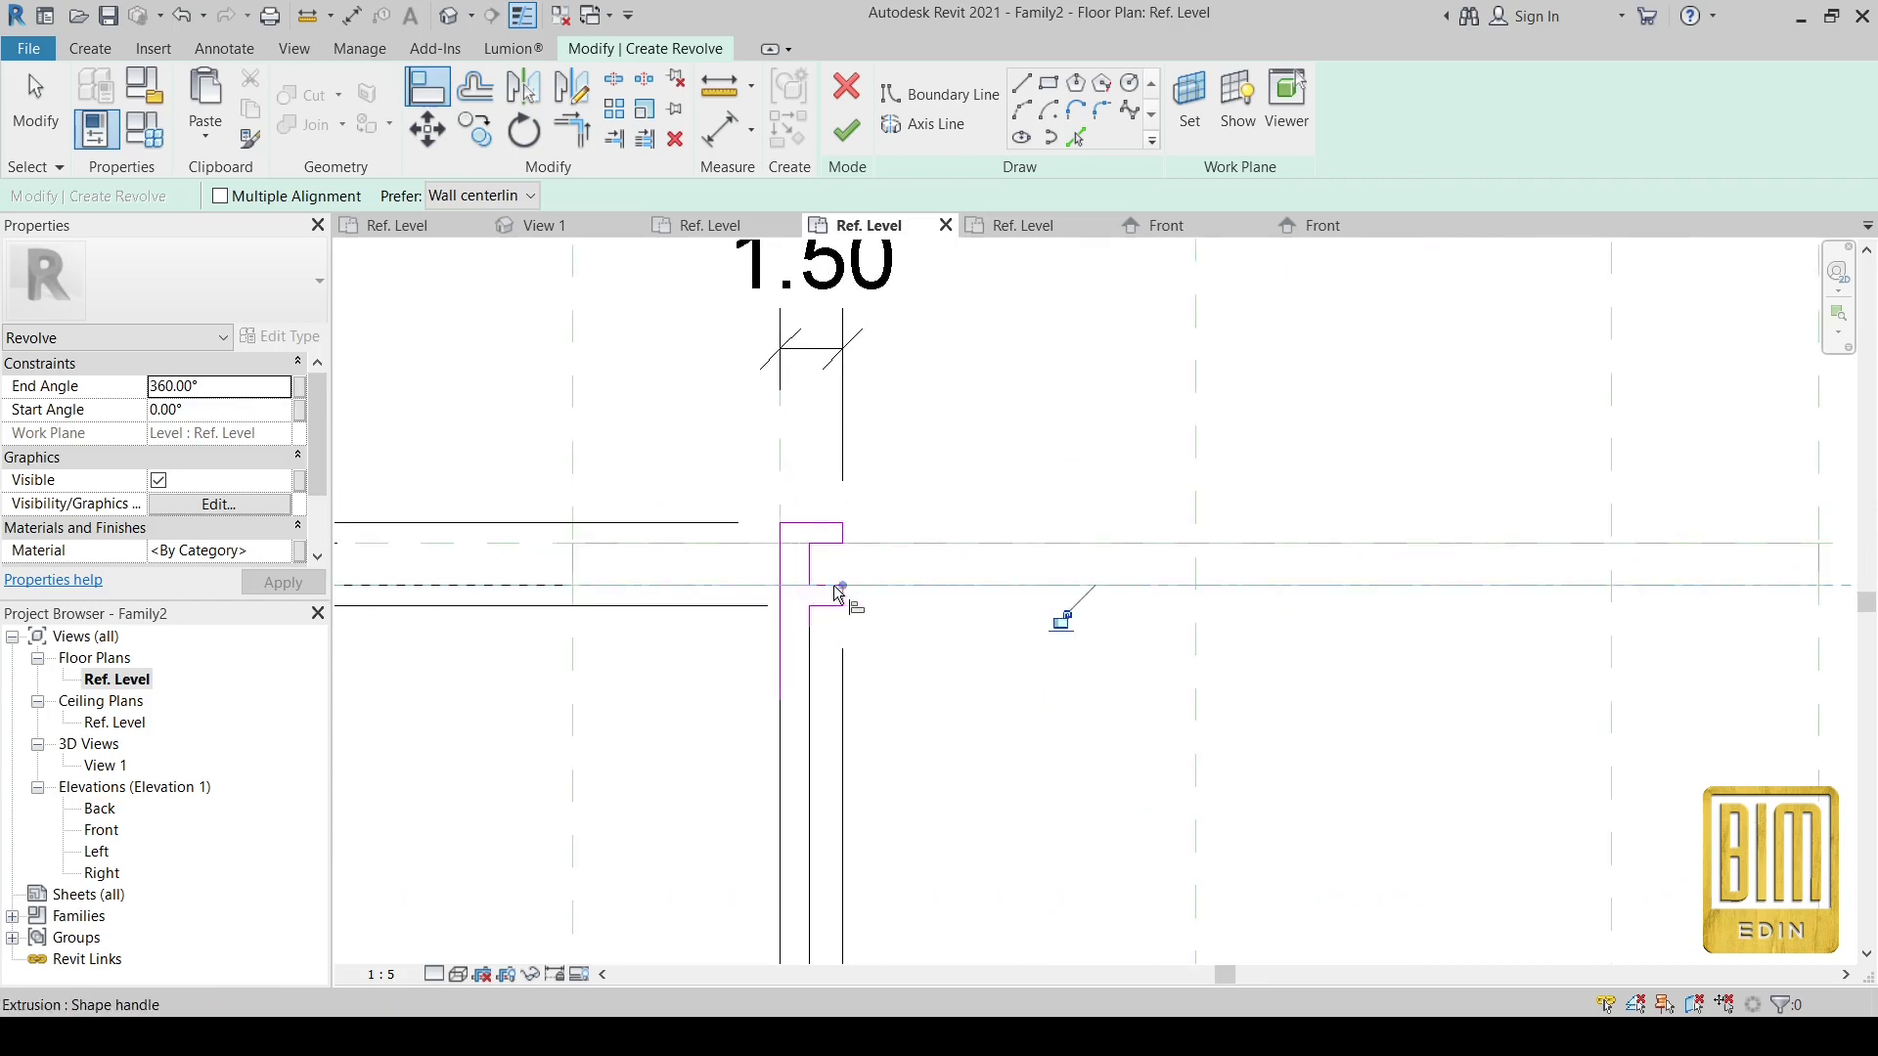
left_click(786, 430)
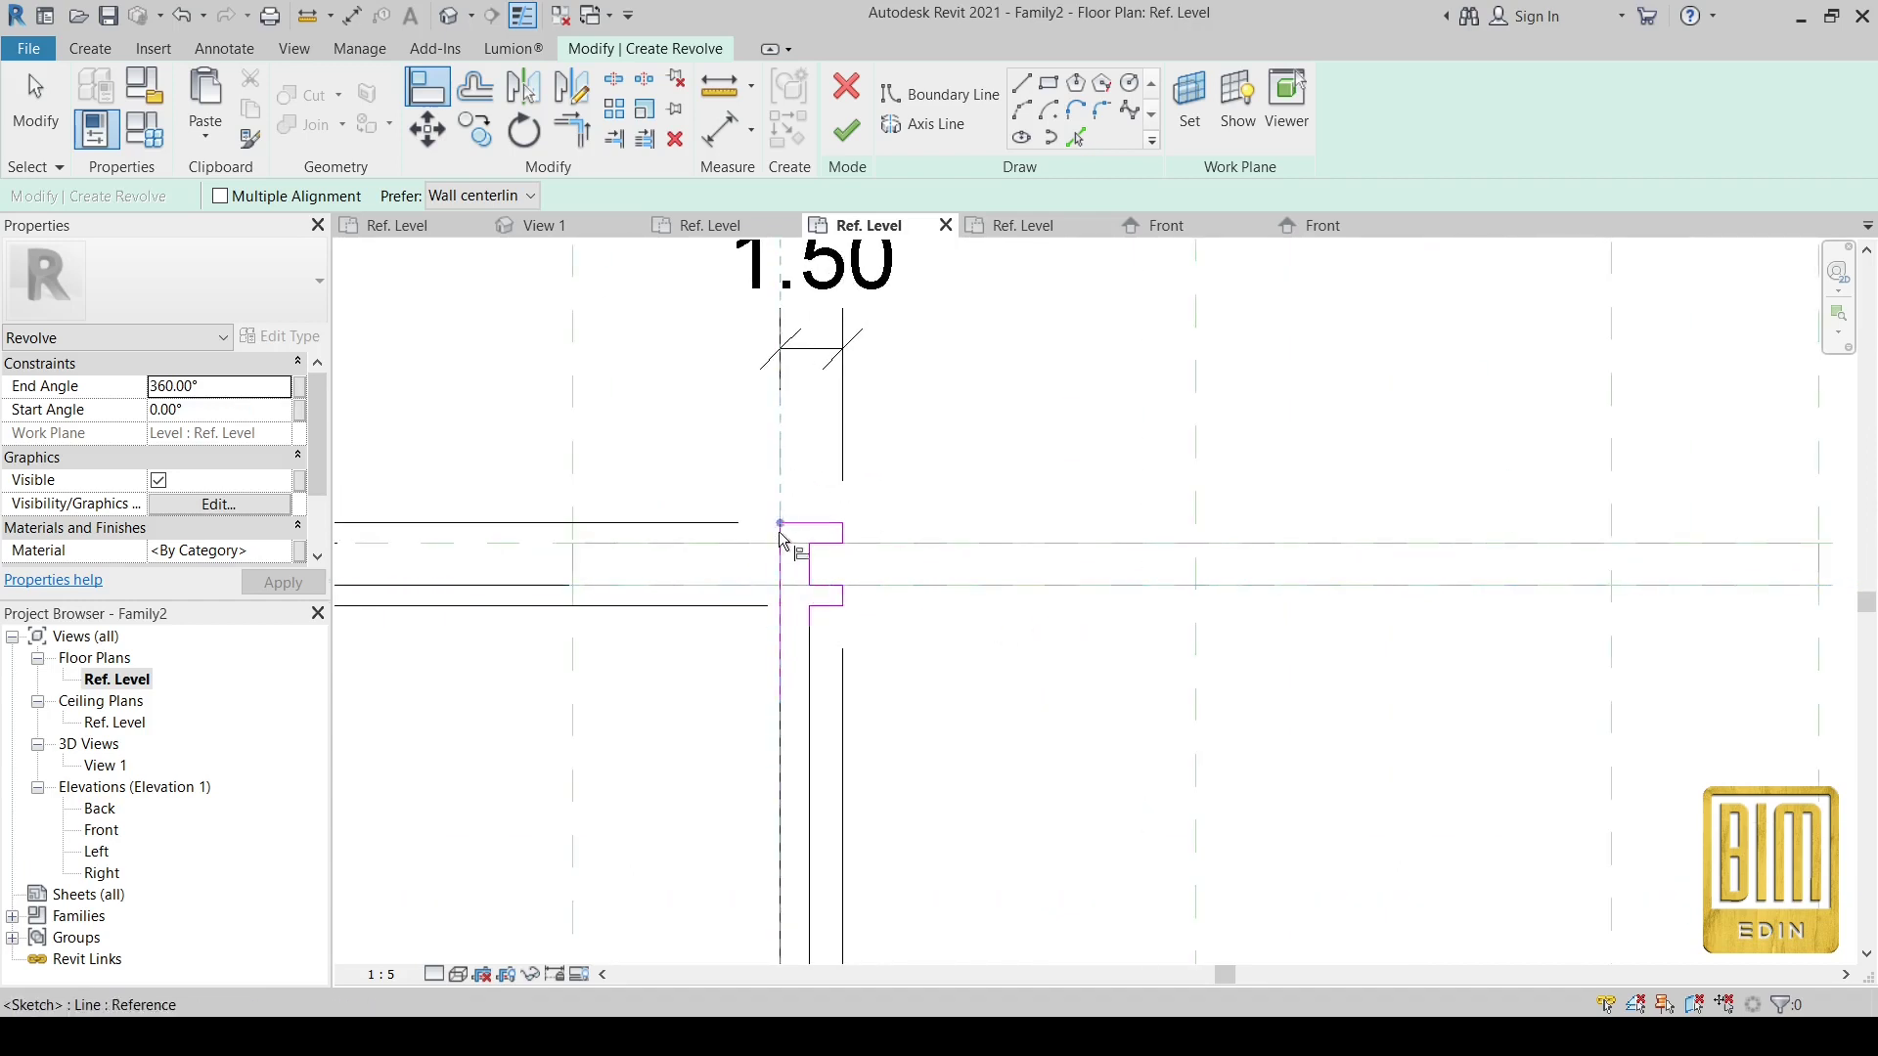
left_click(809, 633)
- Align the remaining sketch line to its reference plane and finish the revolve
scroll(751, 450, "down", 2)
left_click(761, 454)
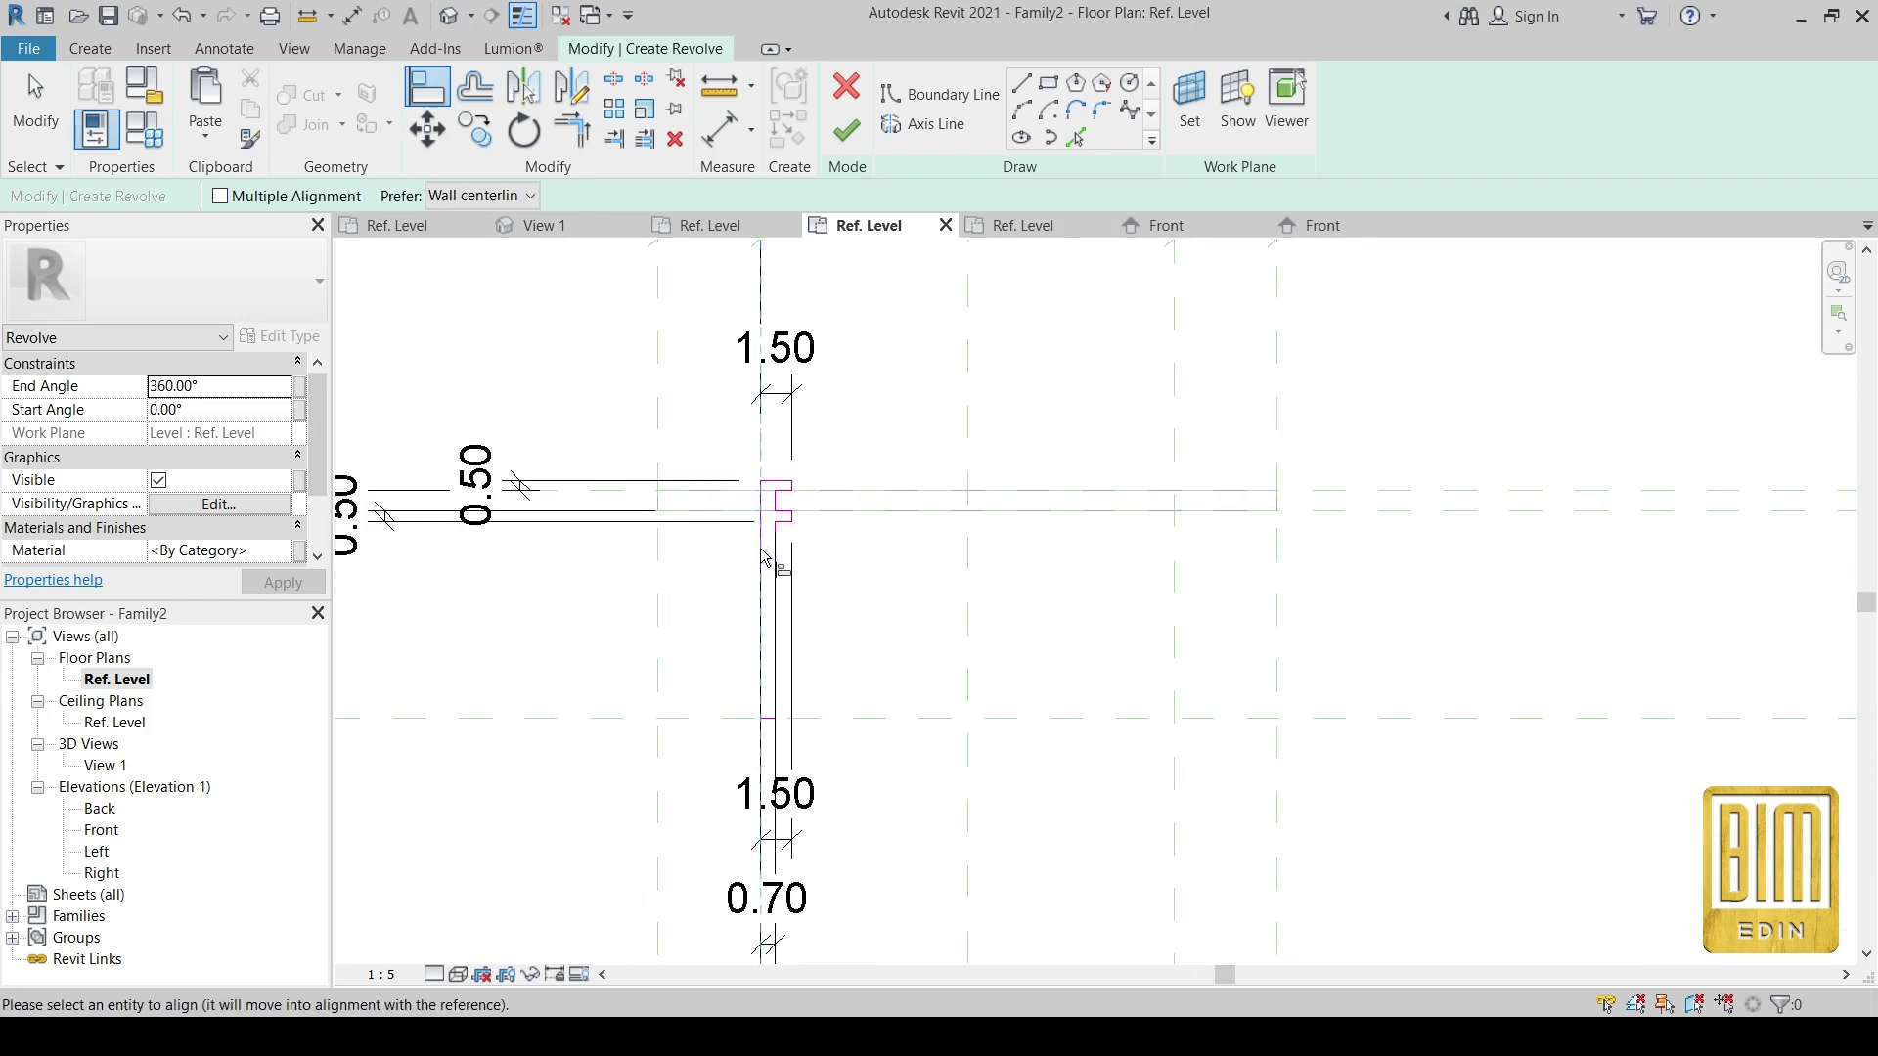
scroll(772, 468, "down", 2)
scroll(860, 650, "up", 1)
scroll(859, 646, "up", 1)
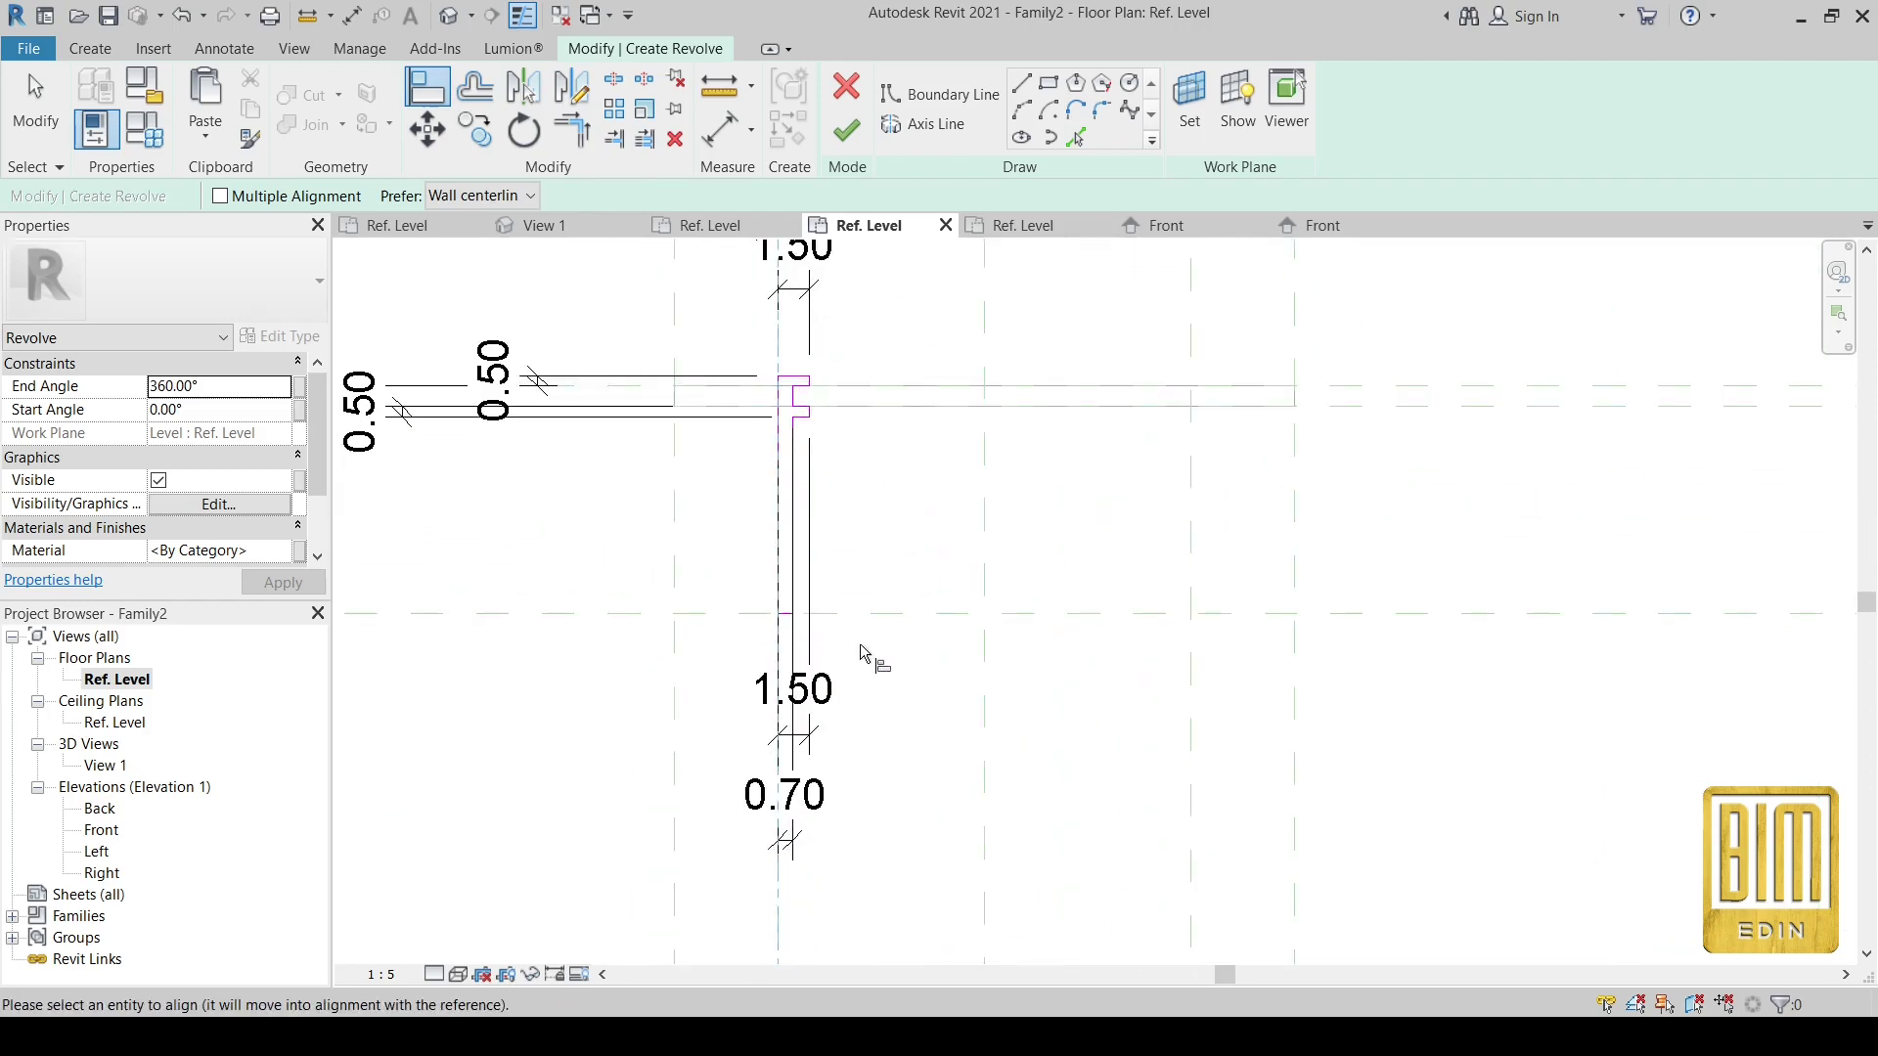
scroll(780, 610, "up", 2)
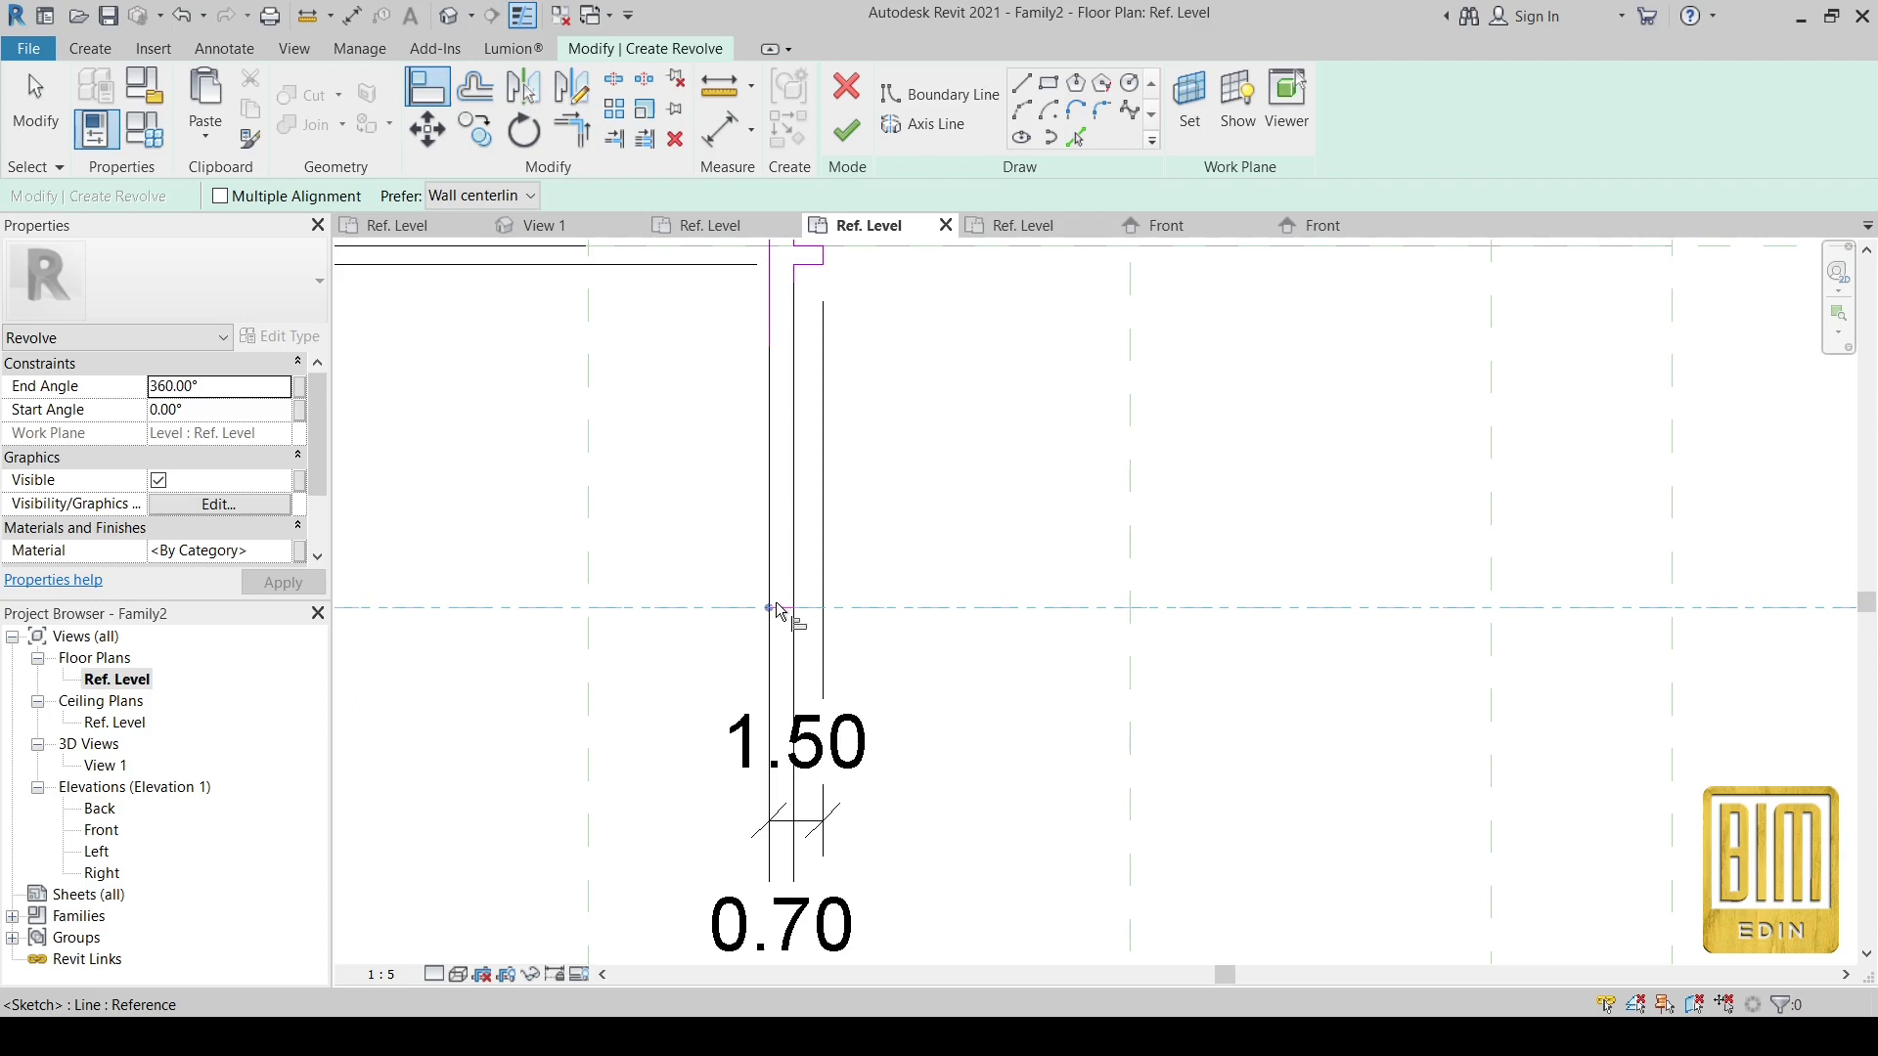
left_click(1125, 607)
scroll(910, 638, "down", 2)
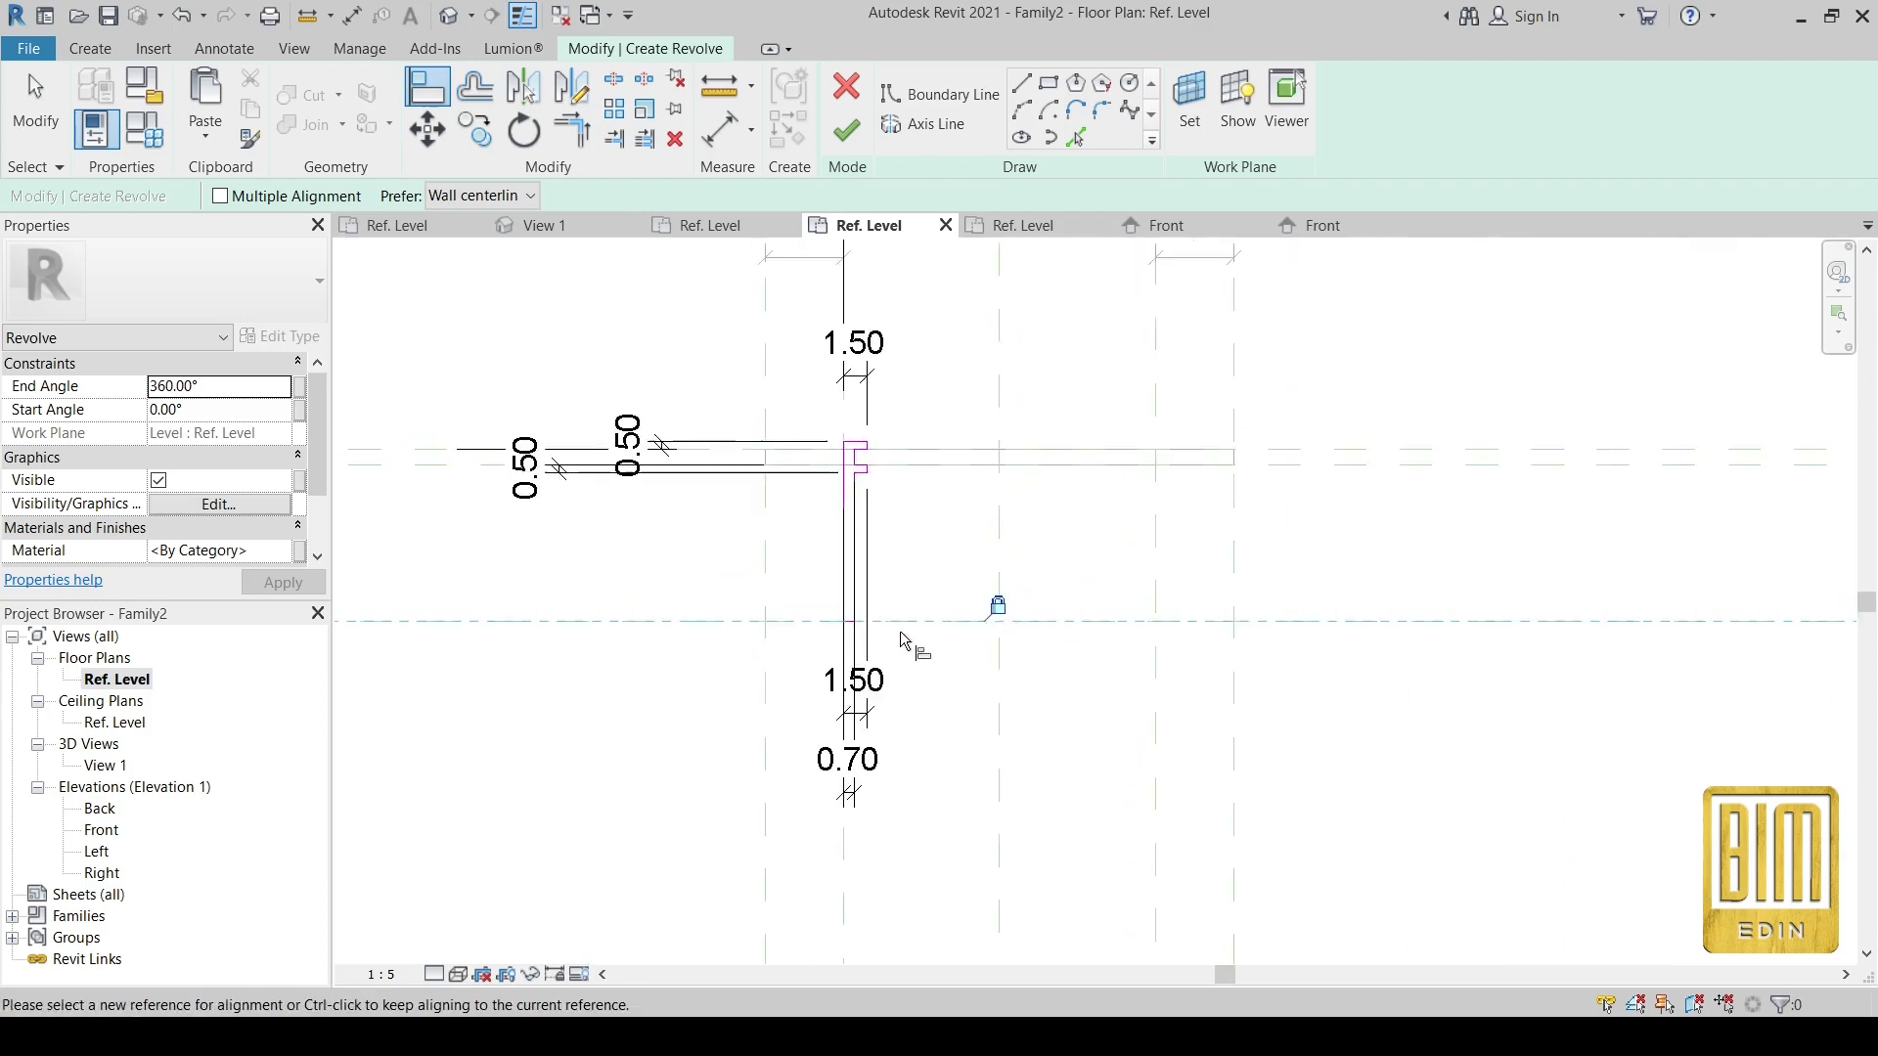
left_click(848, 132)
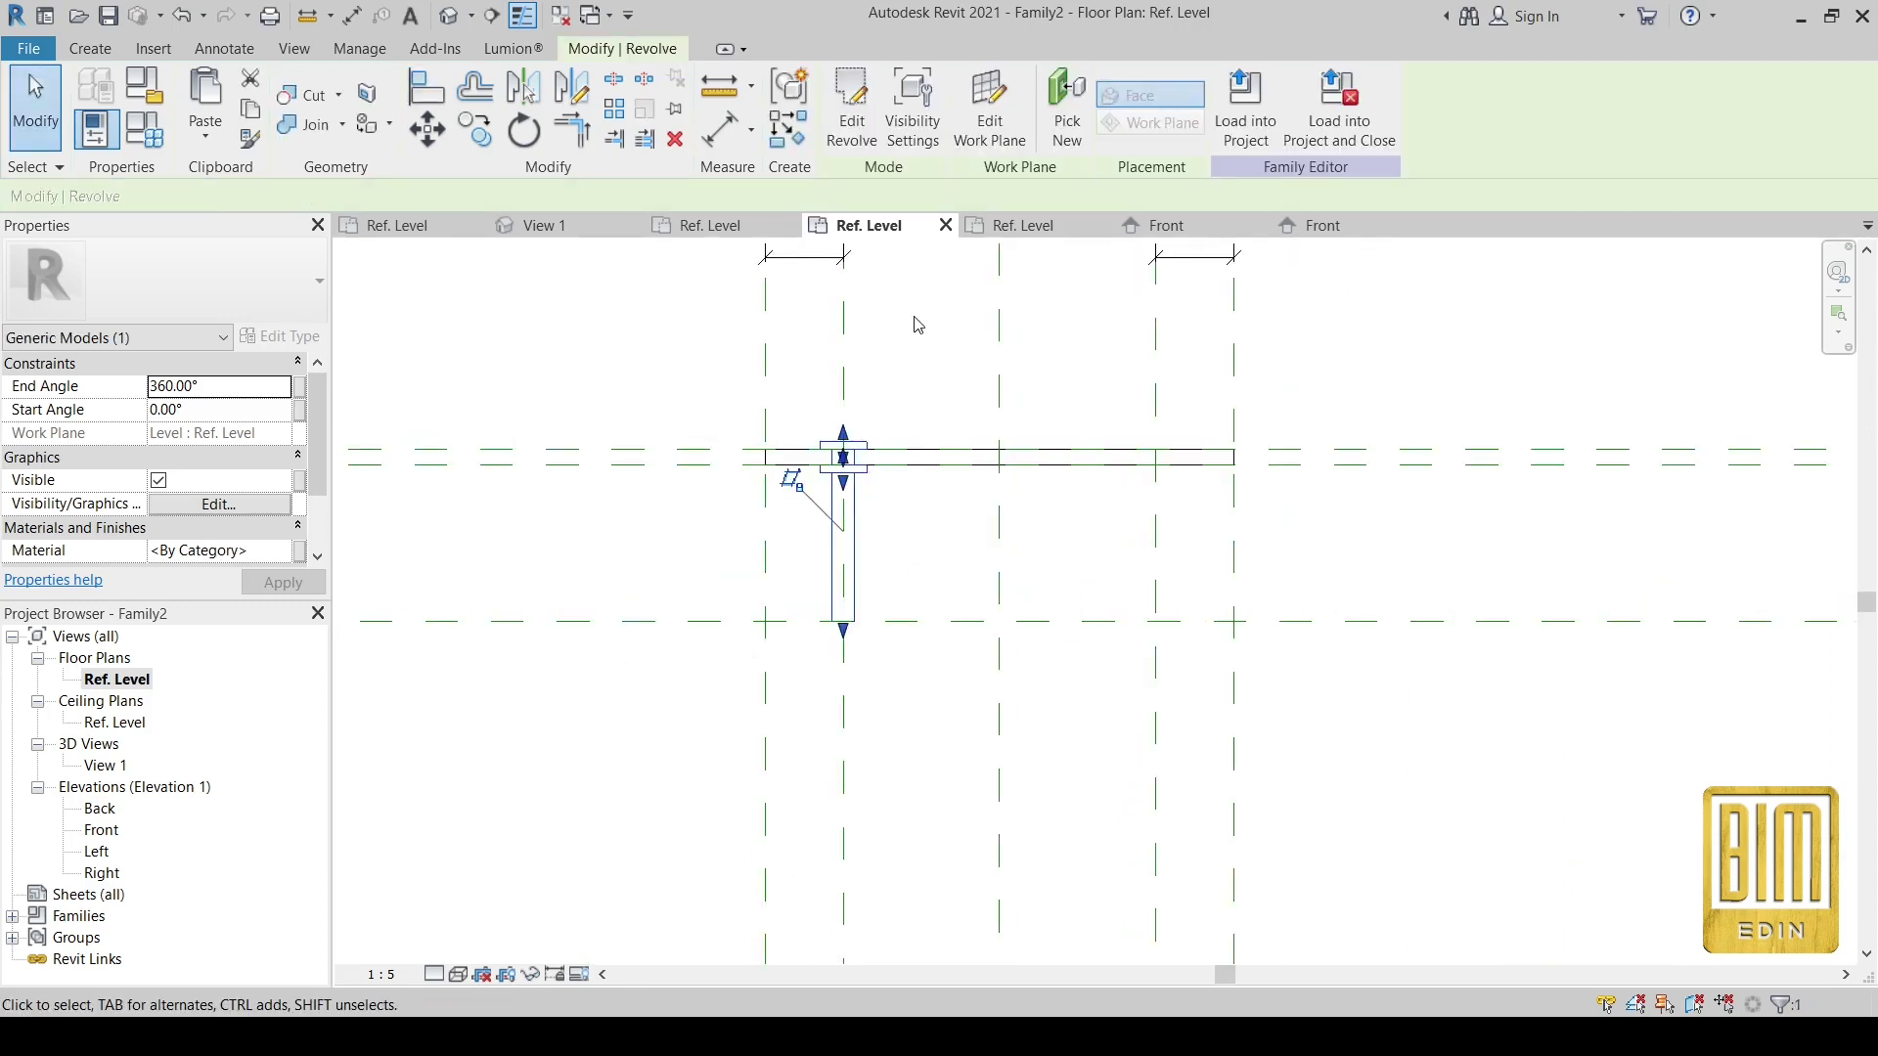
- Flex the duzina nosaca length to 20.00, then set it back to 10.00
scroll(800, 483, "down", 1)
scroll(744, 504, "down", 1)
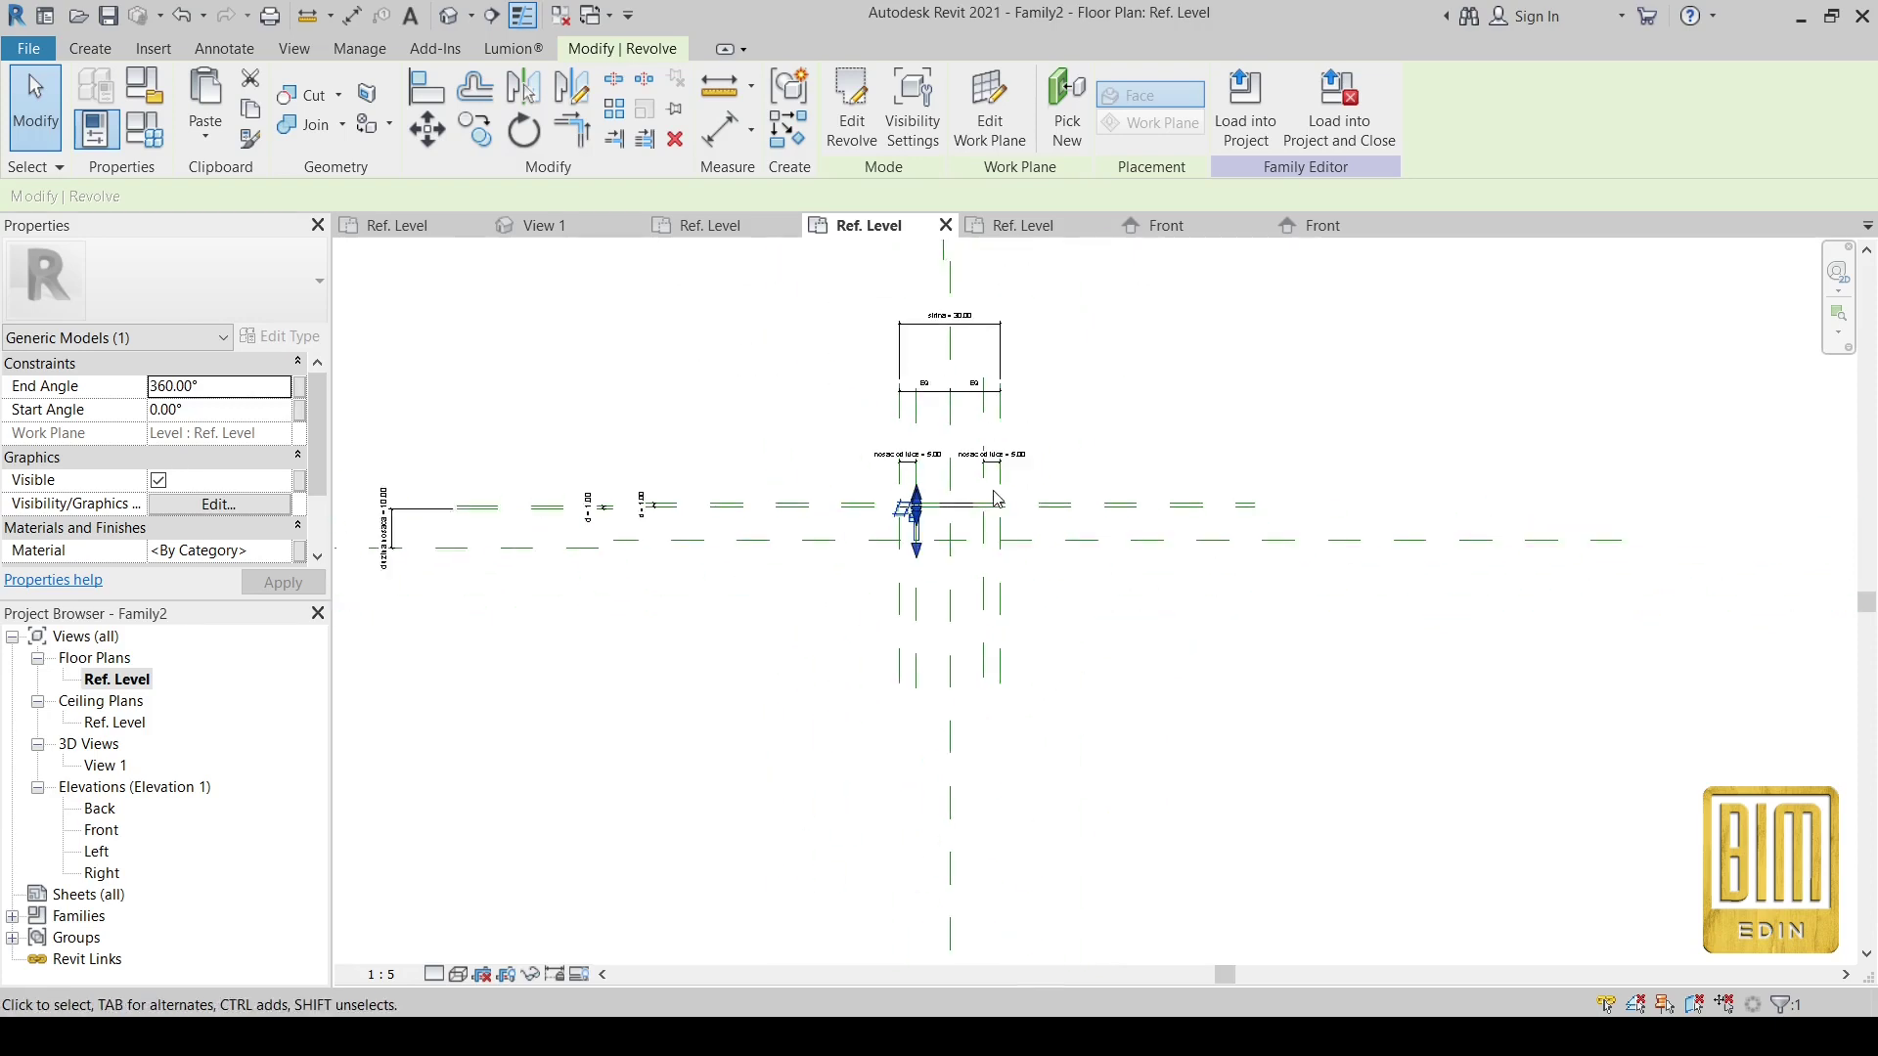
scroll(502, 531, "up", 1)
scroll(502, 531, "up", 1)
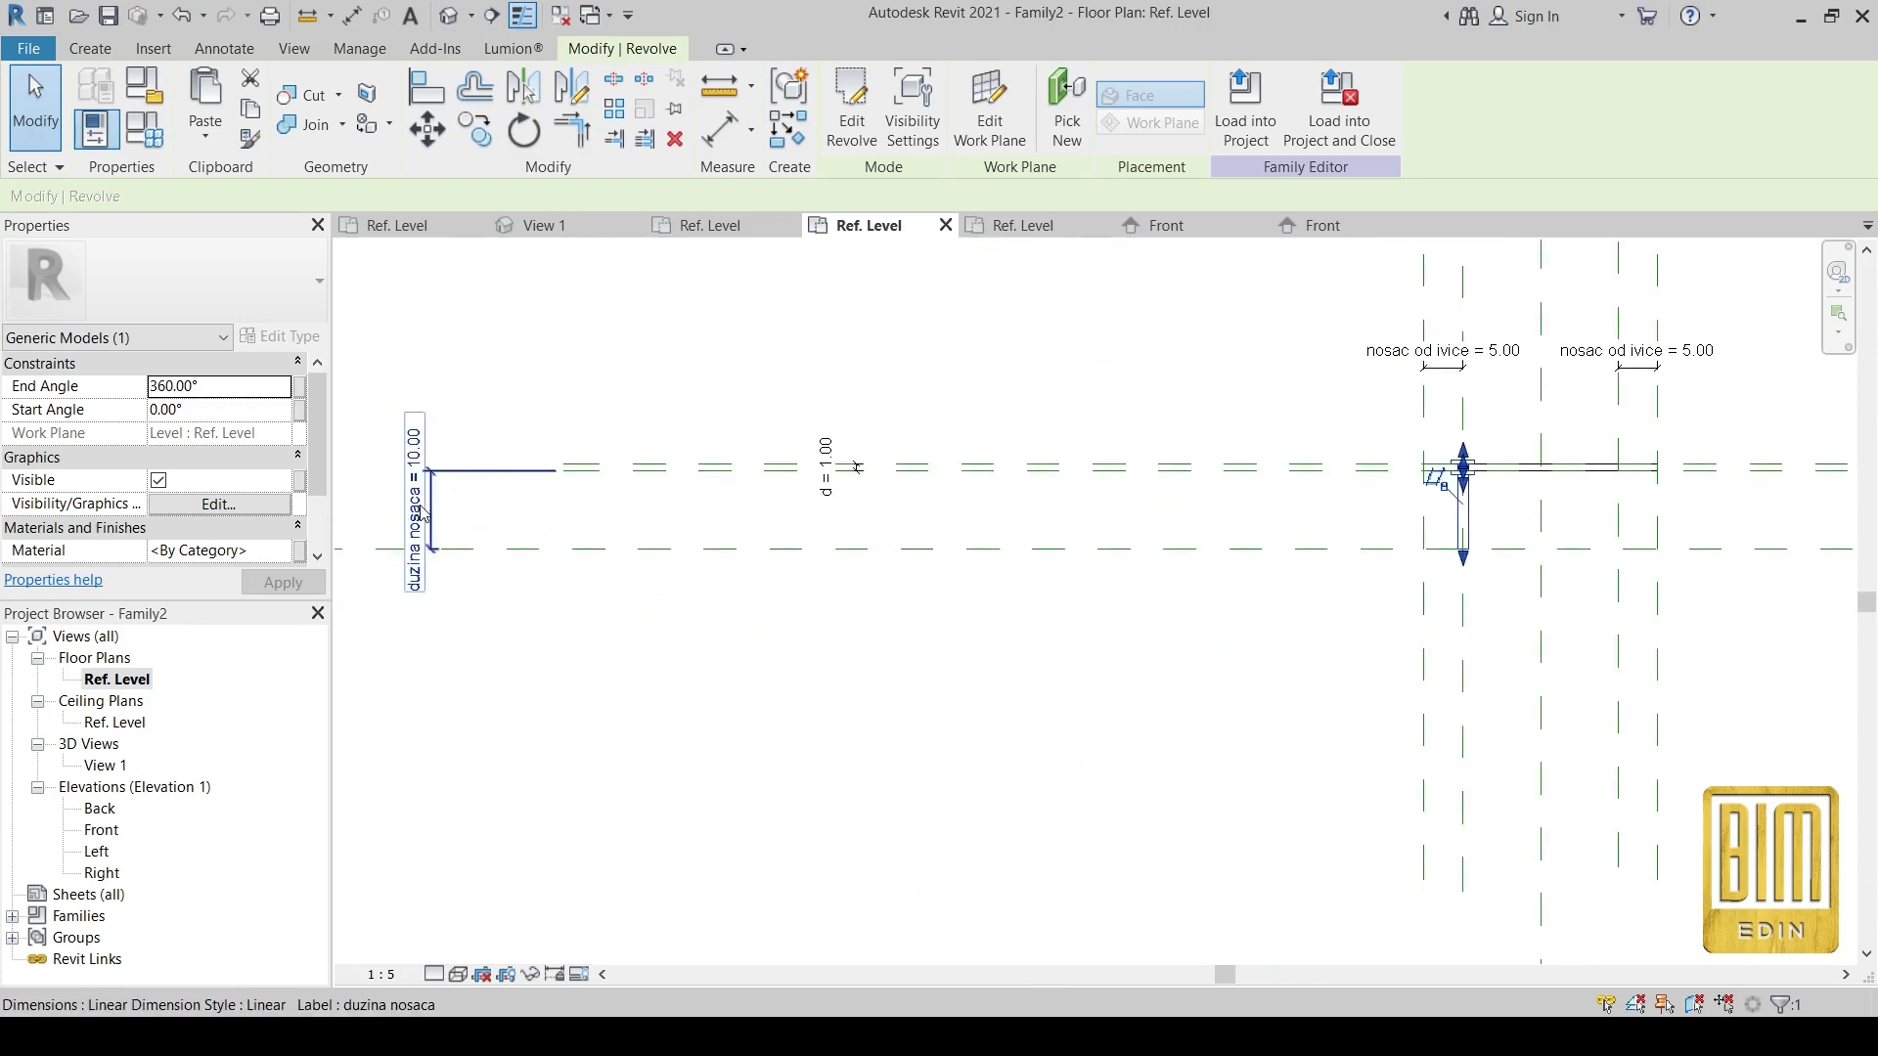
left_click(421, 510)
left_click(421, 510)
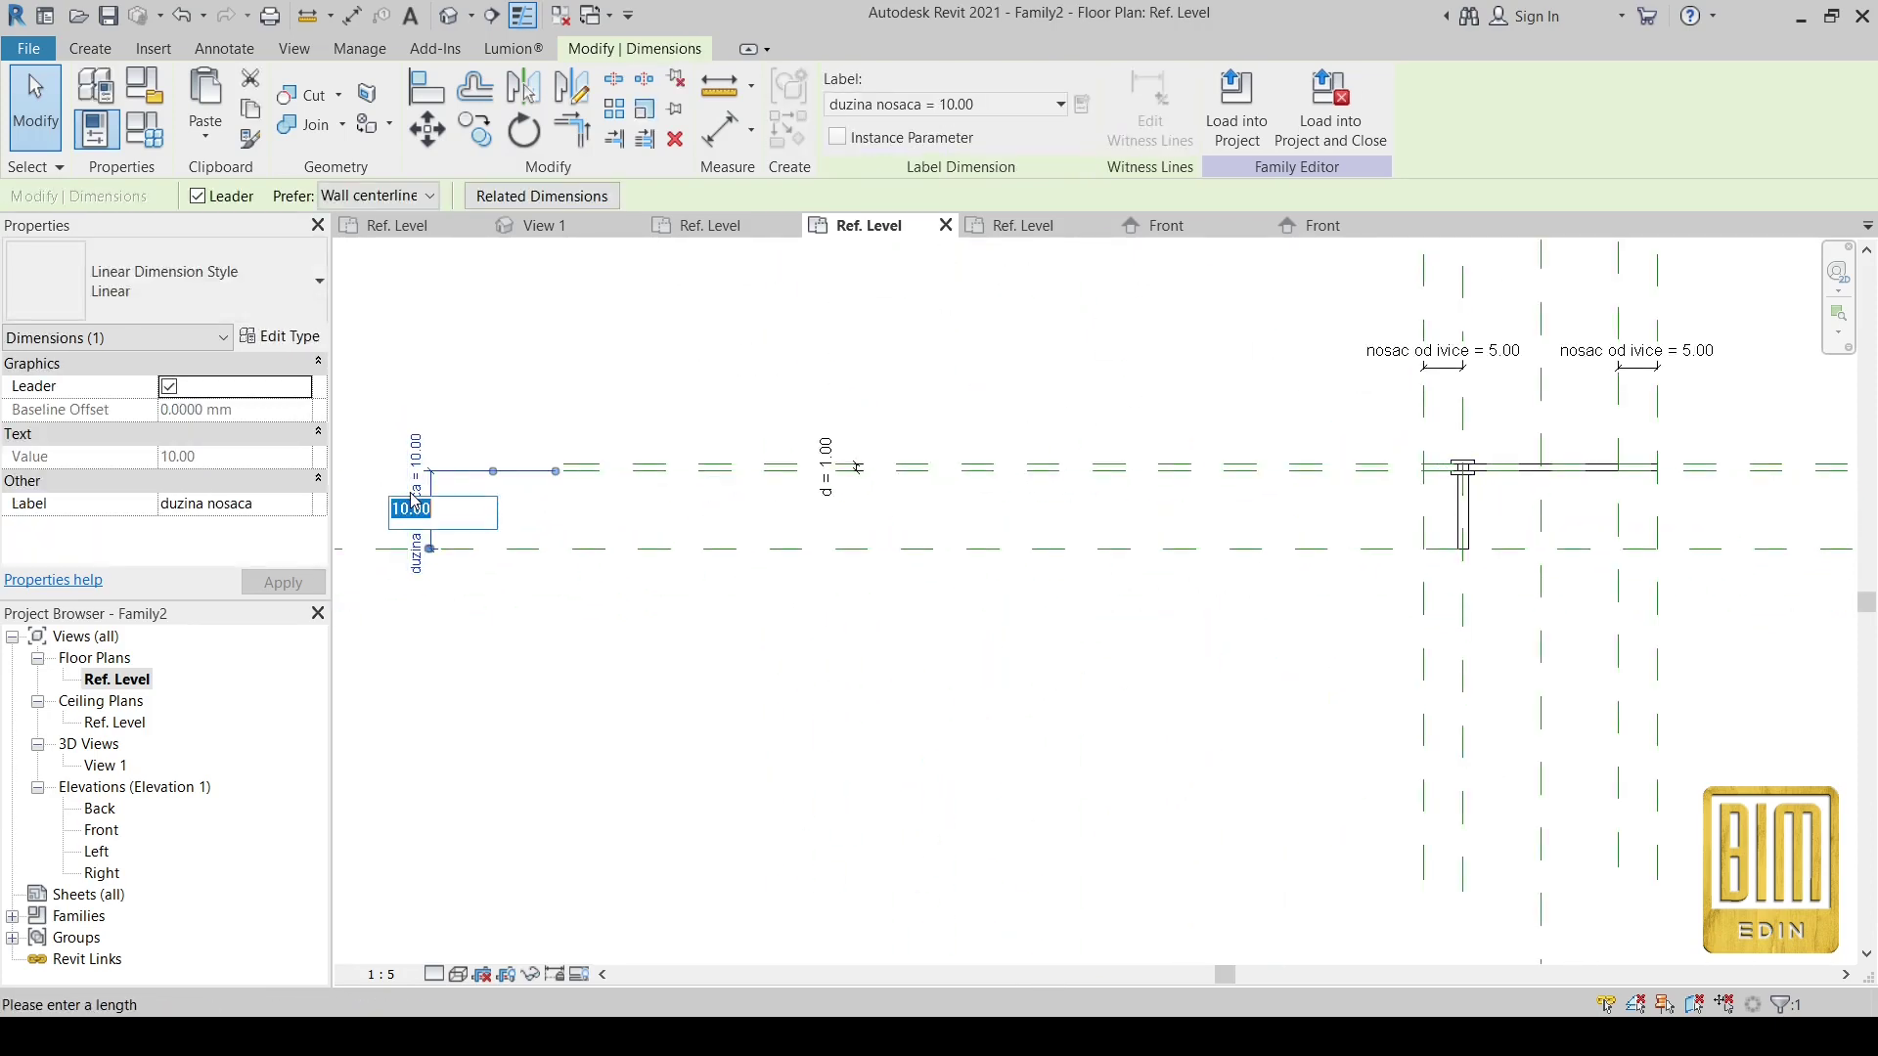
type("0")
key("Return")
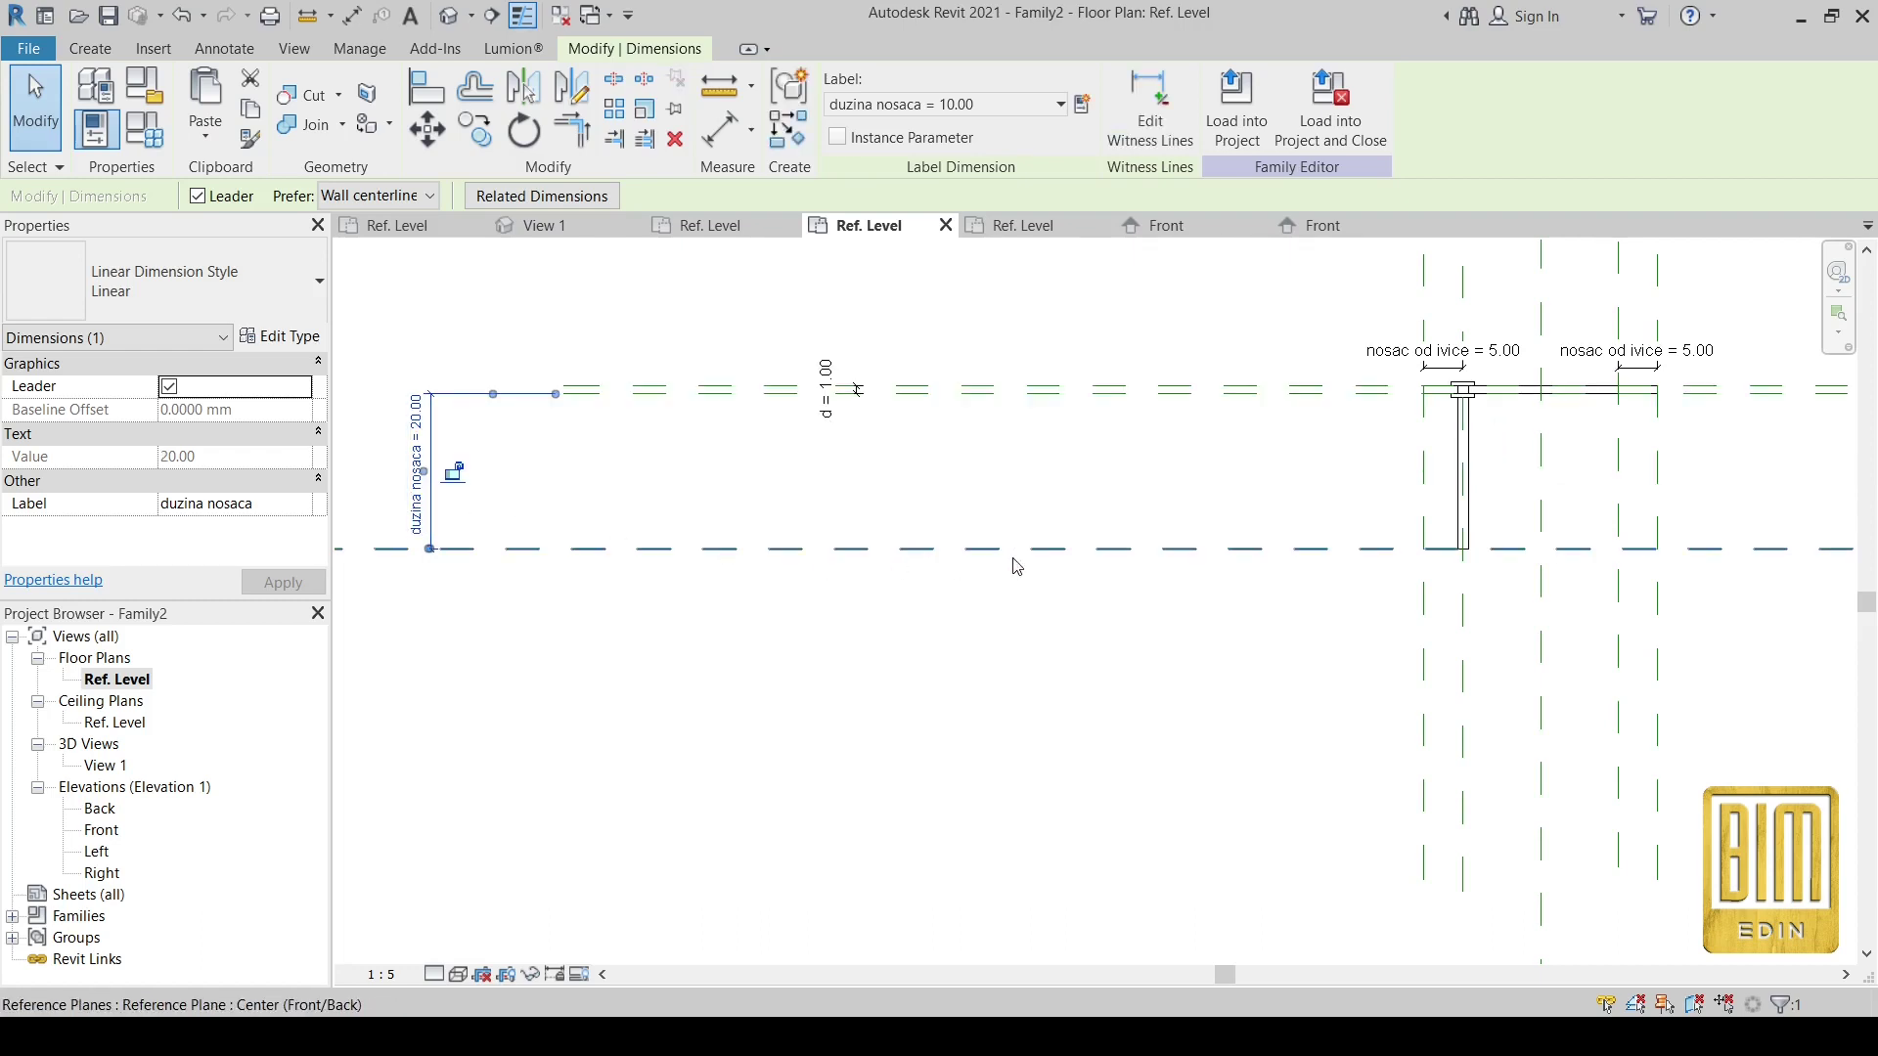
left_click(417, 445)
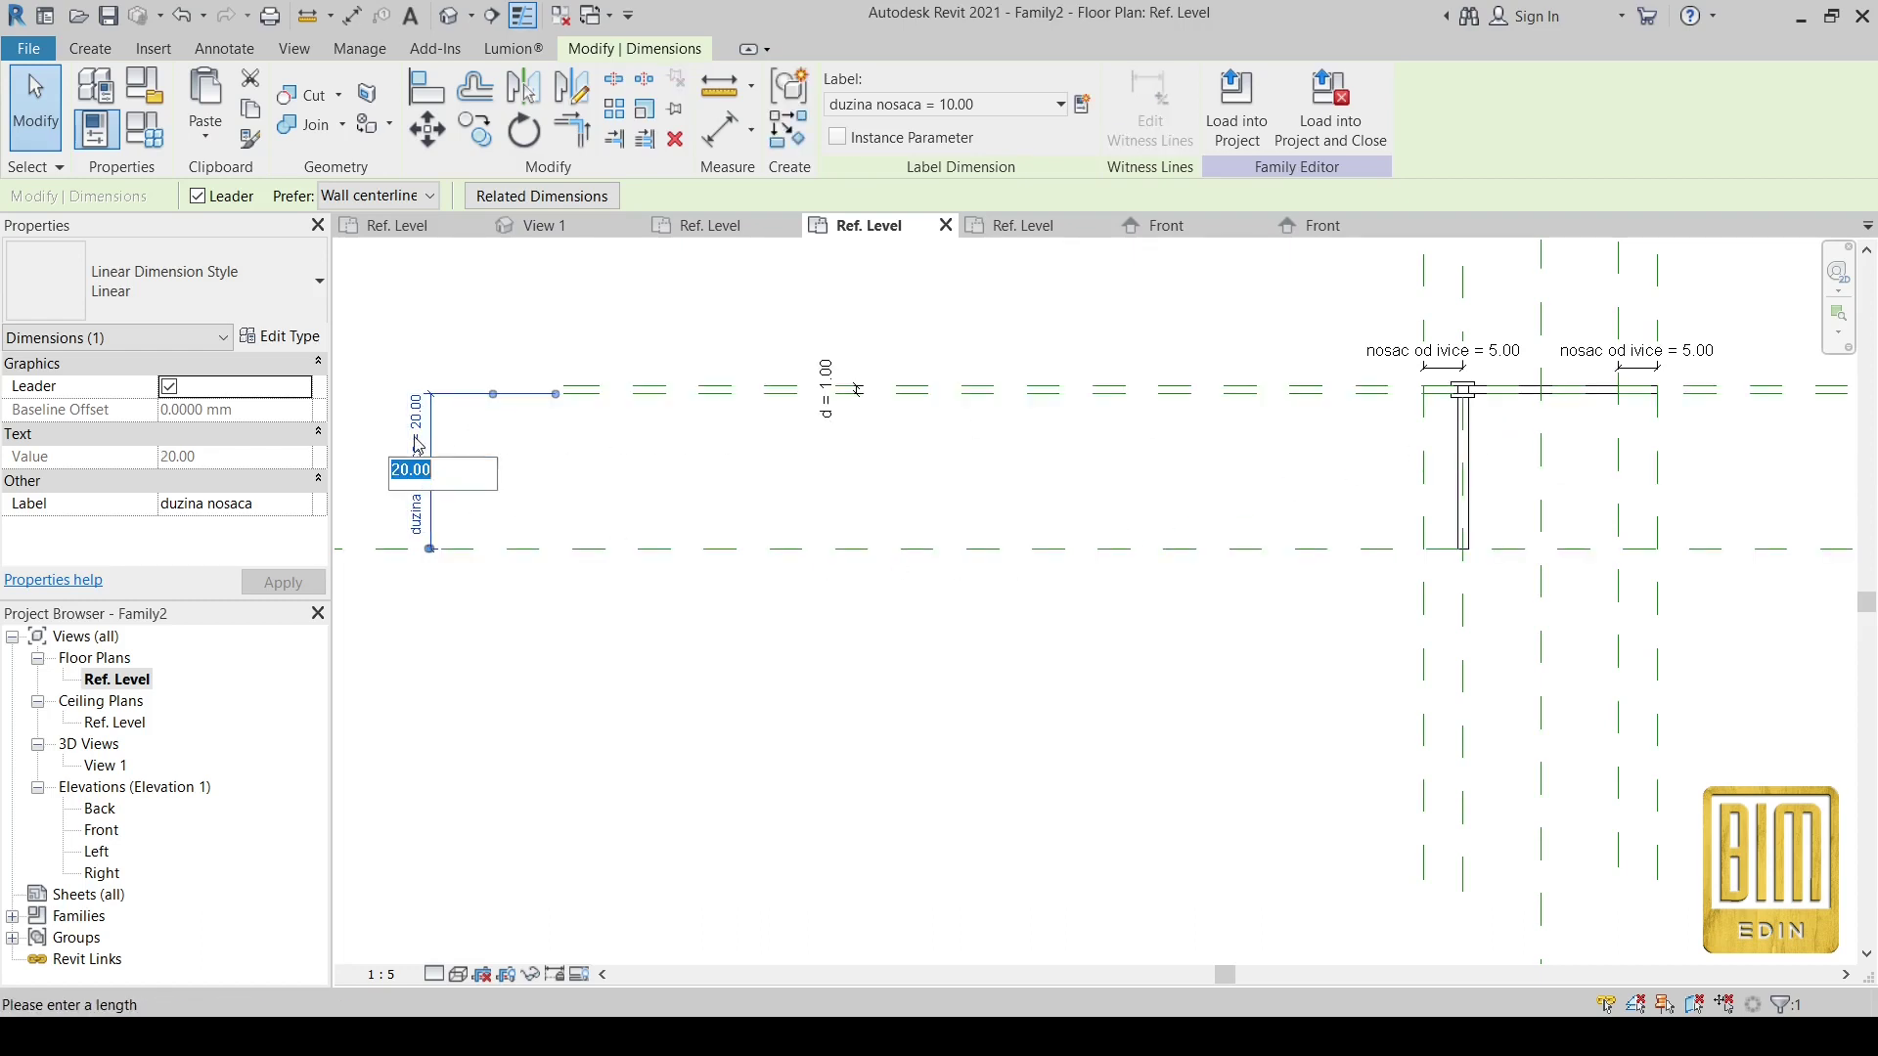
key("Return")
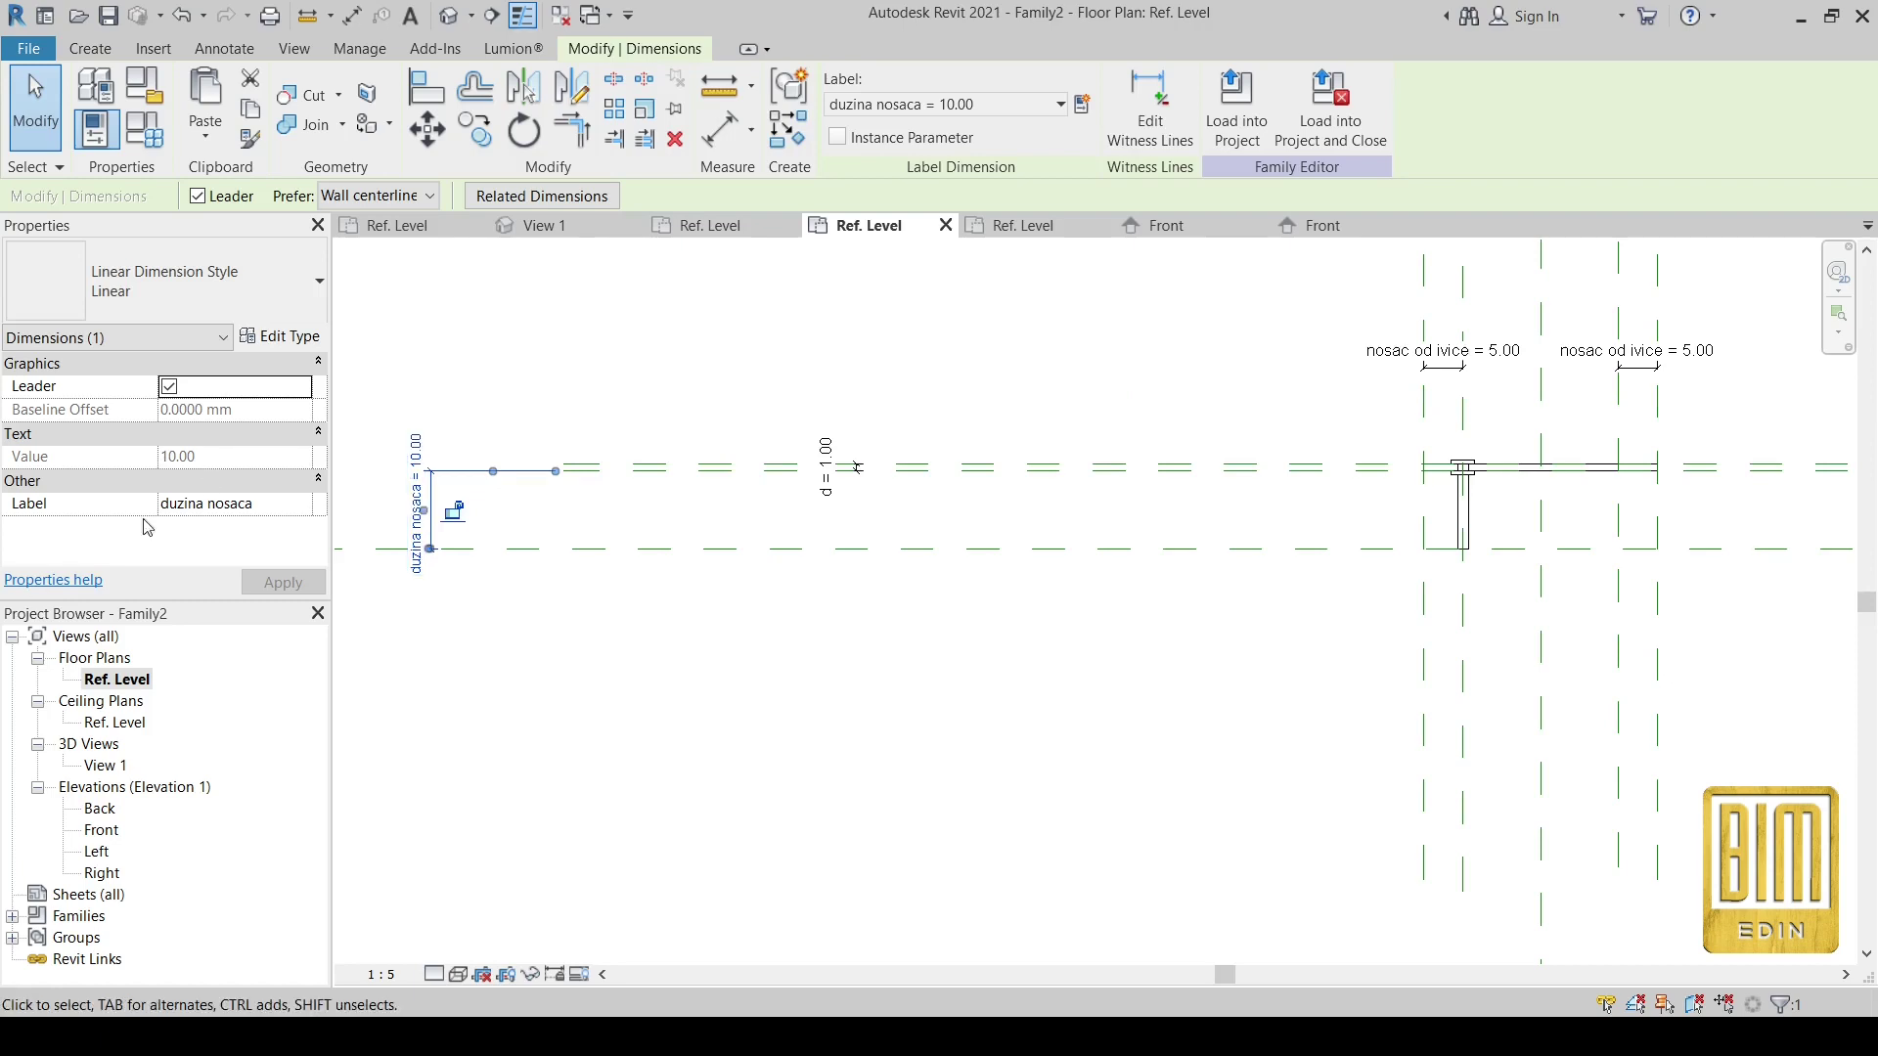
- Mirror a copy of the bracket revolve across the centre reference plane and reopen its sketch
middle_click_drag(1370, 484, 915, 416)
scroll(954, 411, "up", 2)
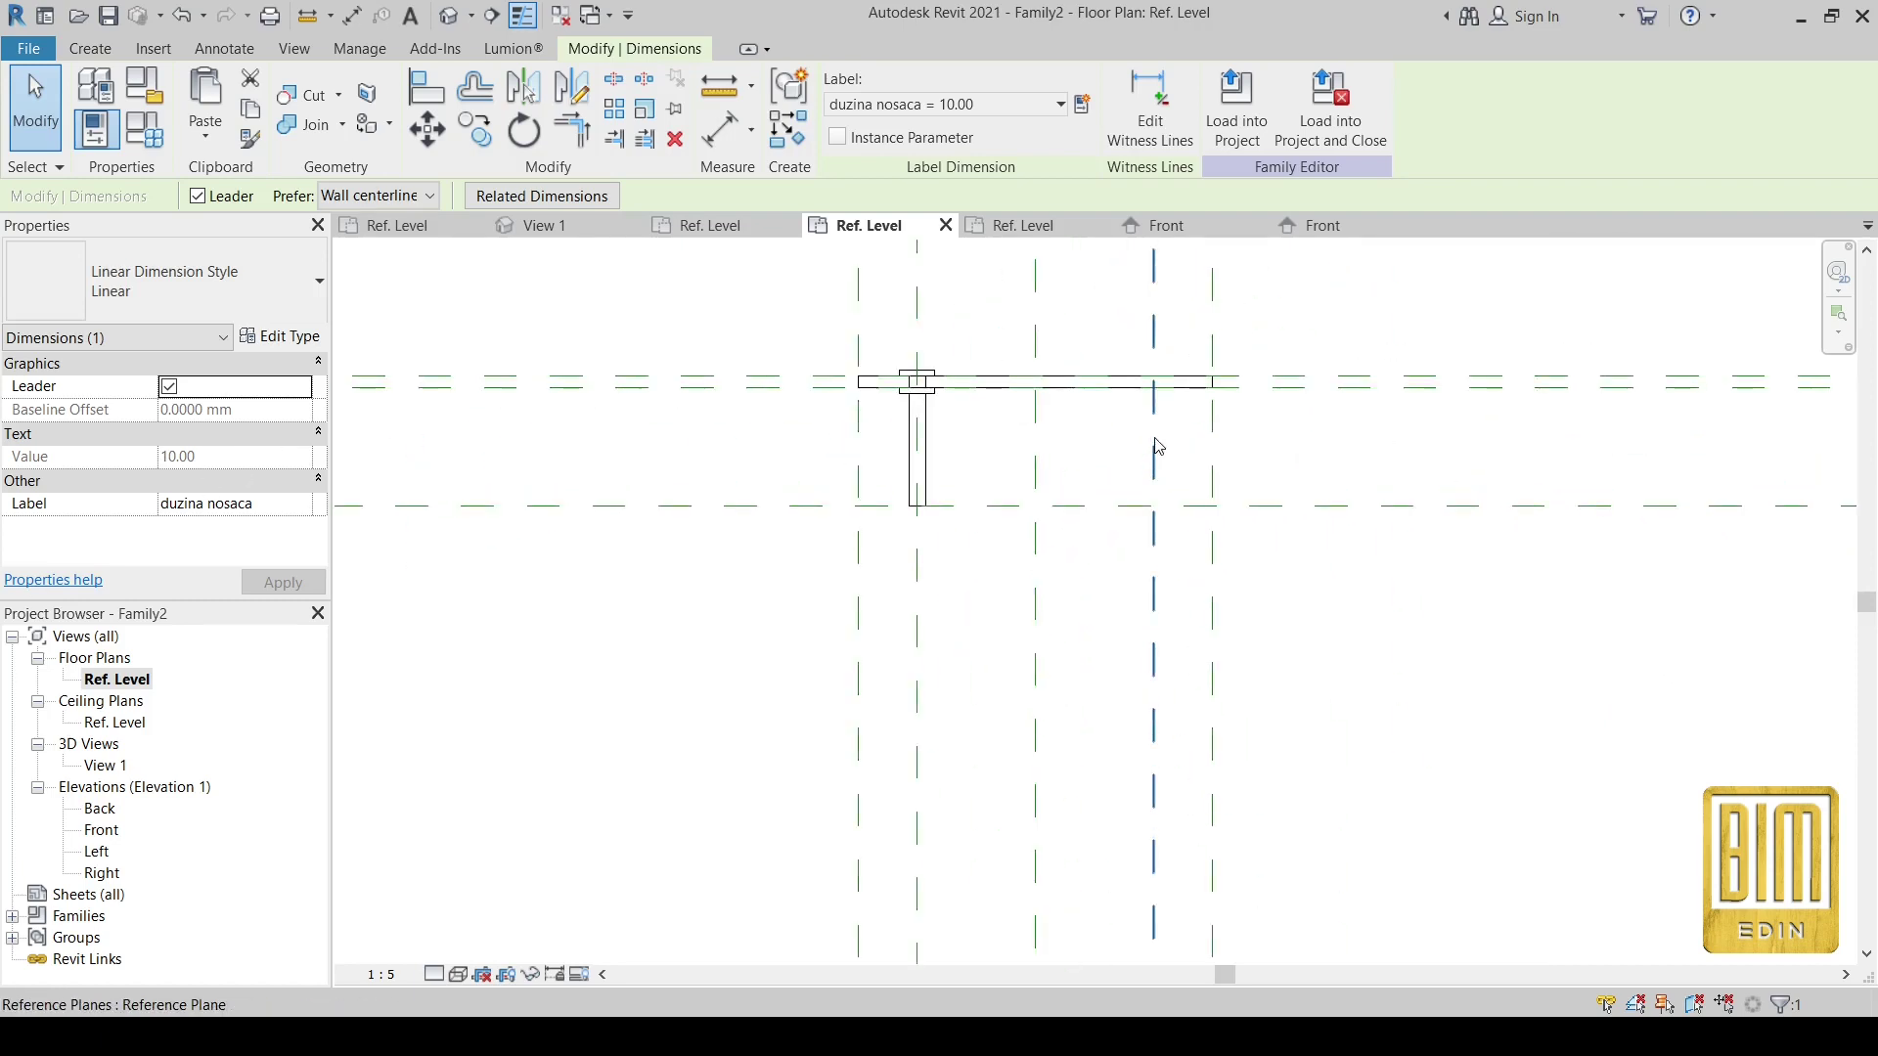
scroll(953, 410, "up", 1)
left_click(883, 391)
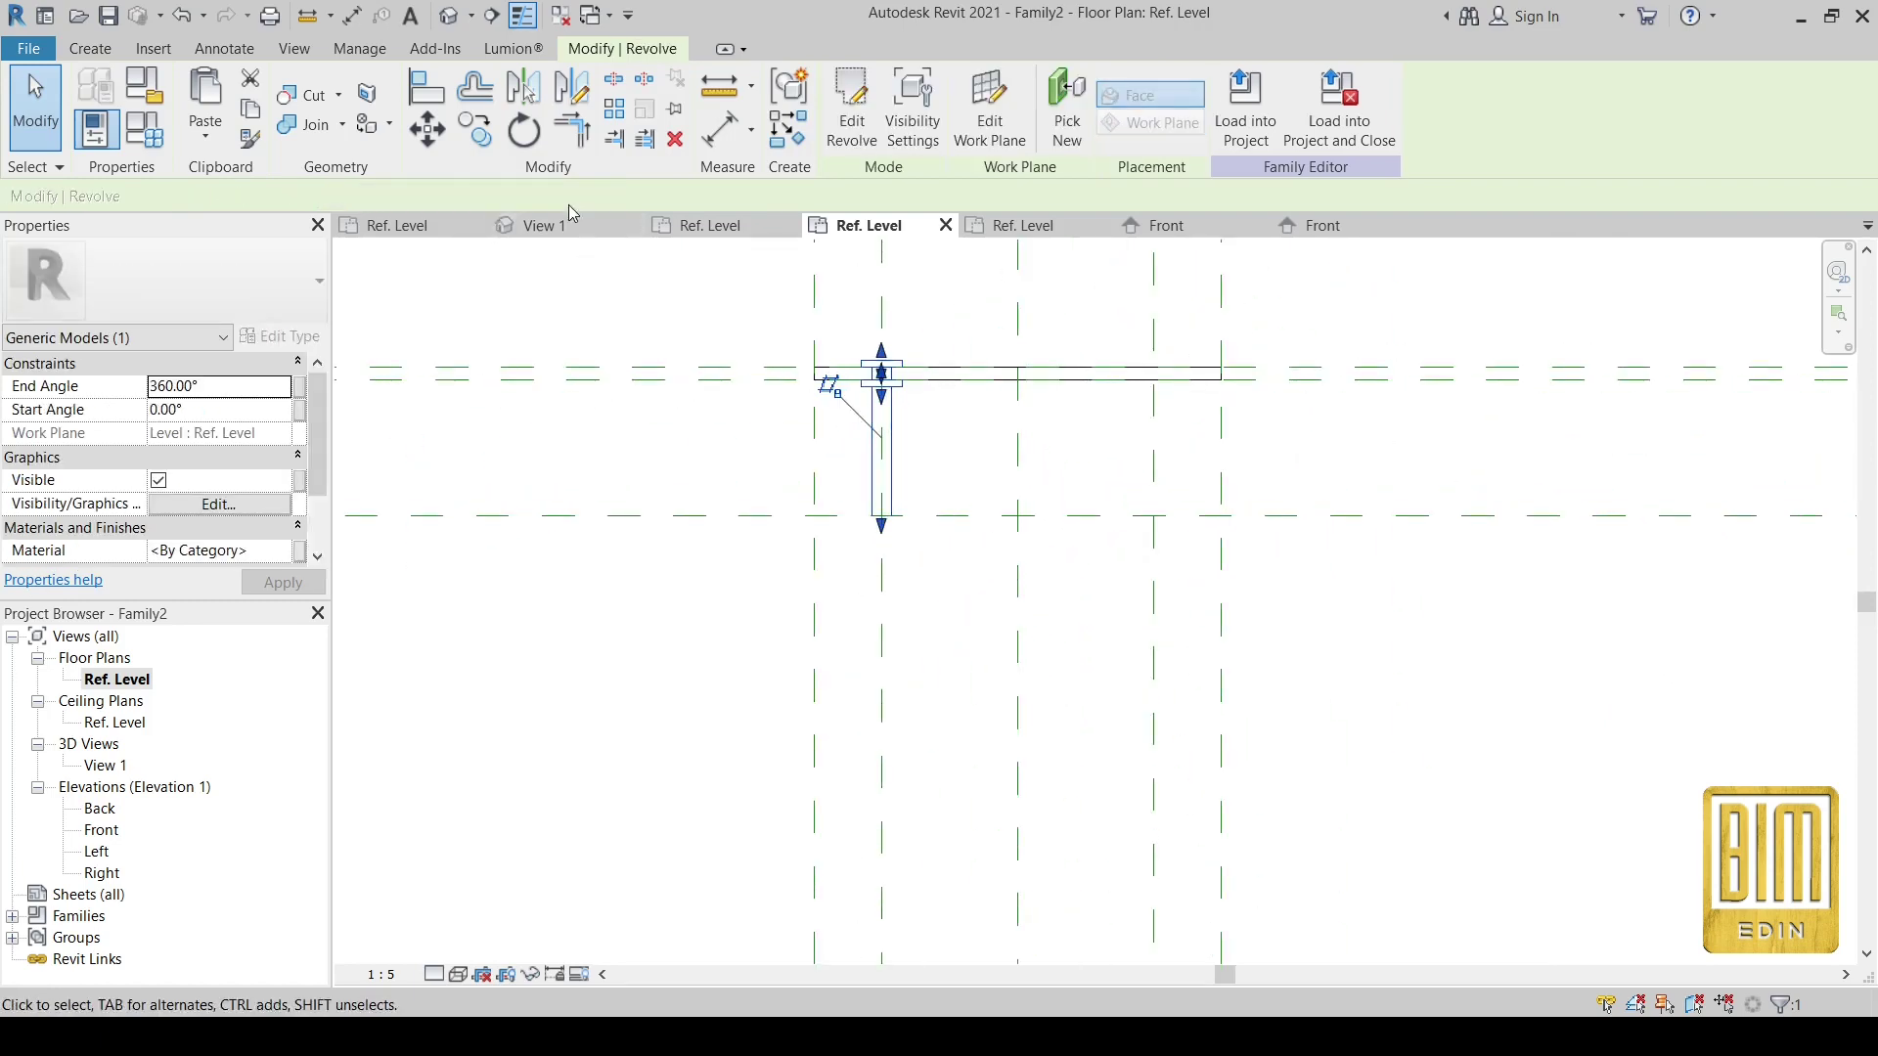
left_click(511, 102)
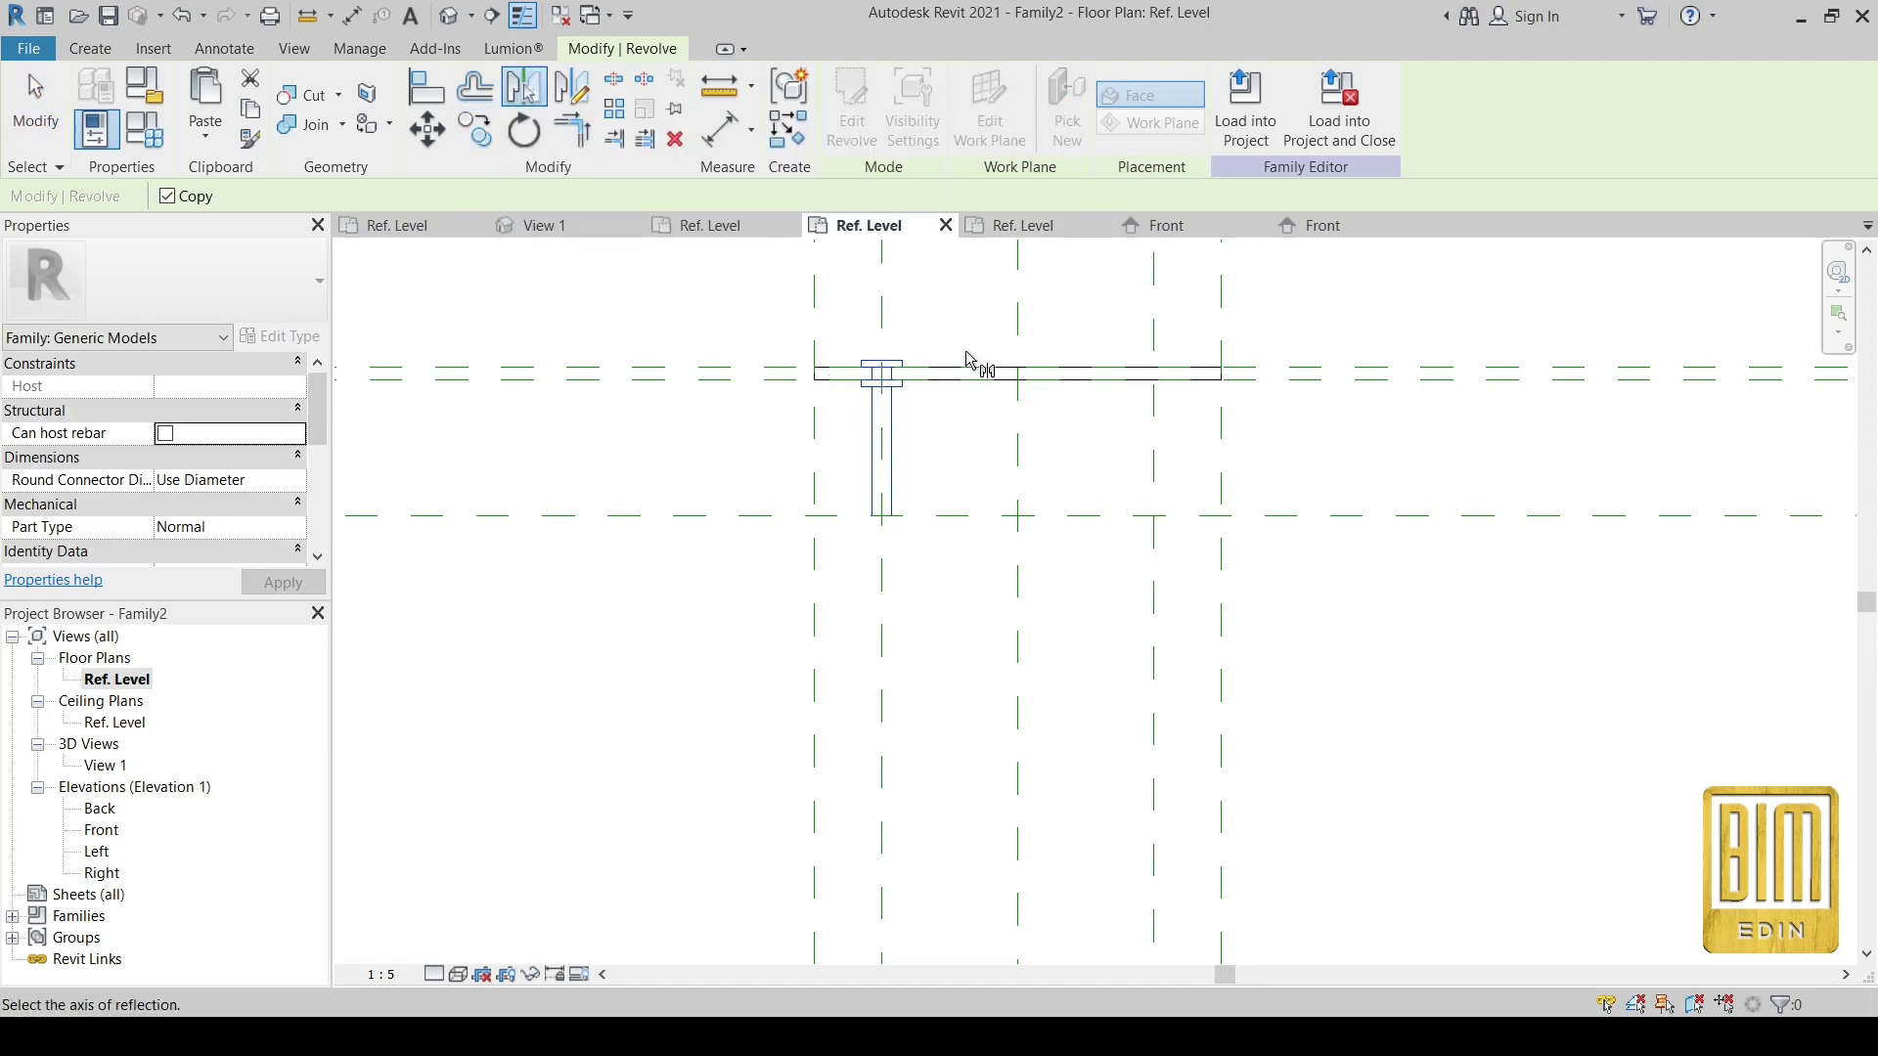
left_click(1084, 360)
scroll(1330, 424, "up", 2)
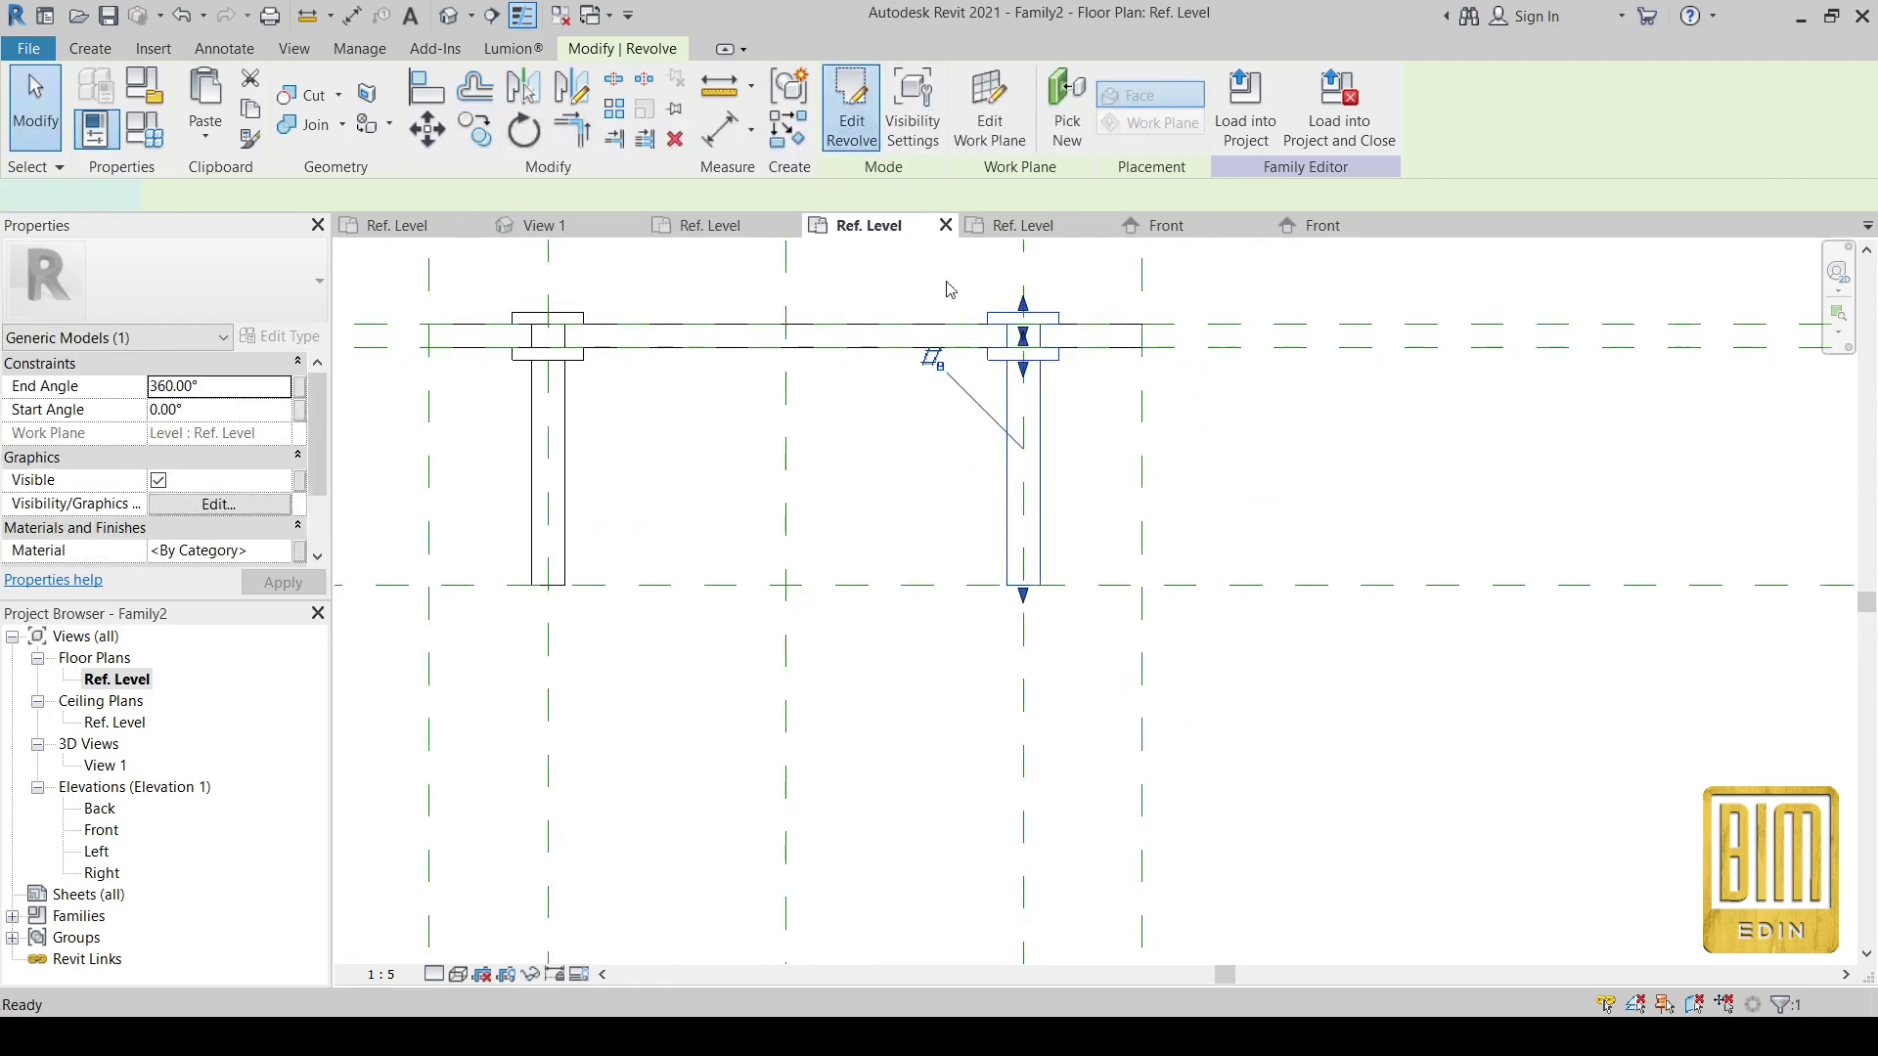
left_click(852, 107)
- Add two 0.50 aligned dimensions from the profile edges to the nearby reference planes
scroll(1007, 436, "up", 2)
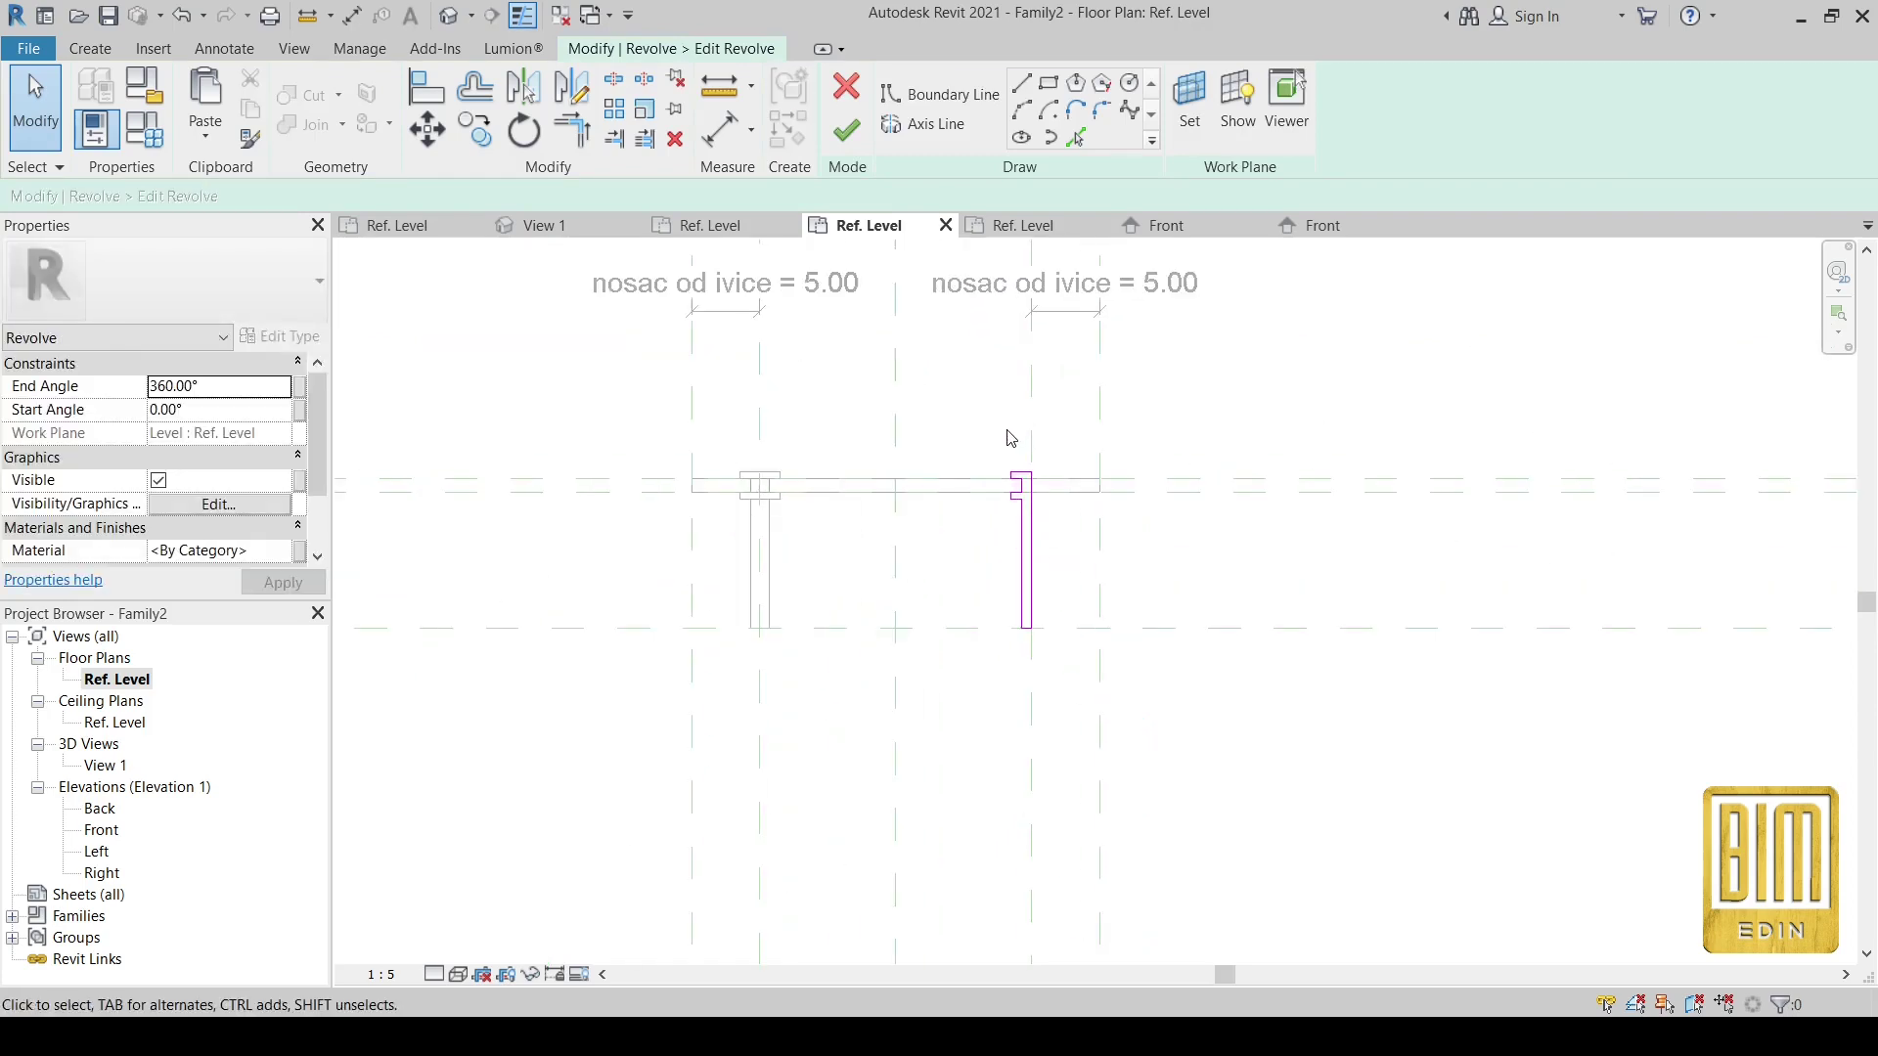
scroll(1007, 460, "up", 2)
scroll(1010, 473, "up", 1)
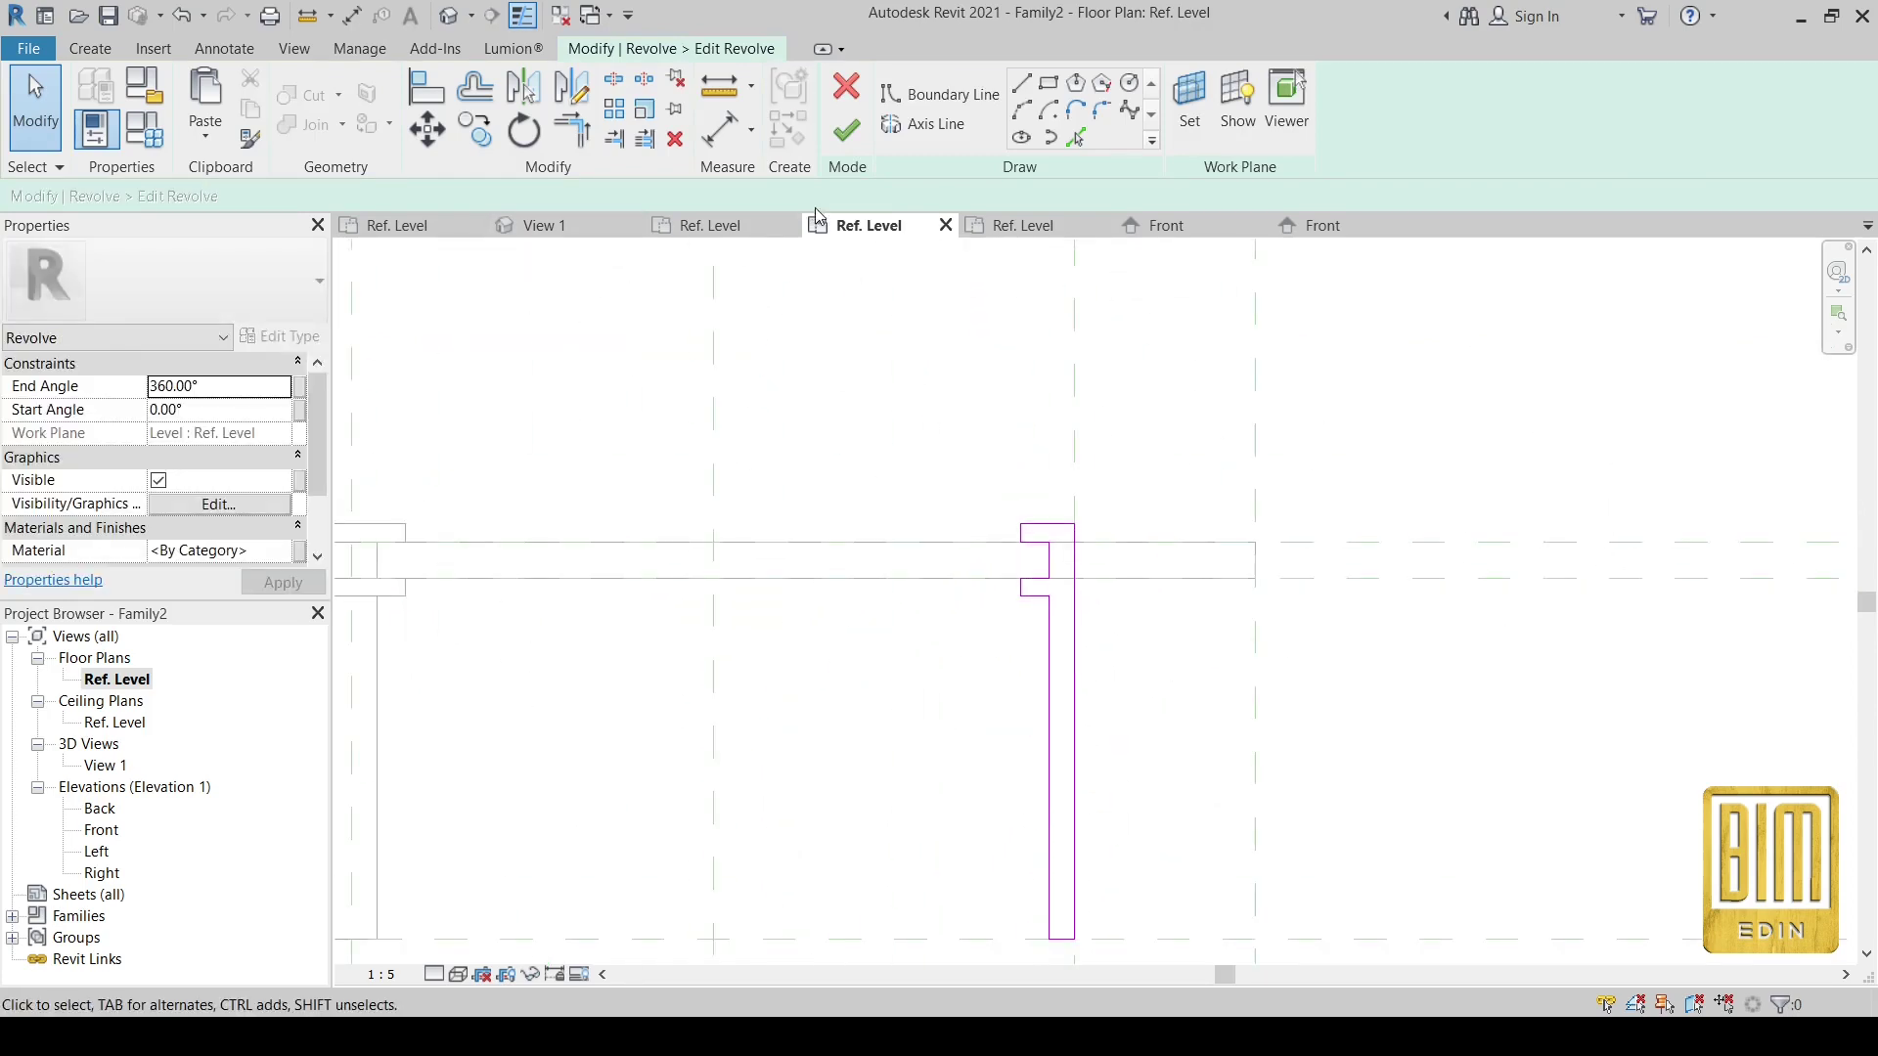
left_click(727, 137)
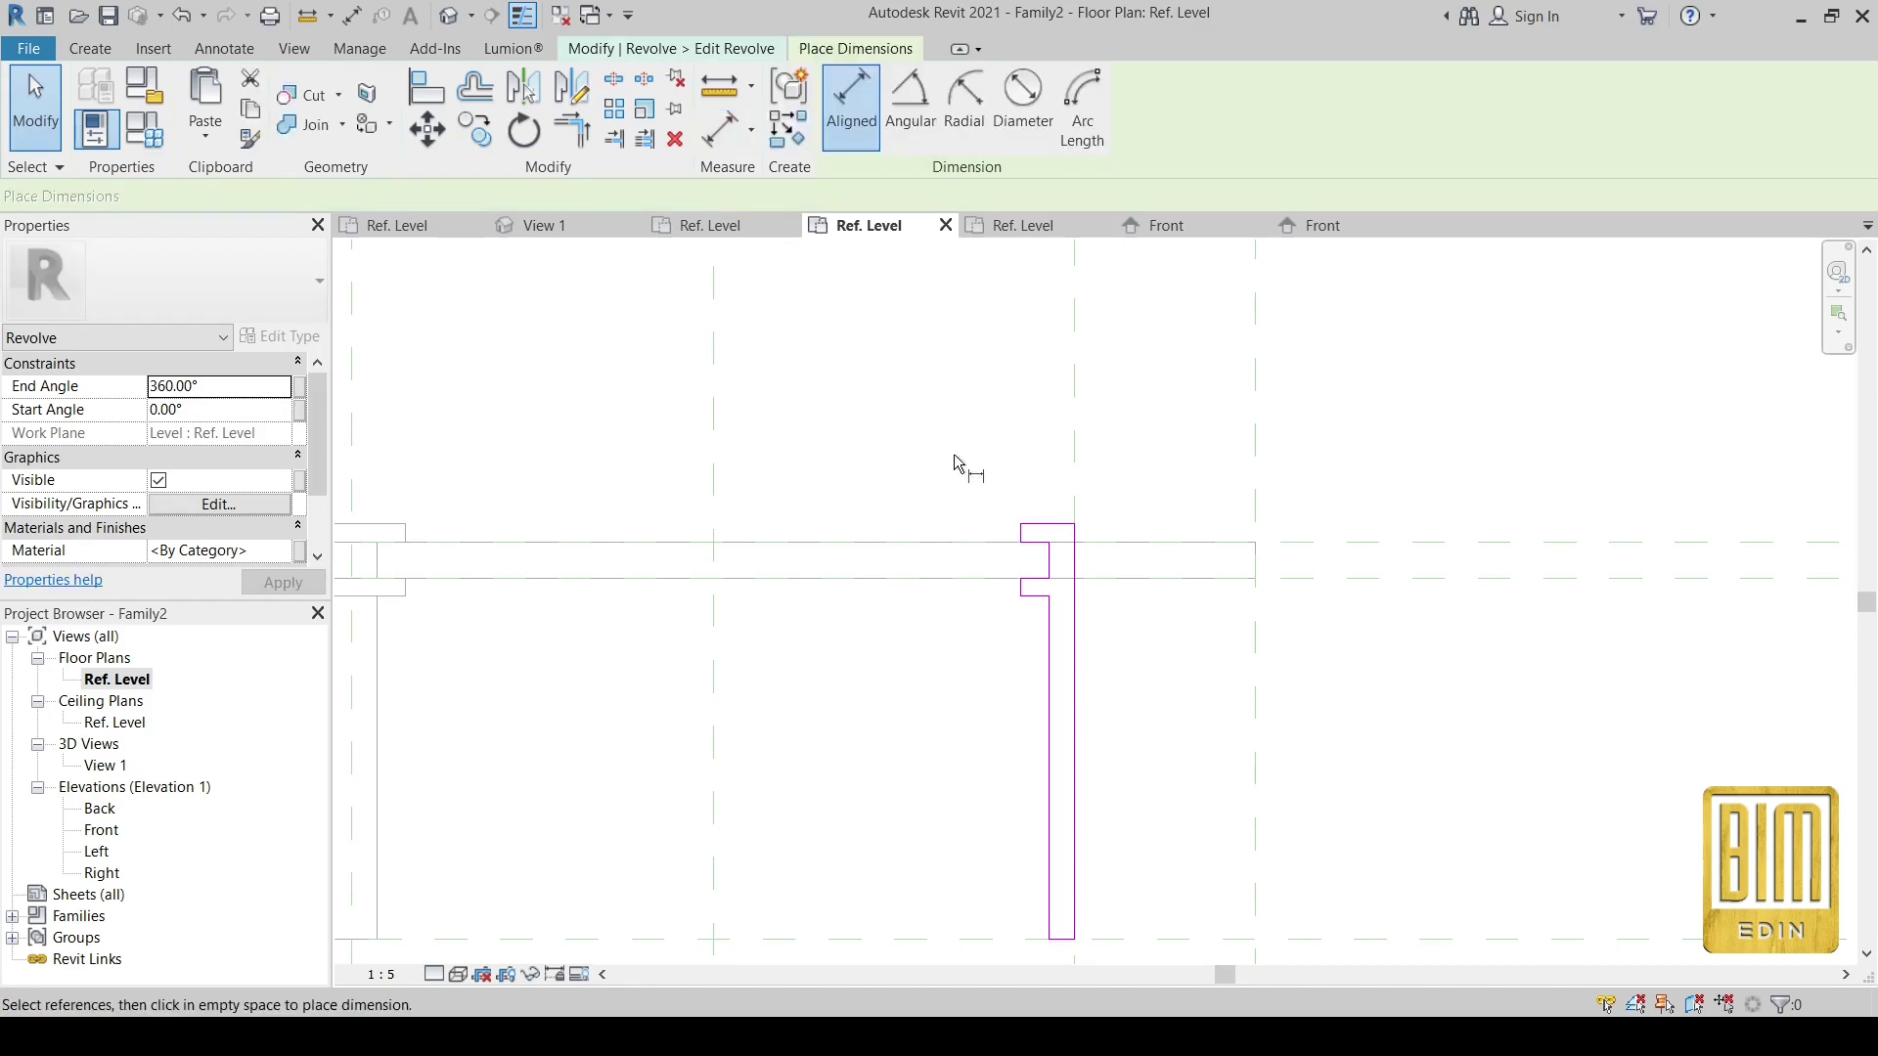
scroll(979, 470, "down", 2)
scroll(1018, 514, "up", 2)
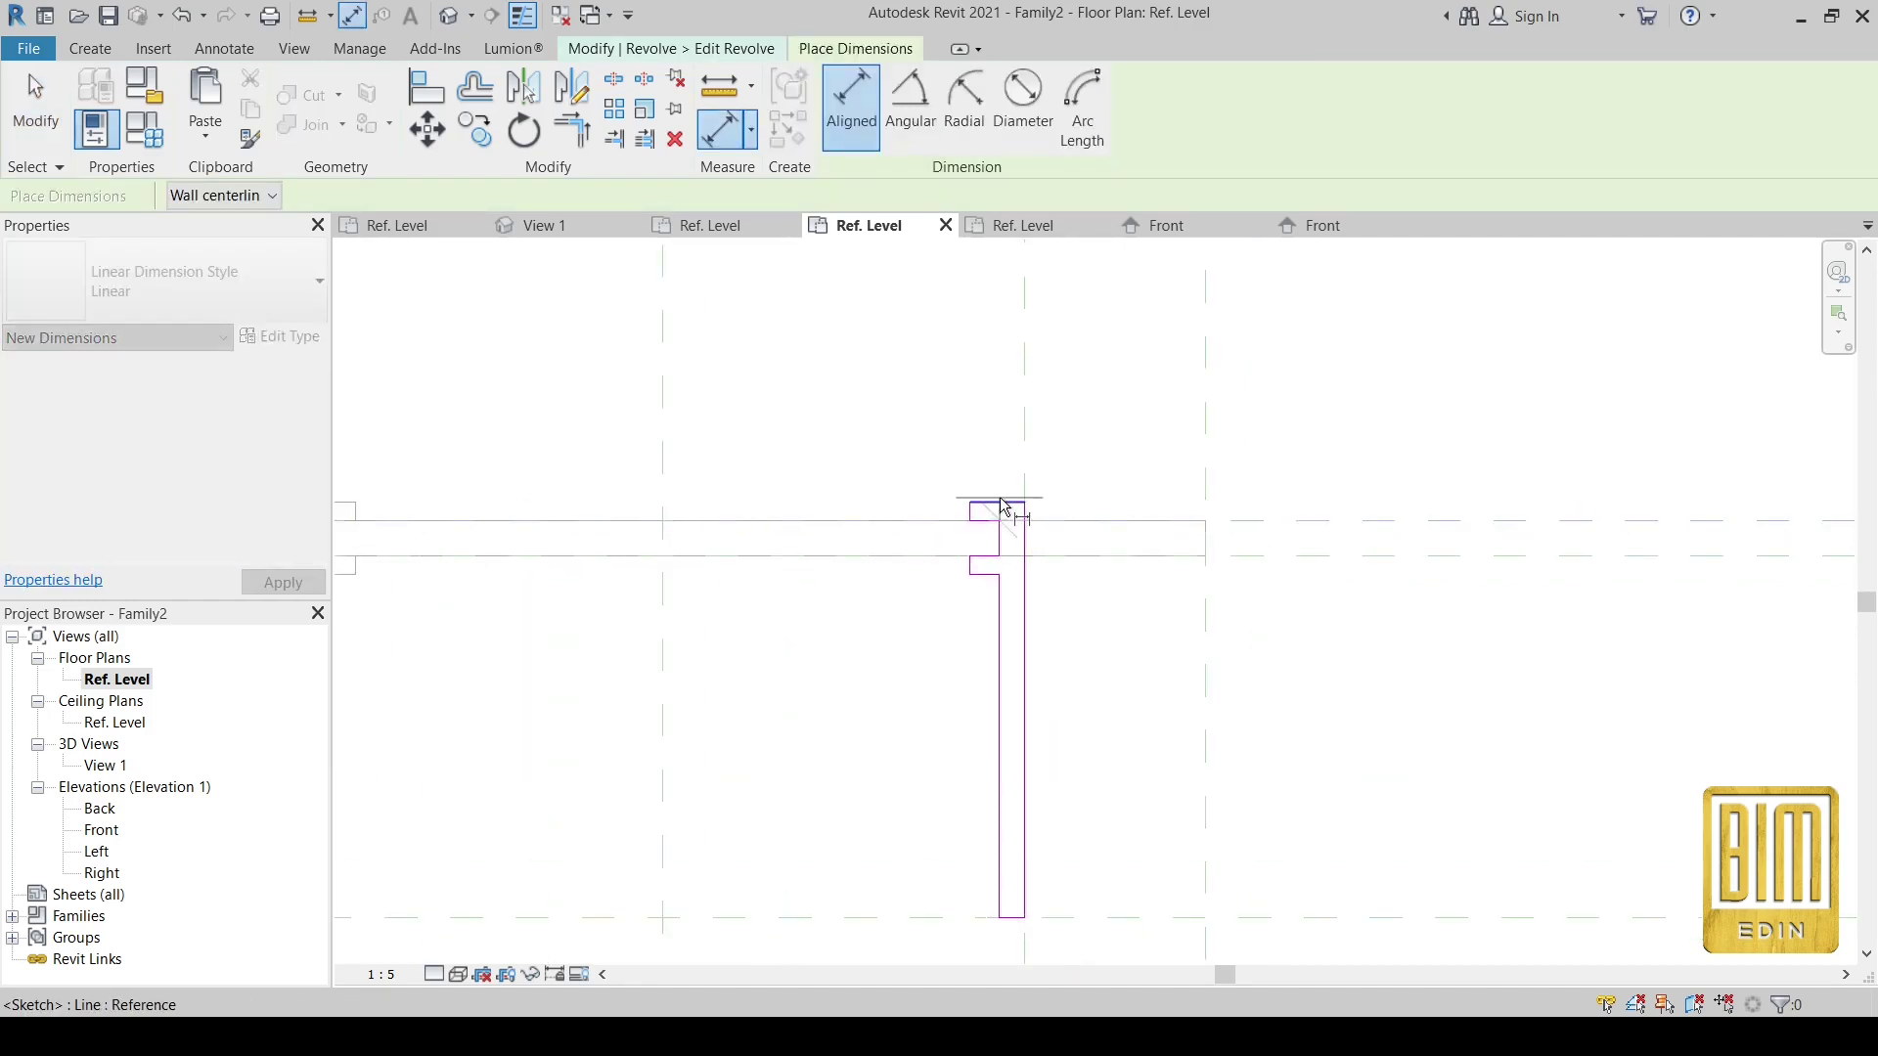
scroll(1005, 507, "down", 2)
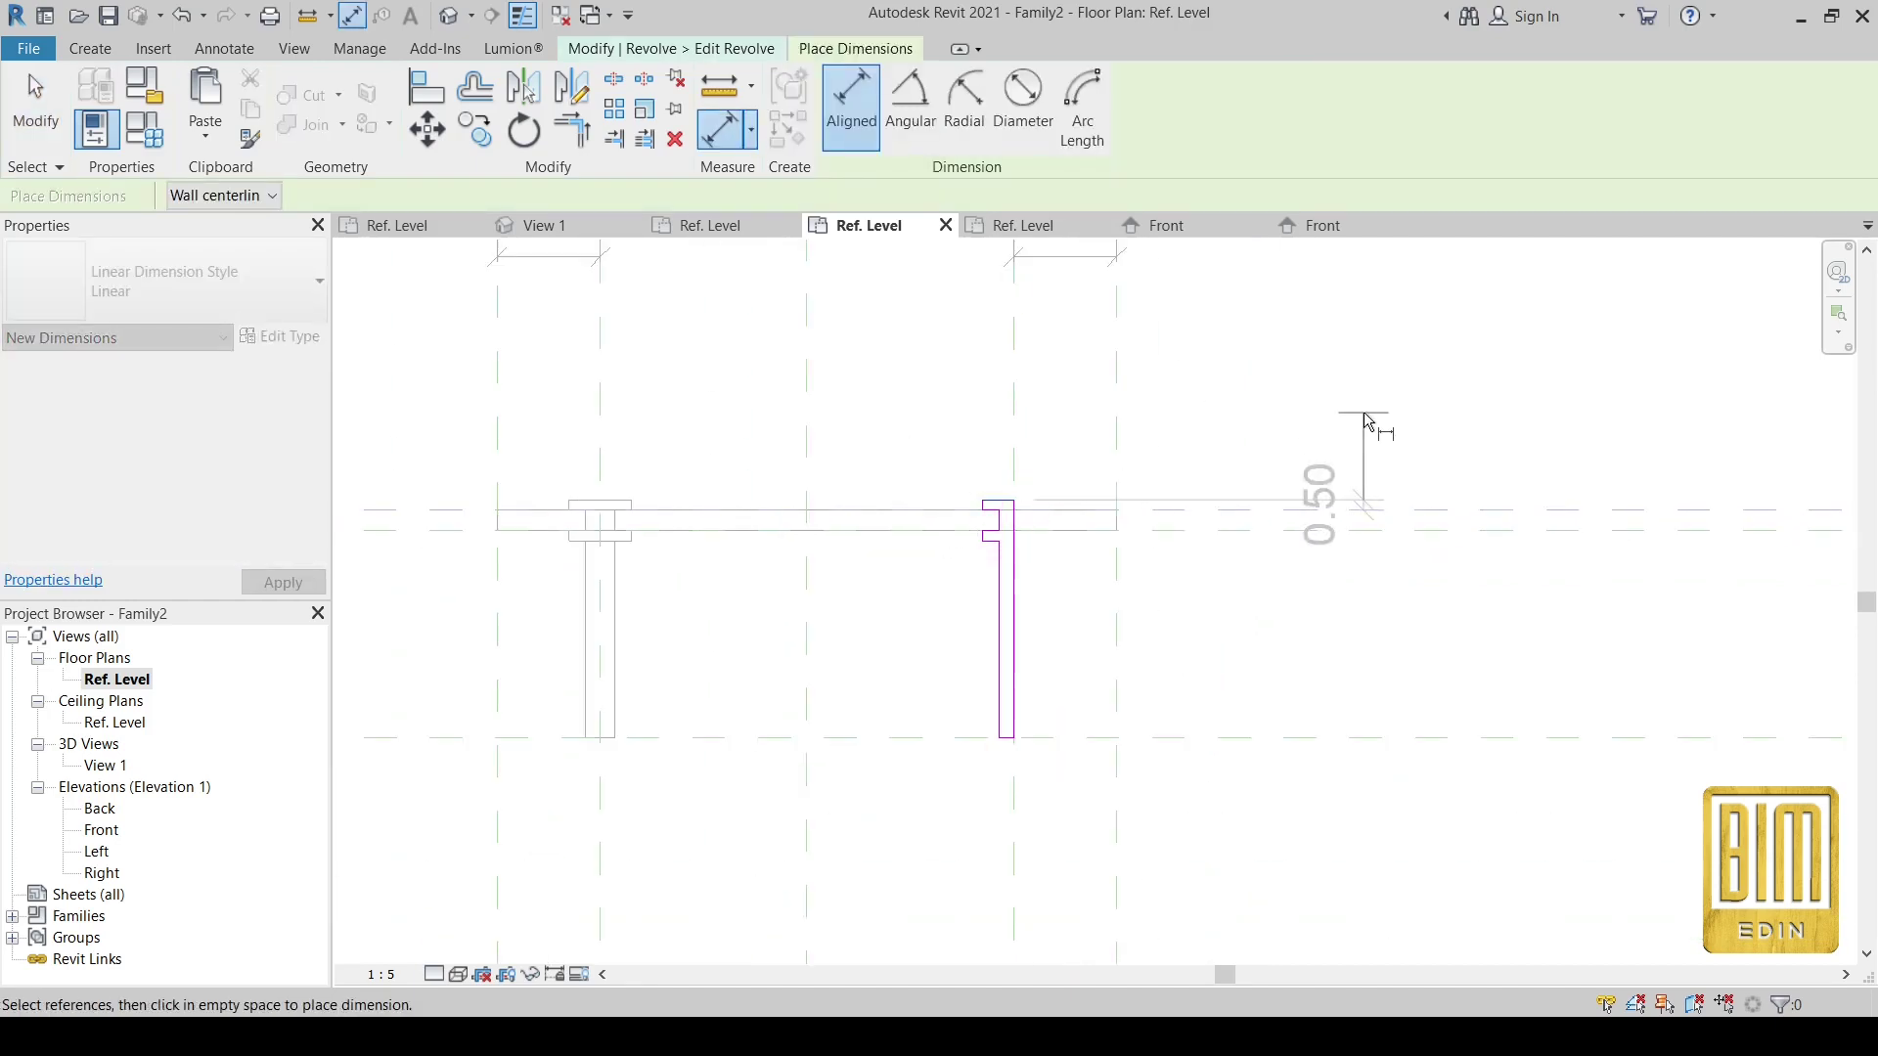
left_click(1380, 424)
scroll(1245, 432, "down", 2)
scroll(1266, 453, "down", 1)
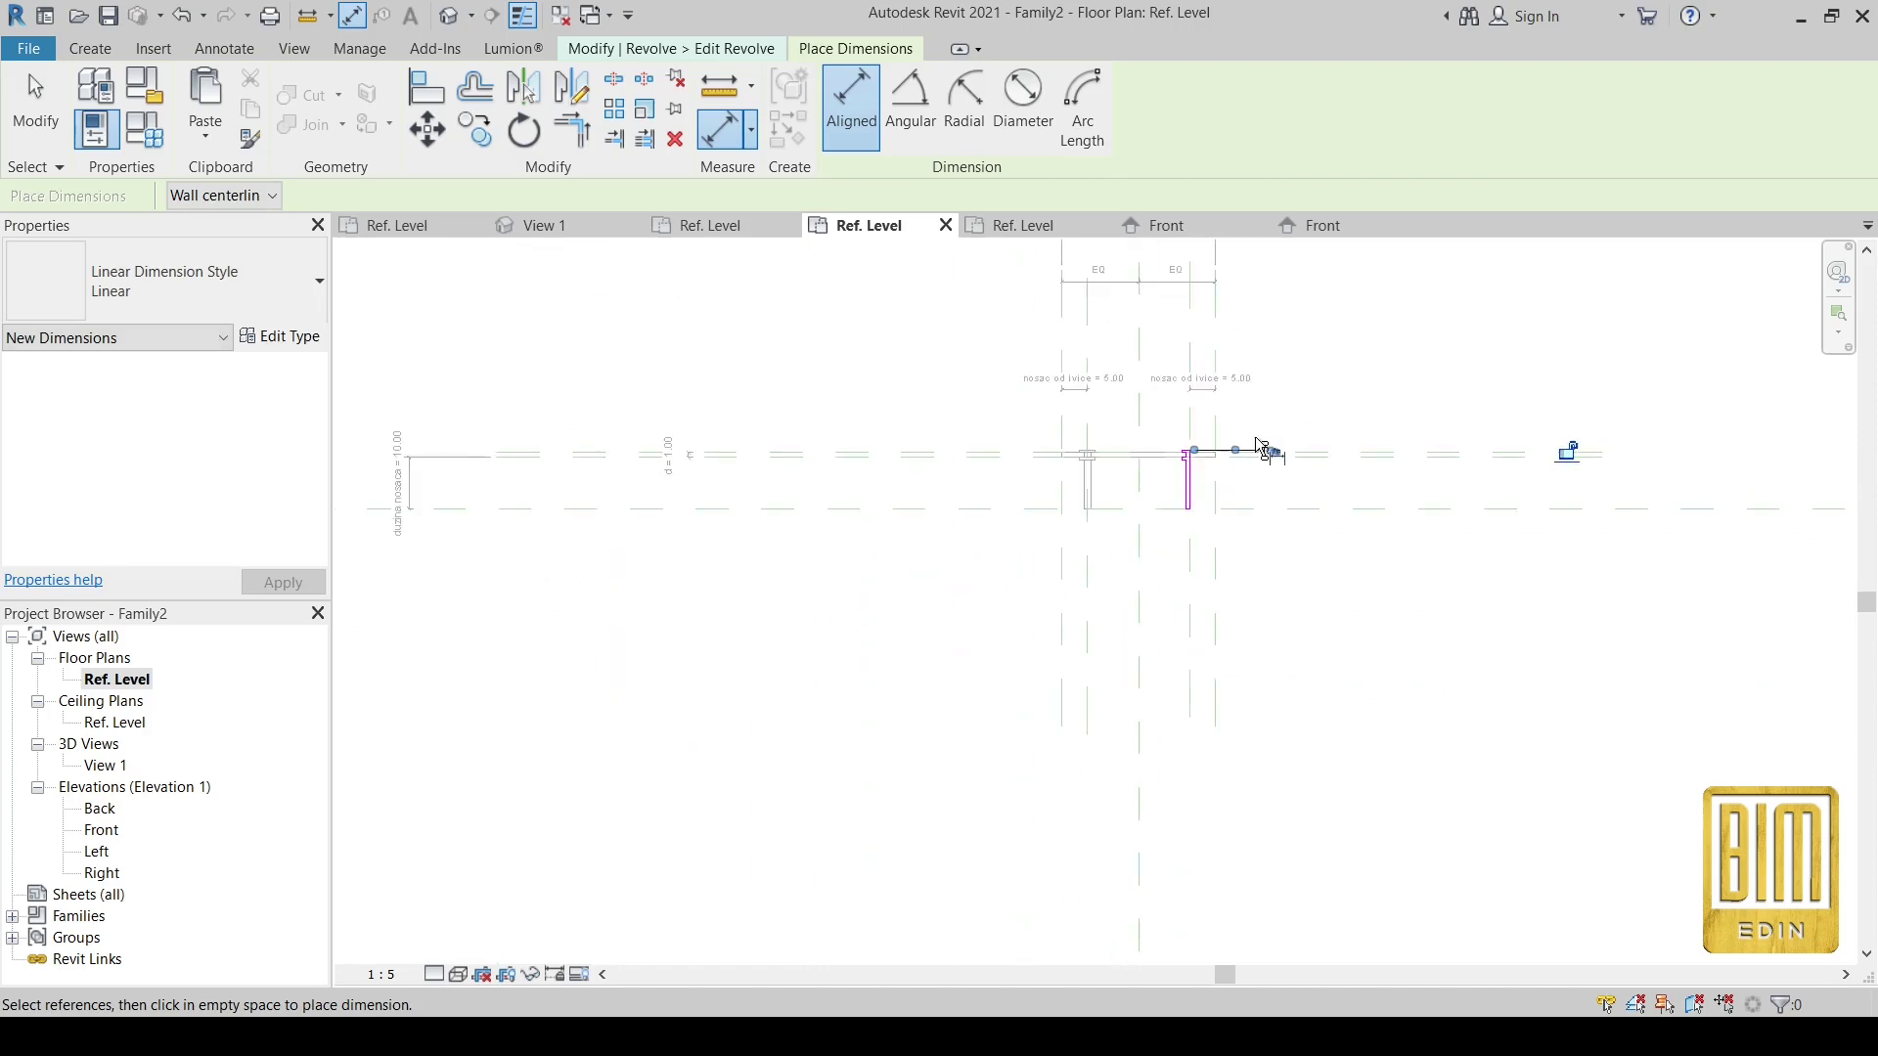
scroll(1340, 494, "up", 2)
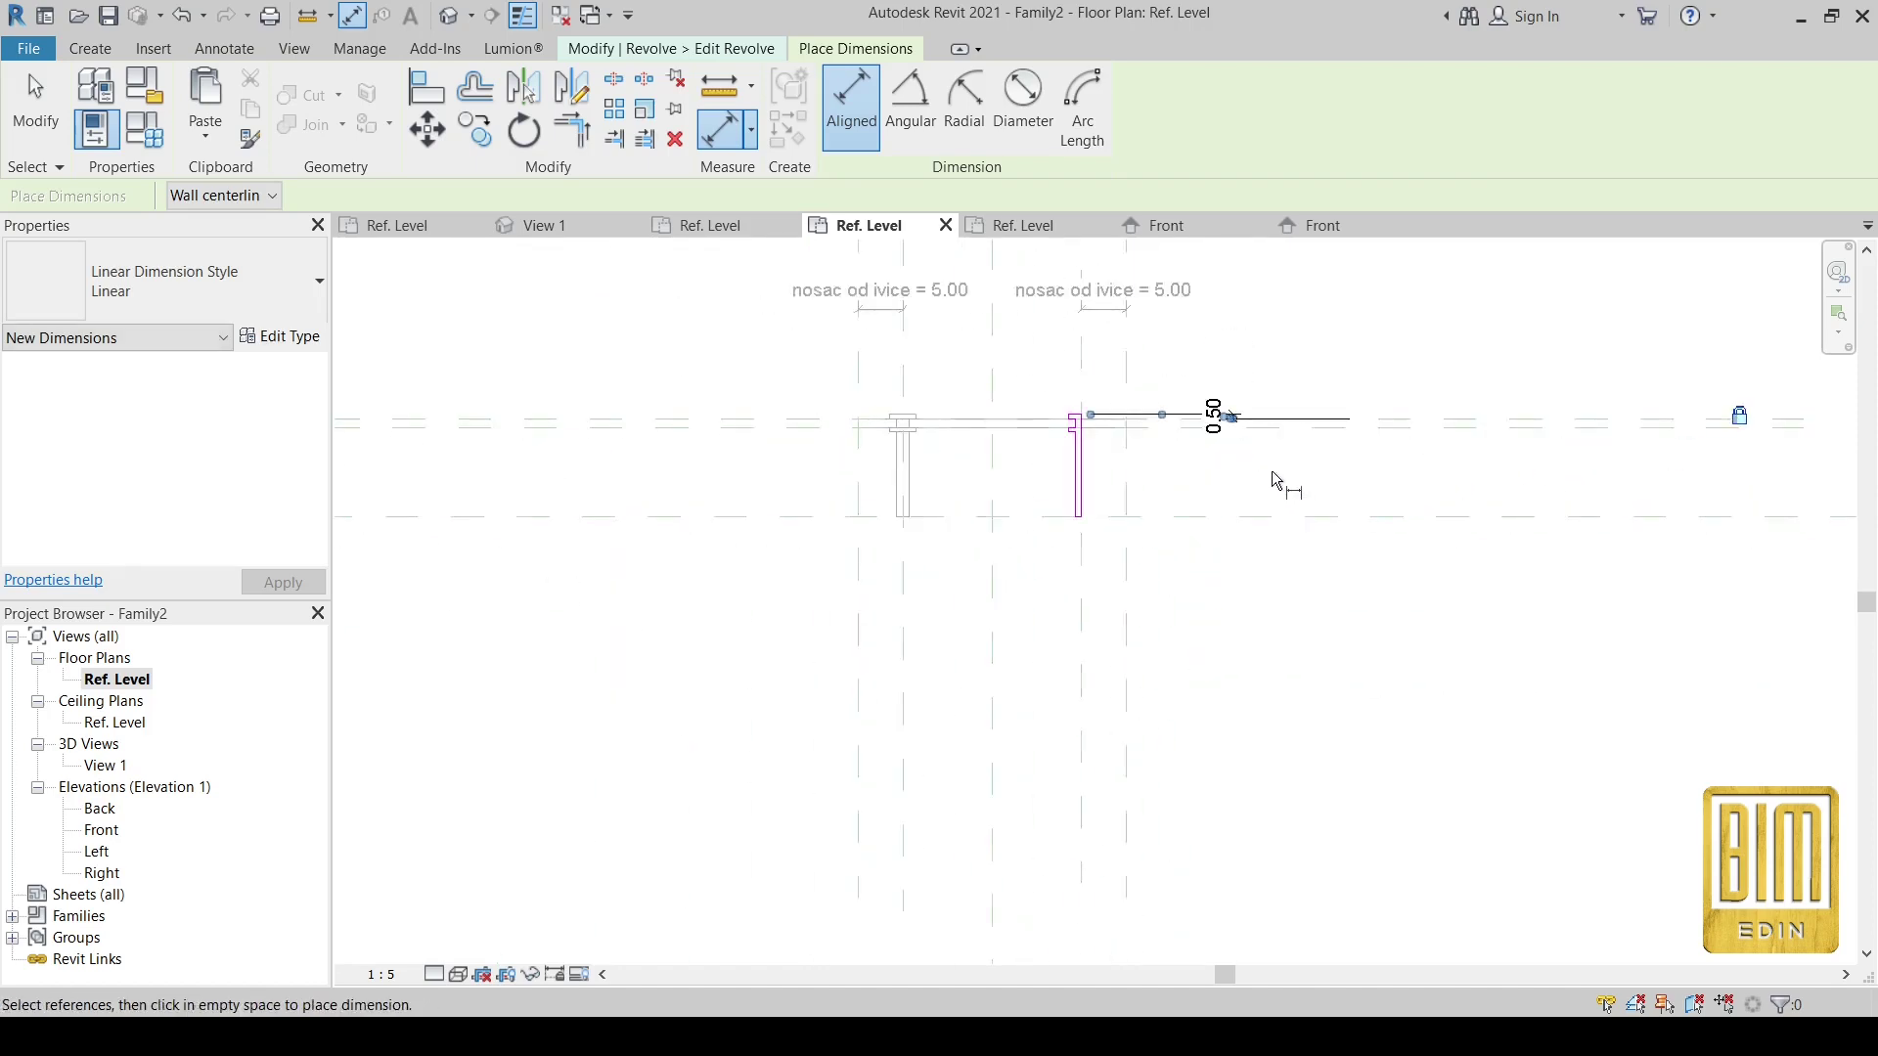
scroll(1252, 475, "up", 1)
scroll(971, 413, "up", 1)
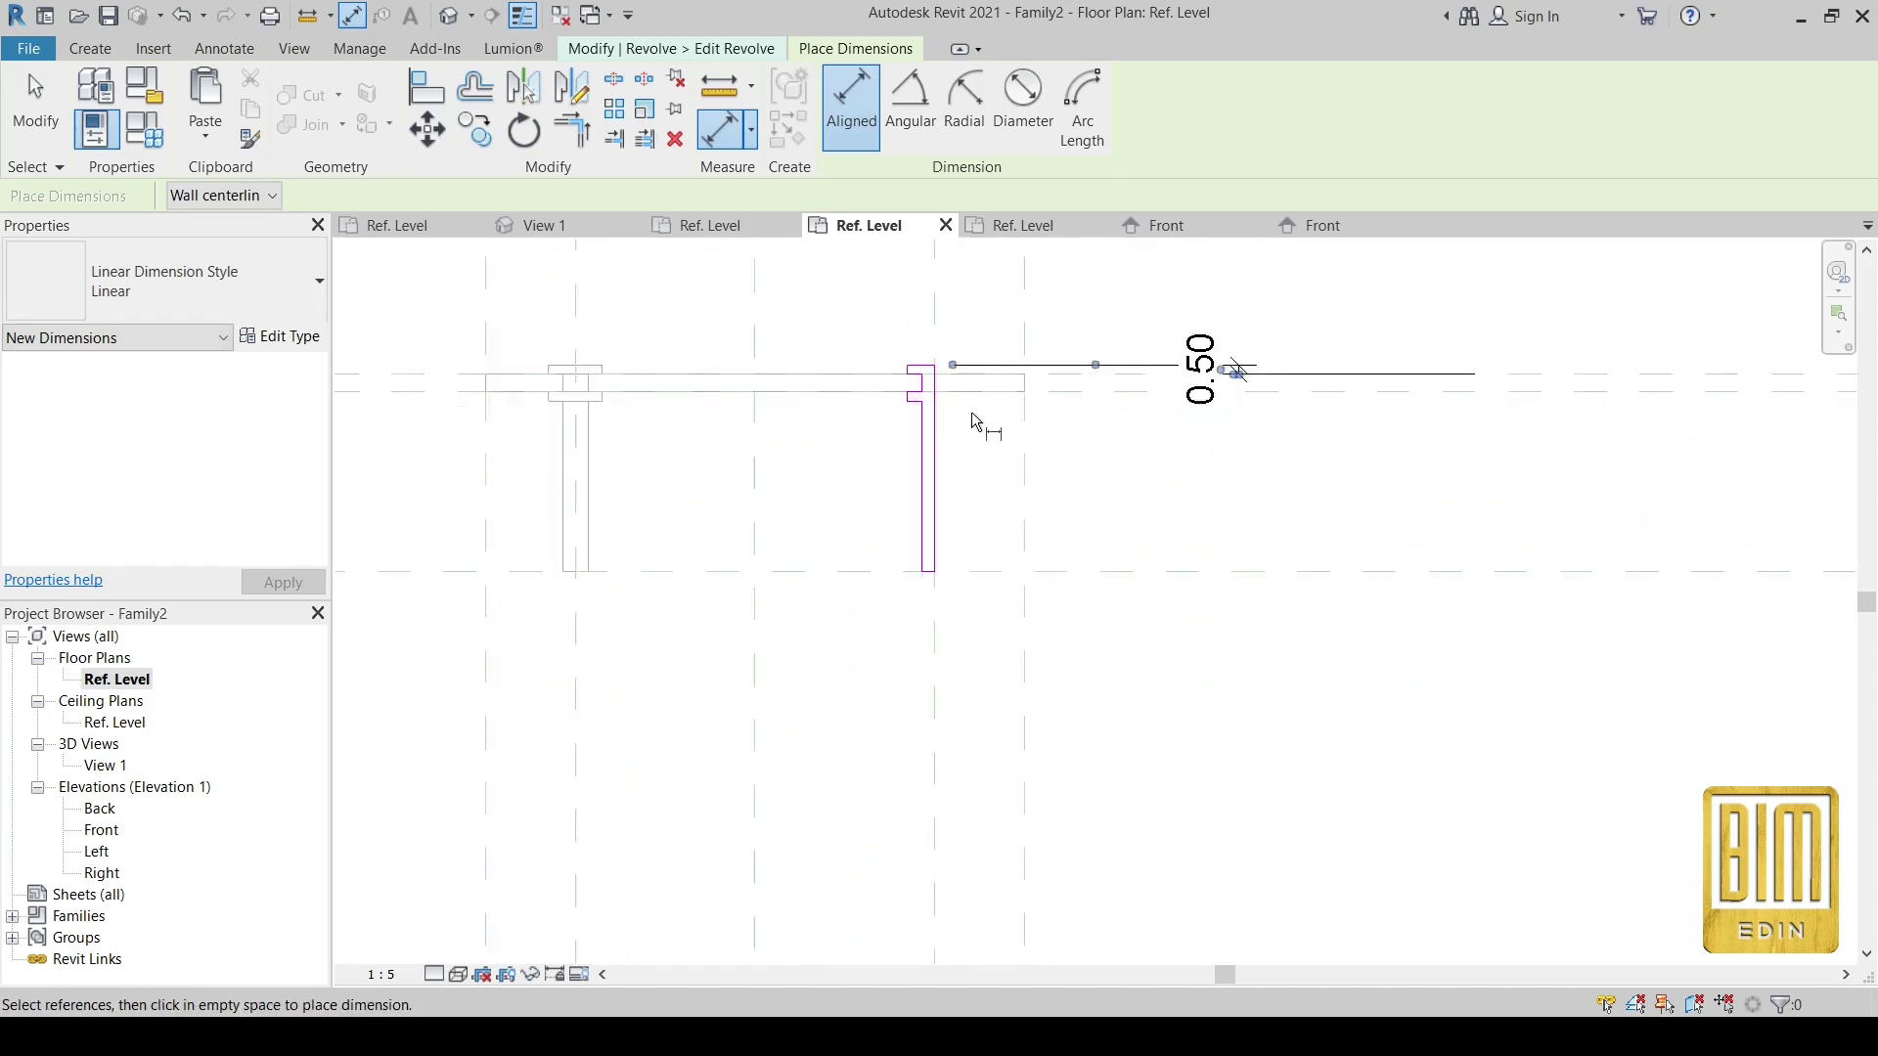
scroll(971, 413, "up", 1)
left_click(905, 403)
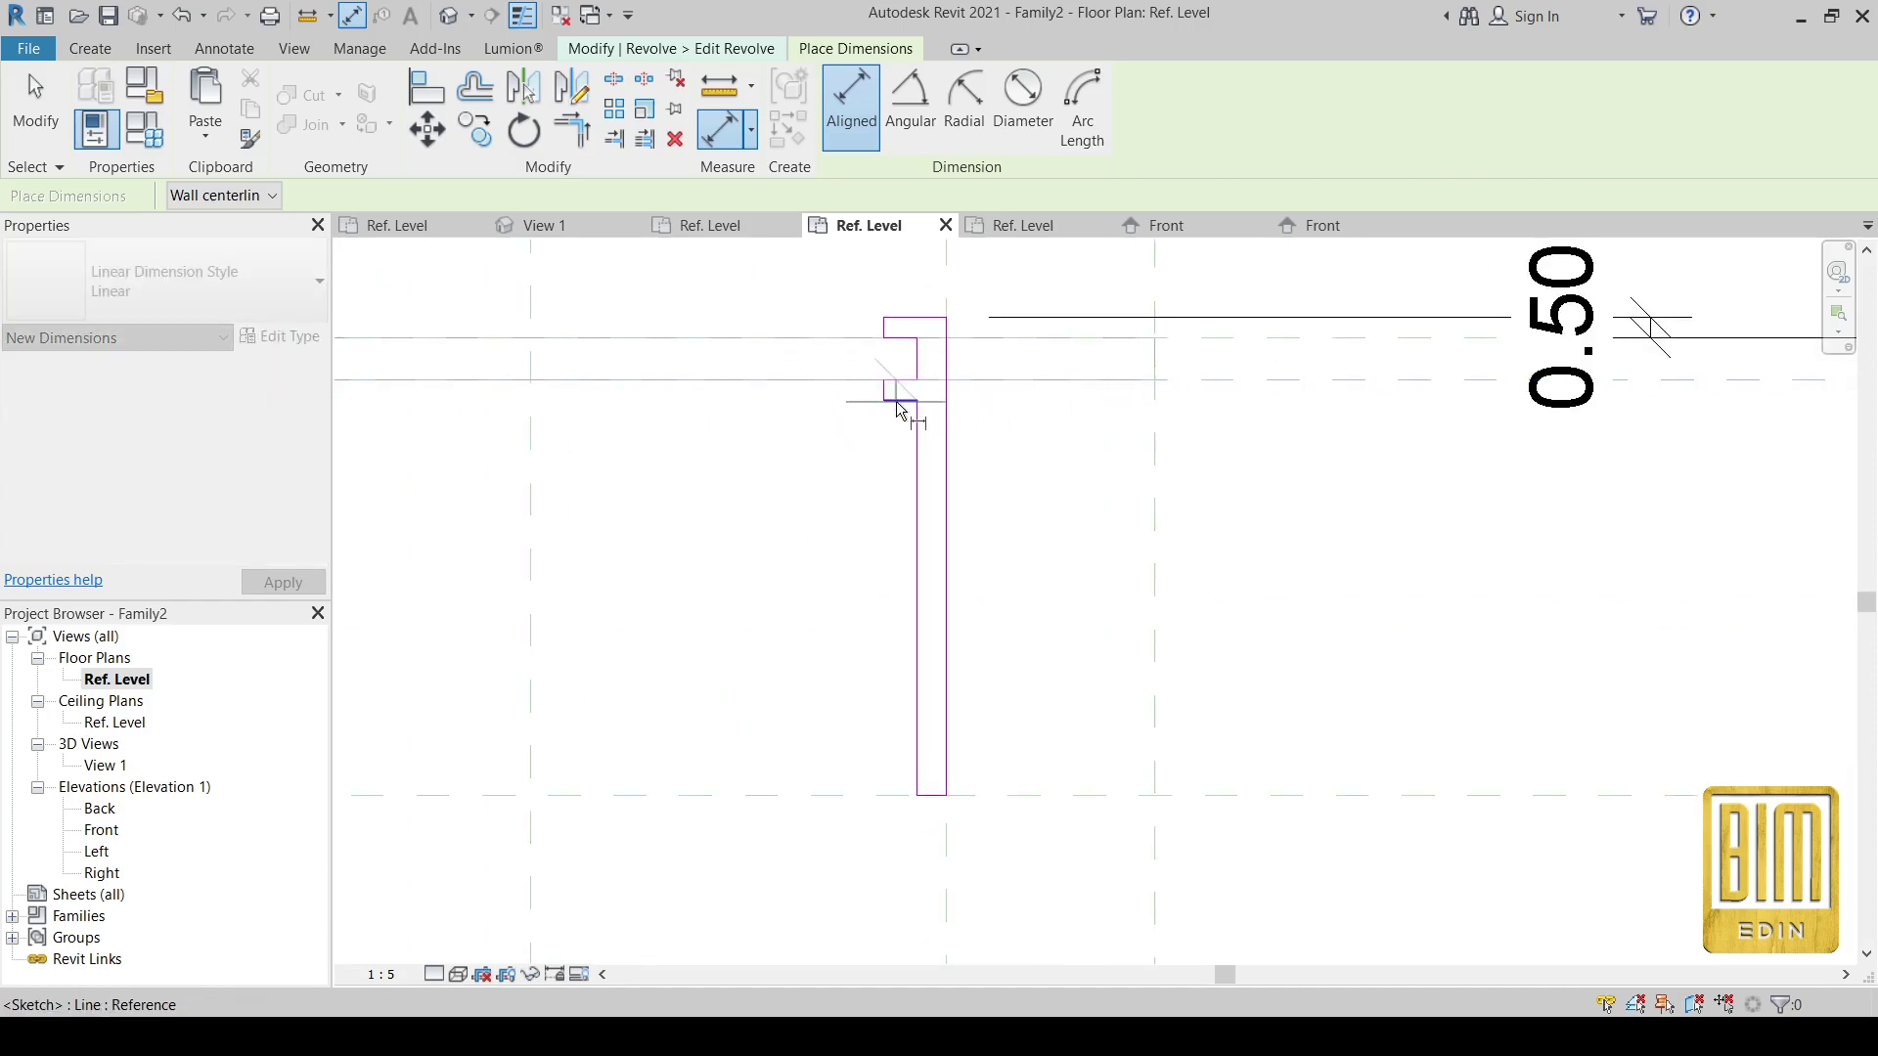
scroll(846, 435, "down", 1)
left_click(1068, 505)
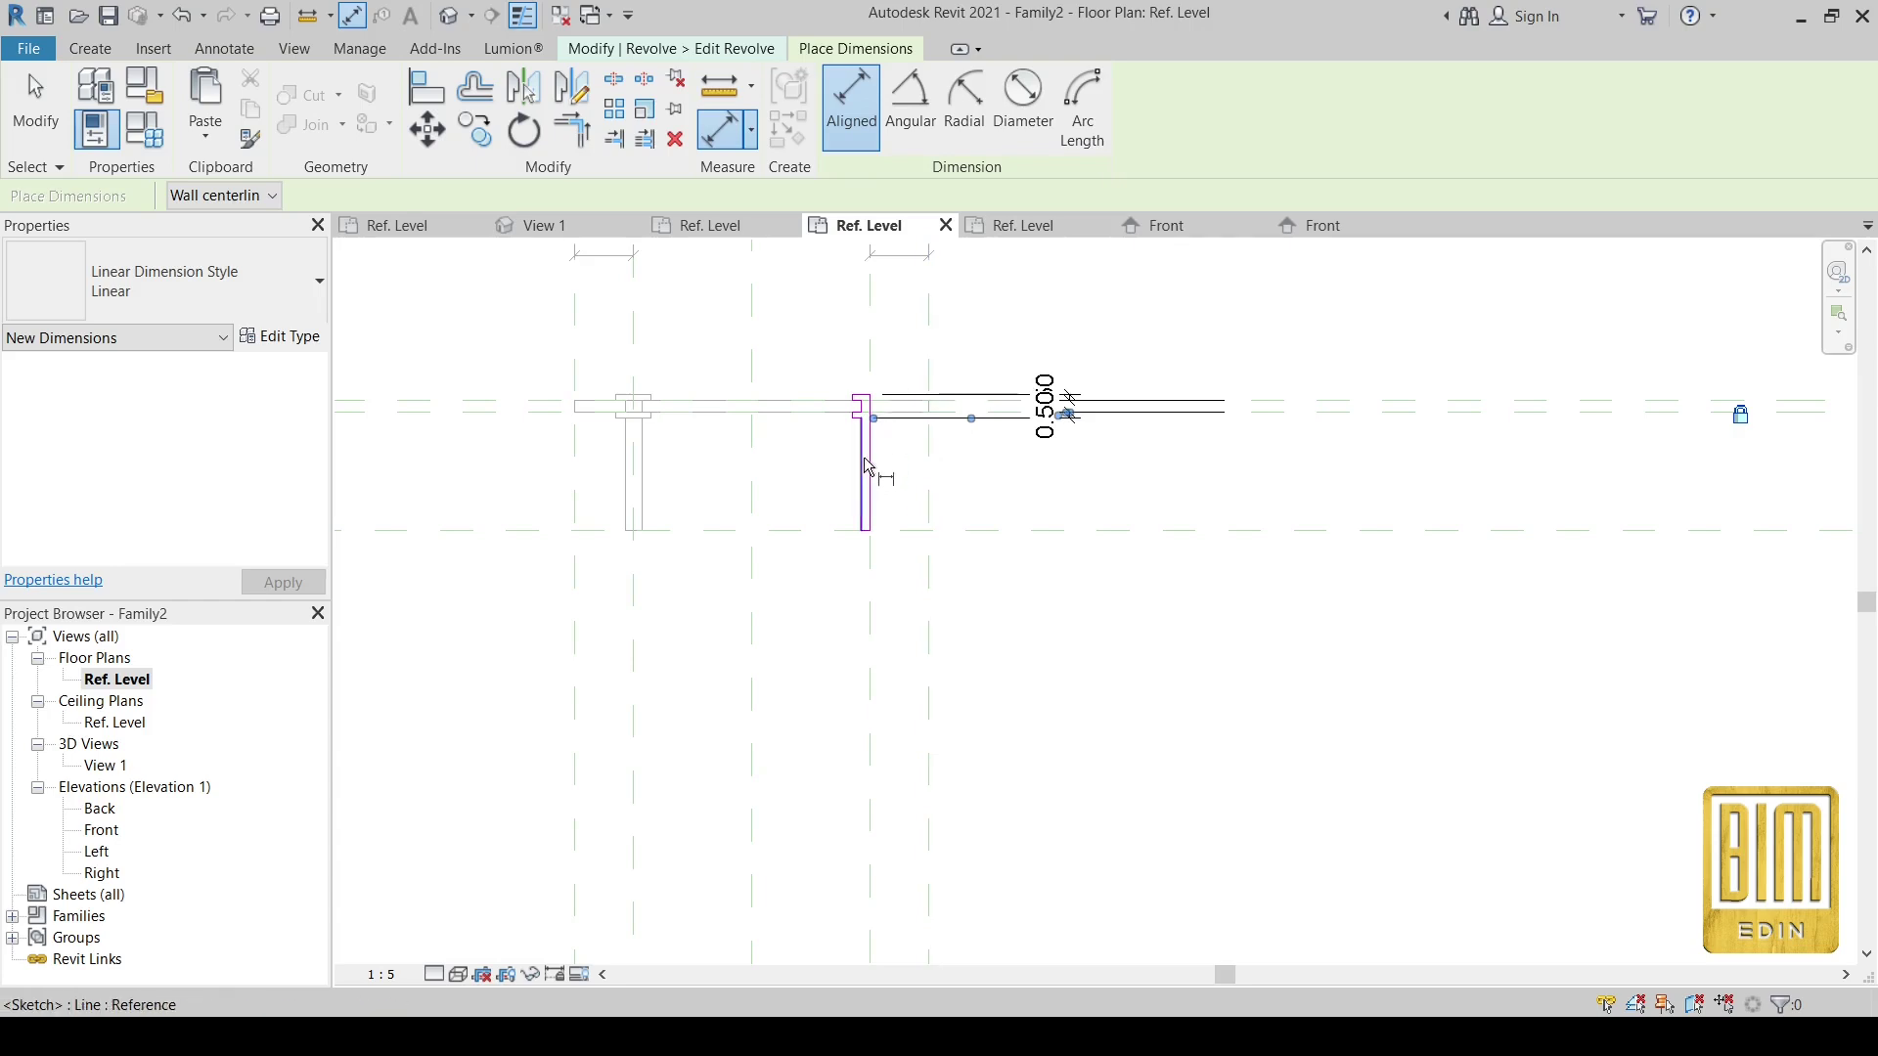
- Add a 0.70 dimension below the profile and two 1.50 dimensions, above and below
scroll(861, 460, "up", 1)
left_click(893, 692)
scroll(905, 651, "down", 1)
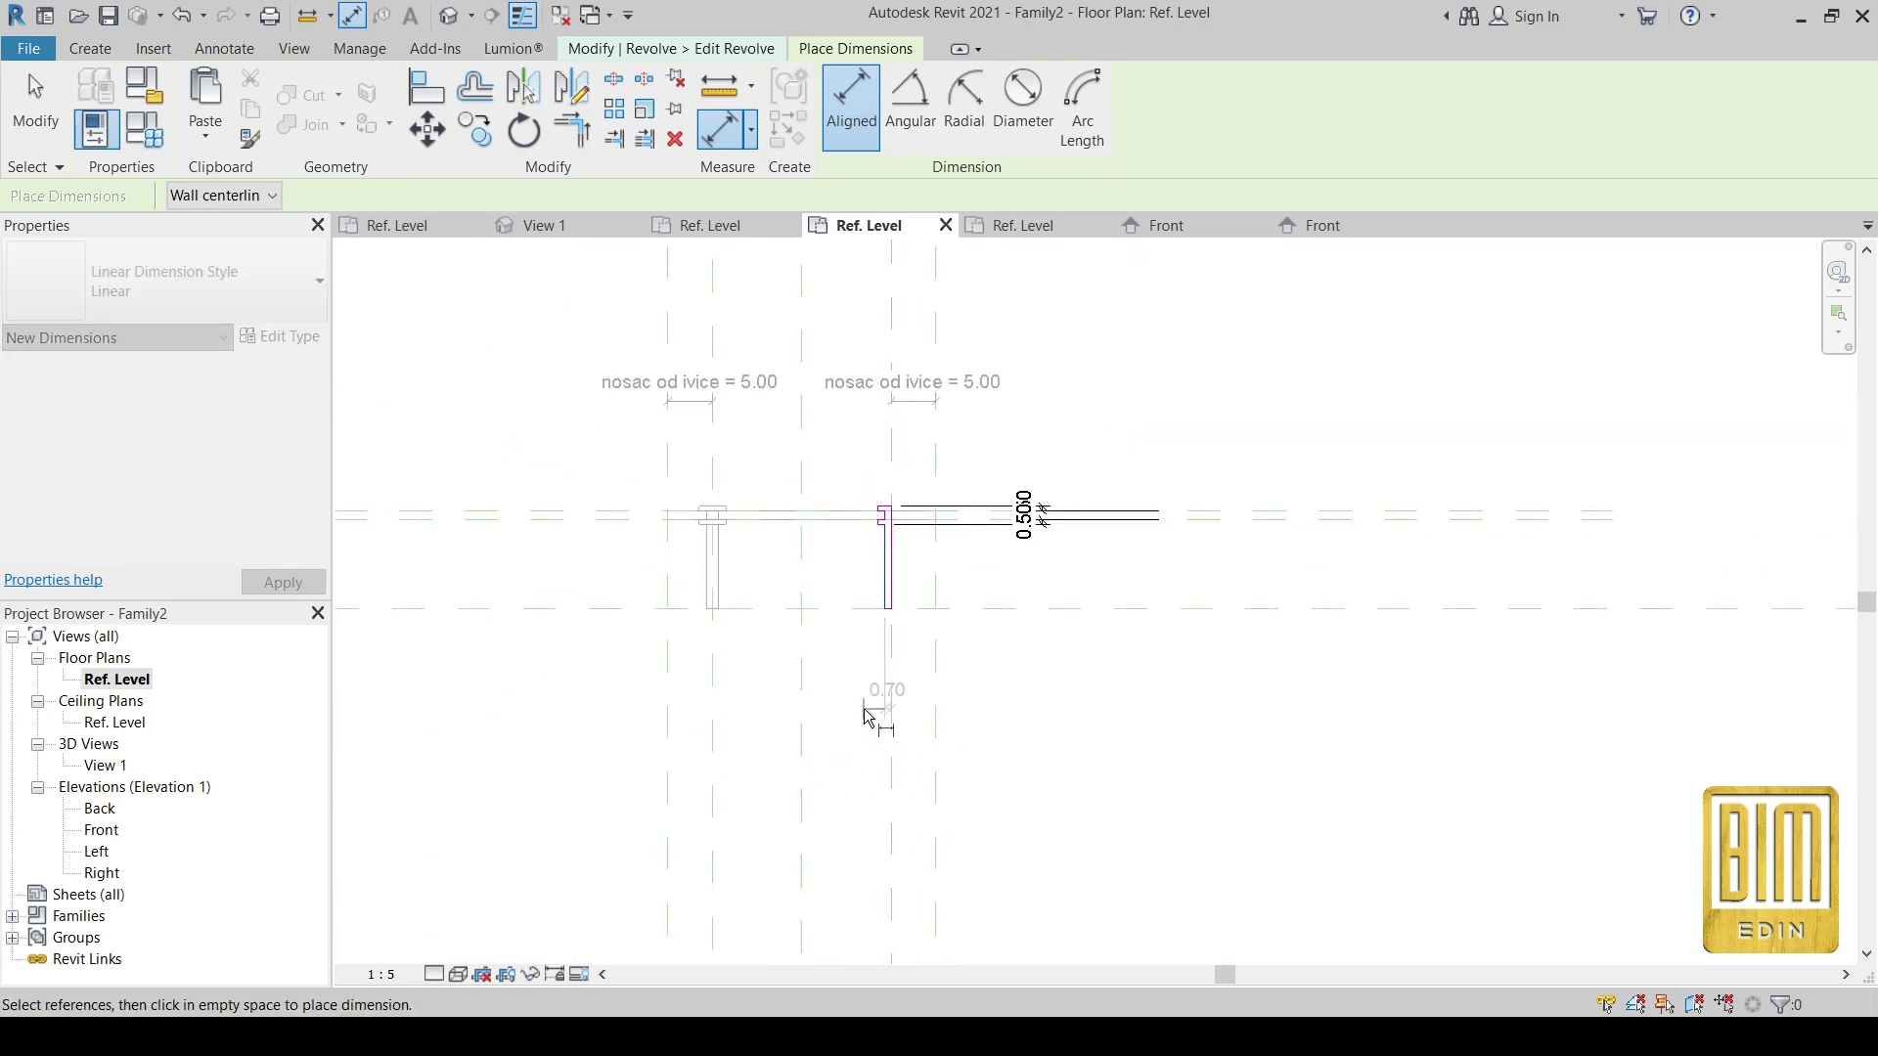
scroll(876, 724, "up", 1)
left_click(898, 646)
scroll(905, 650, "down", 2)
scroll(908, 653, "down", 2)
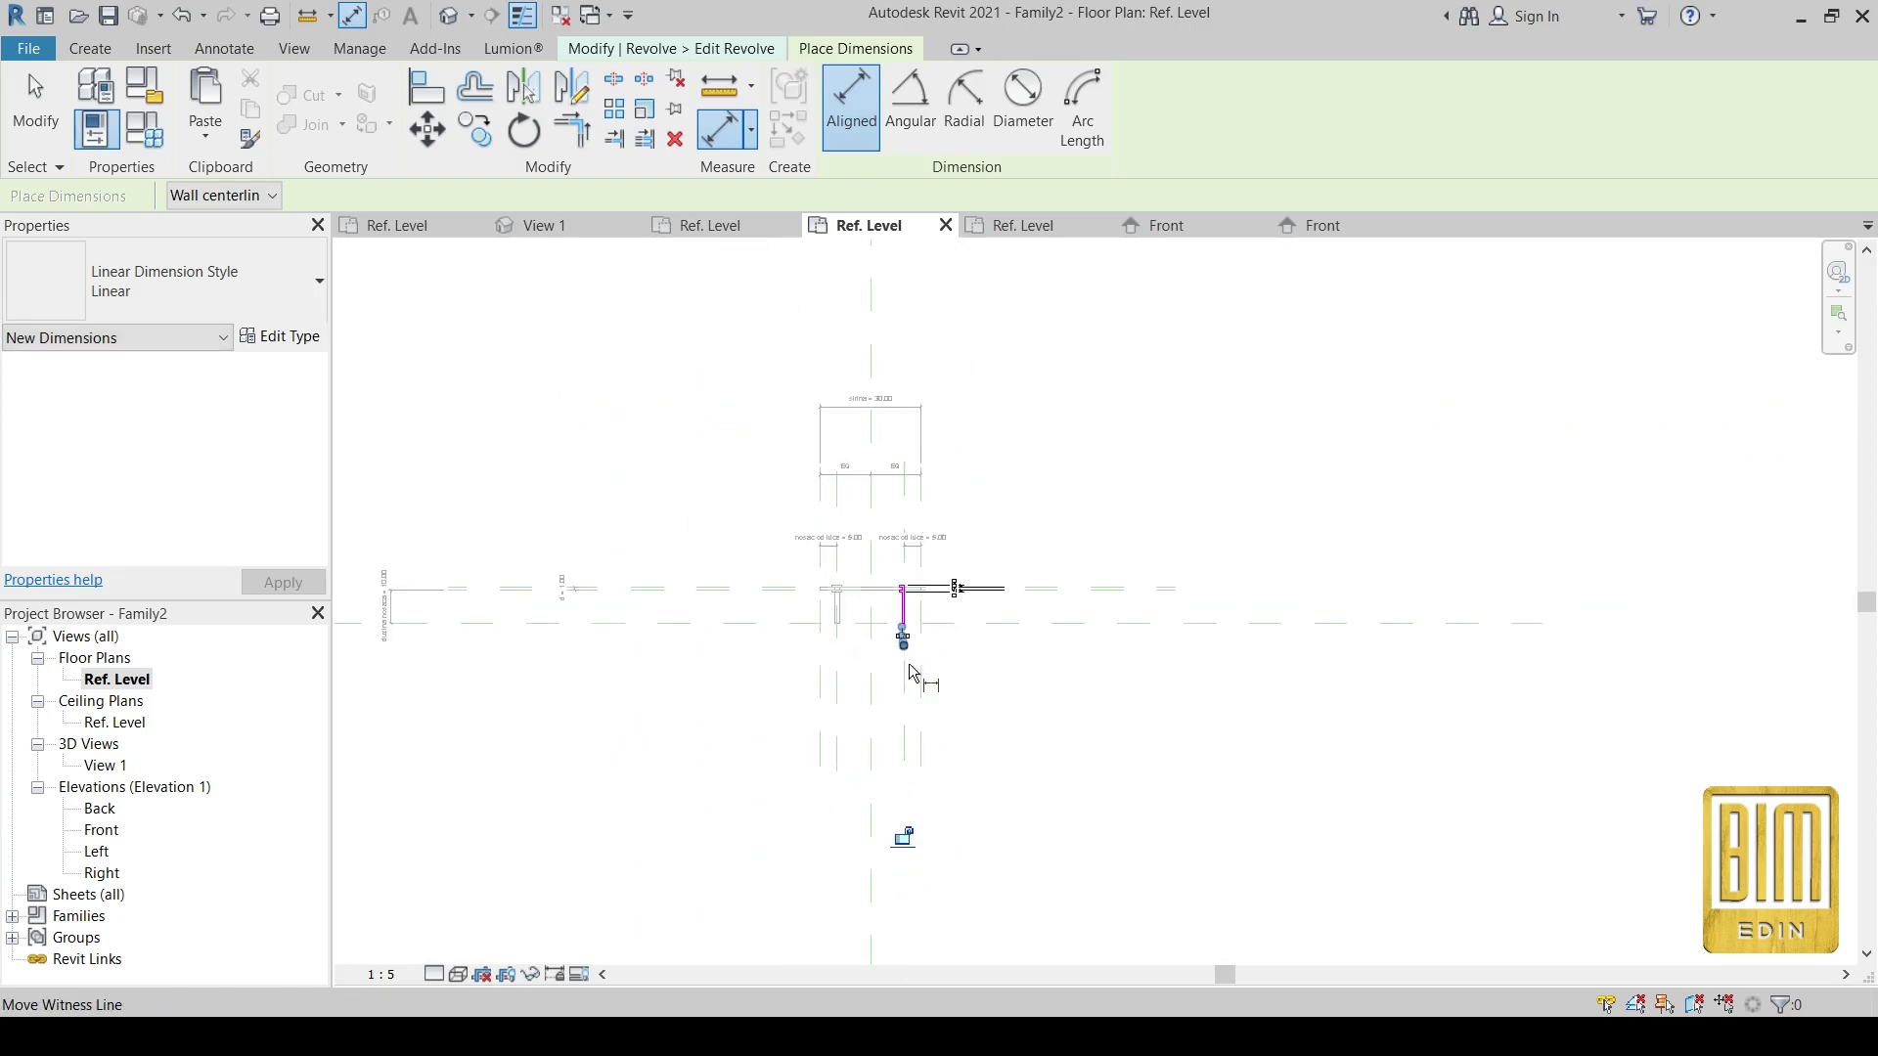
scroll(893, 587, "up", 2)
scroll(893, 558, "up", 2)
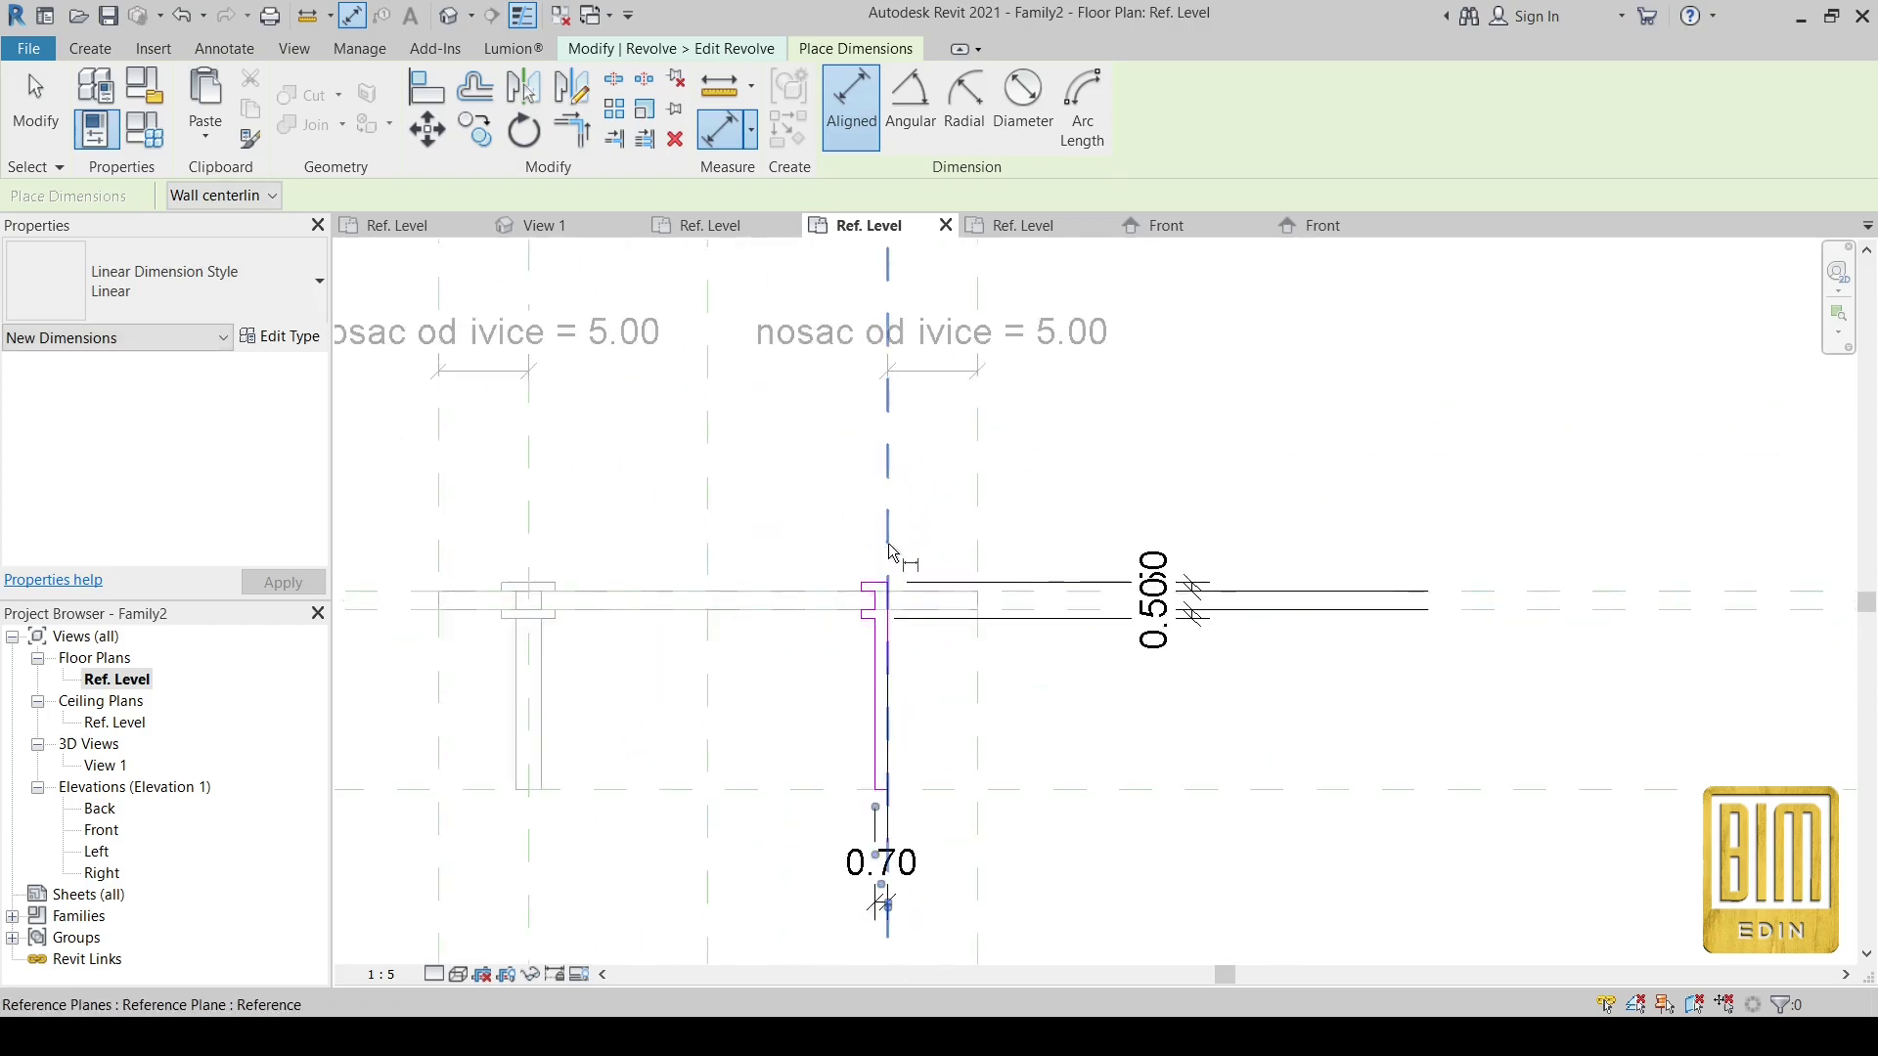
scroll(890, 538, "up", 2)
left_click(889, 534)
scroll(851, 596, "up", 2)
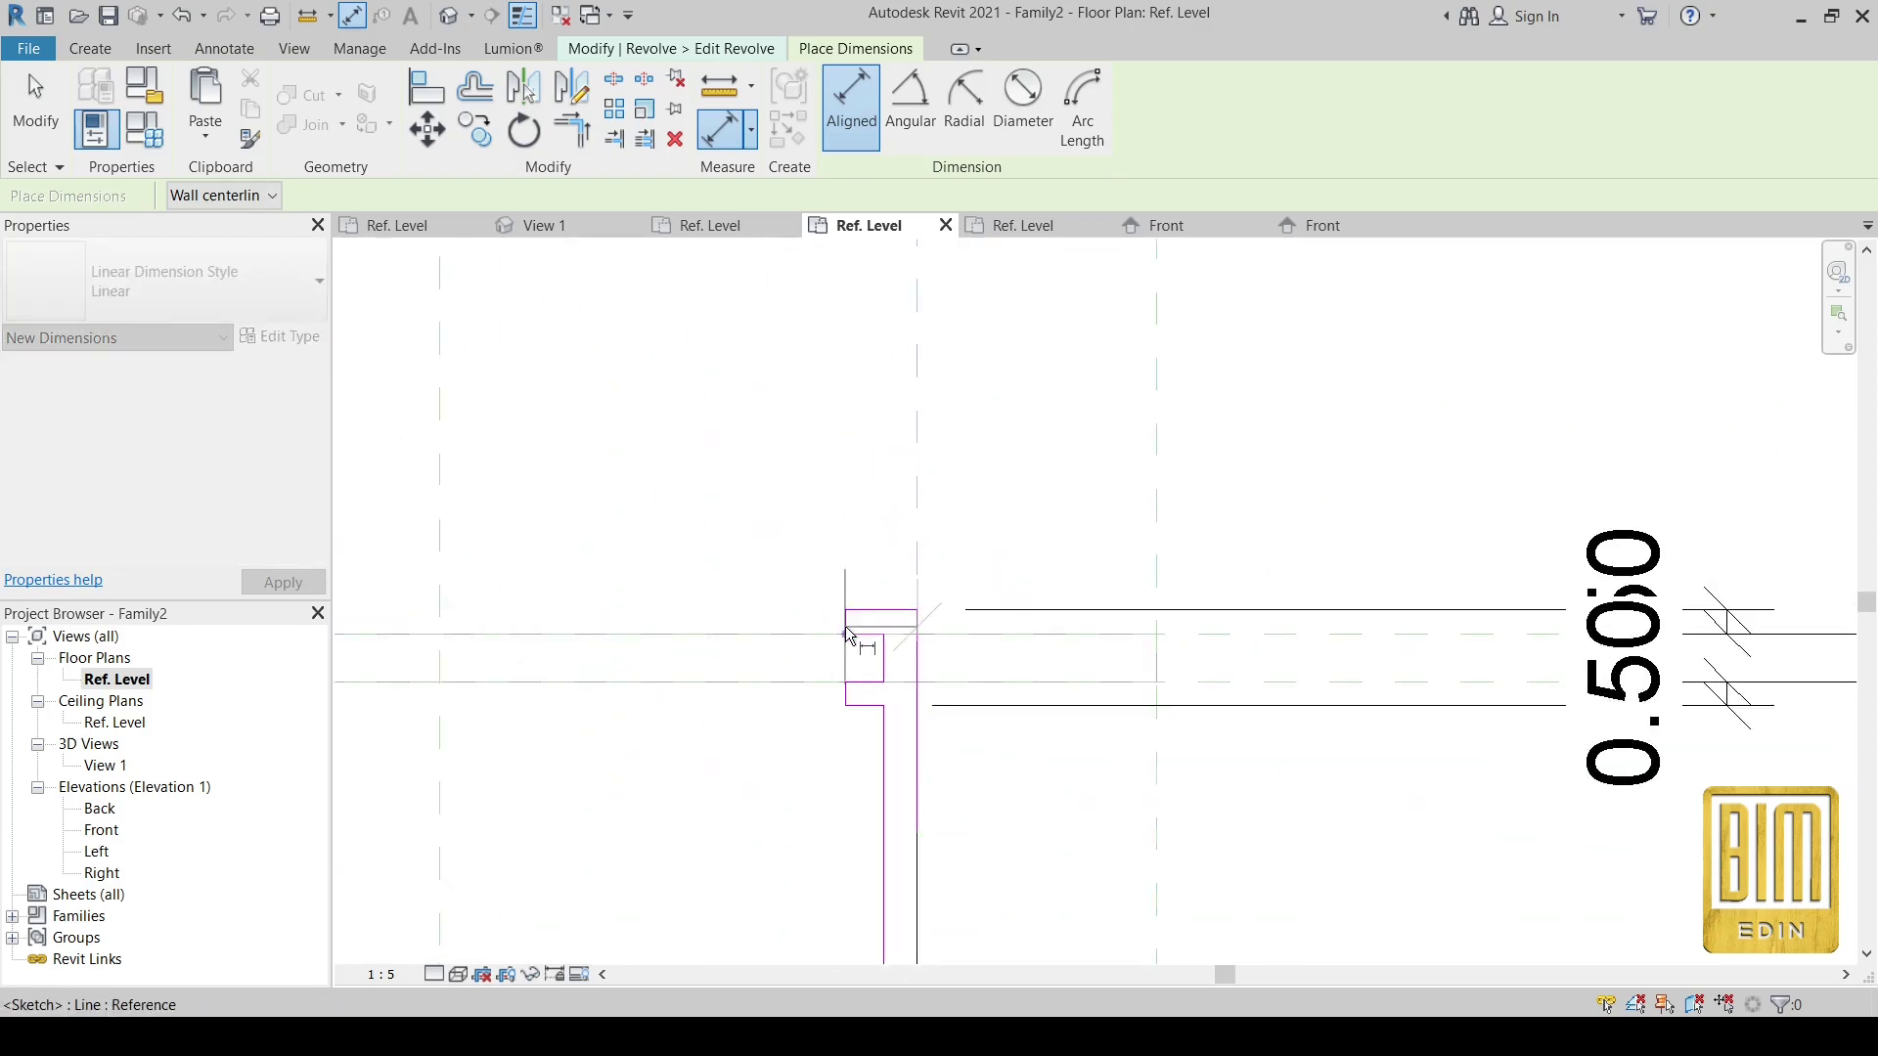
scroll(849, 626, "down", 2)
scroll(831, 587, "down", 2)
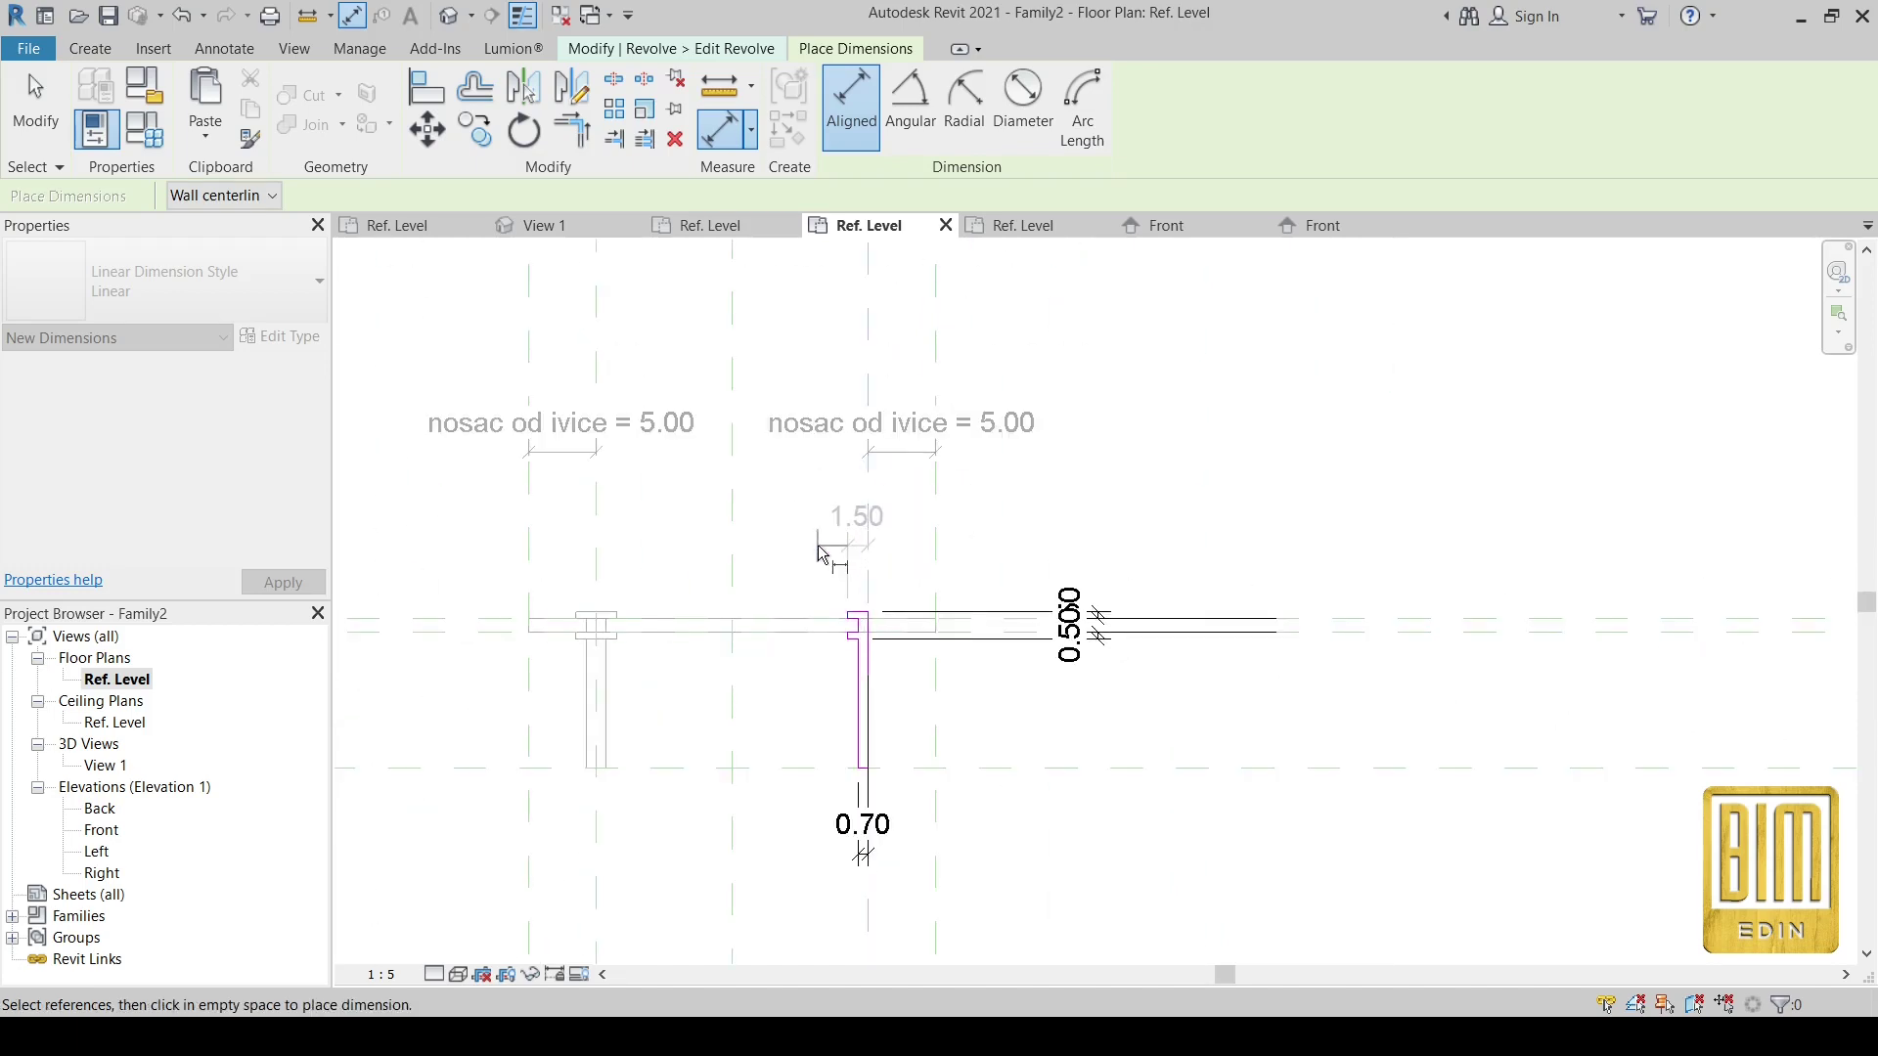
left_click(817, 553)
scroll(822, 558, "down", 3)
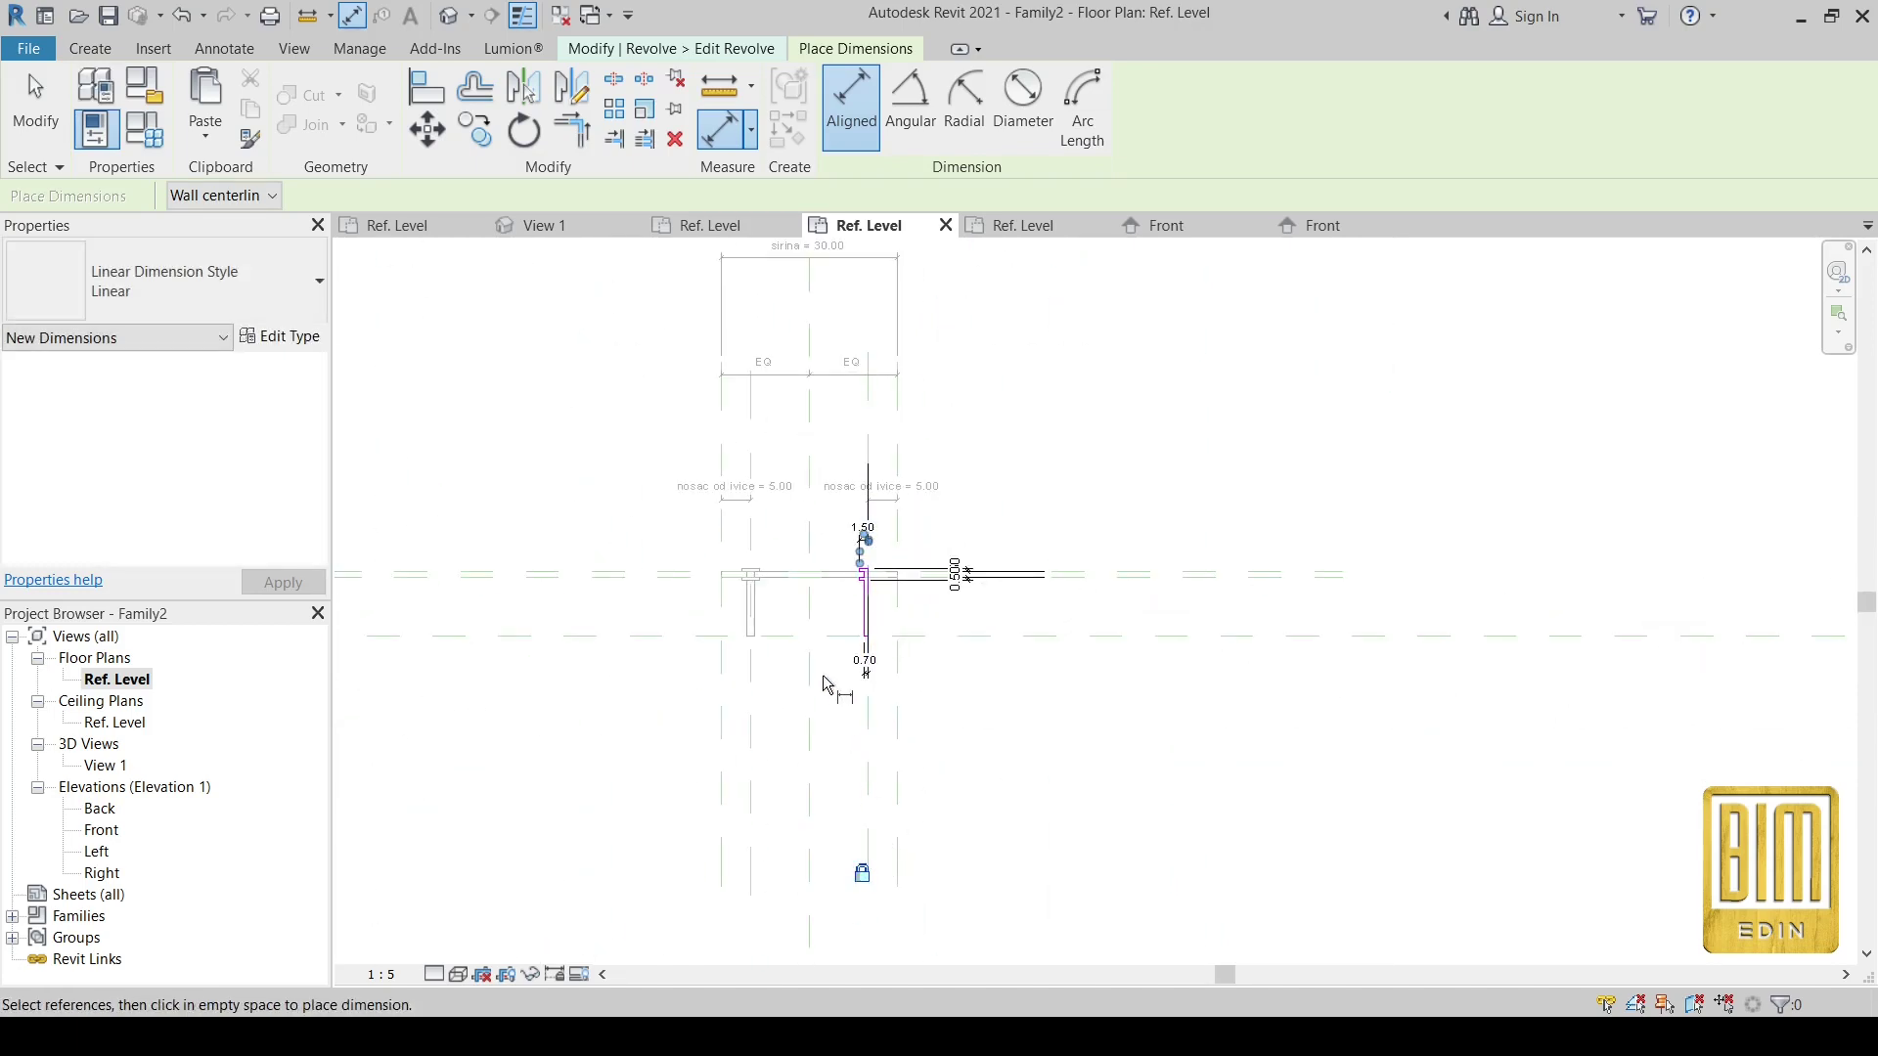
scroll(825, 685, "up", 3)
scroll(868, 637, "up", 3)
scroll(904, 474, "down", 1)
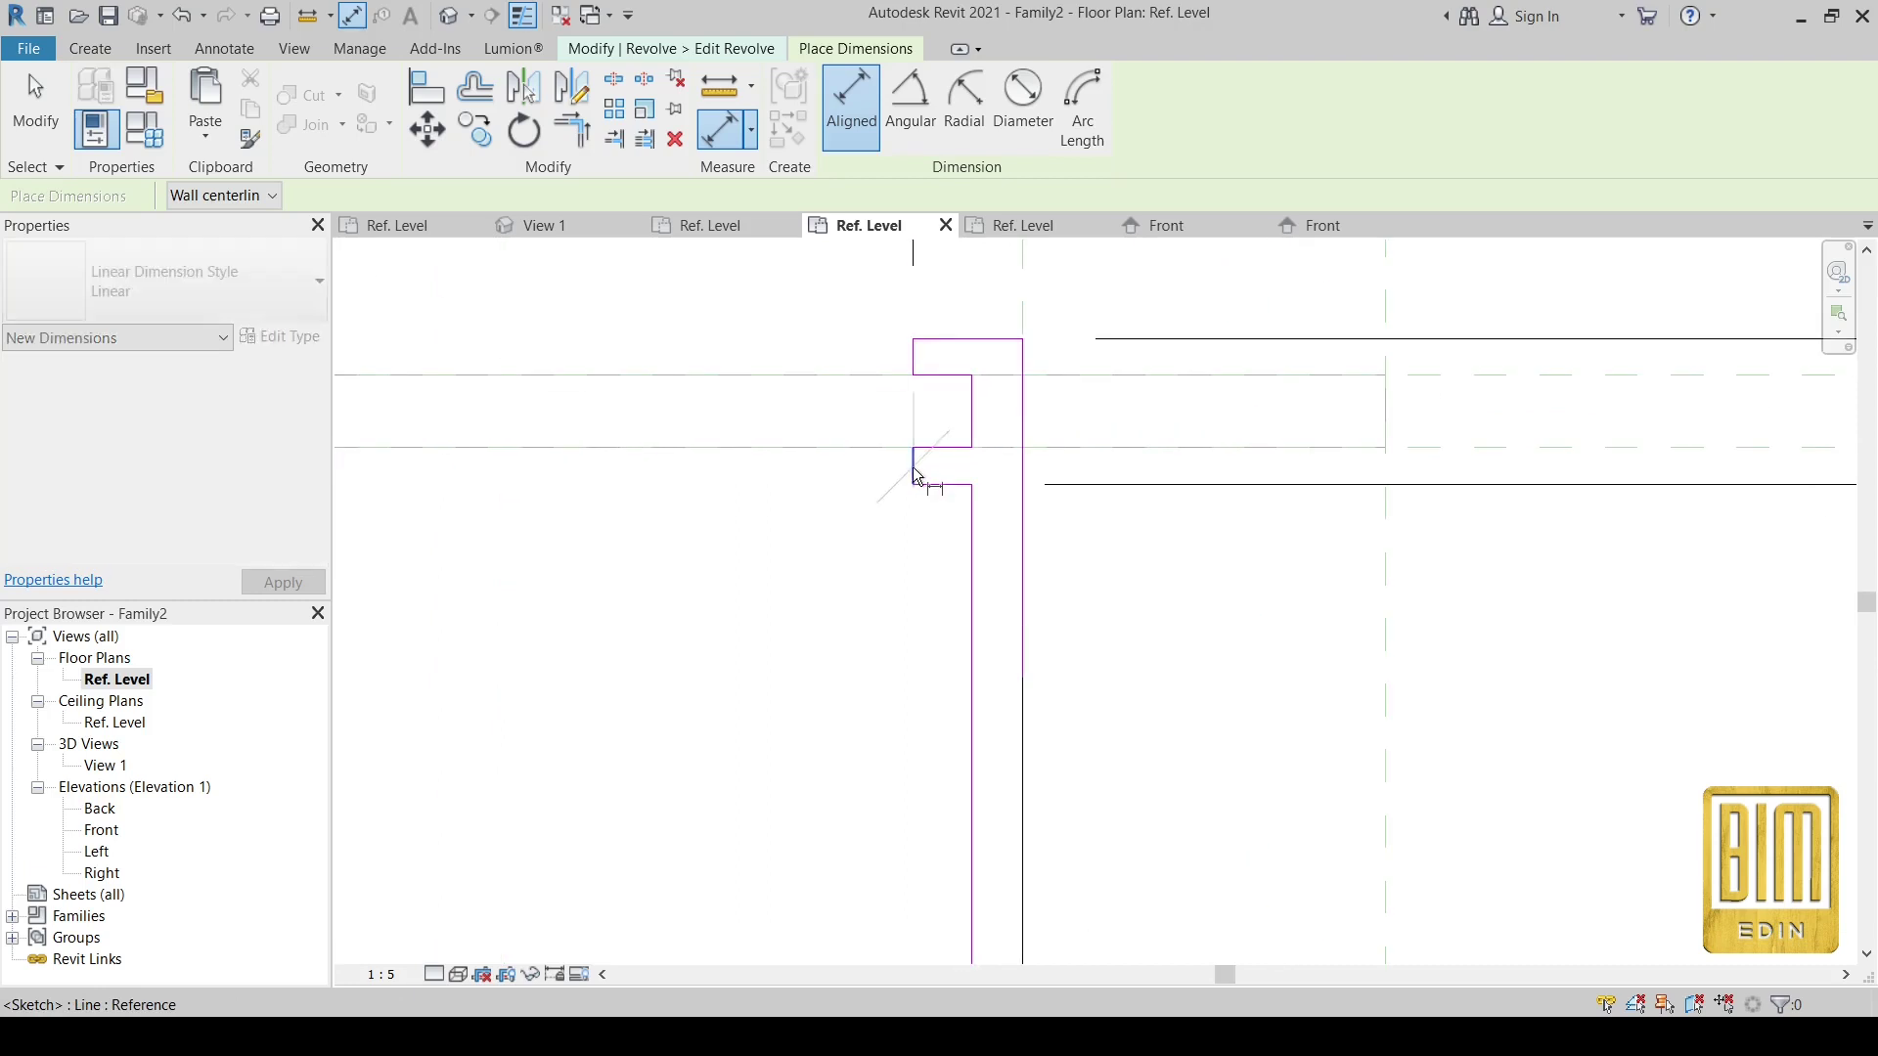
scroll(914, 470, "down", 2)
scroll(960, 508, "down", 2)
left_click(975, 766)
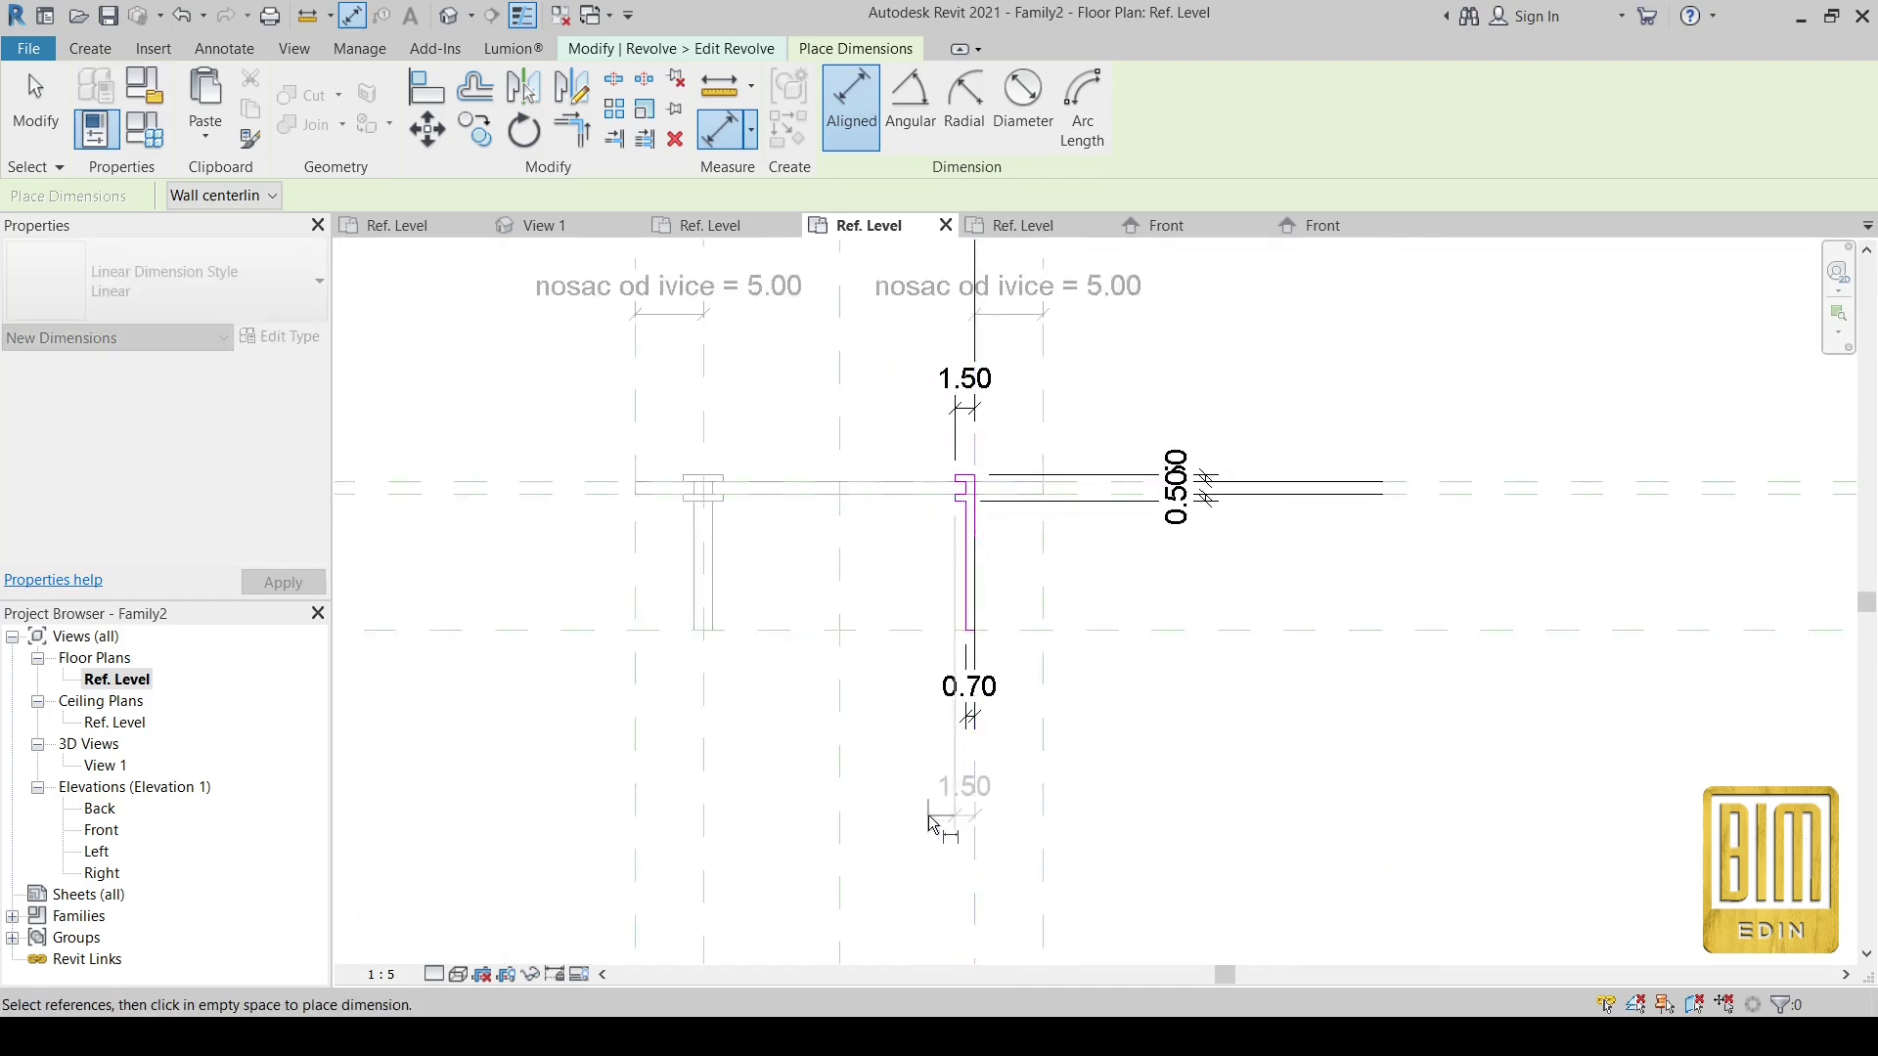
left_click(973, 807)
scroll(939, 743, "down", 3)
scroll(929, 712, "down", 2)
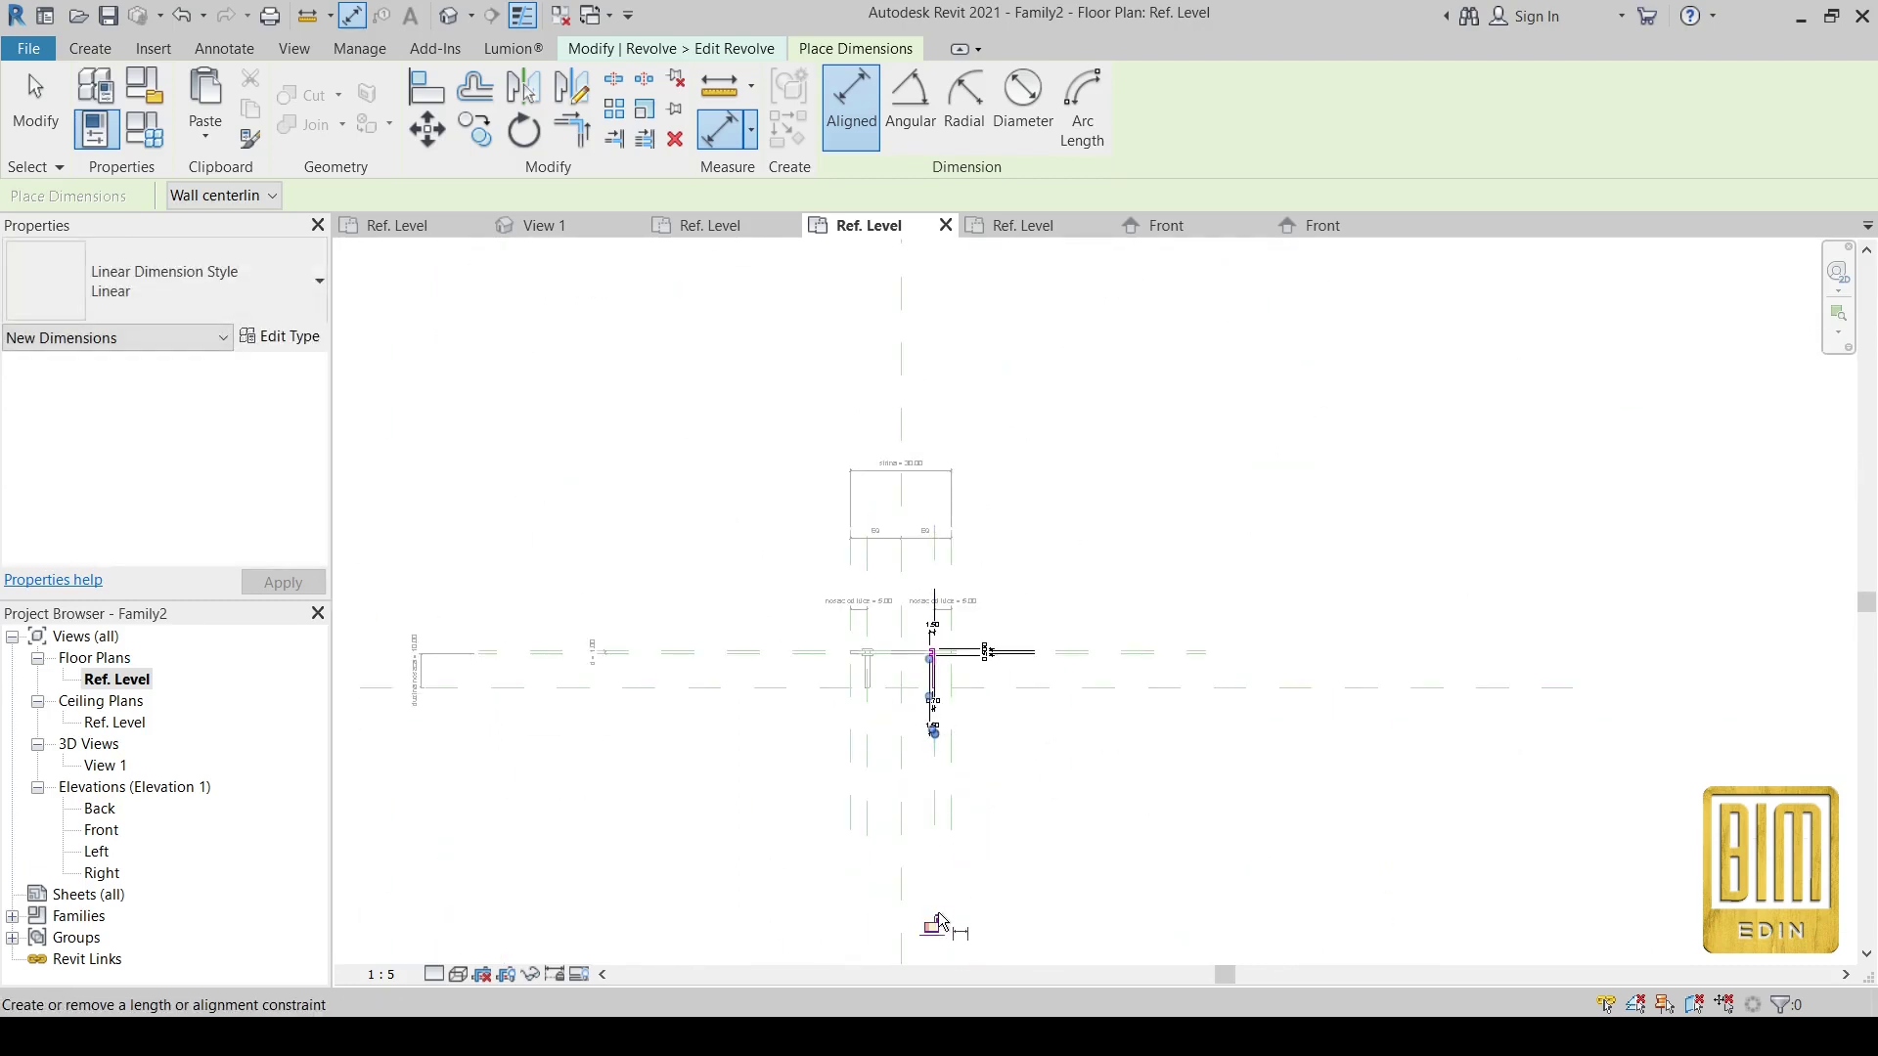
scroll(945, 653, "up", 2)
scroll(945, 652, "up", 3)
scroll(945, 653, "up", 3)
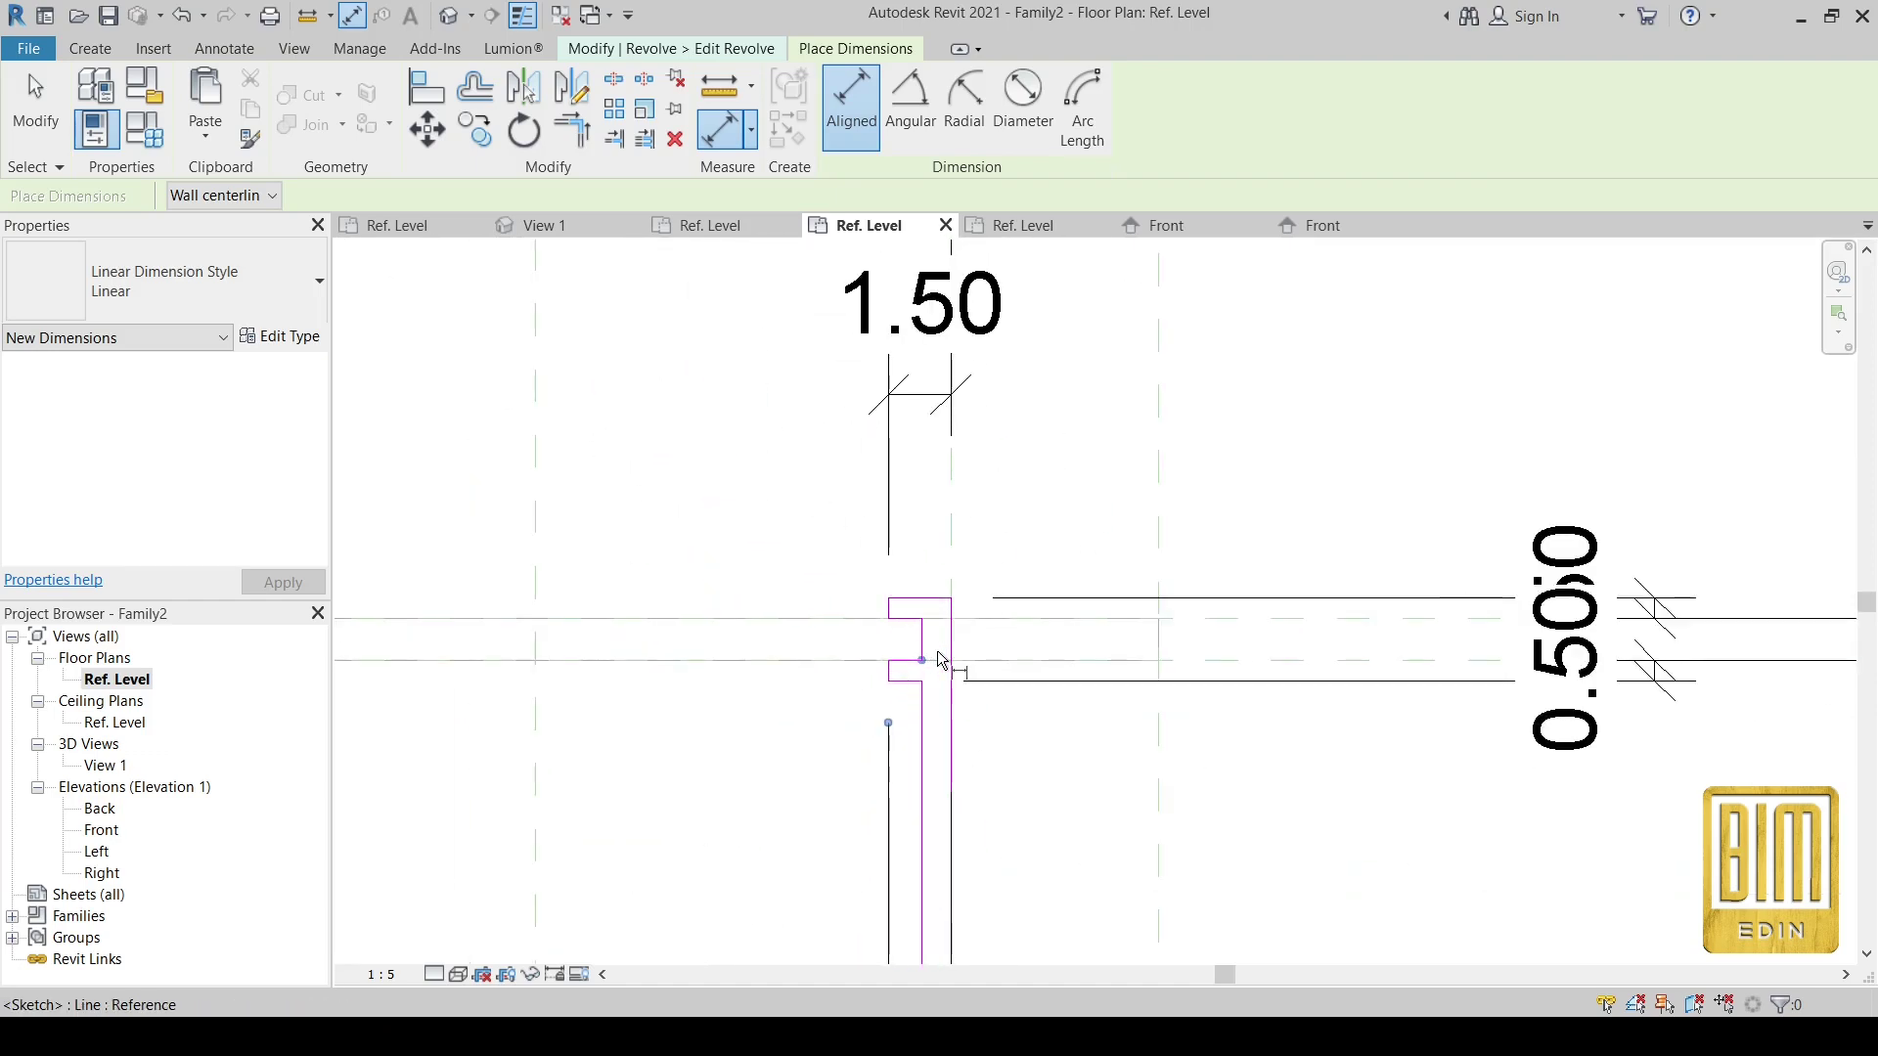
scroll(910, 646, "down", 2)
scroll(870, 548, "down", 2)
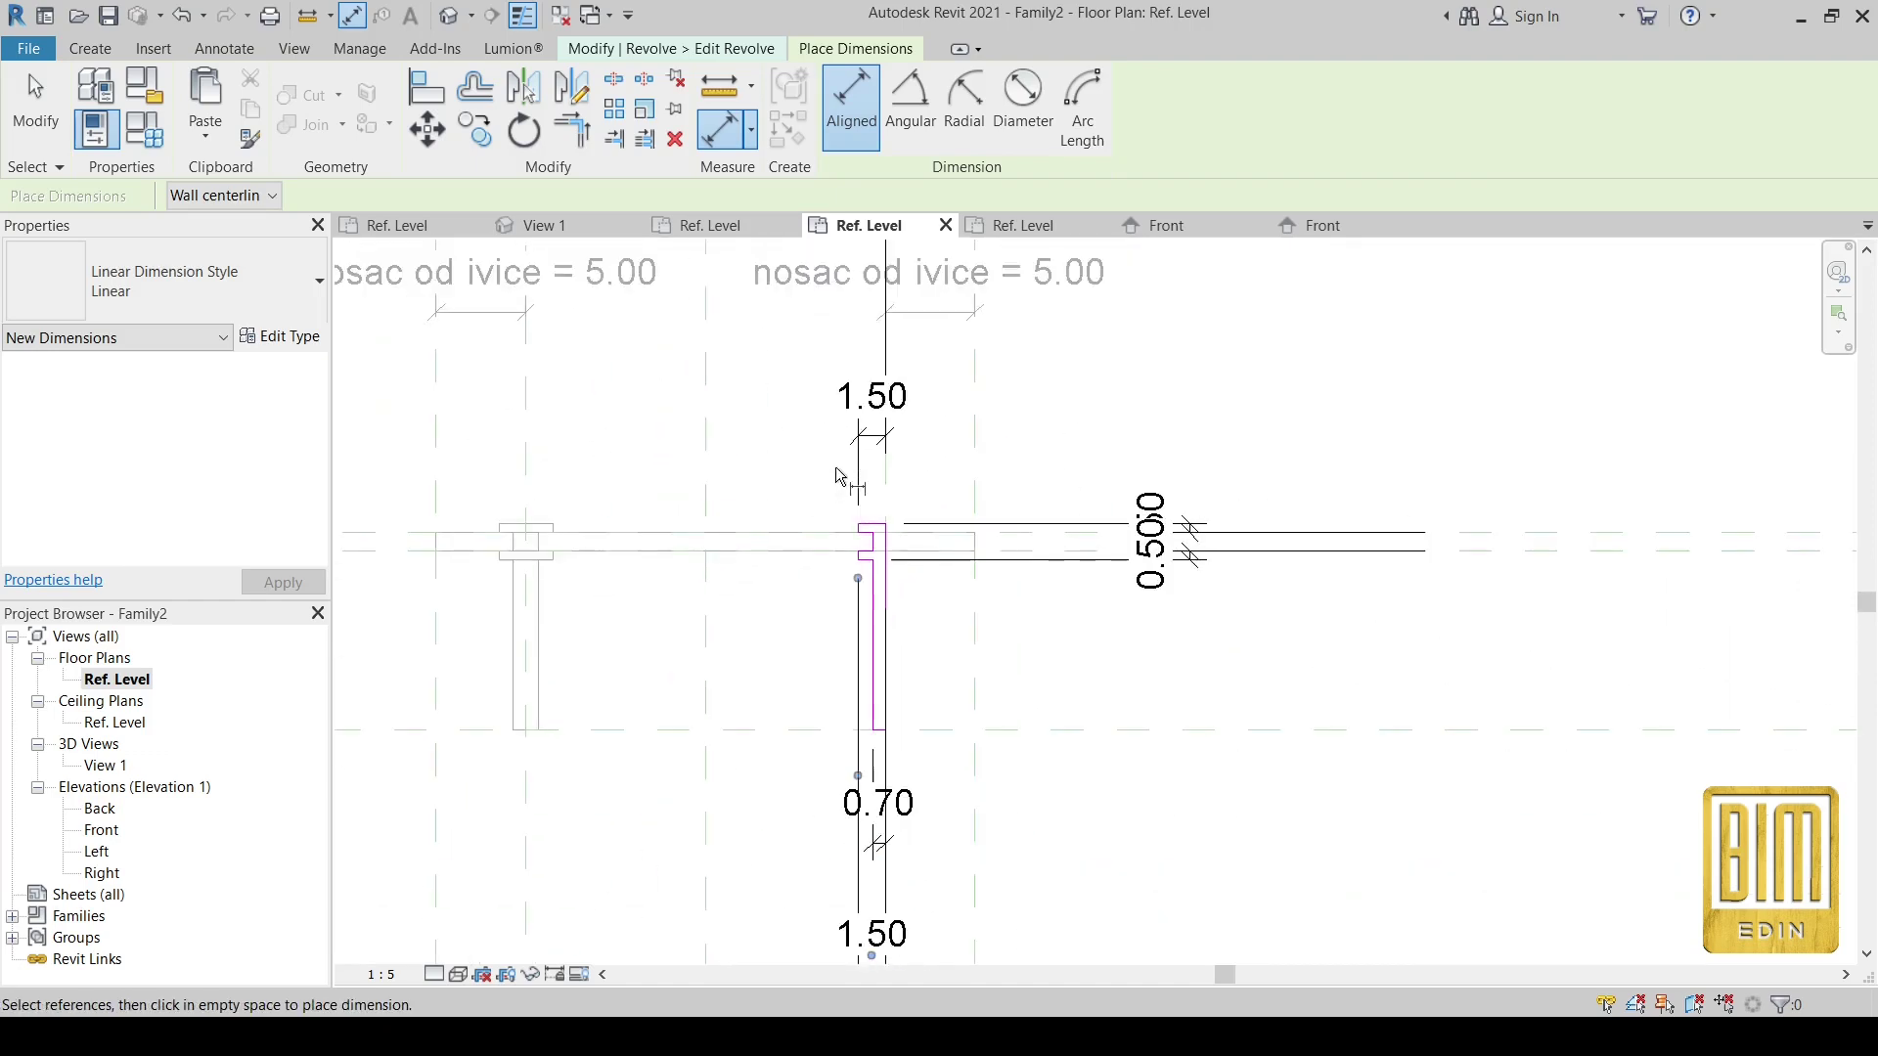
left_click(426, 88)
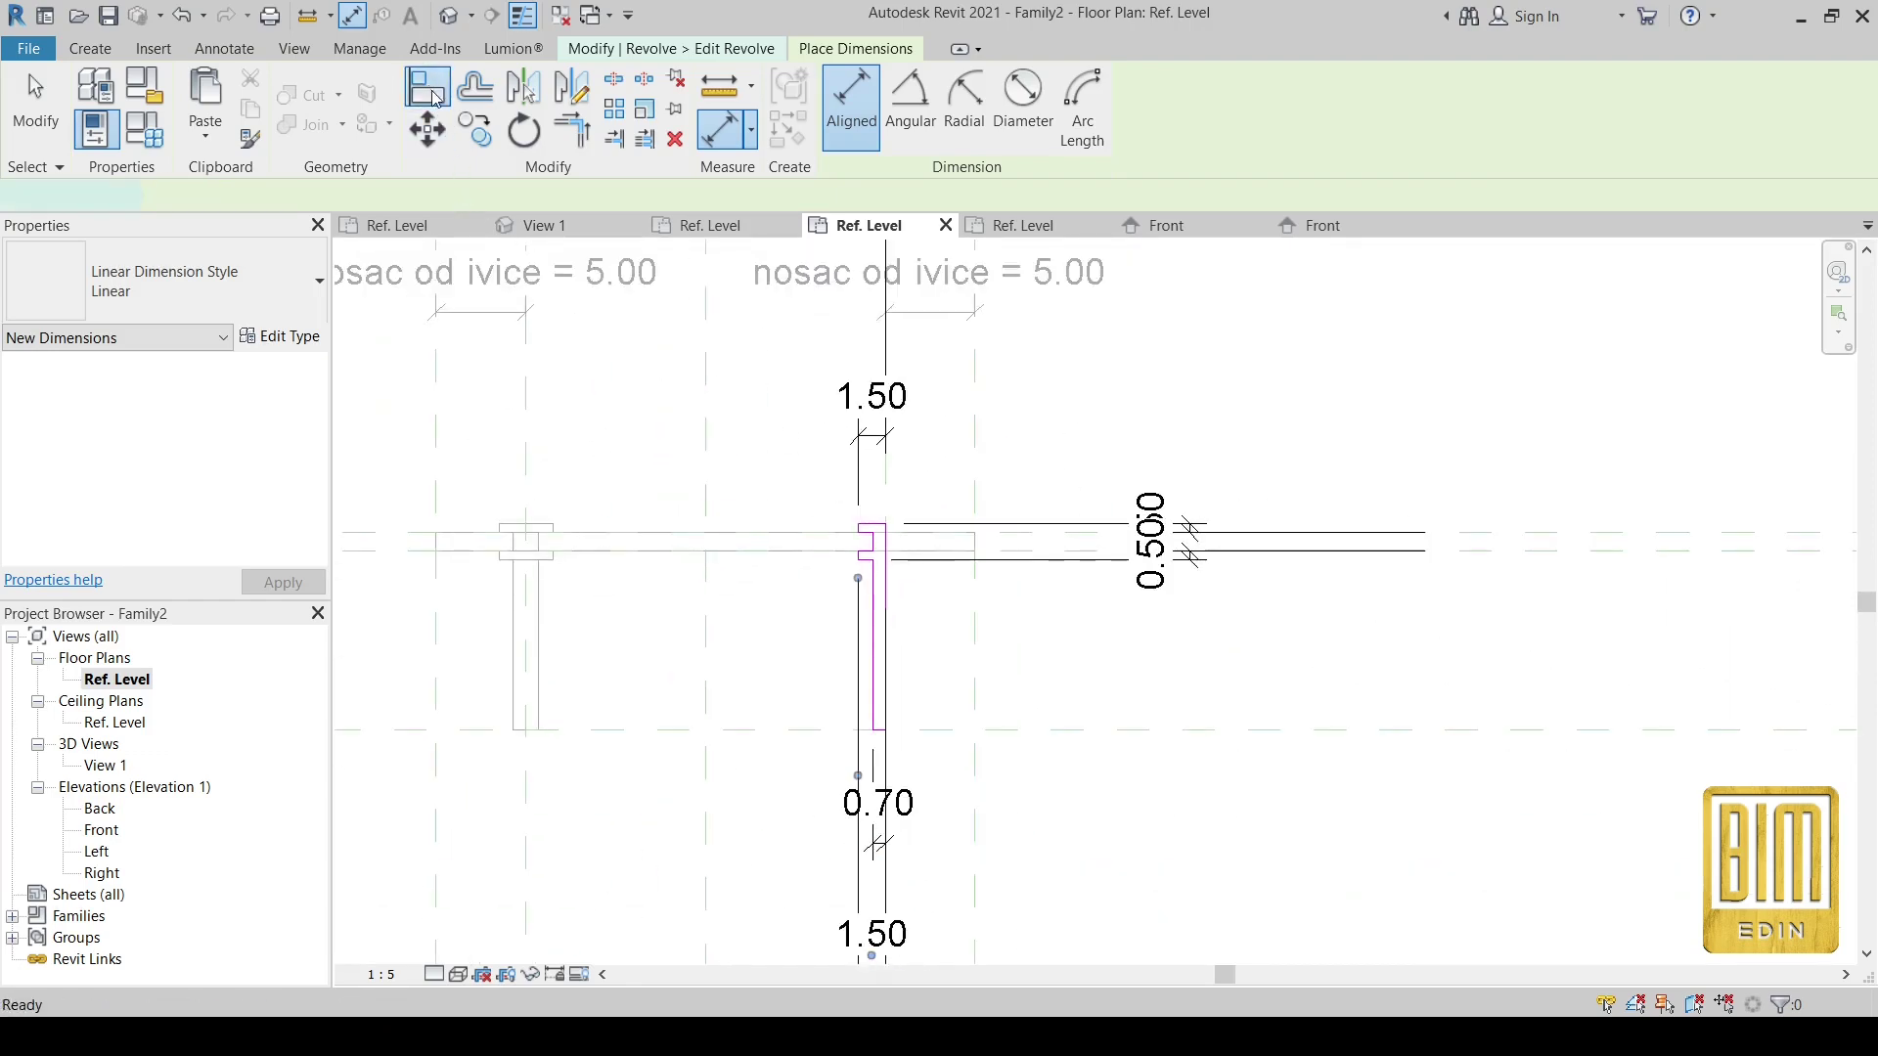
- Align the profile's sketch lines onto the vertical and horizontal reference planes
left_click(886, 484)
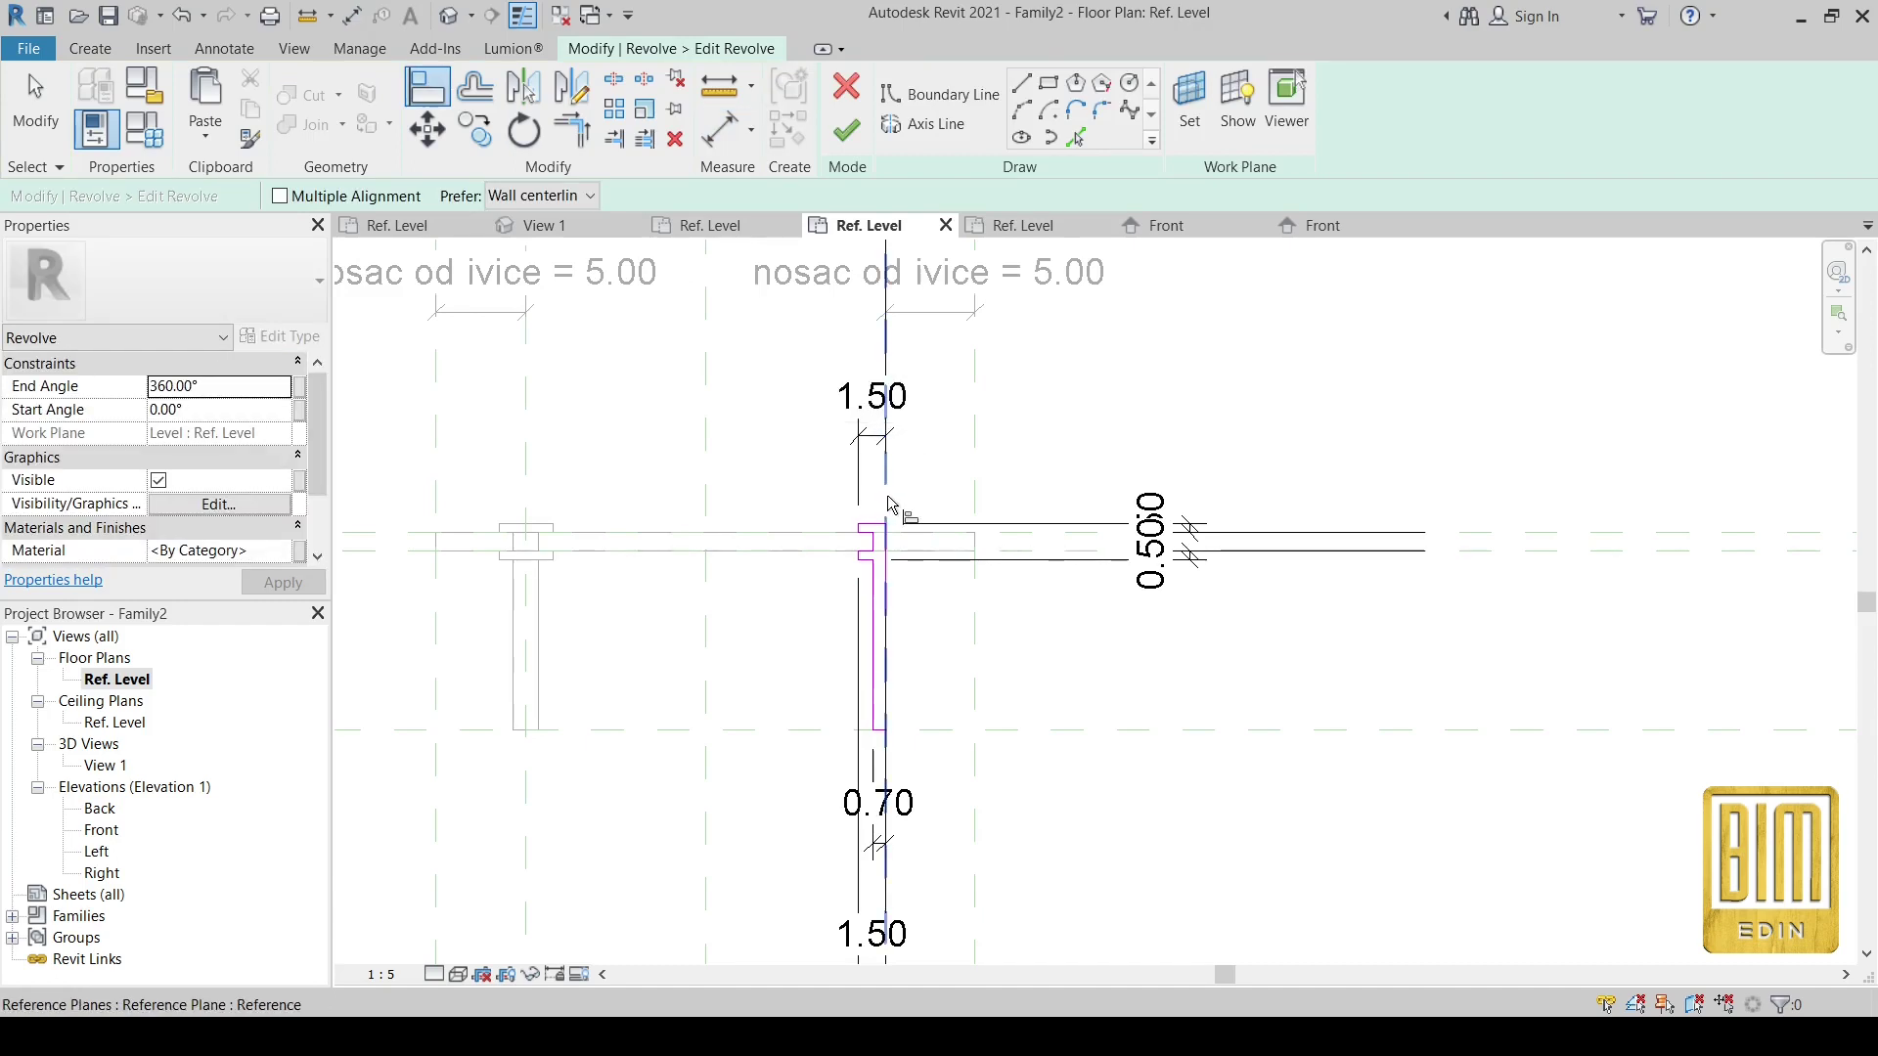
left_click(887, 582)
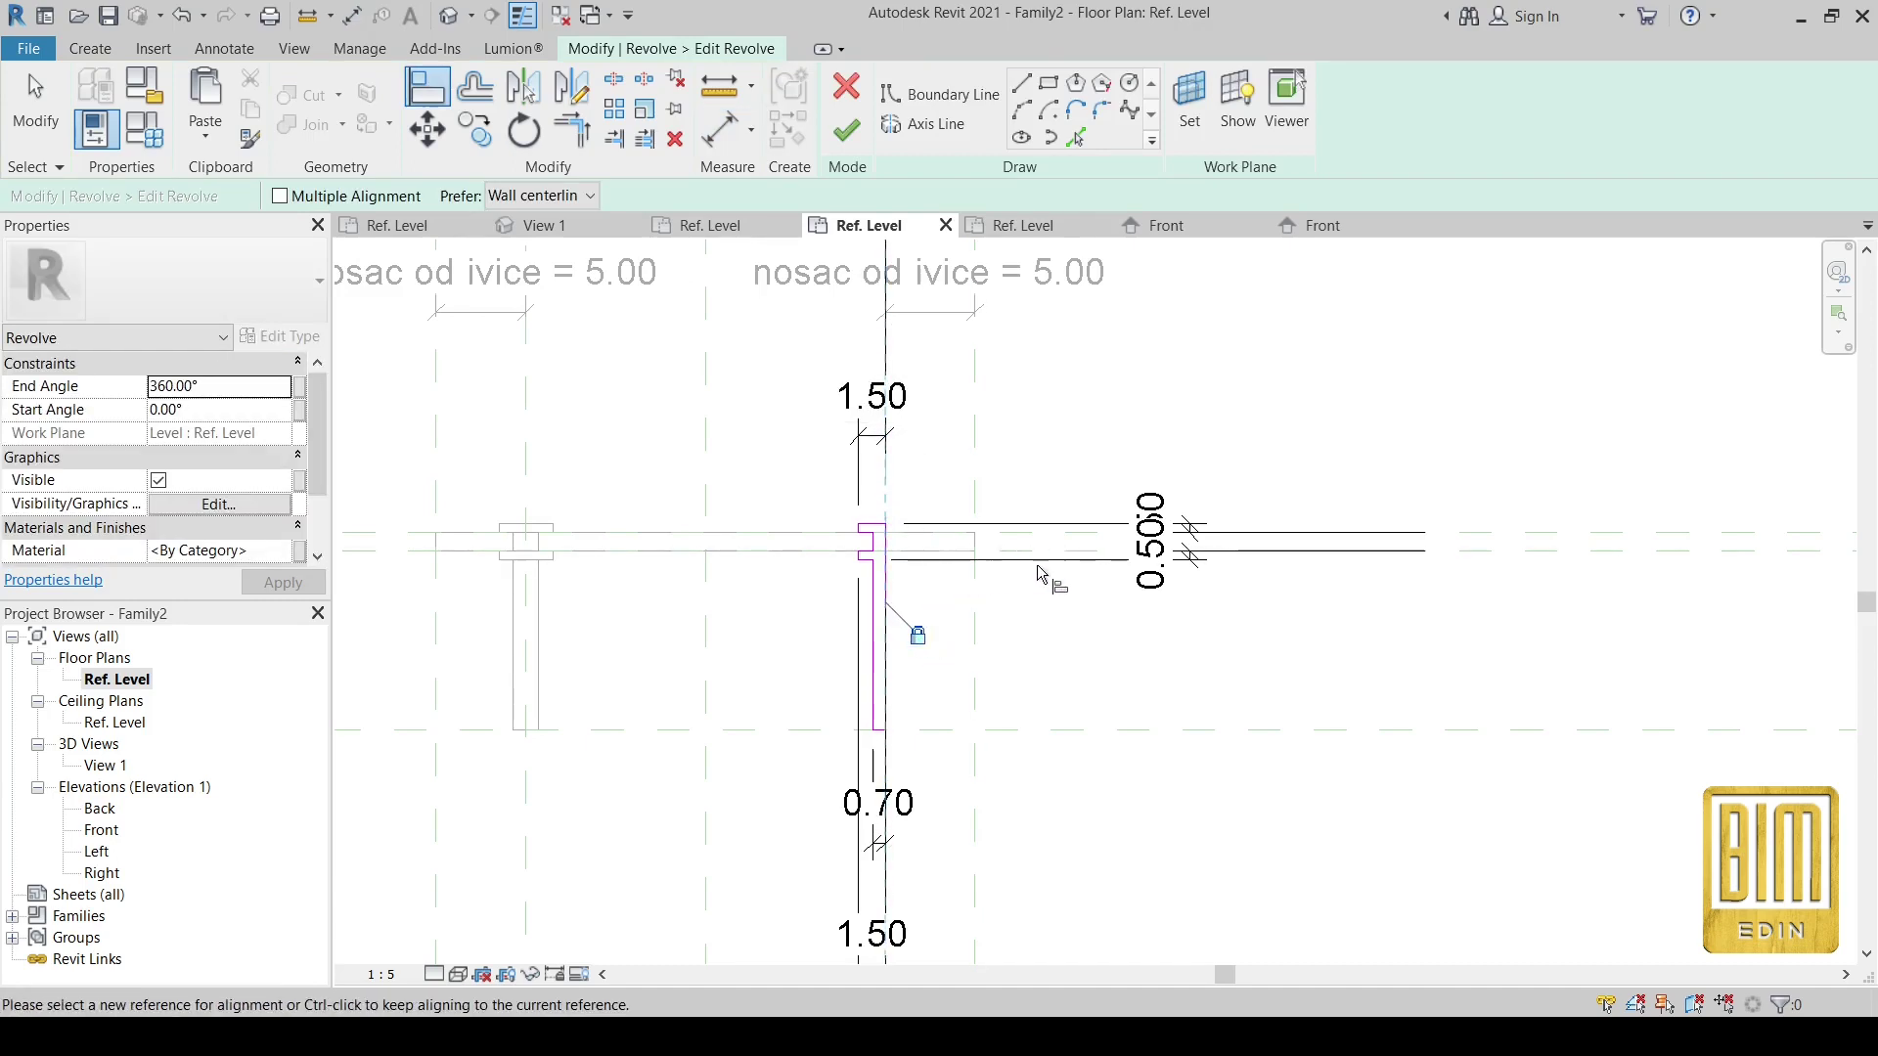
scroll(873, 565, "up", 2)
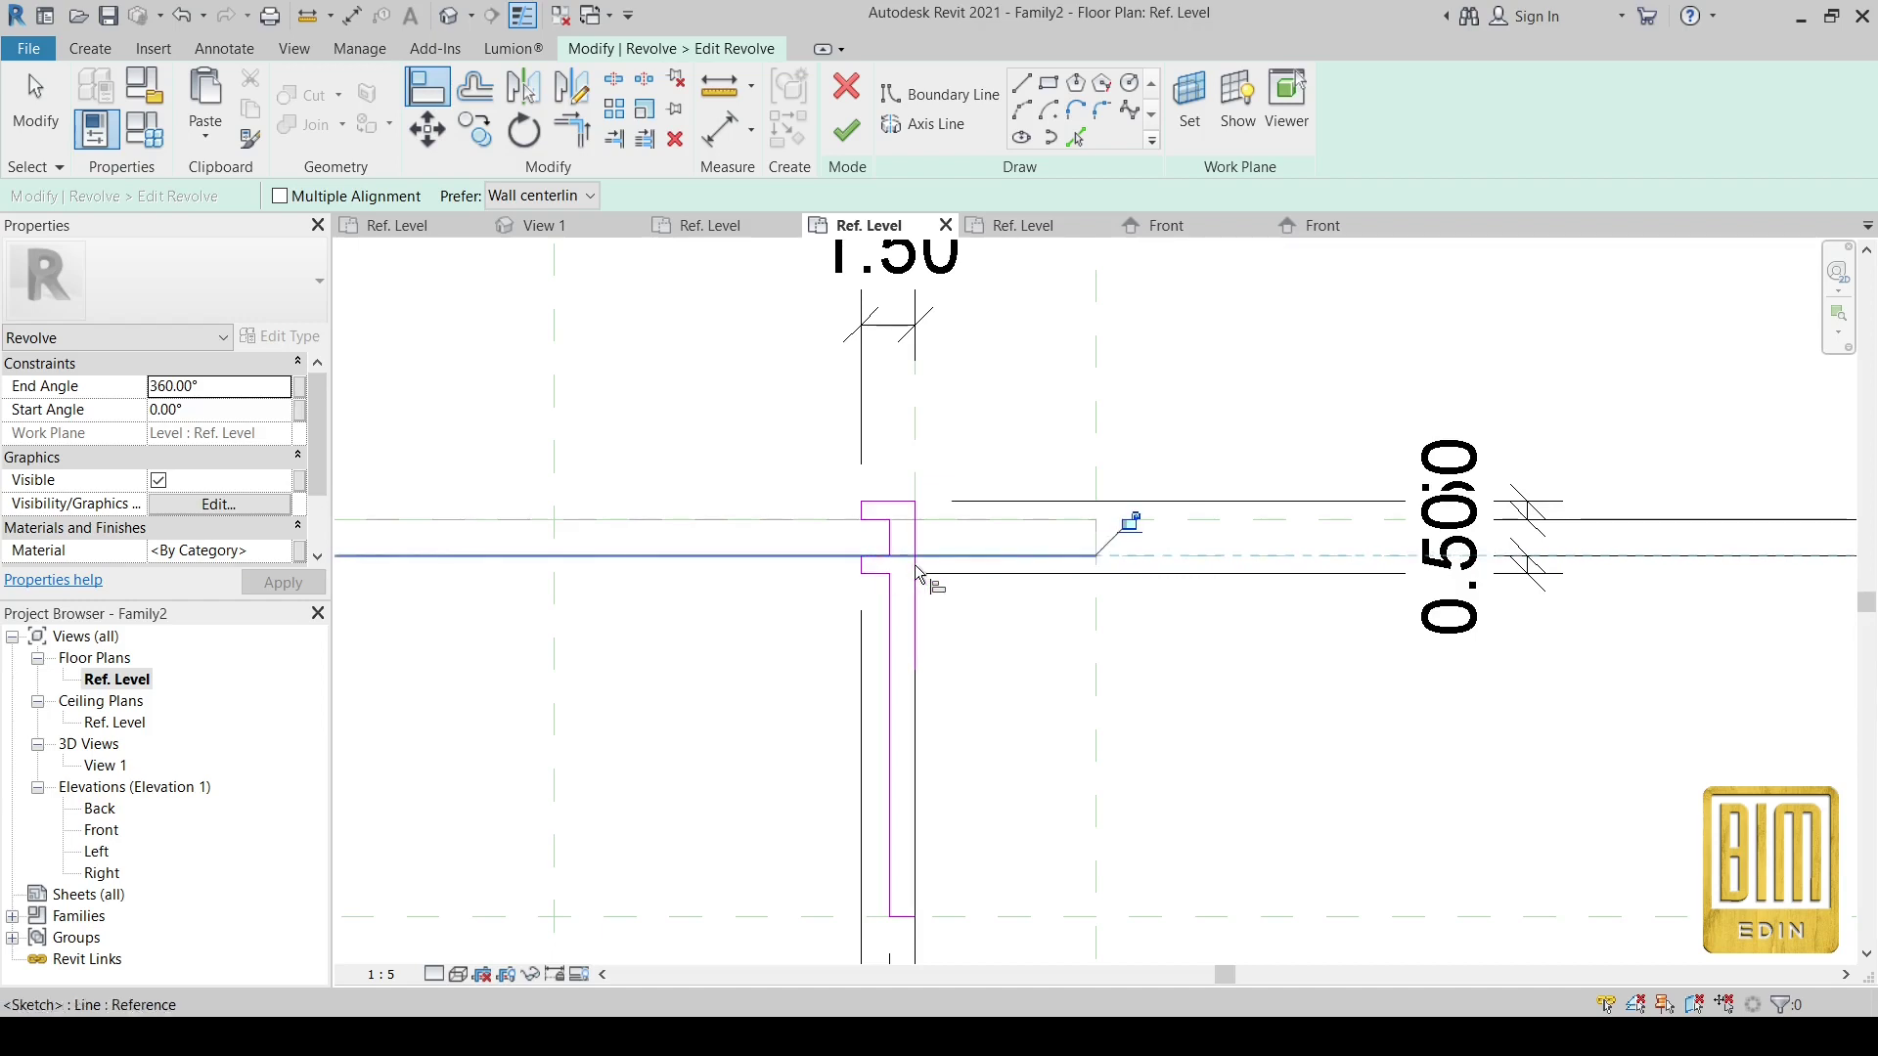
left_click(1125, 521)
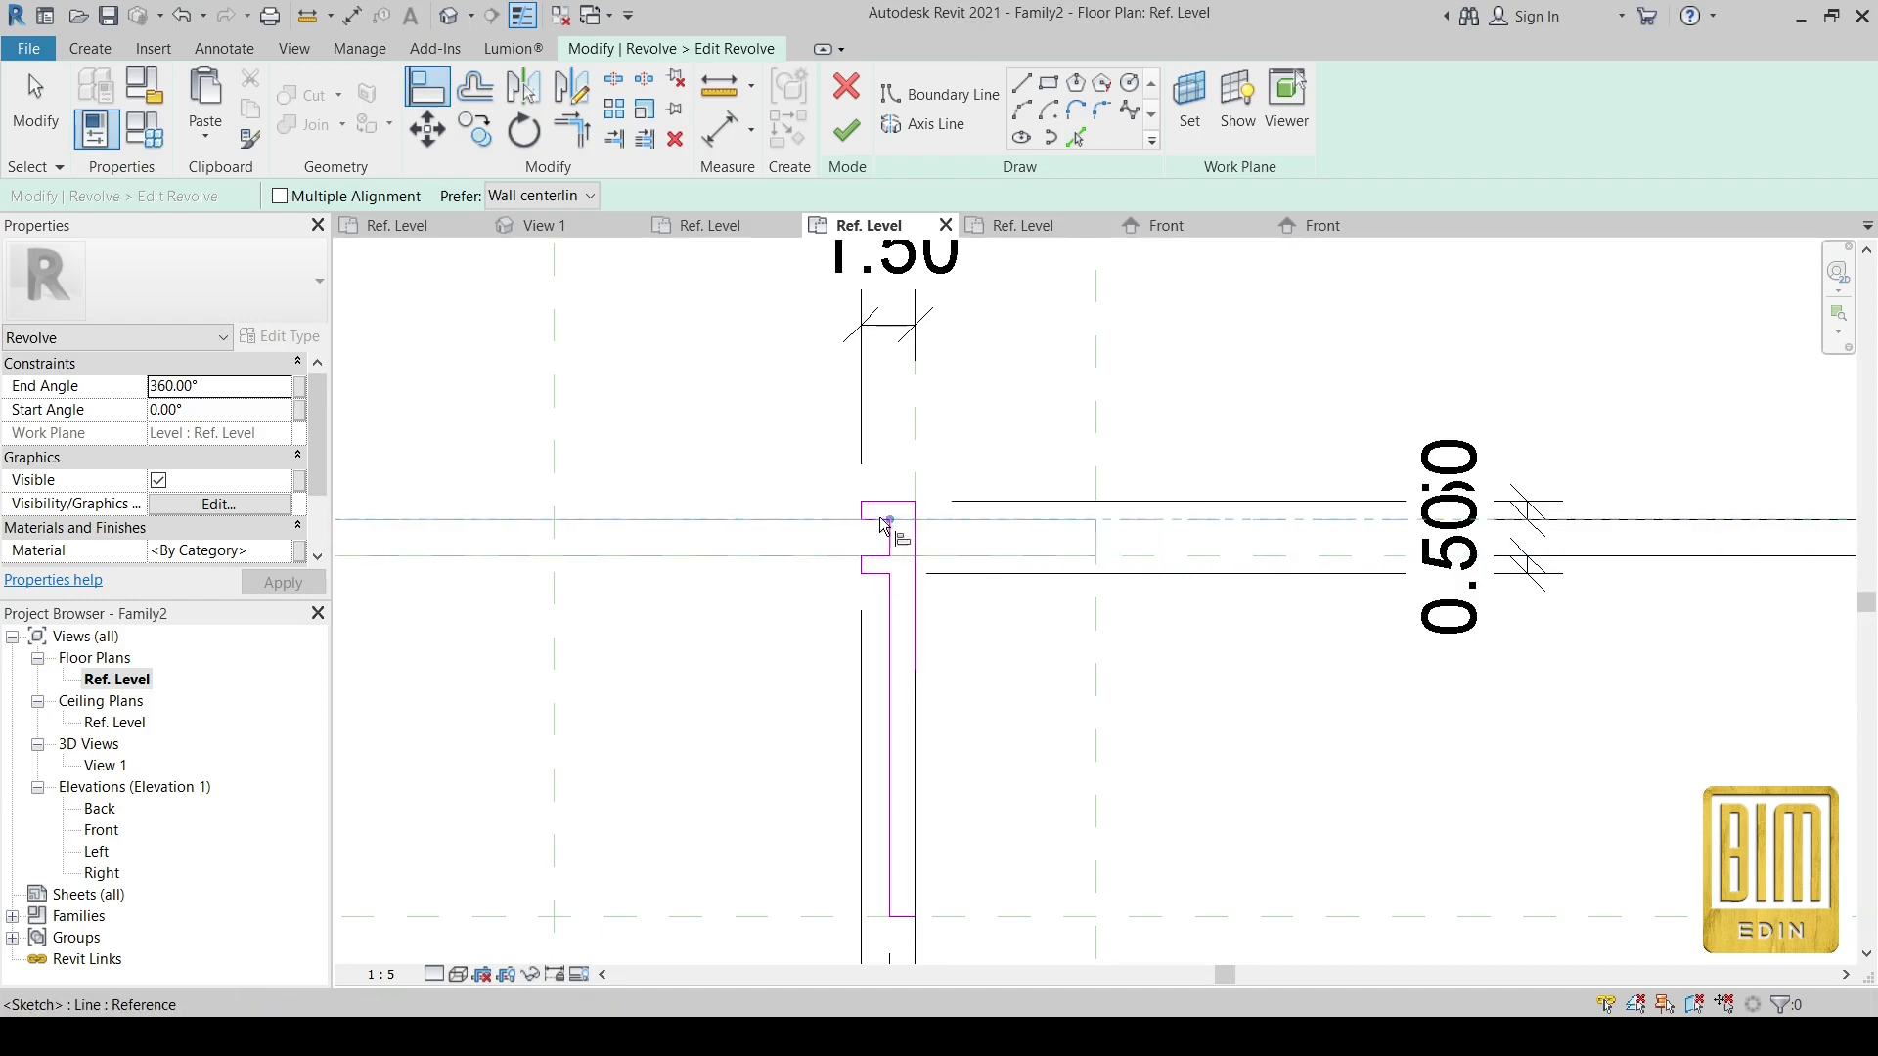
left_click(1031, 556)
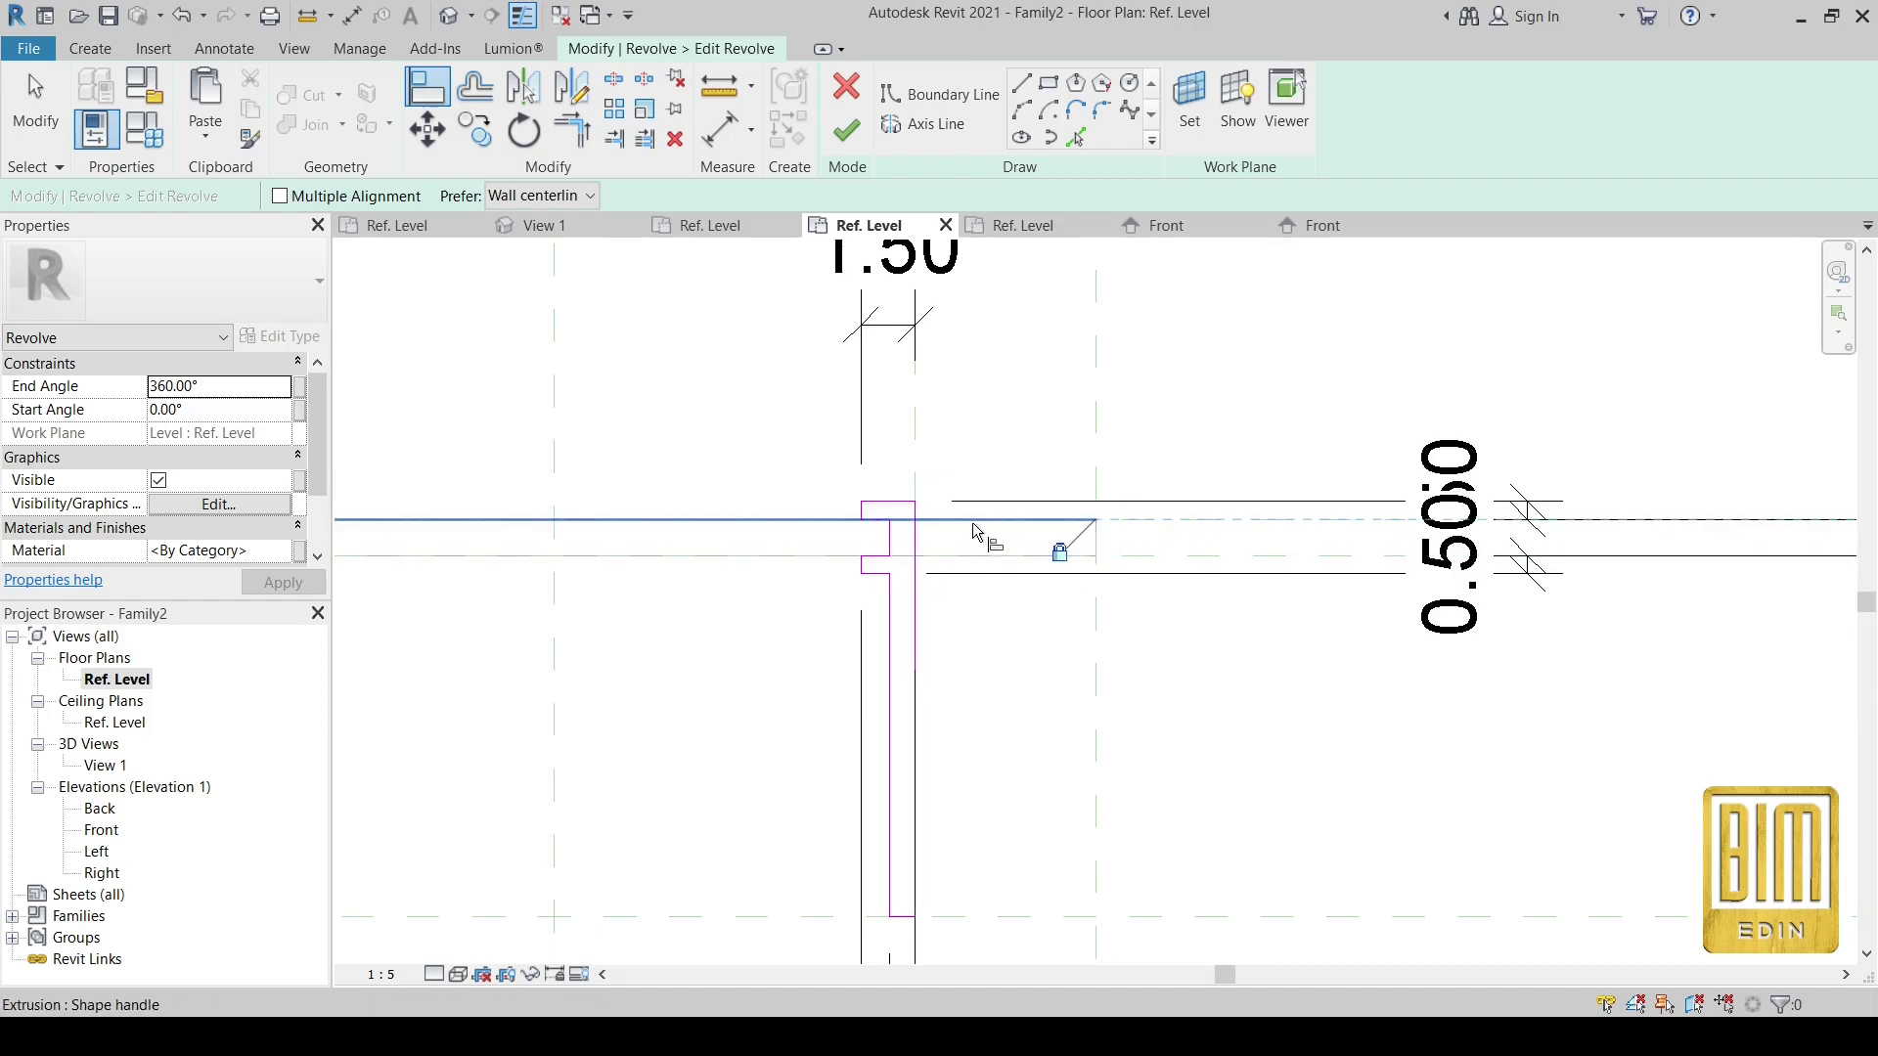
scroll(975, 531, "down", 2)
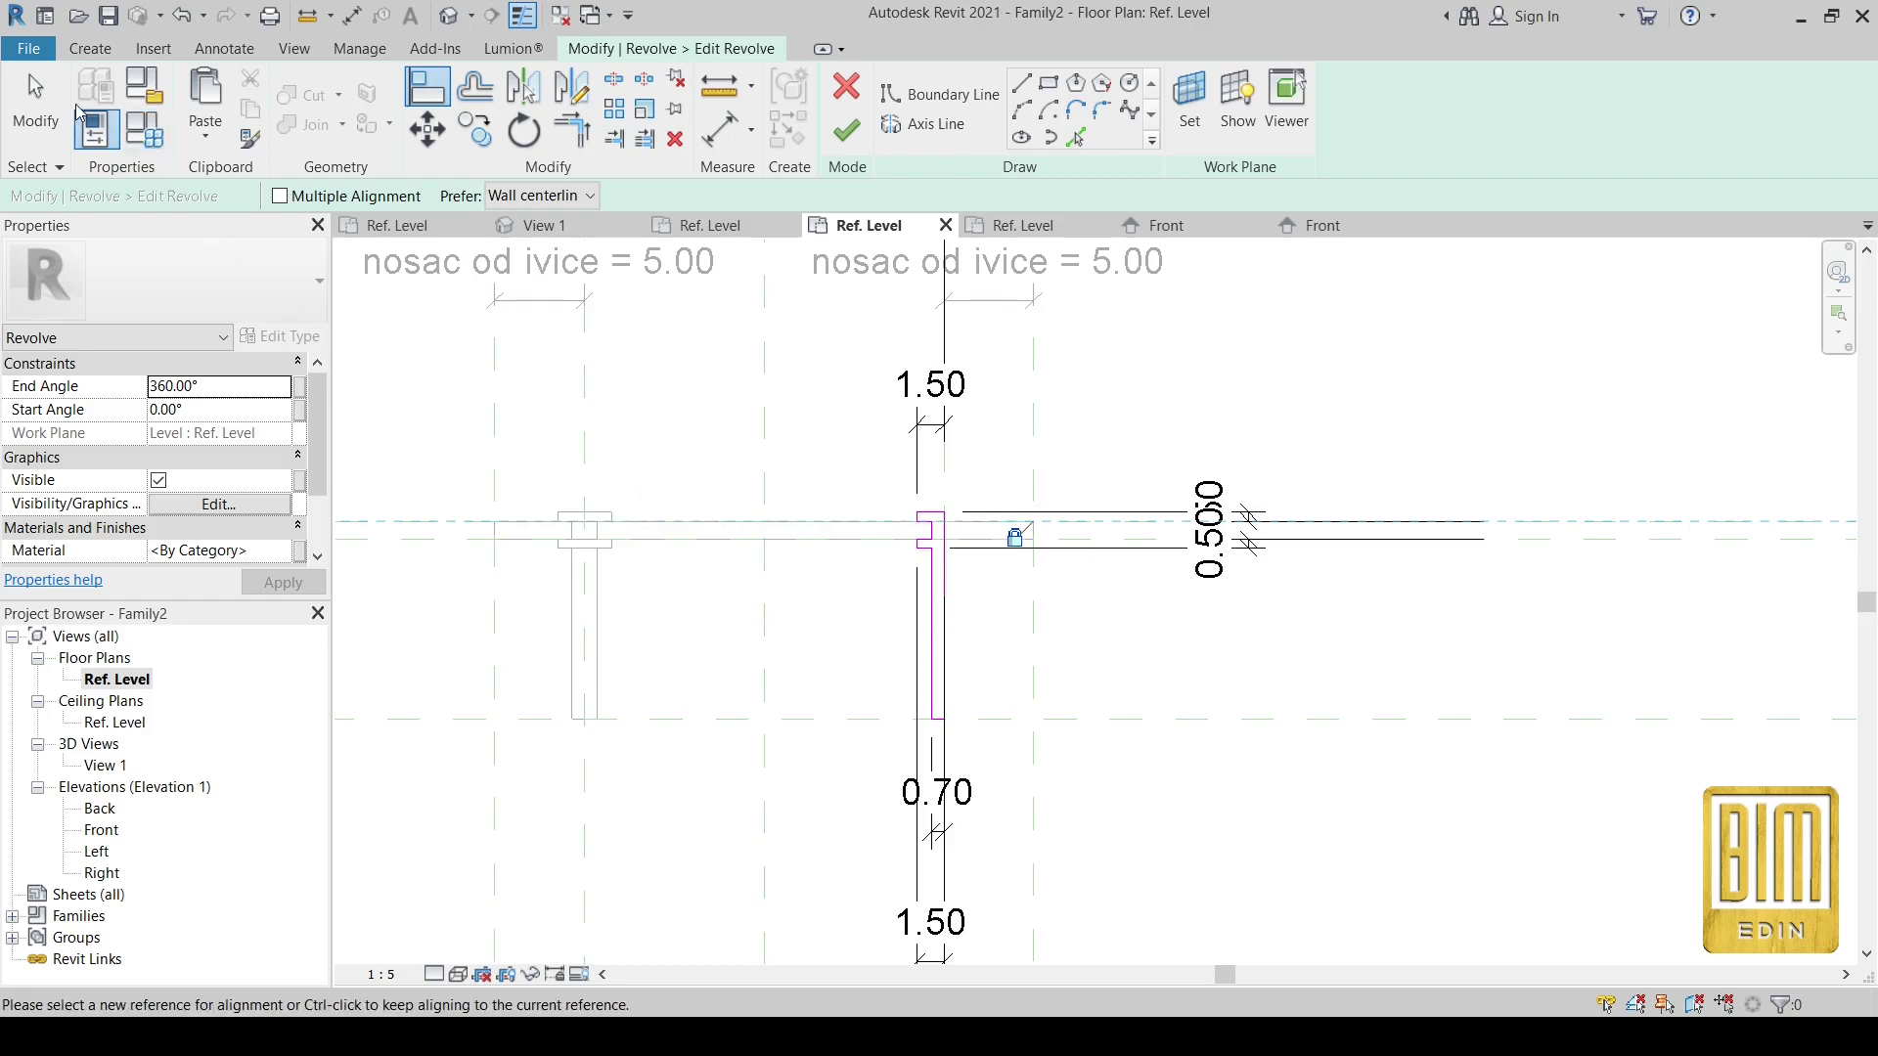
left_click(39, 108)
- Add a 0.70 aligned dimension (DI) between the sketch line and a reference plane
scroll(954, 533, "up", 2)
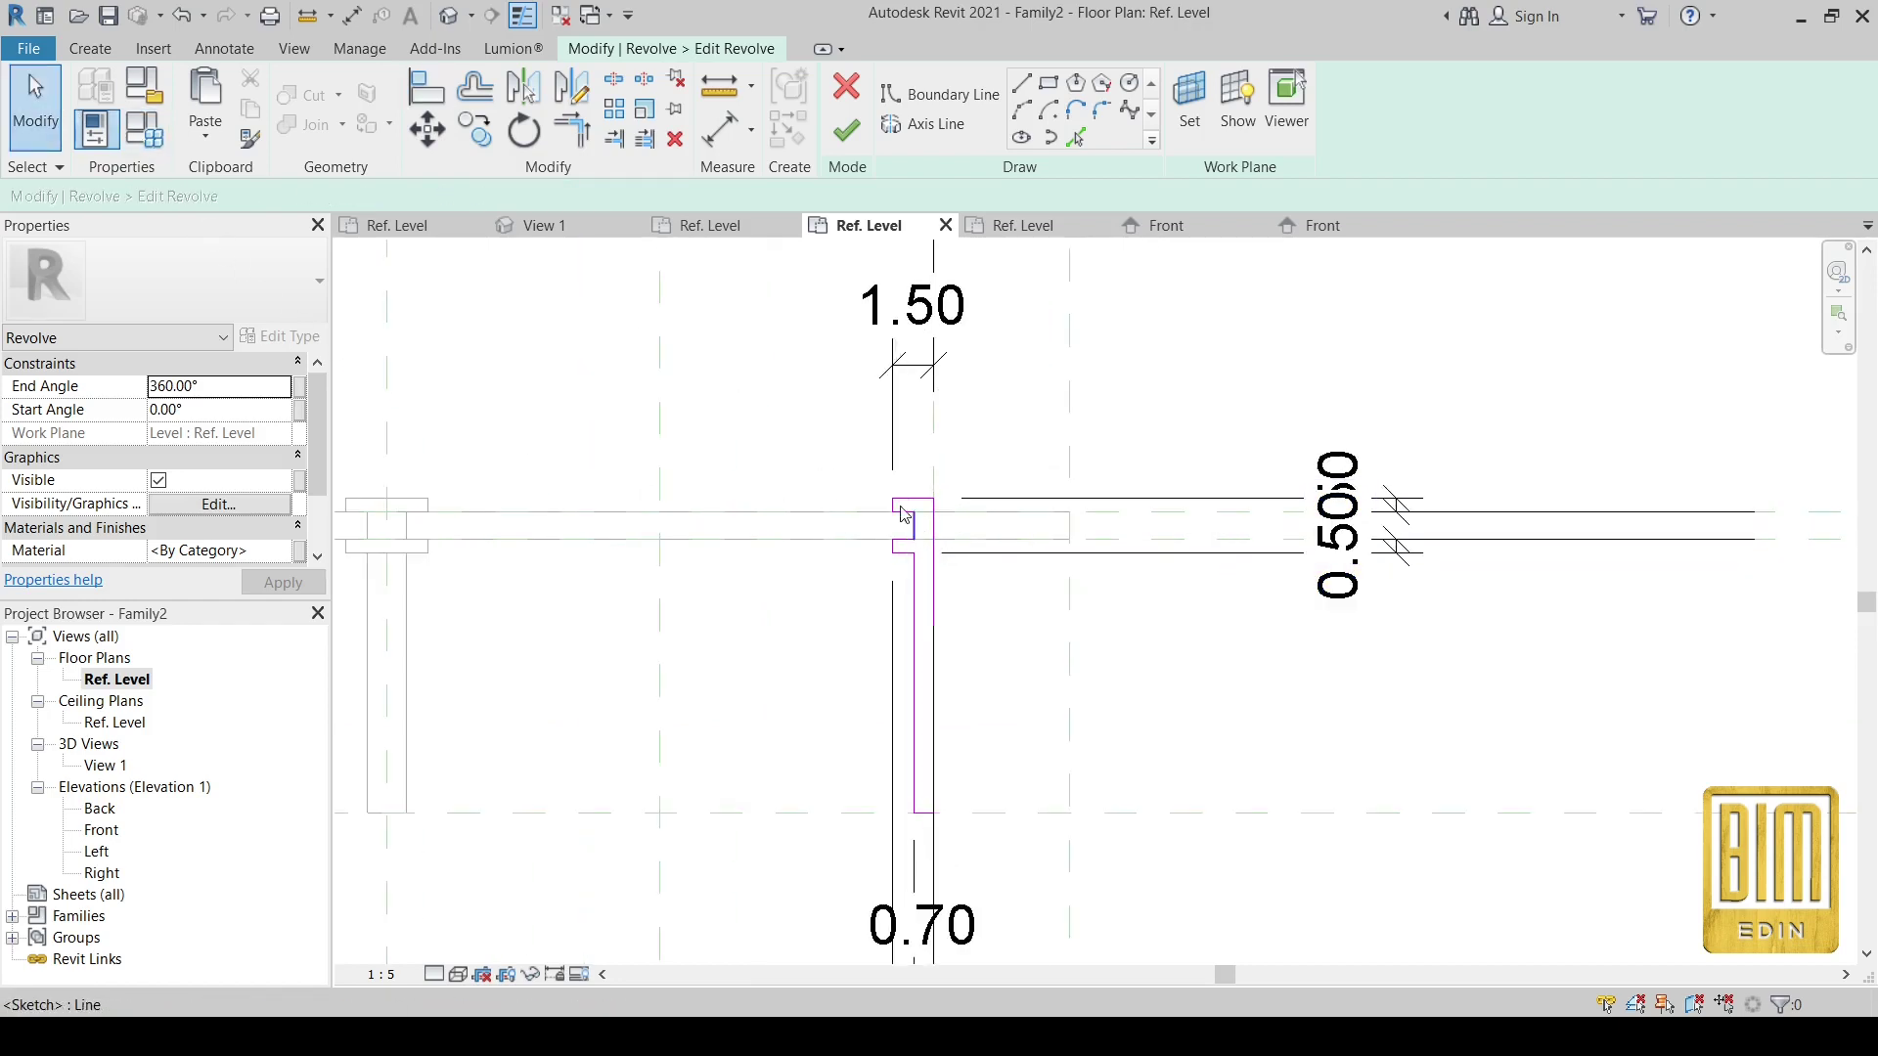
key("d")
key("i")
scroll(908, 538, "up", 2)
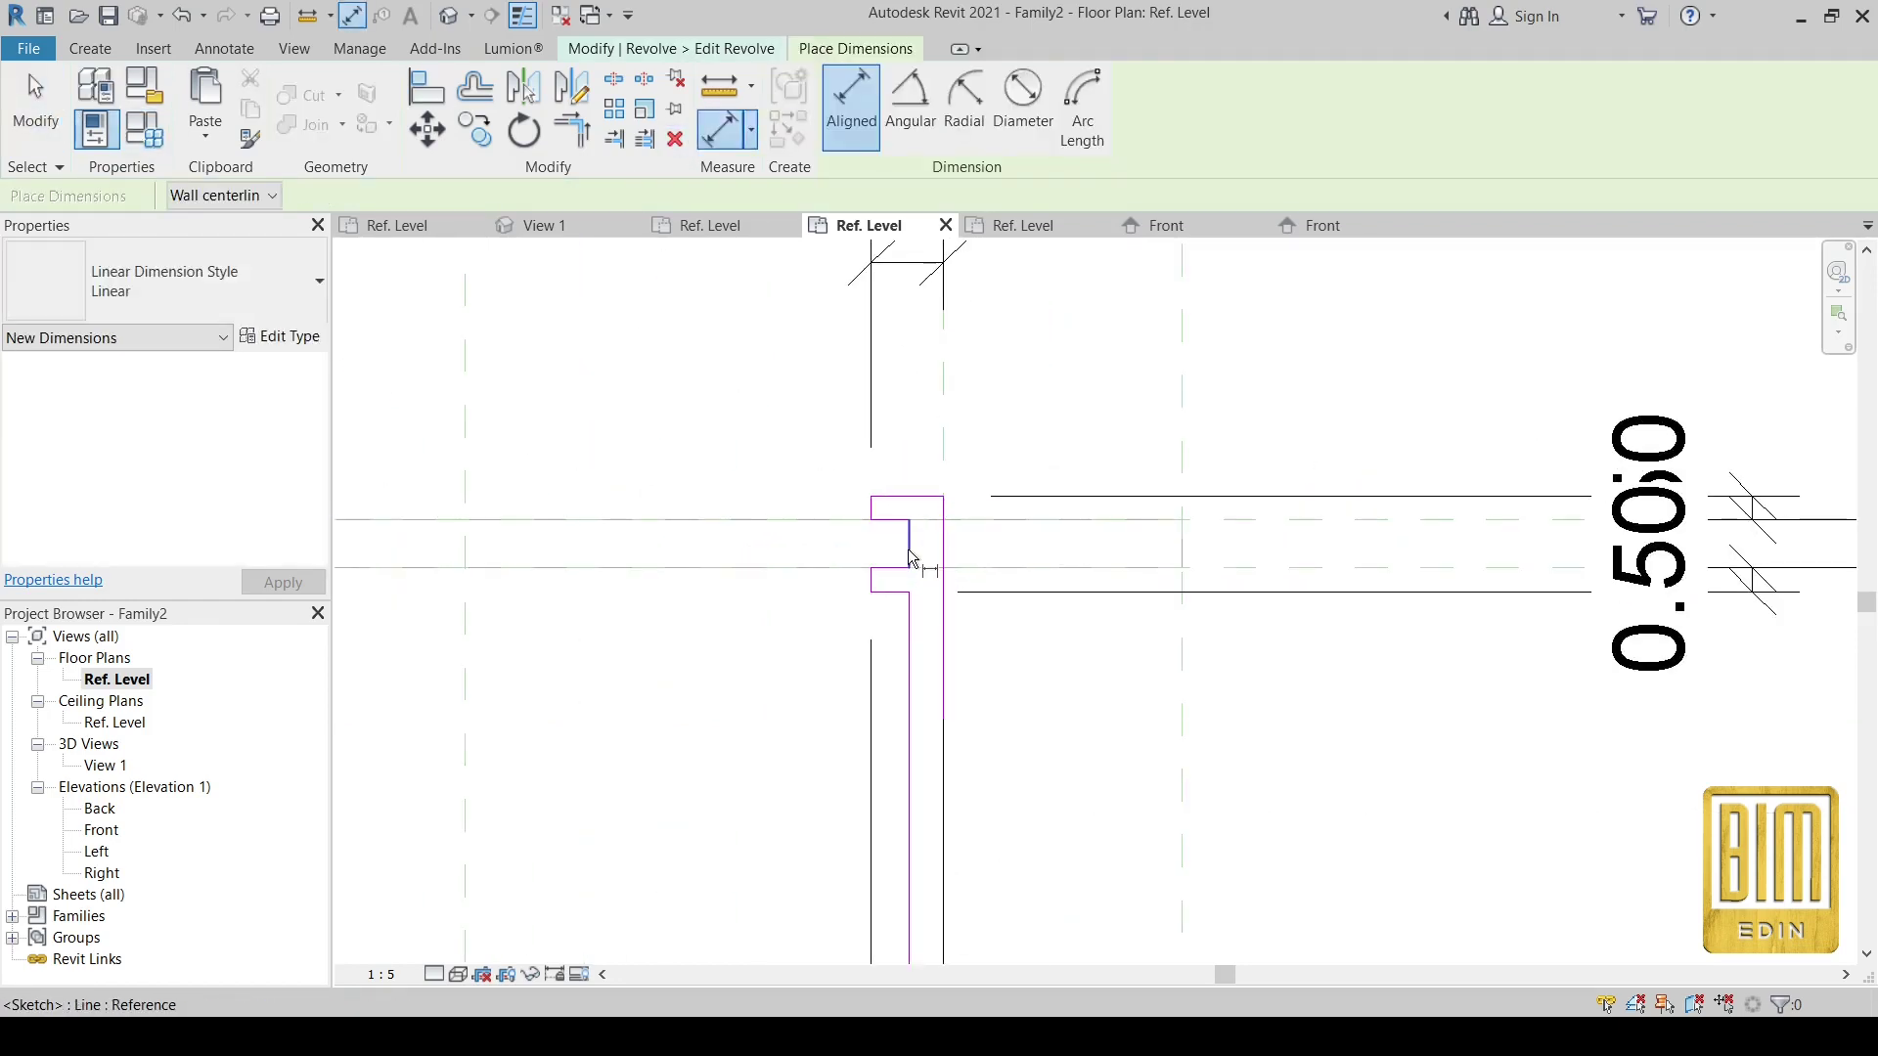
left_click(909, 557)
left_click(943, 419)
left_click(784, 410)
scroll(784, 413, "down", 2)
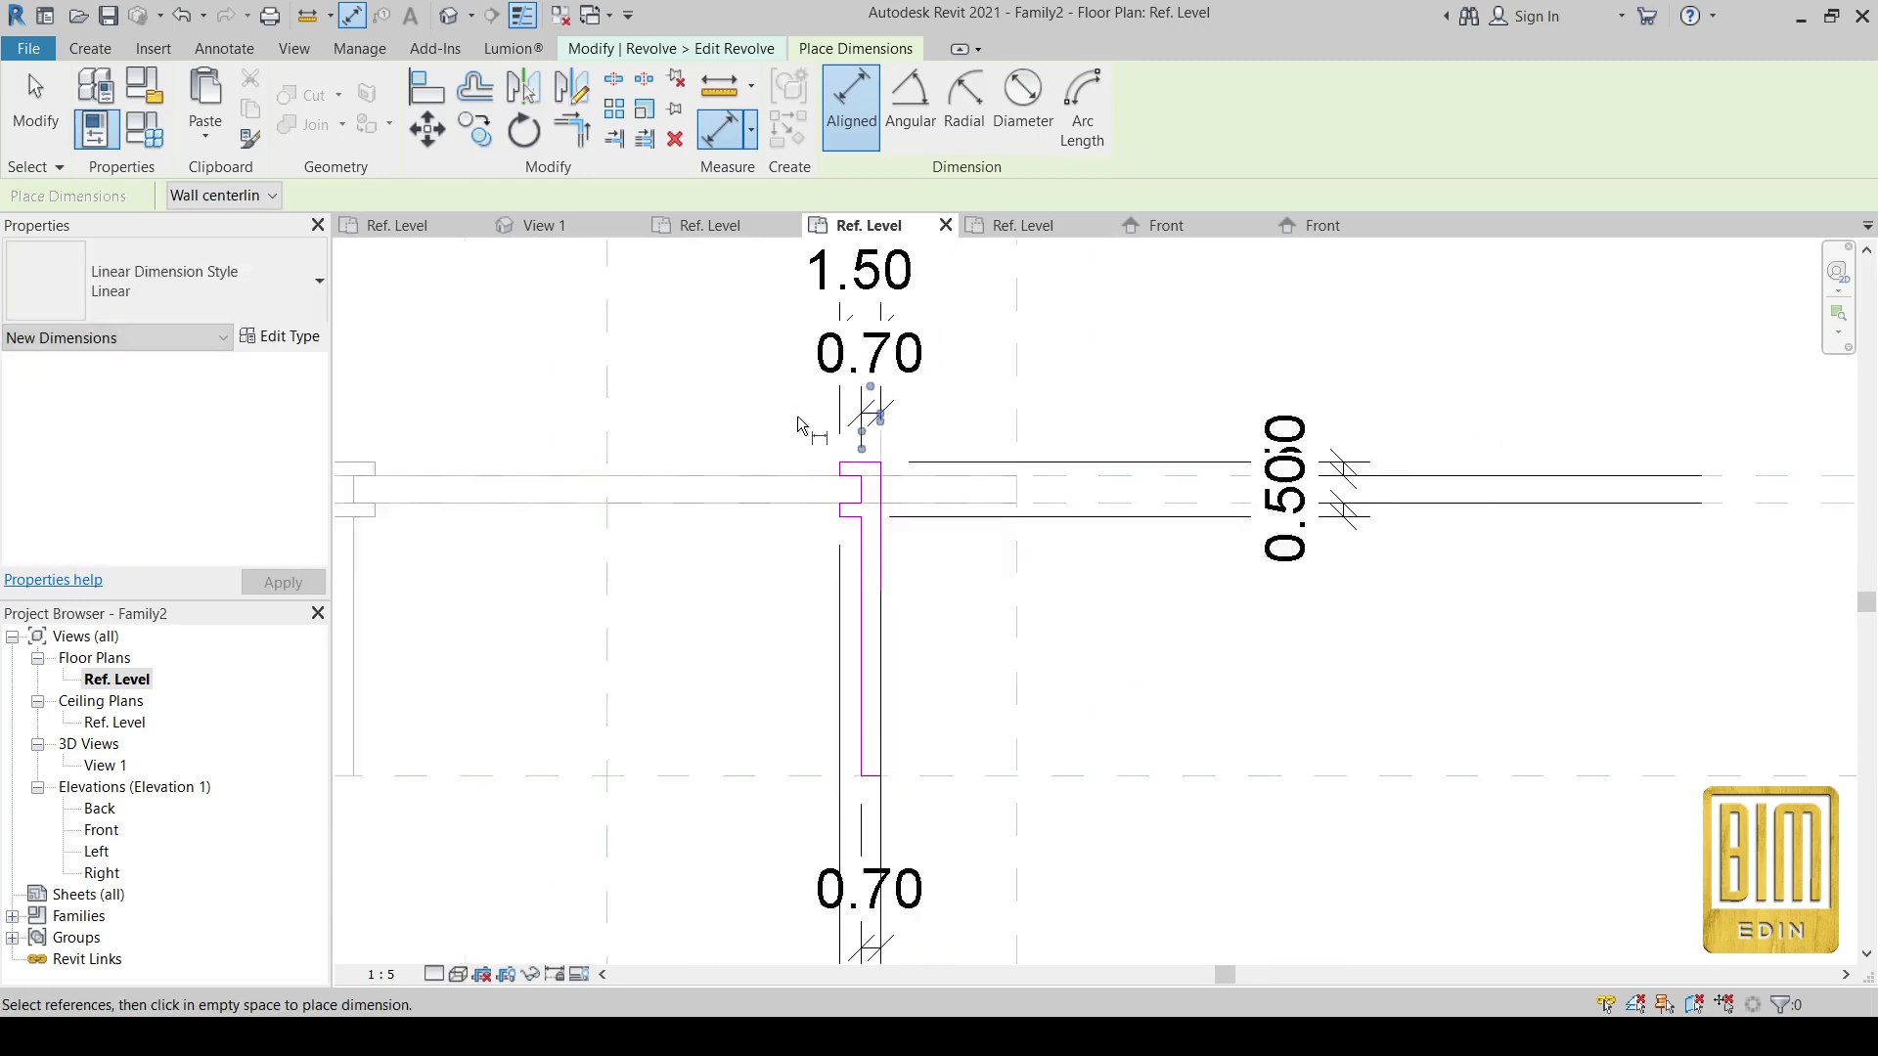
scroll(798, 423, "down", 3)
scroll(827, 743, "down", 2)
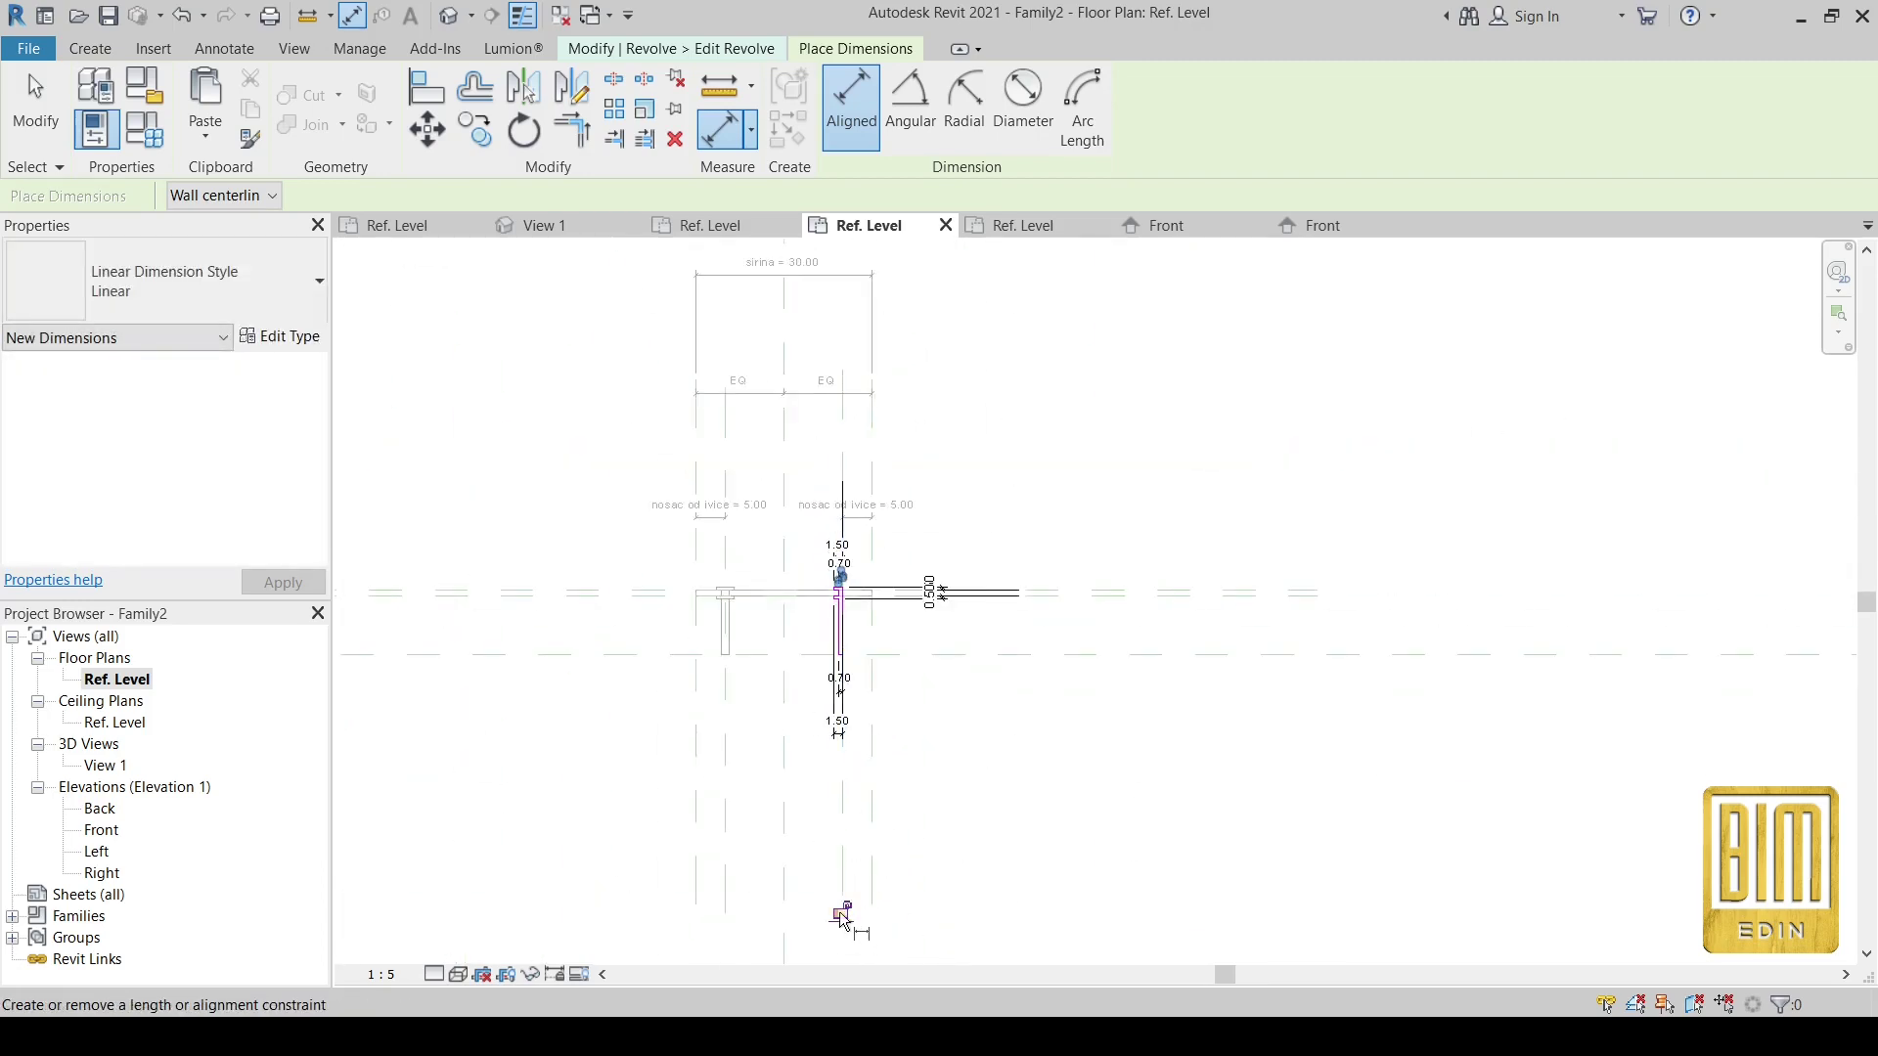
scroll(838, 613, "up", 3)
scroll(837, 620, "up", 2)
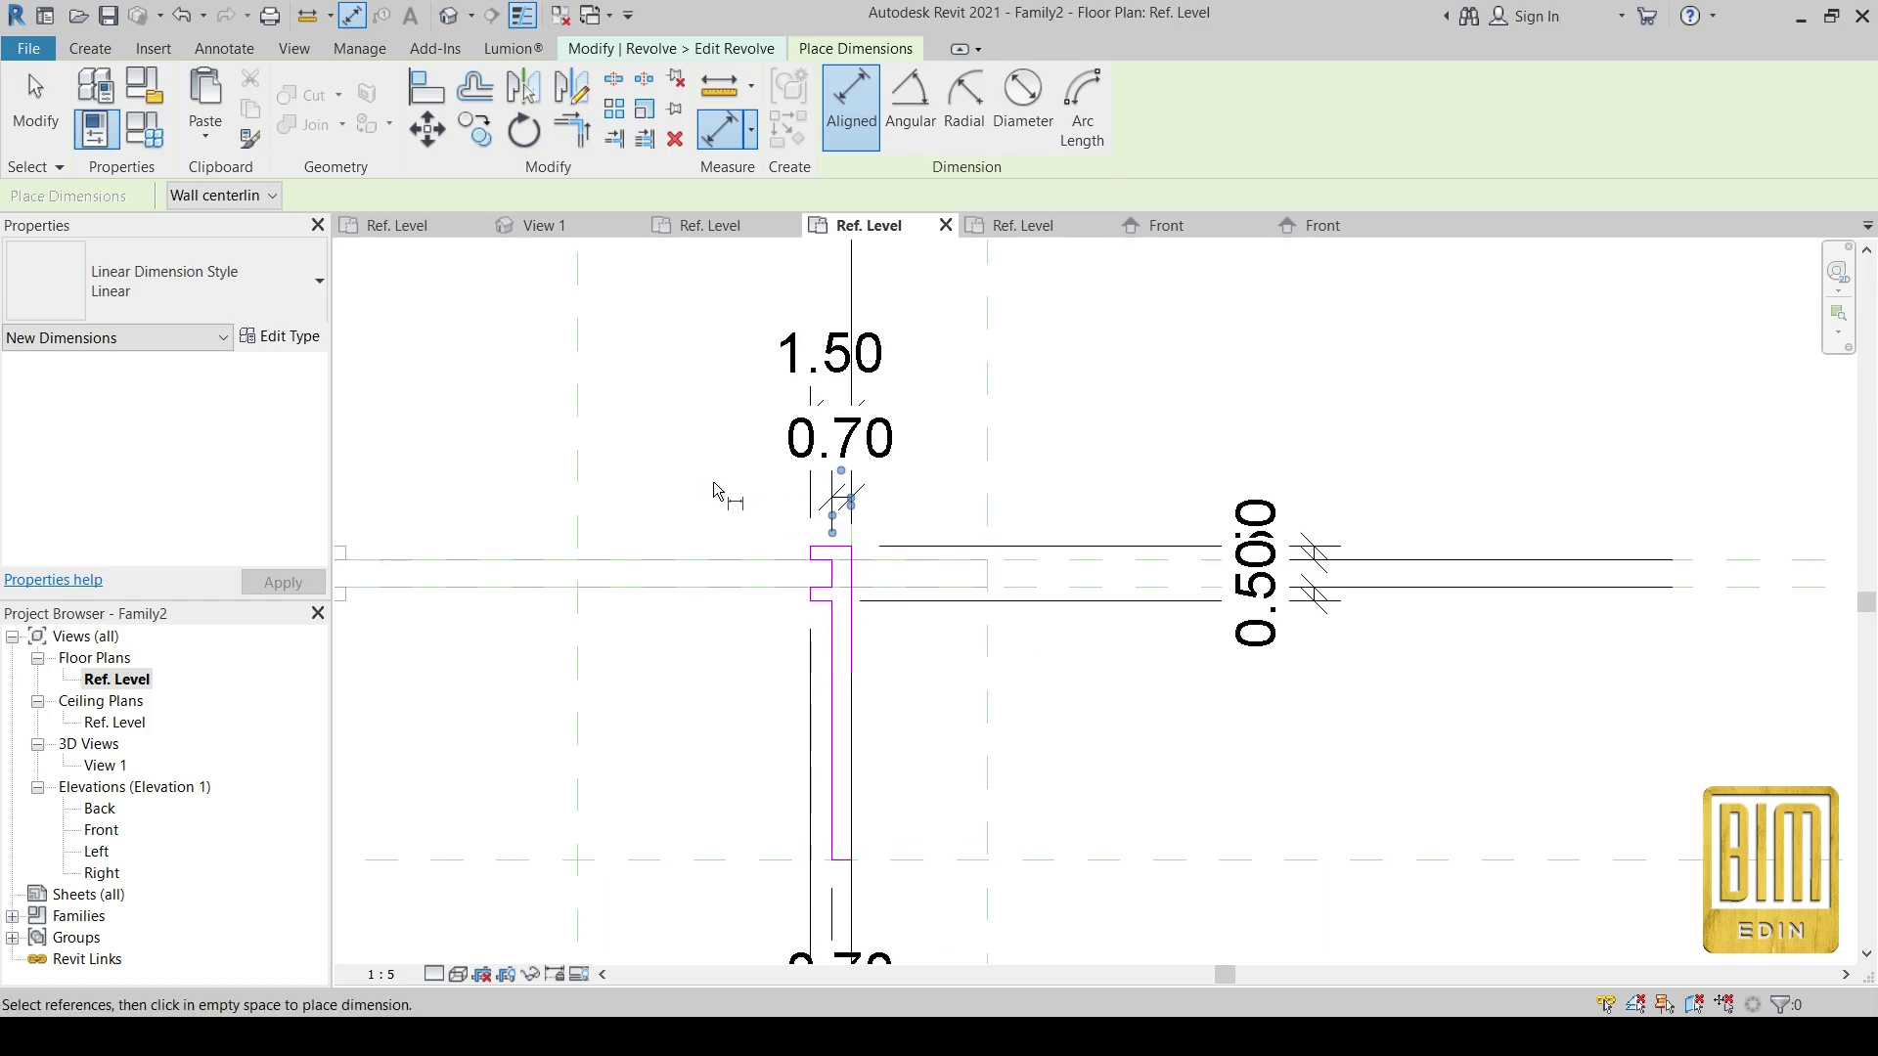
key("Escape")
key("Escape")
scroll(875, 445, "down", 2)
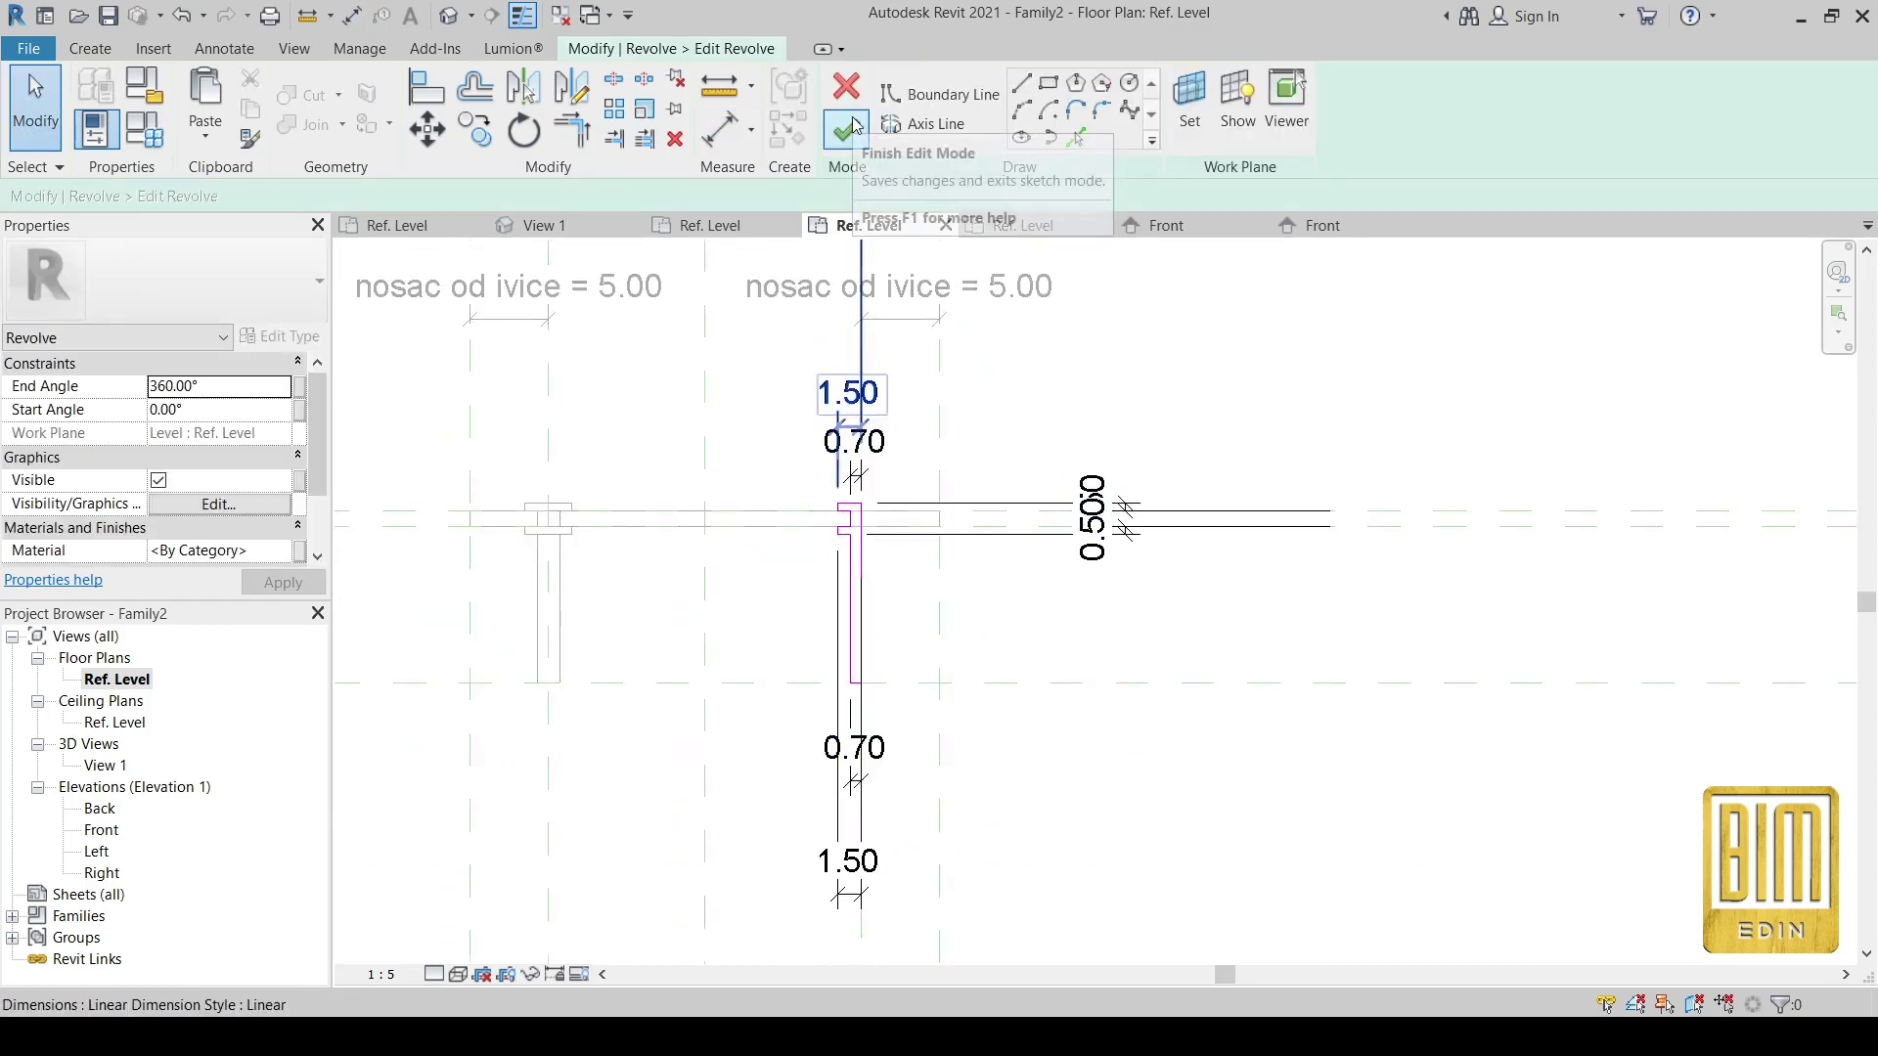
- Align the profile to the lower reference plane and finish the revolve sketch
left_click(426, 88)
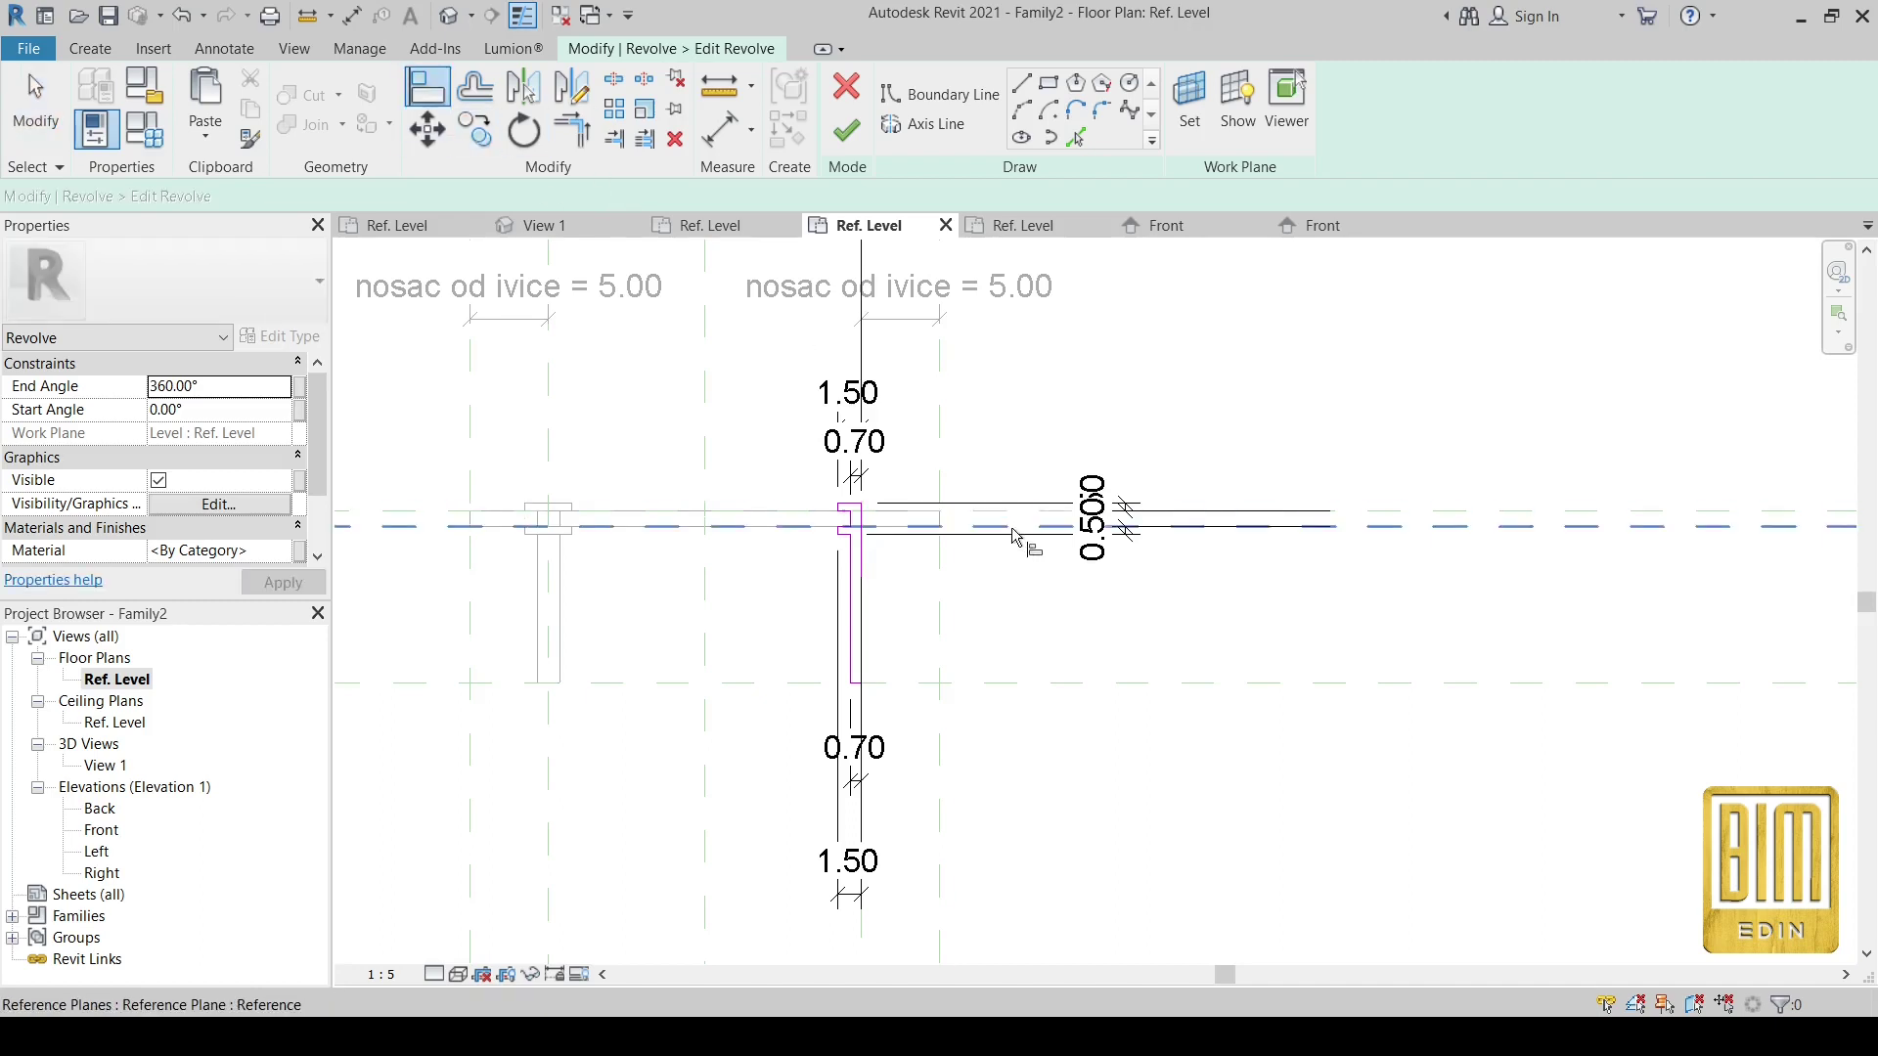
scroll(1009, 516, "up", 2)
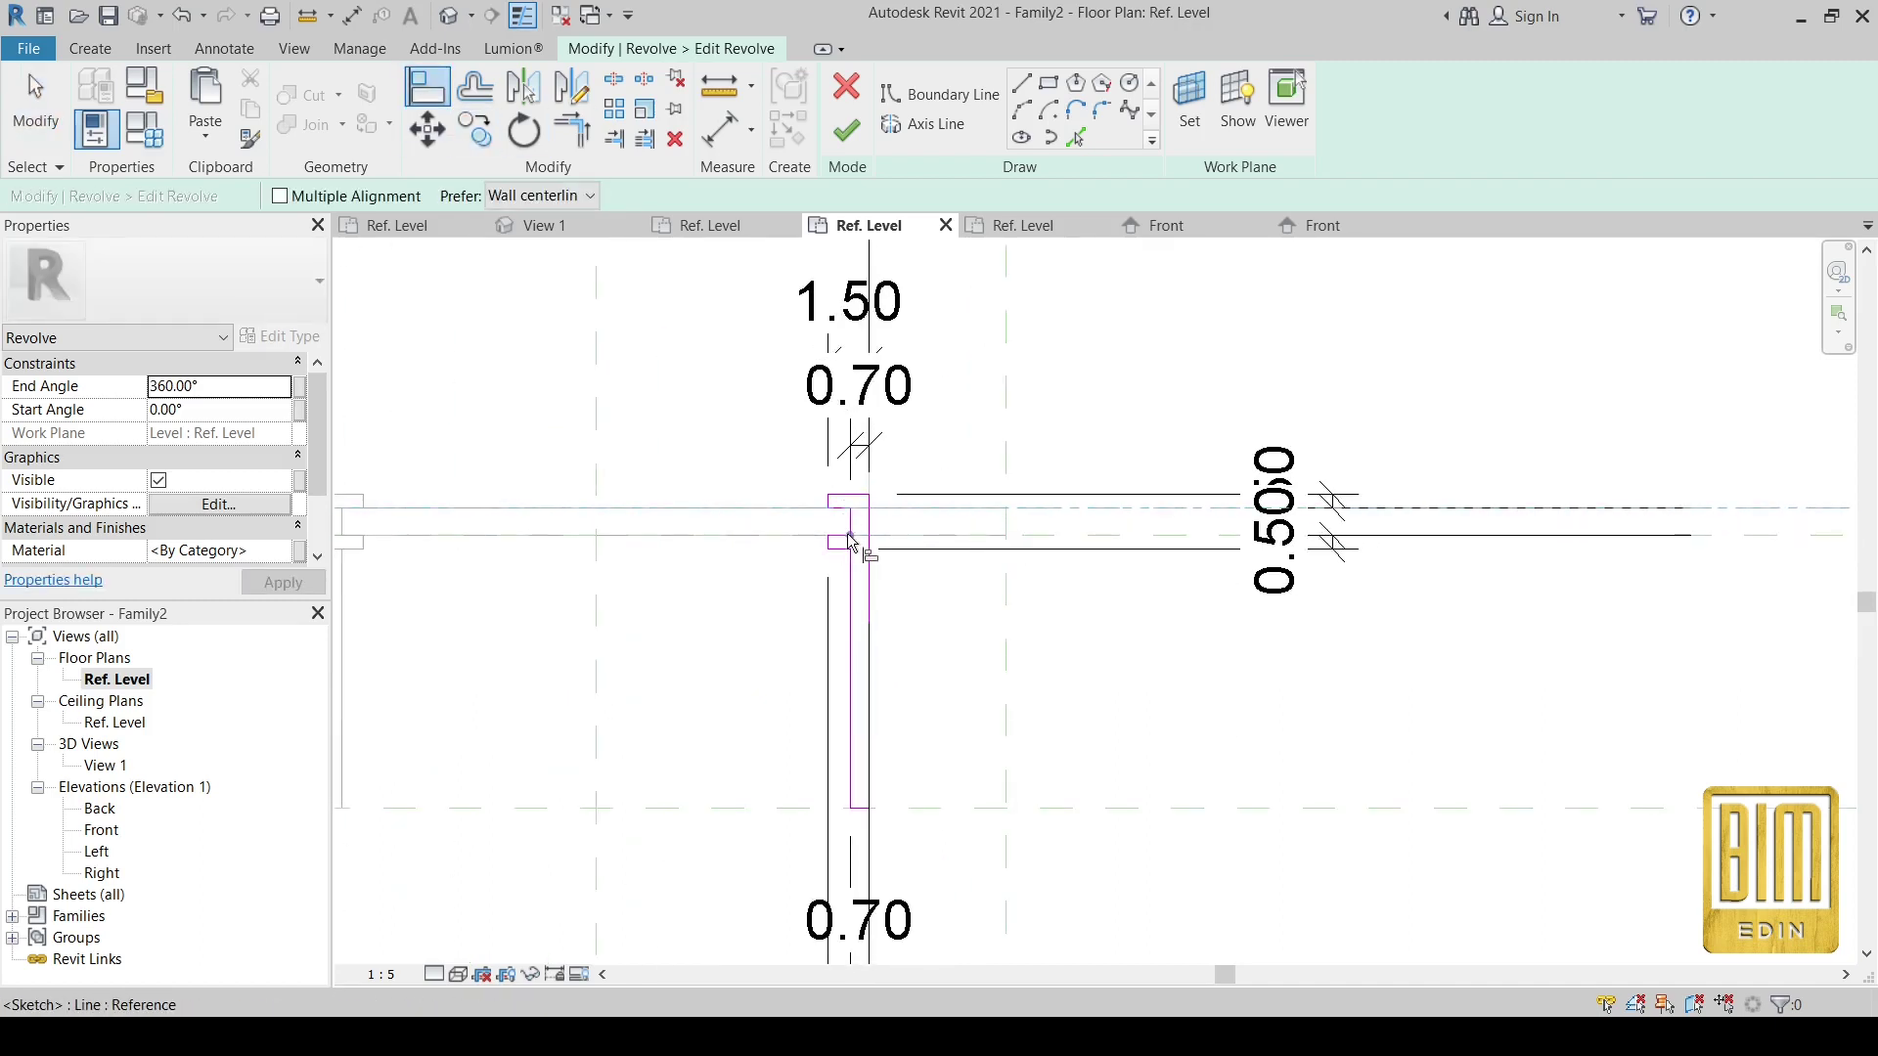
left_click(1093, 538)
scroll(868, 518, "up", 2)
scroll(880, 513, "down", 3)
scroll(914, 532, "down", 2)
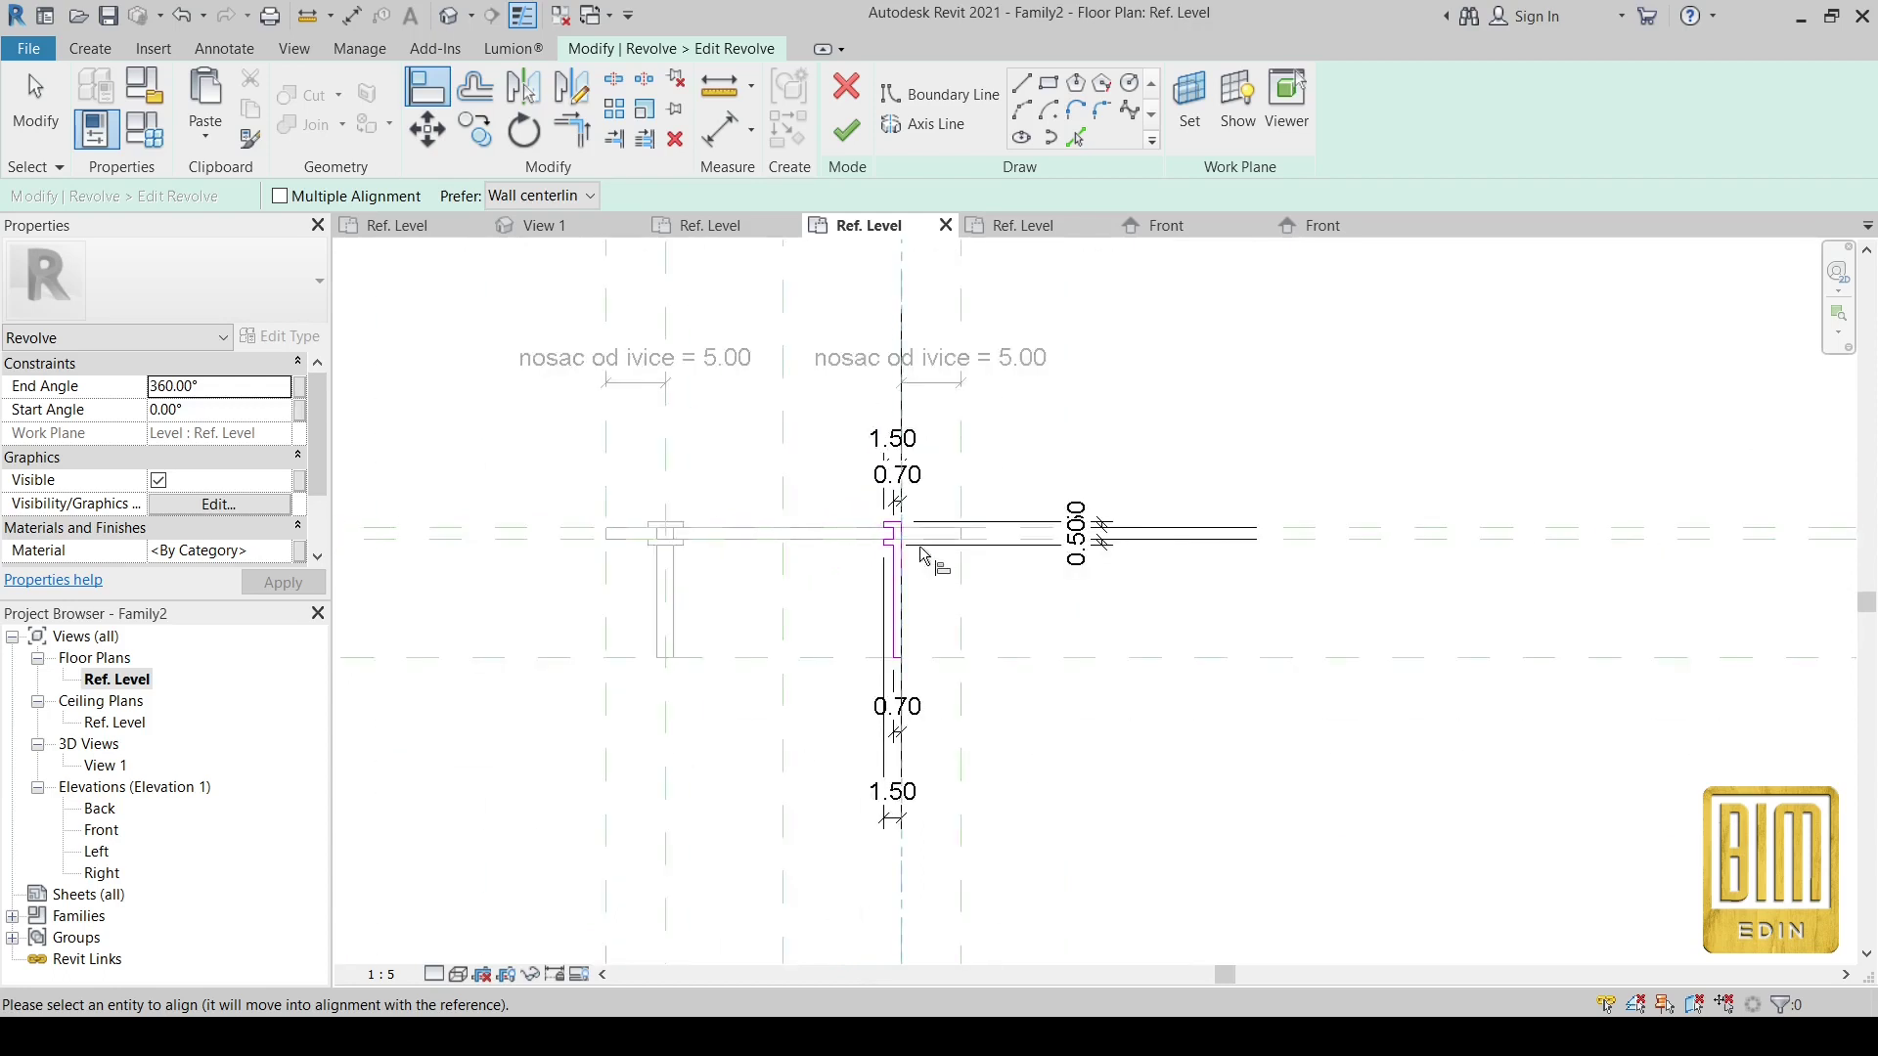
left_click(847, 130)
scroll(909, 476, "down", 2)
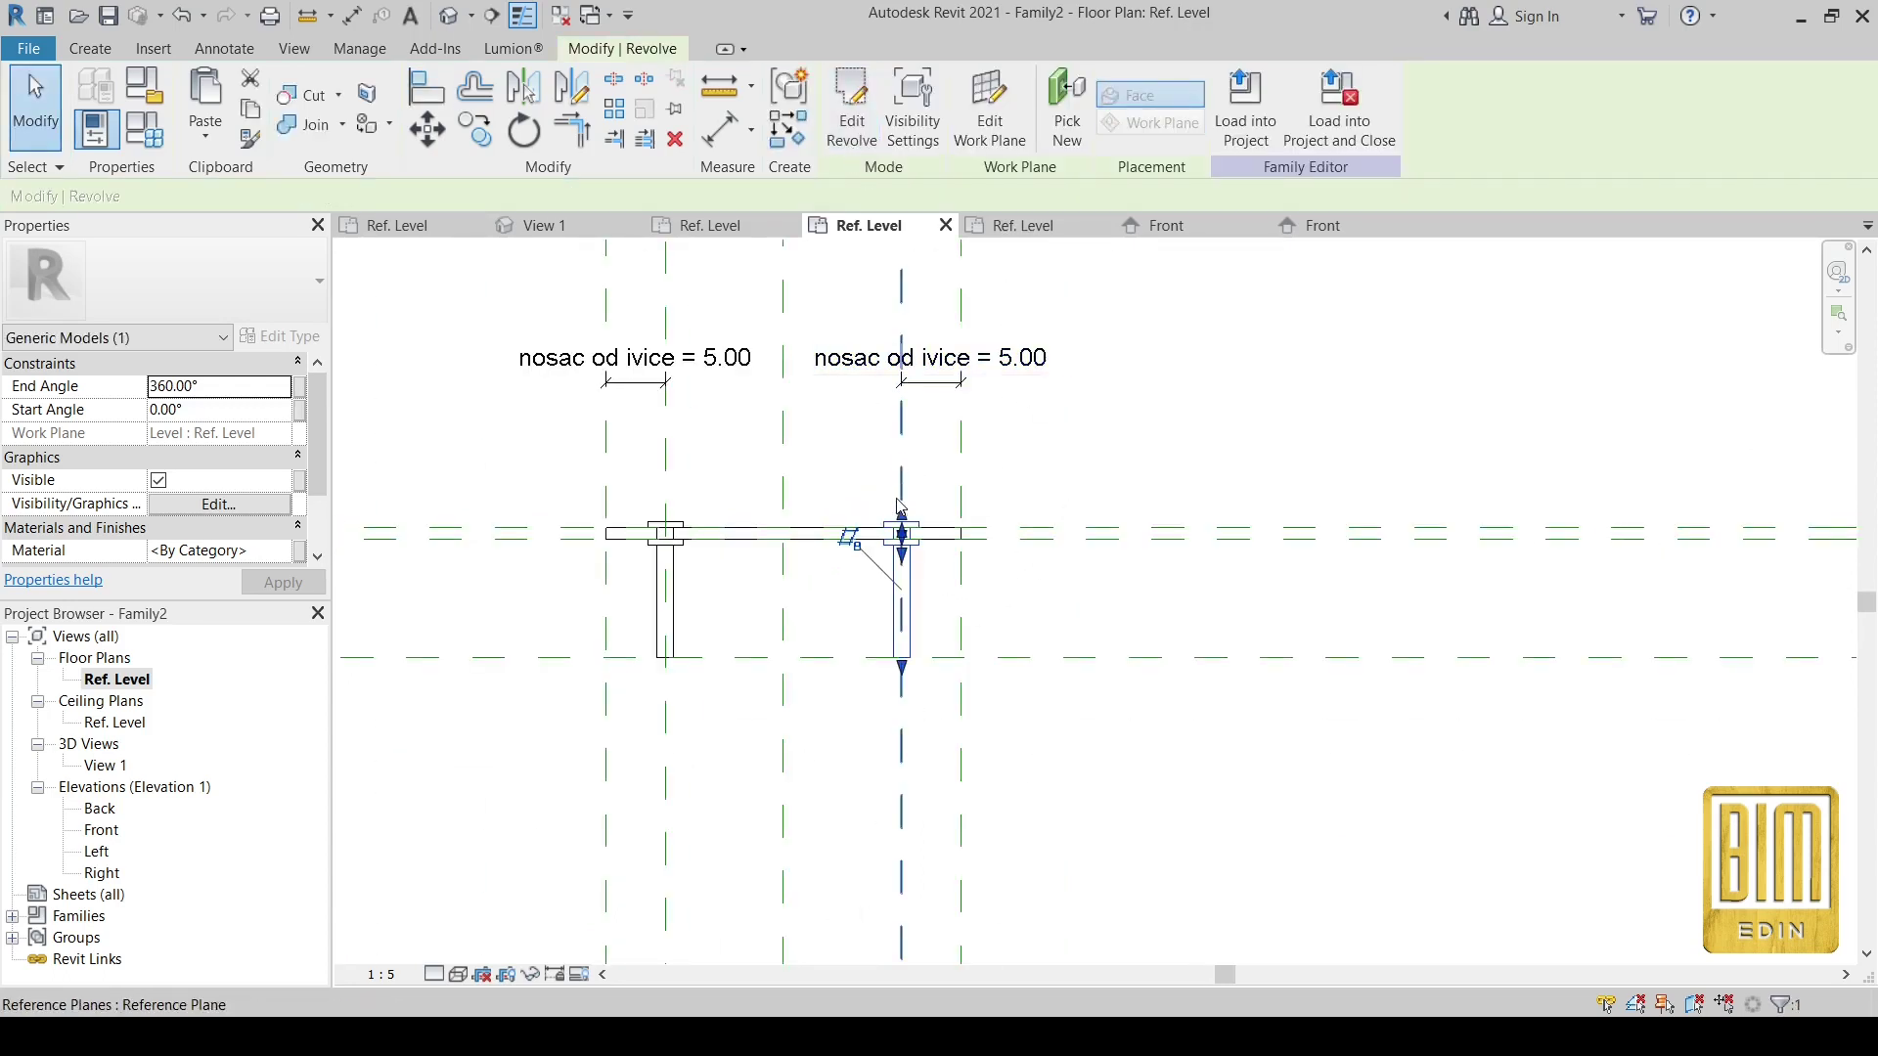
key("Escape")
scroll(880, 601, "up", 1)
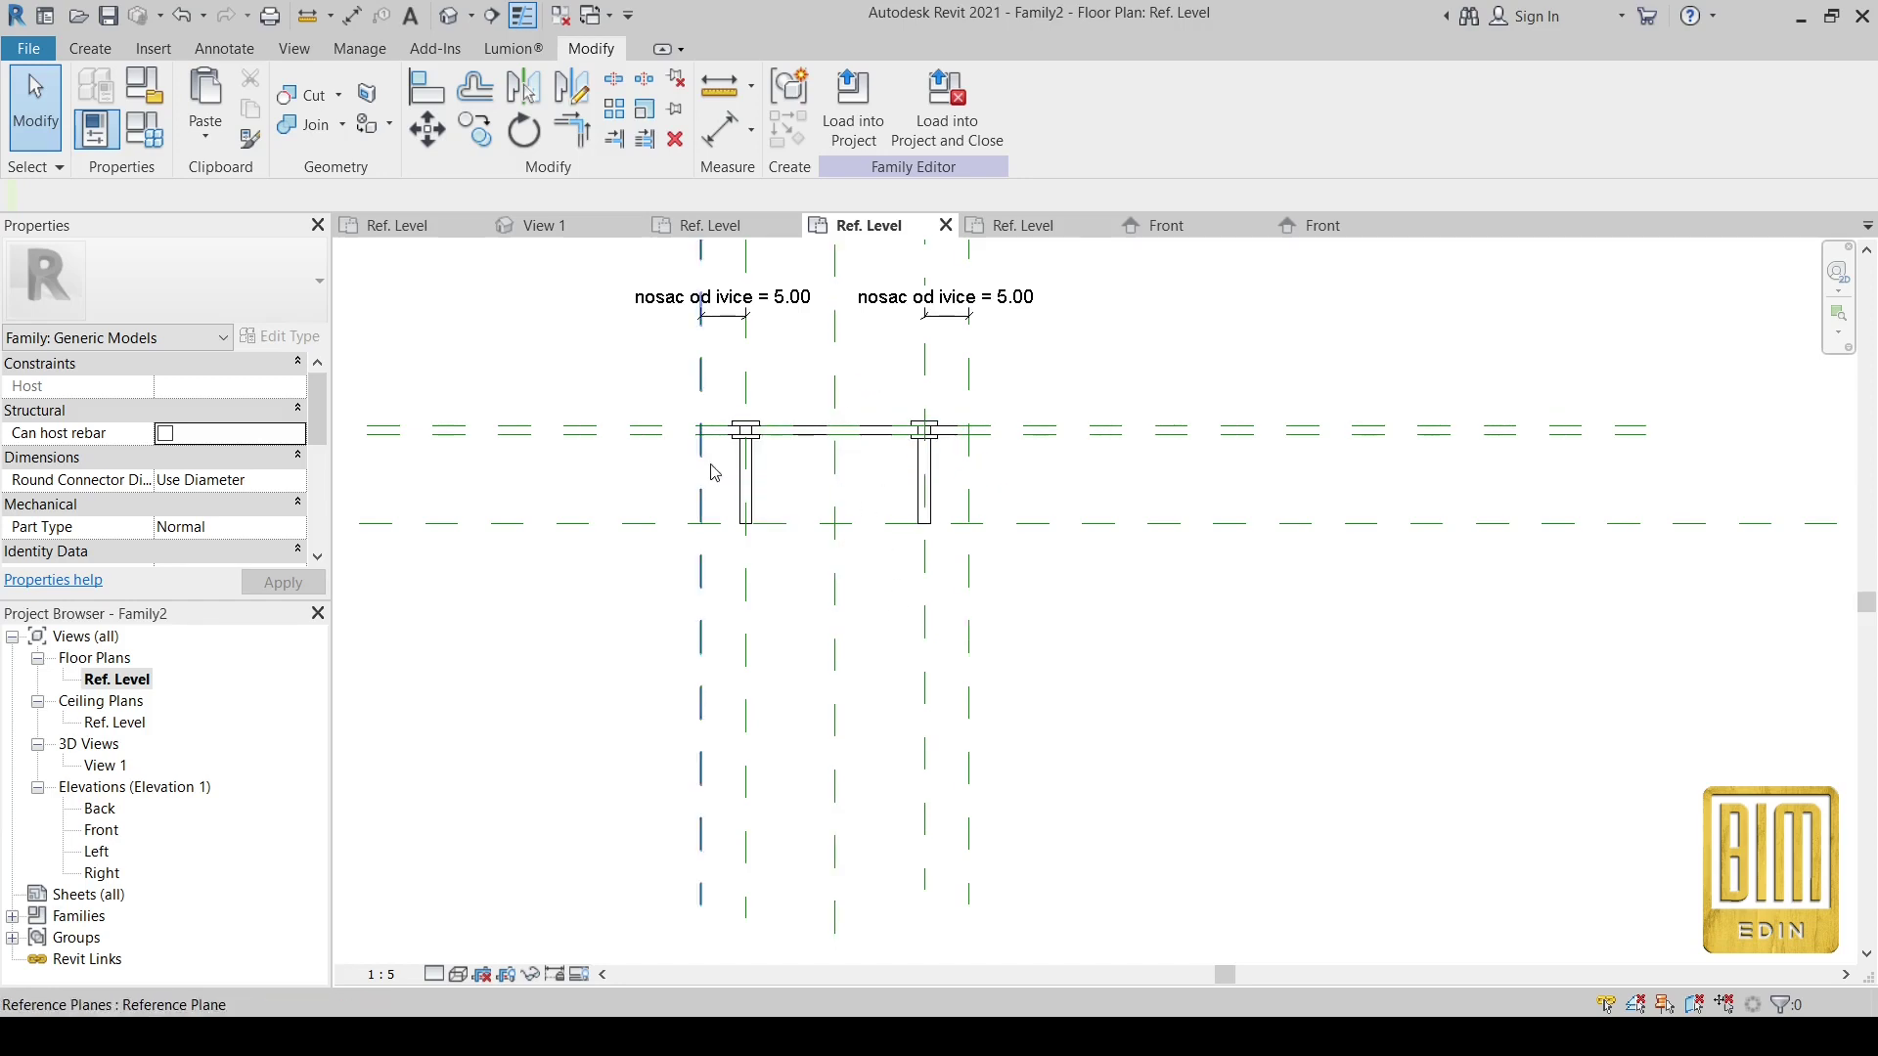
scroll(978, 545, "down", 3)
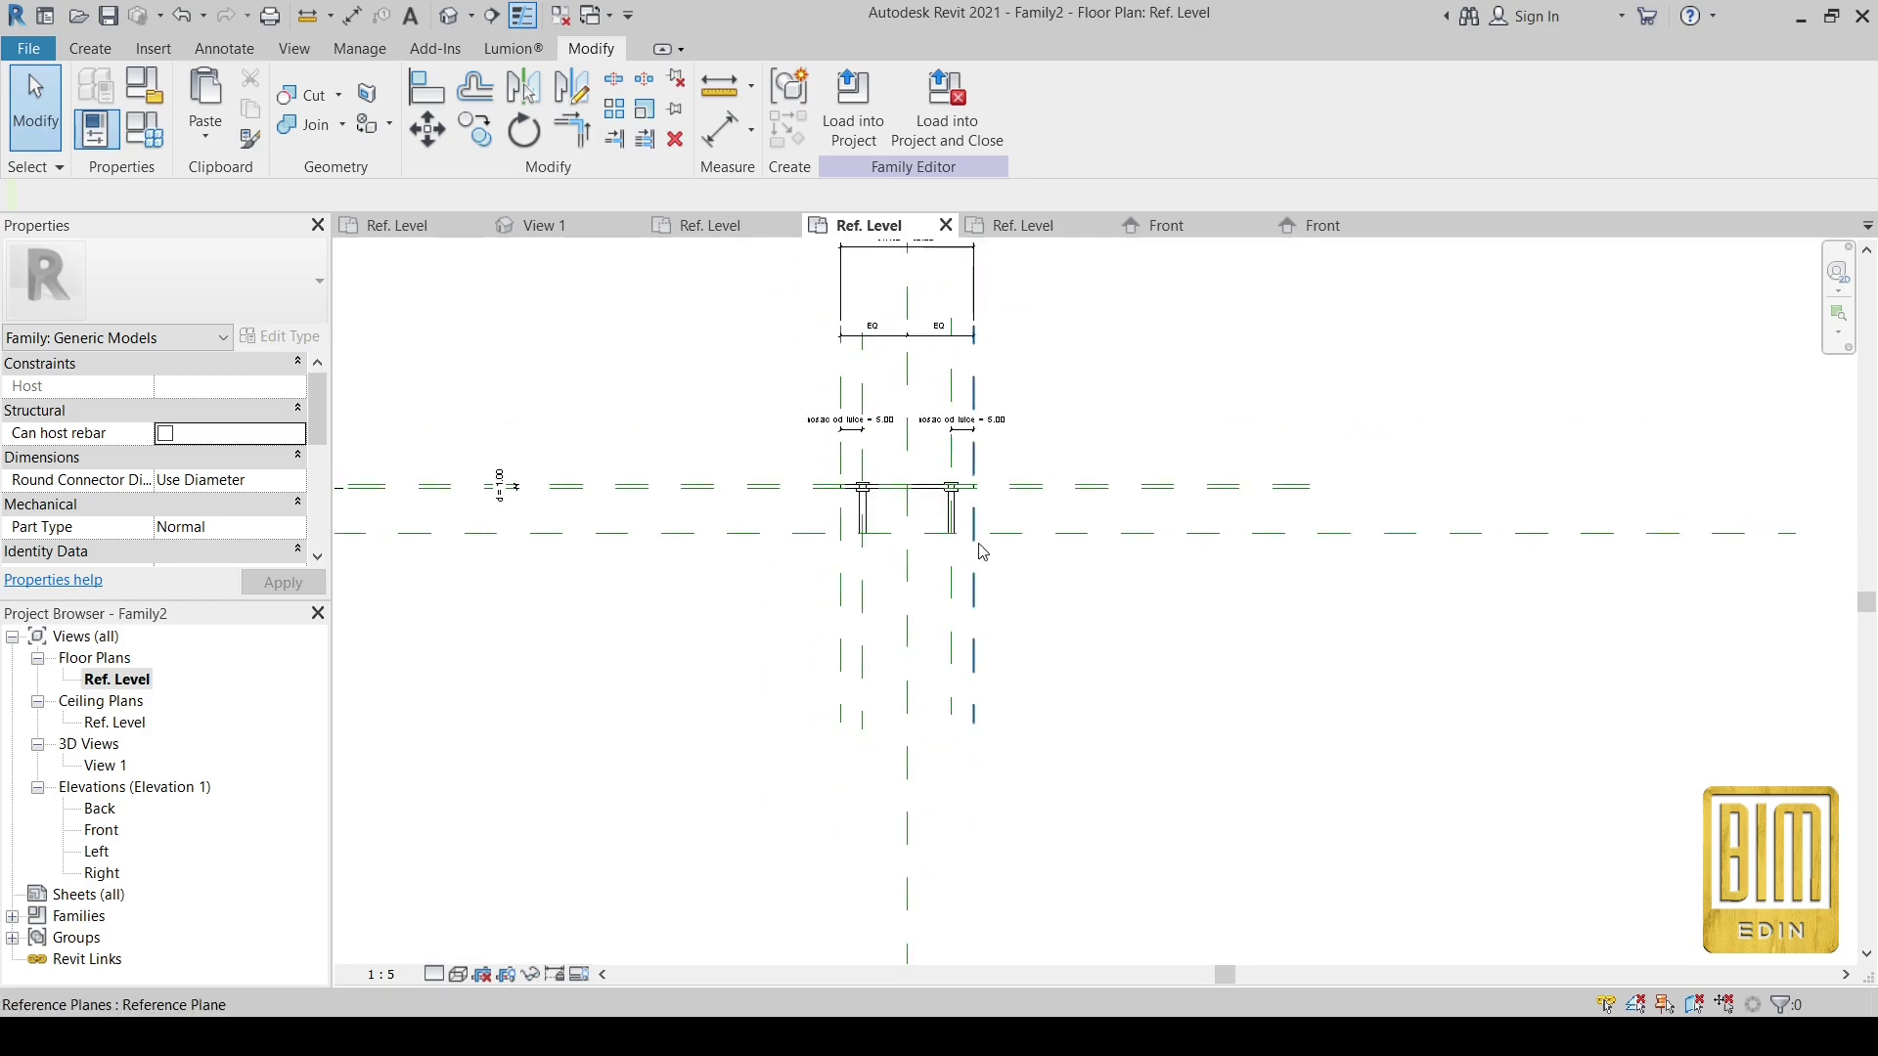
scroll(956, 375, "up", 2)
left_click(948, 364)
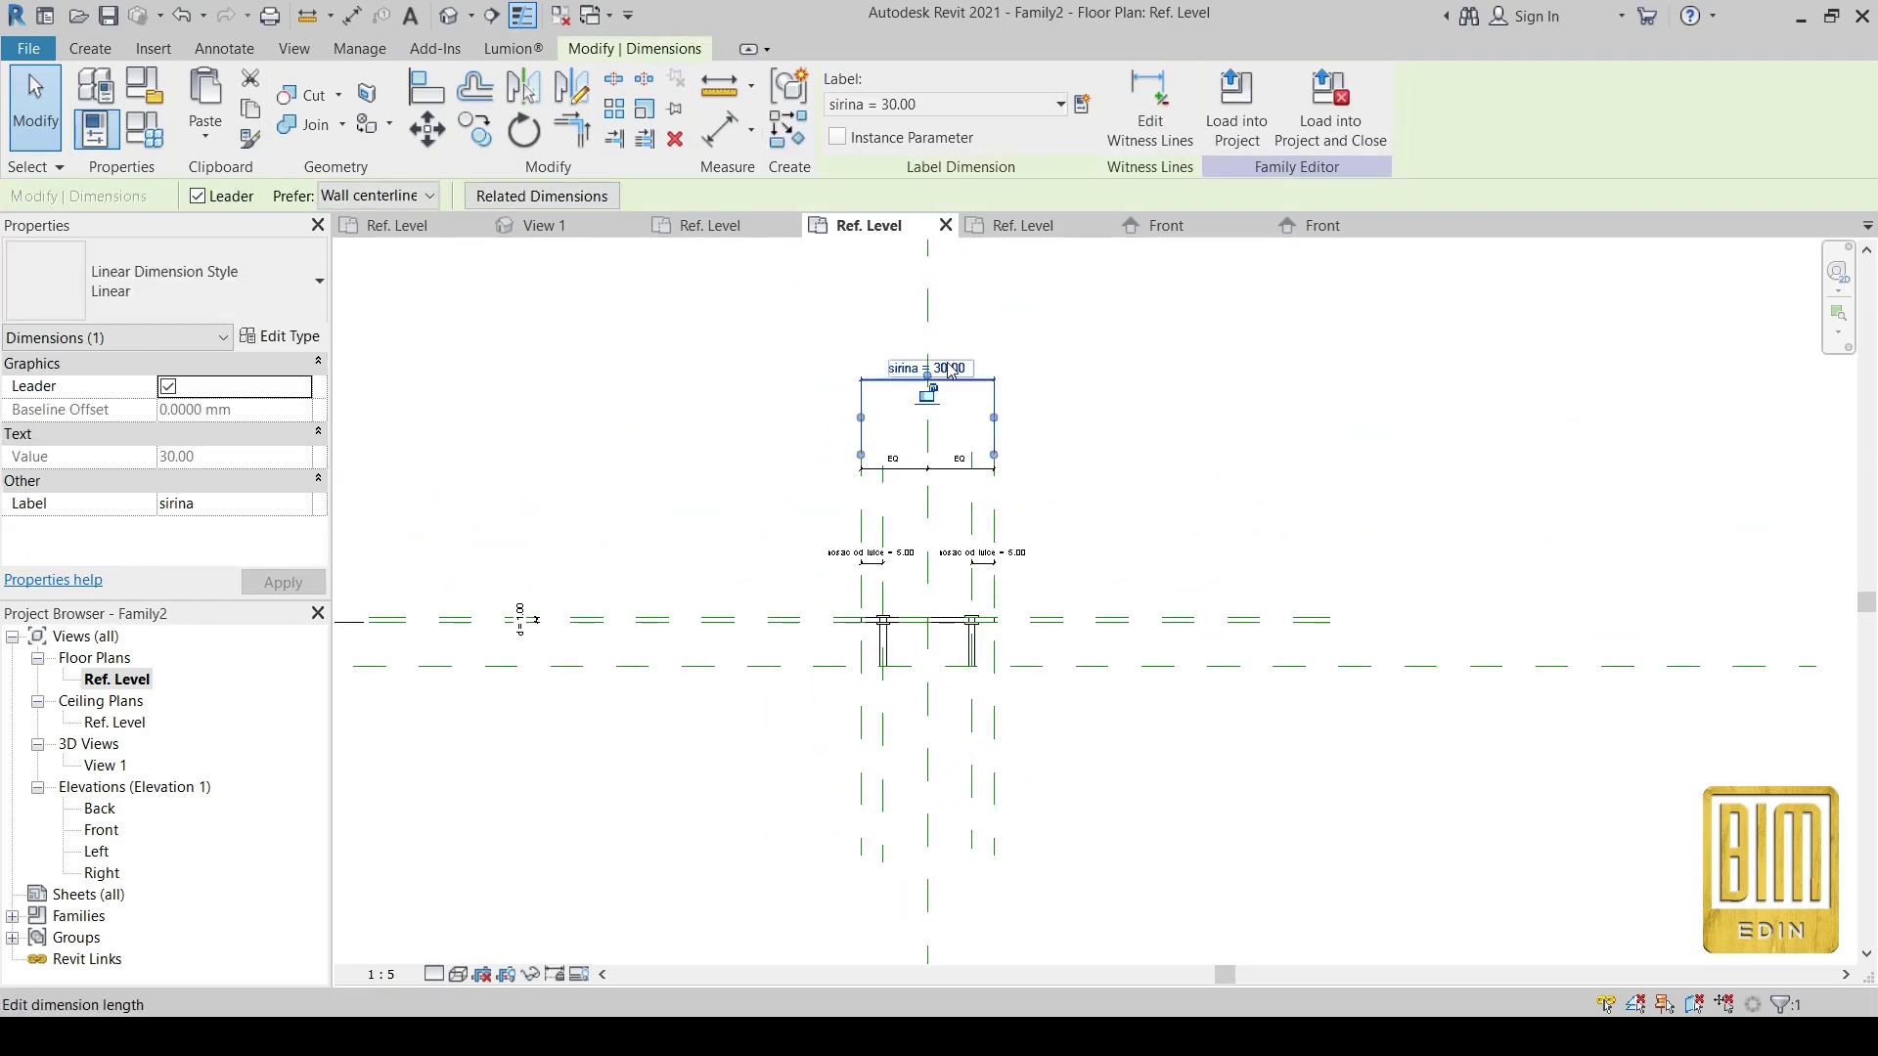
left_click(949, 363)
type("8")
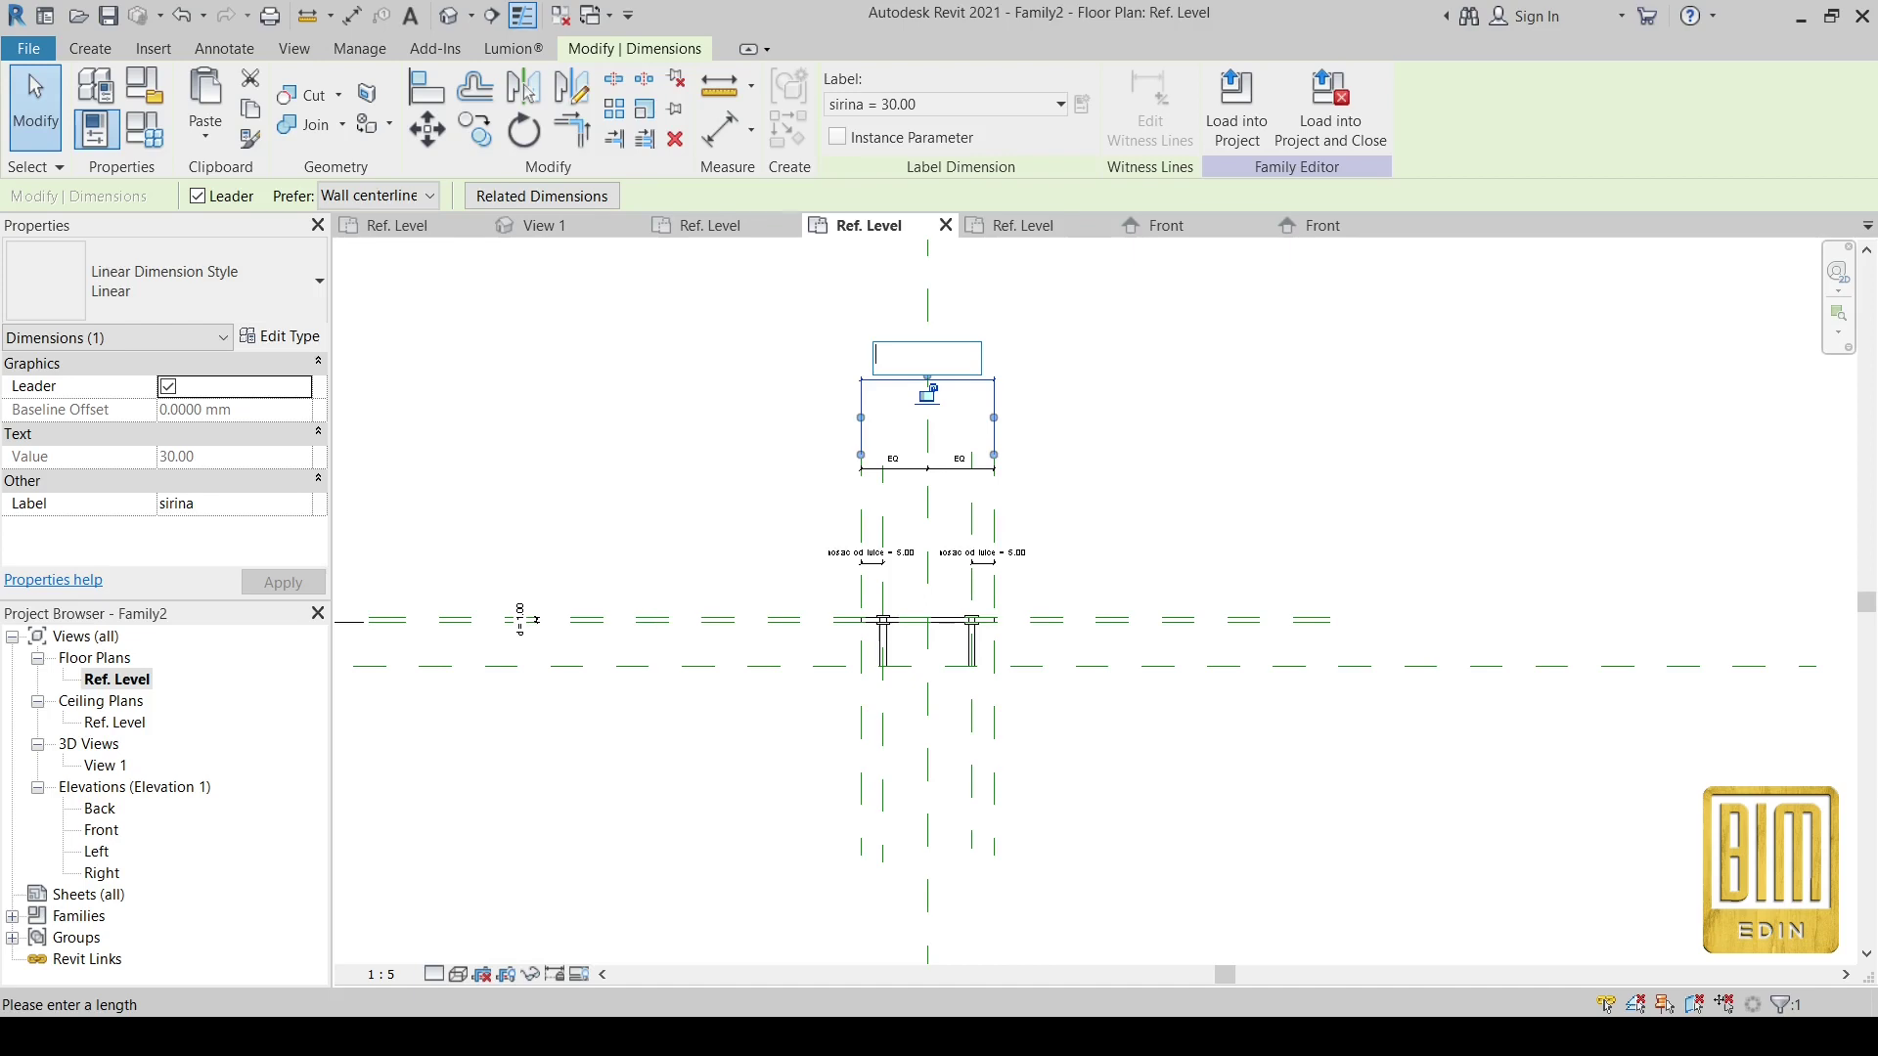
type("0")
key("Return")
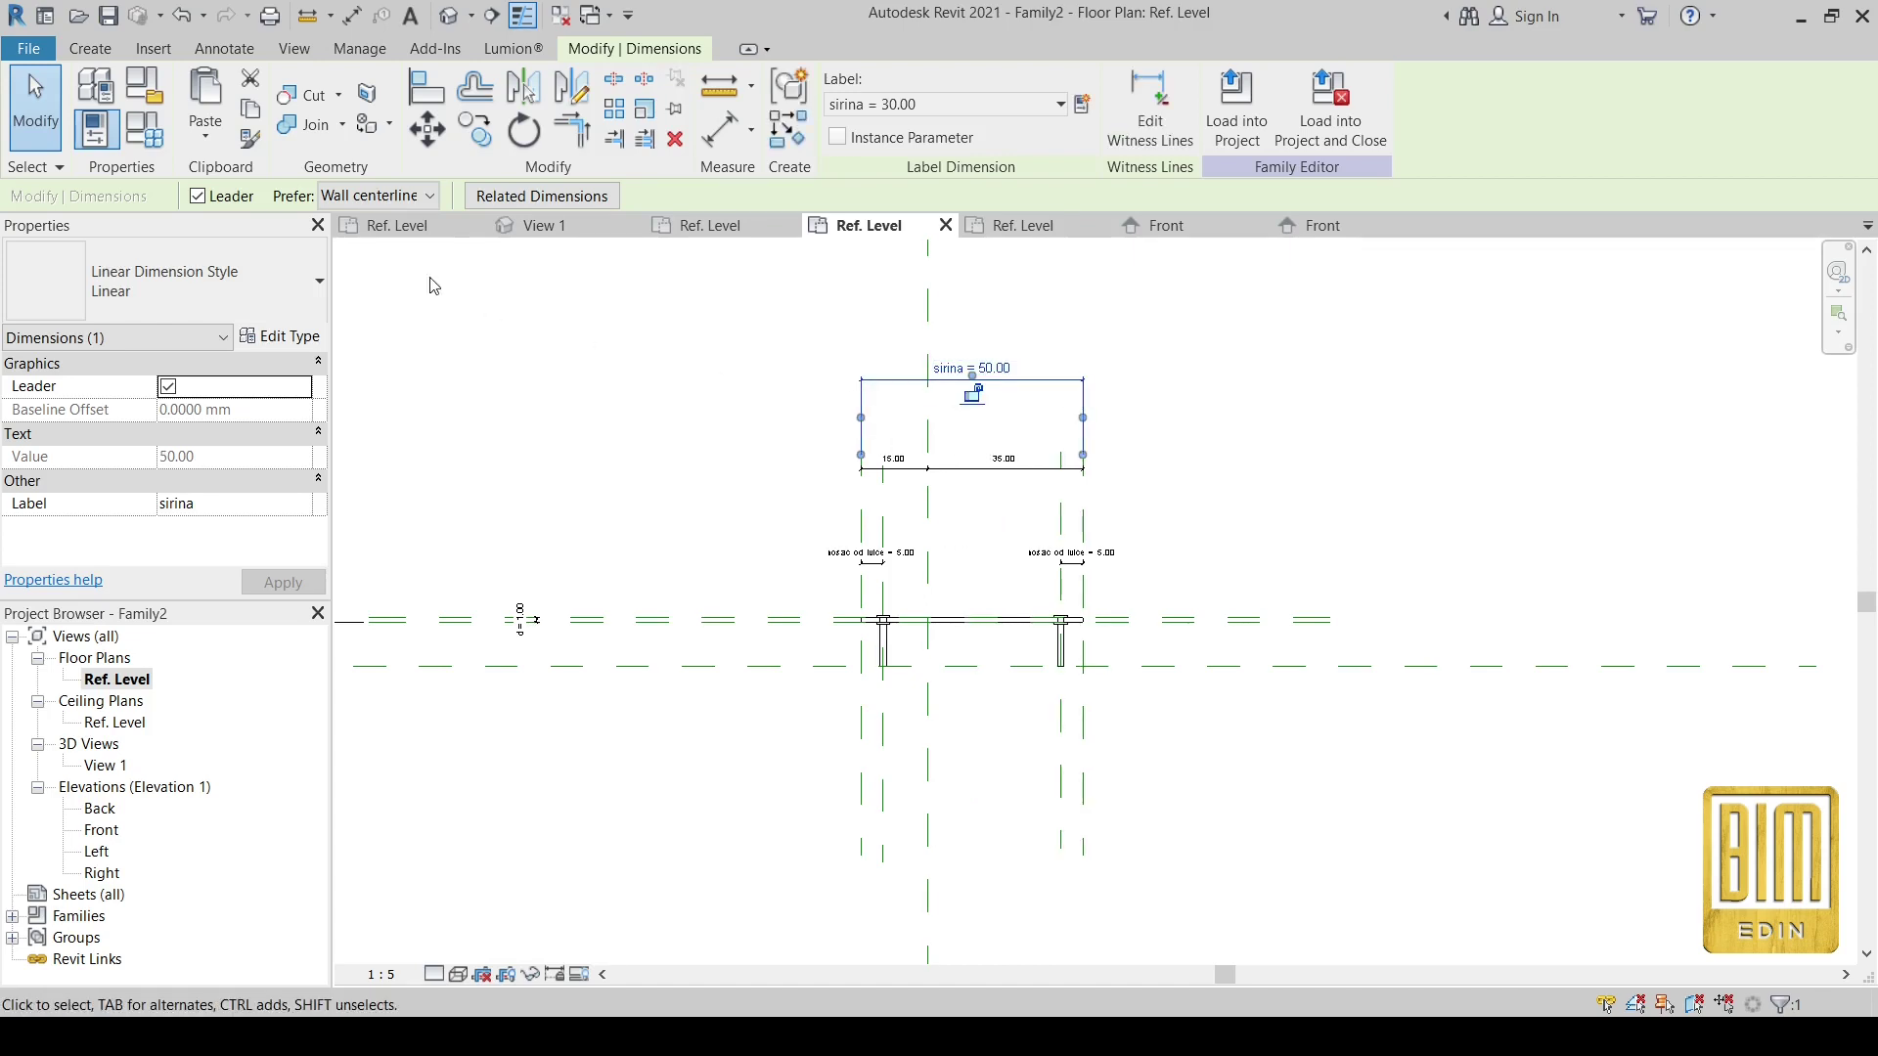
left_click(181, 17)
scroll(949, 474, "up", 3)
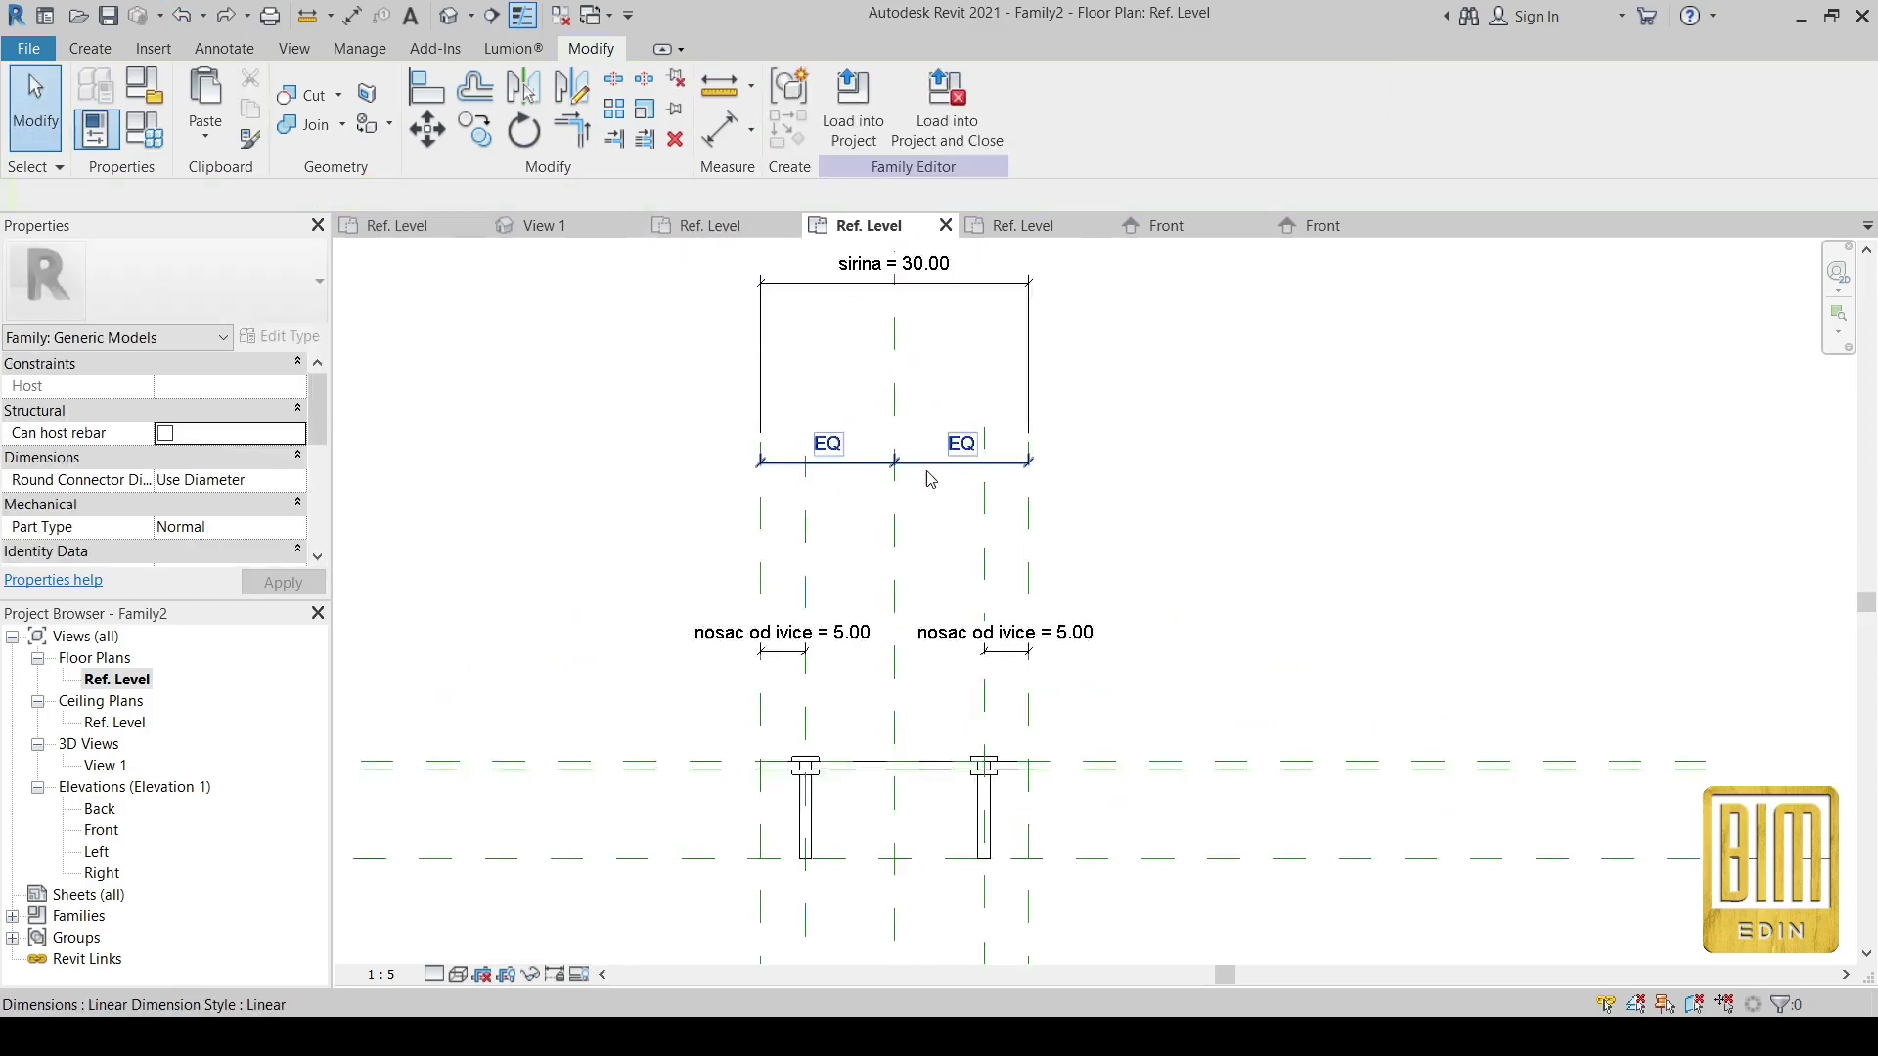
scroll(880, 430, "up", 2)
scroll(832, 387, "down", 2)
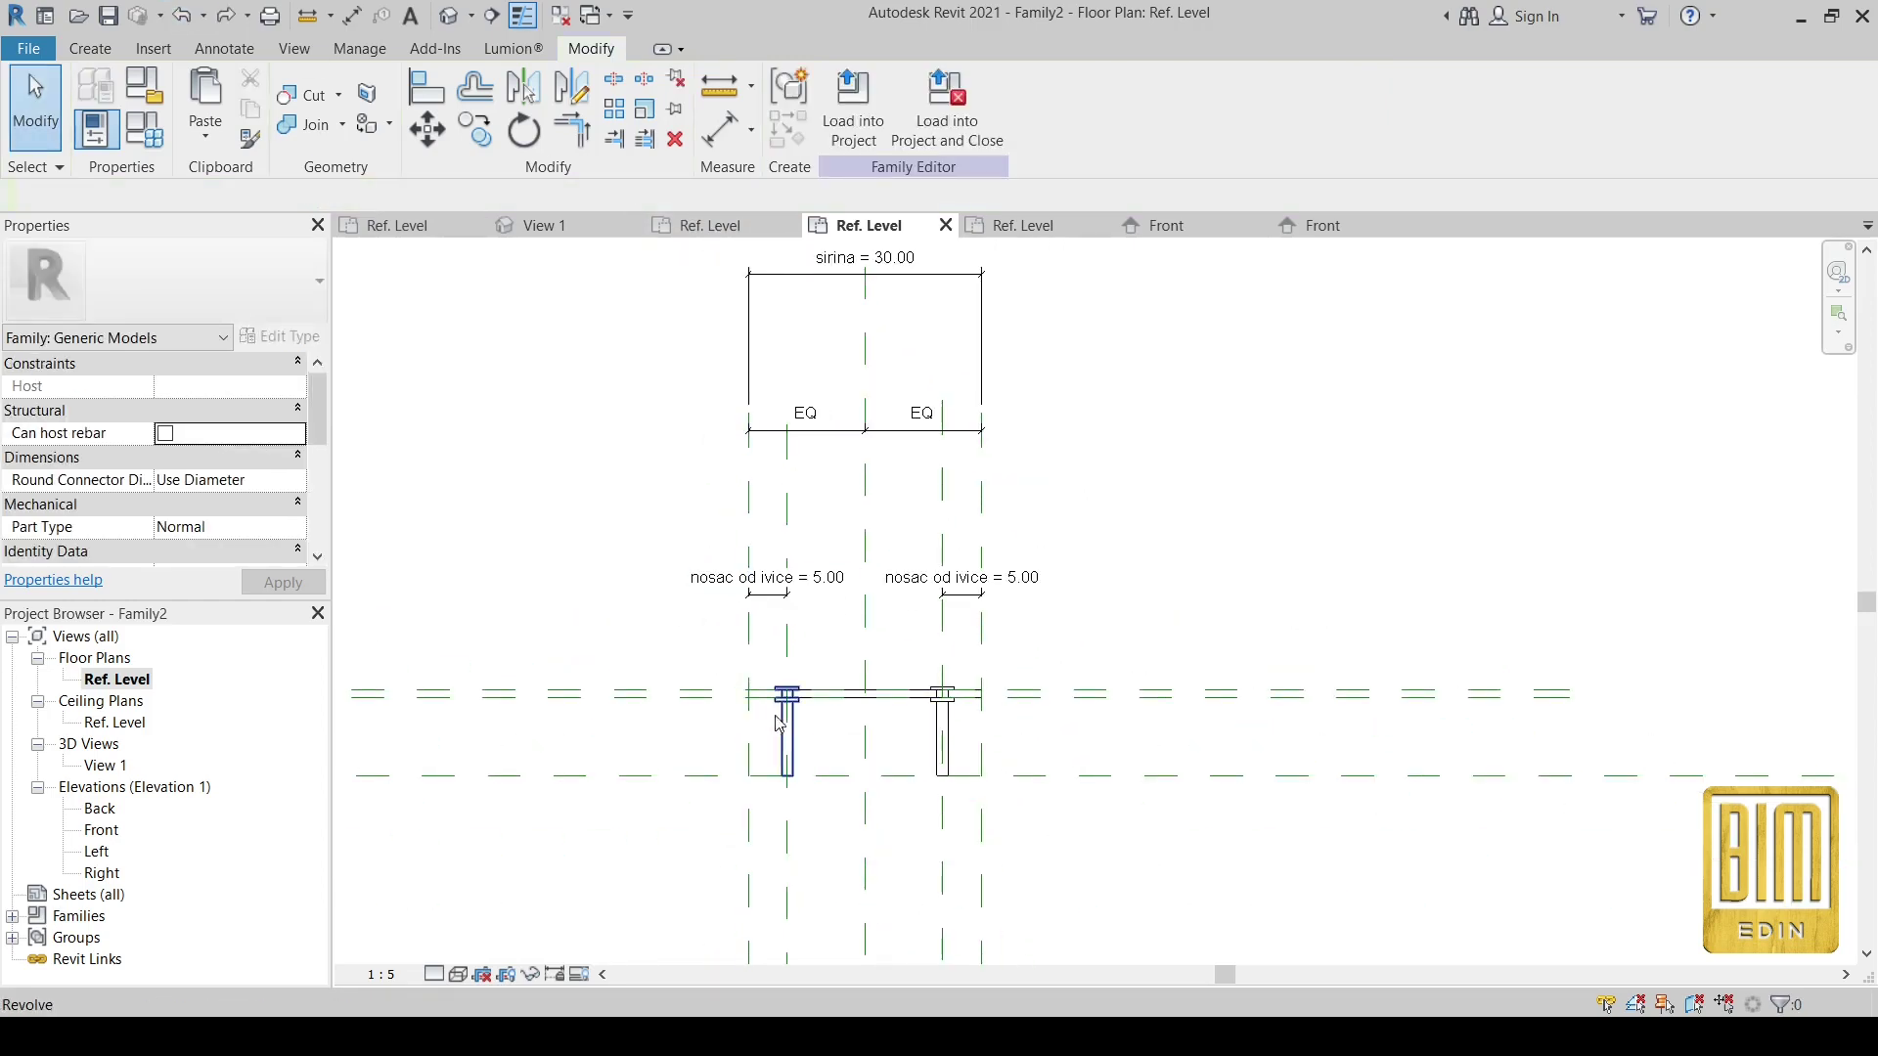
left_click(959, 595)
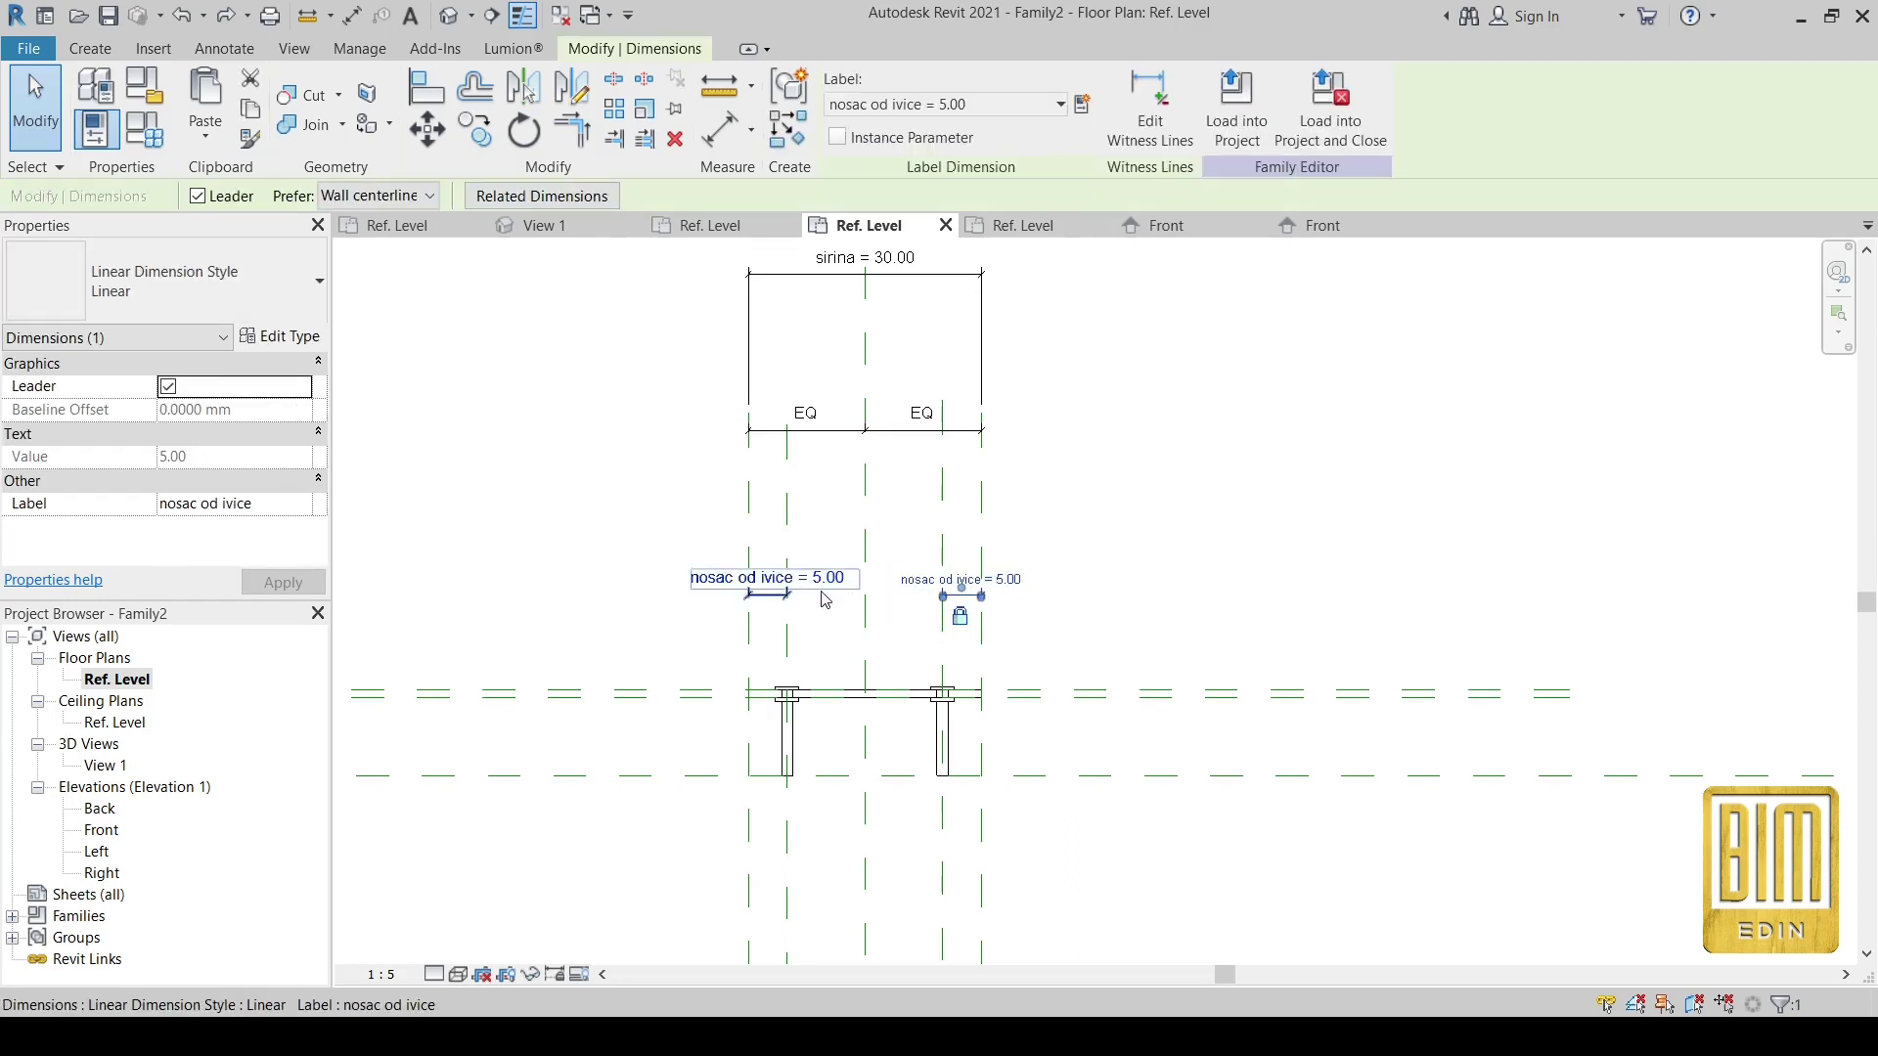
key("Escape")
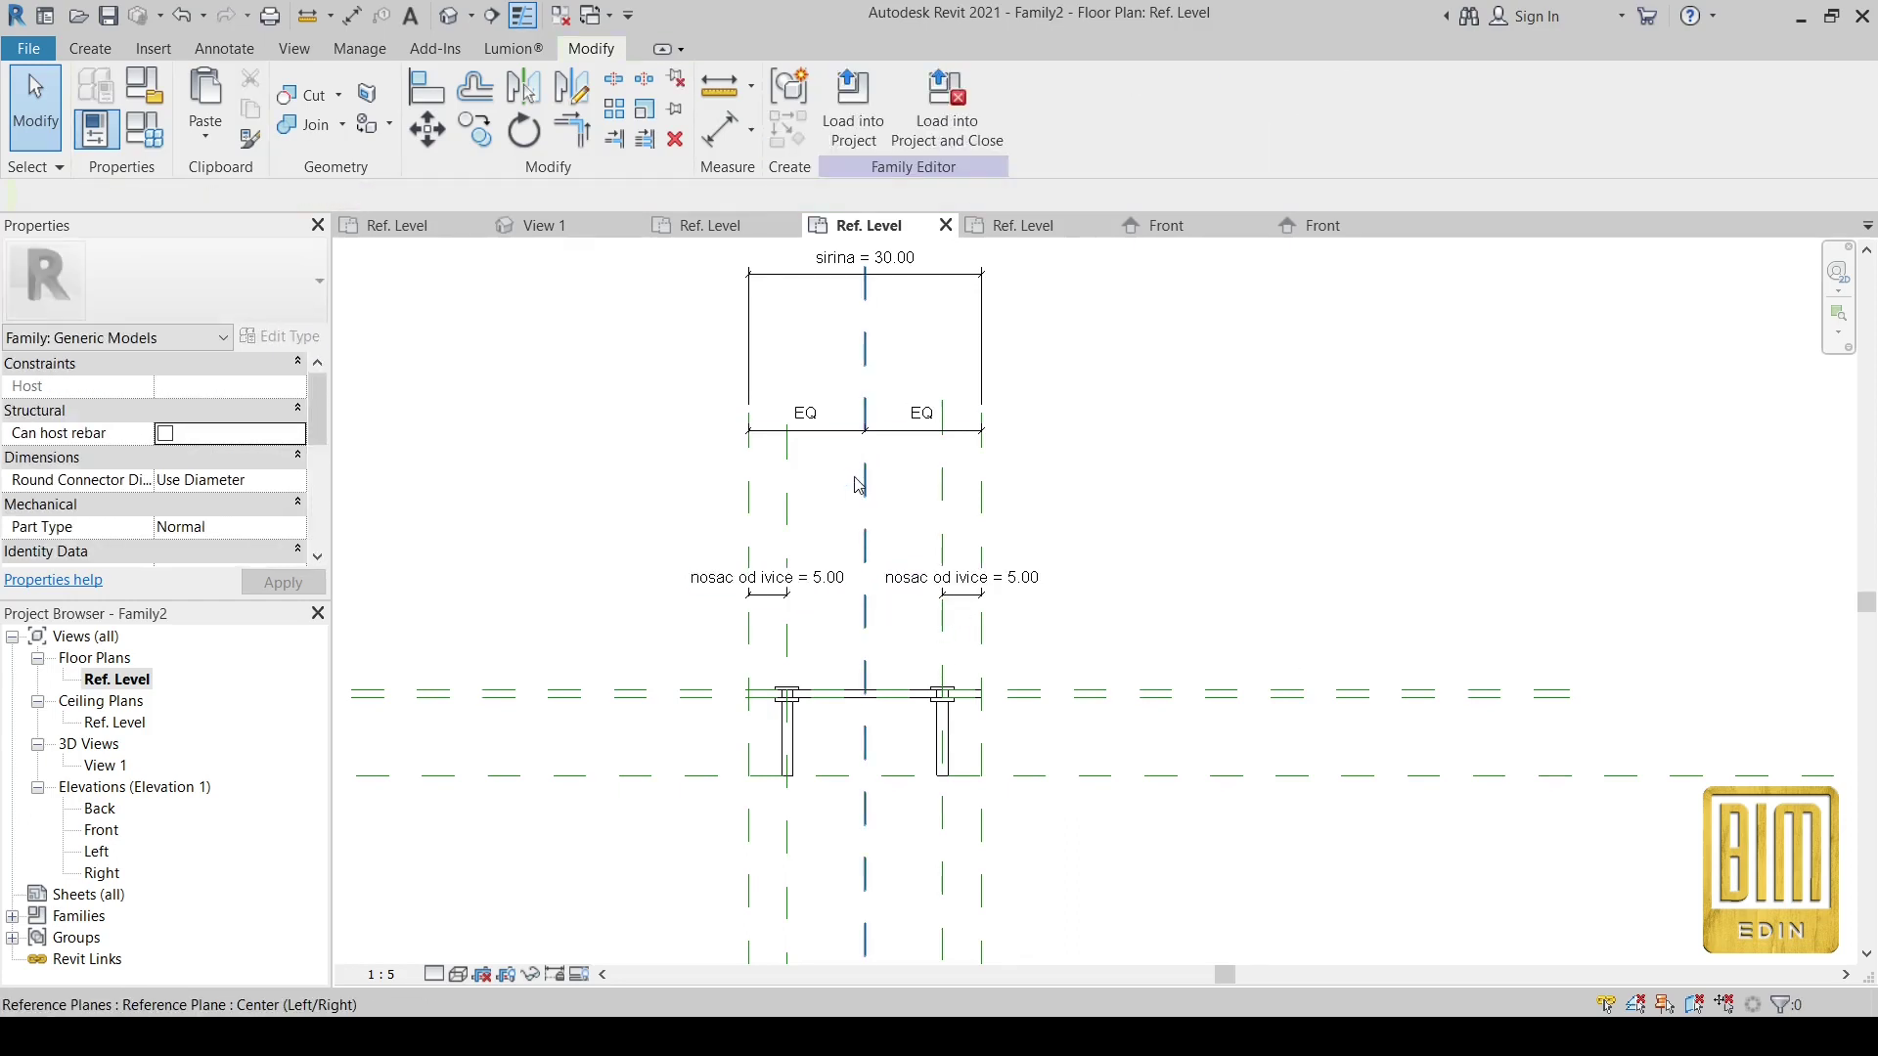
scroll(853, 477, "down", 2)
left_click(881, 303)
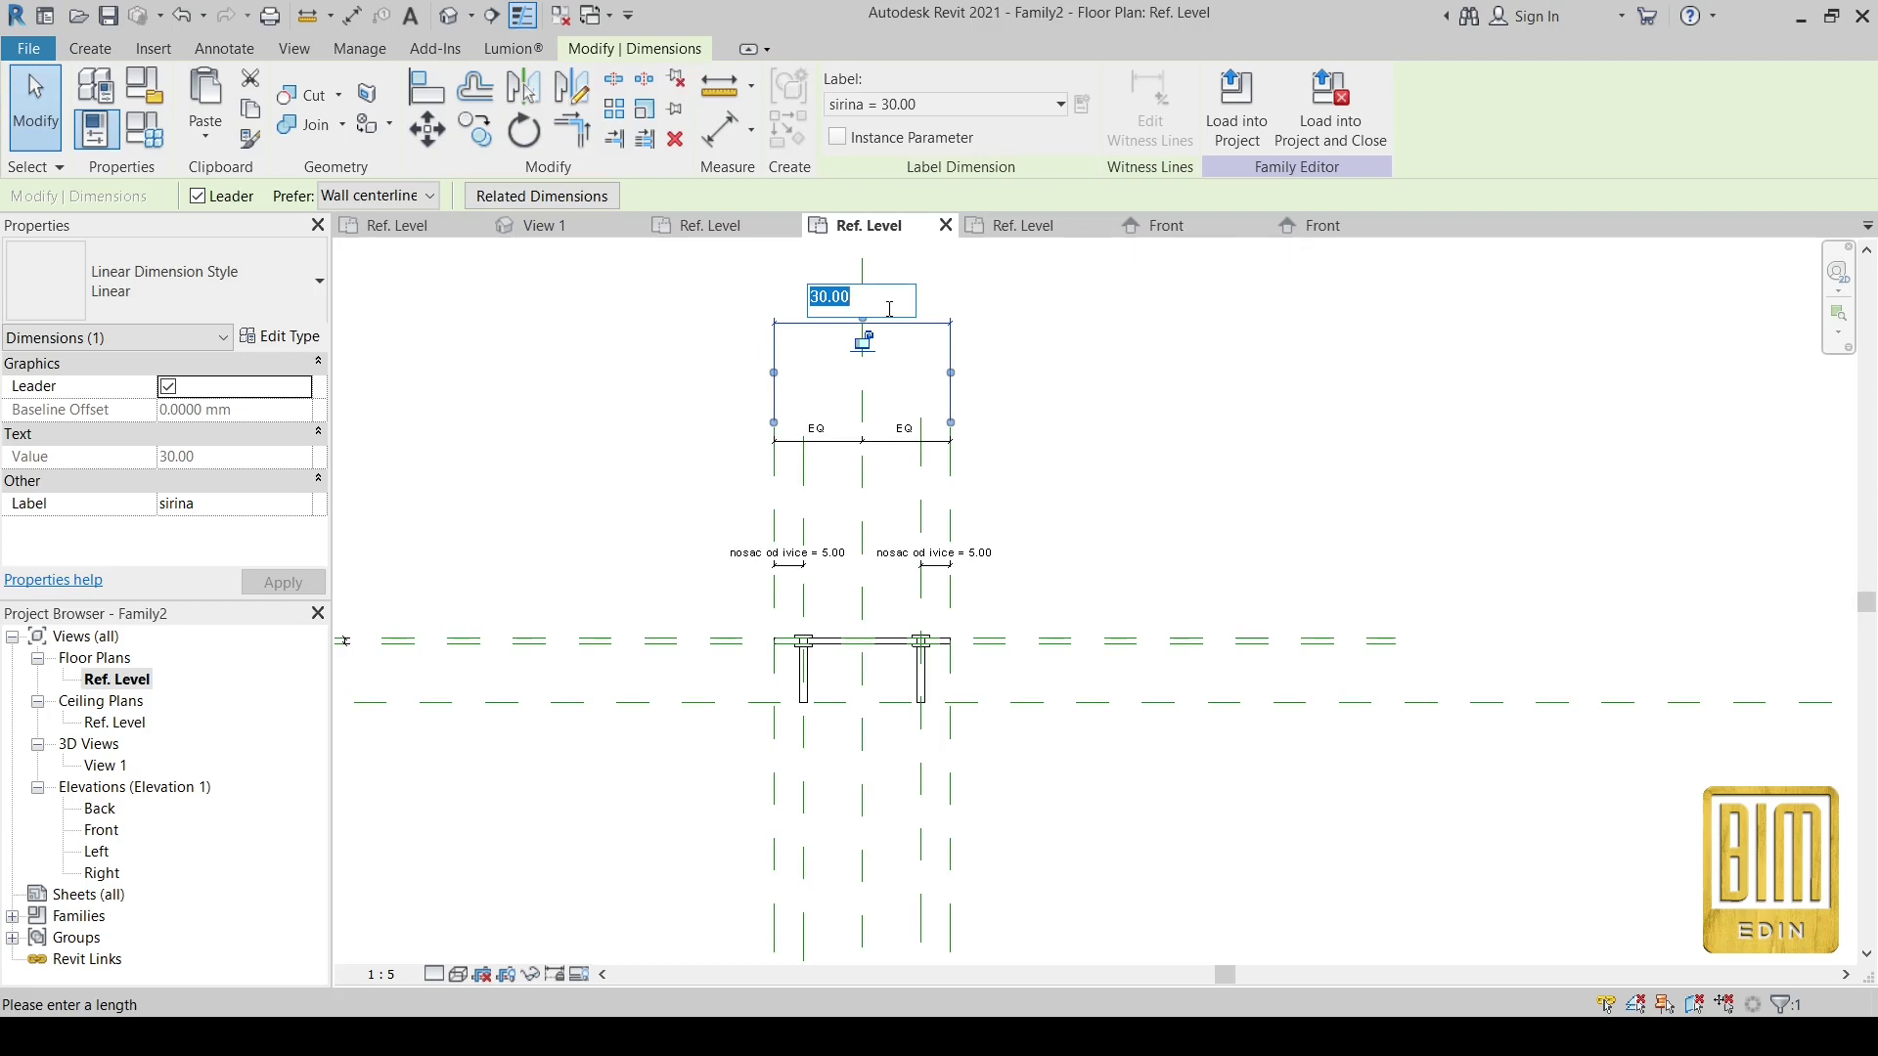
type("50")
key("Return")
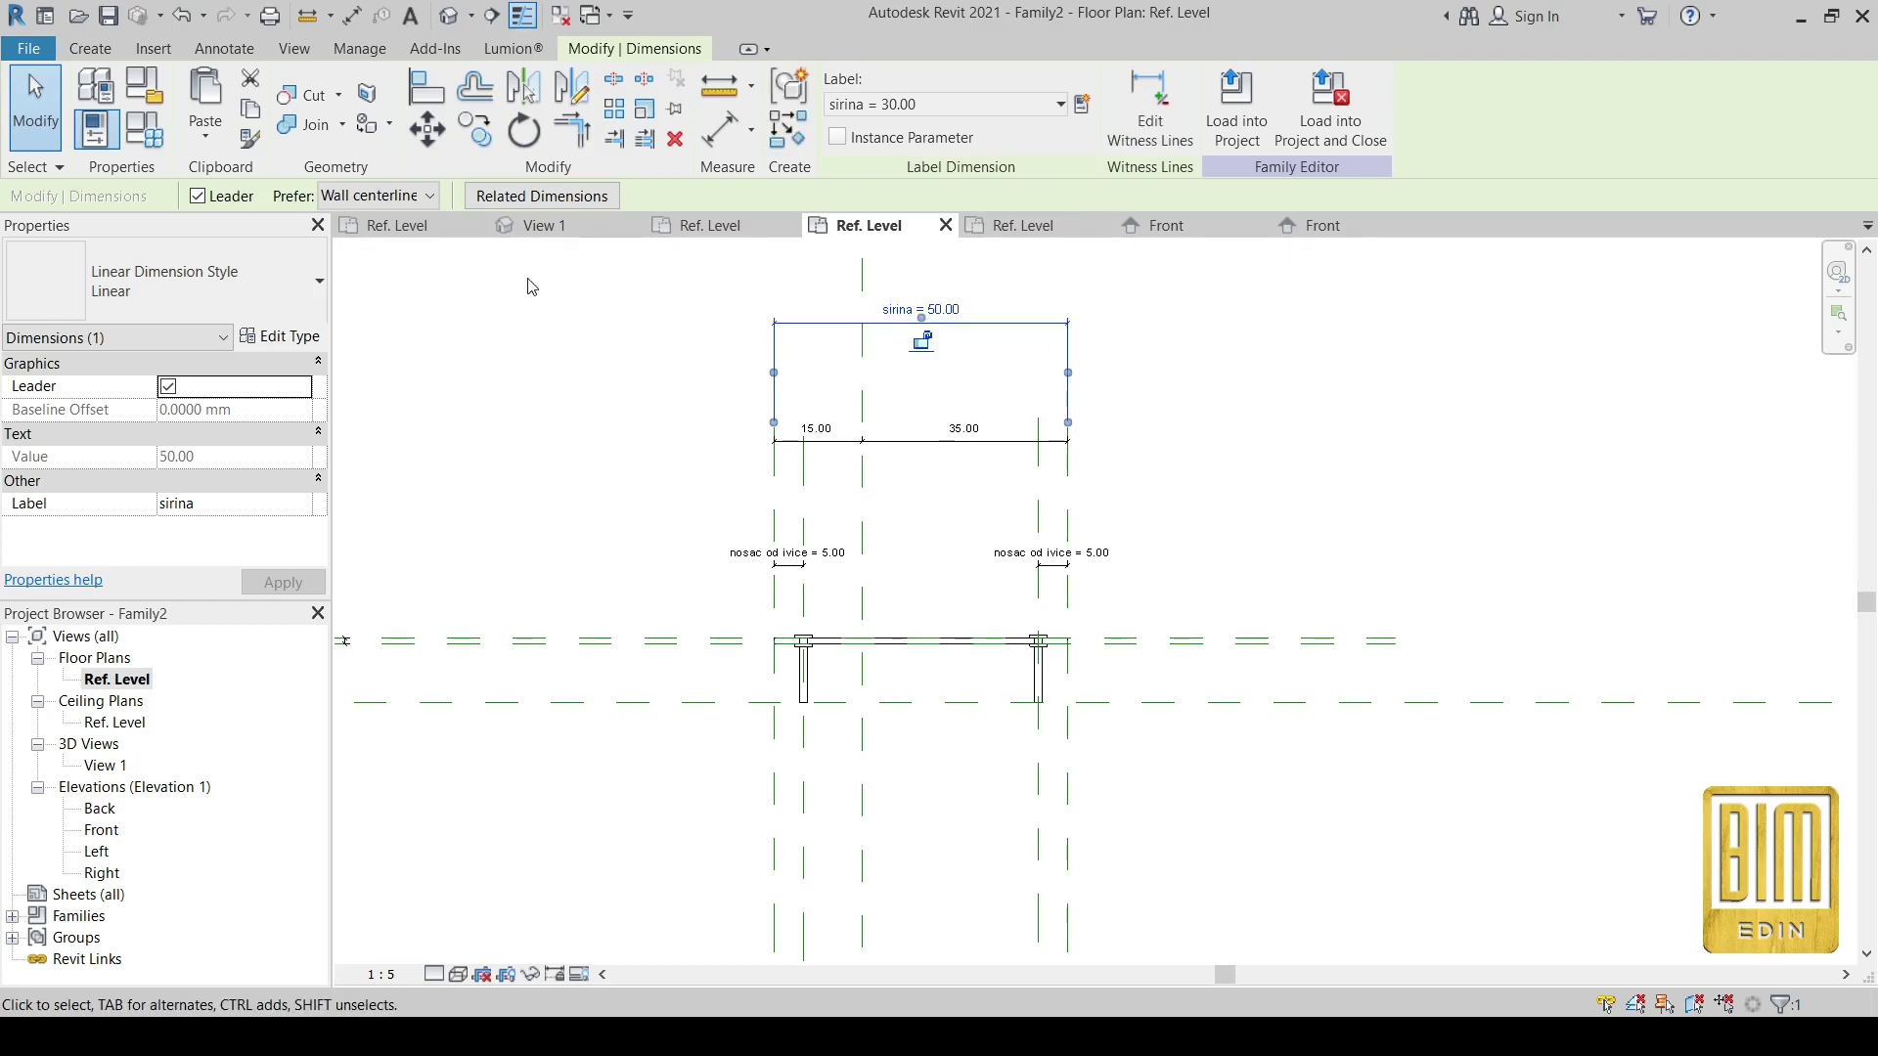
key("ctrl+z")
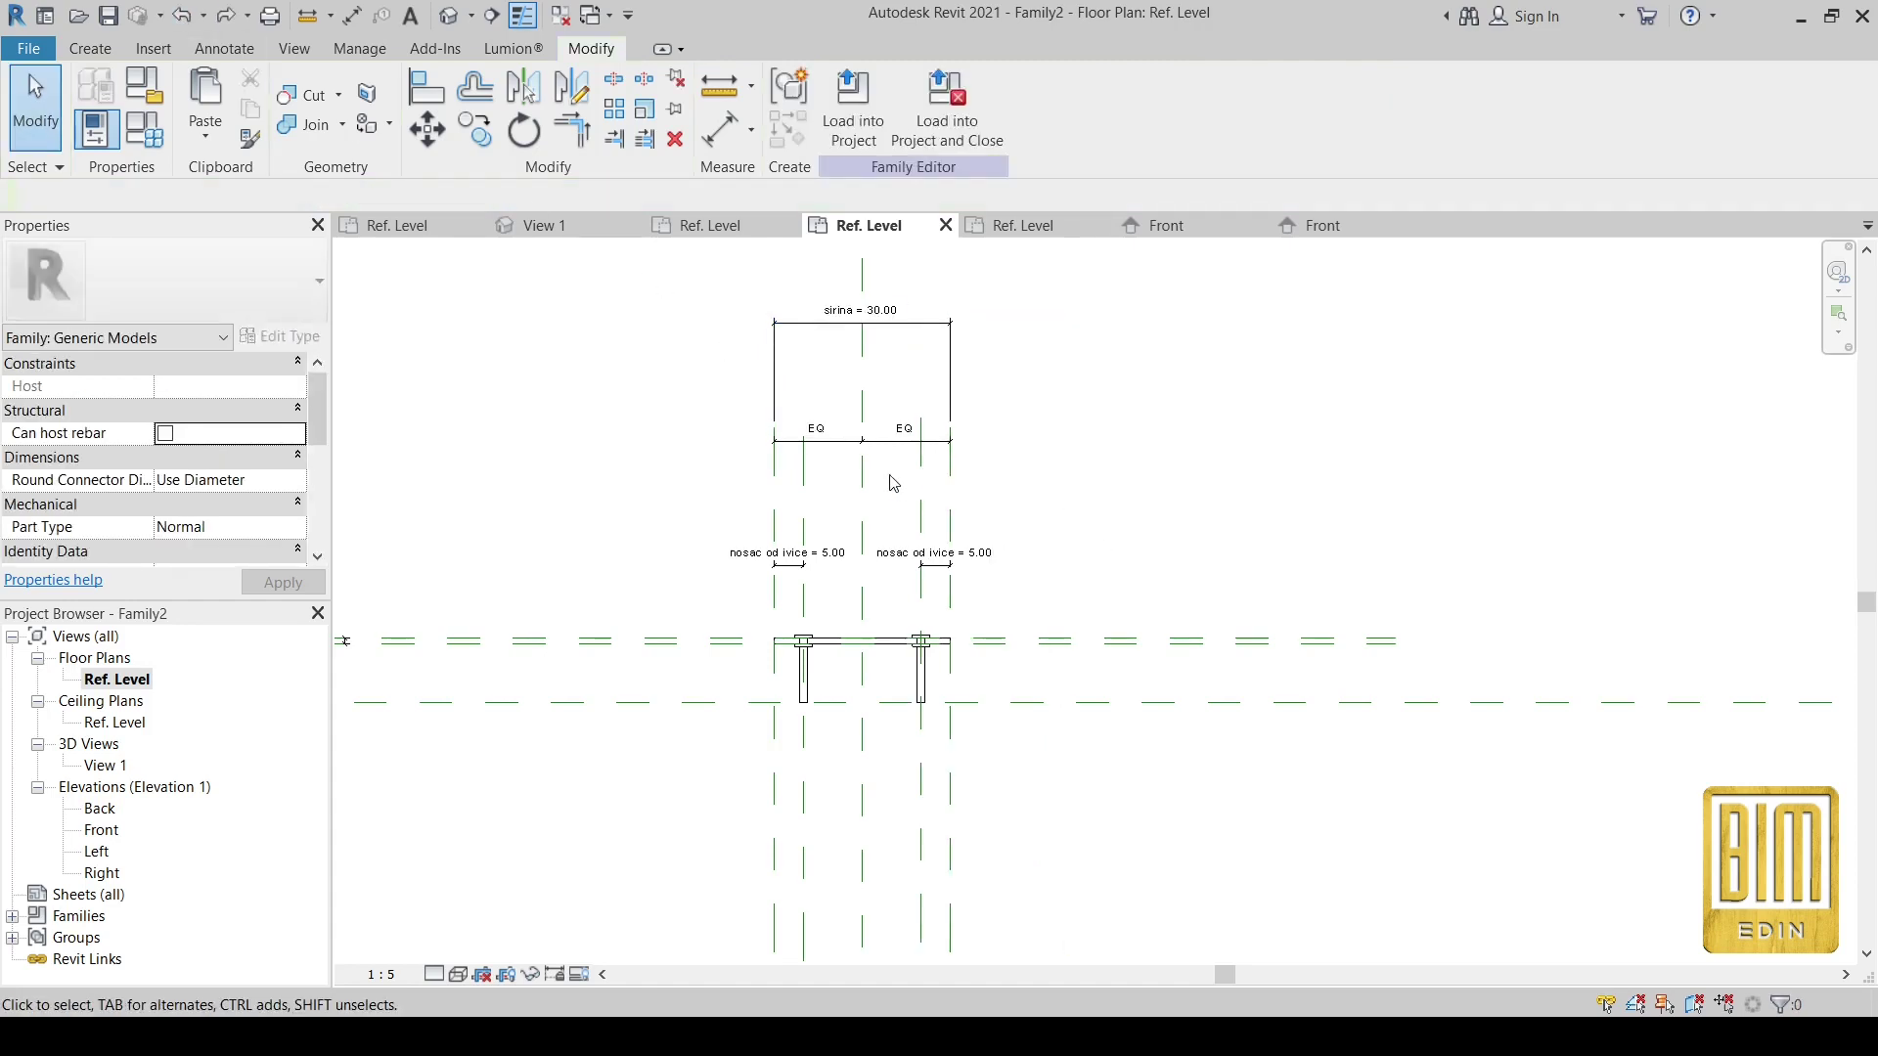
scroll(860, 352, "up", 2)
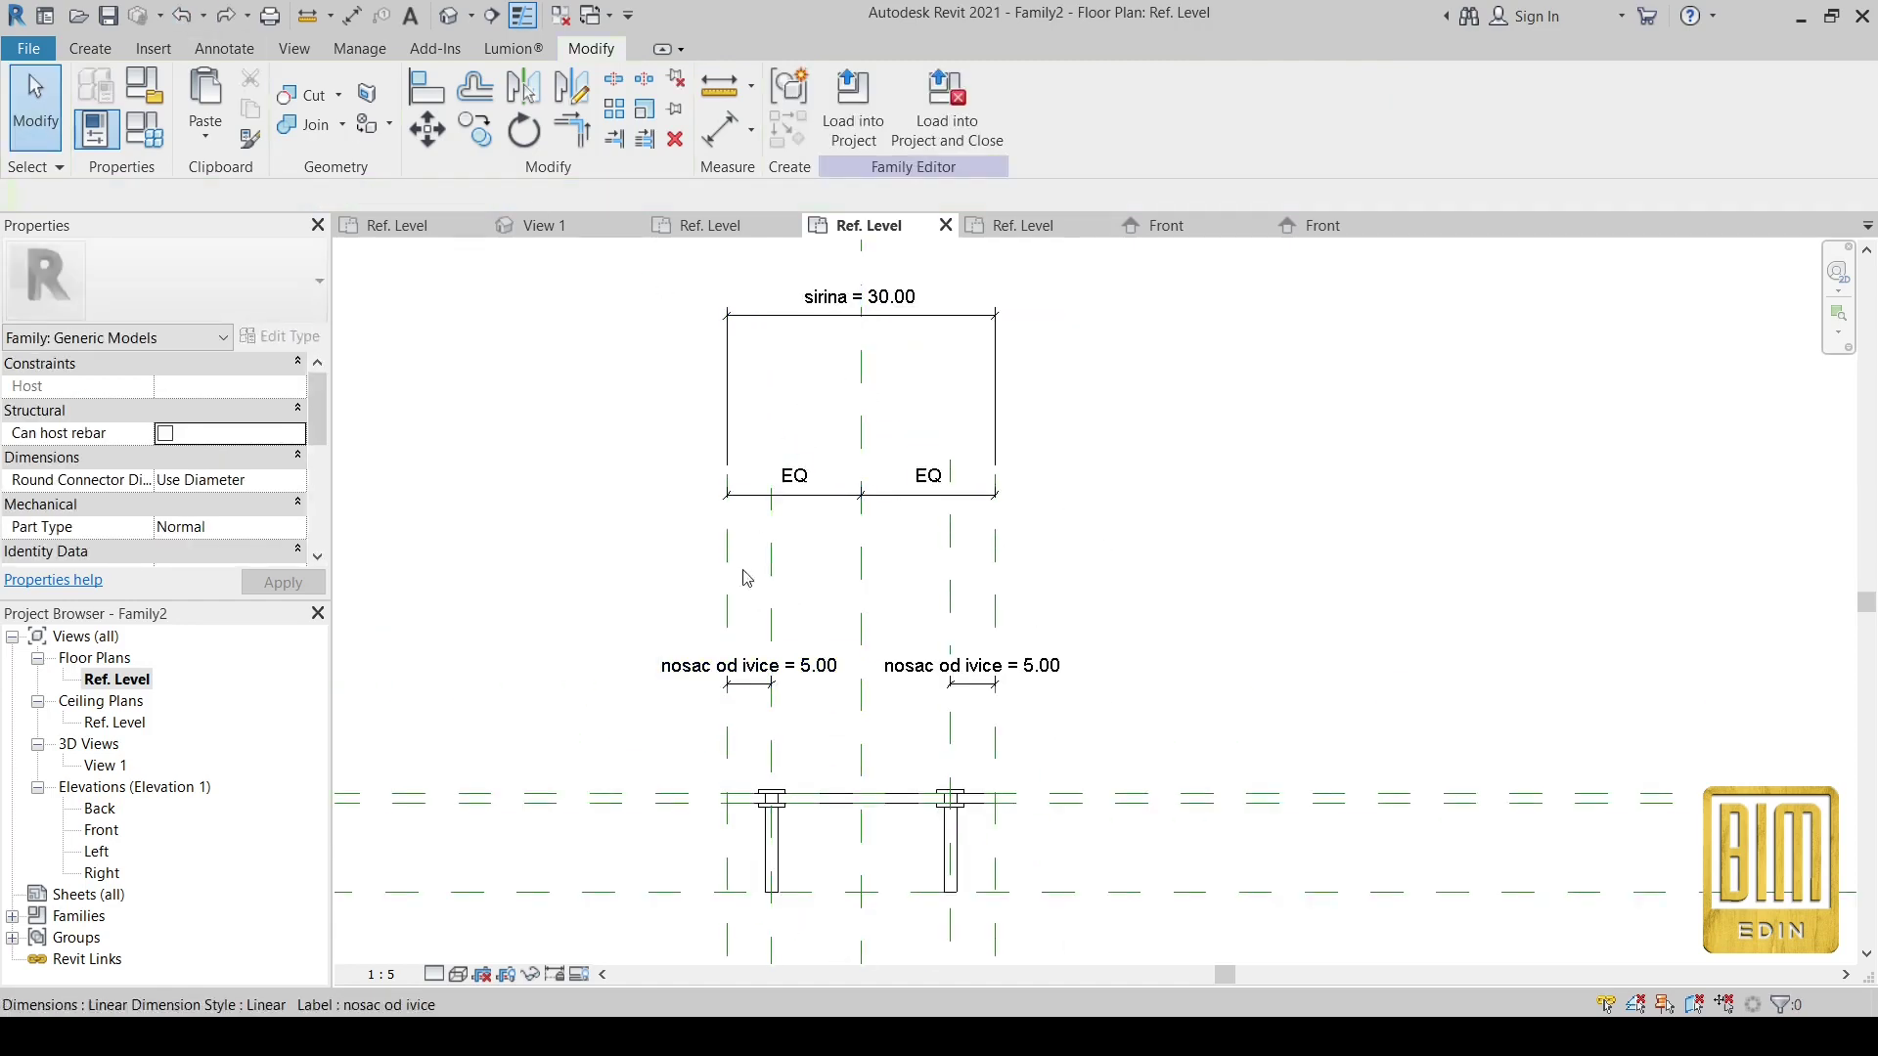
scroll(763, 685, "down", 3)
scroll(802, 641, "up", 2)
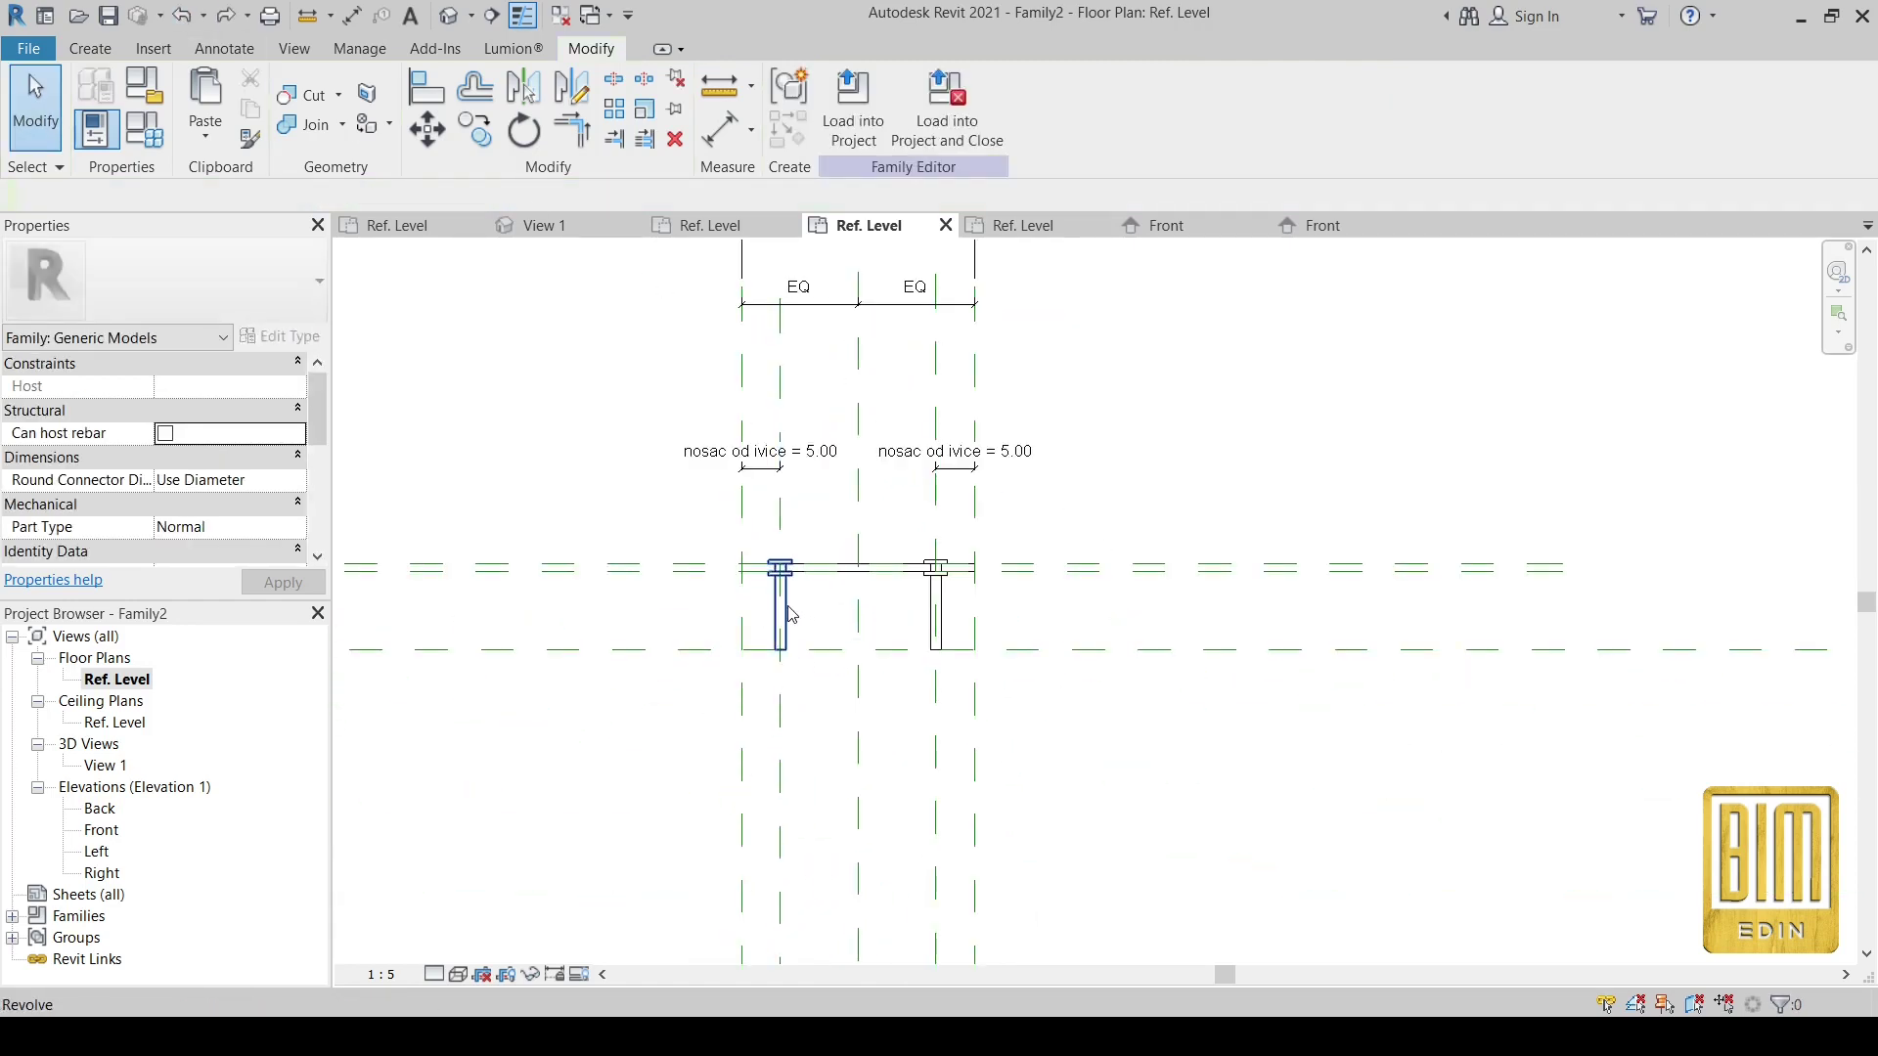
scroll(783, 509, "up", 1)
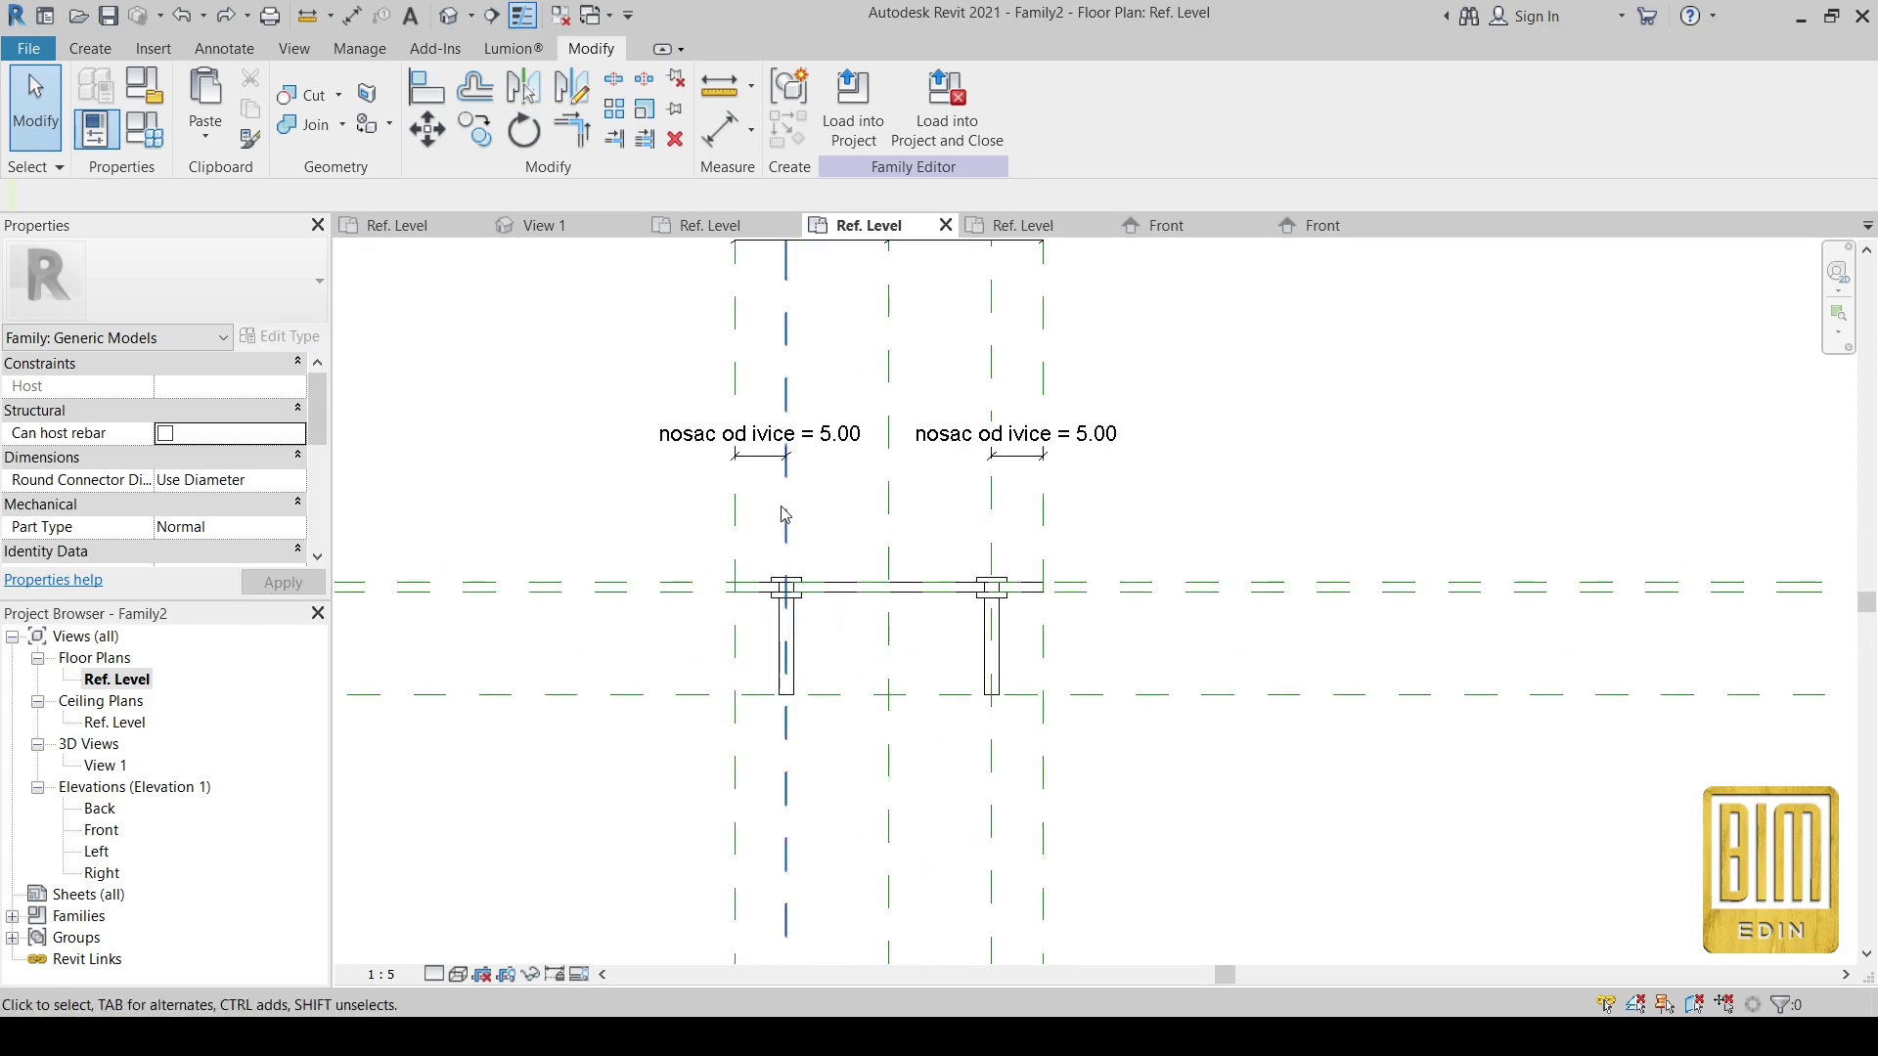
- Move the left reference plane to a 20 offset and make the 25/15 dimensions equal
left_click(787, 512)
scroll(788, 543, "down", 1)
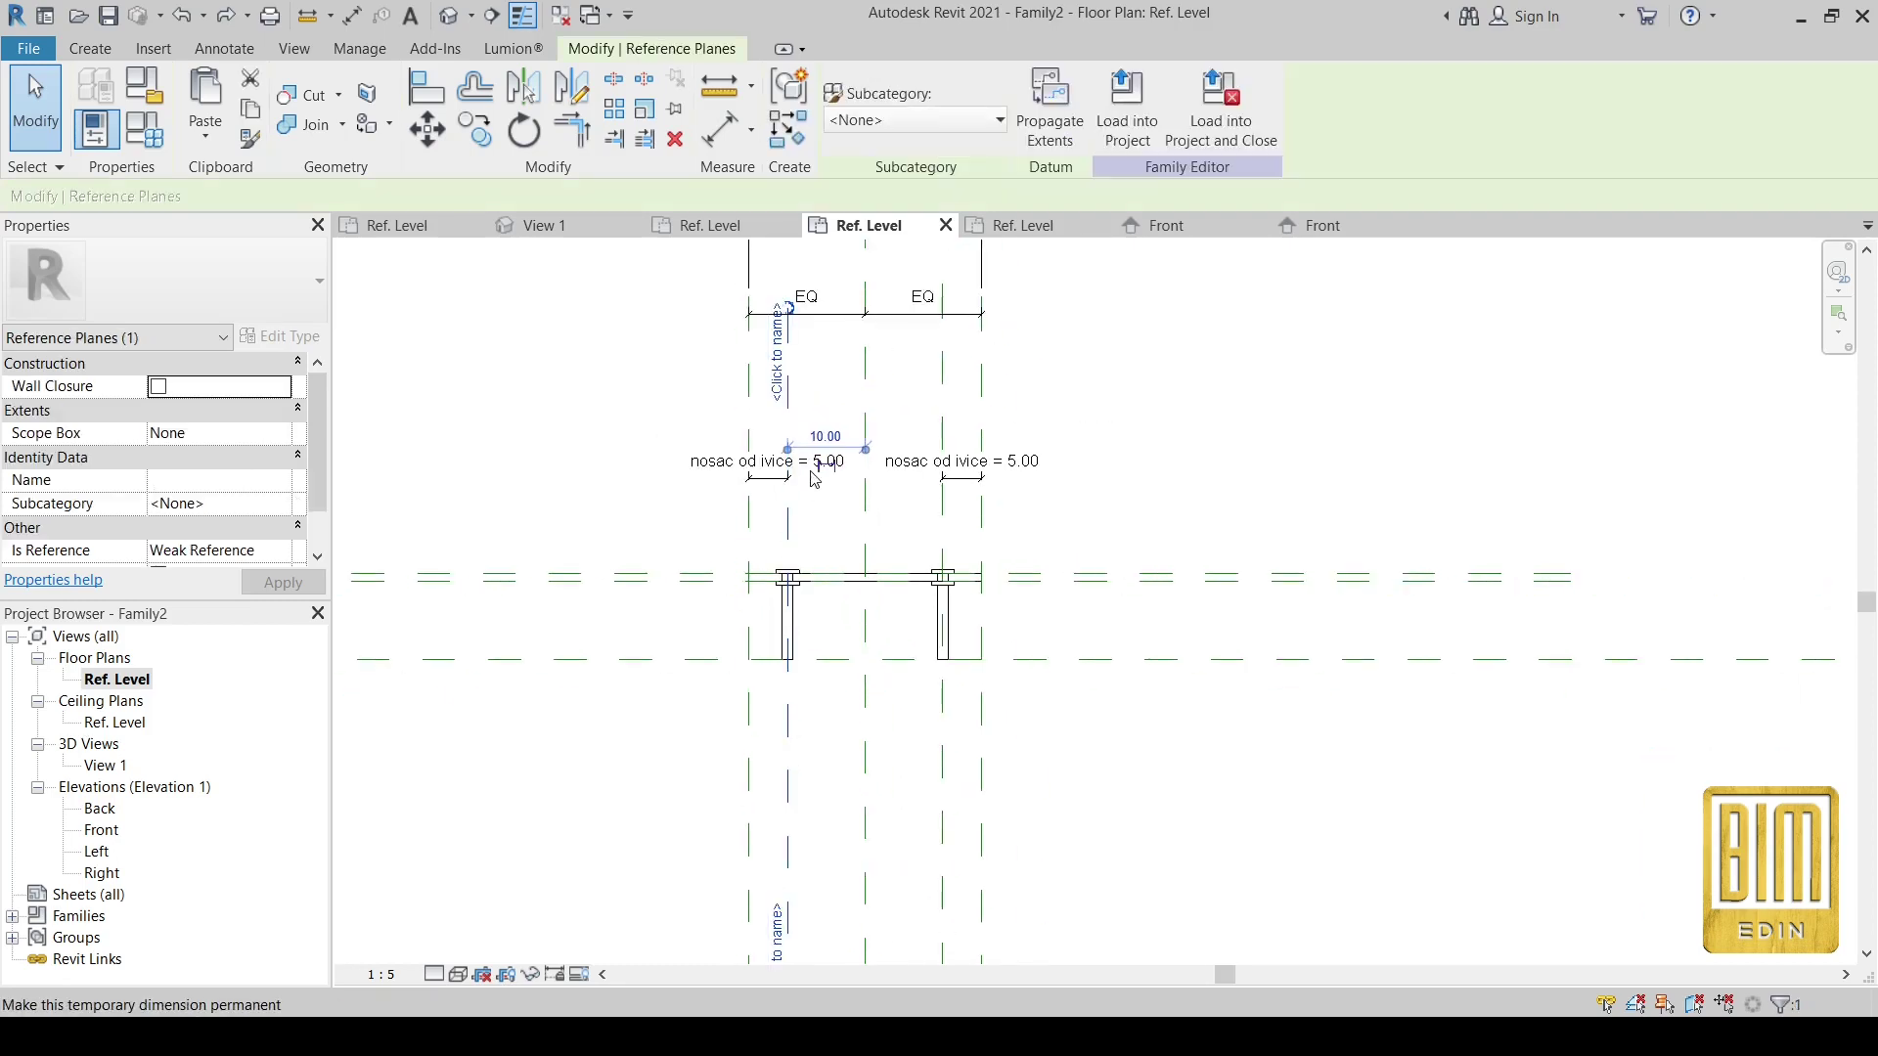
left_click(822, 426)
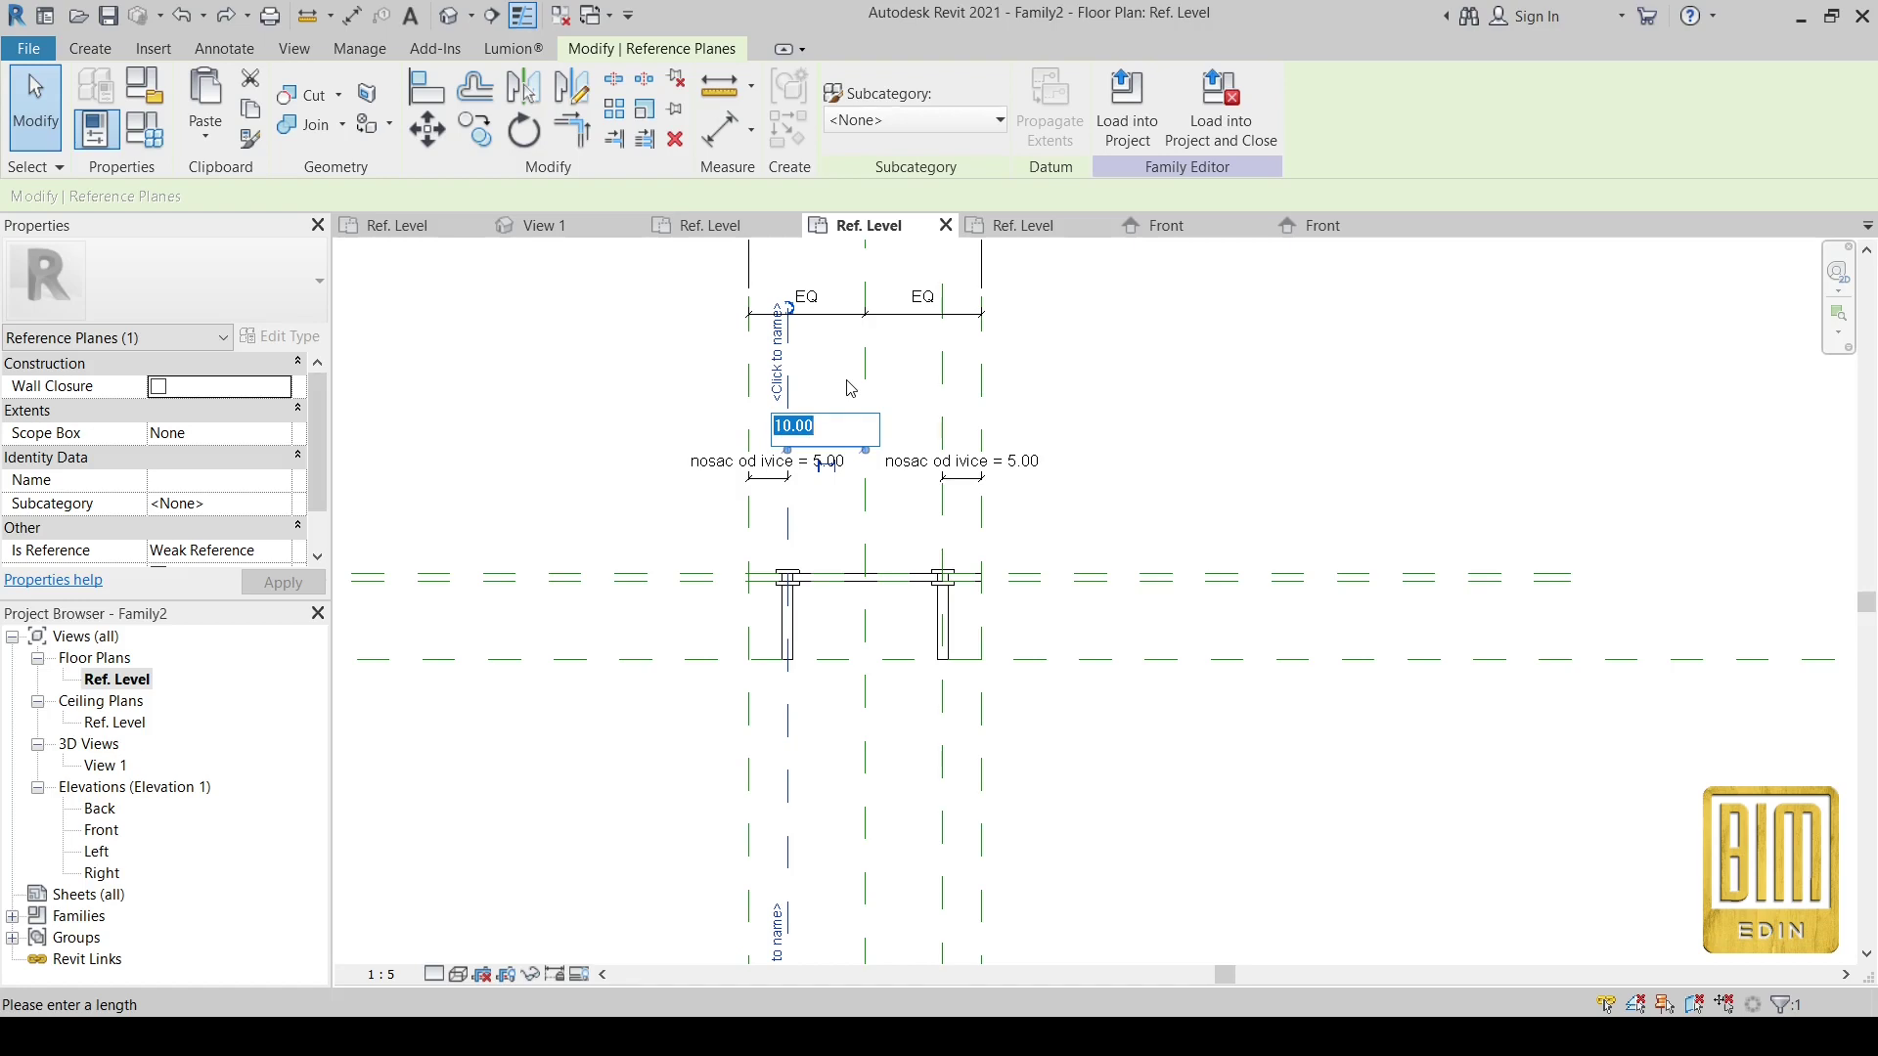
type("20")
key("Return")
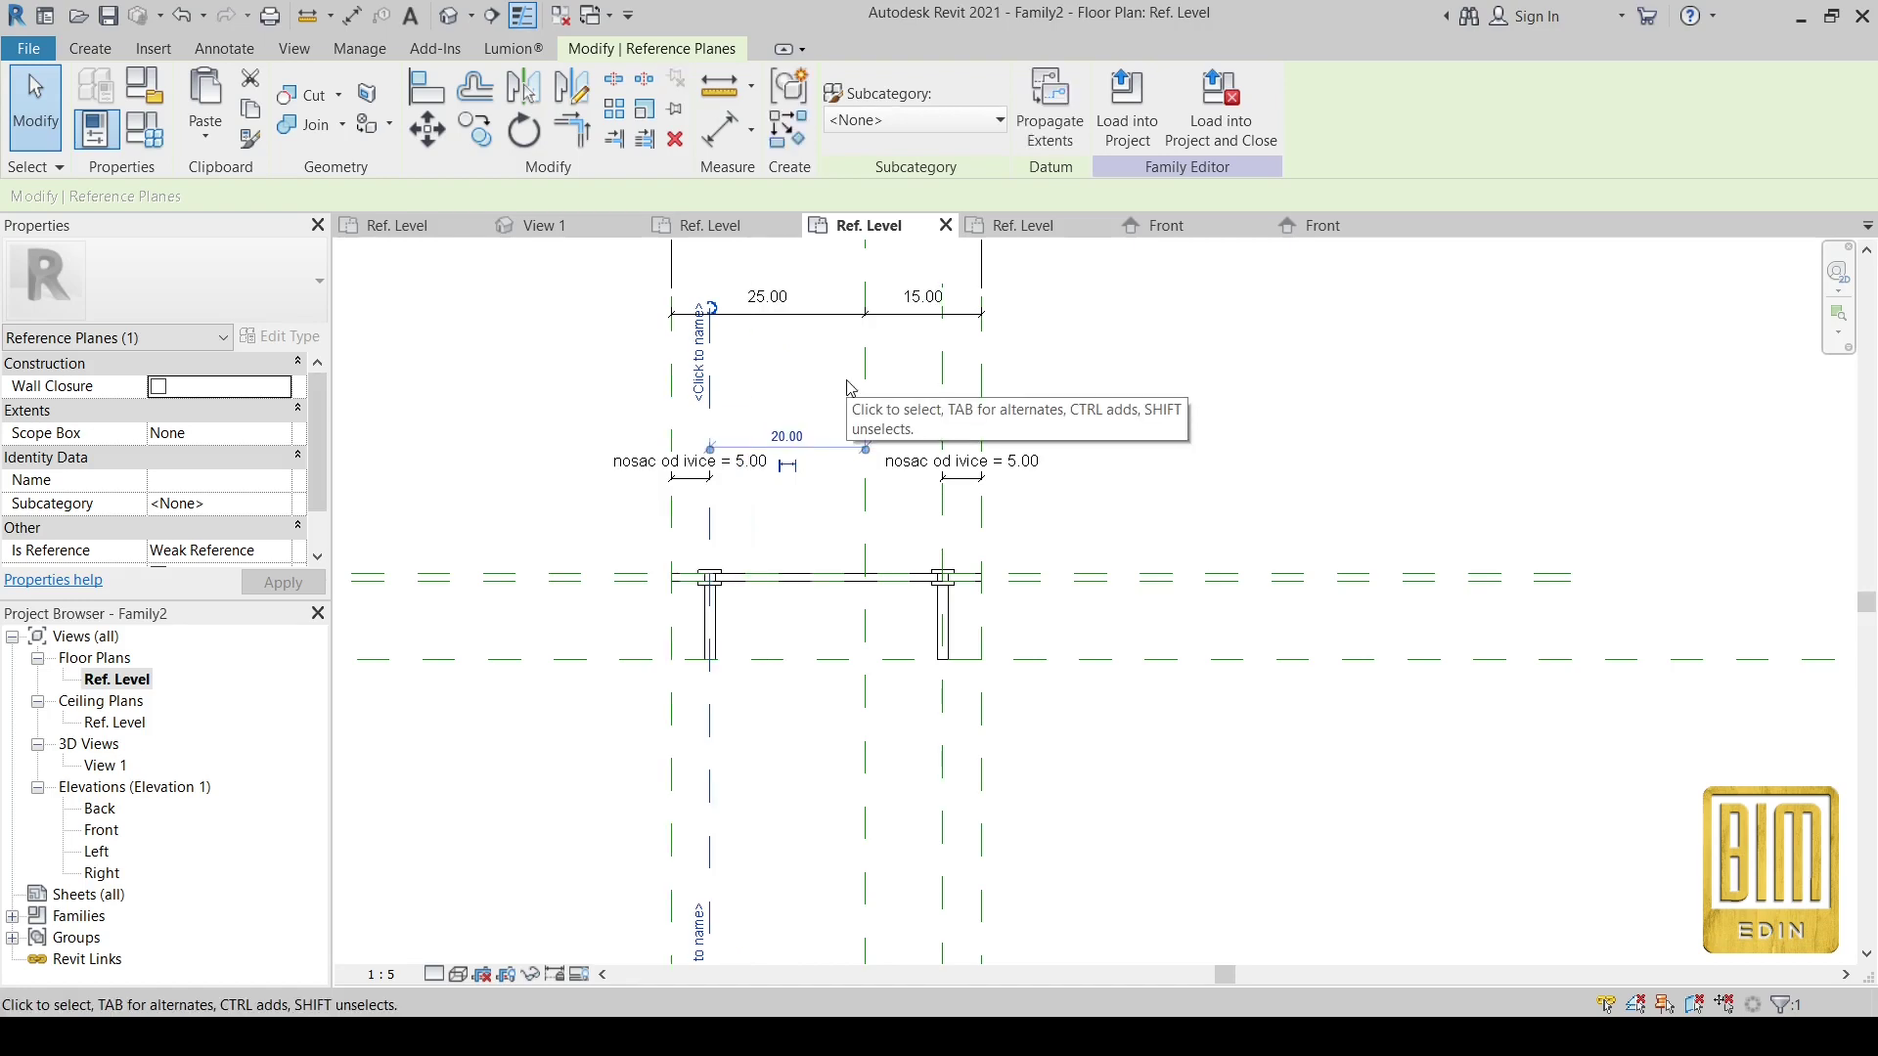
left_click(818, 511)
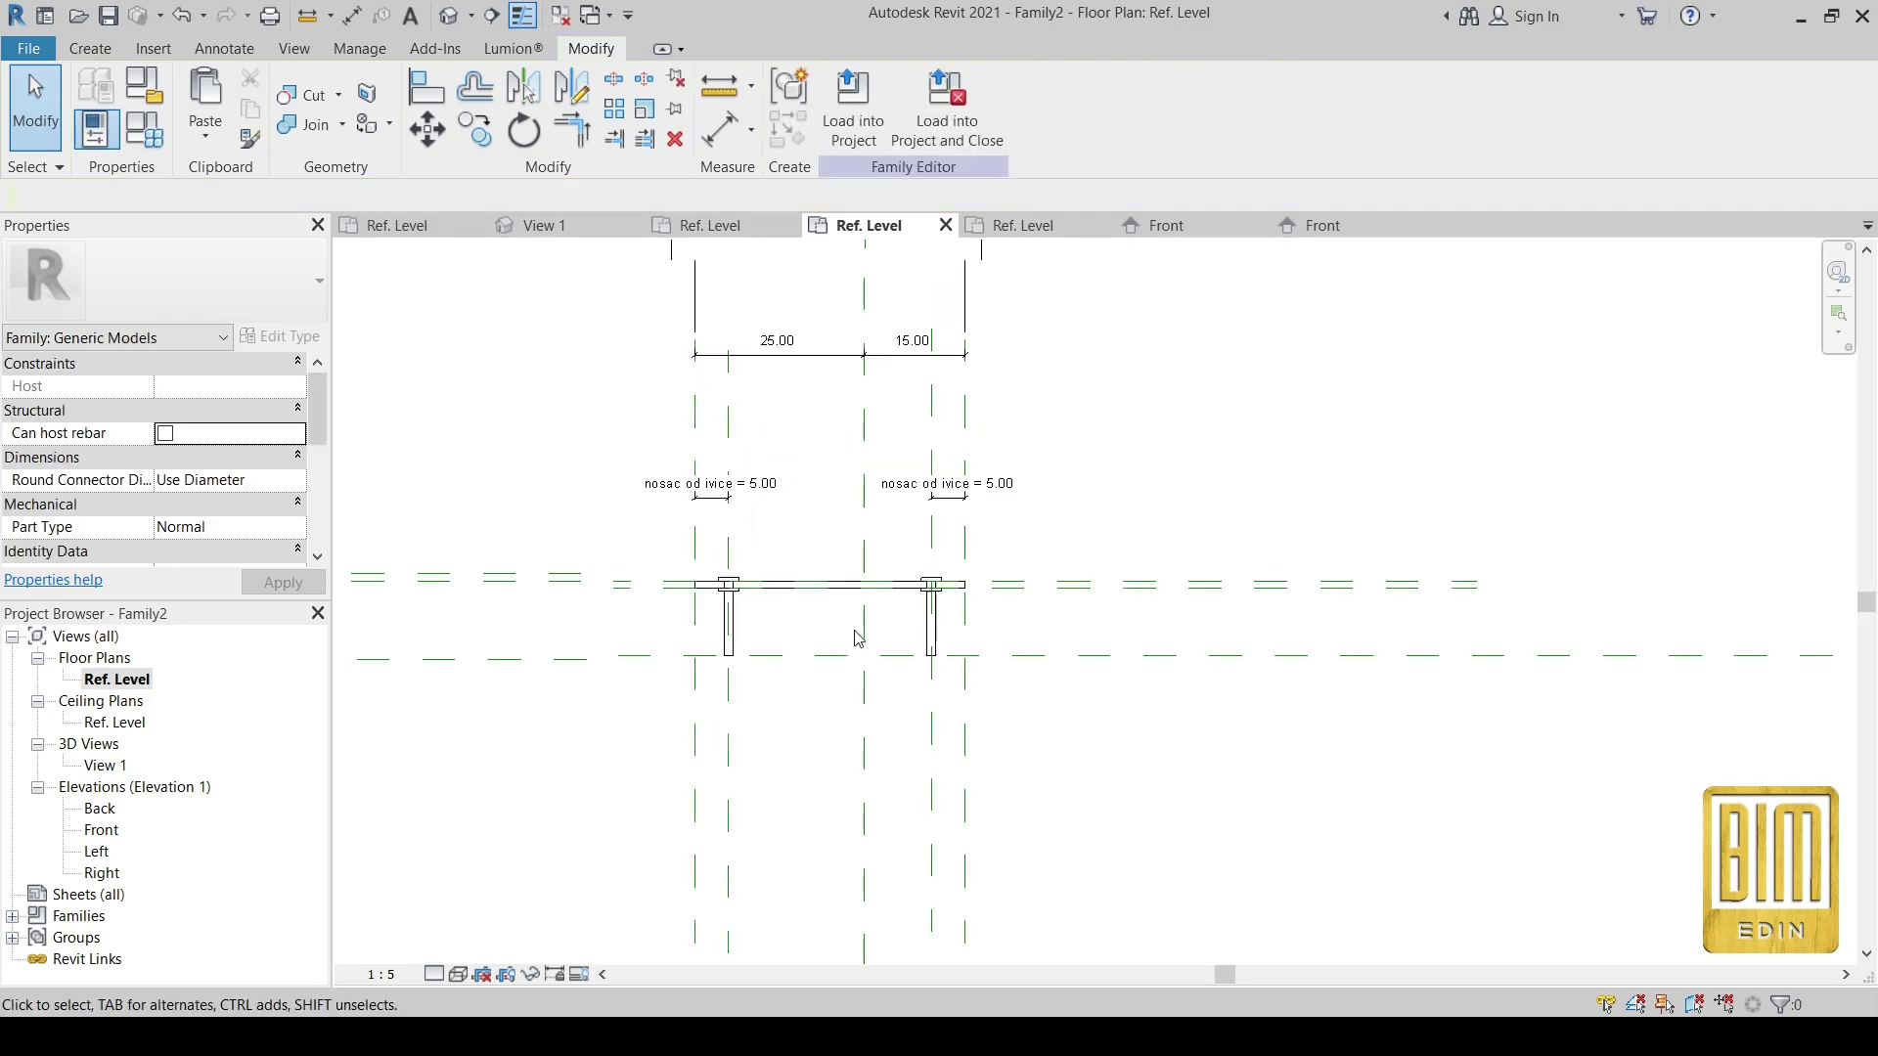
scroll(817, 511, "down", 2)
scroll(818, 511, "up", 2)
left_click(839, 459)
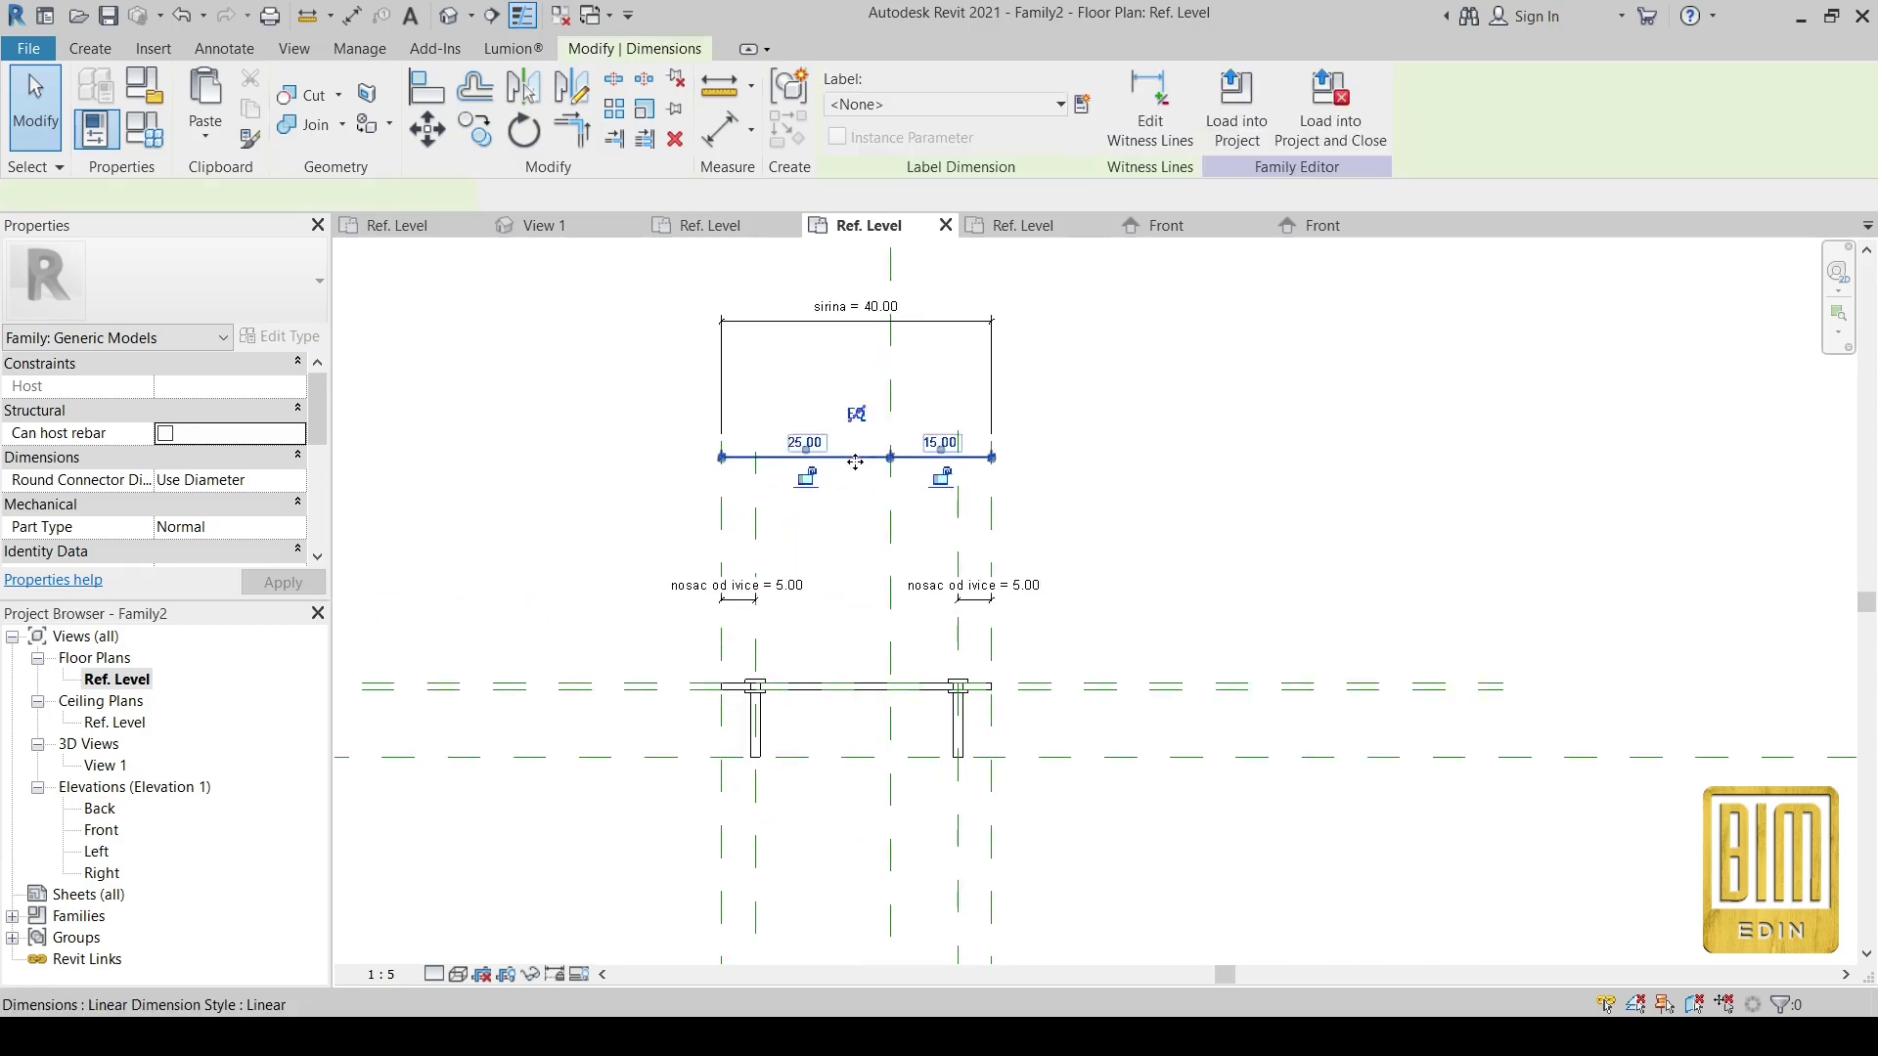
left_click(889, 414)
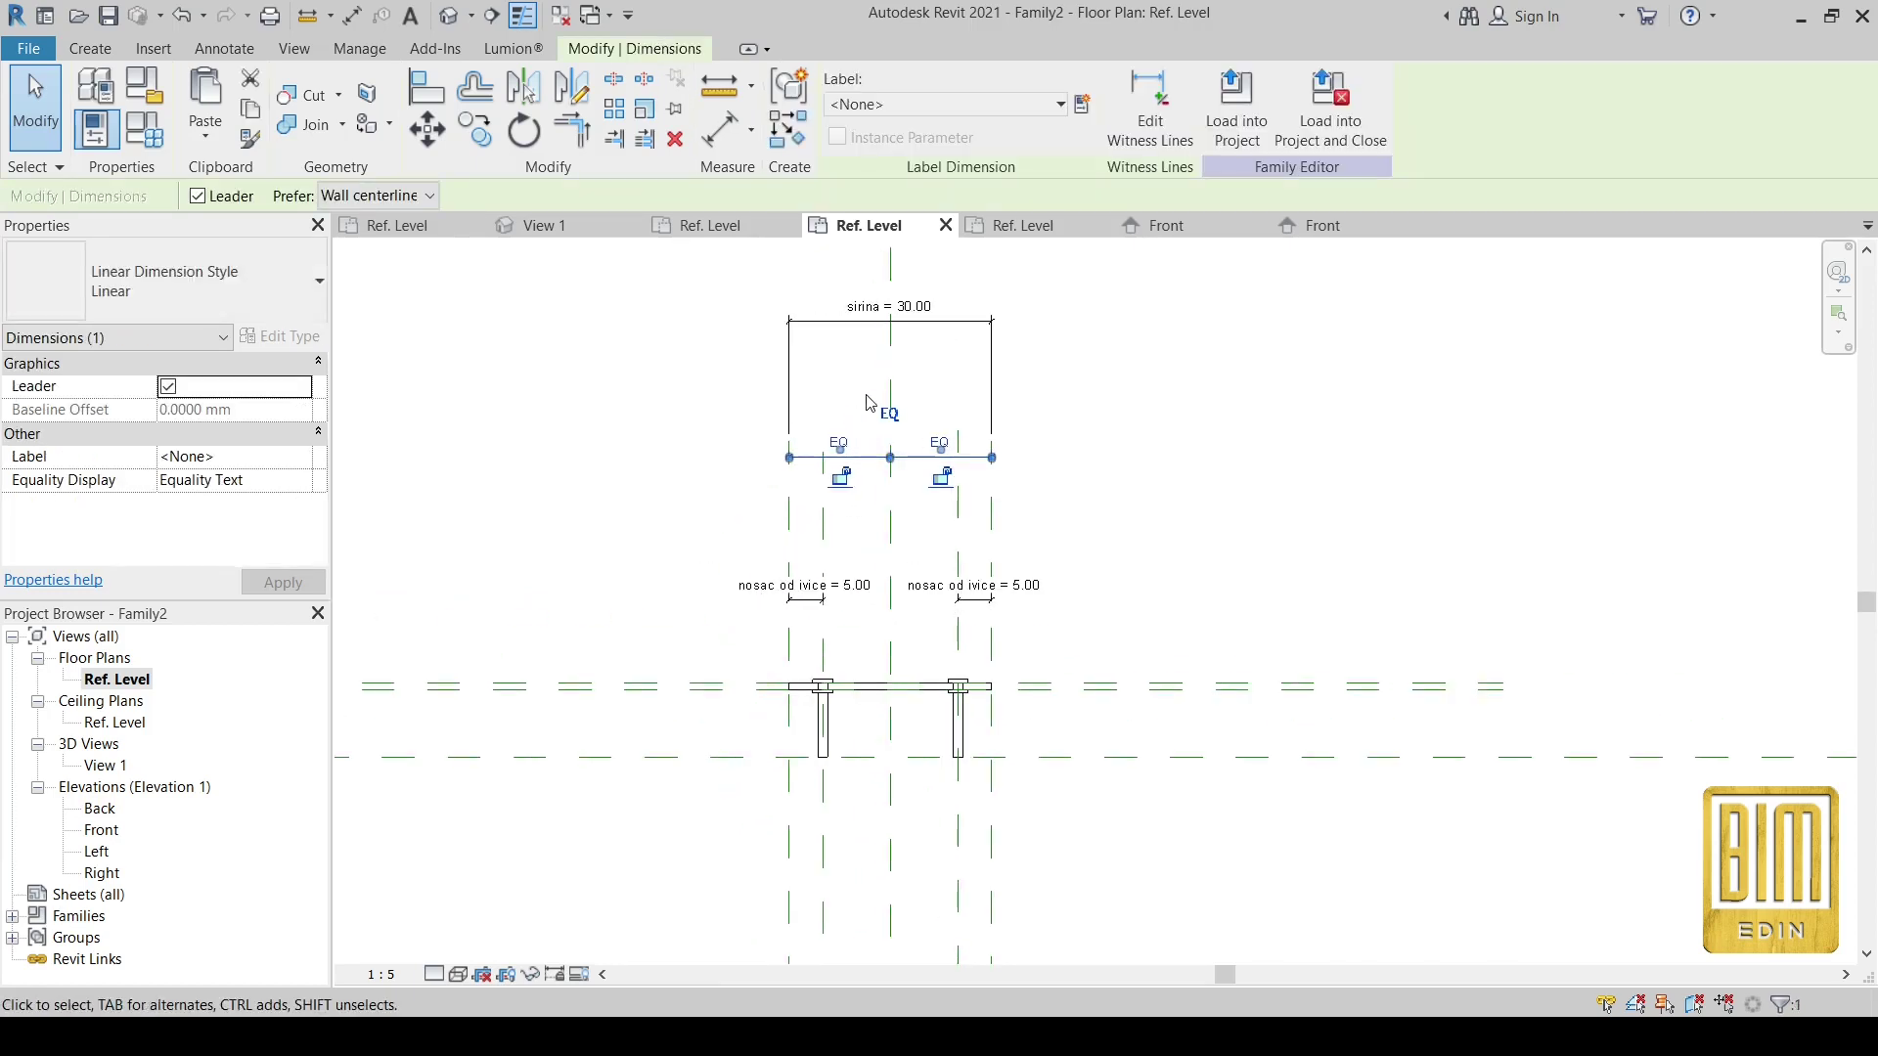
- Flex the sirina width to 50, then 40, and return it to 30
left_click(916, 306)
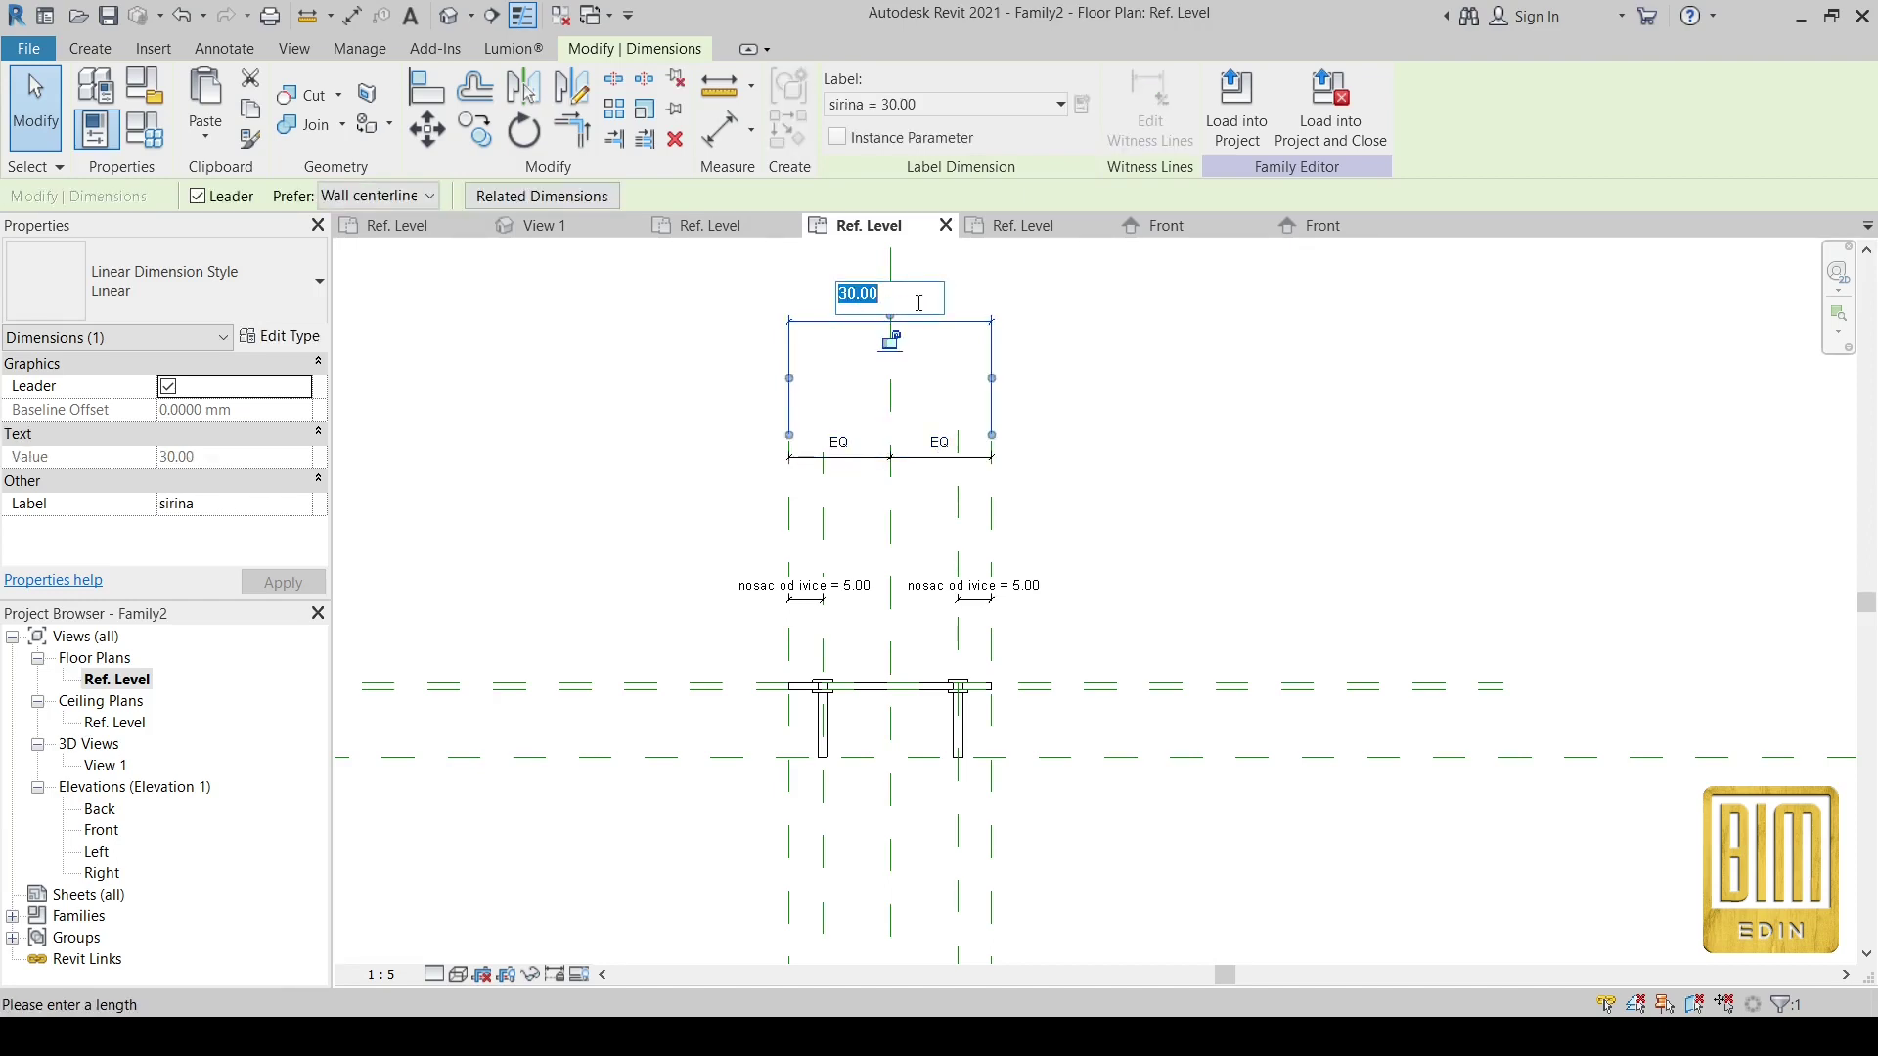
type("50")
key("Return")
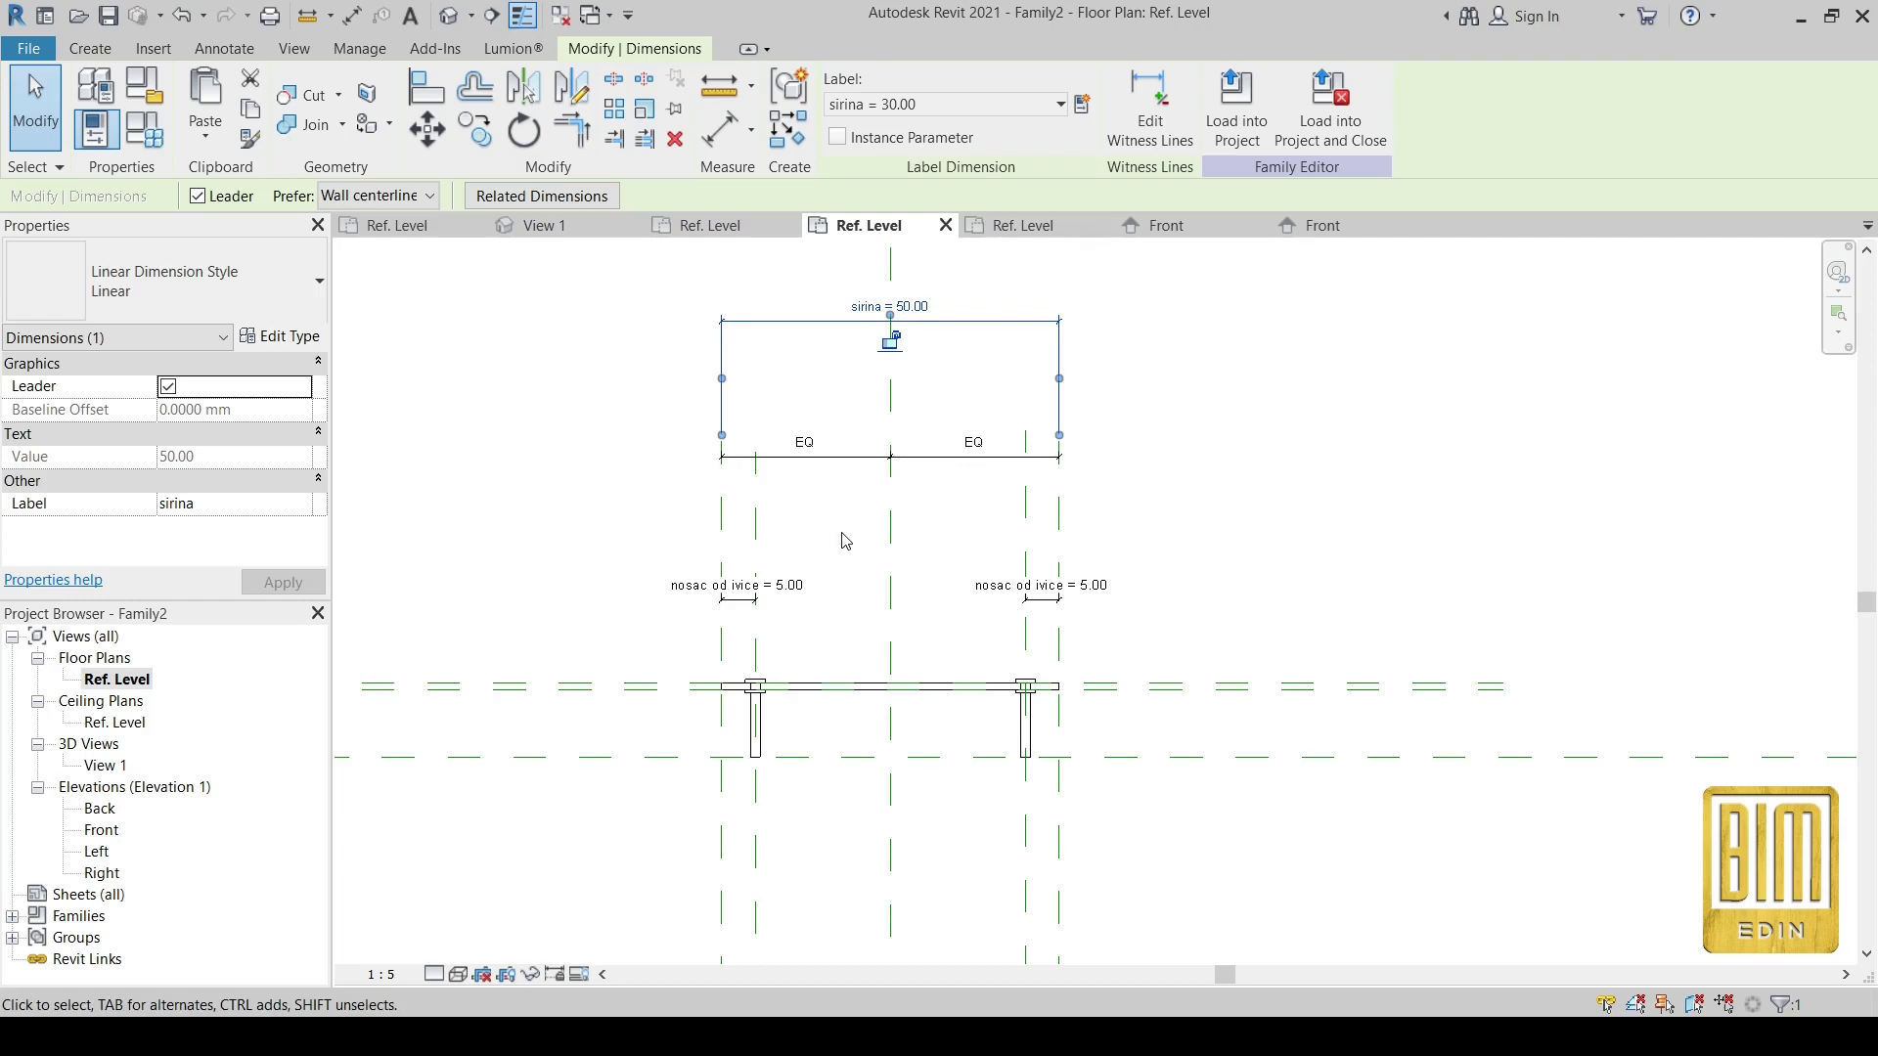
left_click(918, 301)
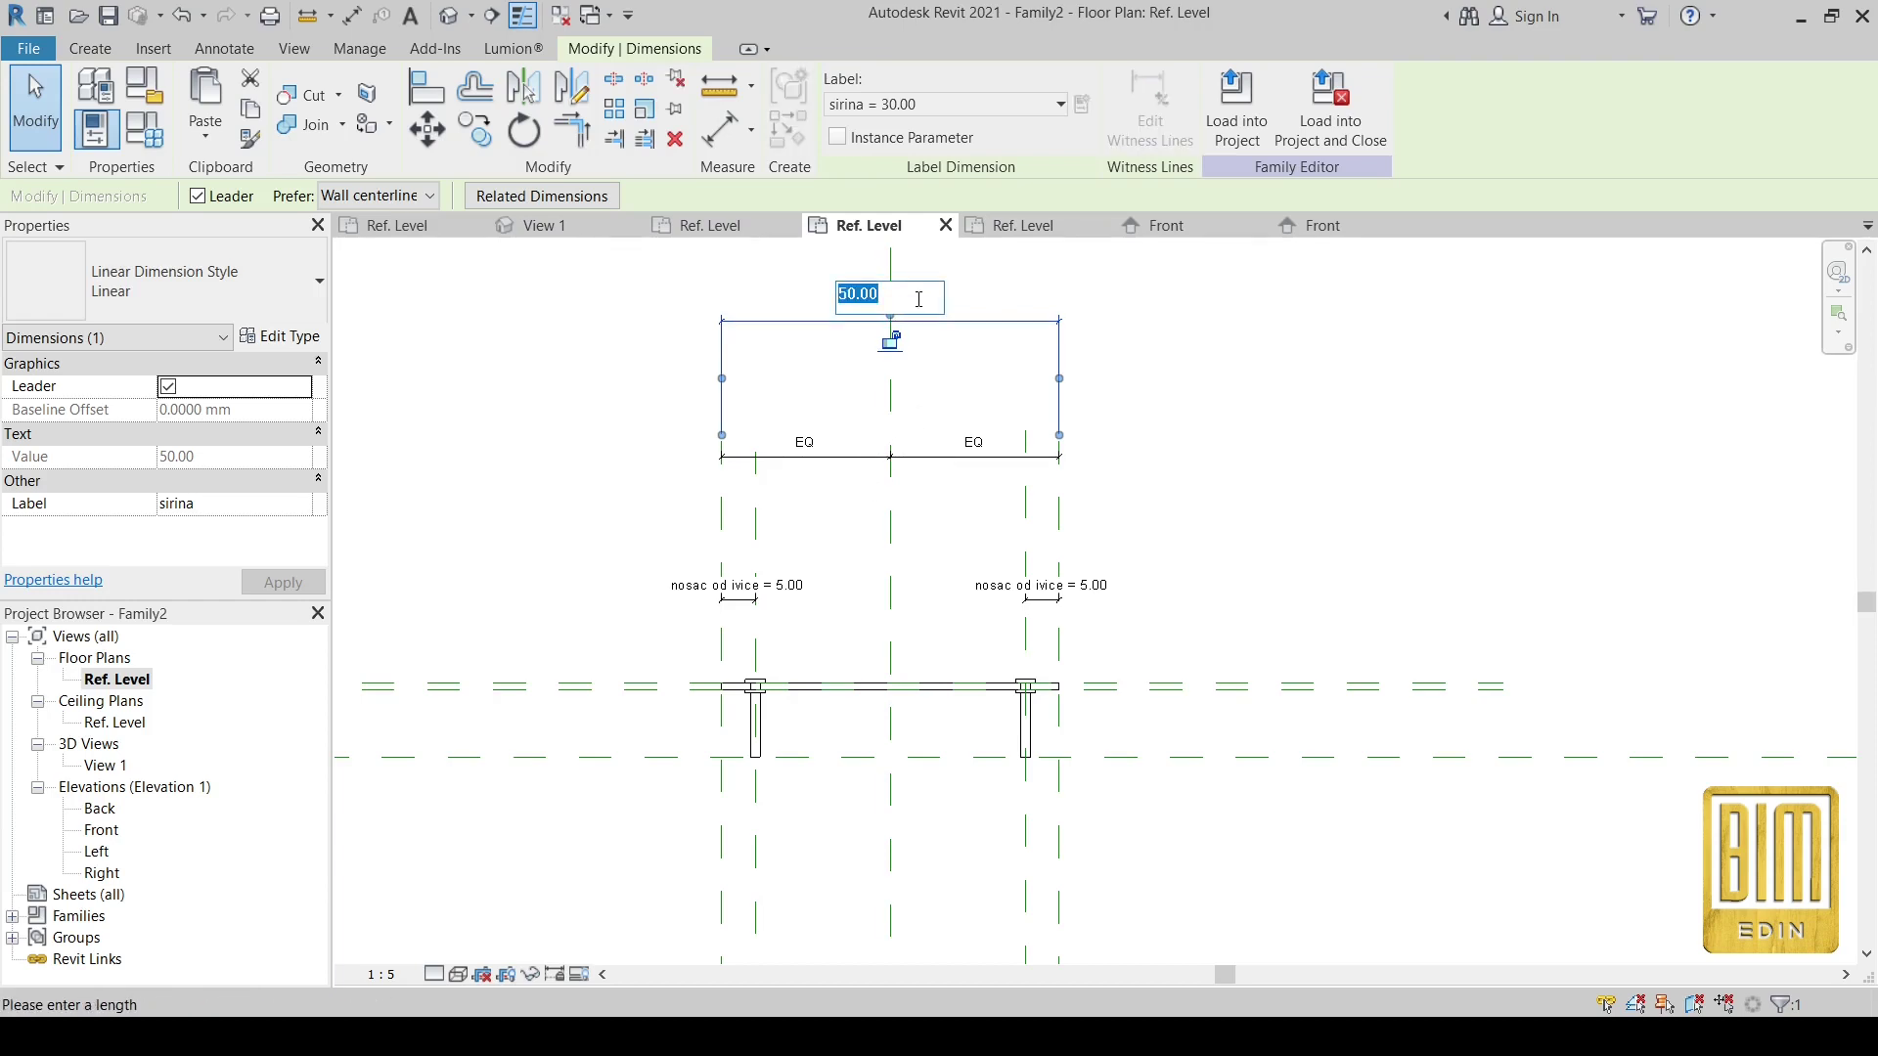
type("40")
key("Return")
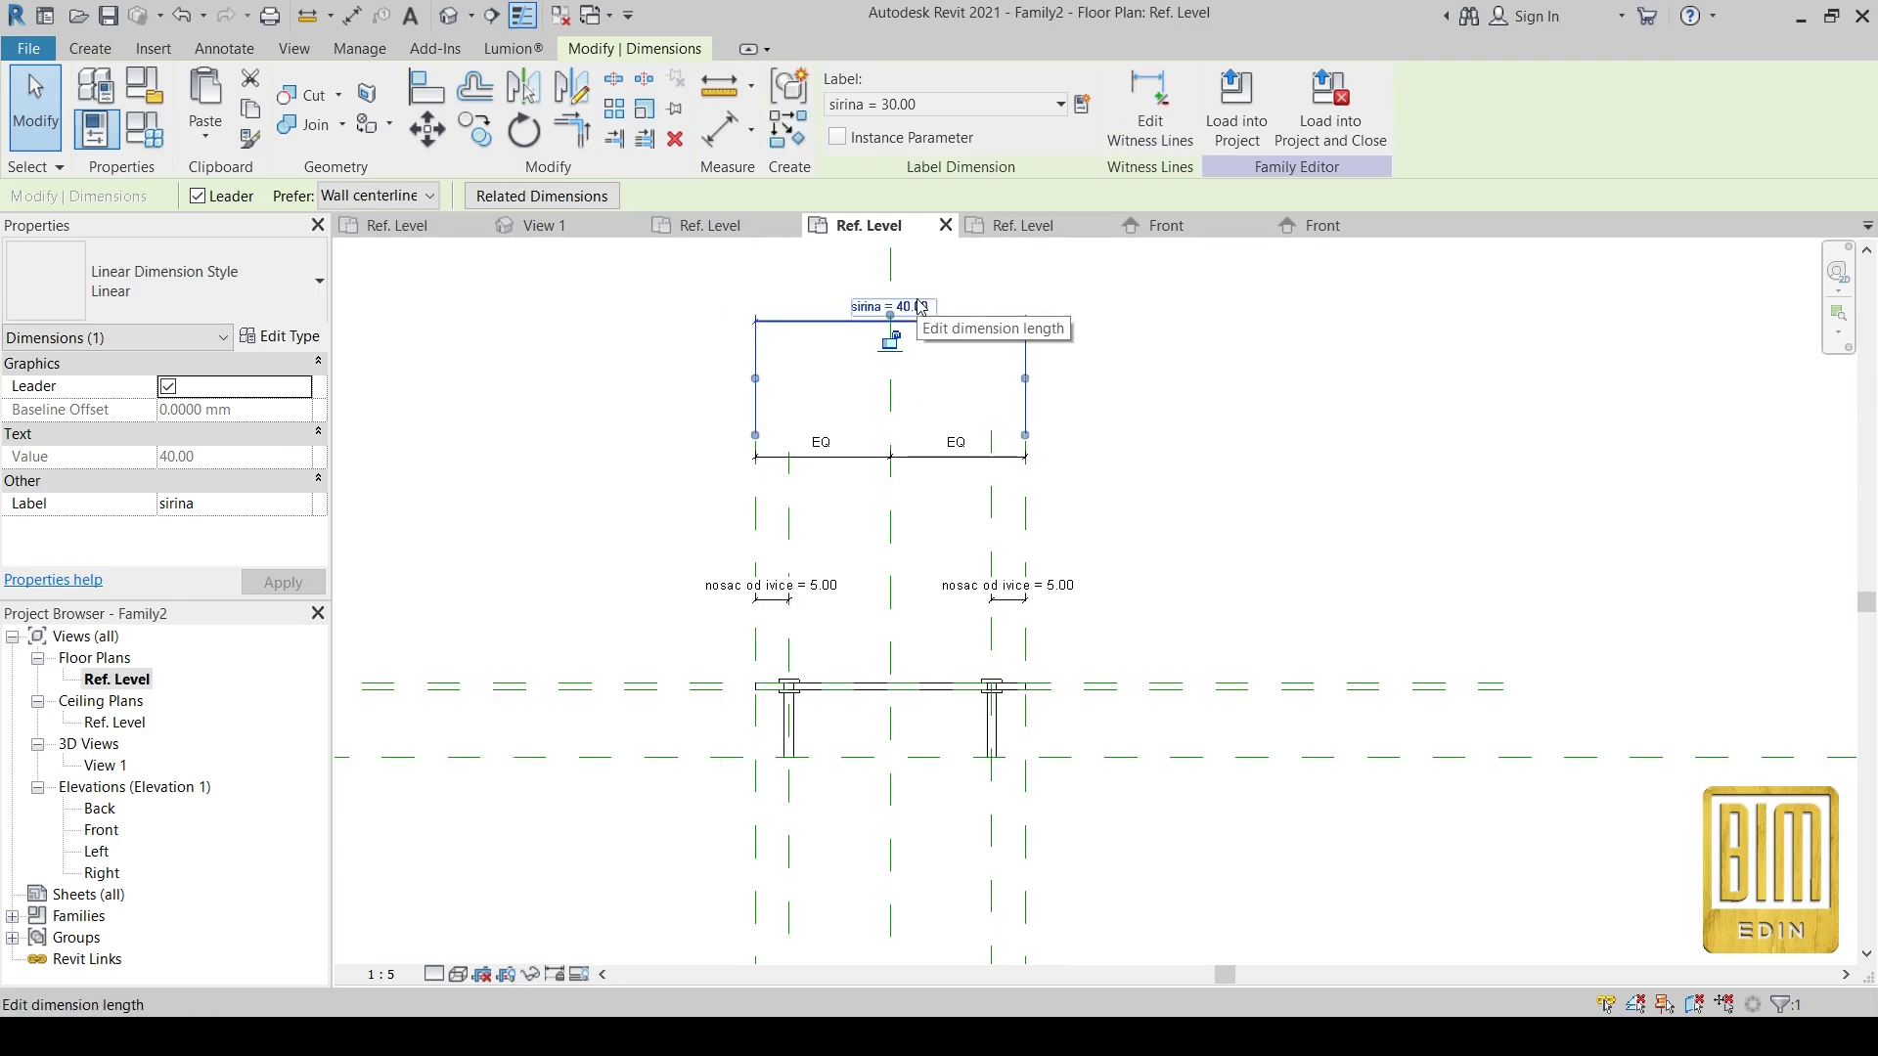
left_click(834, 540)
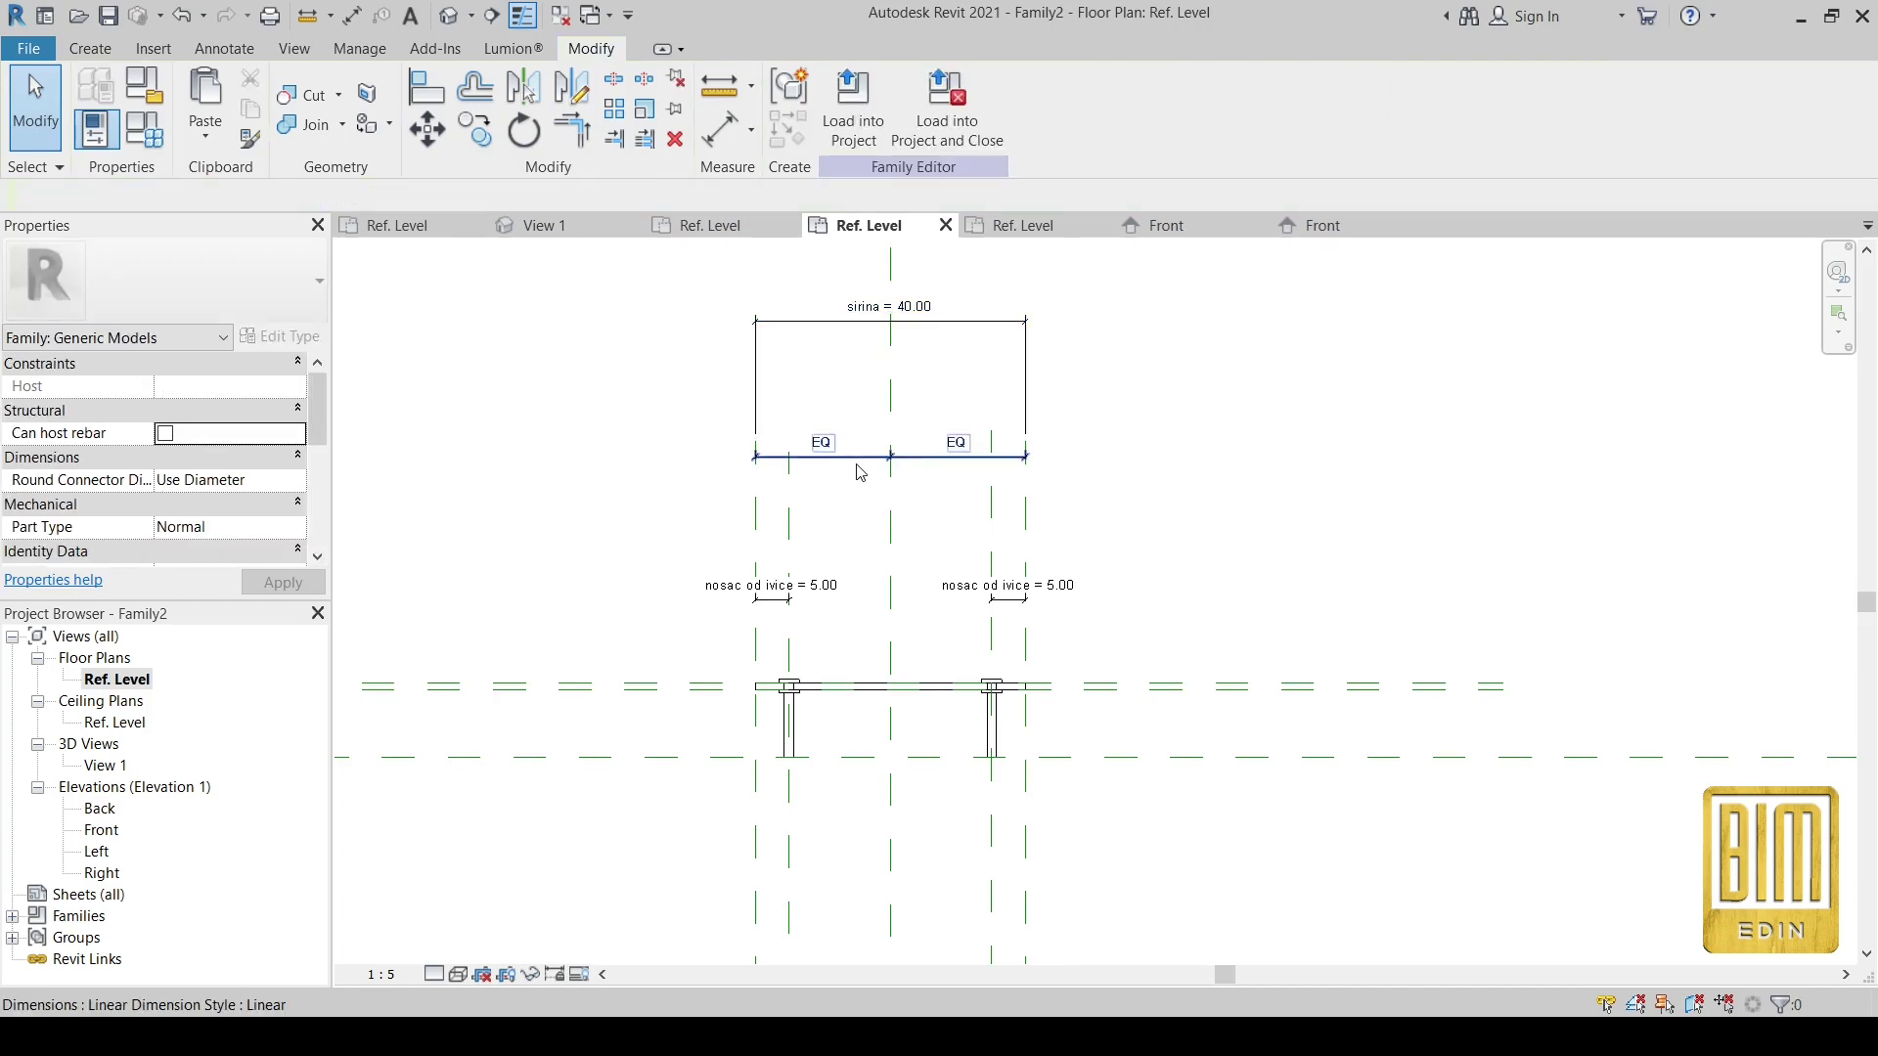
scroll(744, 474, "down", 2)
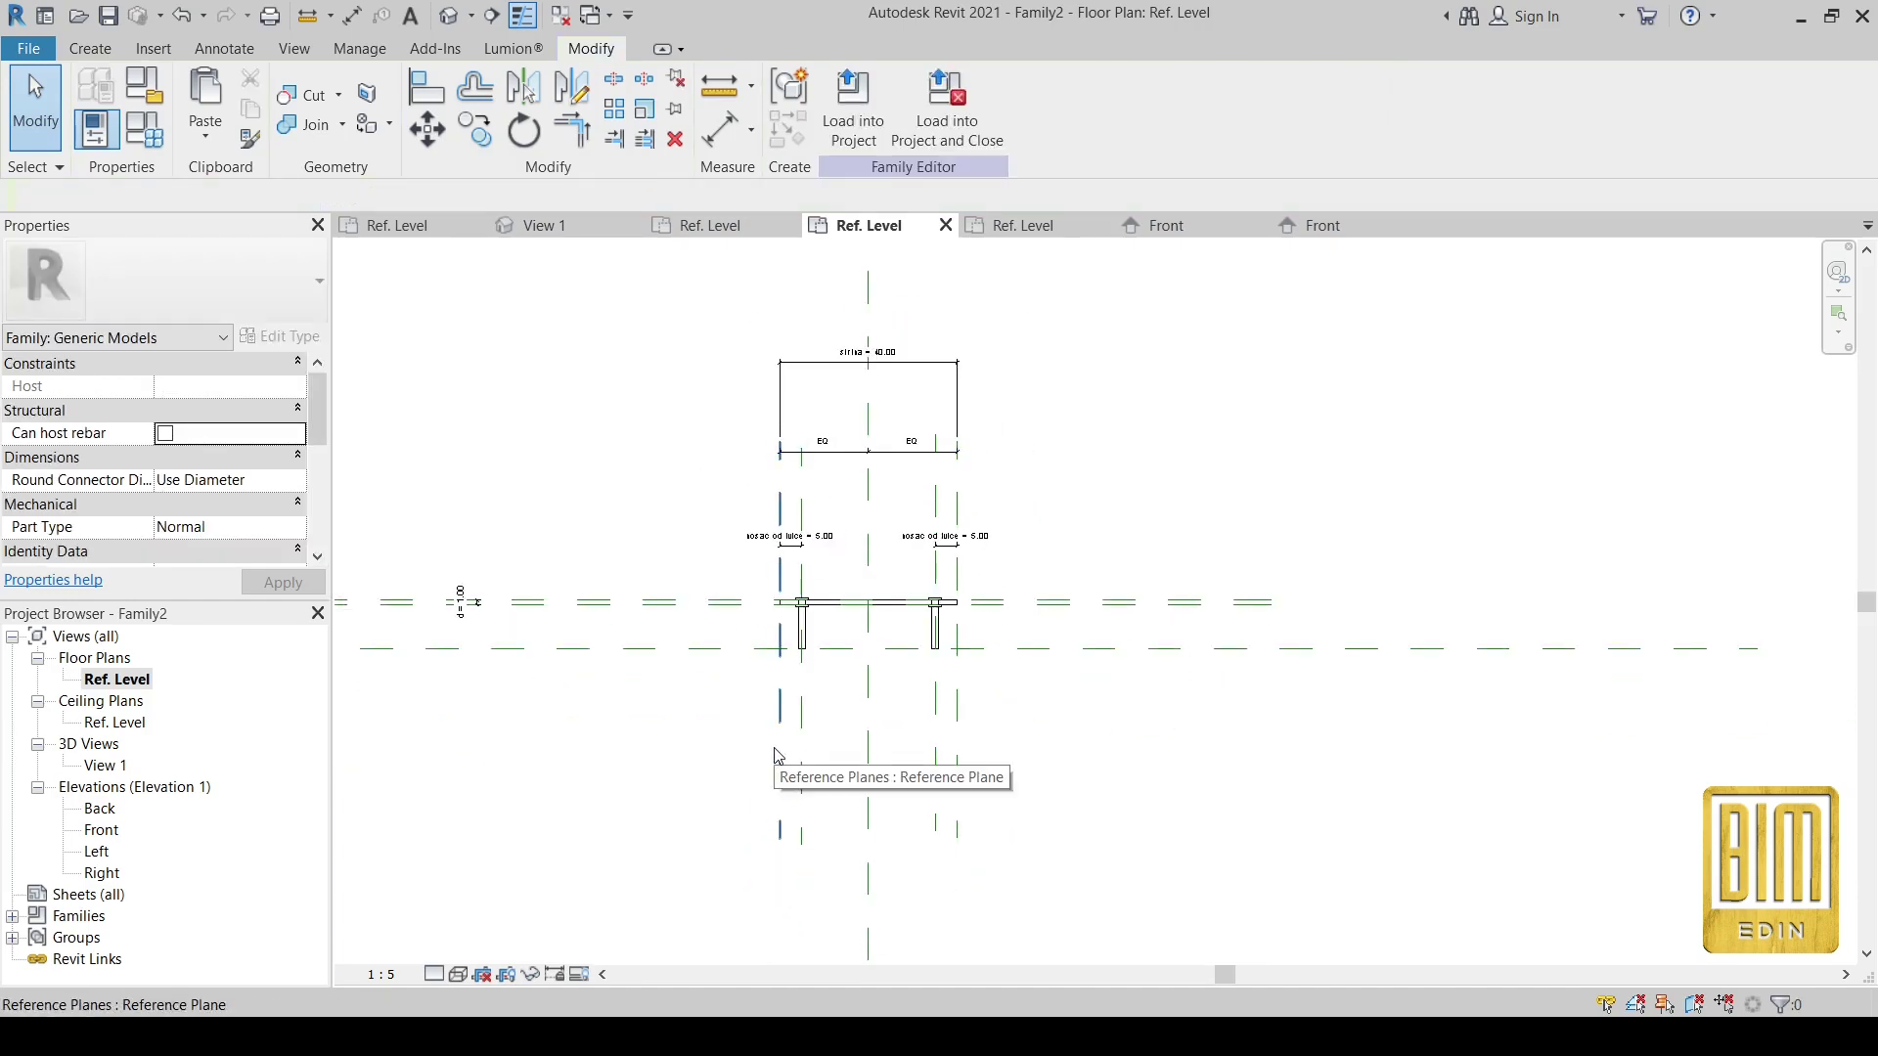
scroll(886, 352, "up", 2)
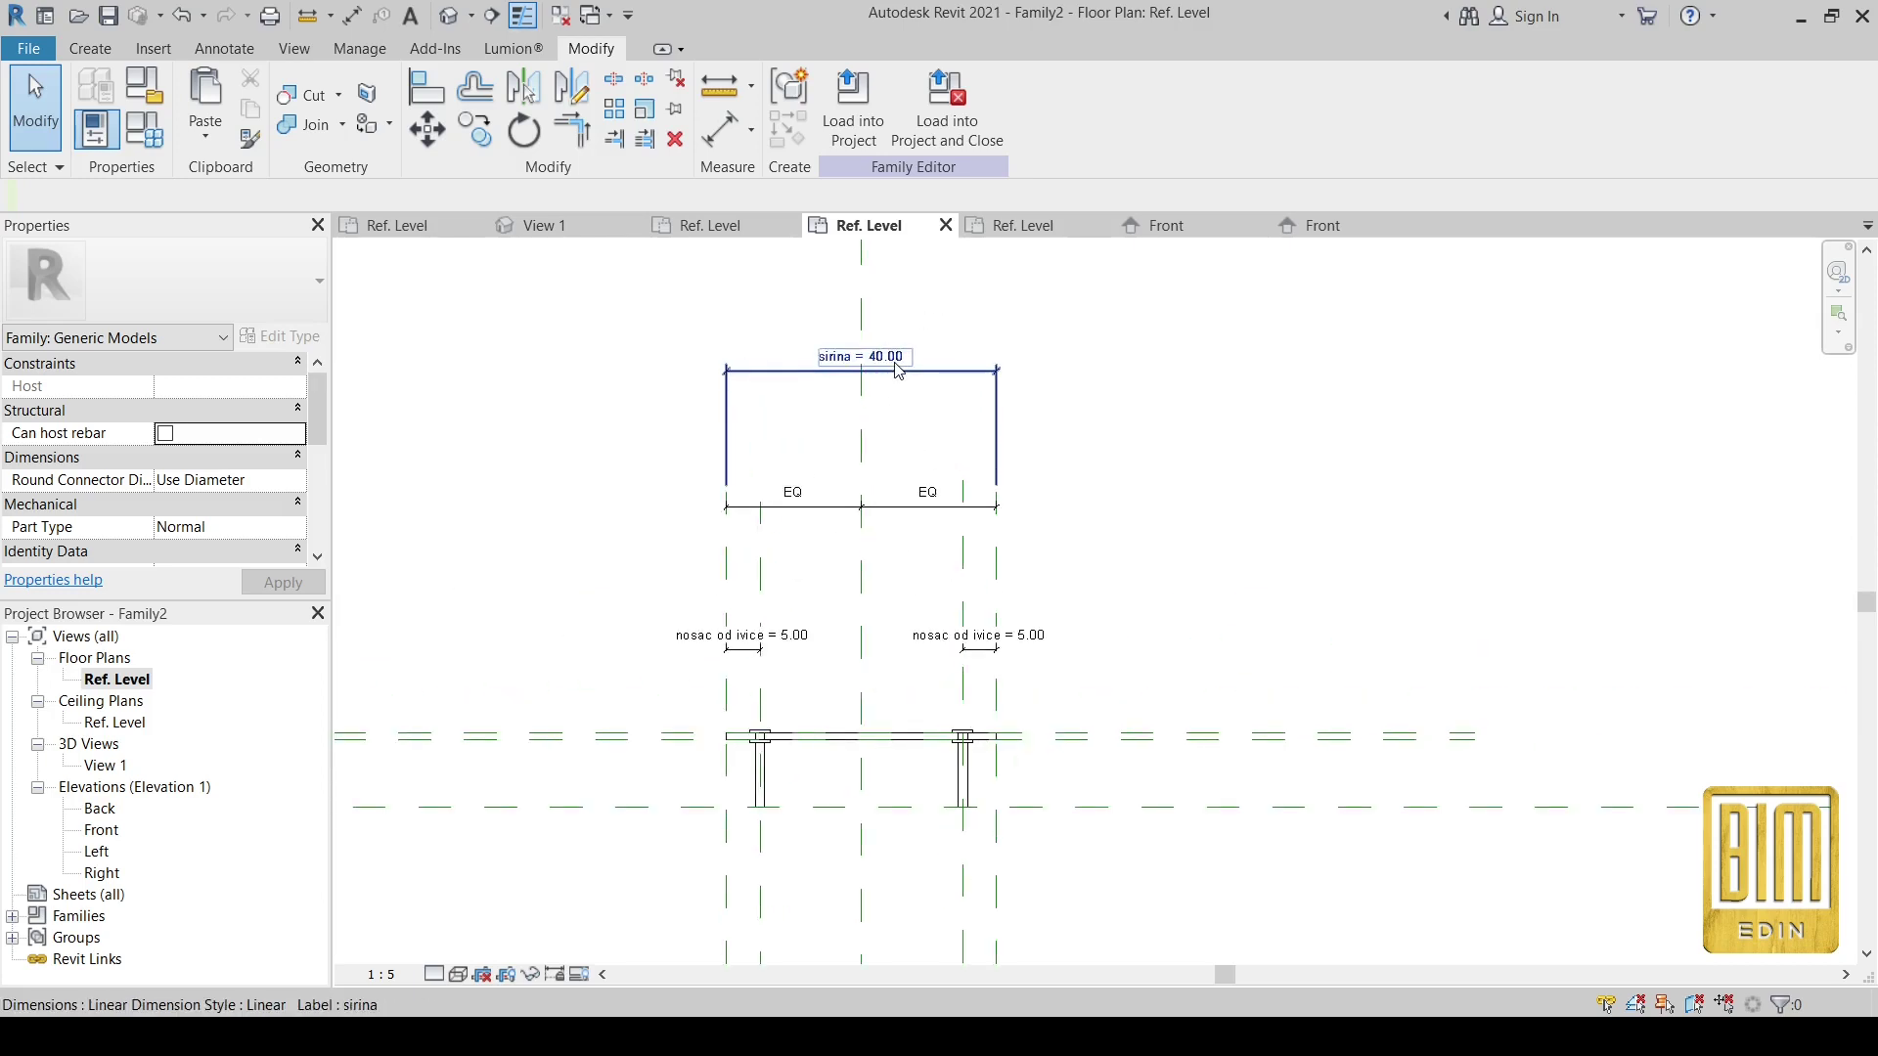
left_click(892, 369)
type("30")
key("Return")
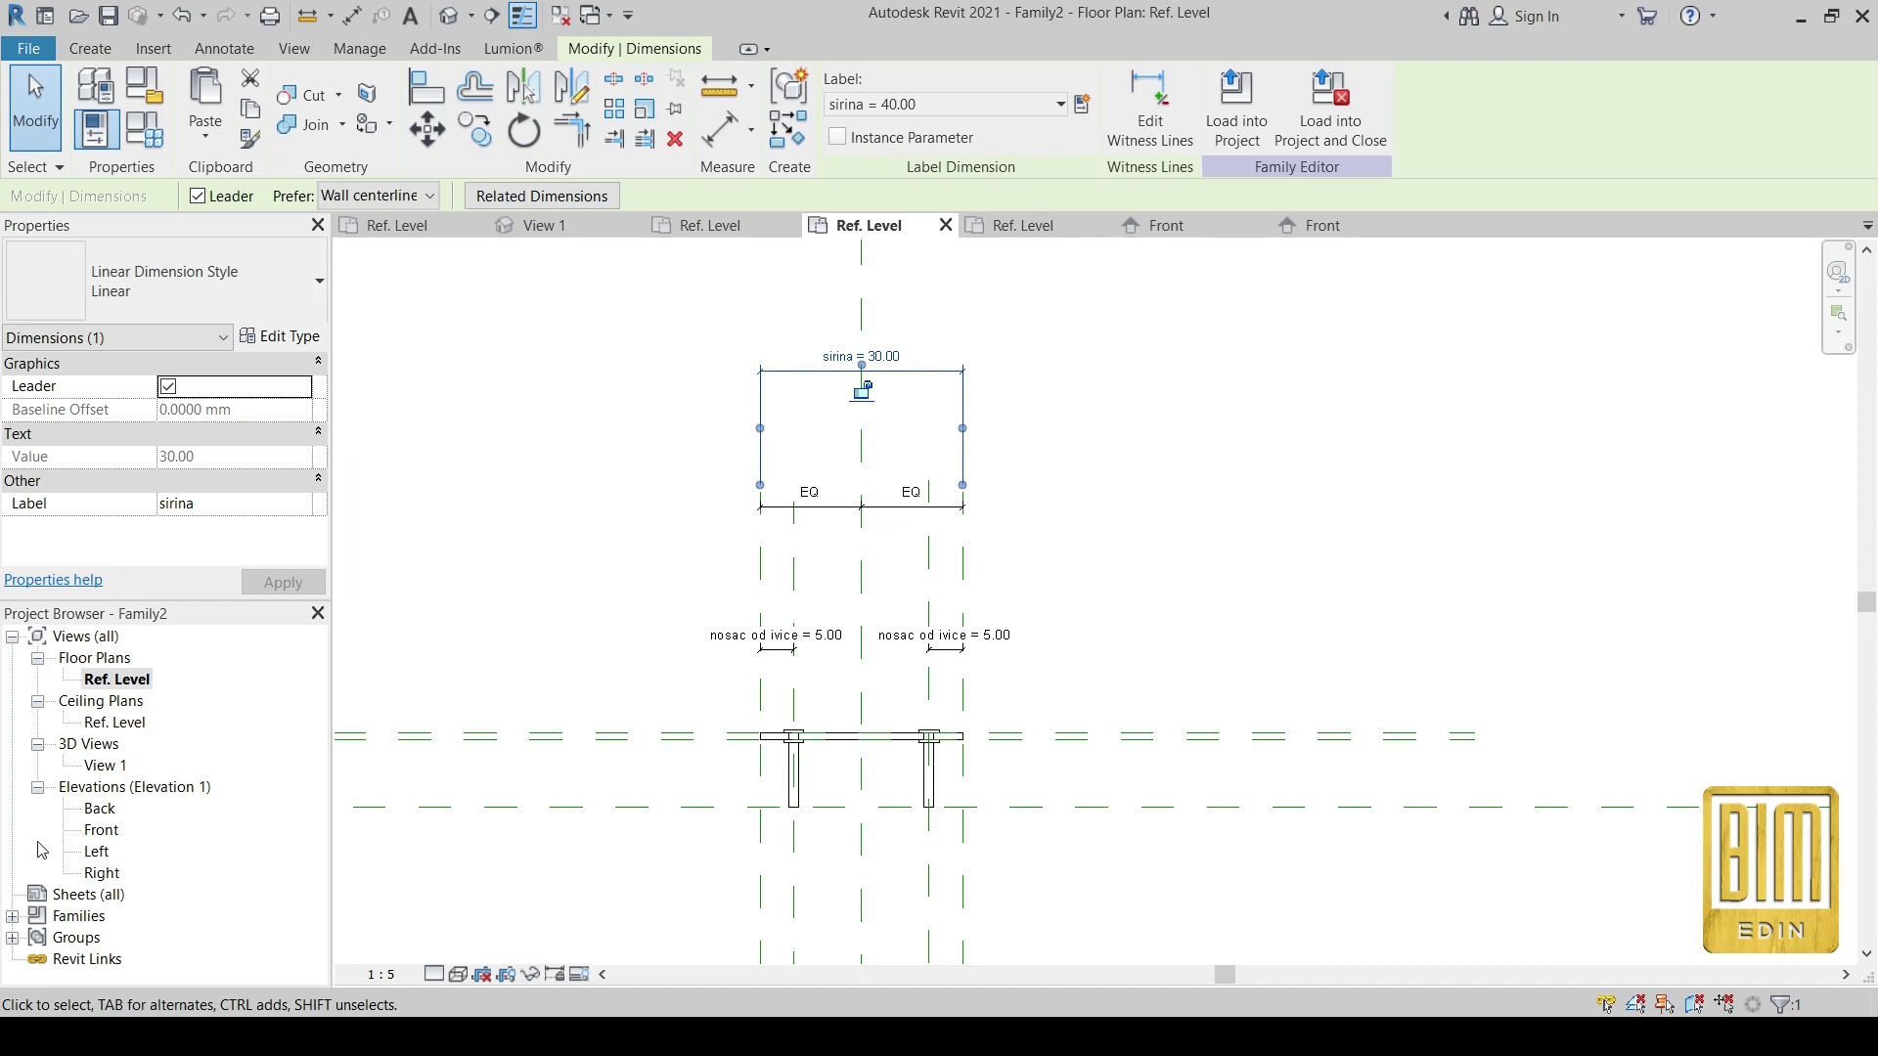
- In the Front elevation, flex h2 to 25 and set it back to 30
double_click(104, 831)
scroll(831, 538, "down", 3)
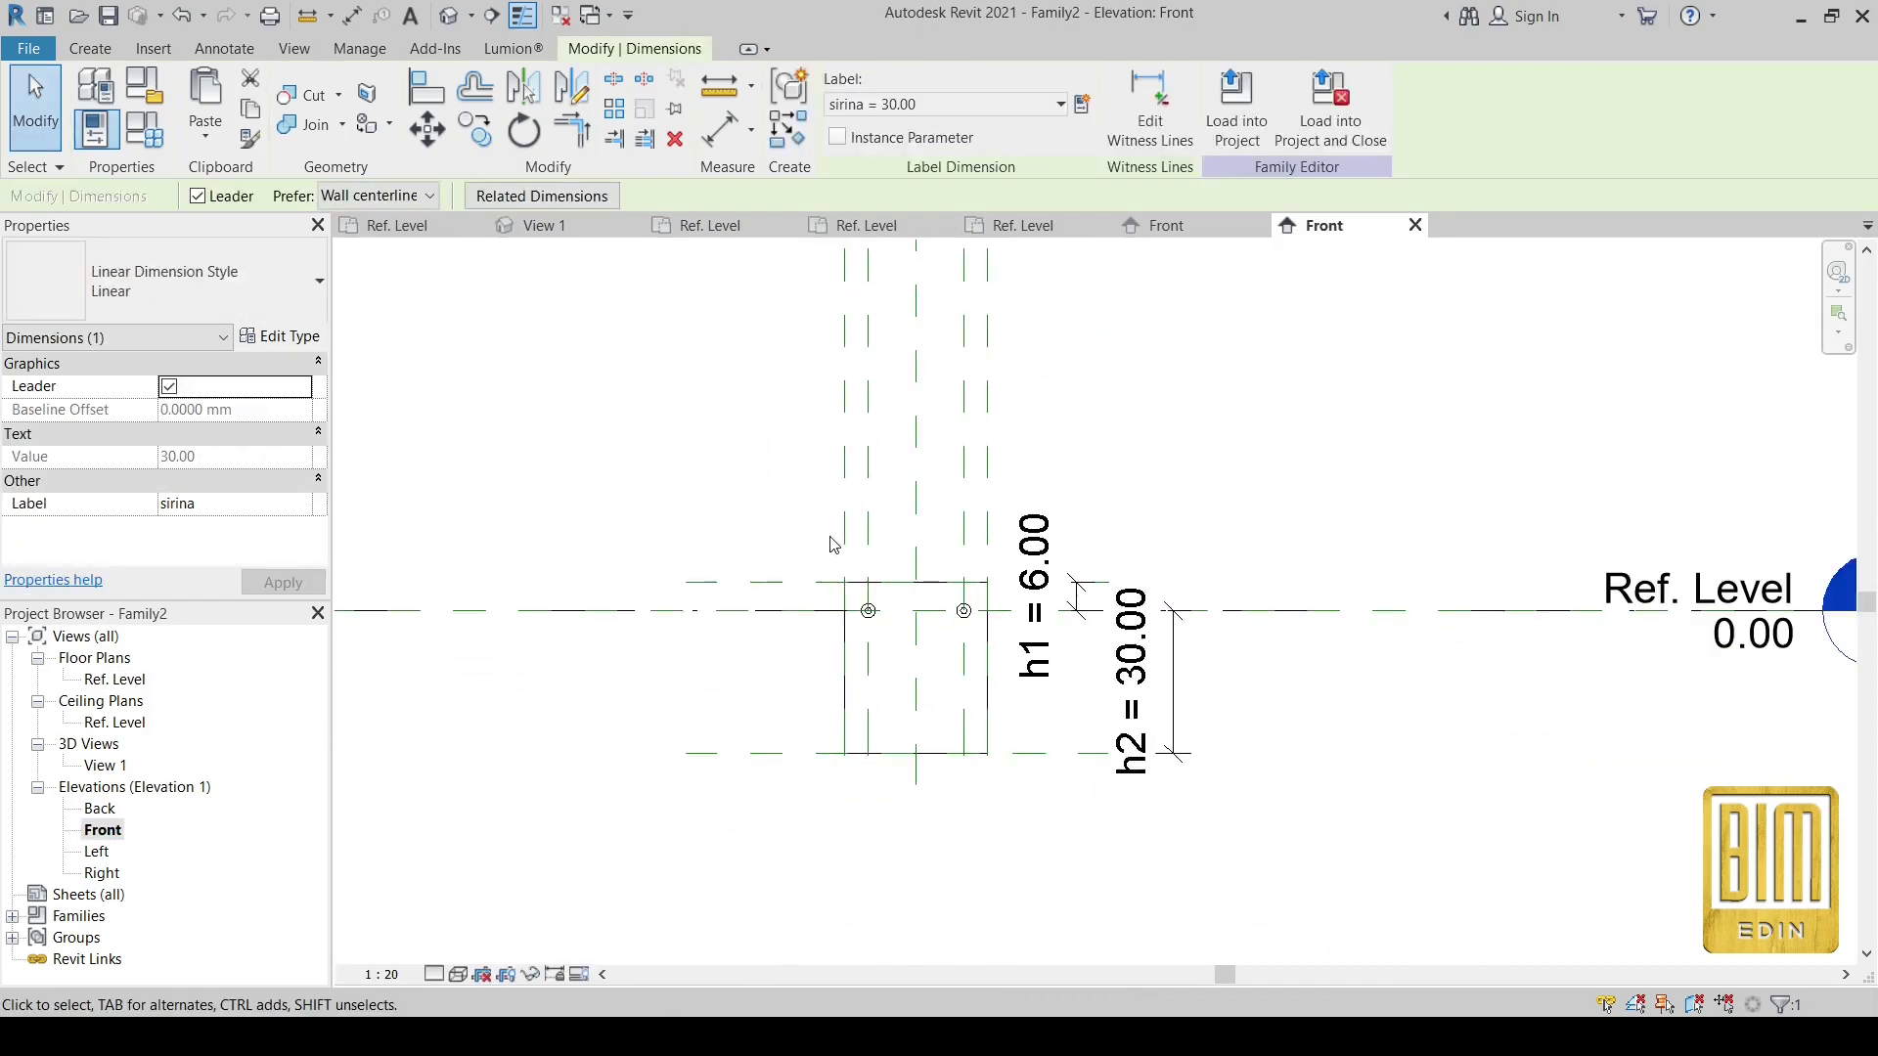
scroll(929, 756, "up", 2)
scroll(968, 612, "down", 1)
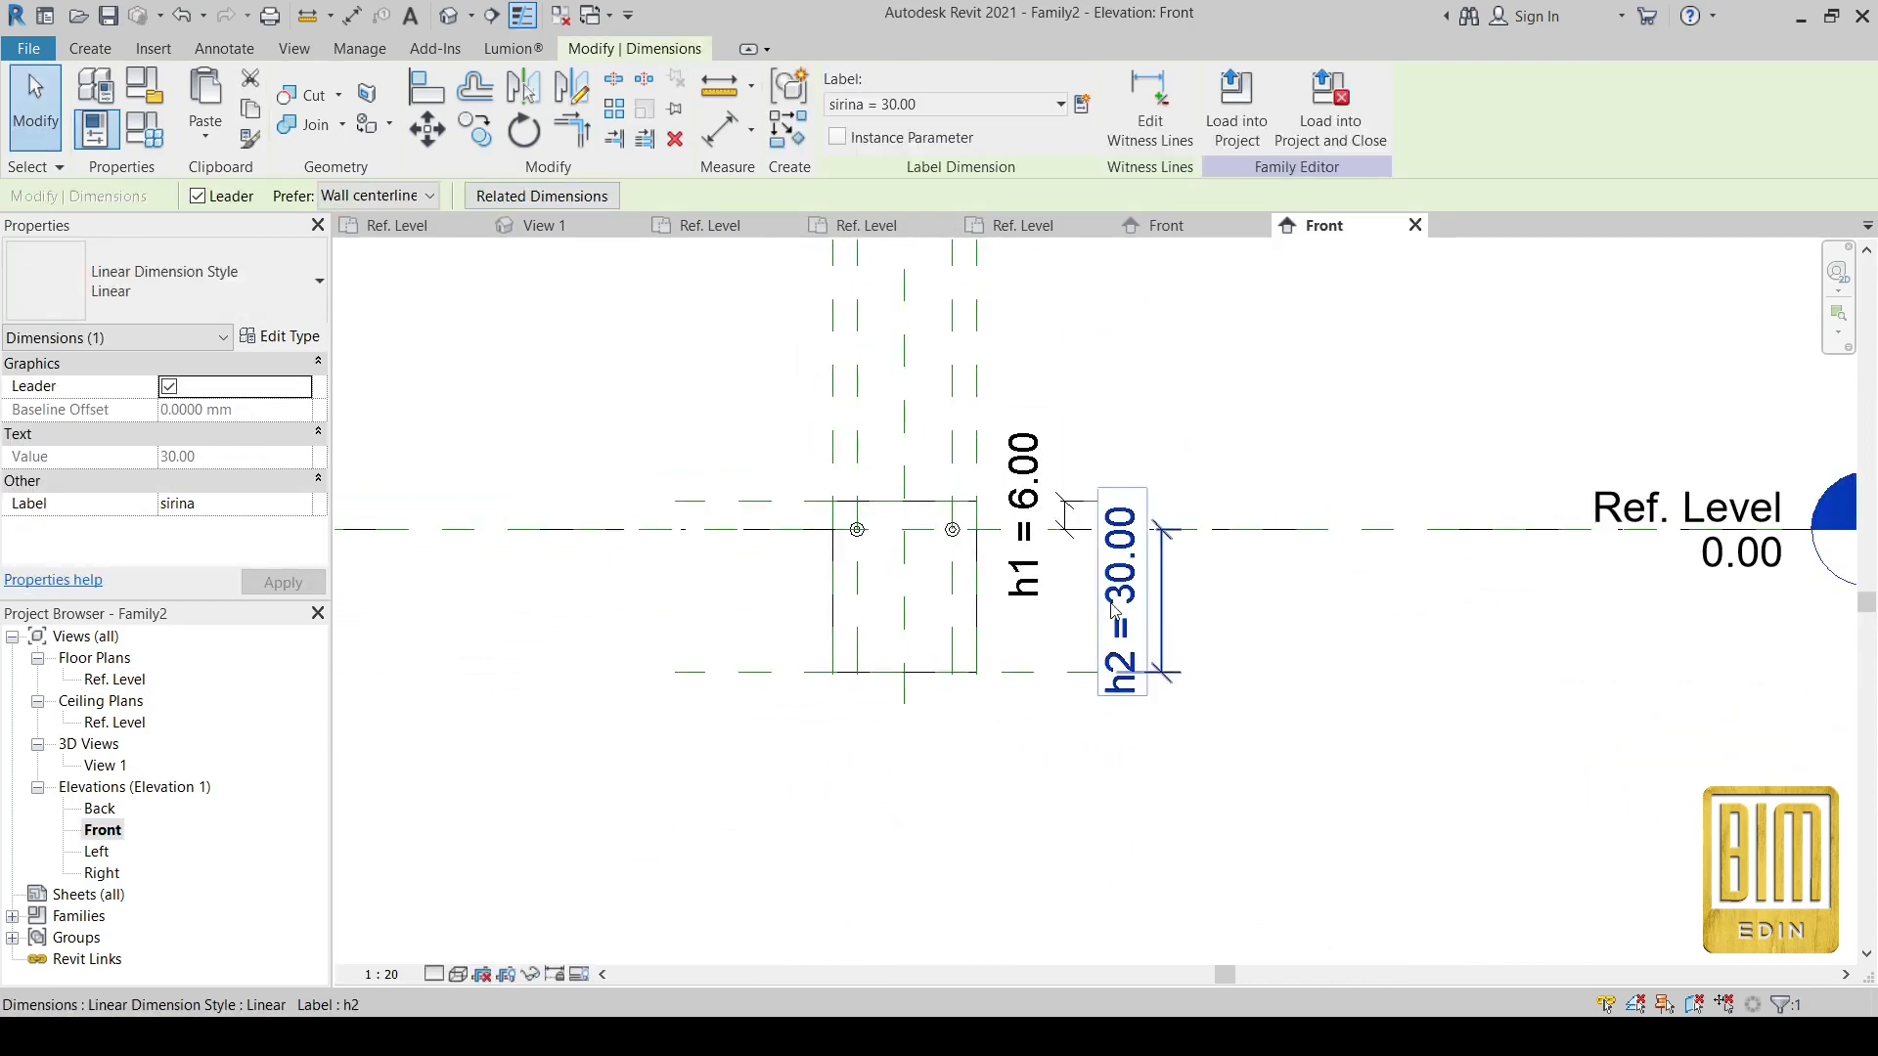
left_click(1128, 596)
left_click(1128, 597)
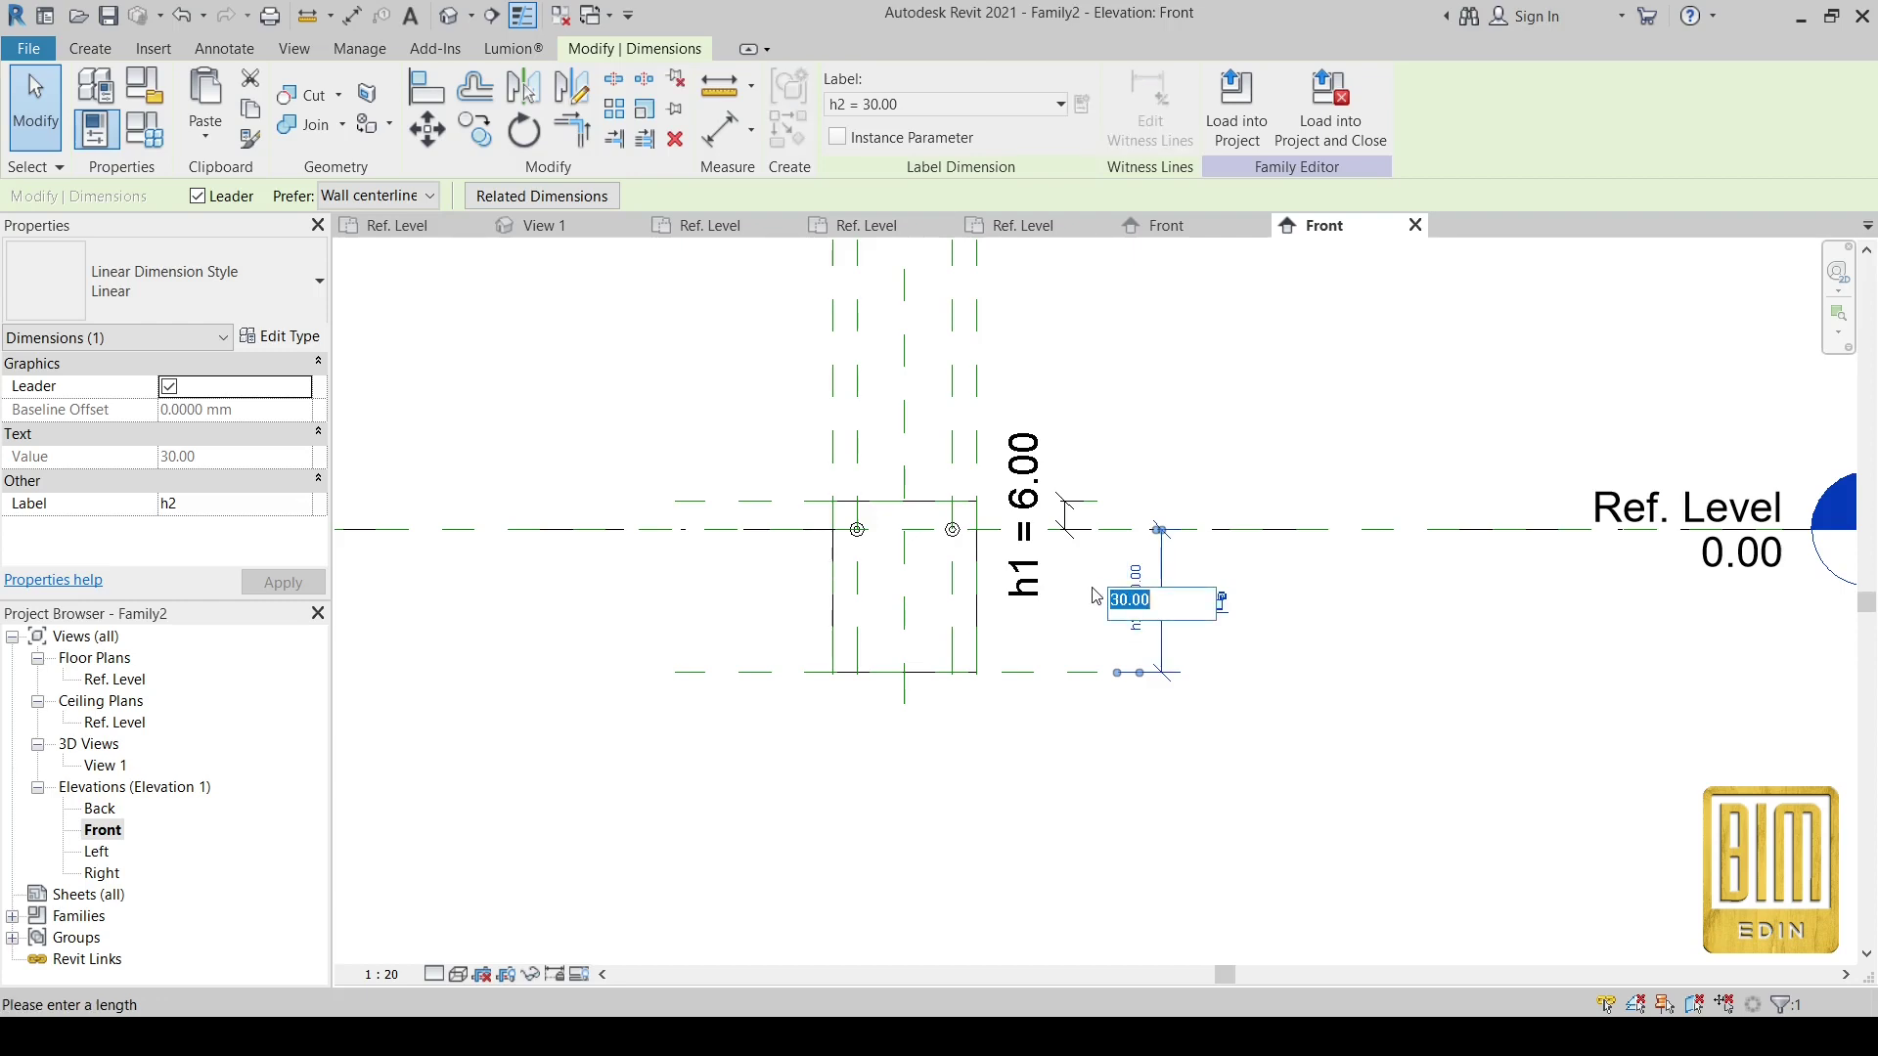
type("25")
key("Return")
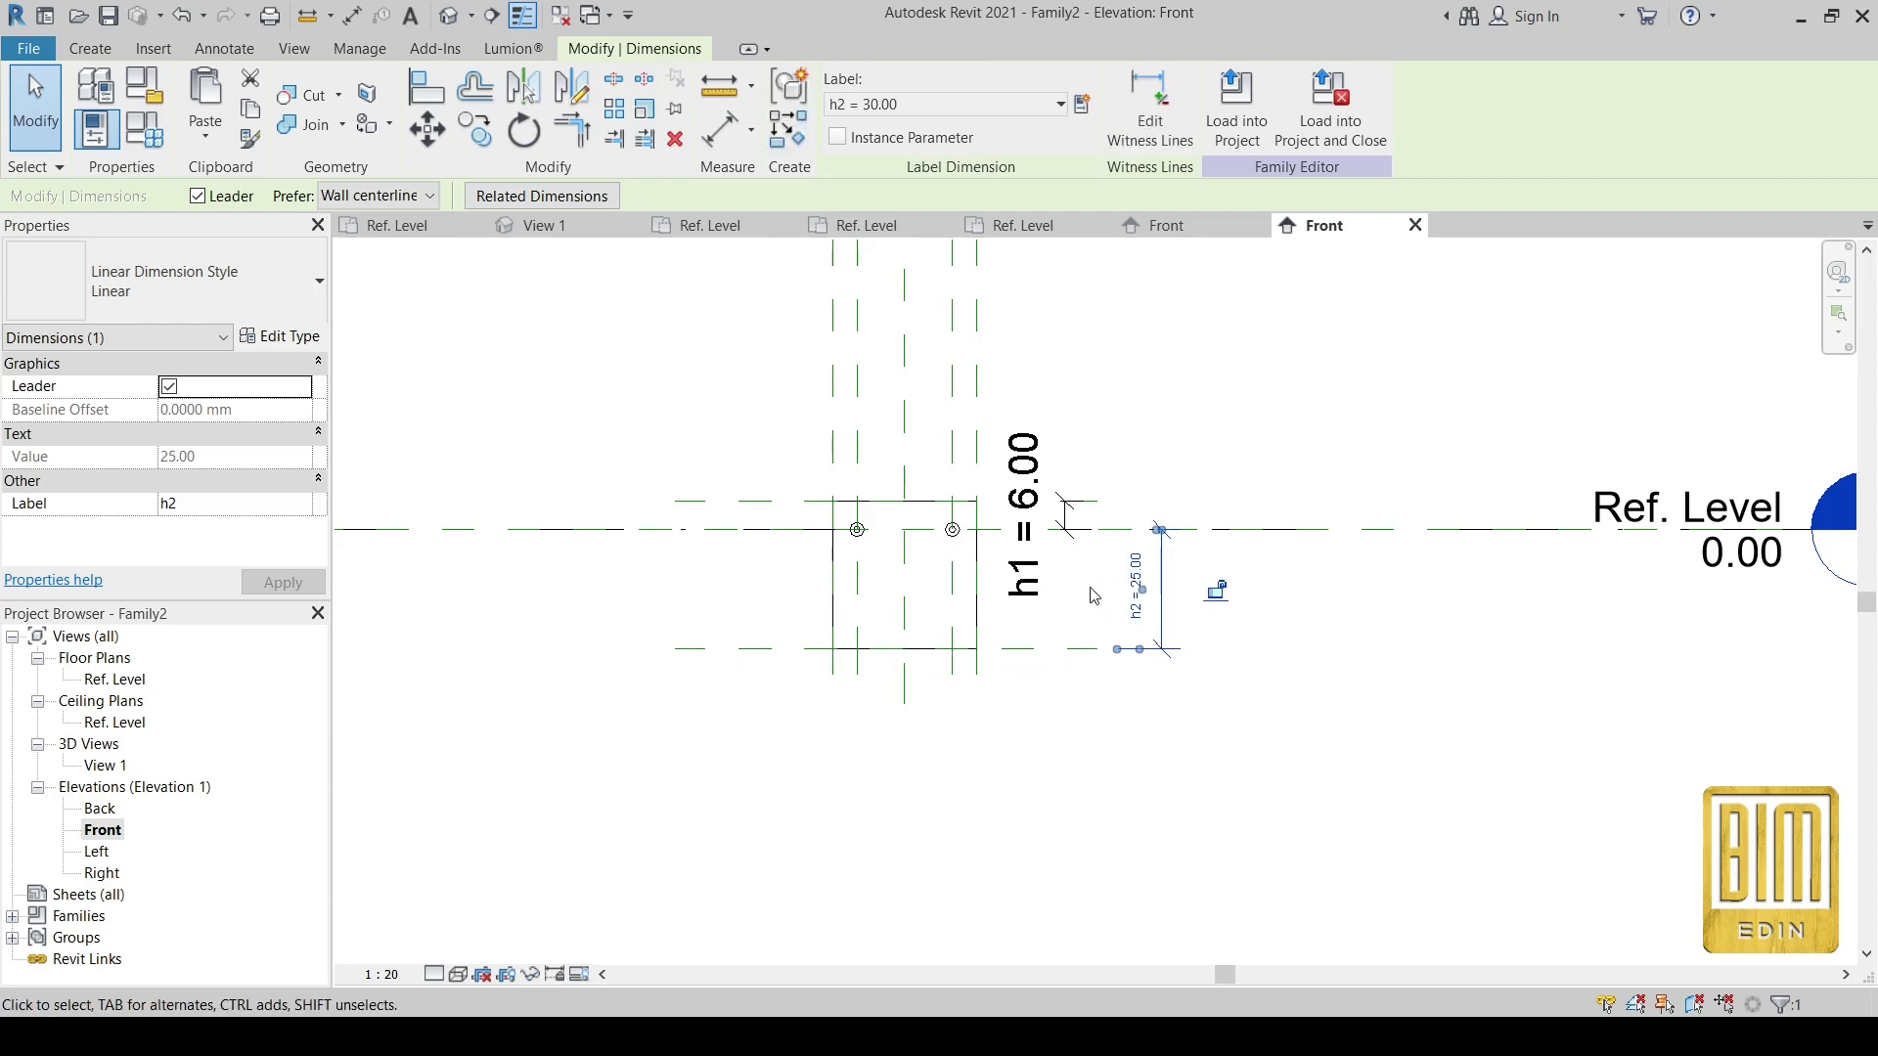
left_click(1133, 587)
type("30")
key("Return")
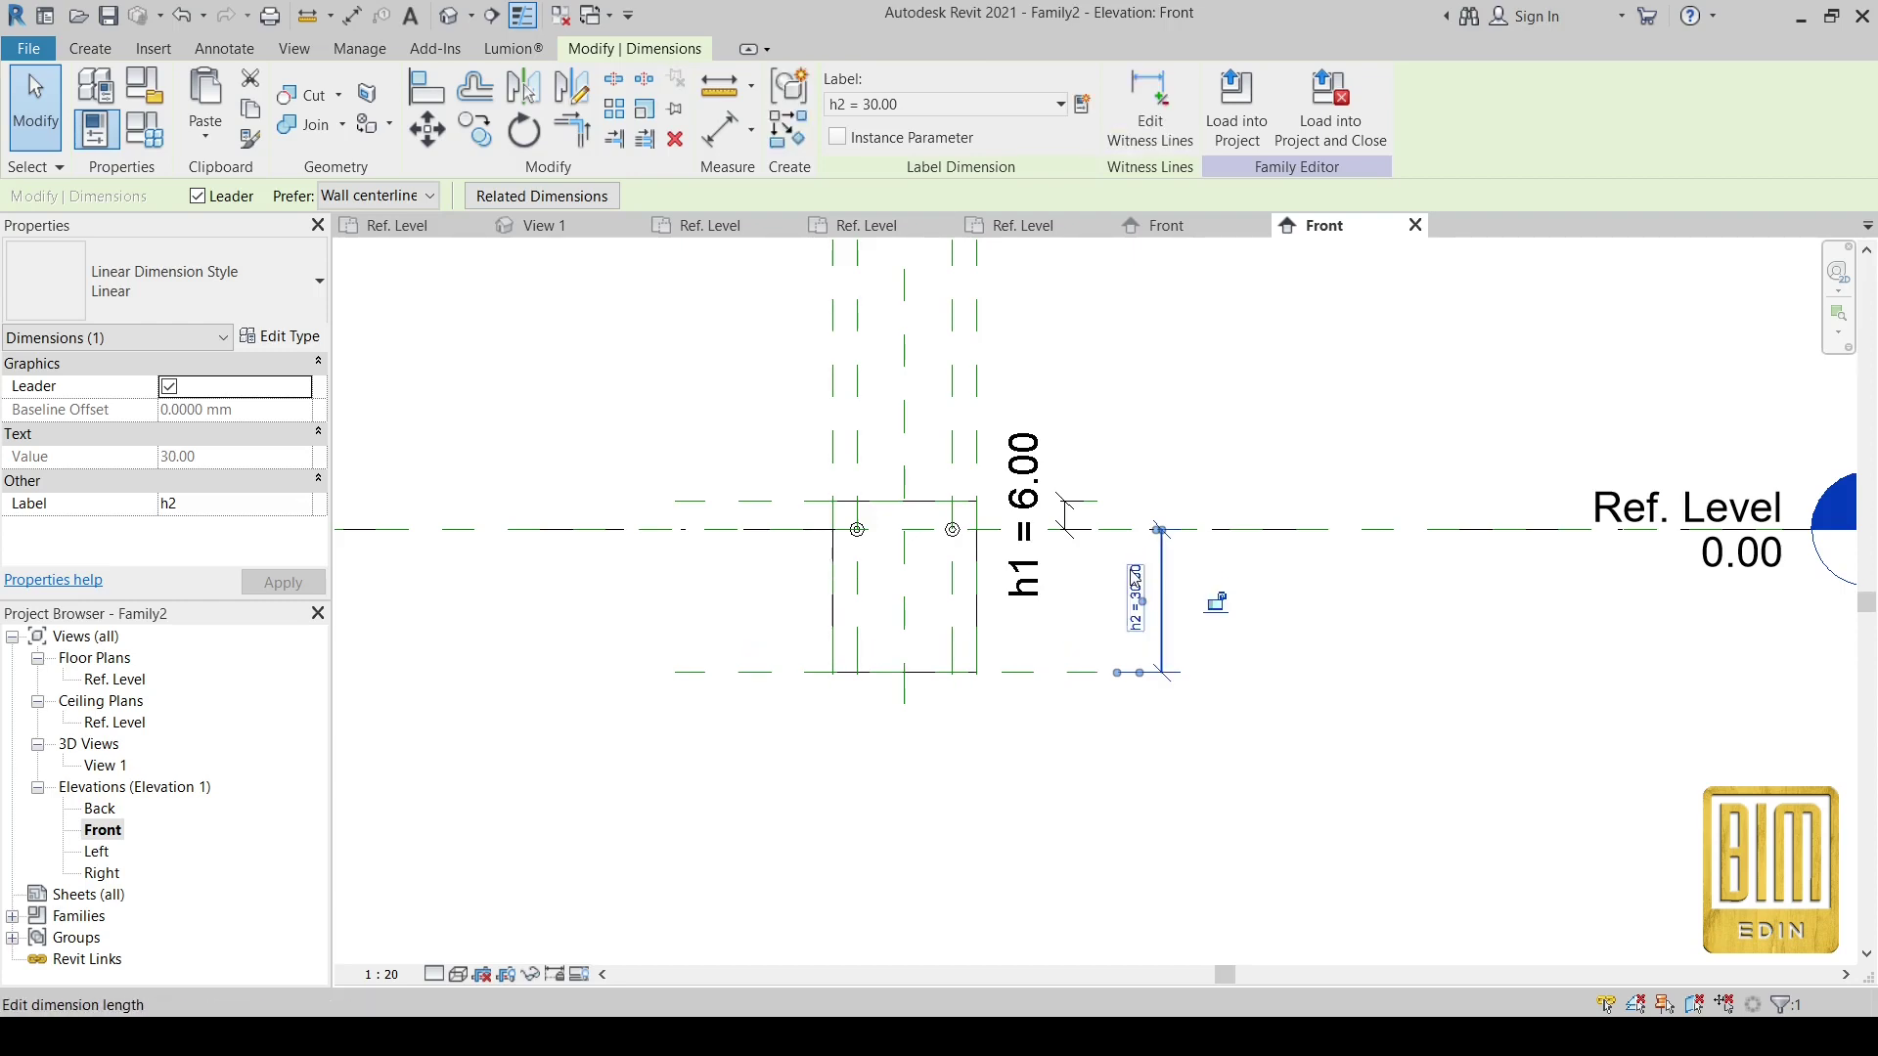
- Flex the h1 height to 3 and set it back to 6
left_click(1024, 516)
left_click(1029, 517)
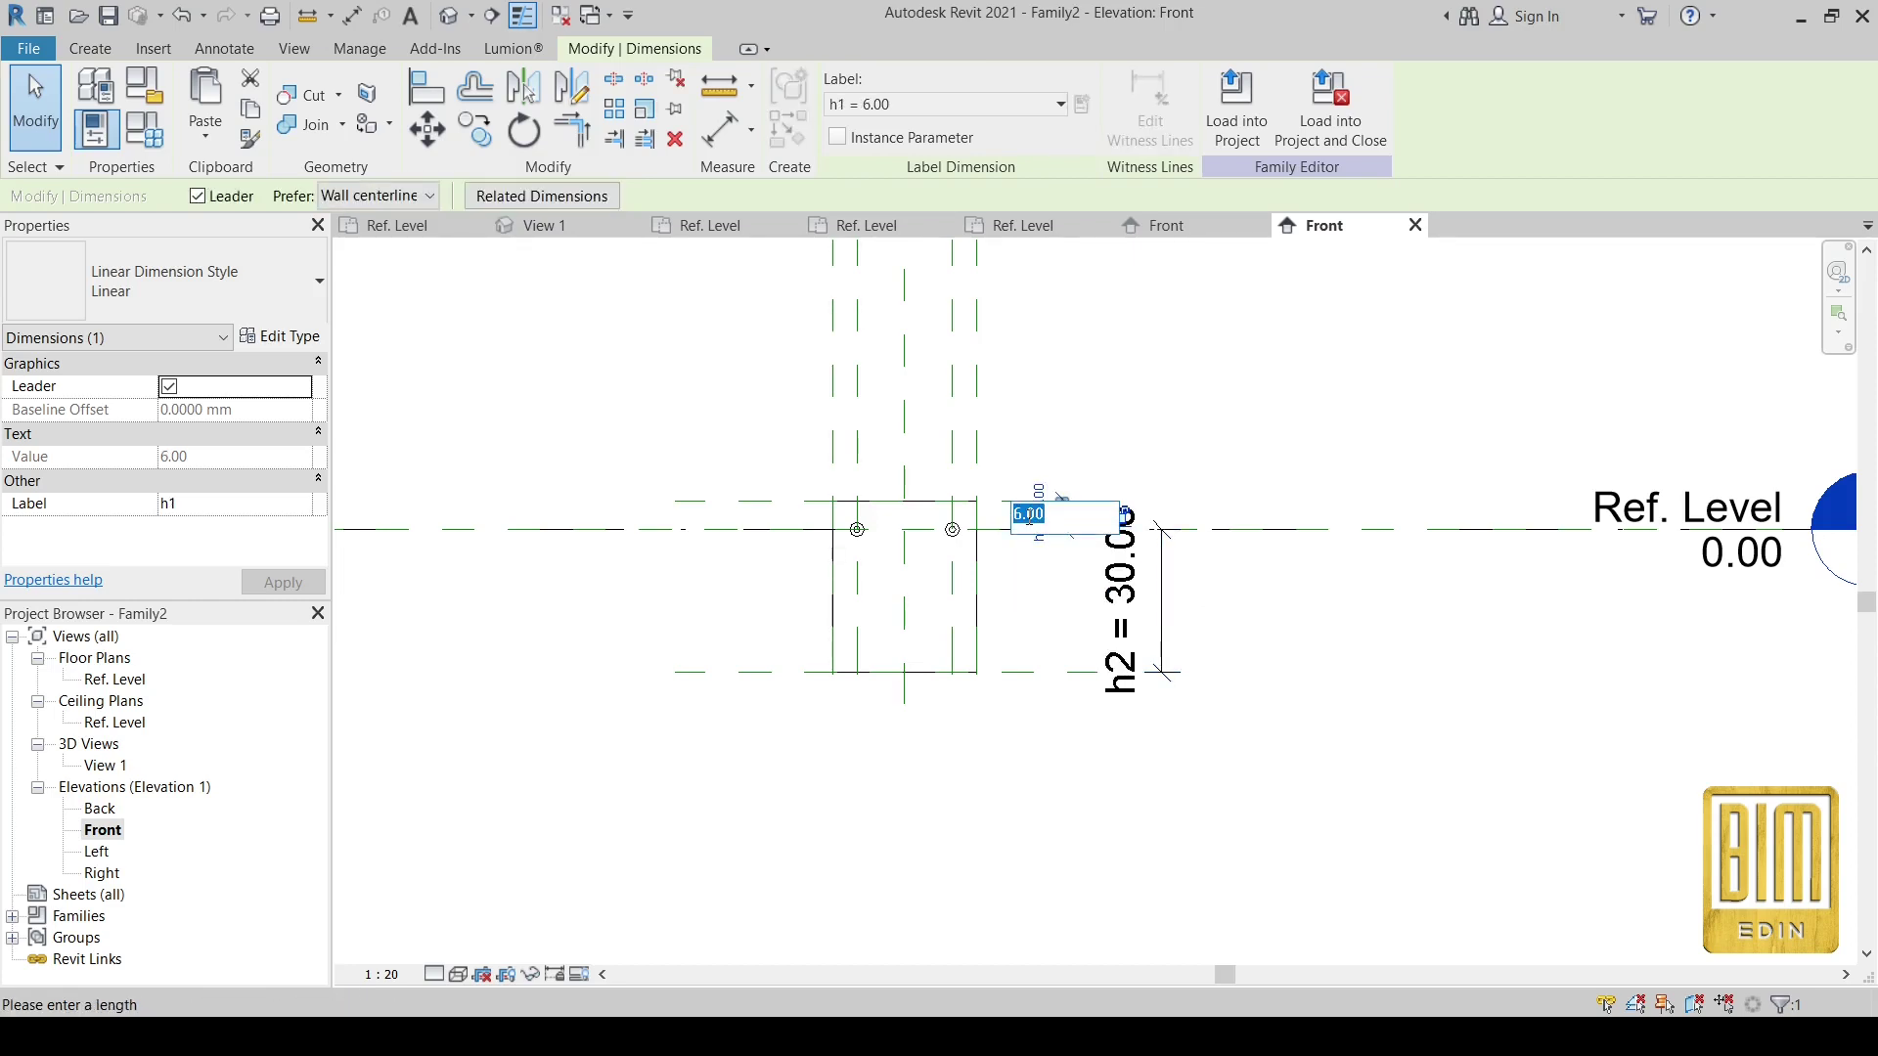
type("3")
key("Return")
left_click(1030, 523)
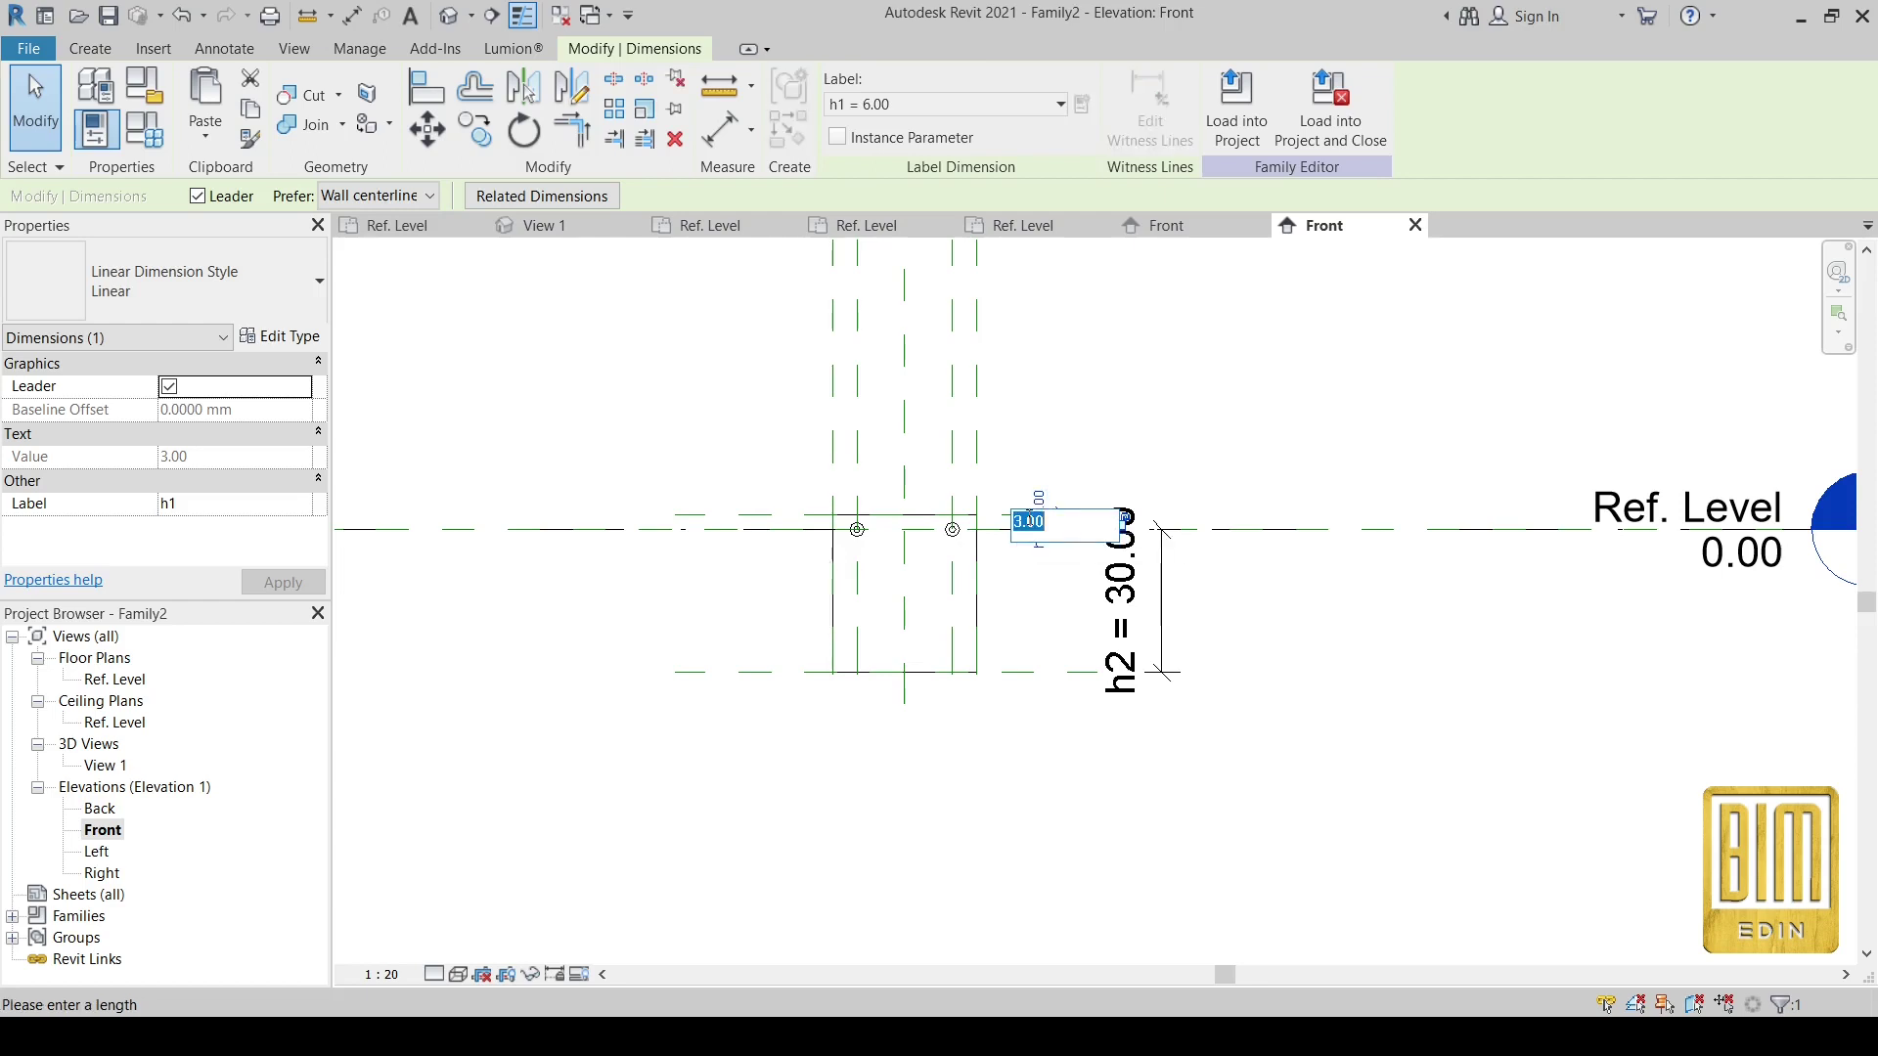
type("6")
key("Return")
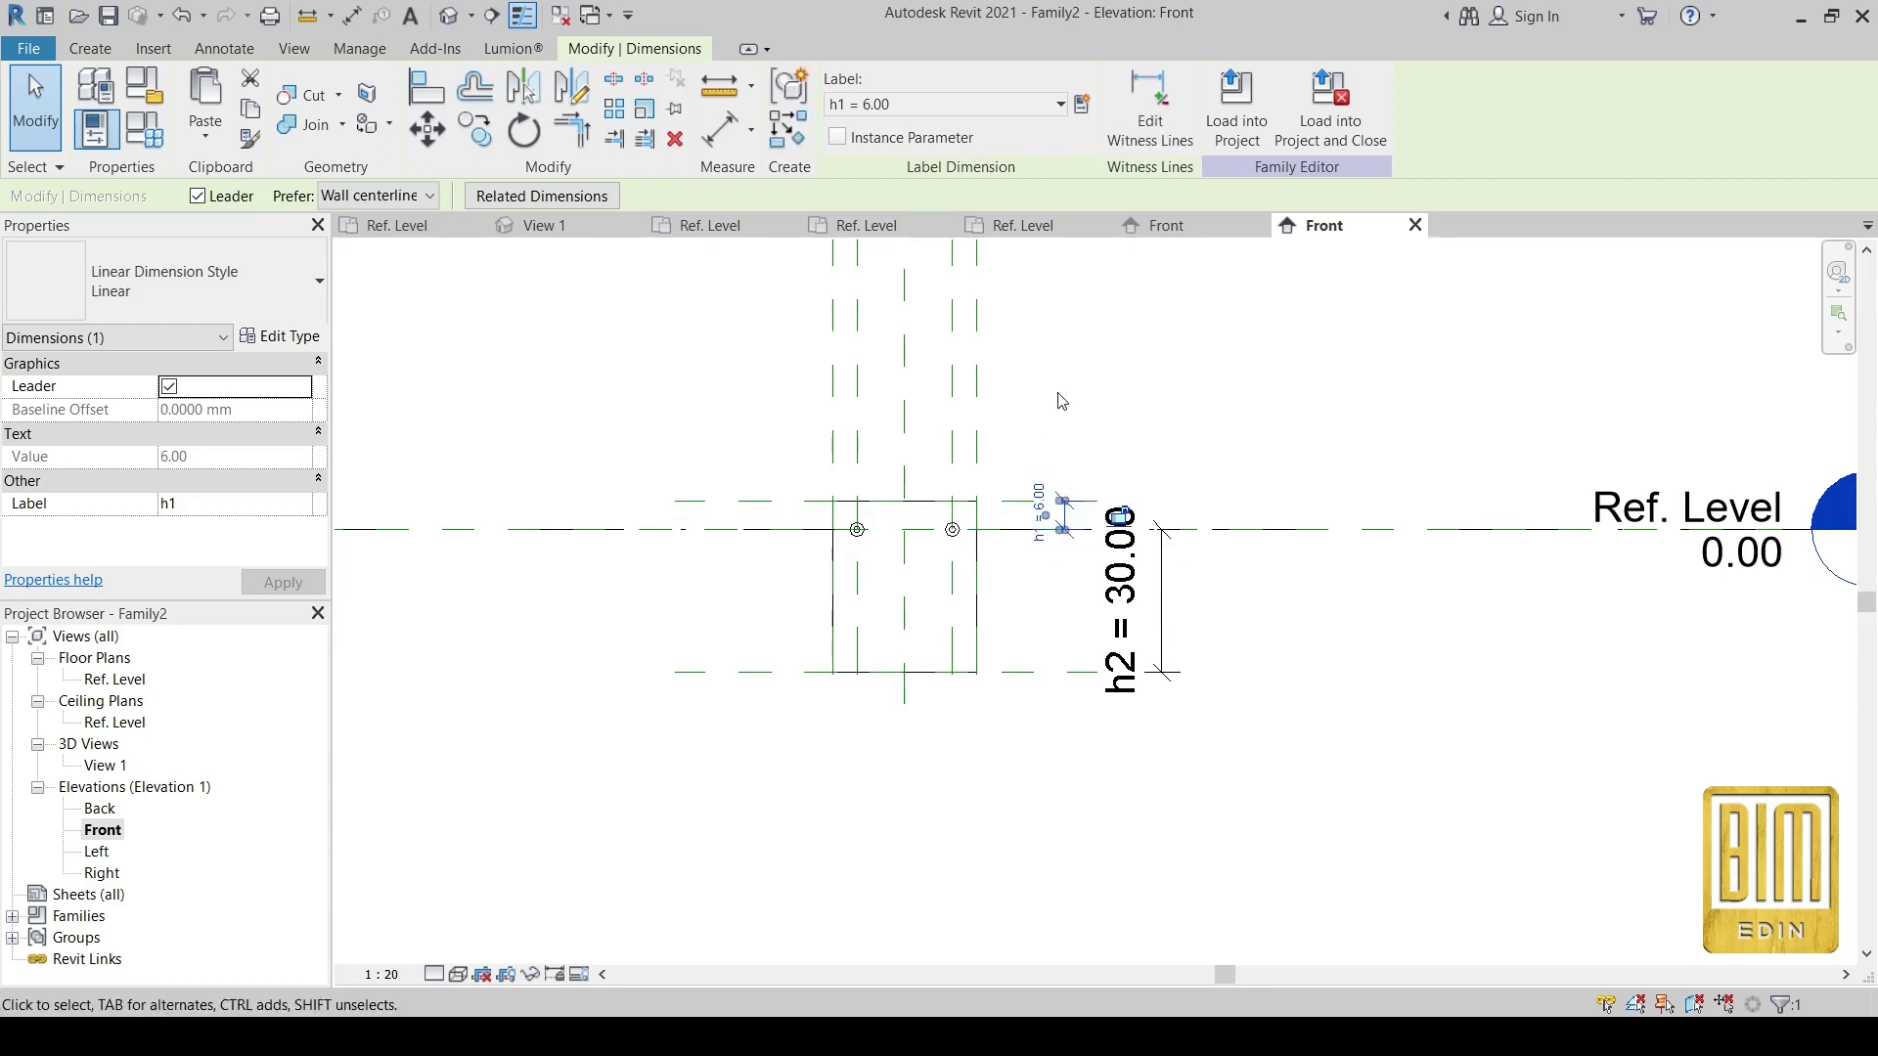
left_click(1062, 401)
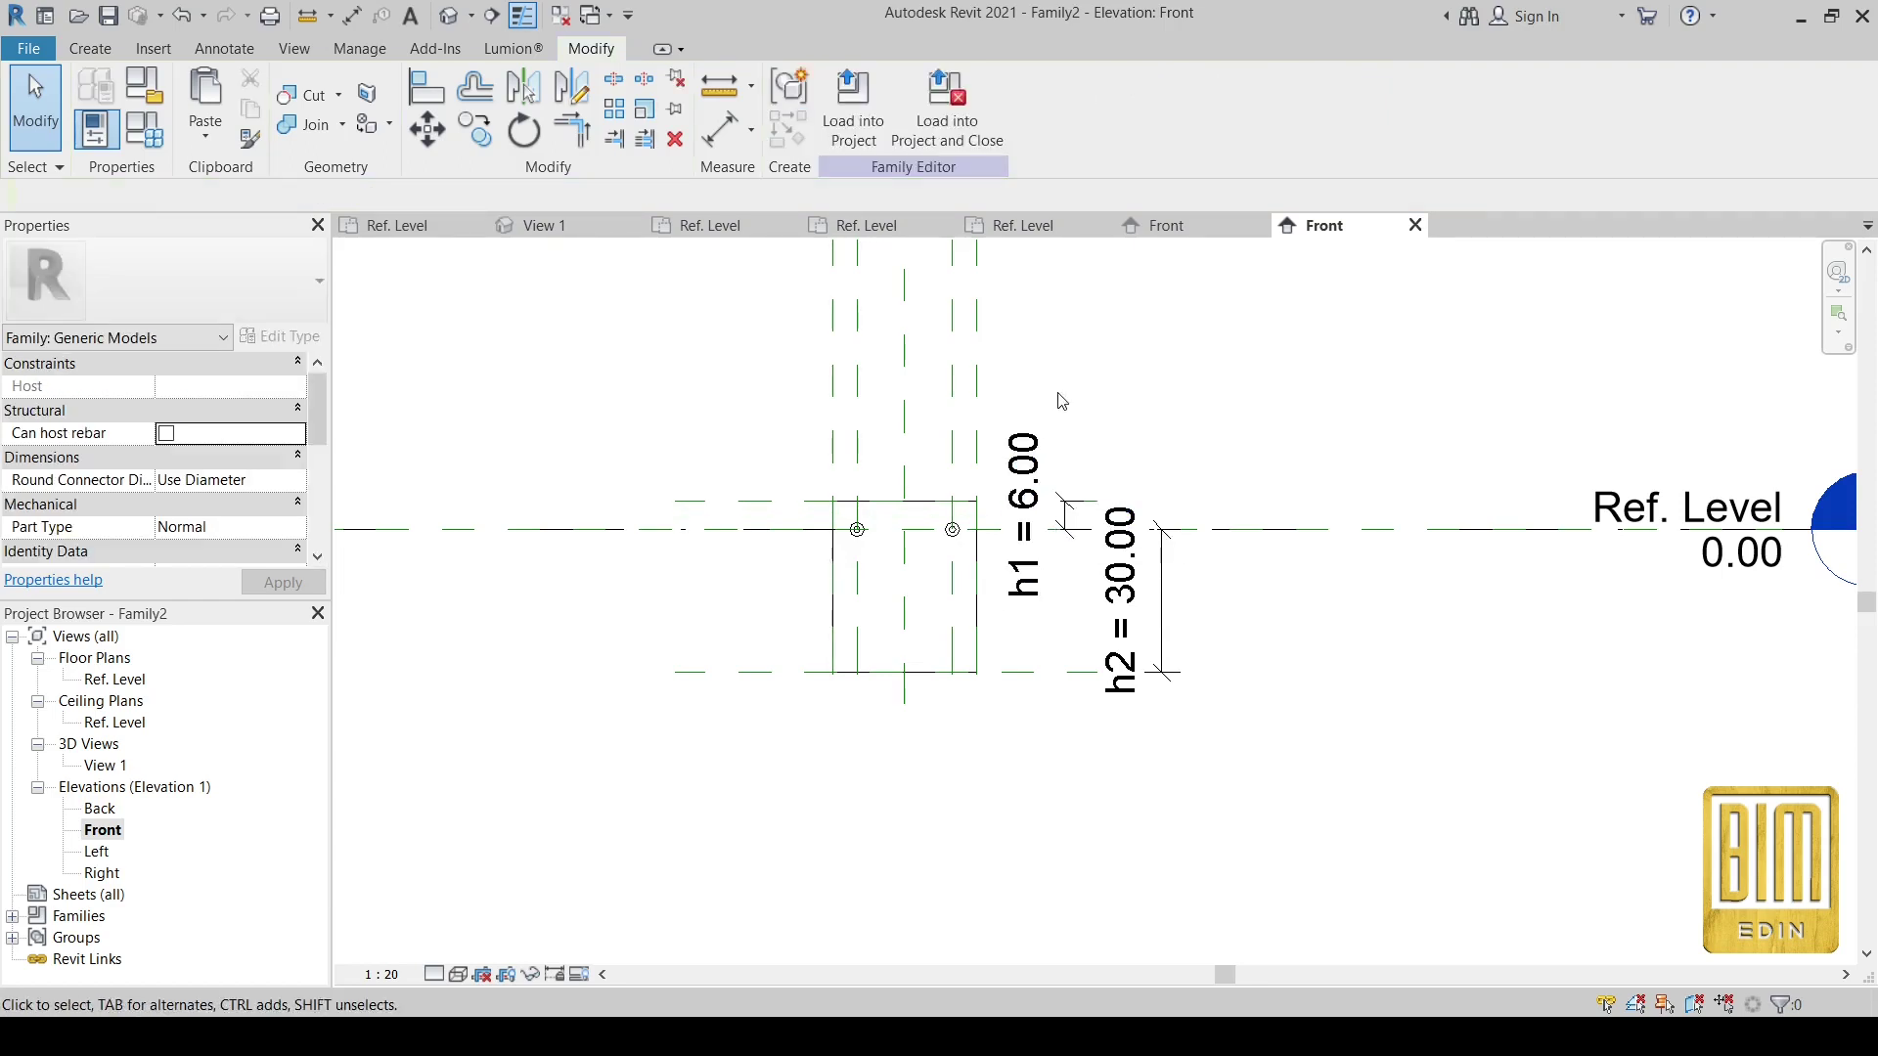
- Save the current family as FASADNI FAZON.rfa
left_click(29, 49)
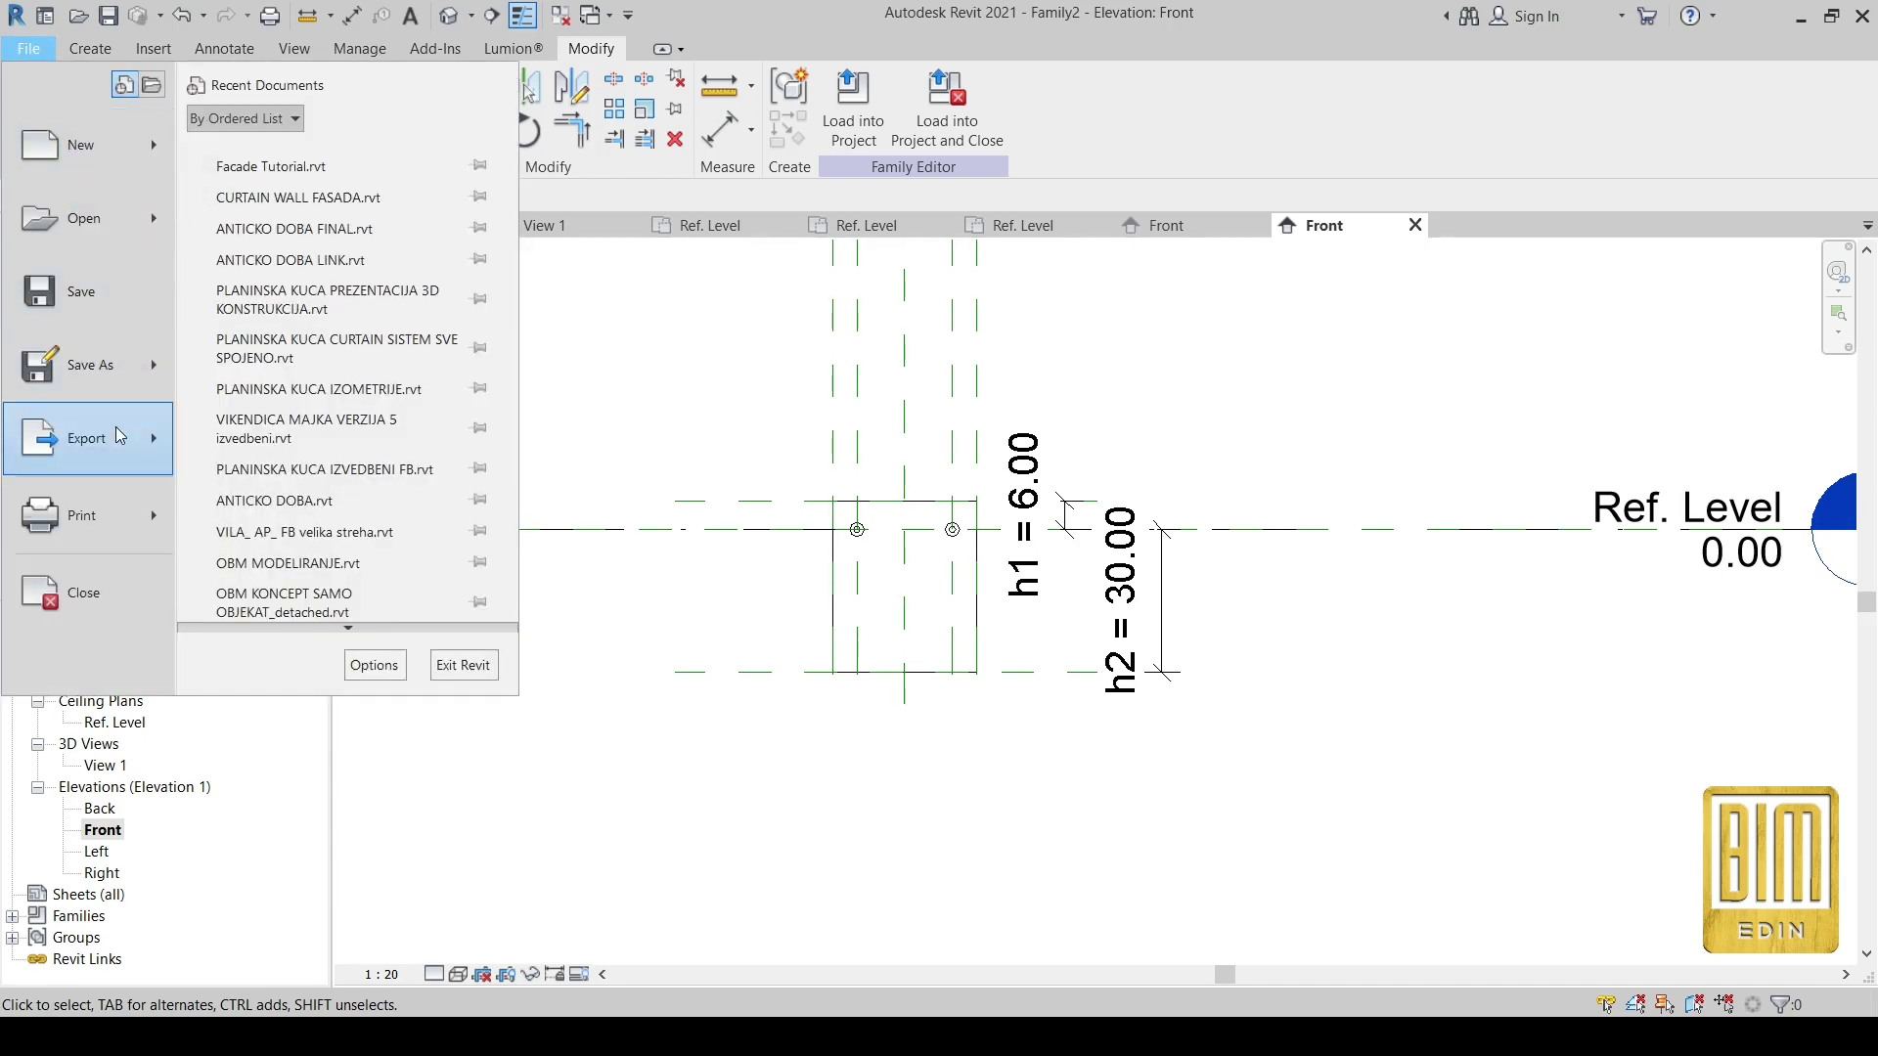
mouse_move(90, 364)
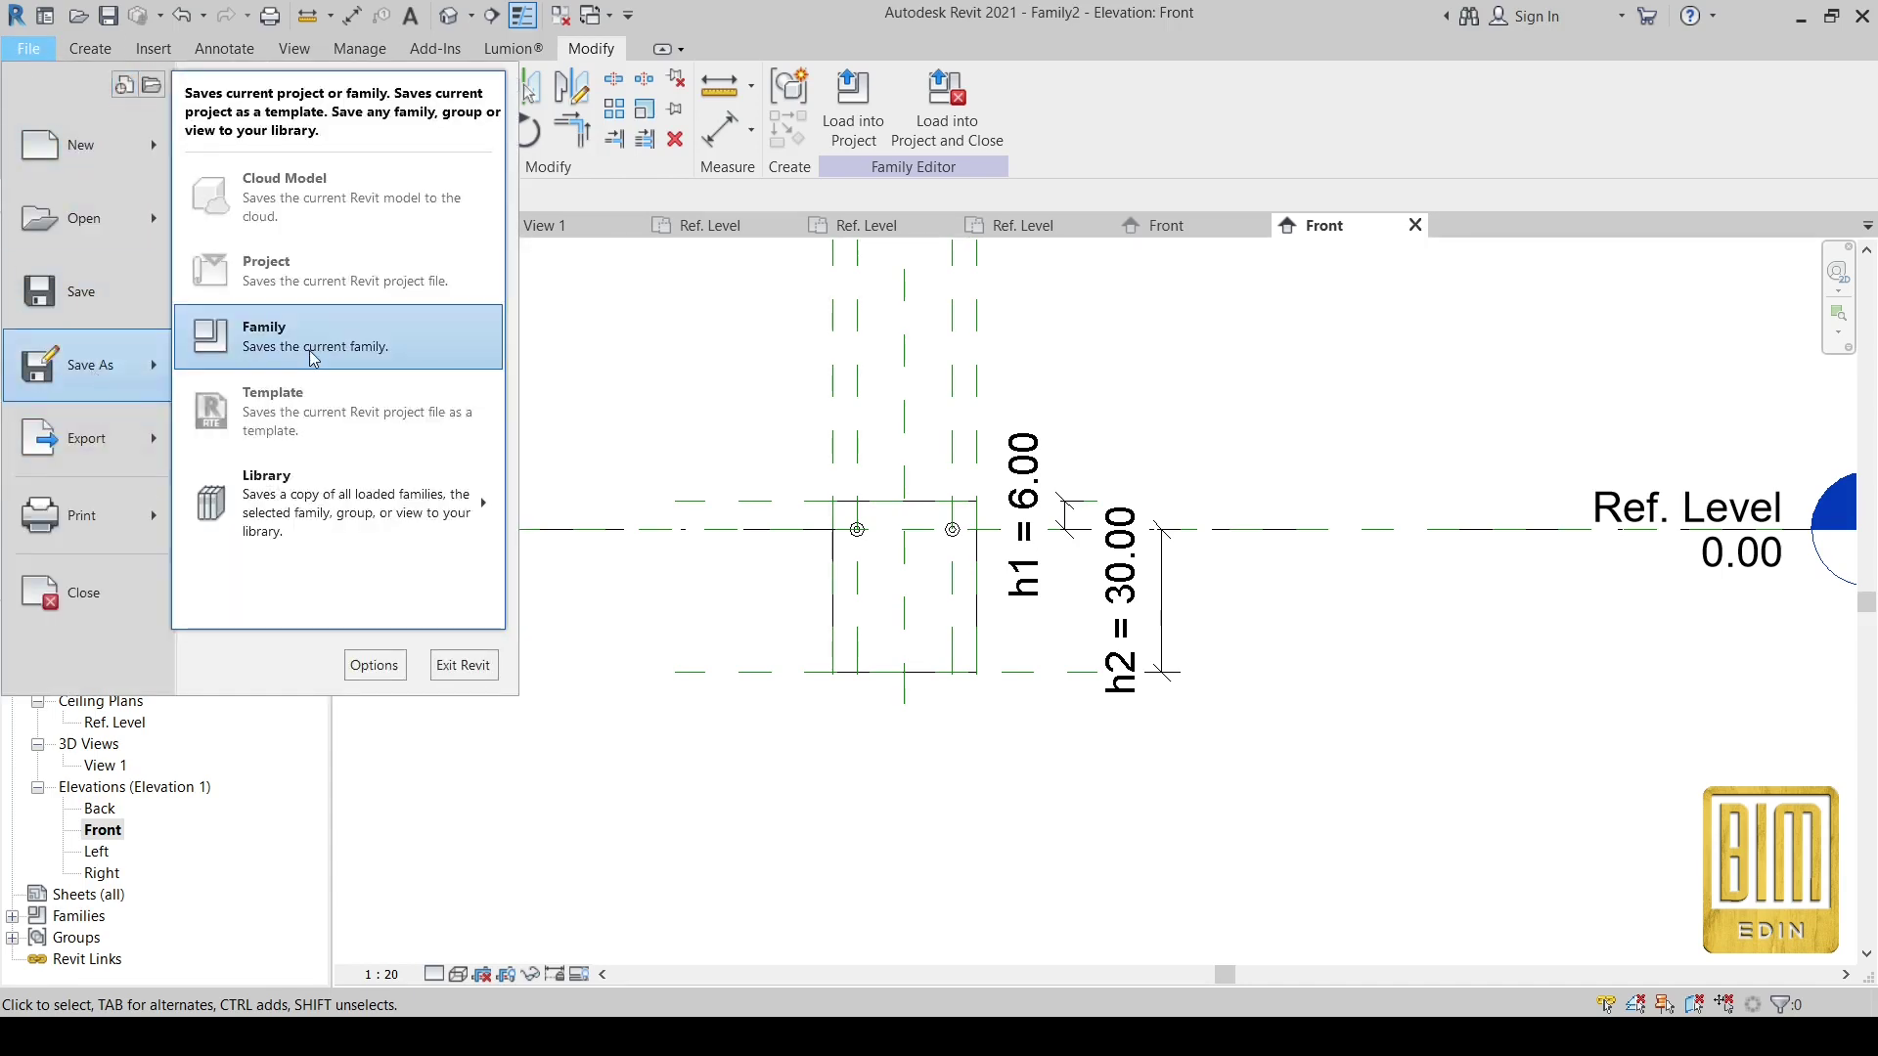
left_click(311, 356)
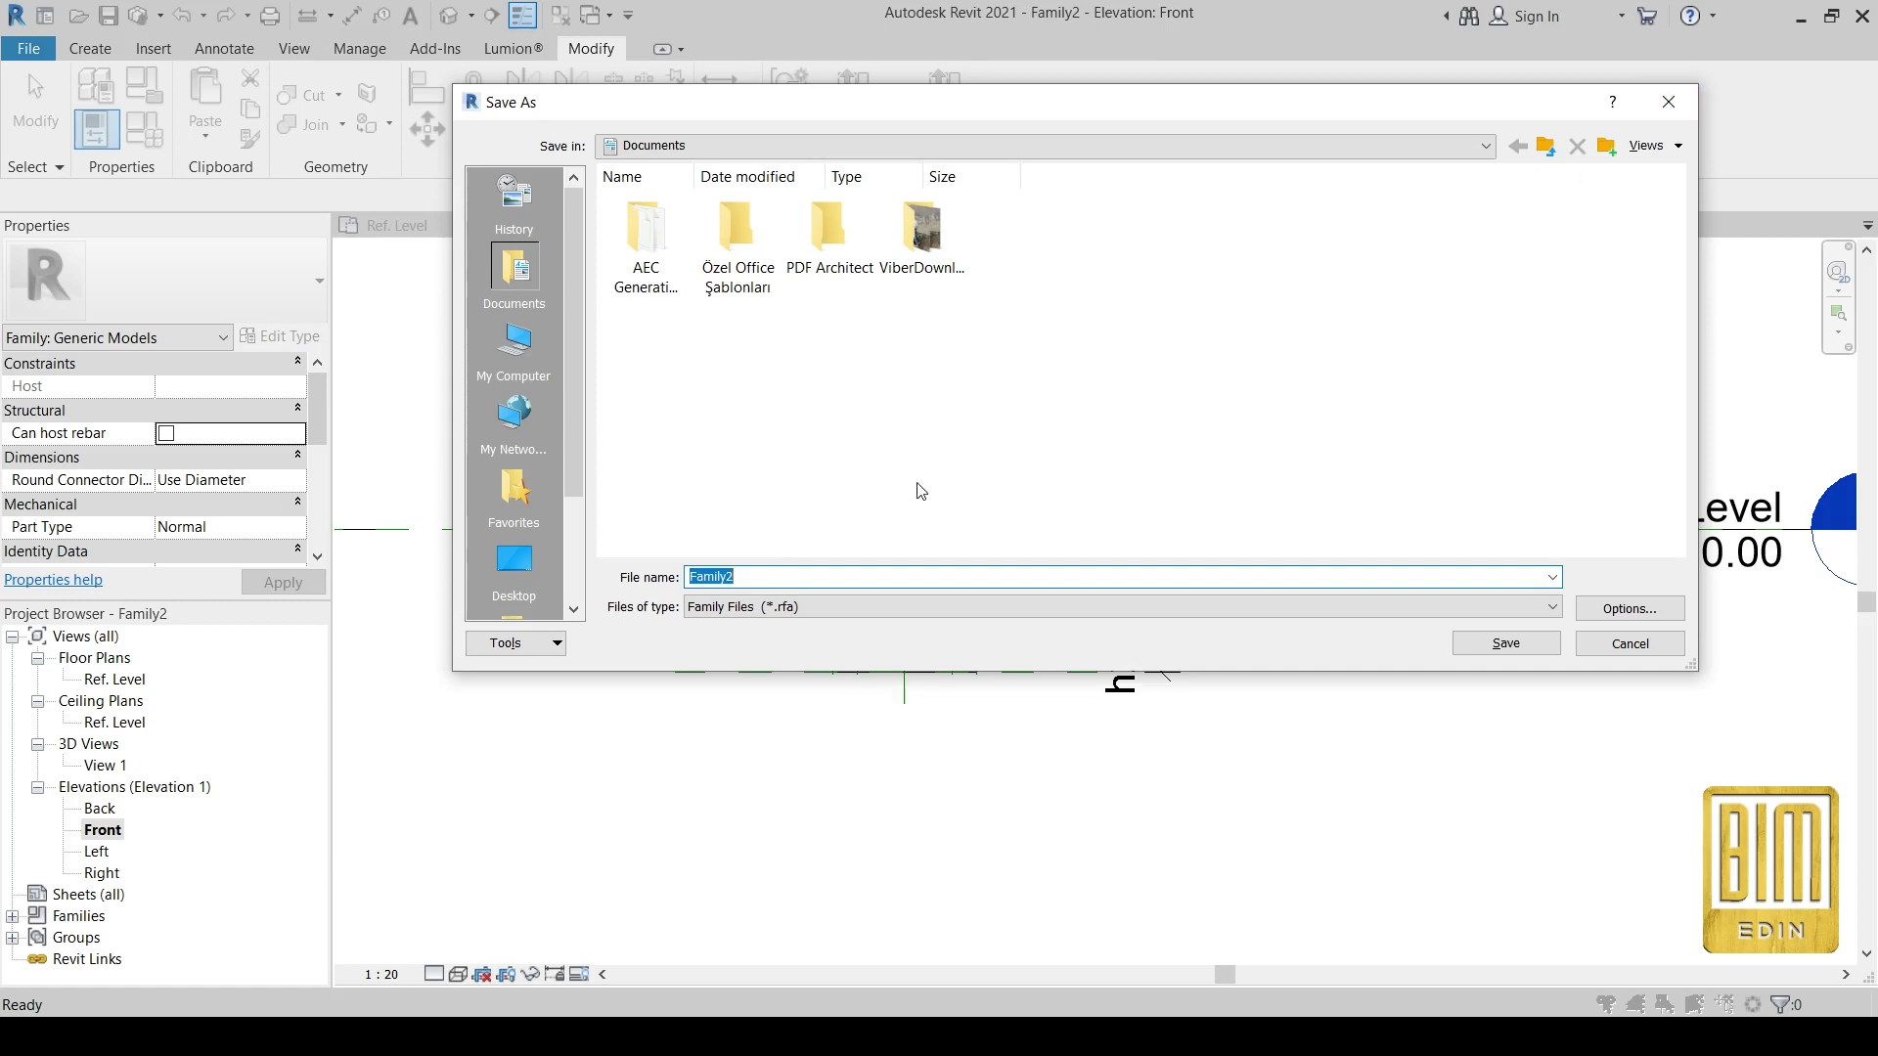
type("f")
key("Caps_Lock")
type("ASADNI FAZON")
key("Return")
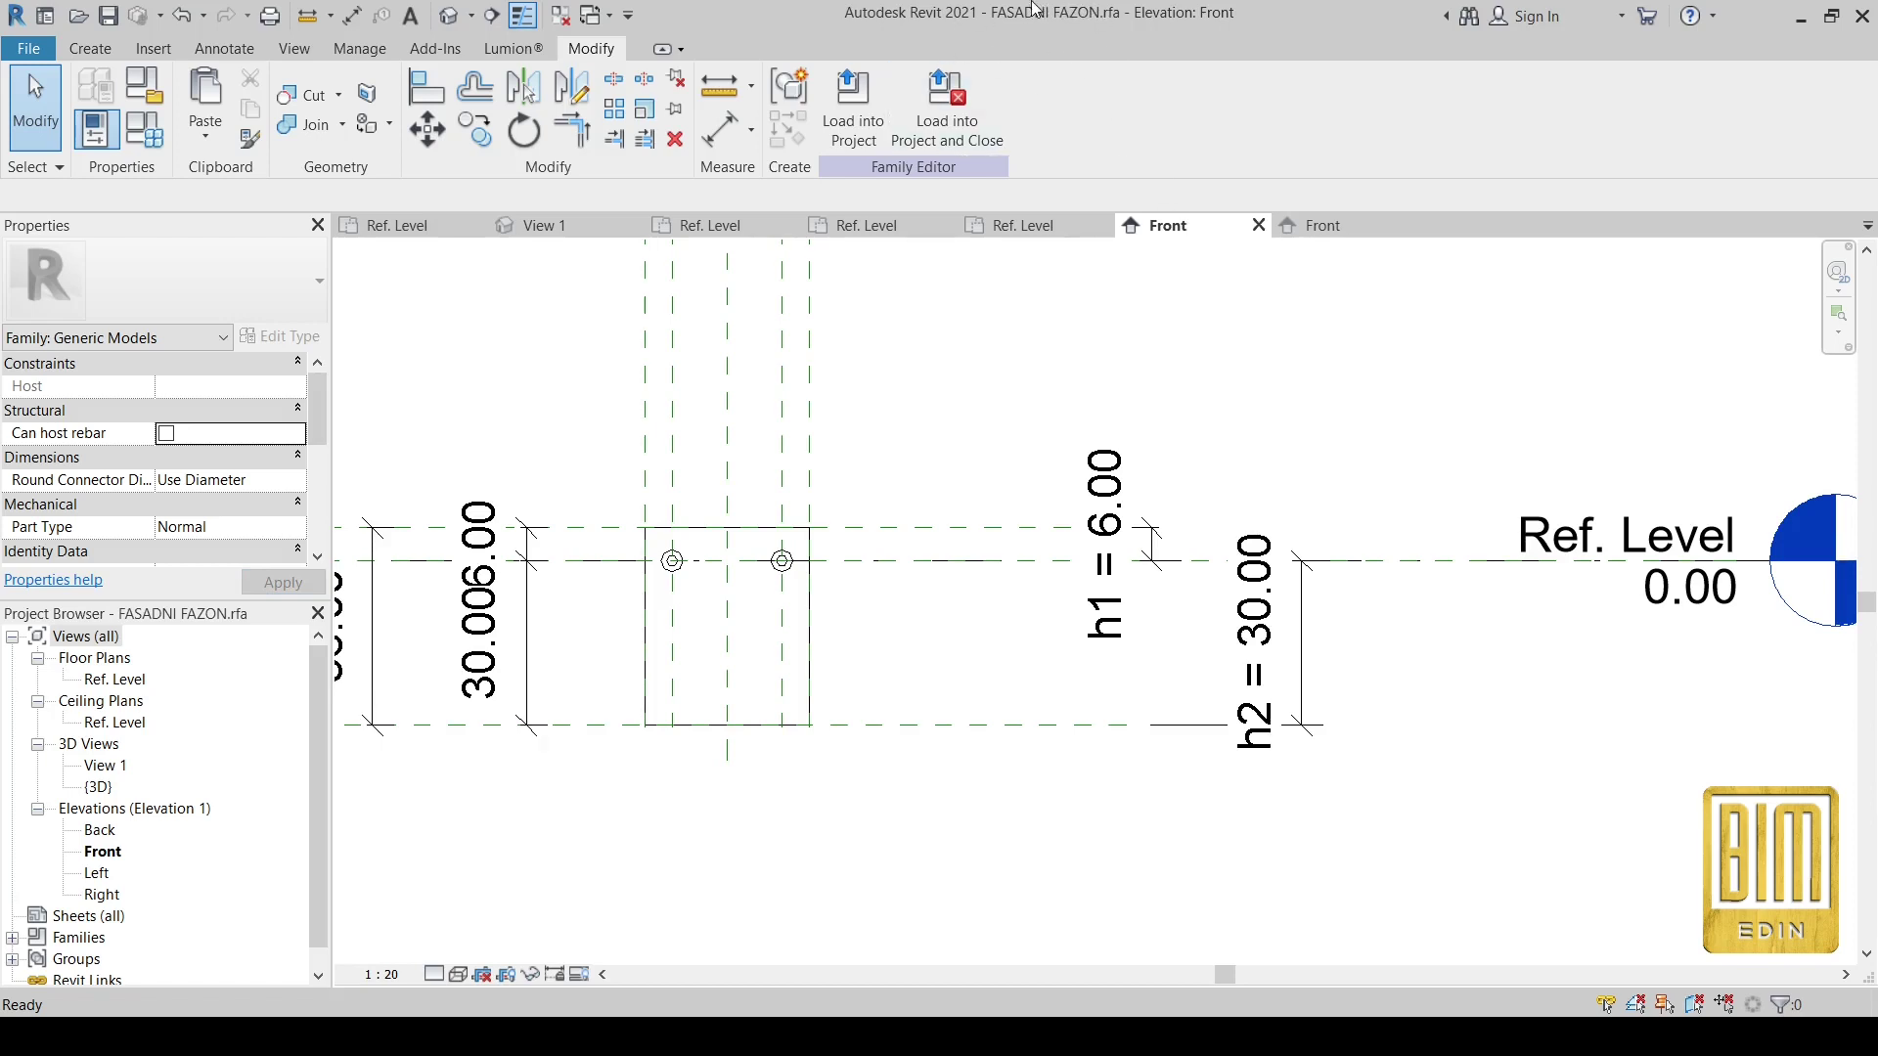
- Save Family2 as FACADE ELEMENT.rfa
left_click(1340, 224)
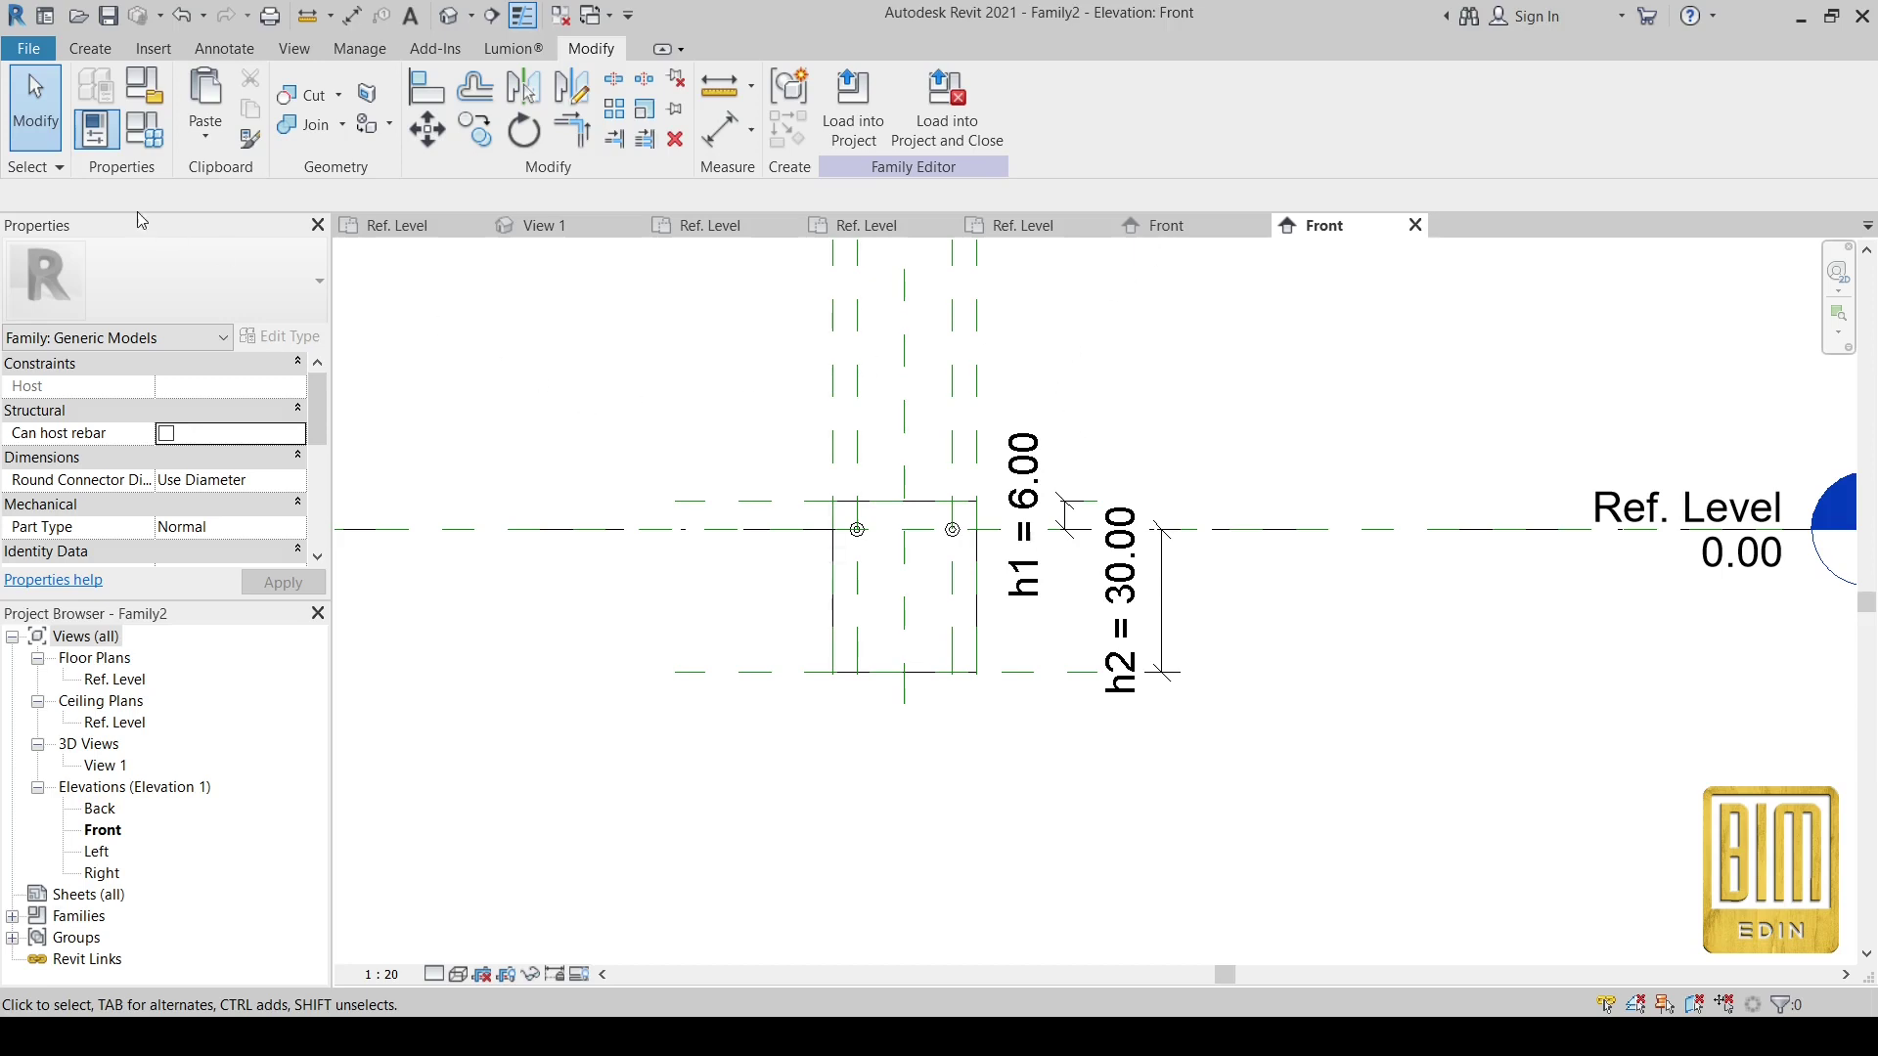
left_click(35, 55)
mouse_move(80, 144)
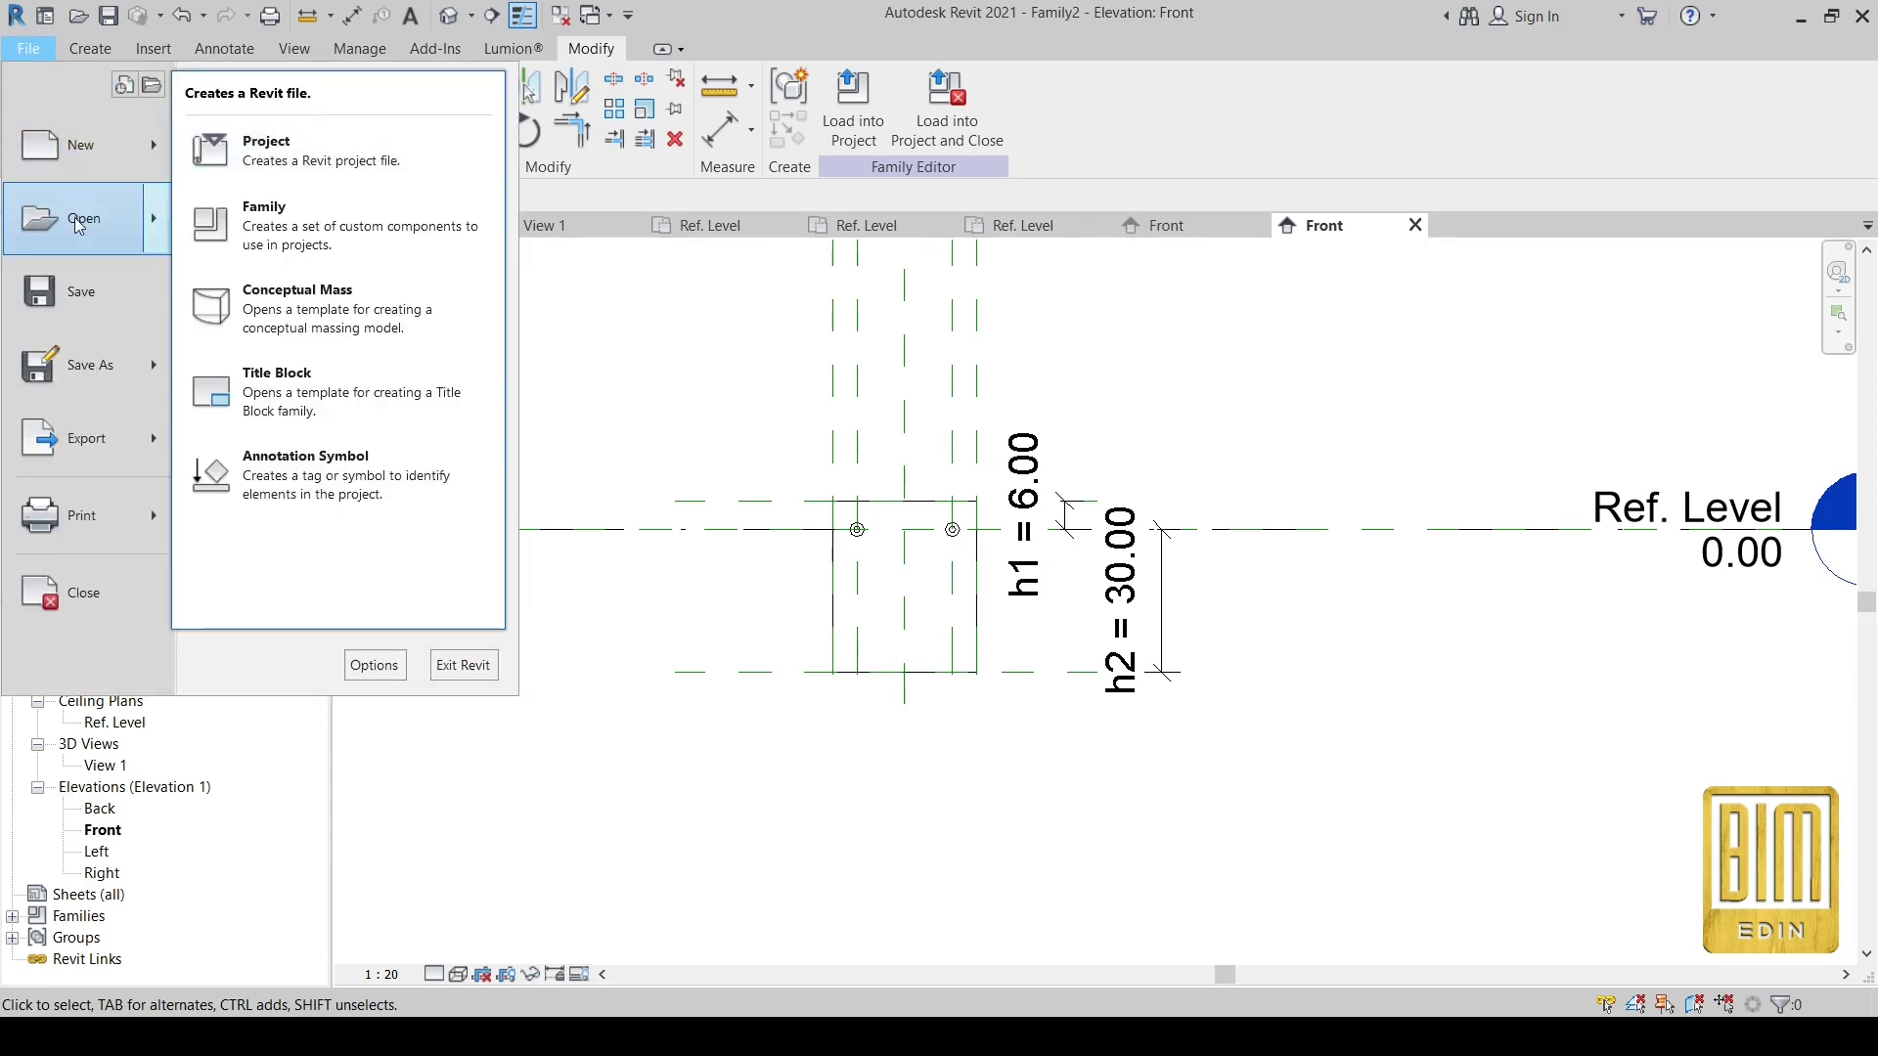
mouse_move(88, 364)
left_click(319, 347)
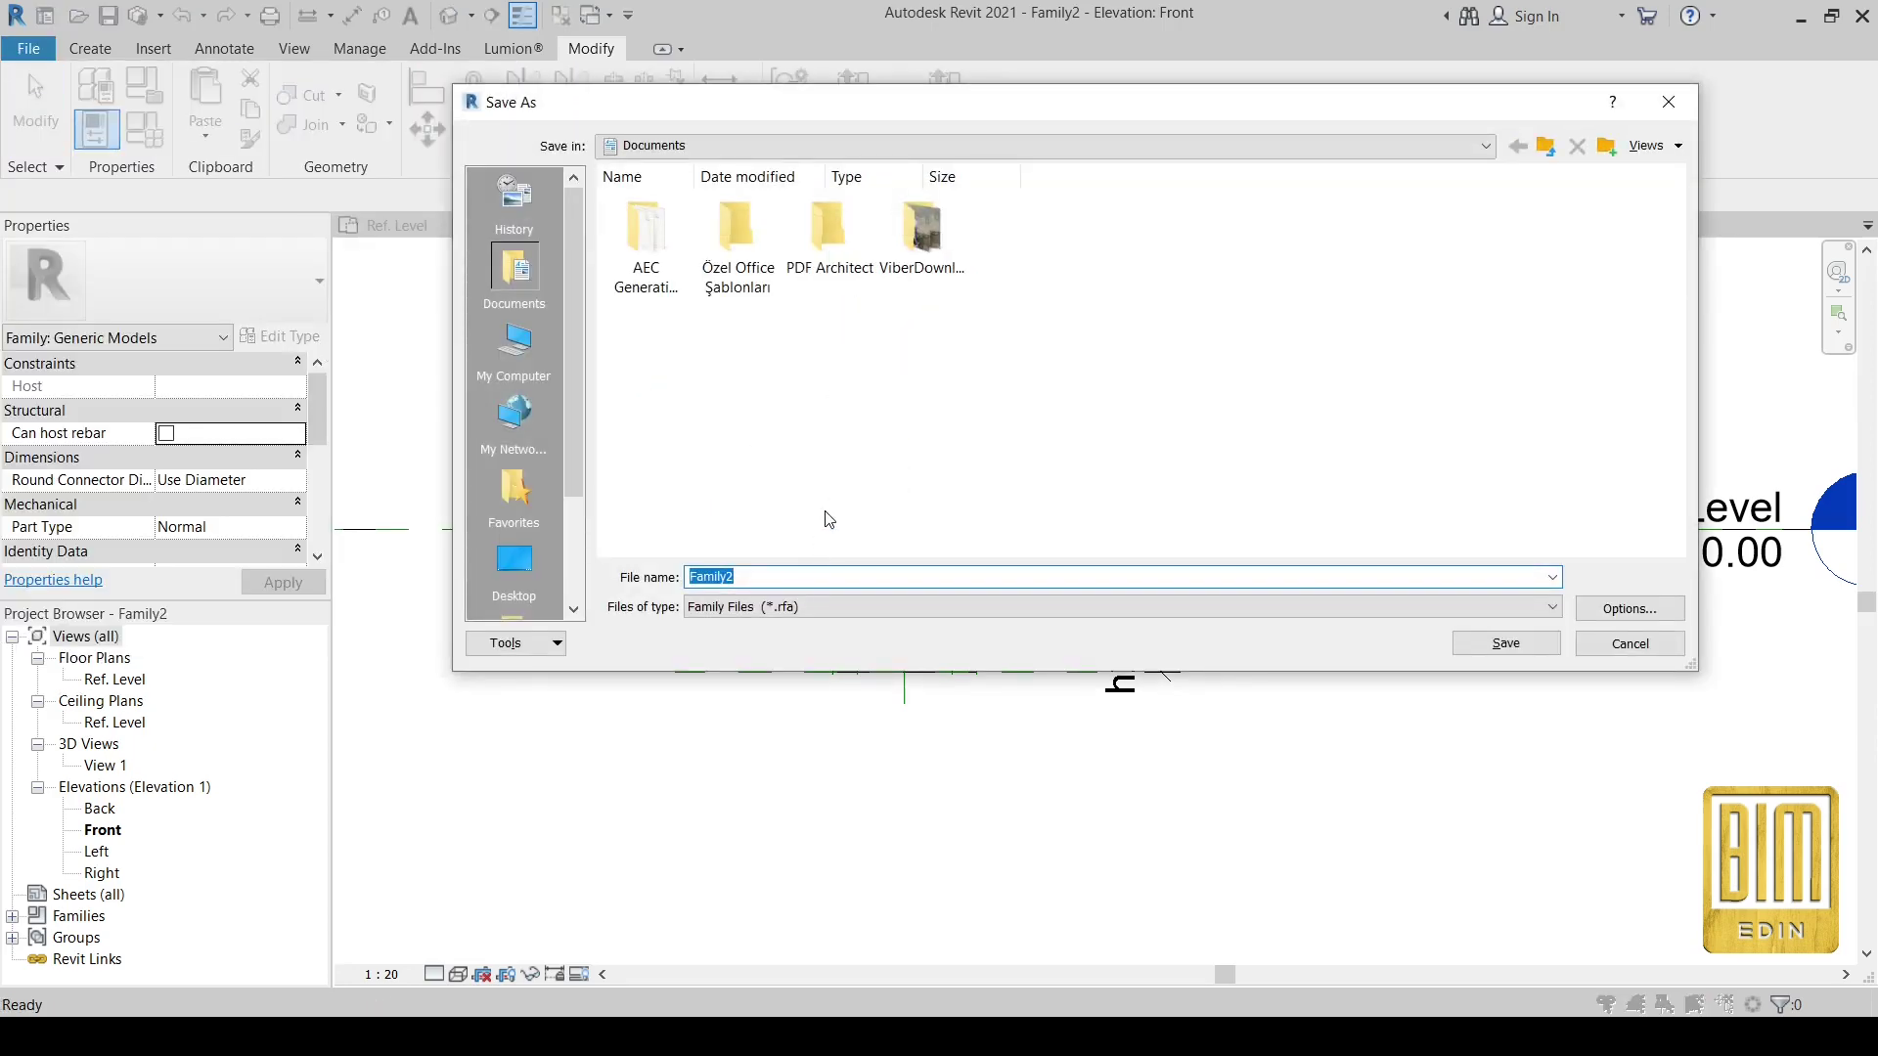
type("FACADE ELEMENT")
left_click(1506, 643)
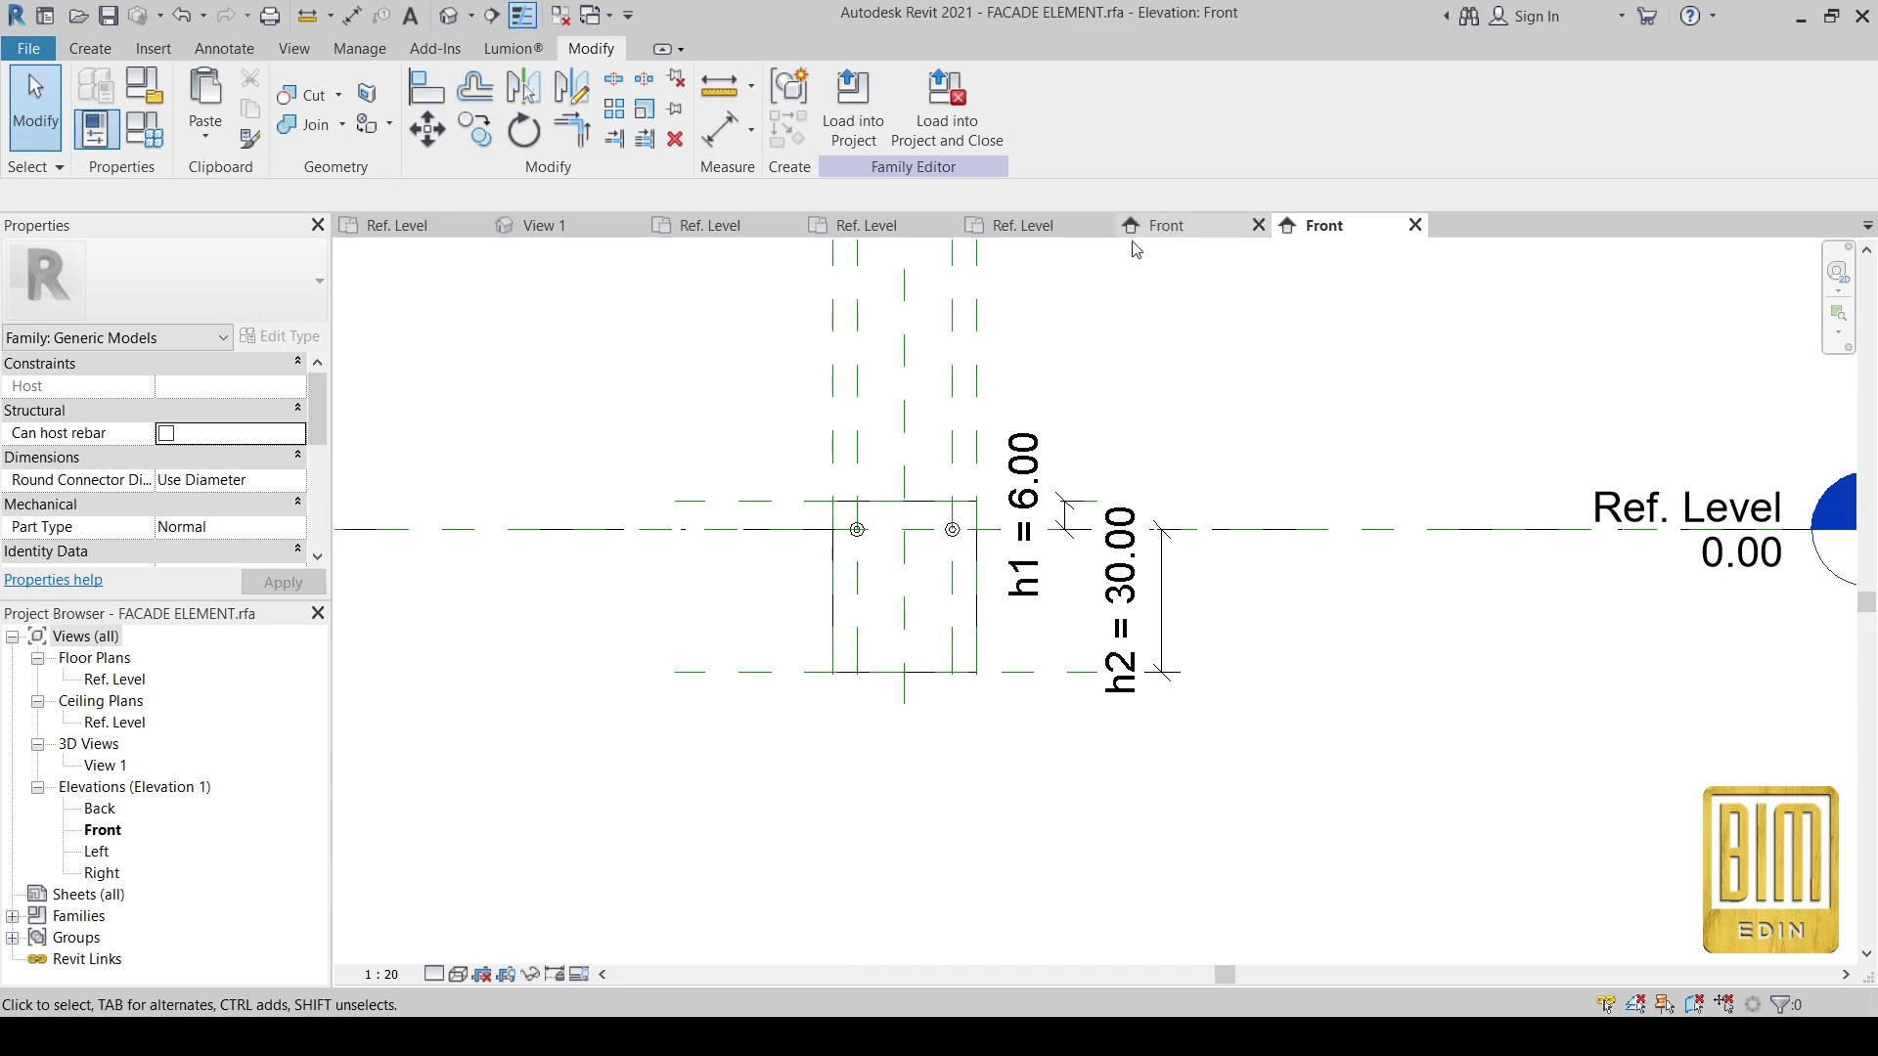
left_click(853, 98)
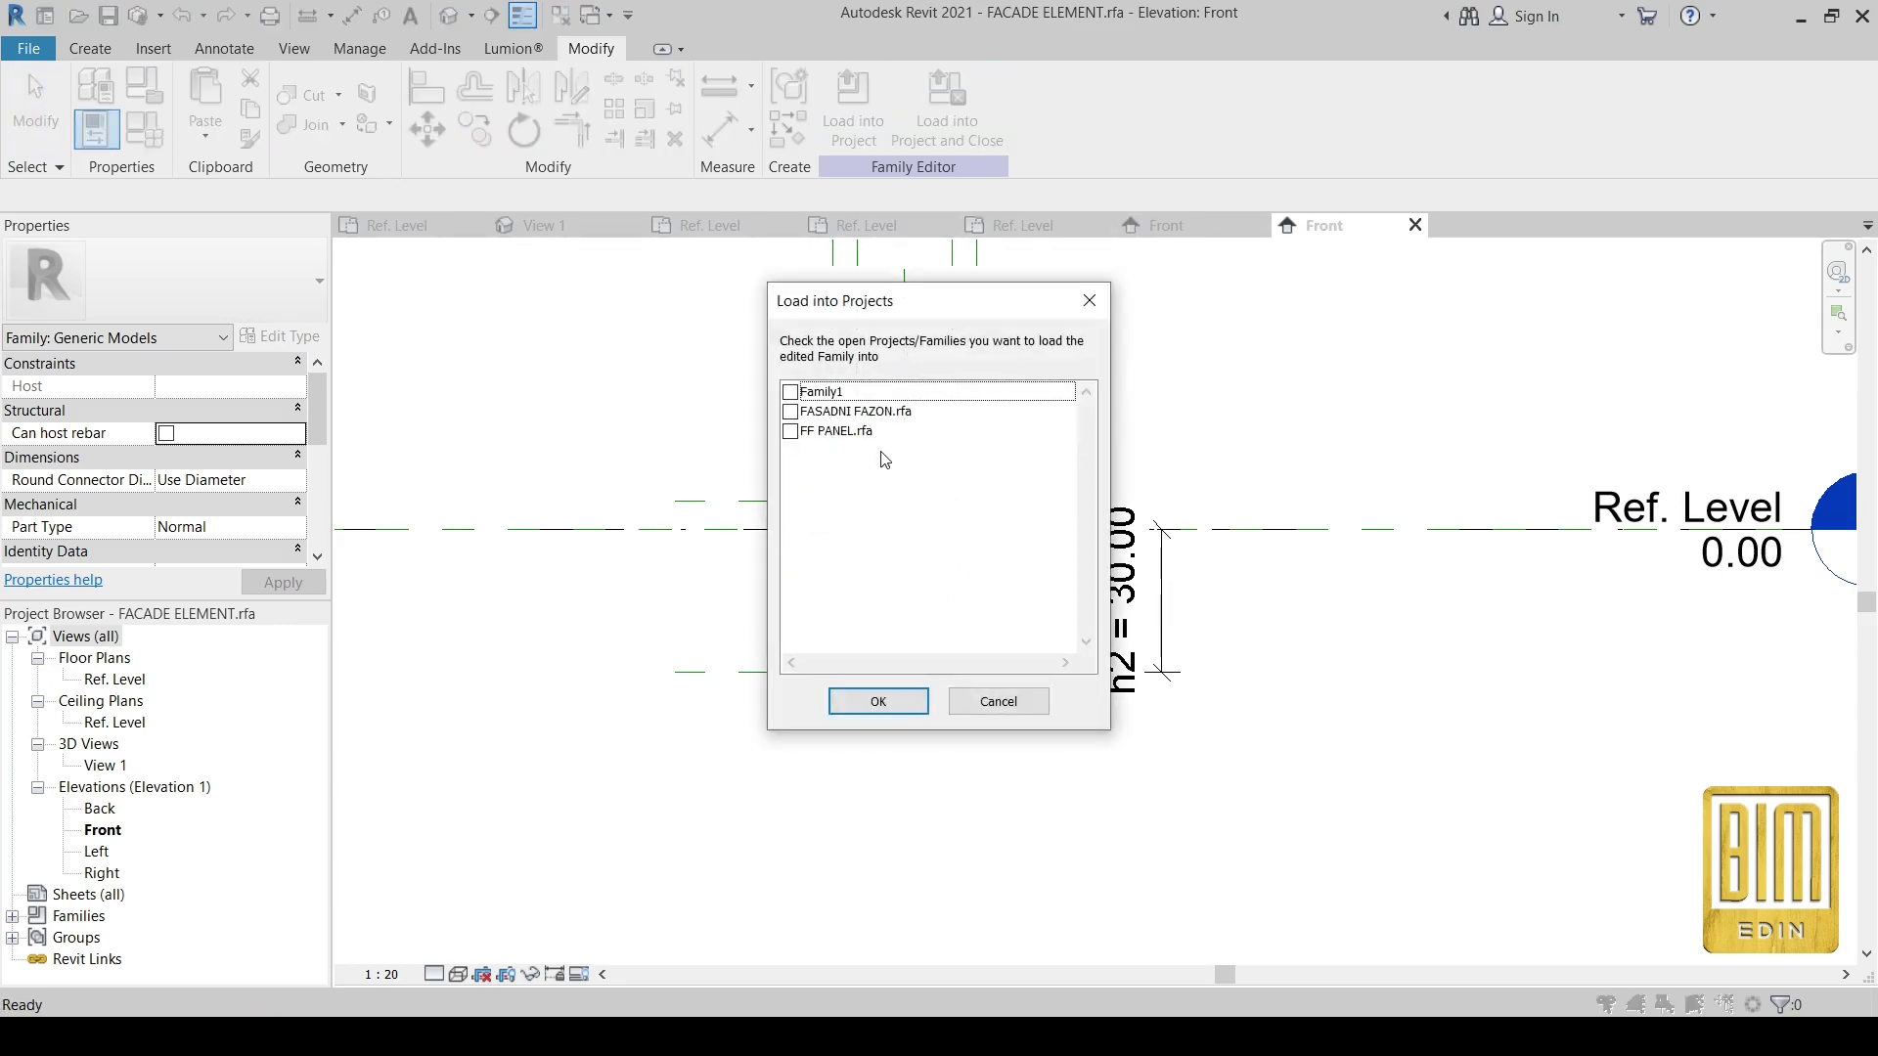
- Load FACADE ELEMENT into Family1 and place it in the Ref. Level plan
left_click(791, 392)
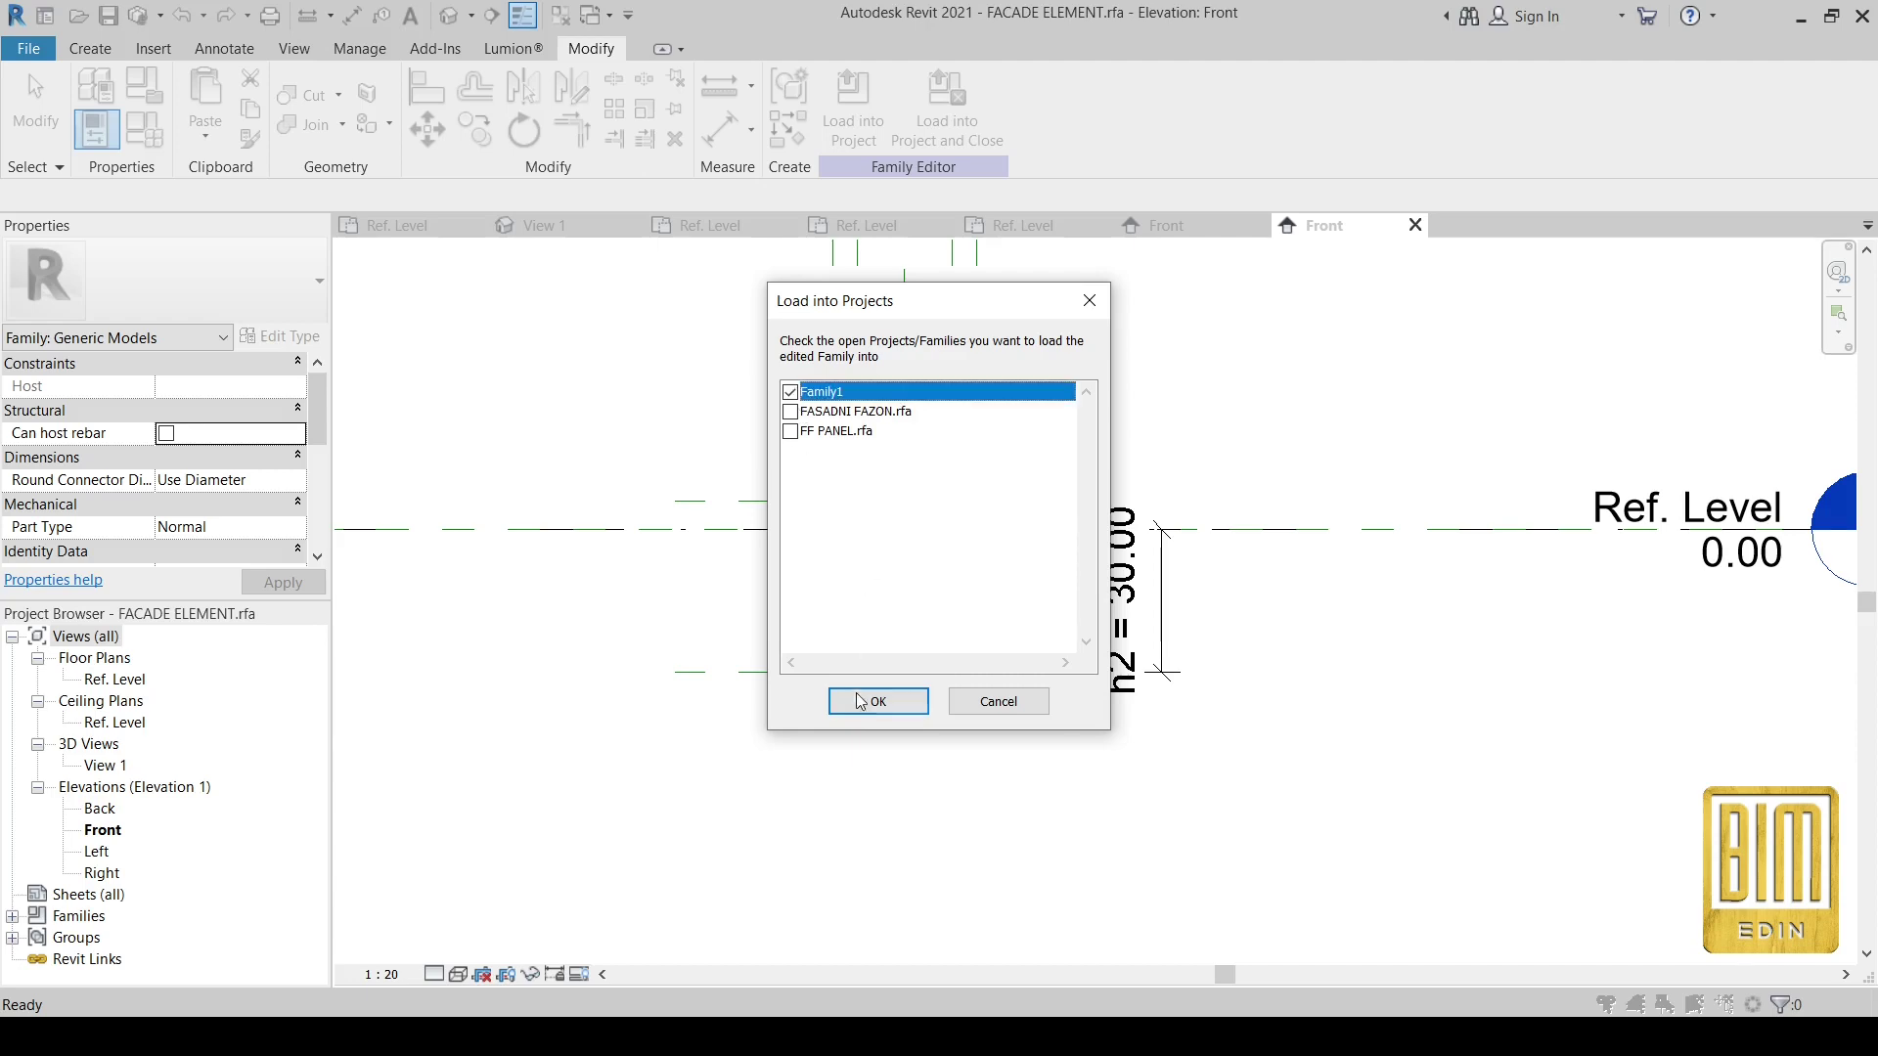
left_click(860, 702)
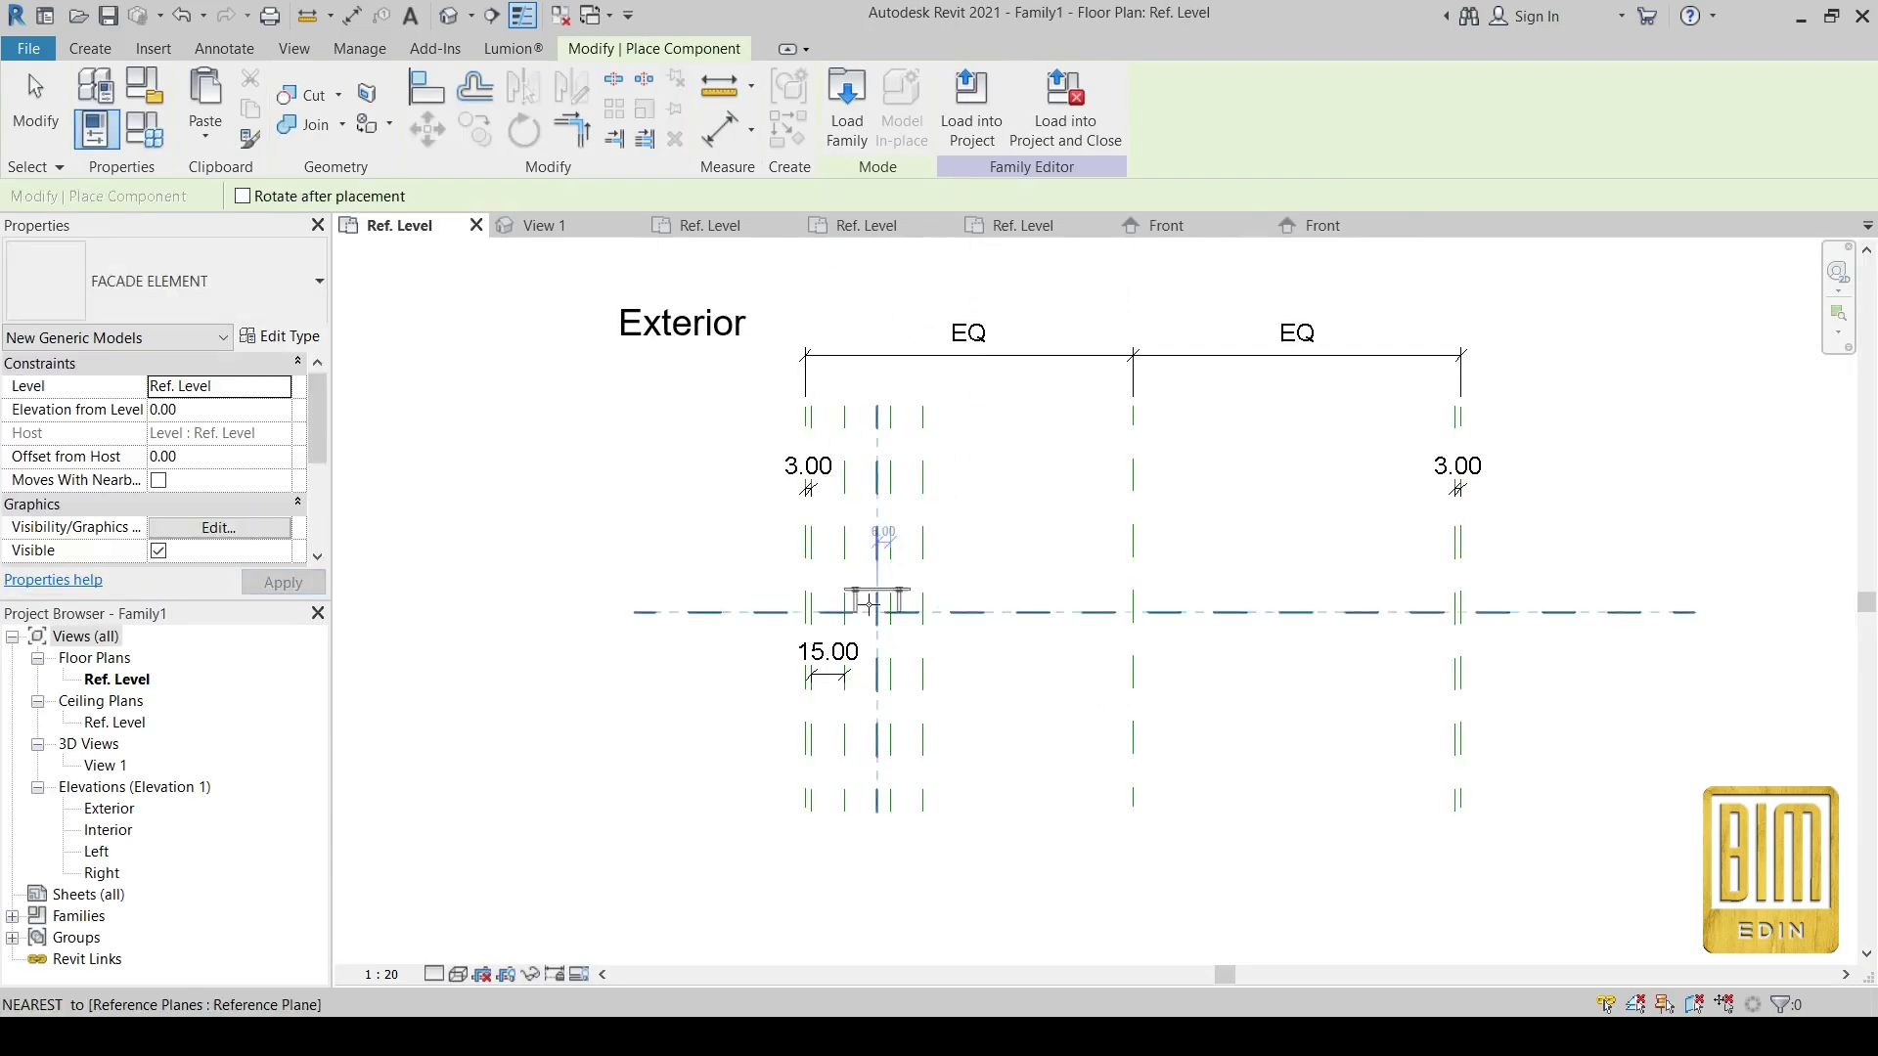
scroll(863, 631, "up", 2)
scroll(859, 611, "up", 2)
scroll(855, 591, "up", 2)
left_click(853, 584)
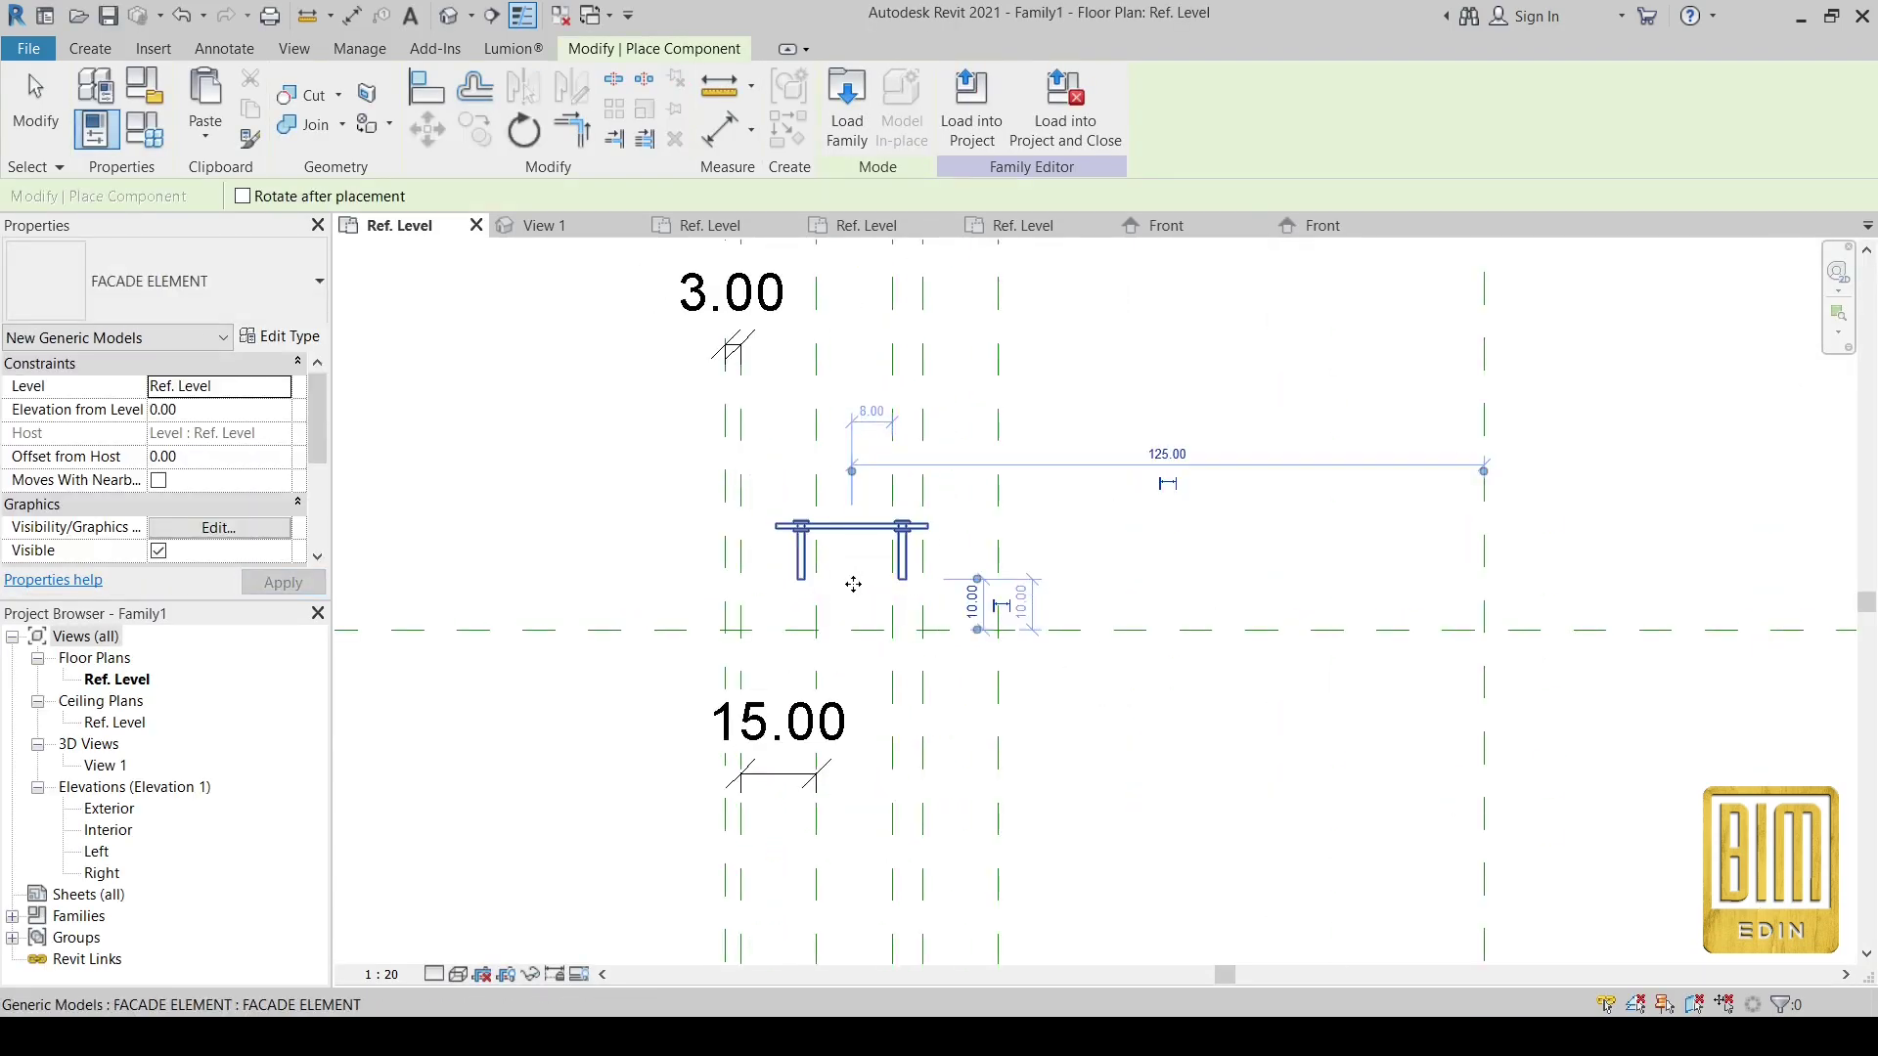
- Align the element to the left vertical and horizontal reference planes
left_click(428, 88)
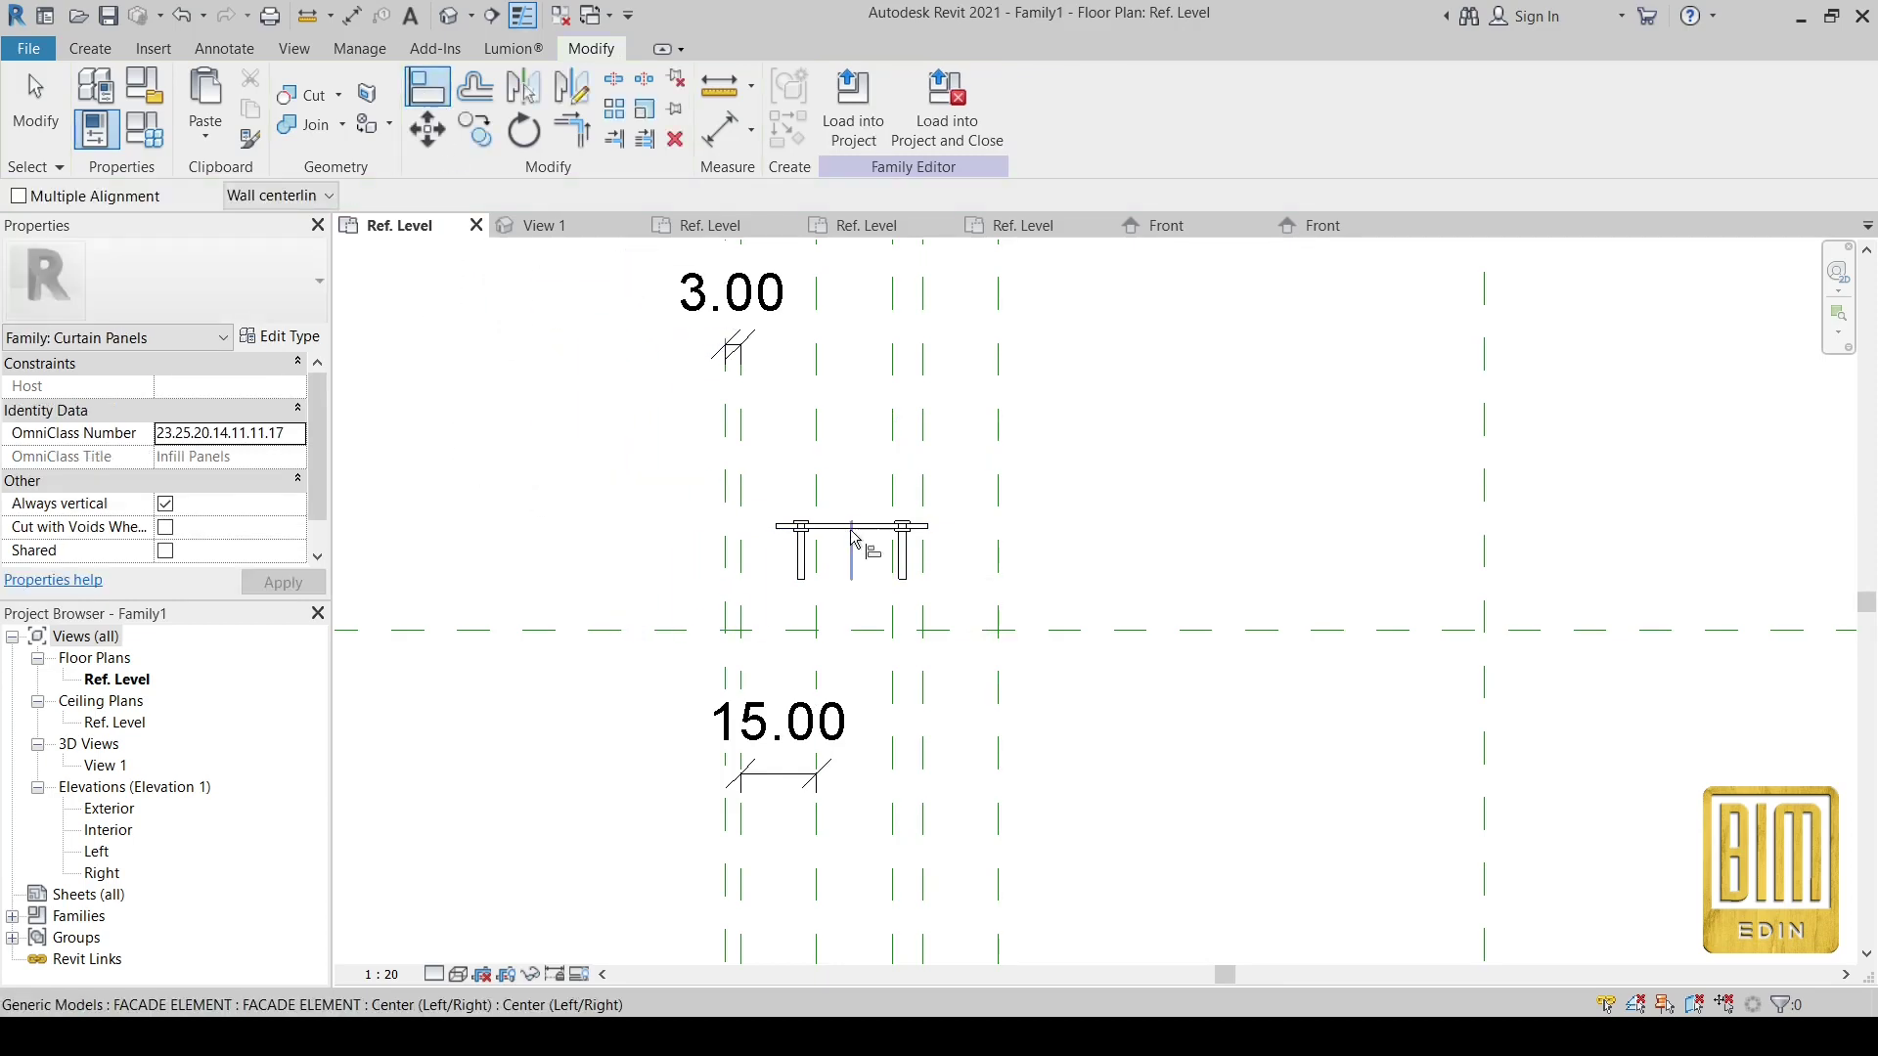
scroll(796, 587, "up", 2)
left_click(858, 516)
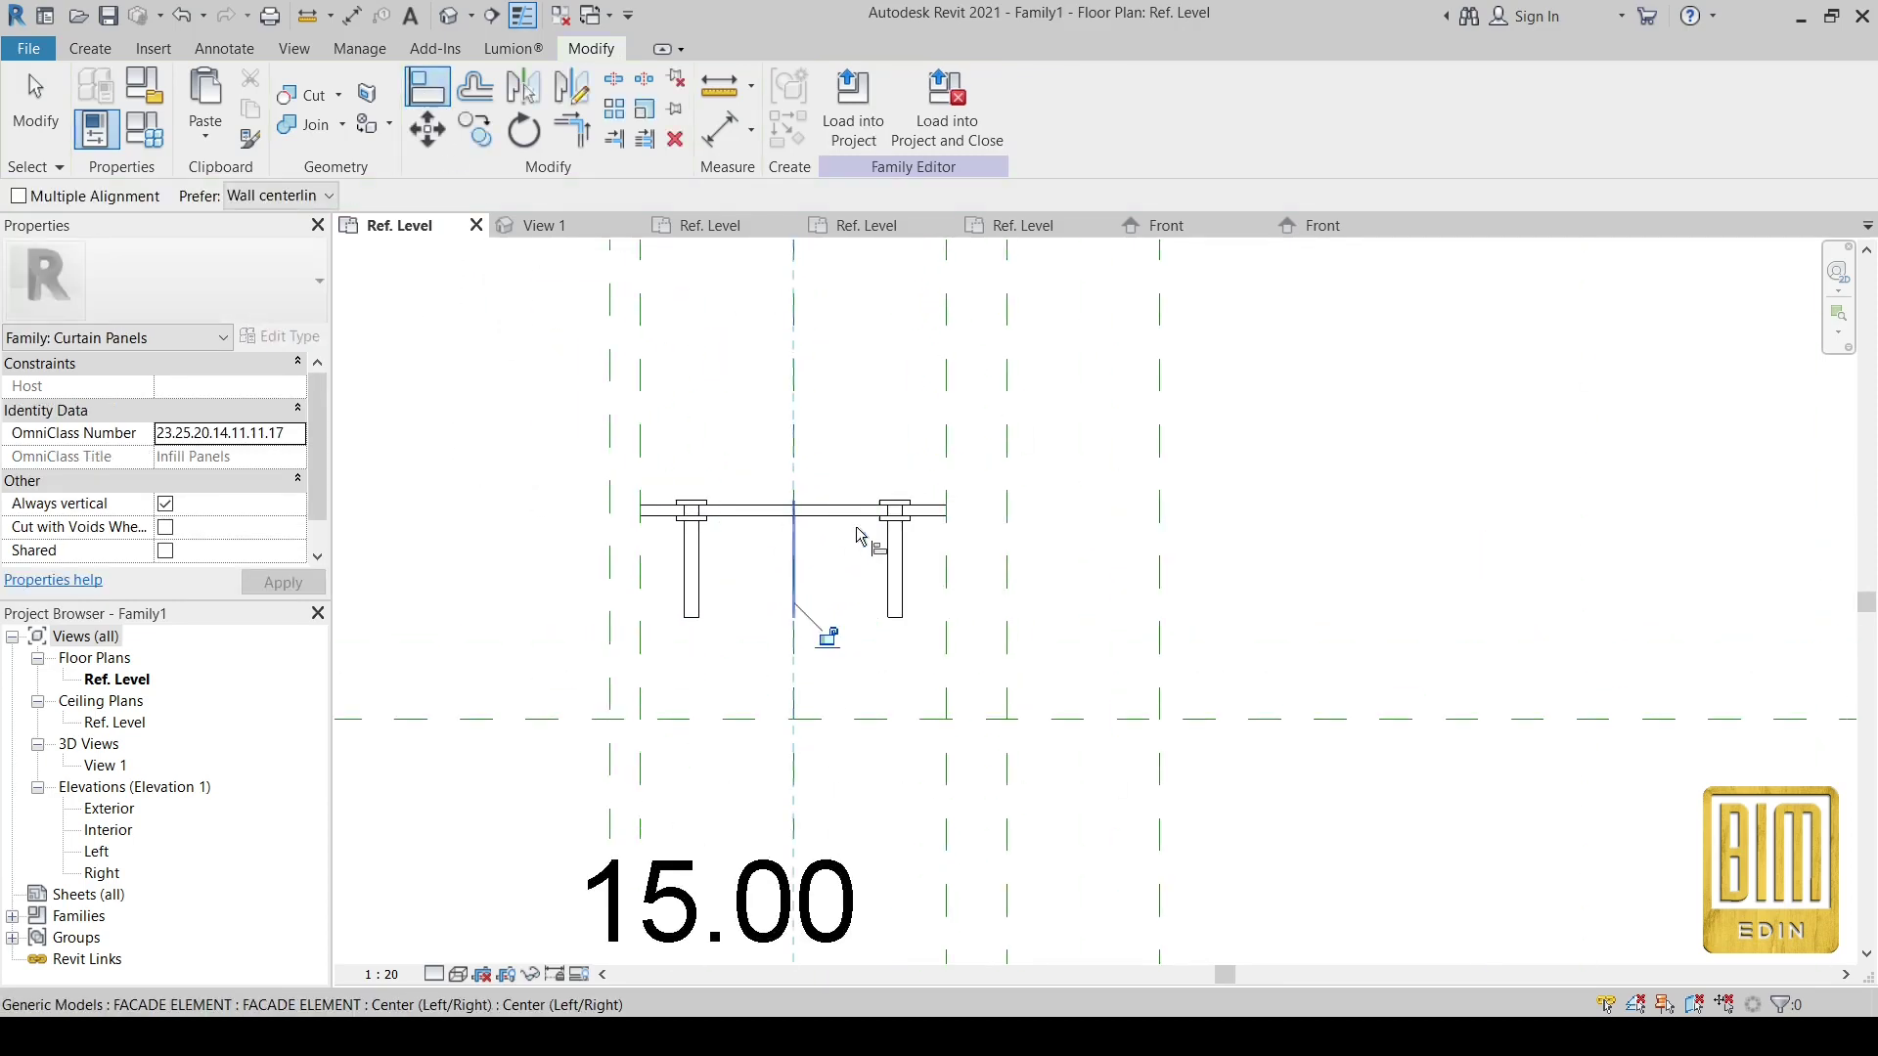
scroll(798, 465, "down", 2)
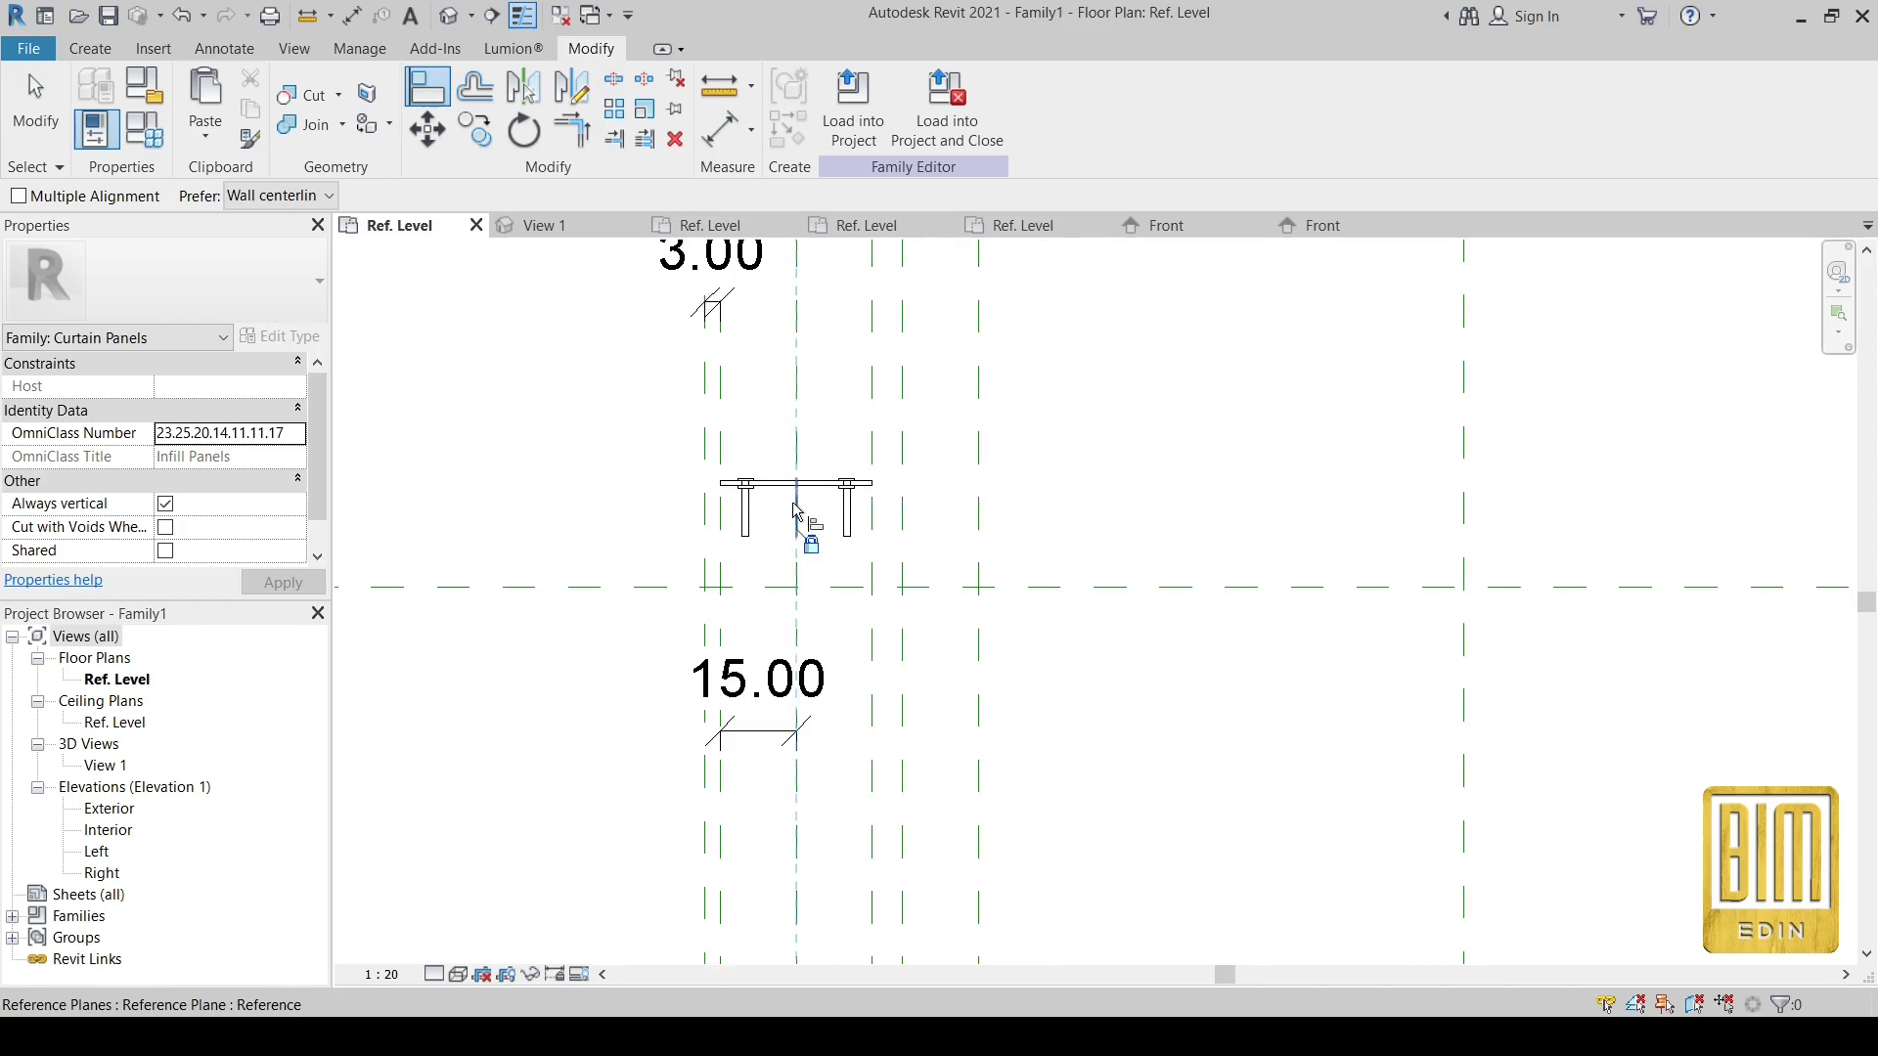
scroll(807, 636, "up", 2)
left_click(837, 568)
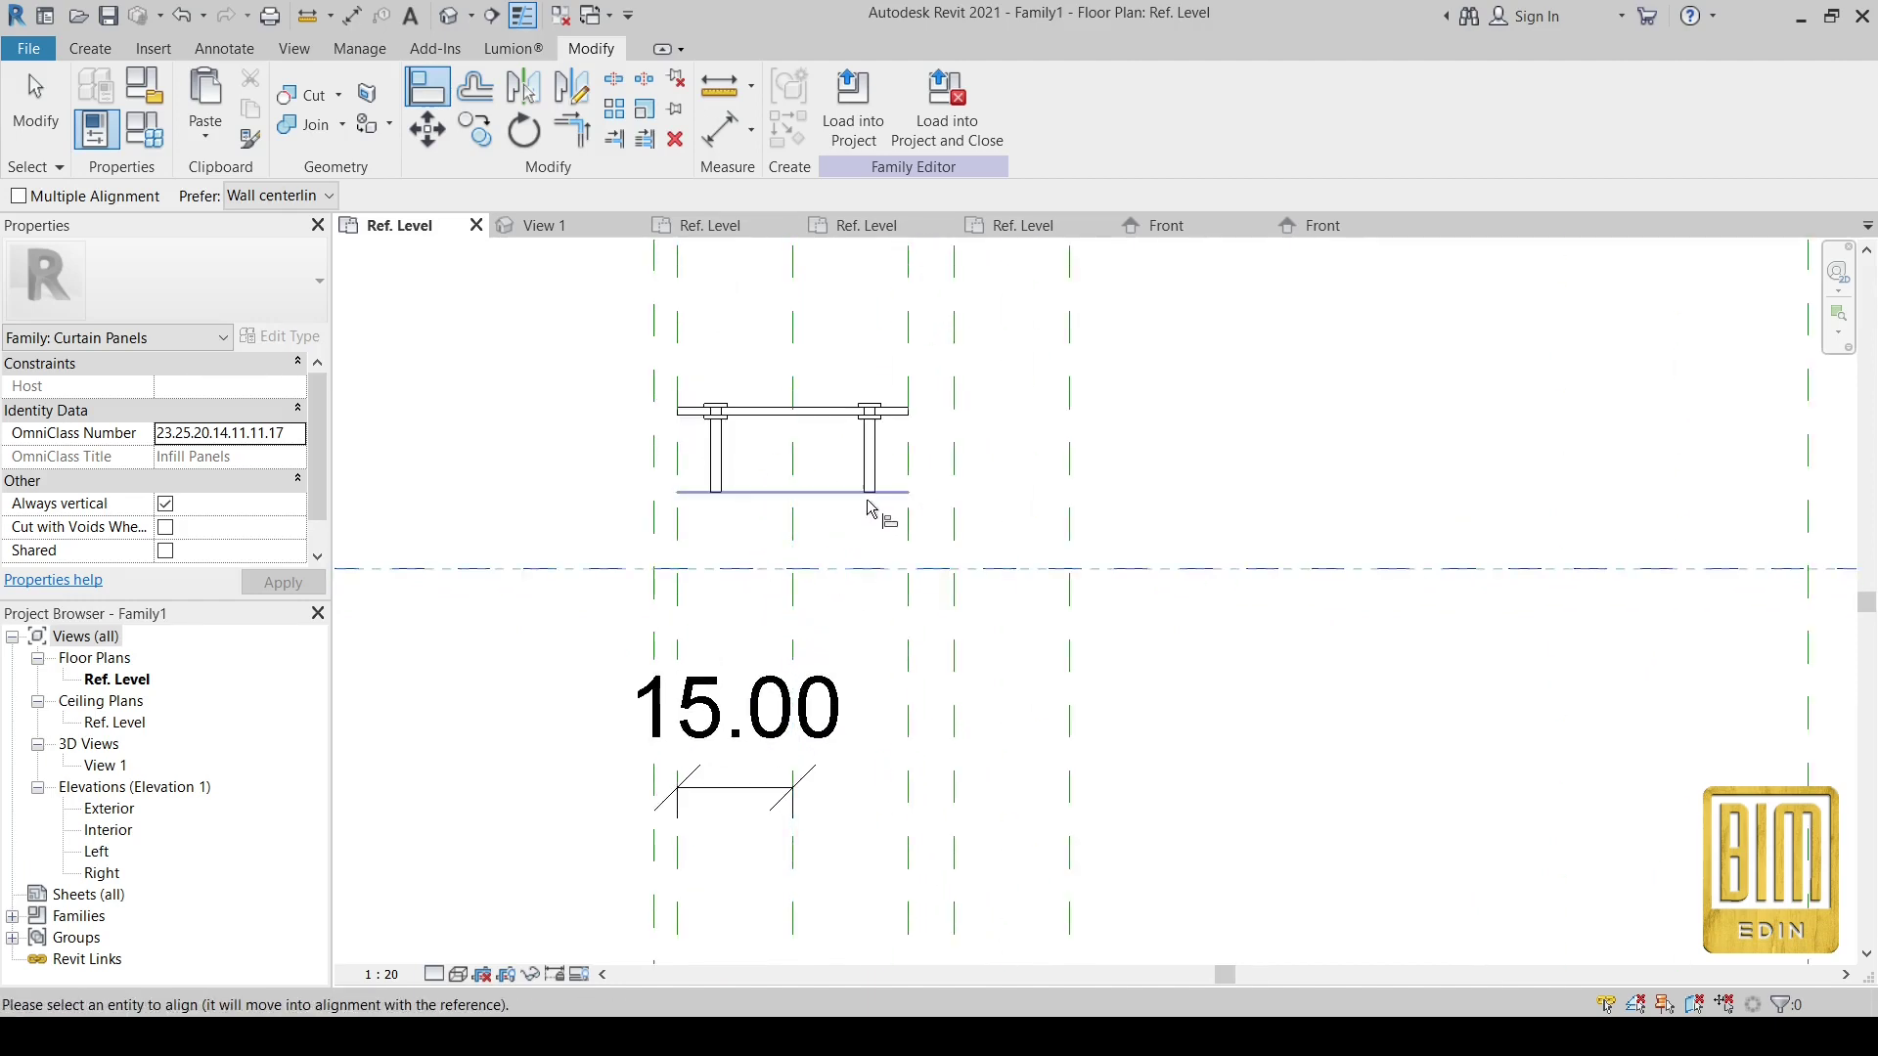
left_click(870, 492)
scroll(845, 619, "down", 2)
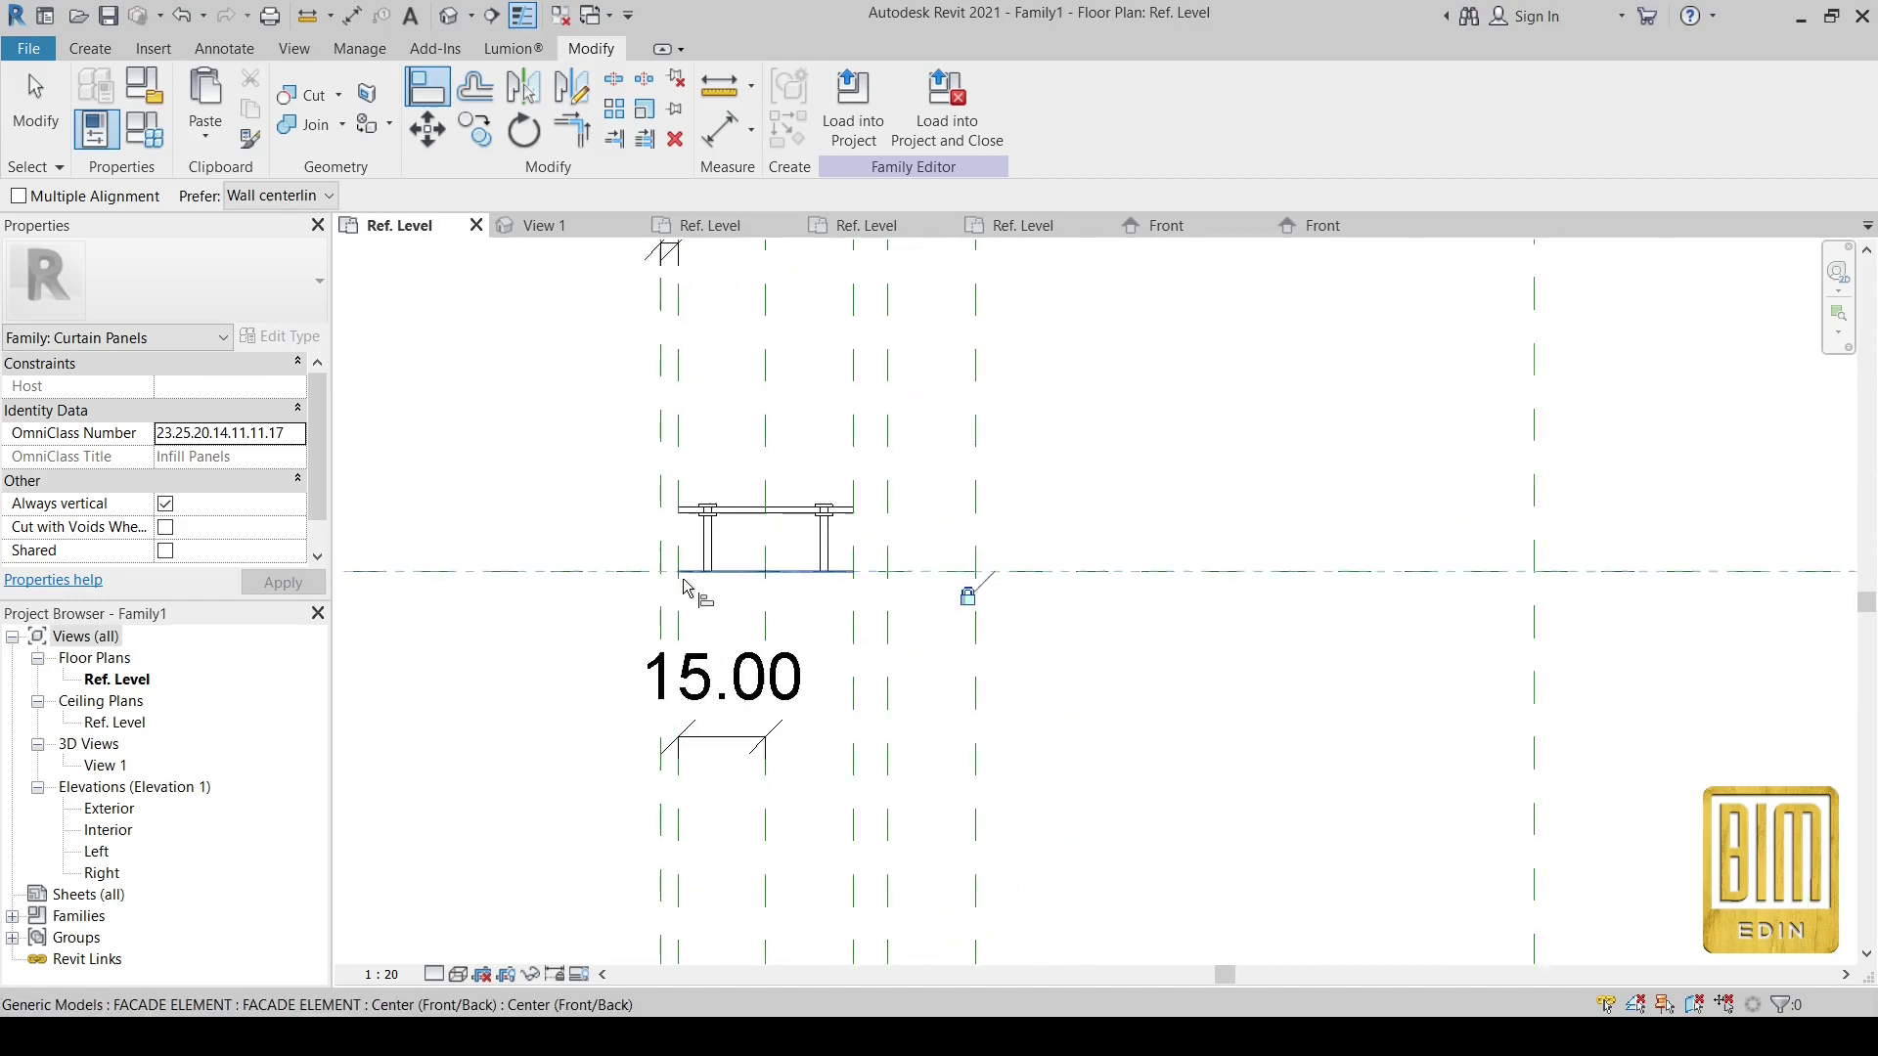
left_click(37, 103)
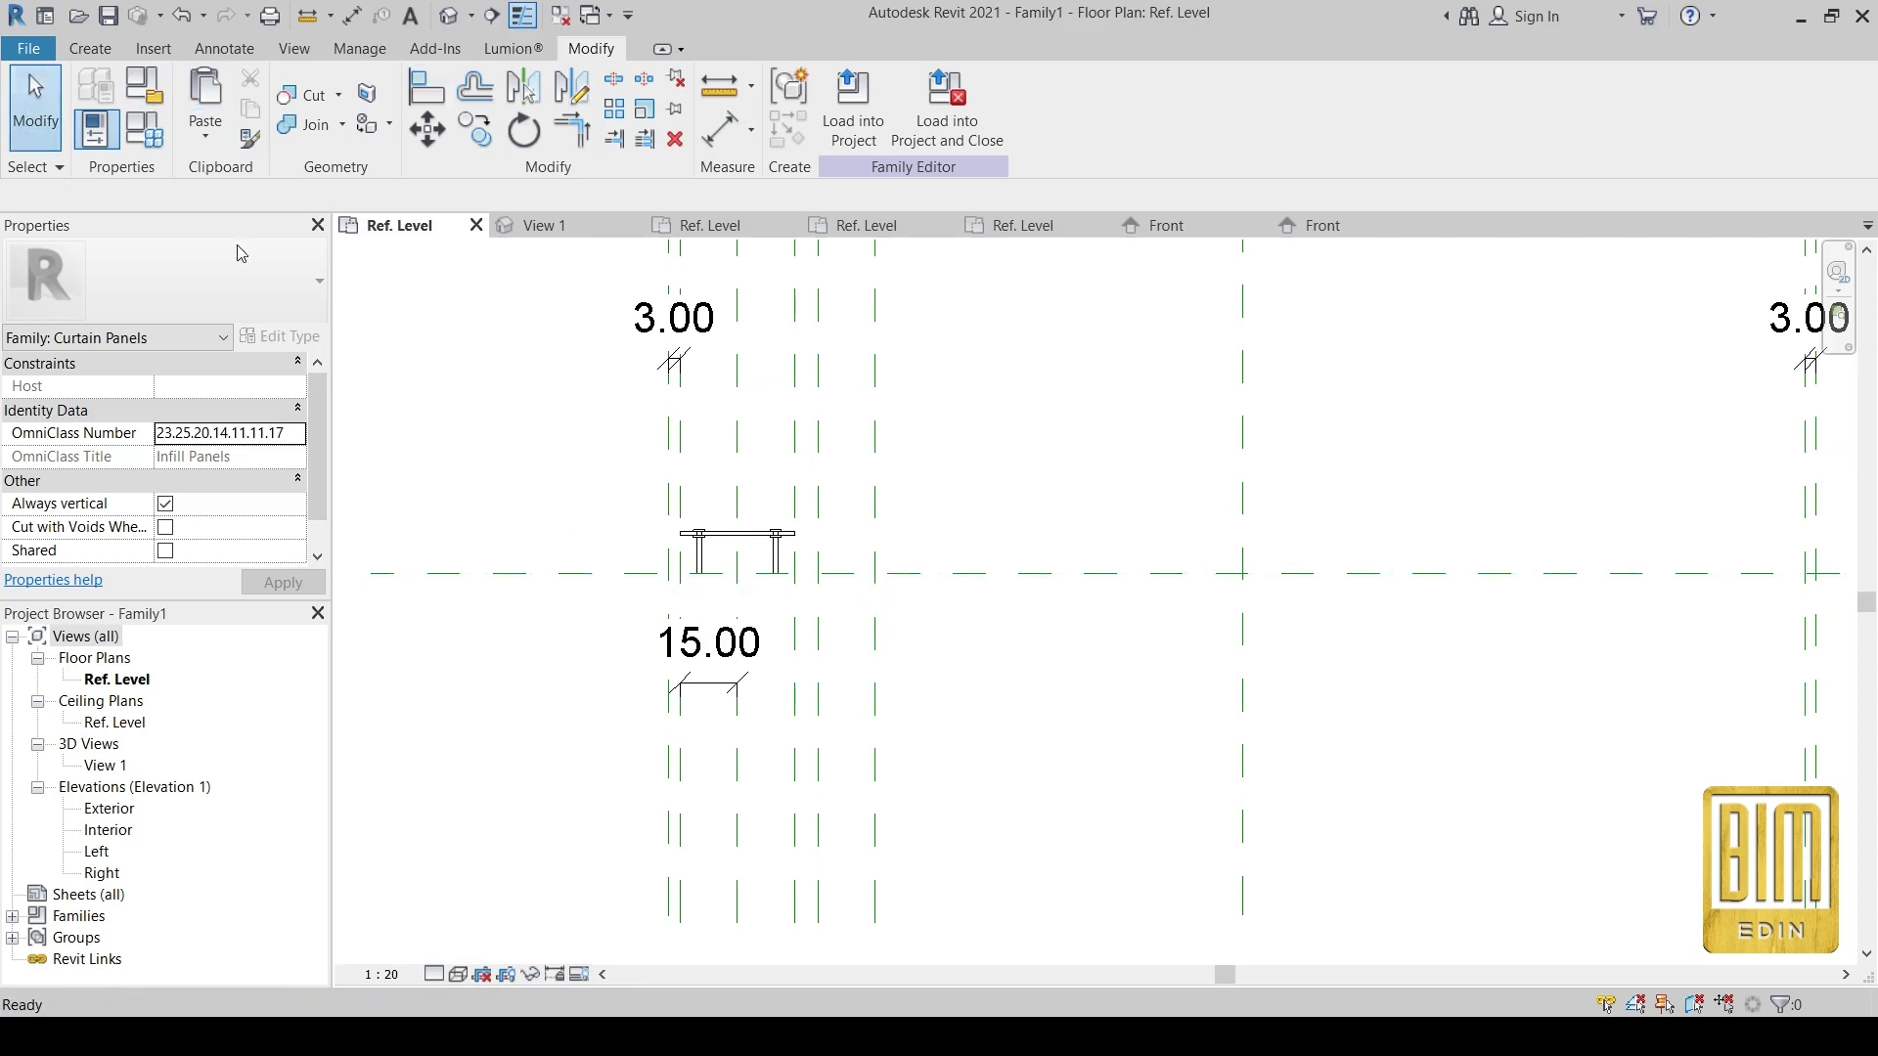
- Clear the selection and reselect the FACADE ELEMENT
scroll(483, 497, "down", 1)
scroll(483, 497, "down", 1)
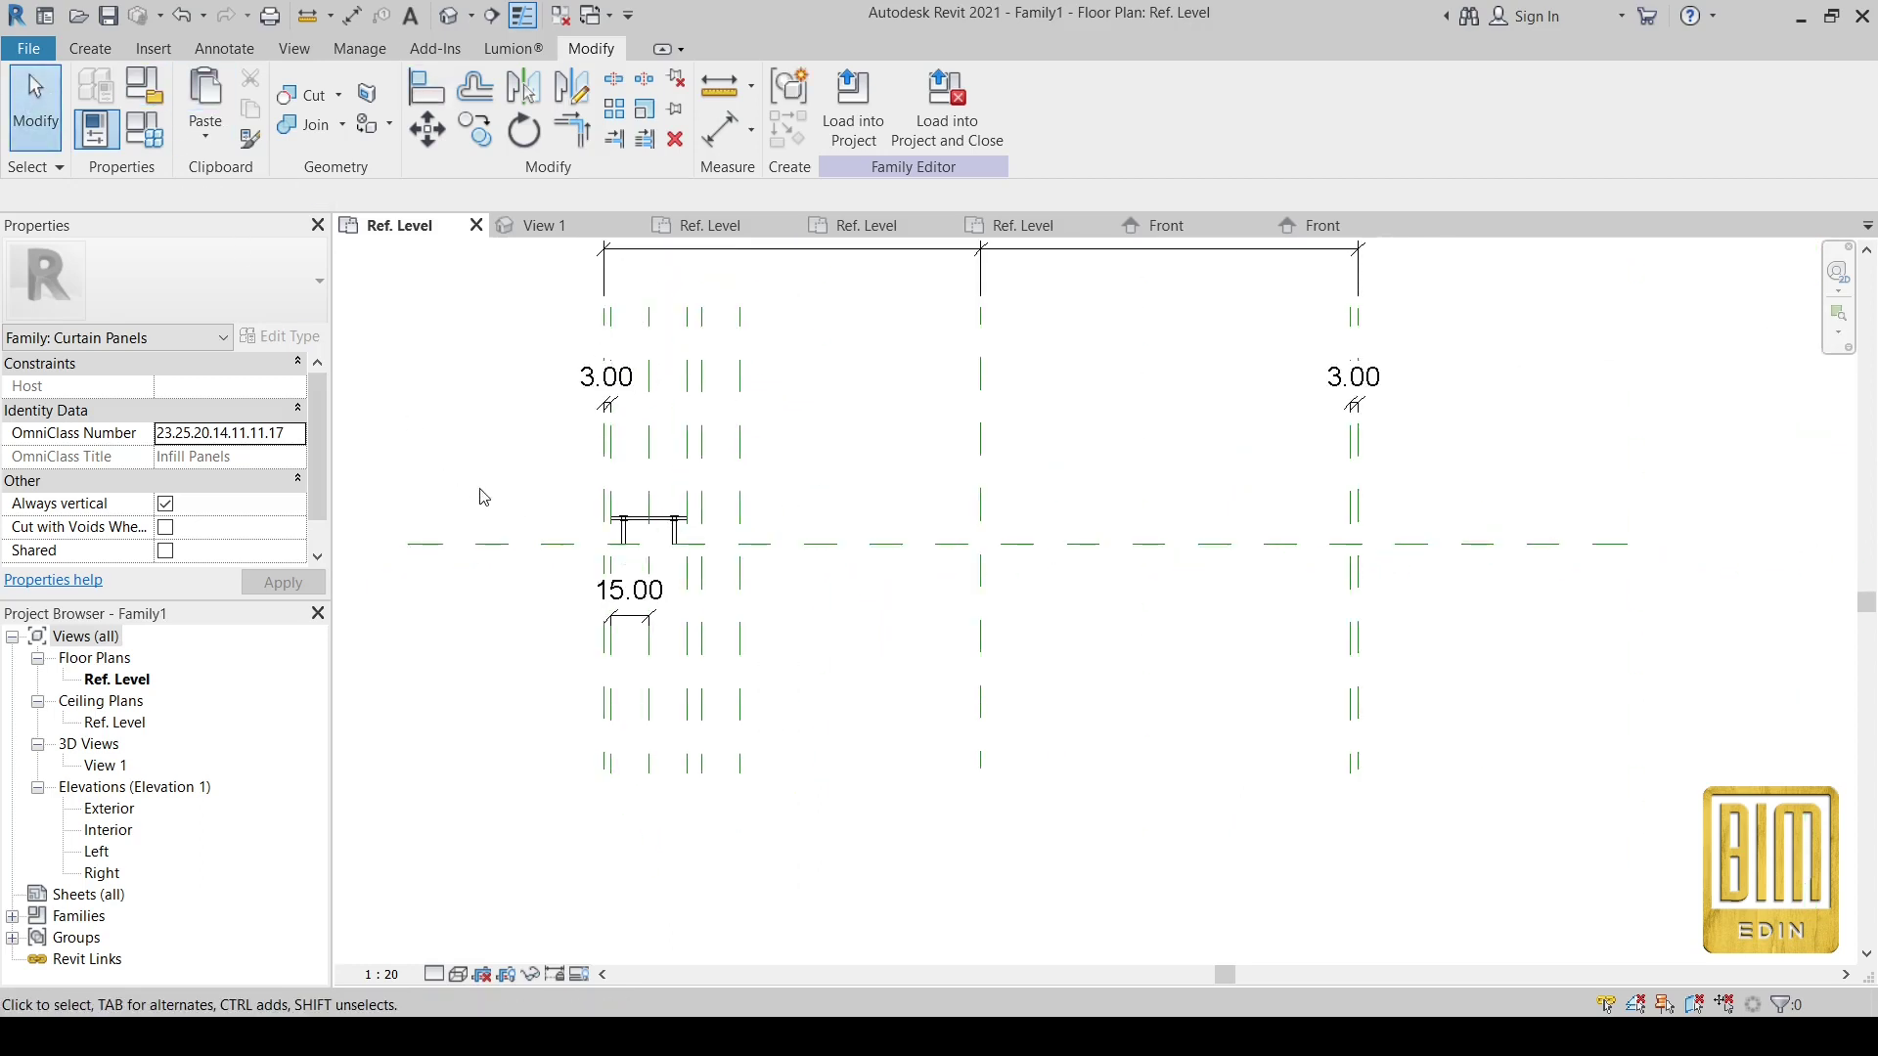
scroll(652, 518, "up", 1)
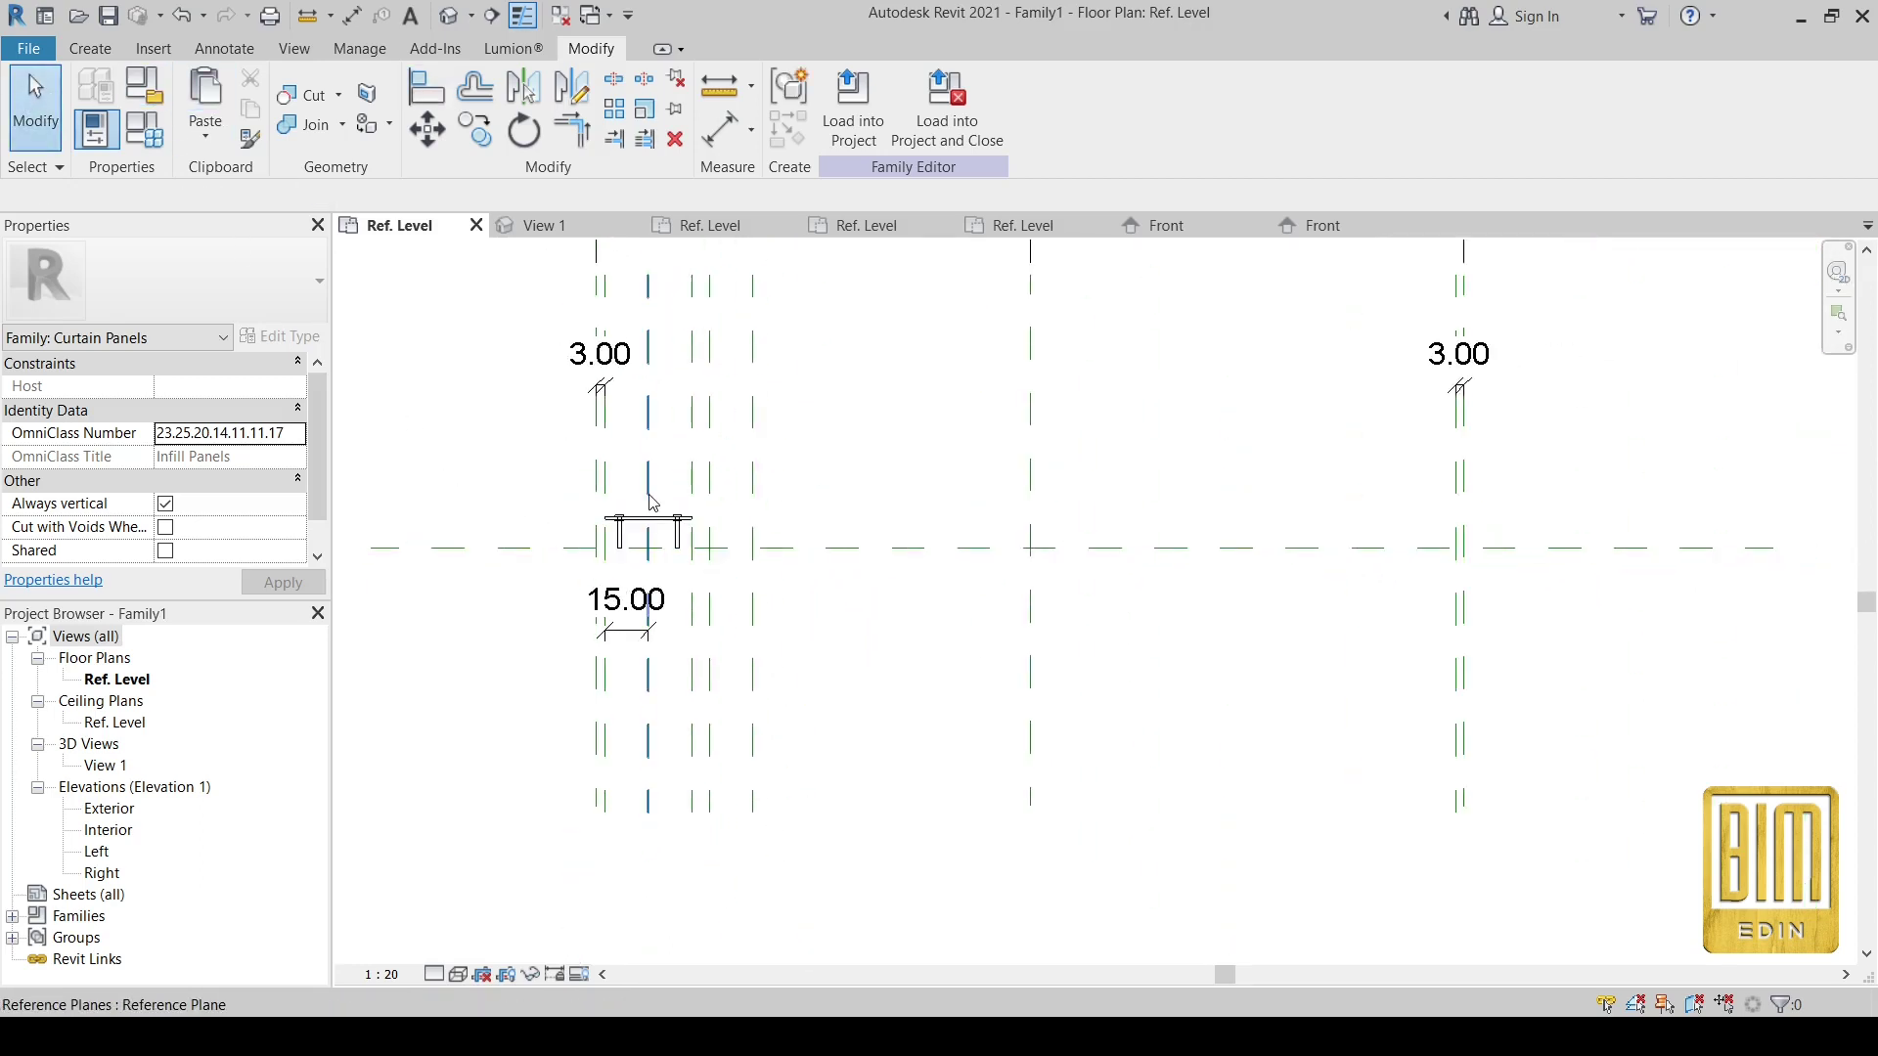
left_click(653, 502)
left_click(506, 494)
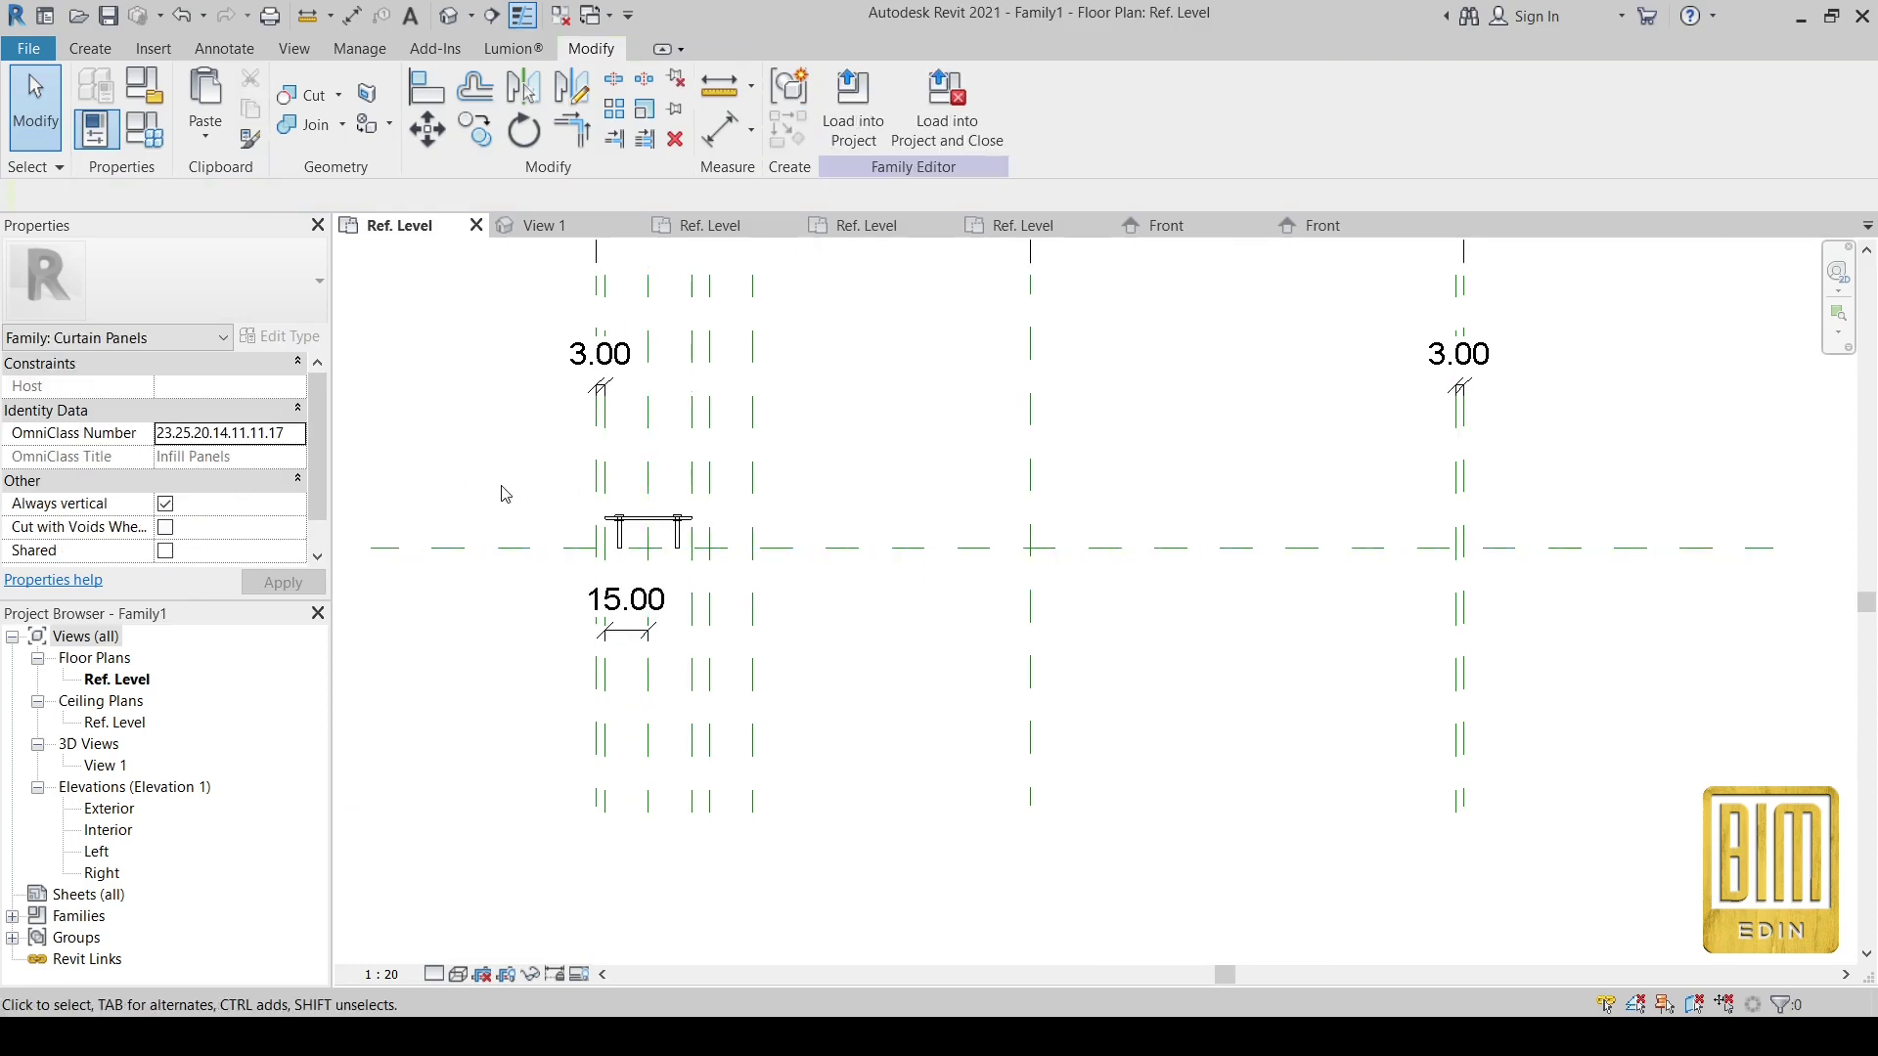
left_click(636, 523)
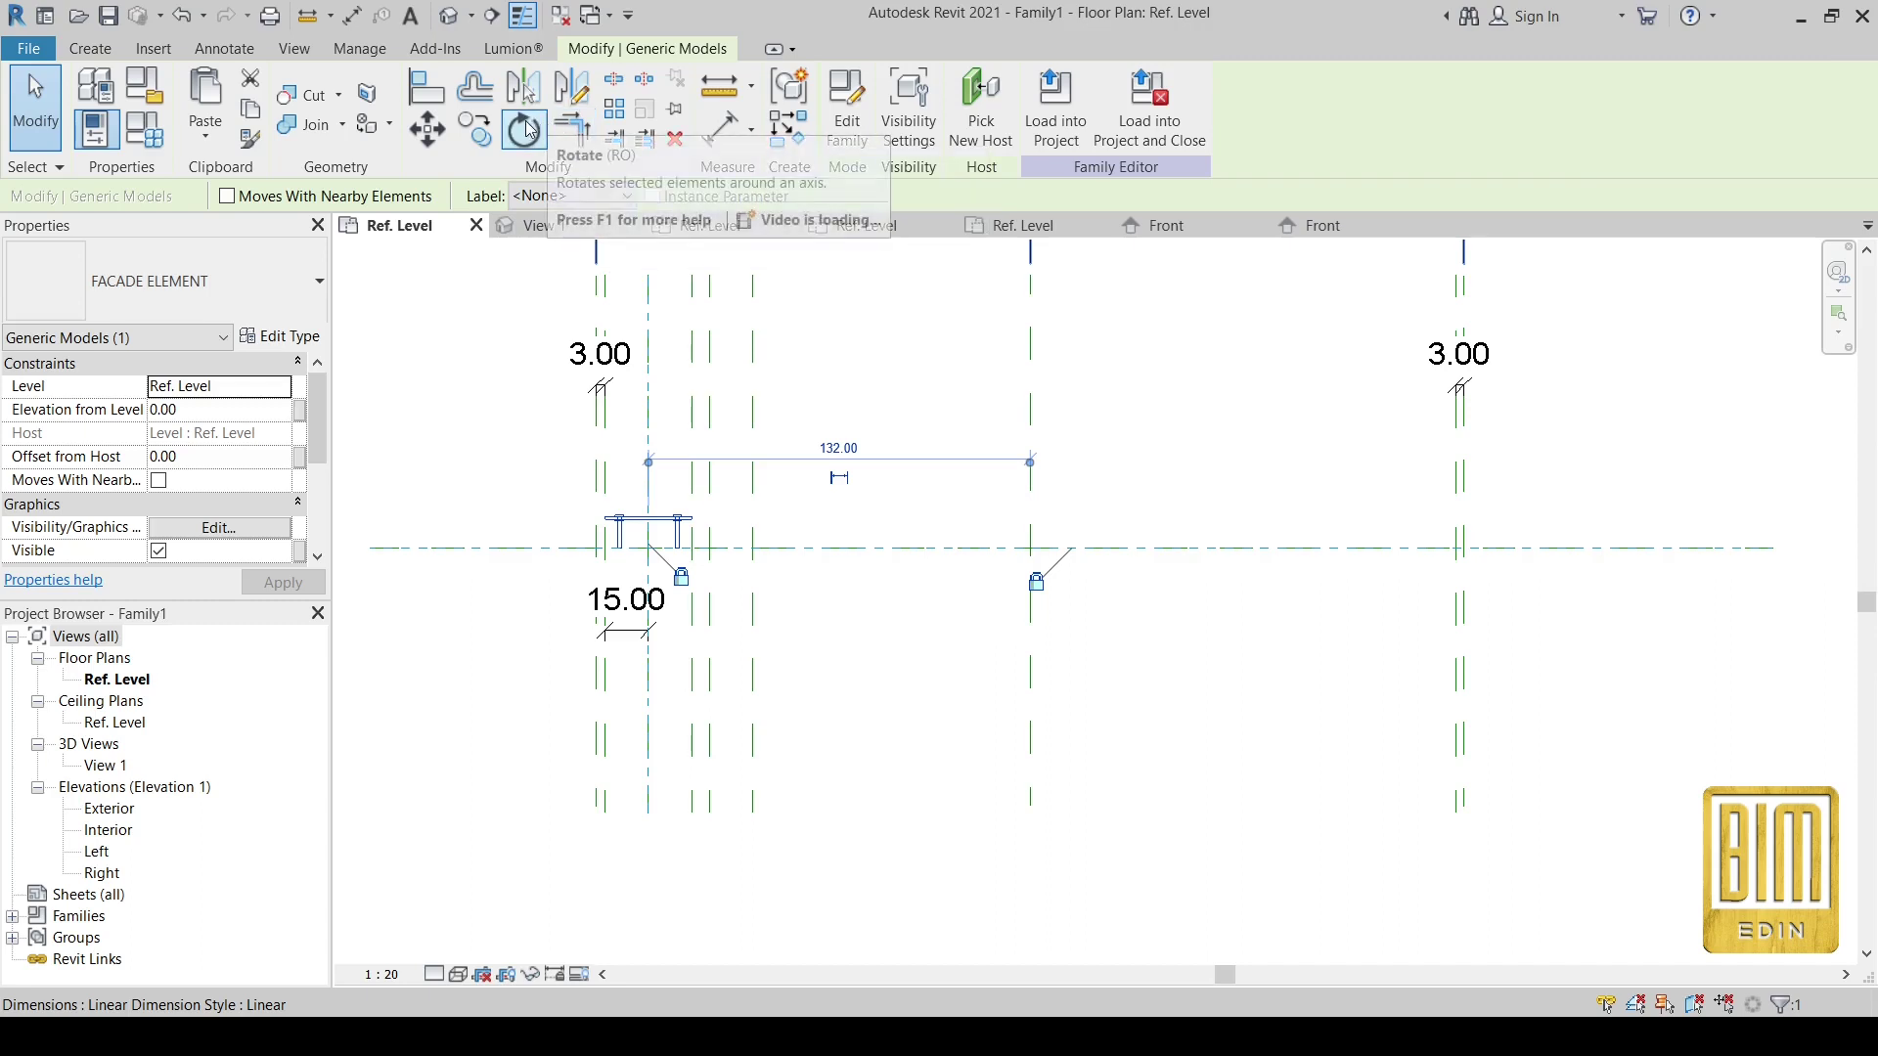
- Make a first linear array attempt of the element, then undo it
left_click(614, 109)
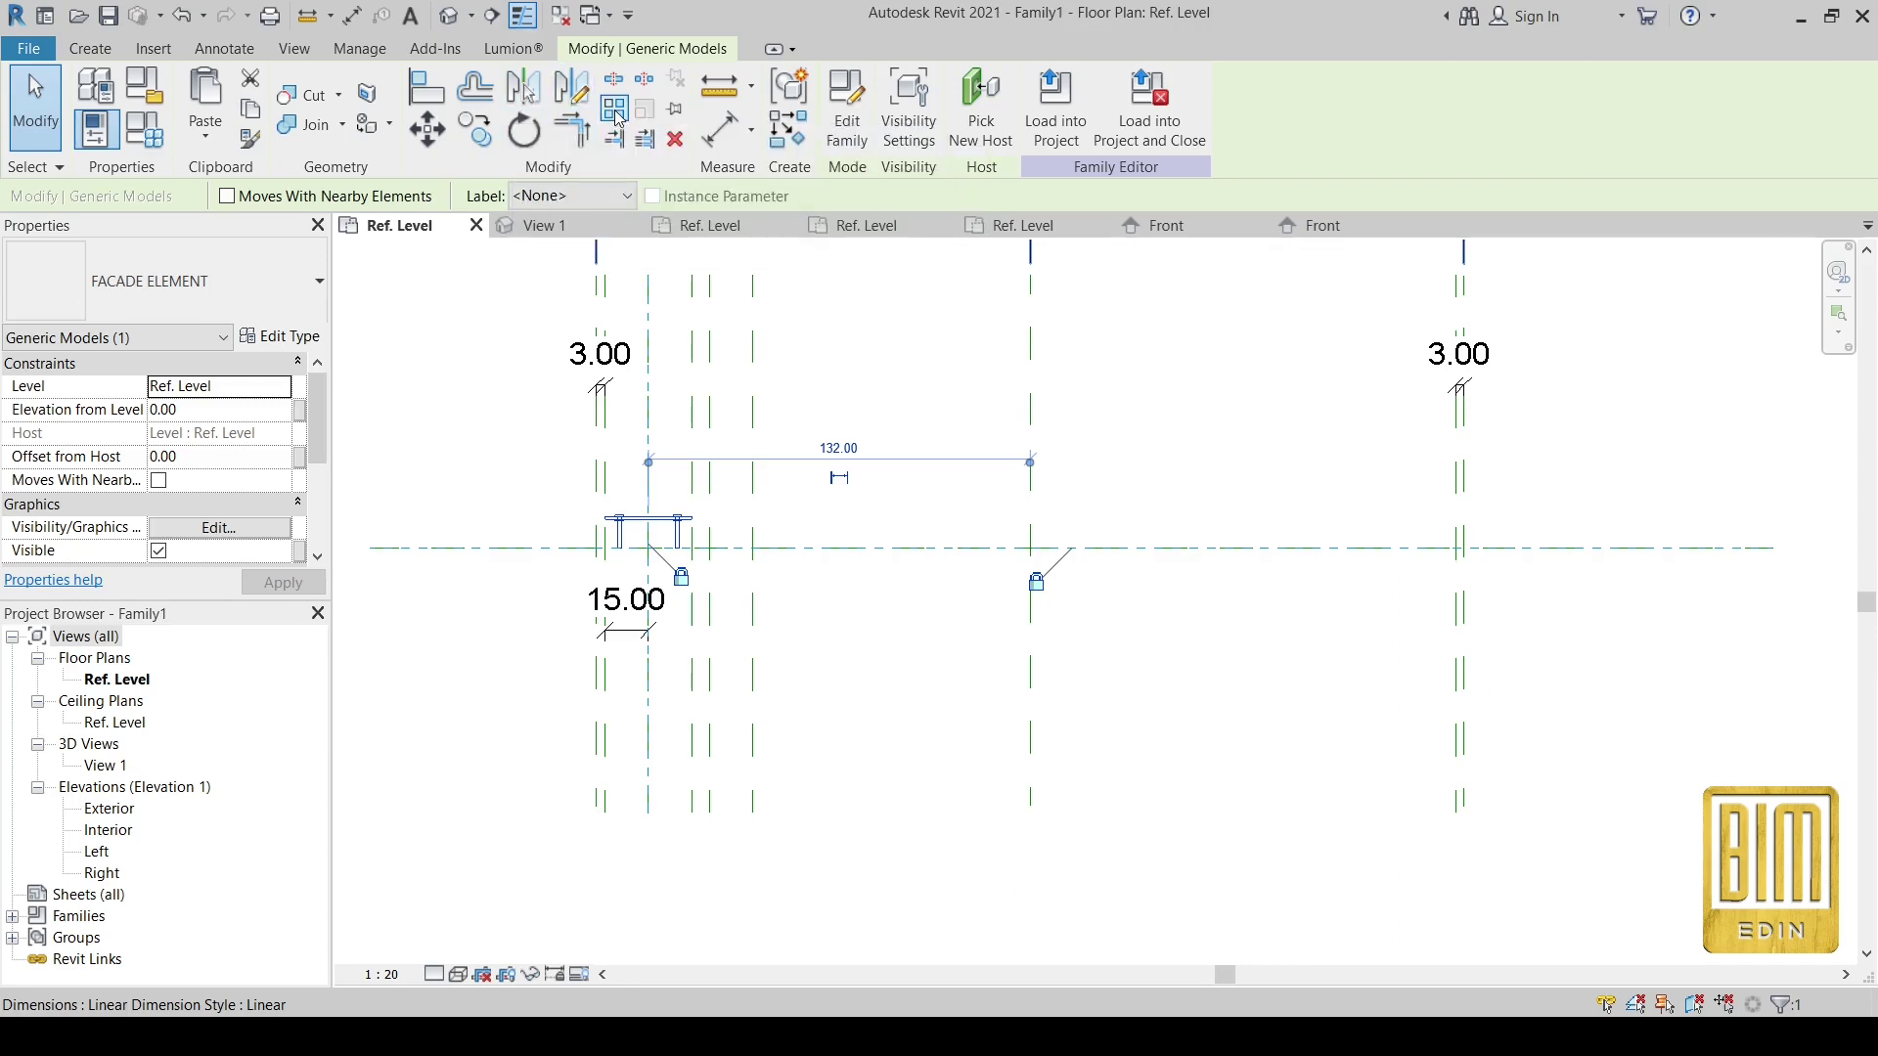
scroll(702, 533, "up", 3)
scroll(698, 538, "up", 2)
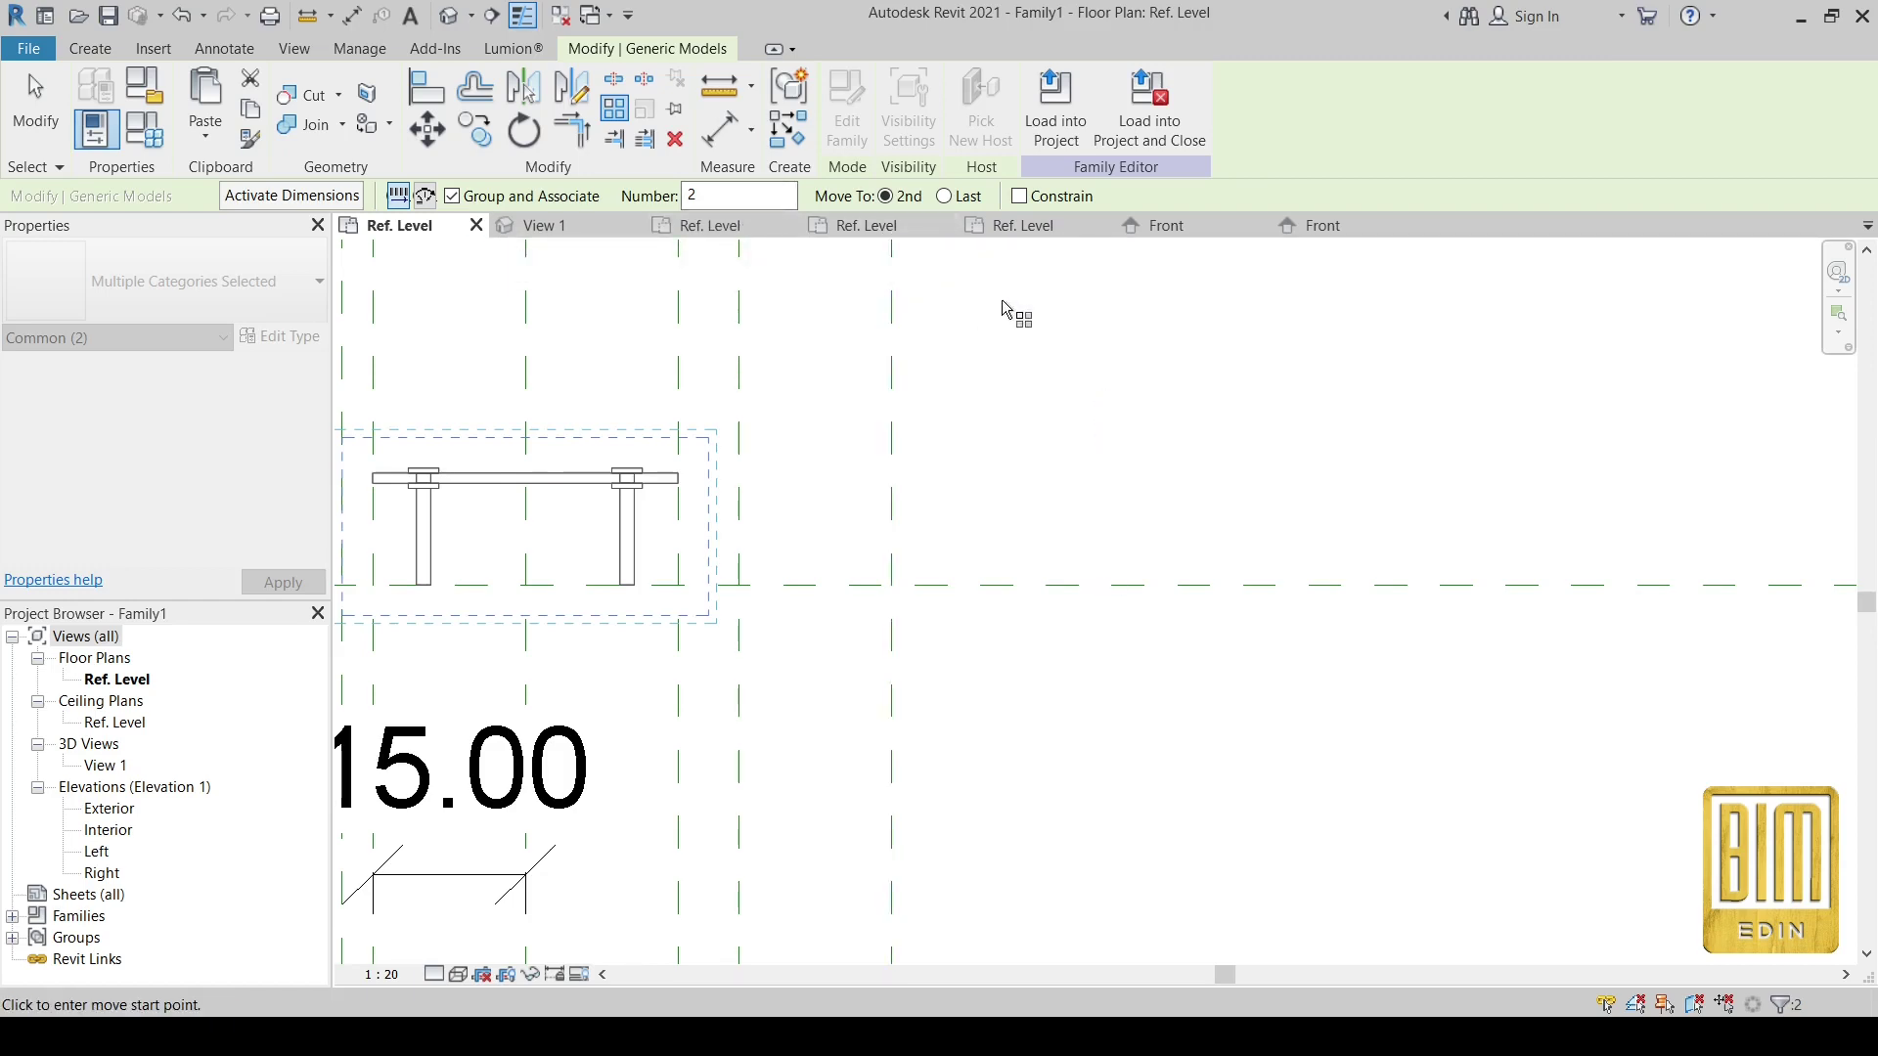
left_click(680, 475)
scroll(681, 473, "down", 3)
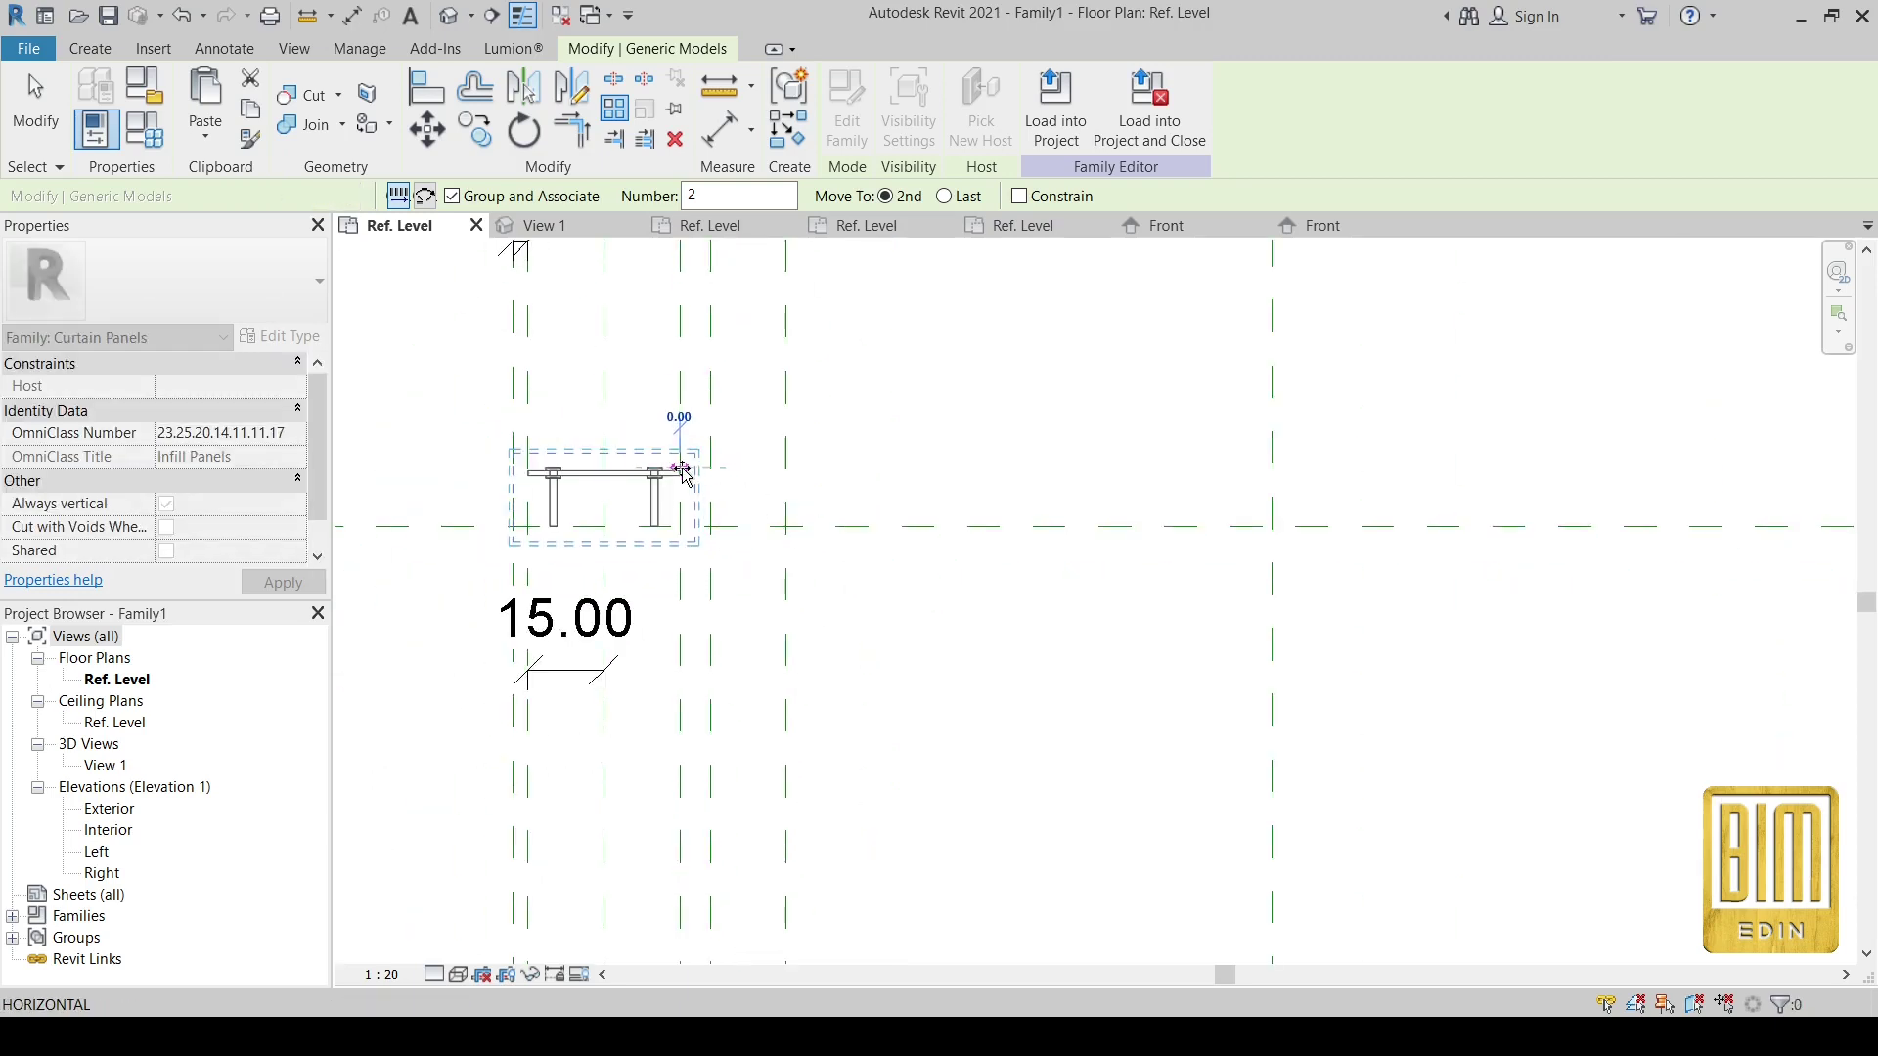
scroll(682, 460, "down", 2)
scroll(1429, 469, "up", 4)
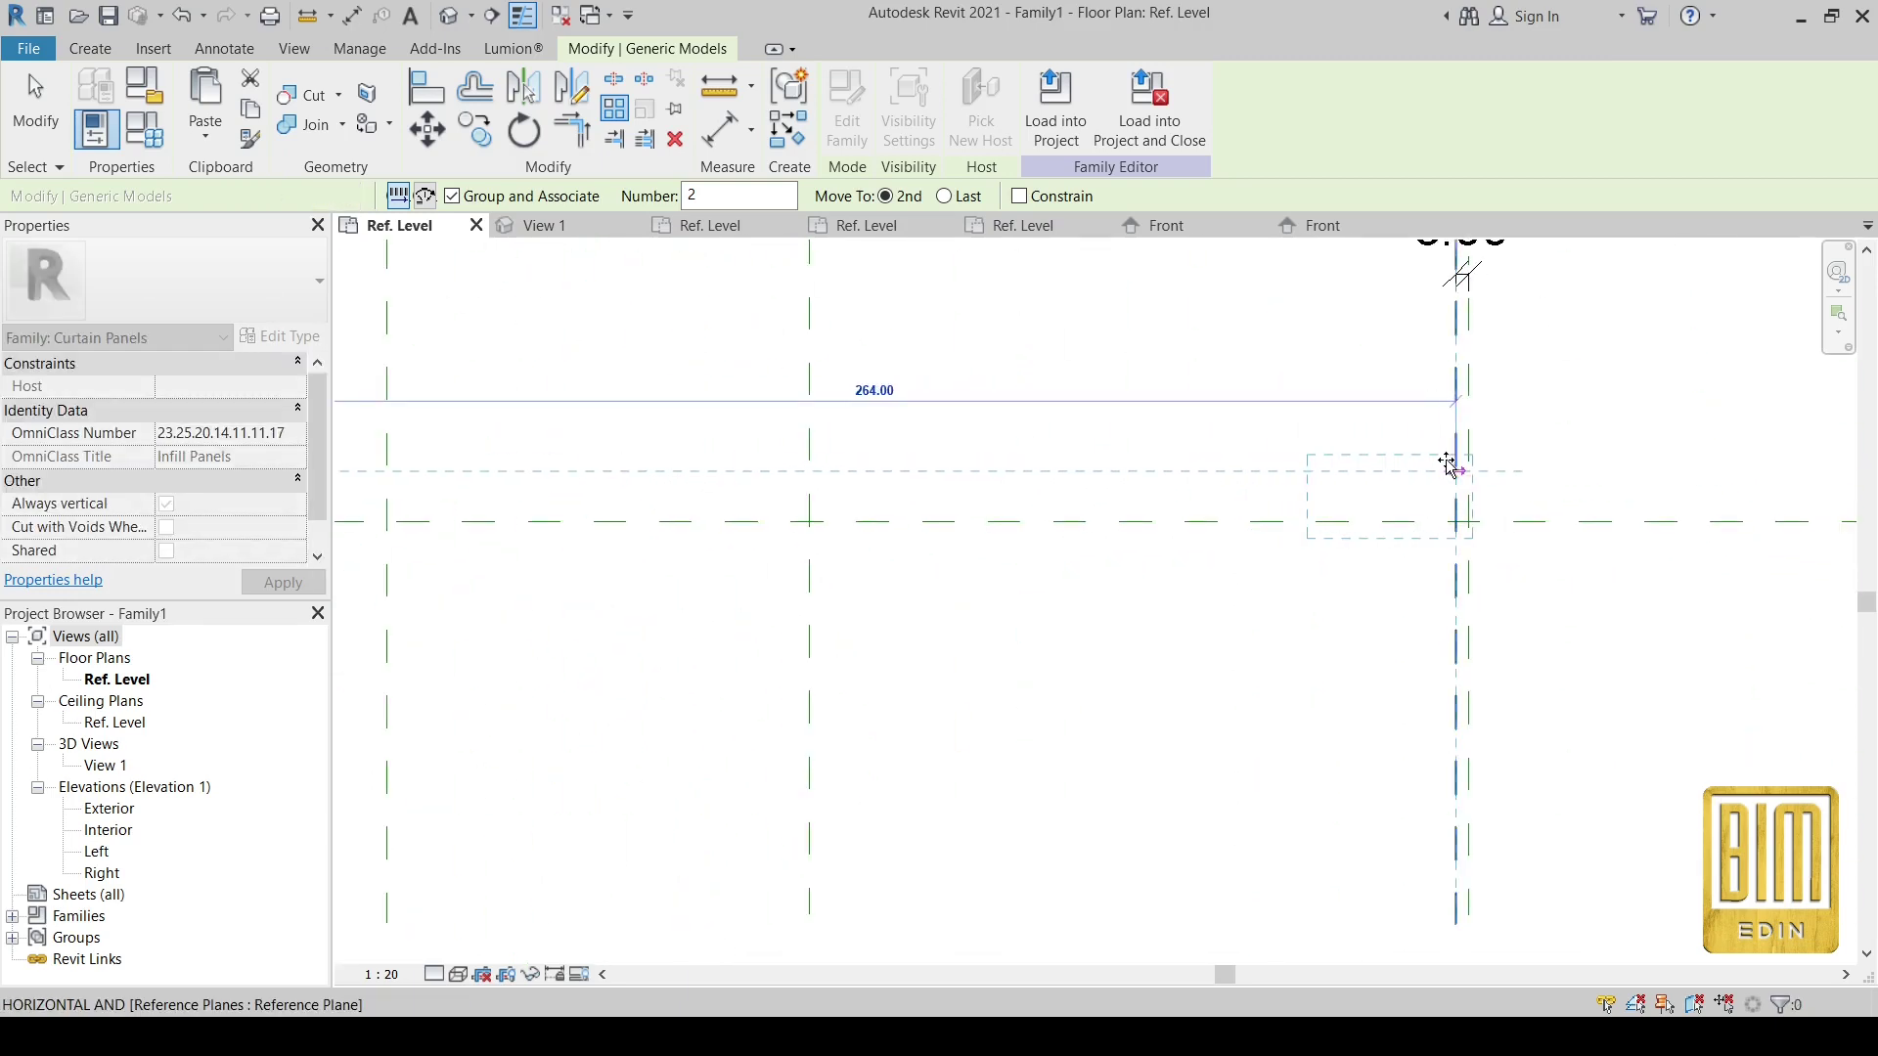
left_click(1434, 472)
scroll(1179, 477, "down", 2)
type("3")
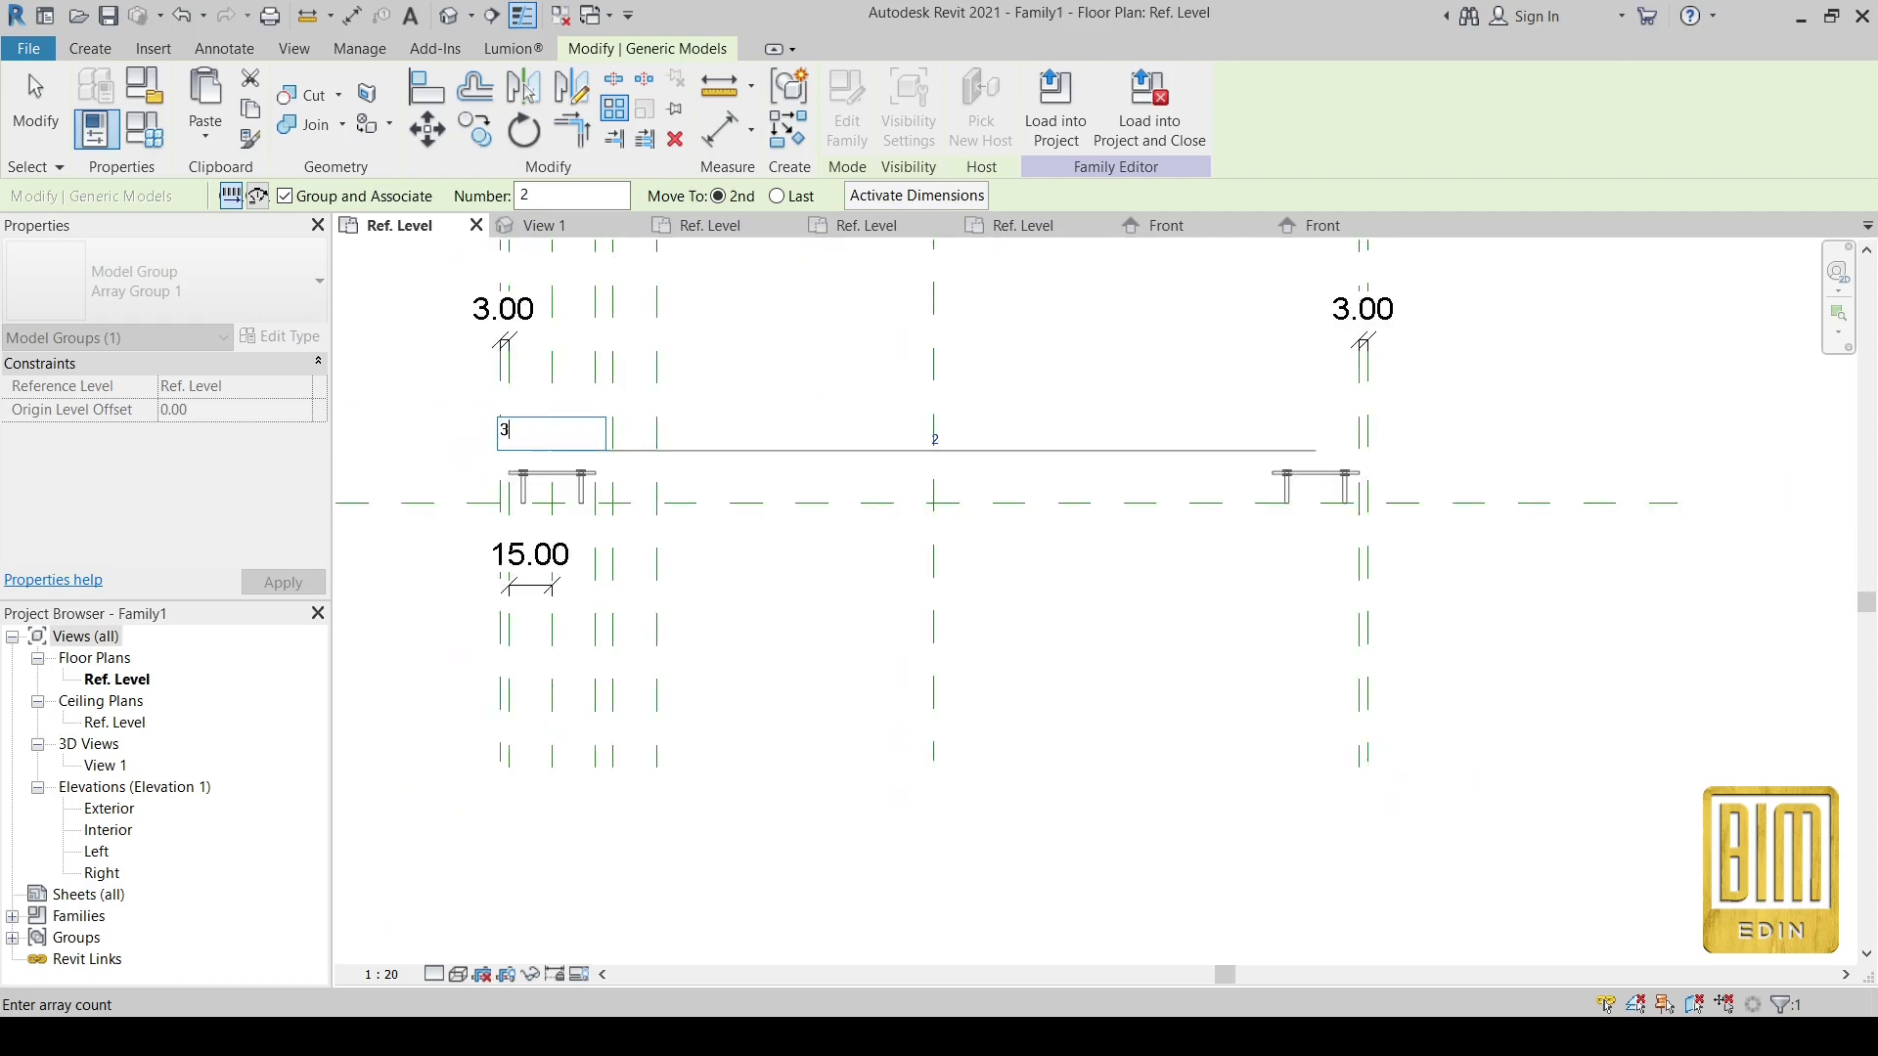
key("Return")
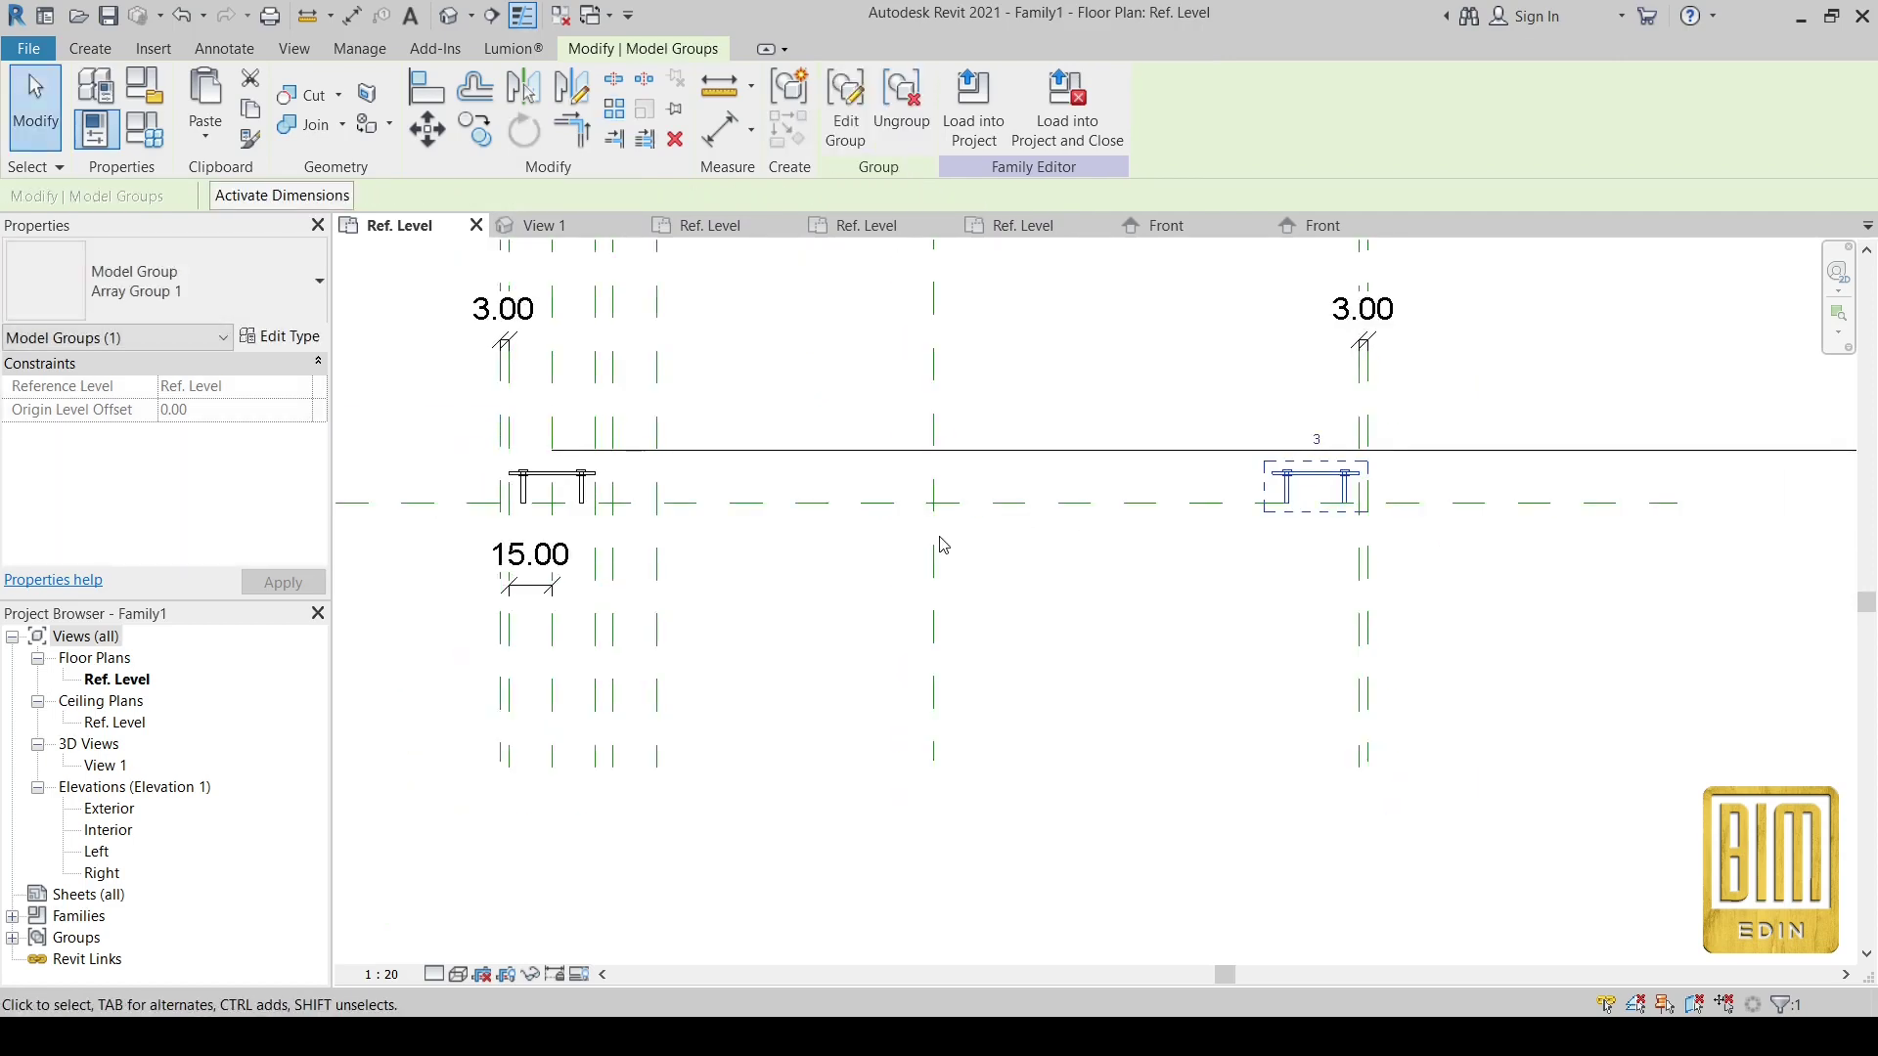
left_click(180, 15)
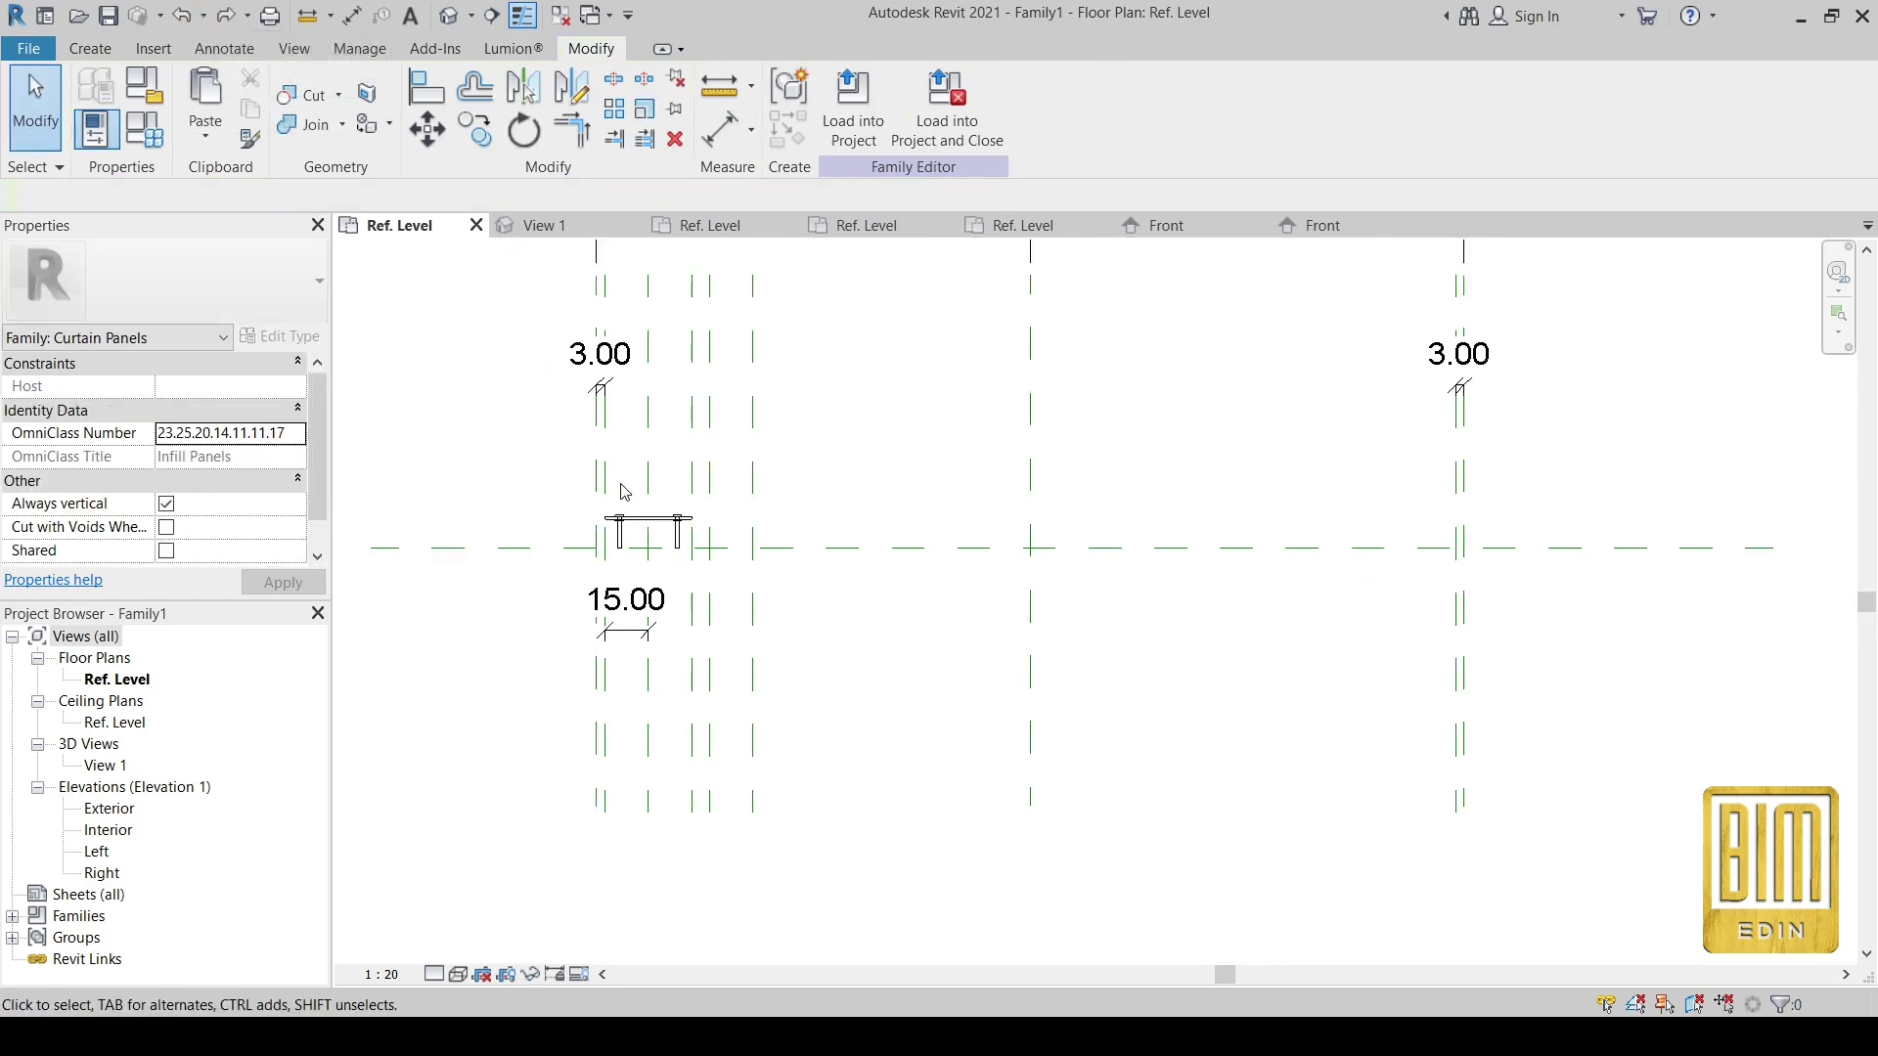
- Restart the Array (AR) with Move To: Last, starting at the element's end
left_click(649, 528)
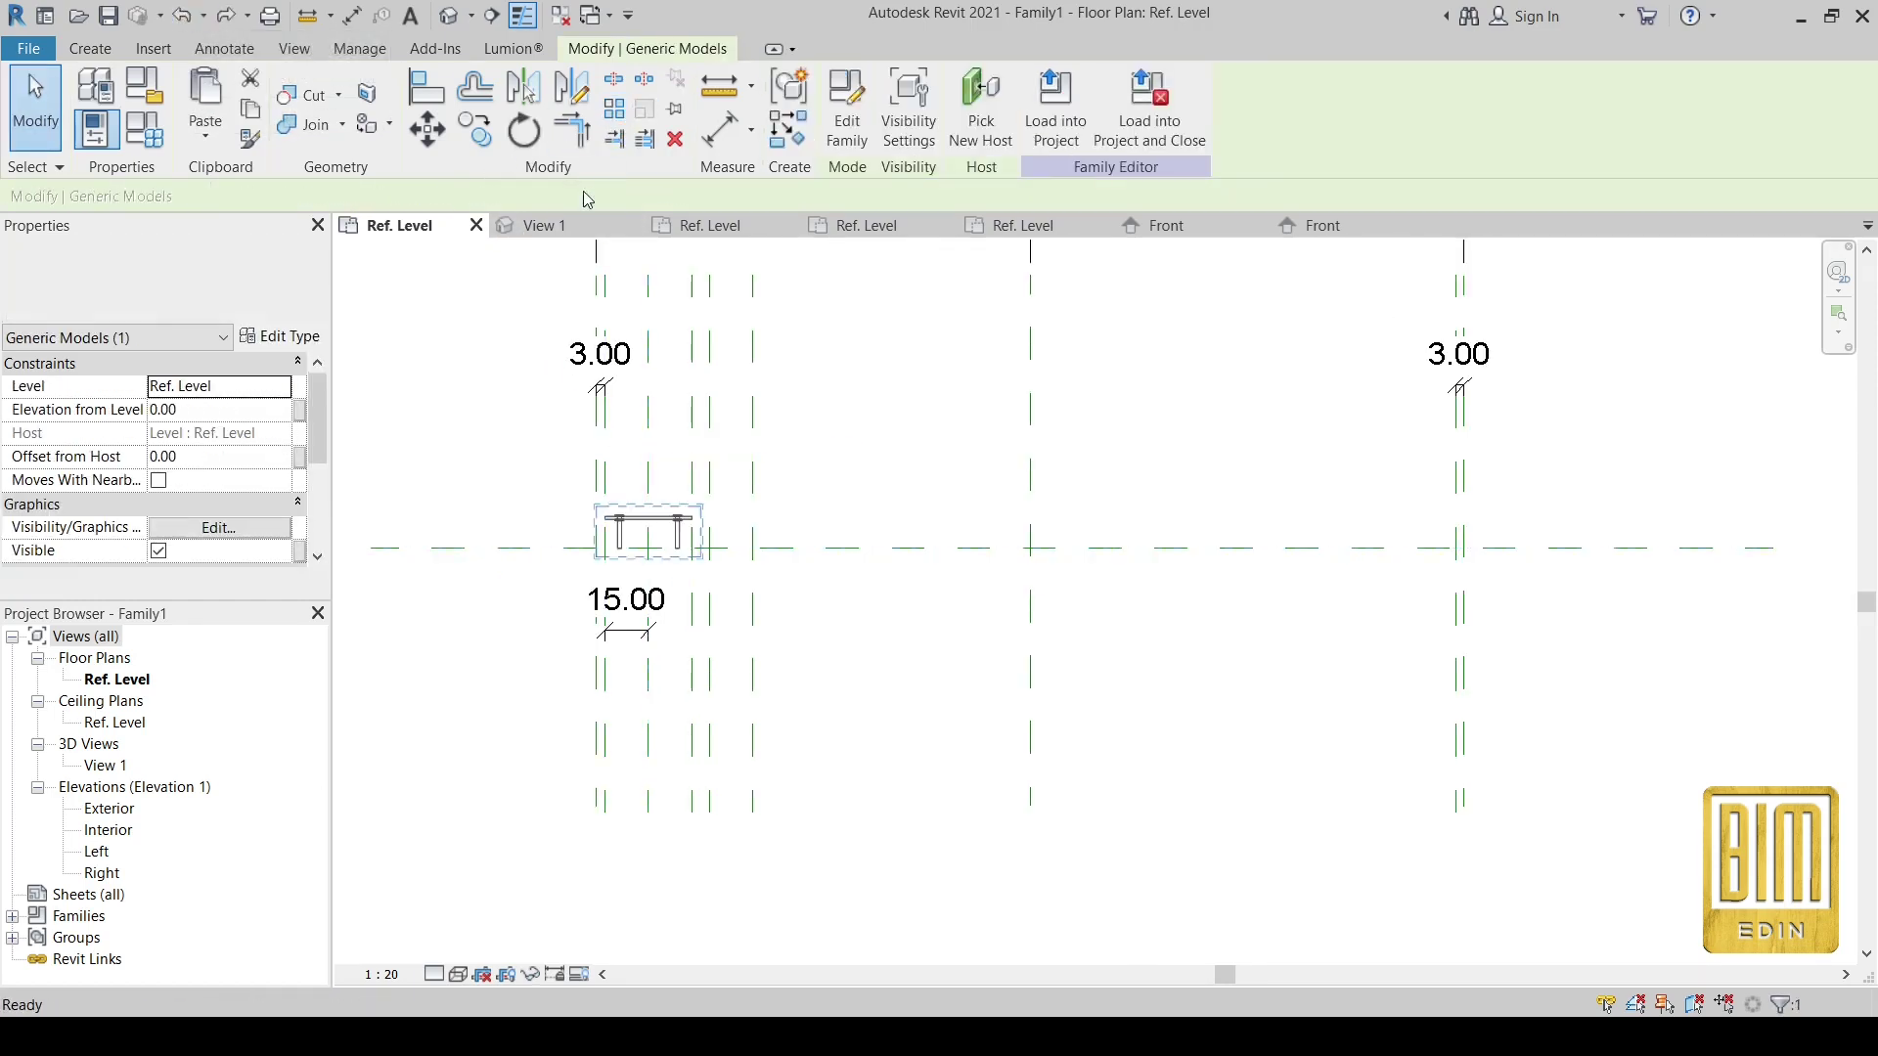
key("a")
key("r")
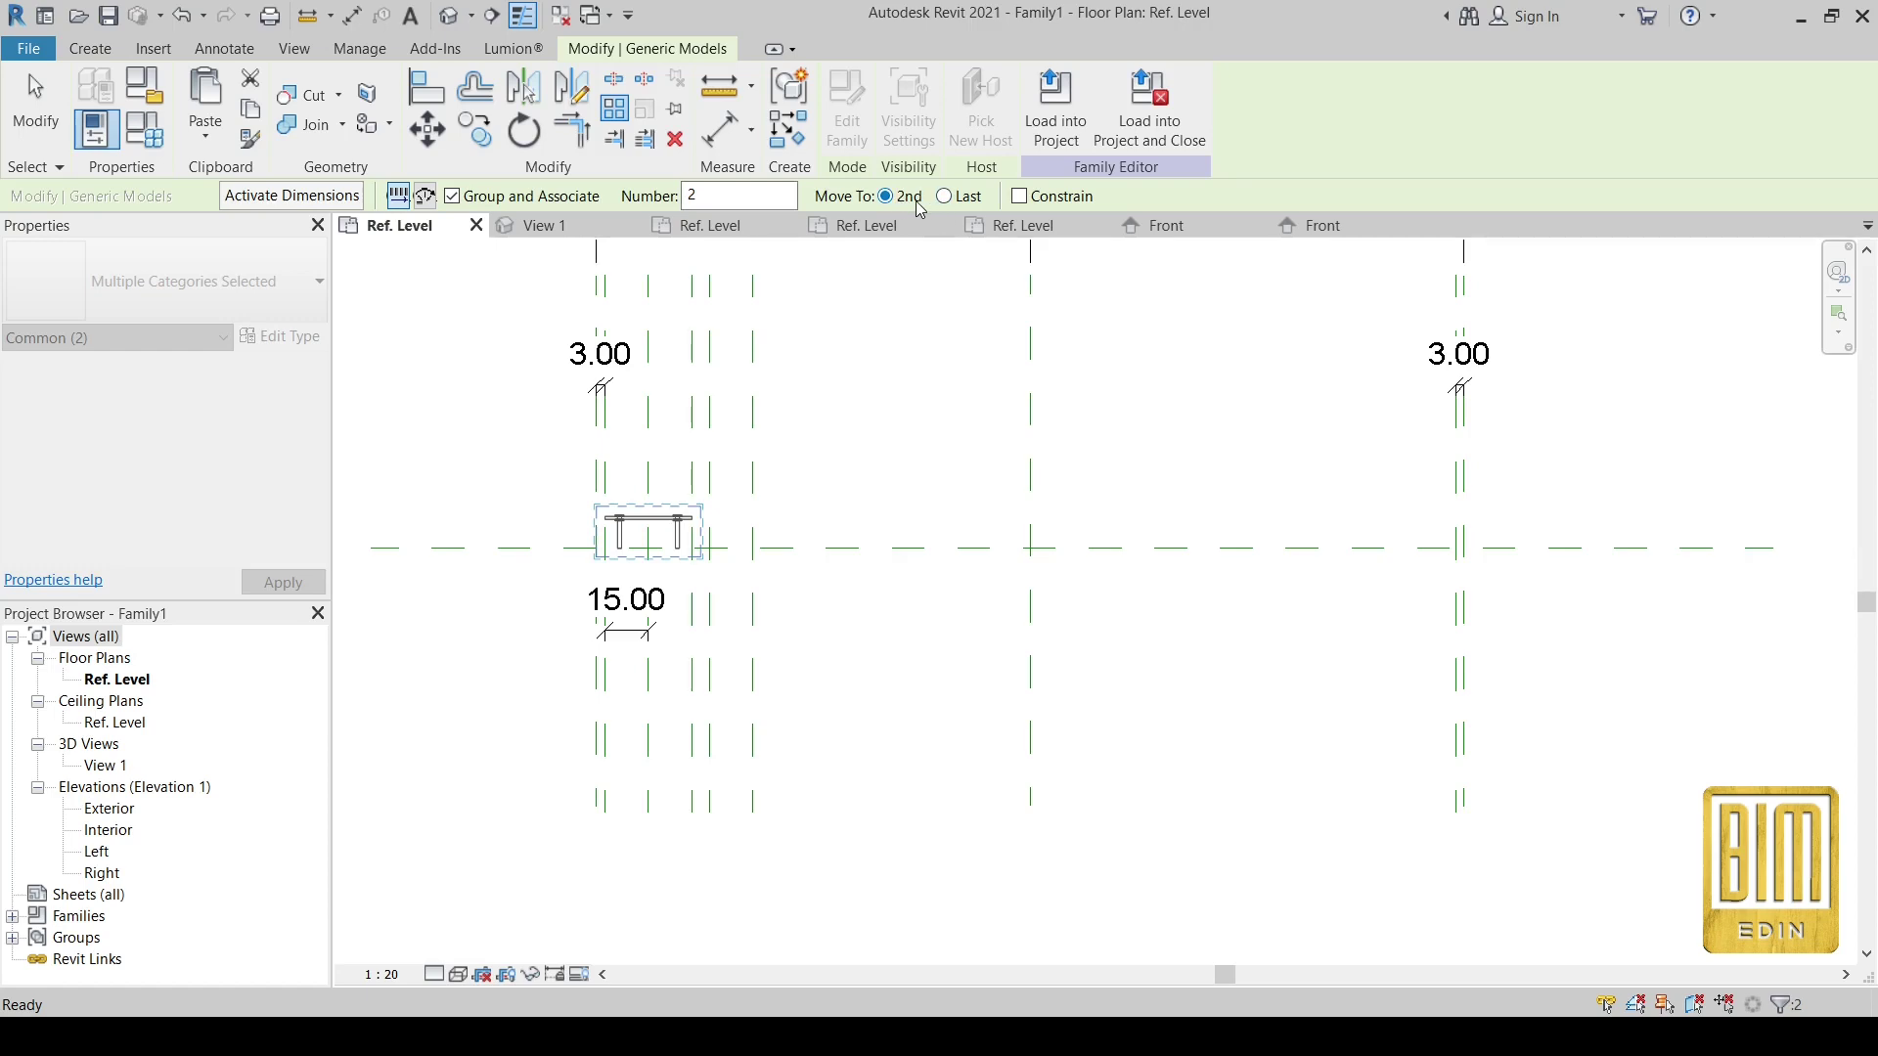
left_click(945, 198)
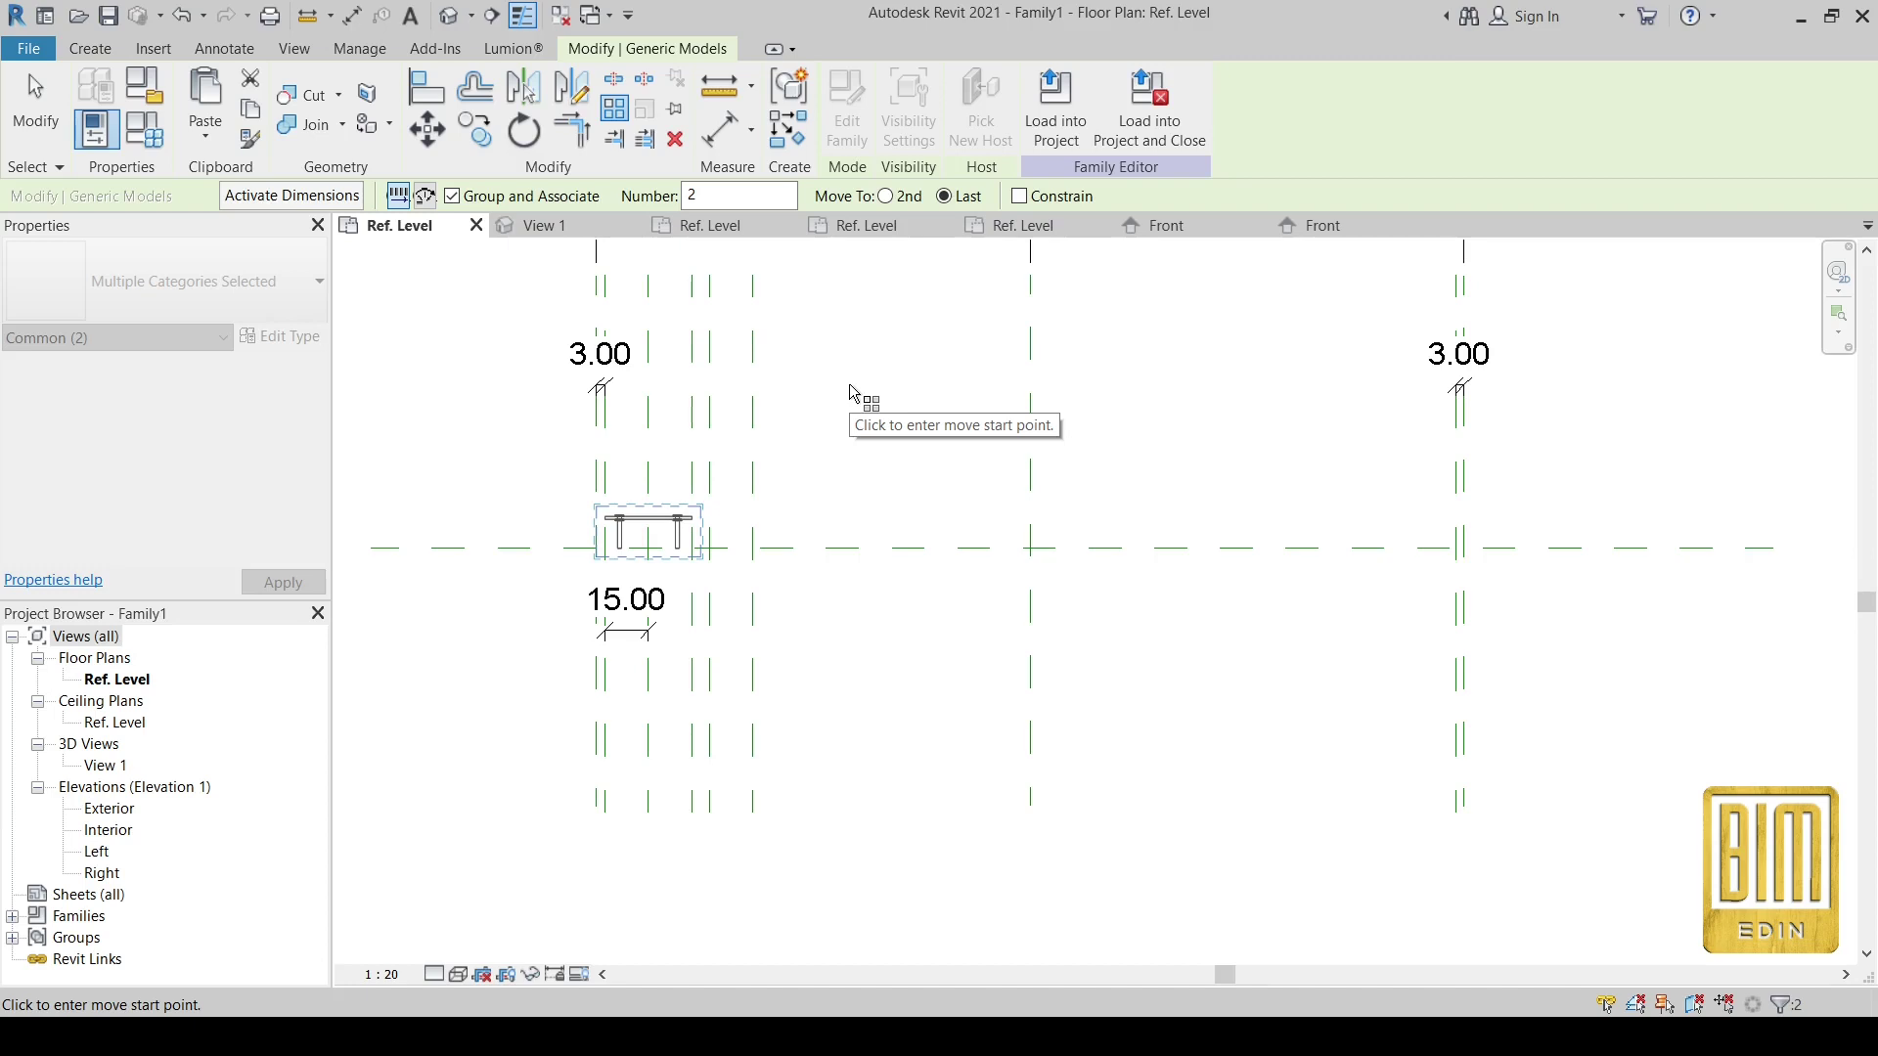
scroll(707, 527, "up", 4)
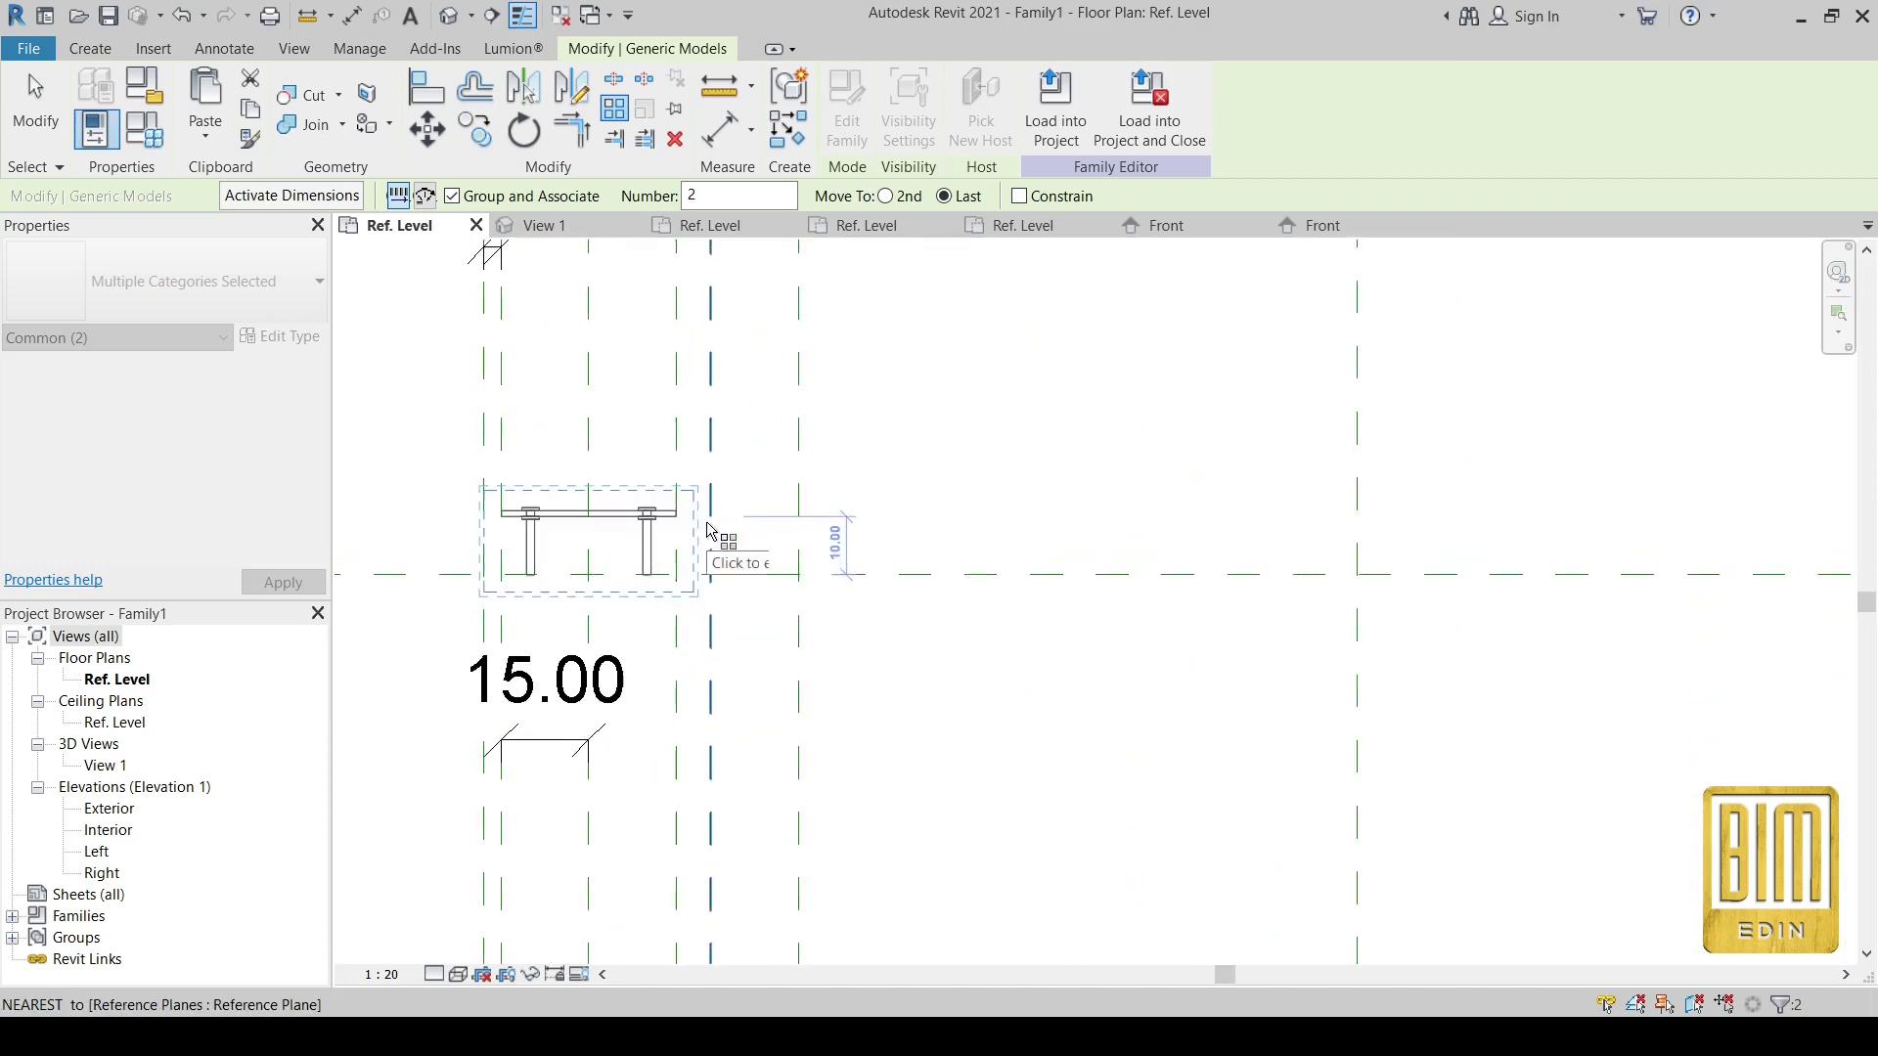
left_click(677, 509)
- End the array at the right reference plane with a count of 3, then select it
scroll(680, 509, "down", 4)
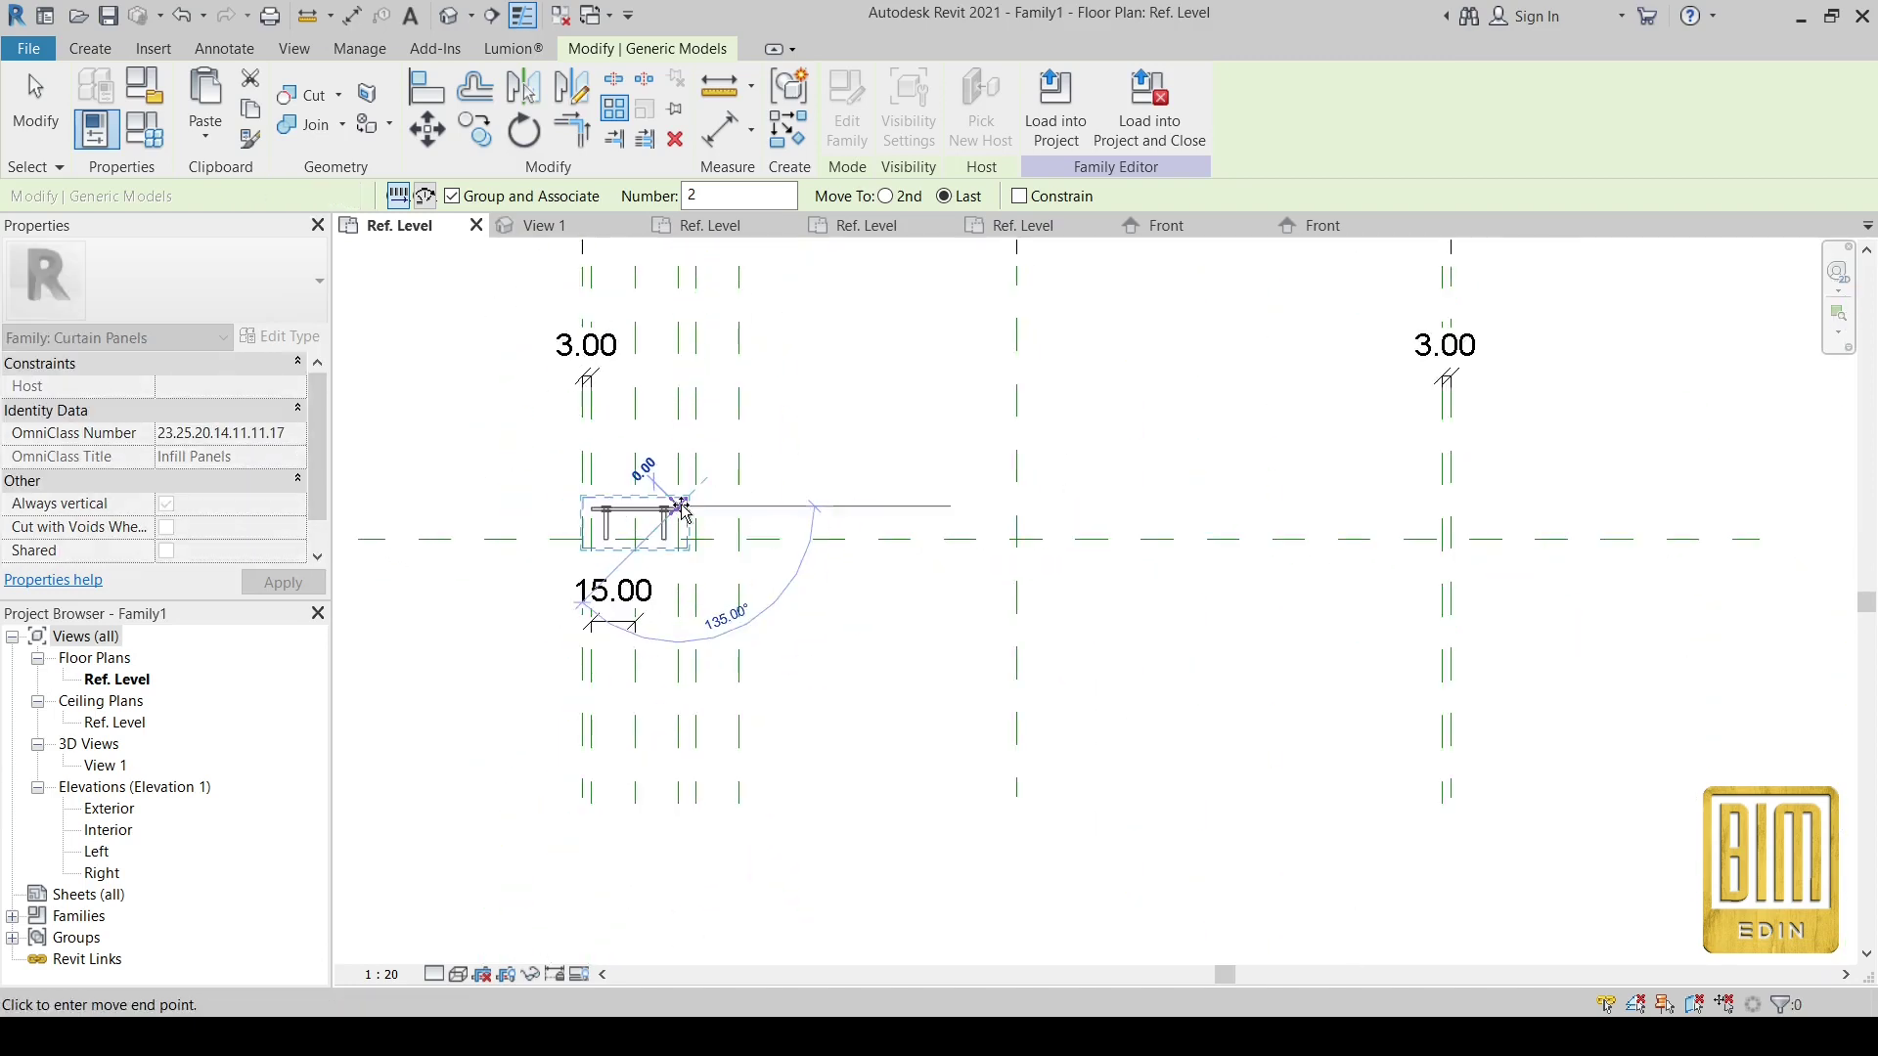
scroll(682, 509, "down", 3)
scroll(1102, 503, "up", 2)
left_click(1180, 509)
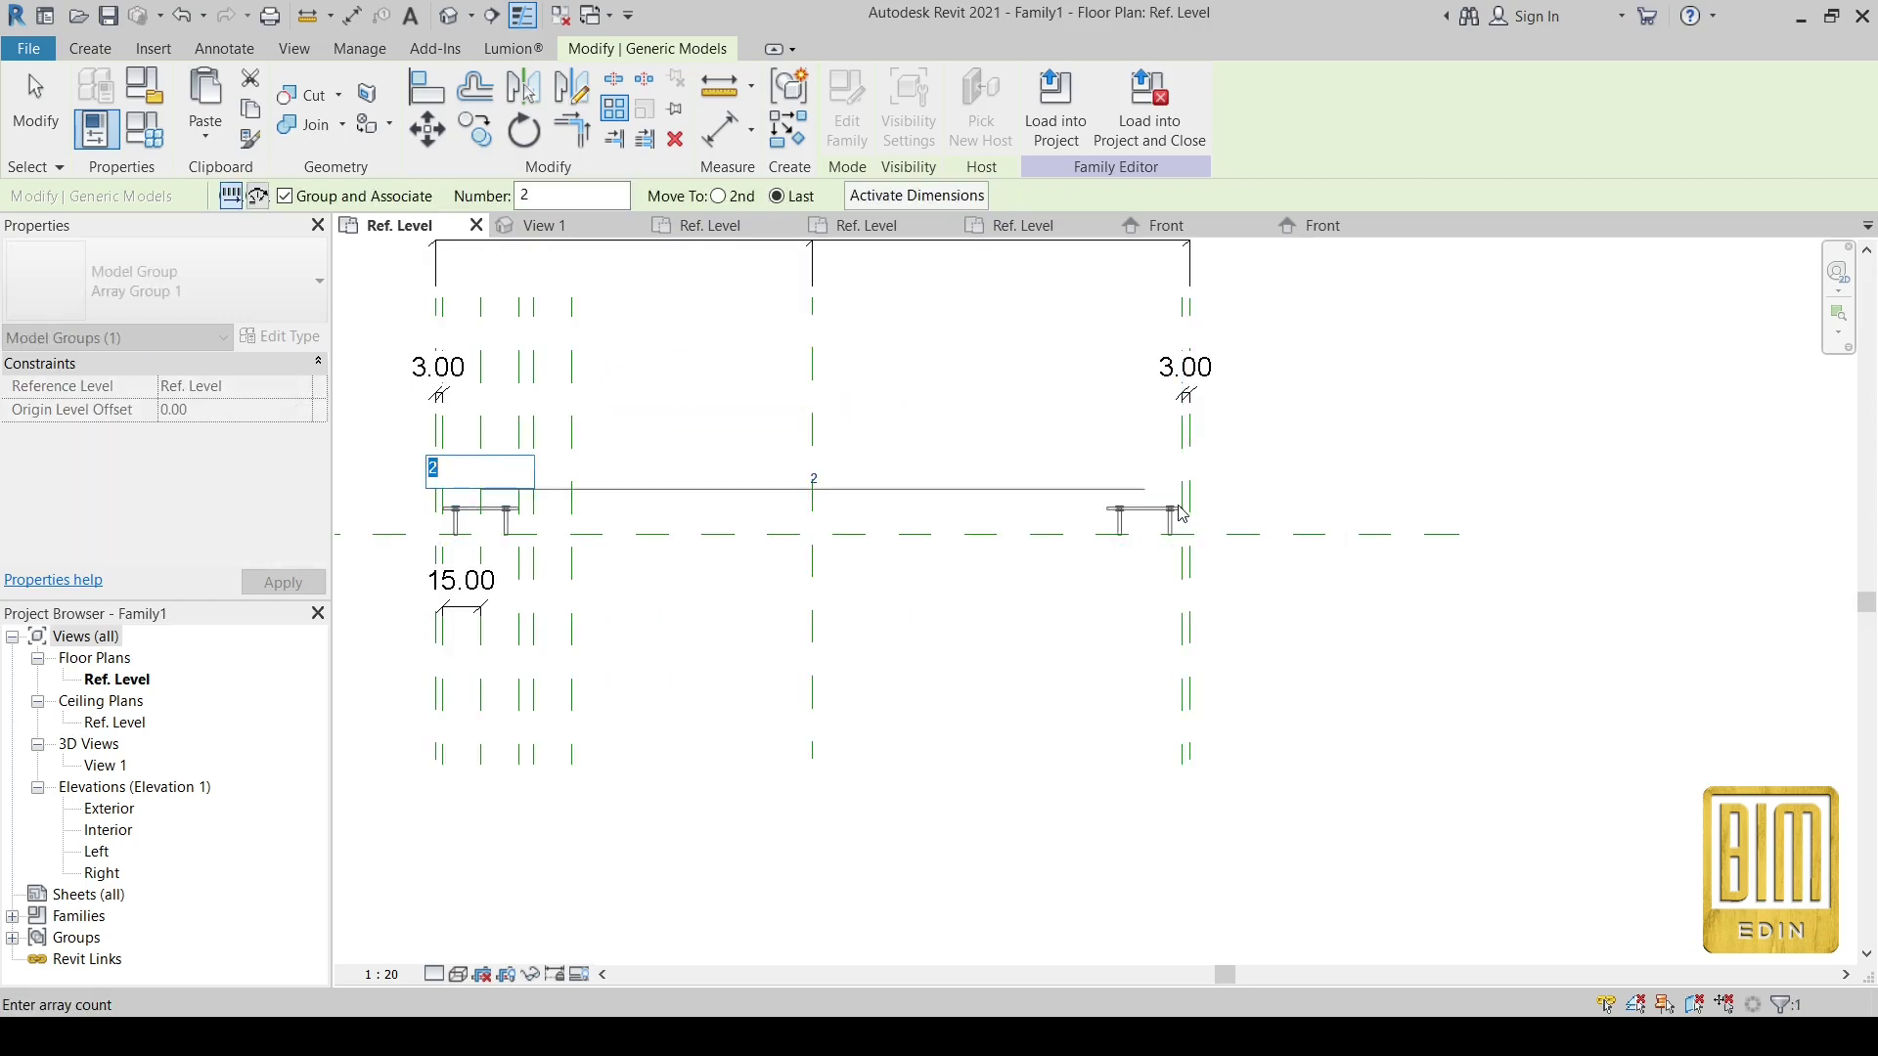
type("3")
key("Return")
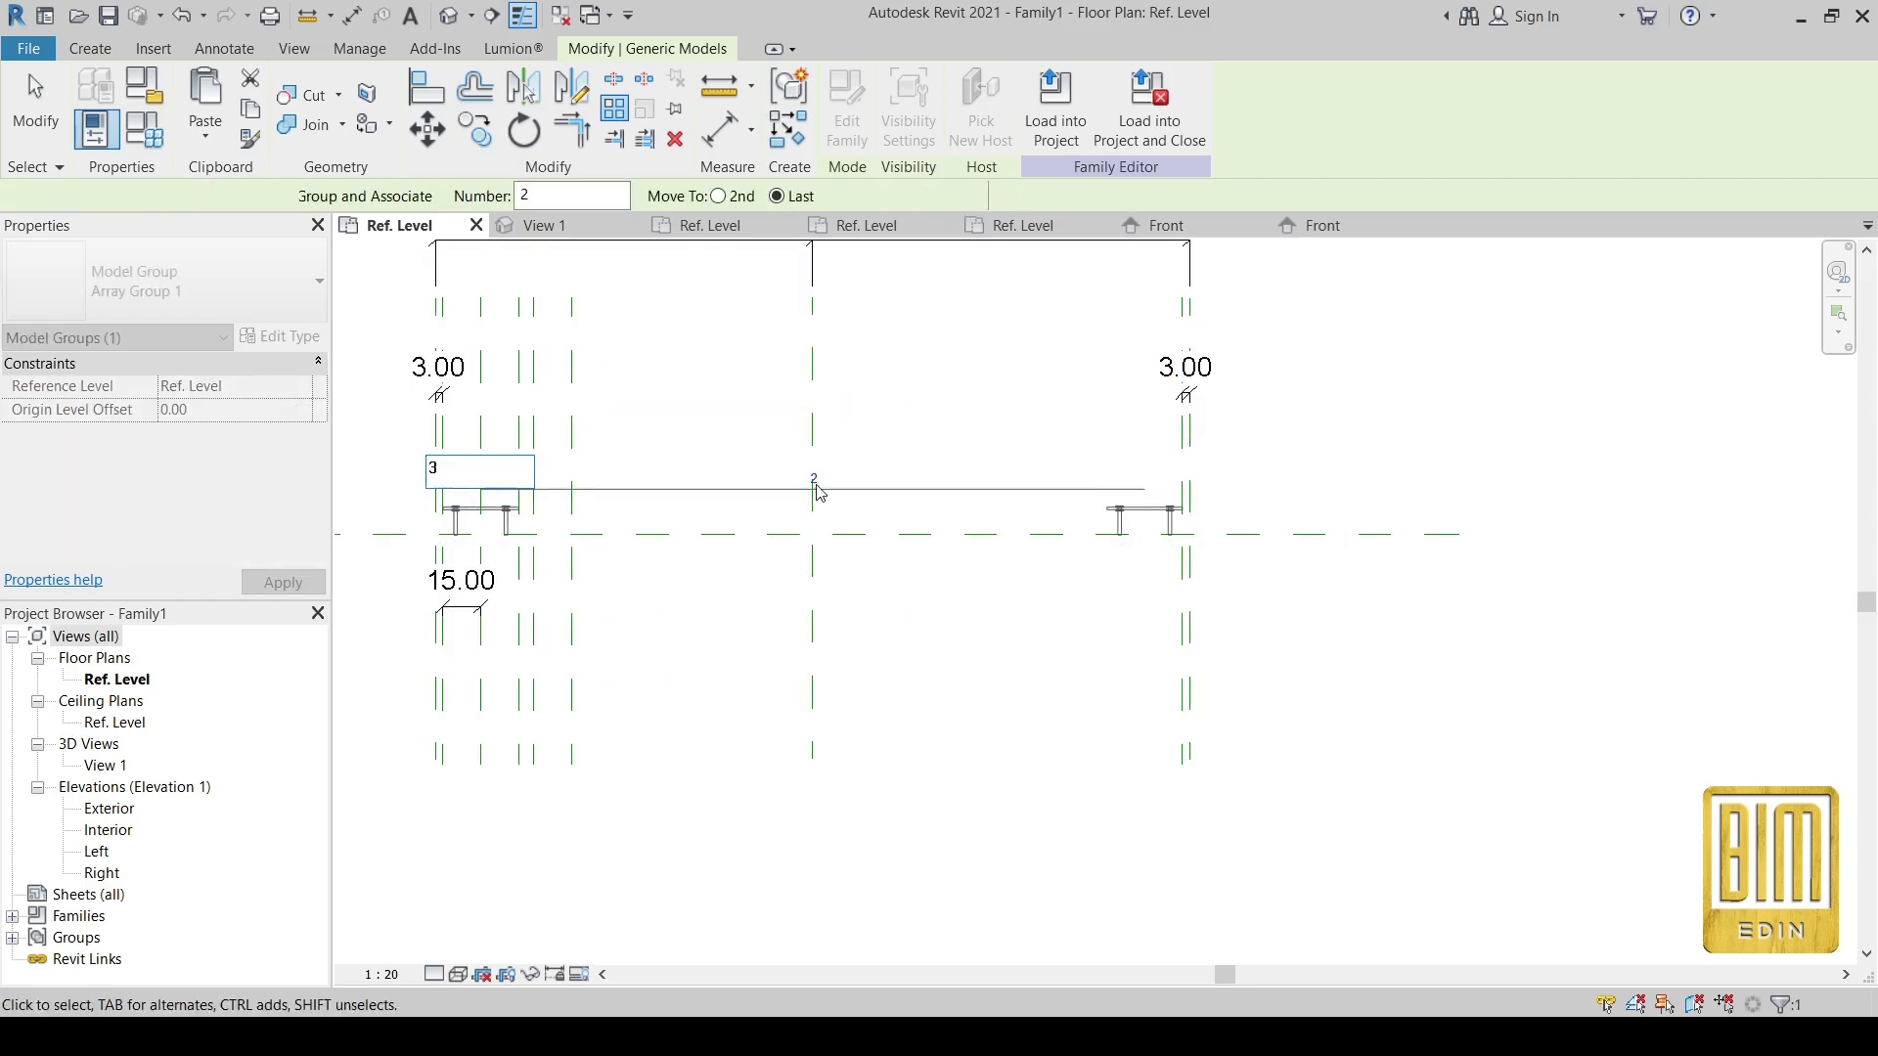
scroll(1054, 502, "up", 1)
left_click(1054, 503)
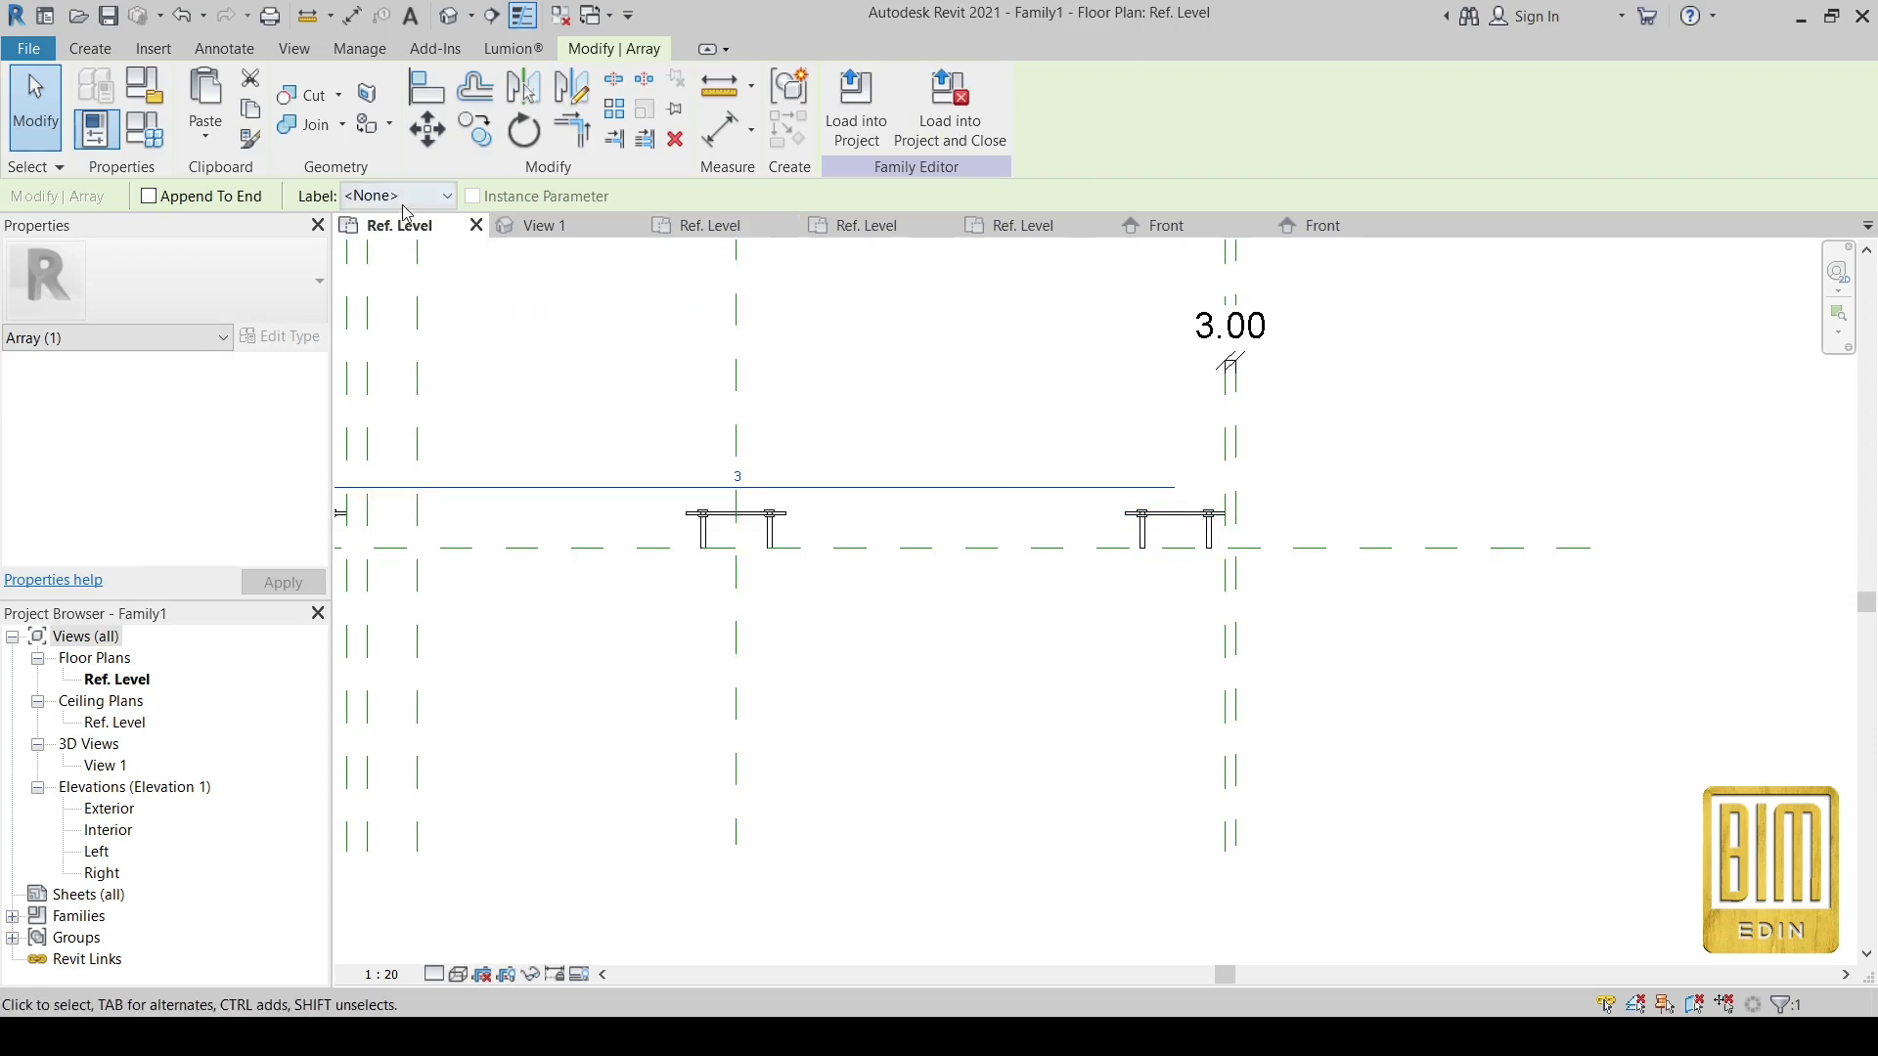
- Label the array count with a new type parameter BROJ ELEMENATA, currently 3
left_click(425, 196)
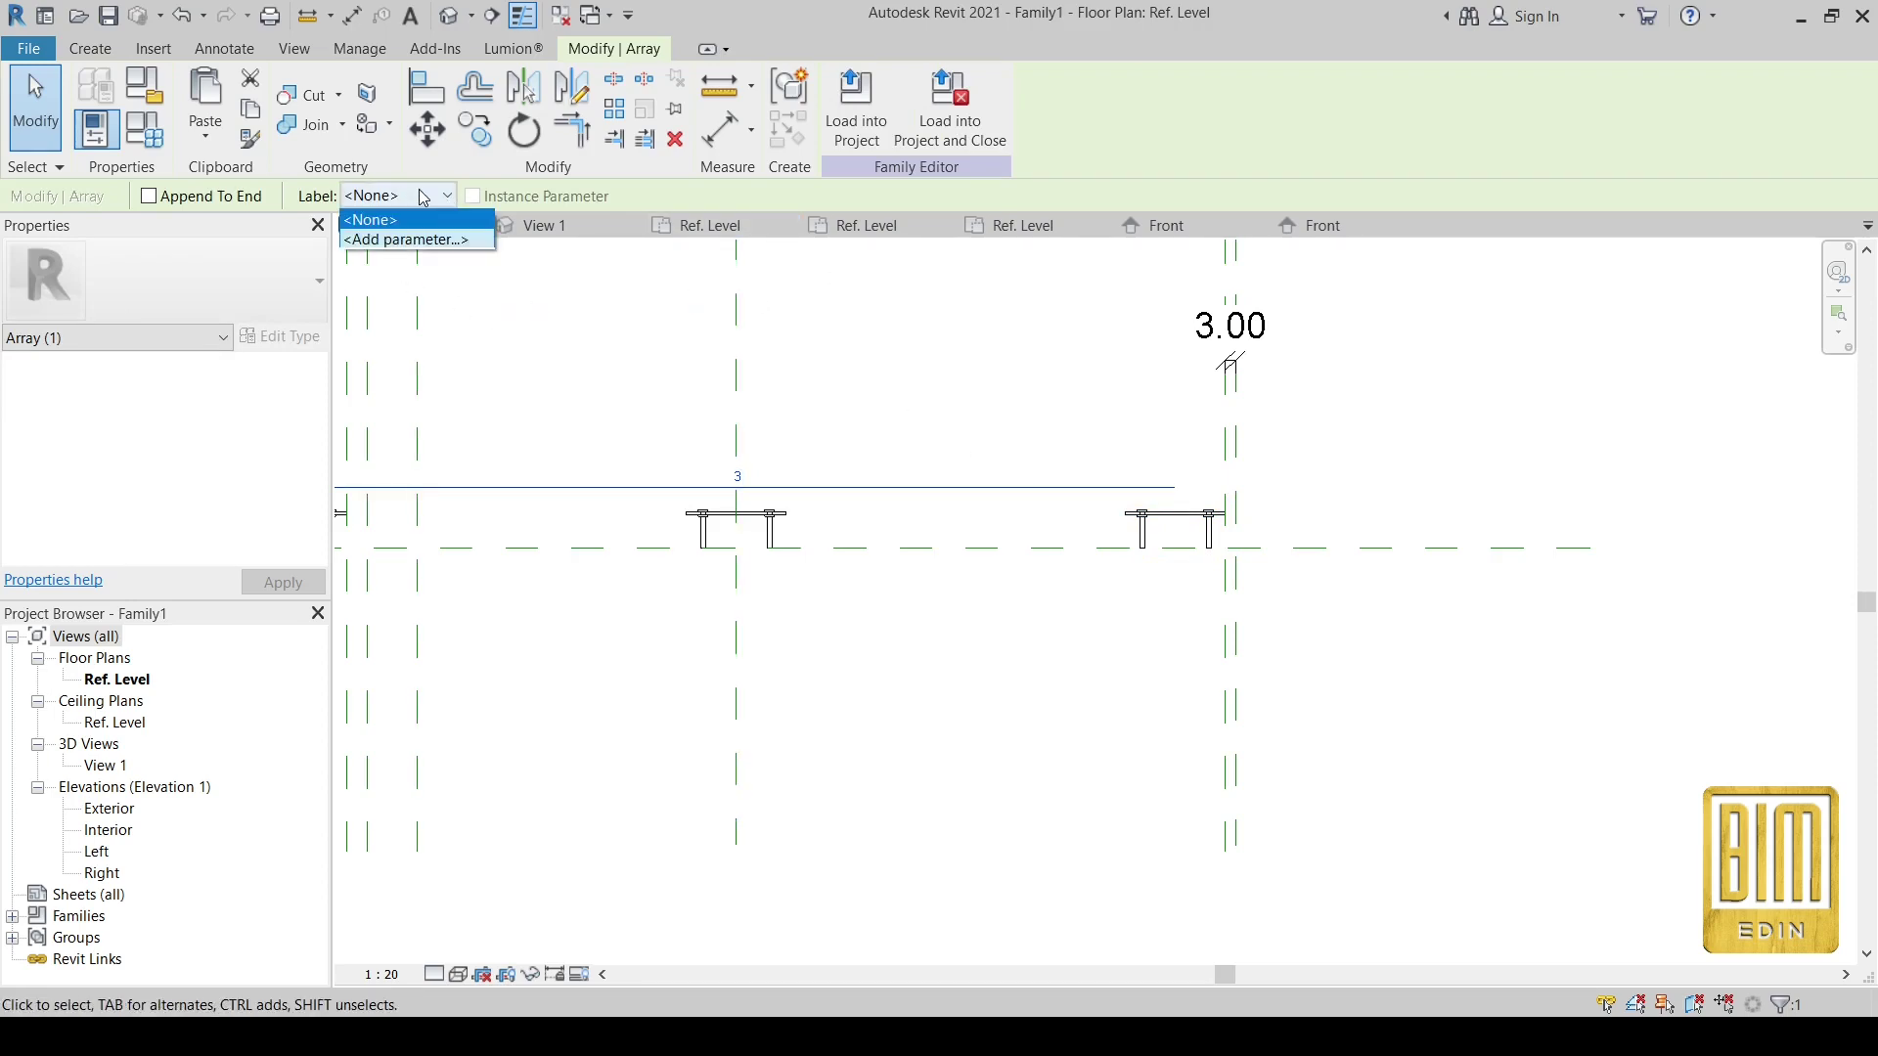
left_click(421, 239)
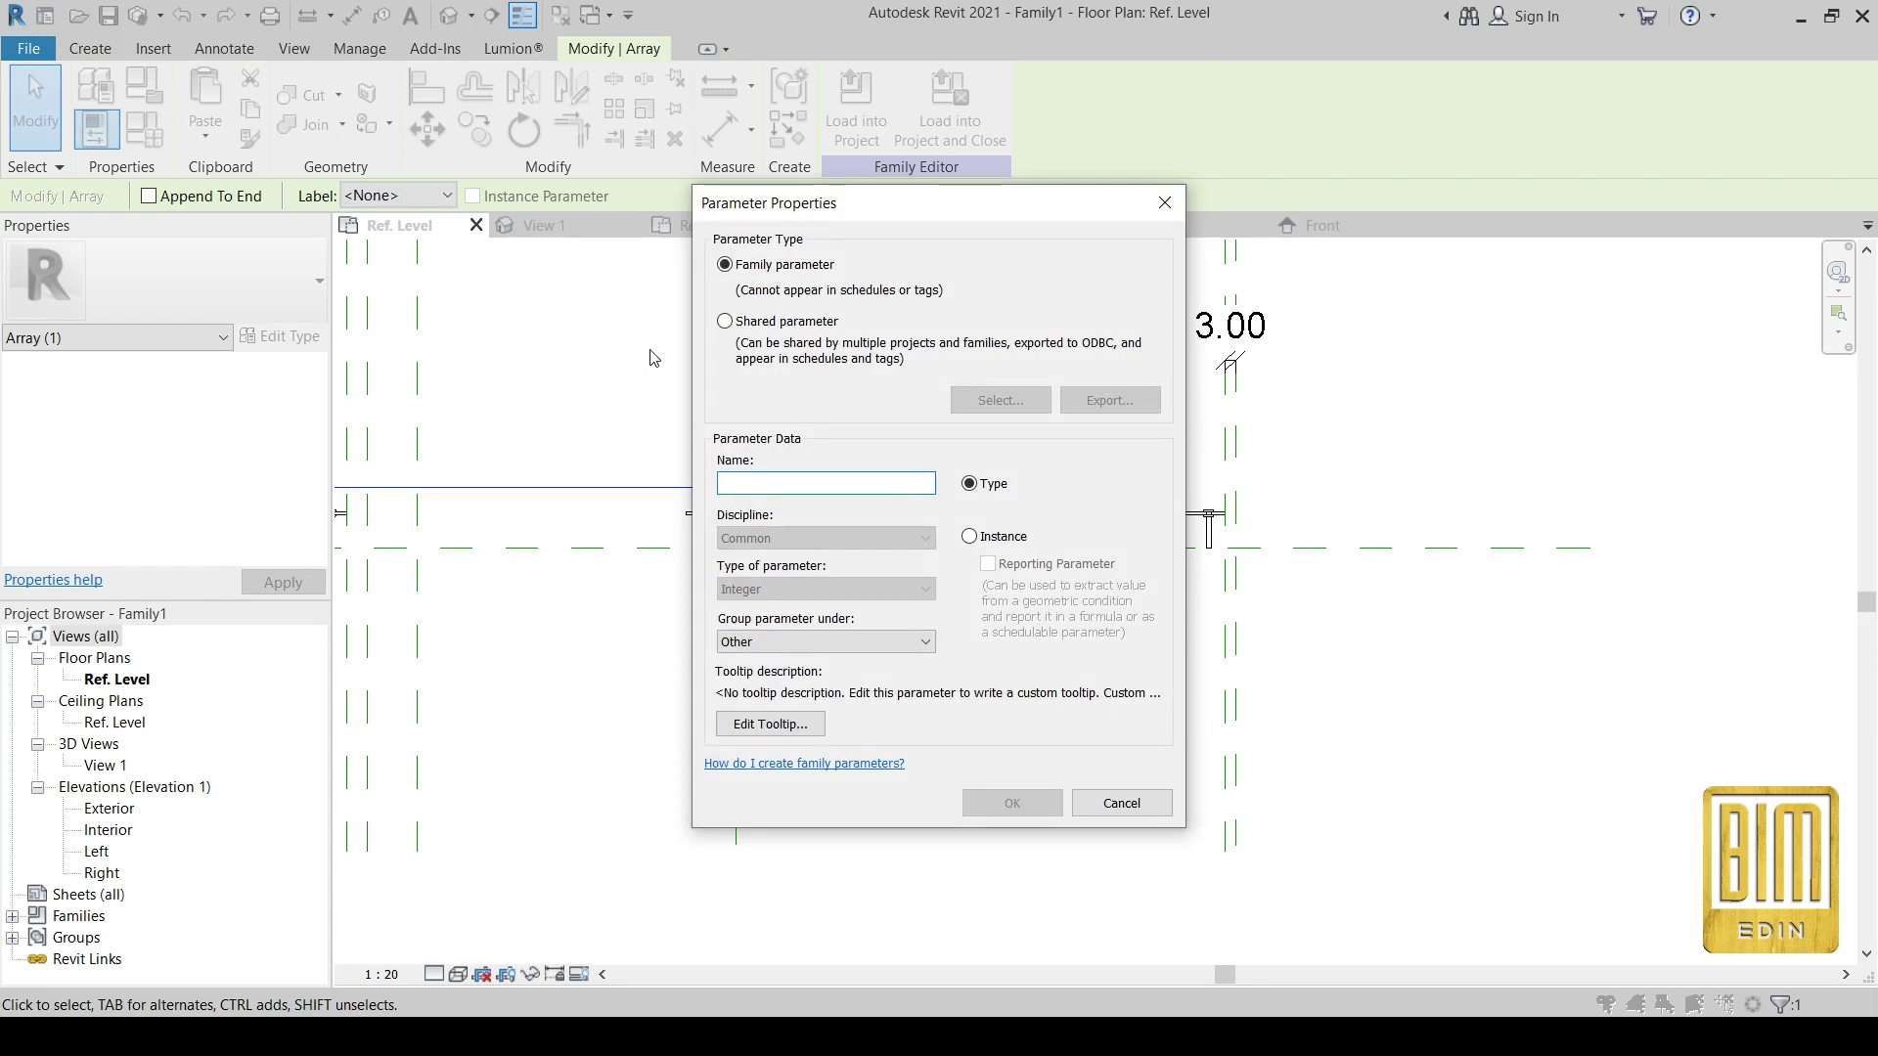
type("NO")
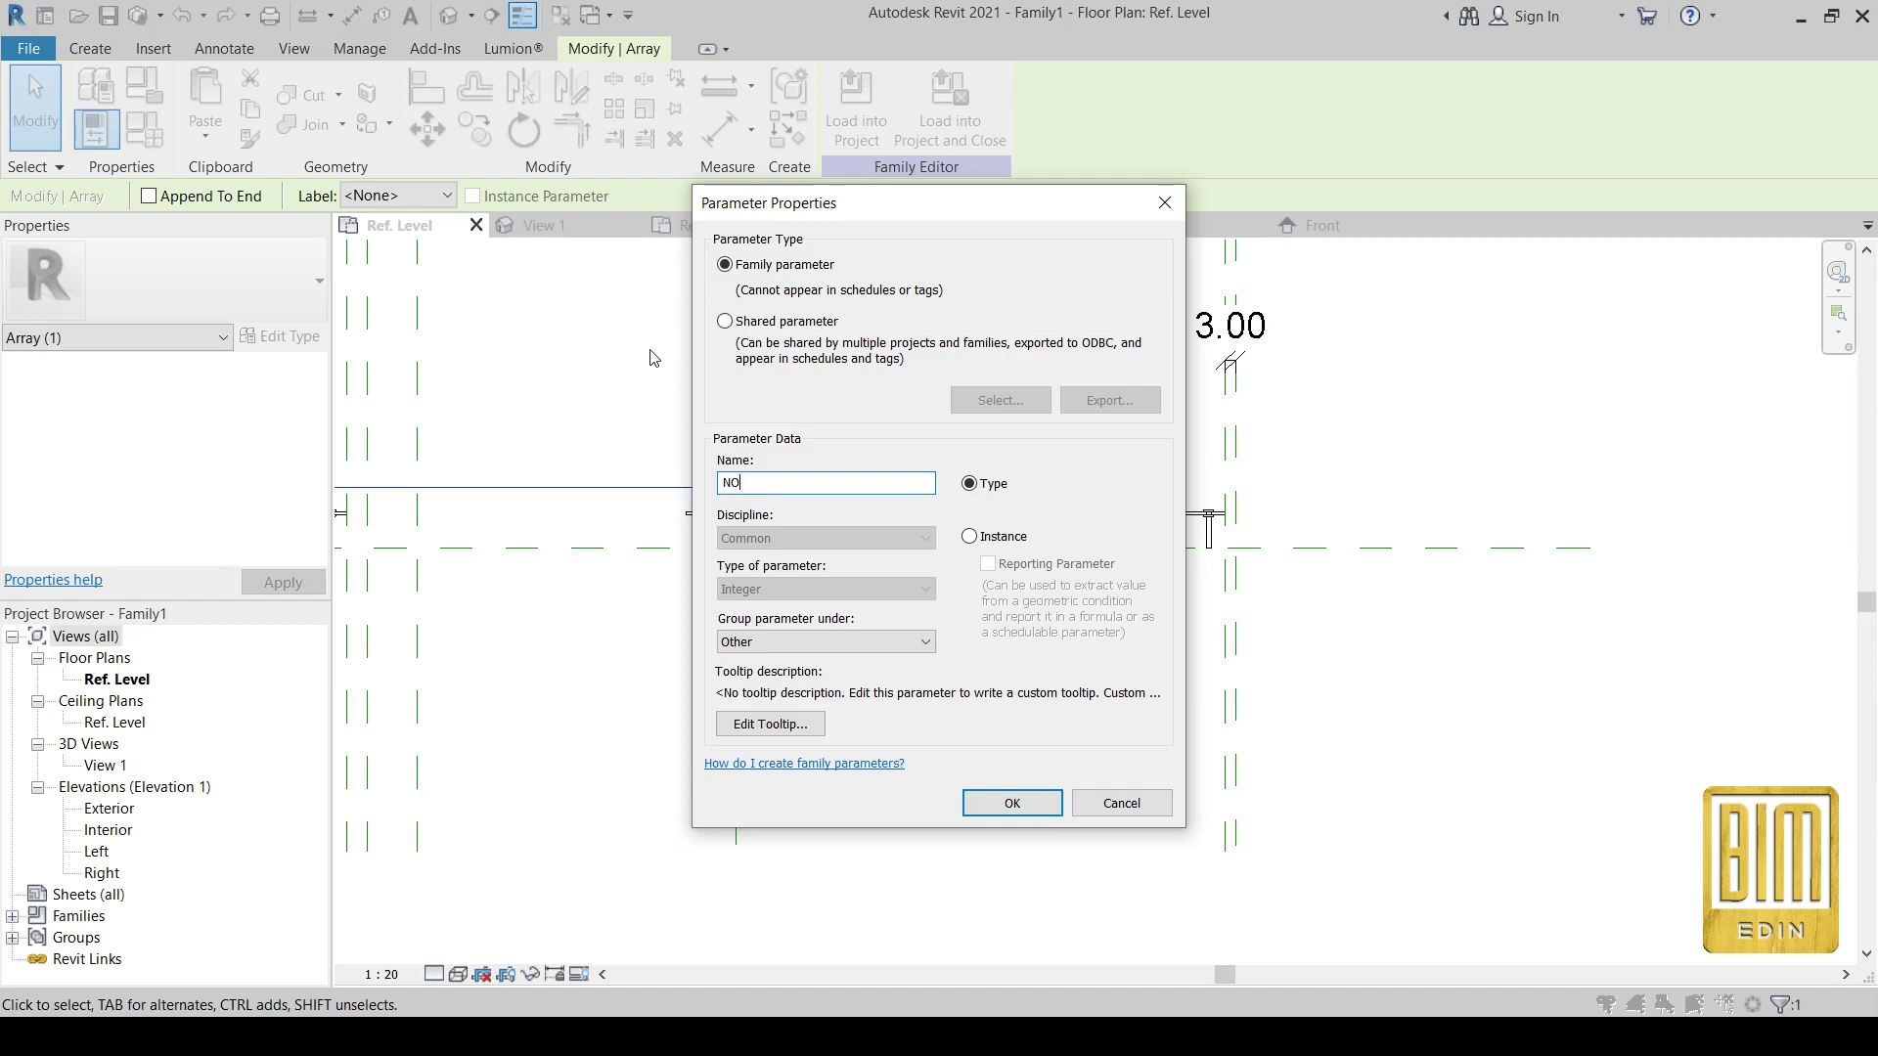
key("BackSpace")
key("BackSpace")
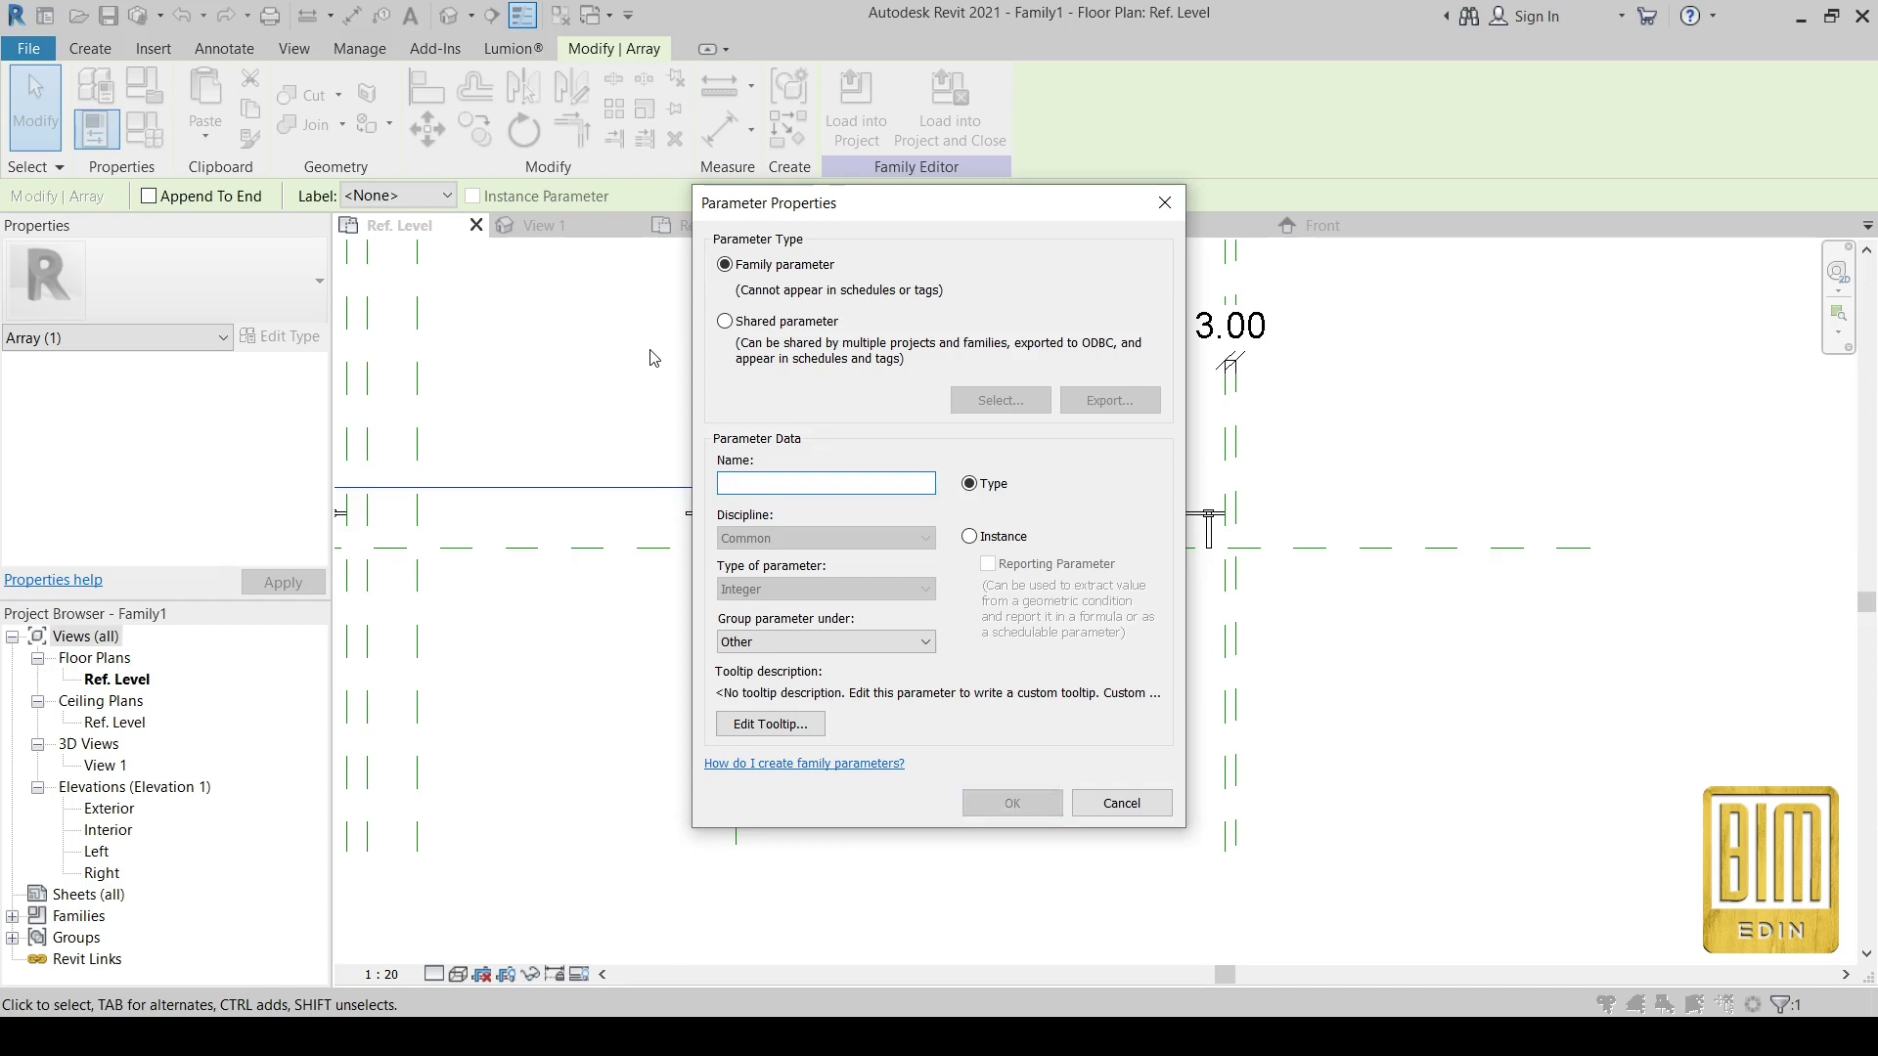
type("BROJ ELEMENATA")
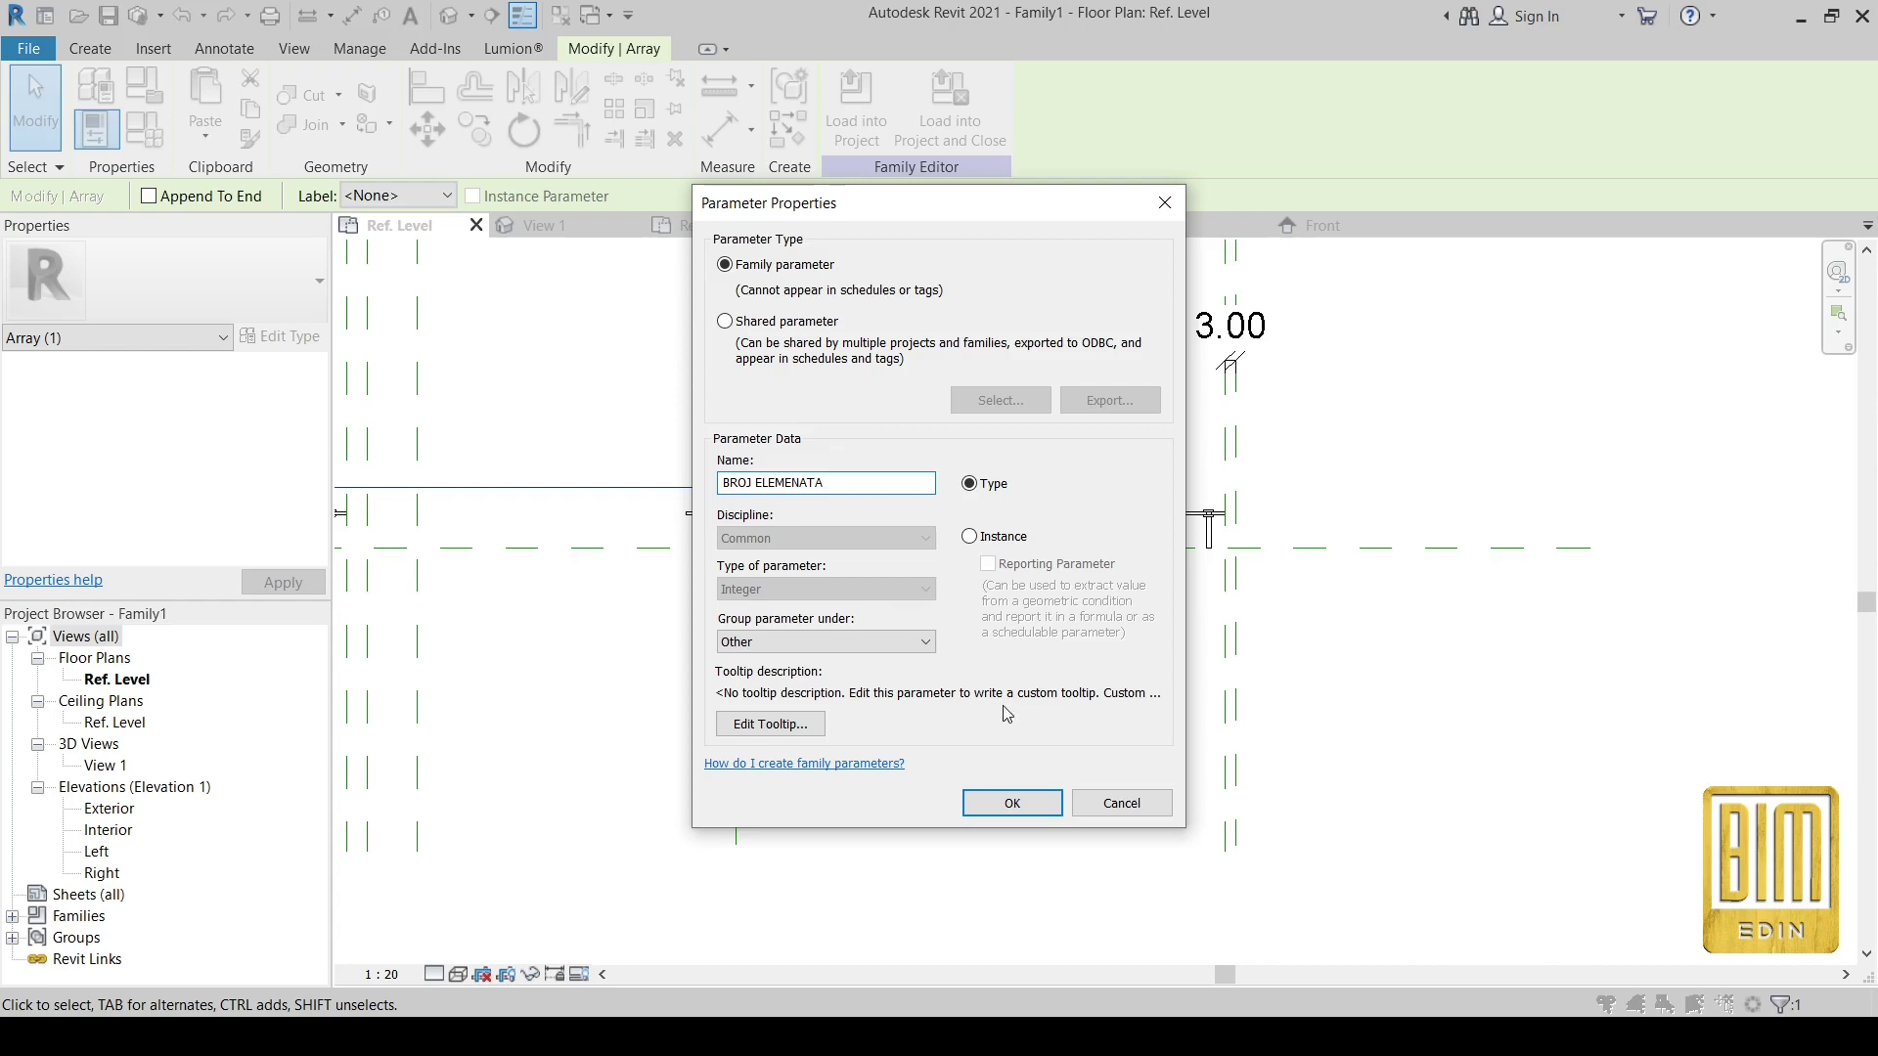
left_click(1009, 800)
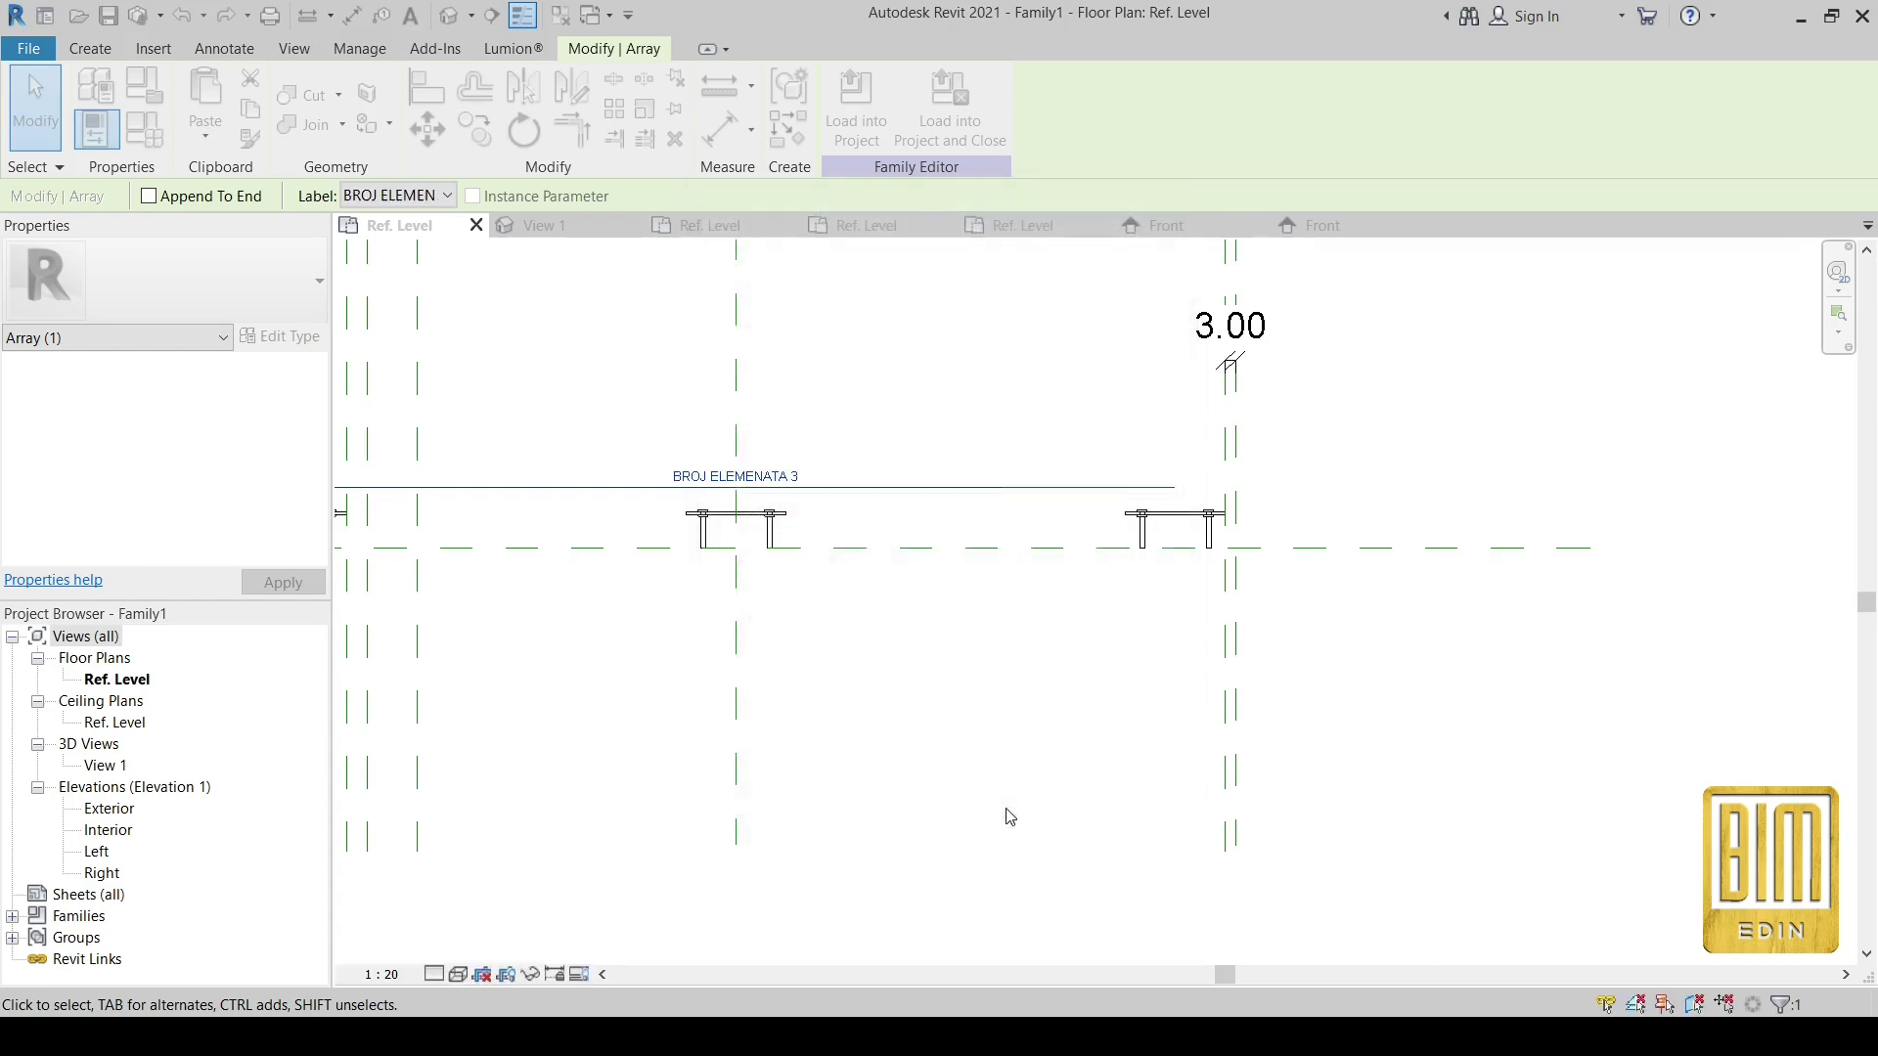
left_click(900, 435)
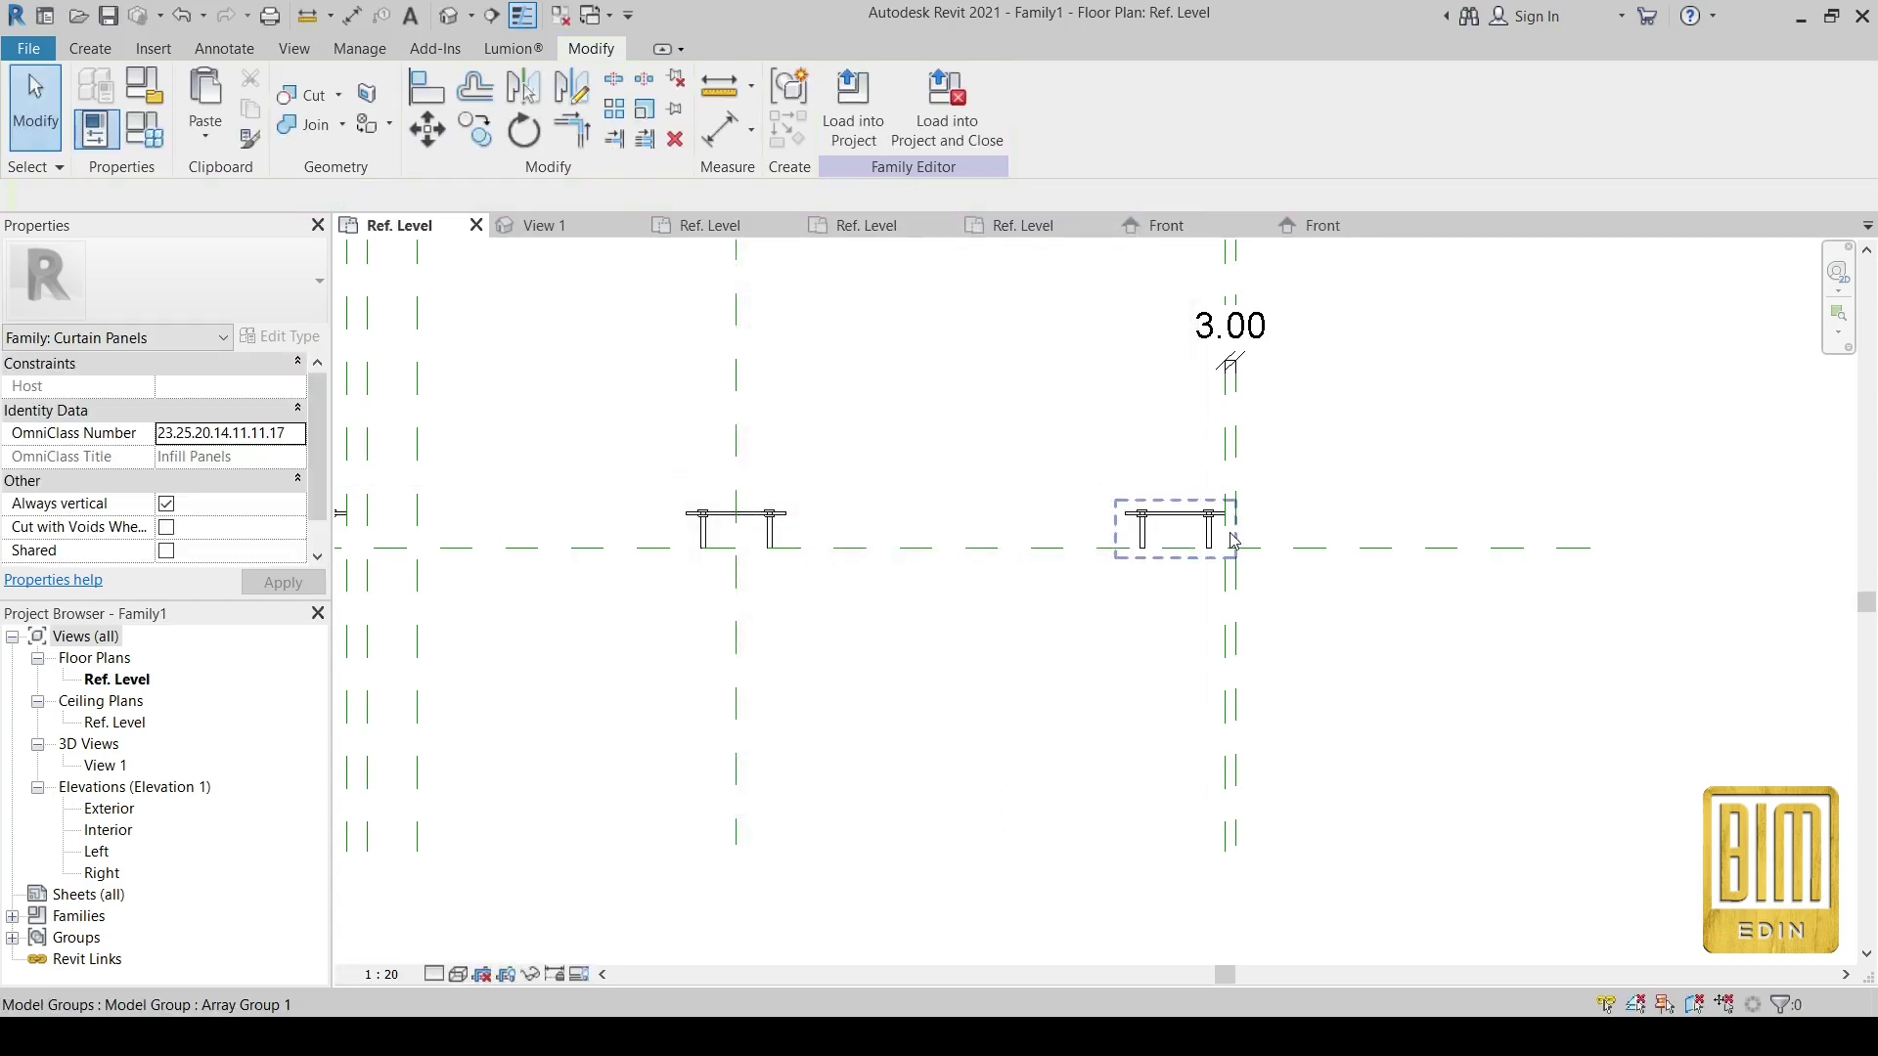
- Add a 15.00 aligned dimension from the end panel's centre to the reference plane
left_click(721, 129)
scroll(1216, 558, "up", 2)
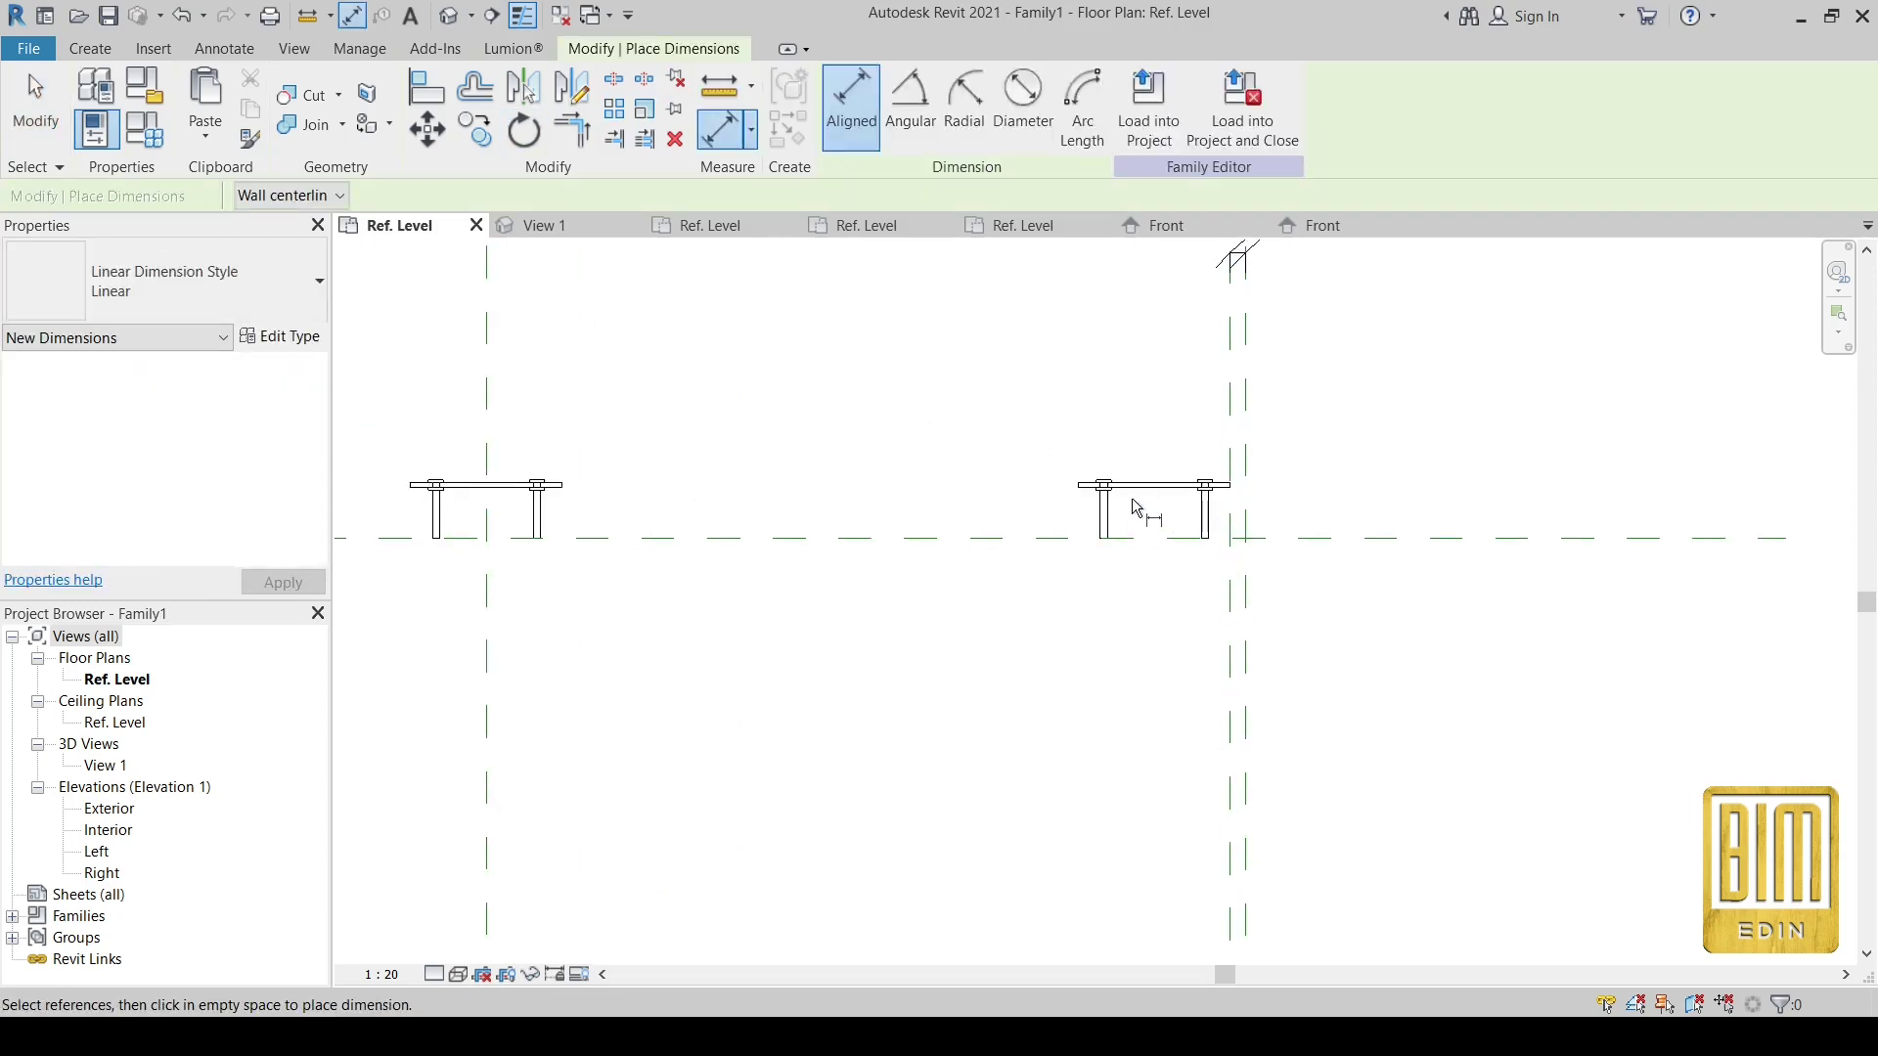
scroll(1140, 511, "up", 1)
left_click(1164, 516)
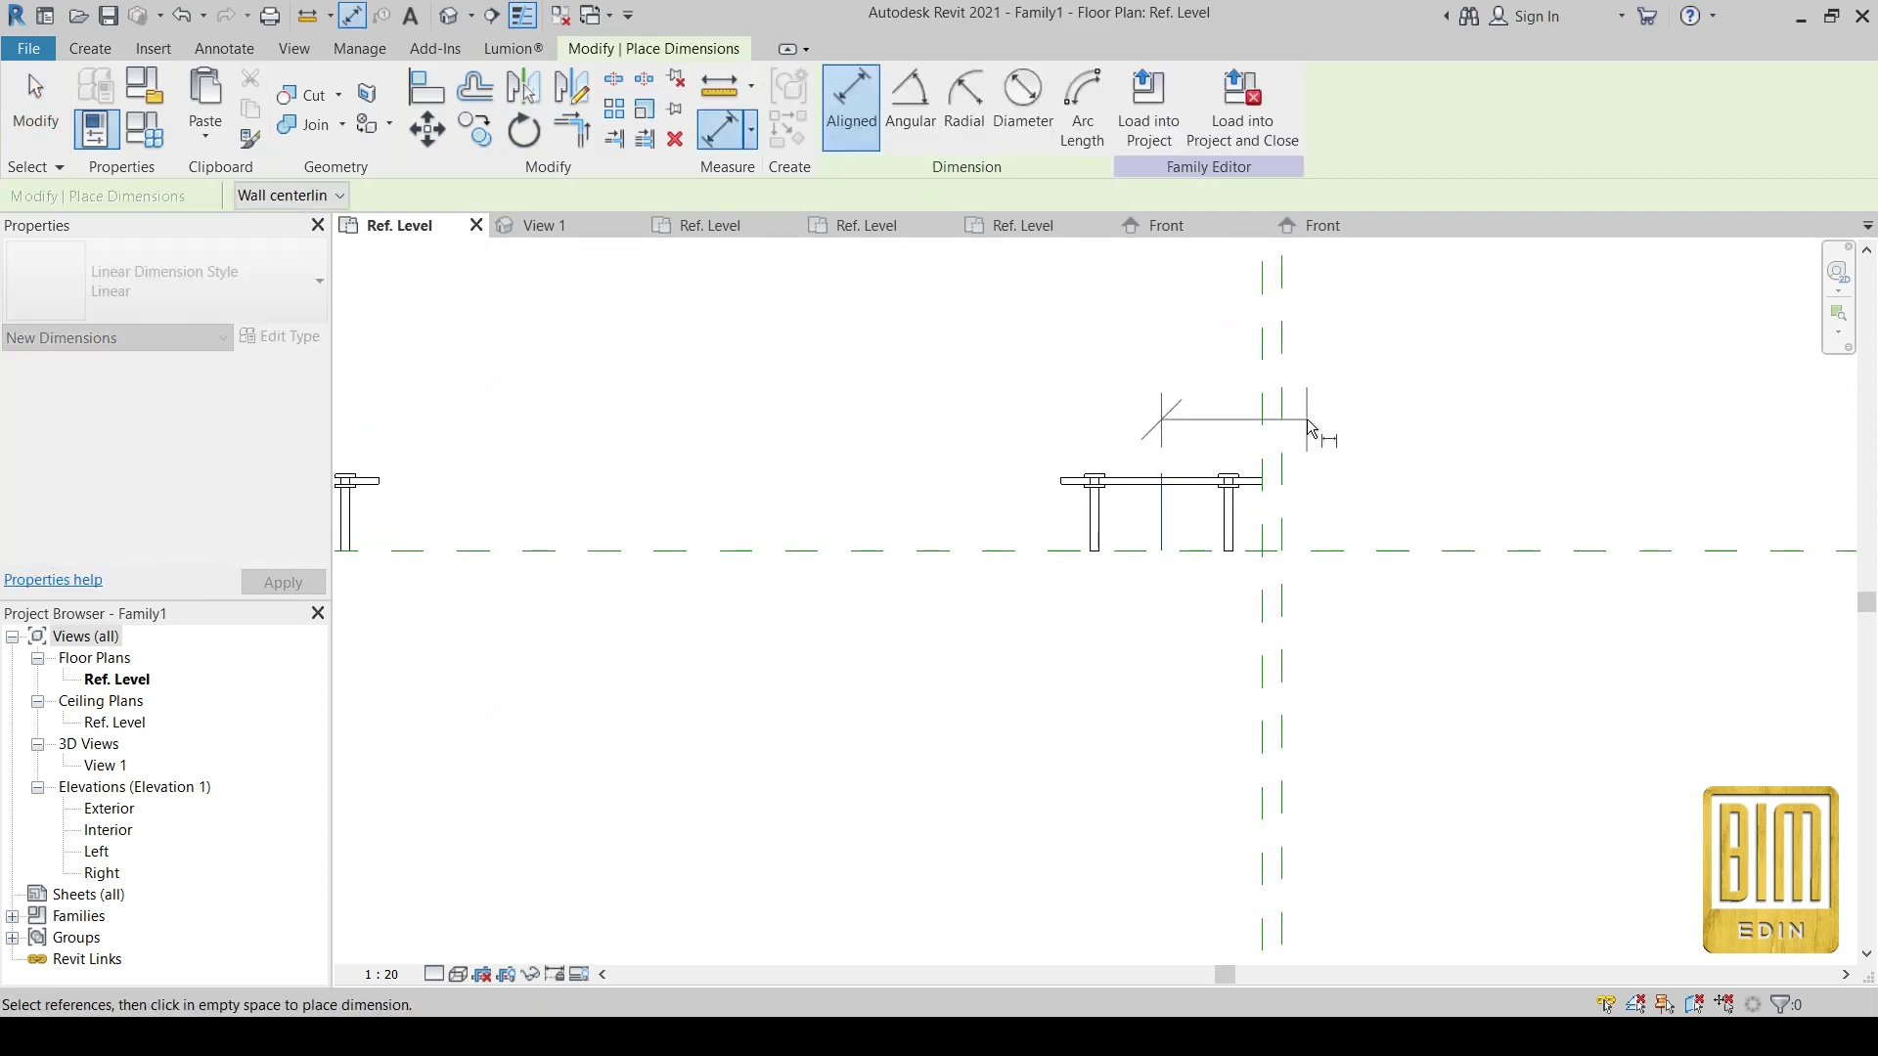
left_click(1254, 428)
left_click(1071, 395)
scroll(1162, 466, "down", 2)
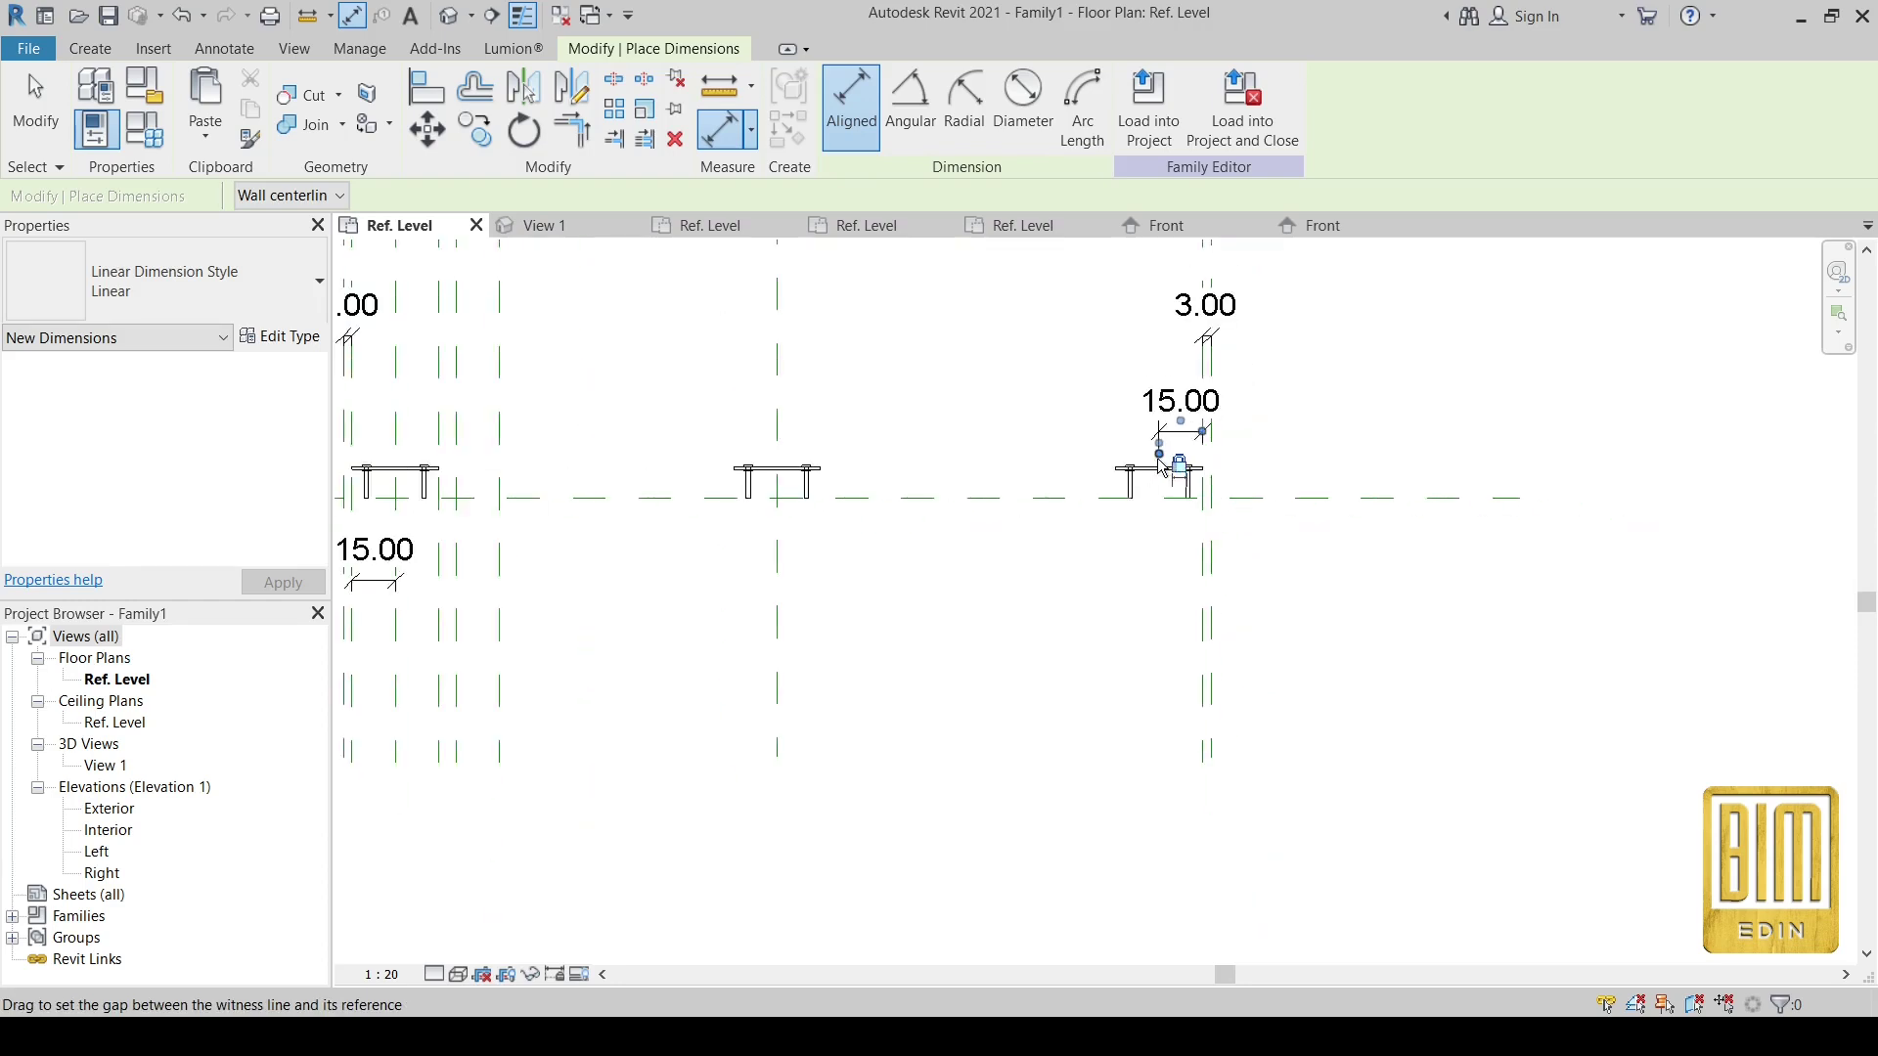
scroll(1291, 336, "up", 1)
left_click(35, 108)
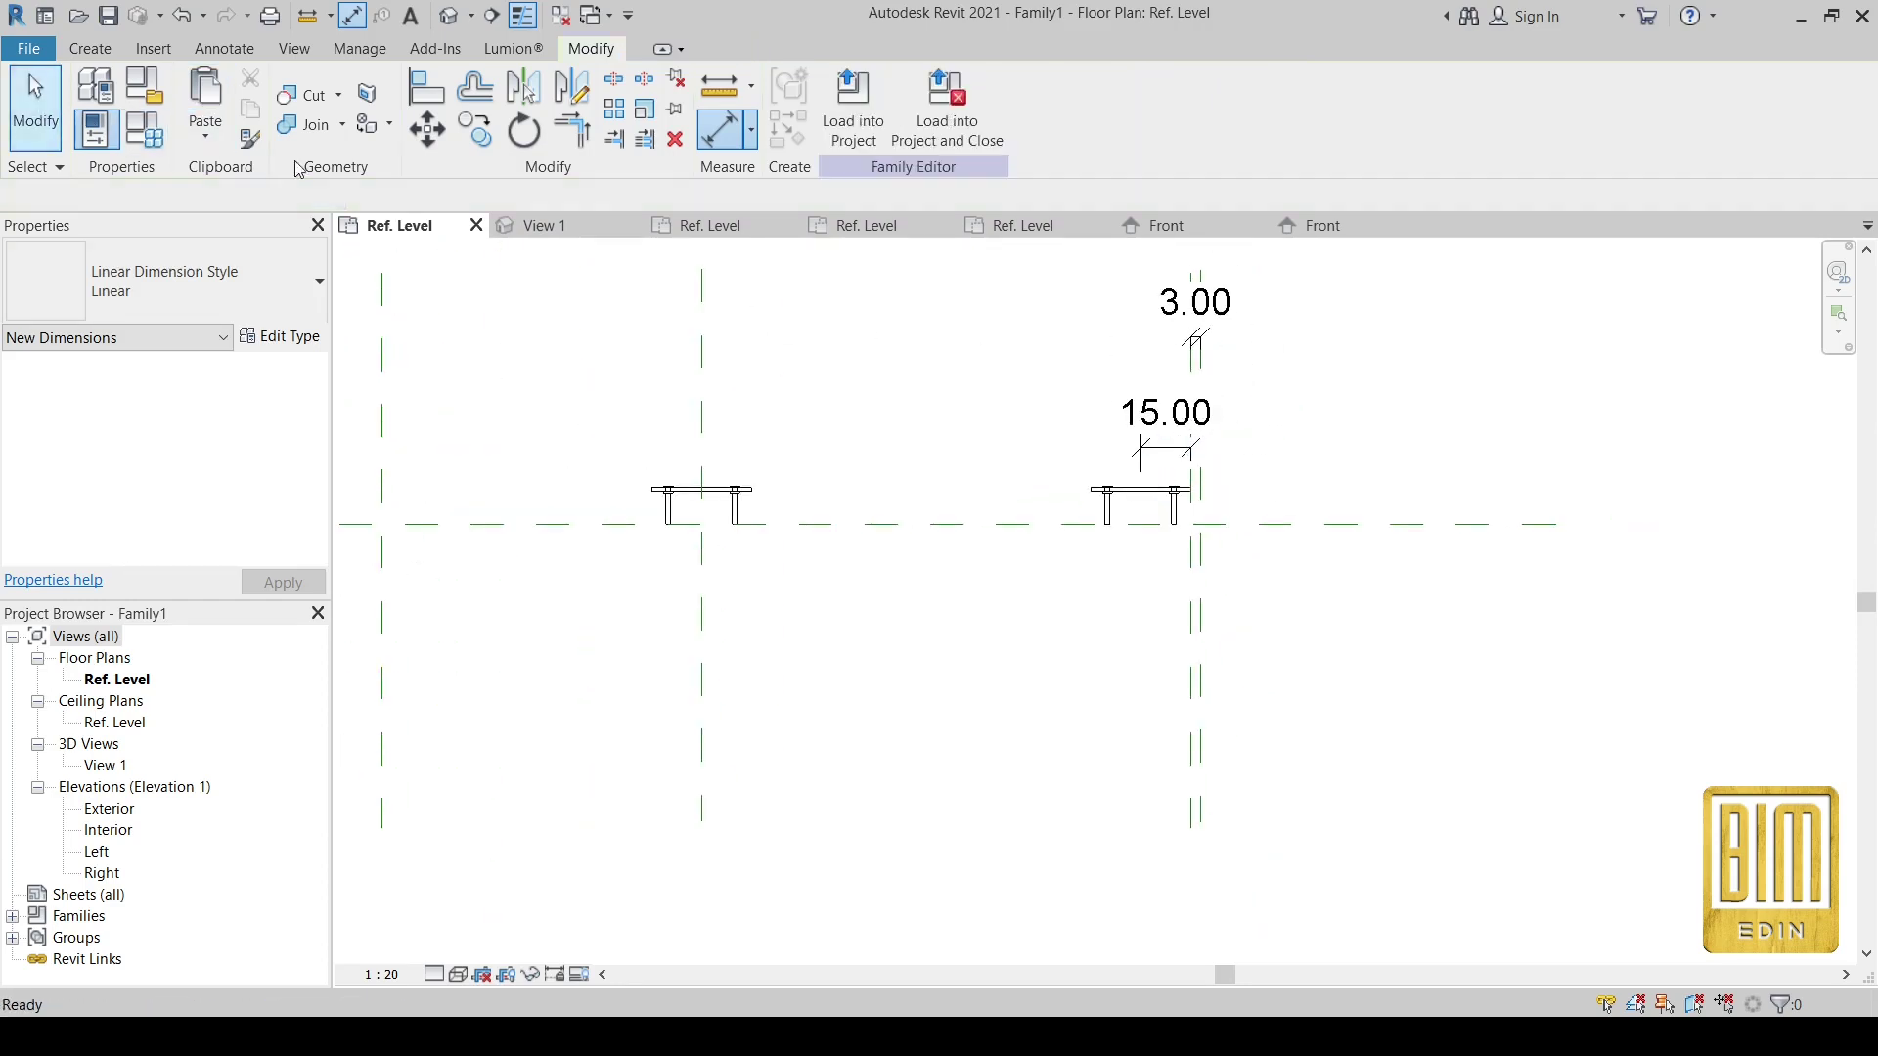
- Check the 3.00 dimension, then start Save As for the family
left_click(1194, 304)
scroll(1309, 400, "down", 2)
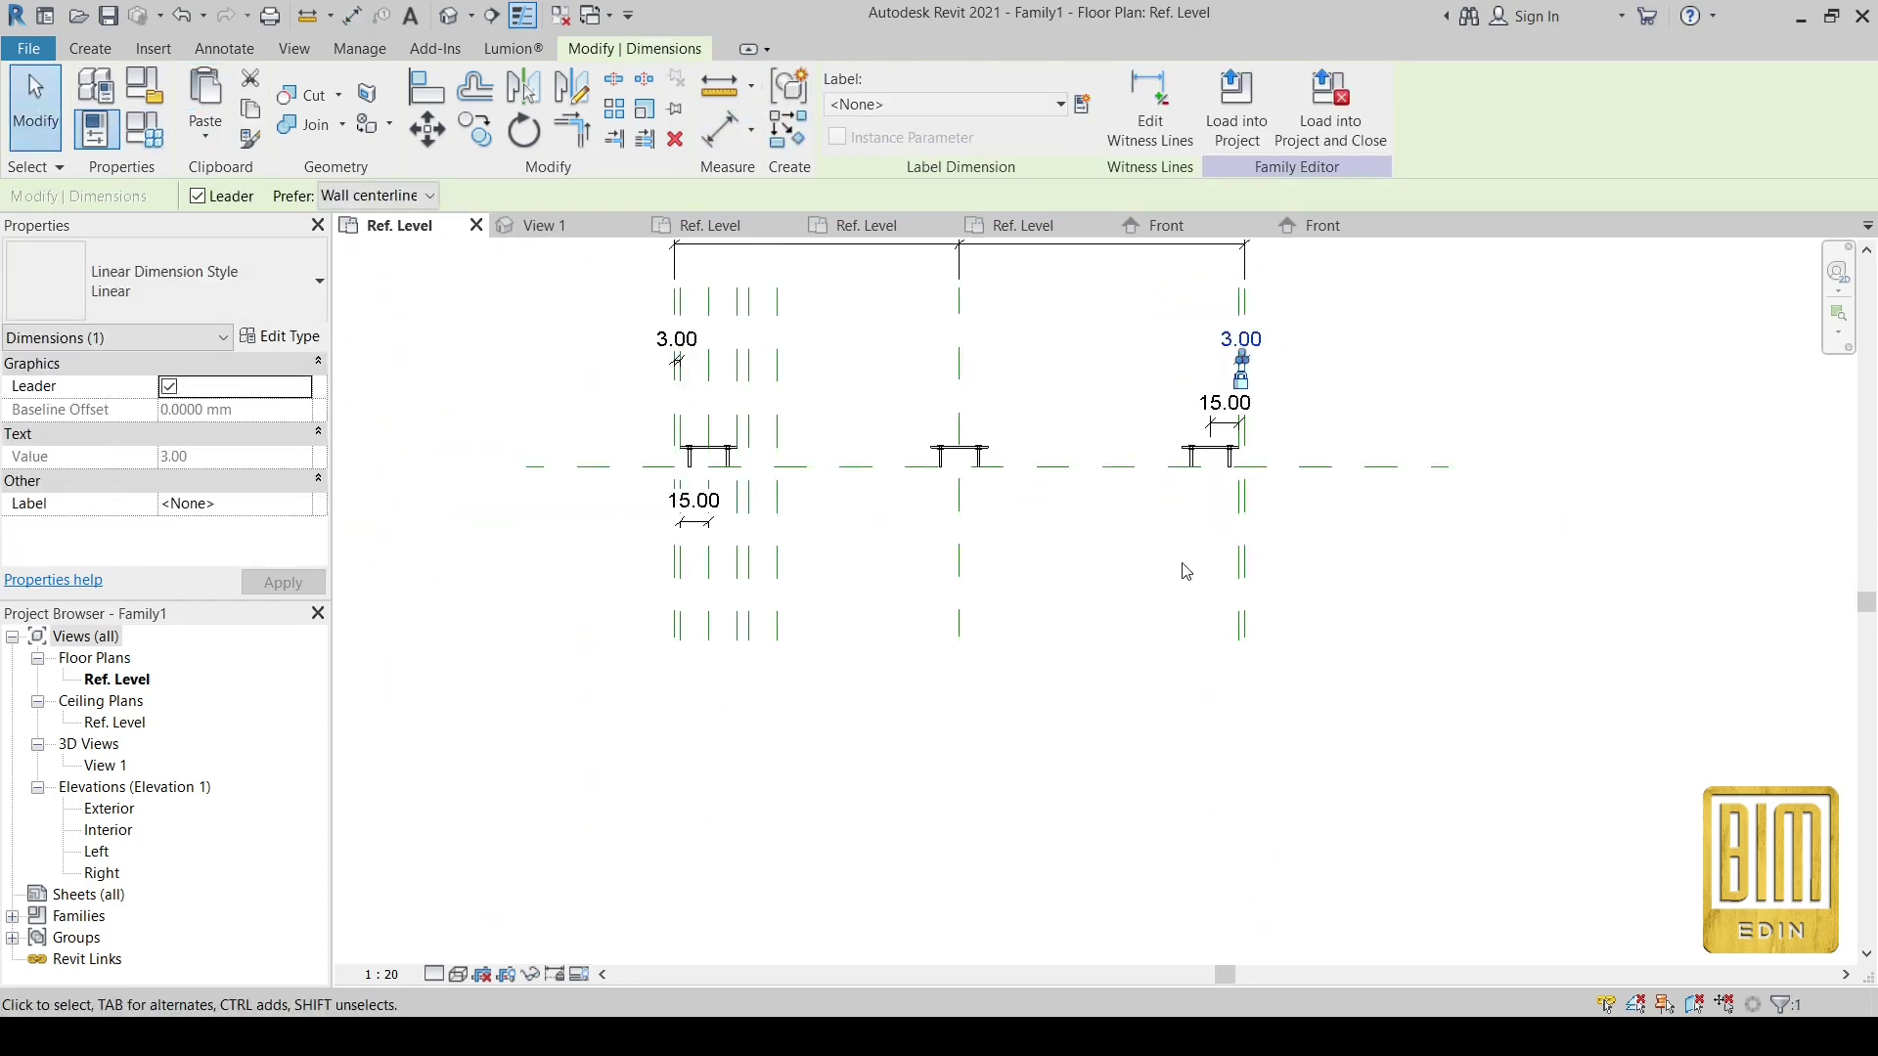
left_click(1175, 585)
scroll(1047, 734, "down", 1)
scroll(1029, 681, "up", 1)
scroll(1017, 606, "up", 2)
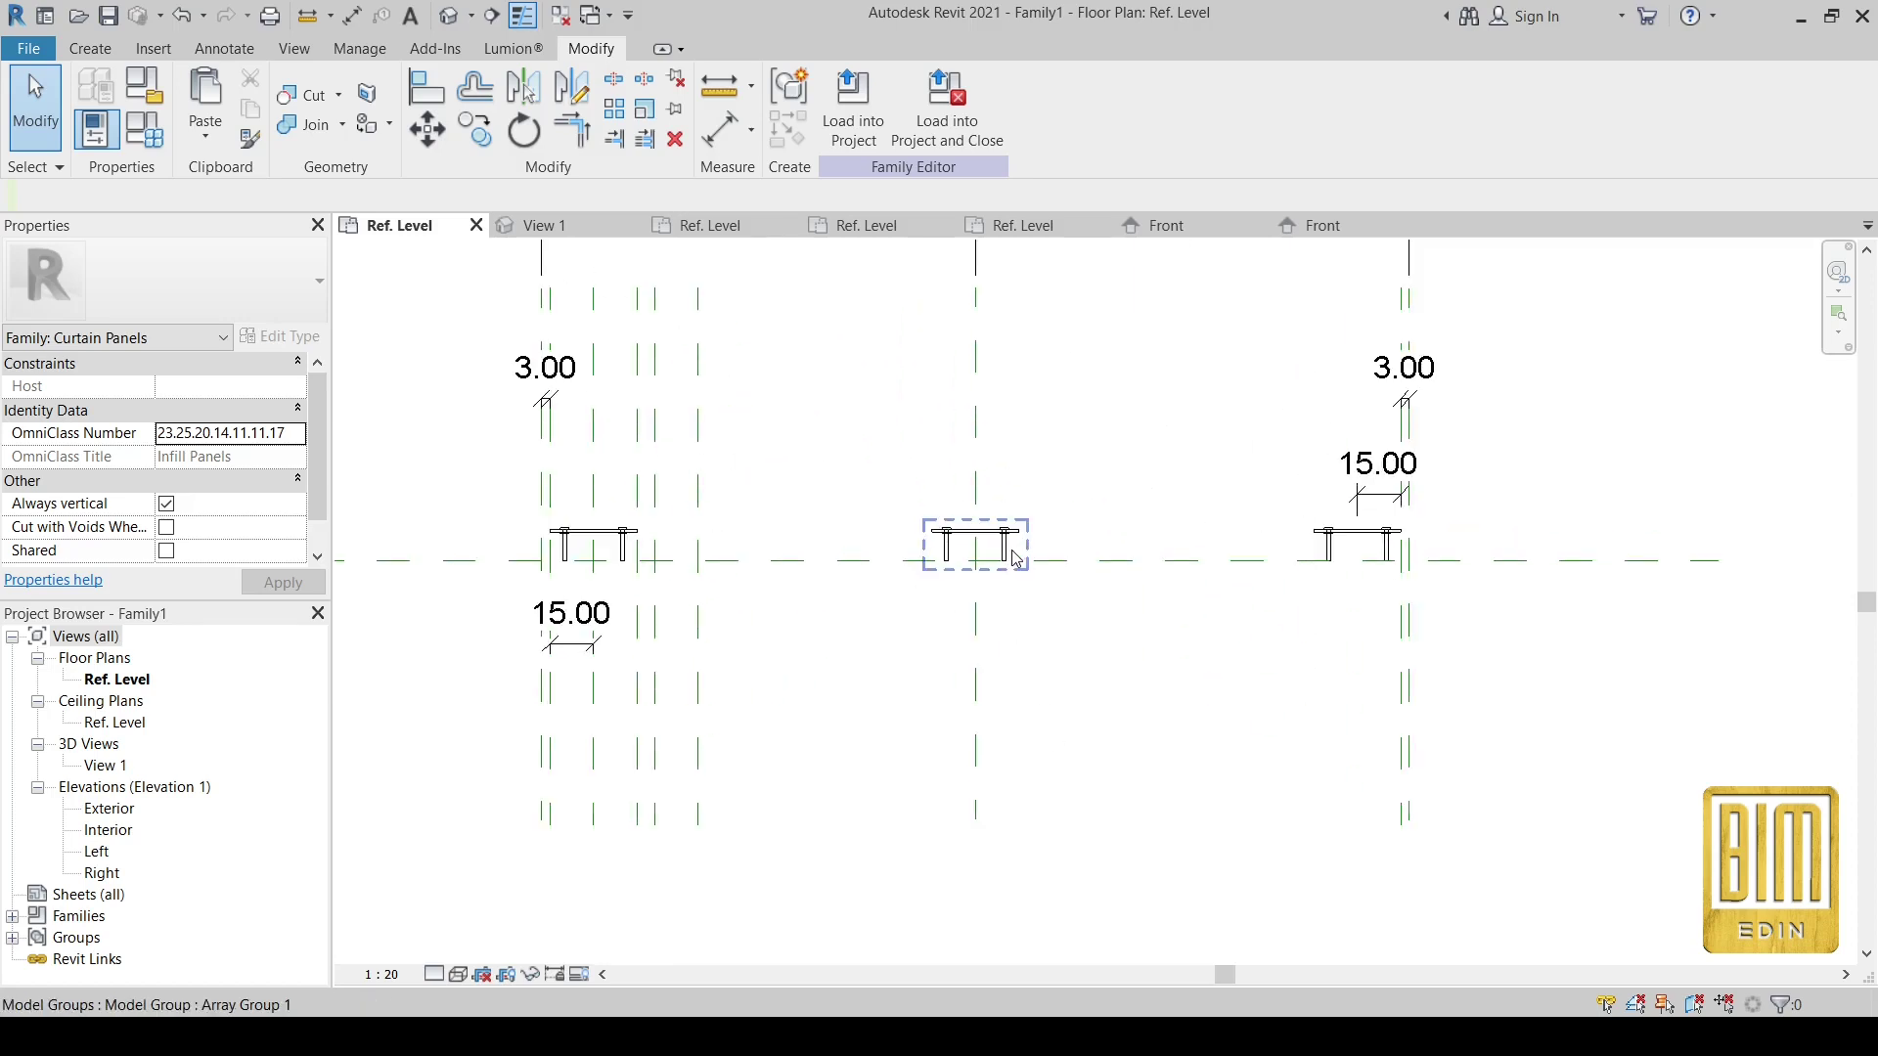
scroll(1060, 634, "down", 2)
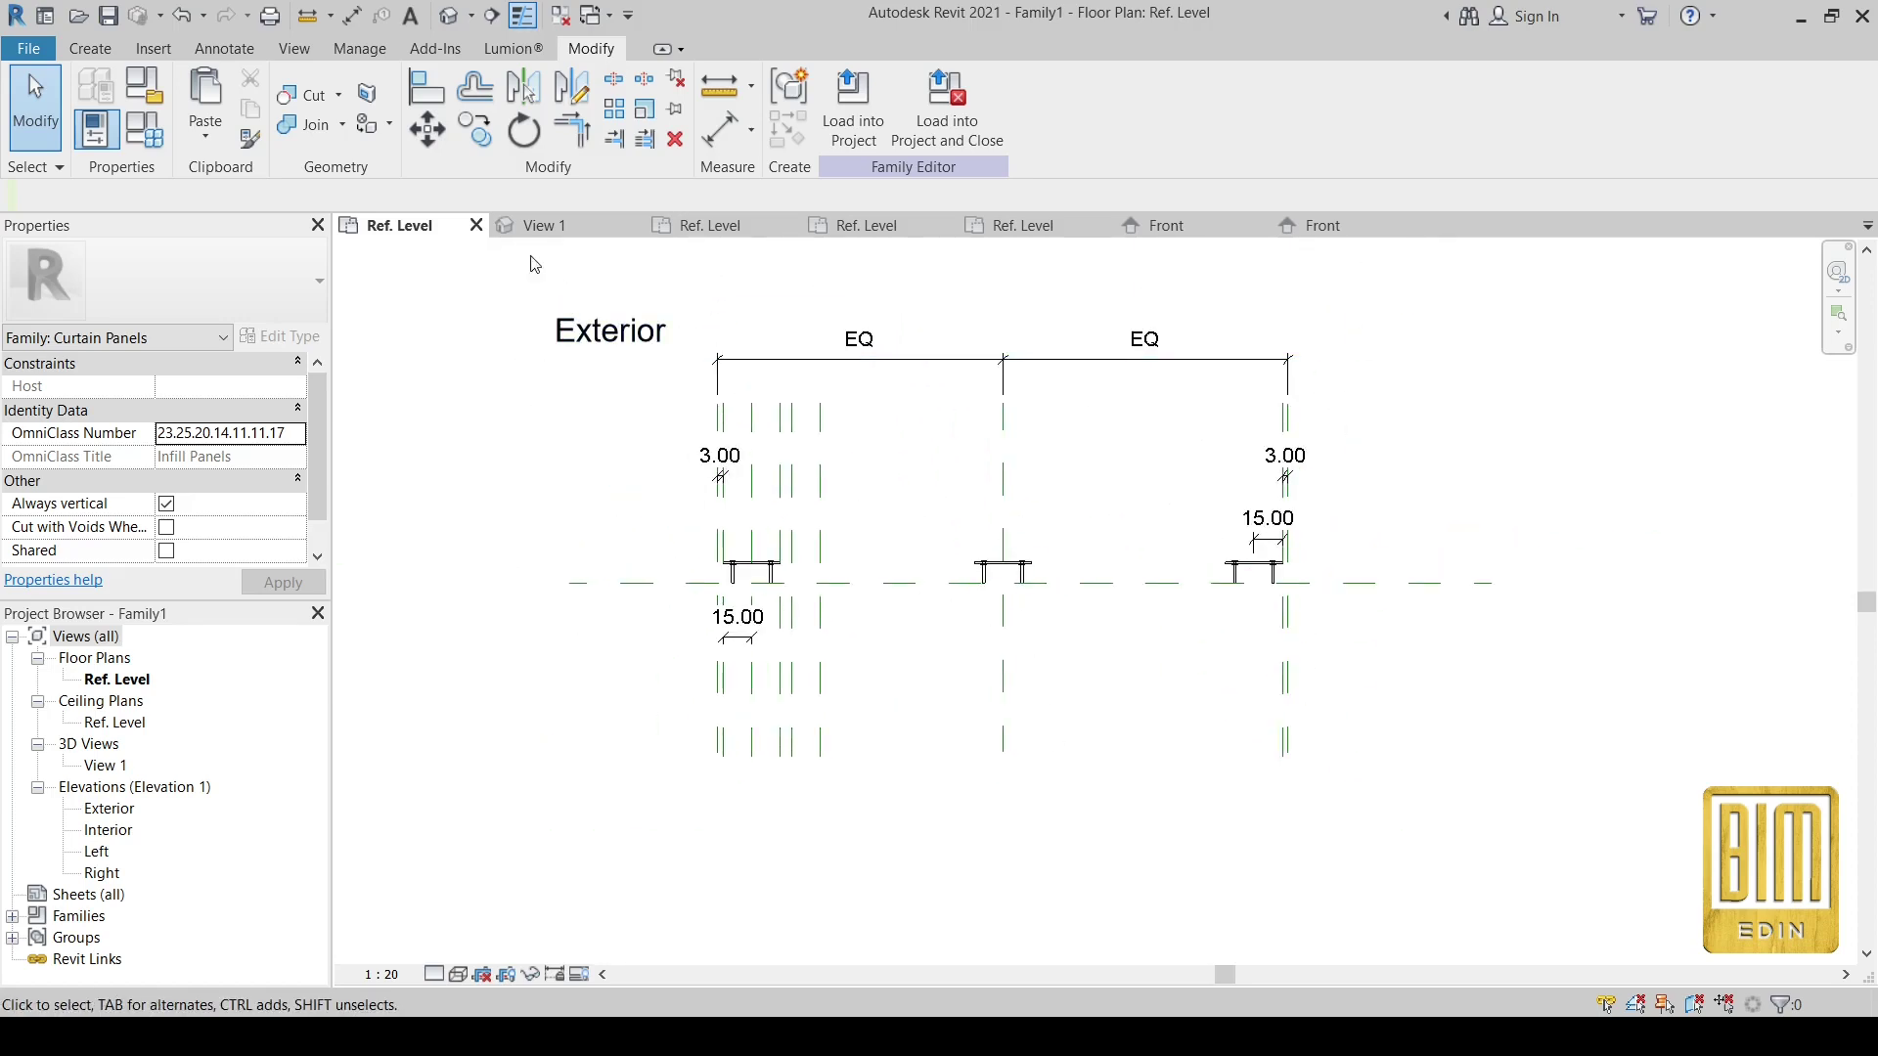
left_click(29, 50)
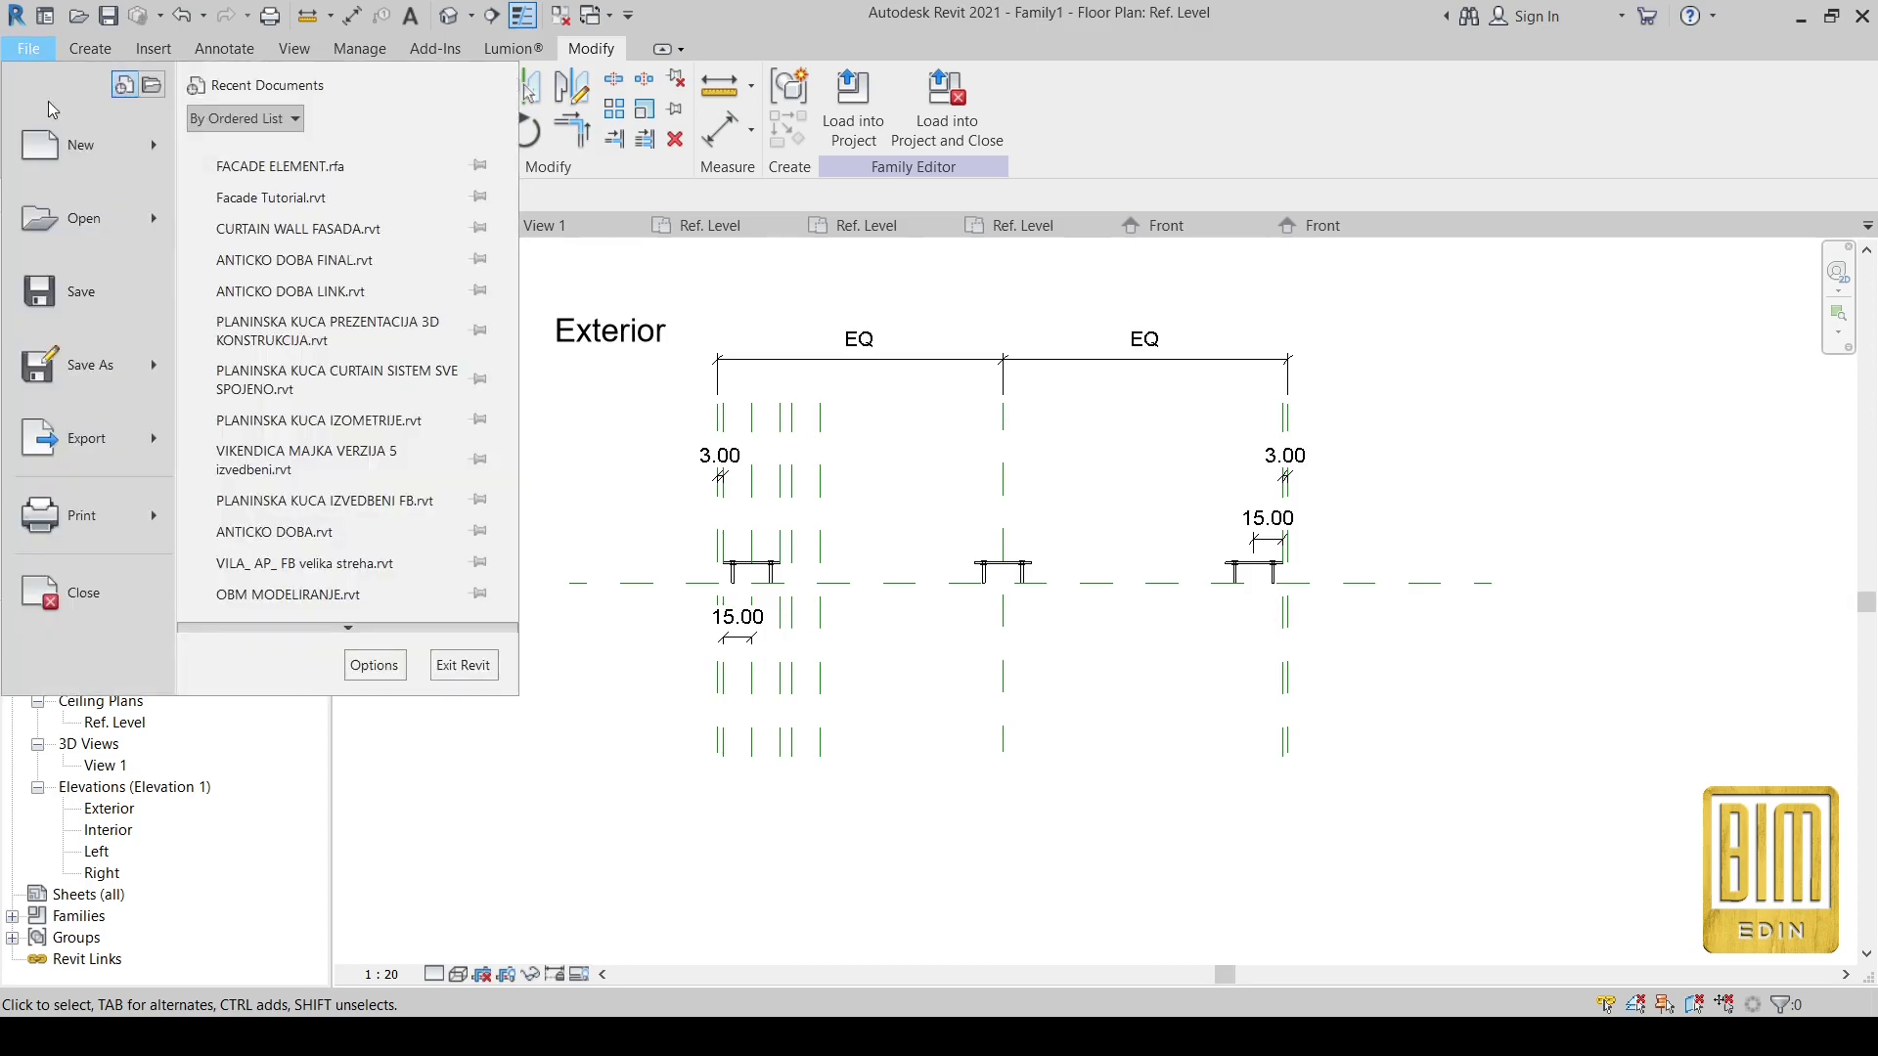
mouse_move(90, 366)
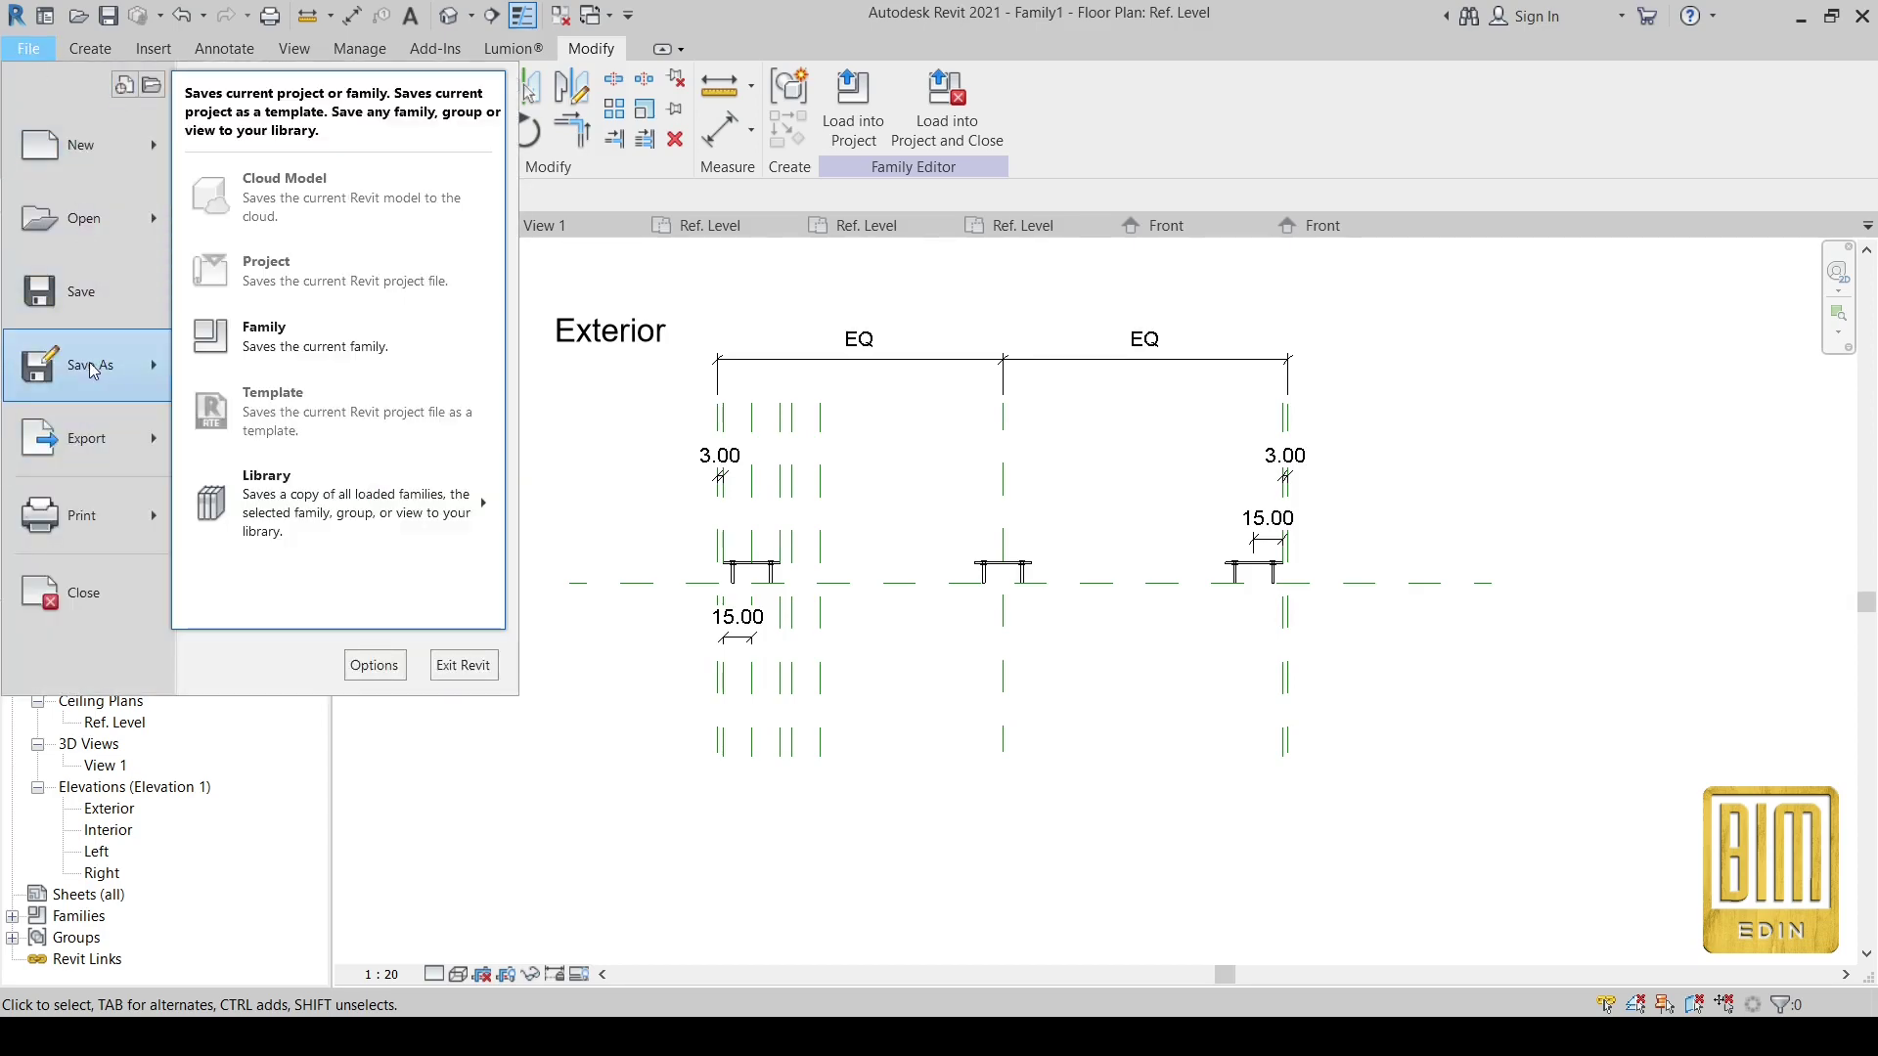
left_click(277, 356)
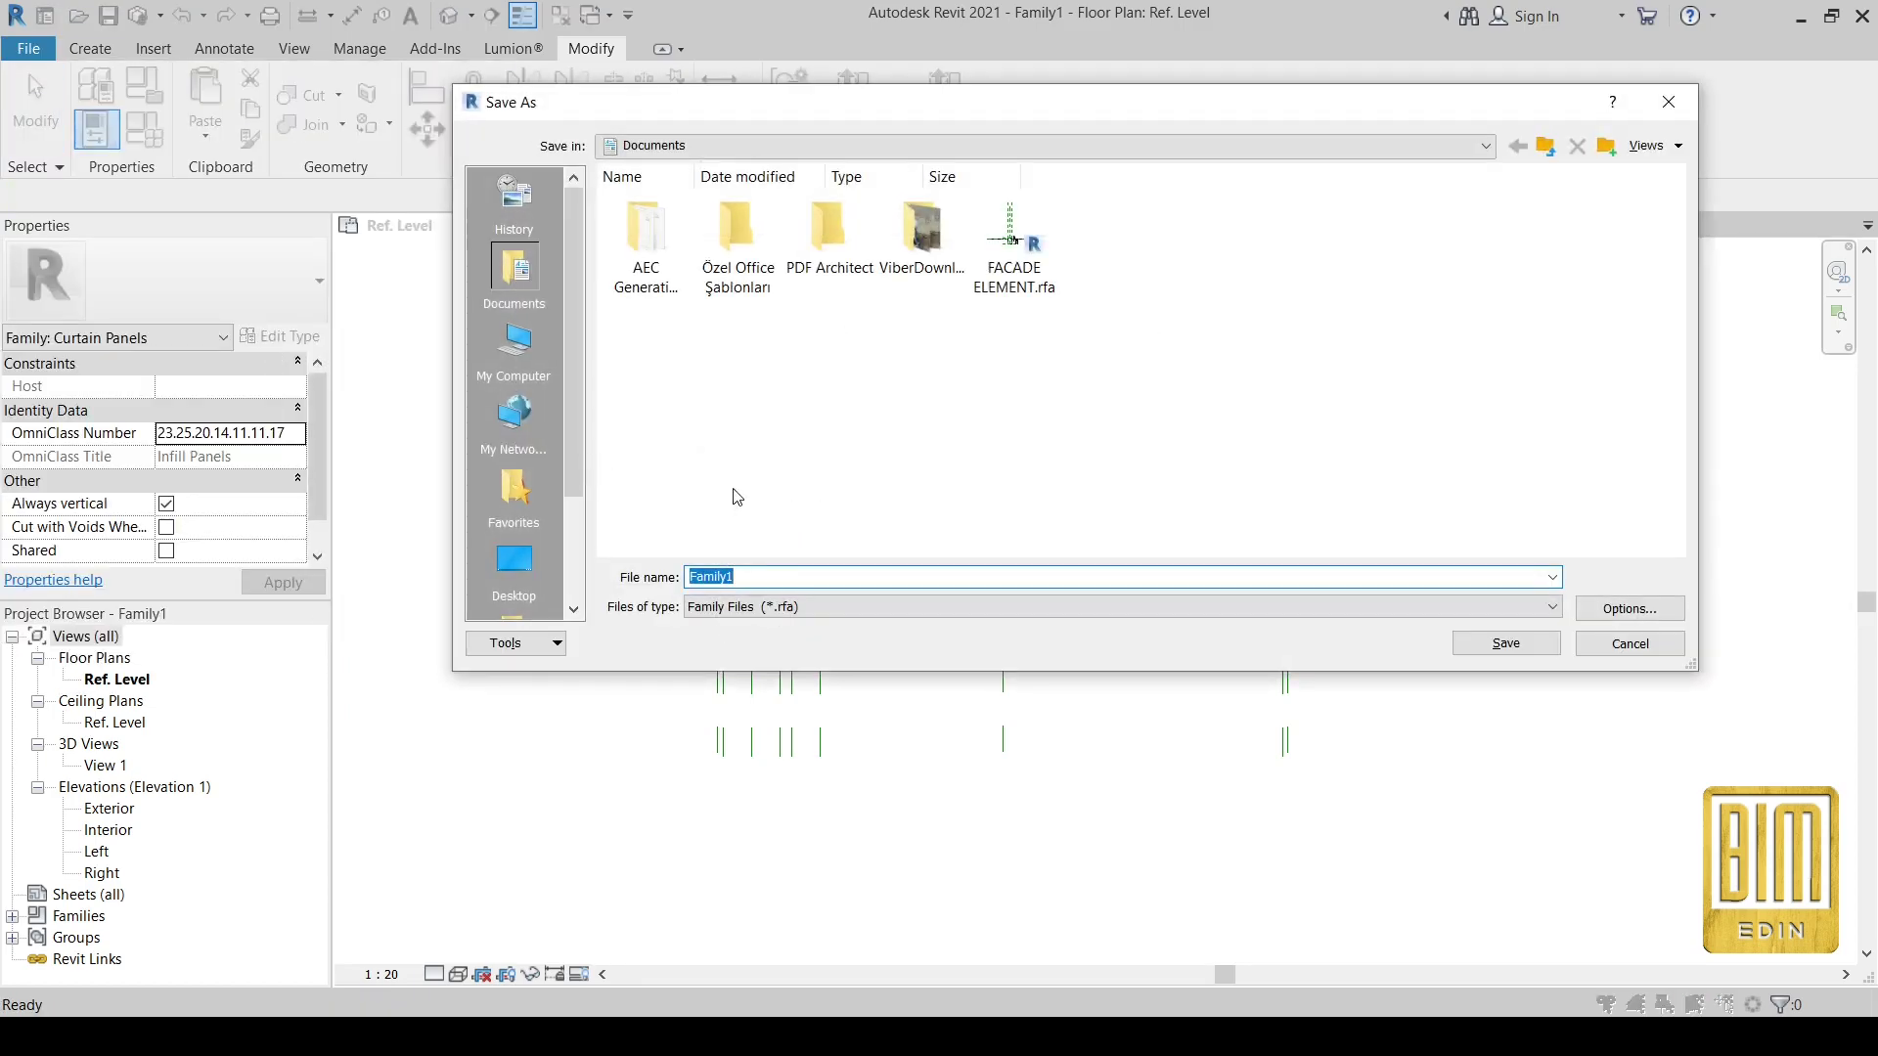
- Name the family file FF PANEL and save it to Documents
type("FF")
key("BackSpace")
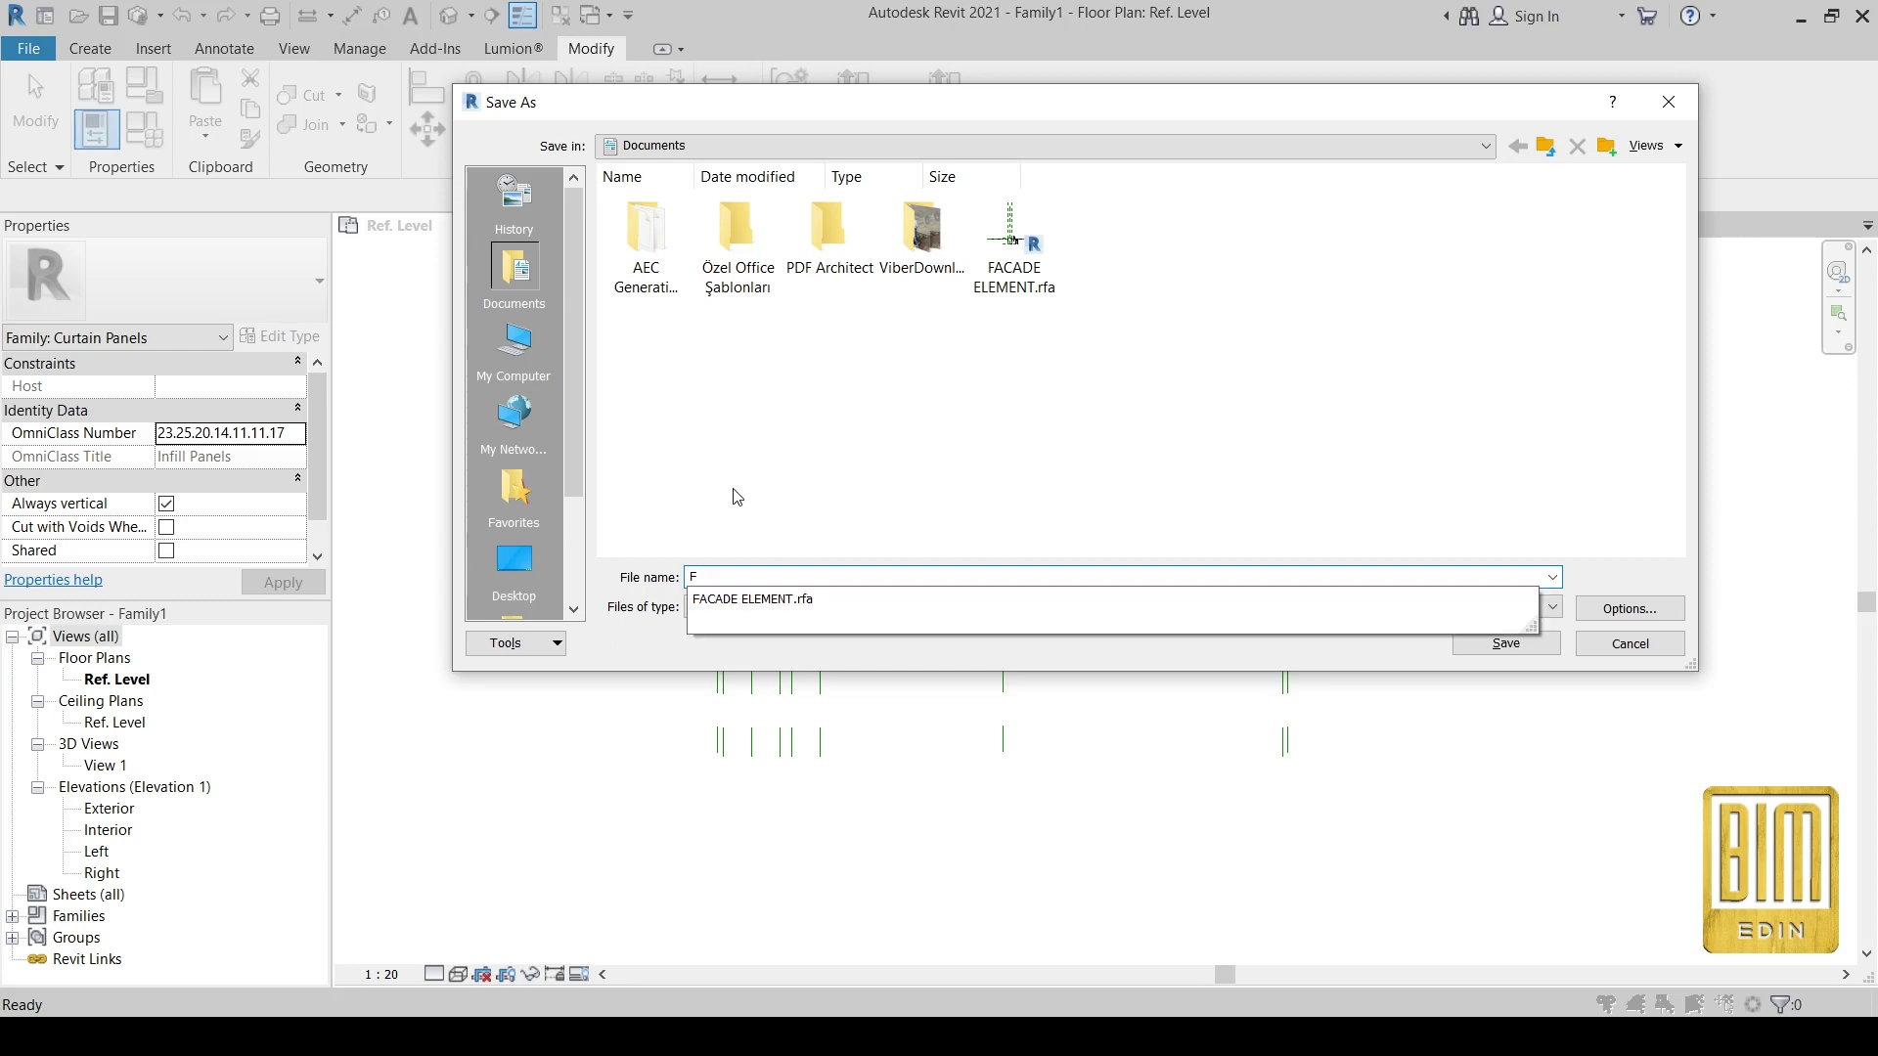
type("F PANEL")
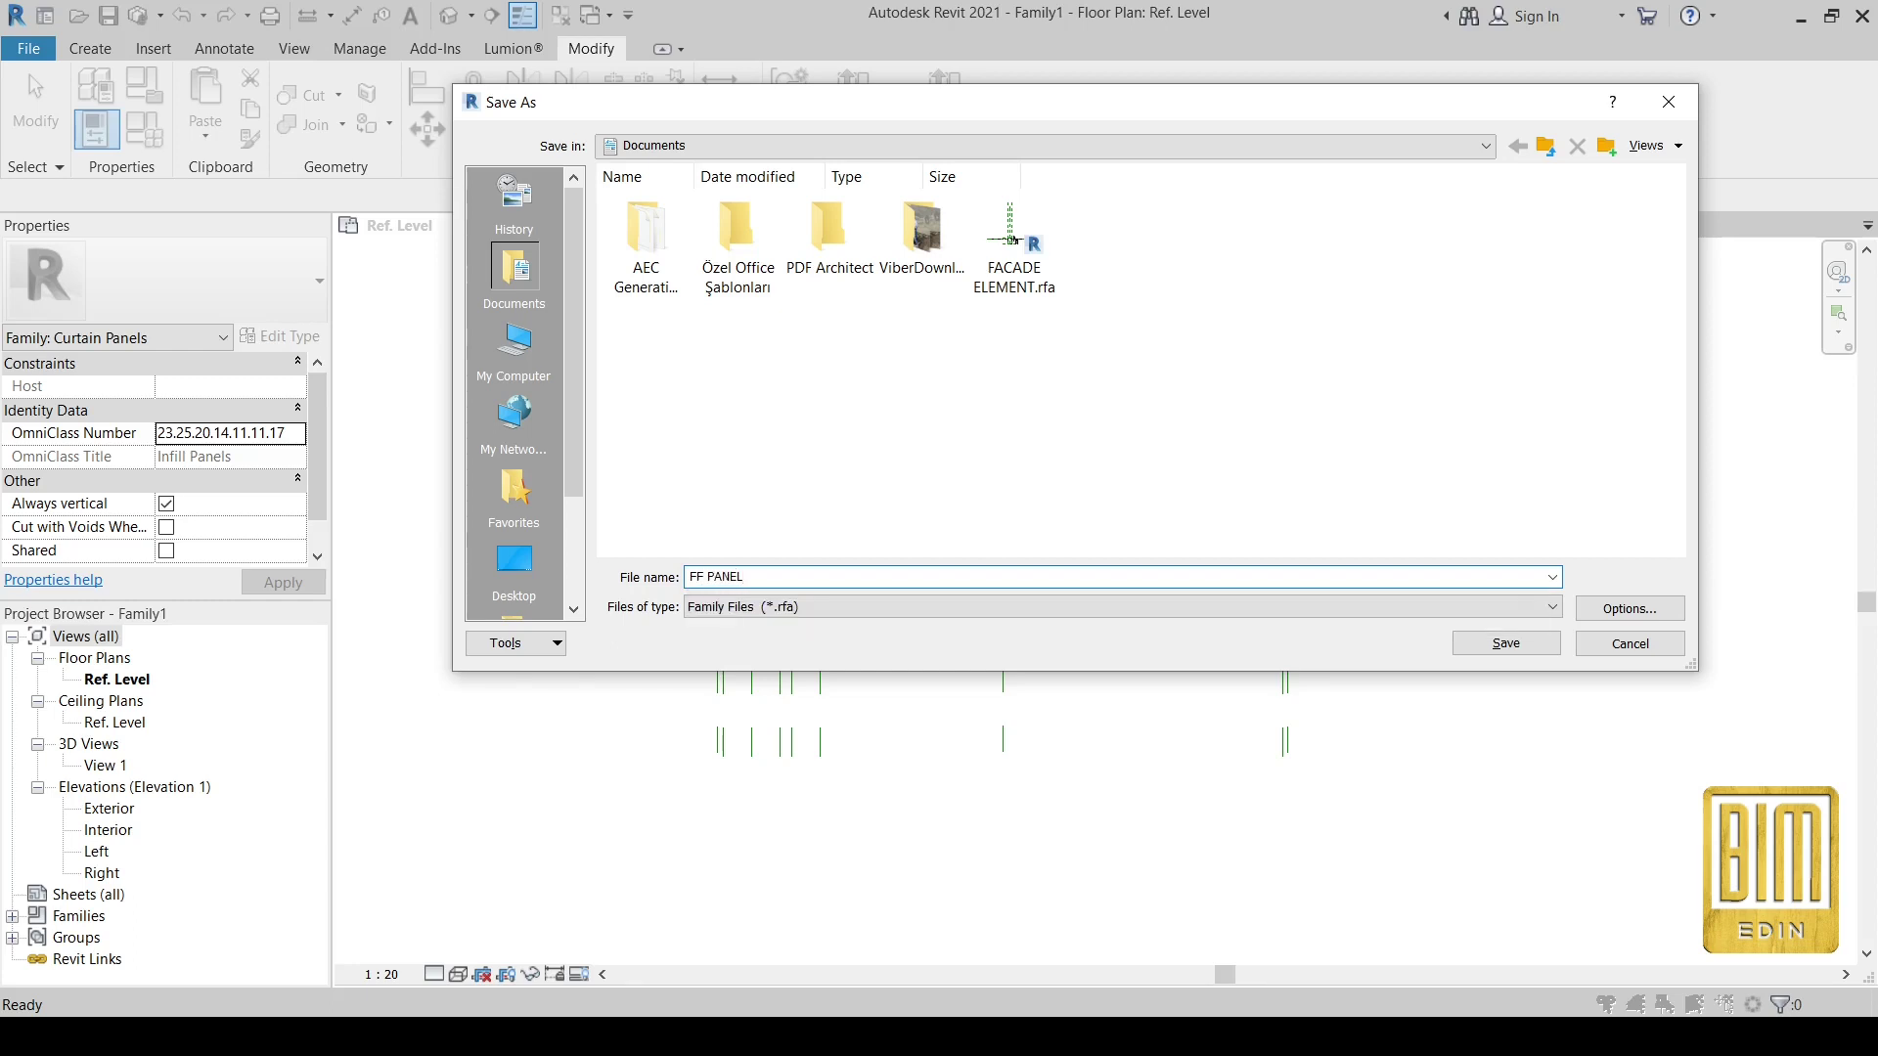
left_click(1501, 647)
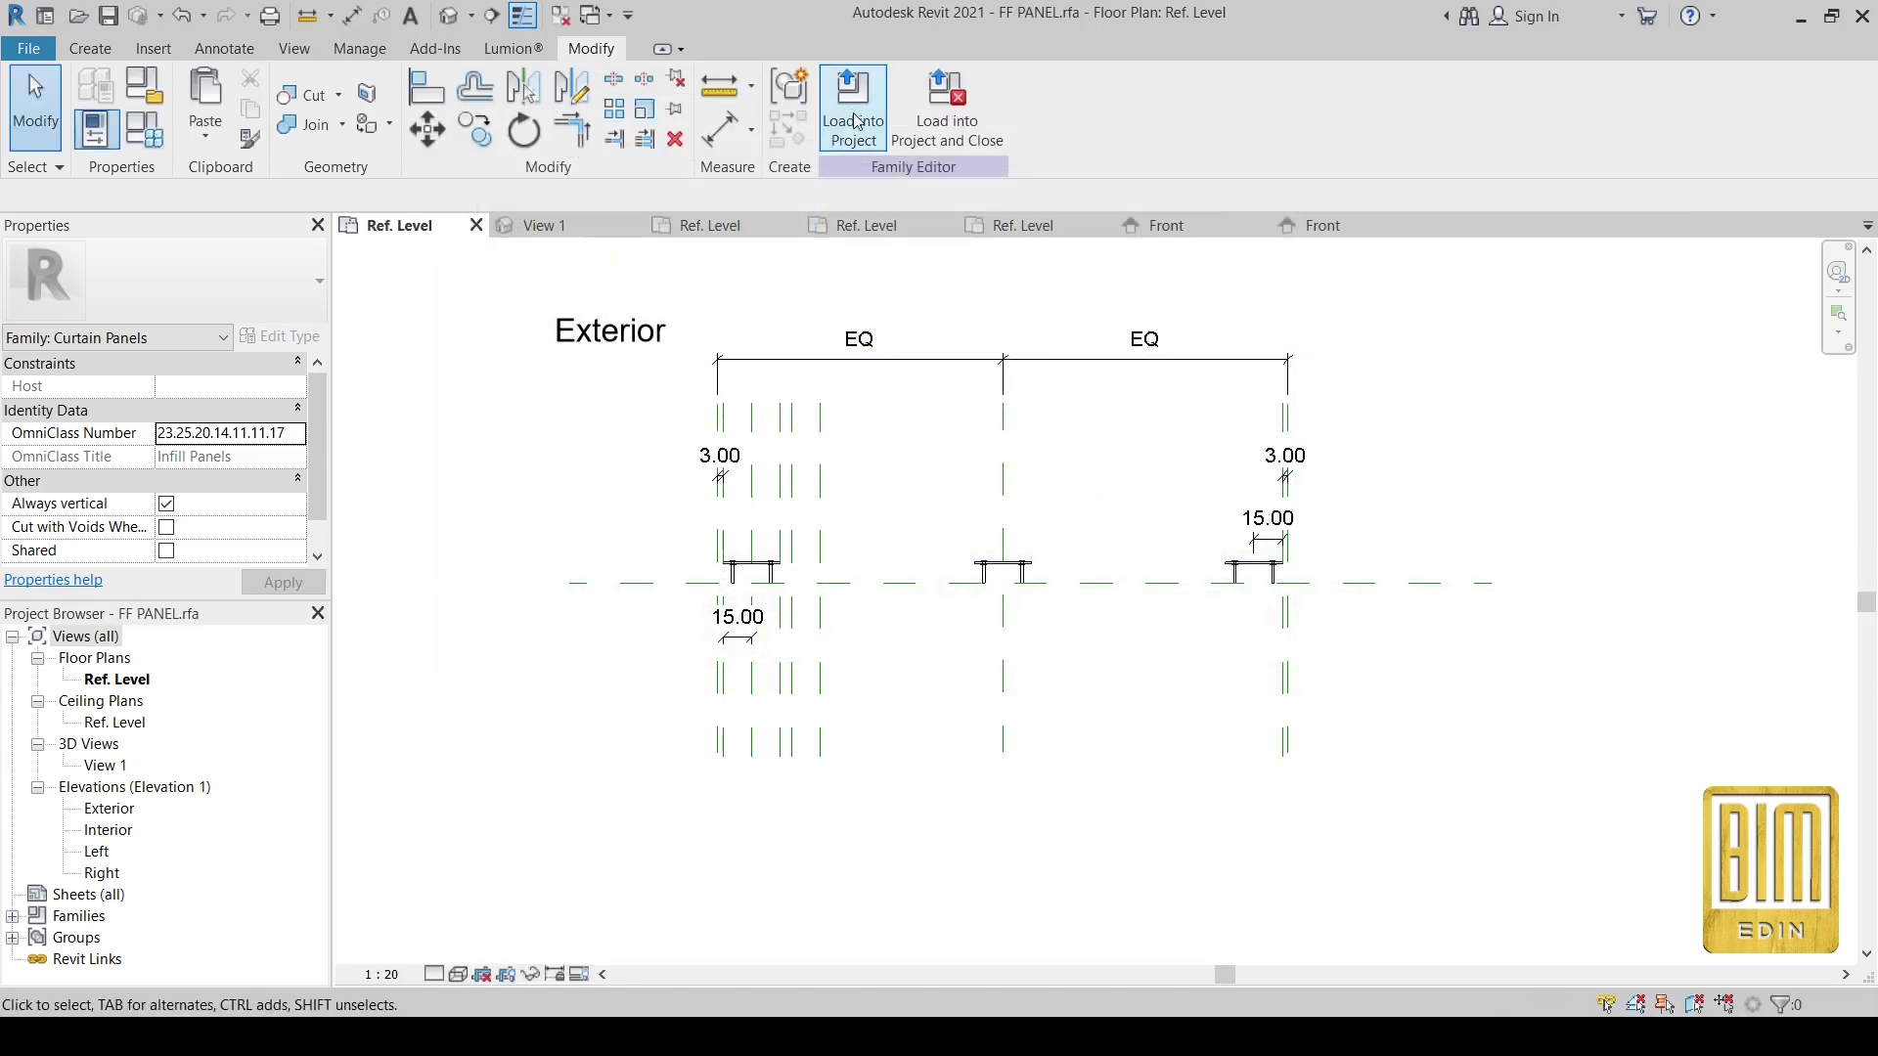
- Cancel loading the family and switch to the Facade Tutorial project via recent documents
left_click(853, 113)
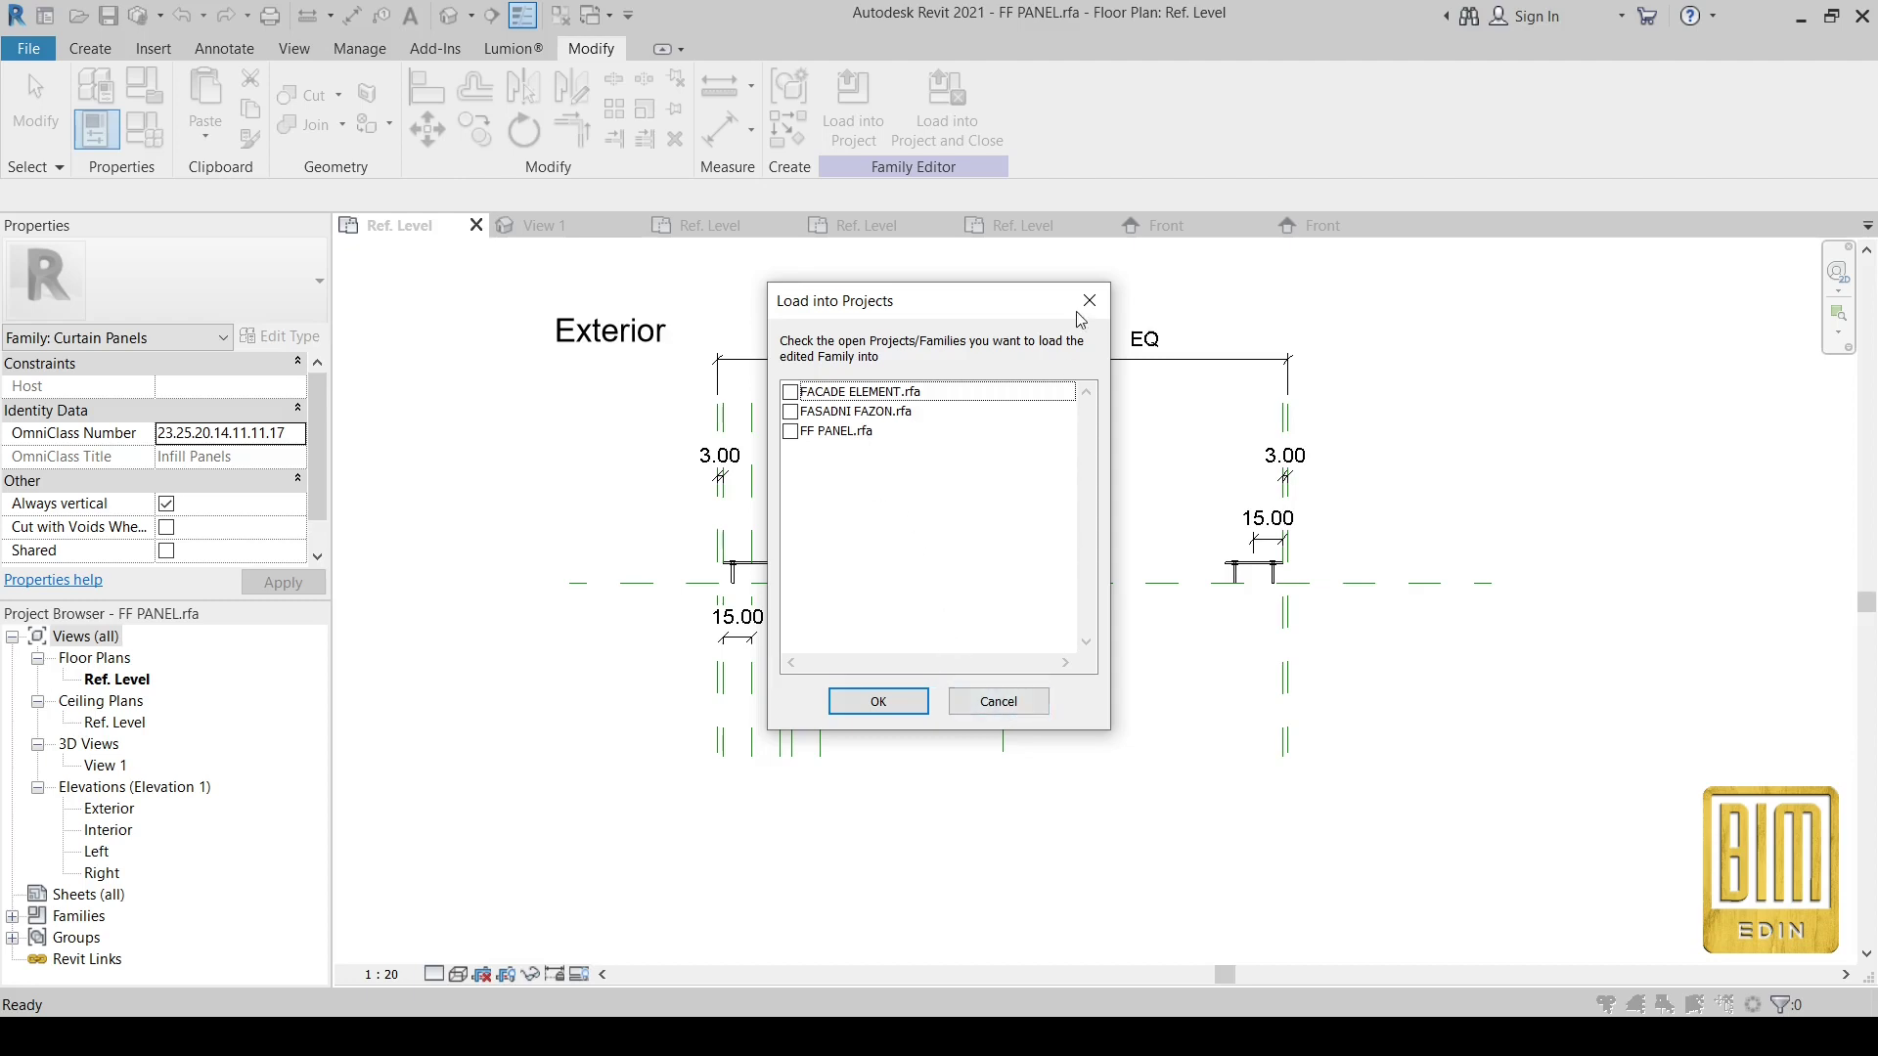
left_click(1021, 700)
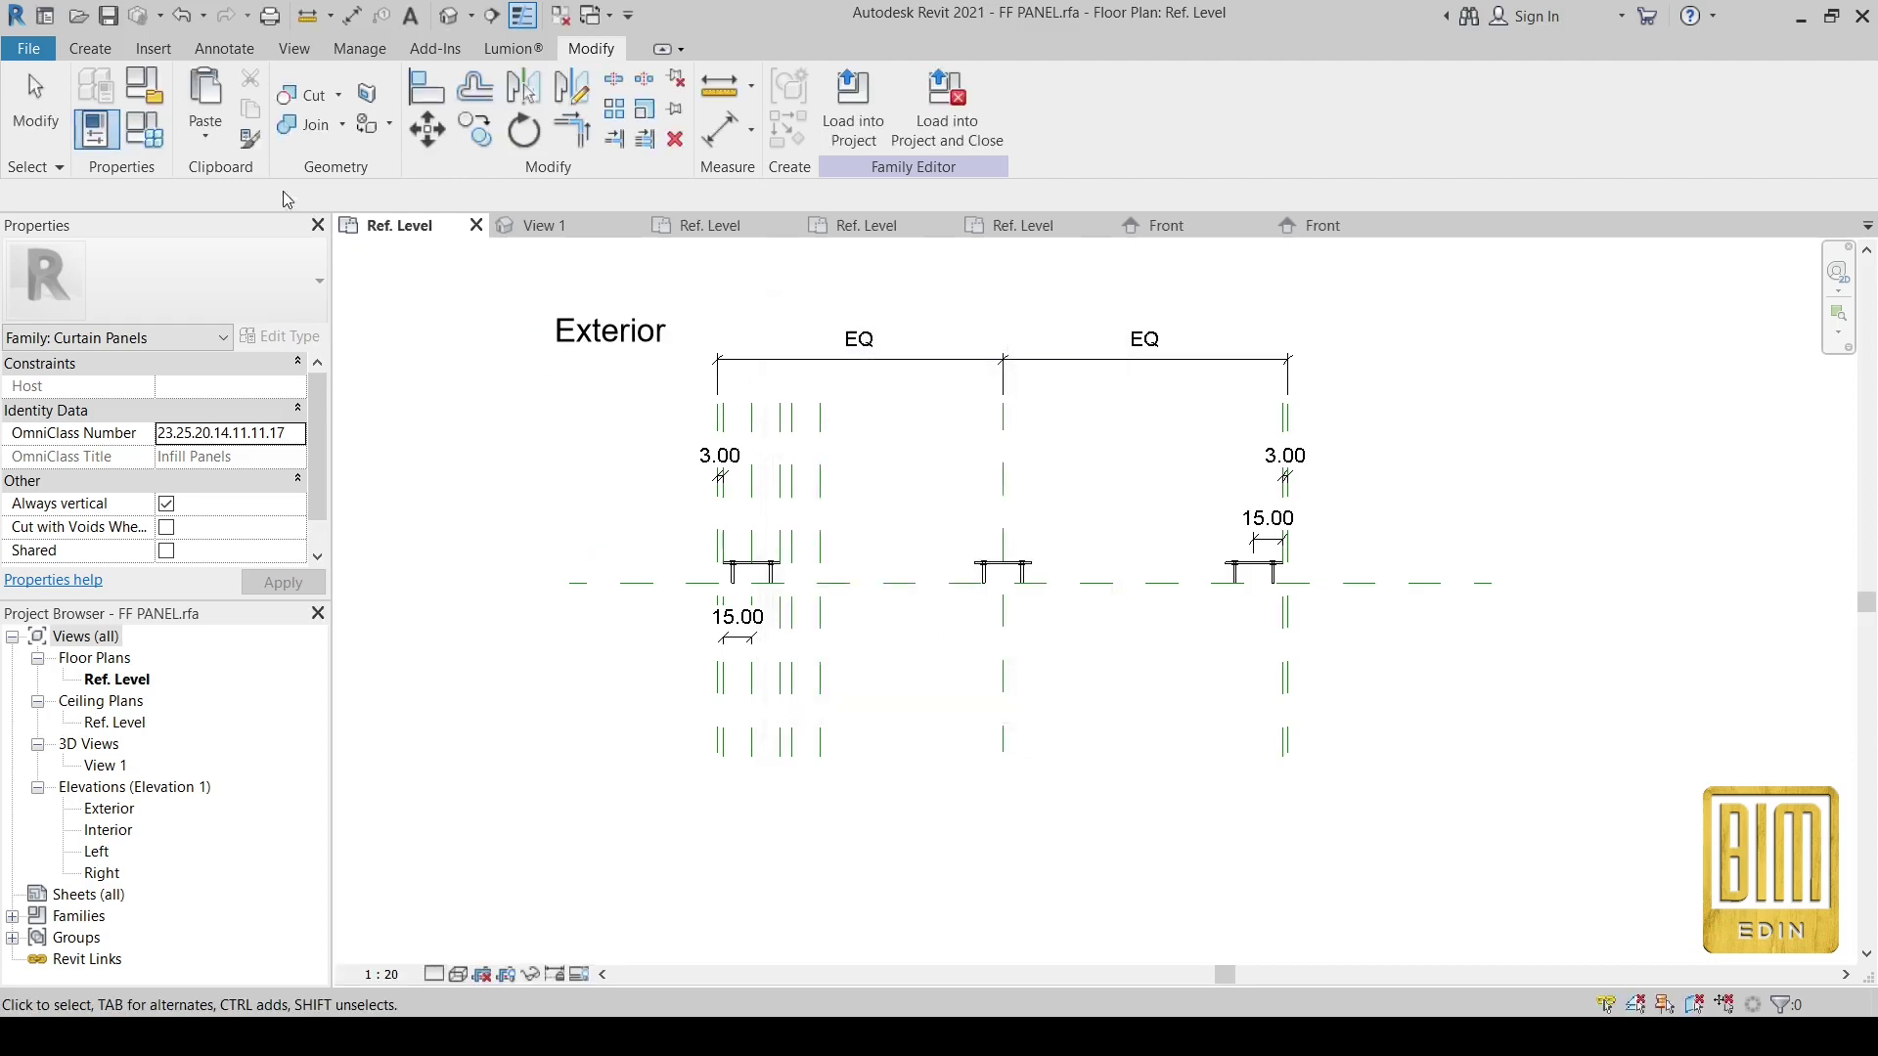
left_click(29, 51)
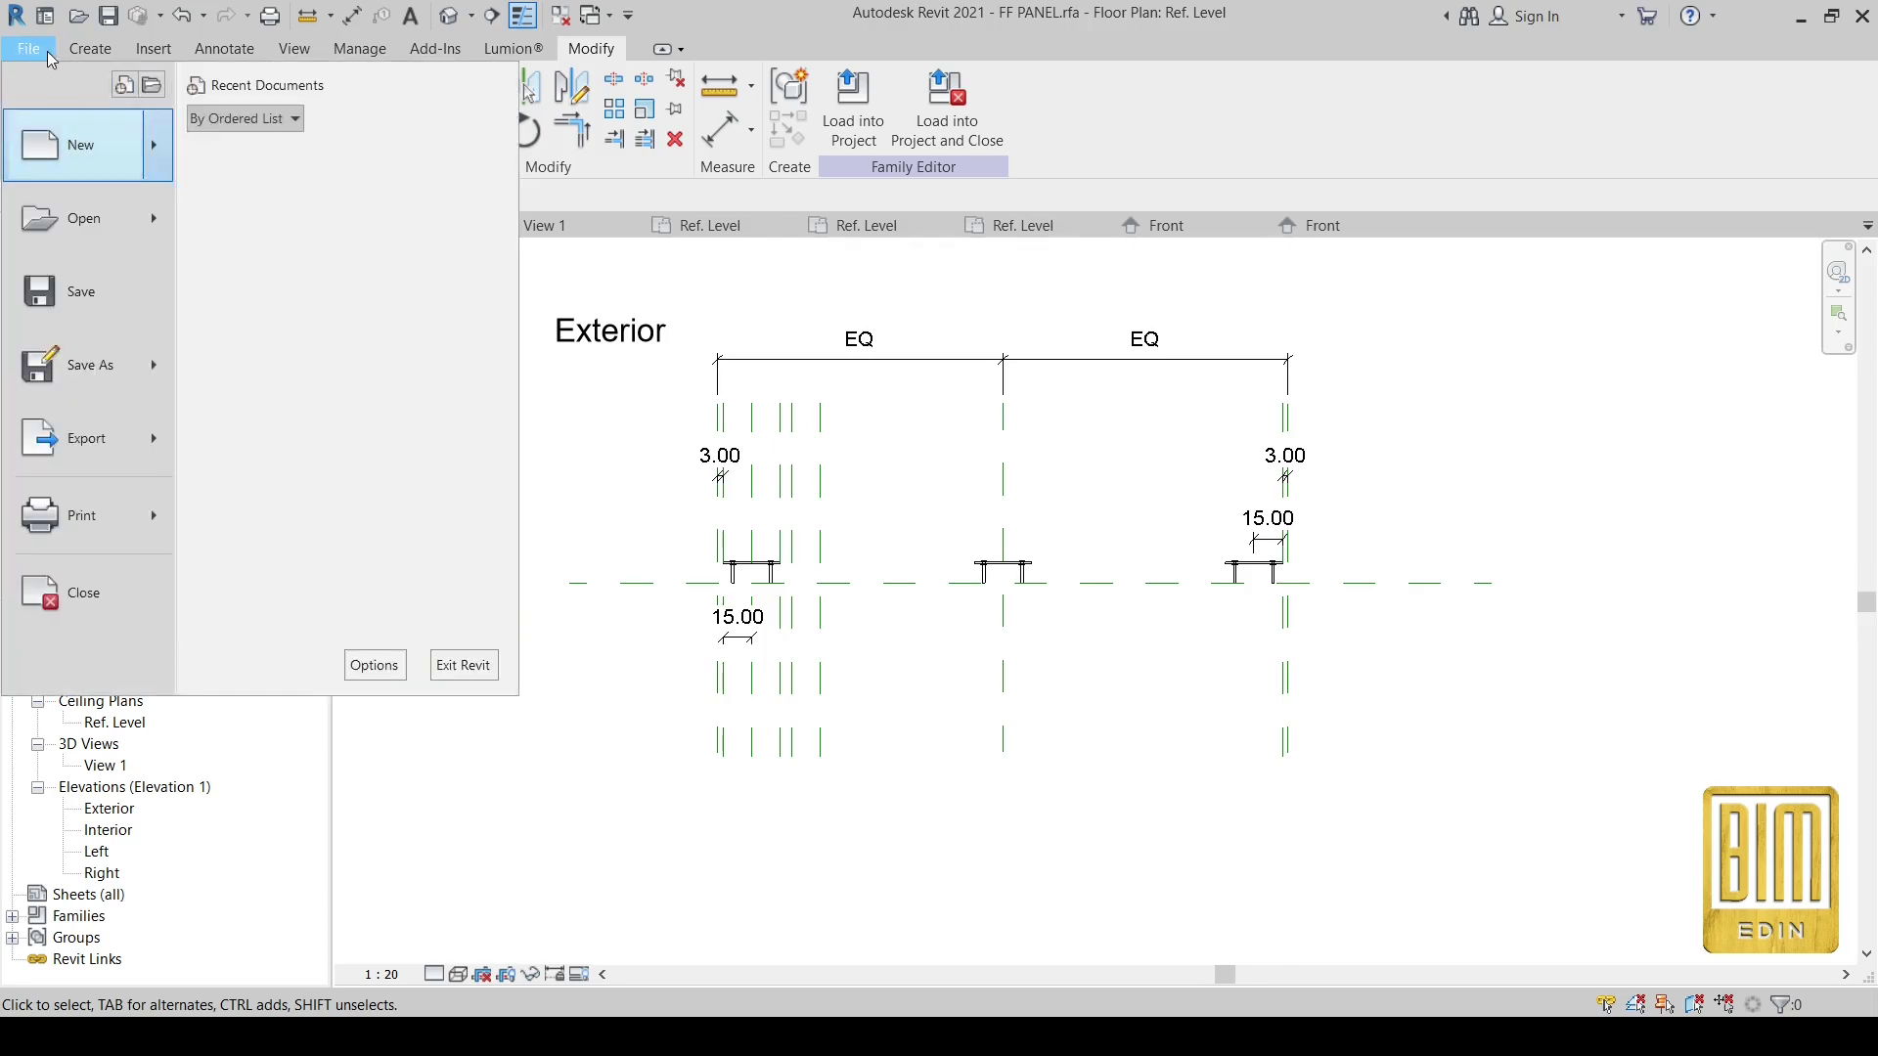
left_click(123, 85)
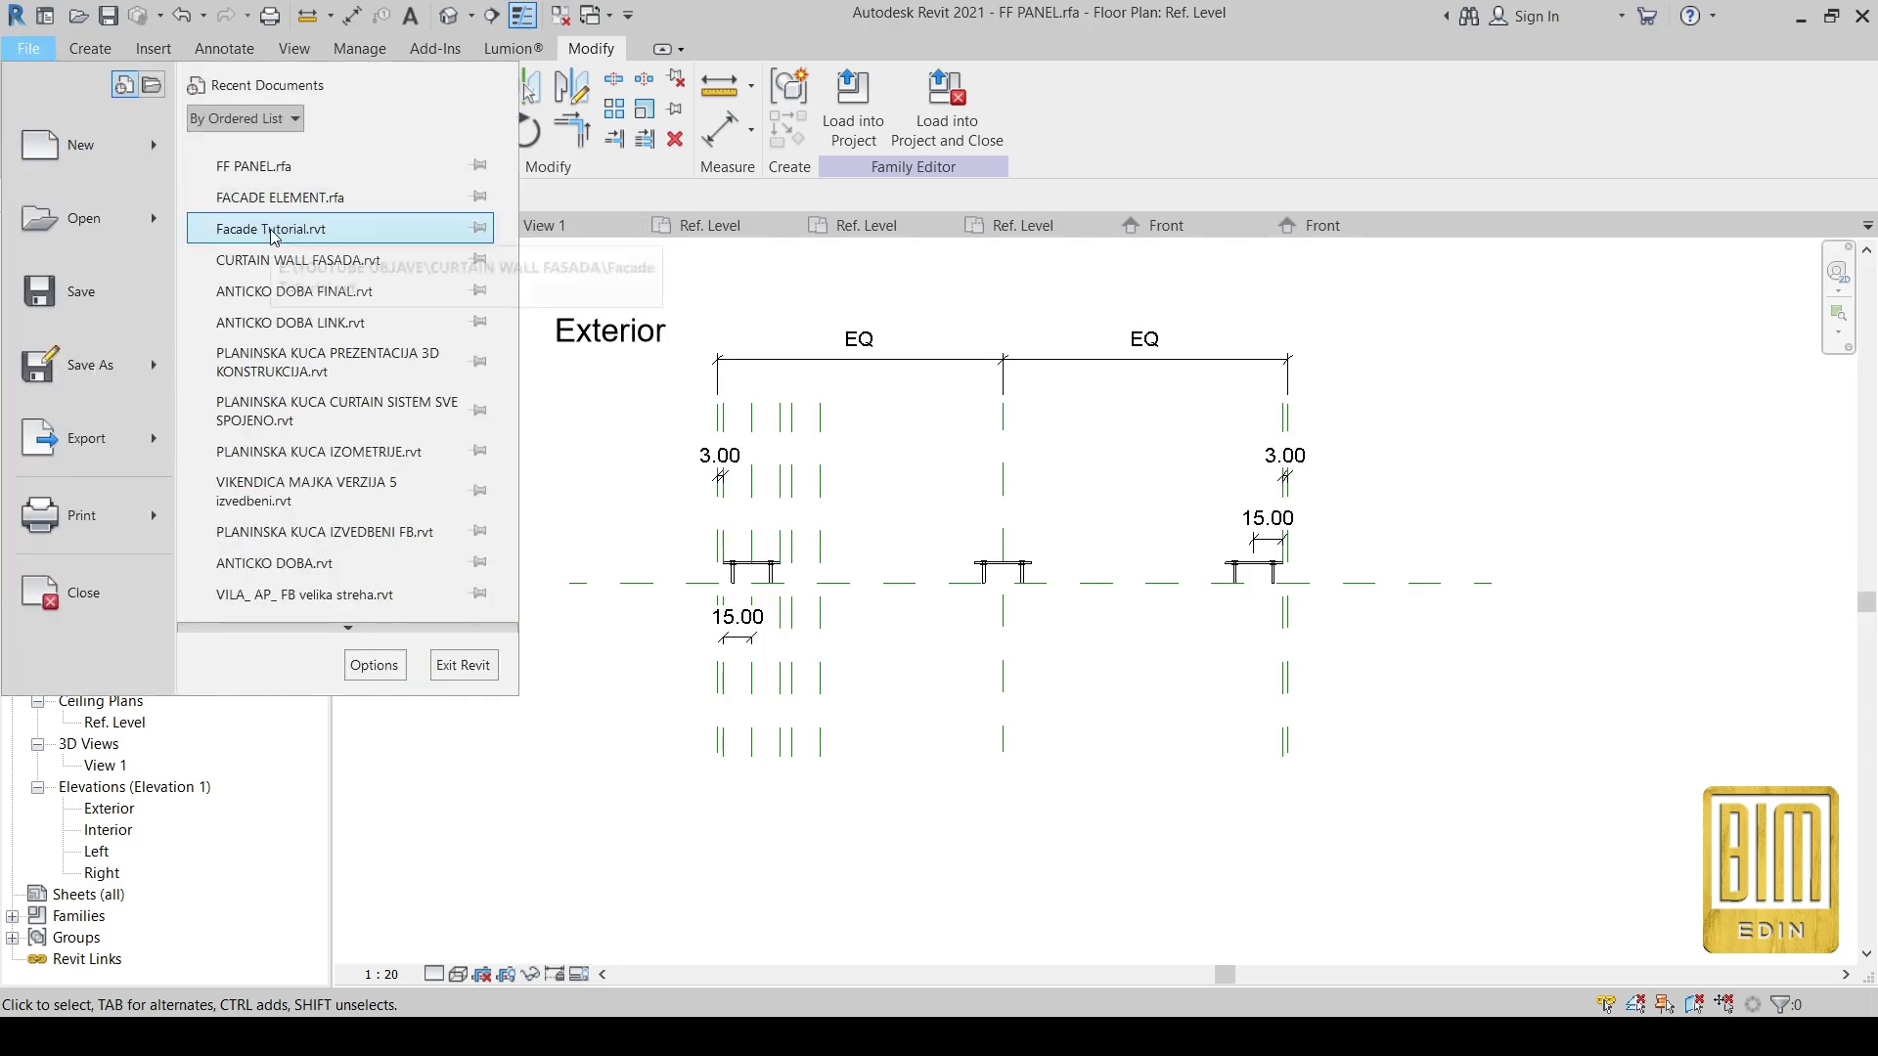
left_click(596, 401)
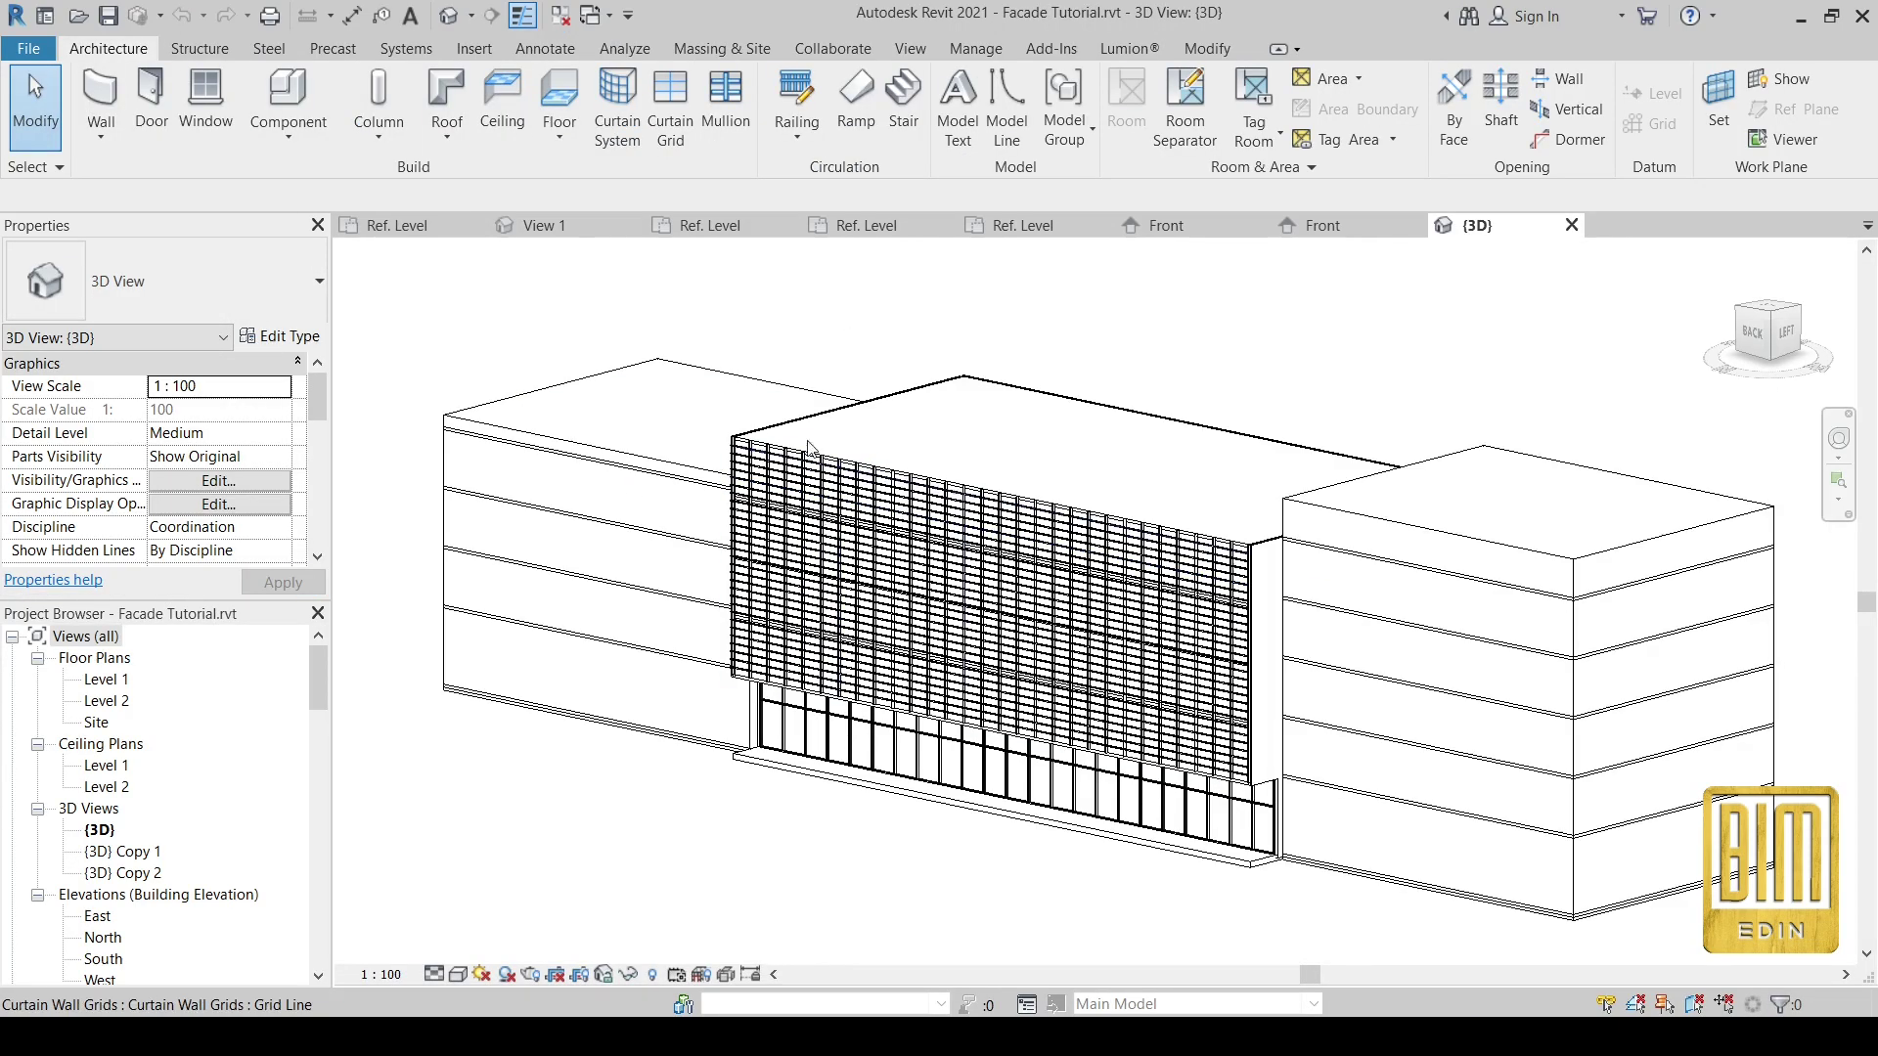
- Cycle through the open FACADE ELEMENT, FASADNI FAZON and FF PANEL views
left_click(1330, 227)
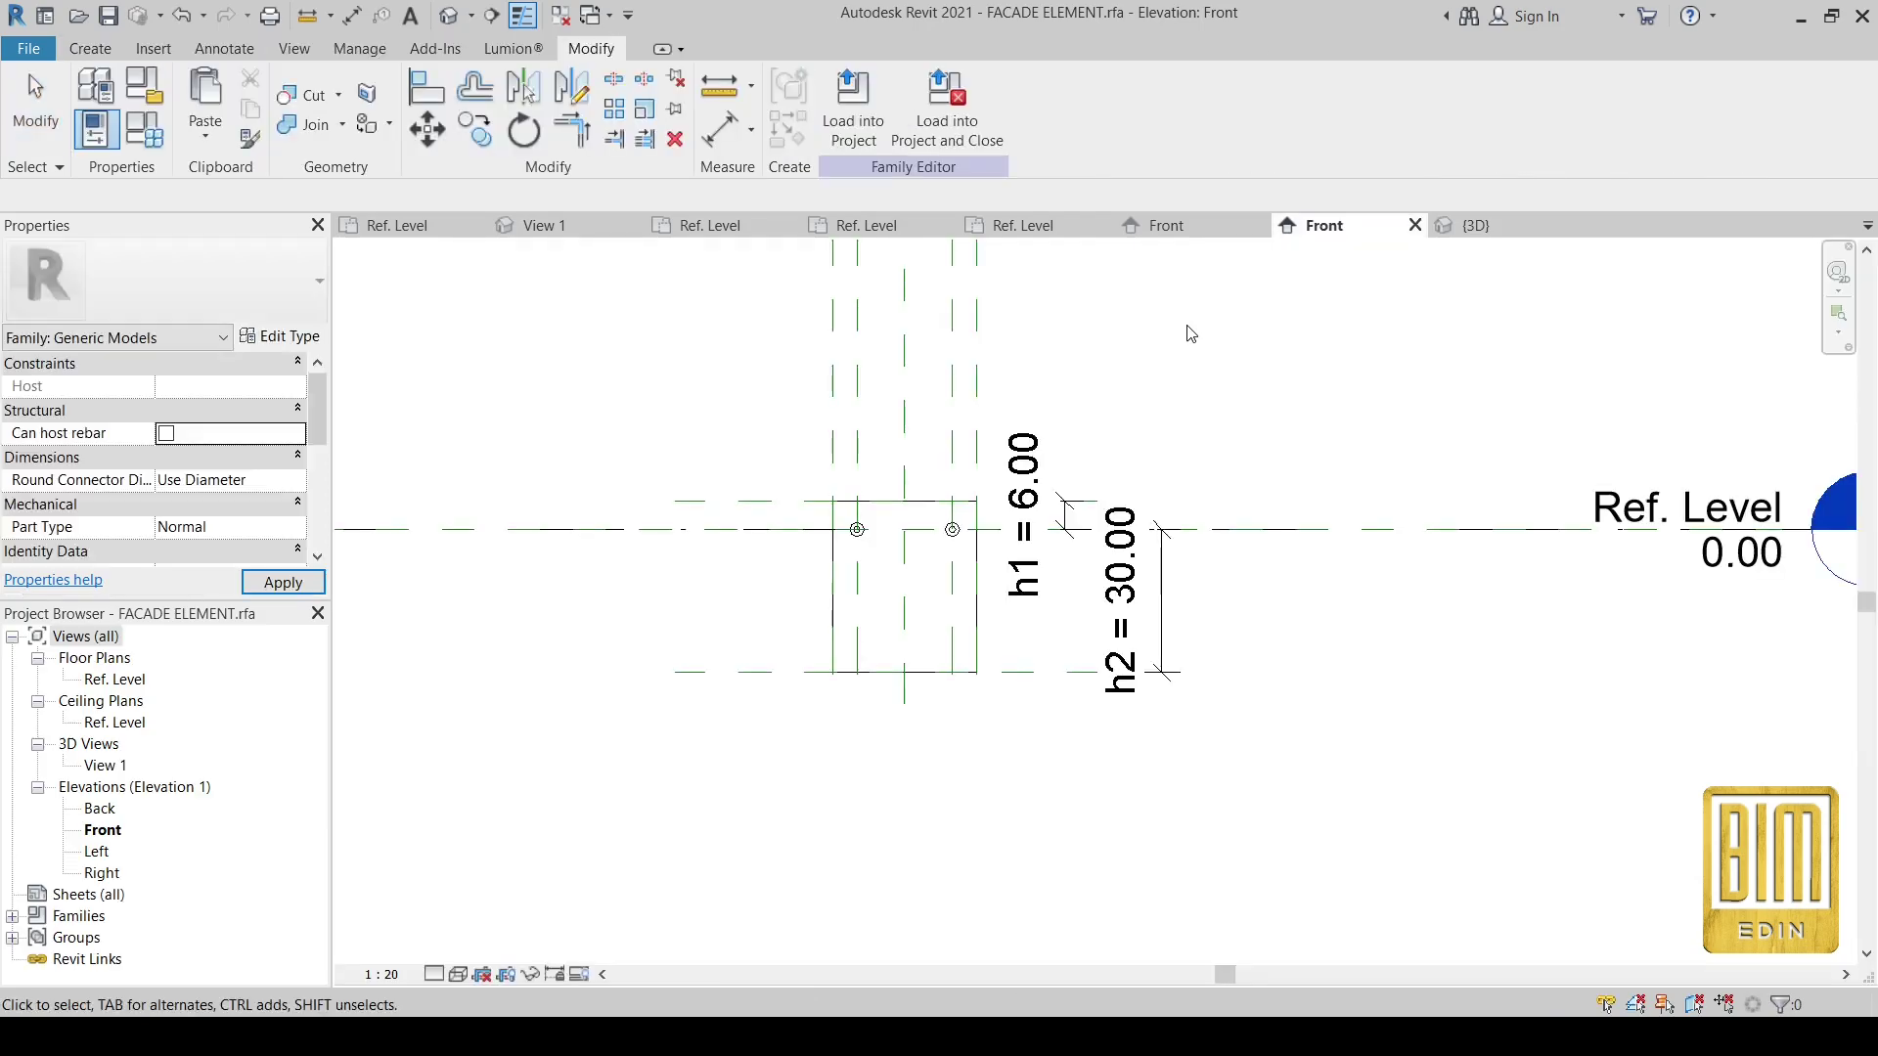
left_click(1166, 228)
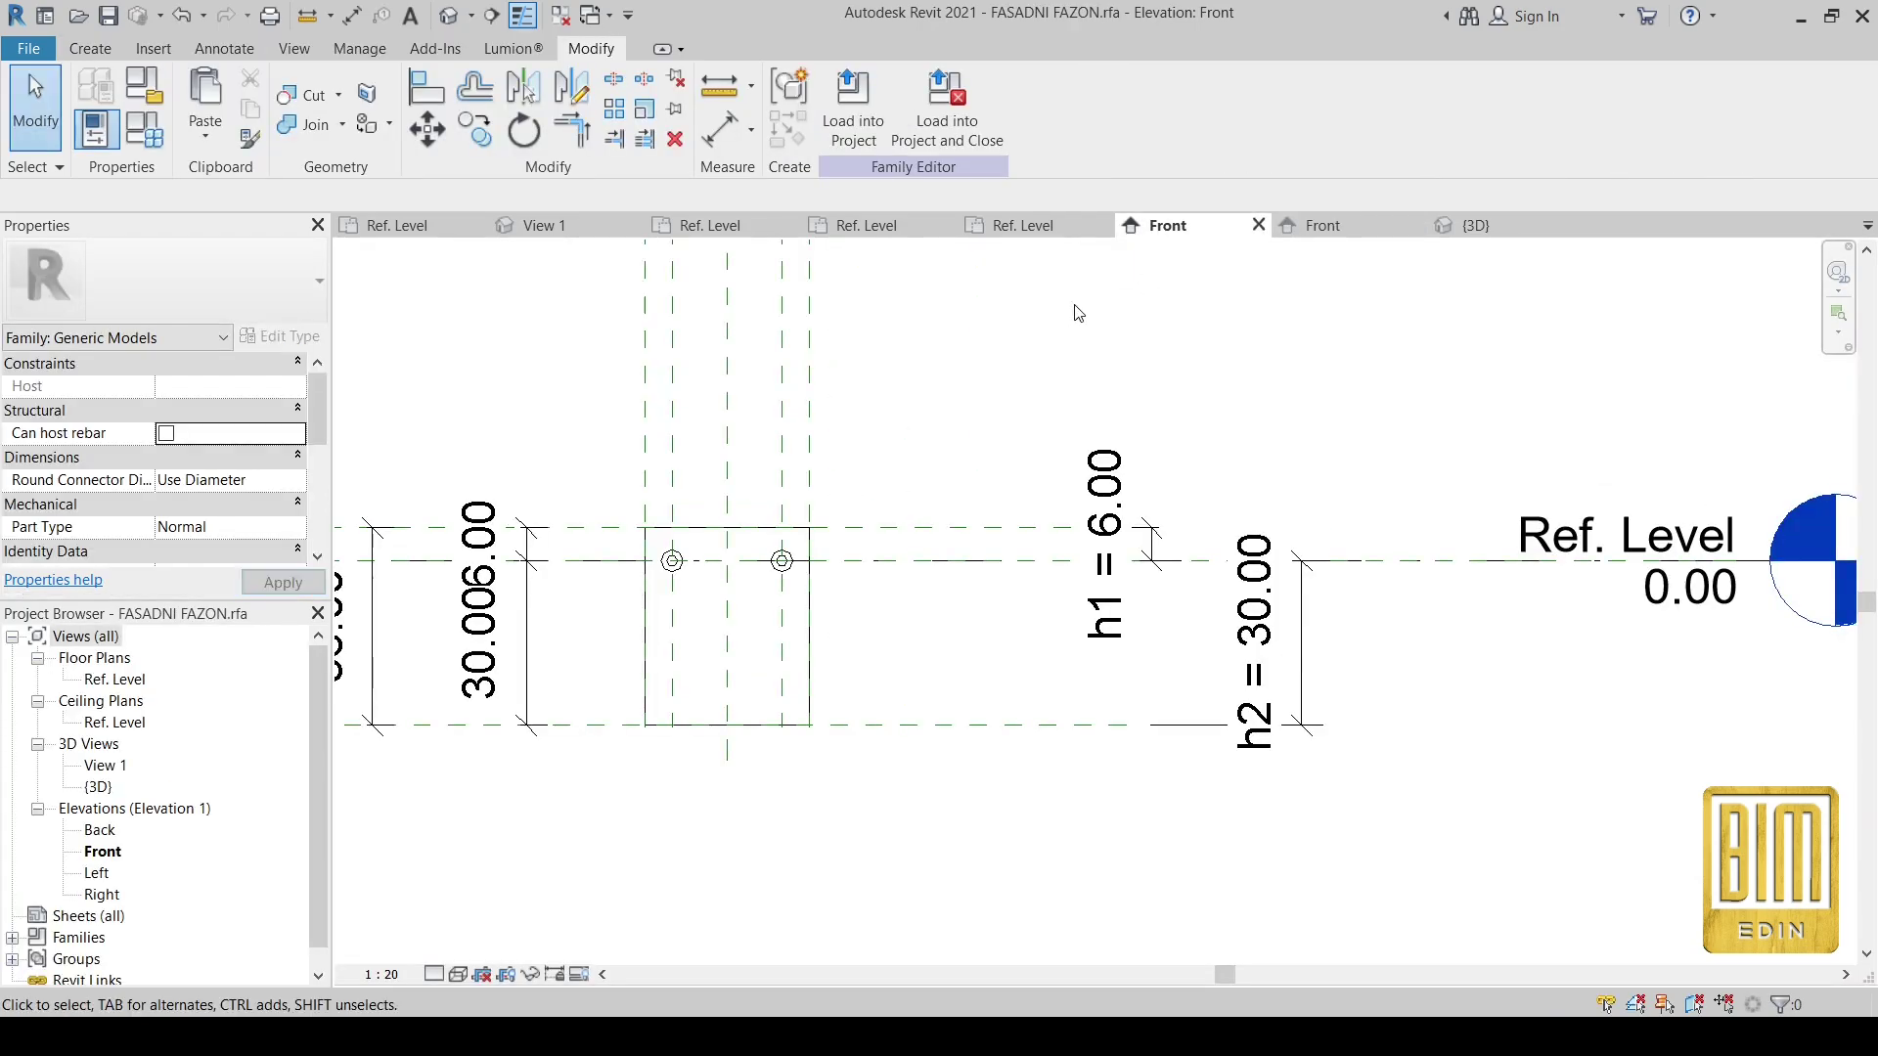
left_click(880, 227)
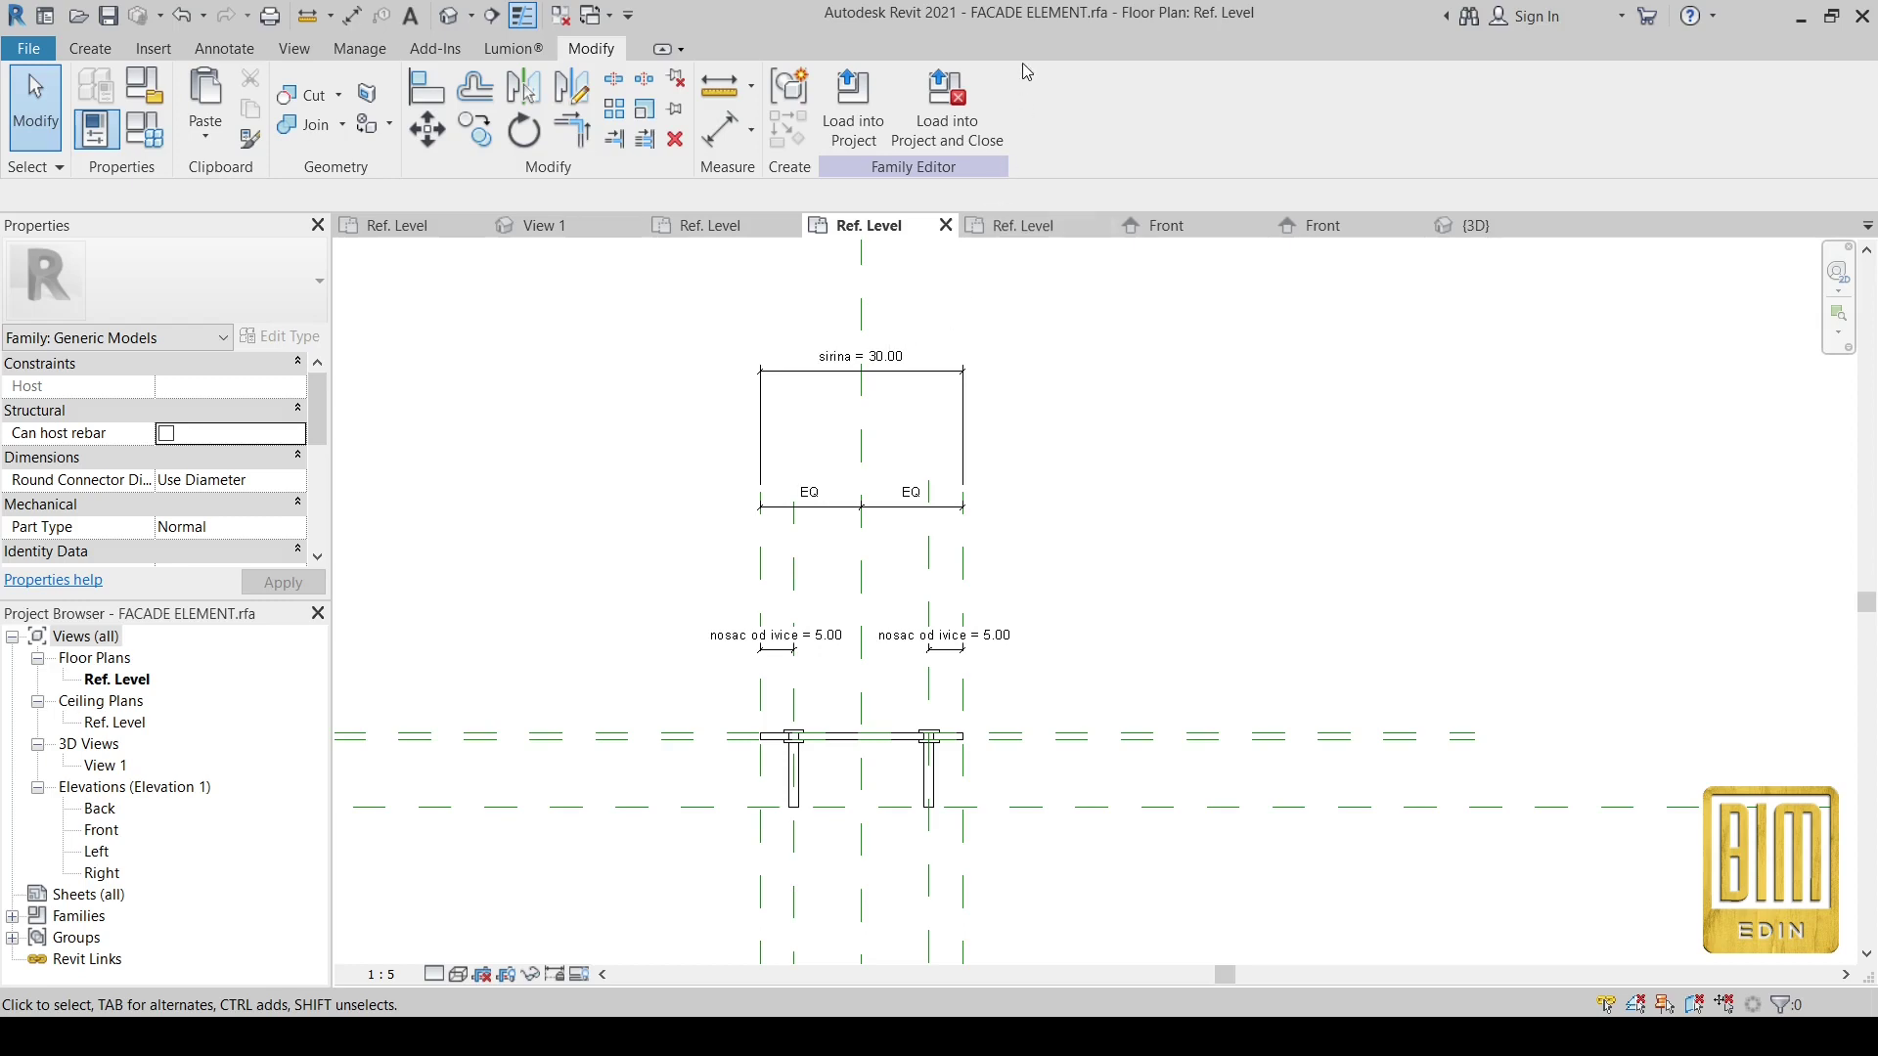
scroll(841, 670, "down", 3)
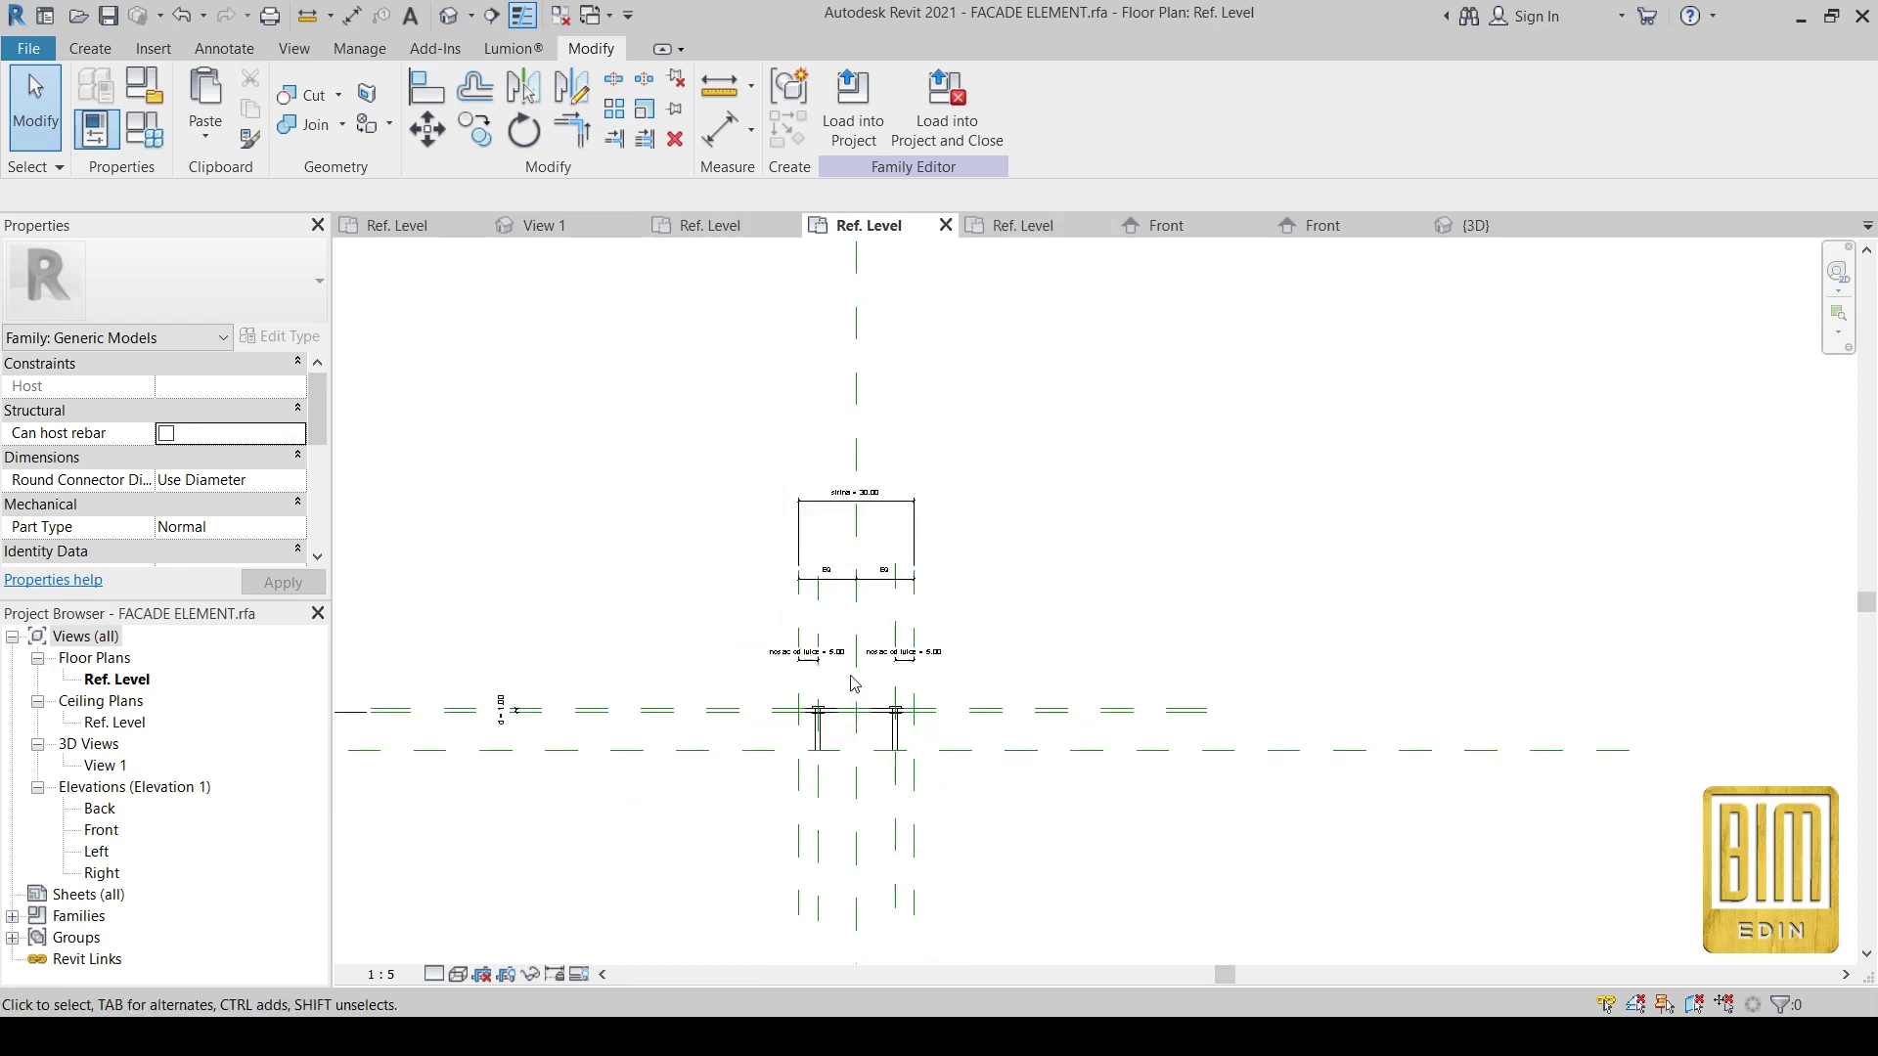
left_click(710, 226)
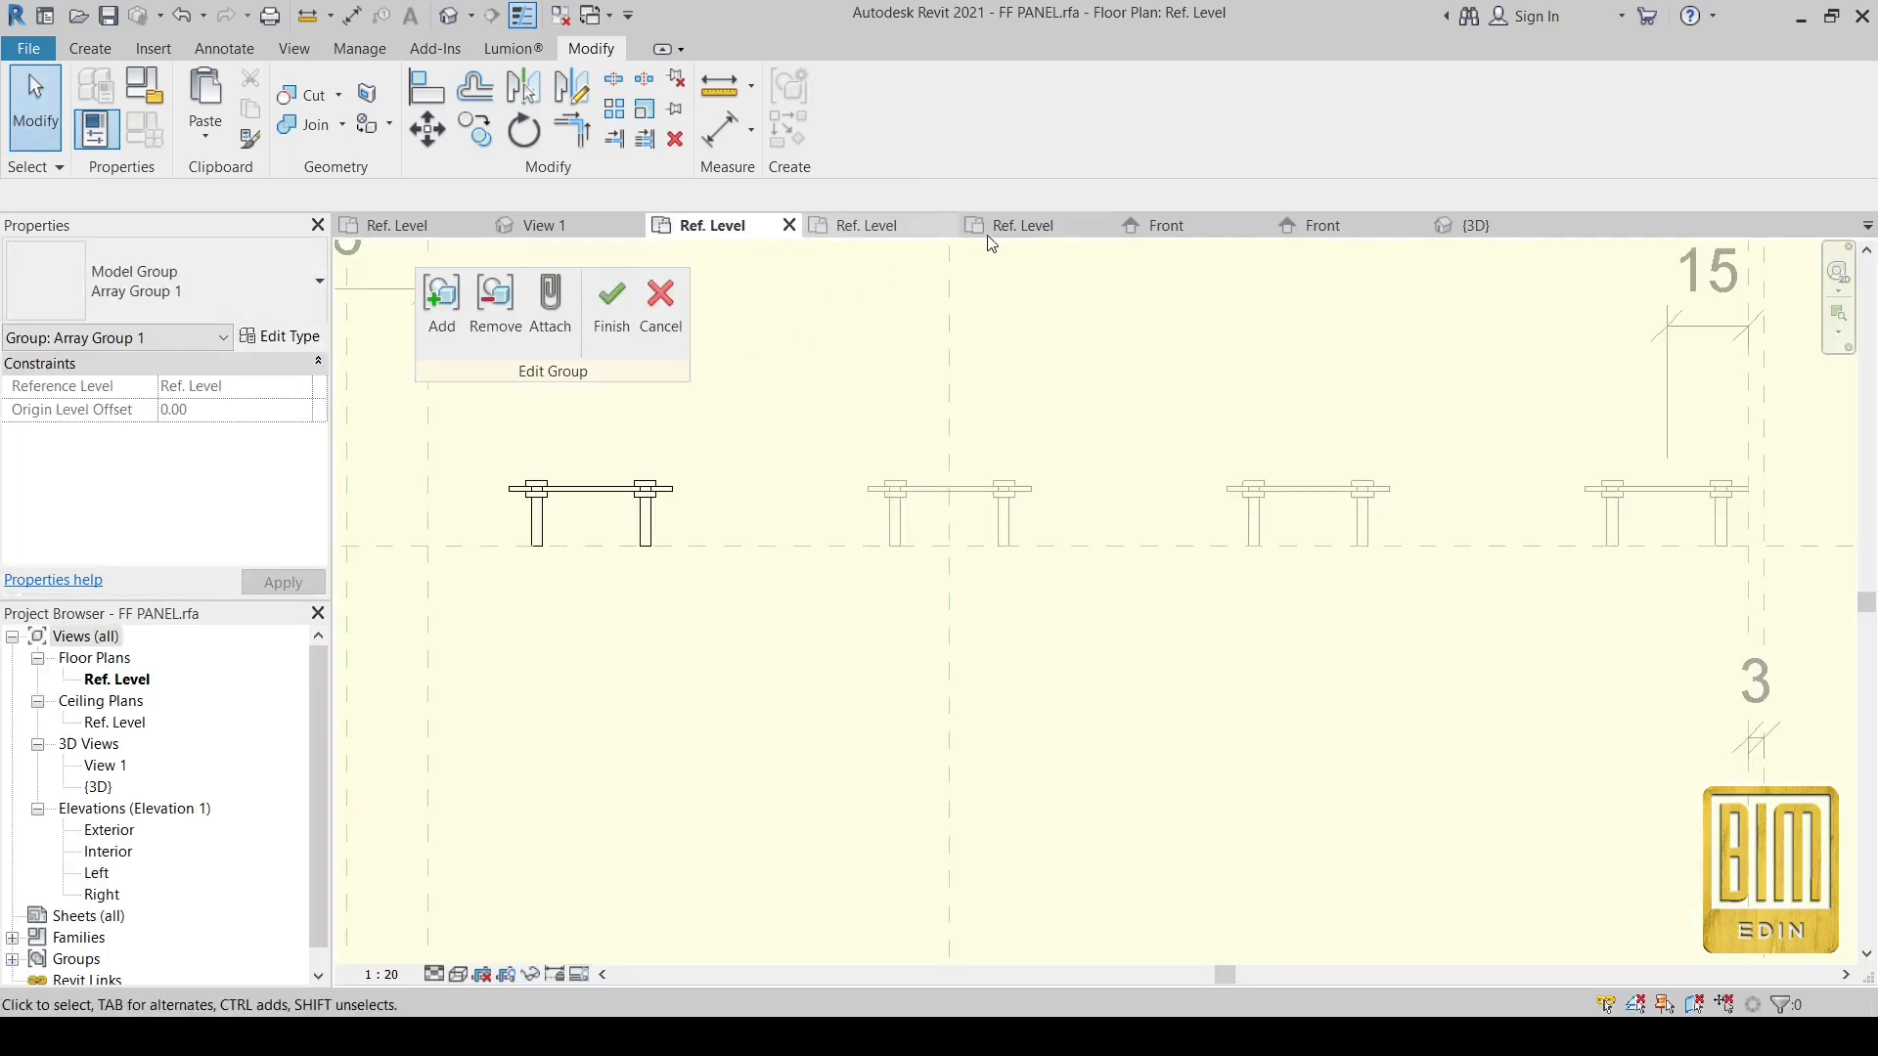
left_click(990, 232)
scroll(825, 556, "down", 5)
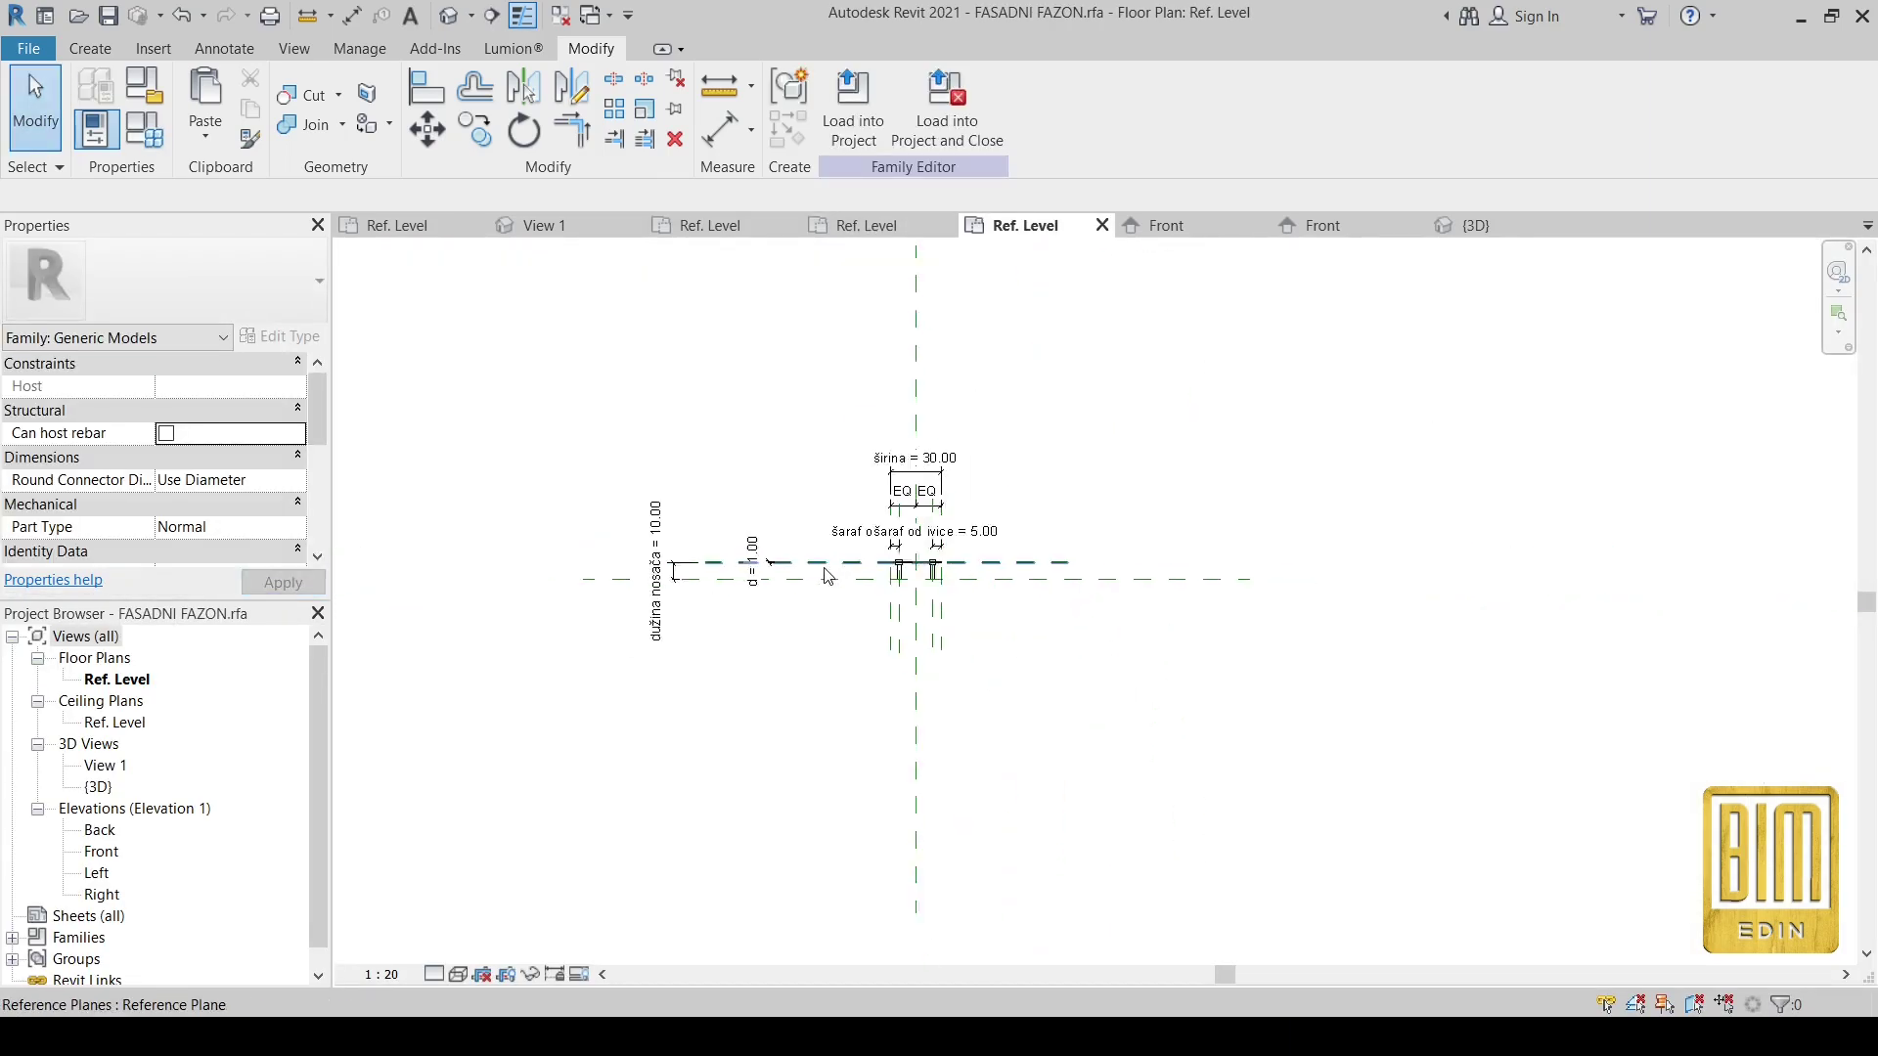
scroll(825, 555, "down", 1)
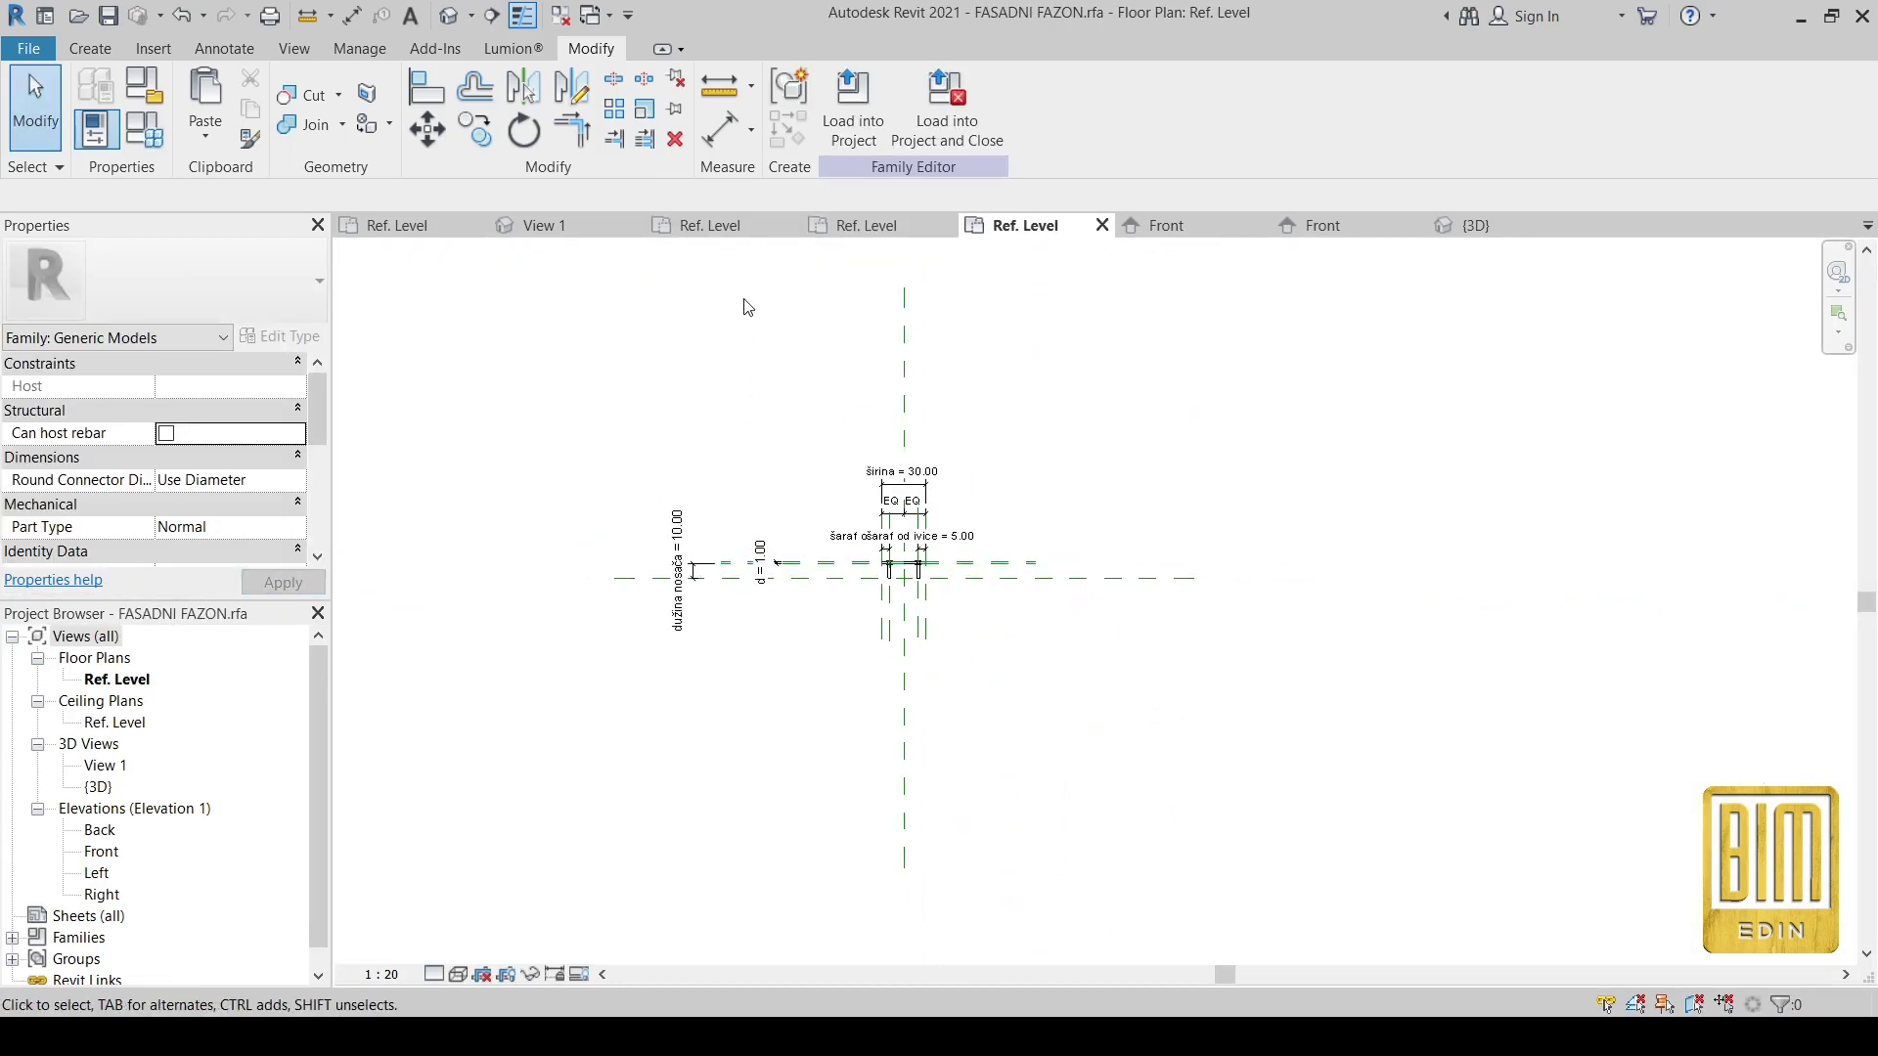
- Close inactive views and return to the FF PANEL Ref. Level plan
left_click(293, 48)
left_click(641, 103)
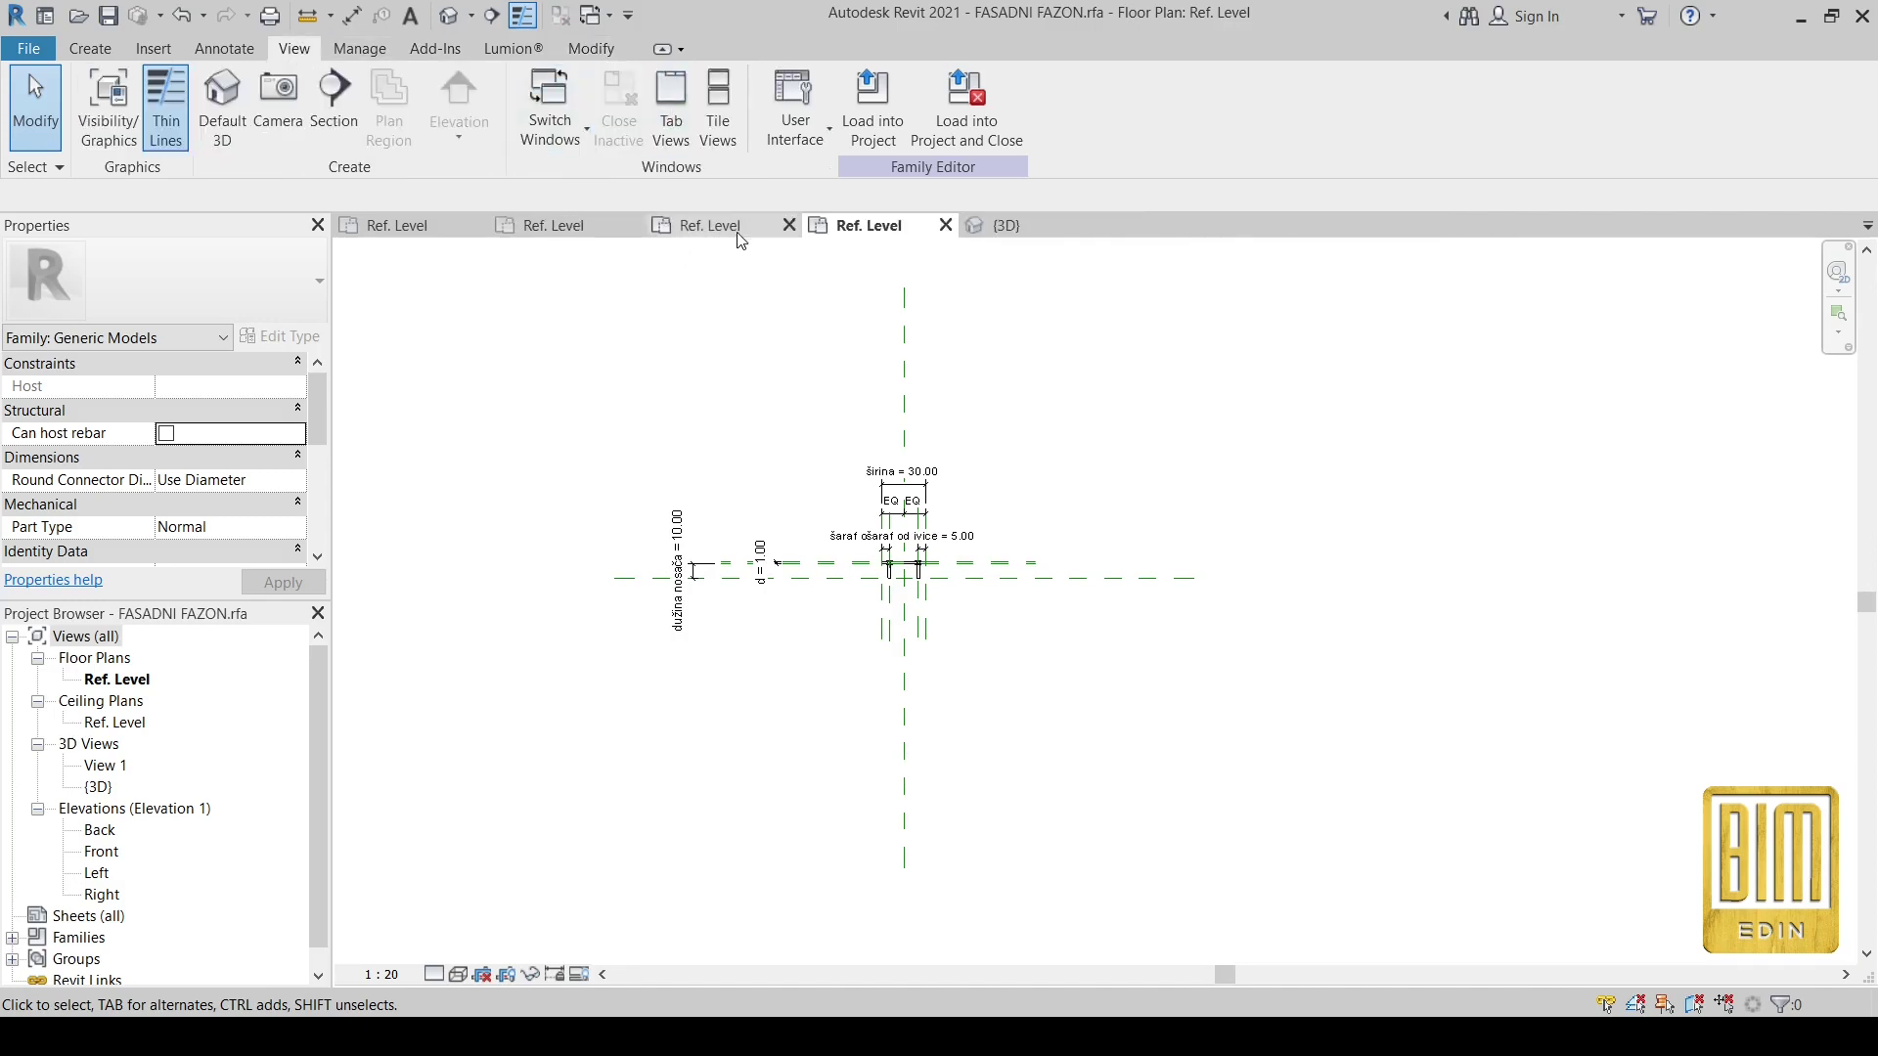
left_click(696, 232)
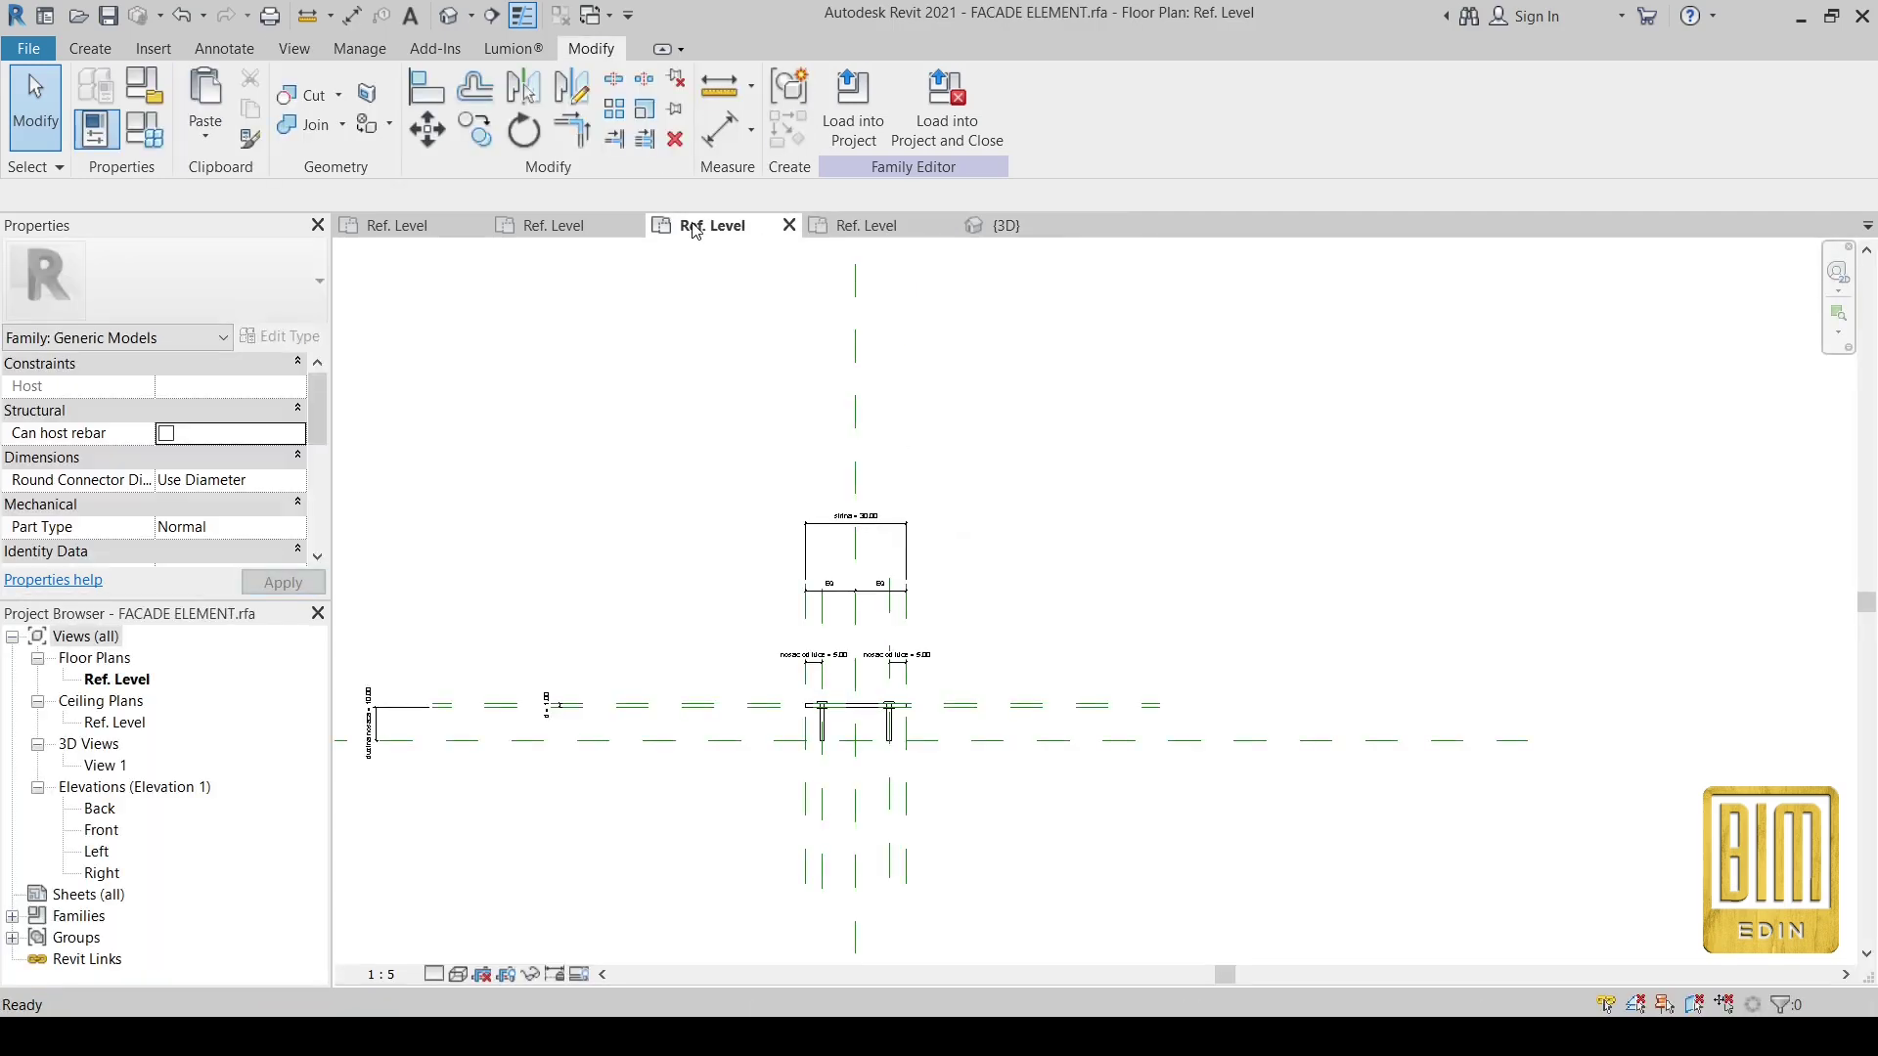
left_click(547, 226)
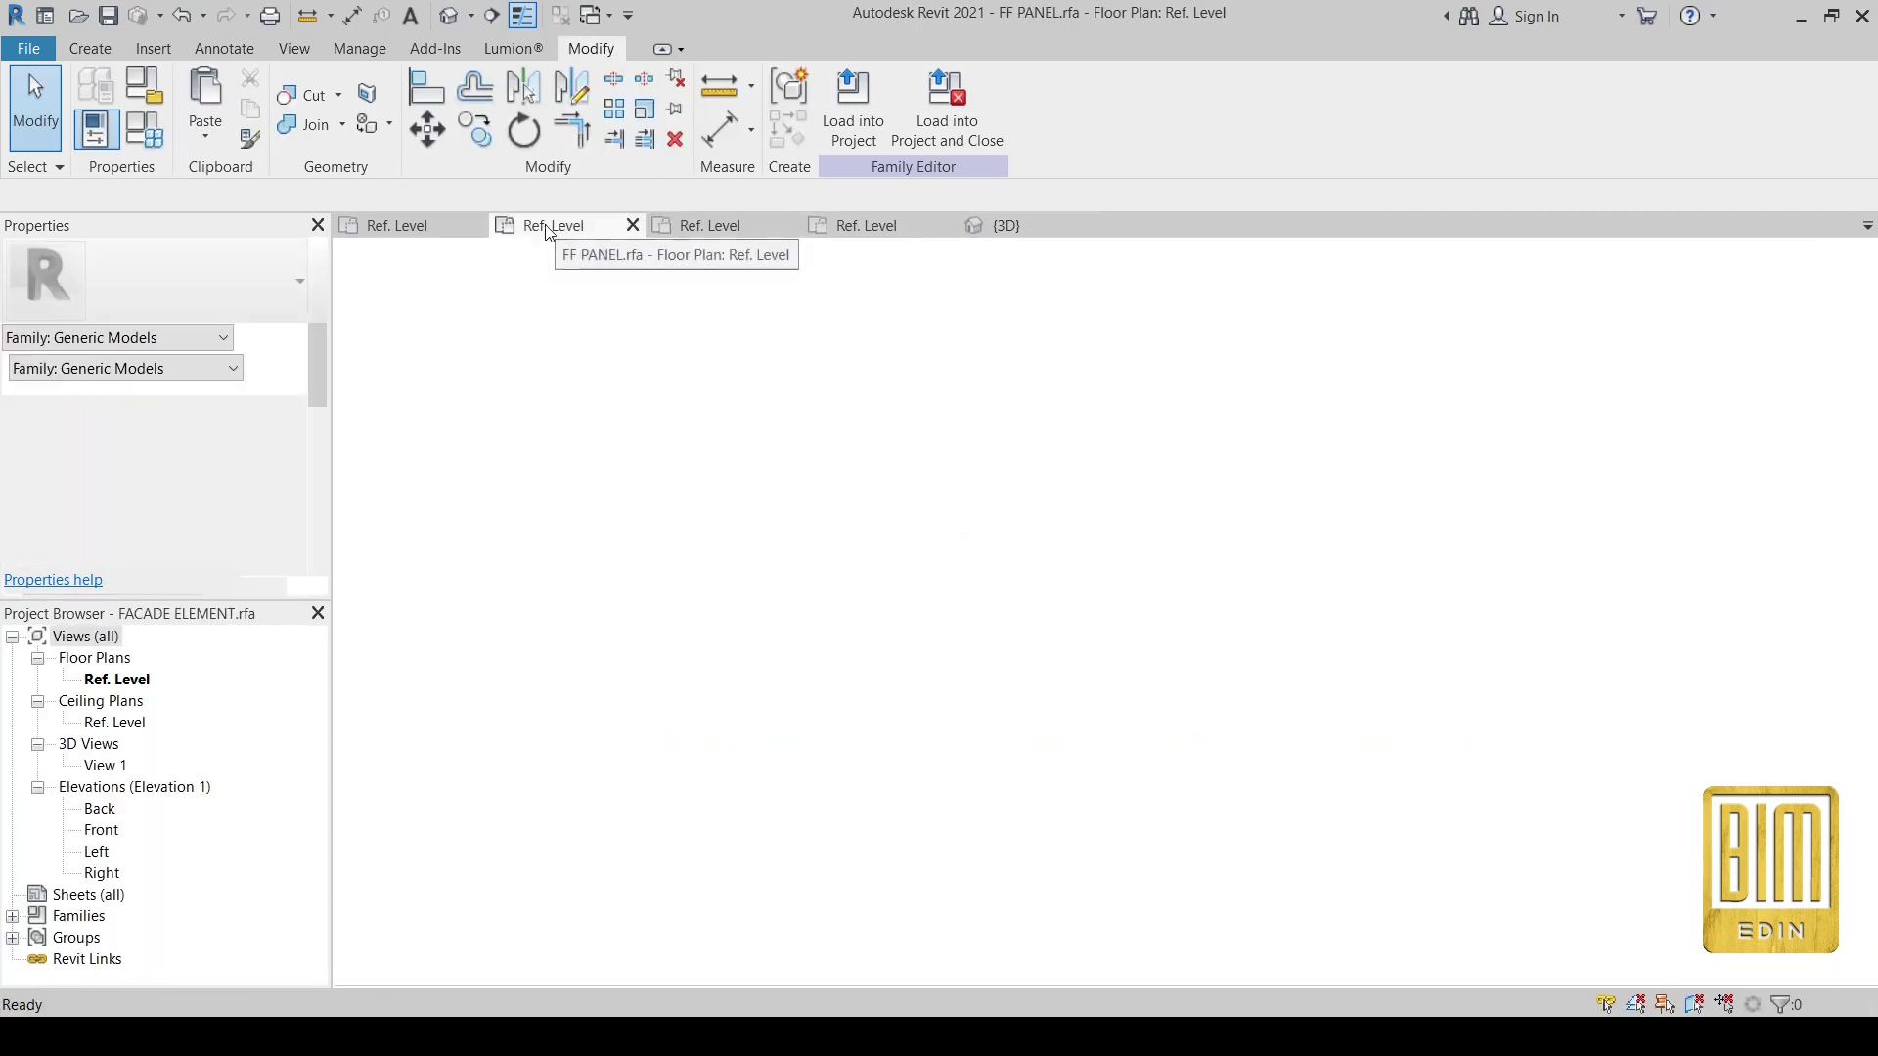
left_click(390, 226)
scroll(901, 511, "up", 1)
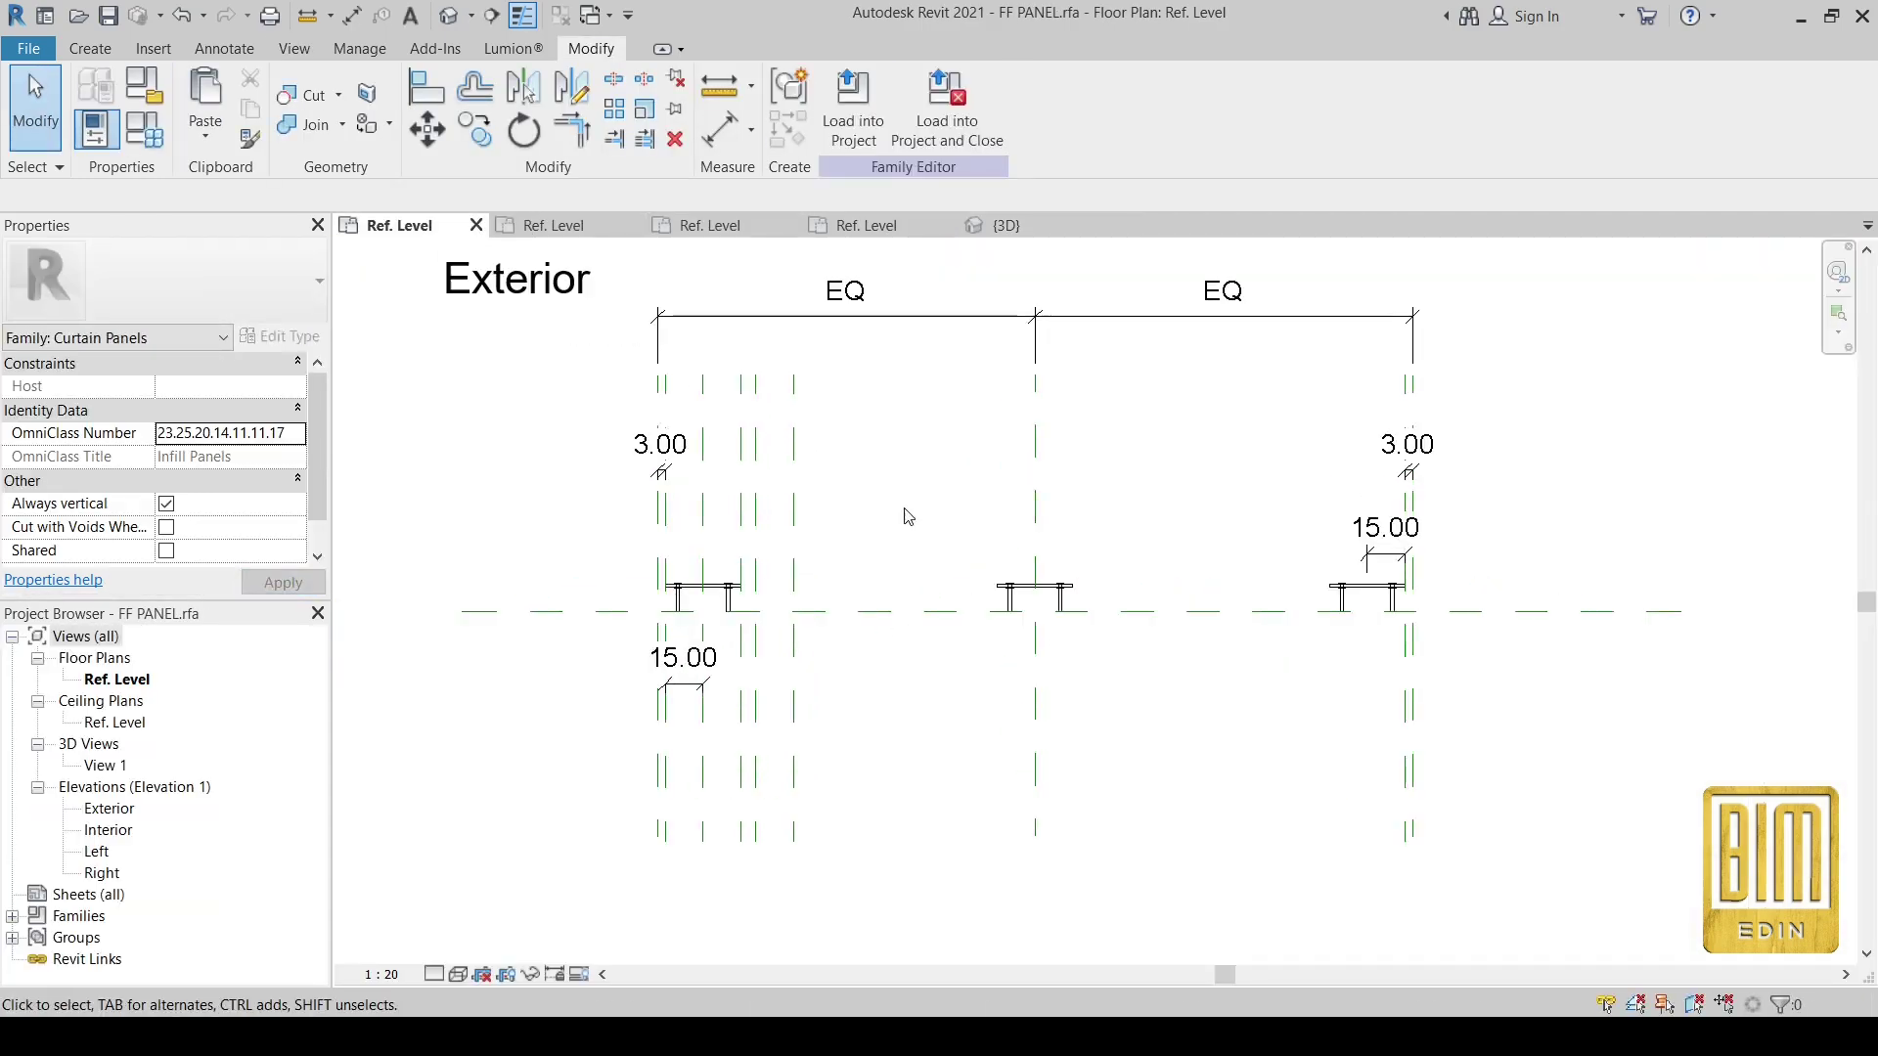
scroll(875, 629, "down", 2)
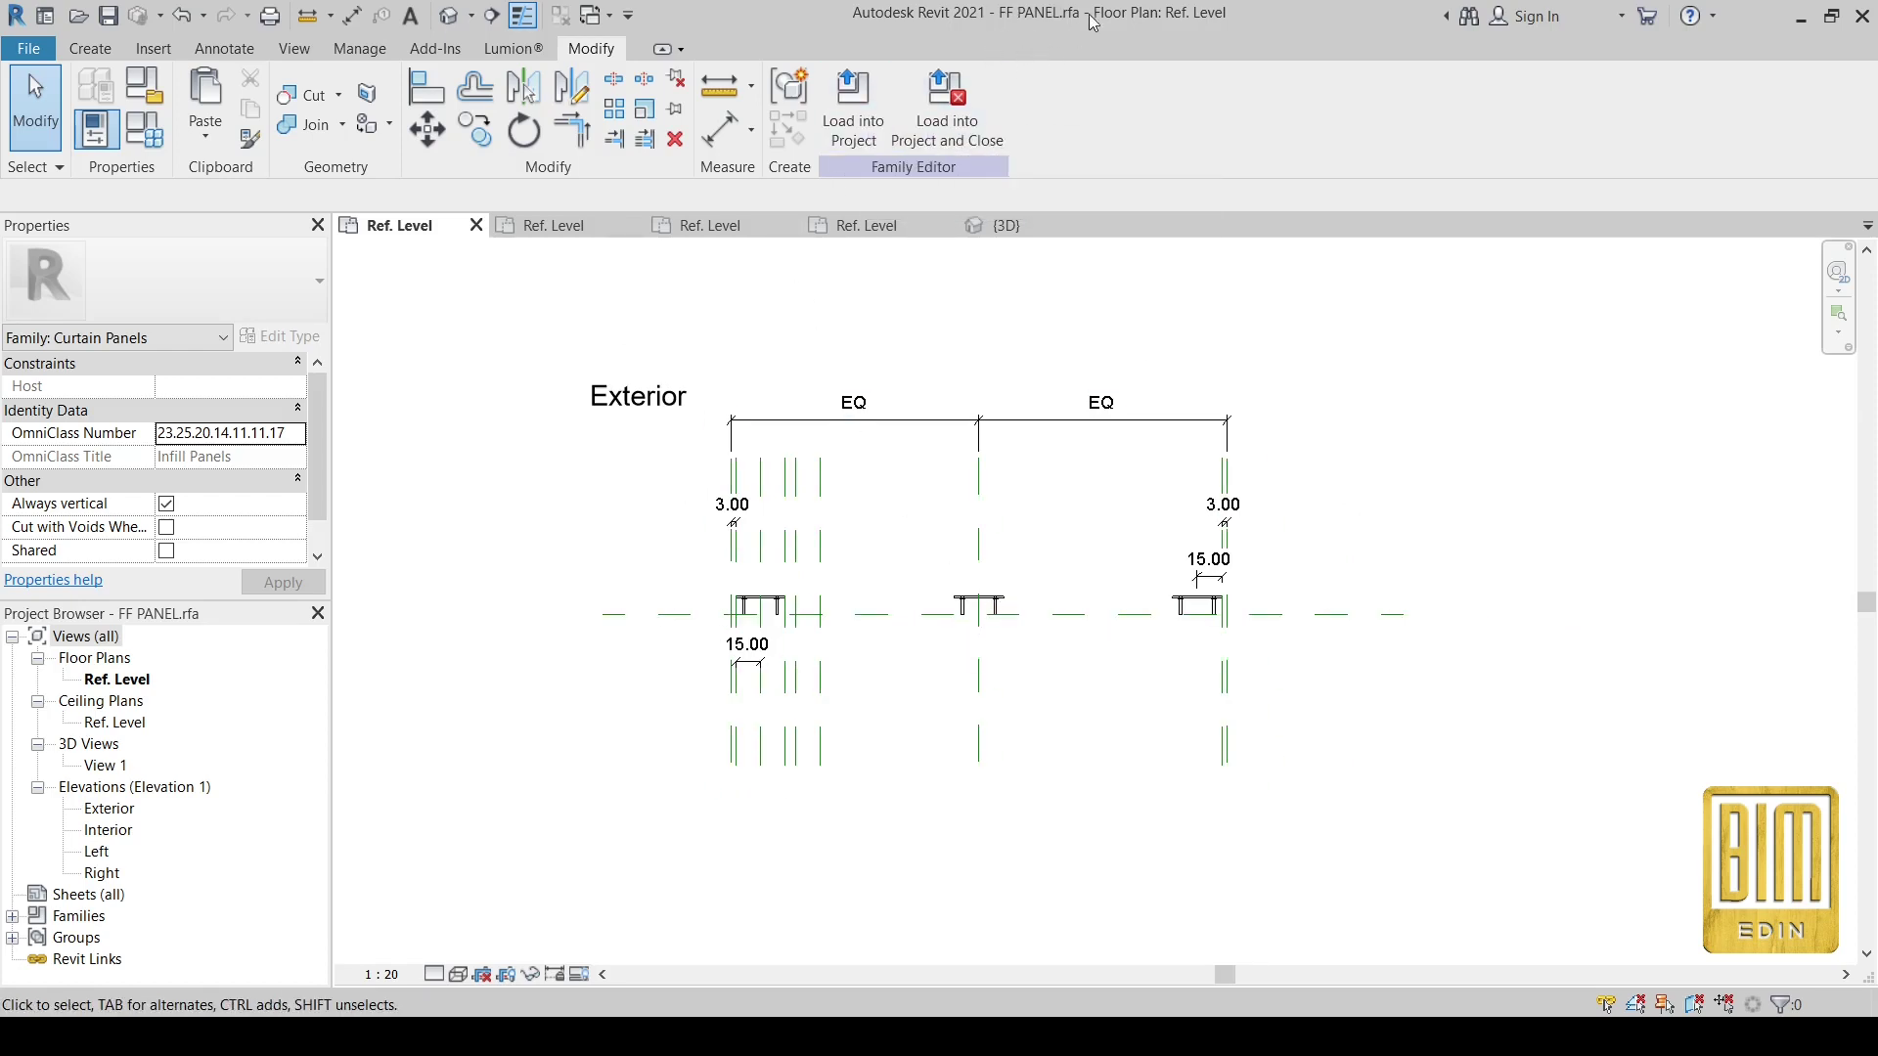
- Load FF PANEL into the Facade Tutorial.rvt project
left_click(853, 103)
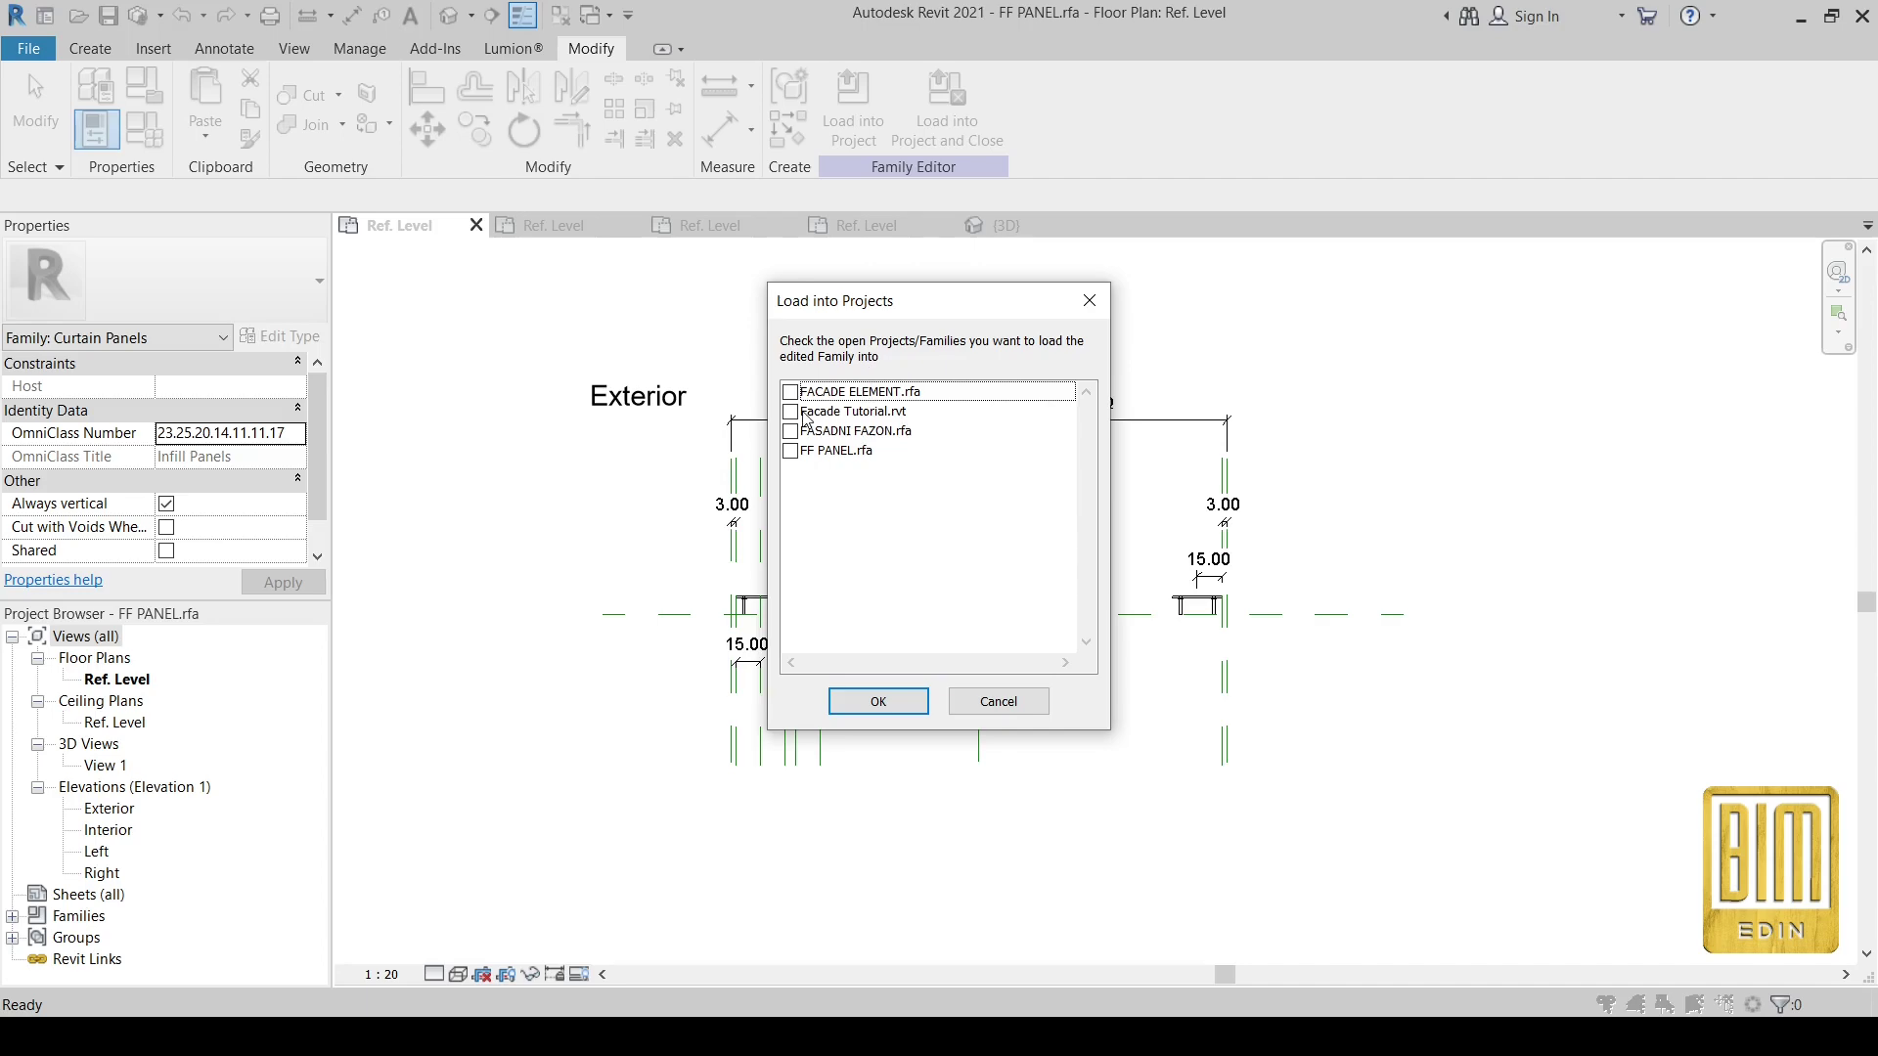
left_click(792, 411)
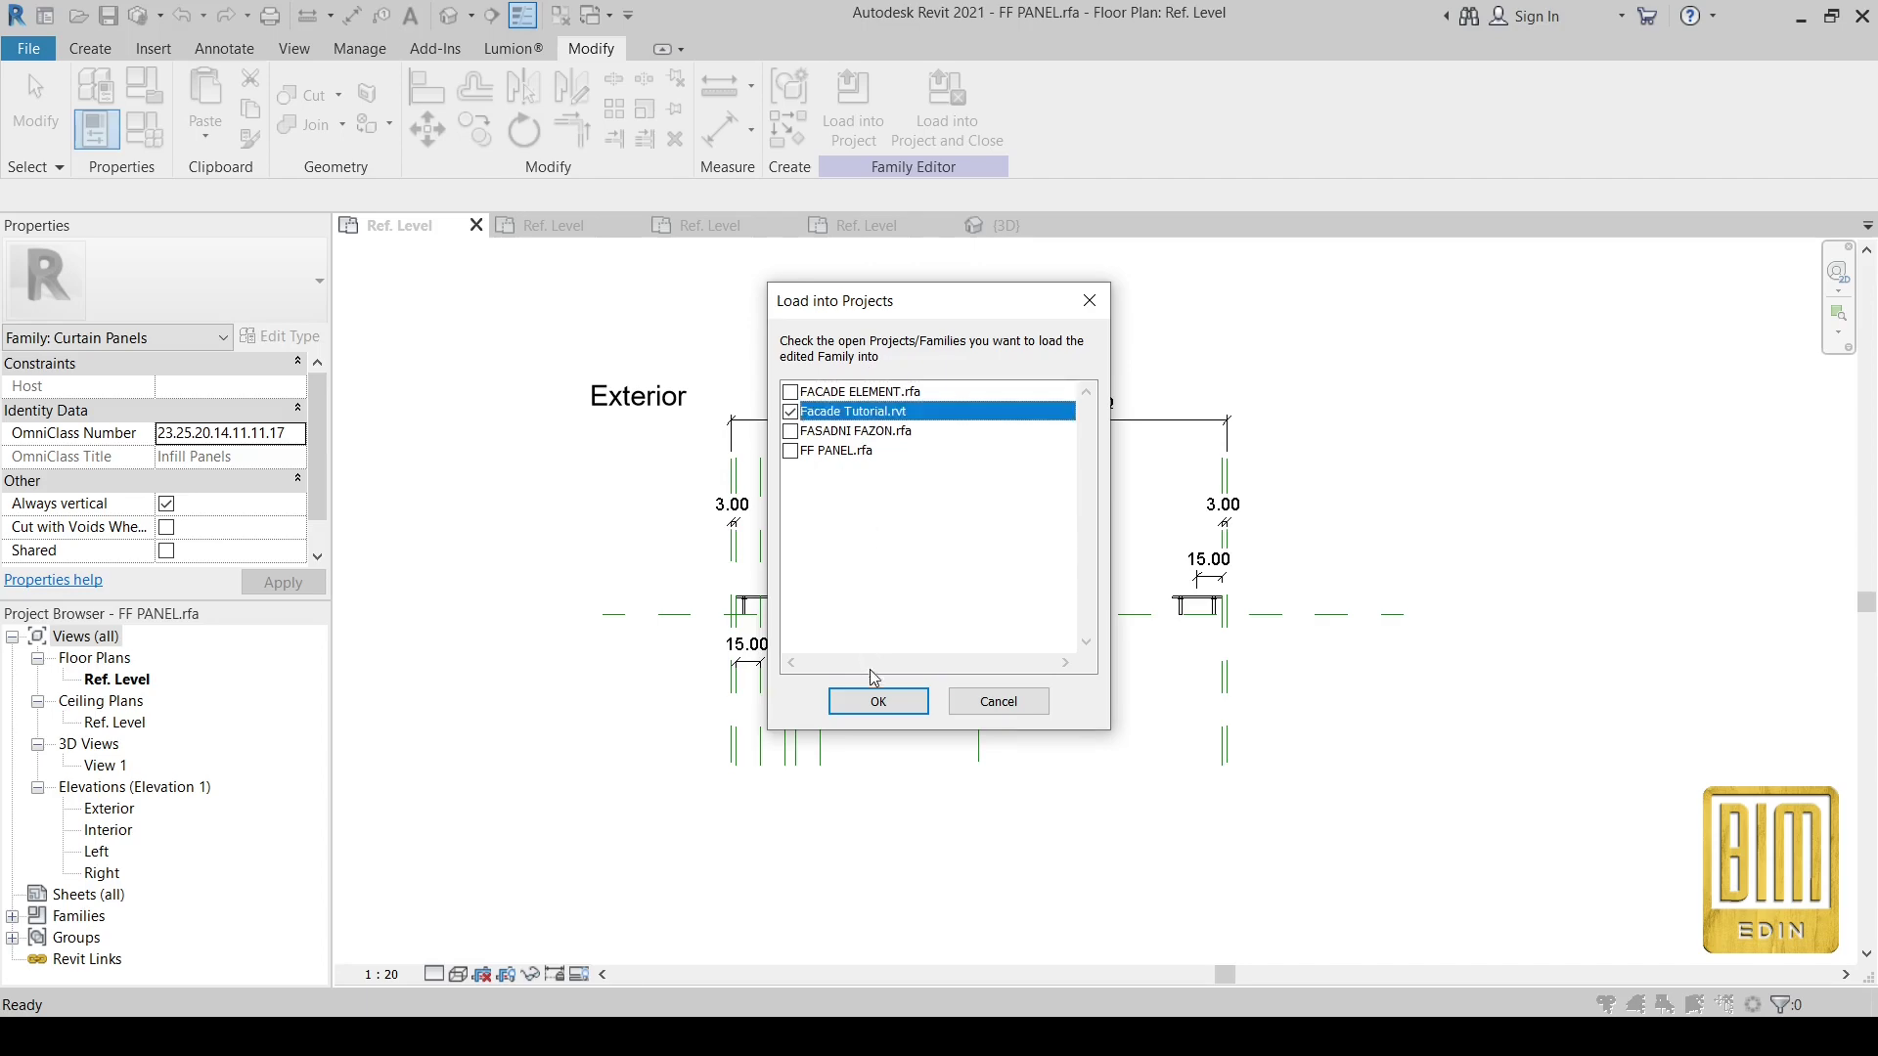
left_click(878, 701)
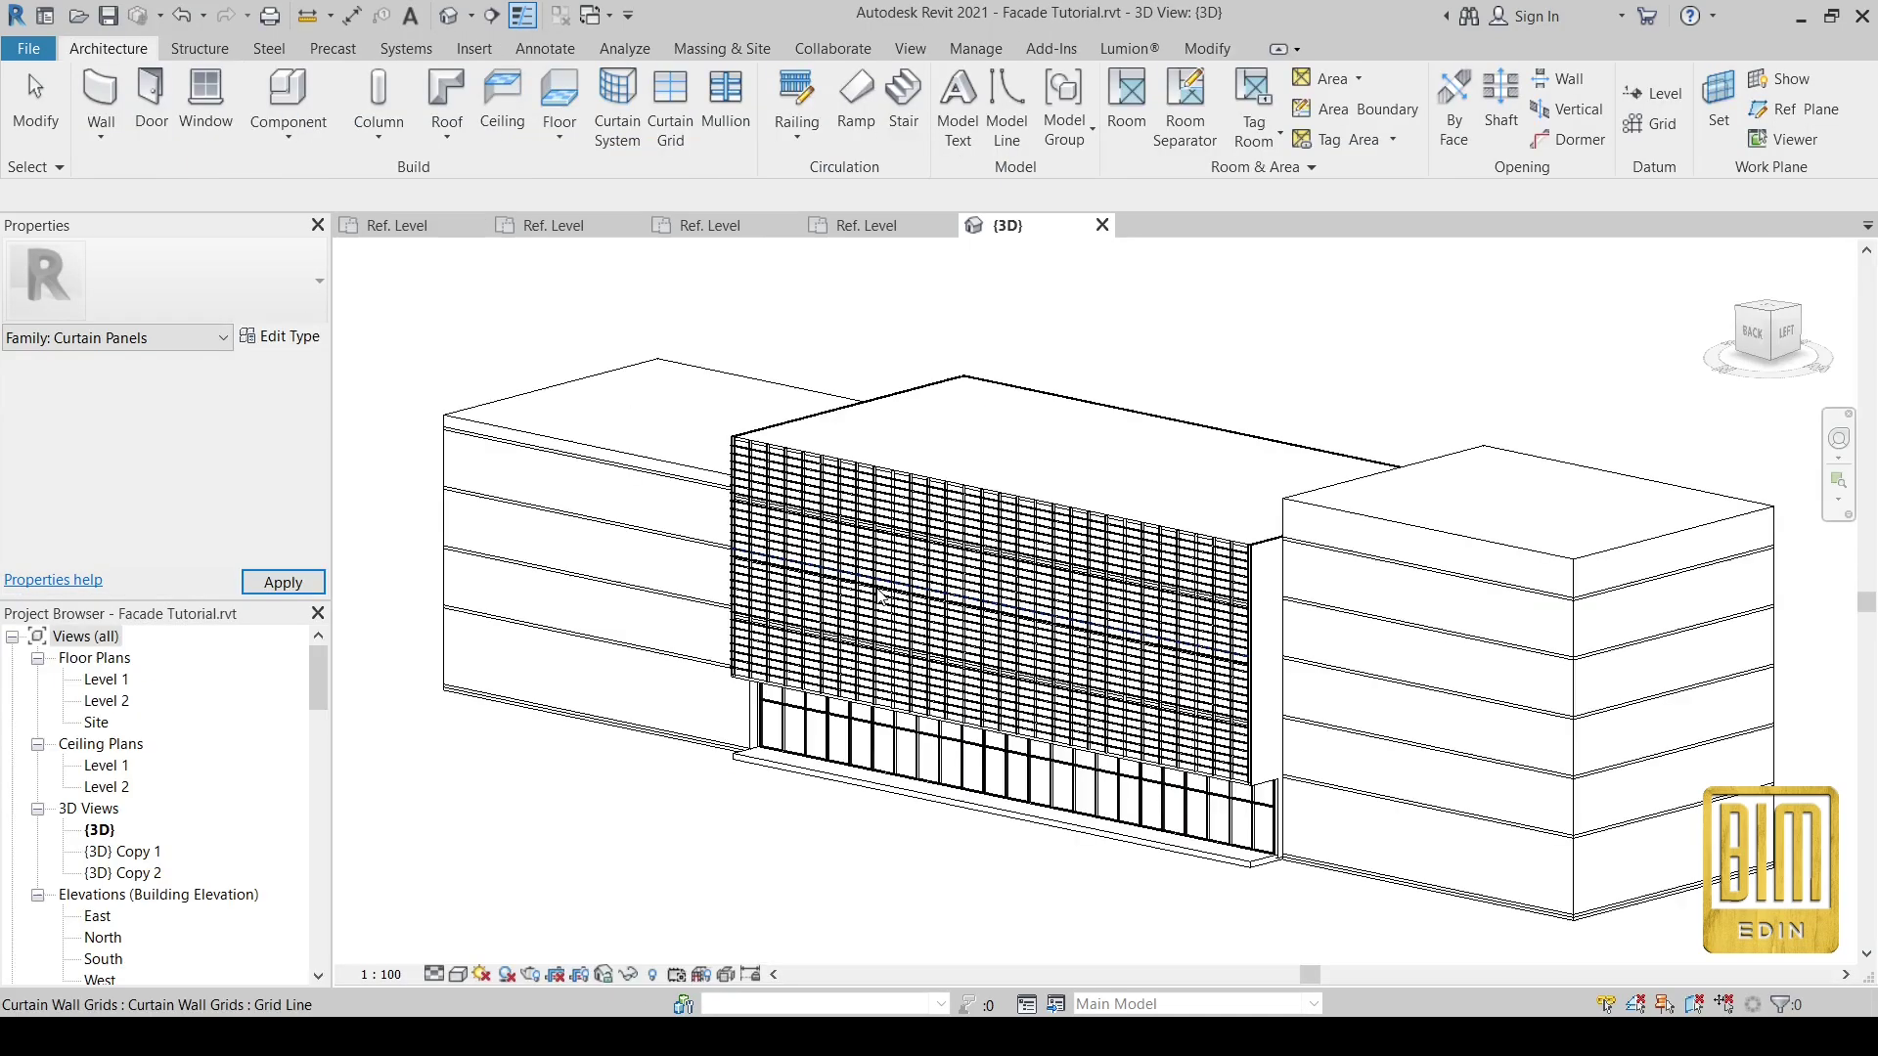
scroll(1201, 558, "up", 2)
scroll(1203, 528, "up", 2)
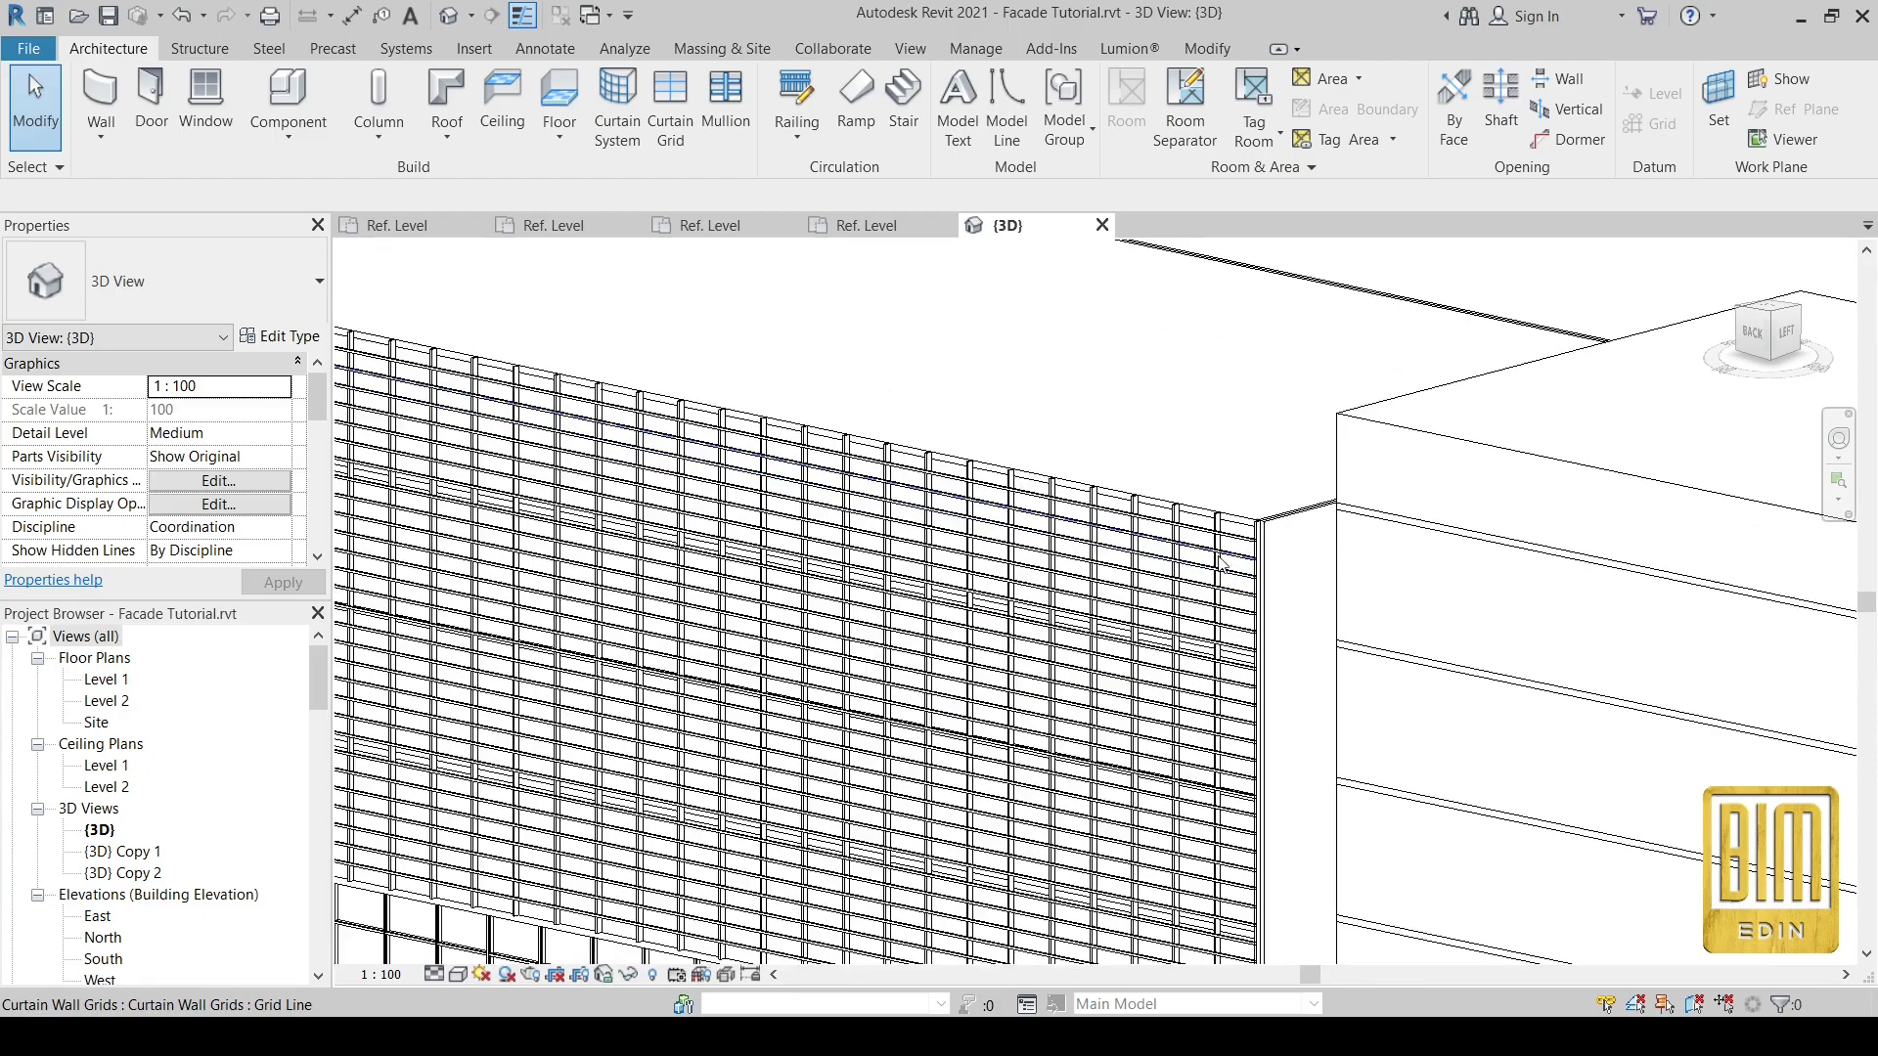
scroll(1208, 494, "up", 2)
- Select the facade curtain wall and open the Level 1 floor plan
left_click(1216, 492)
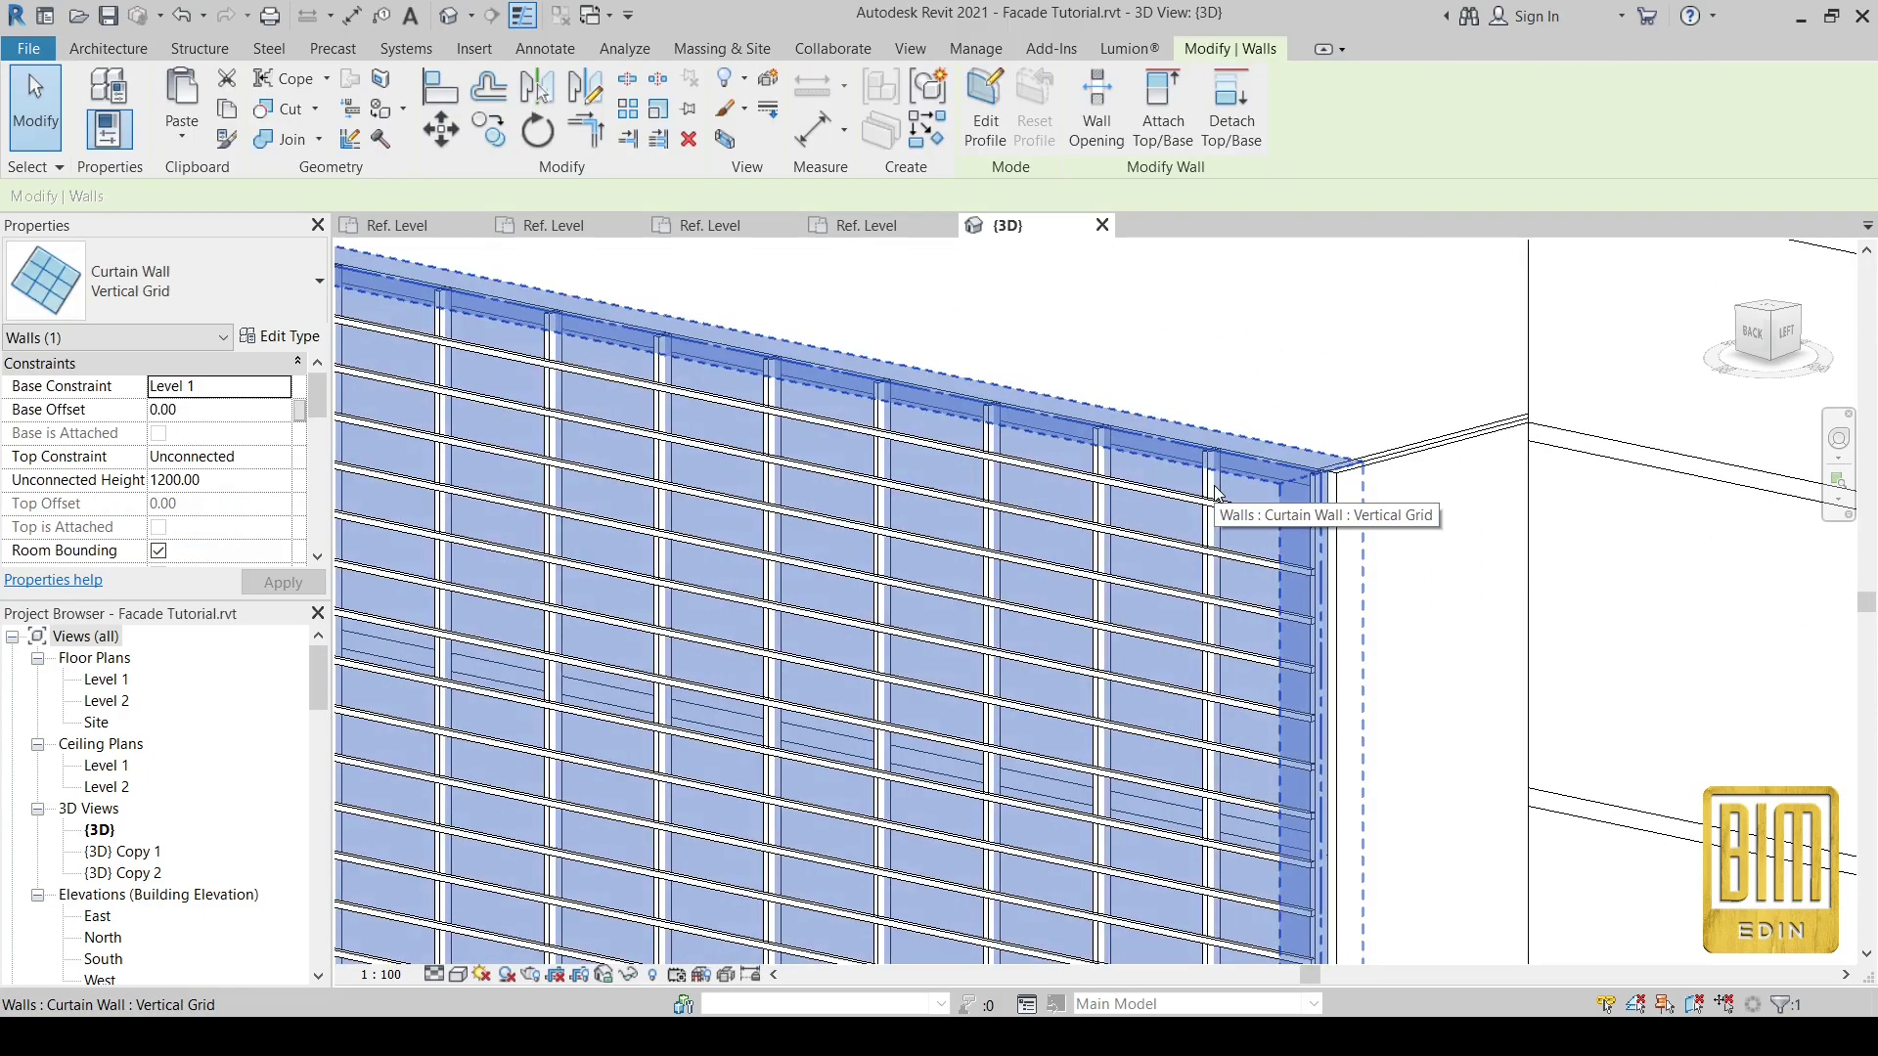
scroll(1214, 488, "down", 2)
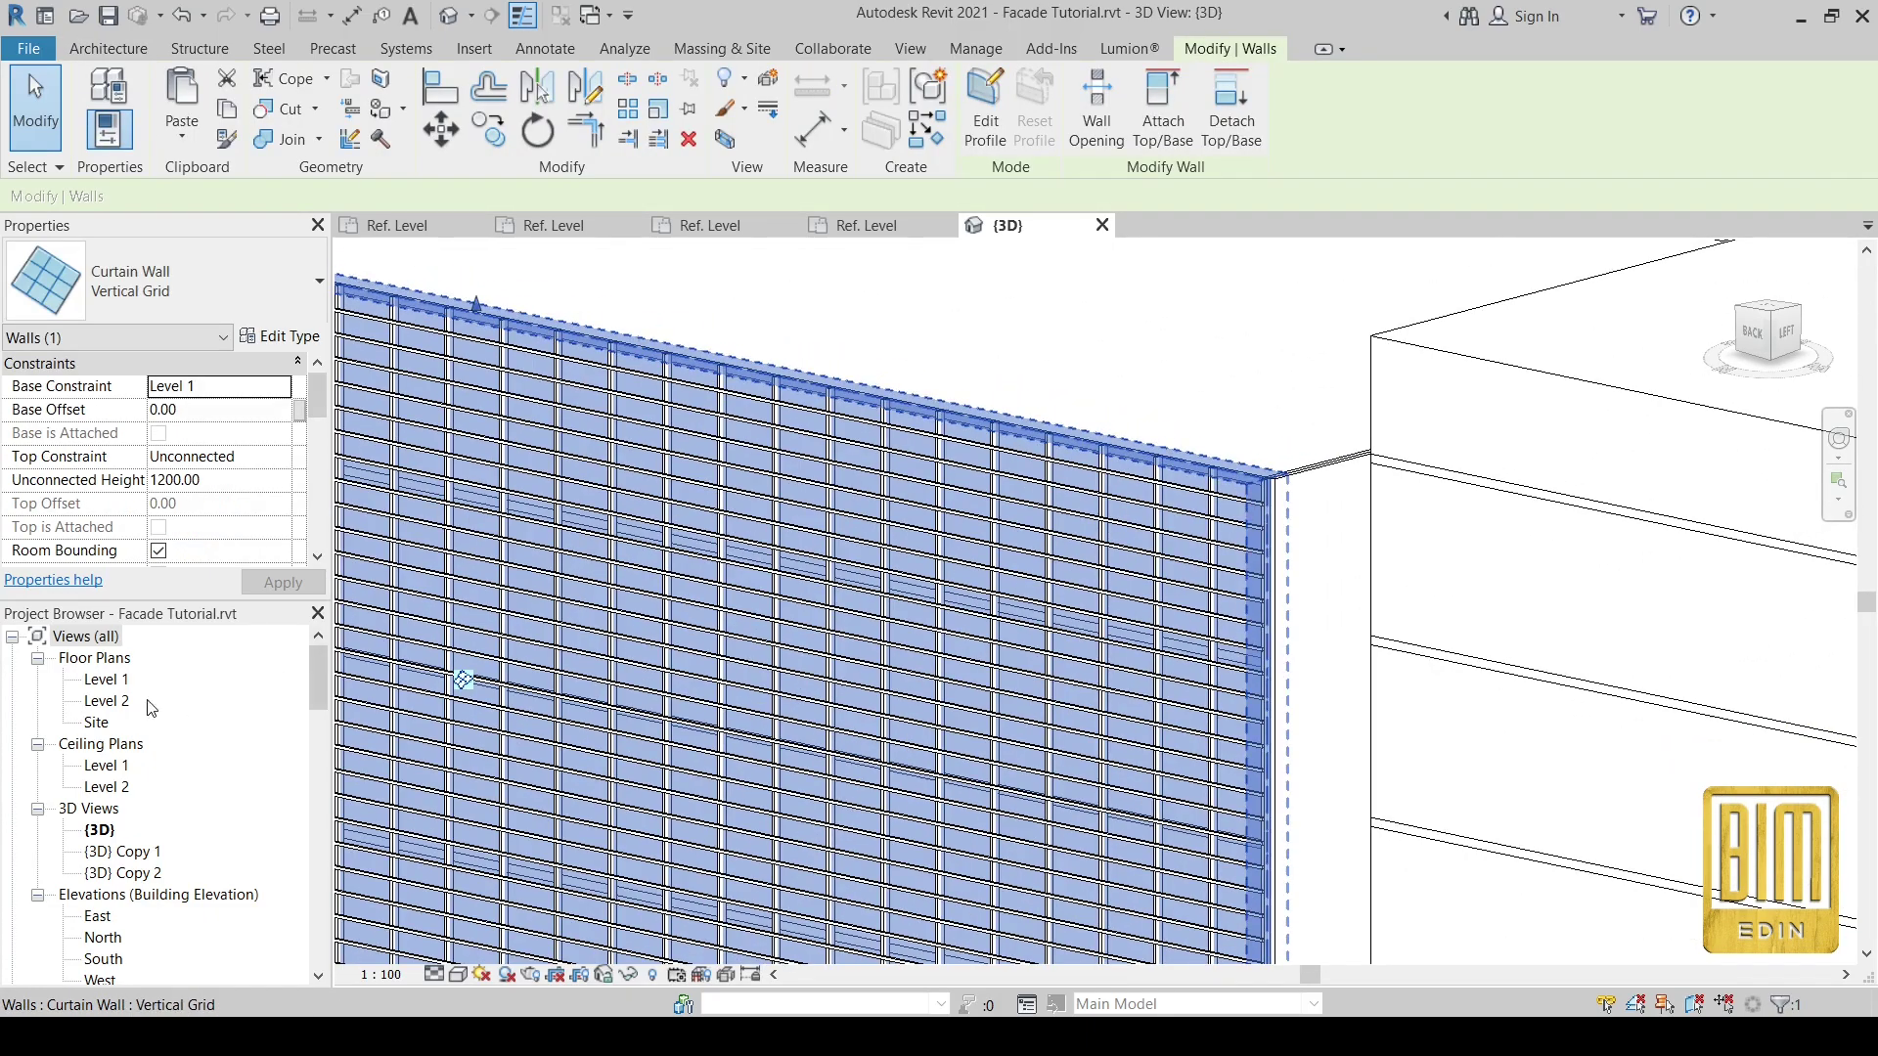
double_click(106, 679)
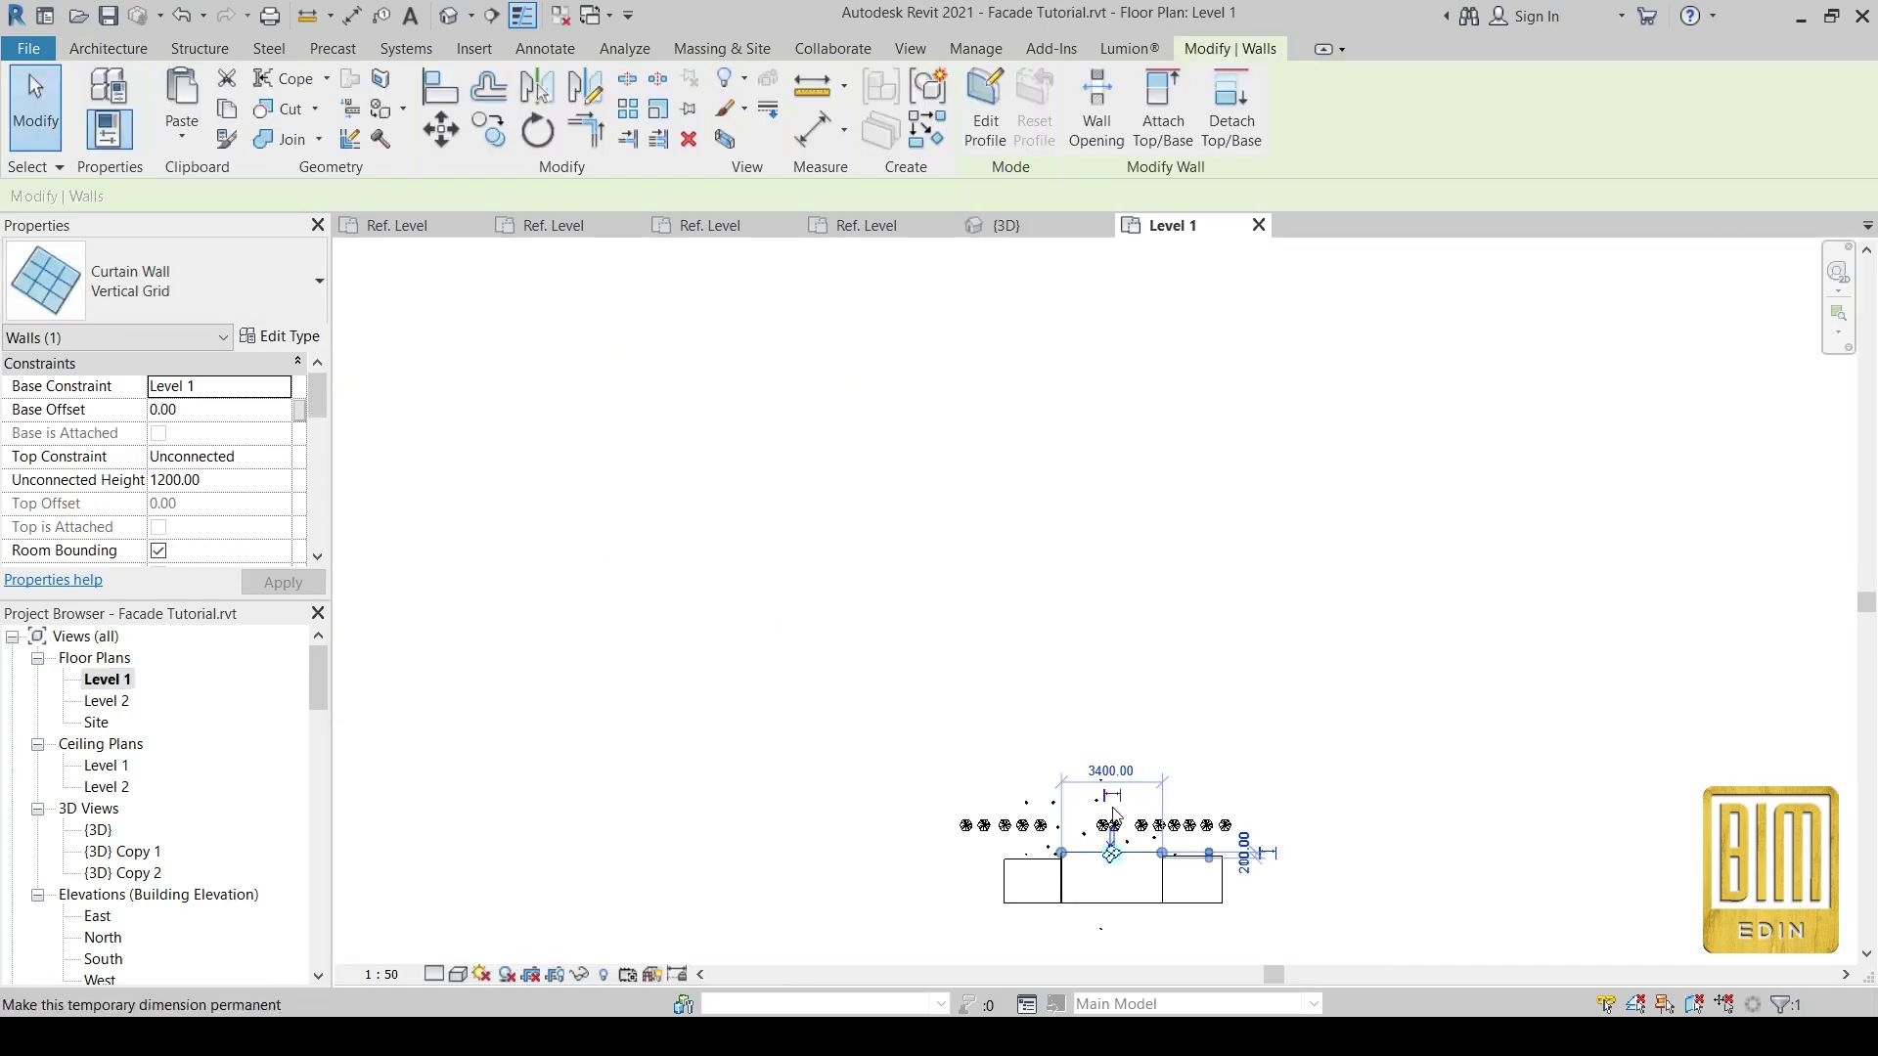
scroll(1061, 856, "up", 2)
scroll(1035, 809, "up", 3)
scroll(934, 698, "up", 3)
scroll(934, 697, "up", 3)
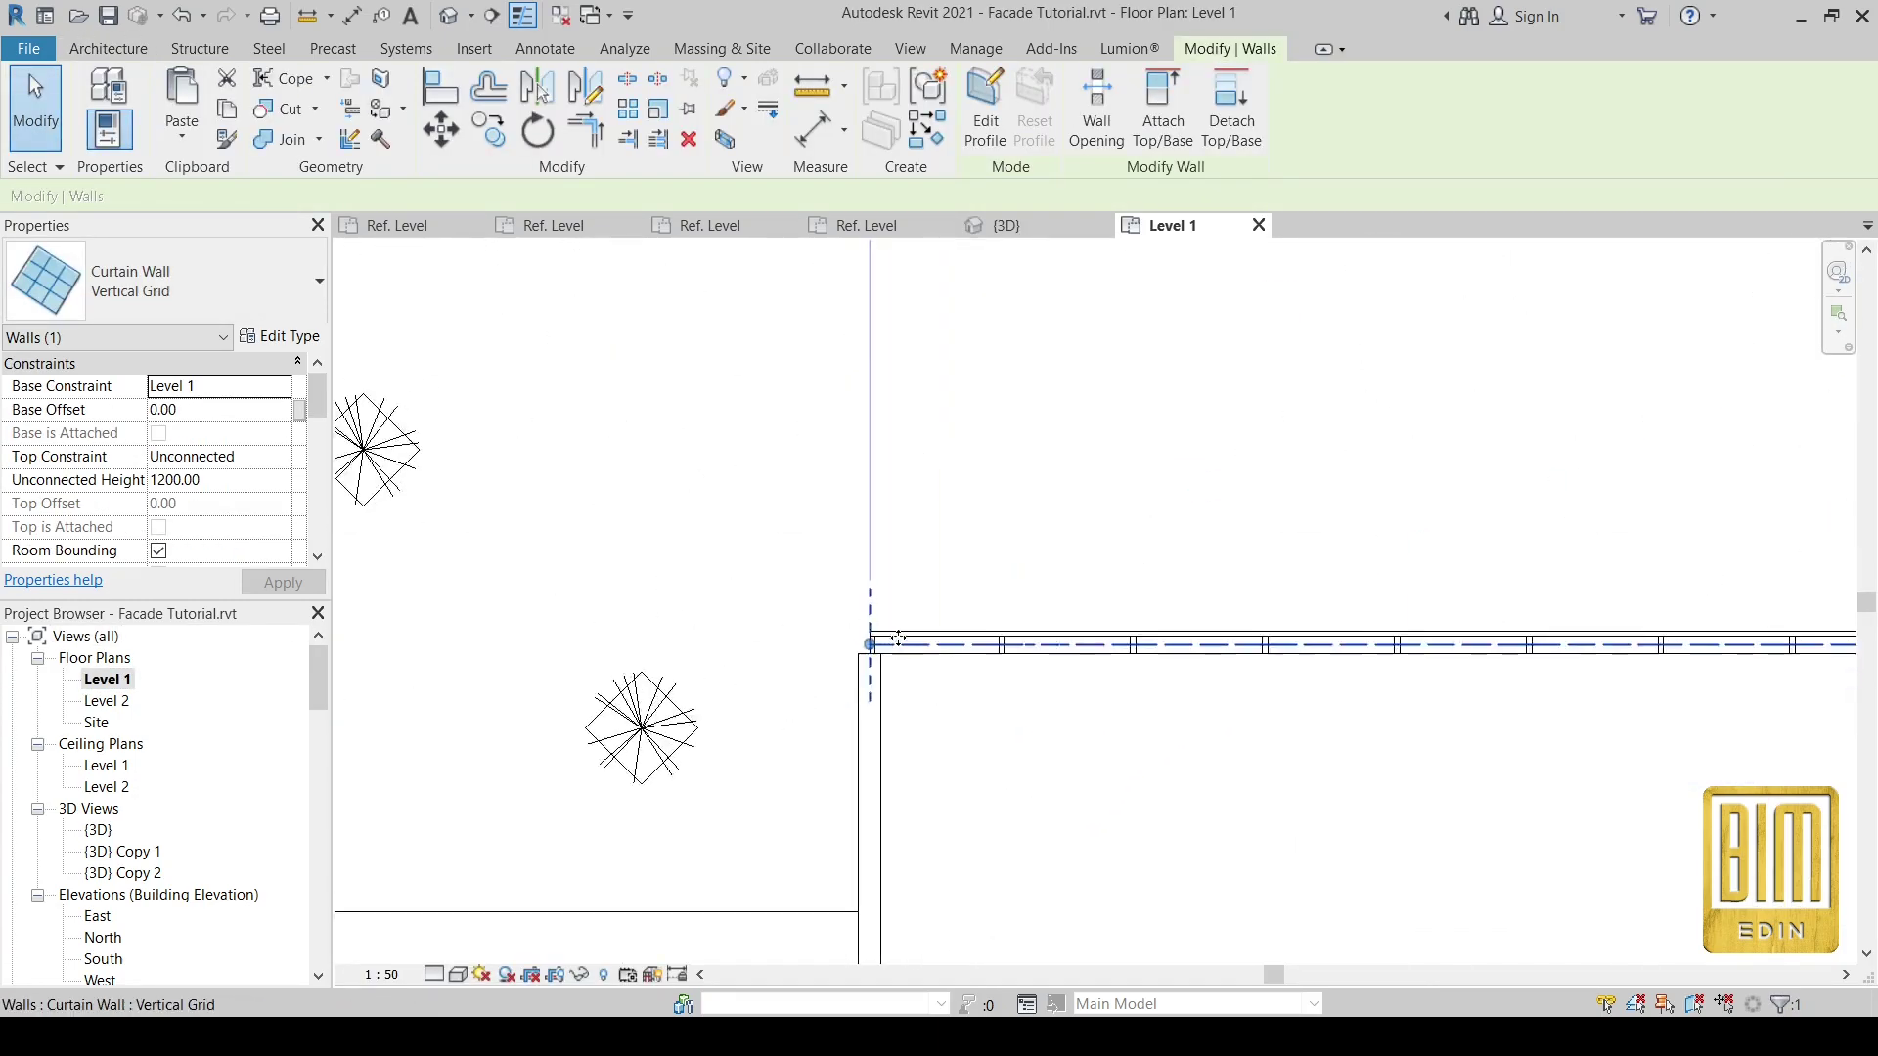
scroll(900, 655, "up", 3)
key("Escape")
- Copy the curtain wall from its corner to just above the original
left_click(843, 593)
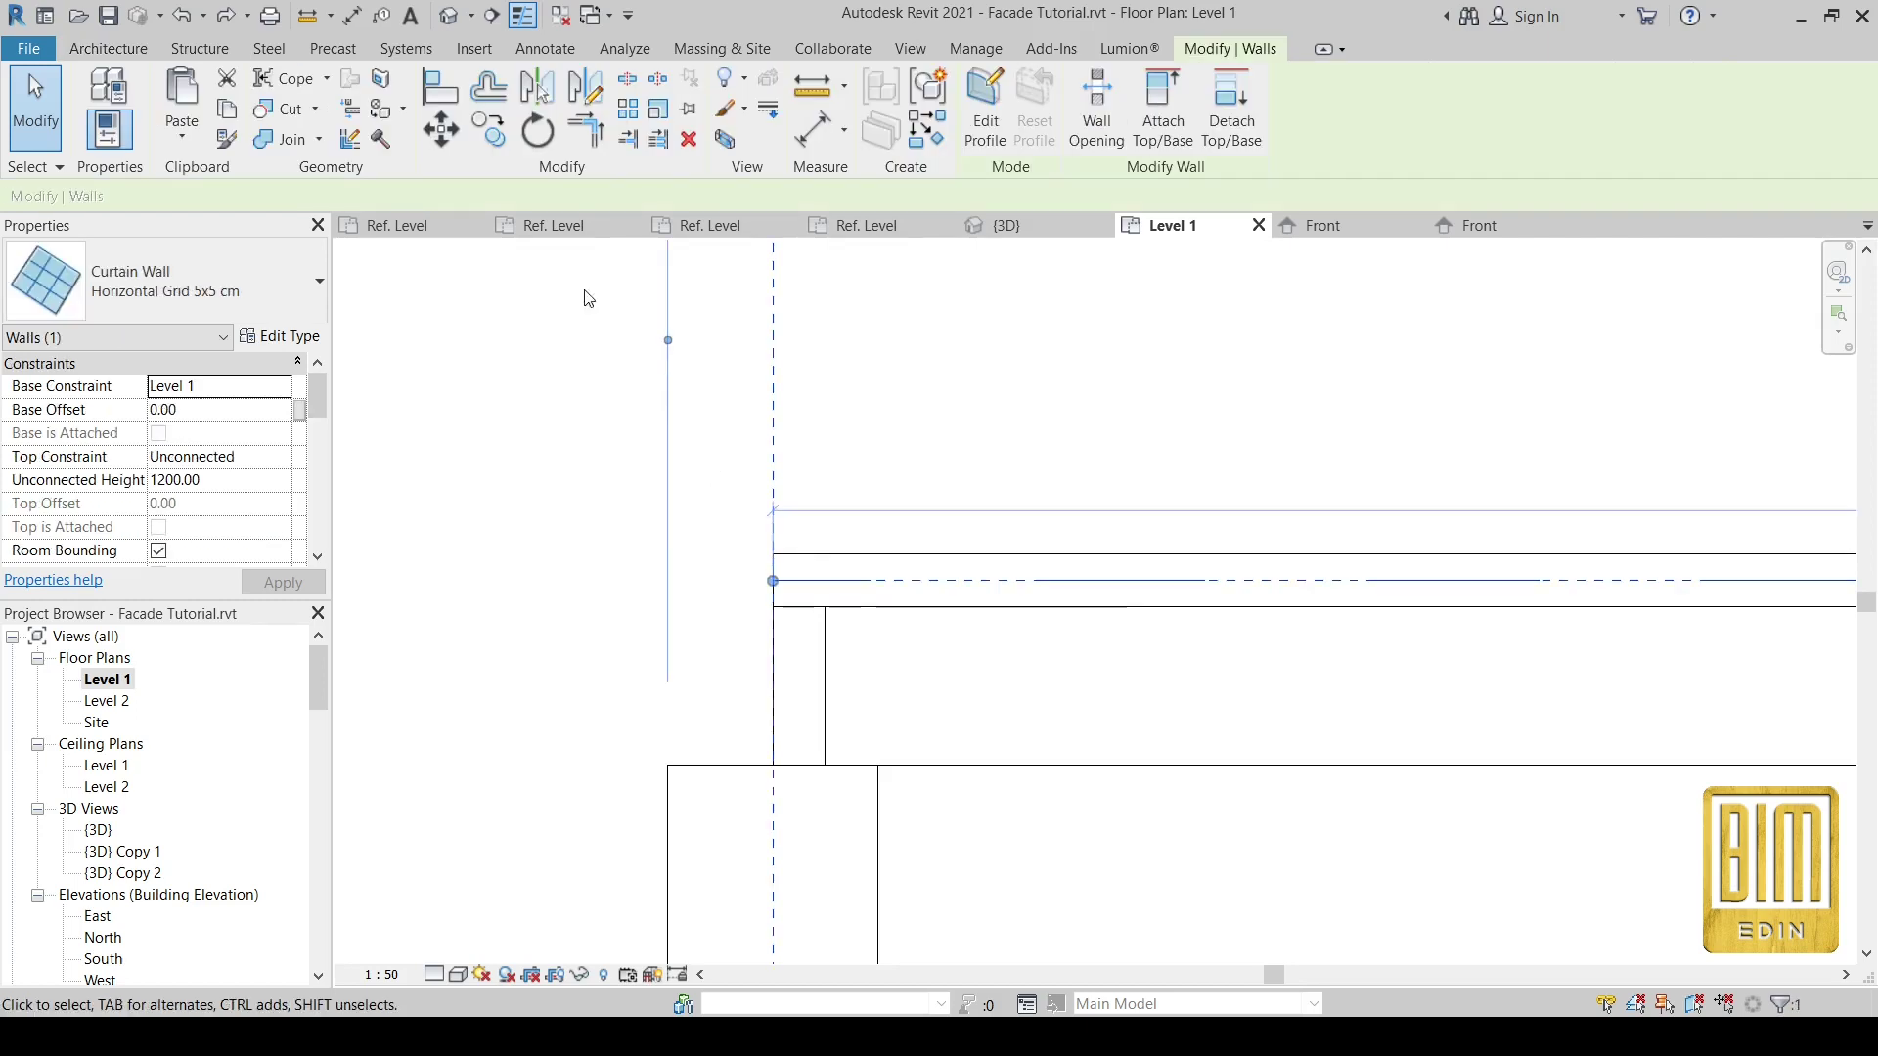
left_click(489, 129)
scroll(774, 598, "up", 2)
left_click(773, 599)
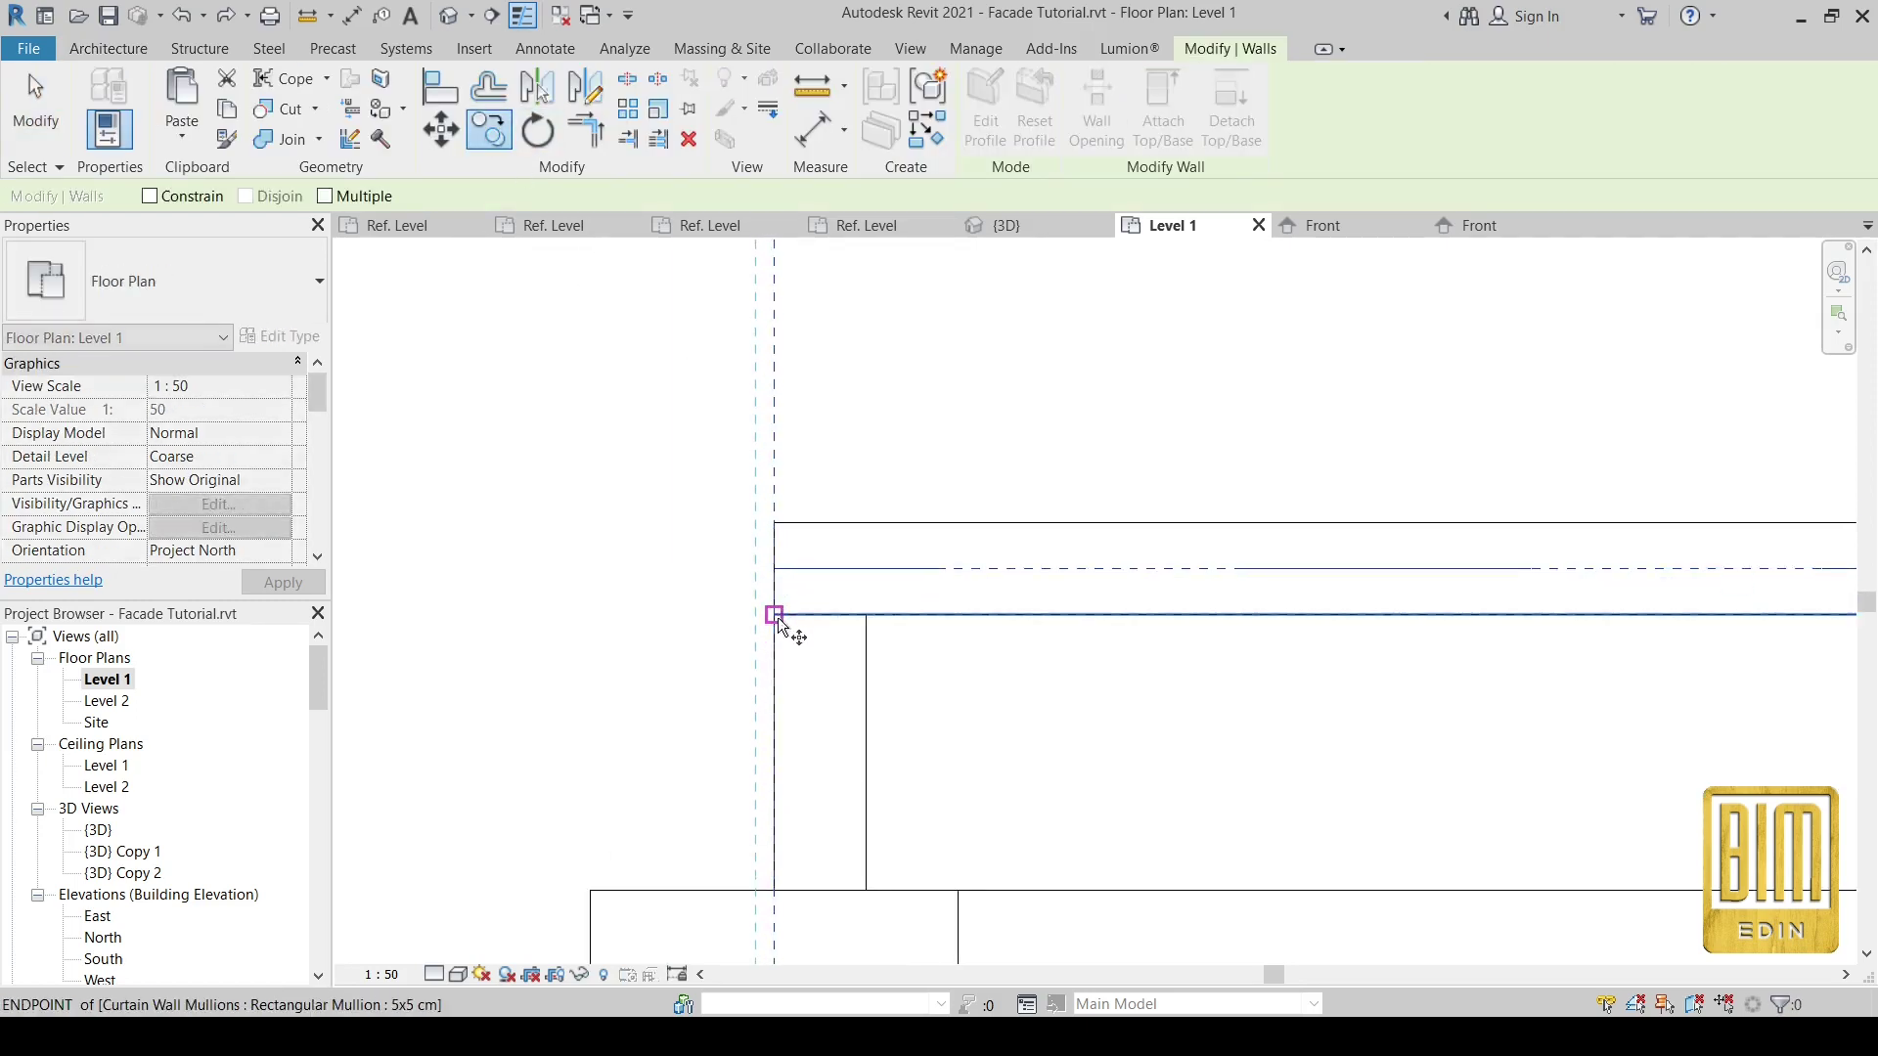
left_click(776, 523)
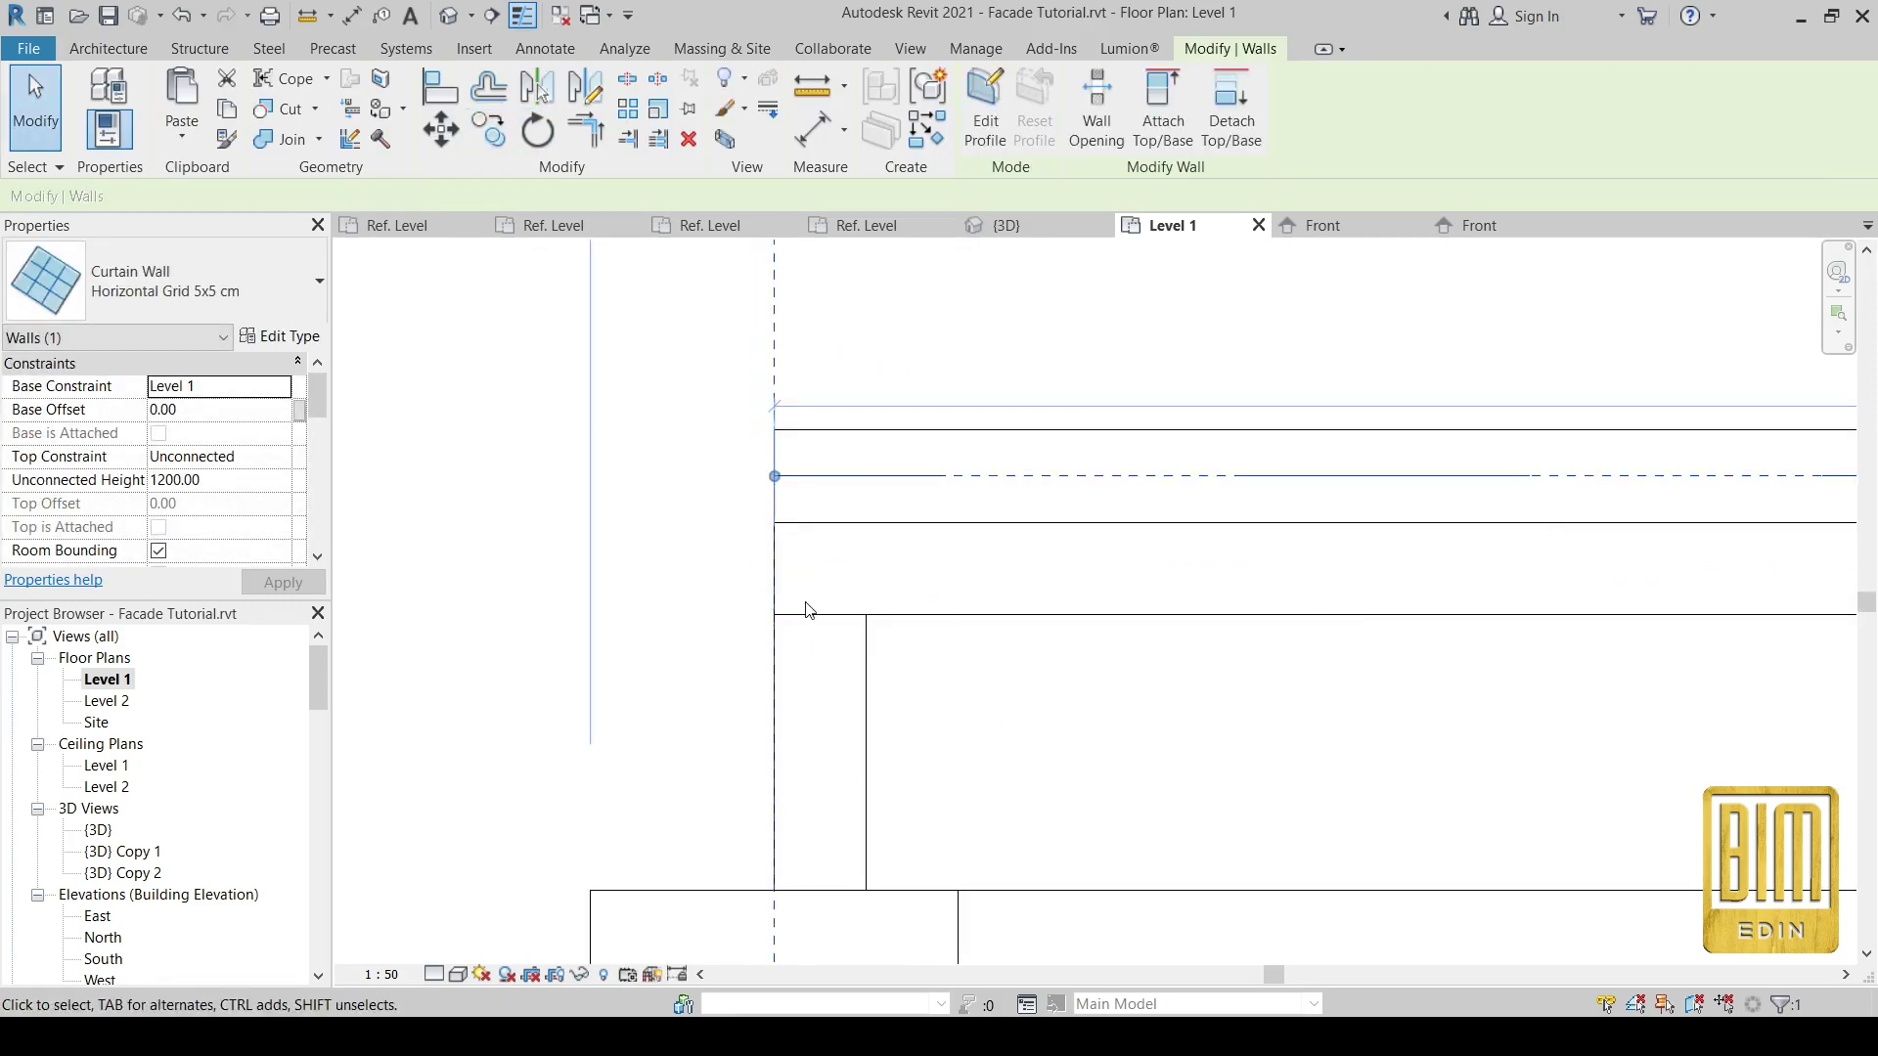
scroll(809, 613, "down", 2)
scroll(821, 532, "up", 1)
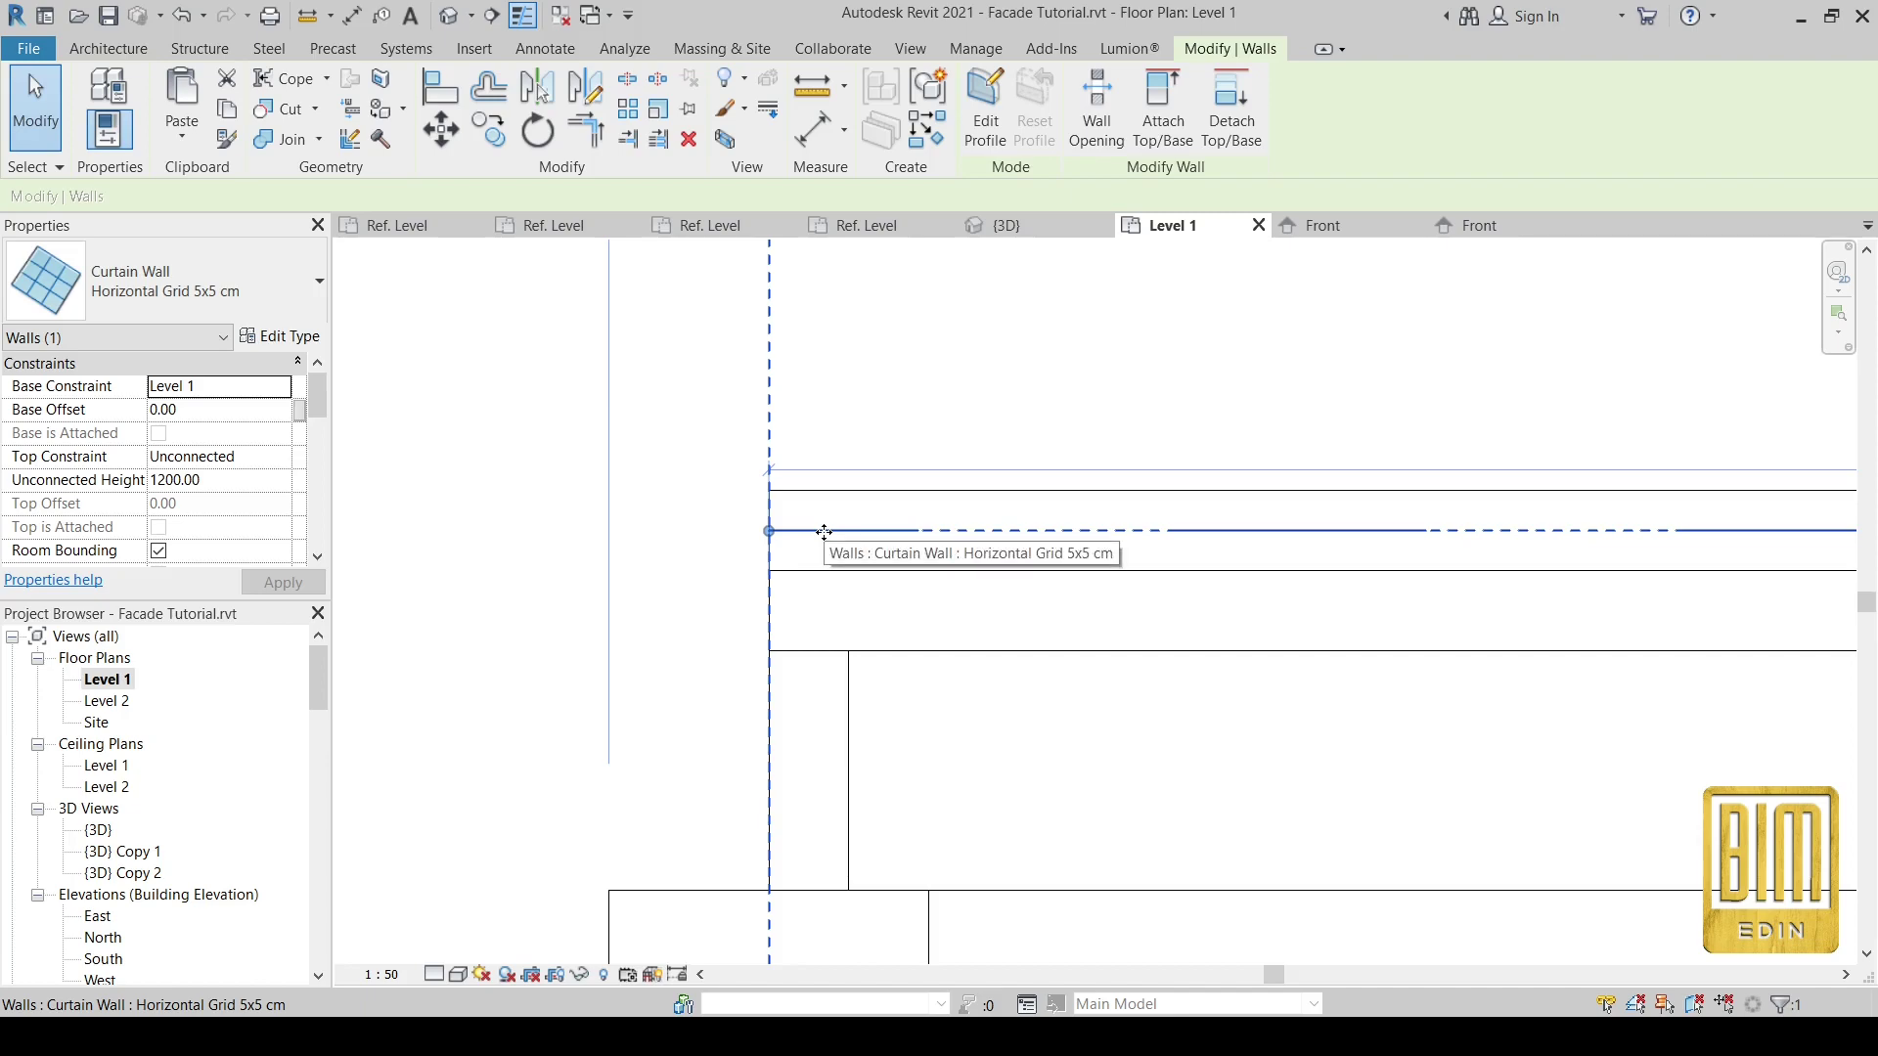
left_click(276, 338)
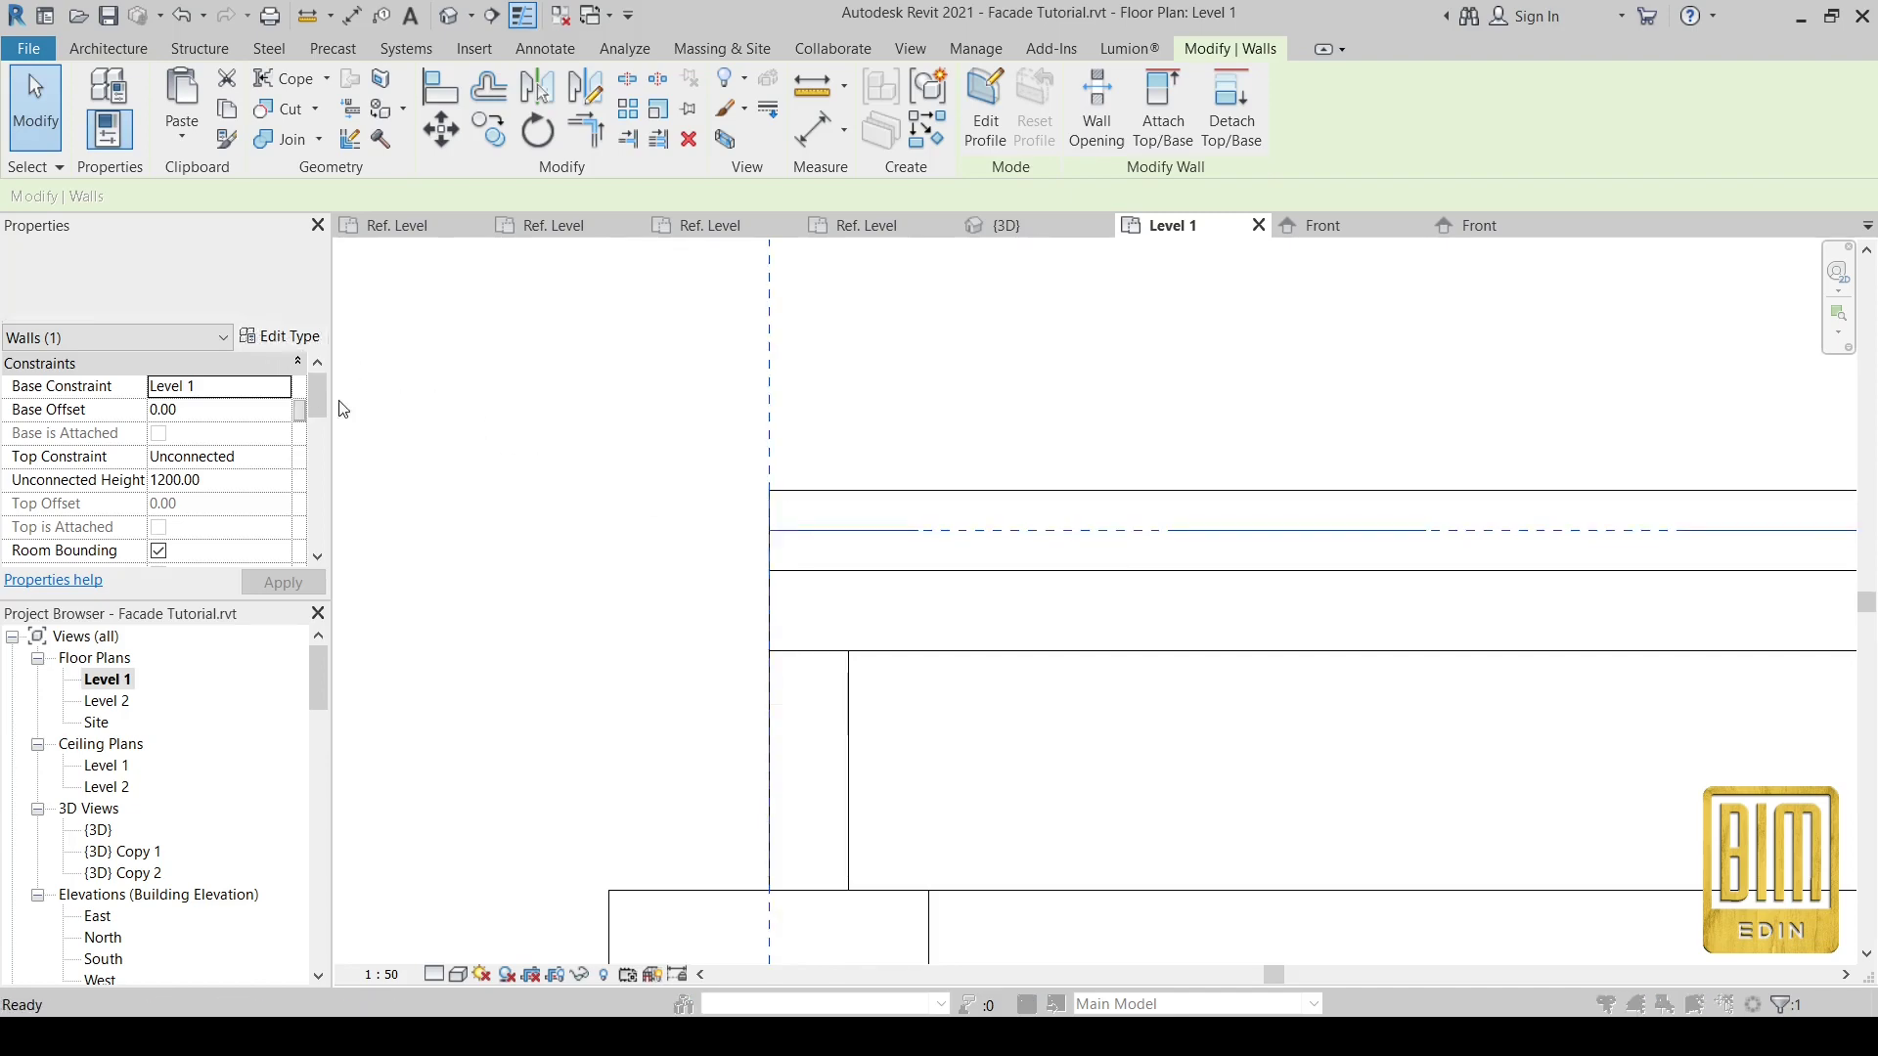
- Duplicate the curtain wall type as FACADE PANEL
left_click(566, 225)
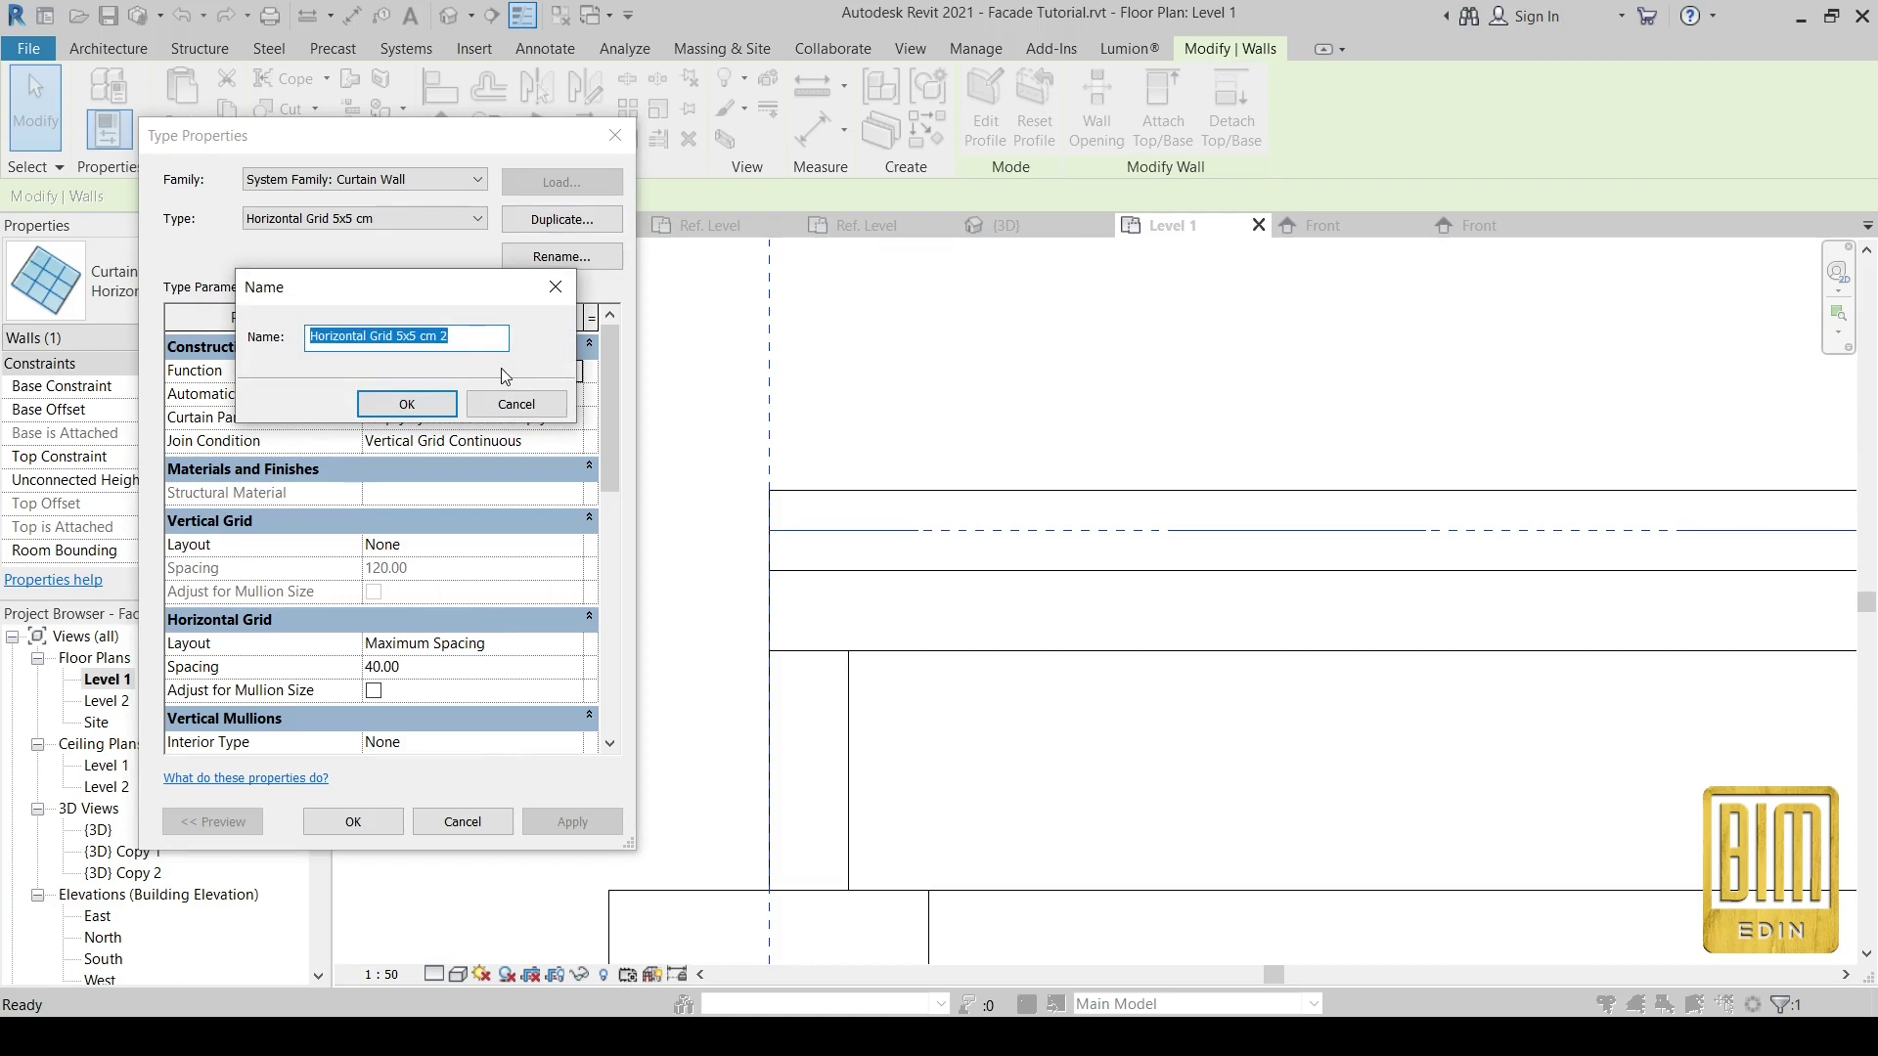
type("F")
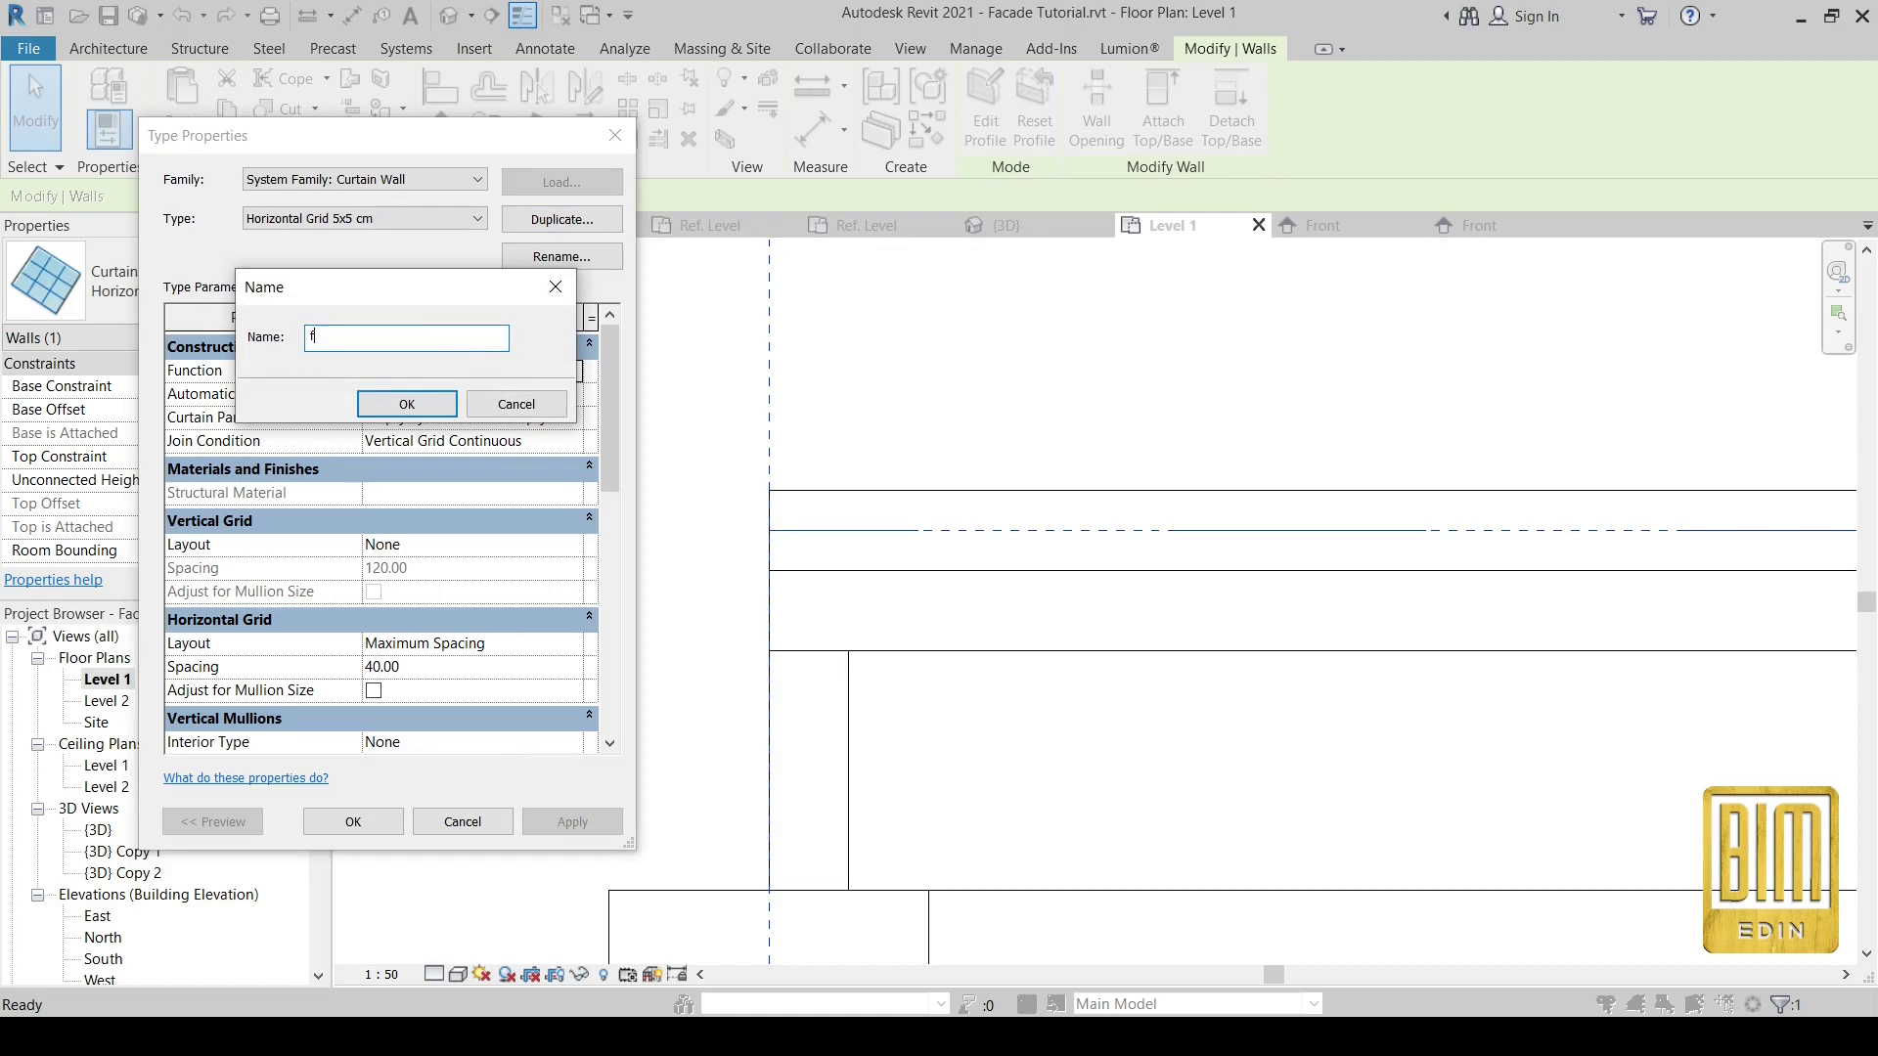
type("ACADE PANEL")
left_click(413, 405)
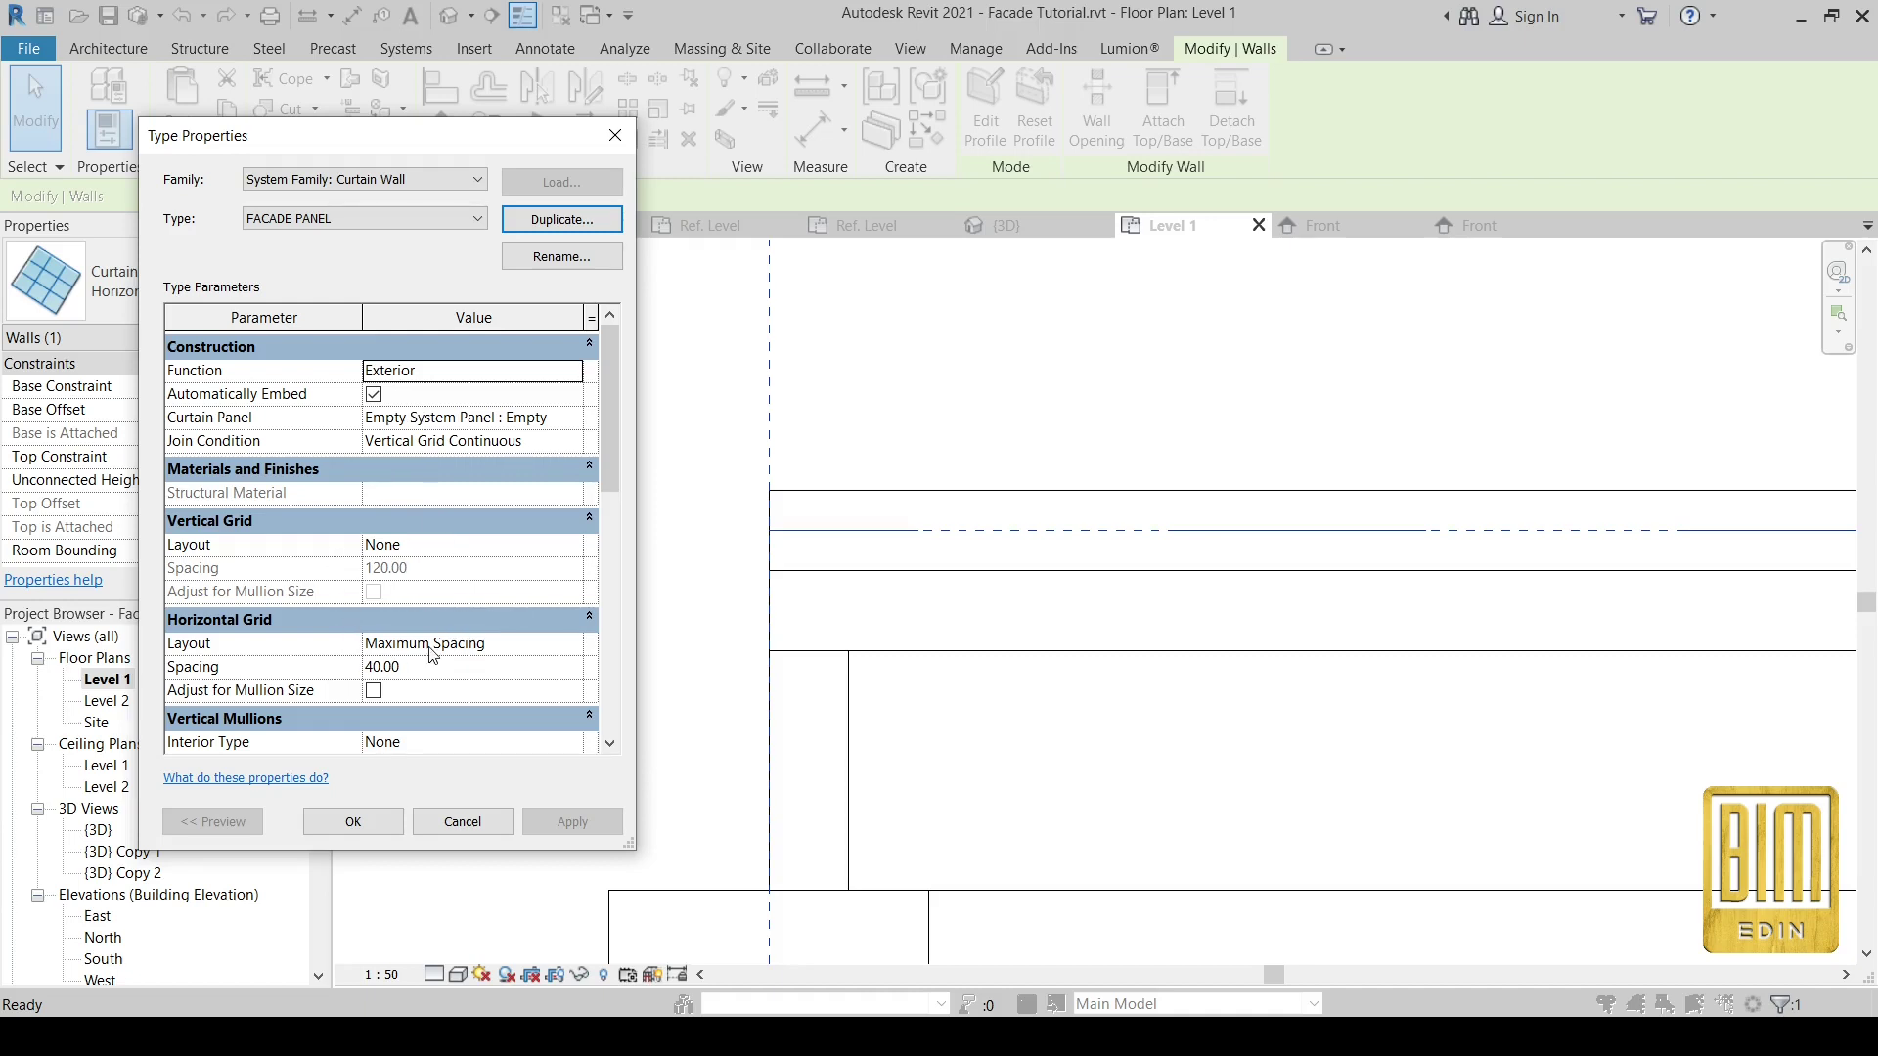
- Set horizontal interior mullions to None and the curtain panel to FACADE PANEL, triggering a recursion error
scroll(476, 680, "down", 3)
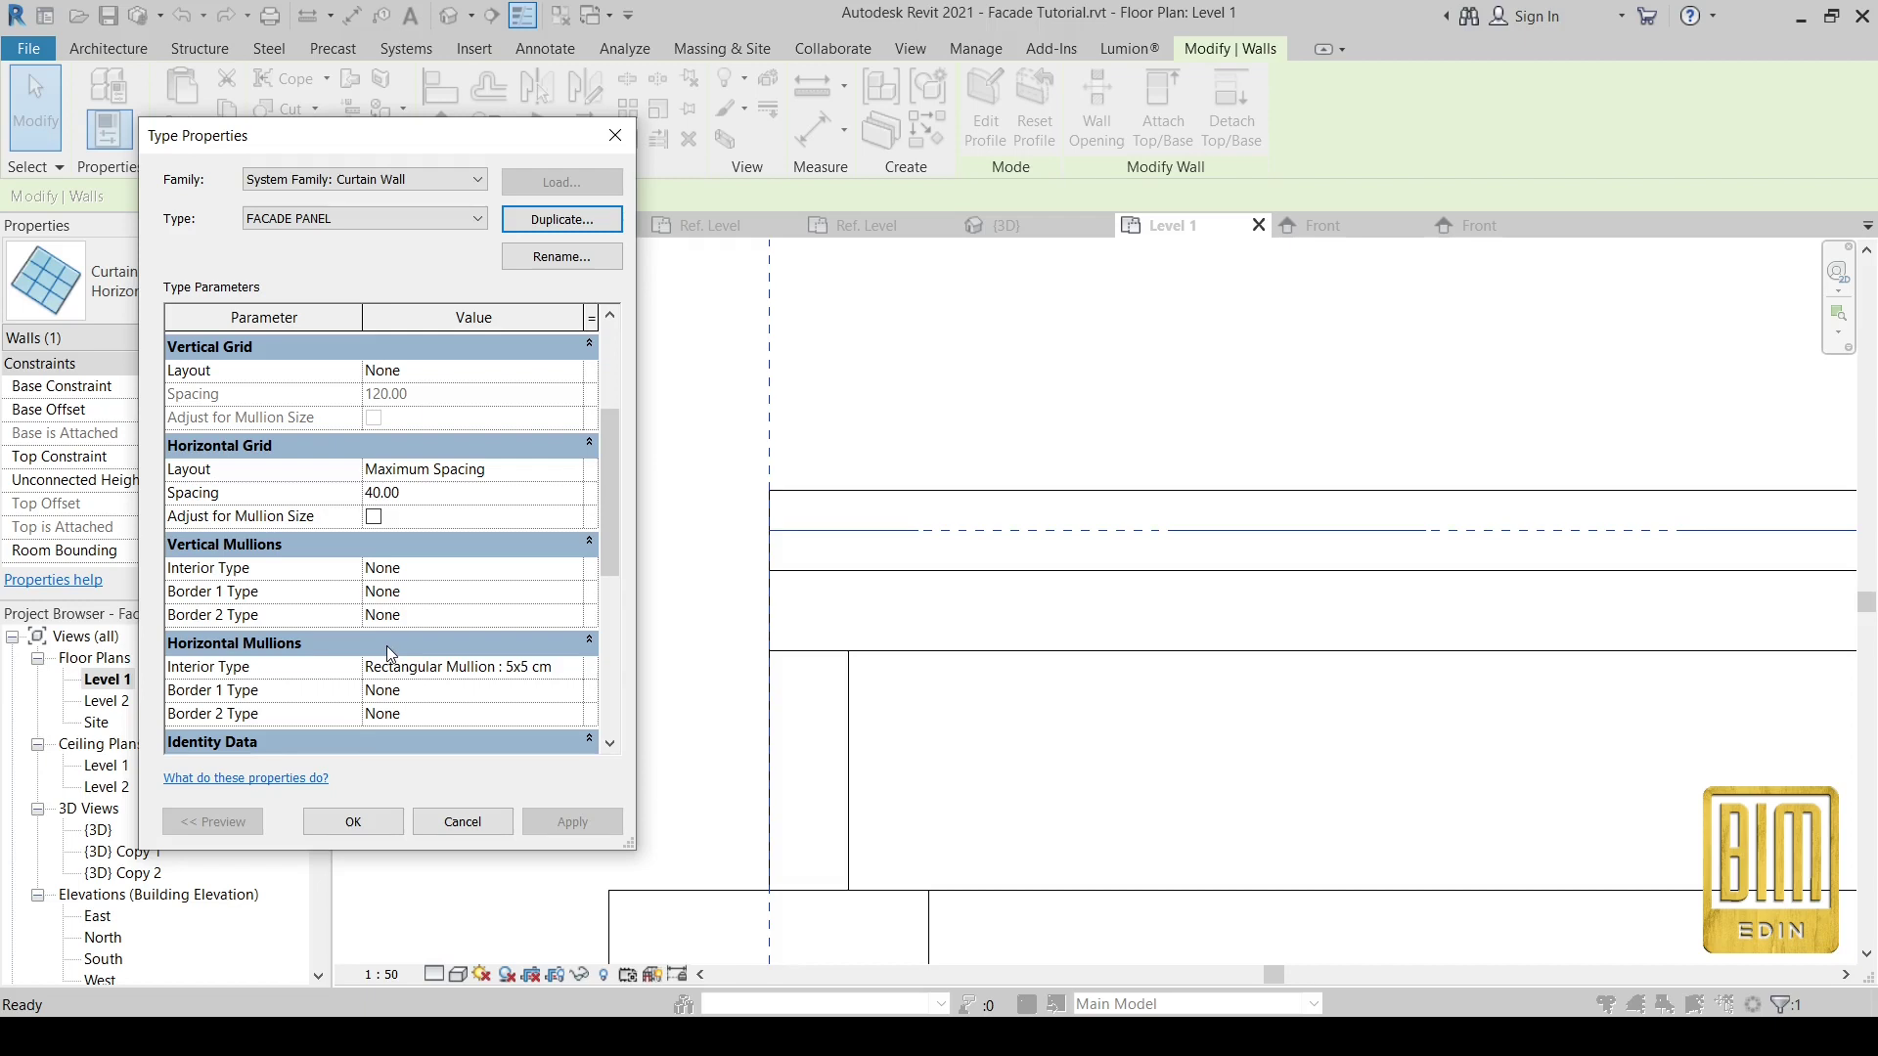
left_click(575, 667)
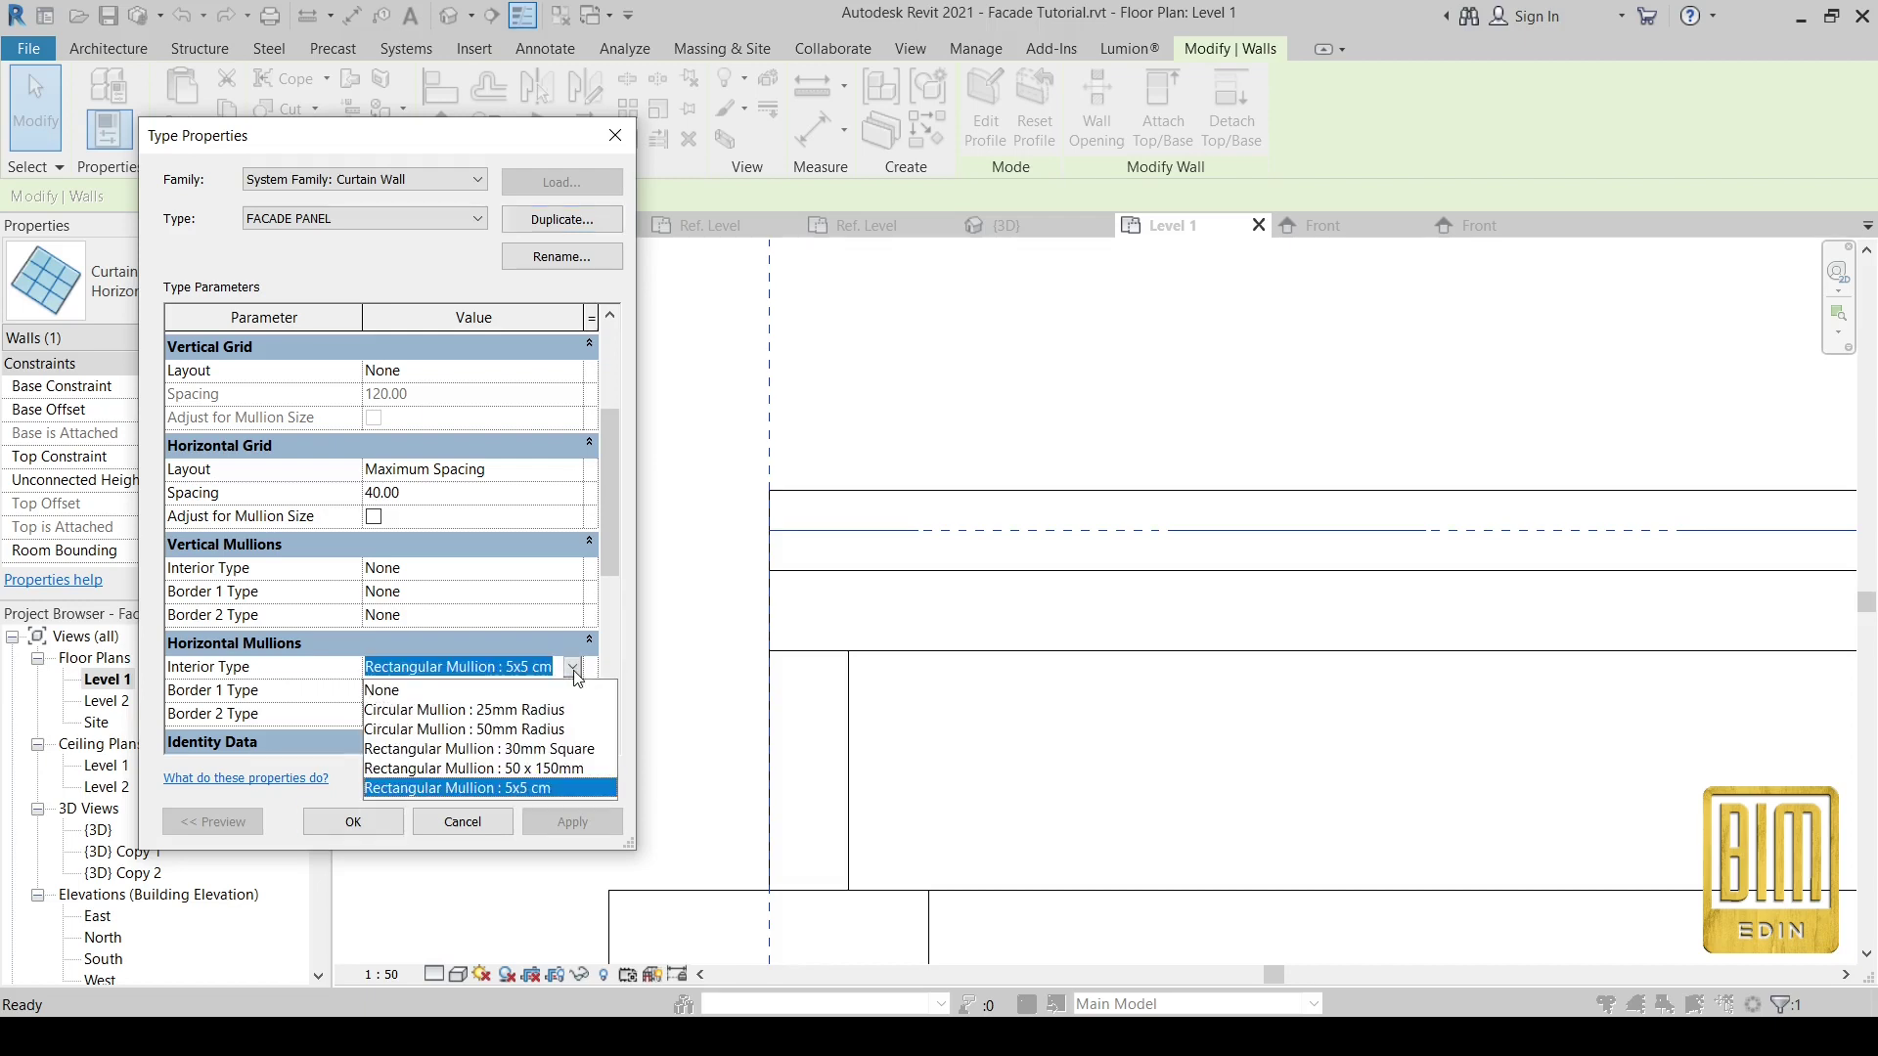
left_click(450, 692)
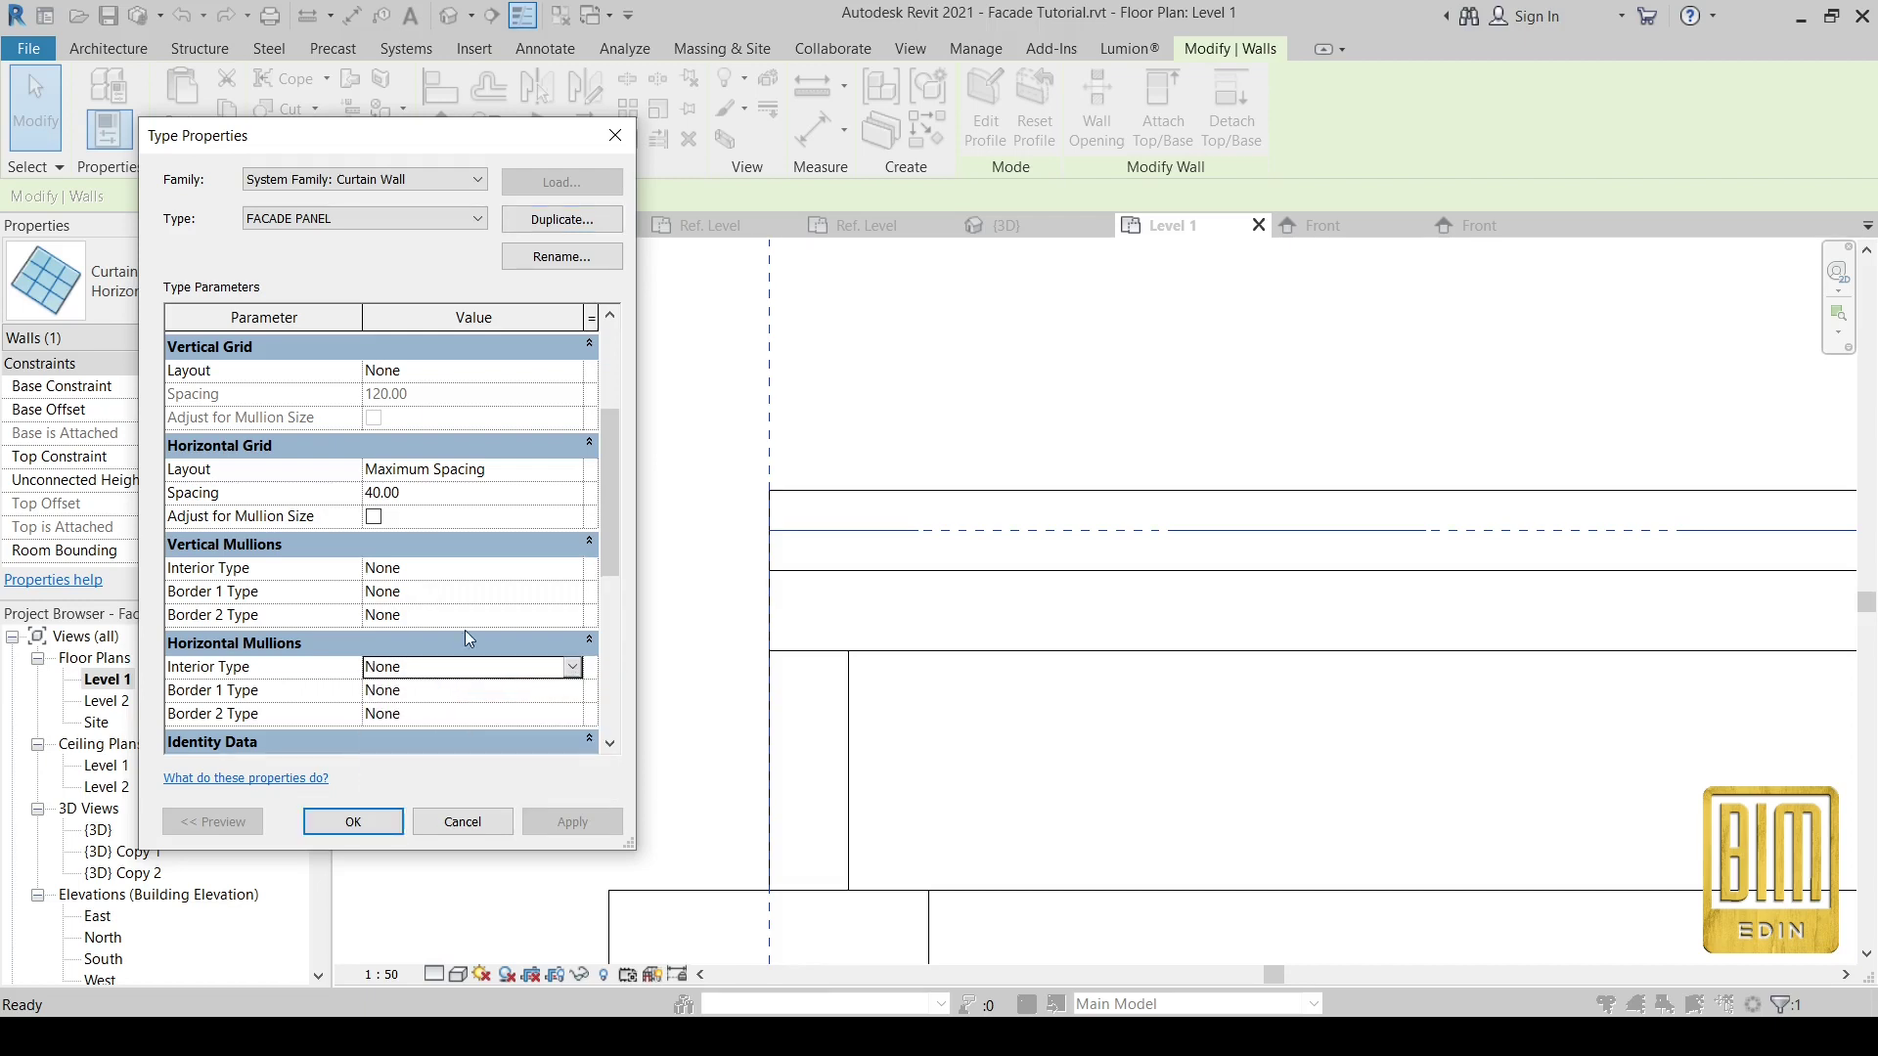
scroll(466, 630, "up", 2)
scroll(469, 640, "up", 1)
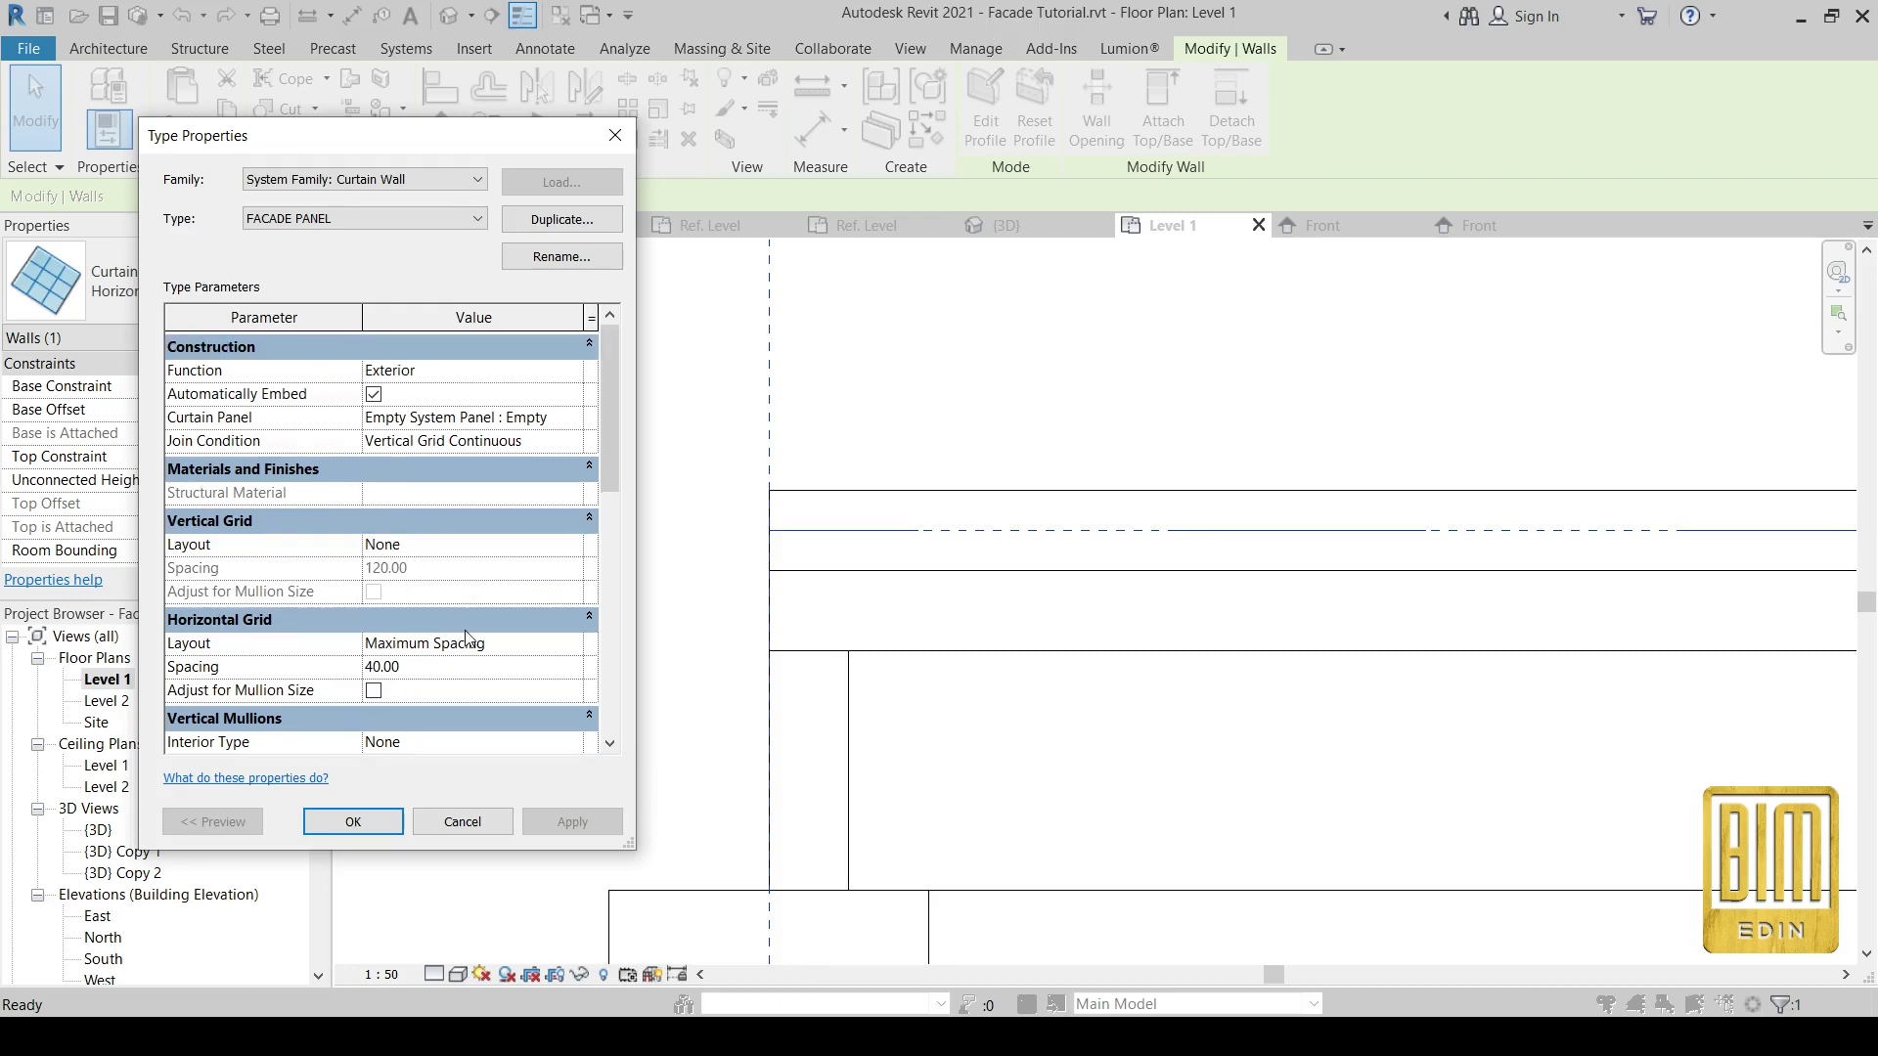
left_click(571, 422)
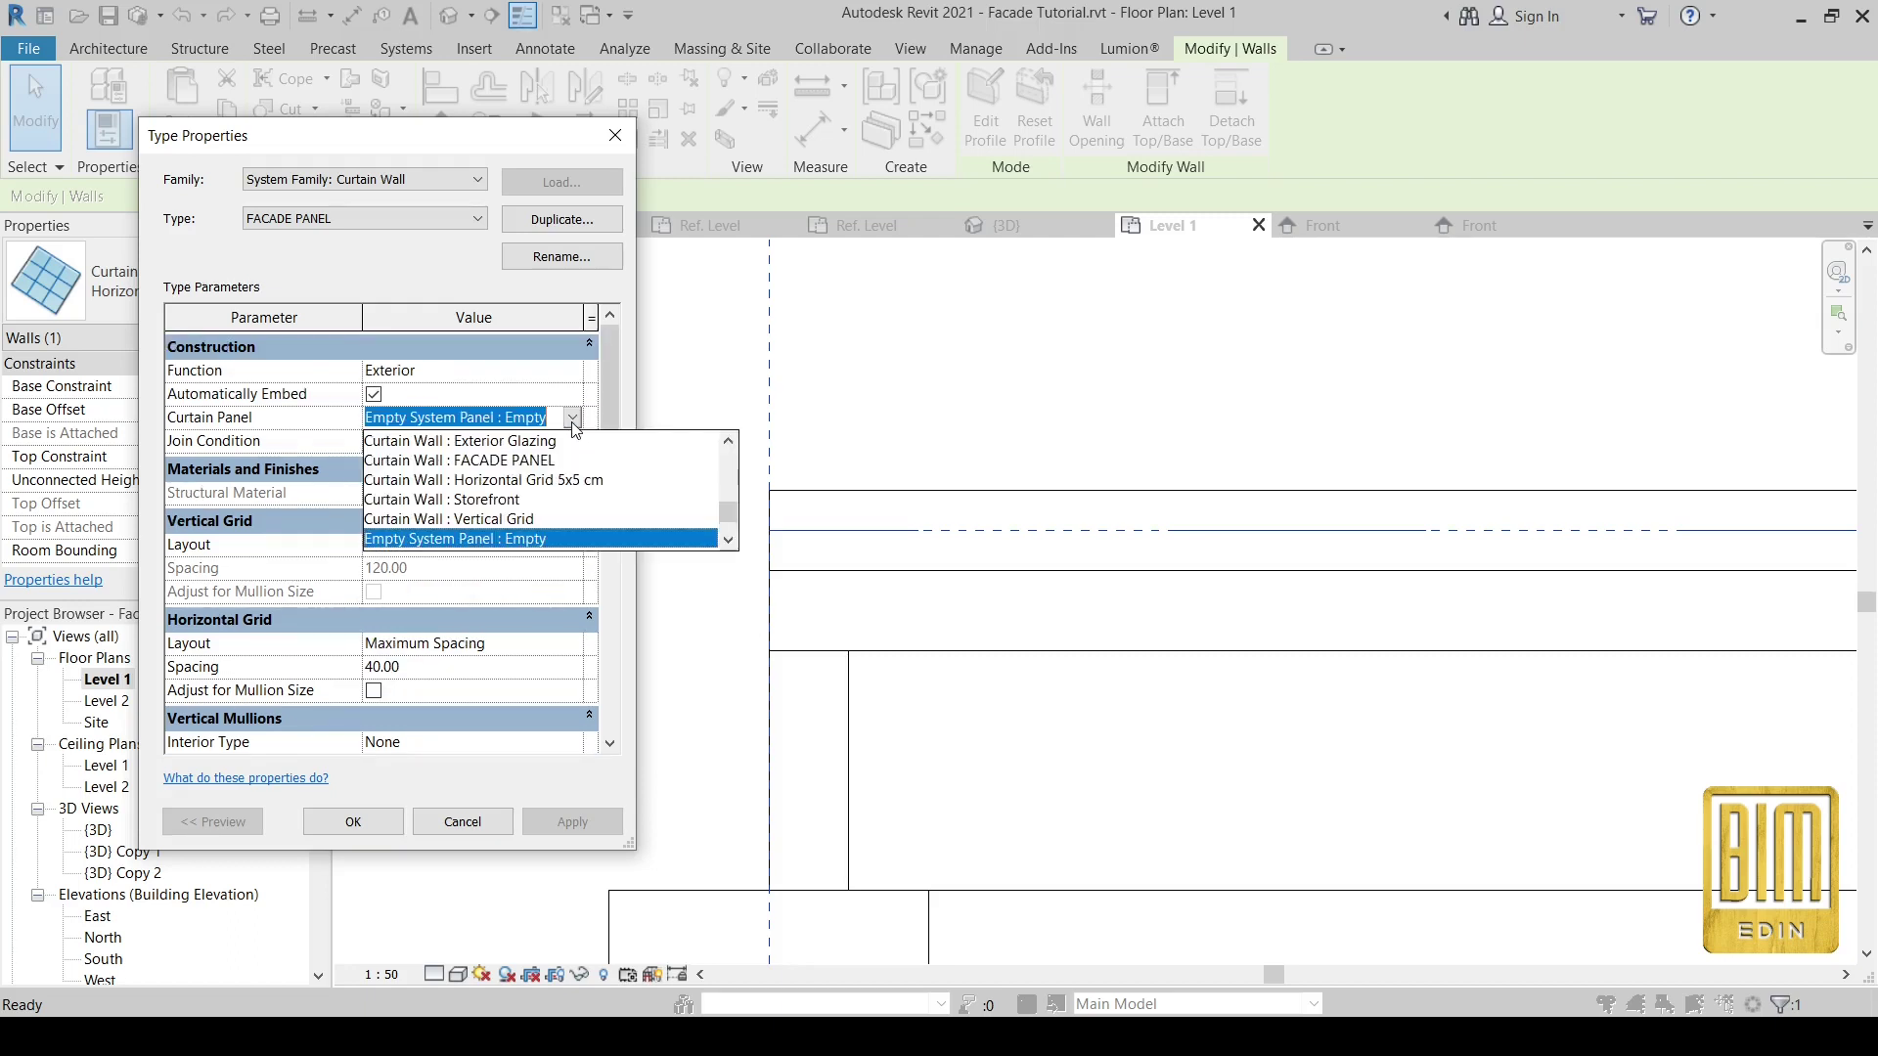
left_click(529, 461)
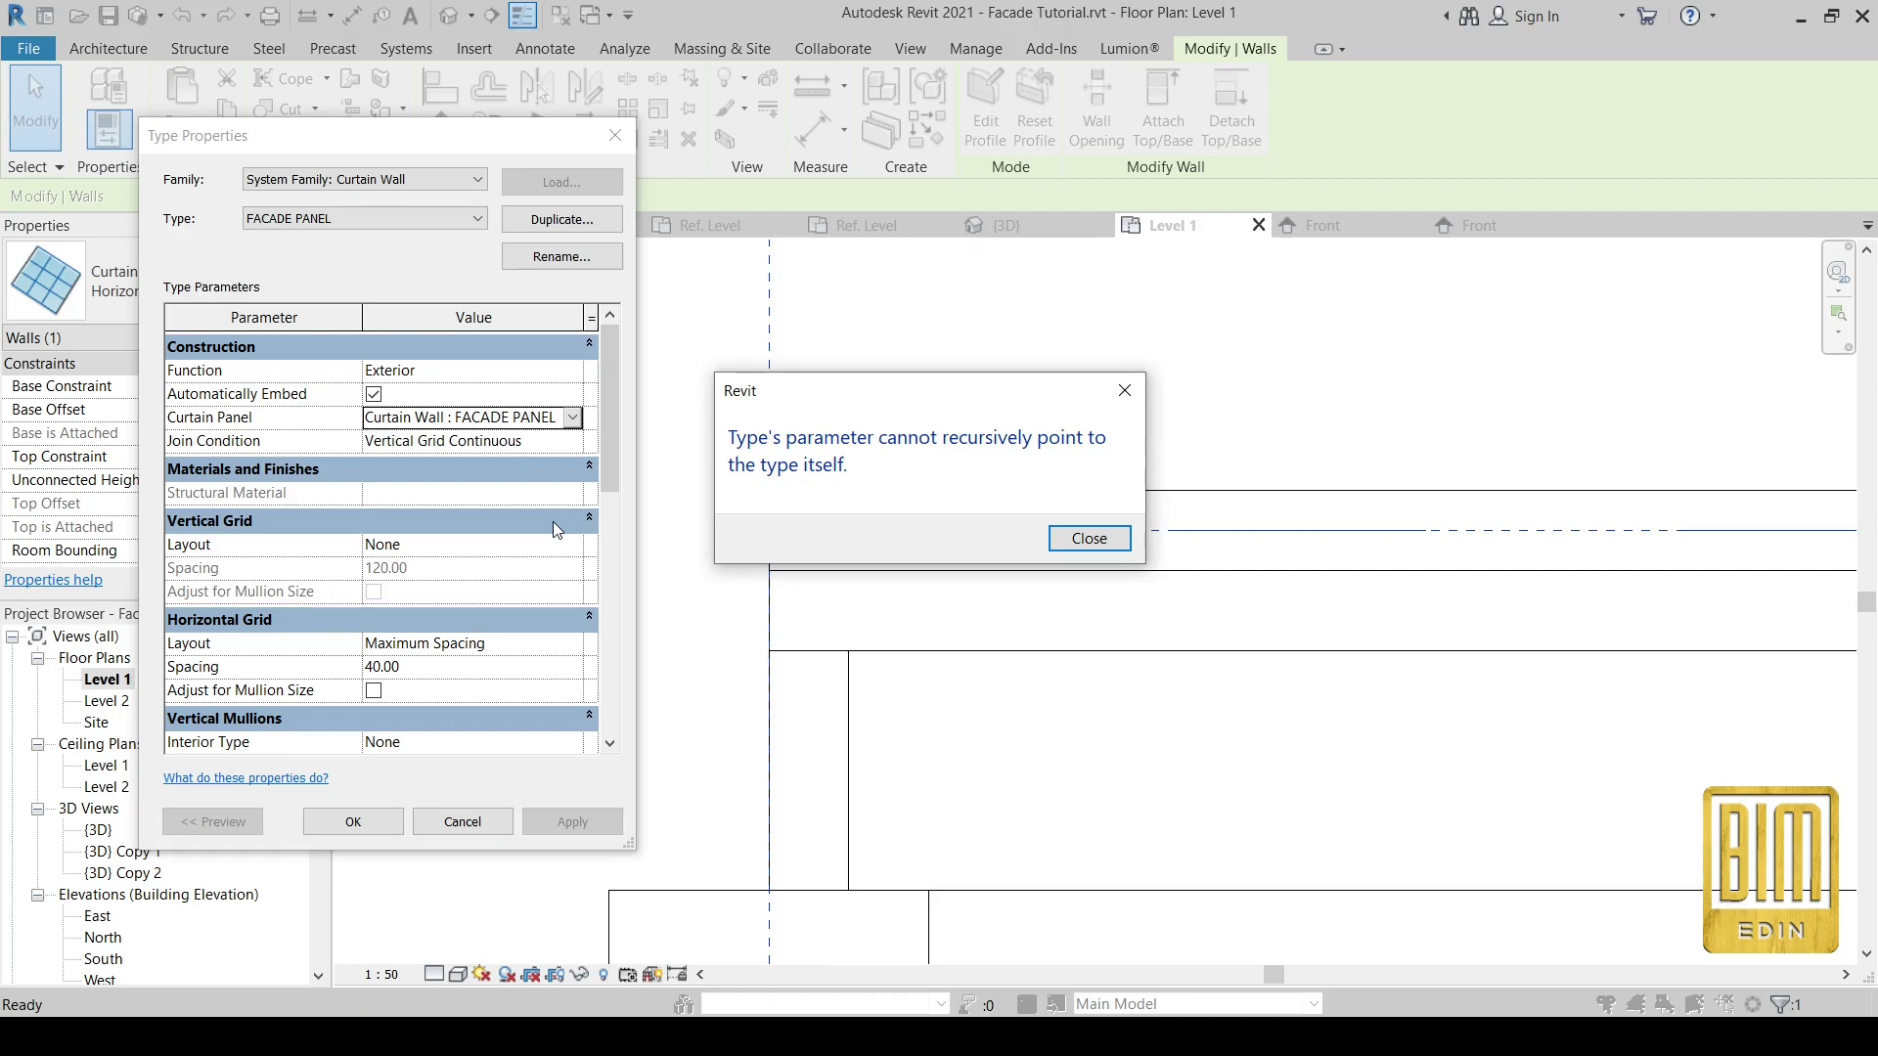
- Dismiss the recursive-type error and set the FACADE PANEL type's curtain panel to FF PANEL : FF PANEL
left_click(1069, 534)
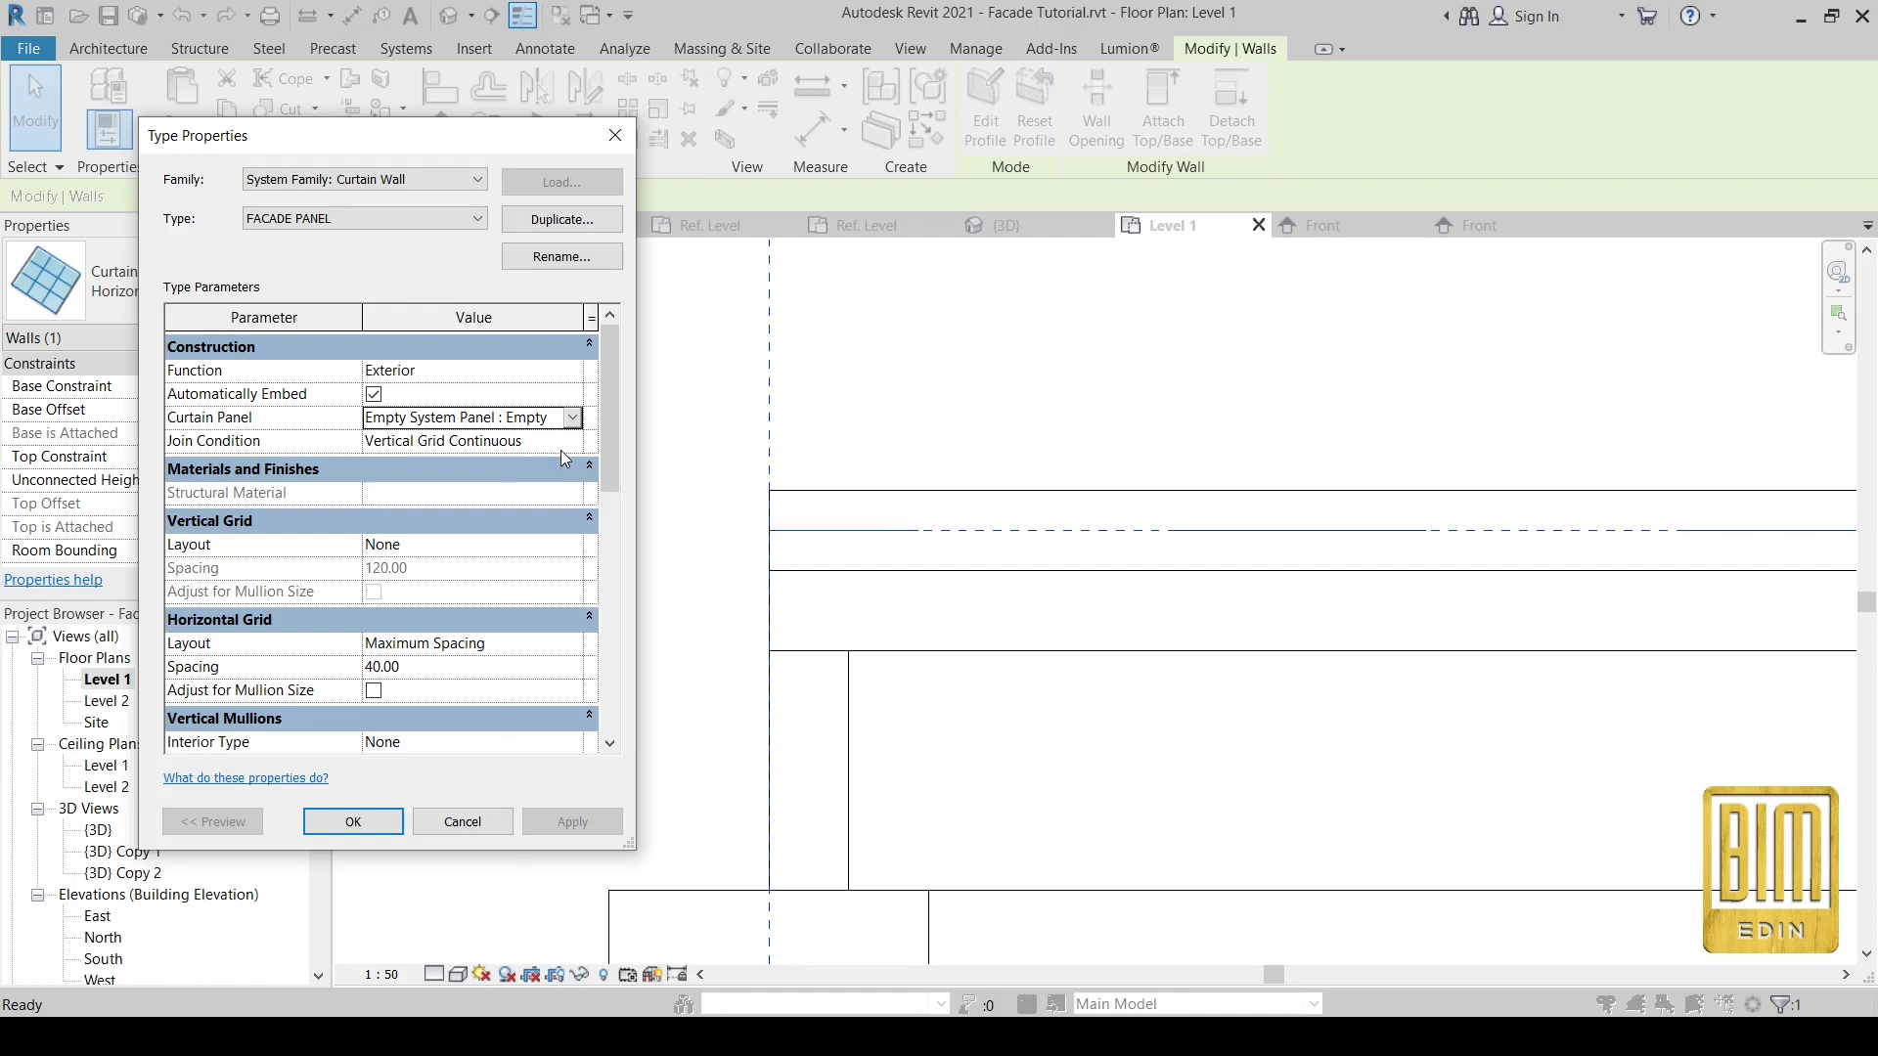
scroll(507, 652, "down", 1)
scroll(507, 654, "down", 2)
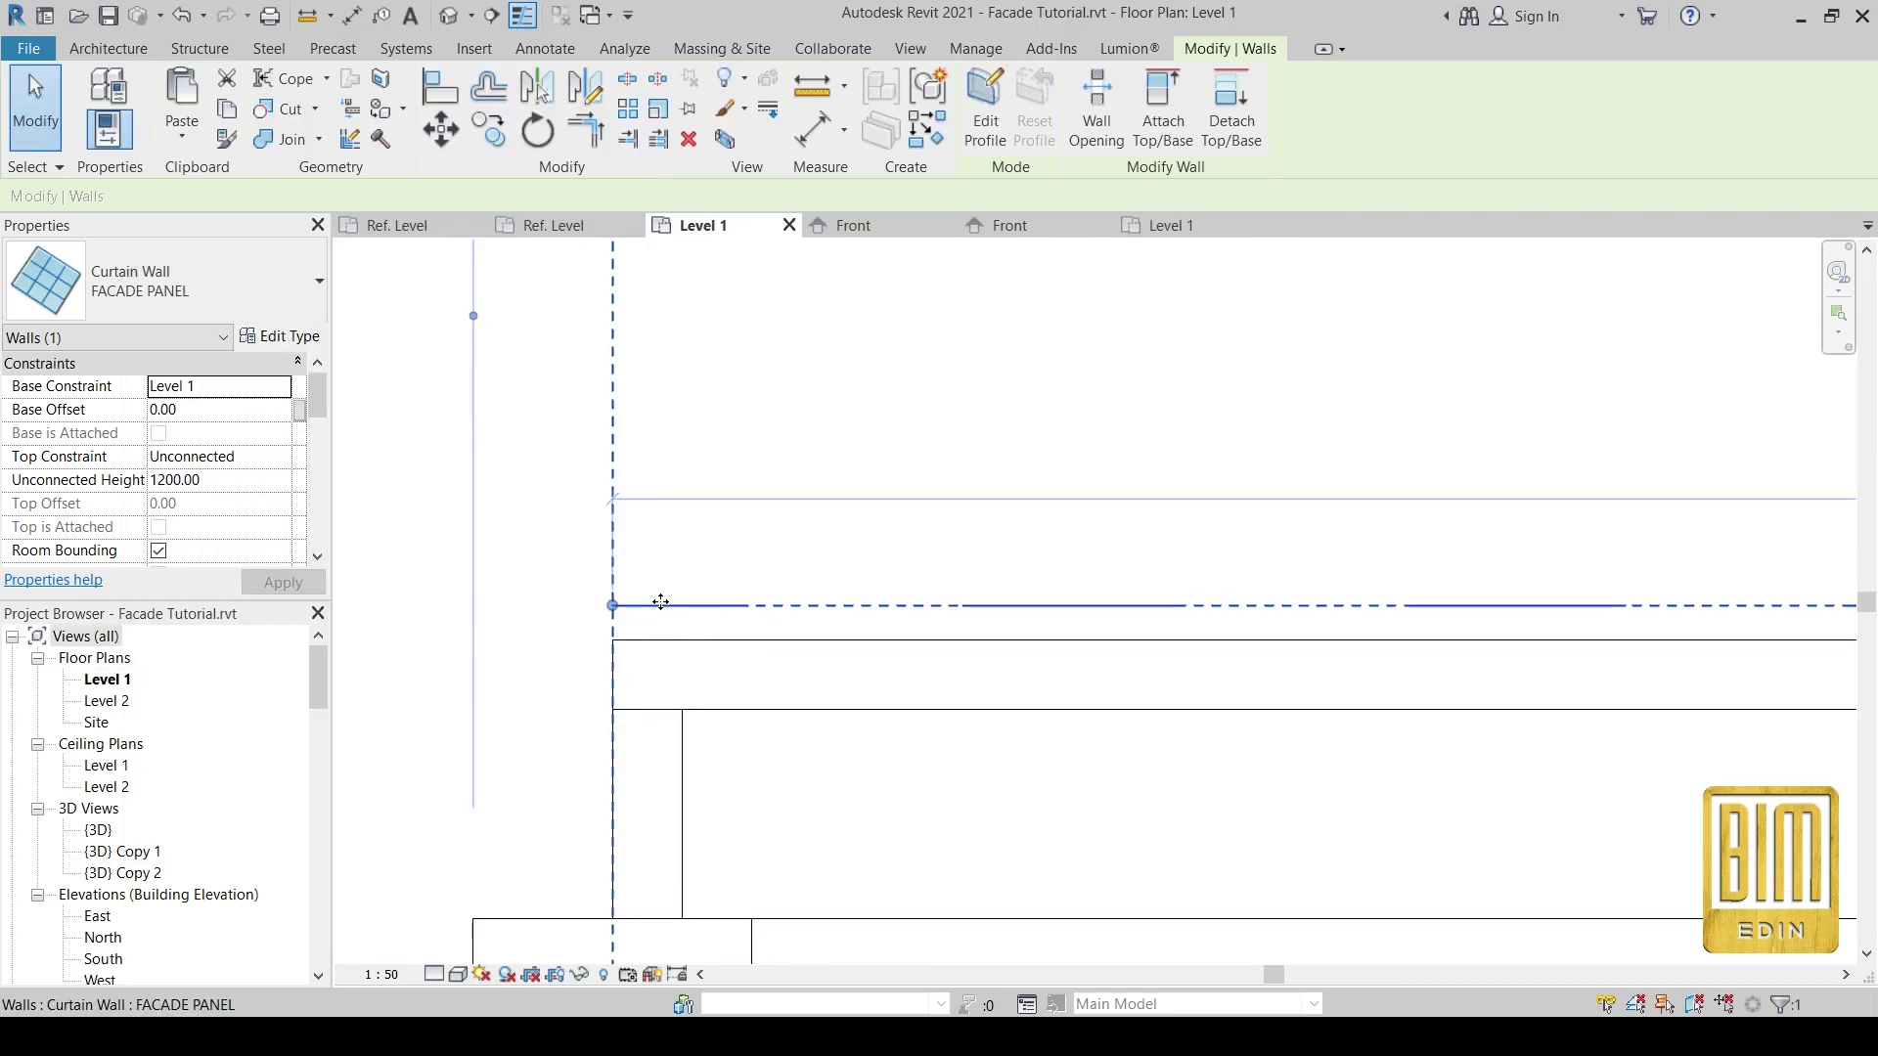
middle_click_drag(657, 604, 668, 631)
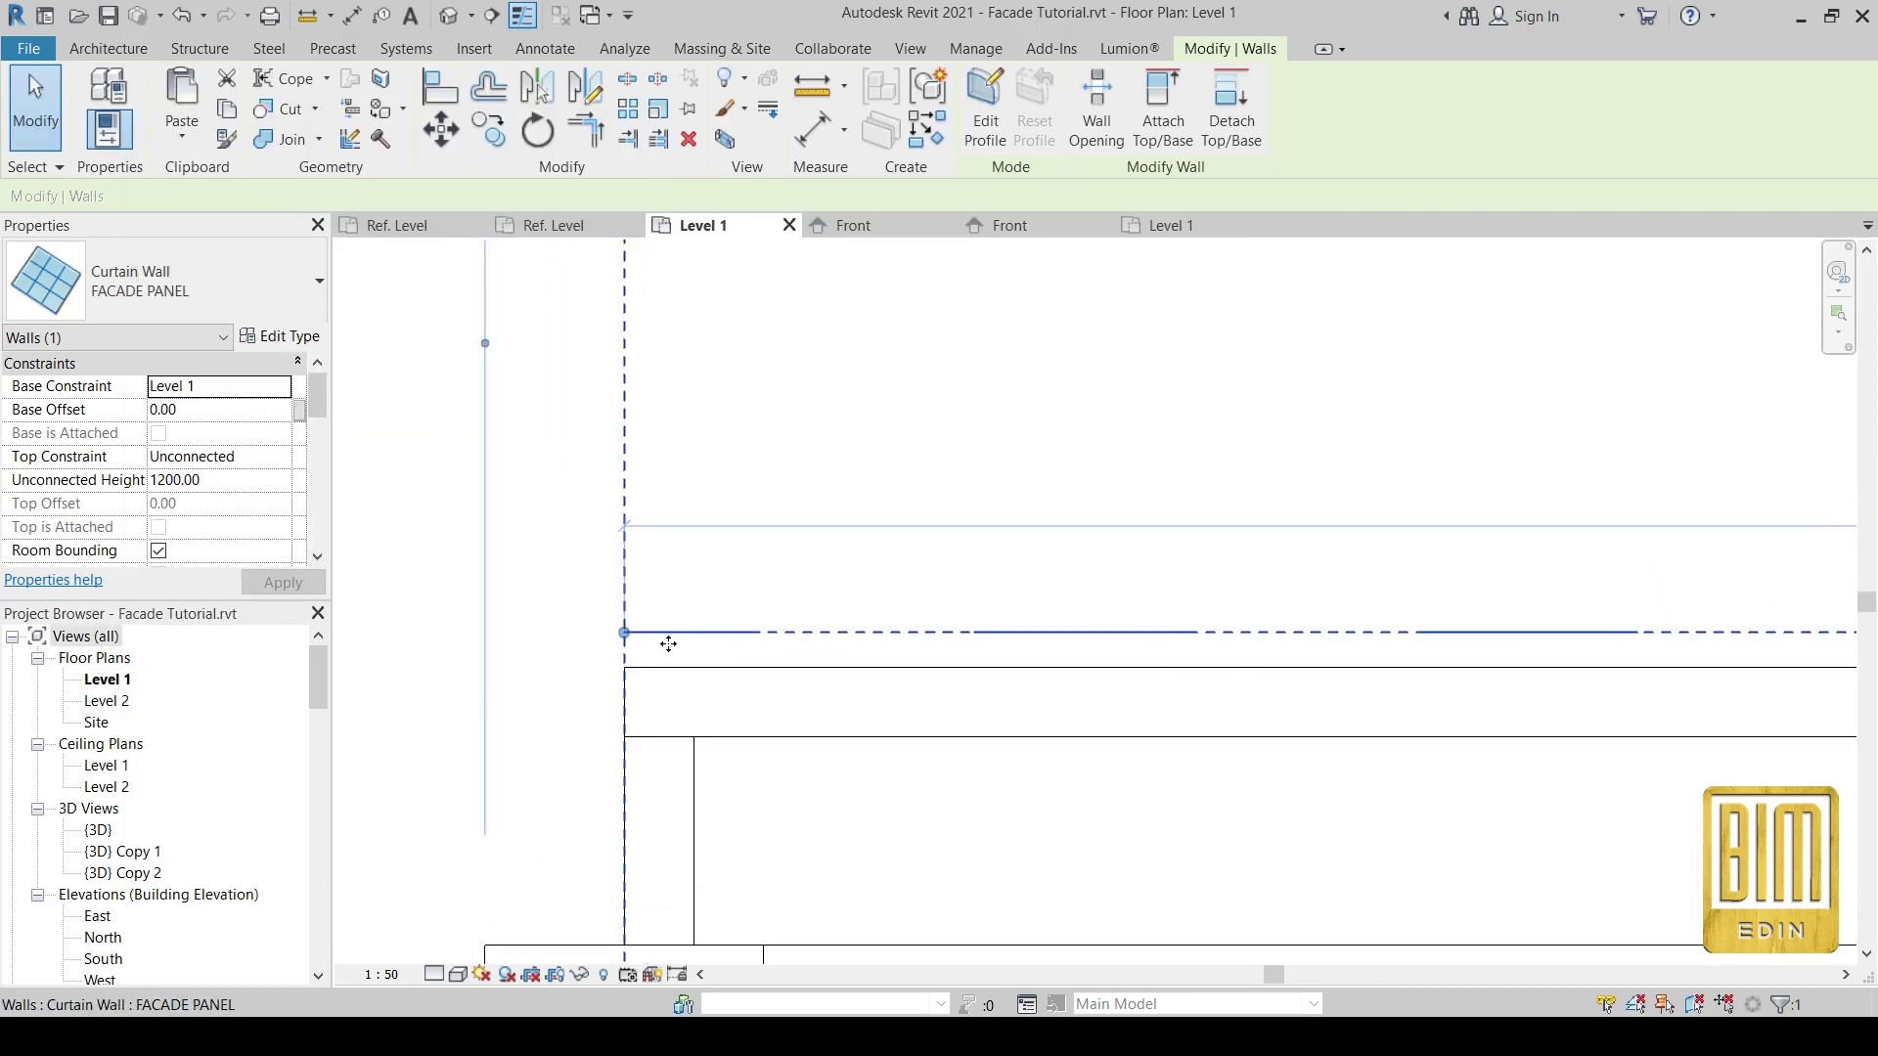
left_click(274, 339)
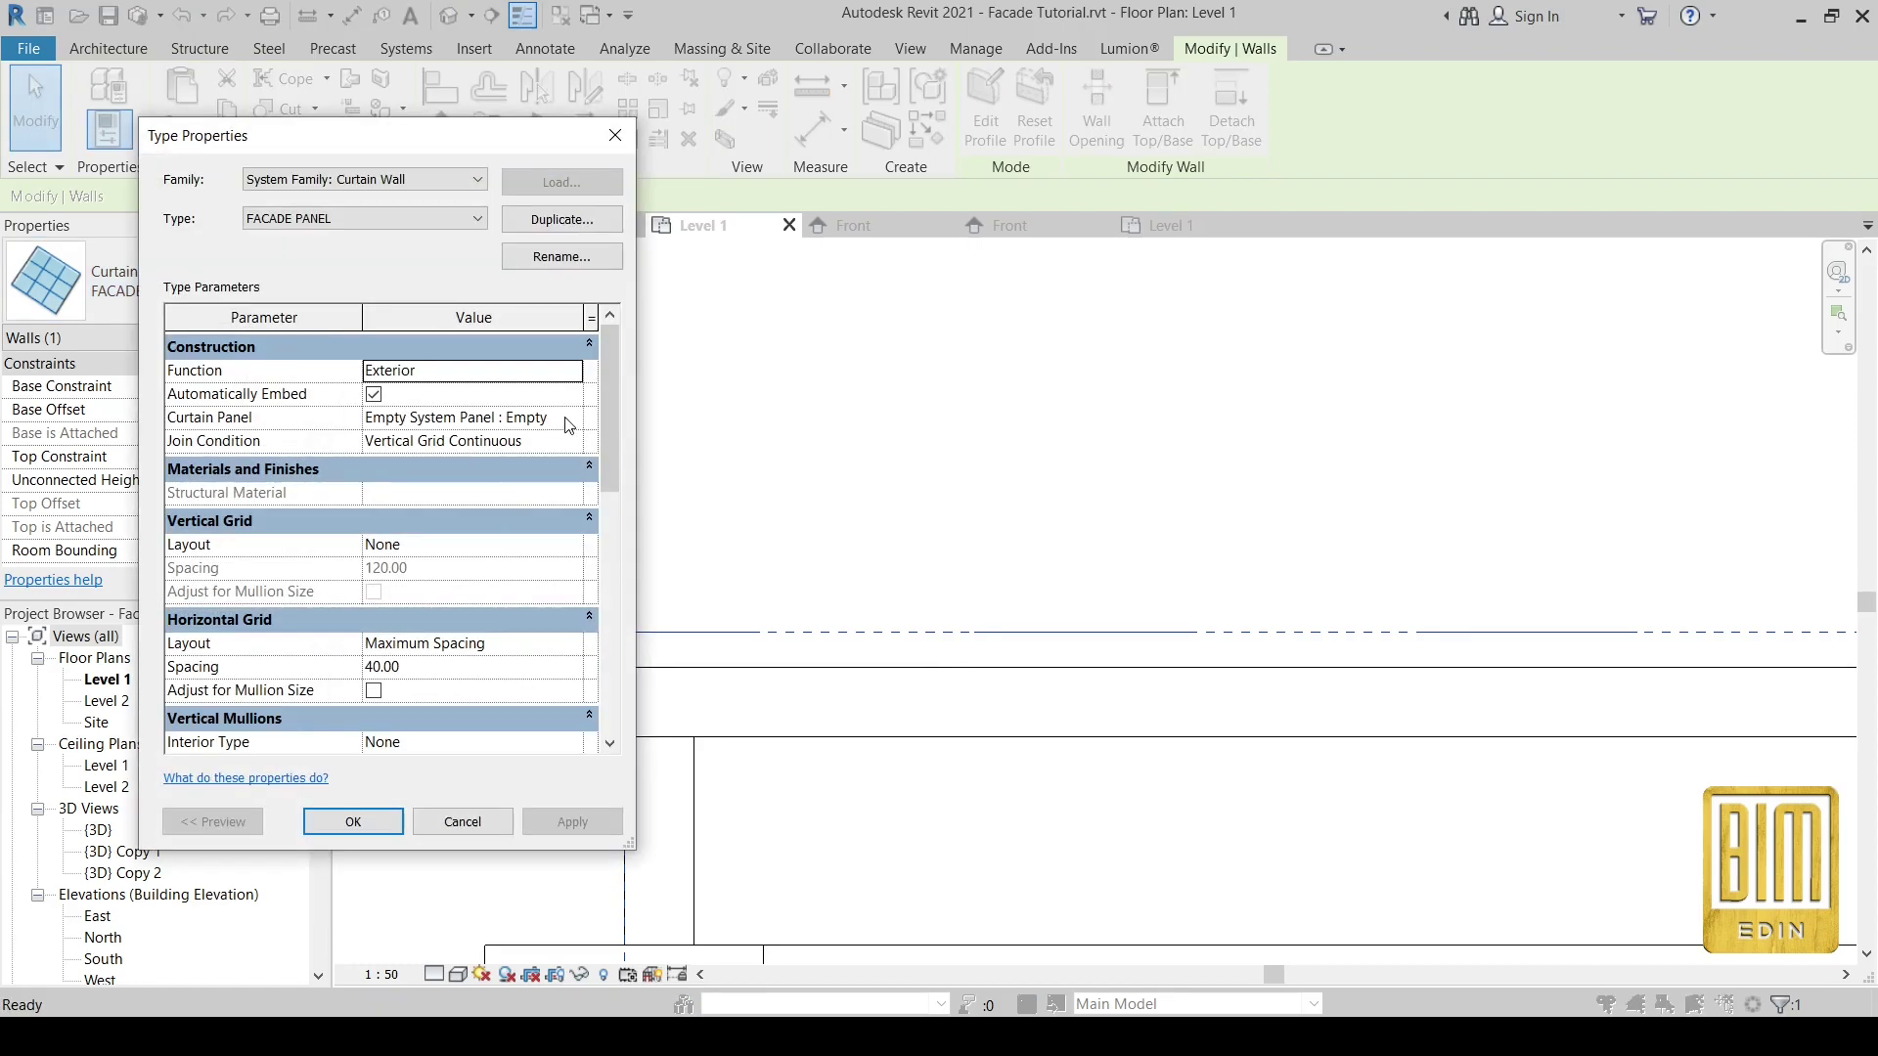
left_click(567, 420)
left_click(451, 481)
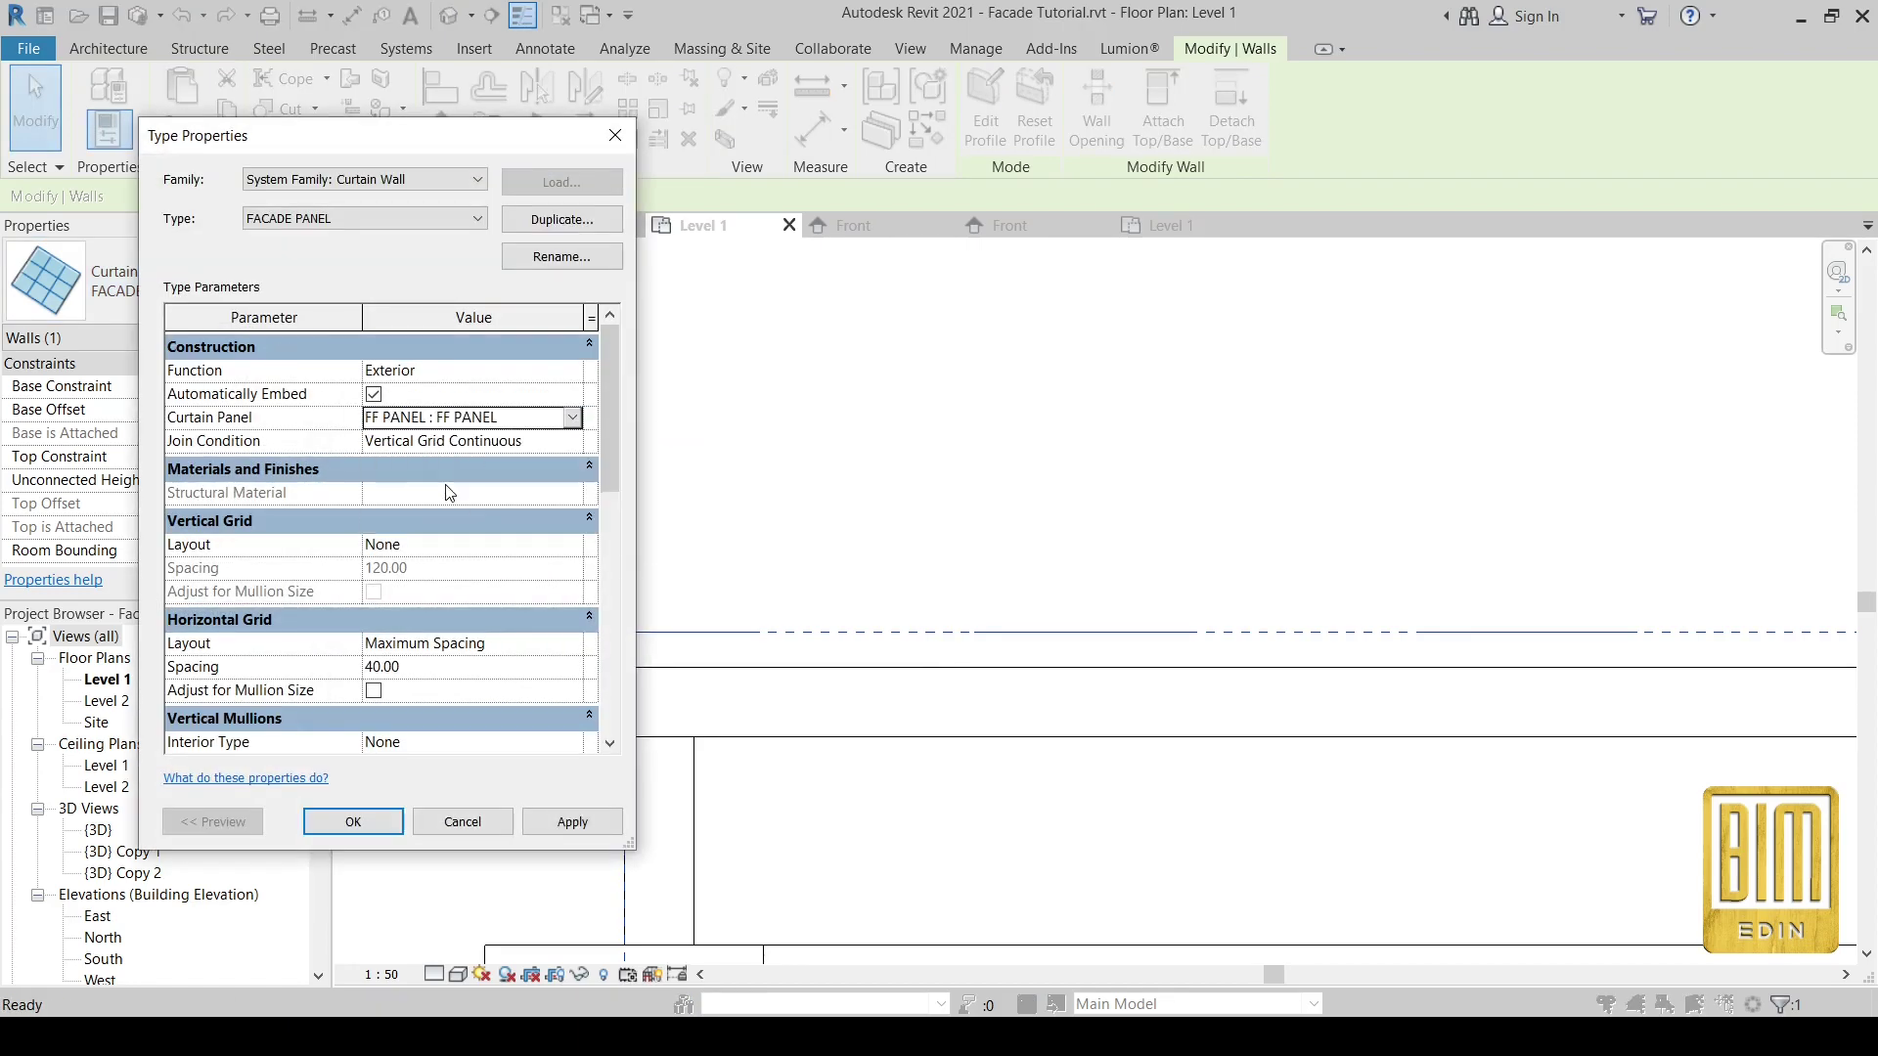
left_click(572, 825)
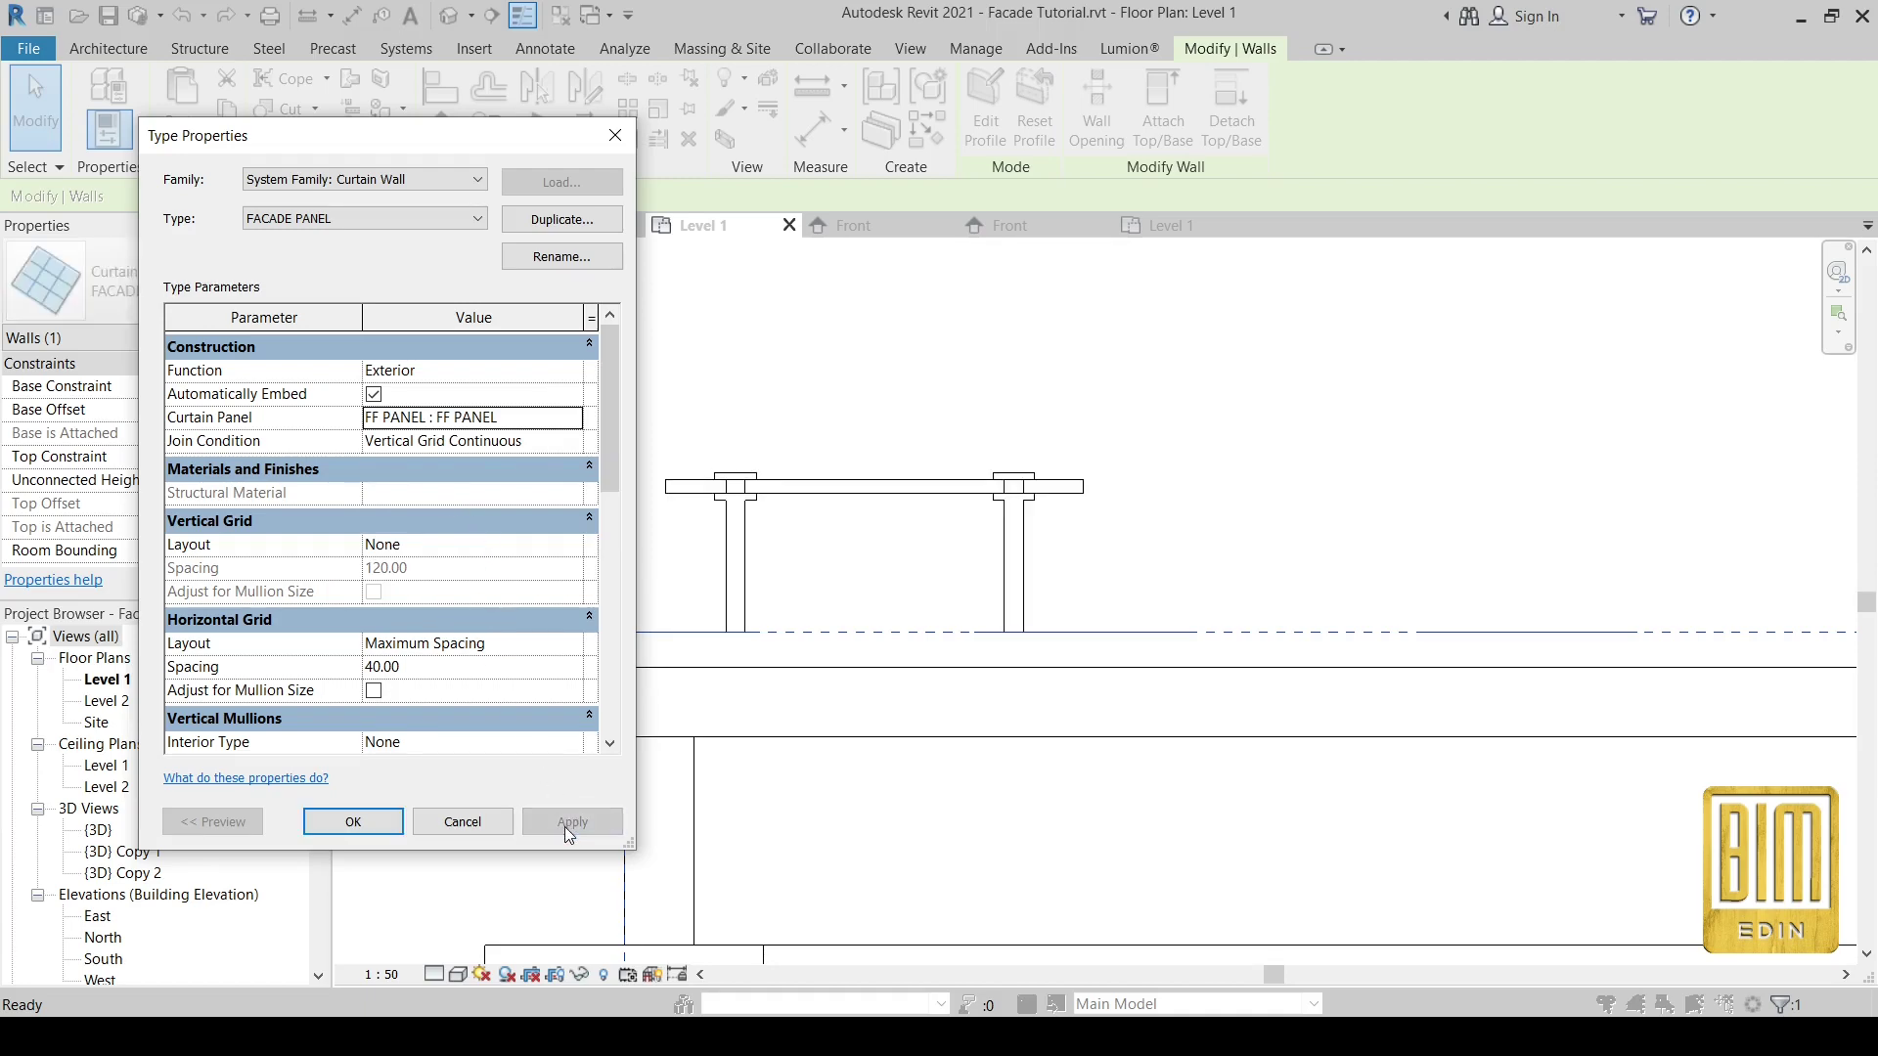
left_click(374, 820)
scroll(496, 695, "down", 5)
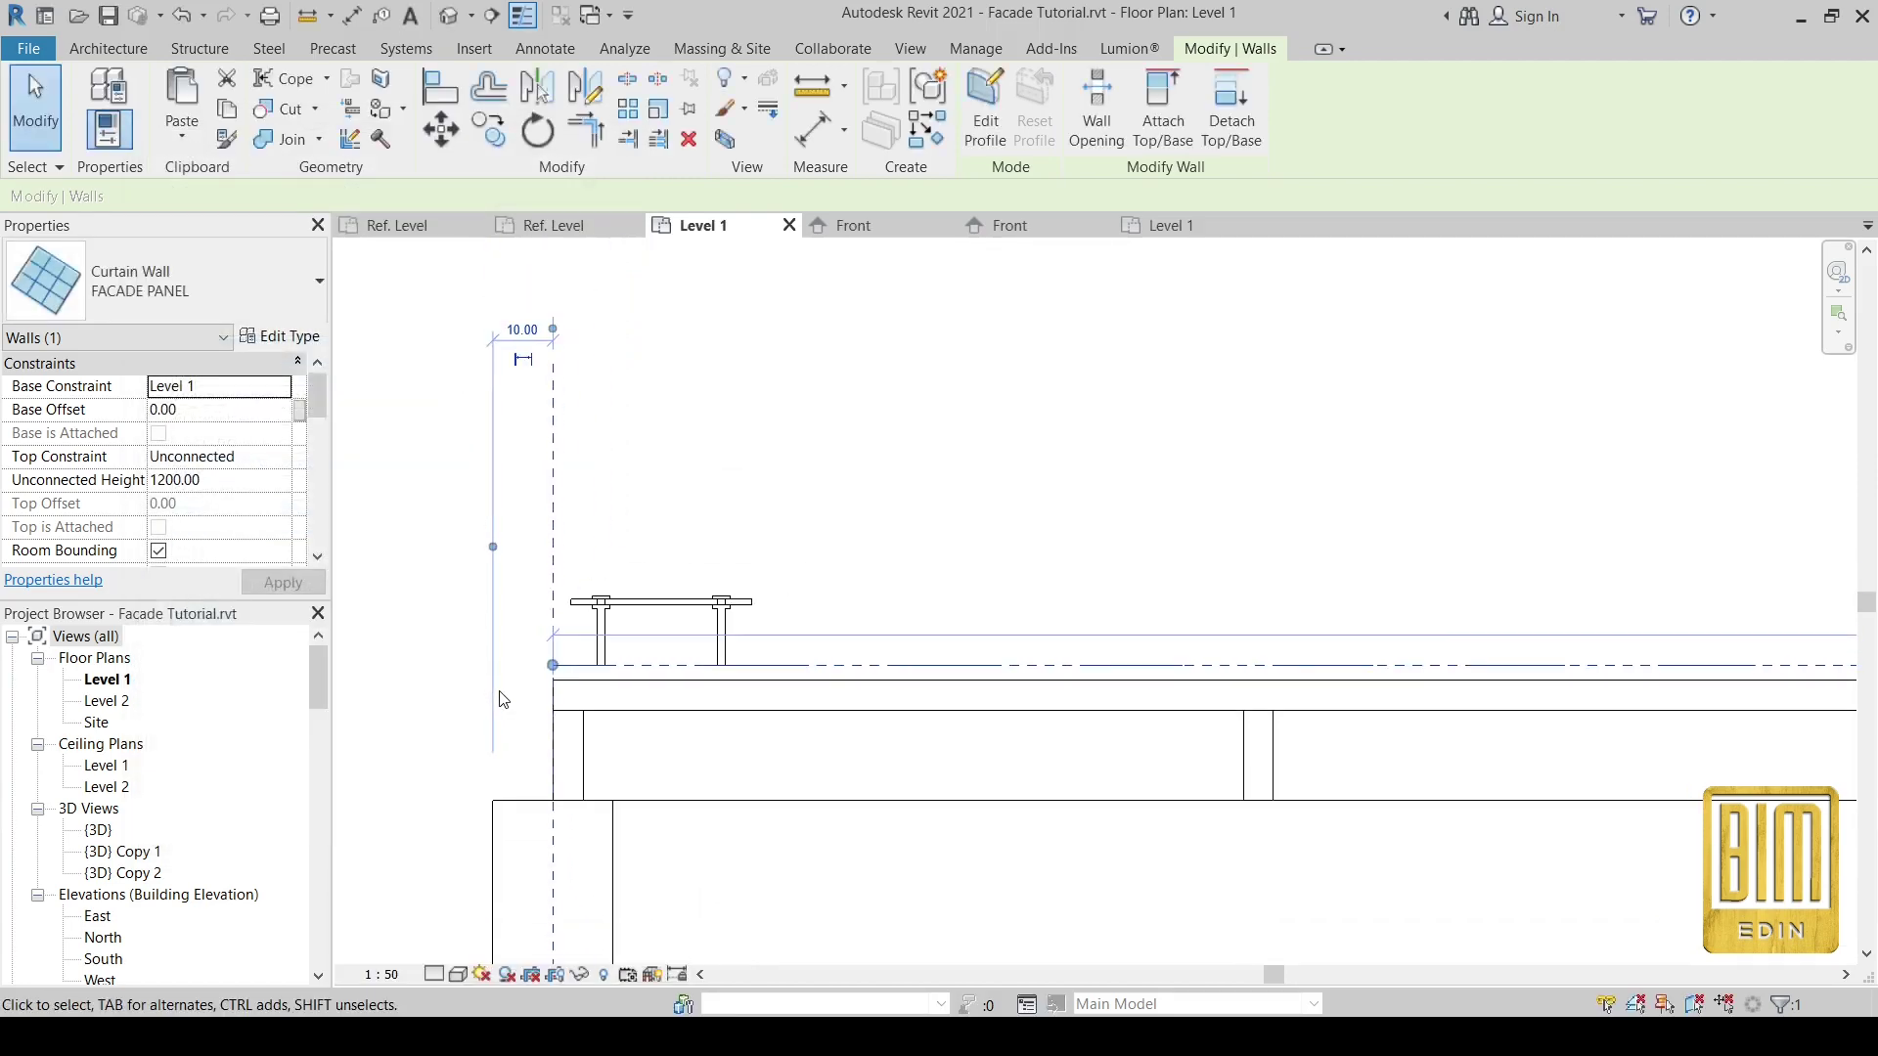
scroll(496, 694, "down", 1)
- Check the louvred facade in the {3D} view
left_click(449, 15)
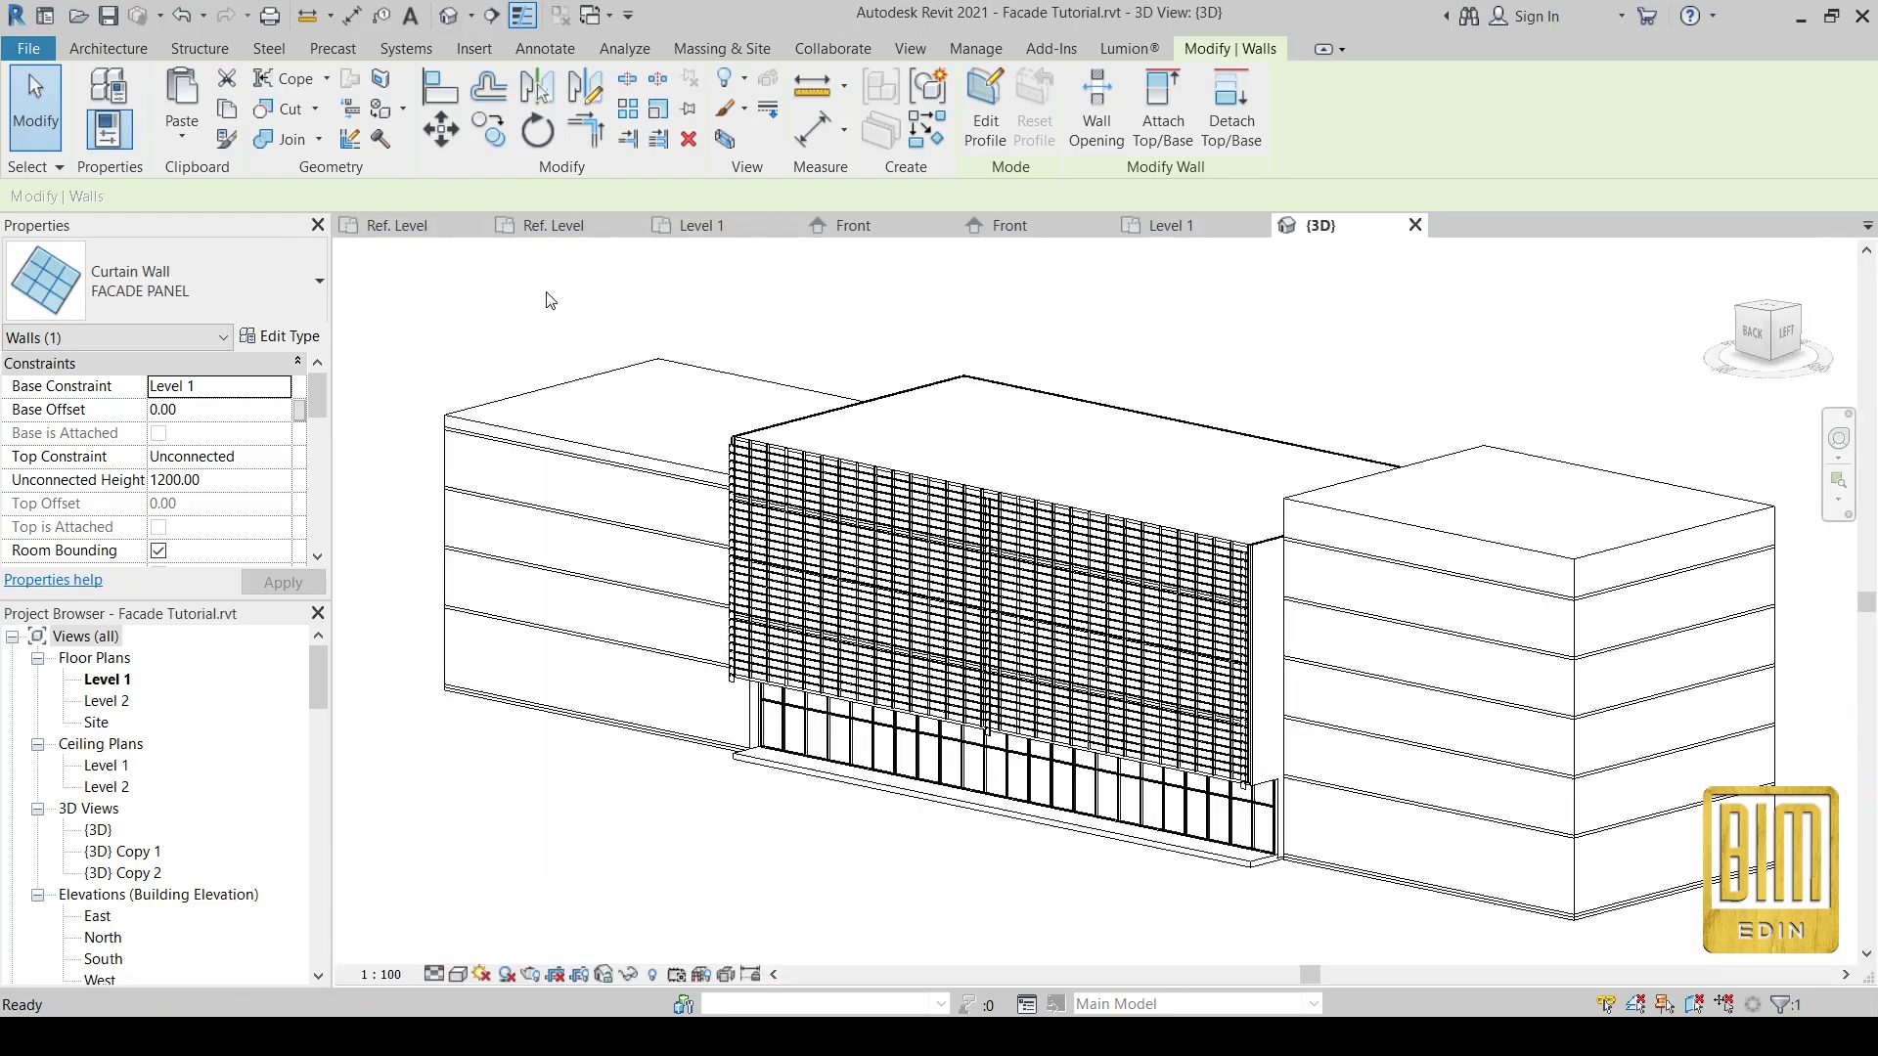
key("Escape")
scroll(1272, 523, "up", 3)
scroll(1281, 519, "up", 2)
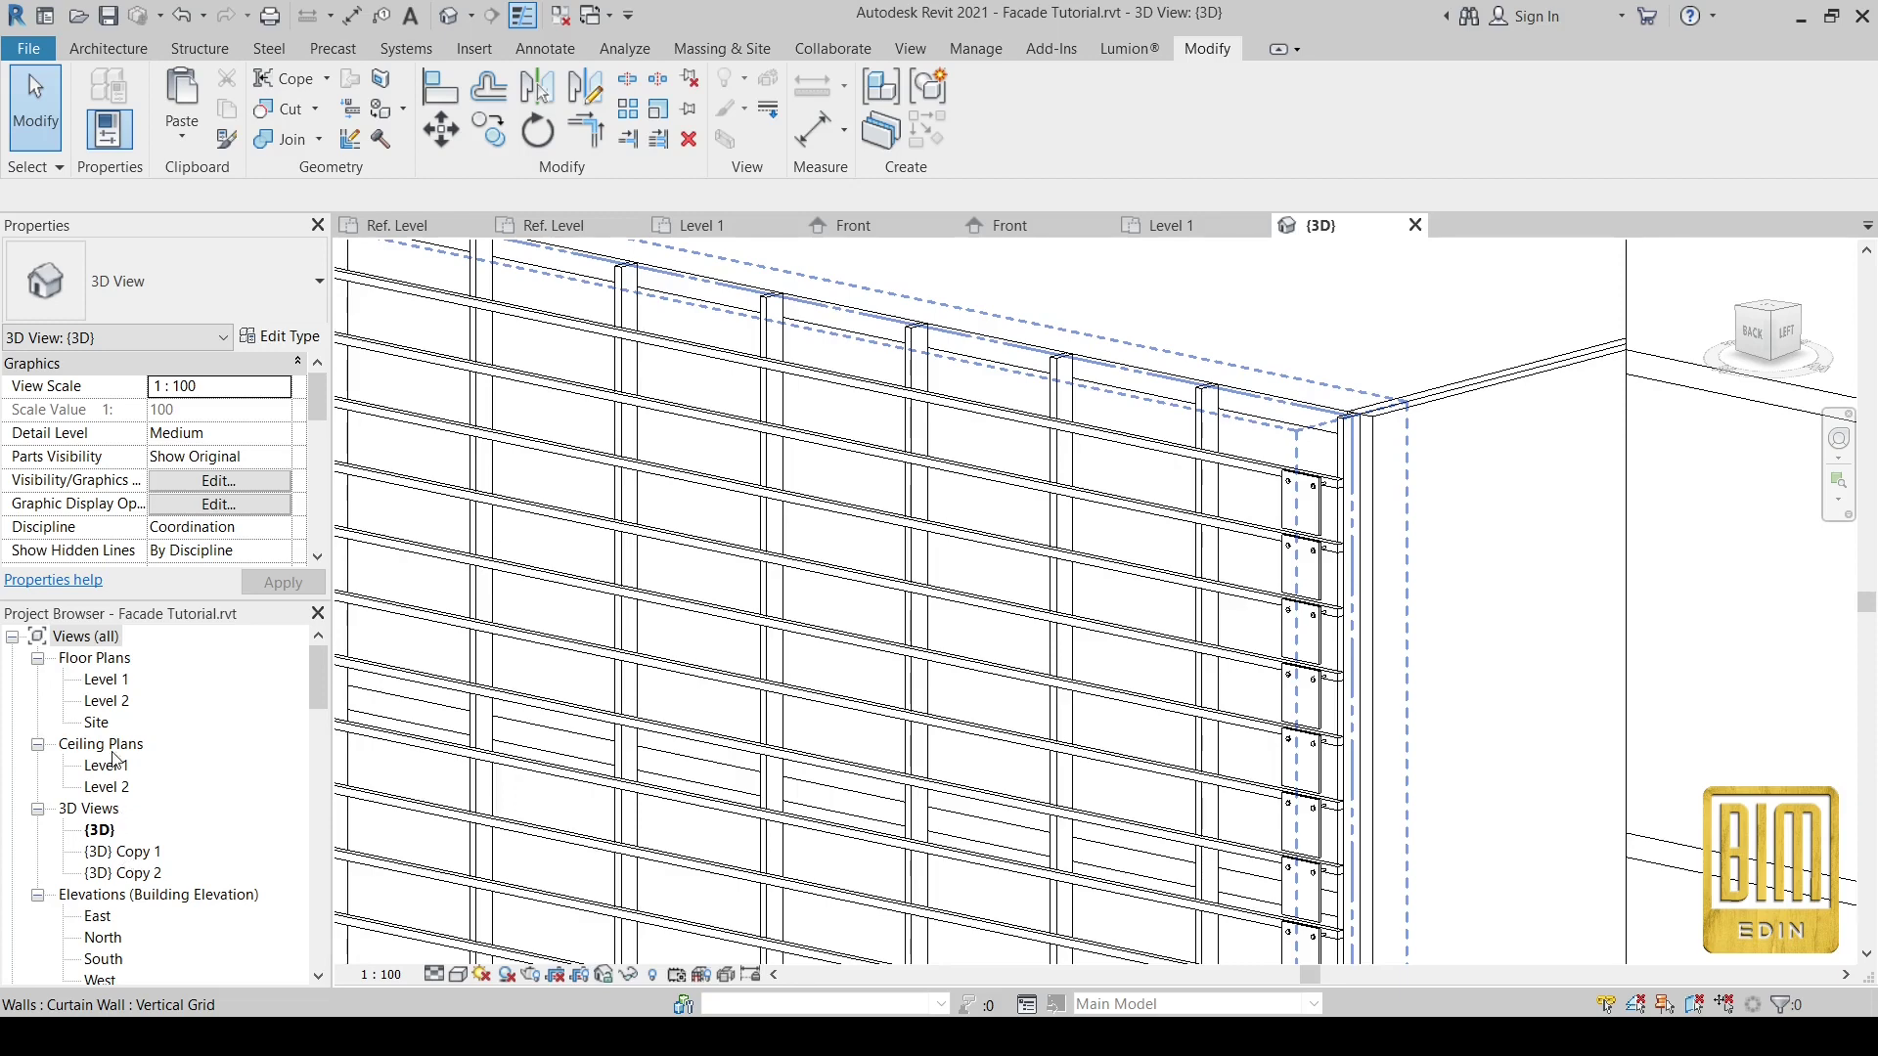
- In the Level 1 plan, move (MV) the FACADE PANEL curtain wall onto the mullion endpoint
double_click(105, 681)
scroll(577, 665, "up", 2)
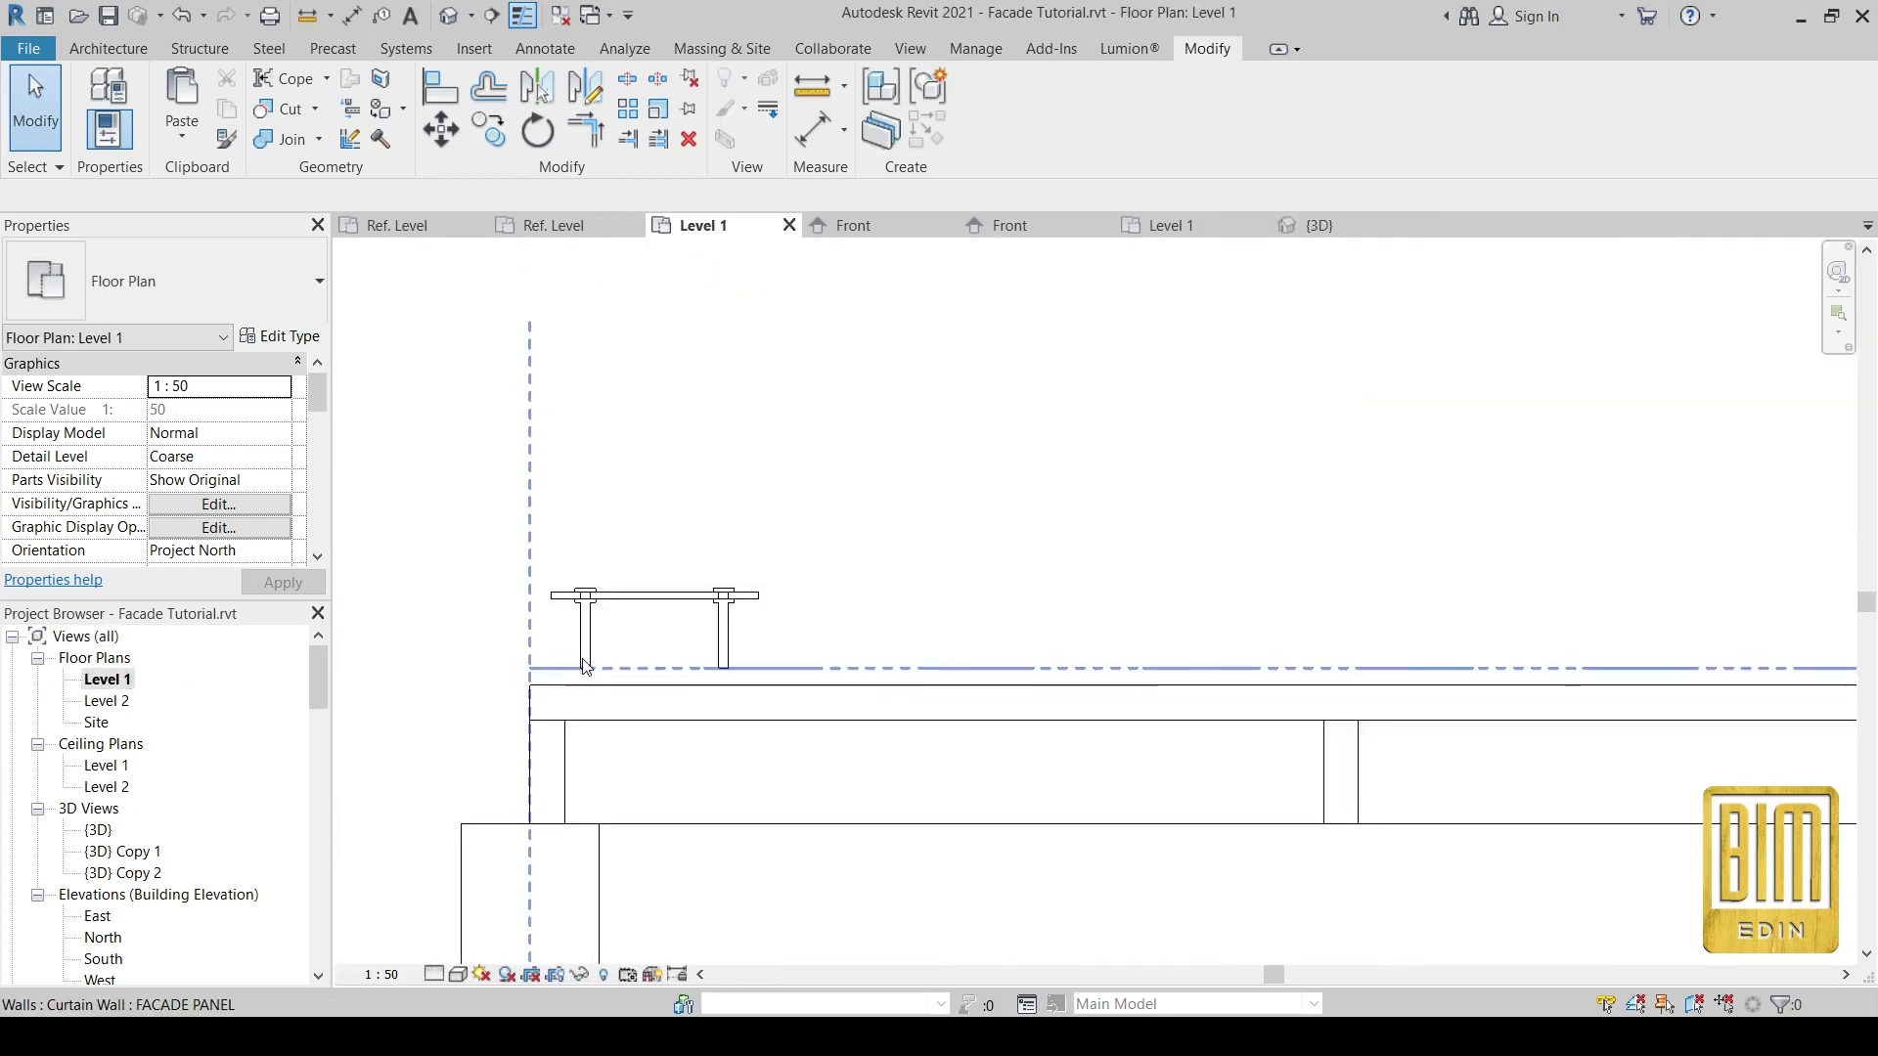
scroll(564, 675, "up", 2)
left_click(564, 675)
key("m")
key("v")
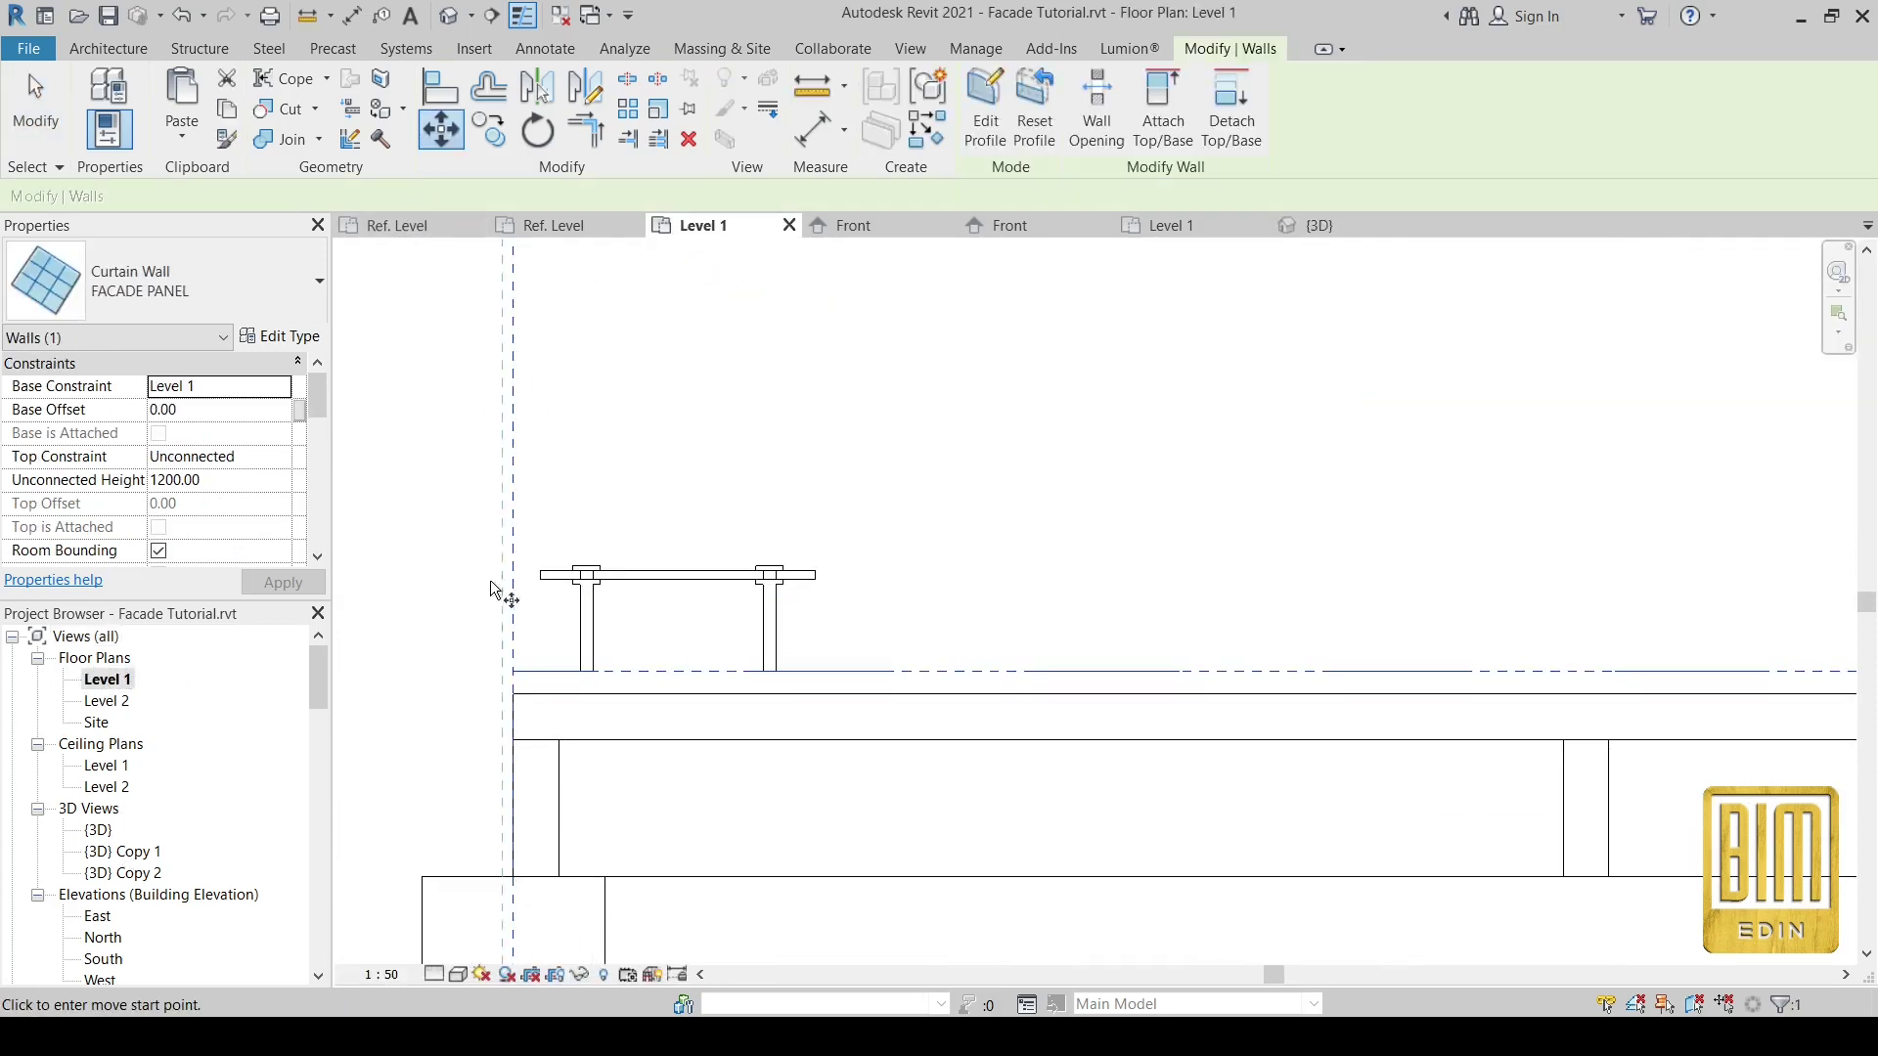
scroll(516, 689, "up", 2)
left_click(517, 690)
left_click(516, 726)
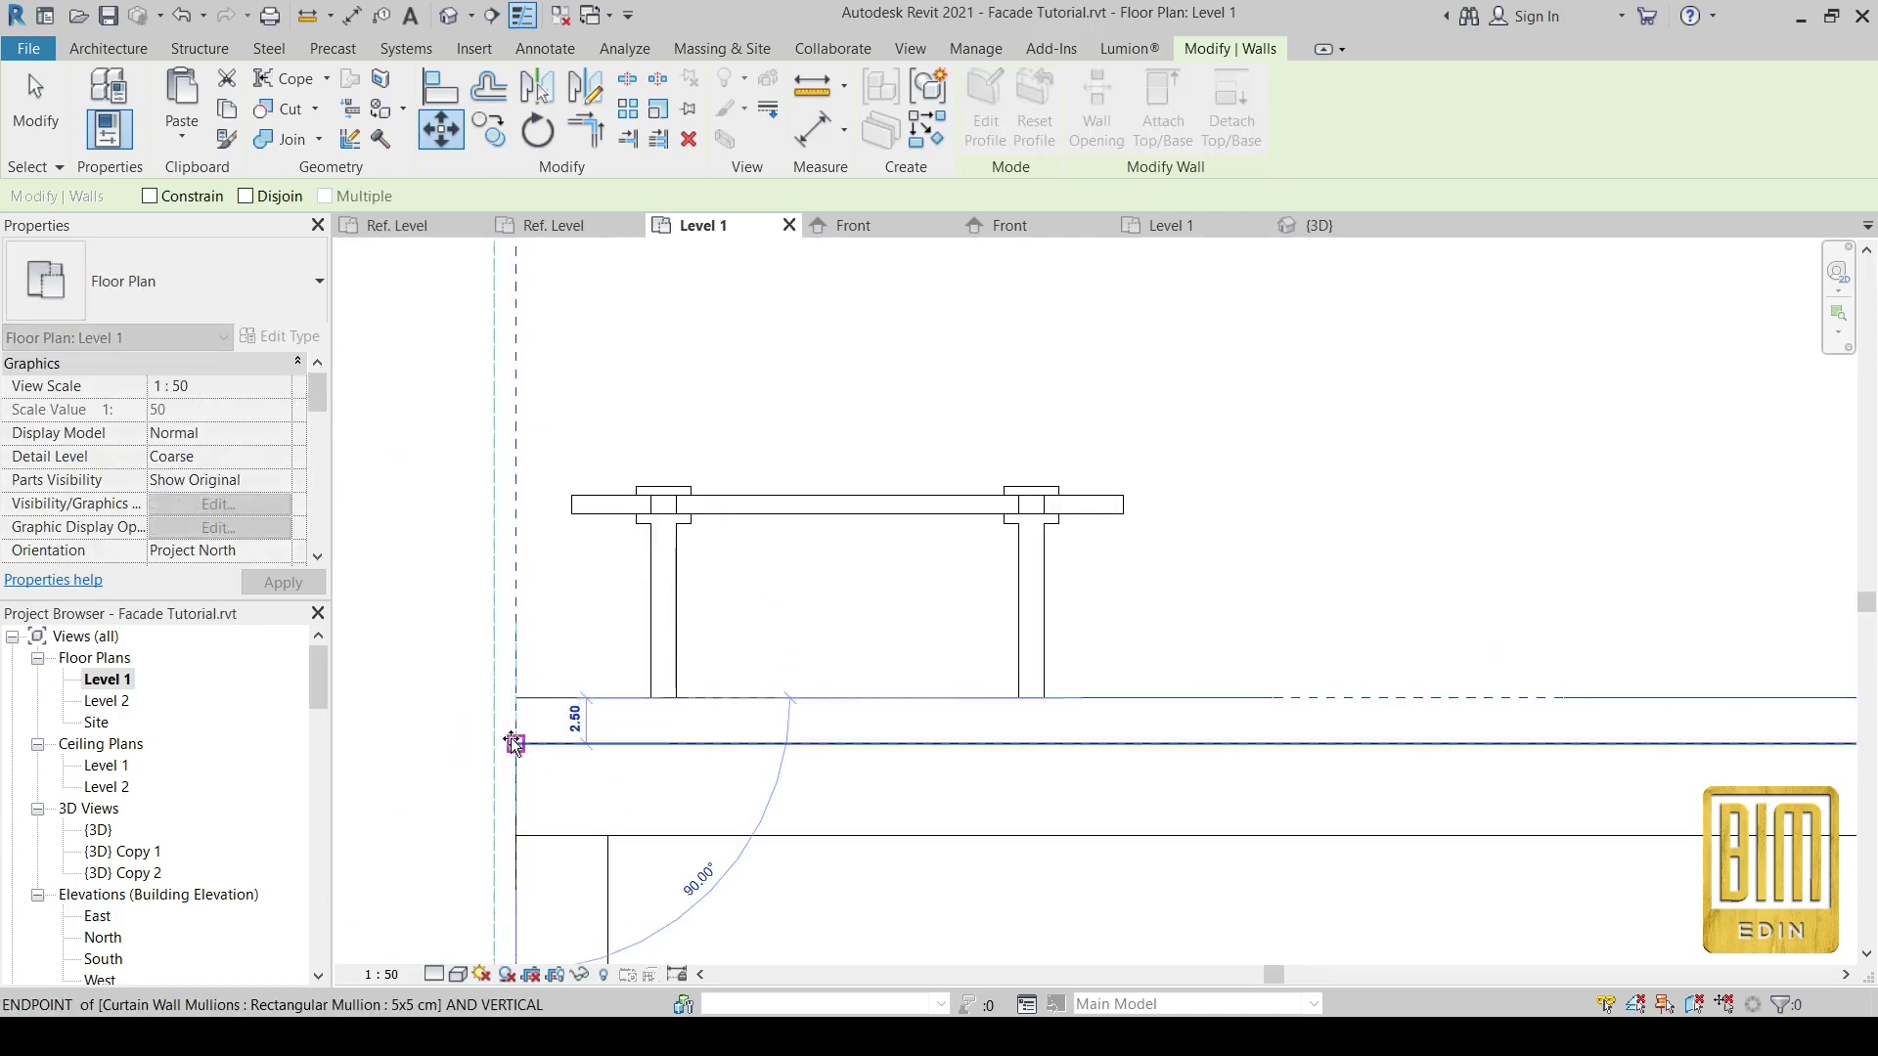
scroll(609, 662, "down", 2)
scroll(608, 662, "down", 2)
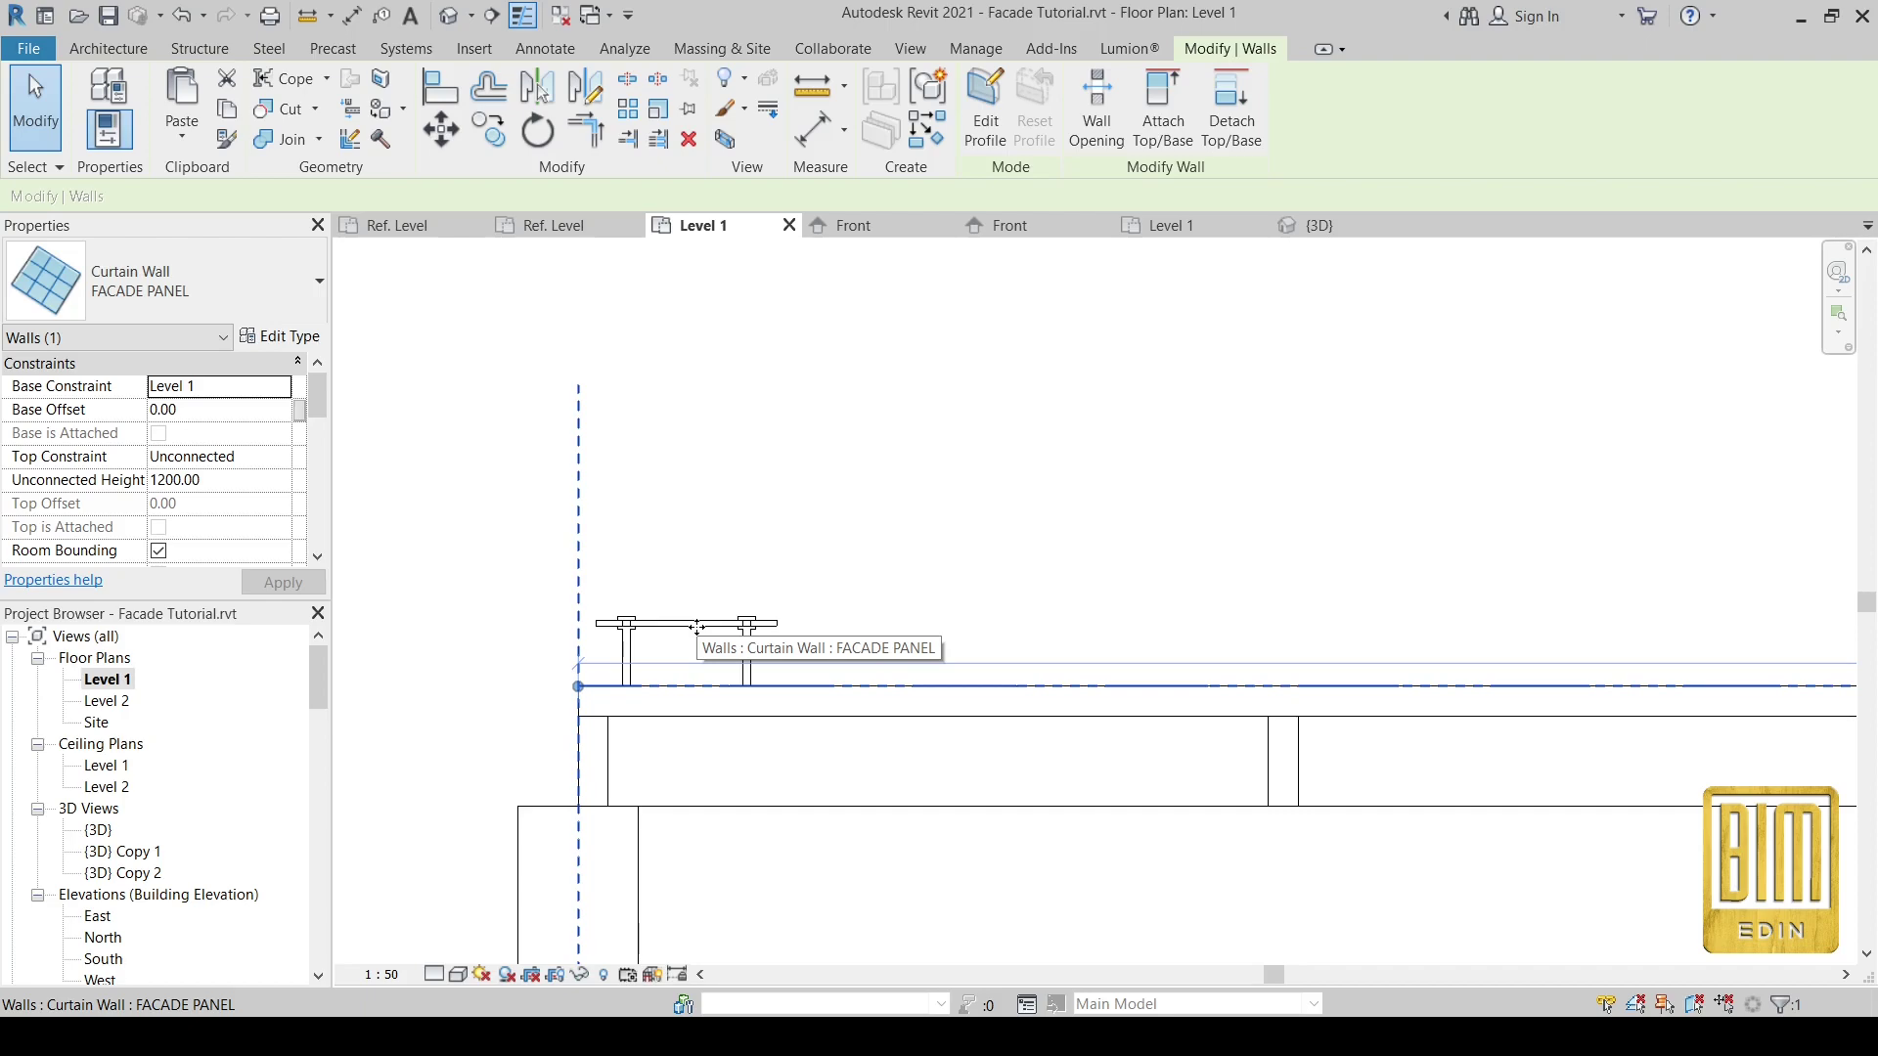
scroll(818, 516, "up", 1)
scroll(818, 515, "up", 2)
scroll(820, 514, "up", 2)
scroll(822, 514, "up", 1)
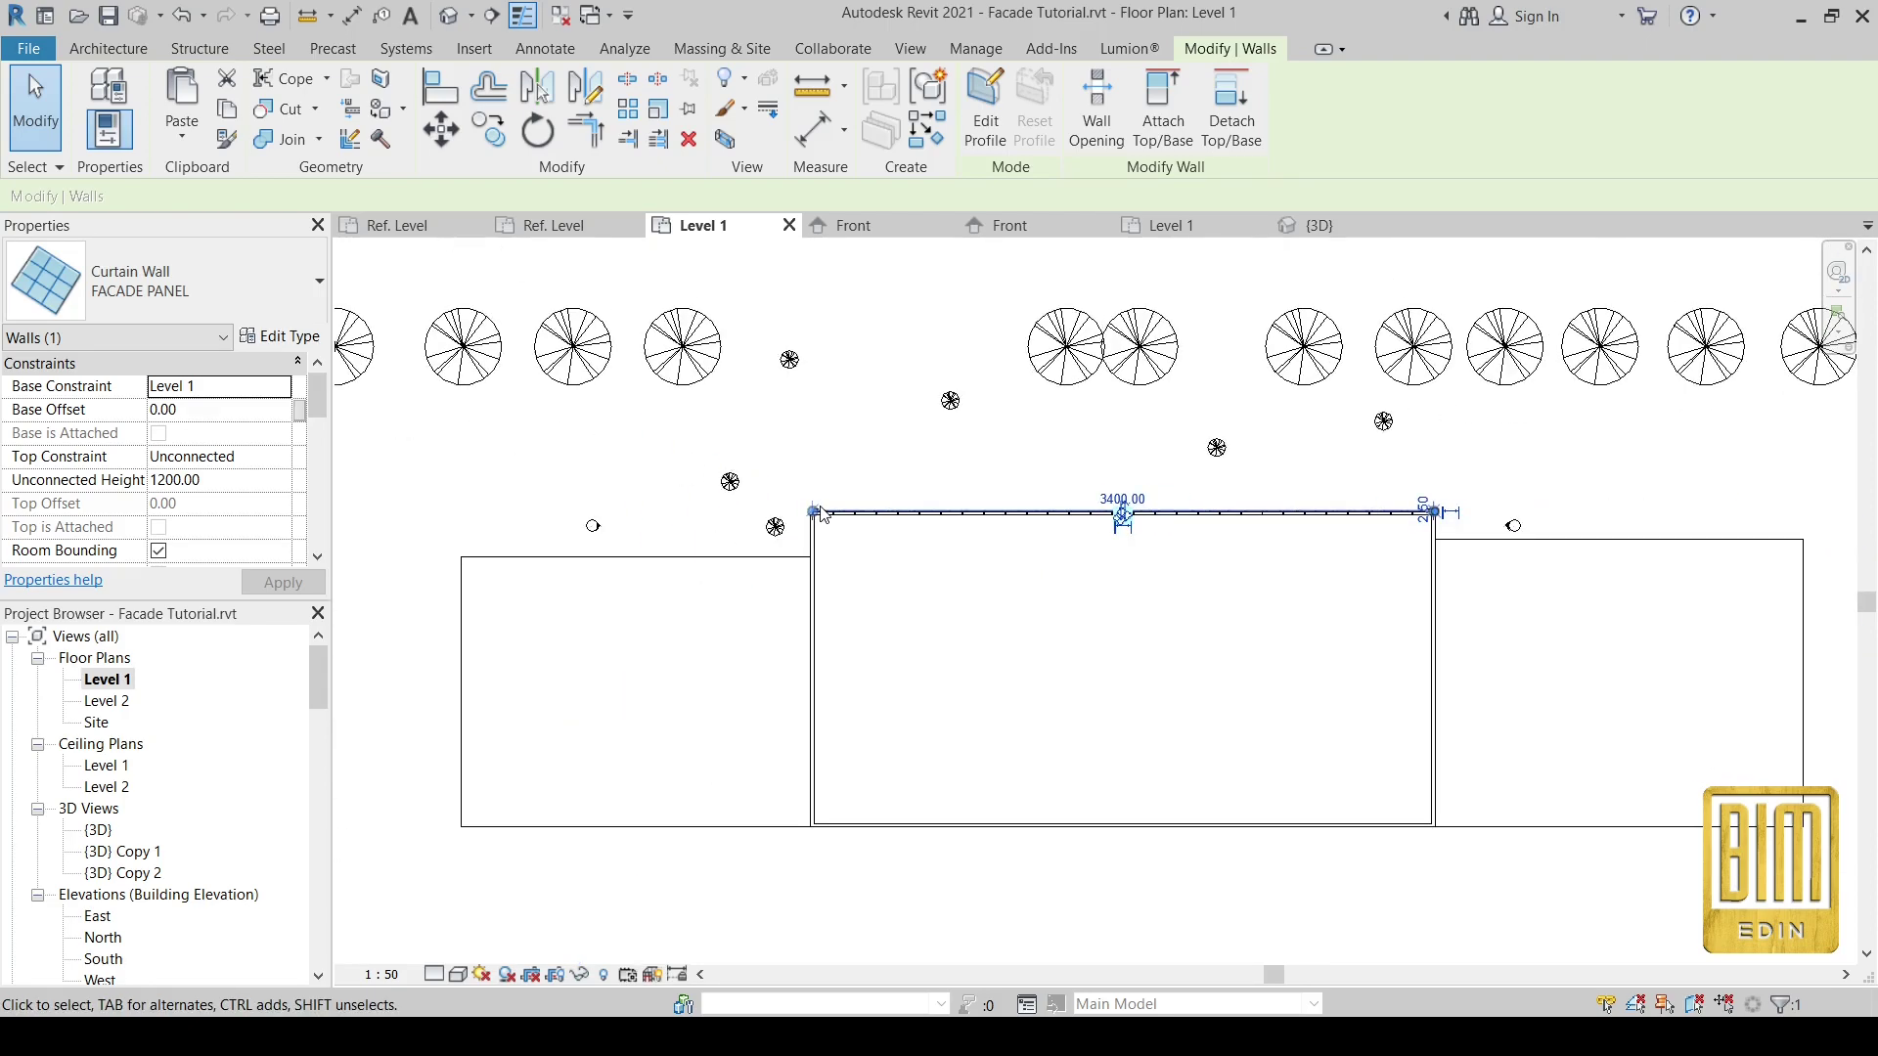
- Draw a section line across the facade from below the building
left_click(492, 19)
left_click(1098, 877)
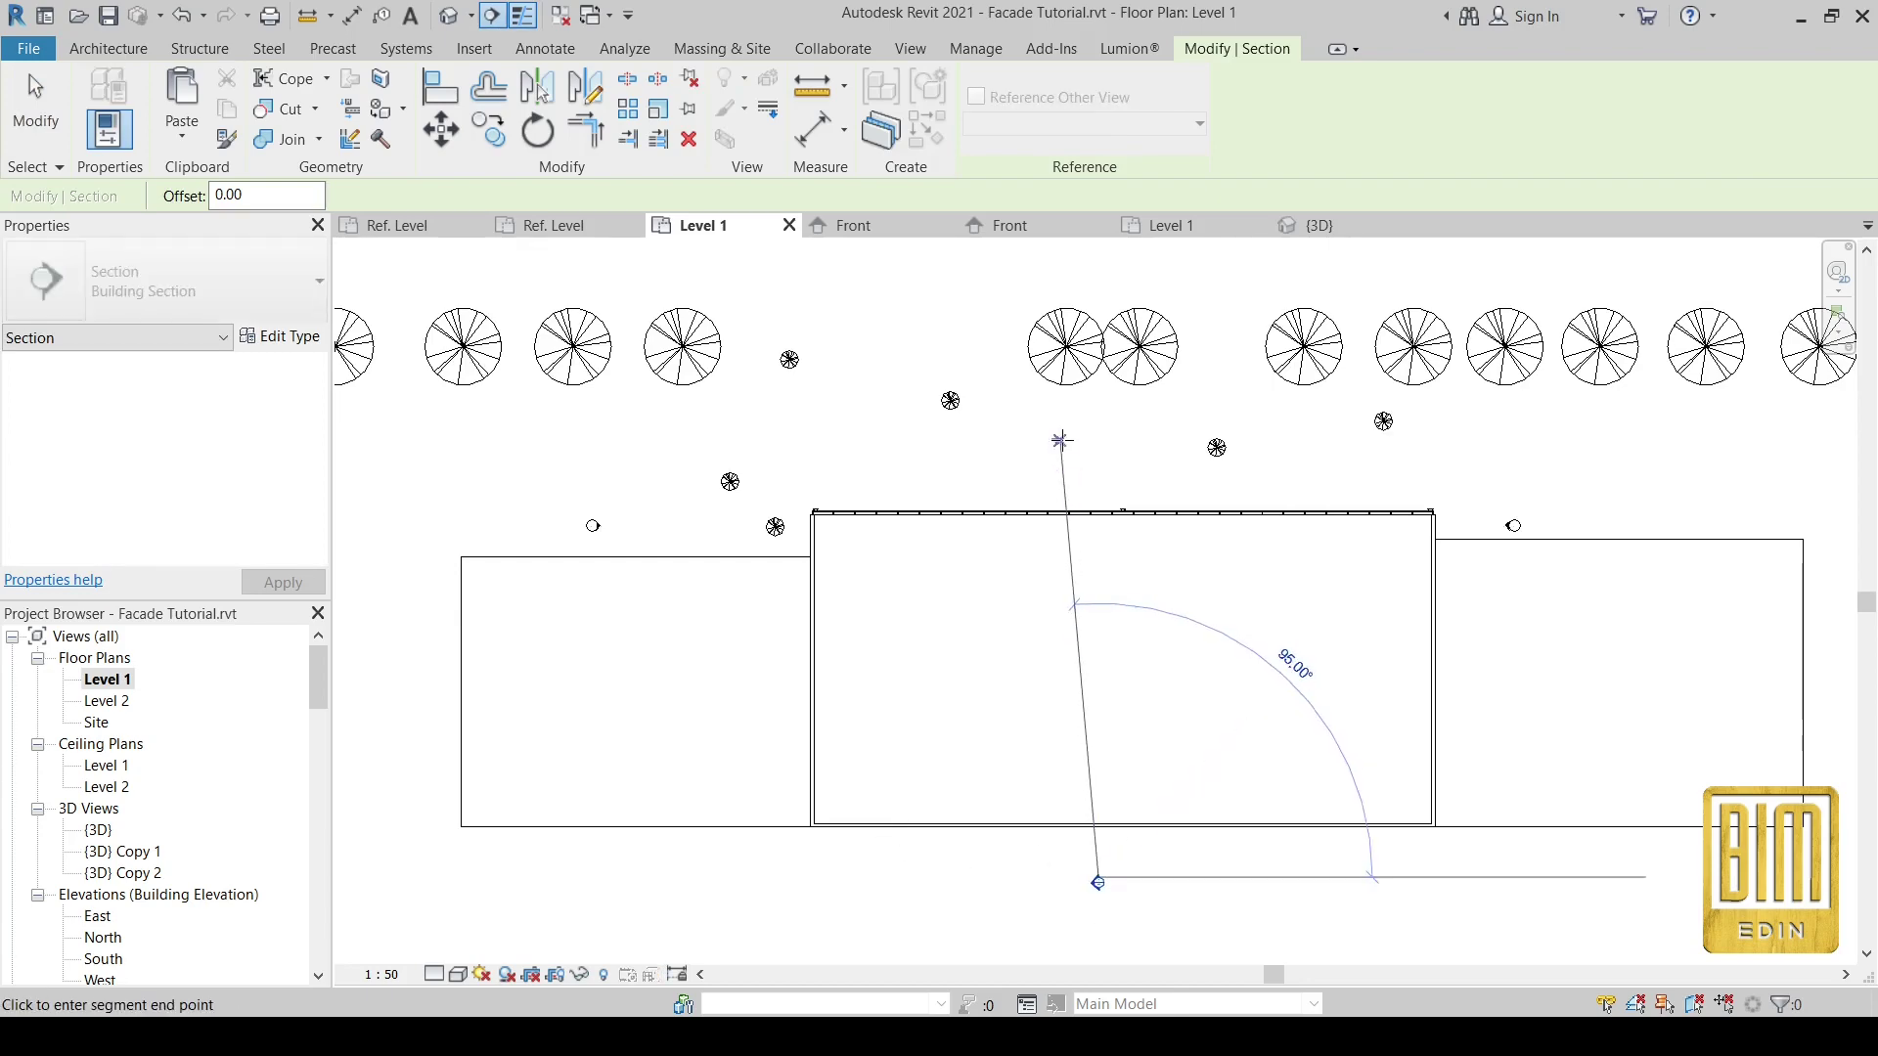
left_click(1098, 415)
scroll(1100, 462, "up", 3)
scroll(1099, 462, "down", 4)
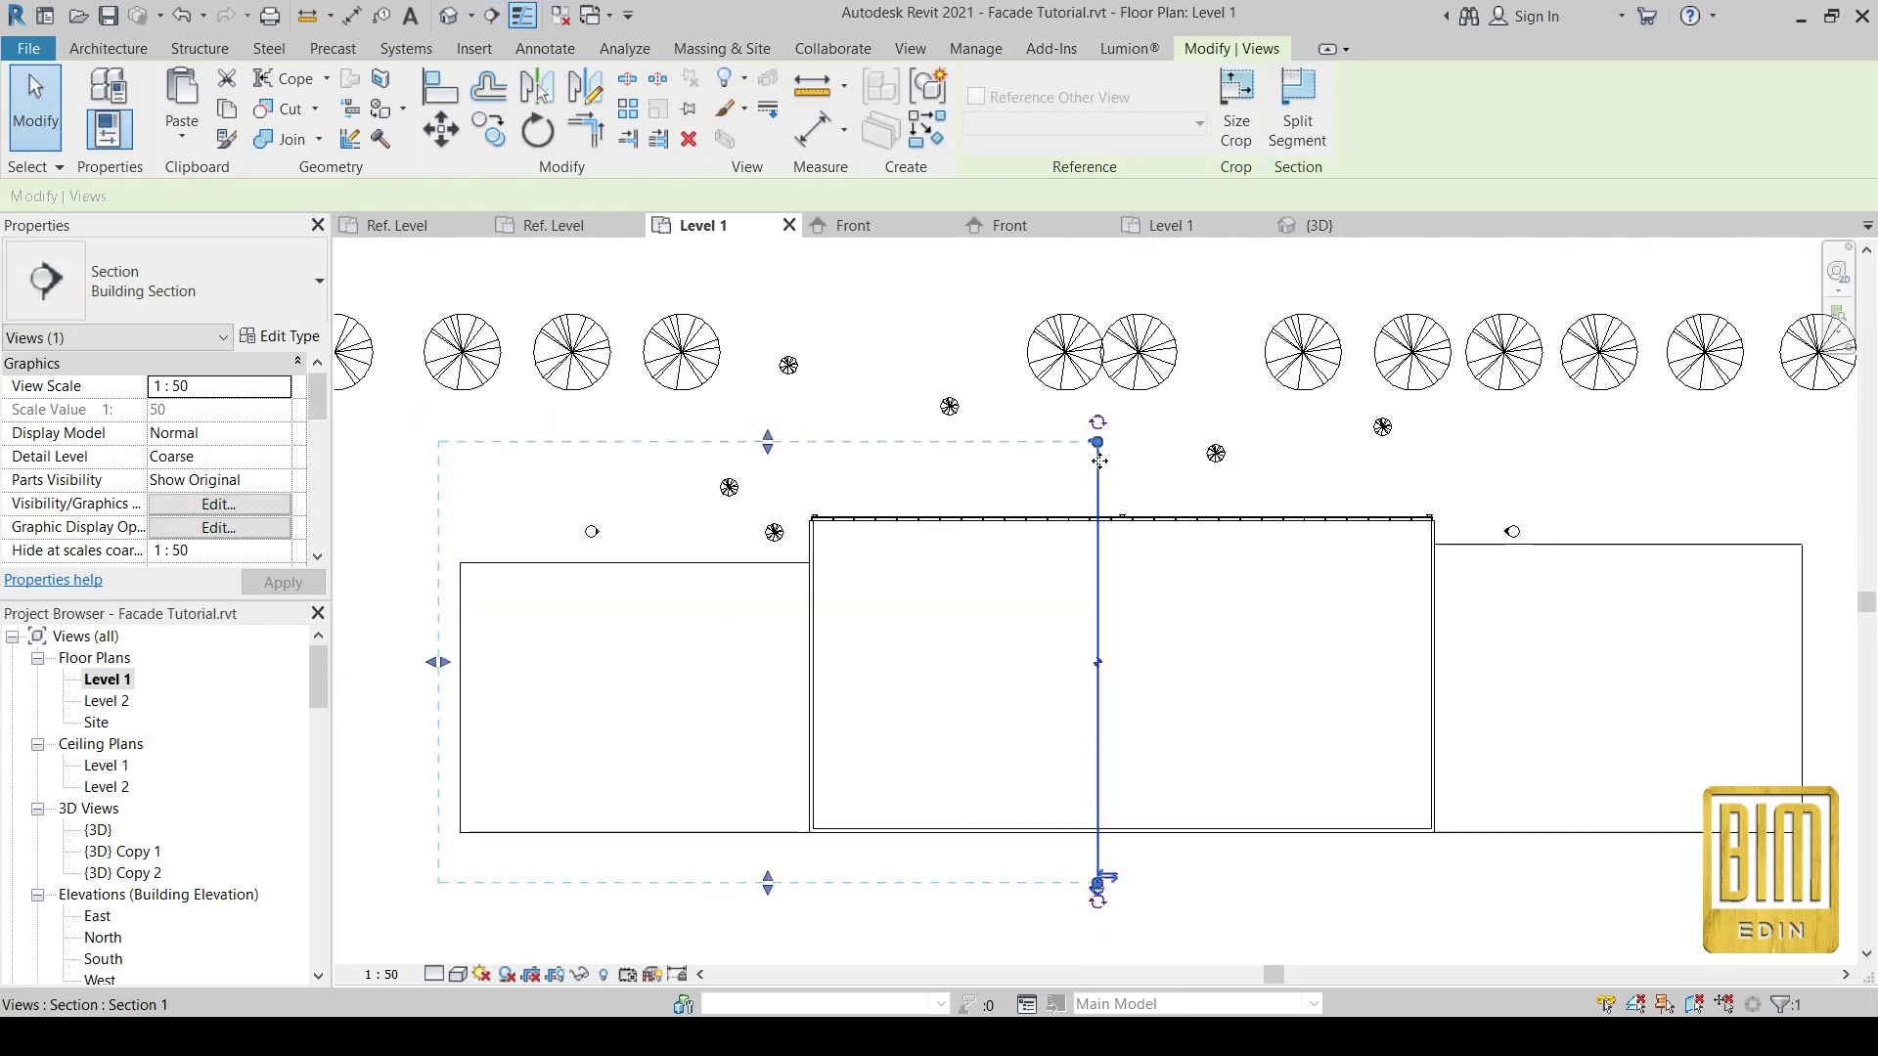
scroll(1110, 818, "down", 1)
scroll(1099, 717, "up", 3)
scroll(1118, 711, "up", 1)
scroll(1118, 711, "down", 2)
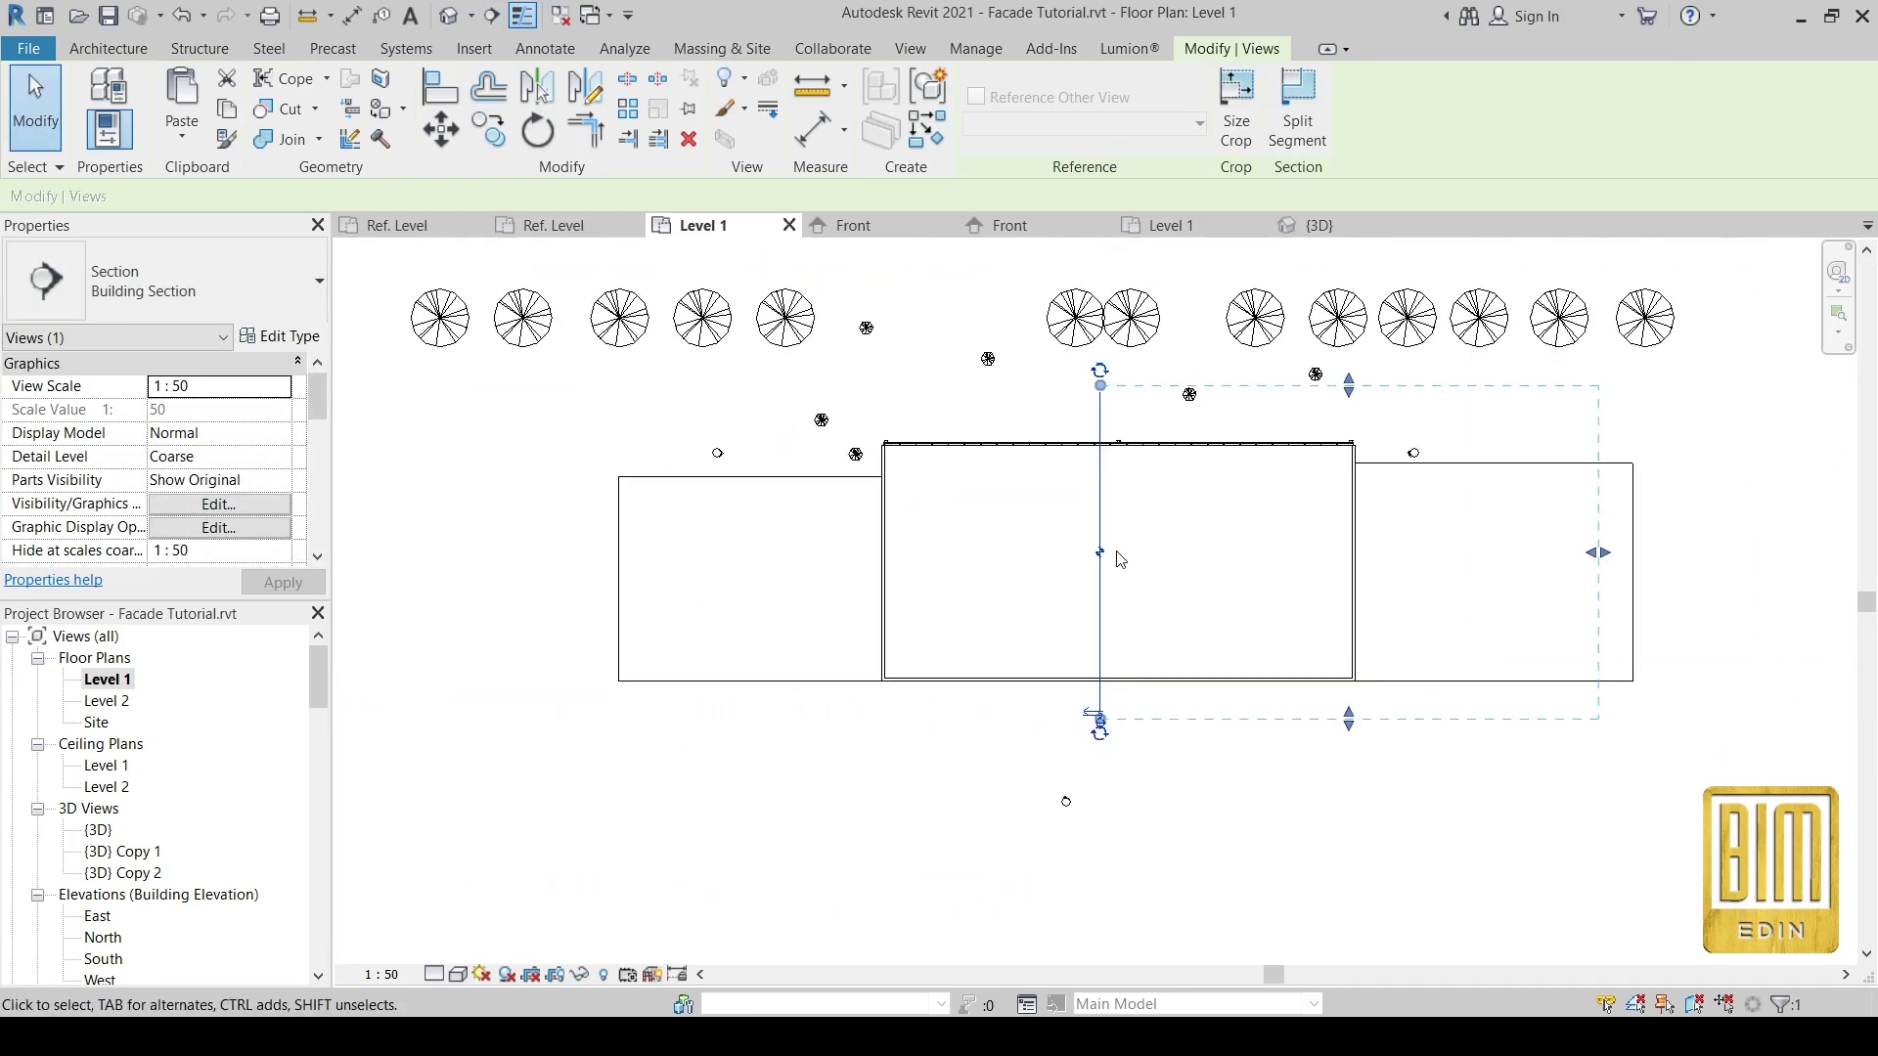
scroll(1115, 440, "up", 2)
scroll(1106, 371, "up", 2)
- Open Section 1 and hide the Levels category in that view
right_click(1076, 419)
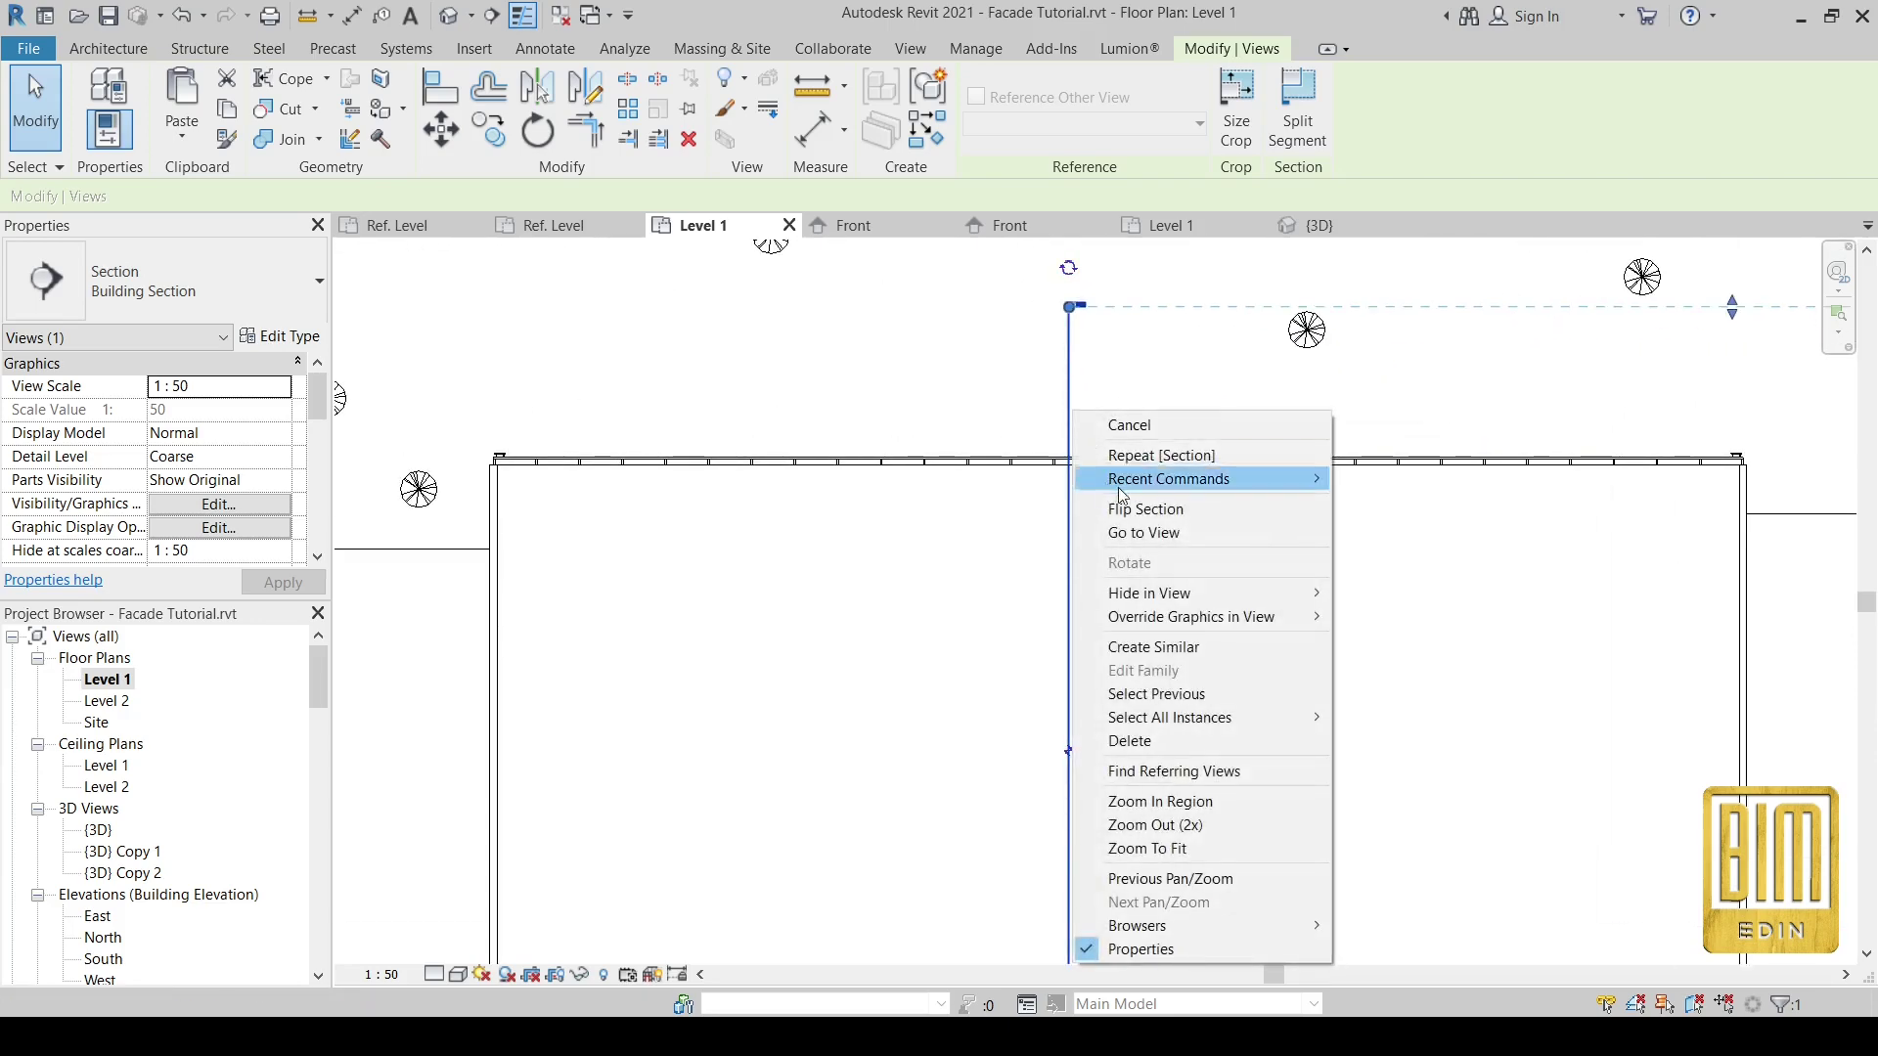
left_click(1143, 533)
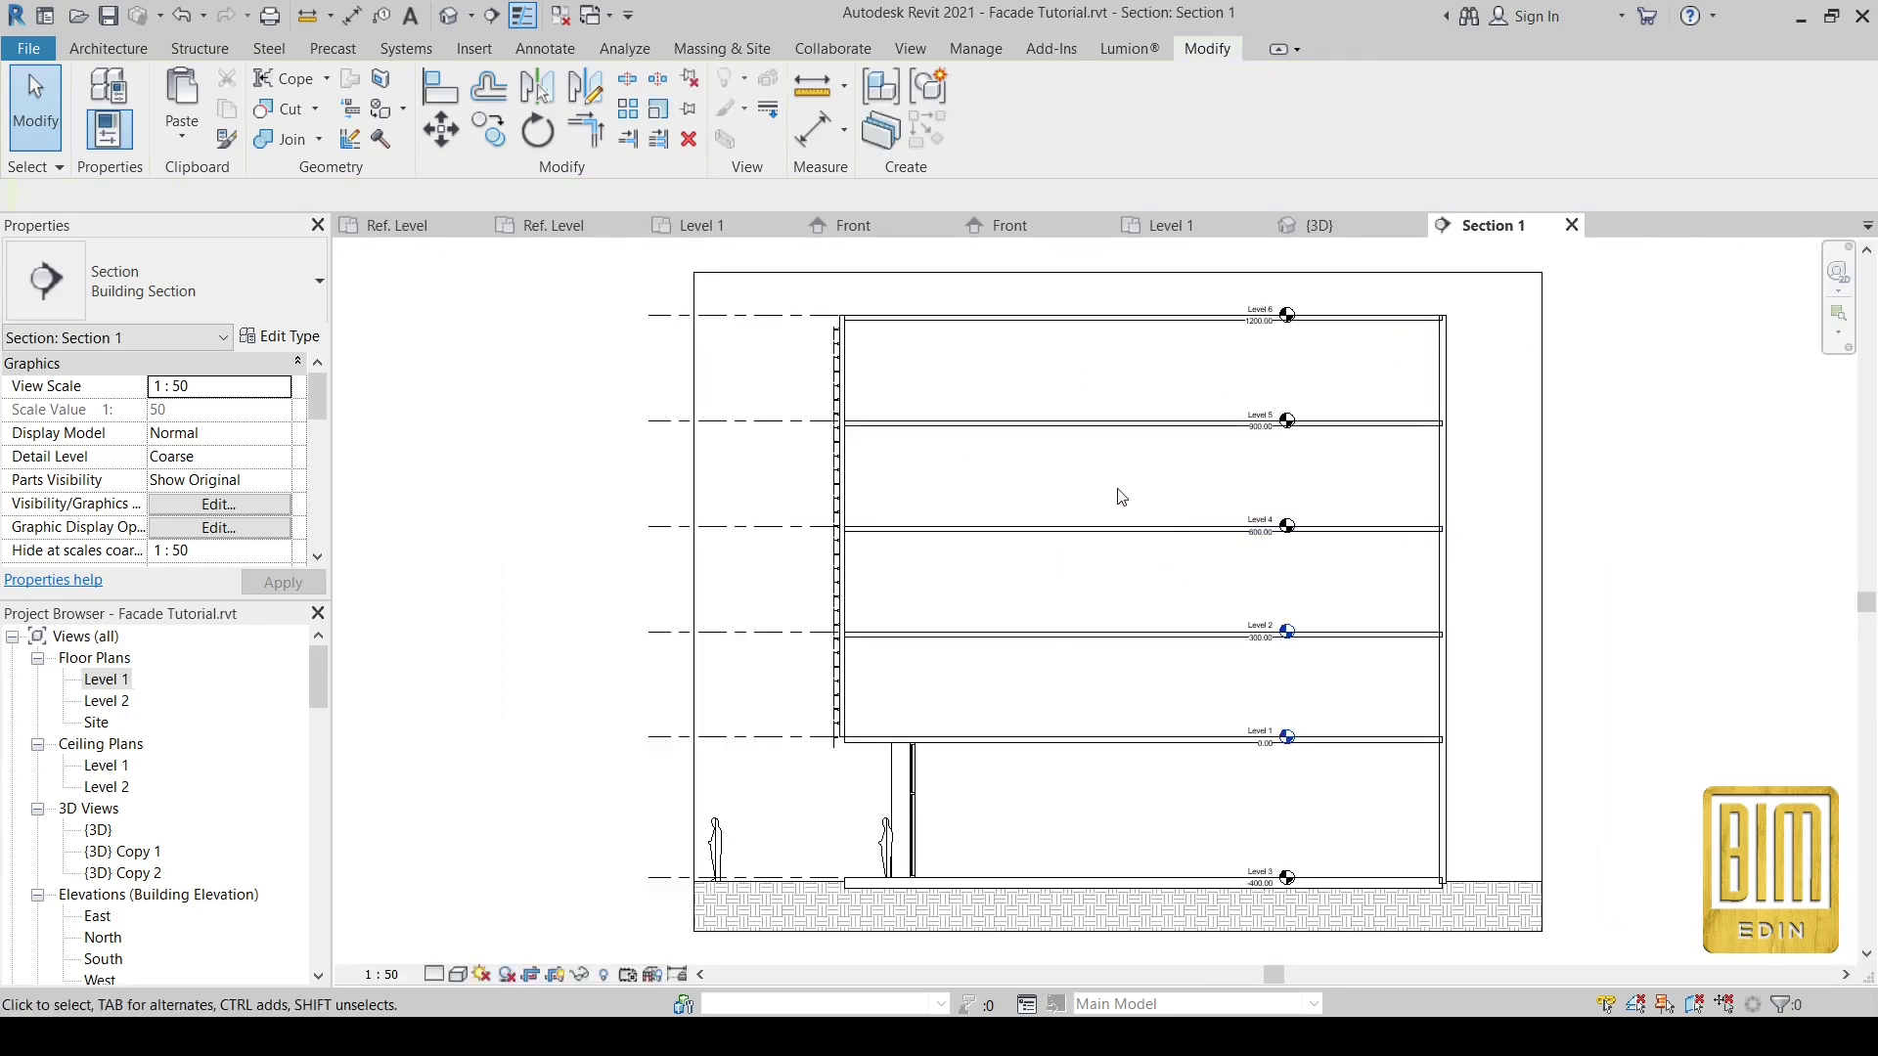
right_click(770, 327)
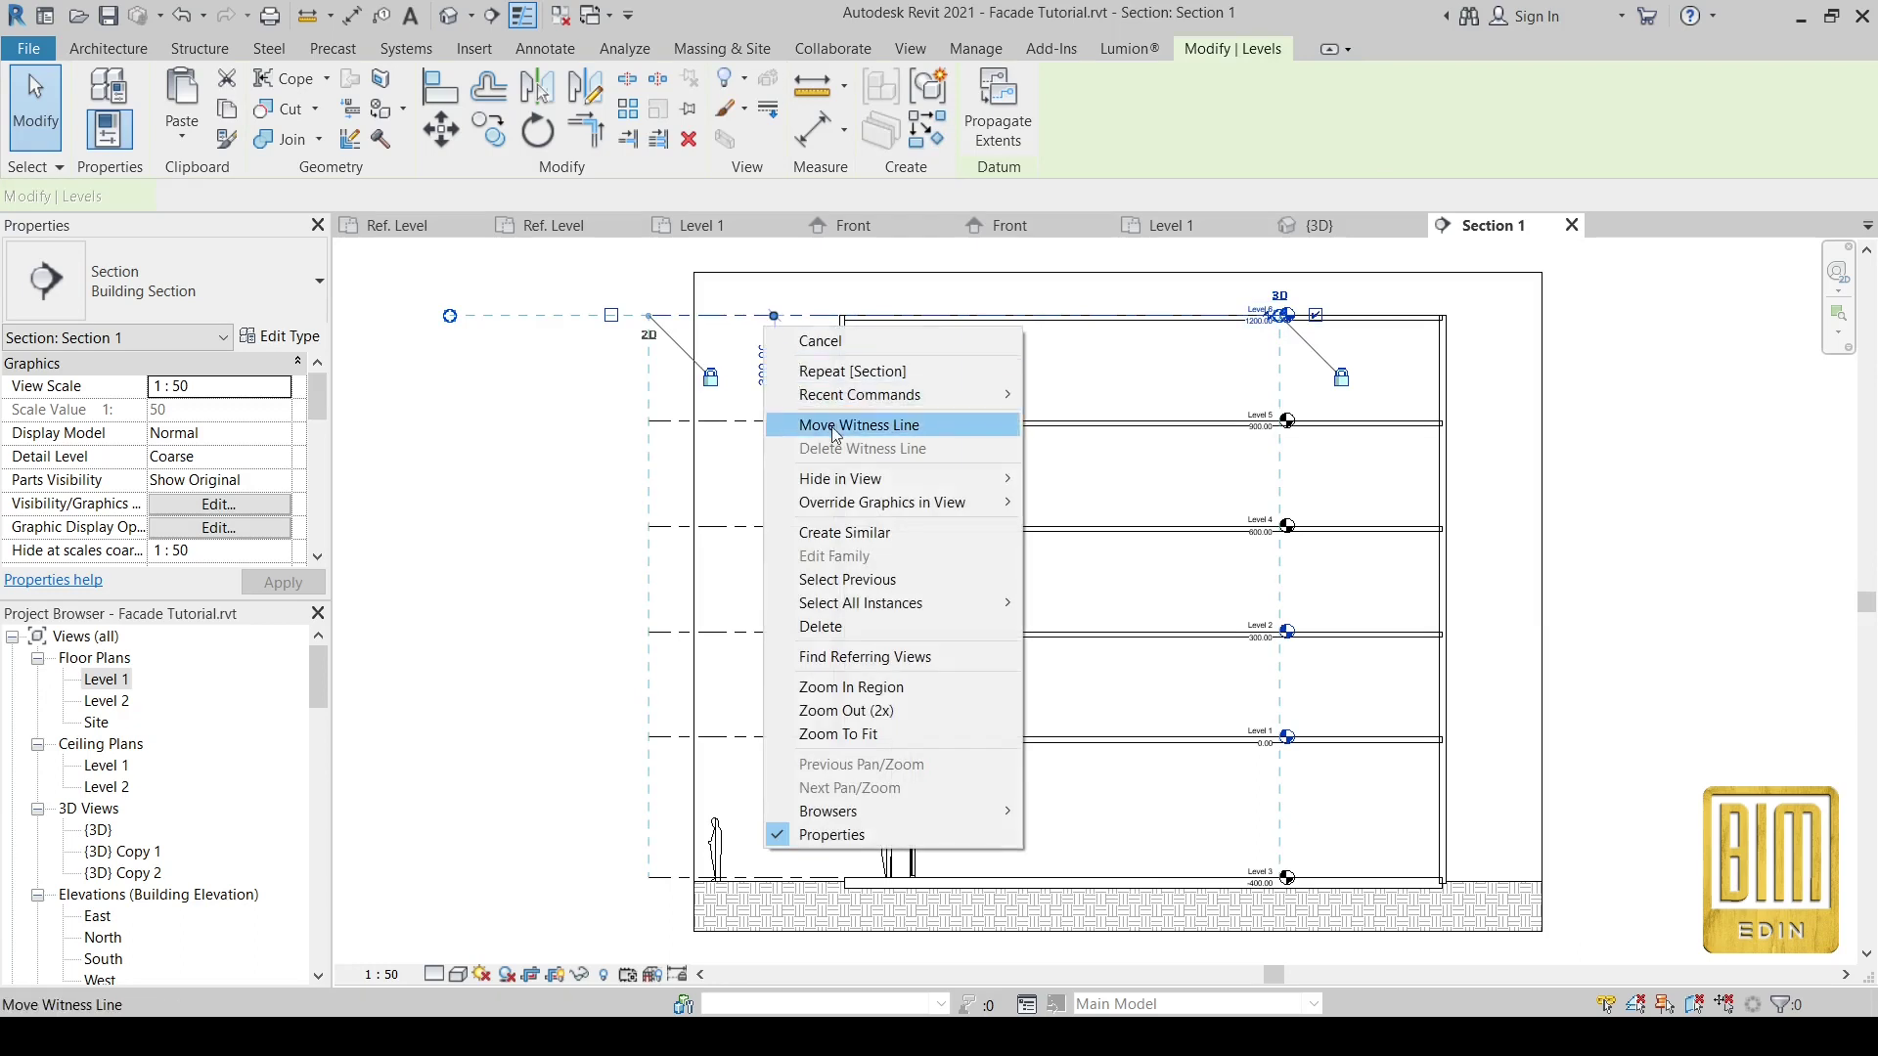
left_click(1066, 525)
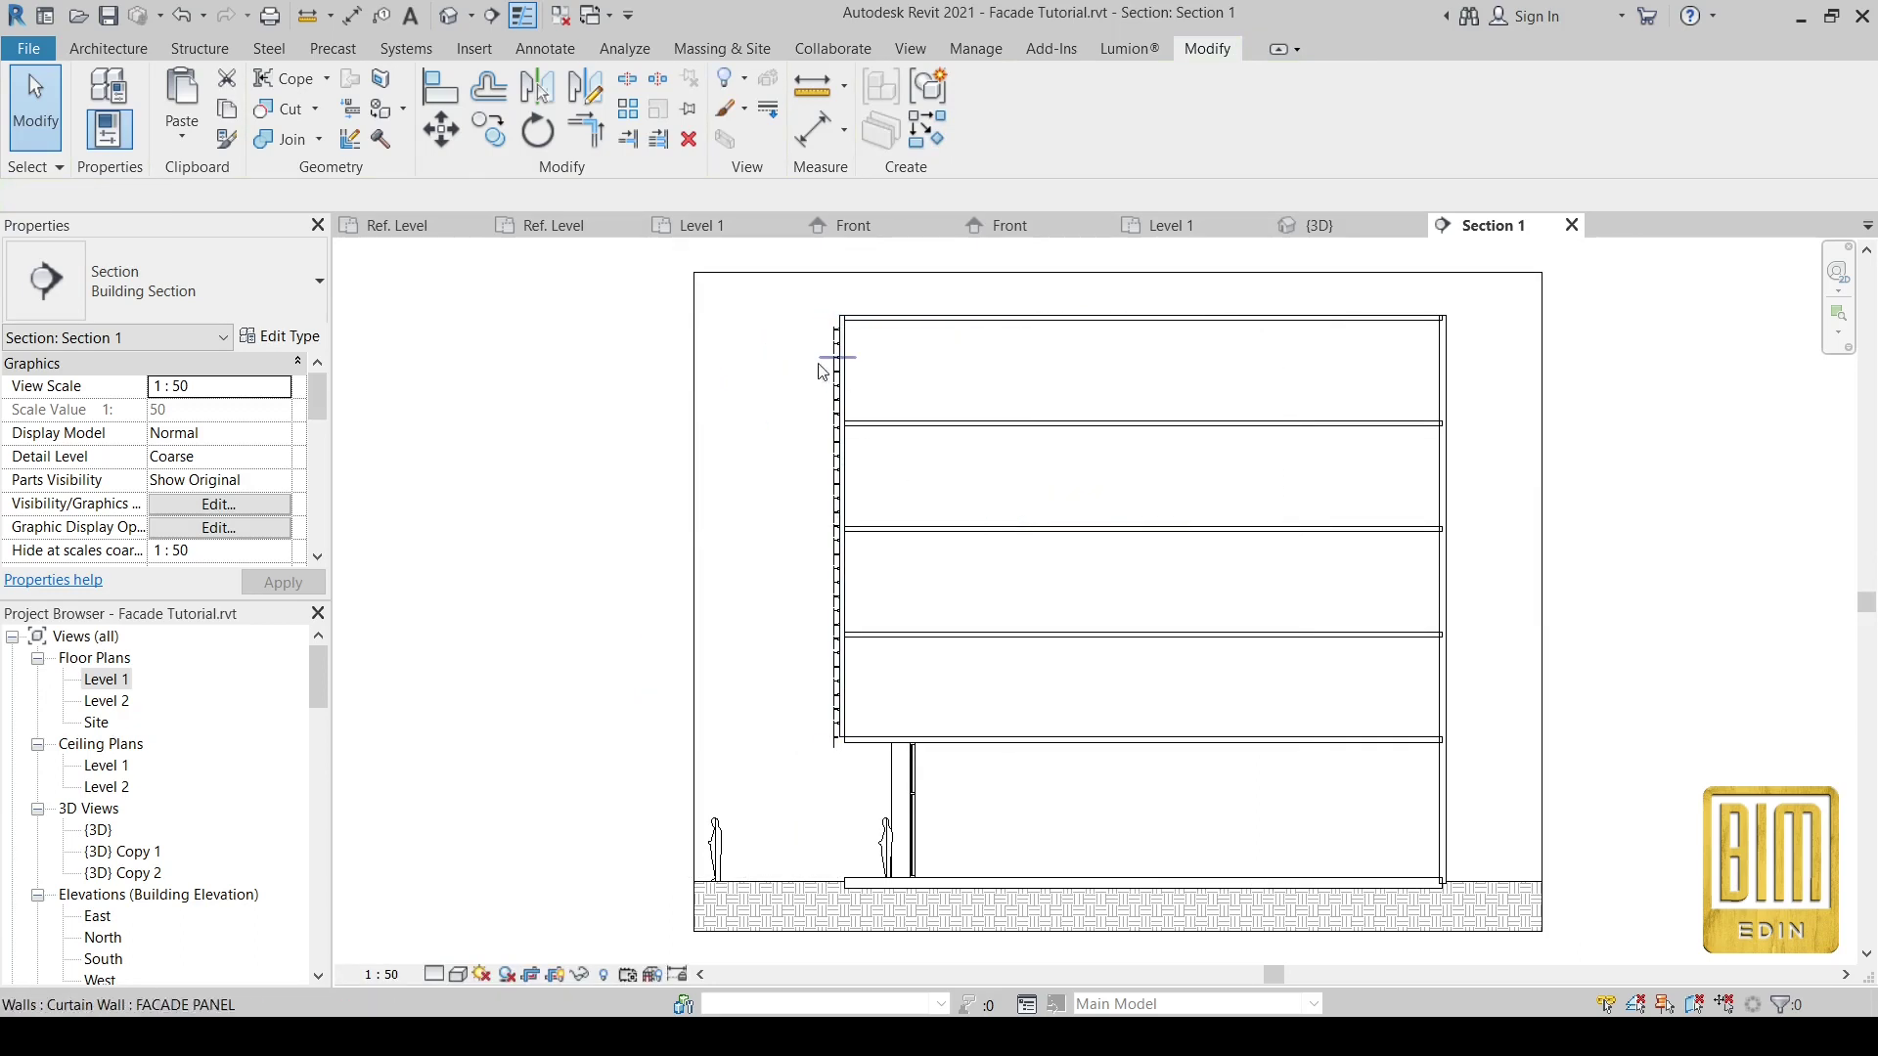
- Zoom into Section 1 and select the FACADE PANEL curtain wall
scroll(857, 333, "up", 3)
scroll(859, 337, "up", 2)
scroll(890, 348, "up", 2)
scroll(920, 362, "up", 2)
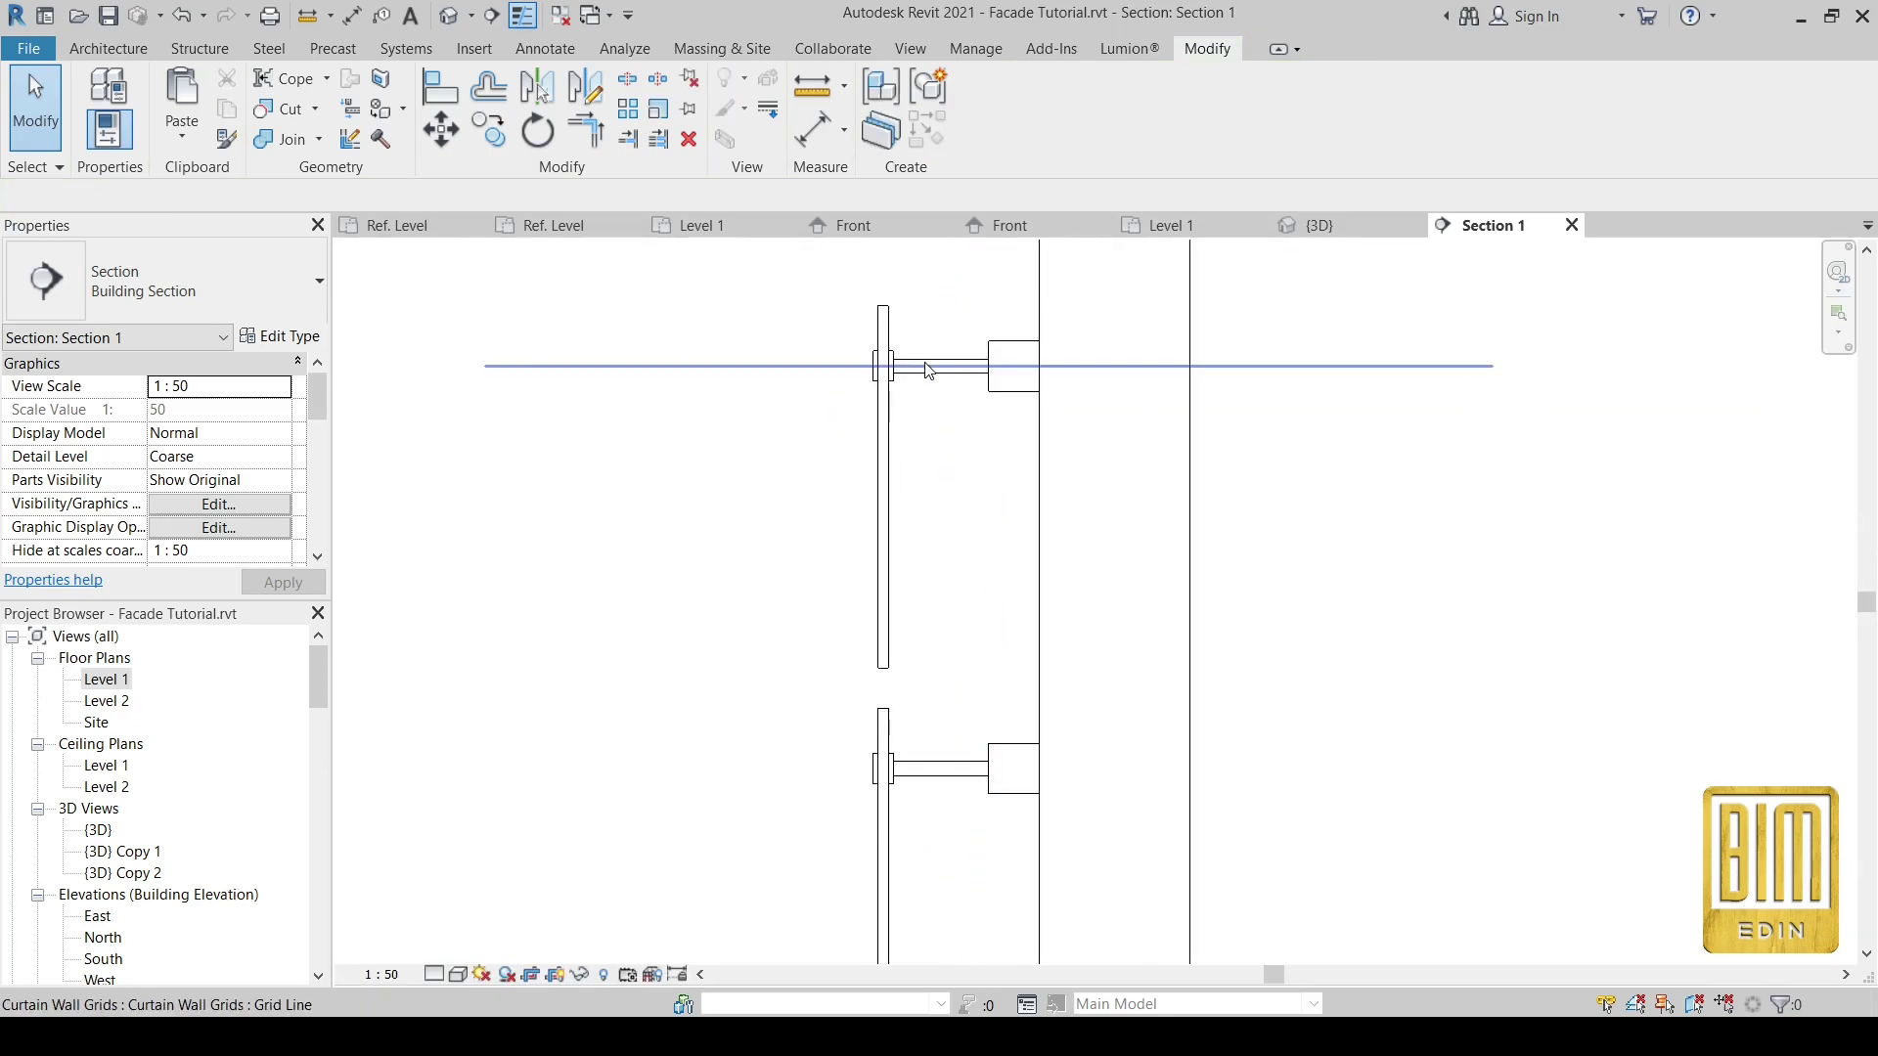
scroll(927, 366, "down", 3)
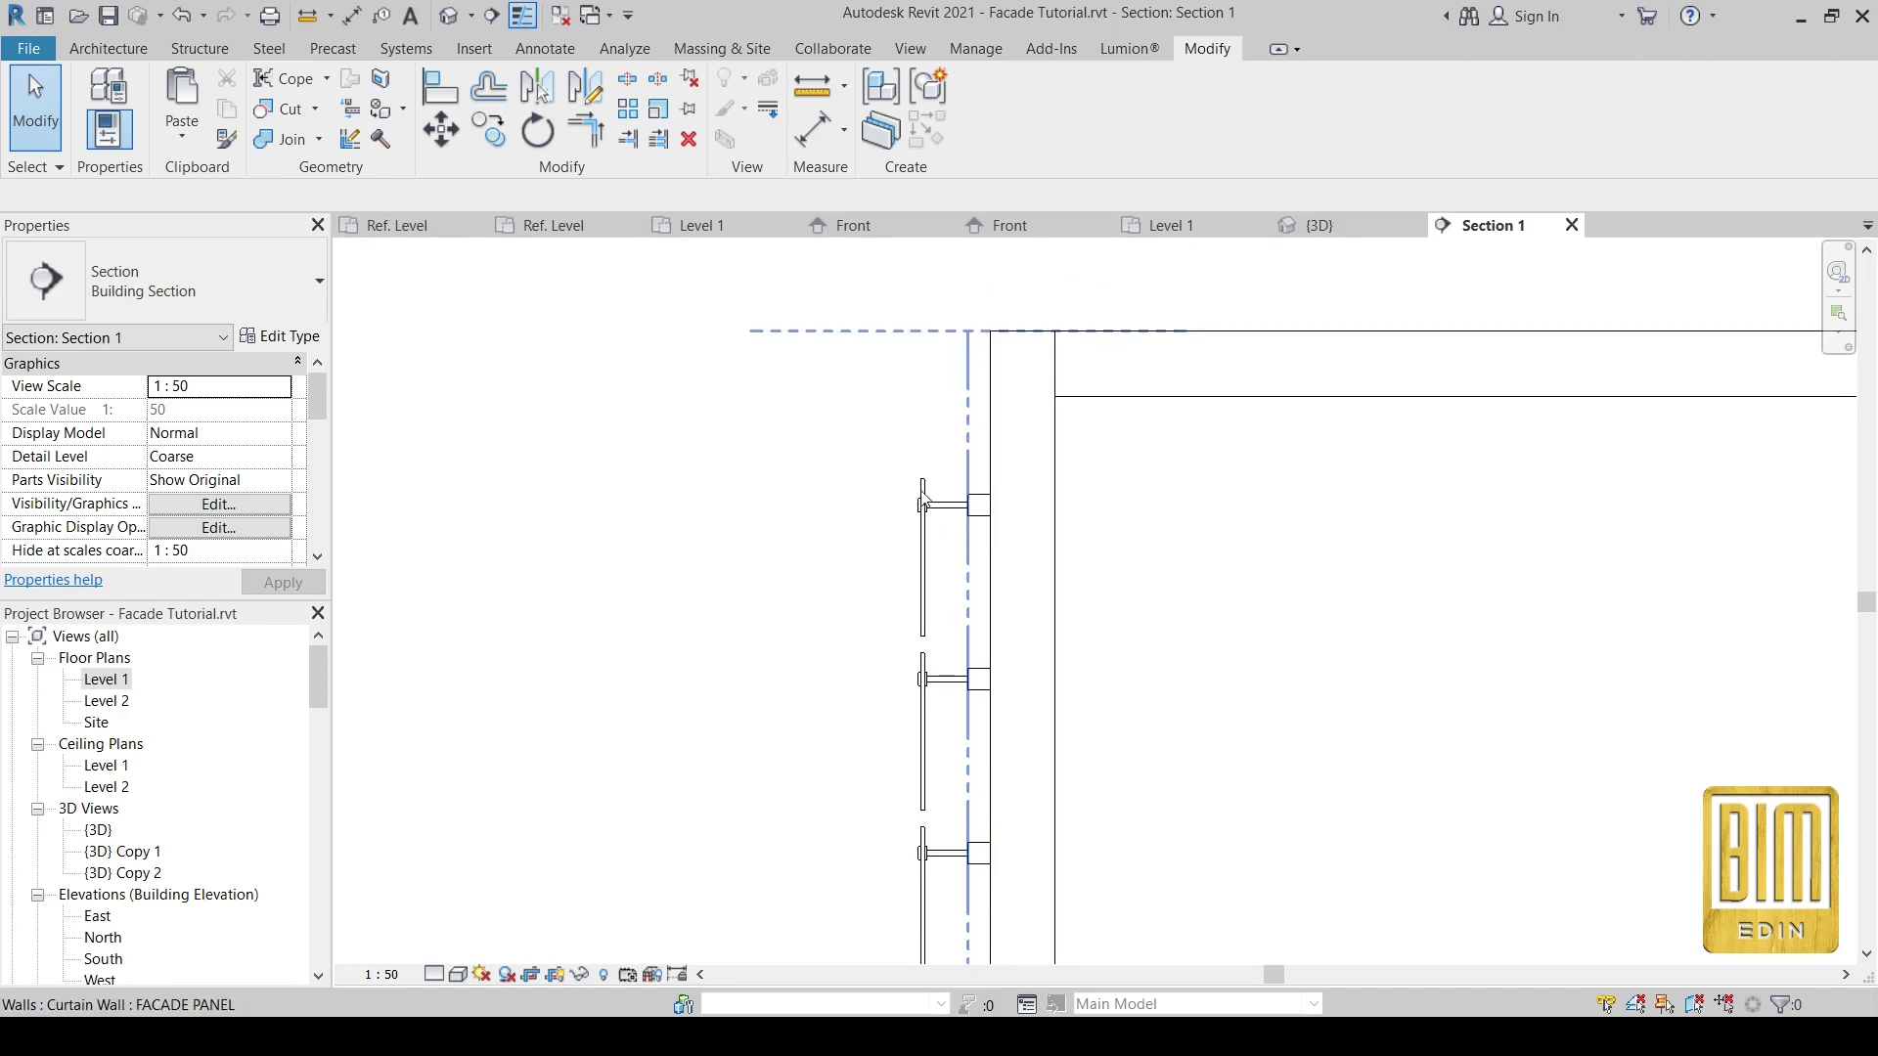
left_click(954, 499)
scroll(944, 484, "down", 2)
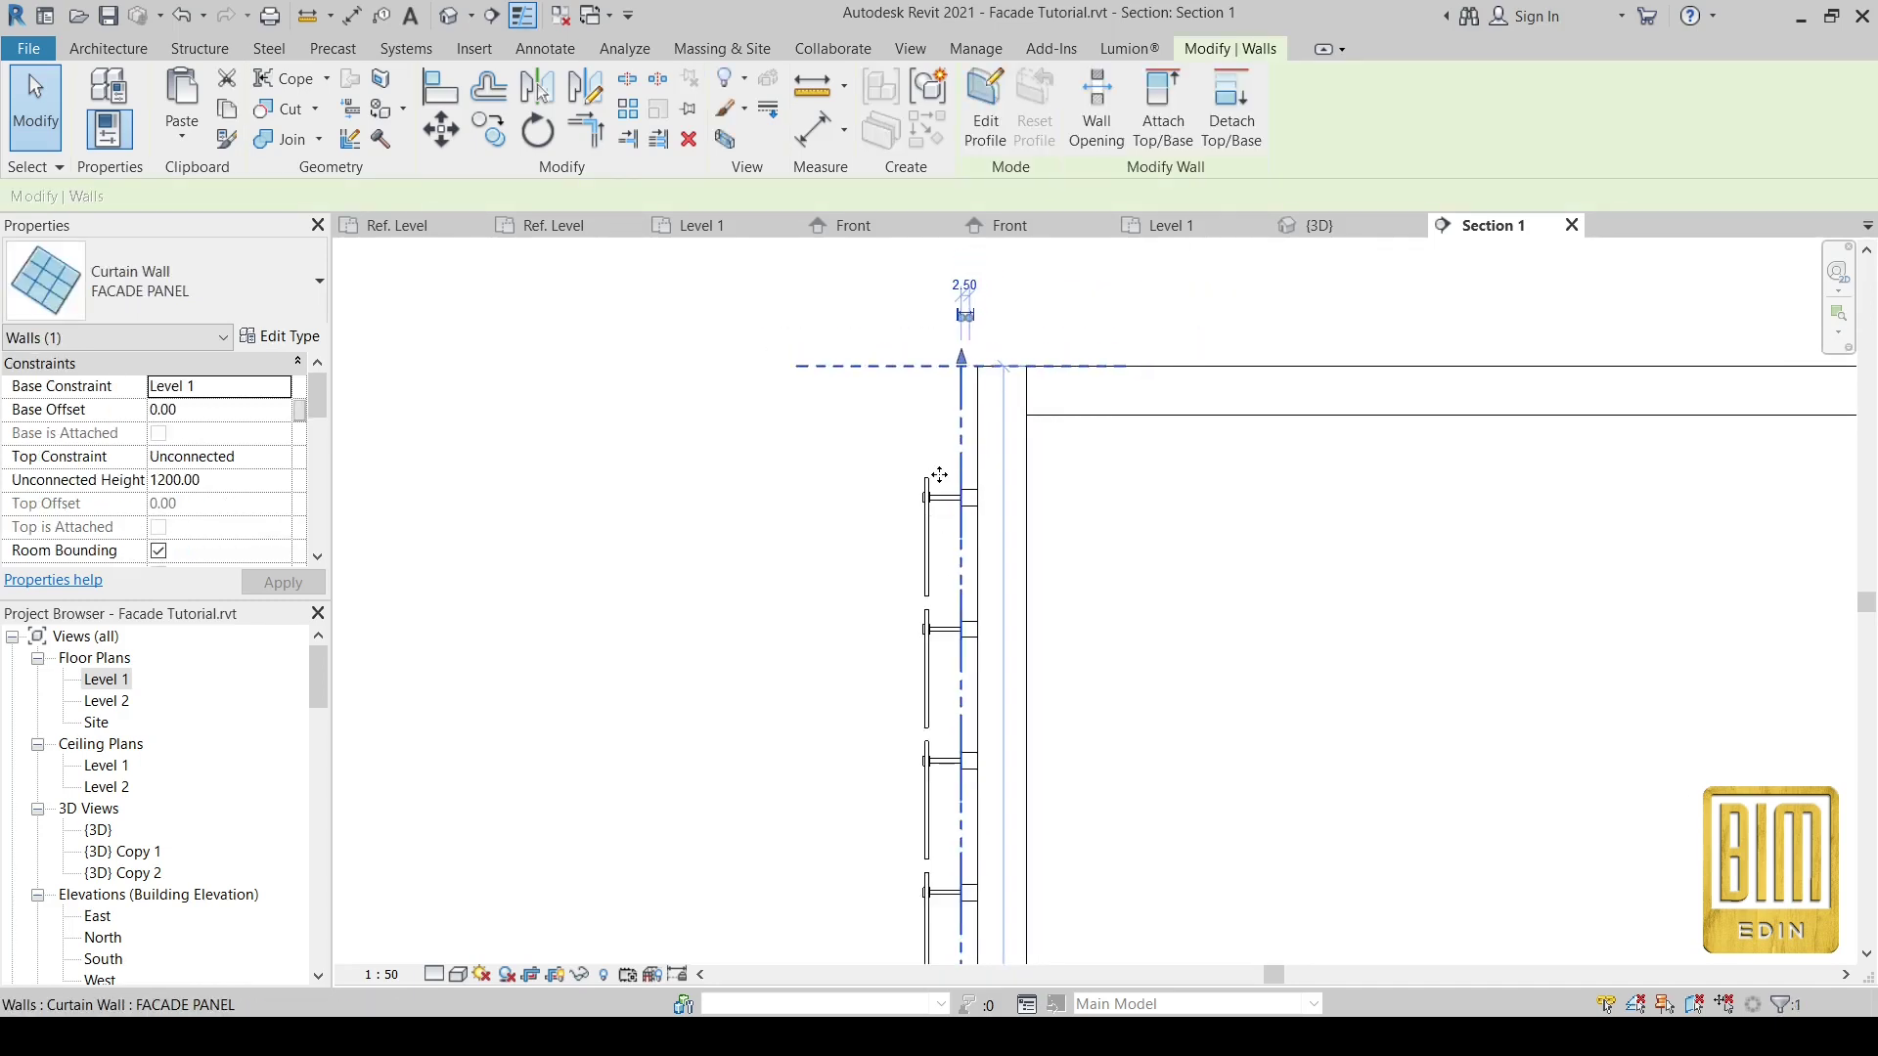
scroll(941, 459, "up", 1)
scroll(947, 436, "up", 1)
scroll(953, 416, "up", 1)
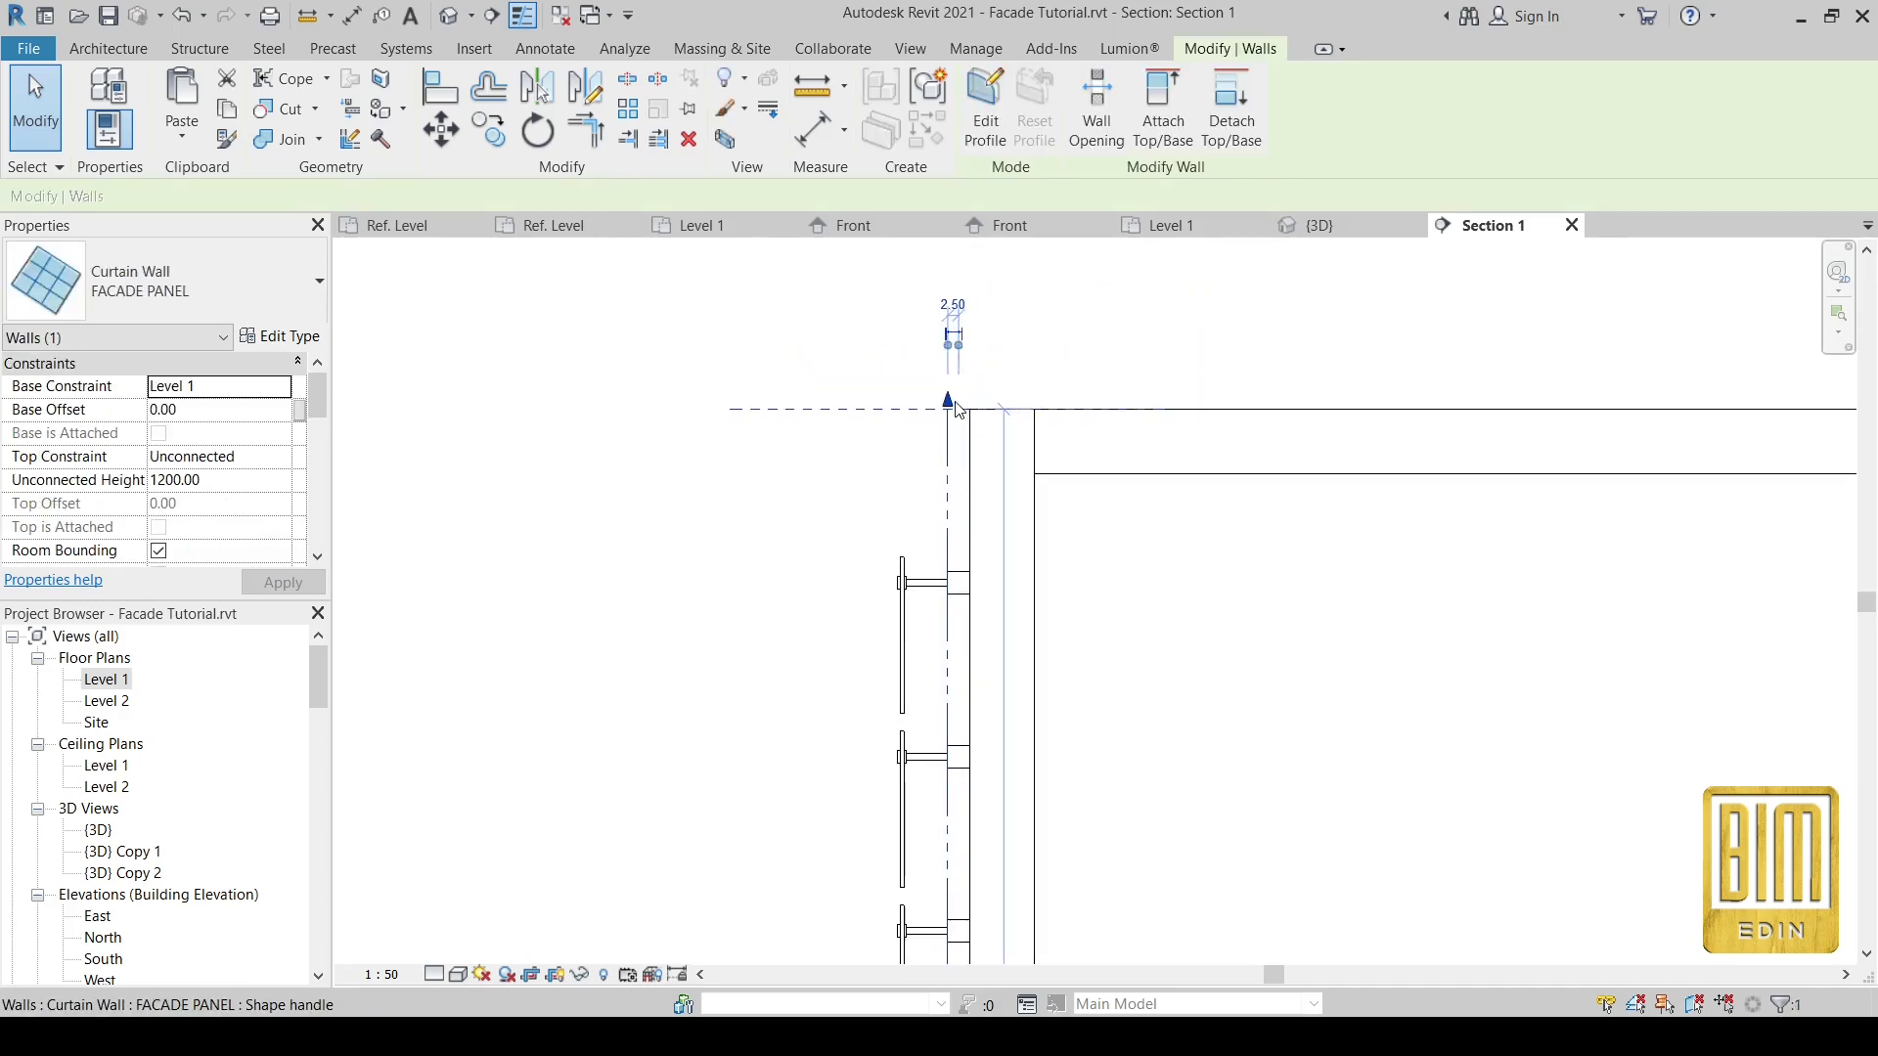
- Drag the Horizontal Grid 5x5 cm wall's top up, raising its height to 1240.00
left_click(962, 560)
scroll(950, 529, "down", 1)
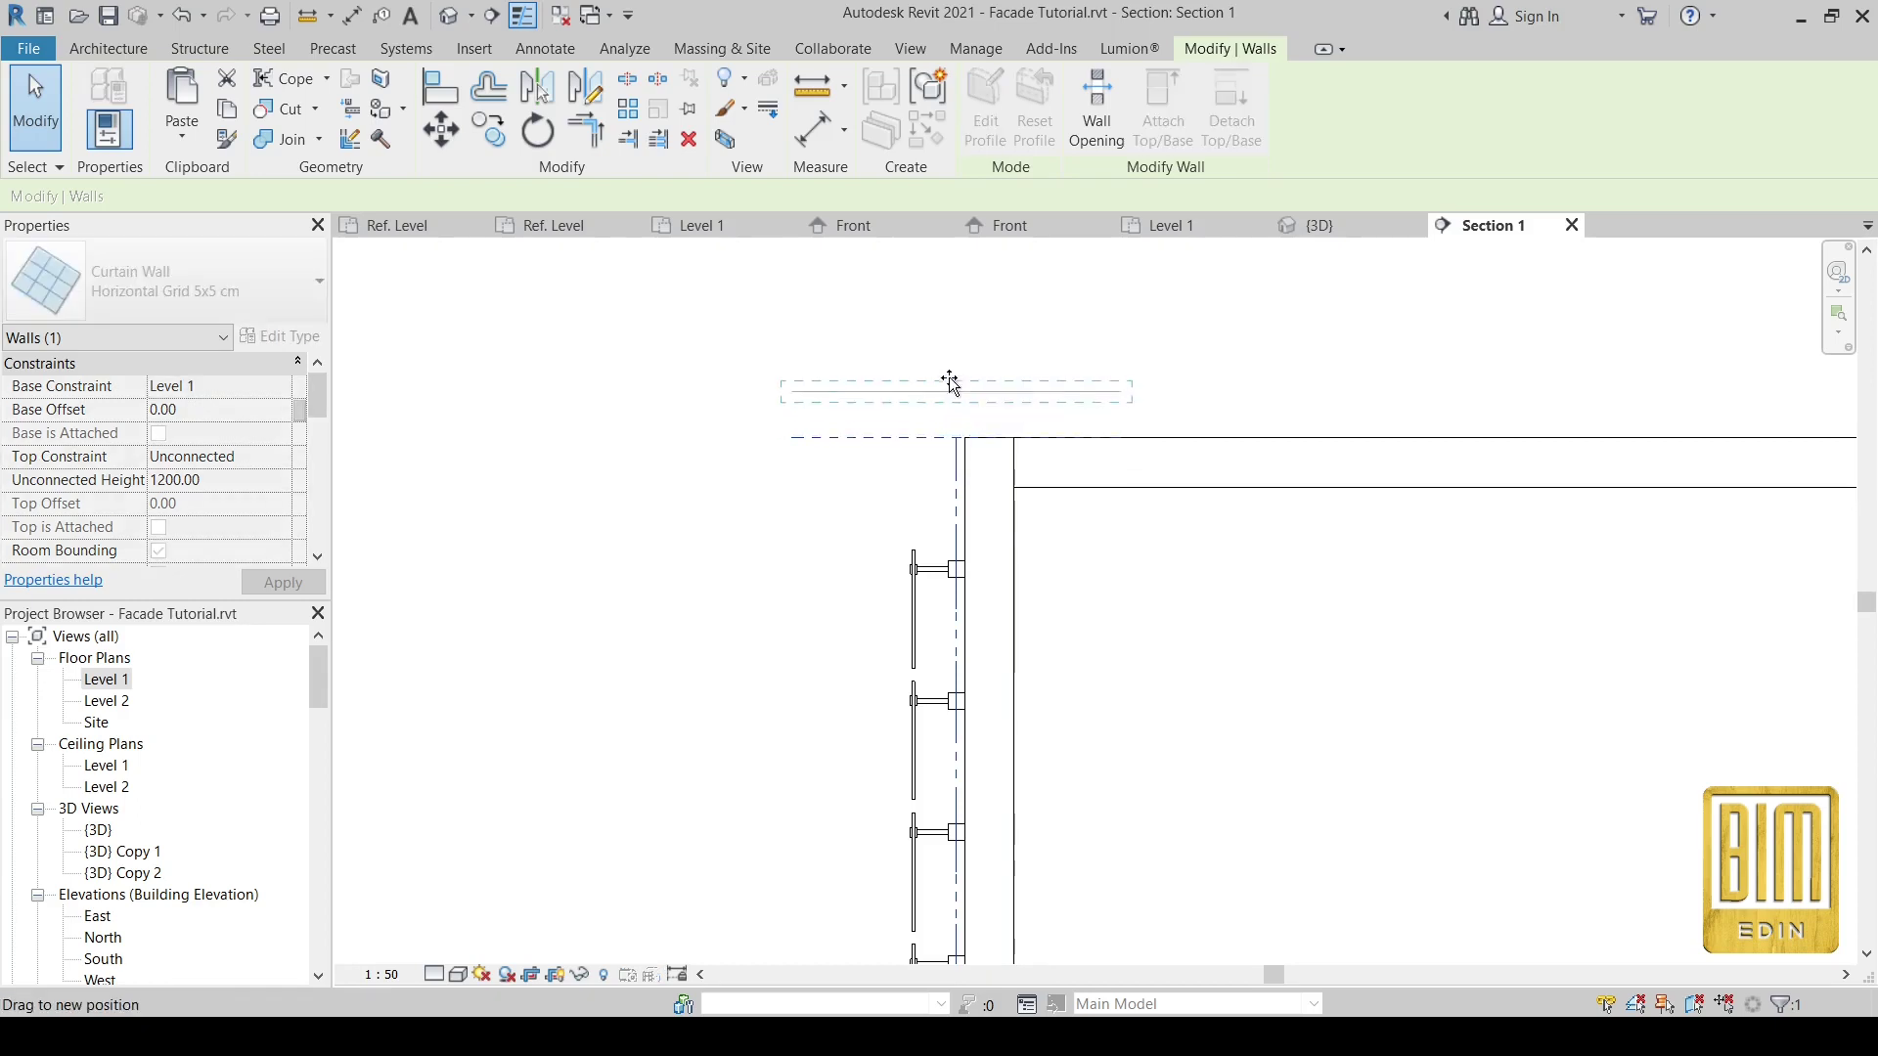
left_click_drag(958, 443, 958, 318)
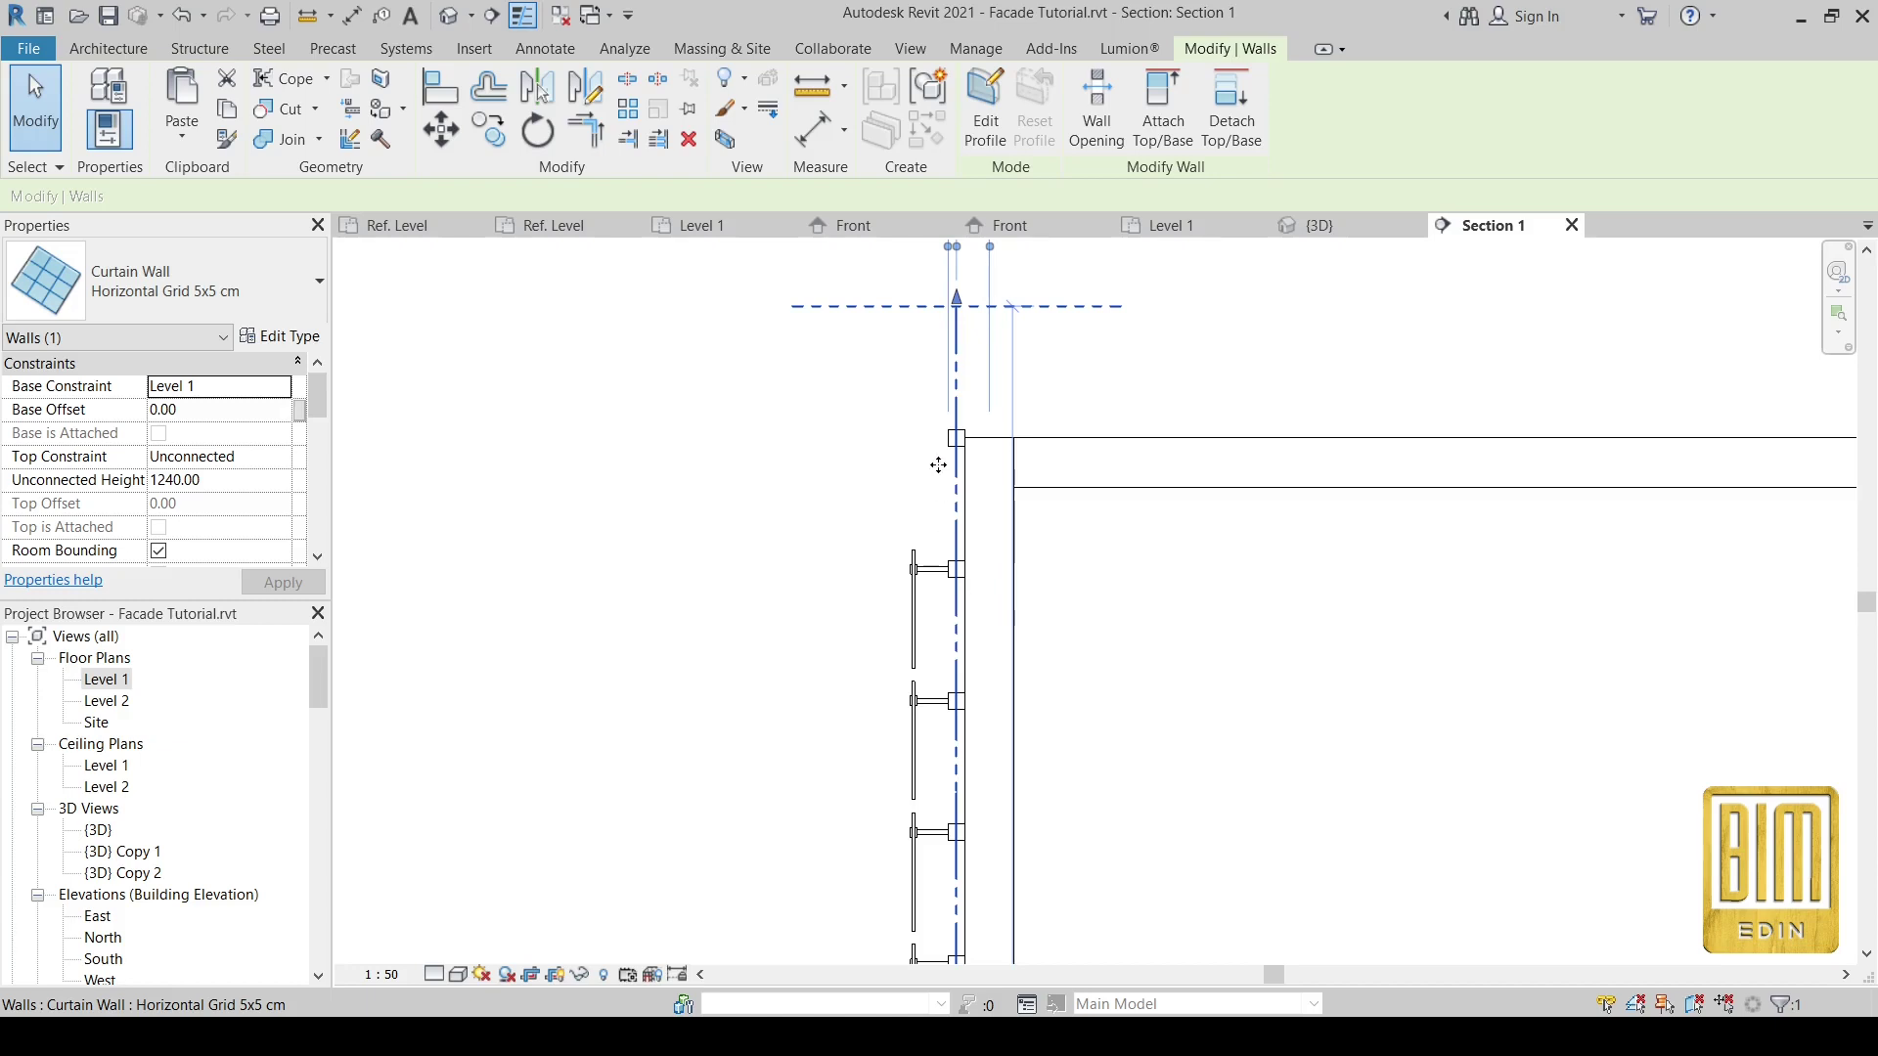
scroll(945, 342, "up", 1)
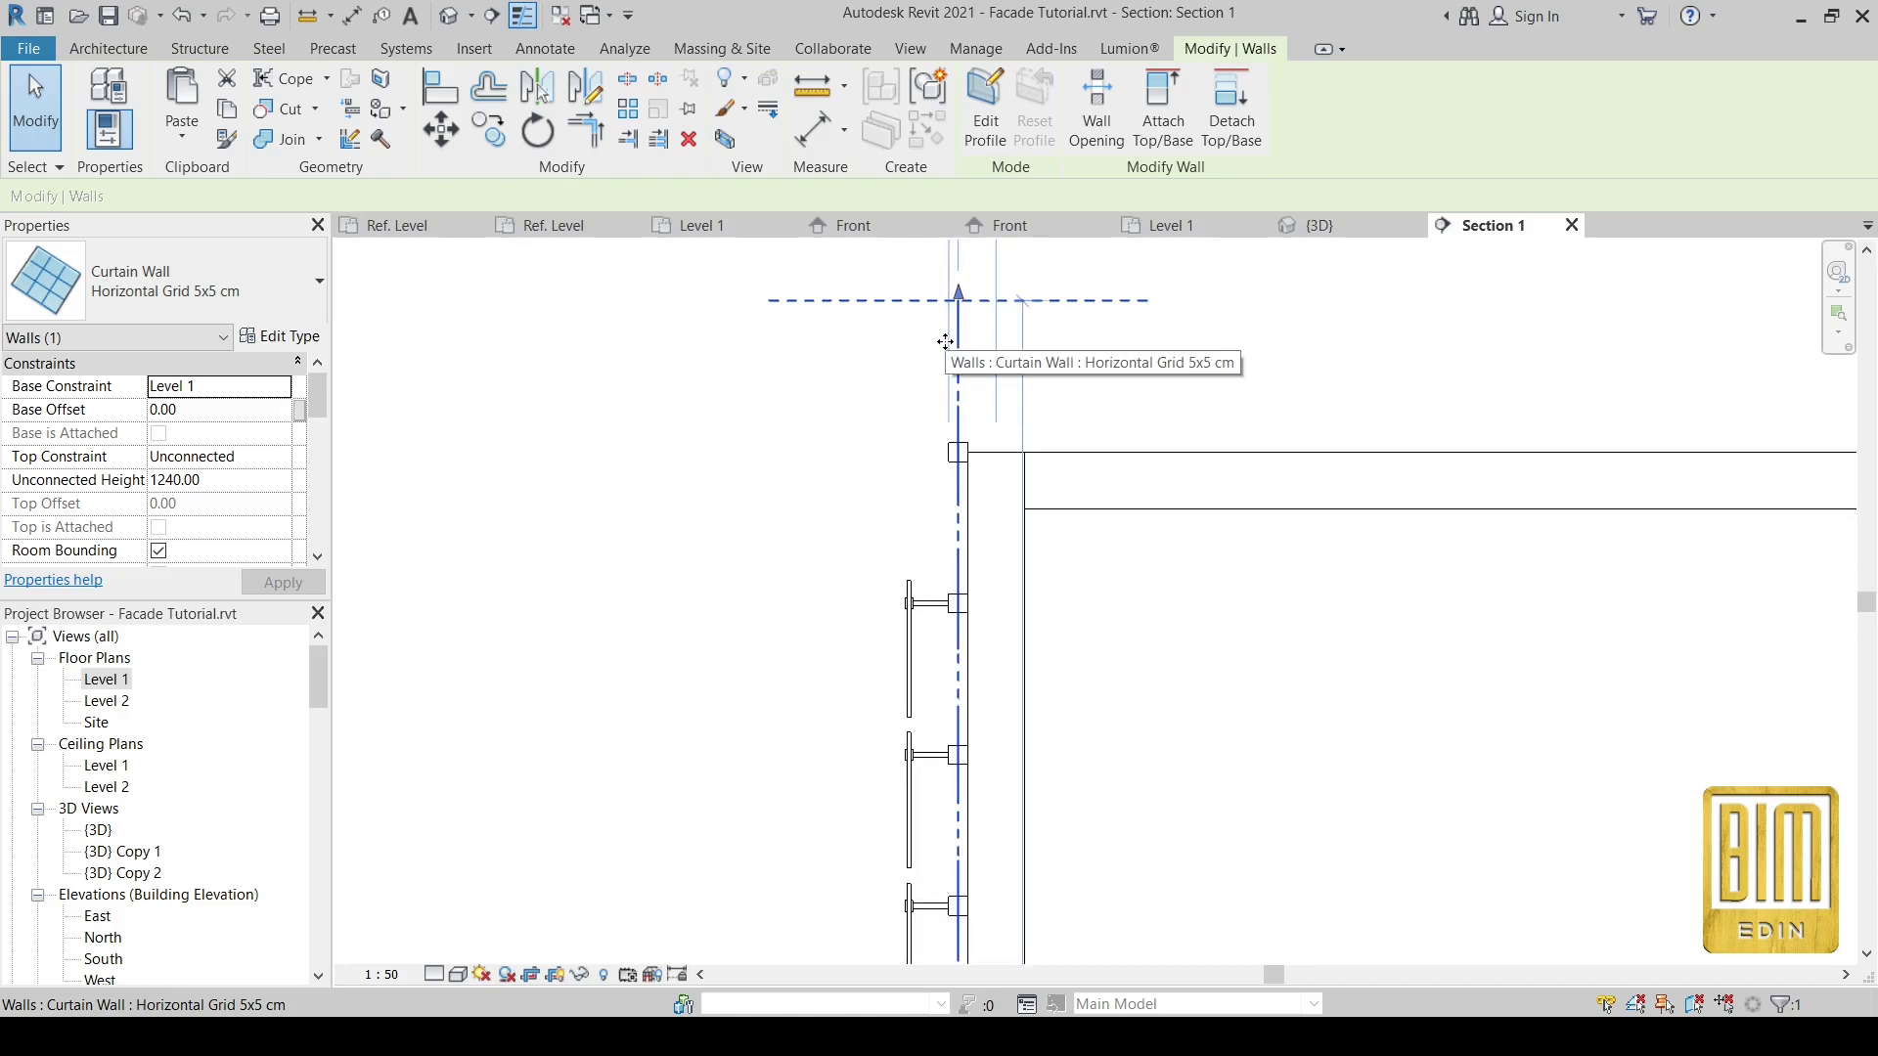
scroll(945, 341, "down", 2)
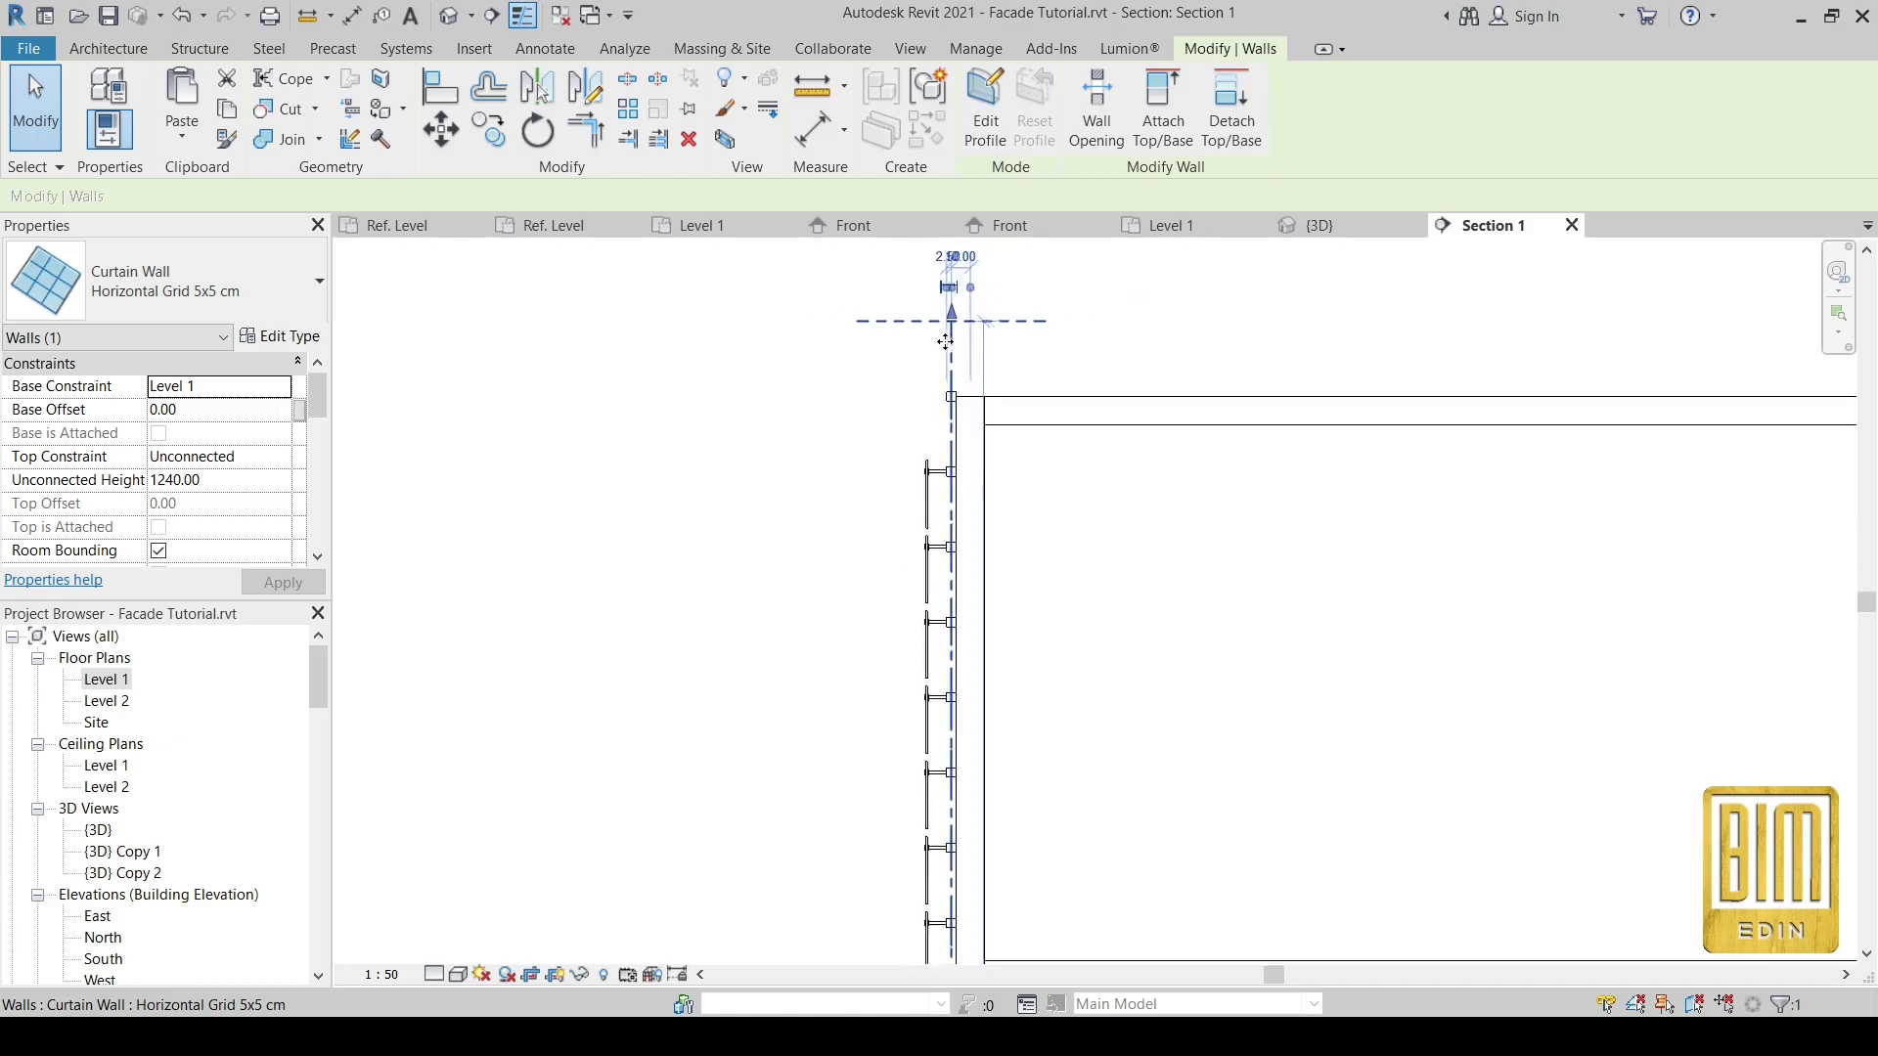
scroll(936, 380, "up", 3)
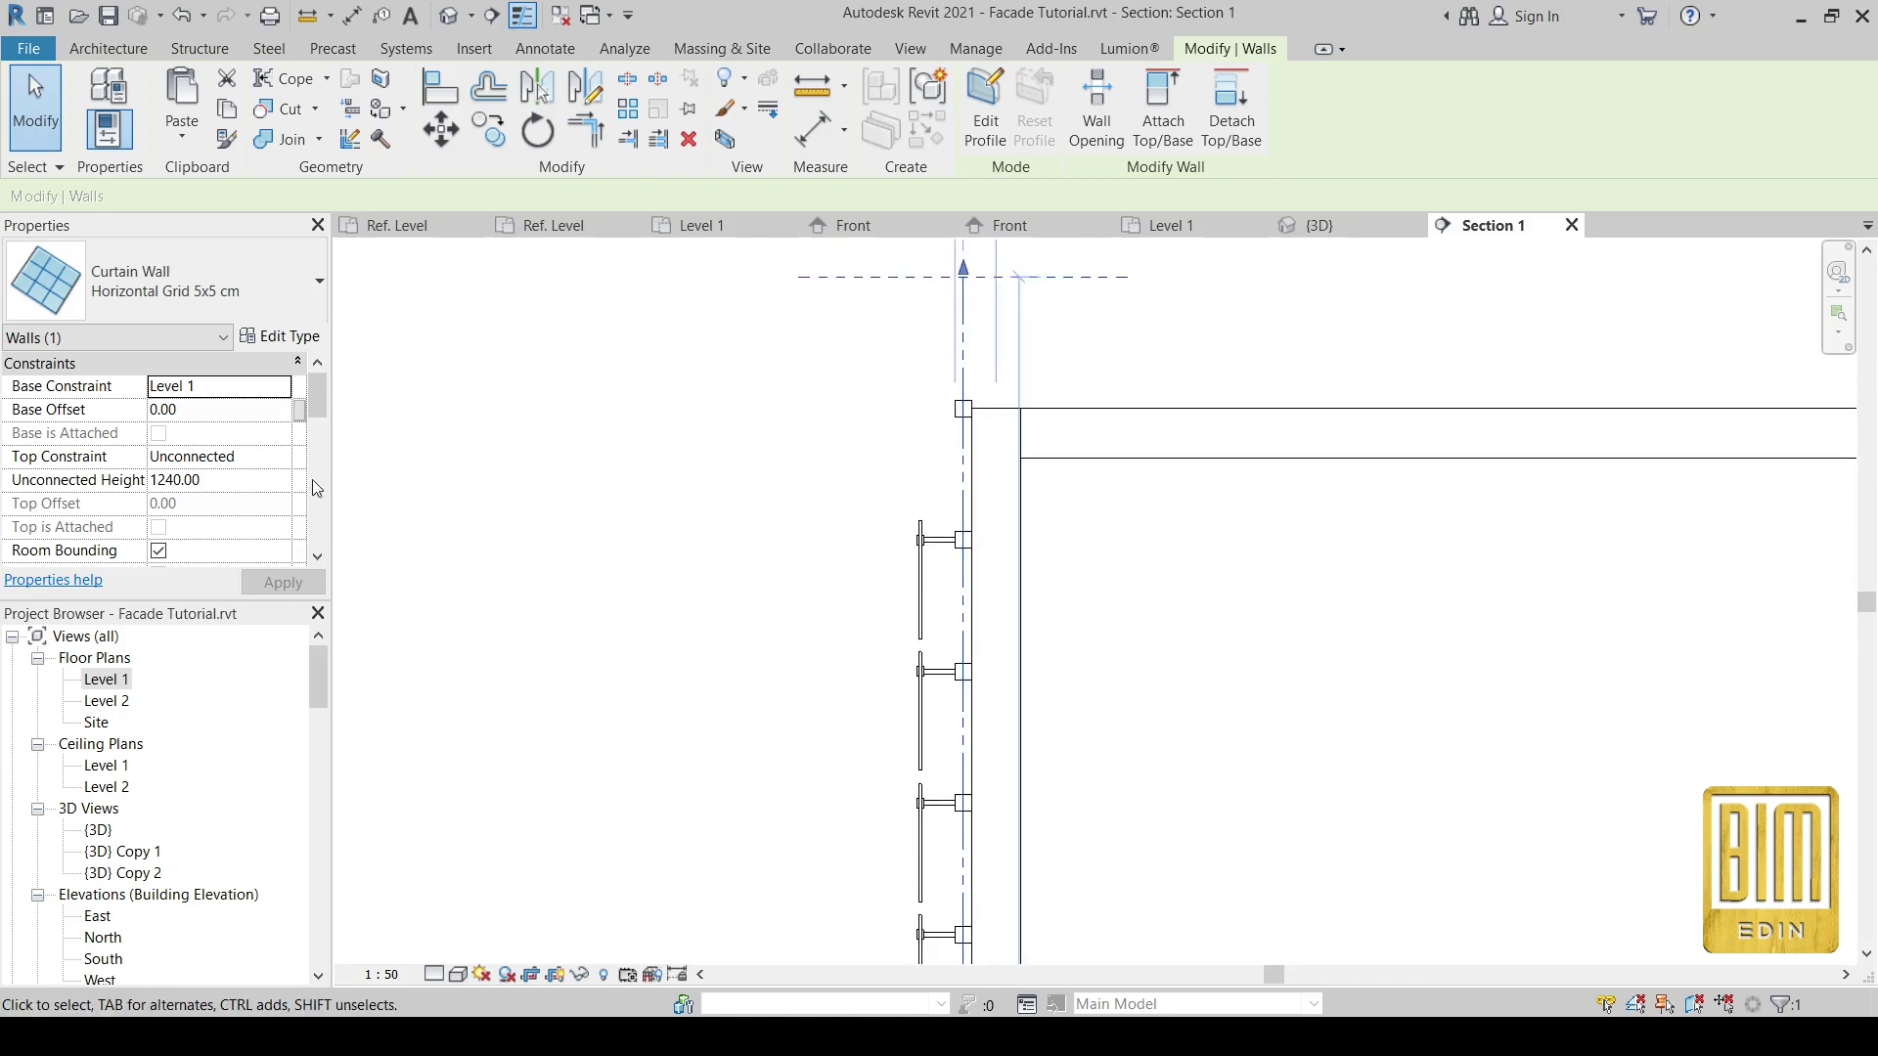
- Set the FACADE PANEL curtain wall's Unconnected Height to 1240
left_click(935, 523)
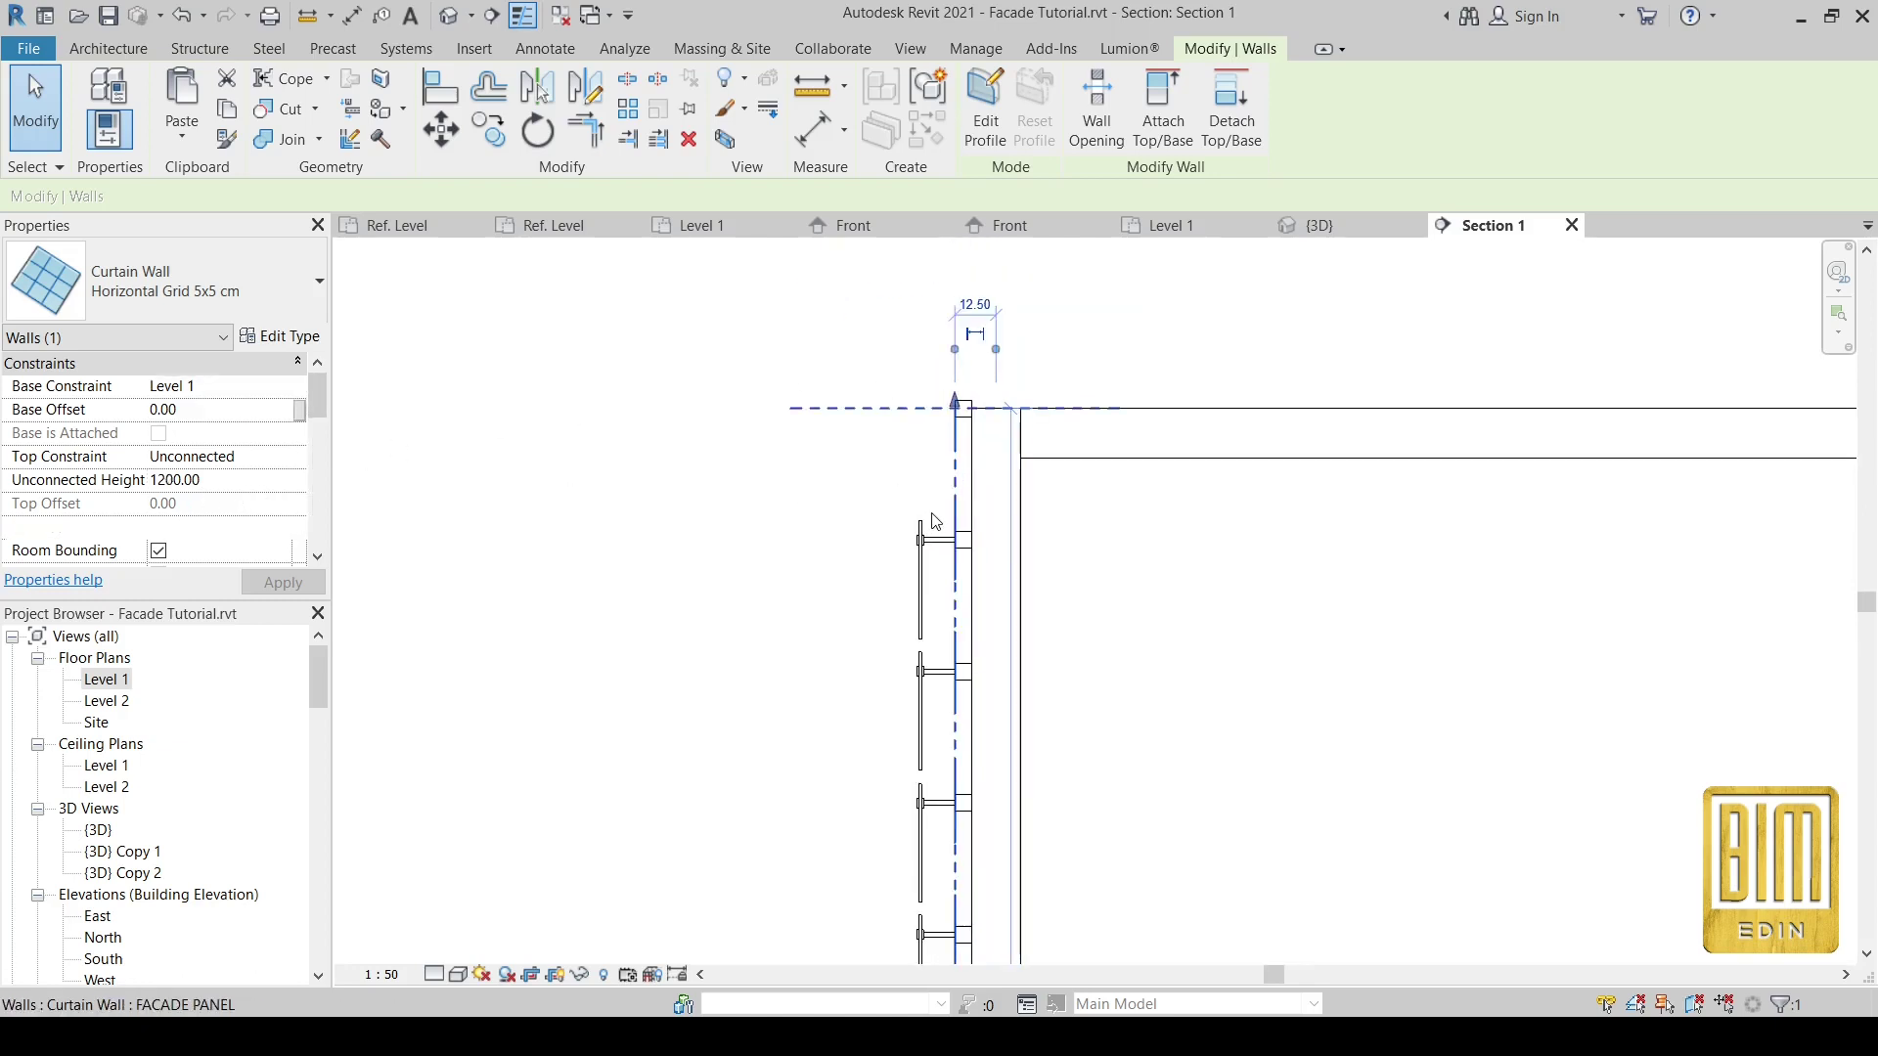
left_click(244, 480)
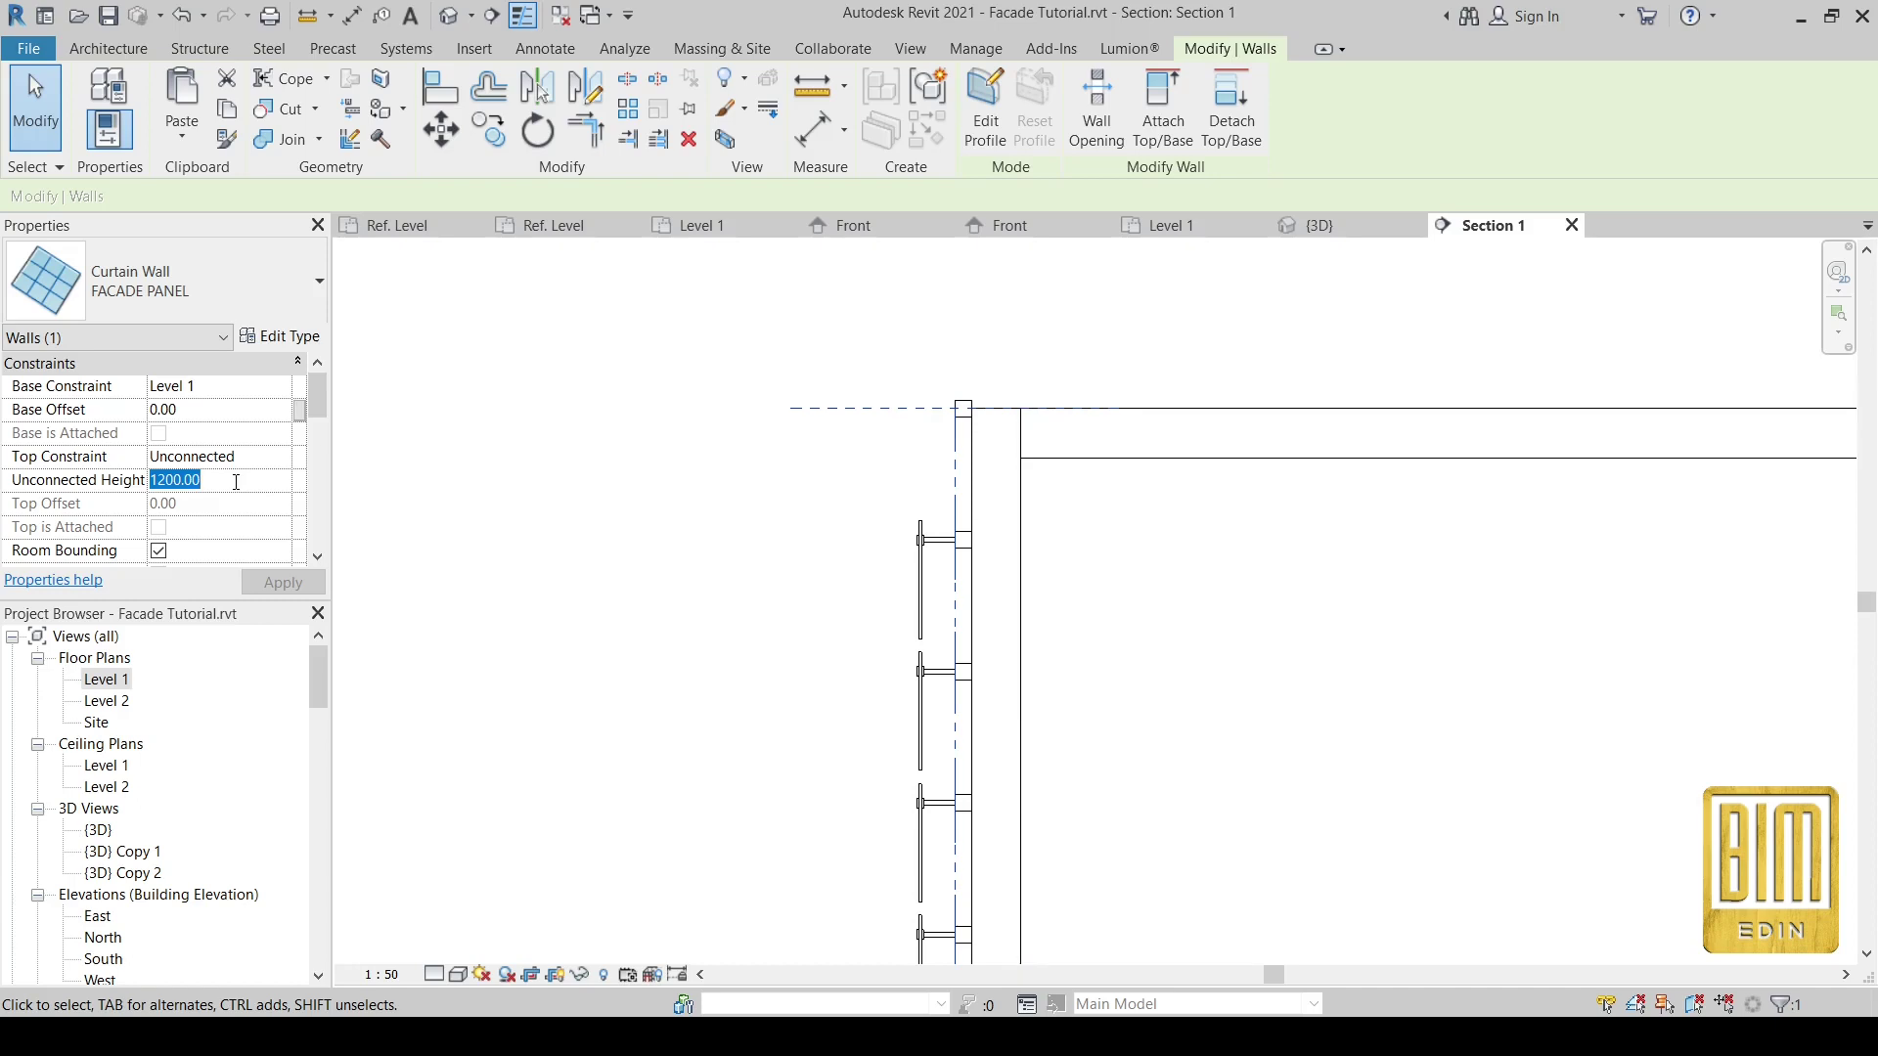
type("1240")
key("Return")
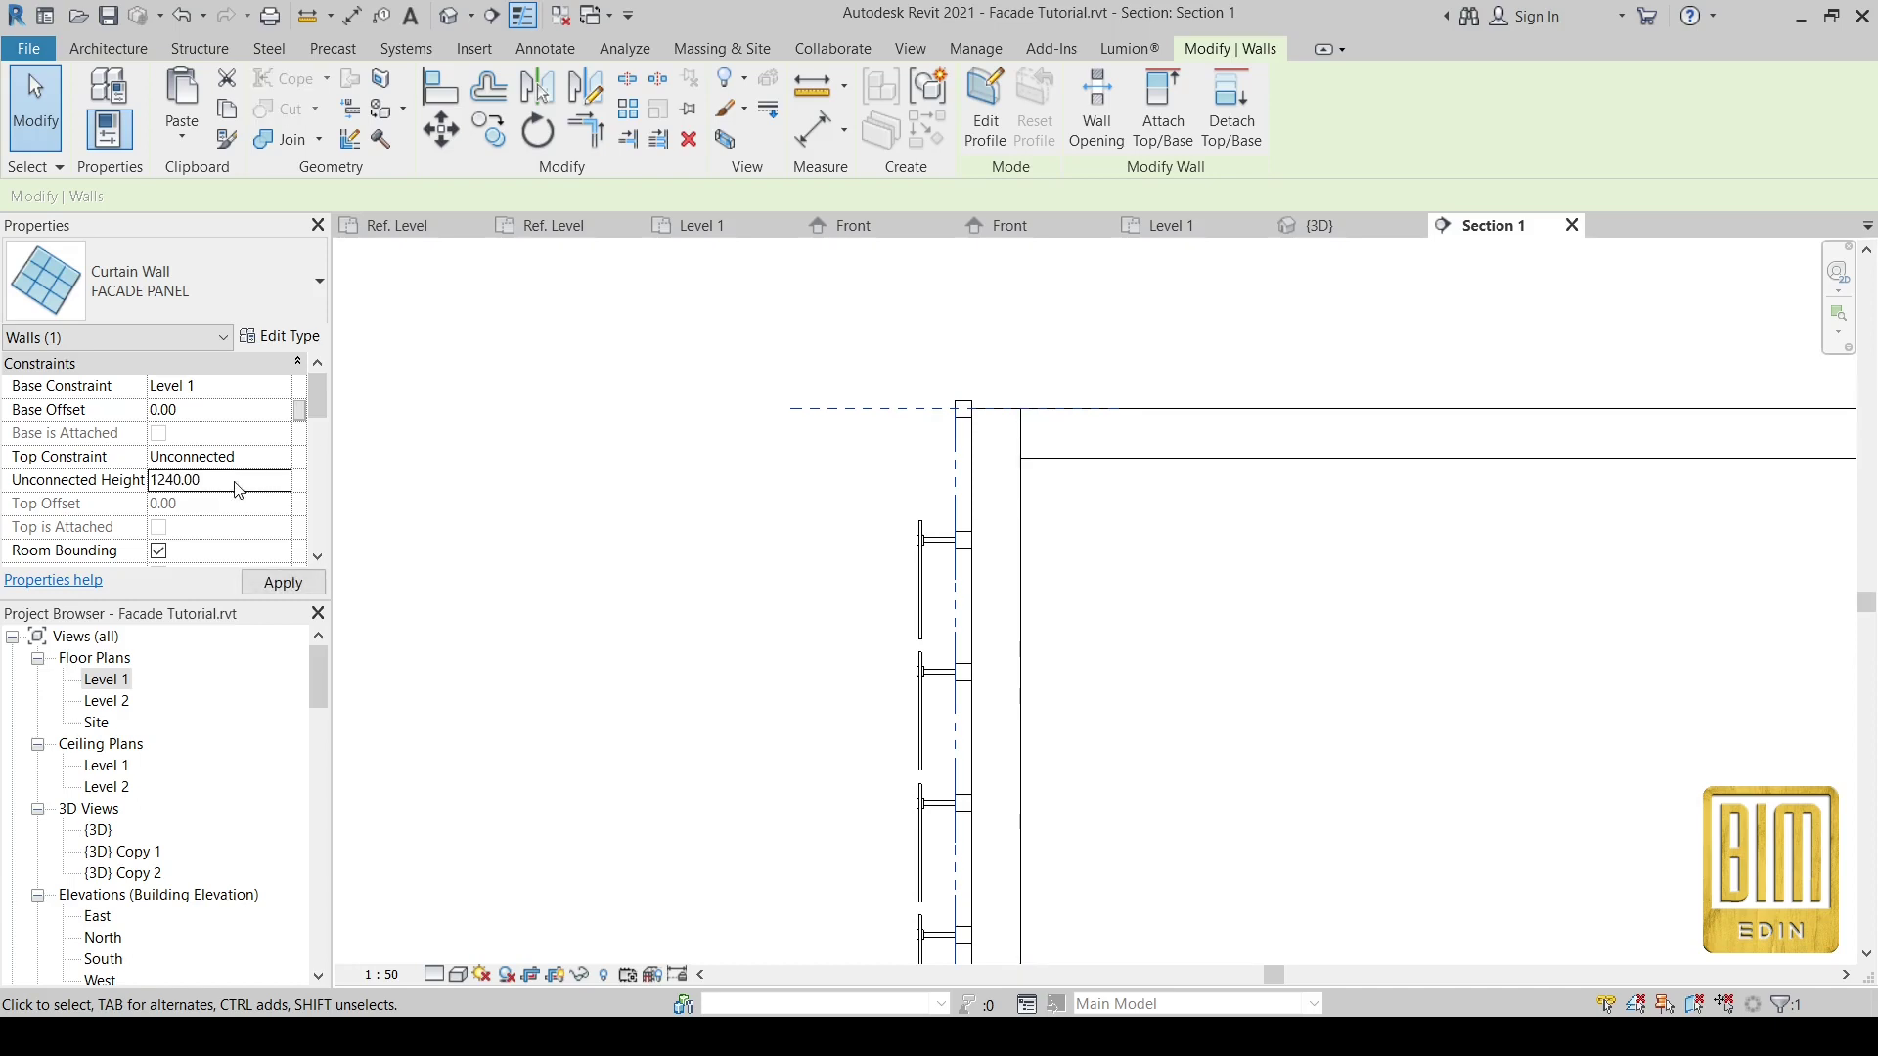
scroll(927, 479, "down", 1)
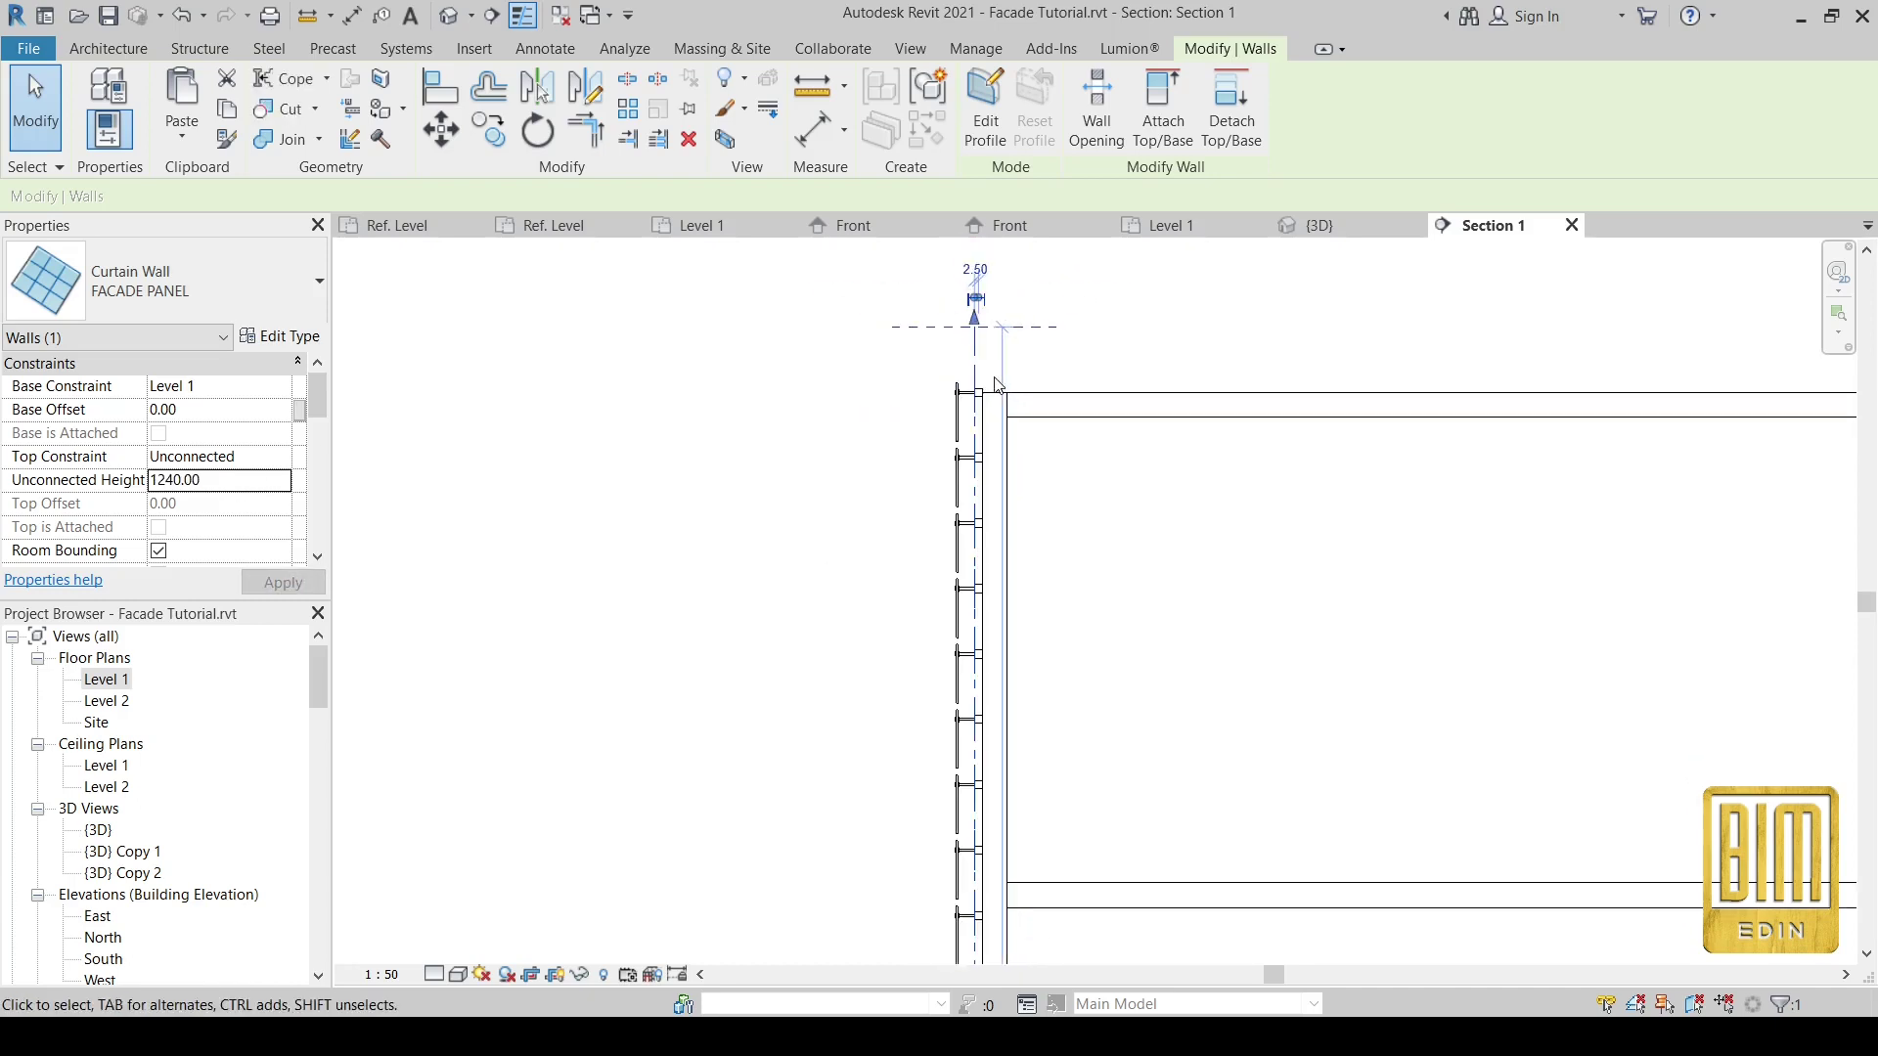
scroll(939, 470, "down", 1)
scroll(959, 460, "down", 1)
scroll(980, 446, "down", 1)
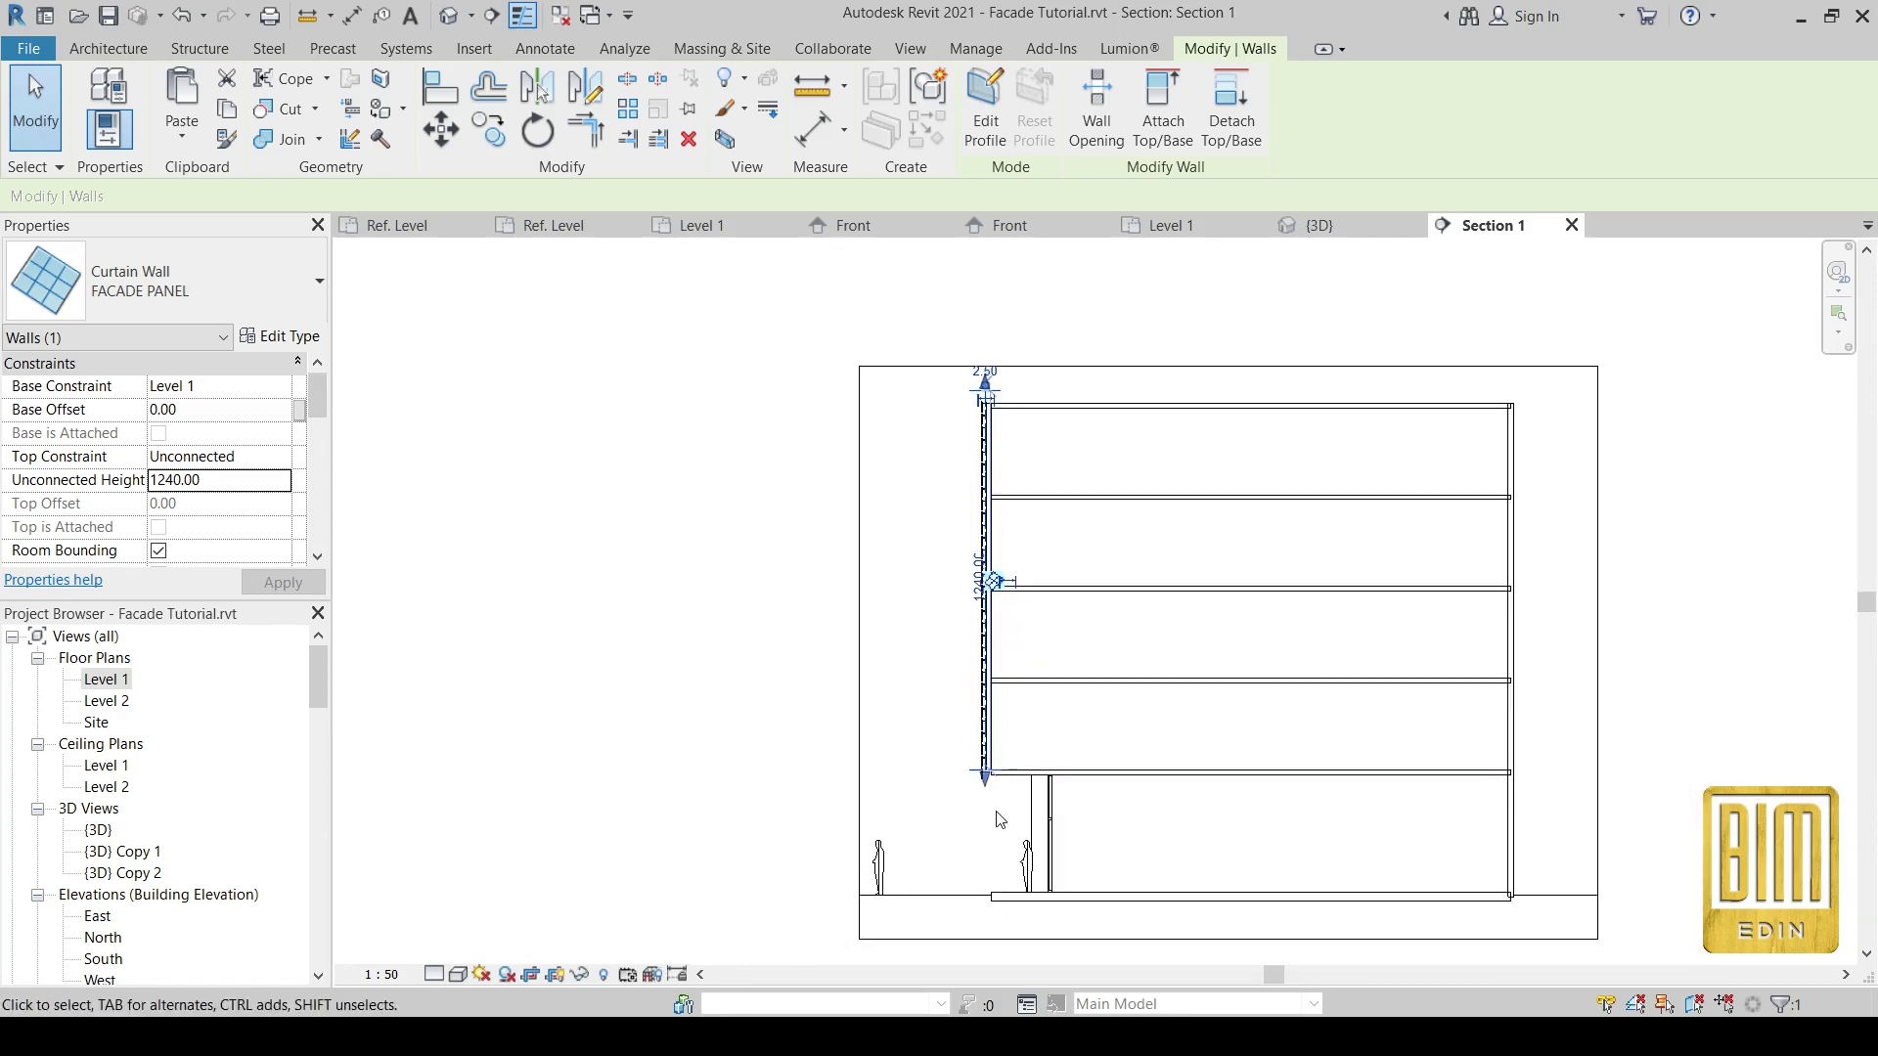
scroll(998, 821, "up", 2)
scroll(972, 775, "up", 1)
scroll(980, 720, "up", 1)
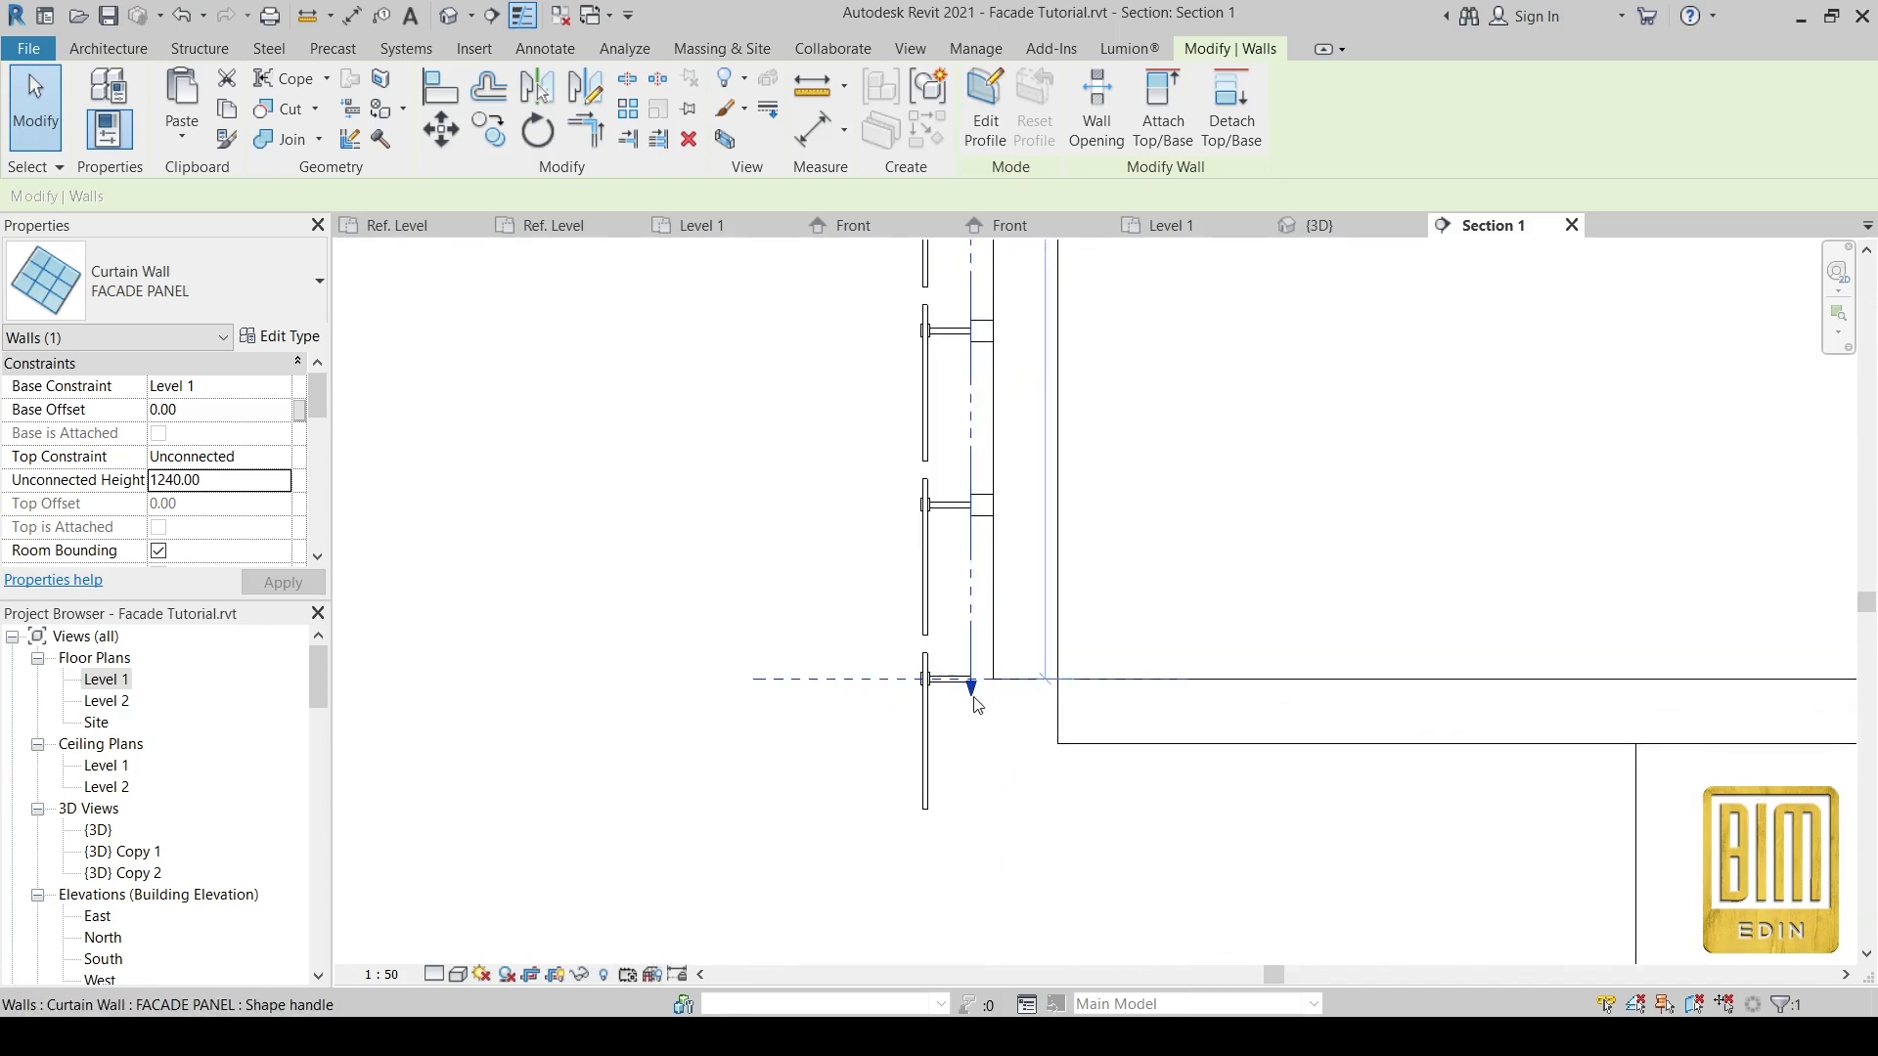
- Raise the facade wall's bottom and give it a Base Offset of 40
left_click_drag(972, 688, 969, 525)
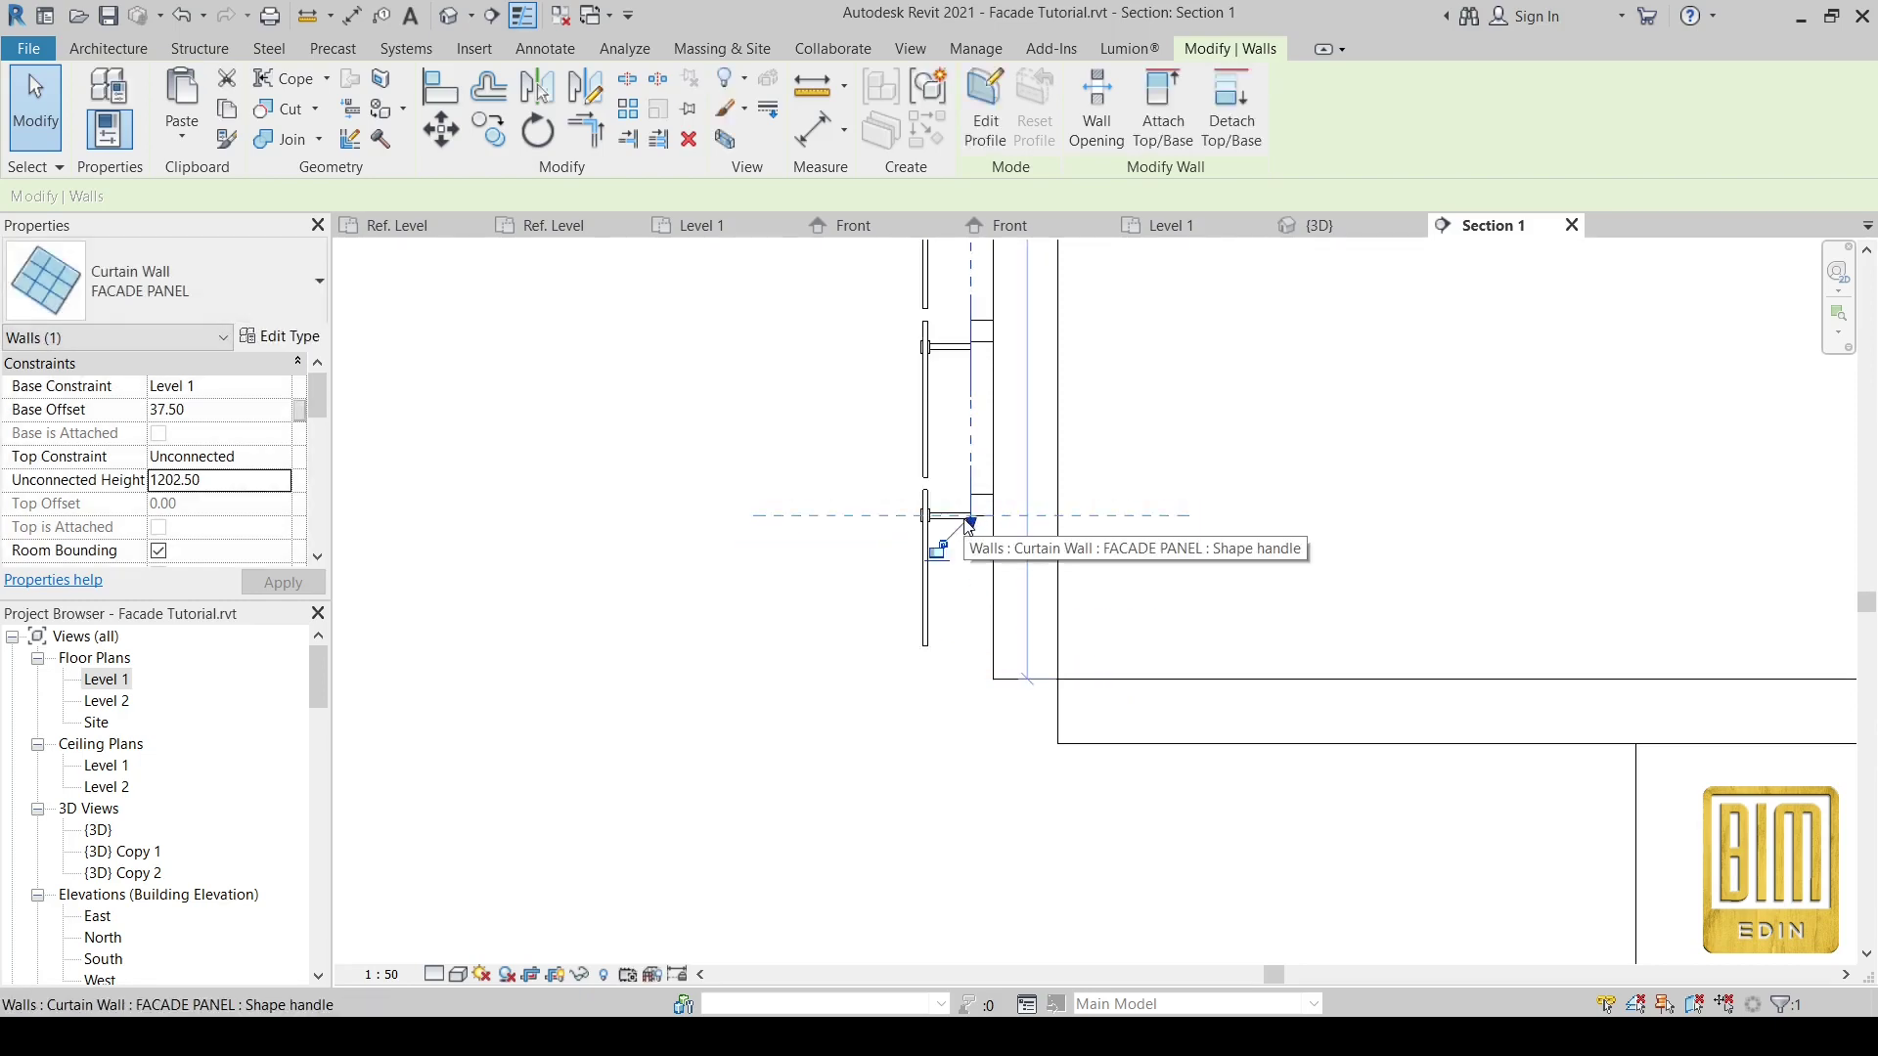
left_click(210, 411)
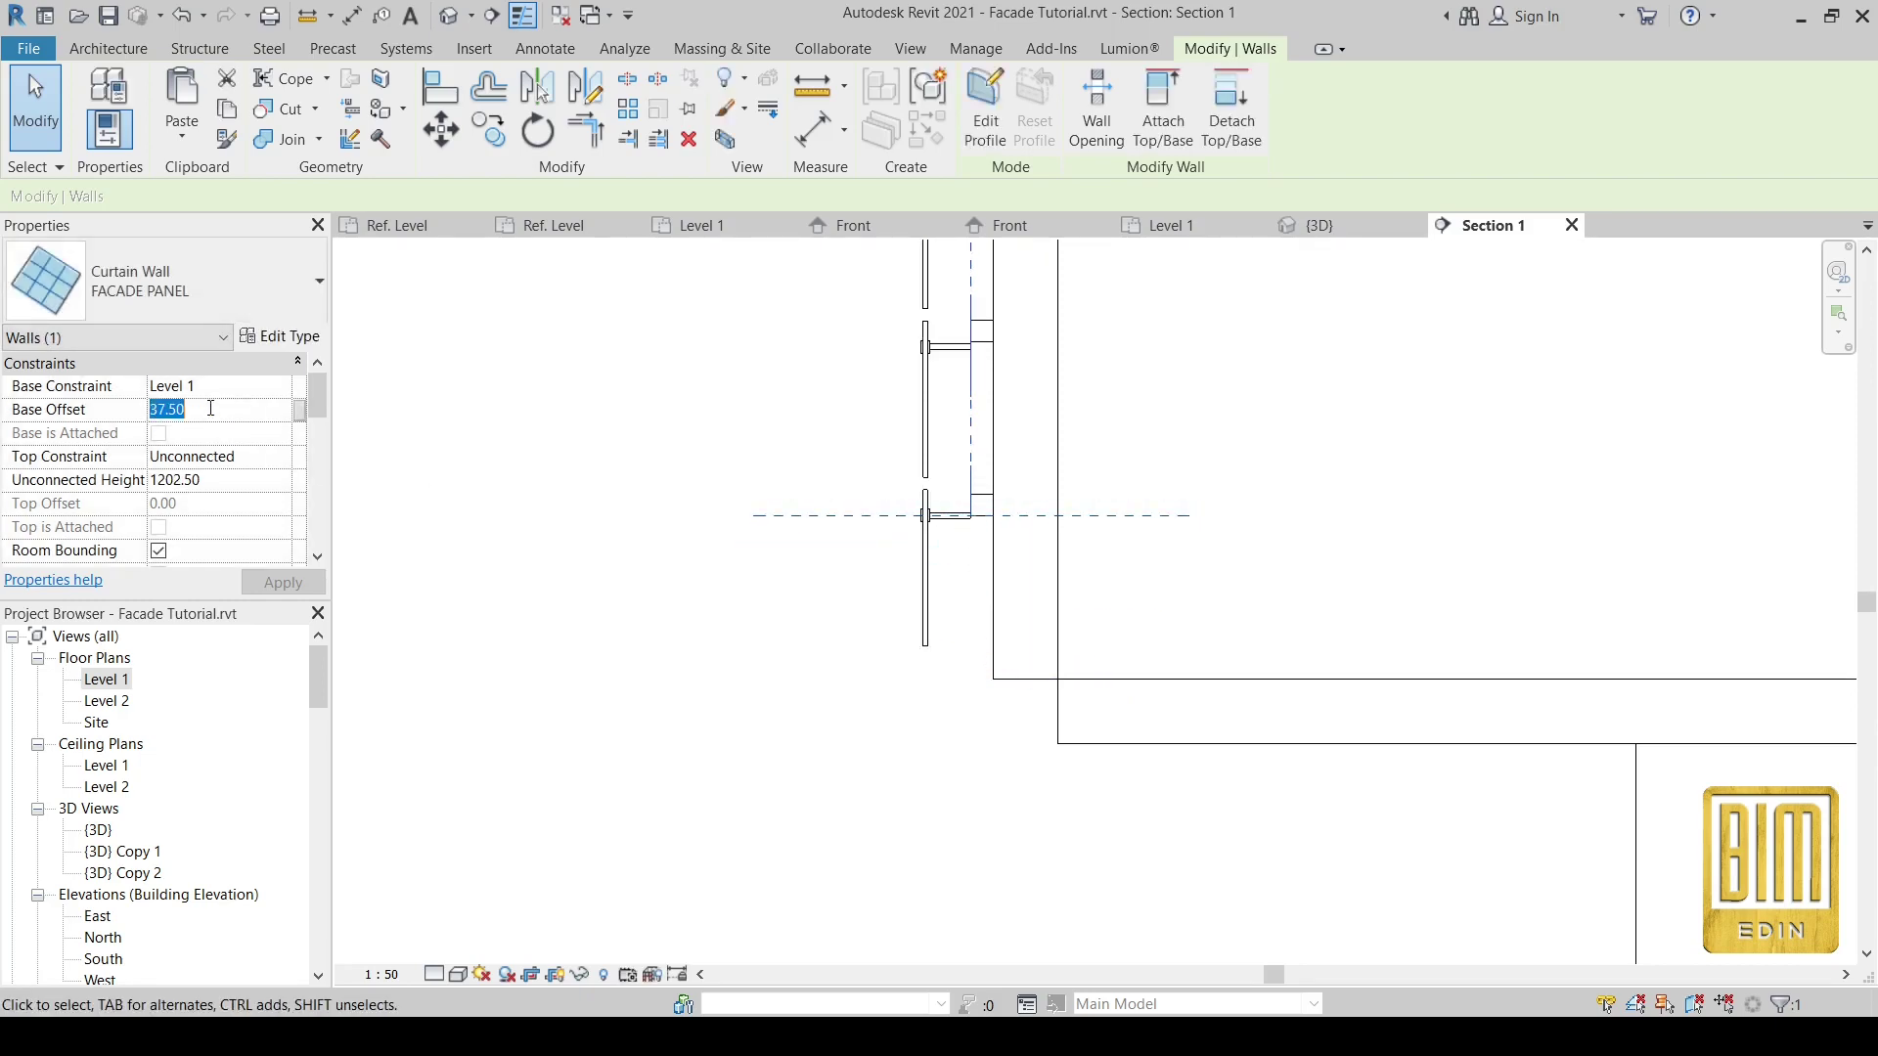
type("40")
key("Return")
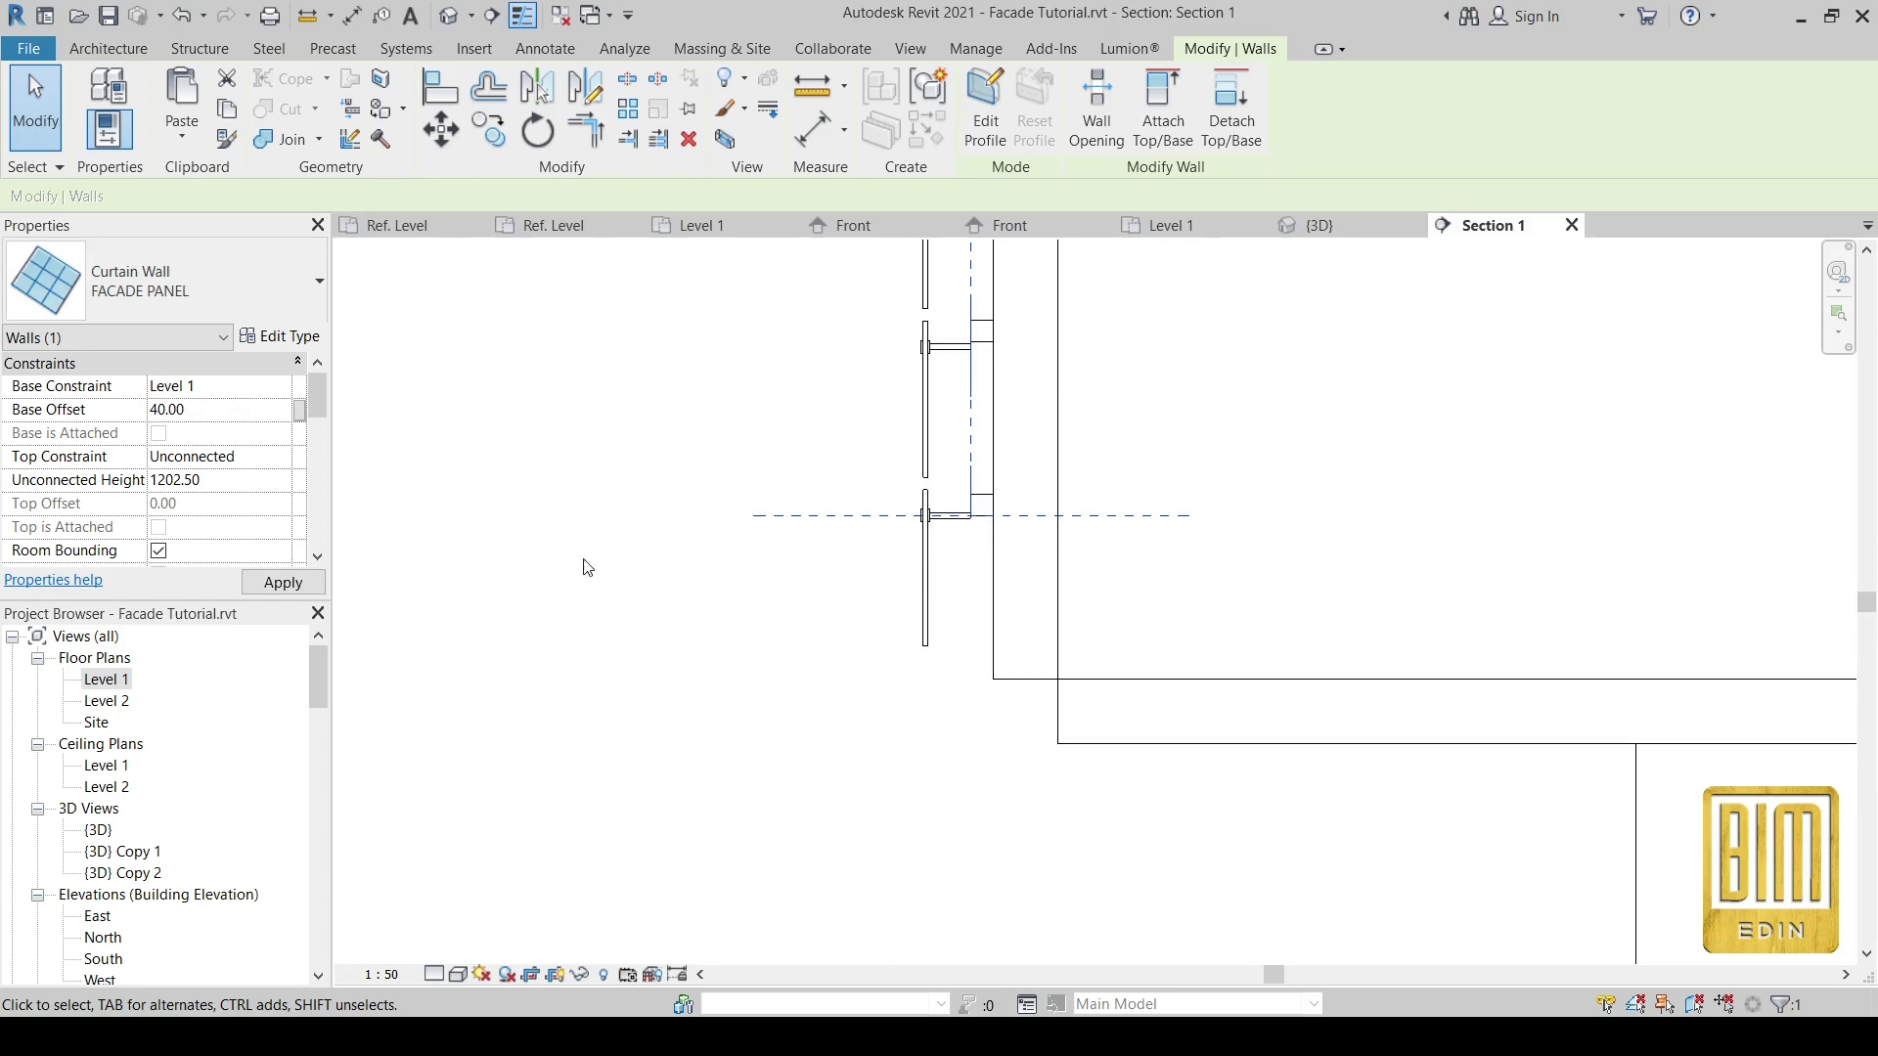
scroll(1039, 929, "down", 2)
left_click(1042, 938)
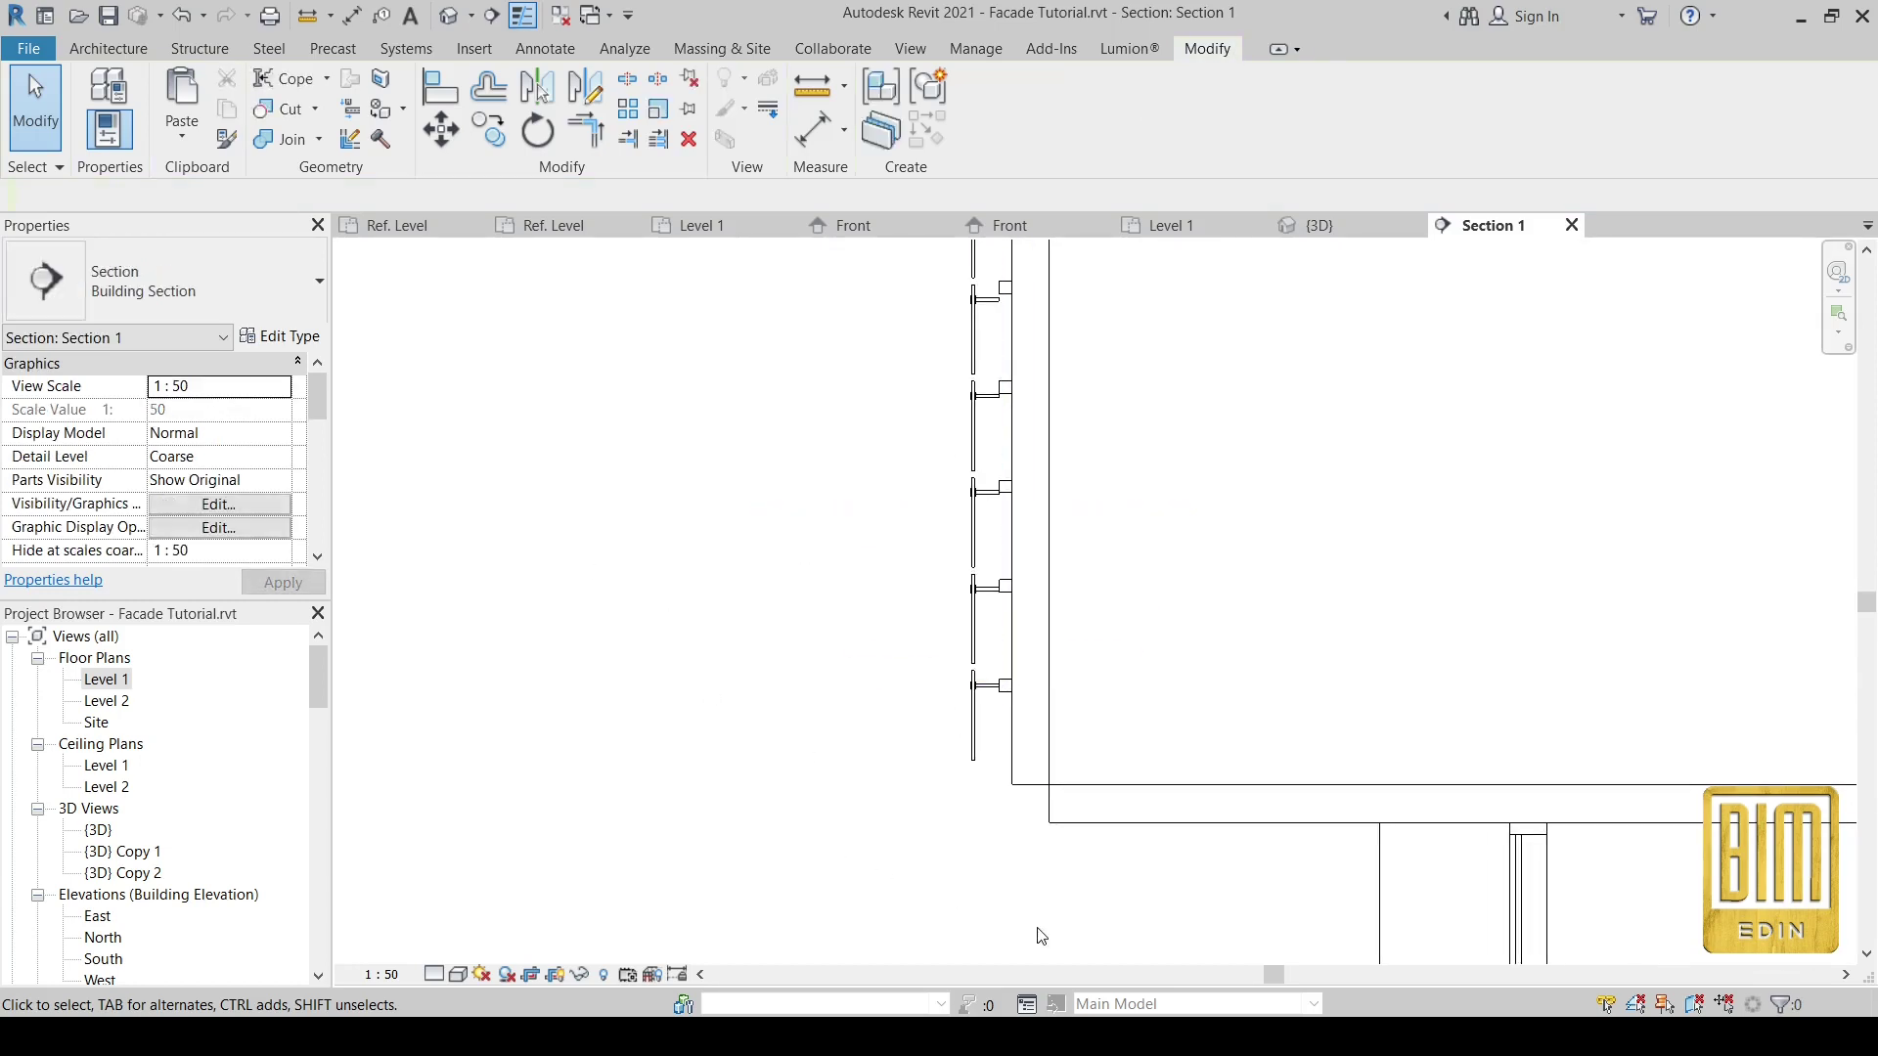
scroll(1042, 938, "down", 1)
scroll(1049, 941, "down", 1)
scroll(1043, 939, "down", 1)
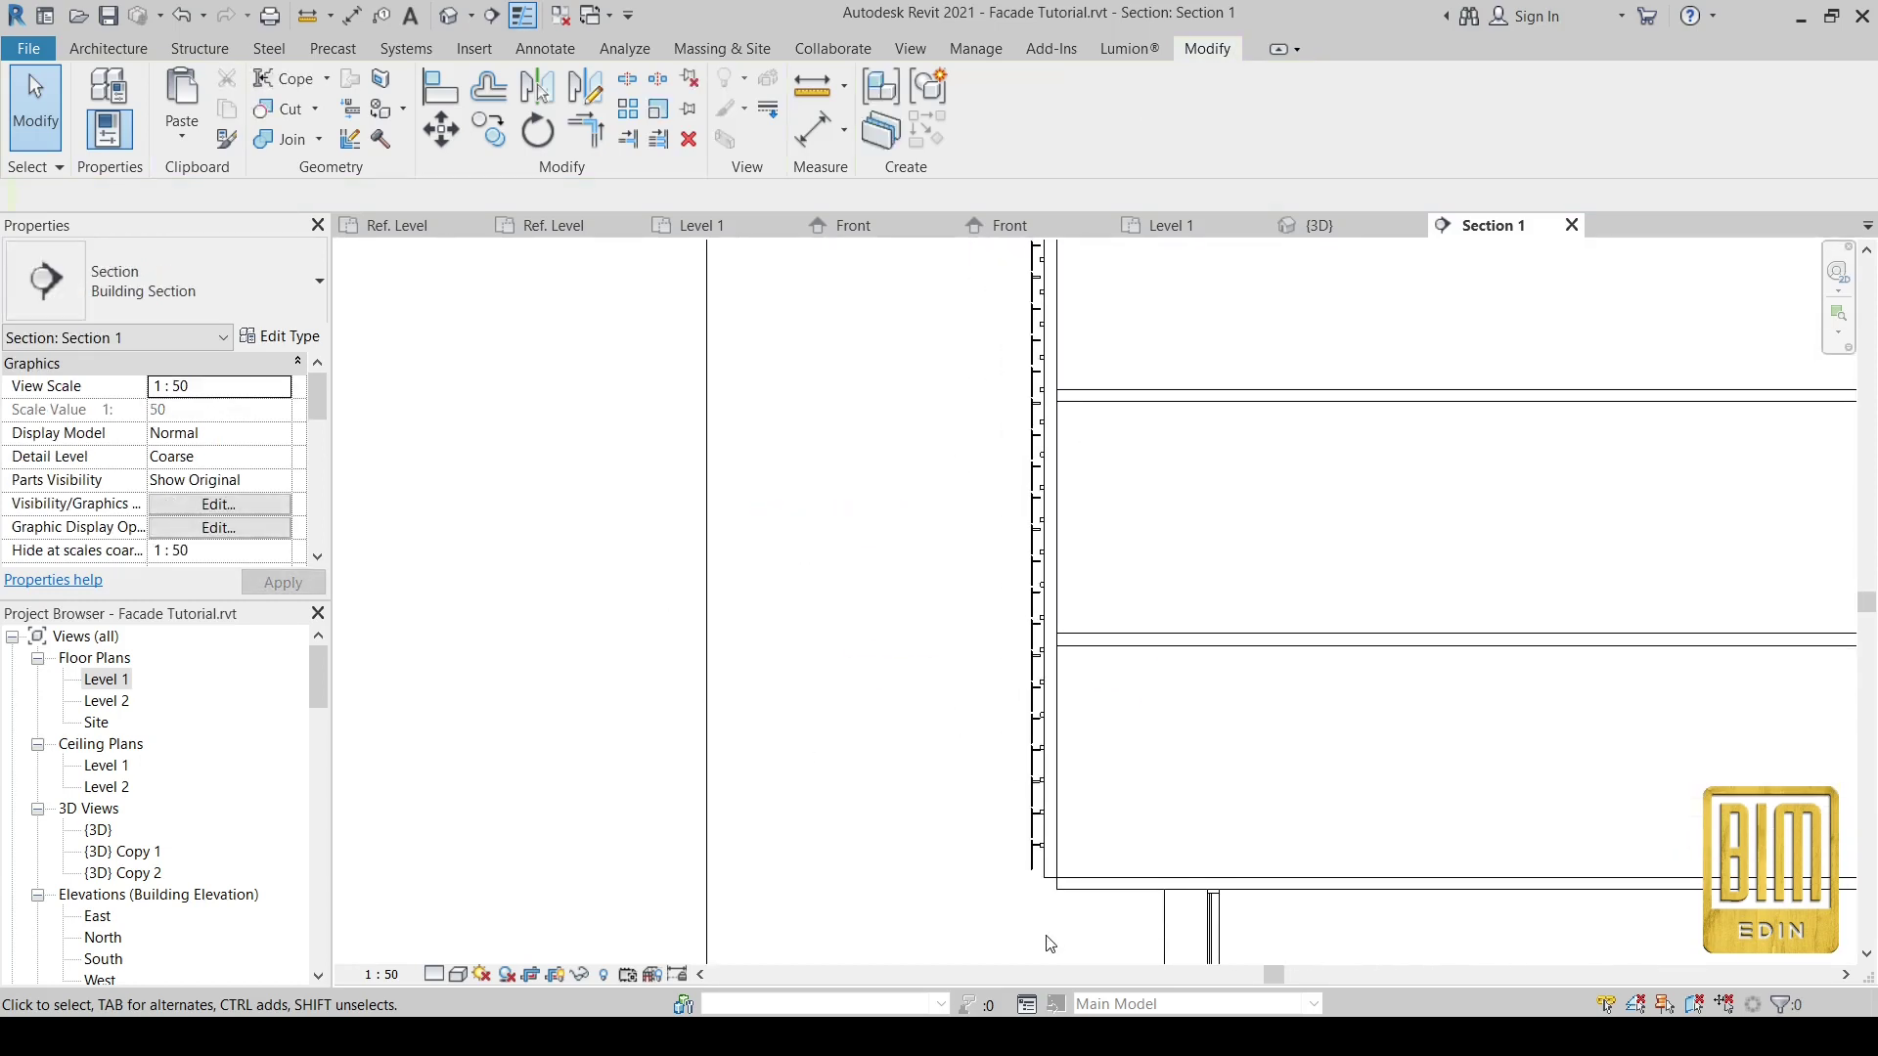
scroll(1044, 939, "down", 1)
scroll(1048, 326, "up", 1)
scroll(1107, 513, "up", 1)
scroll(1076, 494, "up", 1)
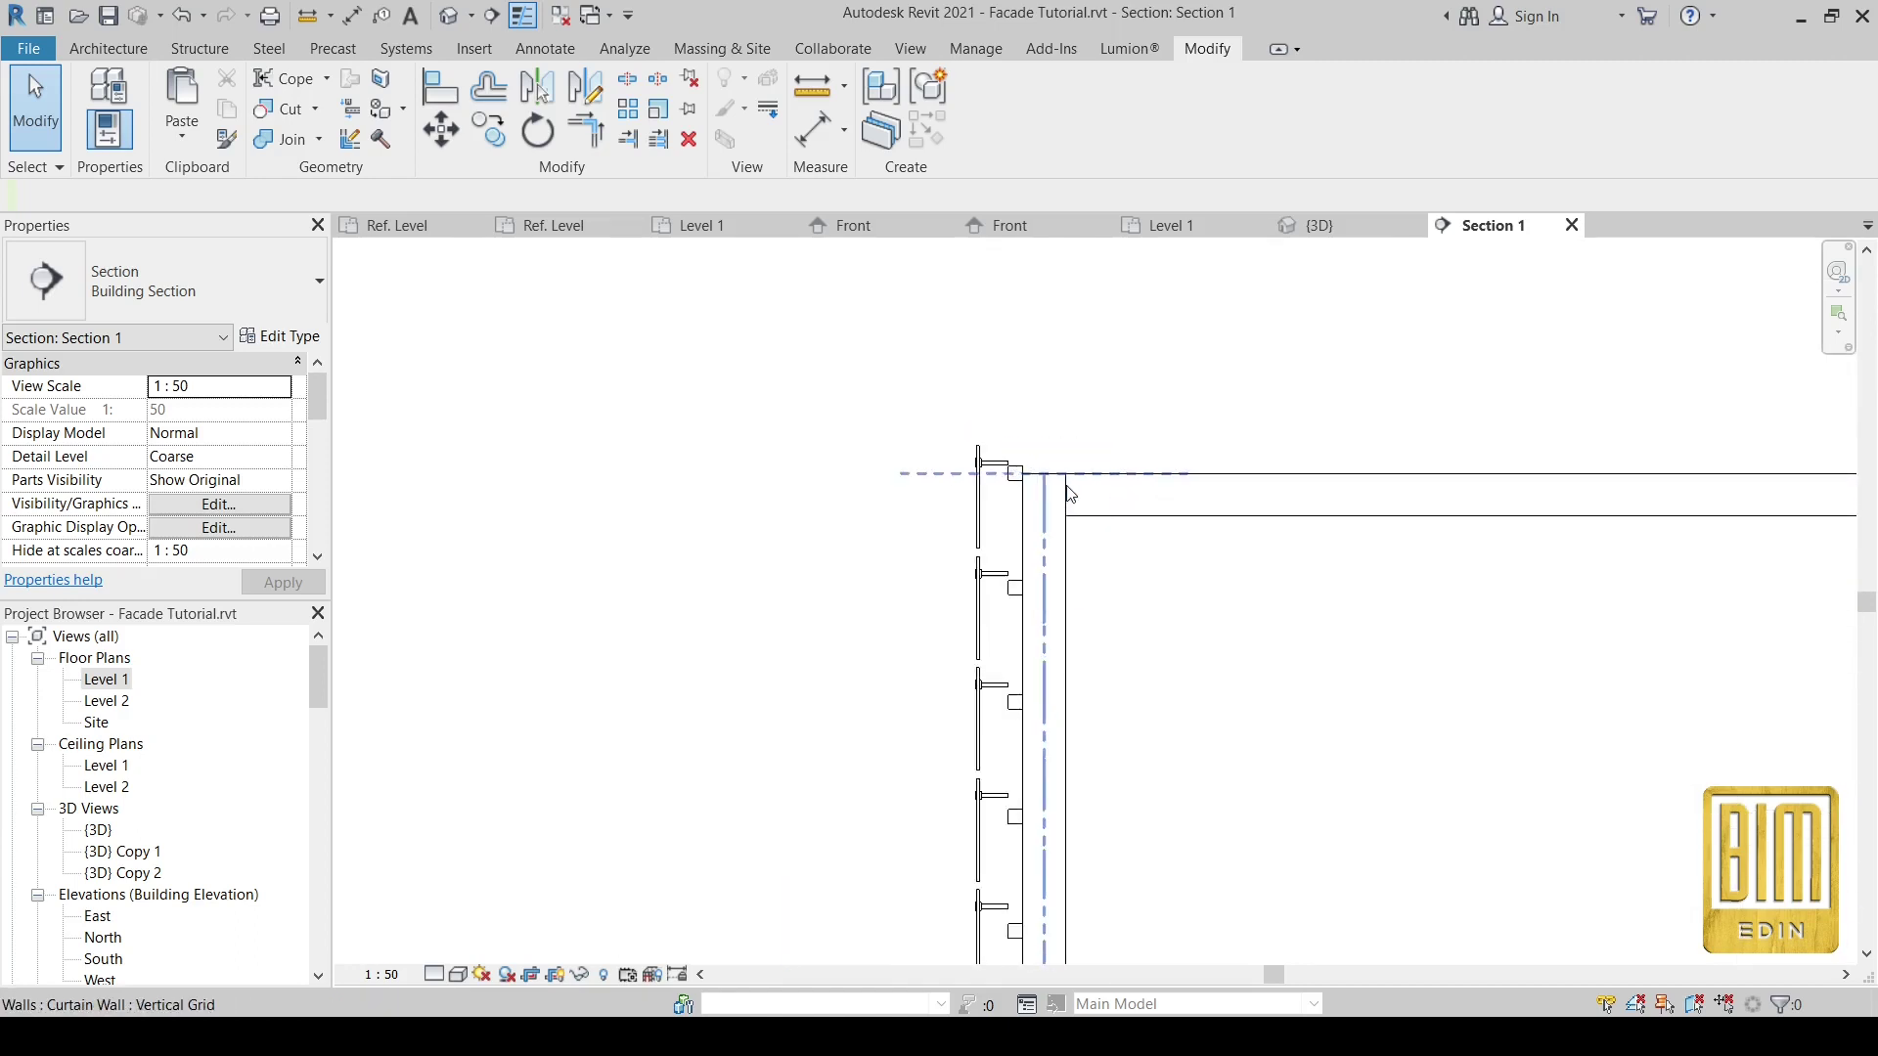
scroll(1027, 470, "up", 1)
scroll(1015, 463, "up", 1)
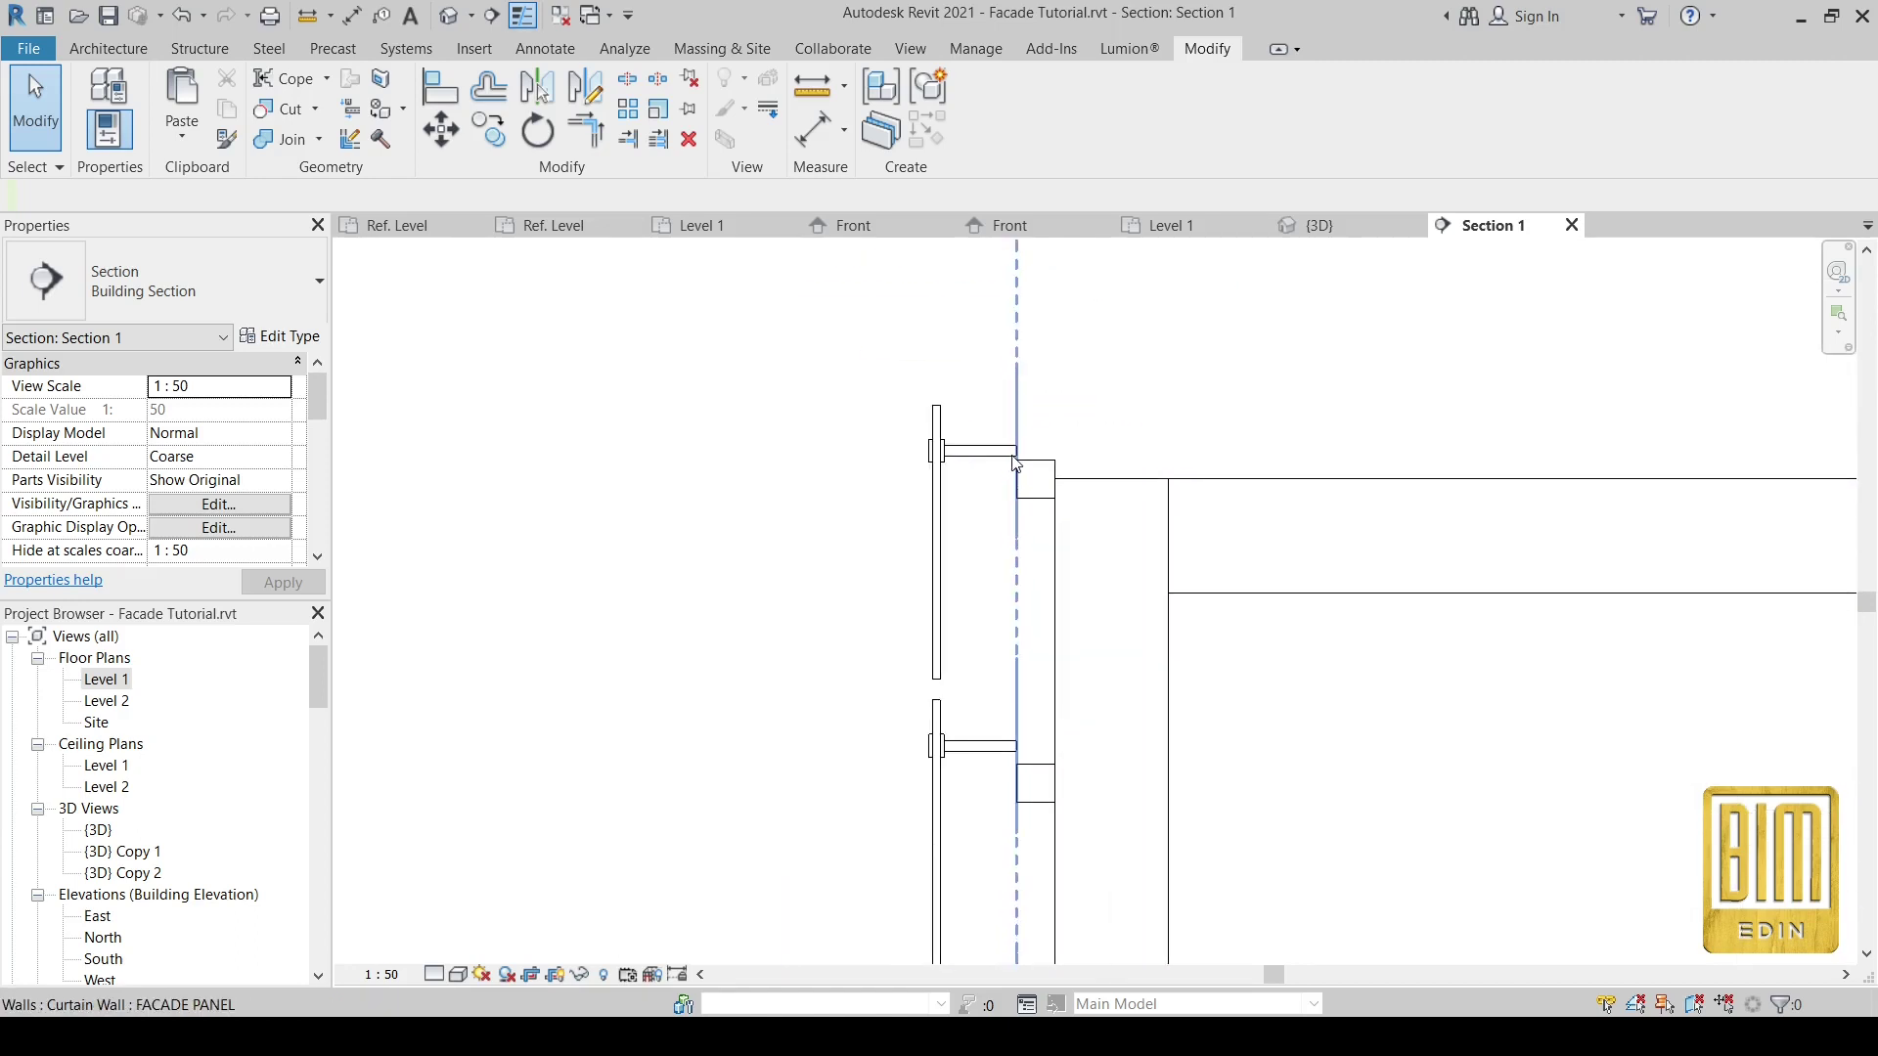
scroll(1021, 425, "down", 2)
- Undo two edits and drag the Horizontal Grid 5x5 cm wall's bottom below Level 1
left_click(1038, 384)
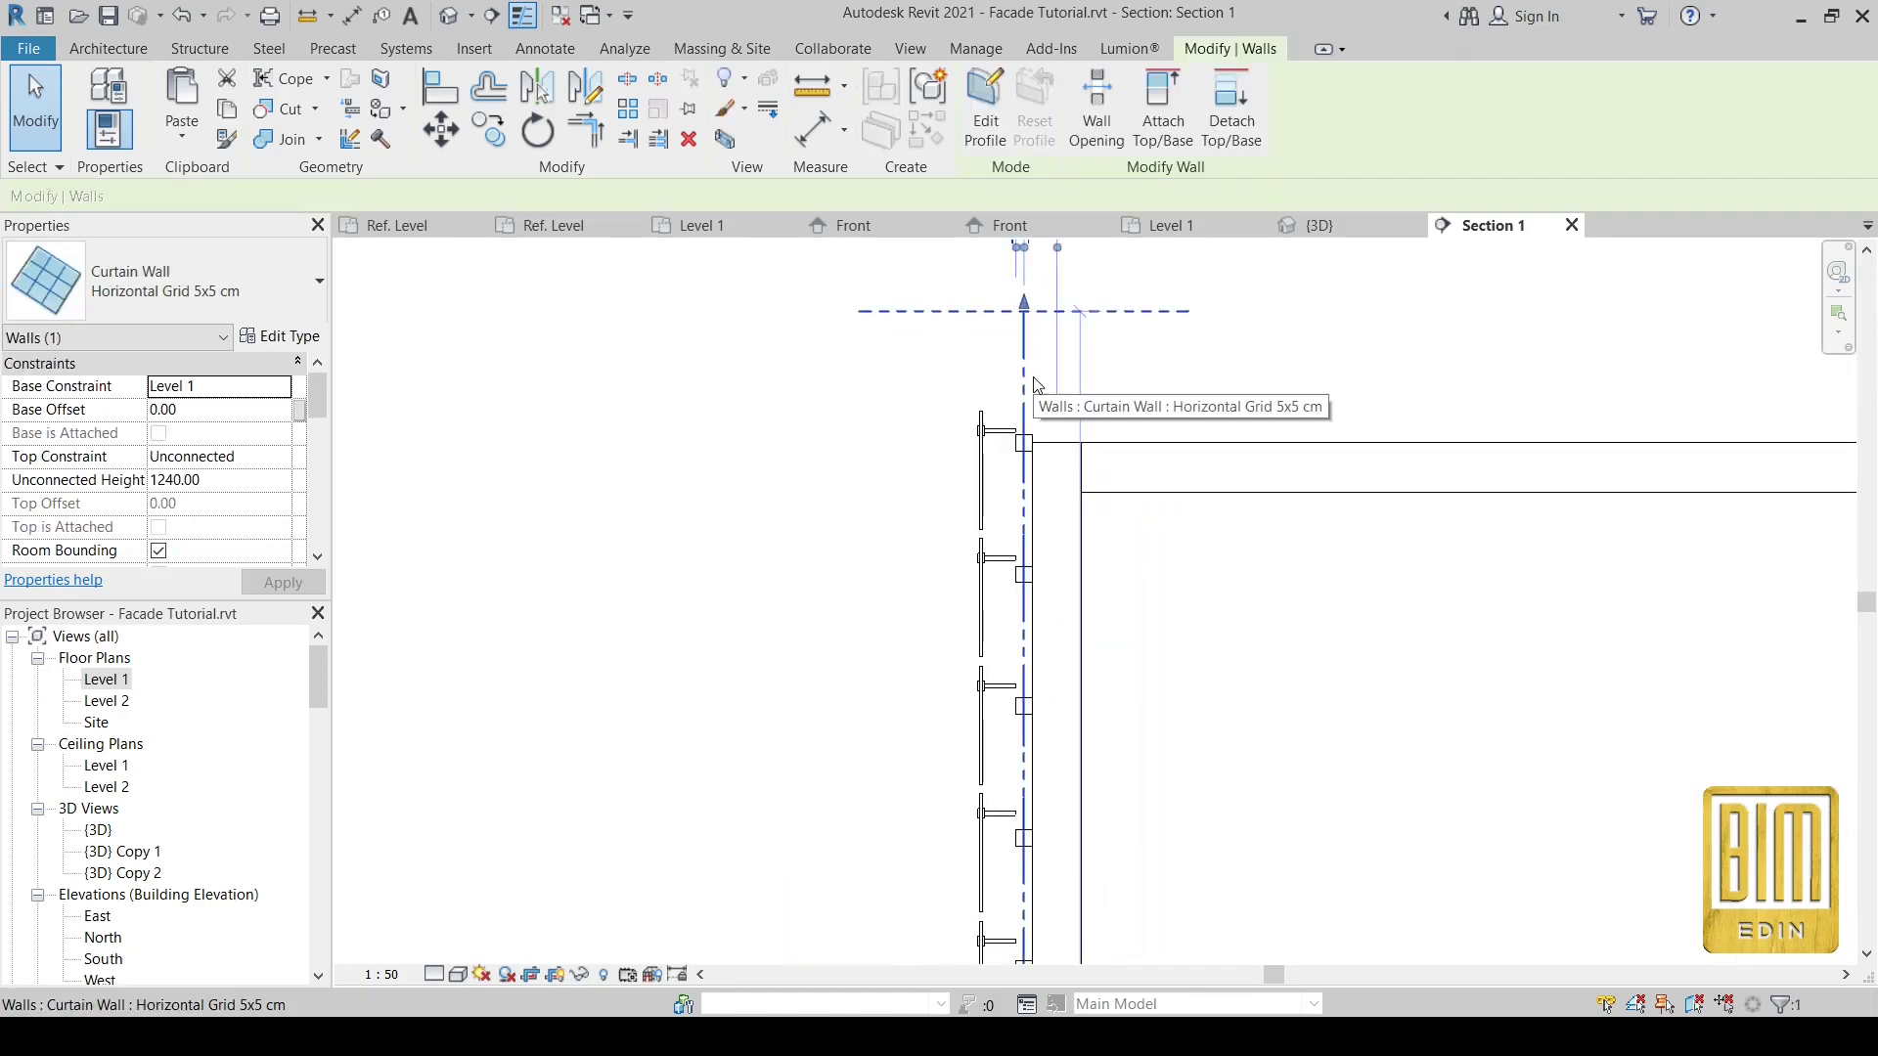
left_click(188, 16)
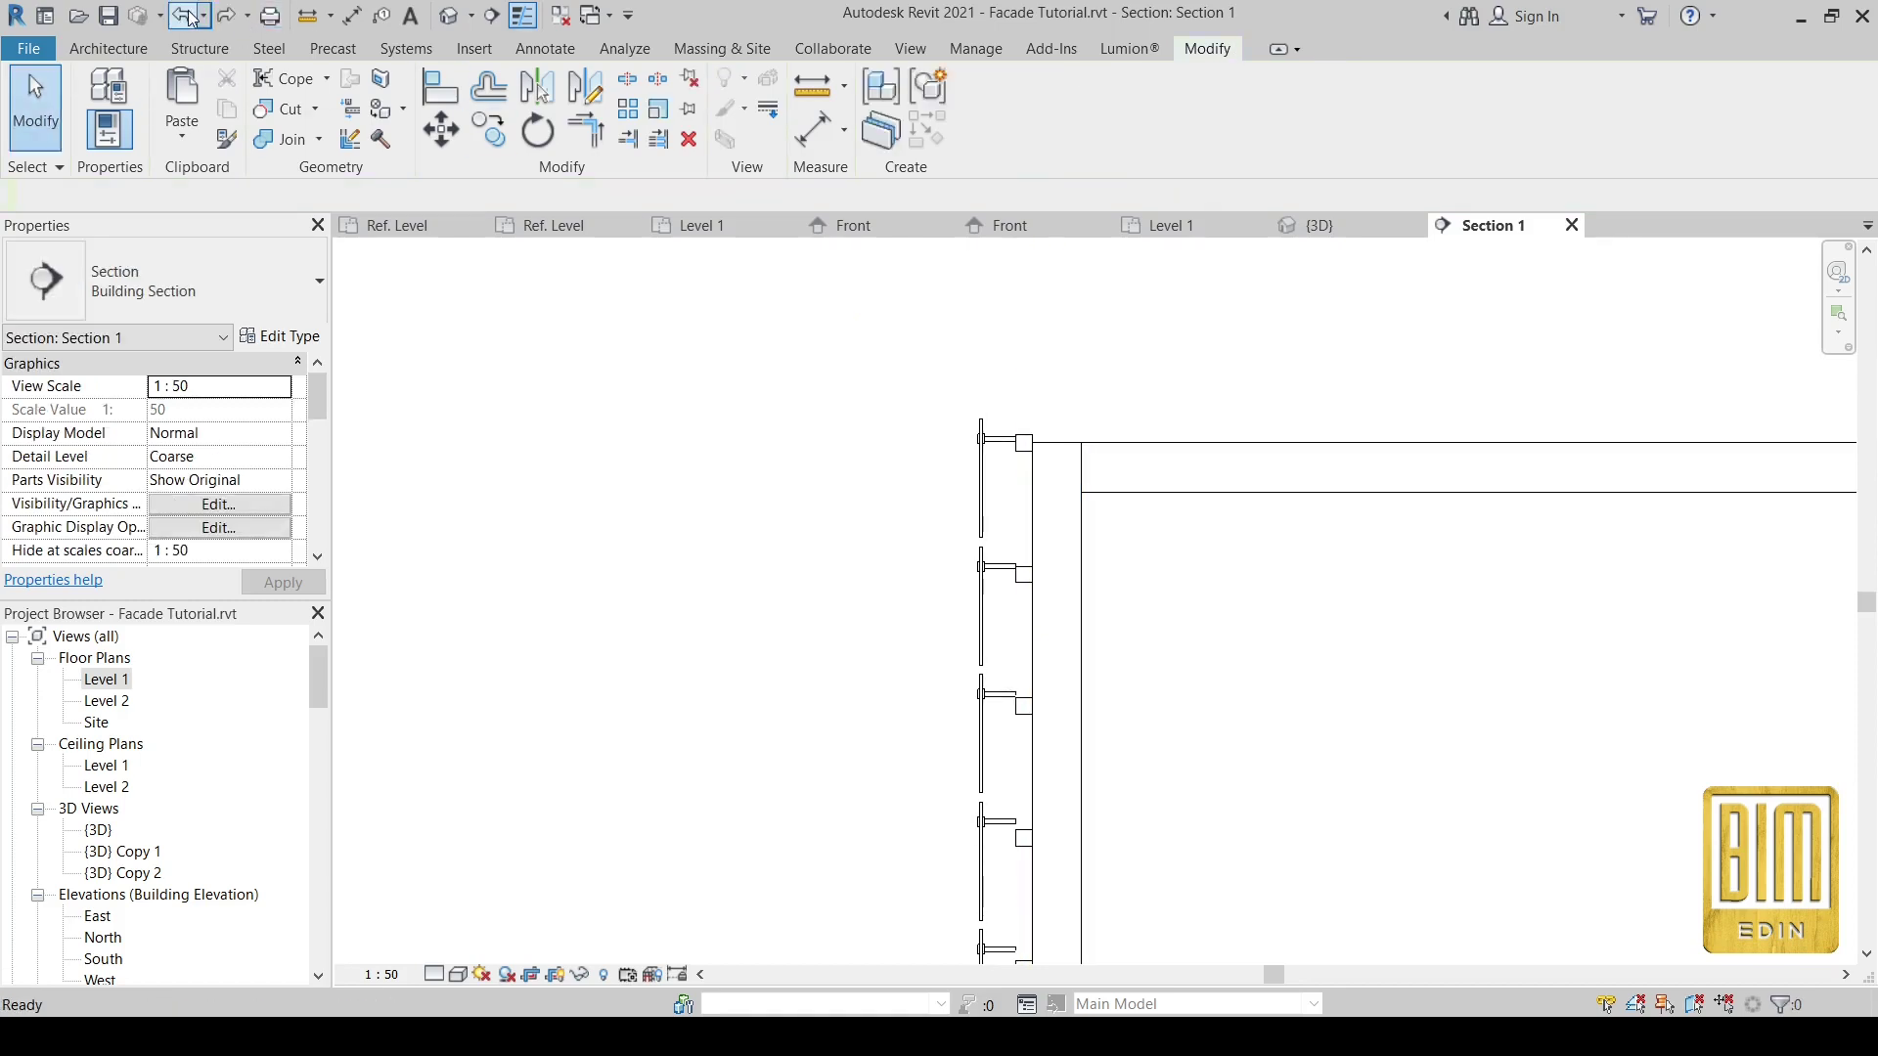
left_click(181, 20)
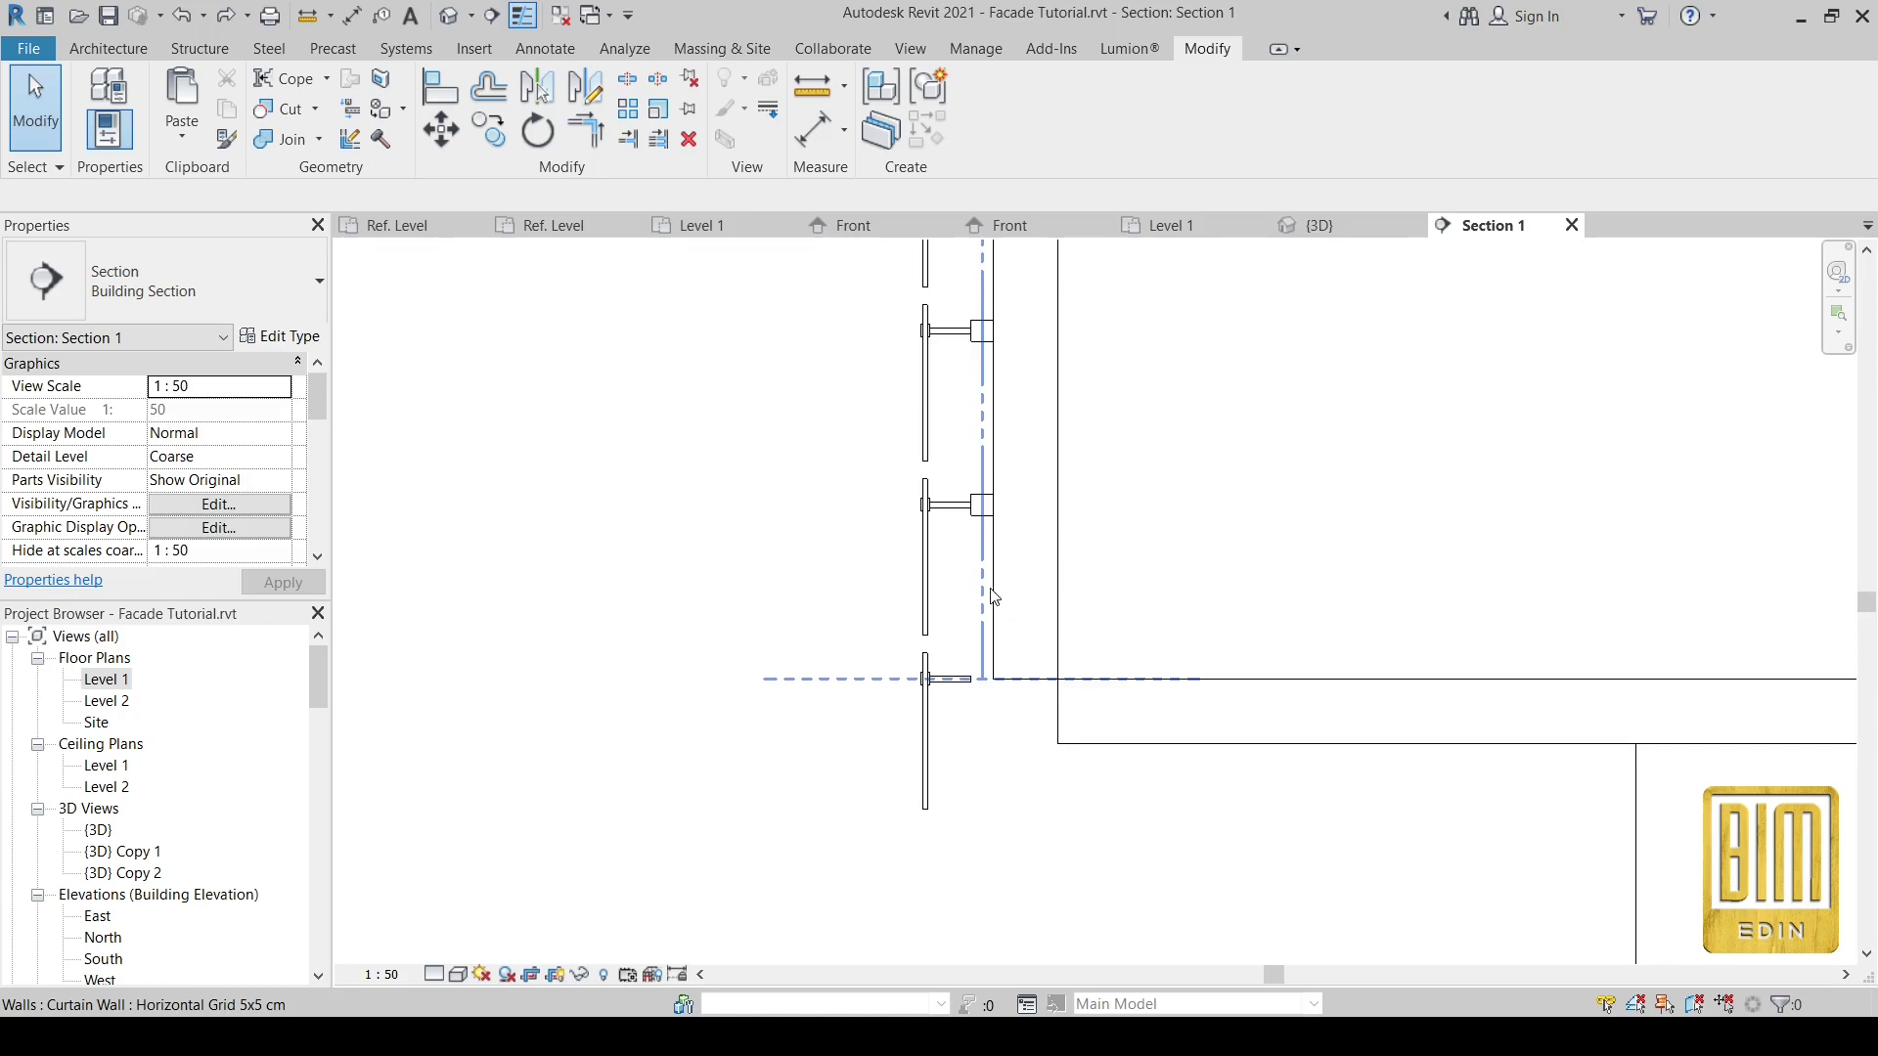
left_click(978, 675)
left_click_drag(984, 691, 986, 850)
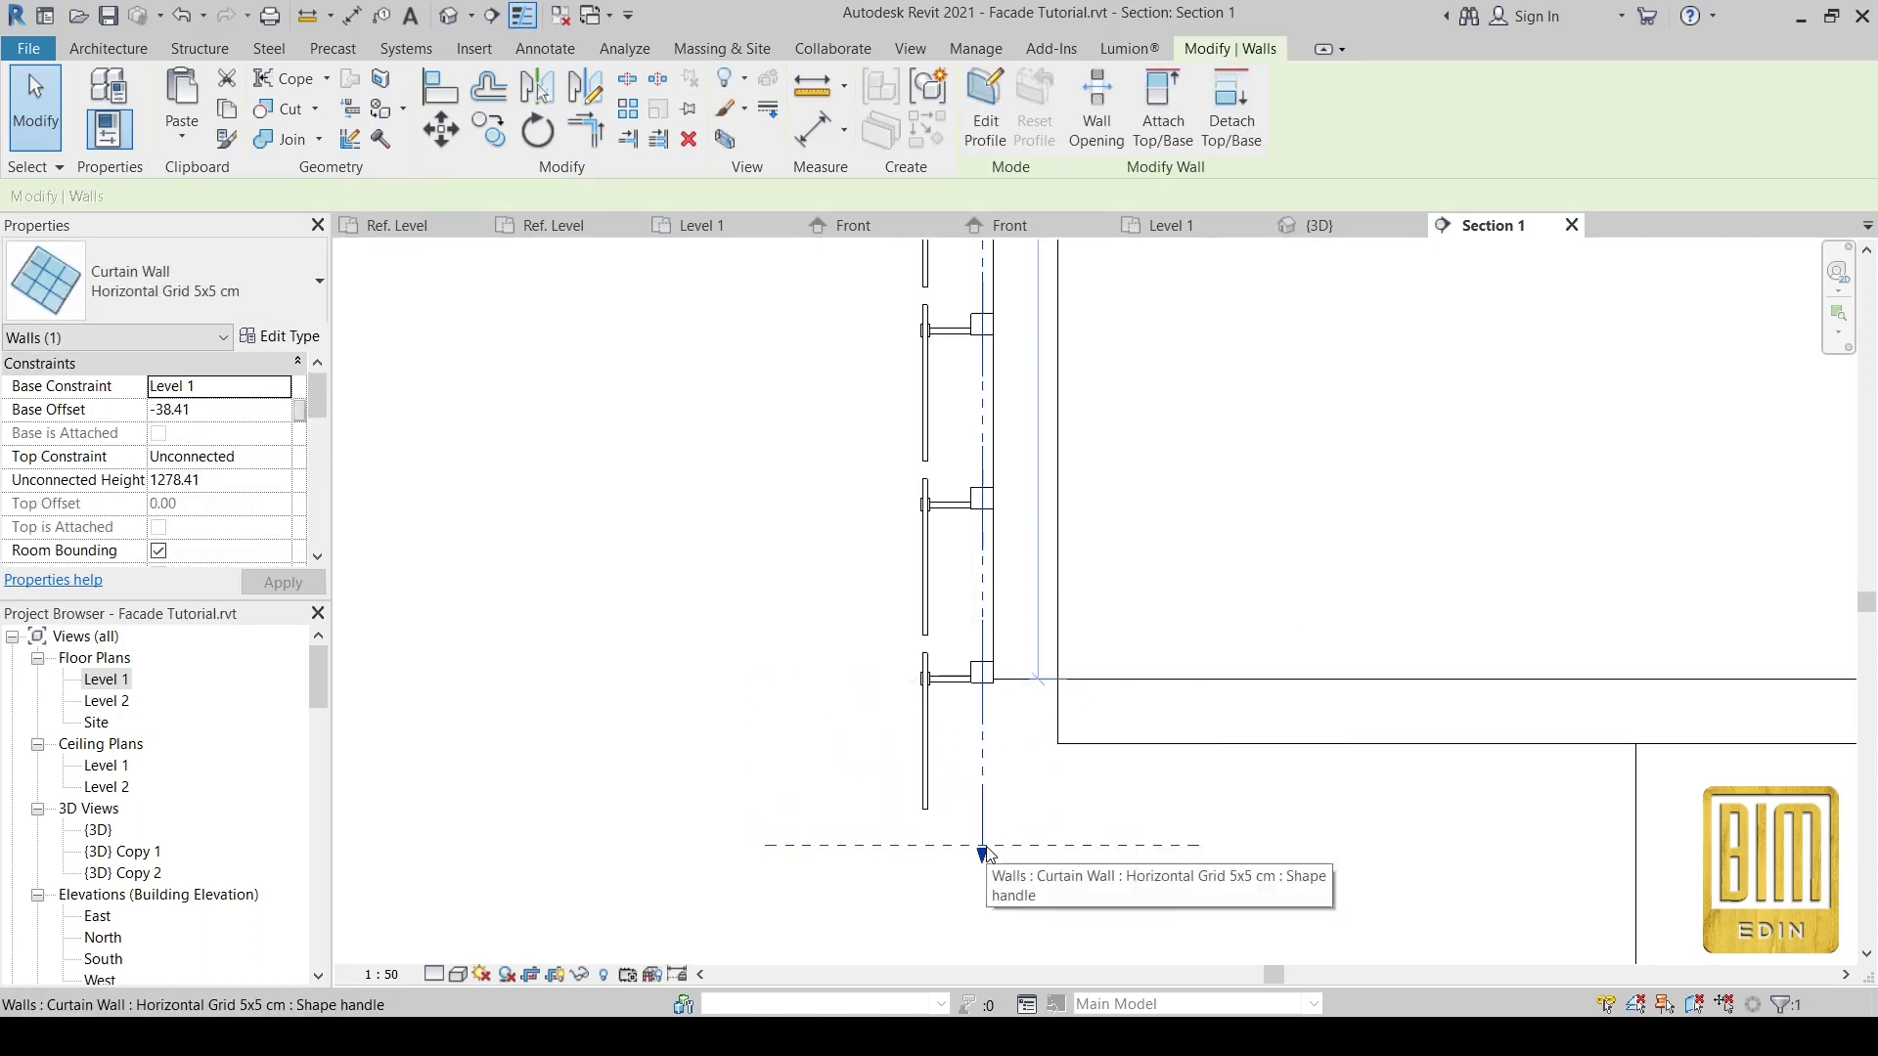
left_click_drag(984, 849, 981, 864)
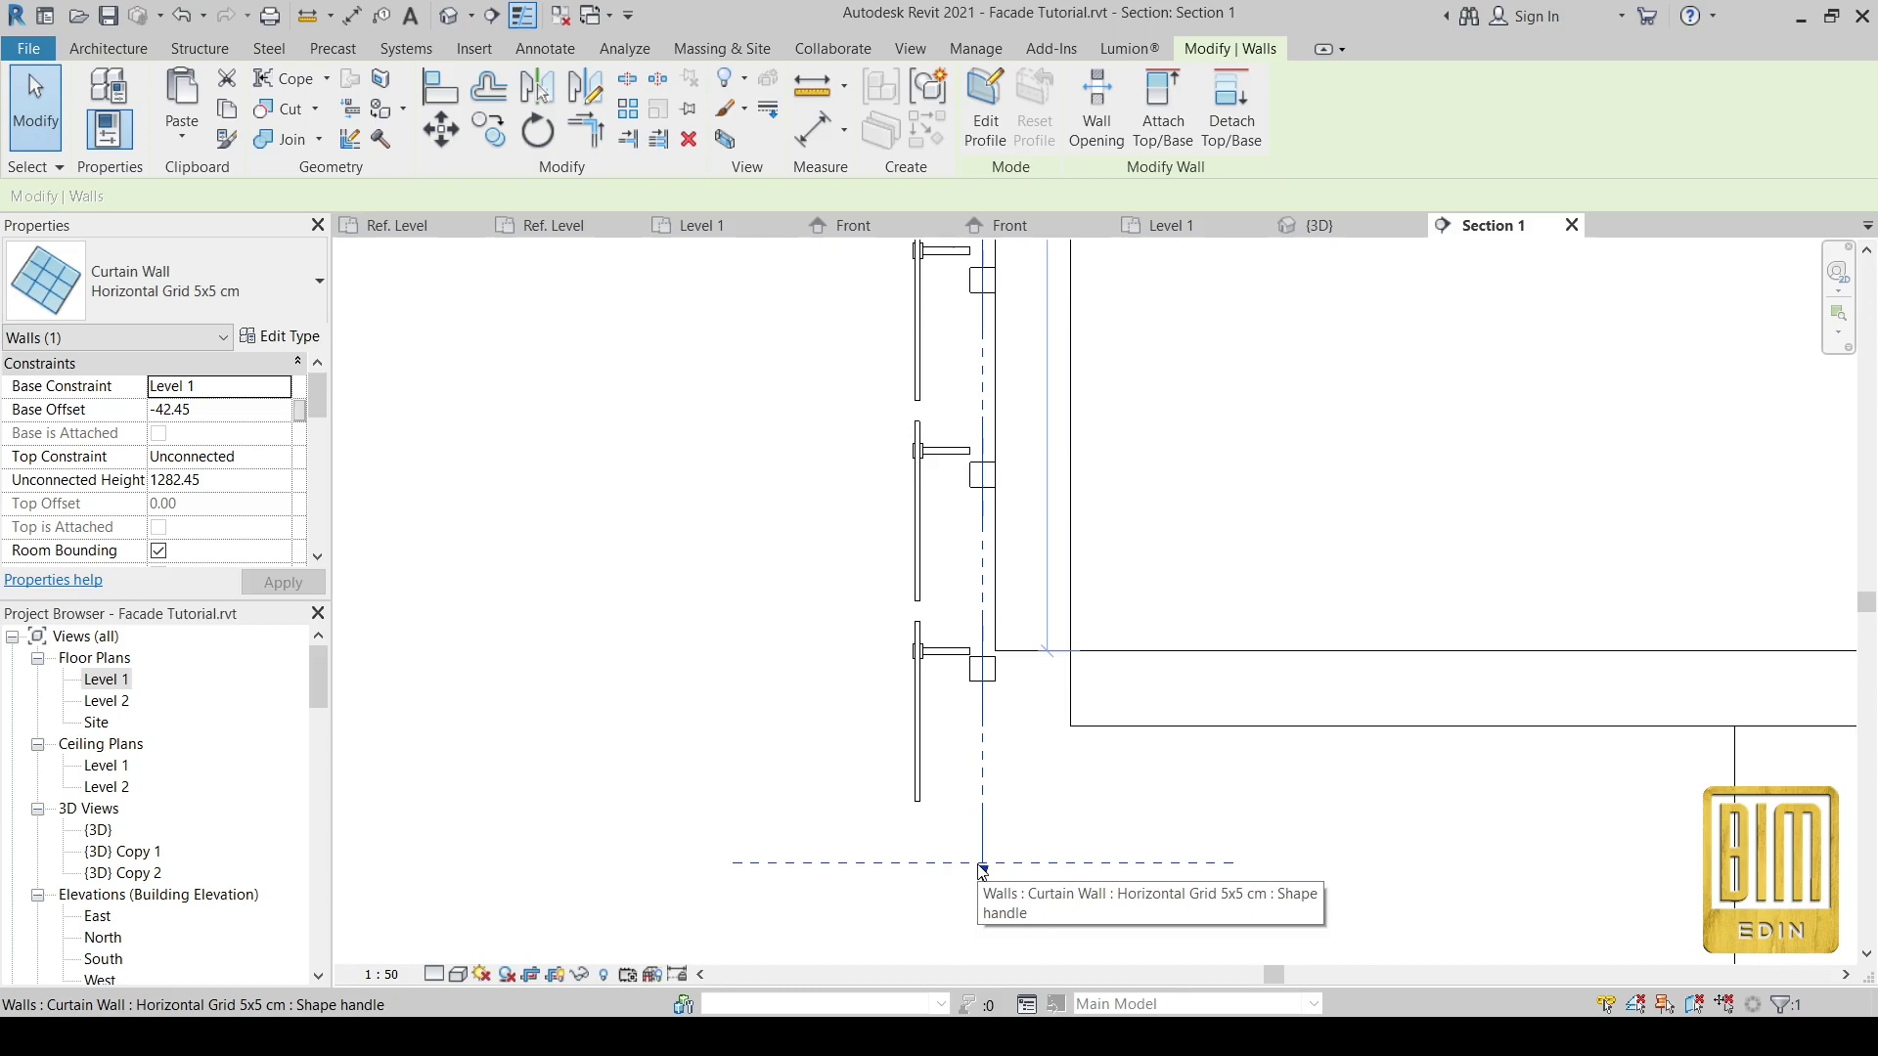
- Set the grid wall's Unconnected Height to 1280.00 and Base Offset to -40.00
left_click(213, 482)
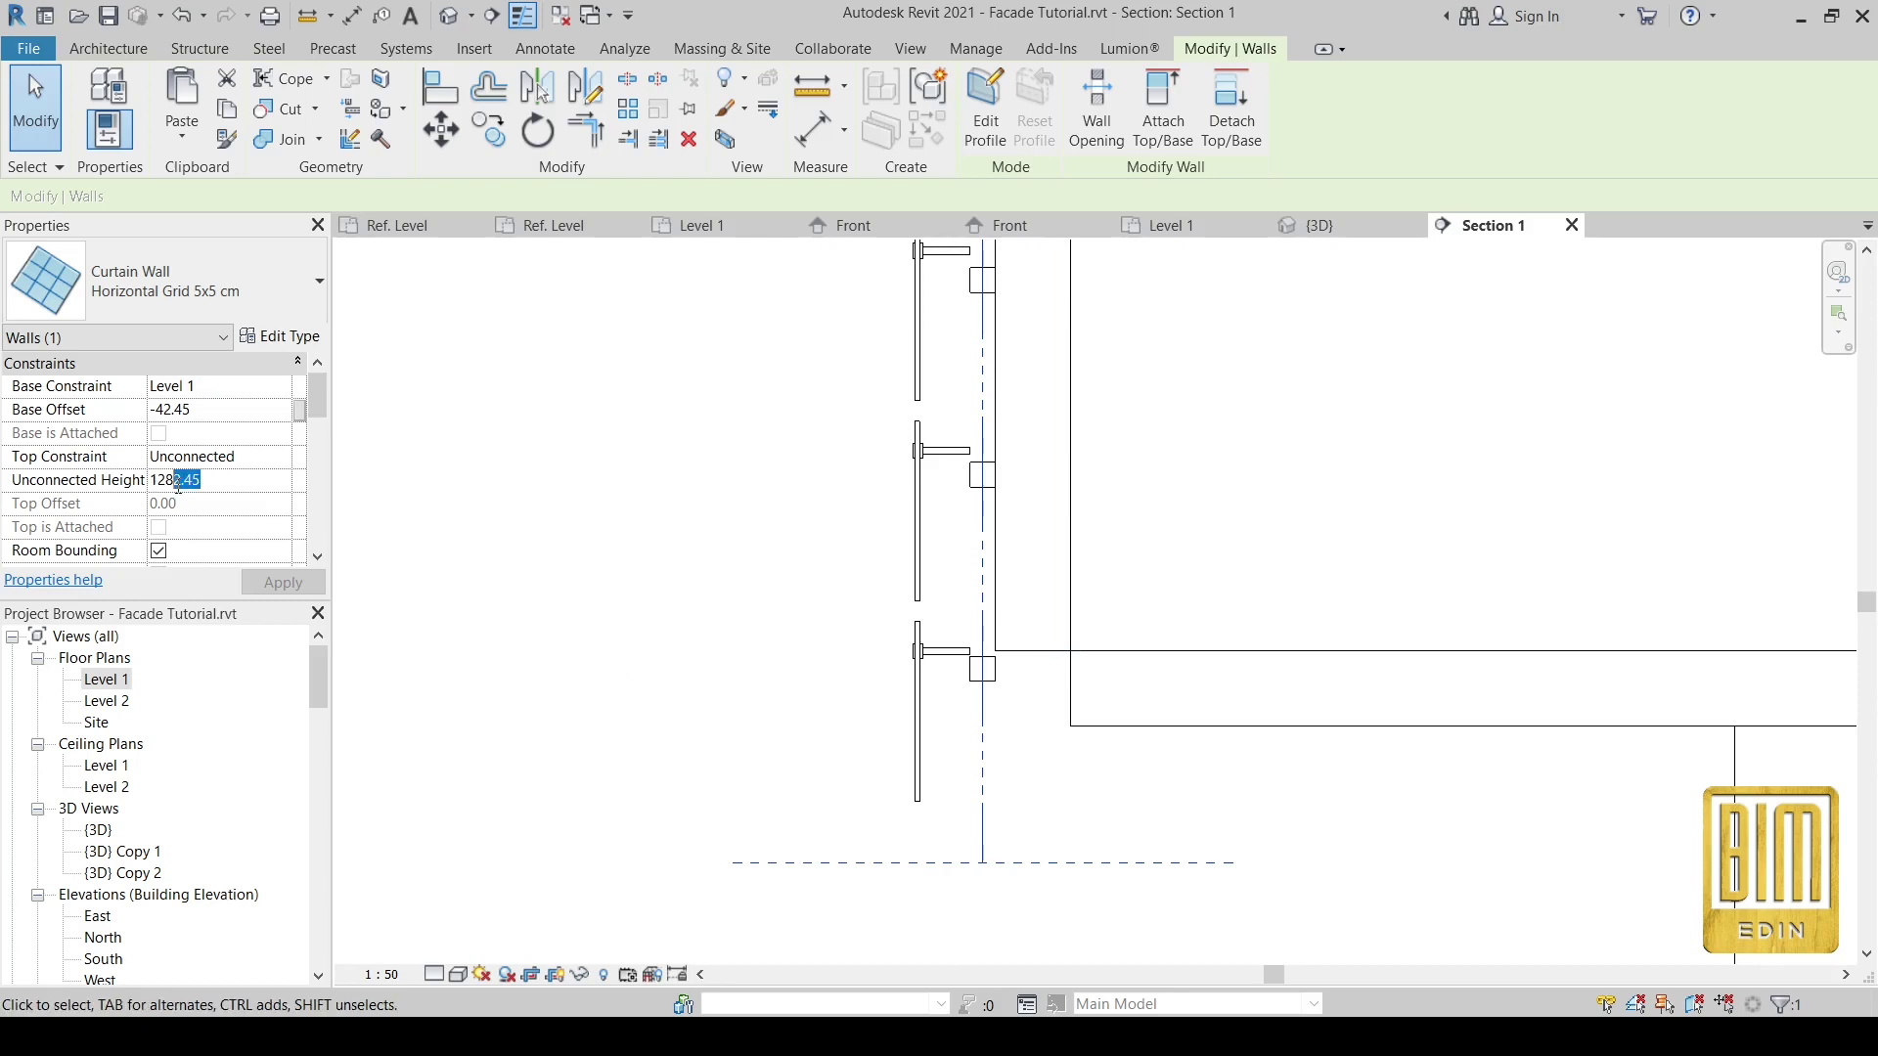
type("0.00")
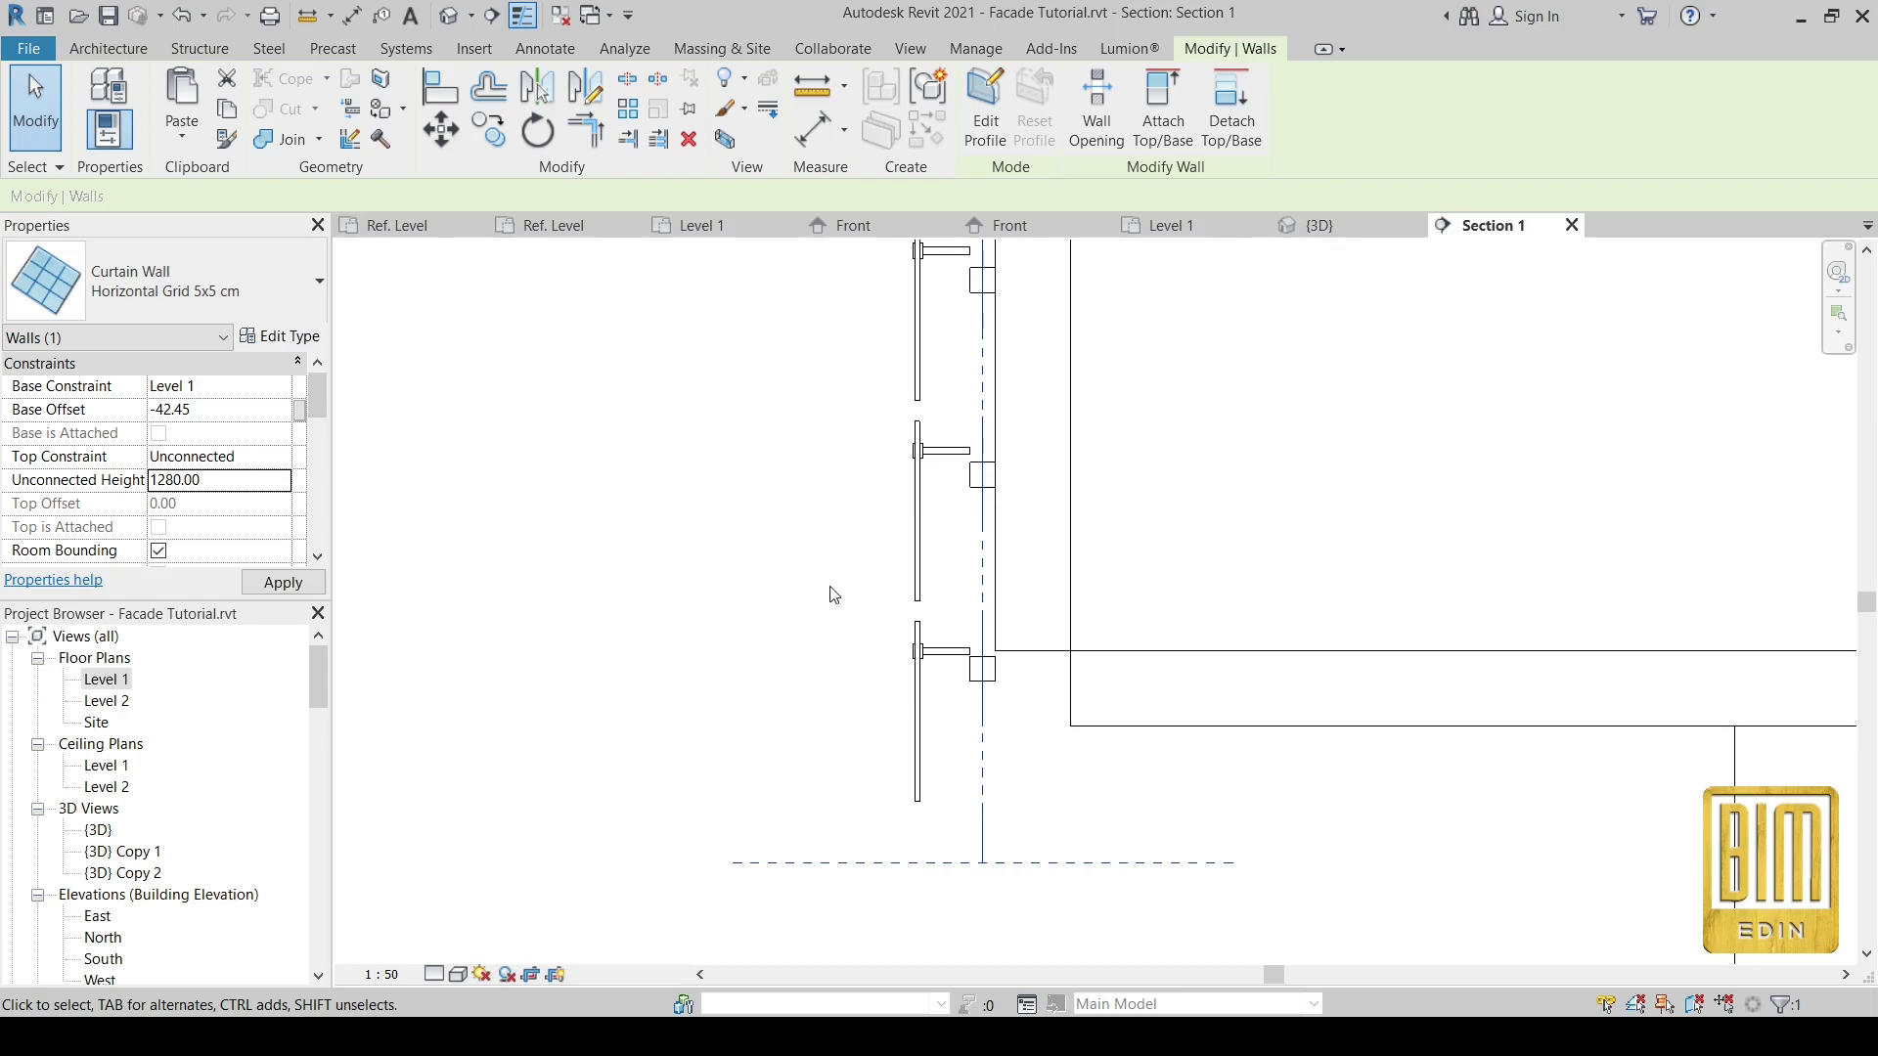
left_click(219, 484)
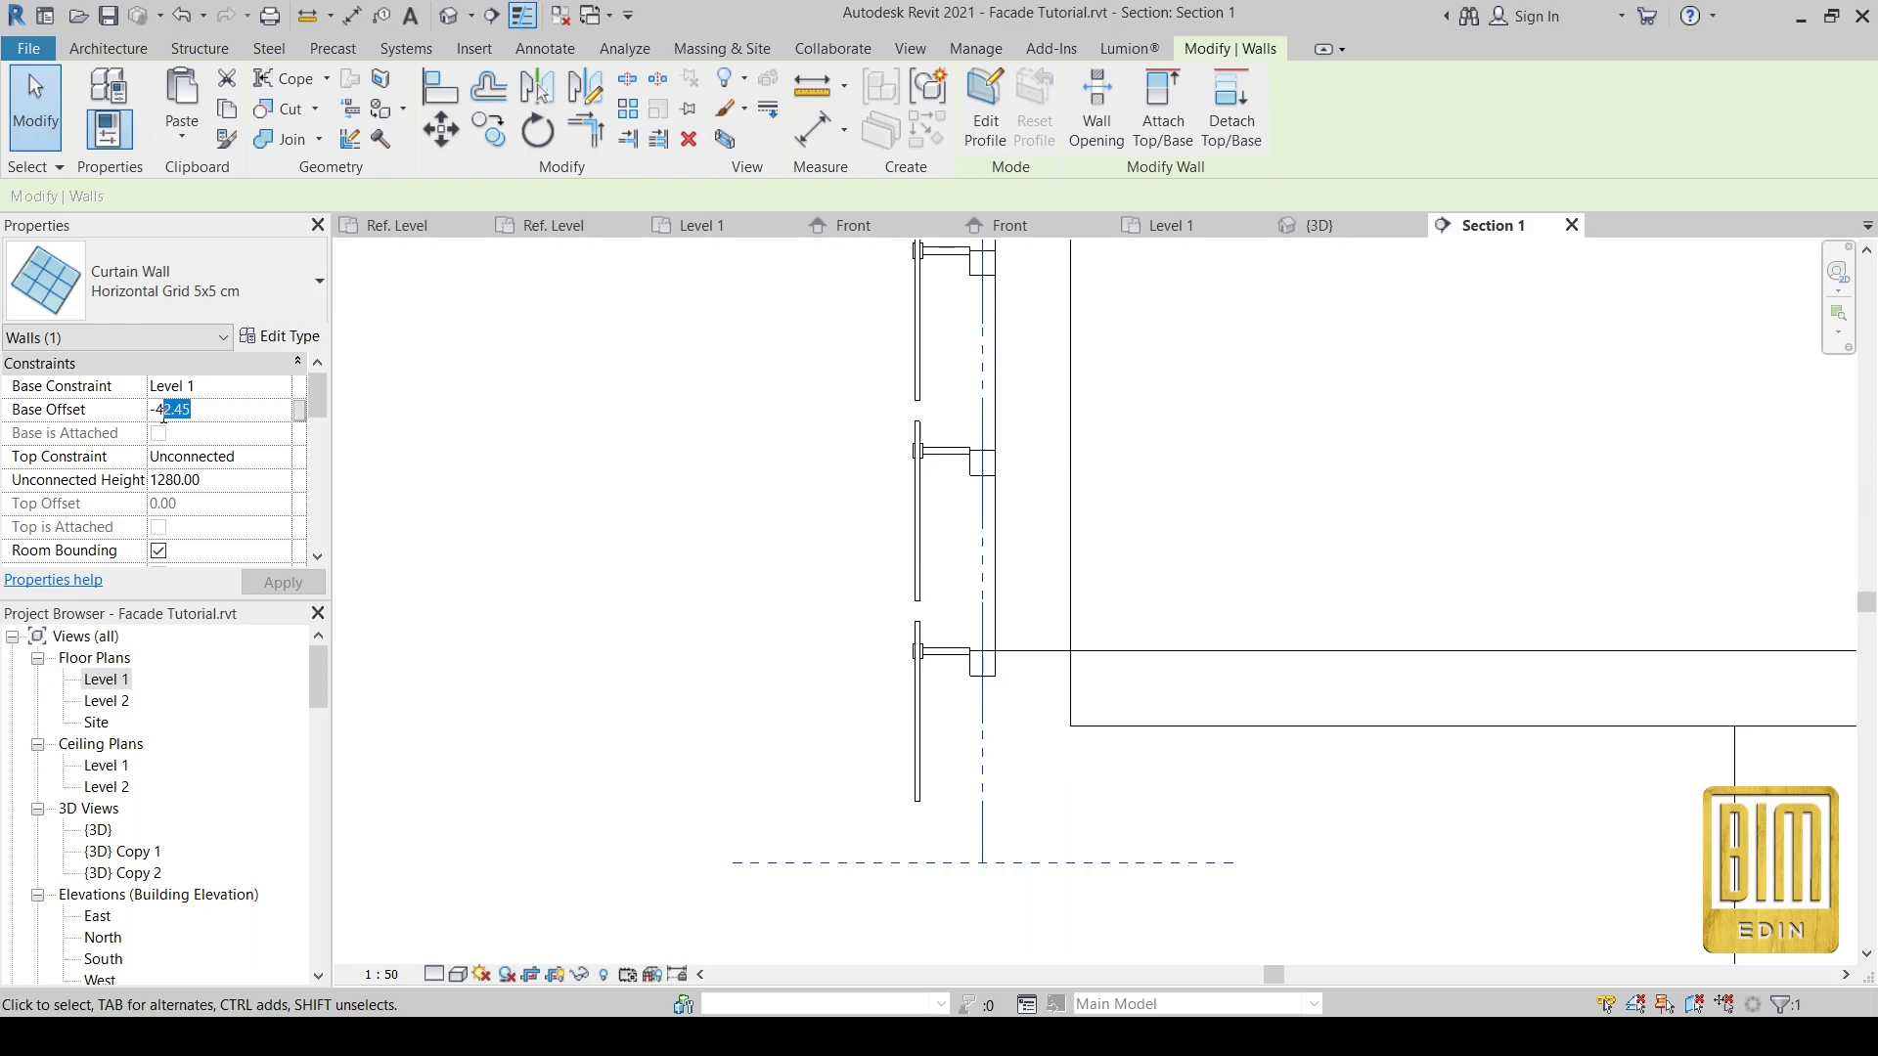
type("0.00")
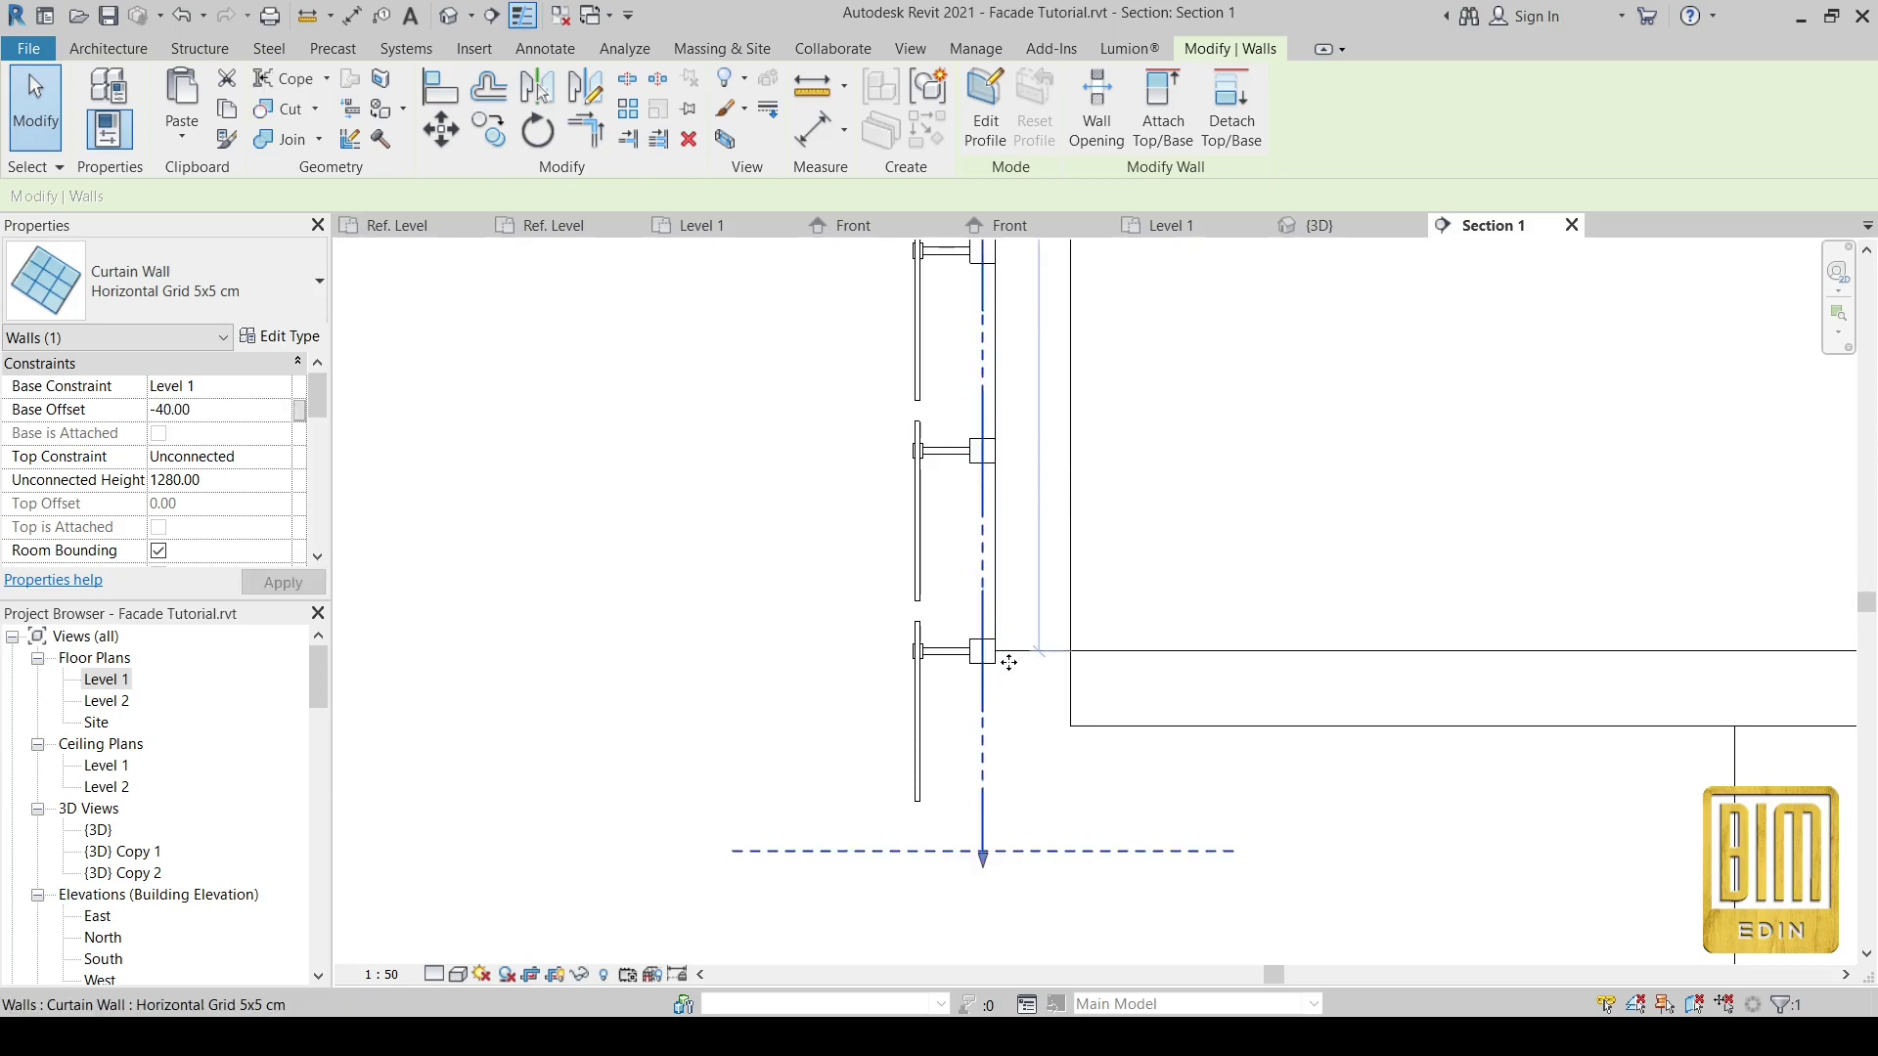
scroll(992, 794, "down", 1)
scroll(992, 788, "down", 1)
scroll(993, 685, "down", 1)
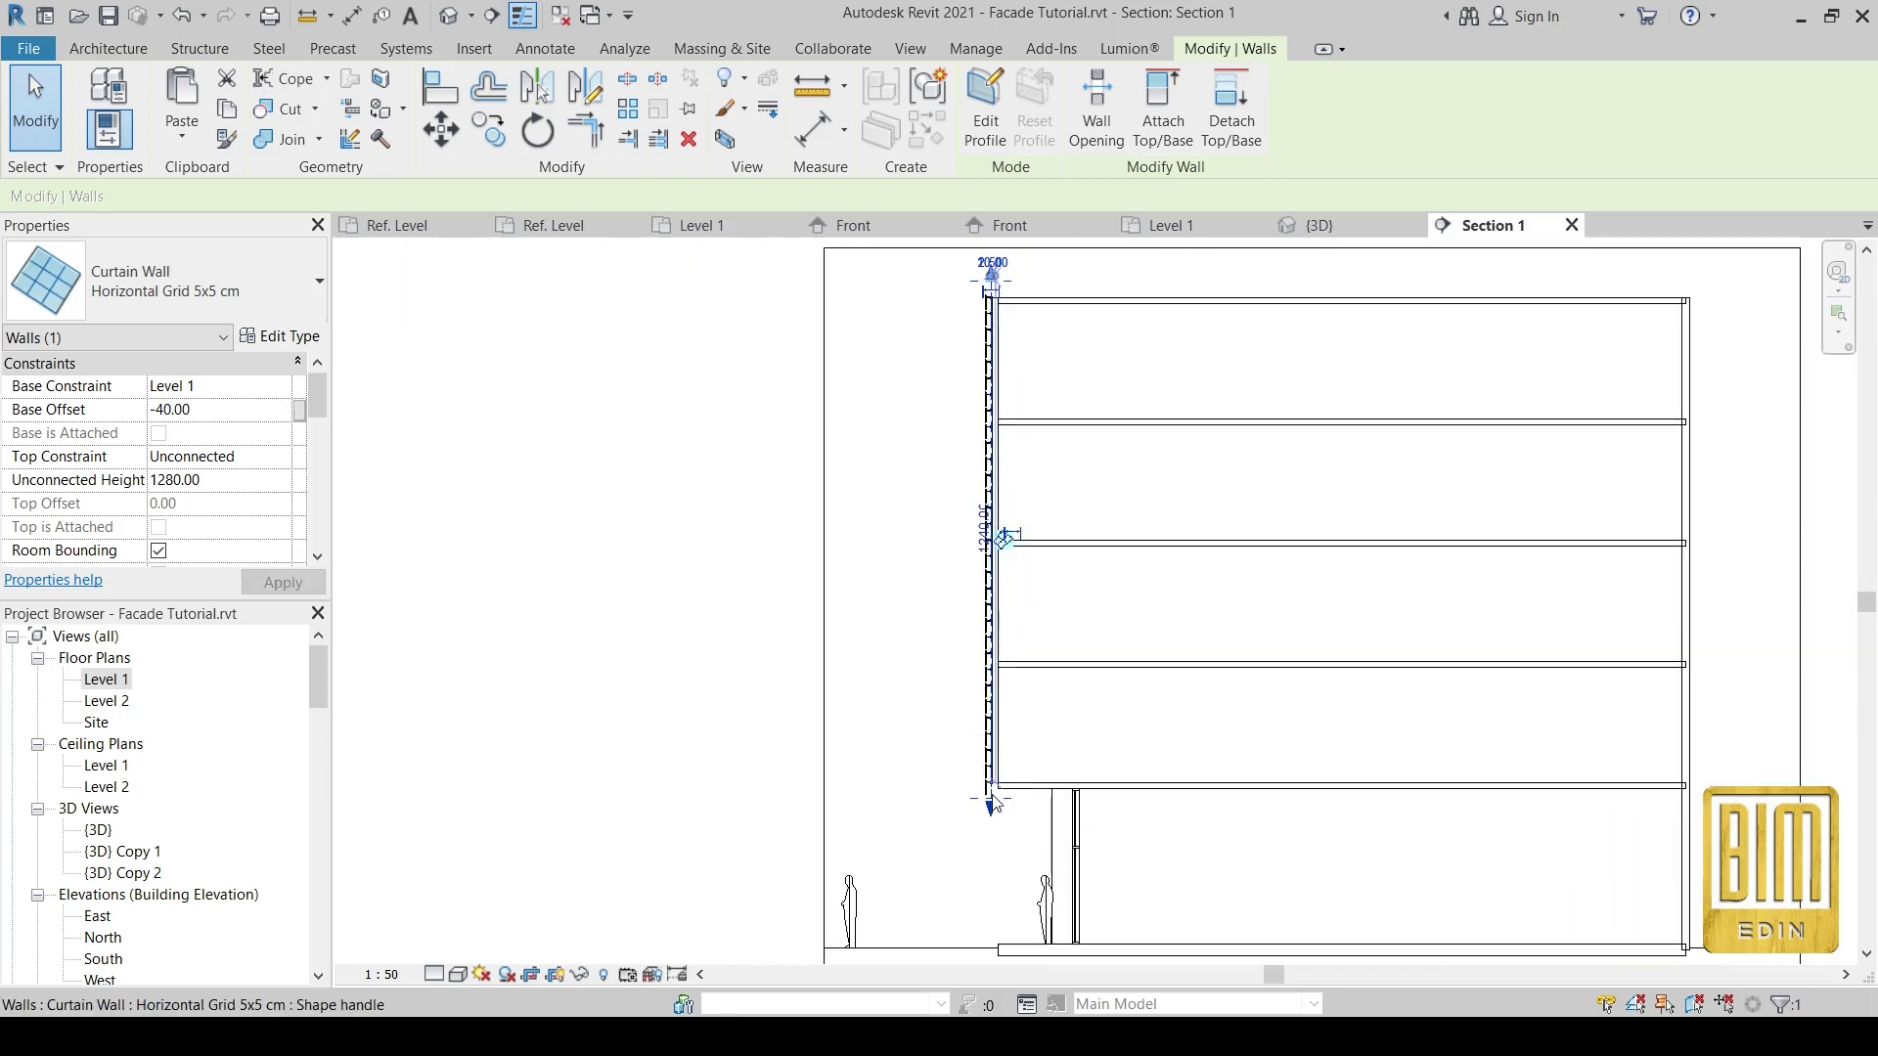
scroll(1003, 547, "down", 1)
scroll(1017, 421, "up", 2)
scroll(969, 431, "up", 2)
scroll(881, 460, "up", 1)
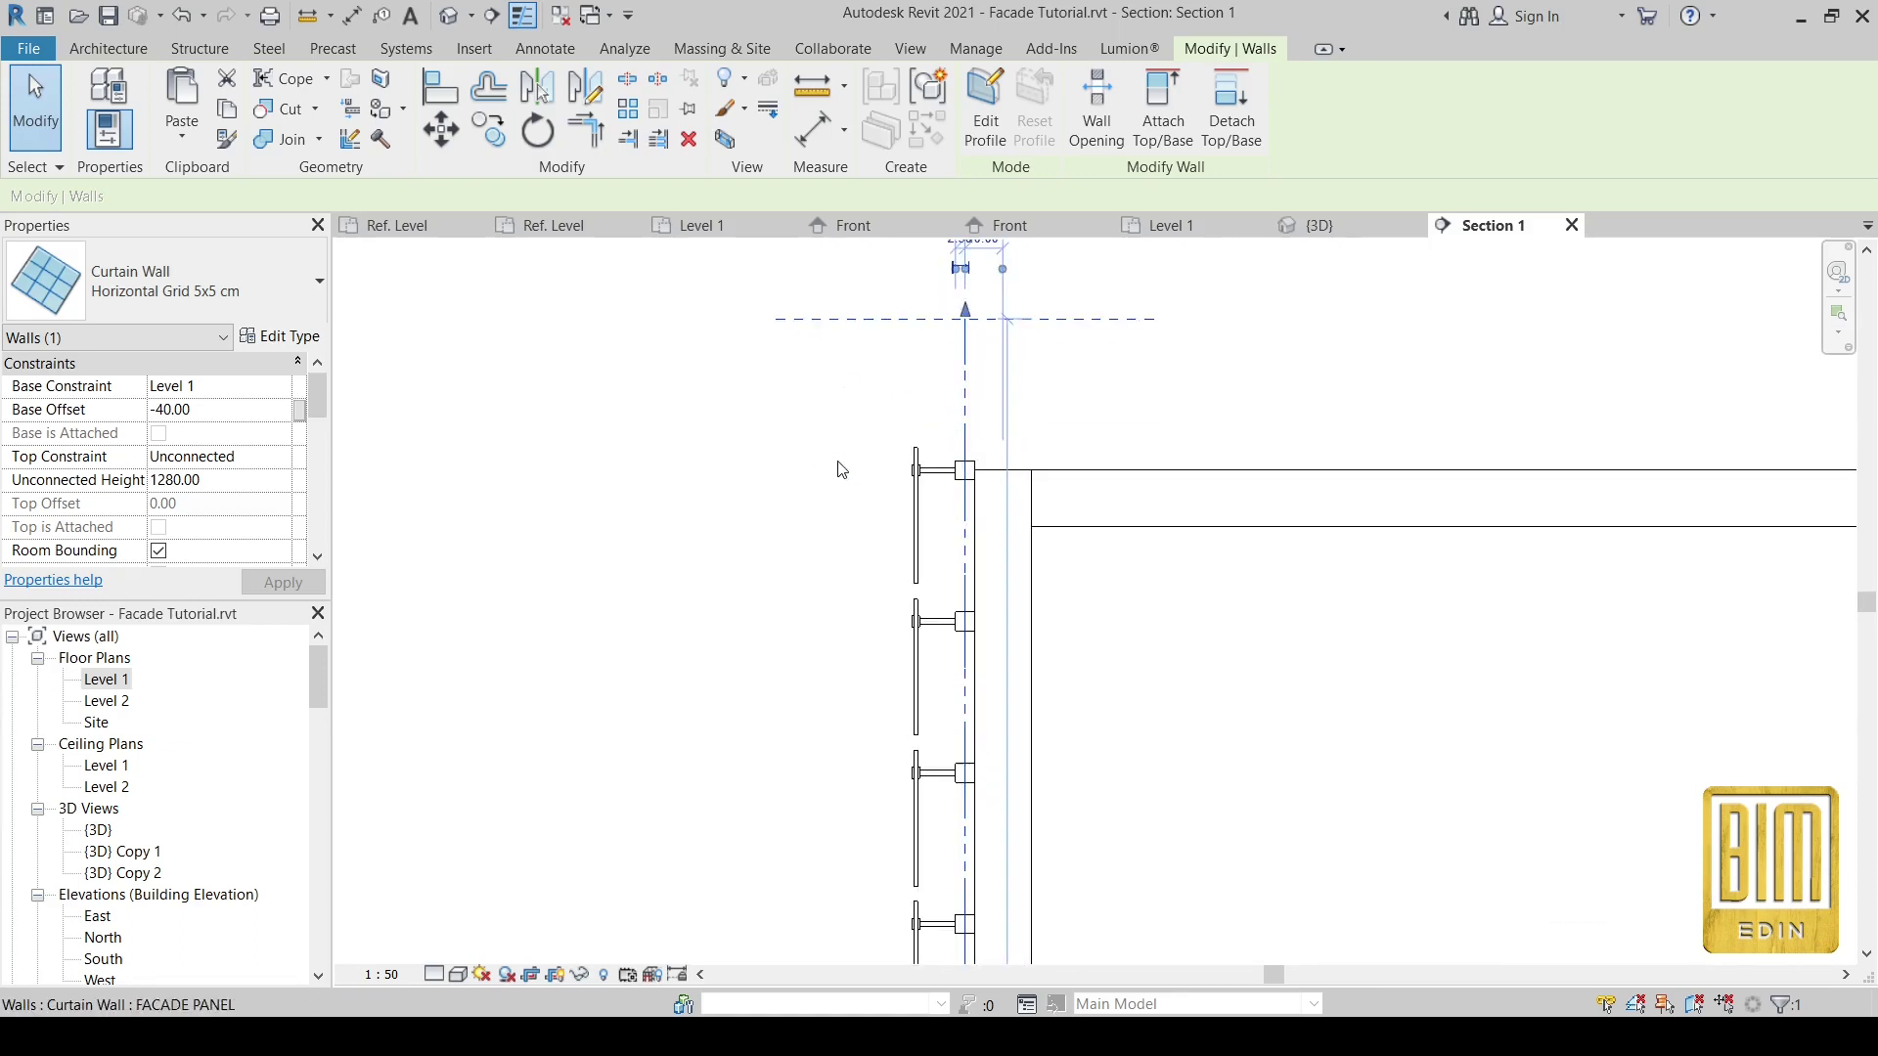
- Deselect everything, then select the Vertical Grid curtain wall at its bottom
left_click(1203, 427)
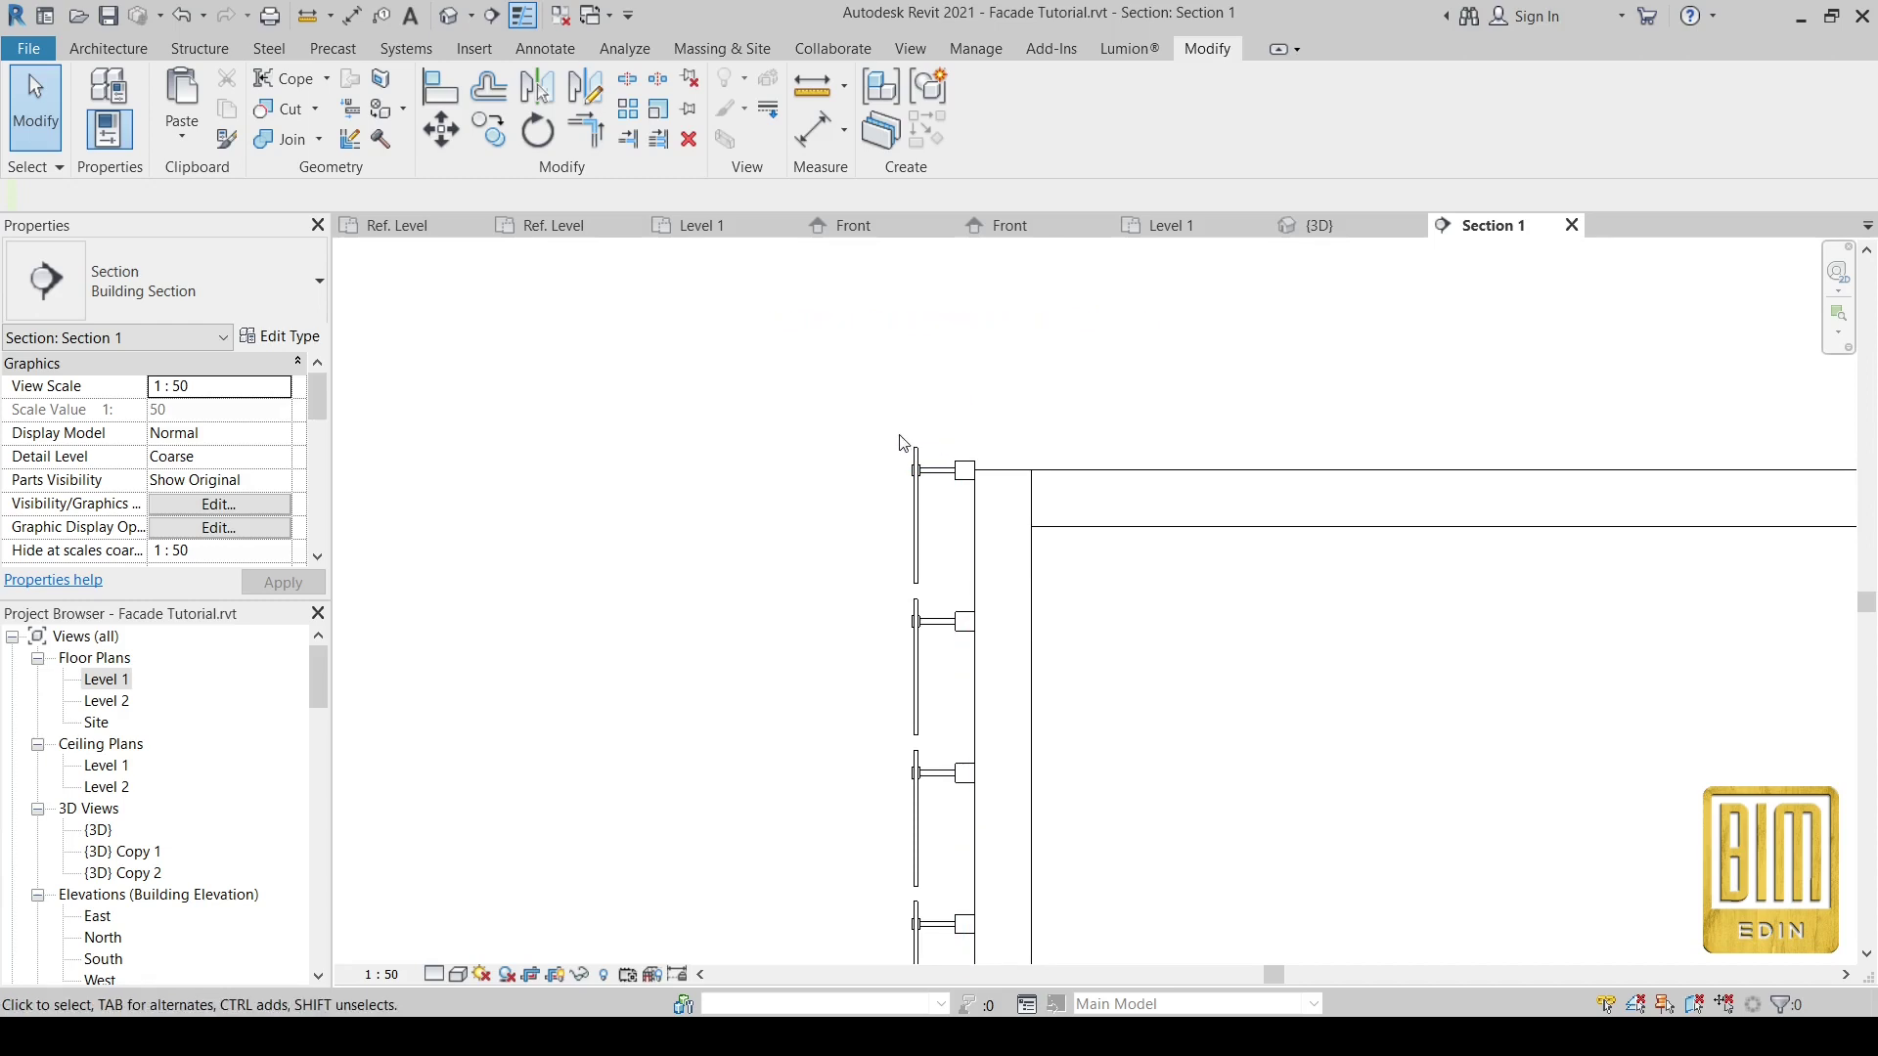
scroll(1050, 442, "down", 2)
scroll(1049, 441, "down", 2)
scroll(983, 830, "up", 1)
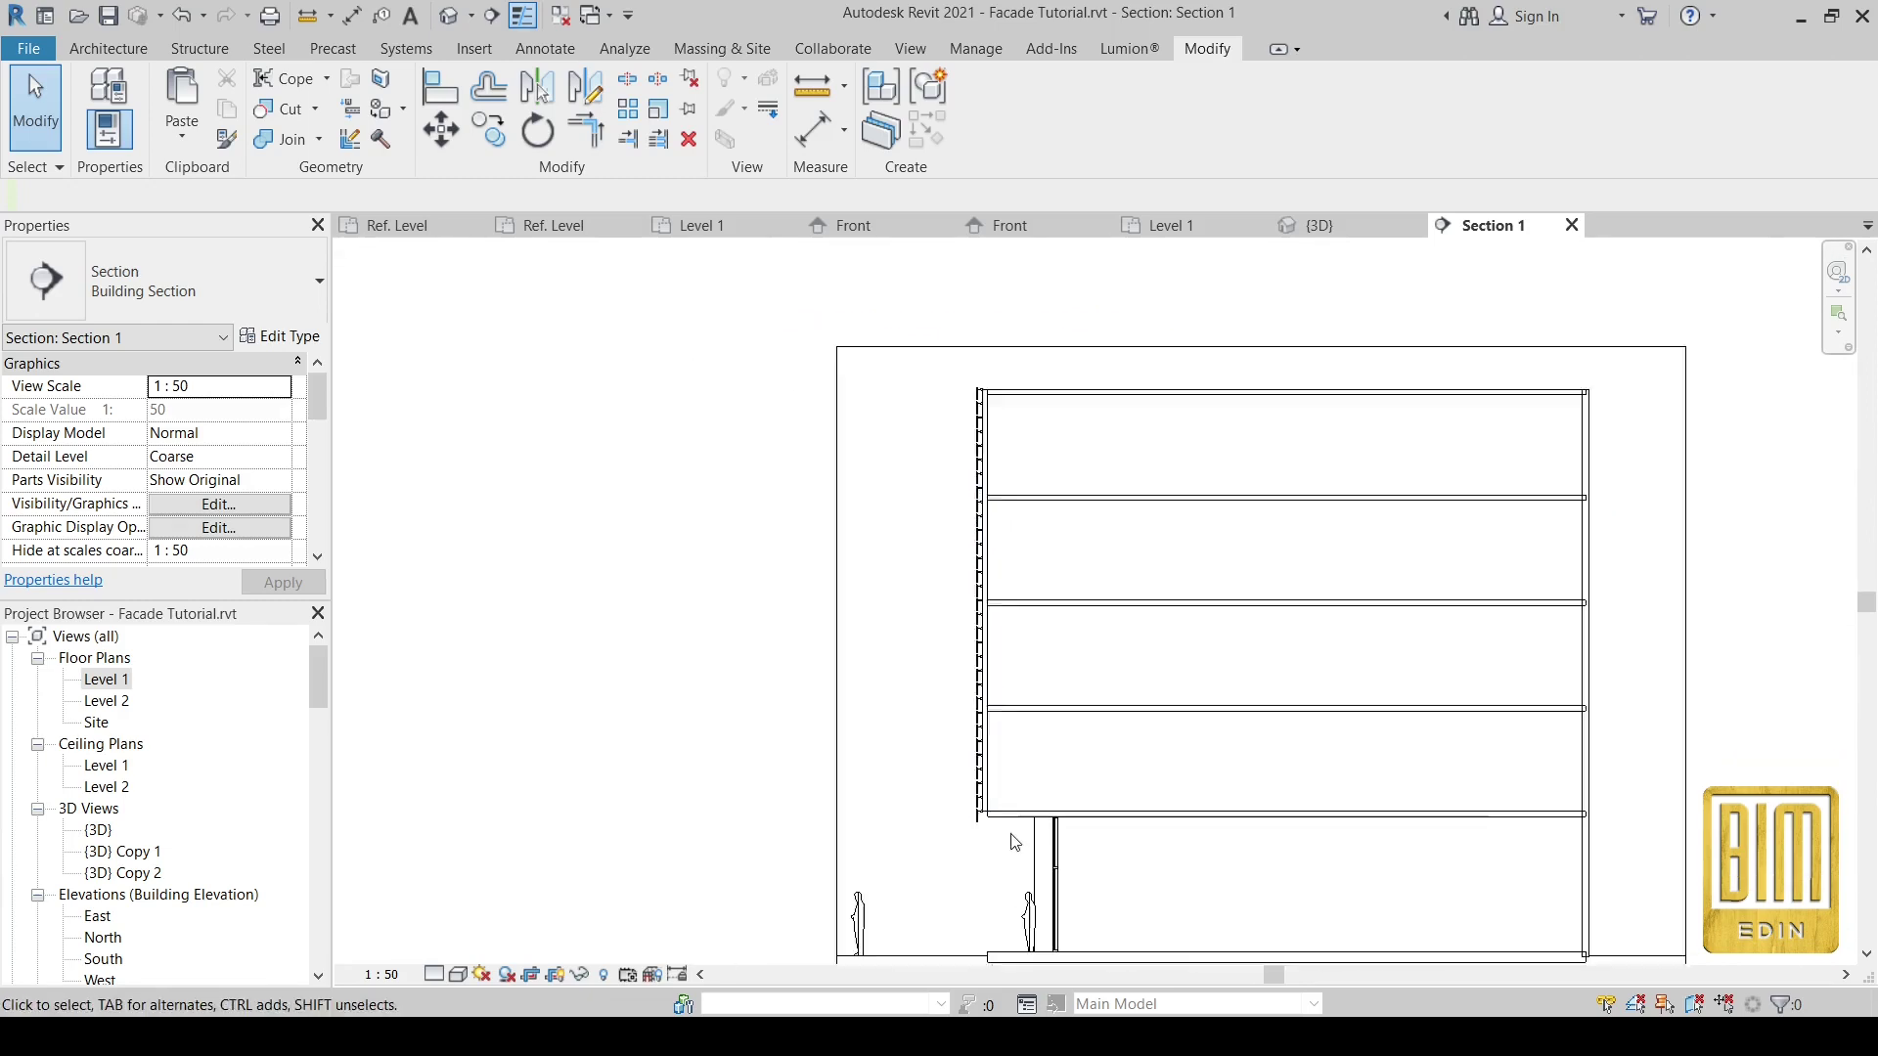
scroll(983, 829, "up", 3)
scroll(983, 830, "up", 2)
scroll(967, 751, "up", 2)
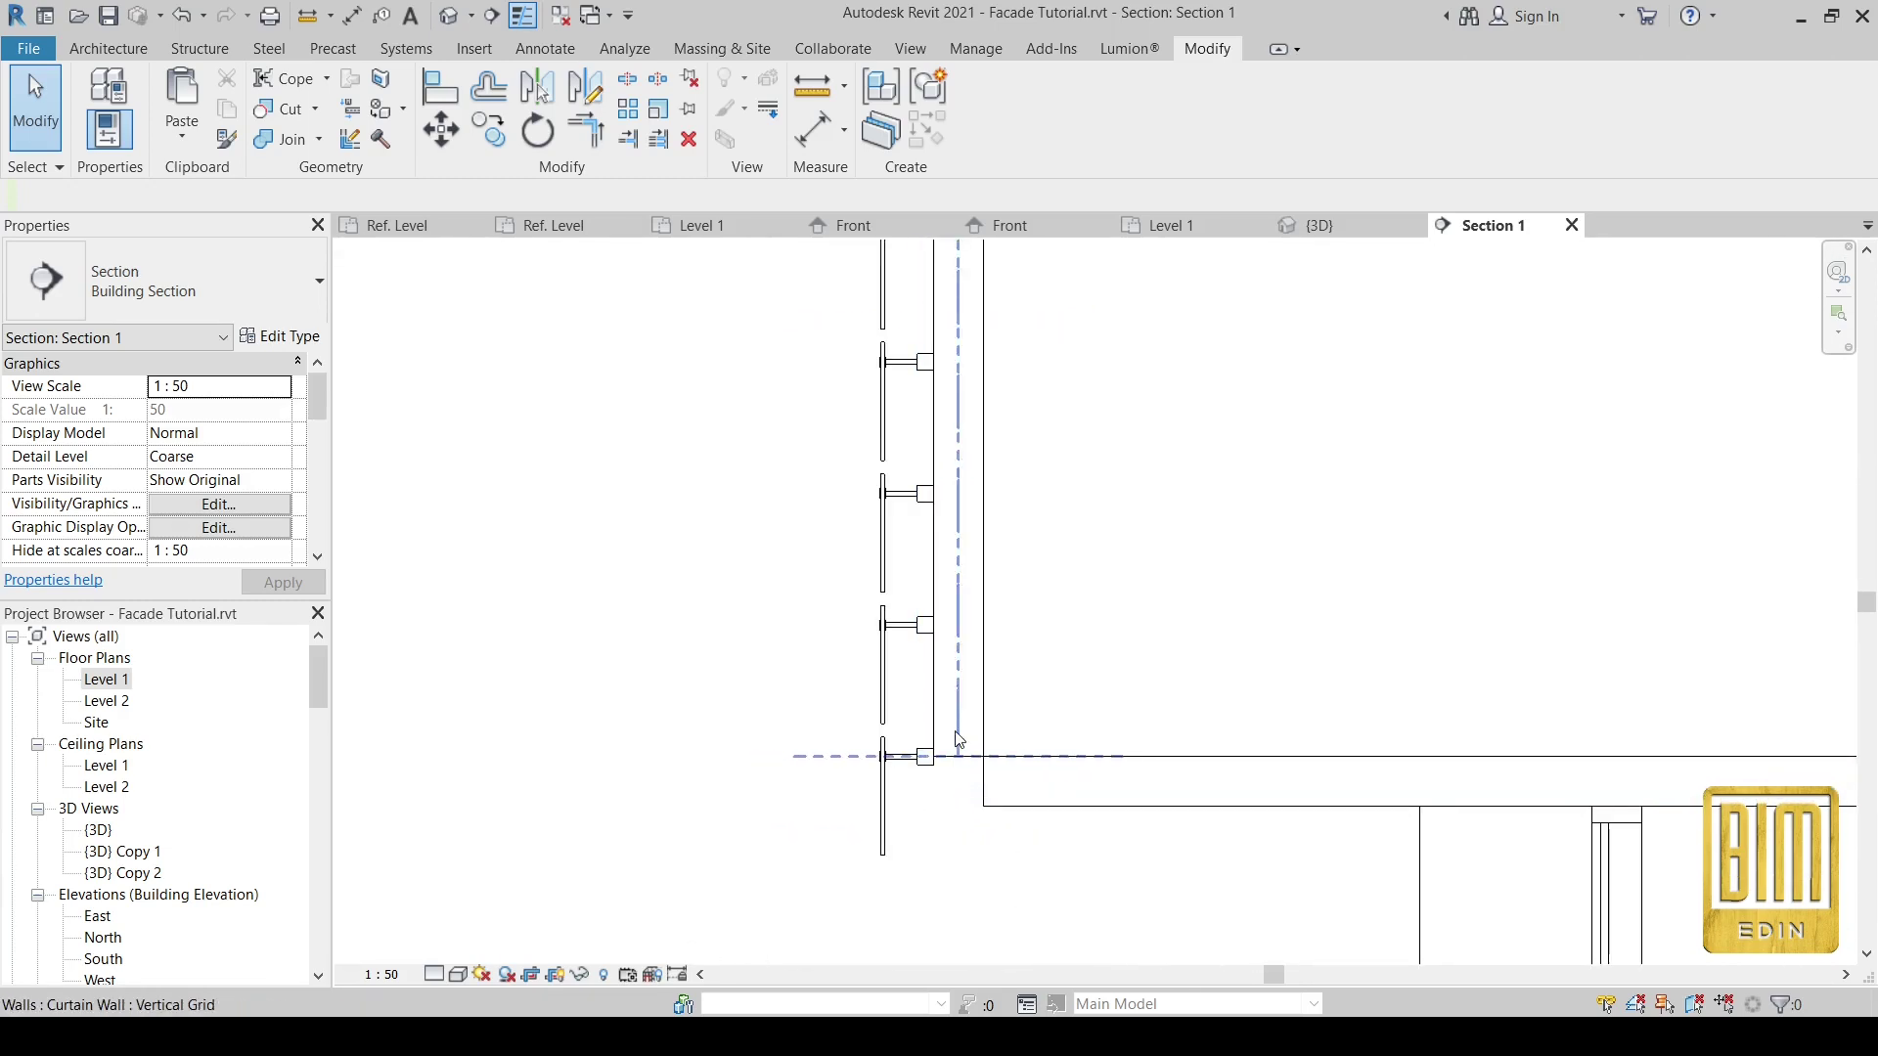
scroll(959, 740, "up", 1)
left_click(958, 755)
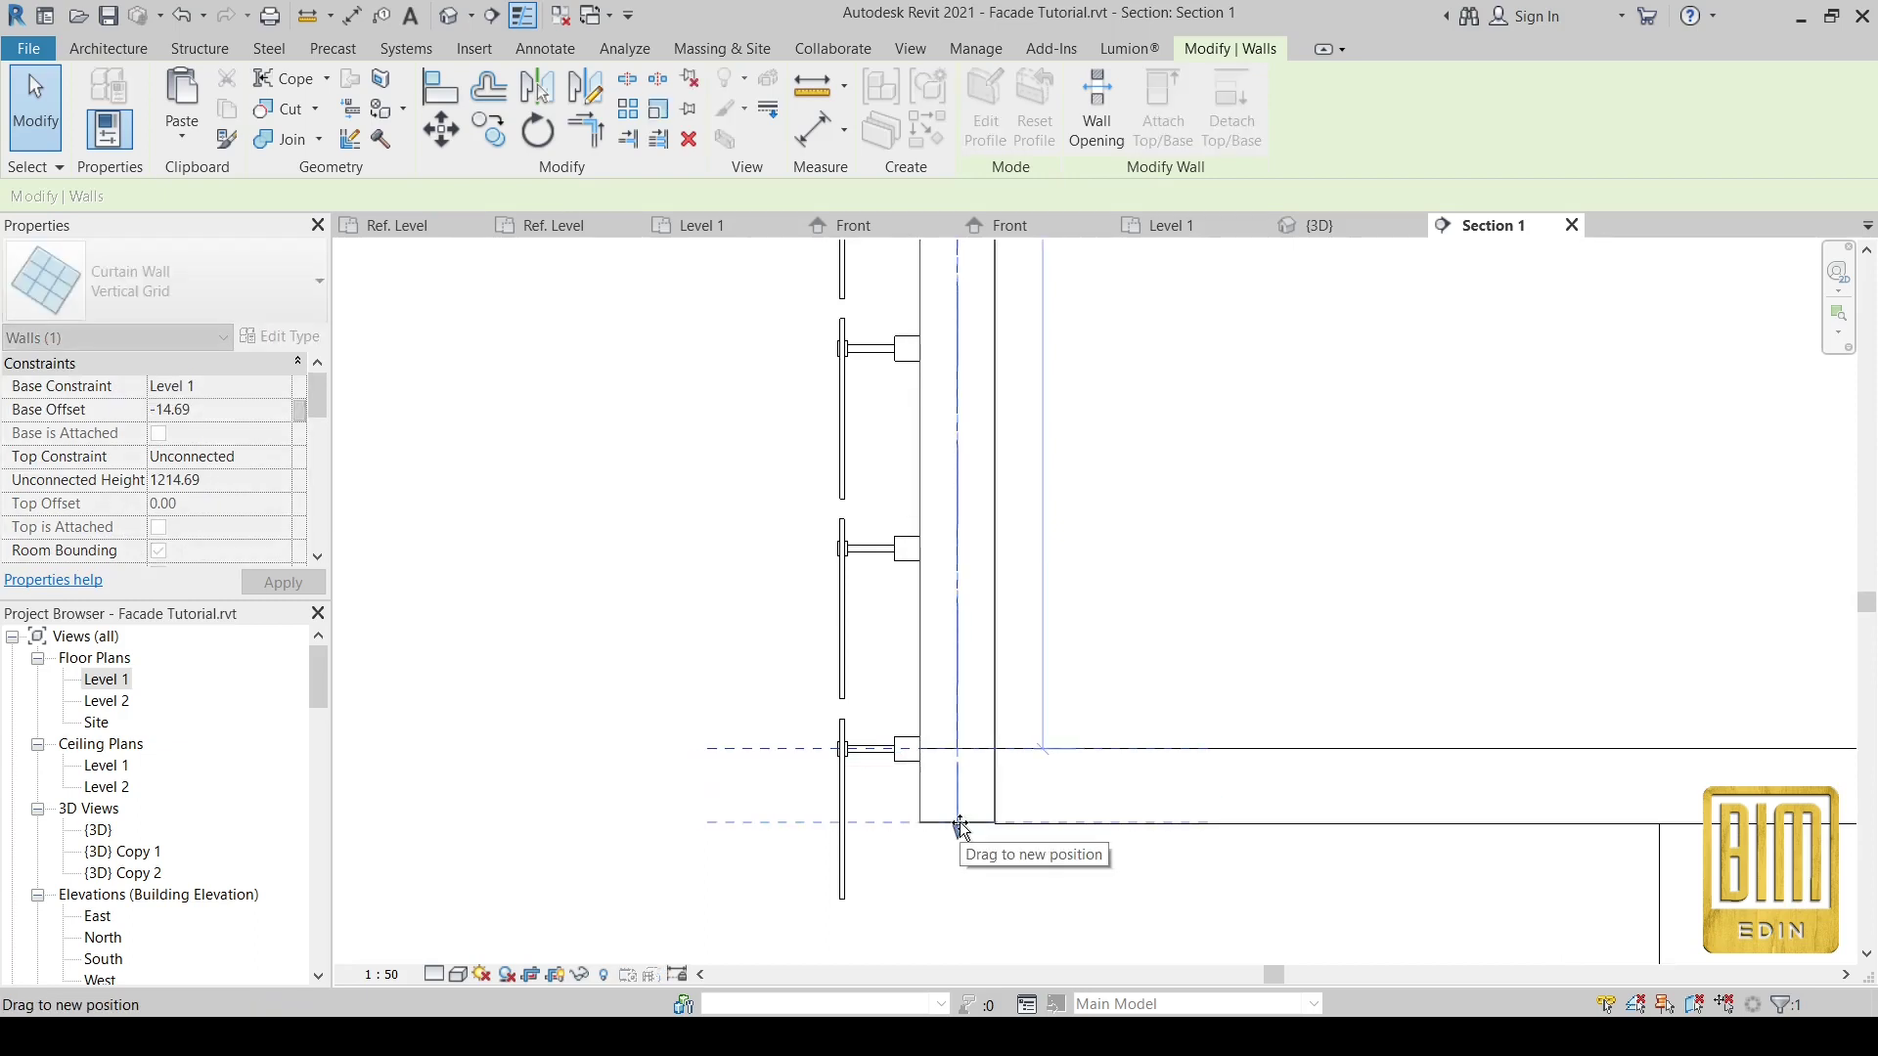
scroll(960, 826, "up", 2)
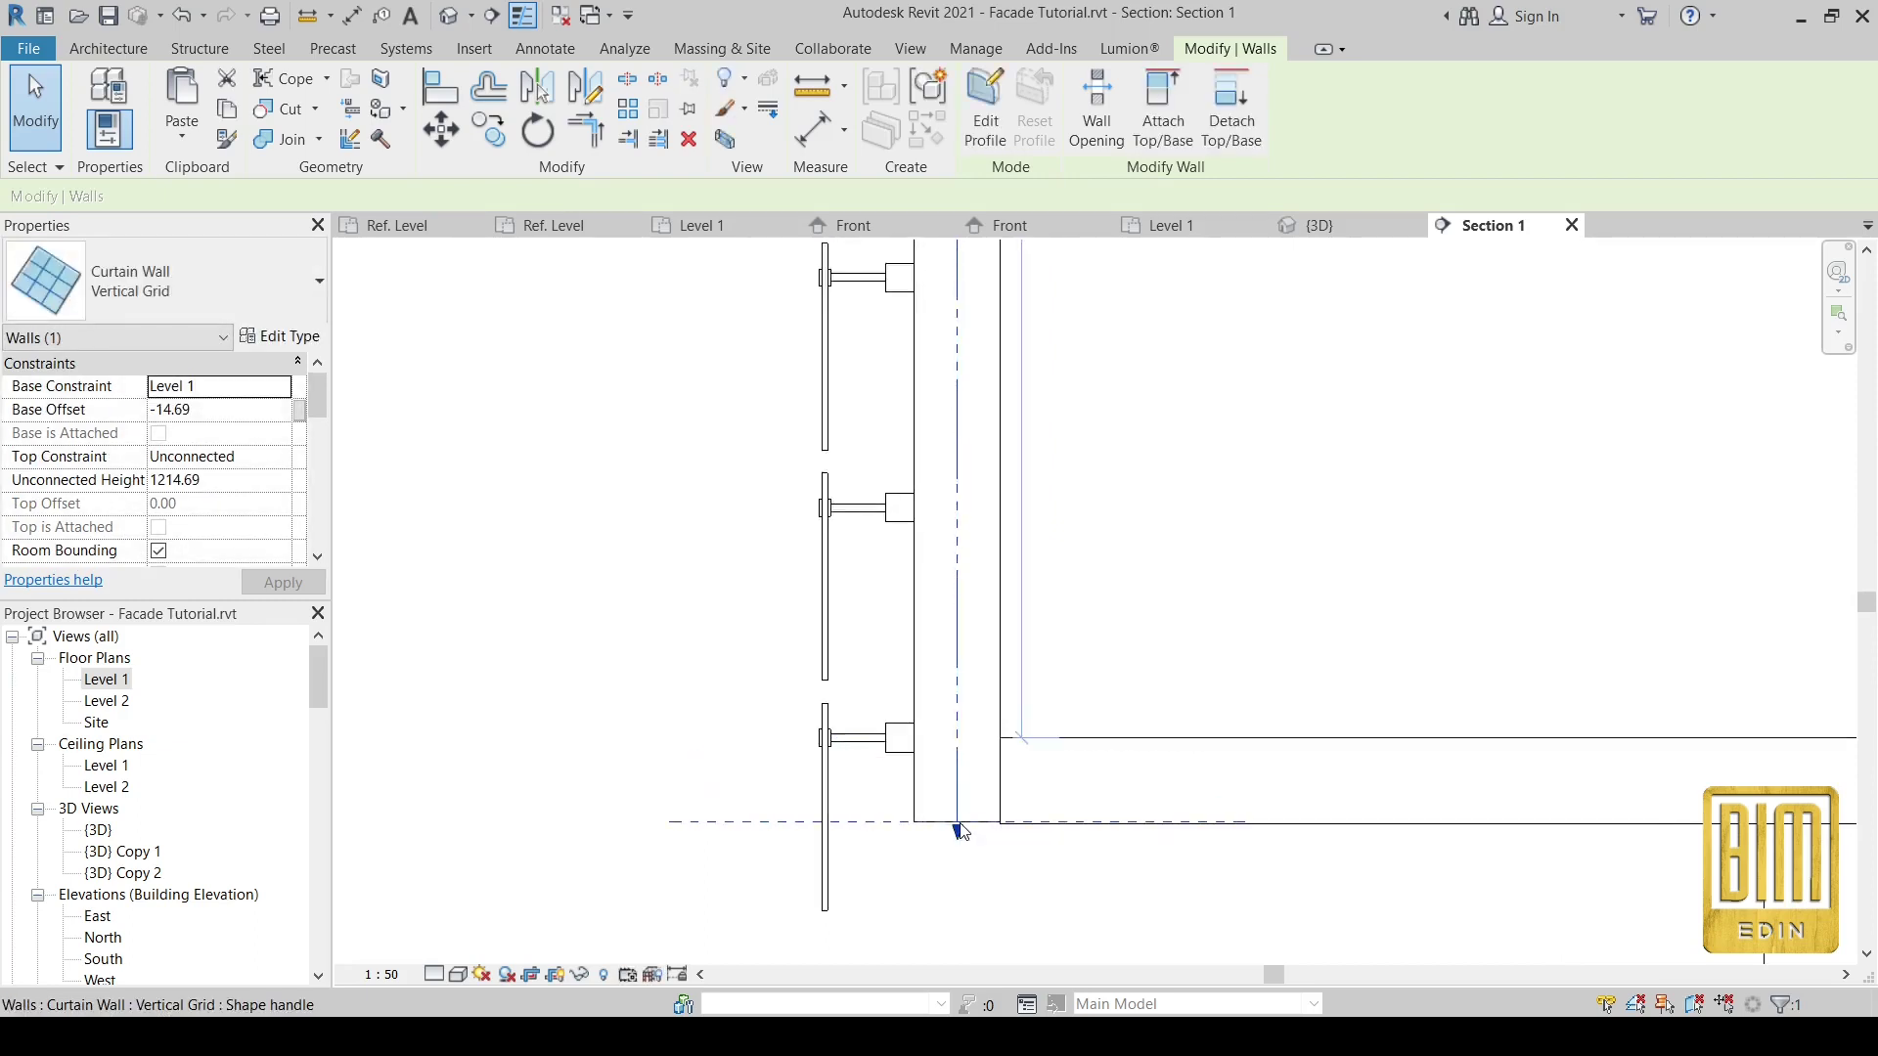
- Align (AL) the Vertical Grid wall's bottom to the floor edge
left_click(628, 138)
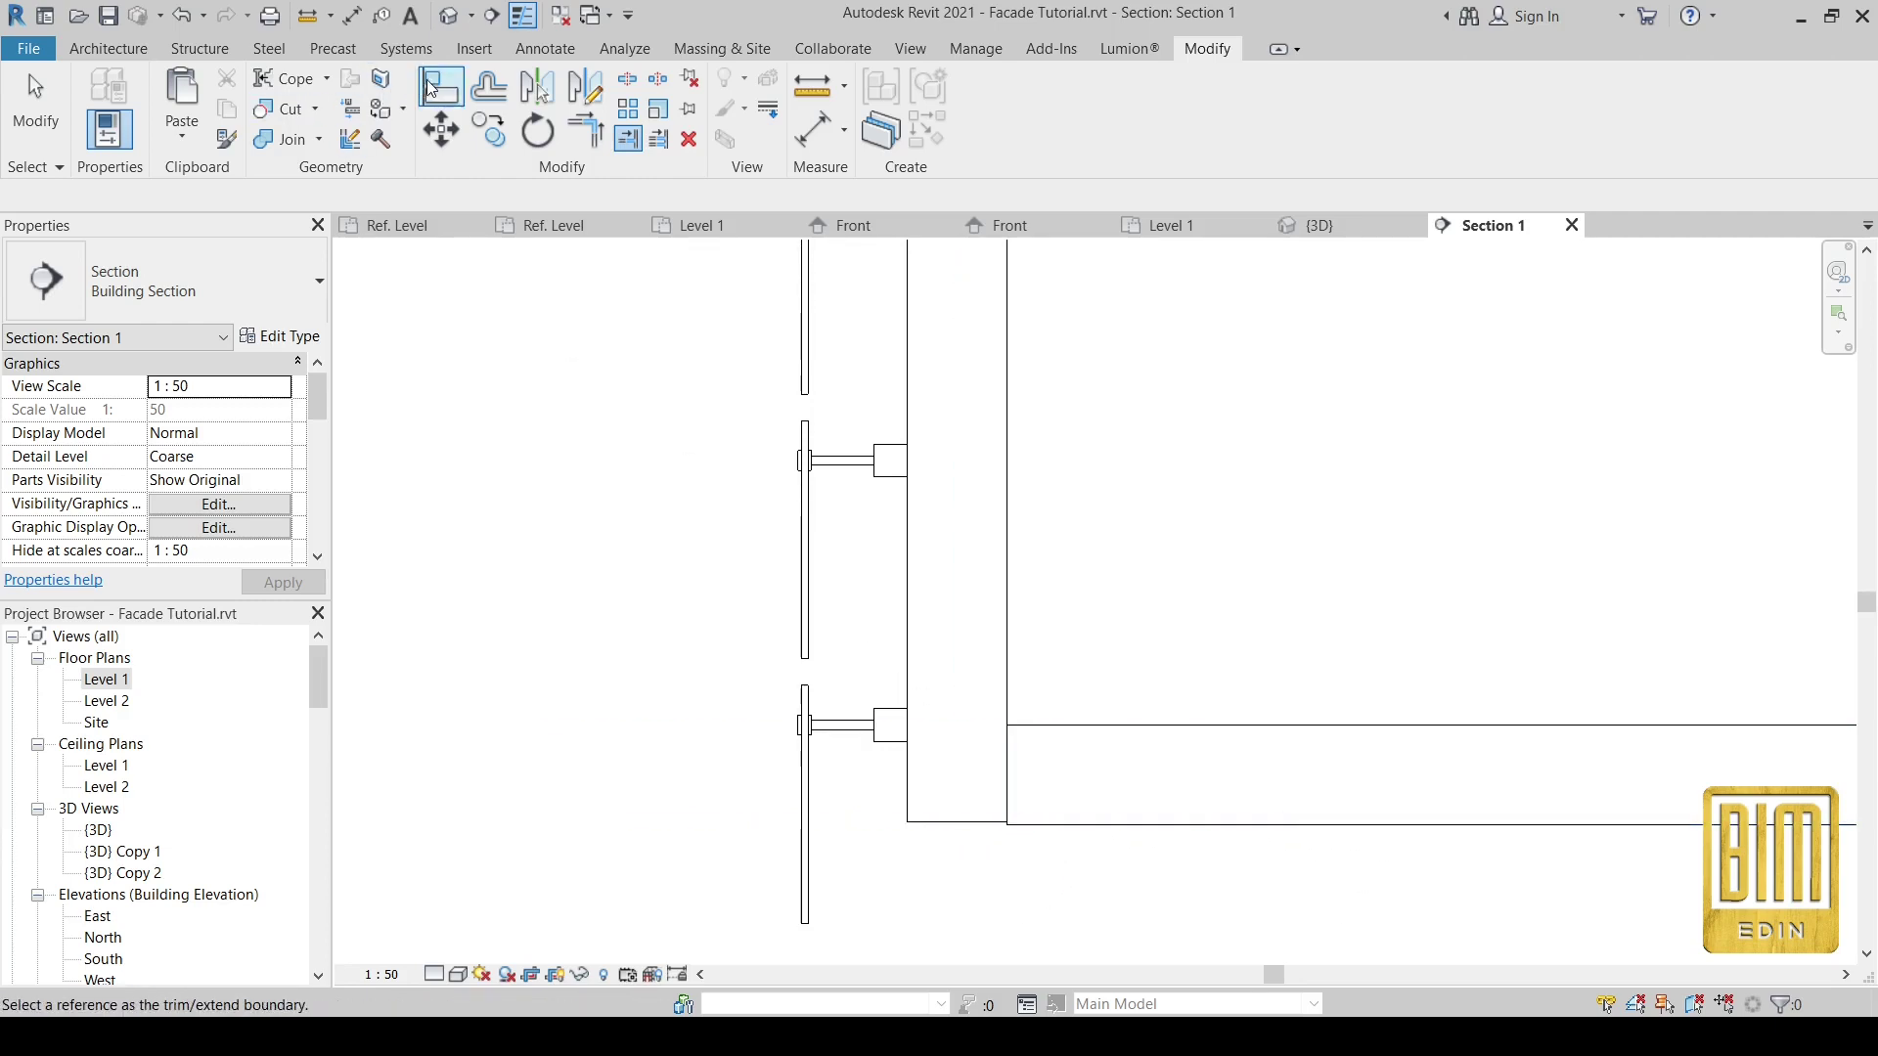
key("a")
key("l")
left_click(994, 825)
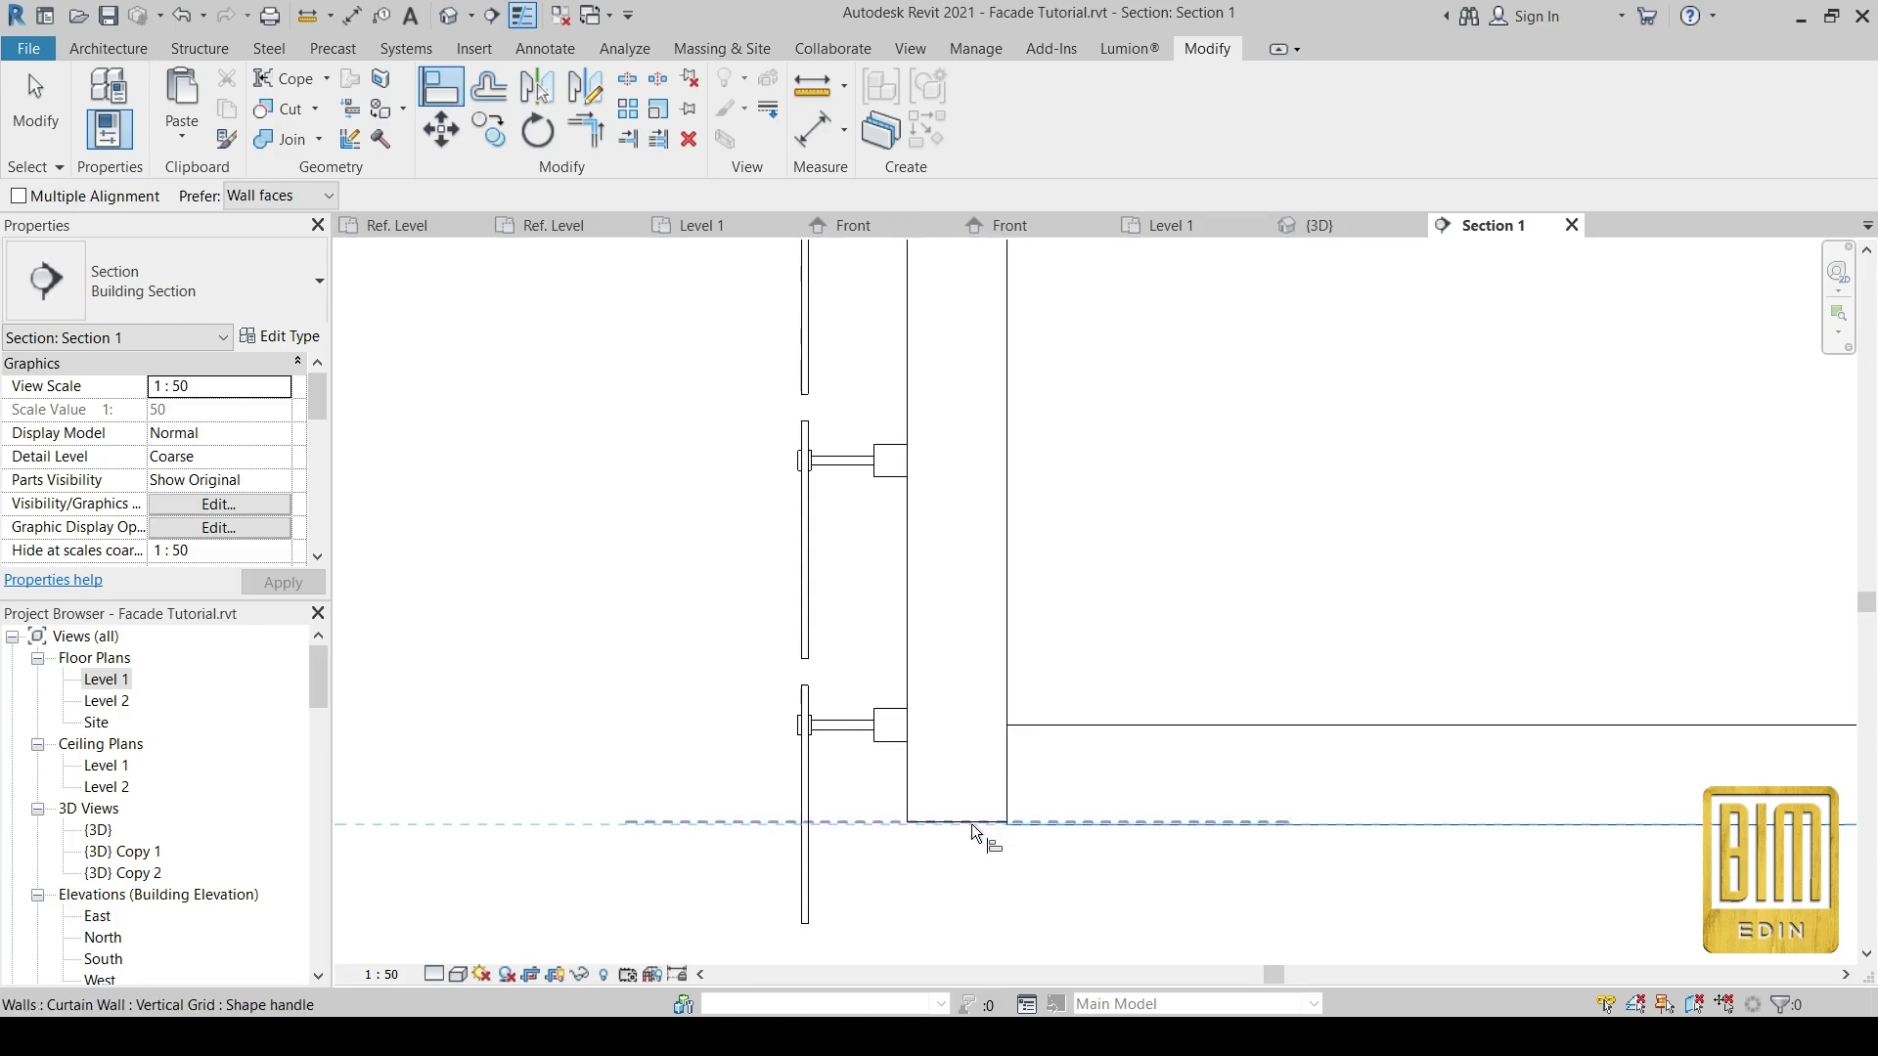
scroll(1044, 898, "down", 1)
scroll(1044, 898, "down", 1)
scroll(1047, 893, "down", 1)
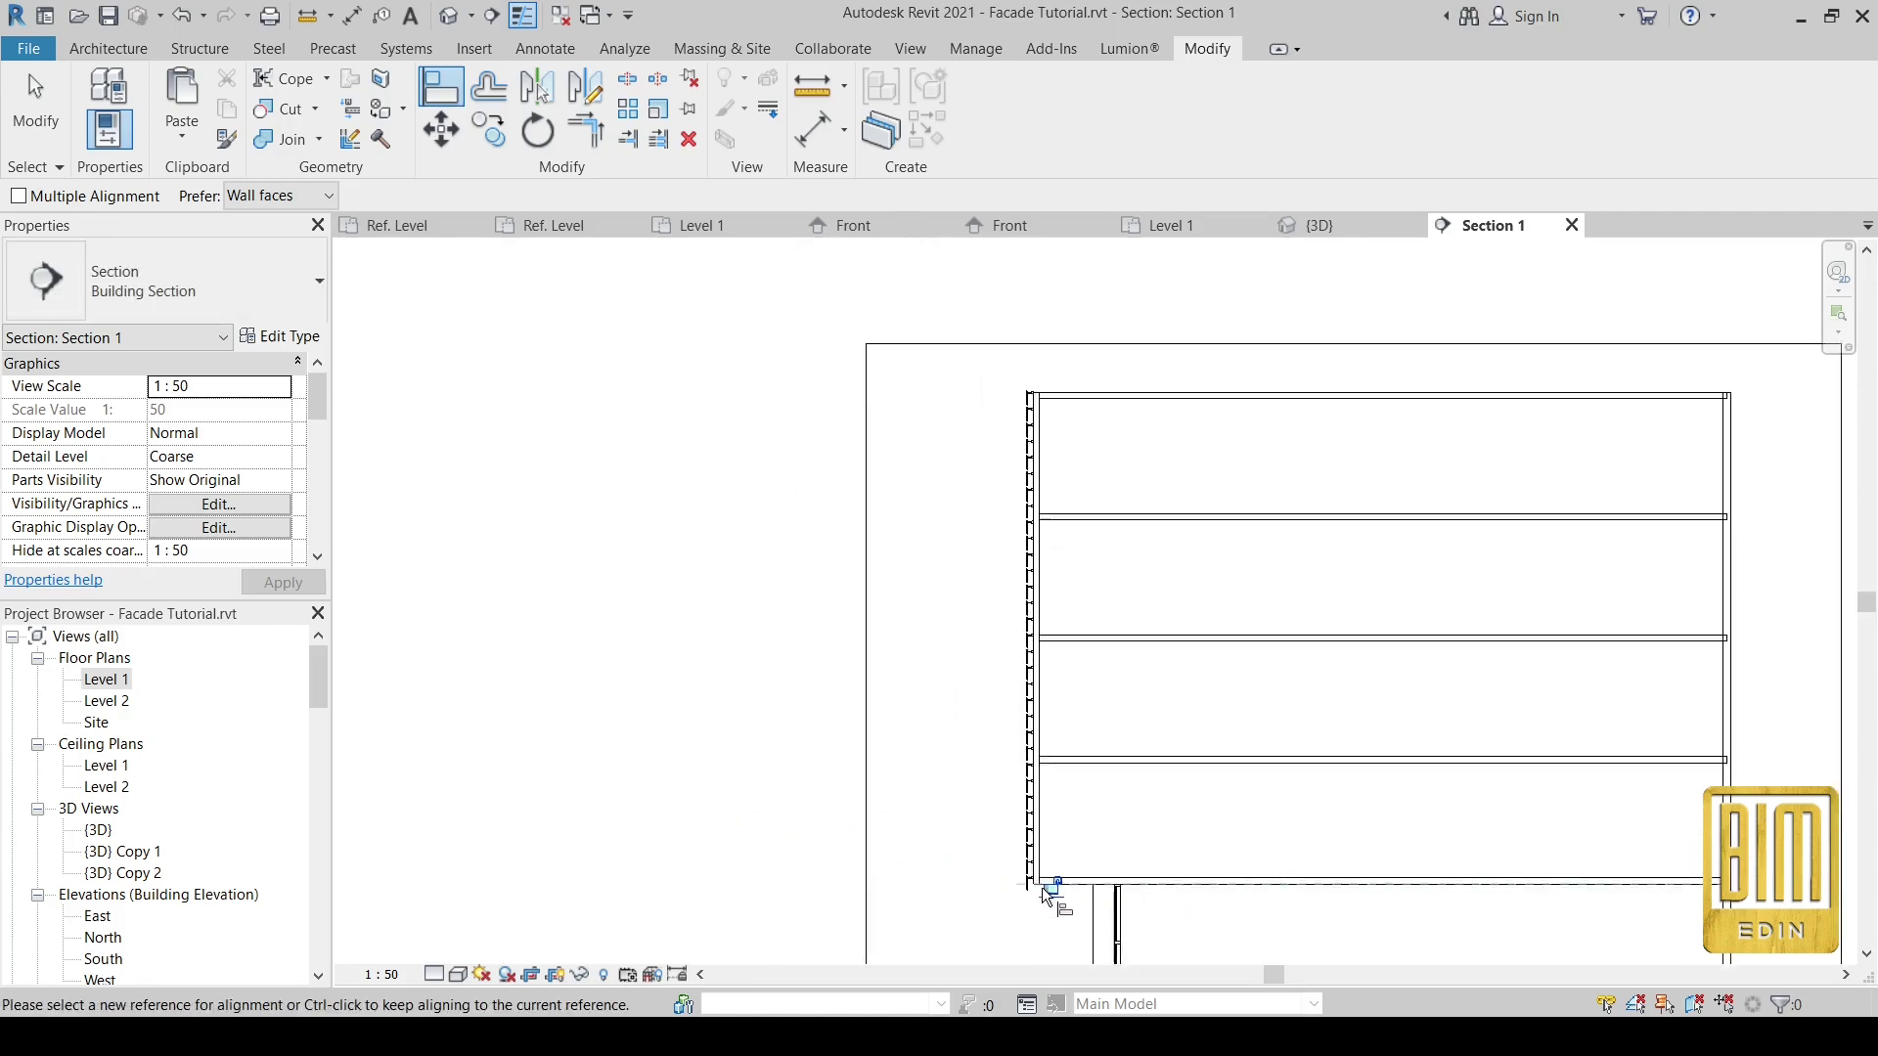
scroll(1052, 391, "up", 2)
scroll(972, 402, "up", 1)
scroll(1027, 440, "up", 2)
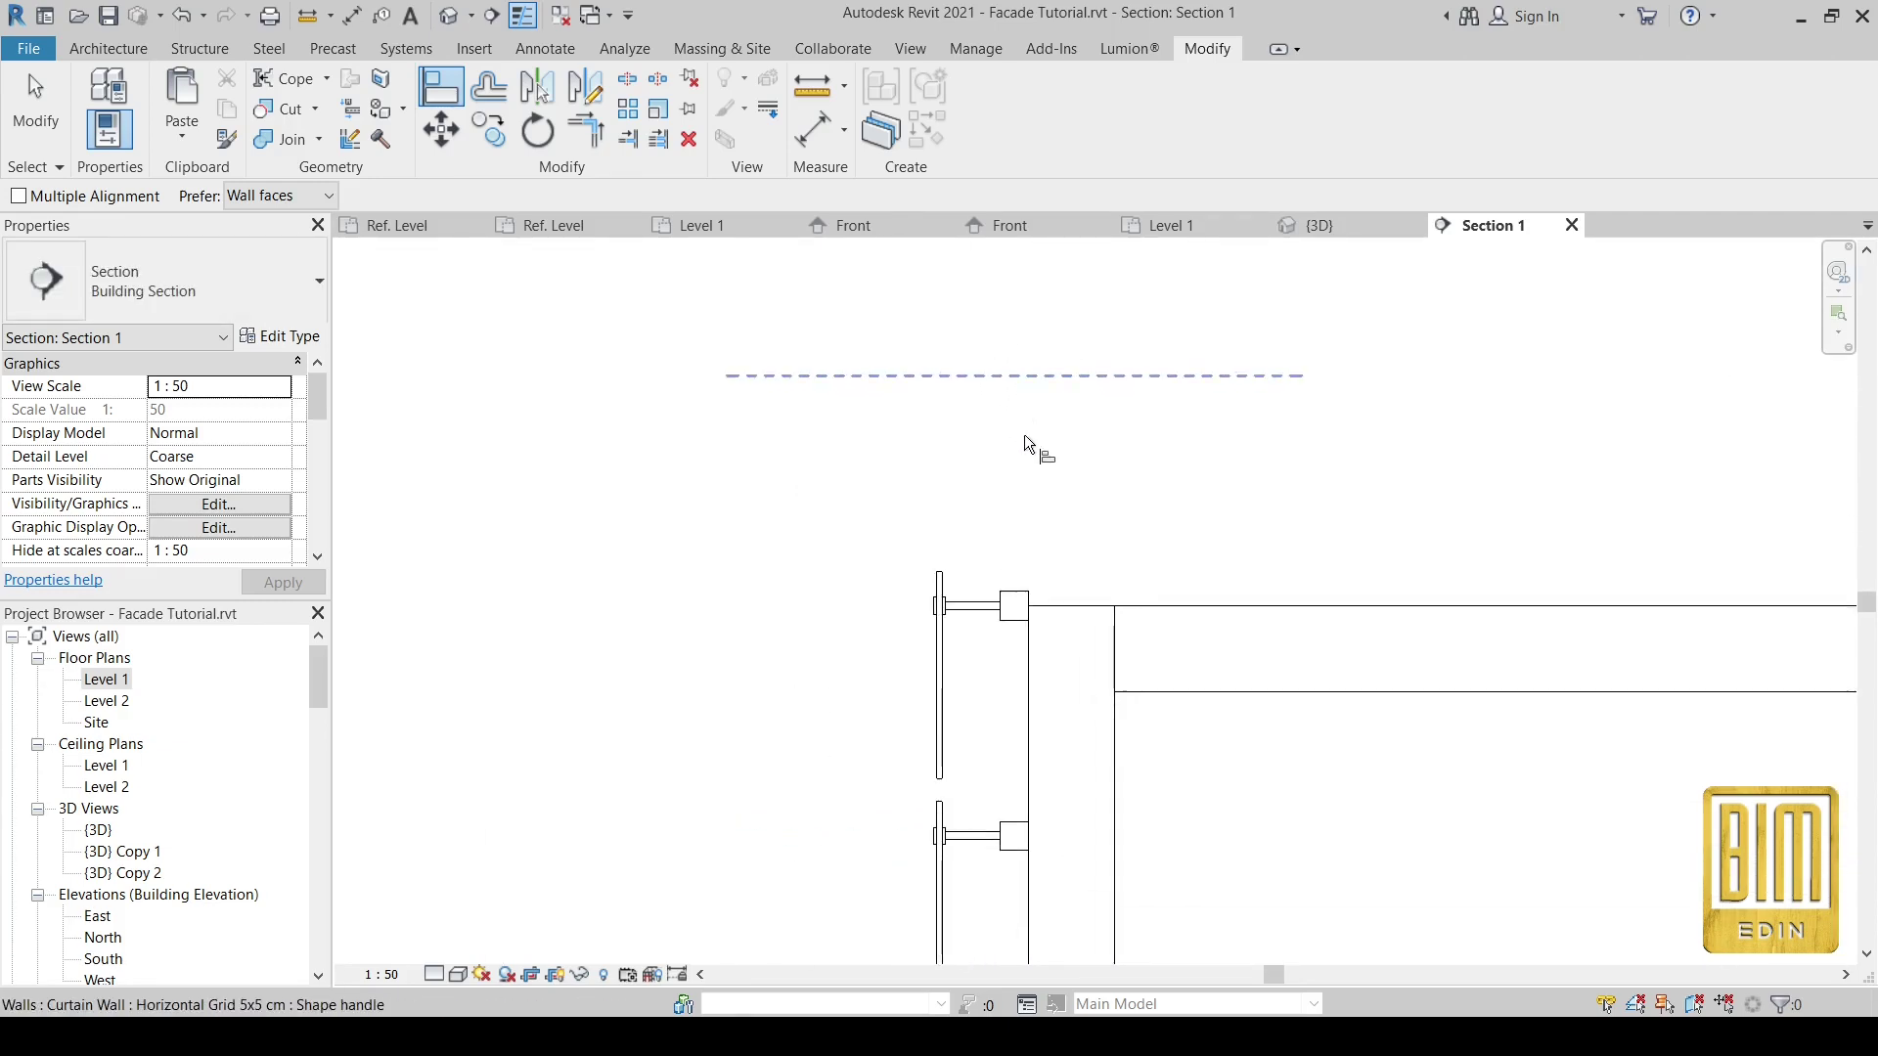
key("Escape")
key("Escape")
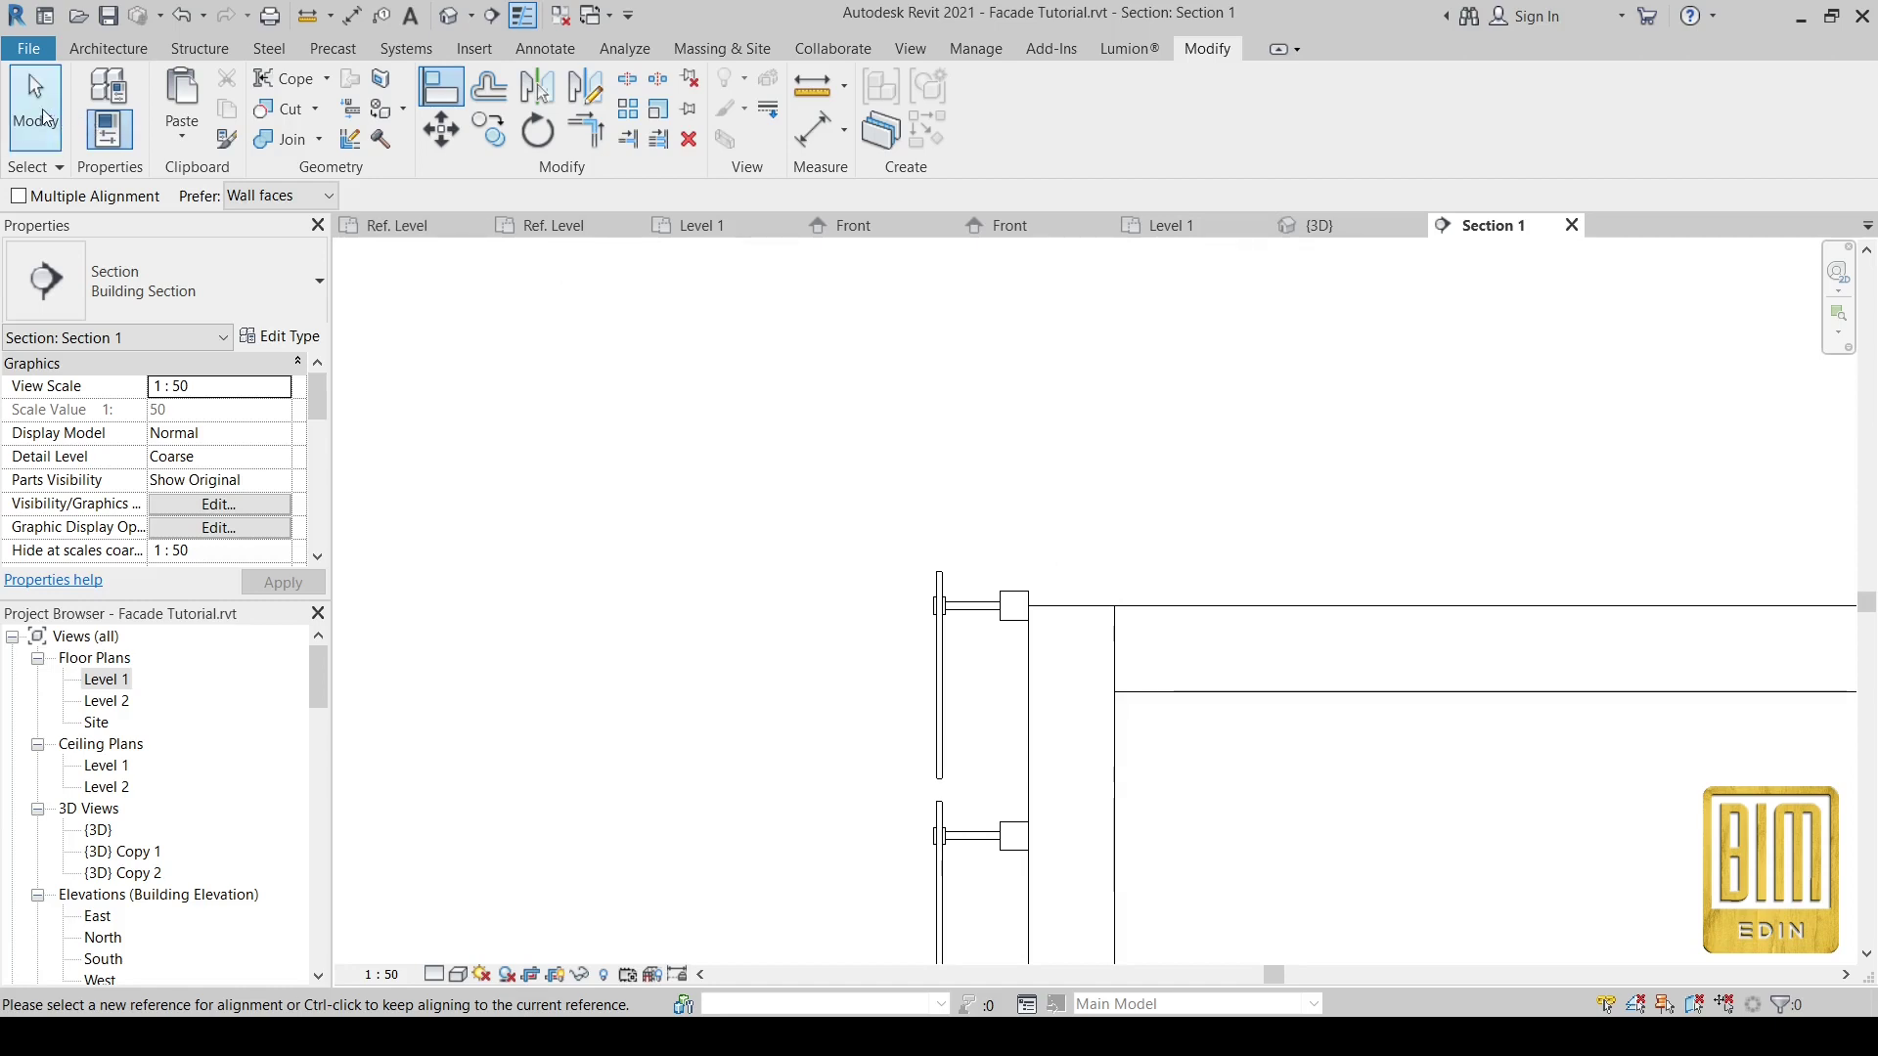
- Drag the curtain wall's top up to the facade top and deselect it
scroll(1070, 622, "up", 2)
left_click(1071, 611)
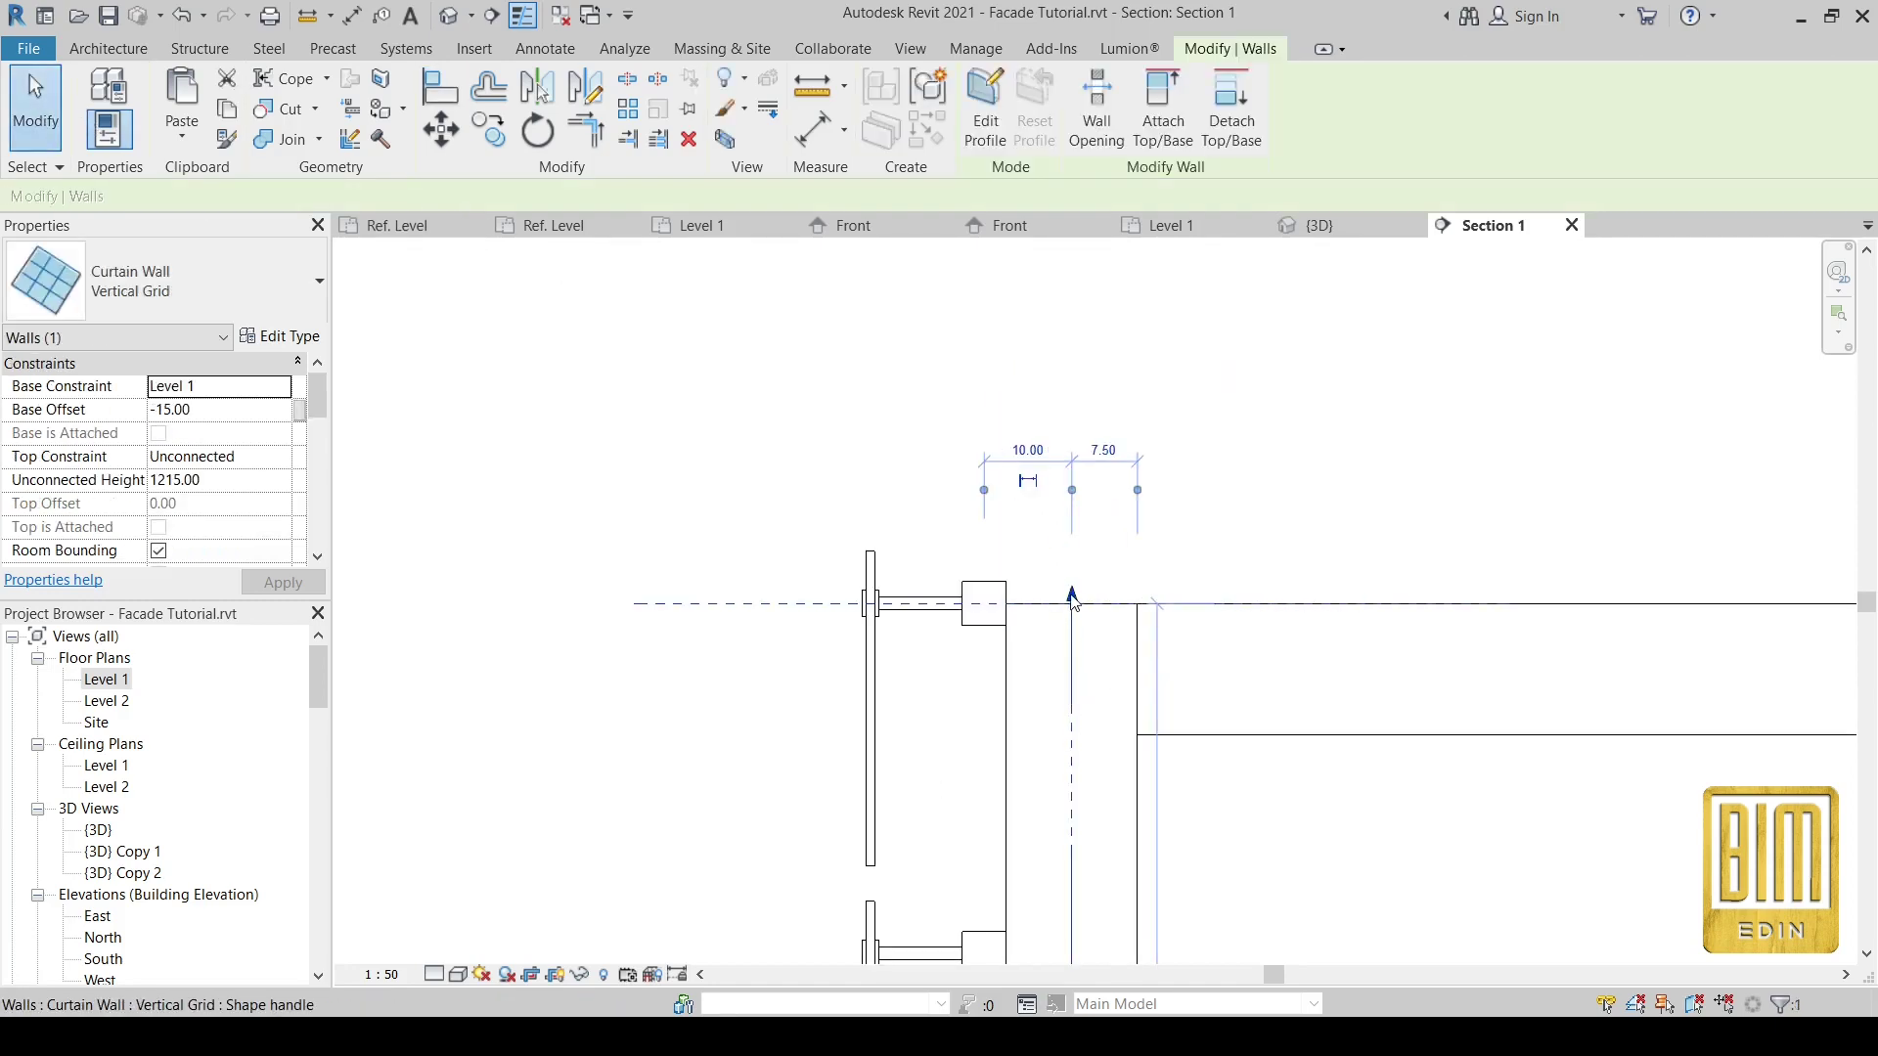
left_click_drag(1071, 612, 1086, 556)
left_click(798, 477)
scroll(998, 543, "down", 1)
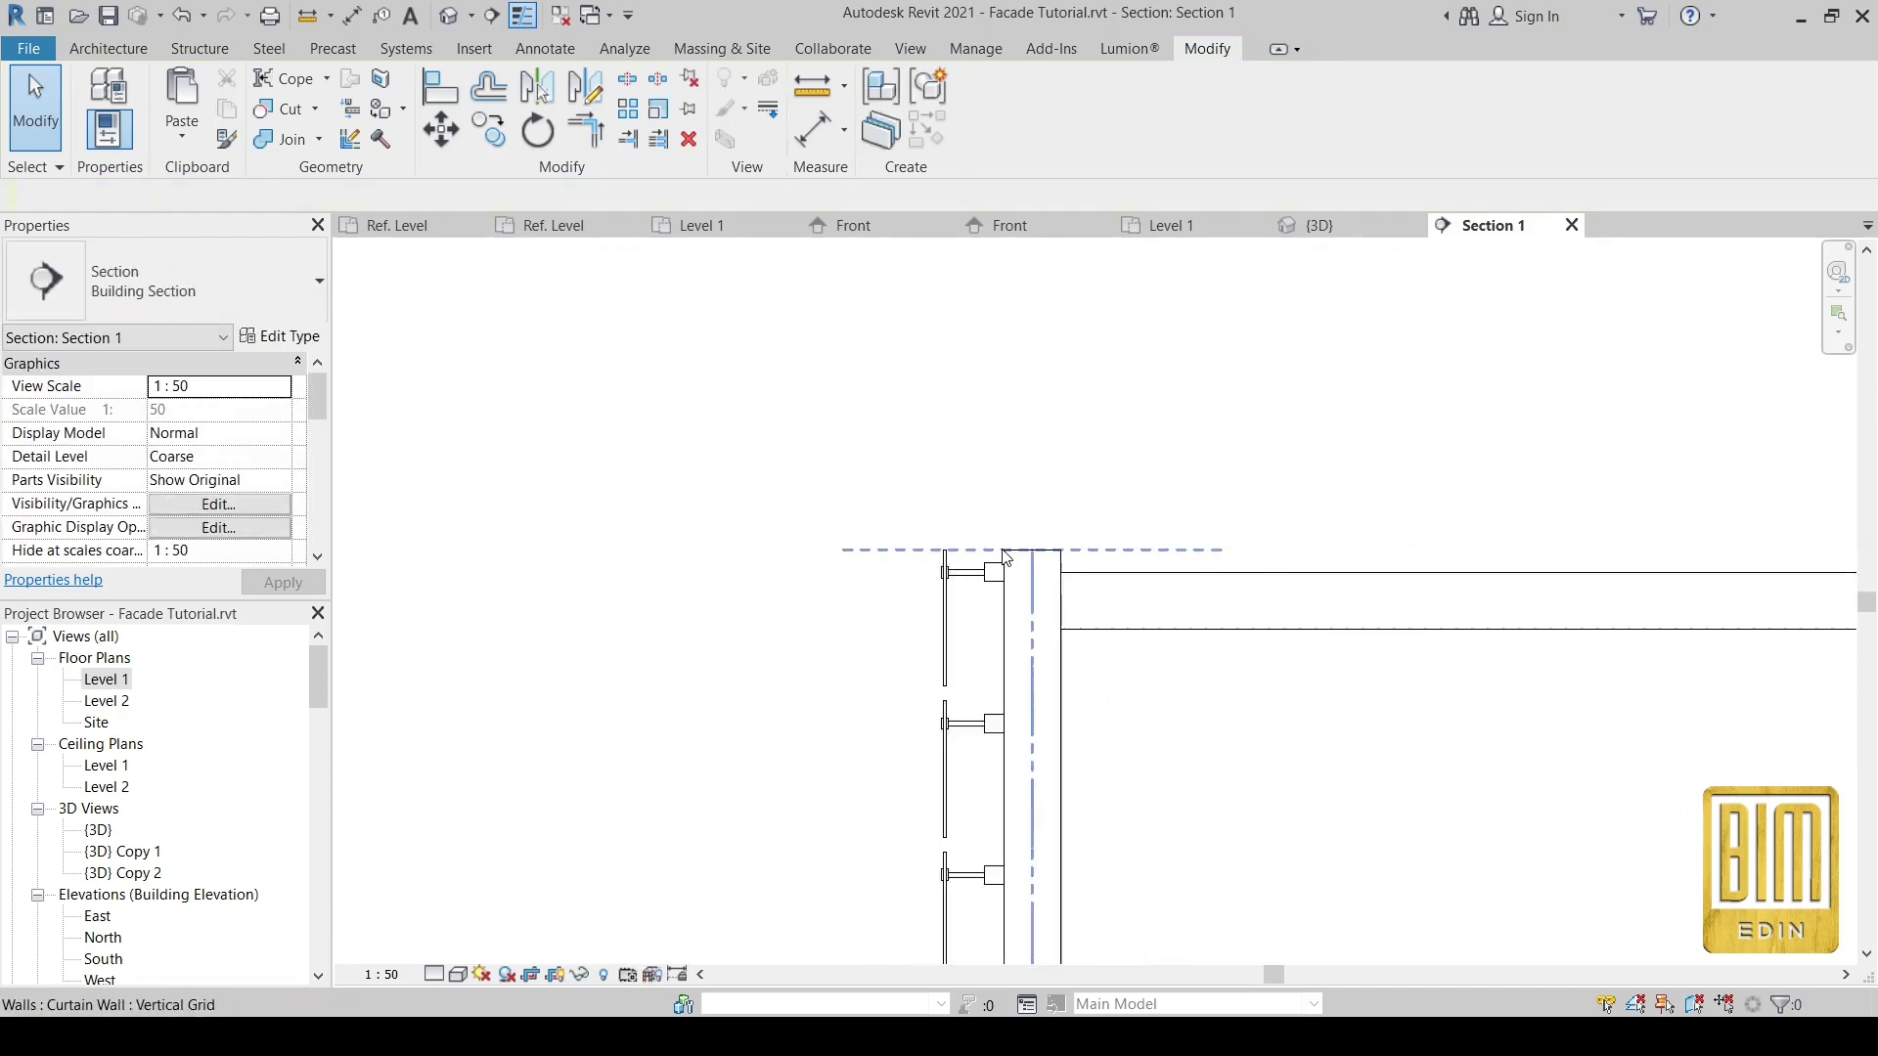
scroll(998, 543, "down", 1)
scroll(998, 543, "down", 1)
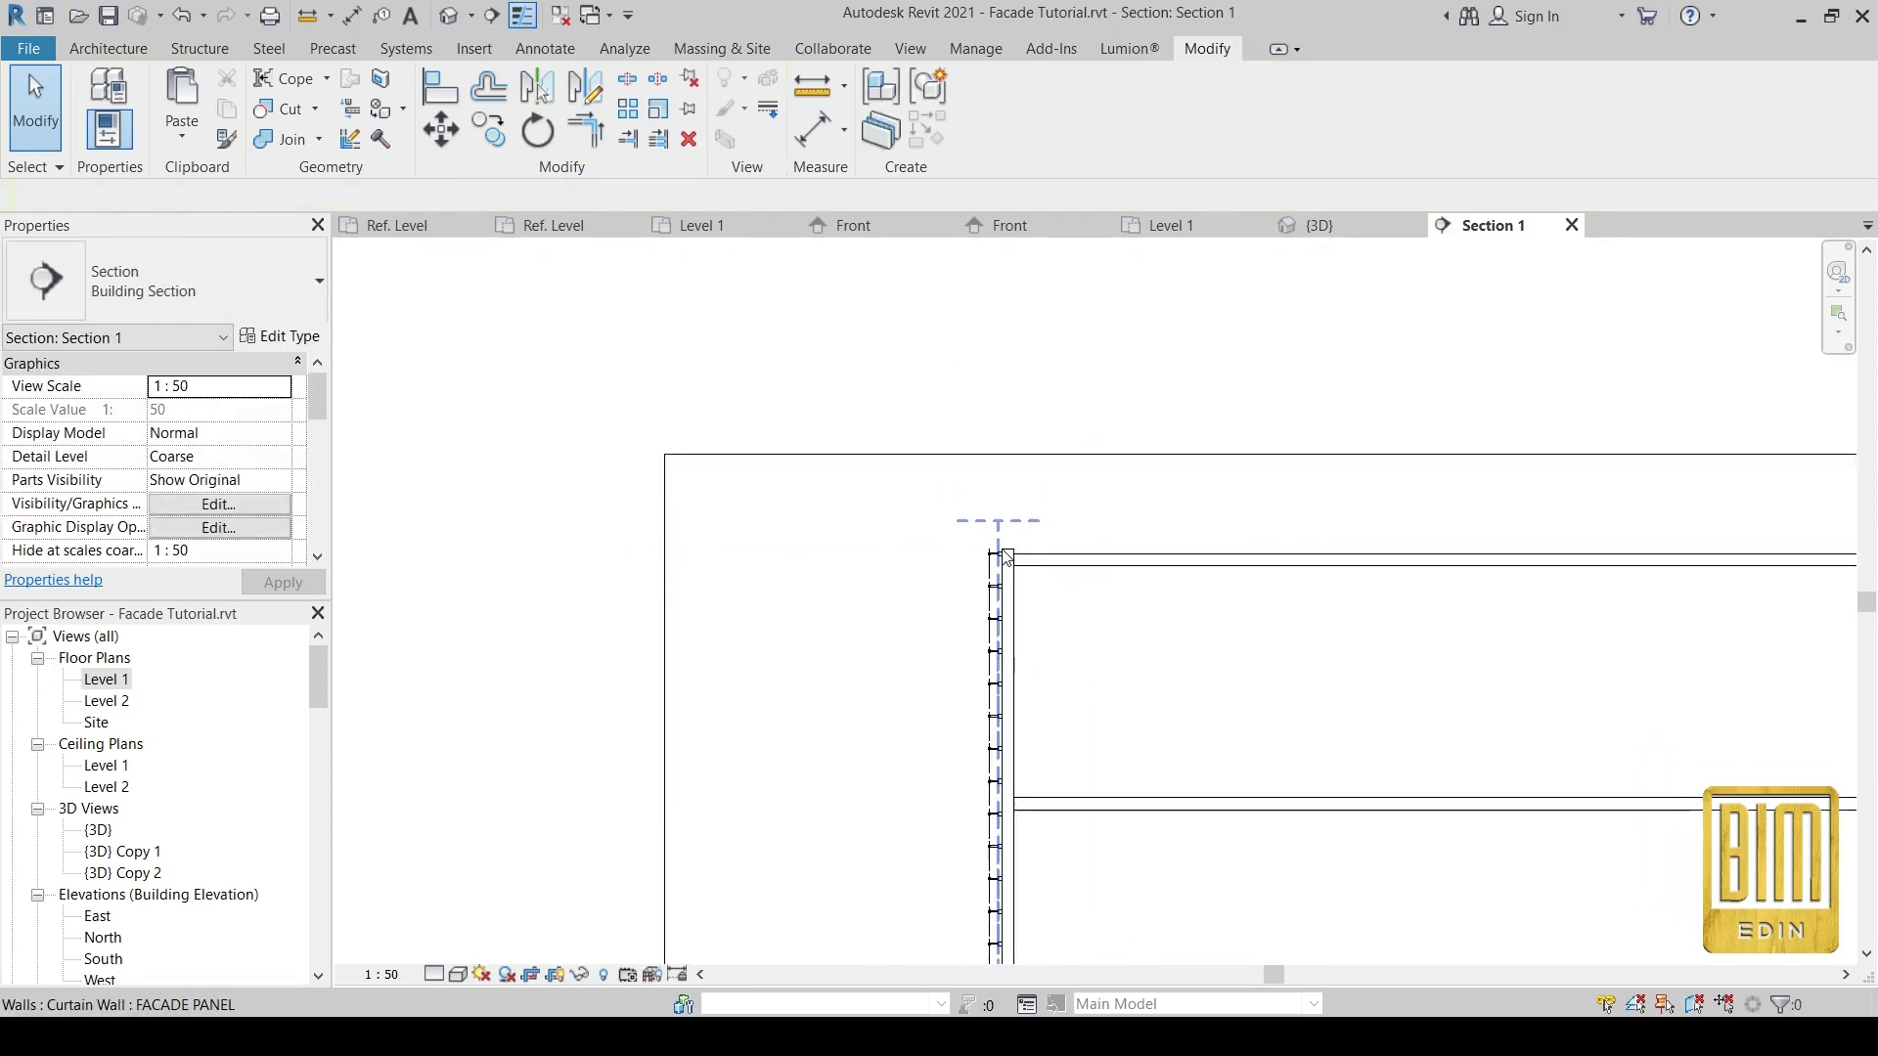
- Switch to the {3D} view and select a top FF PANEL curtain panel
left_click(457, 13)
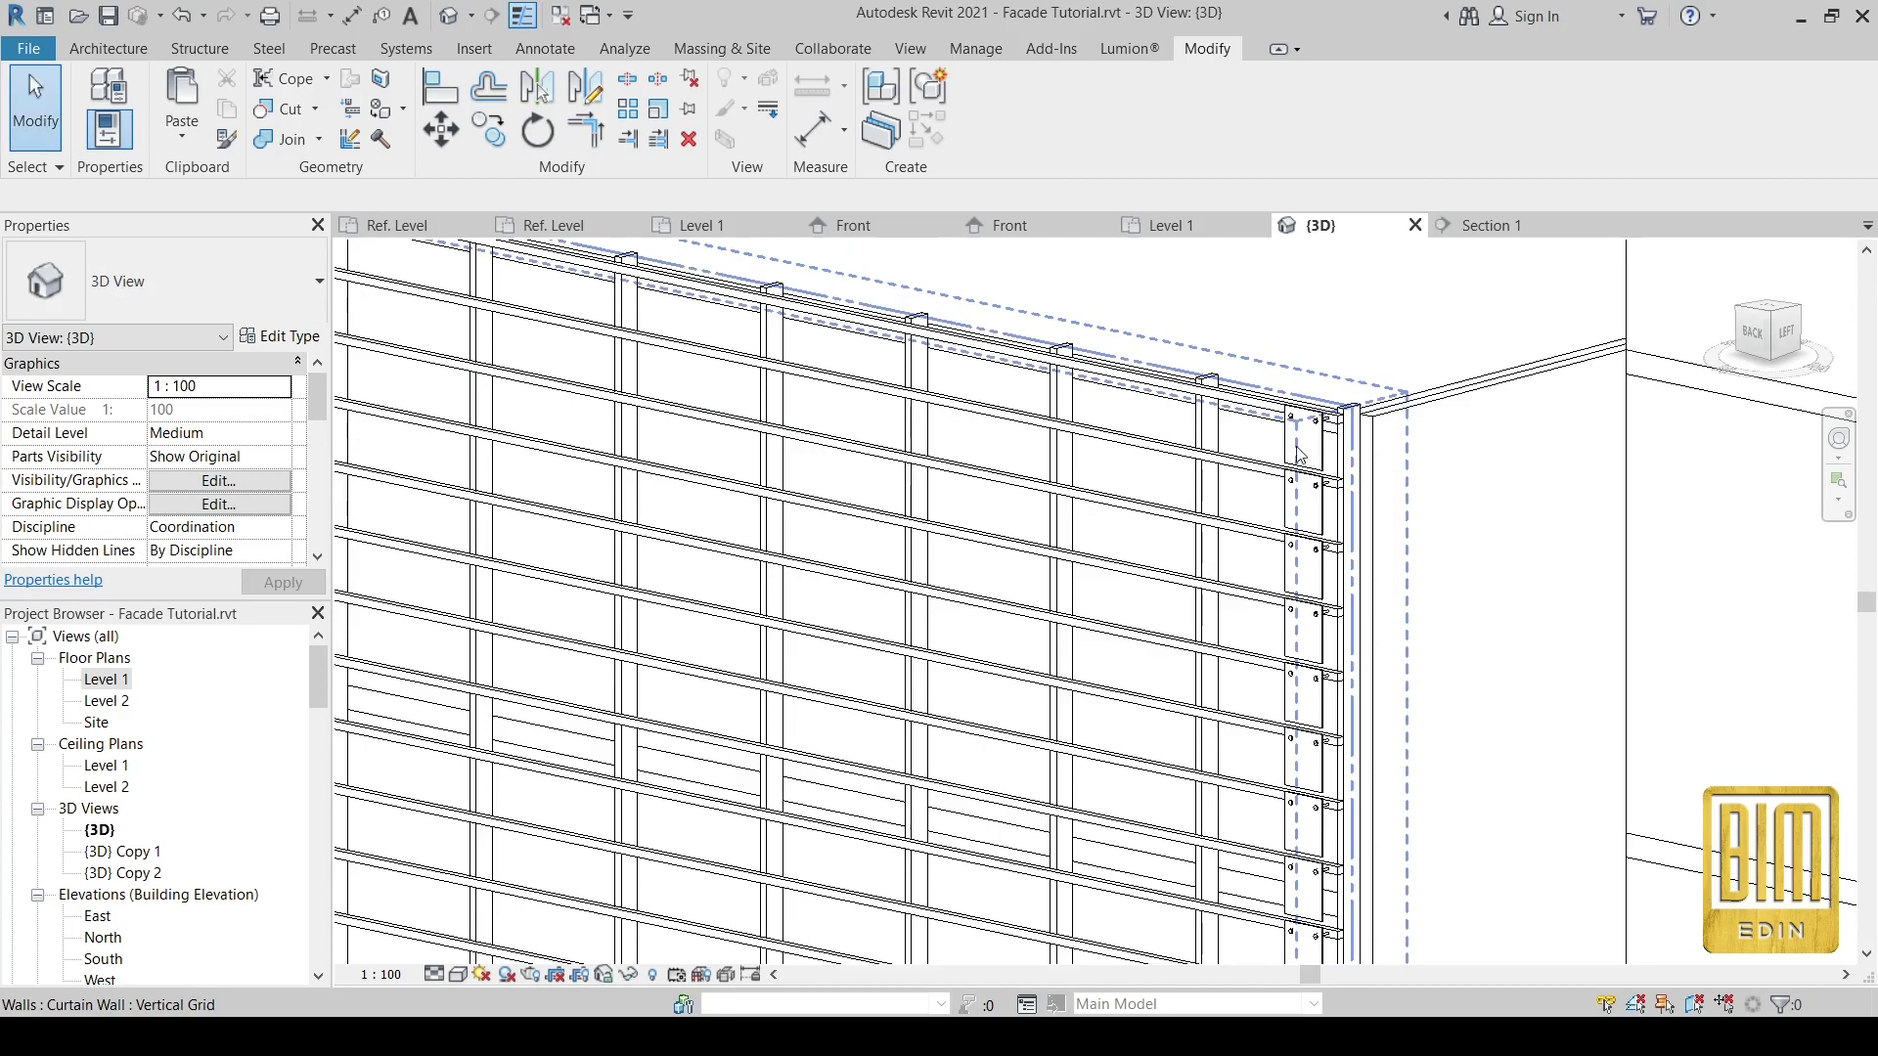
scroll(1301, 456, "up", 1)
scroll(1315, 465, "up", 1)
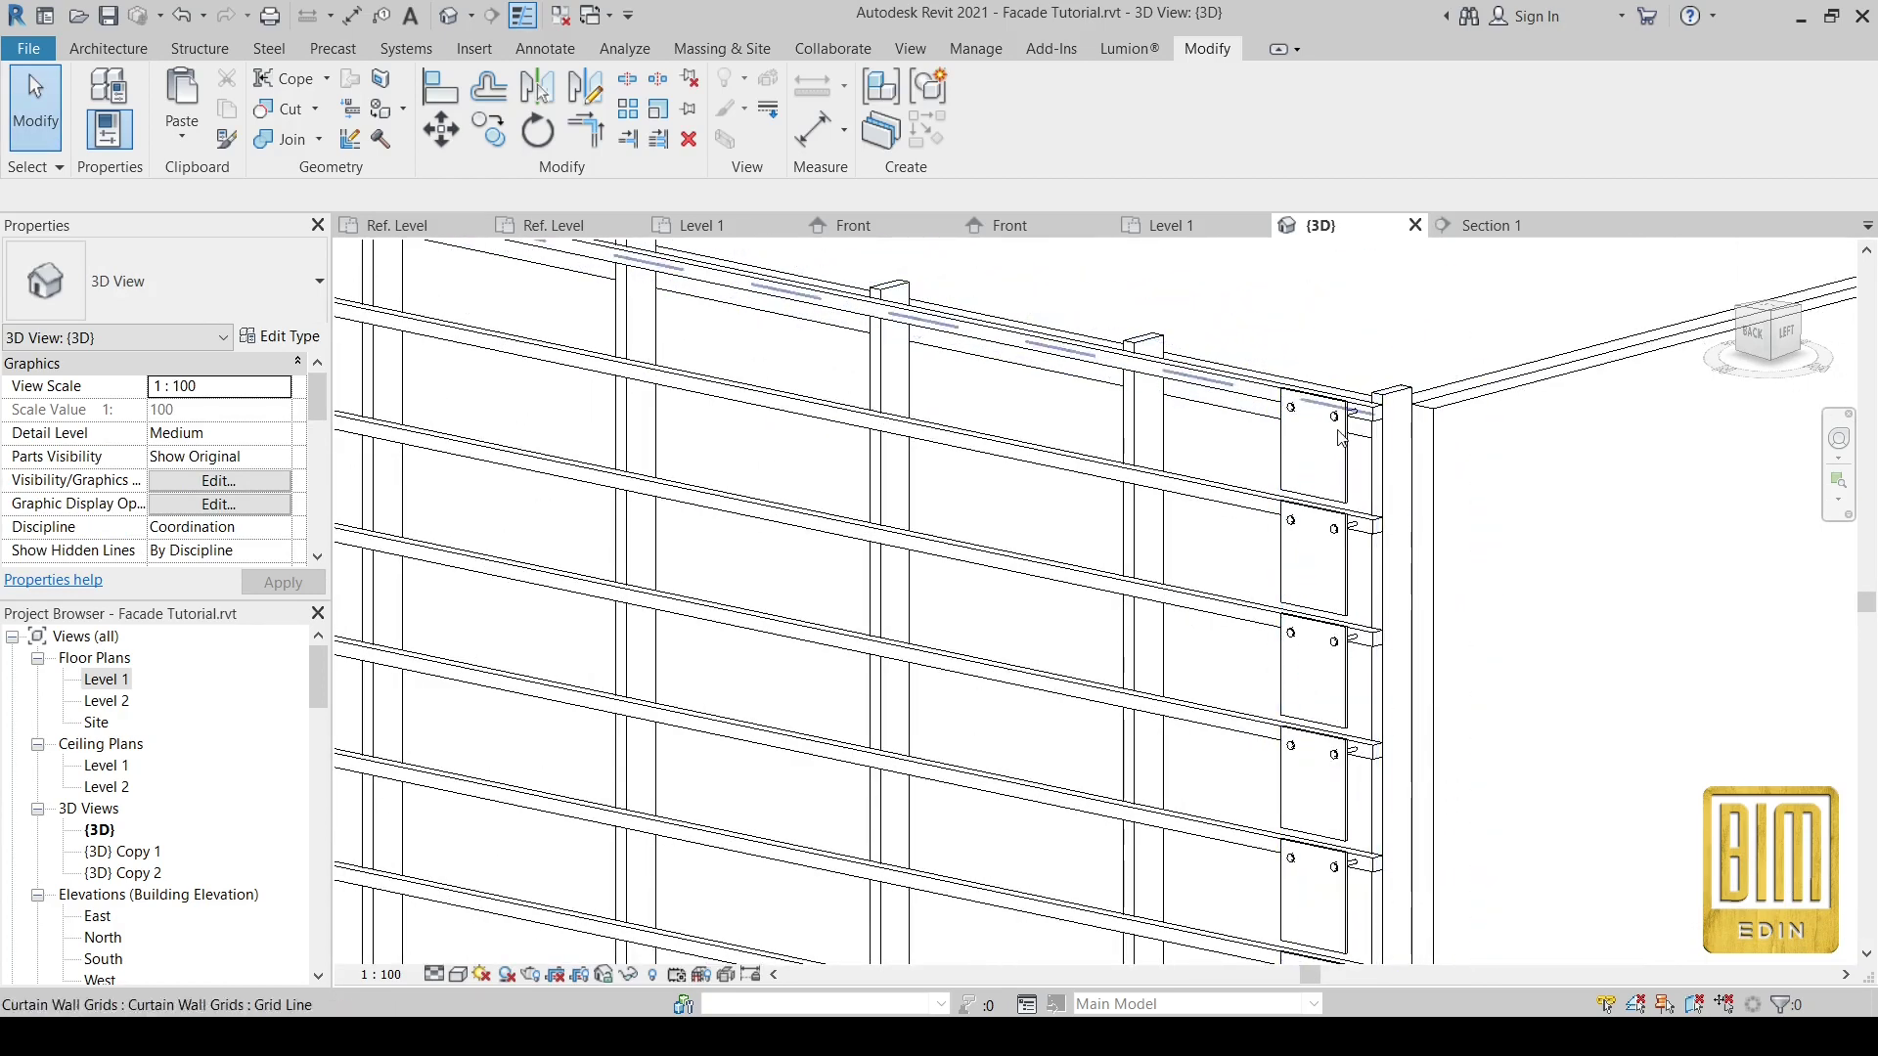
left_click(1341, 439)
scroll(1341, 439, "down", 4)
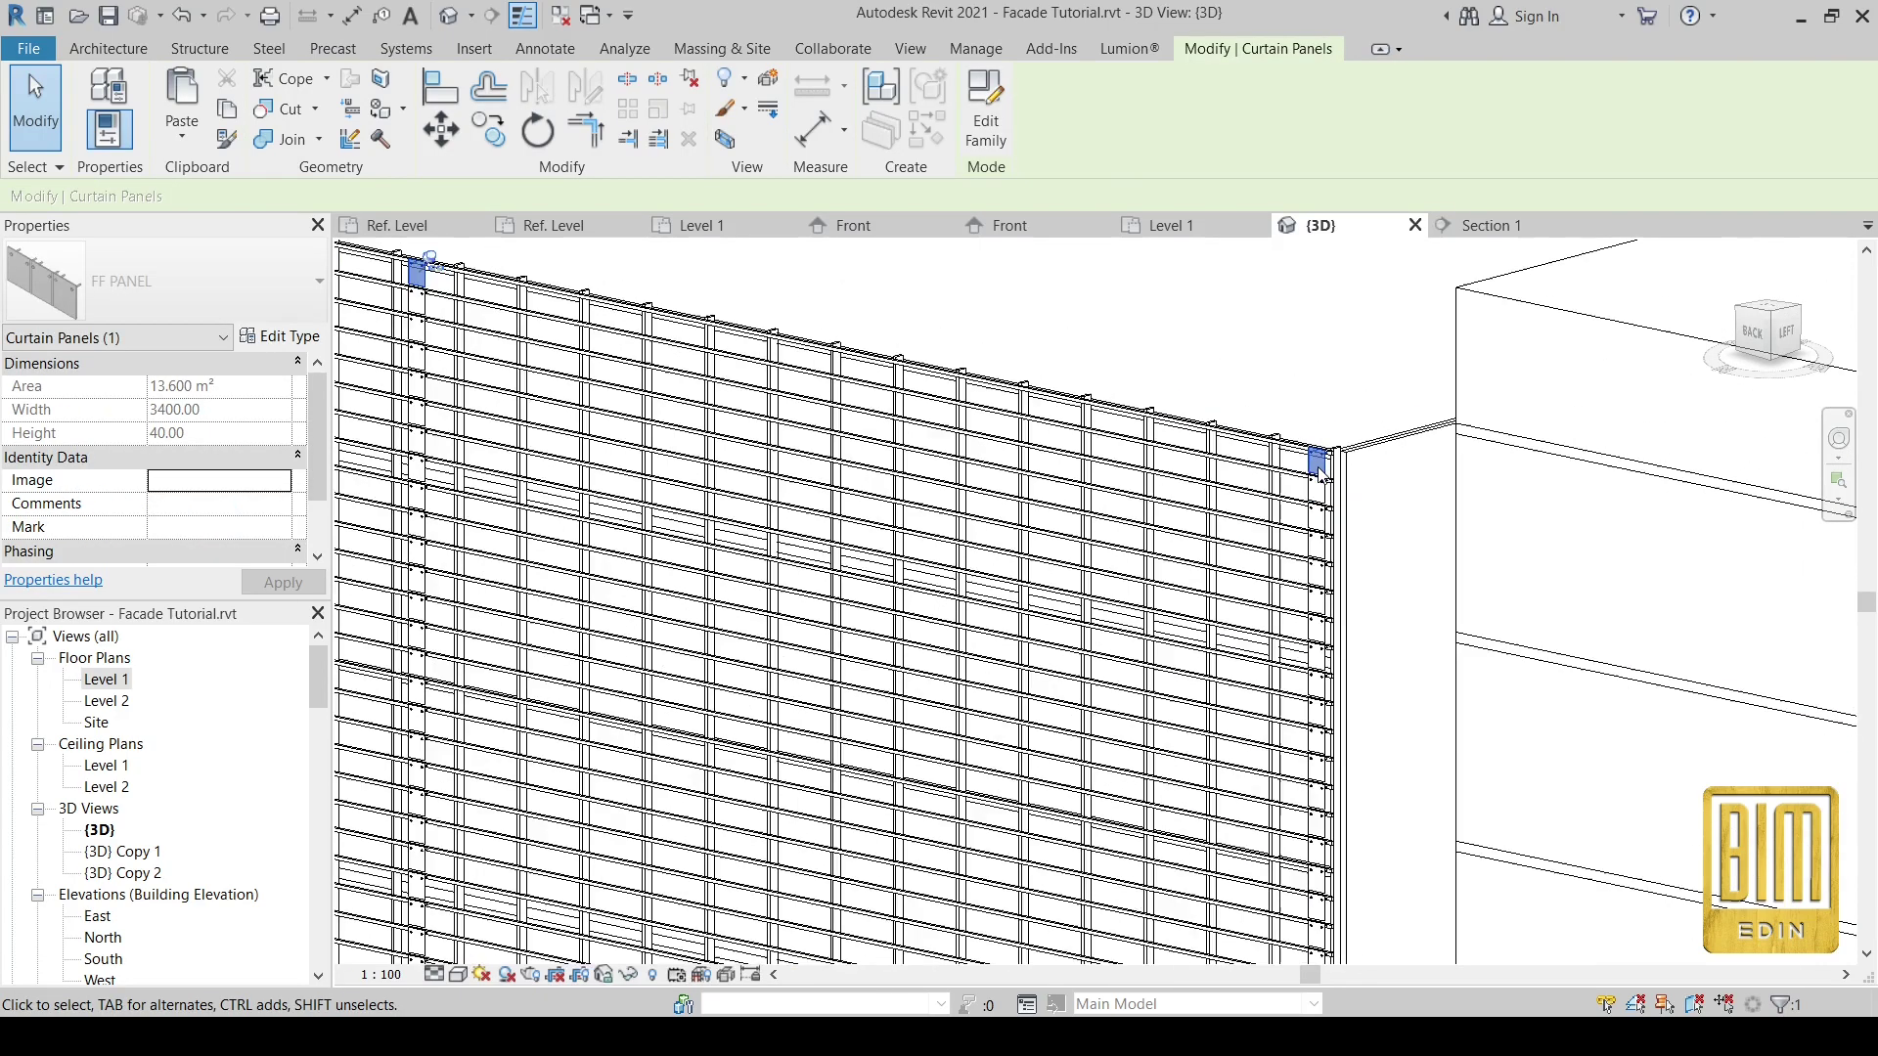
- Change the FF PANEL type's BROJ ELEMENATA from 80 to 90
left_click(280, 336)
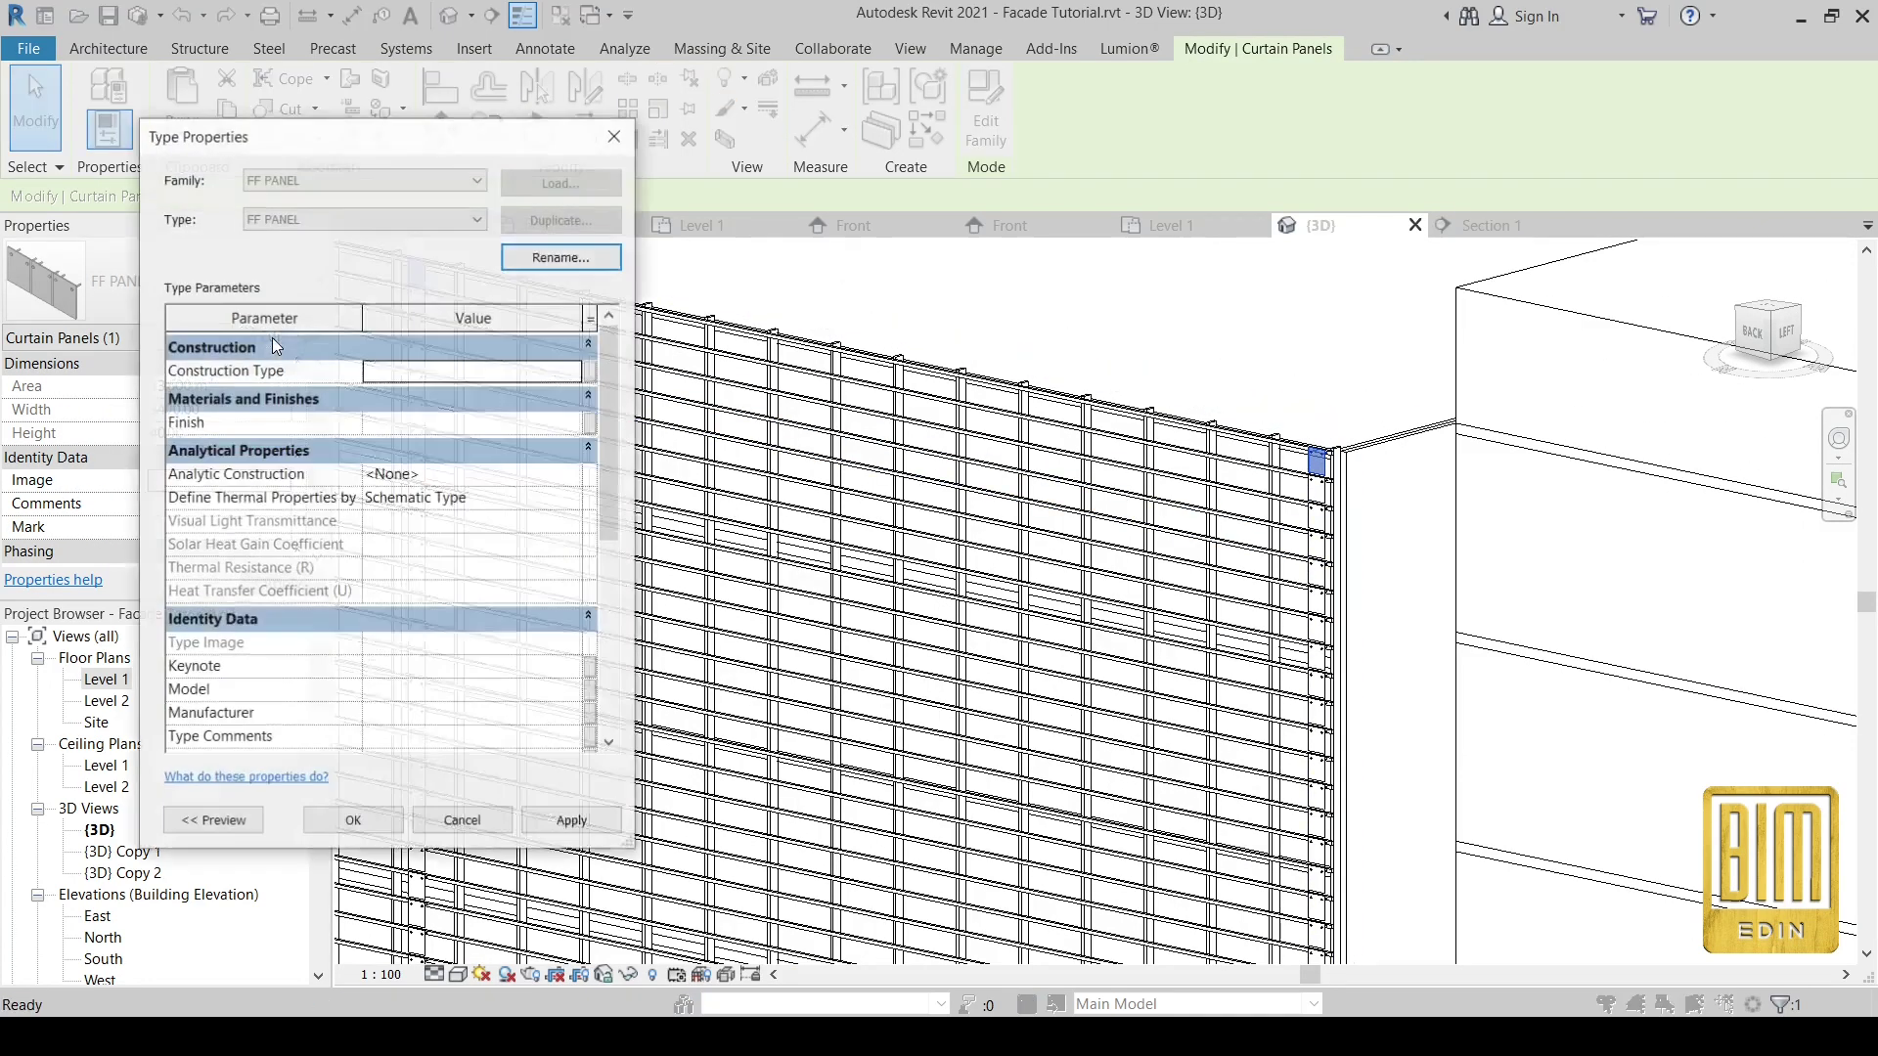
scroll(470, 597, "down", 5)
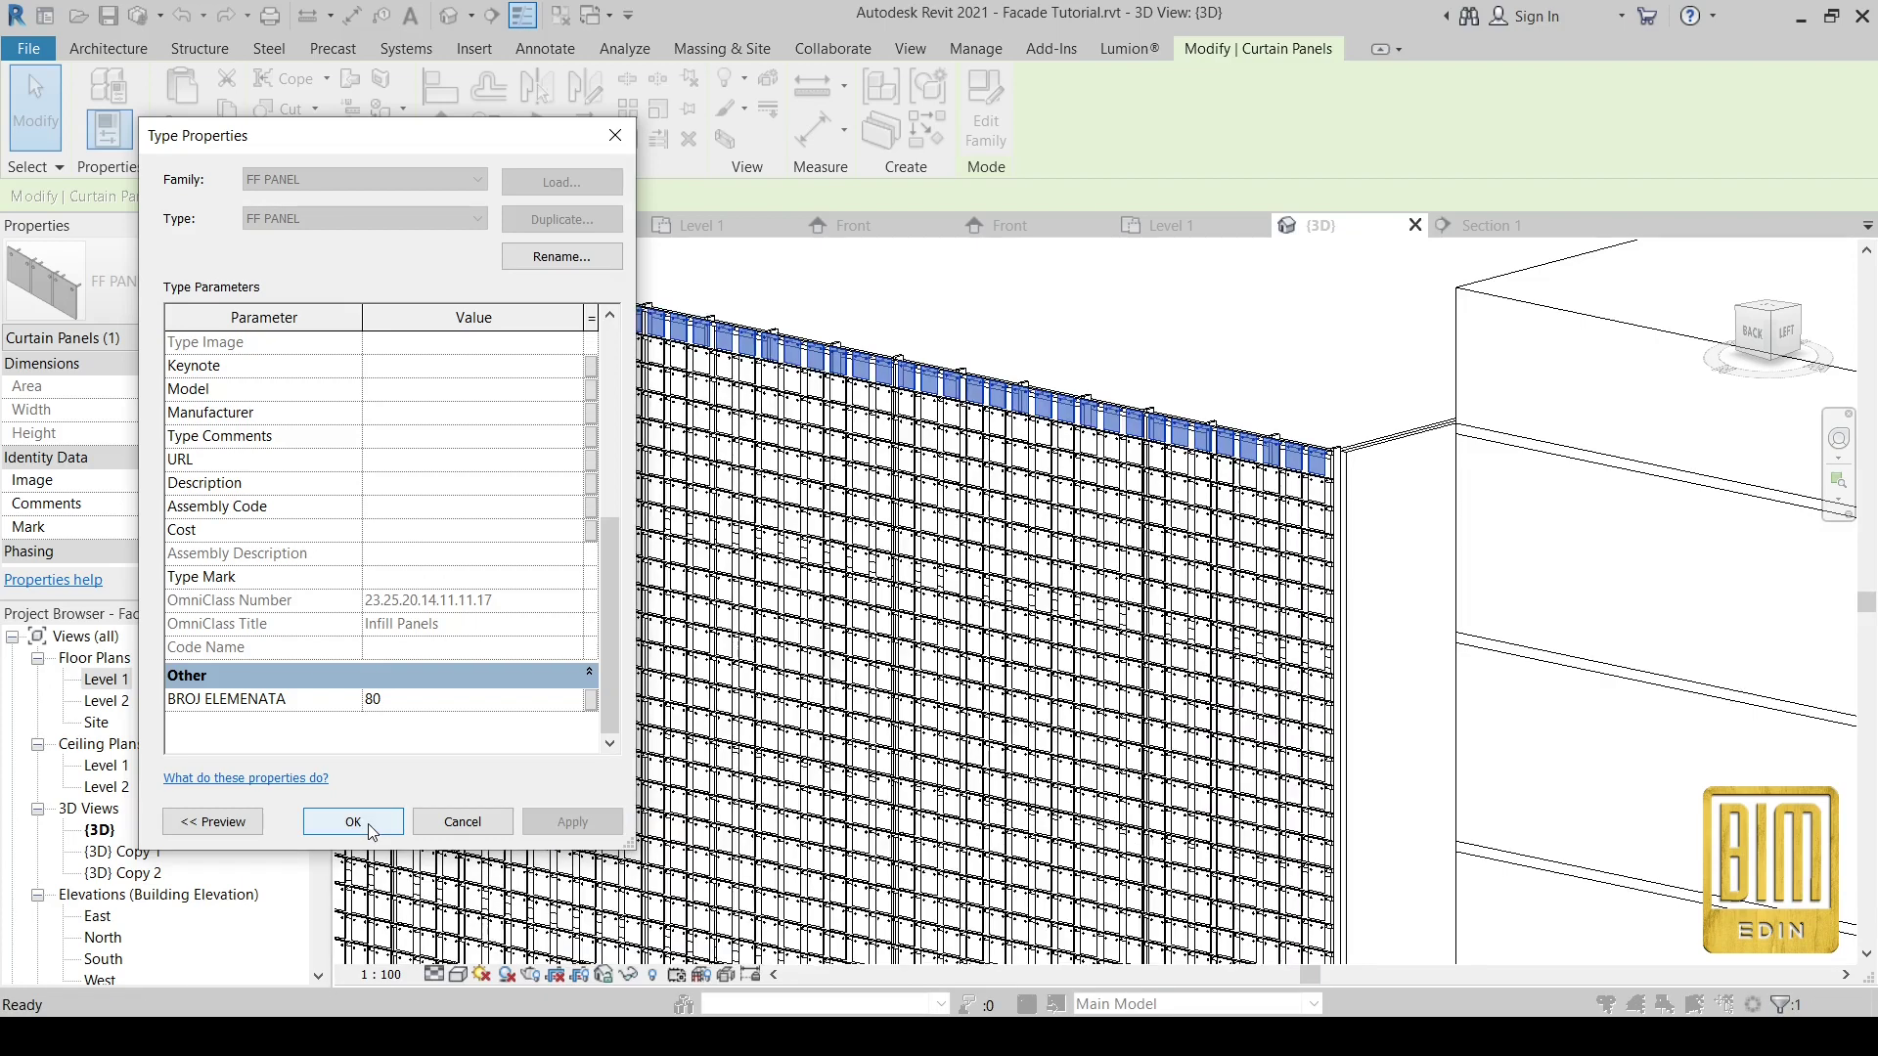
left_click(407, 698)
type("90")
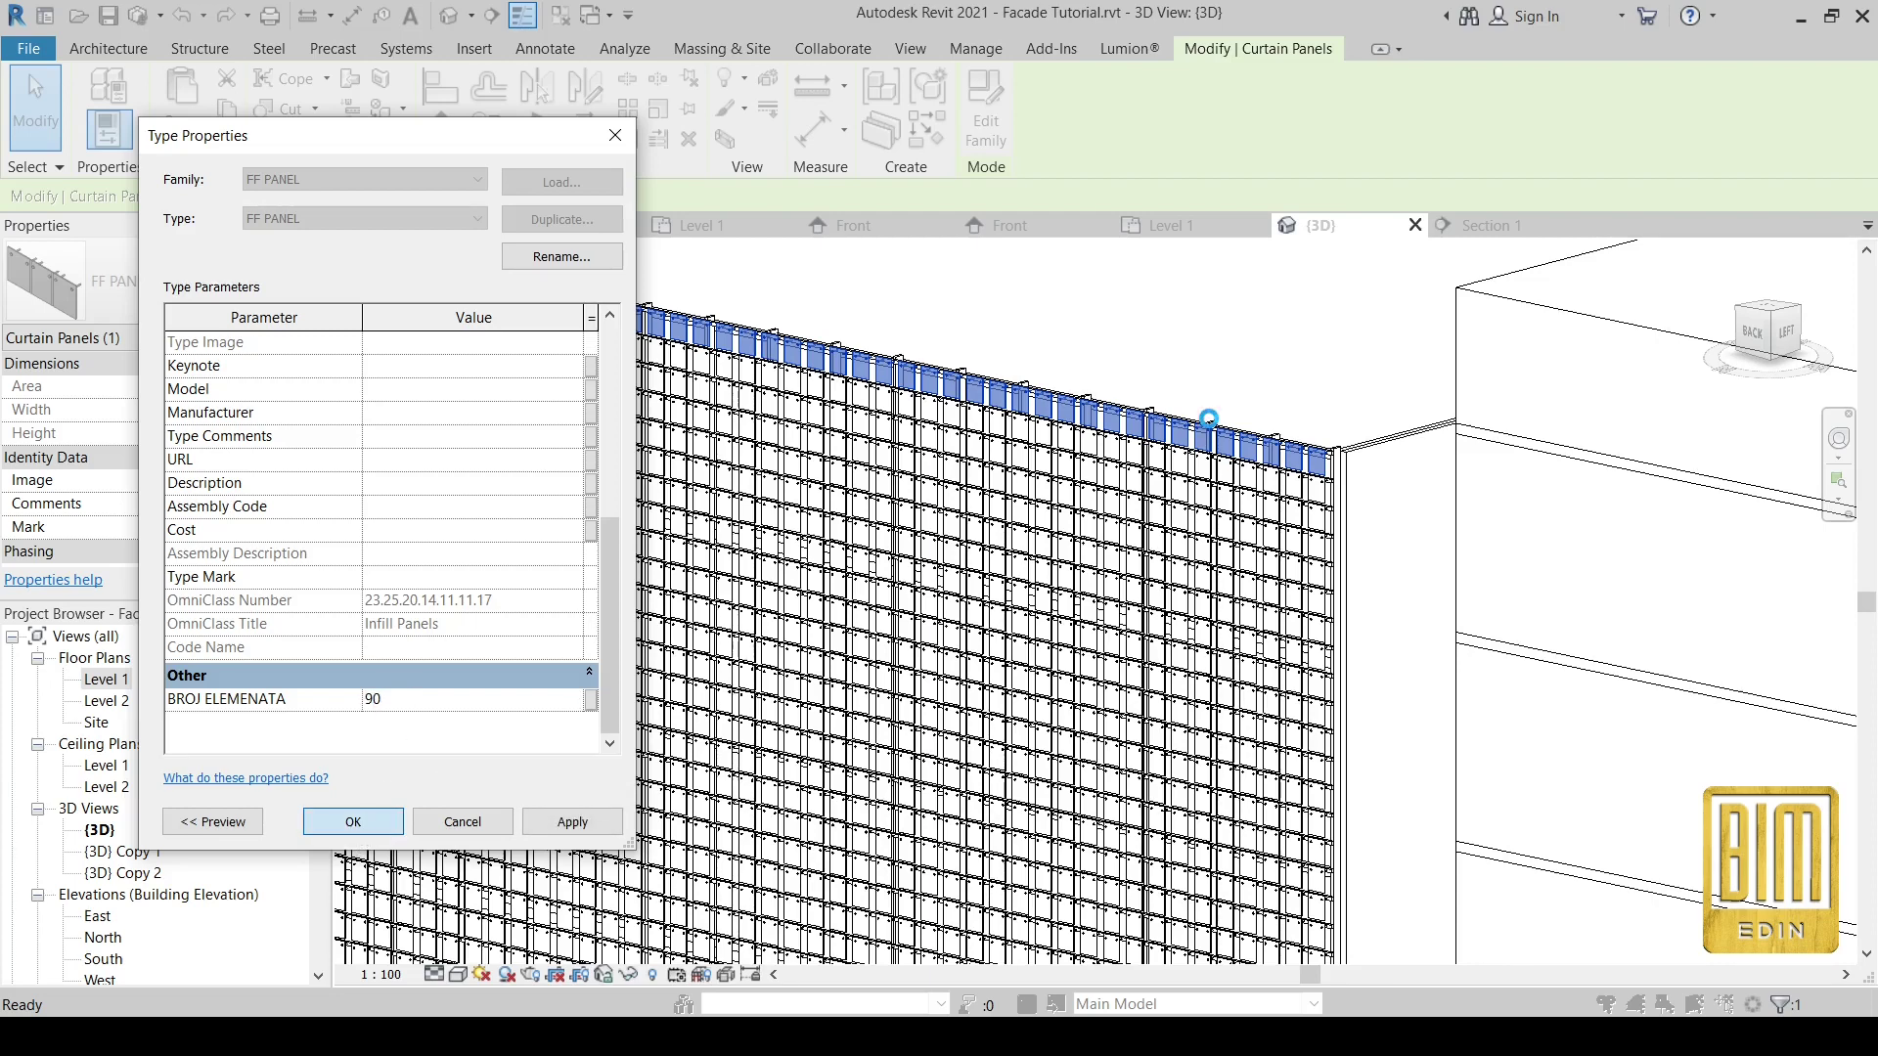
key("Return")
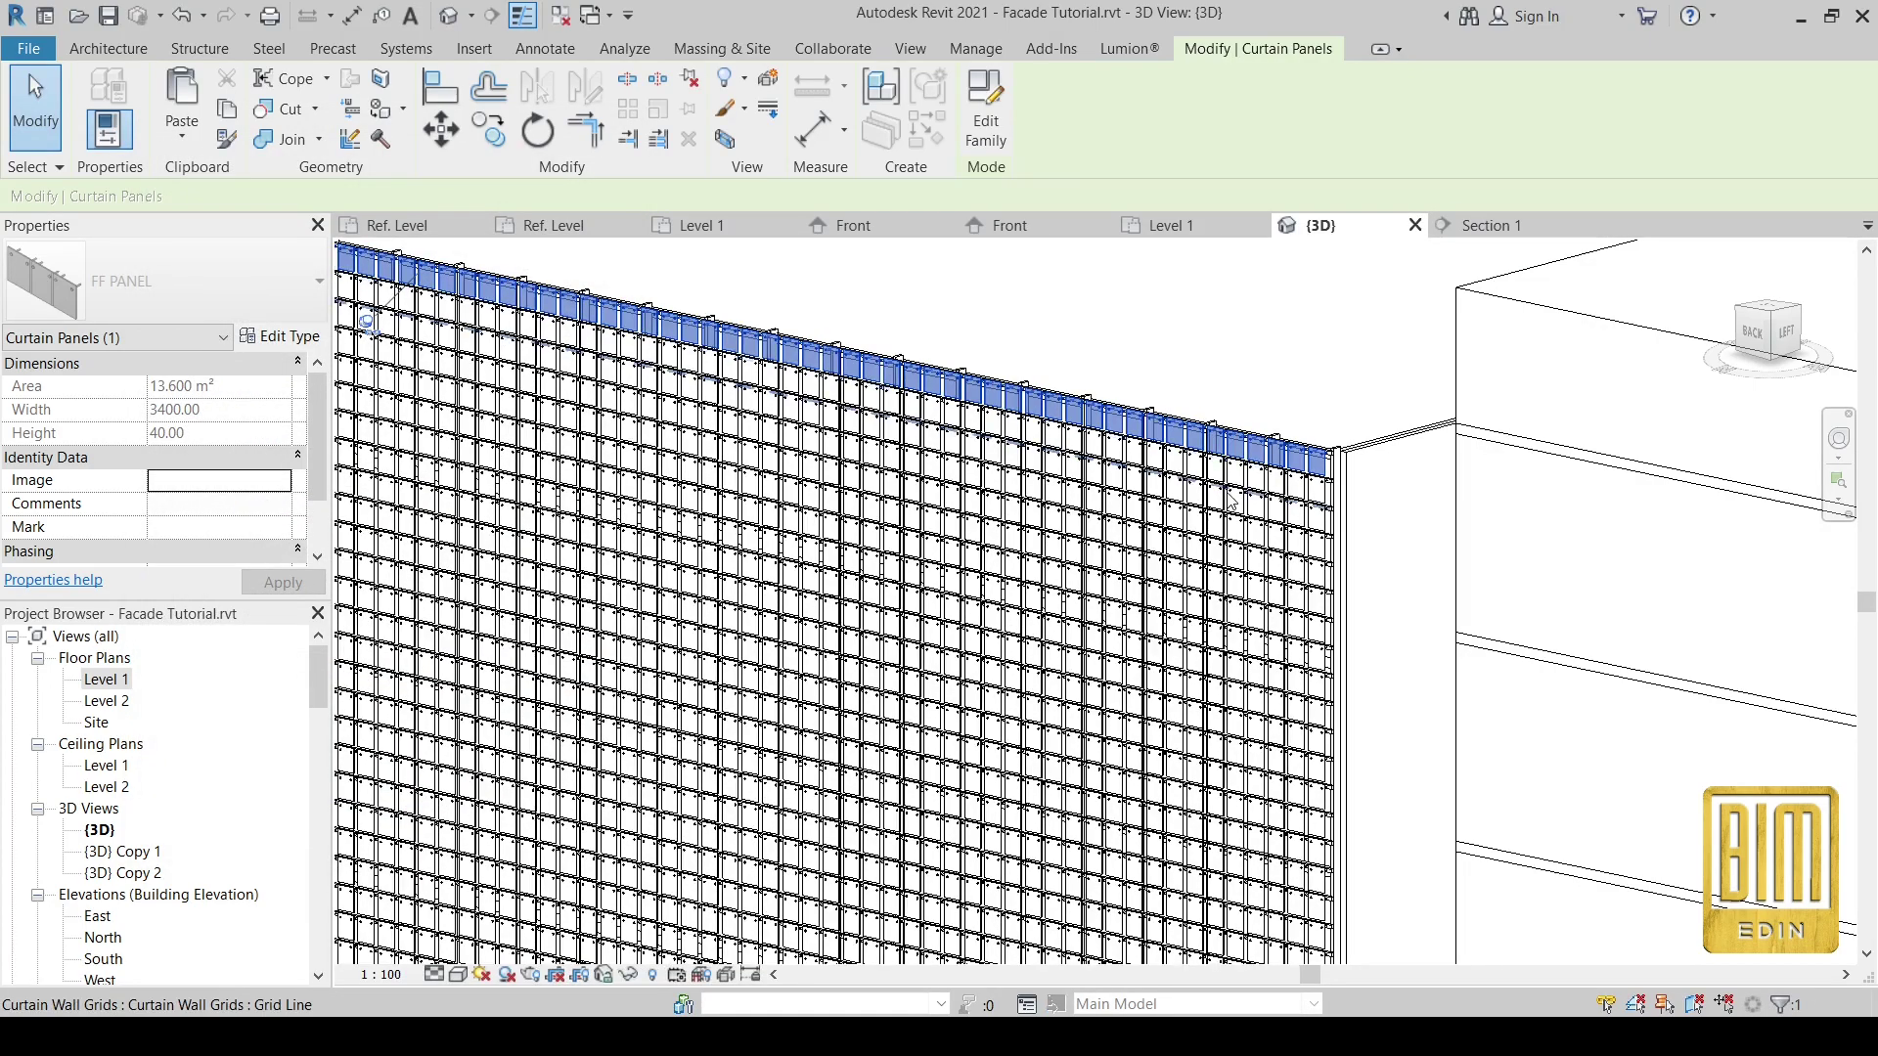
scroll(1227, 494, "down", 1)
scroll(1227, 494, "down", 5)
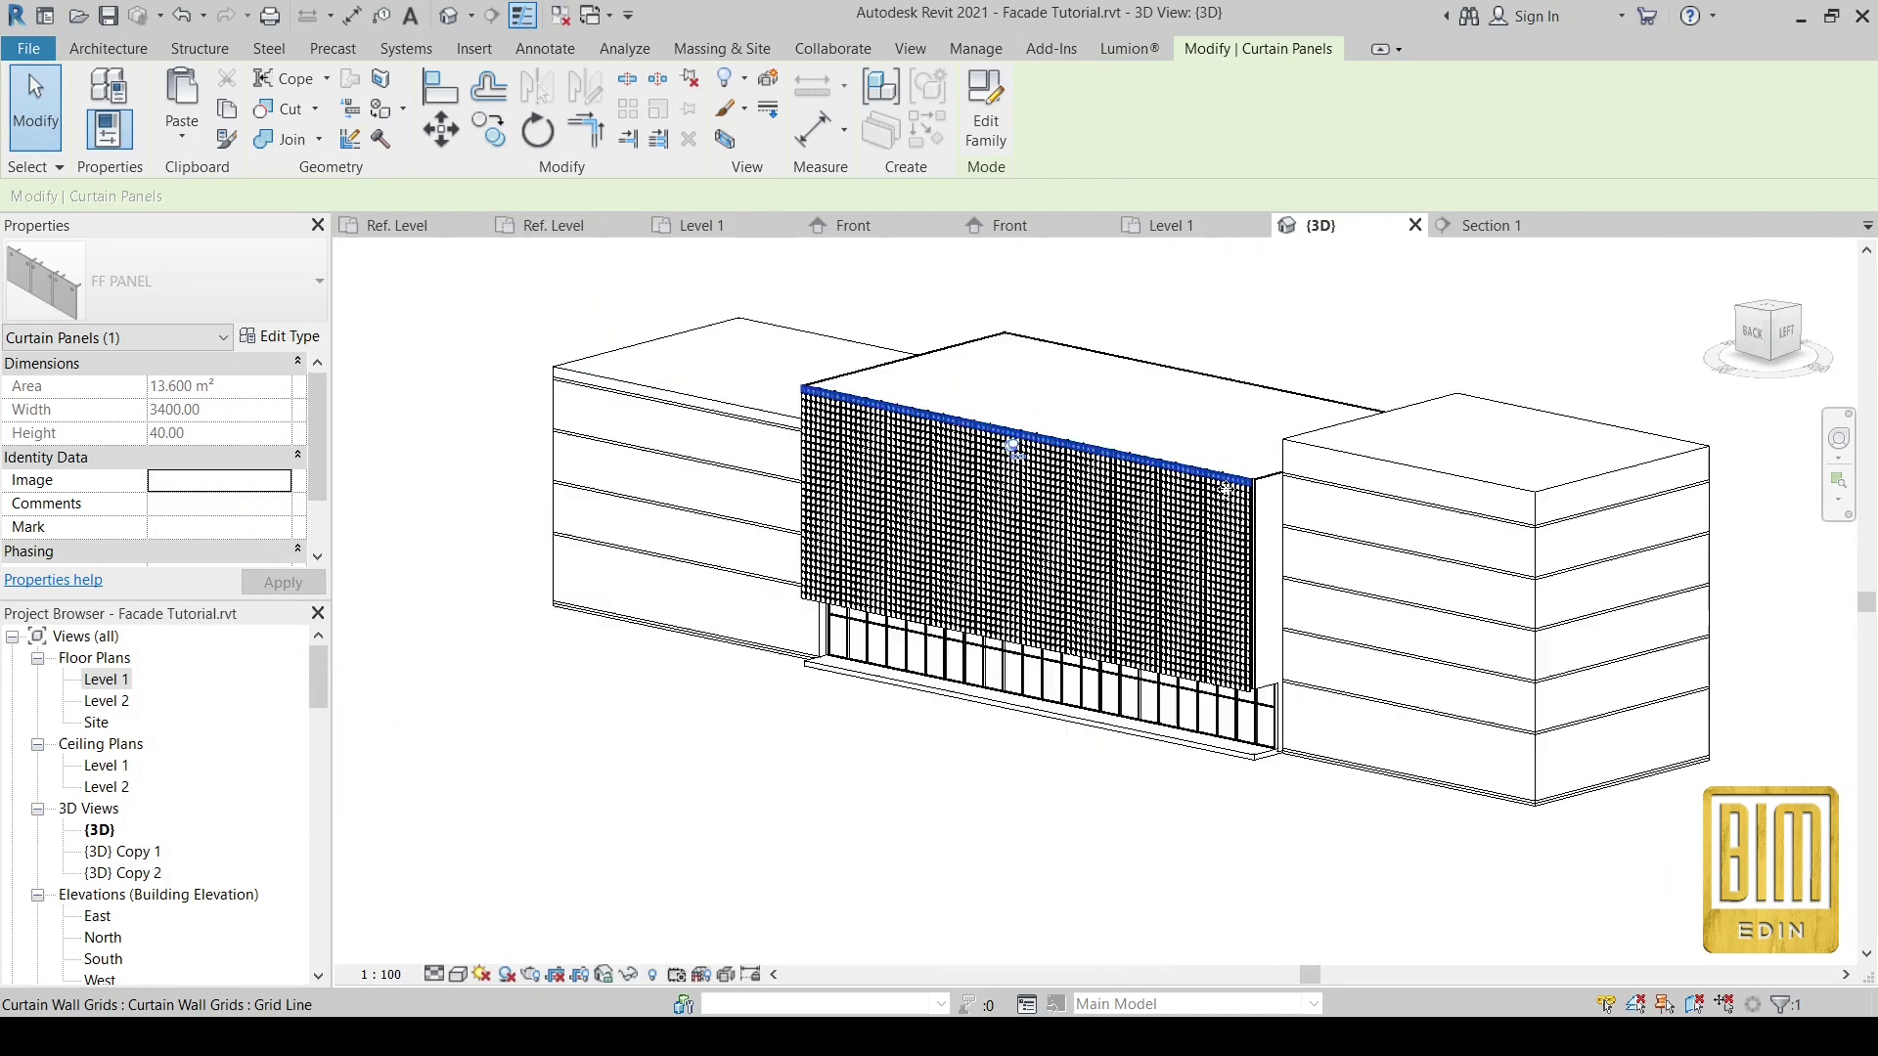
- Deselect the panel and orbit and zoom to a corner view of the facade
left_click(836, 815)
scroll(947, 530, "up", 2)
scroll(944, 556, "up", 2)
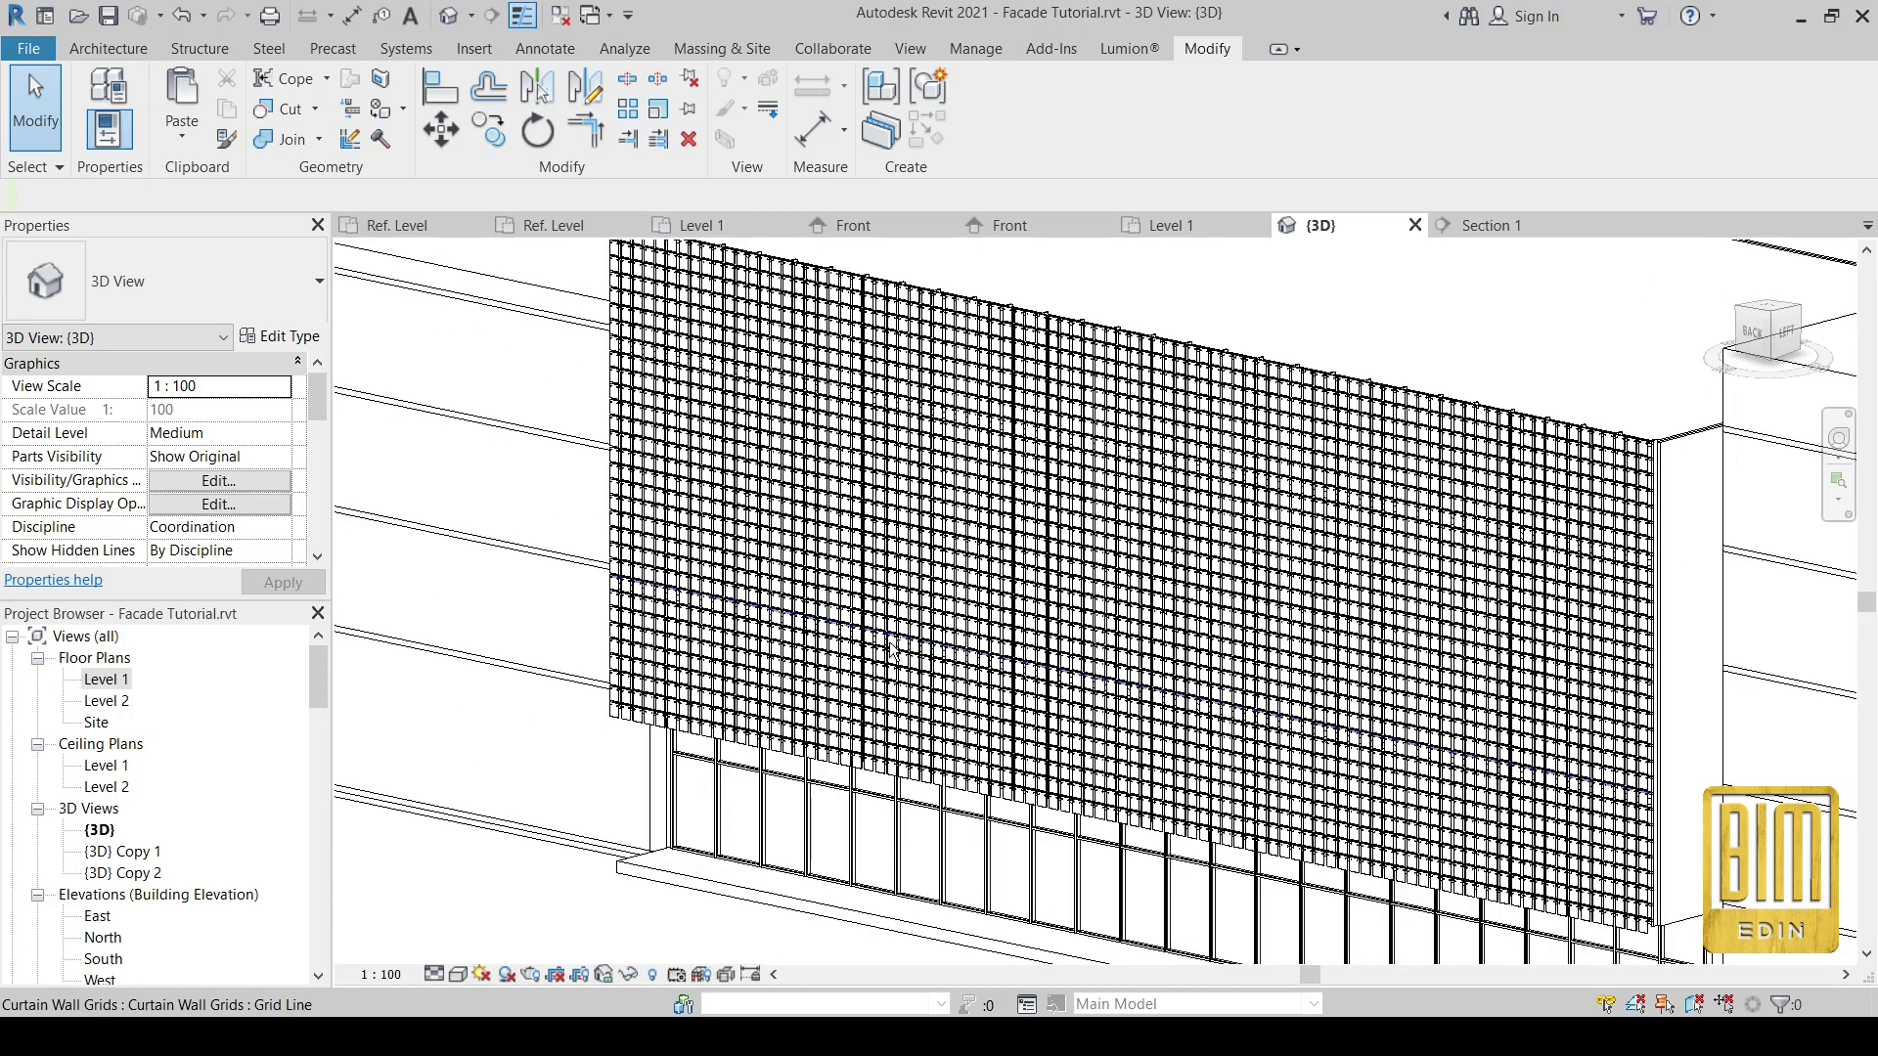
mouse_move(892, 648)
middle_mouse_down("shift")
mouse_move(711, 444)
mouse_move(1018, 615)
middle_mouse_up("shift")
scroll(711, 443, "down", 5)
scroll(1017, 614, "up", 3)
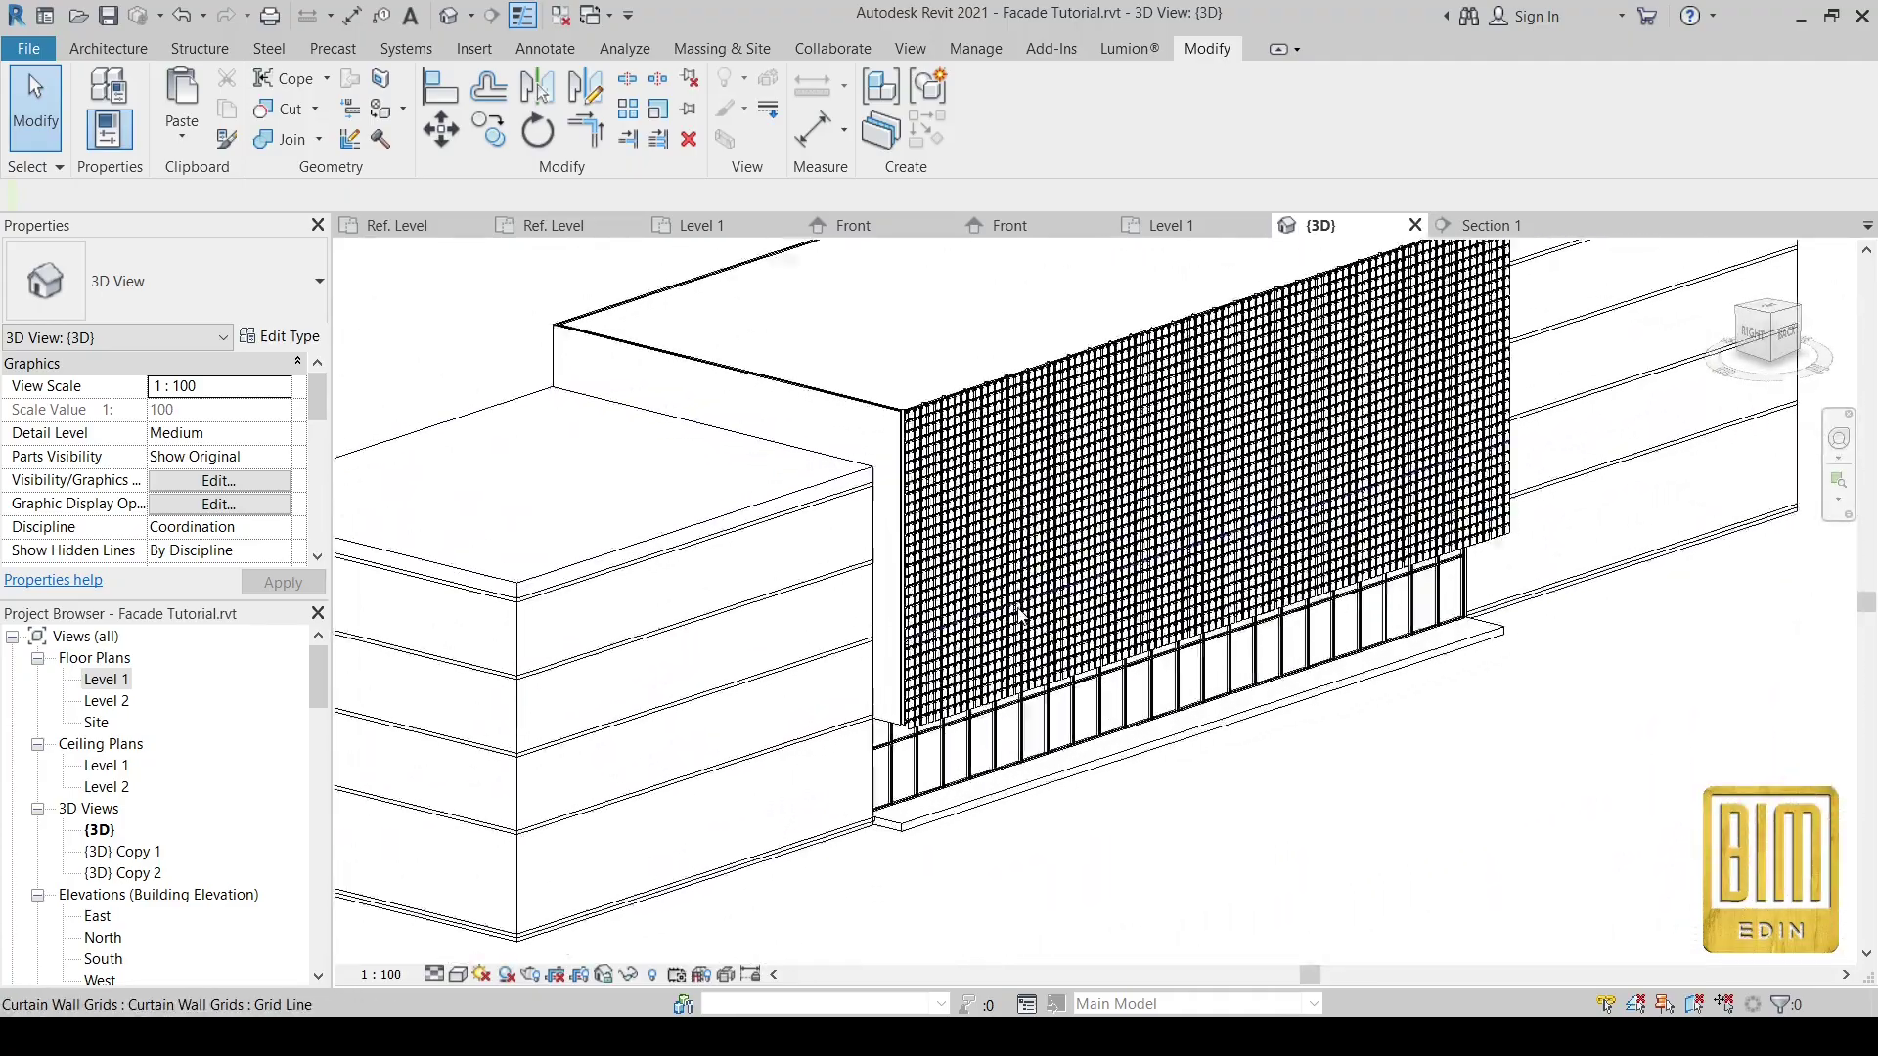
scroll(939, 705, "up", 2)
scroll(831, 773, "up", 2)
scroll(783, 791, "up", 2)
scroll(772, 794, "up", 2)
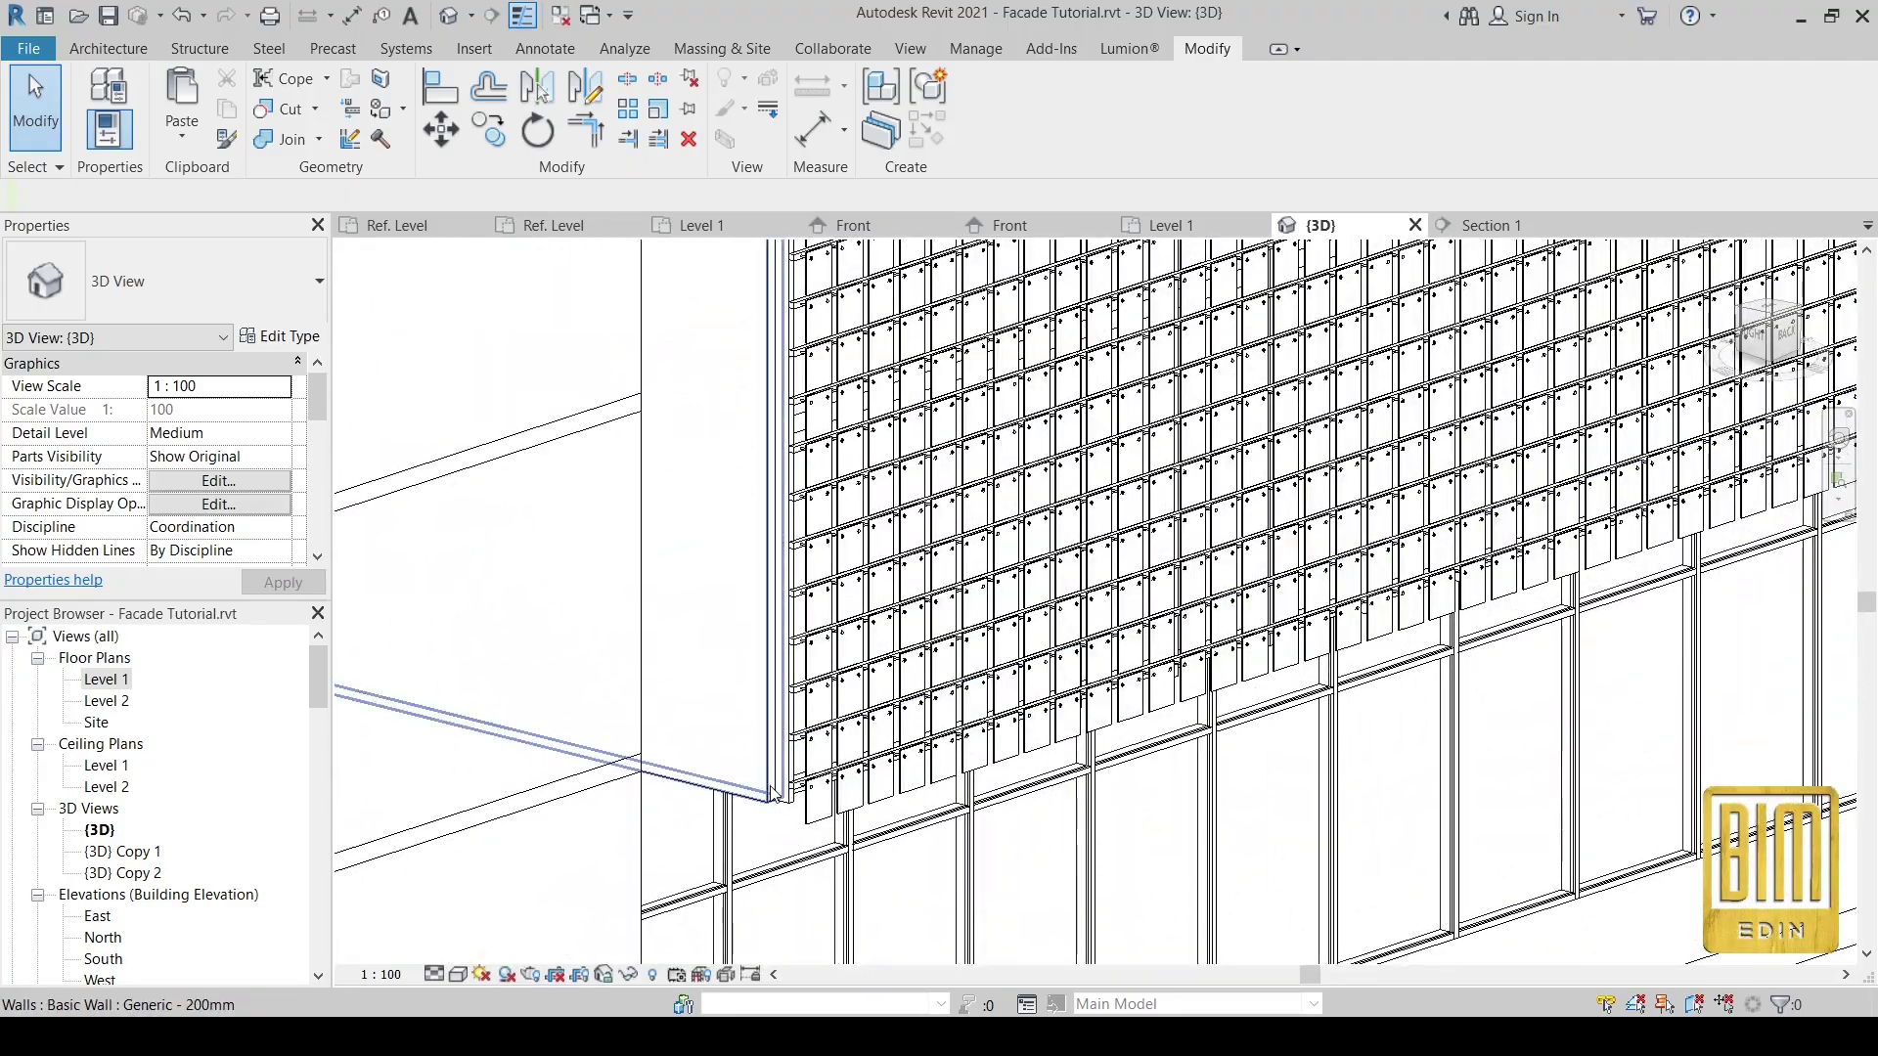
scroll(773, 794, "up", 2)
scroll(705, 790, "up", 2)
scroll(626, 786, "up", 2)
scroll(548, 782, "up", 1)
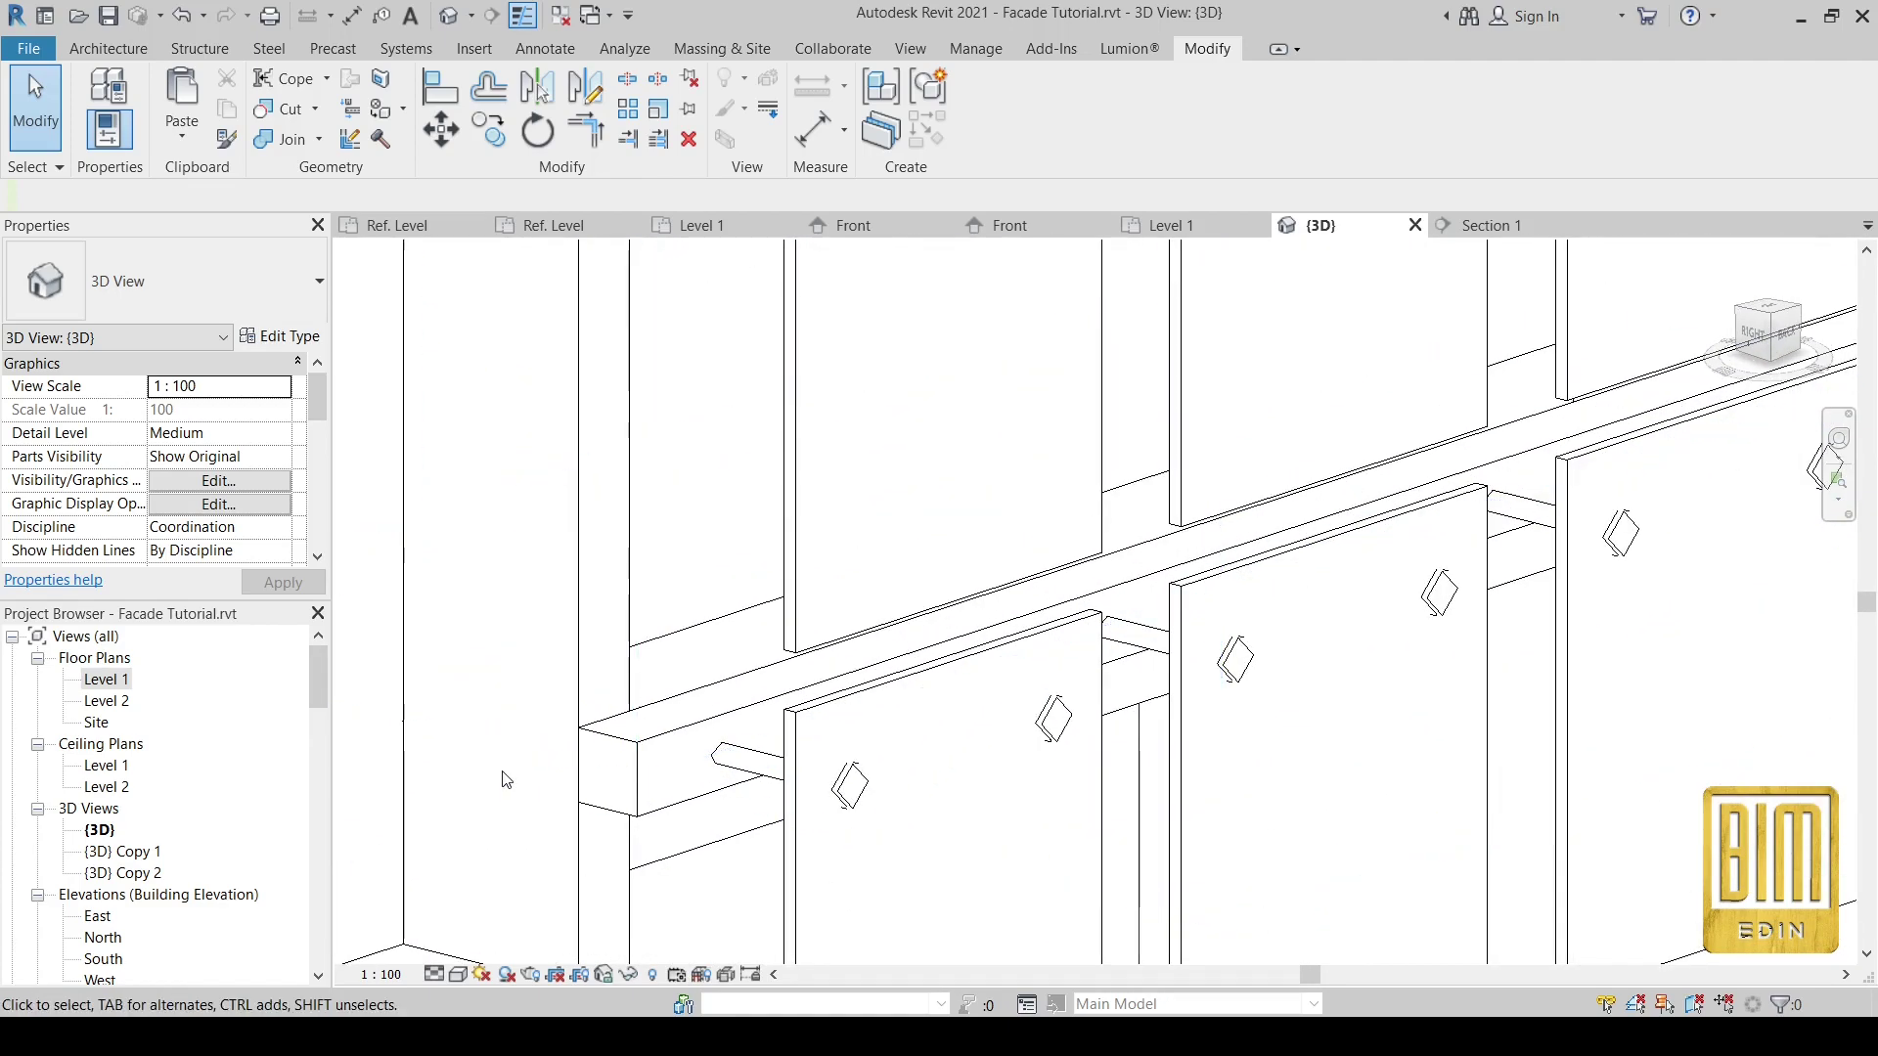
scroll(506, 780, "down", 2)
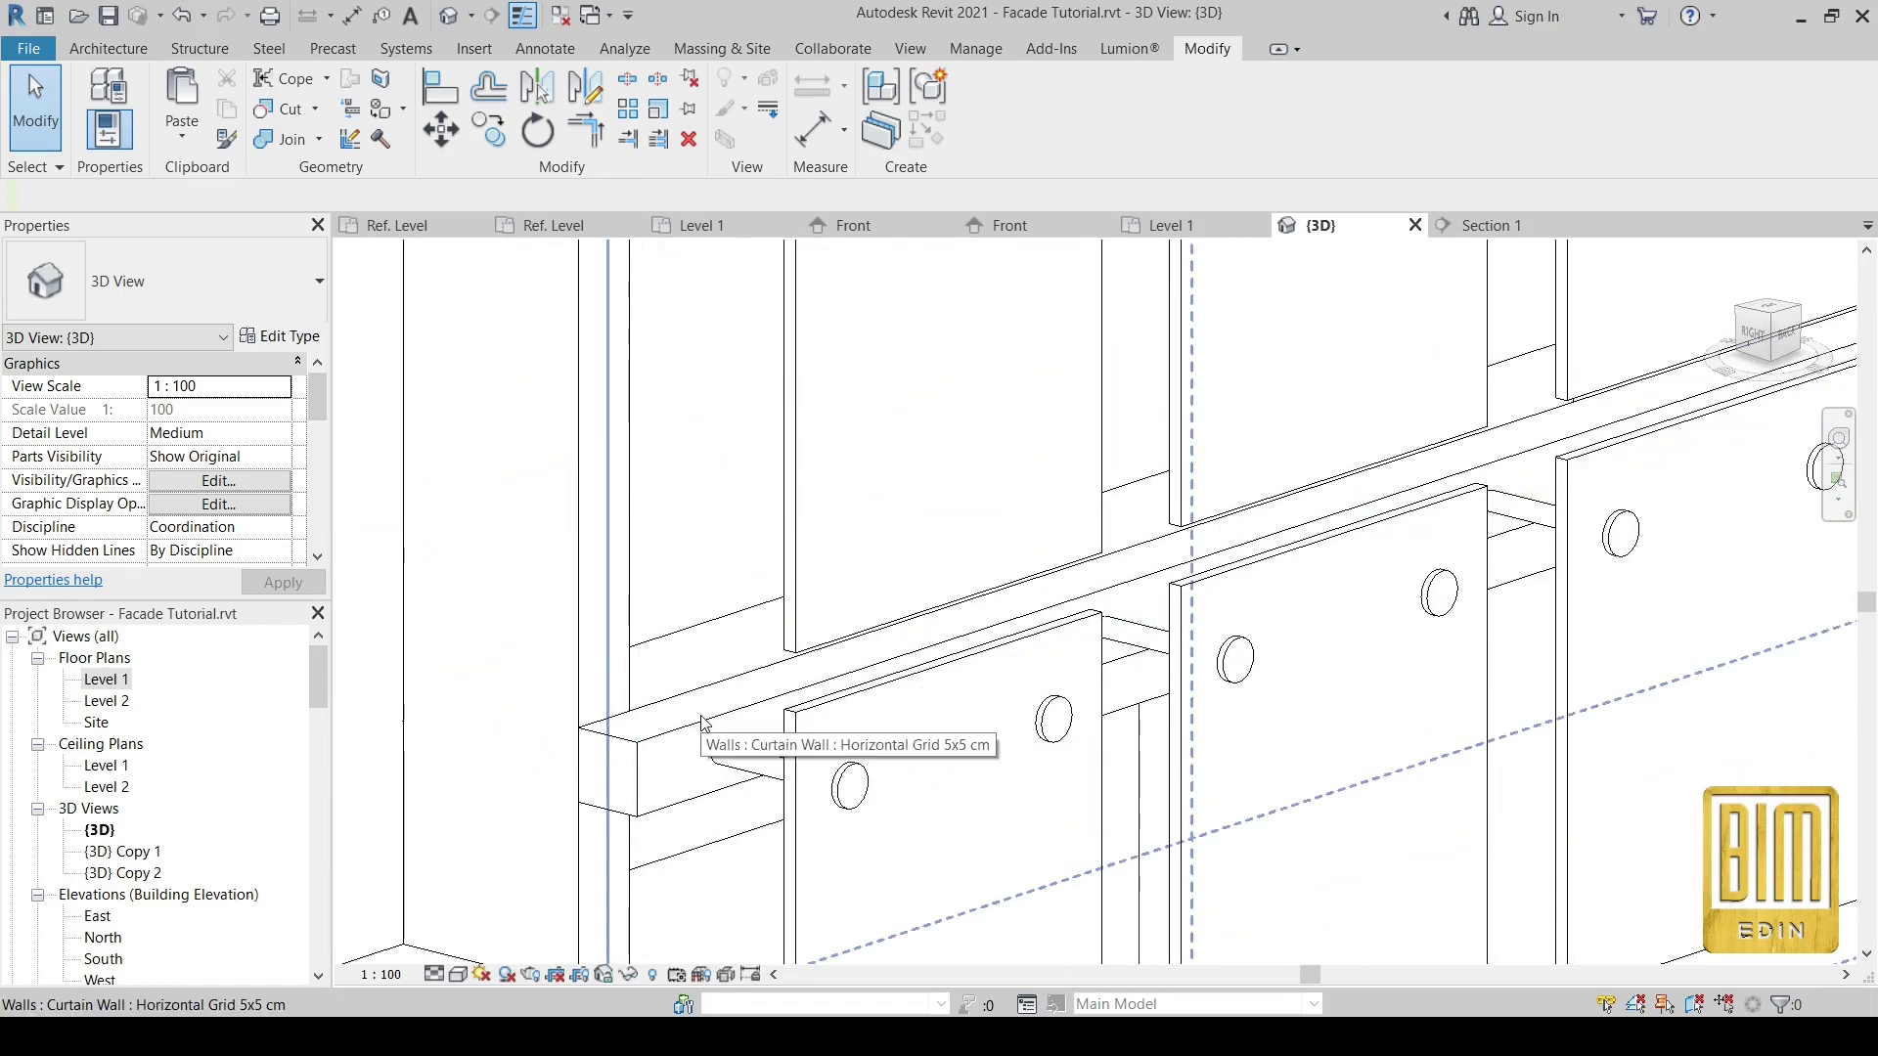
scroll(685, 739, "down", 2)
scroll(983, 722, "up", 1)
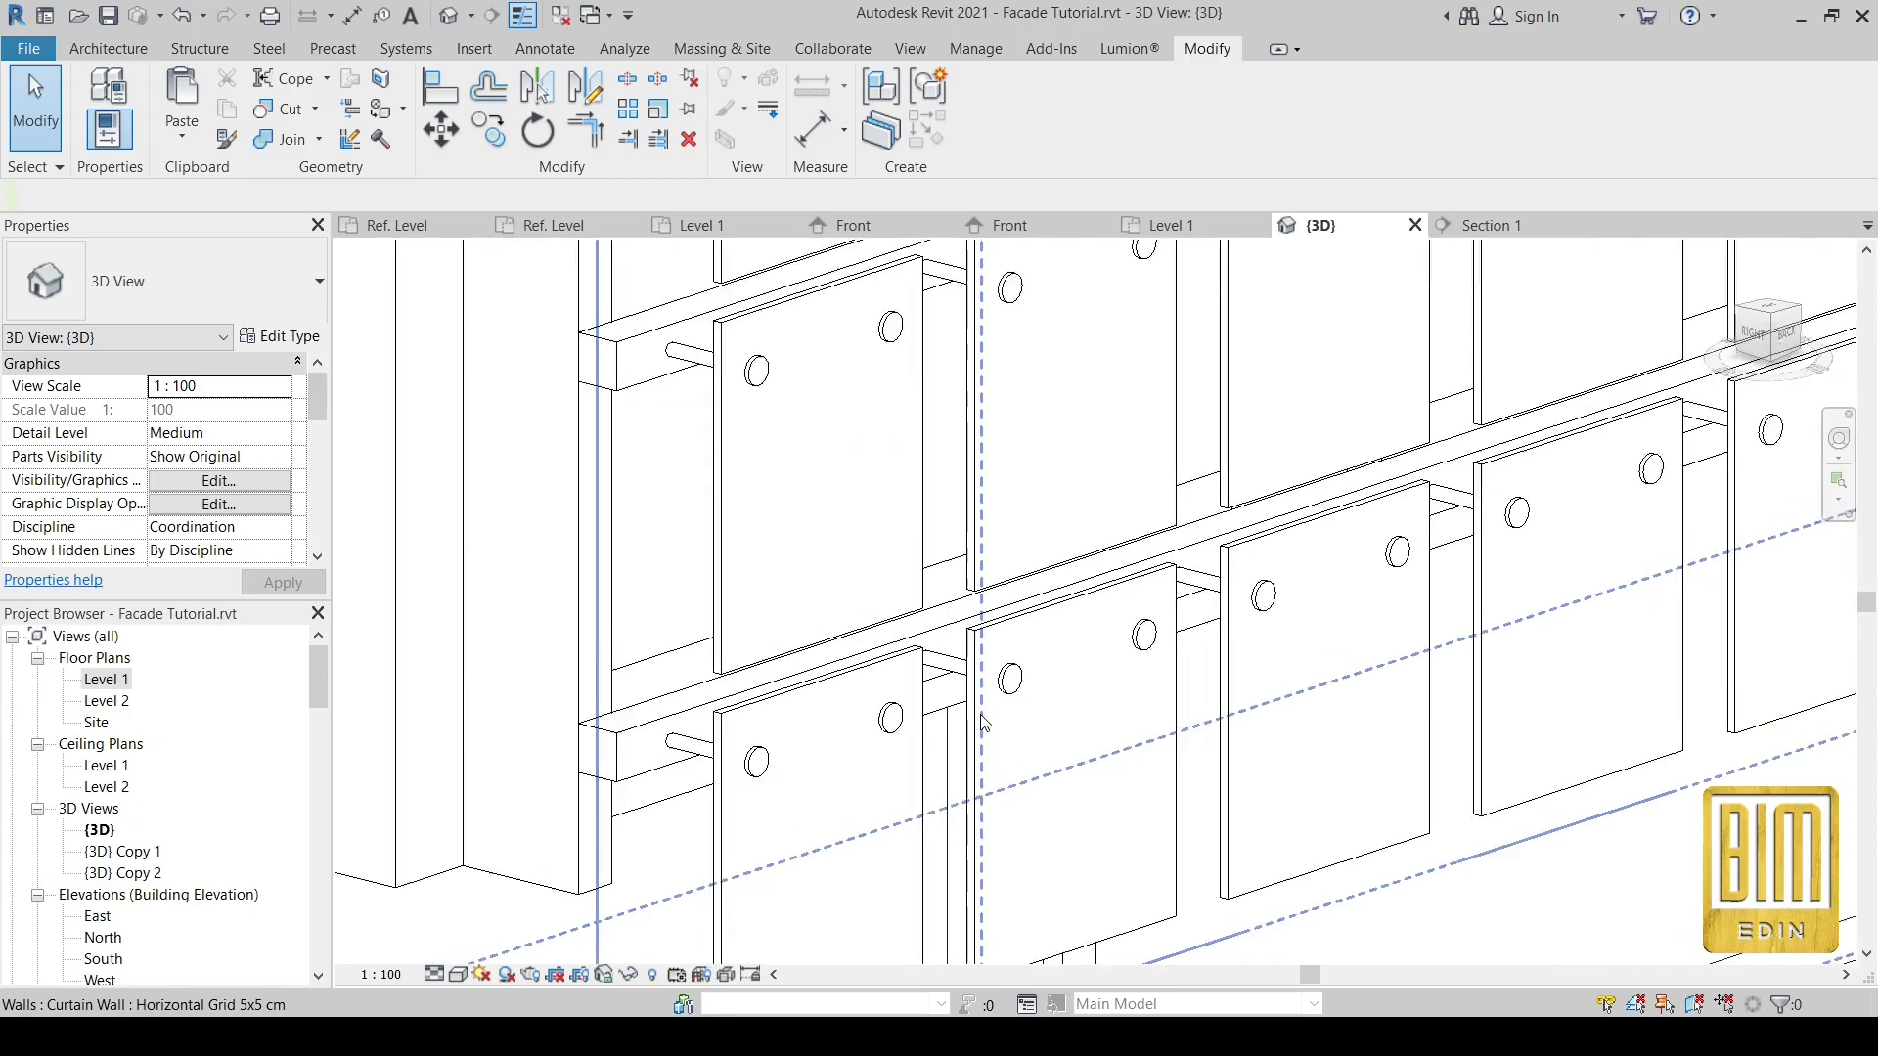
scroll(983, 722, "up", 1)
scroll(983, 722, "down", 1)
scroll(968, 726, "down", 1)
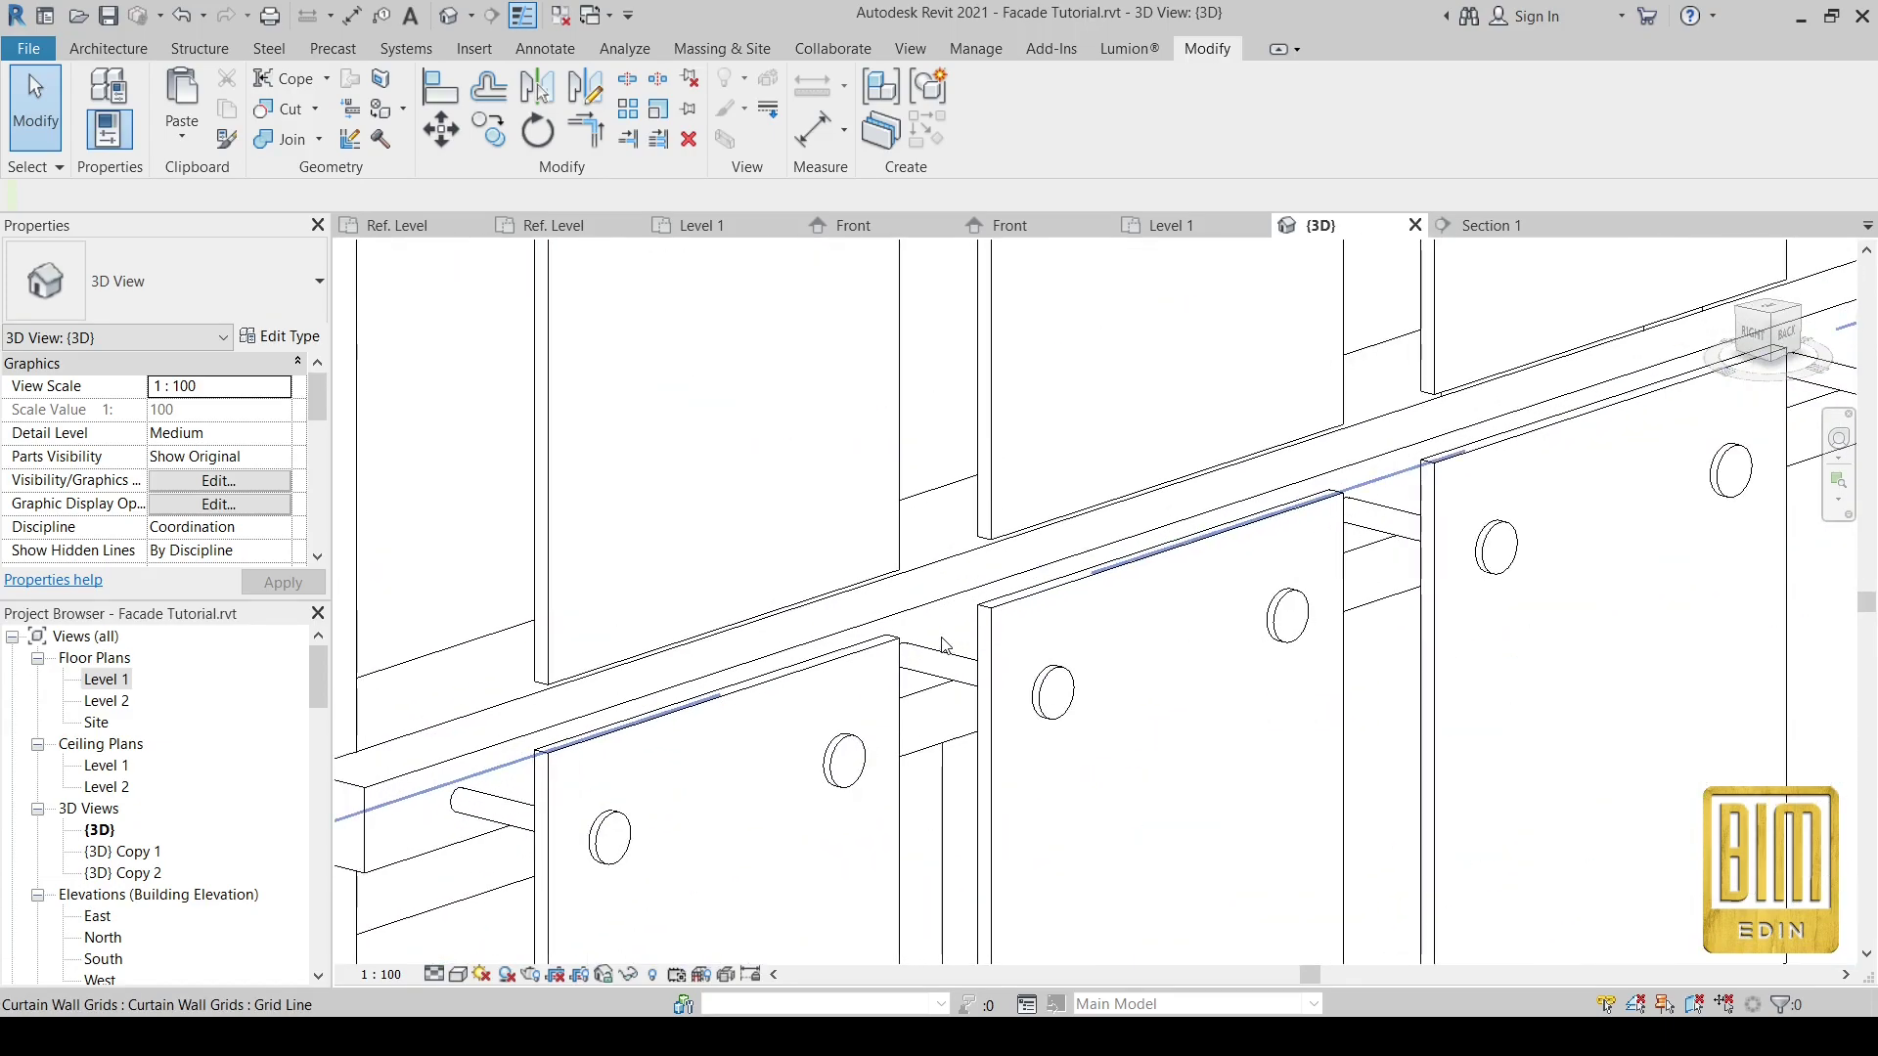
scroll(939, 733, "down", 1)
scroll(908, 743, "down", 1)
scroll(908, 743, "down", 2)
scroll(908, 743, "down", 1)
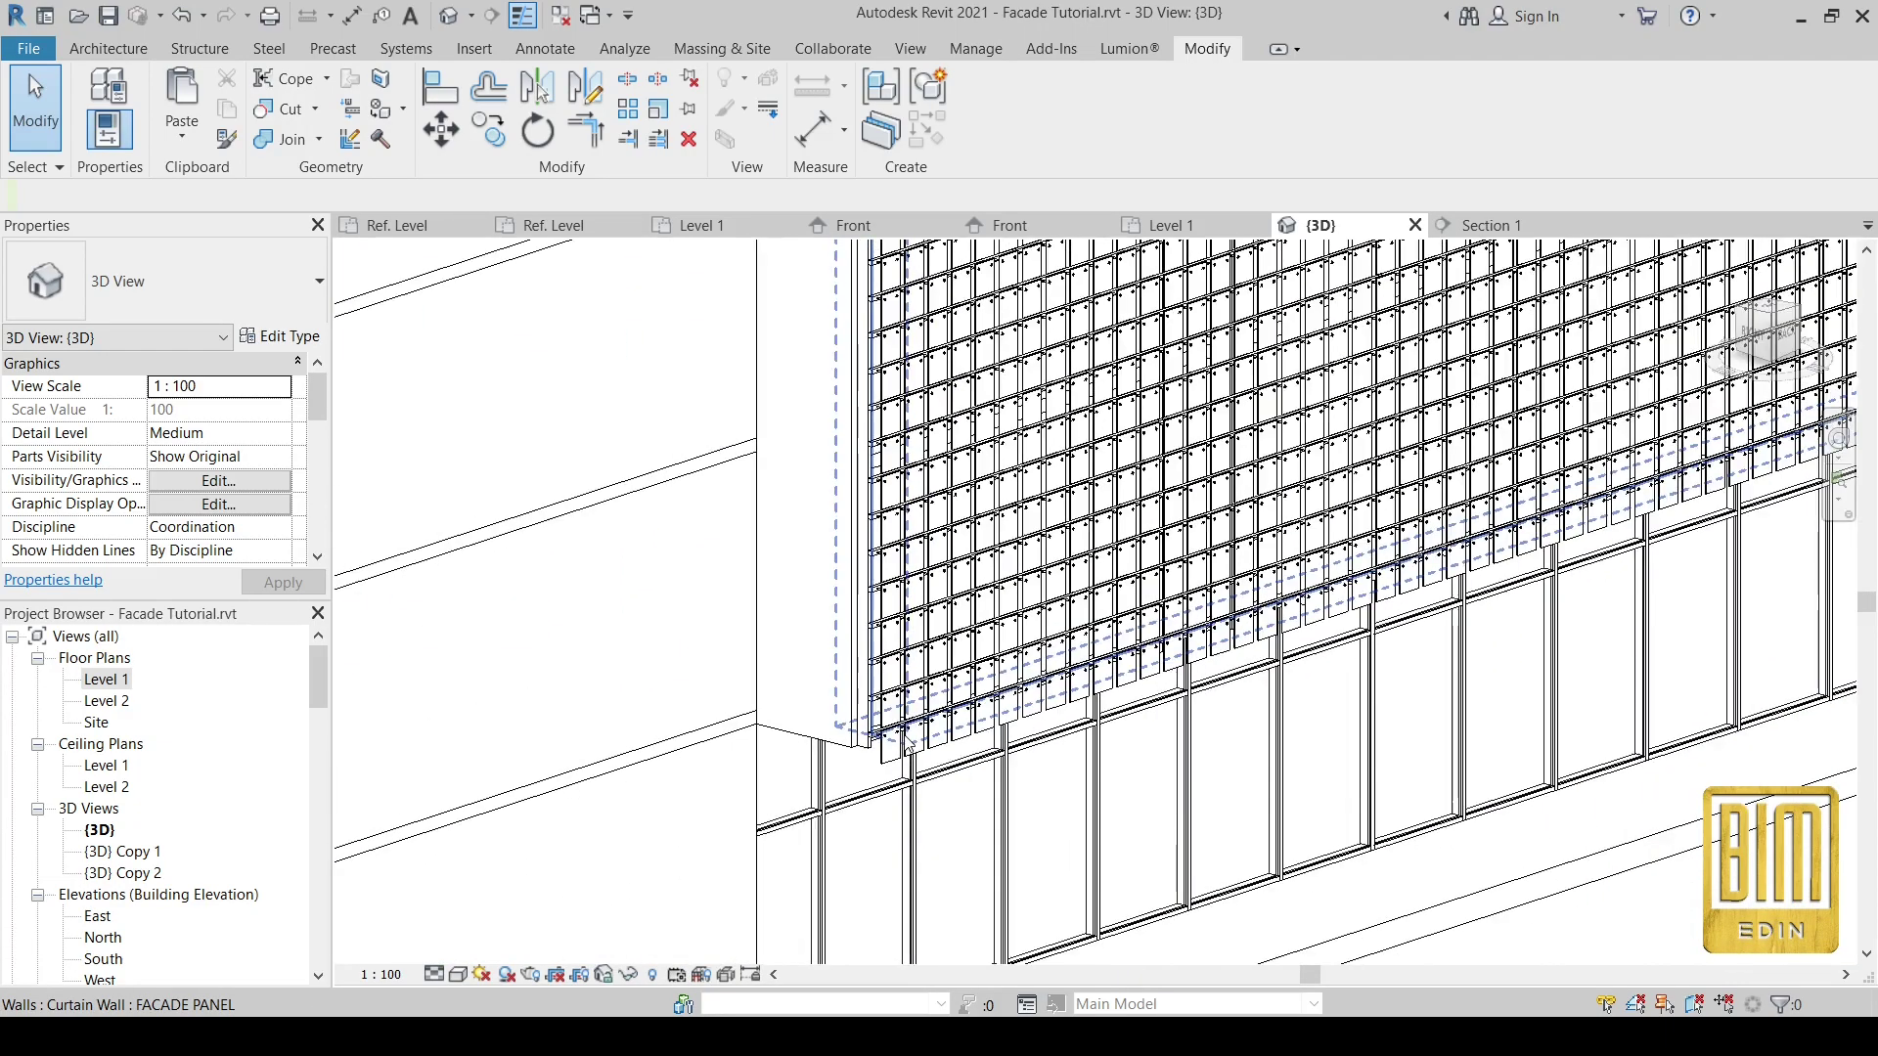
scroll(907, 743, "down", 1)
scroll(908, 743, "down", 1)
- Orbit and zoom to inspect the facade louvres from the other side
middle_click_drag(908, 744, 847, 722, "shift")
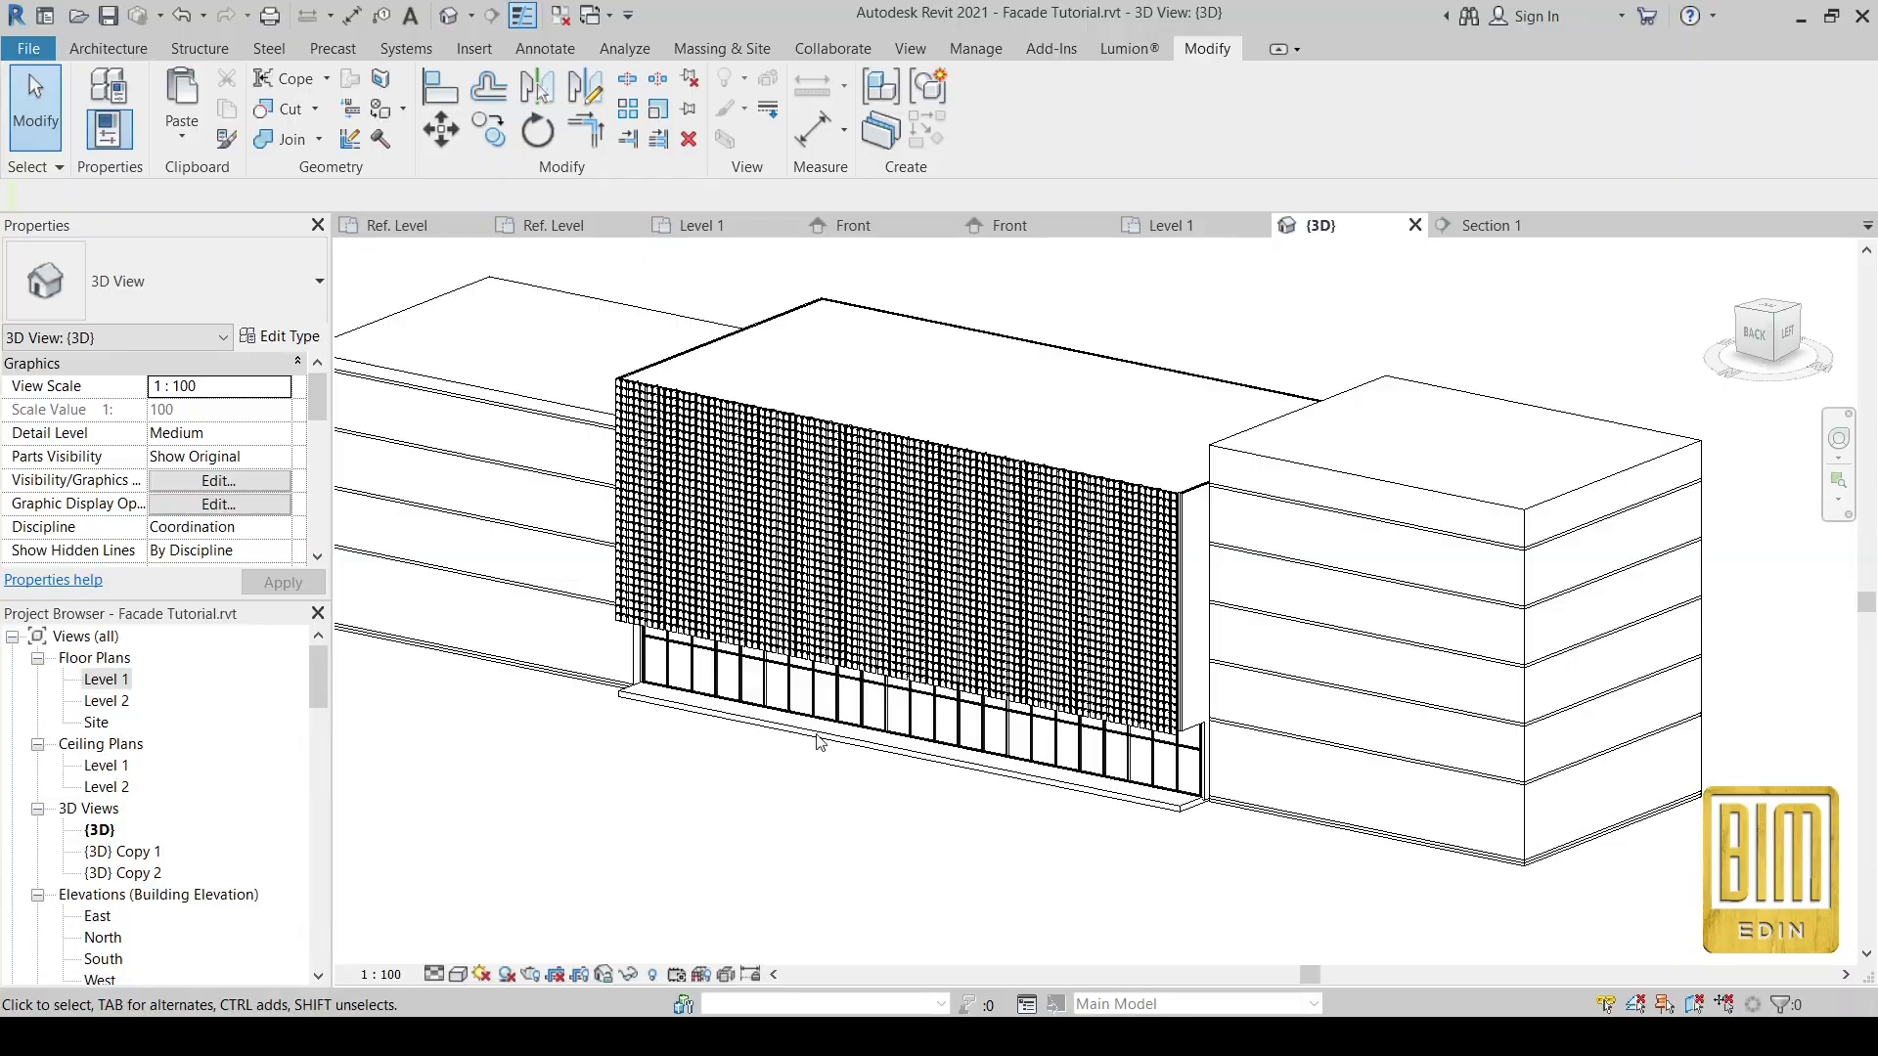
scroll(1127, 508, "up", 5)
scroll(1127, 509, "up", 2)
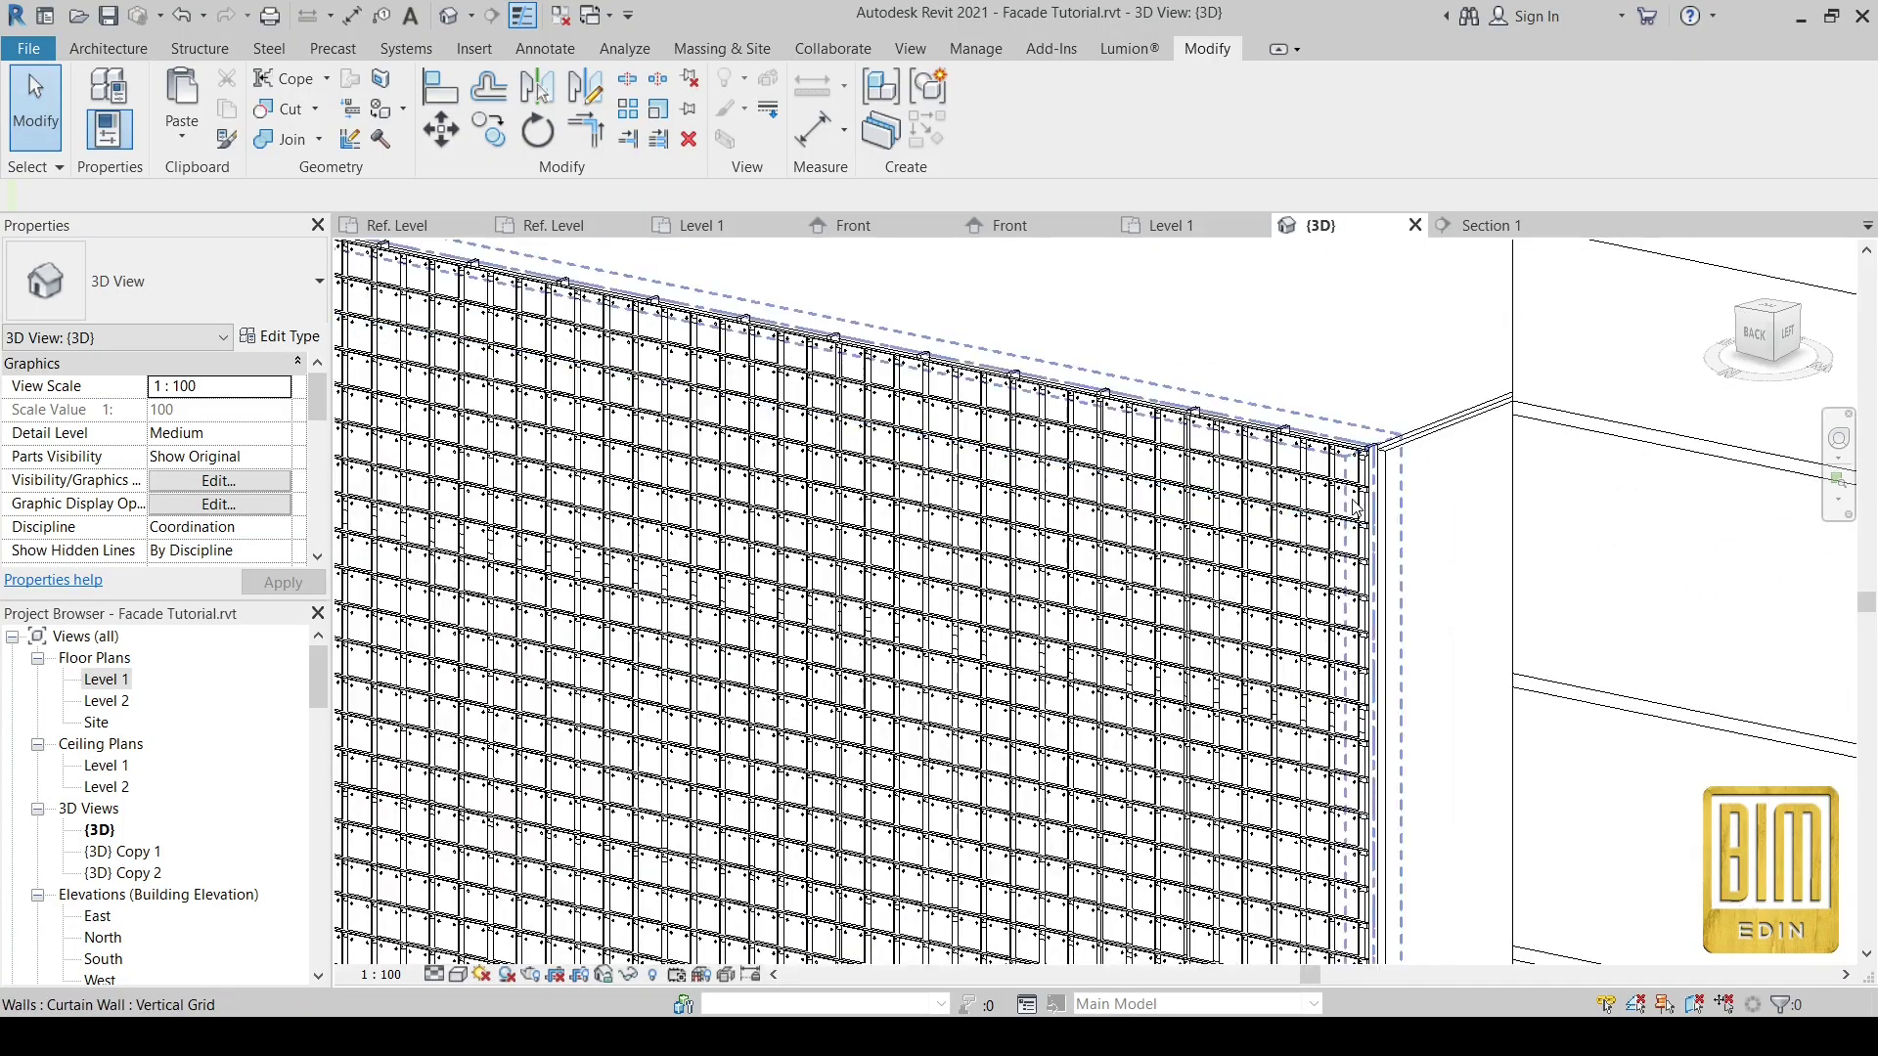
scroll(1360, 468, "up", 2)
scroll(1359, 468, "up", 1)
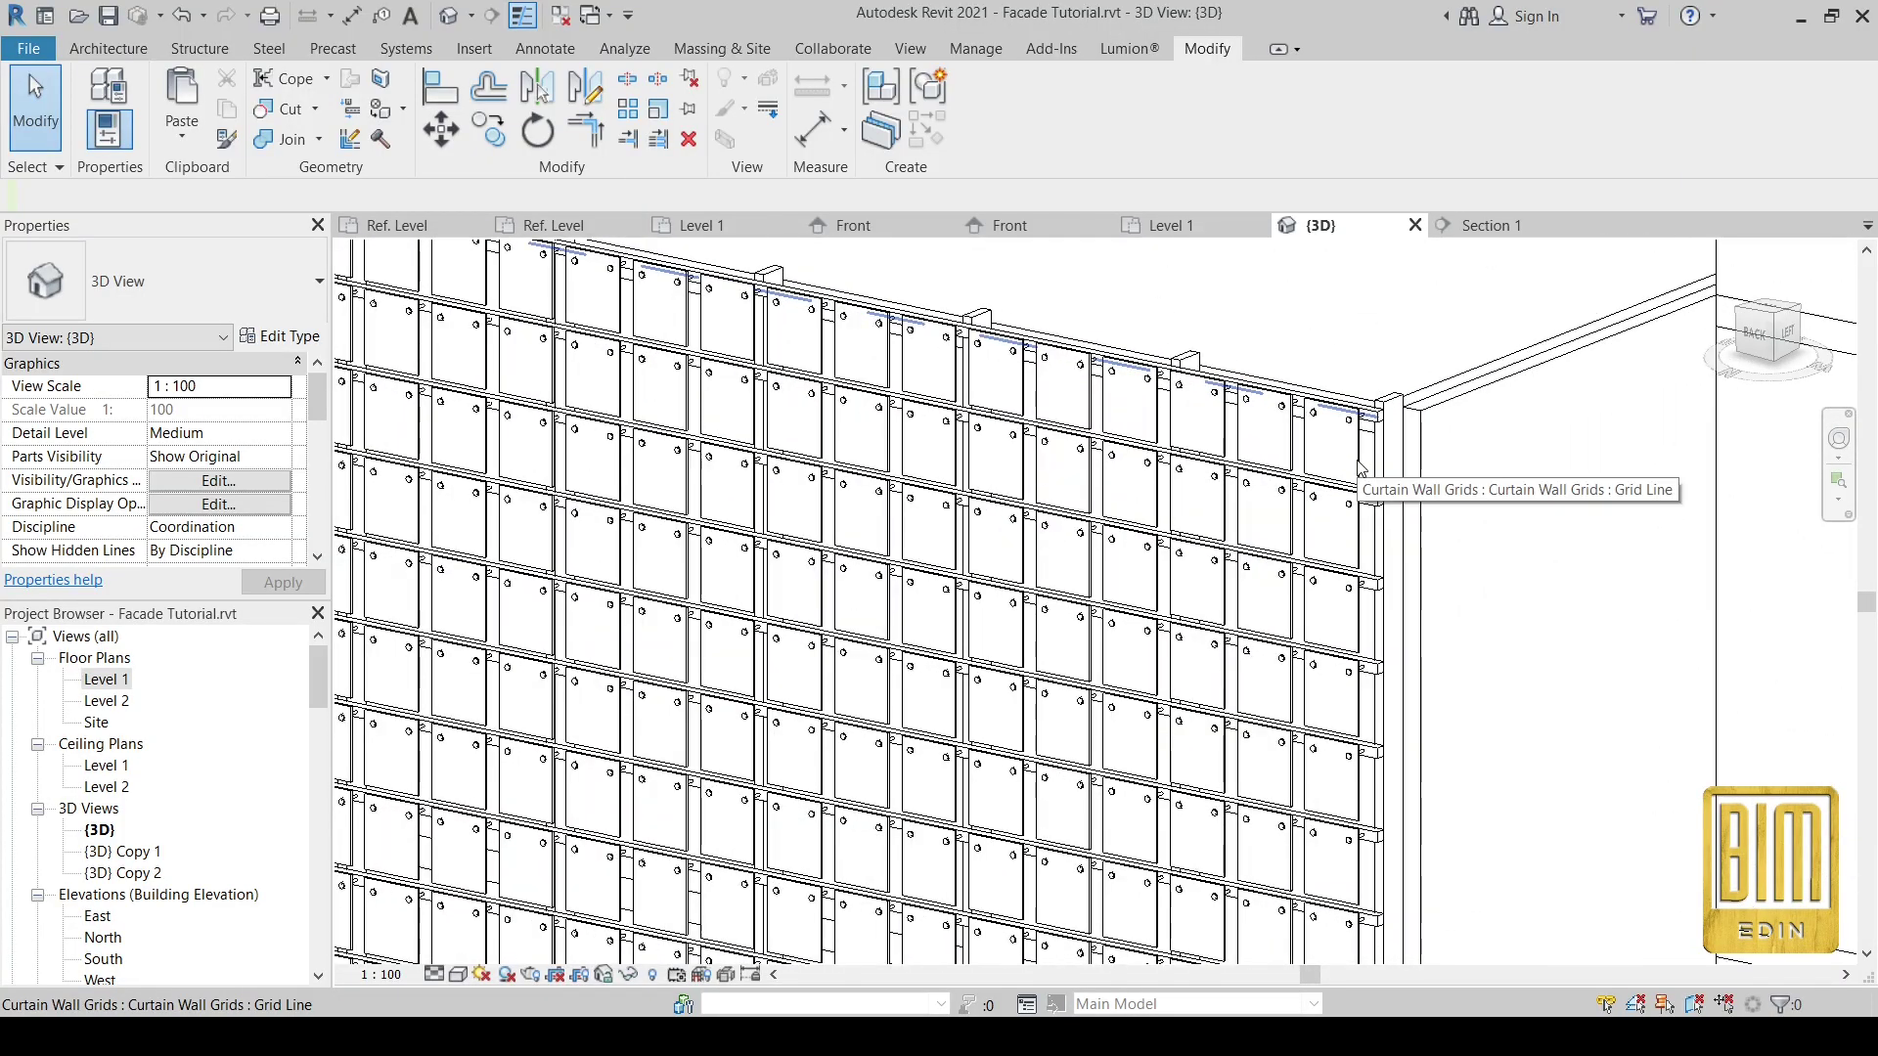
scroll(1360, 468, "down", 2)
scroll(1359, 467, "down", 2)
scroll(1360, 467, "down", 2)
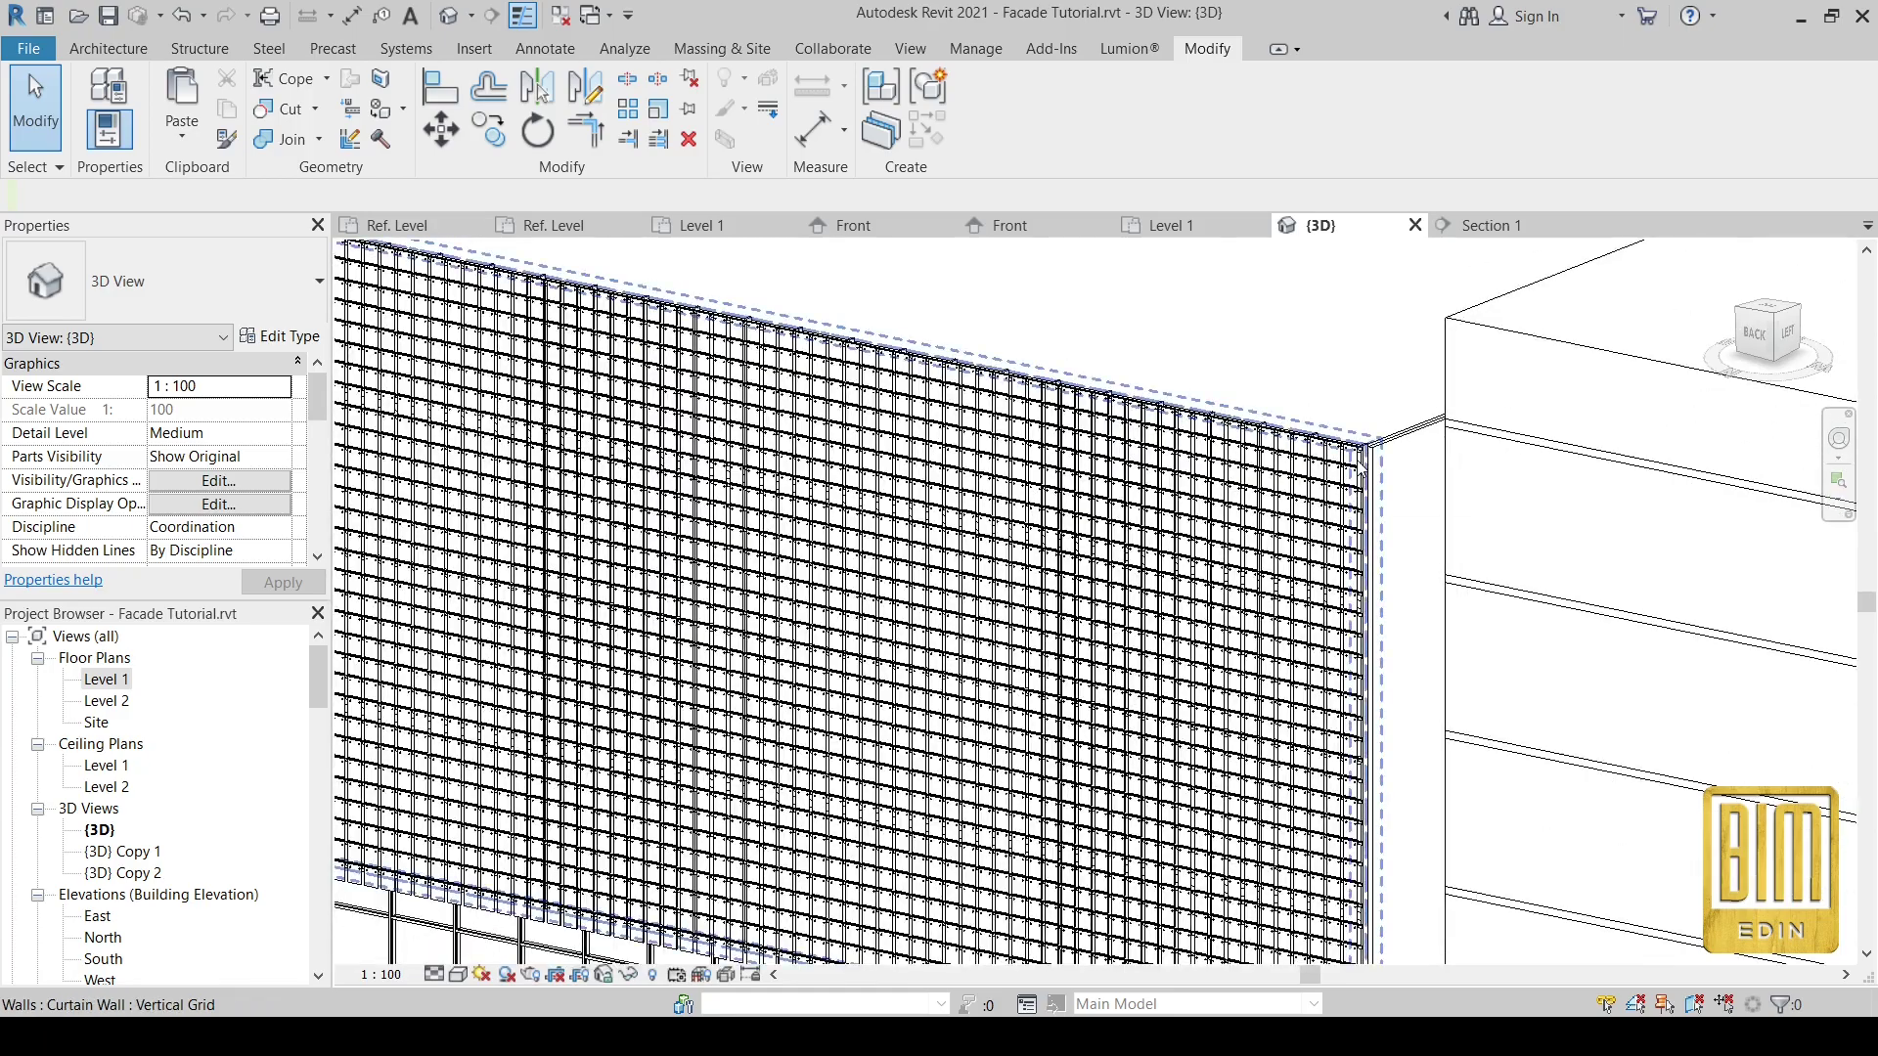
scroll(1359, 468, "down", 1)
- Orbit around the building to a new angle and zoom over the louvre panels
mouse_move(1289, 486)
middle_mouse_down("shift")
mouse_move(1198, 604)
mouse_move(1225, 595)
middle_mouse_up("shift")
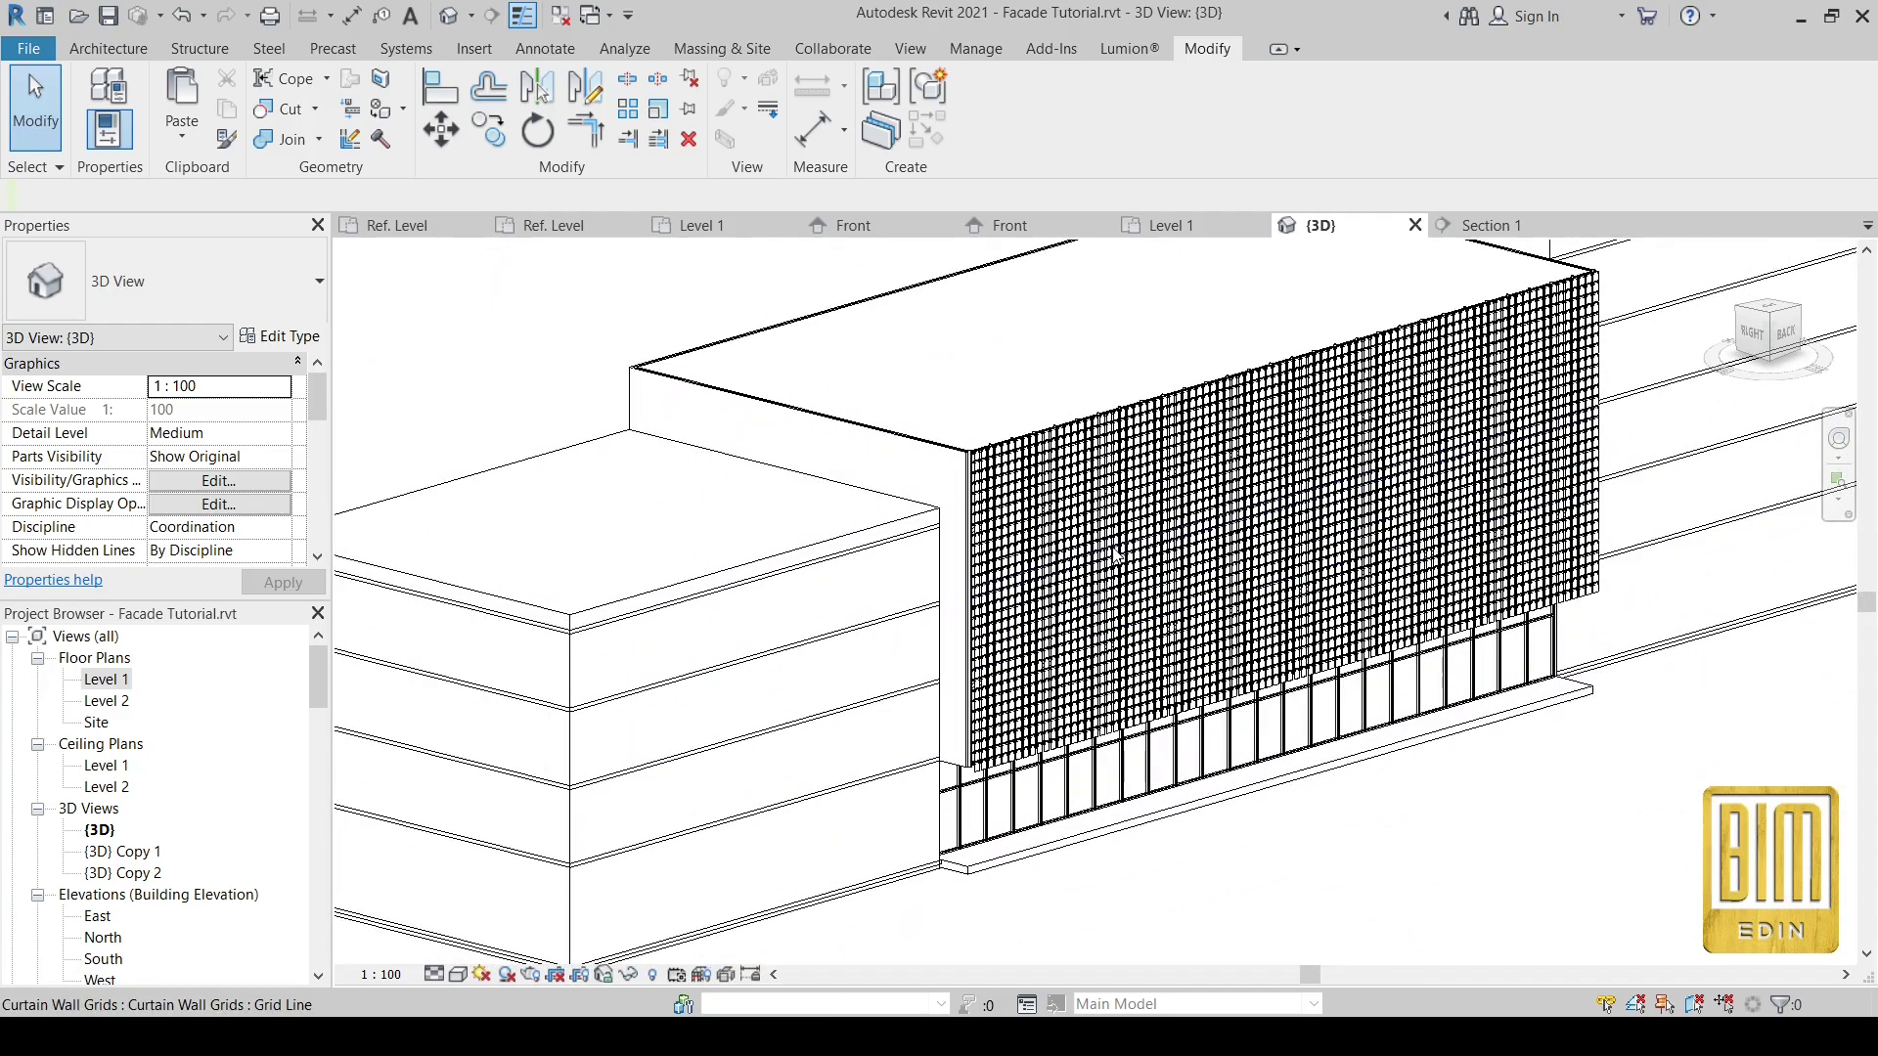
scroll(1045, 457, "up", 2)
scroll(1045, 457, "up", 2)
scroll(1045, 457, "up", 2)
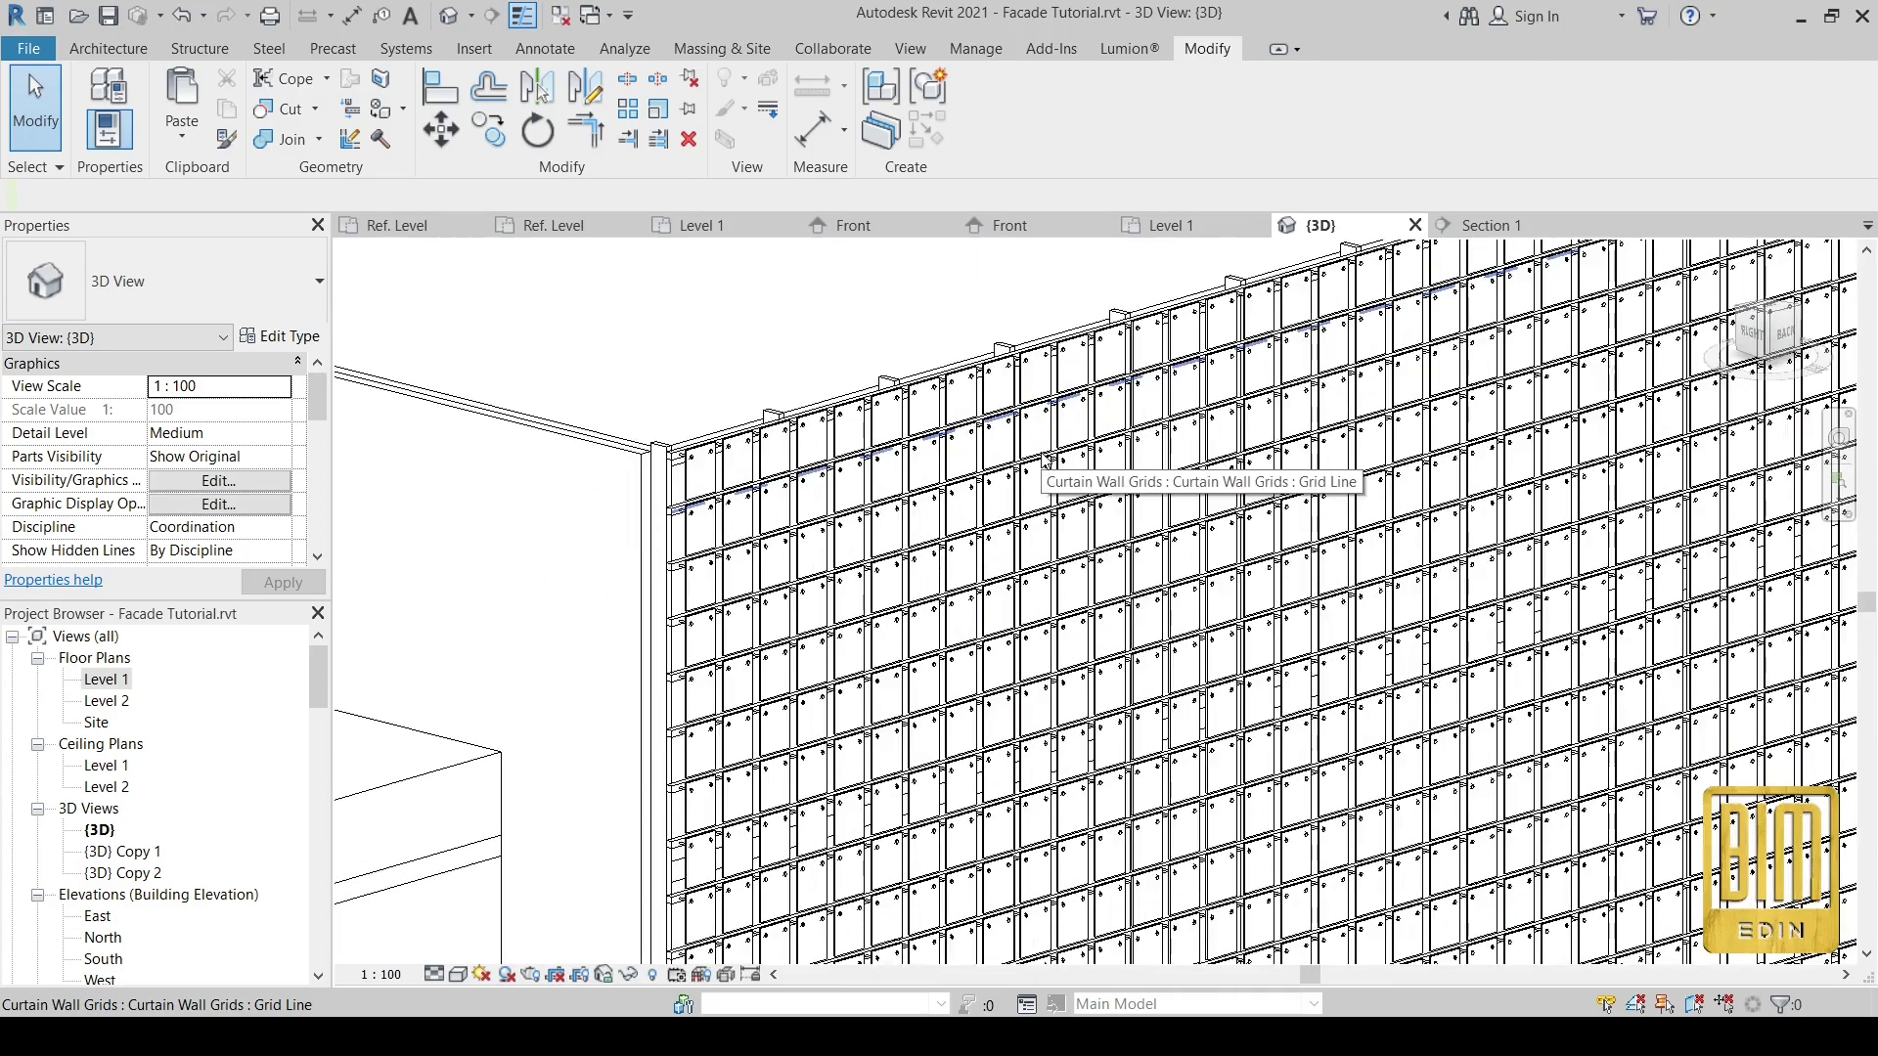
scroll(709, 558, "up", 2)
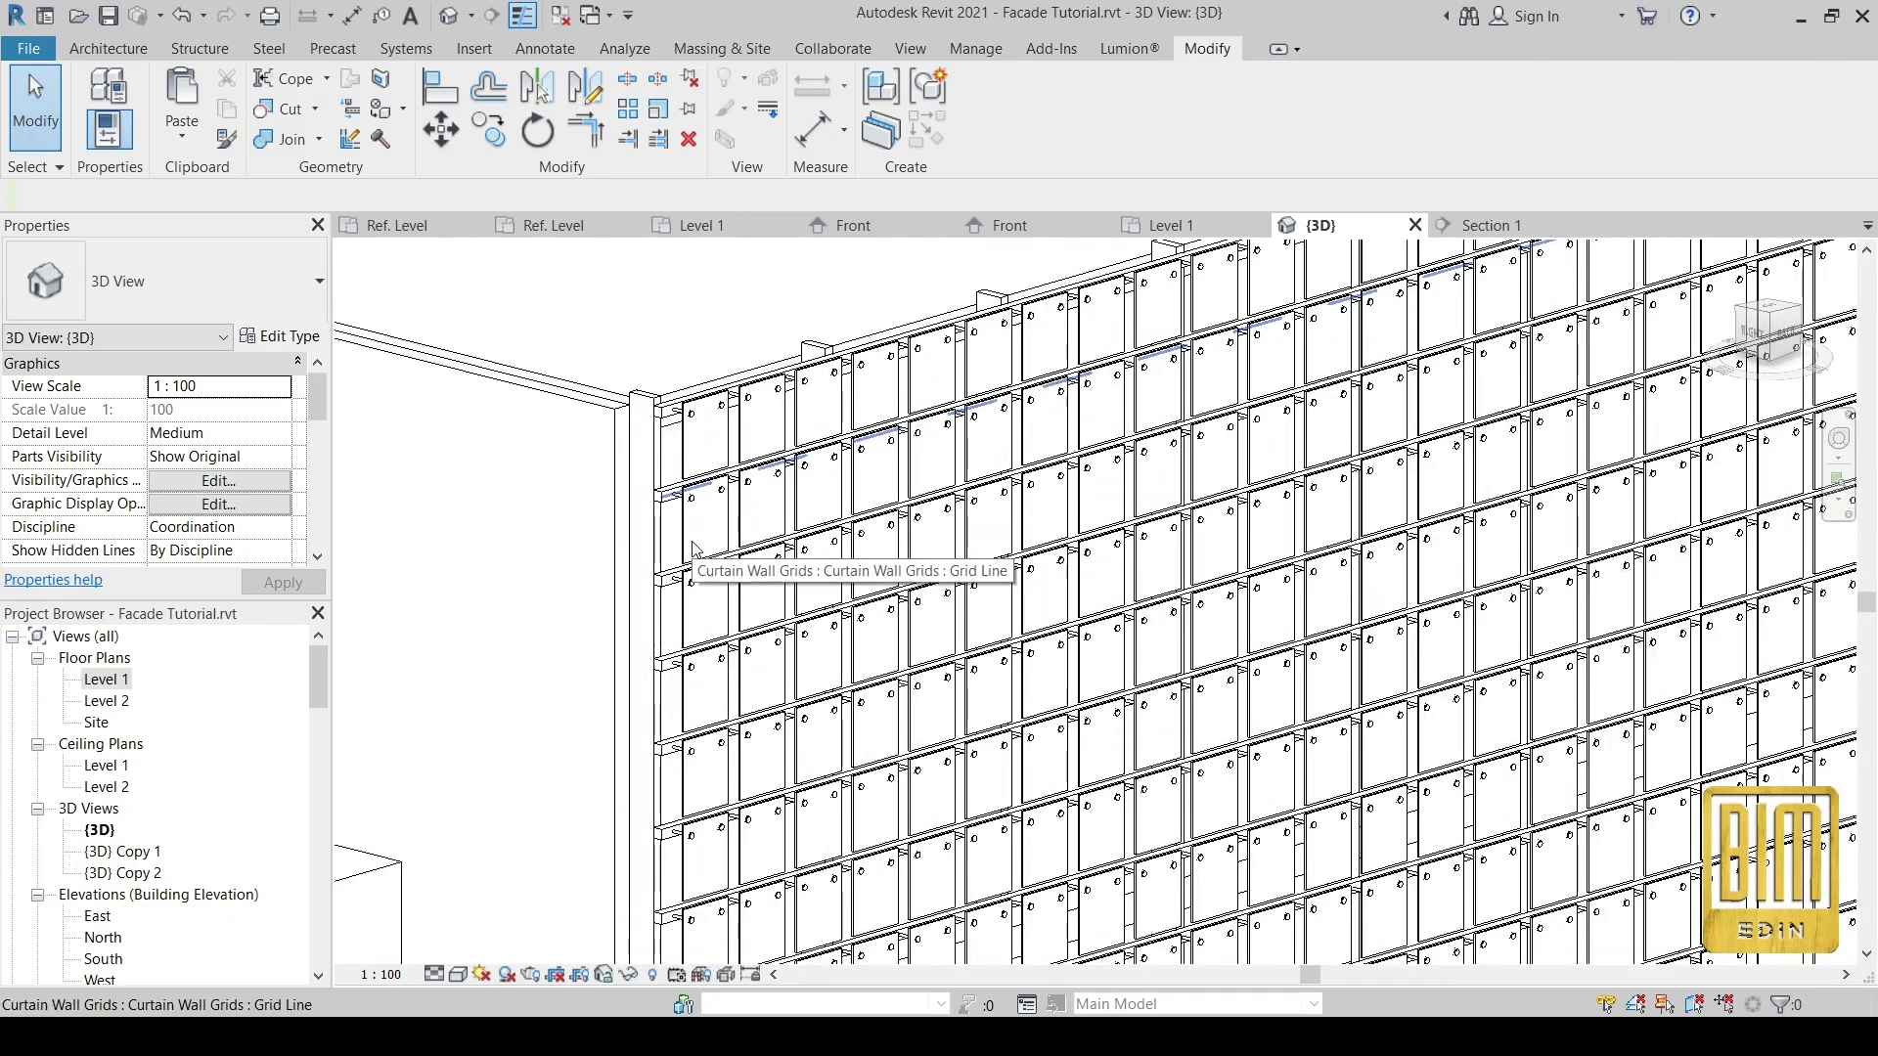
scroll(851, 548, "down", 1)
scroll(881, 490, "down", 1)
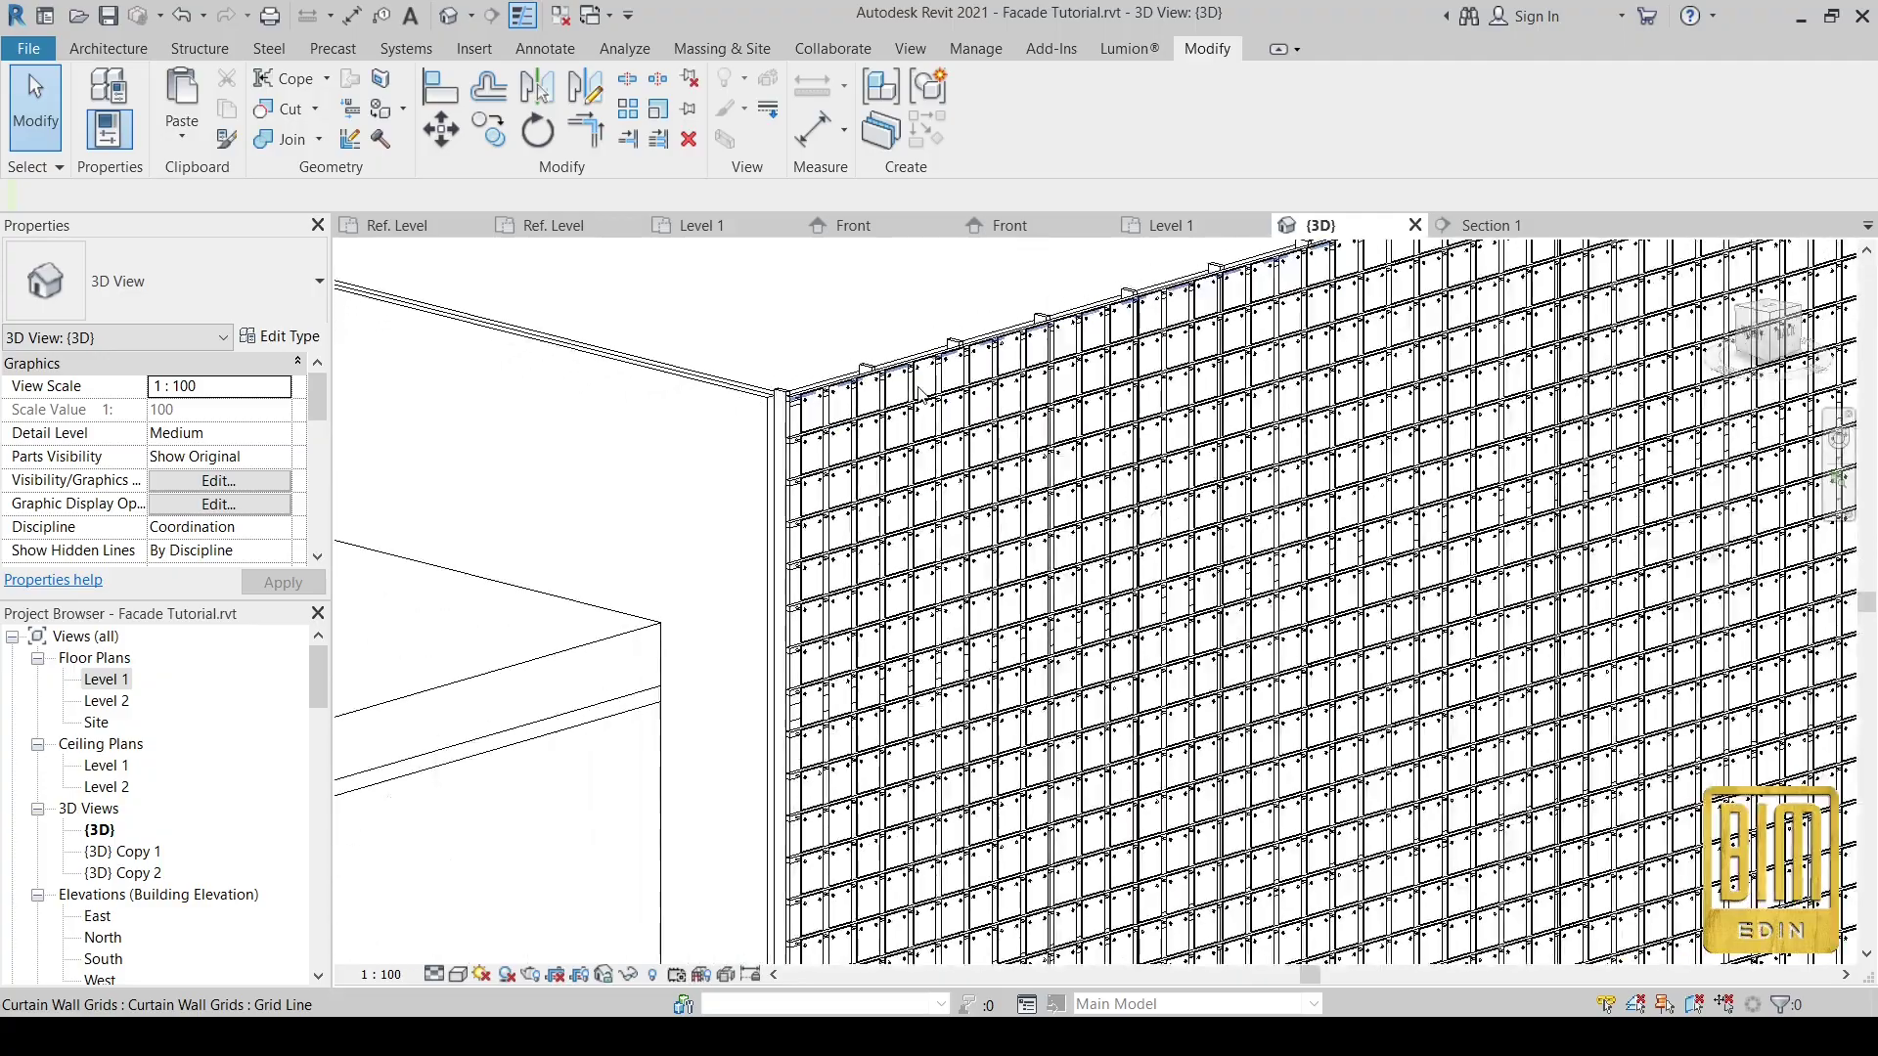
scroll(919, 393, "down", 1)
scroll(920, 393, "down", 1)
scroll(920, 393, "down", 3)
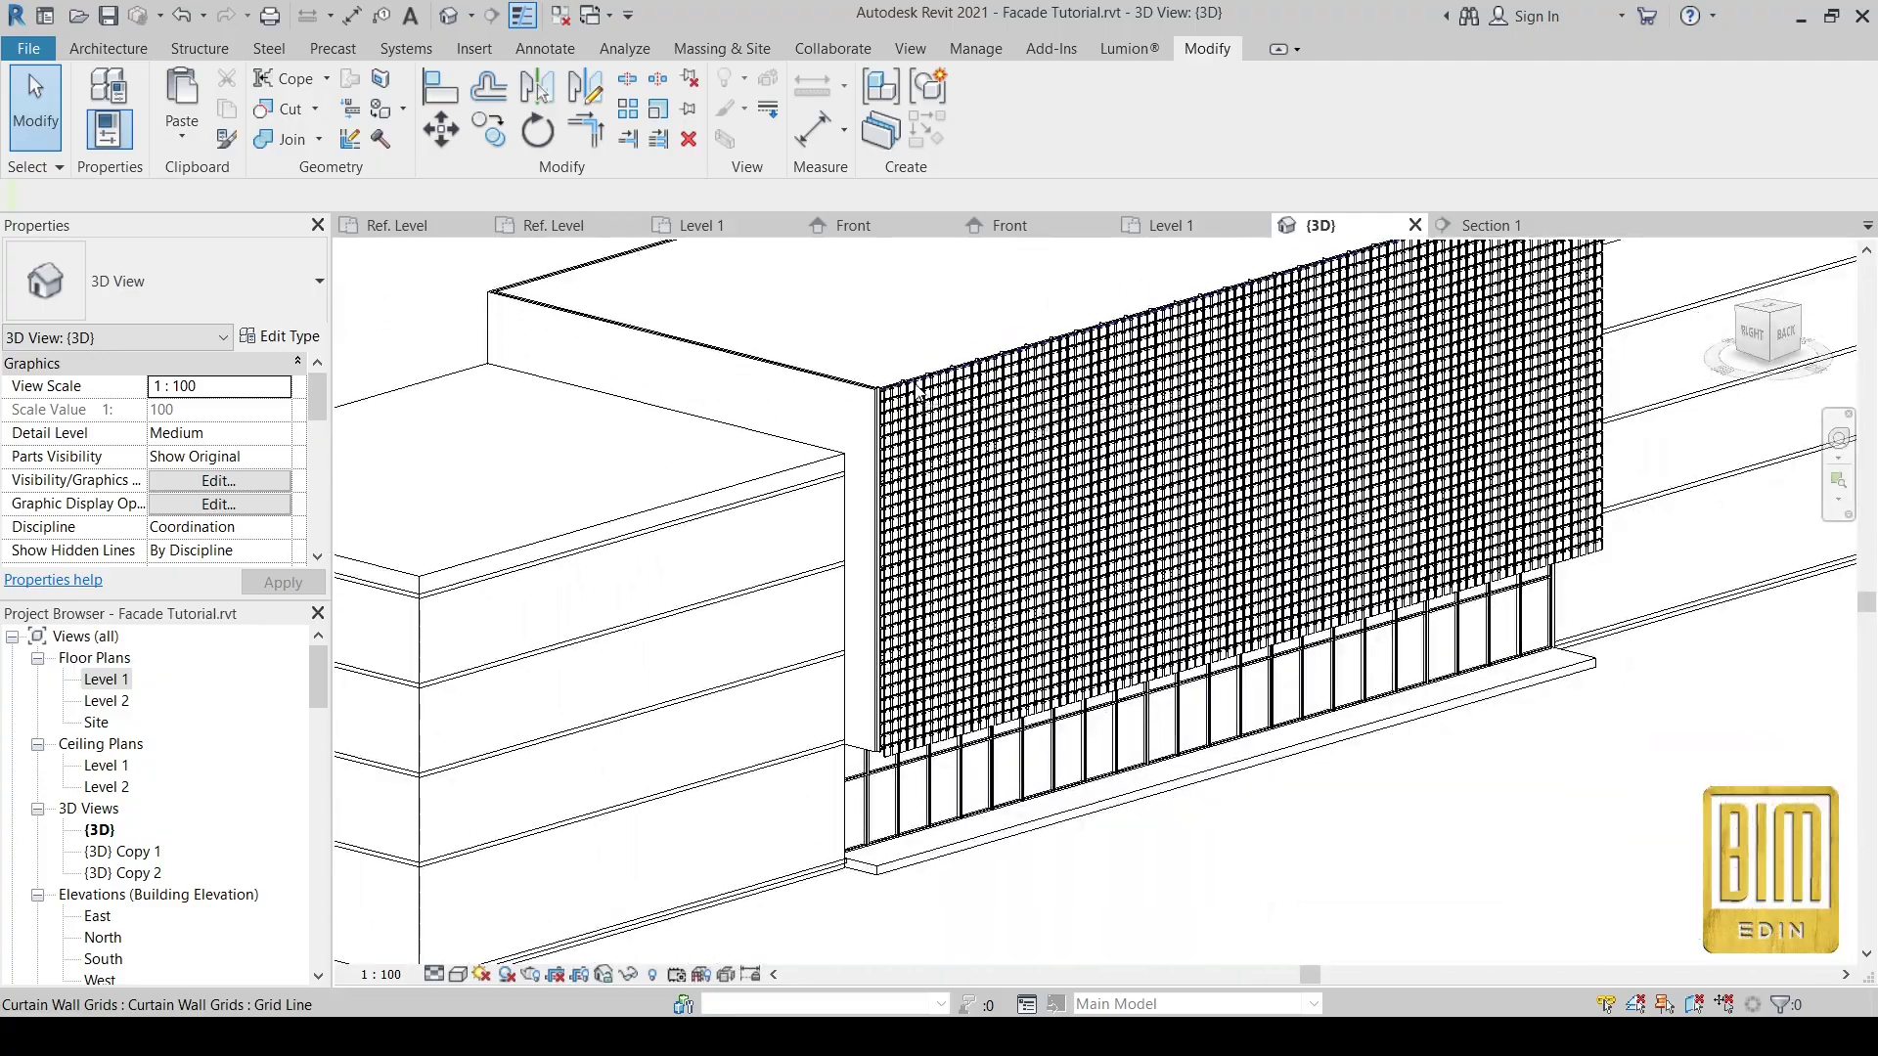
scroll(919, 391, "up", 4)
scroll(921, 387, "up", 2)
scroll(929, 385, "up", 2)
scroll(939, 382, "up", 2)
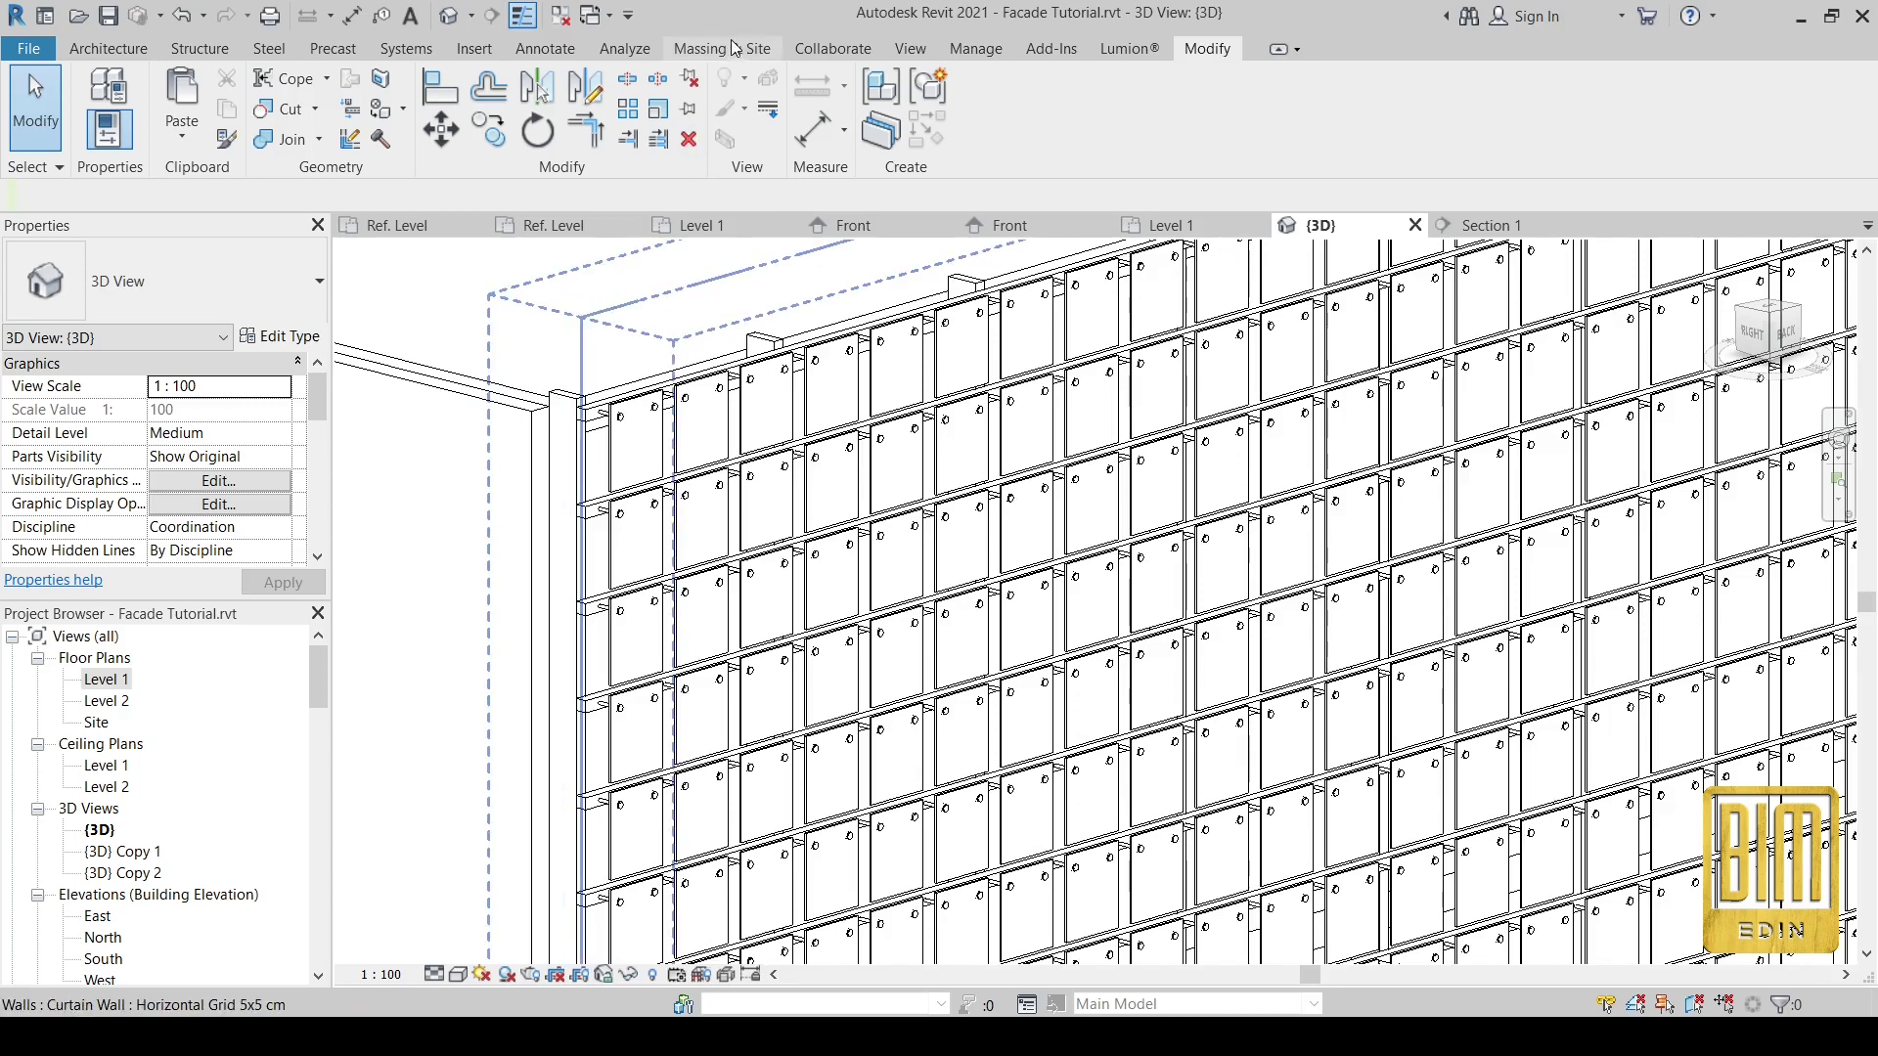
- Close the other open views, including the CURTAIN WALL FASADA Level 1 plan
left_click(908, 49)
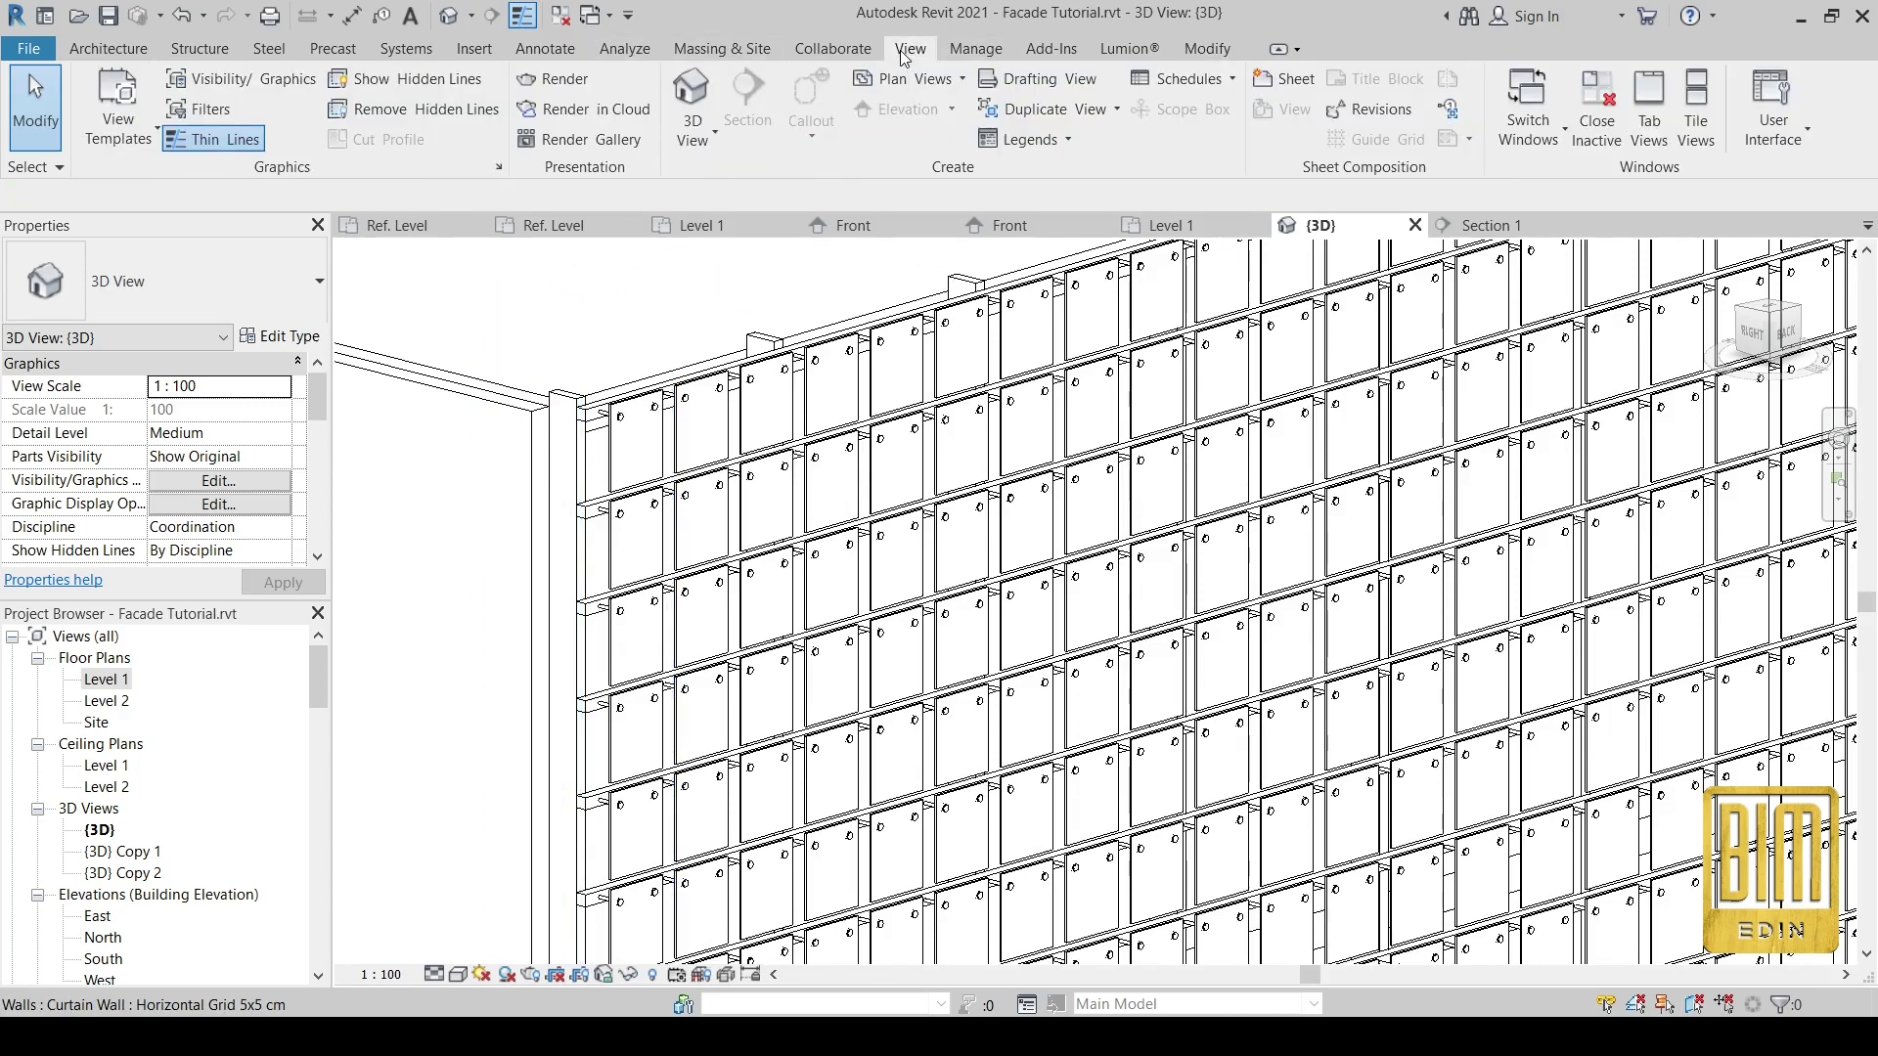
left_click(1596, 110)
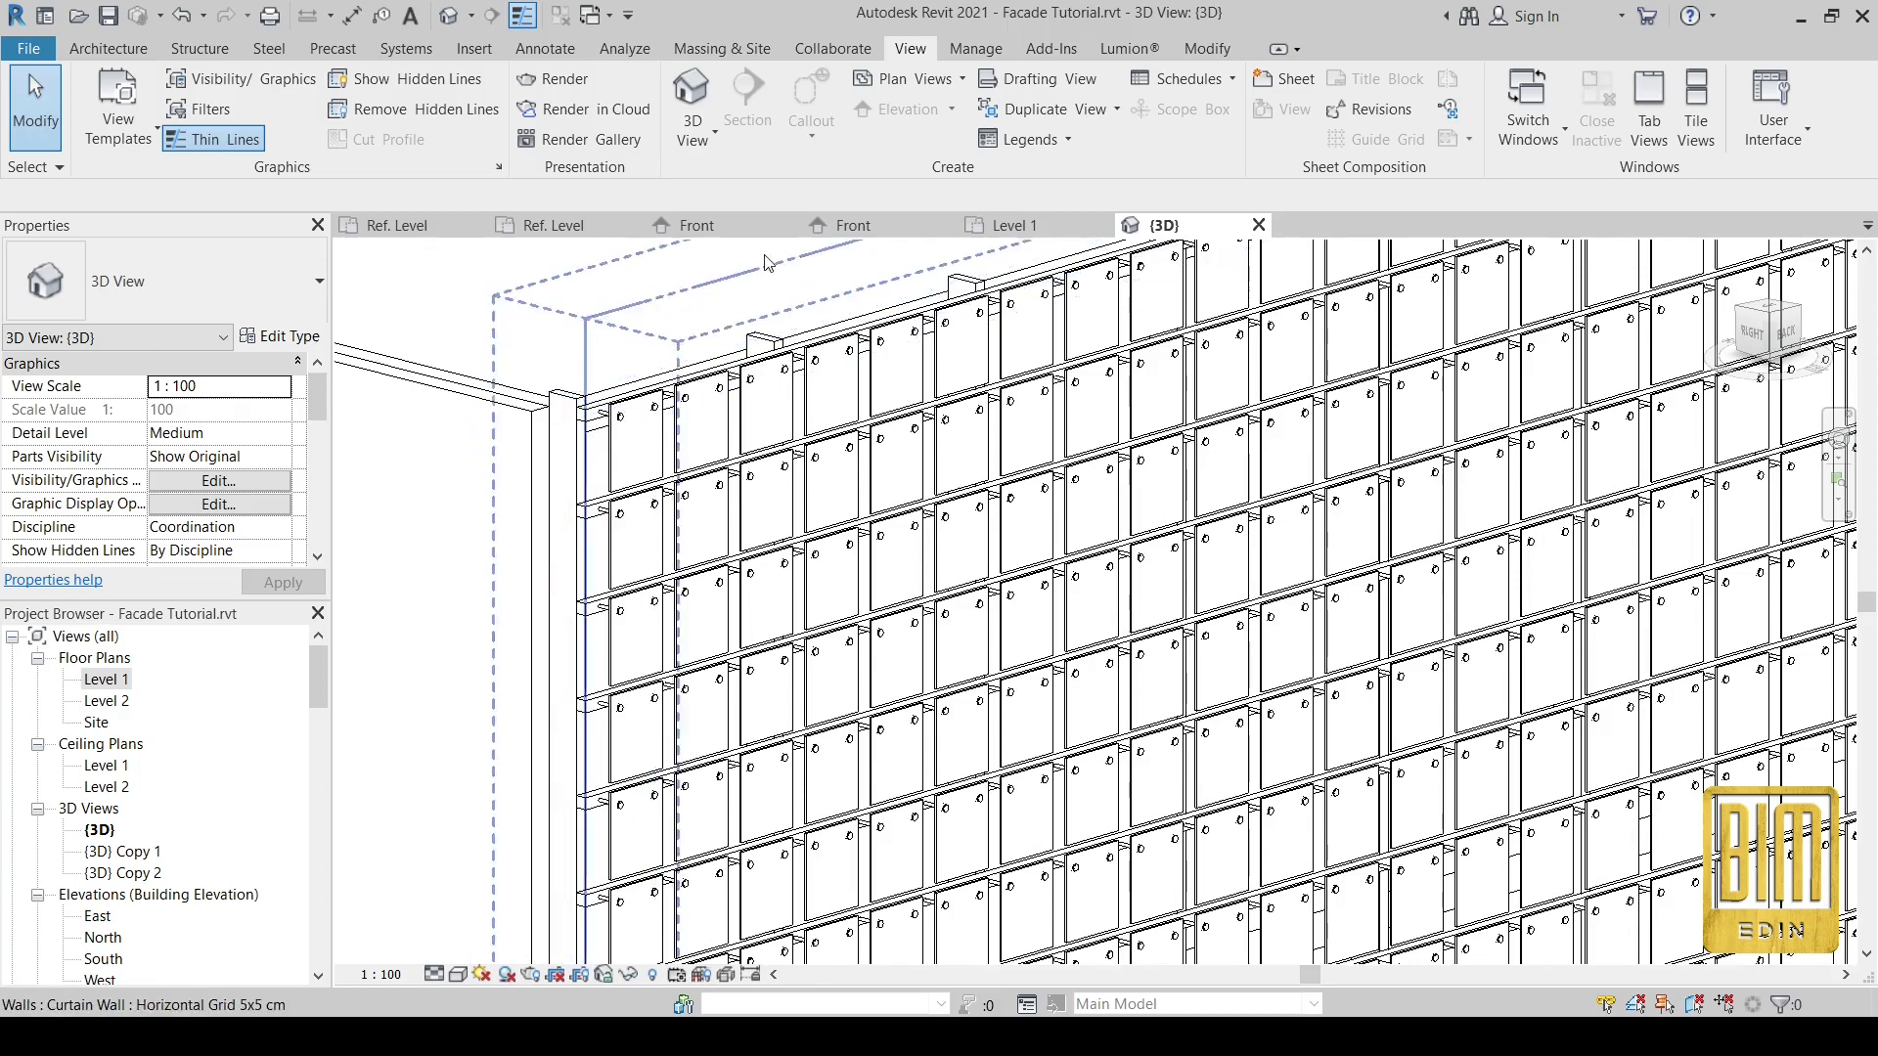
left_click(892, 231)
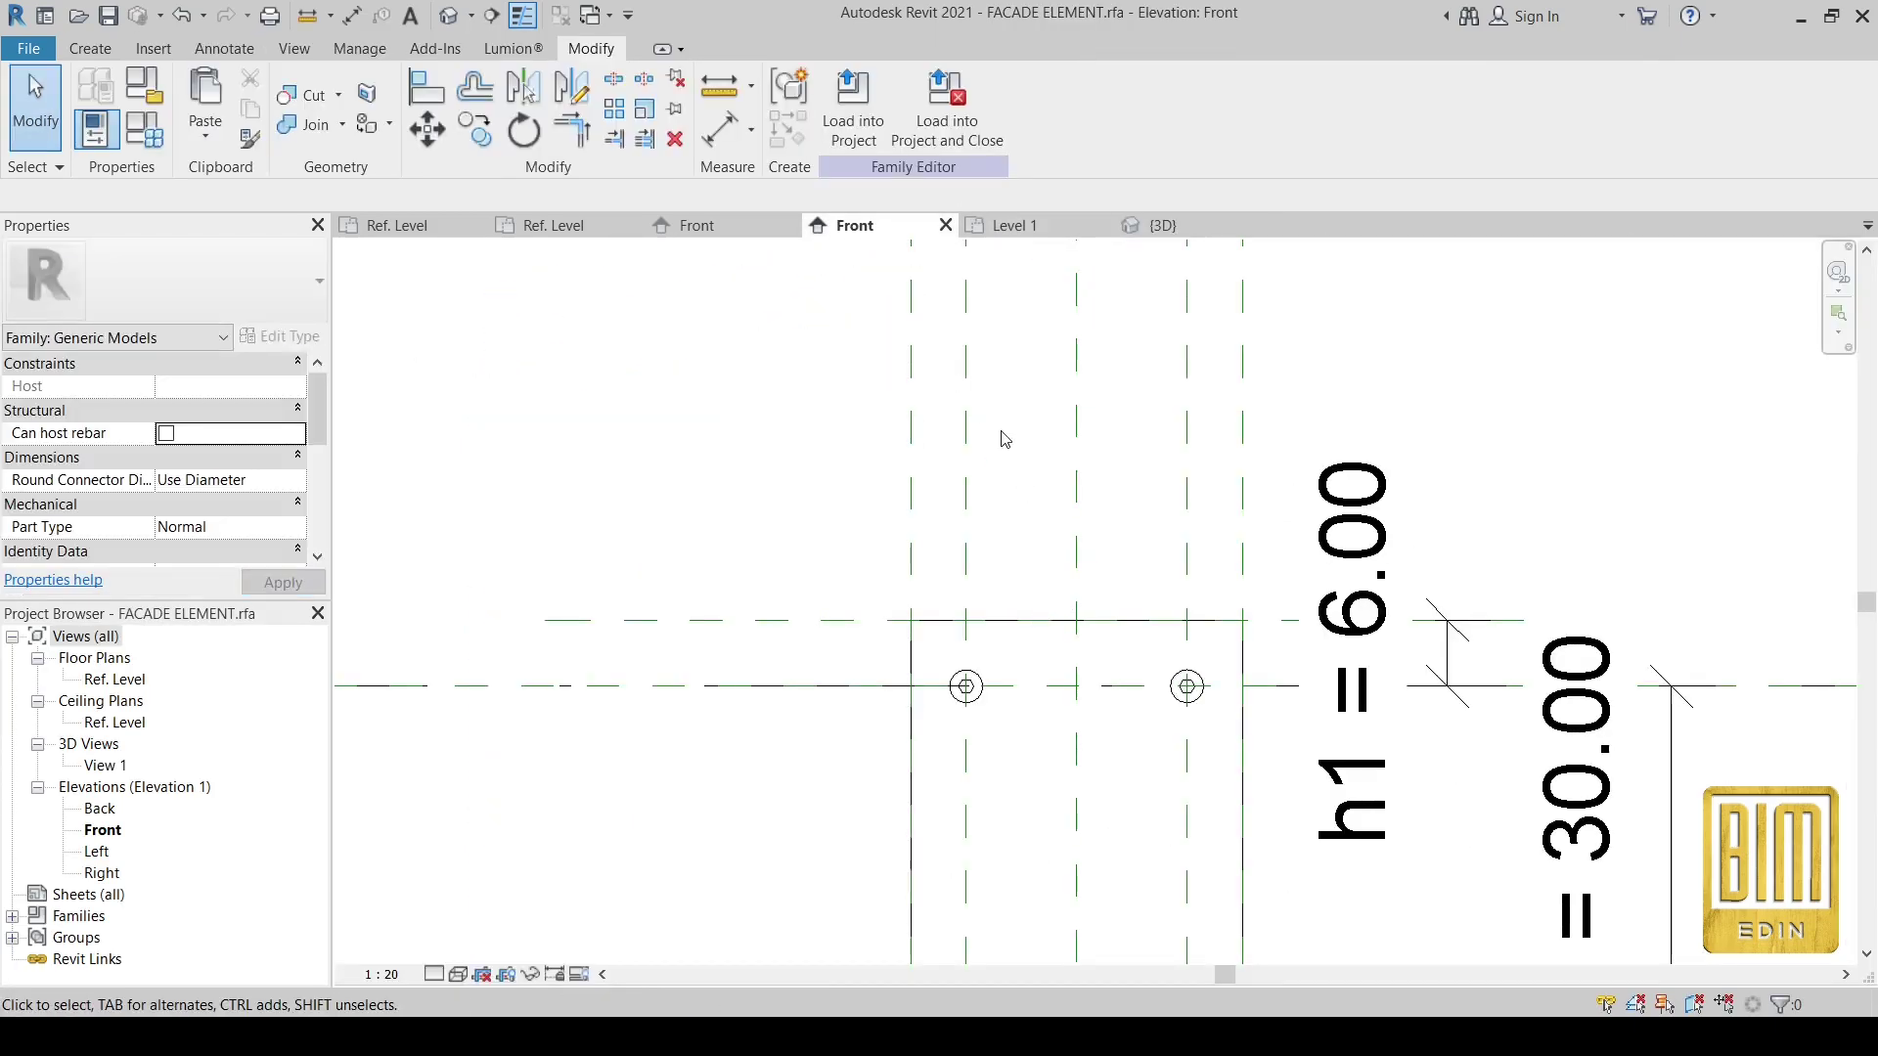
left_click(1018, 226)
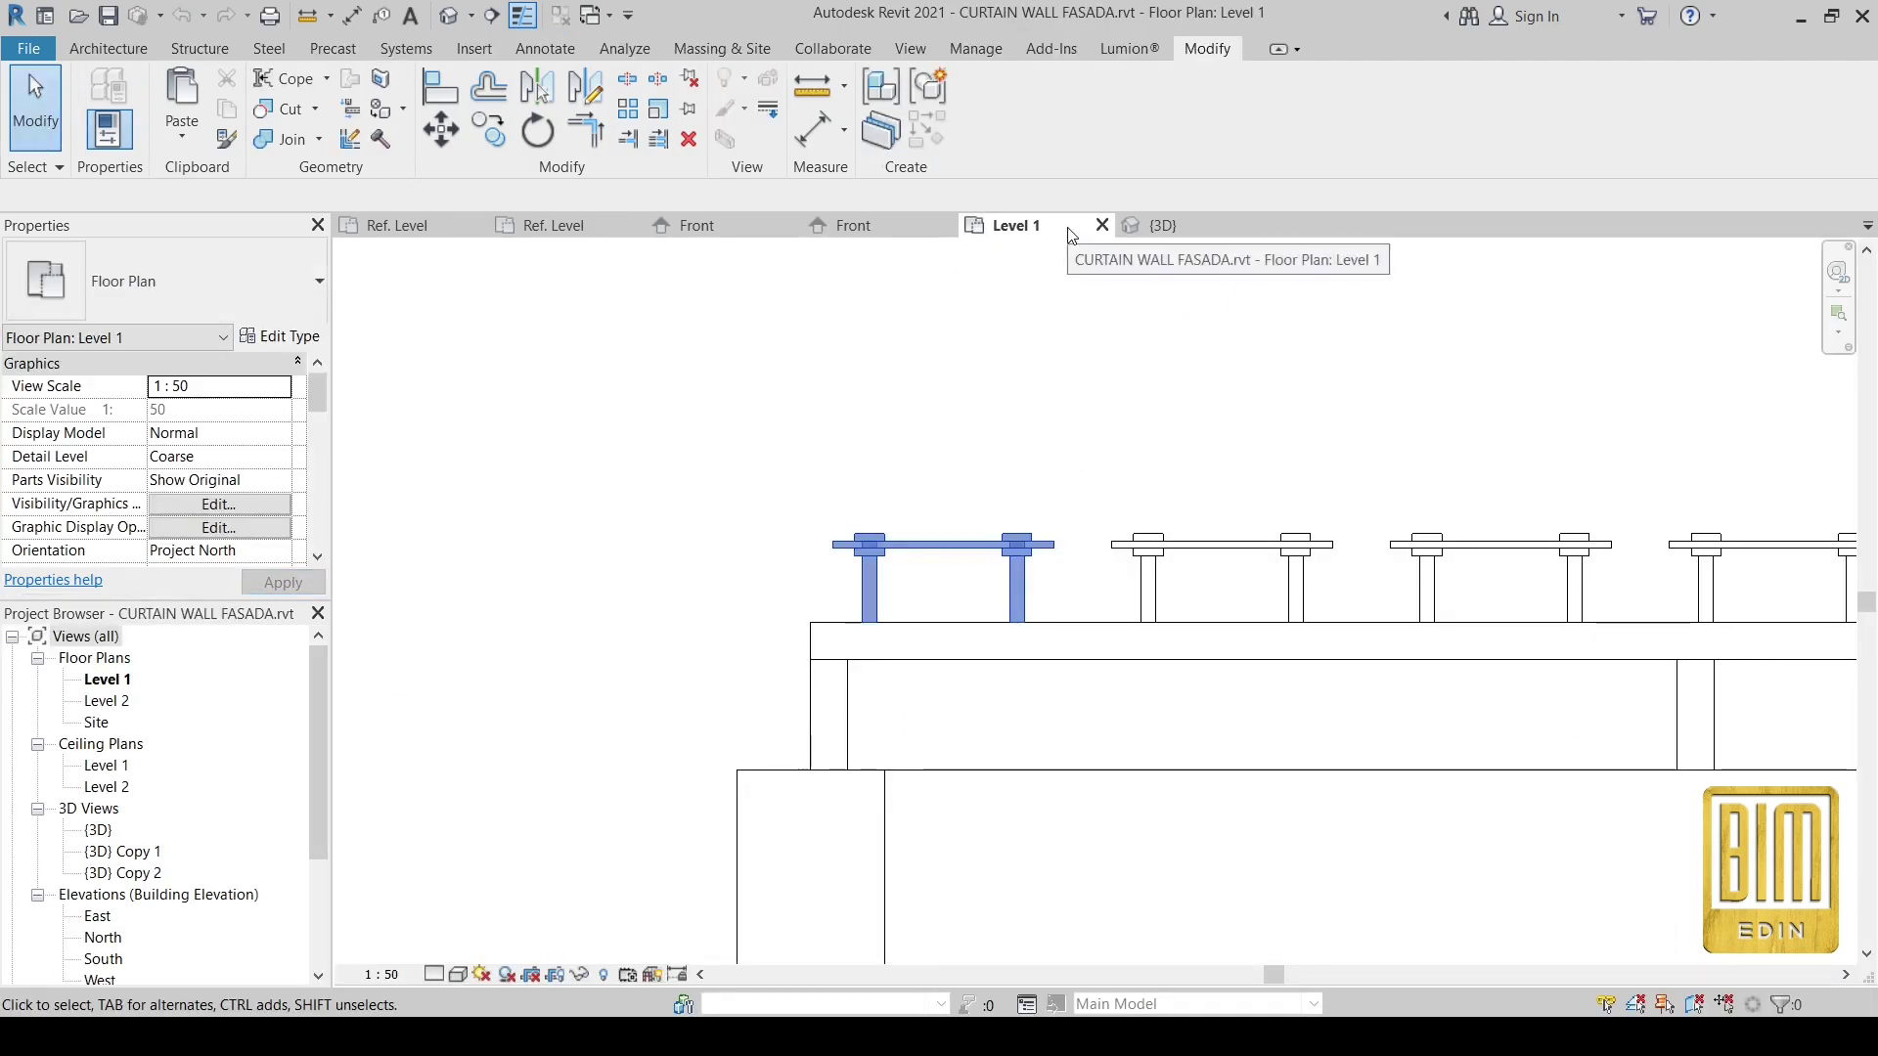
left_click(1103, 226)
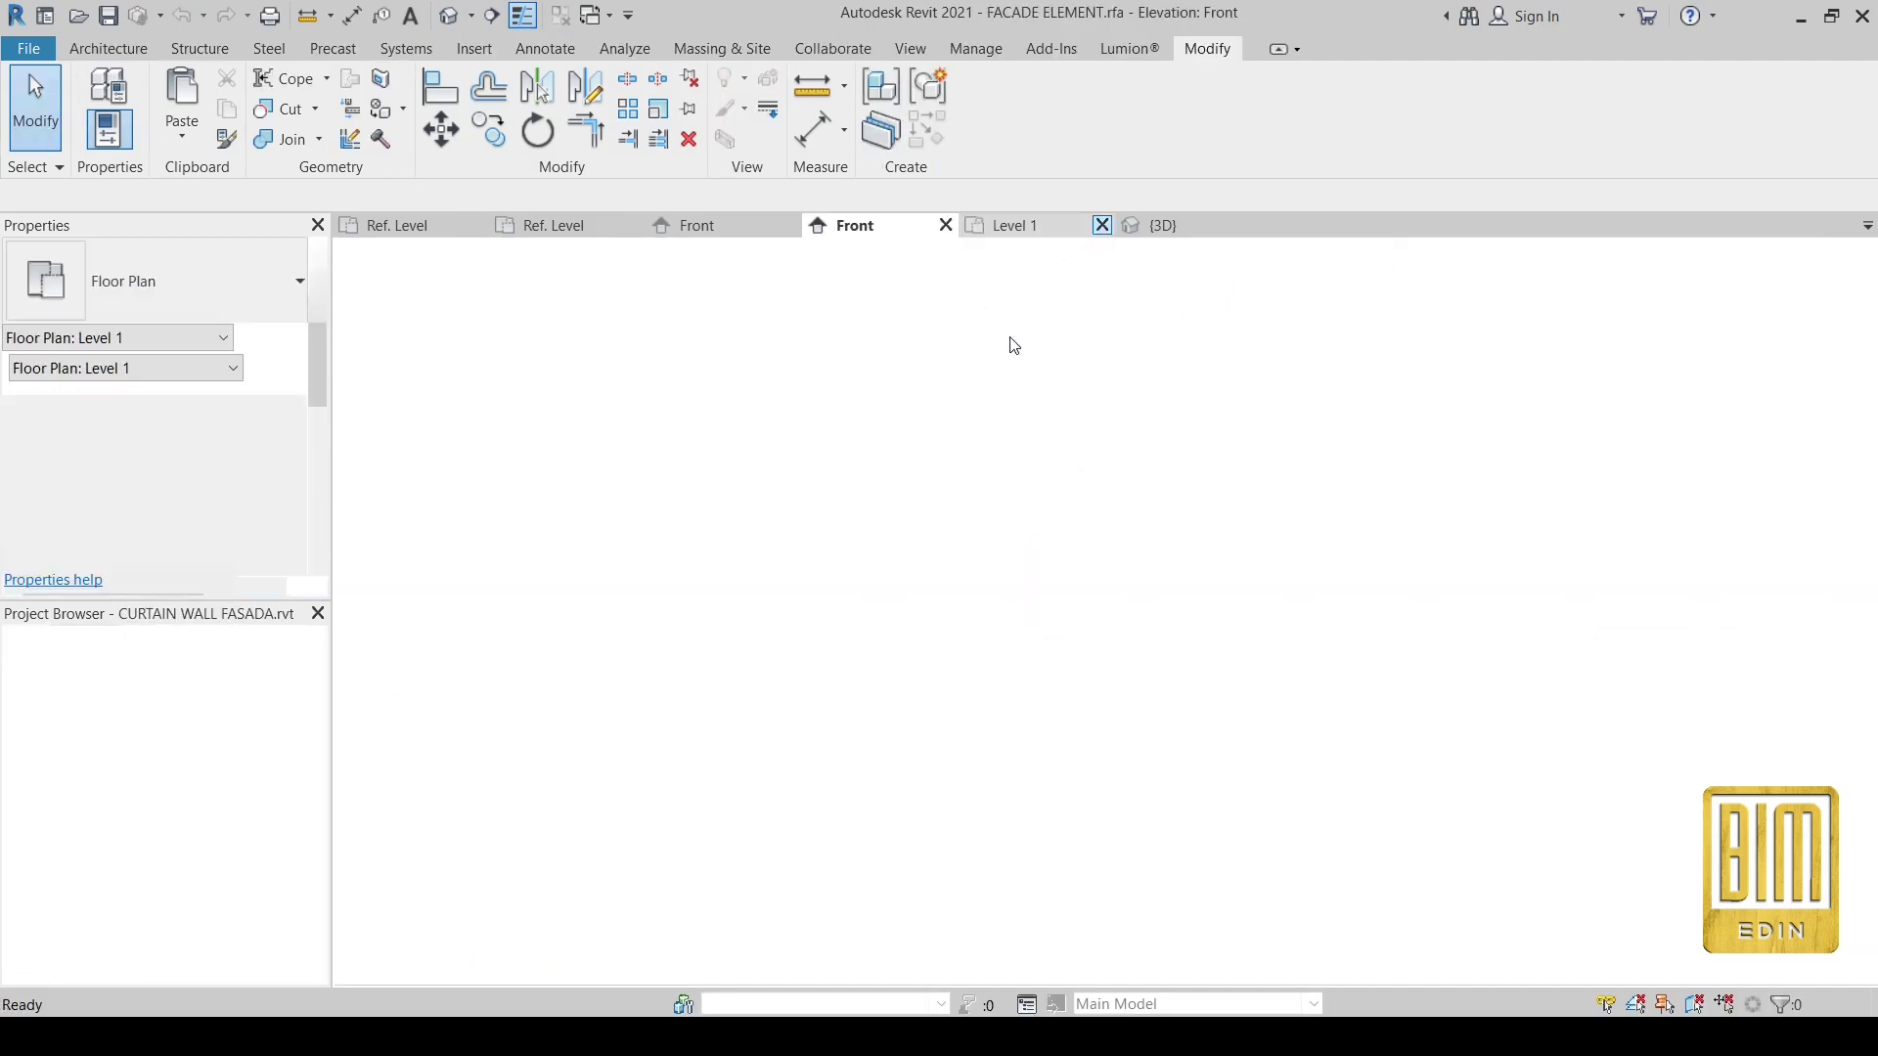
- Close the FASADNI FAZON family without saving its changes
left_click(732, 231)
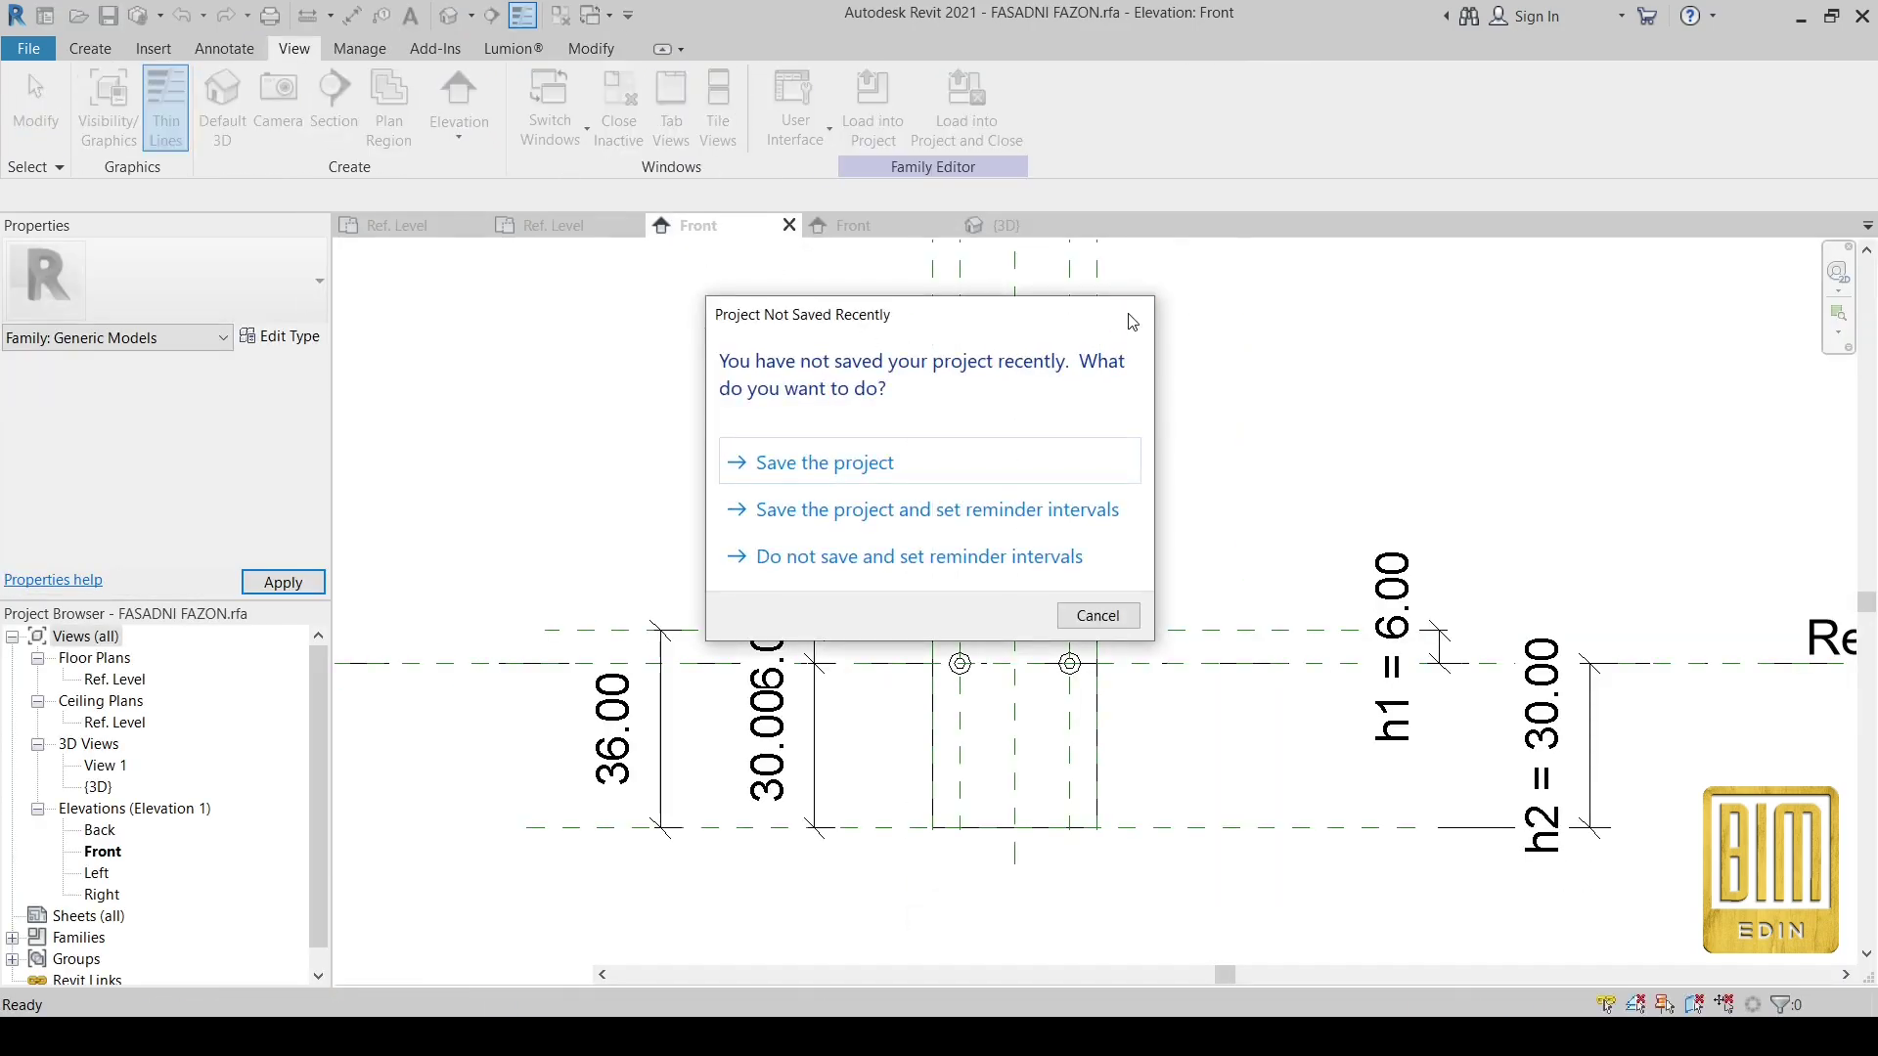
left_click(1134, 314)
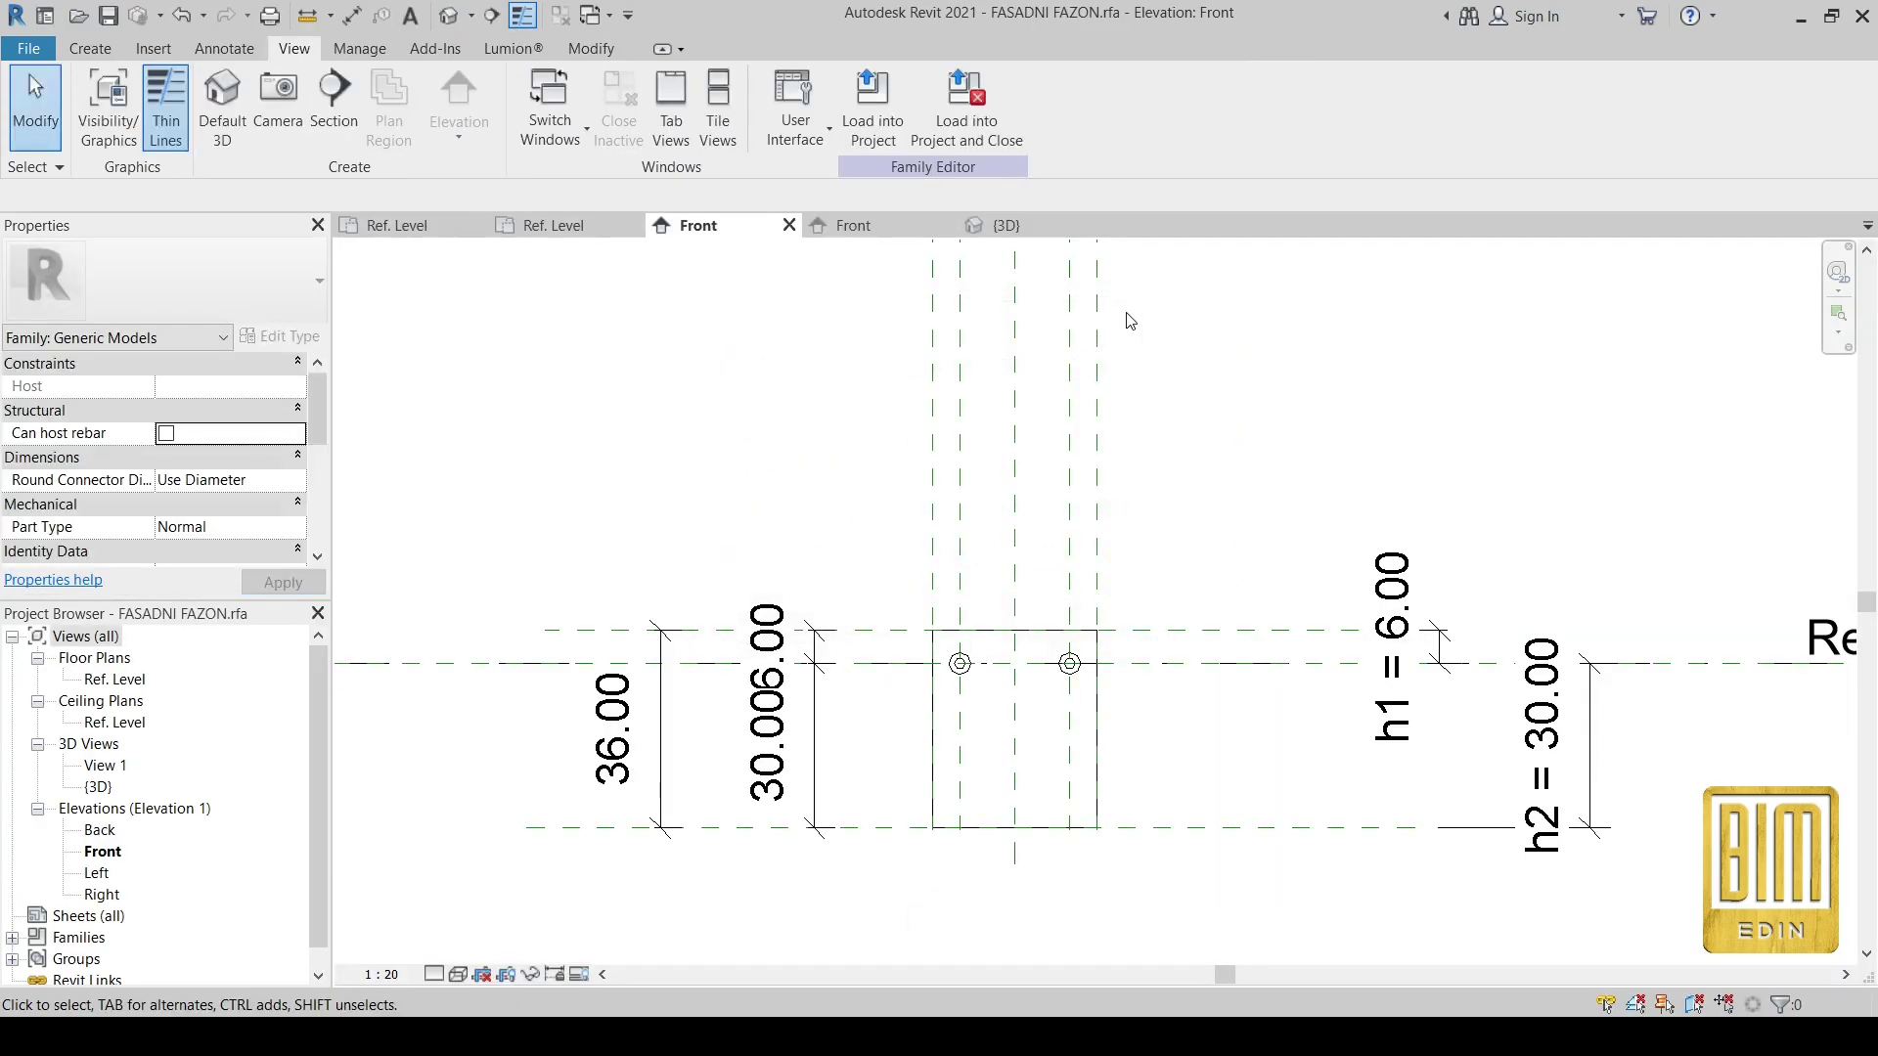
left_click(789, 226)
left_click(1014, 545)
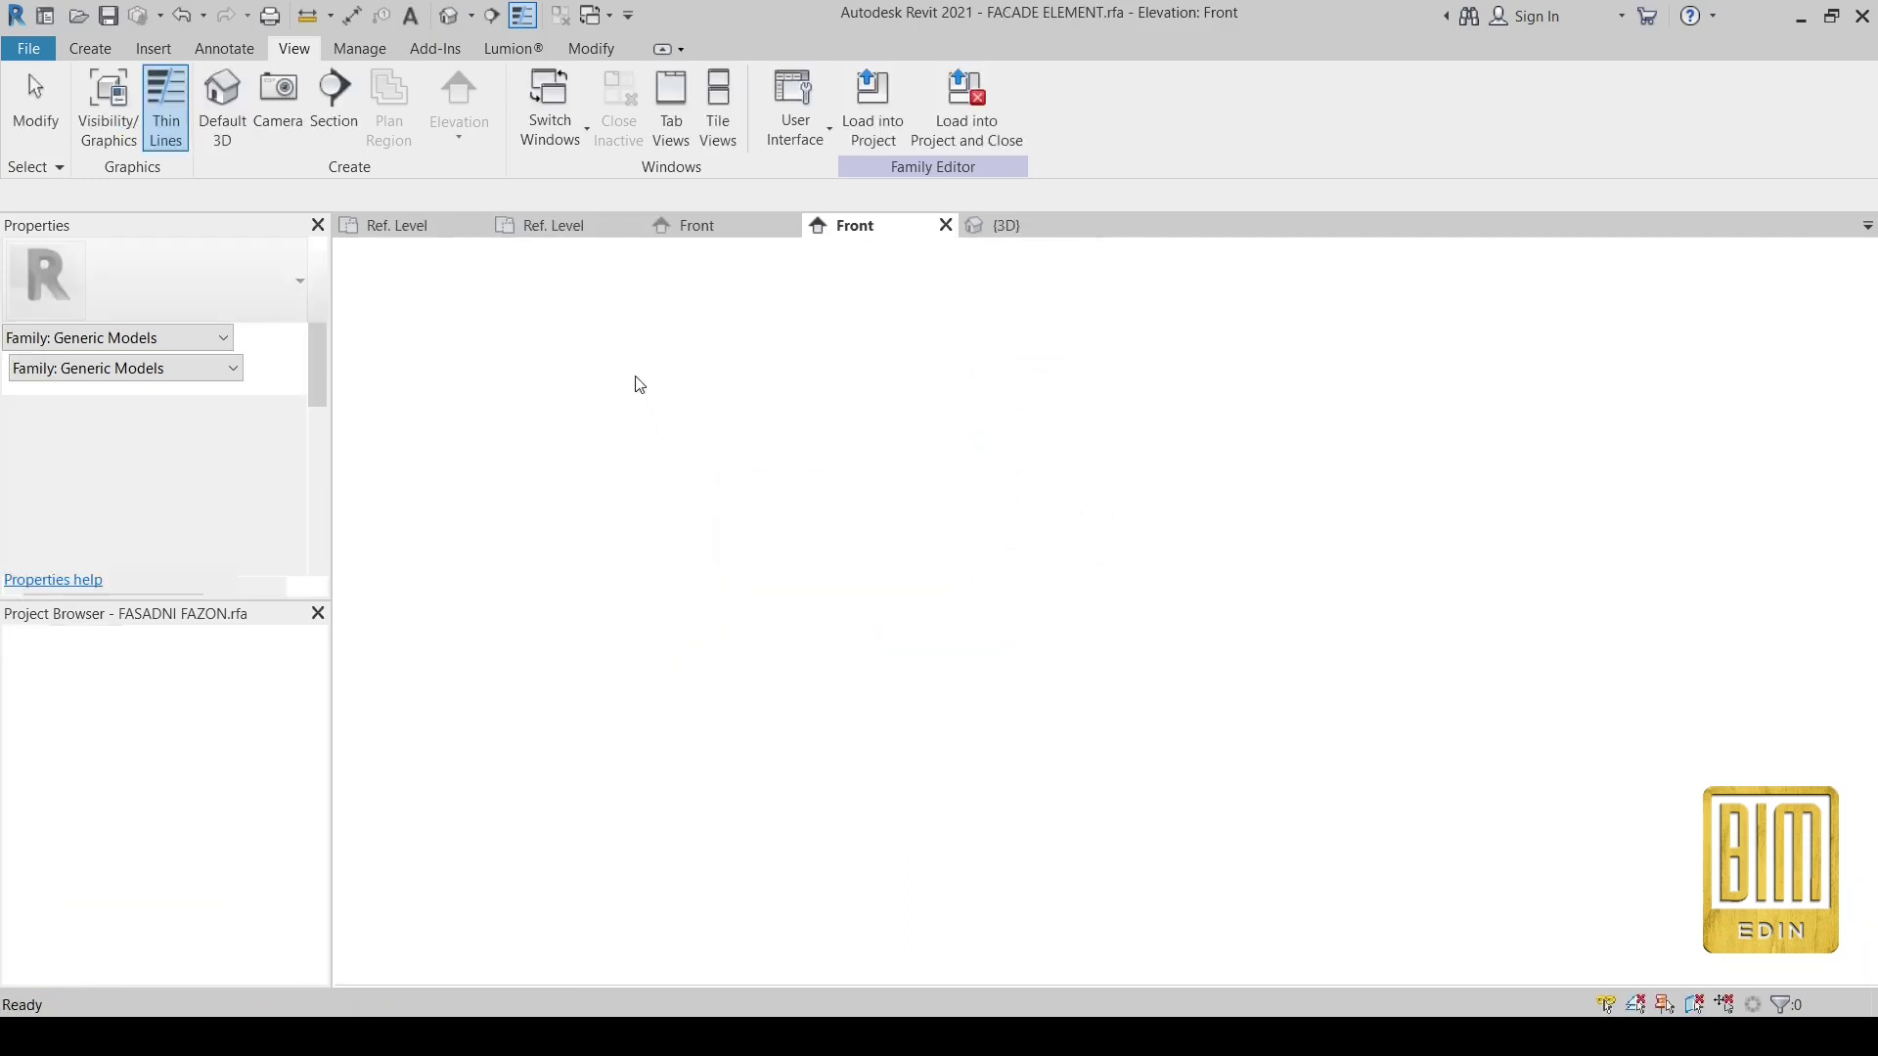
- Close the FF PANEL family without saving and return to the FACADE ELEMENT Front elevation
left_click(555, 227)
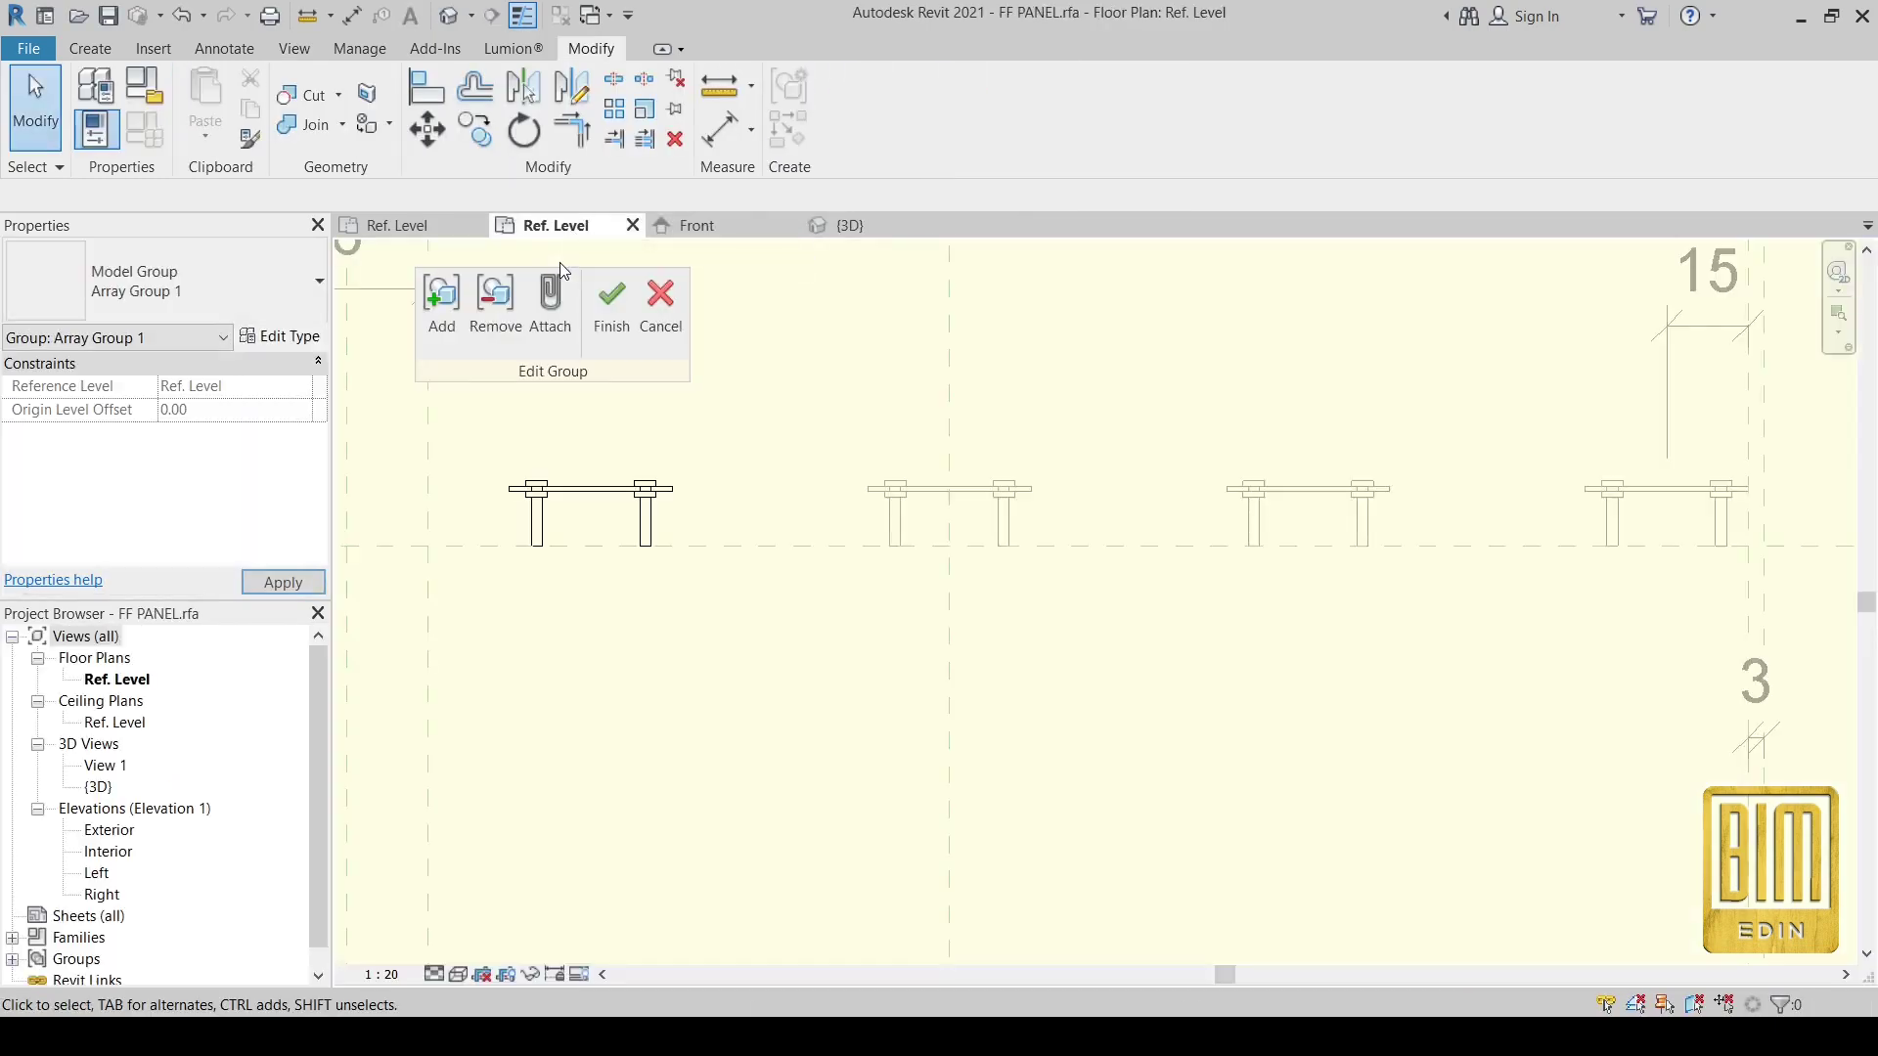
left_click(632, 227)
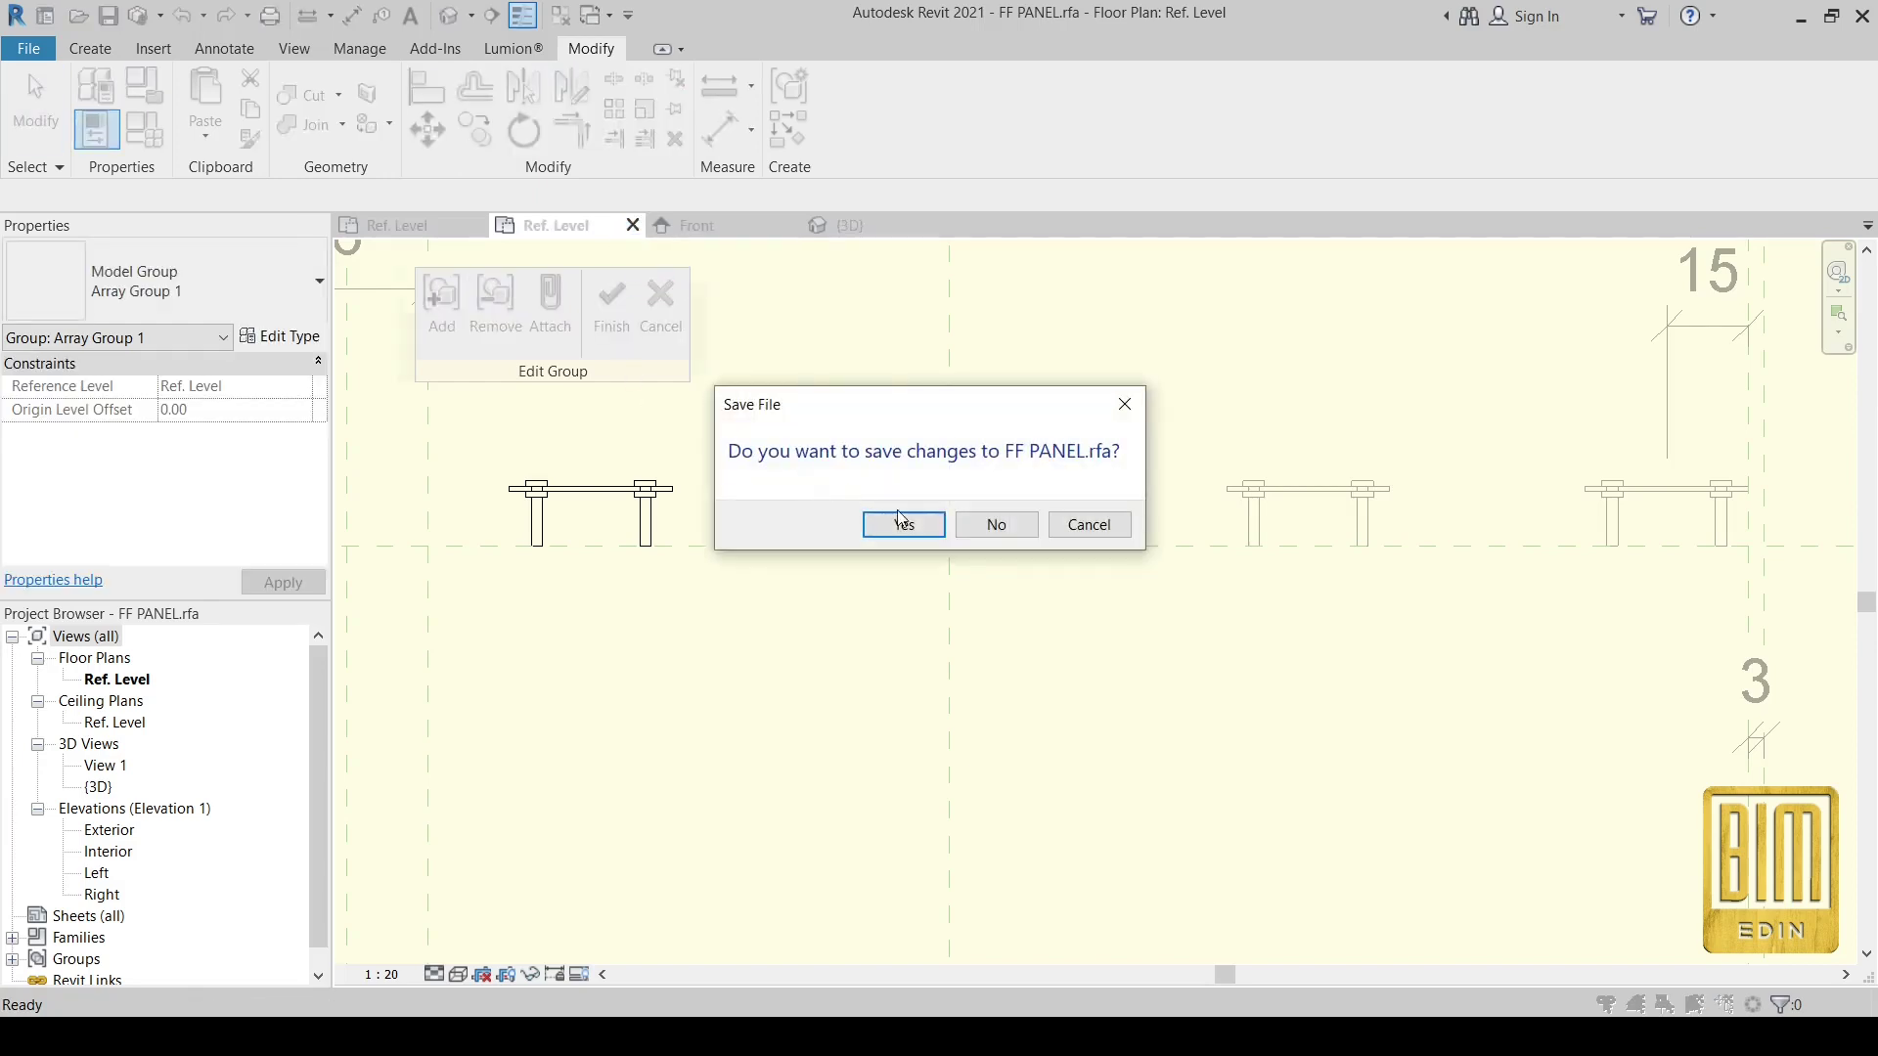
left_click(990, 521)
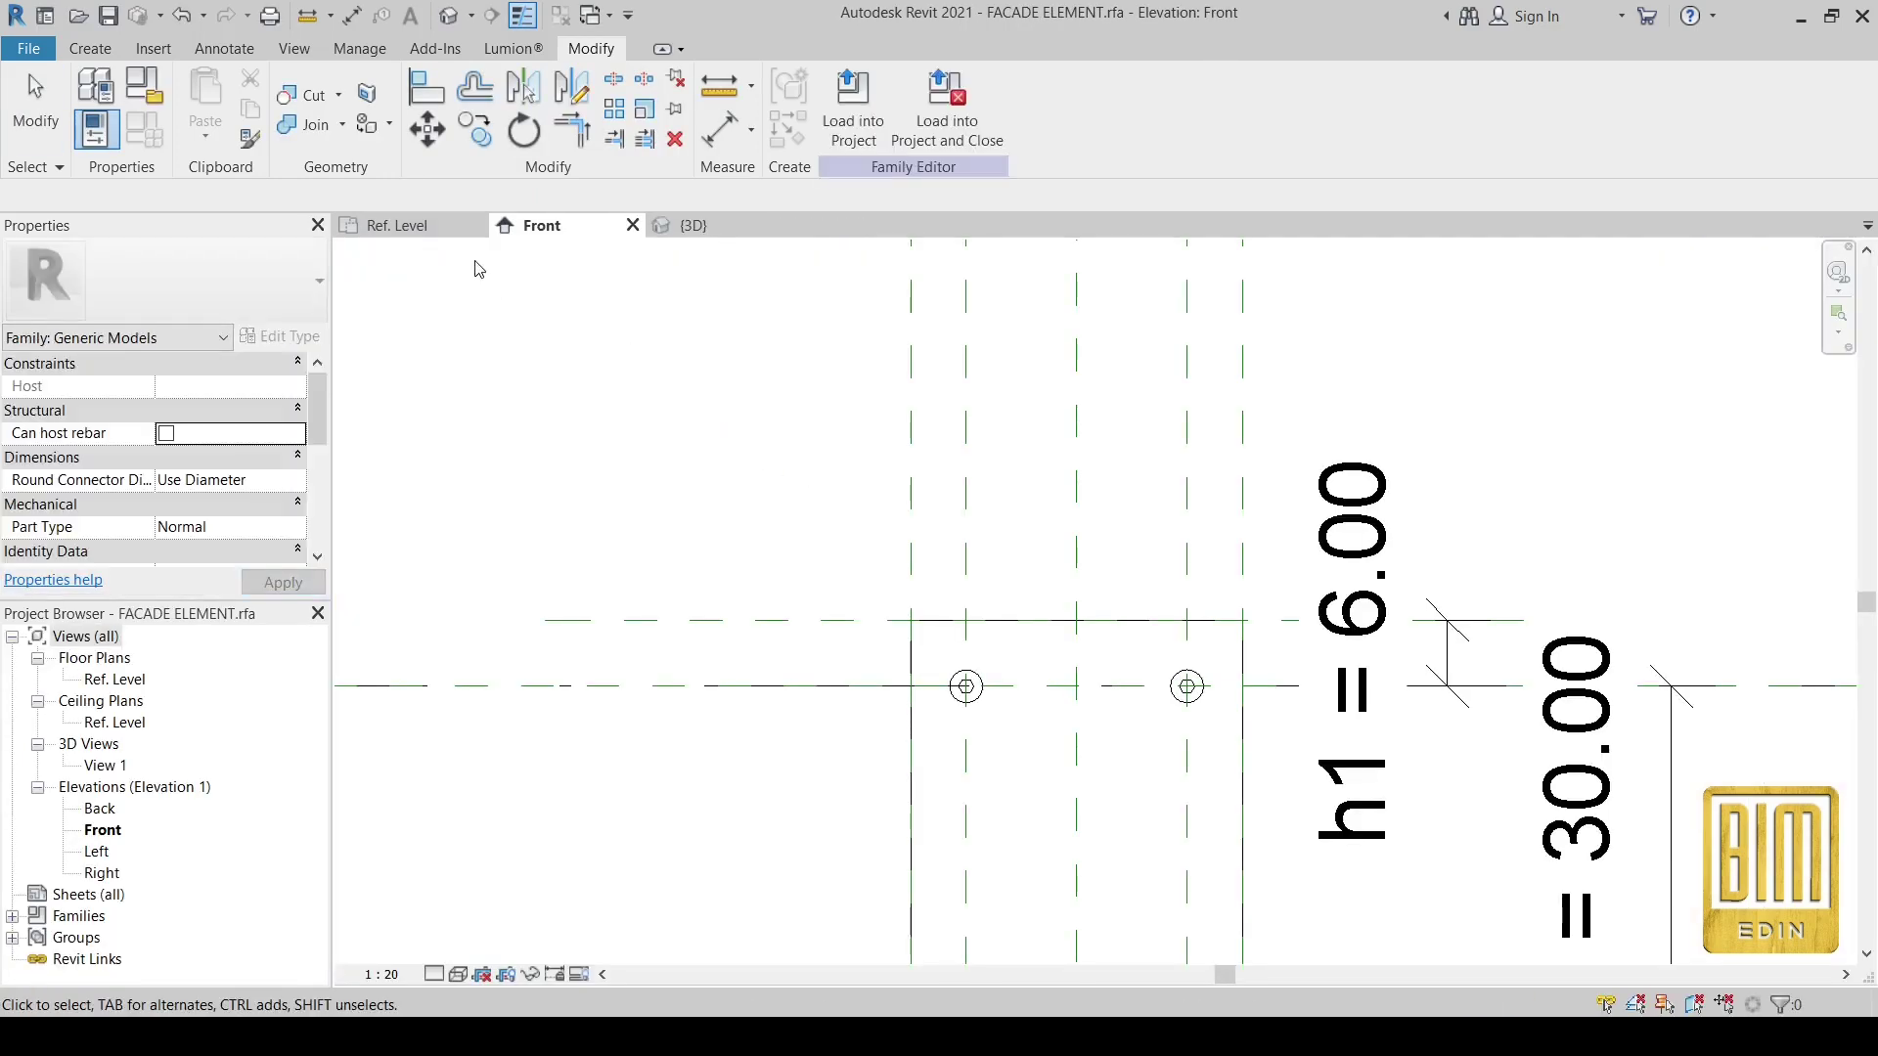
left_click(421, 227)
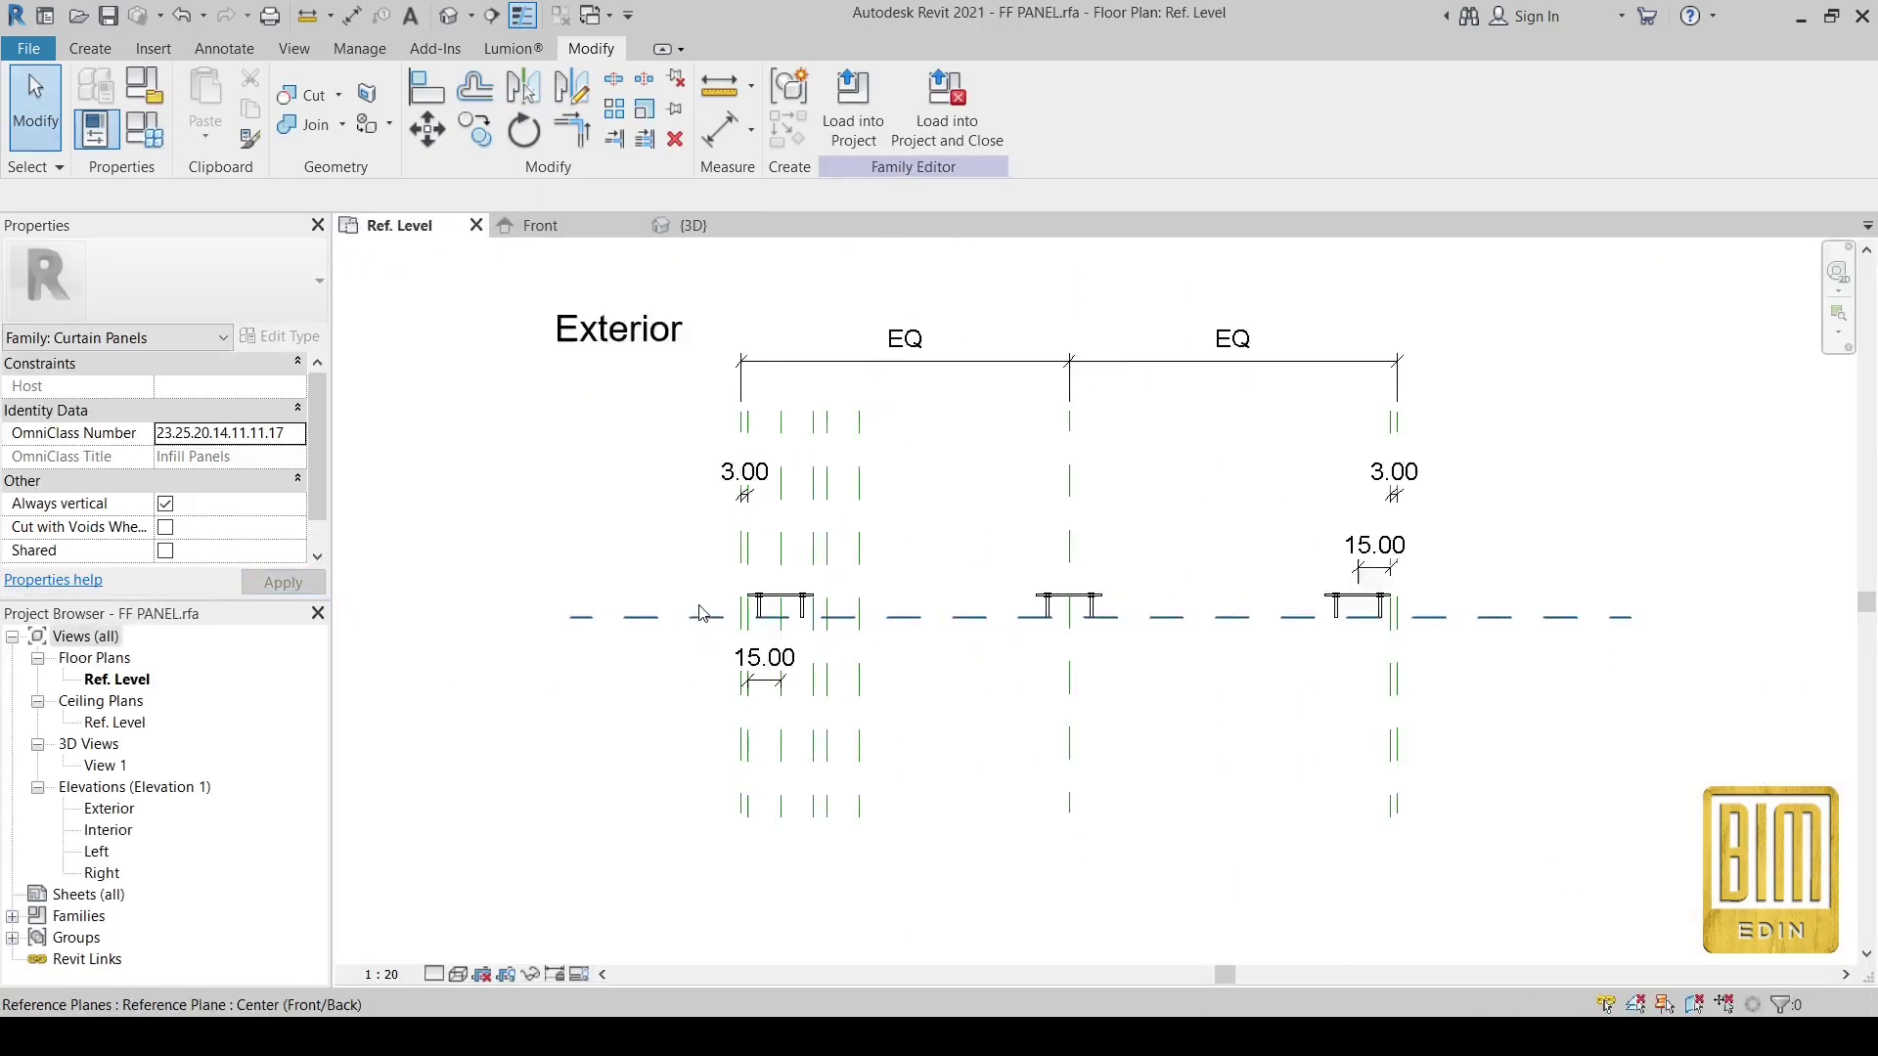
left_click(543, 226)
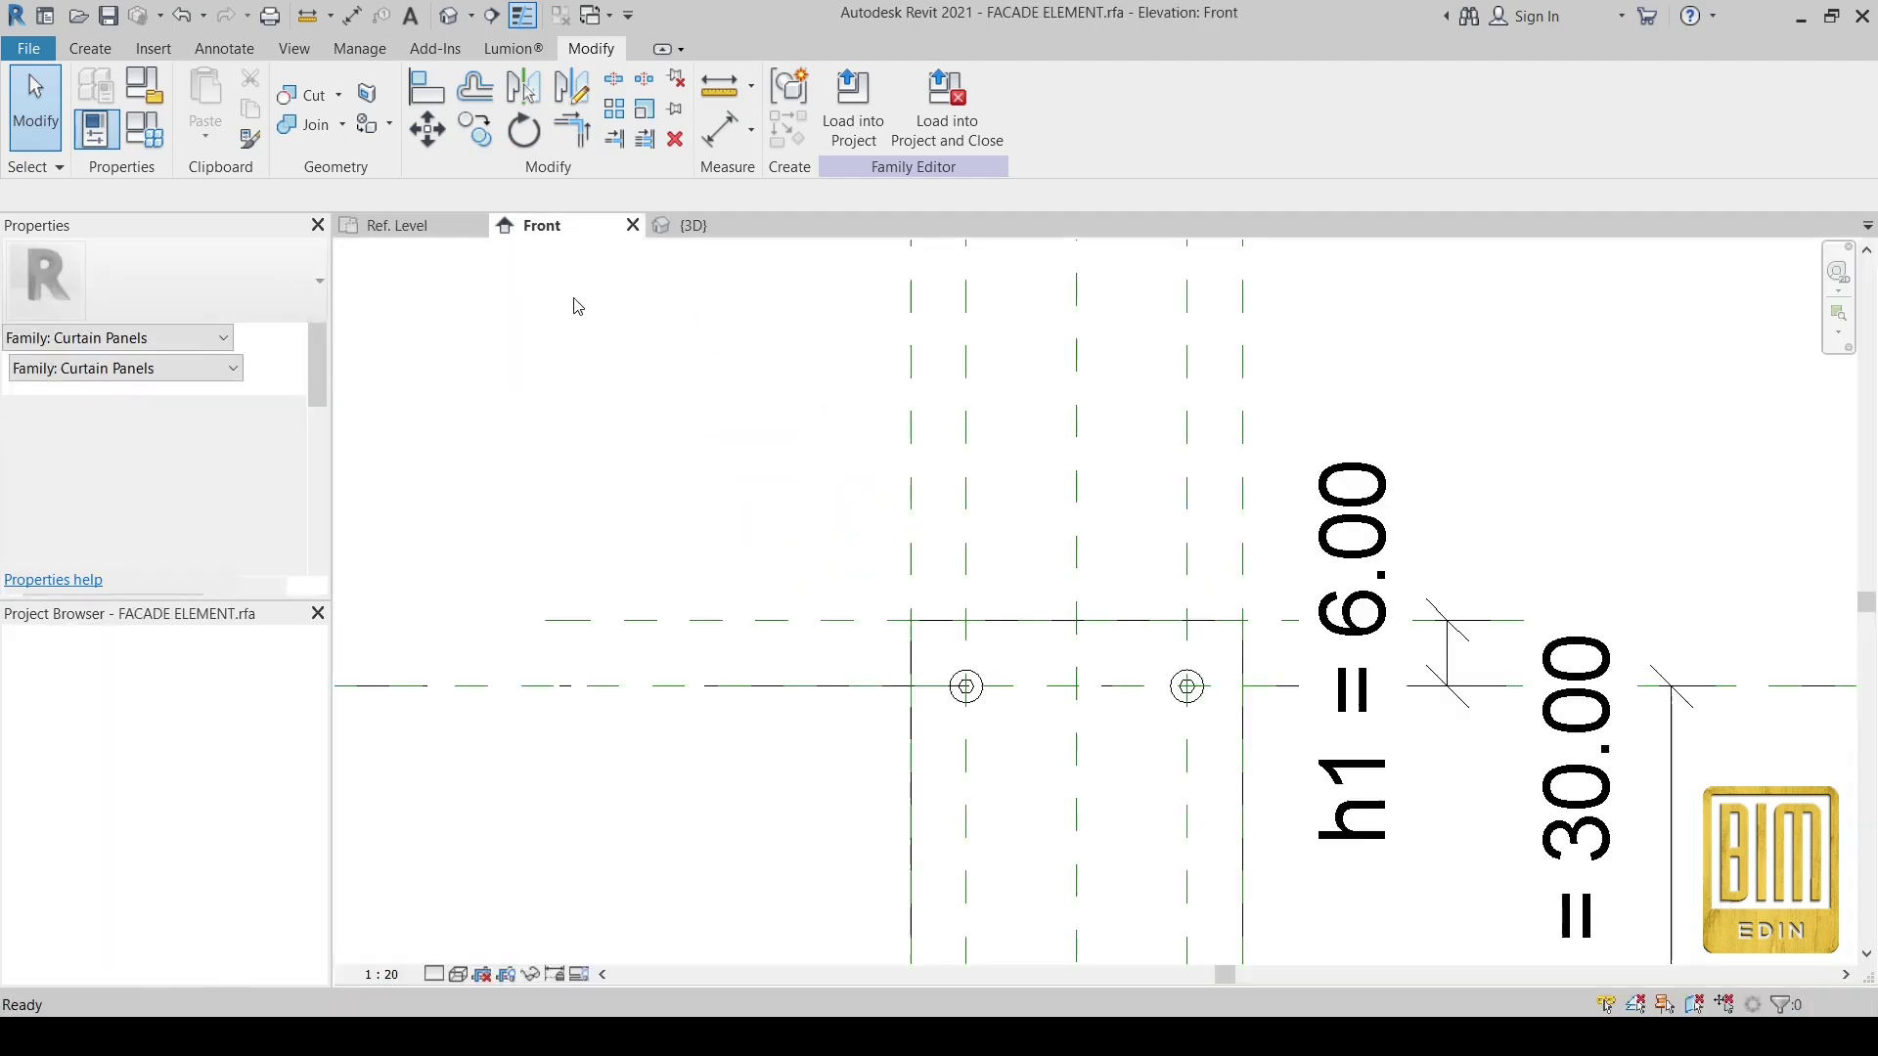
scroll(977, 419, "down", 2)
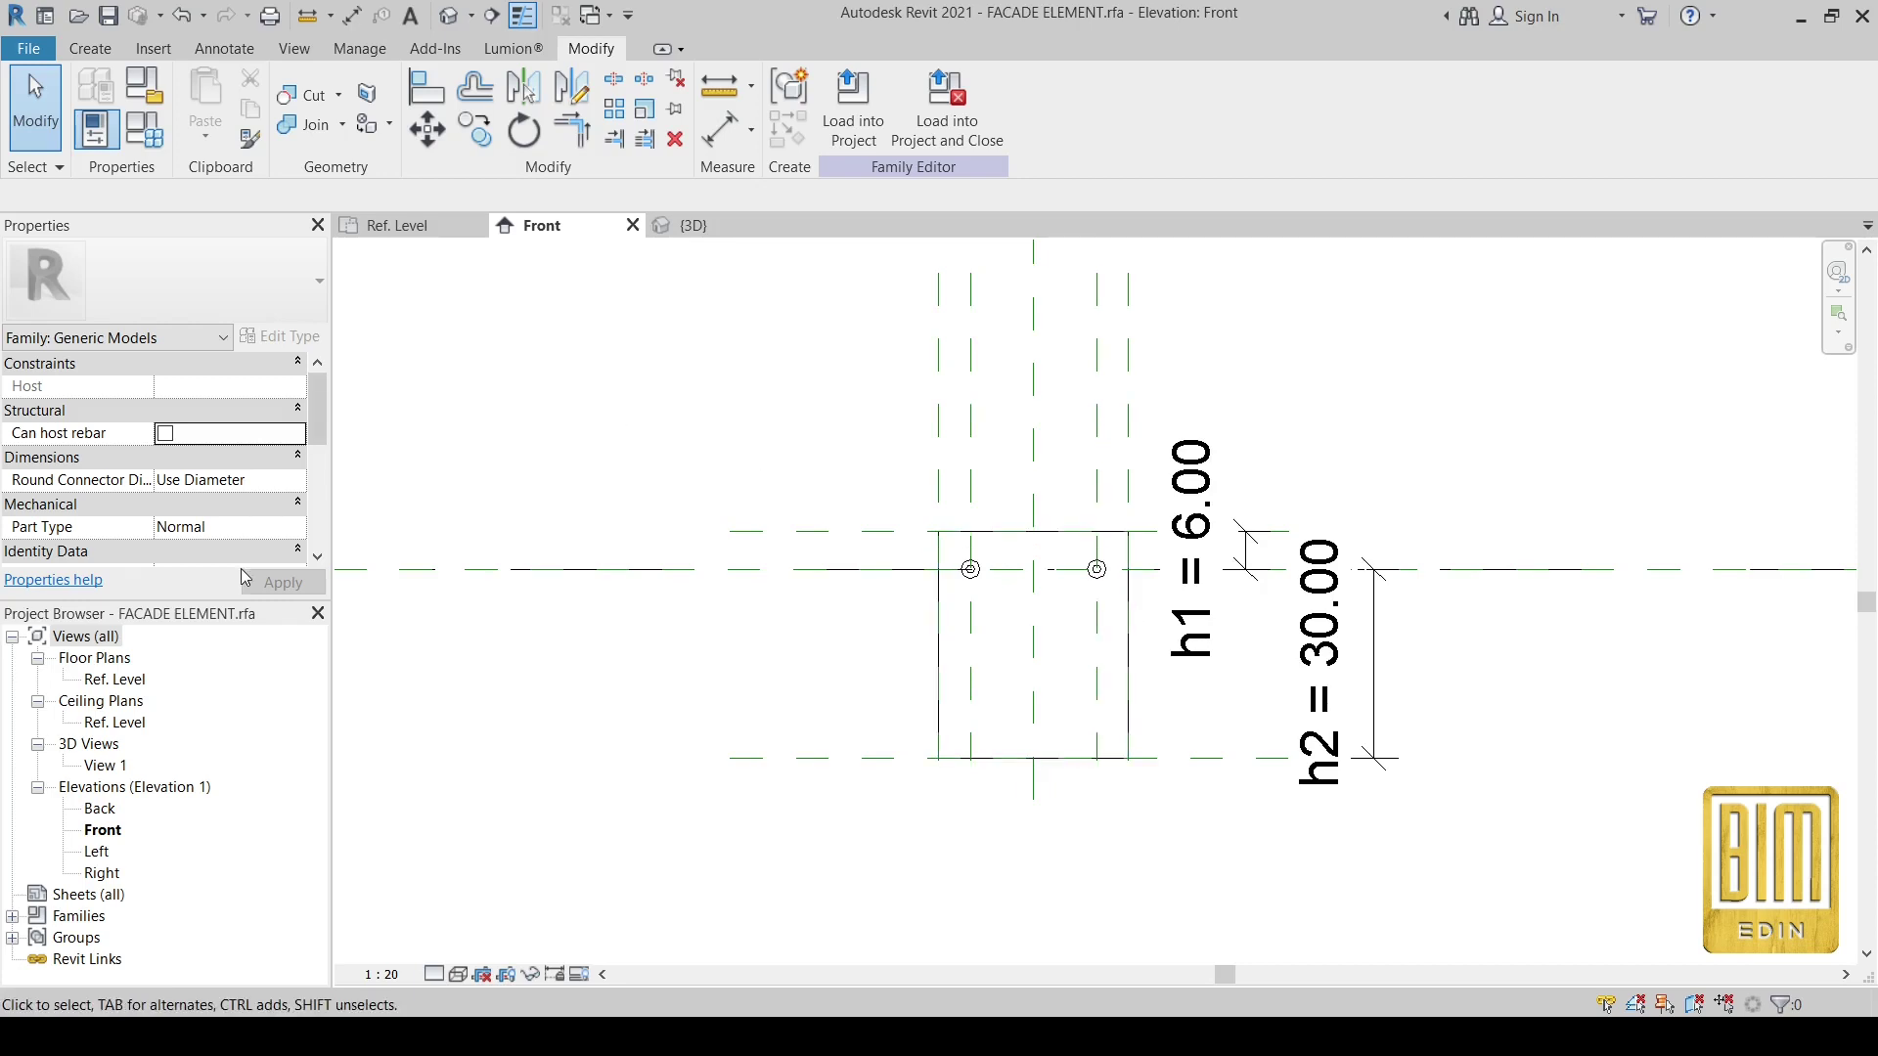
- Mark FACADE ELEMENT as Shared and load it into the FF PANEL family
scroll(186, 508, "down", 3)
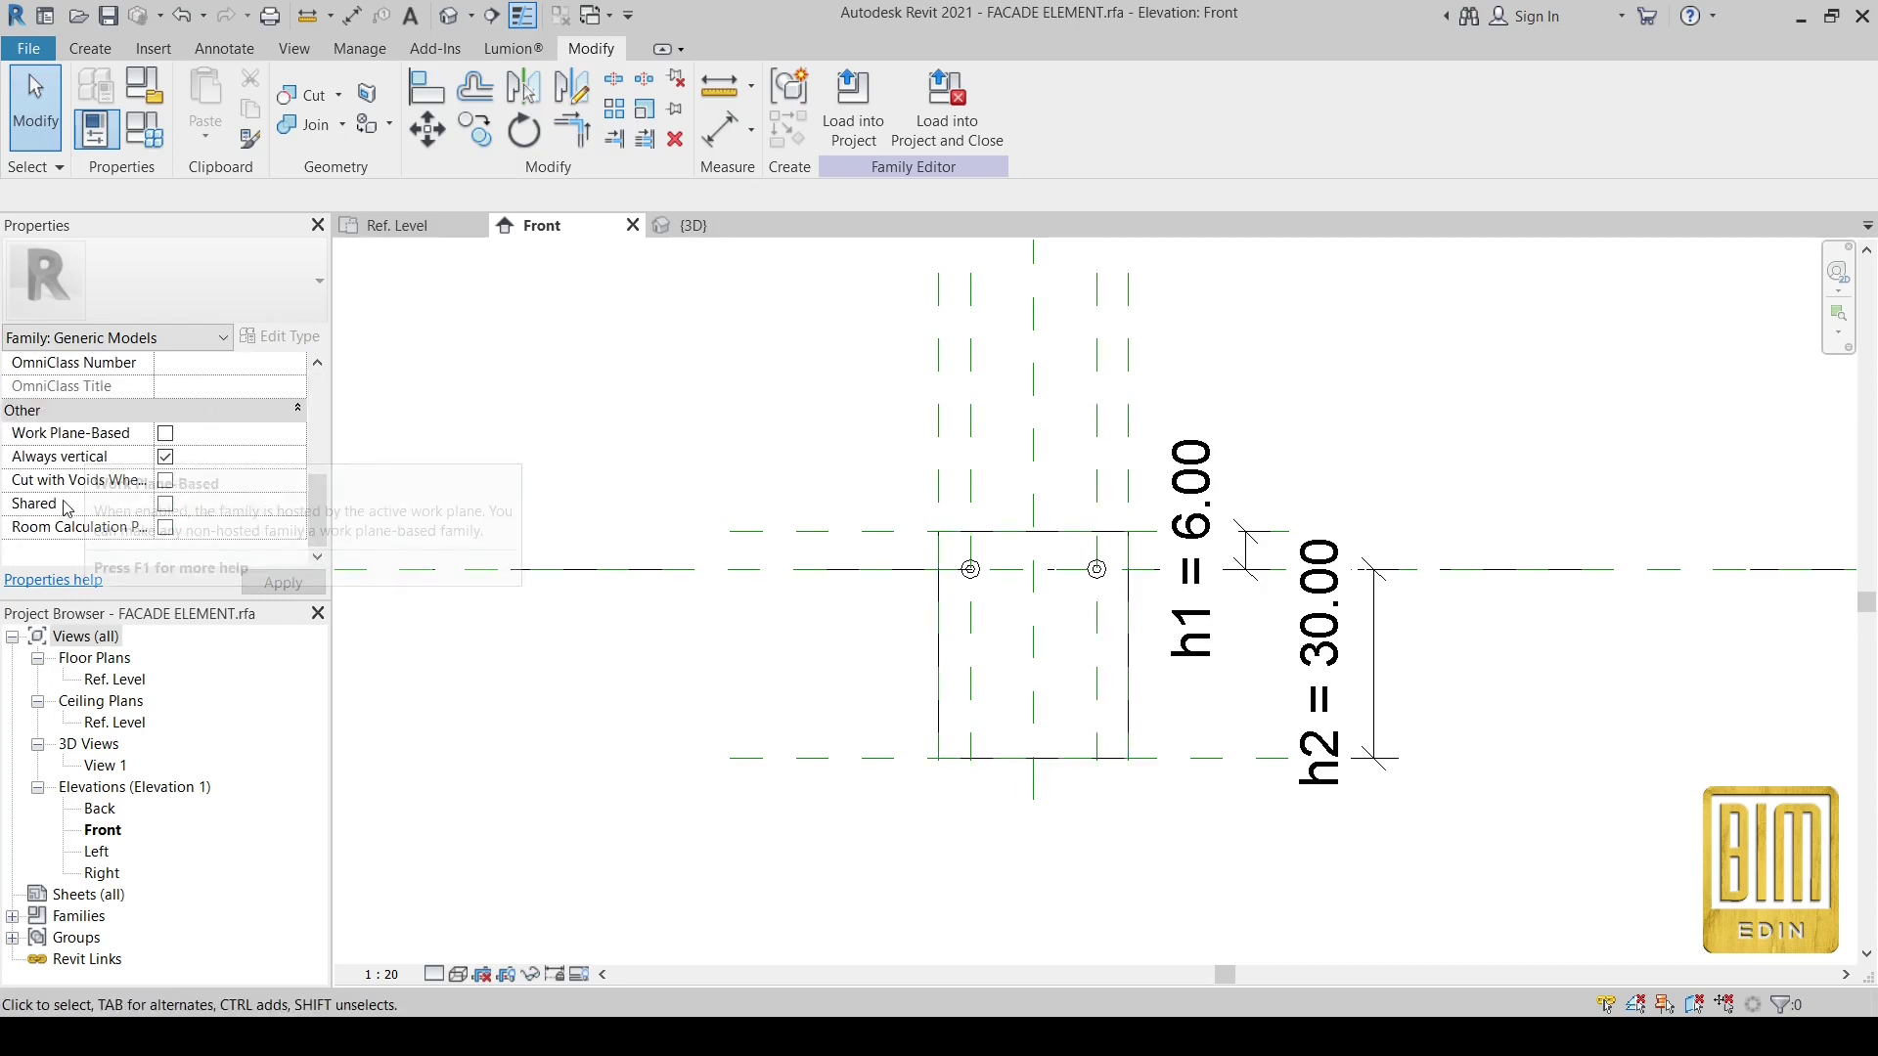
left_click(163, 503)
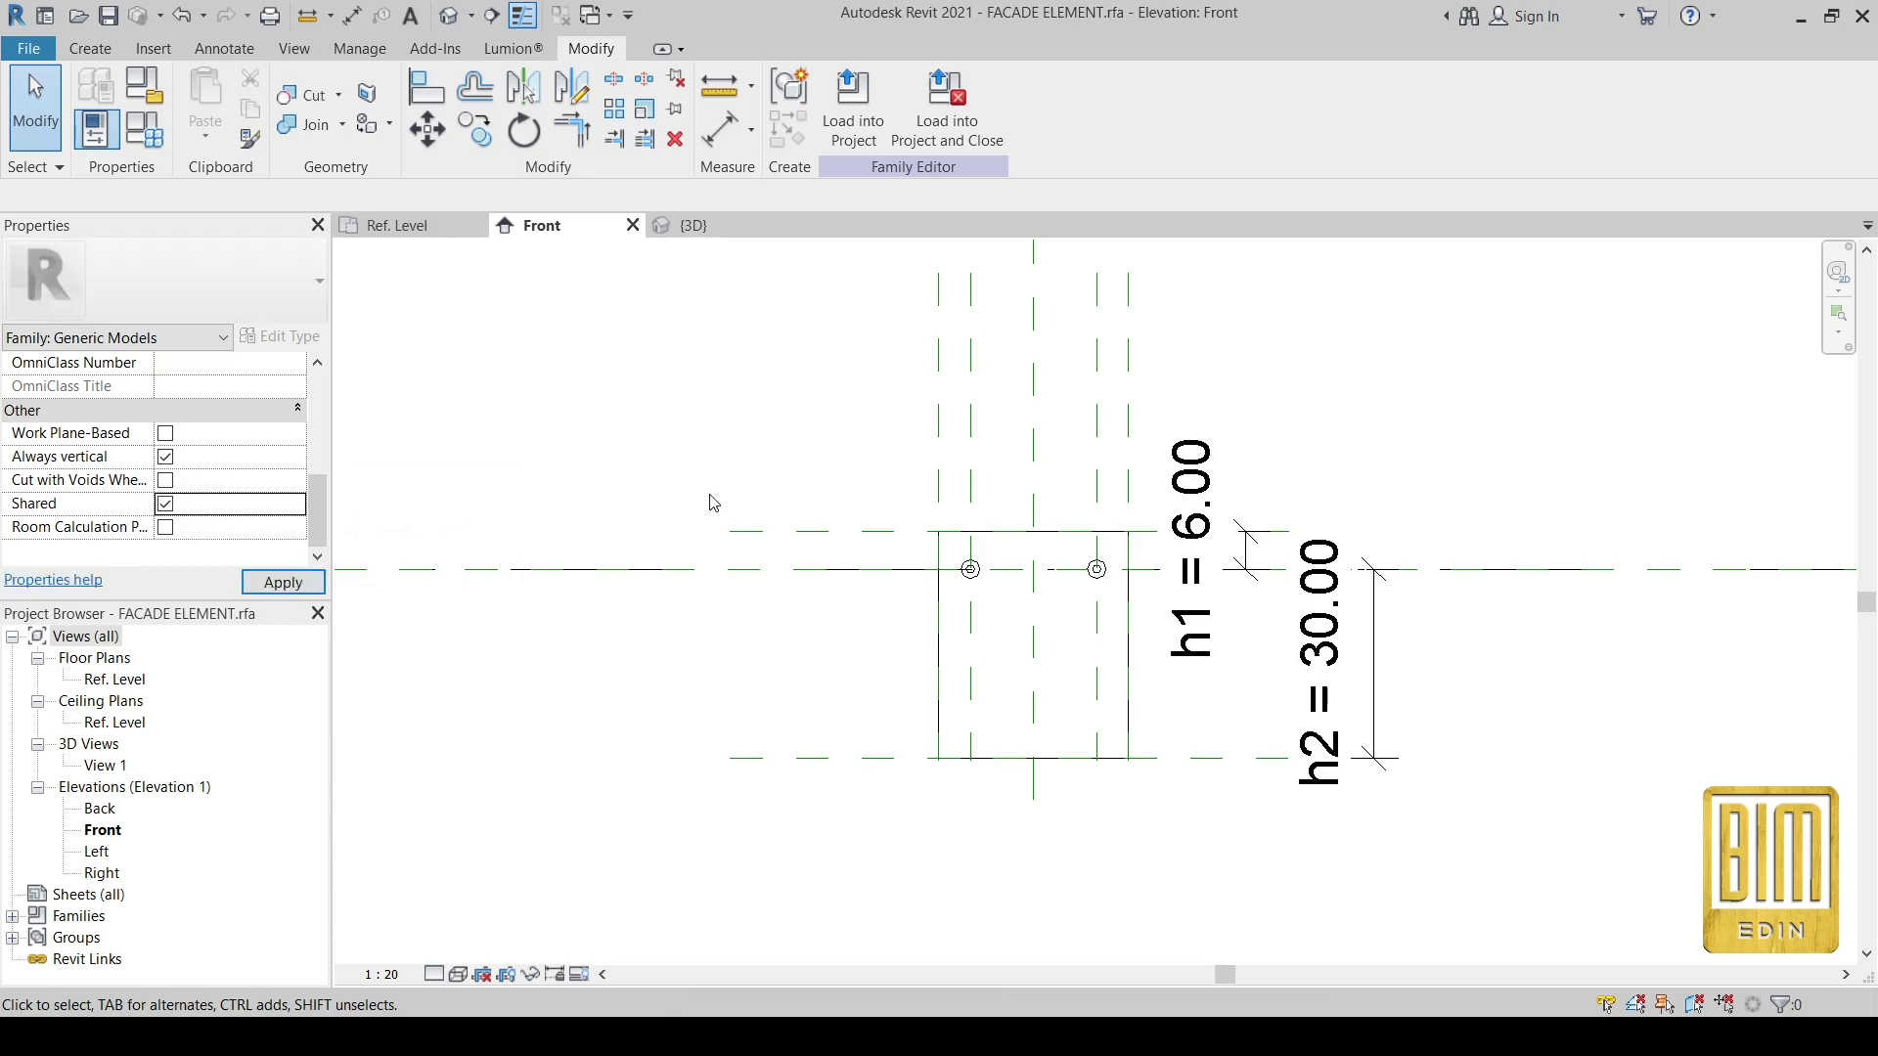
left_click(853, 108)
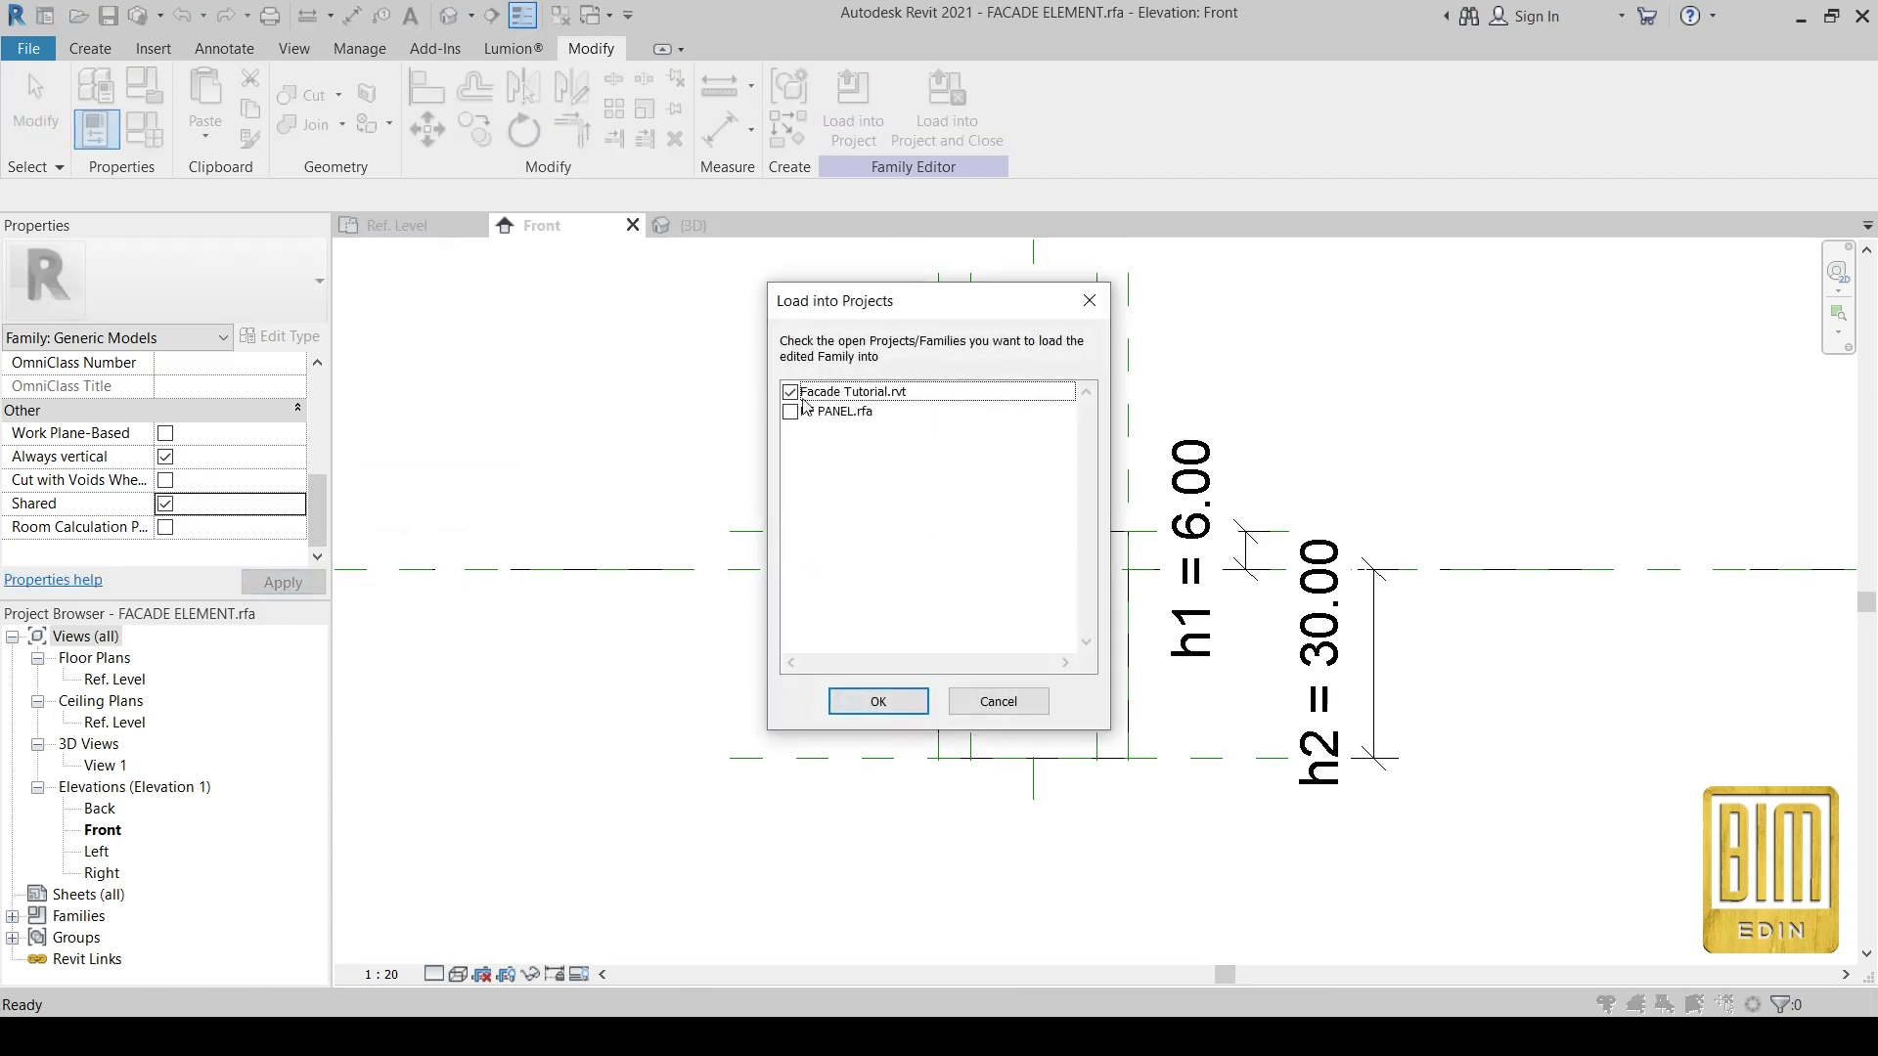
left_click(791, 392)
left_click(877, 702)
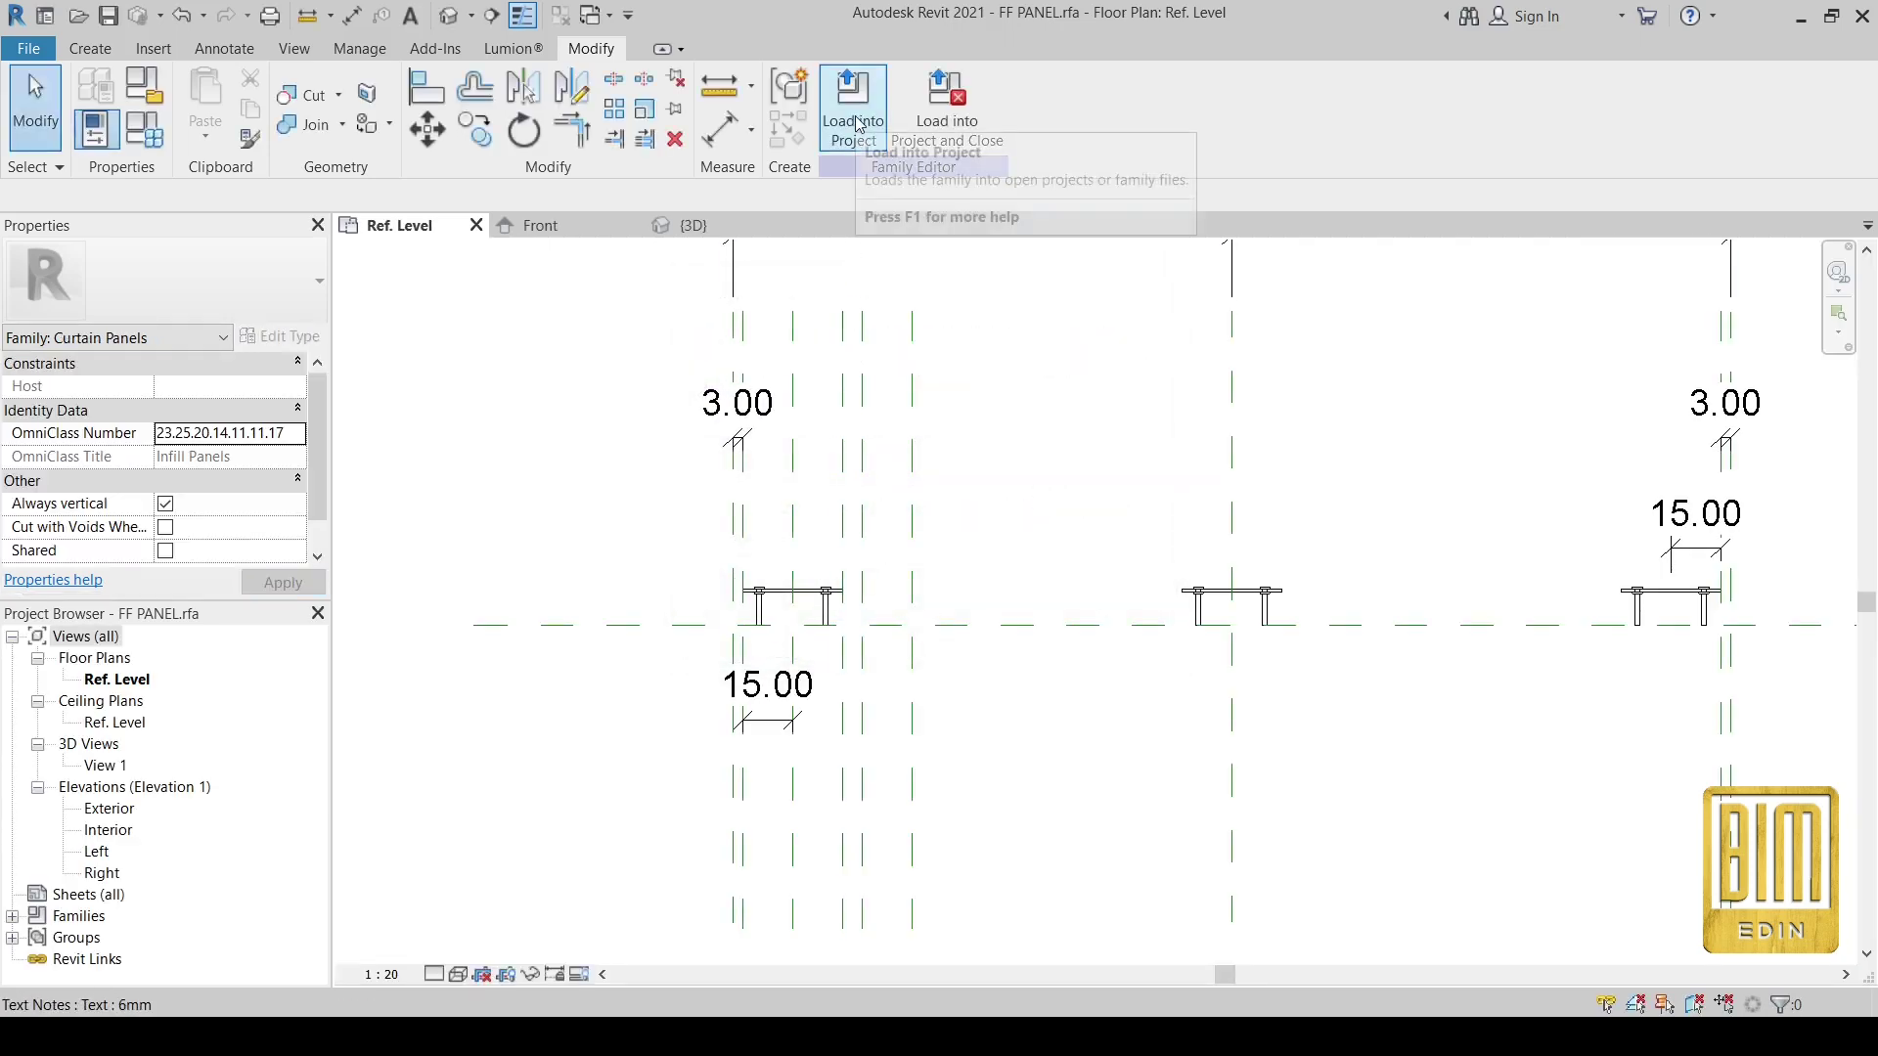
- Load FF PANEL into Facade Tutorial.rvt, overwriting the existing version
left_click(856, 147)
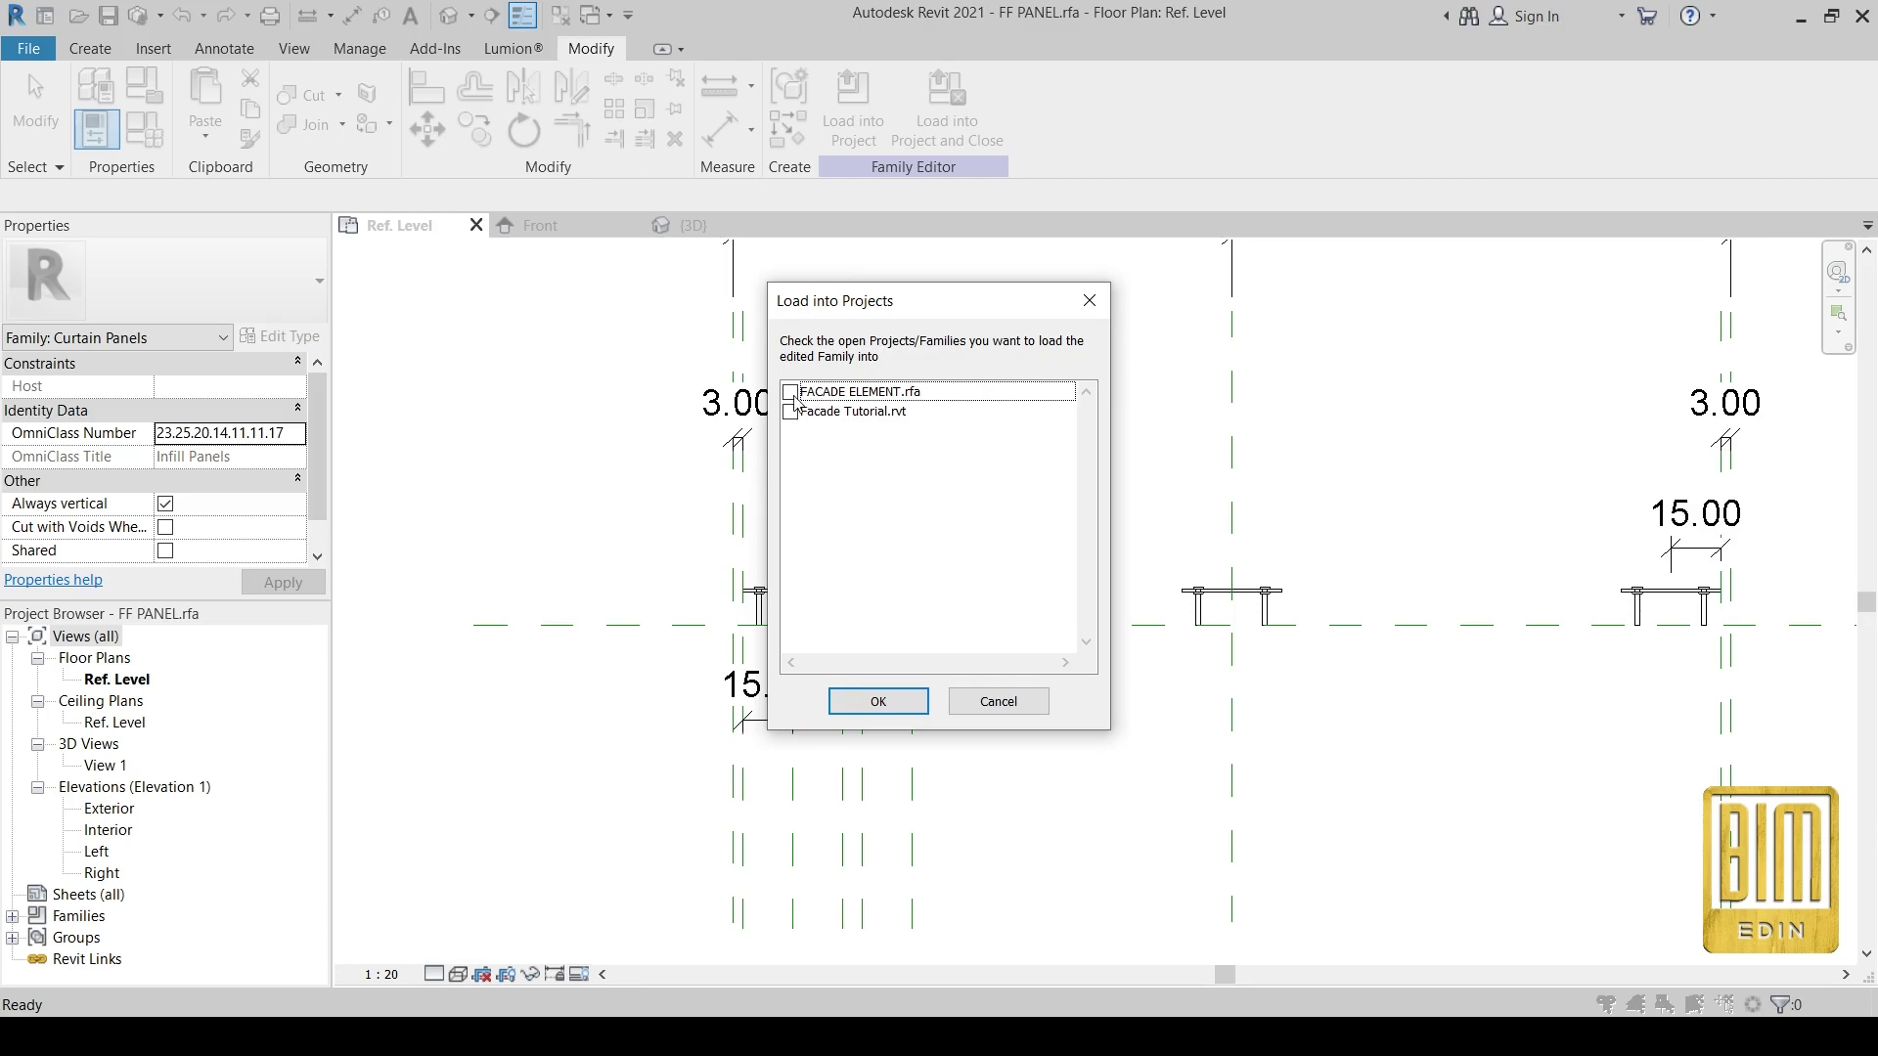
left_click(790, 392)
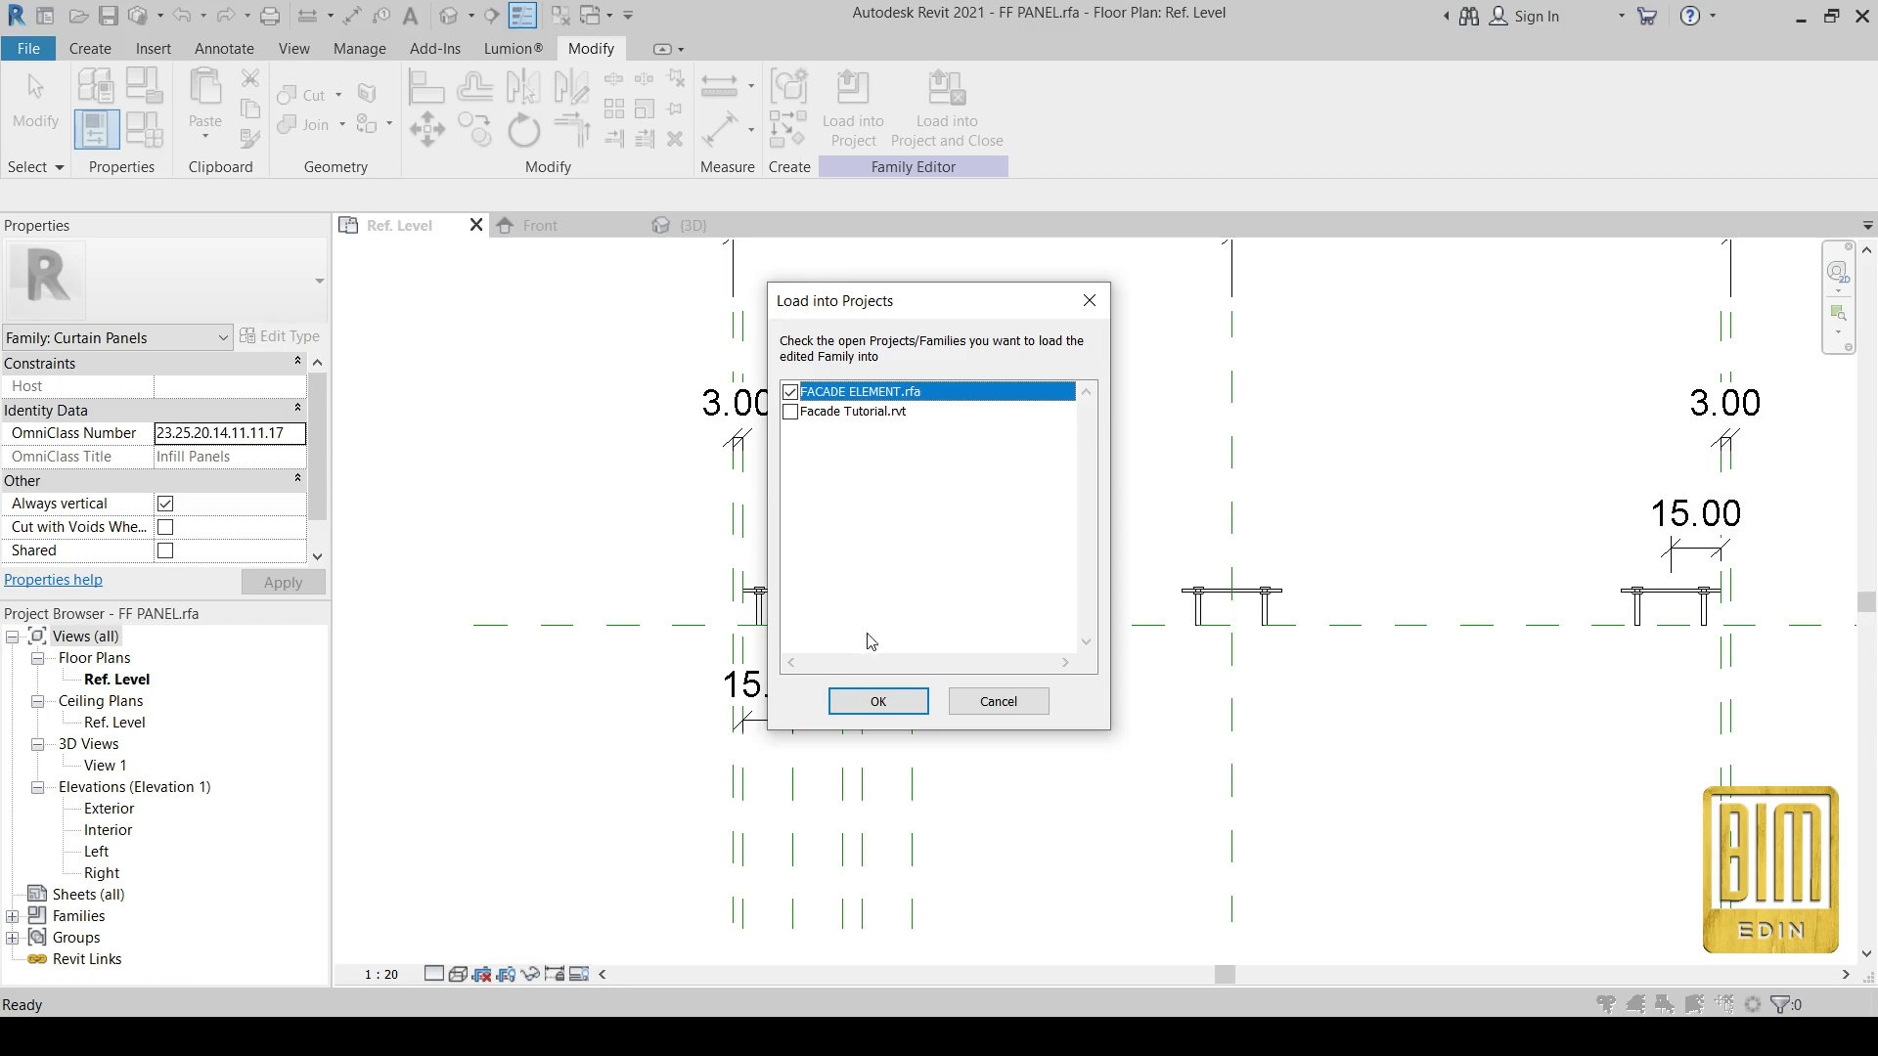
left_click(790, 392)
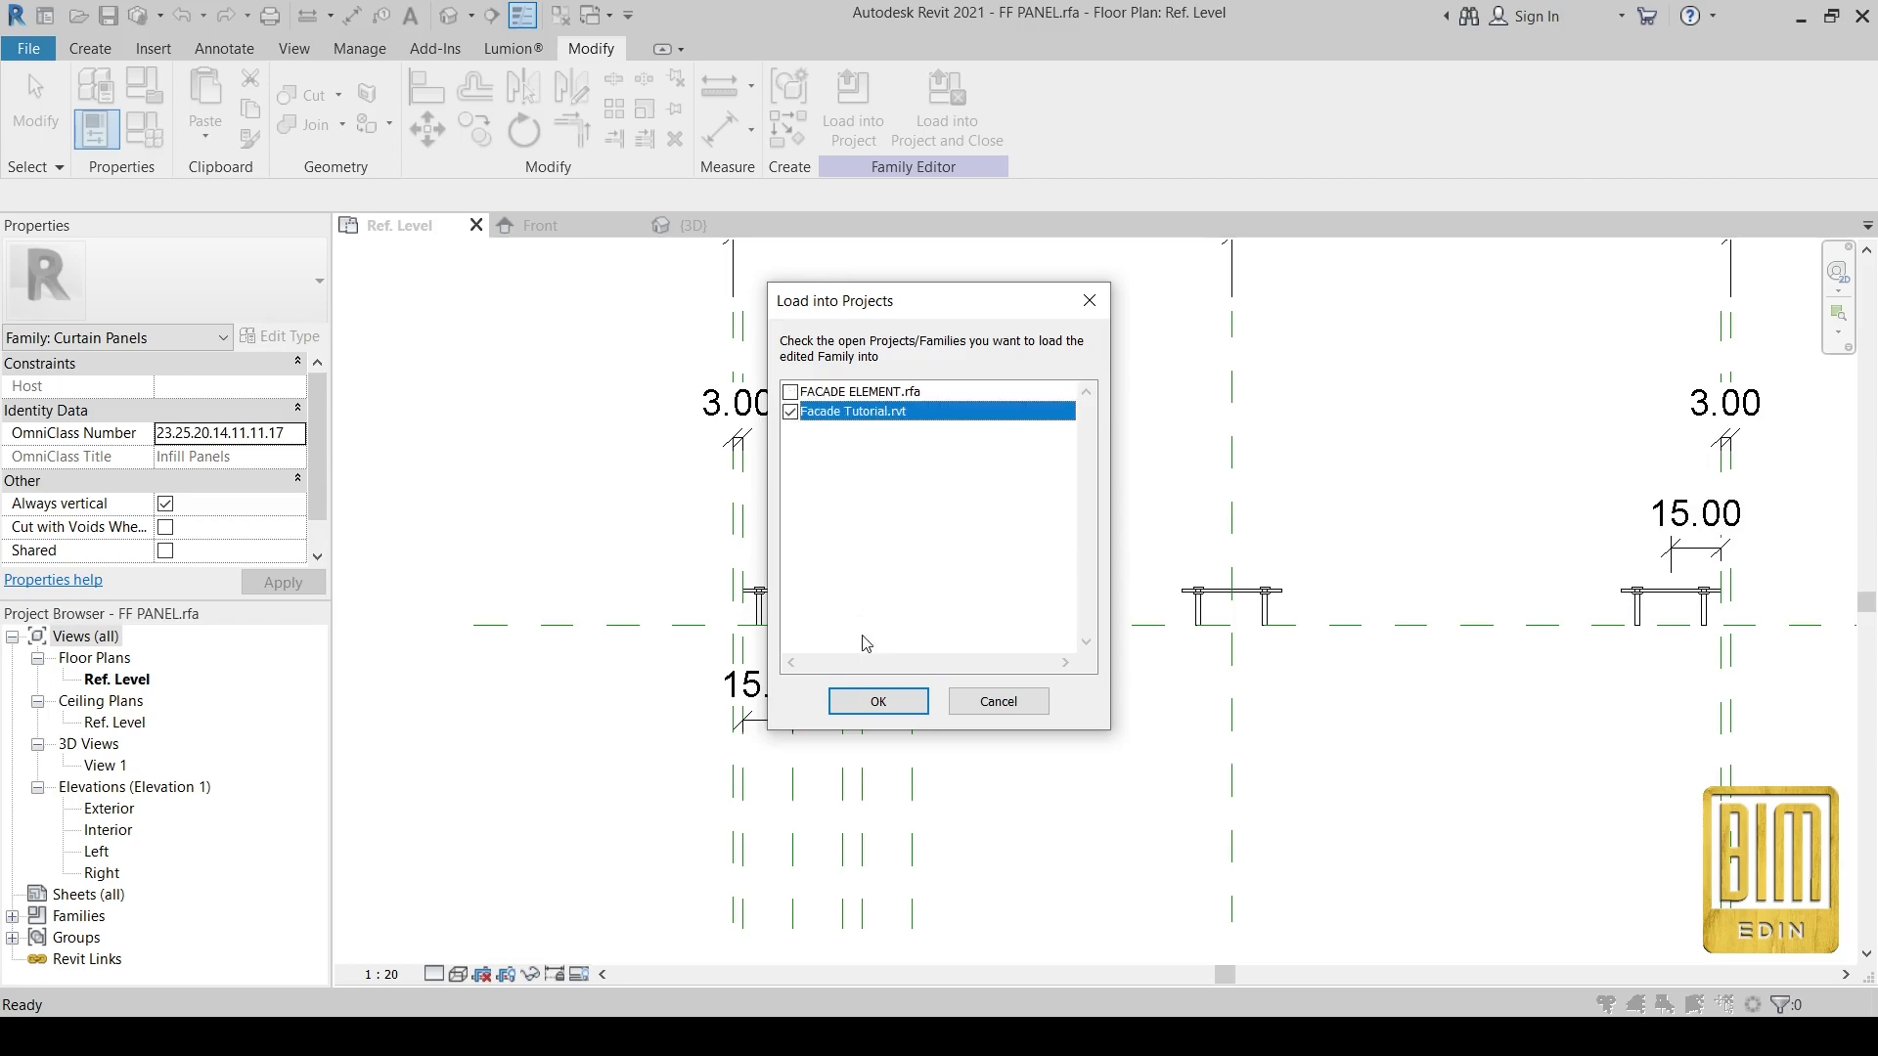
left_click(879, 702)
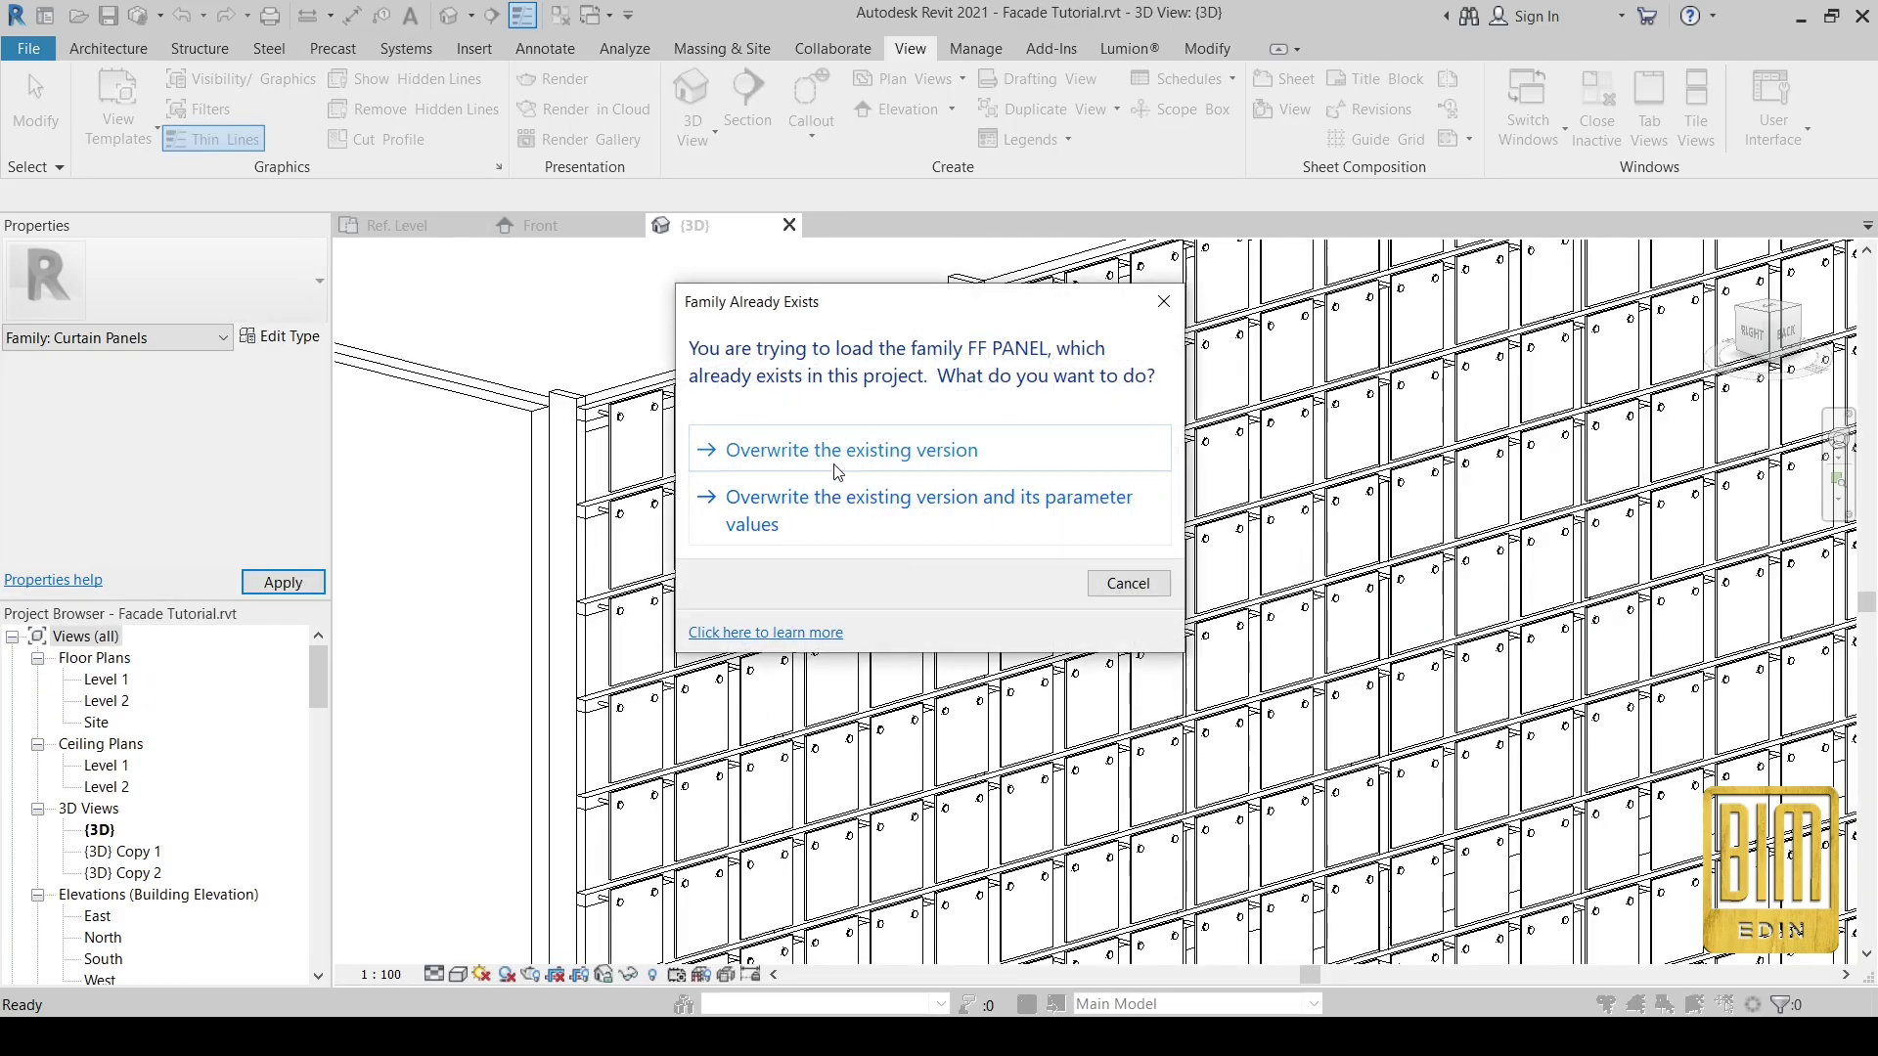
left_click(822, 450)
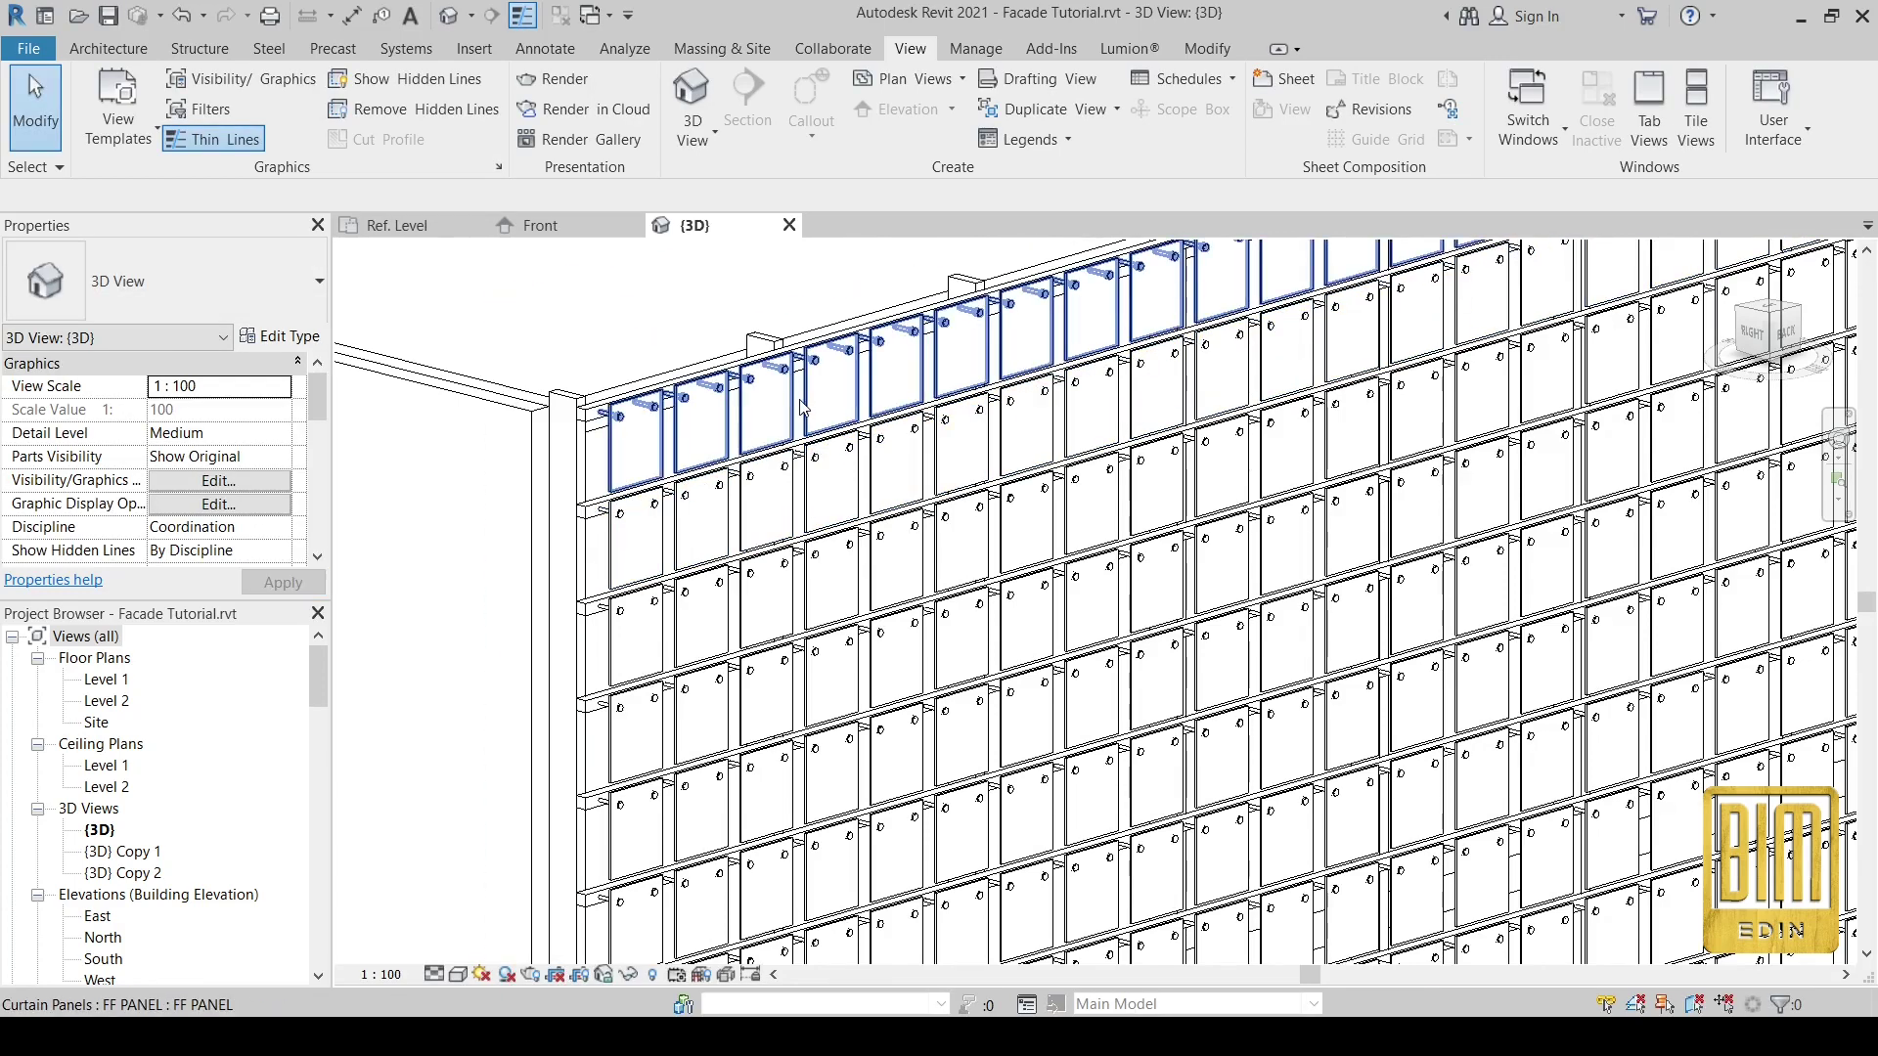
left_click(768, 401)
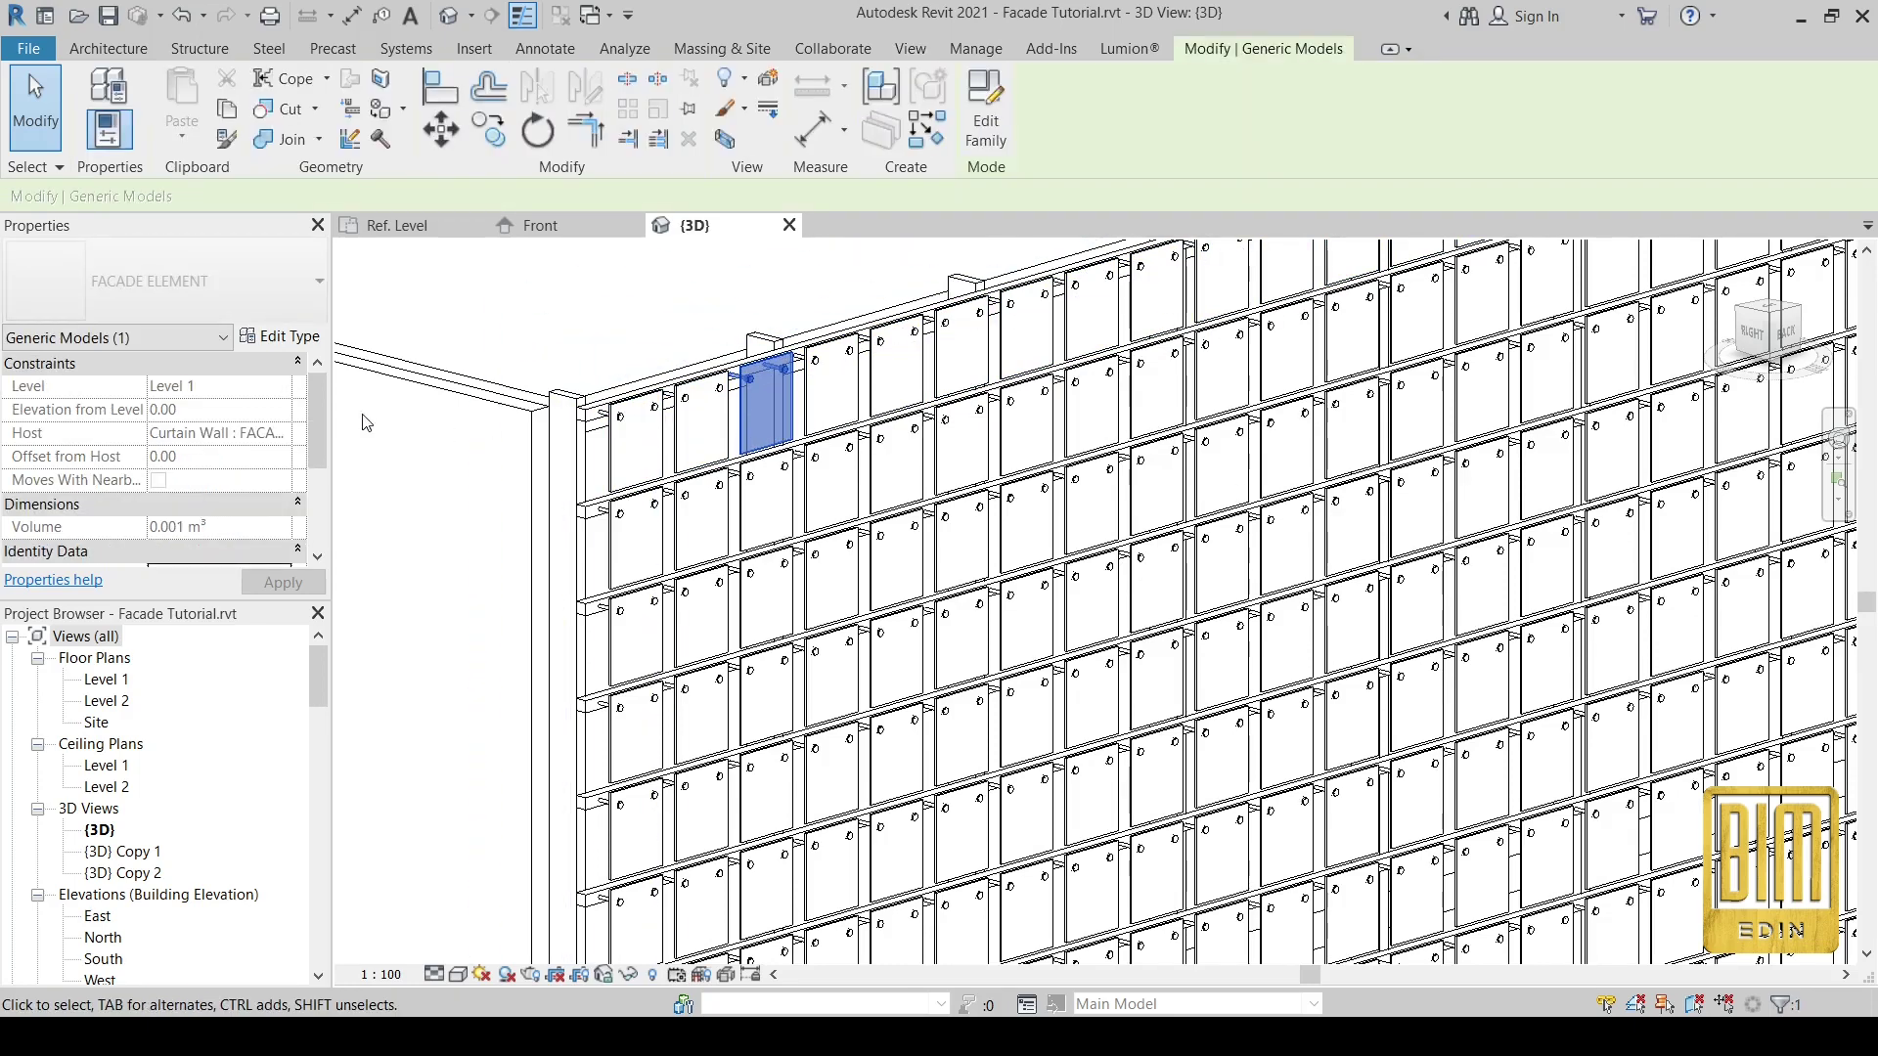
- Change the FACADE ELEMENT type's duzina nosaca from 10.00 to 50 and apply it
left_click(281, 337)
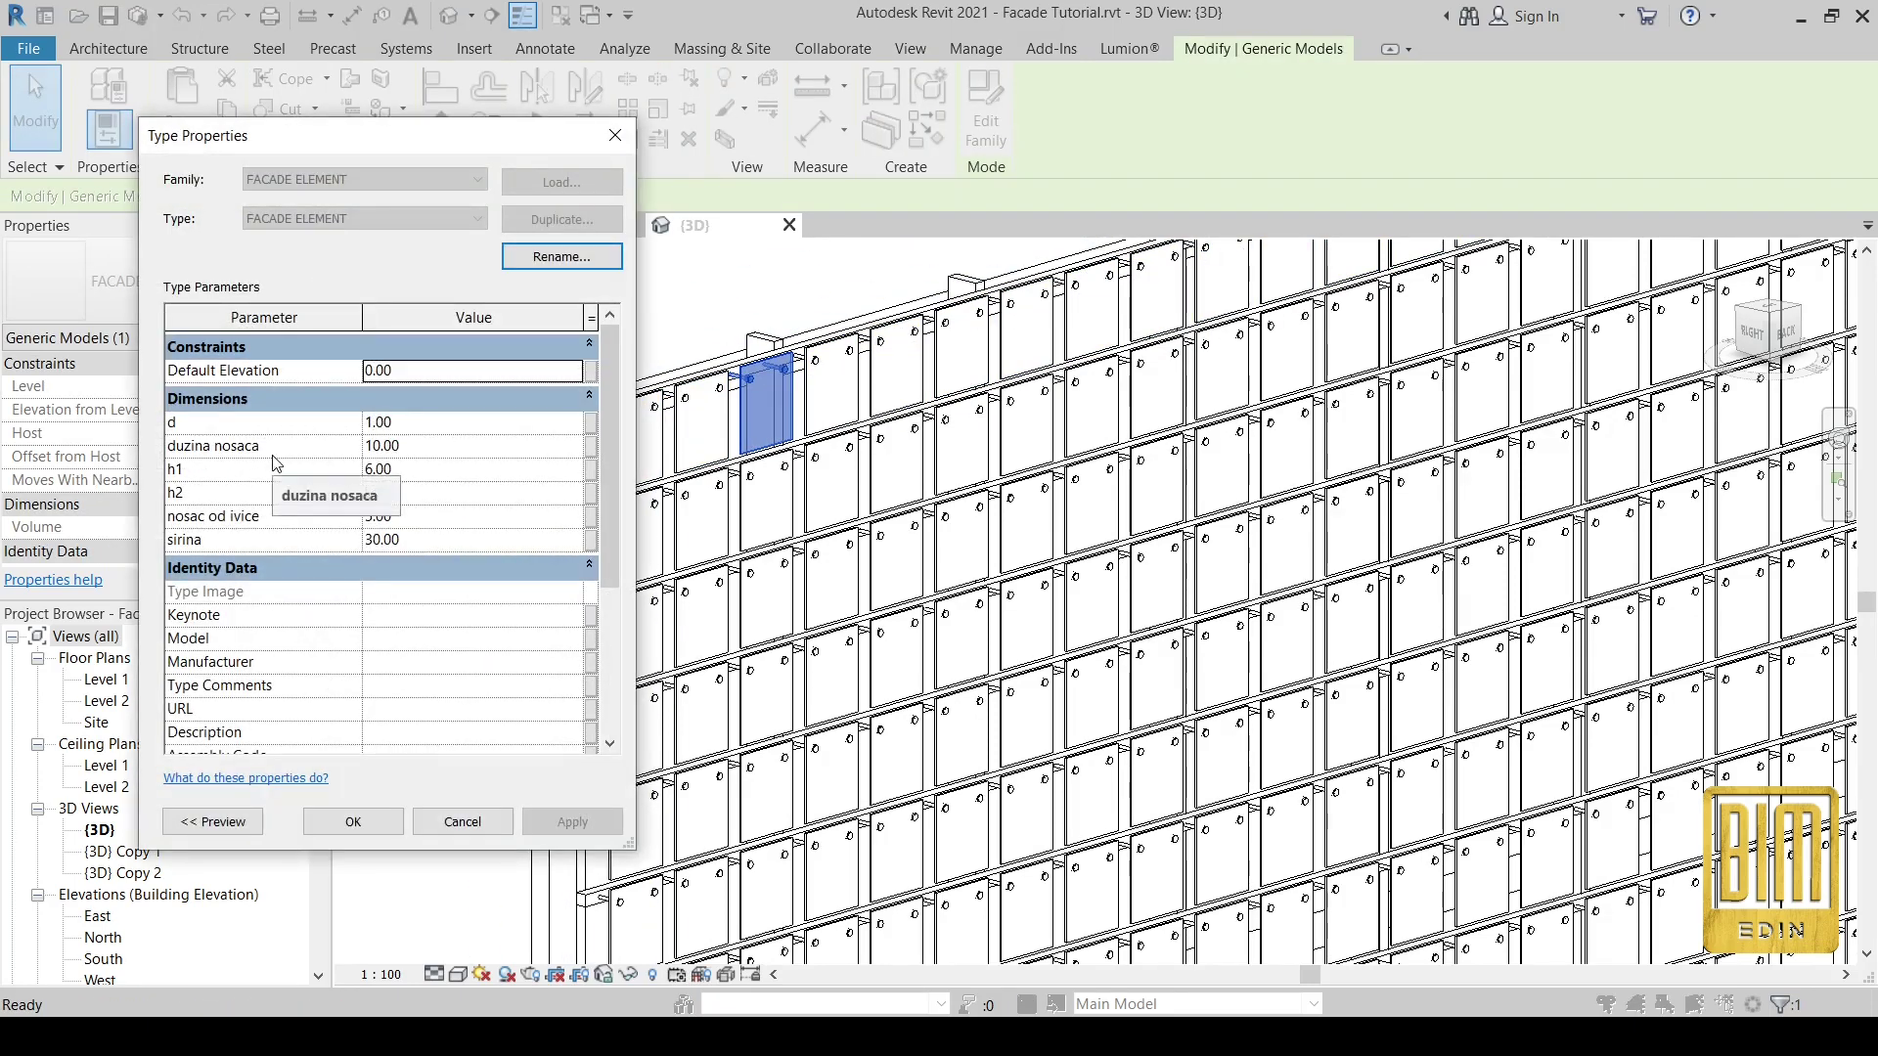
left_click(433, 445)
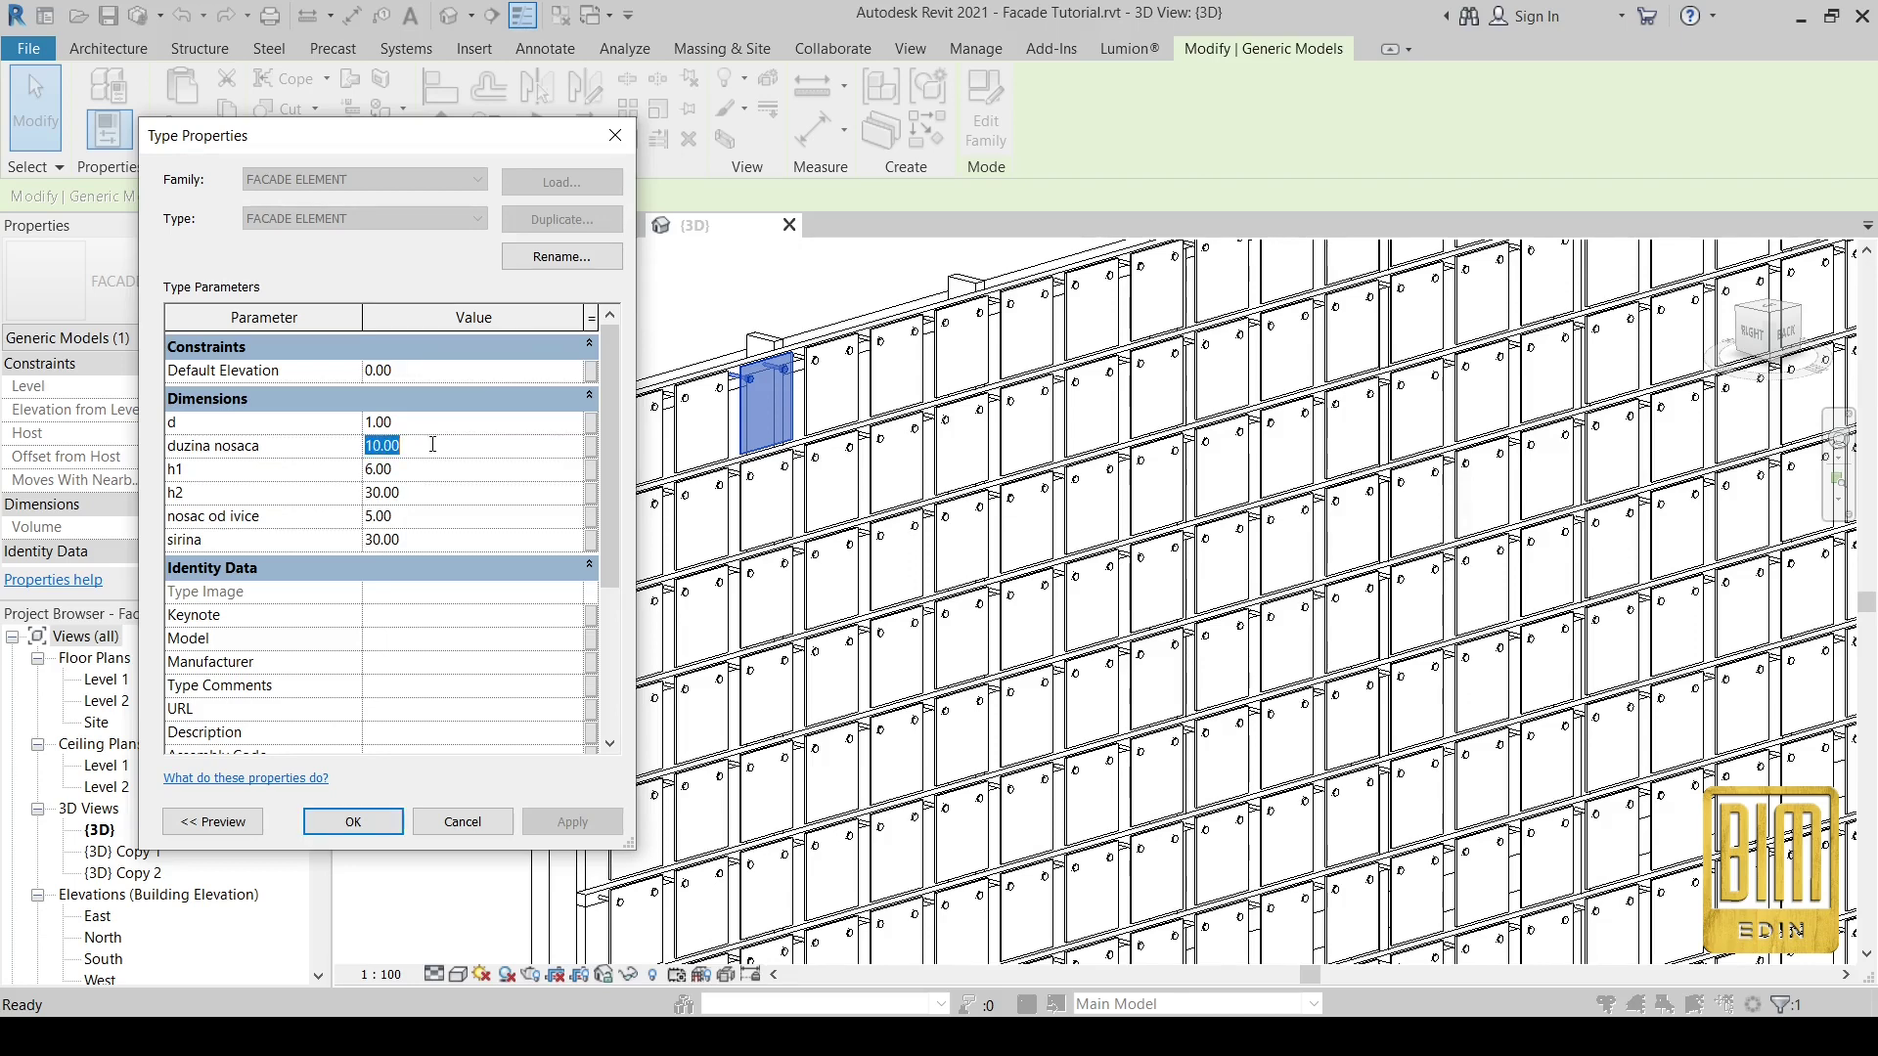
type("50")
left_click(584, 830)
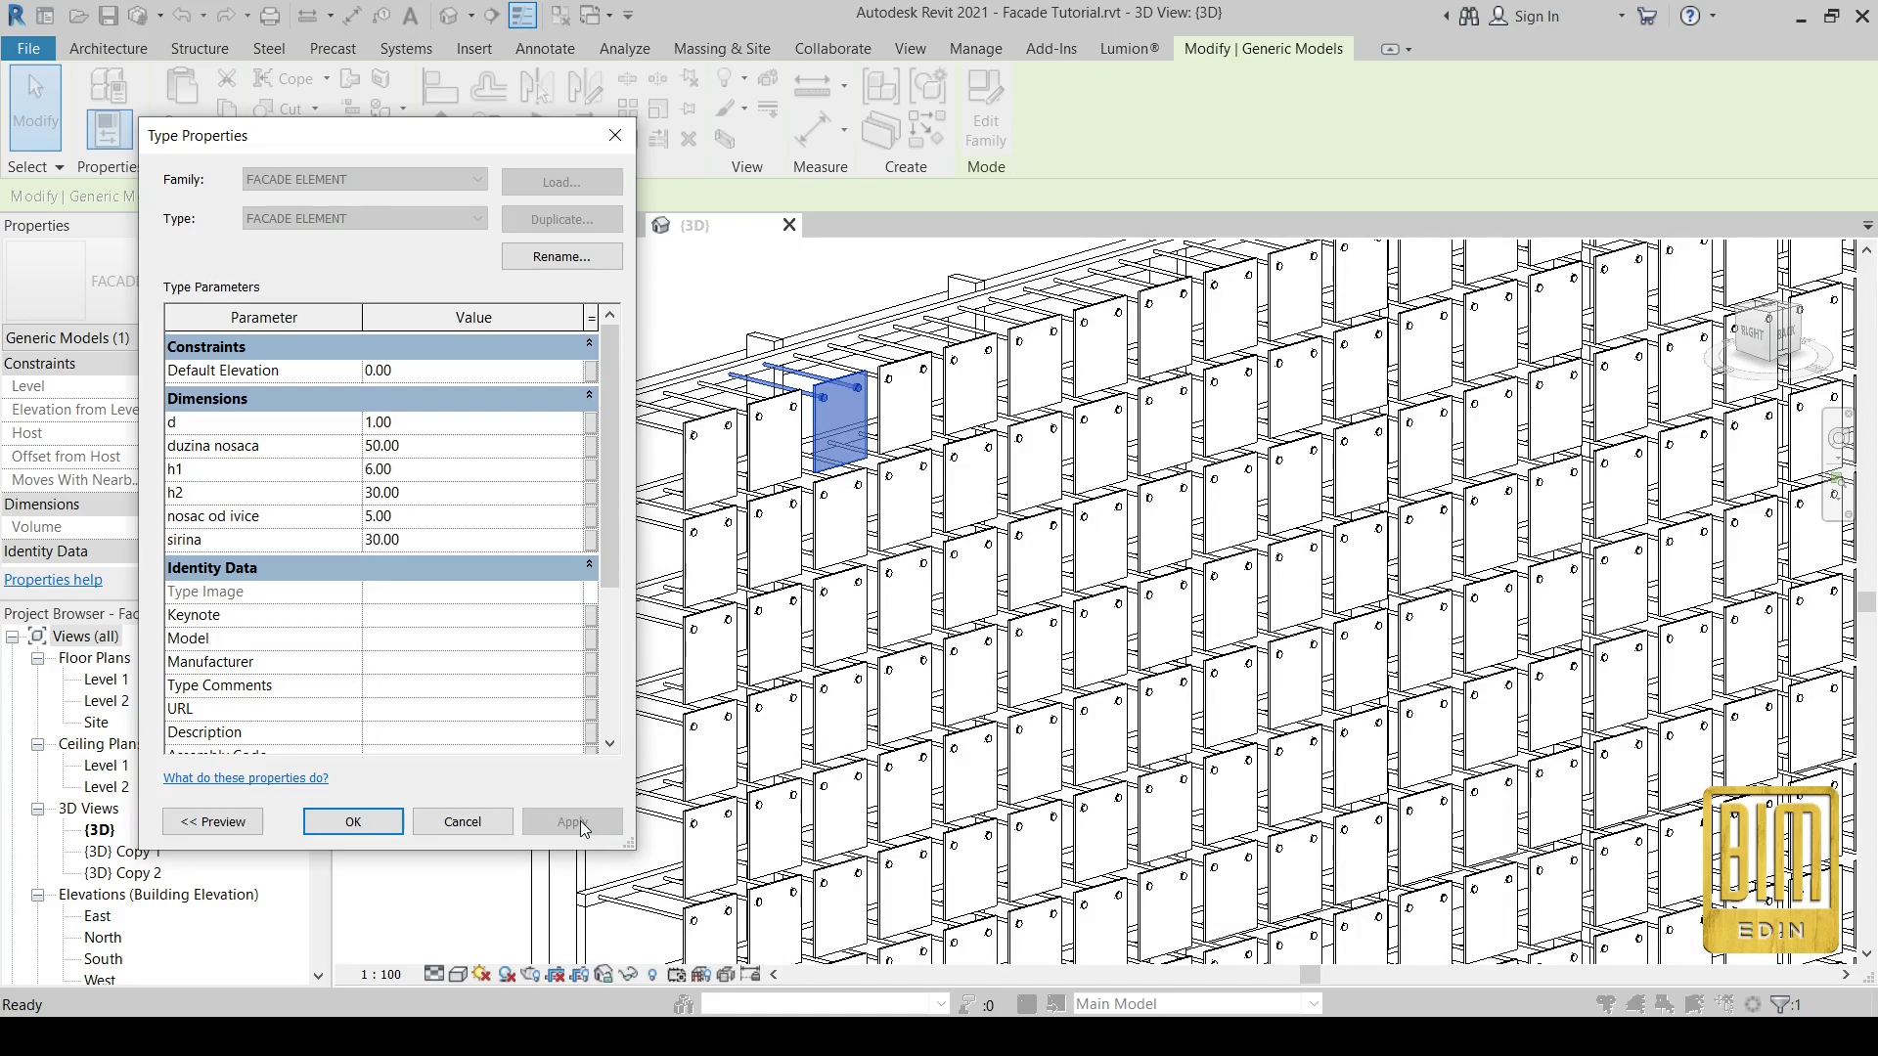
left_click(353, 822)
scroll(827, 416, "down", 3)
scroll(817, 422, "down", 3)
scroll(804, 433, "down", 3)
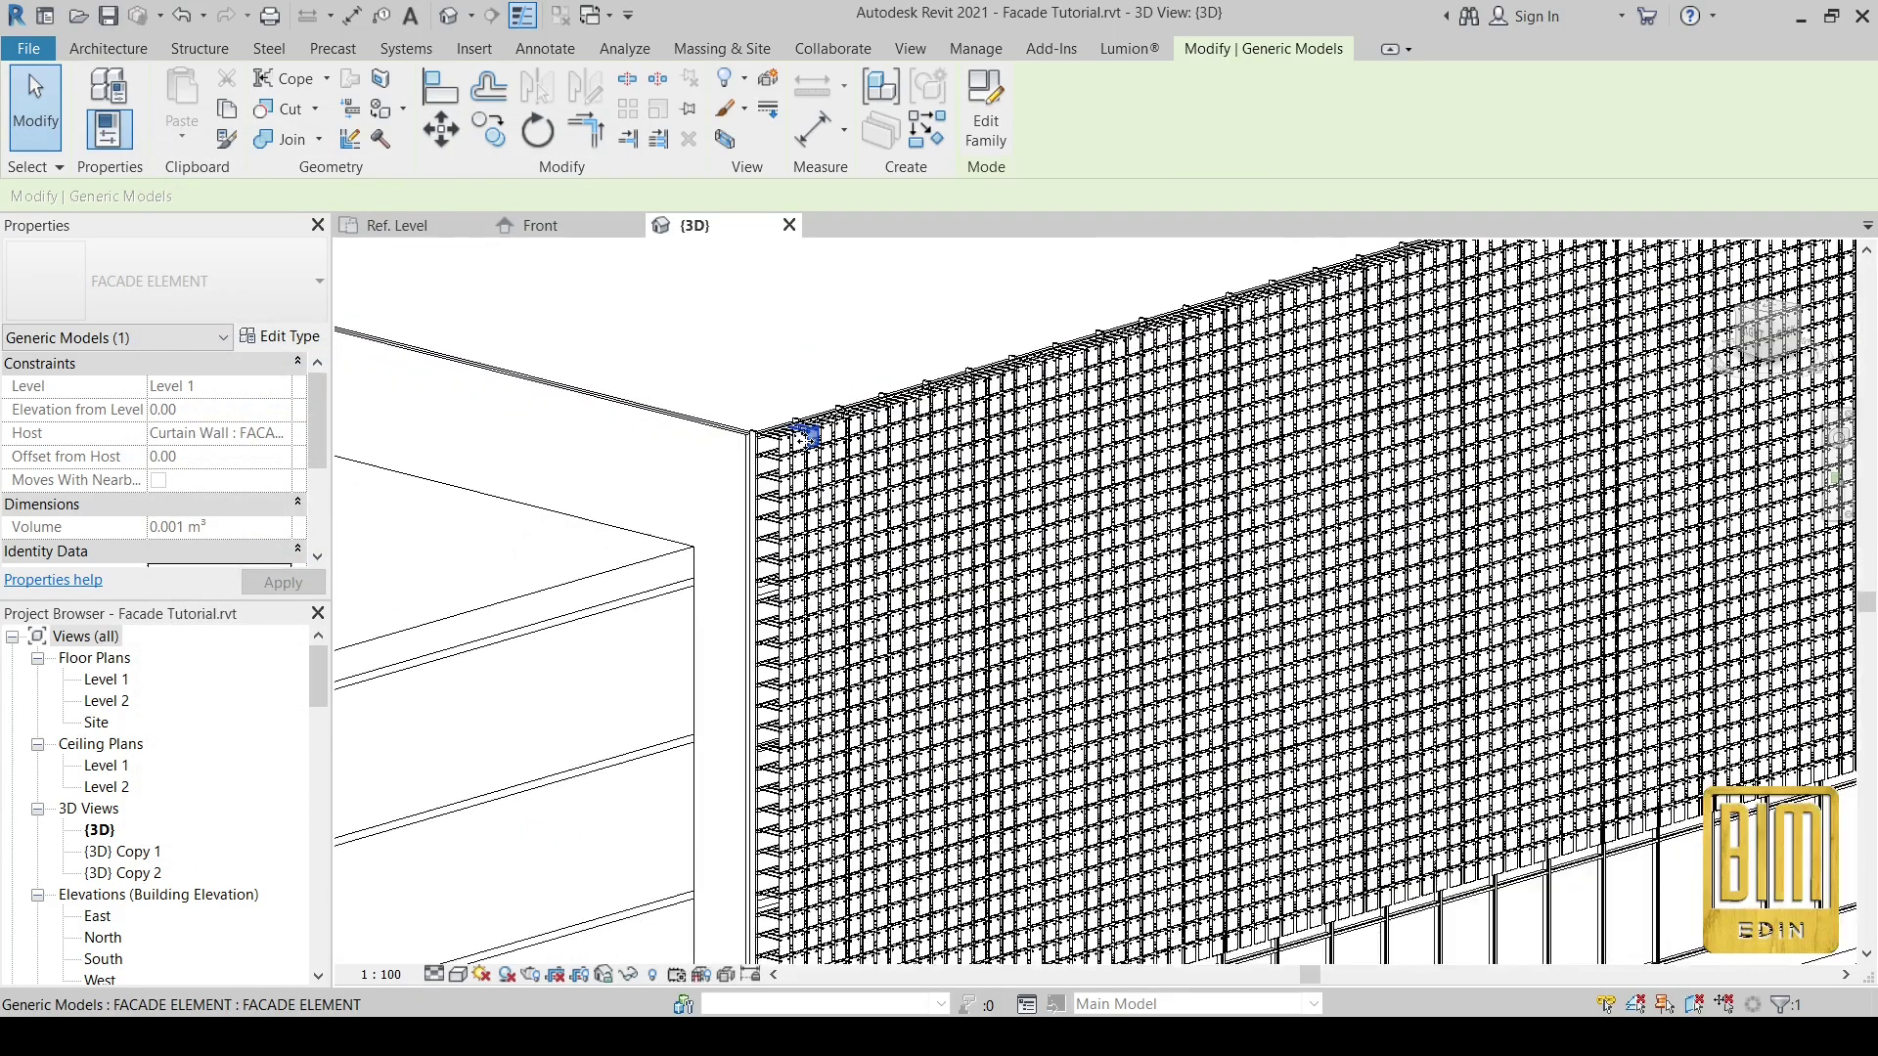
scroll(802, 439, "down", 5)
scroll(826, 618, "up", 5)
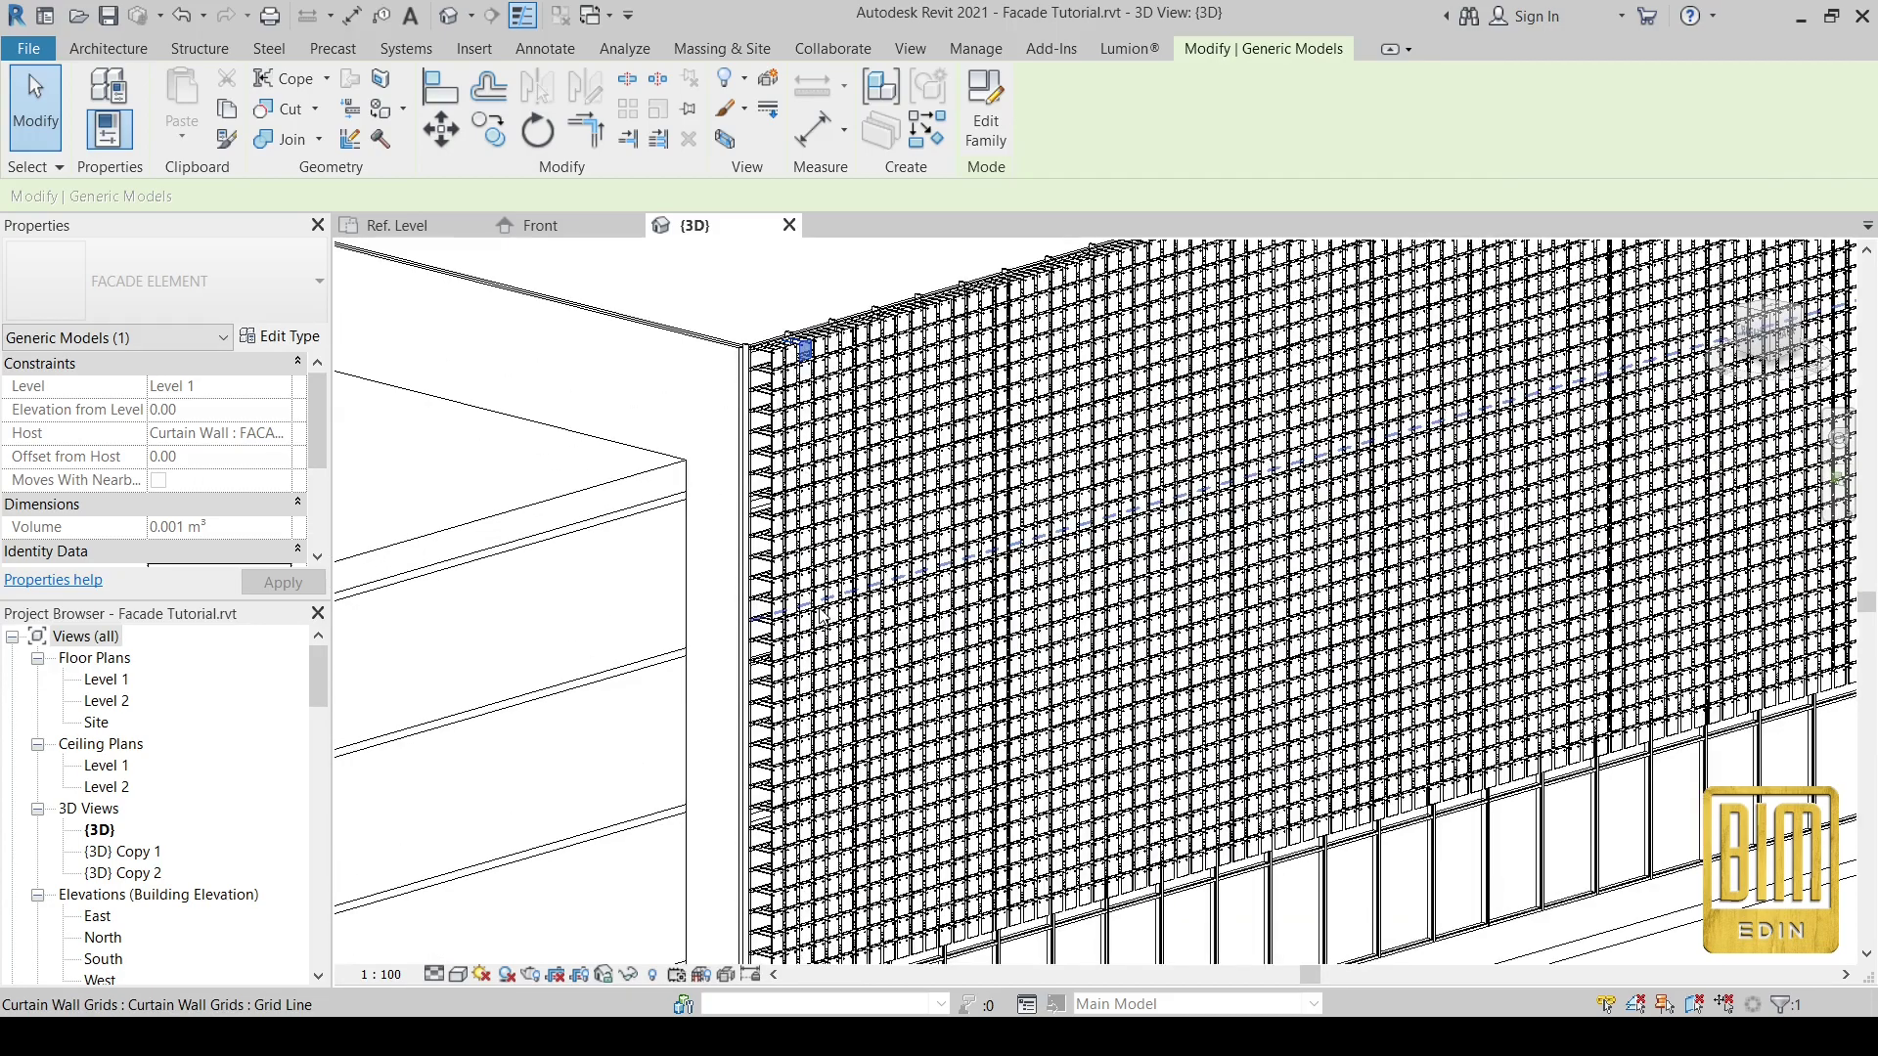
scroll(801, 348, "up", 2)
scroll(797, 346, "up", 2)
scroll(794, 344, "up", 2)
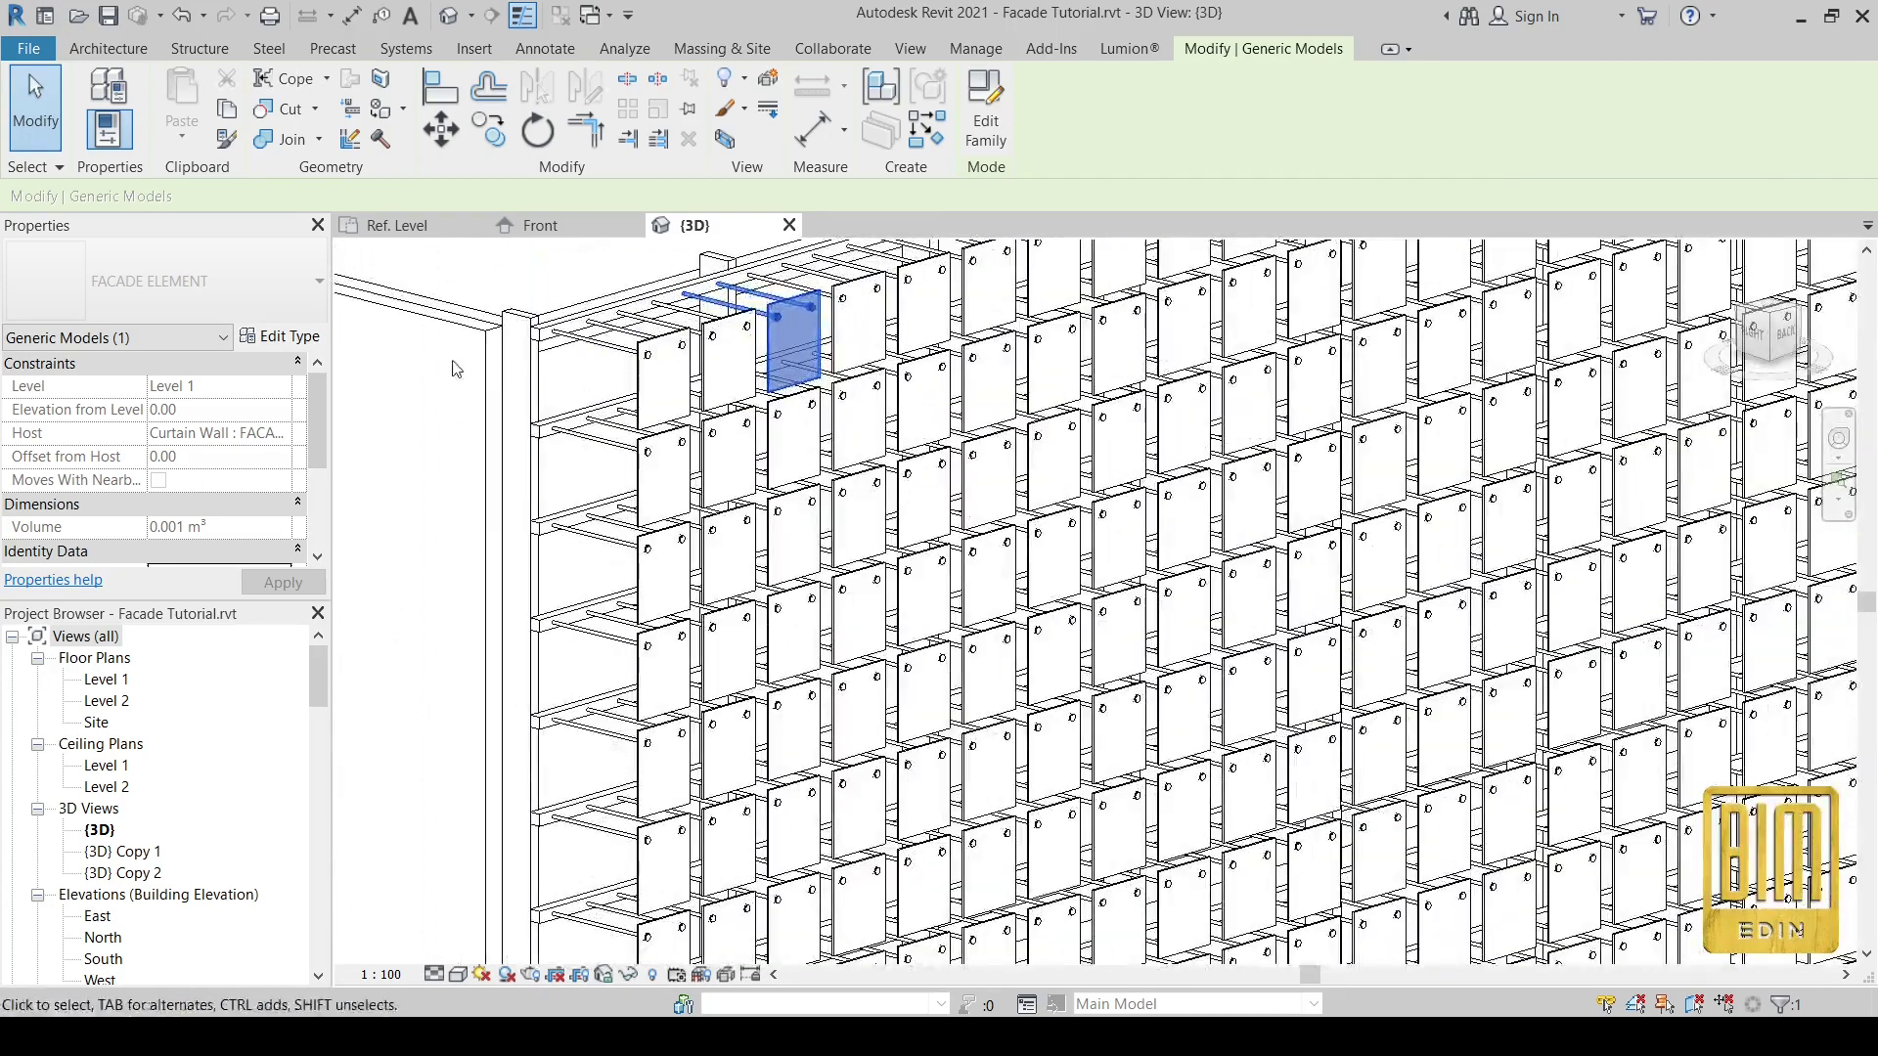
- Trial FACADE ELEMENT type values d 5, h1 3, h2 20 and nosac od ivice 2
left_click(282, 337)
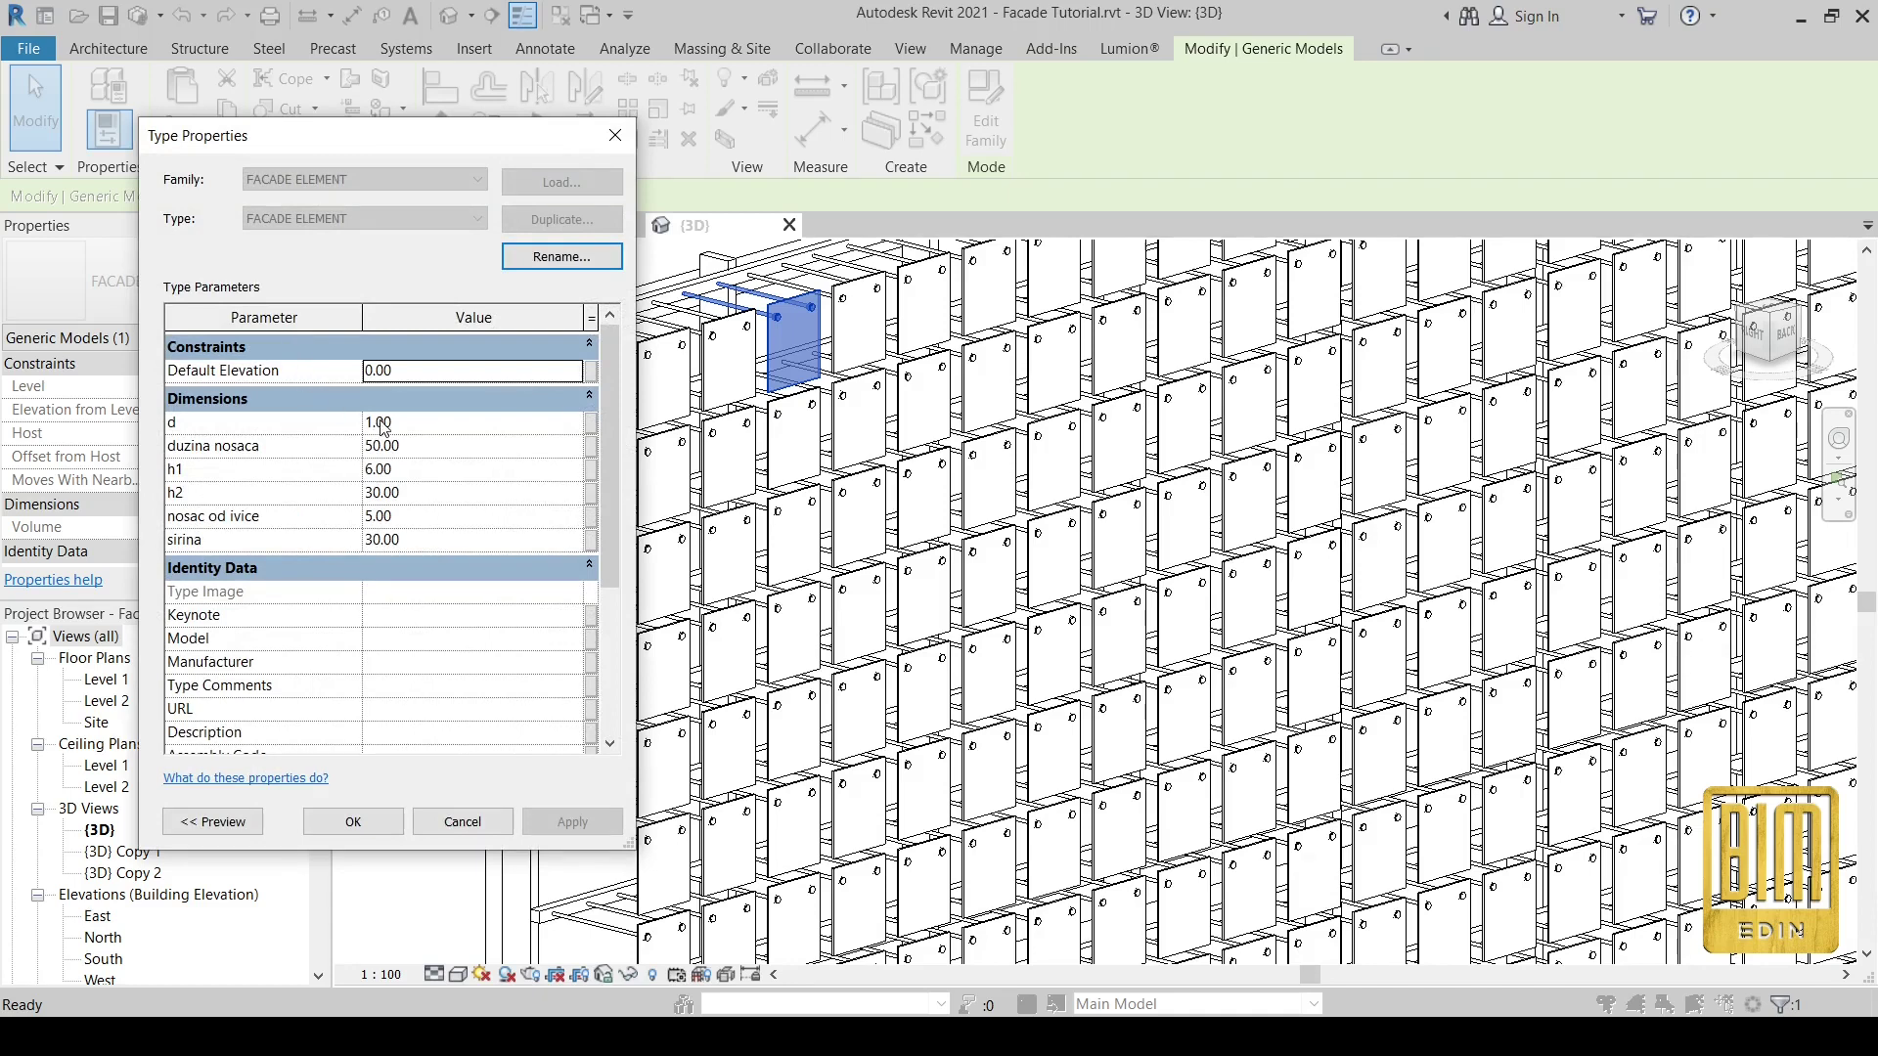
left_click(422, 422)
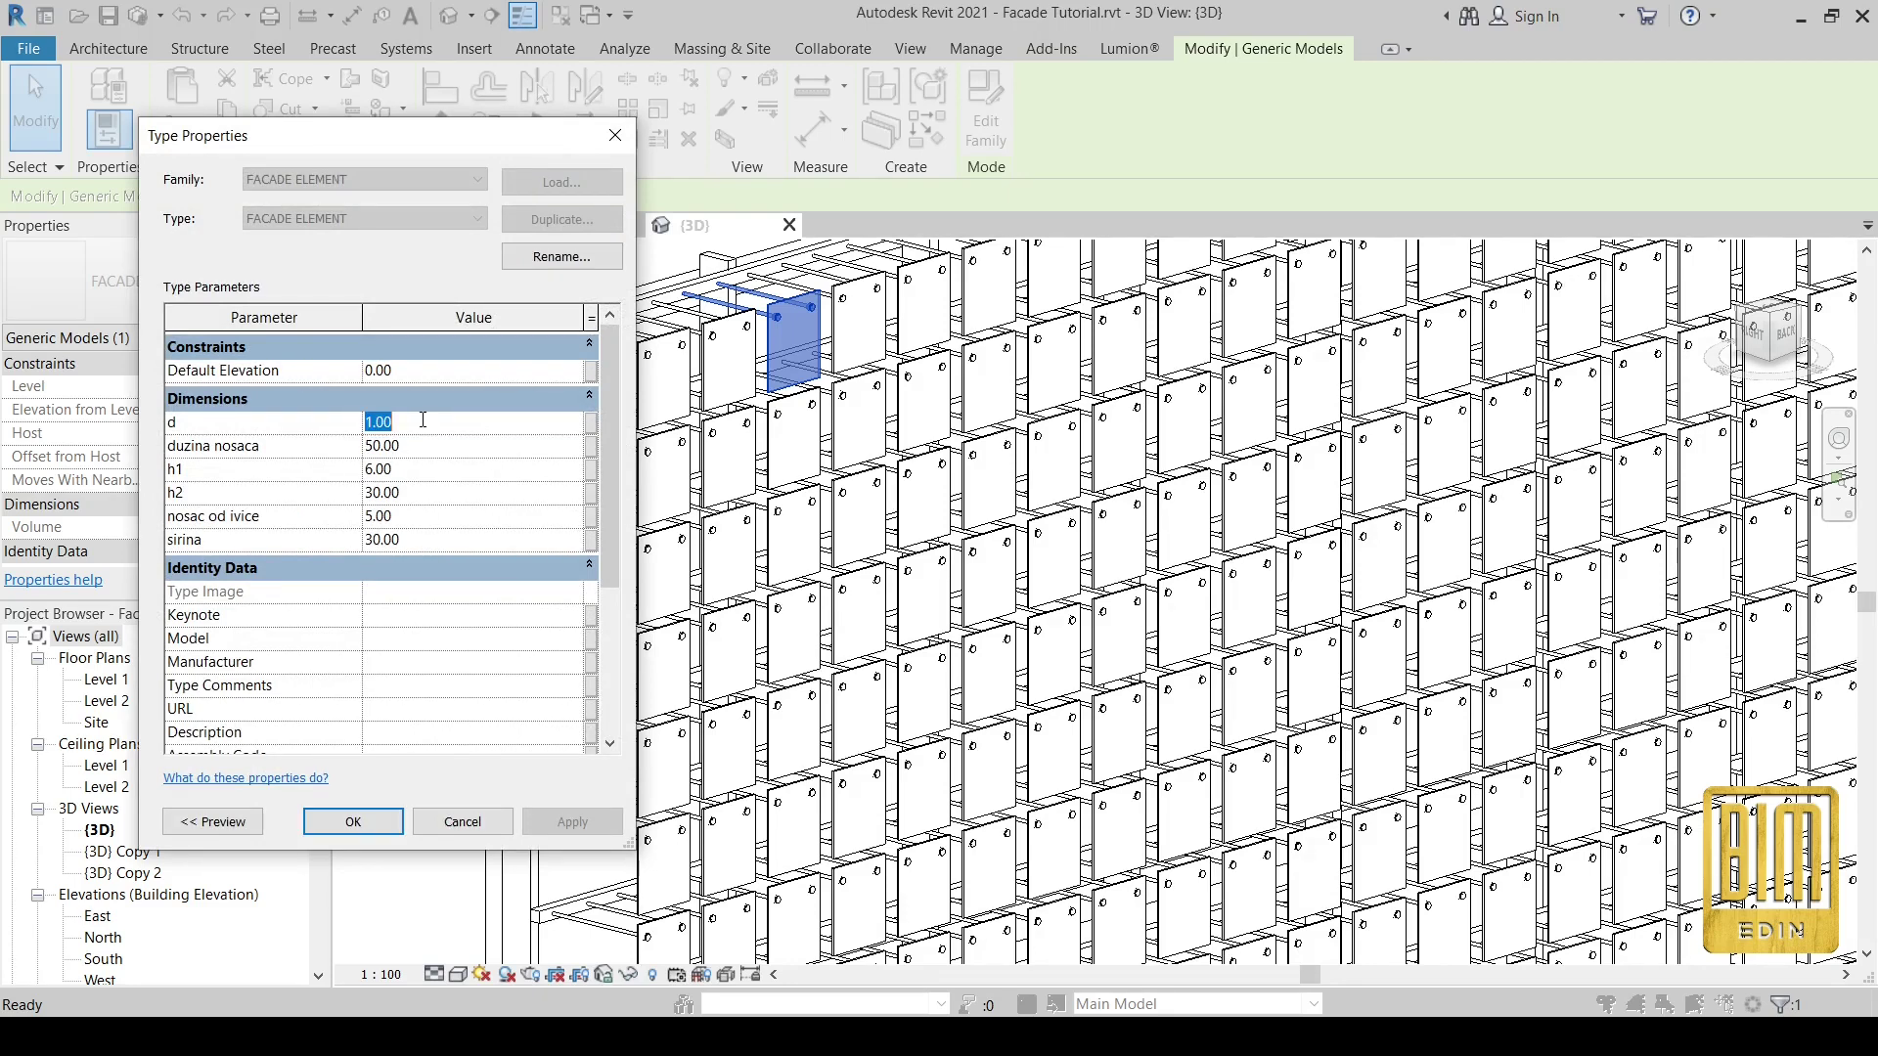
type("5")
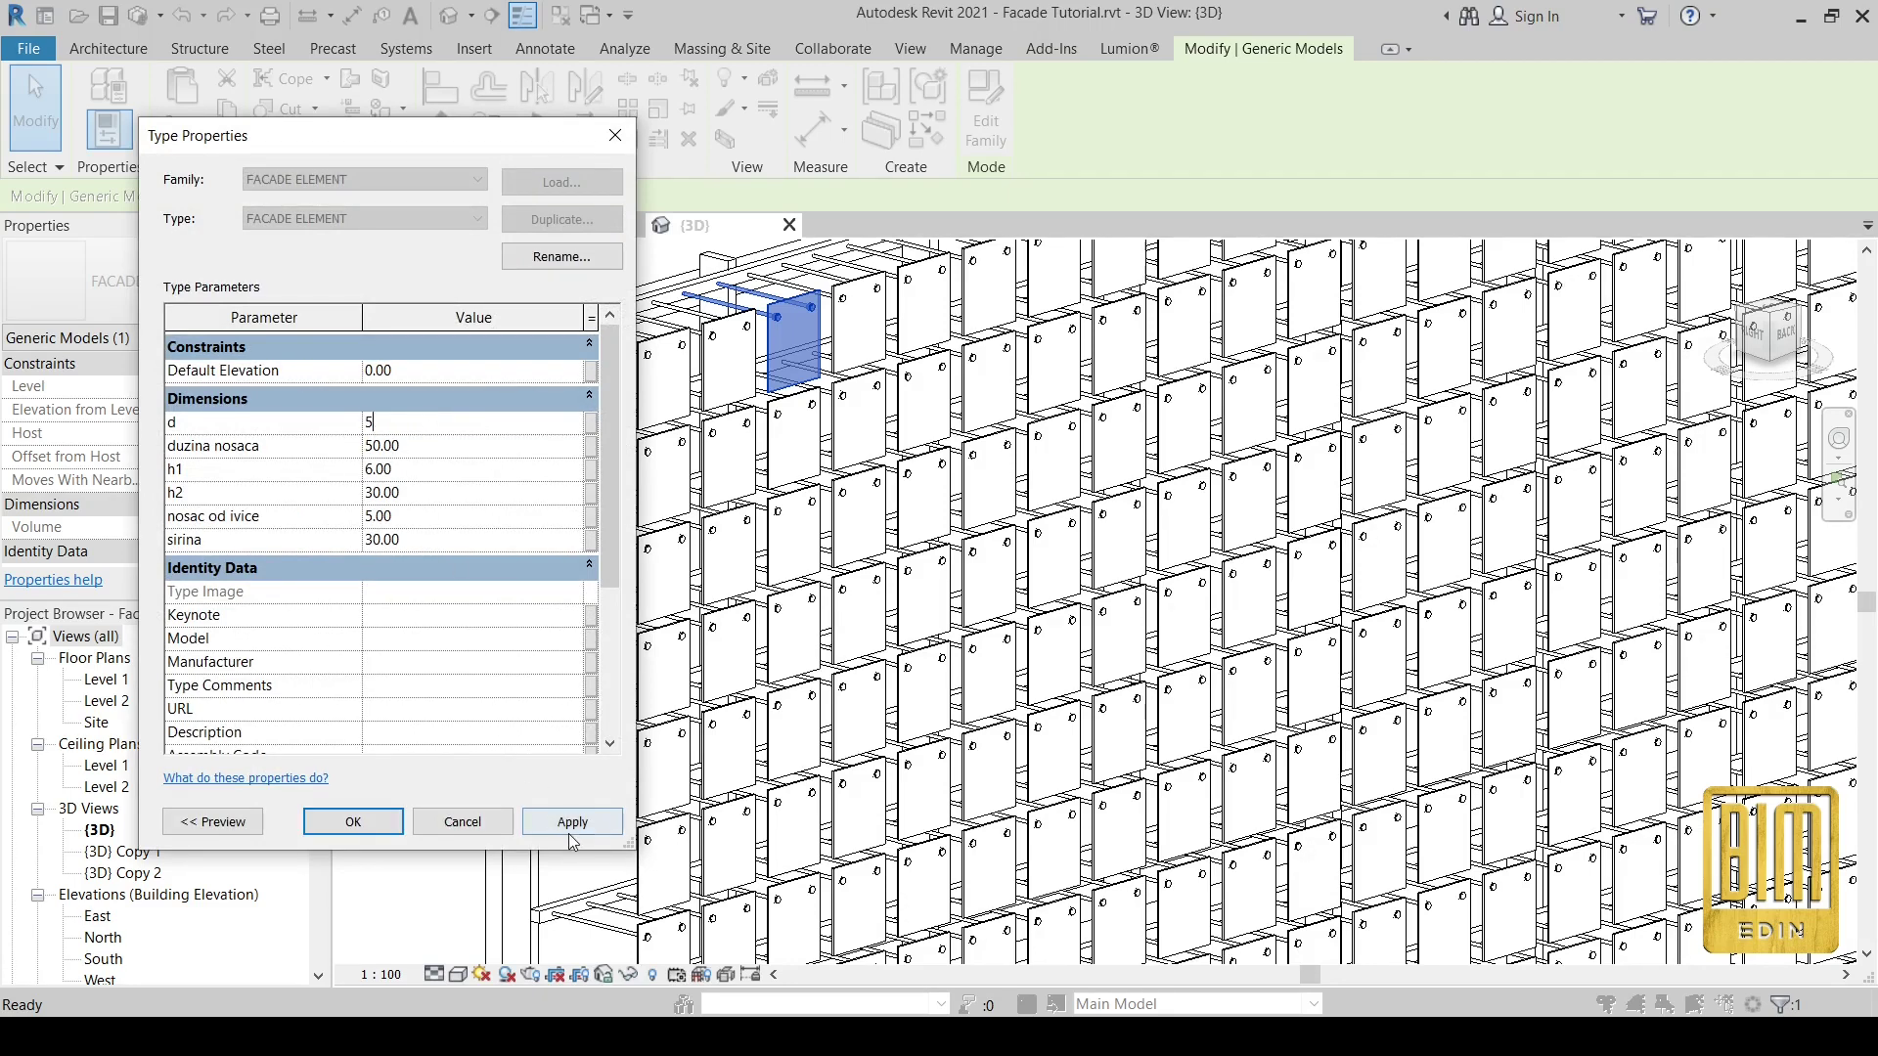
left_click(572, 827)
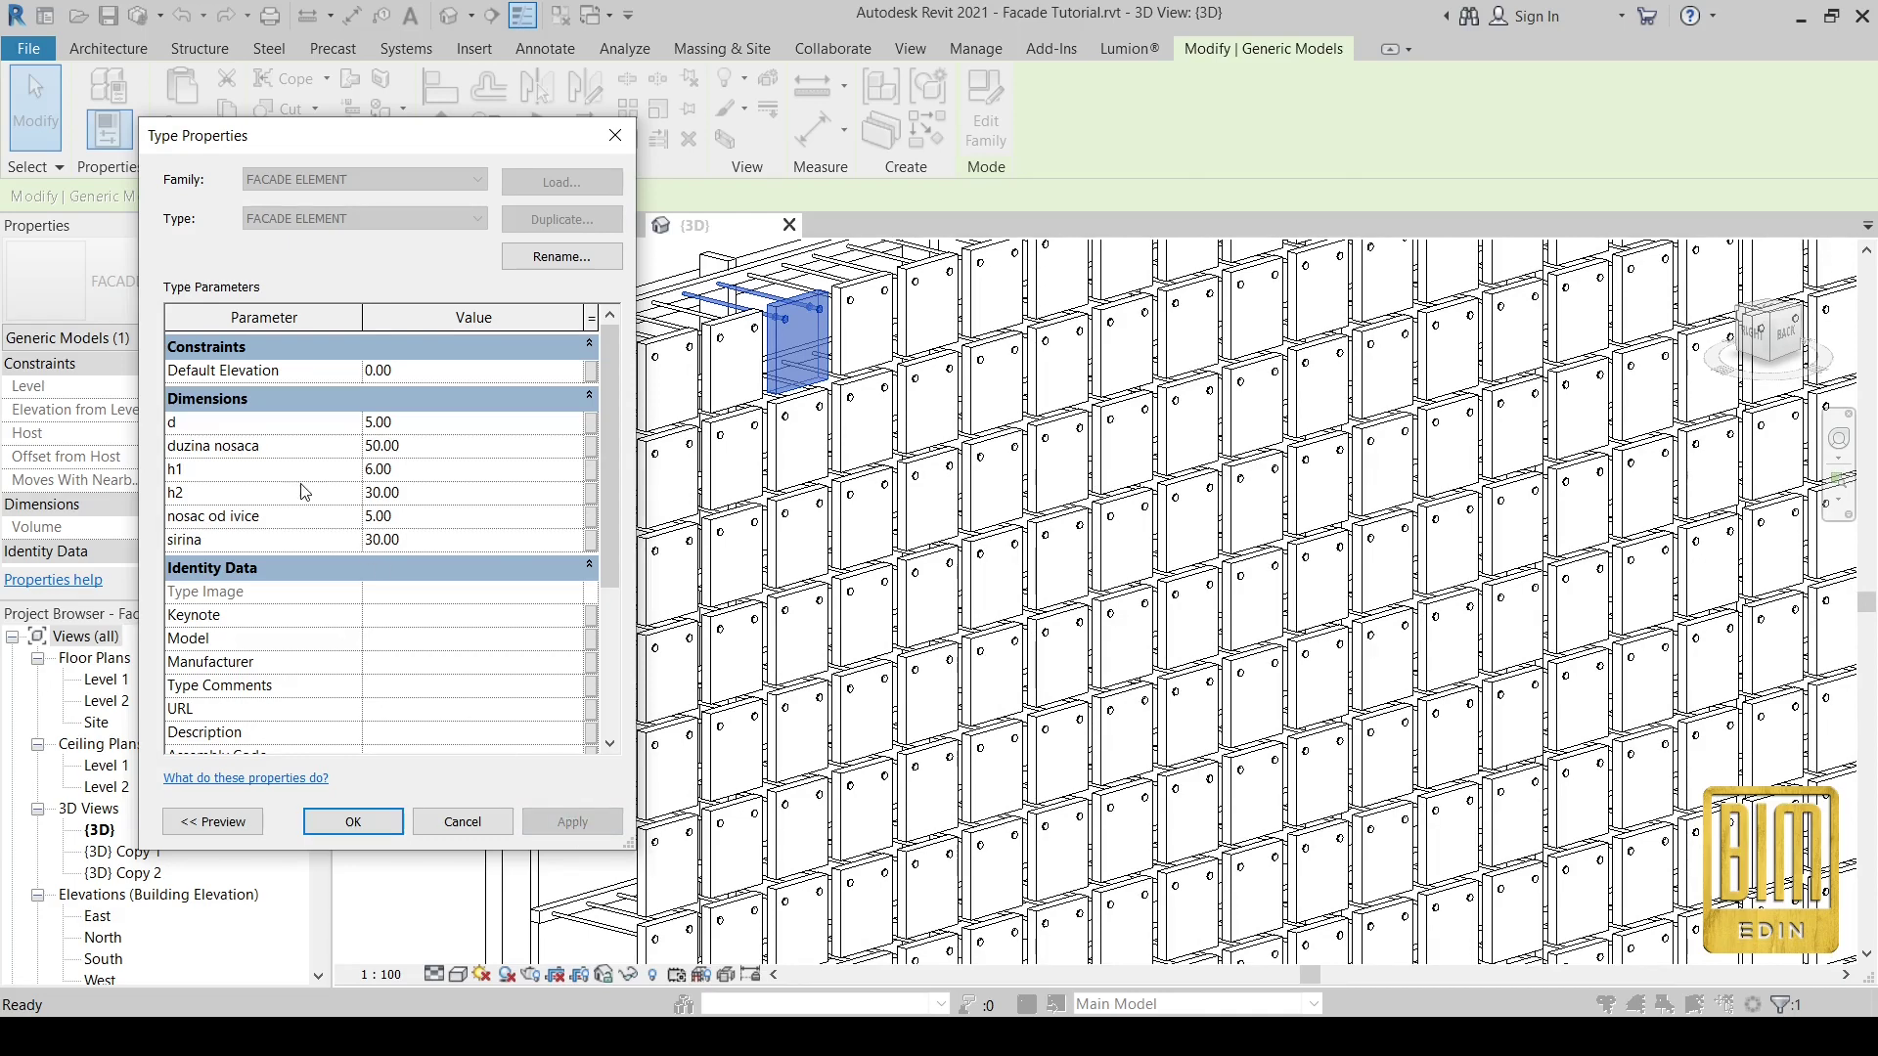
left_click(417, 472)
type("3")
left_click(431, 496)
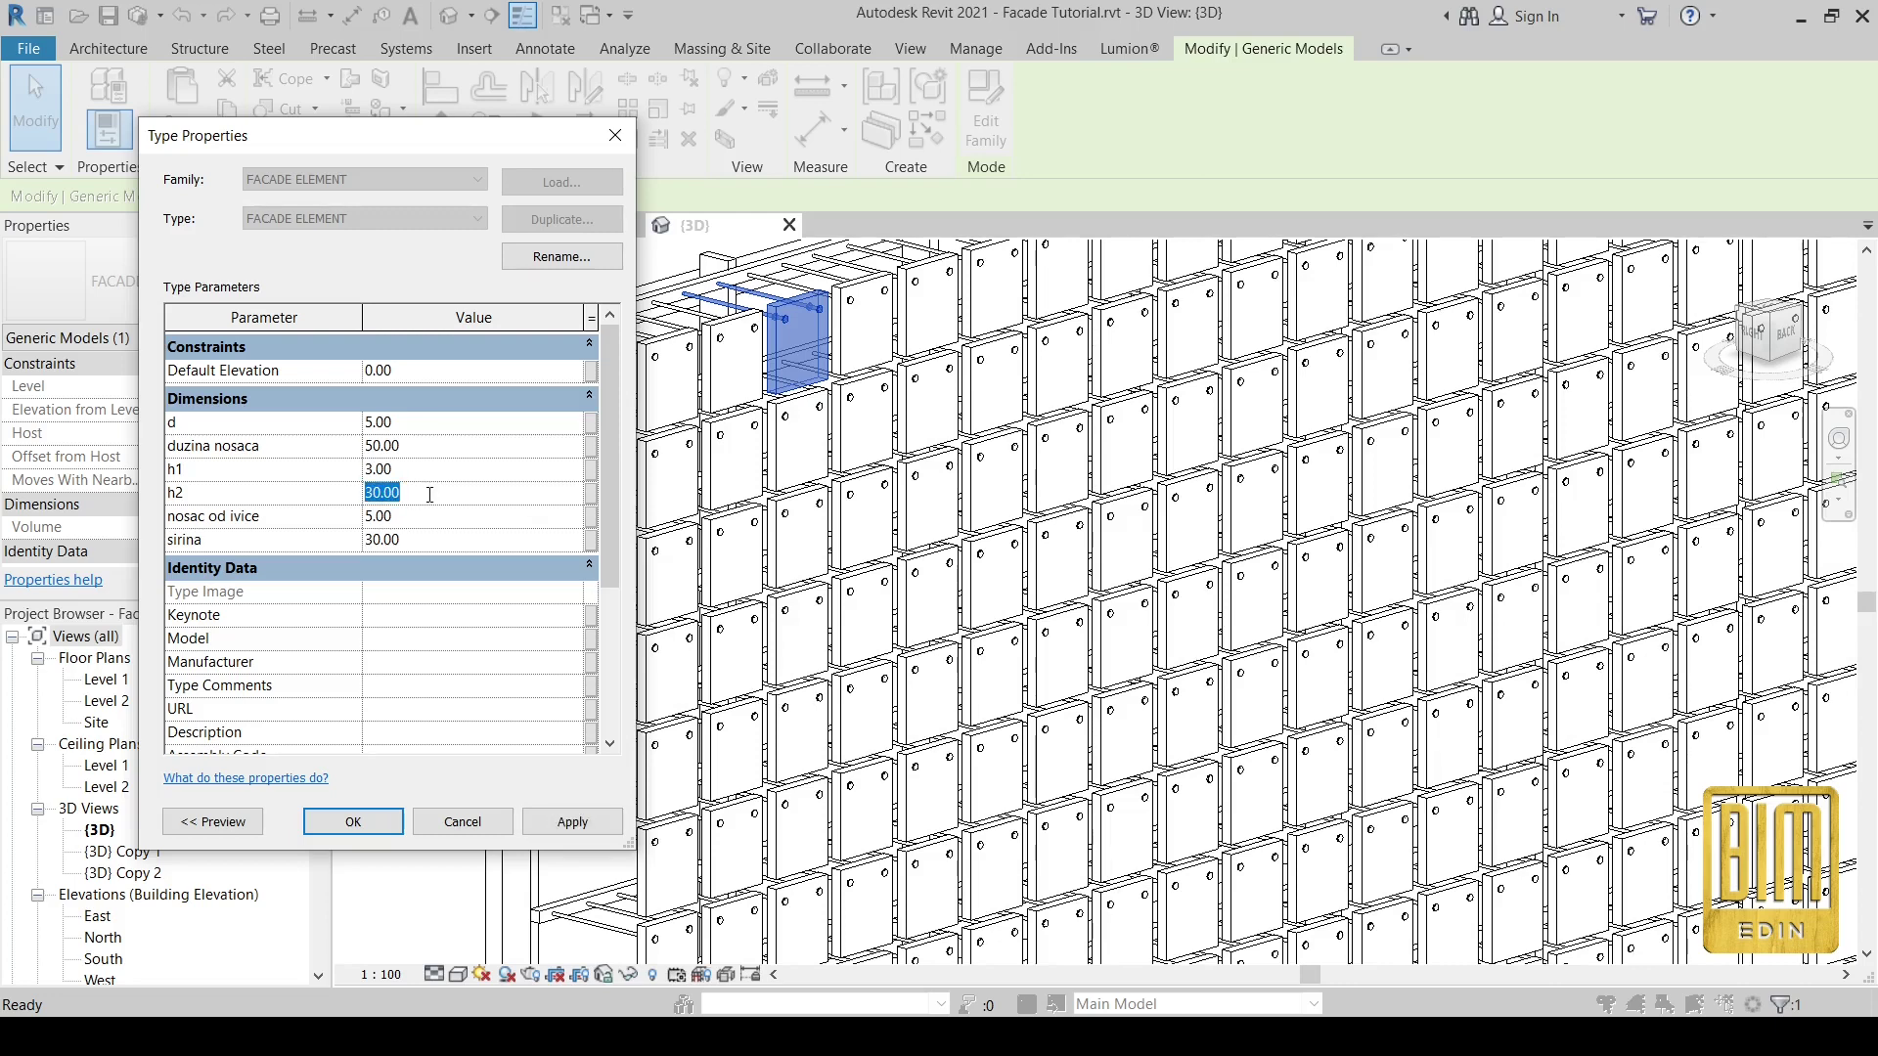
type("20")
left_click(592, 824)
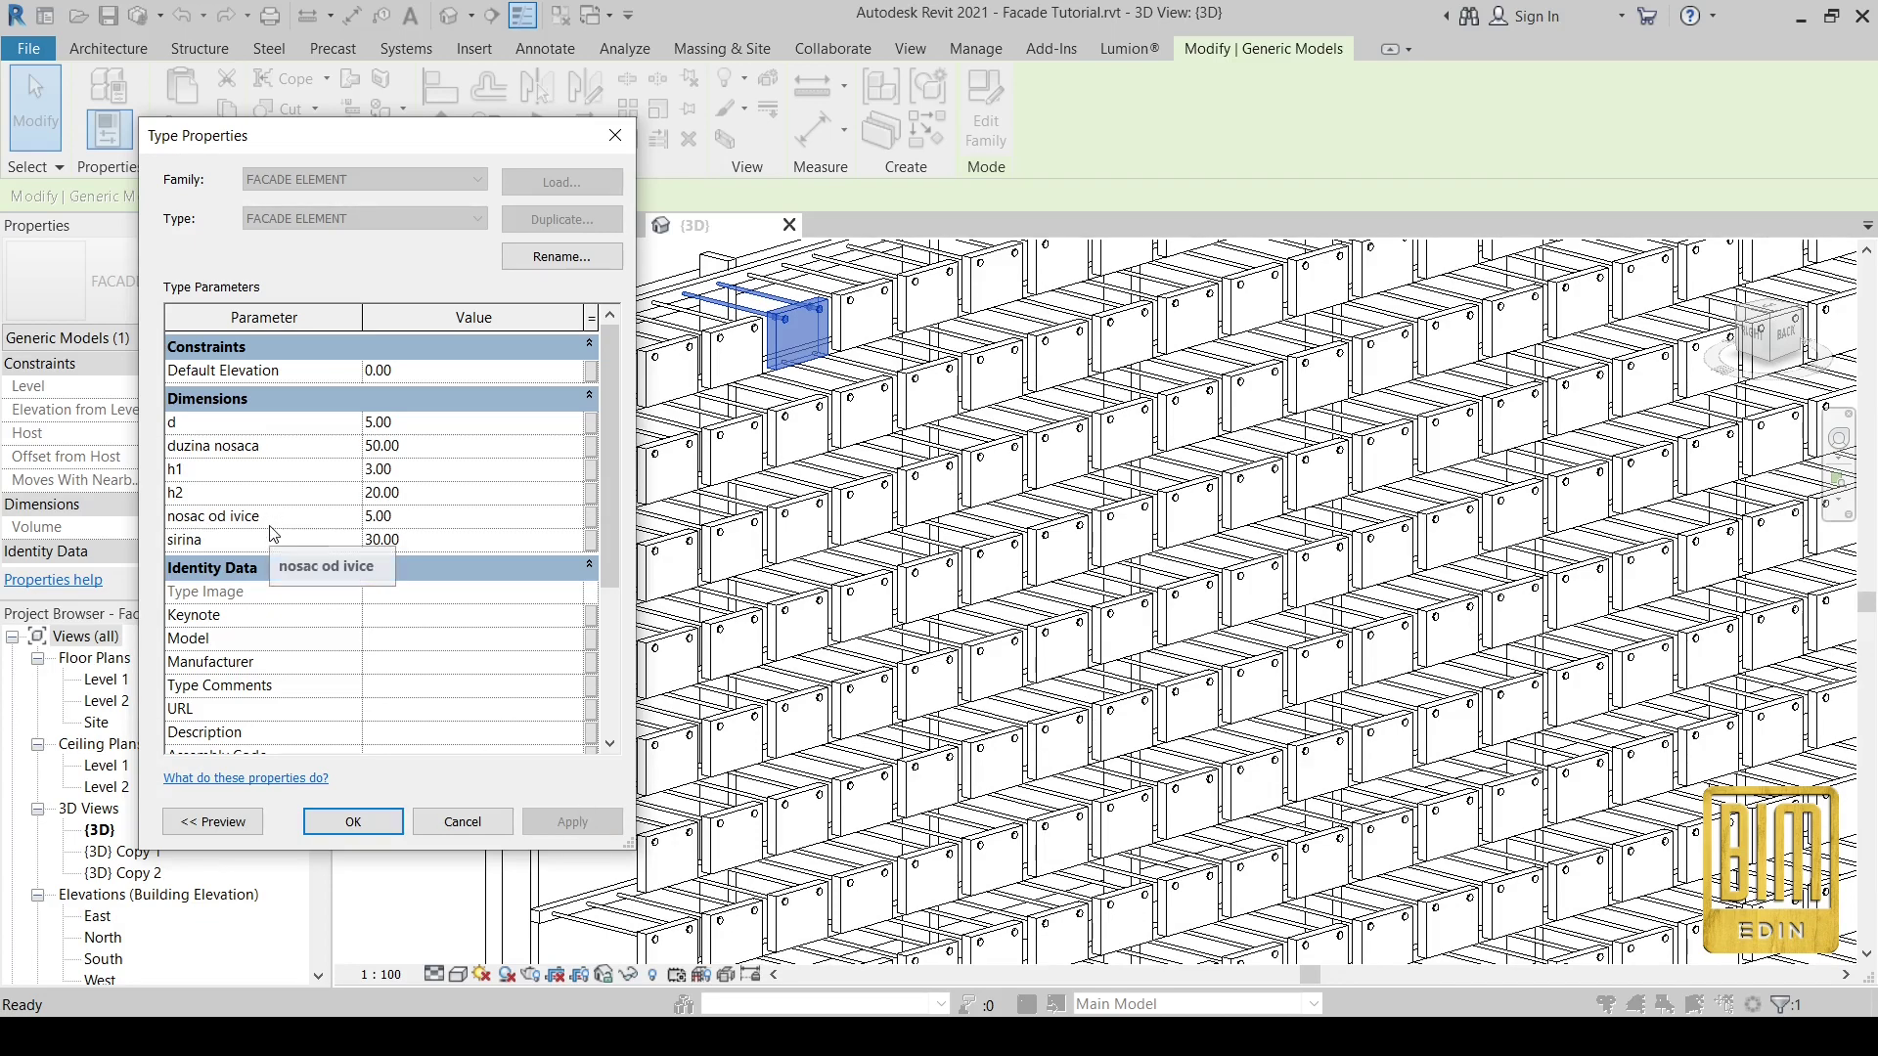
left_click(430, 515)
type("2")
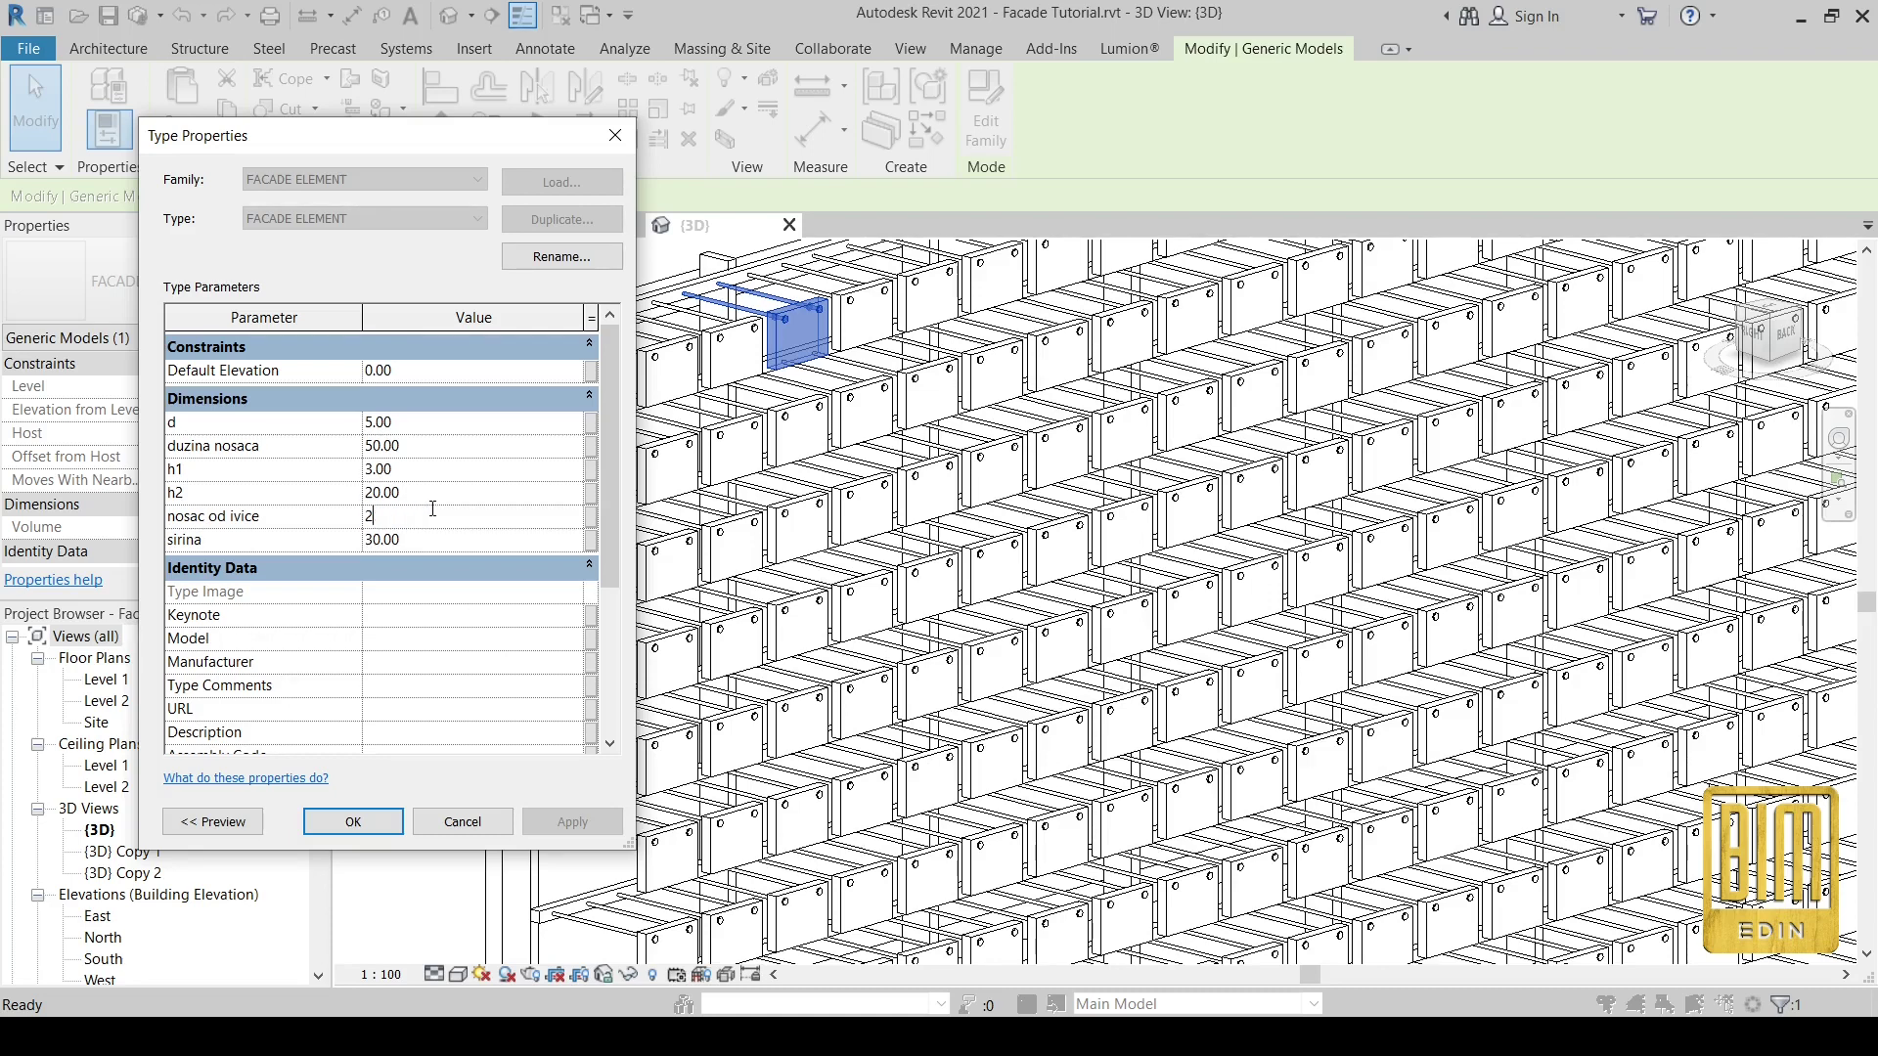
left_click(548, 820)
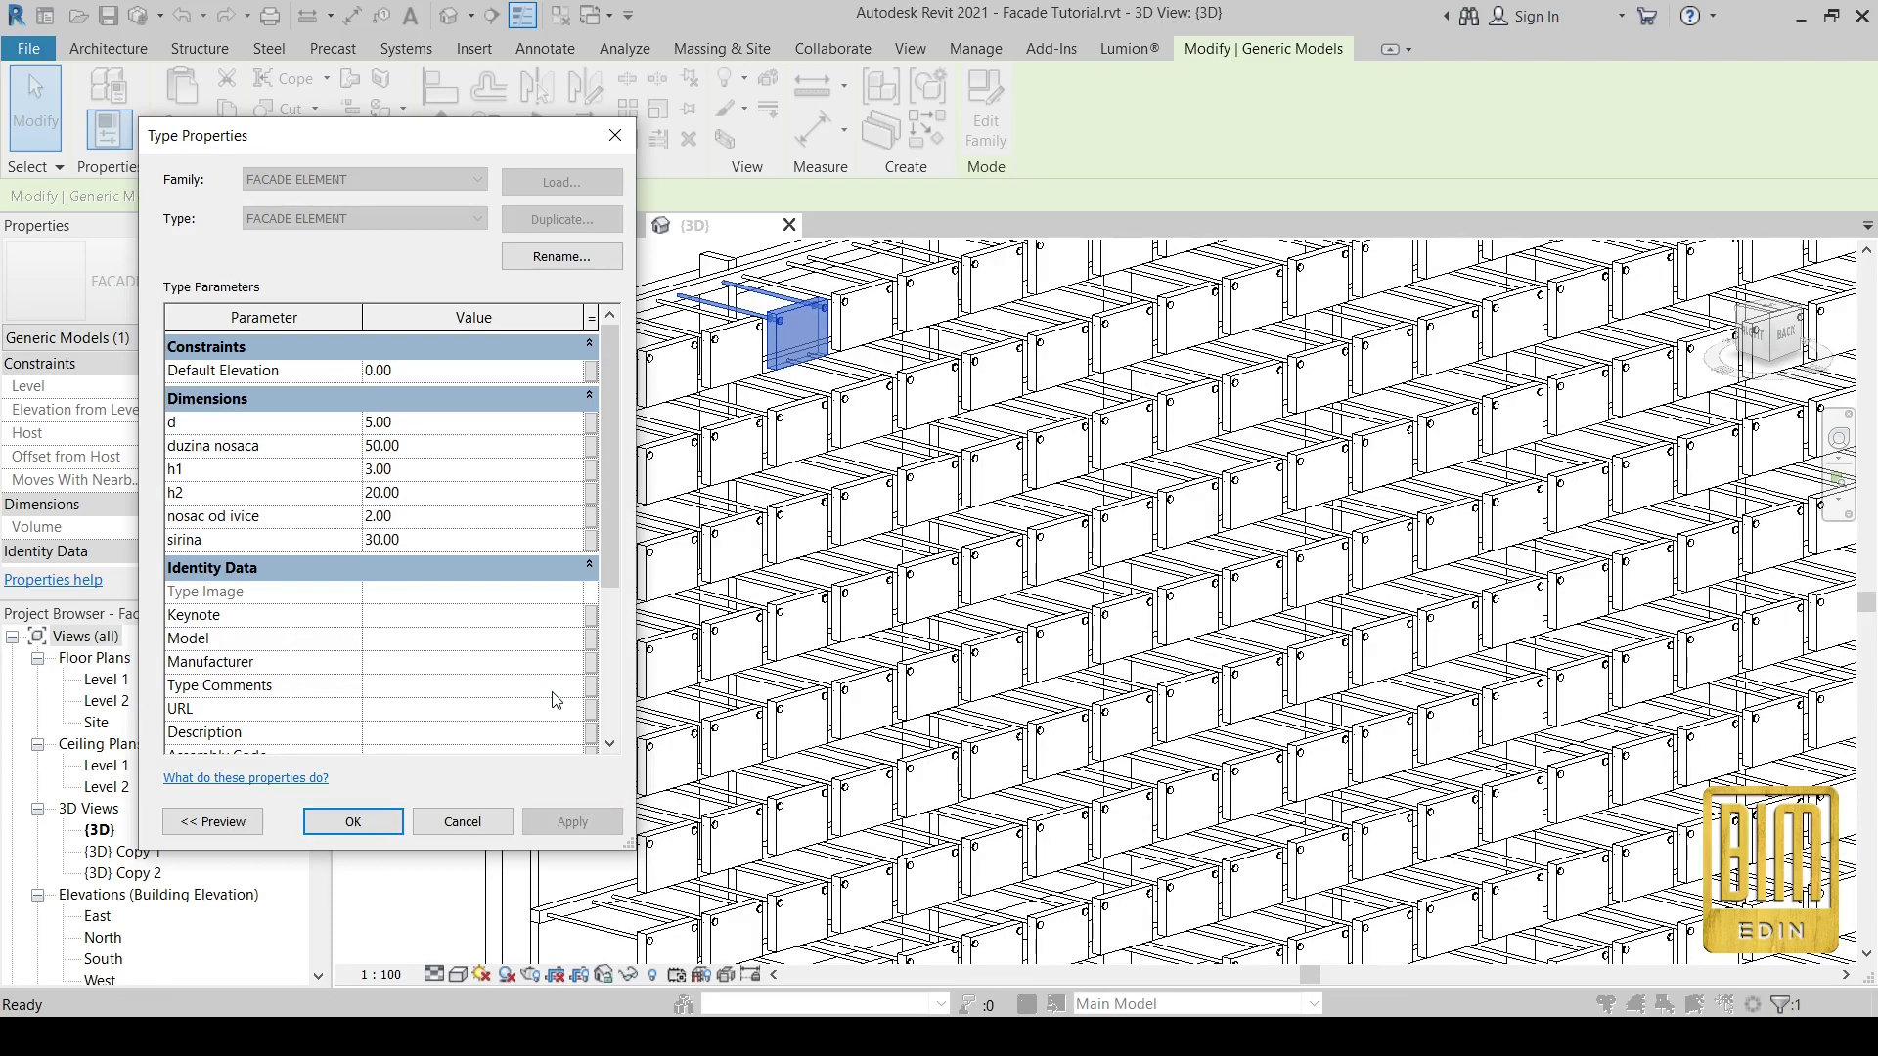
- Set nosac od ivice 5, h2 30, h1 6, duzina nosaca 10 and d 0.5, then confirm
left_click(438, 510)
type("5")
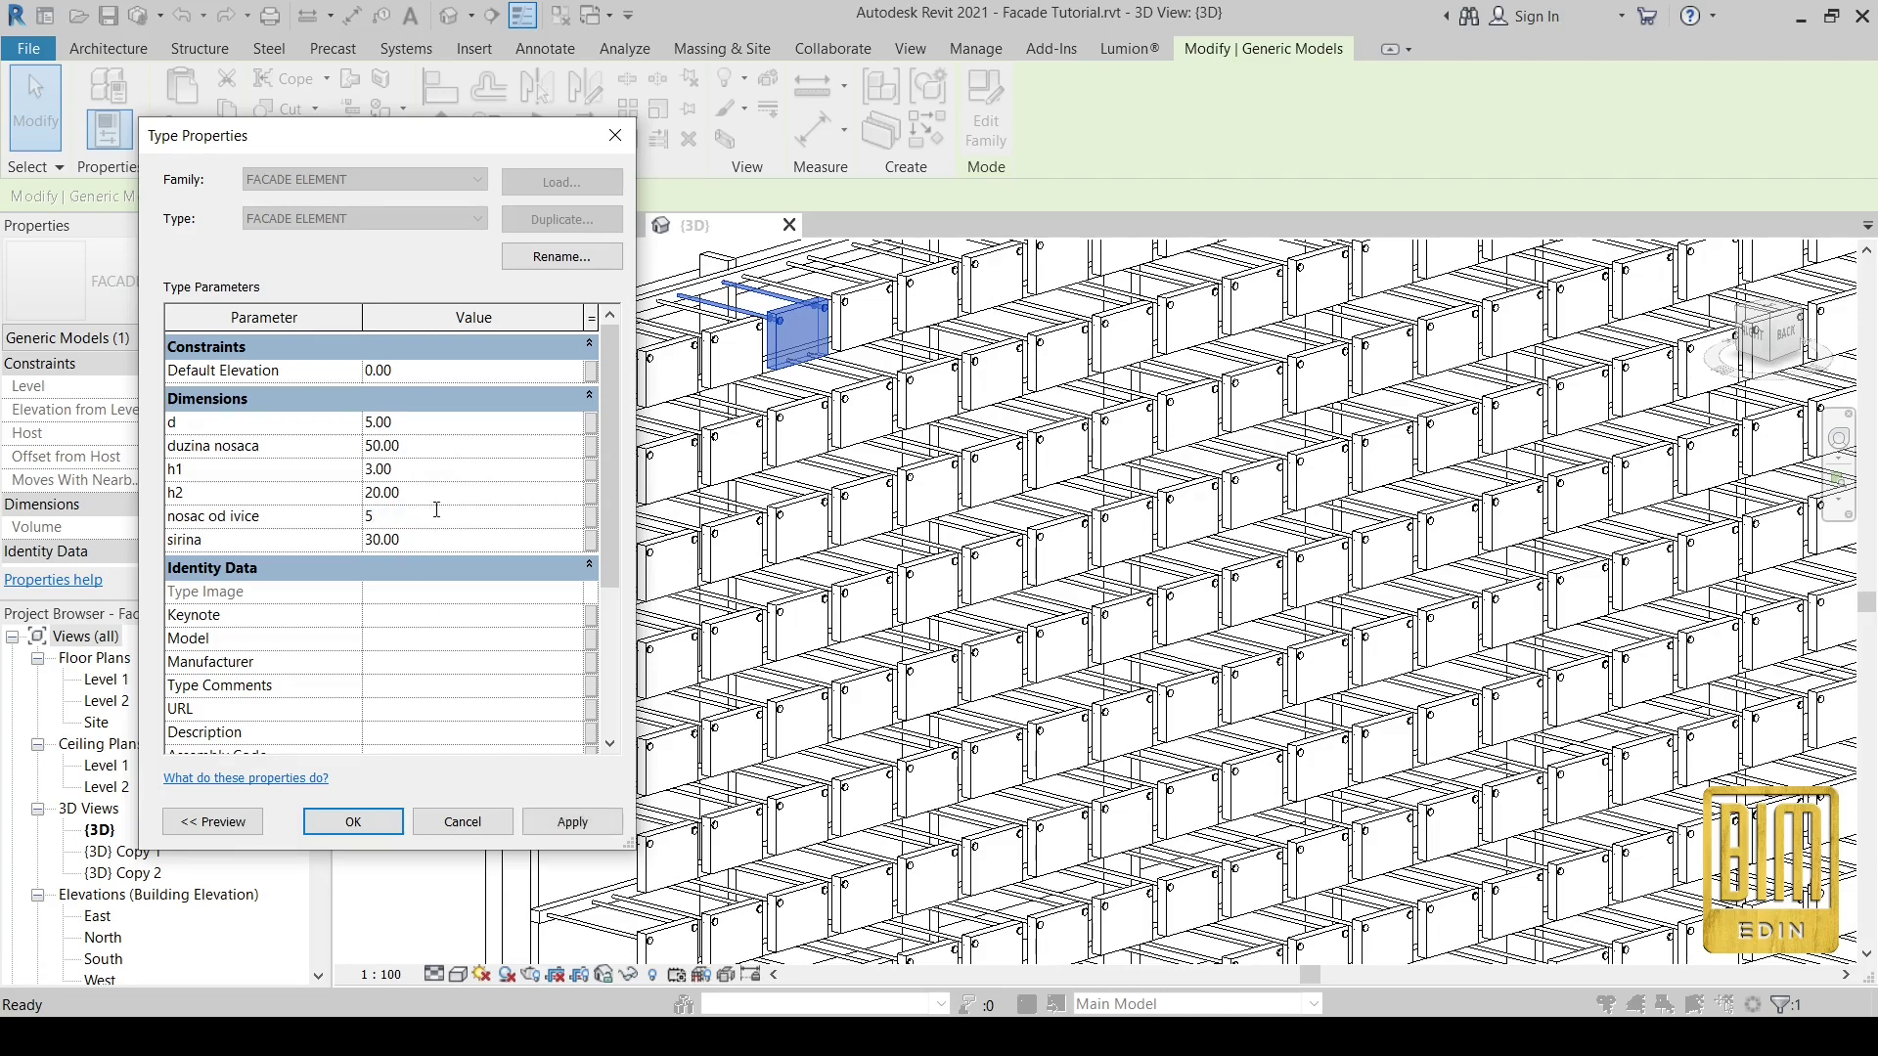
left_click(453, 491)
type("30")
left_click(437, 466)
type("6")
left_click(448, 440)
type("10")
left_click(445, 423)
type("0.5")
left_click(377, 821)
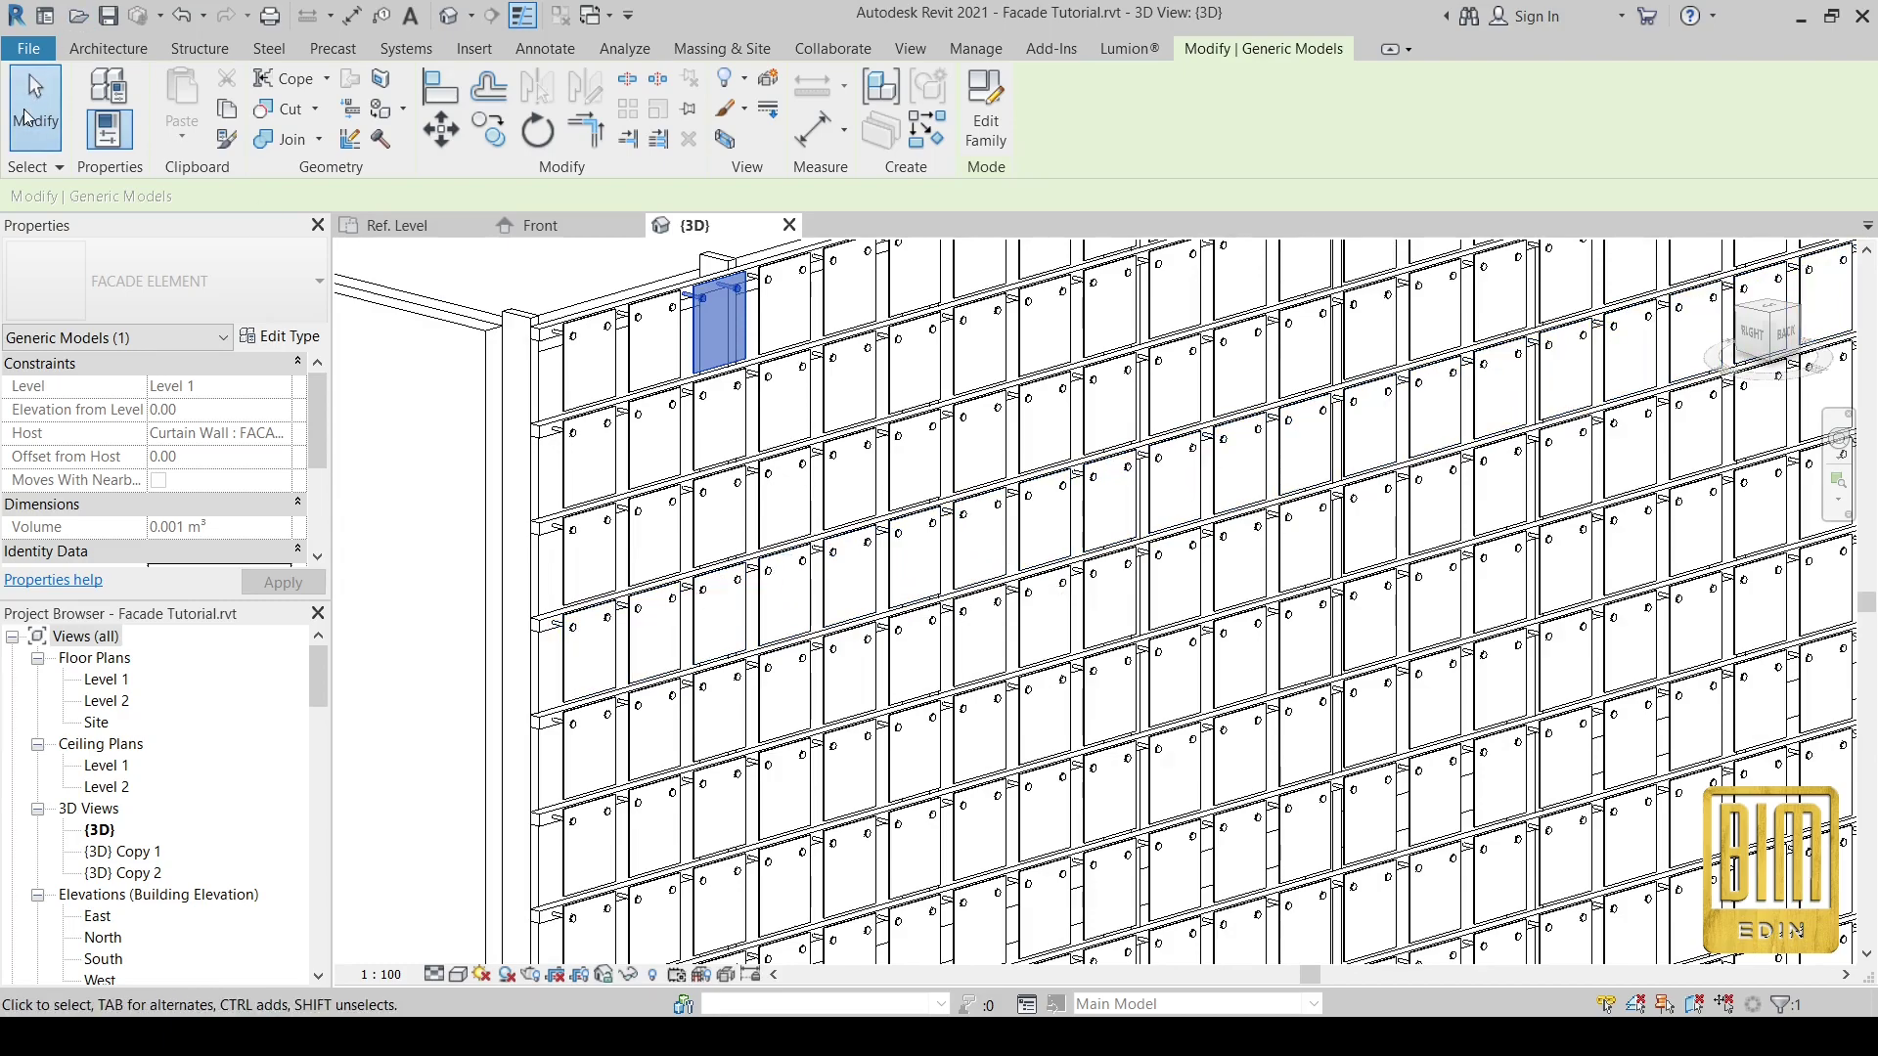
- Clear the selection and orbit and zoom to a close, front-facing view of the facade
left_click(49, 109)
scroll(827, 560, "down", 3)
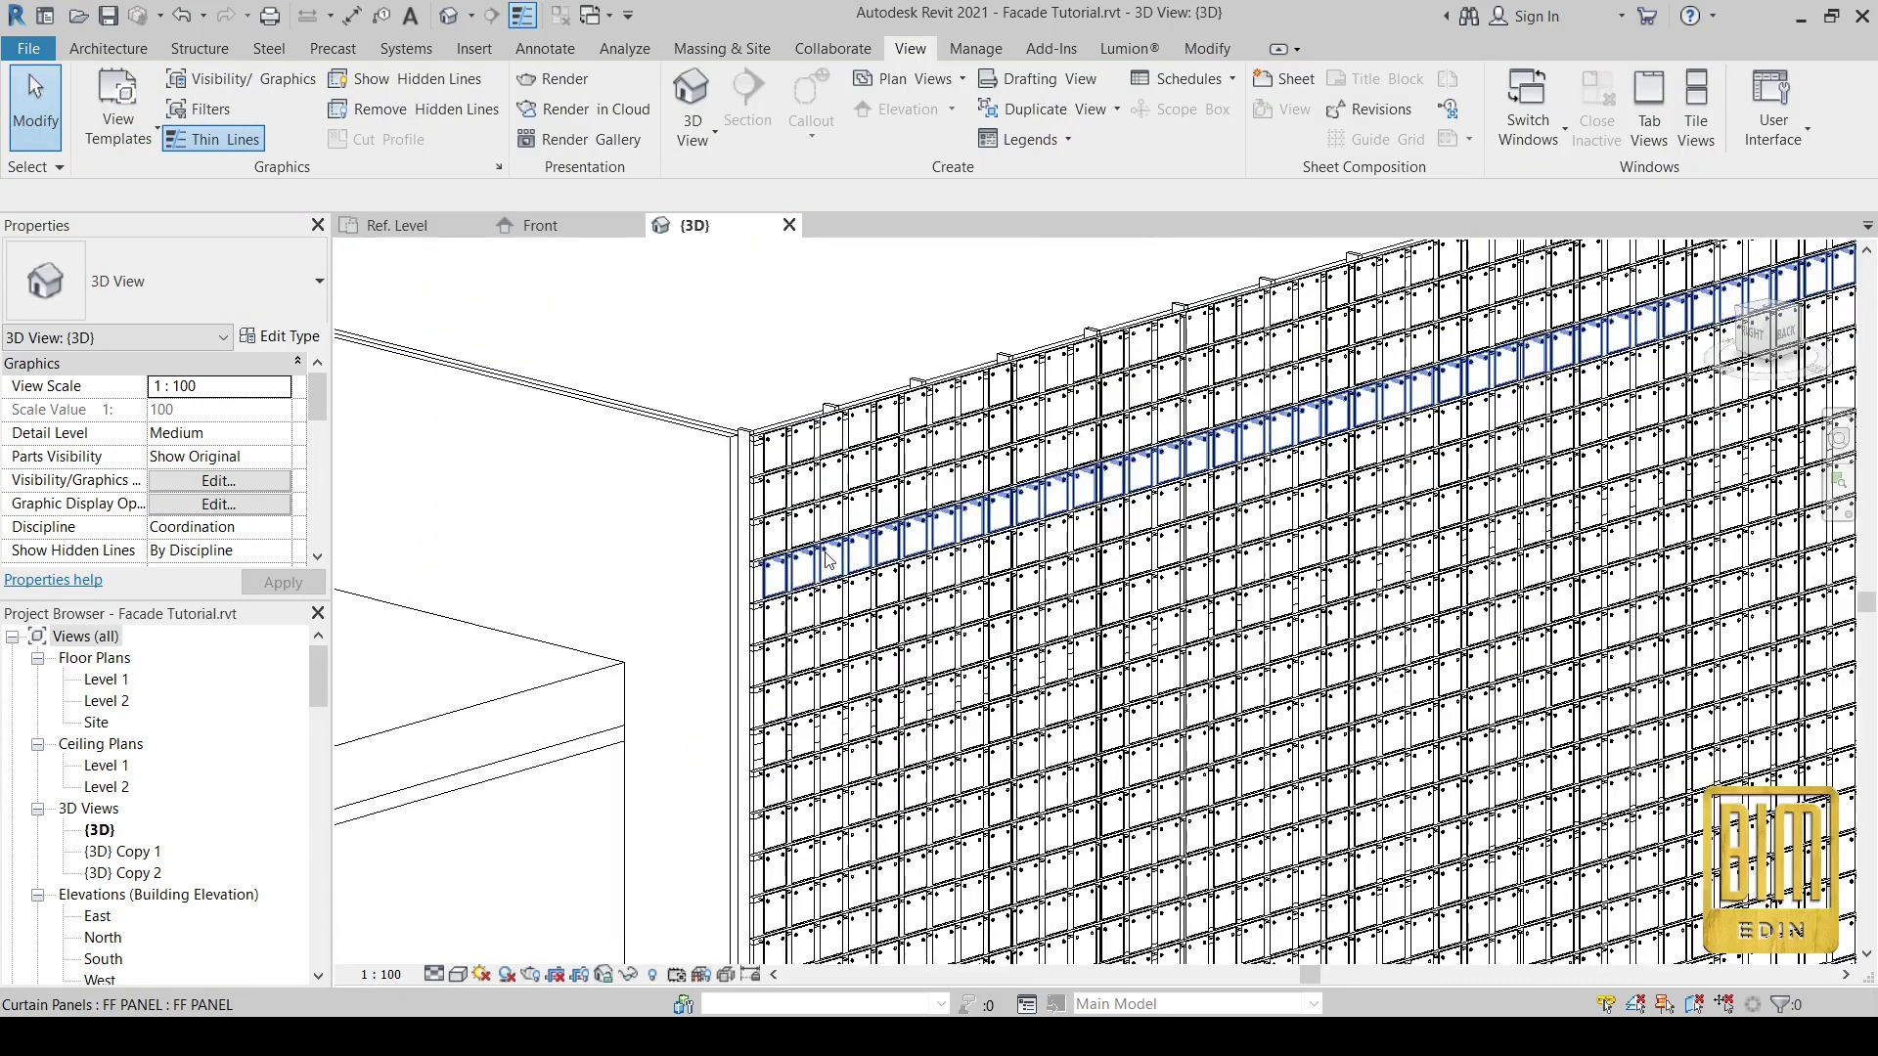
scroll(827, 560, "down", 3)
scroll(827, 559, "down", 2)
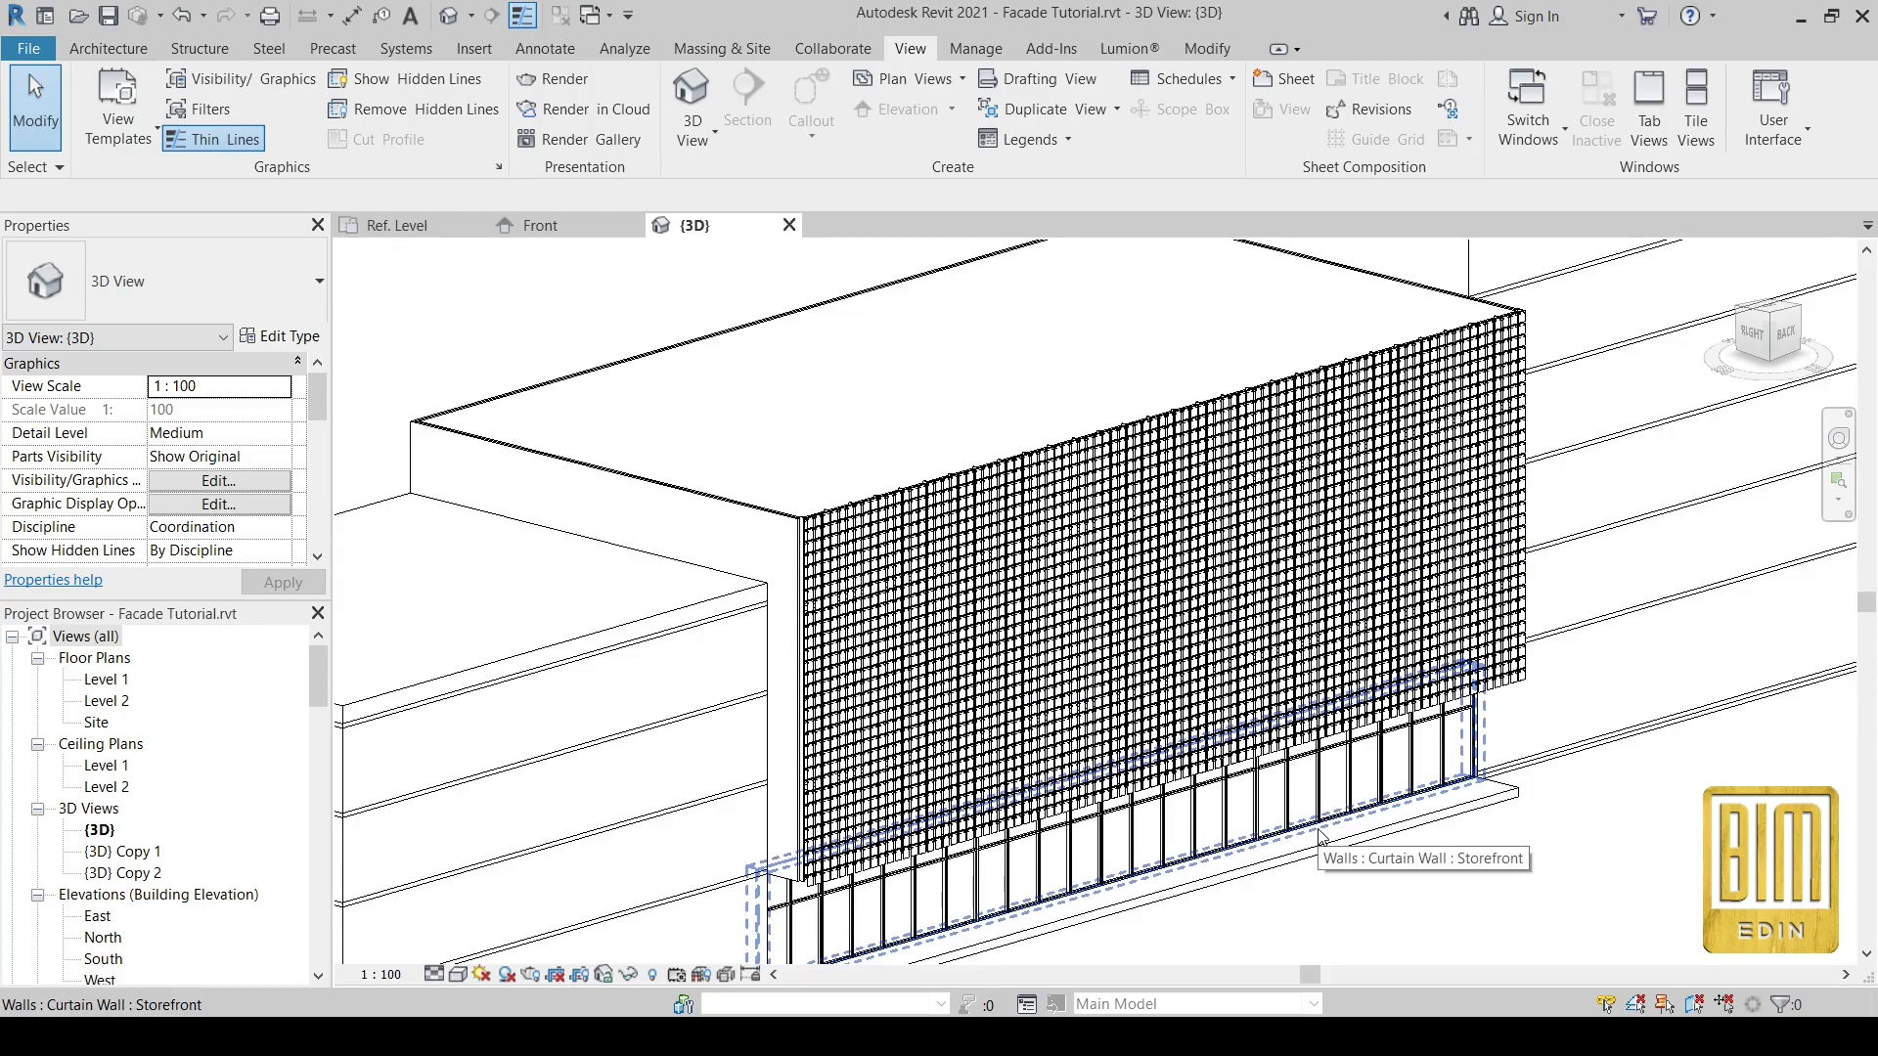
middle_click_drag(1321, 836, 1115, 714, "shift")
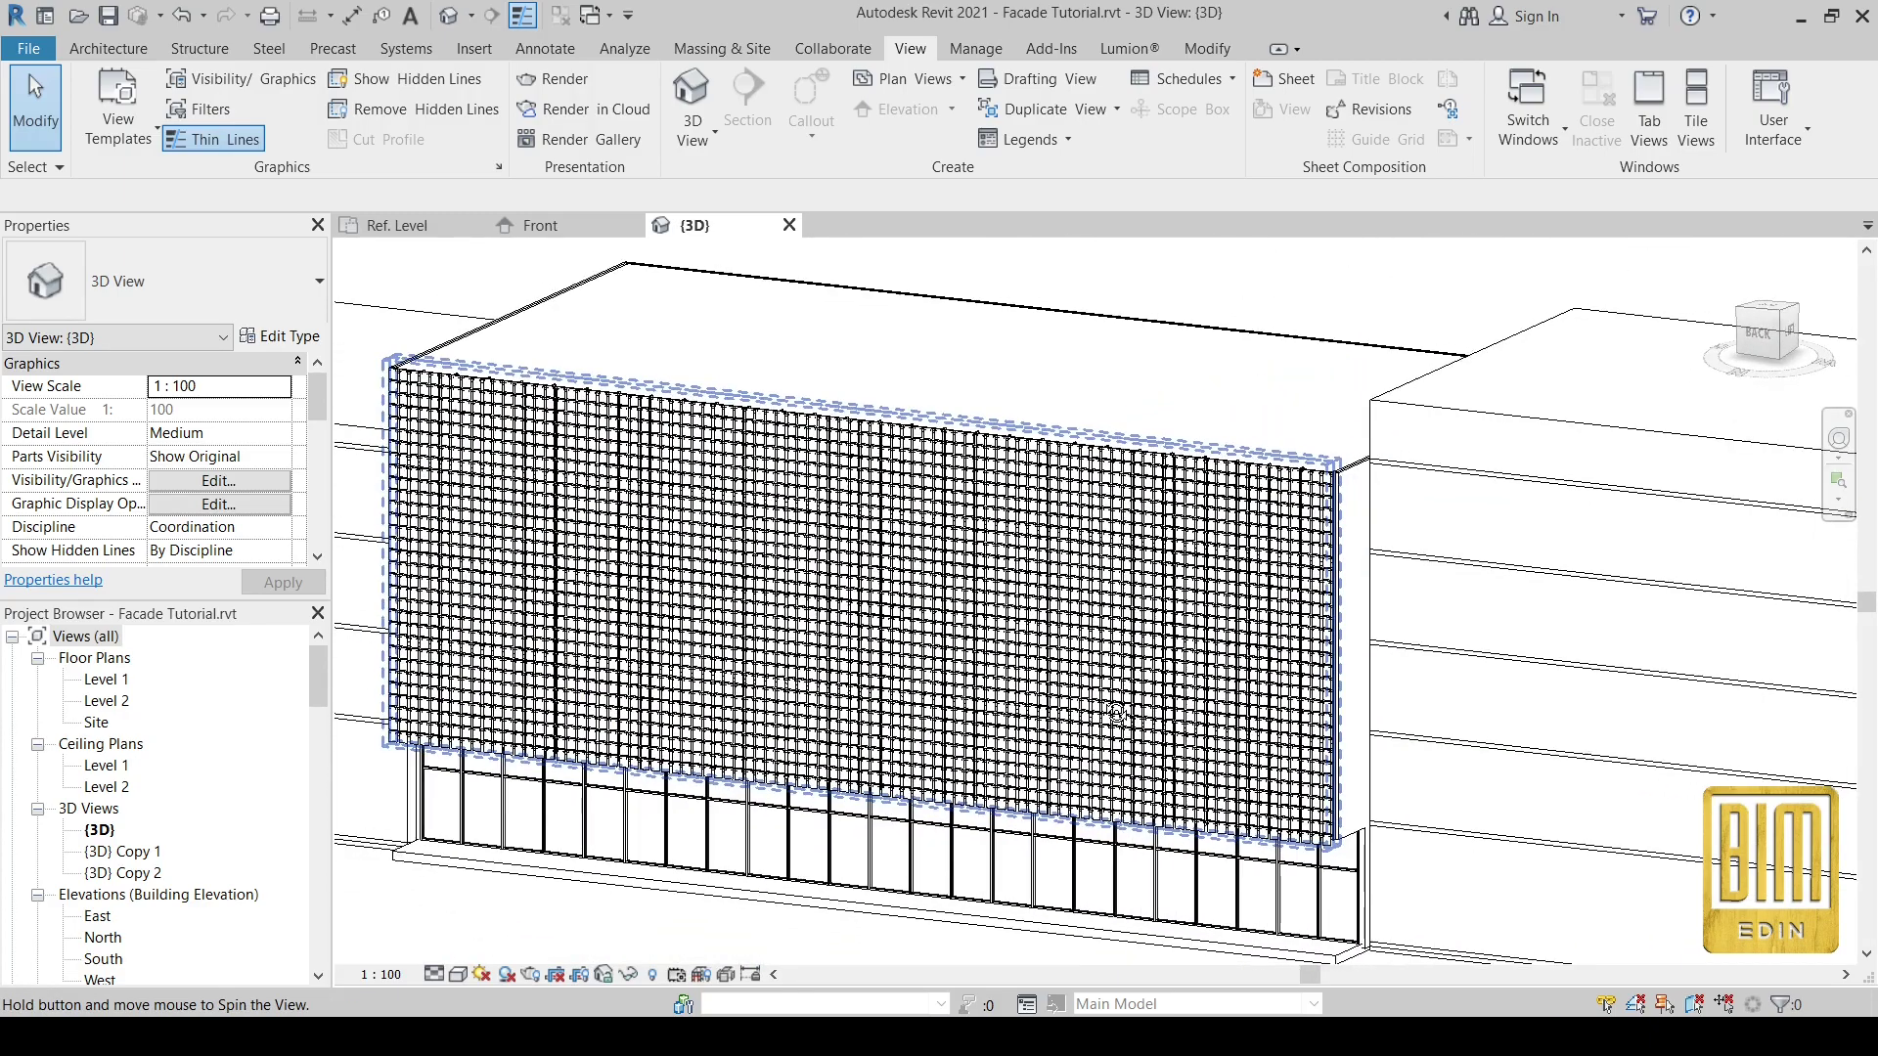
scroll(494, 539, "up", 5)
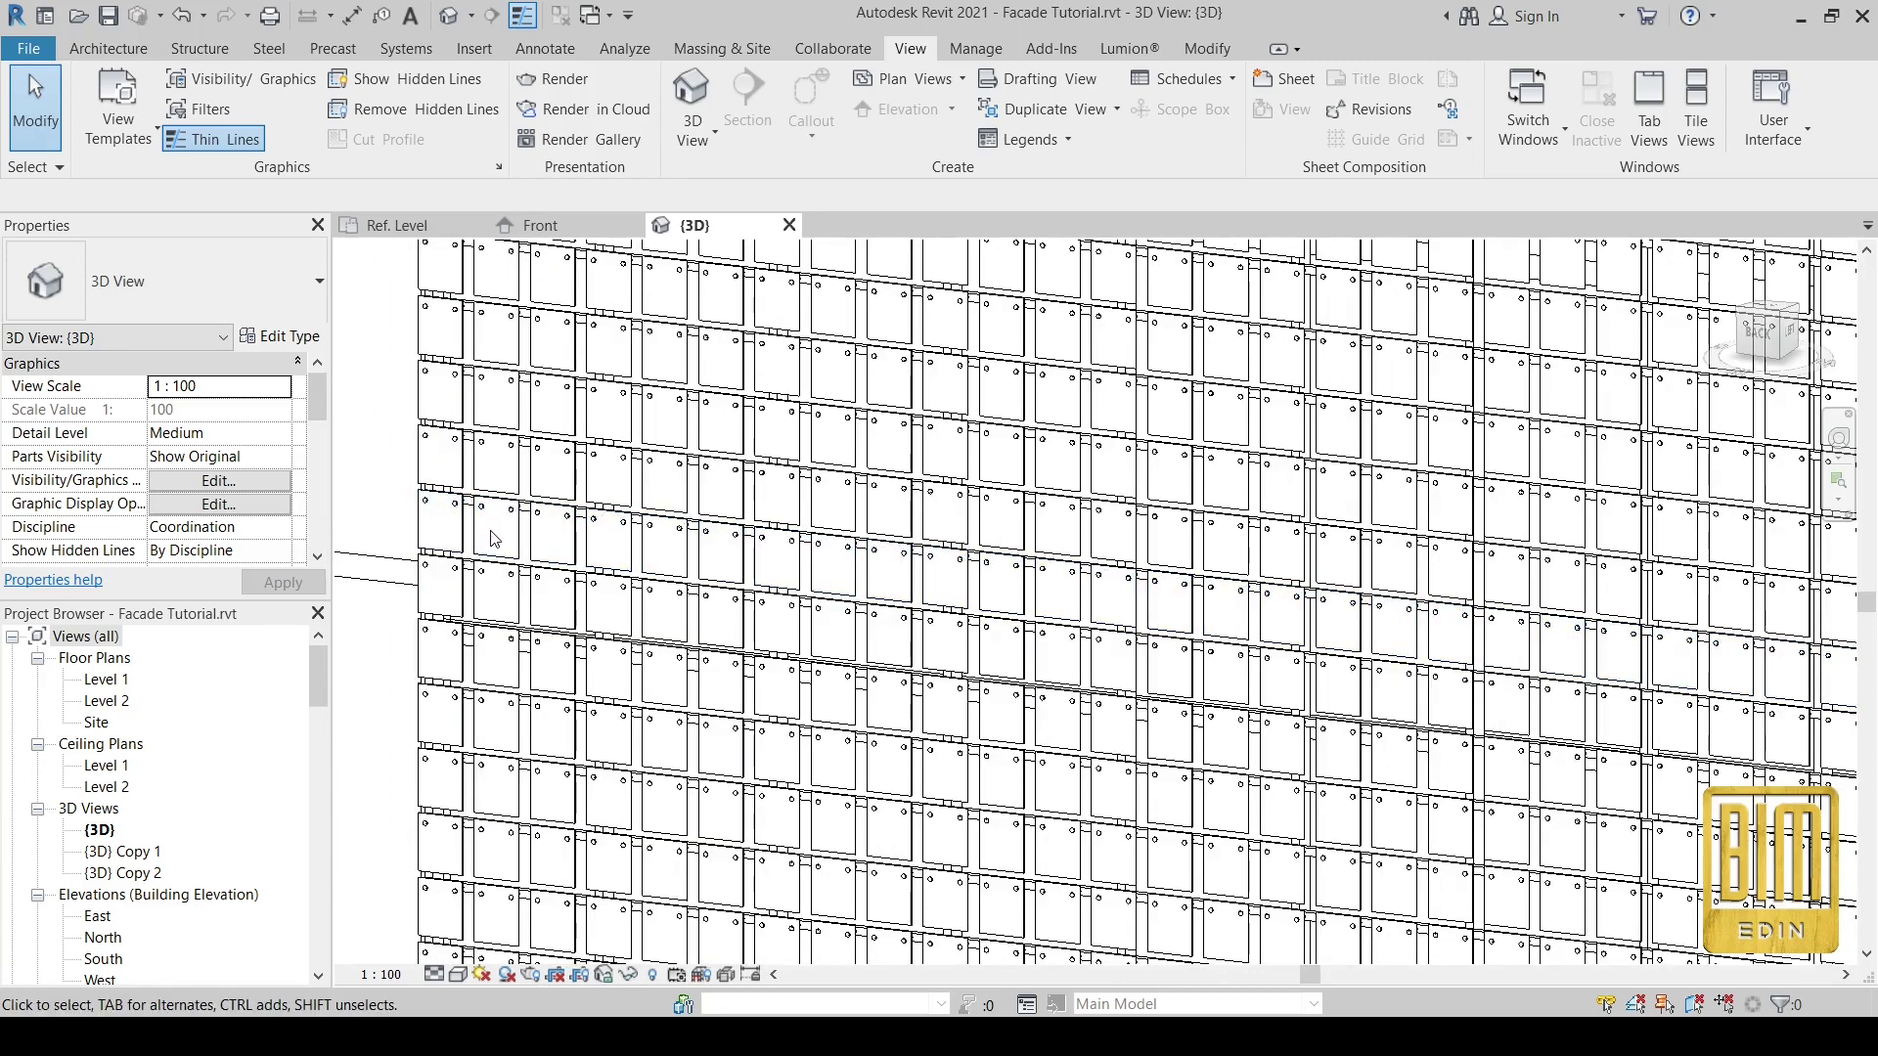
- Tab-select two neighbouring single FACADE ELEMENTs on the facade
key("Tab")
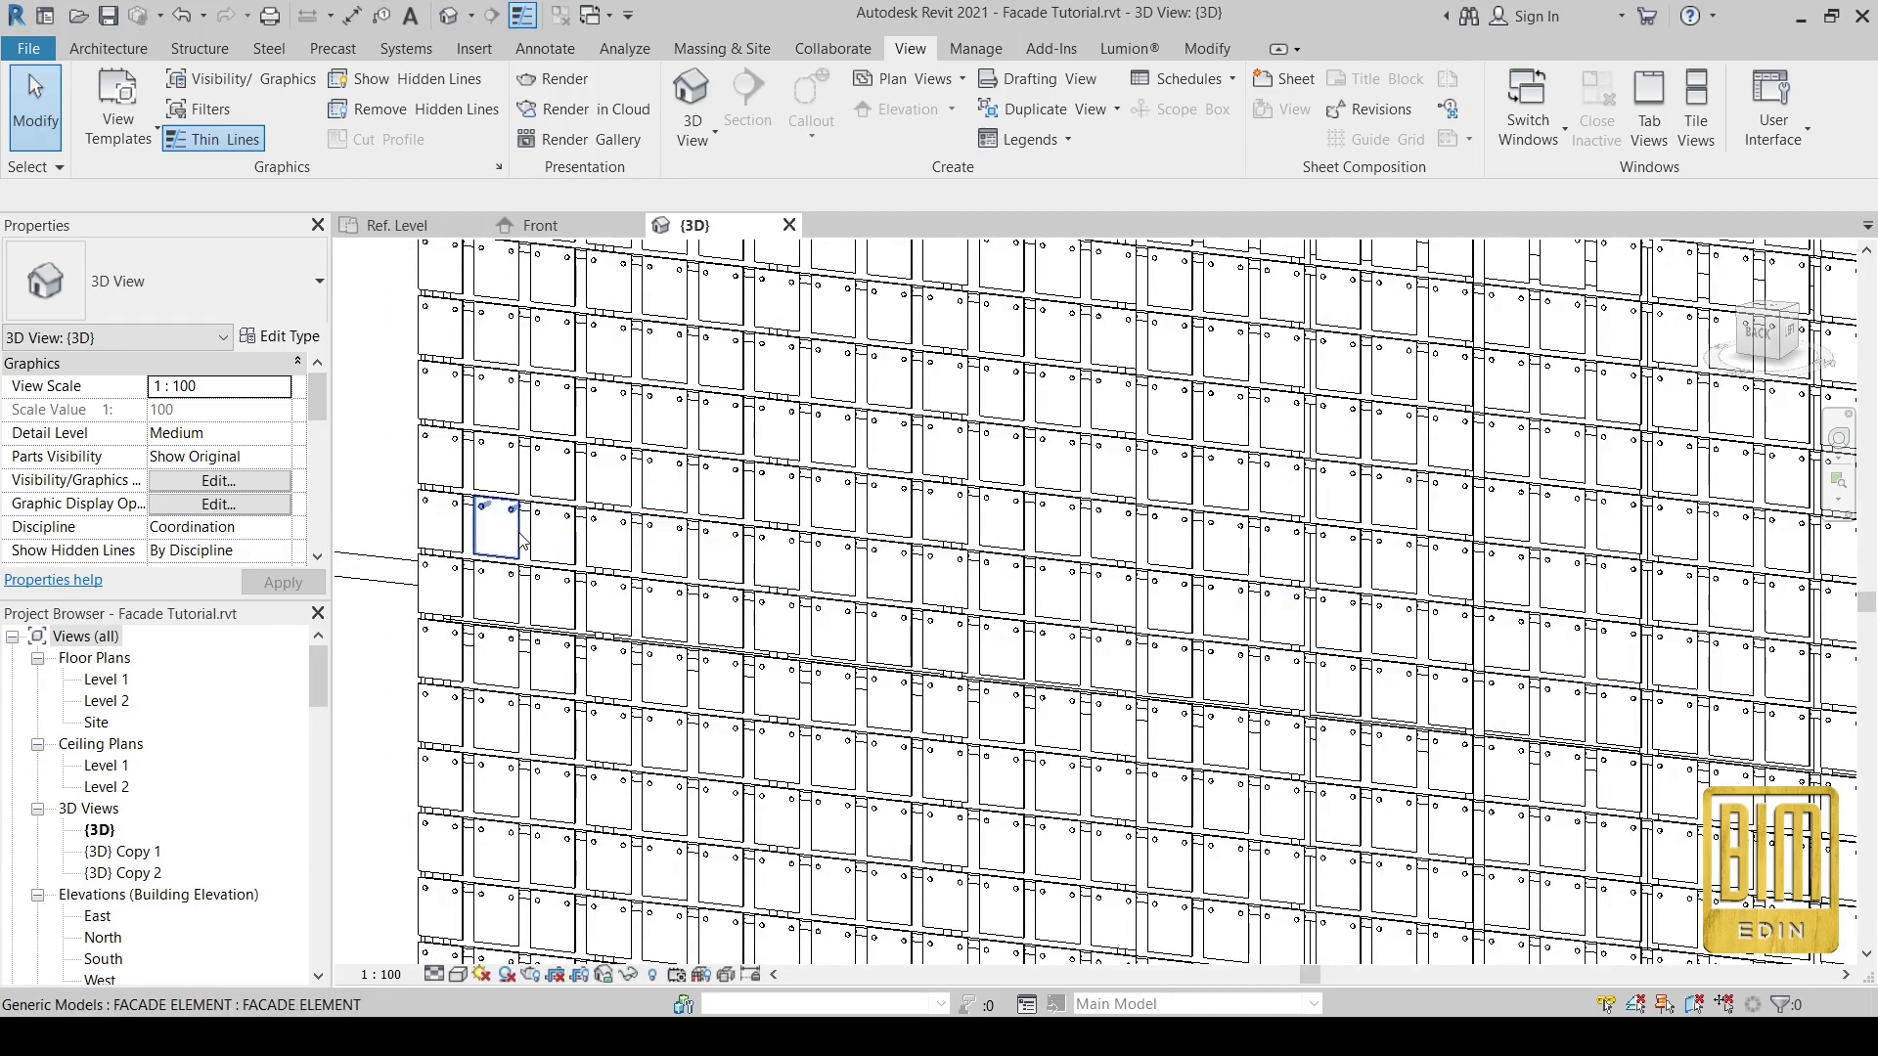
left_click(521, 541)
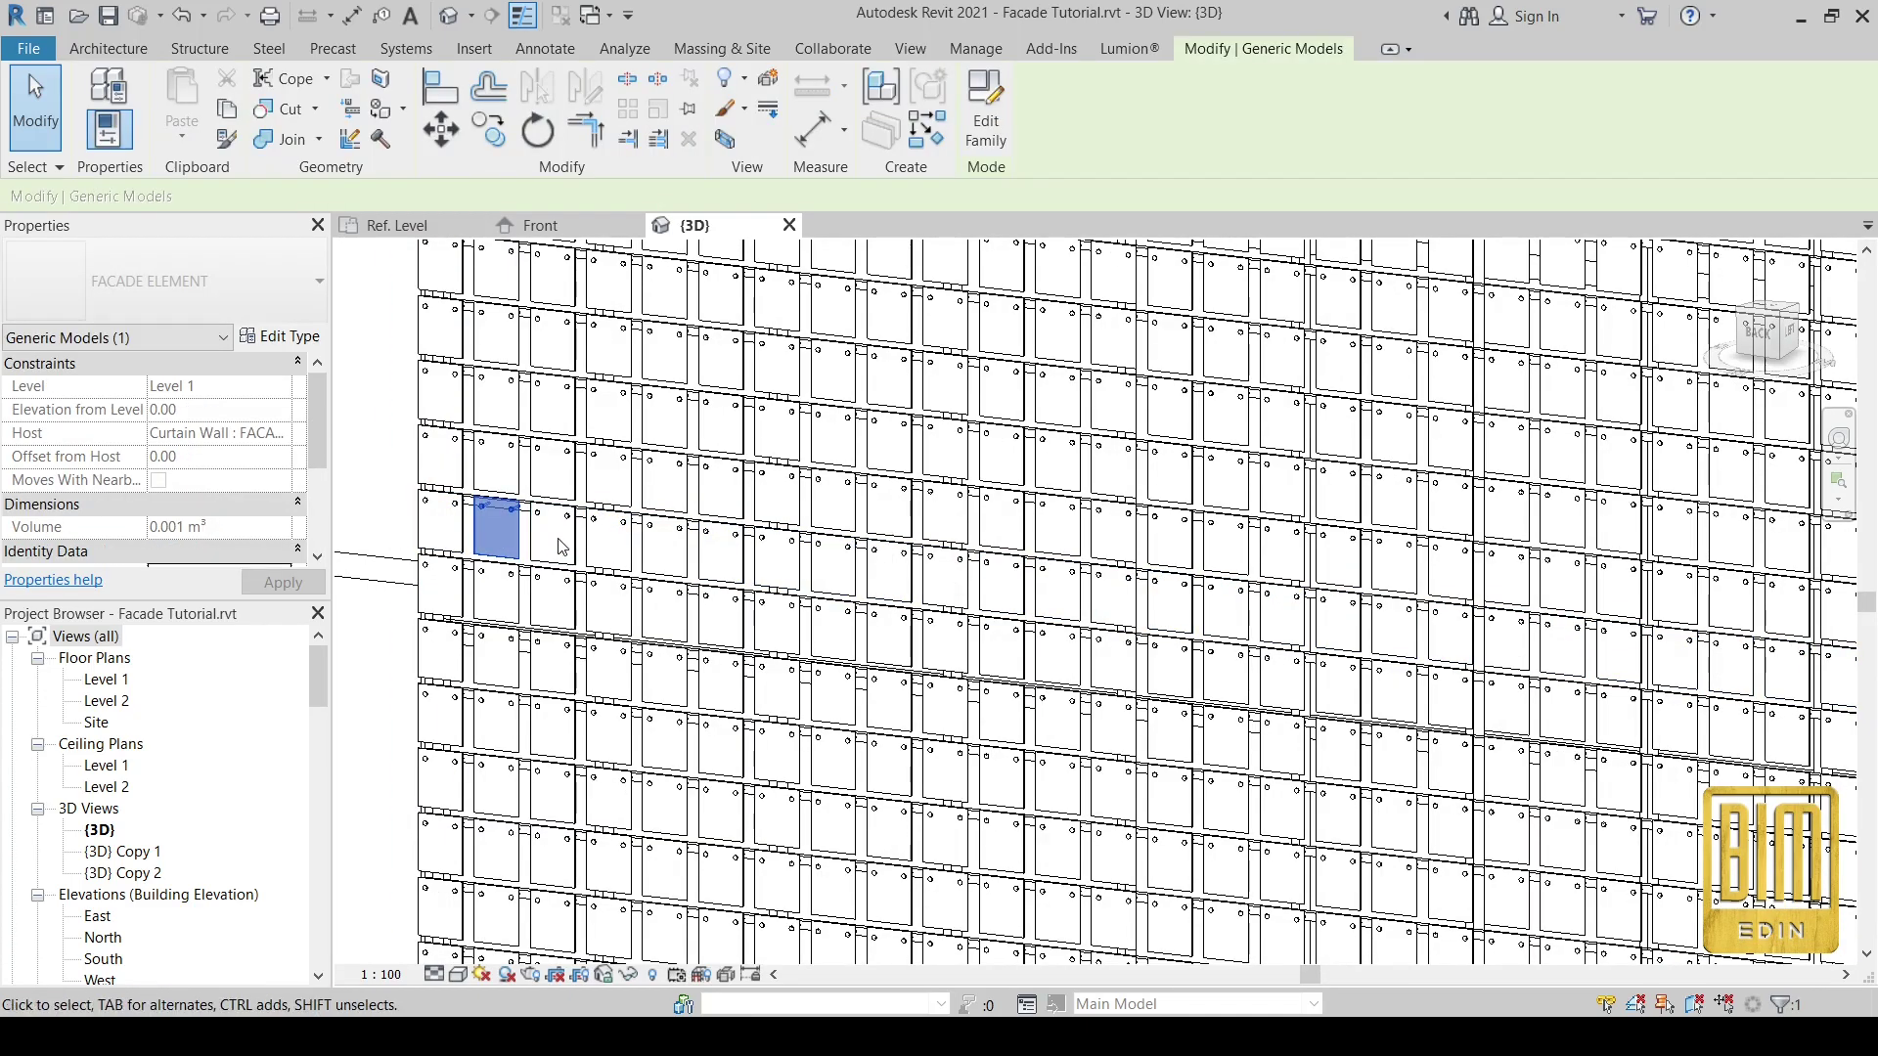
key("Tab")
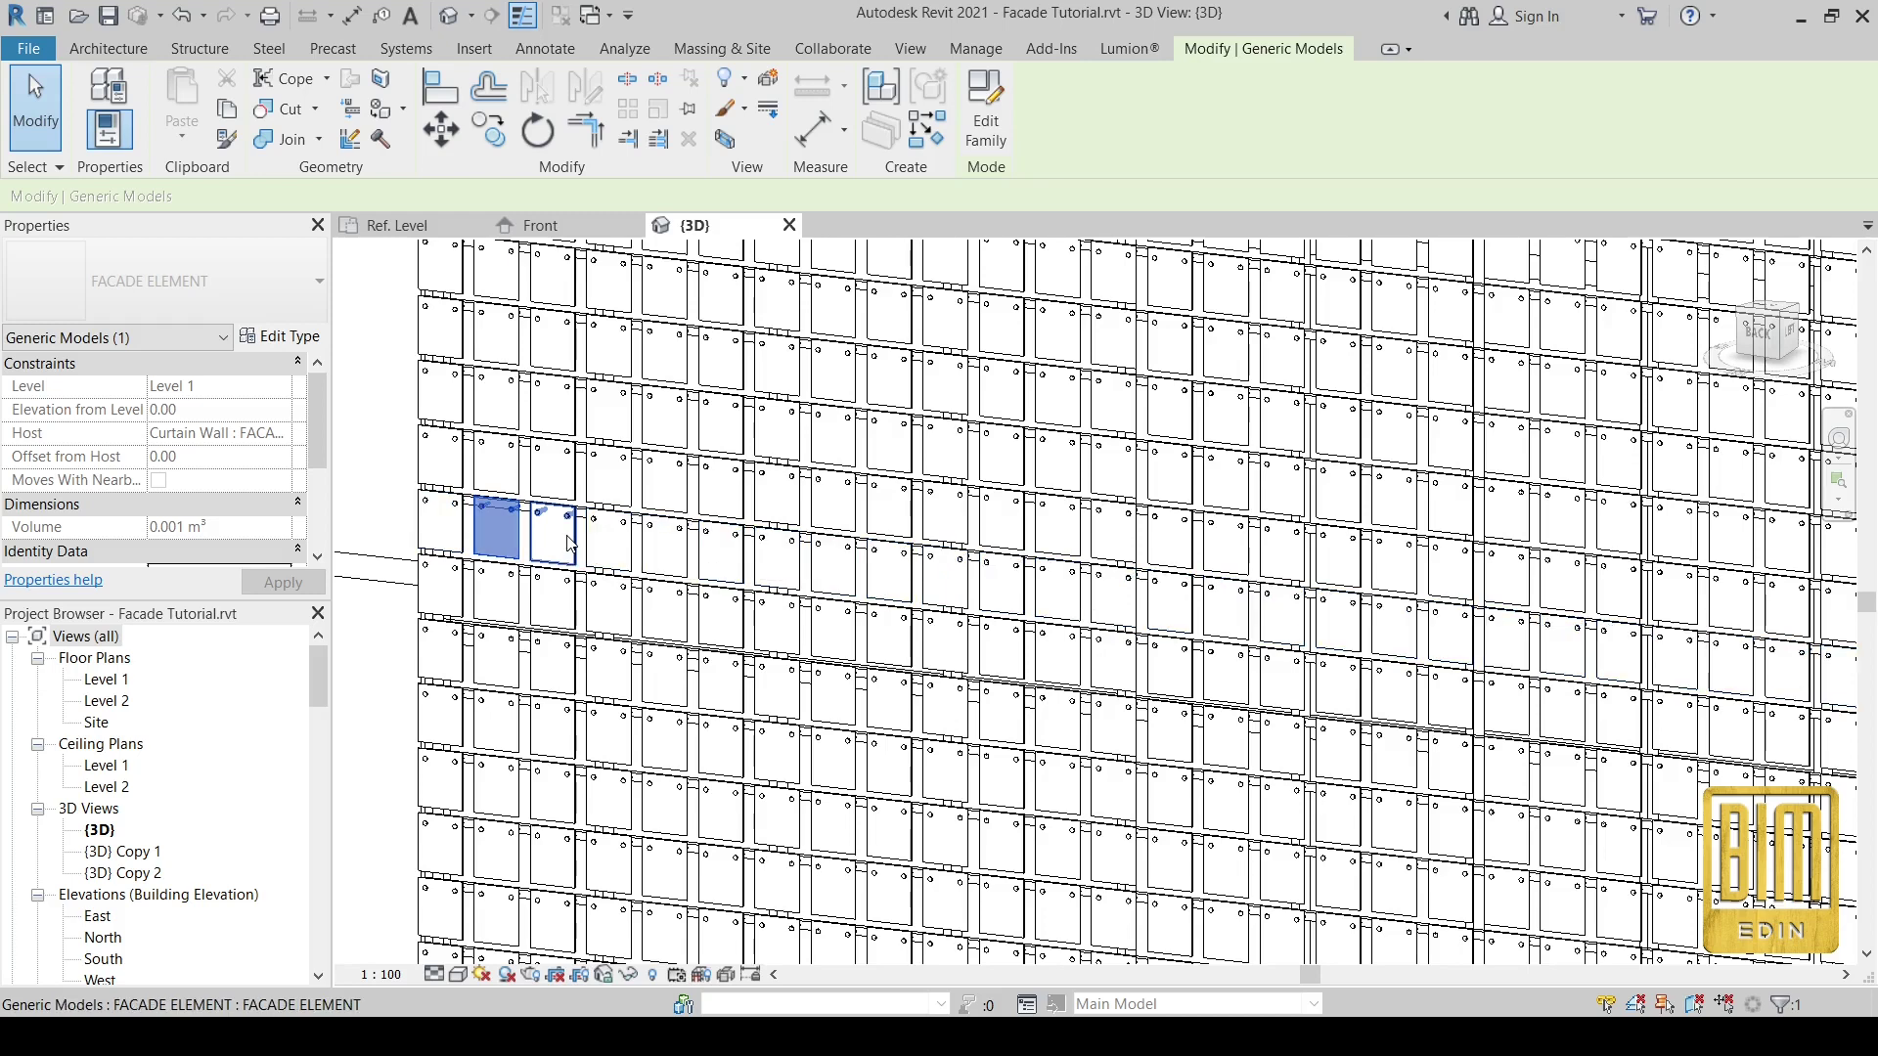
left_click(571, 544, "ctrl")
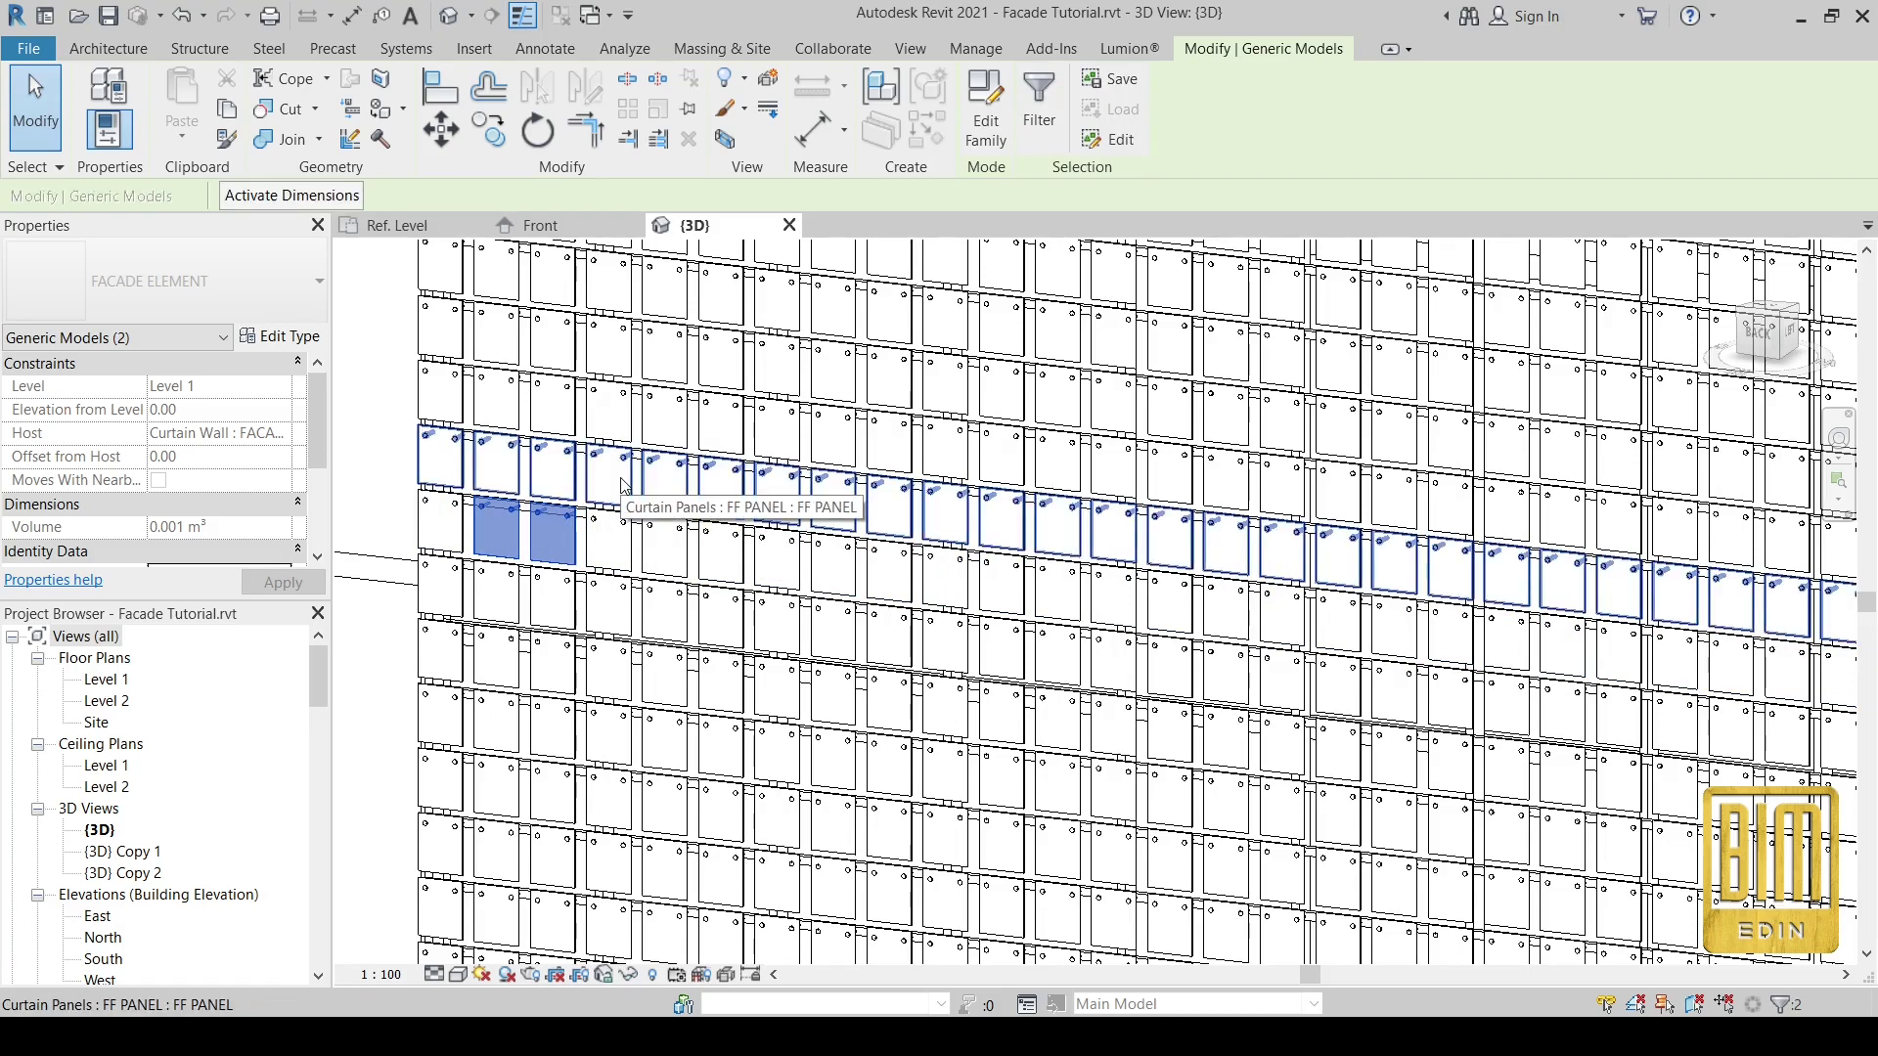
- Tab-cycle and Ctrl+add six more single facade elements in a rising, stepped pattern
key("Tab")
left_click(626, 485, "ctrl")
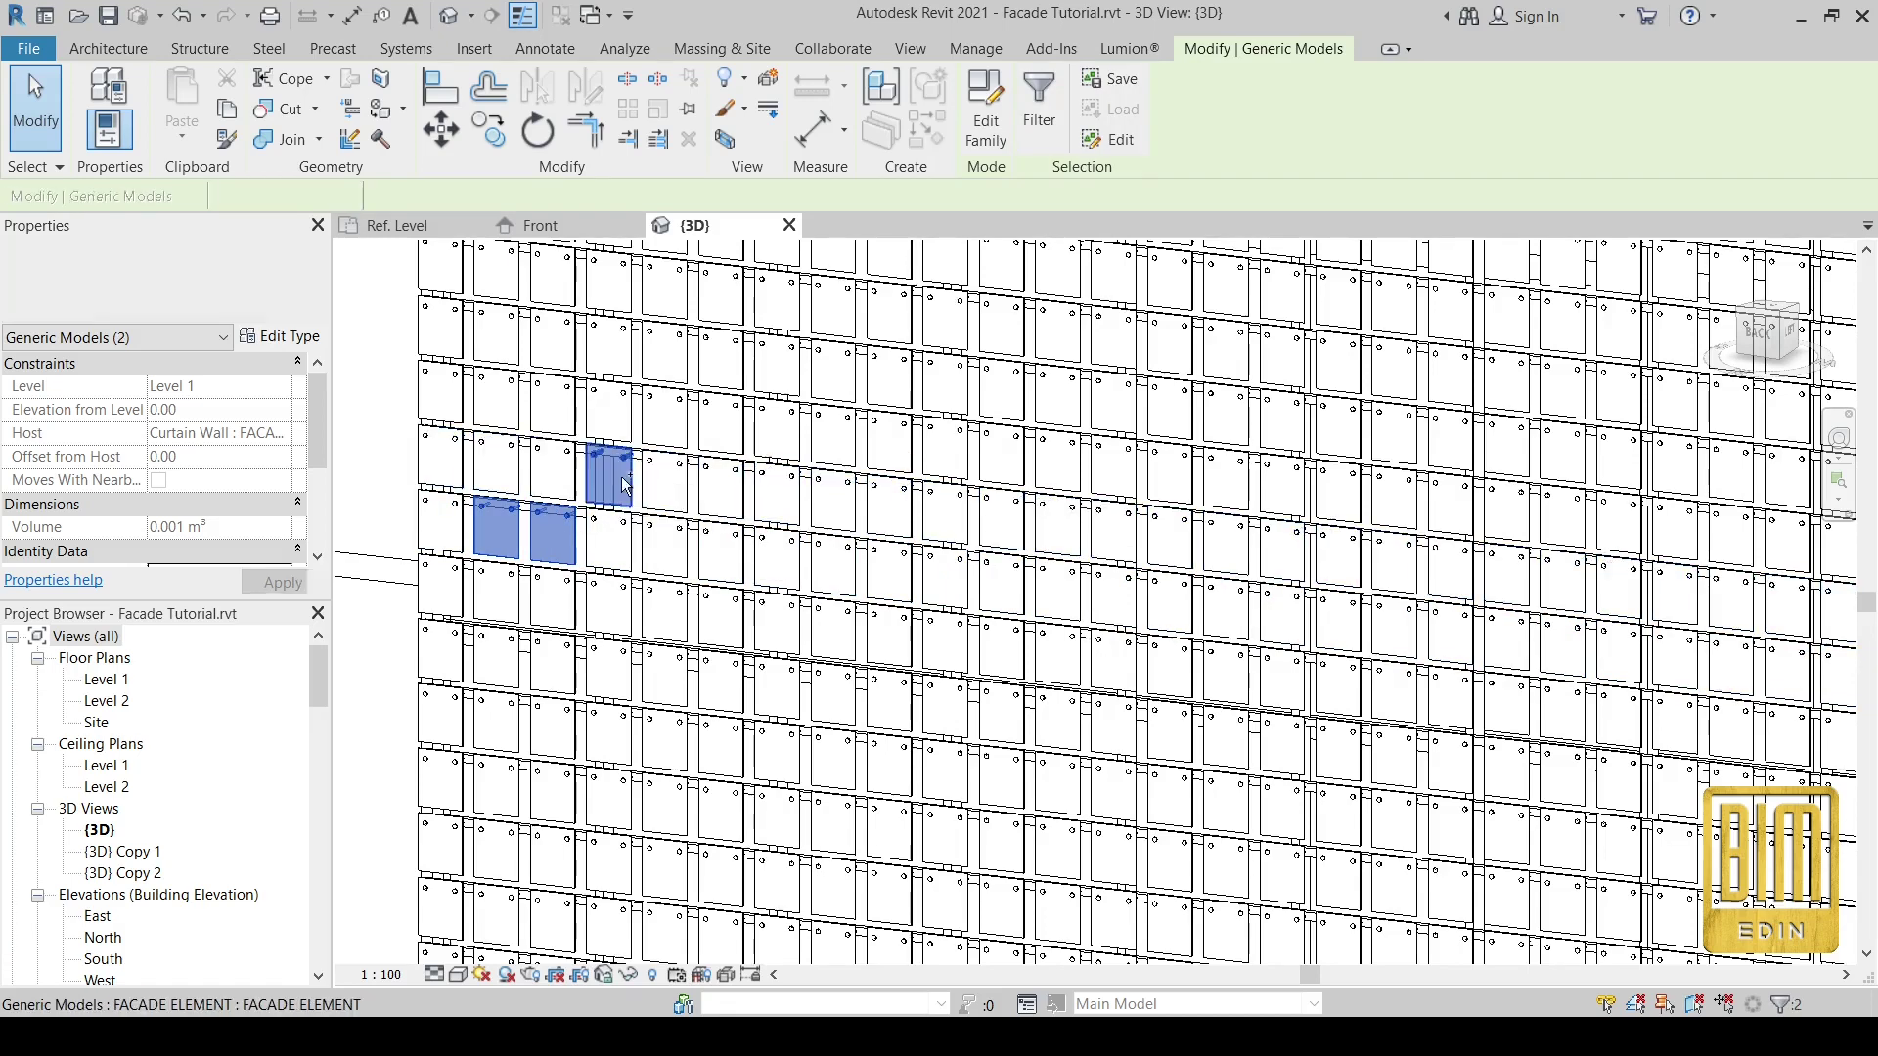
key("Tab")
left_click(696, 423, "ctrl")
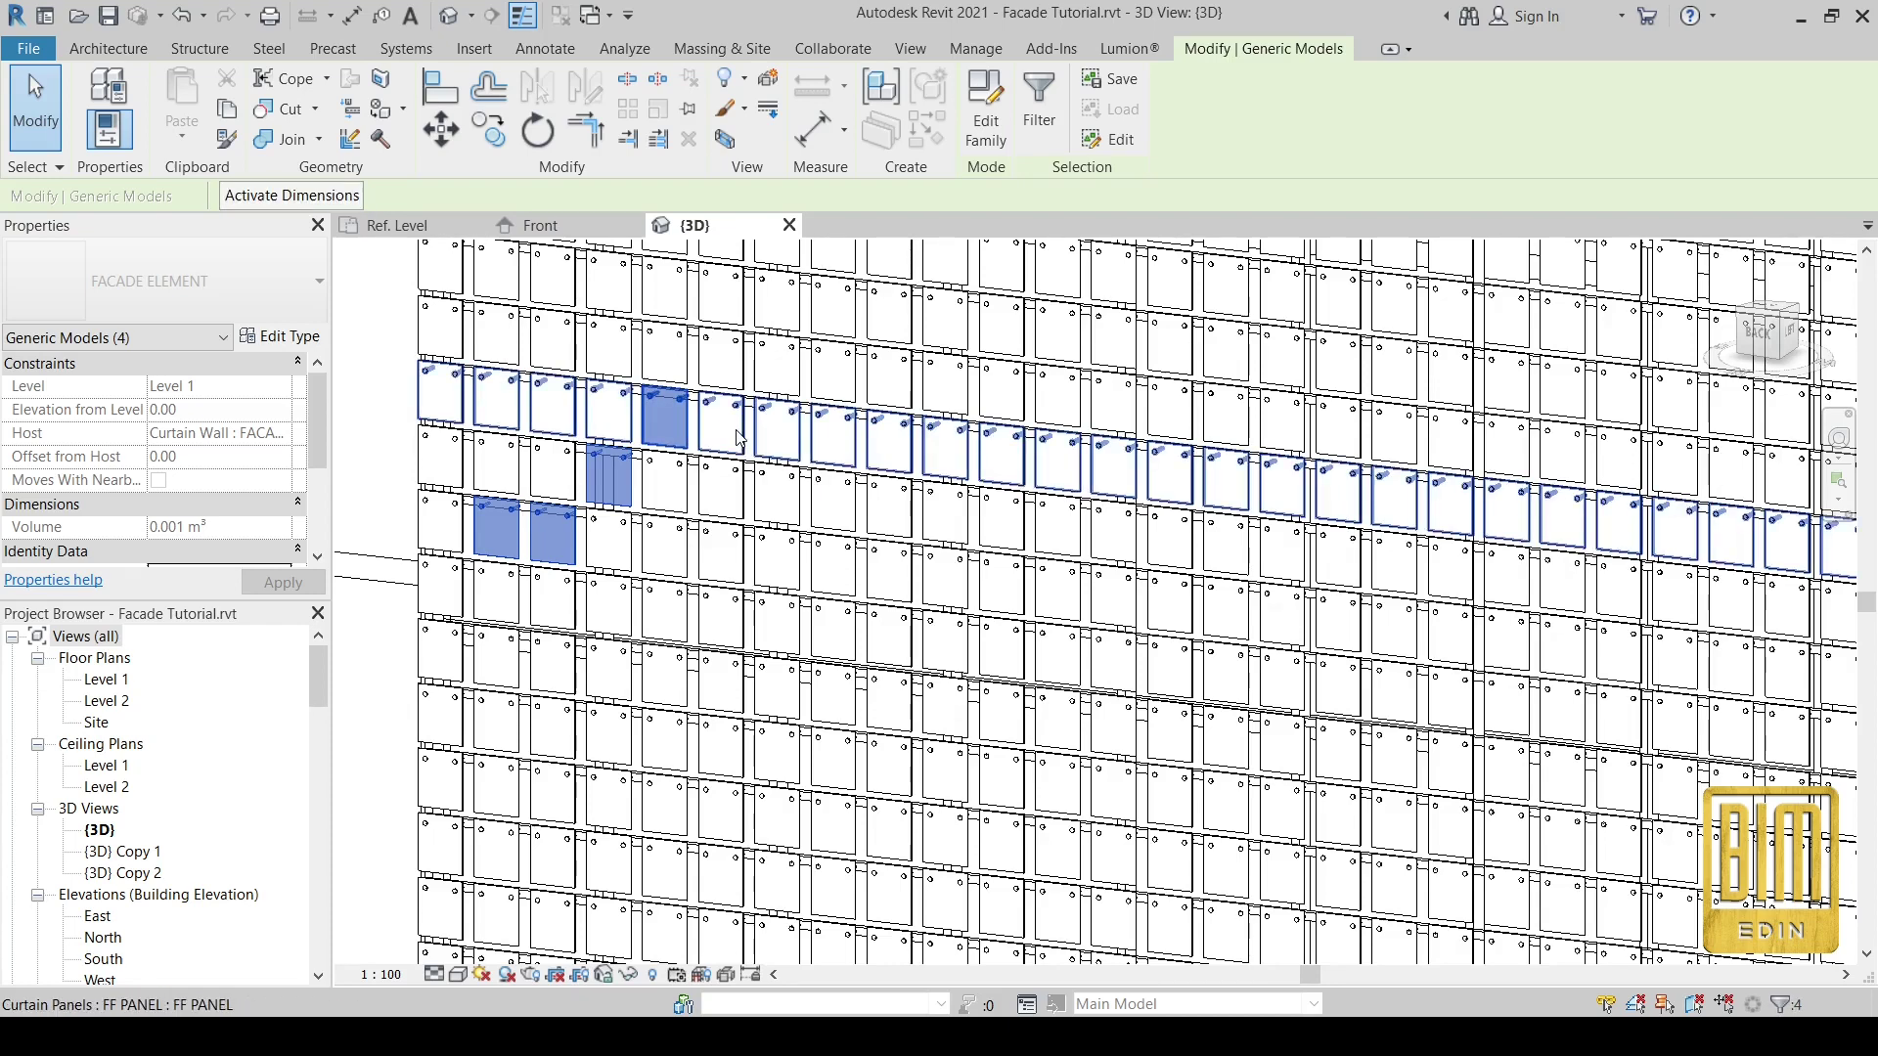
key("Tab")
left_click(735, 432, "ctrl")
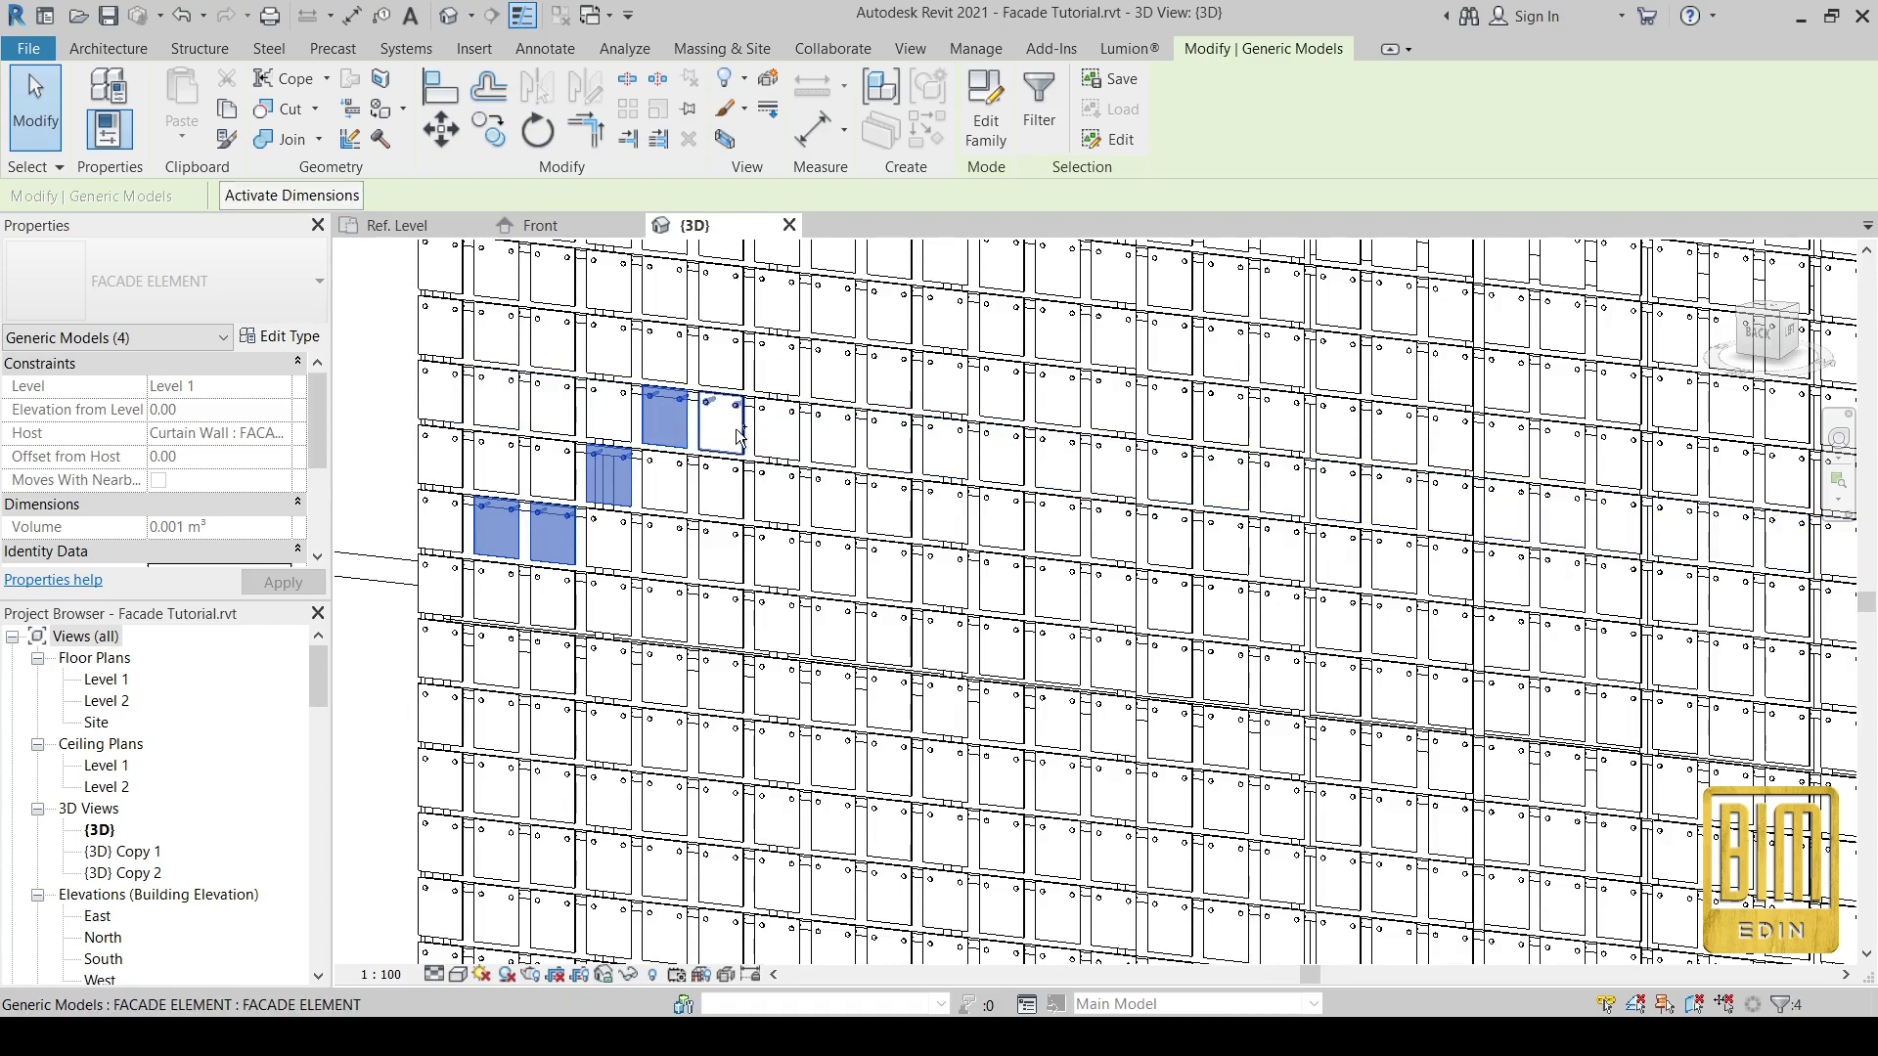
key("Tab")
left_click(765, 368, "ctrl")
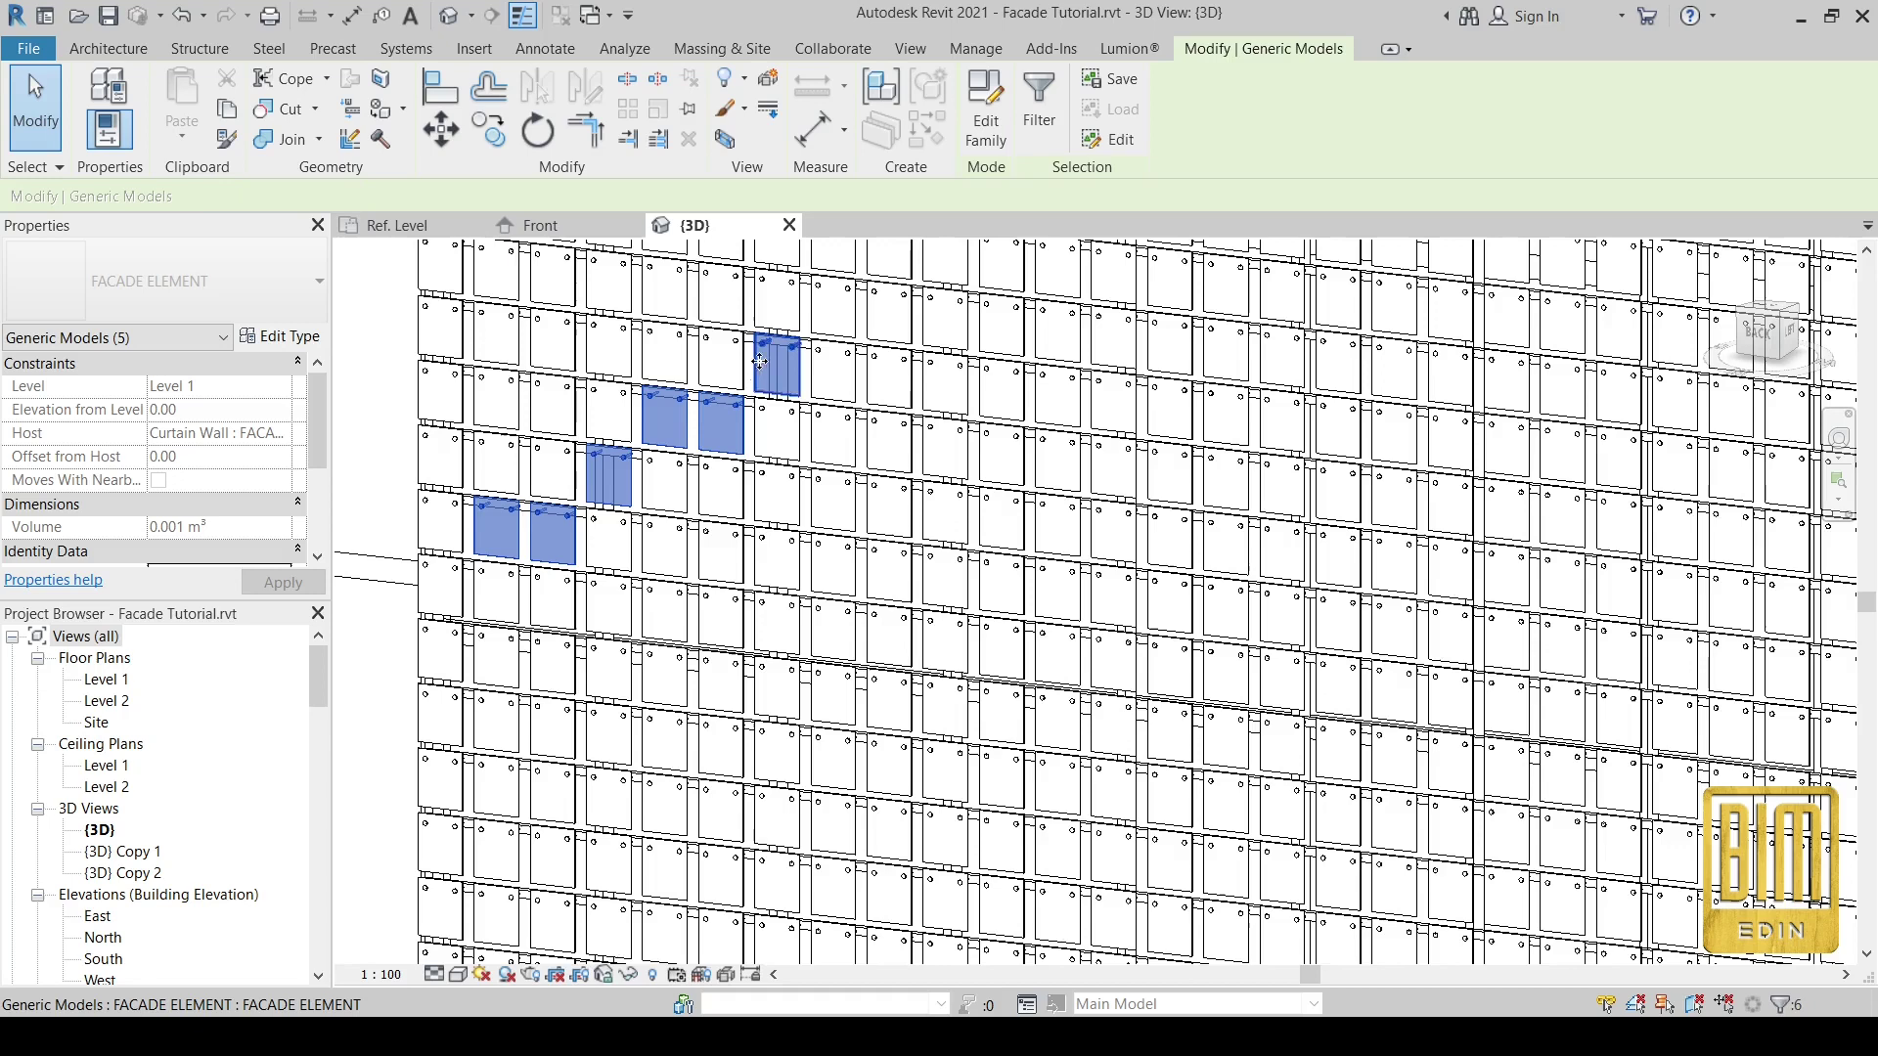
key("Tab")
left_click(800, 443, "ctrl")
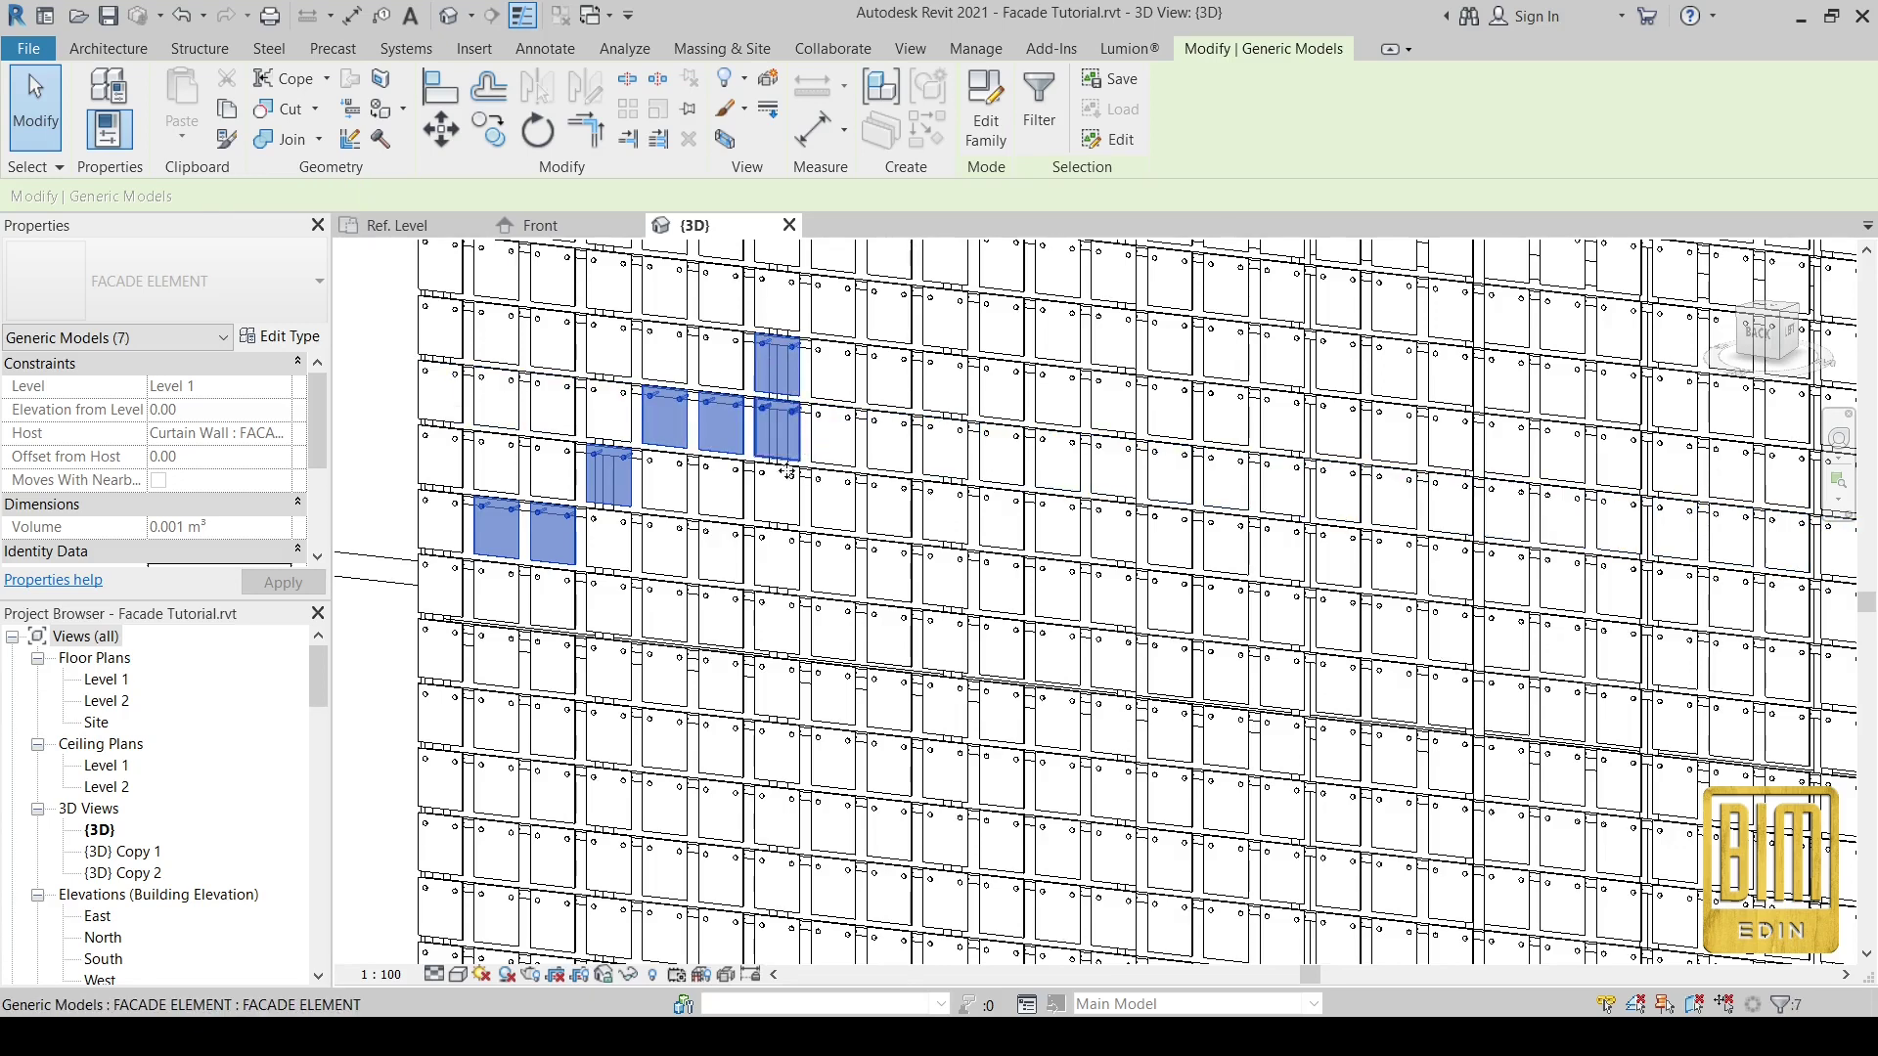
key("Tab")
left_click(794, 493, "ctrl")
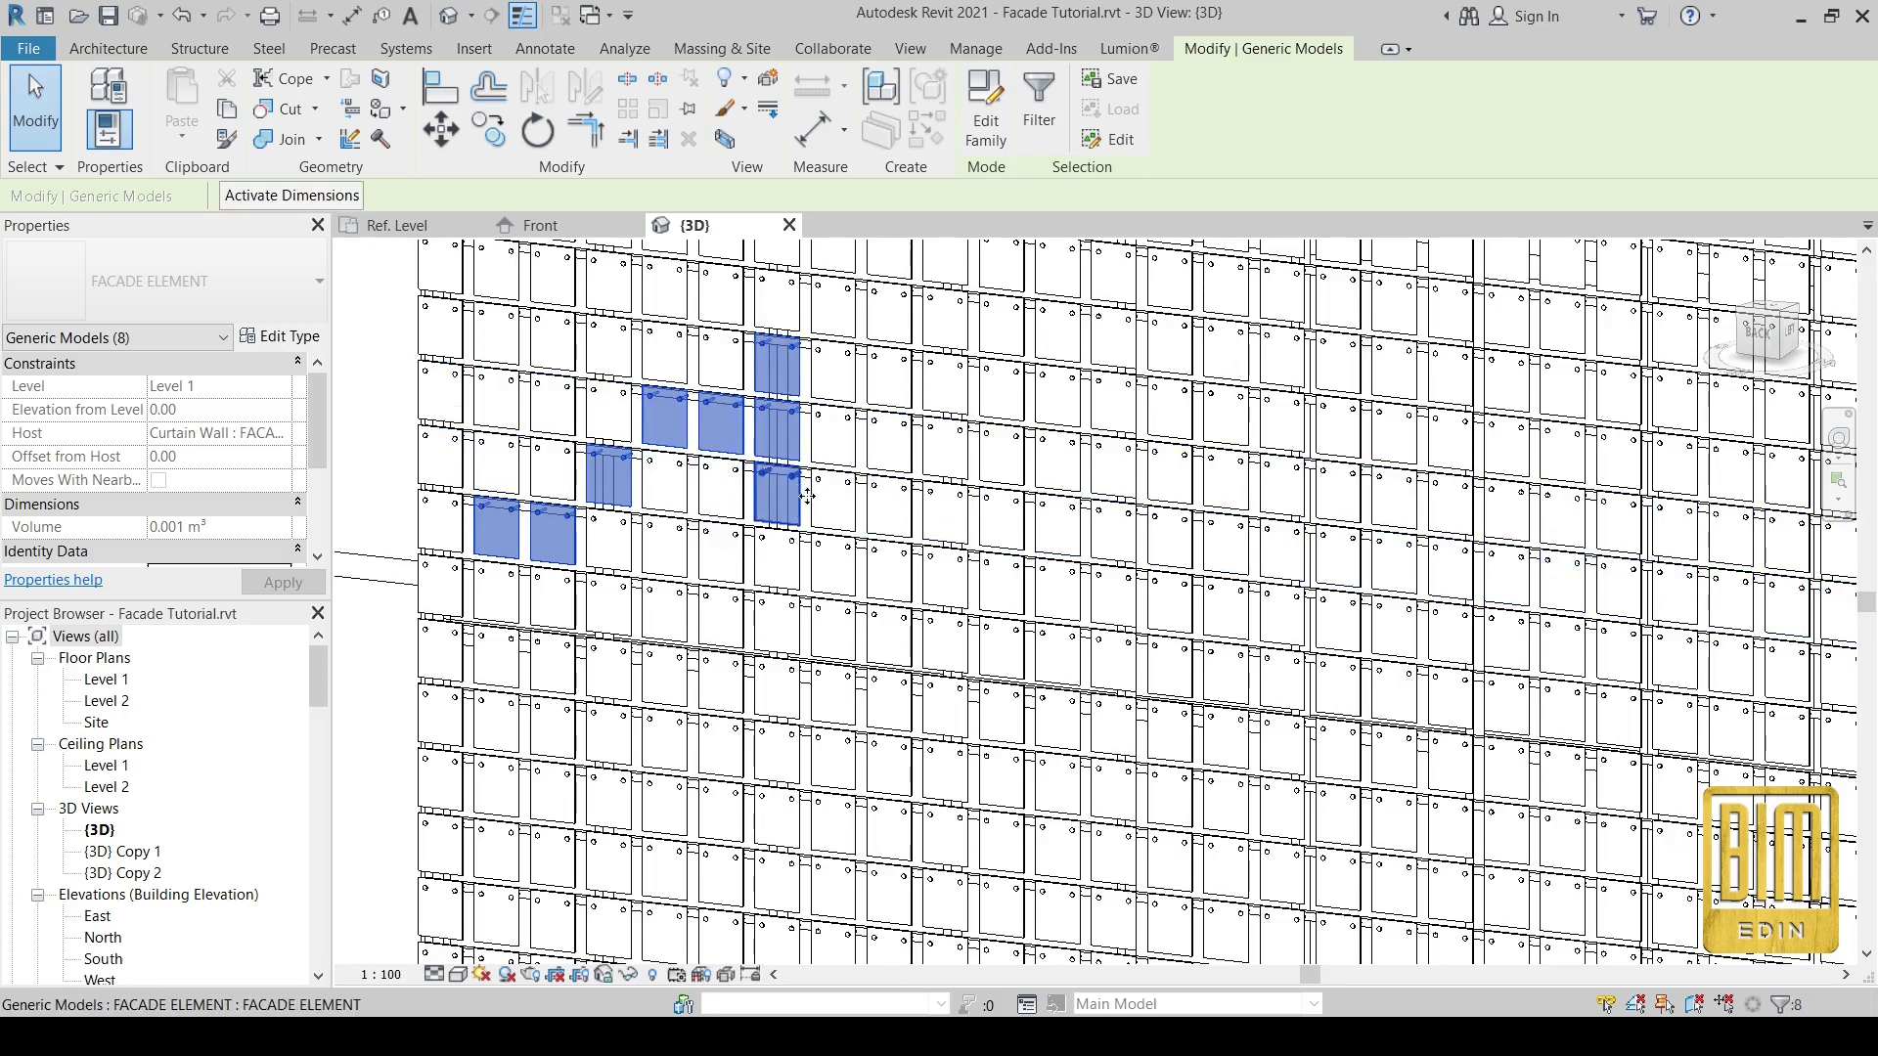
- Add the remaining facade elements, drop the accidental panel row, and zoom out
key("Tab")
left_click(818, 505, "ctrl")
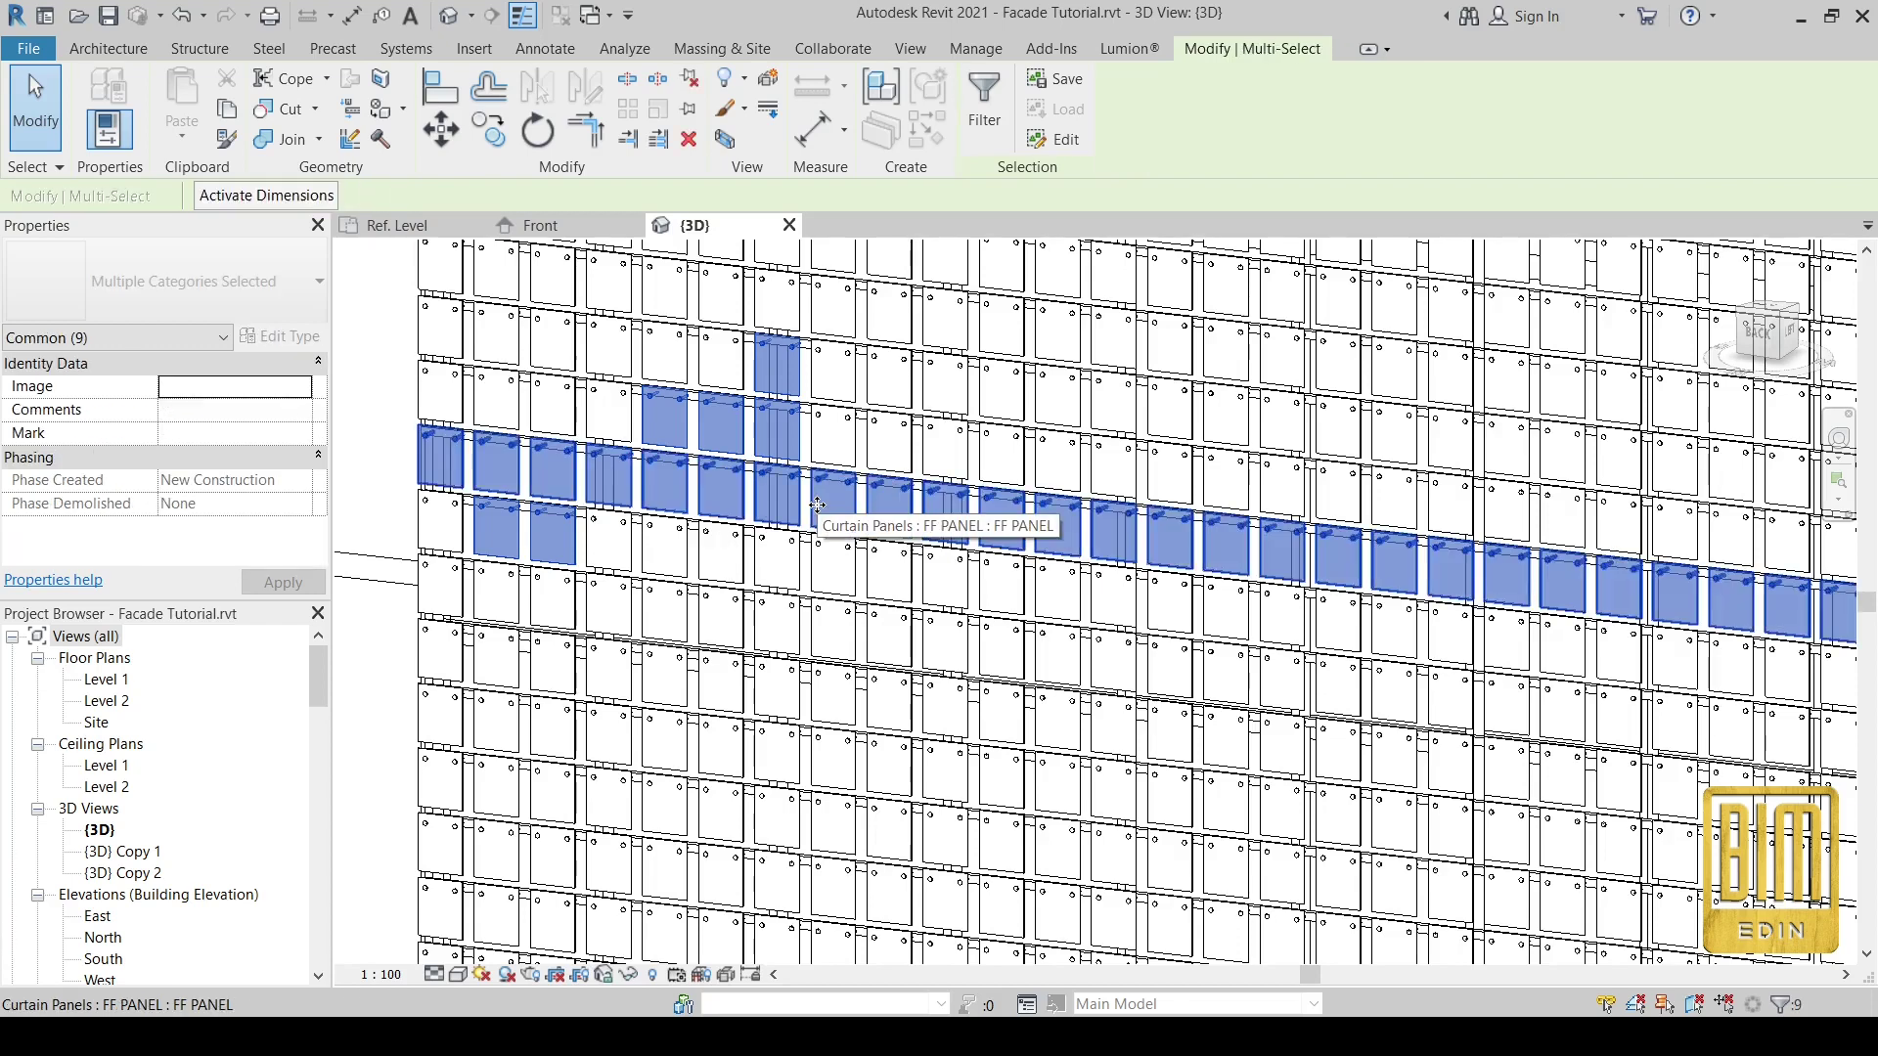
key("Tab")
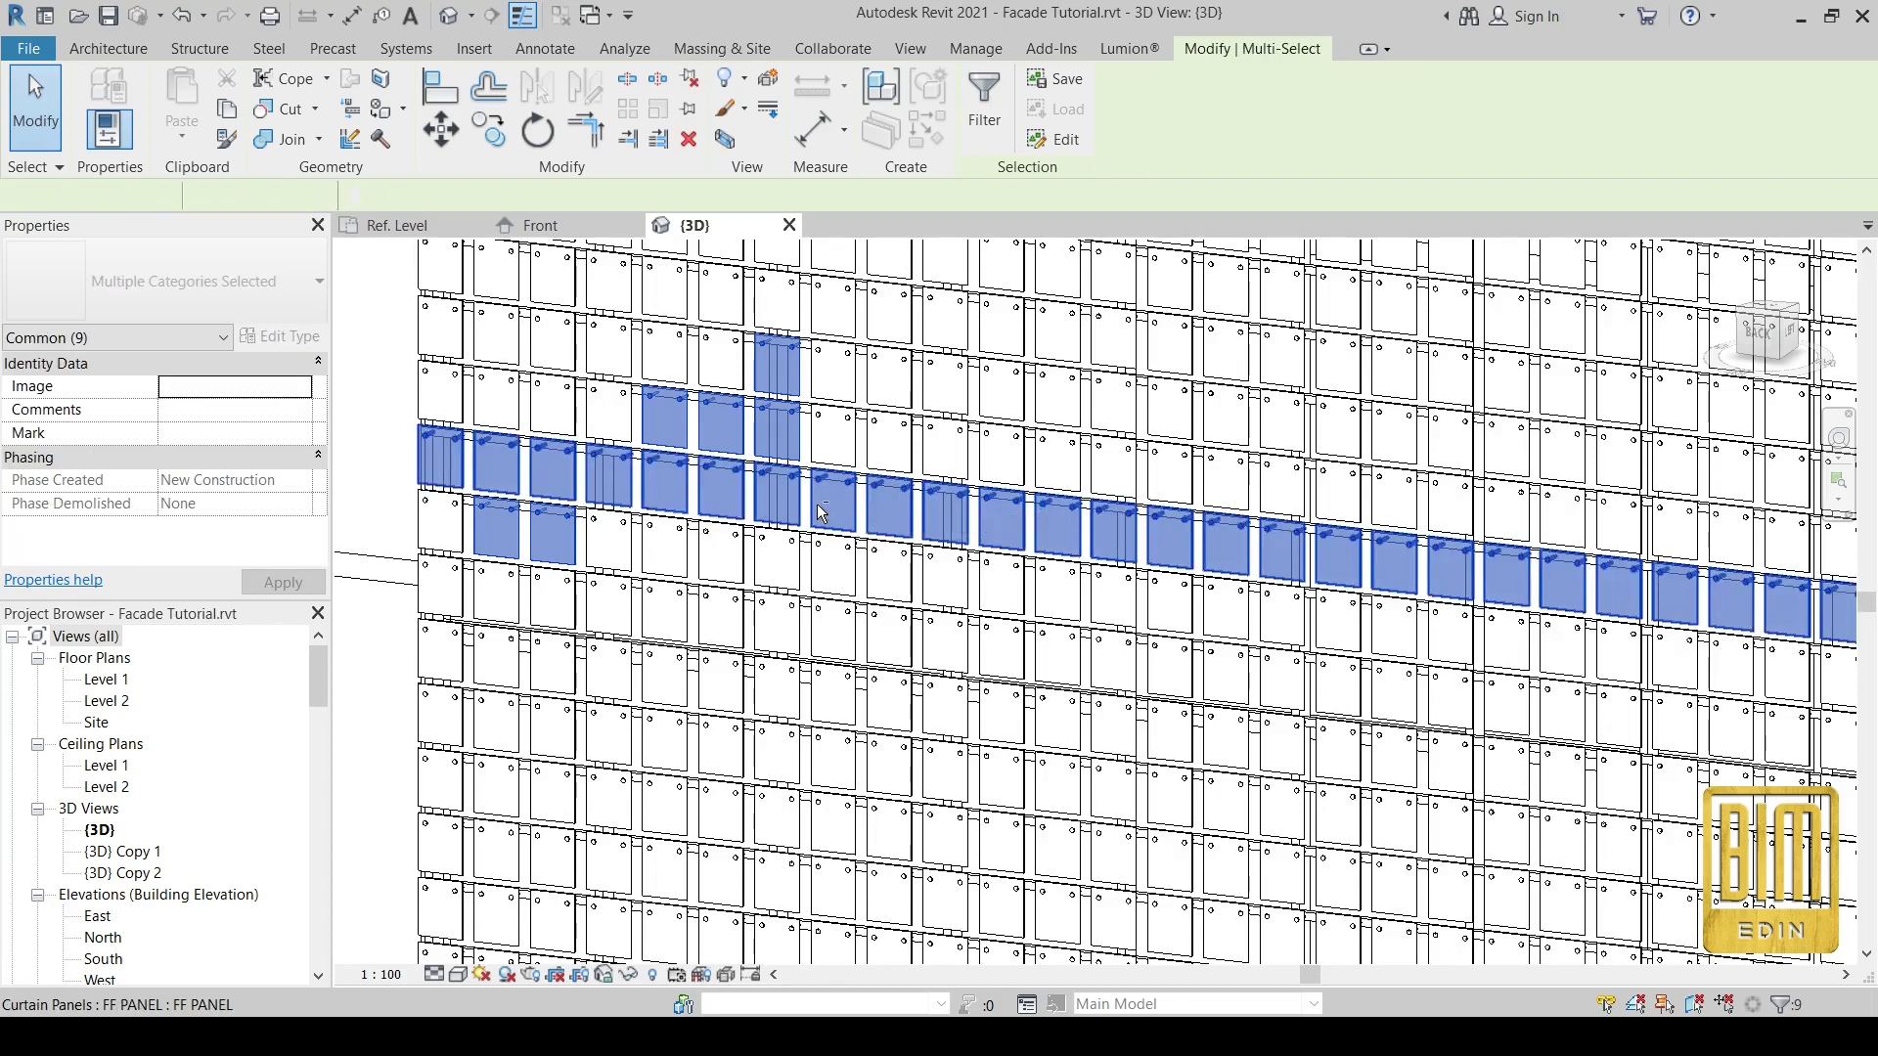
left_click(817, 510, "shift")
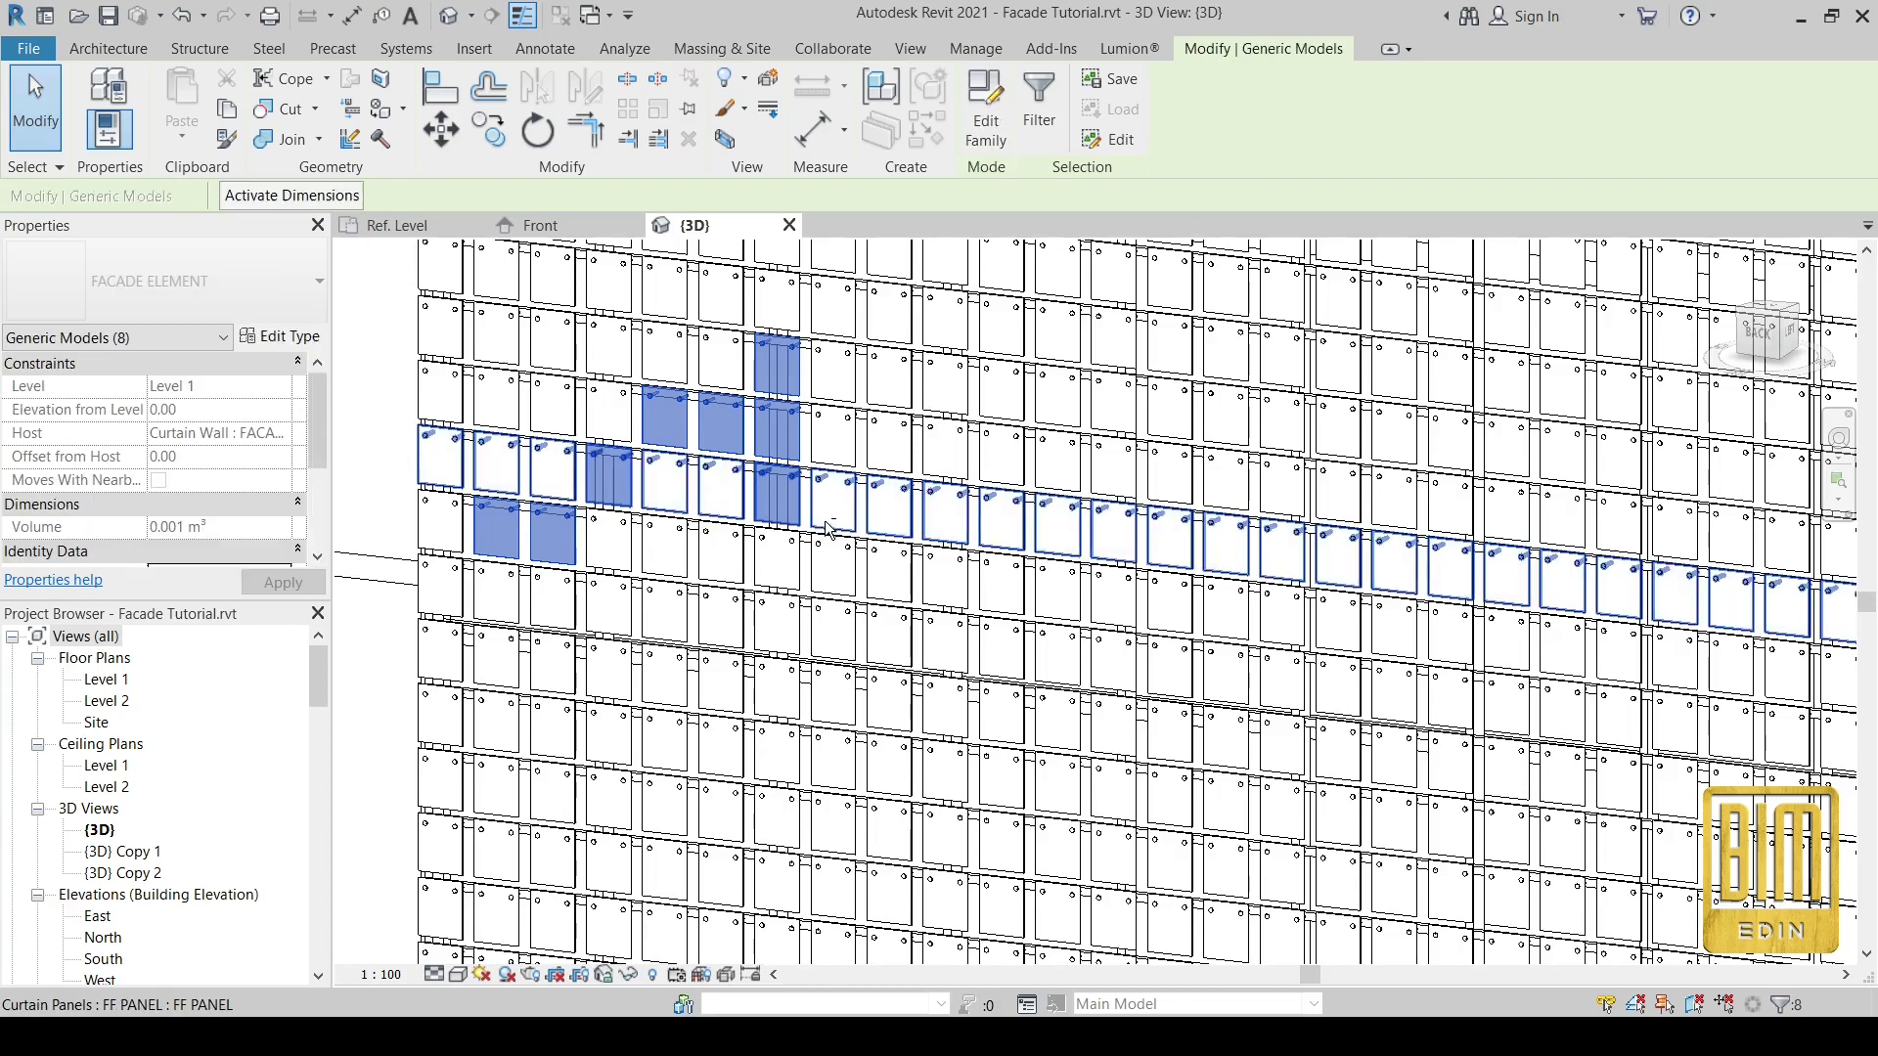
key("Tab")
left_click(797, 571, "ctrl")
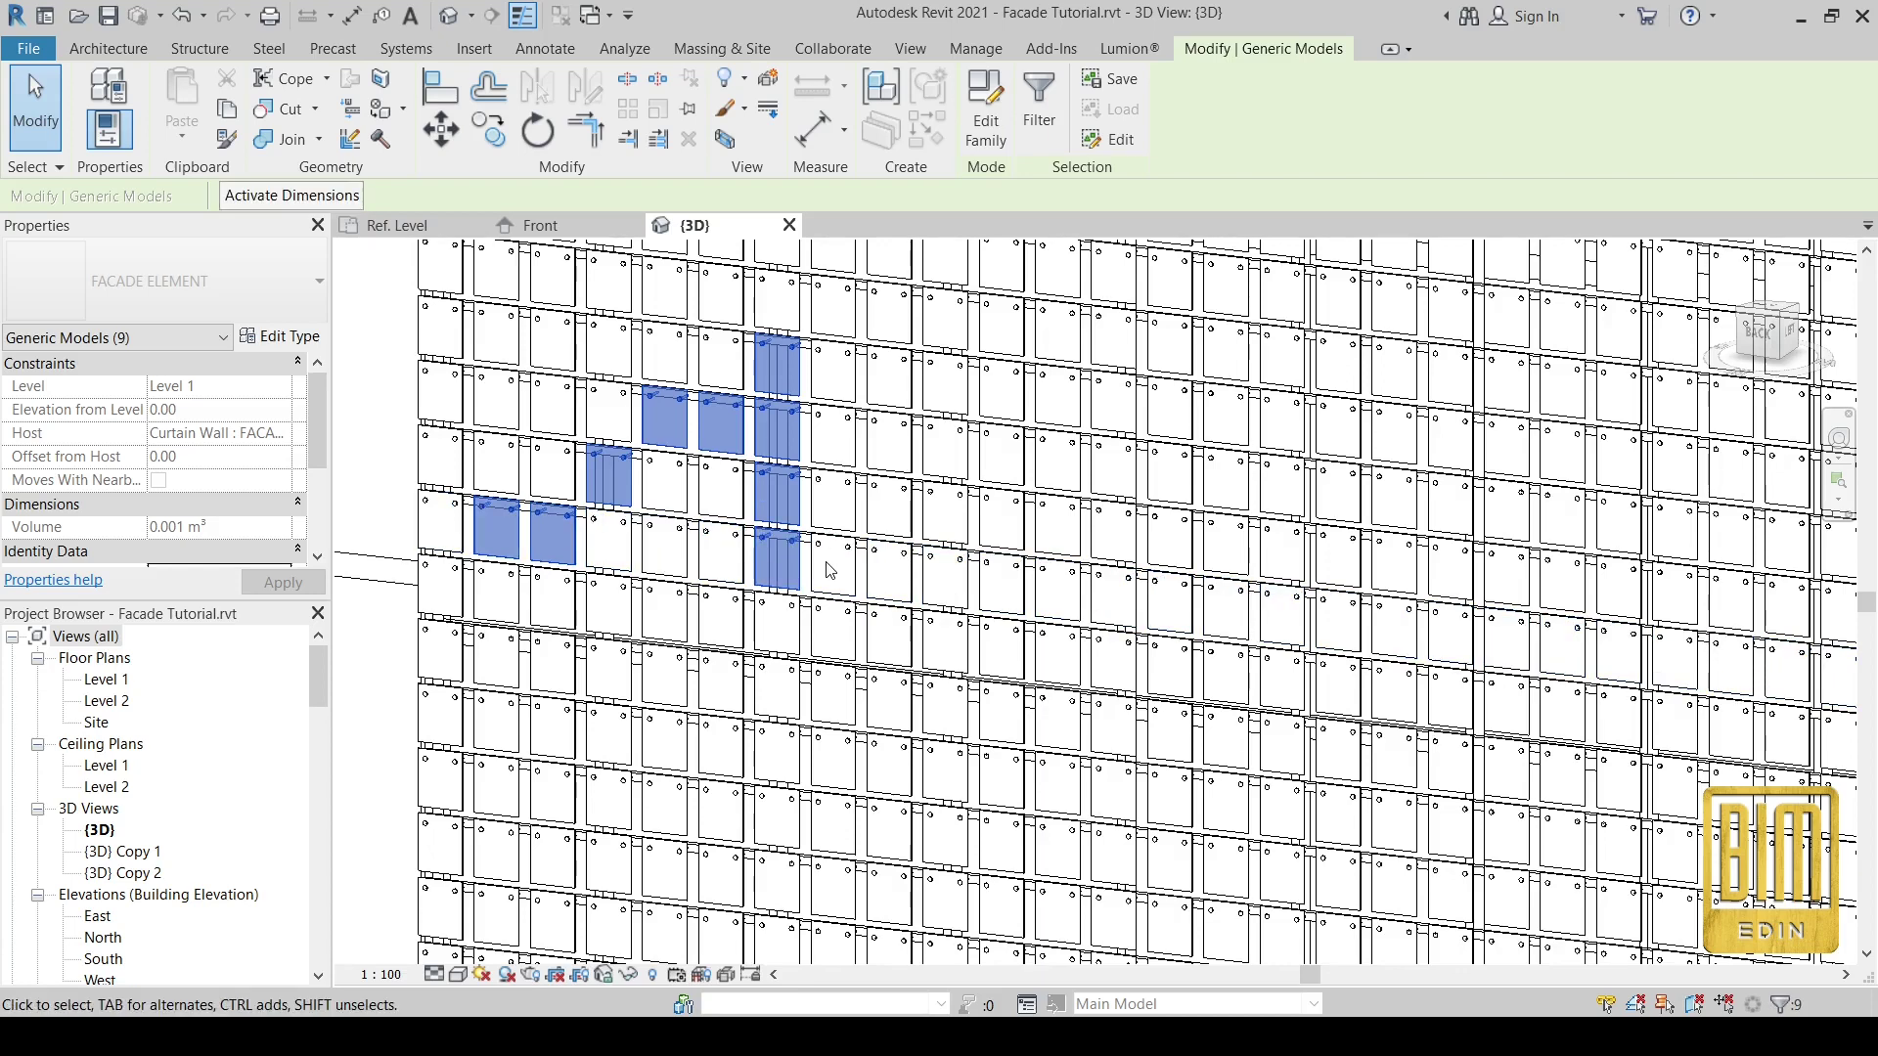
key("Tab")
key("Tab")
left_click(821, 561, "ctrl")
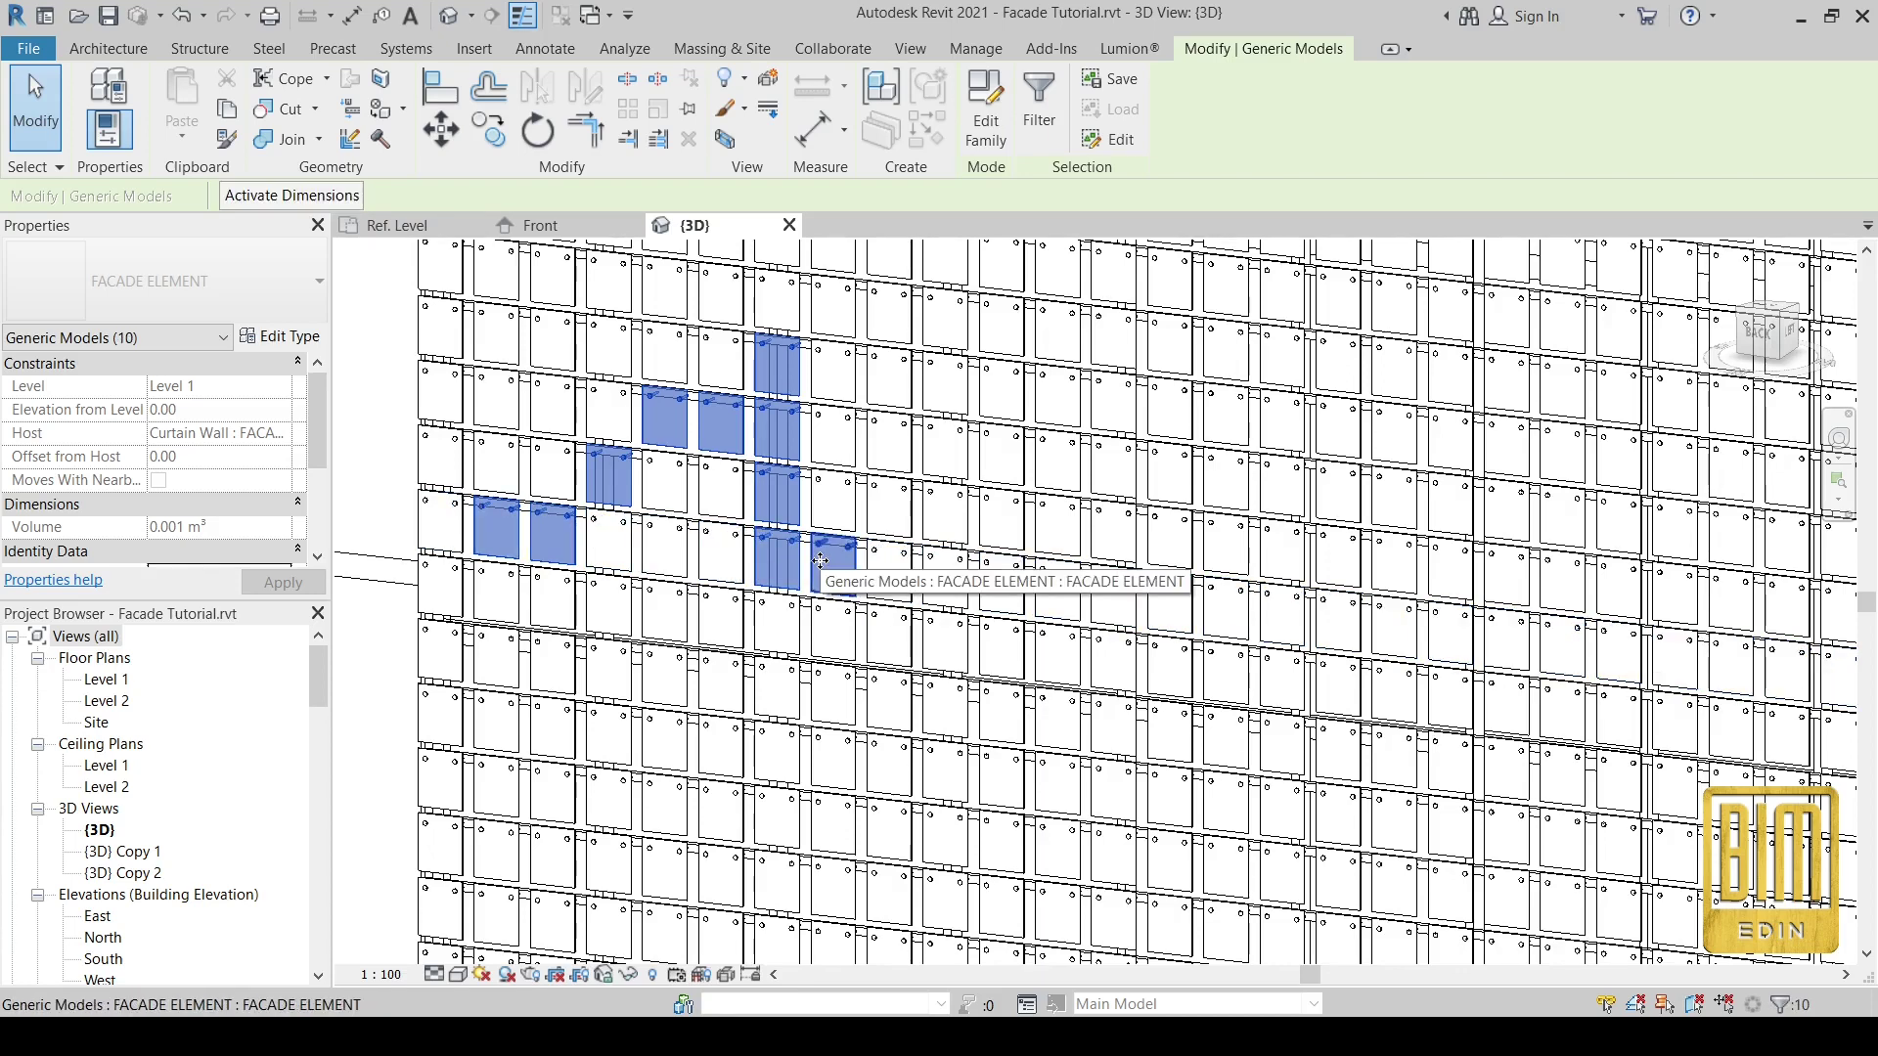
scroll(819, 560, "down", 2)
scroll(820, 561, "down", 2)
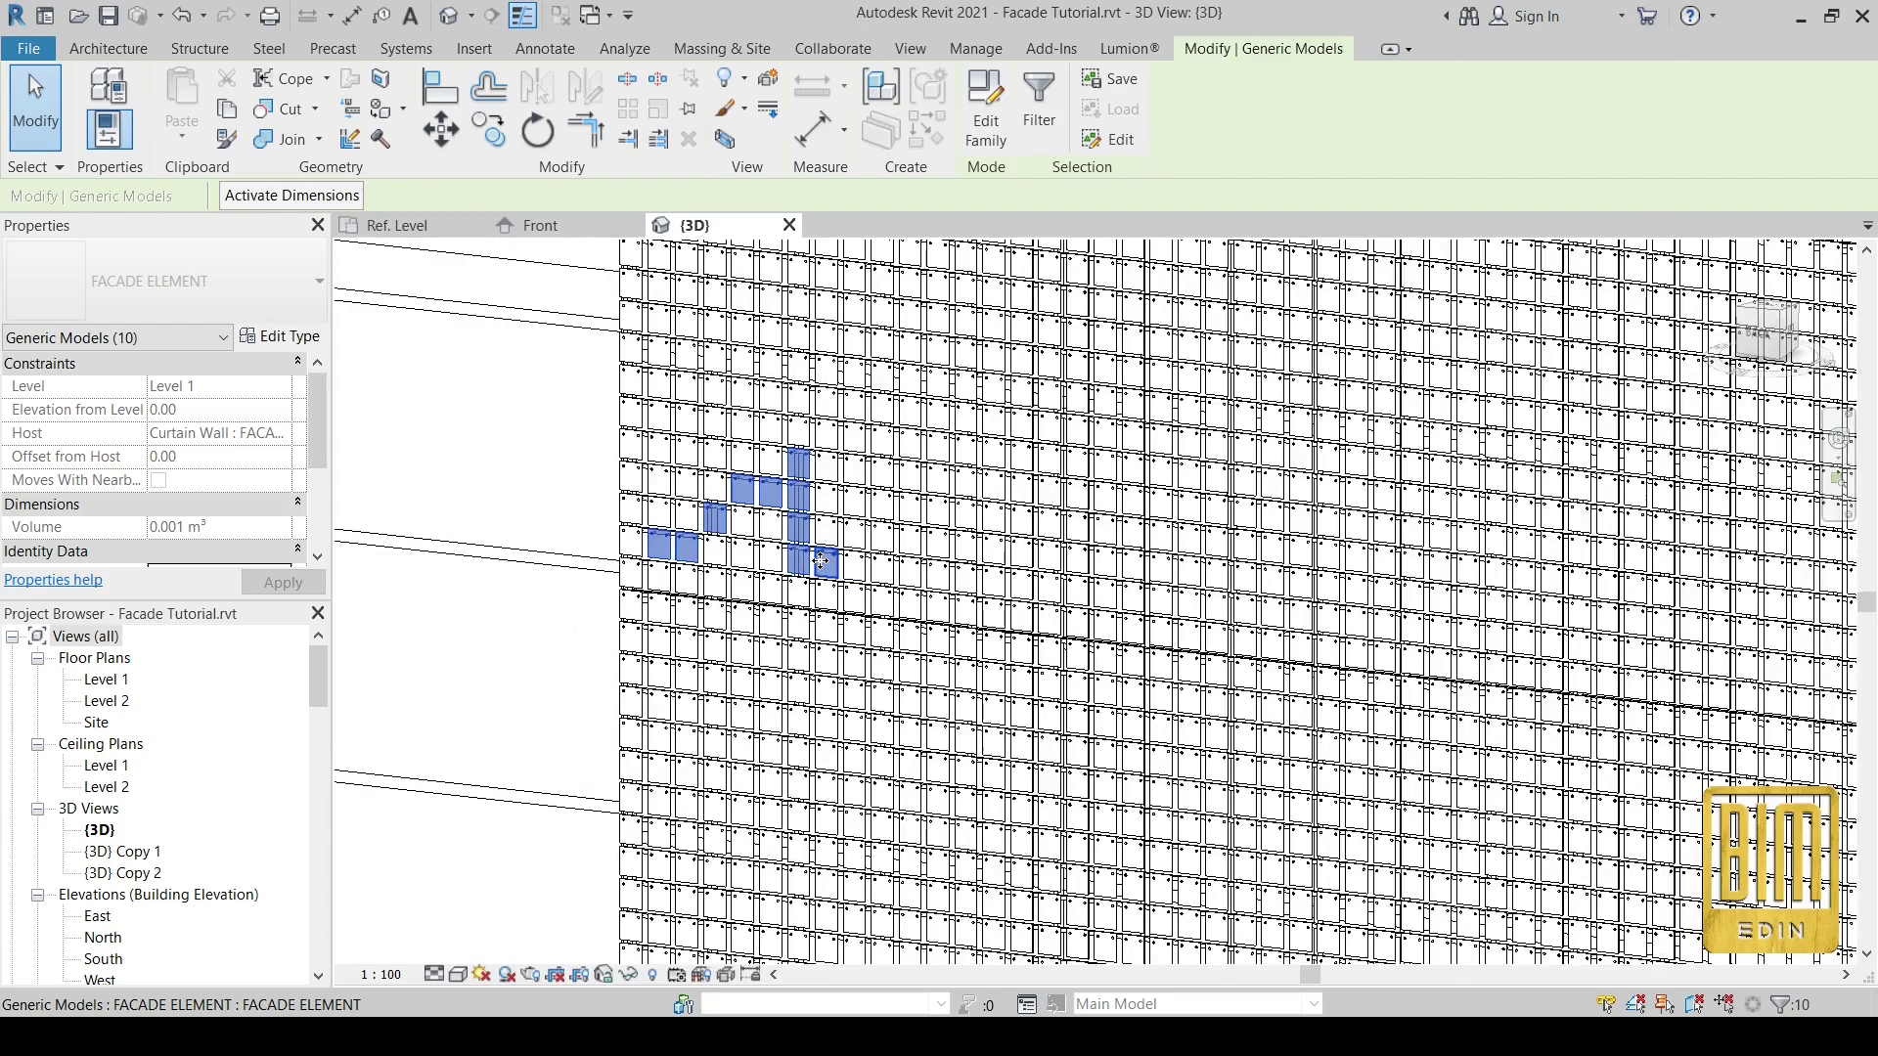
scroll(820, 560, "down", 2)
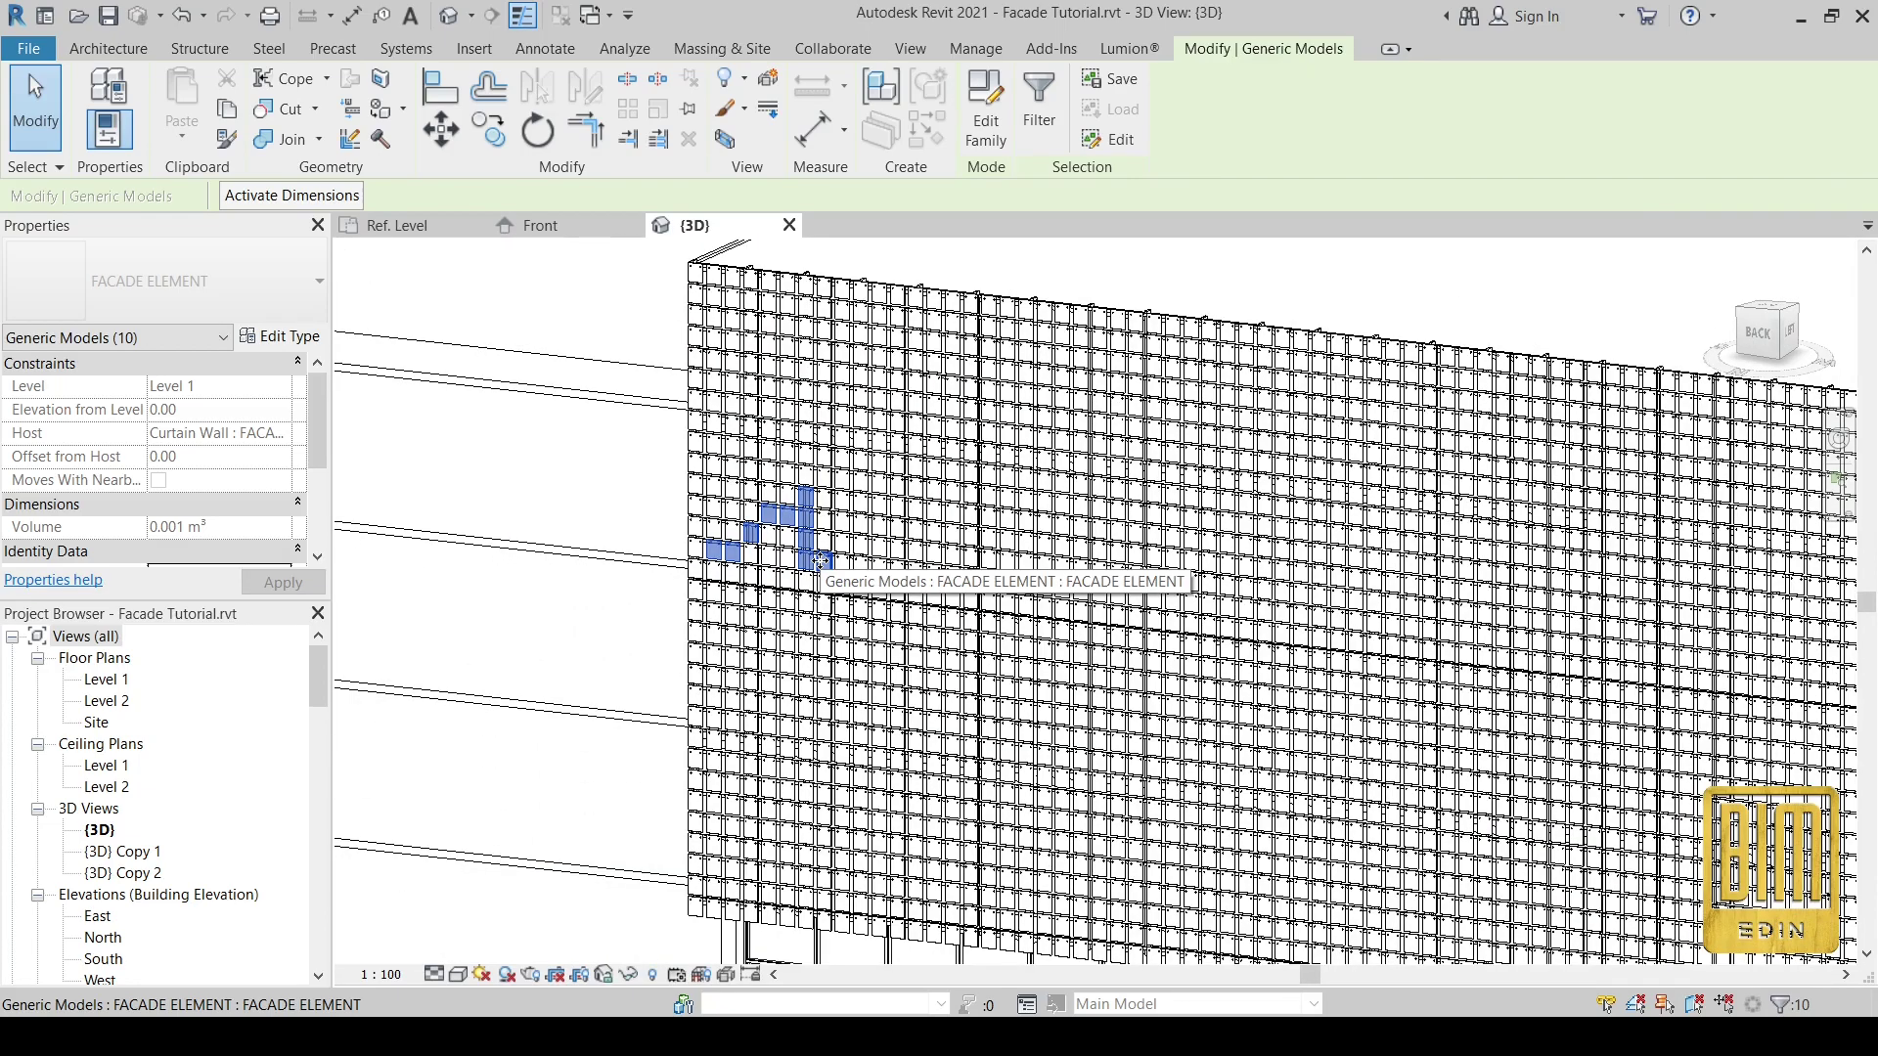
- Override the ten selected facade elements in view with a red solid-fill surface pattern
right_click(819, 561)
mouse_move(939, 160)
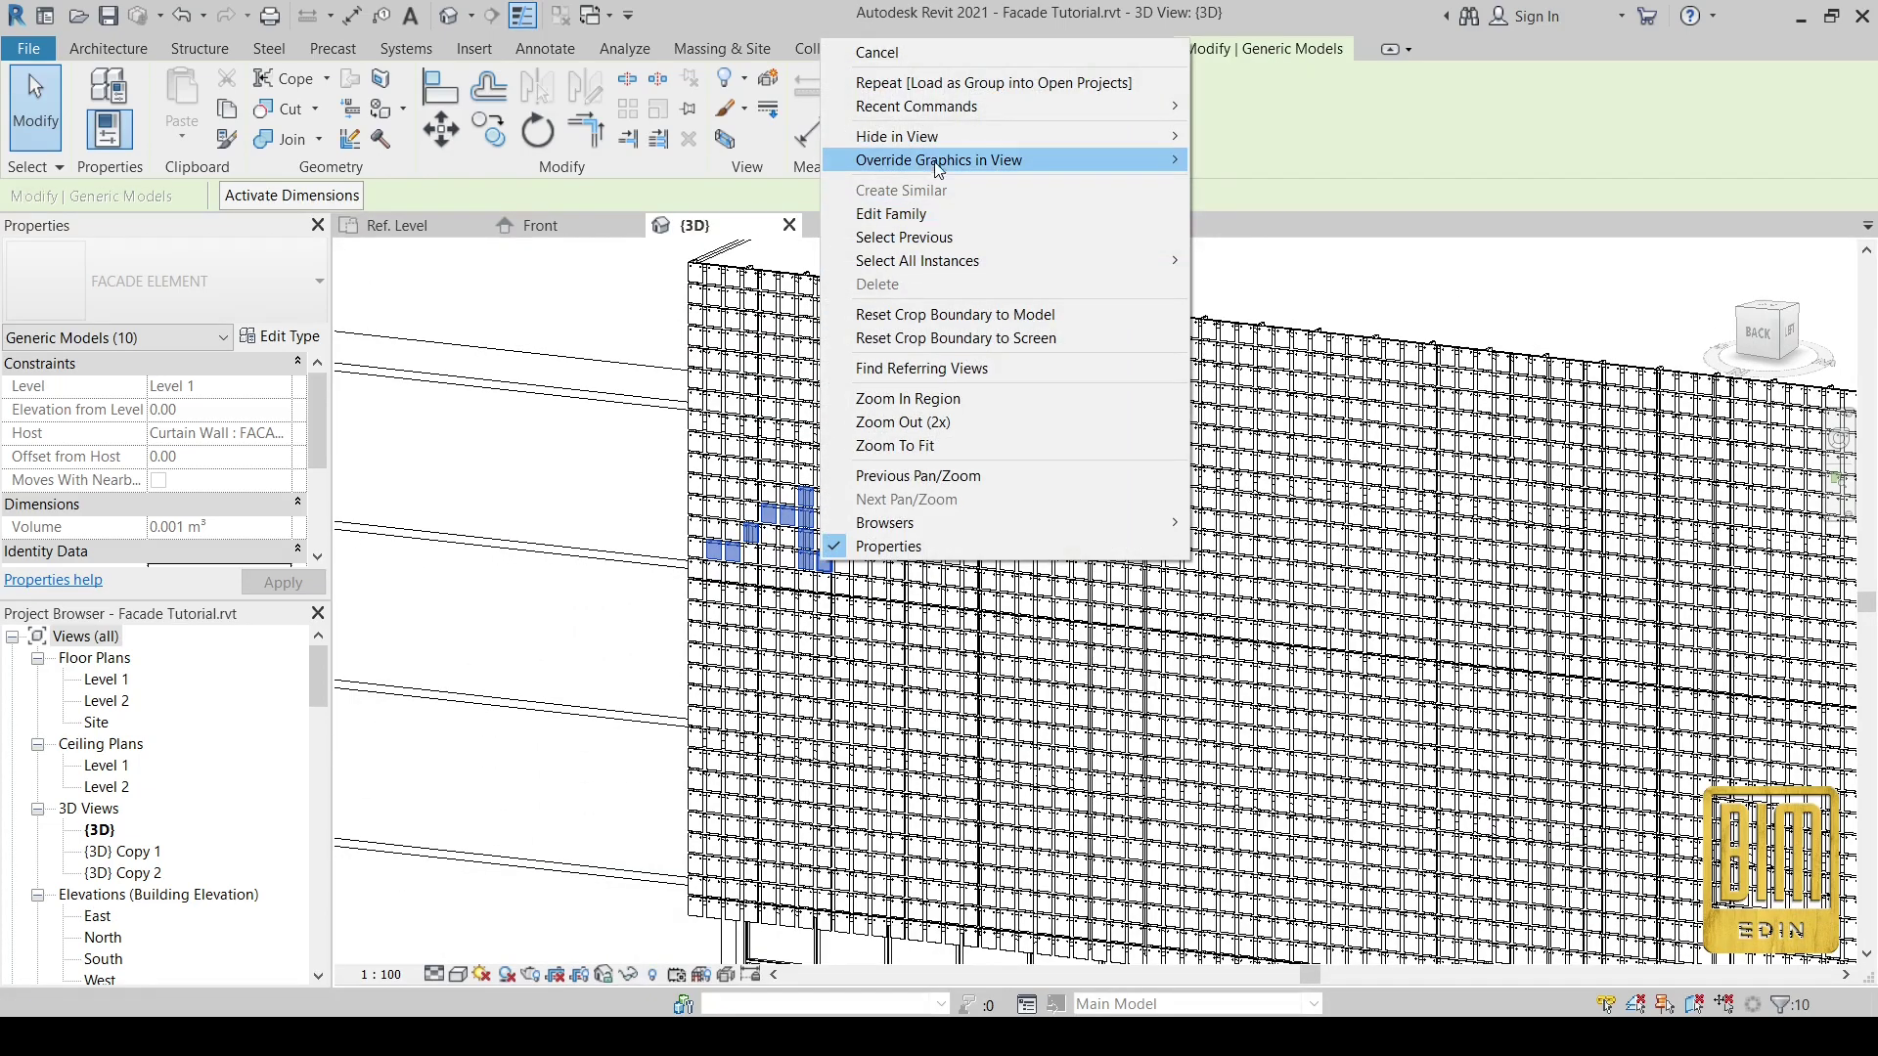
left_click(1260, 159)
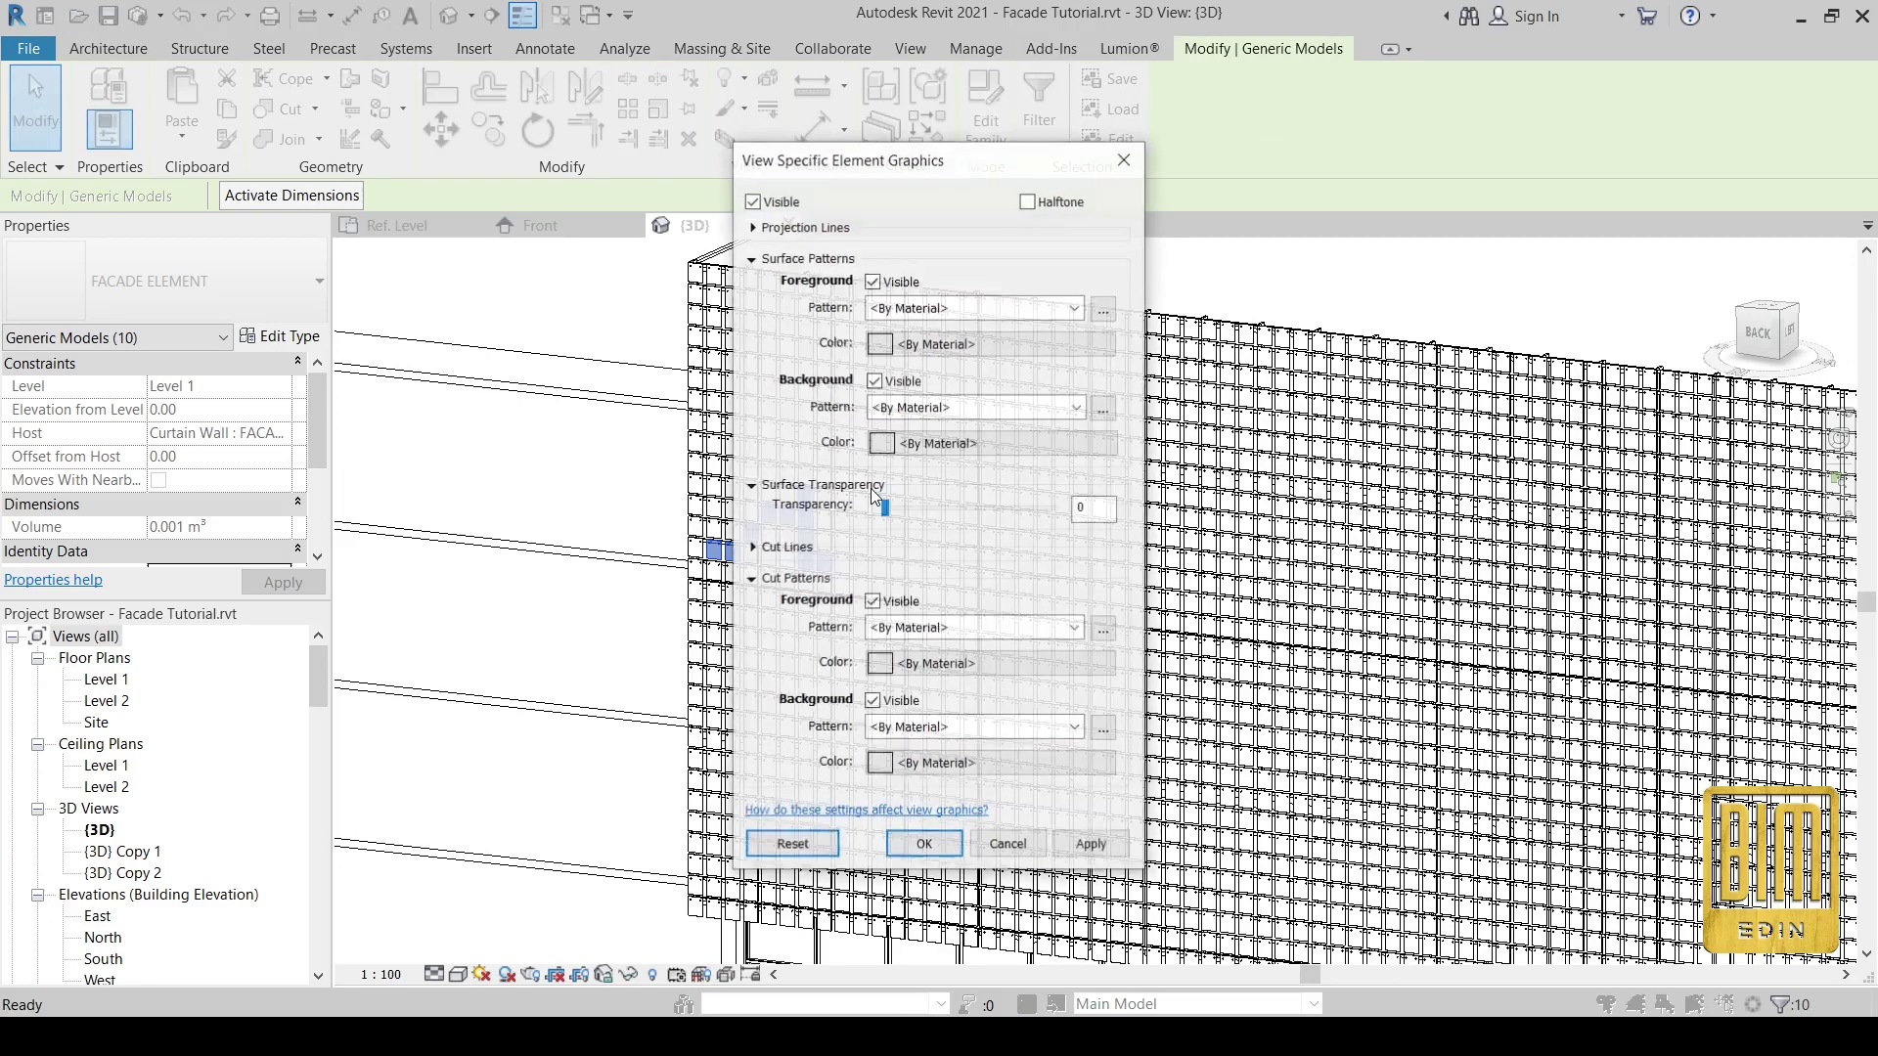
left_click(968, 307)
left_click(901, 329)
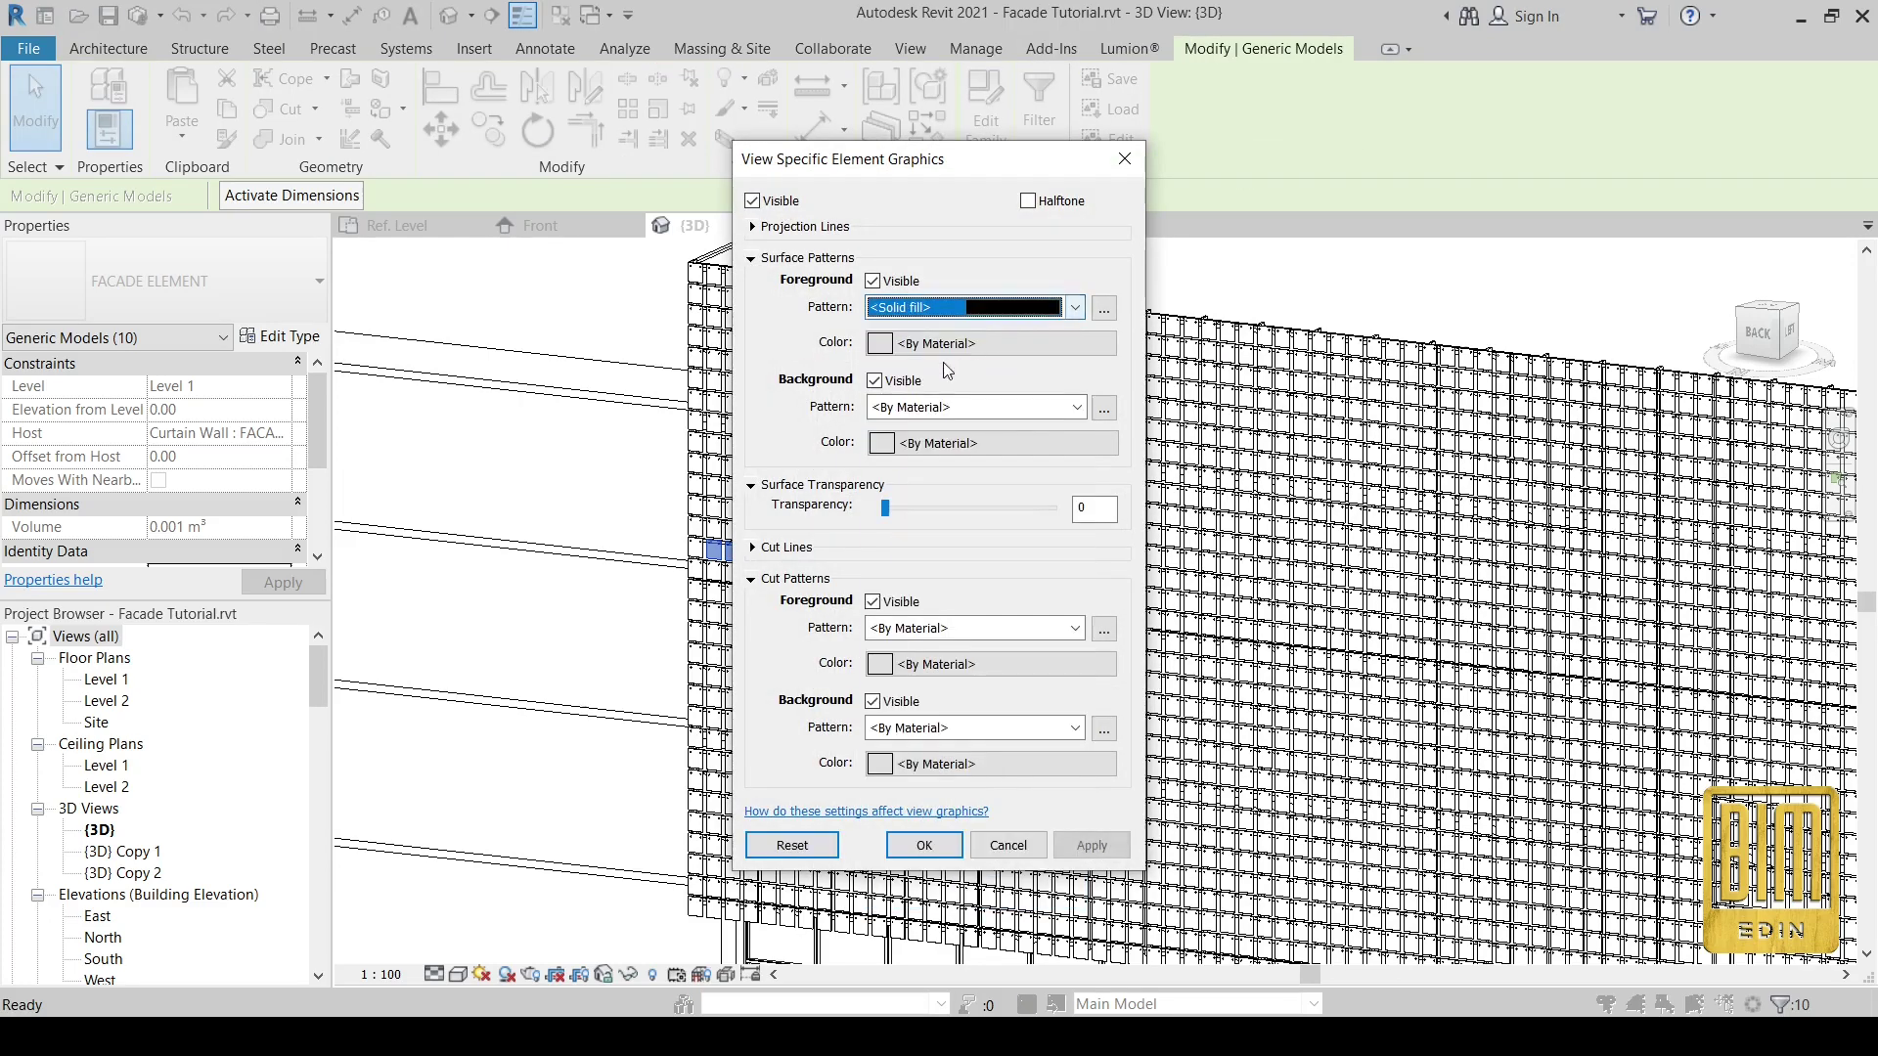
left_click(900, 345)
left_click(701, 370)
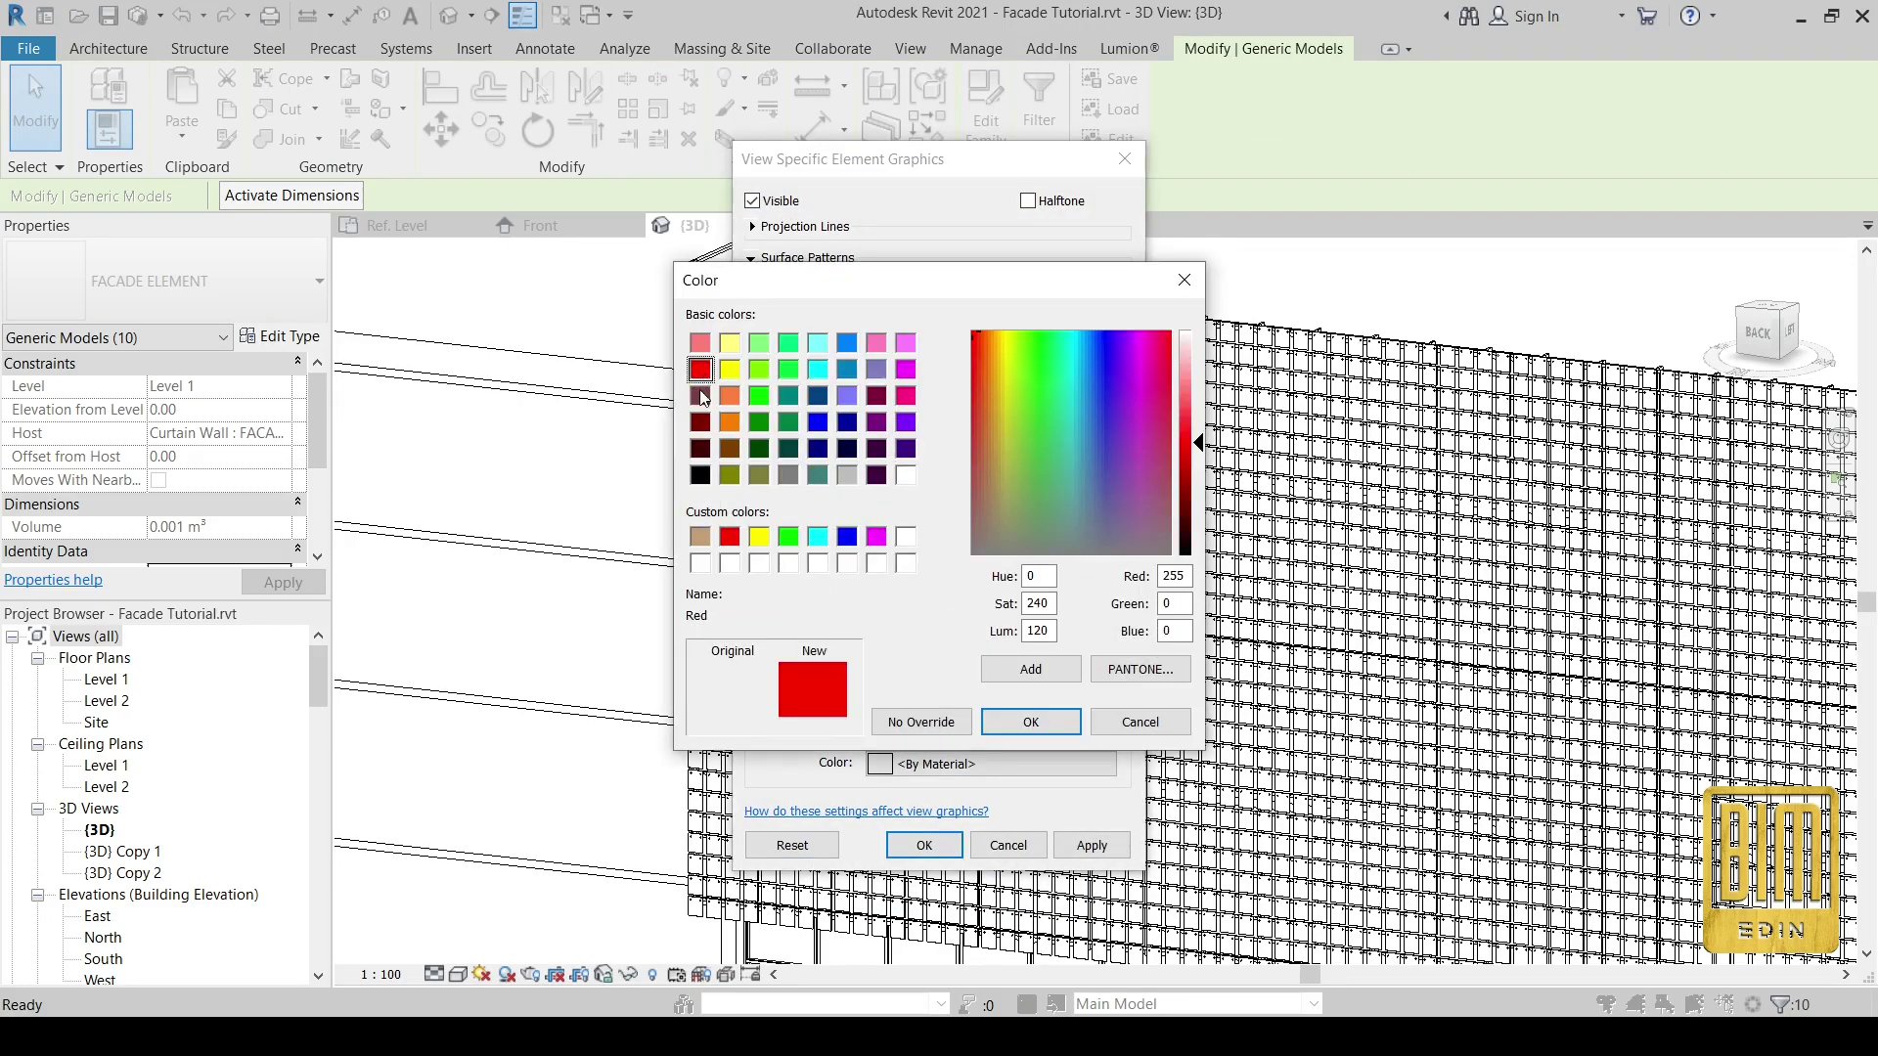
left_click(1031, 722)
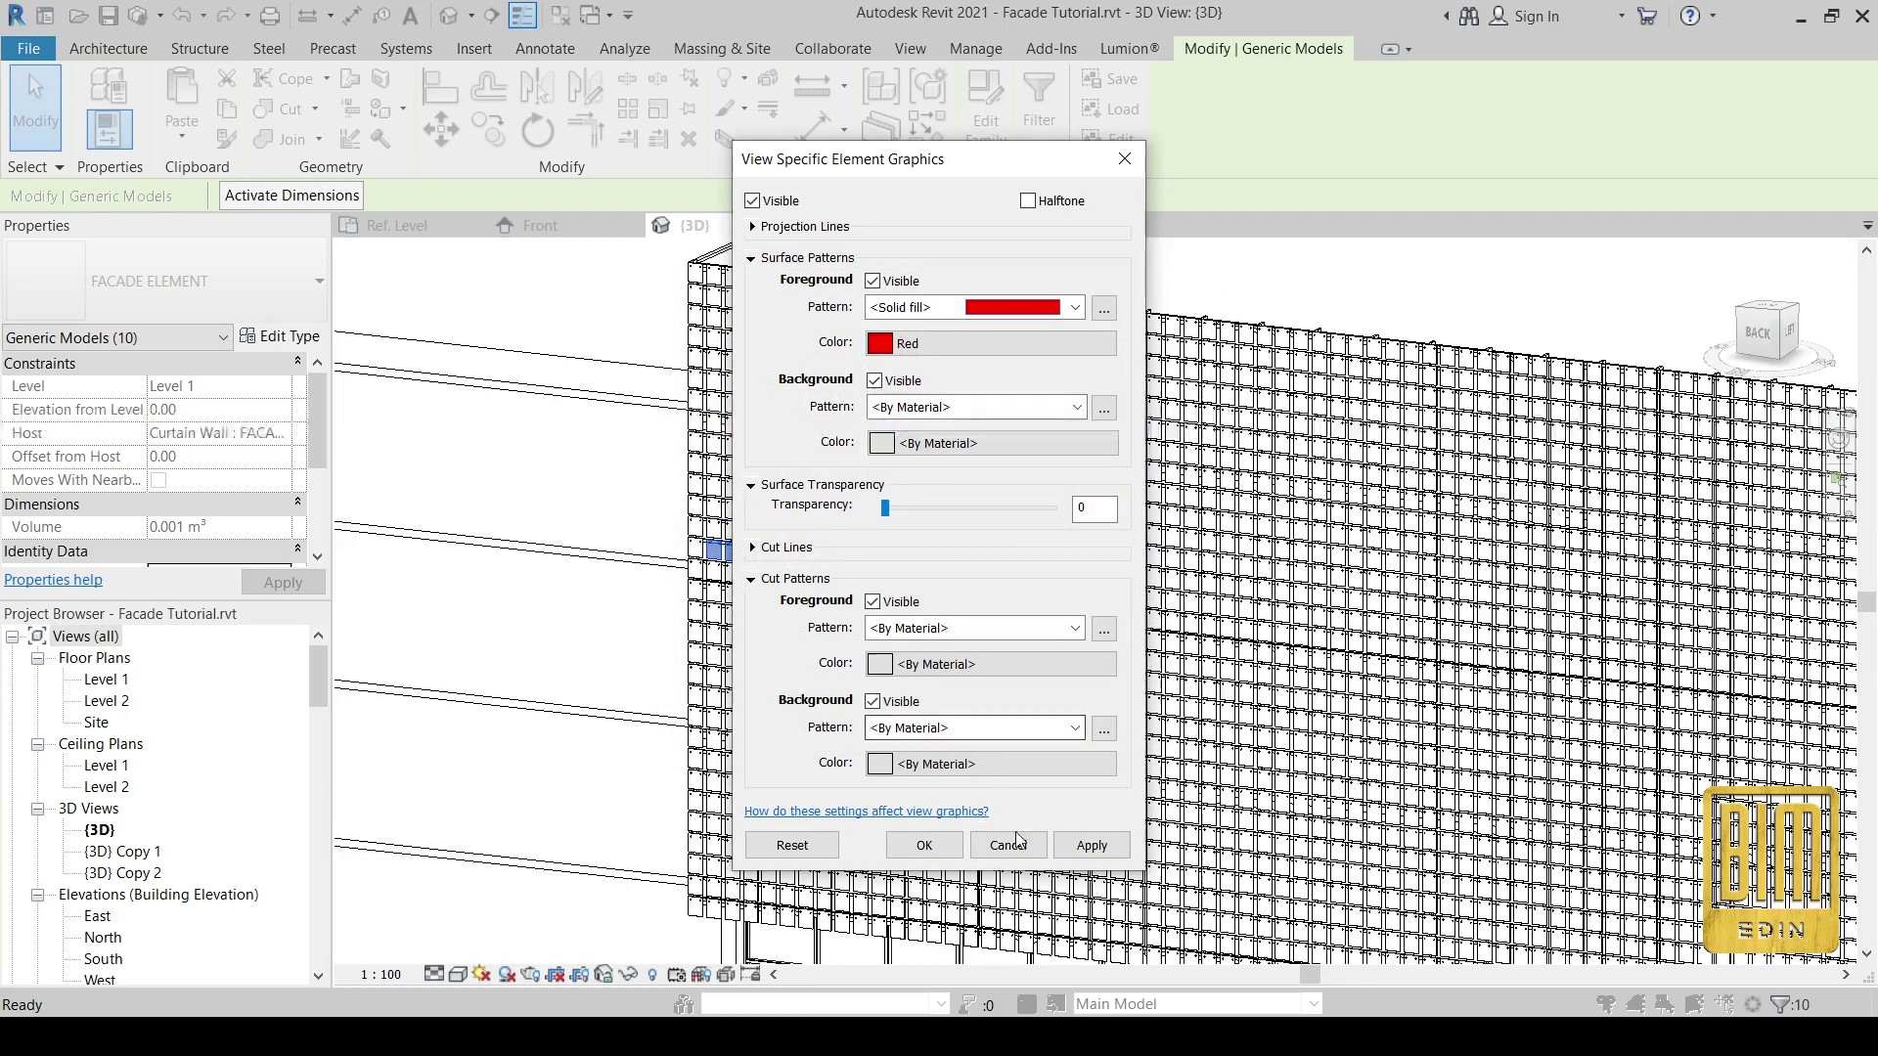
left_click(1066, 847)
left_click(919, 845)
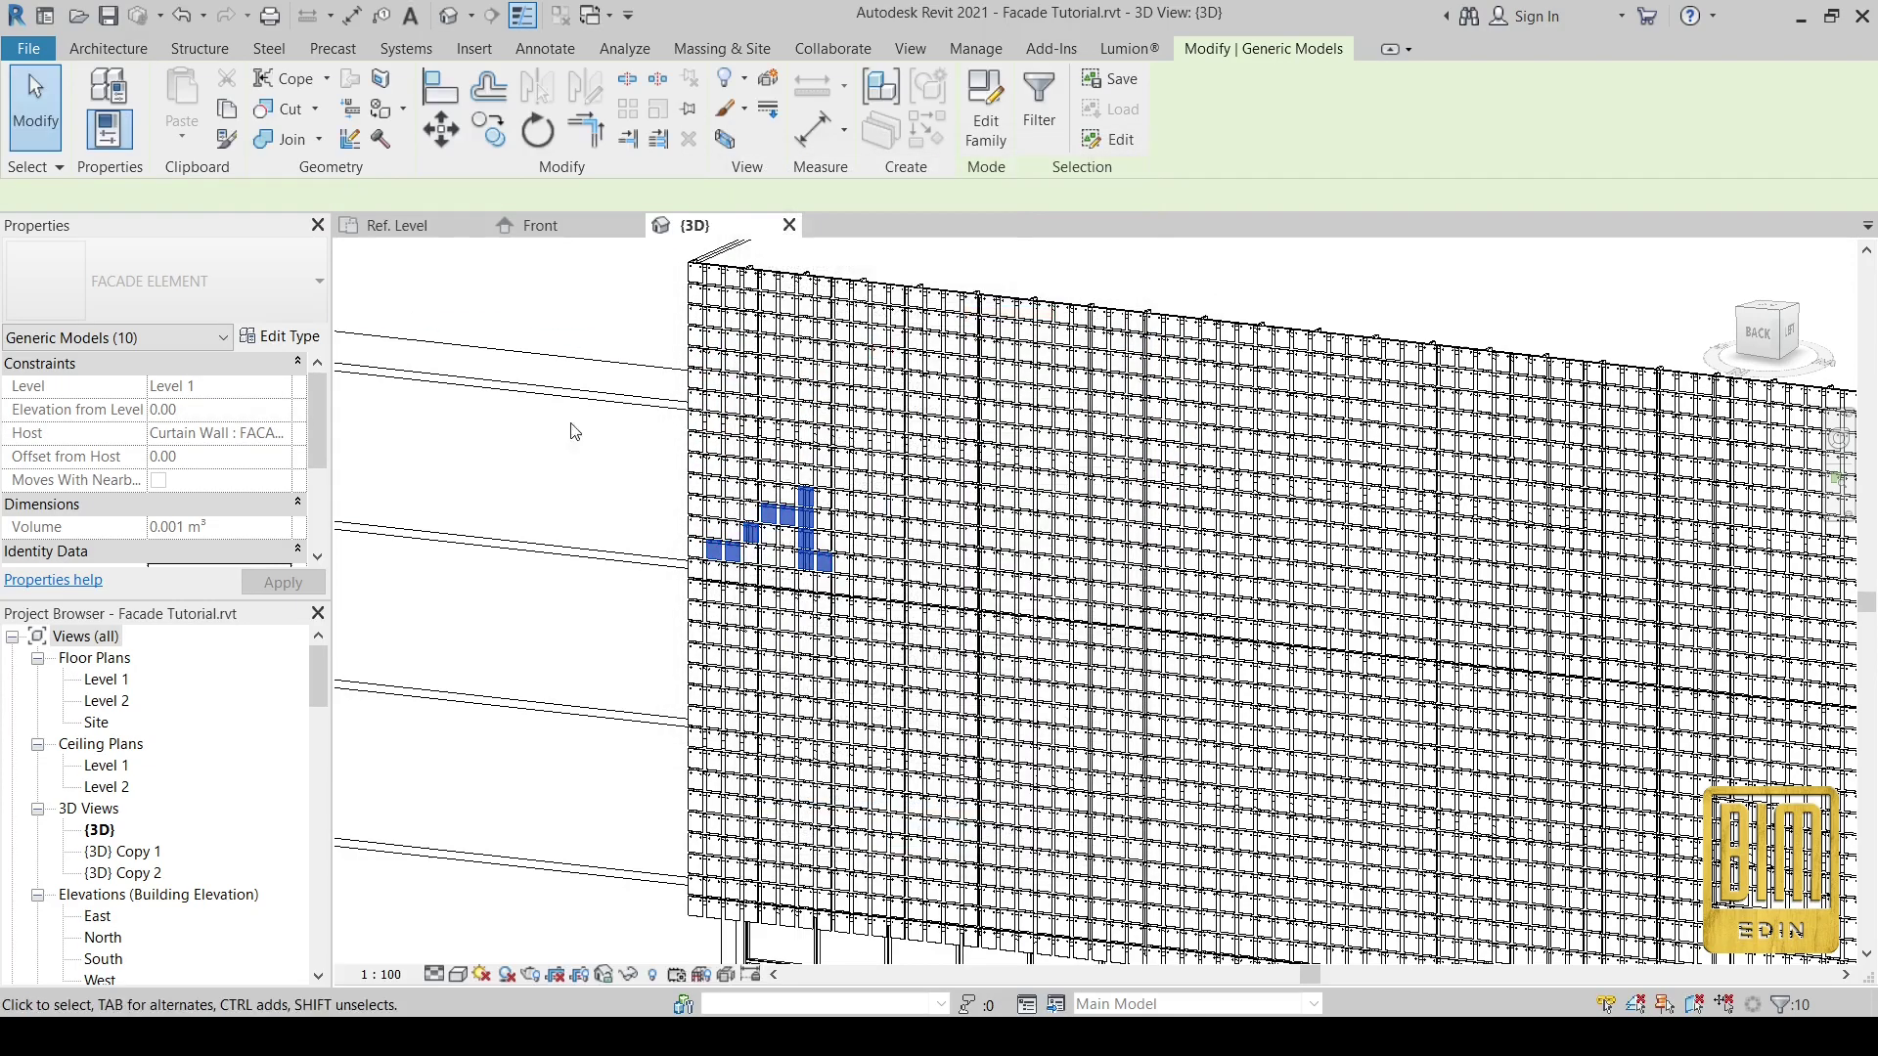
left_click(560, 297)
scroll(758, 546, "up", 3)
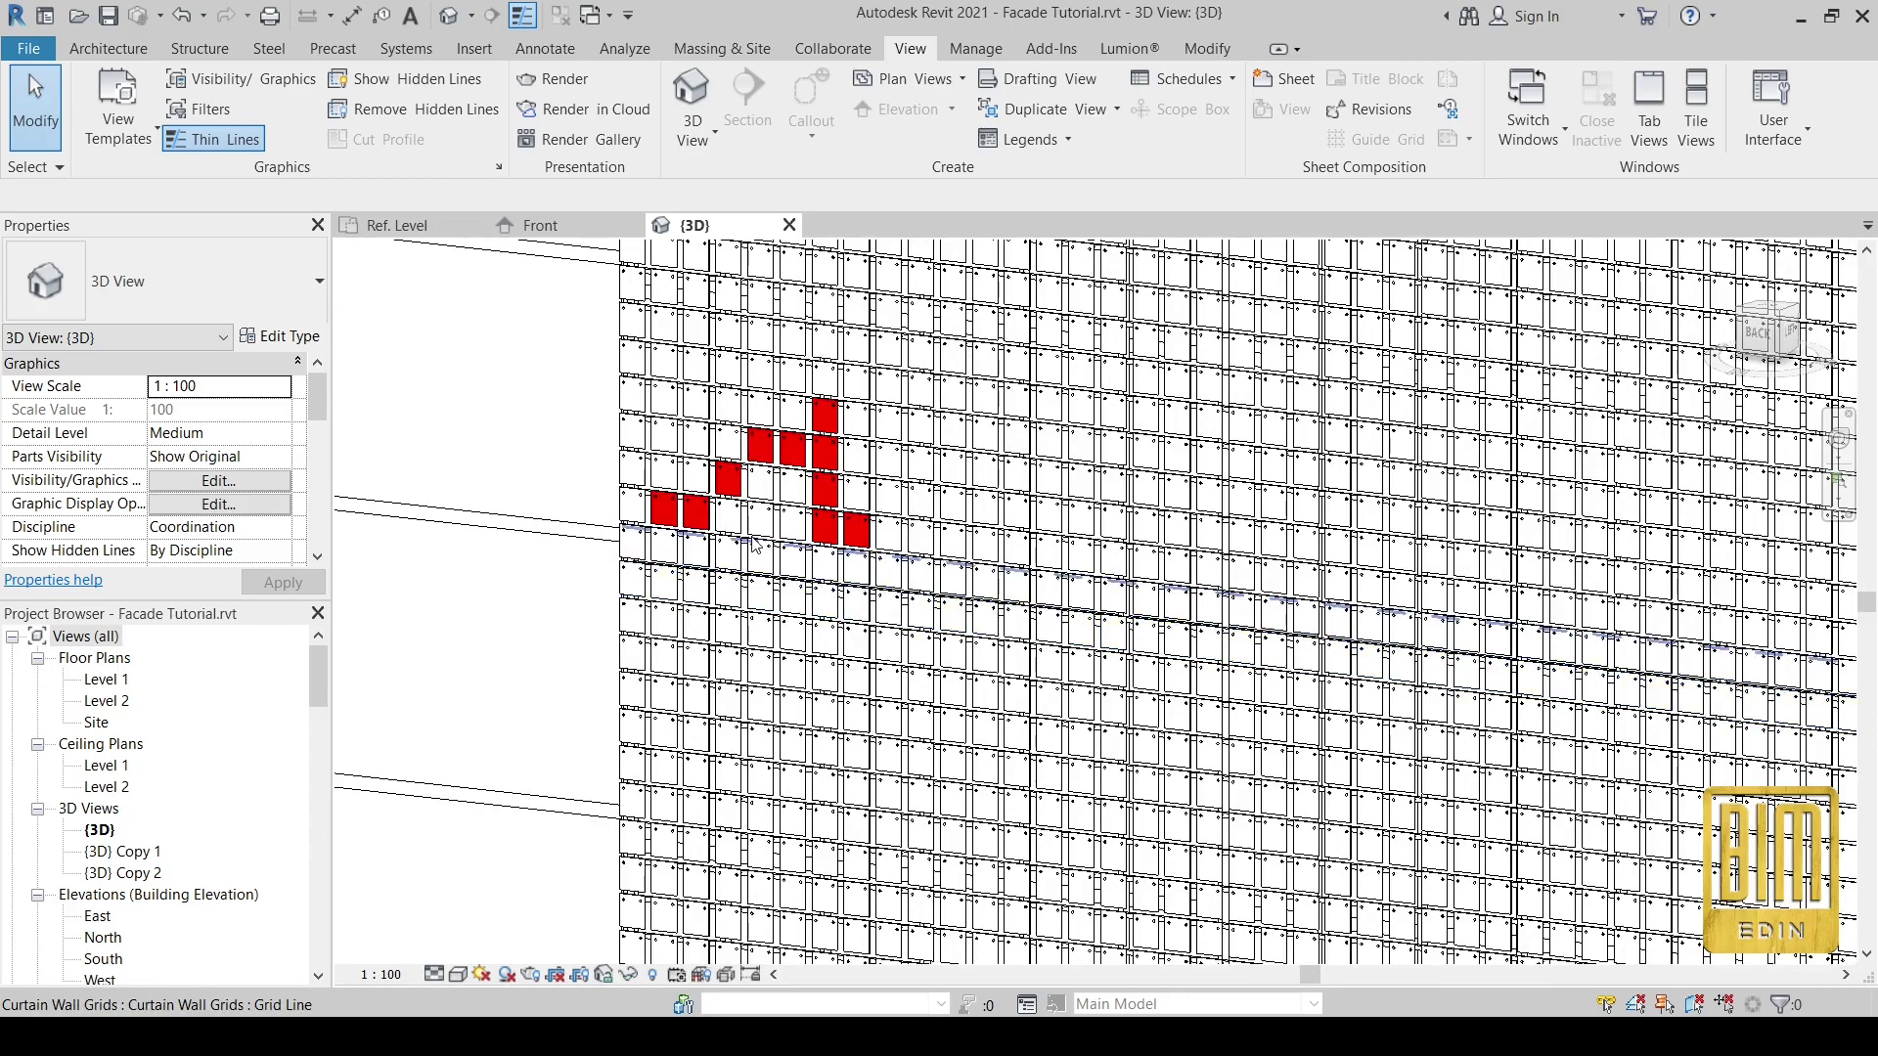
scroll(758, 546, "down", 5)
scroll(759, 546, "down", 3)
scroll(933, 599, "up", 3)
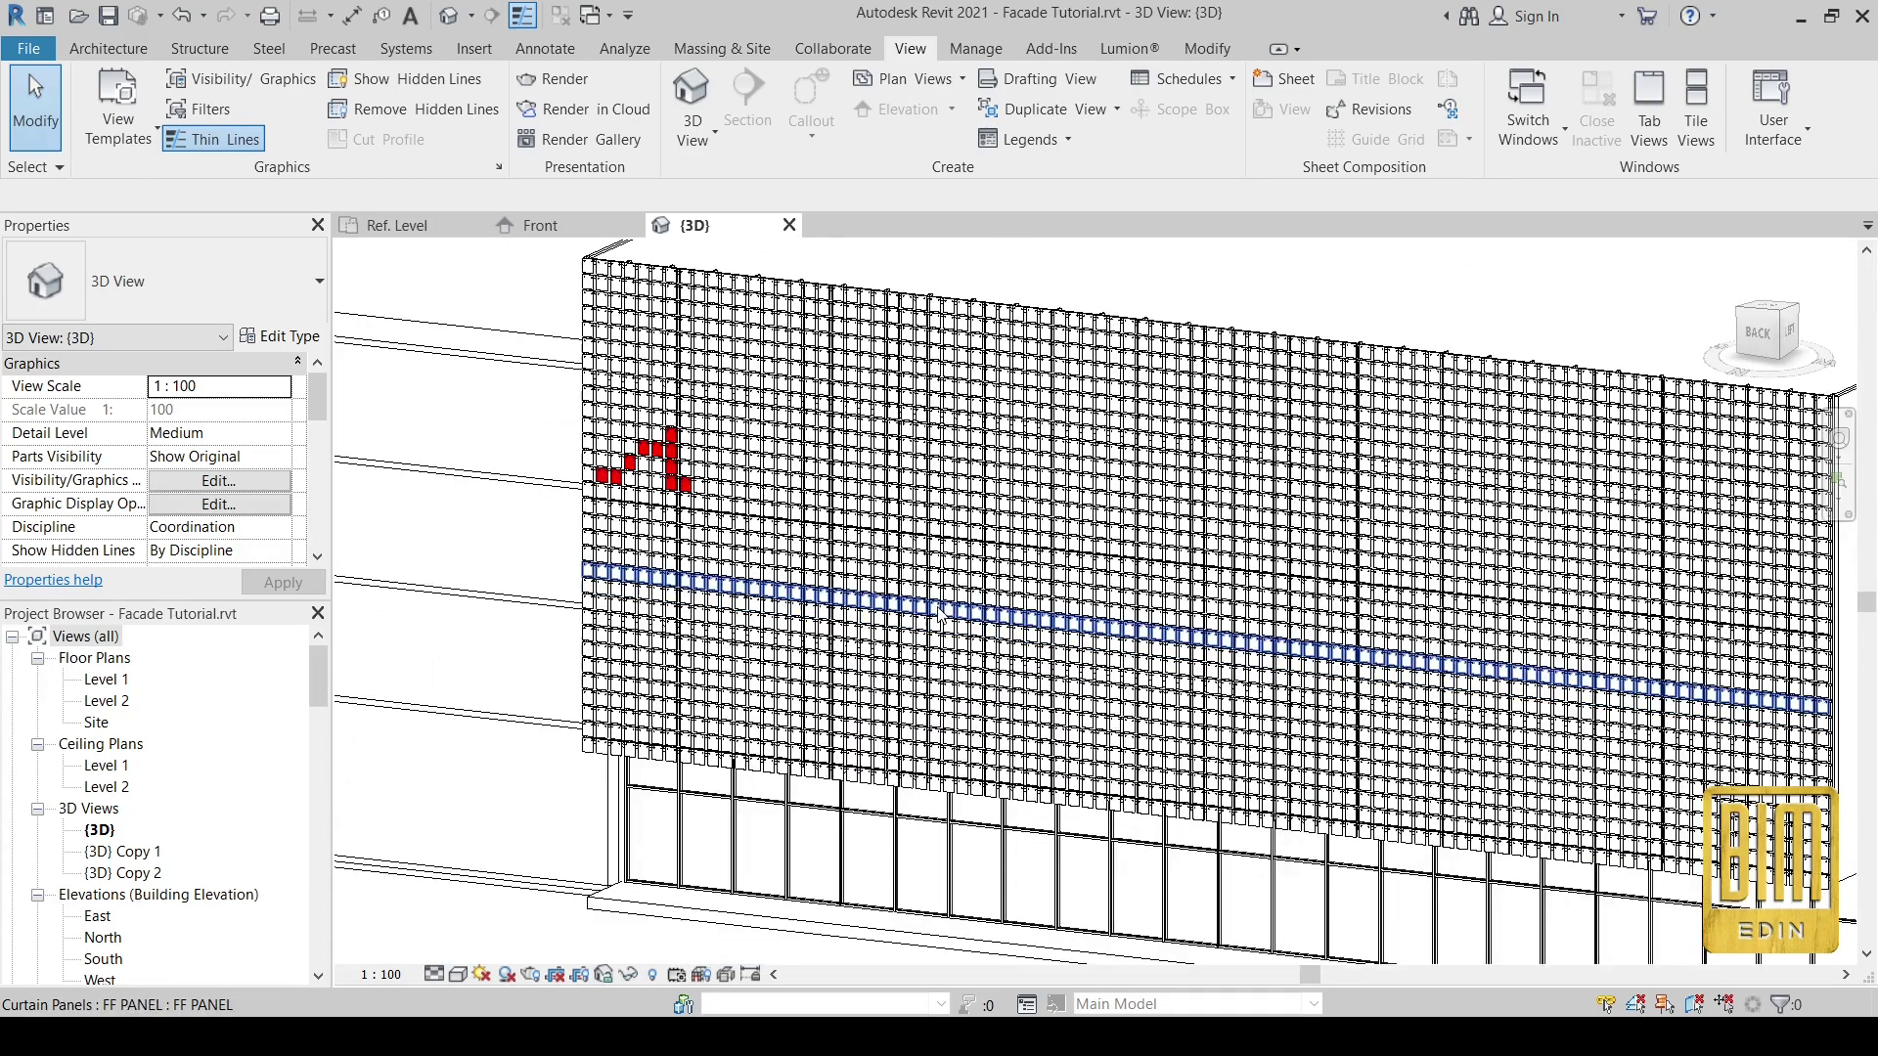
scroll(932, 599, "up", 2)
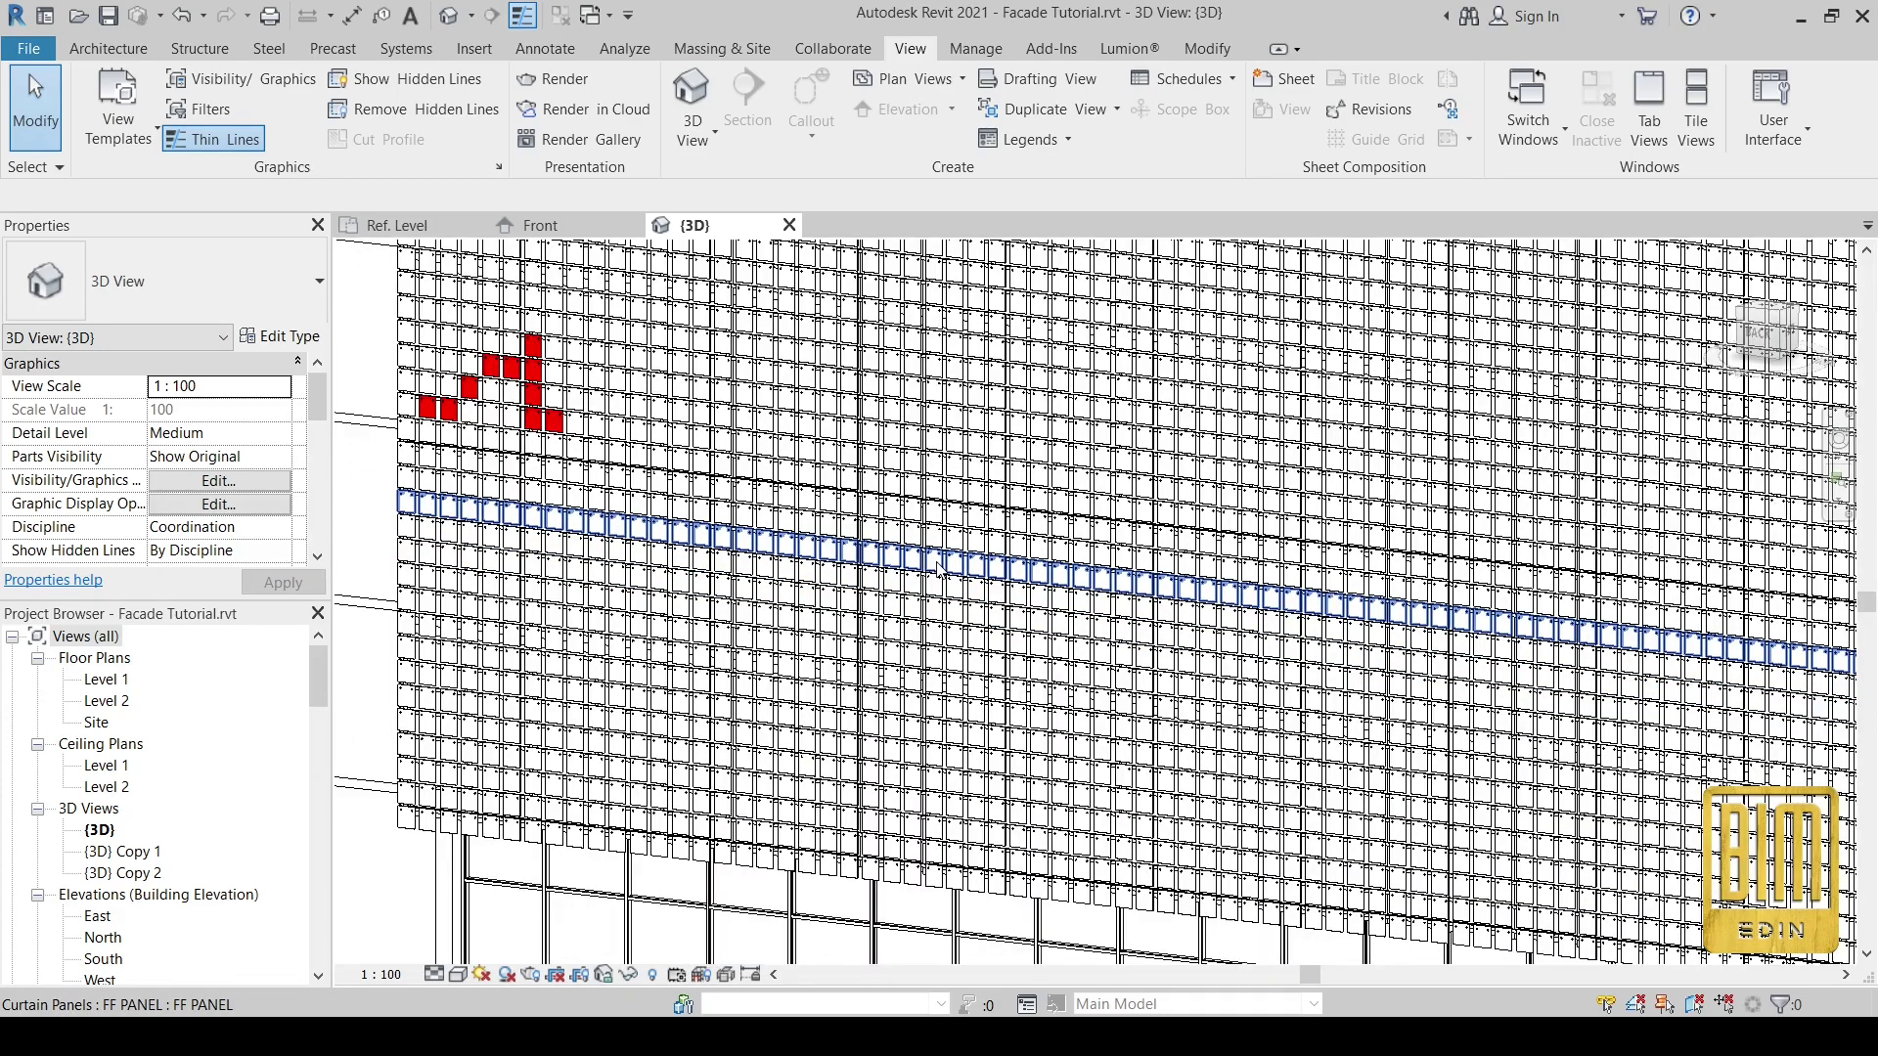
- Select eleven facade panels stepping down and rightward to form the second stroke
left_click(950, 567)
key("Caps_Lock")
left_click(954, 564, "ctrl")
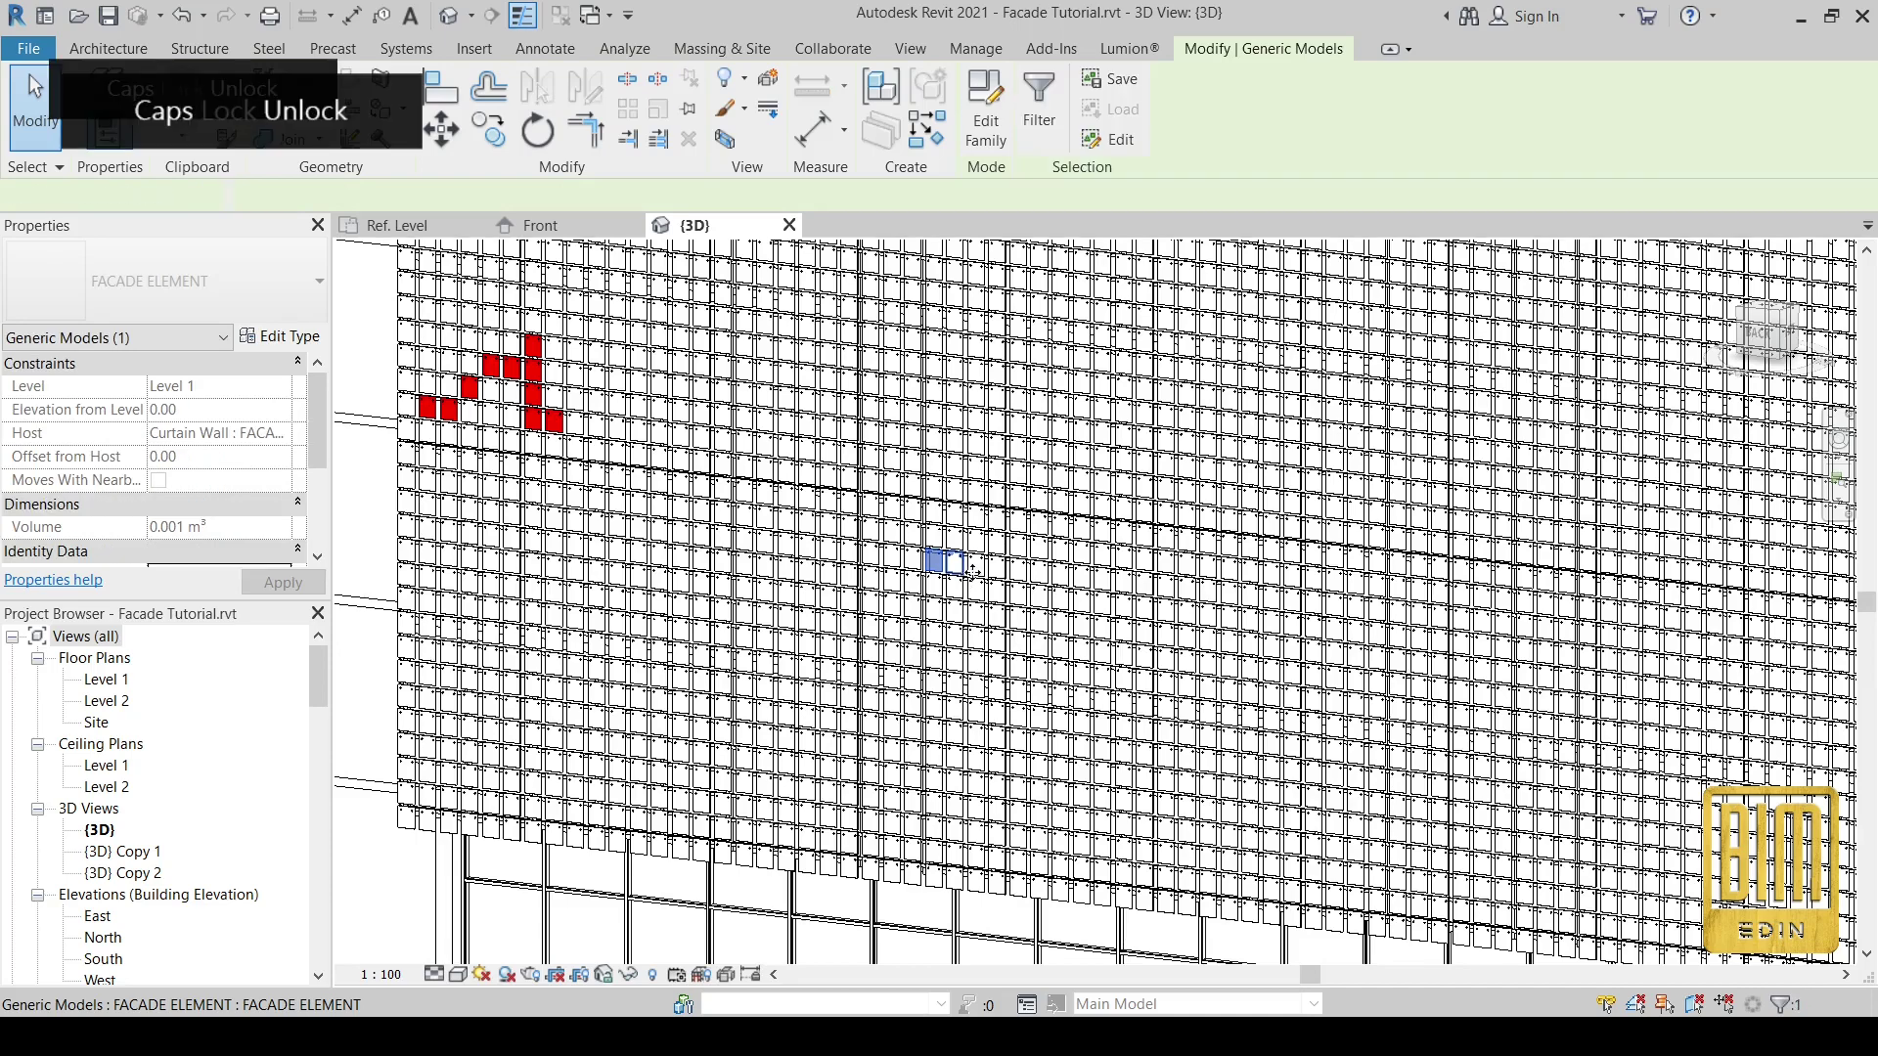
left_click(977, 564, "ctrl")
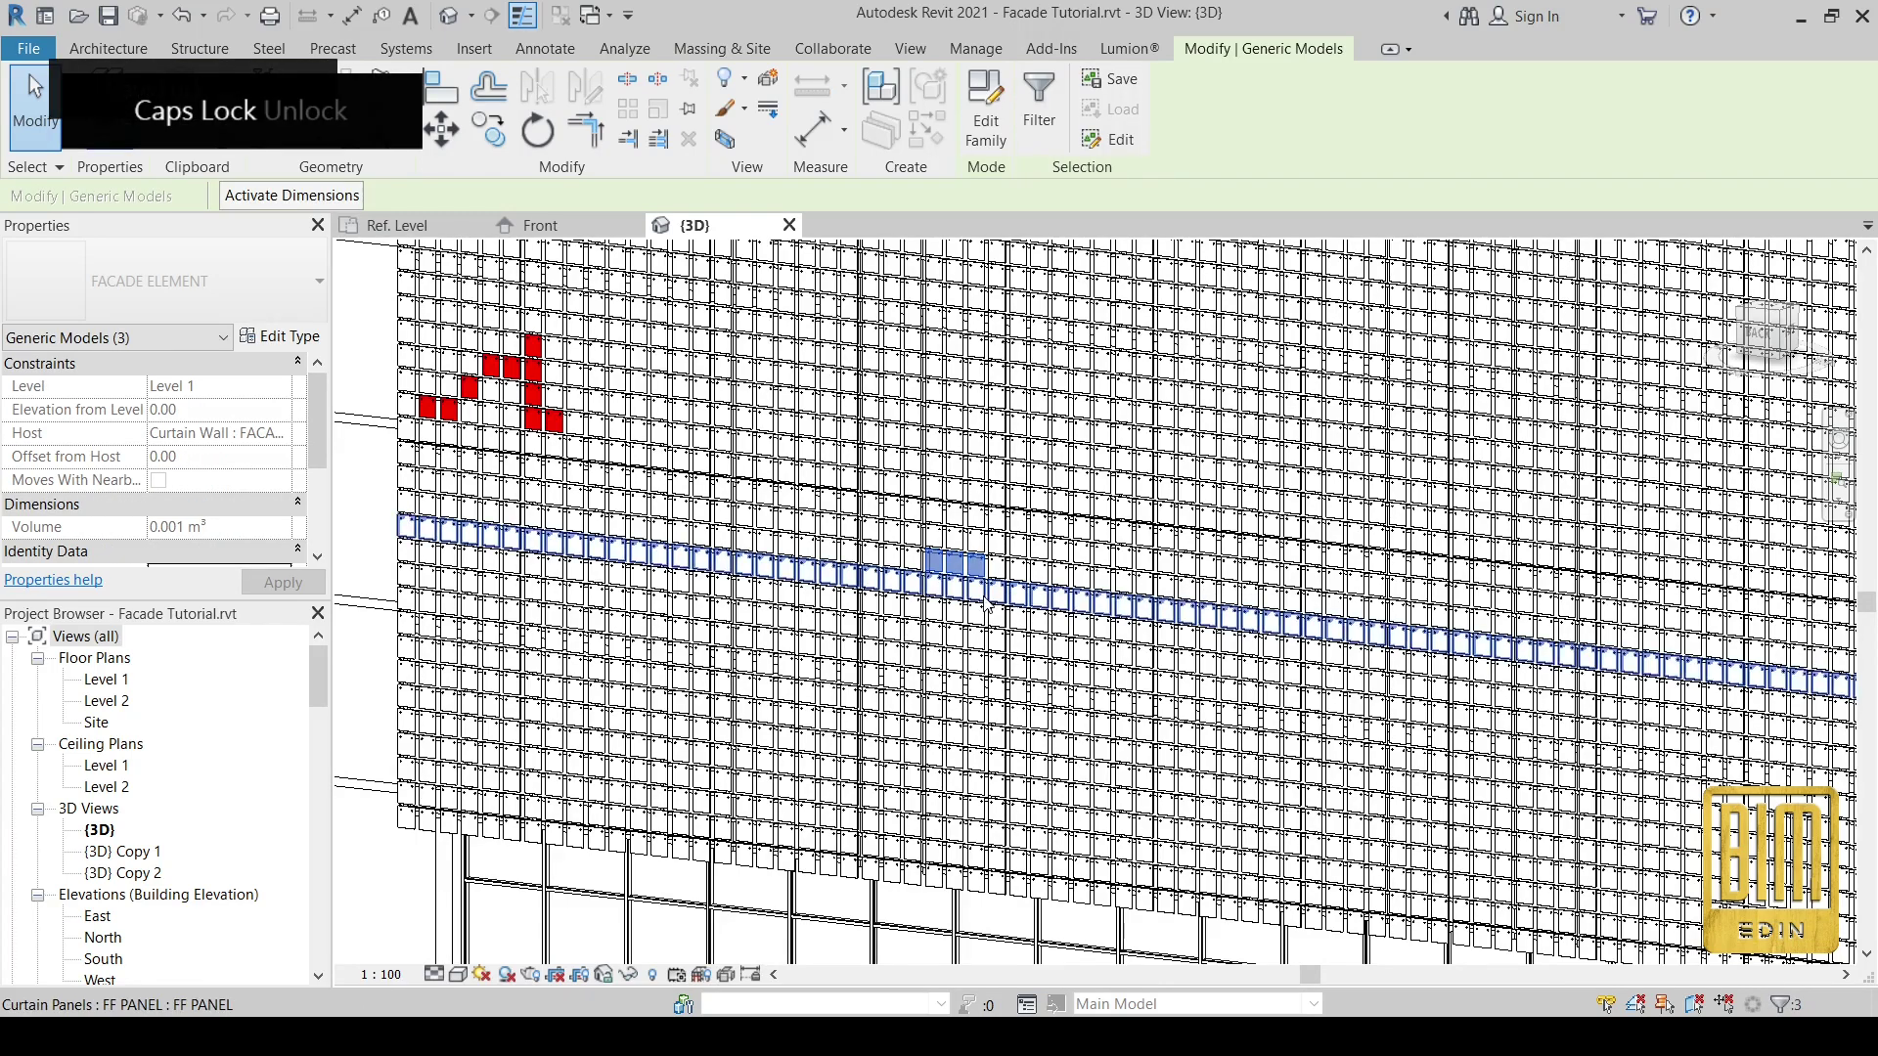
scroll(982, 584, "up", 3)
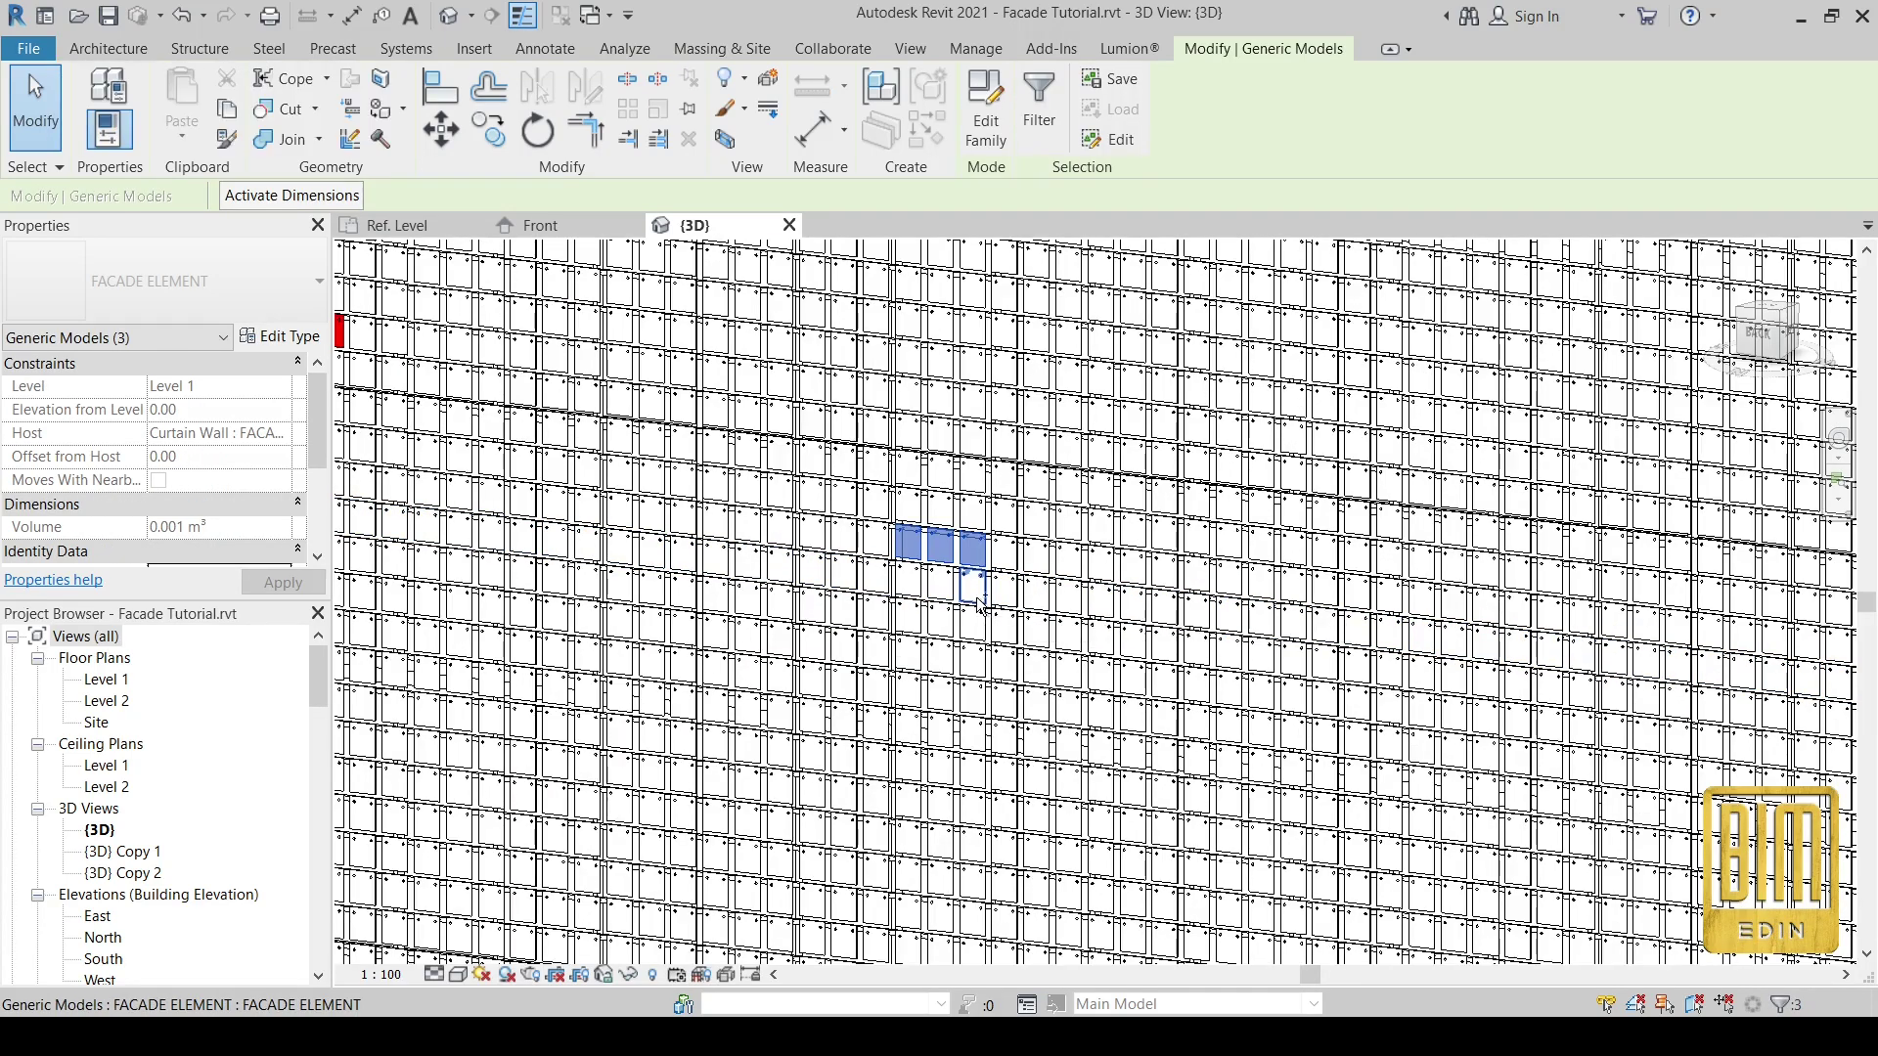
left_click(976, 592, "ctrl")
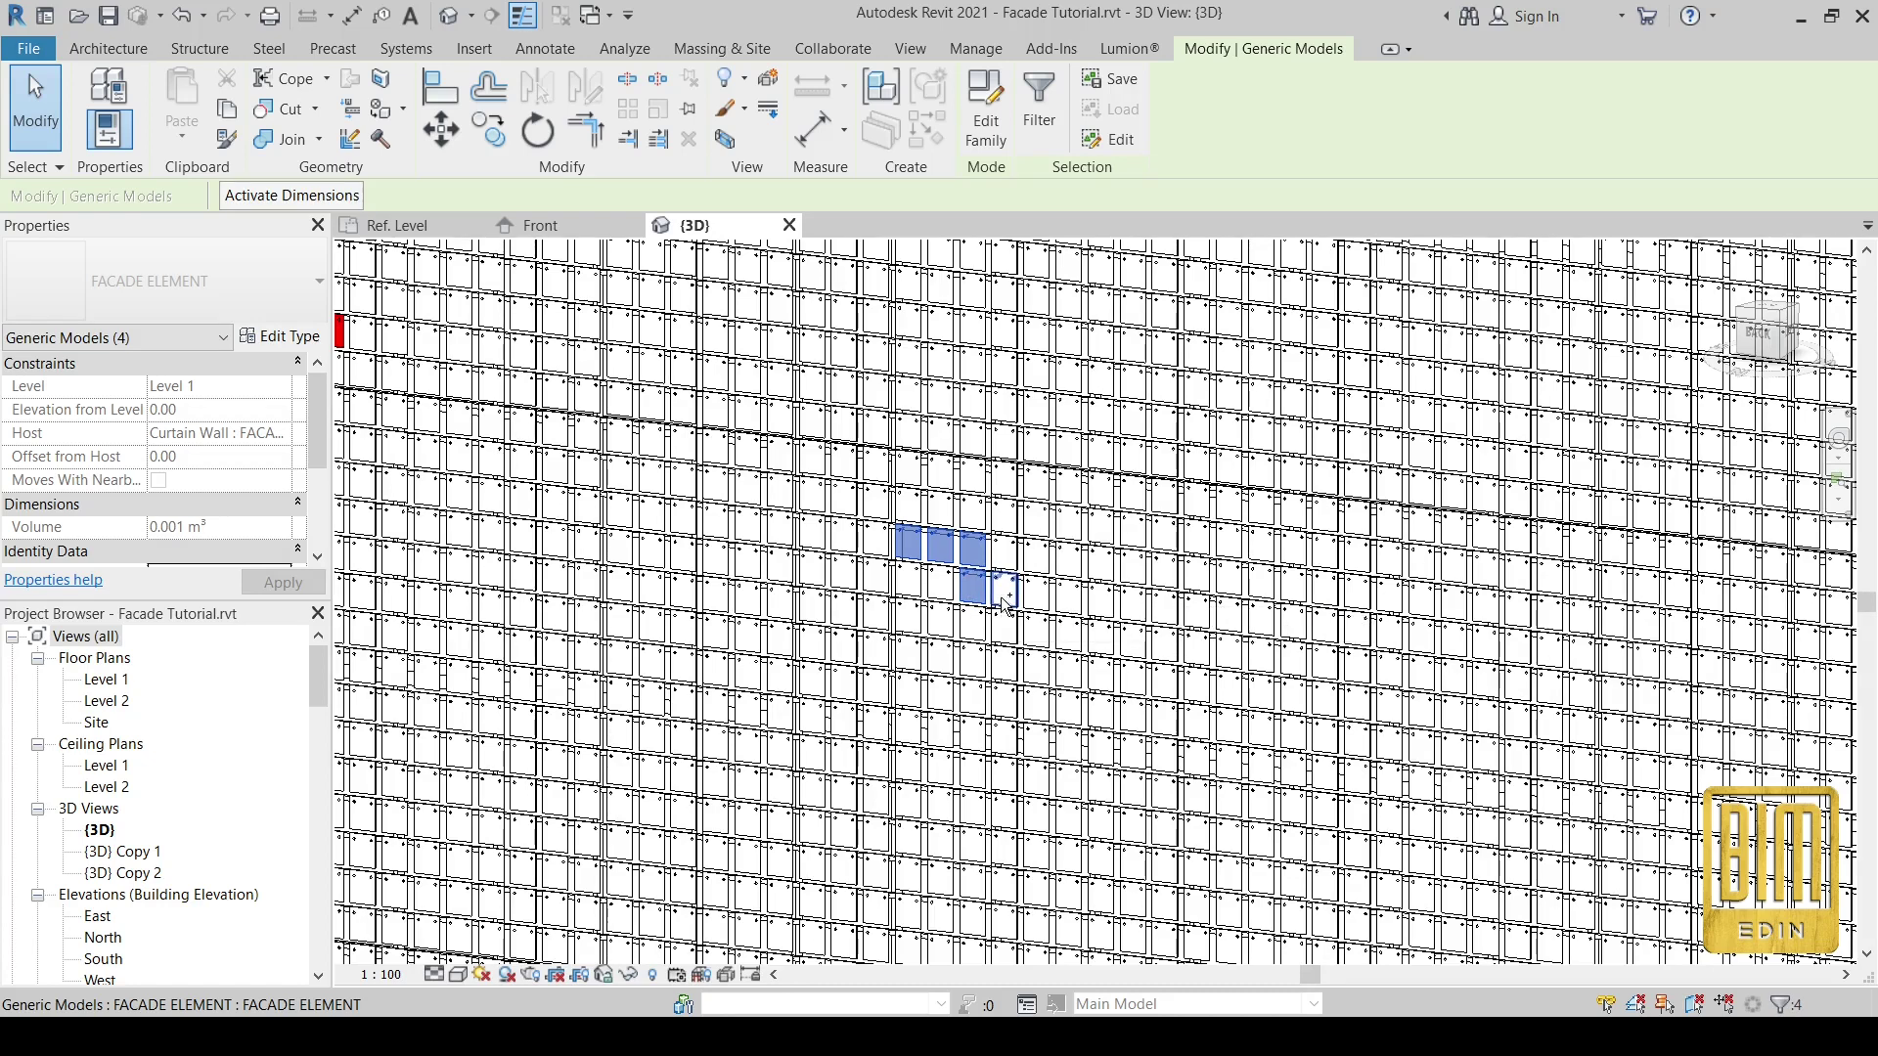
left_click(1005, 599, "ctrl")
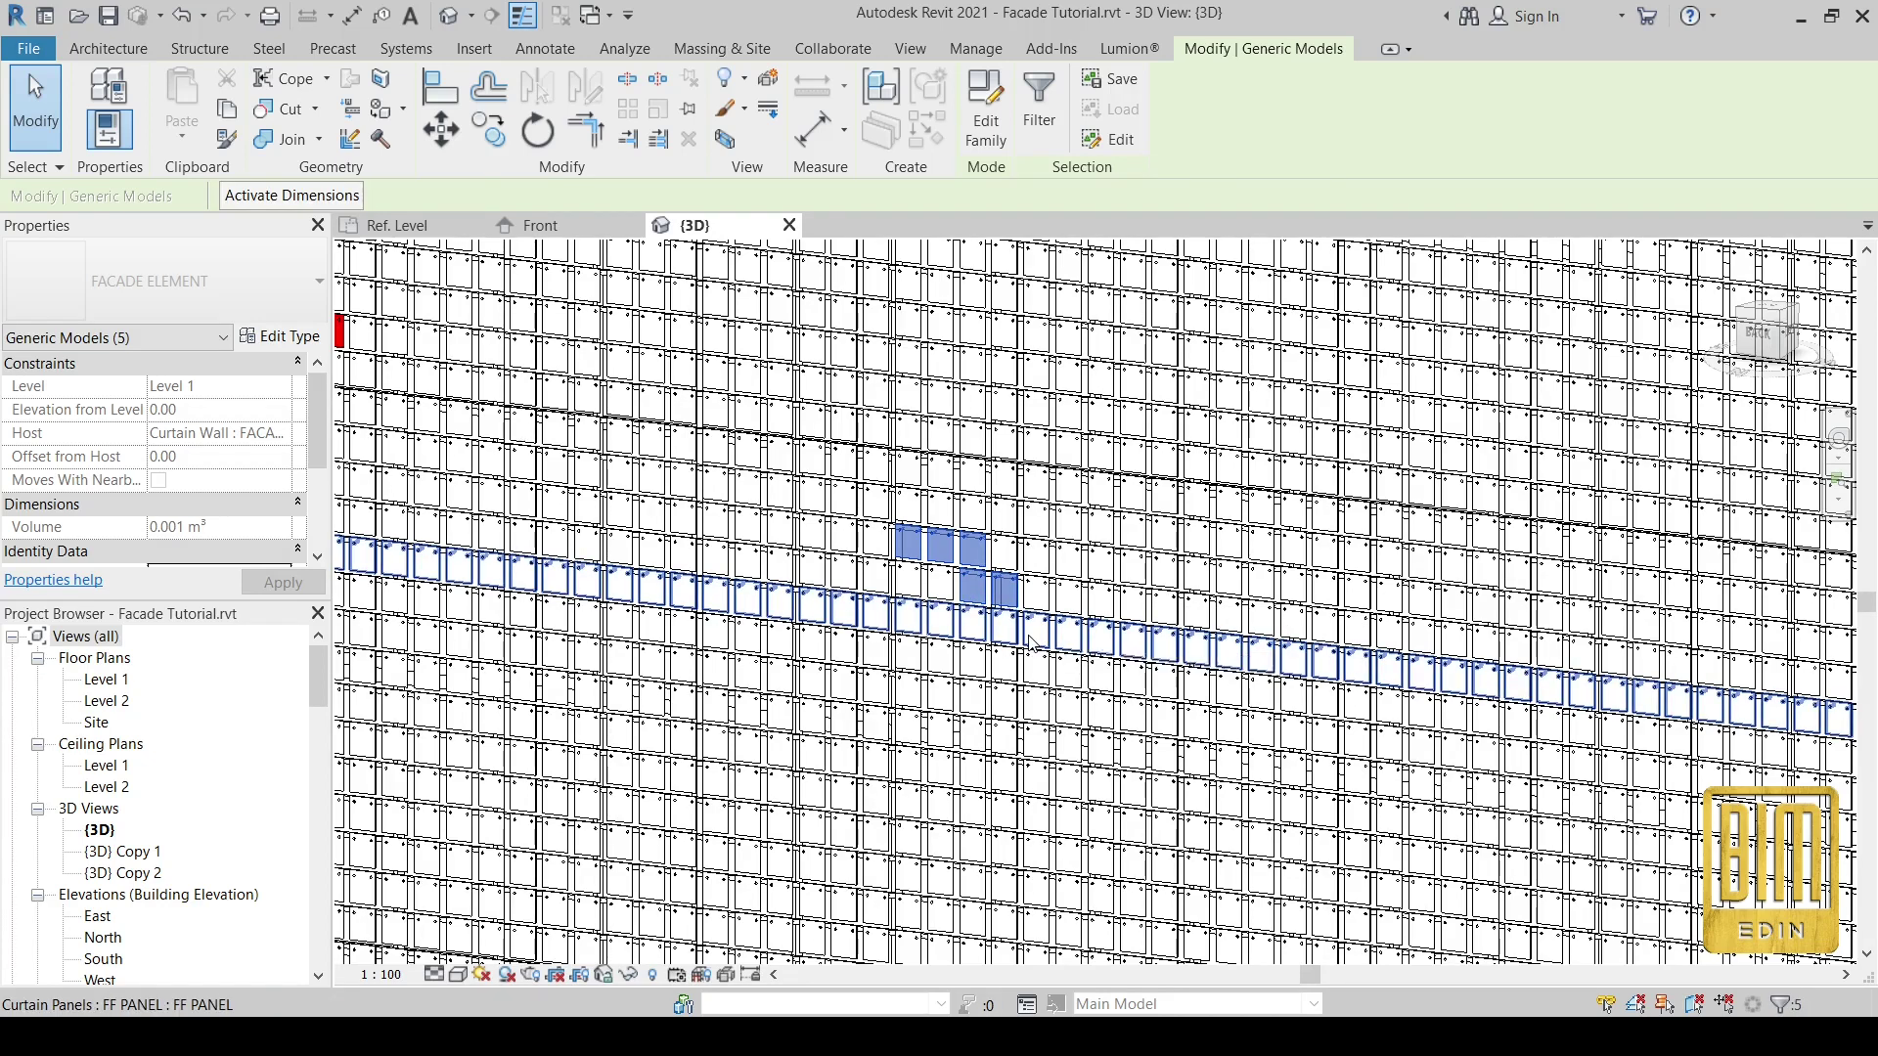
left_click(1036, 634, "ctrl")
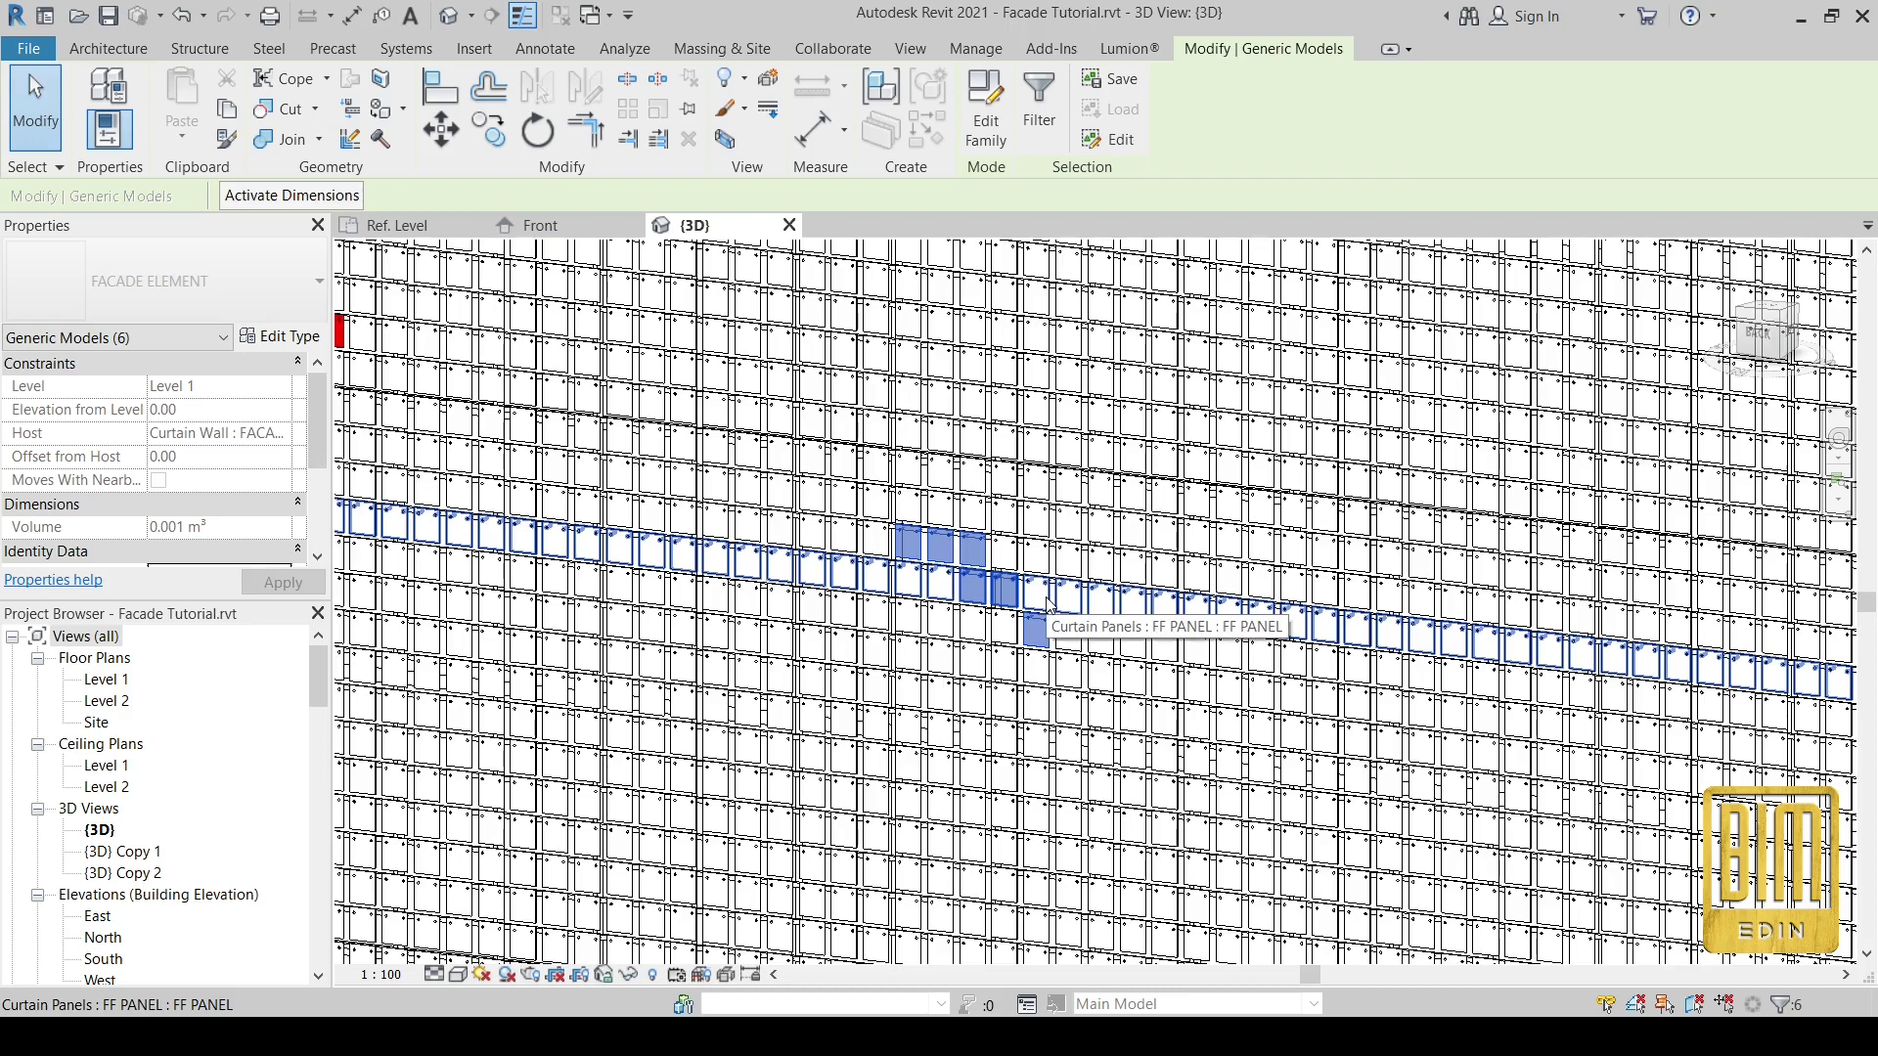
left_click(1047, 591, "ctrl")
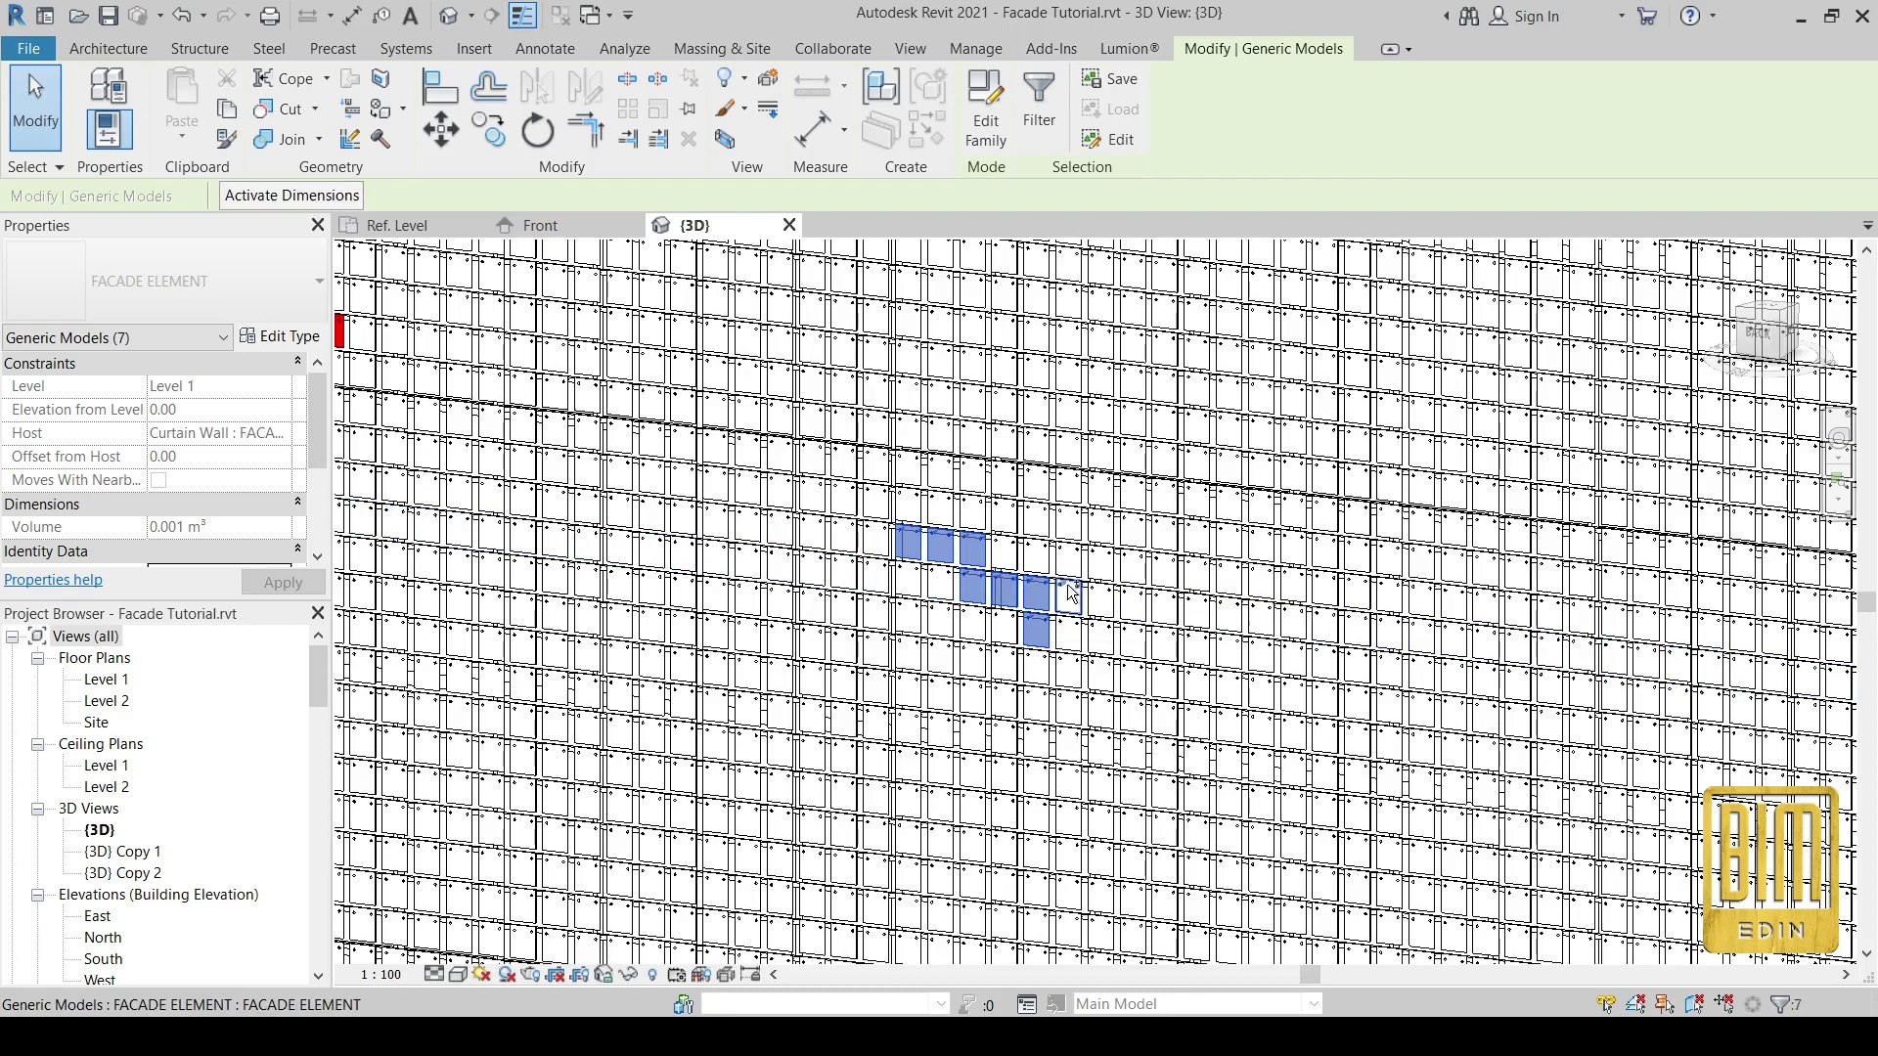
left_click(1069, 593, "ctrl")
left_click(1102, 598, "ctrl")
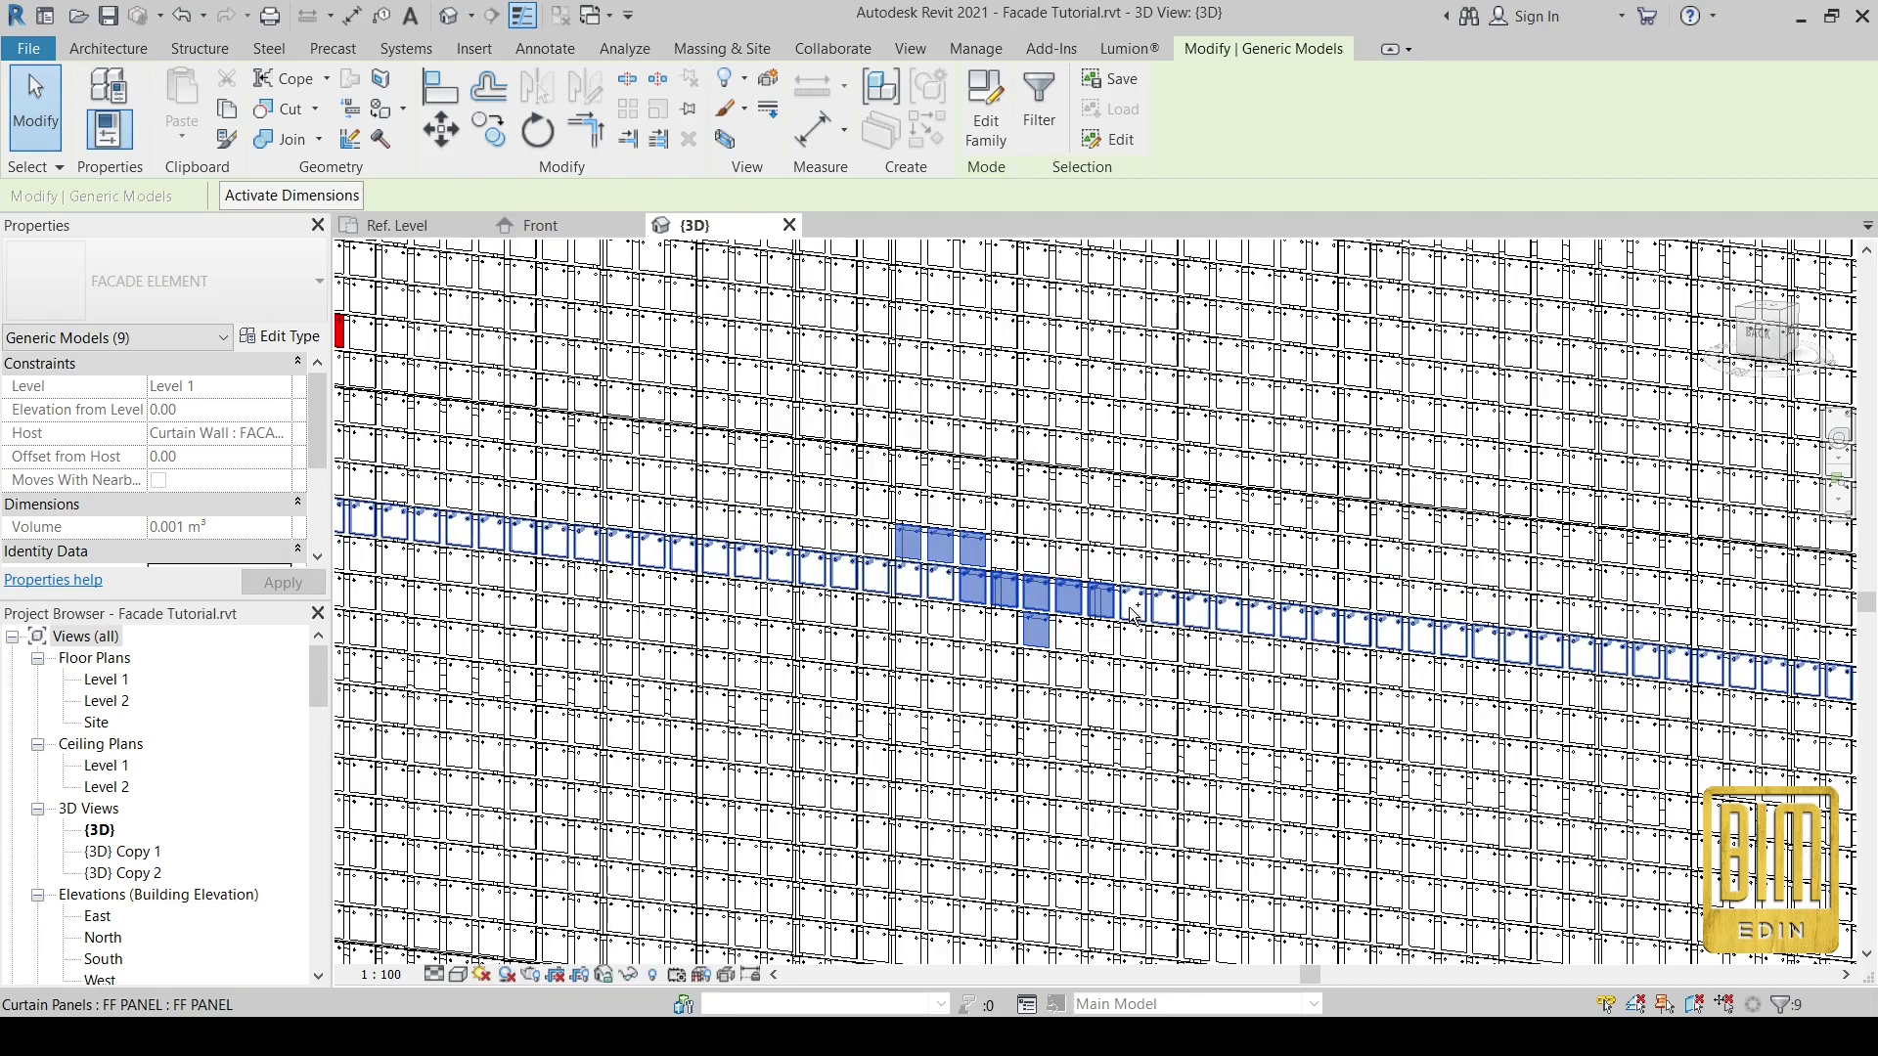
left_click(1133, 607, "ctrl")
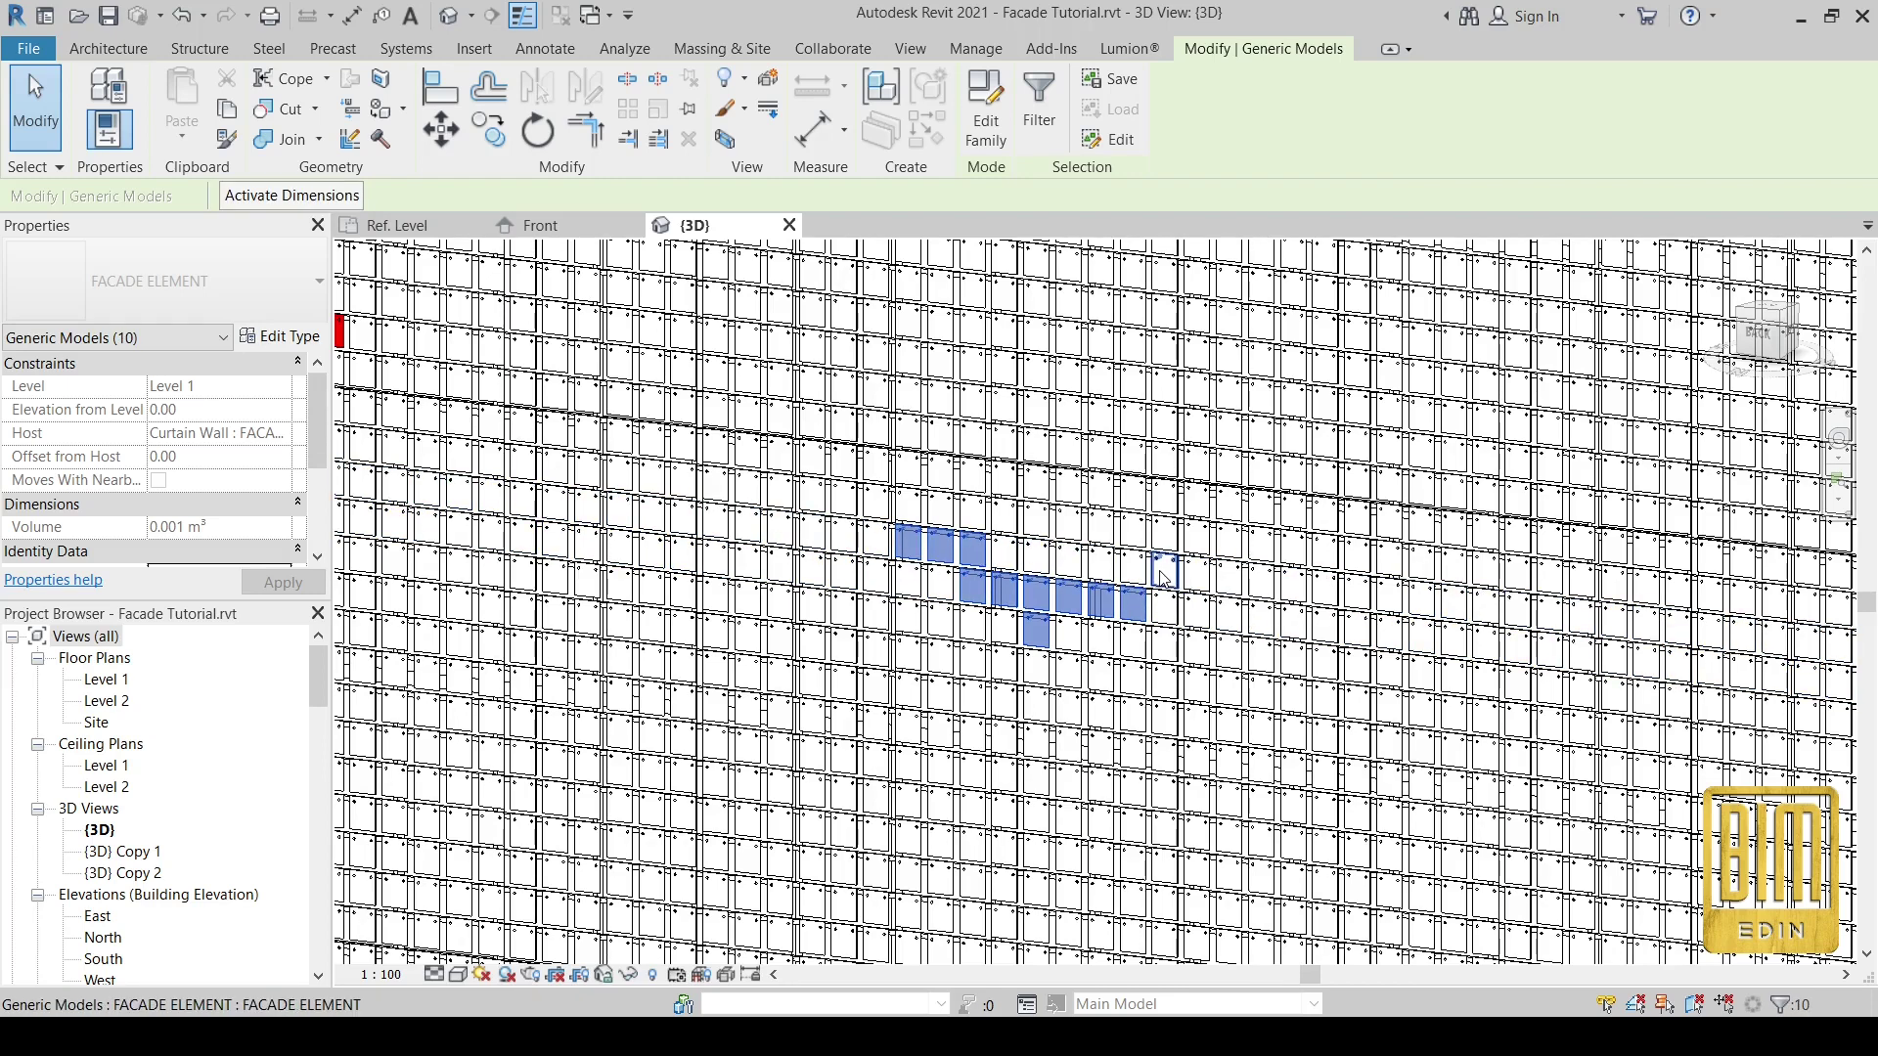
left_click(1159, 573, "ctrl")
- Give the eleven panels a red solid-fill surface override by element, then clear the selection
right_click(1045, 598)
left_click(1389, 196)
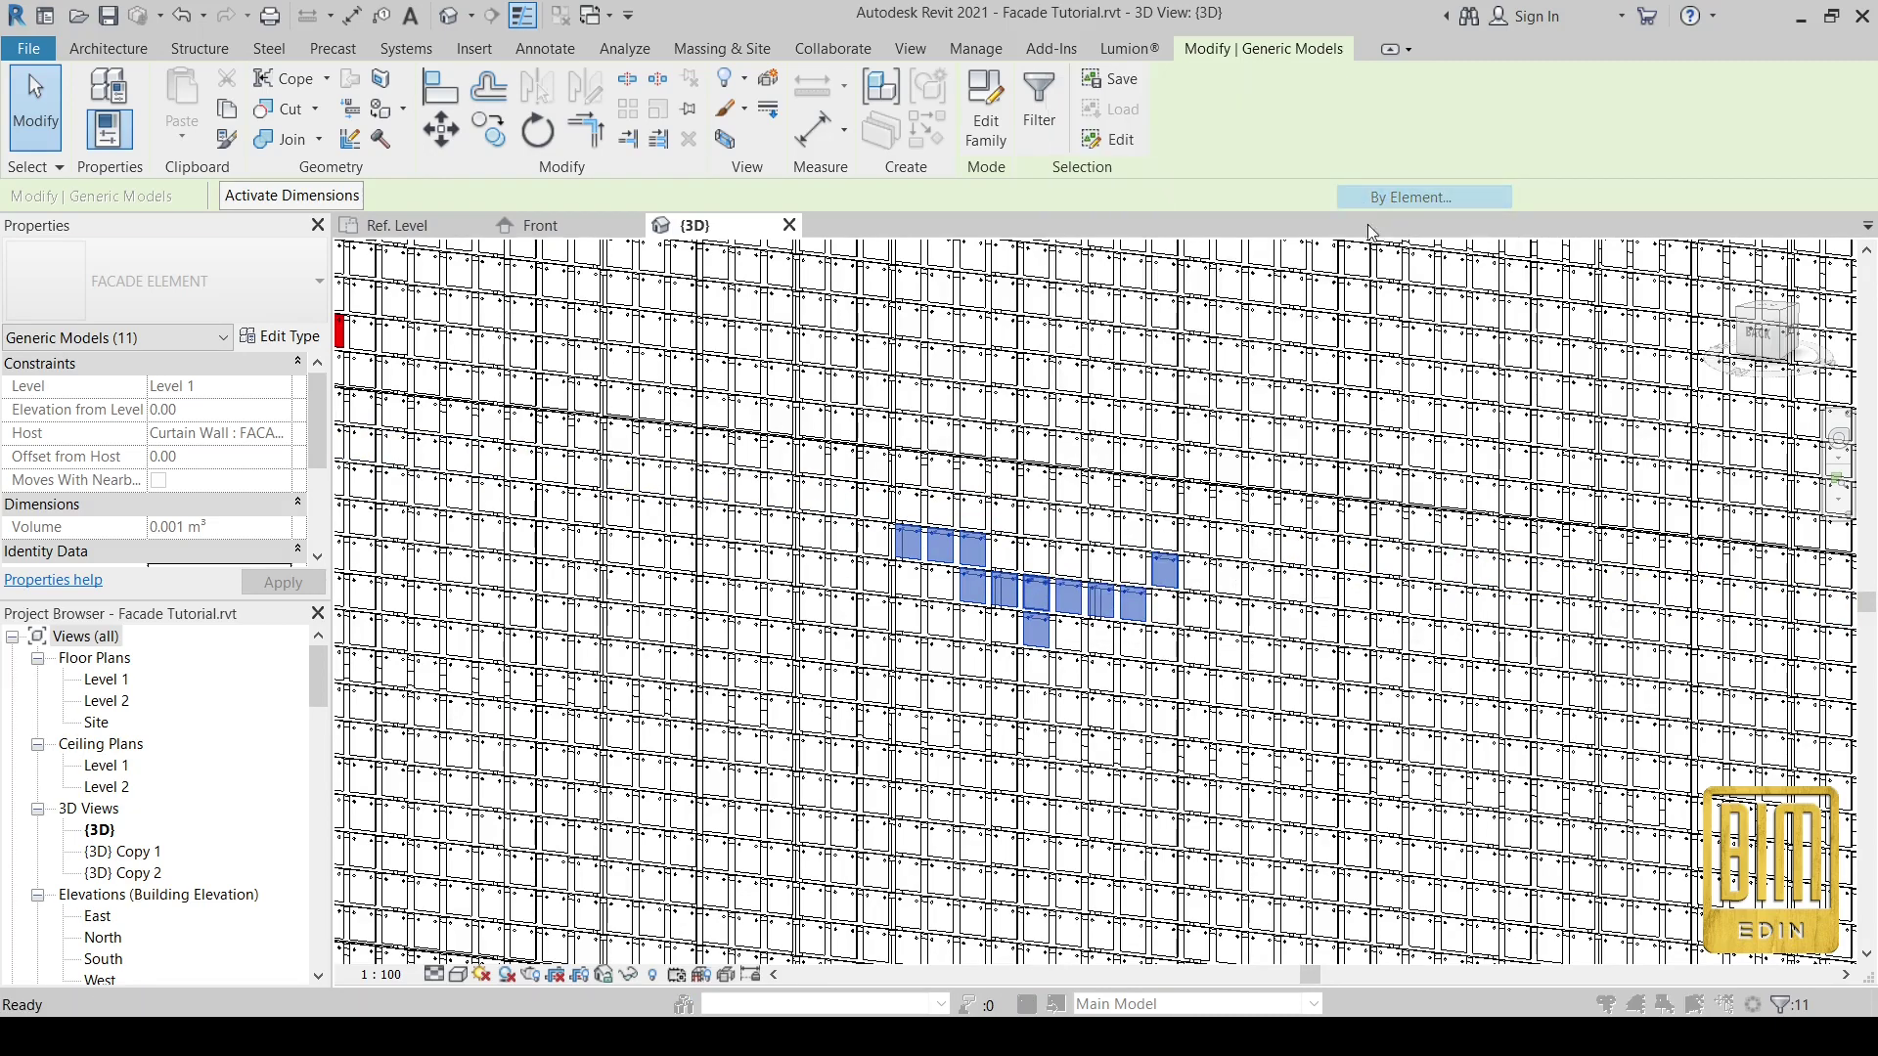
left_click(997, 307)
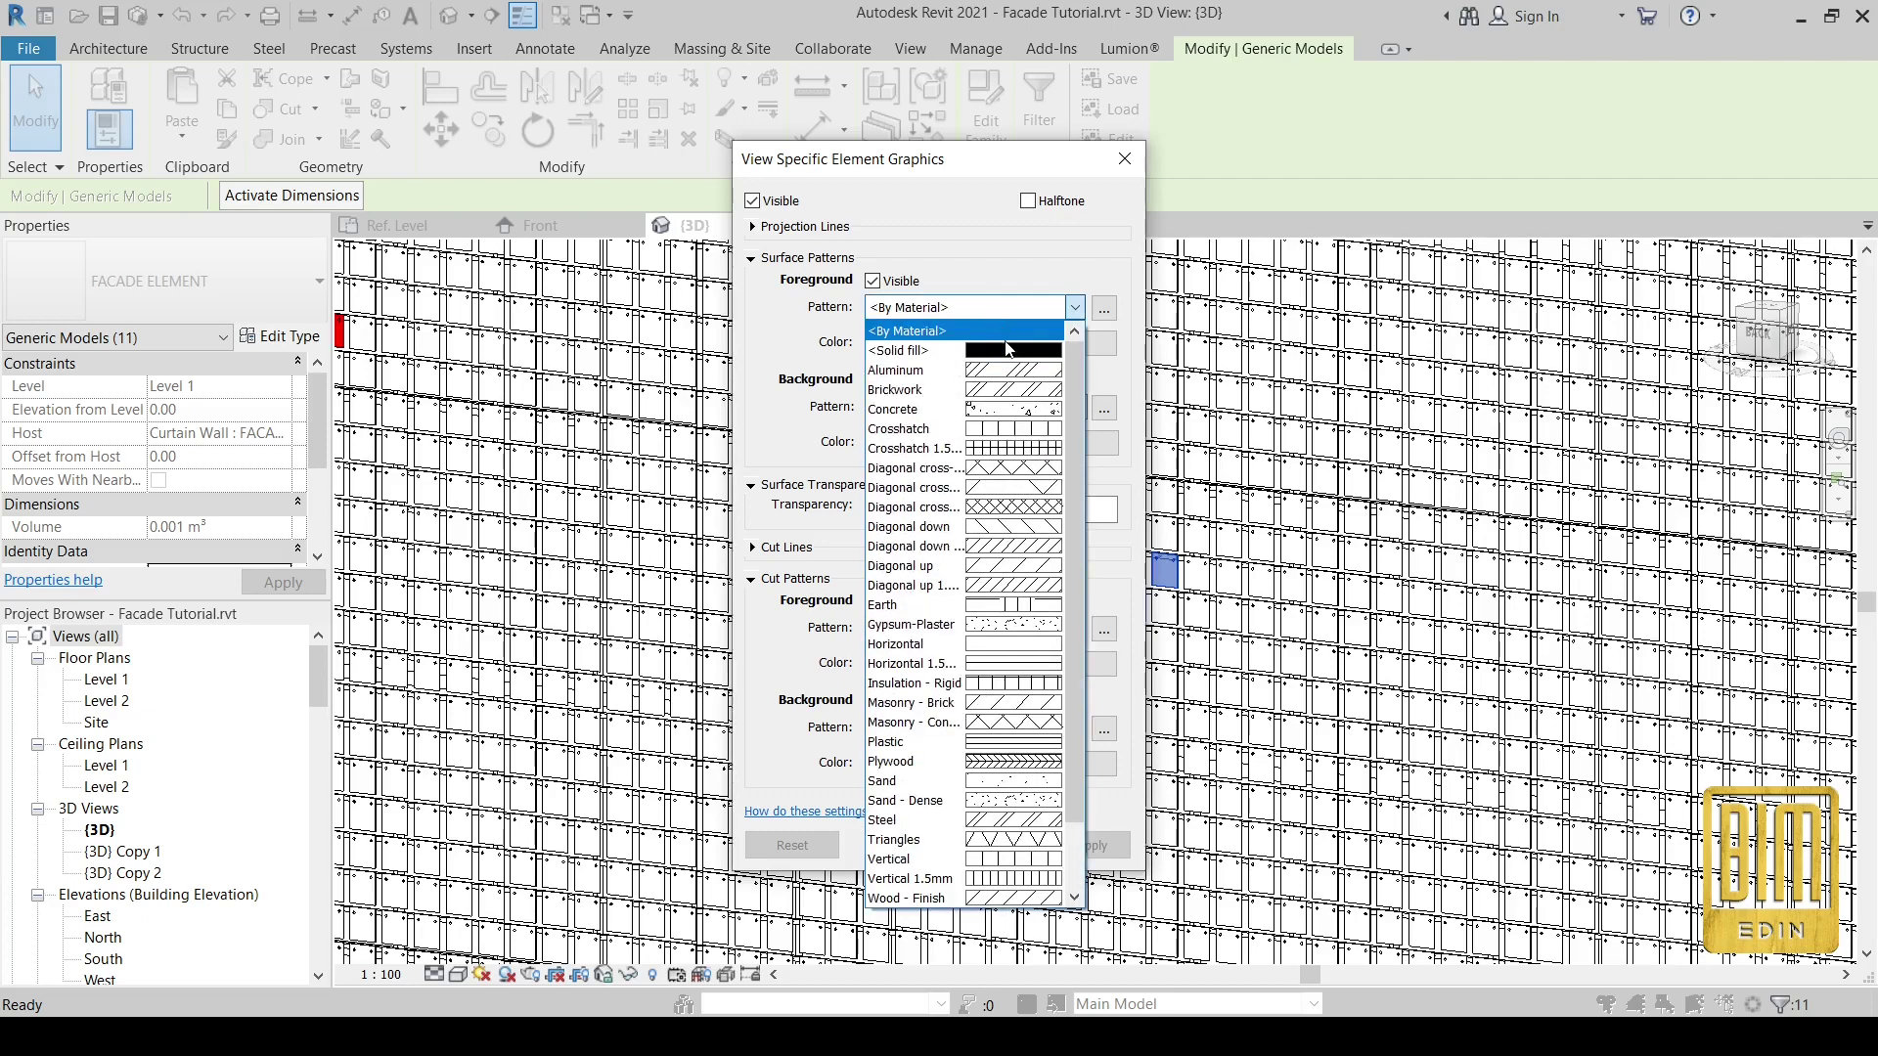
left_click(1007, 350)
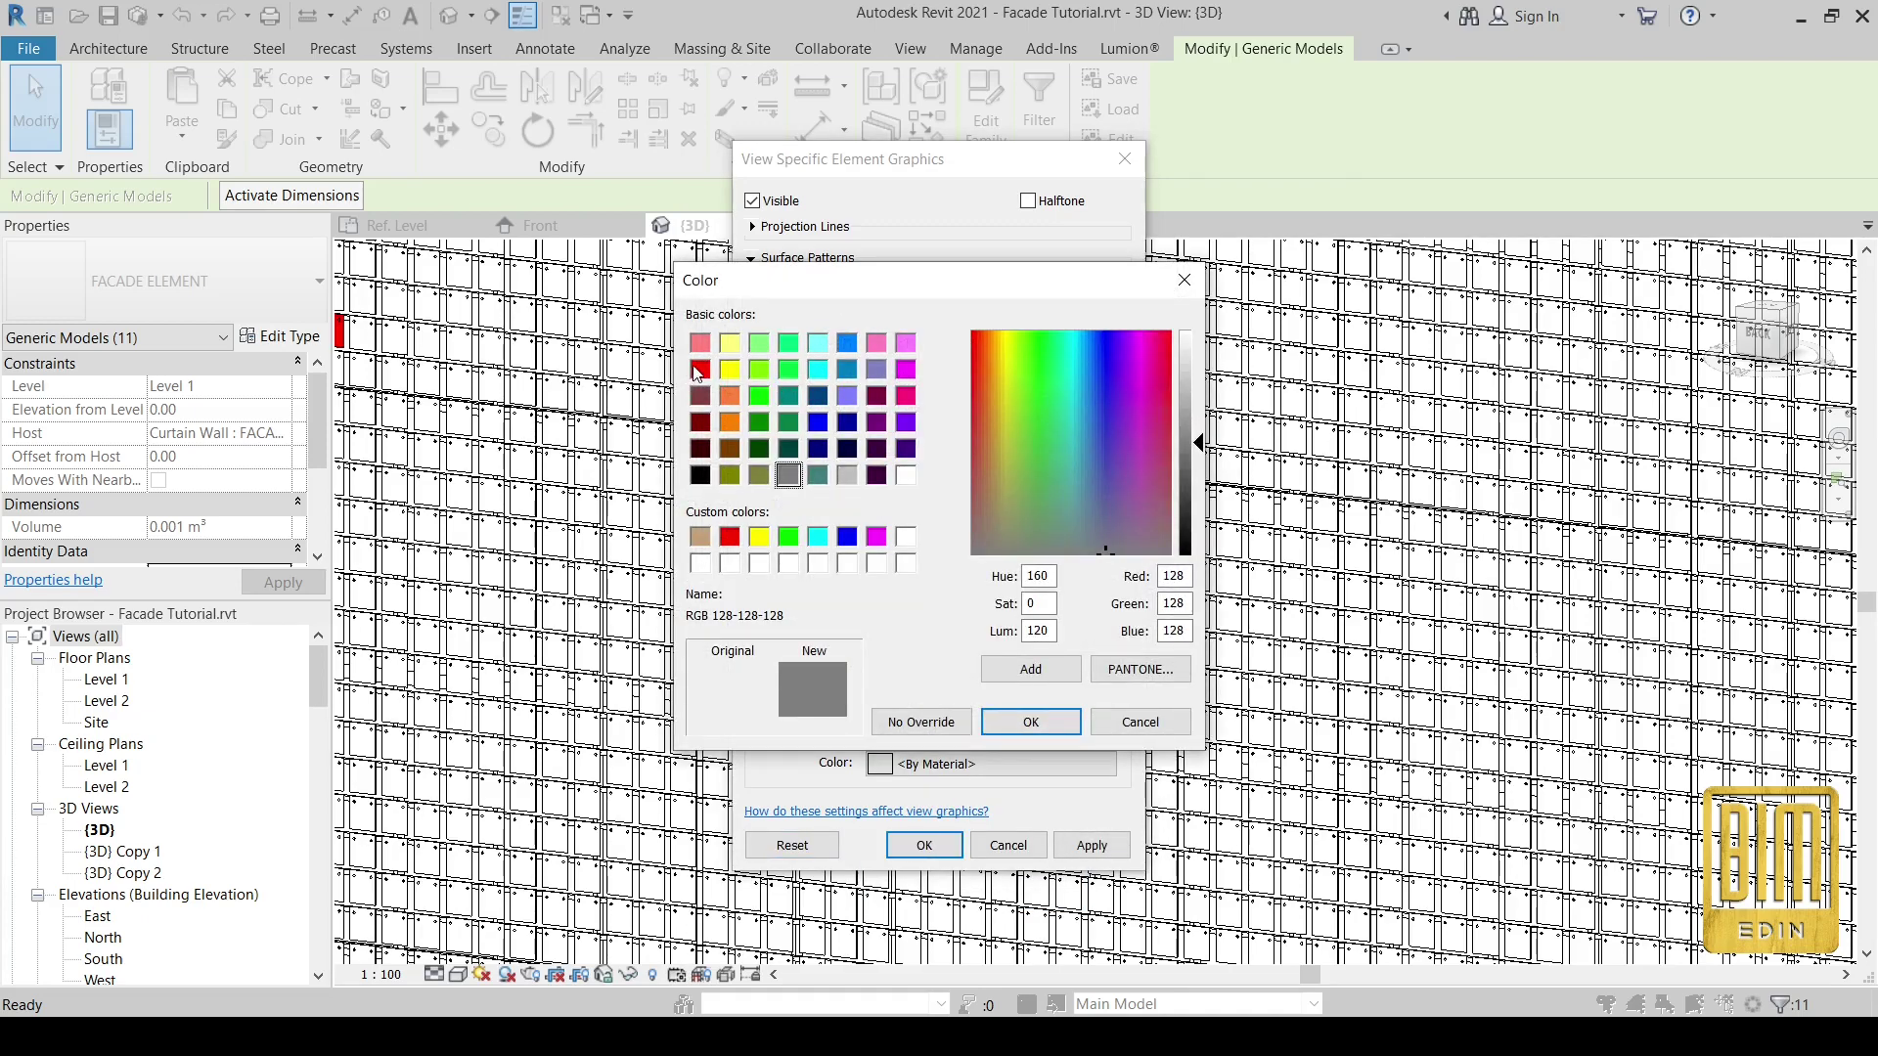
left_click(699, 370)
left_click(1031, 722)
left_click(922, 841)
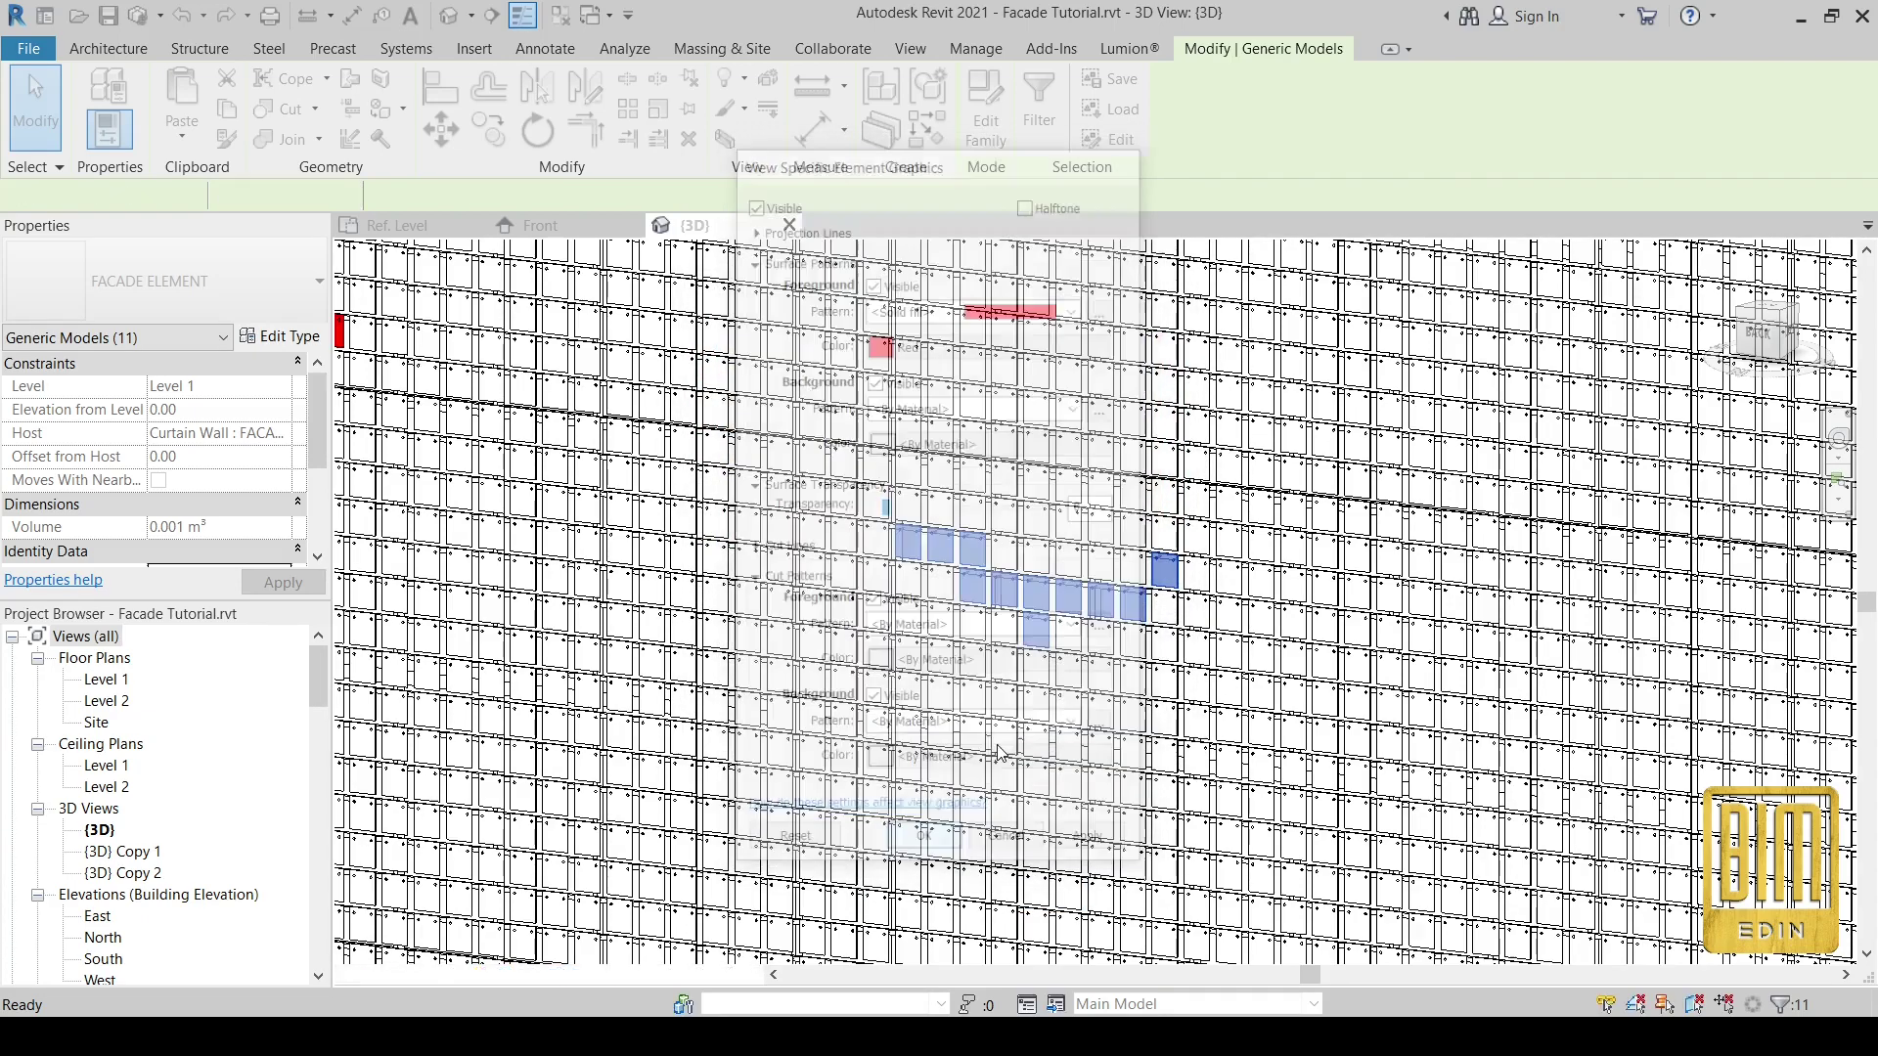
key("Escape")
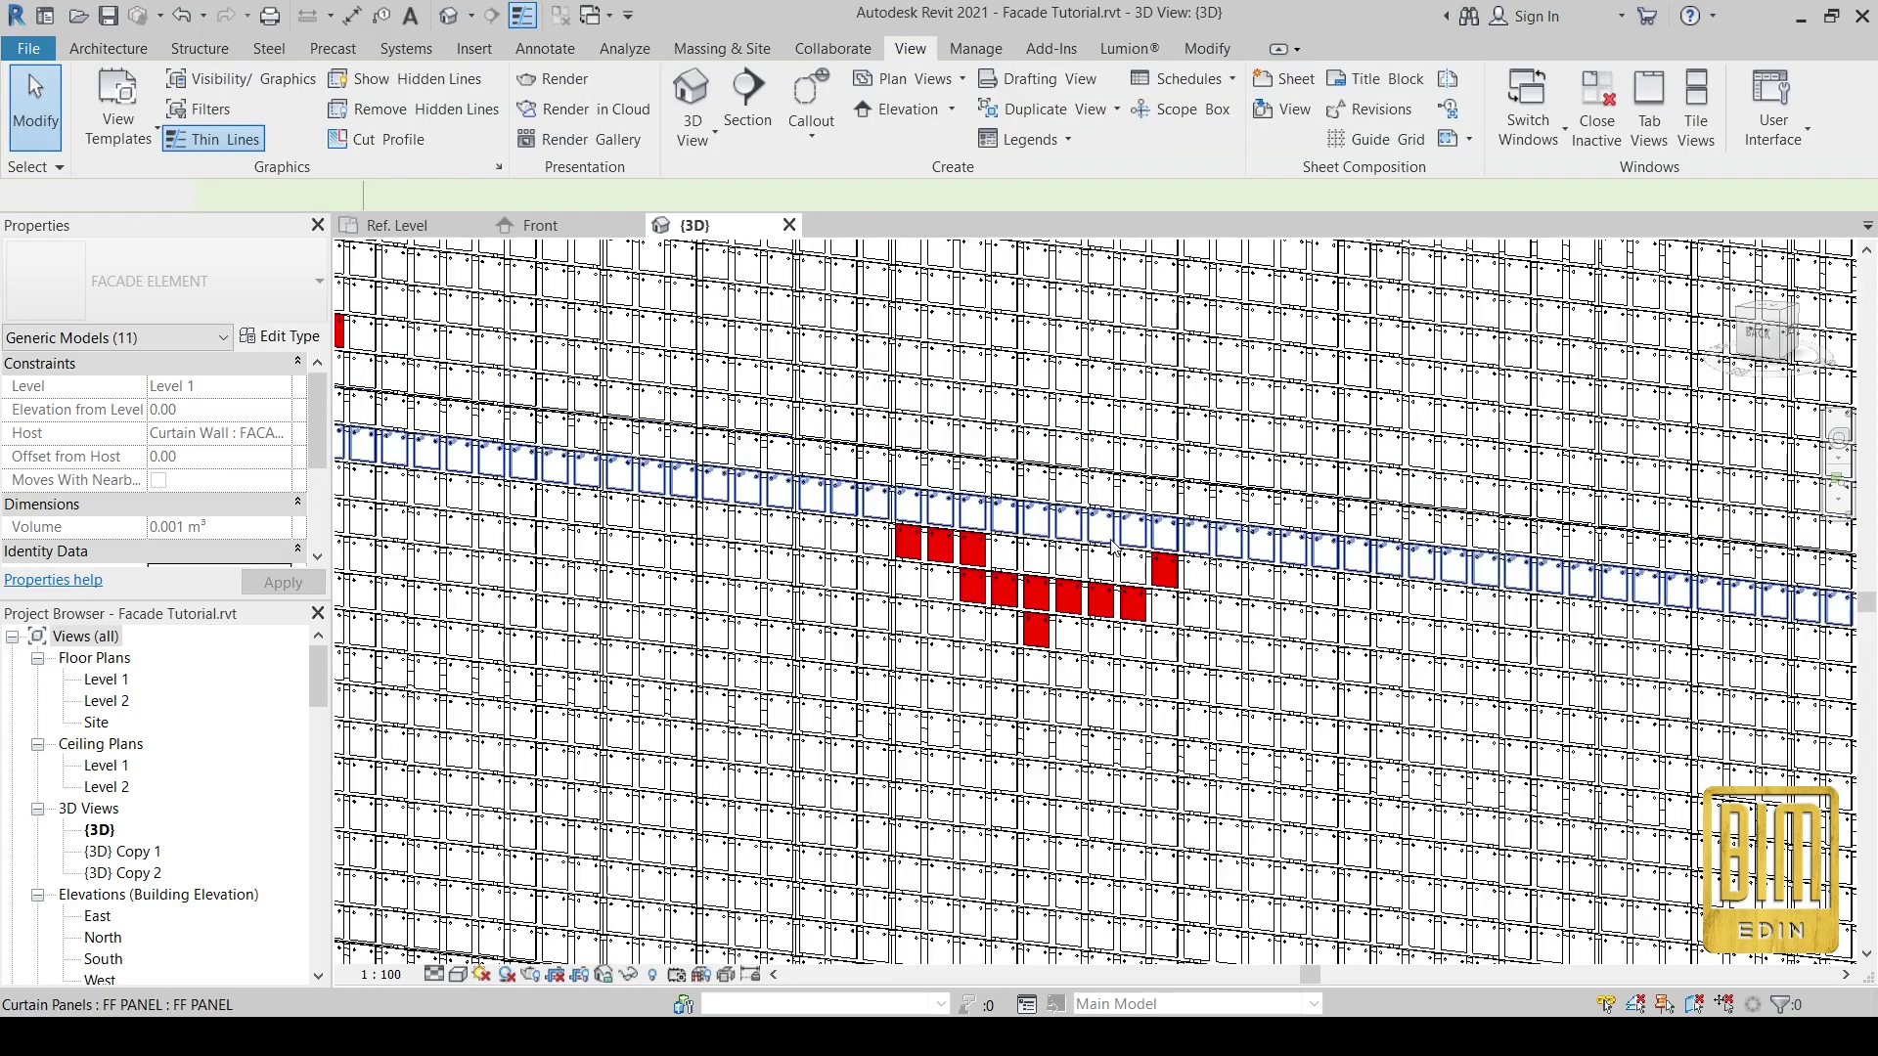
- Orbit and zoom to an angled view of the whole building's facade
scroll(1115, 547, "down", 5)
scroll(1115, 548, "down", 2)
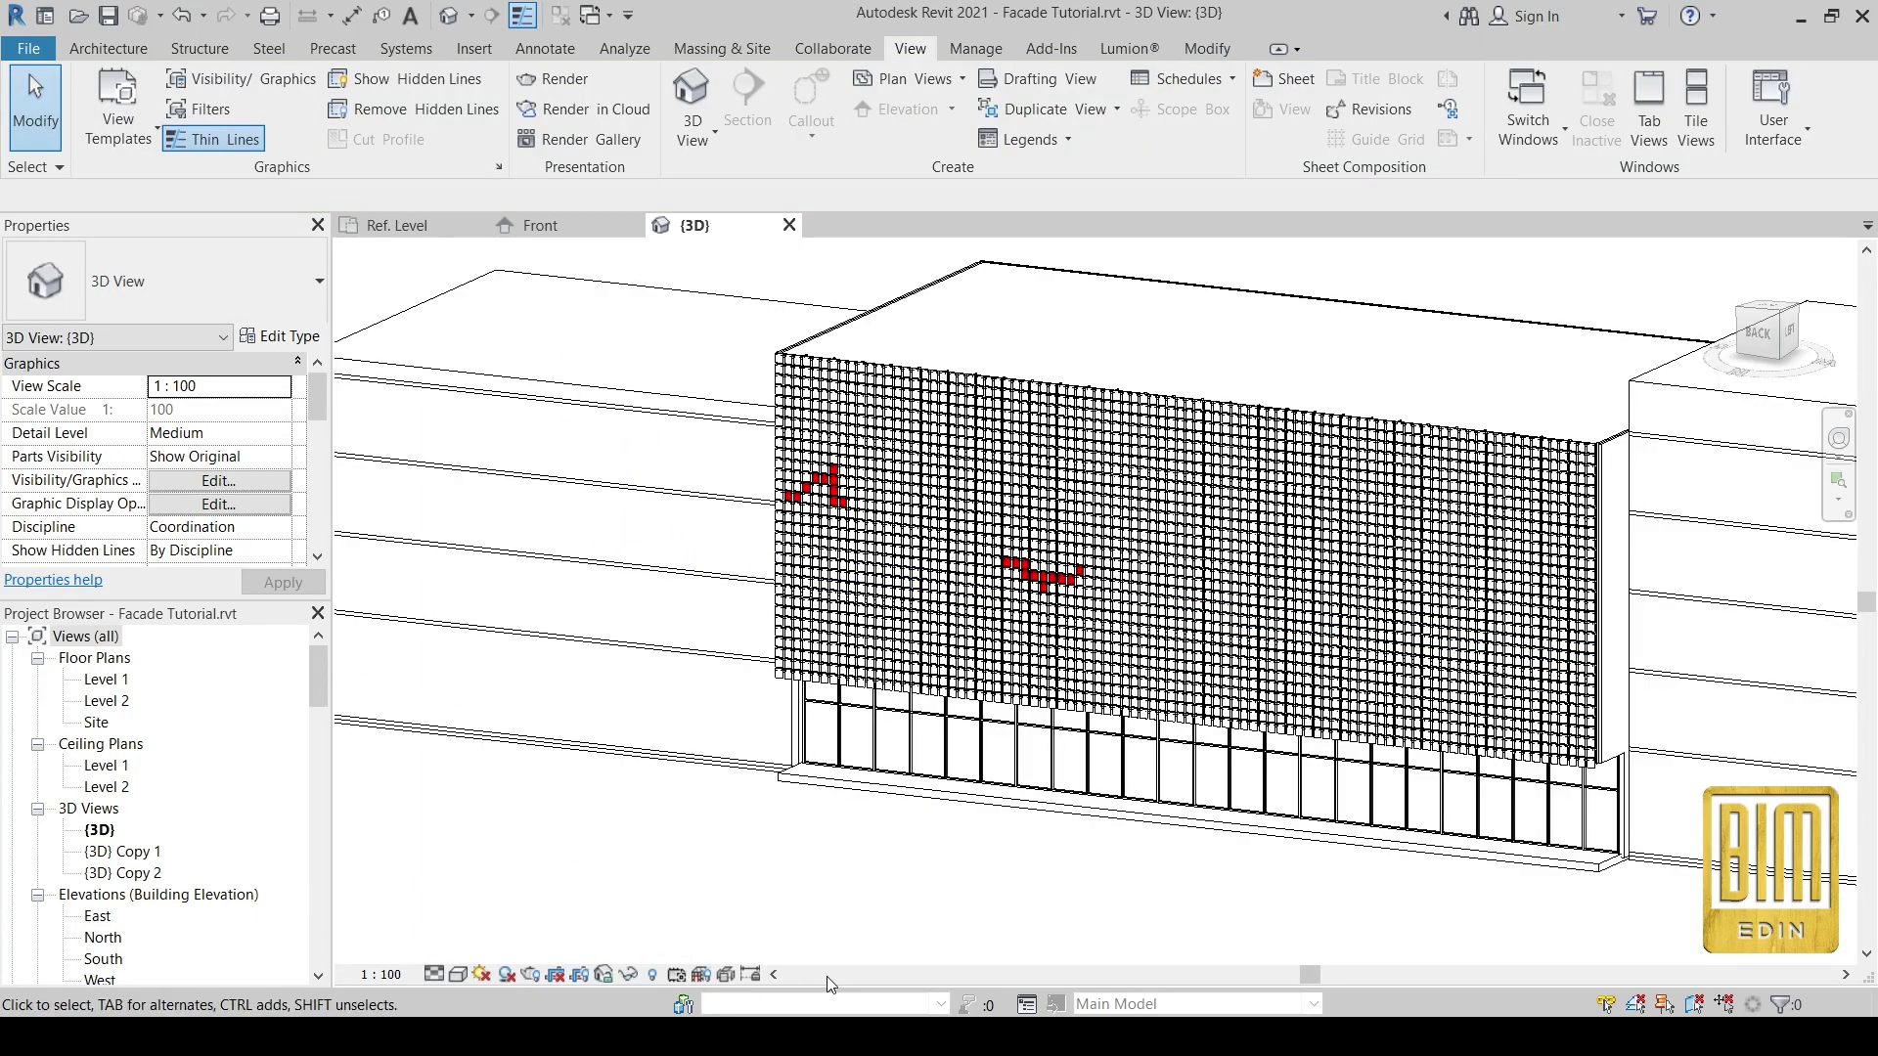
mouse_move(766, 867)
middle_mouse_down("shift")
mouse_move(944, 877)
mouse_move(1340, 795)
mouse_move(1004, 801)
mouse_move(1223, 810)
middle_mouse_up("shift")
scroll(1340, 795, "down", 3)
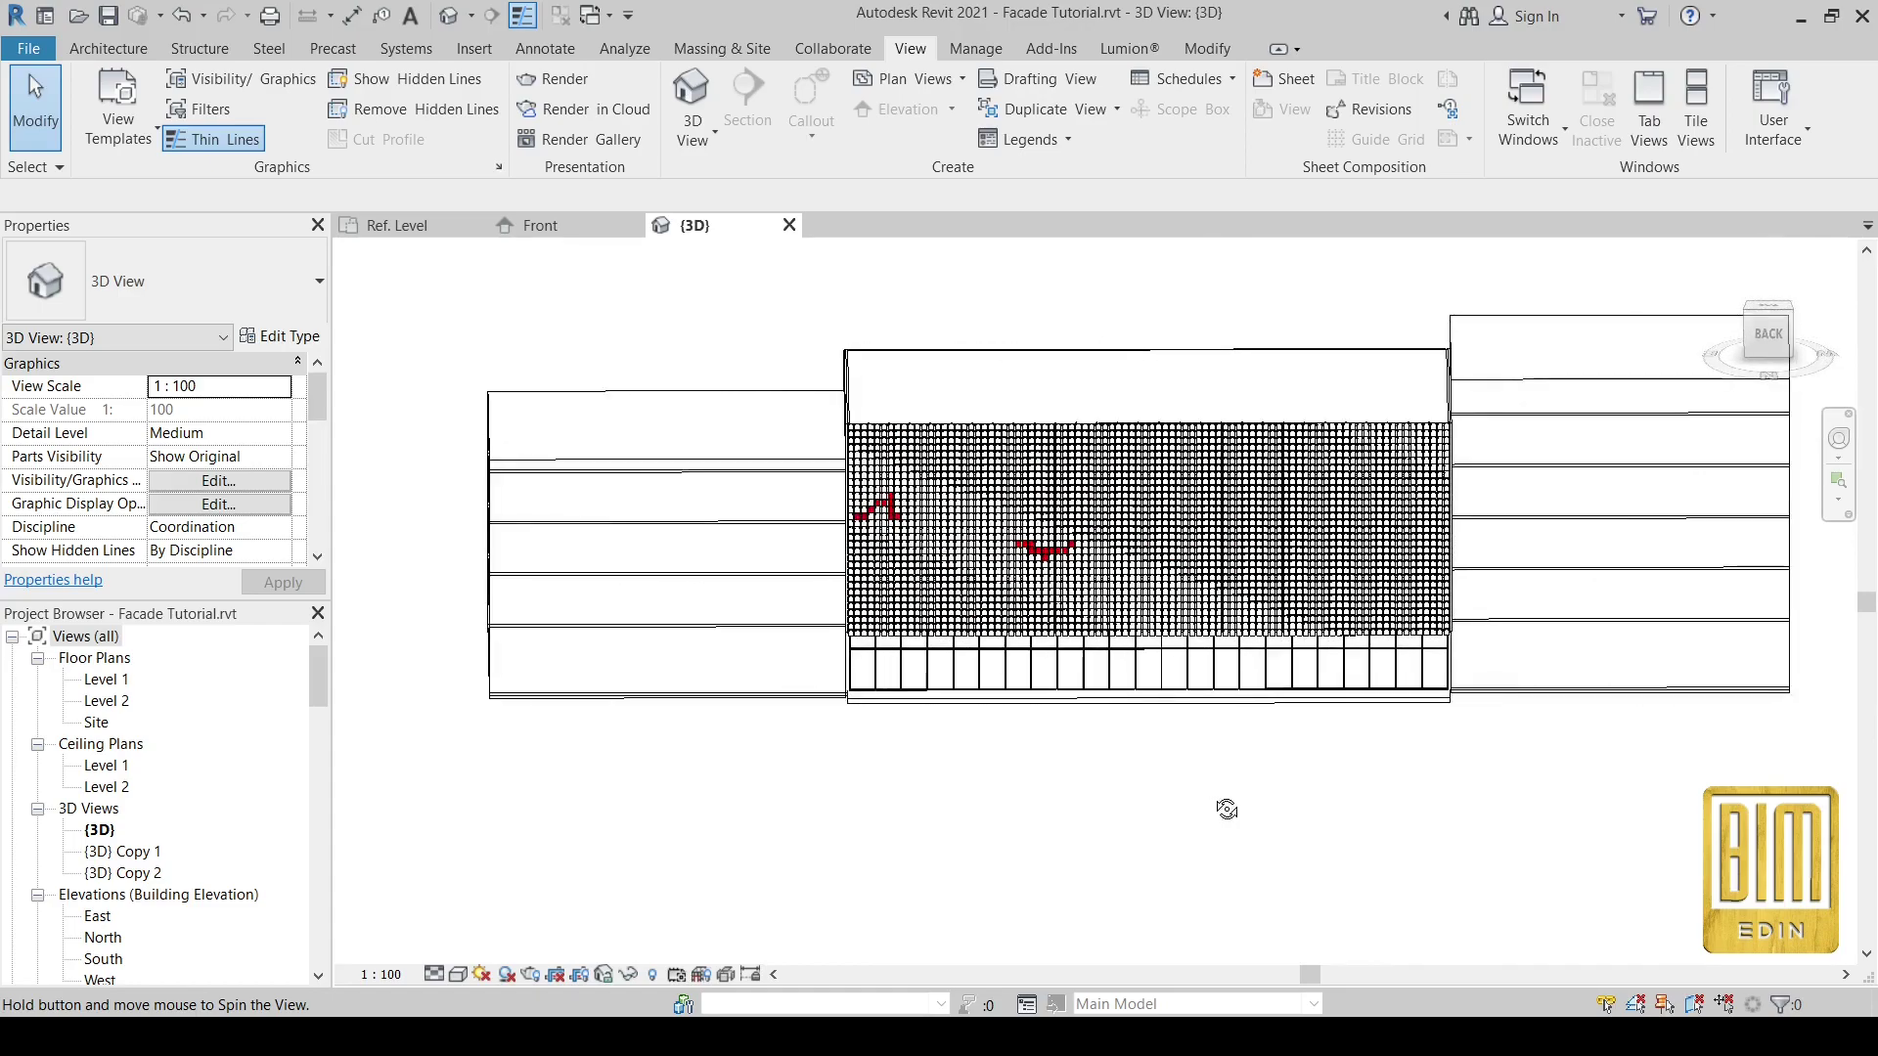
scroll(1041, 528, "up", 2)
scroll(1041, 529, "up", 3)
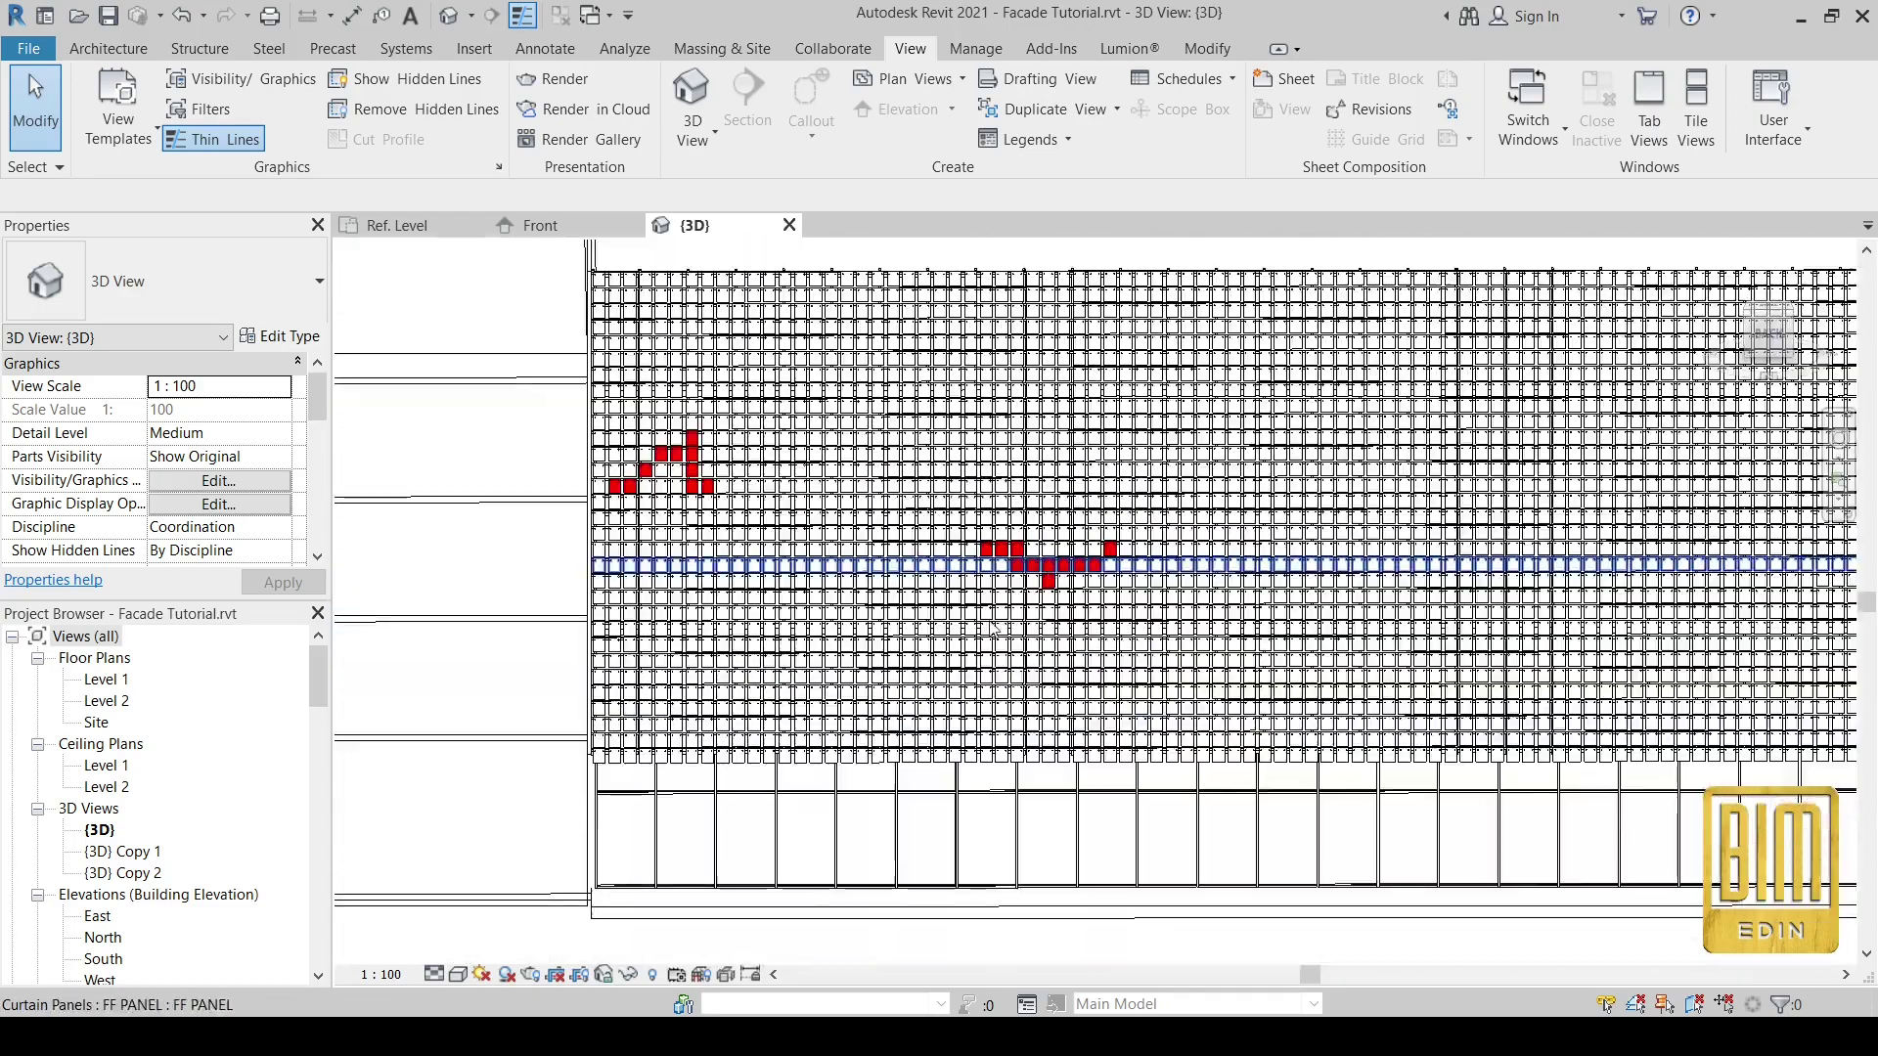
scroll(992, 627, "down", 5)
middle_click_drag(992, 627, 847, 720, "shift")
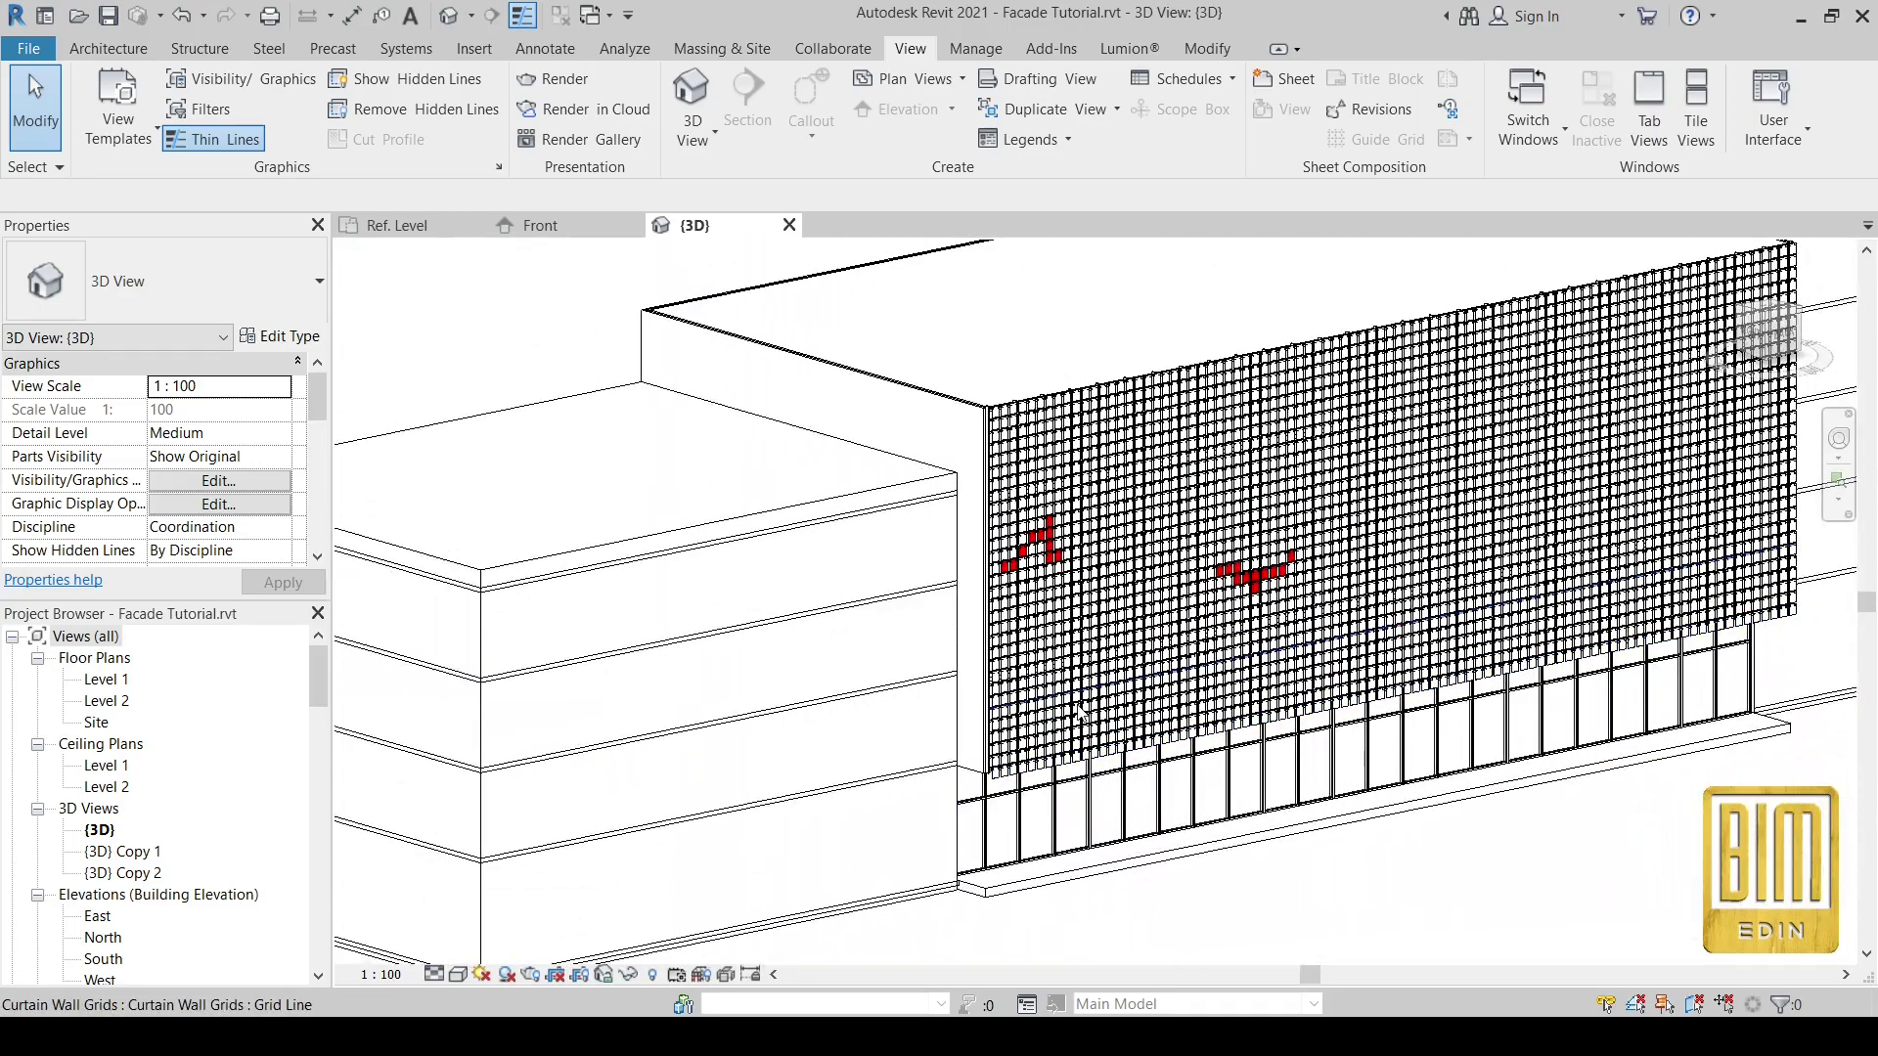
scroll(847, 720, "down", 1)
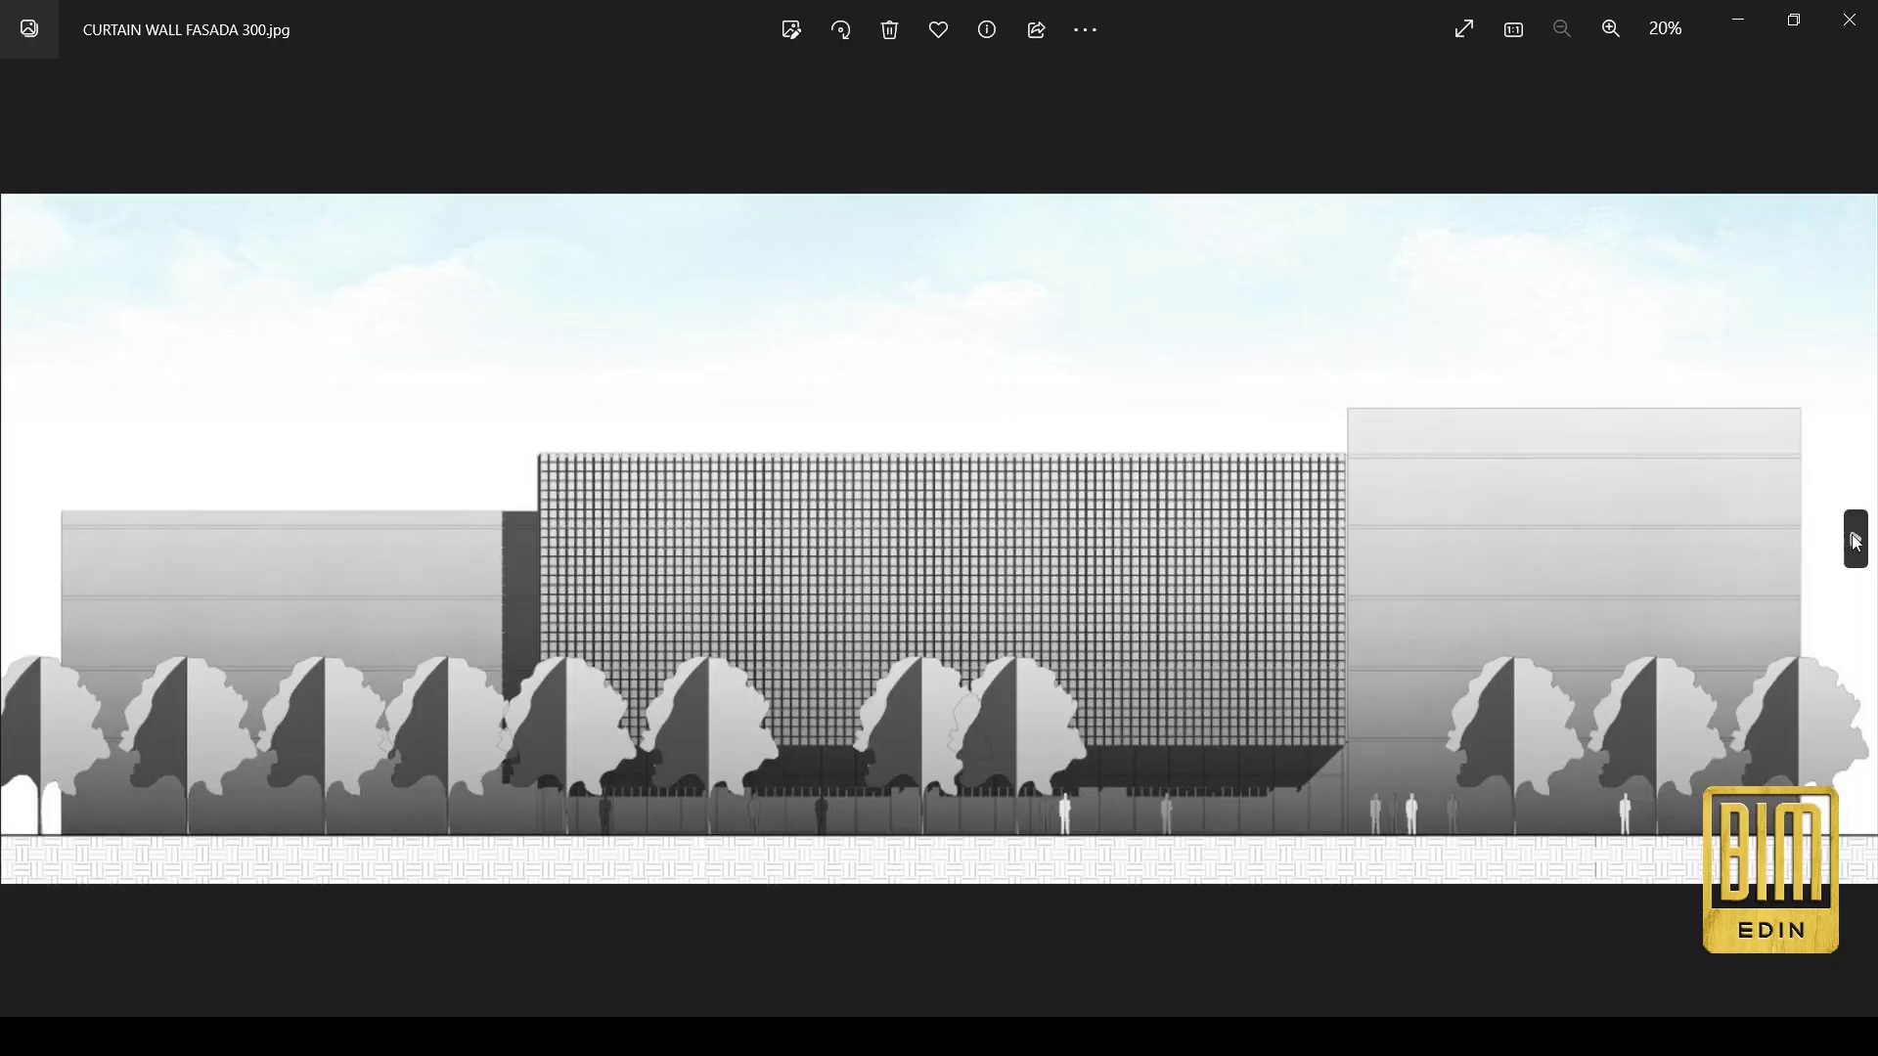
- Step through the reference images to the red-lettering rendering, zoom in, then return to Revit
left_click(1855, 538)
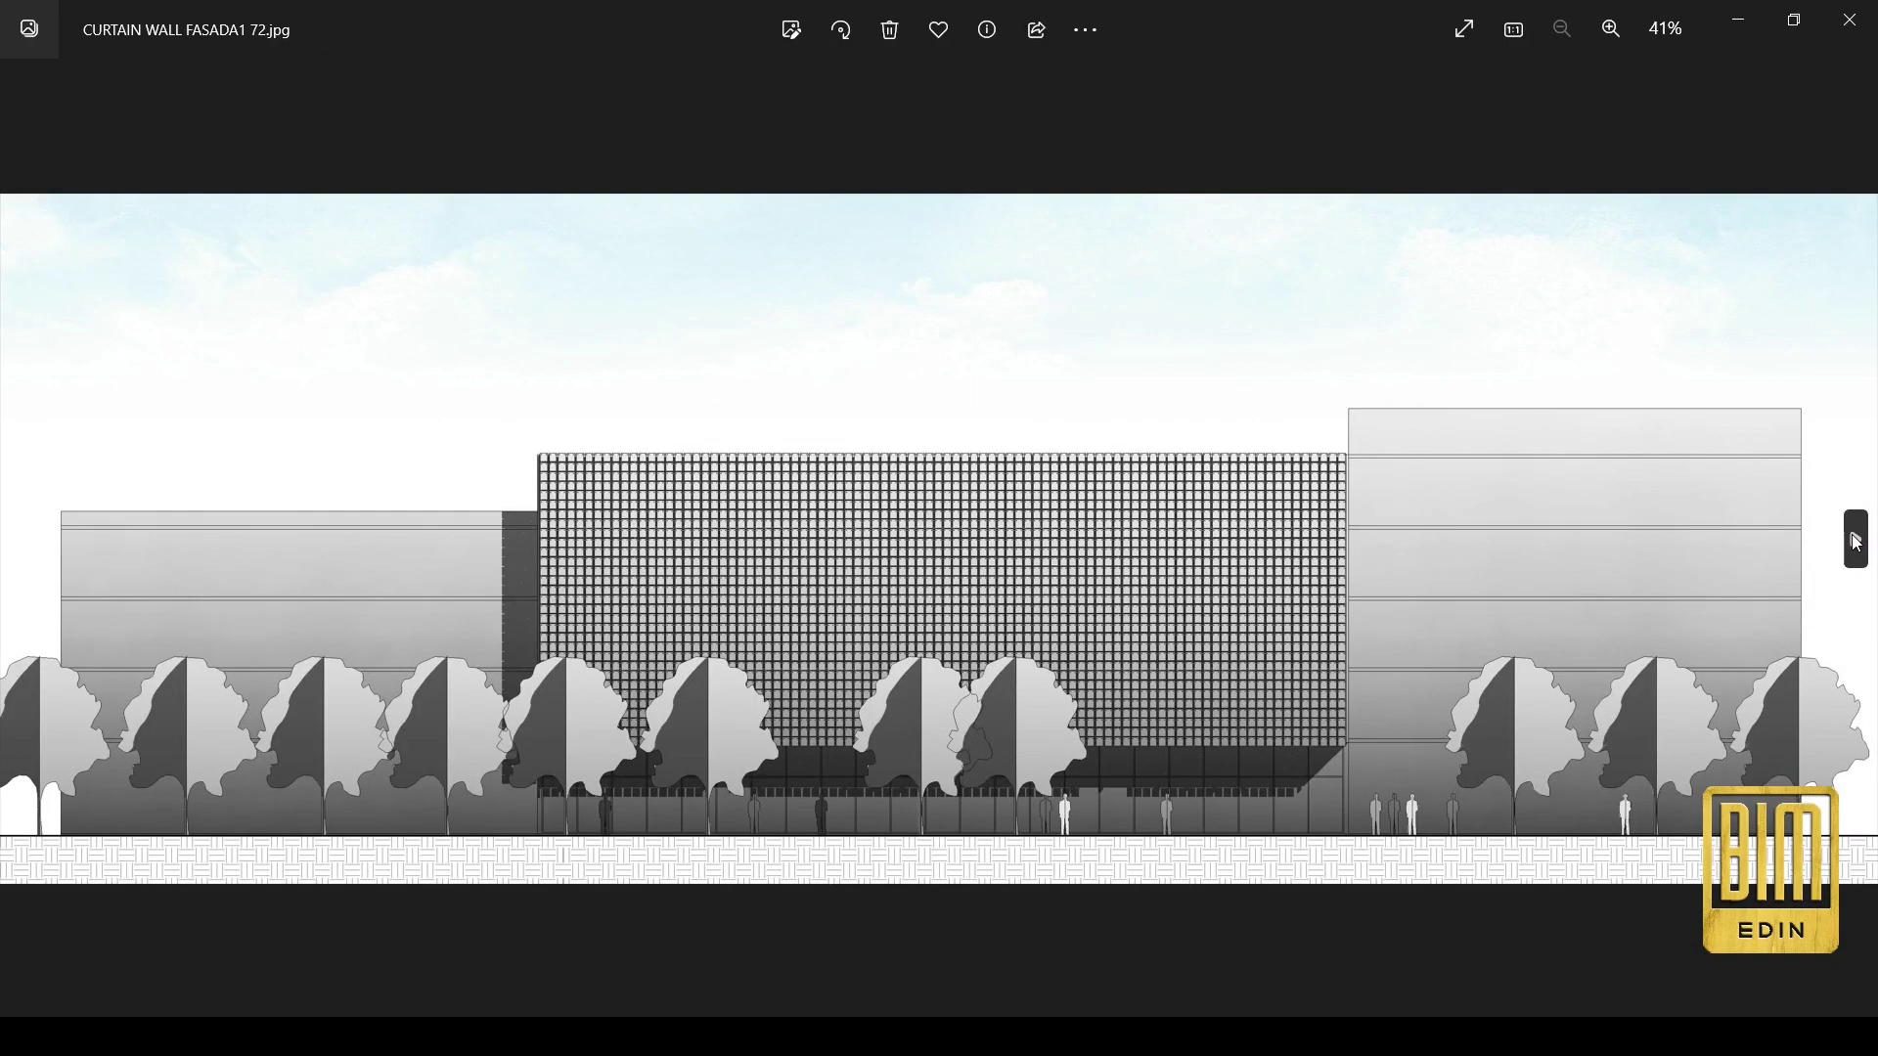
left_click(1856, 540)
left_click(1857, 540)
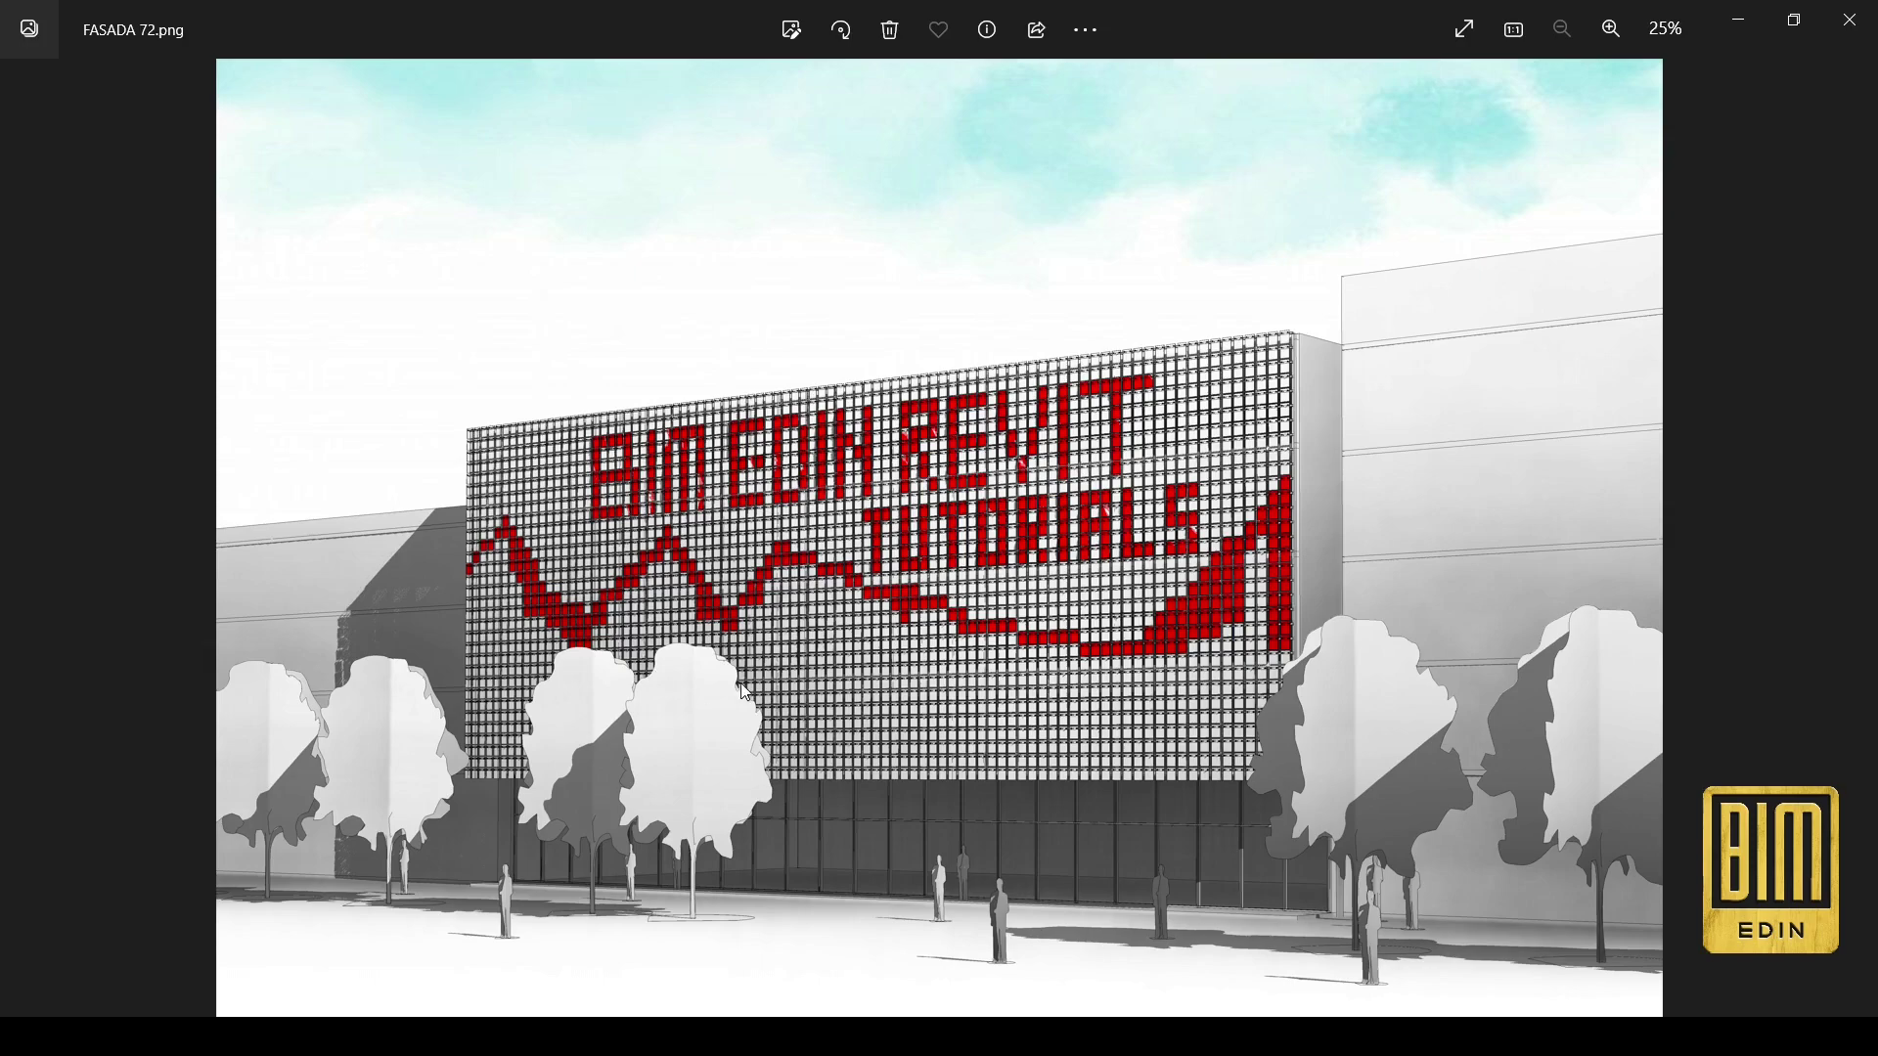
scroll(773, 544, "up", 3)
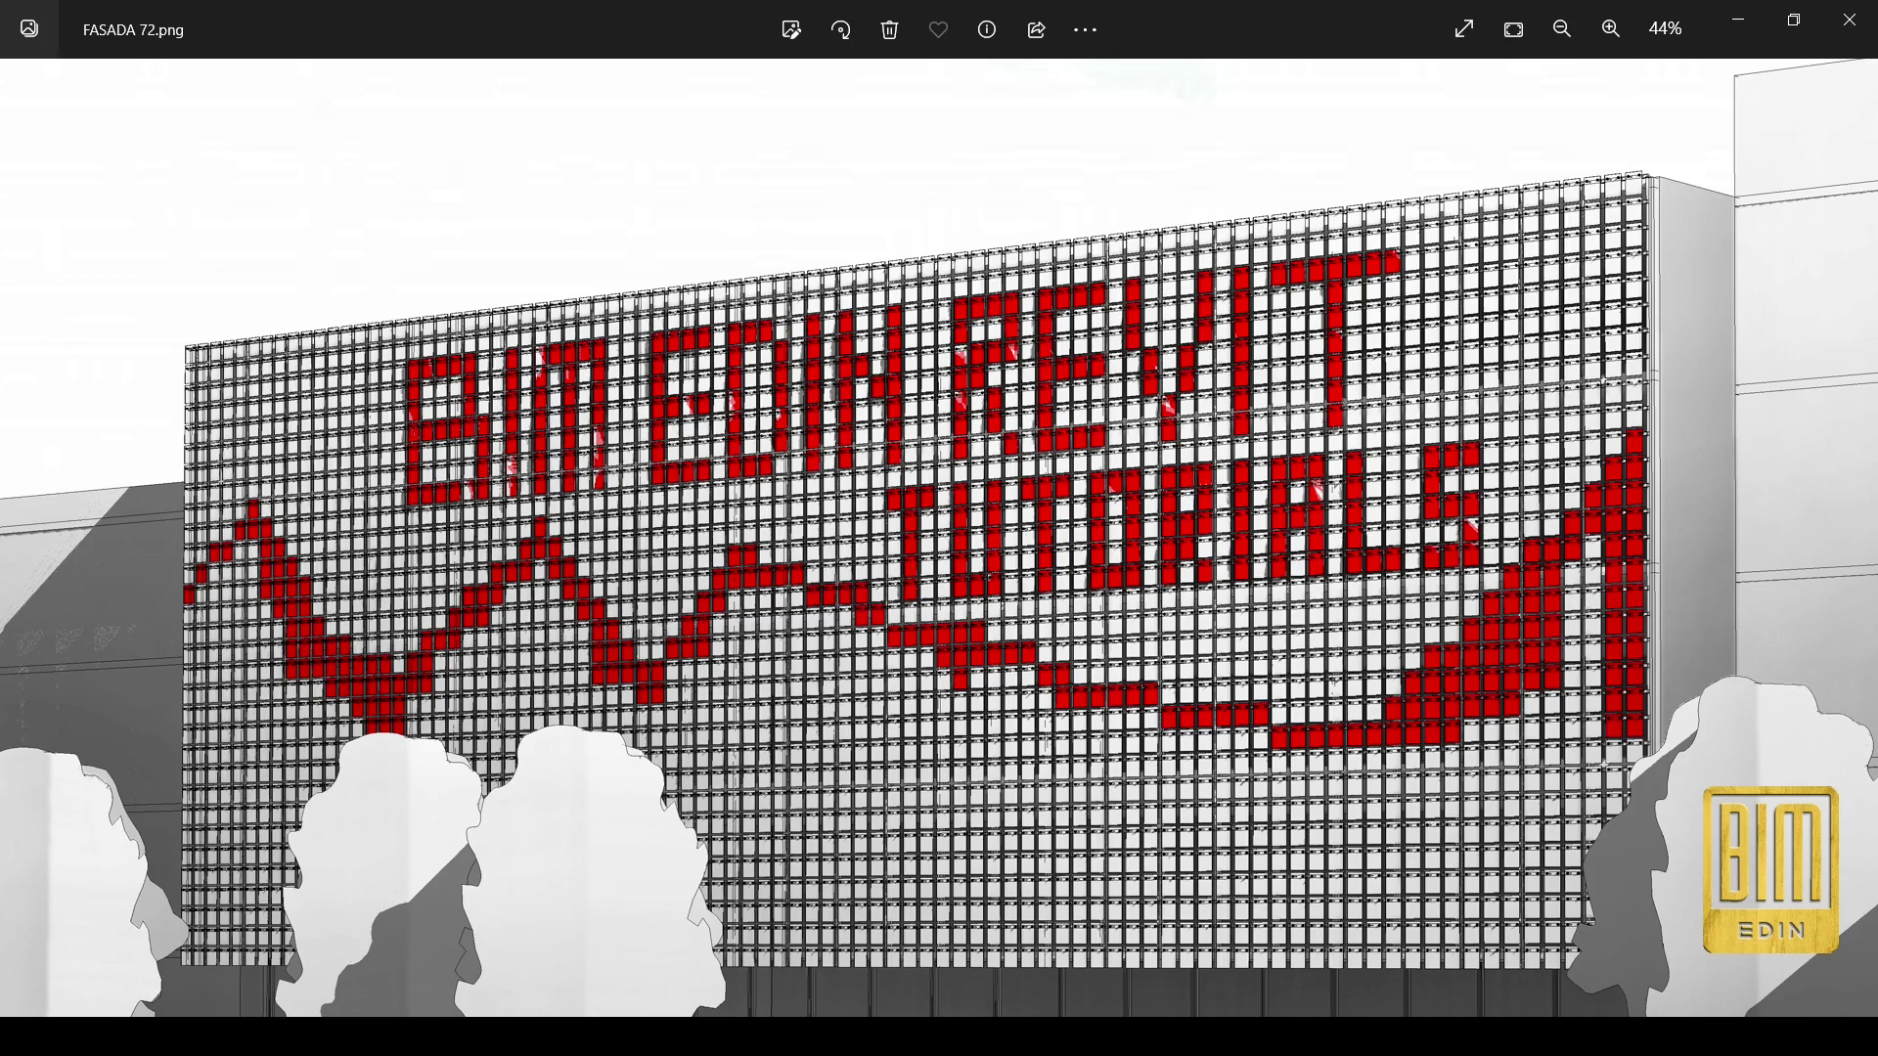
left_click(610, 1037)
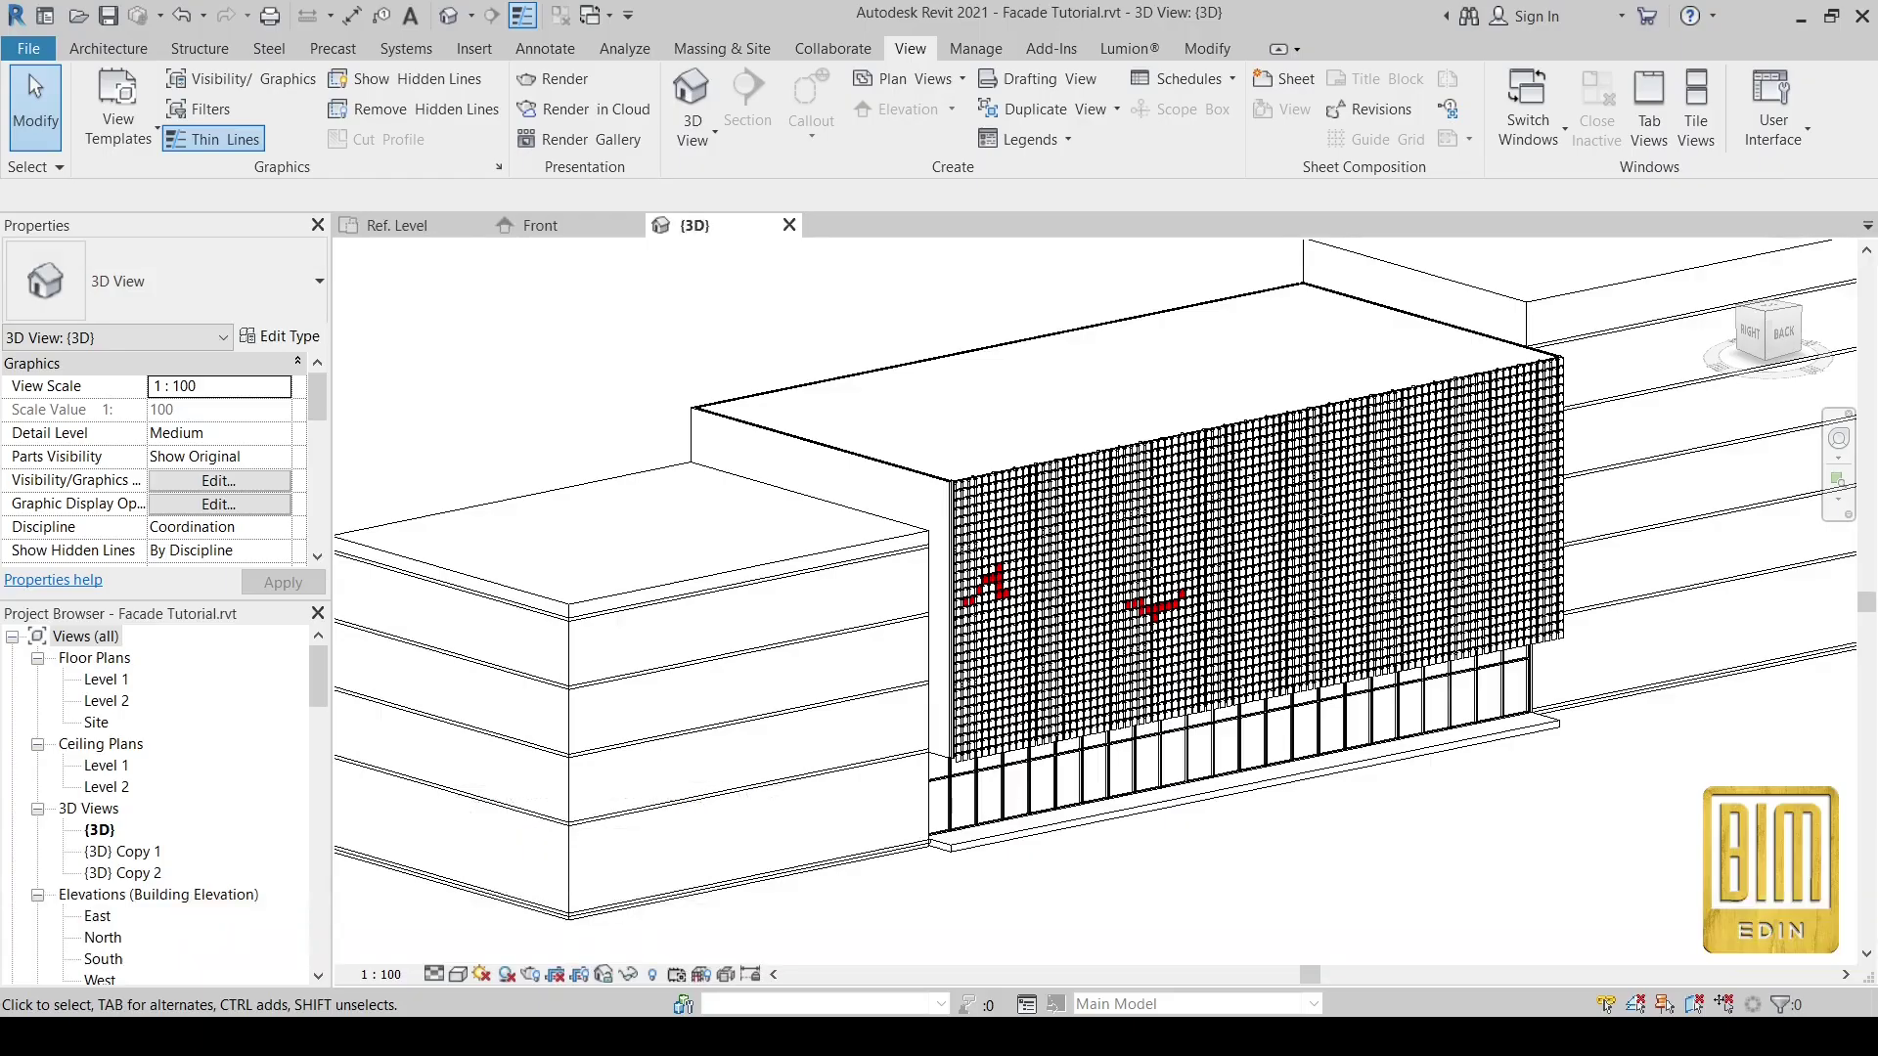